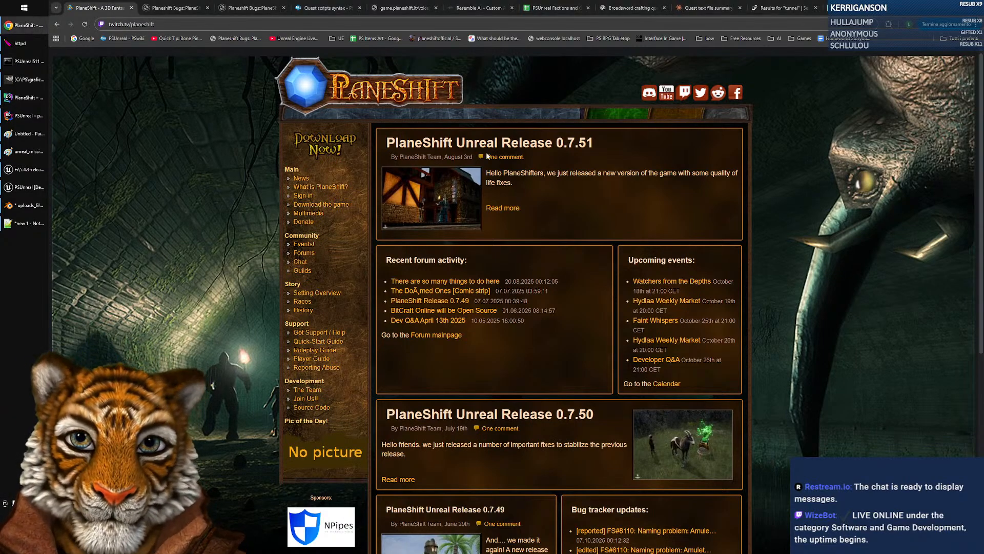
- Open the PlaneShift Unreal Release 0.7.51 article and view its screenshot at full size
click(455, 199)
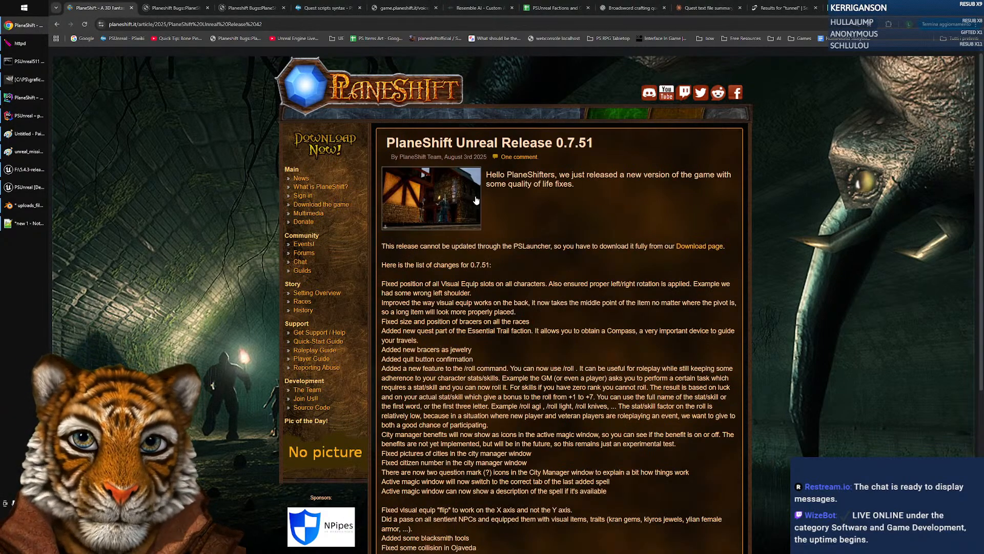
click(434, 199)
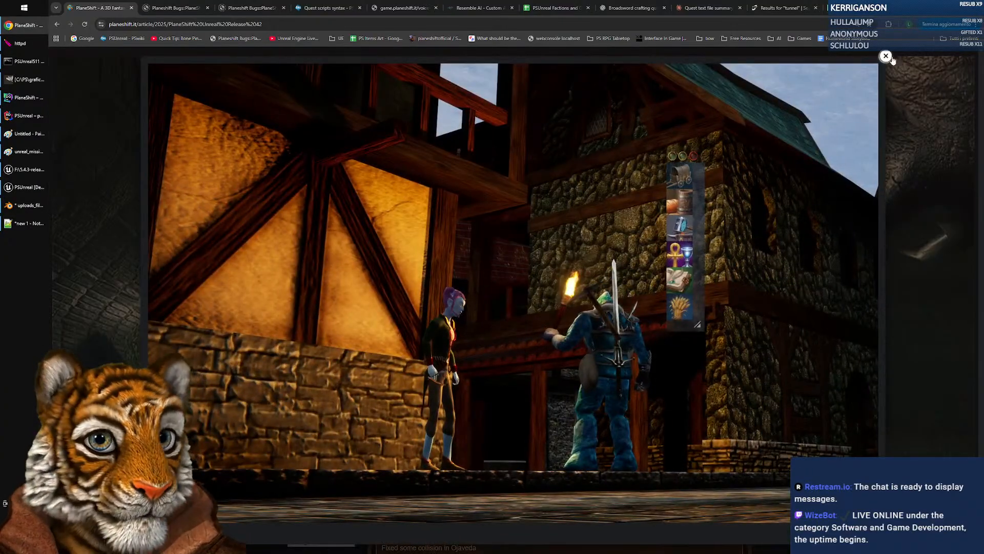
click(886, 57)
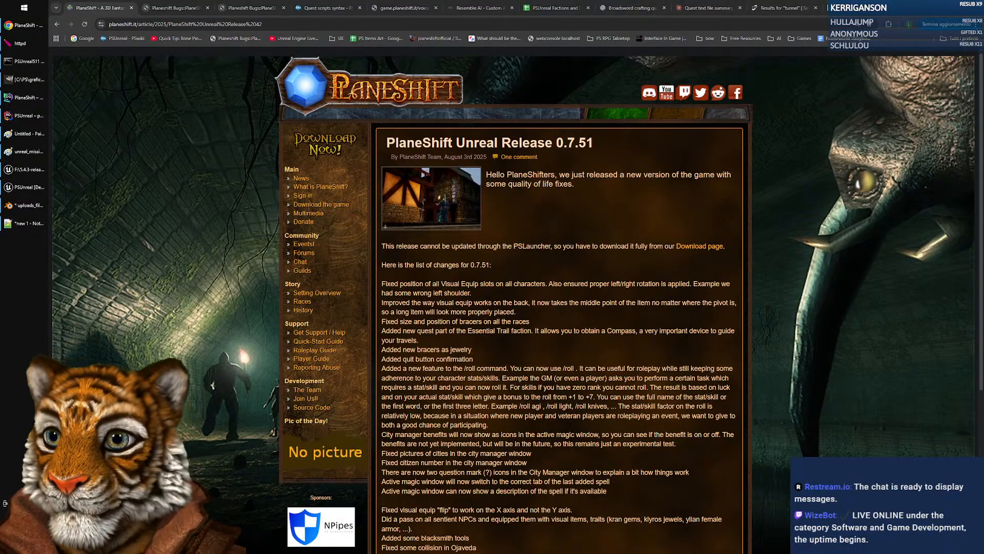
- Switch to Blender and enlarge the 3D viewport above the shader node editor
click(26, 204)
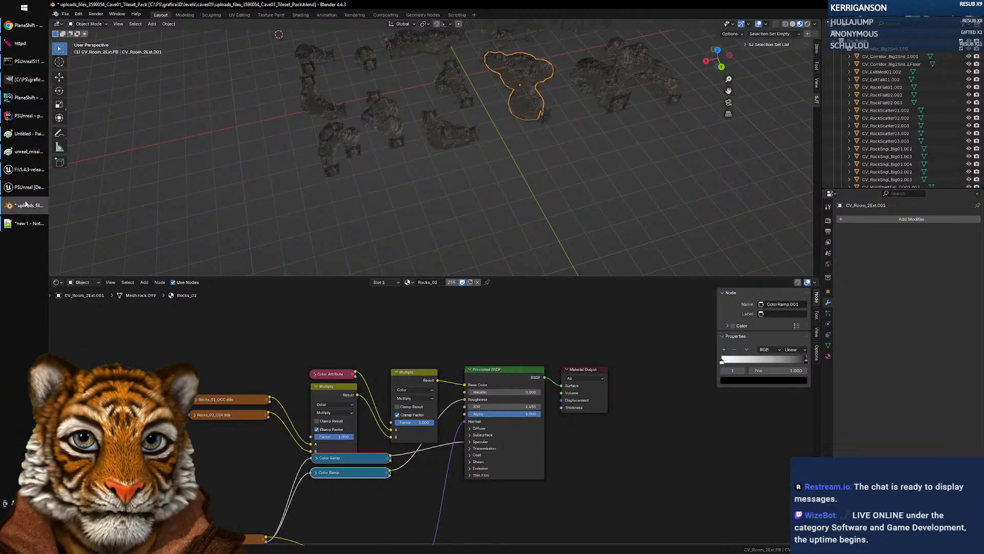
drag(490, 276, 490, 376)
- Walk through the interior of the prebuilt cave tunnels to examine their rock walls and gravel floor
middle_drag(429, 210, 491, 178)
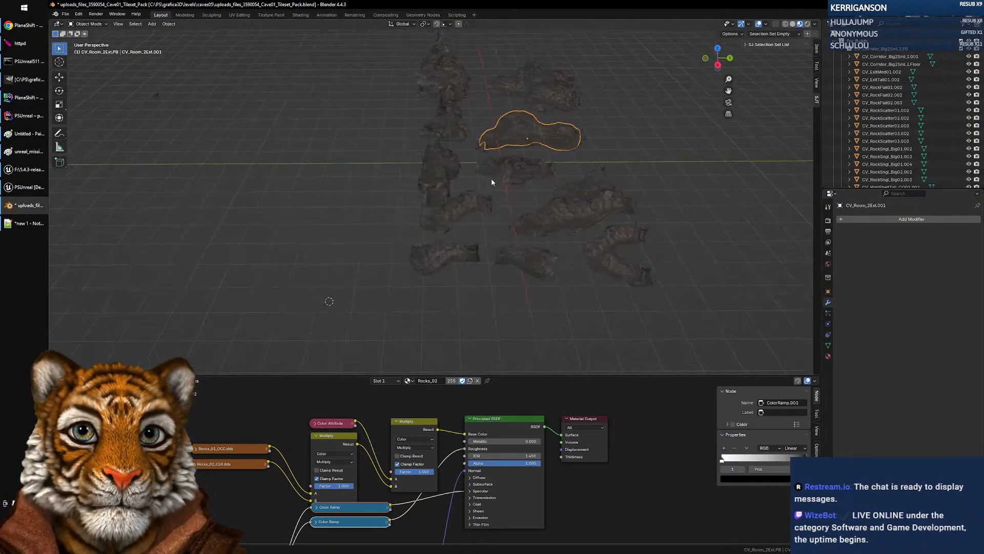
key(shift+grave)
key(w)
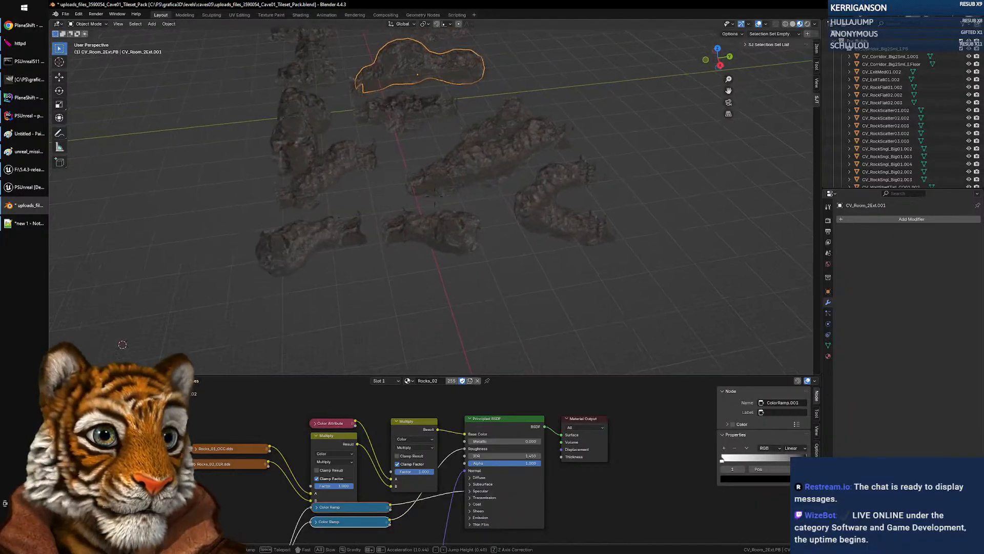
key(w)
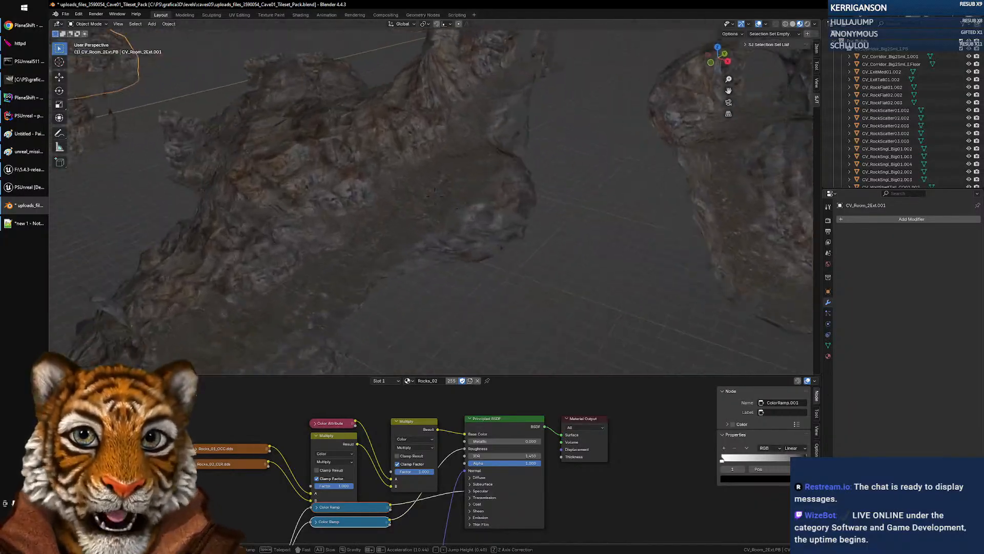
key(w)
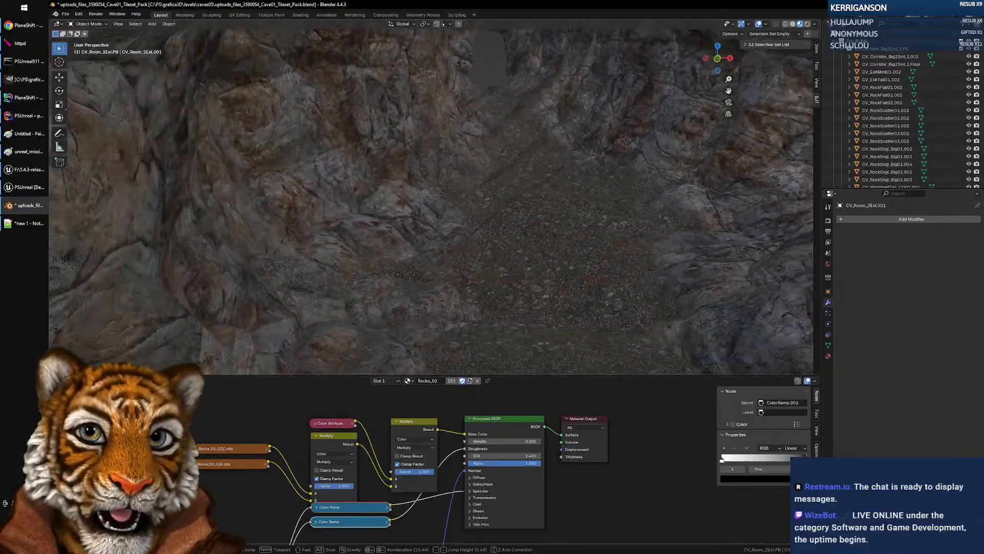
key(w)
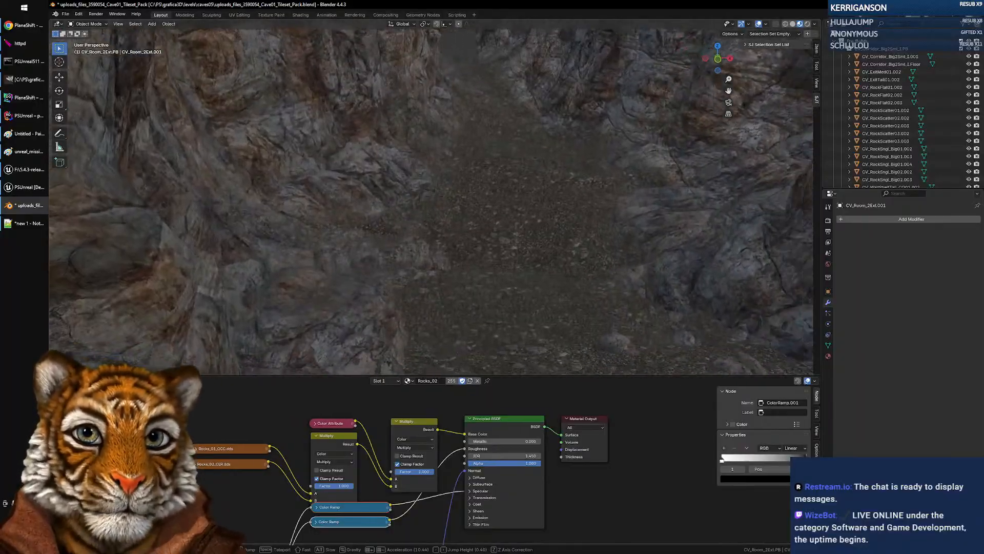
key(w)
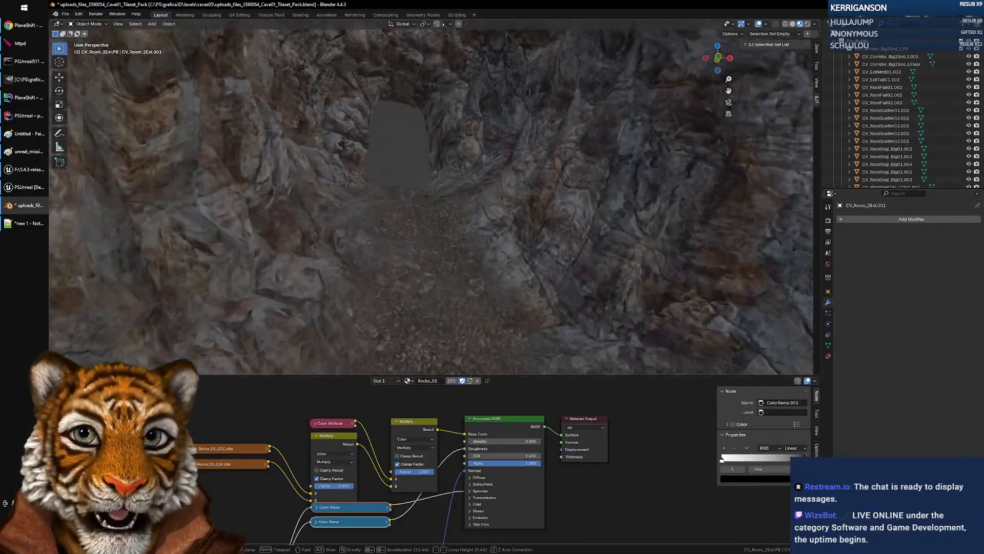
key(w)
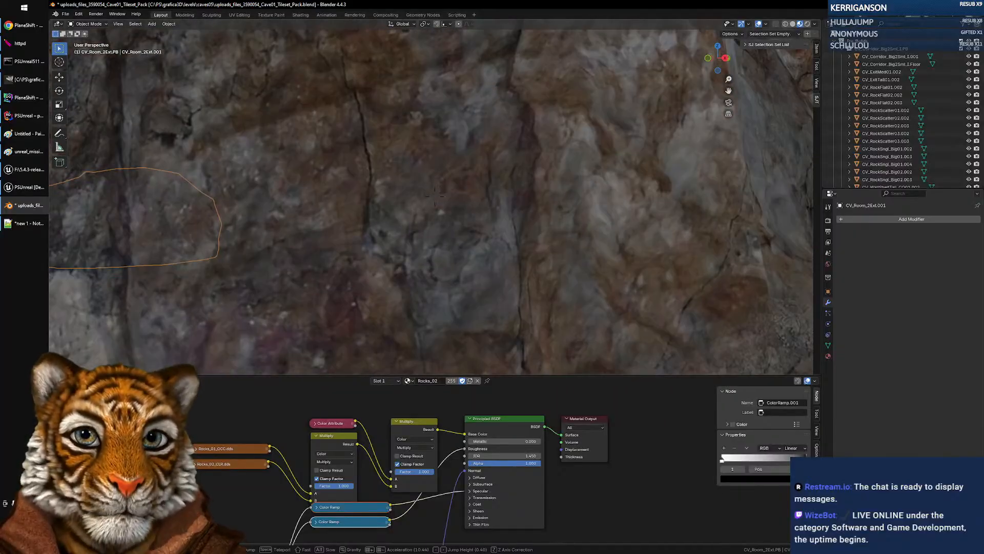
key(s)
key(w)
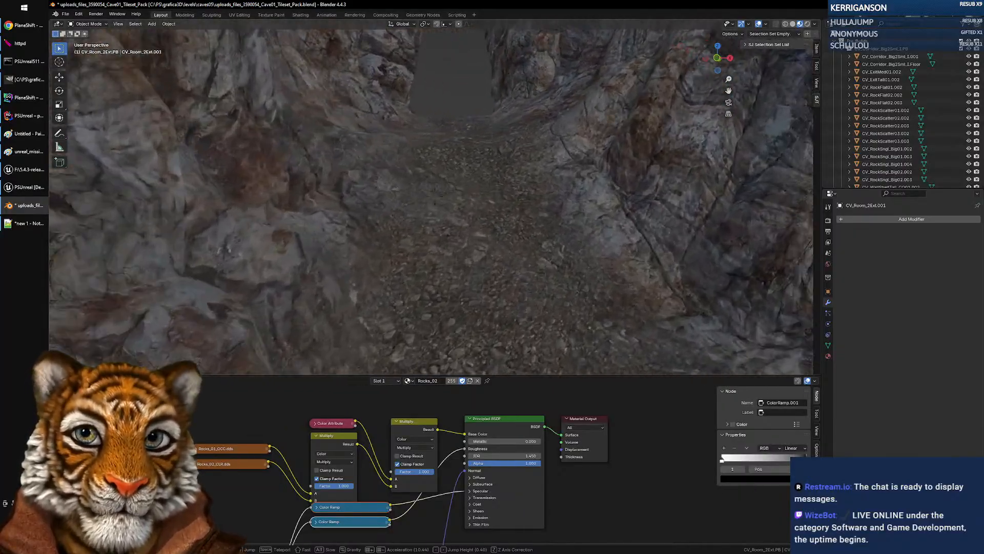
key(s)
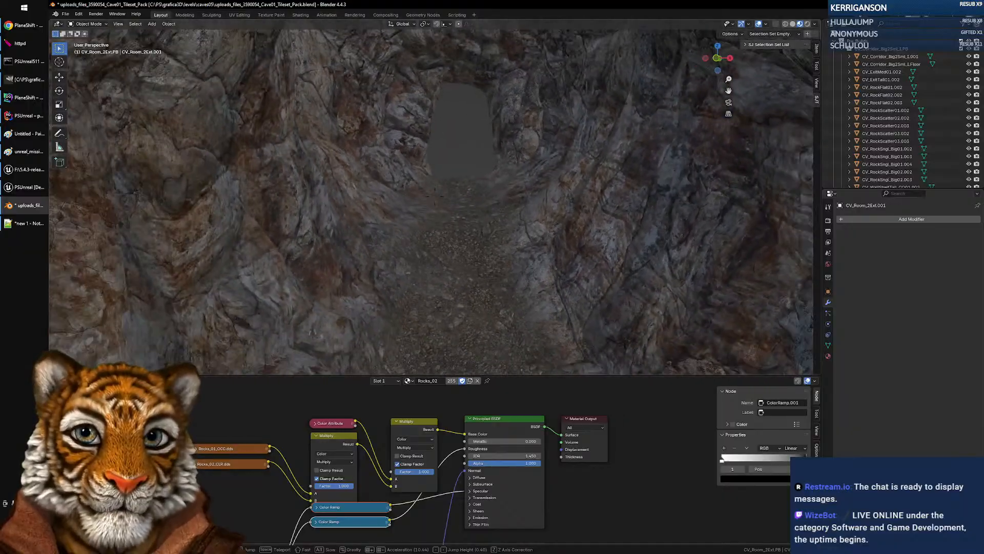
key(e)
key(q)
key(s)
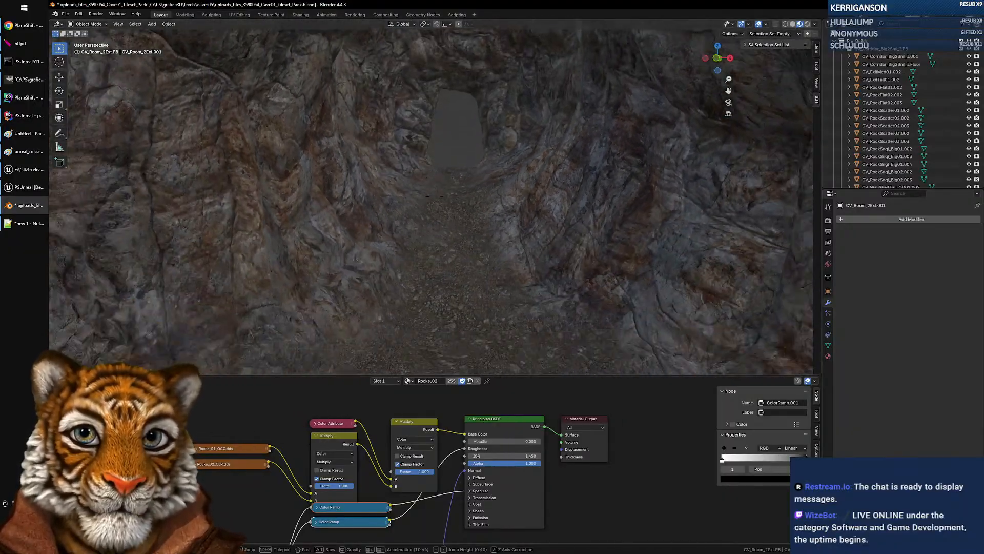
key(s)
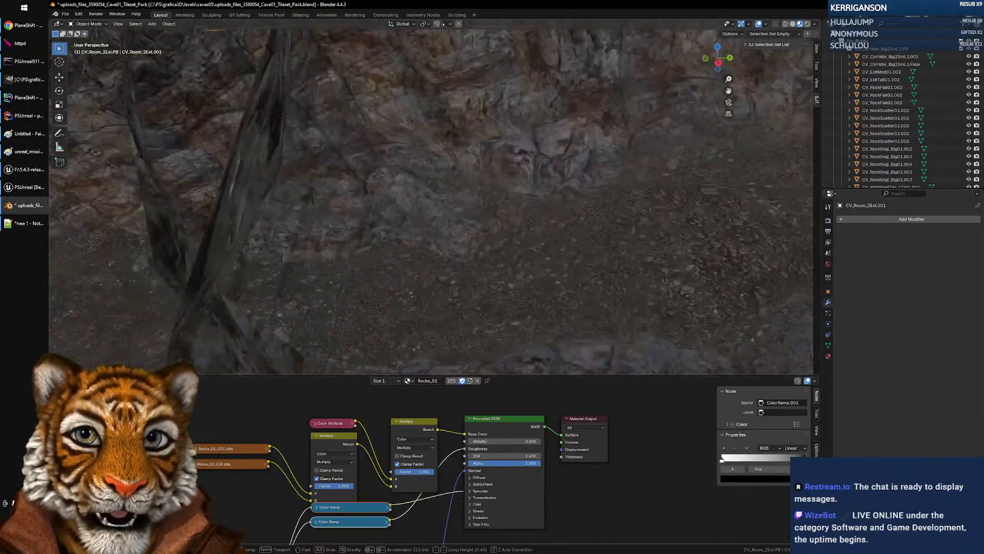
- Fly out of the tunnel and examine all the prebuilt cave pieces from above
key(s)
key(a)
key(e)
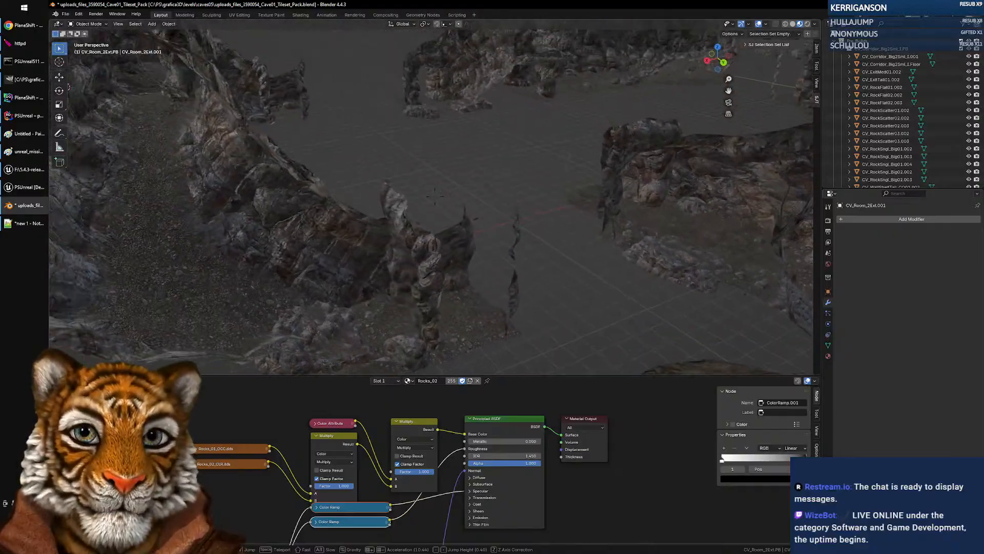
key(s)
key(e)
scroll(435, 197, up, 10)
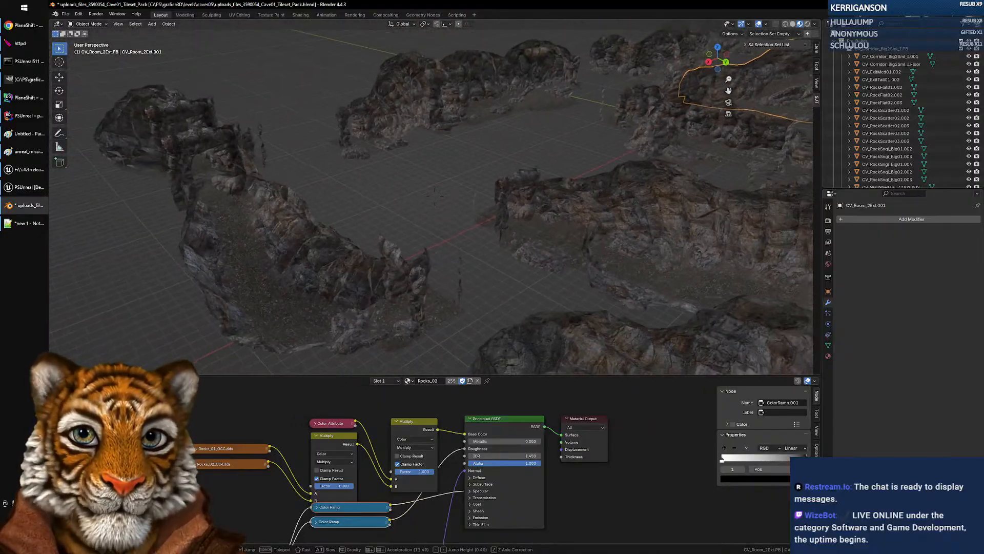
key(s)
key(e)
scroll(434, 196, up, 5)
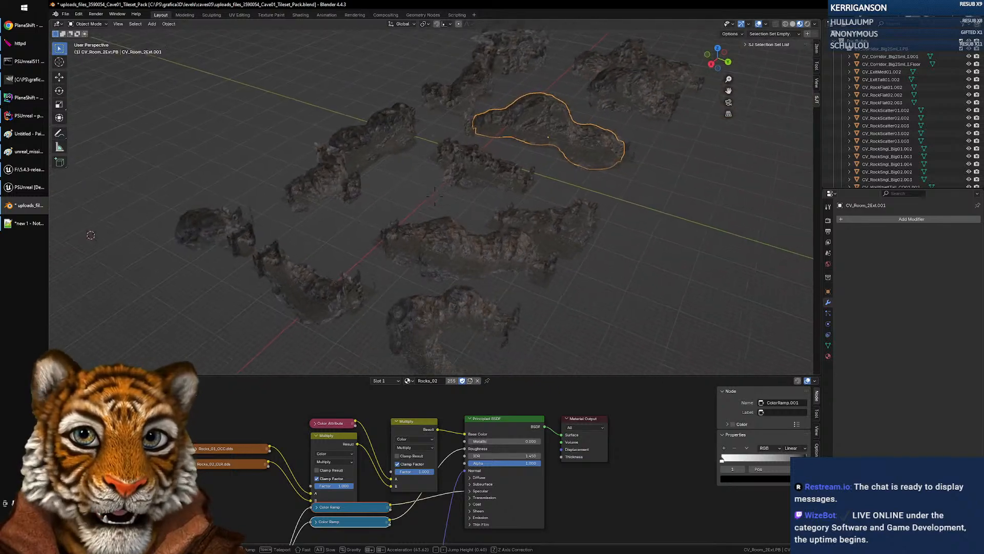
key(s)
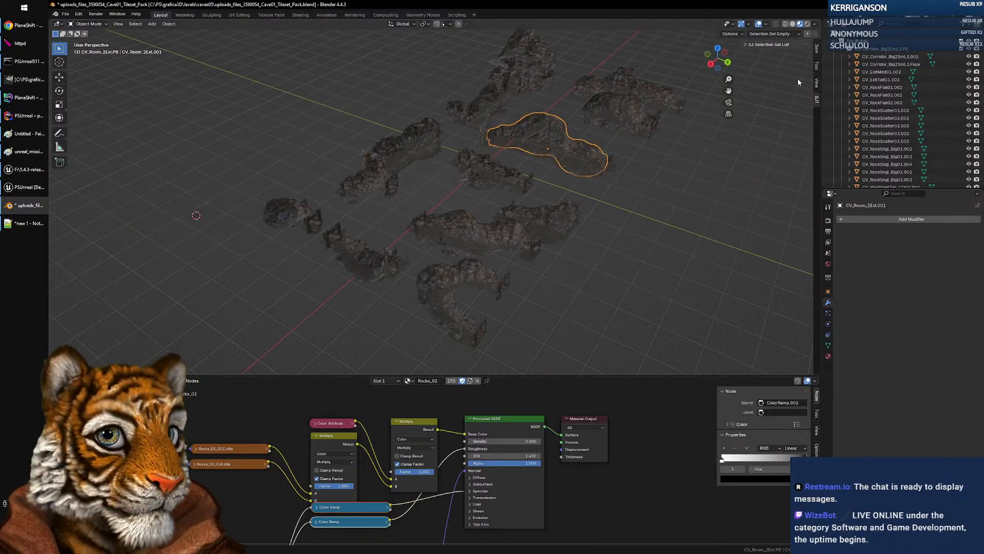
- Give the 3D viewport more height over the node editor to show the full set of prebuilt cave pieces
drag(512, 374, 514, 426)
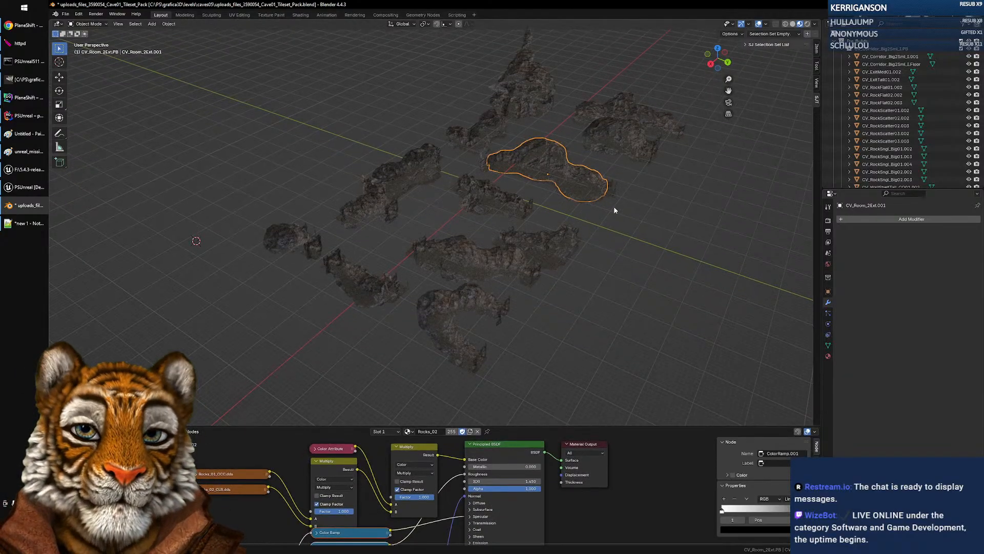
middle_drag(500, 207, 482, 221)
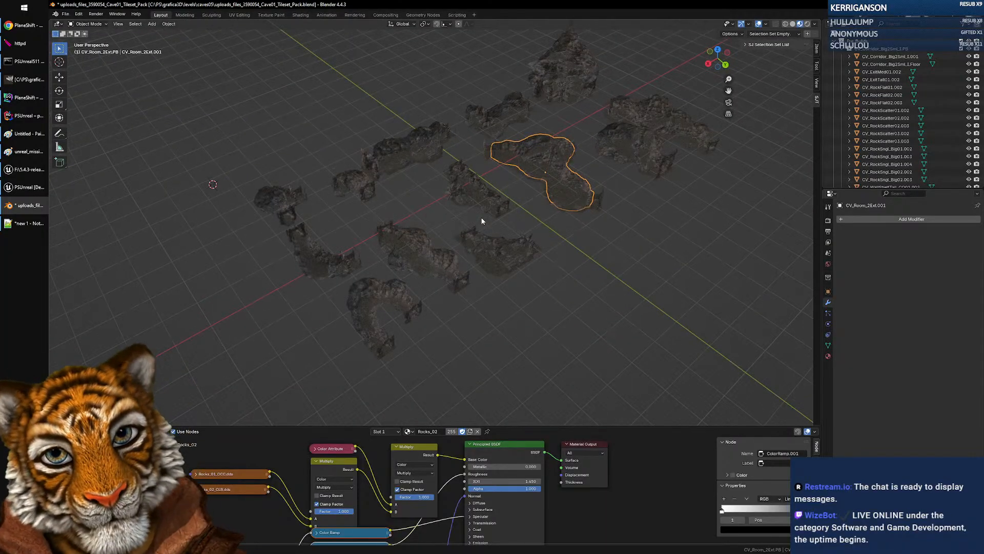
middle_drag(538, 162, 512, 189)
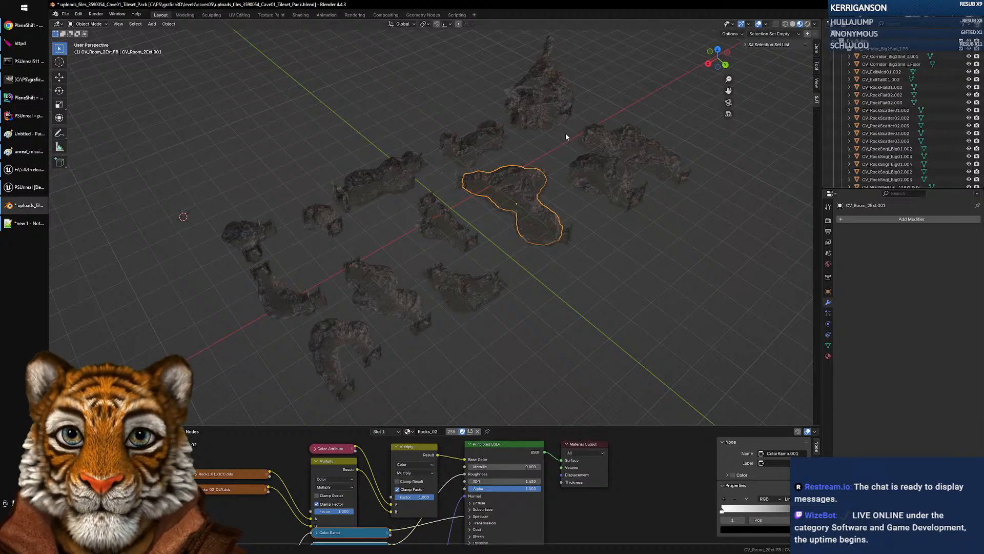
- Review the file's available scenes and view layers, temporarily moving the Blender window clear of the overlay
click(835, 41)
click(835, 41)
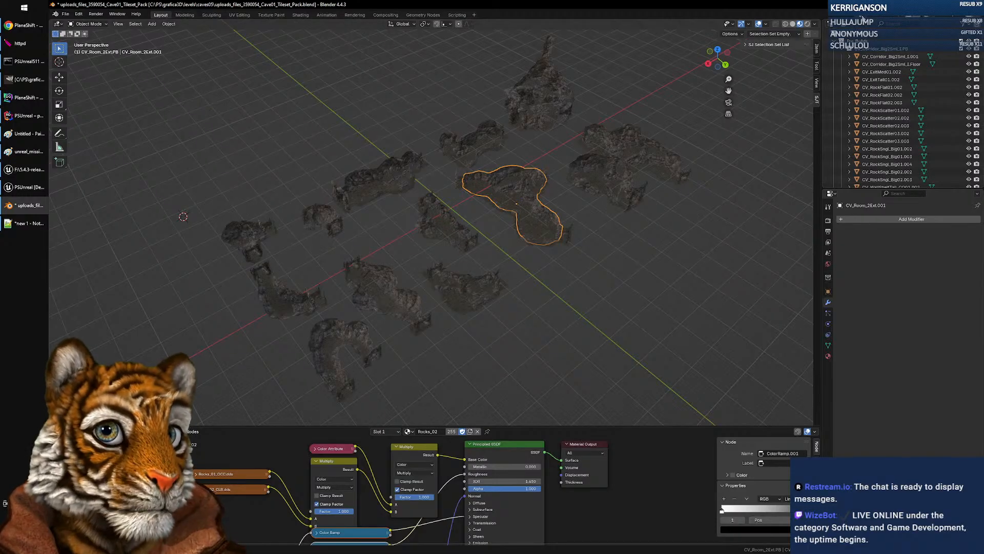
click(862, 16)
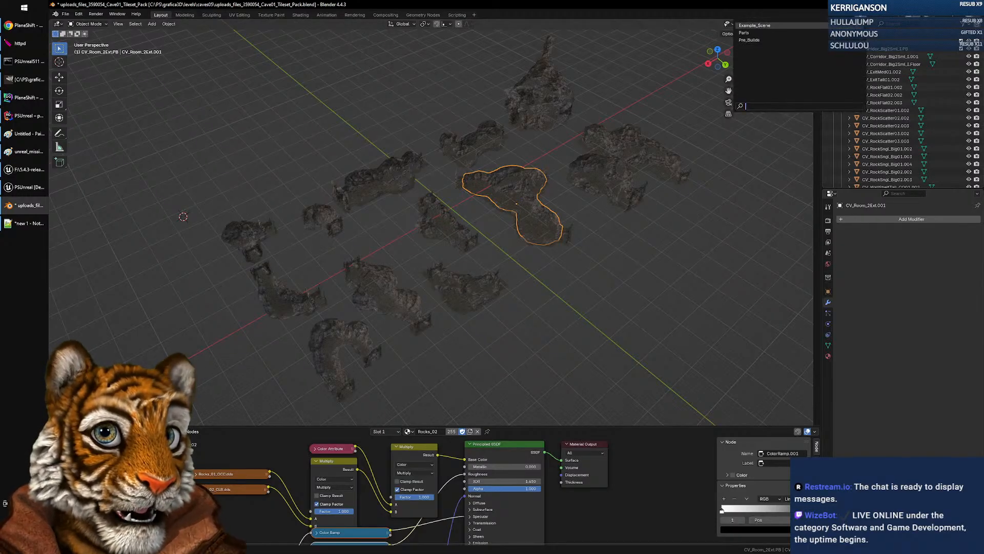
click(866, 17)
click(866, 17)
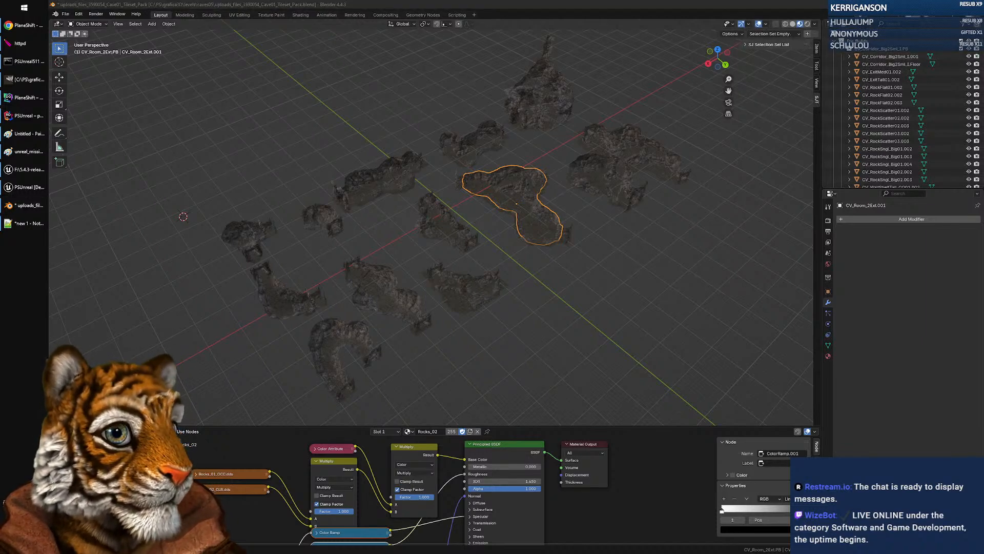
drag(835, 4, 564, 52)
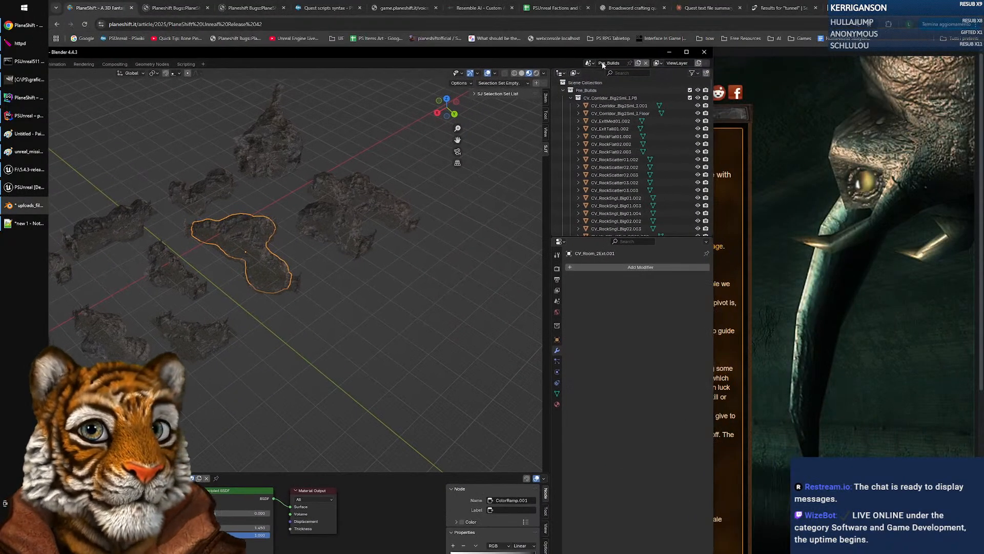
click(657, 63)
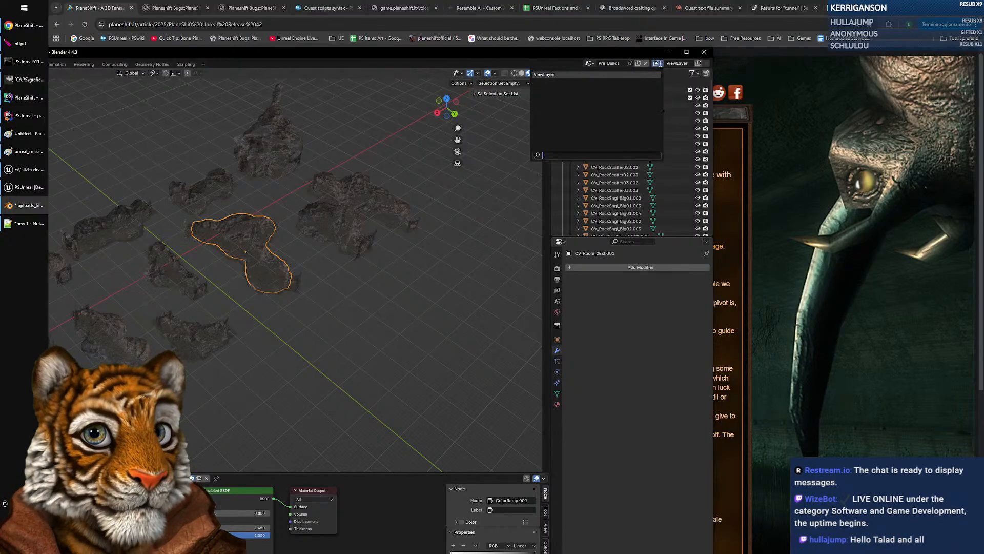
click(631, 65)
click(590, 63)
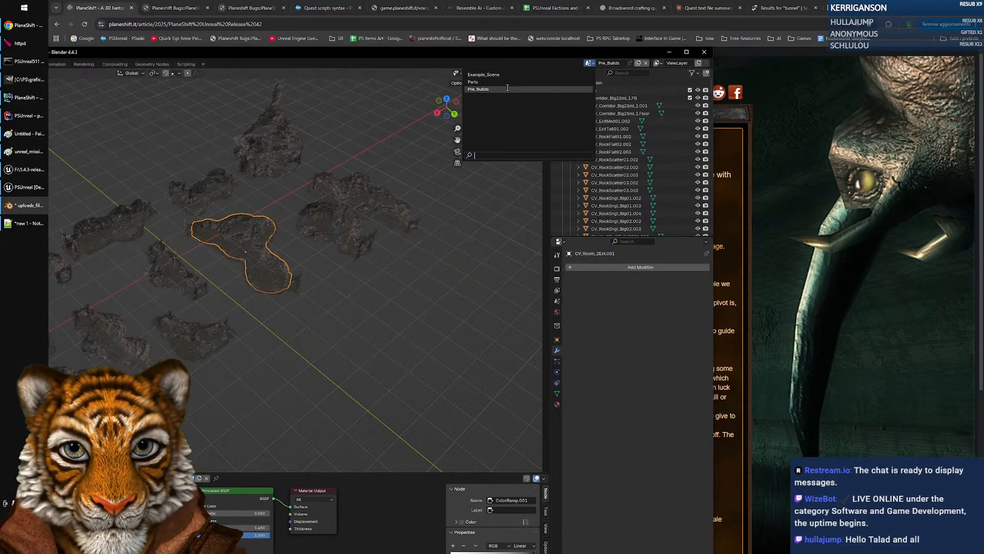
click(554, 62)
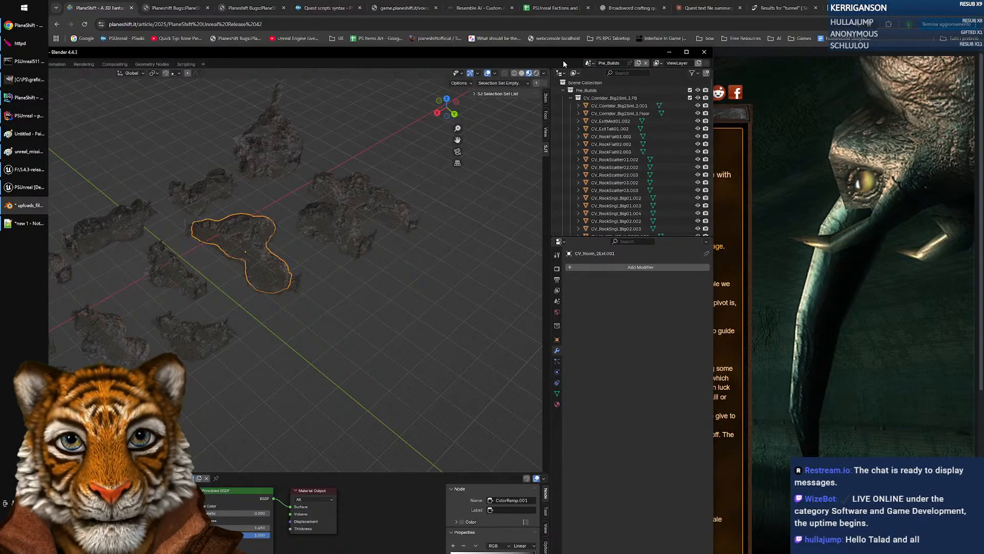
double_click(546, 51)
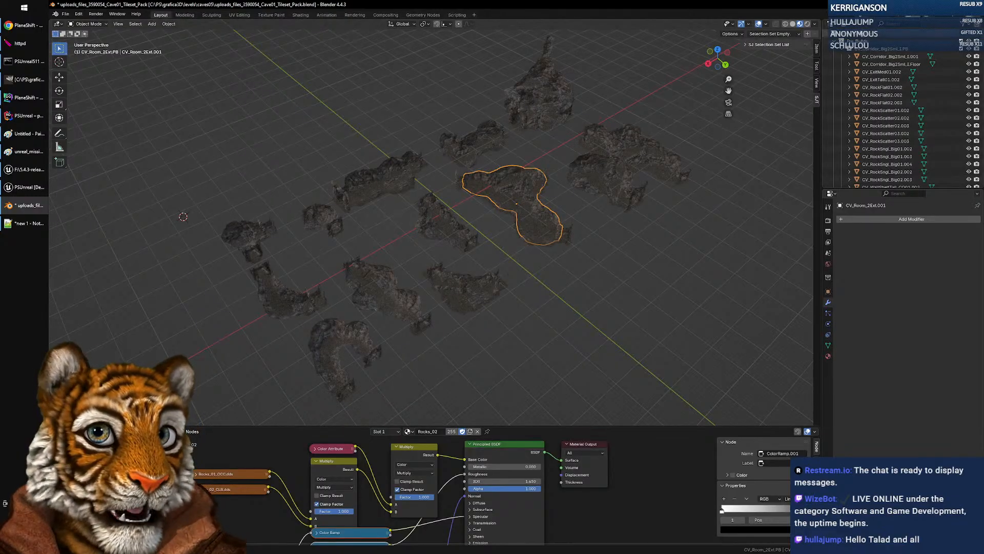
- Switch to the Parts scene and look over the individual cave tiles
click(848, 14)
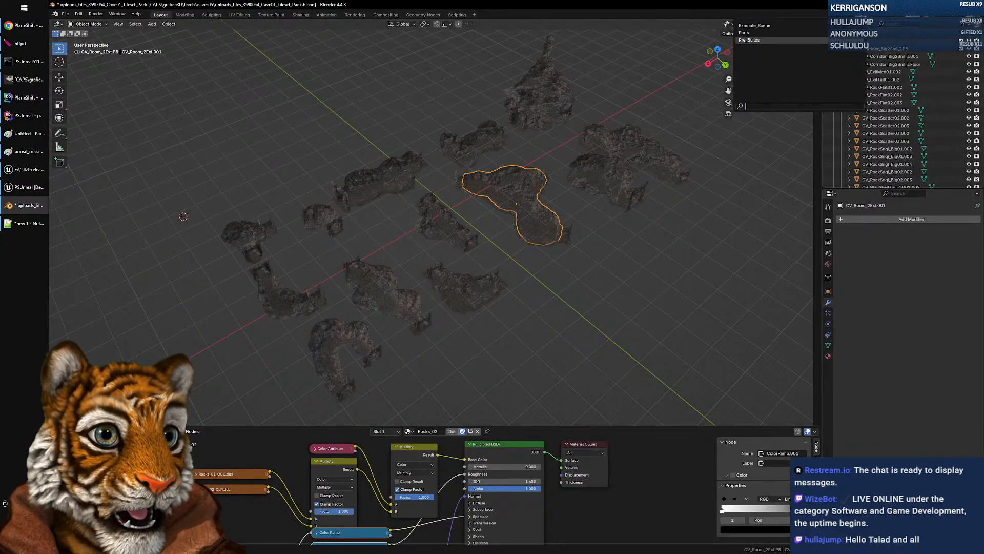
click(752, 30)
middle_drag(493, 188, 325, 224)
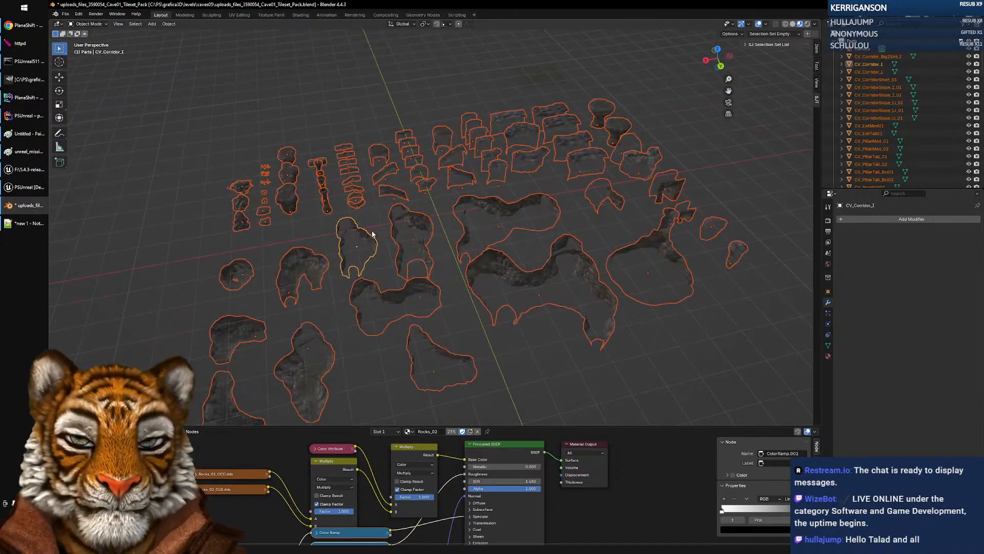
scroll(371, 230, up, 8)
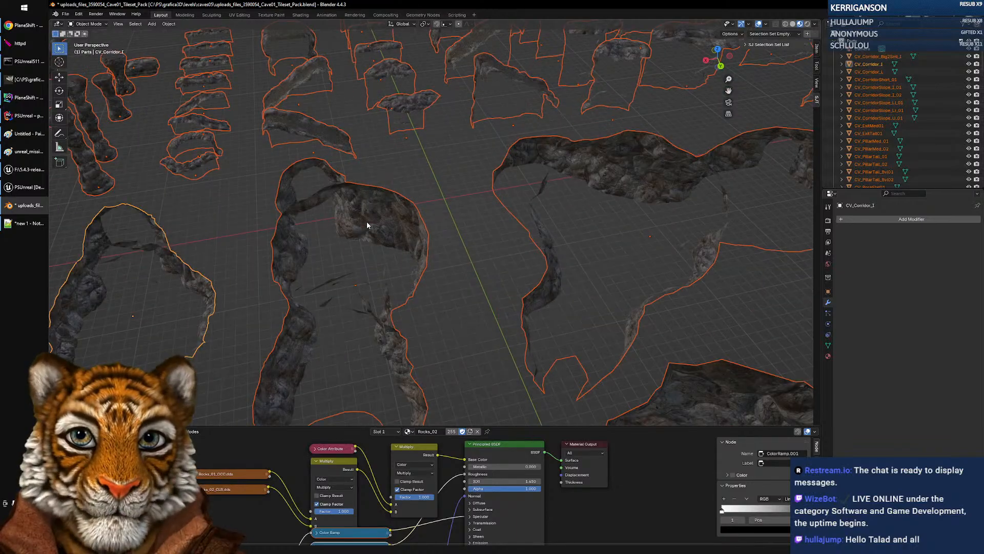
scroll(367, 222, down, 5)
middle_drag(364, 226, 265, 206)
- Select the flat-topped pillar CV_PillarTall_Bvl02 and examine its rock and dirt surface up close
click(410, 291)
middle_drag(439, 316, 411, 268)
scroll(442, 264, up, 14)
scroll(439, 267, down, 9)
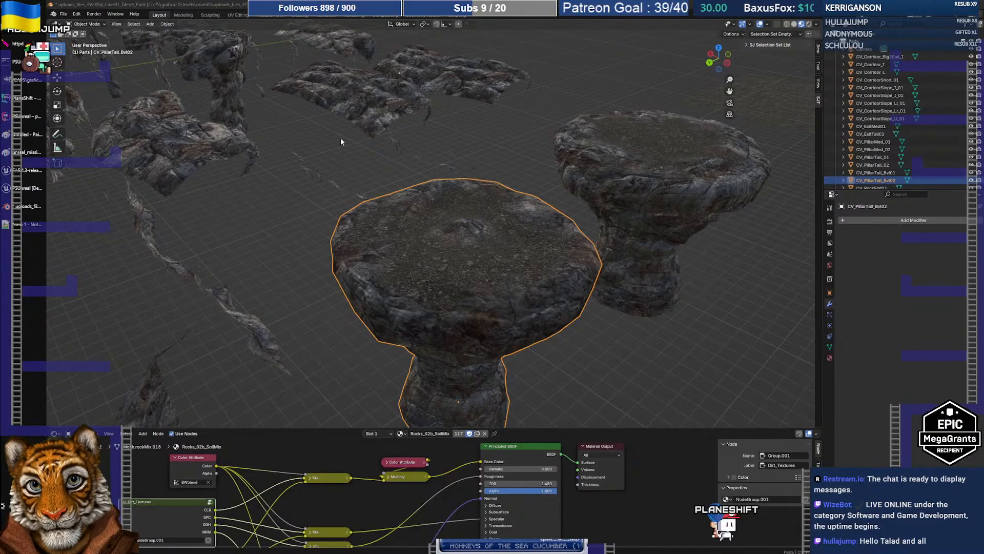
middle_drag(429, 218, 406, 219)
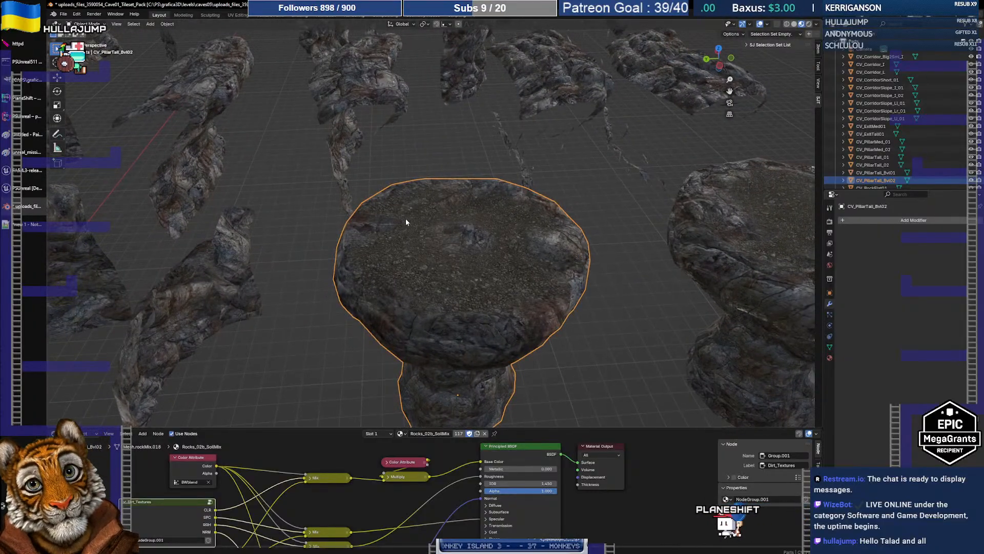
- Select the wall tile CV_WallTall_CO03 and the sloped wall CV_WallSlopeMed_F01R, and examine the sloped wall up close
scroll(404, 218, down, 4)
scroll(401, 219, down, 1)
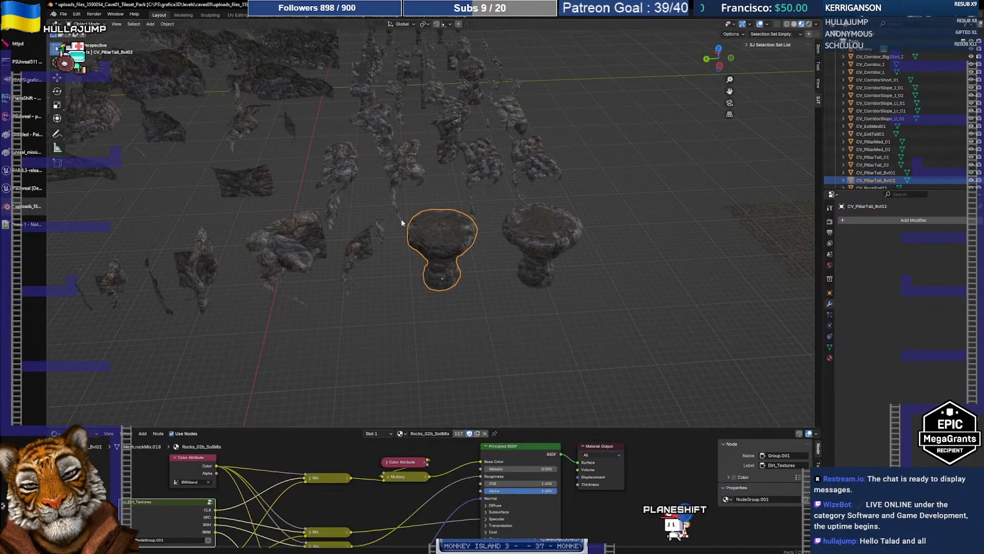
click(449, 141)
middle_drag(543, 132, 454, 156)
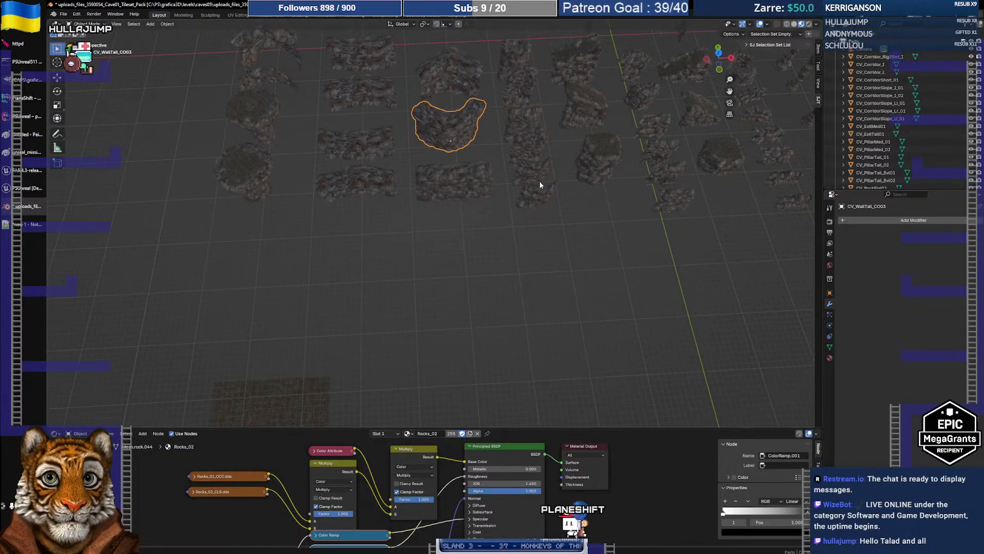
middle_drag(539, 184, 444, 272)
click(486, 209)
middle_drag(486, 209, 346, 192)
scroll(524, 203, up, 7)
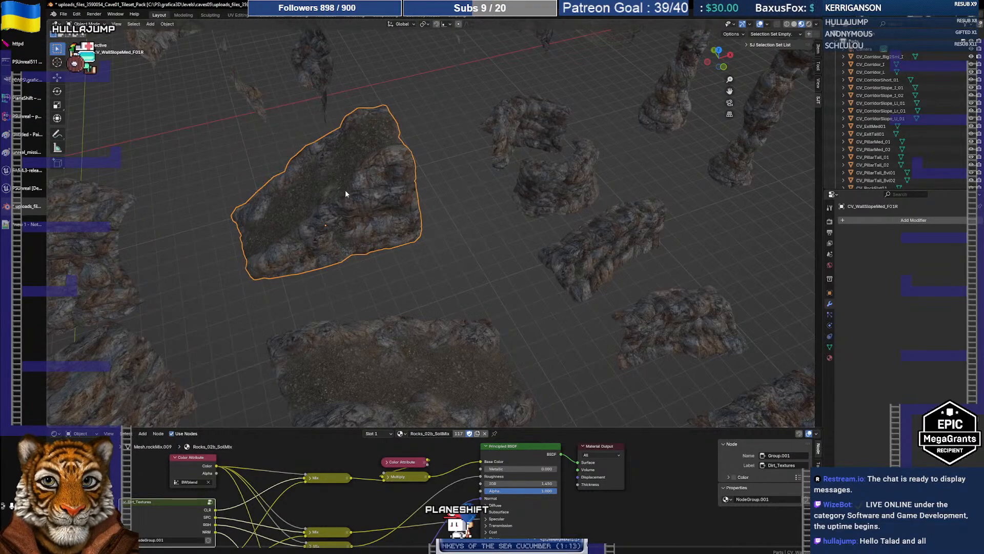
- Pick several more tiles around the sloped wall one after another and examine their shapes and surfaces from different angles
click(542, 192)
middle_drag(542, 192, 493, 193)
shift+middle_drag(529, 224, 507, 205)
click(520, 231)
middle_drag(468, 169, 450, 152)
click(479, 244)
middle_drag(479, 244, 548, 208)
scroll(497, 230, up, 2)
scroll(497, 226, down, 5)
- Select the large floating rock CV_RockFloat_Big_01 and look over it and the pieces beneath it
click(482, 253)
scroll(547, 209, down, 3)
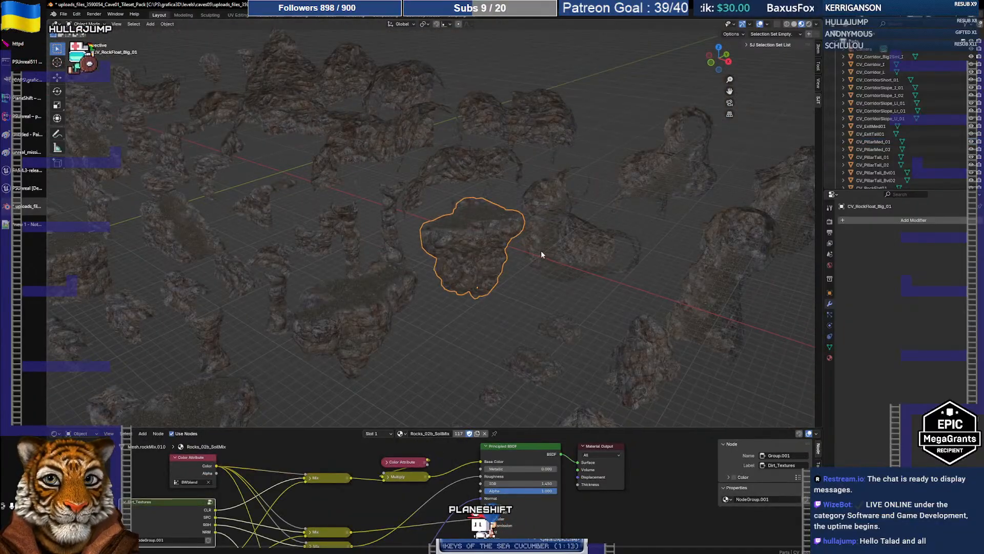
middle_drag(542, 254, 521, 209)
scroll(493, 235, up, 3)
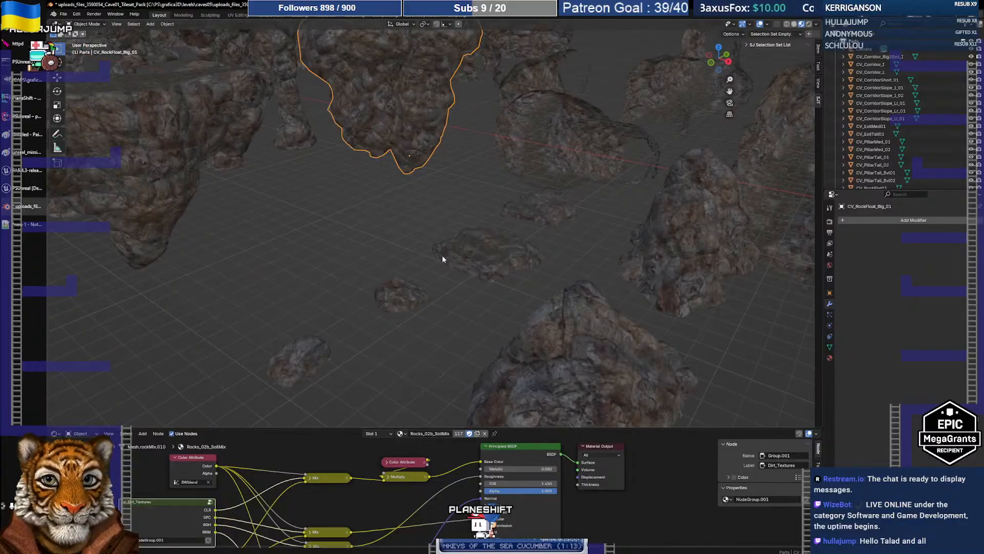
- Select the single rock CV_RockSngl_Big01 and the scattered stones CV_RockScatter02, and examine the small rock pieces
click(316, 364)
shift+middle_drag(387, 319, 438, 283)
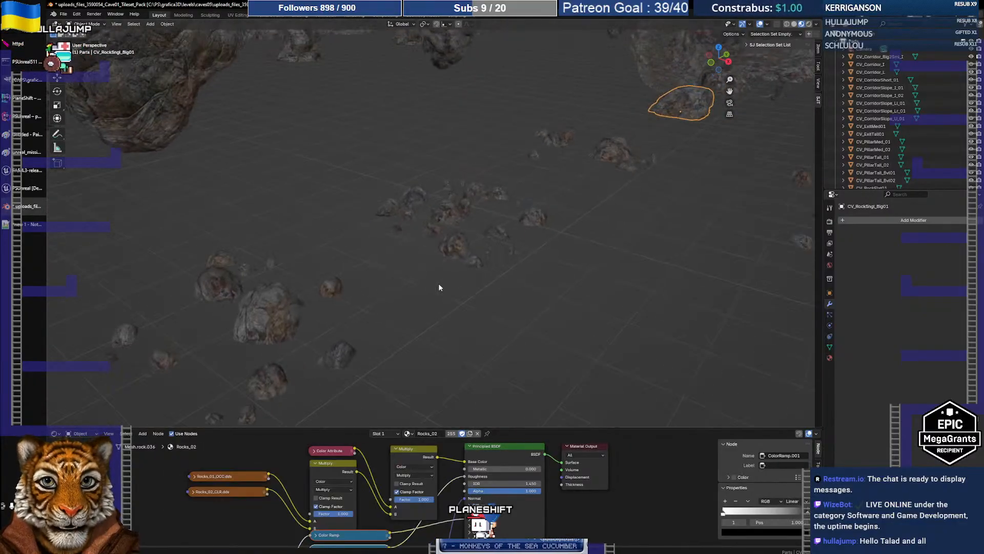
click(440, 231)
middle_drag(468, 226, 479, 246)
- Fly over the complete Parts set in walk navigation and select the flat-topped pillar CV_PillarTall_Bvl02 in the overview
key(shift+grave)
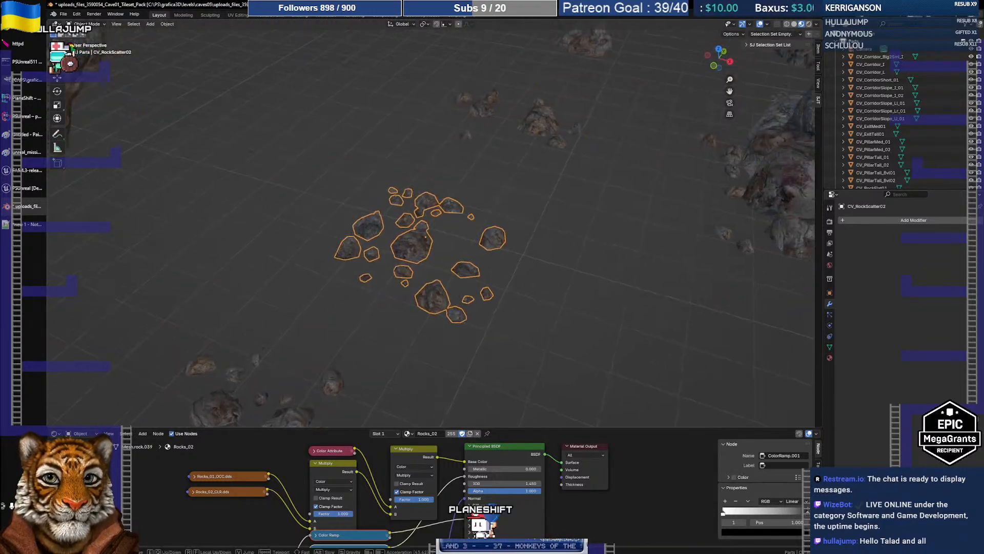
key(s)
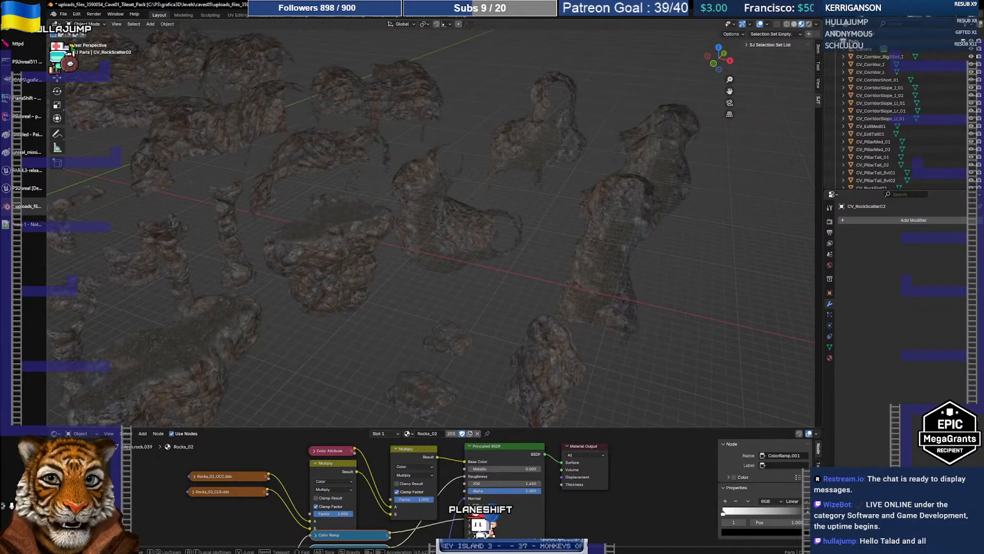
key(a)
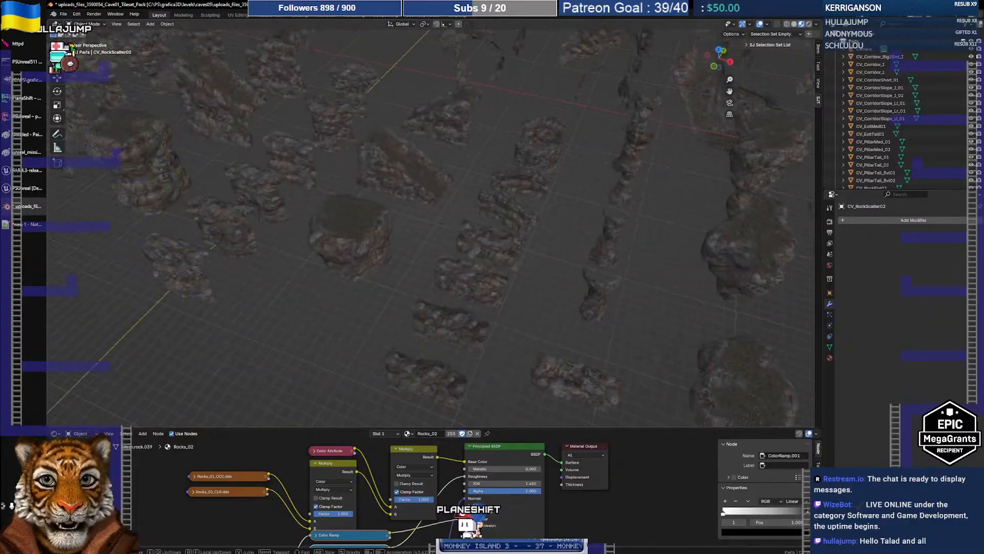
key(s)
key(a)
key(a)
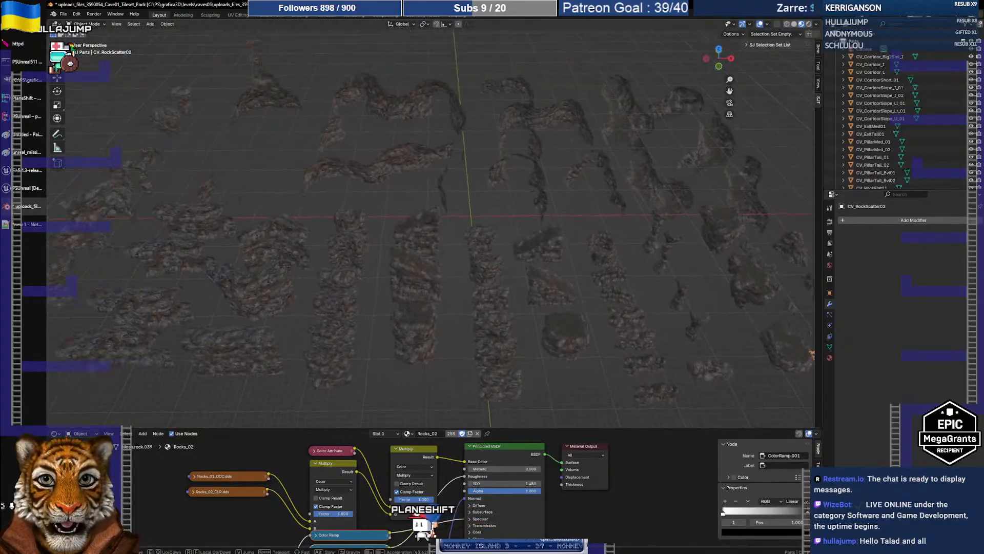
key(s)
click(478, 241)
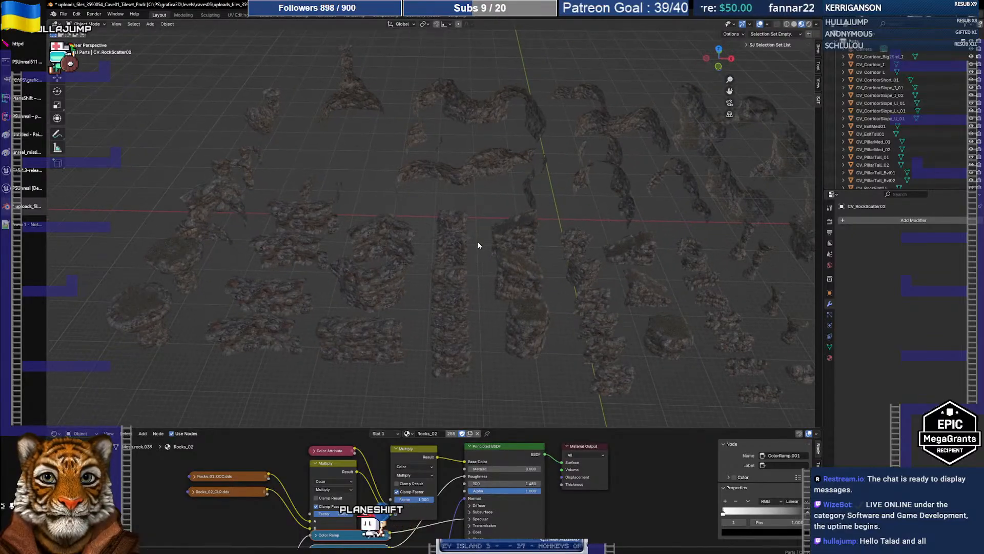
click(171, 258)
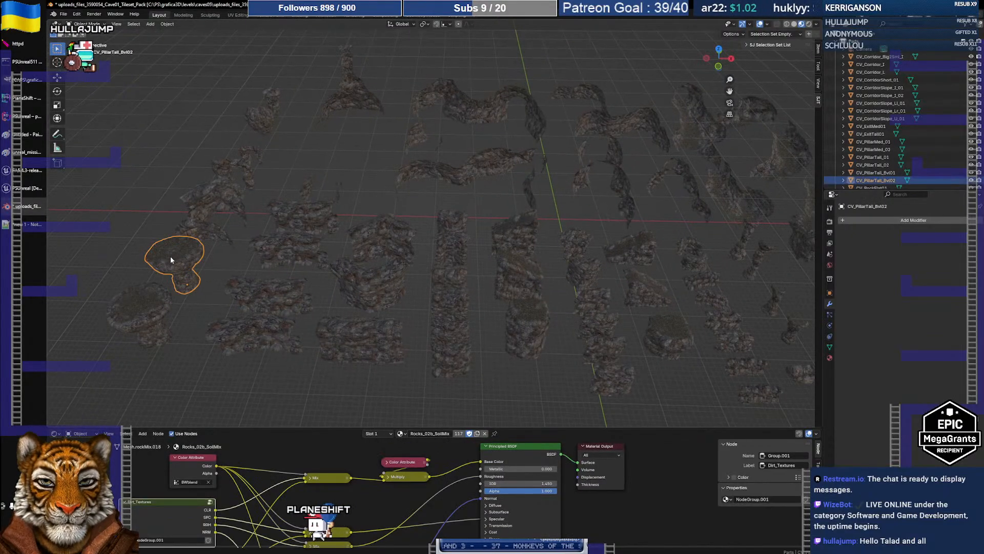
middle_drag(401, 236, 461, 270)
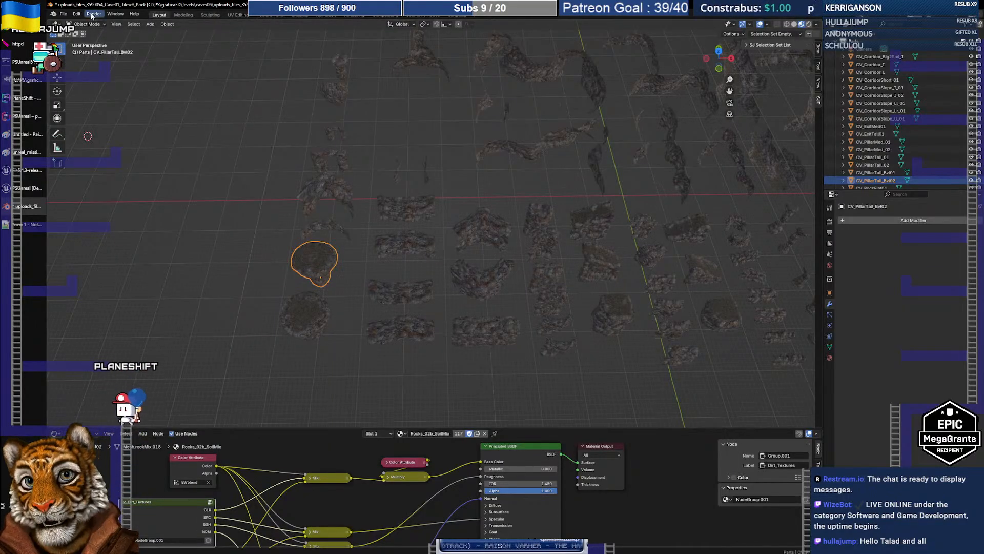
- Reopen the Cave01_Tileset_Pack file from the recent files without saving the current changes
click(64, 14)
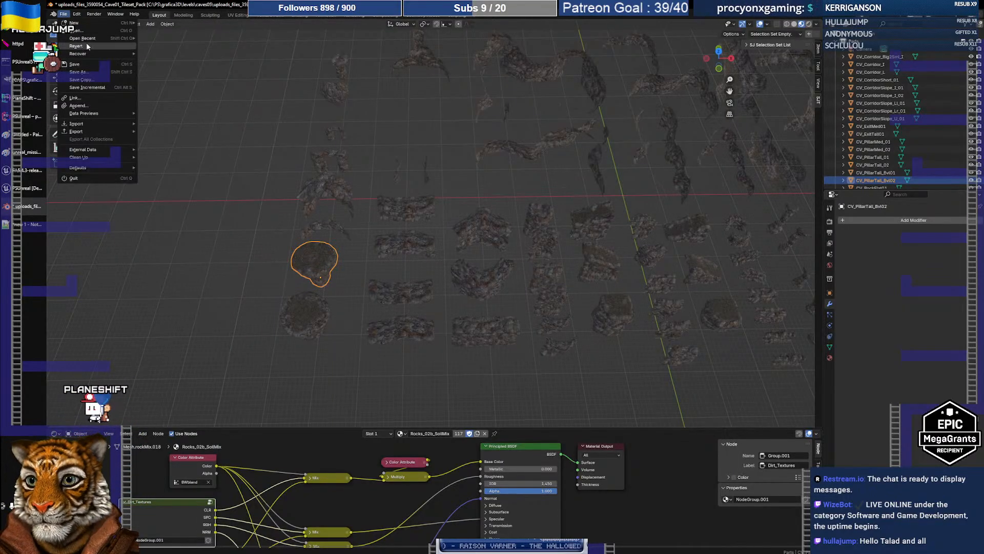
mouse_move(88, 40)
click(169, 38)
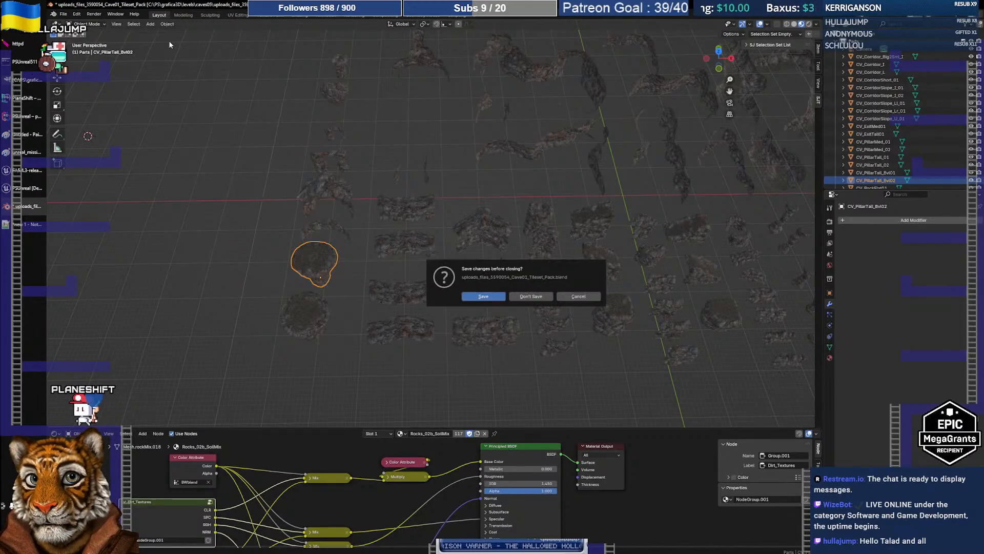
click(529, 297)
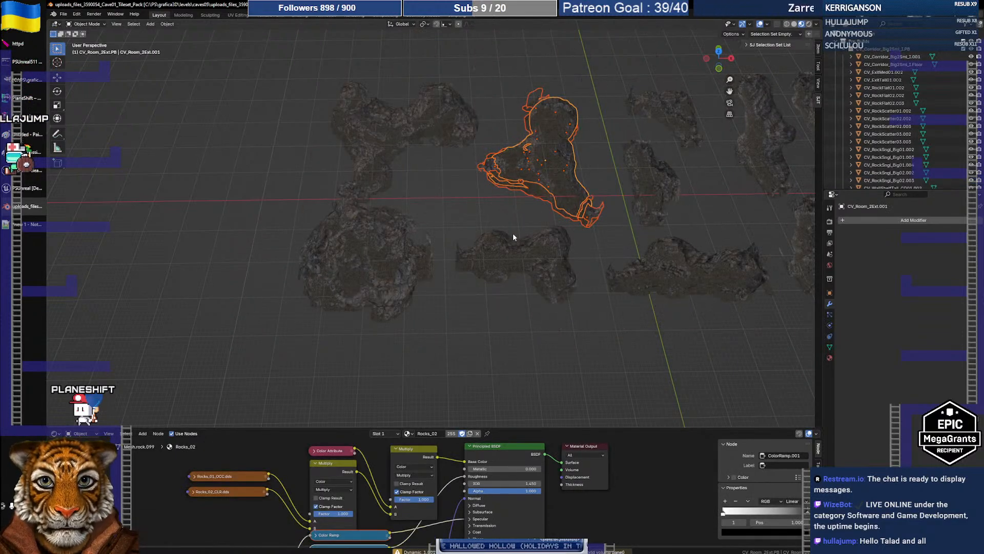
- Look over the prebuilt cave pieces and examine the selected three-armed room CV_Room_2Ext.001 up close
scroll(513, 238, down, 3)
scroll(513, 241, up, 3)
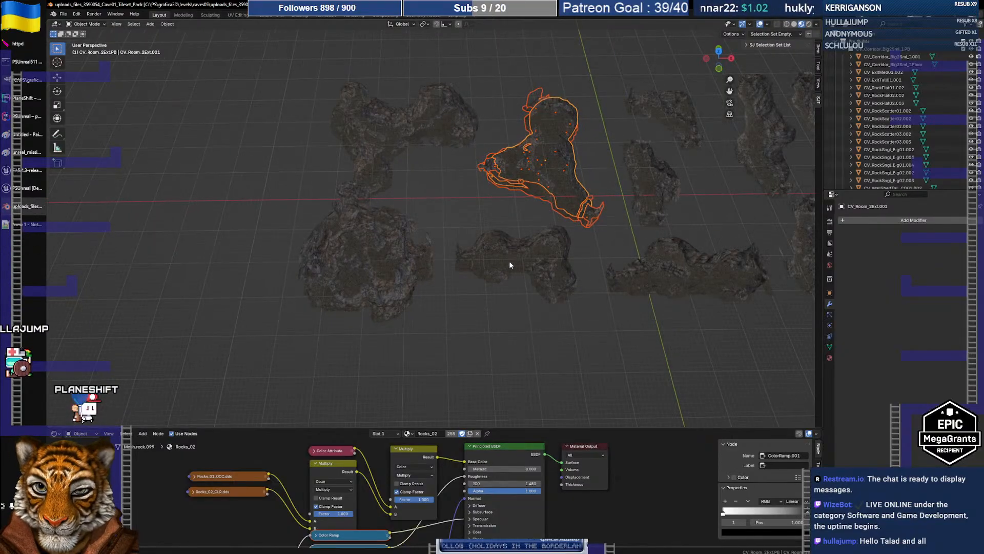
middle_drag(509, 265, 363, 299)
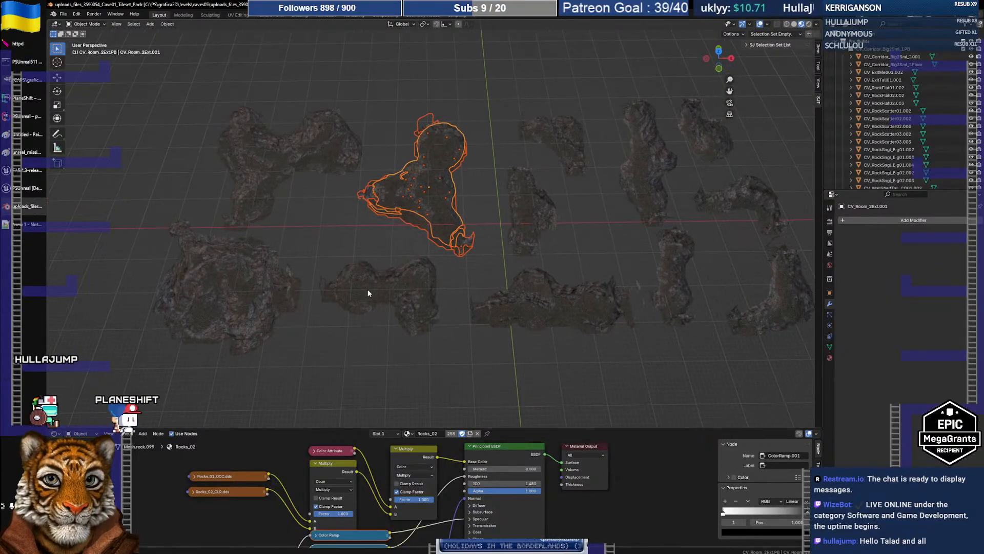
middle_drag(493, 200, 489, 240)
scroll(465, 223, up, 3)
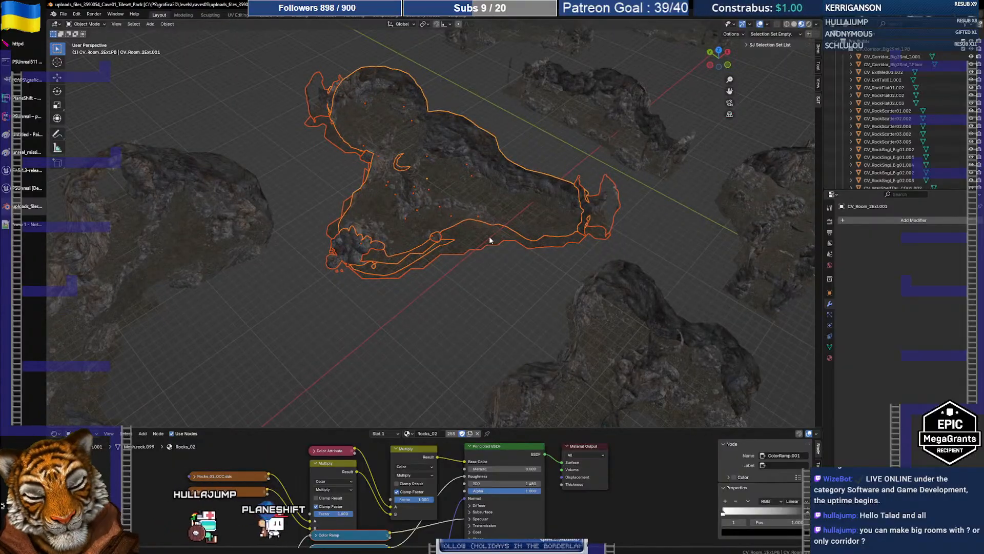
- Show the mesh data, select only the room shell CV_Room_2Ext.001, and hide everything else briefly before restoring the scene
click(830, 347)
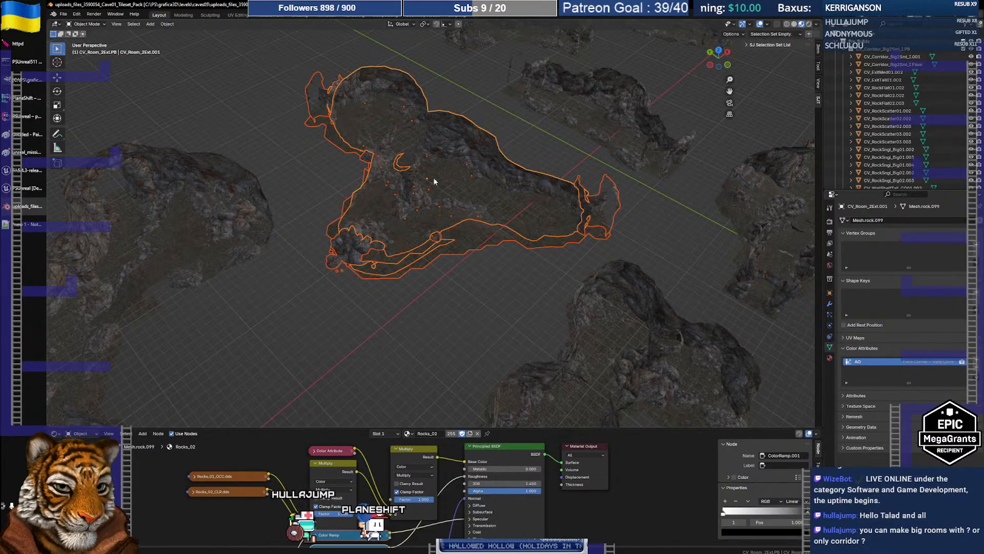
click(454, 180)
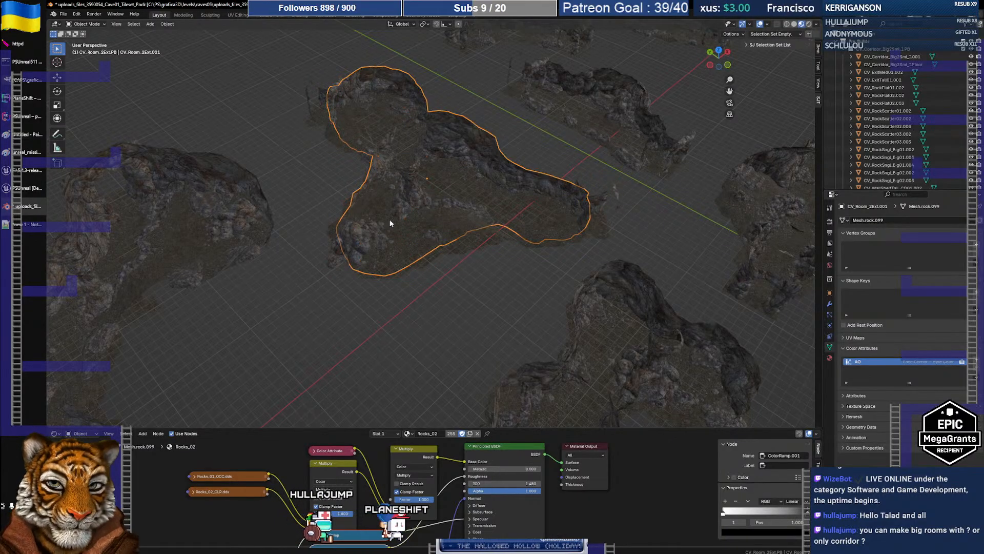
middle_drag(379, 234, 413, 211)
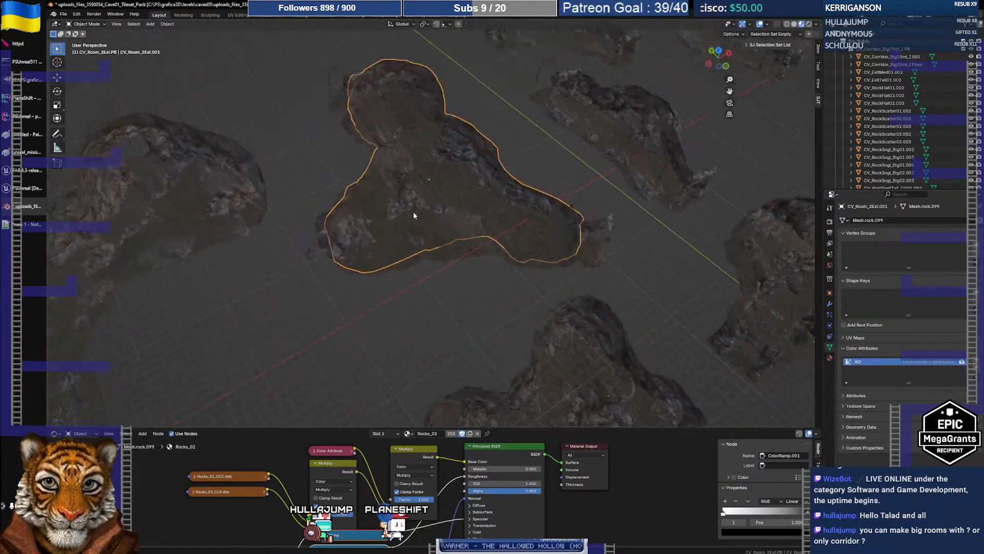
key(shift+h)
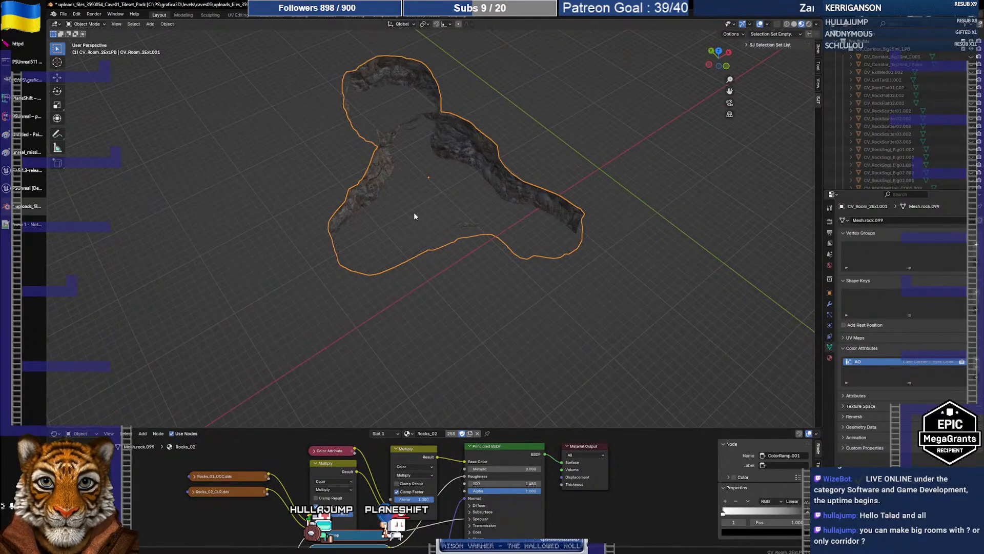
key(ctrl+z)
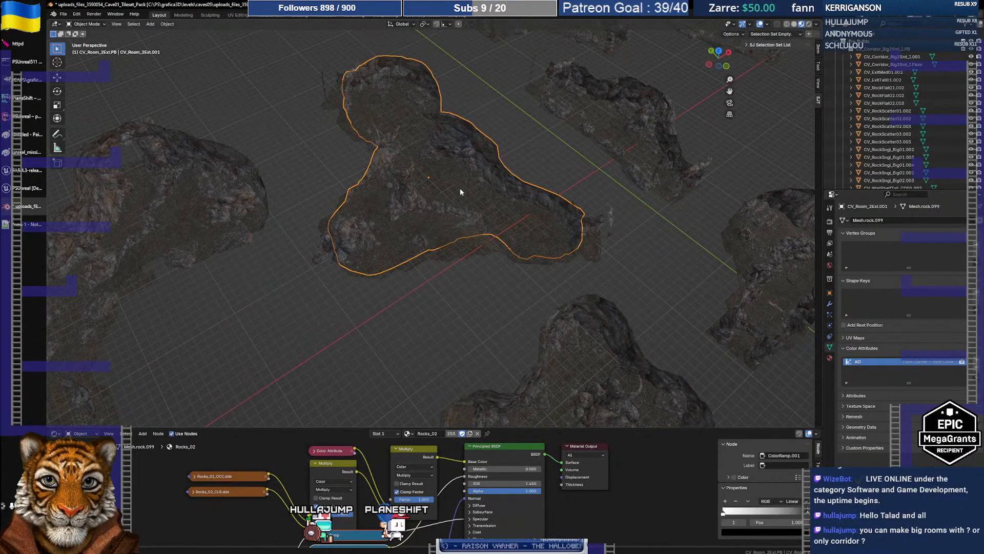
- Inspect the room's components by selecting its floor Plane.001, the flat rock cluster at one end and the shell CV_Room_2Ext.001
click(464, 200)
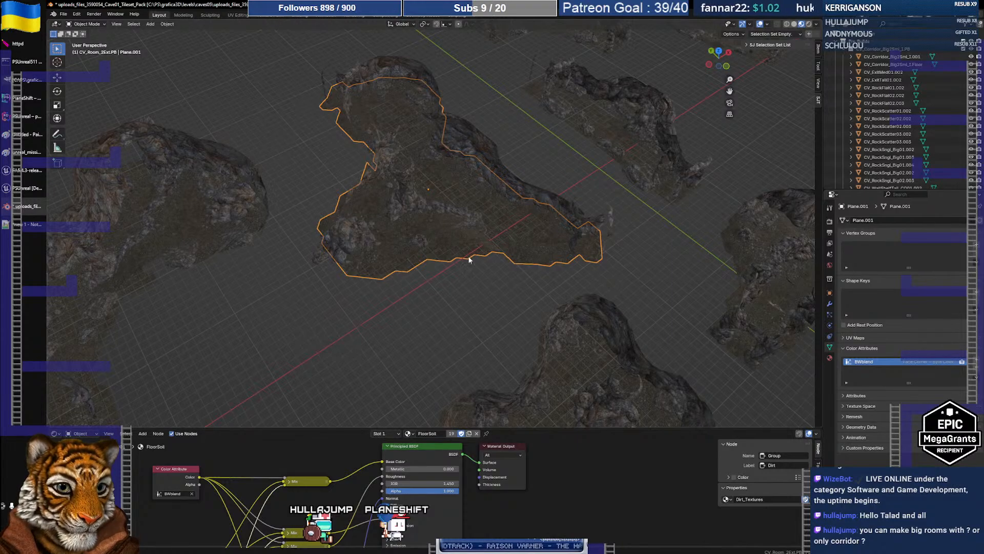
mouse_move(458, 241)
middle_down()
mouse_move(441, 238)
mouse_move(462, 246)
middle_up()
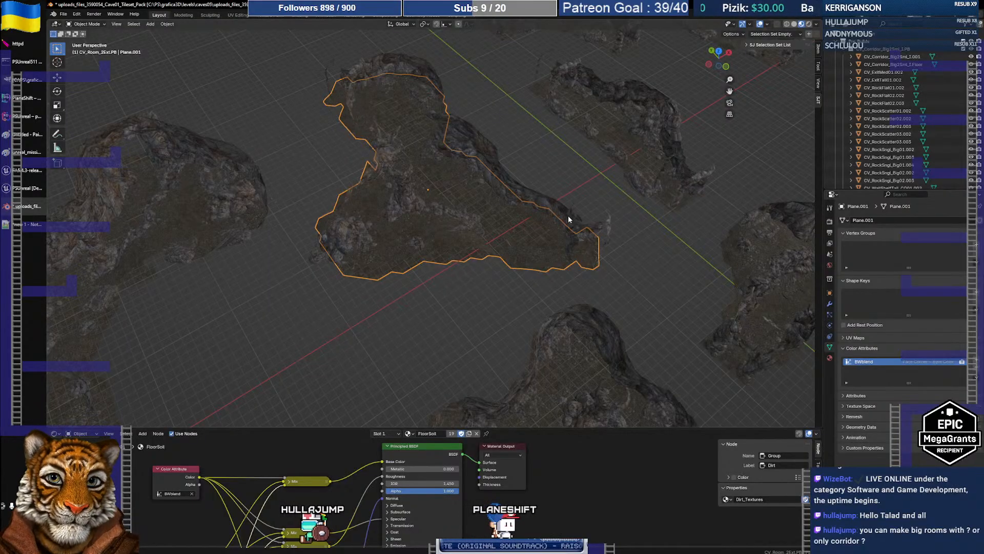
click(315, 258)
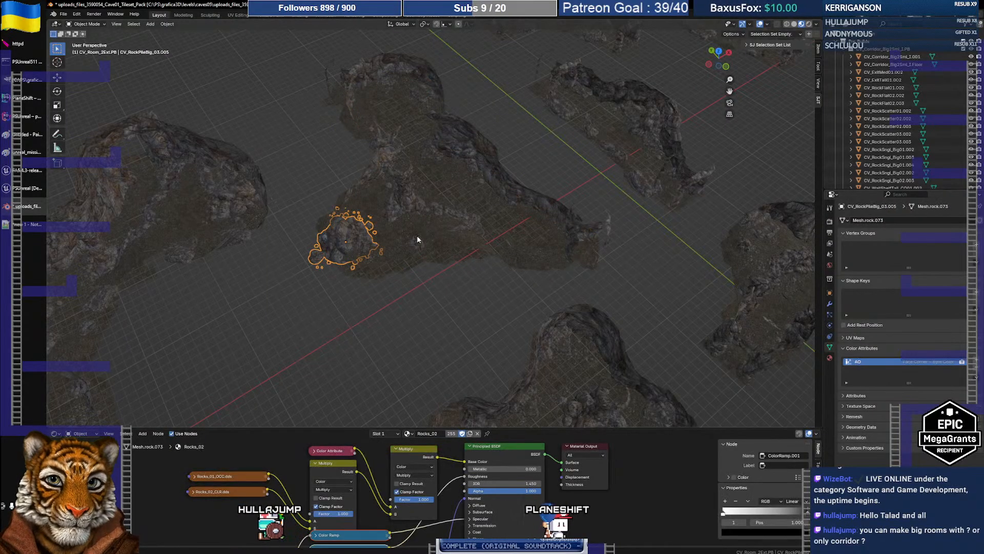
click(434, 234)
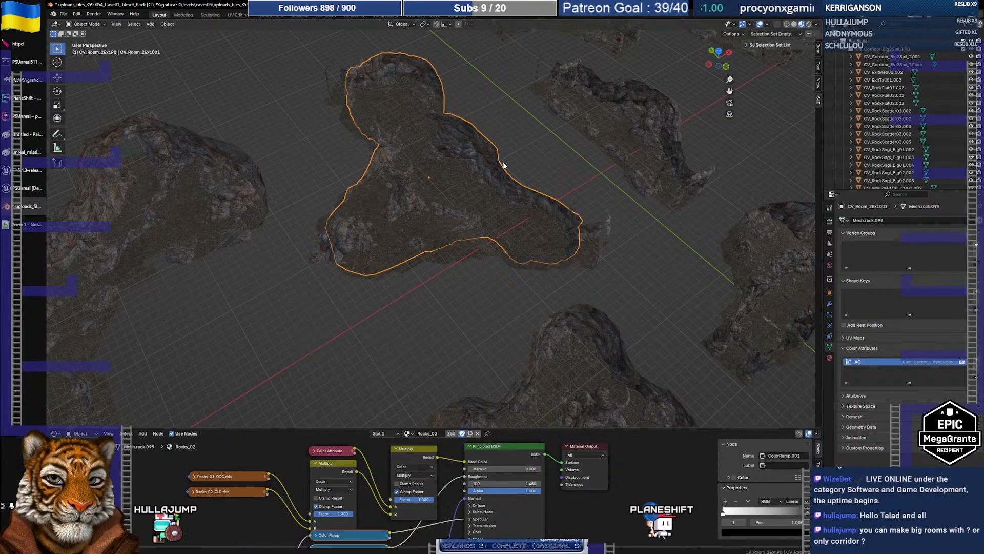
middle_drag(490, 180, 472, 179)
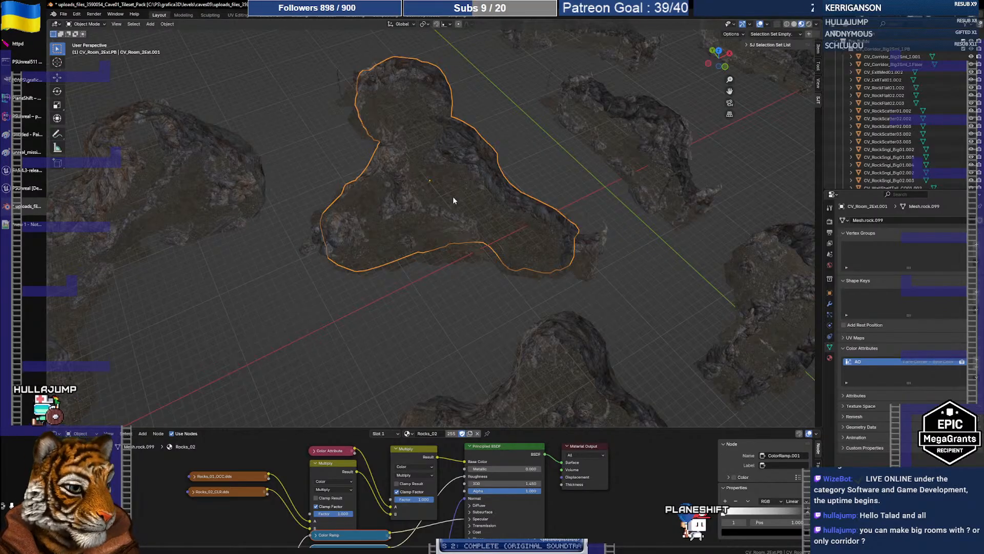
- Fly through the interior of the CV_Room_2Ext.001 room in walk navigation and back out over the neighbouring prebuilt pieces
middle_drag(422, 235, 376, 214)
key(shift+grave)
key(w)
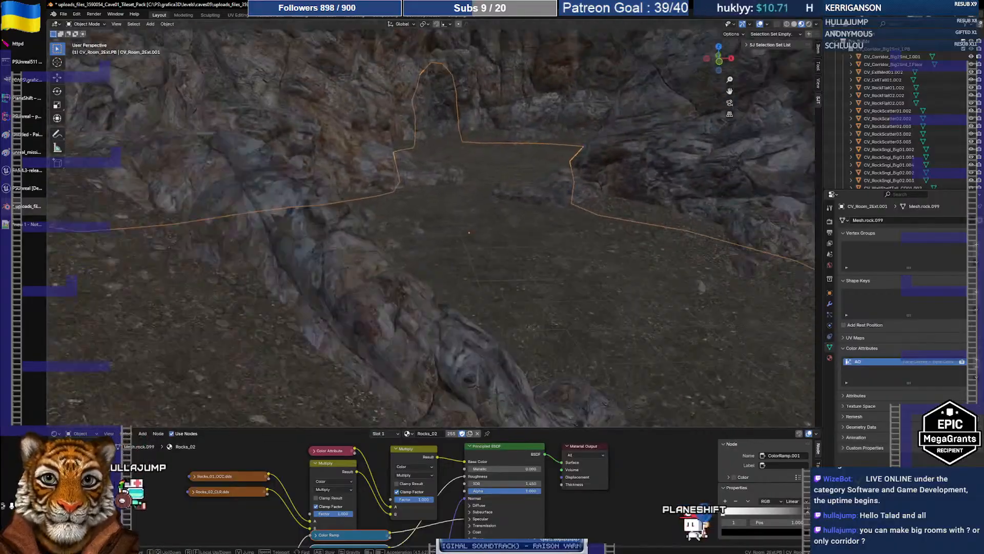
key(s)
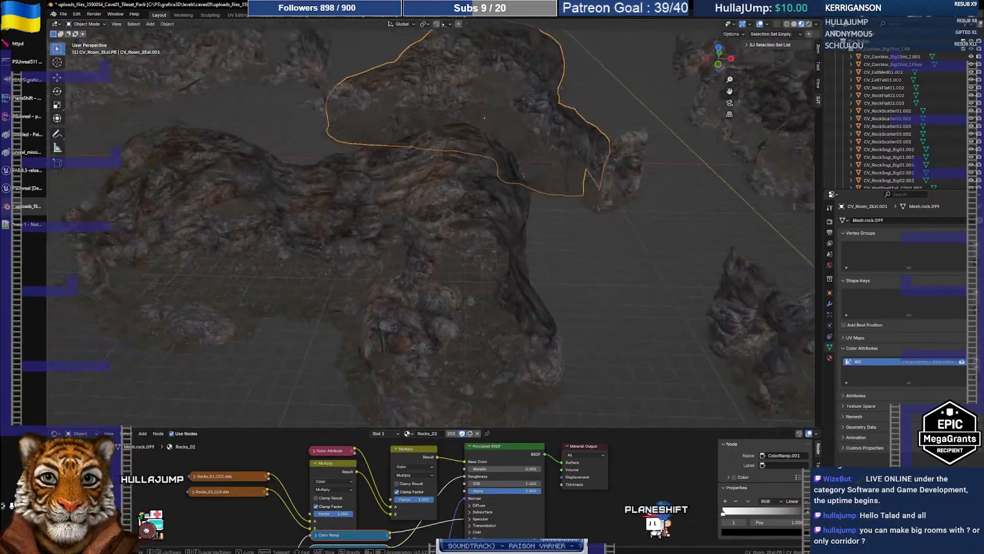
key(a)
key(s)
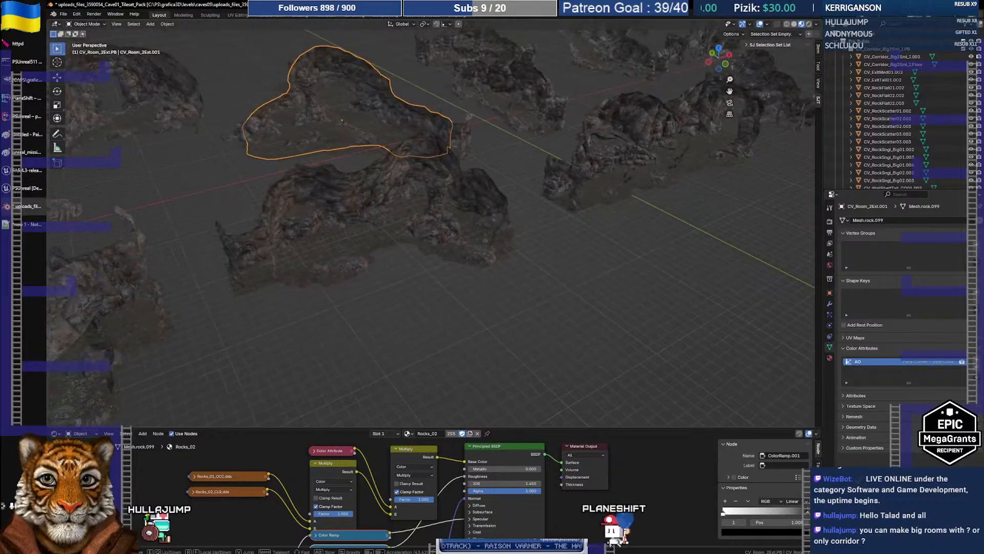
key(d)
key(w)
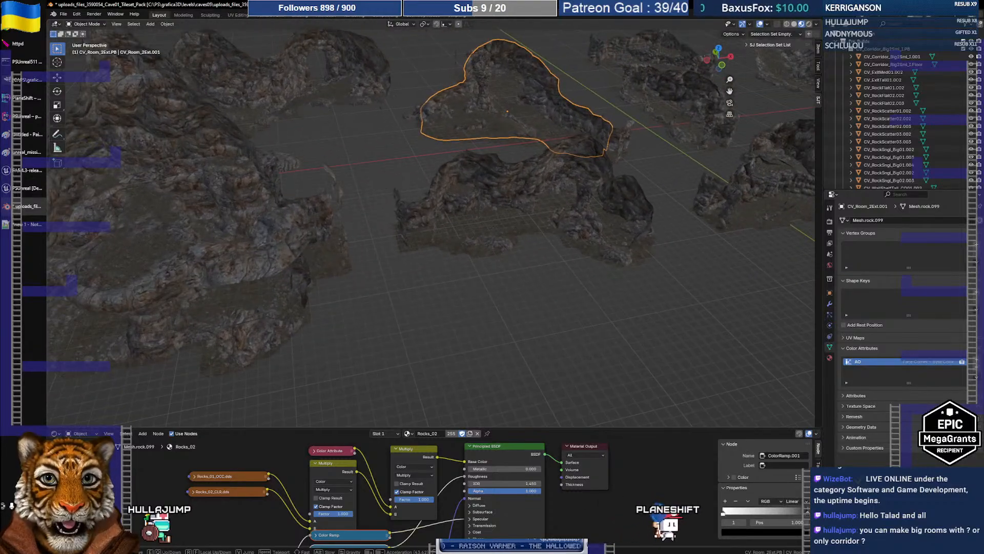
key(s)
click(391, 216)
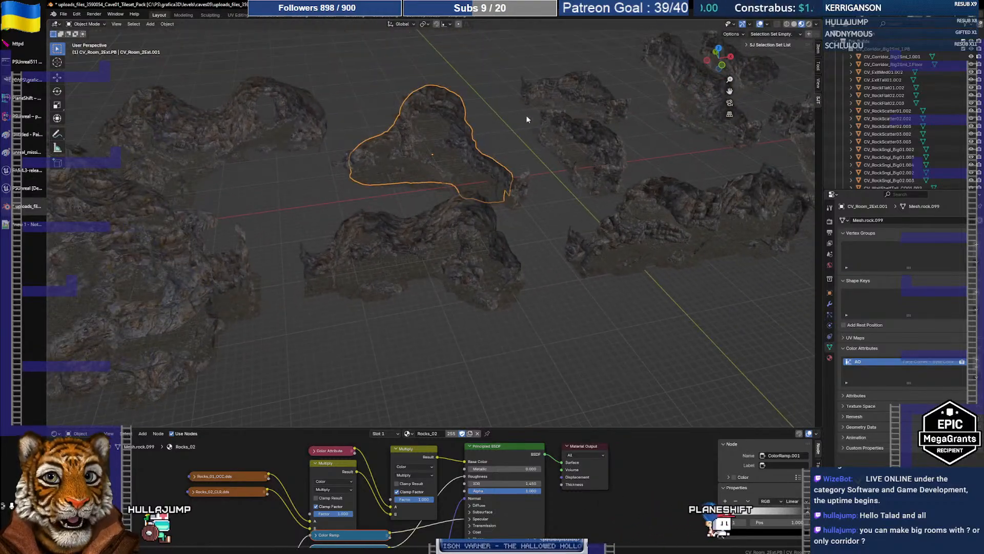
- Deselect the room and switch to the Example_Scene scene, turning the view towards the assembled cave
click(494, 95)
click(872, 17)
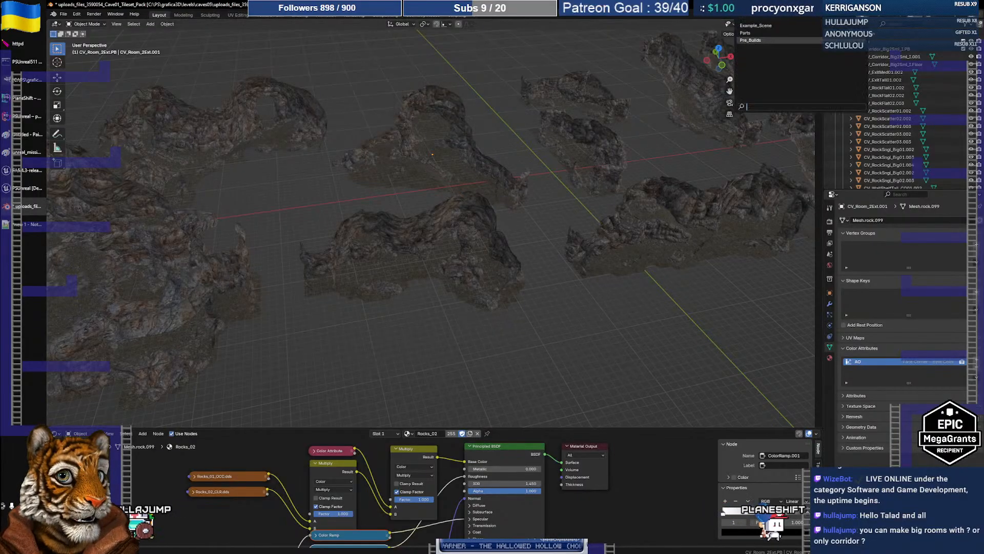
click(762, 25)
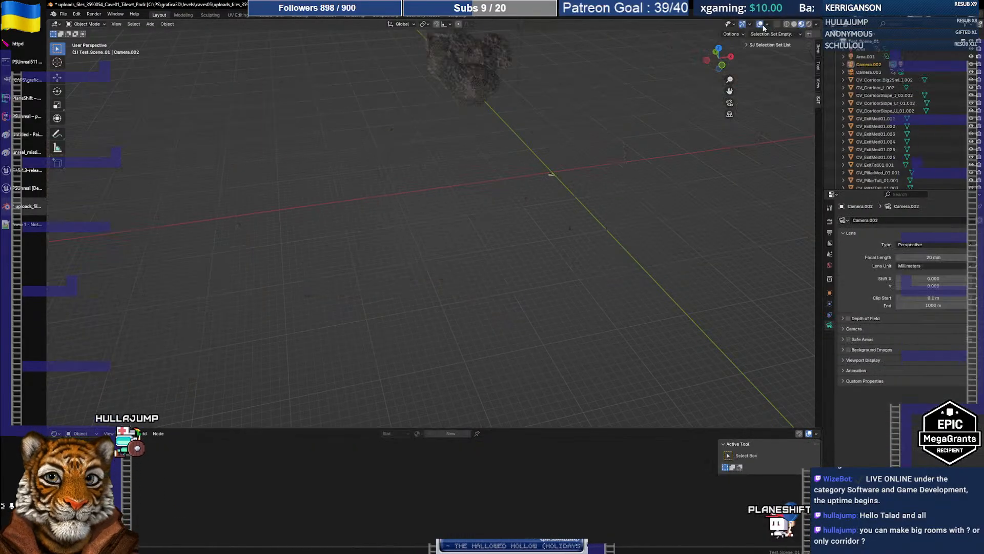
middle_drag(421, 143, 472, 153)
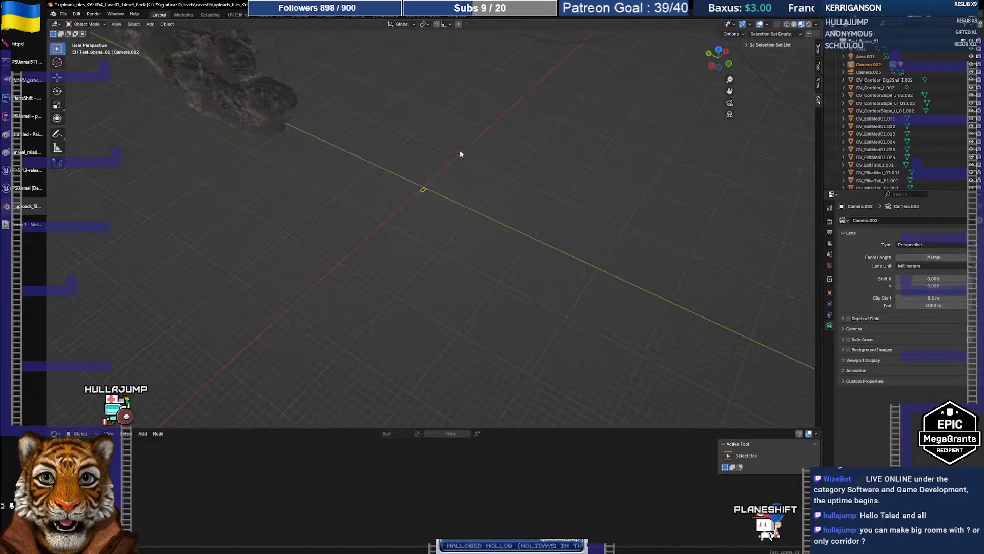
- Fly through the narrow rocky passage of the example cave in walk navigation and back outside
key(shift+grave)
key(w)
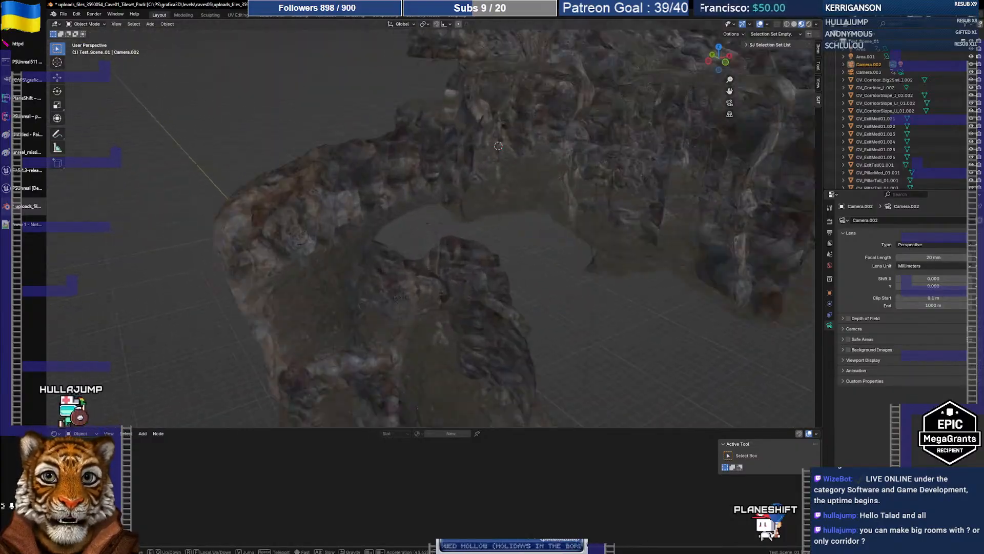
key(w)
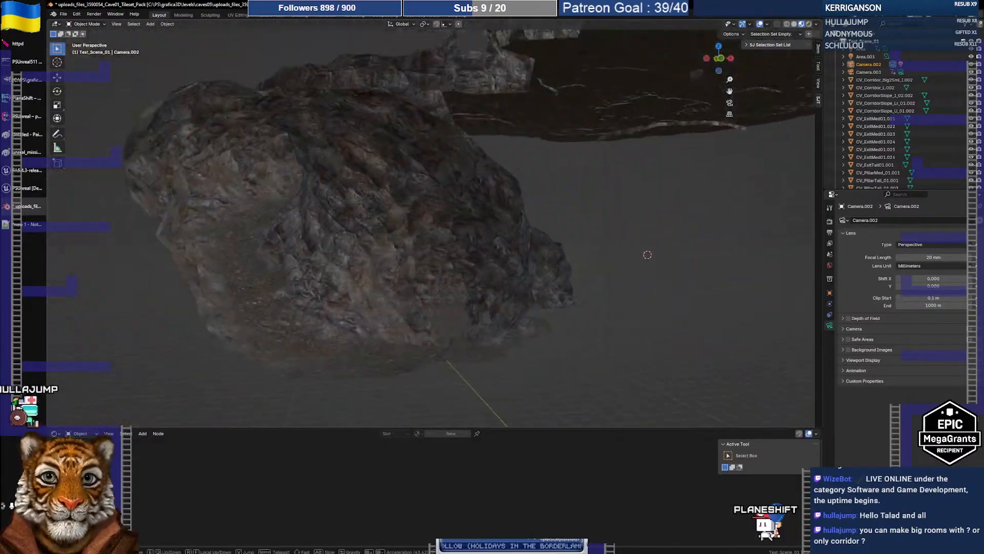
key(w)
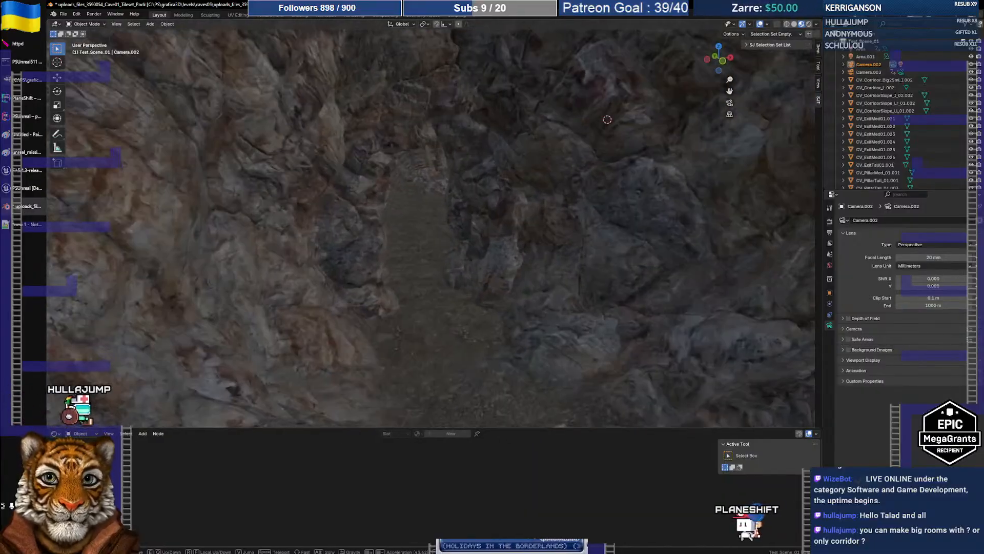
key(w)
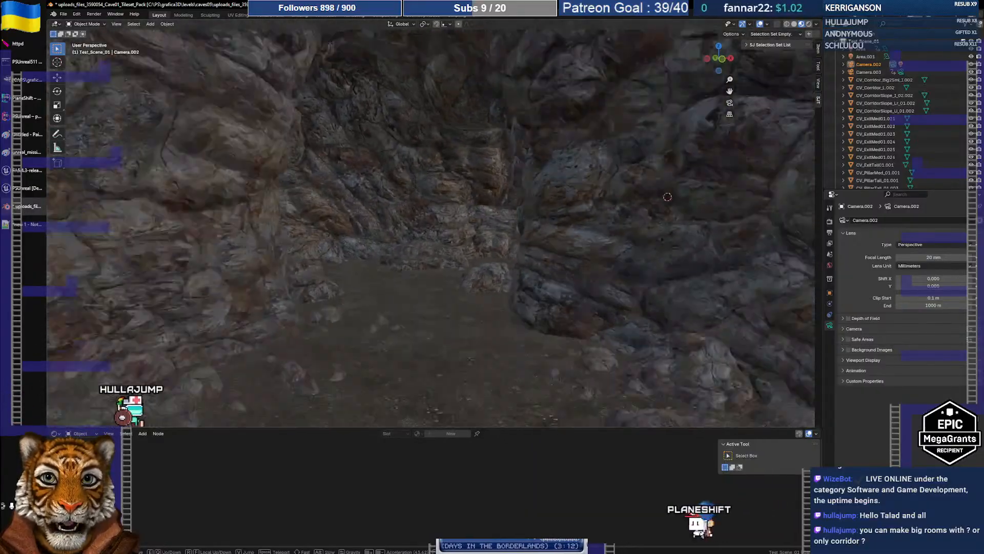
key(w)
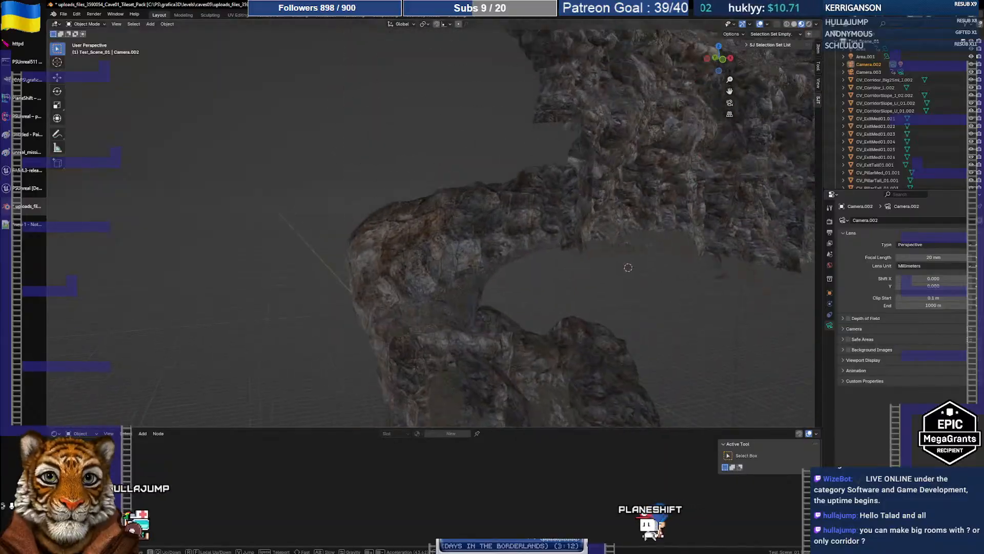
- Fly through the large pillared chamber of the example cave, then pull back to an overview of the whole assembly
key(w)
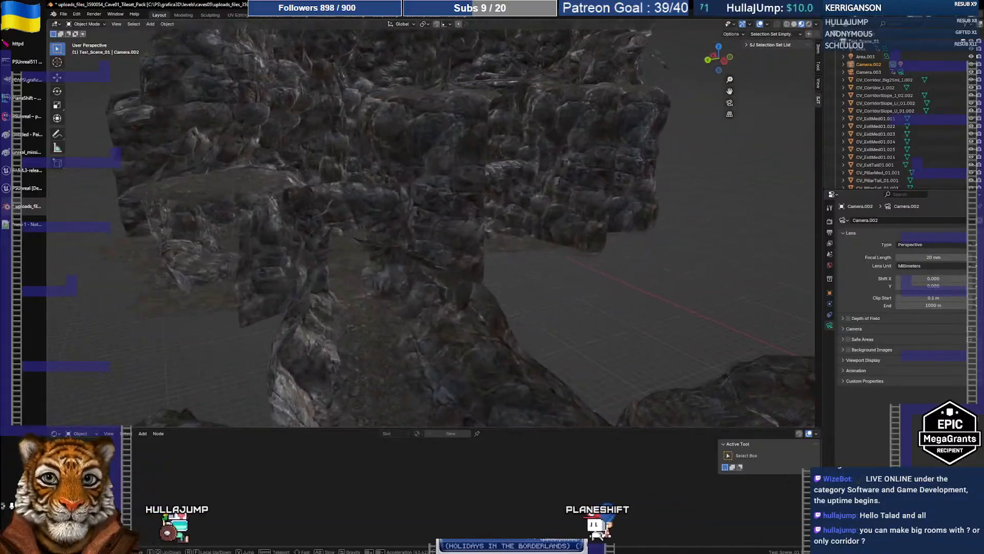
key(w)
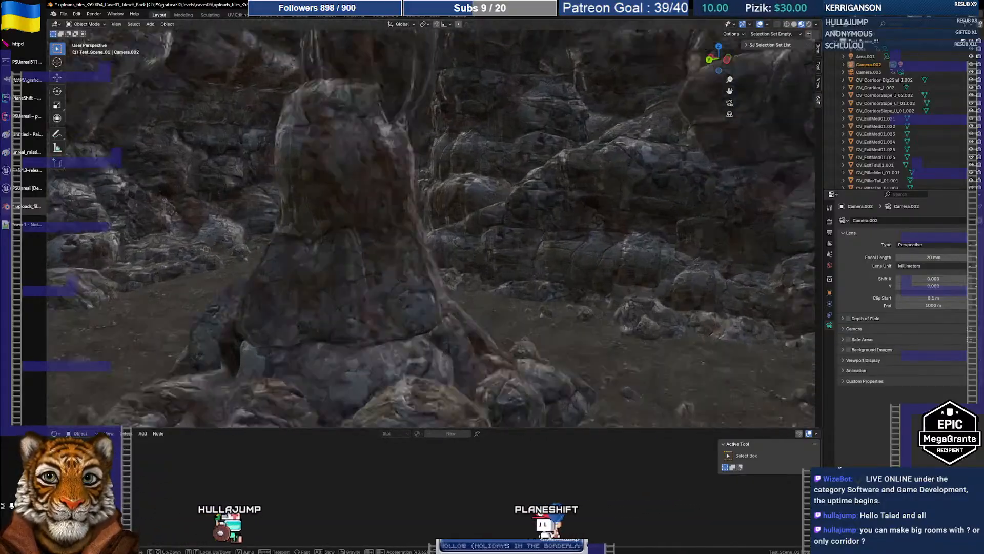
key(w)
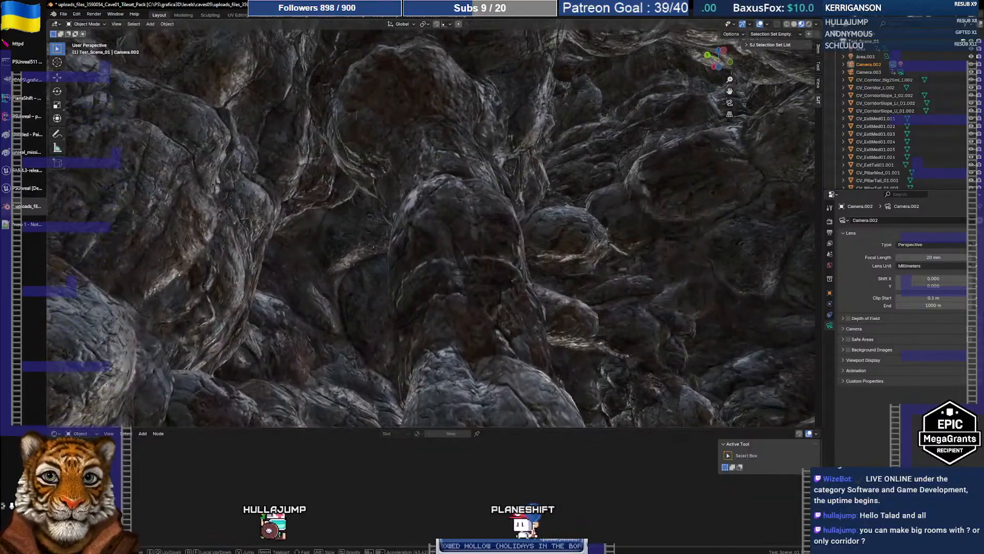
key(w)
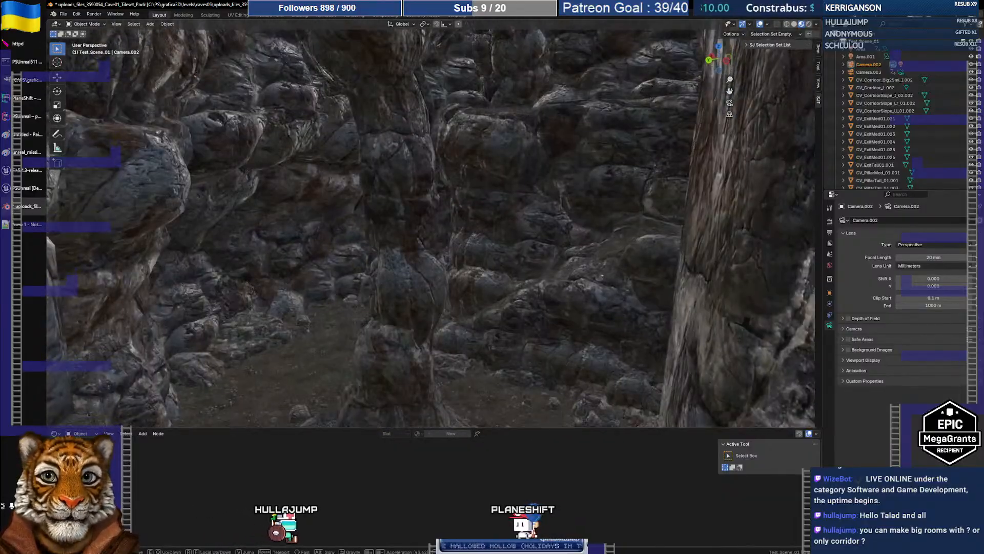
key(w)
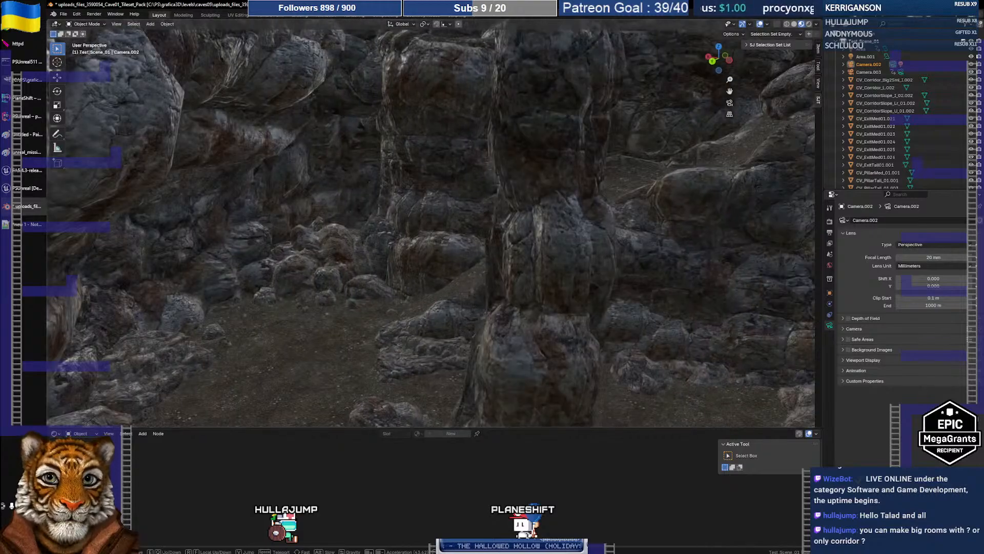
key(w)
key(w)
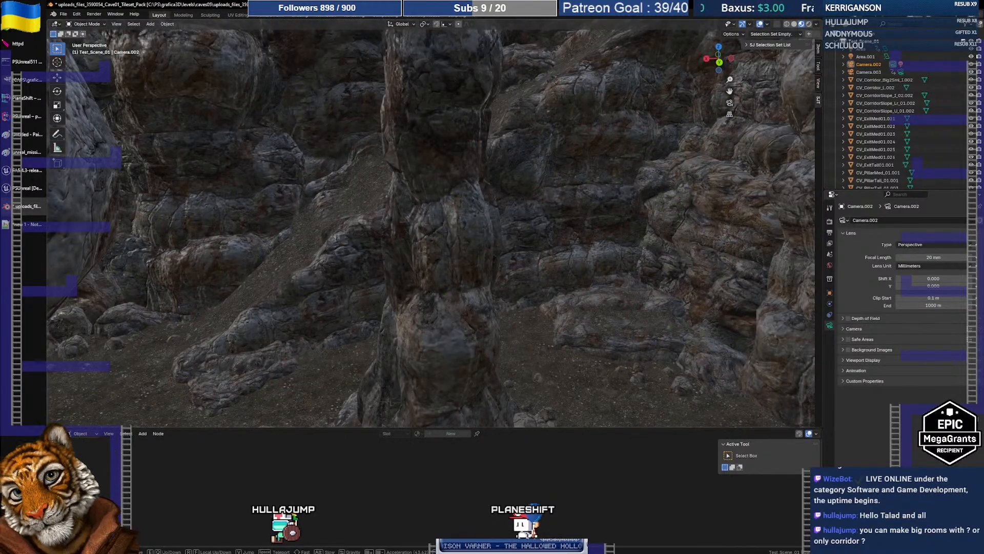
key(w)
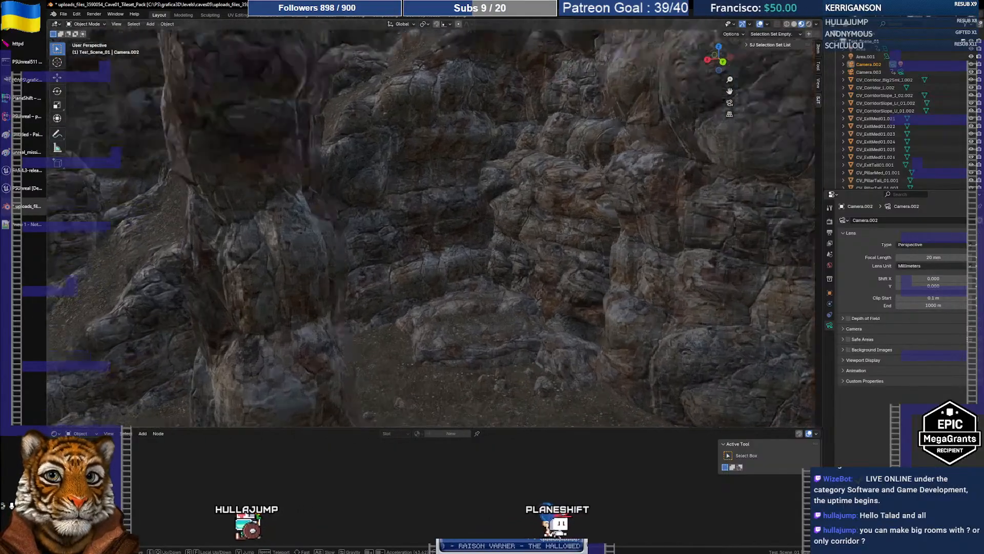
key(s)
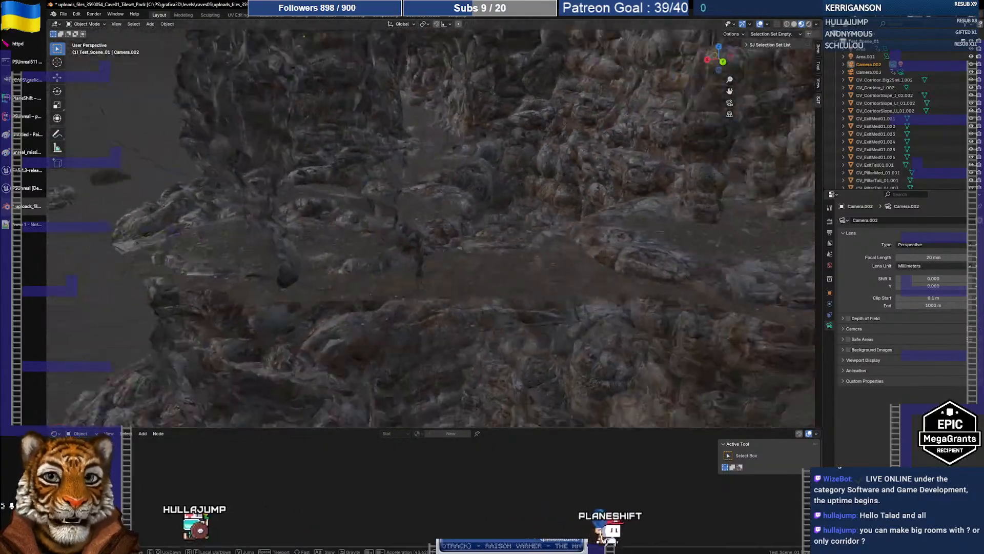
key(s)
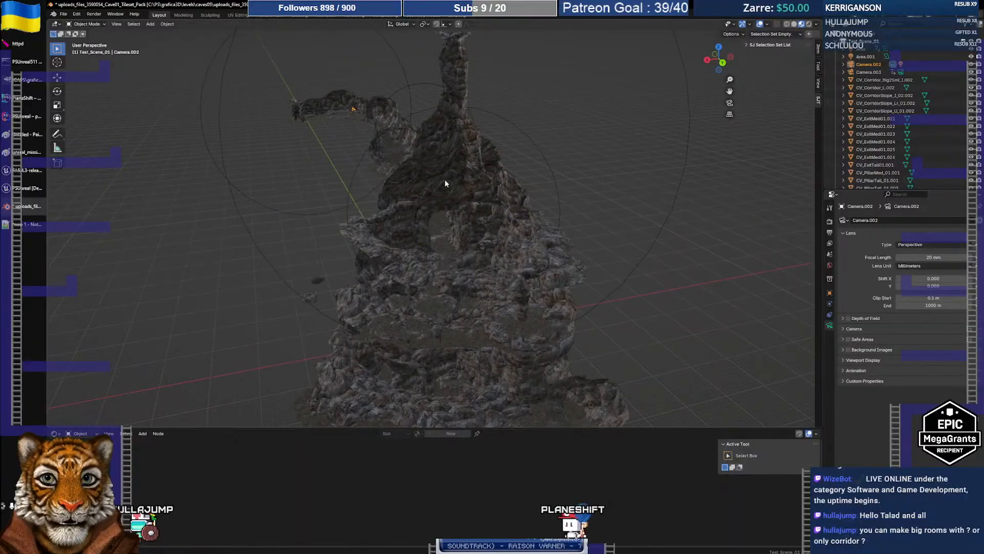
- Select the tall ceiling piece CV_RoomCeilingWell.002 above the large chamber and hide it to expose the interior
click(453, 195)
middle_drag(453, 195, 437, 215)
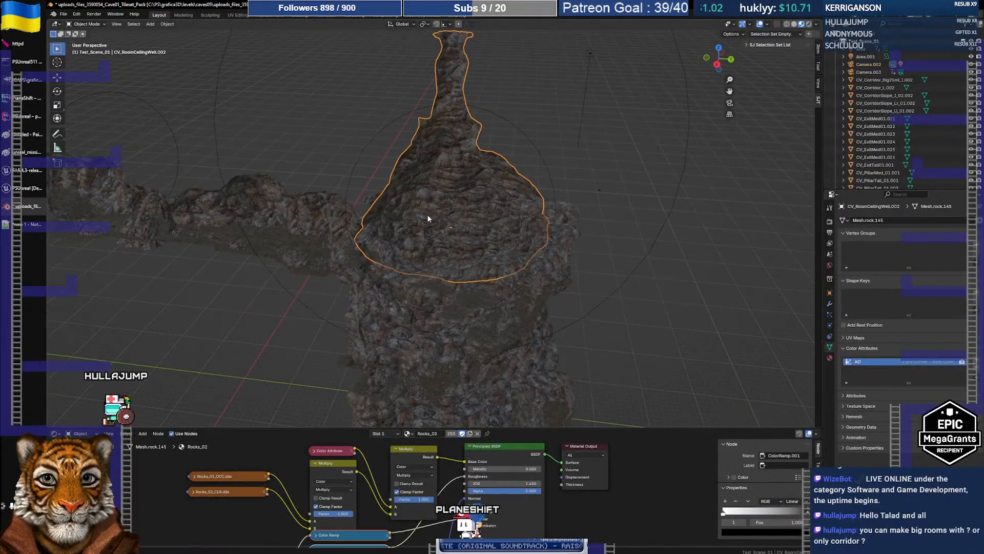
click(409, 294)
middle_drag(445, 269, 331, 267)
click(436, 291)
middle_drag(436, 290, 422, 191)
key(h)
- Inspect the modular walls around the open chamber by selecting individual pieces, including CV_WallTall_F02b.003 and CV_WallTall_F03.002
click(460, 248)
middle_drag(463, 250, 414, 232)
click(361, 224)
click(335, 247)
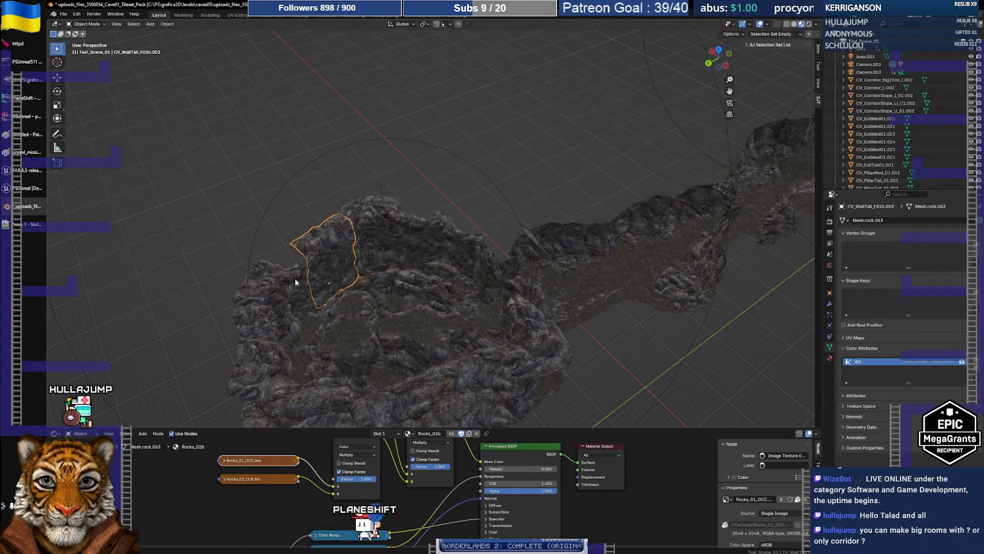
click(281, 289)
click(263, 346)
click(261, 346)
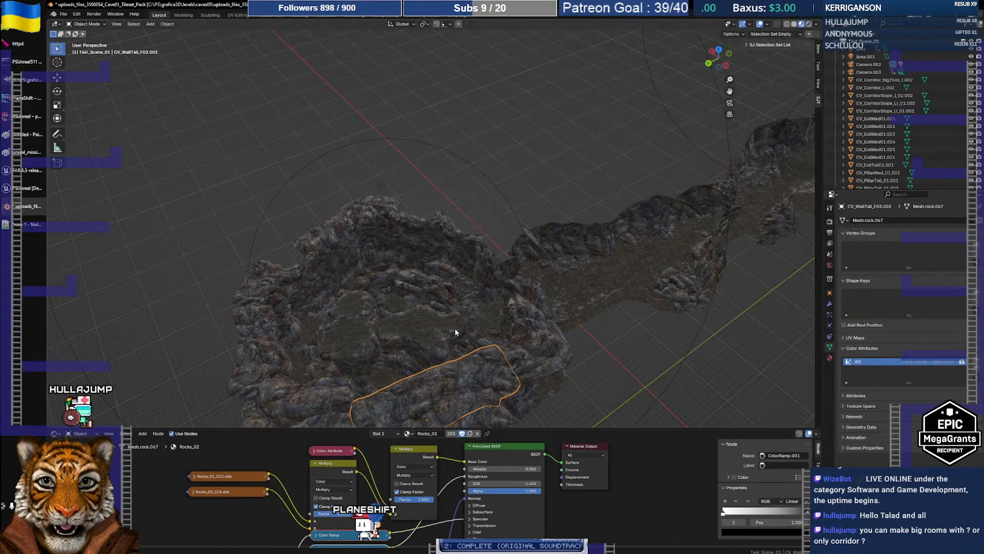
middle_drag(455, 333, 395, 195)
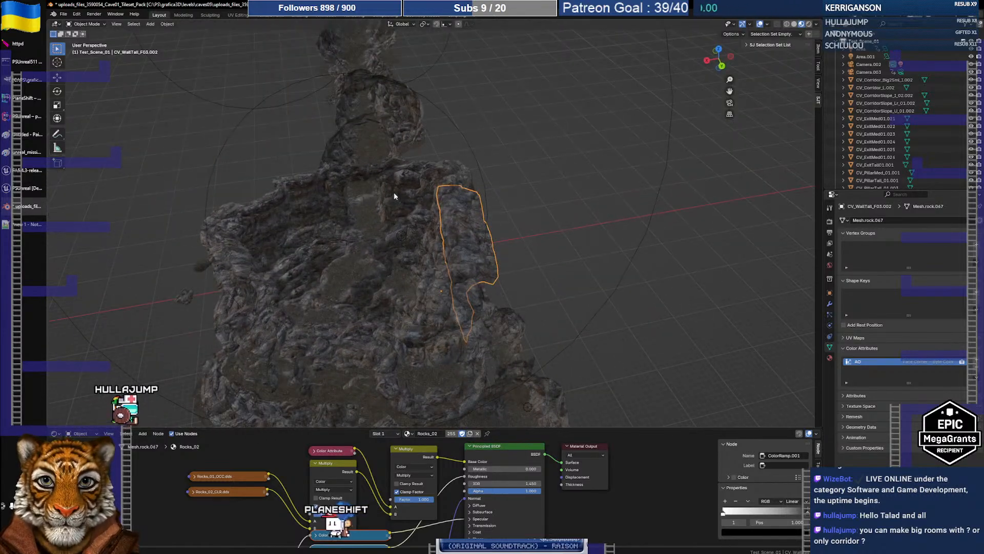
- Select the connecting corridor CV_Corridor_Big2Sml_I.002 and examine how it joins the neighbouring cave sections
click(379, 182)
middle_drag(367, 158, 566, 221)
click(294, 170)
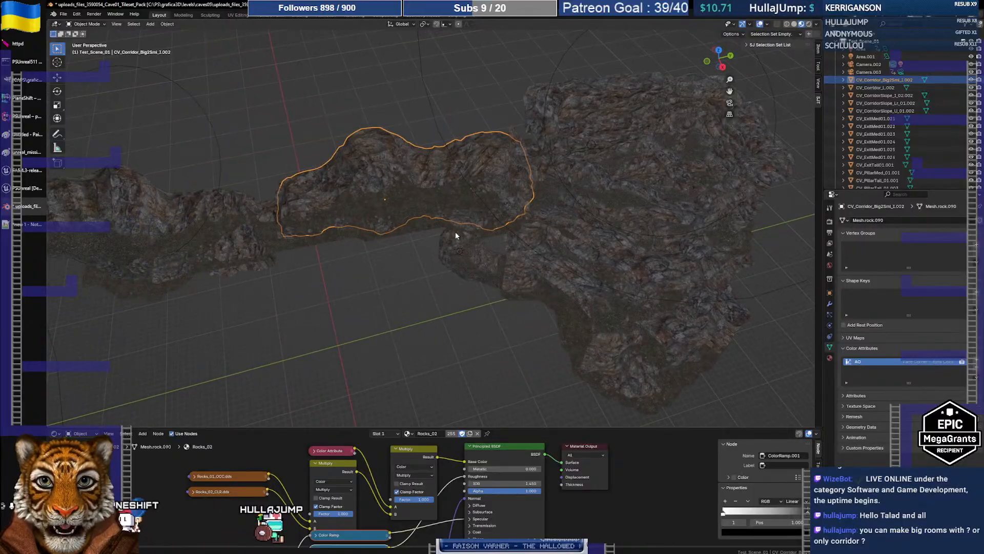
mouse_move(455, 231)
middle_down()
mouse_move(436, 187)
mouse_move(415, 199)
mouse_move(463, 216)
middle_up()
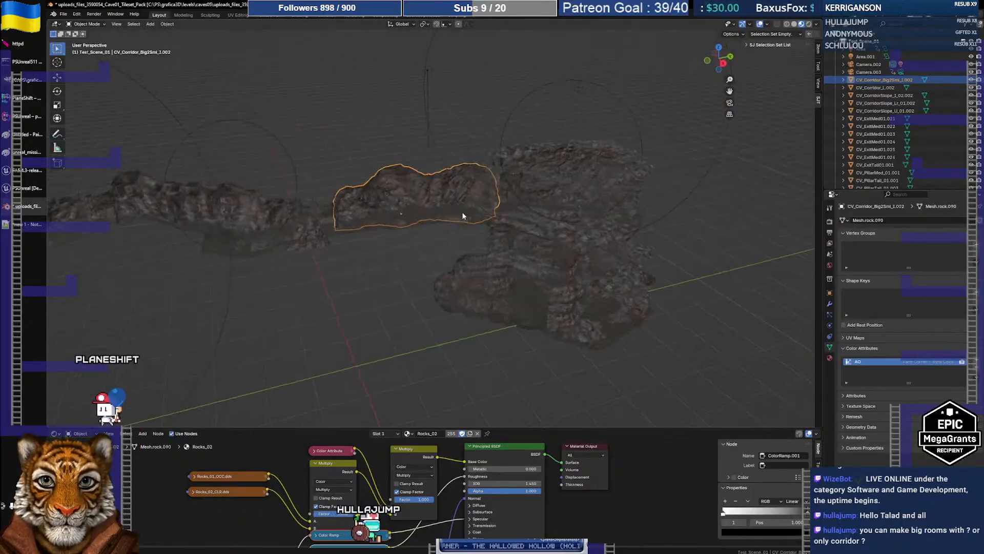
shift+middle_drag(386, 259, 586, 236)
scroll(391, 235, up, 2)
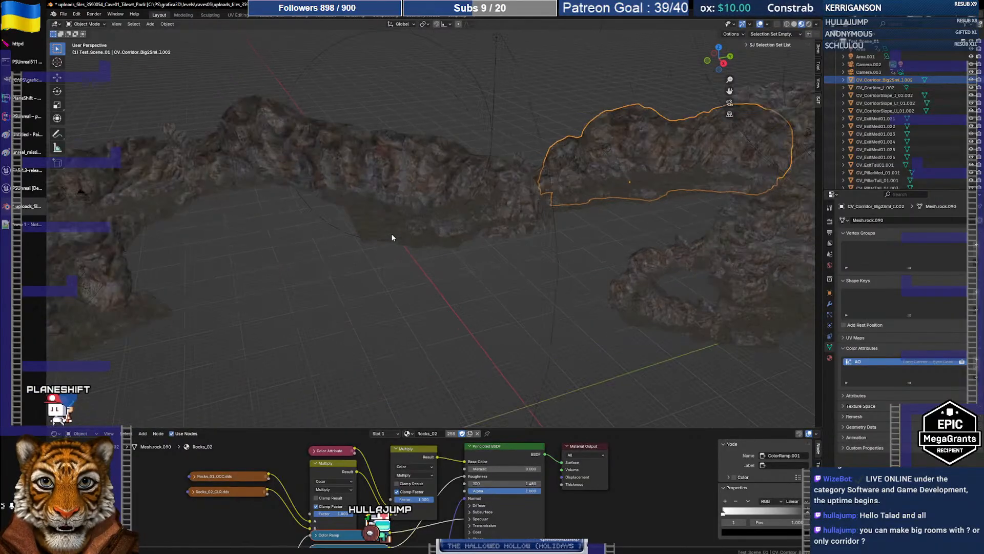
scroll(392, 235, up, 2)
scroll(443, 291, up, 3)
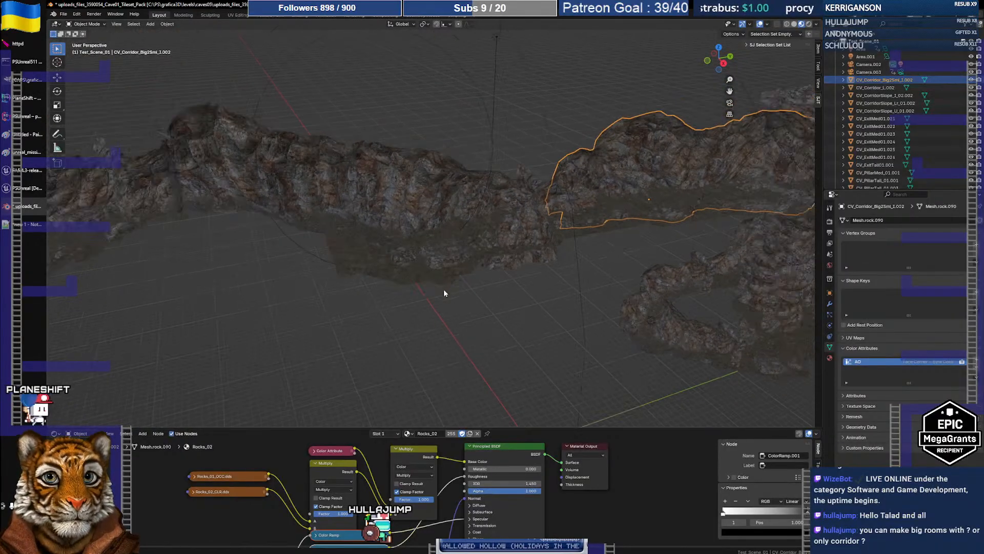
shift+middle_drag(466, 266, 453, 283)
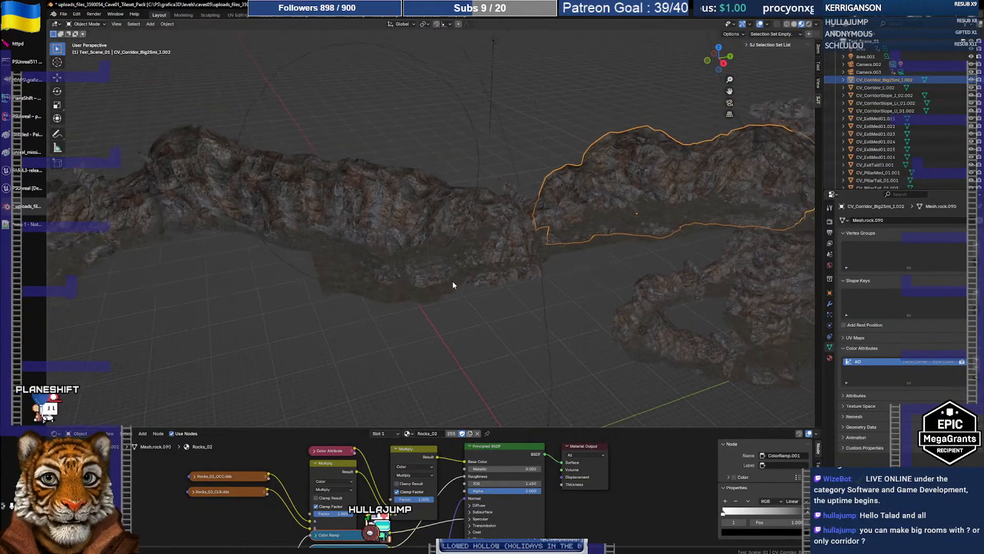
- Look over the snapping options and examine the selected corridor's connection to the large chamber
click(449, 24)
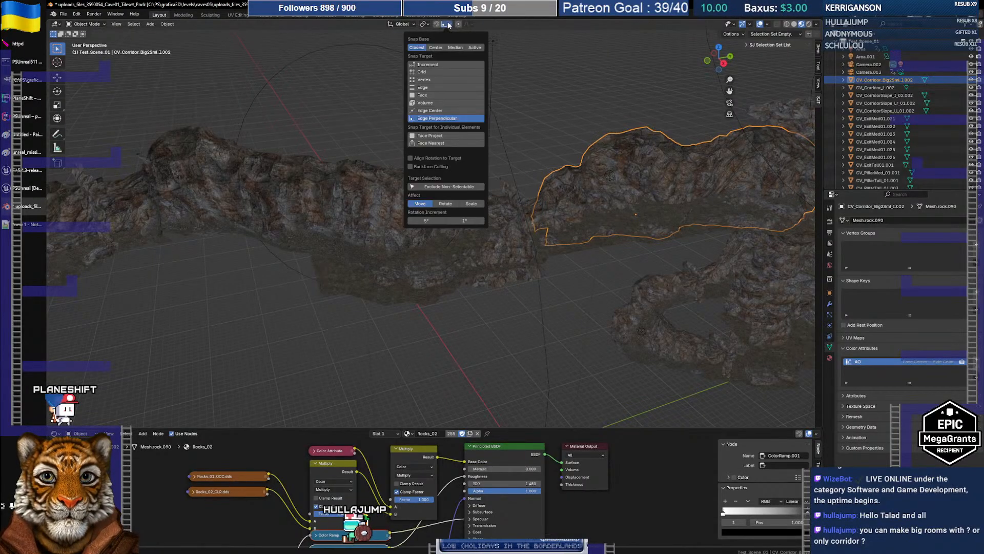
click(448, 24)
mouse_move(528, 149)
middle_down()
mouse_move(451, 160)
mouse_move(439, 153)
mouse_move(523, 162)
middle_up()
scroll(523, 163, down, 3)
shift+middle_drag(561, 223, 444, 252)
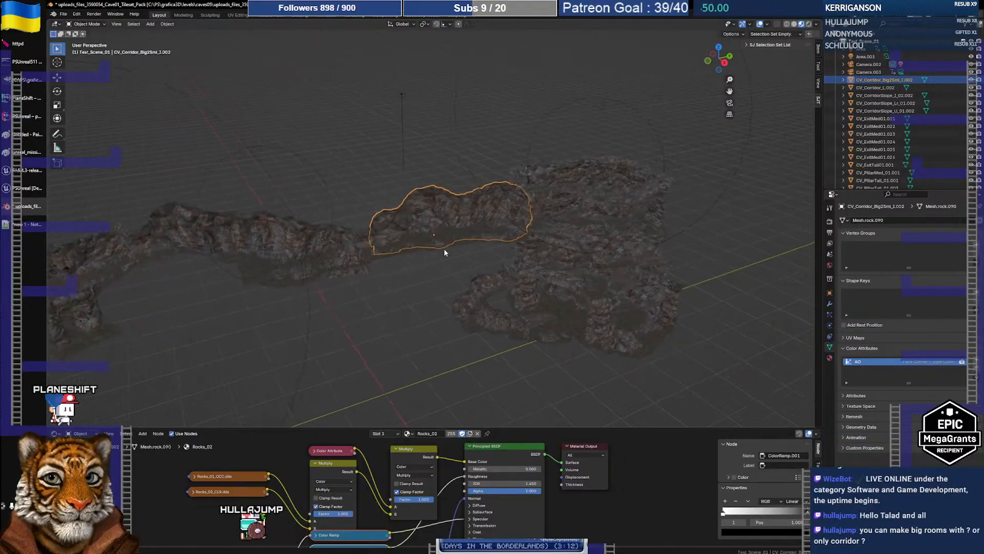
scroll(513, 234, up, 5)
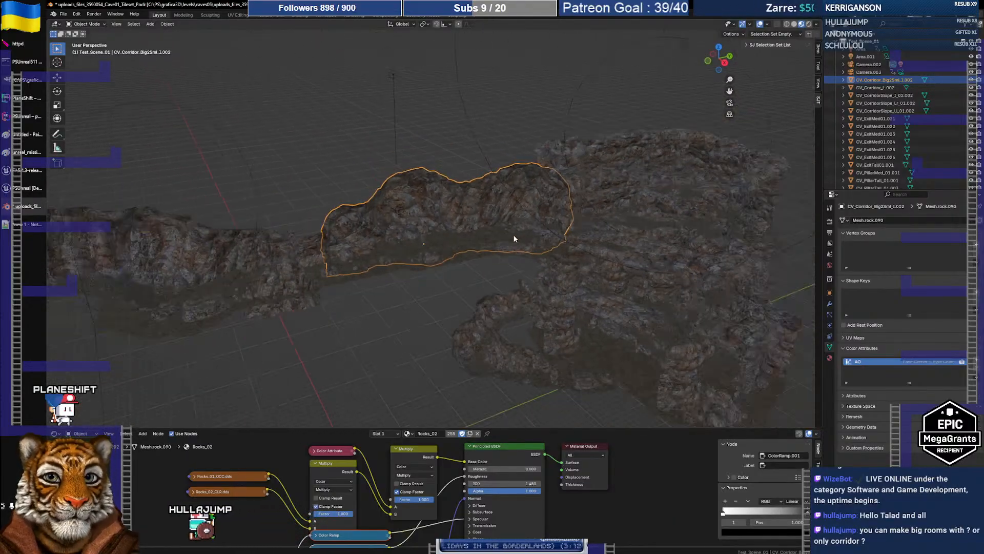
middle_drag(515, 237, 521, 211)
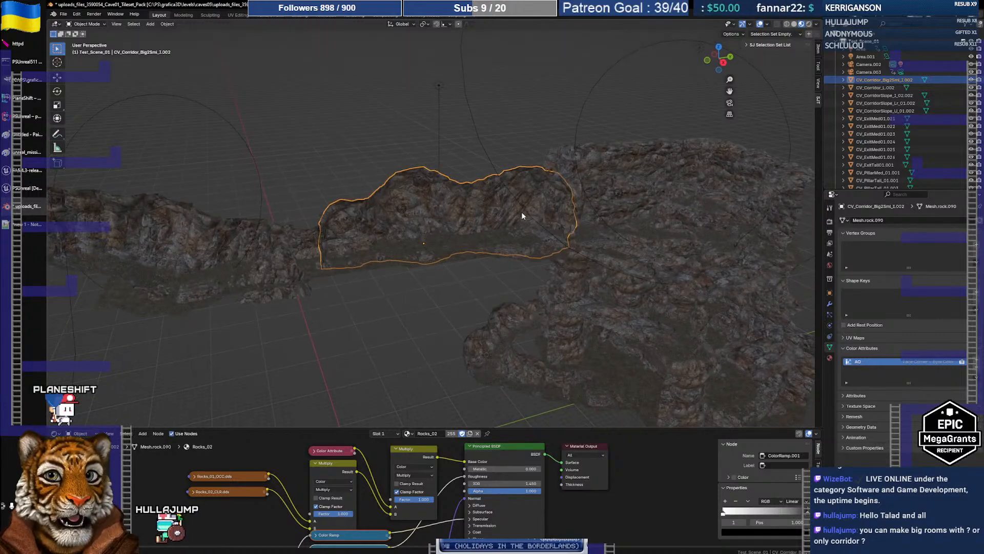
- Compare Scene Lights and Scene World in the viewport shading settings, leaving only Scene Lights enabled
click(817, 24)
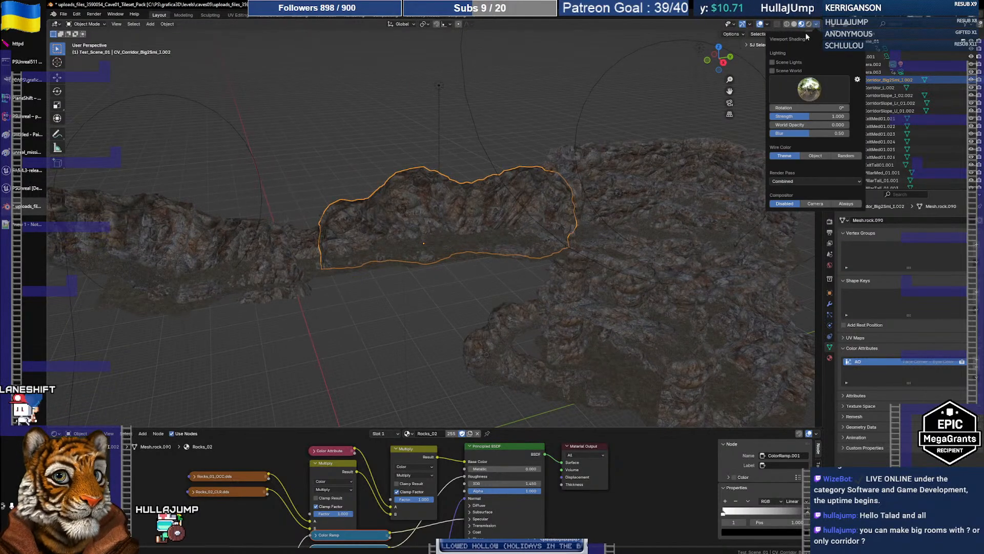
click(772, 62)
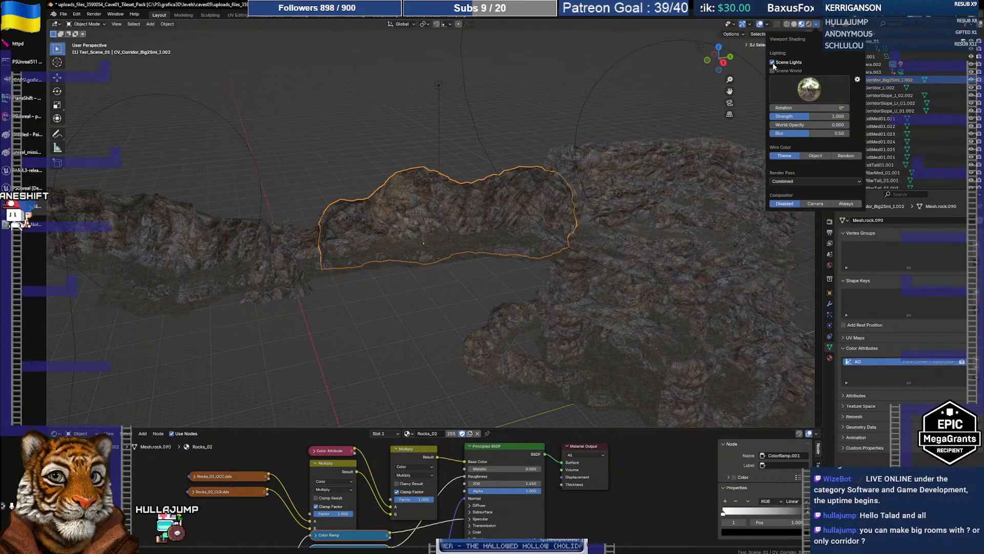
click(772, 62)
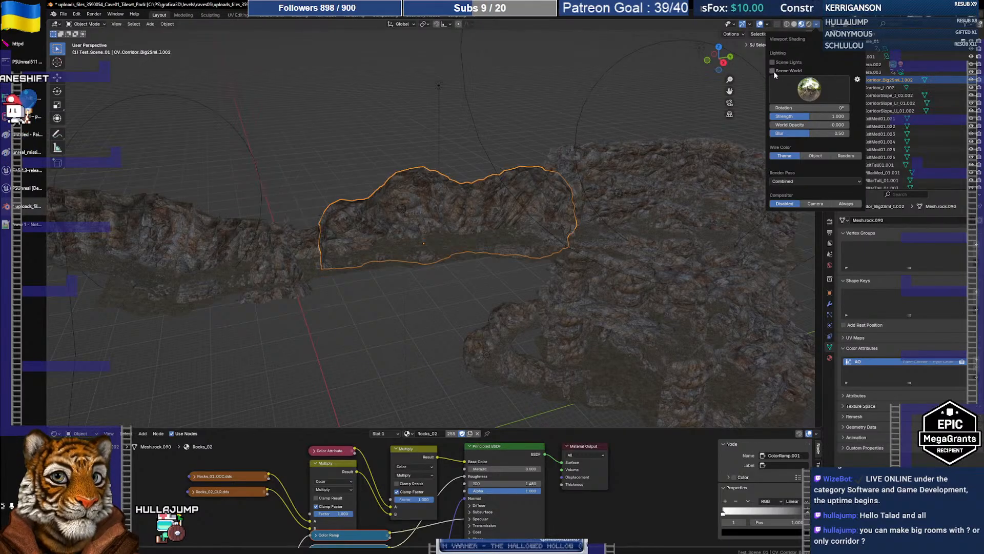
click(772, 70)
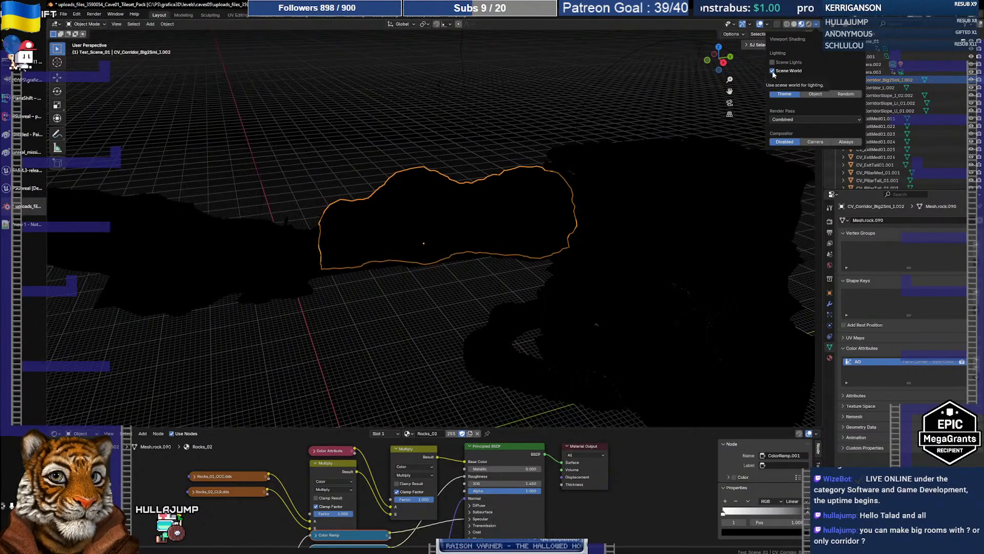
click(773, 71)
click(772, 62)
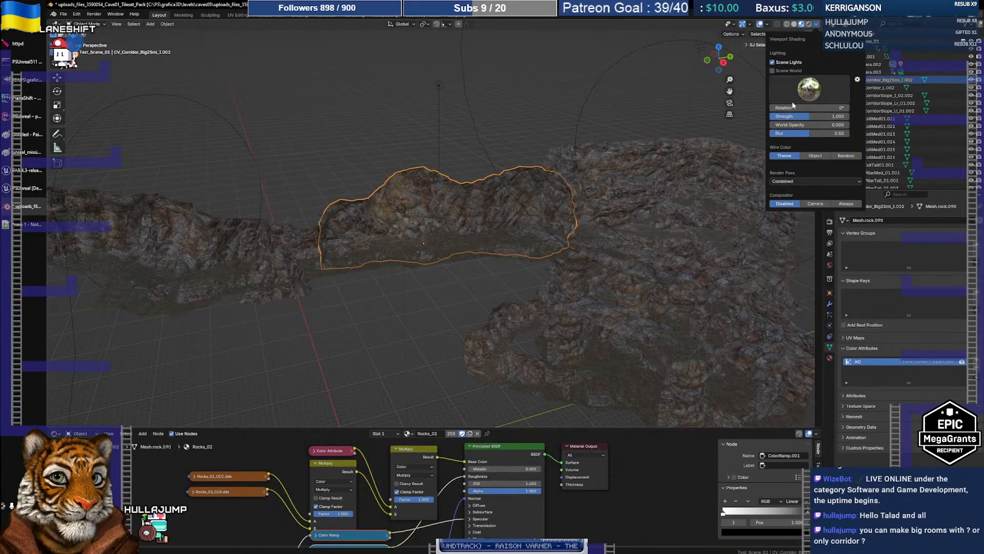
- Raise the viewport environment lighting strength to about 1.346
drag(808, 118, 825, 120)
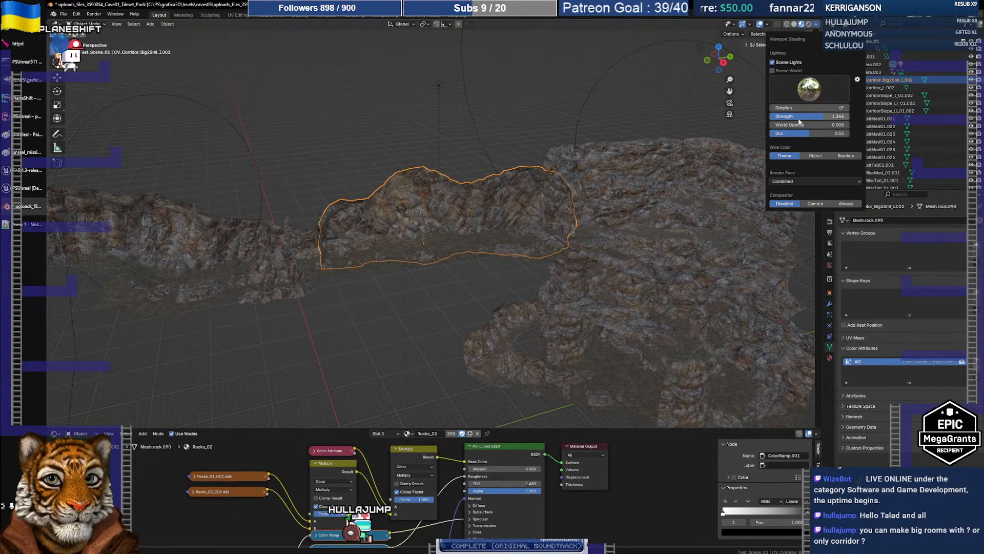
mouse_move(436, 174)
middle_down()
mouse_move(499, 171)
mouse_move(404, 173)
middle_up()
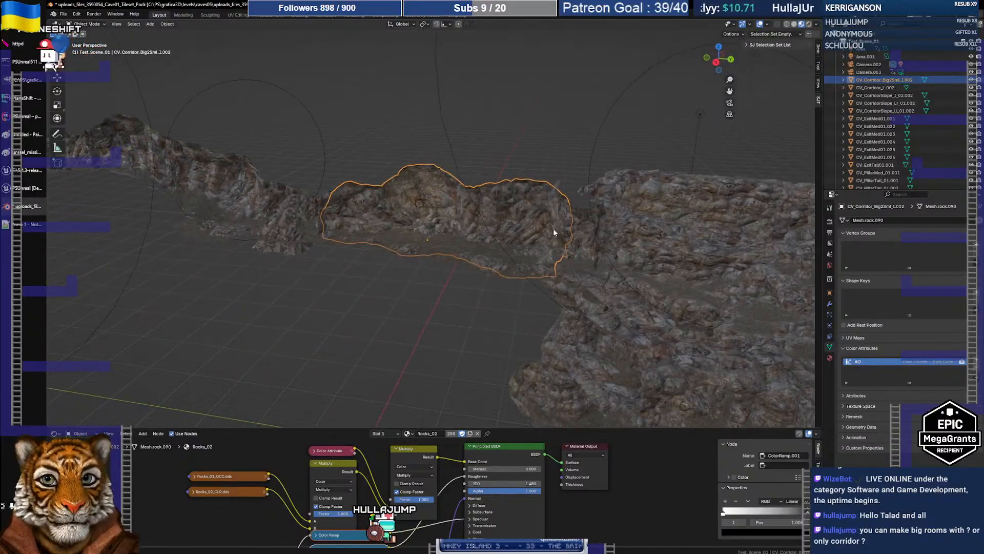
- Fly through the large chamber along its gravel path and examine the opening into the selected corridor
key(shift+grave)
key(w)
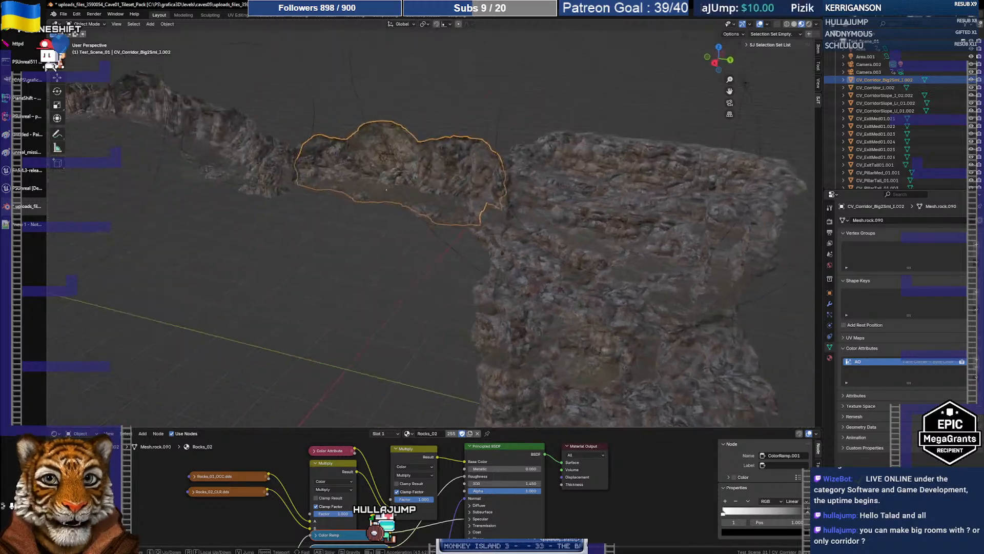
key(w)
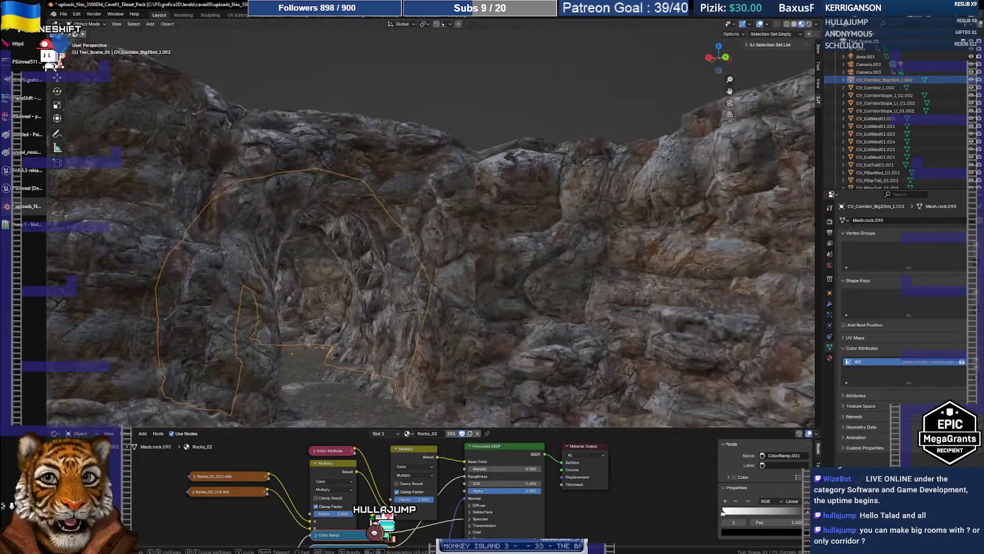
key(w)
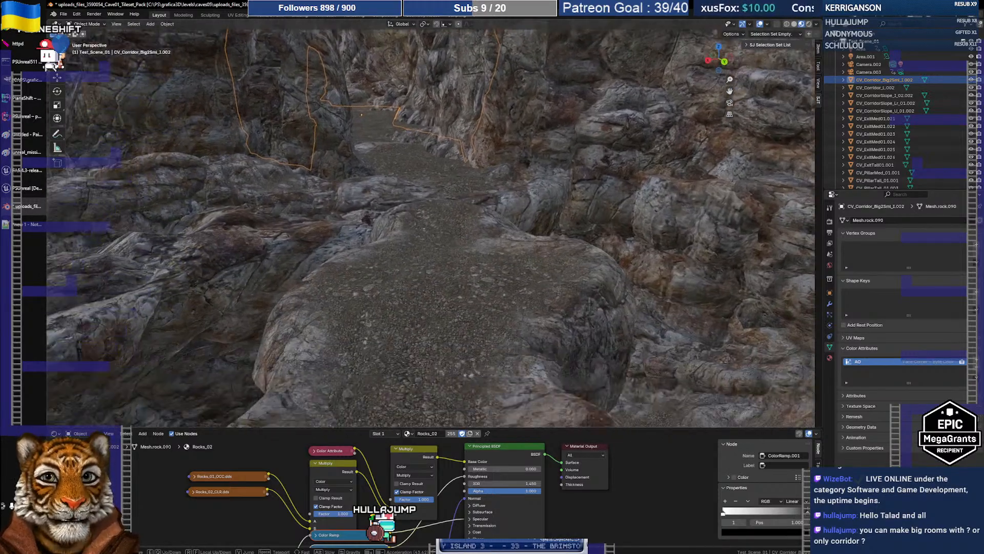
key(w)
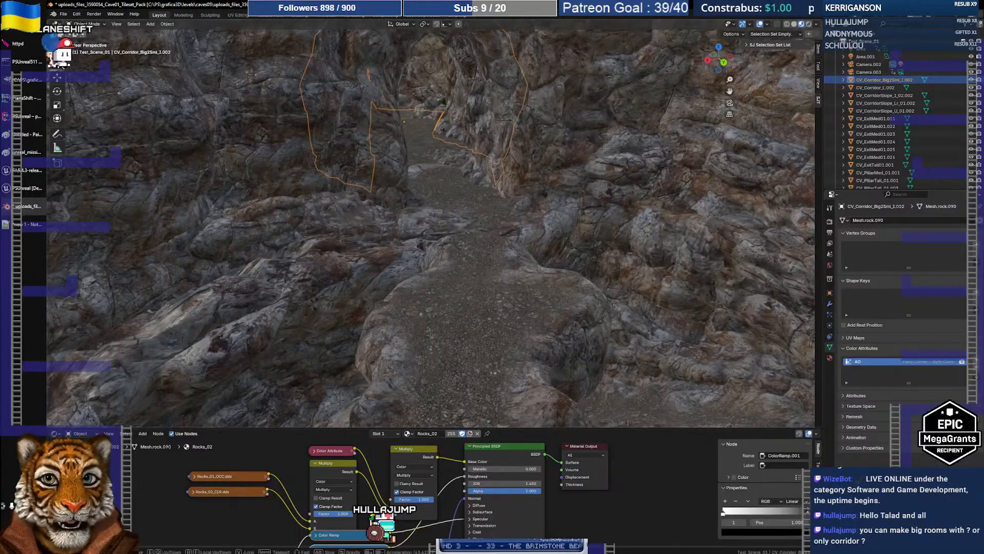
key(s)
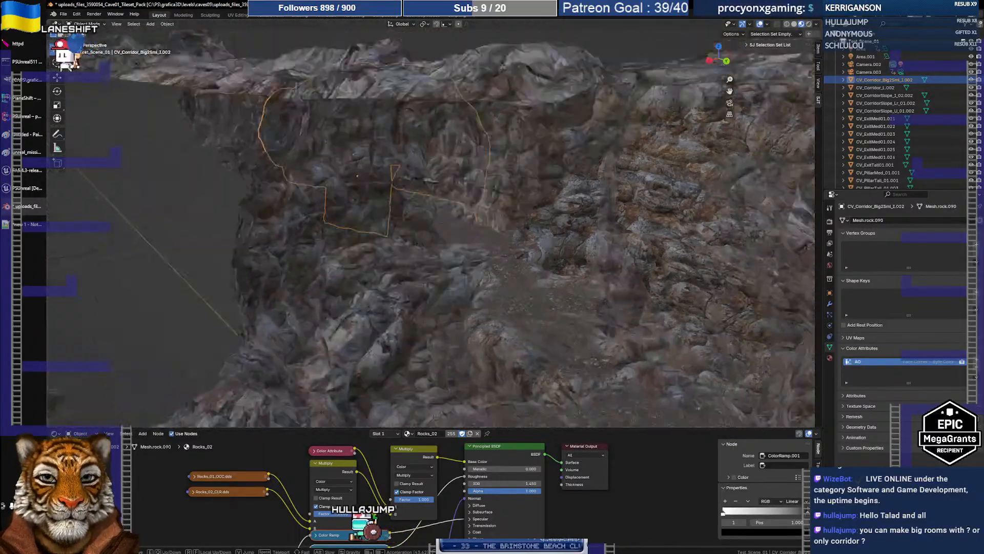
key(s)
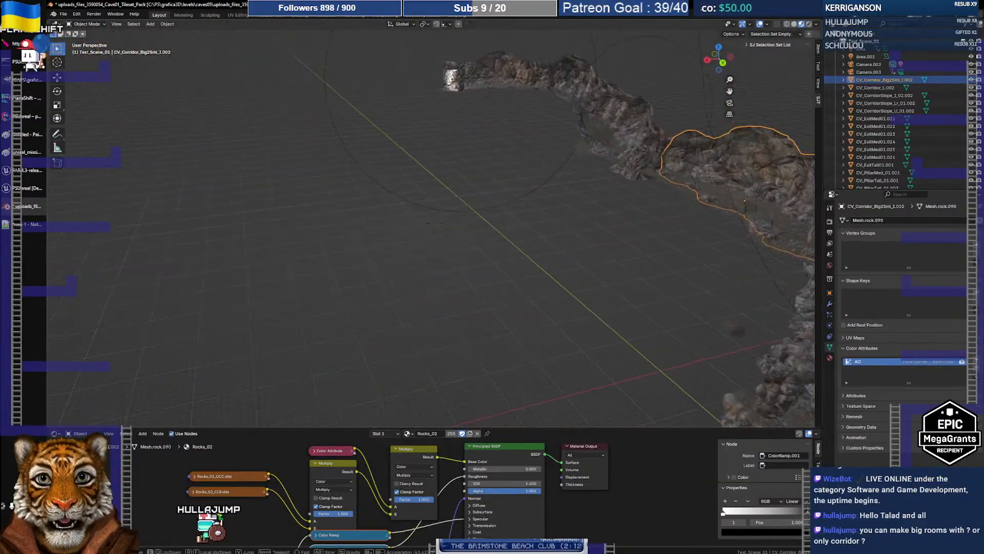
- Fly to the lit cave entrance, examine the room behind it, and return to an overview of the connected sections
key(w)
key(w)
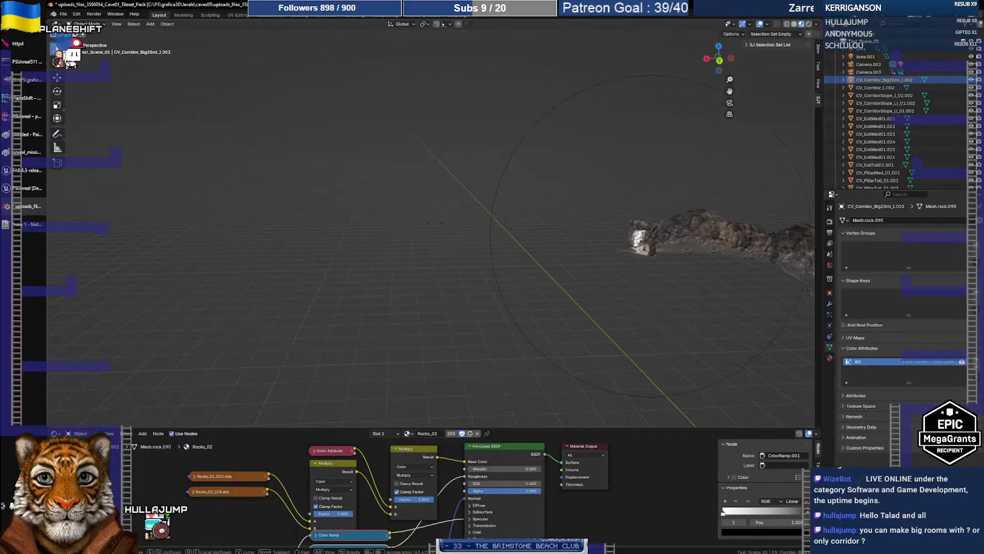
key(w)
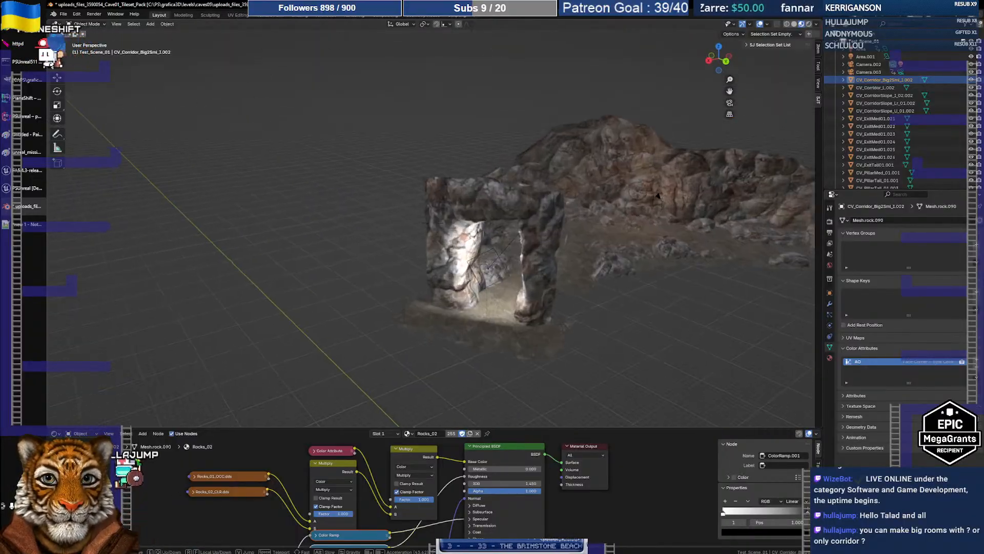
key(w)
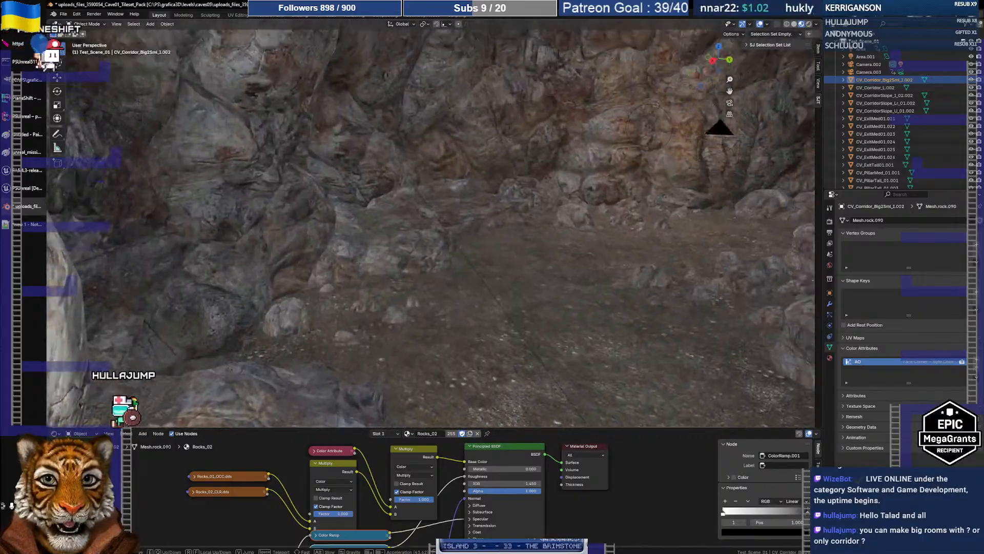
key(w)
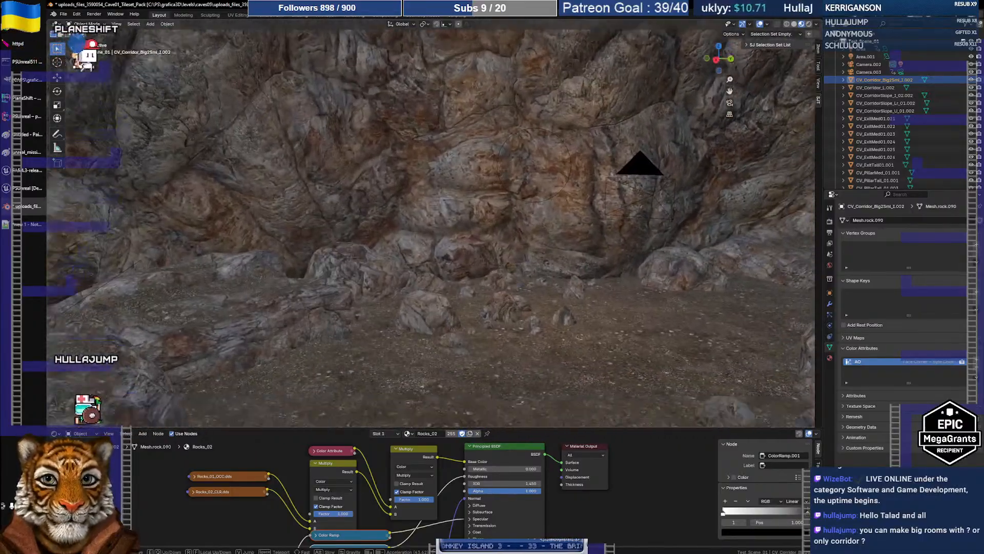
key(Escape)
key(s)
key(w)
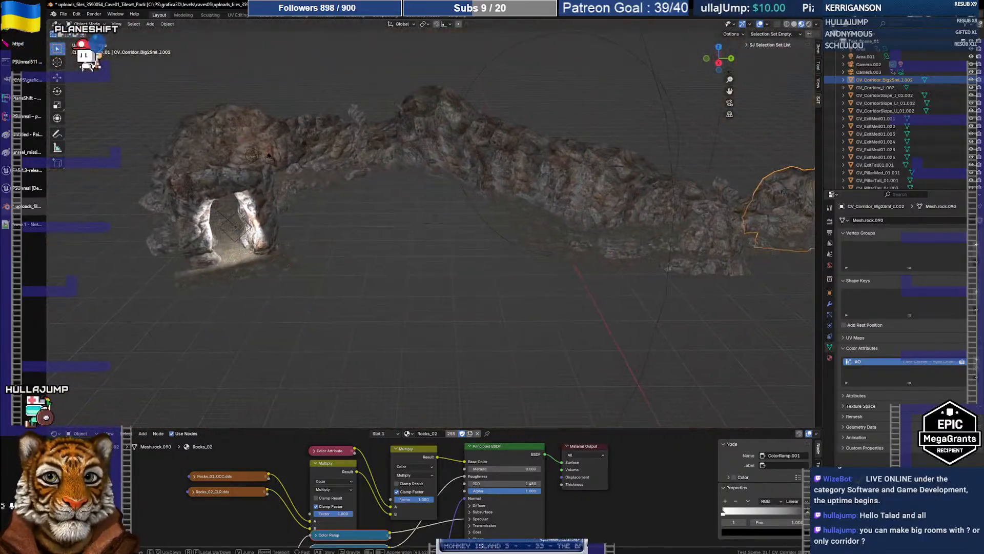
key(s)
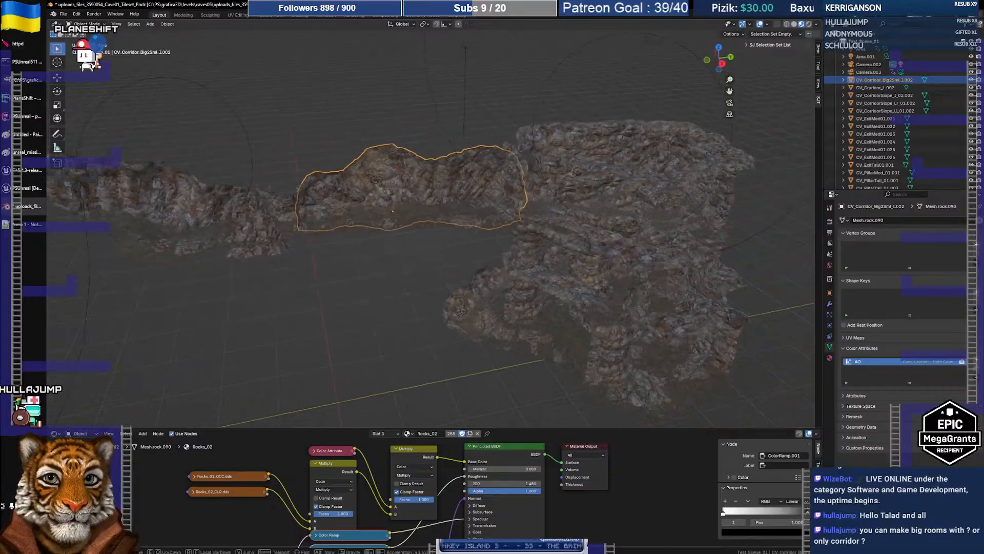
click(463, 235)
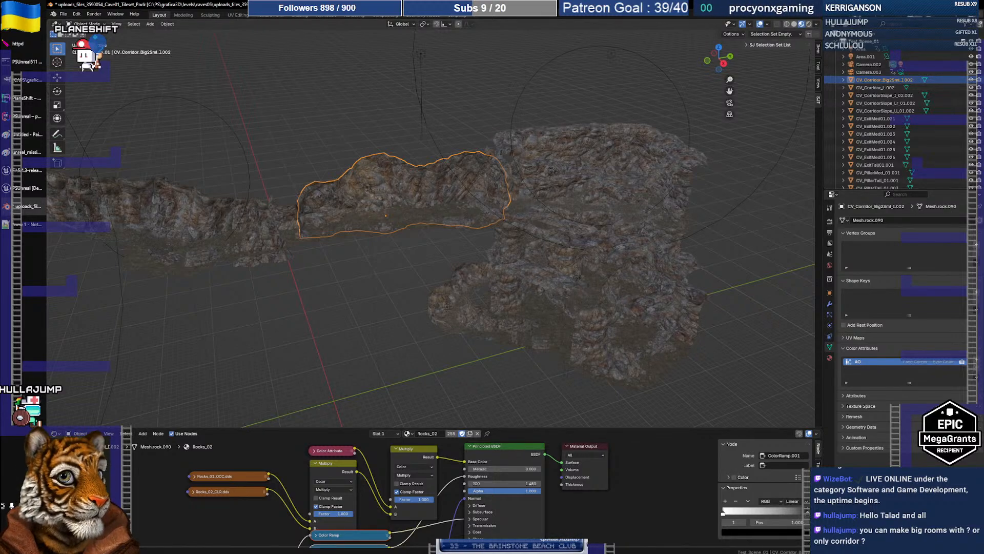
- Switch to the prebuilt rooms scene and look over all the ready-made rooms and corridors
click(733, 14)
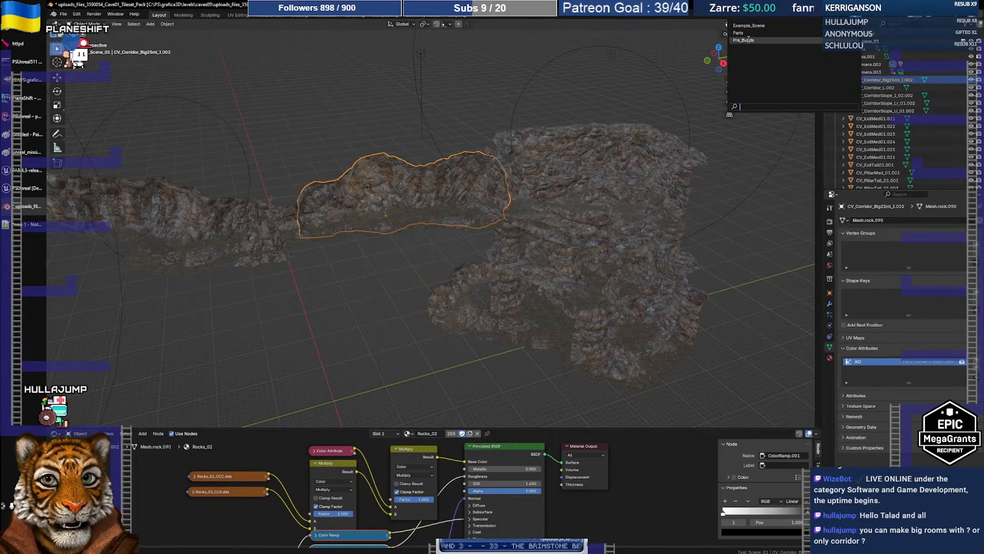
click(748, 40)
middle_drag(560, 171, 369, 237)
scroll(355, 236, down, 8)
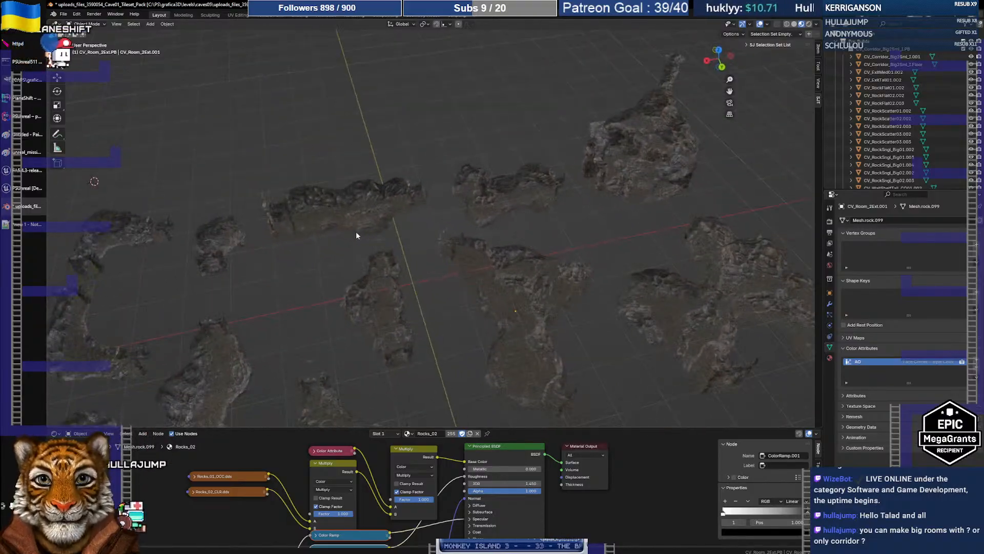
scroll(355, 233, up, 4)
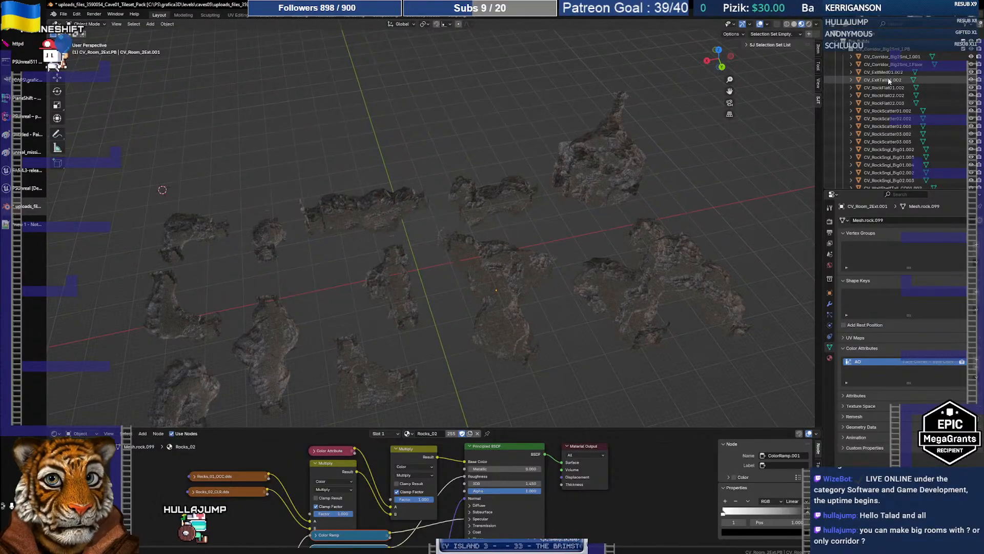
- Switch to the Parts scene and select the flat ground plane beyond the modular pieces
click(865, 16)
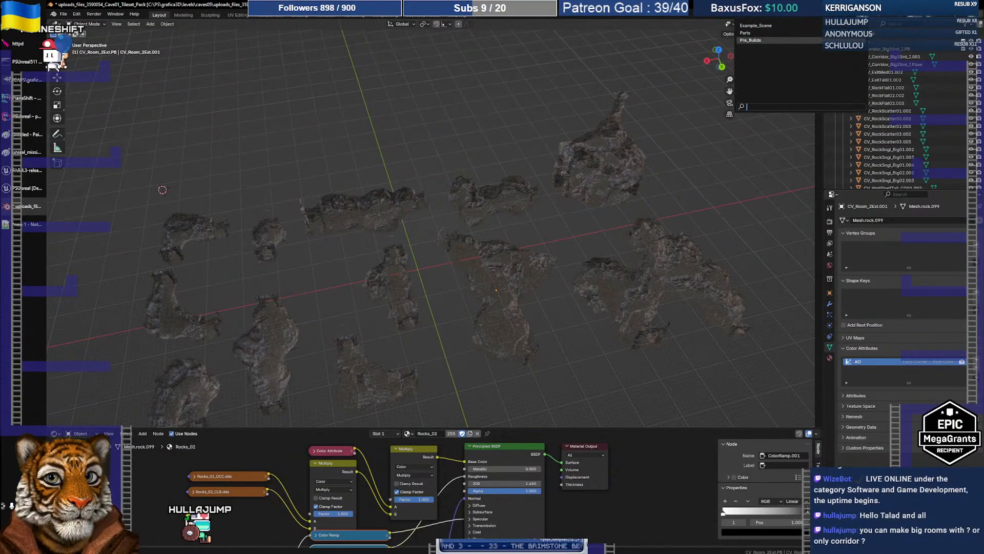
click(783, 34)
middle_drag(477, 203, 519, 199)
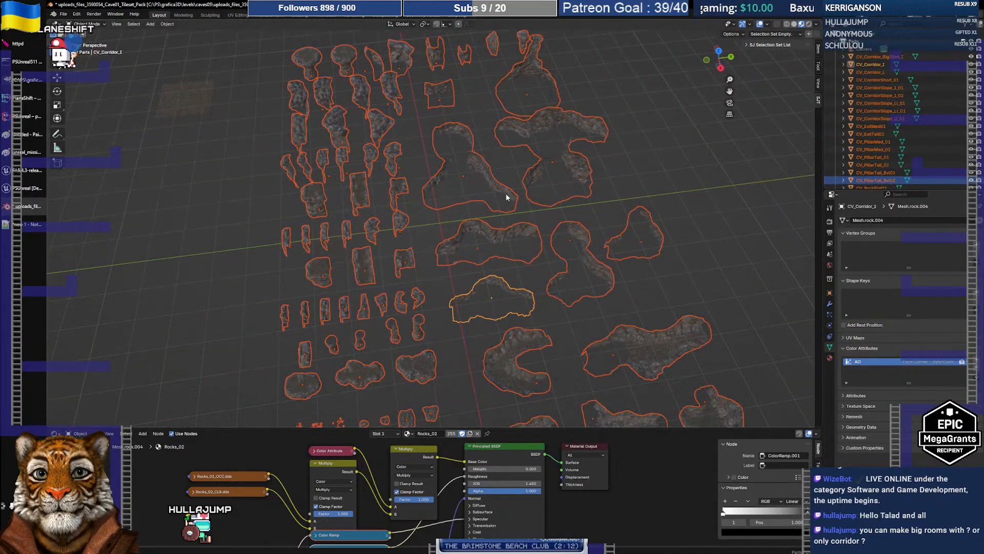
middle_drag(506, 193, 577, 126)
click(598, 117)
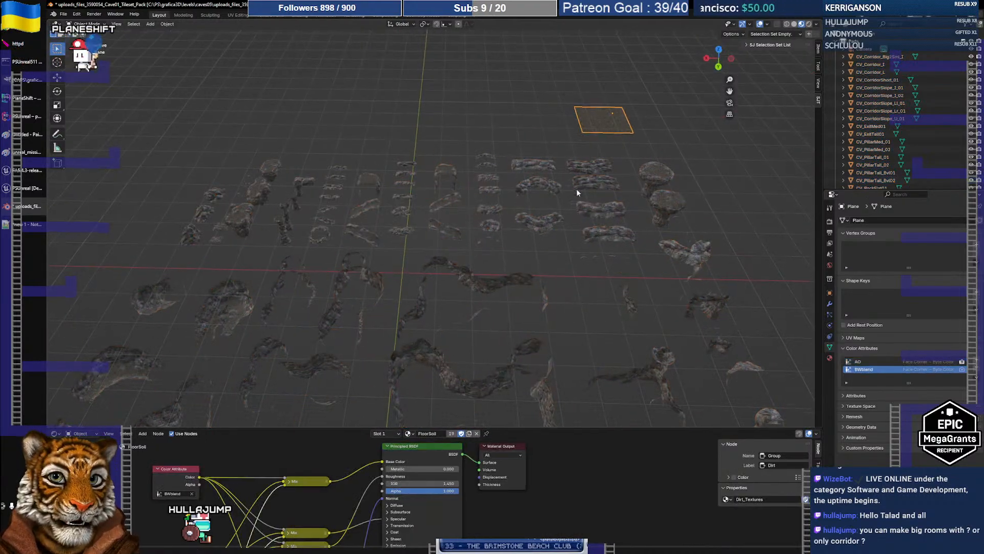
- Look through the object list of the Parts scene, from the corridors and pillars to the wall pieces
shift+middle_drag(577, 193, 463, 280)
scroll(886, 96, down, 10)
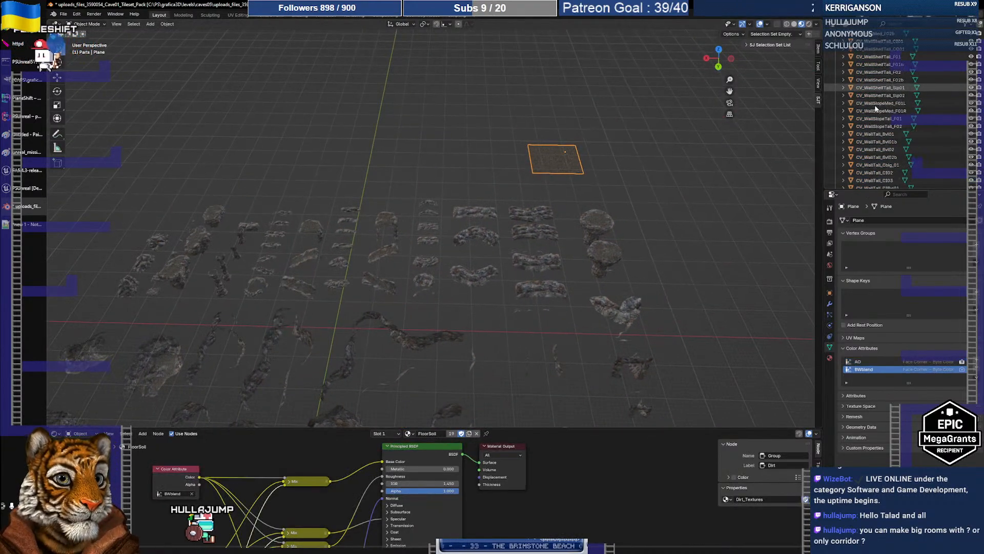
scroll(873, 106, up, 8)
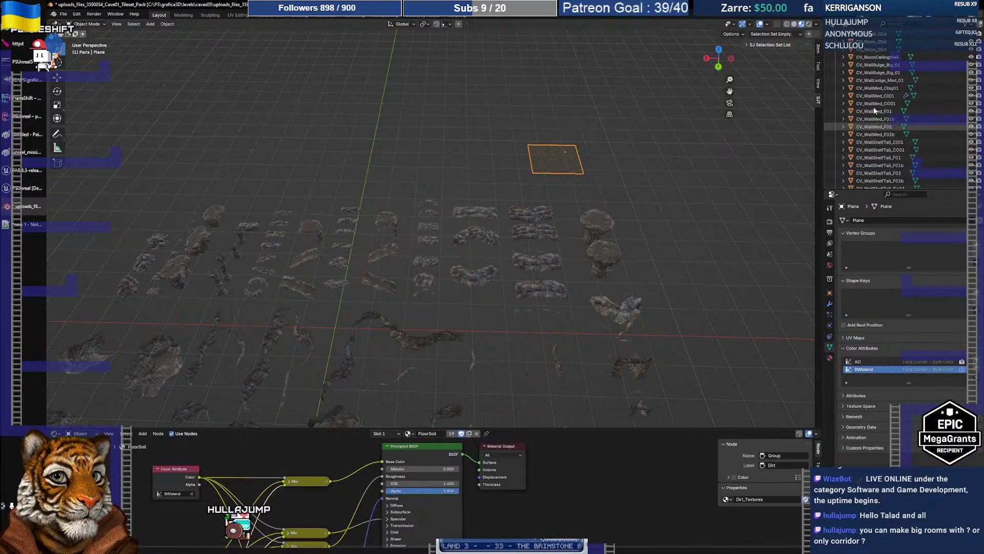
scroll(871, 108, up, 1)
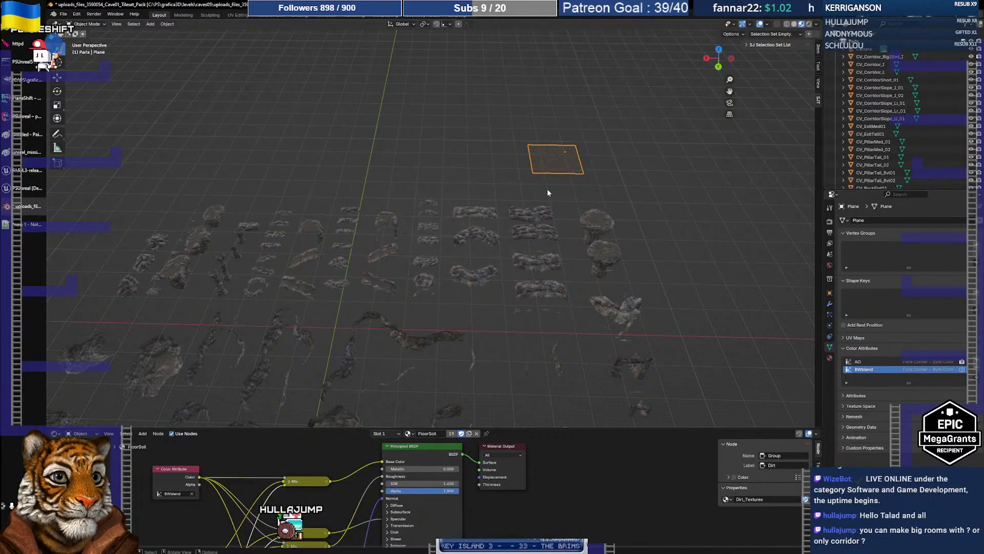
- Select the pillar CV_PillarMed_02 and examine the column of pillar parts around it
middle_drag(367, 229, 608, 277)
scroll(377, 222, up, 6)
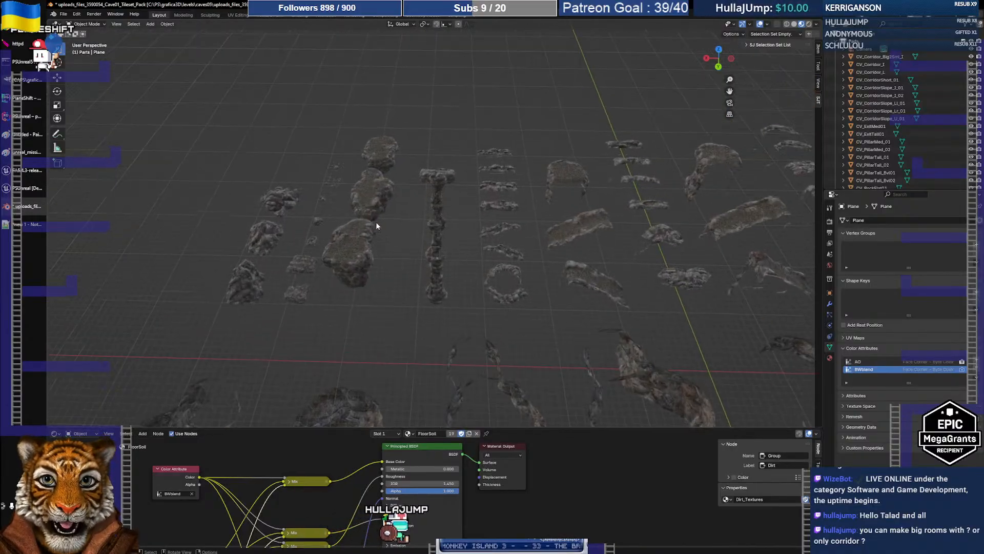
click(436, 190)
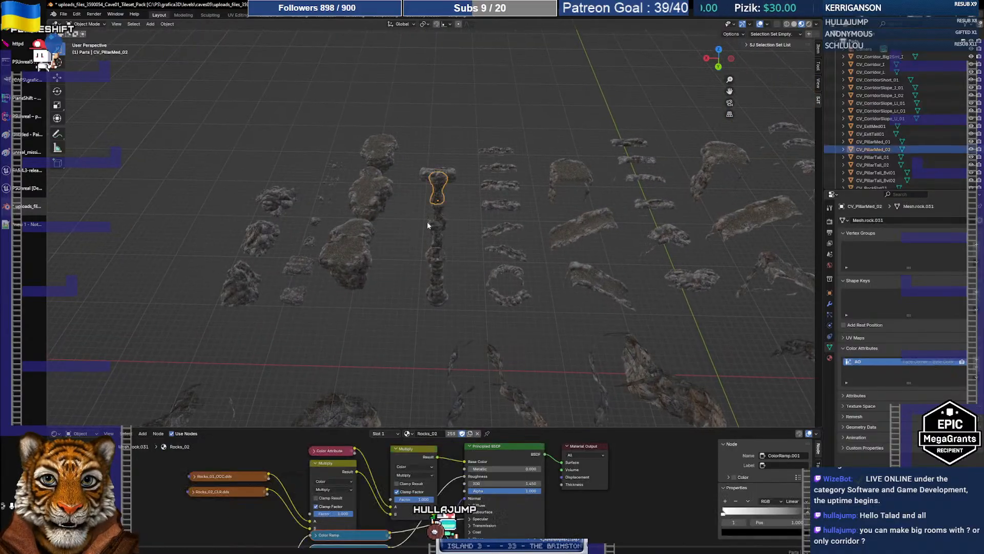
middle_drag(391, 223, 438, 249)
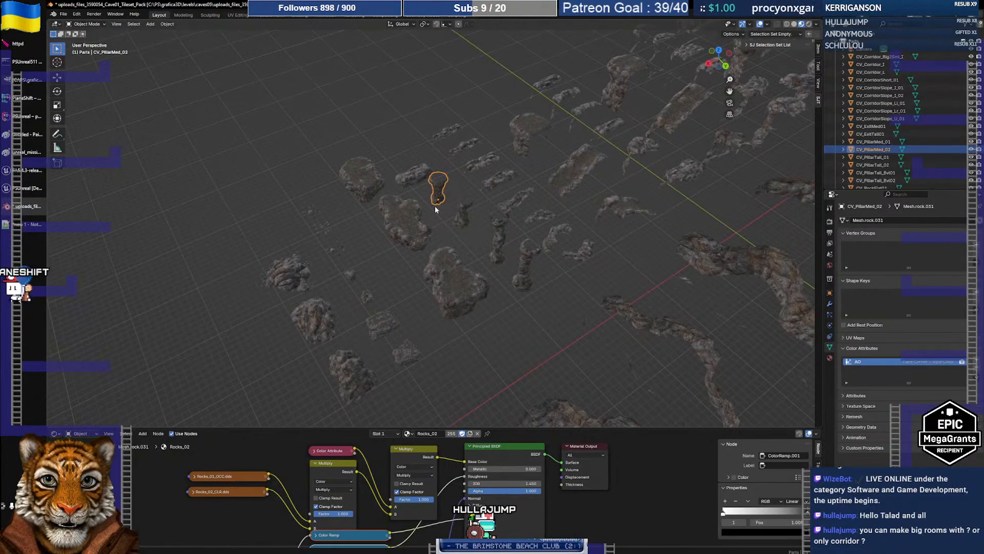
- Frame the rock pile CV_RockPileBig_01 and compare it with CV_RockPileBig_02 and CV_RockPileBig_03 by selecting each
click(350, 362)
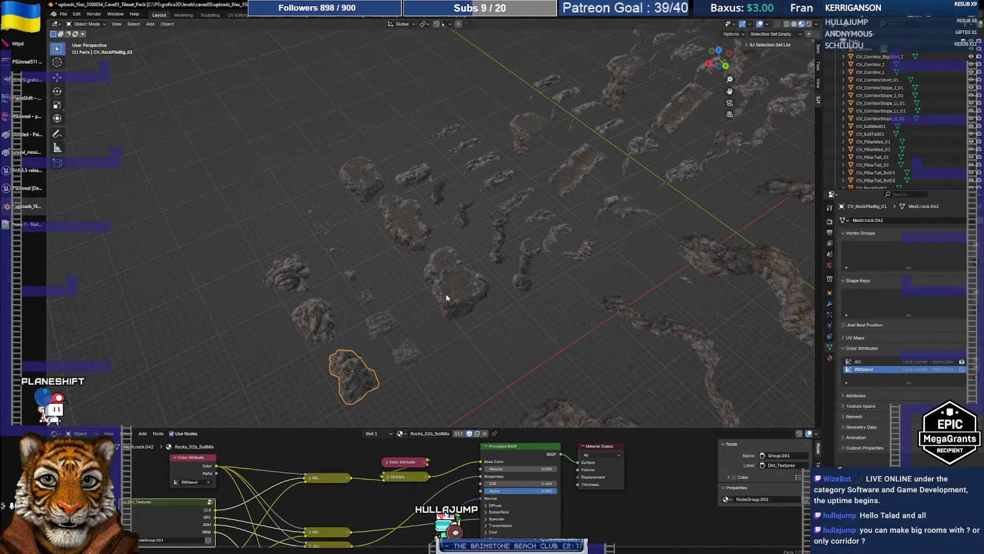
key(KP_Decimal)
middle_drag(446, 294, 376, 252)
click(543, 193)
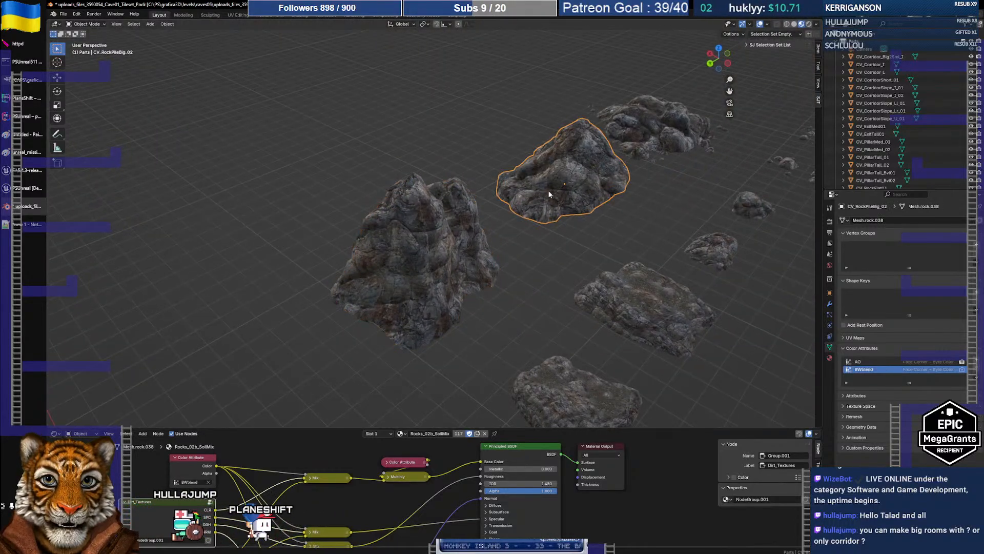
click(662, 155)
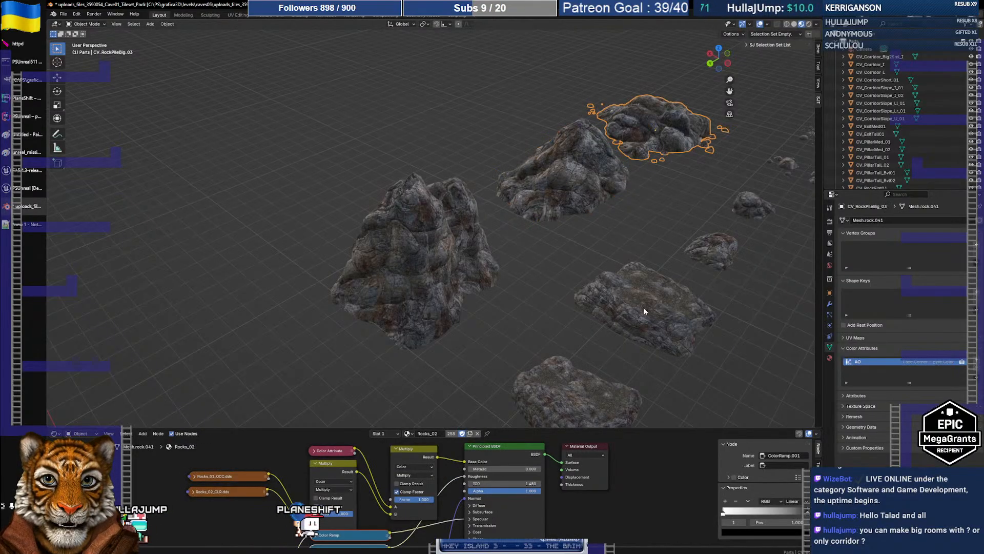
- Select CV_RockPileBig_02, maximize the viewport, and inspect the rock's surface detail up close from several sides
click(592, 181)
middle_drag(518, 207, 562, 210)
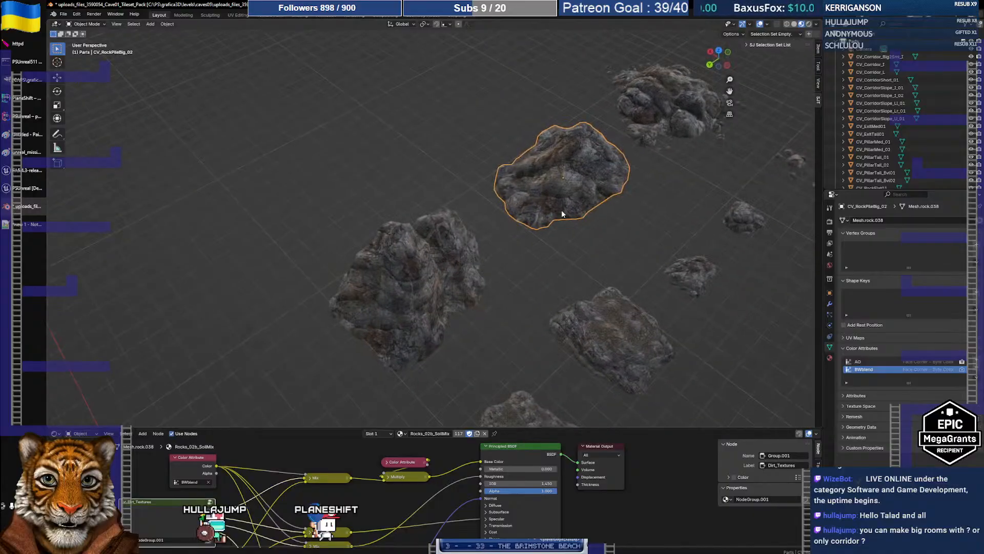
scroll(562, 210, up, 3)
scroll(561, 210, up, 1)
shift+middle_drag(622, 205, 370, 350)
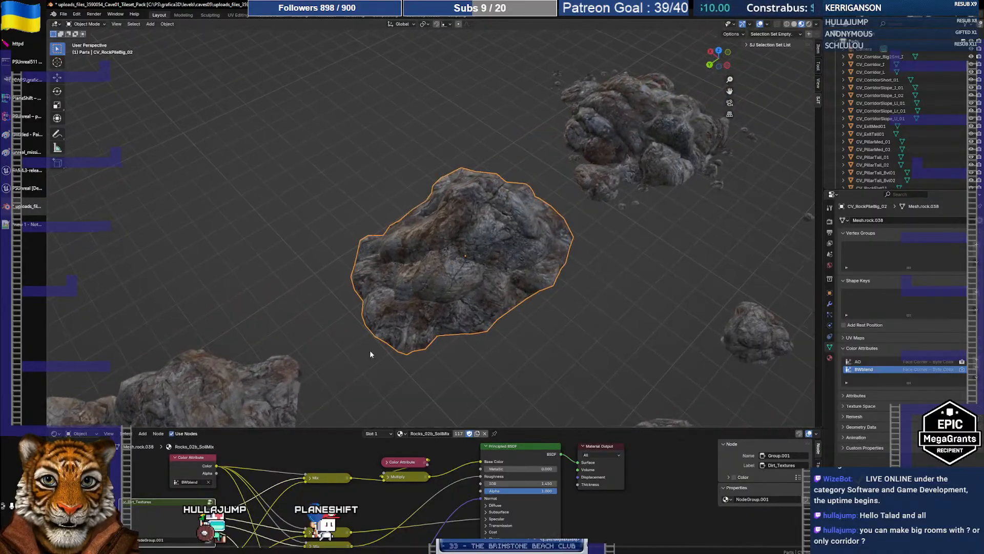
scroll(478, 279, up, 3)
key(ctrl+space)
mouse_move(487, 280)
middle_down()
mouse_move(505, 278)
mouse_move(466, 270)
mouse_move(477, 276)
middle_up()
scroll(585, 333, up, 5)
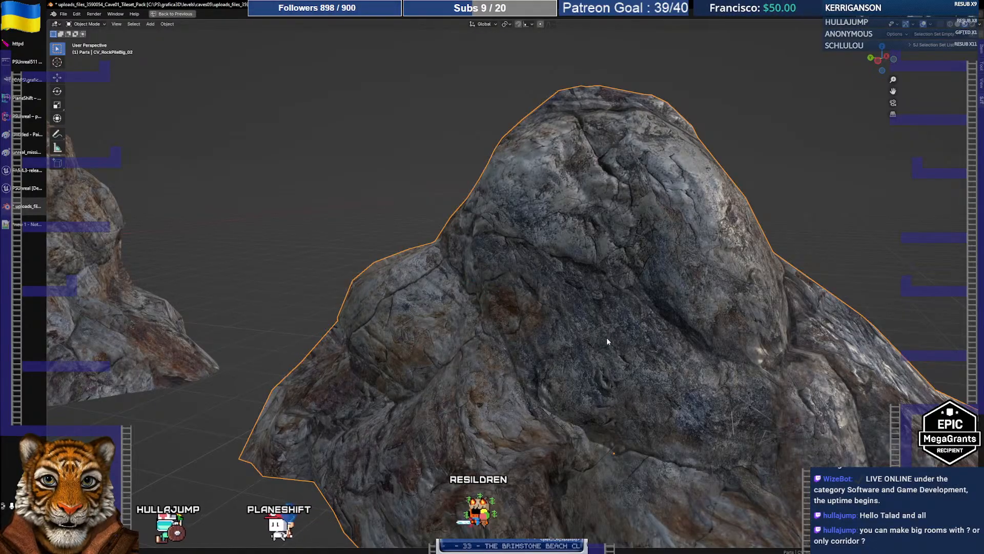
scroll(585, 336, down, 1)
scroll(583, 331, down, 3)
middle_drag(613, 328, 464, 341)
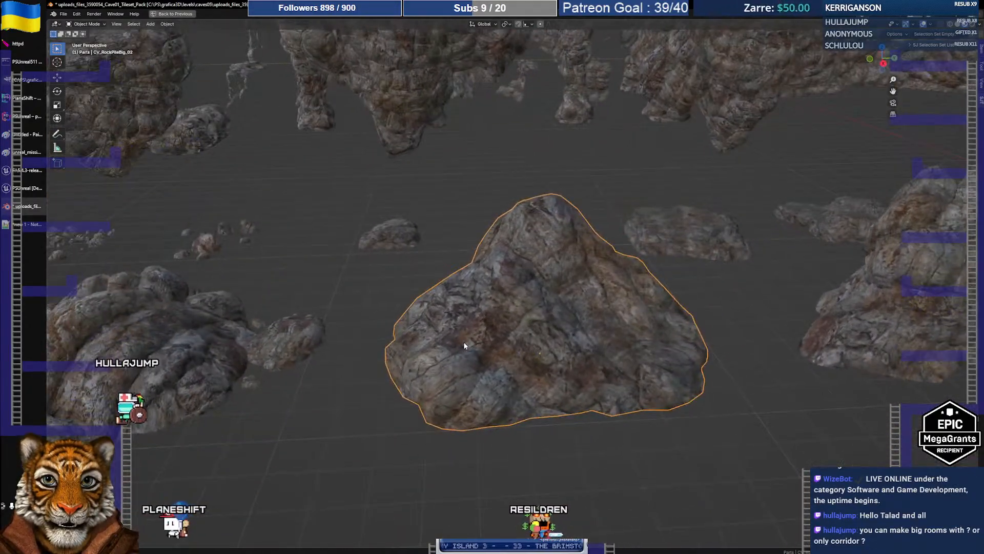
- Select the neighbouring twin-peaked rock pile CV_RockPileBig_01 and view it up close
scroll(463, 341, down, 4)
shift+middle_drag(589, 349, 292, 413)
click(491, 325)
scroll(501, 334, up, 4)
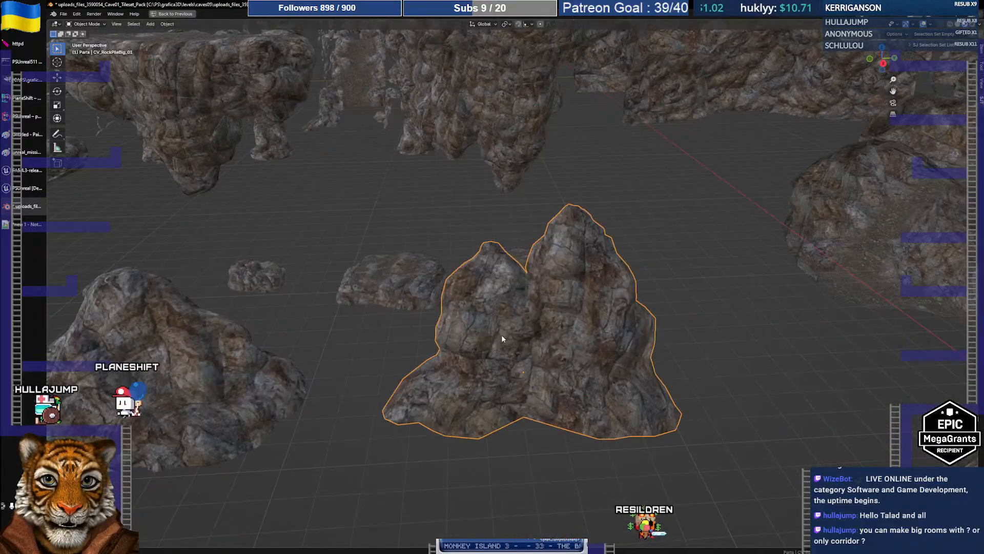
- Restore the multi-editor layout from the maximized viewport and enlarge the shader editor beneath the selected rock pile CV_RockPileBig_01
middle_drag(501, 339, 628, 348)
key(ctrl+space)
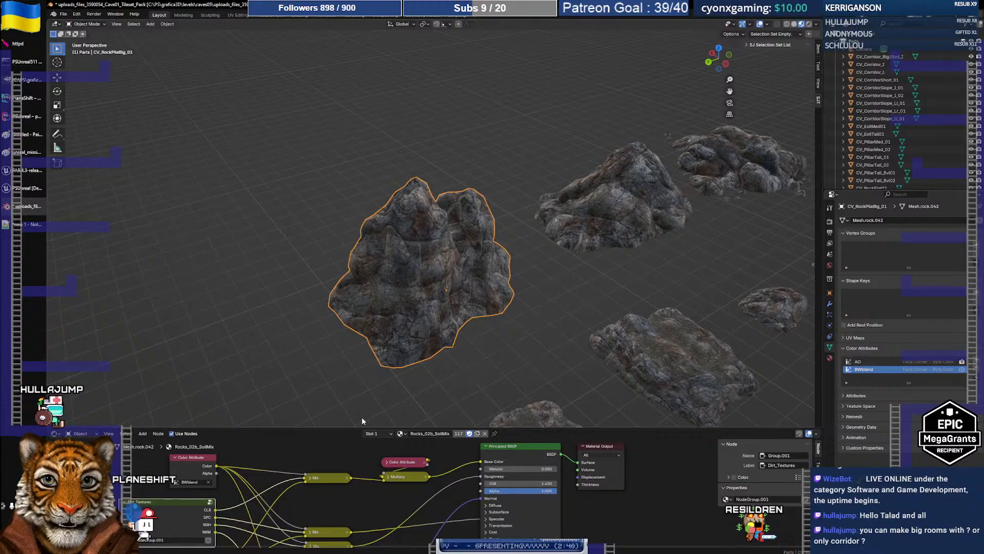
drag(362, 427, 362, 382)
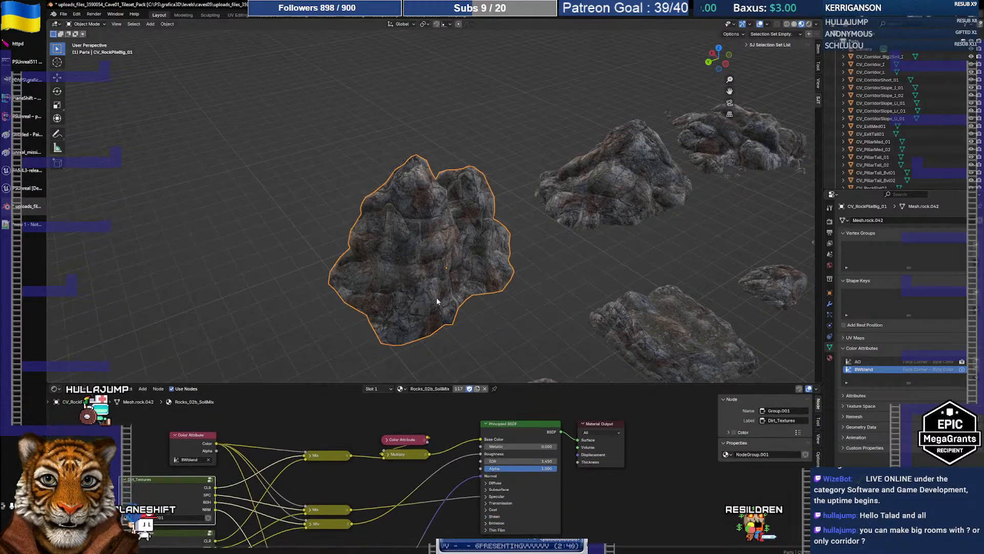
middle_drag(437, 301, 525, 275)
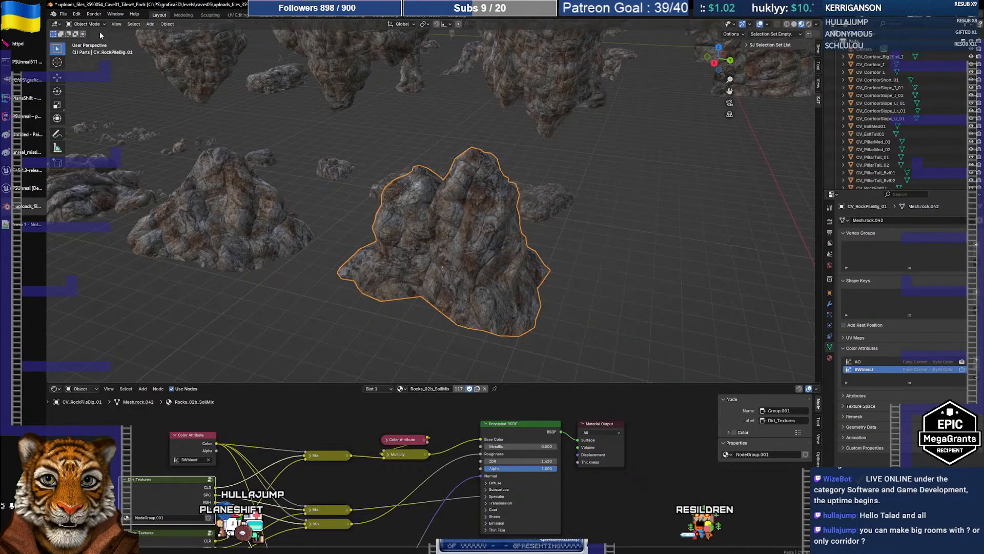
- Switch CV_RockPileBig_01 to Vertex Paint mode and open the viewport shading options
click(86, 24)
click(89, 58)
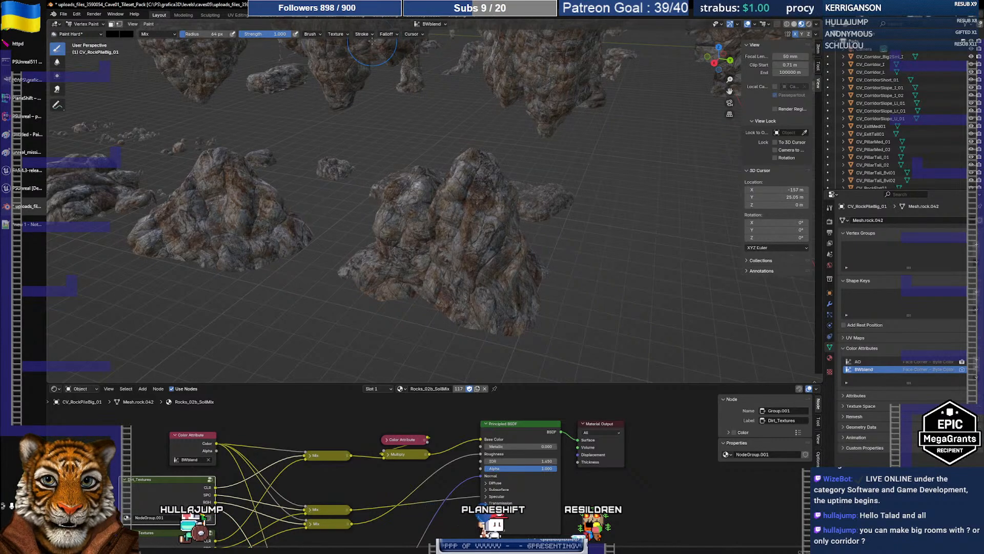
click(133, 24)
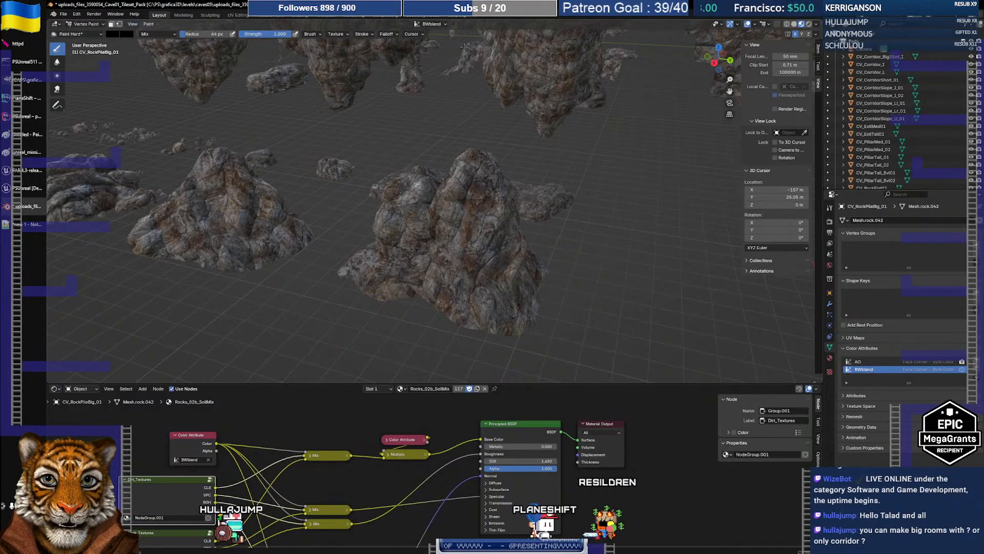
click(816, 25)
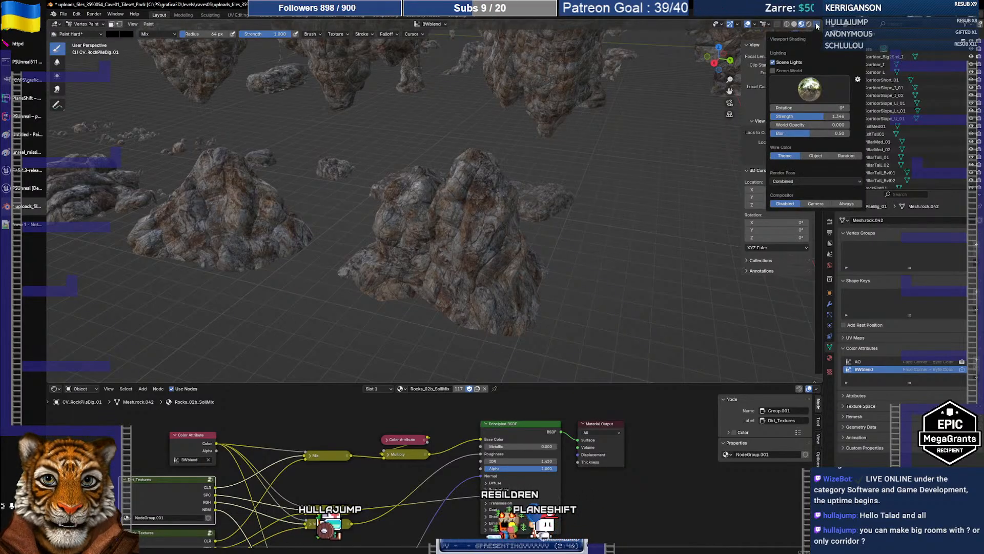
- Switch to the web browser and search Google in a new tab for "blender view vertex colors"
key(alt+Tab)
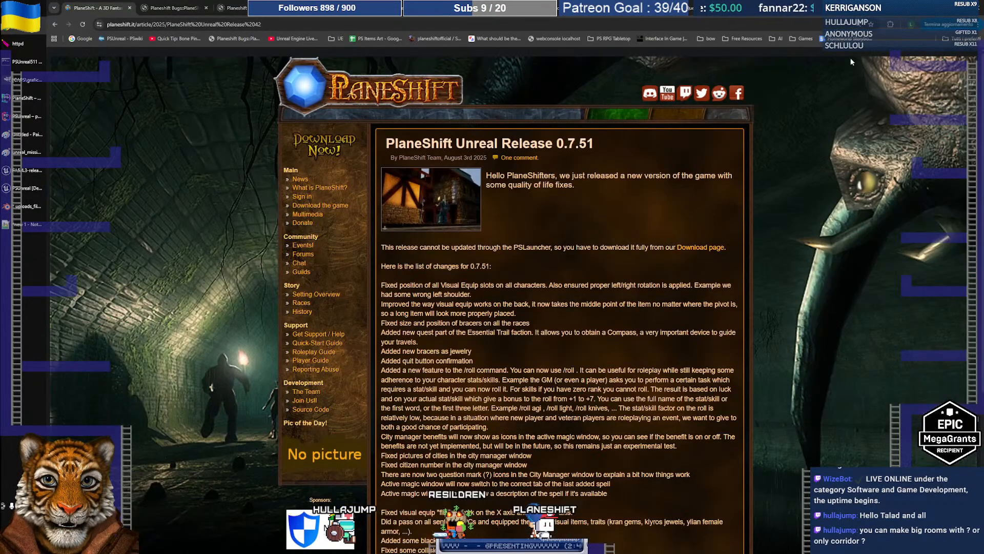
key(ctrl+t)
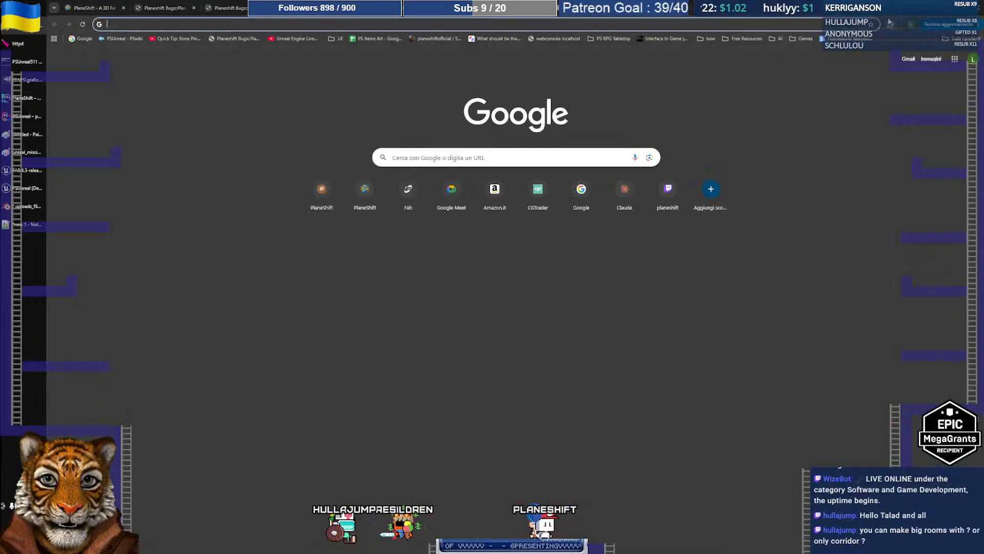
text(blender)
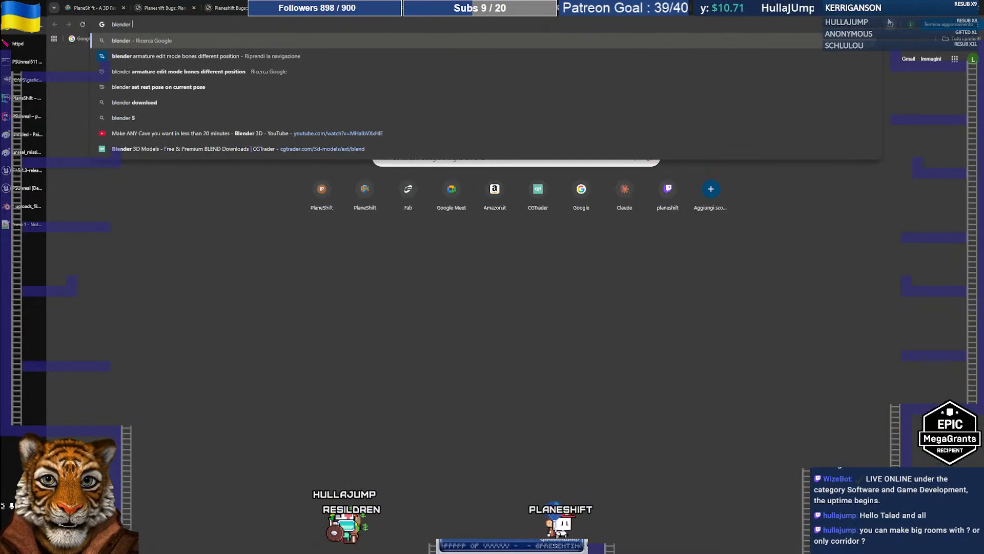
text( view vertex colo)
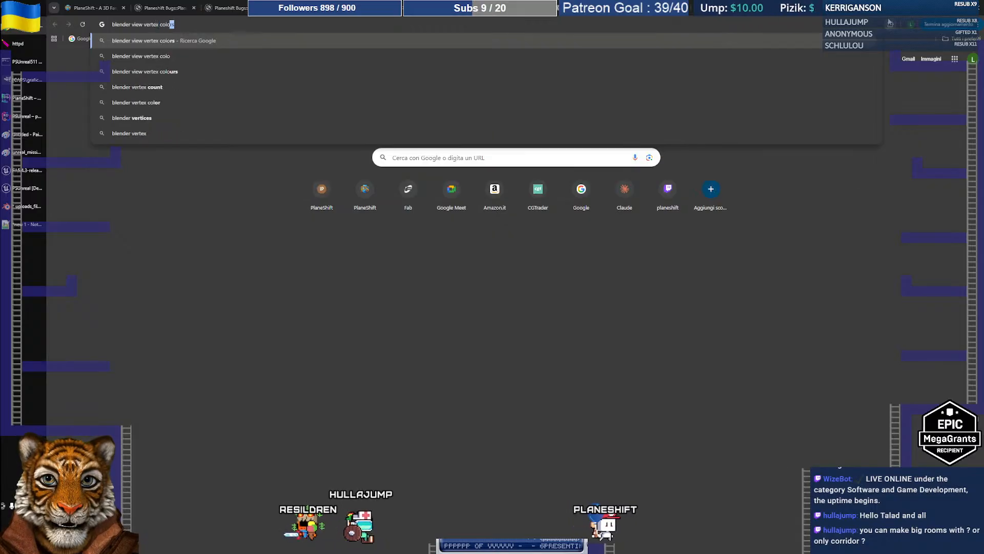
text(rs)
key(Return)
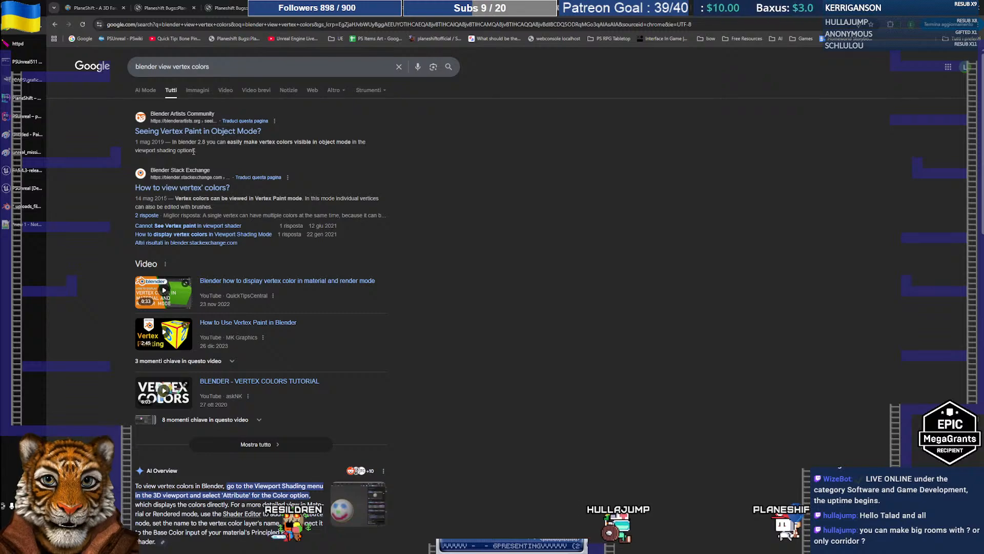
- Return to Blender and check the Render Pass choices in the viewport shading options for a vertex color display
key(alt+Tab)
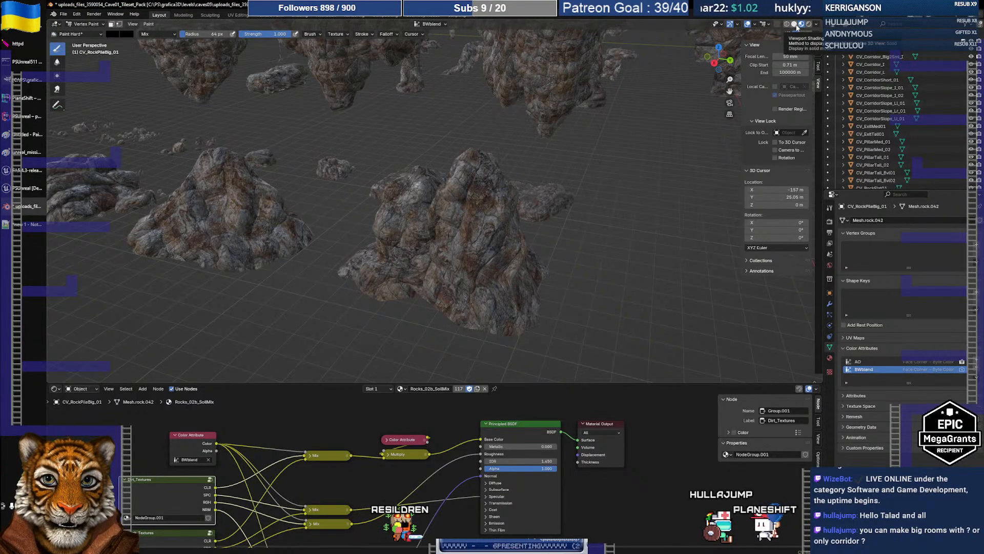
click(816, 24)
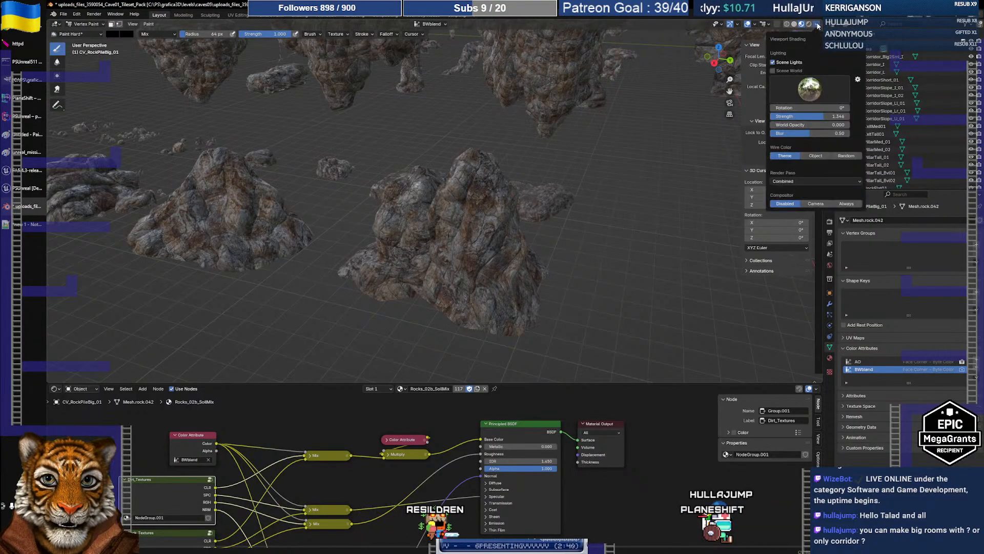
click(827, 180)
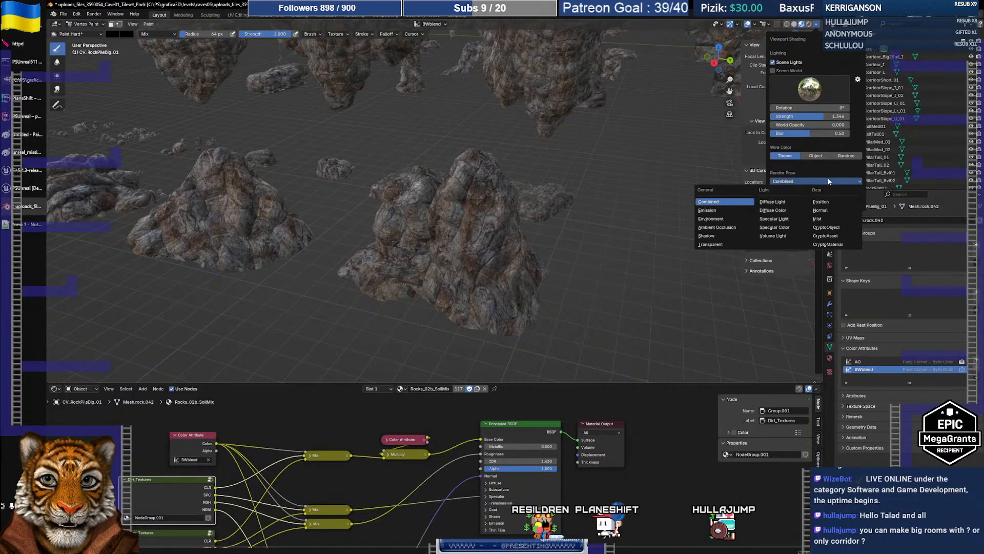
click(828, 179)
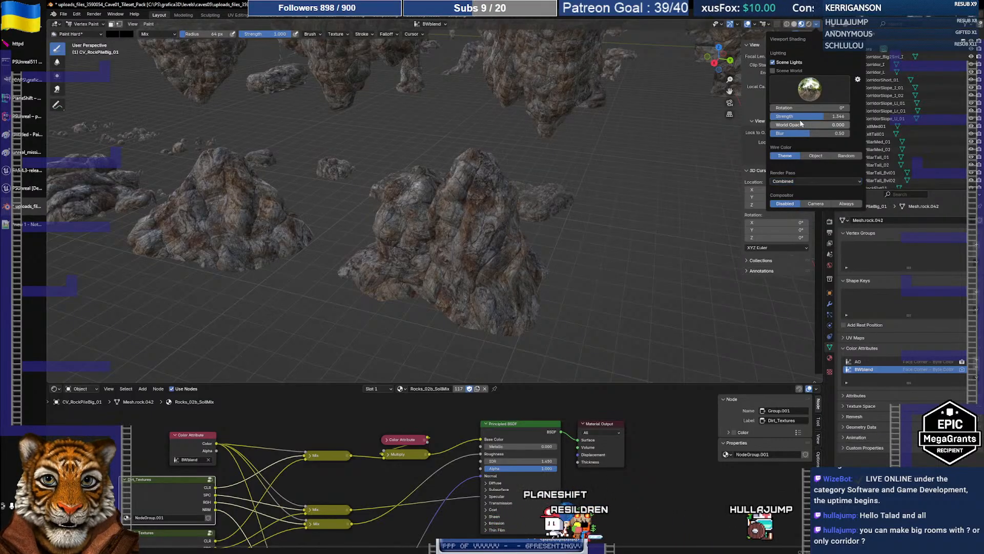
- Open the studio light preferences, bring the Preferences window into view, and examine the Viewport display settings
click(858, 80)
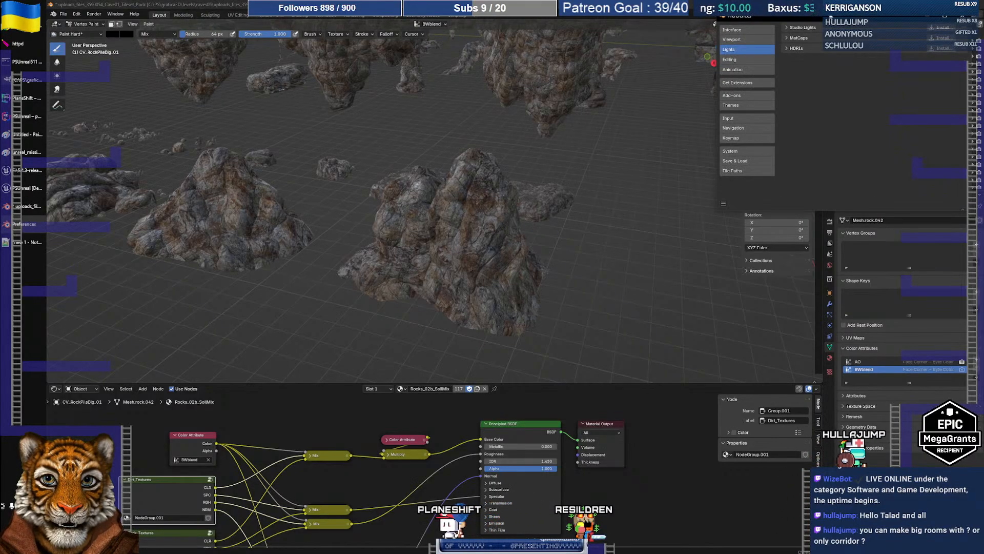
drag(774, 40, 551, 113)
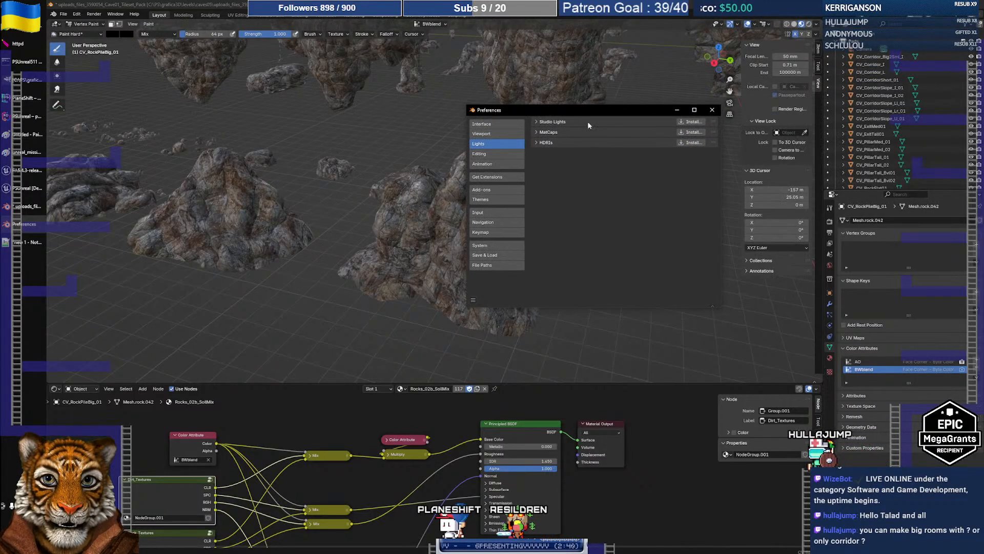
click(502, 135)
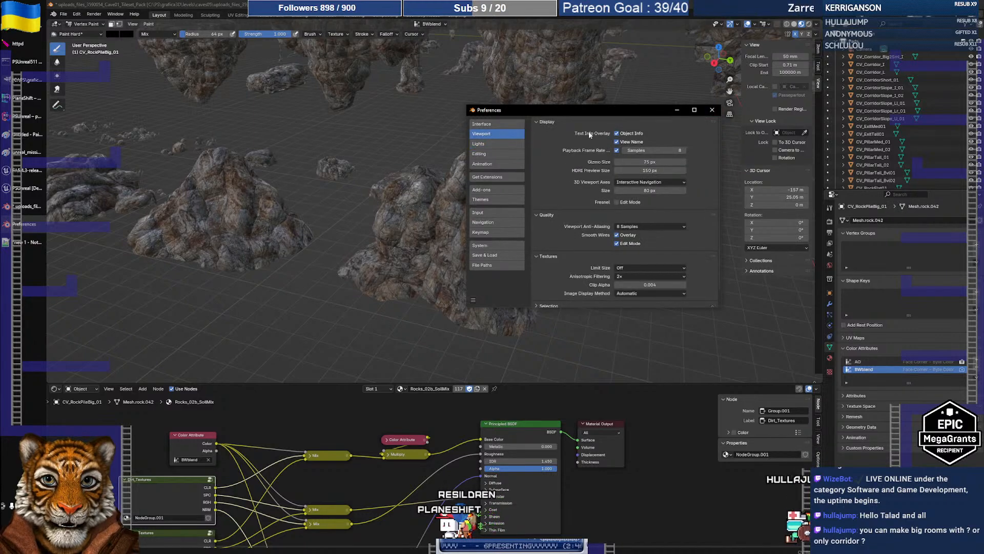
scroll(701, 185, down, 1)
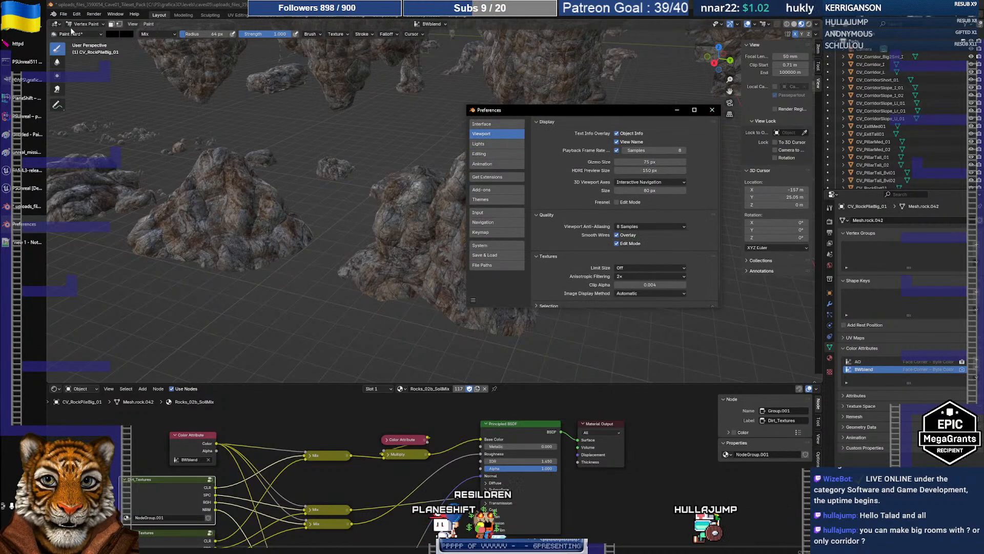
- Switch to the browser and read the first answer in the Blender Artists thread "Seeing Vertex Paint in Object Mode?"
key(alt+Tab)
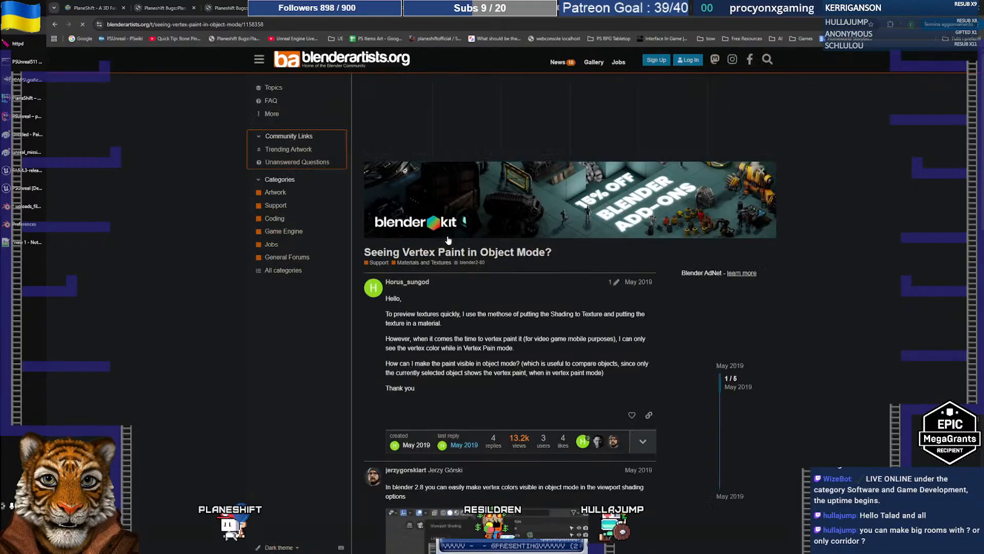
scroll(441, 249, down, 4)
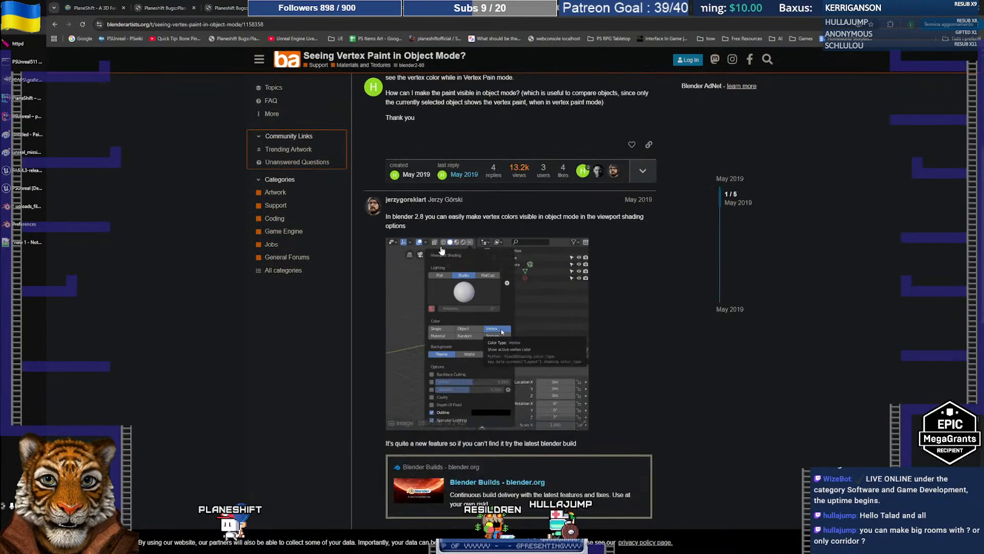
scroll(442, 250, down, 1)
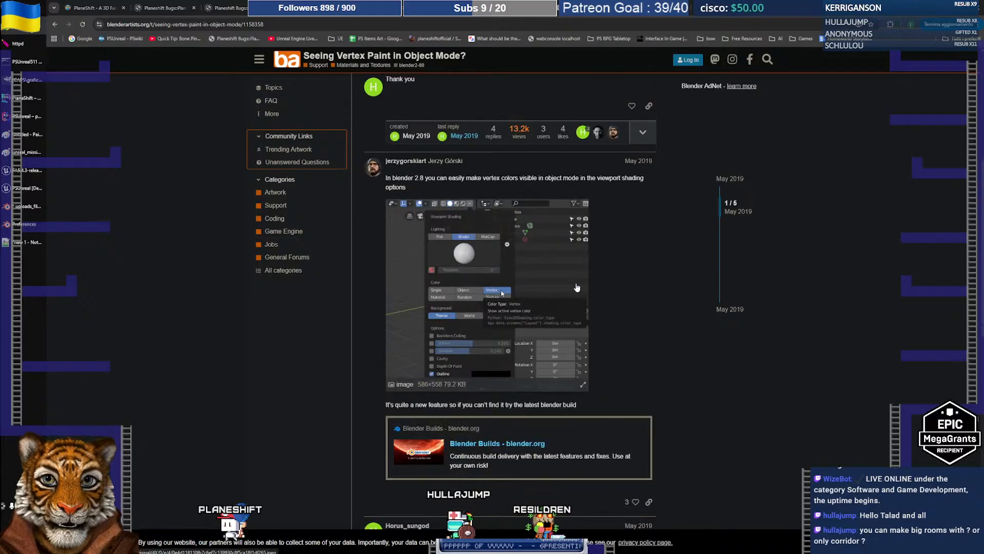
- Return to Blender and recheck the viewport shading options and Render Pass list for the vertex color setting shown in the thread
key(alt+Tab)
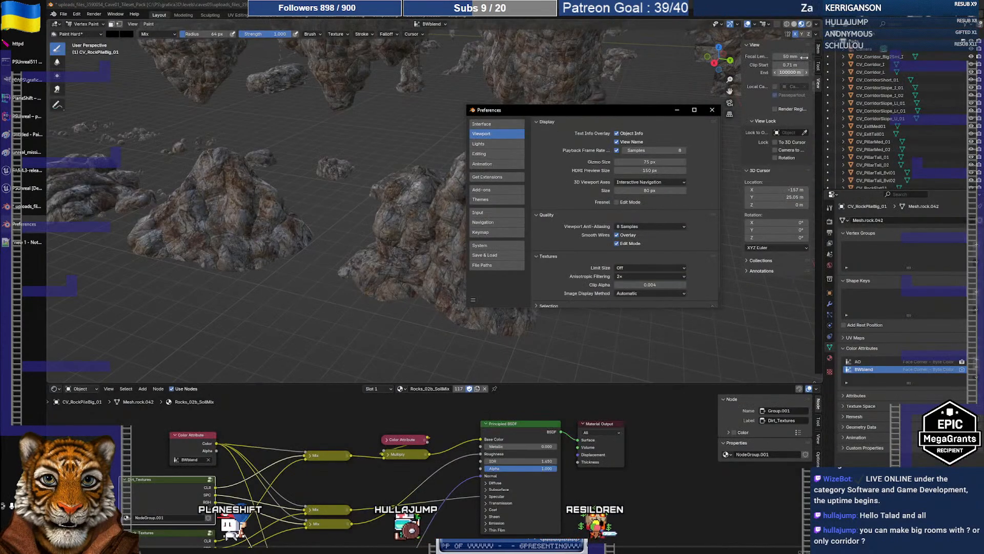
click(815, 25)
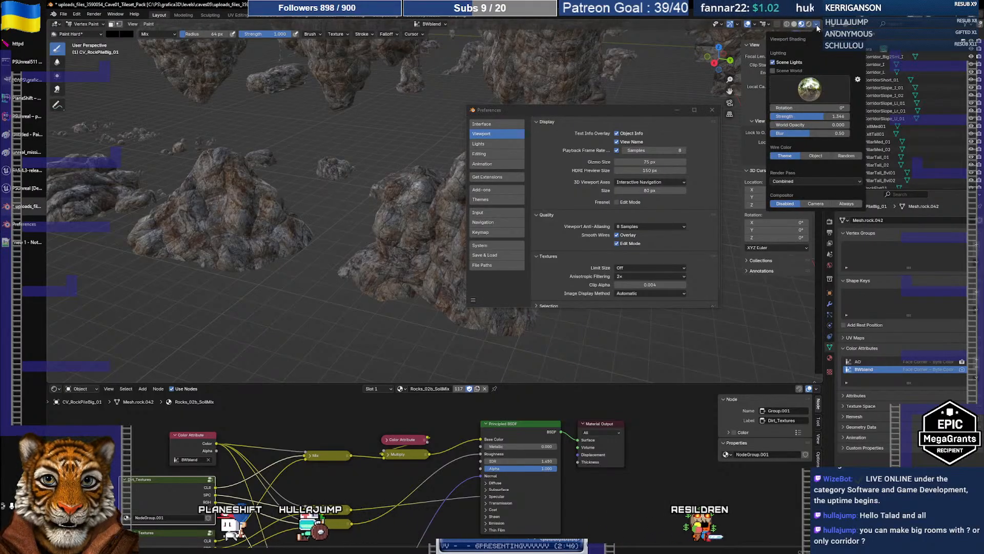
click(806, 181)
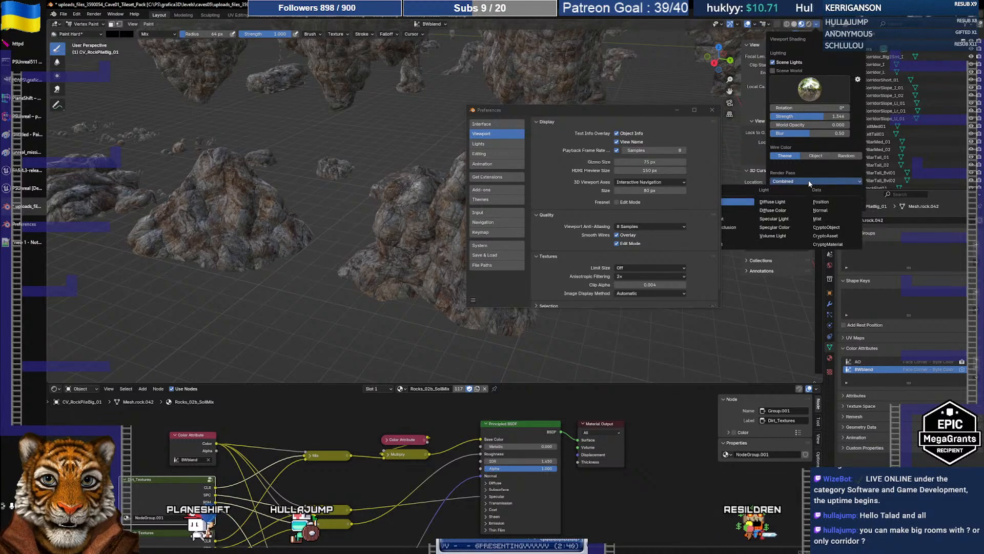
click(732, 229)
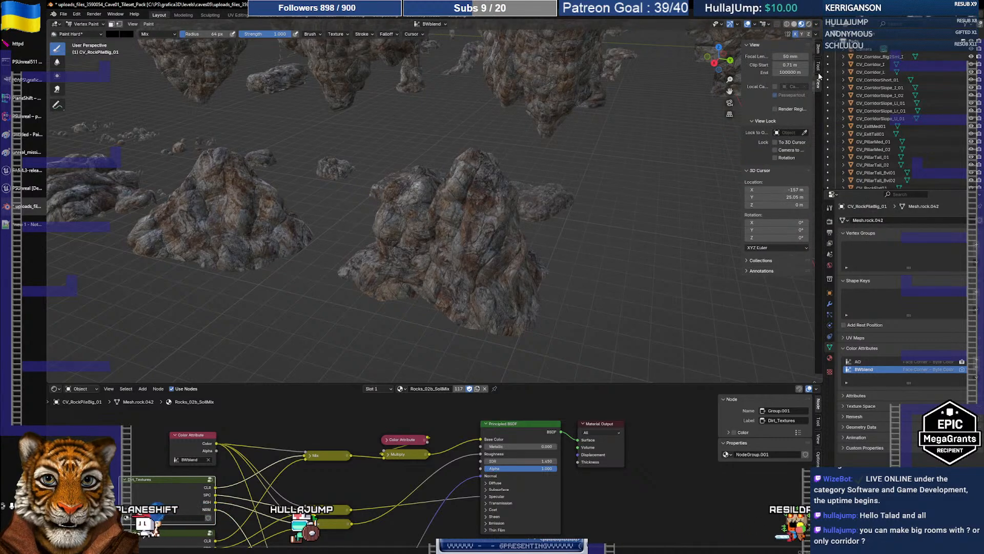
click(816, 23)
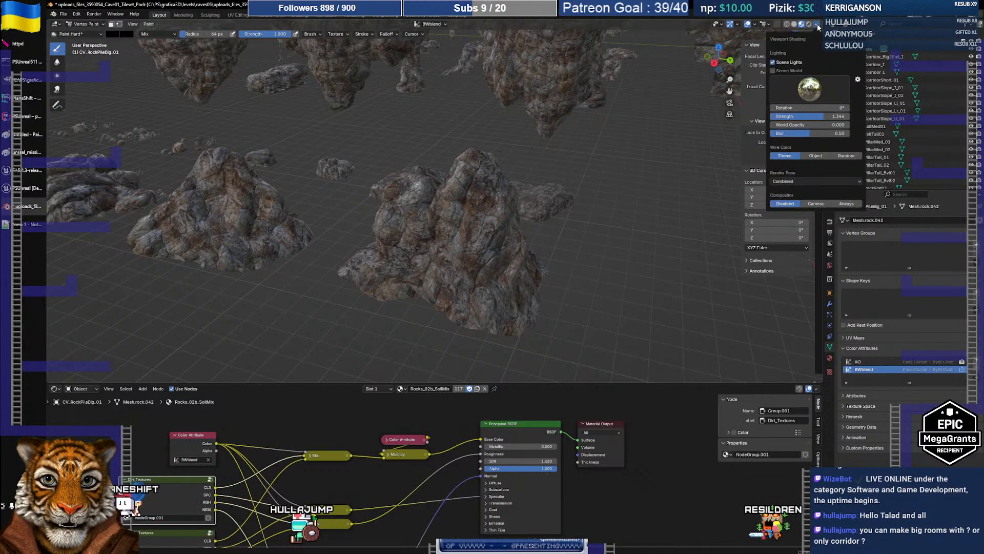
click(833, 180)
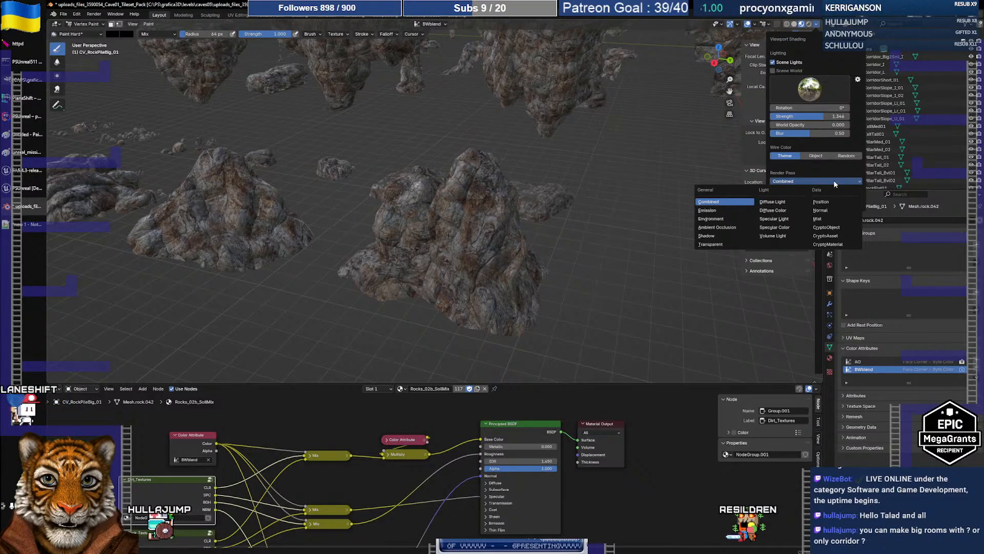
click(834, 181)
click(833, 181)
click(833, 181)
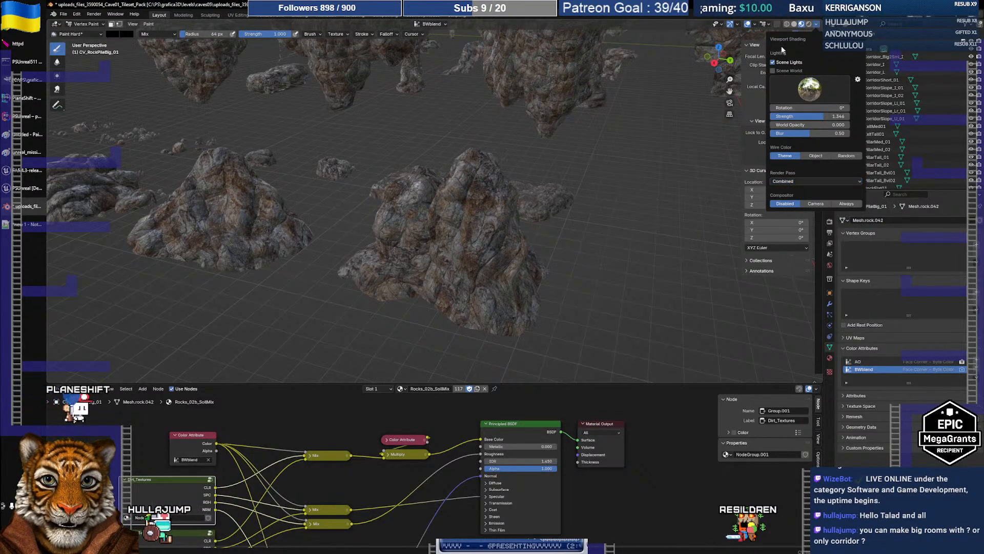
click(808, 24)
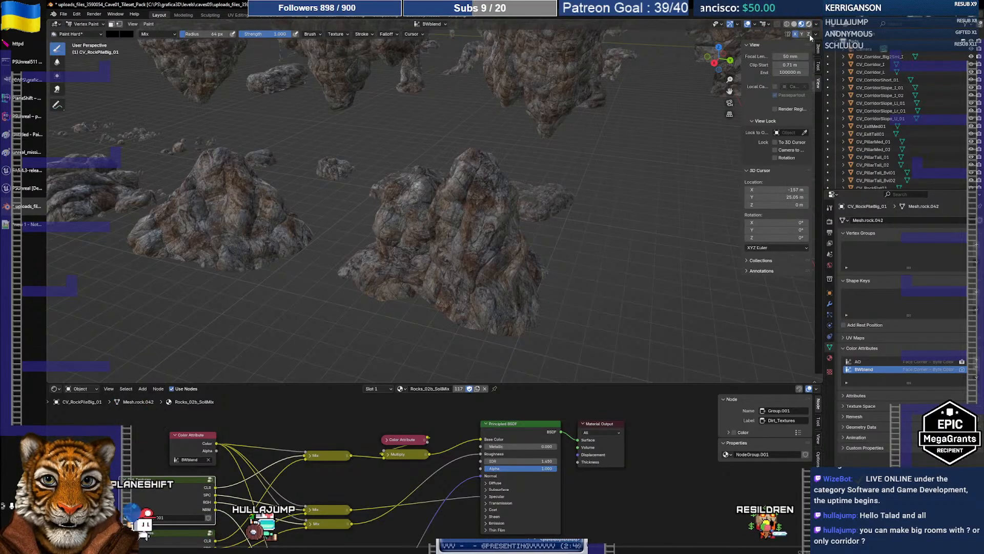
- Switch back to the browser and read the remaining replies in the vertex paint thread
key(alt+Tab)
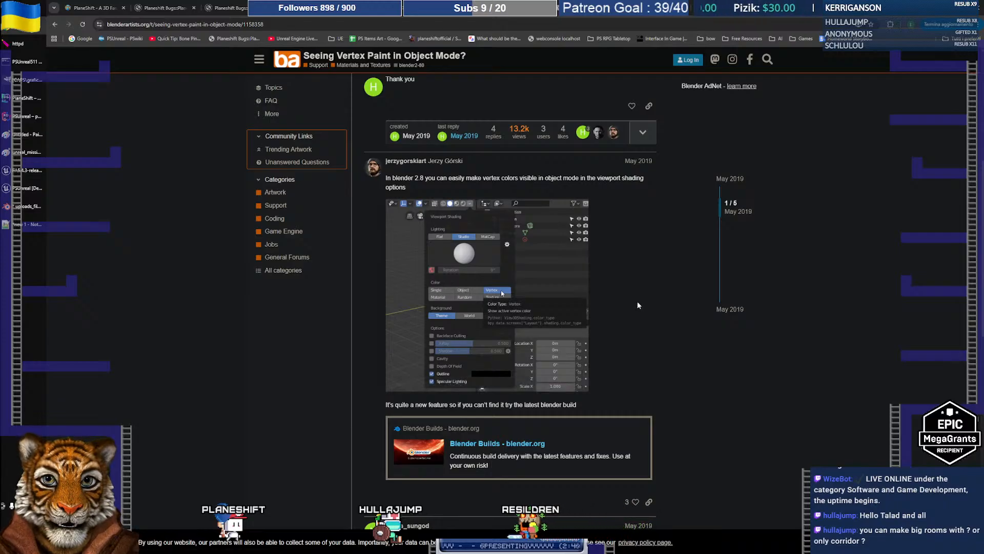
scroll(650, 306, down, 3)
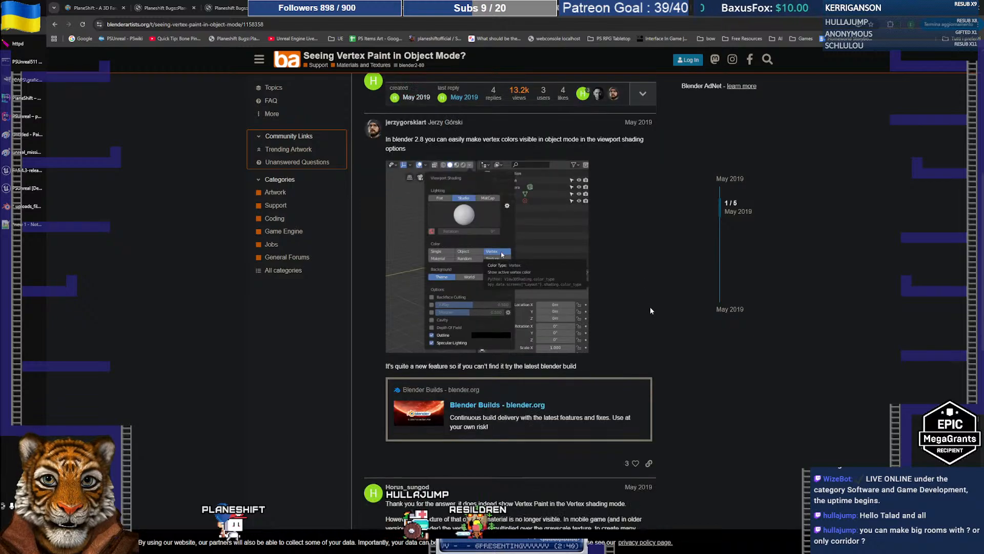
scroll(648, 306, down, 3)
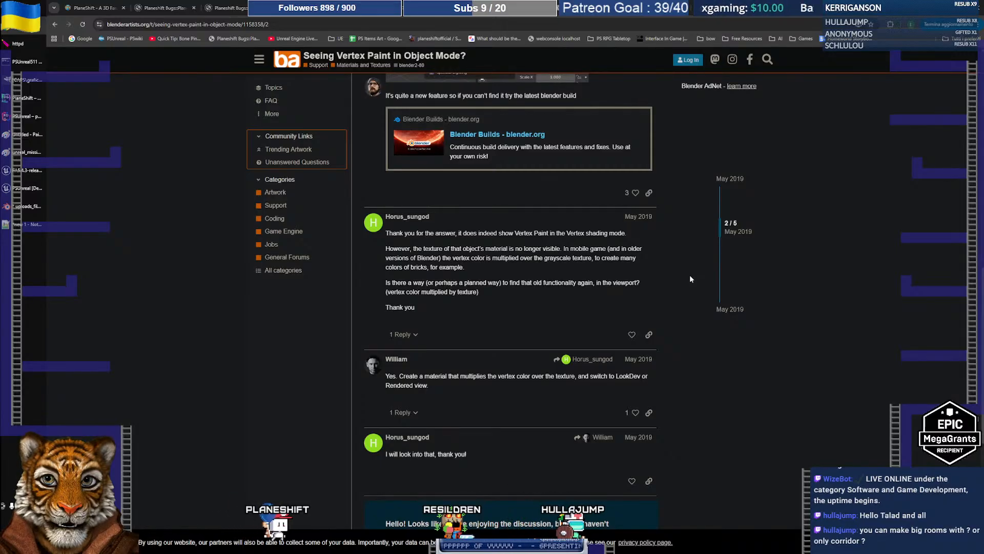
scroll(690, 275, down, 2)
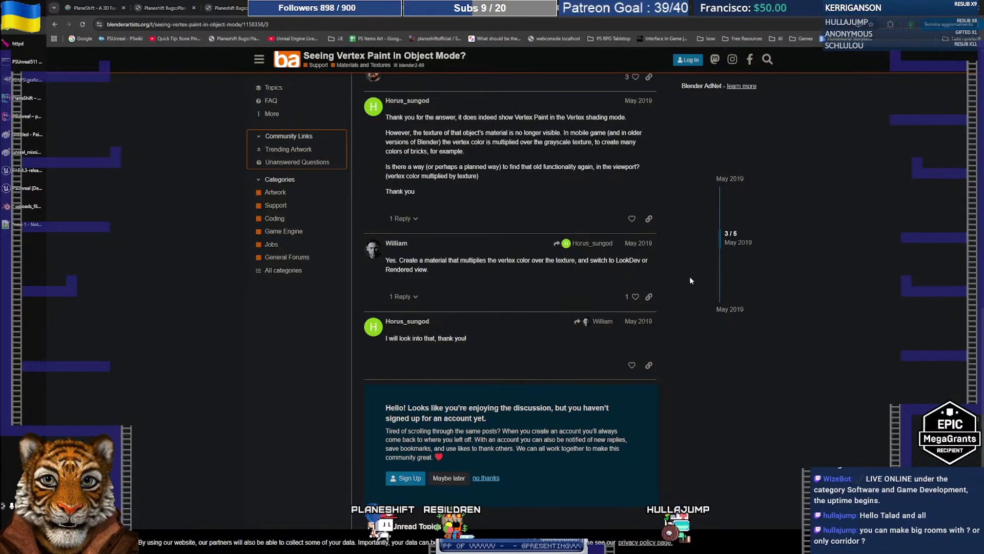
scroll(690, 276, down, 2)
scroll(690, 282, down, 1)
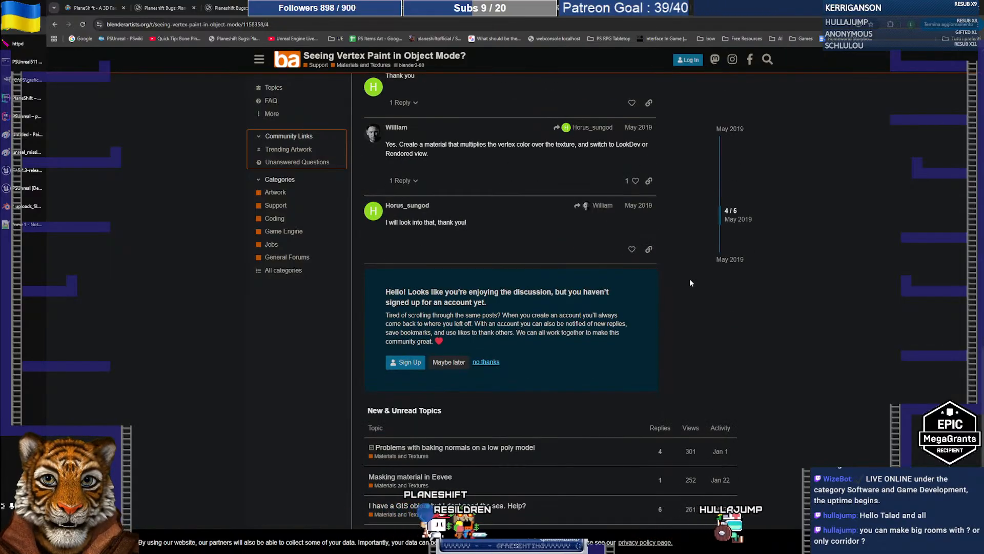
- Recheck the viewport options in the thread's first answer, return to Blender, and set Solid viewport shading to color by Attribute
scroll(690, 282, up, 12)
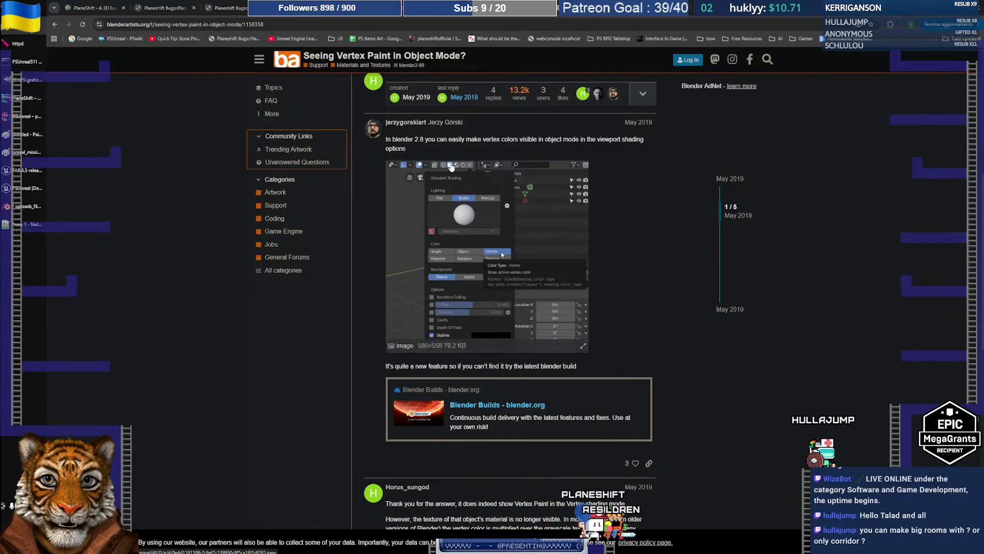
key(alt+Tab)
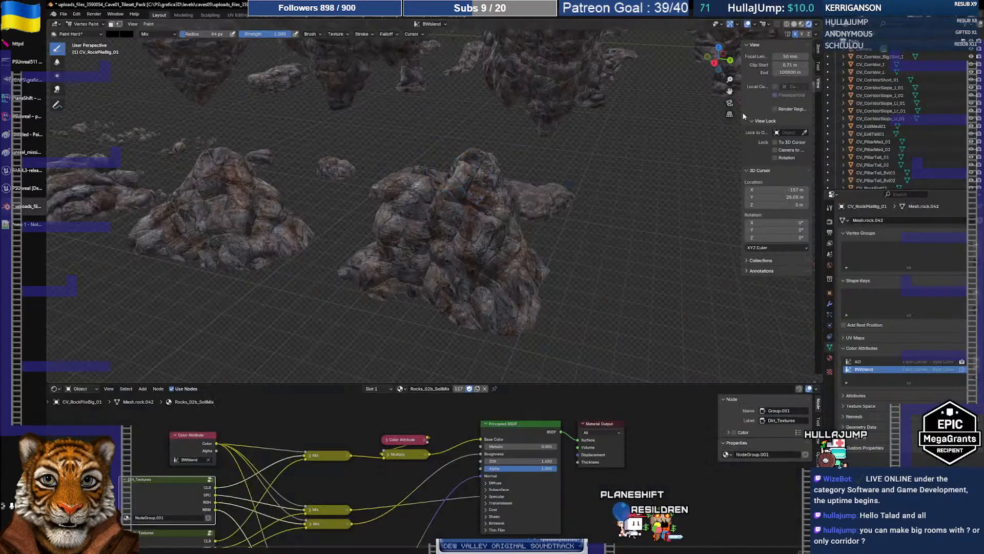
click(794, 24)
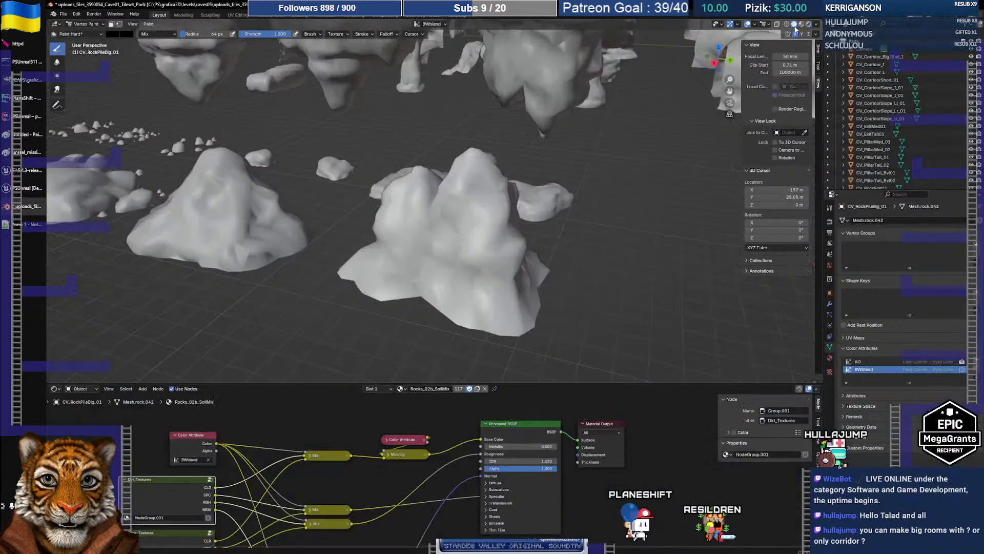
click(816, 25)
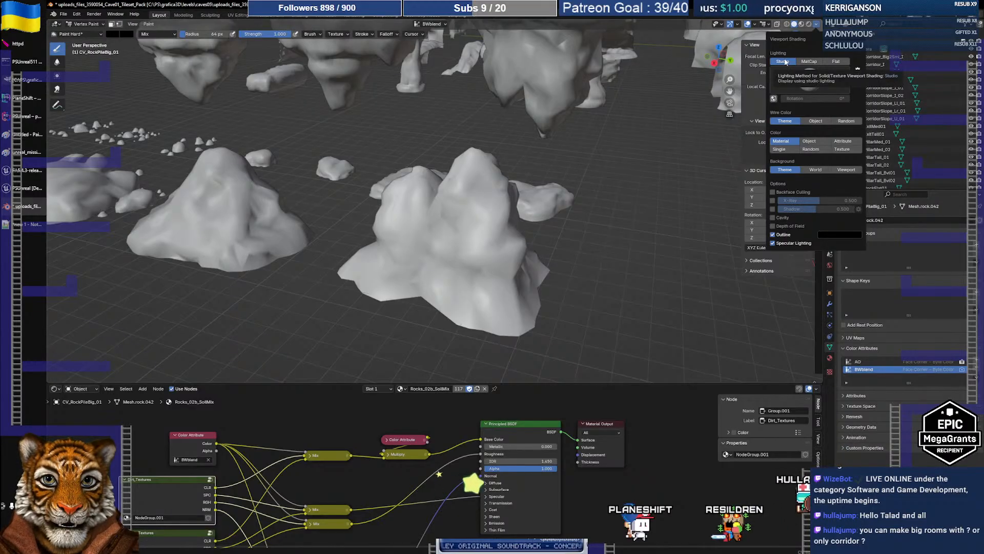
click(844, 141)
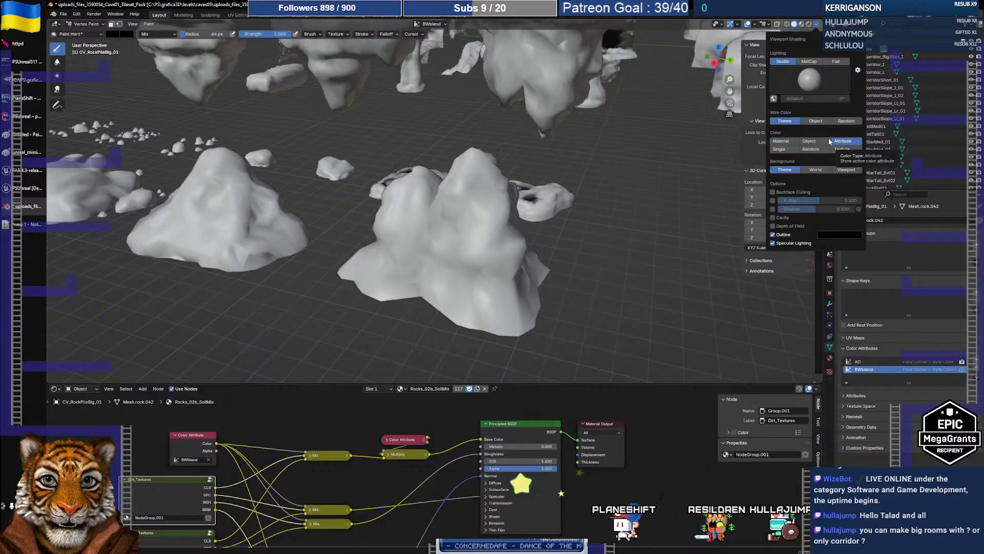
- Fly around the whole tileset to examine which cave parts carry black vertex color blending and which are plain white
mouse_move(411, 121)
middle_down()
mouse_move(502, 152)
mouse_move(398, 132)
mouse_move(277, 131)
mouse_move(444, 172)
mouse_move(319, 170)
mouse_move(436, 174)
mouse_move(477, 160)
middle_up()
key(shift+grave)
key(s)
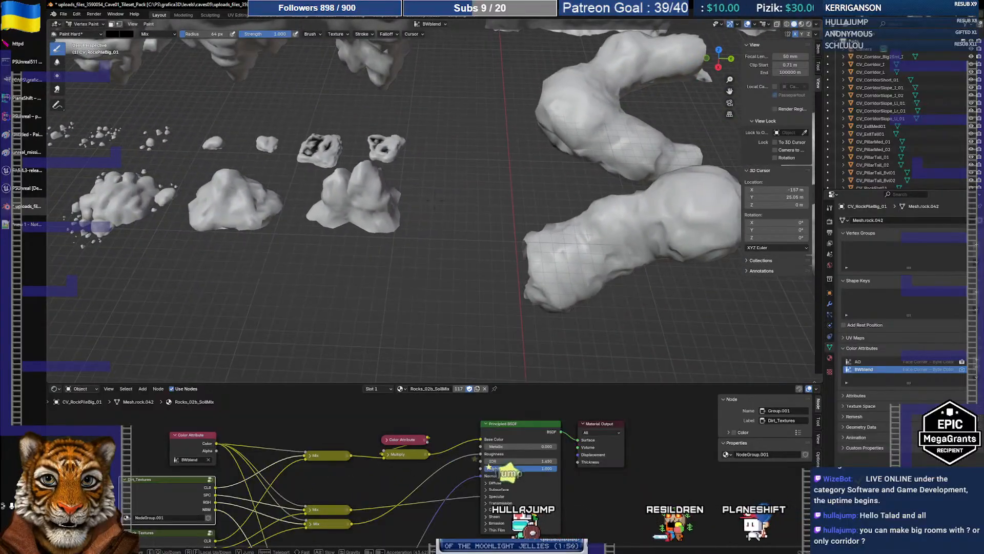
key(s)
key(w)
key(w)
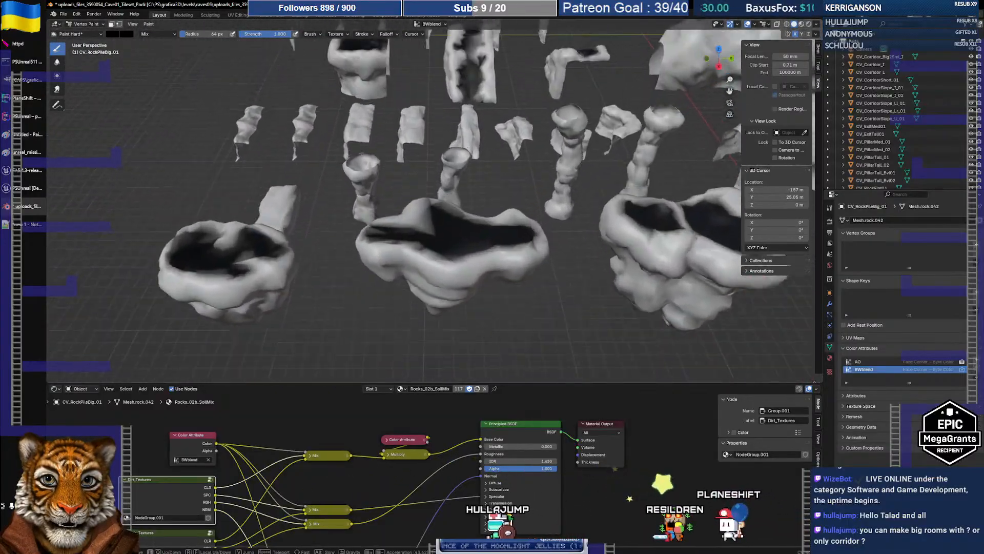
key(s)
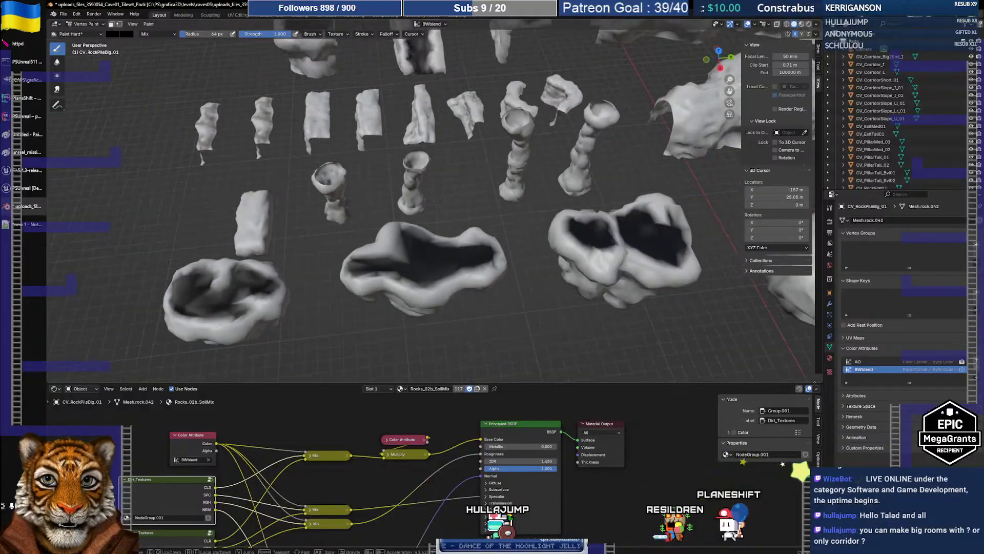
key(w)
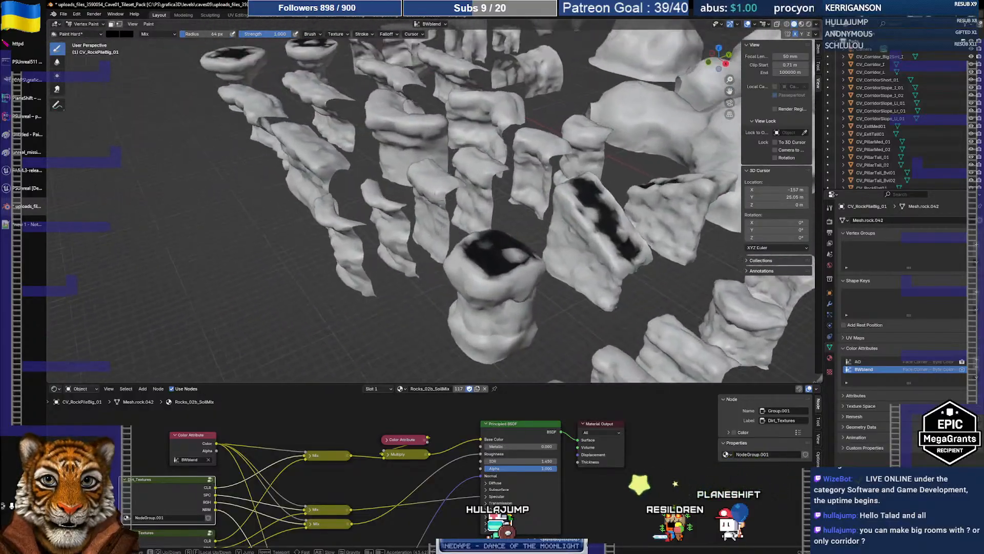
key(w)
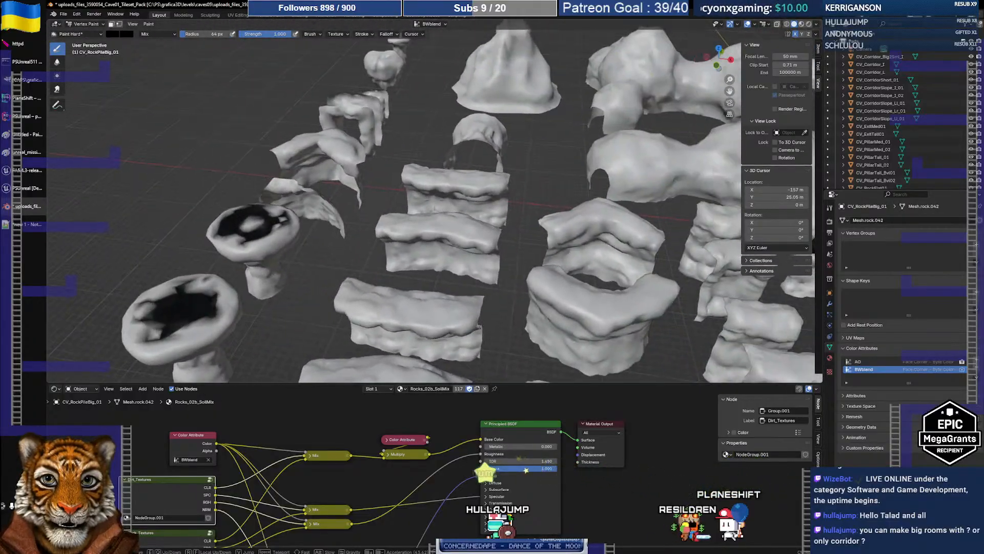
key(d)
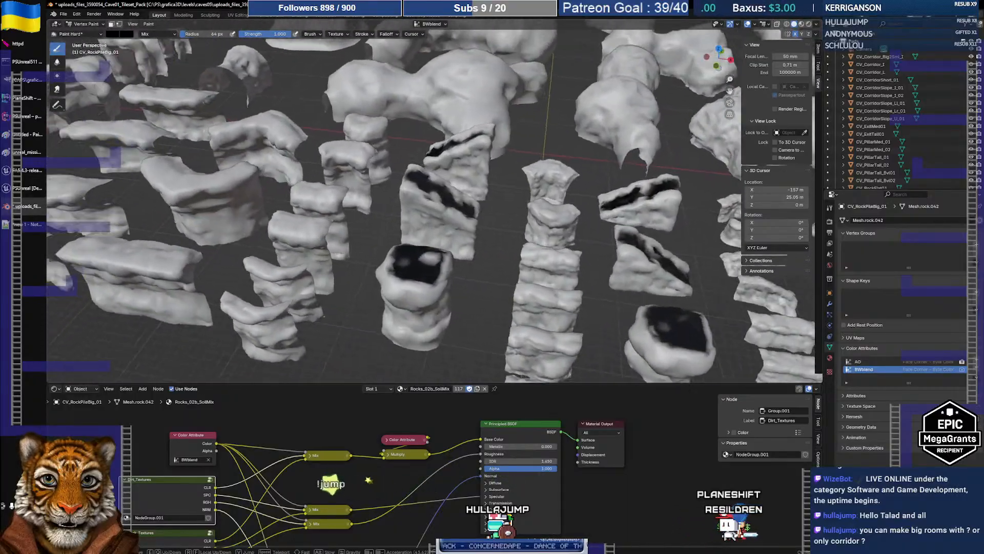
key(d)
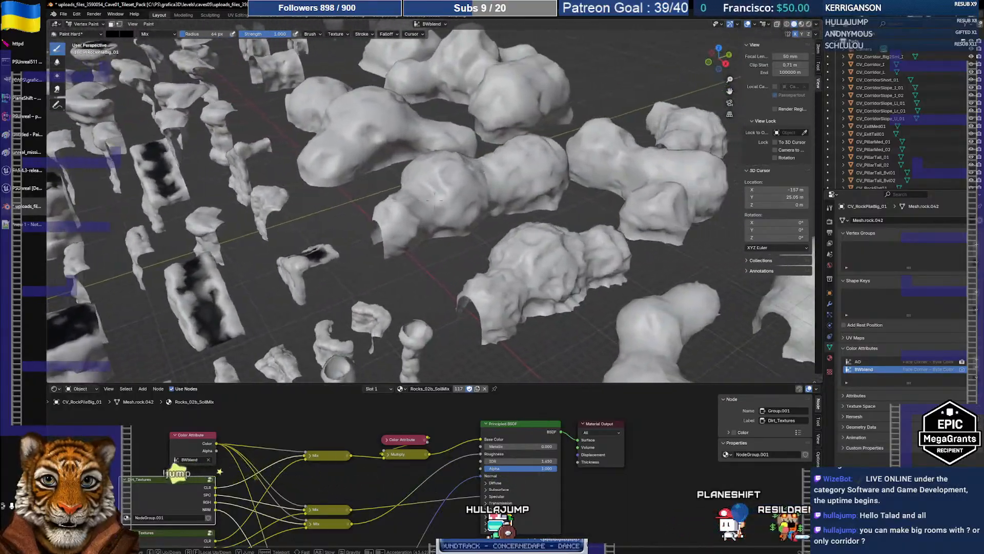
key(s)
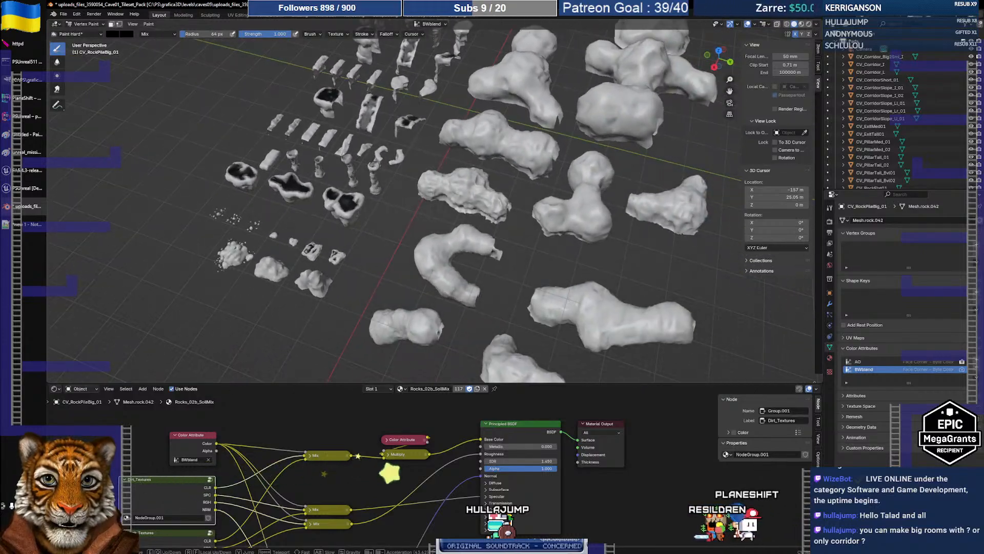
key(w)
key(w)
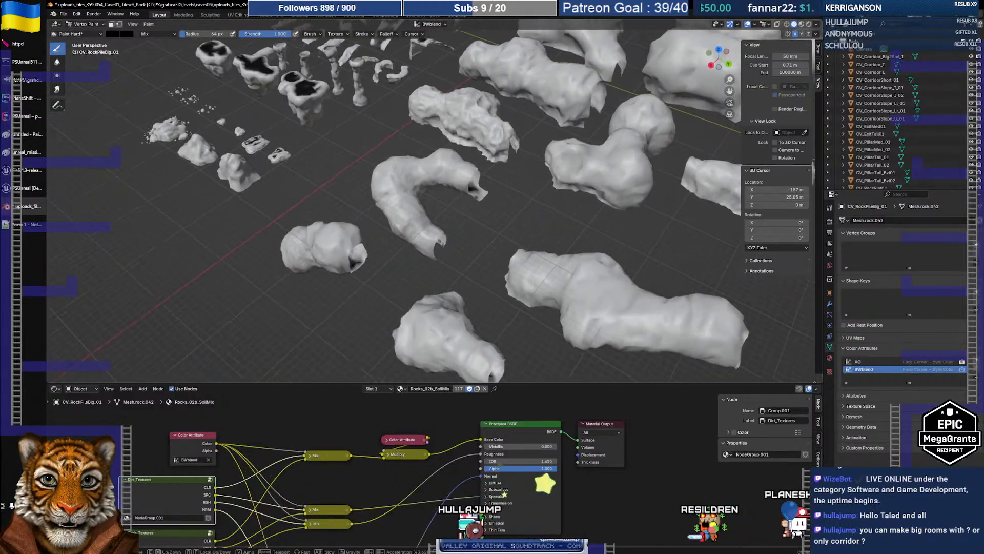
key(w)
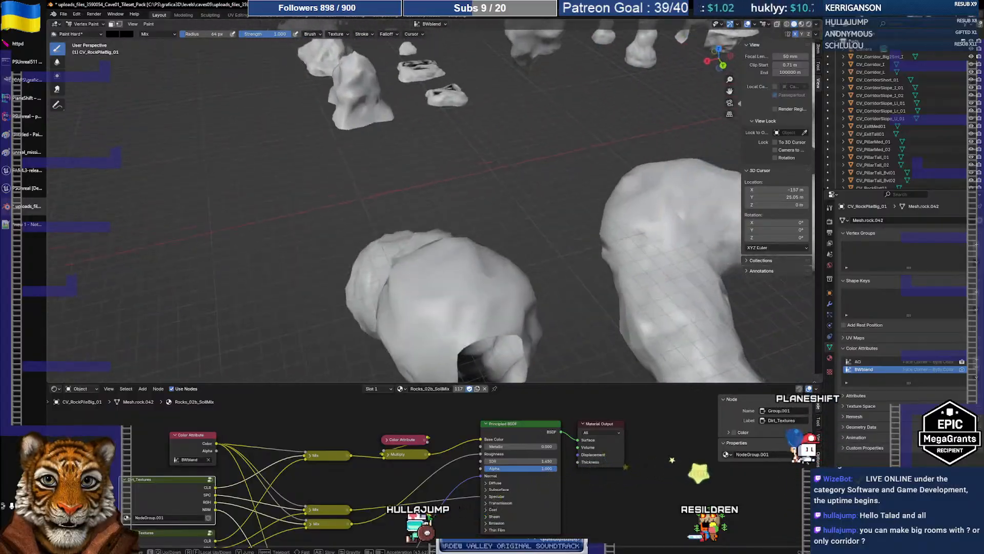
key(s)
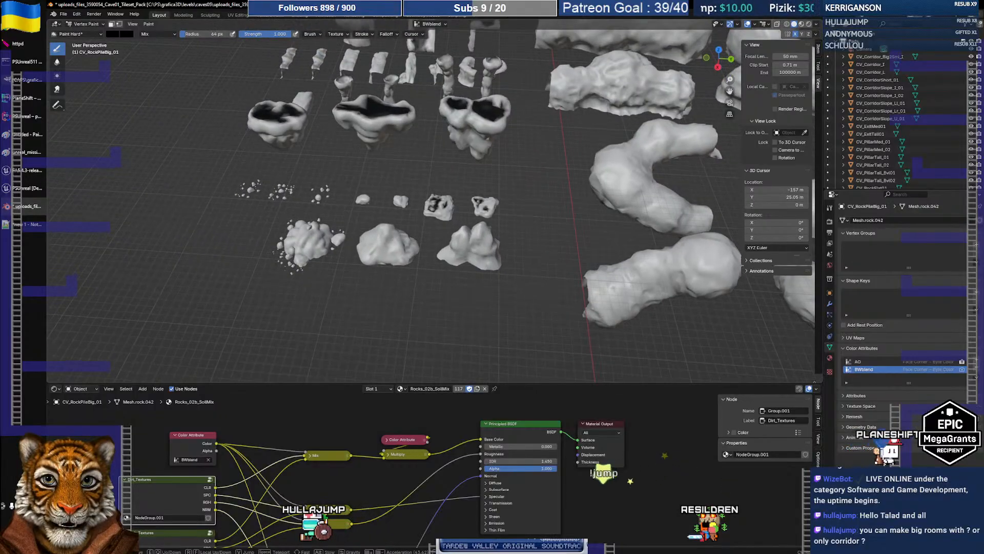
key(s)
key(a)
key(s)
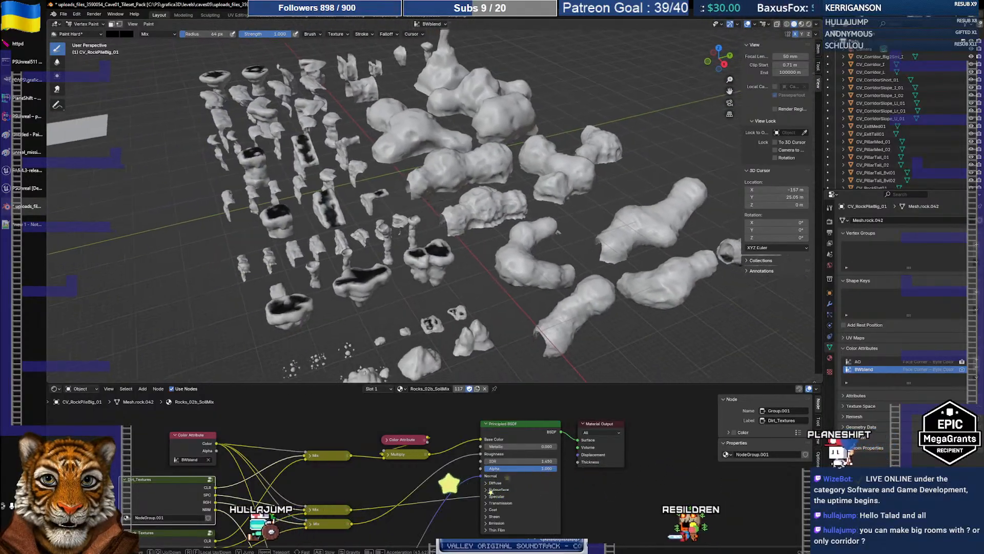
key(s)
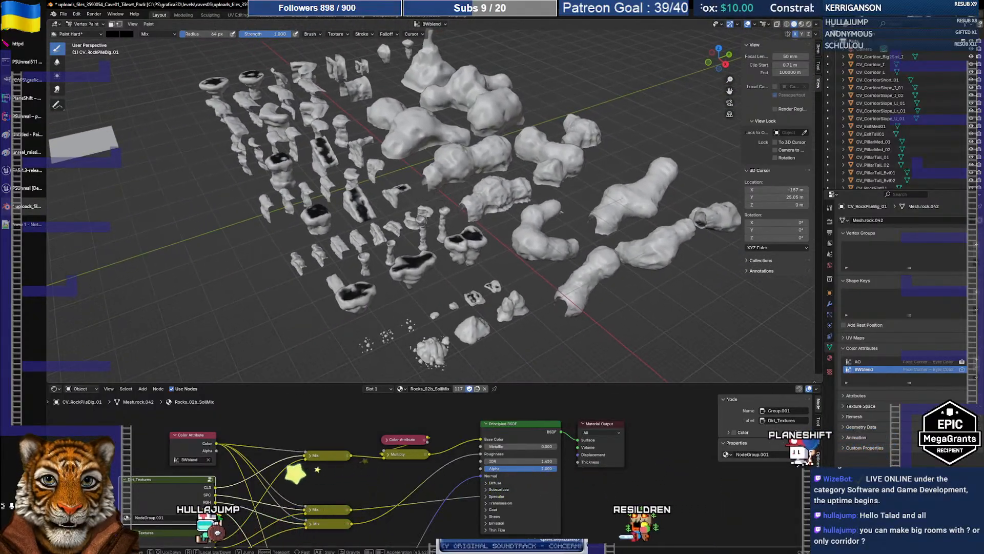
click(434, 205)
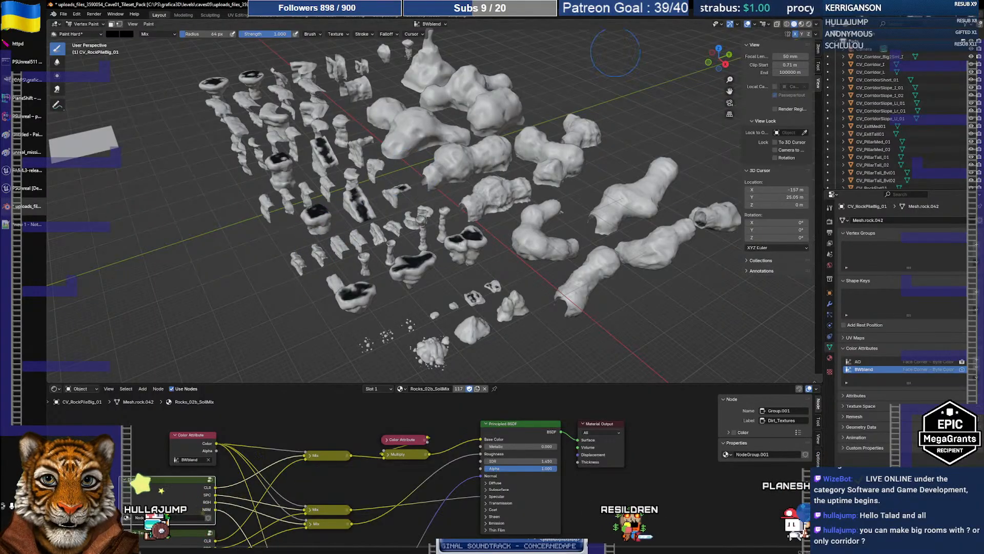
- Switch from Vertex Paint to Object Mode and rename the Parts collection to "Parts With Vertex Color"
click(85, 24)
click(86, 31)
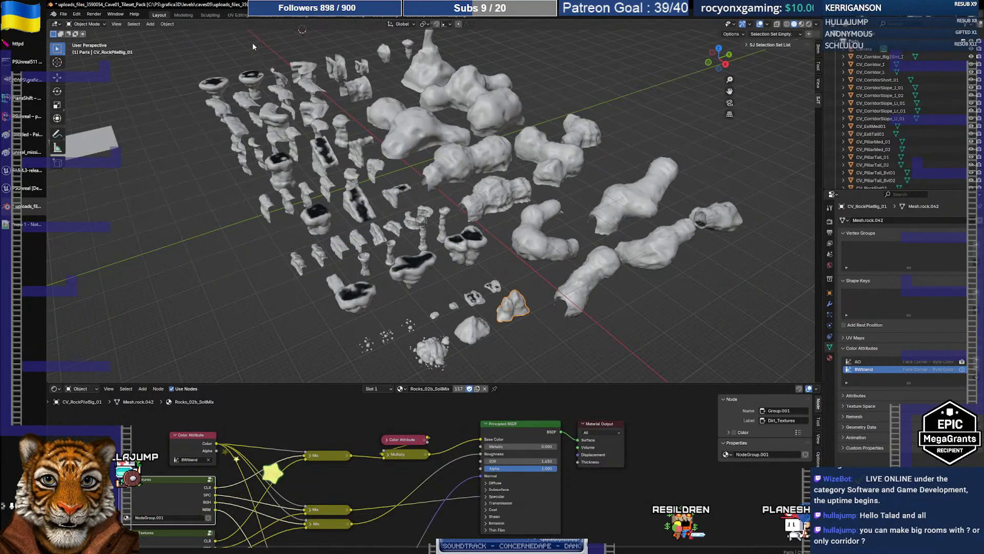
click(816, 24)
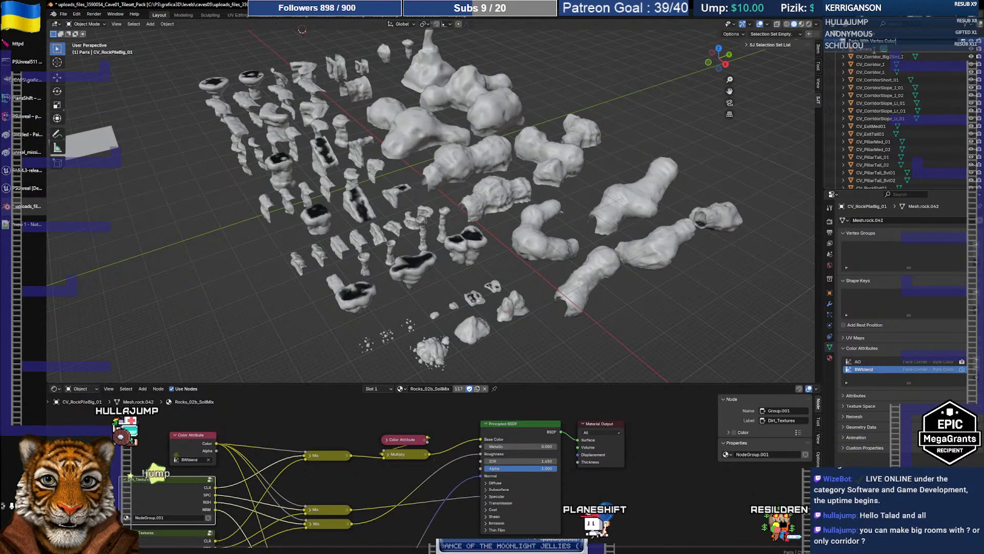
key(Return)
- Save the Blender file under the new name Caves05_tileset.blend in the caves05 folder
click(64, 15)
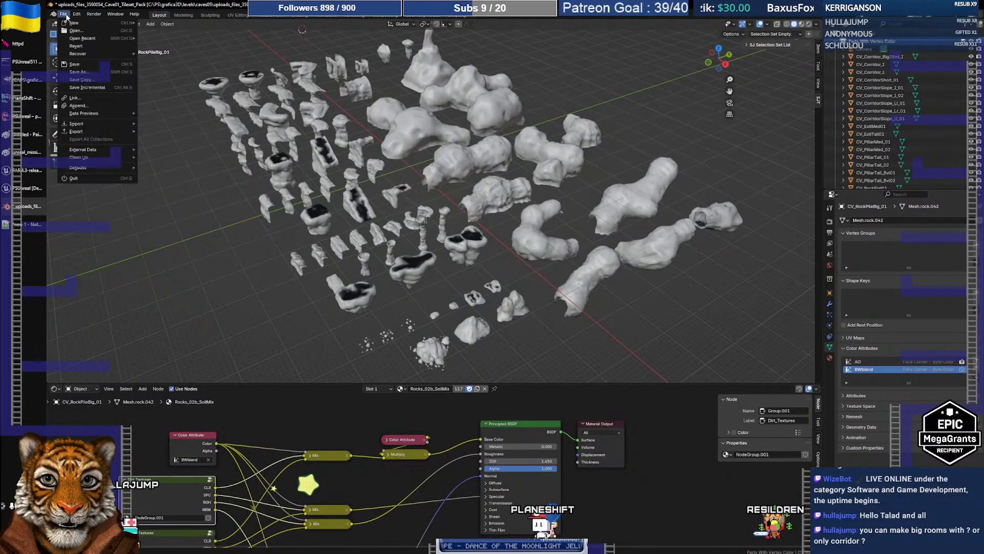
click(79, 72)
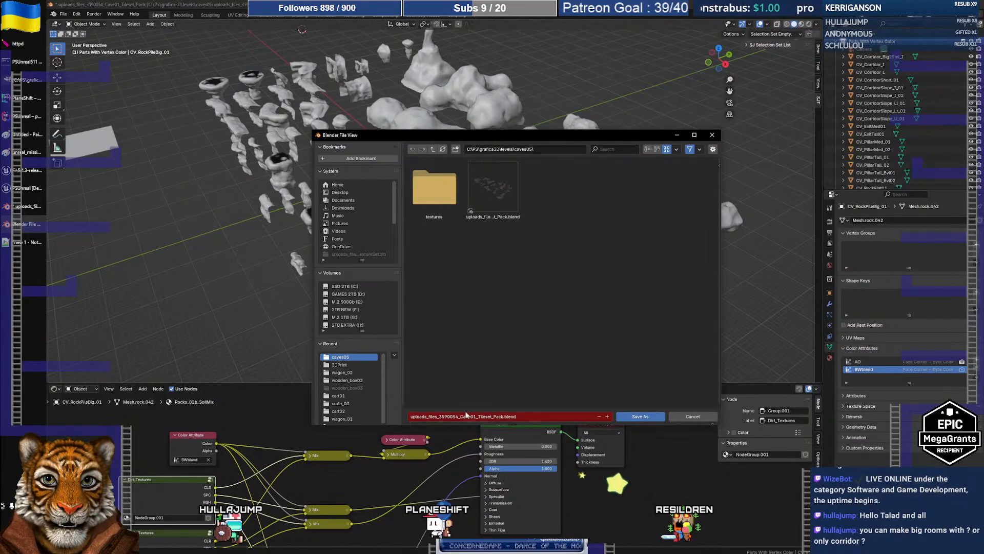
click(470, 416)
drag(463, 416, 397, 415)
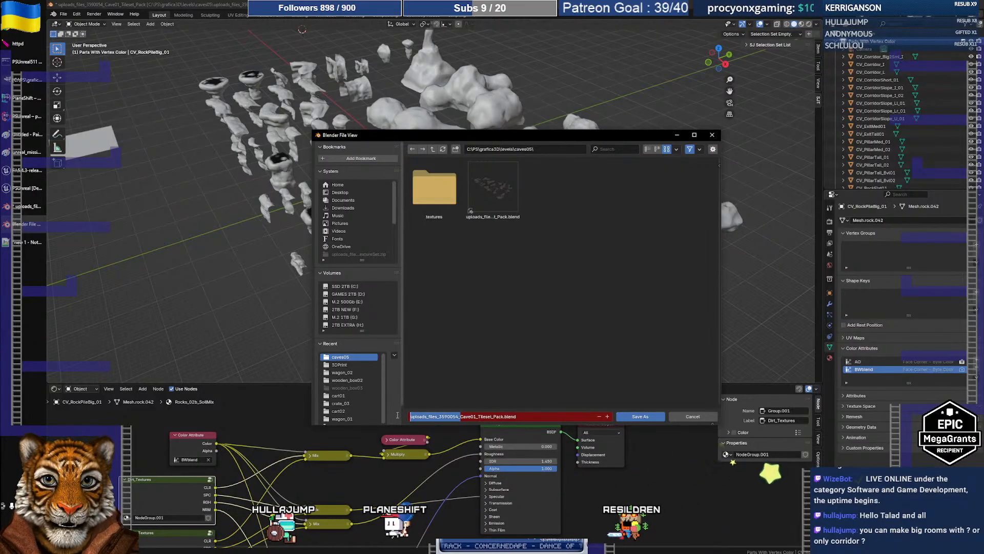
text(C)
key(Right)
key(Right)
key(Right)
key(Delete)
key(Delete)
text(s05)
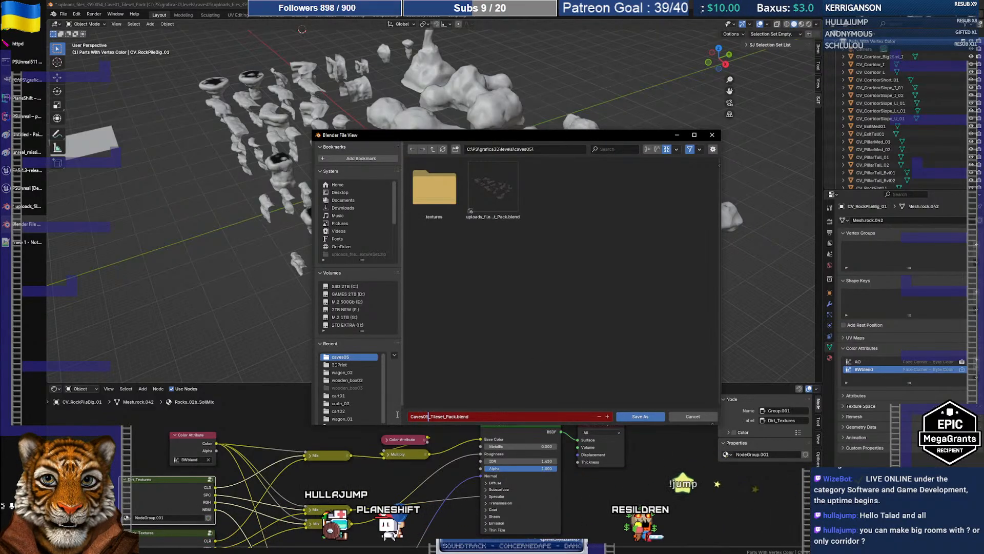
key(ctrl+shift+Right)
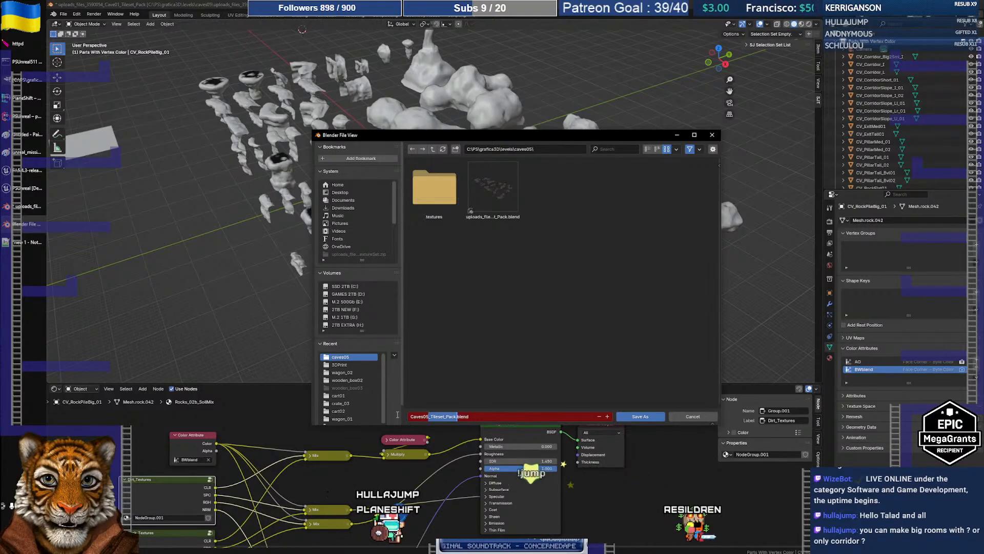
key(Right)
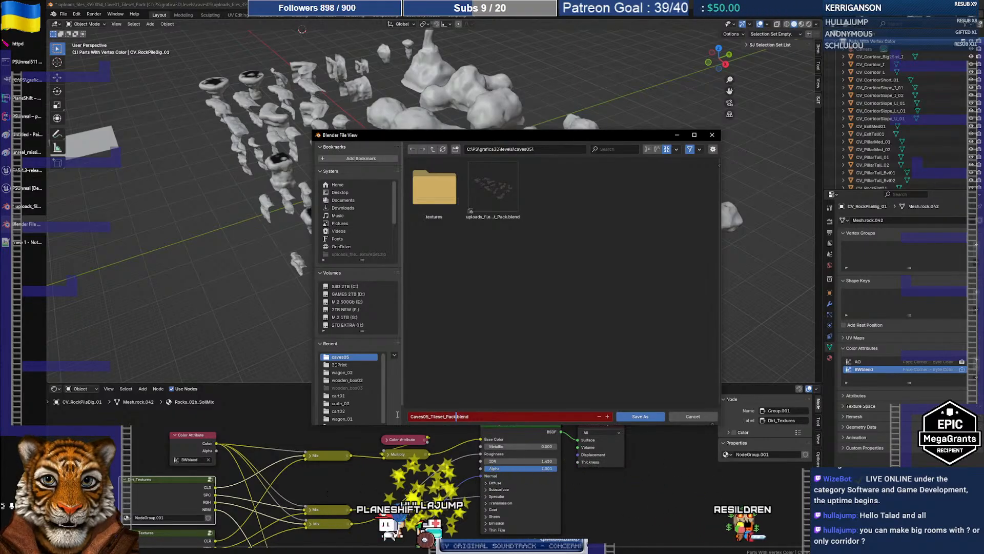
key(BackSpace)
key(BackSpace)
key(BackSpace)
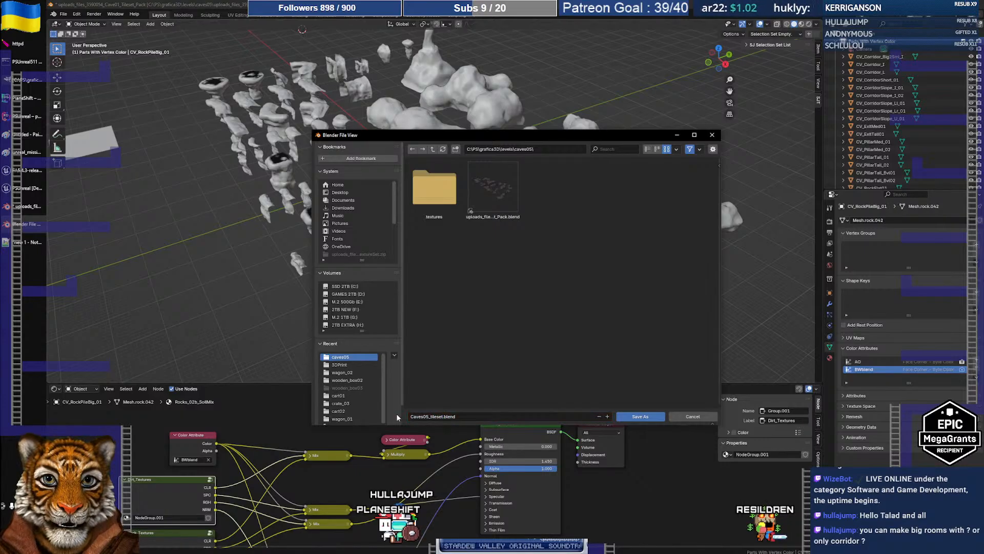
click(627, 414)
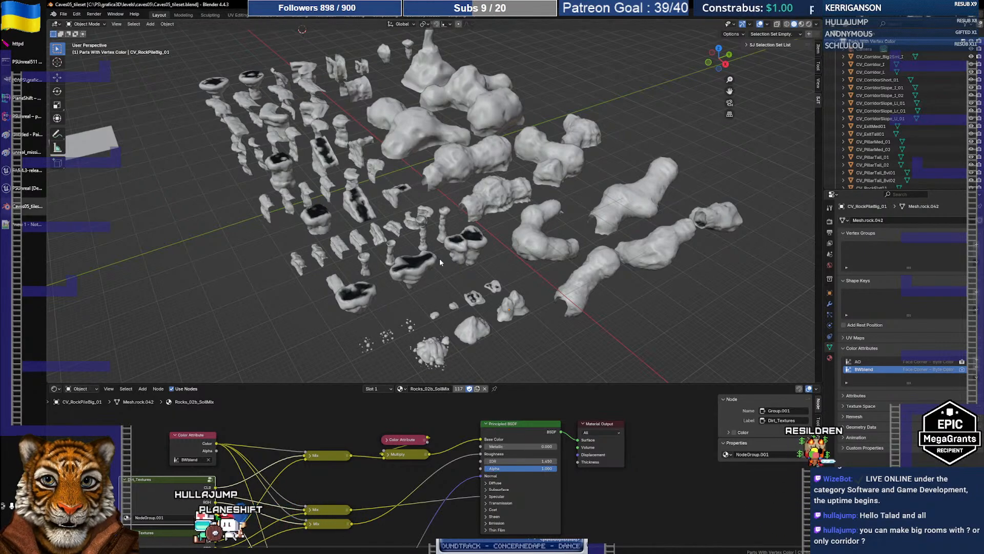
- Select all parts with black vertex color areas: the small flat rocks, big floating rocks, and the medium and tall wall slope rows
middle_drag(439, 258, 425, 269)
click(490, 241)
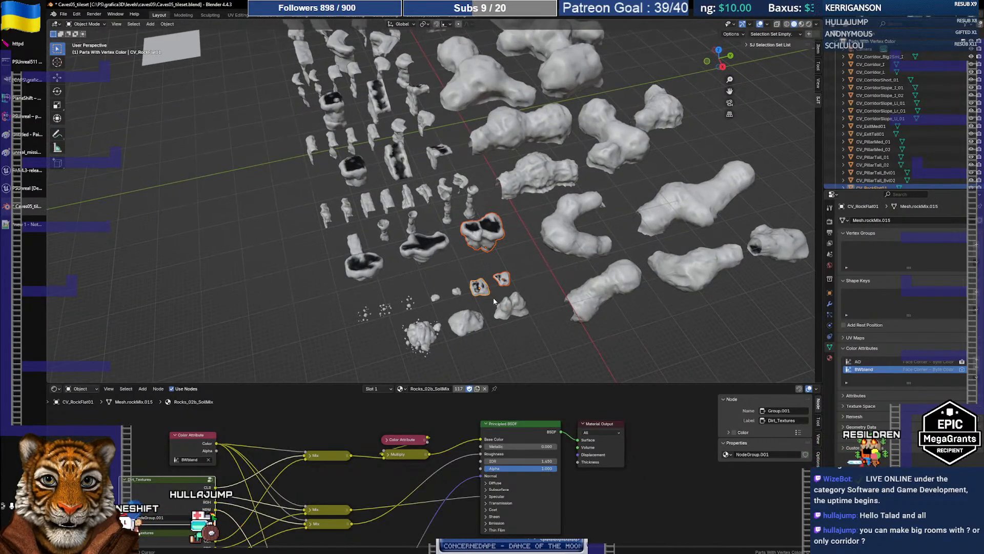
shift+click(422, 248)
shift+click(379, 267)
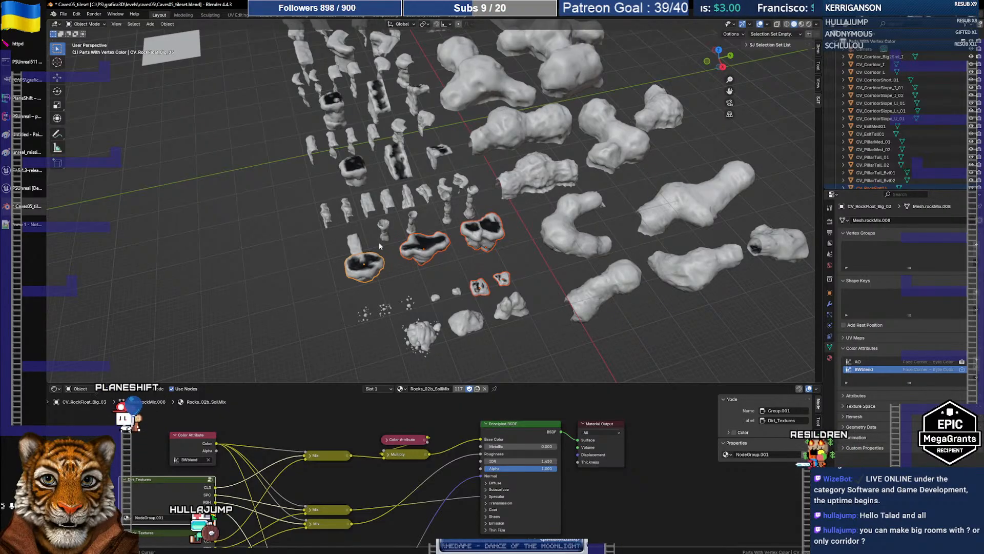
shift+click(357, 174)
shift+click(396, 165)
shift+click(435, 157)
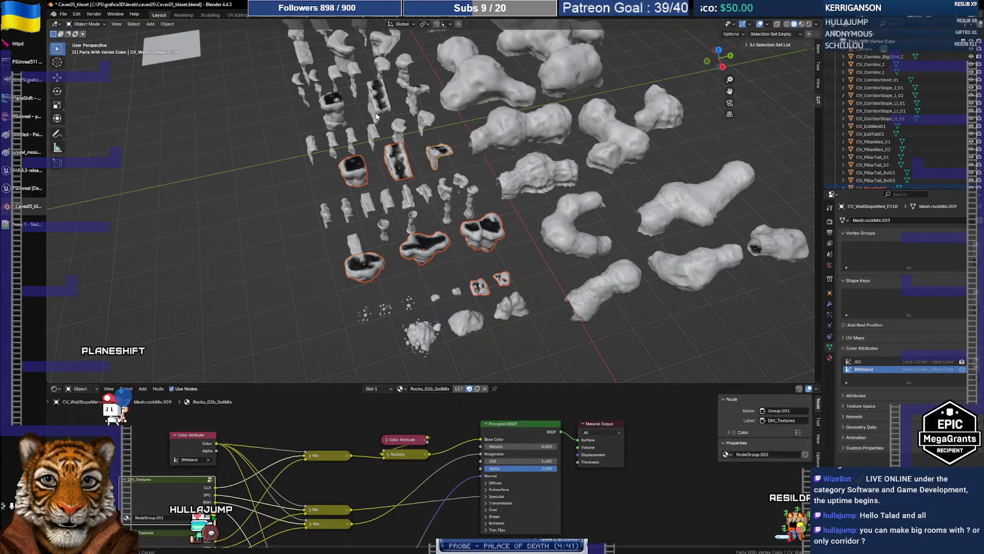
shift+click(379, 102)
shift+click(338, 102)
middle_drag(377, 148, 447, 168)
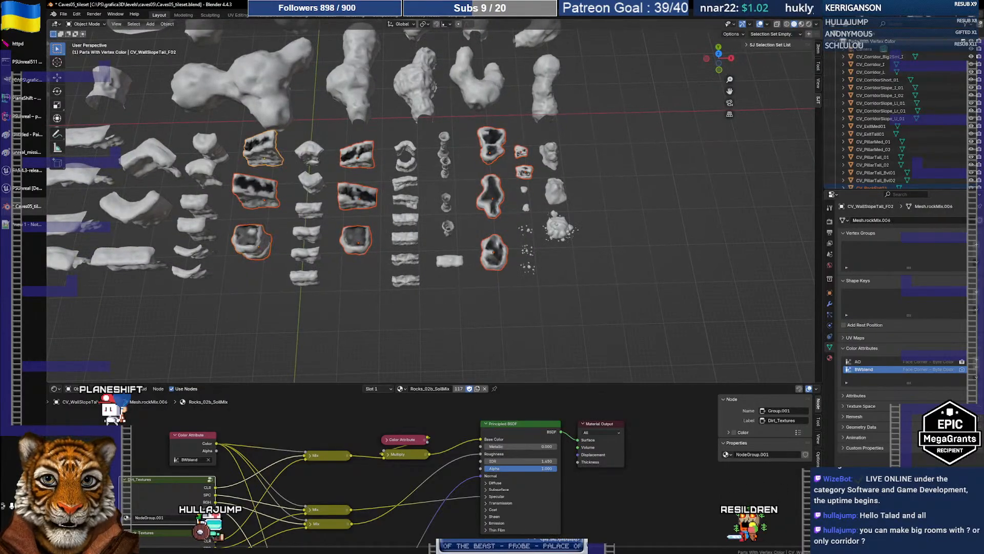
- Collapse the existing parts collection and create a new collection under the Scene Collection named "Parts With Vertex Color"
click(836, 41)
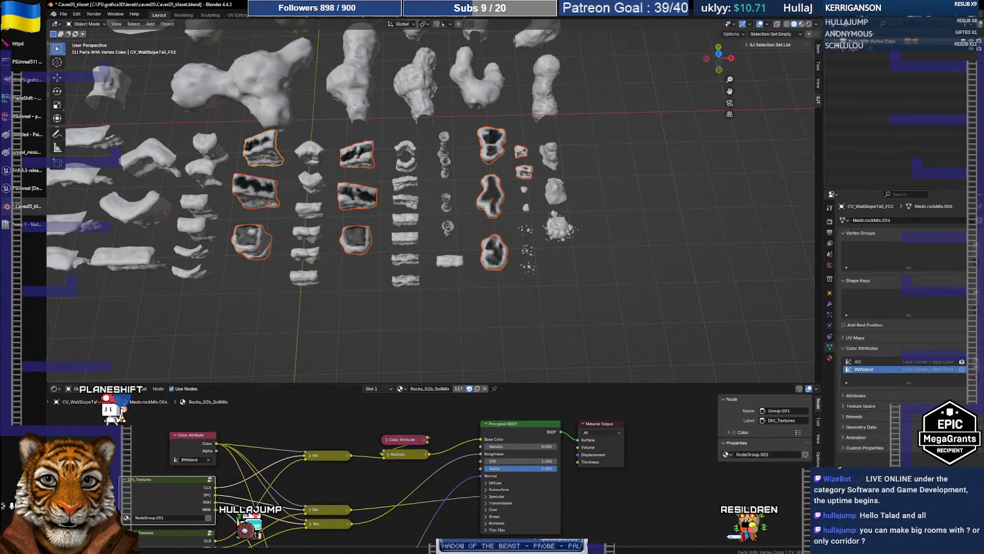
click(852, 34)
right_click(852, 35)
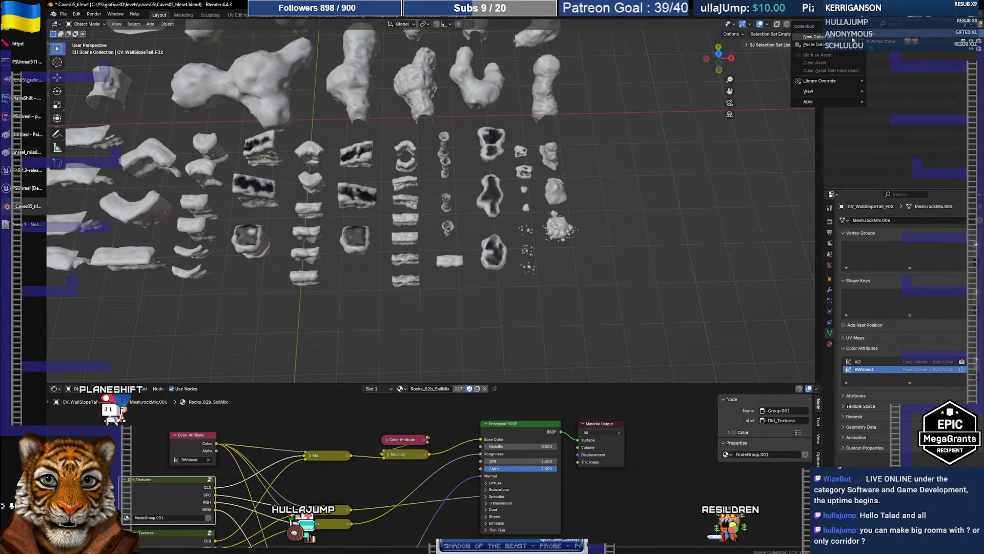
click(852, 37)
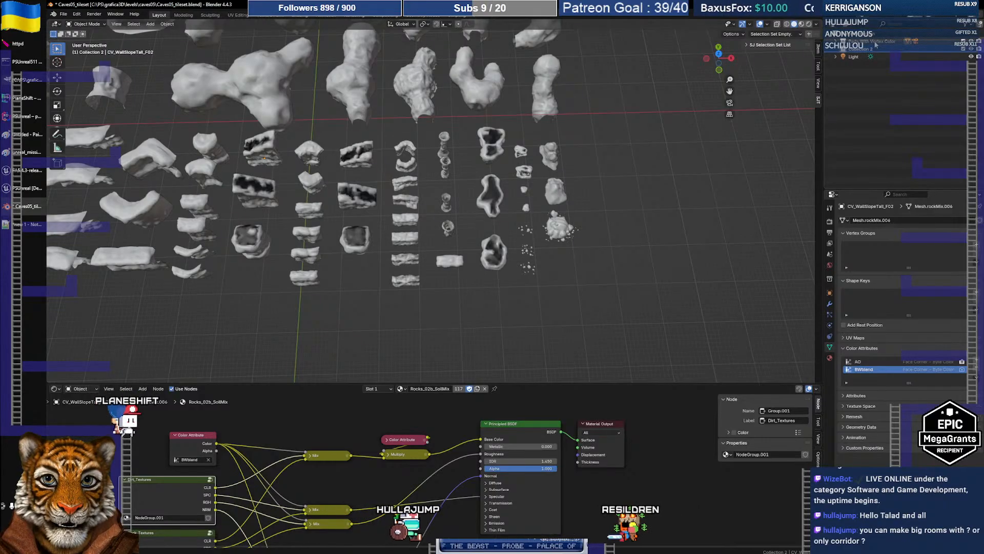
key(Return)
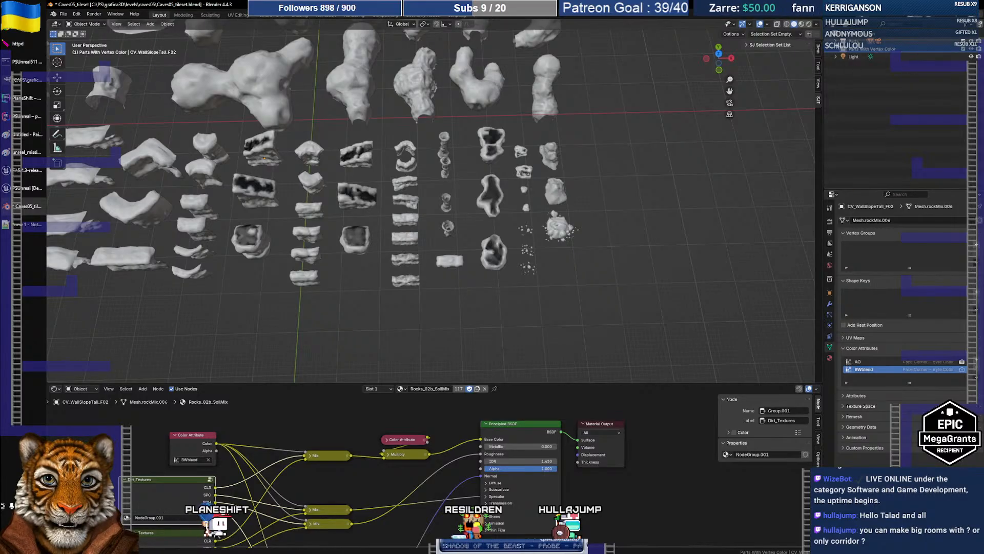
- Try to select all flat rocks, floating rocks and wall parts with black areas and assign them through the new collection's options
click(491, 148)
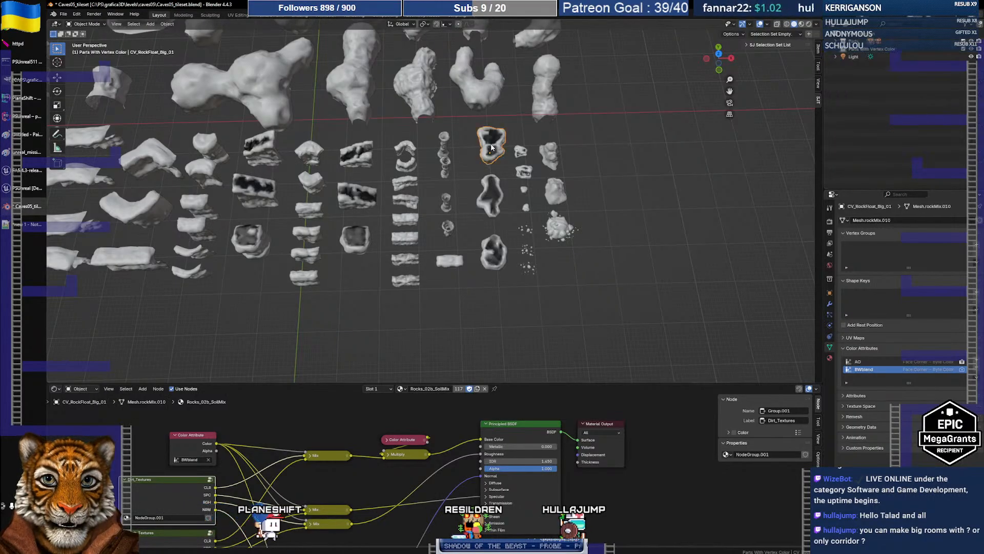
shift+click(521, 152)
shift+click(524, 171)
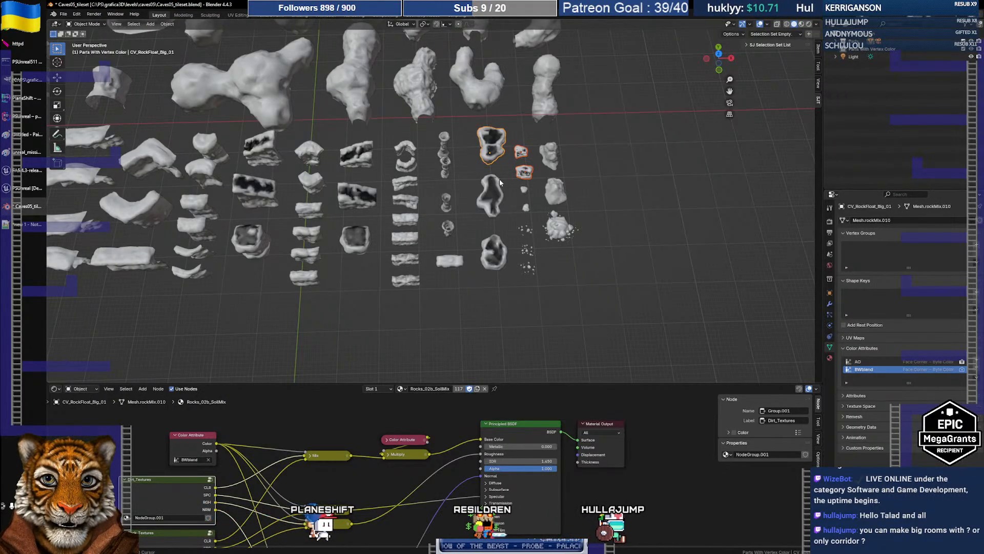
shift+click(492, 197)
shift+click(493, 251)
shift+click(357, 154)
shift+click(357, 196)
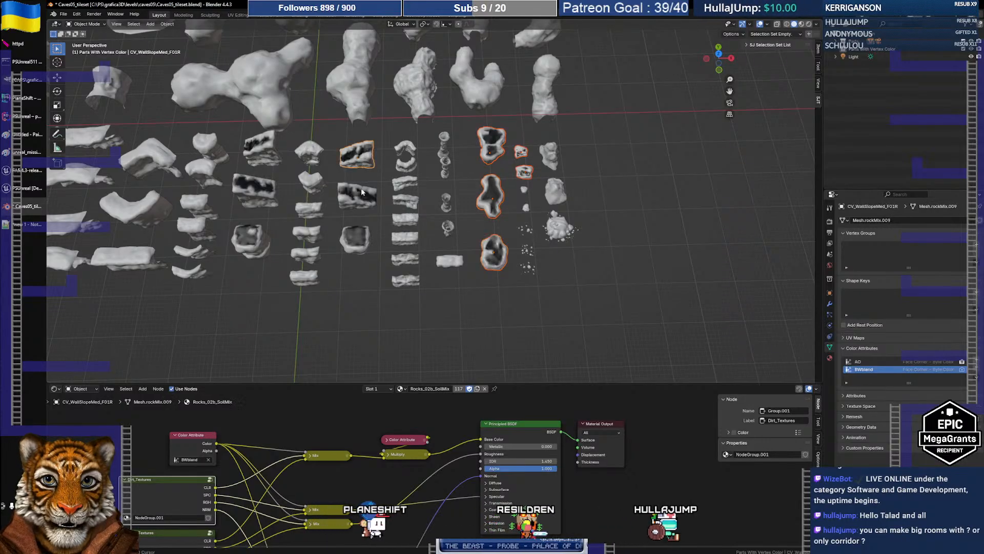
shift+click(355, 239)
shift+click(263, 149)
shift+click(255, 190)
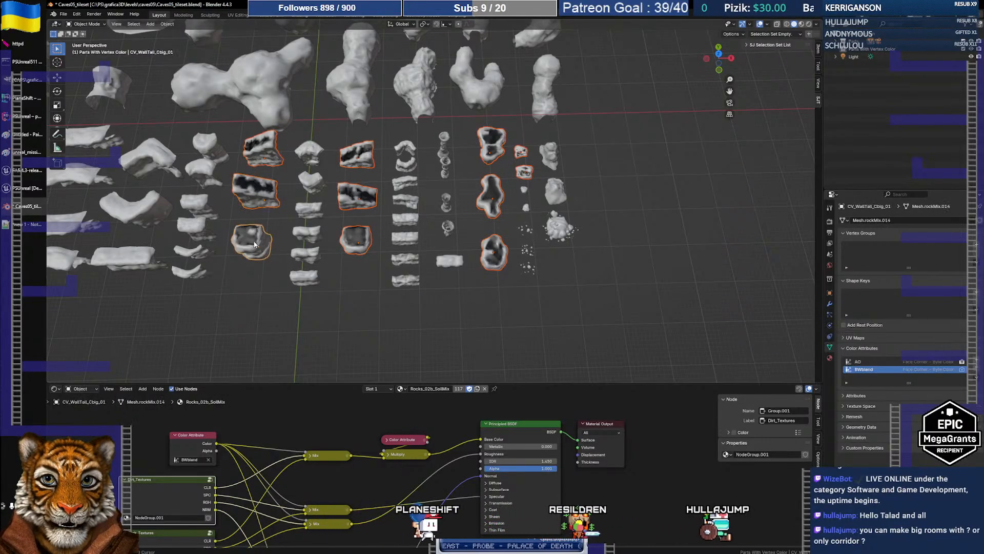
shift+click(251, 241)
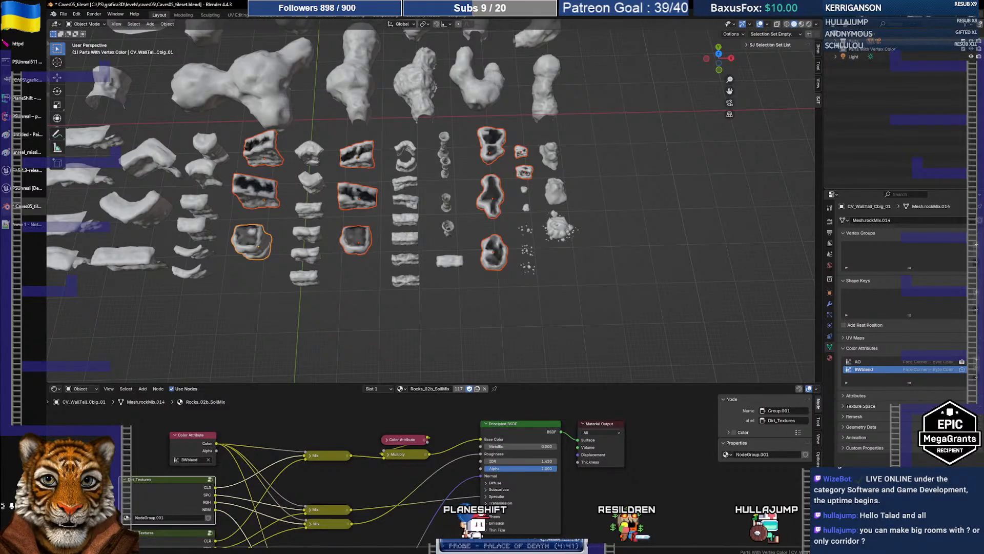
right_click(857, 49)
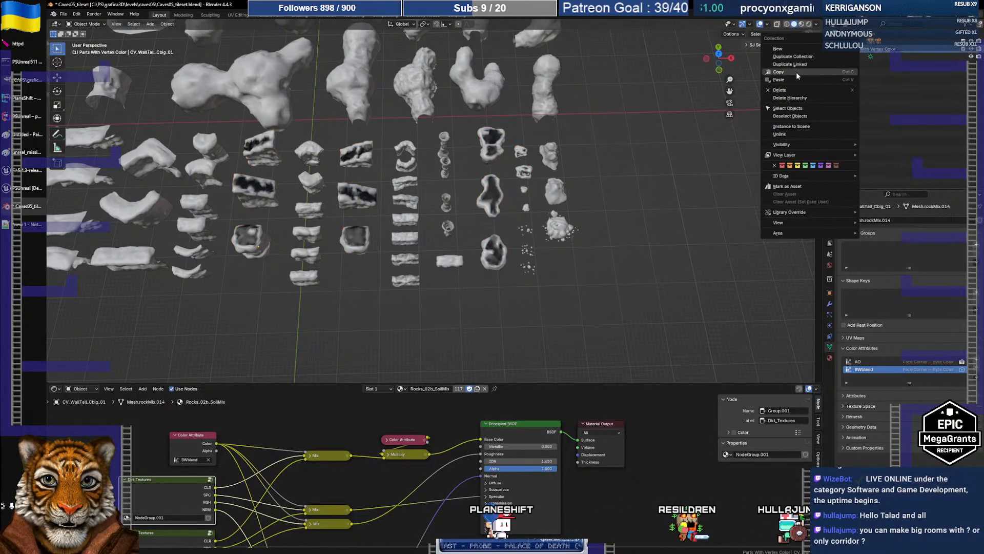
click(777, 49)
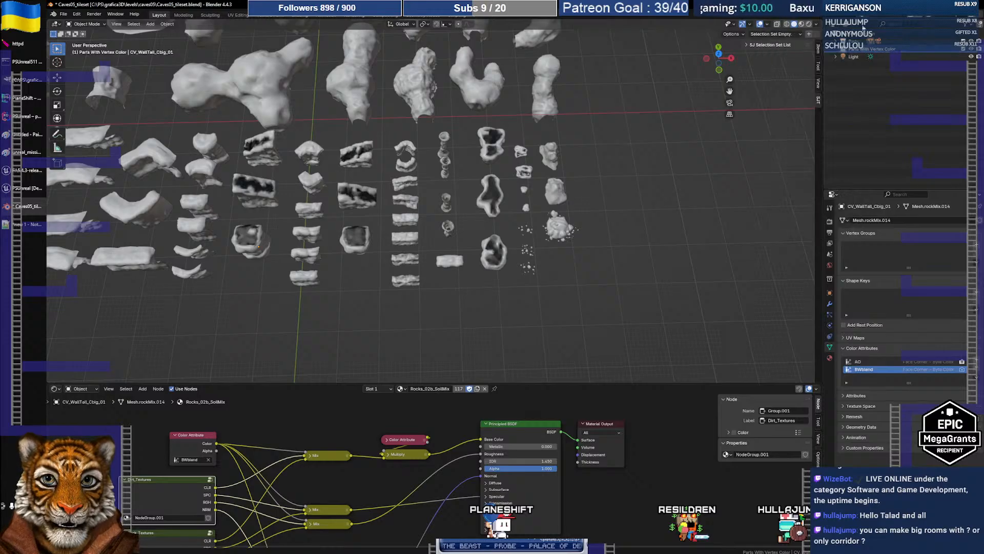
- Select the three big floating rocks and locate their CV_RockFloat_Big entries in the expanded parts collection
click(488, 152)
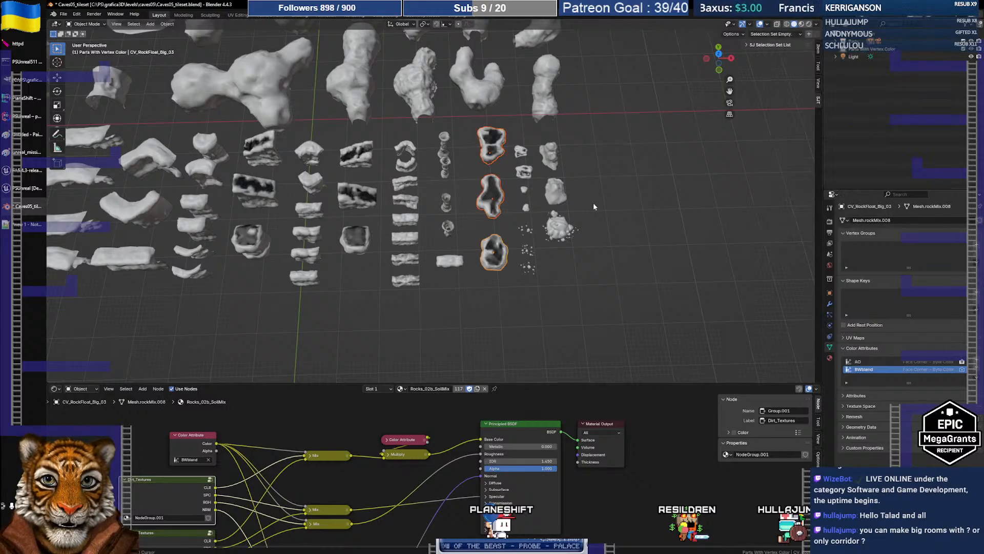
click(835, 41)
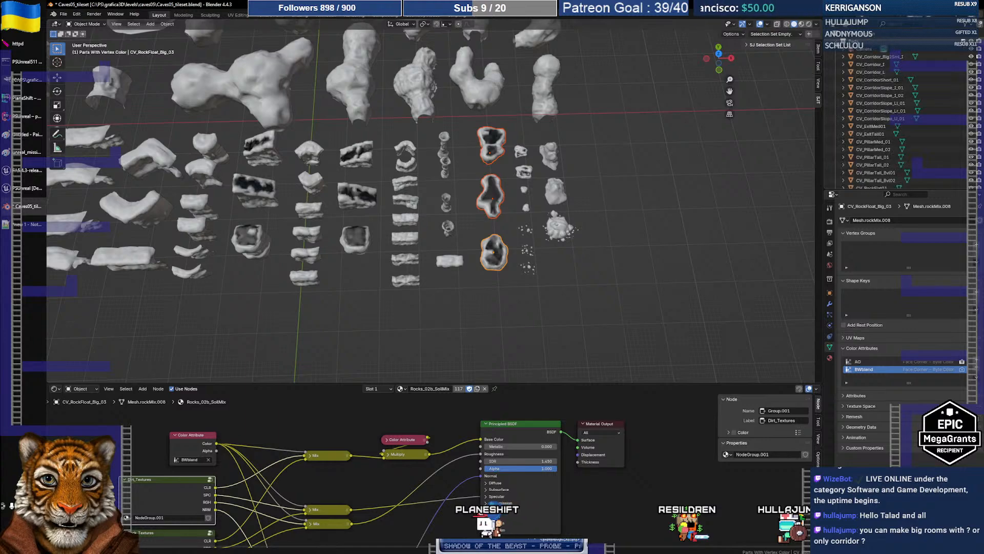
scroll(868, 63, down, 5)
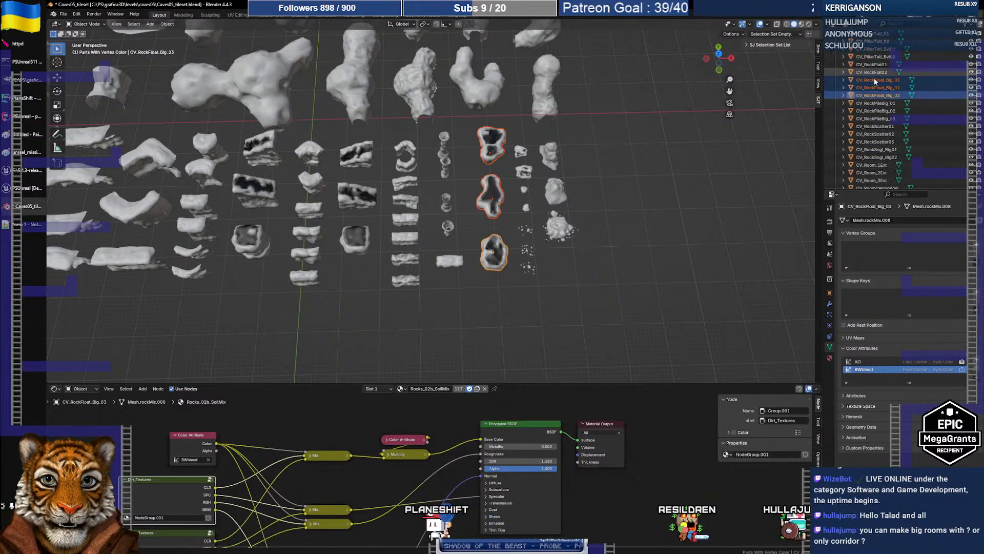
right_click(867, 90)
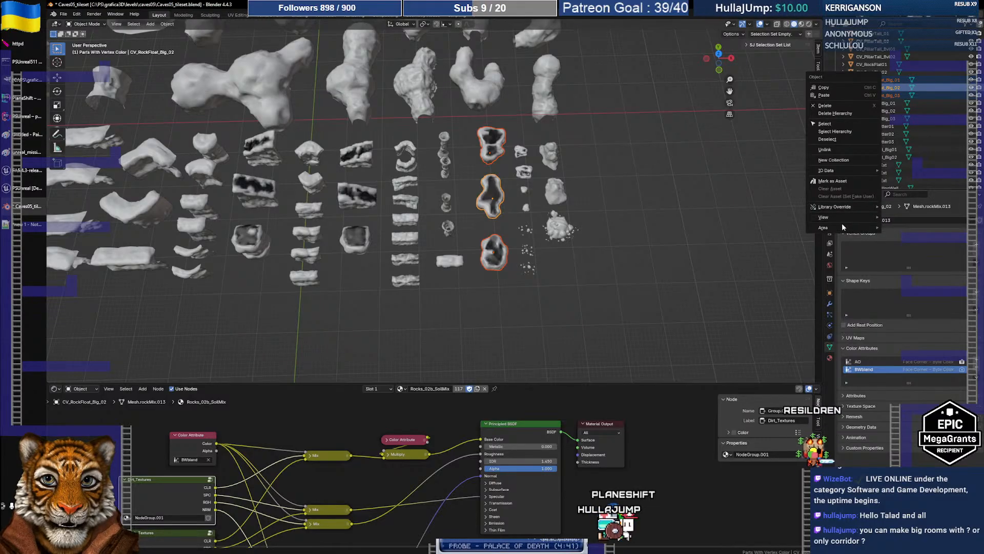
mouse_move(842, 228)
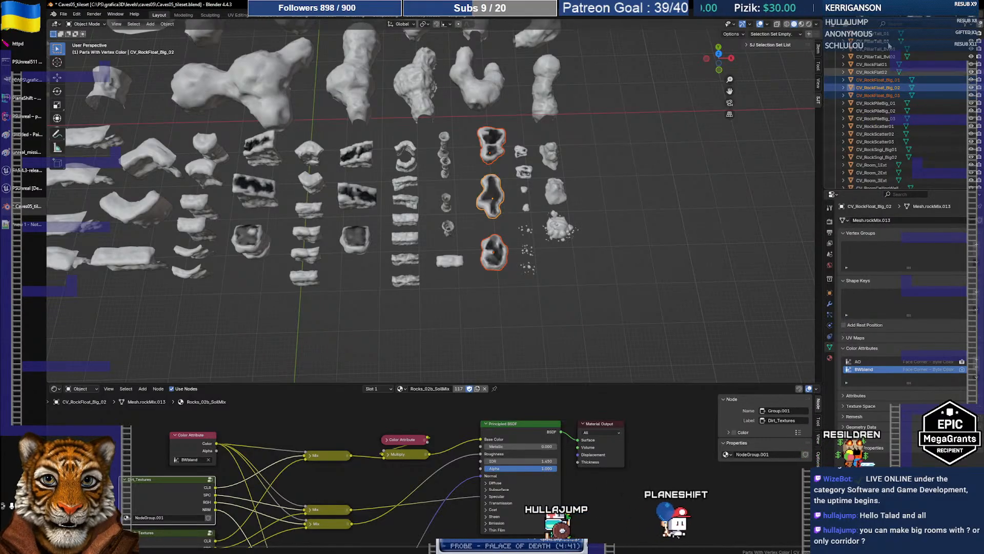
scroll(897, 107, down, 10)
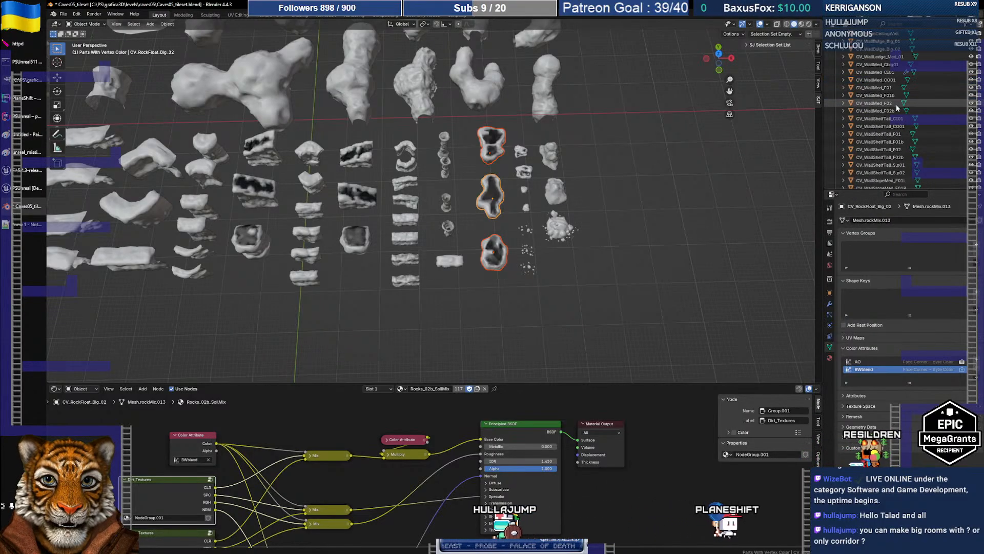
scroll(894, 105, up, 10)
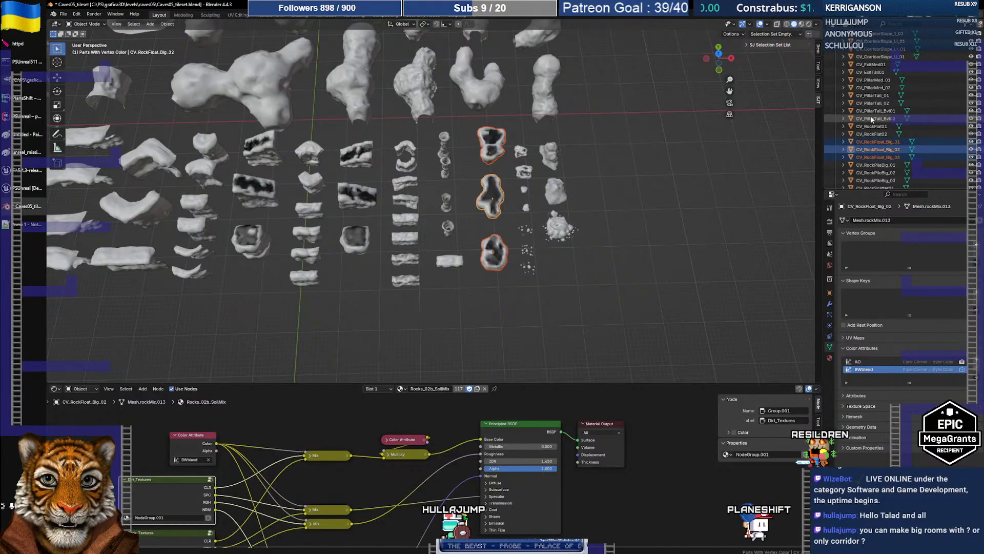
scroll(873, 123, down, 8)
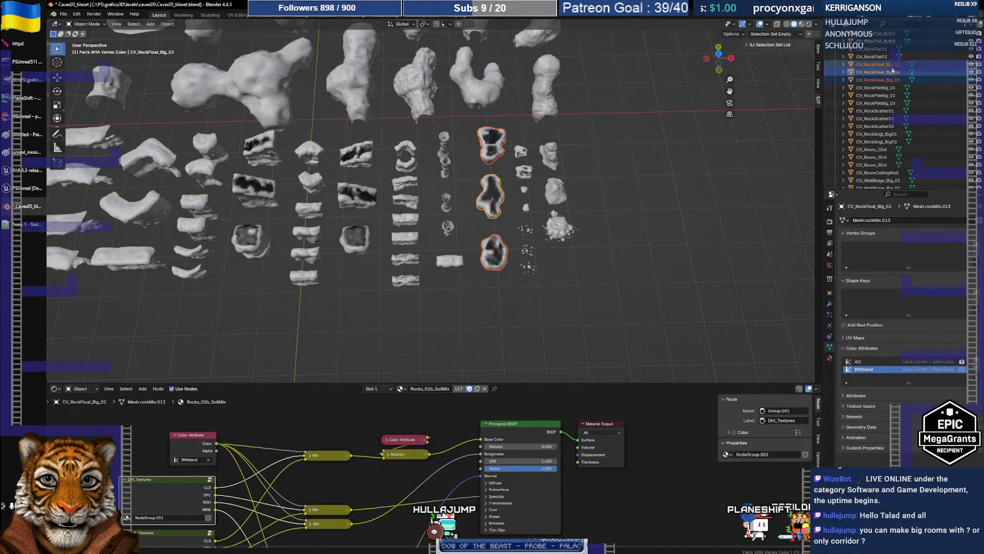
right_click(870, 66)
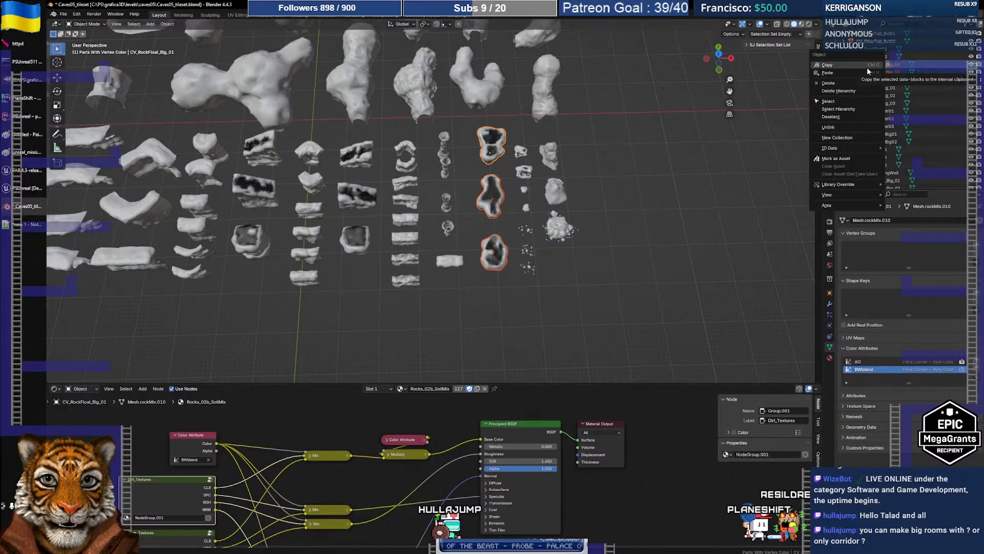
click(857, 109)
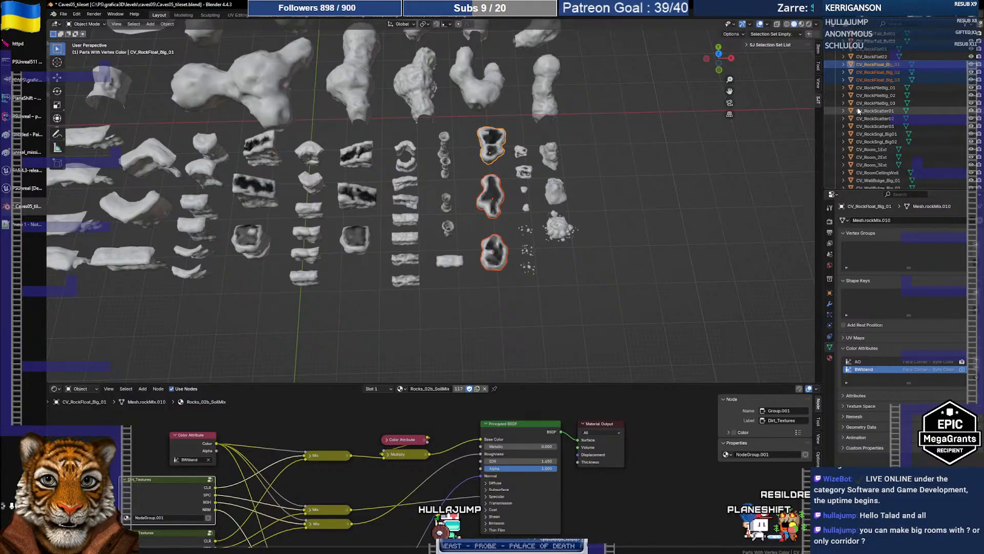
right_click(875, 67)
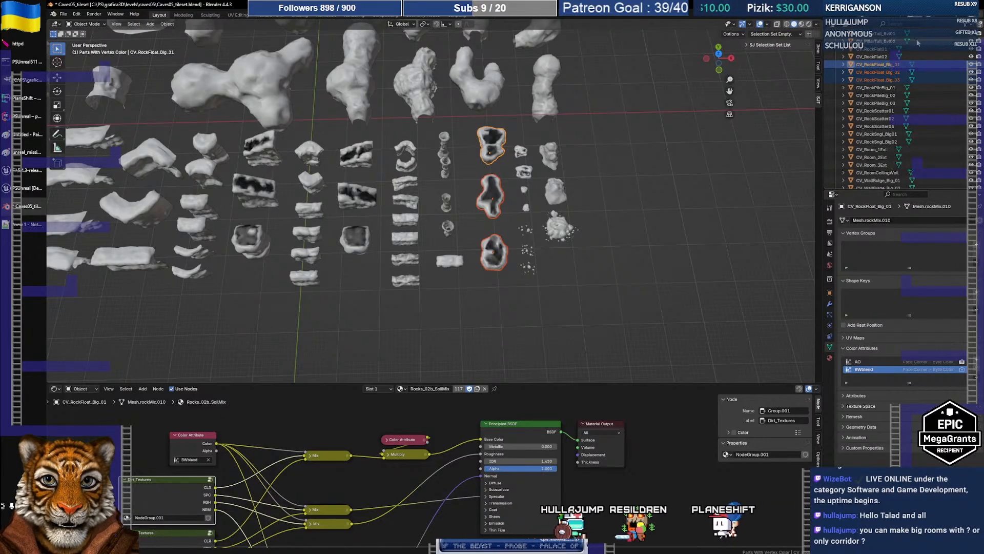
scroll(891, 102, up, 5)
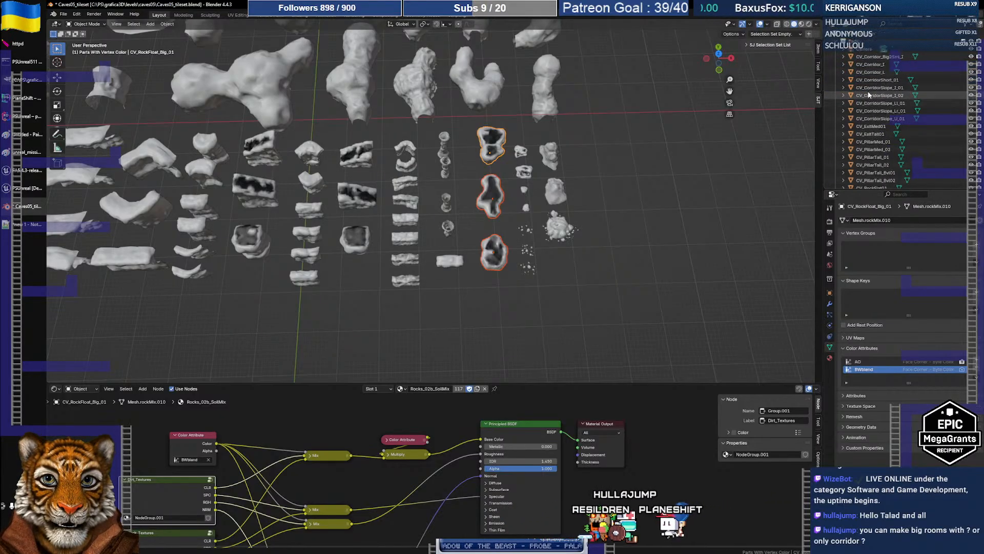
- Move the big floating rocks and the medium and tall wall parts with black areas into Parts With Vertex Color, and hide that collection
drag(887, 188, 887, 460)
scroll(865, 323, down, 6)
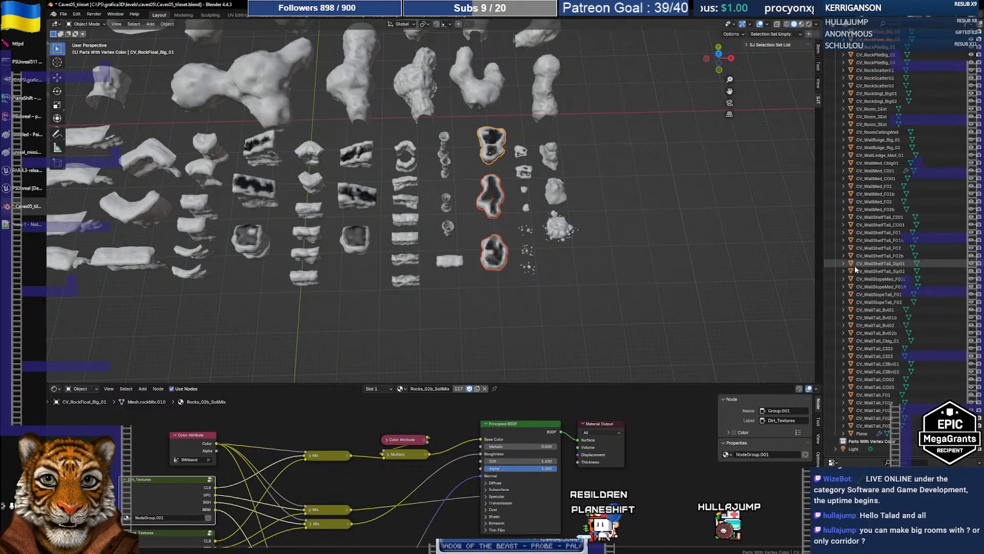
click(364, 167)
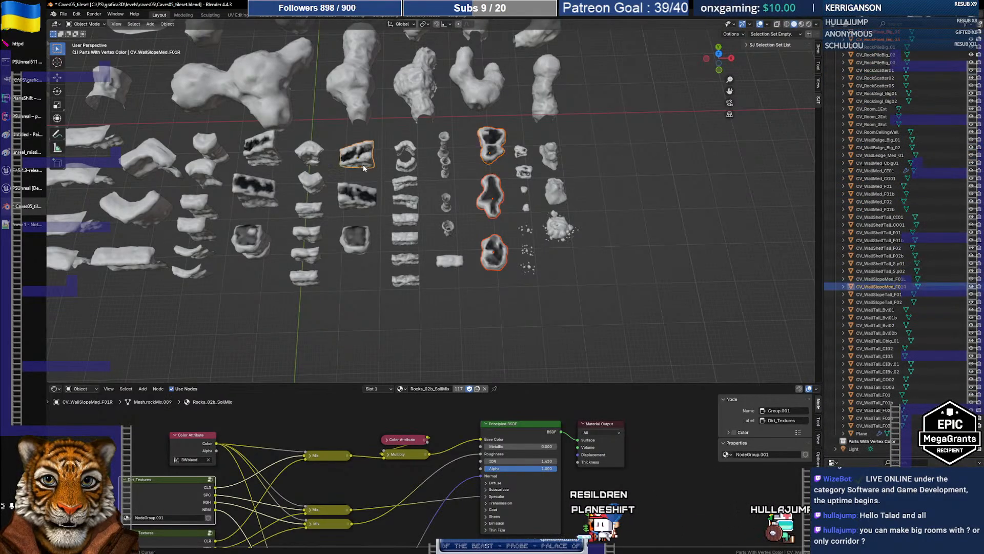
shift+click(366, 188)
shift+click(361, 240)
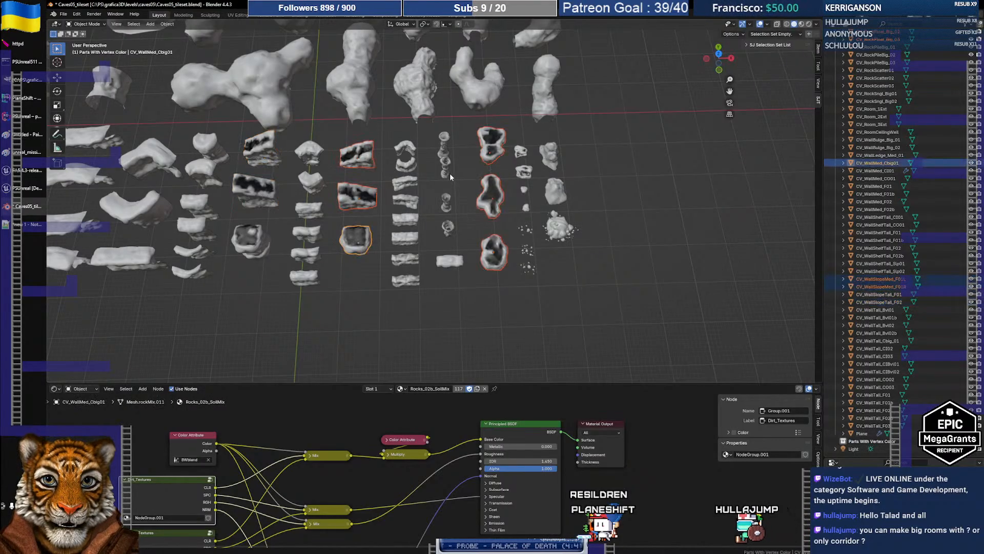
shift+click(254, 191)
shift+click(261, 148)
shift+click(245, 239)
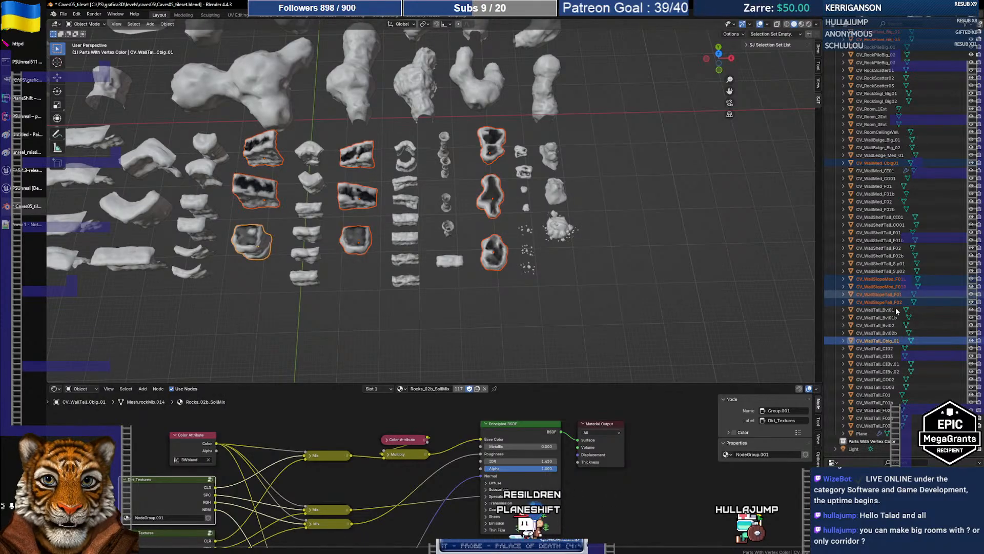
drag(873, 442, 874, 442)
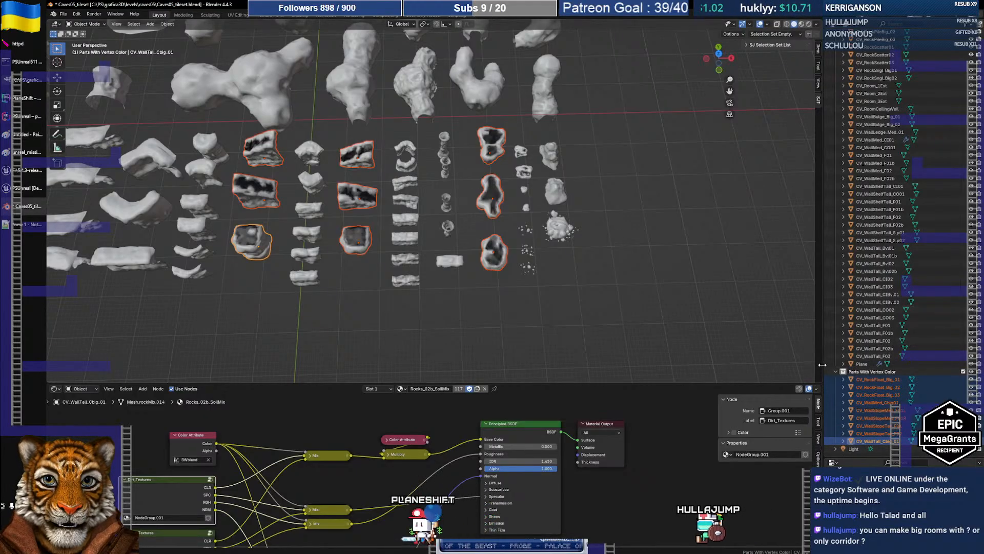
click(970, 375)
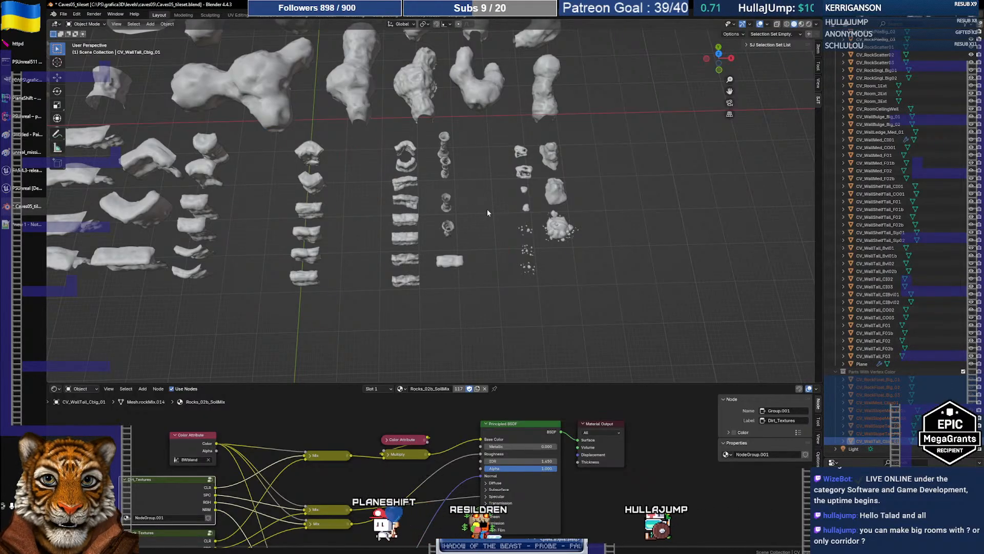
- Select the two small flat rocks with black areas and move them into the hidden Parts With Vertex Color collection
middle_drag(487, 213, 307, 194)
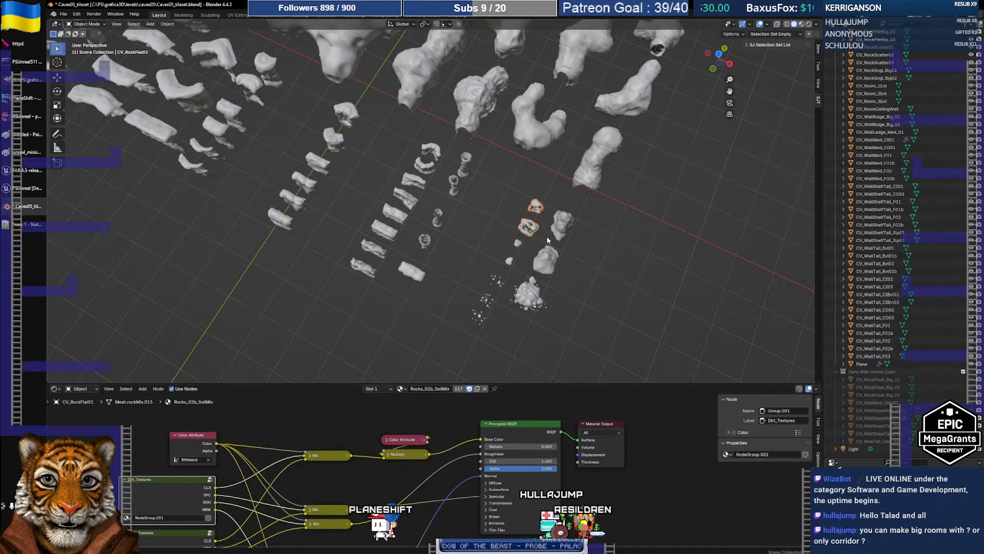
scroll(897, 297, up, 4)
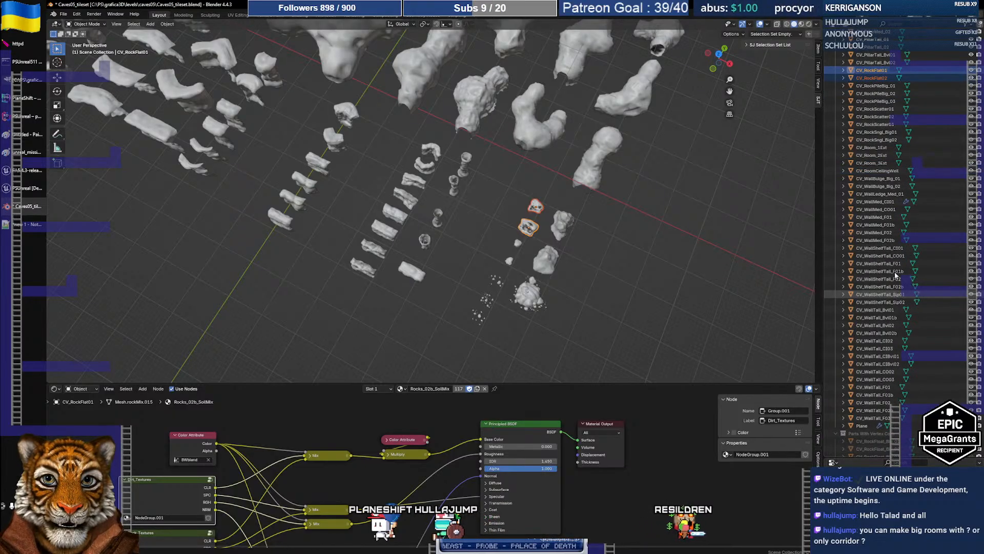
drag(865, 70, 866, 436)
- Select rock pile CV_RockPileBig_01, restore space for the mesh properties, and inspect its BWblend color attribute and the neighbouring rocks
middle_drag(312, 184, 511, 107)
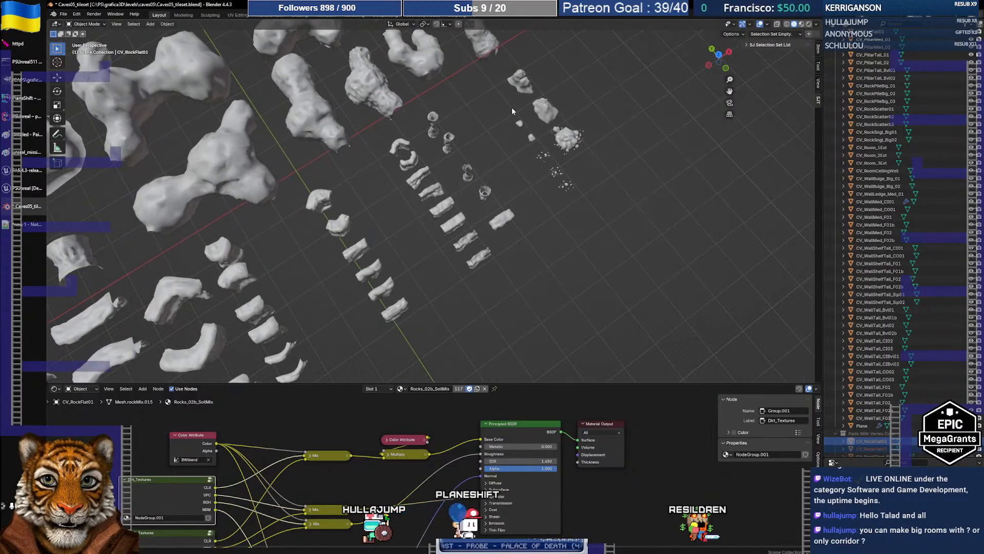
click(519, 83)
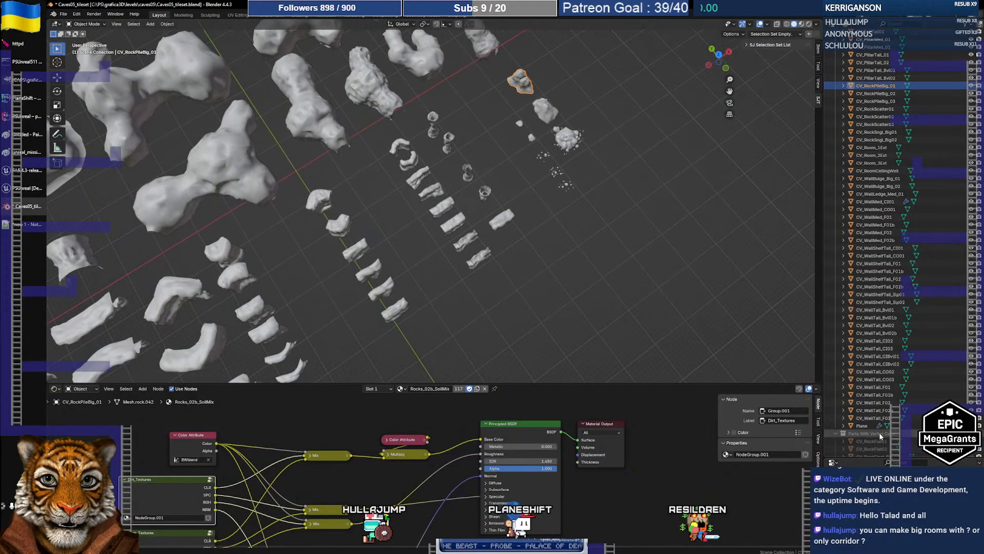
drag(859, 458, 874, 186)
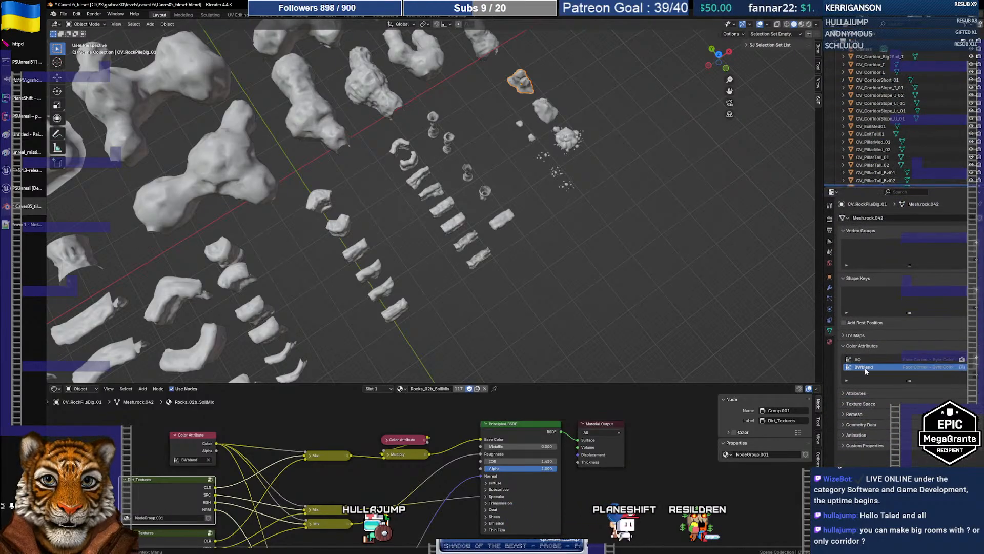
middle_drag(553, 112, 451, 88)
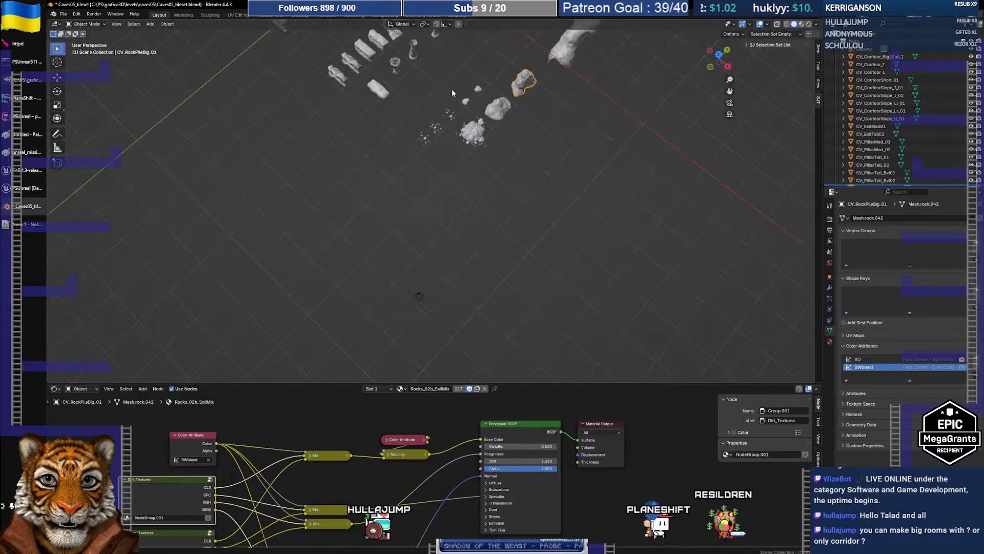
- Examine rock pile CV_RockPileBig_01 and the neighbouring rock piles and small rocks from several angles
key(shift+grave)
key(w)
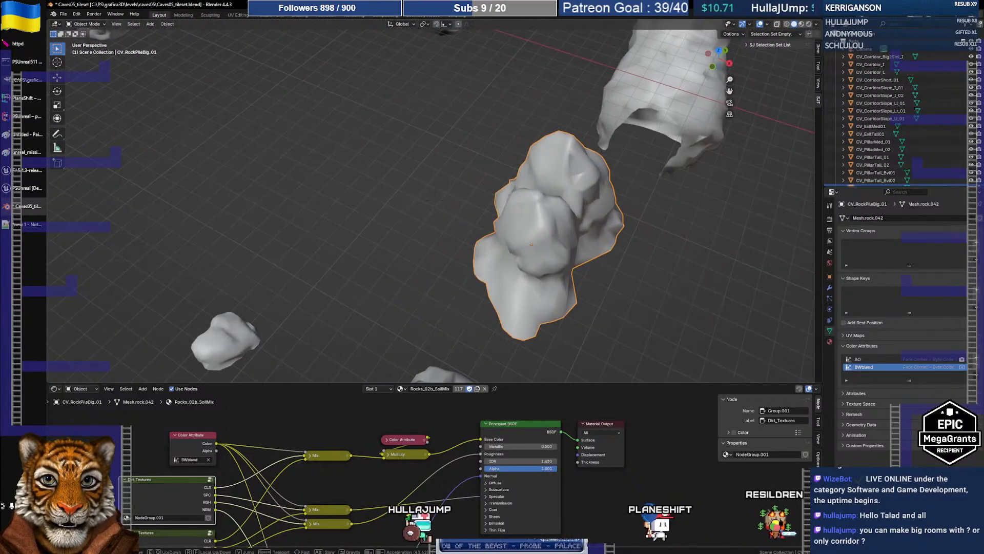
key(s)
key(d)
key(w)
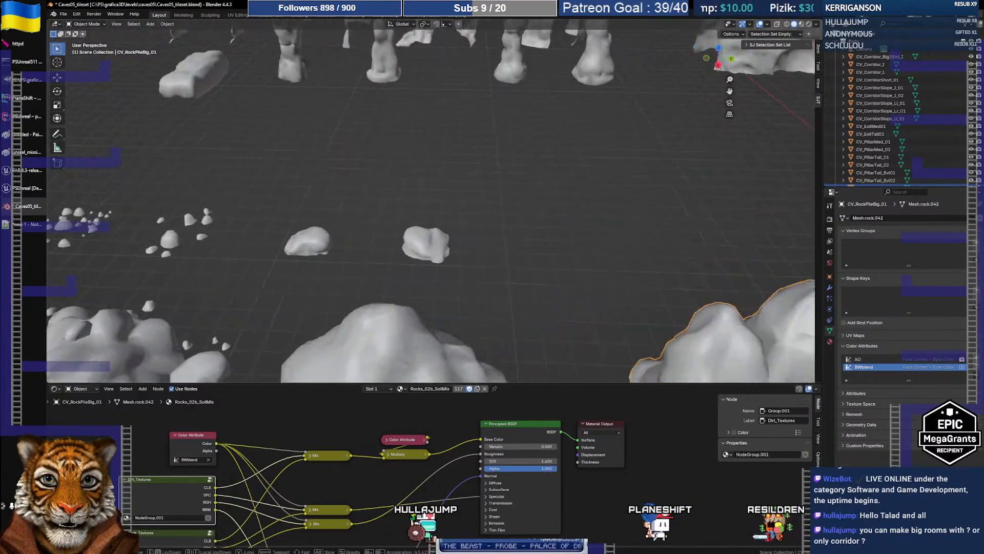
key(q)
key(s)
key(e)
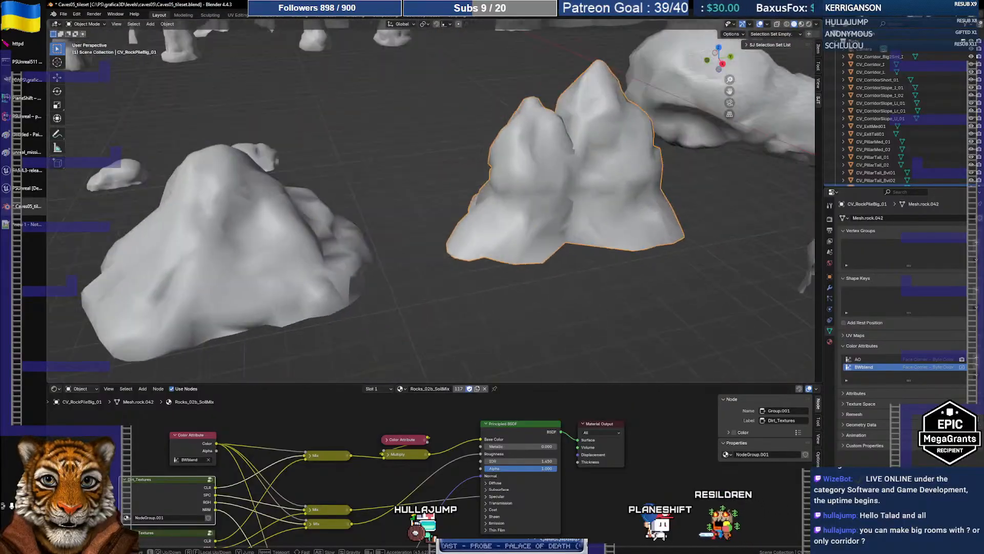
key(s)
key(e)
key(w)
key(s)
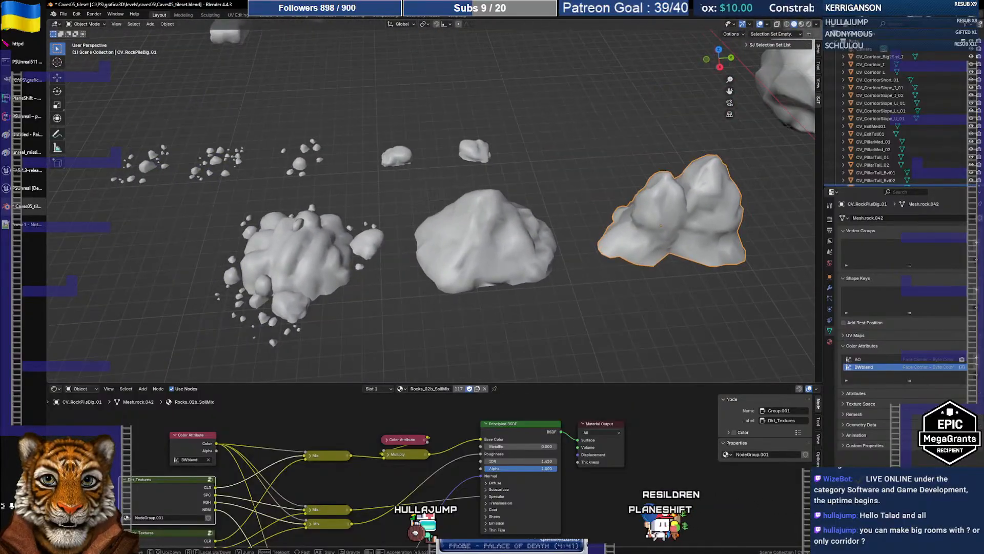
key(d)
click(453, 91)
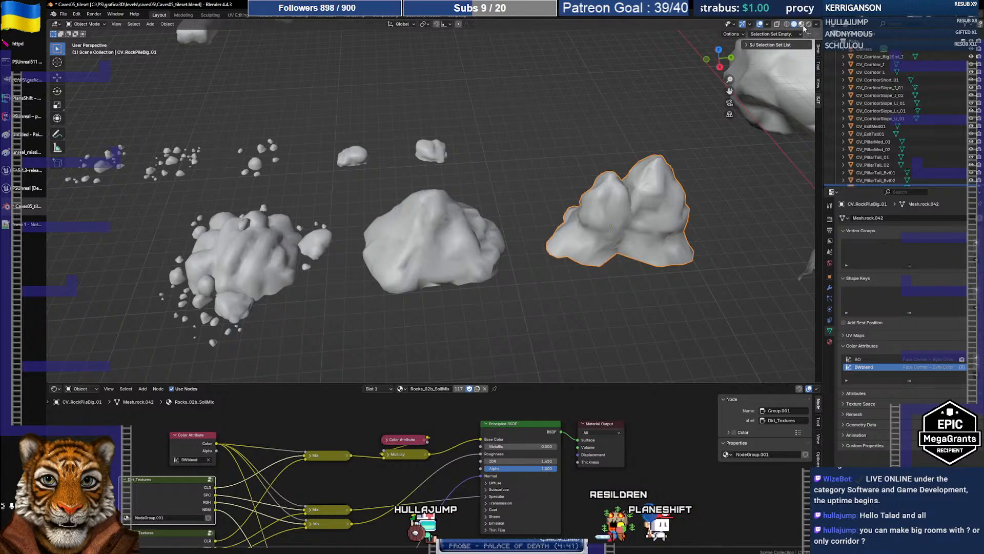
- Switch the viewport to Material Preview, try removing the BWblend color attribute from CV_RockPileBig_01, and undo the removal
click(802, 25)
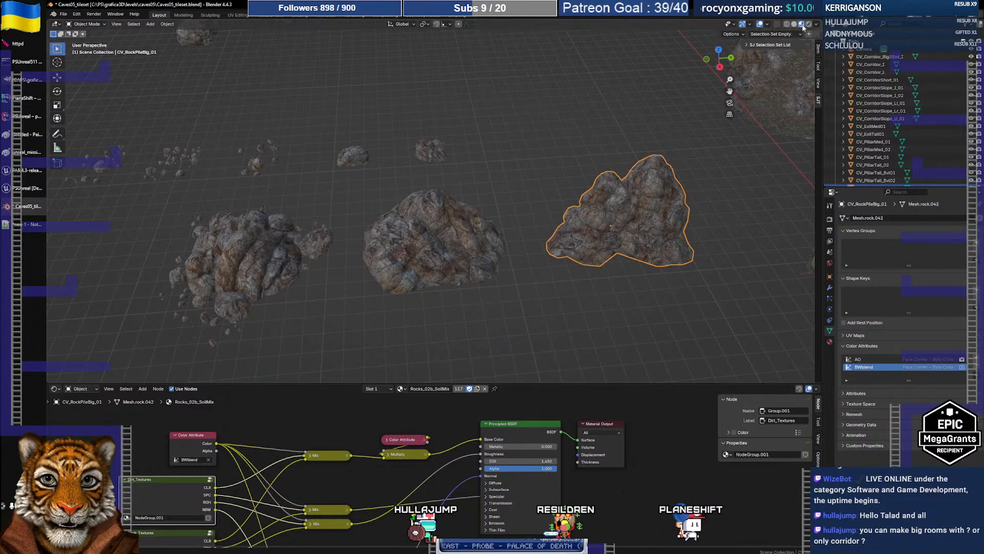
click(977, 369)
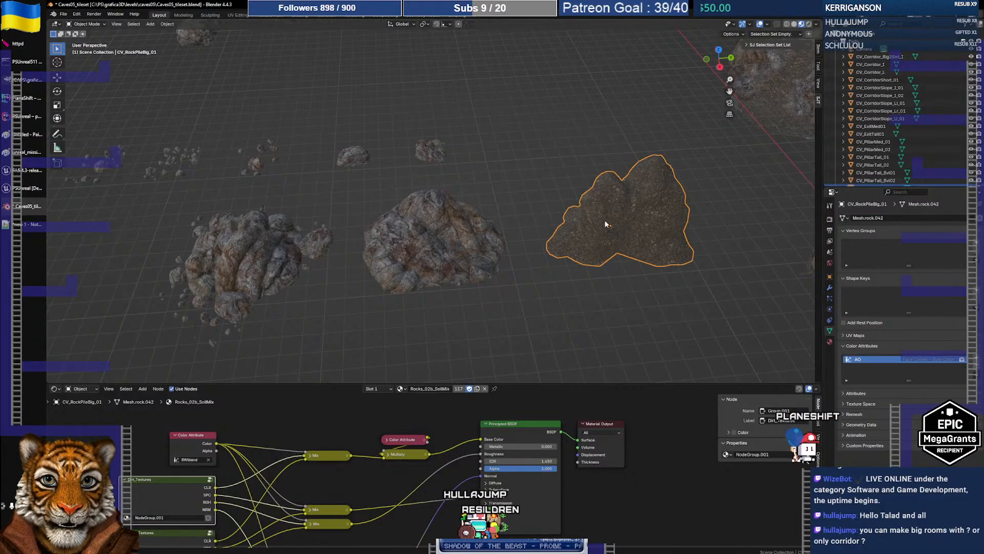
key(ctrl+z)
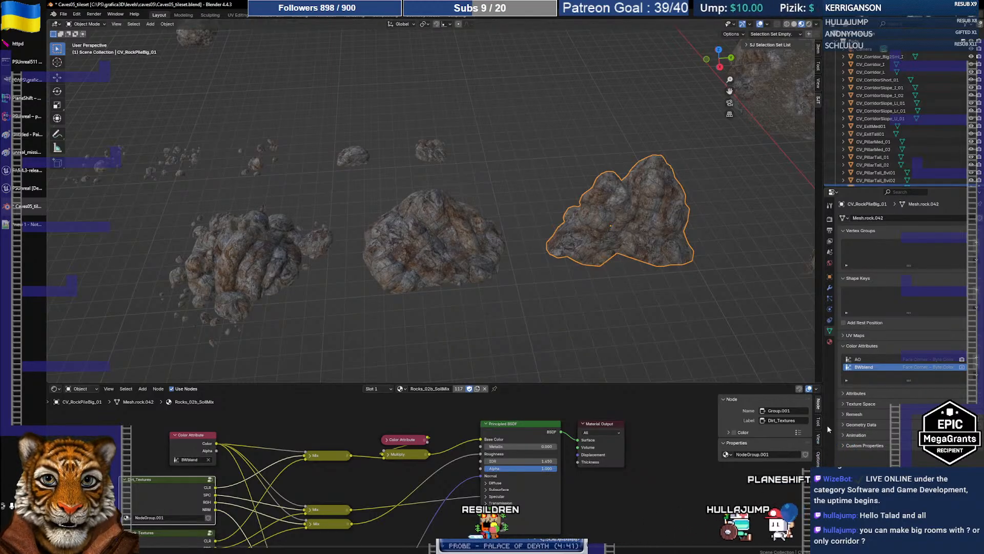
- Assign the Rocks_02 material to CV_RockPileBig_01 and inspect its surface up close
click(830, 341)
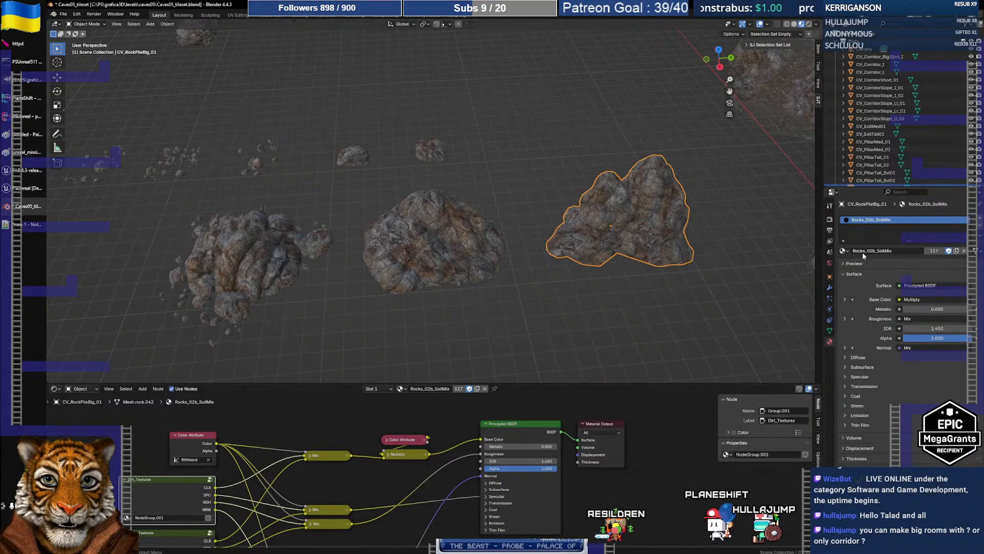
click(843, 251)
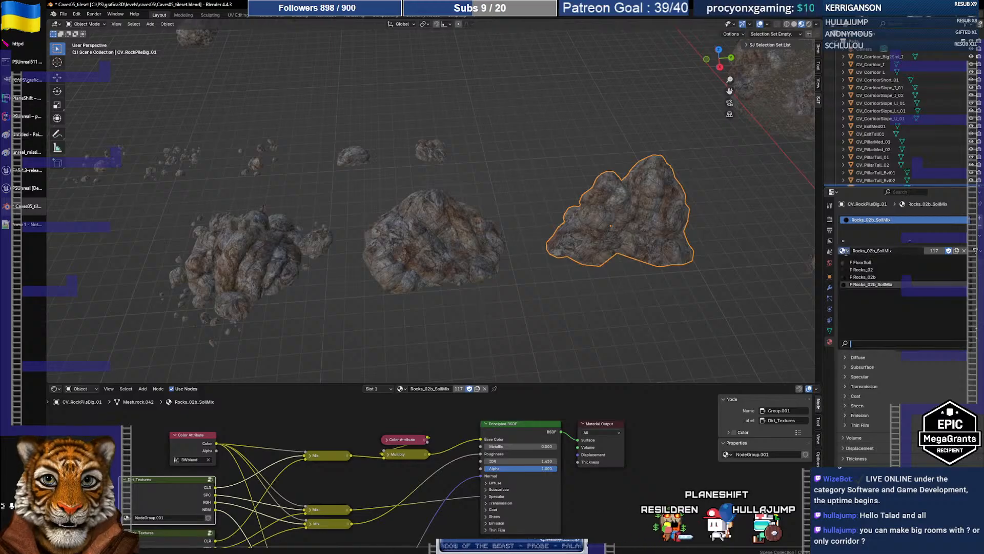
click(864, 269)
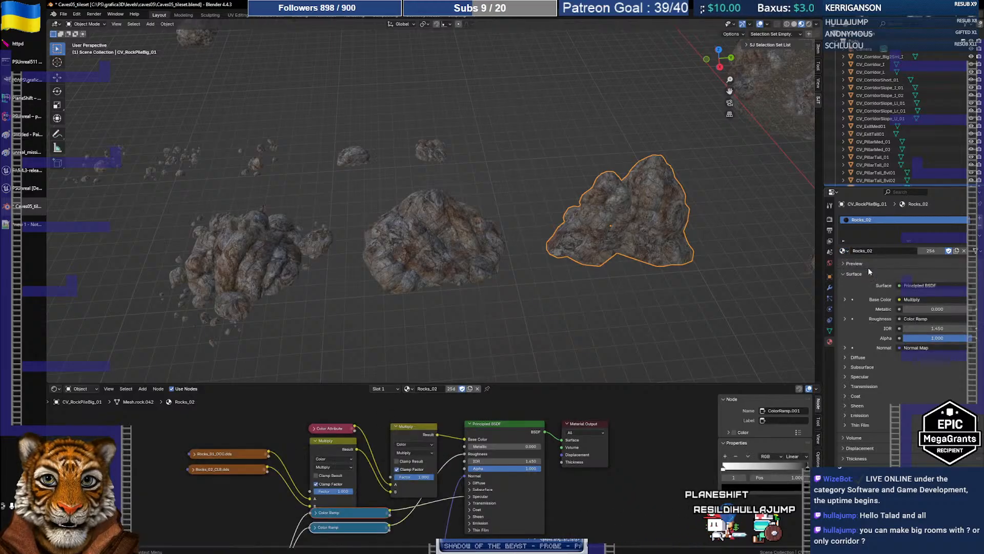
middle_drag(574, 231, 518, 231)
key(shift+grave)
key(w)
key(w)
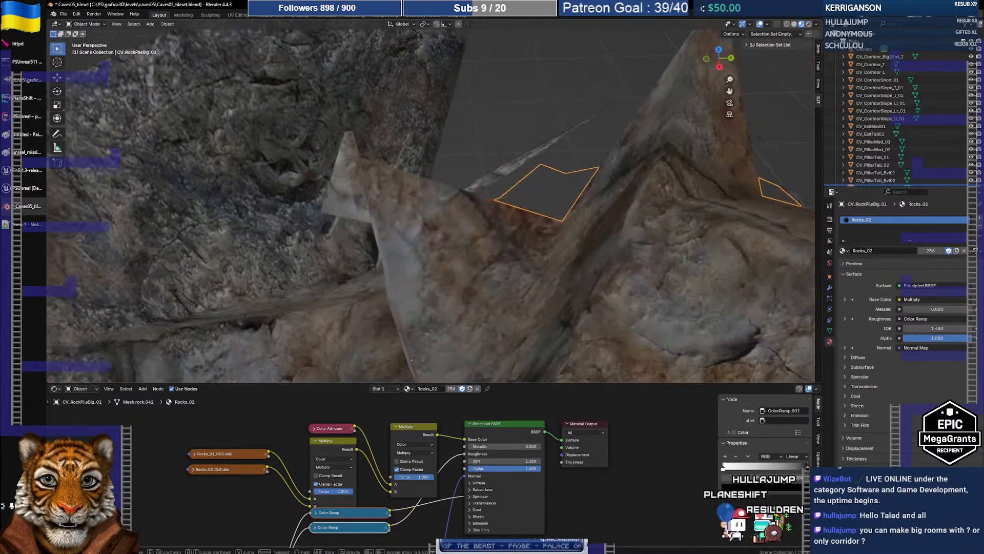
key(s)
click(636, 255)
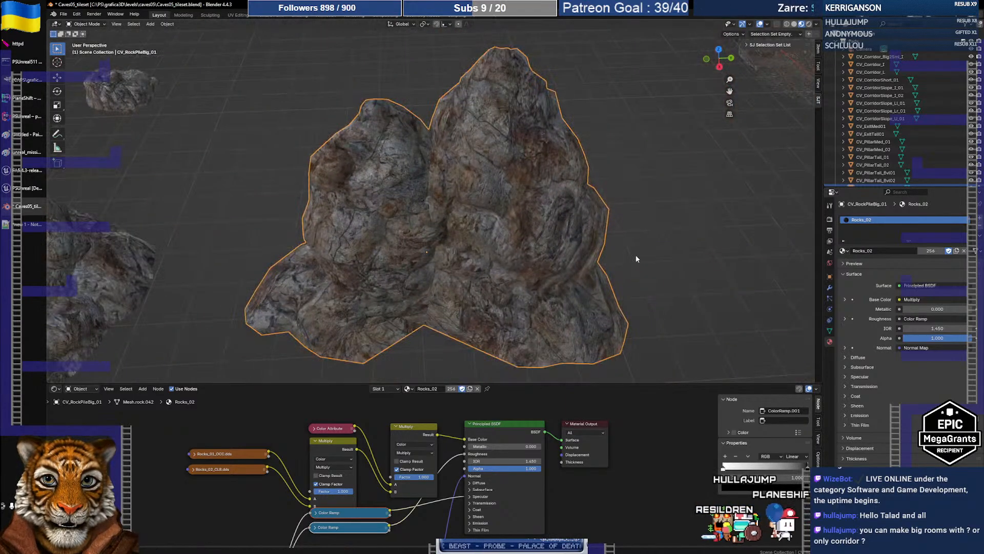
- Compare the rock pile's front with Rocks_02b_SoilMix and Rocks_02 by repeatedly undoing and redoing the material change
key(ctrl+z)
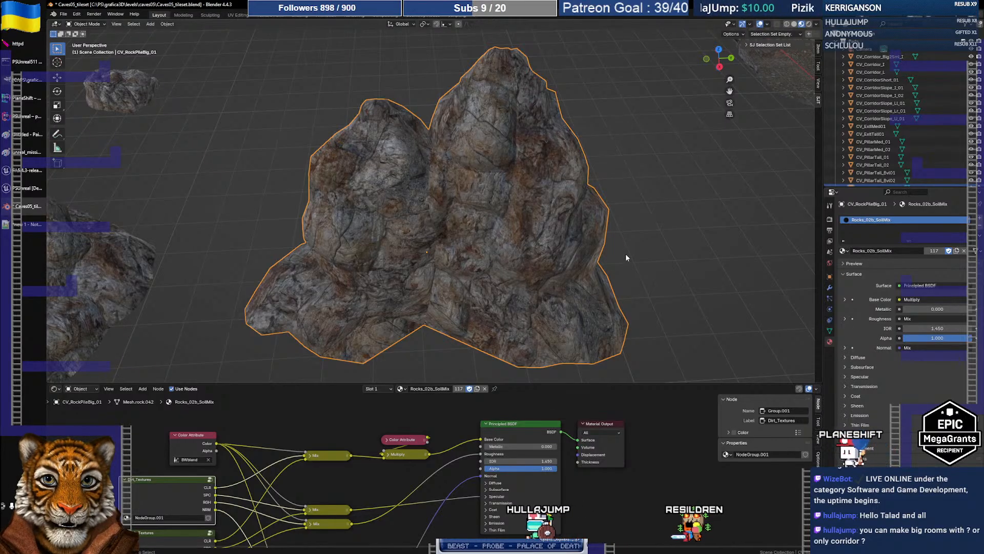
key(ctrl+shift+z)
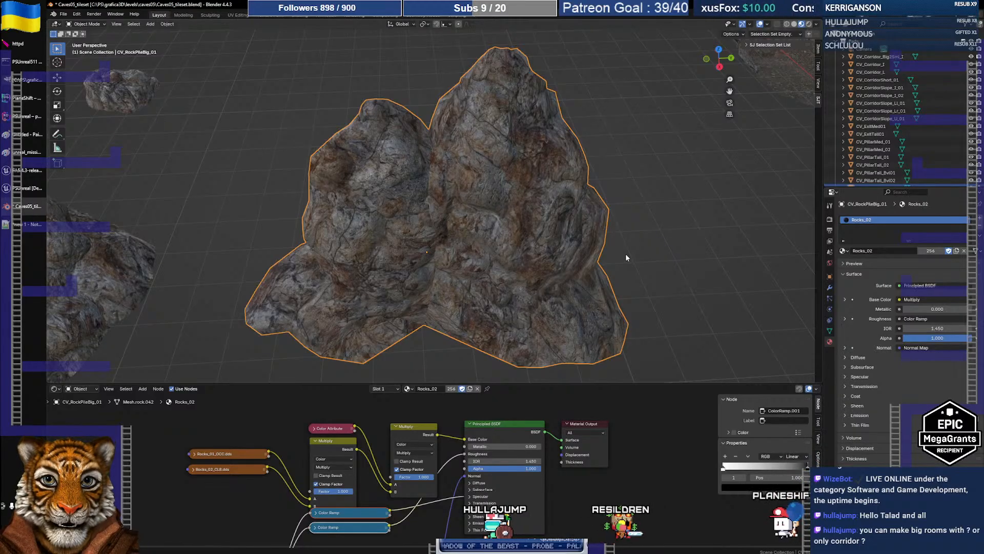
key(ctrl+z)
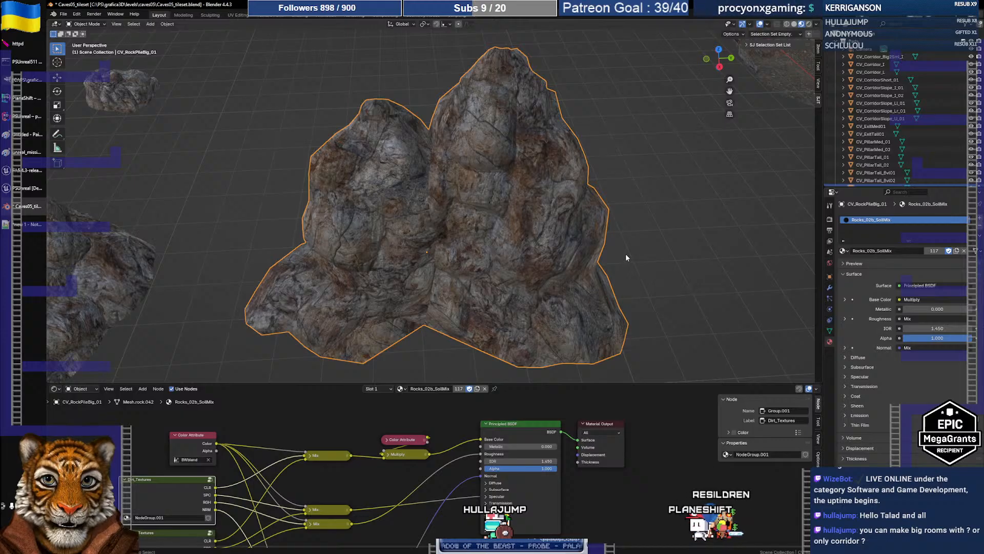
key(ctrl+shift+z)
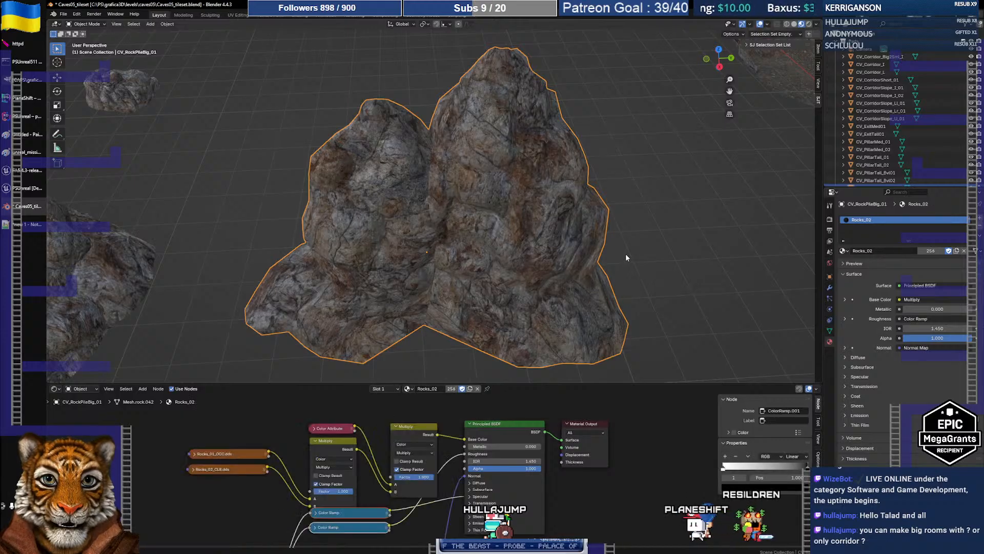
key(ctrl+z)
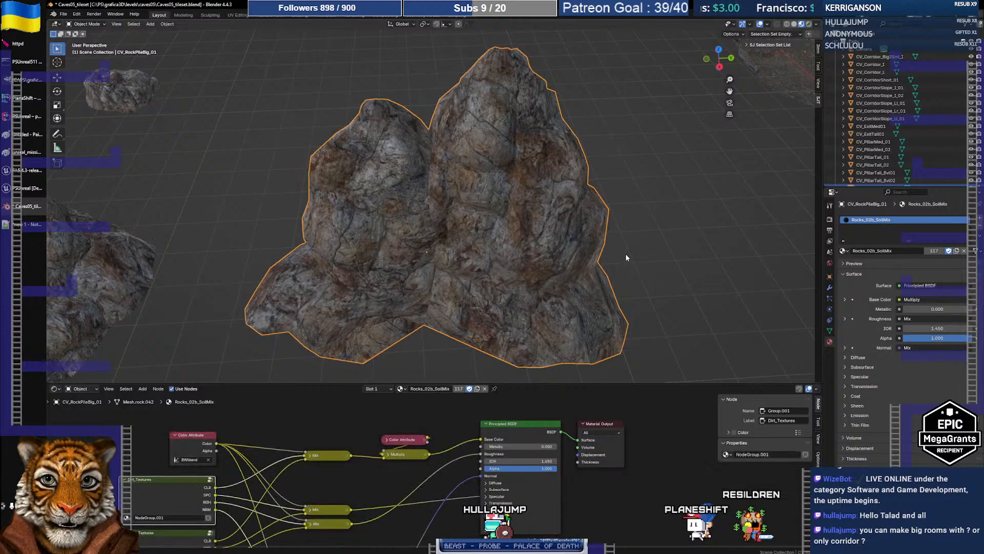
key(ctrl+shift+z)
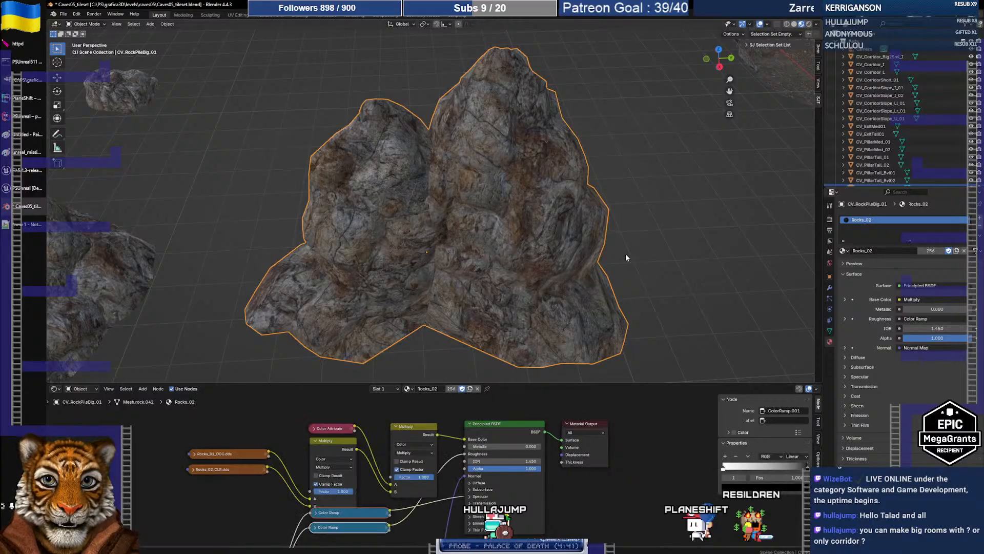
key(ctrl+z)
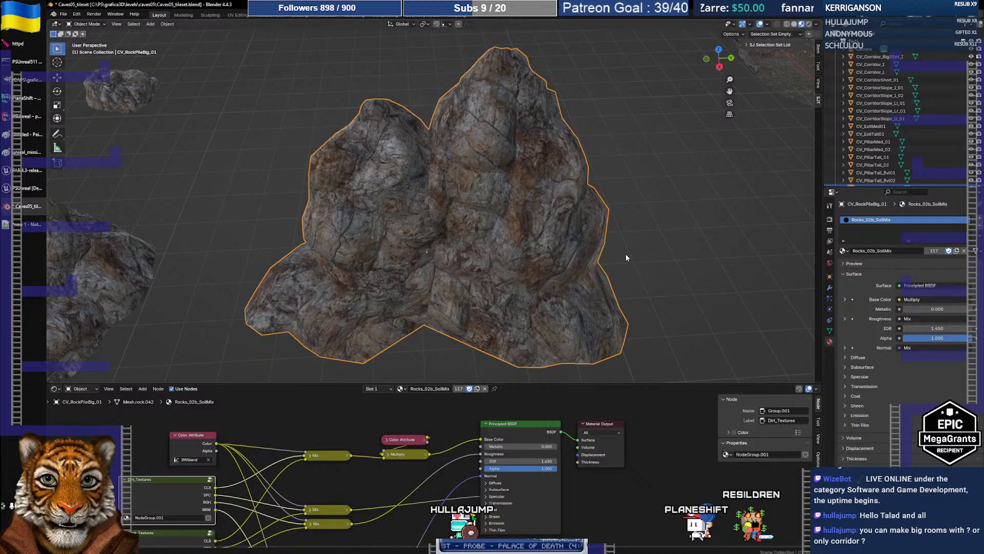
key(ctrl+shift+z)
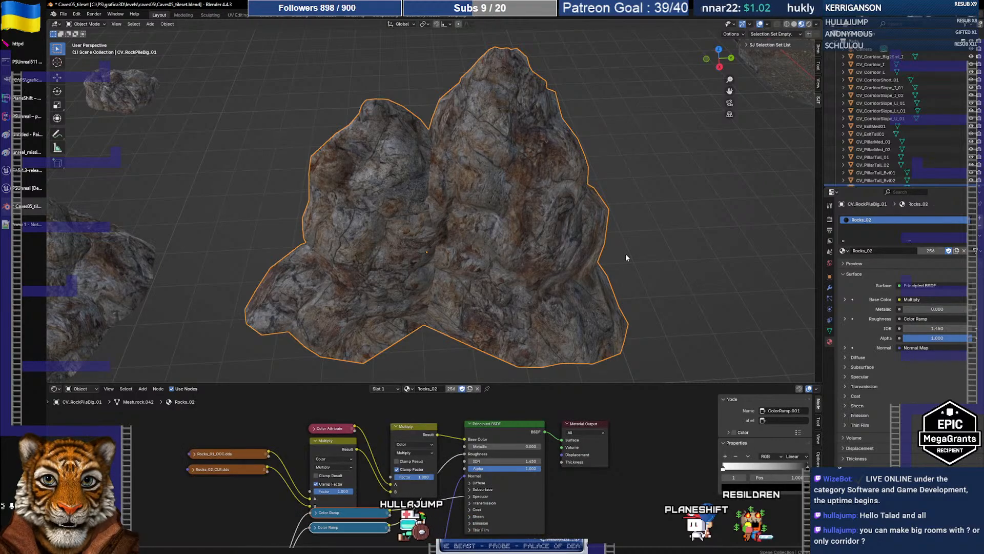
- Compare both materials from the rock pile's back and side through undo and redo, ending with Rocks_02 applied
middle_drag(438, 248, 582, 218)
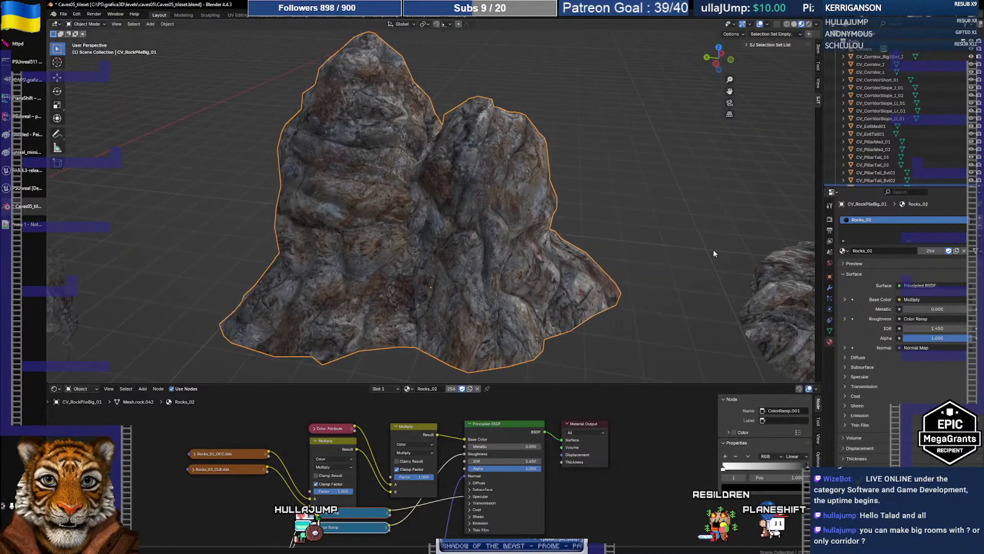
key(ctrl+z)
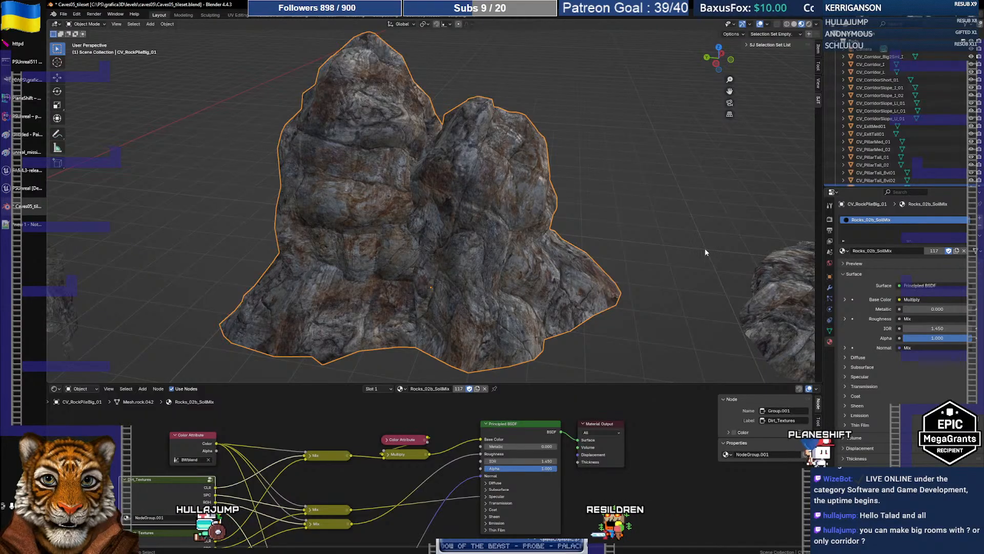
key(ctrl+shift+z)
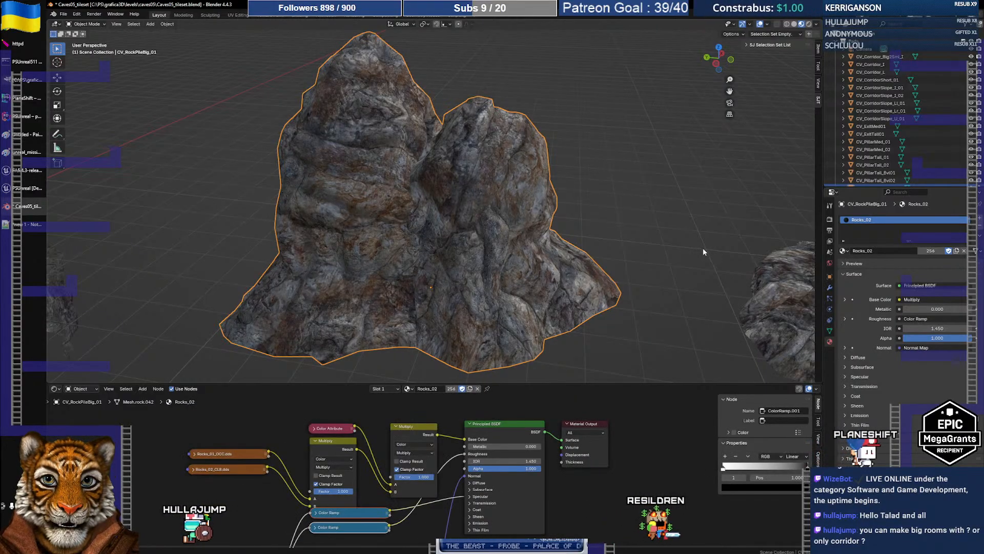
key(ctrl+z)
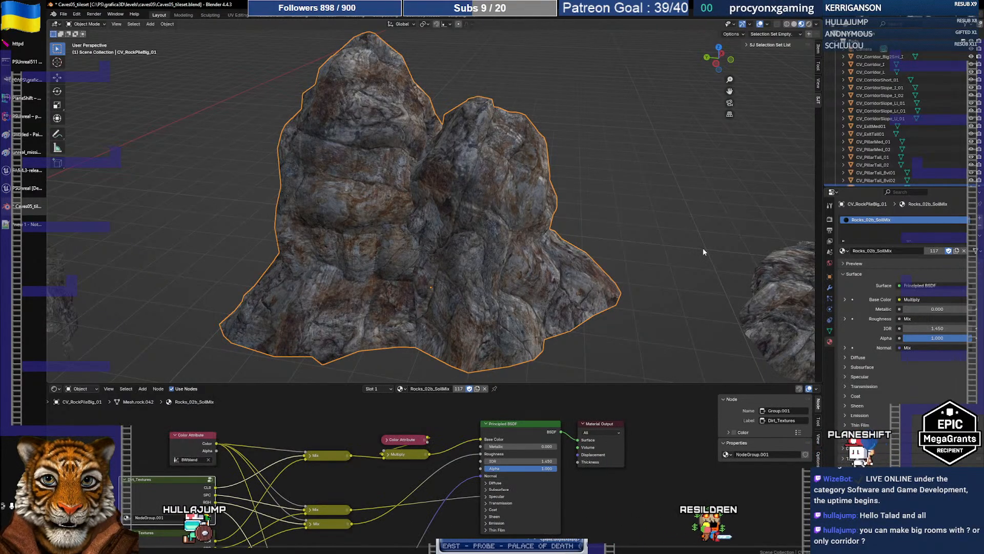
middle_drag(660, 210, 618, 229)
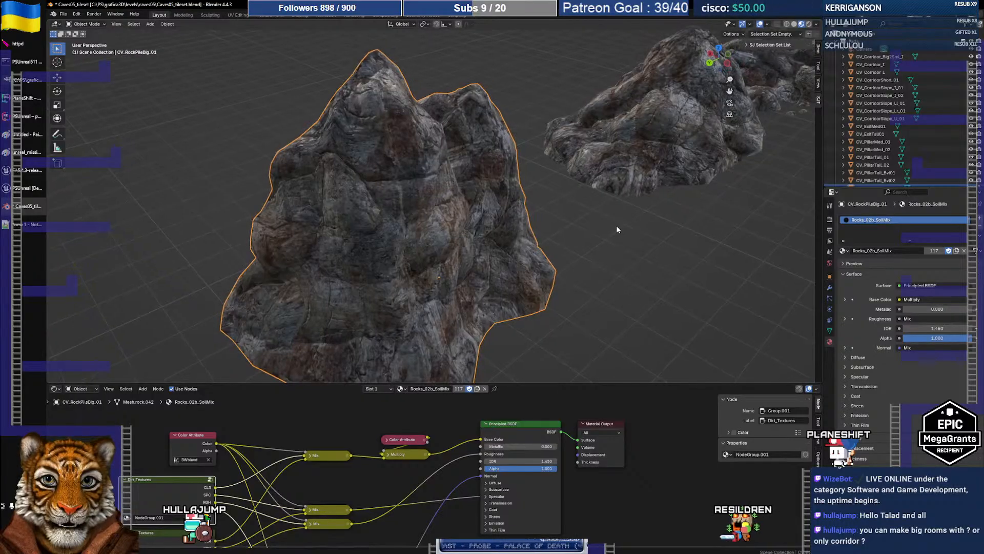
click(608, 235)
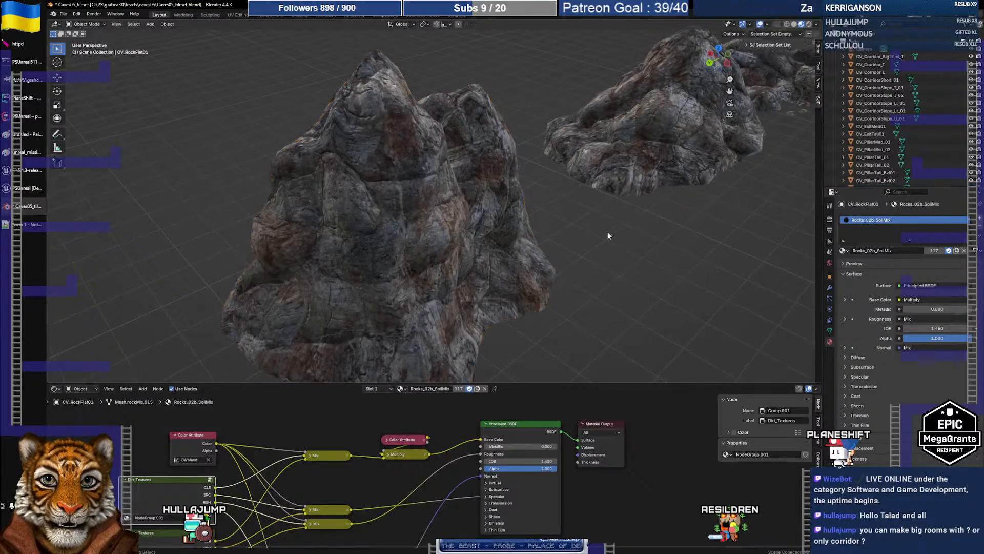
key(ctrl+z)
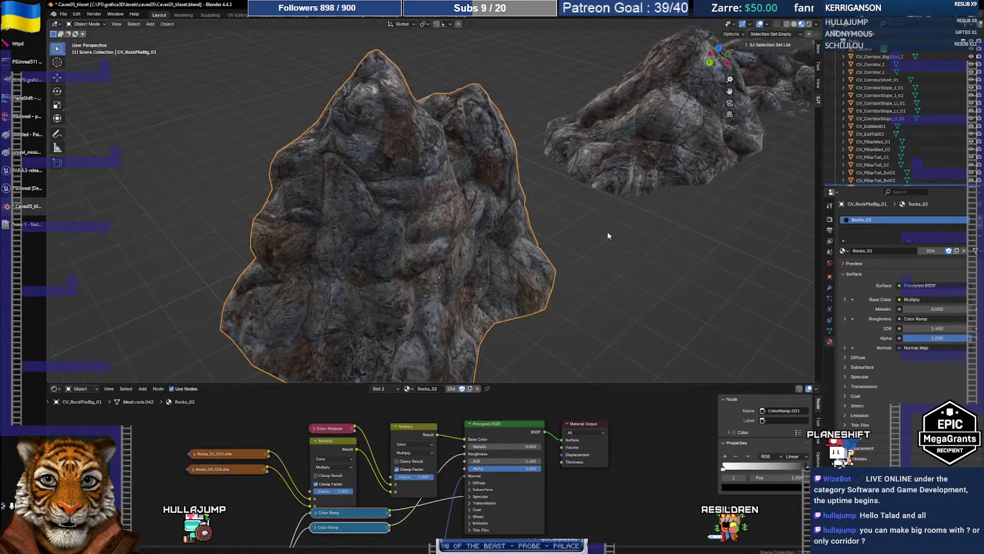
key(ctrl+z)
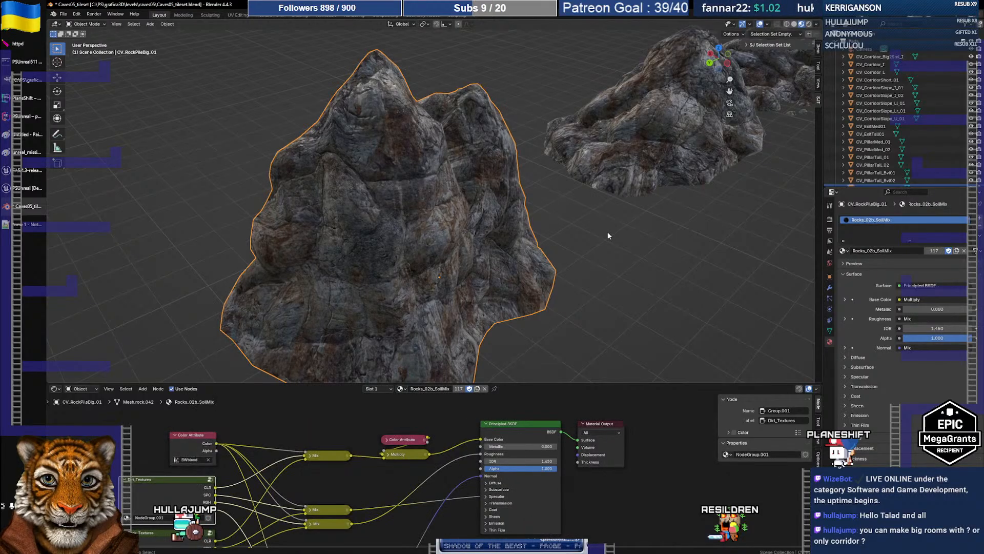
key(ctrl+shift+z)
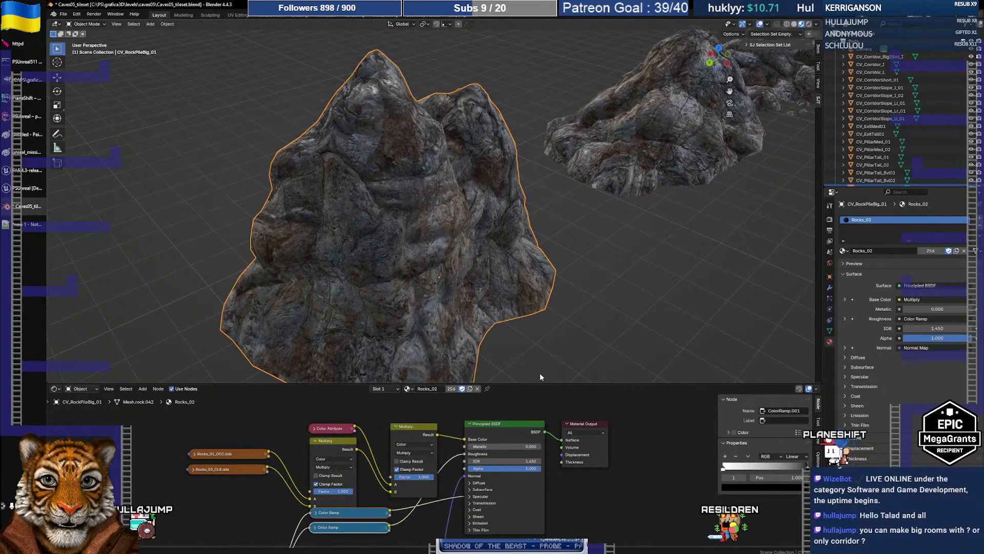
key(ctrl+z)
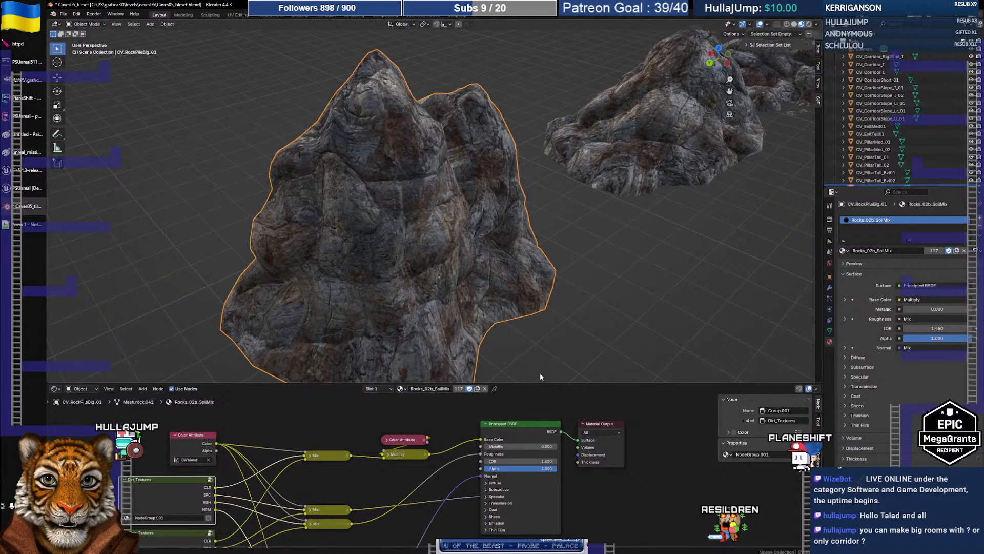
key(ctrl+shift+z)
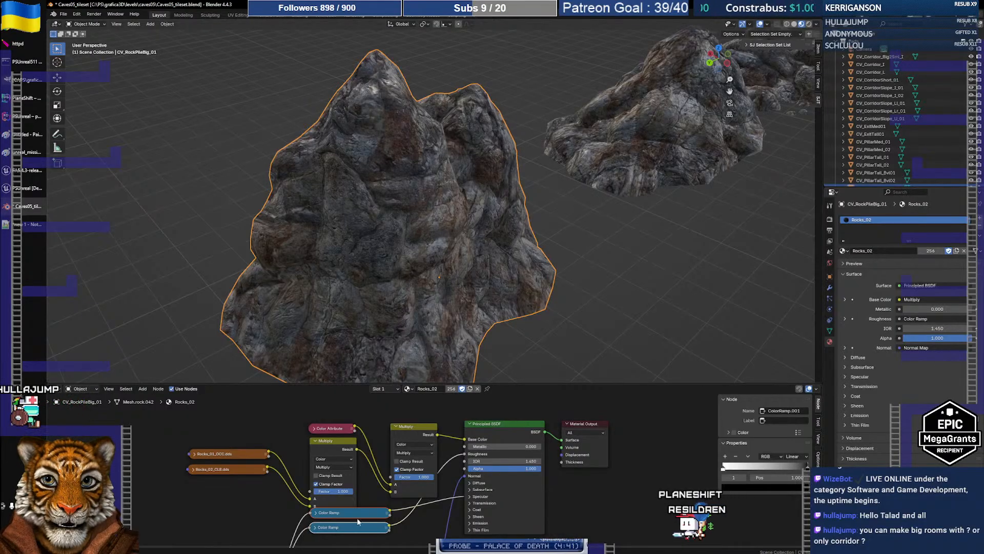
- Review the retextured pile against its neighbours and select the adjacent rock pile CV_RockPileBig_02
middle_drag(454, 221, 244, 220)
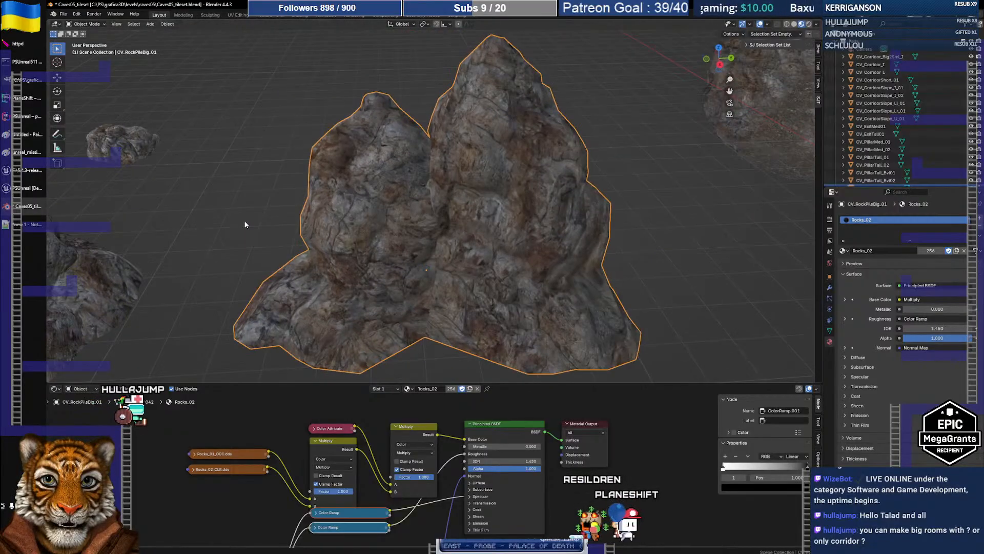
scroll(287, 251, down, 6)
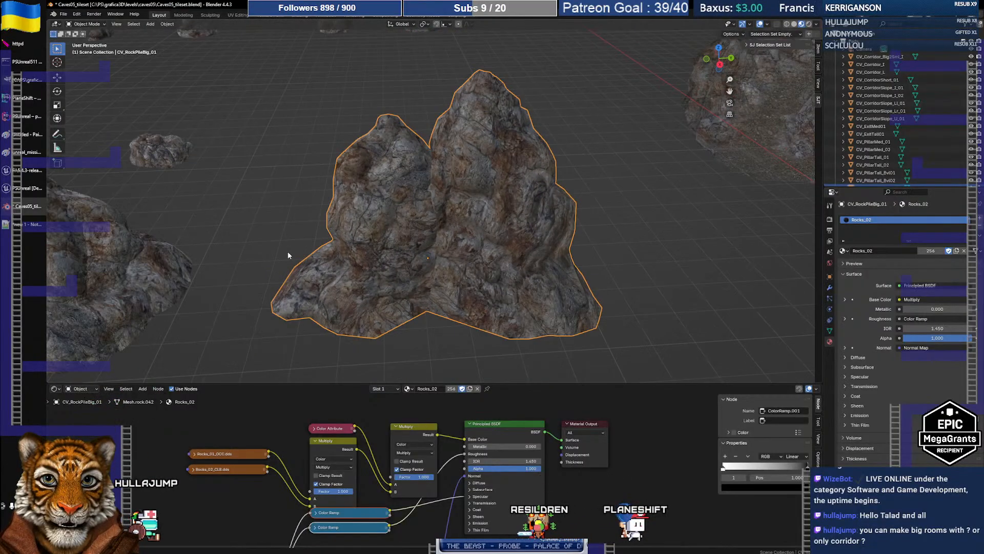
shift+middle_drag(292, 253, 527, 314)
scroll(526, 251, down, 3)
shift+middle_drag(521, 264, 519, 318)
click(504, 184)
shift+middle_drag(488, 231, 731, 255)
click(467, 244)
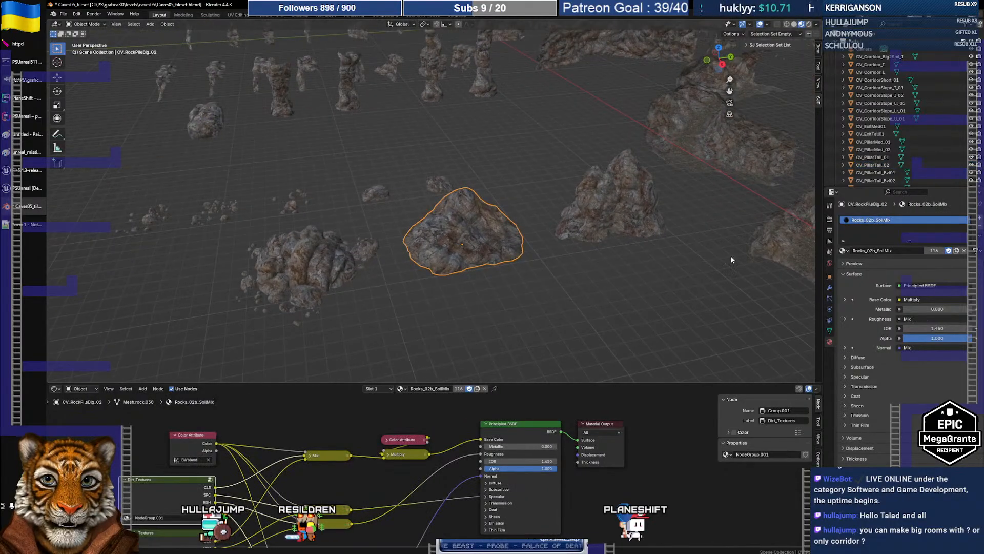
- Try the Rocks_02 material on CV_RockPileBig_02 and inspect its surface up close
click(843, 251)
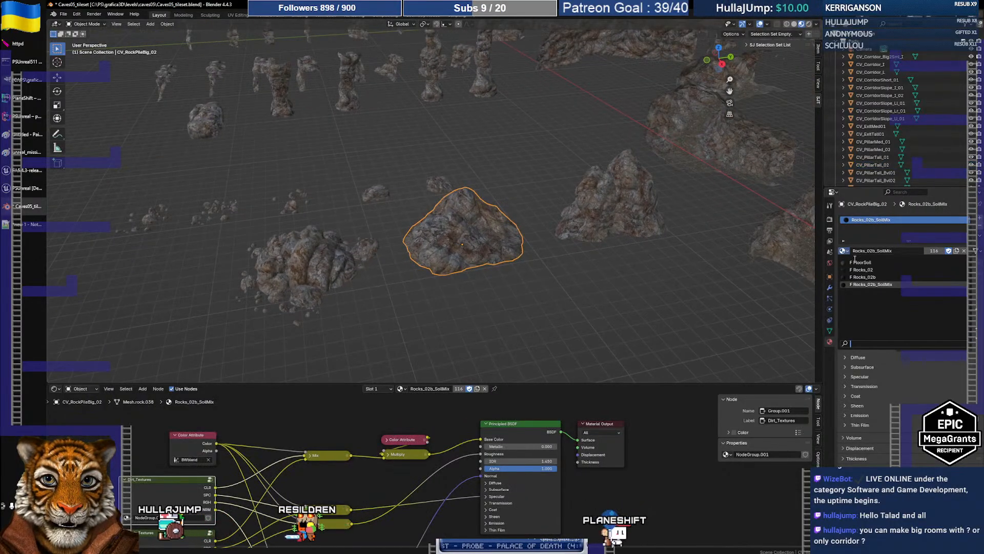
click(868, 270)
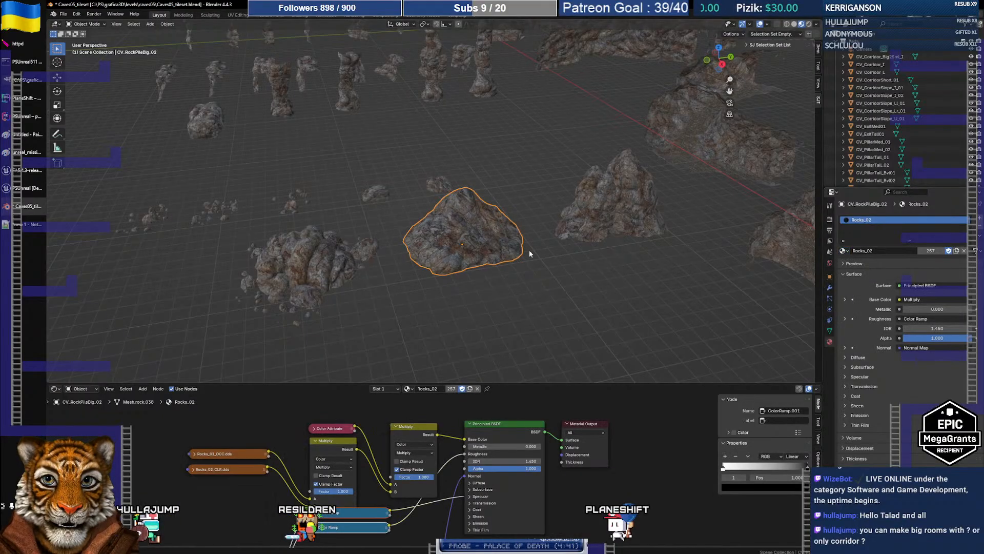
scroll(523, 248, up, 4)
scroll(520, 248, up, 2)
middle_drag(520, 249, 456, 226)
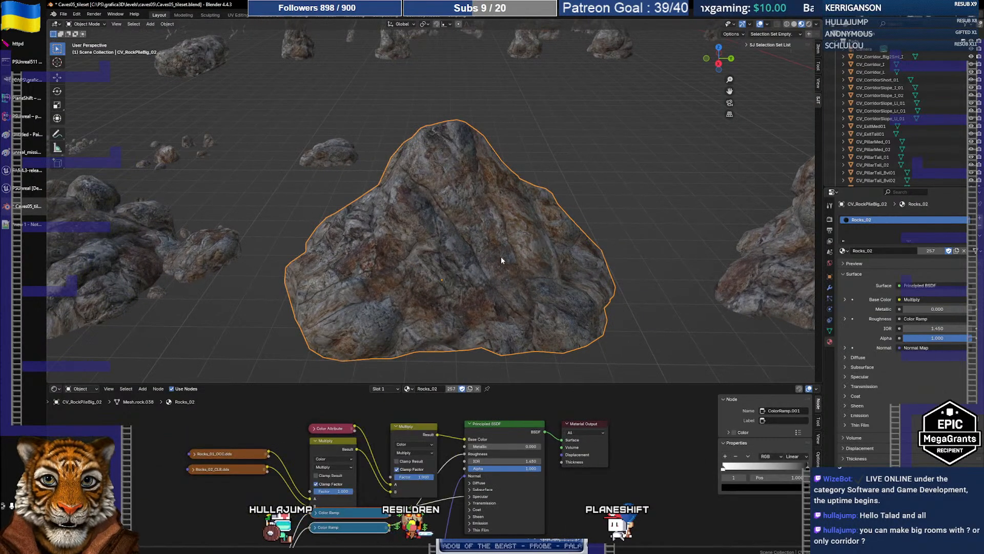
- Compare Rocks_02 with Rocks_02b_SoilMix on CV_RockPileBig_02 through undo and redo, ending with Rocks_02b_SoilMix applied
key(ctrl+z)
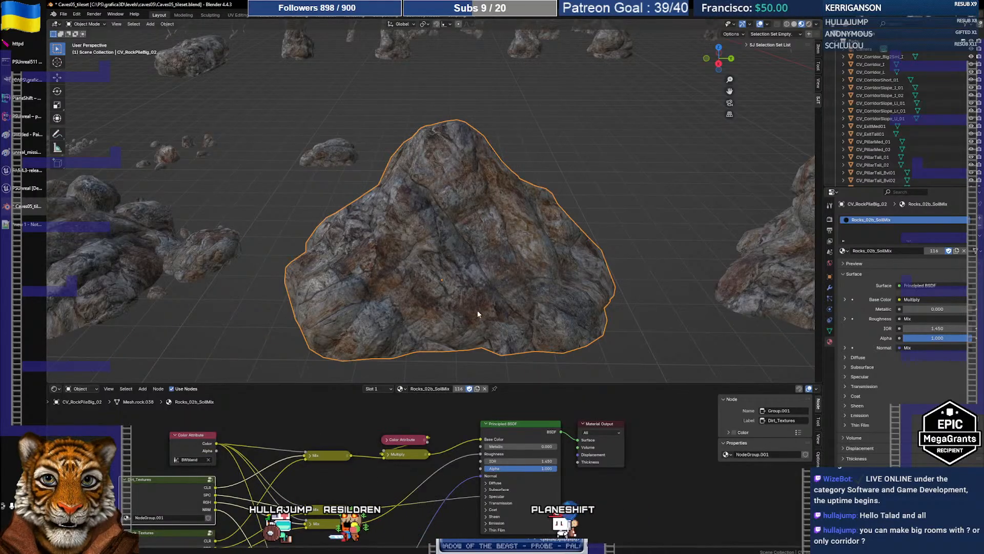
key(ctrl+z)
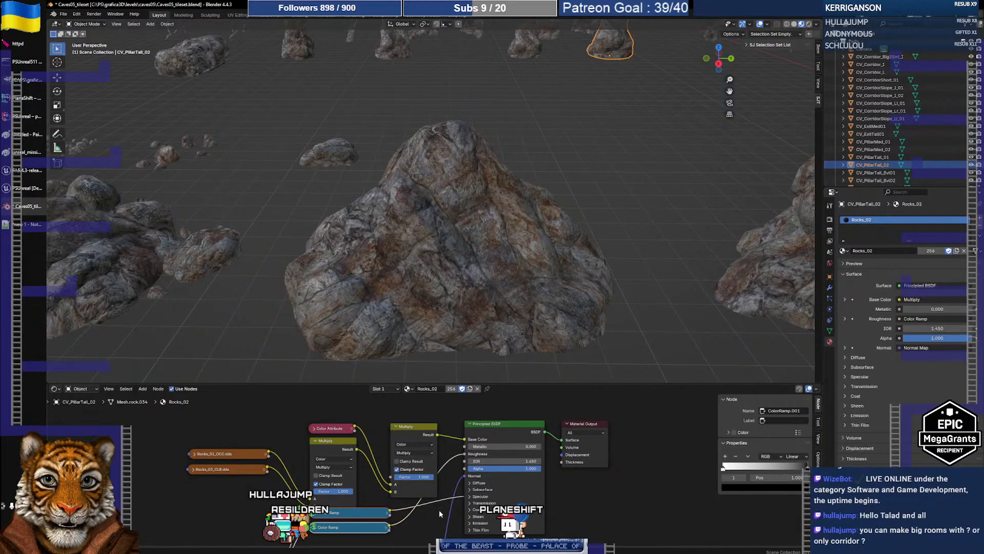
middle_drag(439, 514, 438, 424)
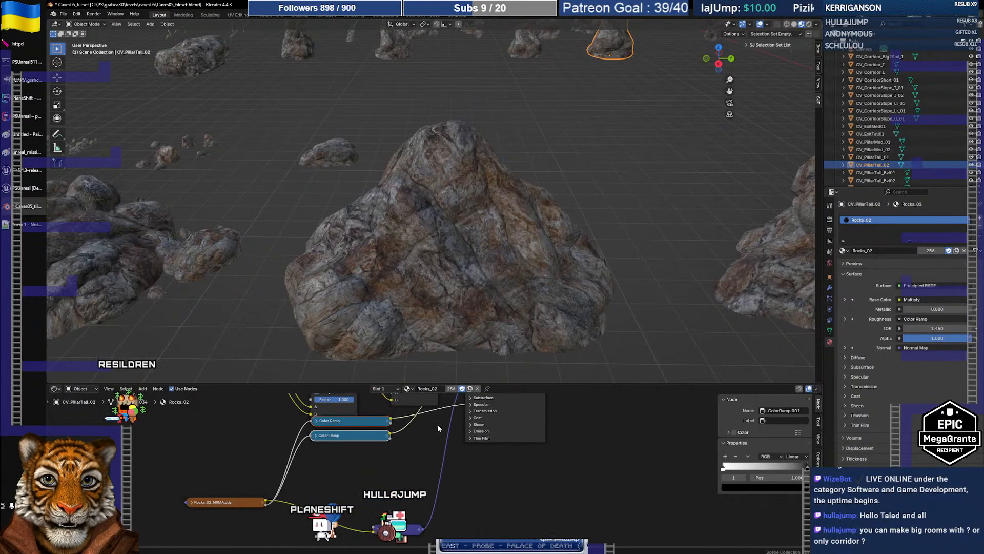
click(444, 261)
click(444, 260)
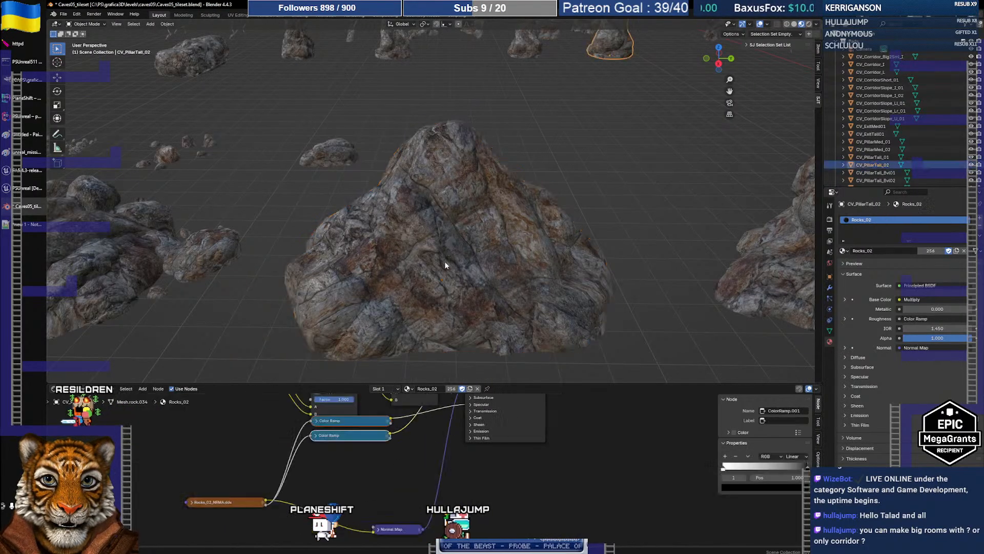
click(444, 261)
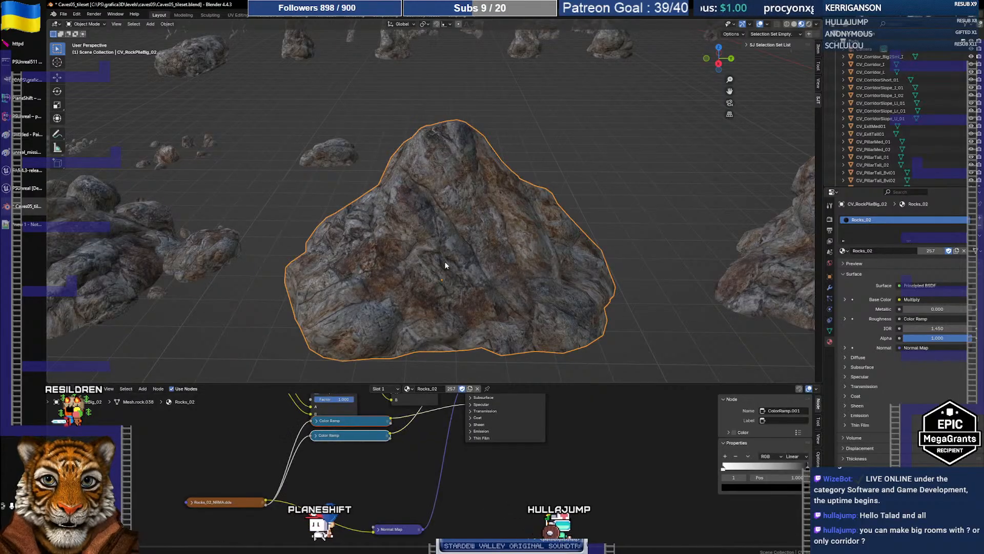
key(ctrl+z)
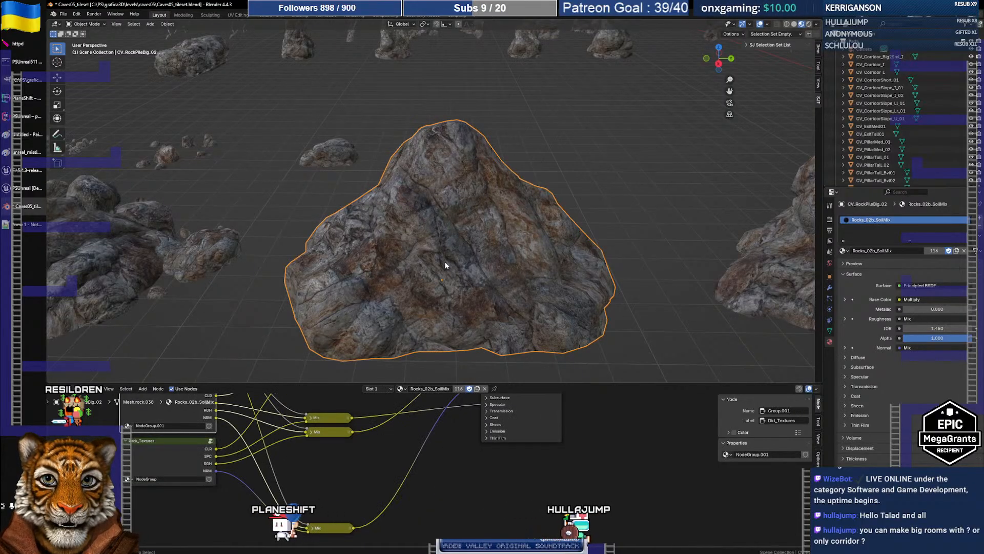
- Examine how the Dirt_Textures and Rock_Textures groups feed the mix nodes in the Rocks_02b_SoilMix node graph
middle_drag(451, 454, 448, 487)
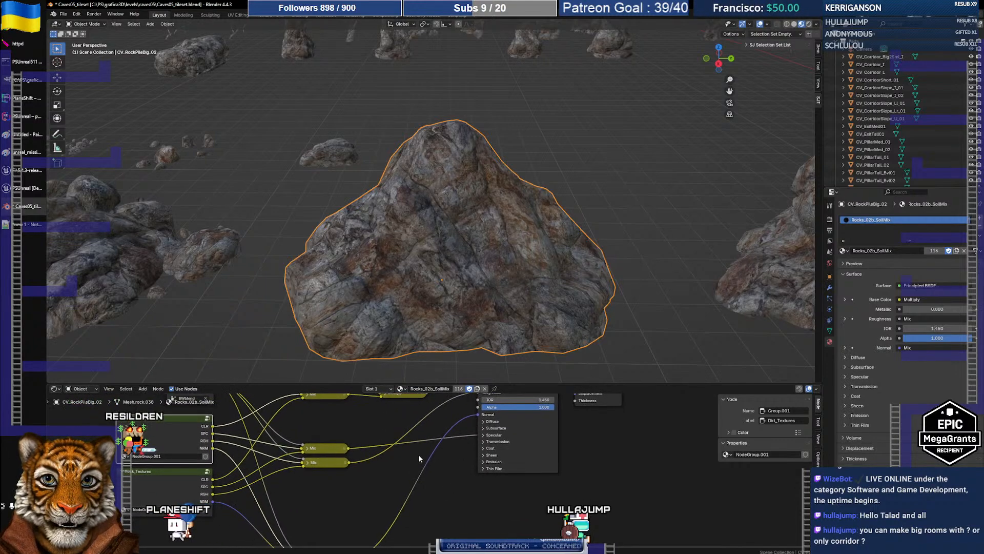
middle_drag(365, 486, 372, 477)
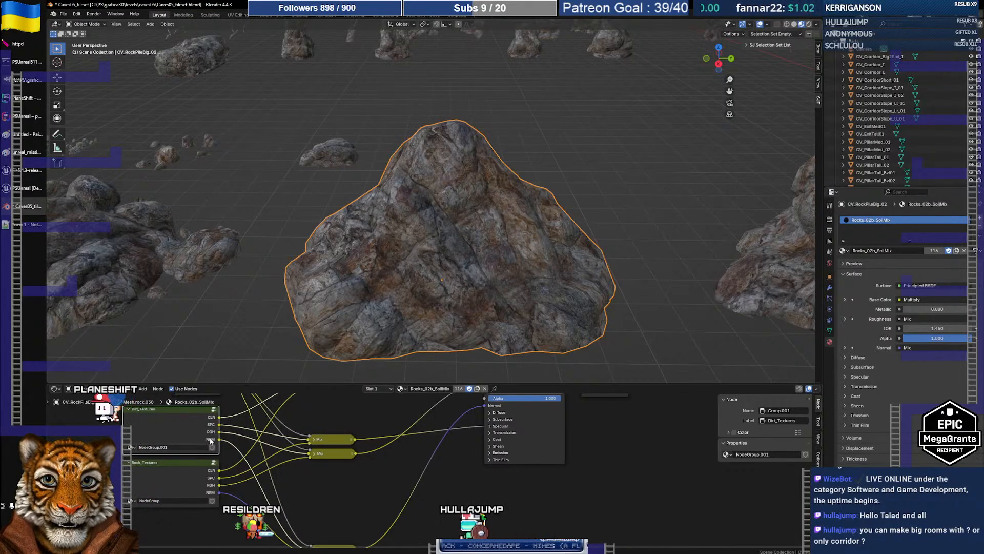
mouse_move(408, 463)
middle_down()
mouse_move(411, 480)
mouse_move(410, 454)
middle_up()
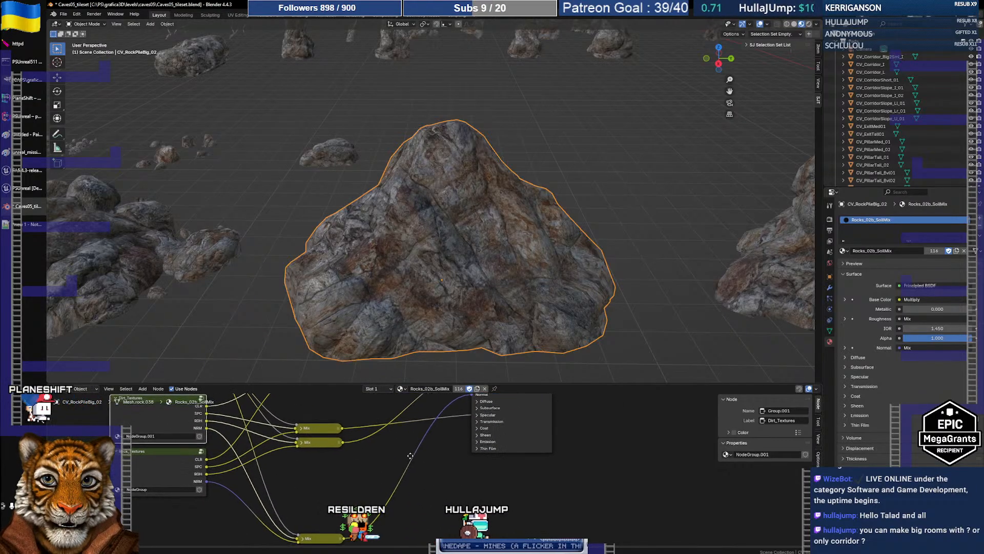
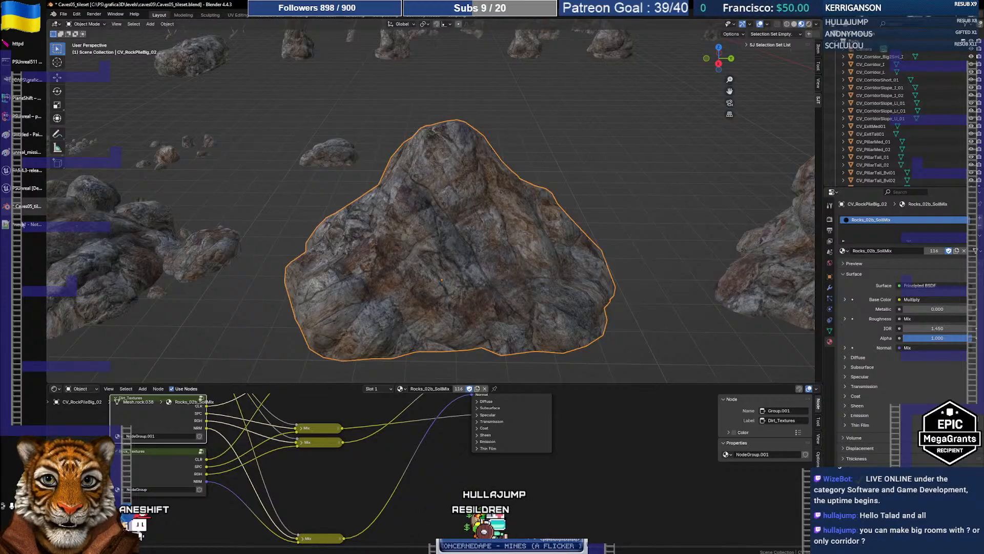
- Switch to Unreal Editor, clear the rock mesh's details filter, and locate its material and static mesh assets in Caves05
key(alt+Tab)
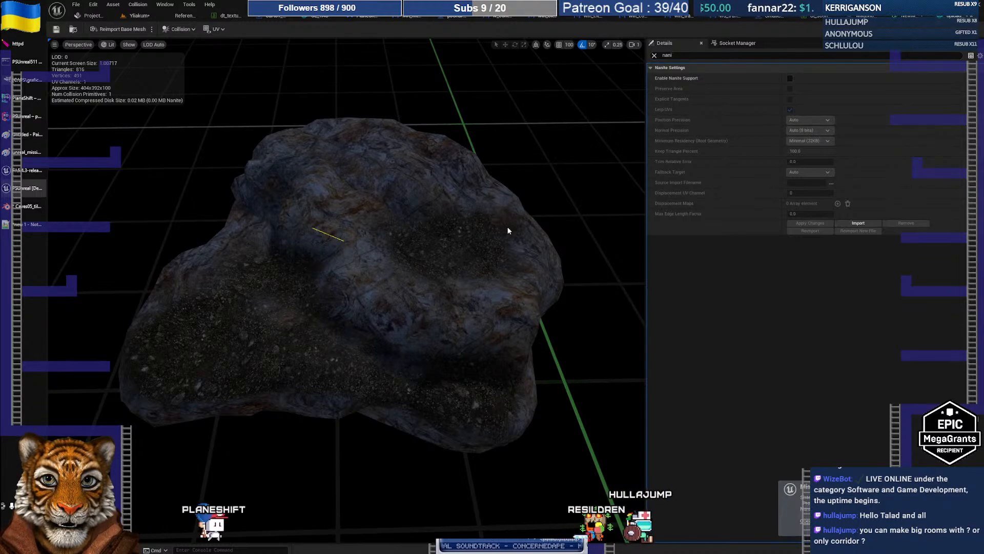
click(654, 56)
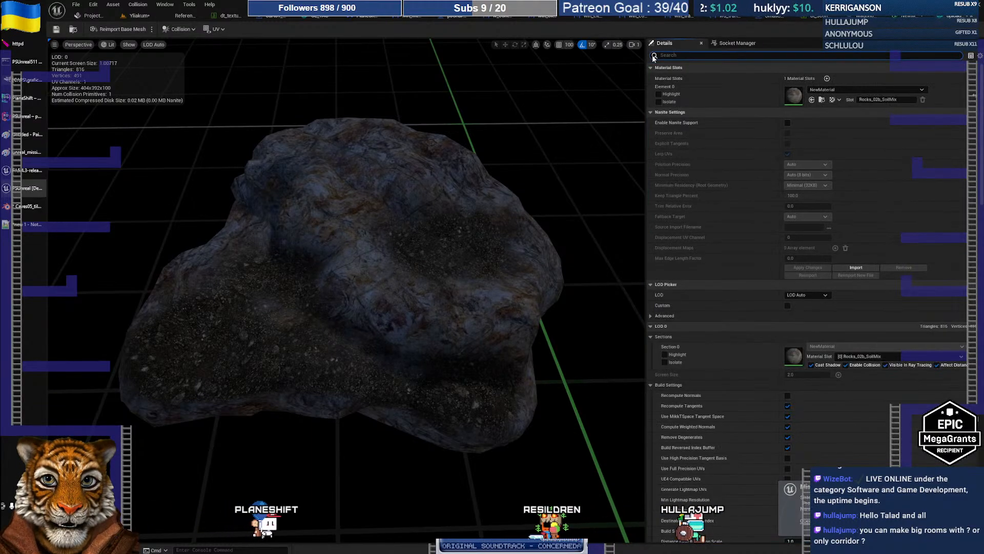
click(821, 100)
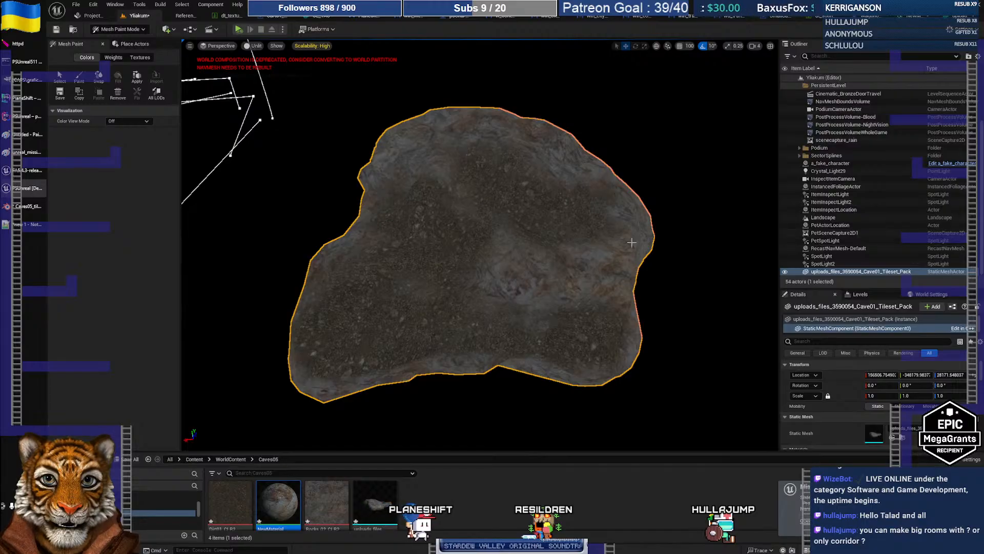
scroll(631, 243, down, 5)
scroll(632, 246, up, 3)
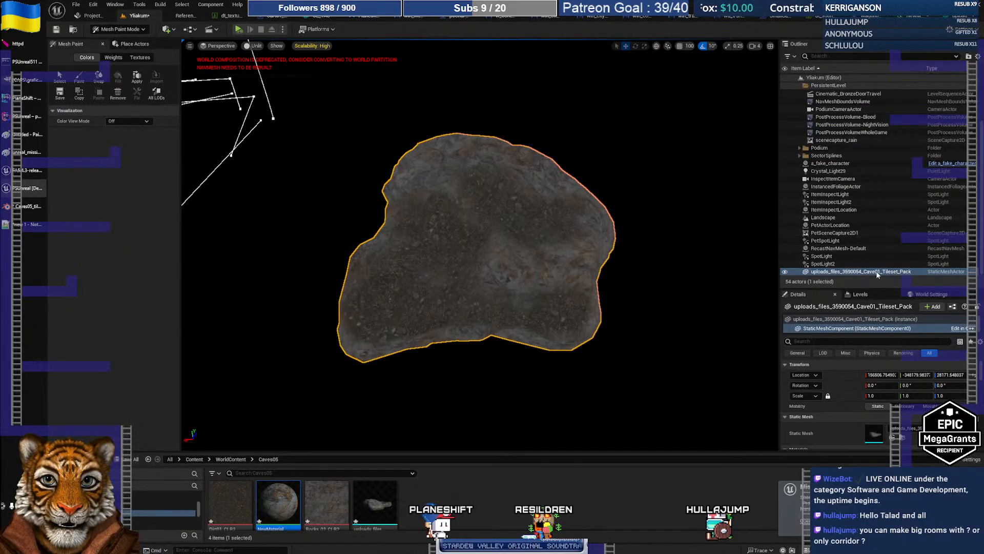
click(904, 437)
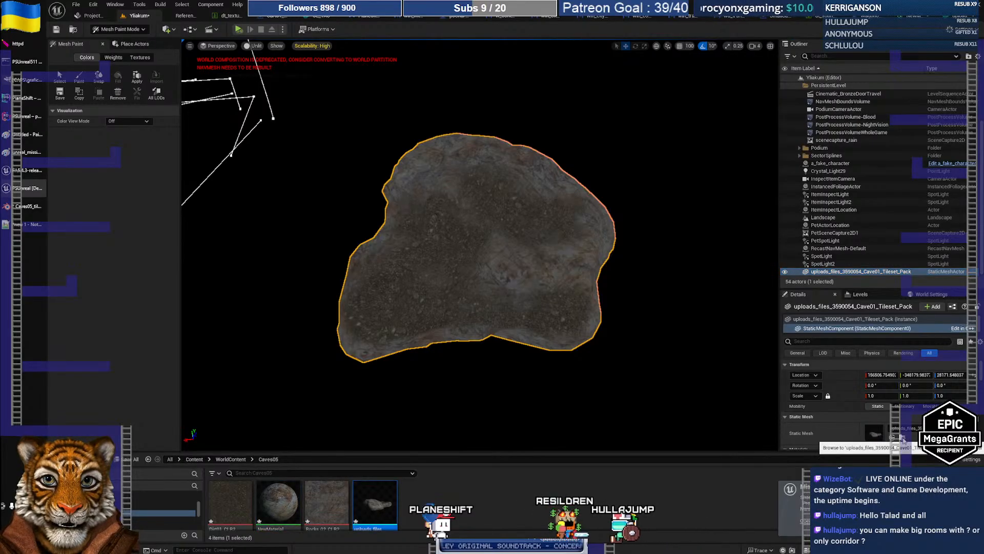
double_click(388, 514)
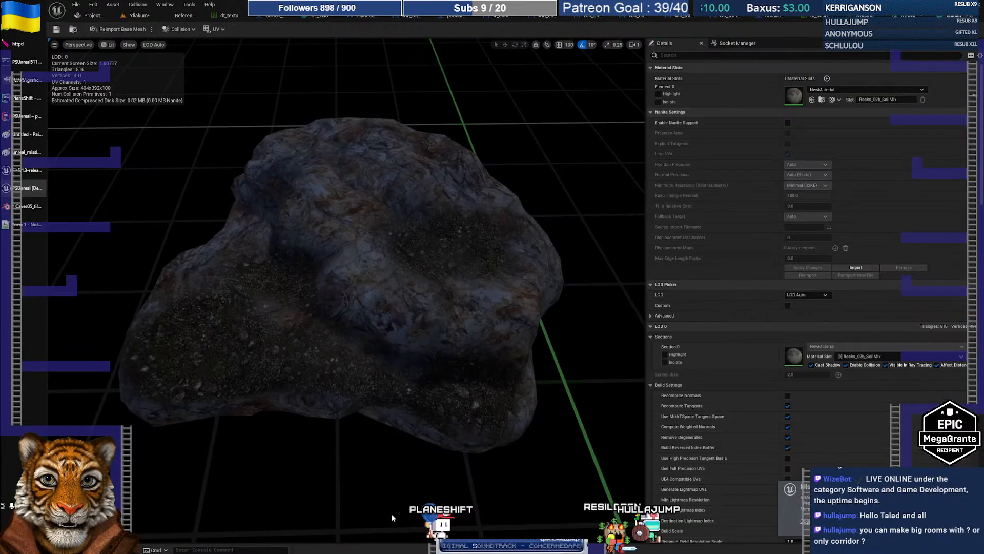
- Check the rock mesh against the NewMaterial graph and inspect the material's preview sphere from another angle
click(915, 18)
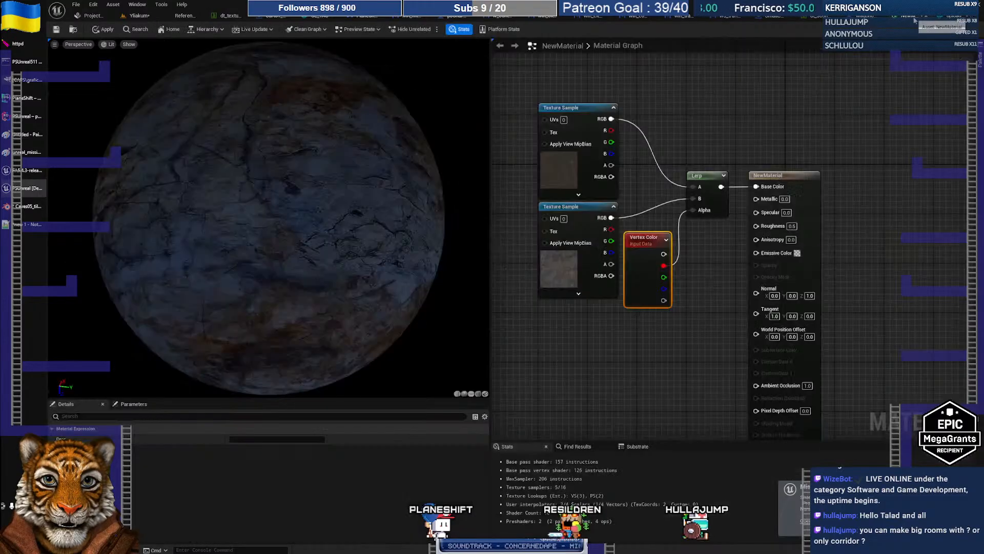
click(957, 20)
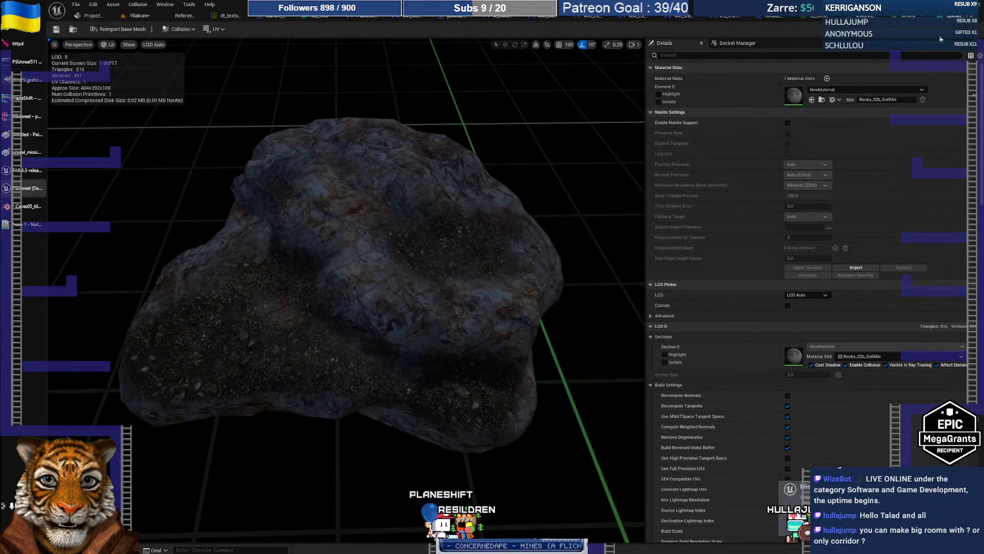
click(931, 19)
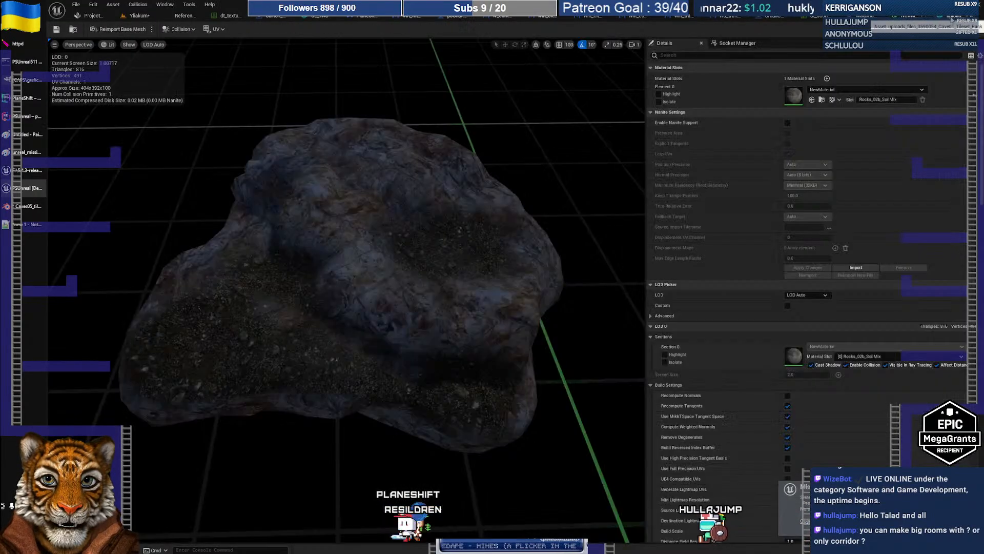
click(919, 20)
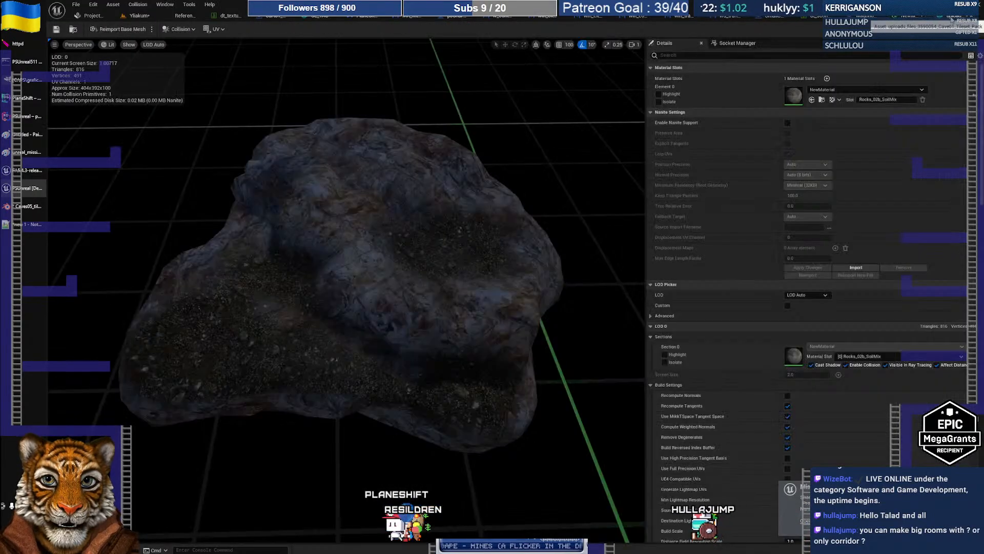
click(932, 20)
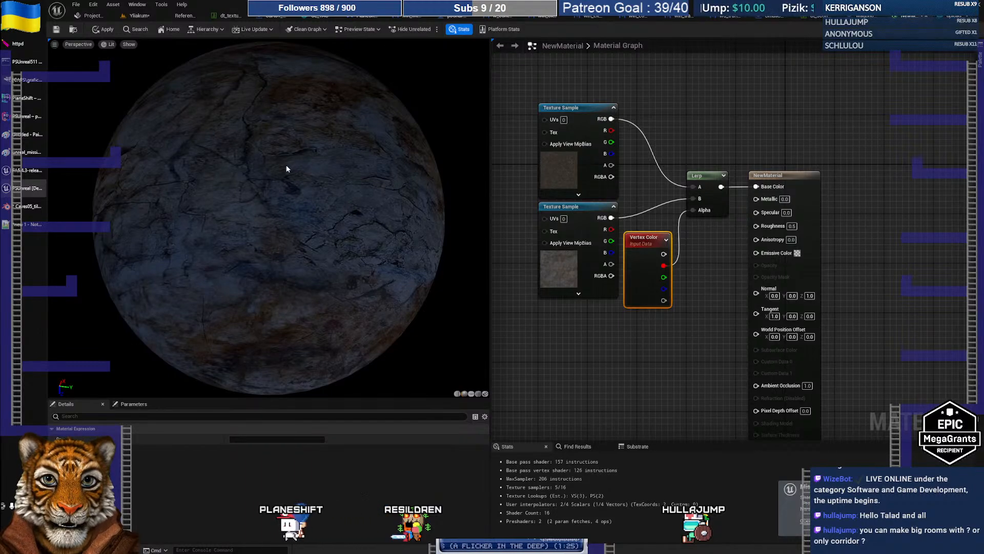
mouse_move(286, 167)
mouse_down()
mouse_move(348, 226)
mouse_move(303, 215)
mouse_move(266, 236)
mouse_move(293, 159)
mouse_up()
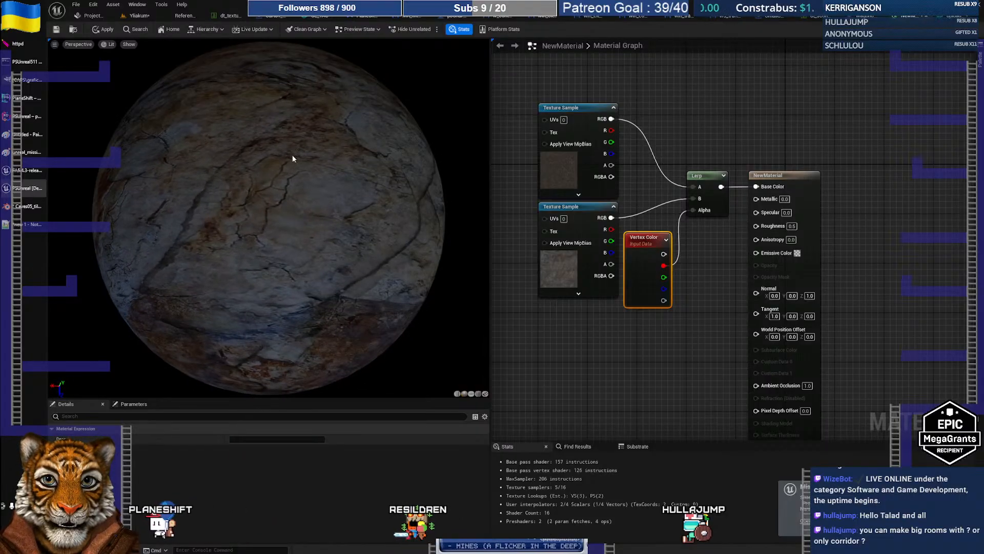
- View the rock mesh from a new position and review the texture and vertex color nodes in NewMaterial
click(943, 16)
drag(392, 260, 385, 218)
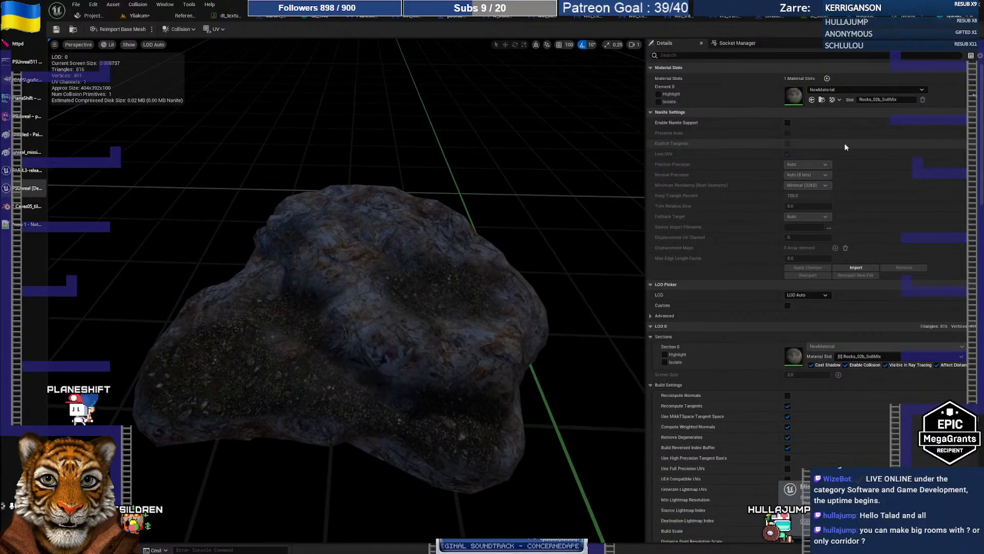
click(904, 17)
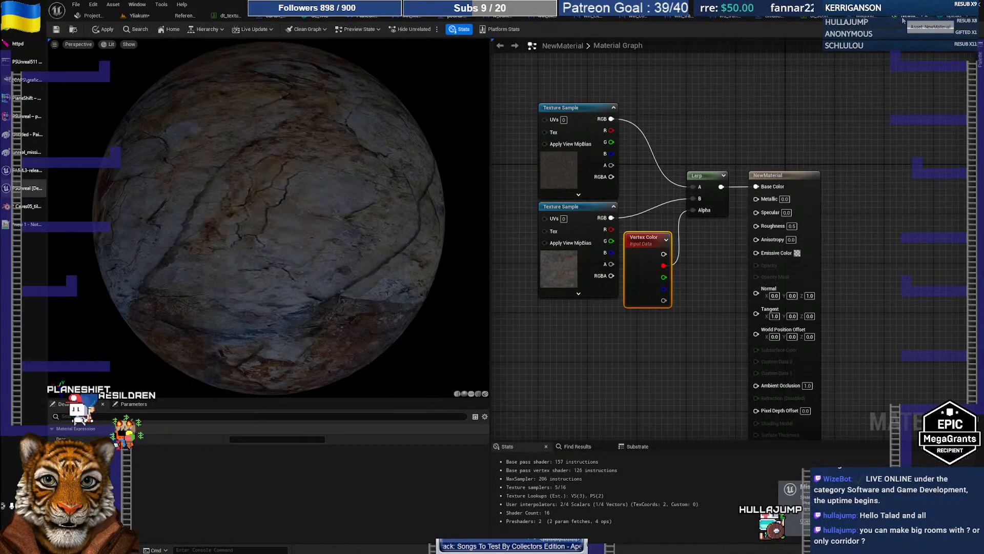
right_drag(630, 353, 641, 309)
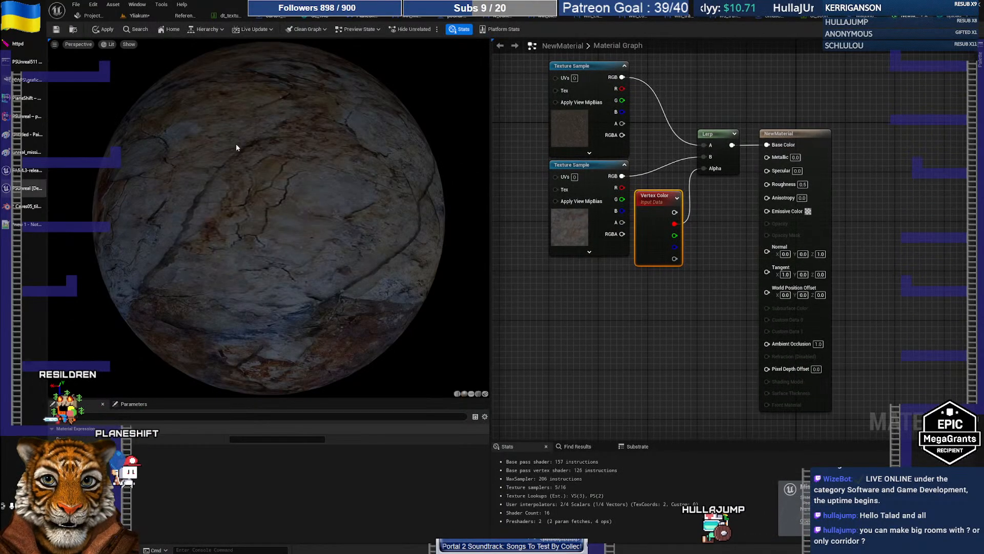
- Enlarge the level editor's content browser and bring up the Rocks_02_TextureSet.zip archive in WinRAR, closing its trial notice
click(140, 15)
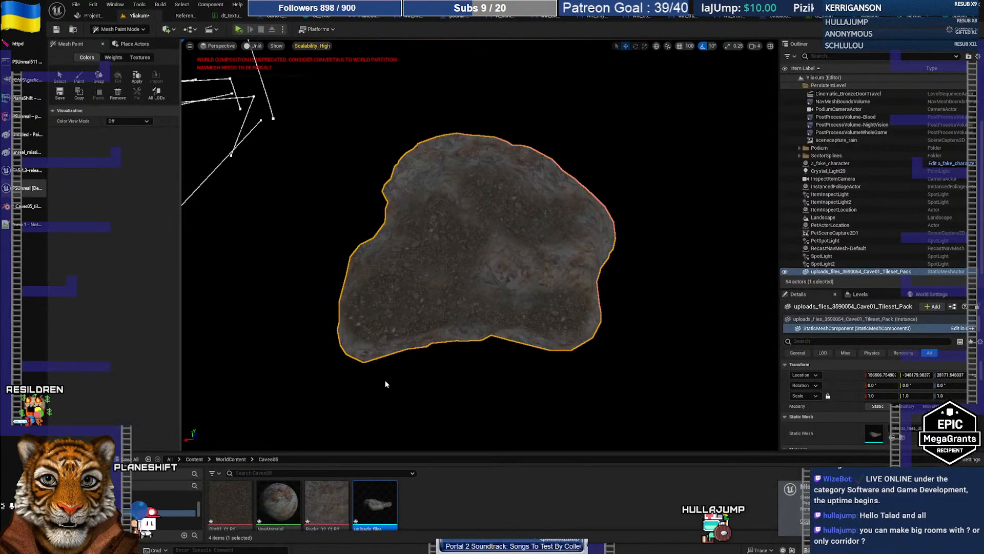
drag(400, 455, 416, 353)
click(453, 432)
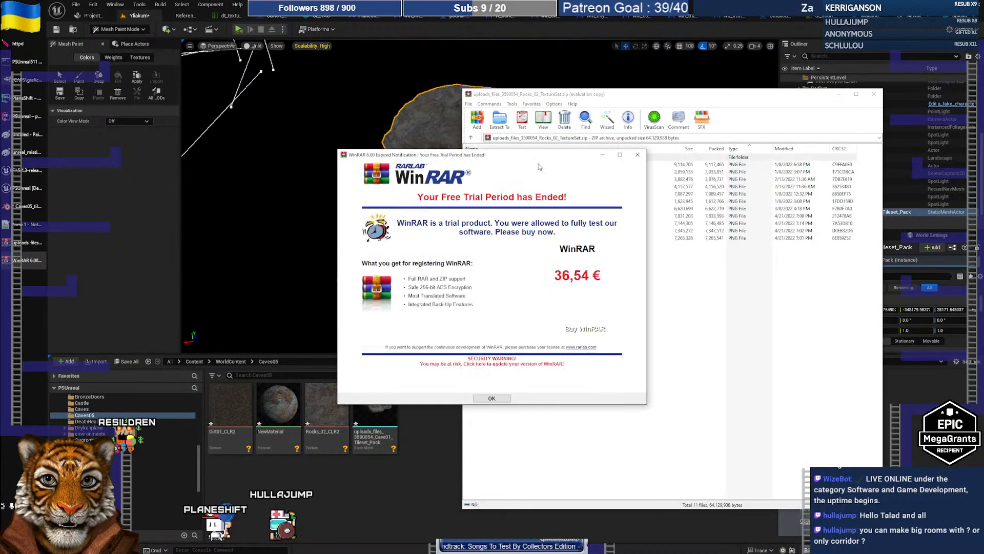
click(638, 154)
drag(635, 95, 590, 75)
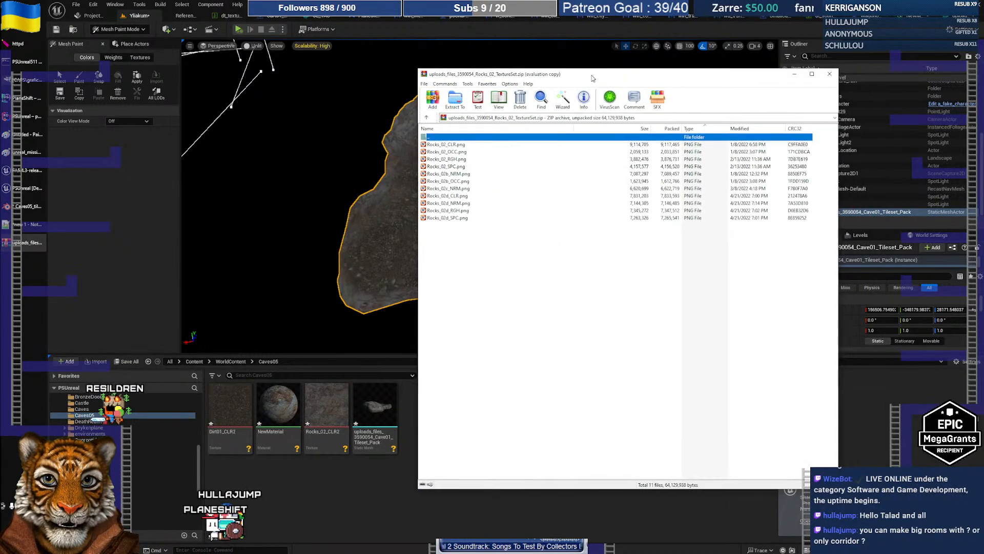
- Check Rocks_02b_NRM.png, Rocks_02d_CLR.png and Rocks_02_CLR.png in the texture set archive, and switch to GIMP
click(461, 174)
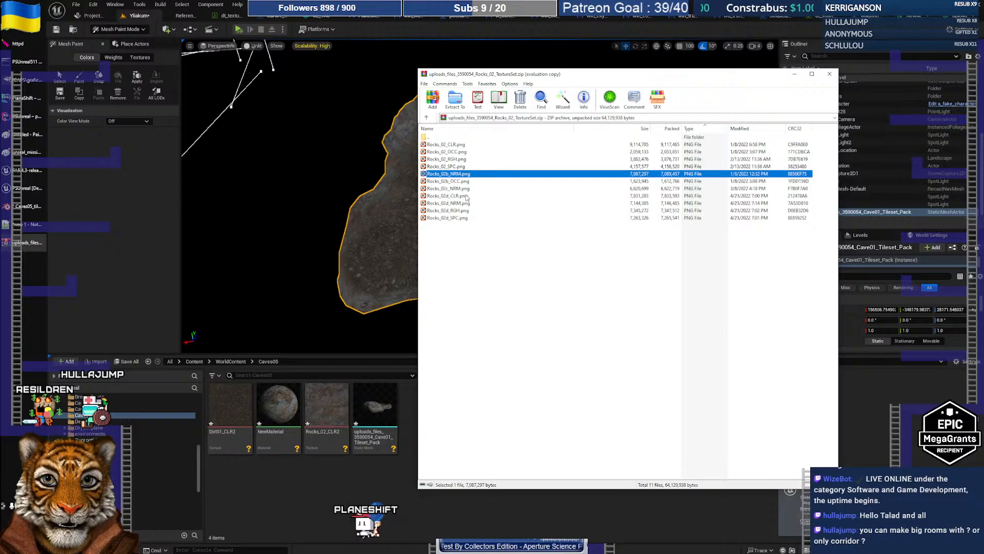
click(465, 196)
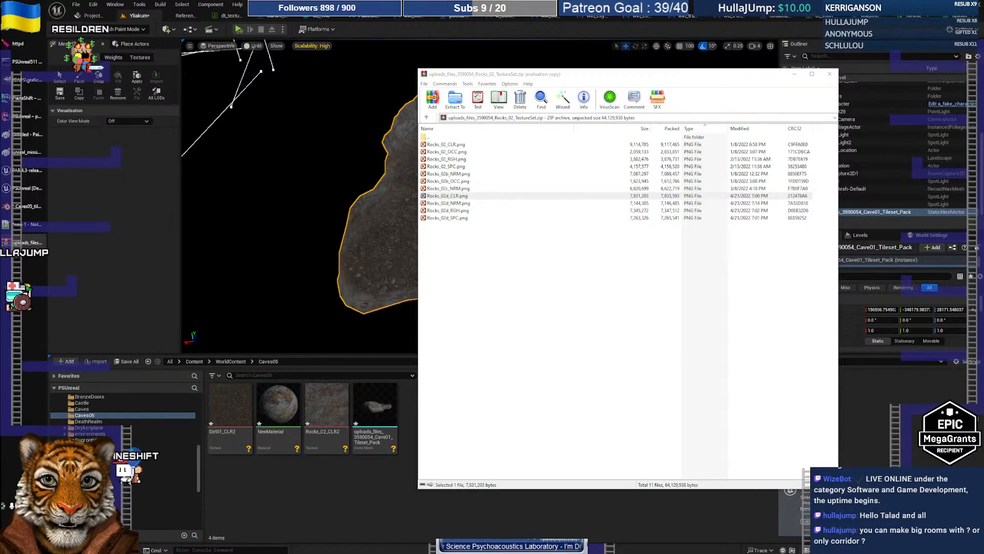
click(459, 147)
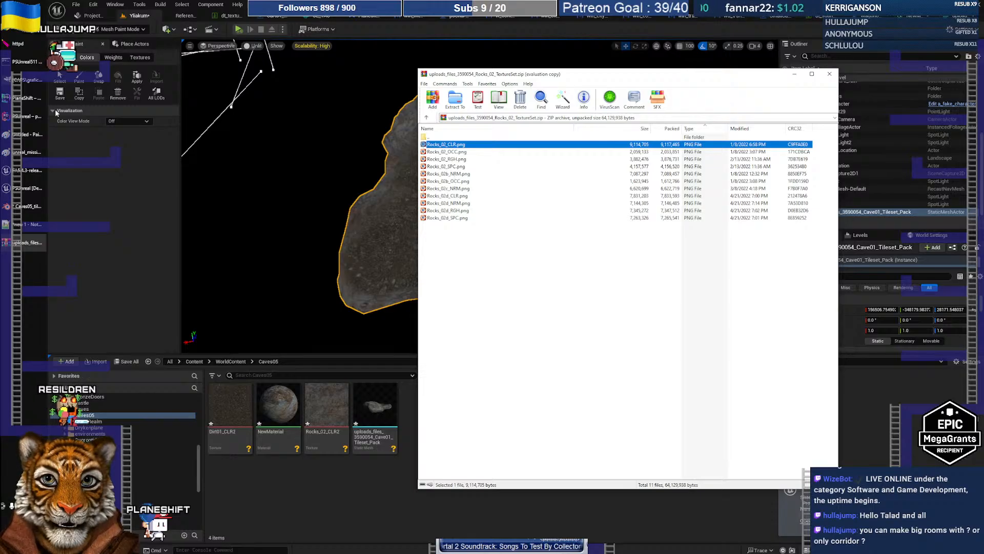
click(28, 81)
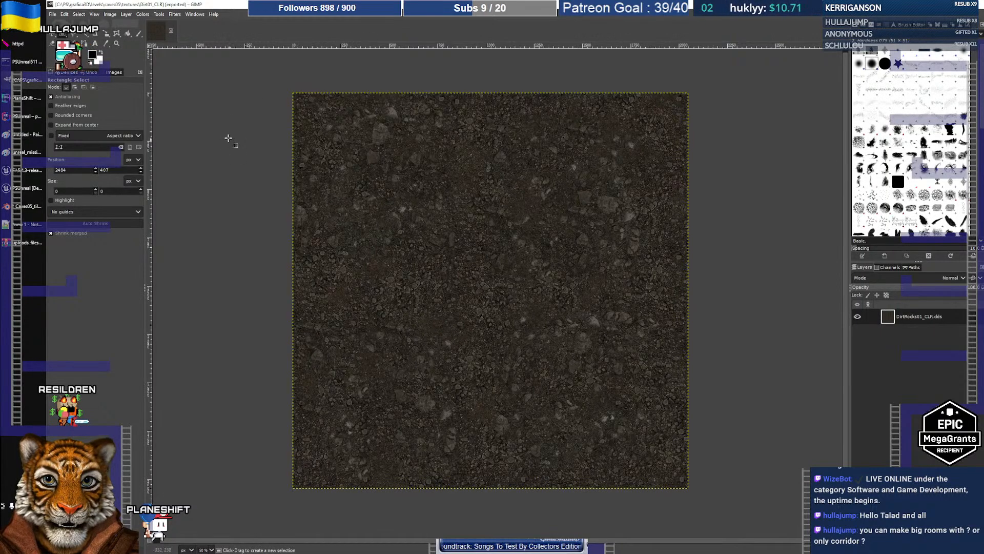
- Open Rocks_02_CLR.png from the texture set archive in GIMP keeping its color profile, and Rocks_02d_CLR.png converted to sRGB
key(alt+Tab)
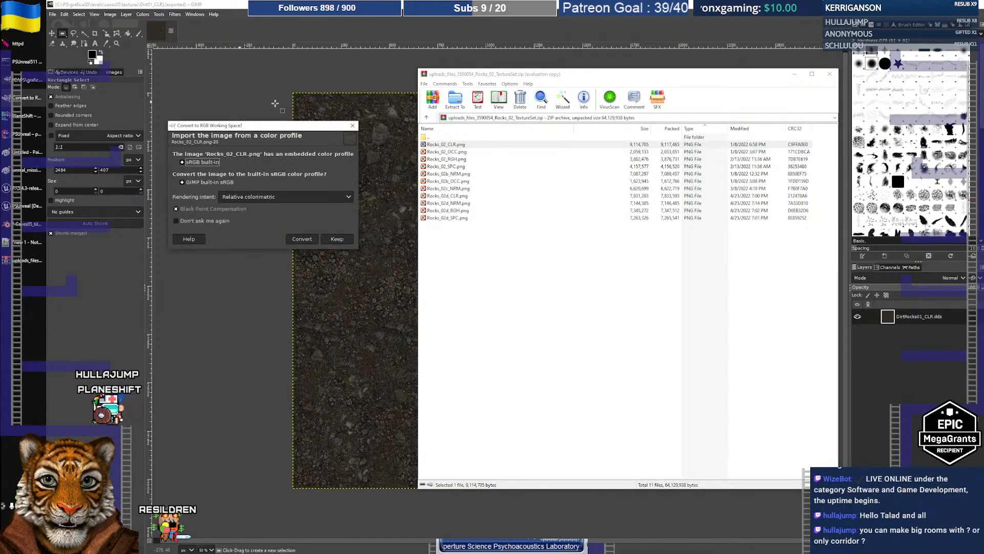
click(336, 240)
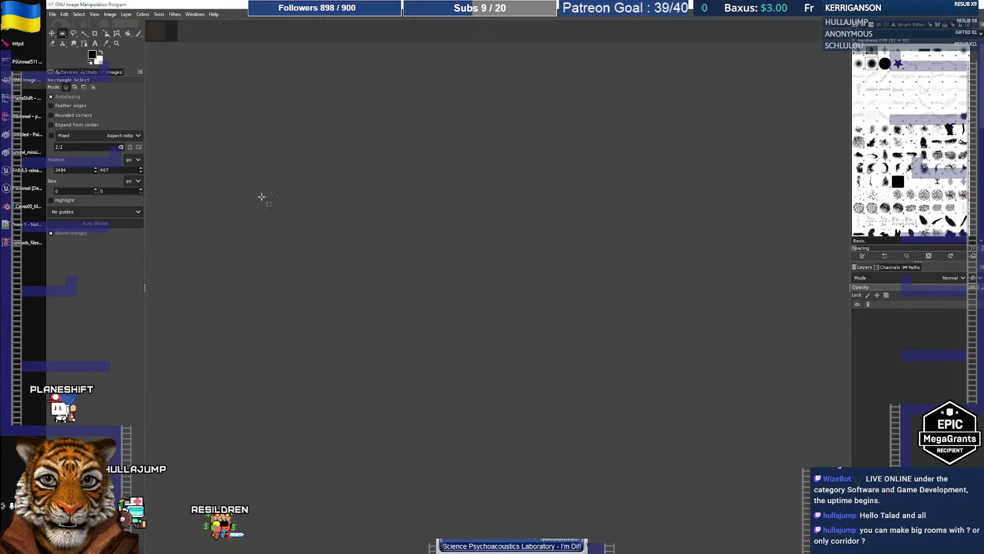
key(alt+Tab)
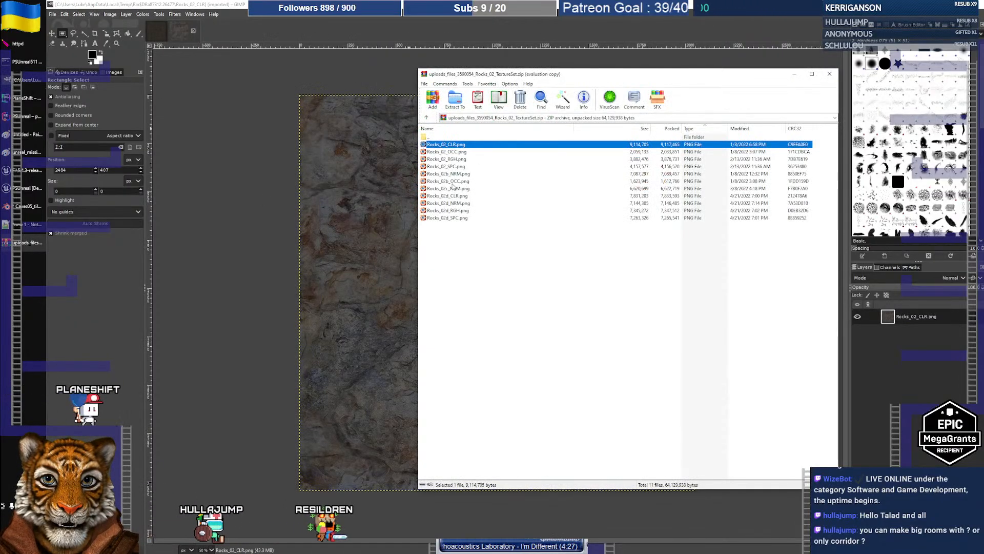
drag(452, 198, 107, 26)
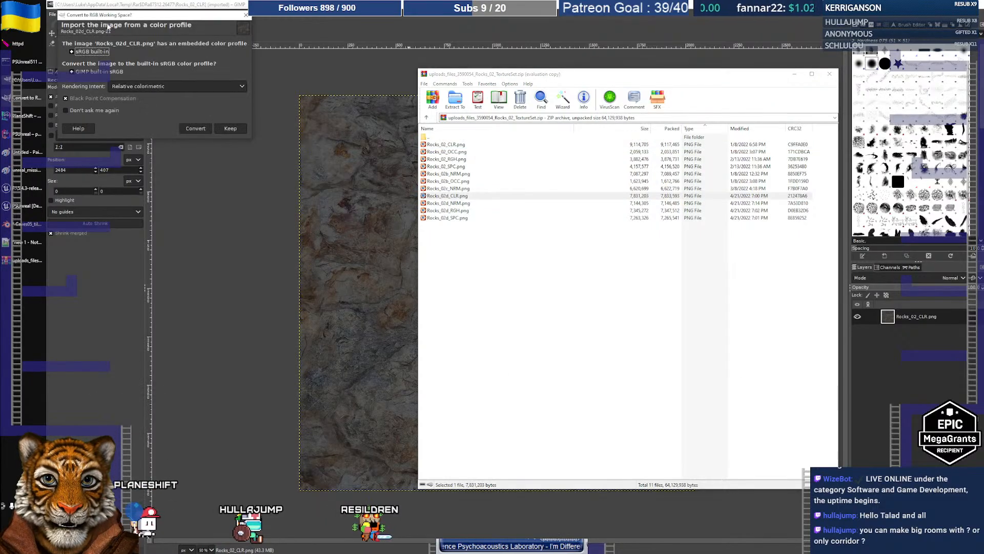
click(195, 129)
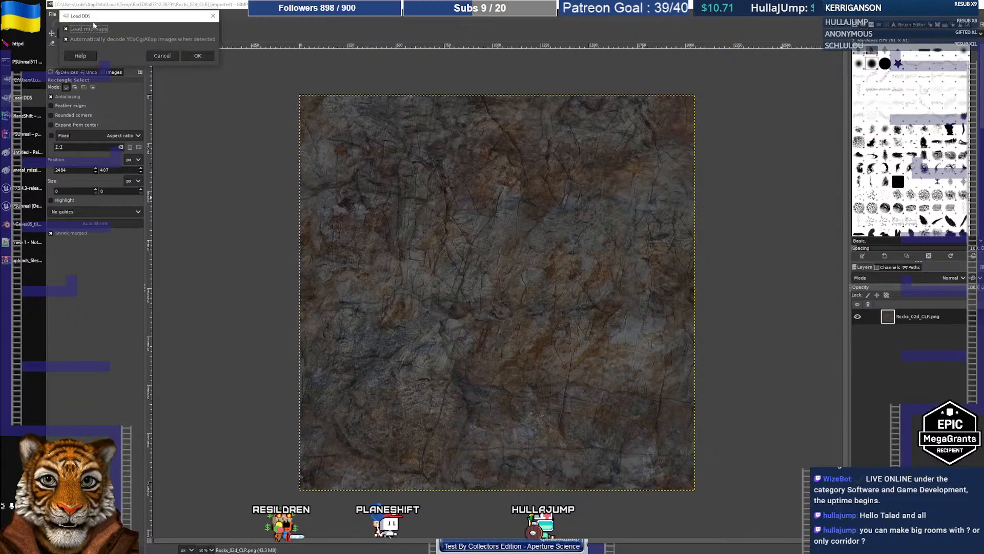
- Load Rocks_02_NRMA.dds and Rocks_02b_NRMA.dds with mipmaps and hide the alpha channel in both
click(197, 55)
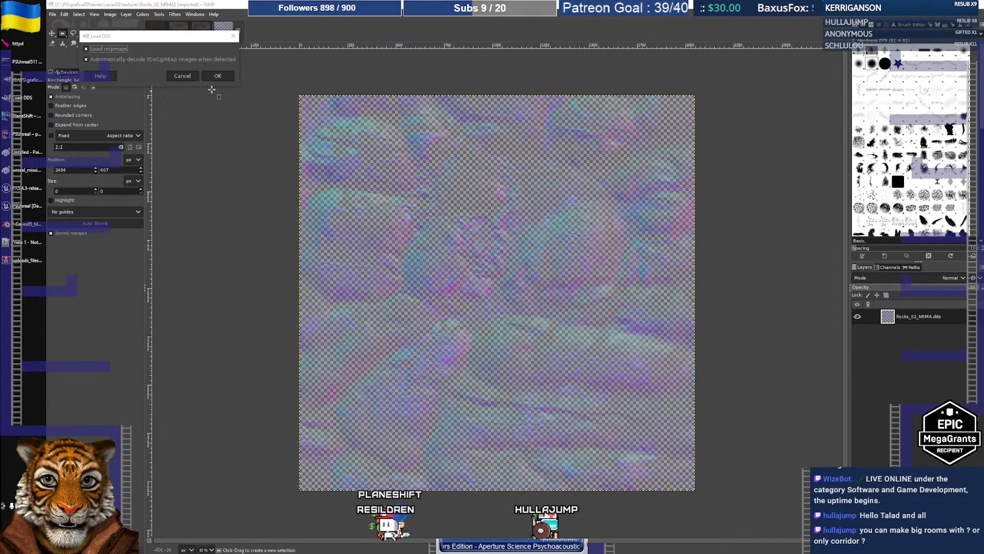
click(221, 75)
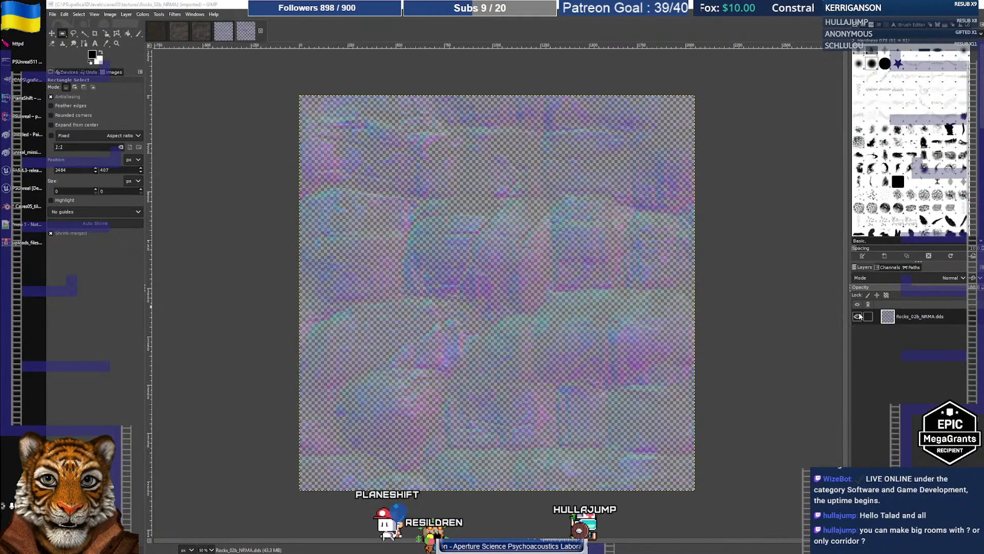
click(890, 267)
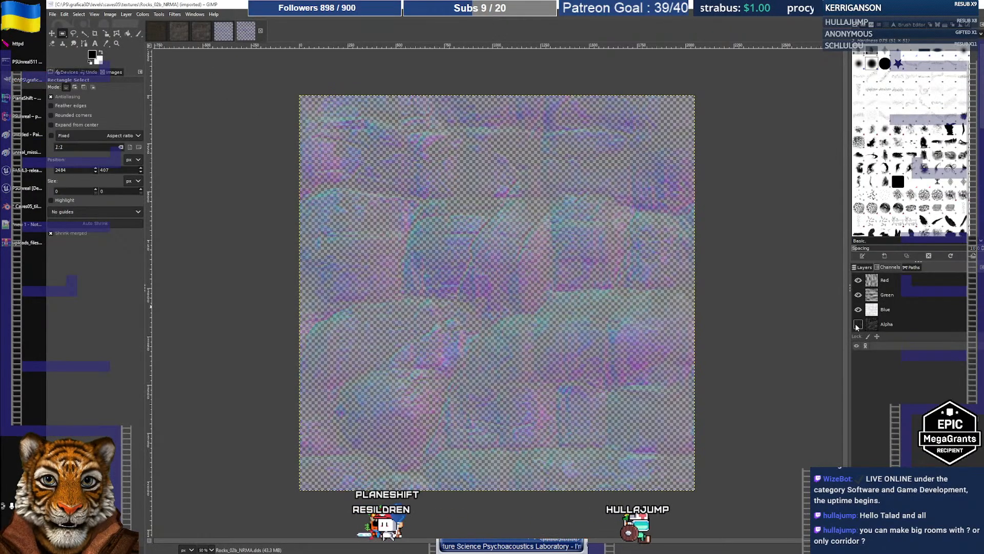
click(858, 324)
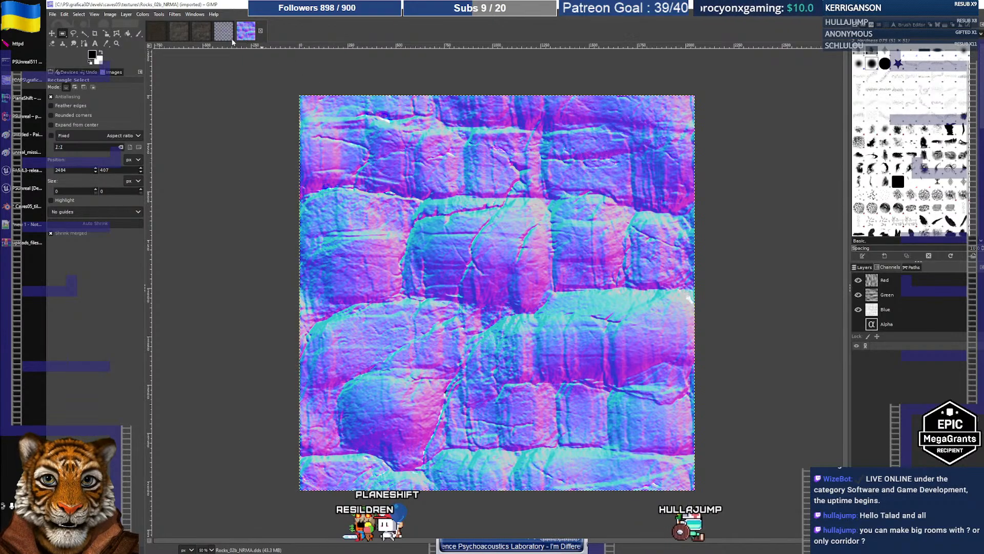
click(228, 36)
click(858, 324)
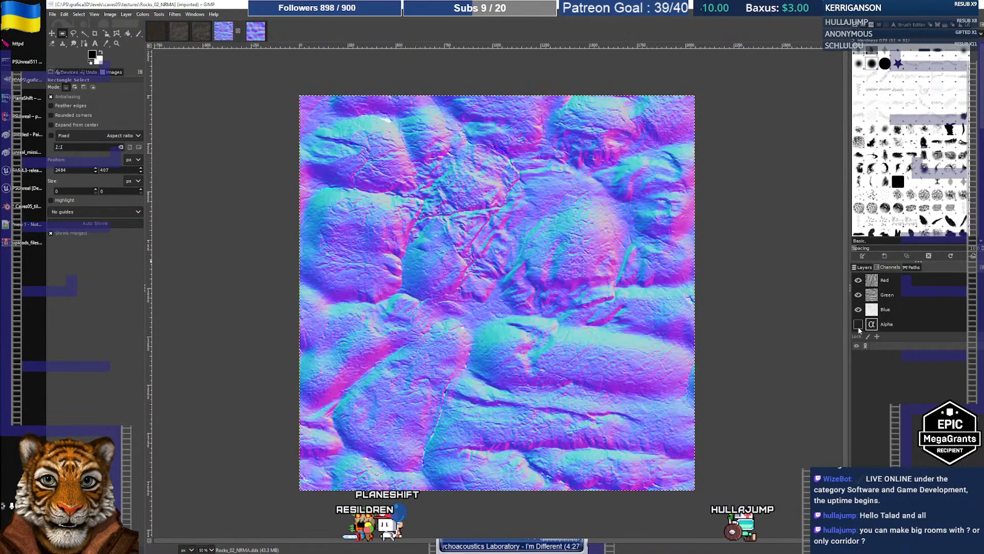
- Compare the rock shapes in the Rocks_02_NRMA and Rocks_02b_NRMA normal maps
click(254, 35)
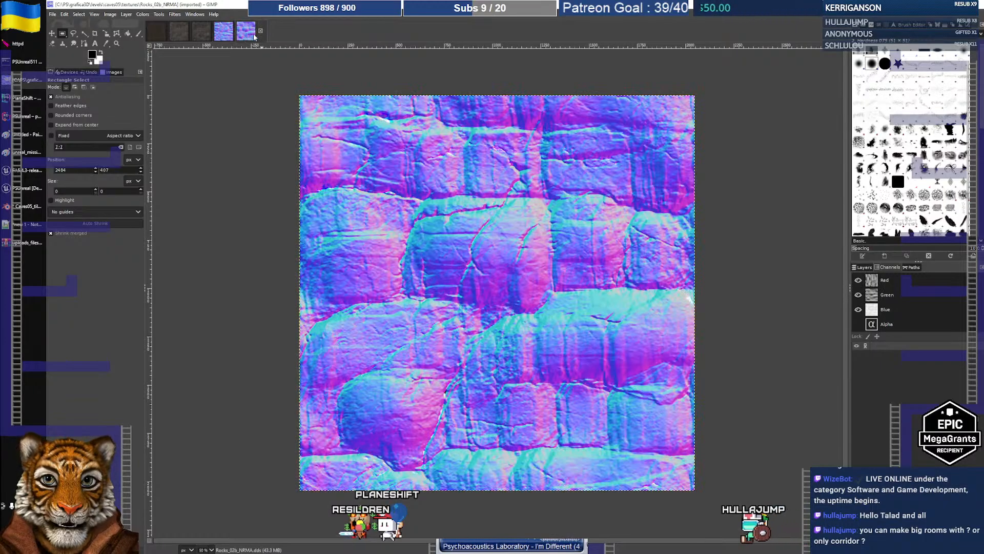
click(225, 40)
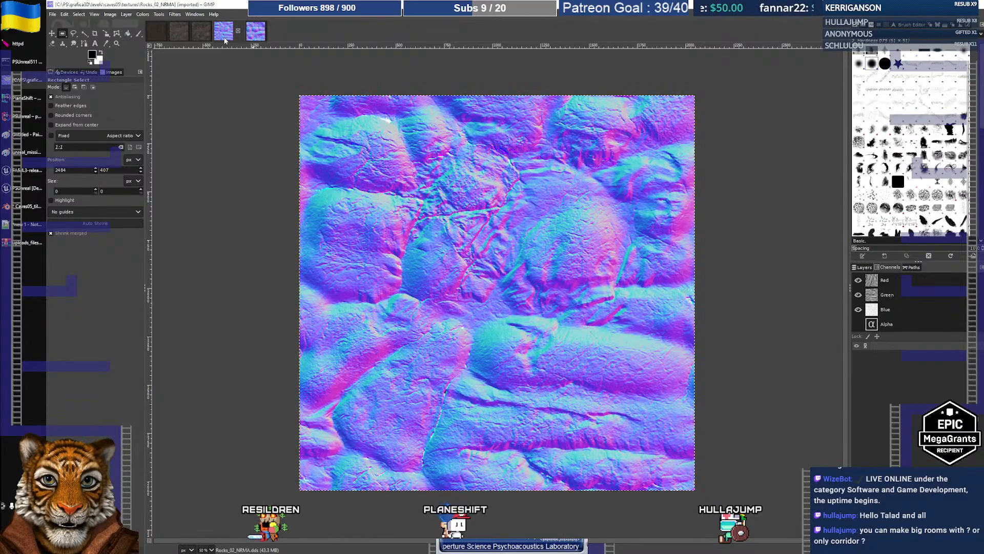
click(256, 32)
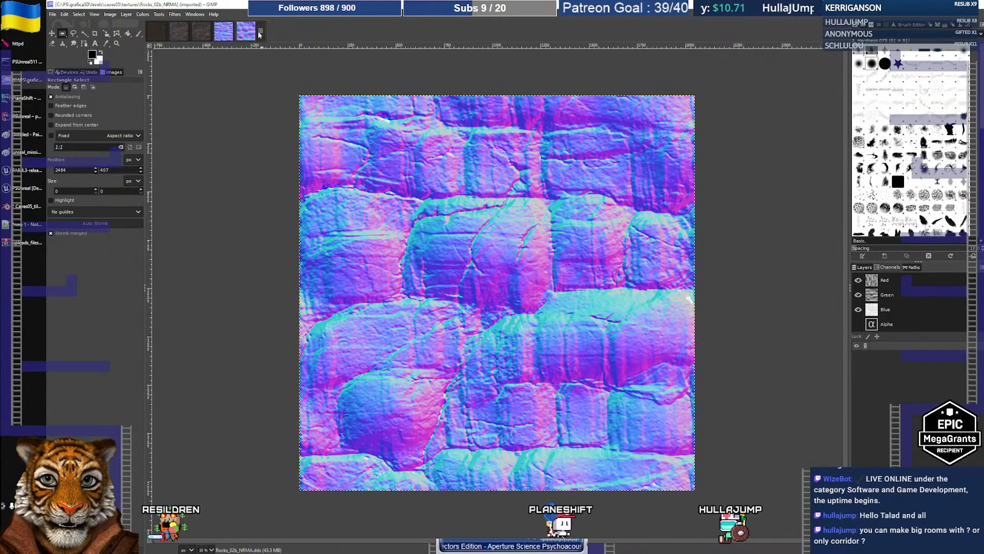
click(223, 36)
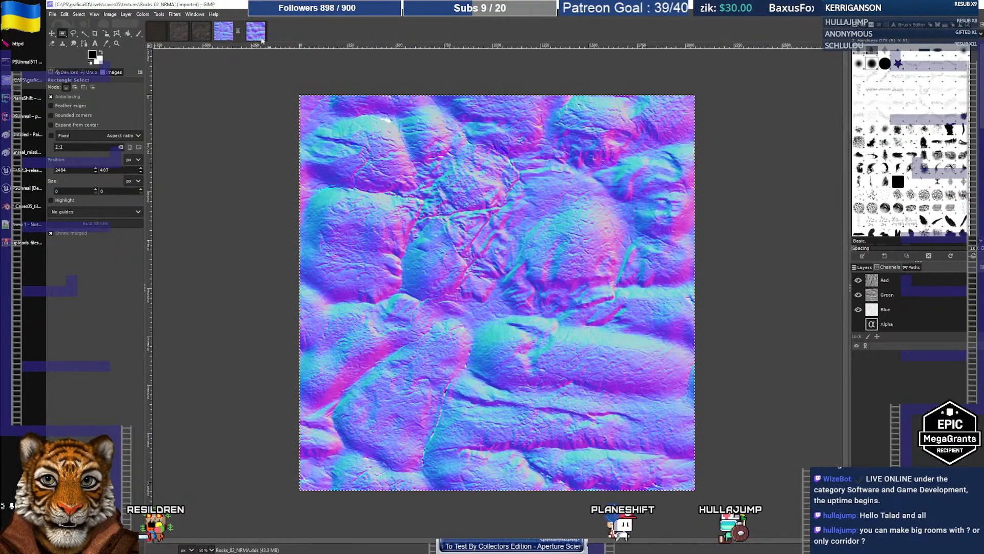
click(261, 37)
- Compare the Rocks_02d_CLR and Rocks_02_CLR color textures against the Rocks_02_NRMA and Rocks_02b_NRMA normal maps
click(200, 37)
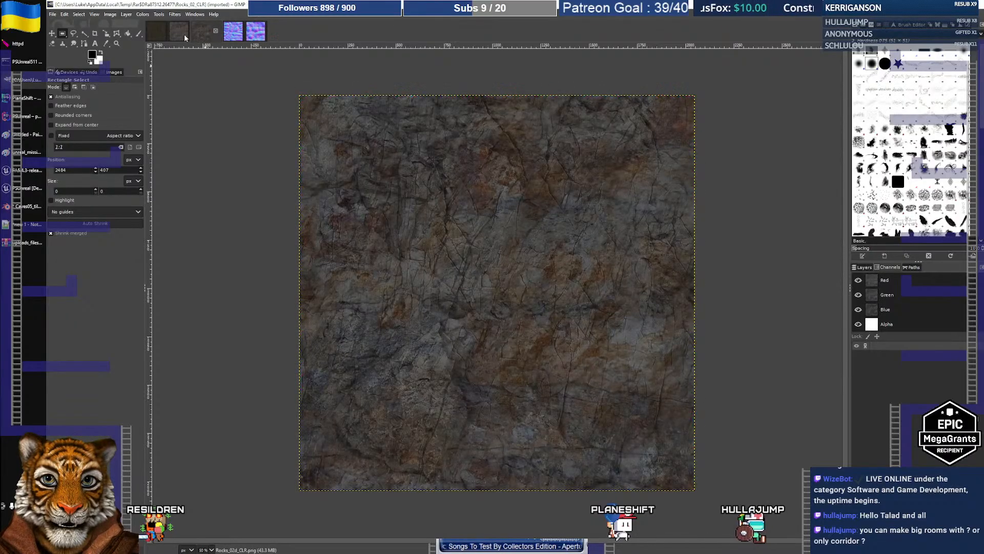
click(201, 36)
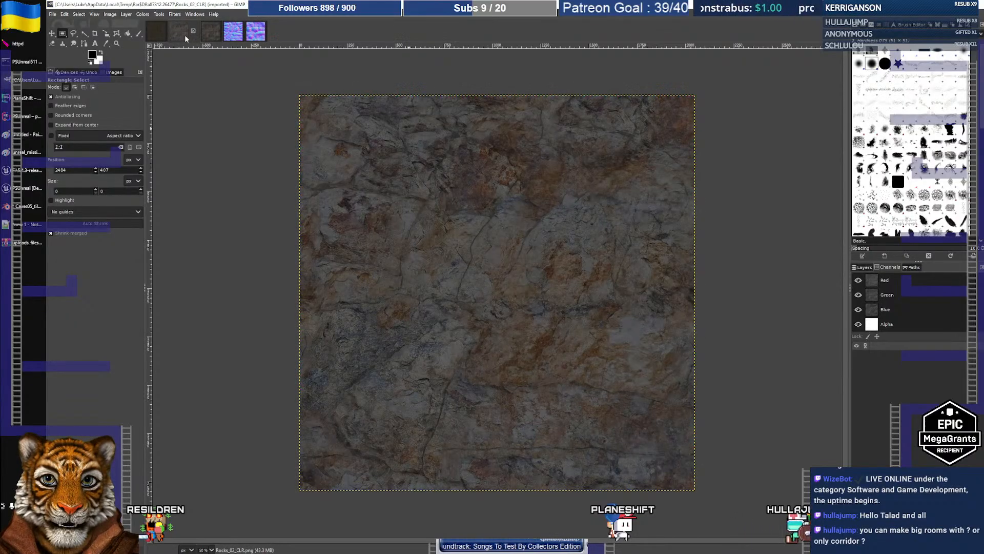
click(234, 35)
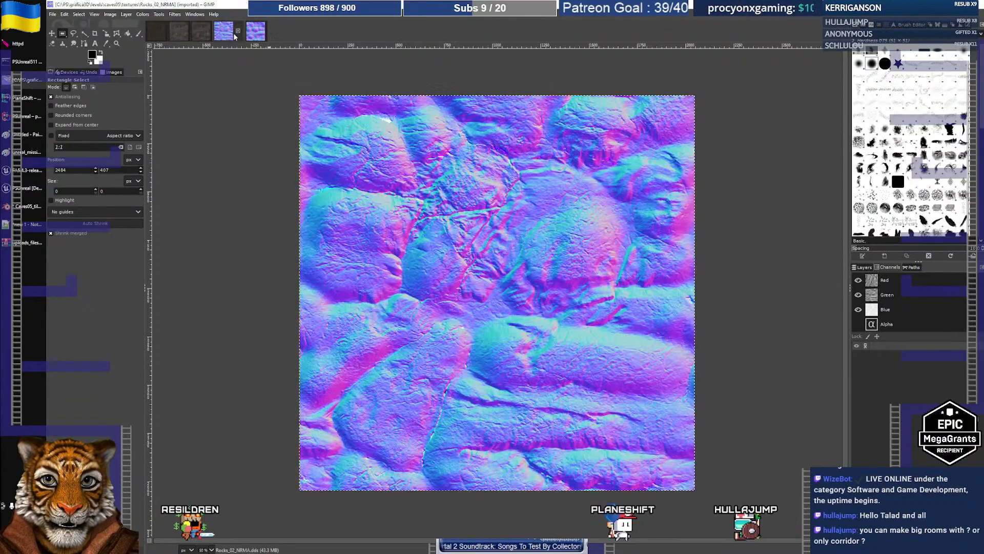
click(179, 32)
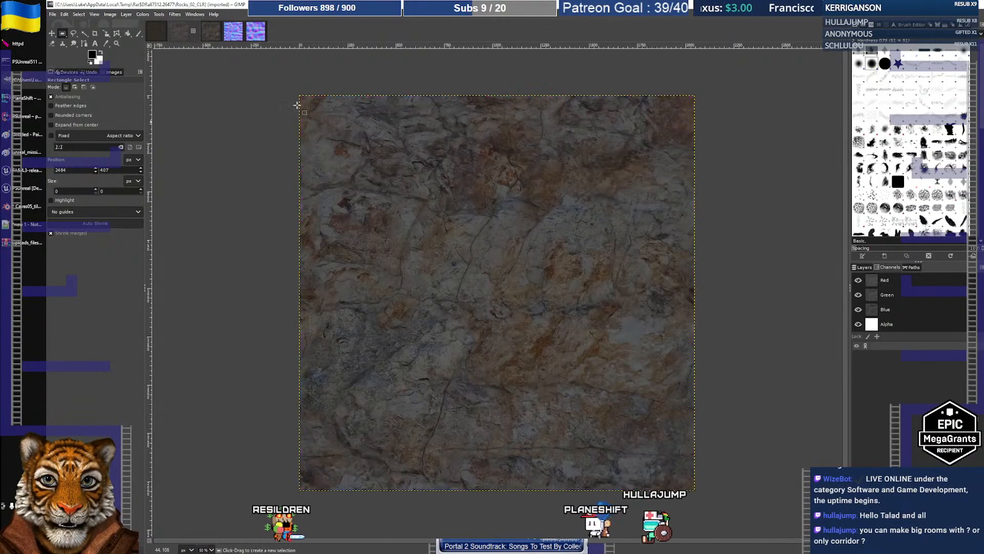
click(233, 35)
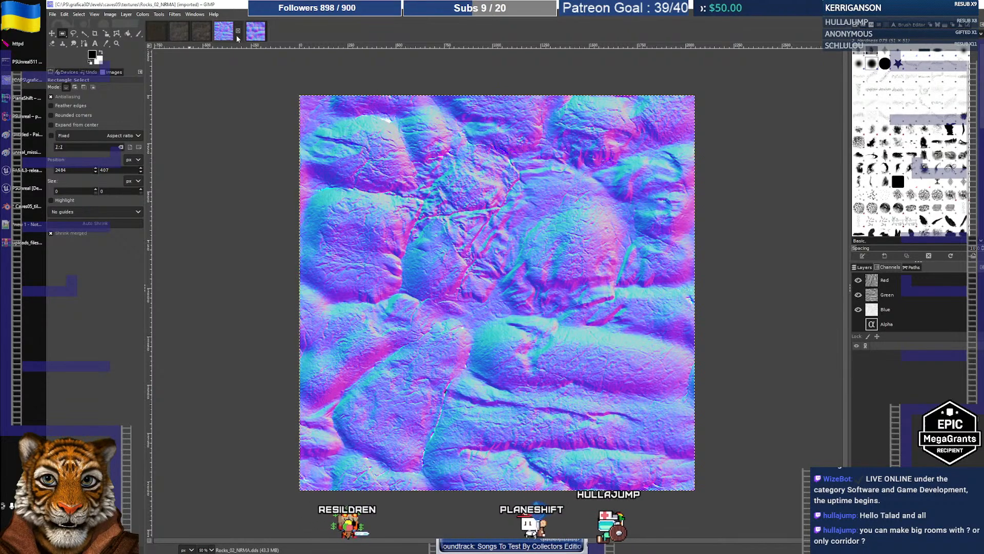
click(177, 32)
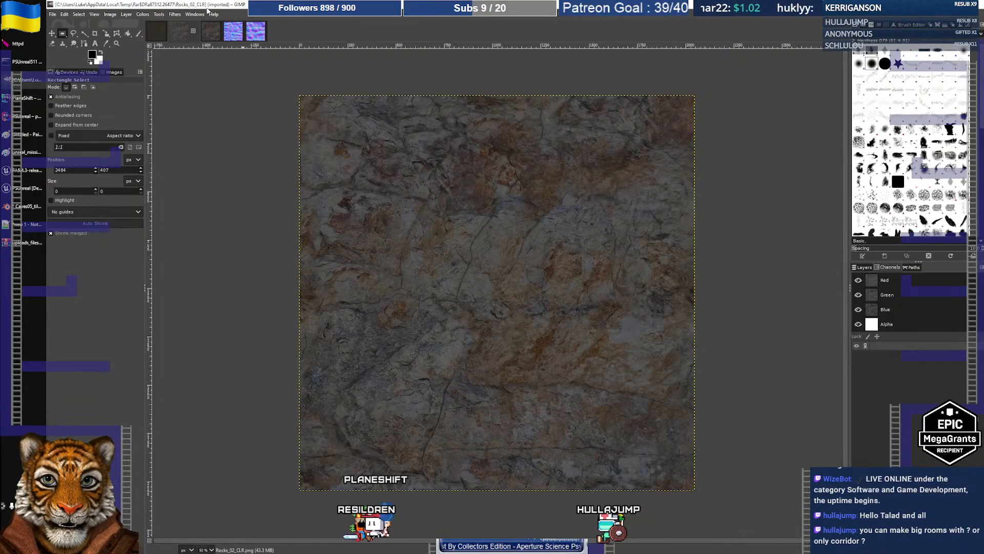
click(230, 33)
click(255, 36)
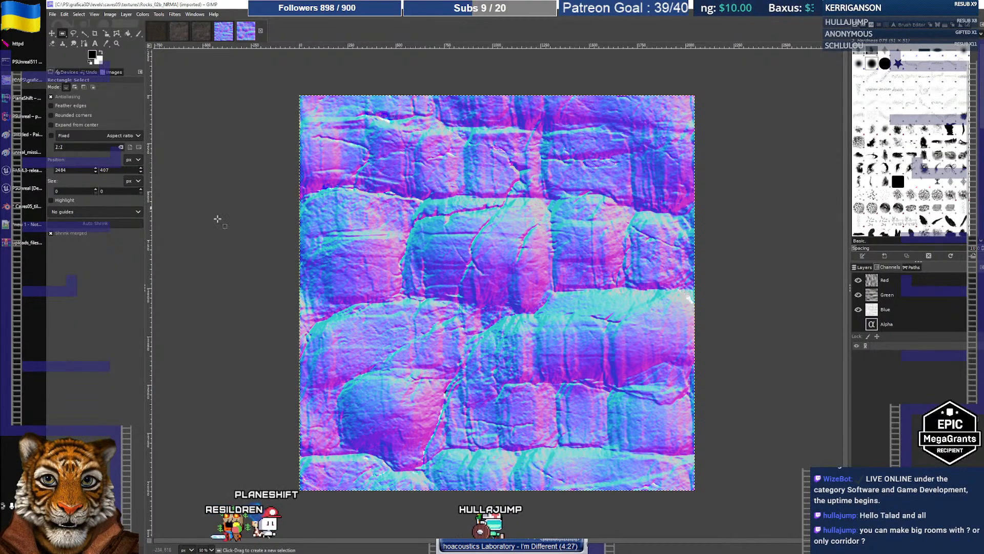
- Move the archive window aside and open its Rocks_02b_NRM.png in GIMP, converting the color profile to sRGB
click(6, 244)
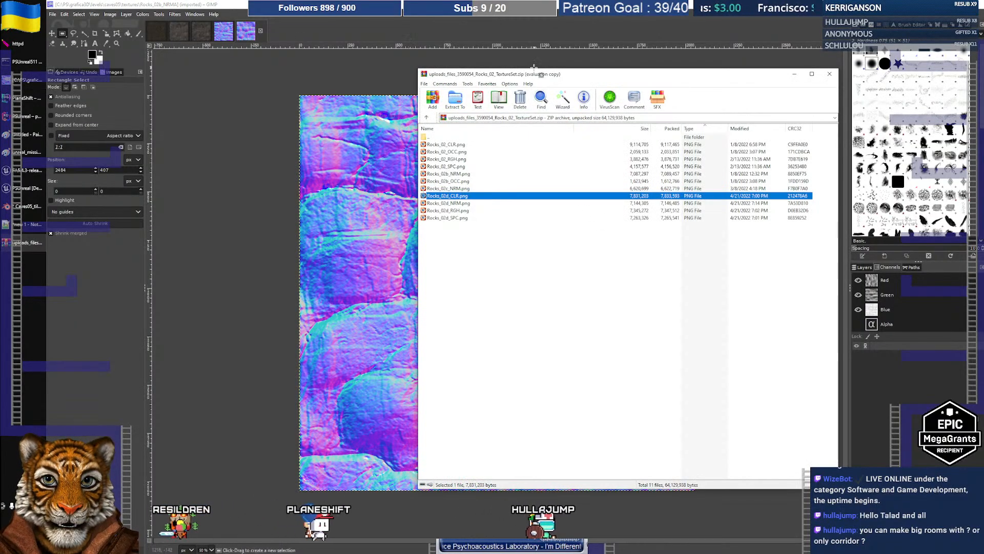
drag(505, 75, 640, 109)
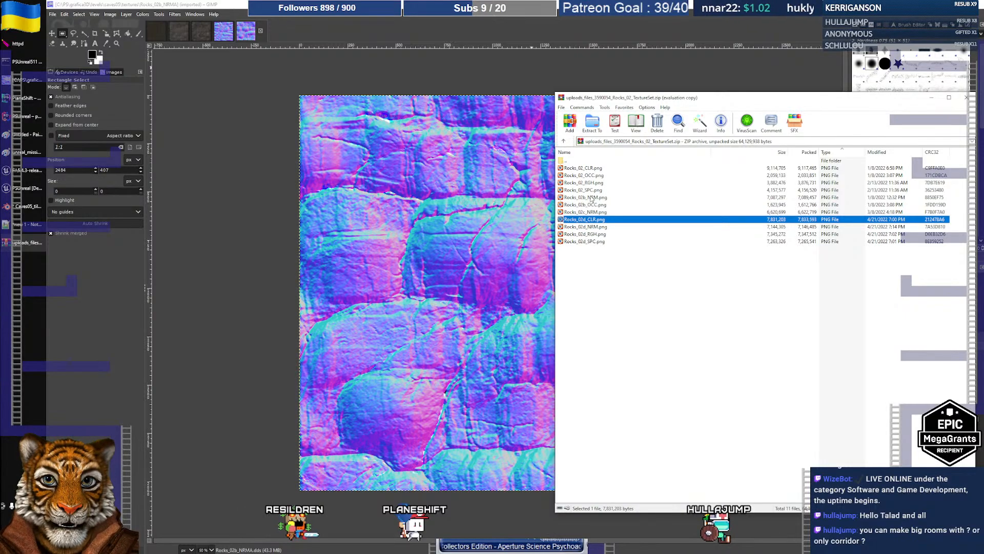
click(224, 40)
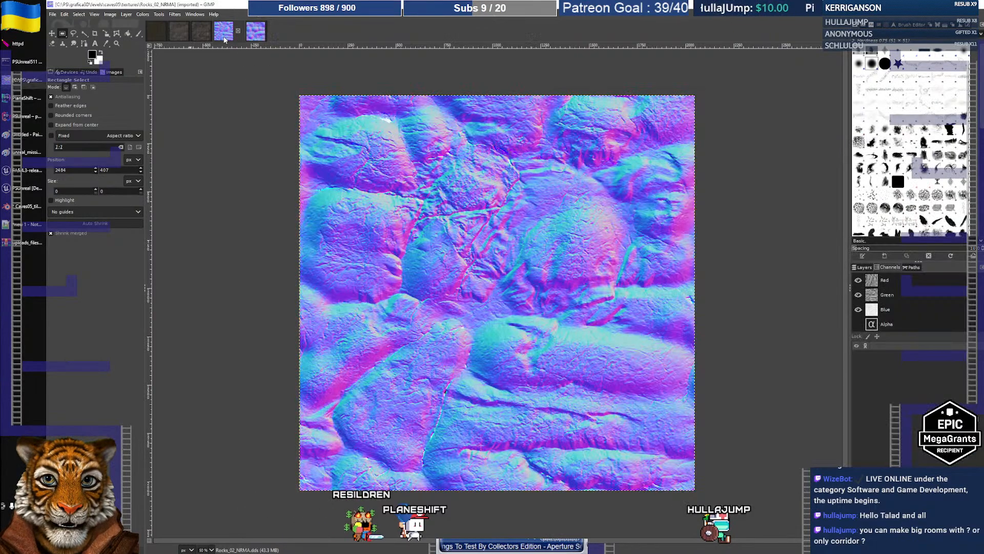
mouse_move(17, 248)
click(16, 246)
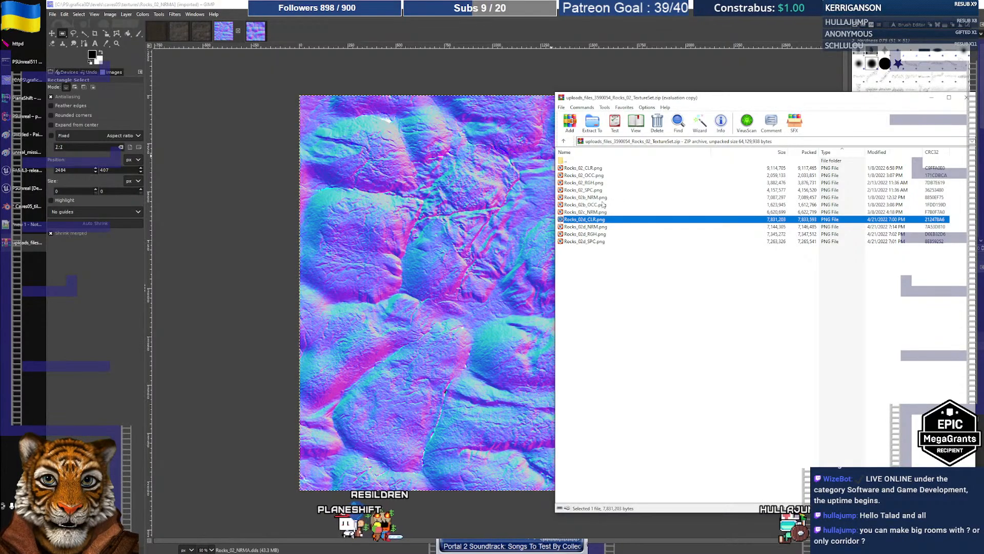
drag(586, 197, 89, 22)
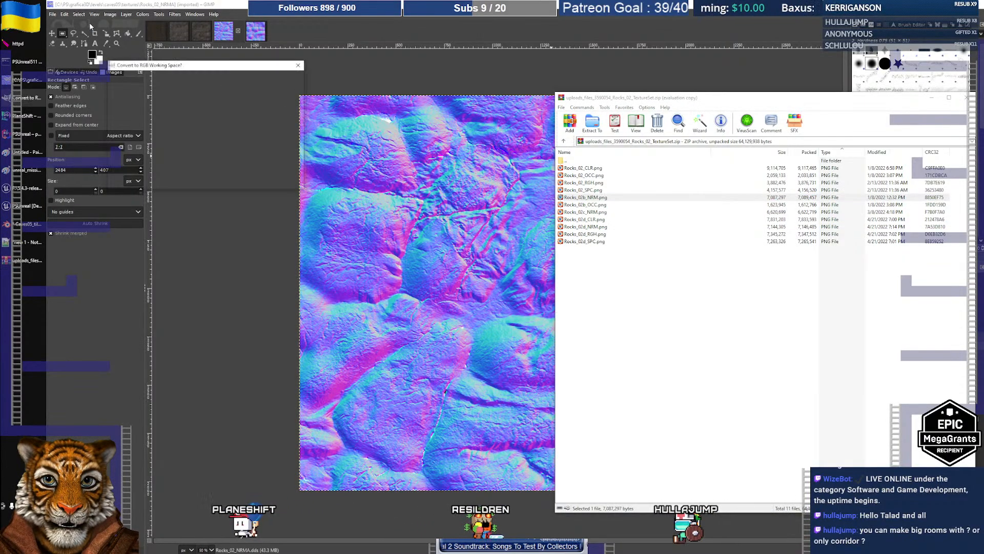
click(250, 179)
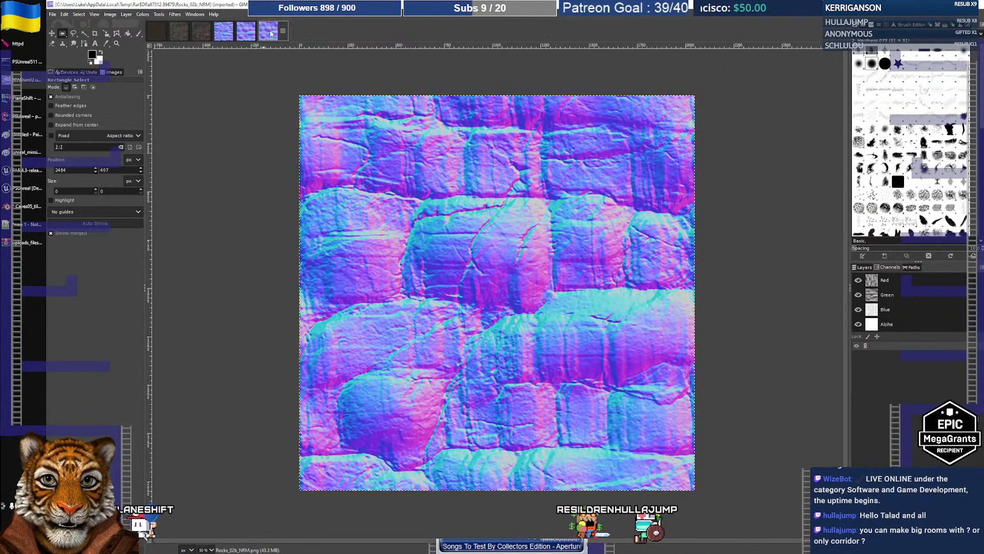
- Check Rocks_02b_NRMA.dds against Rocks_02b_NRM.png, close the DDS image, and compare the PNG with Rocks_02_NRMA
click(239, 38)
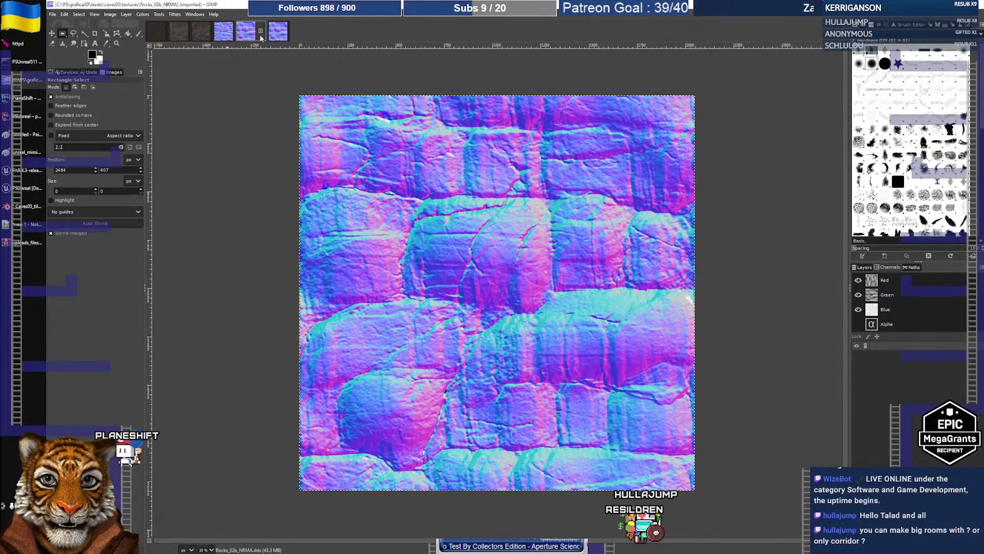
click(260, 31)
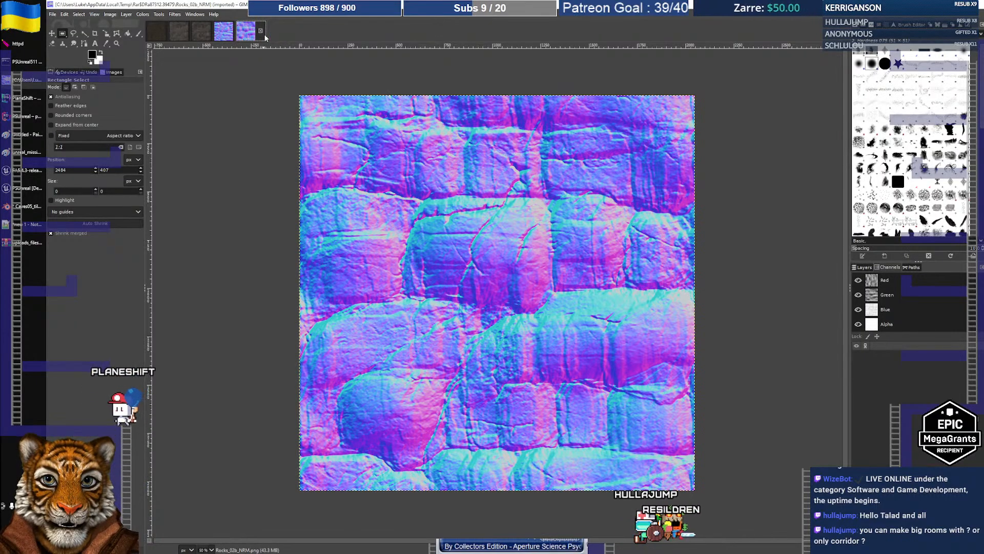
click(233, 38)
click(254, 39)
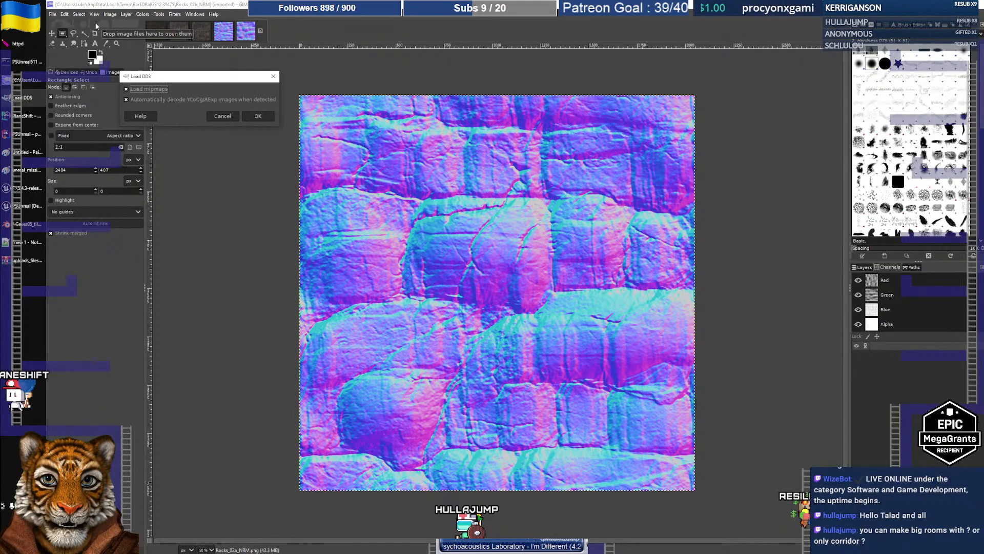
- Load Rocks_02_NRMA.dds and Rocks_02b_NRMA.dds again with mipmaps, and hide the alpha channel of the new Rocks_02_NRMA image
click(258, 116)
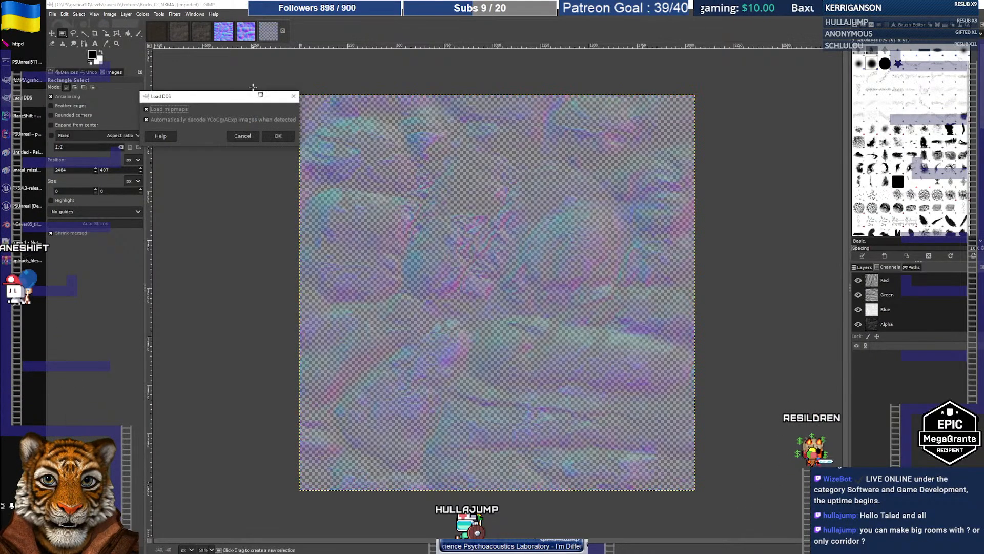
click(278, 135)
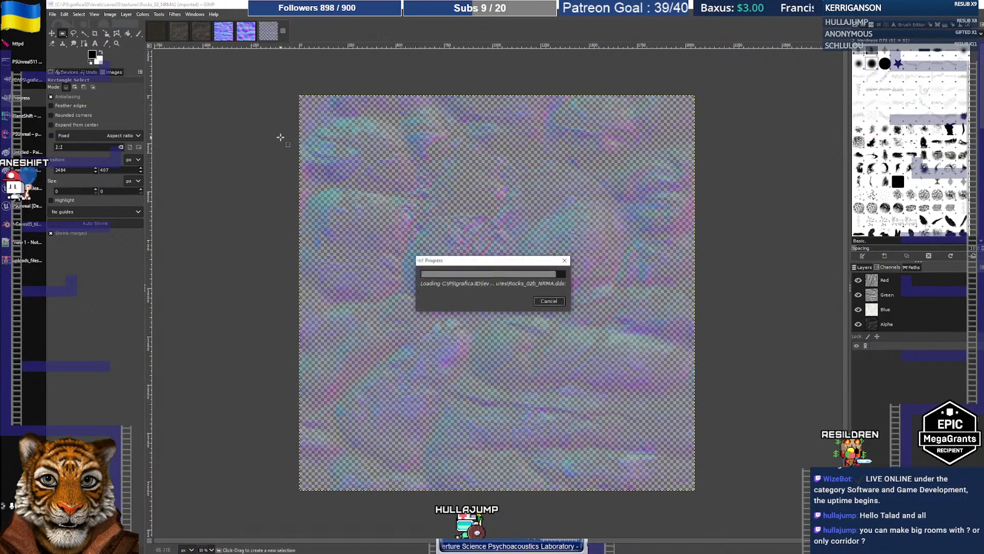
click(268, 31)
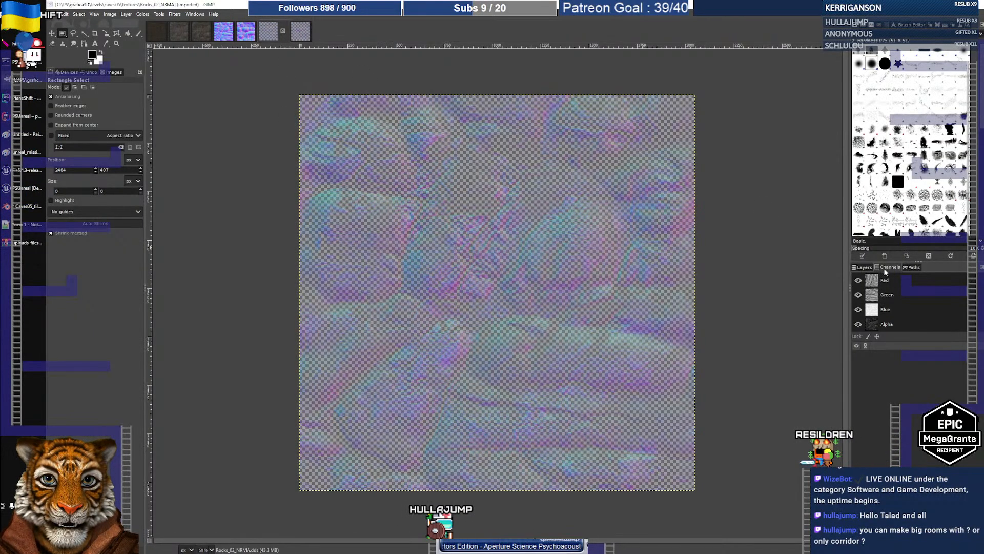
click(858, 324)
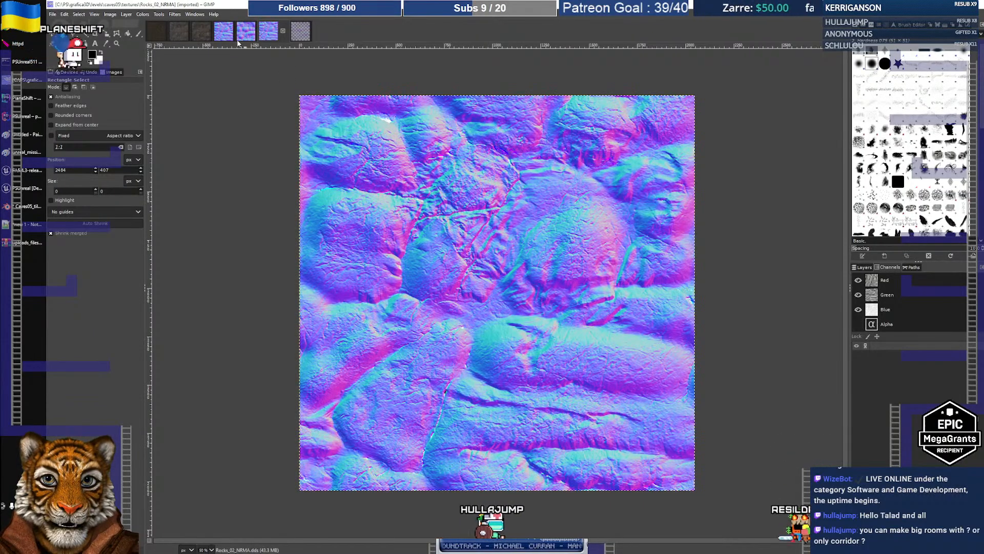
- Compare the reloaded Rocks_02b_NRMA.dds normal map with the original Rocks_02b_NRM.png
click(294, 36)
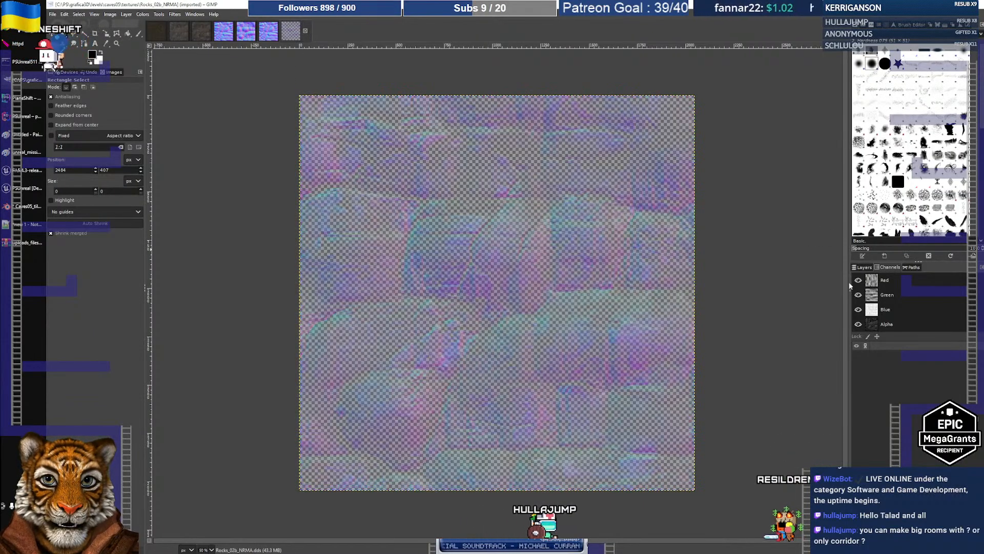
click(246, 35)
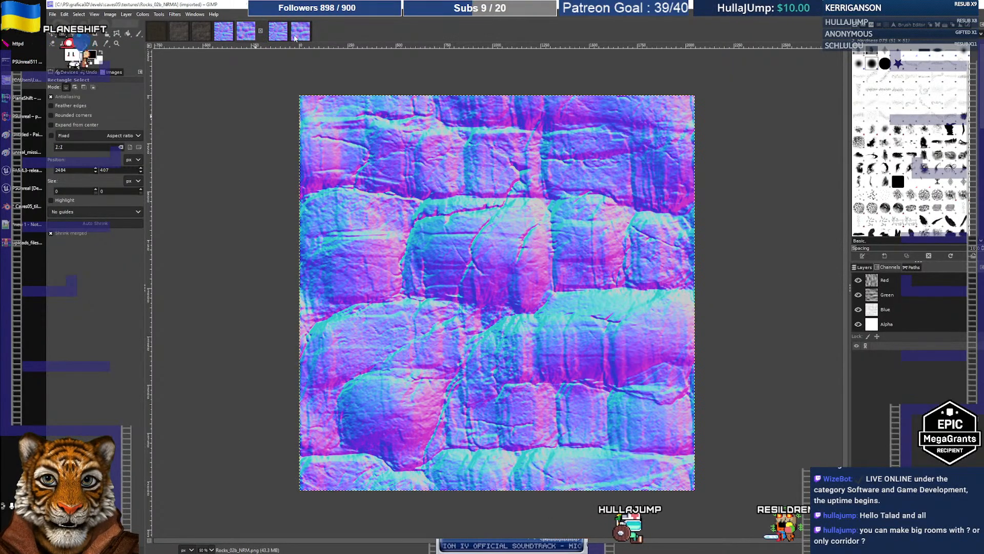
click(294, 37)
click(246, 33)
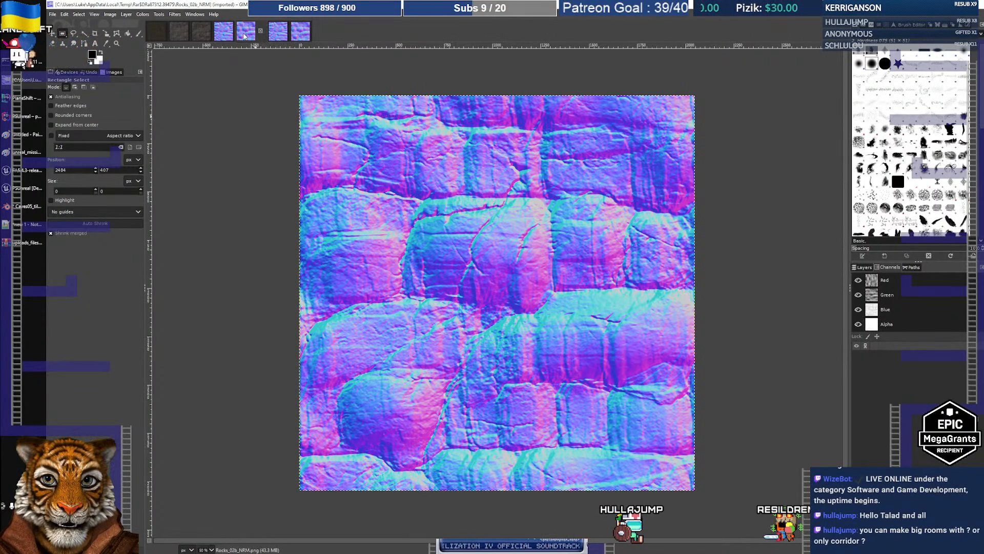
- Compare the Rocks_02_NRMA.dds and Rocks_02b_NRM.png normal maps by viewing the open images in turn
click(223, 36)
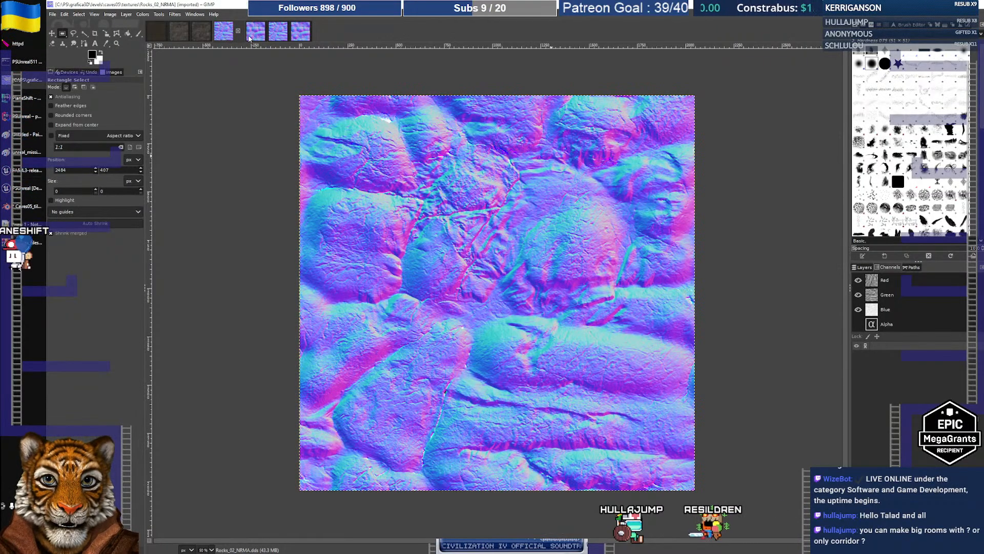
click(250, 37)
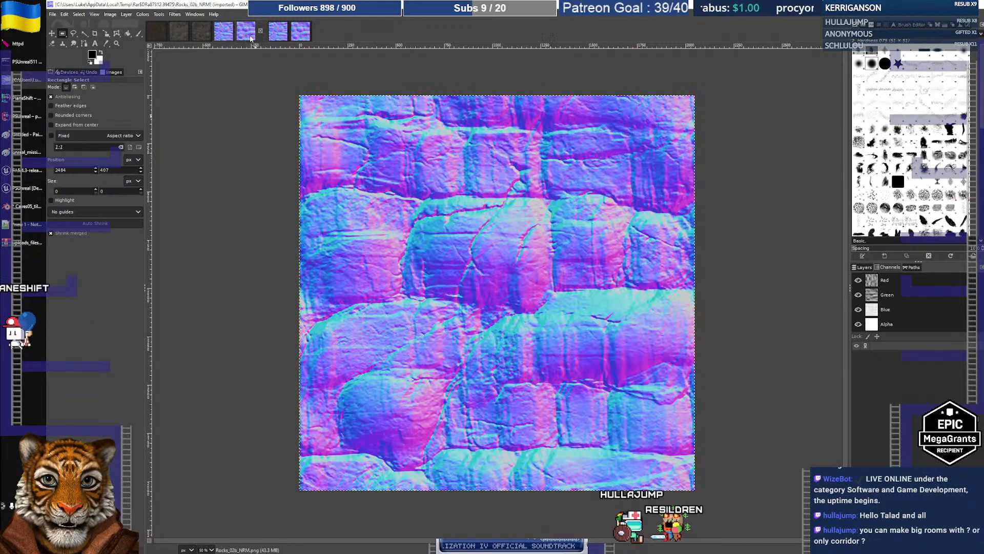
click(276, 40)
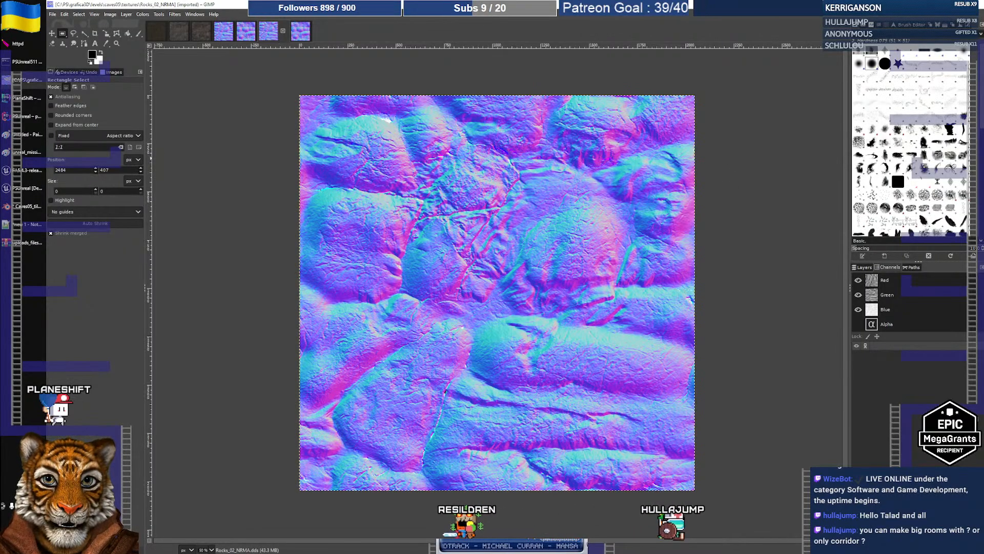
- Open Rocks_02c_NRM.png from the Rocks_02 texture archive in GIMP, converting it to the built-in sRGB profile
click(26, 242)
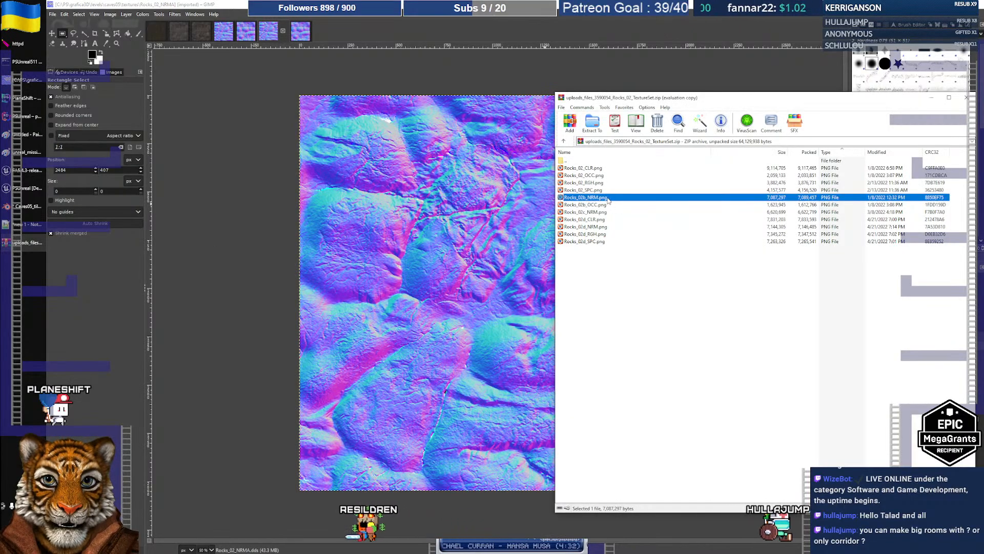
drag(597, 211, 175, 77)
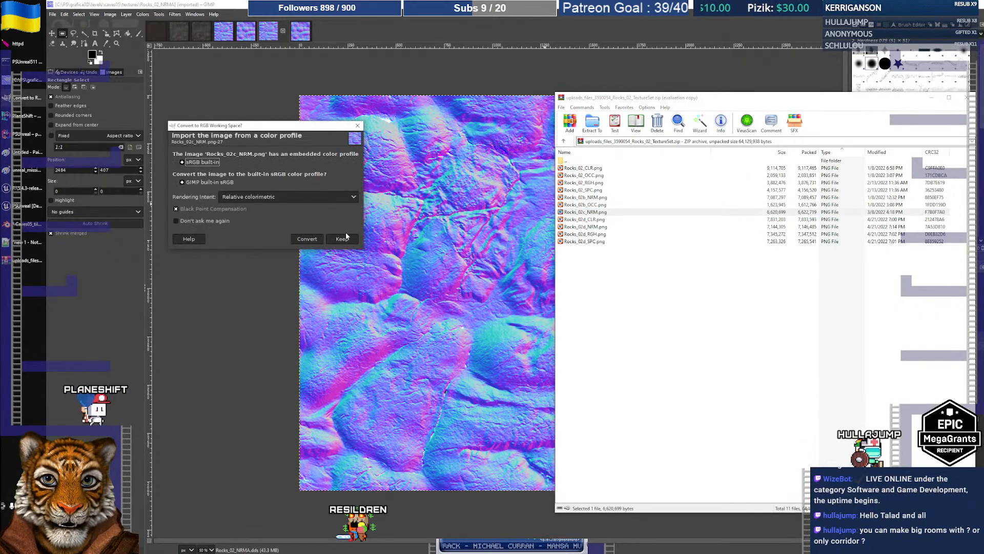
click(307, 239)
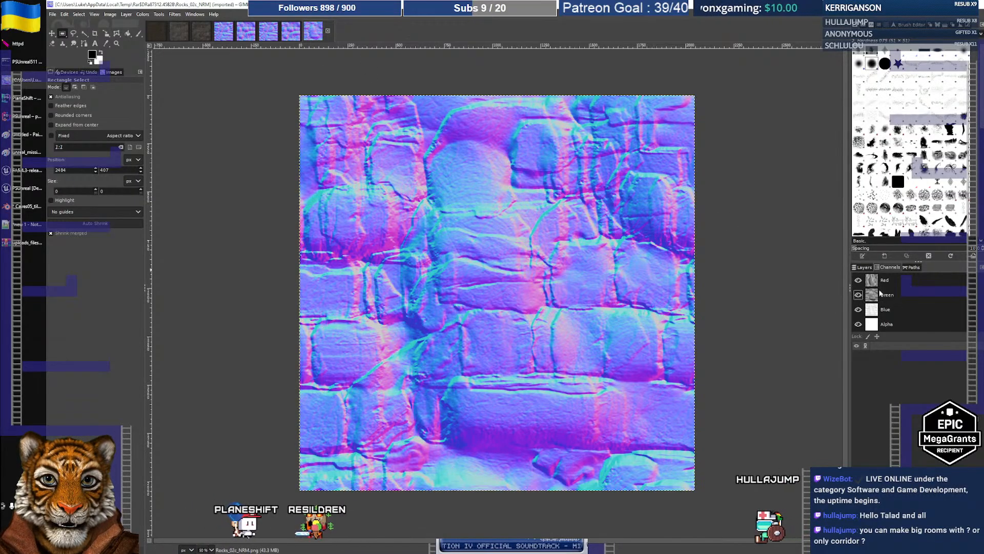
click(858, 325)
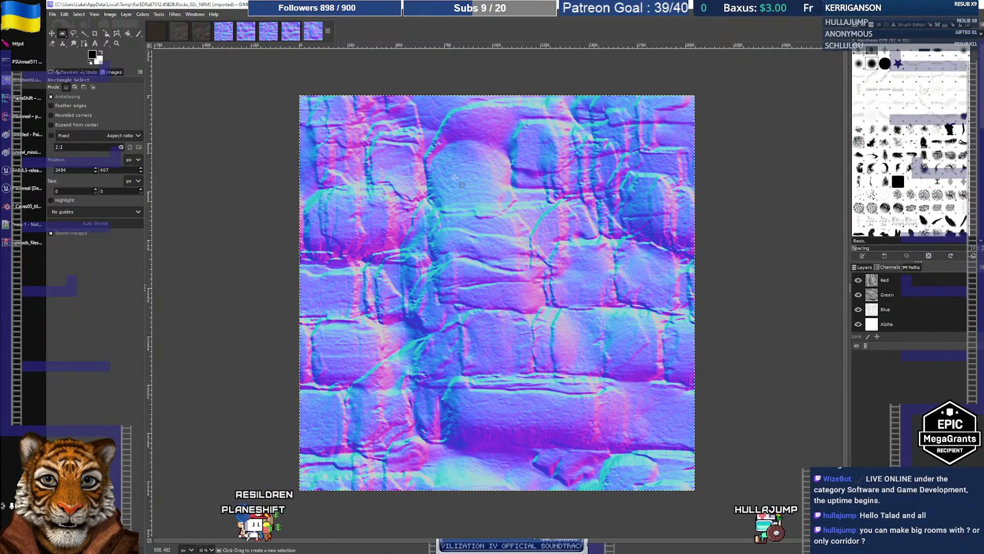
- Close the Rocks_02b_NRMA.dds image and the duplicate Rocks_02_NRMA.dds image
click(289, 33)
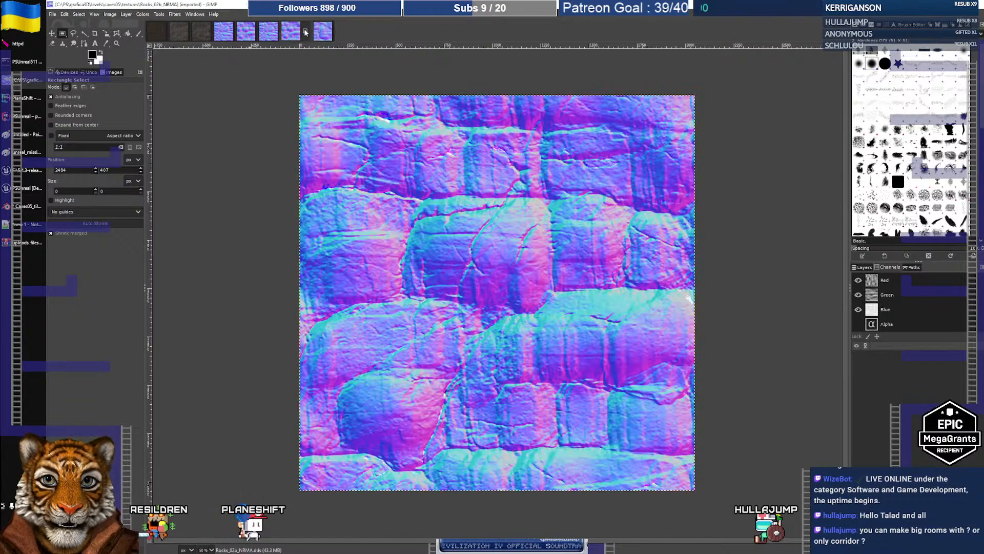
click(305, 32)
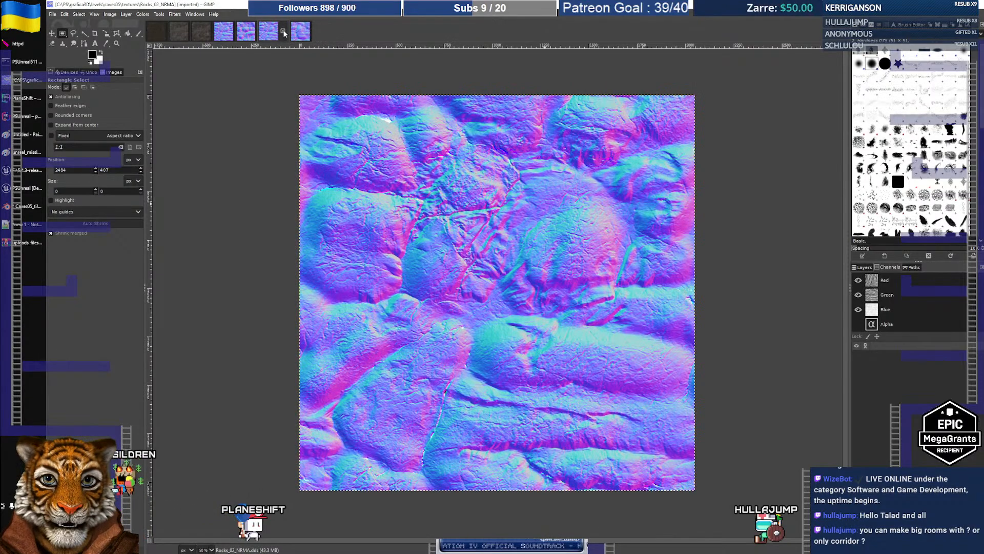
click(283, 33)
- Compare the rock patterns of the Rocks_02_NRMA.dds, Rocks_02b_NRM.png and Rocks_02c_NRM.png normal maps
click(251, 34)
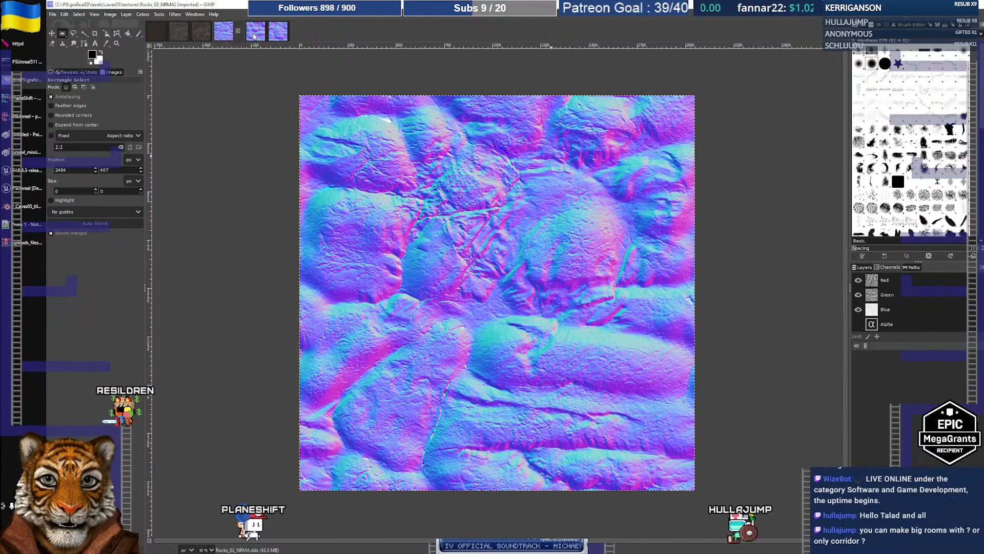
click(277, 36)
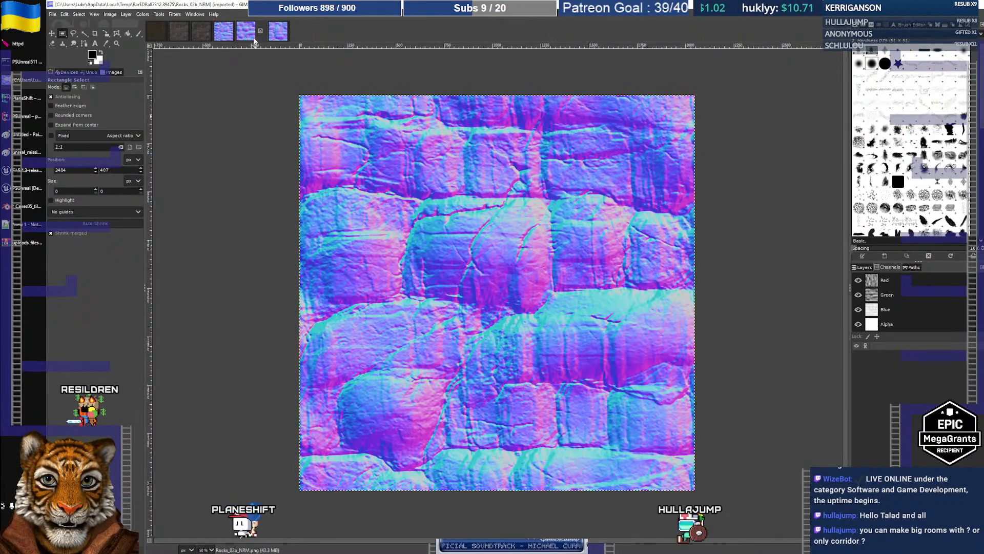
click(276, 39)
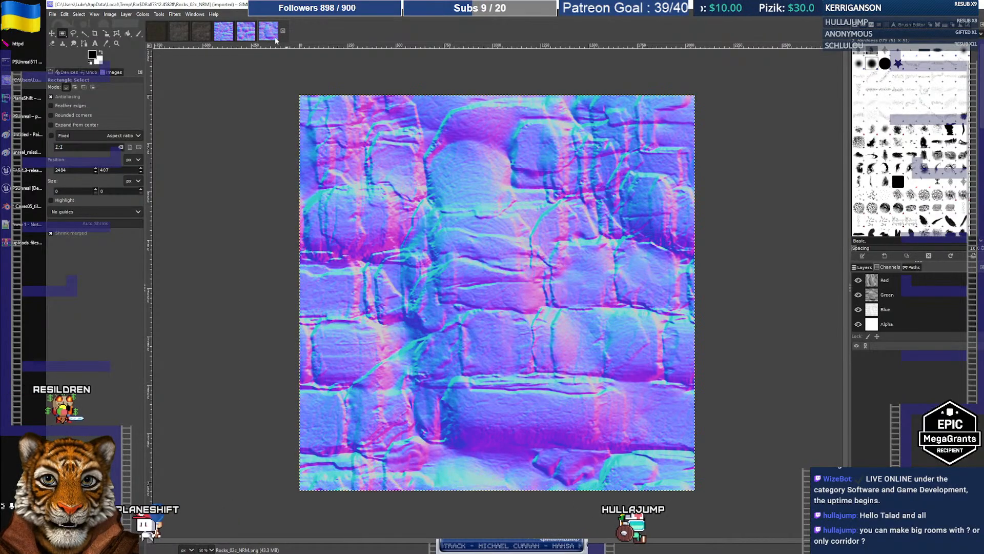
click(246, 37)
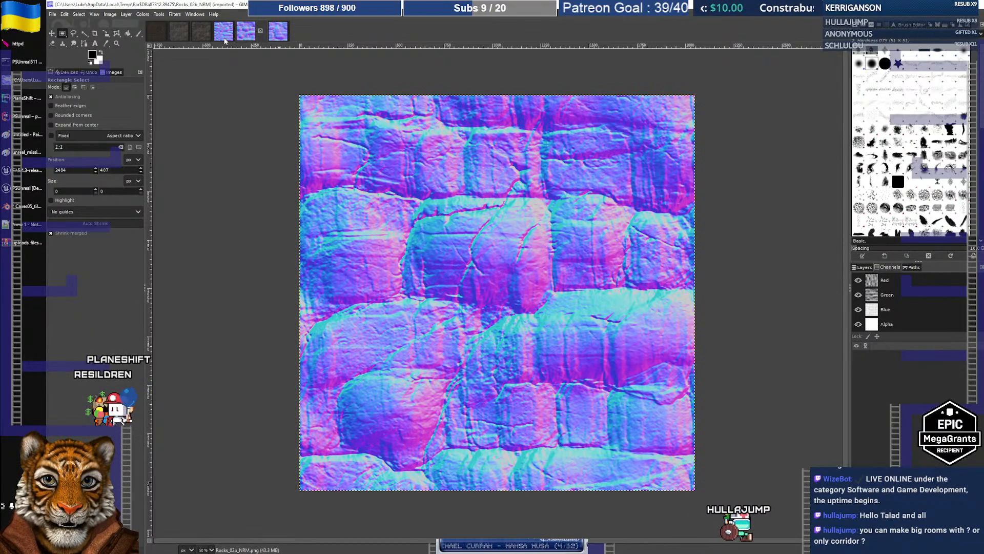
click(224, 40)
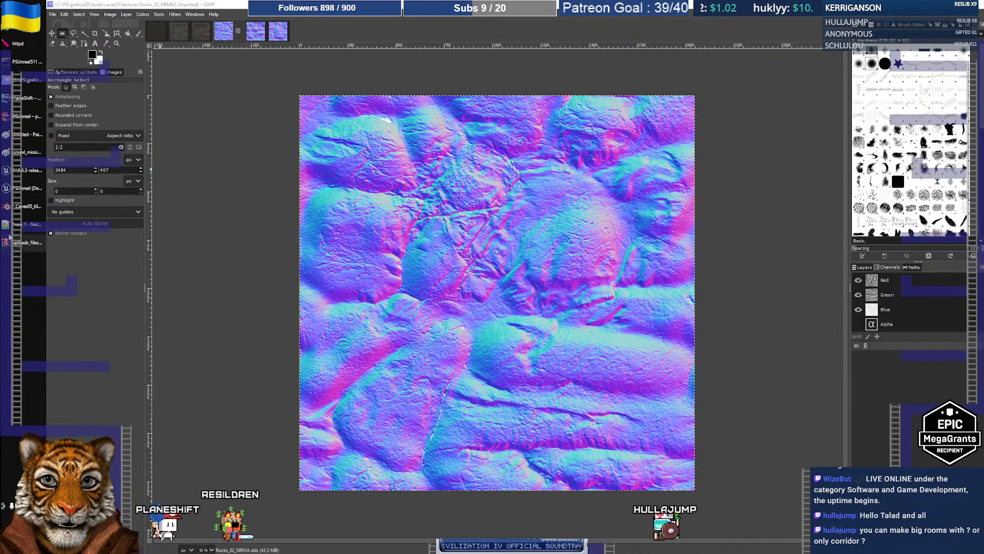
- Switch to the cave tileset in Blender and open its Pre_Builds scene
click(21, 206)
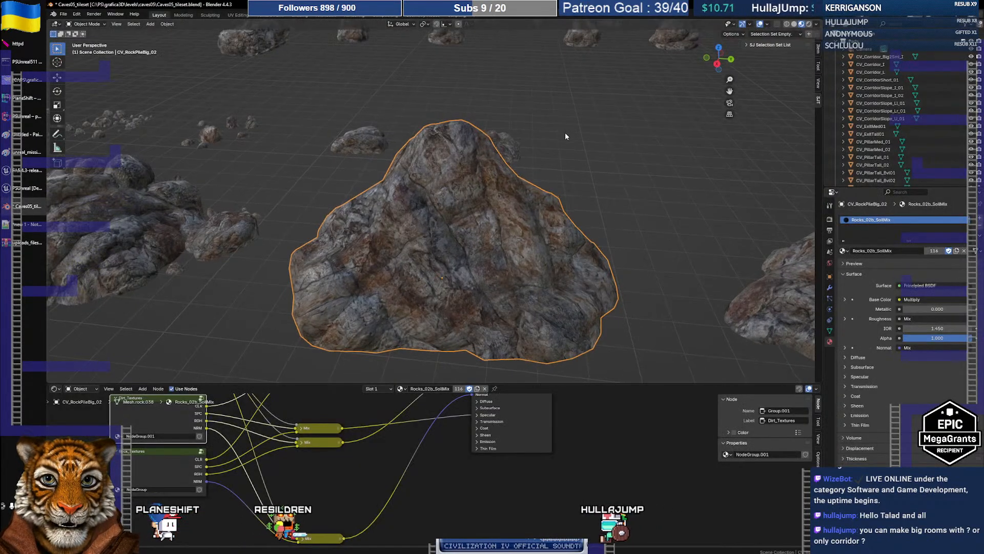
middle_drag(565, 134, 566, 139)
click(741, 14)
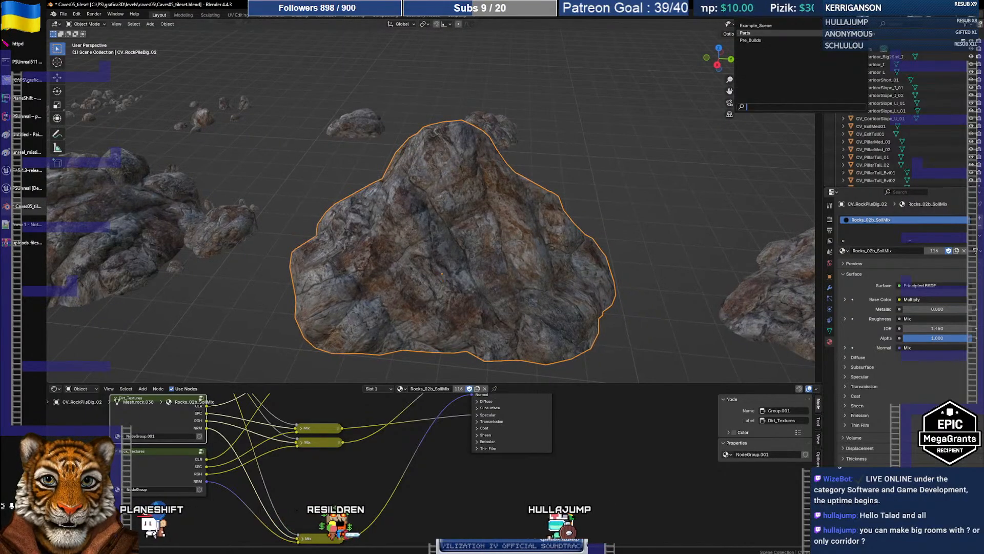
click(754, 40)
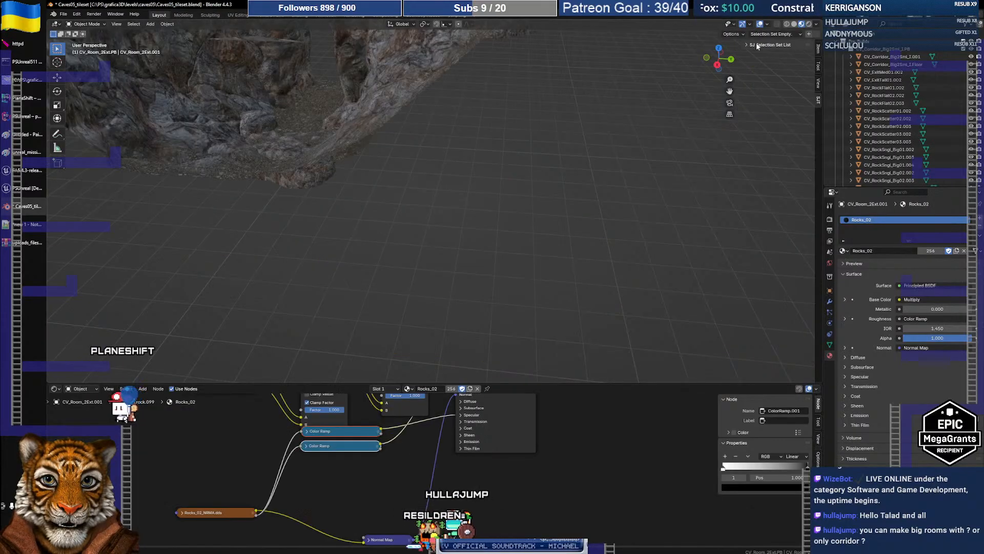
- Select the sloped cave corridor piece that uses the Rocks_02b_SoilMix material
middle_drag(269, 169, 320, 207)
scroll(320, 205, down, 4)
click(321, 206)
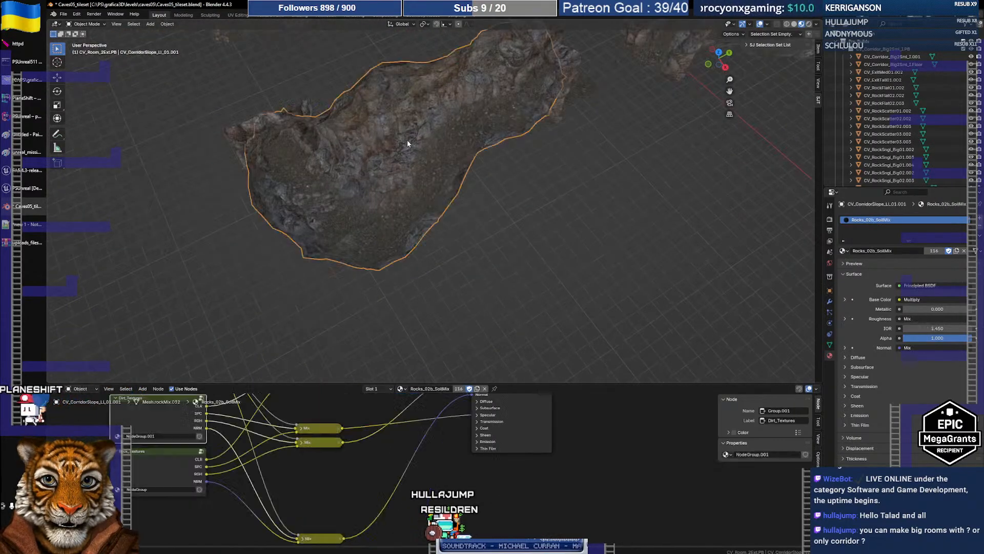
- Check which node groups are available for the Rock_Textures node in the Rocks_02b_SoilMix material
middle_drag(238, 459, 284, 473)
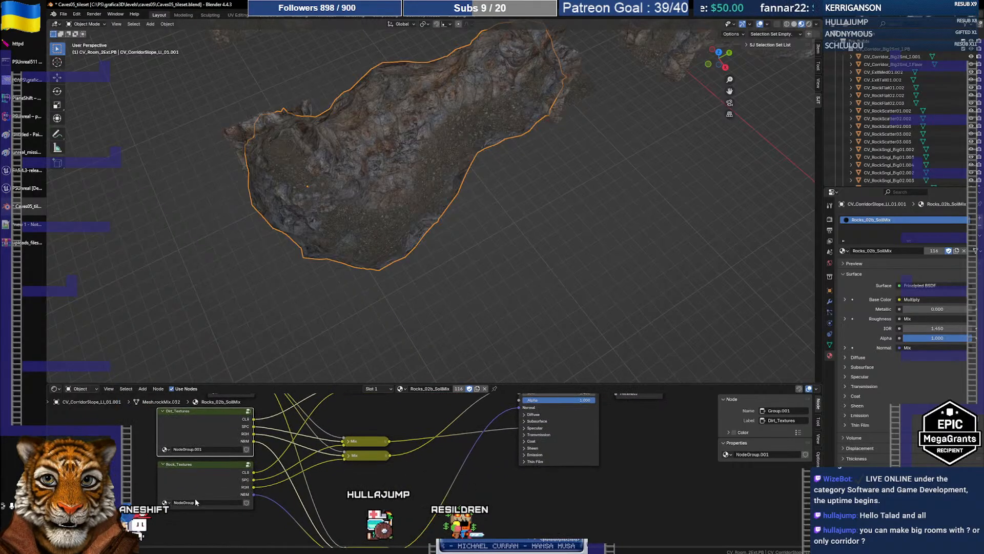
click(205, 463)
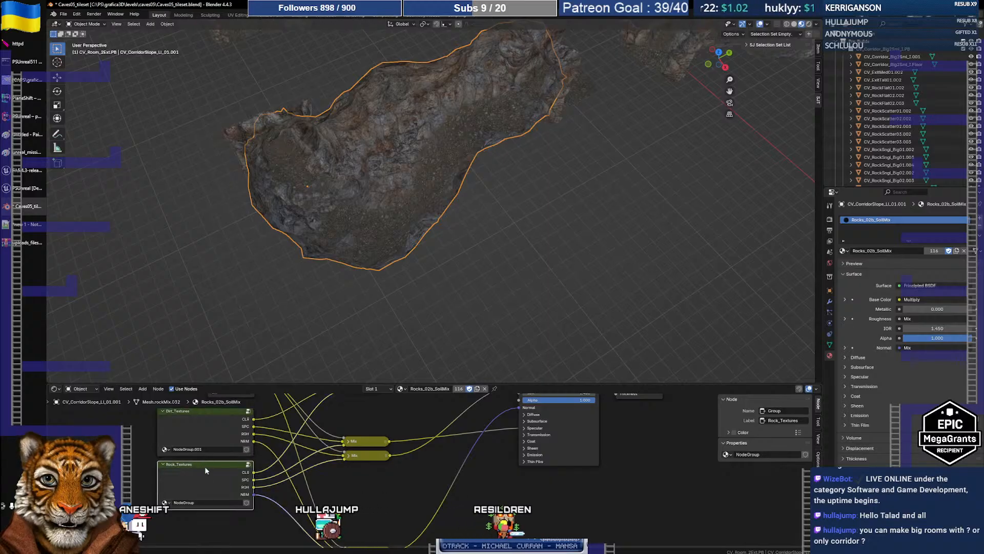
click(165, 502)
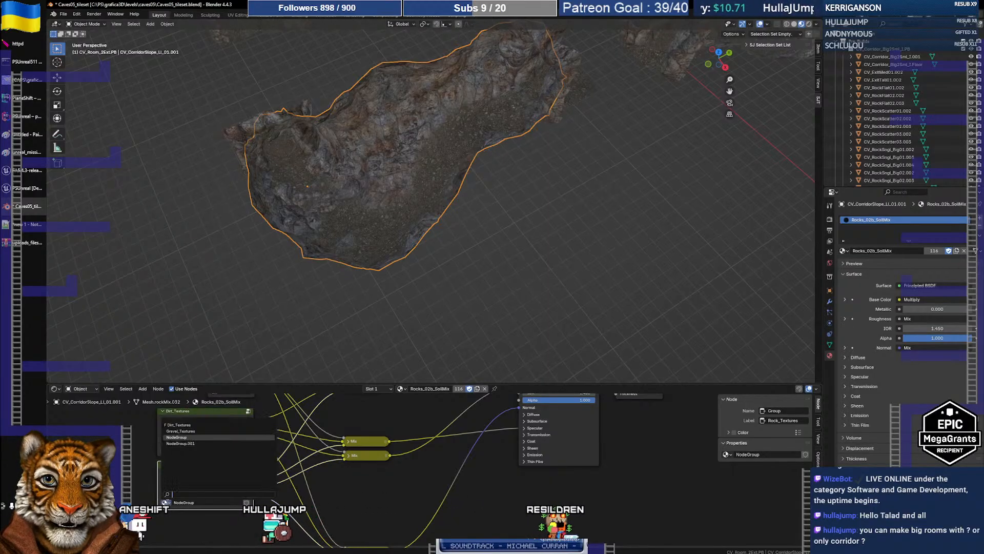
key(Escape)
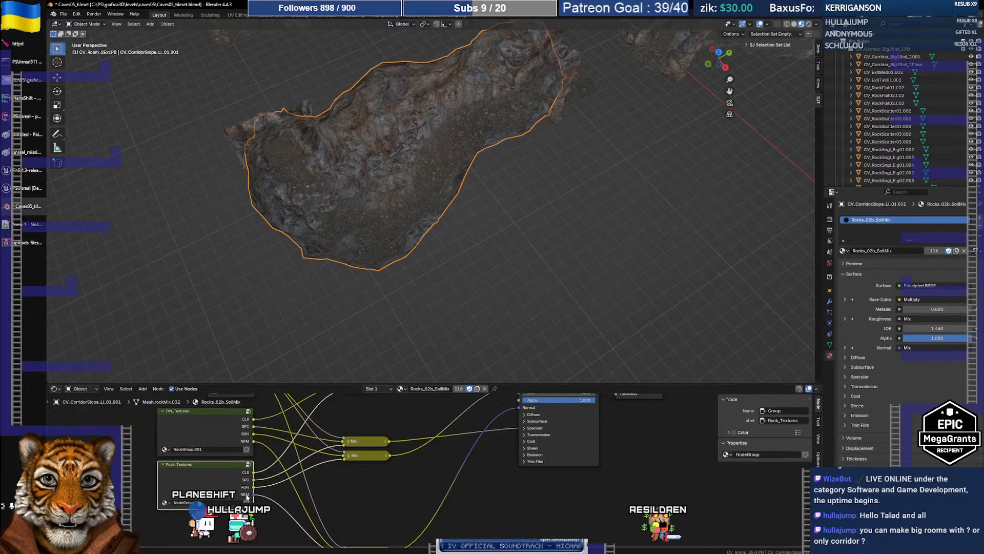
- Ungroup the Rock_Textures node to examine the texture nodes it contains, and undo the ungrouping
right_click(213, 468)
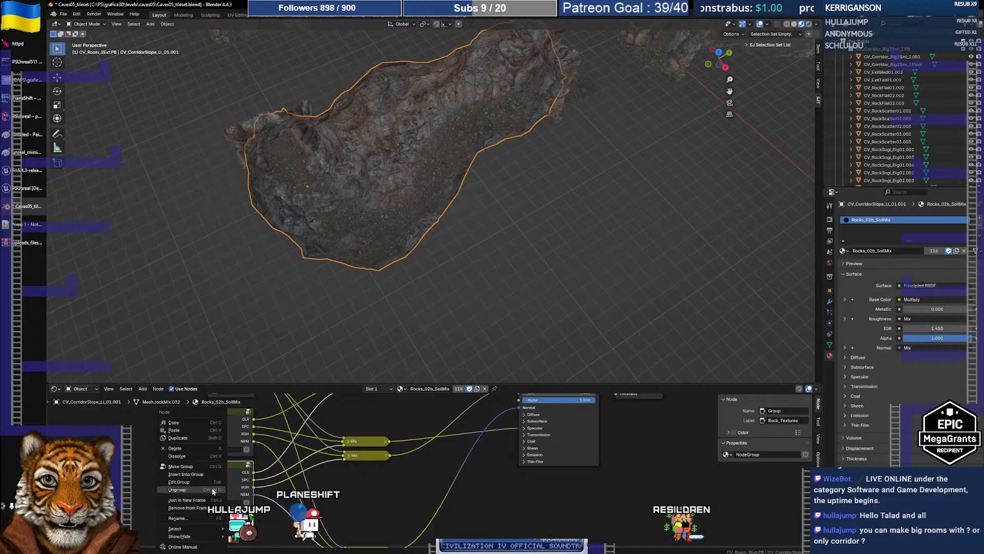
click(211, 488)
middle_drag(212, 475, 398, 472)
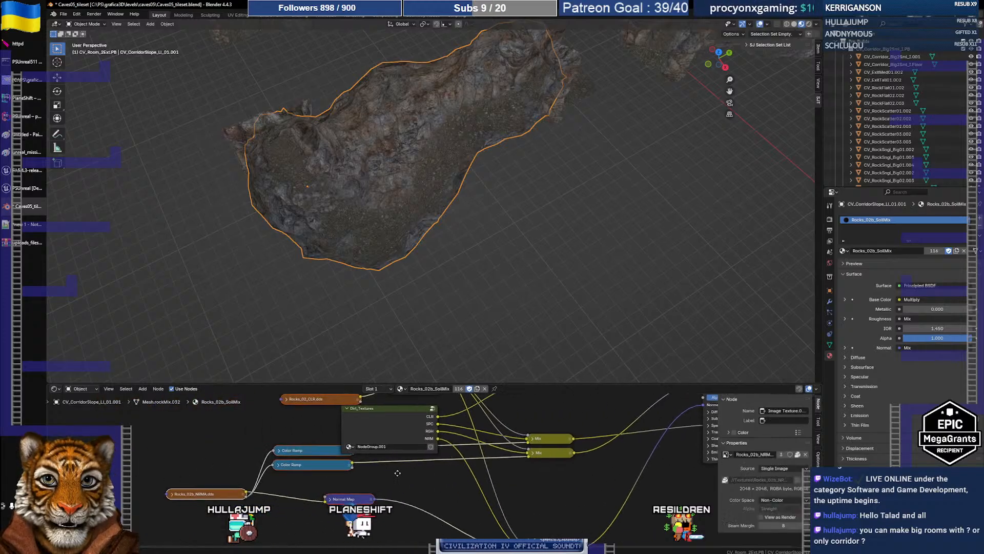
scroll(368, 482, down, 2)
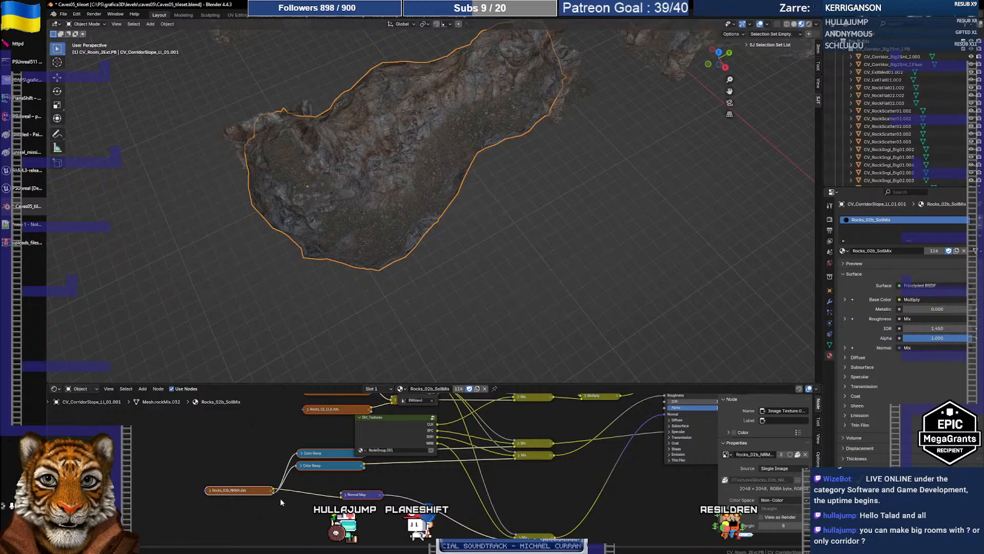
middle_drag(428, 463, 432, 496)
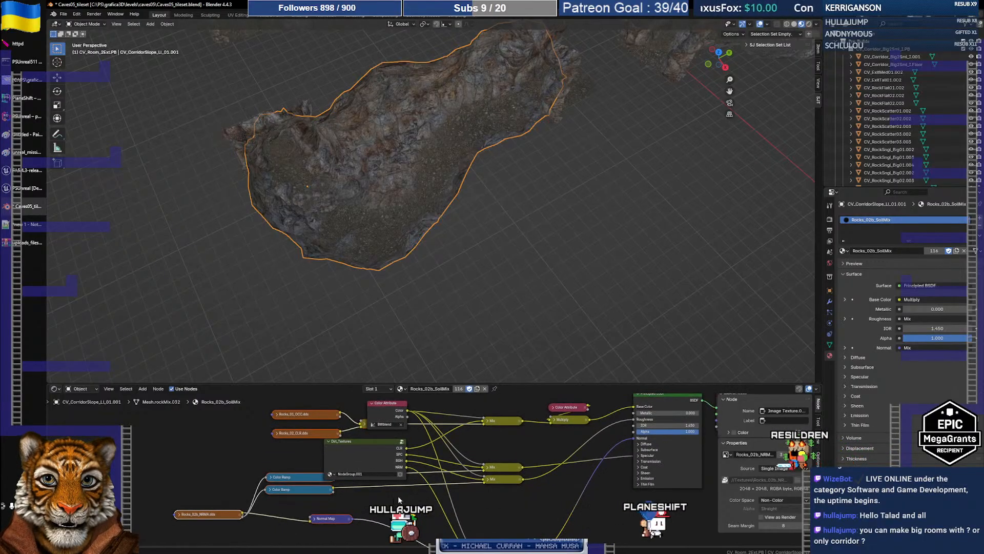
key(ctrl+z)
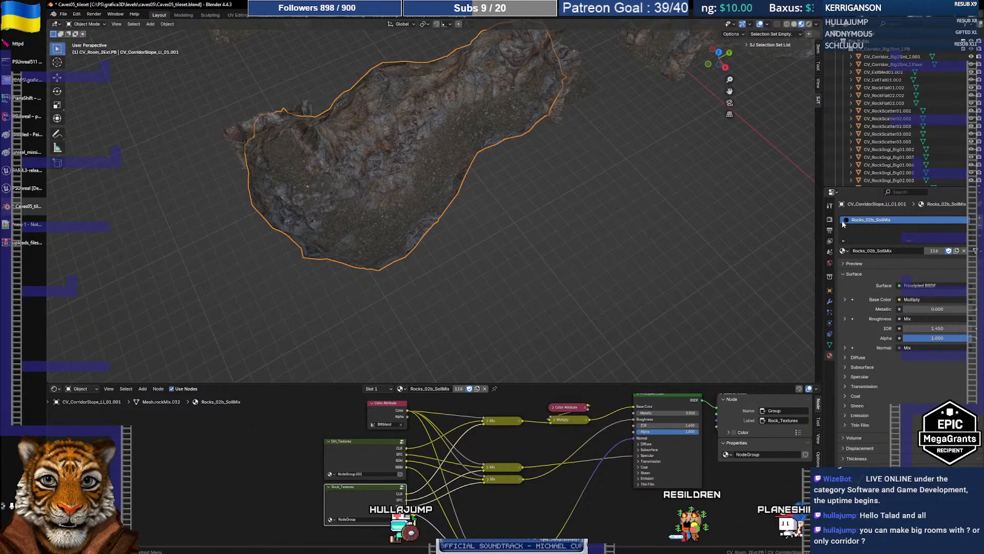
- Preview the Rocks_02b and Rocks_02 materials on the corridor slope, and assign Rocks_02b_SoilMix back to it
click(844, 250)
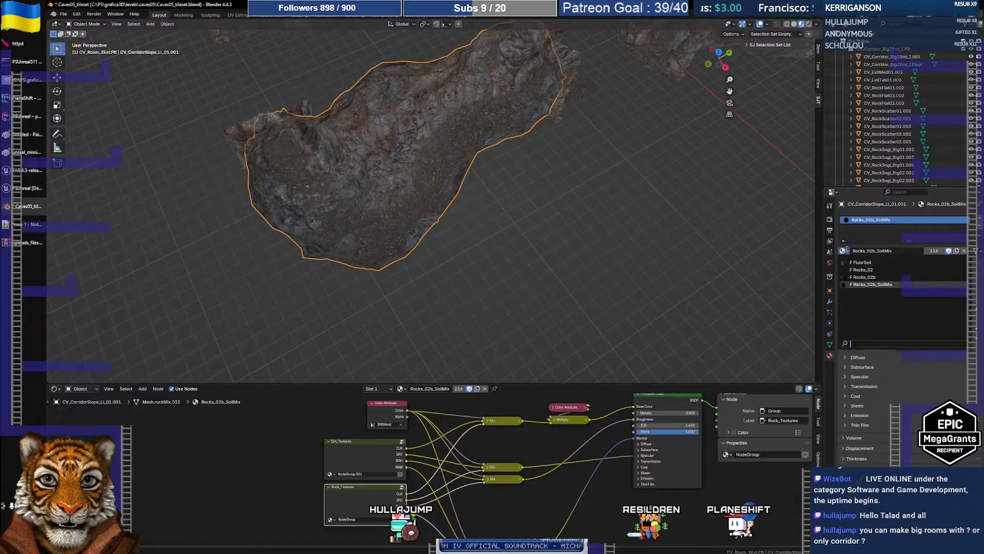
click(859, 277)
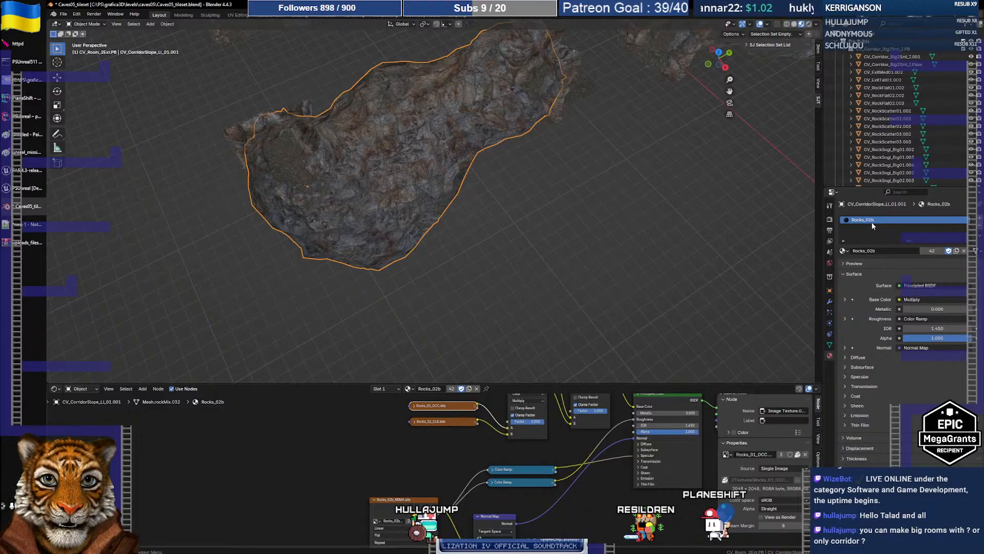
click(843, 250)
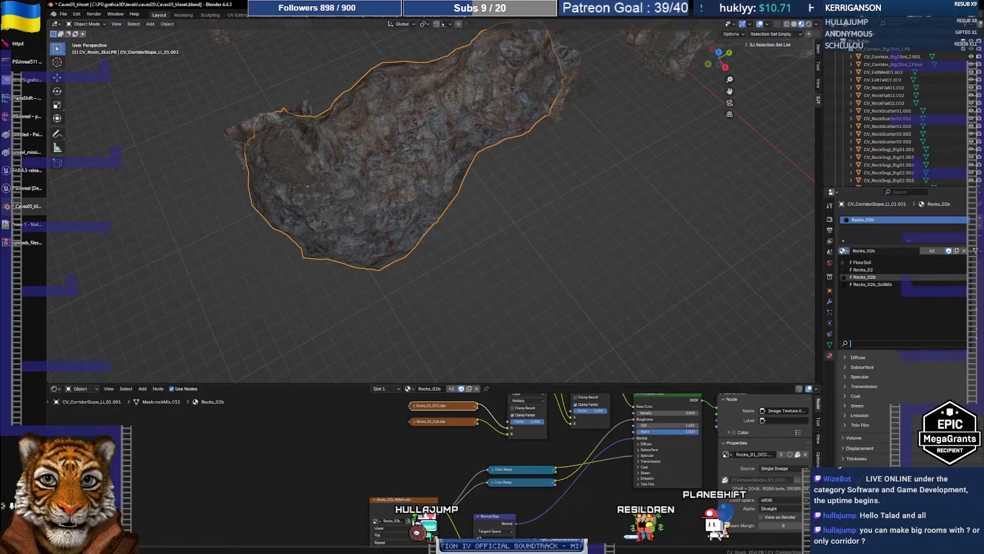
click(859, 270)
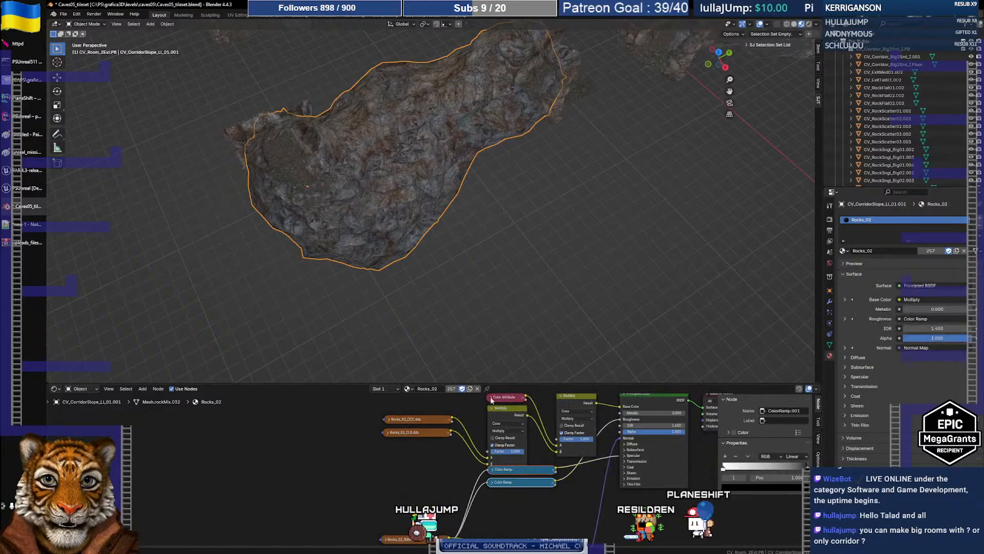
middle_drag(337, 482, 327, 470)
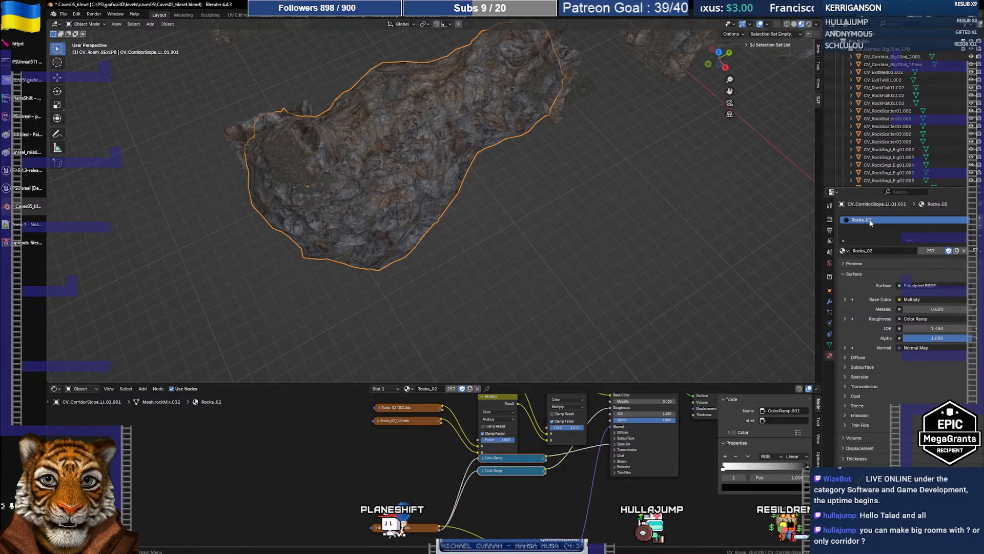
click(842, 251)
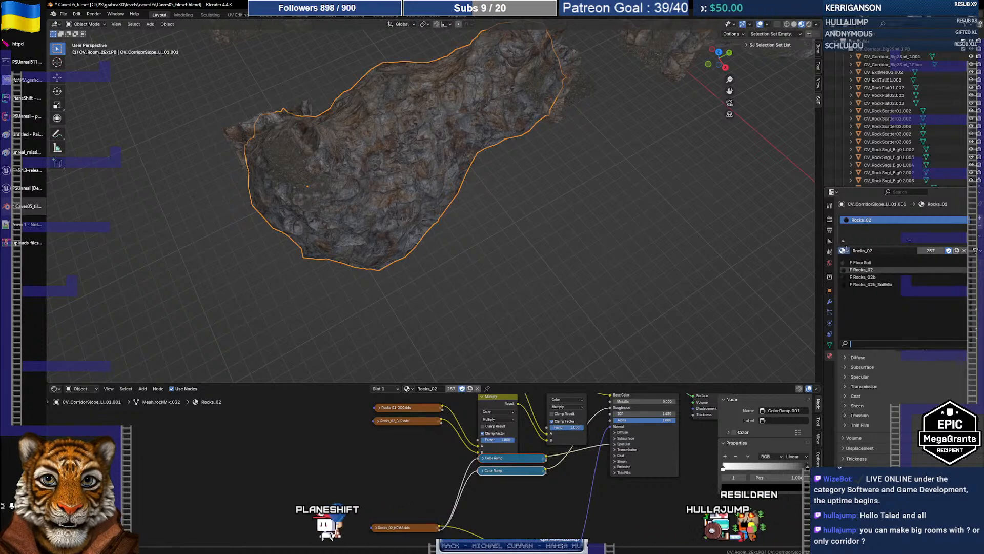
click(875, 284)
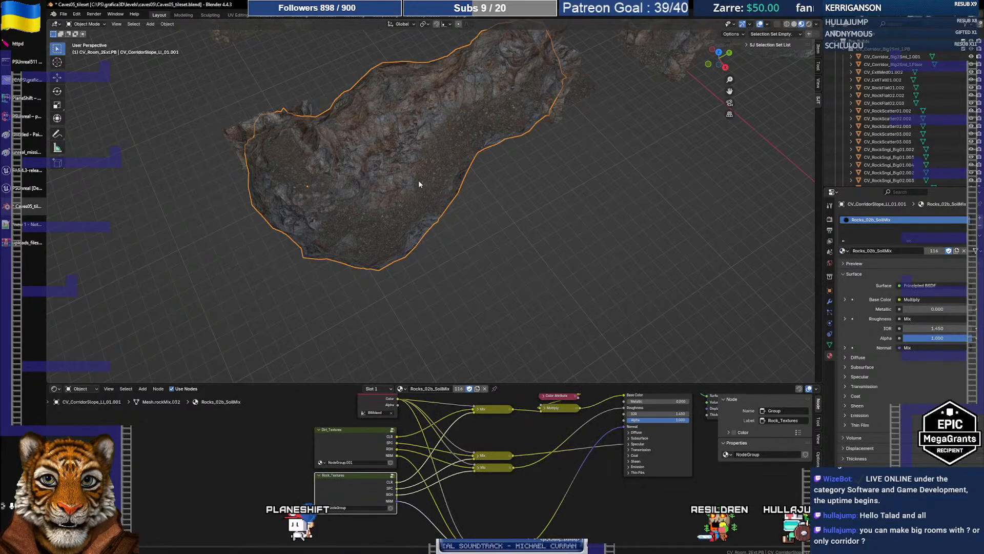
middle_drag(419, 181, 400, 230)
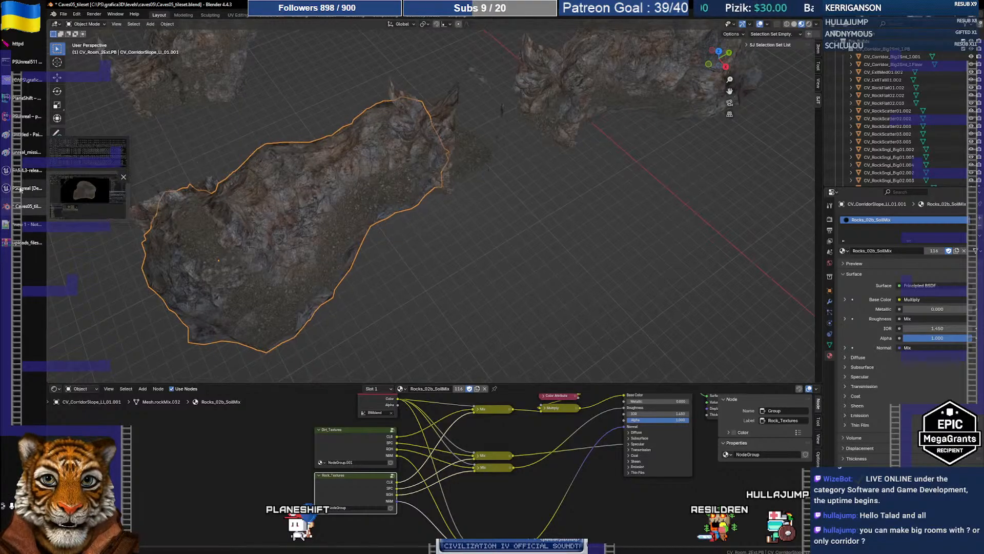
- Switch to GIMP and compare the Rocks_02_NRMA.dds normal map with Rocks_02b_NRM.png
mouse_move(30, 206)
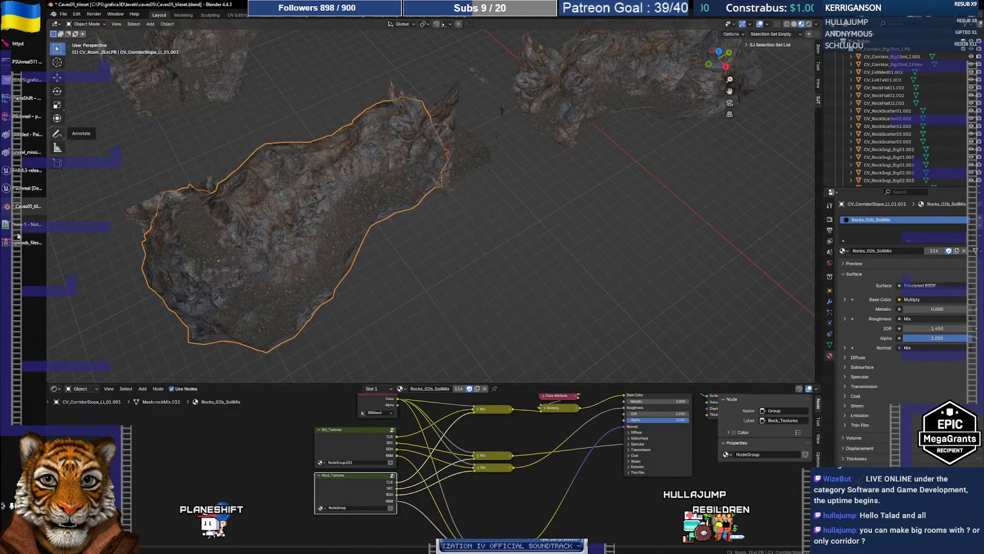
key(alt+Tab)
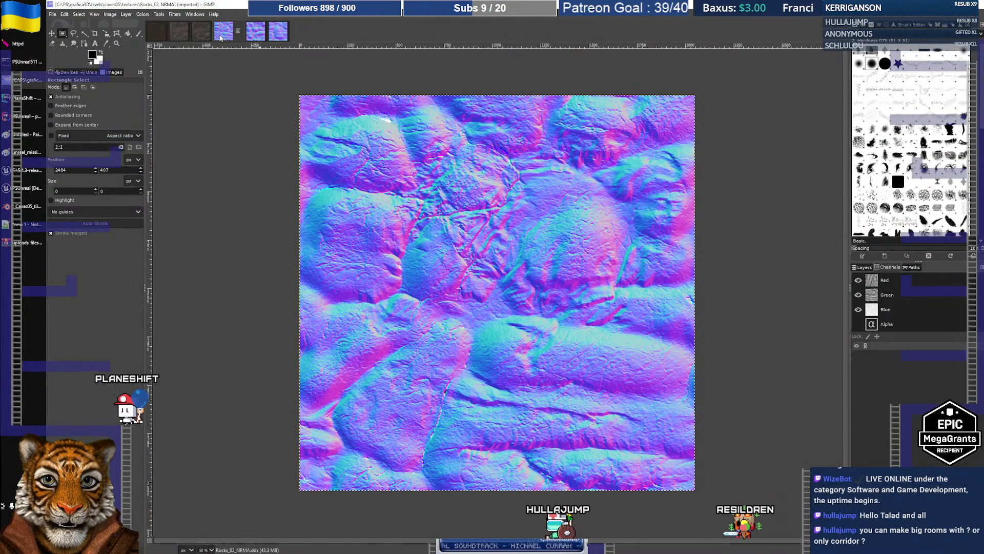
click(251, 36)
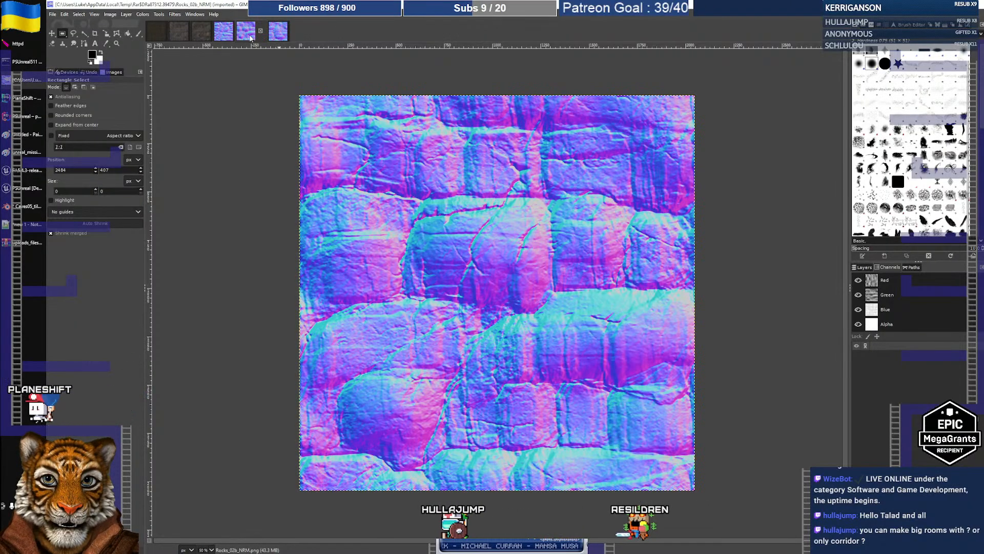
click(224, 40)
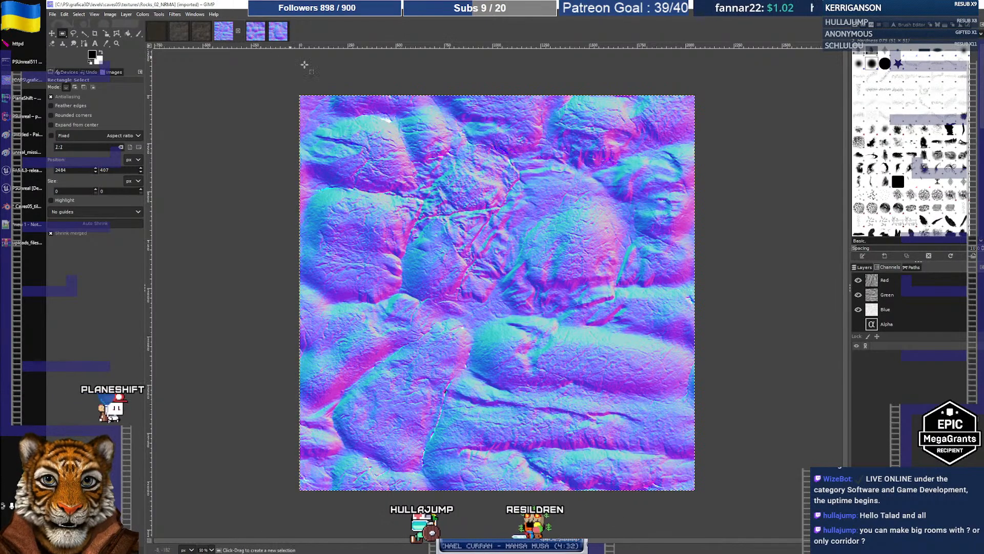
click(254, 39)
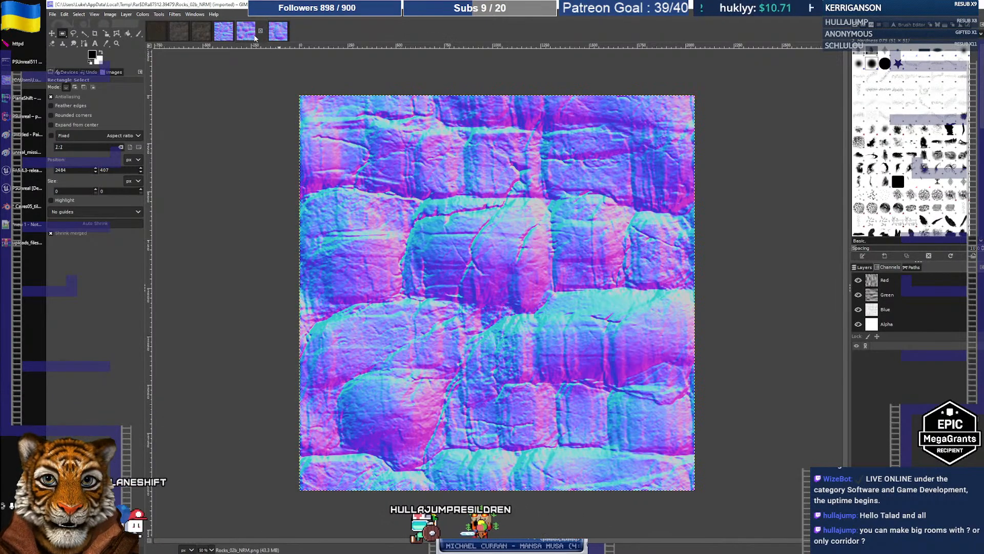
click(230, 38)
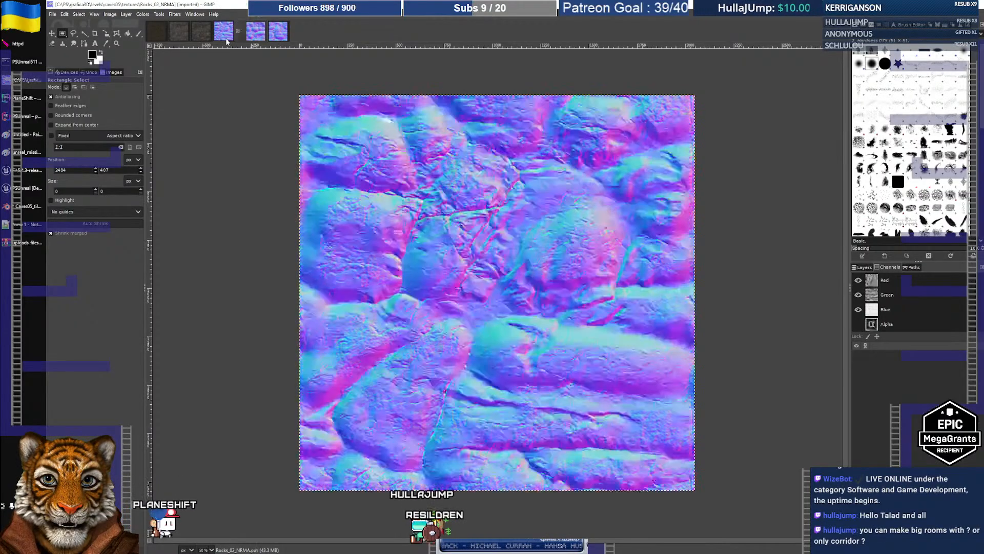
click(251, 39)
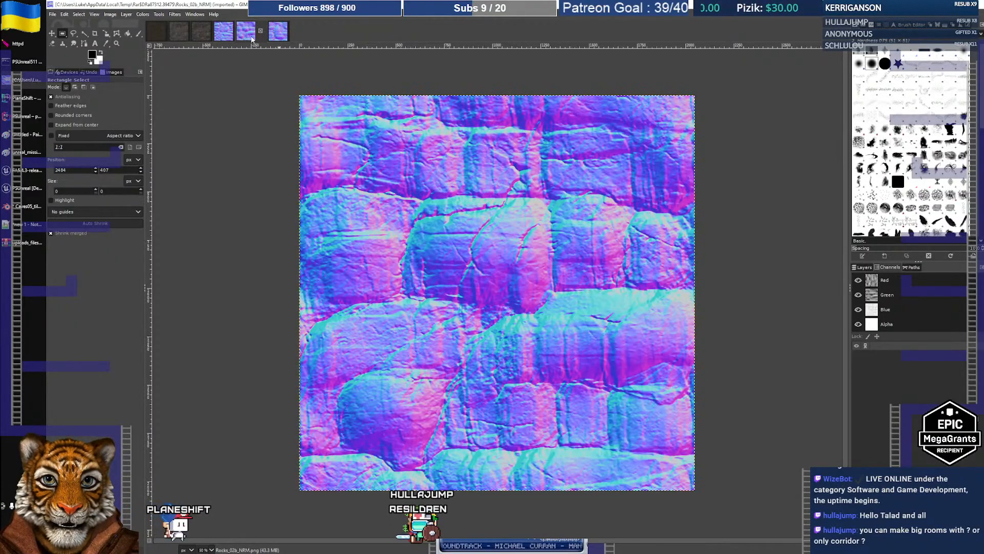
- Return to Blender and compare the Rocks_02 exit rock piece with the adjoining corridor slope that uses Rocks_02b_SoilMix
click(26, 206)
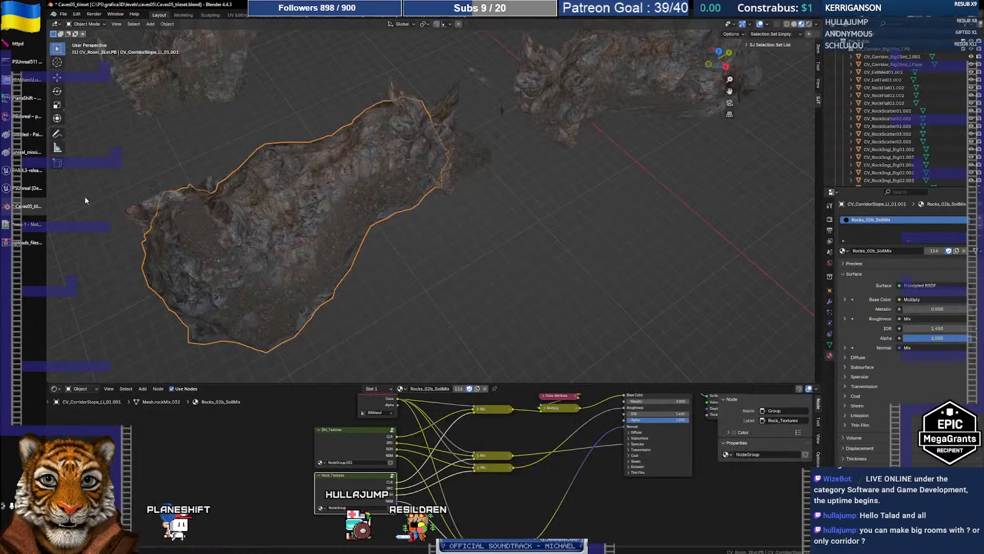
middle_drag(309, 250, 364, 234)
click(122, 324)
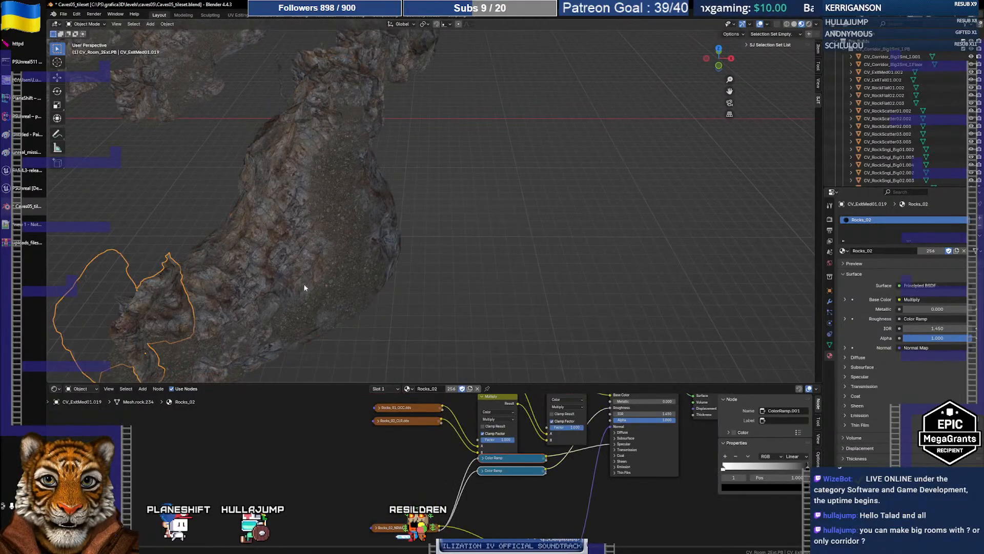
middle_drag(318, 277, 452, 205)
middle_drag(391, 224, 453, 204)
scroll(333, 221, up, 5)
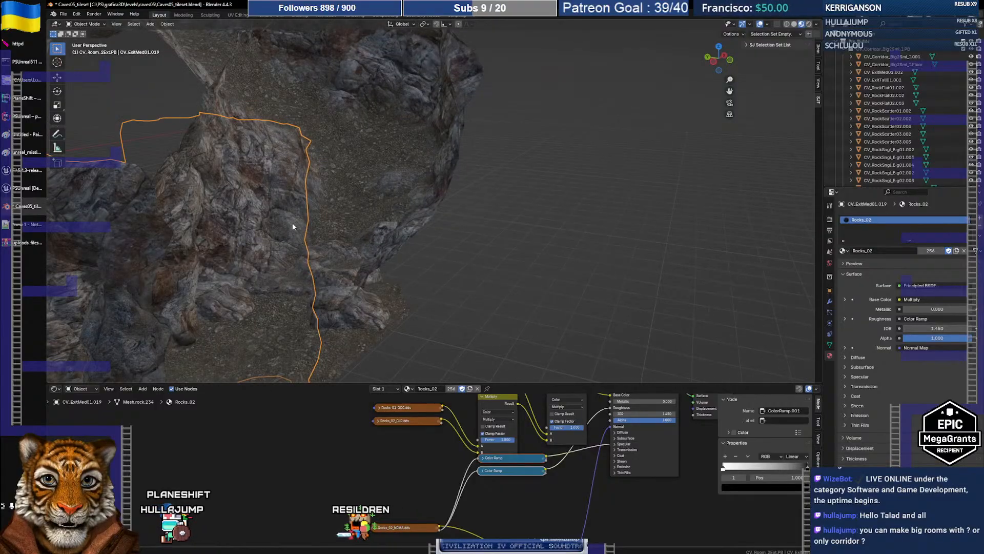
middle_drag(293, 226, 392, 211)
middle_drag(495, 175, 442, 166)
click(431, 147)
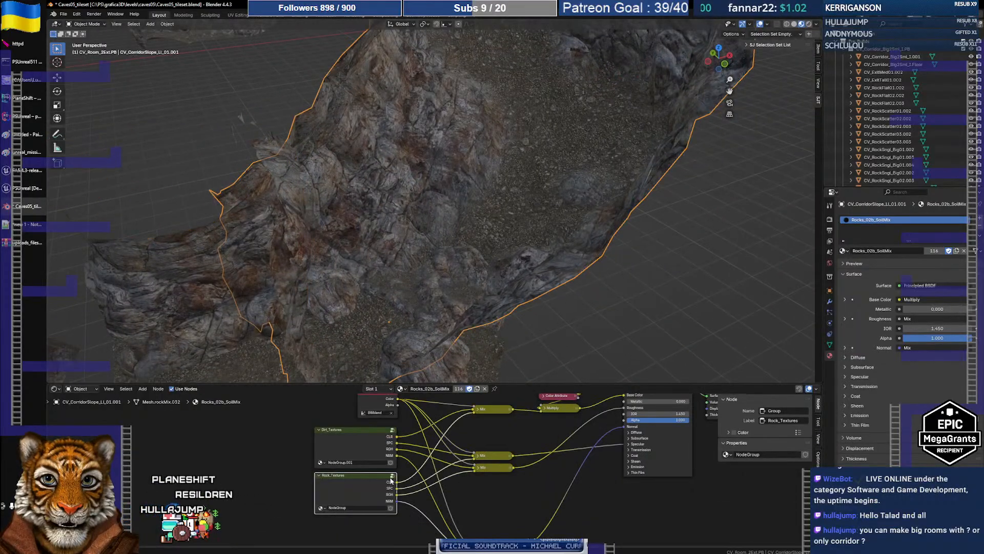
- Fly close along the corridor slope to examine its rock surface detail, and back out to see the whole piece
middle_drag(379, 157, 399, 200)
key(shift+grave)
key(w)
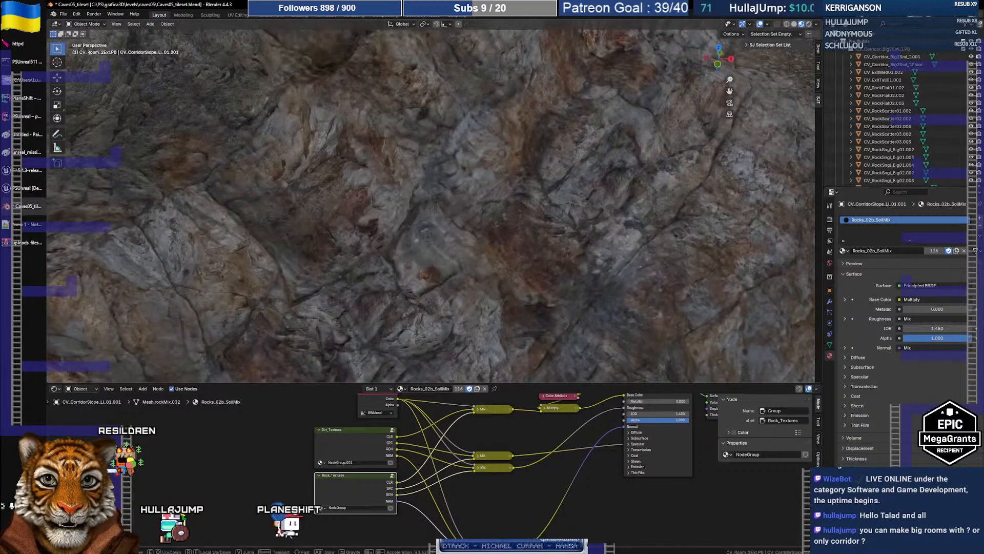
key(d)
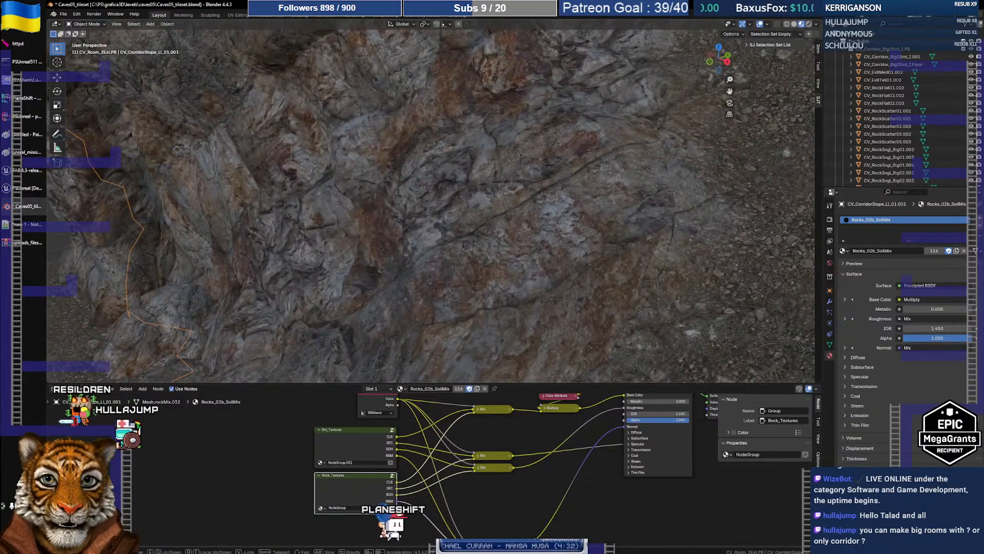
key(s)
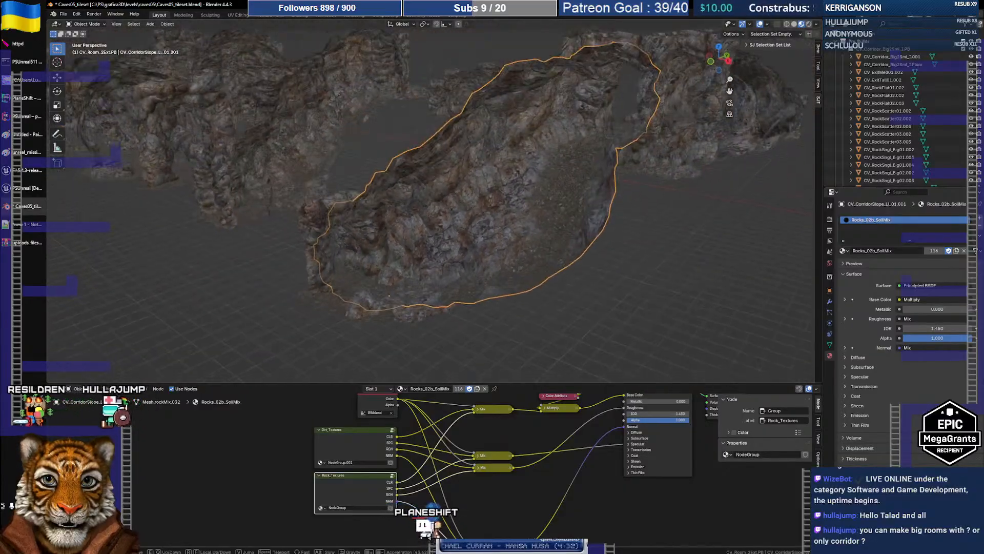
key(w)
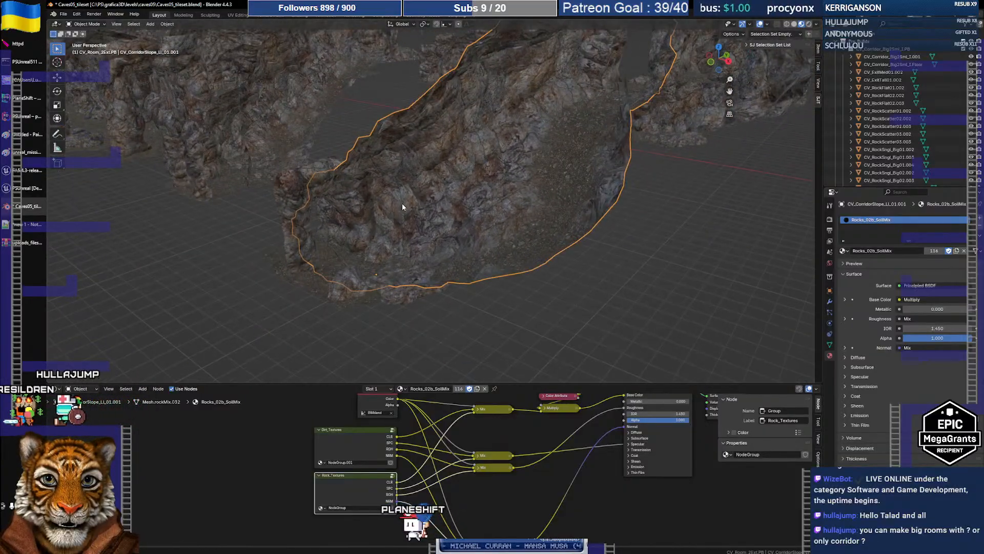
- Switch to Unreal Editor and set the level viewport to Lit shading to view the imported cave tileset mesh
click(40, 188)
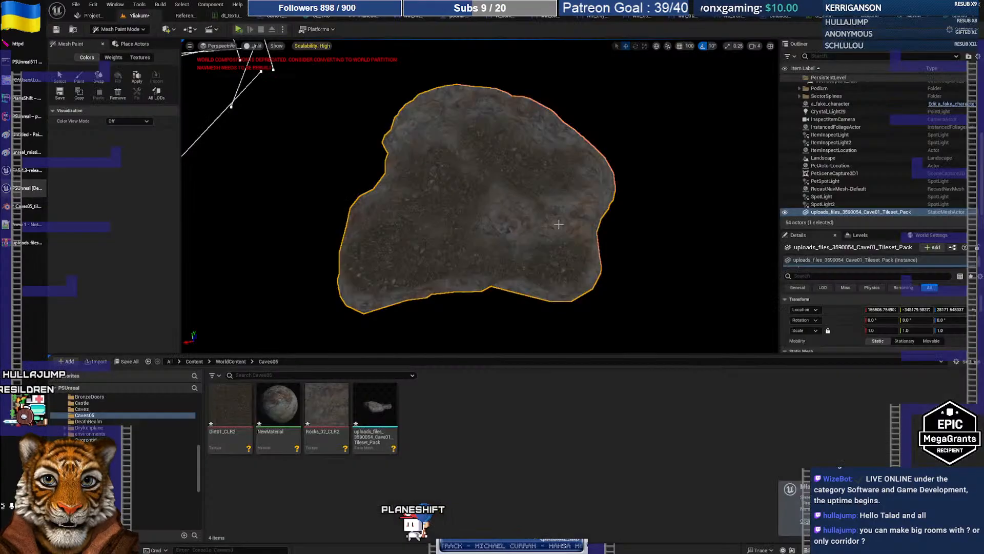
mouse_move(562, 241)
middle_down()
mouse_move(359, 225)
mouse_move(503, 246)
mouse_move(562, 240)
middle_up()
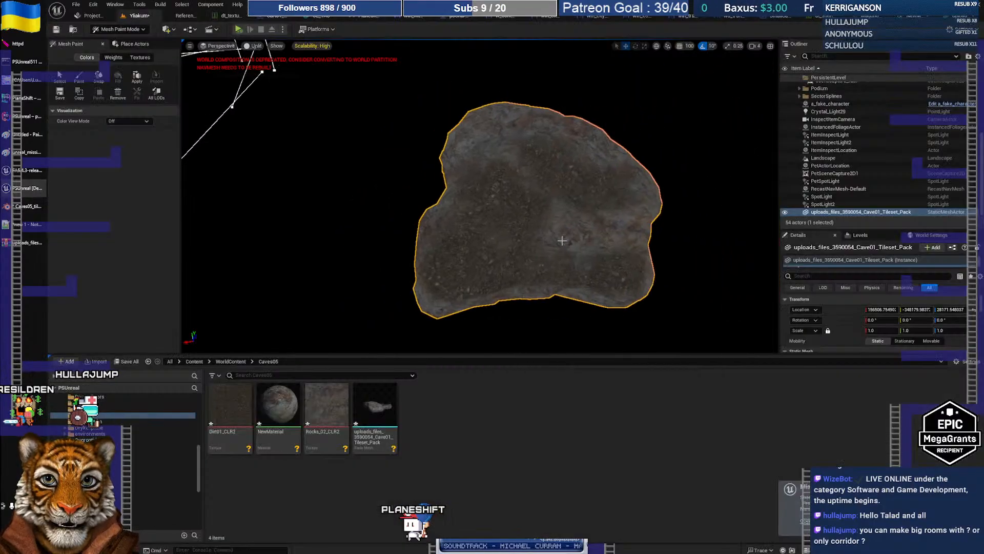
click(255, 47)
click(264, 74)
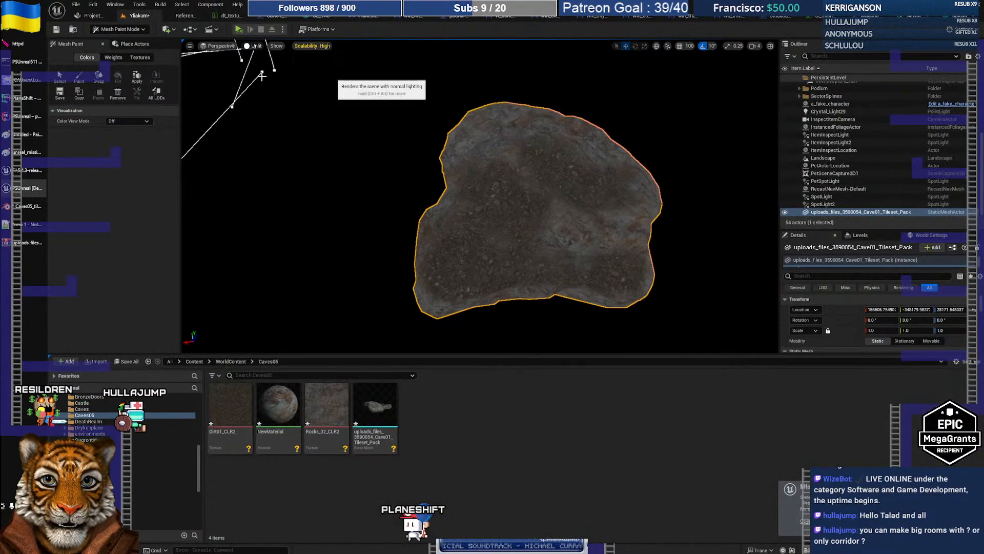
middle_drag(575, 220, 593, 236)
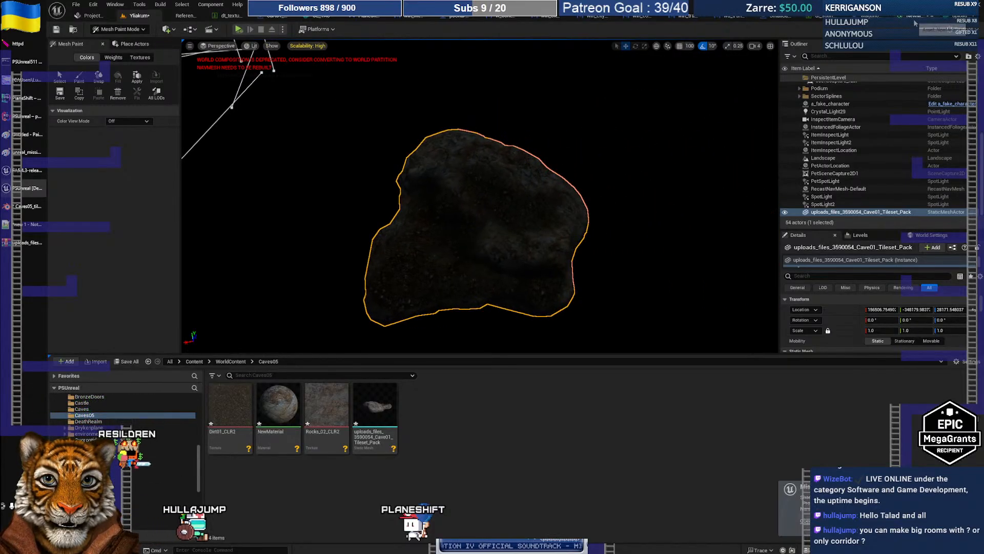
- Examine the imported cave rock up close in its static mesh editor
click(948, 17)
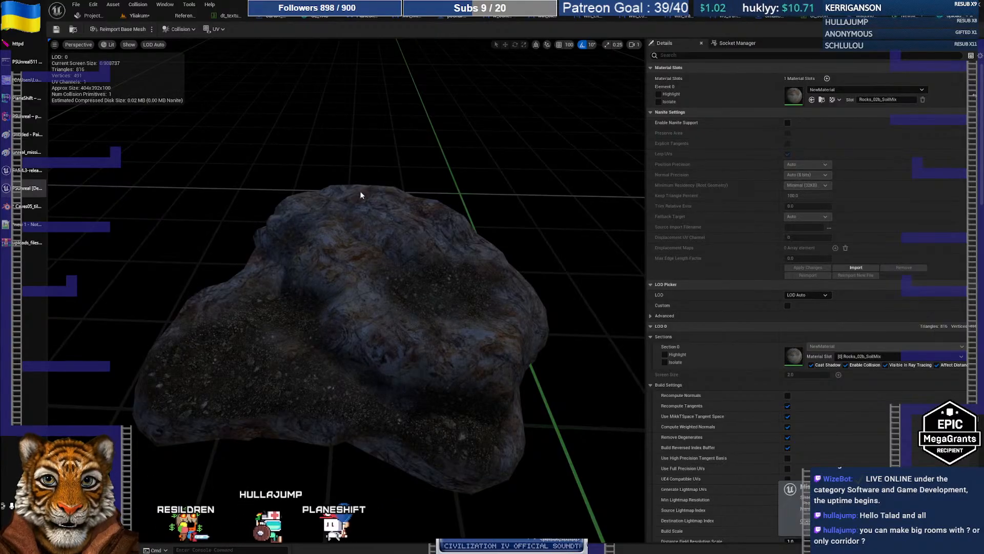
middle_drag(377, 244, 357, 266)
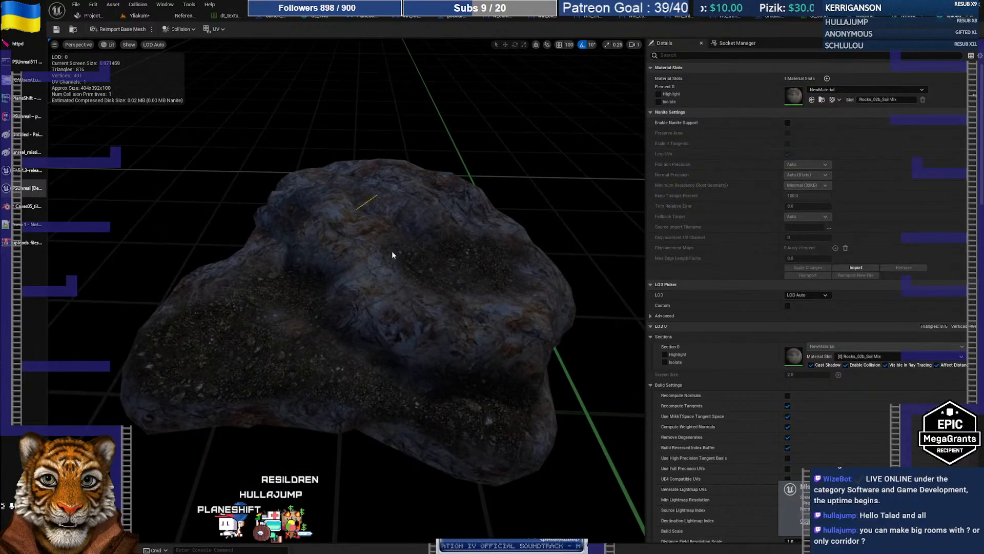
mouse_move(398, 212)
right_down()
mouse_move(307, 149)
mouse_move(302, 226)
mouse_move(389, 154)
mouse_move(374, 210)
mouse_move(367, 205)
mouse_move(395, 219)
right_up()
key(w)
key(s)
key(w)
key(s)
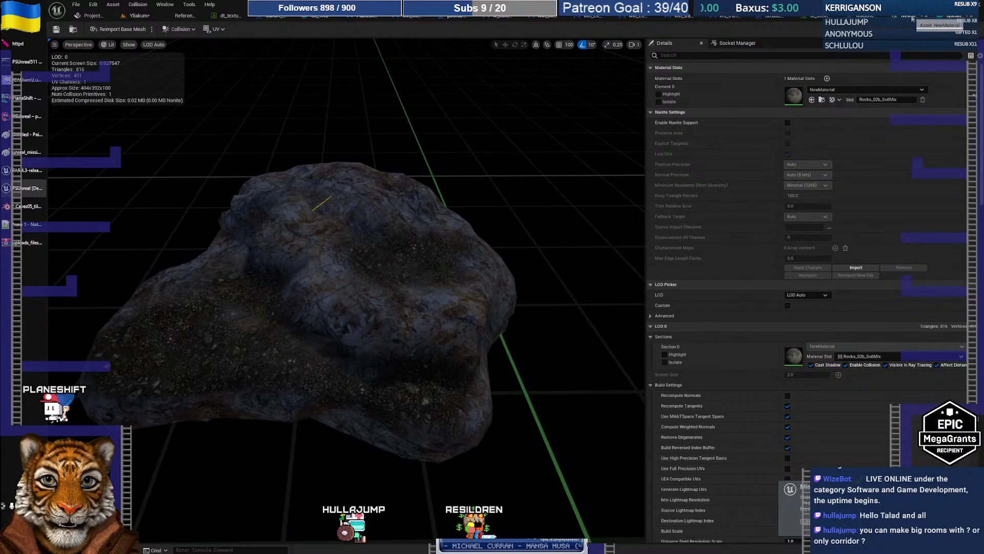
- In the NewMaterial graph, connect the RGB output of the Rocks_02_CLR2 texture sample directly to Base Color
click(911, 18)
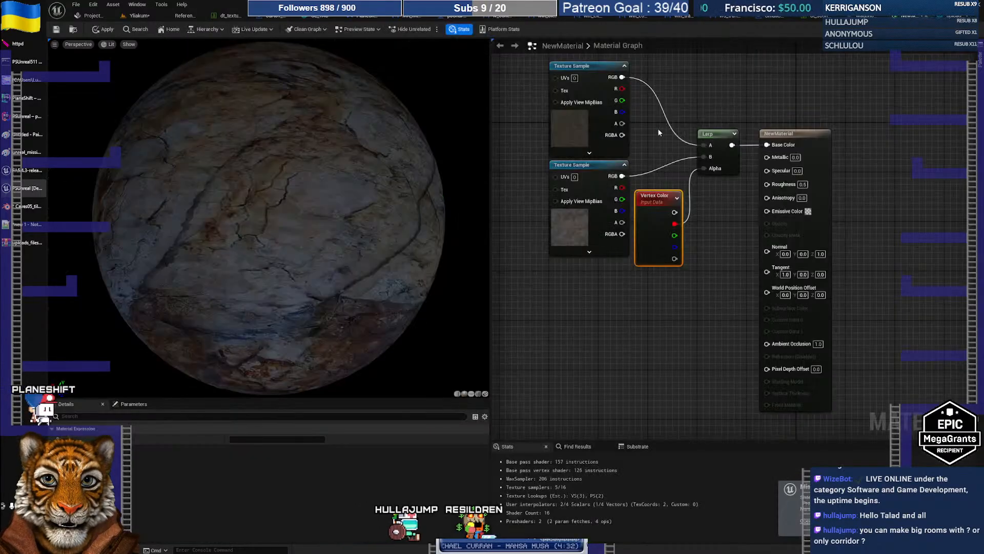
right_drag(705, 263, 666, 296)
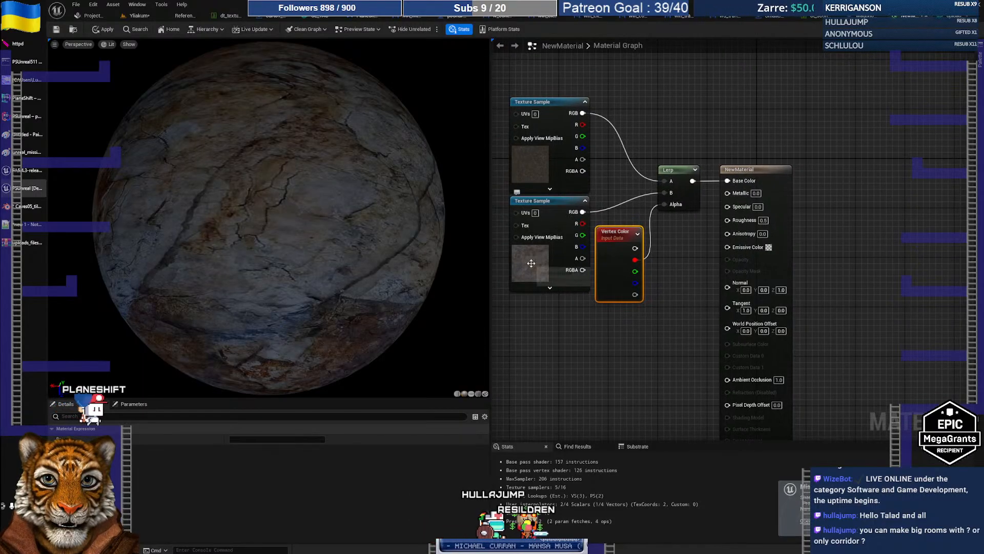
click(544, 201)
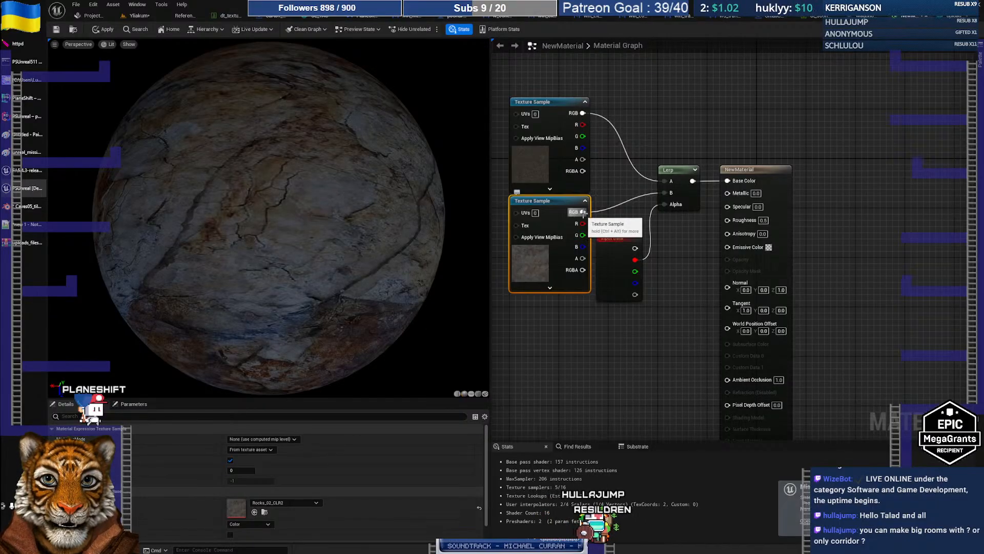
drag(583, 212, 727, 180)
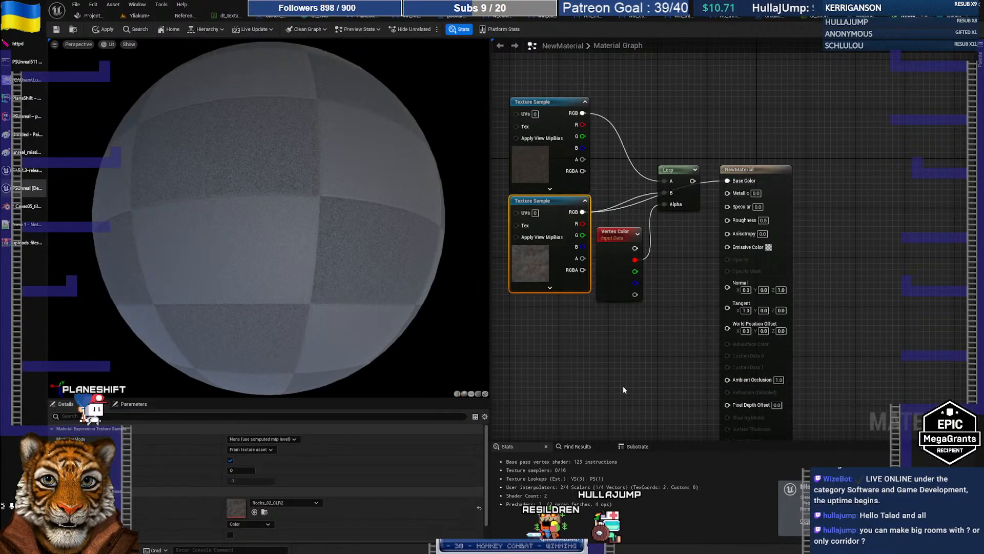
right_drag(623, 389, 655, 349)
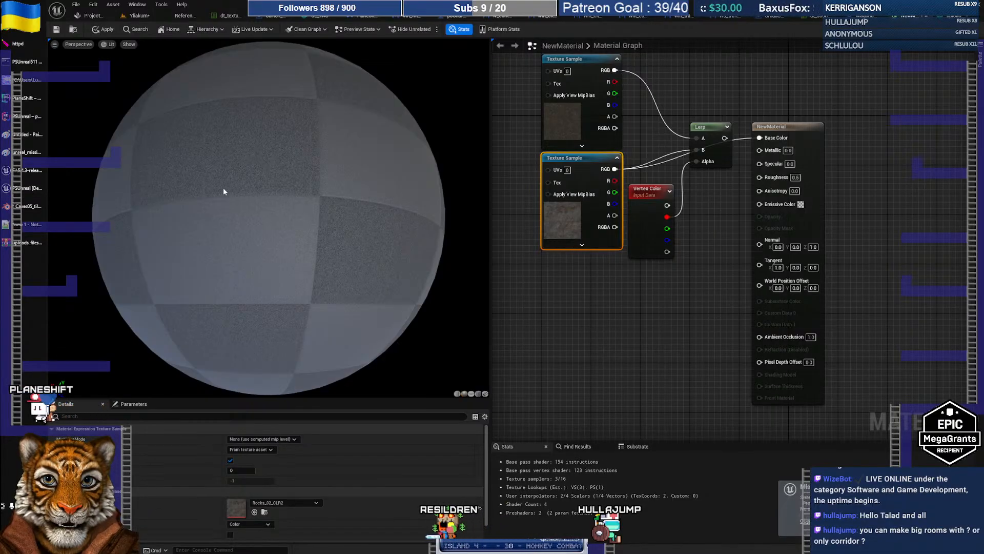
- Check the Rocks_02b_NRM.png entry in the Rocks_02_TextureSet.zip archive, and bring up Rocks_02_NRMA.dds in GIMP
click(28, 244)
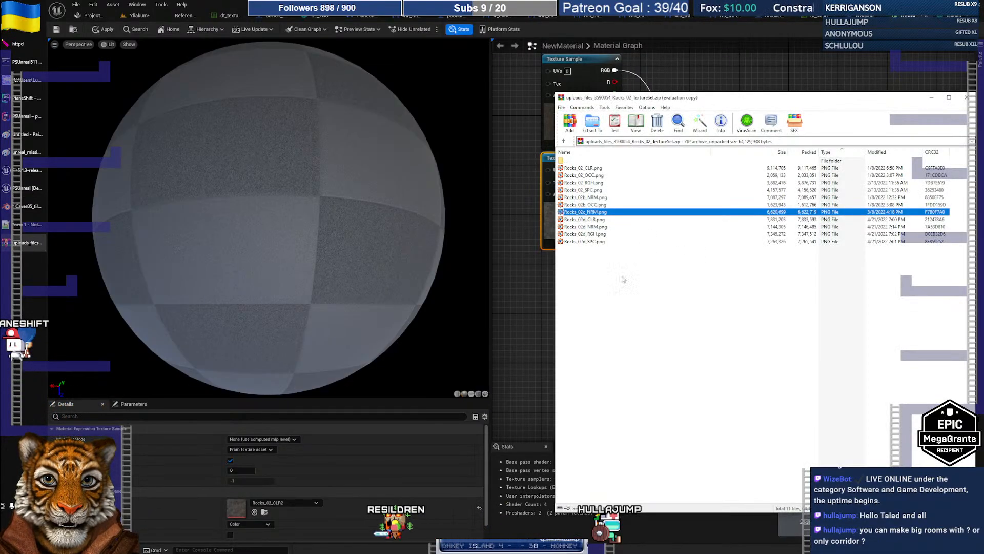
click(585, 197)
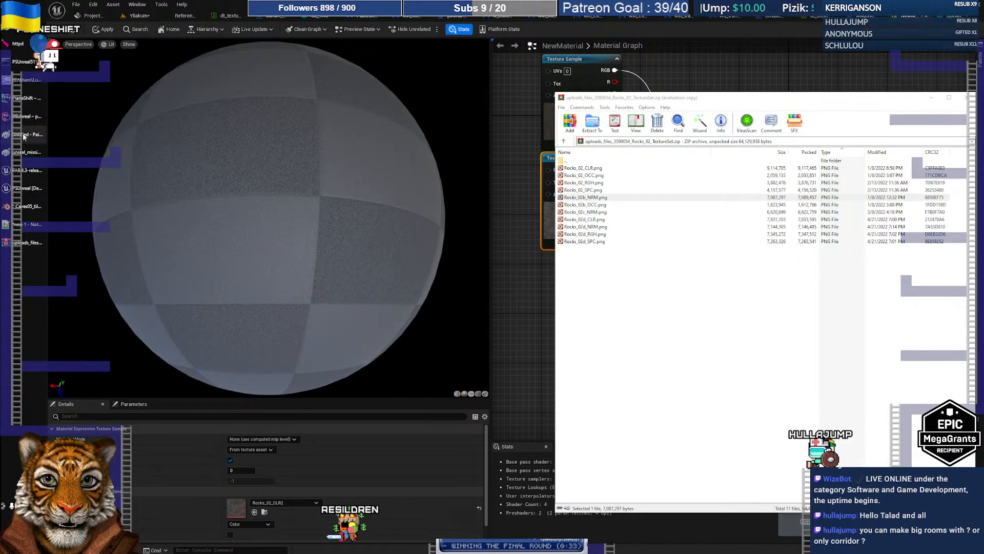
click(15, 79)
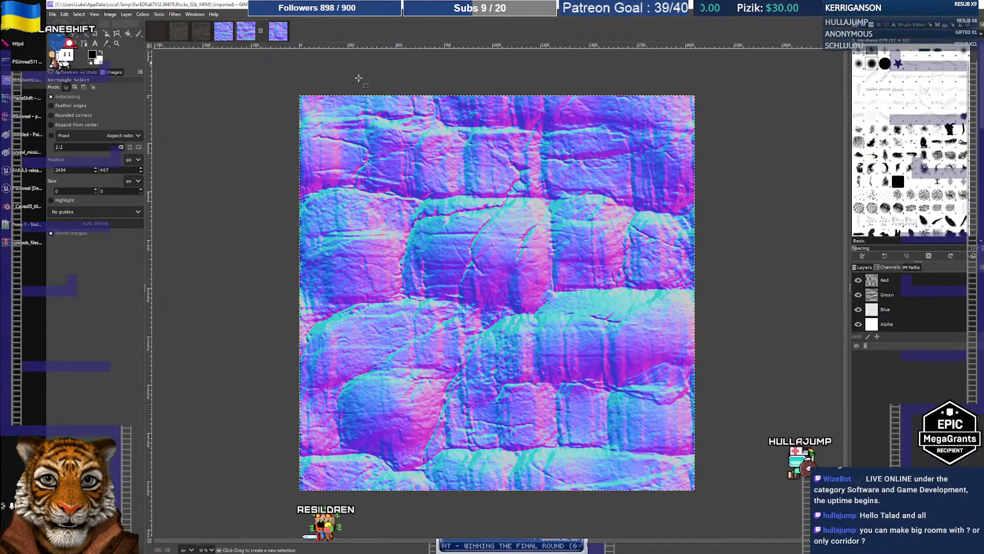
click(224, 33)
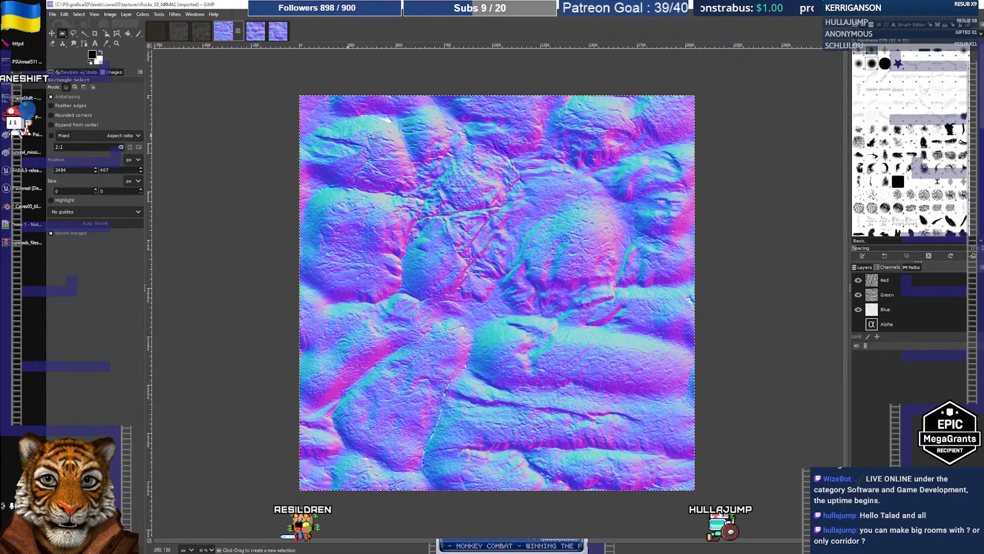
- Try removing the alpha channel from the Rocks_02_NRMA.dds layer, check the image's channels, and undo the removal
click(865, 268)
right_click(908, 316)
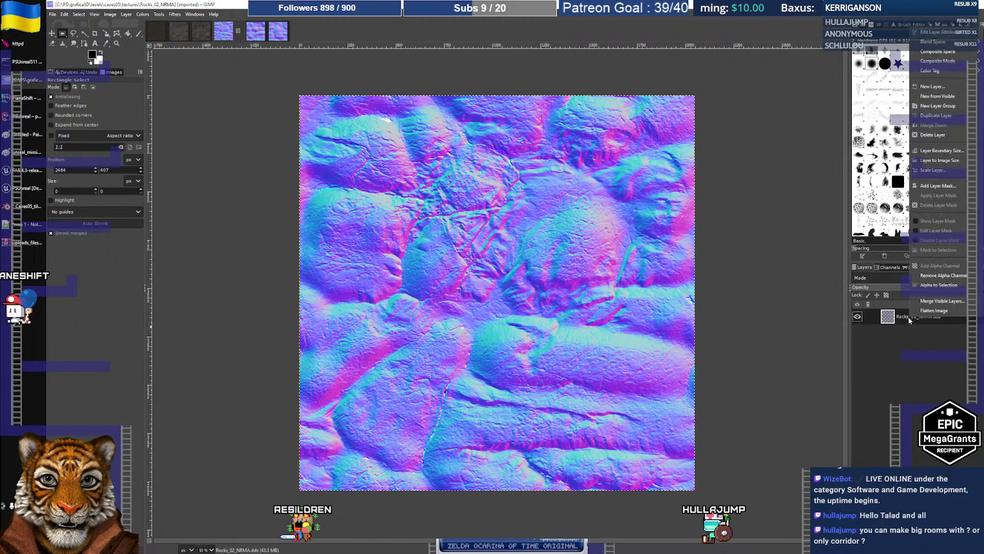
click(934, 276)
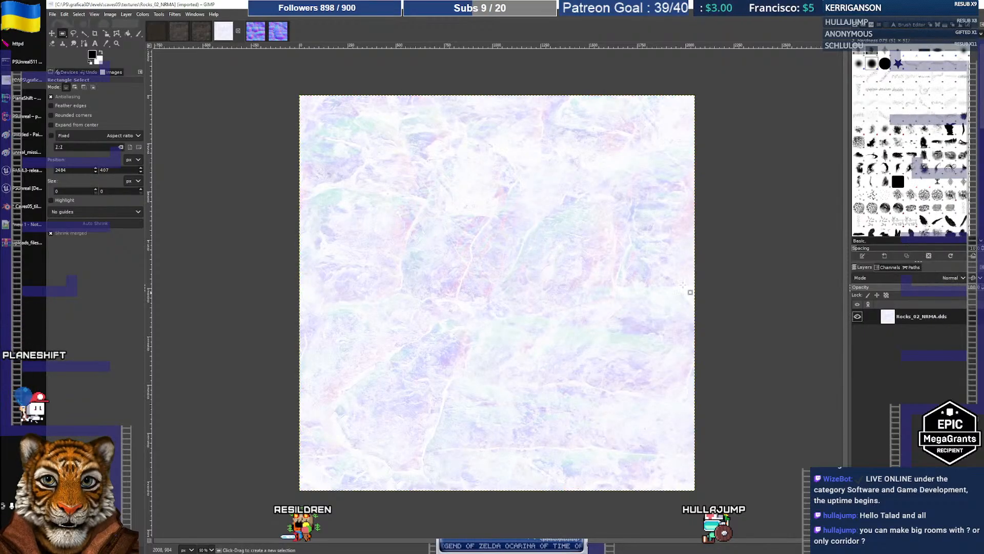
click(888, 267)
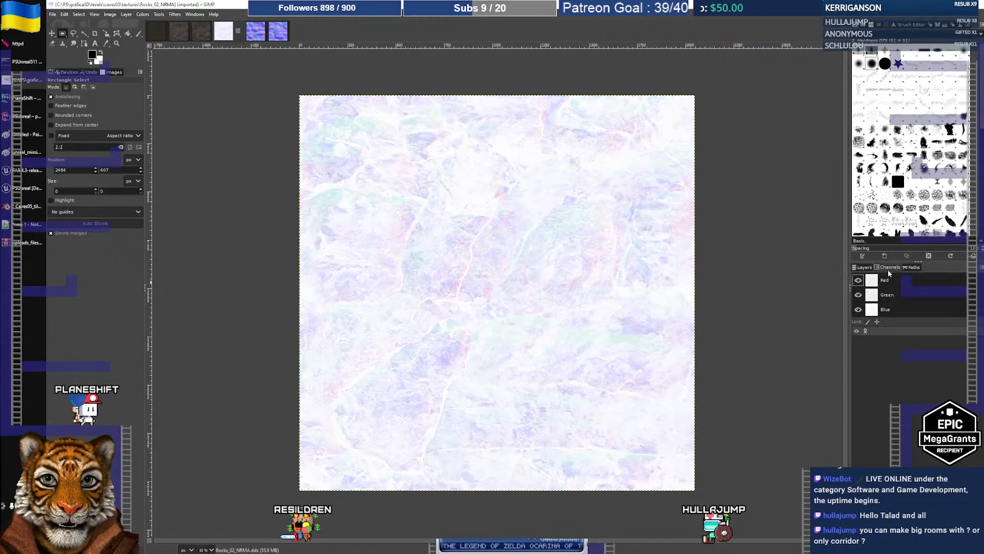
click(858, 324)
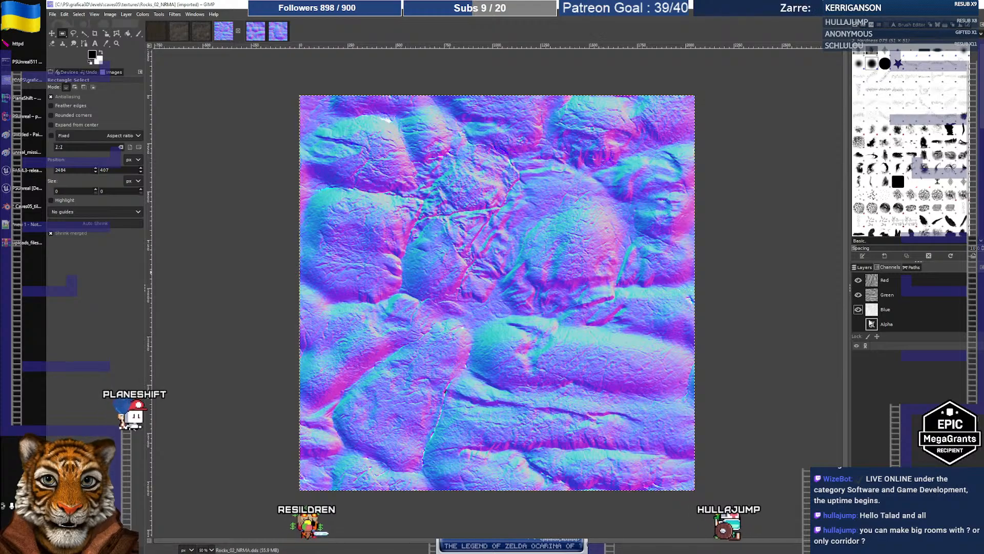
- Compare Rocks_02_NRMA.dds with its alpha channel hidden and shown
click(858, 324)
click(858, 323)
click(858, 323)
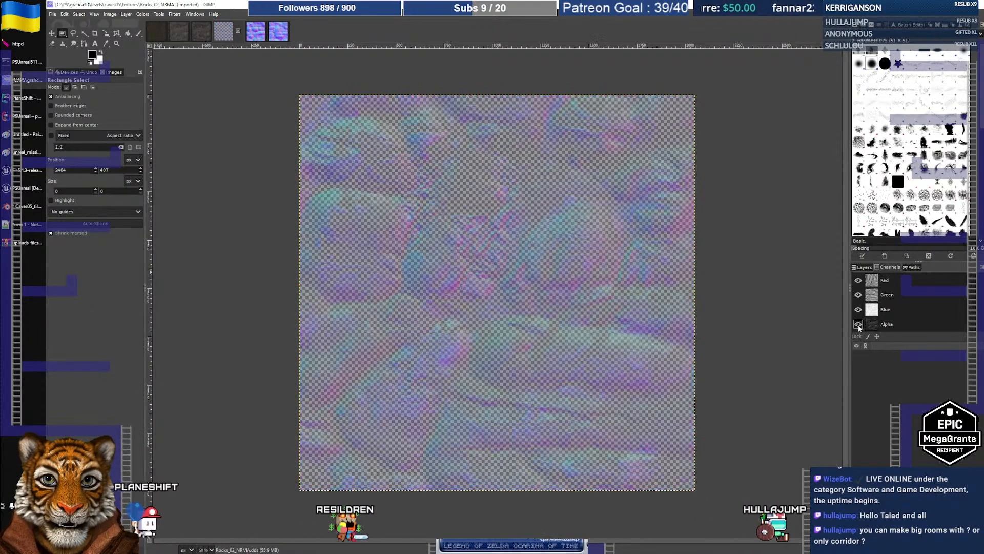
click(858, 324)
click(858, 324)
click(858, 324)
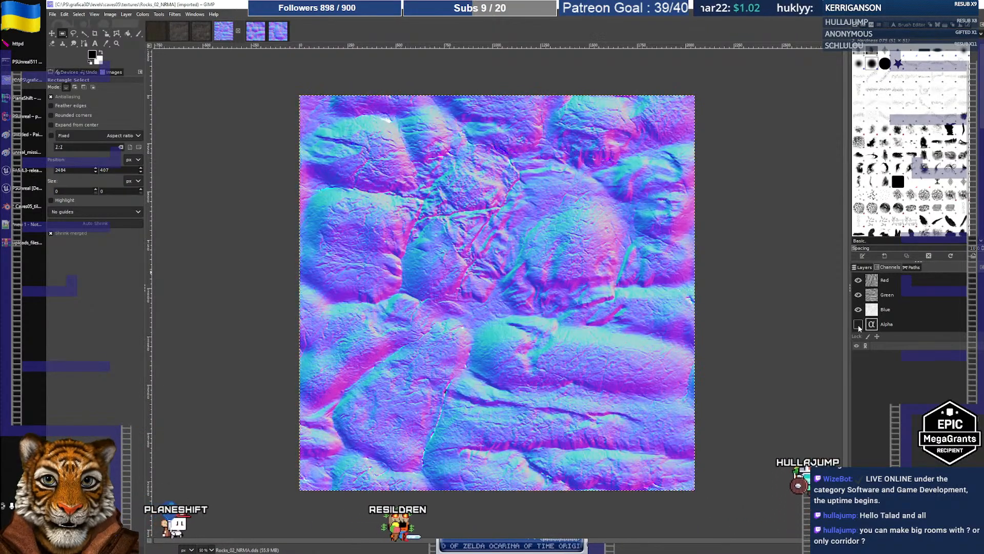
click(858, 324)
- Try once more to remove the alpha channel from the Rocks_02_NRMA.dds layer, and undo the removal
click(861, 267)
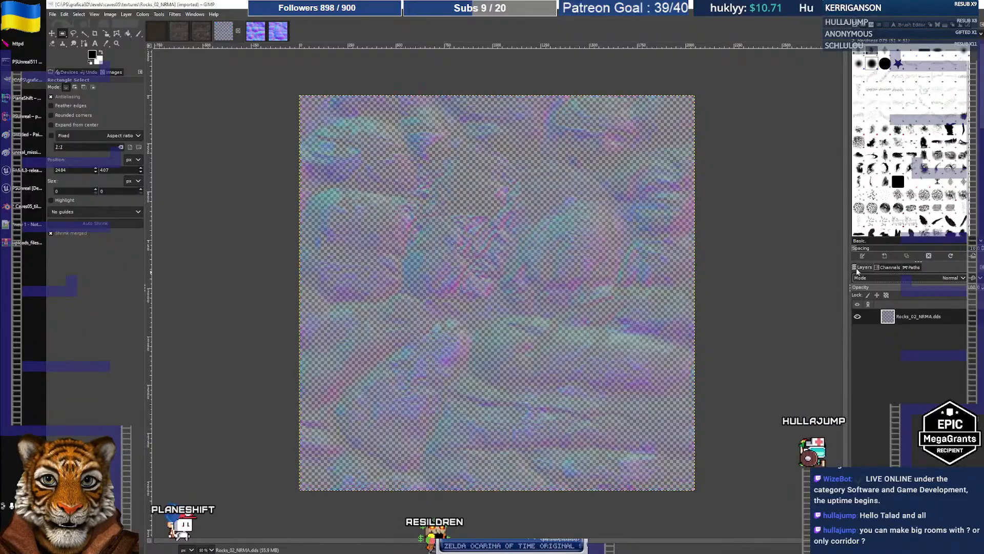
right_click(913, 316)
click(891, 268)
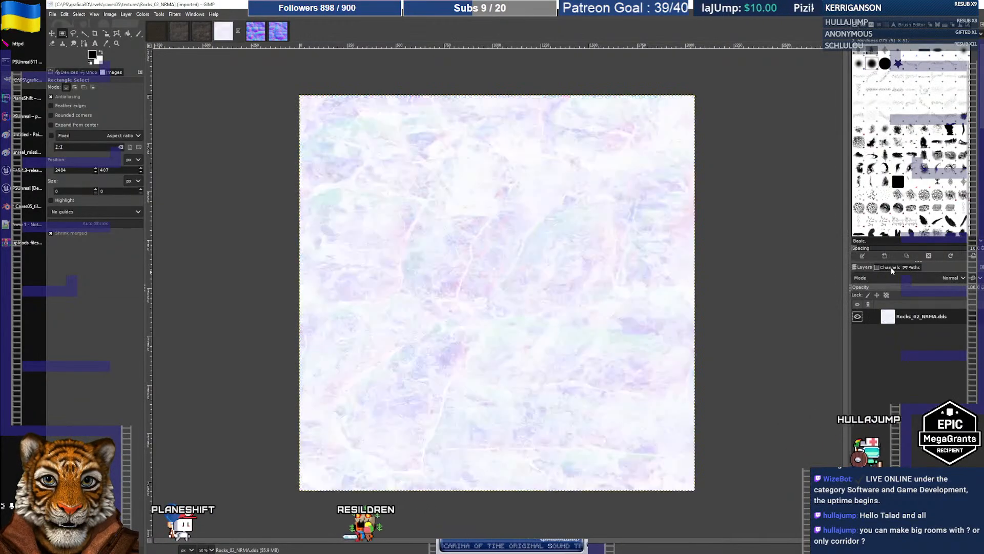
key(ctrl+z)
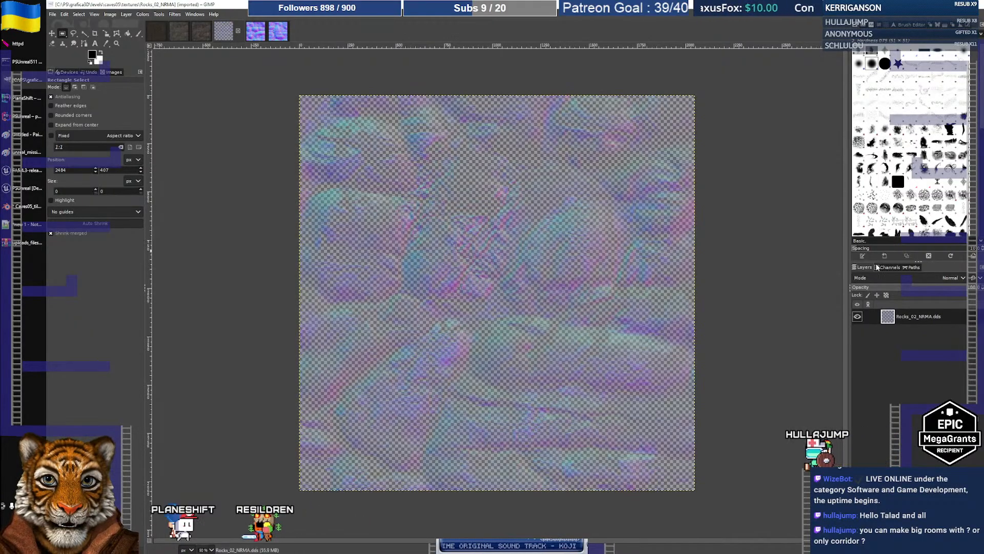
- Hide the alpha channel of Rocks_02_NRMA.dds and check which operations are available for that channel
click(890, 267)
click(859, 324)
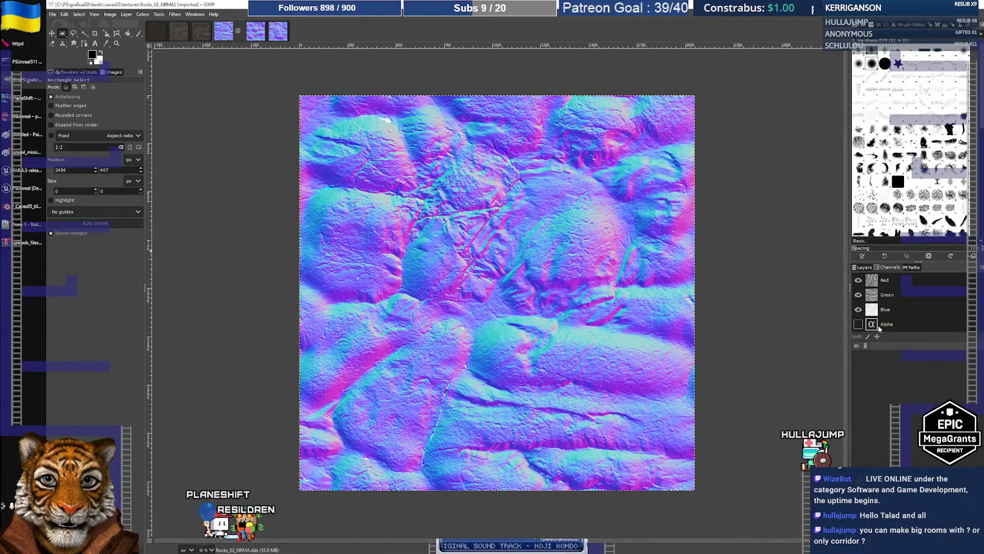
right_click(898, 328)
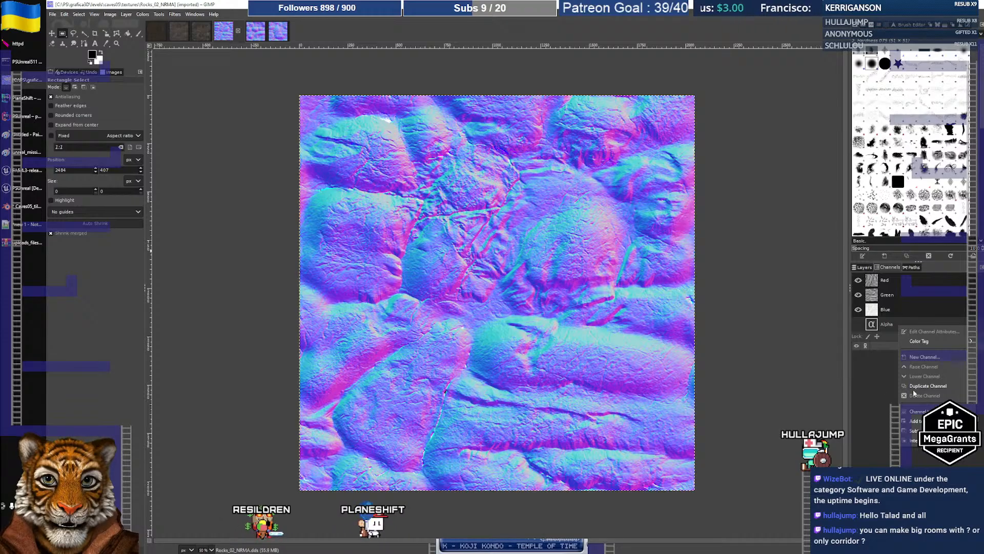
click(767, 279)
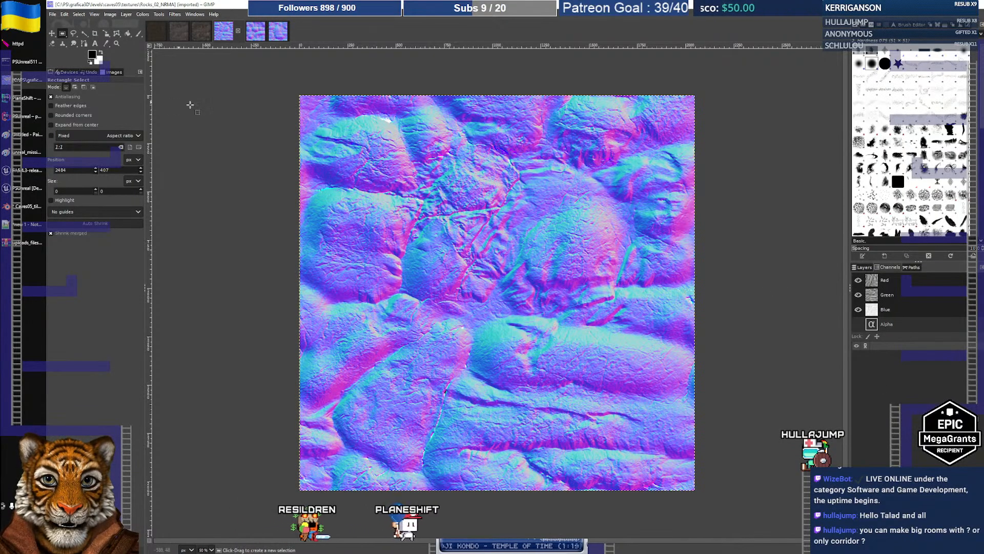
- Copy the visible normal map without its alpha and create a new image from the clipboard
click(864, 268)
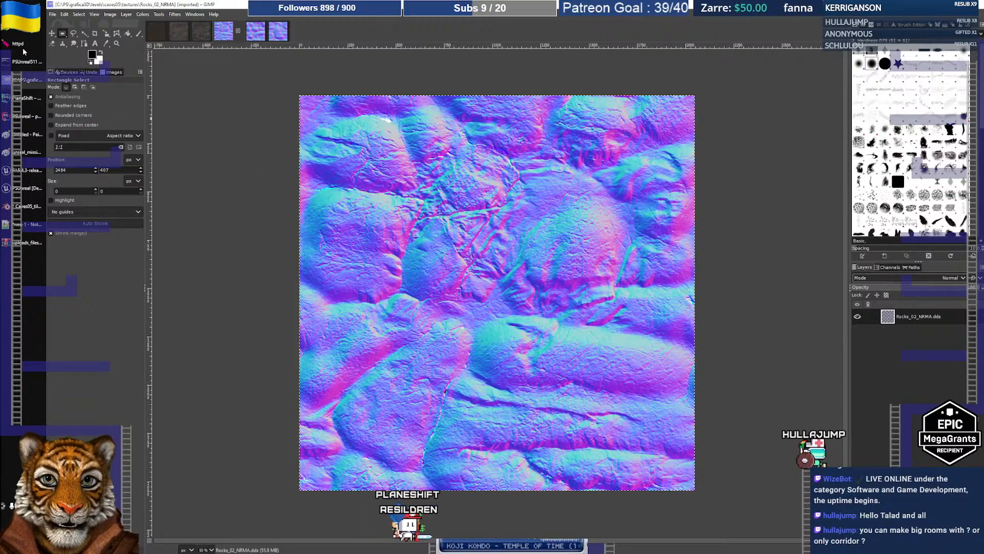
click(64, 14)
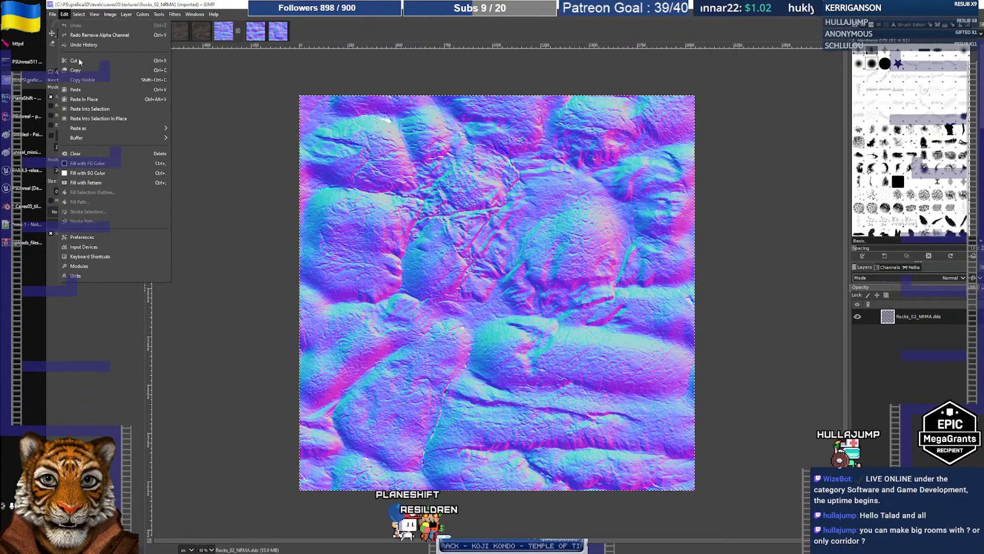
click(81, 81)
click(53, 14)
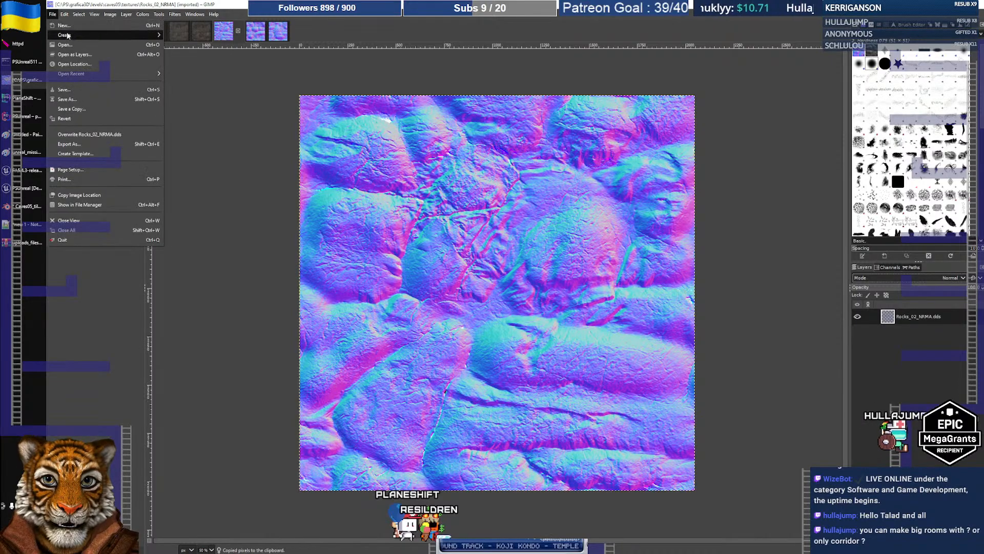
mouse_move(128, 35)
click(208, 36)
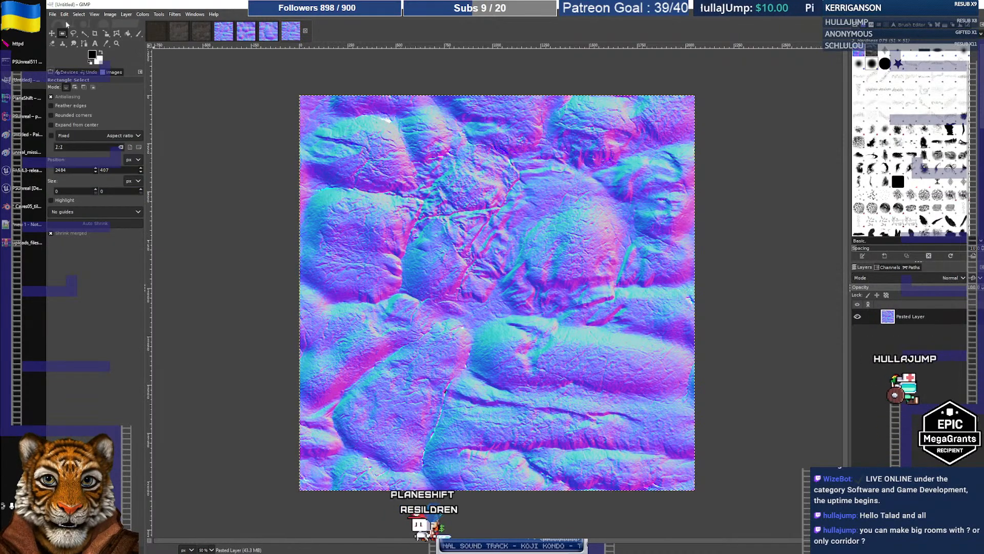
- Export the new image as Rocks_02_NRMA.png into C:\PS\grafica3D\levels\caves05\textures
click(52, 14)
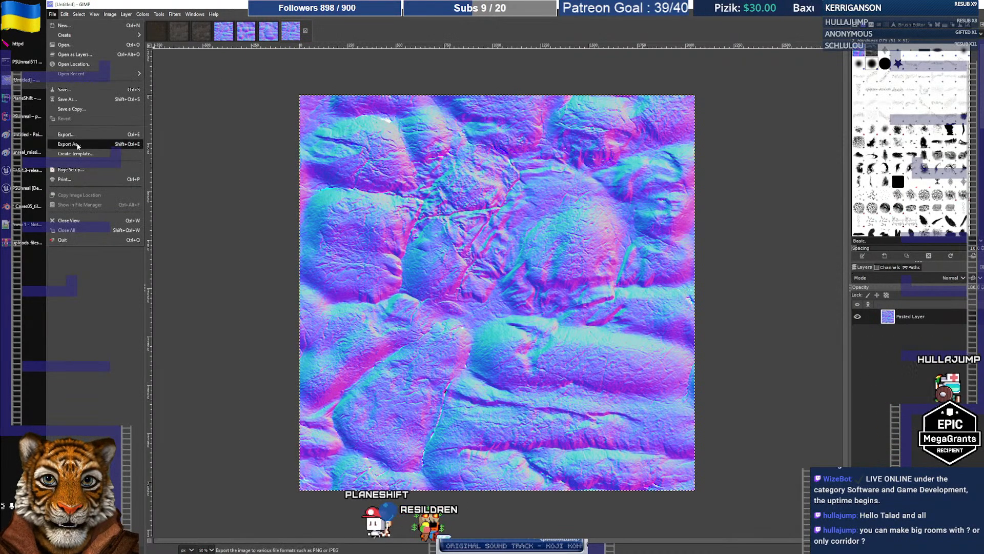
click(95, 147)
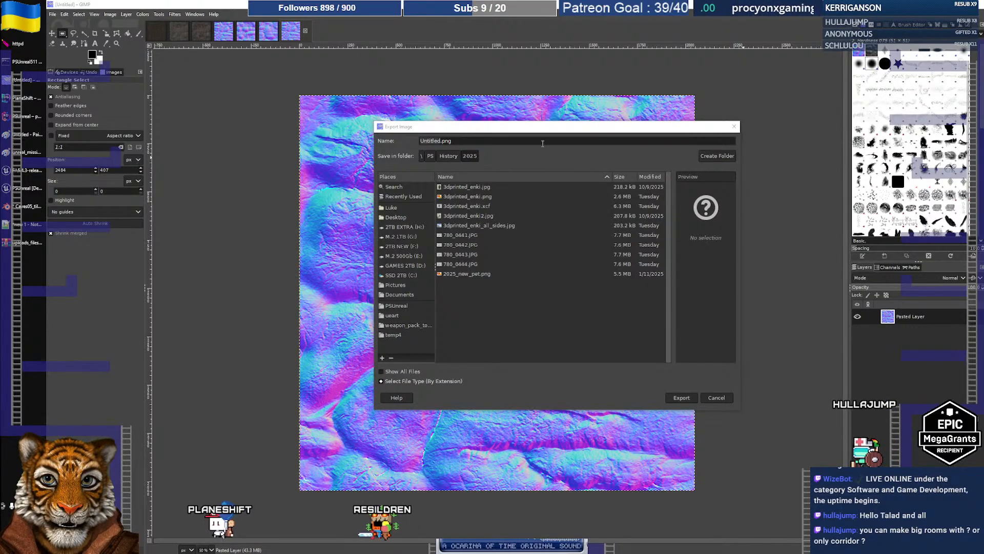
key(ctrl+a)
key(ctrl+v)
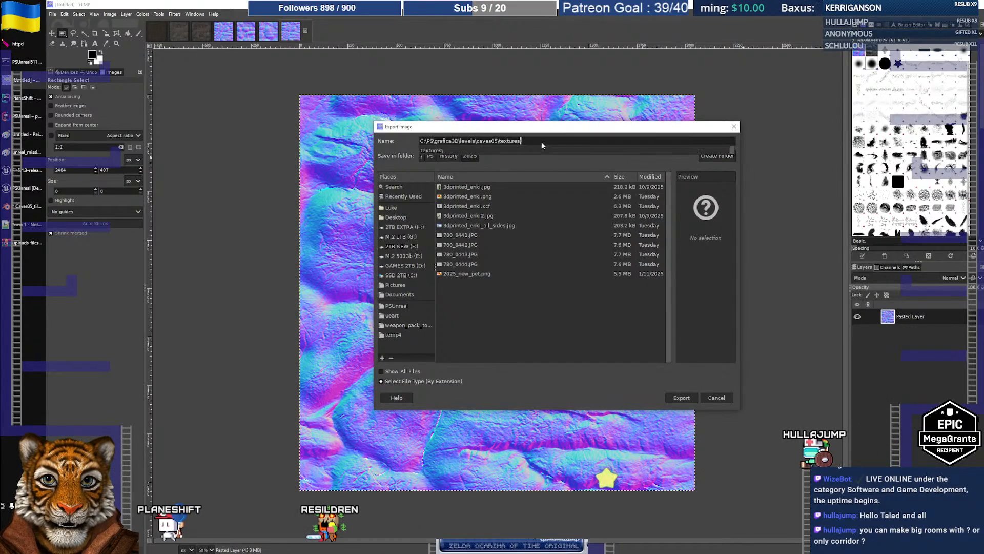
key(Return)
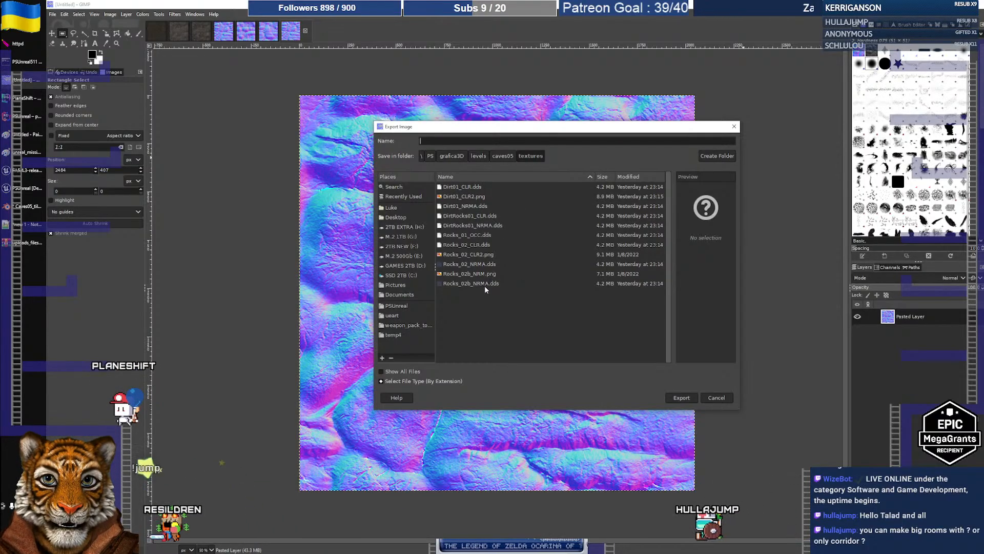
click(480, 265)
double_click(505, 143)
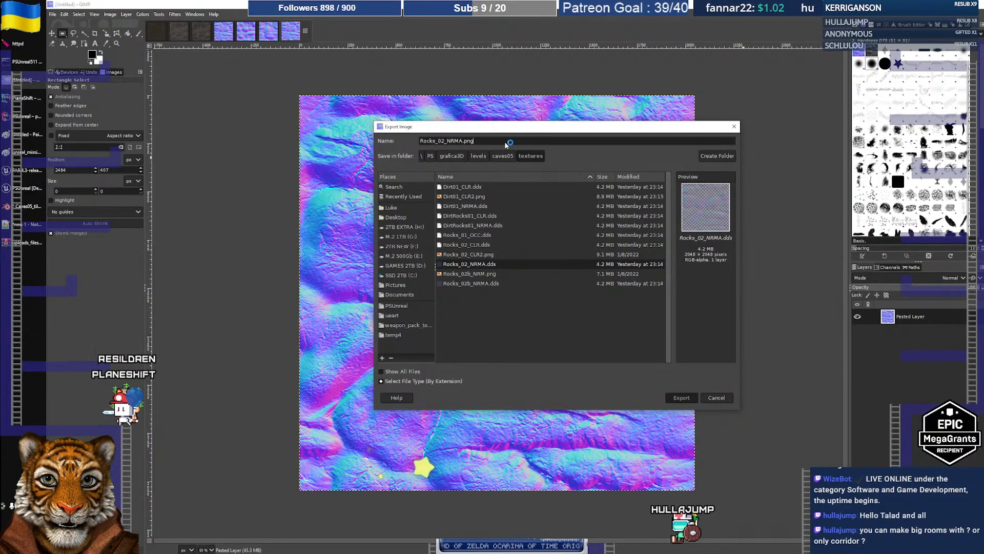
click(513, 372)
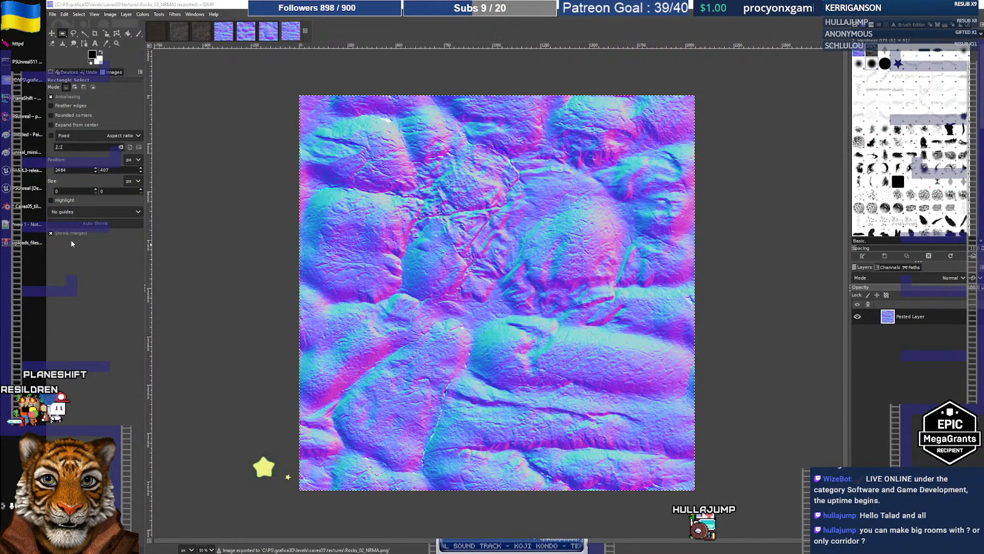
- Switch to the Yliakum level in Unreal Editor and save all five assets in the Caves05 content folder
mouse_move(15, 210)
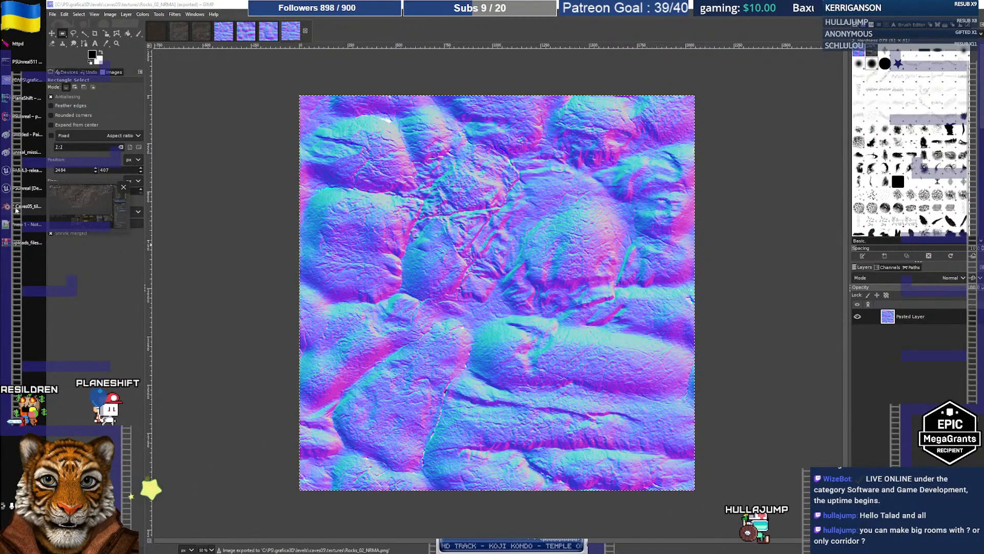
click(16, 189)
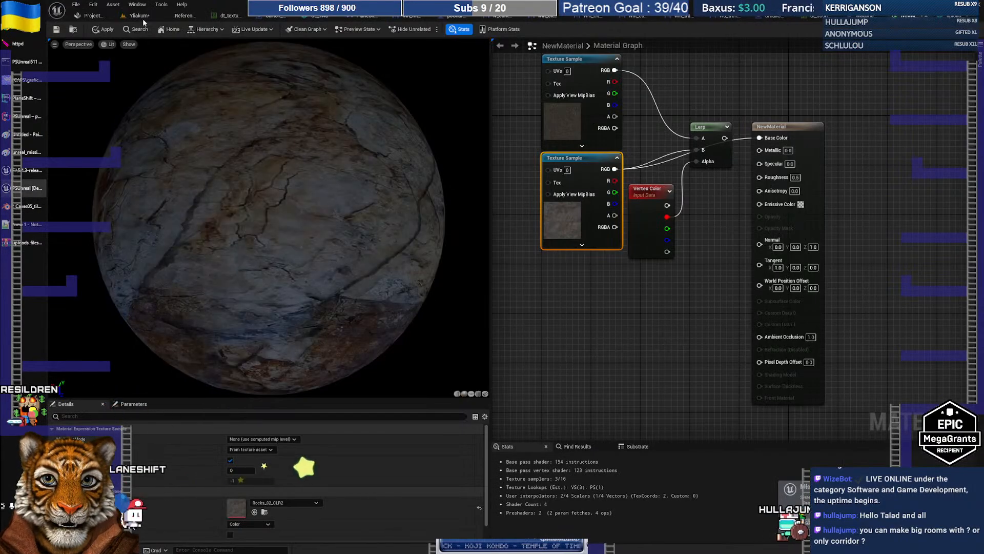
click(140, 15)
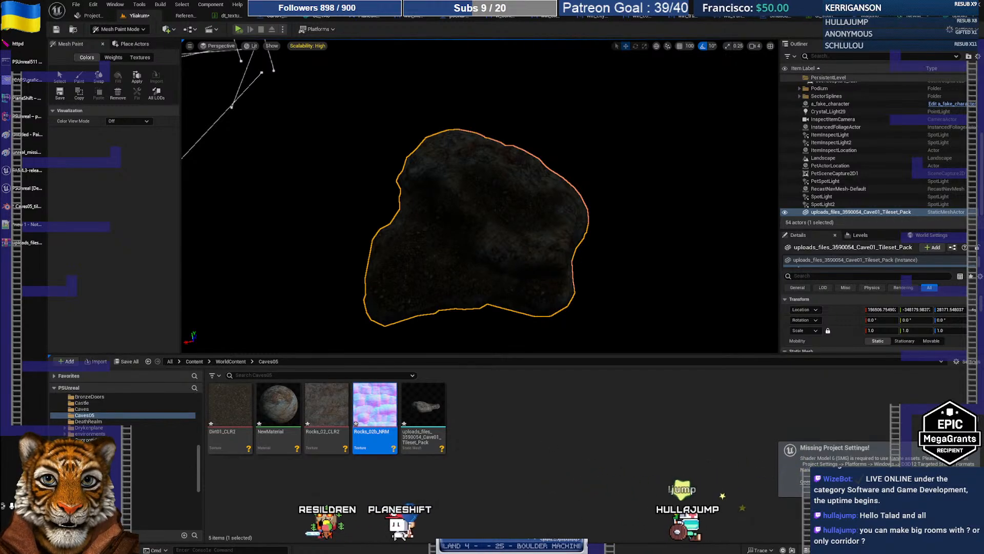
click(478, 438)
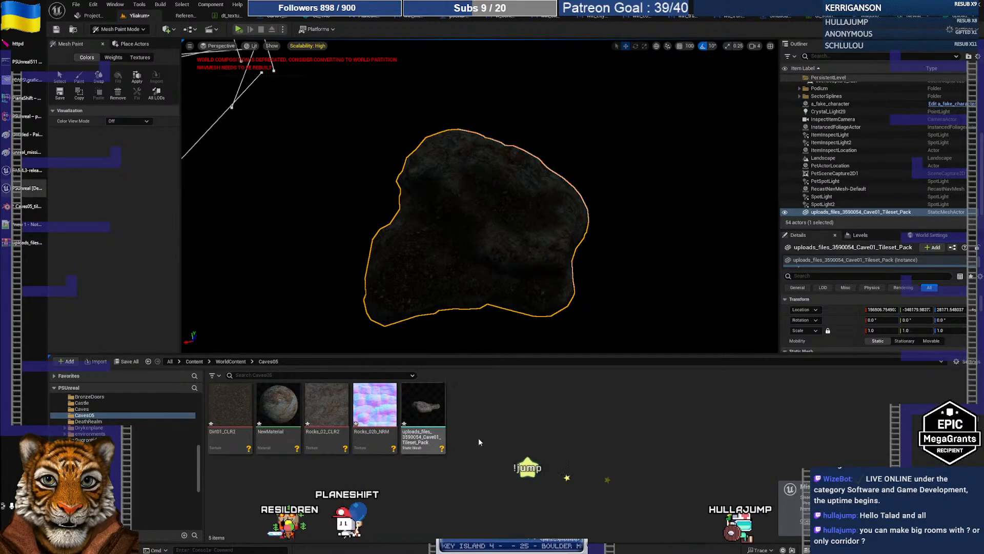
click(230, 407)
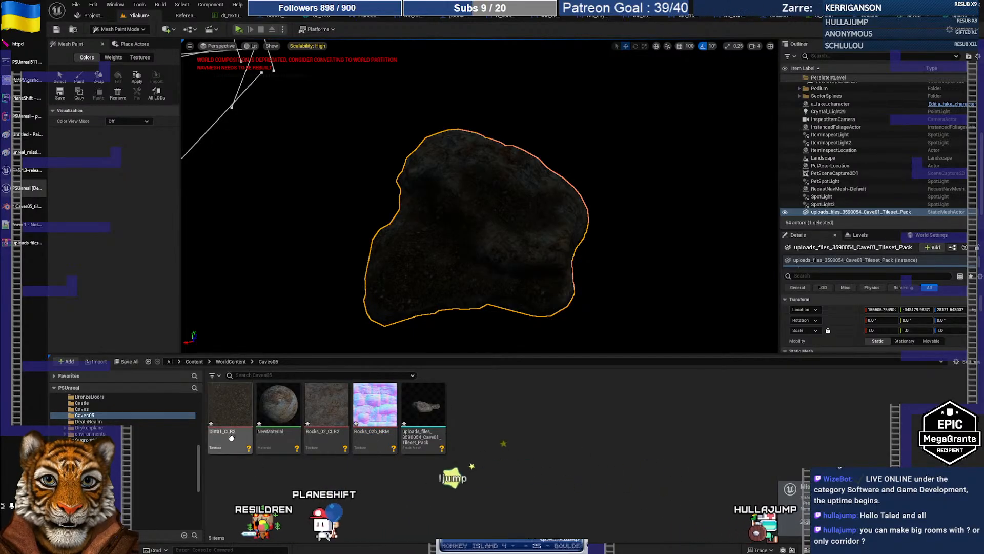
shift+click(425, 448)
right_click(425, 447)
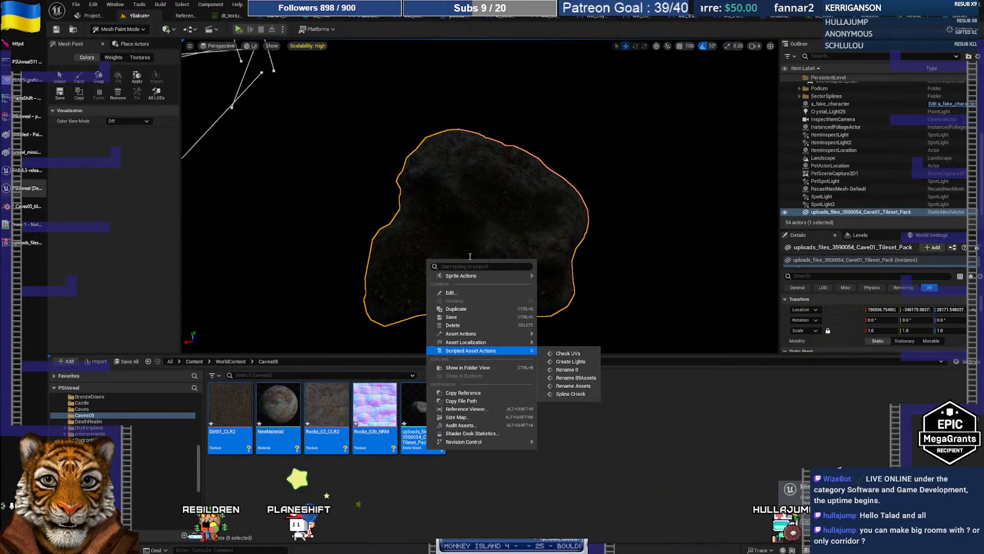
click(474, 318)
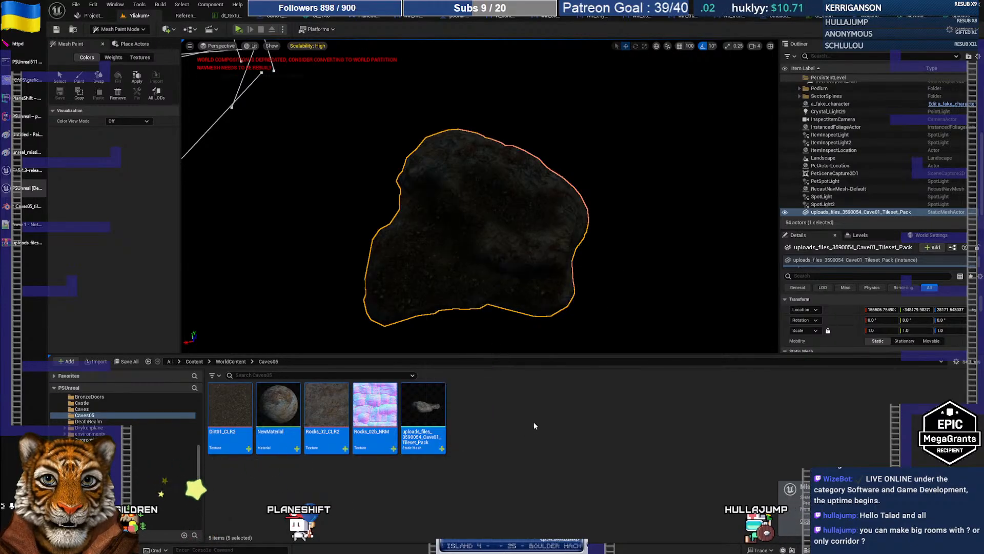
- Rename the NewMaterial asset in the Caves05 folder to Rocks_02
click(295, 441)
key(F2)
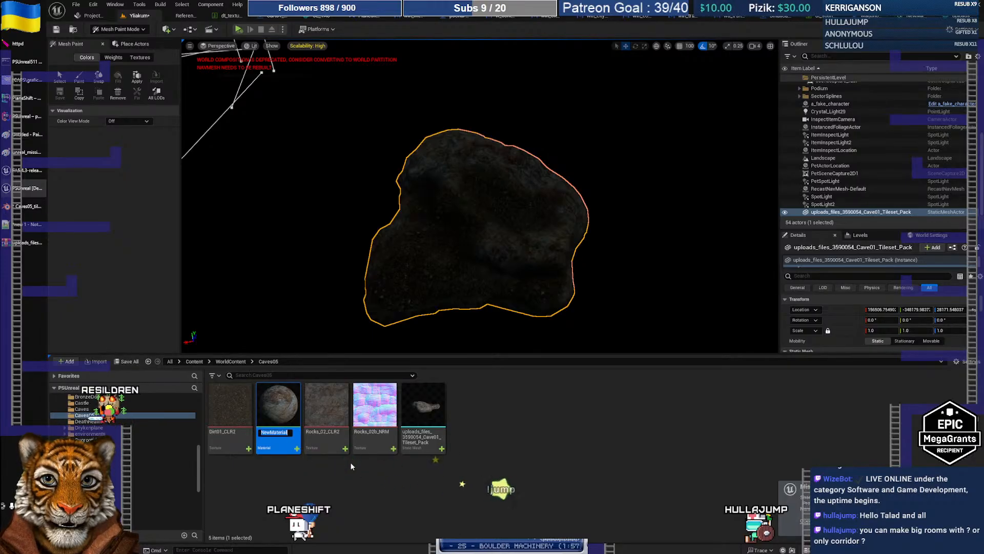
text(Roc)
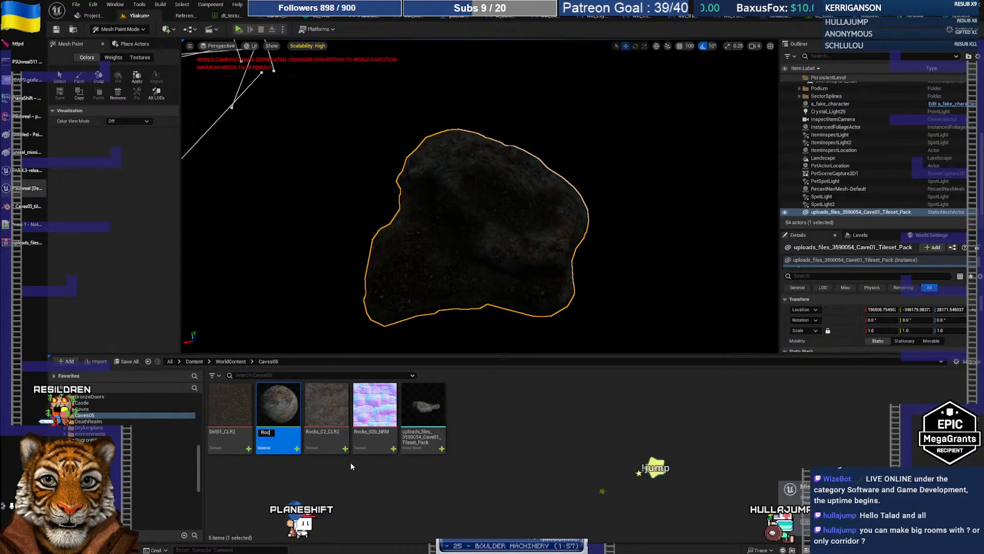
text(ks_02)
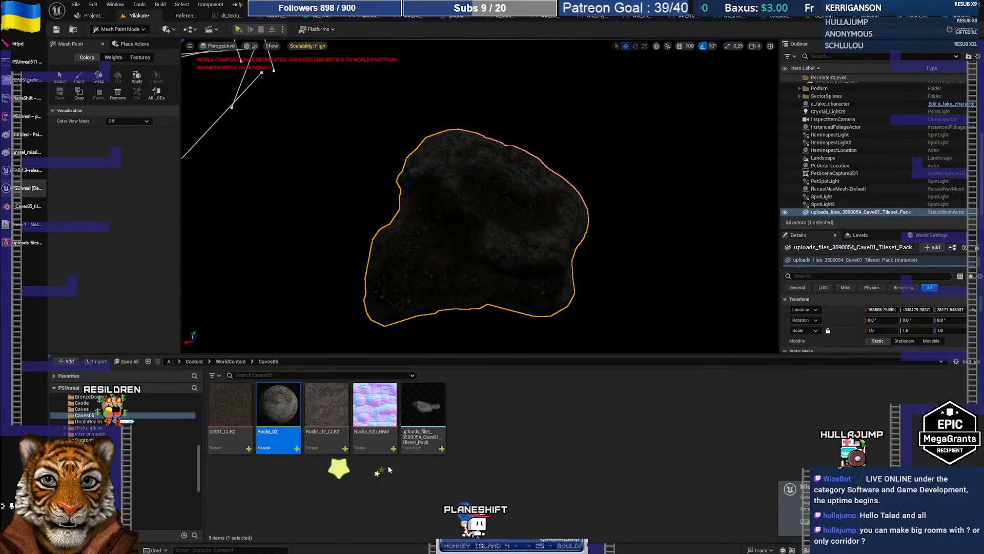
- Close Unreal Editor, discarding the unapplied Rocks_02 material changes and leaving the remaining modified content unsaved
click(457, 460)
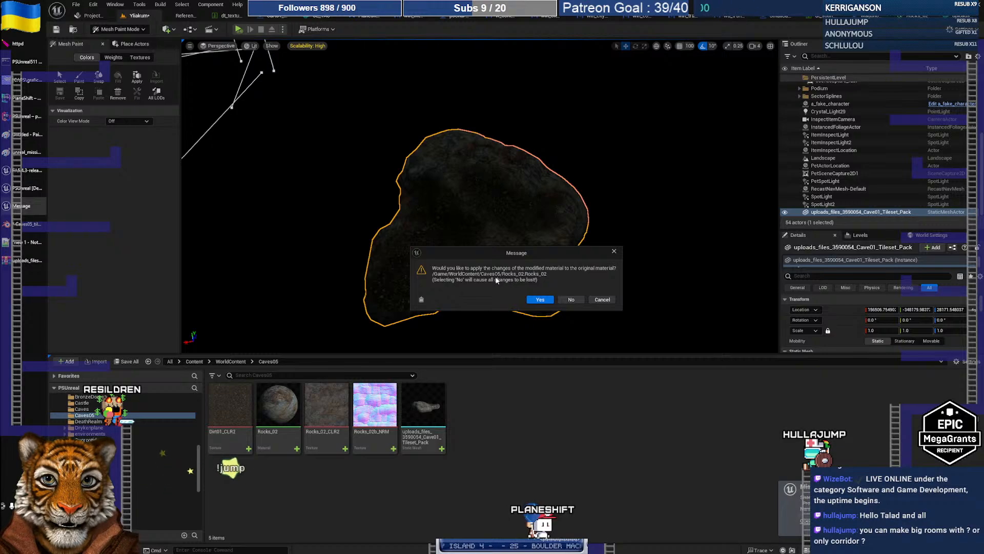
click(573, 300)
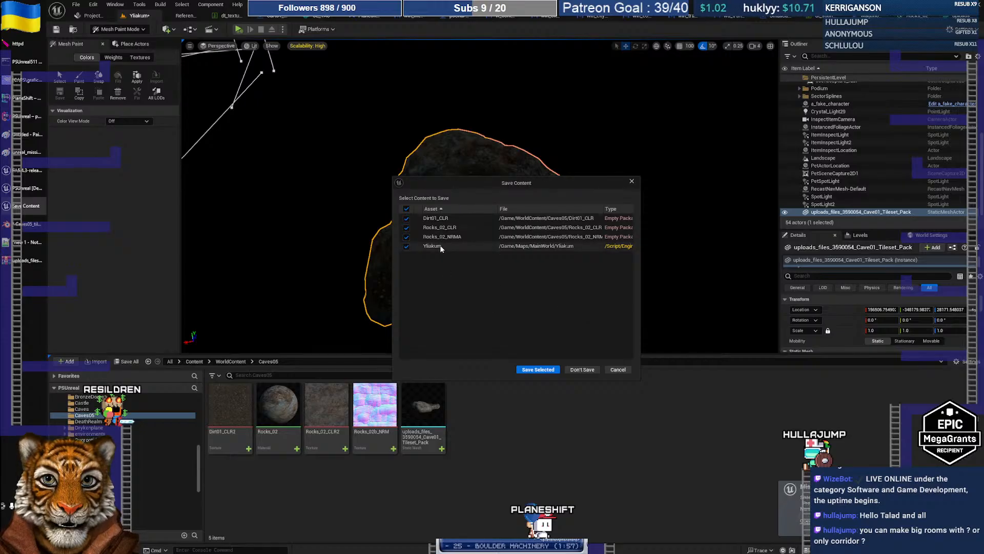
click(582, 369)
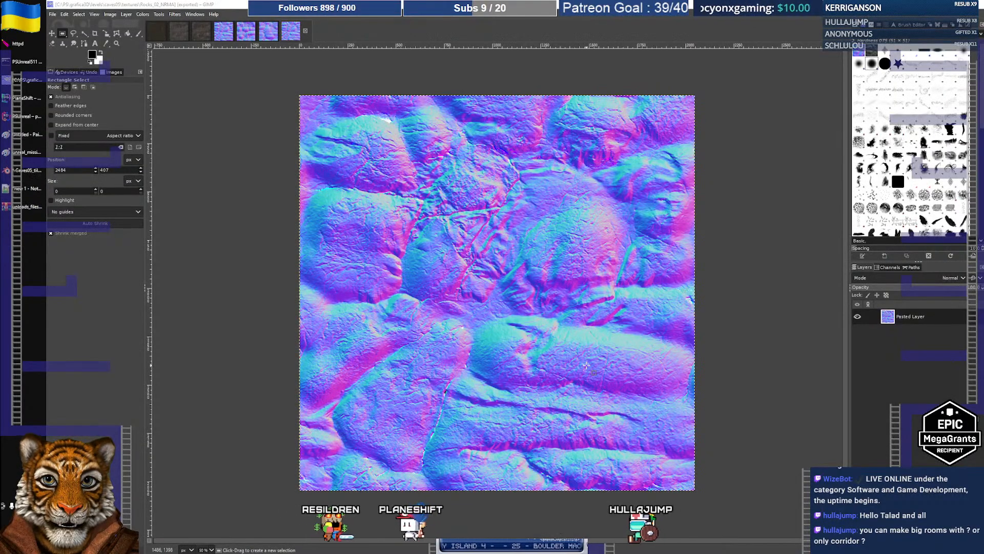
- Relaunch the PSUnreal project with PSUnreal511 Editor and return to the Yliakum level
key(super)
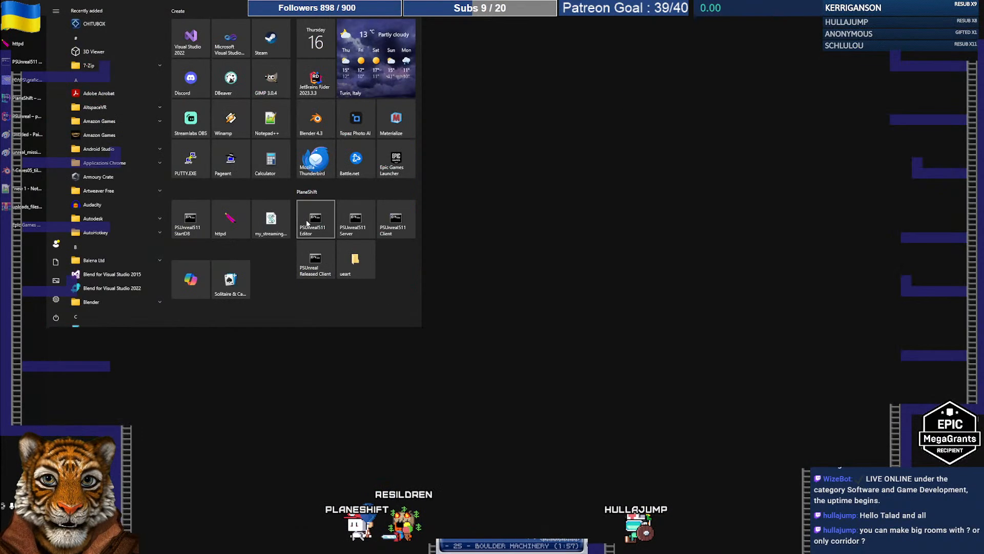
click(310, 220)
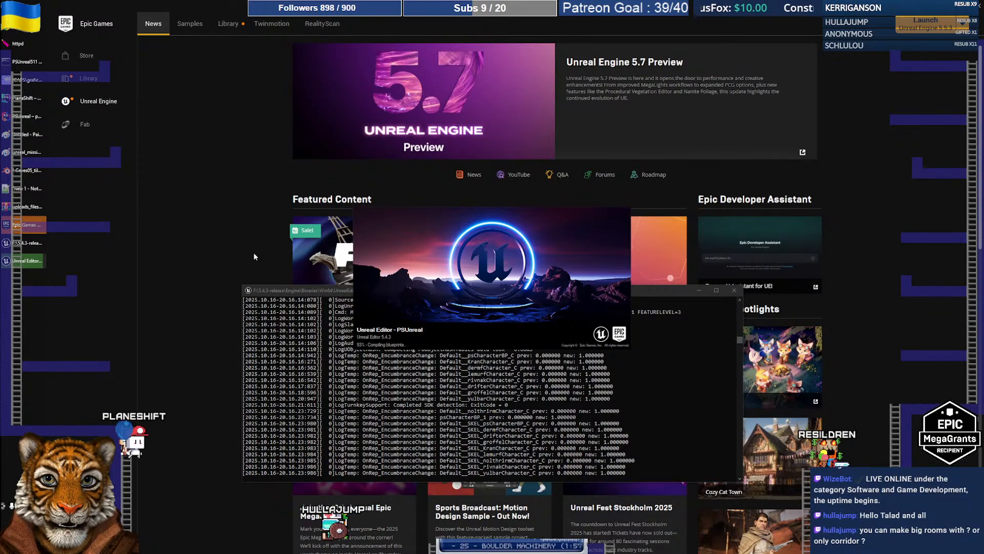
click(35, 228)
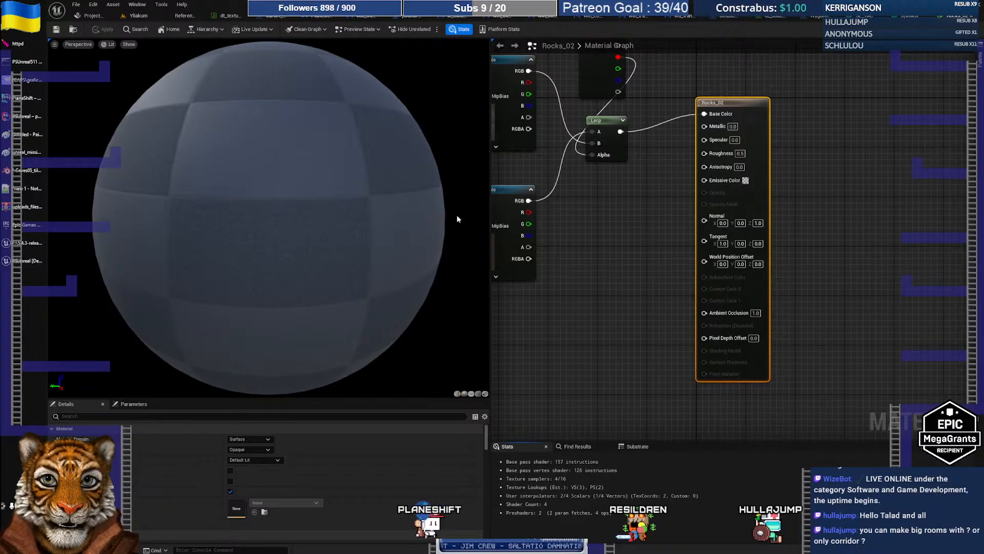
click(139, 16)
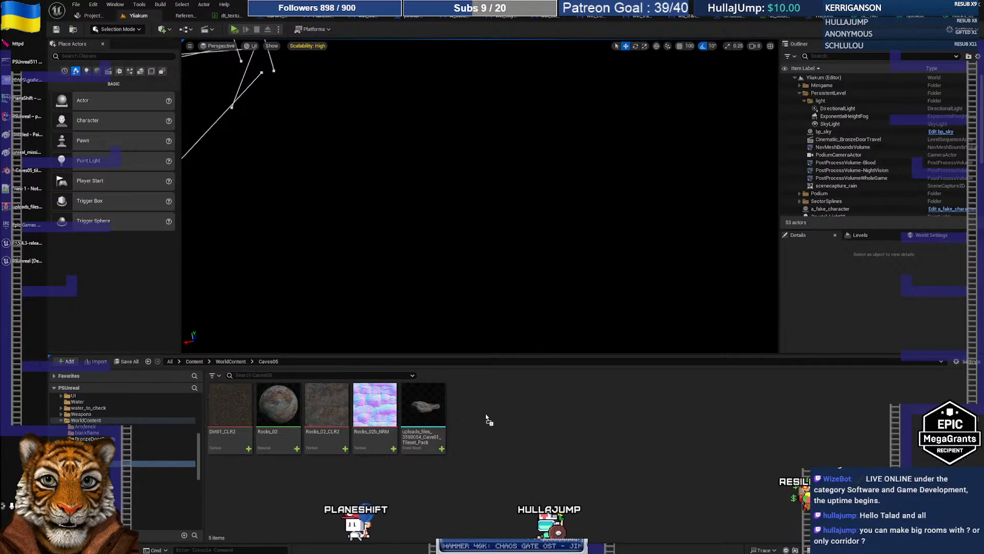
- Import the Rocks_02_NRMA texture into the Caves05 content folder and save the new asset
mouse_move(484, 413)
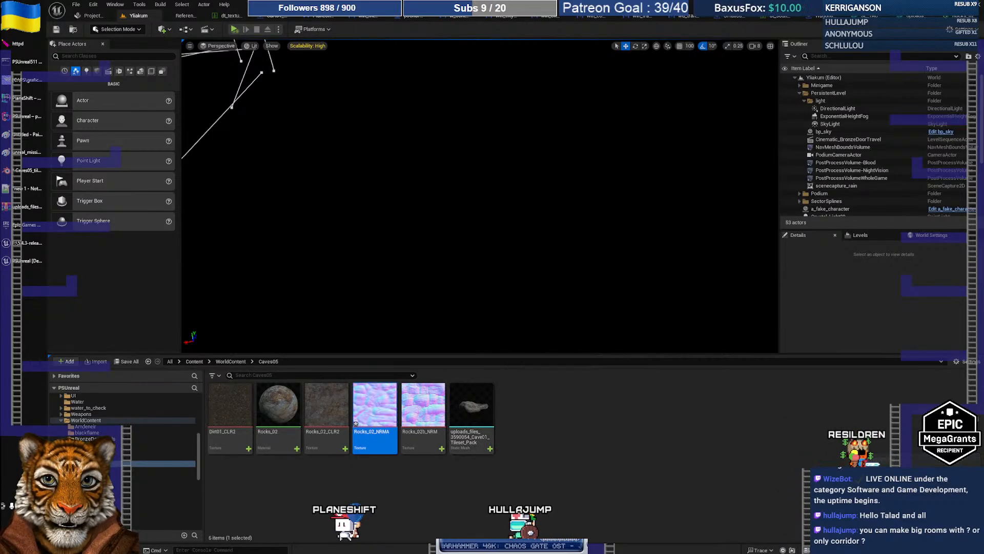
click(674, 467)
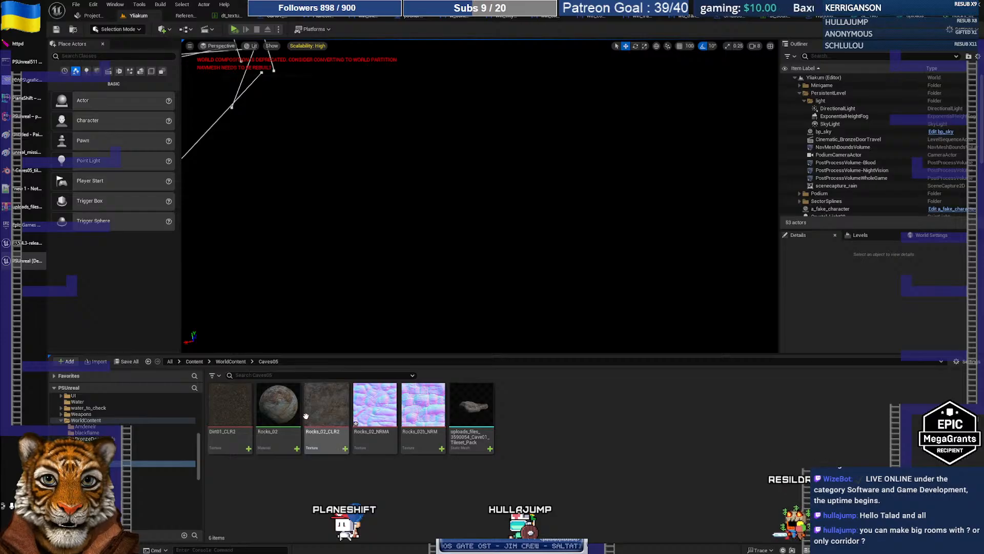
right_click(380, 423)
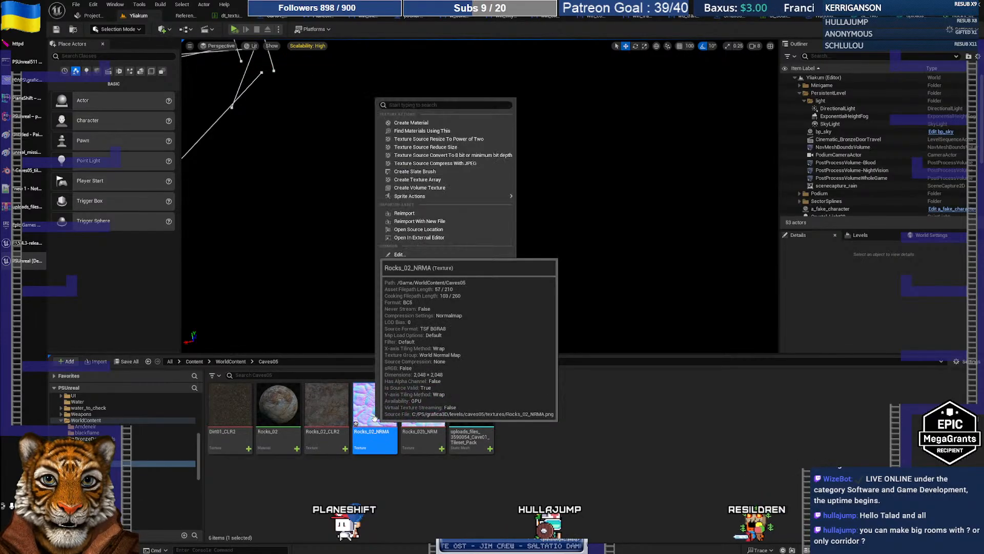
click(425, 279)
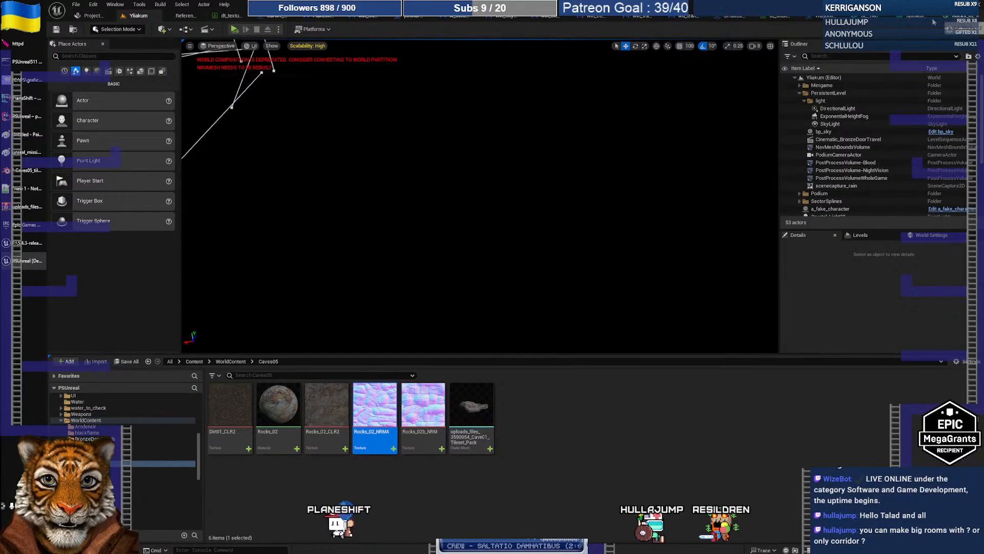
- Undock the Rocks_02 material editor into a floating window beside the cave mesh preview and widen its graph area
click(913, 16)
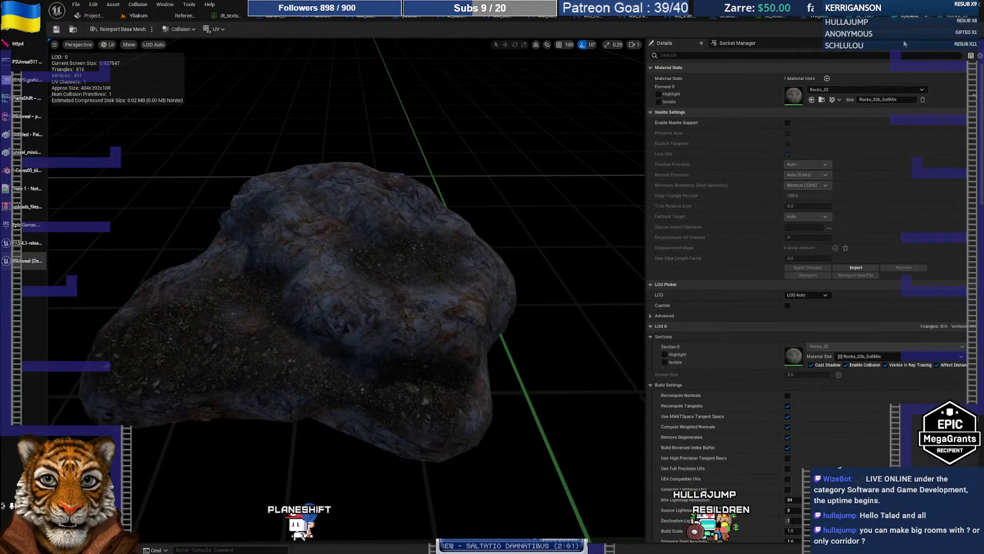
click(953, 16)
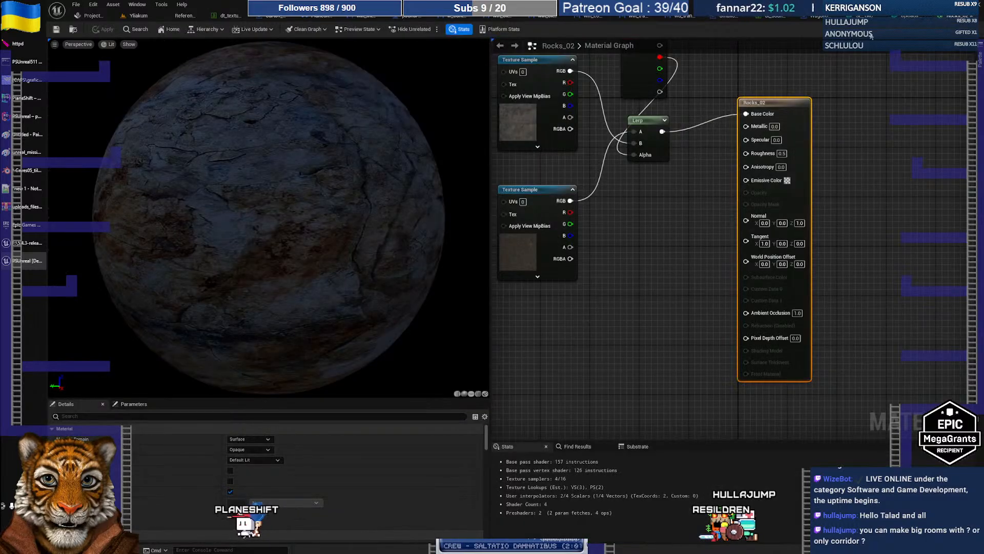
drag(960, 16, 563, 61)
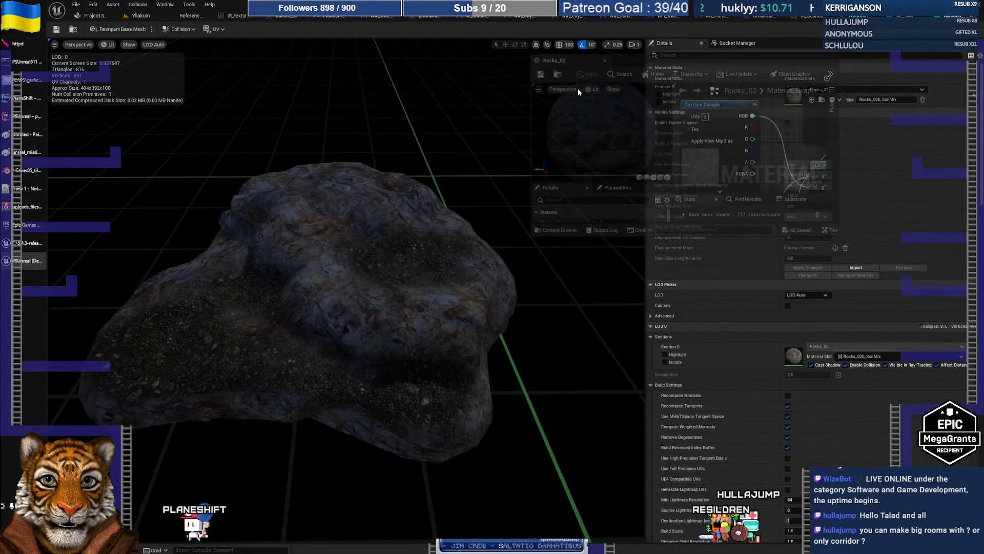
drag(622, 250, 635, 522)
right_drag(789, 256, 738, 288)
drag(842, 245, 978, 246)
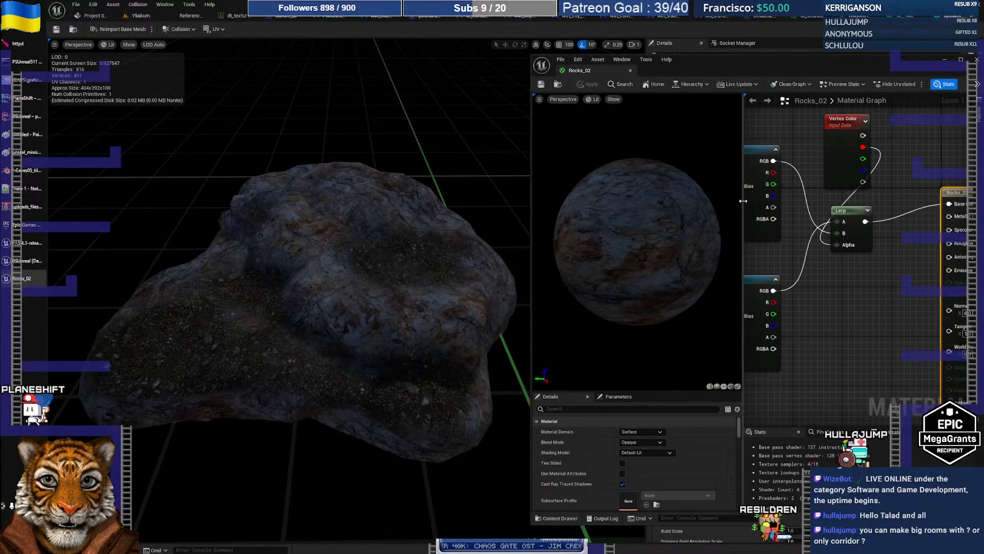
drag(741, 199, 650, 209)
- Connect the rock color texture sample's RGB output directly to Rocks_02's Base Color and apply the material
right_drag(690, 196, 737, 194)
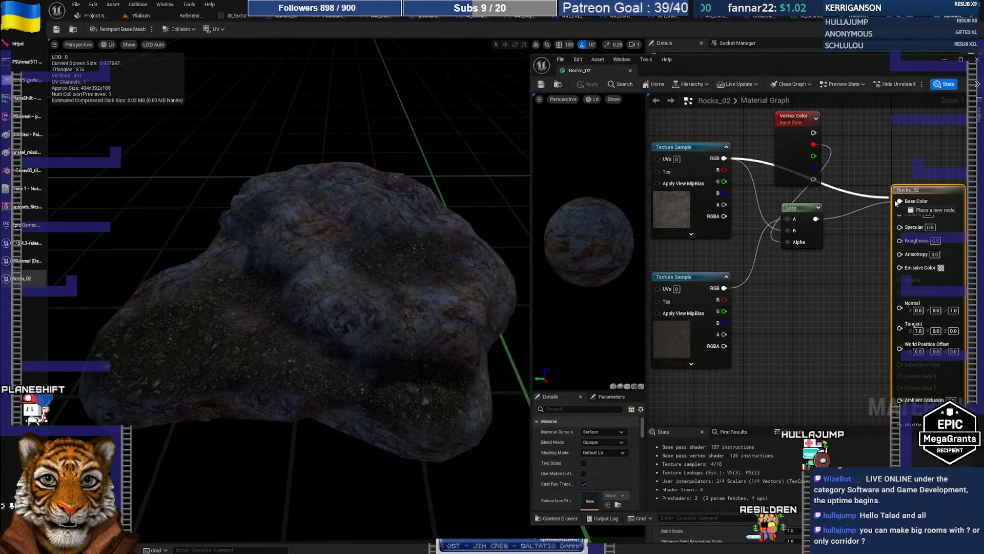
drag(900, 203, 899, 201)
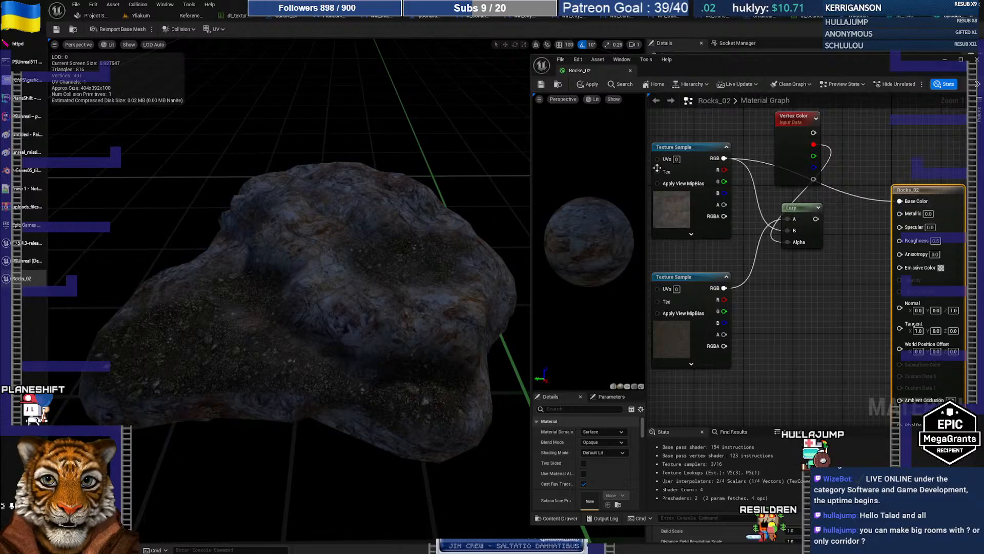
click(588, 85)
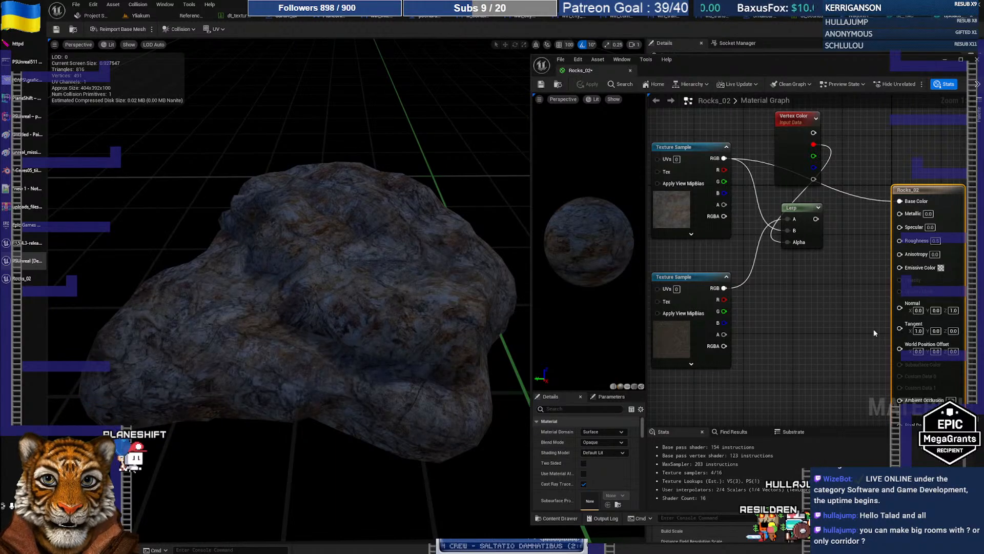
- Add the Rocks_02_NRMA and Rocks_02b_NRM normal maps to the material graph, stacked below the dirt texture sample
right_drag(861, 356, 873, 315)
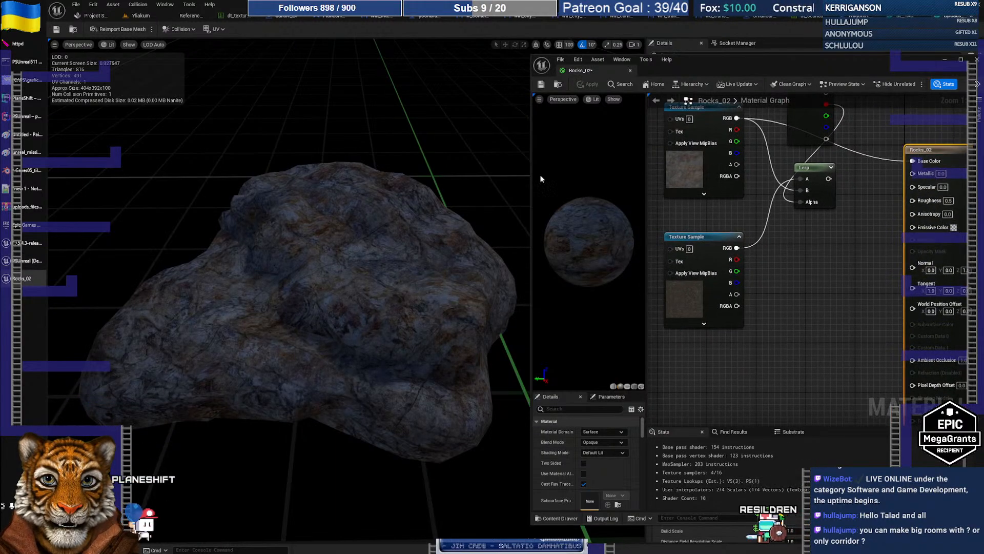
click(141, 16)
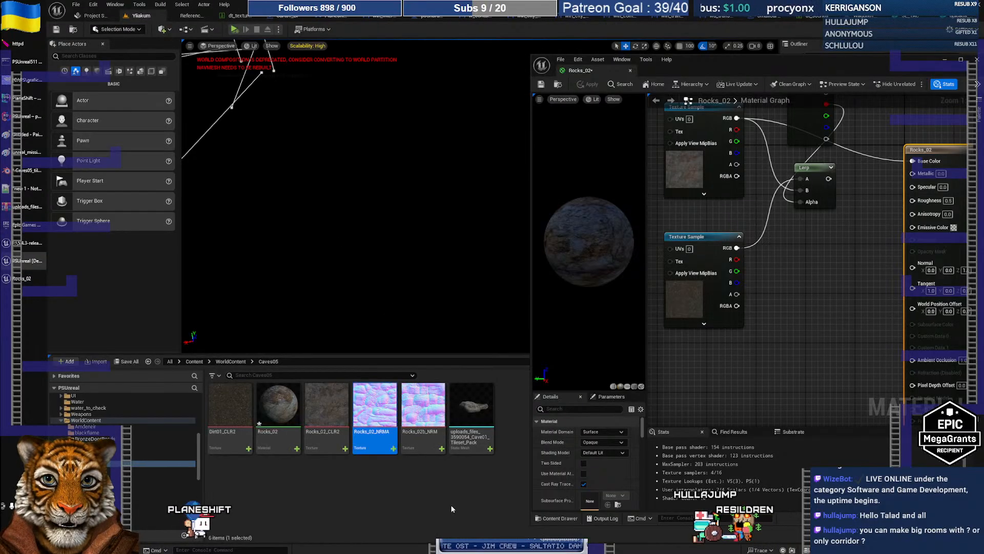
ctrl+click(422, 410)
drag(423, 410, 712, 336)
right_drag(801, 337, 800, 244)
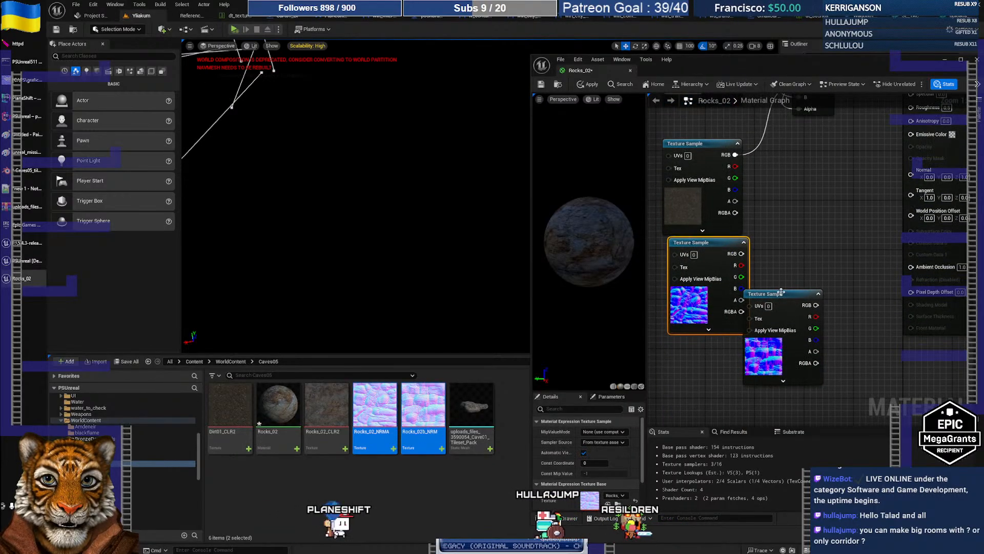
drag(780, 293, 702, 346)
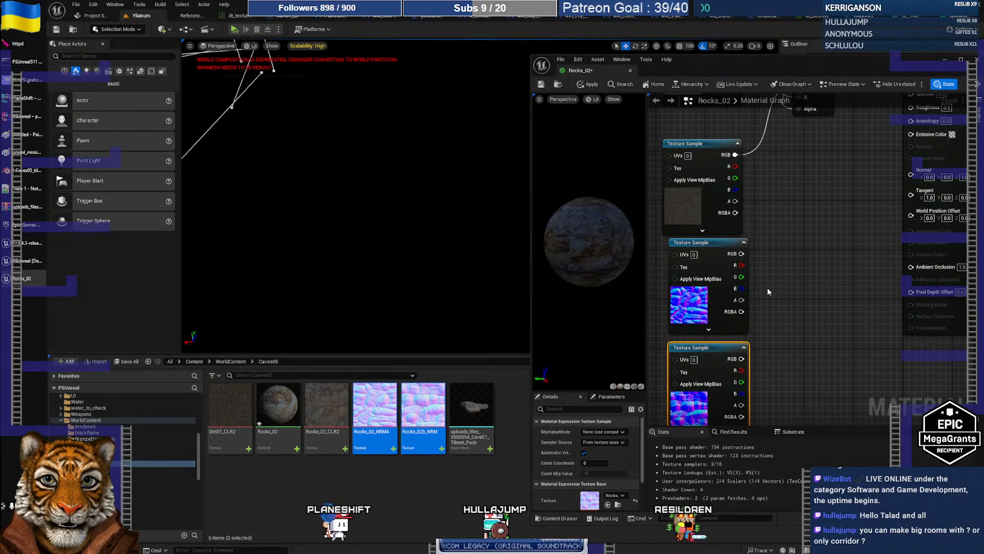
mouse_move(793, 288)
right_down()
mouse_move(778, 300)
mouse_move(791, 310)
mouse_move(802, 274)
right_up()
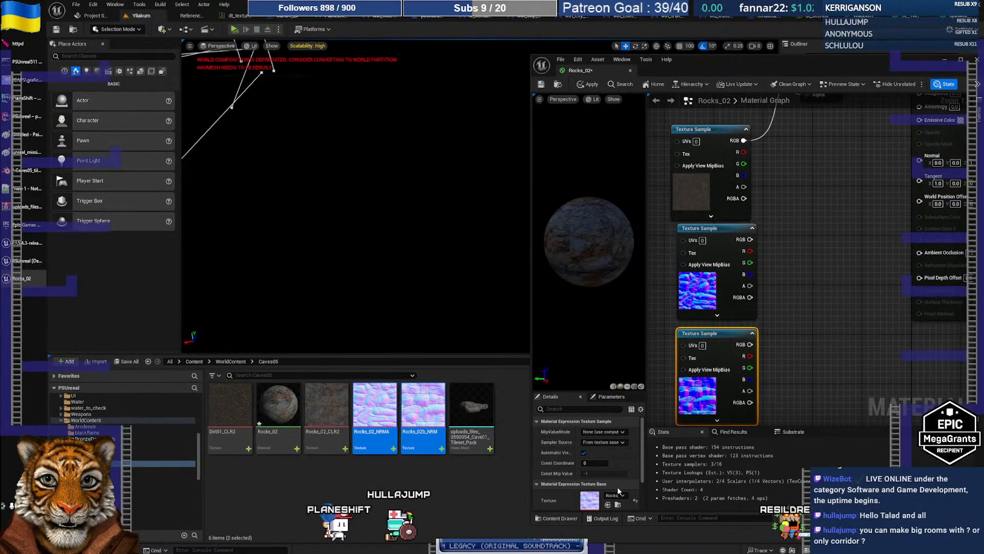
click(717, 230)
- Connect the upper normal map sample's RGB output to Rocks_02's Normal input, apply the material and inspect the cave mesh
right_drag(824, 210, 794, 287)
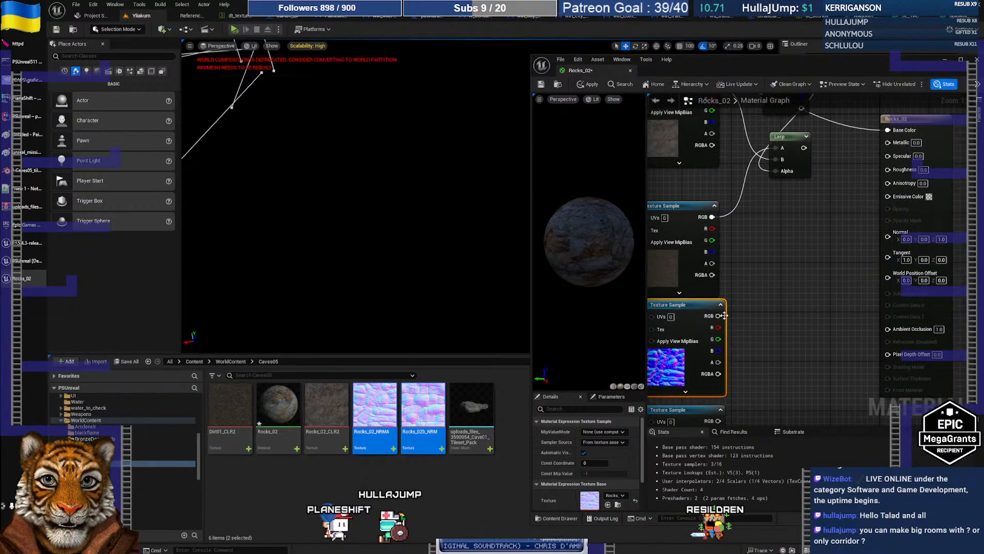
drag(724, 315, 828, 267)
click(787, 218)
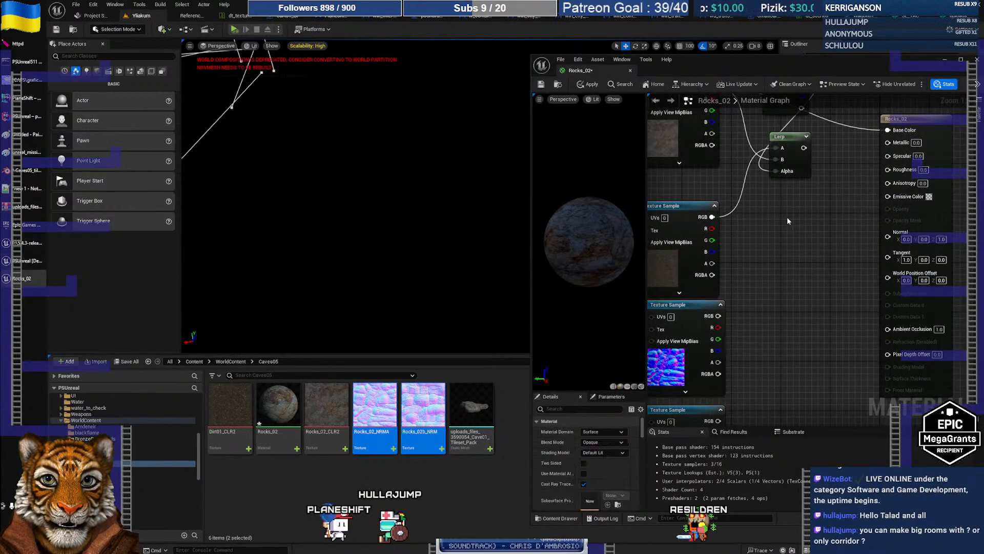
click(952, 19)
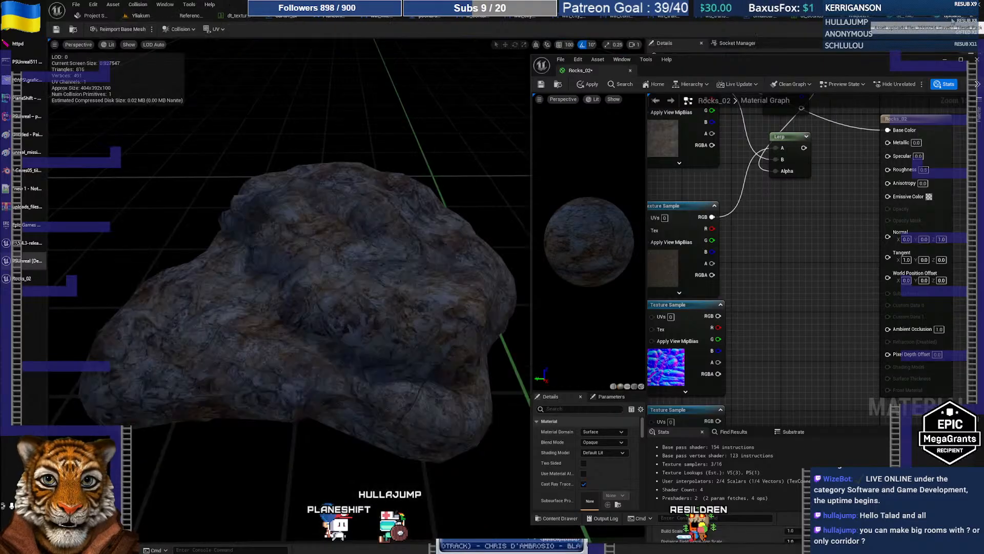
drag(719, 316, 888, 237)
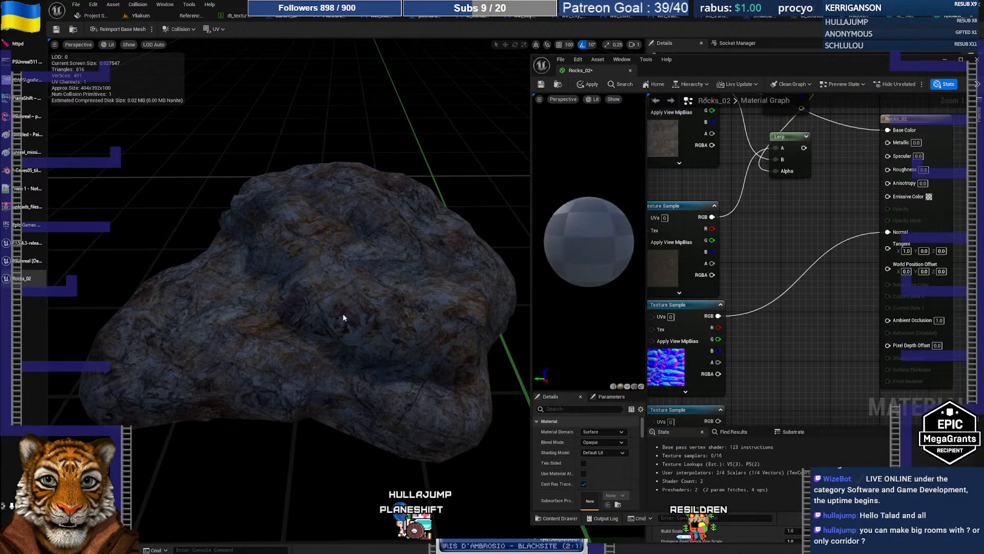
click(589, 86)
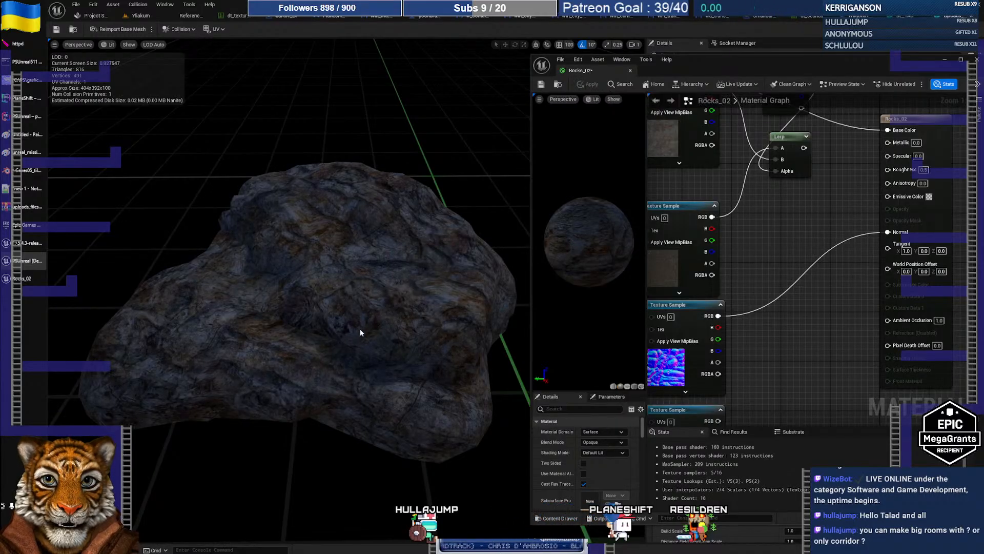
right_drag(361, 322, 292, 303)
right_drag(400, 325, 401, 326)
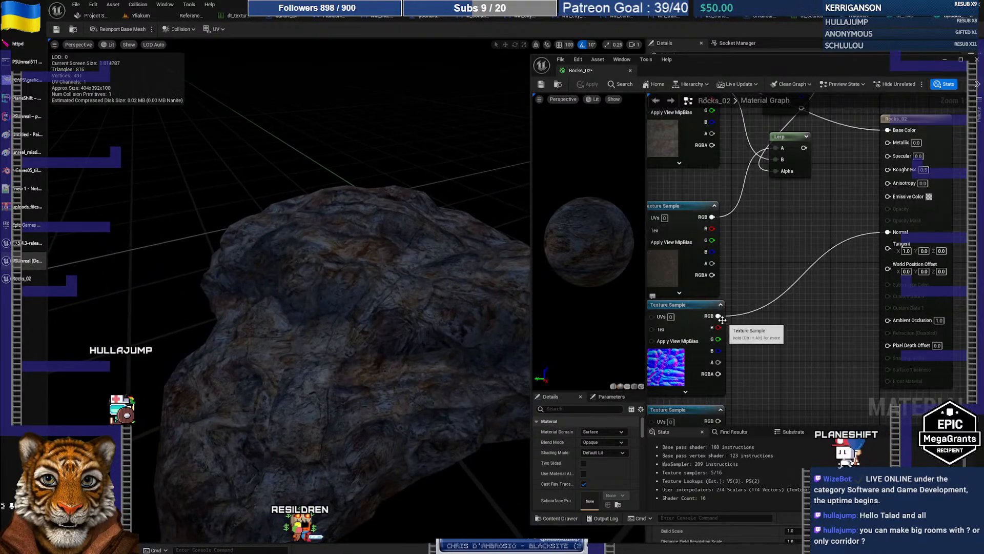
- Insert a OneMinus node between the upper normal map sample and the Normal input, apply the material and inspect the mesh
right_click(752, 288)
text(1-)
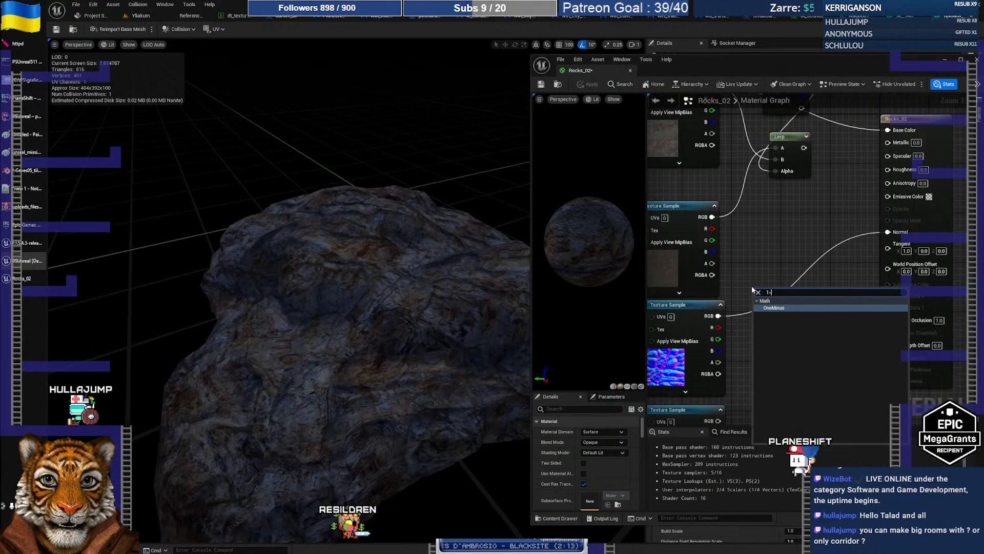
click(763, 307)
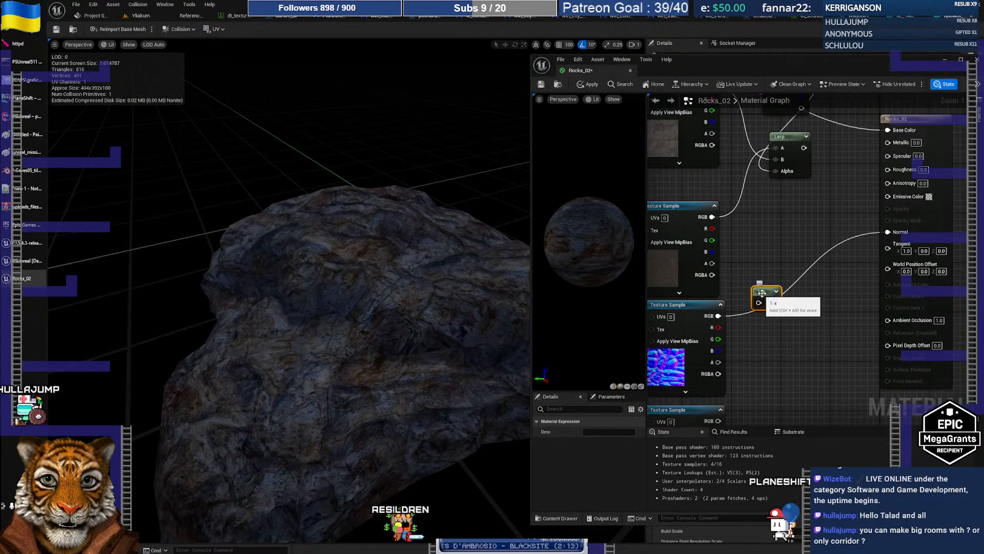
drag(722, 320, 766, 297)
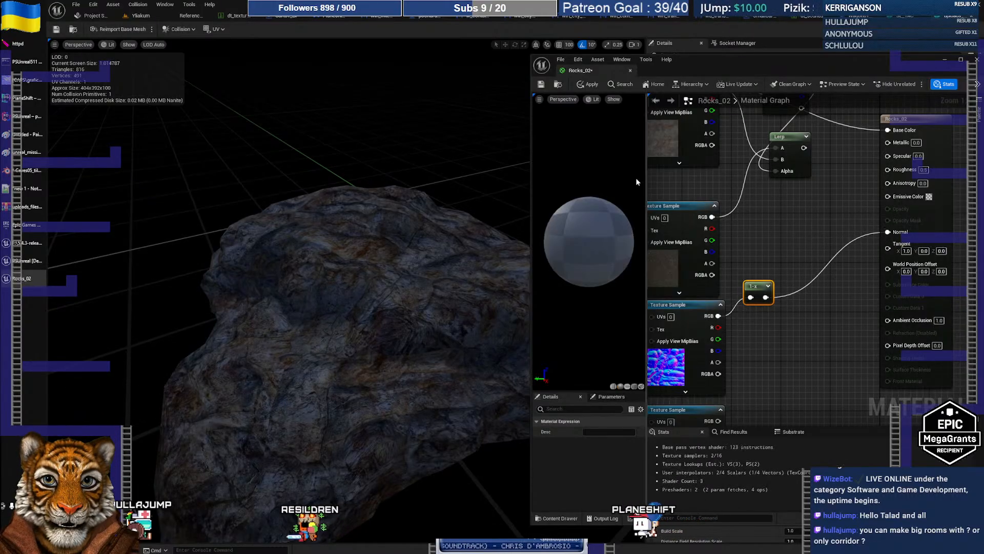
click(590, 85)
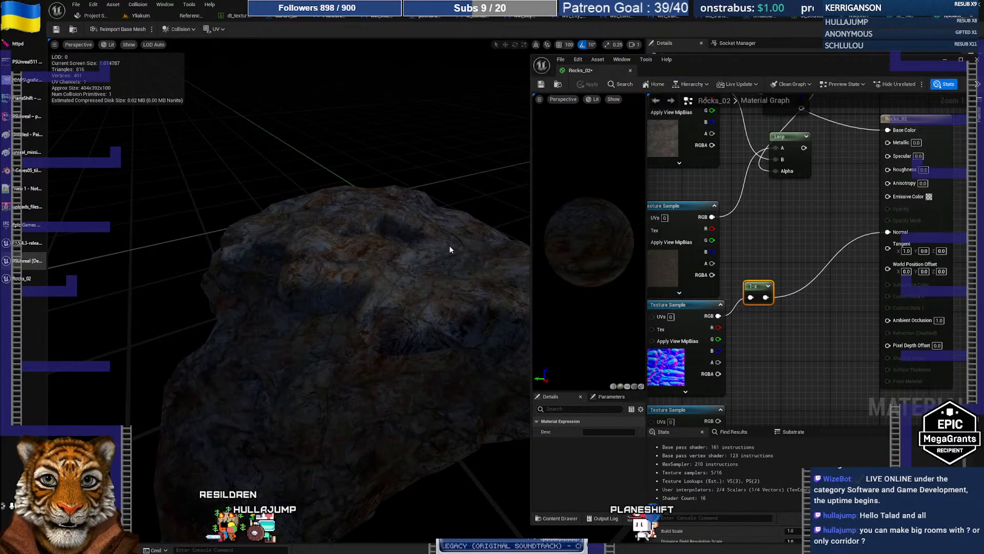
drag(449, 245, 238, 252)
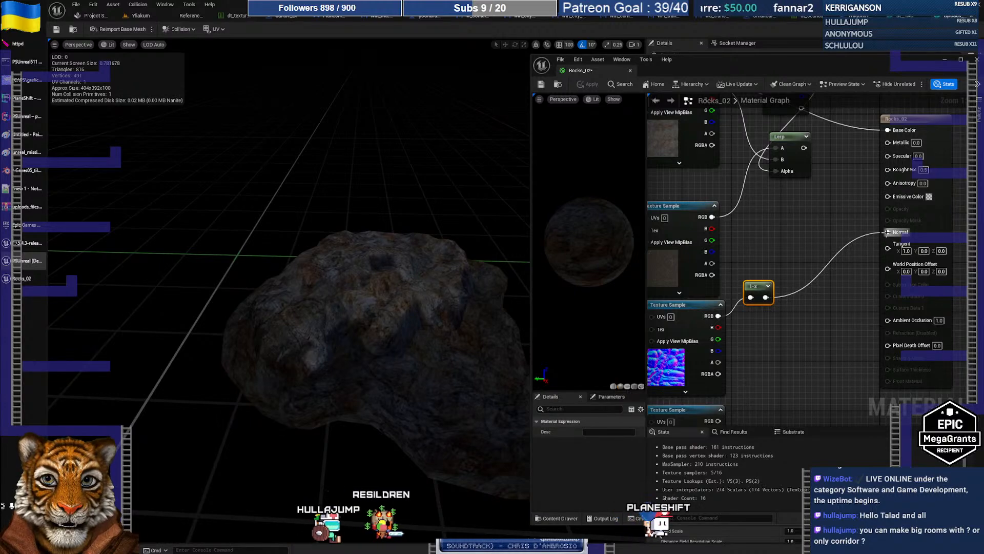
- Disconnect Rocks_02's Normal input, apply the material and inspect the mesh without a normal map
alt+click(887, 232)
click(591, 85)
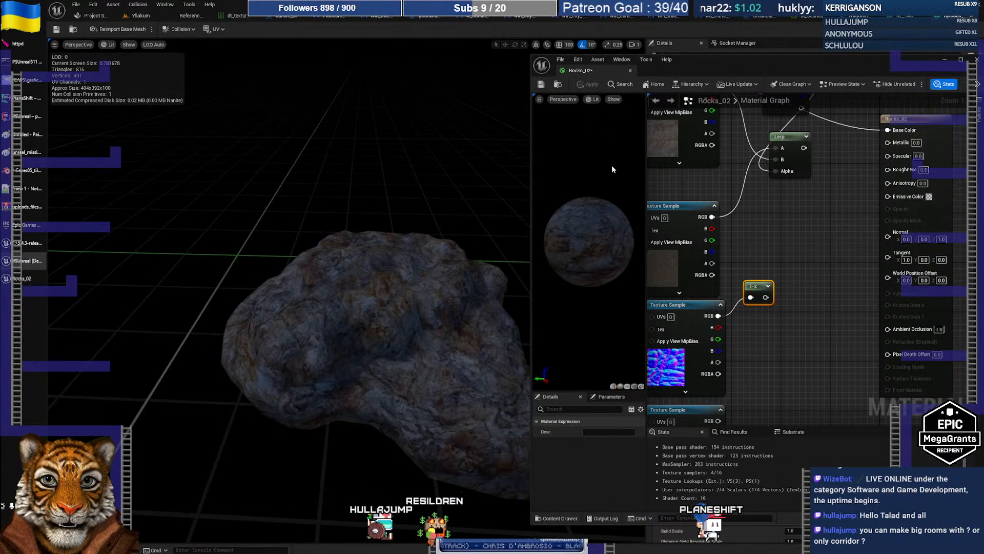
drag(287, 287, 328, 302)
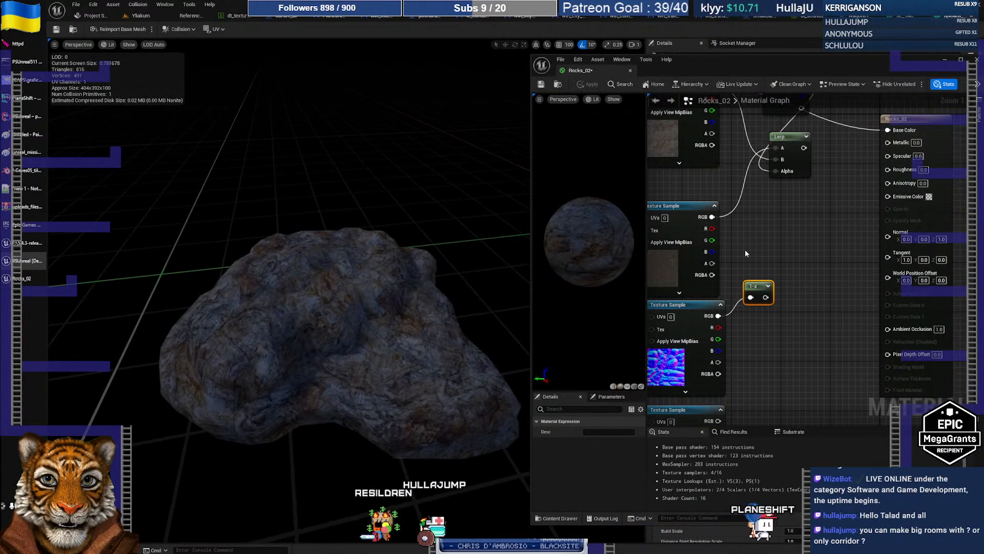
- Reconnect the upper normal map sample's RGB output directly to Normal, apply the material and examine the rock surface up close
drag(719, 316, 887, 232)
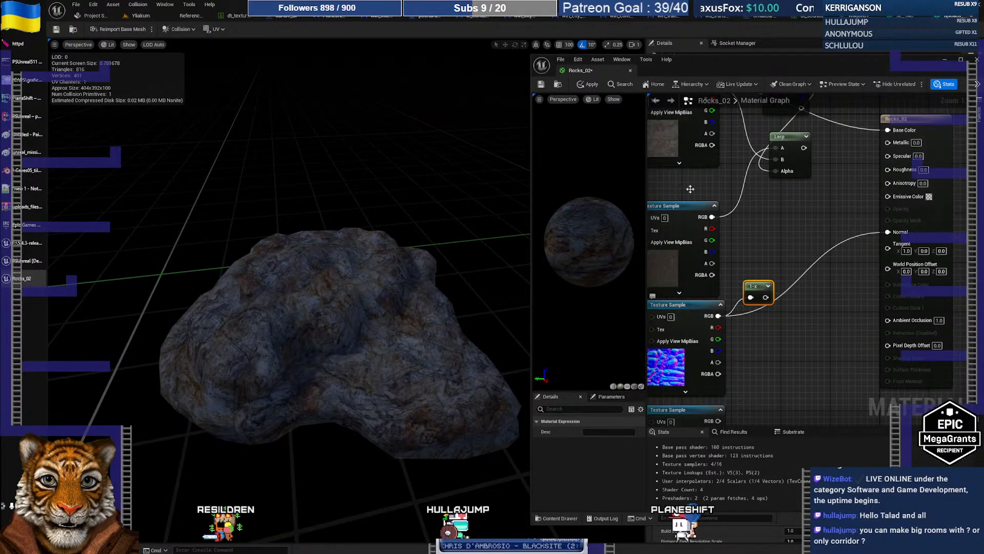
click(590, 85)
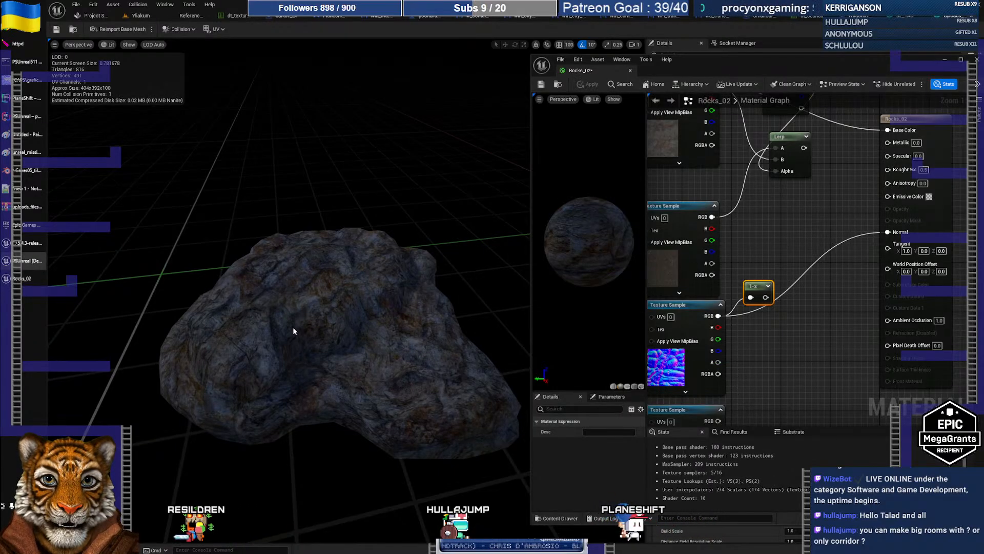
right_drag(290, 318, 363, 310)
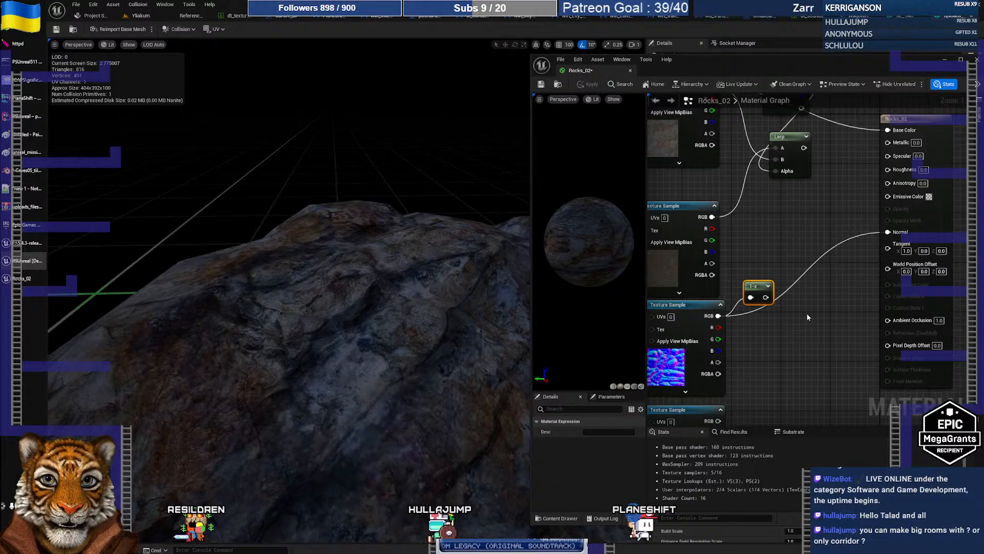
- Search the nodes available for the upper normal map sample's RGB output for an invert operation
drag(717, 316, 763, 322)
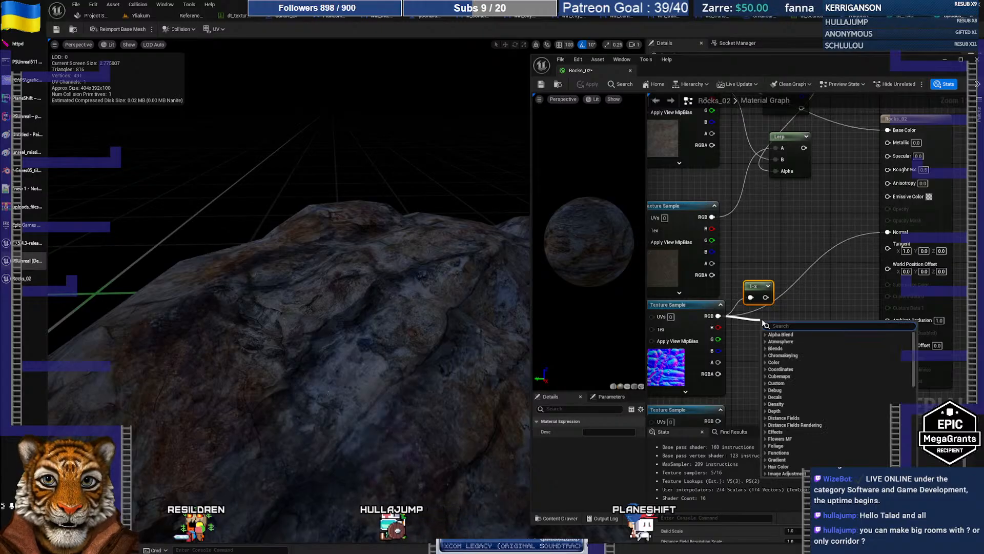
text(invert)
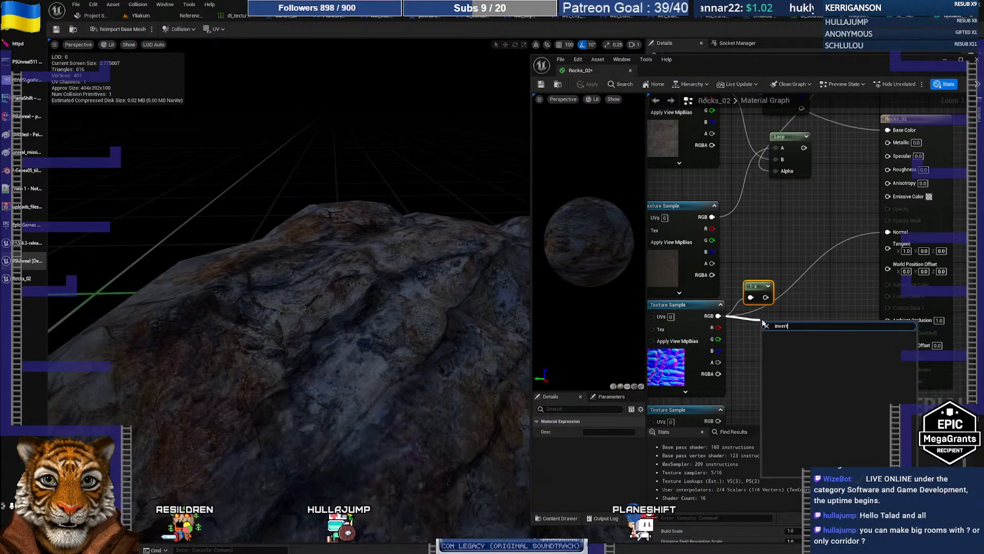
key(BackSpace)
key(BackSpace)
key(BackSpace)
key(BackSpace)
key(BackSpace)
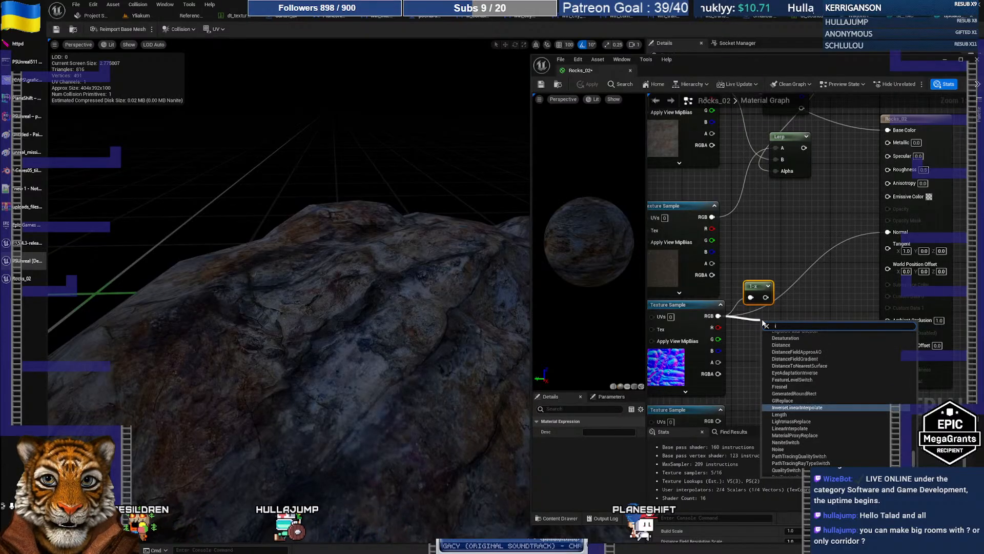
text(nver)
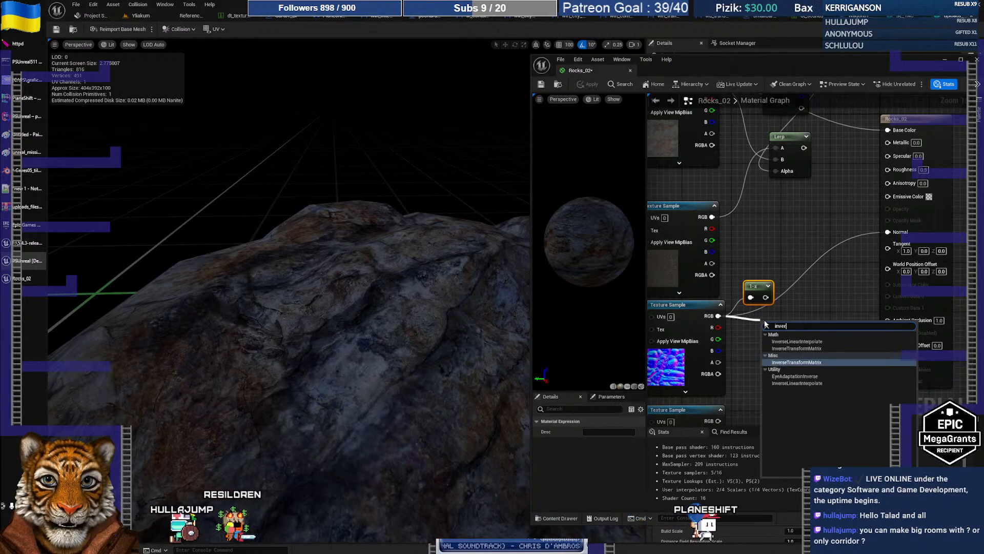
click(795, 255)
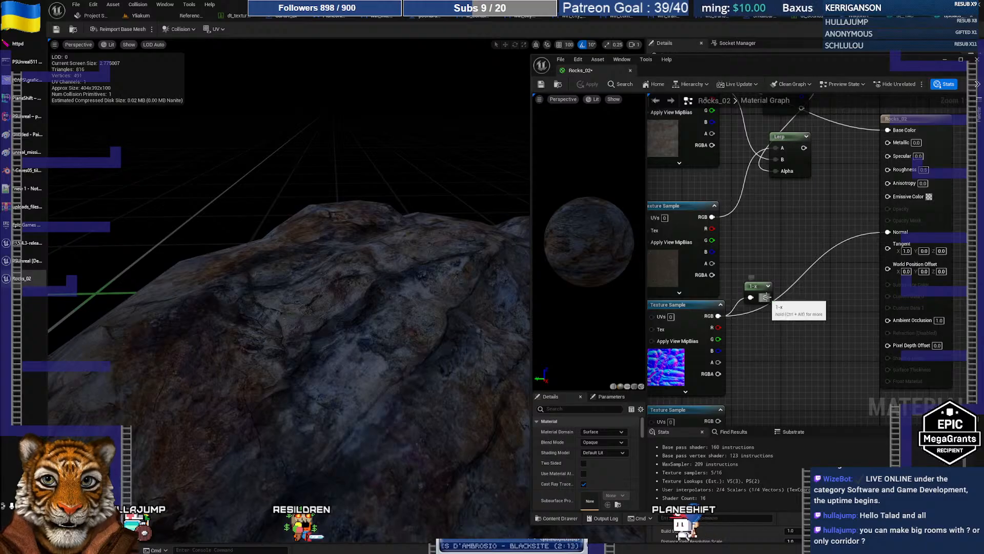
- Try to feed the OneMinus output into the UVs input of a new TextureSample node
right_click(788, 317)
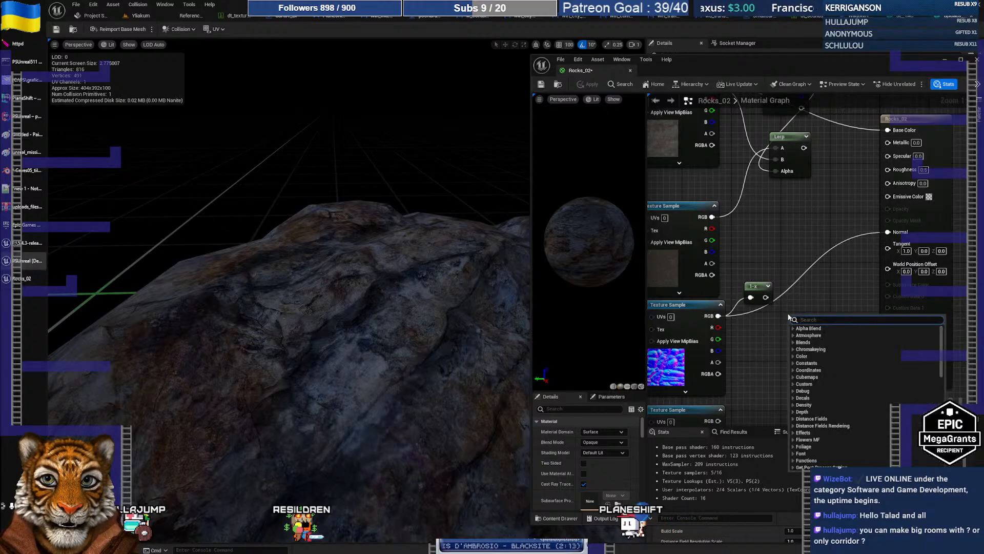
text(texture dsa)
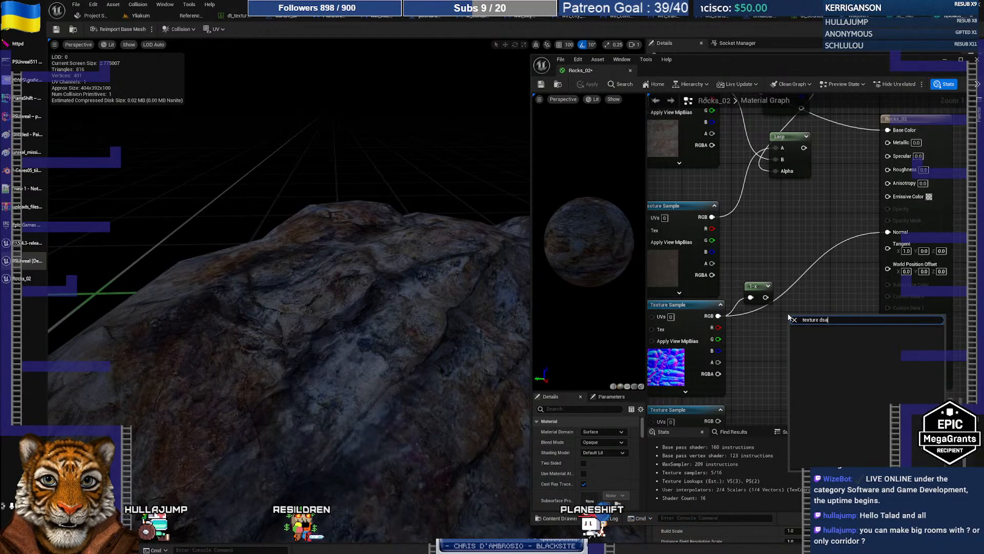
key(BackSpace)
key(BackSpace)
key(BackSpace)
text(sa)
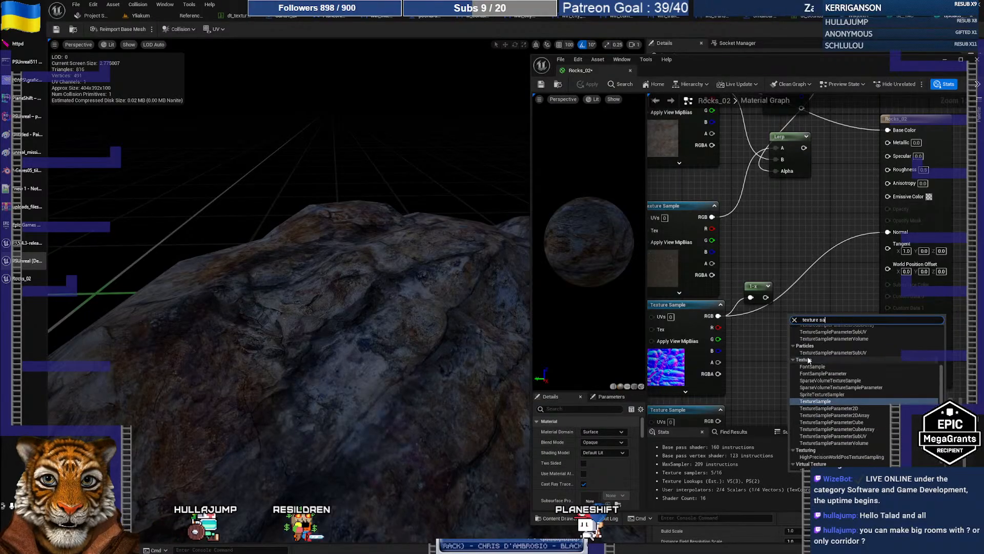
click(820, 401)
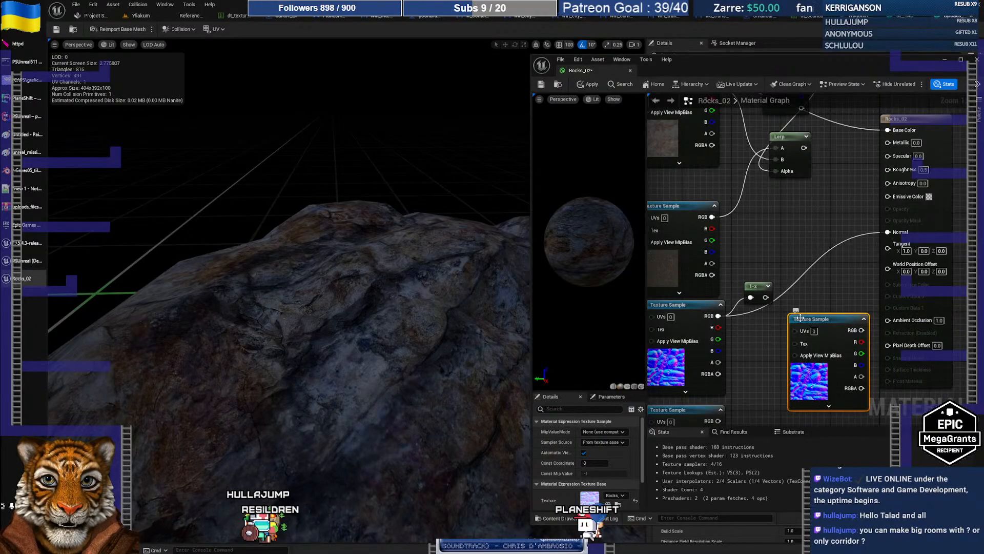
drag(763, 297, 795, 332)
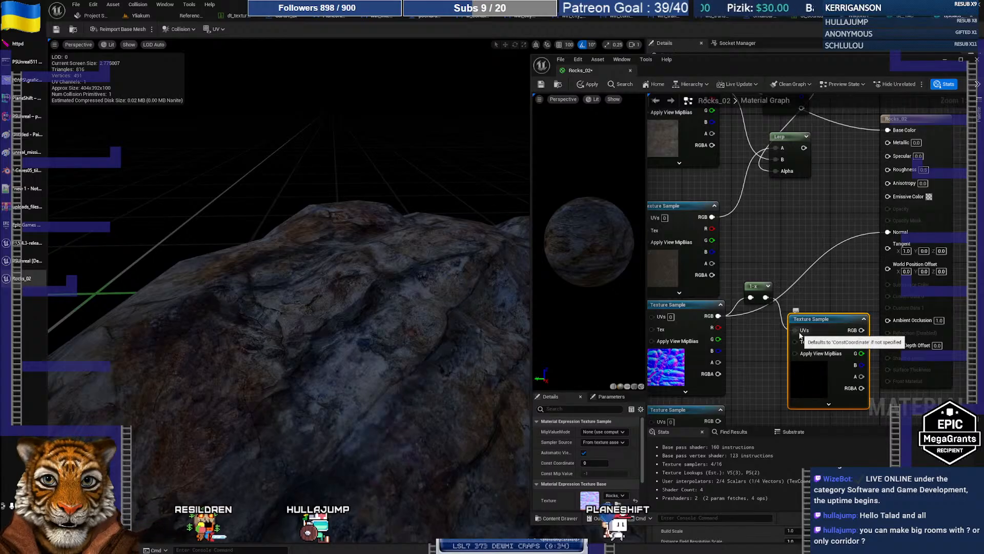
- Disconnect and delete the extra TextureSample node and shift the OneMinus node slightly away from the normal map sample
alt+click(767, 297)
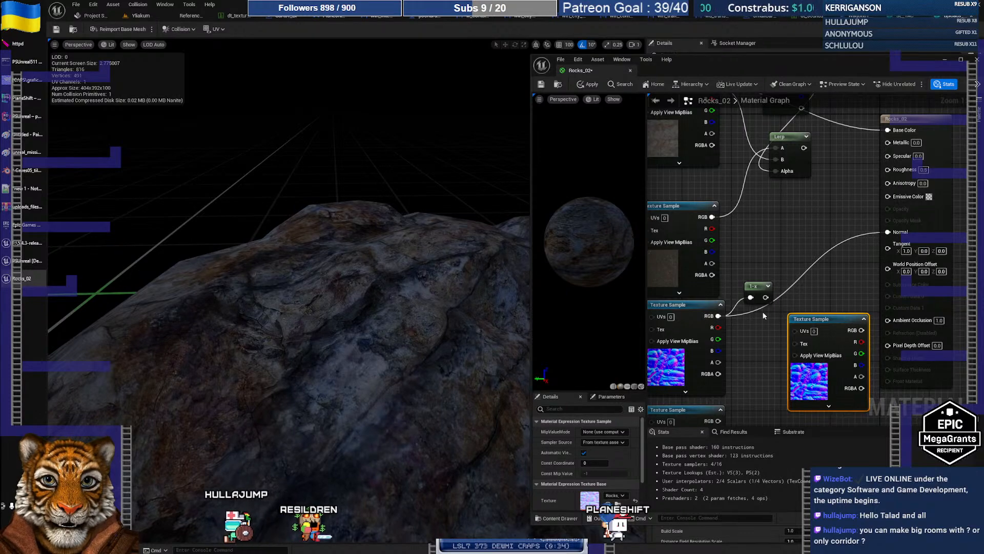
click(800, 307)
click(816, 320)
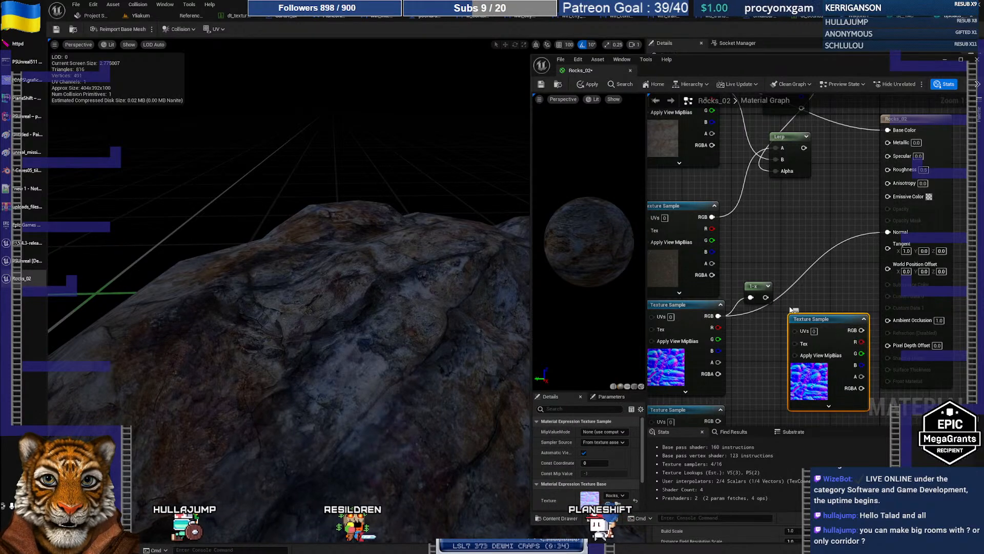
key(Delete)
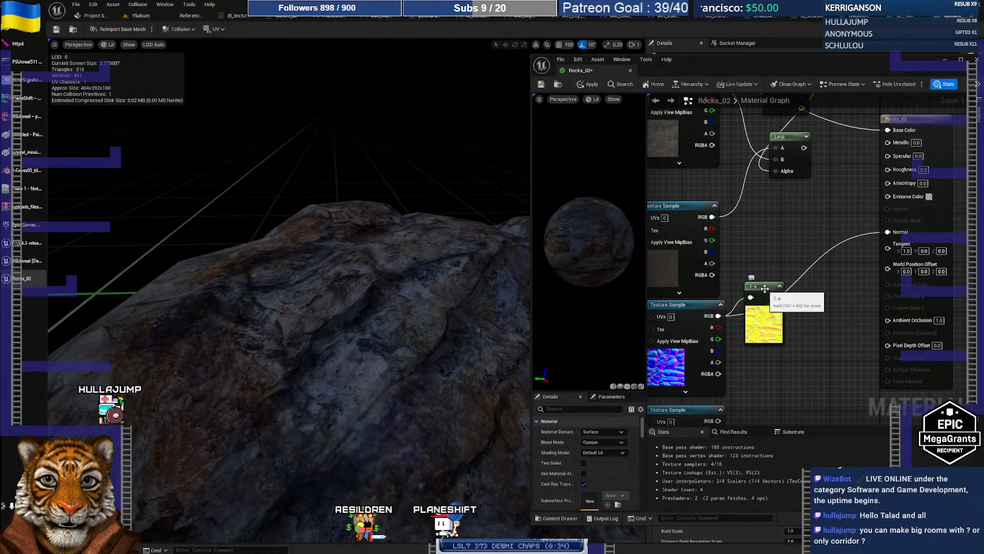
drag(763, 288, 776, 294)
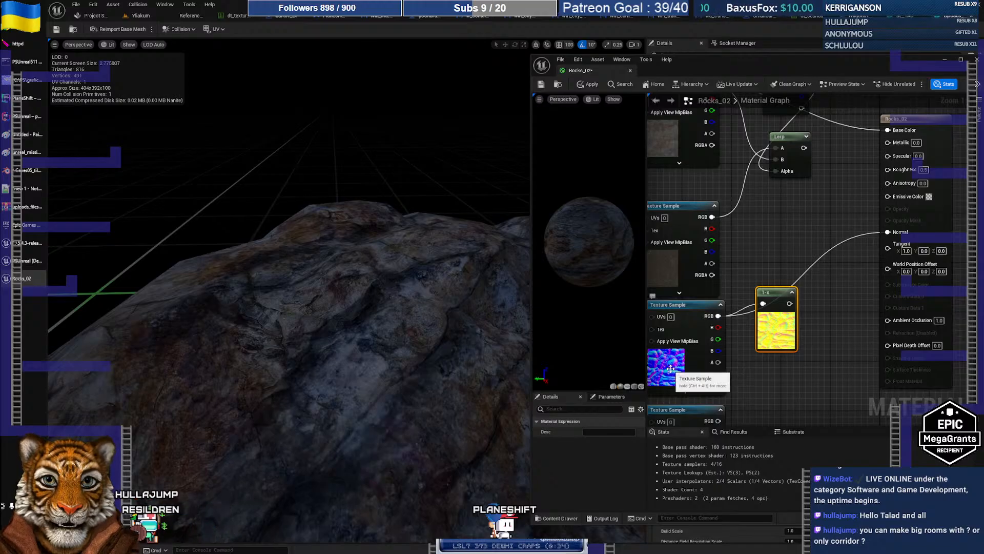
- Search Google in the web browser for "how do you reverse a normal map", read the overview and return to the Unreal material editor
click(37, 43)
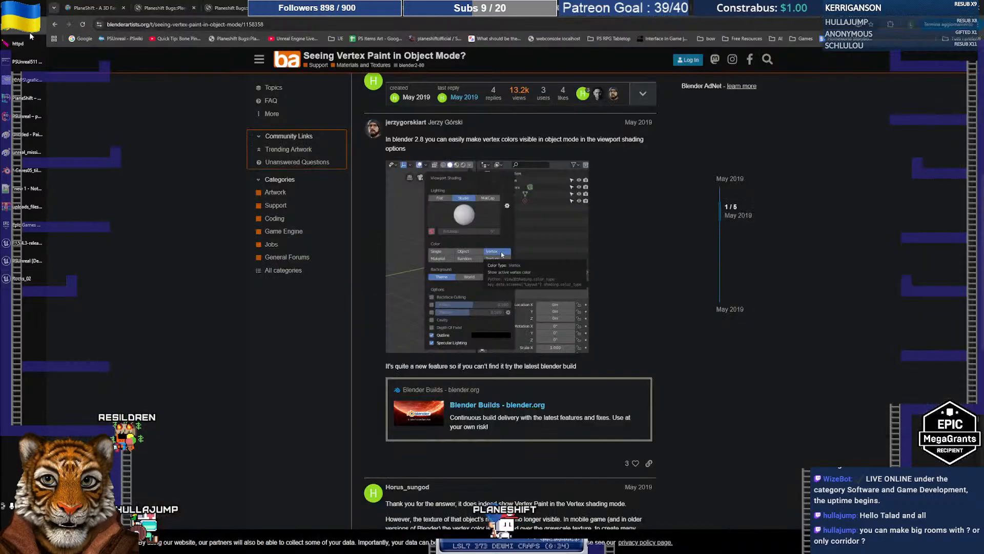
click(475, 27)
text(how d)
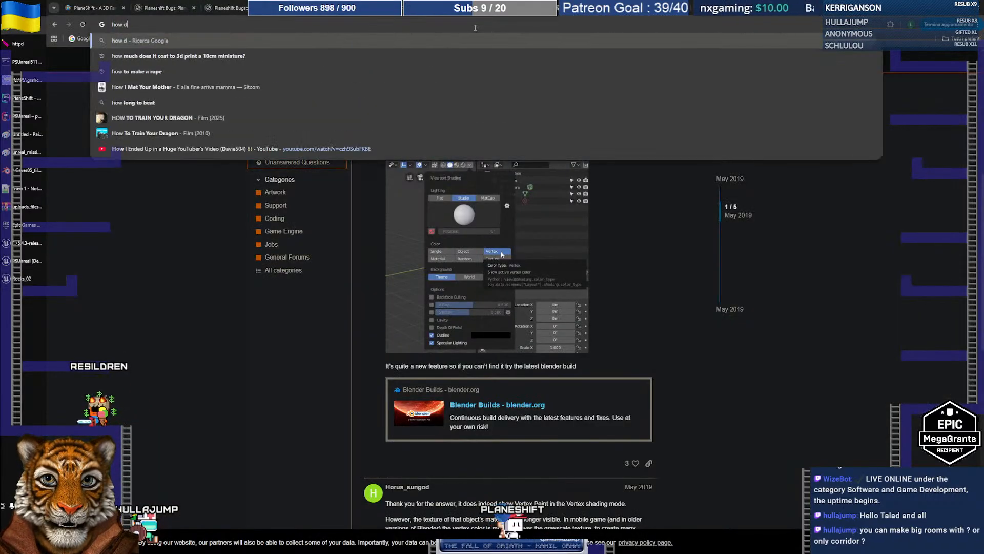
text(o you reverse)
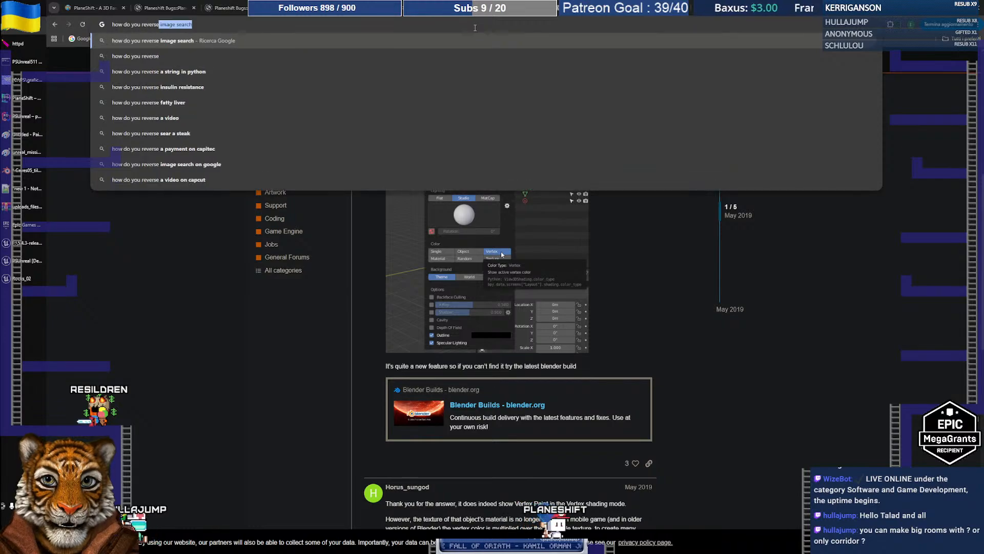
text( a normal map)
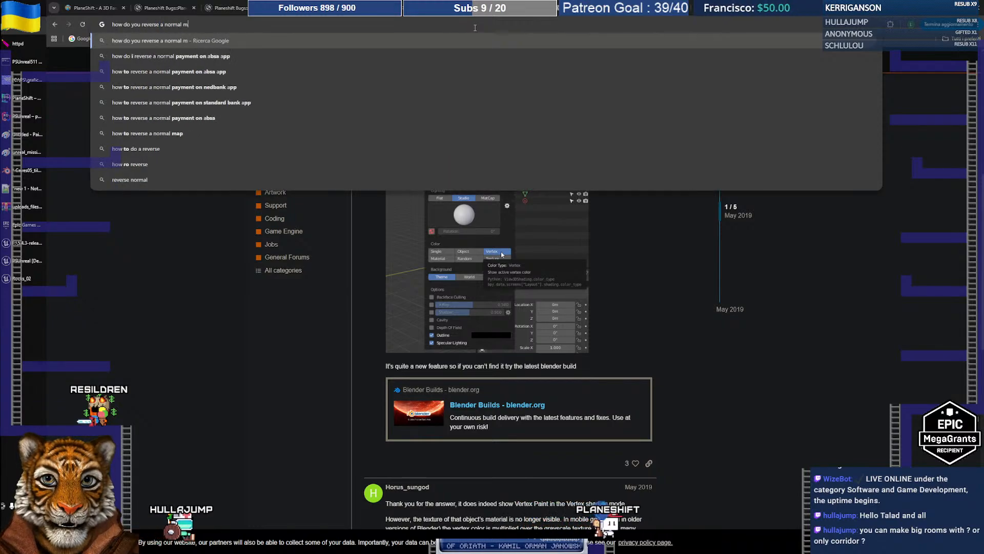
key(Return)
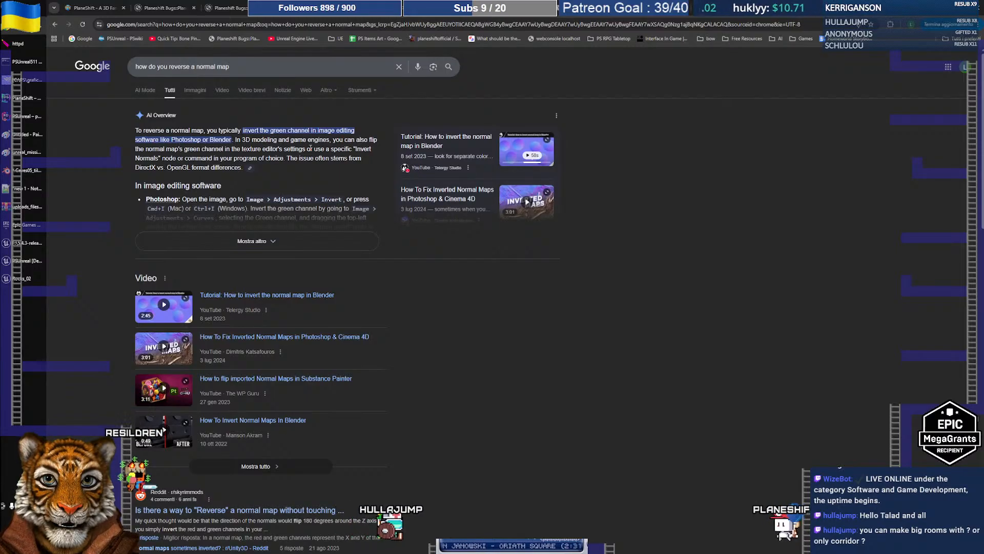
key(alt+Tab)
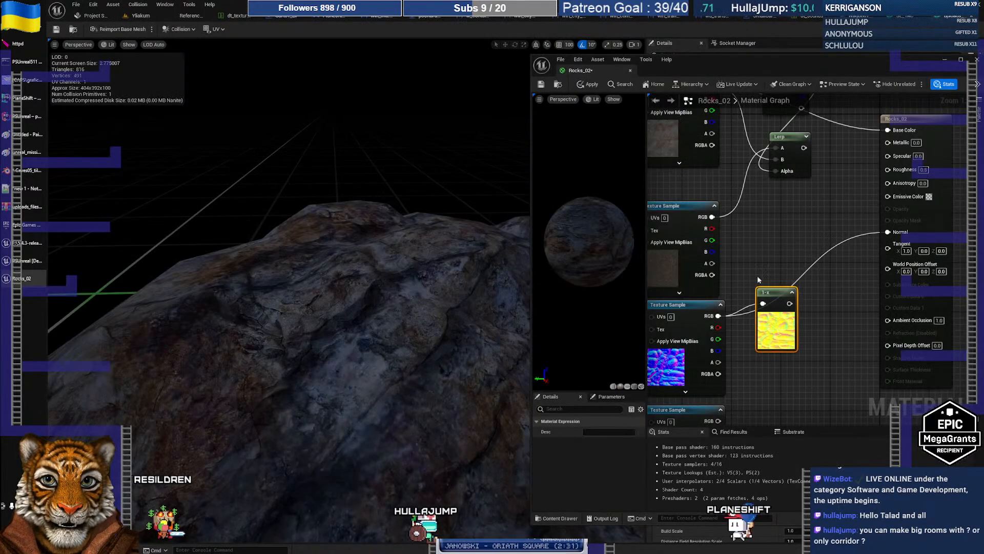
- Reposition the OneMinus node beside the upper normal map sample and add a Constant3Vector node above it
right_drag(744, 273, 755, 250)
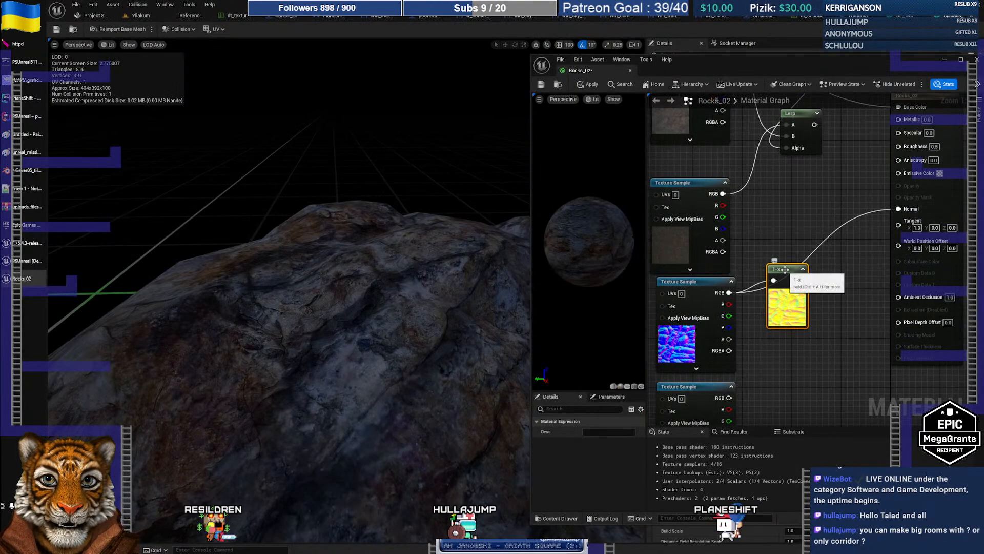
drag(784, 277, 785, 290)
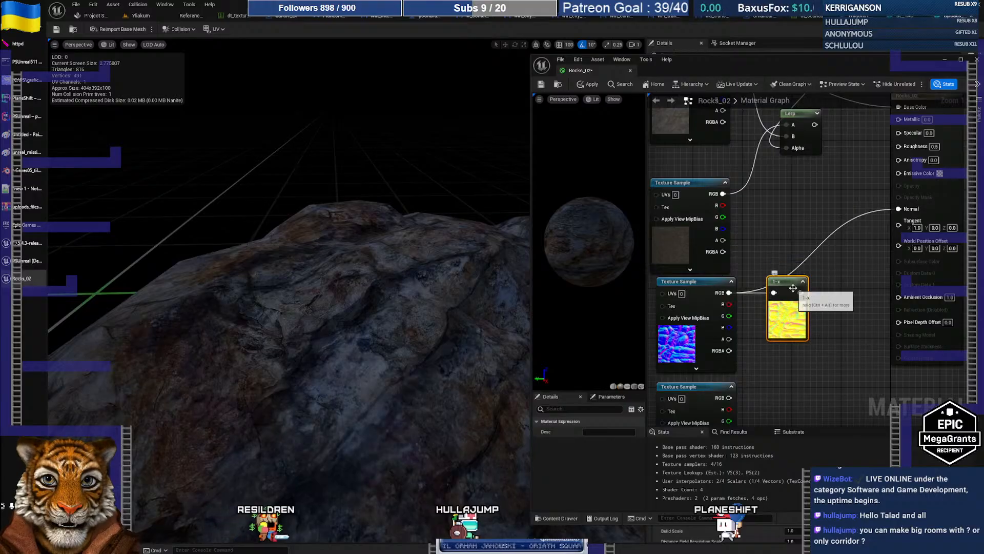
mouse_move(775, 280)
right_down()
mouse_move(765, 274)
mouse_move(772, 267)
right_up()
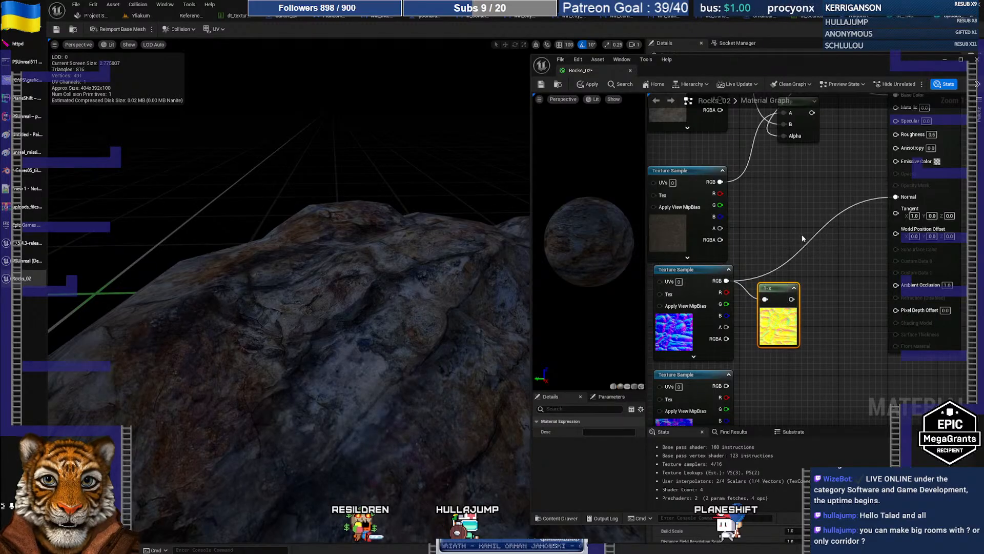
click(793, 220)
drag(818, 220, 809, 194)
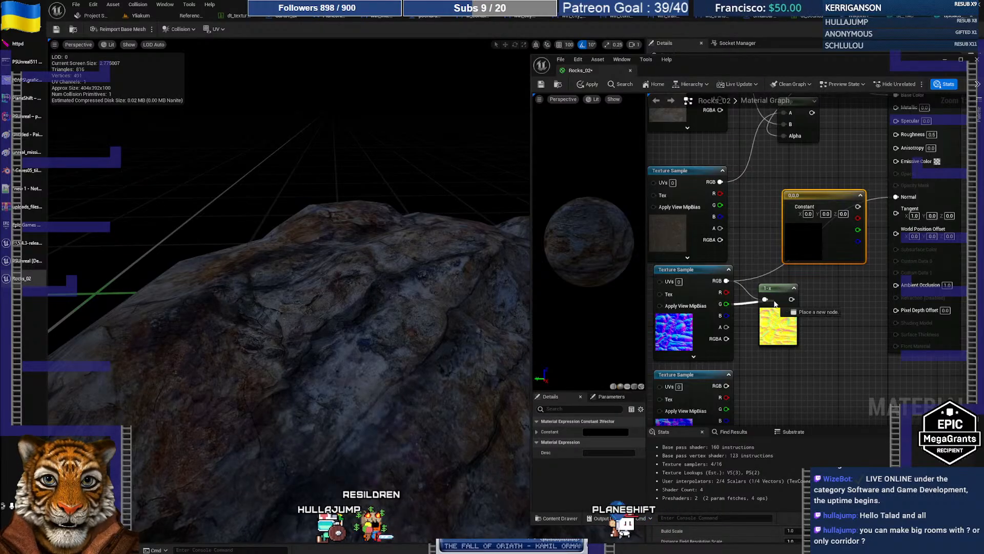
- Connect the upper normal map sample's G output to the OneMinus node and add a MakeFloat3 node beside it
drag(726, 309, 765, 299)
right_drag(826, 302, 807, 309)
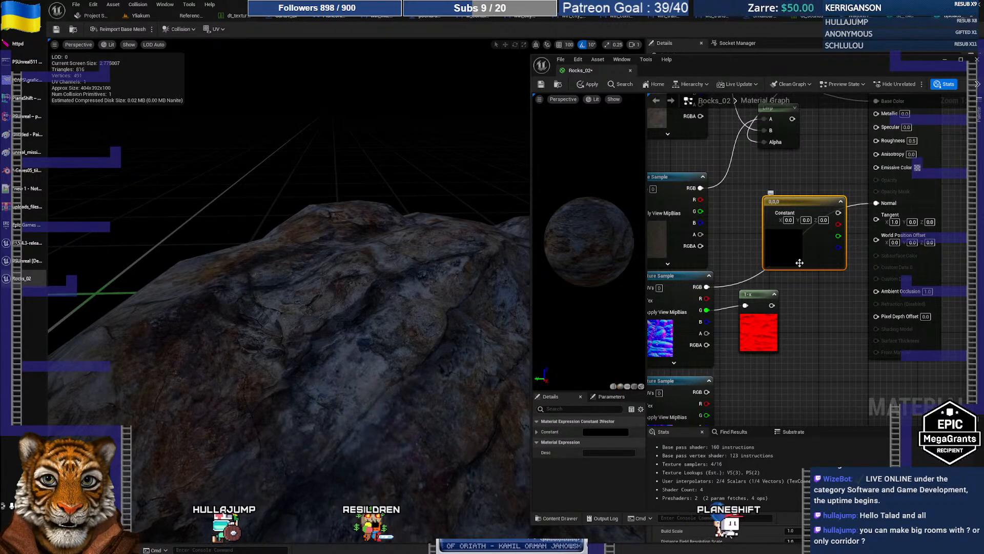
right_click(796, 301)
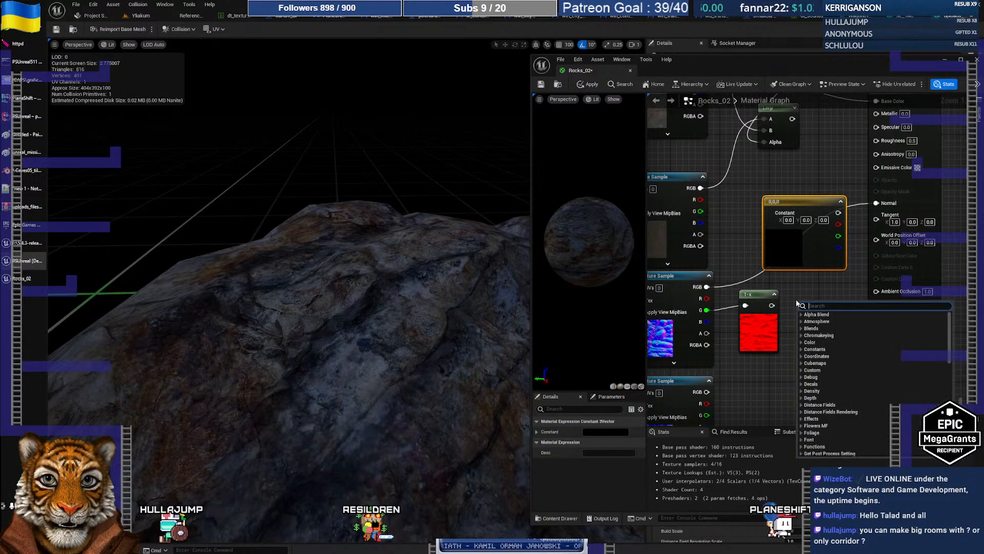
text(make)
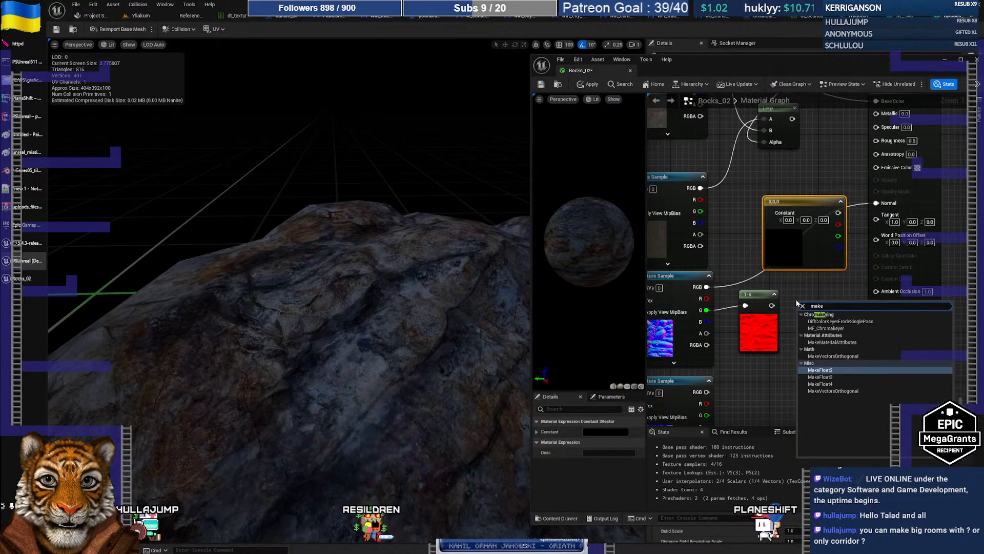
click(827, 376)
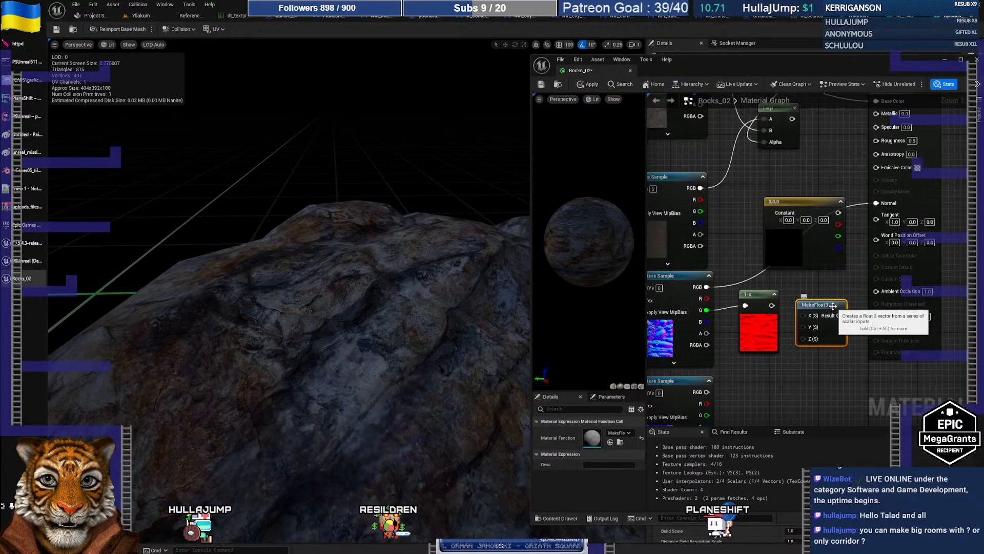
drag(832, 305, 824, 288)
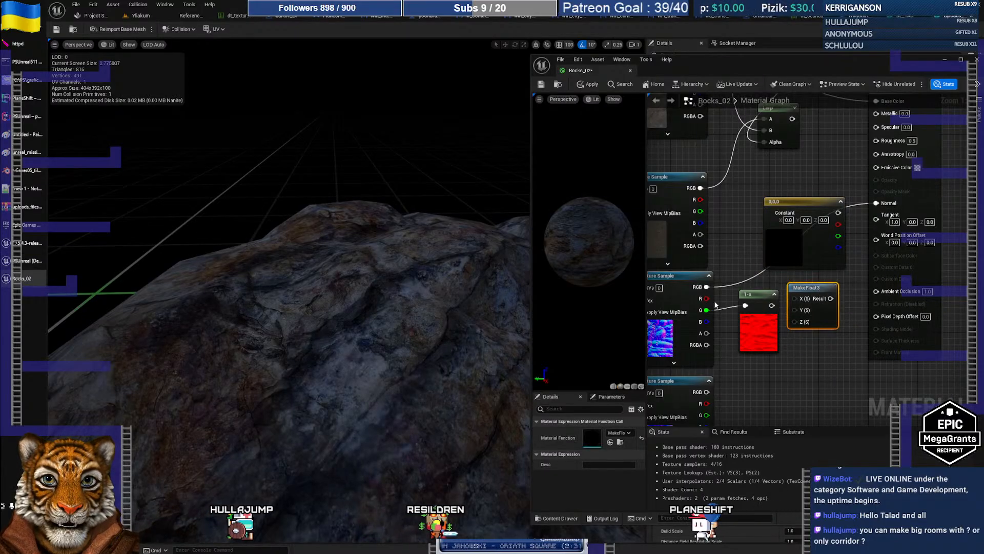
- Connect R, the inverted G and B to MakeFloat3's X, Y and Z, link Result to Normal and apply the material
drag(706, 298, 796, 309)
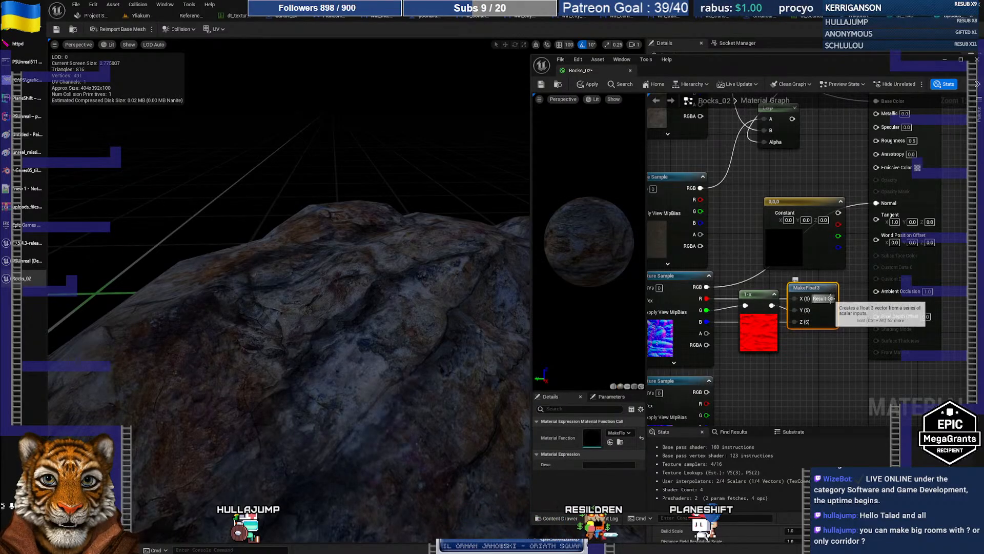
drag(831, 298, 876, 203)
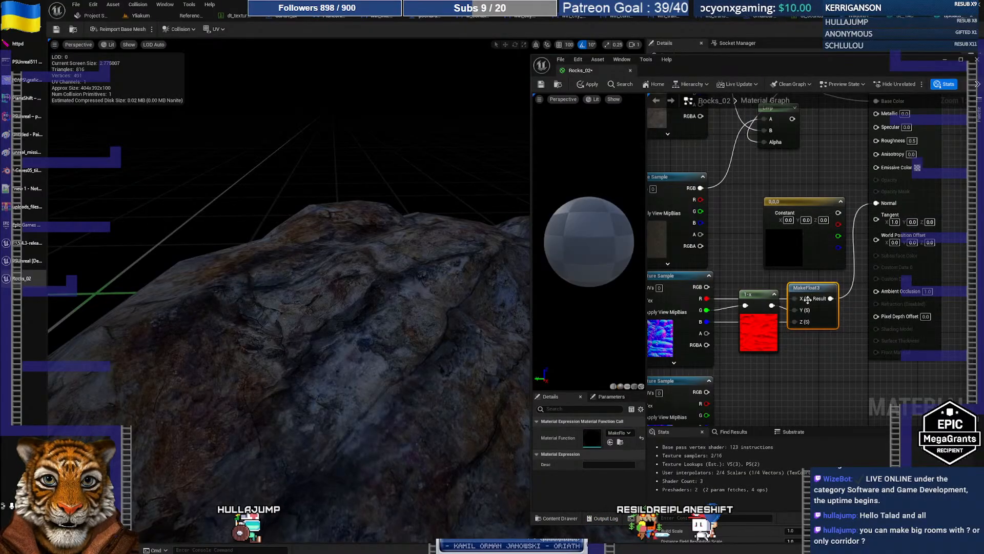
click(590, 84)
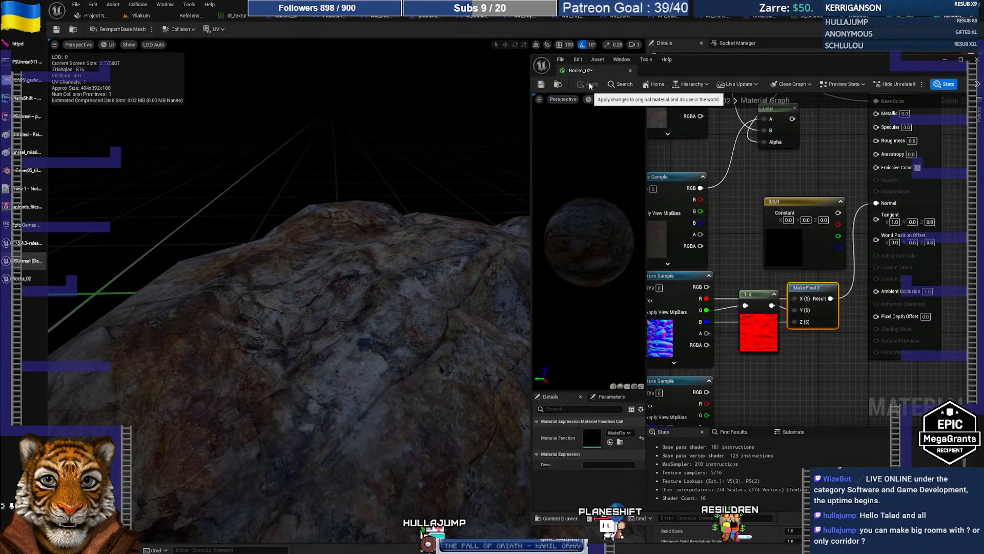
- Delete the MakeFloat3 node between the OneMinus node and the material's Normal input
right_drag(748, 264, 784, 259)
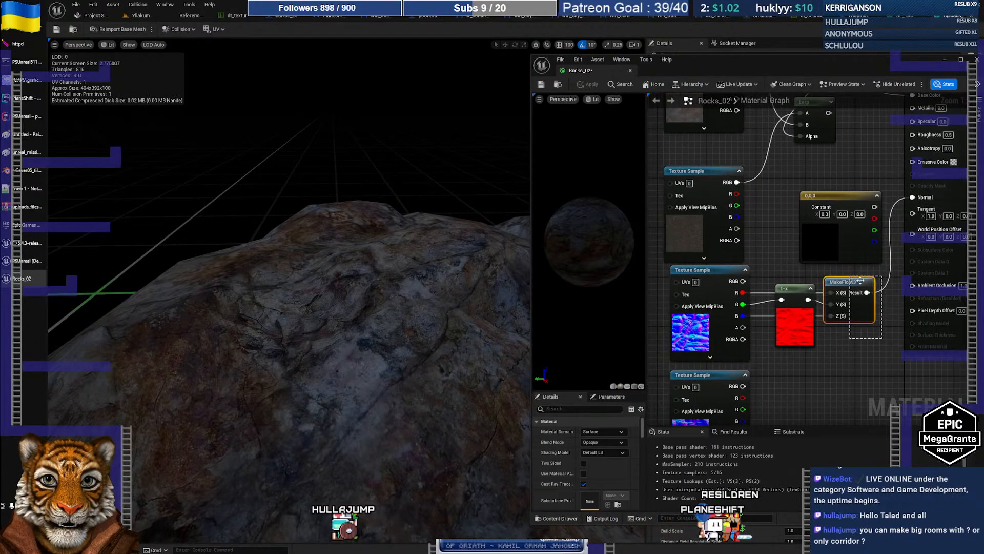
key(Delete)
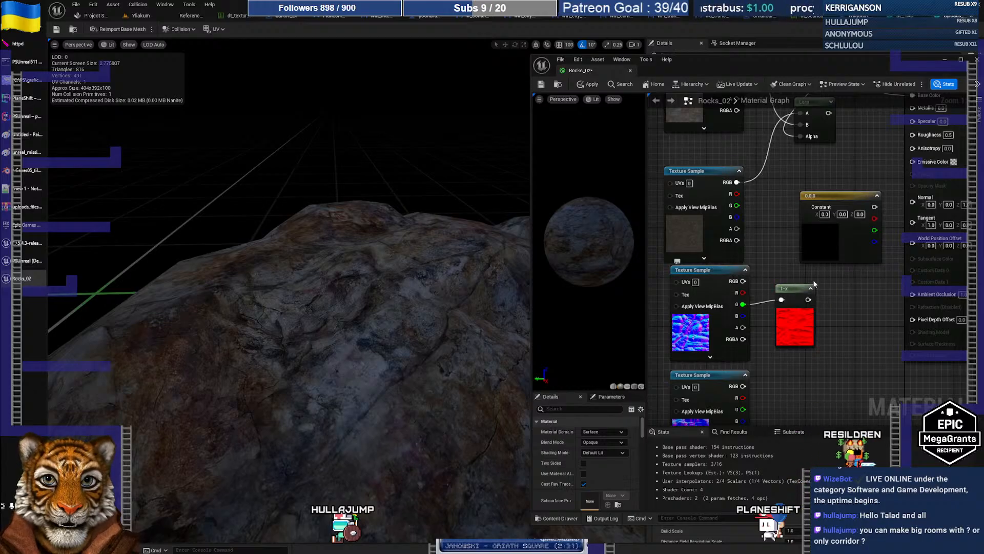
- Try a Texture Object node beside the OneMinus node and delete it again
right_click(834, 280)
text(texture)
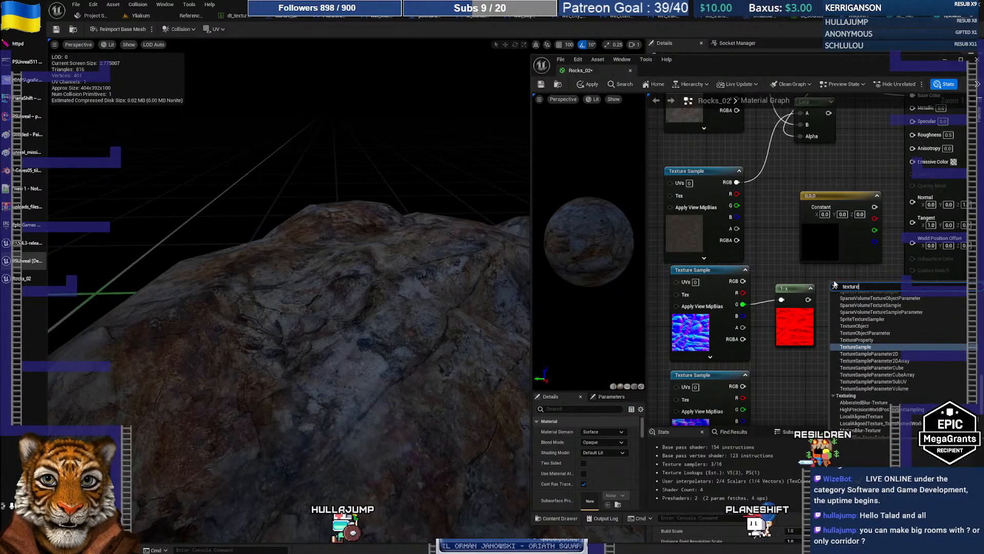
click(869, 327)
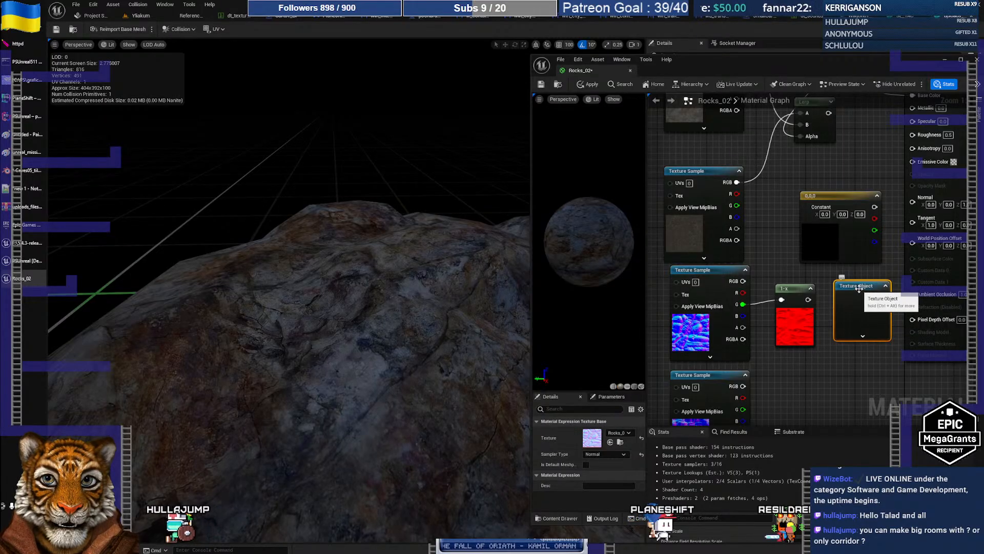
key(Delete)
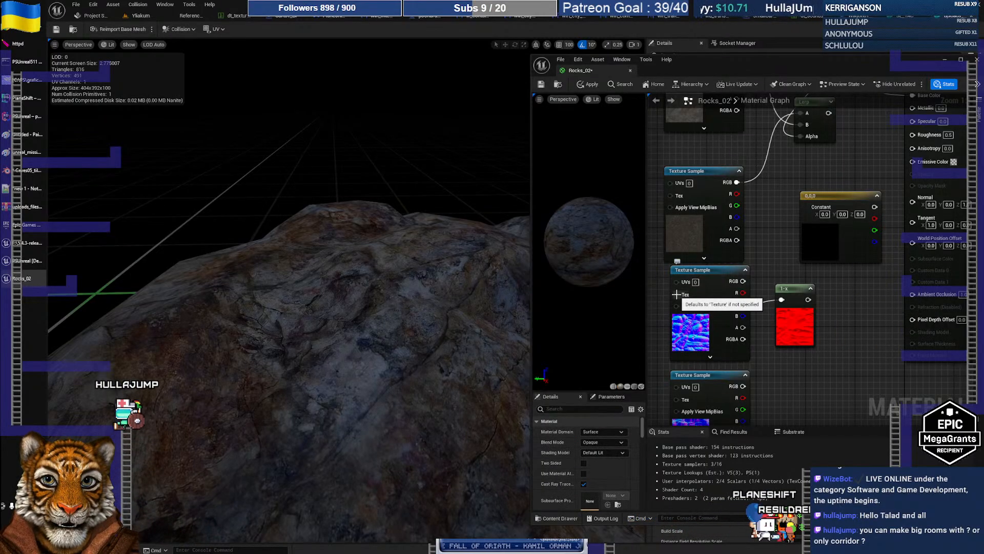
- Search the material node list for "vector" and "rgb" to look for a node that recombines the channels
drag(743, 304, 781, 299)
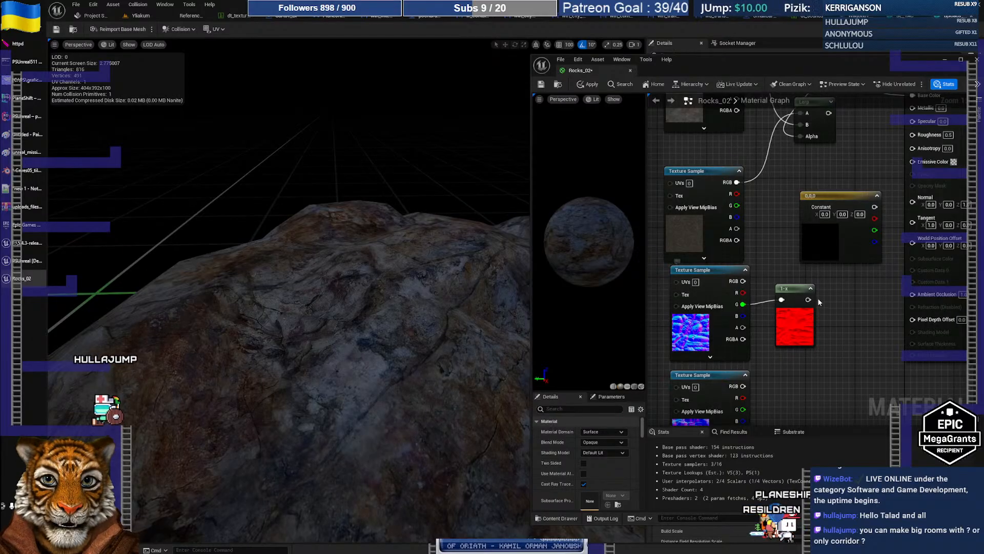
right_click(831, 291)
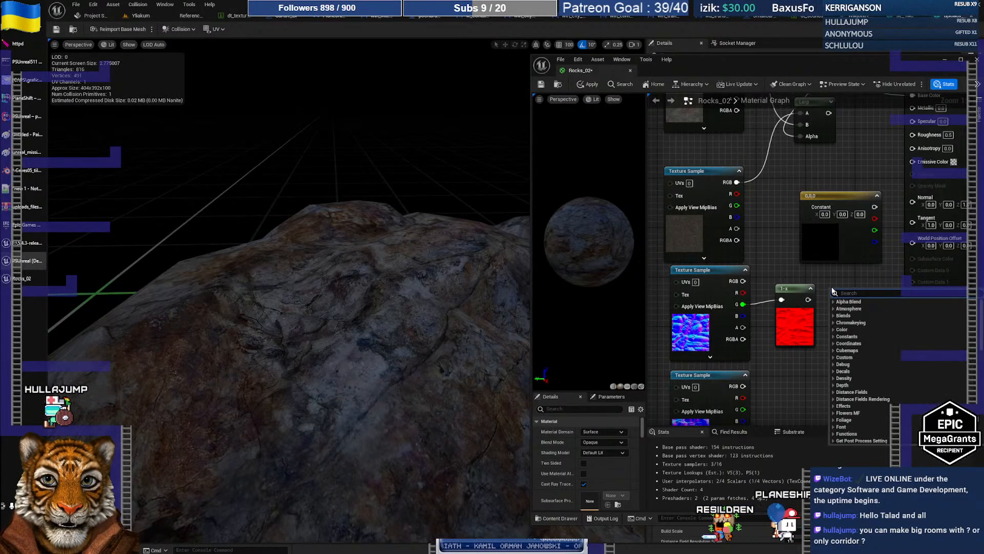
text(vector)
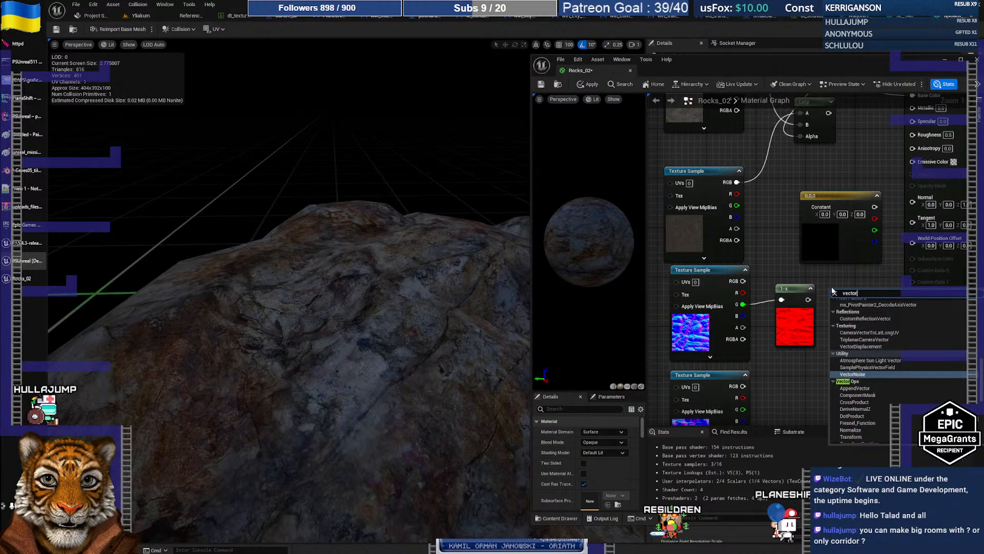
key(ctrl+a)
text(rgb)
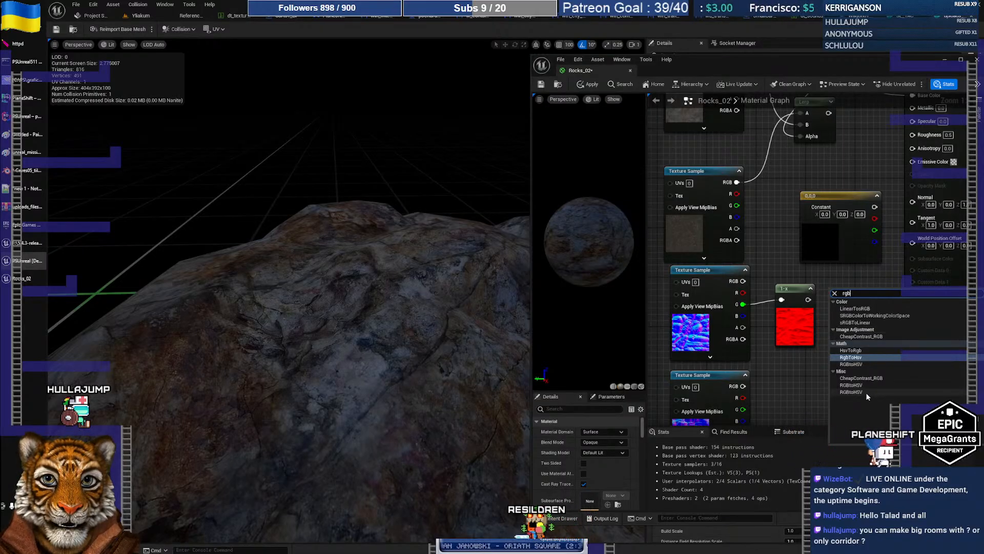
click(834, 271)
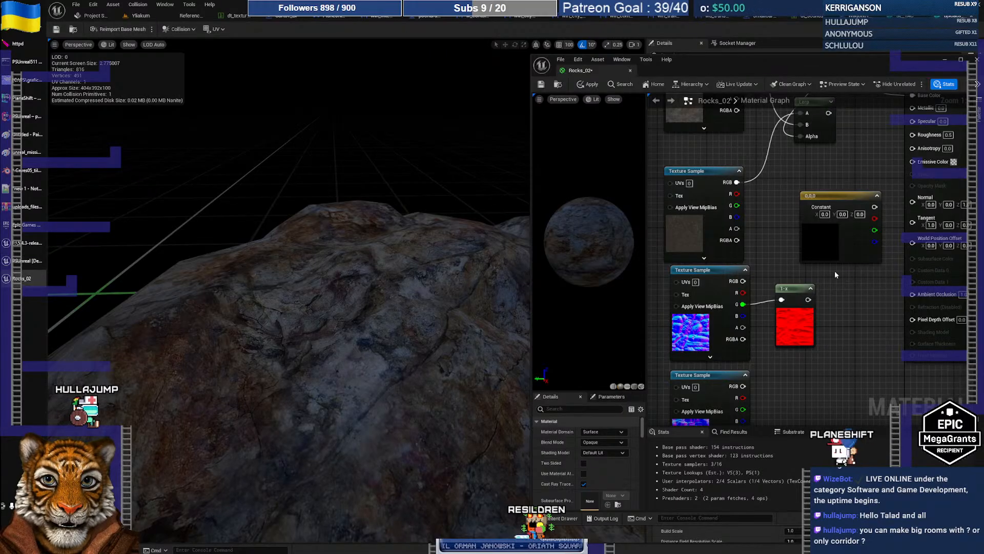
right_click(911, 202)
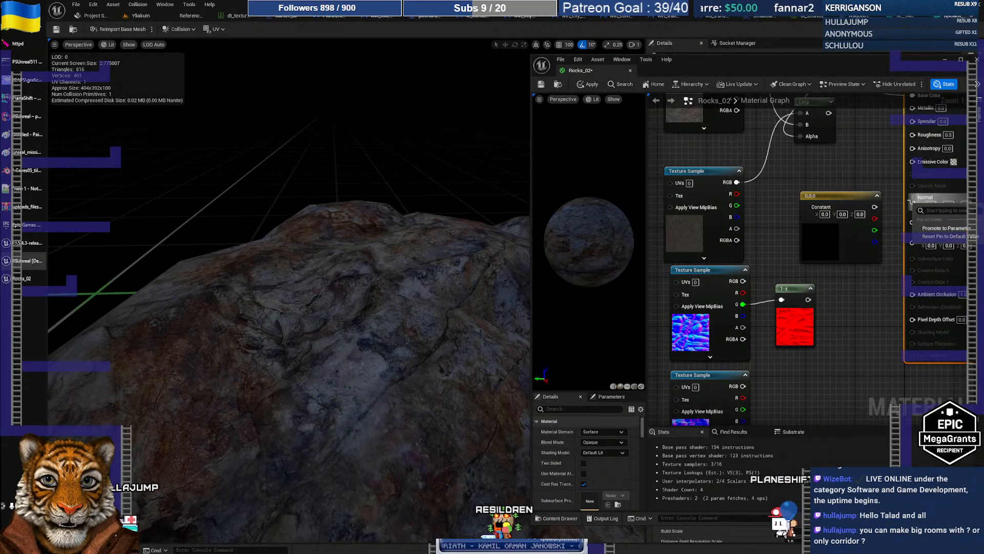
click(864, 310)
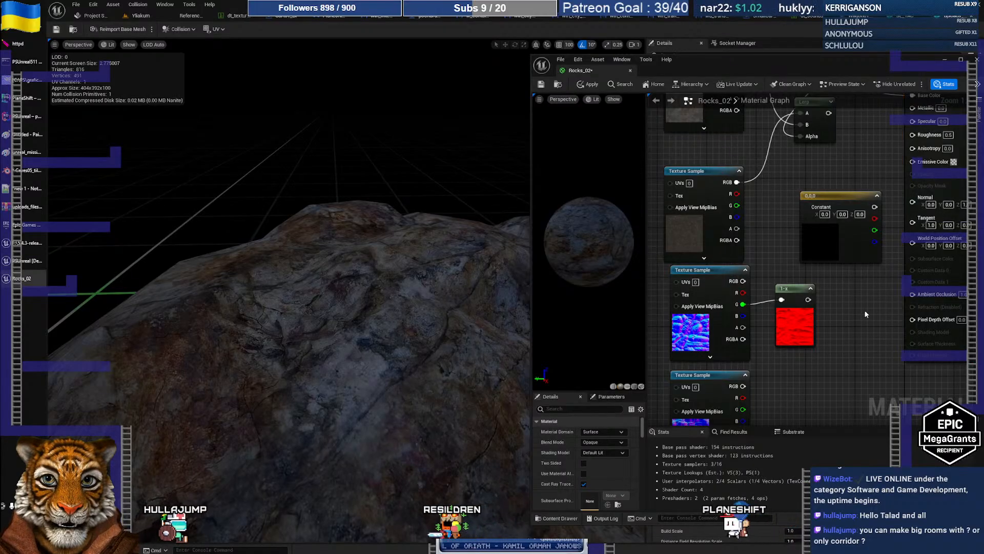
right_drag(835, 310, 822, 309)
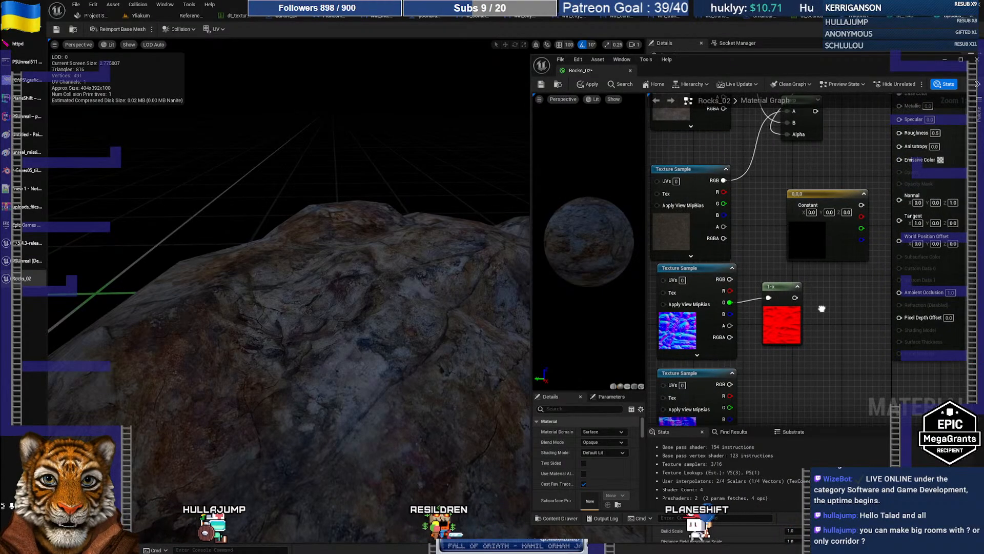
drag(729, 290, 822, 273)
click(751, 318)
click(776, 287)
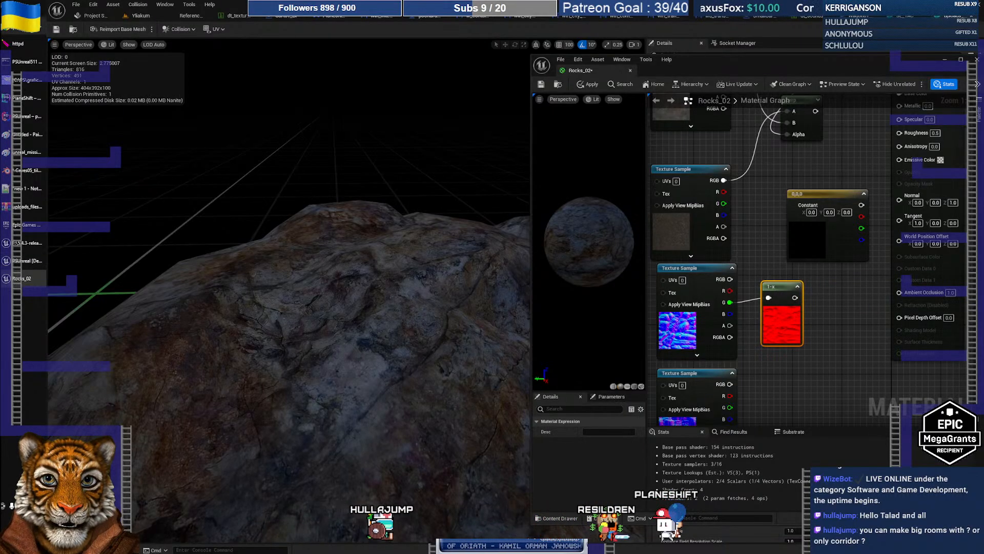
- Switch to the web browser and search Google for "unreal material editor rebuild texture from rgb"
key(alt+Tab)
drag(264, 70, 86, 63)
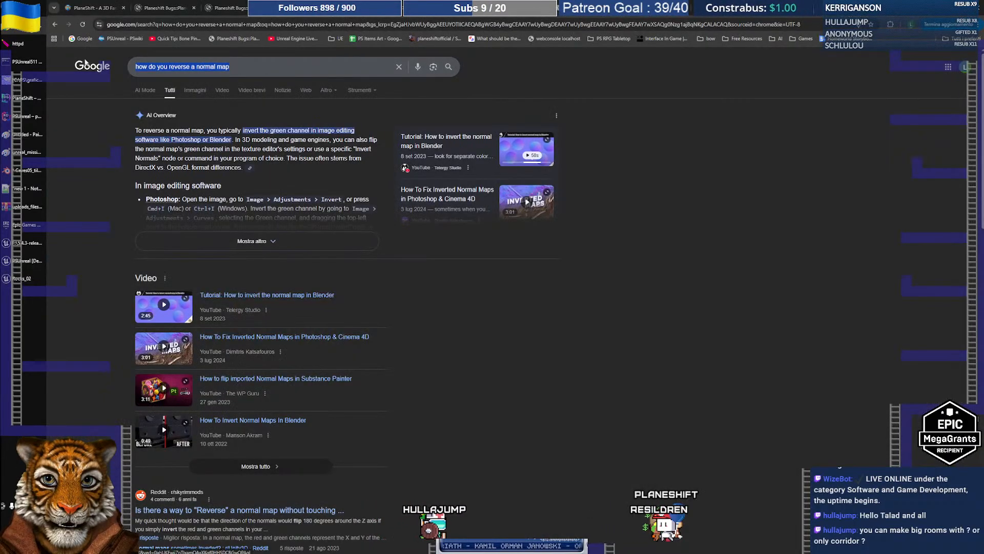
text(unreal mater)
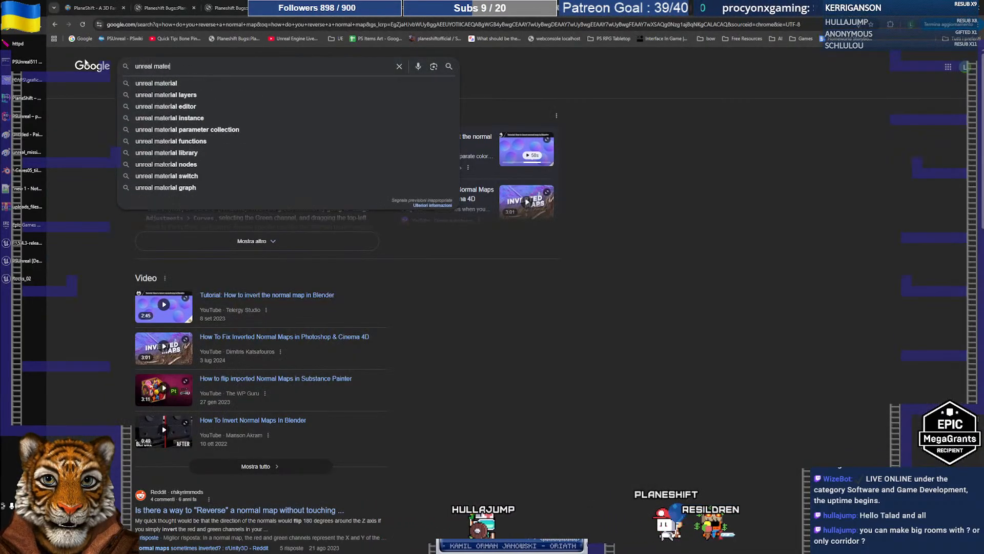
text(ial editor)
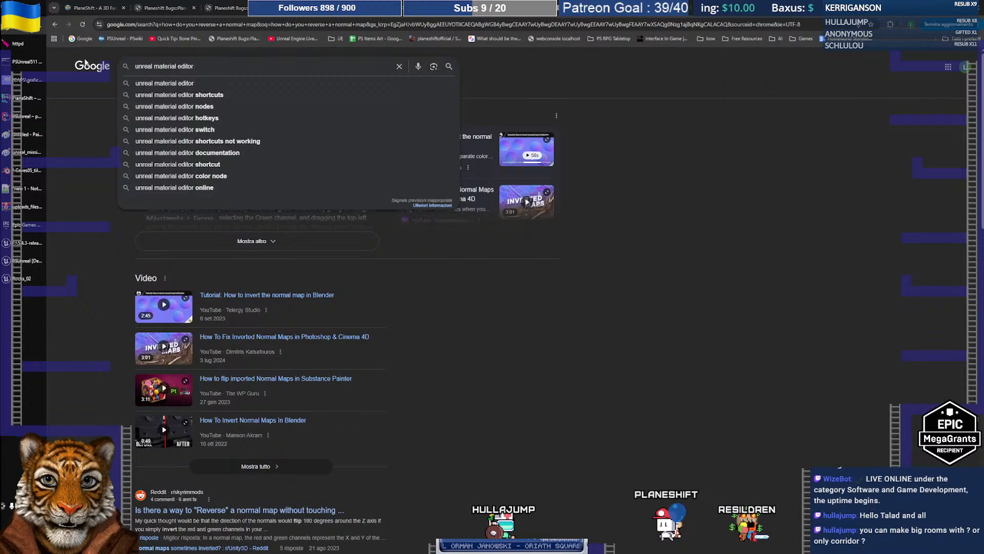
text( rebu)
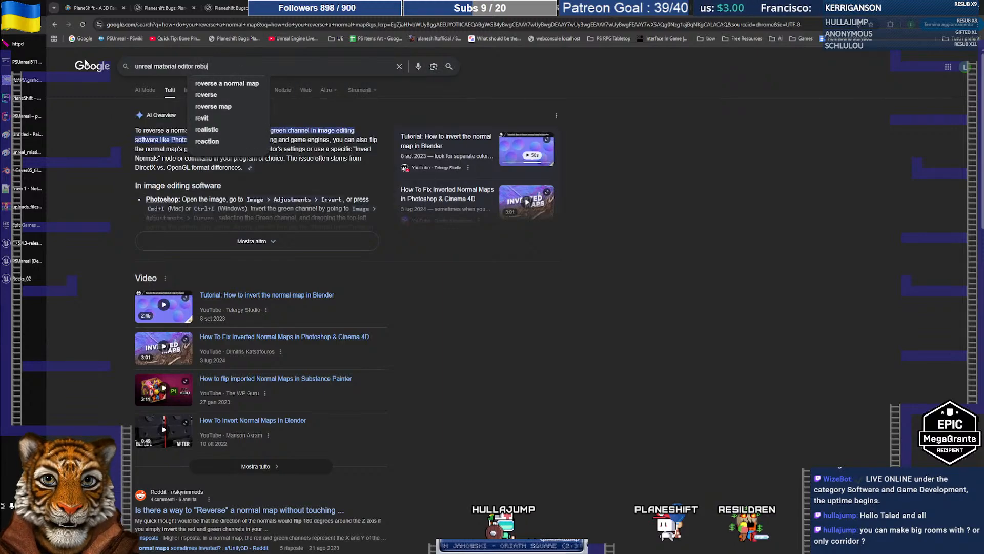
text(ild texture from r)
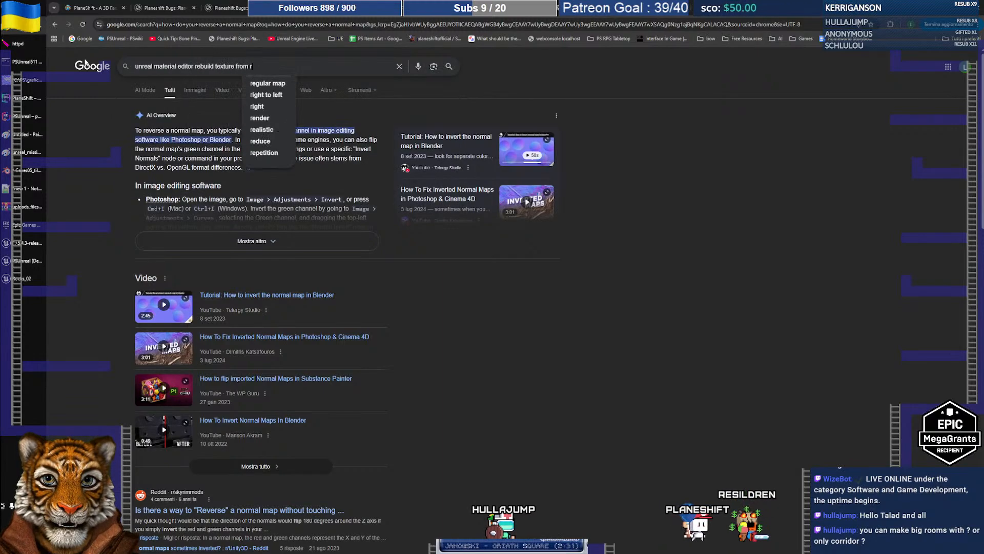
text(gb)
key(Return)
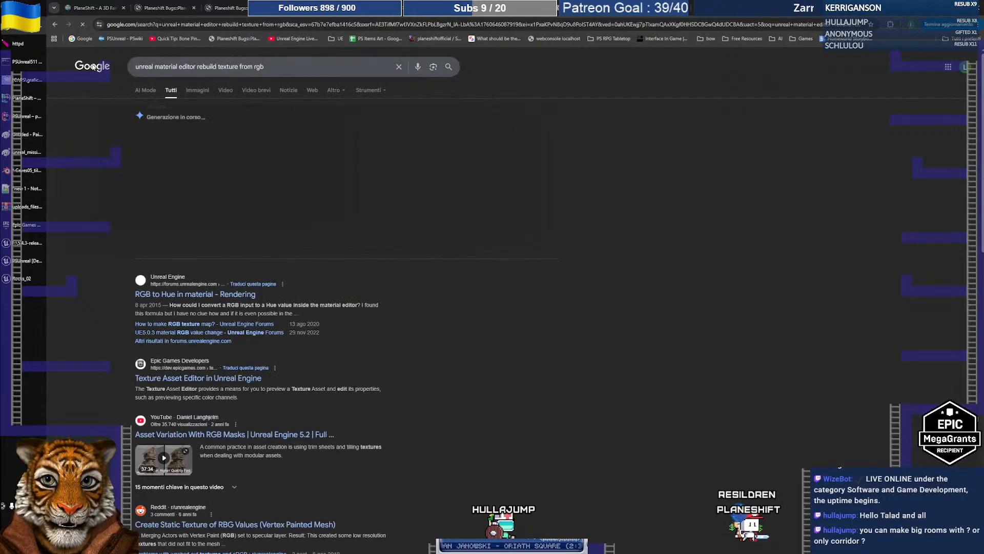
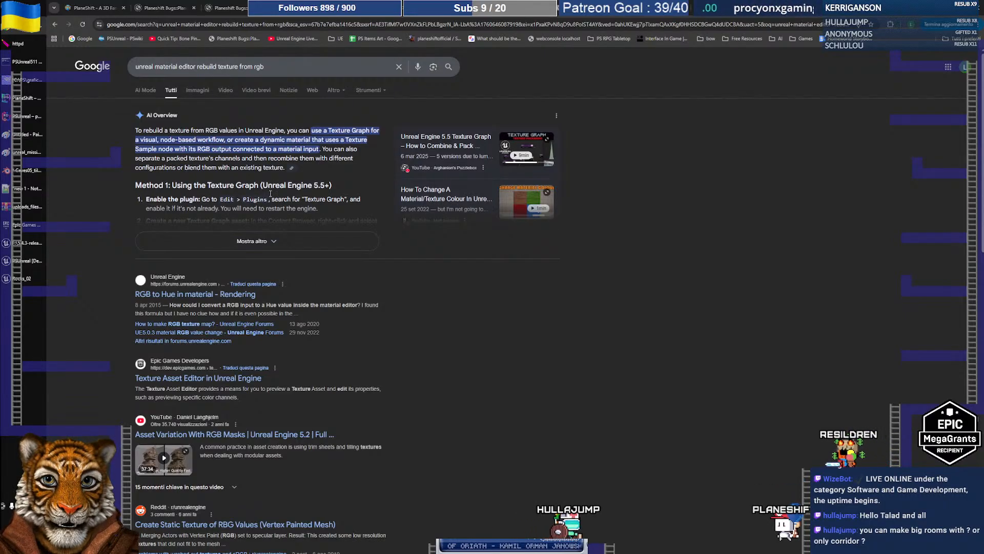
- Expand the AI overview, read its section on recombining channels and return to the Unreal material editor
click(253, 239)
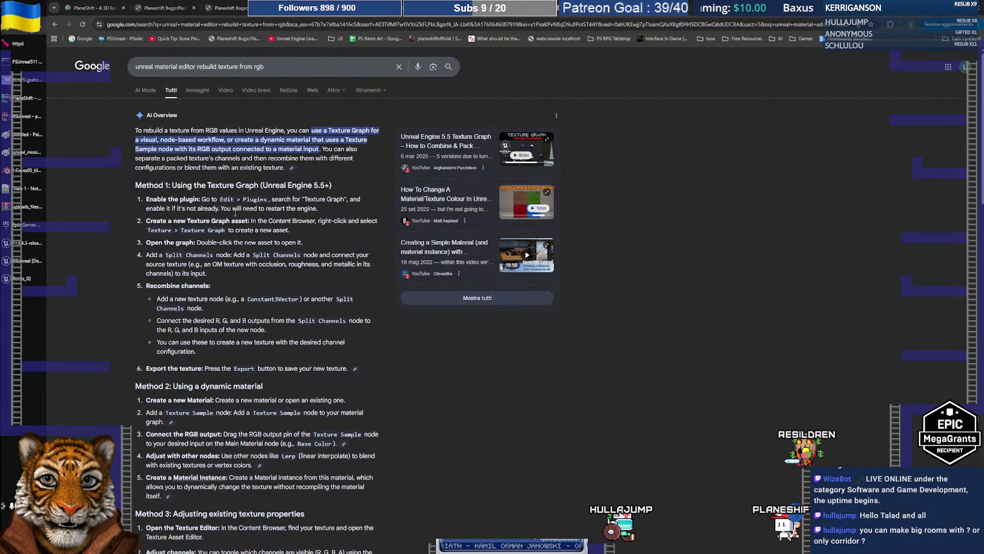
scroll(235, 211, down, 1)
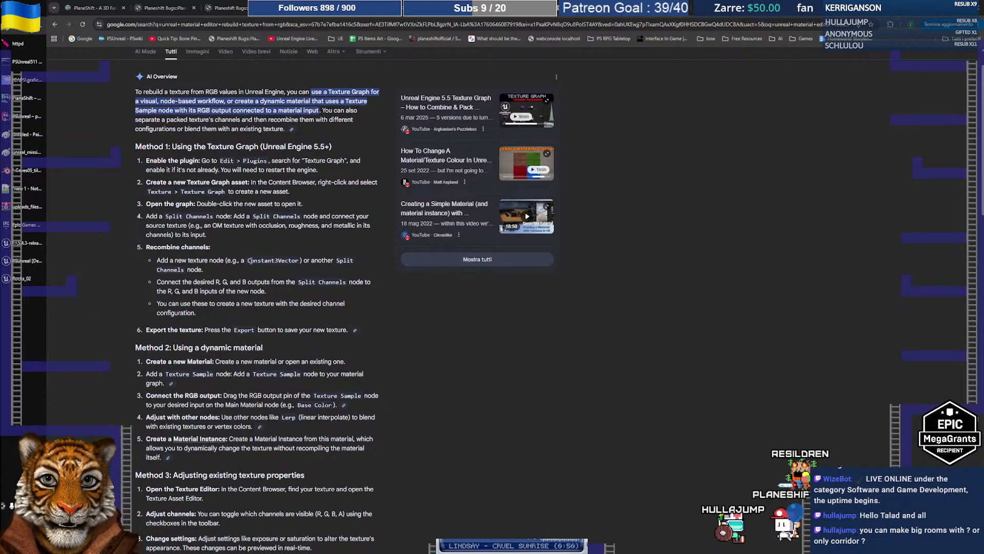
key(alt+Tab)
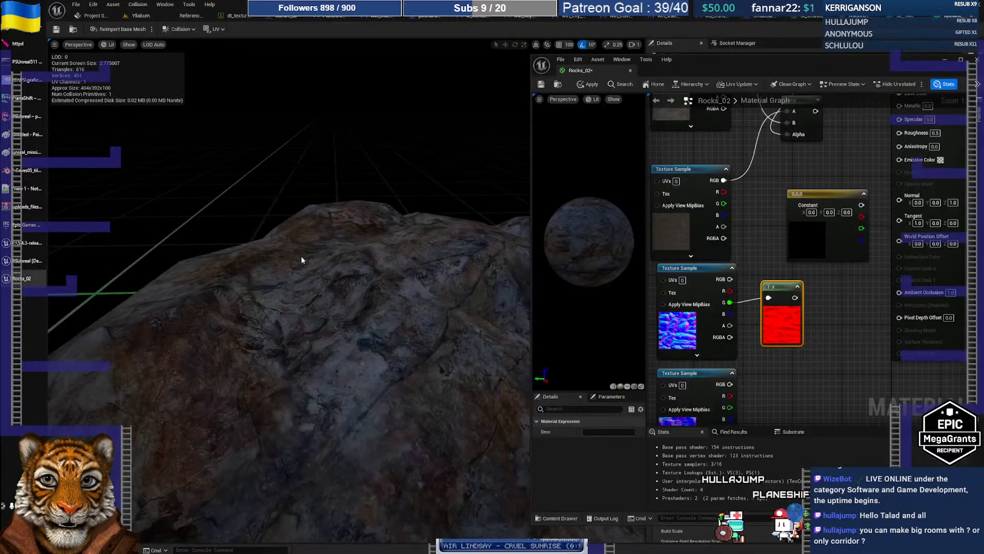
- Try a SplitComponents node beside the OneMinus node and check the options of its Color input
right_click(832, 285)
text(split vhan)
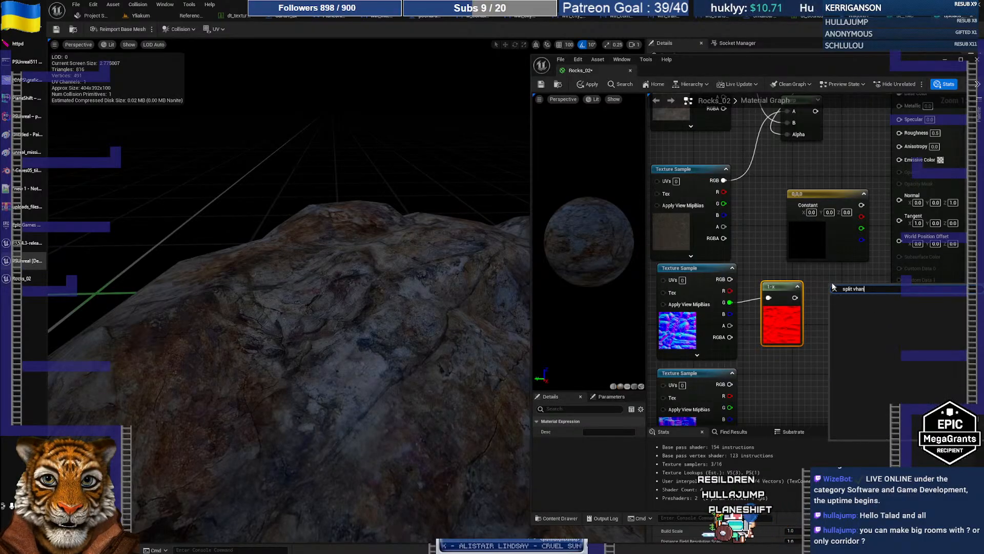
key(BackSpace)
key(BackSpace)
key(BackSpace)
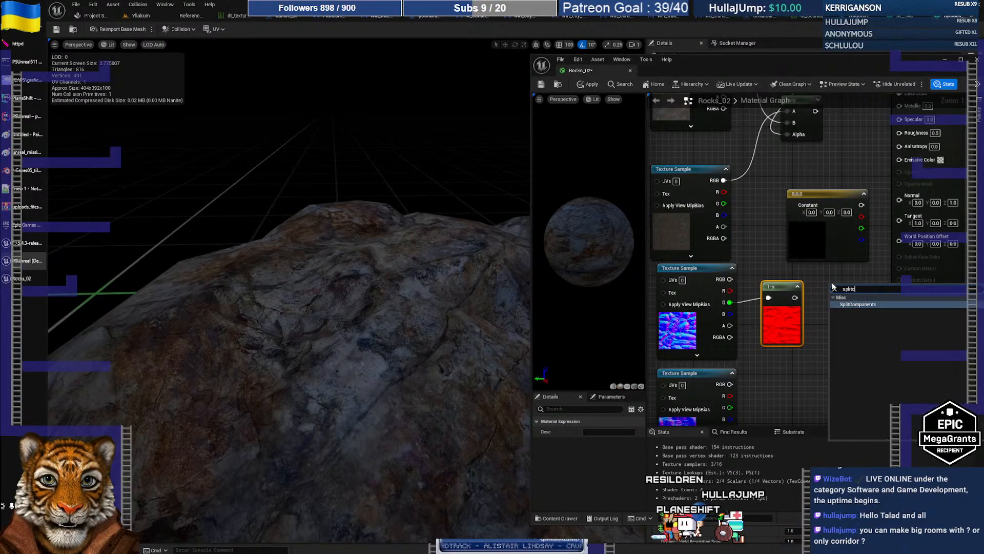
click(848, 304)
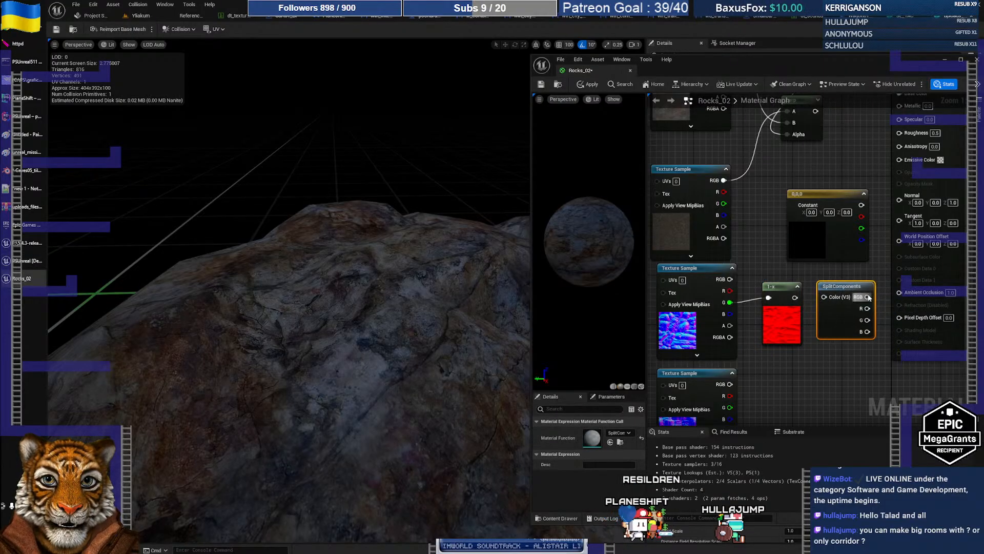
right_click(824, 298)
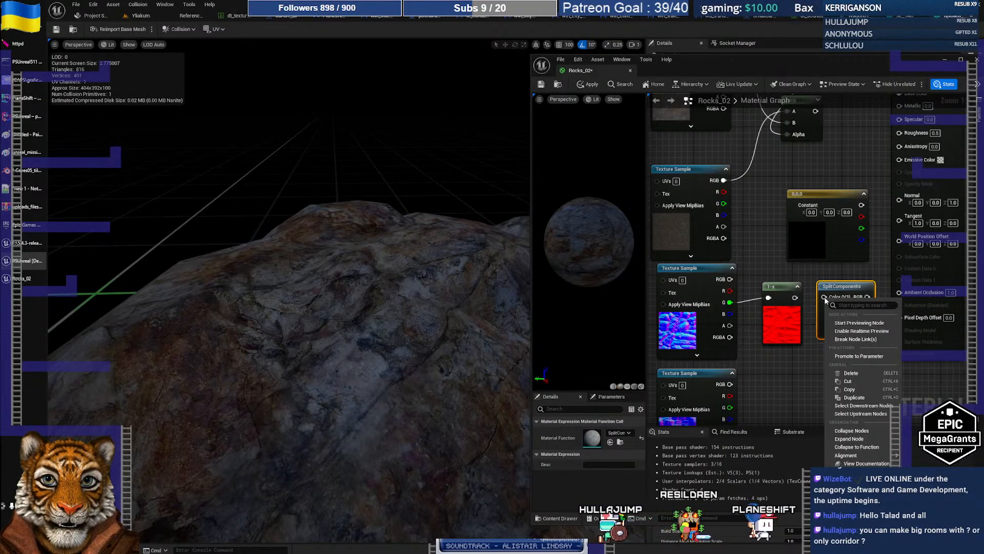
click(798, 369)
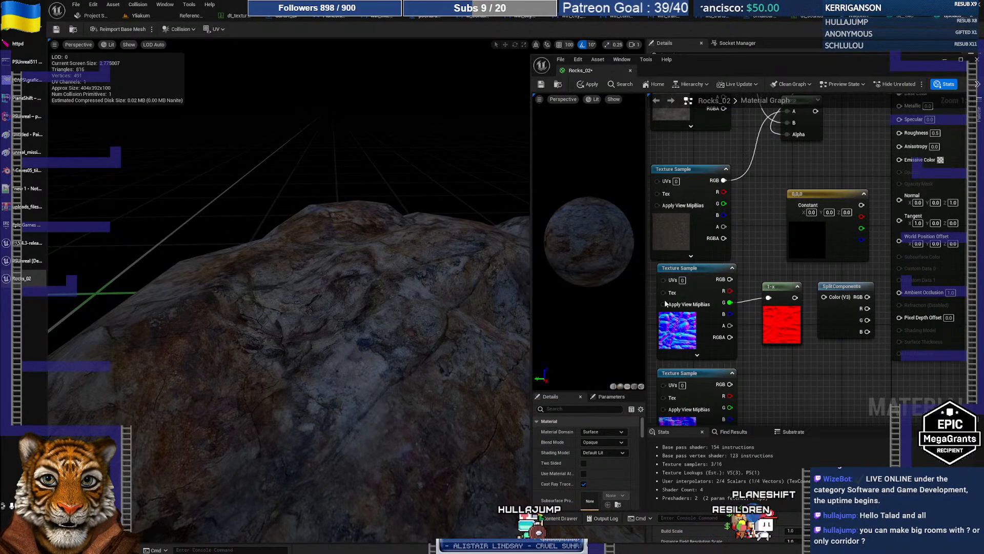
- Copy the Constant3Vector name from the browser's overview, add that node beside the OneMinus node in the material and delete the SplitComponents node
key(alt+Tab)
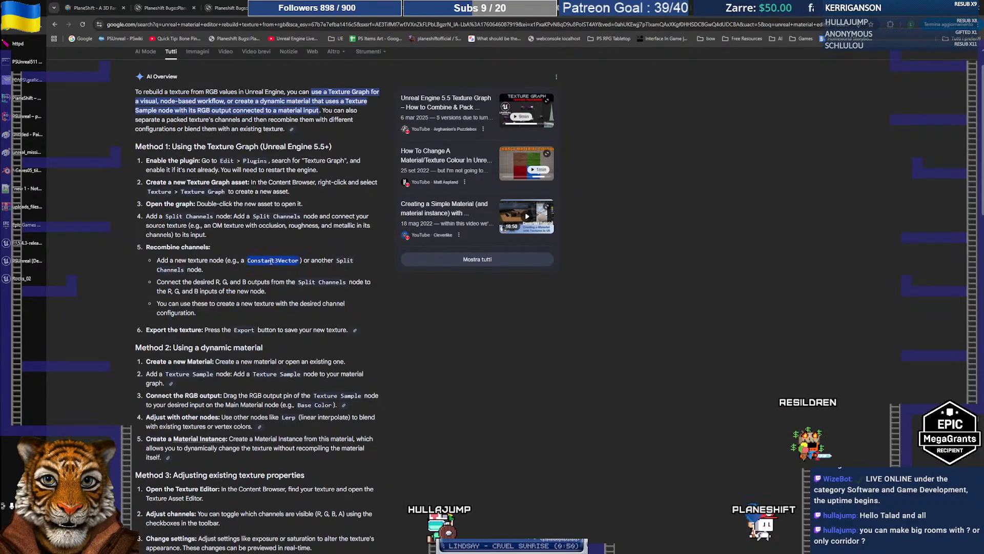
key(alt+Tab)
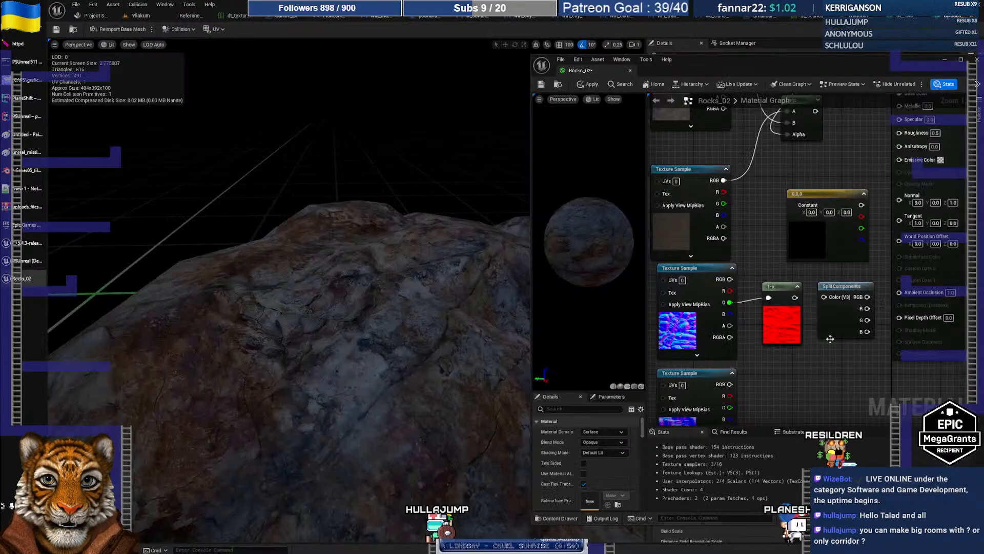
right_click(770, 265)
text(Constant3Vector)
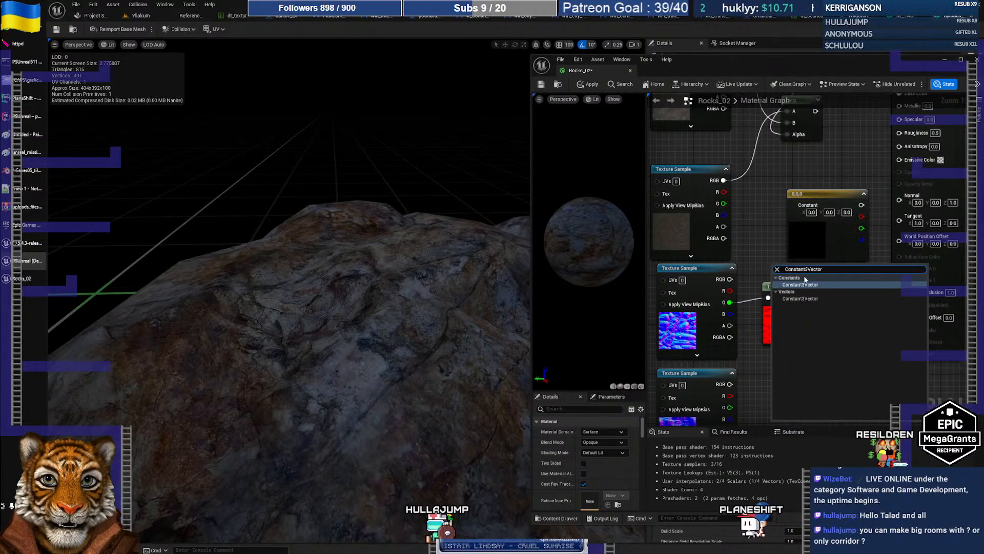
click(813, 286)
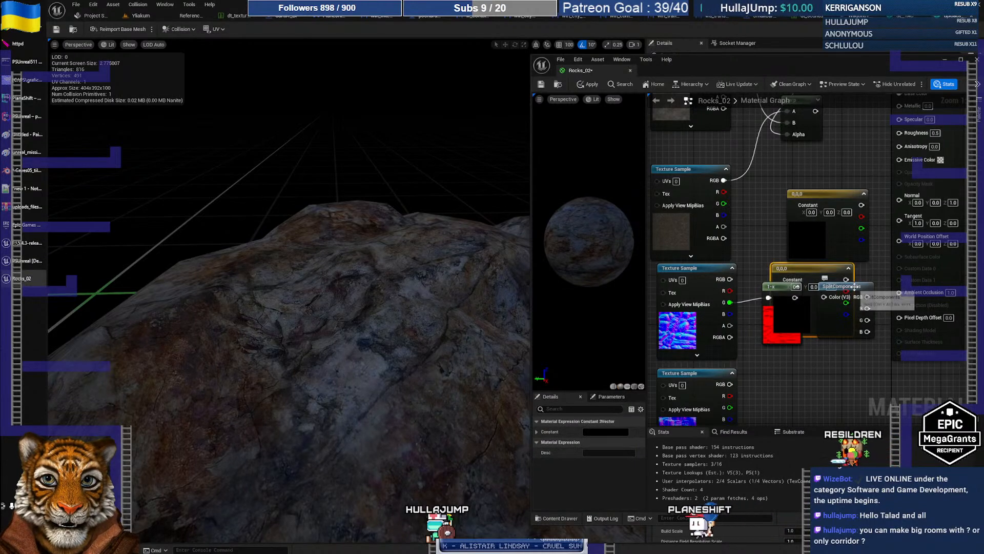
click(877, 288)
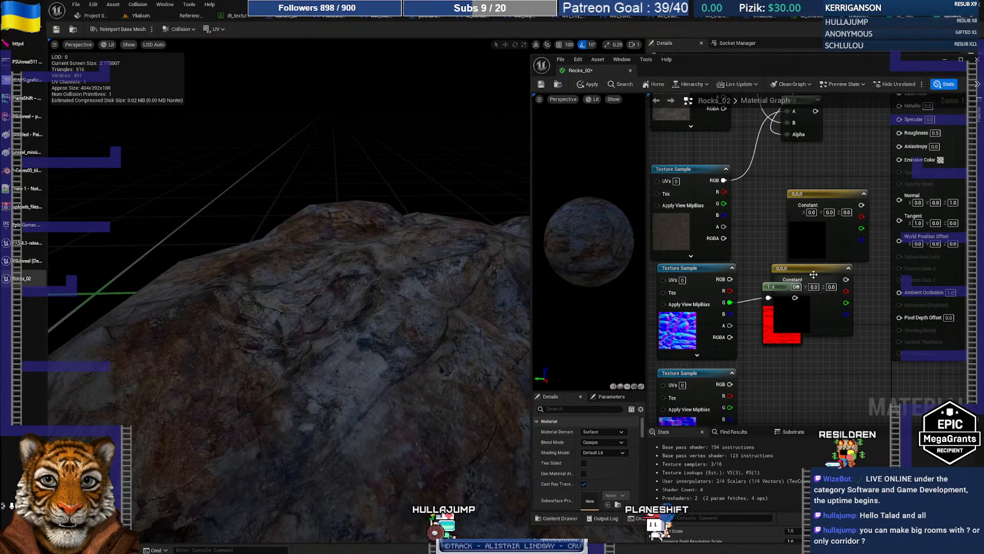
drag(813, 275, 847, 281)
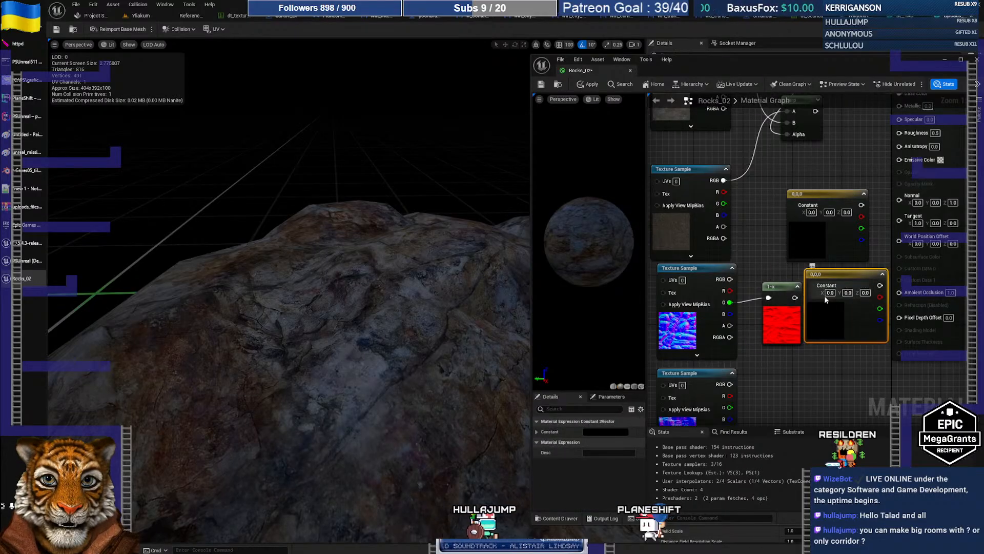
- Move the OneMinus node closer to the normal map's Texture Sample and check the options of the lower Constant3Vector node
drag(797, 288, 779, 289)
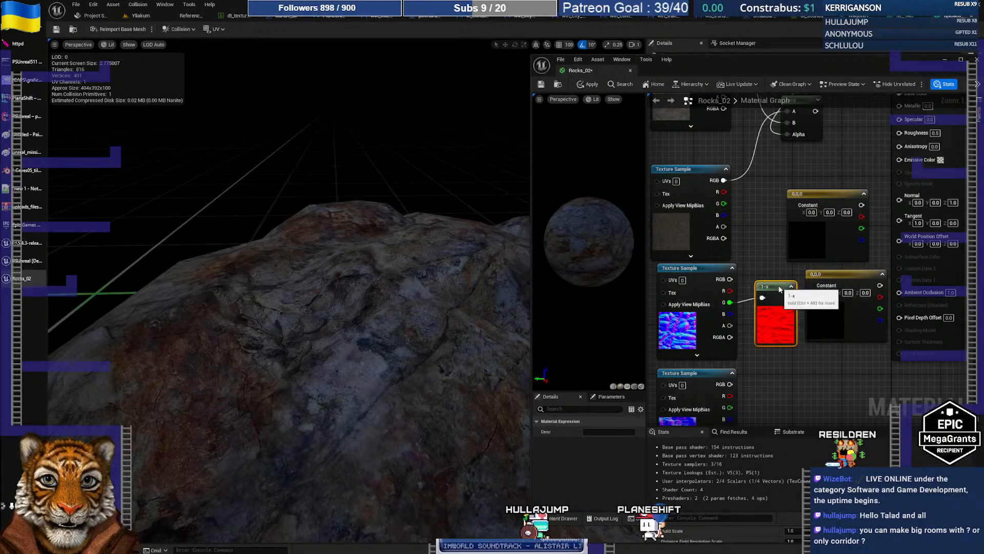
right_click(824, 276)
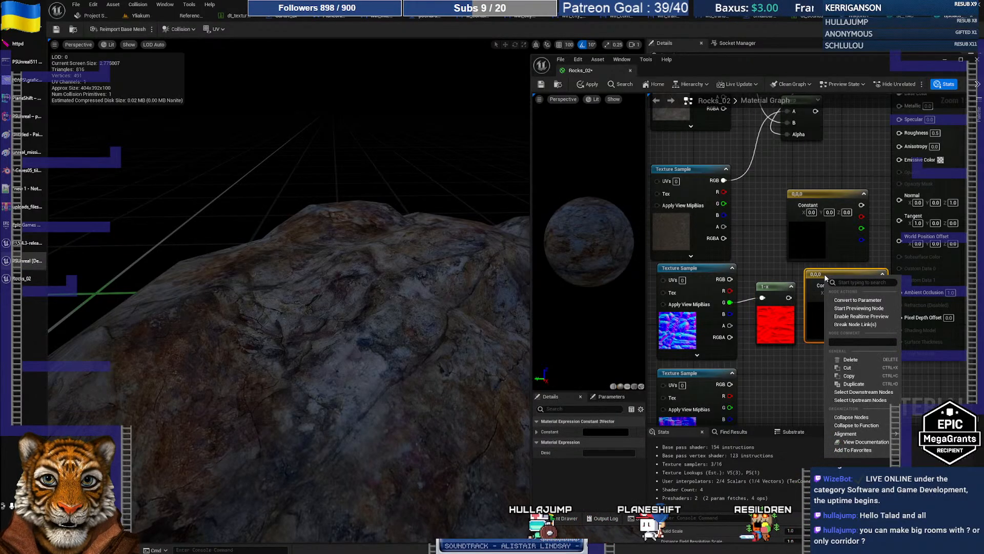
click(789, 364)
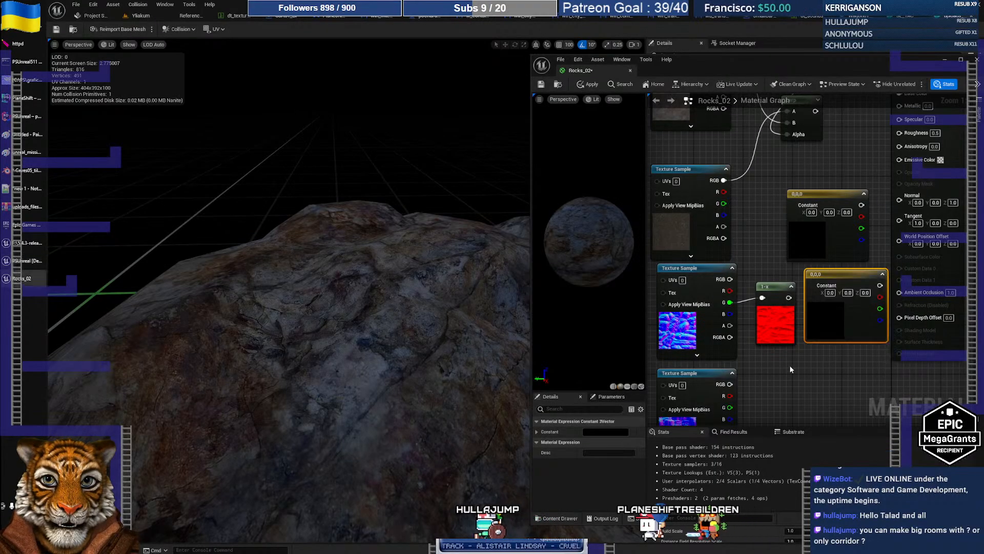
- Switch to the web browser, look through the AI overview's methods and search results, and open the Reddit thread "Create Static Texture of RBG Values (Vertex Painted Mesh)"
key(alt+Tab)
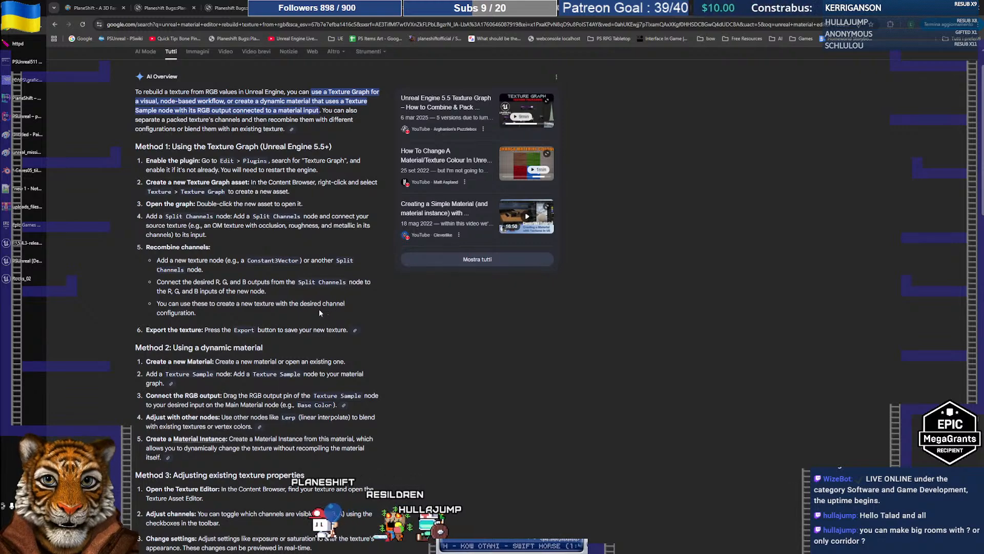
scroll(319, 310, down, 2)
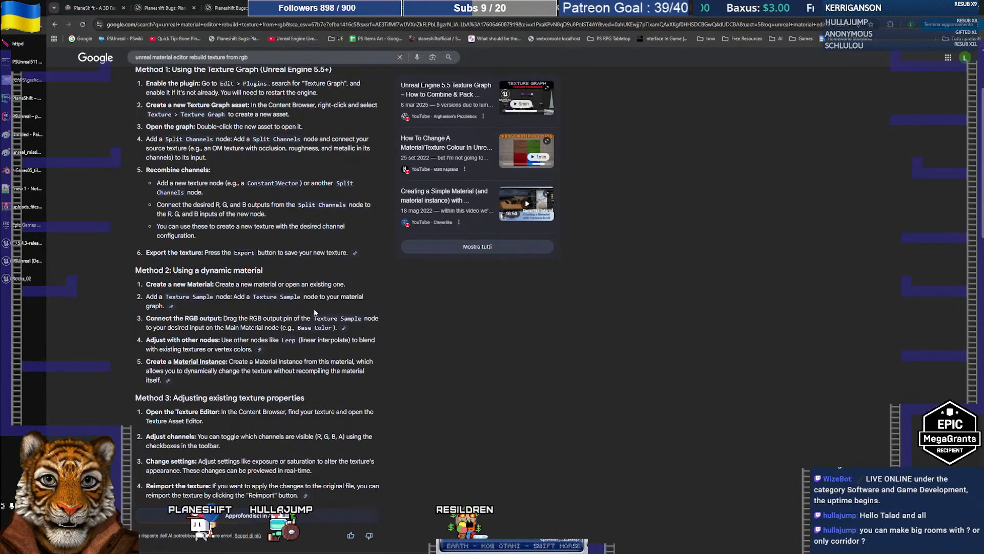
scroll(314, 312, down, 5)
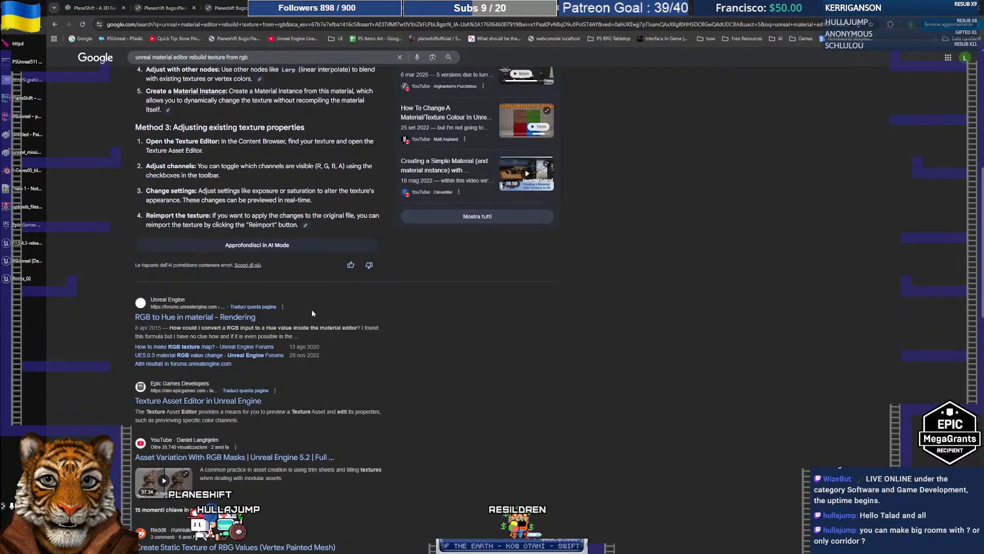
scroll(312, 312, down, 2)
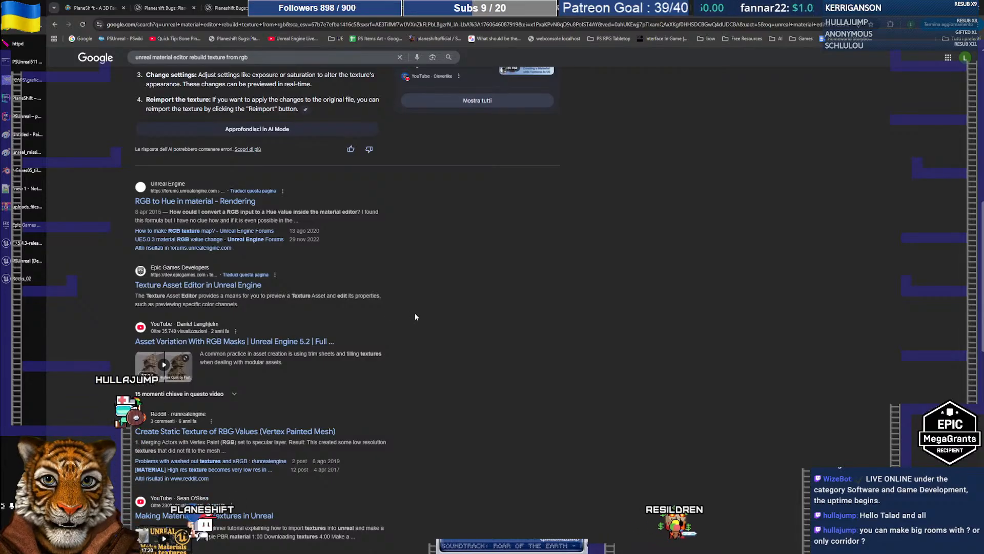
scroll(414, 317, down, 2)
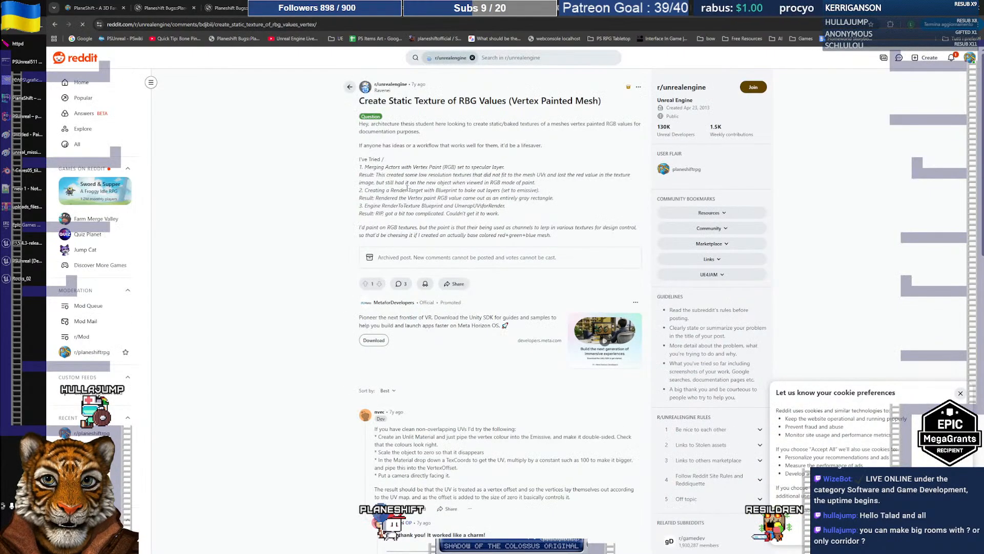
- Read the Reddit post and its replies, return to the Google results and look through the remaining entries
mouse_move(388, 168)
mouse_down()
mouse_move(494, 169)
mouse_move(535, 216)
mouse_up()
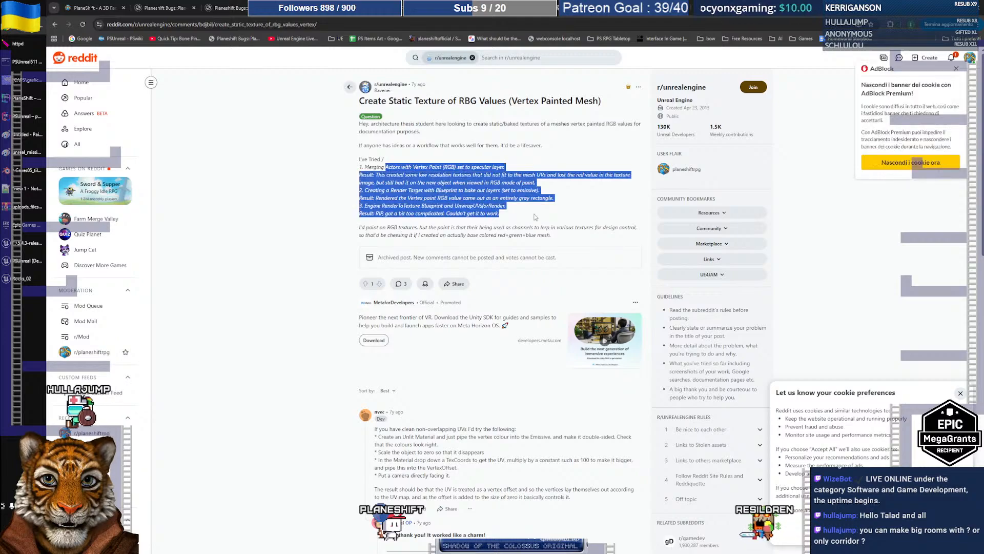
click(412, 195)
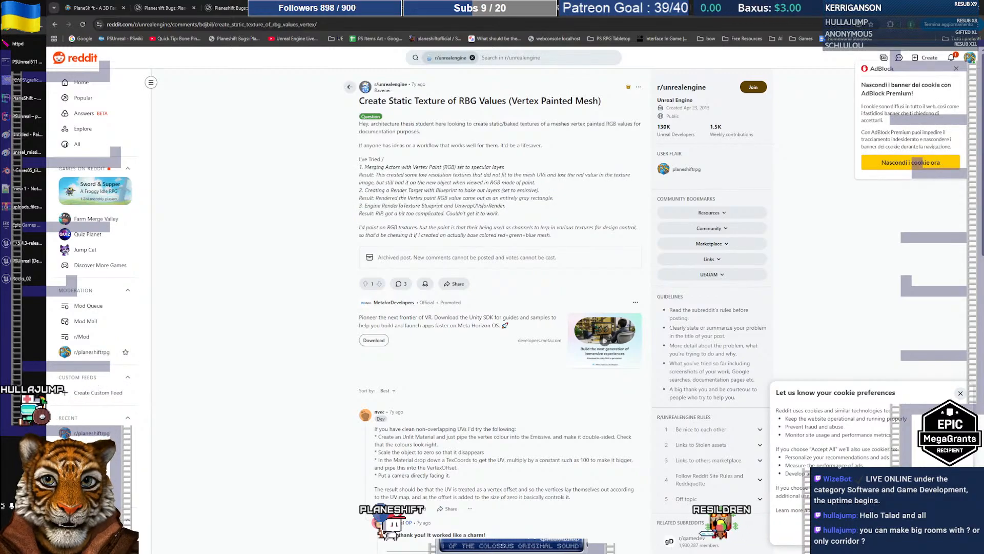
scroll(403, 195, down, 6)
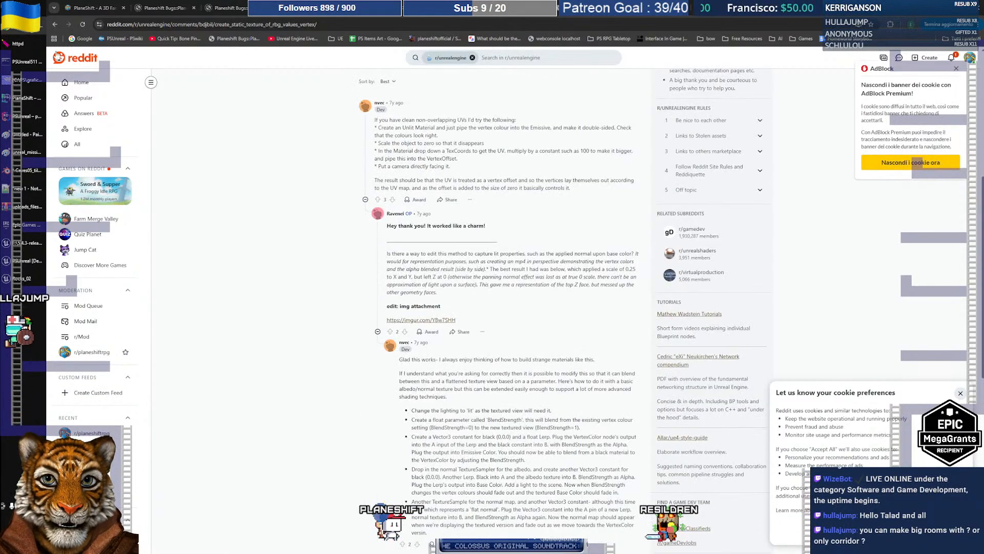
key(alt+Left)
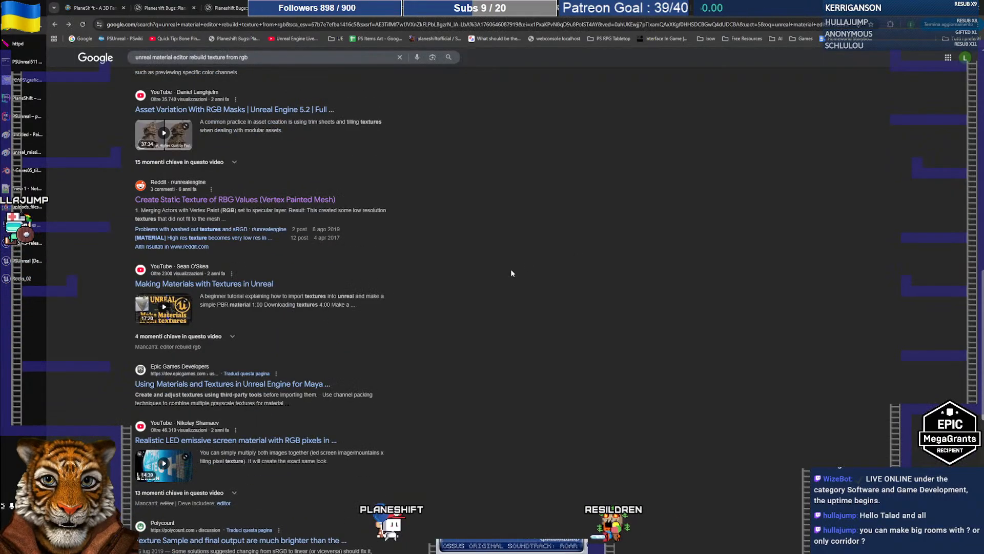
scroll(483, 275, down, 2)
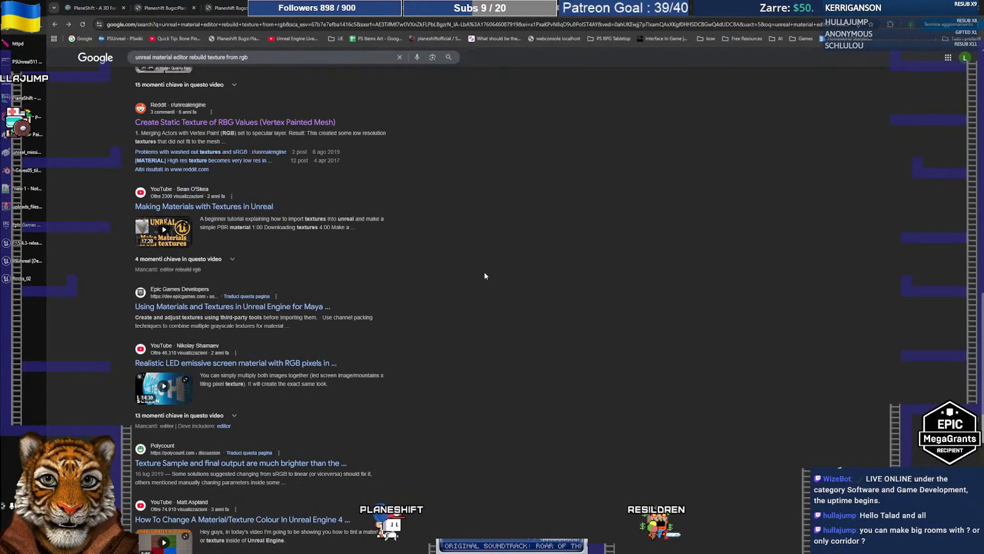
scroll(481, 284, down, 2)
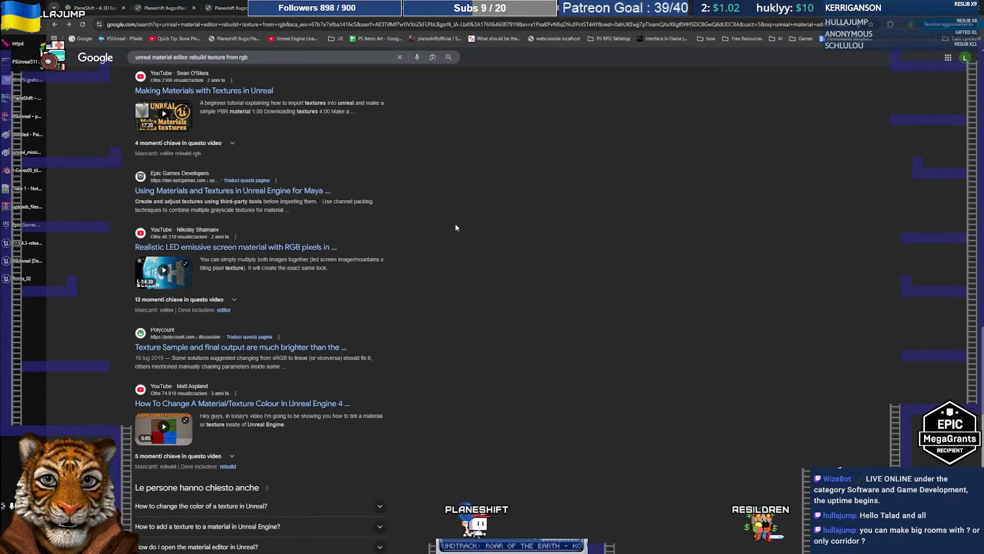
scroll(455, 226, up, 3)
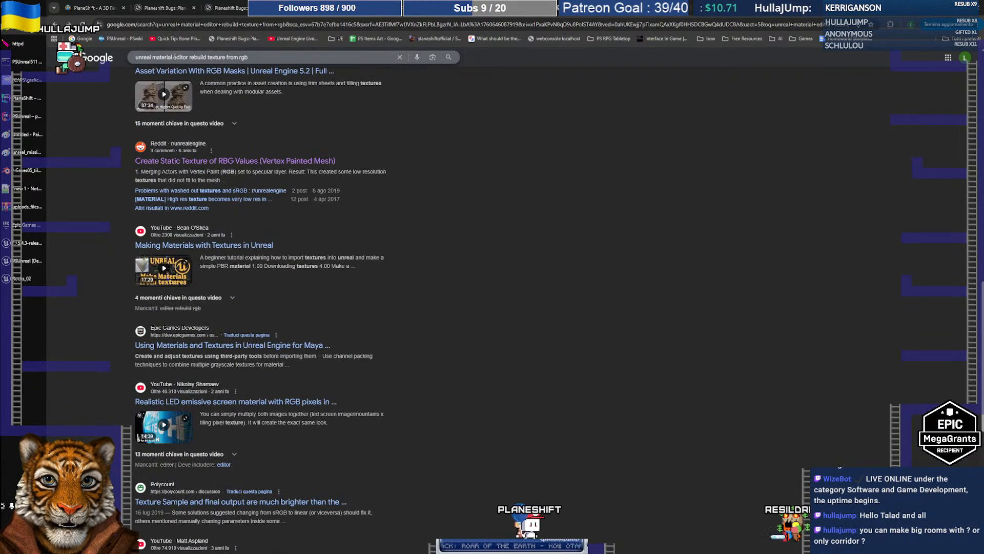
- Search Google for "unreal material invert G channel", expand the AI overview and read both methods for inverting the green channel
drag(174, 57, 318, 54)
text(invert)
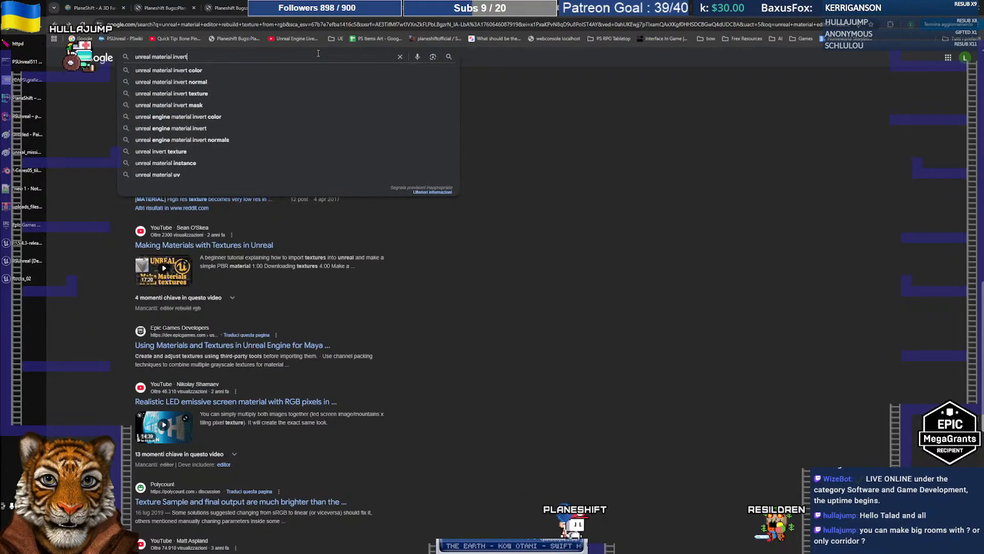
text( G channel)
key(Return)
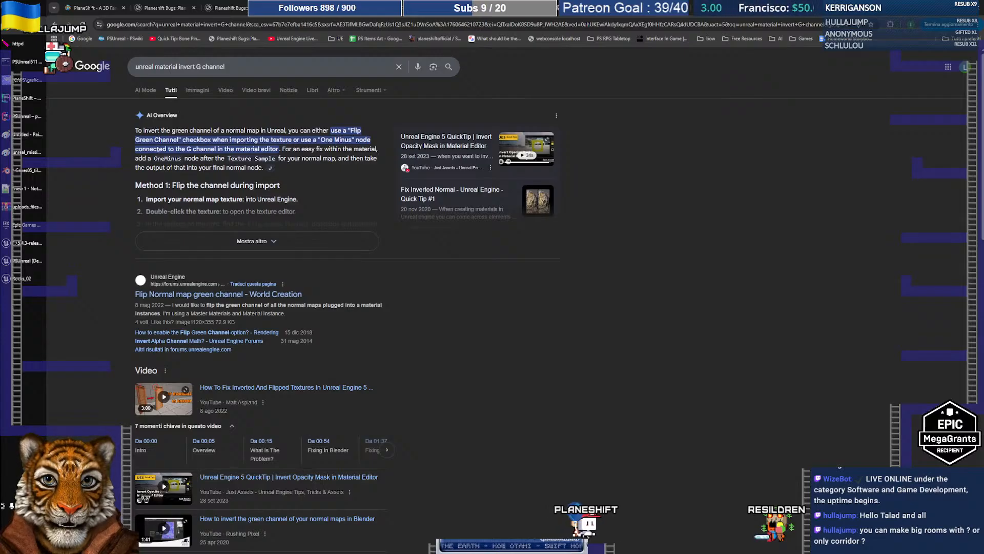
click(266, 234)
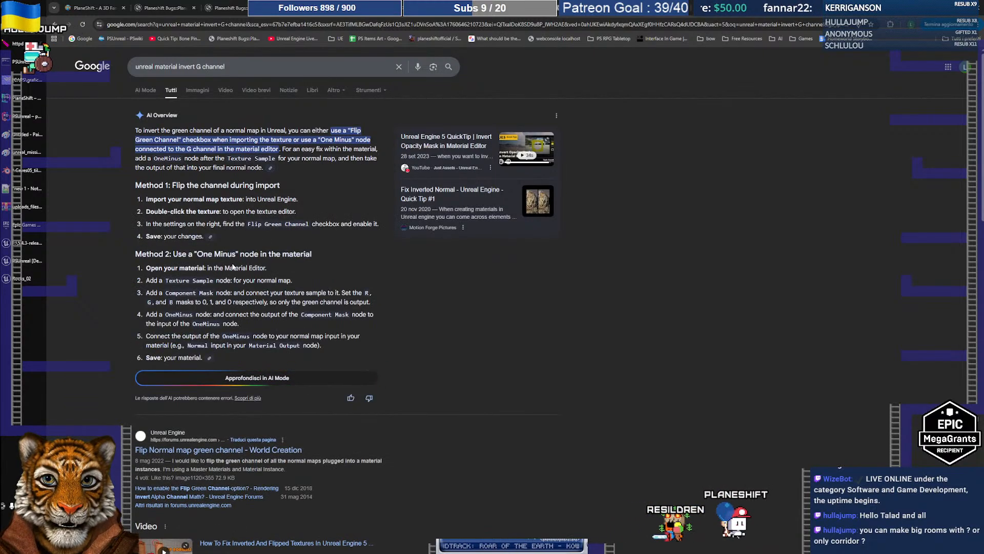
scroll(233, 261, down, 1)
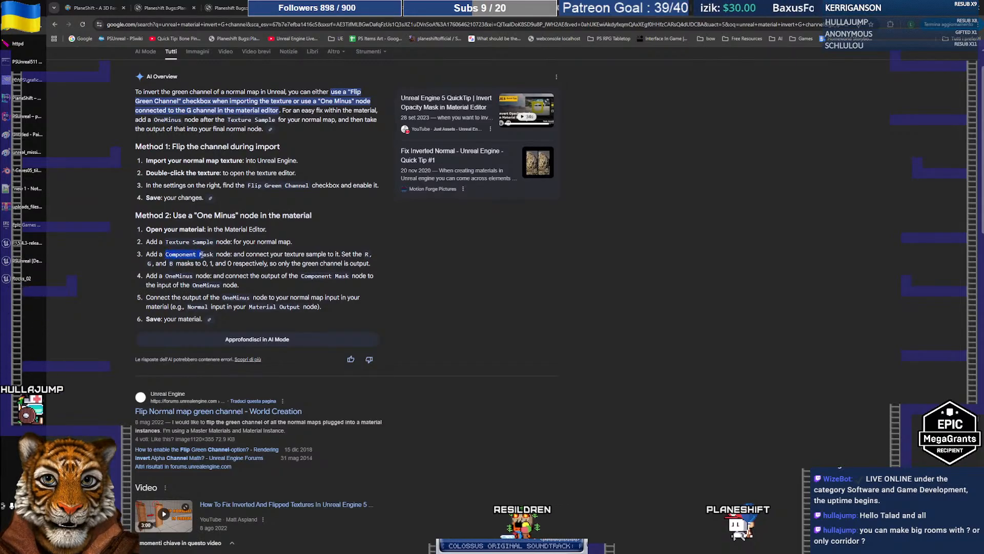
- Return to the Unreal material editor, try a Component Mask node beside the OneMinus node, expand its channel options and delete it
key(alt+Tab)
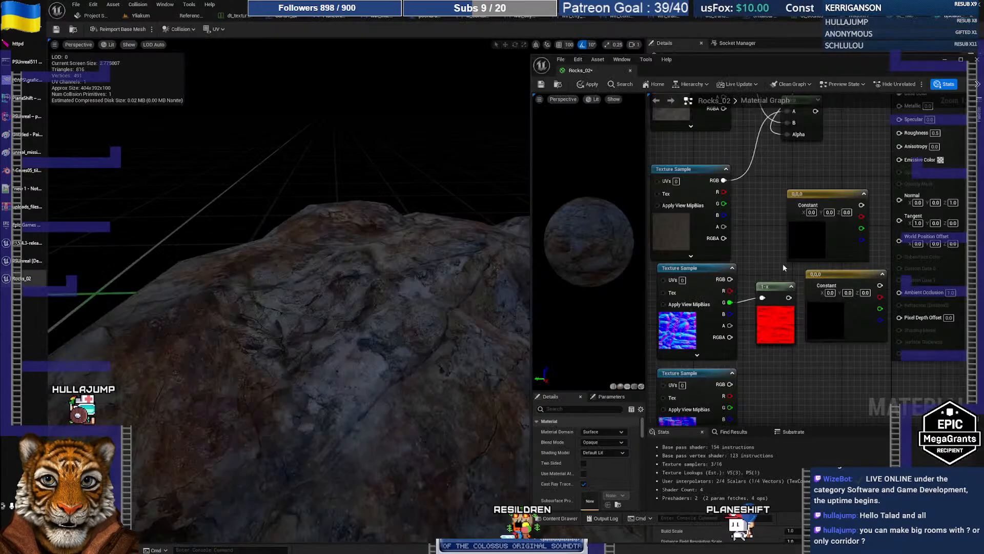
right_click(764, 266)
text(Component Mas)
click(794, 285)
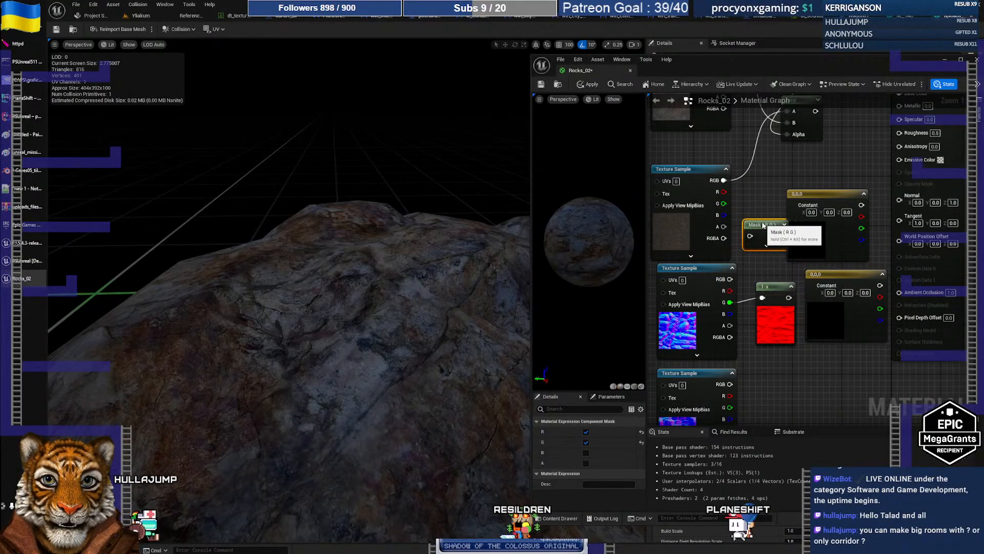
click(766, 245)
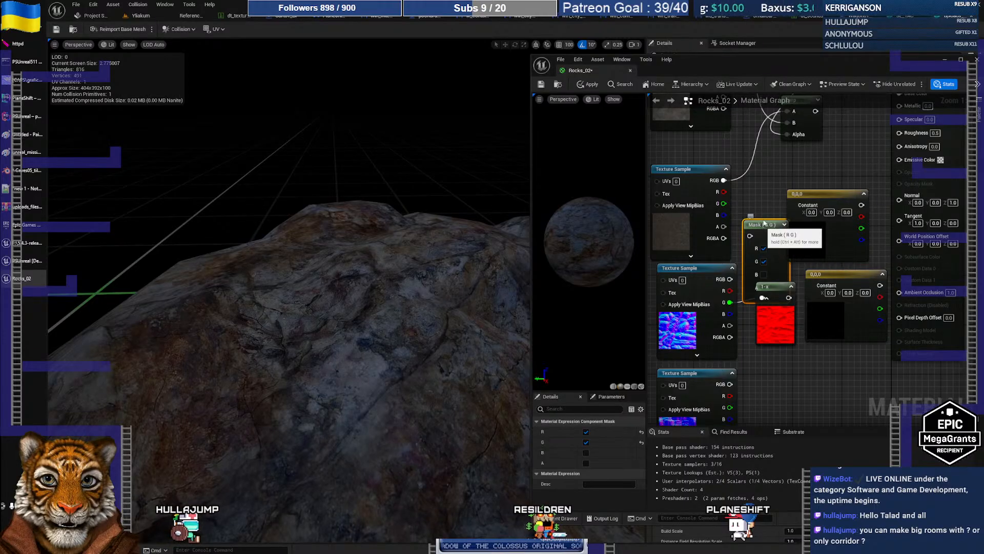
drag(764, 223, 765, 198)
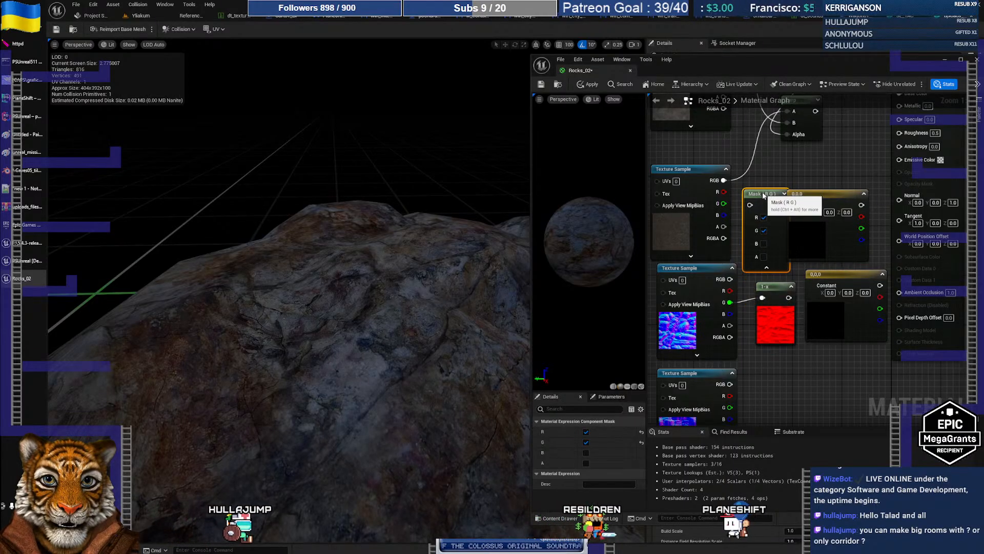
key(Delete)
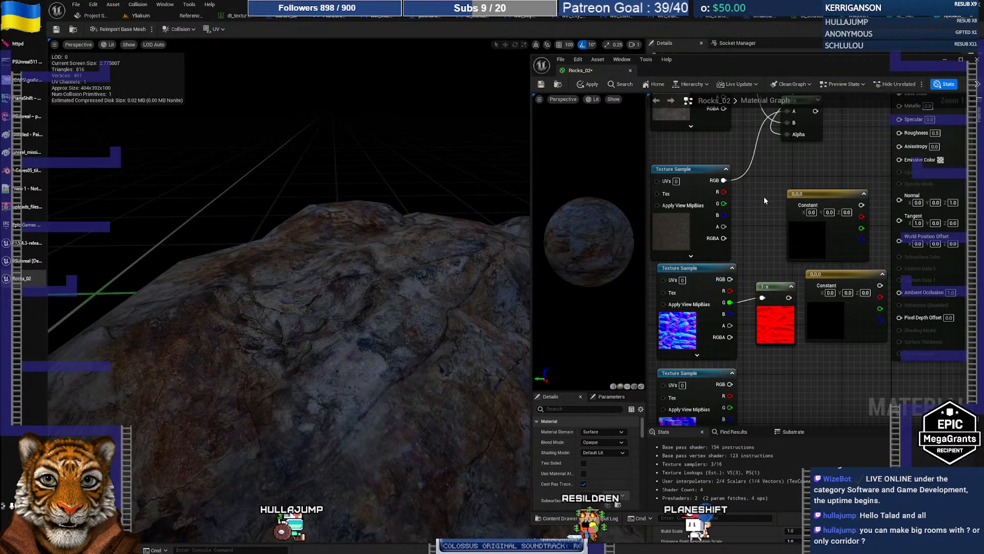
- Switch the main window to the Yliakum level and delete the OneMinus and both Constant3Vector nodes from the Rocks_02 material graph
click(720, 271)
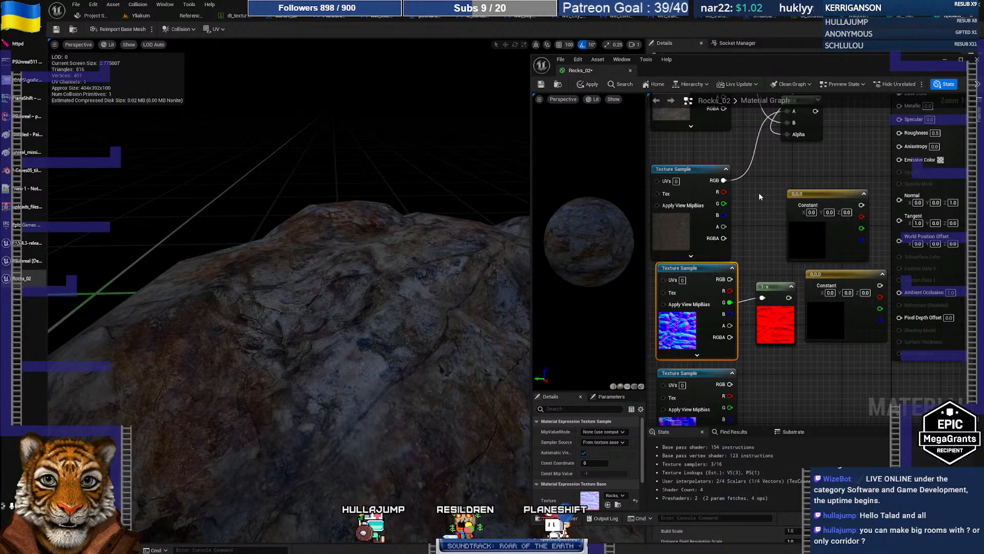
click(140, 16)
click(772, 272)
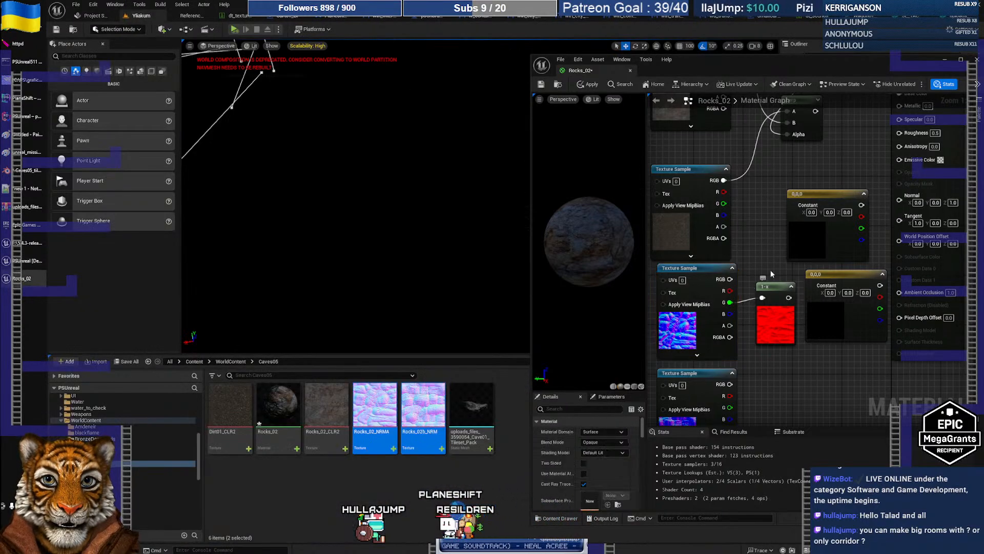
drag(766, 206, 841, 308)
key(Delete)
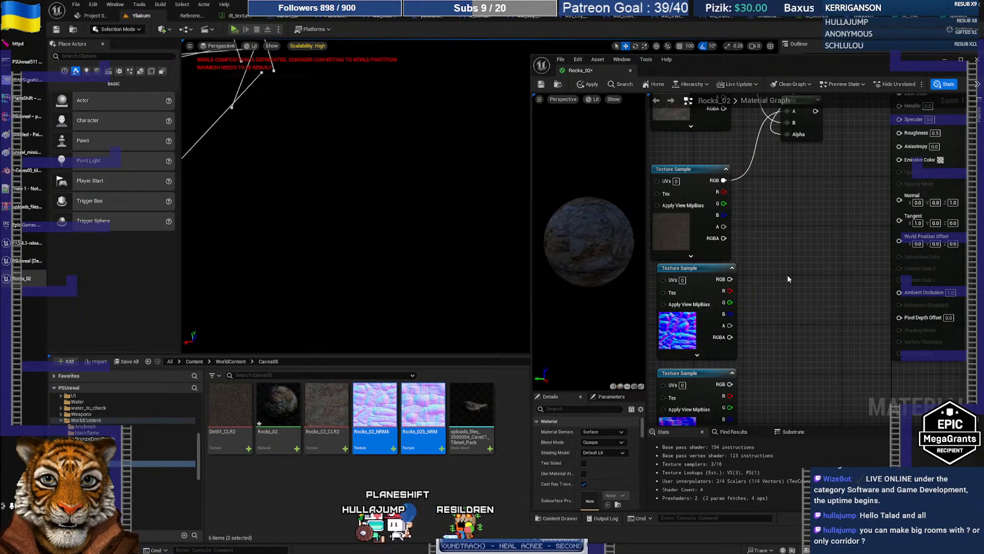
- Open the Rocks_02_NRMA texture from the Caves05 folder, dock its editor beside the Rocks_02 material and return to the material graph
click(420, 486)
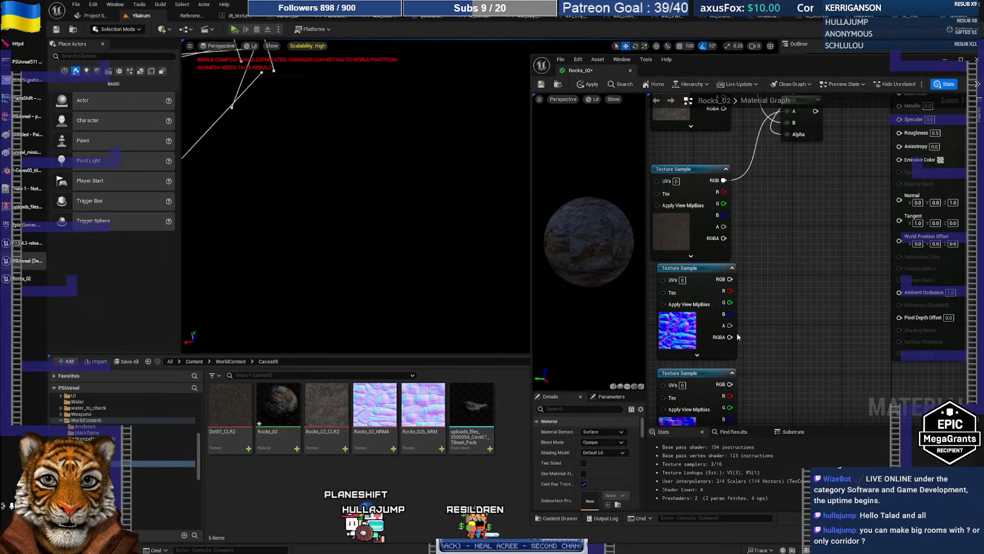
click(701, 268)
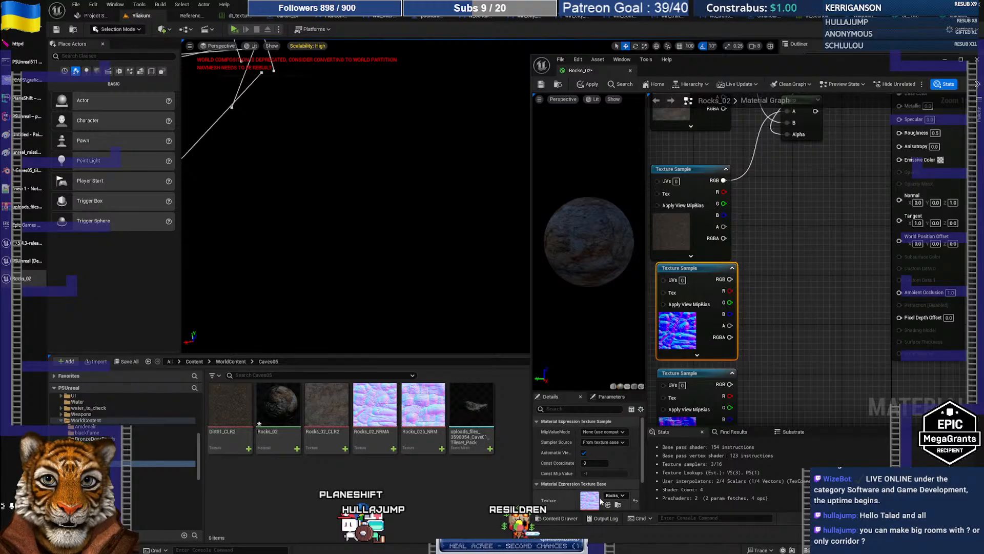
double_click(386, 397)
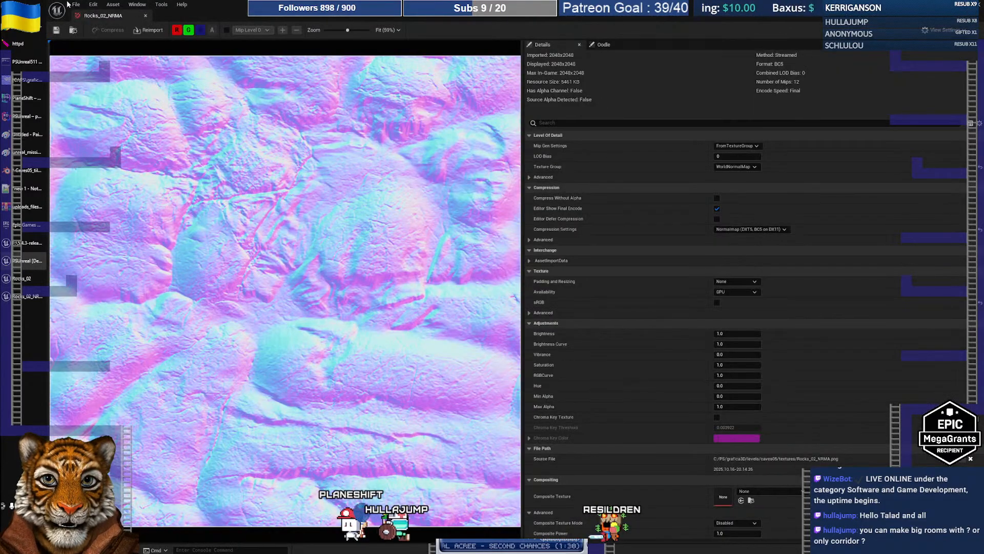
drag(102, 15, 665, 76)
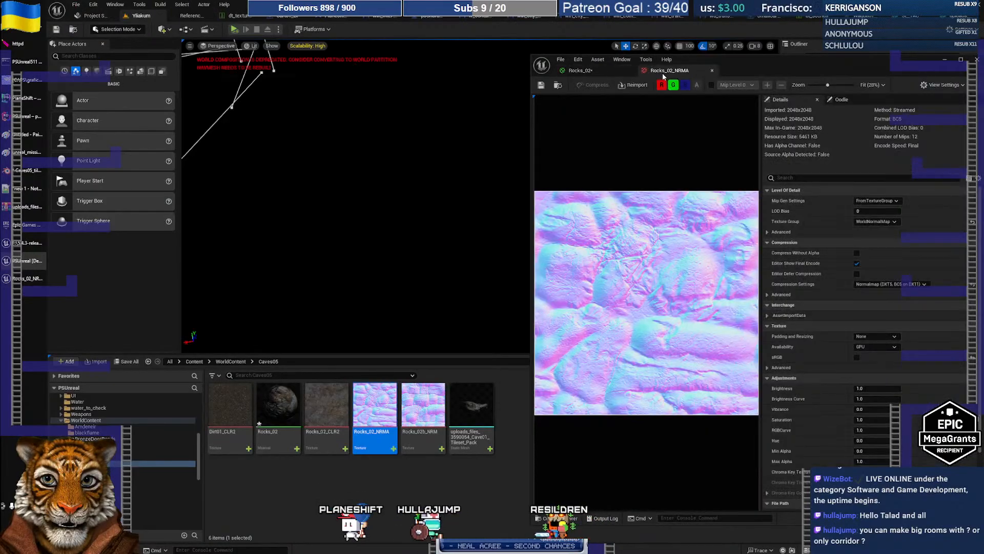
click(597, 74)
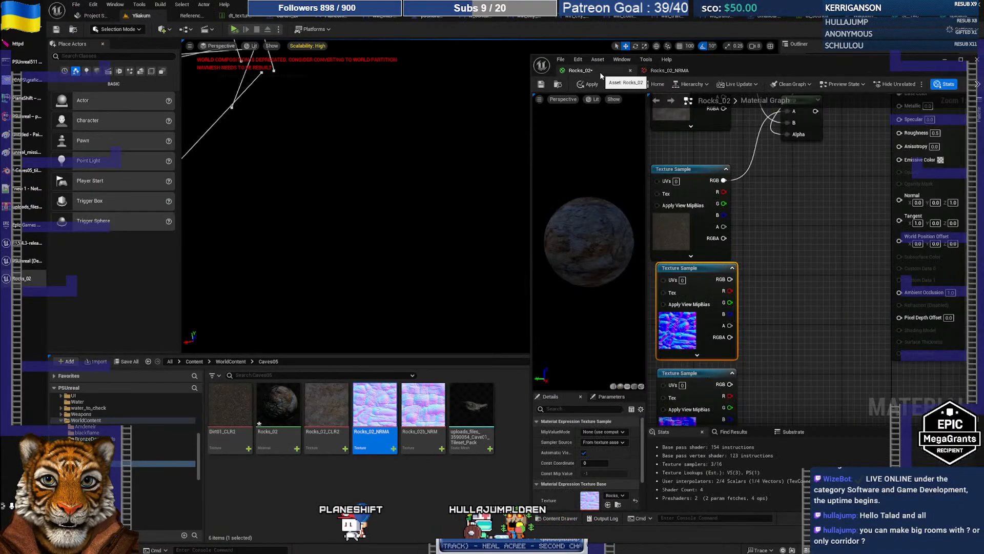
- Show the rock mesh in the main window, connect the normal map sample's RGB output to the material's Normal input and apply the material
click(951, 15)
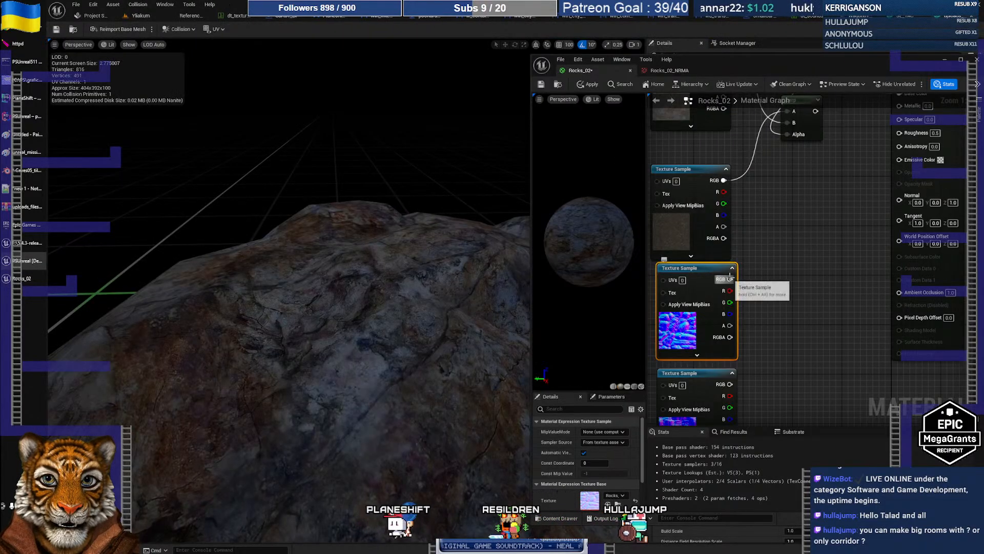
drag(730, 277, 896, 196)
click(585, 85)
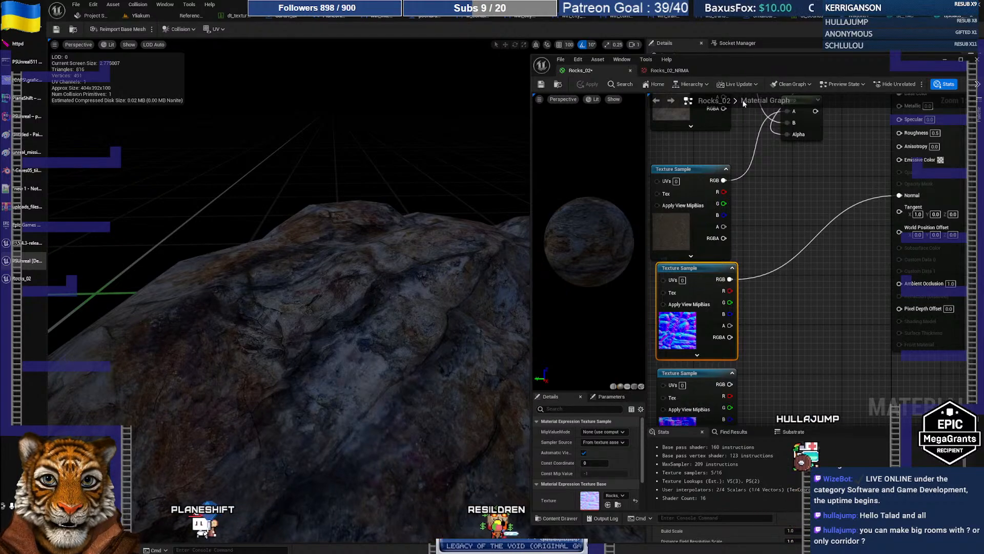
- Enable Flip Green Channel on the Rocks_02_NRMA texture, finding the option with "flip", and inspect the shading on the rock mesh
click(673, 74)
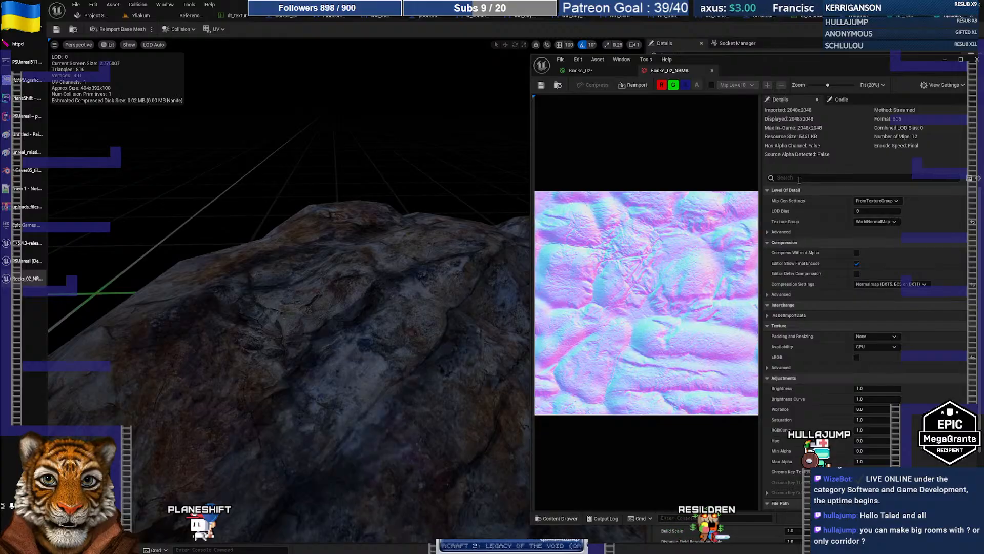
text(flip)
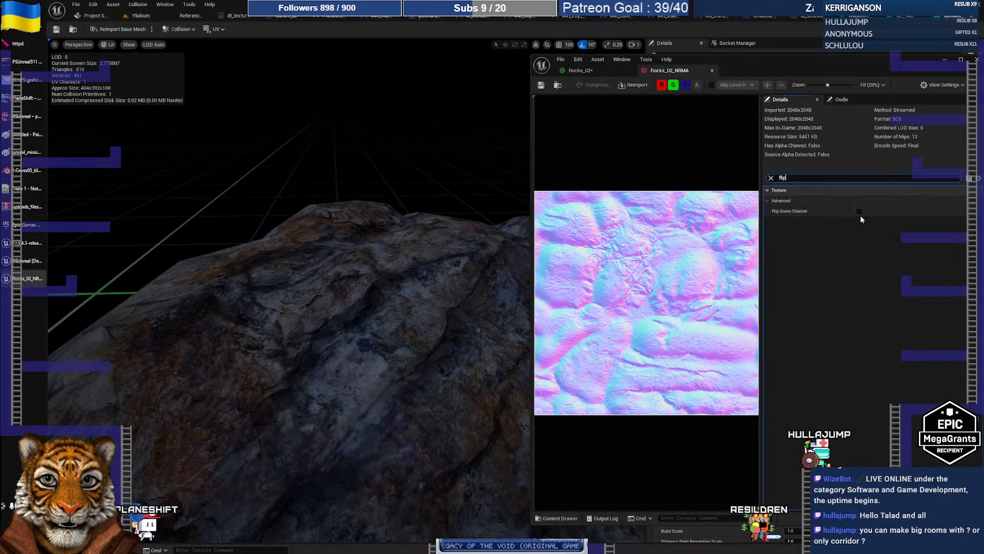
click(860, 211)
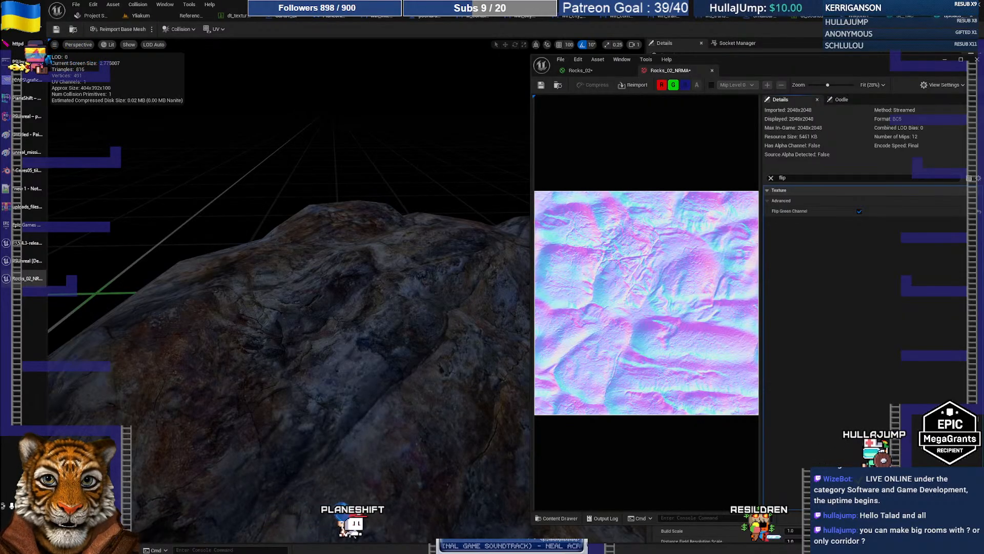
drag(366, 344, 384, 385)
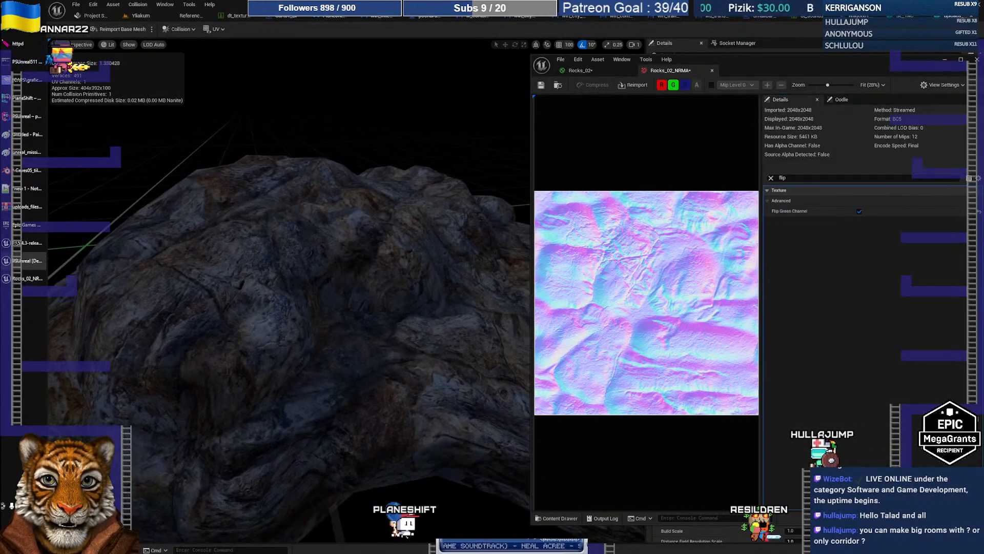
drag(426, 287, 404, 268)
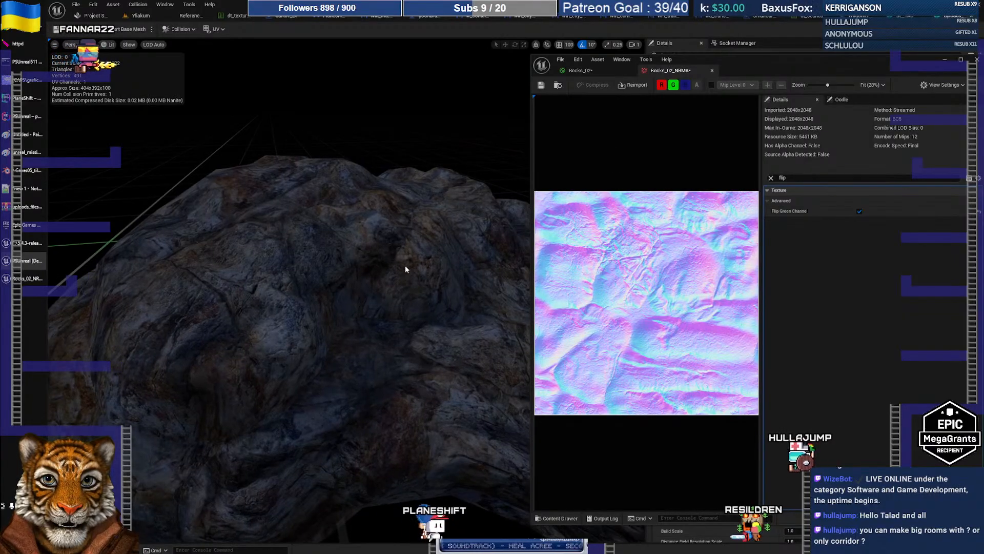
- Compare the rock mesh's shading with Flip Green Channel off and on from several angles, leaving the option enabled
click(859, 211)
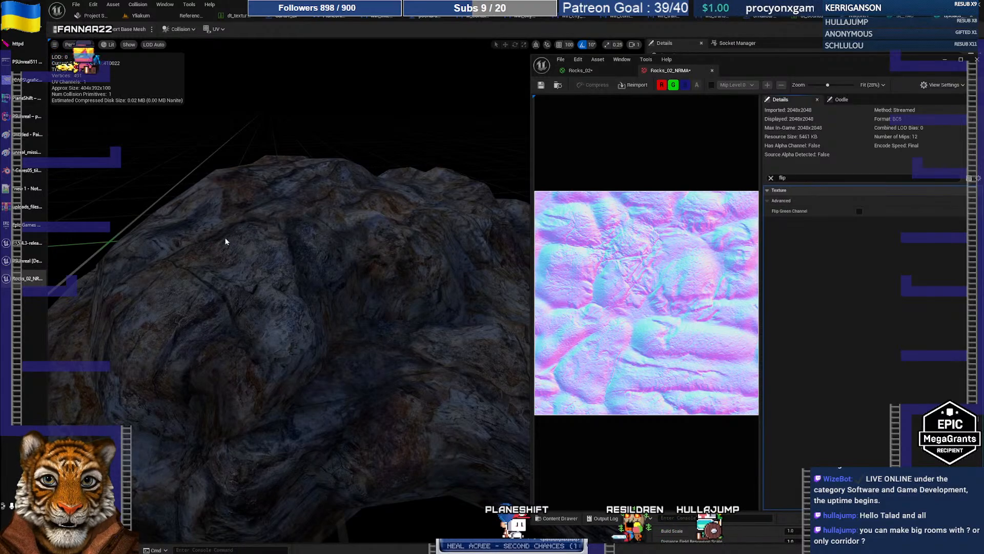
click(860, 211)
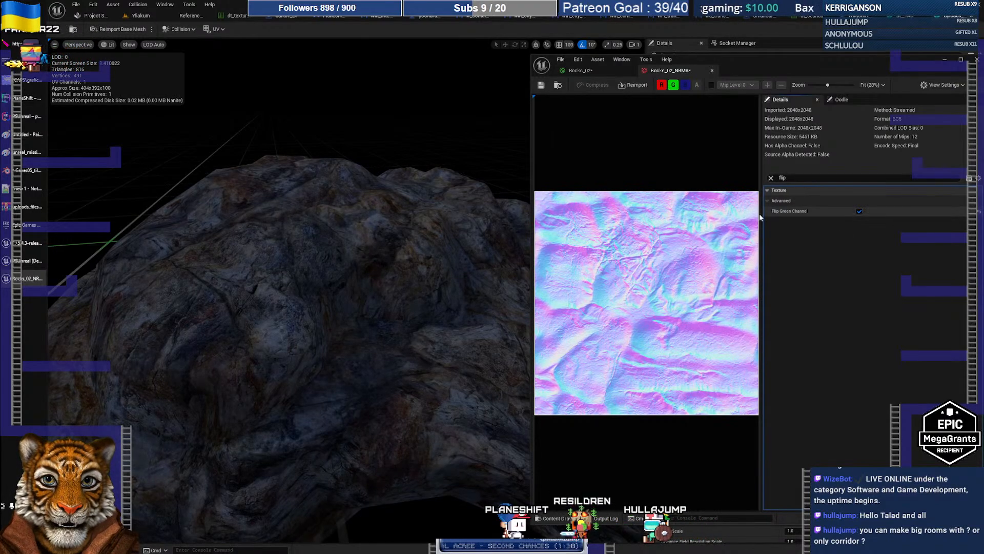
drag(300, 276, 441, 302)
middle_drag(289, 292, 328, 338)
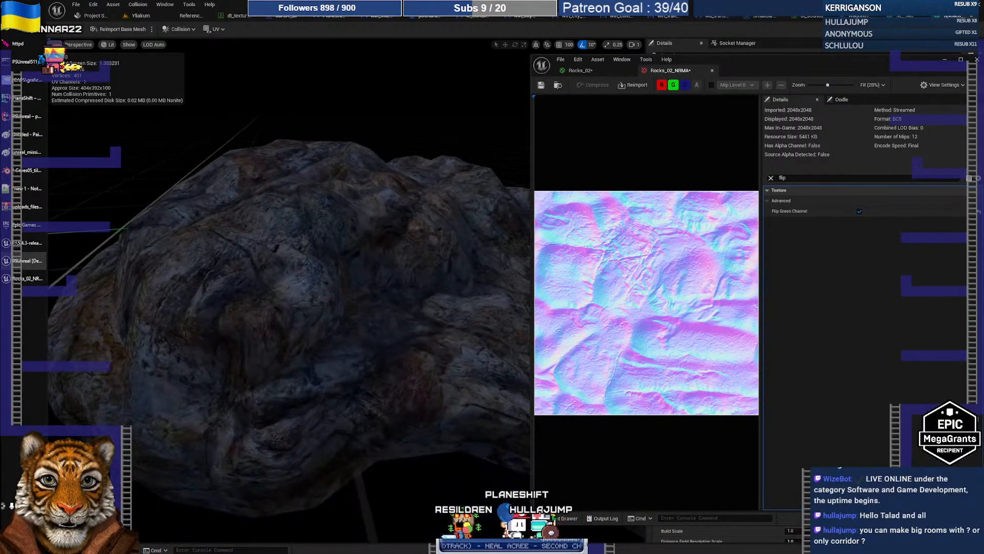
mouse_move(289, 292)
mouse_down()
mouse_move(348, 292)
mouse_move(348, 256)
mouse_move(318, 236)
mouse_move(318, 261)
mouse_move(289, 318)
mouse_move(287, 277)
mouse_up()
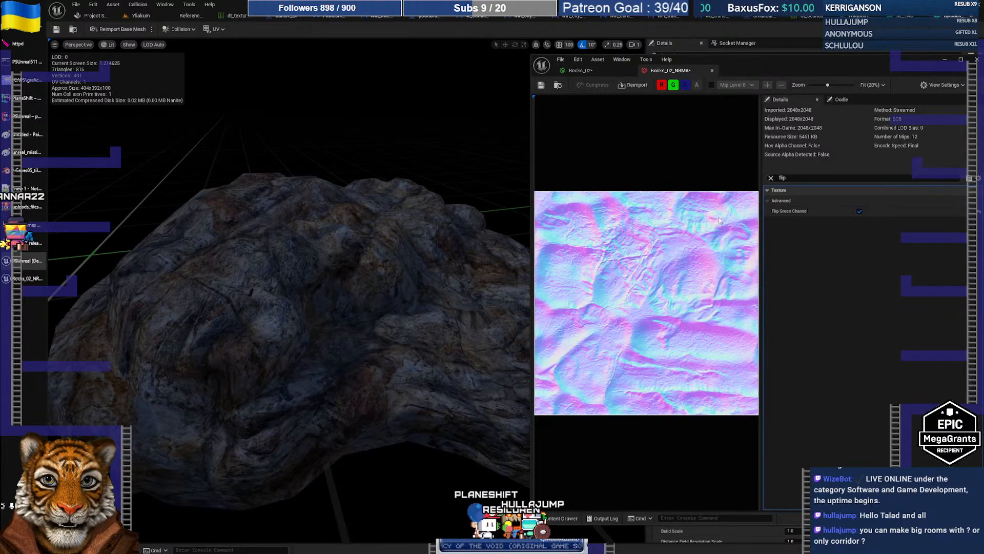
click(859, 211)
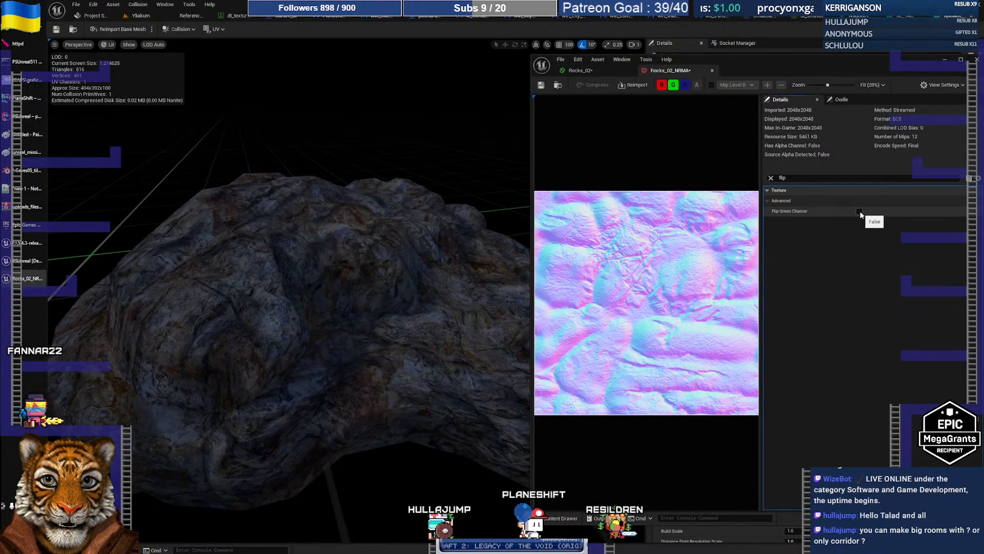
click(859, 212)
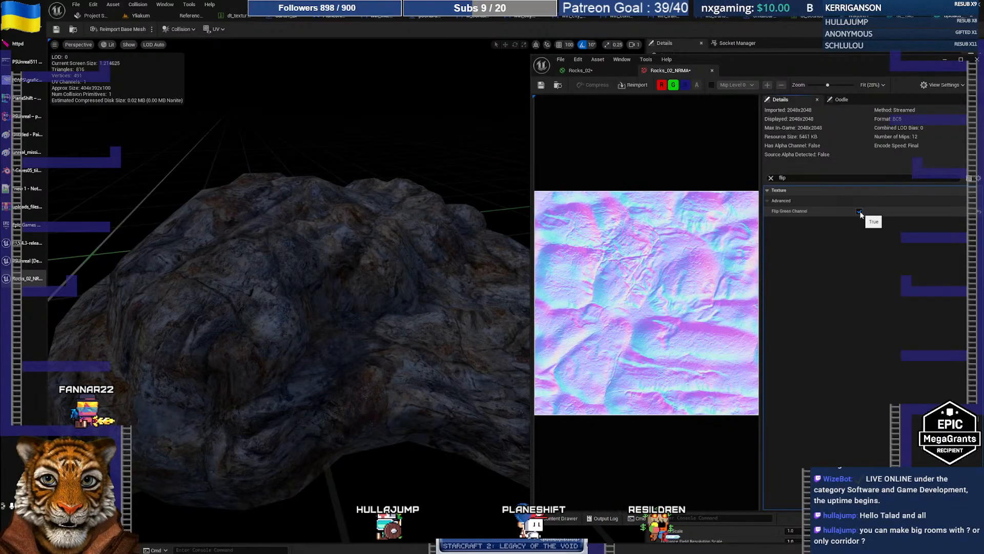
click(859, 212)
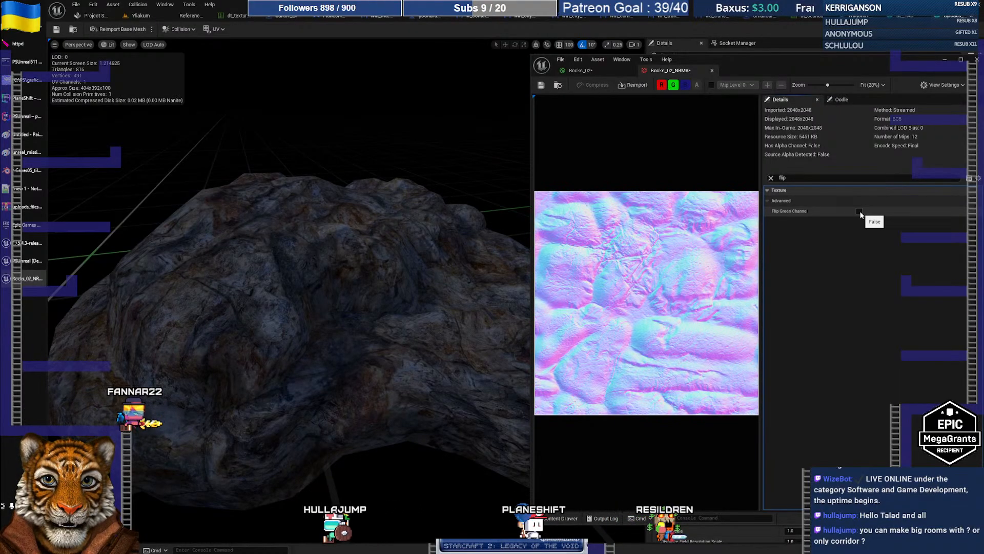
click(860, 212)
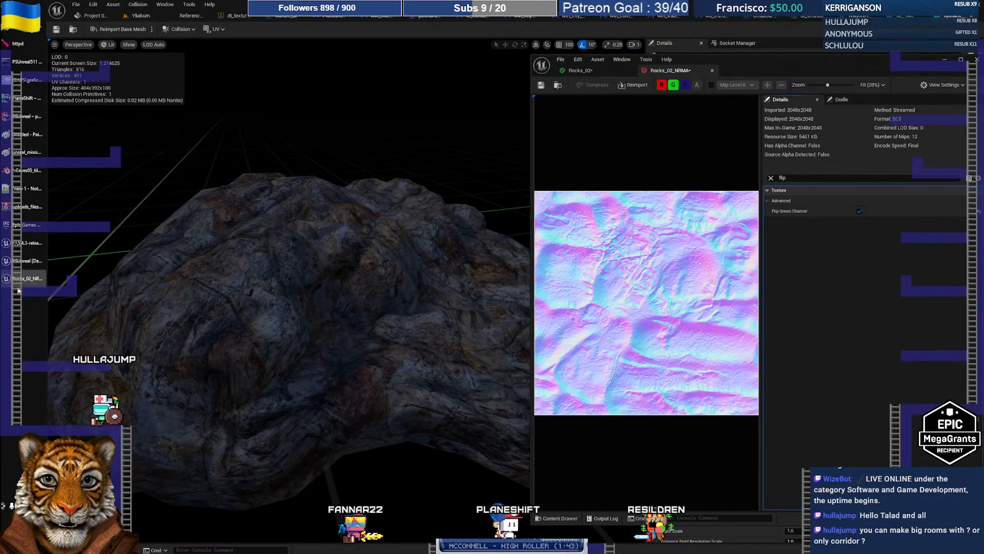
- Switch to GIMP, show the channels of Rocks_02_NRMA.dds and make Green the selected channel
click(23, 83)
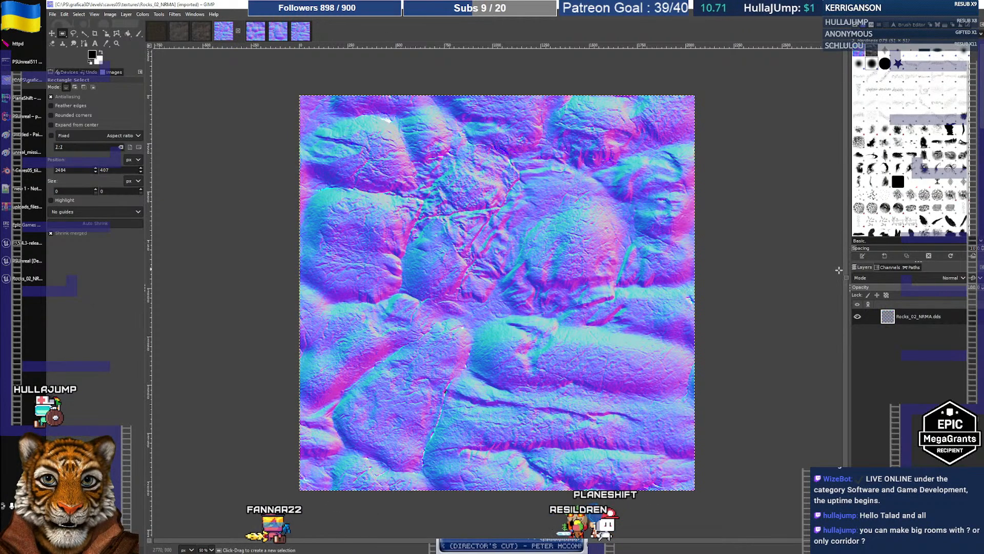
click(889, 267)
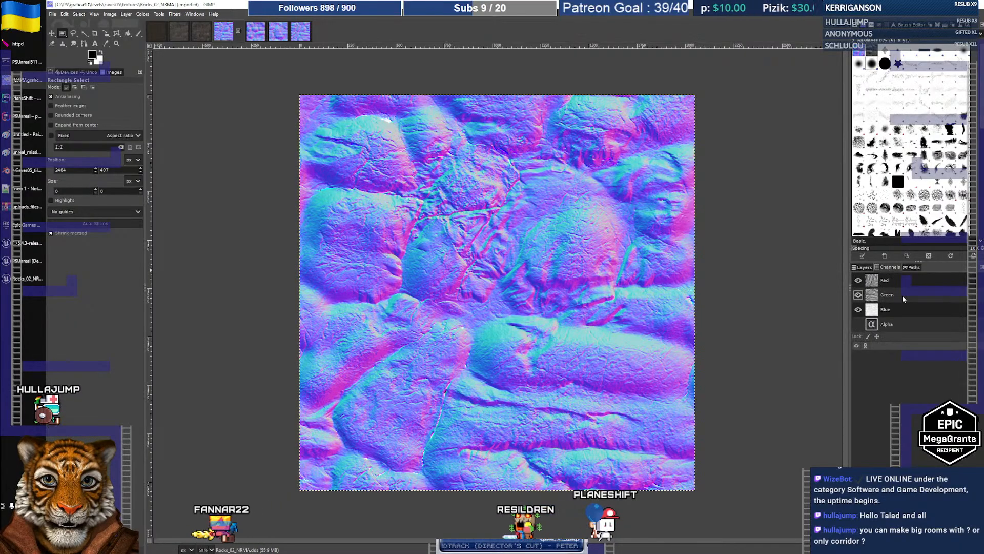
right_click(894, 294)
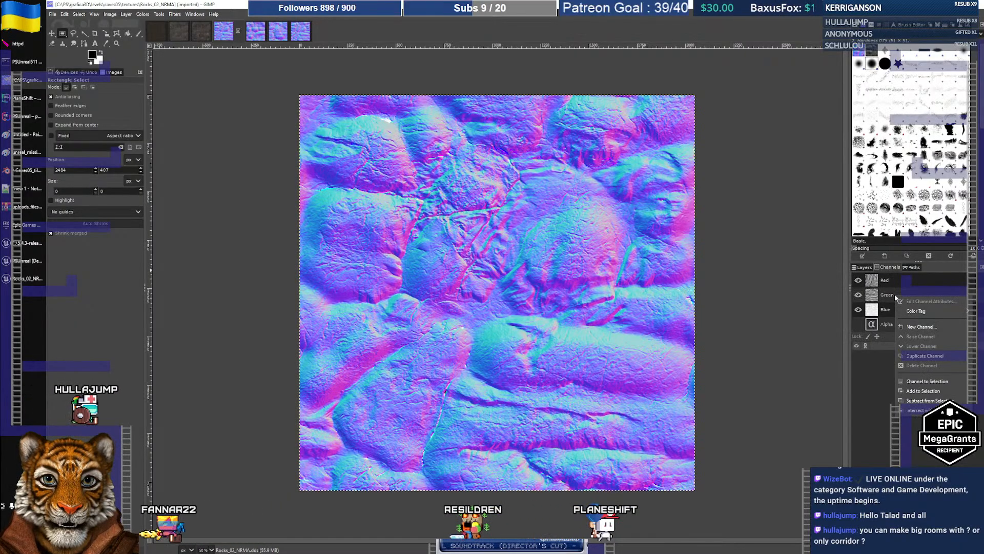
click(892, 296)
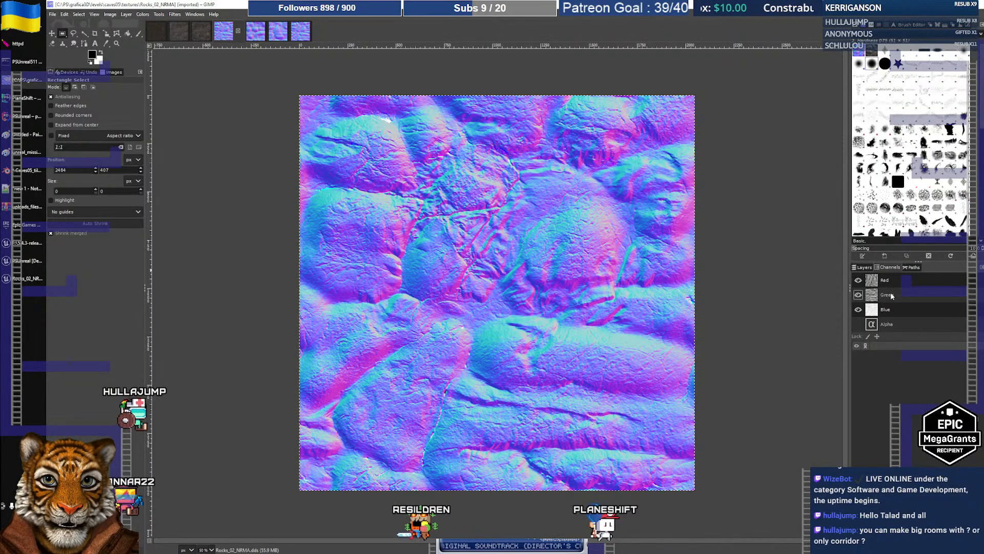
click(859, 295)
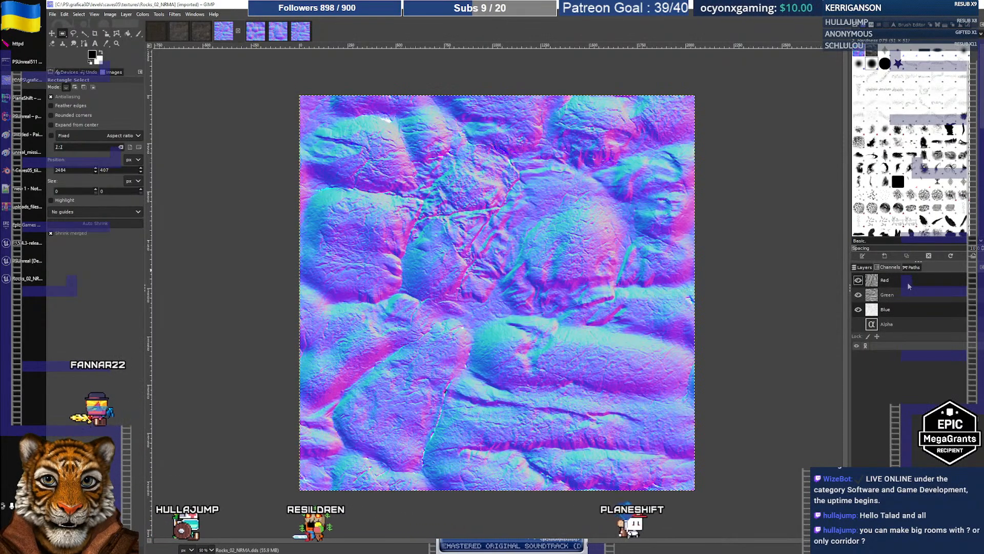
click(905, 308)
click(906, 298)
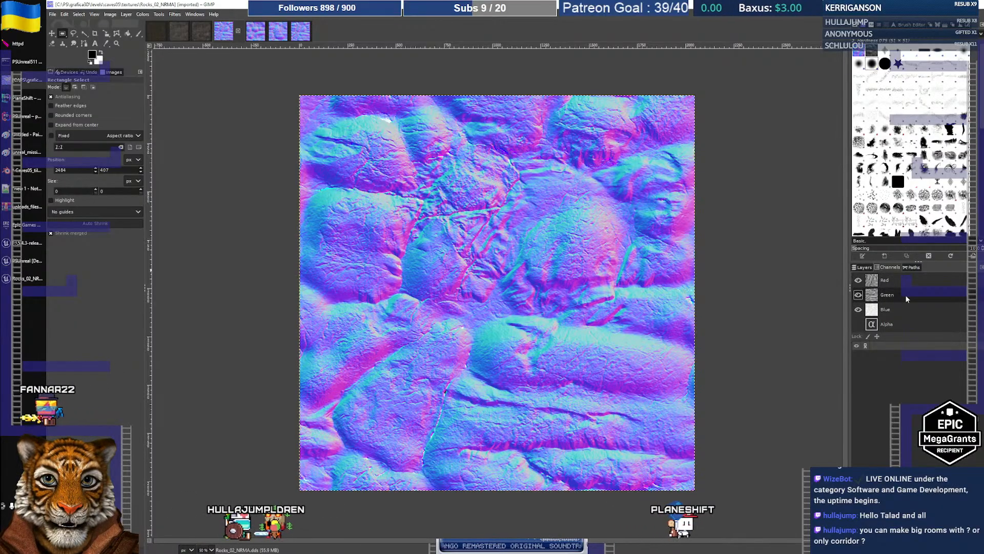
- Try the Invert color command on the Green channel of the normal map and undo it
click(126, 14)
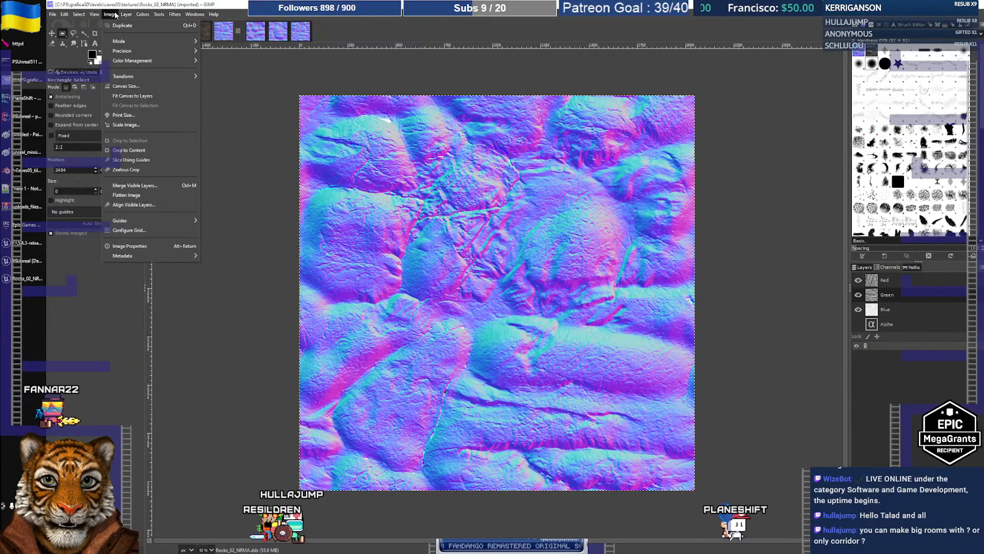
mouse_move(159, 119)
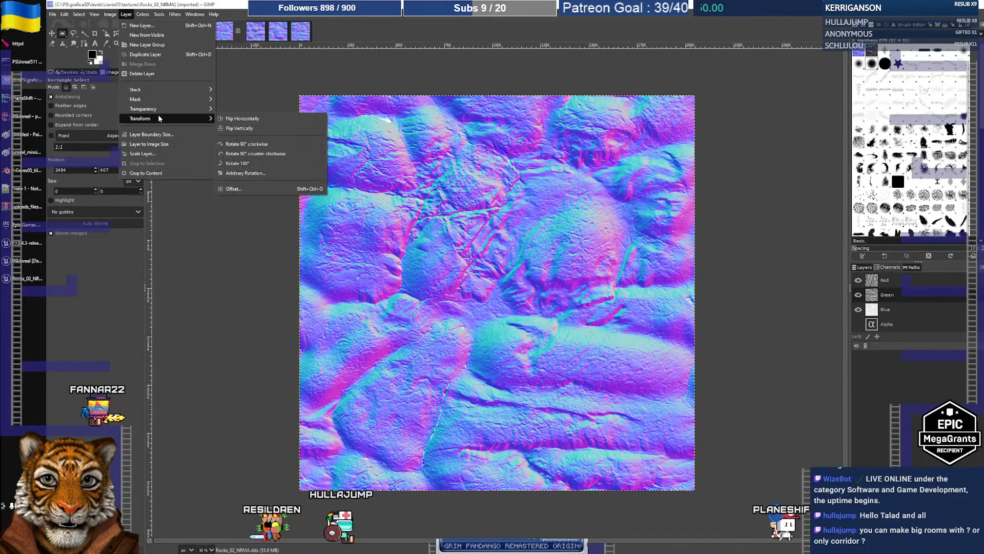
click(143, 14)
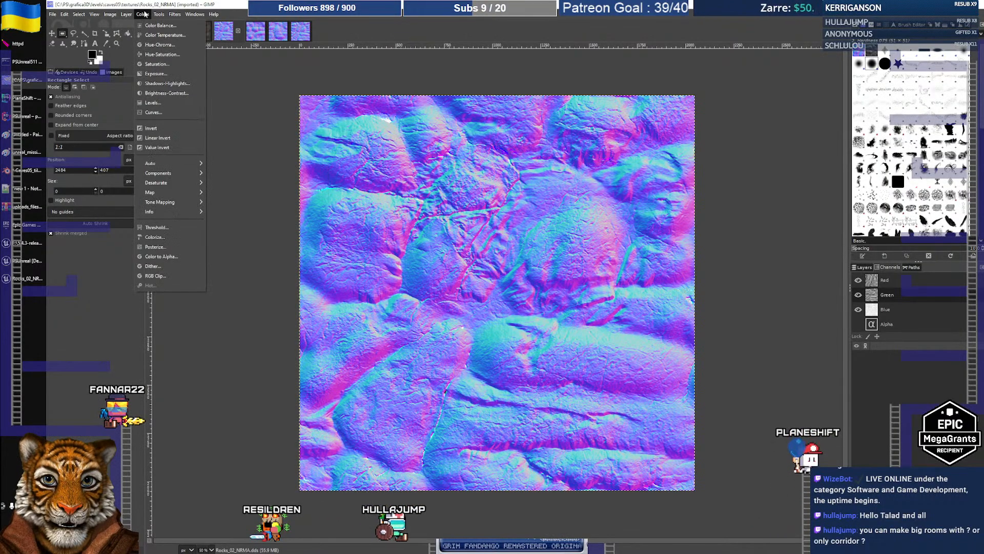
click(166, 130)
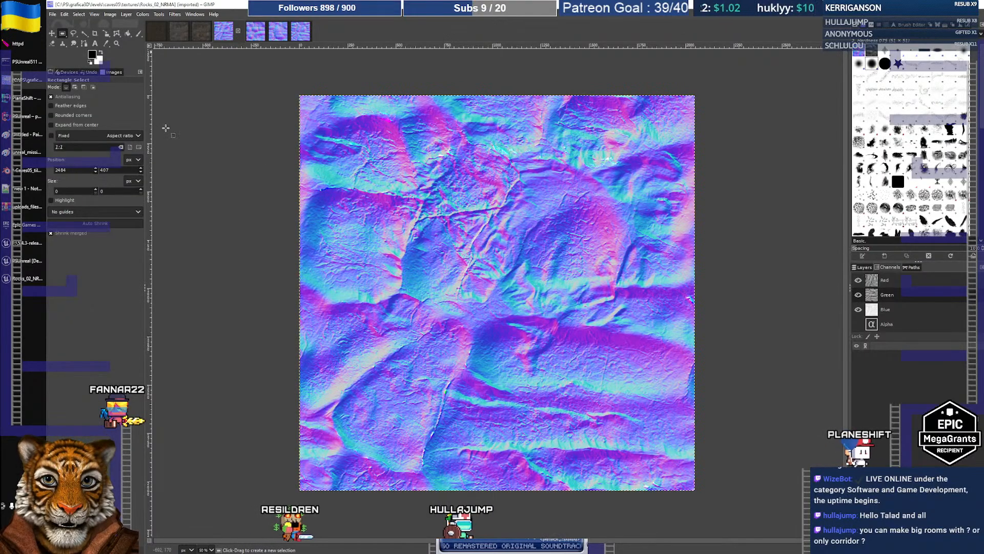
key(ctrl+z)
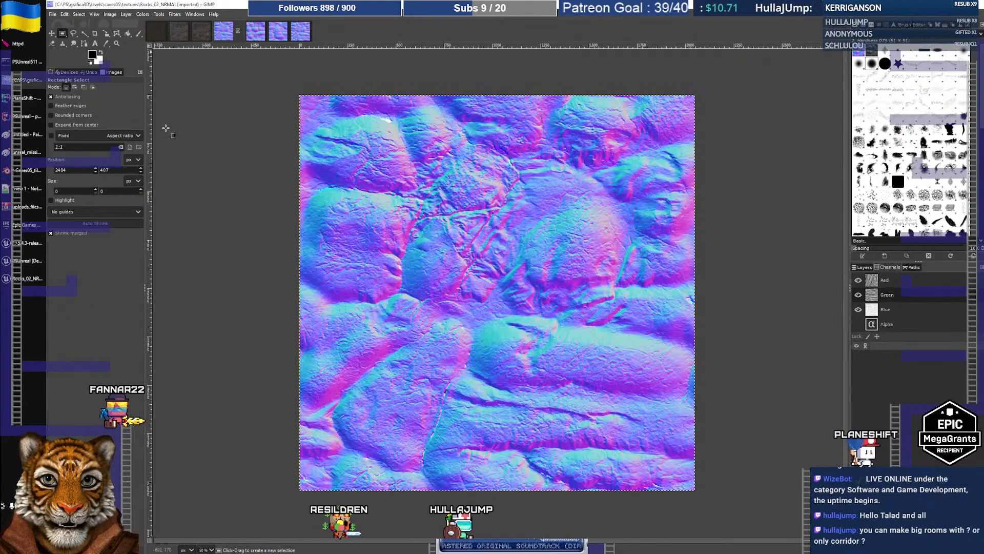
- Invert the normal map's Green channel again and return to the layer list
click(142, 15)
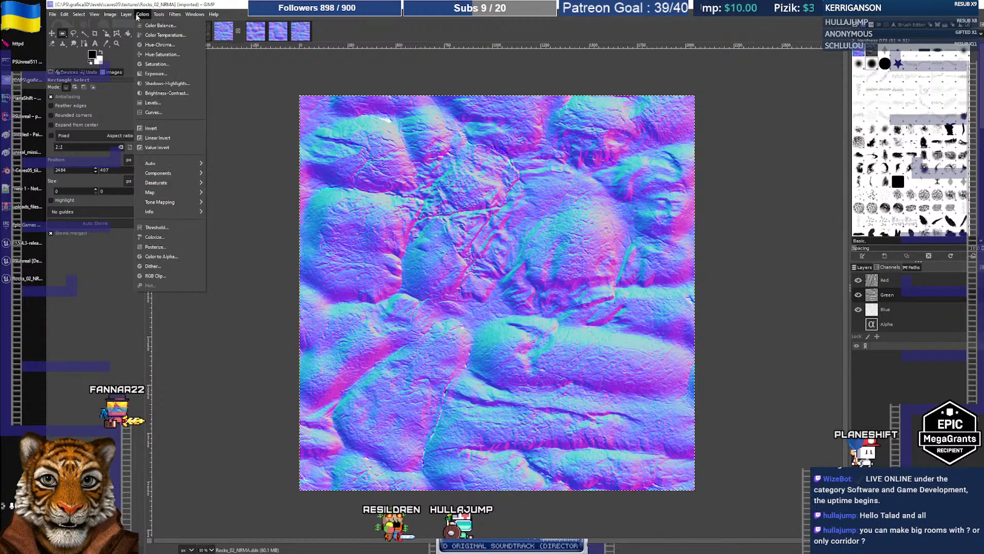
click(165, 129)
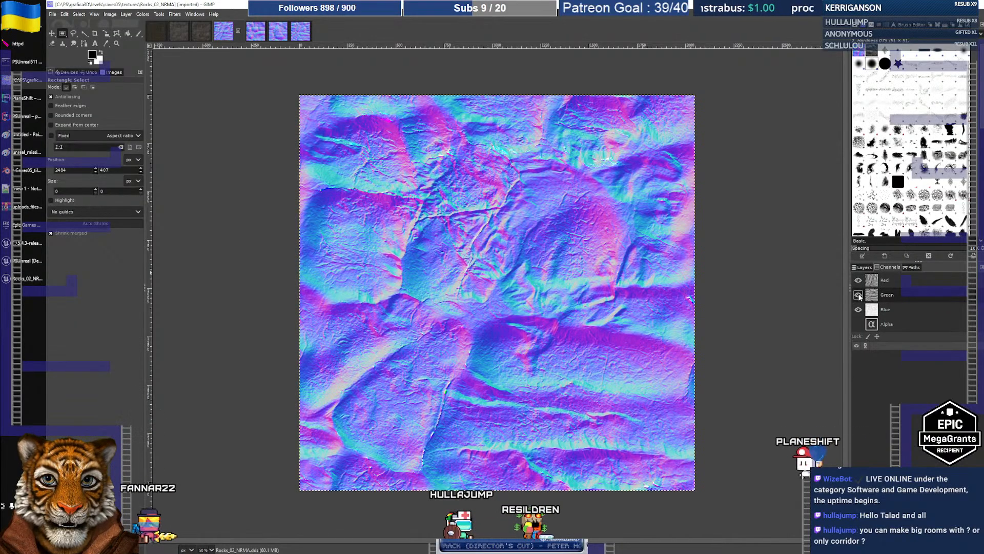
click(863, 267)
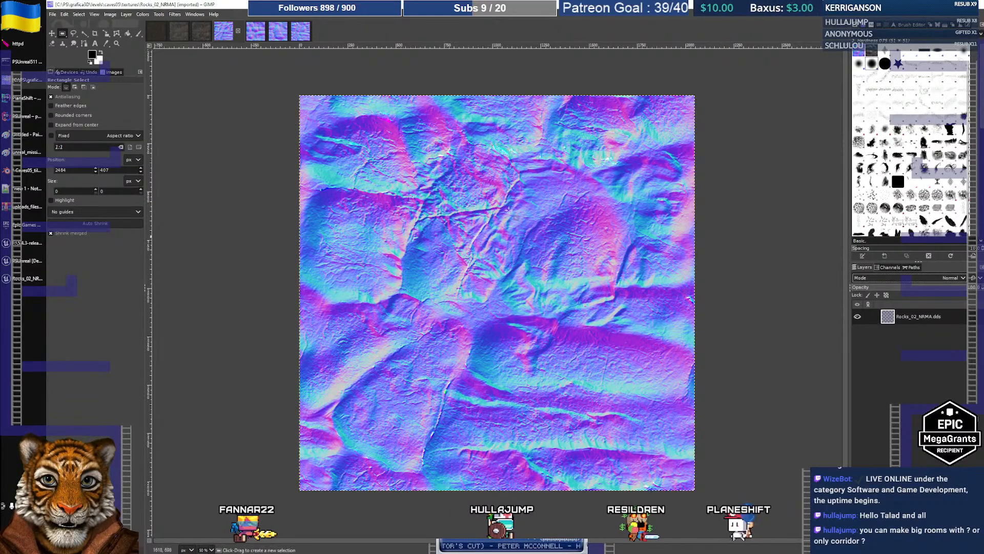
- Try inverting the normal map's Blue channel, undo that inversion and go back to the layer list
click(890, 267)
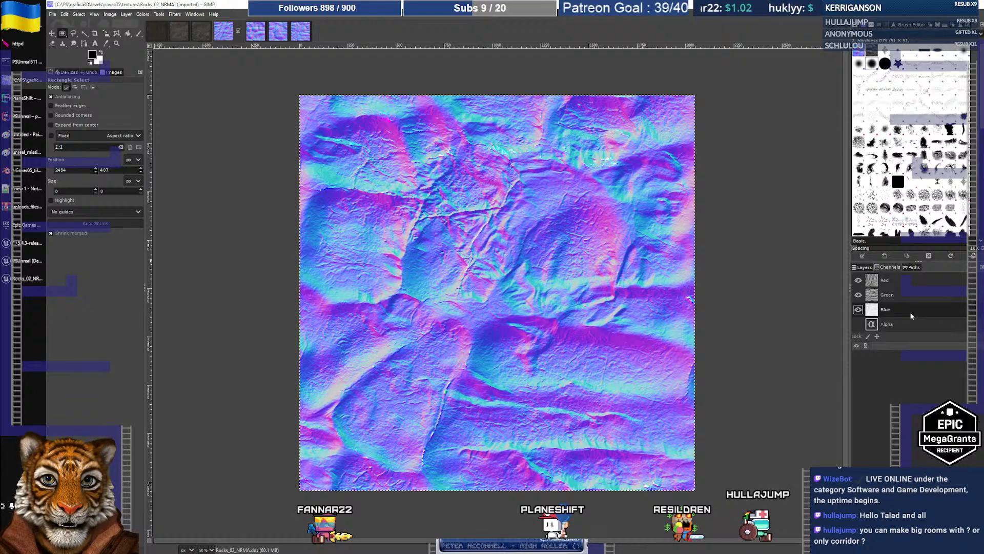
click(143, 15)
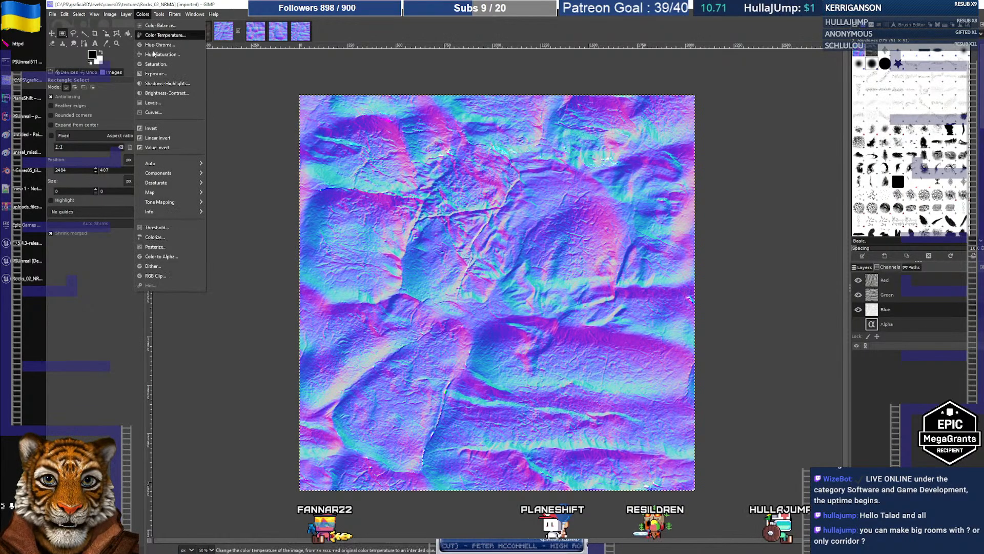
click(175, 128)
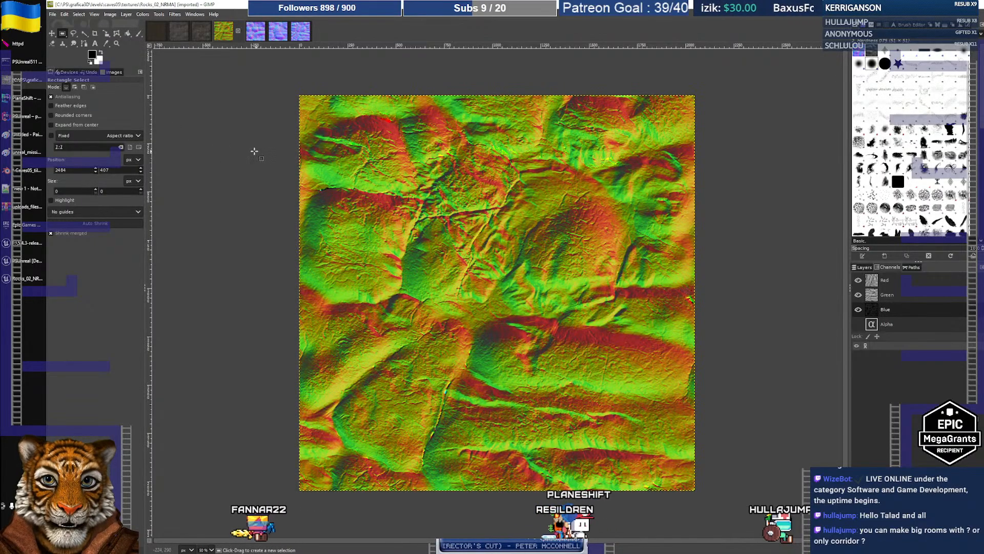
key(ctrl+z)
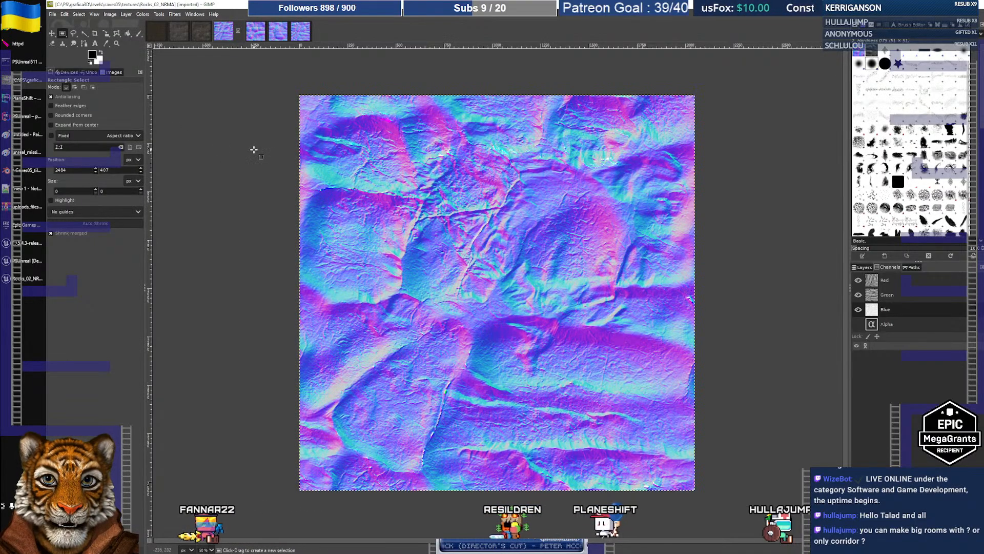
click(863, 267)
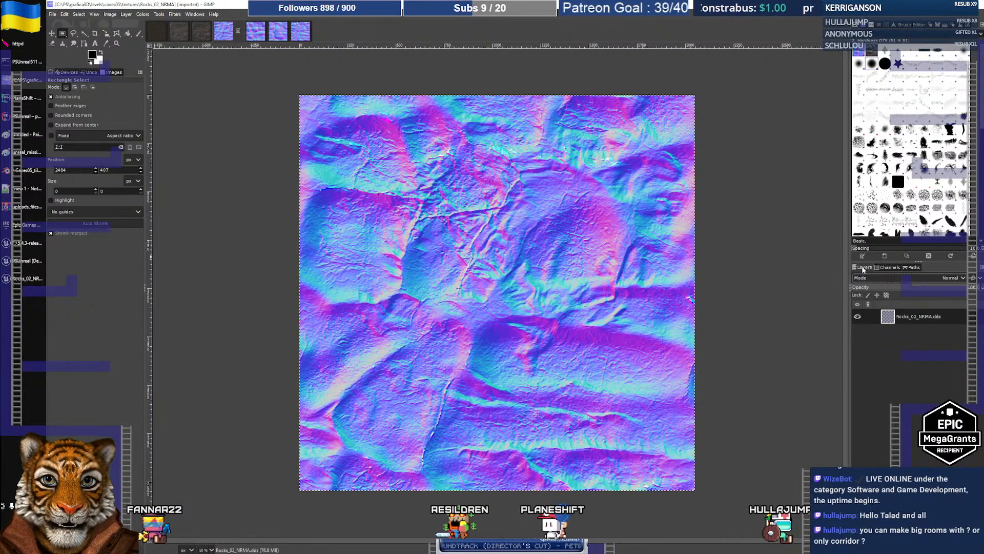
- Export the inverted normal map as Rocks_02_N.png in the caves05 textures folder with the default PNG options
click(52, 14)
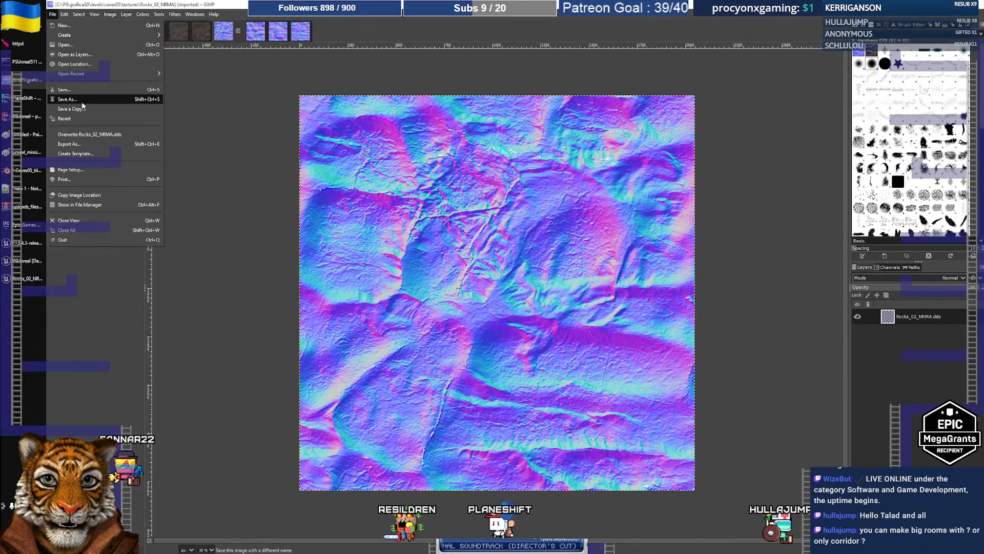
click(80, 144)
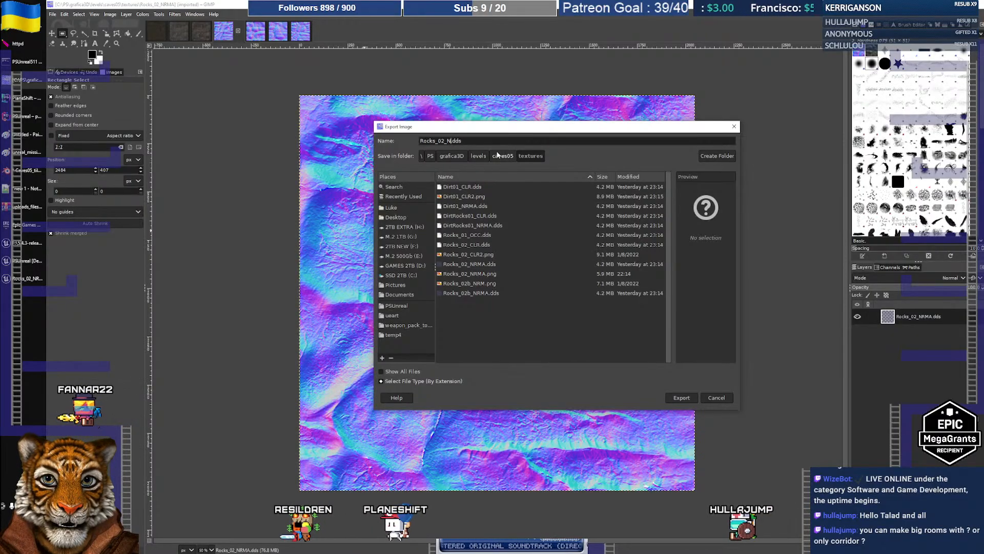
key(BackSpace)
key(BackSpace)
key(BackSpace)
key(BackSpace)
text(f_/n)
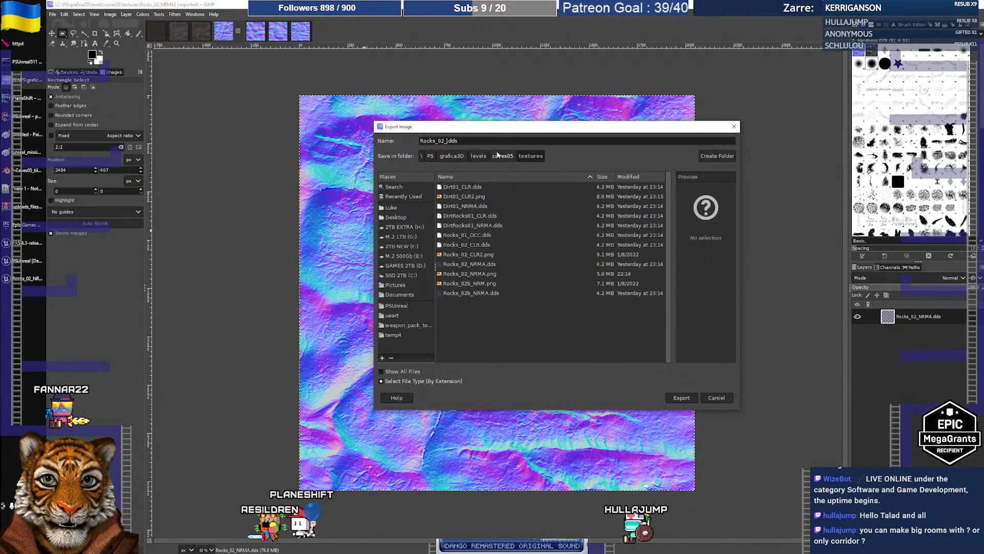
key(BackSpace)
key(BackSpace)
key(BackSpace)
key(BackSpace)
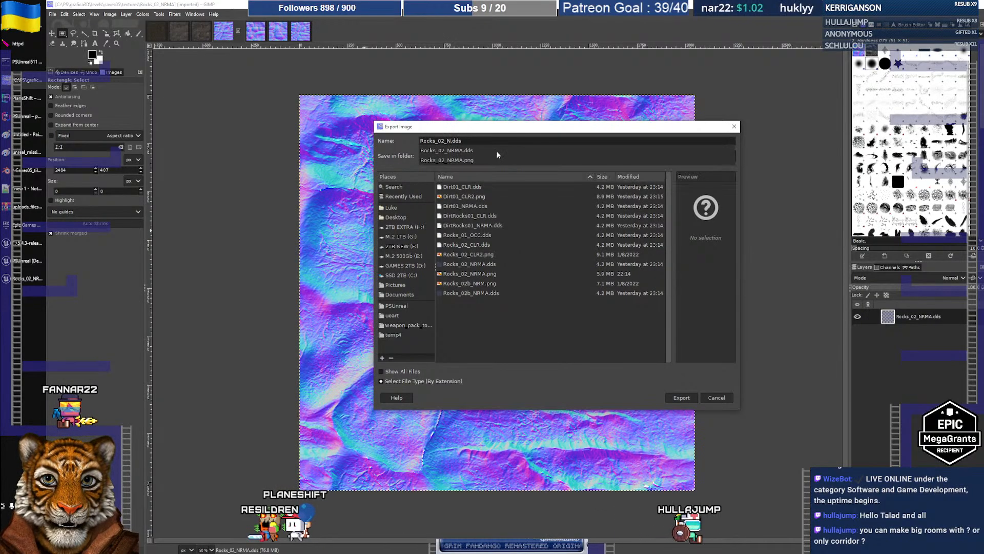
key(Right)
key(shift+Right)
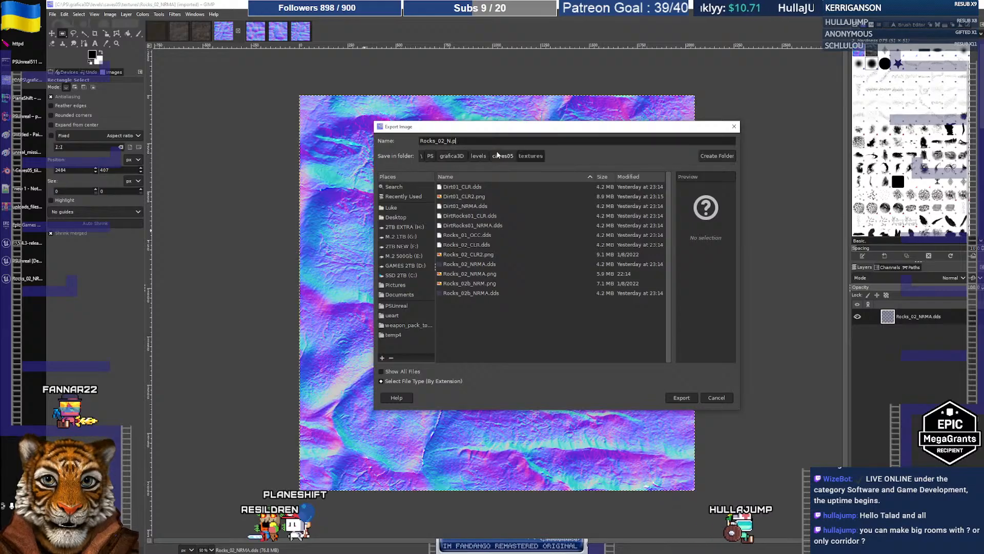
click(679, 397)
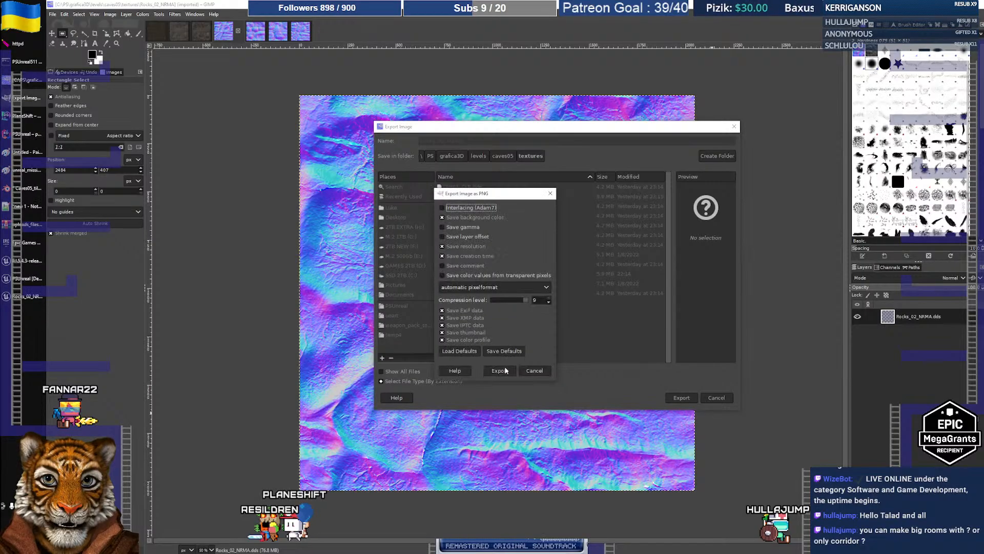
click(505, 369)
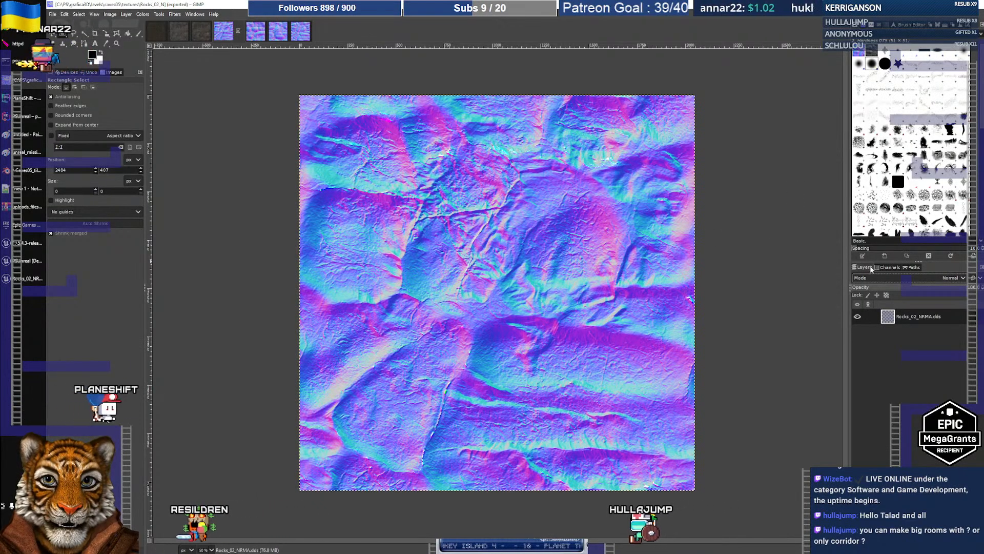
- Copy the visible pixels of the inverted normal map and create a new image from the clipboard
click(890, 267)
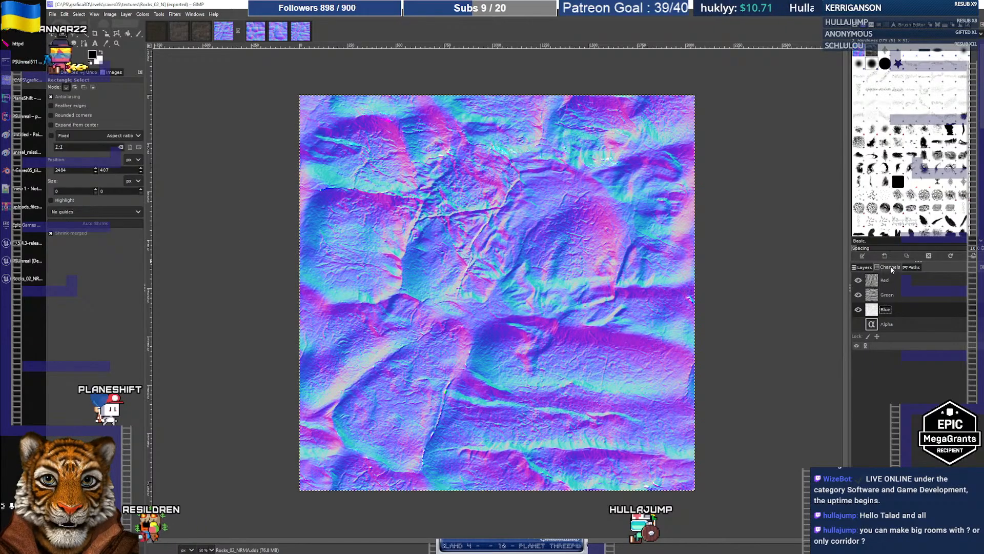
click(866, 268)
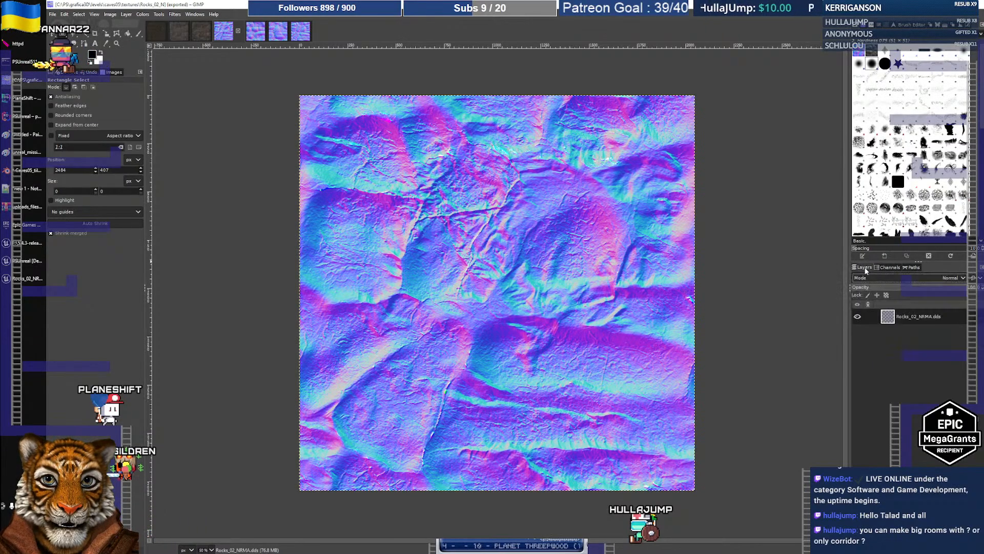
click(57, 17)
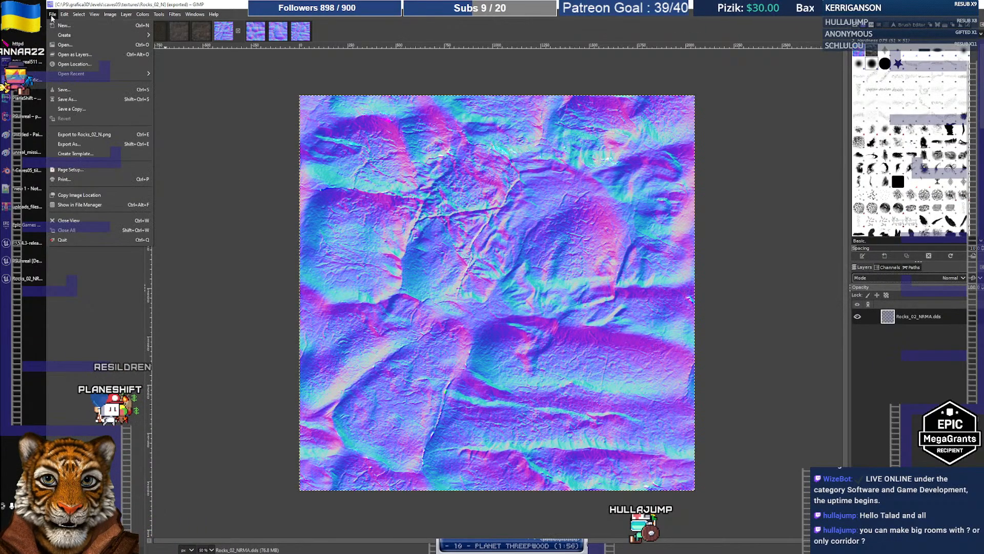
mouse_move(72, 38)
mouse_move(64, 17)
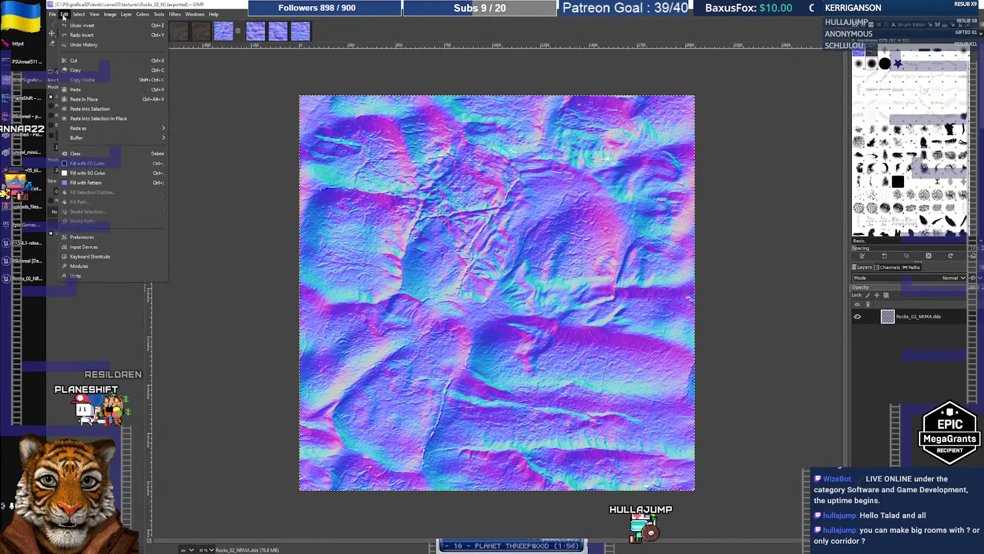
click(80, 81)
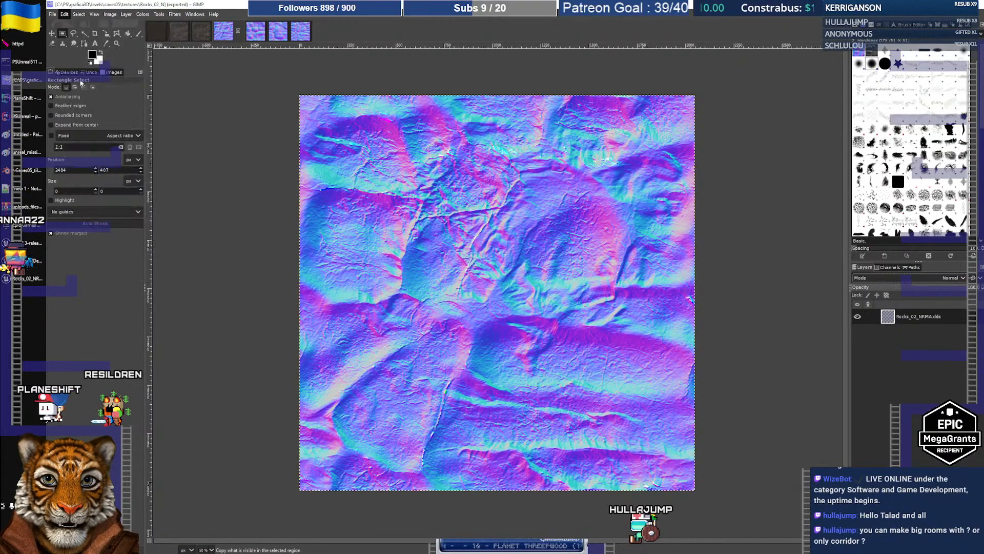
click(53, 16)
mouse_move(76, 38)
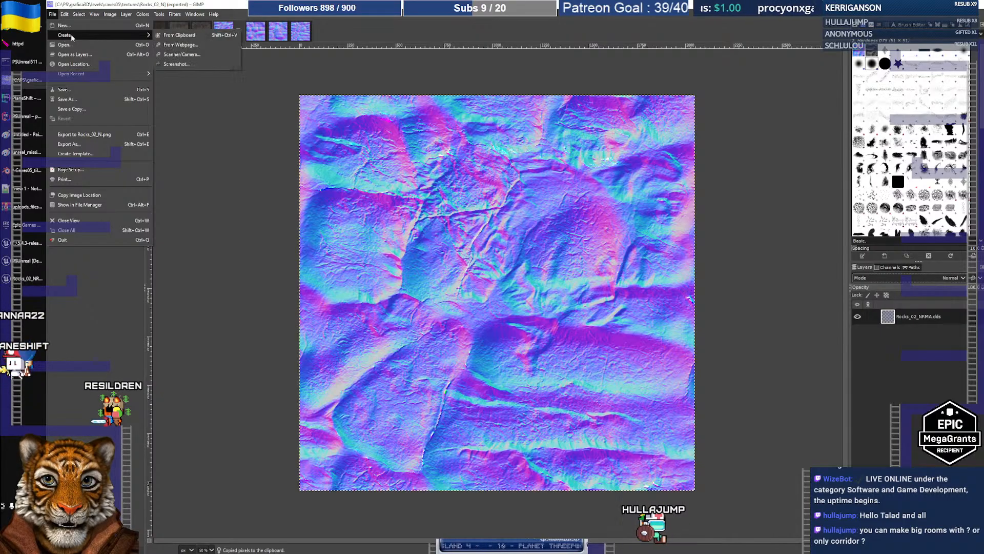
click(164, 40)
- Export the new image to the caves05 textures folder as Rocks_02_N.png, replacing the existing file and keeping the default PNG options
click(52, 14)
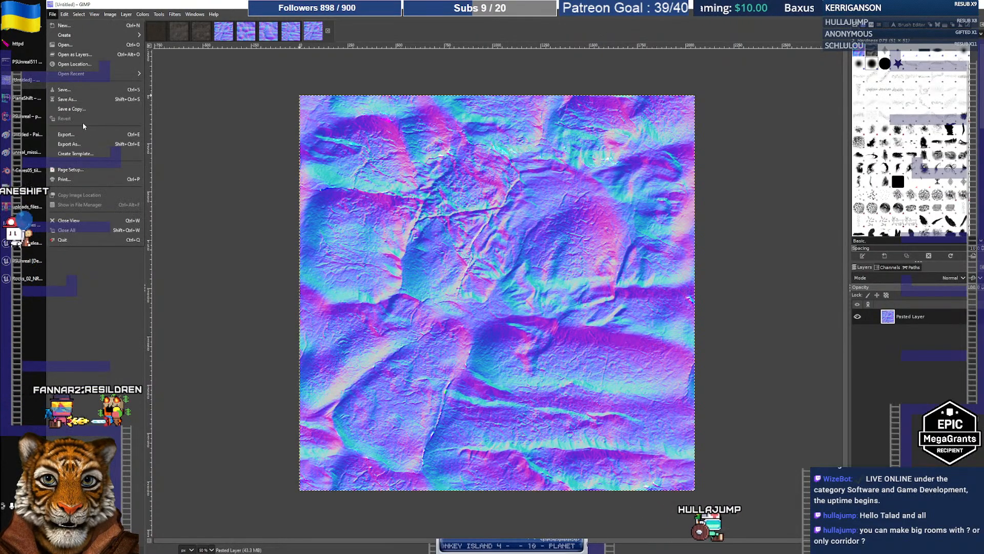
click(76, 146)
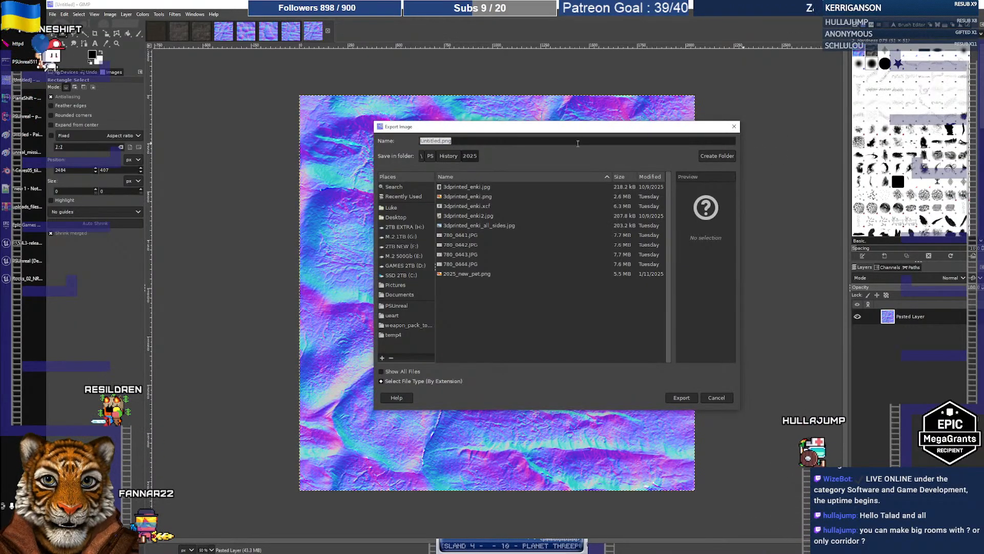
key(ctrl+v)
key(Return)
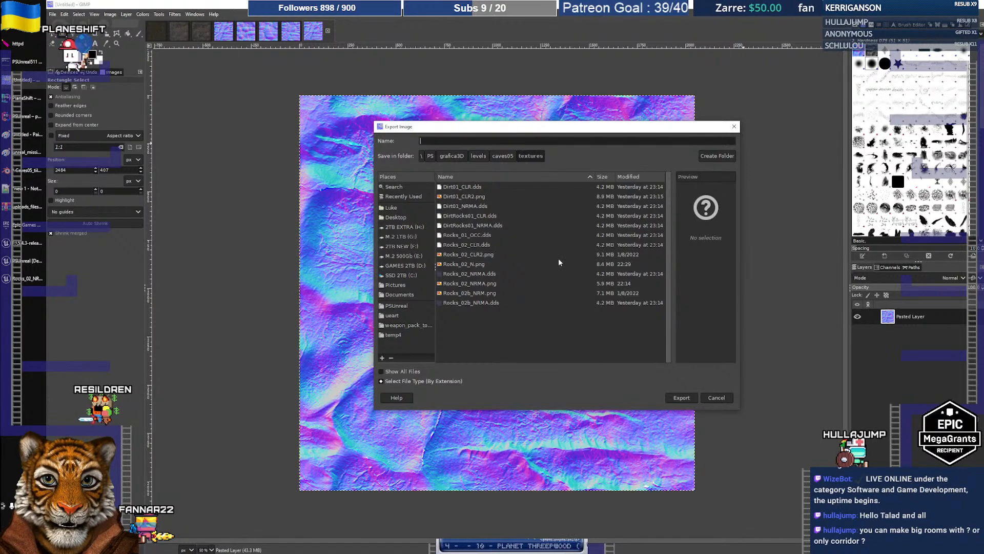
click(512, 264)
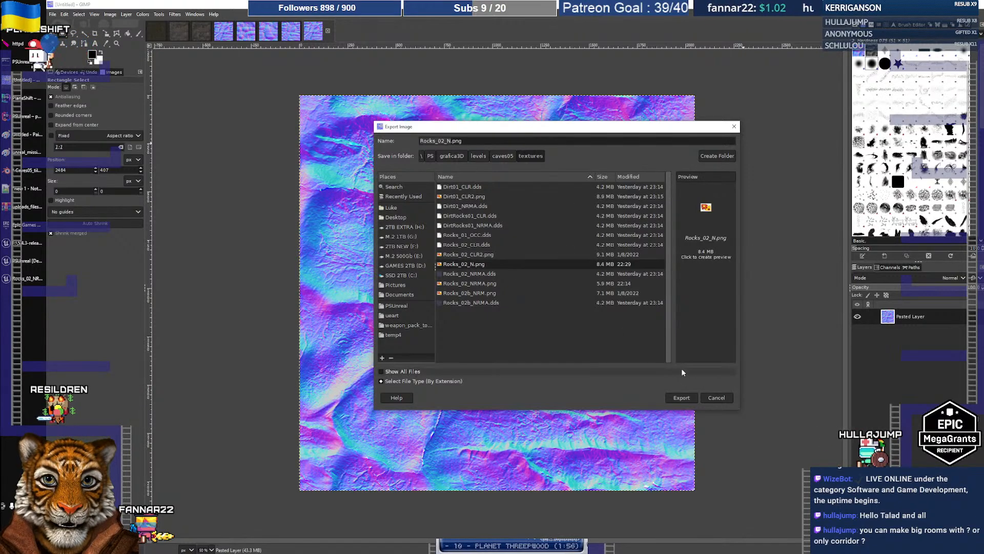
click(682, 397)
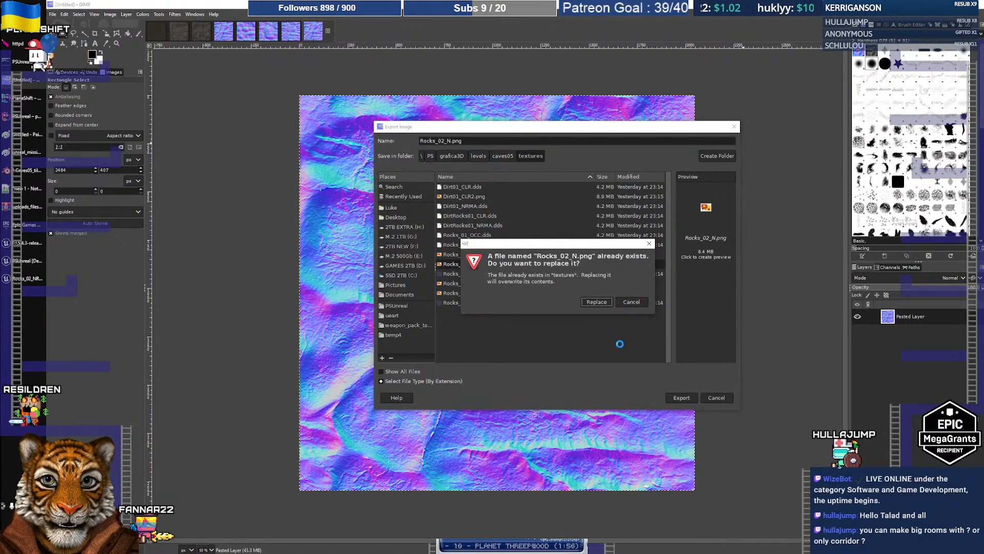
click(596, 301)
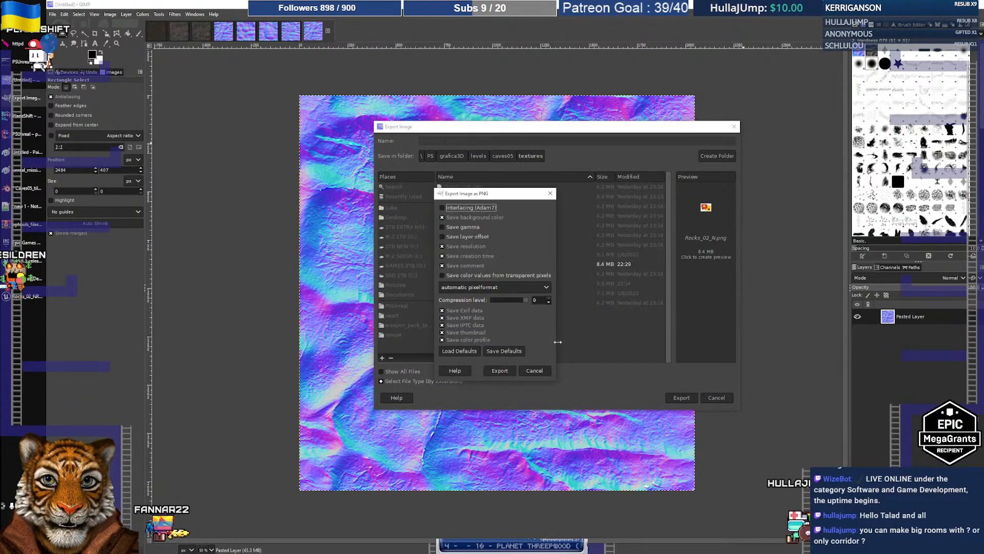
key(Return)
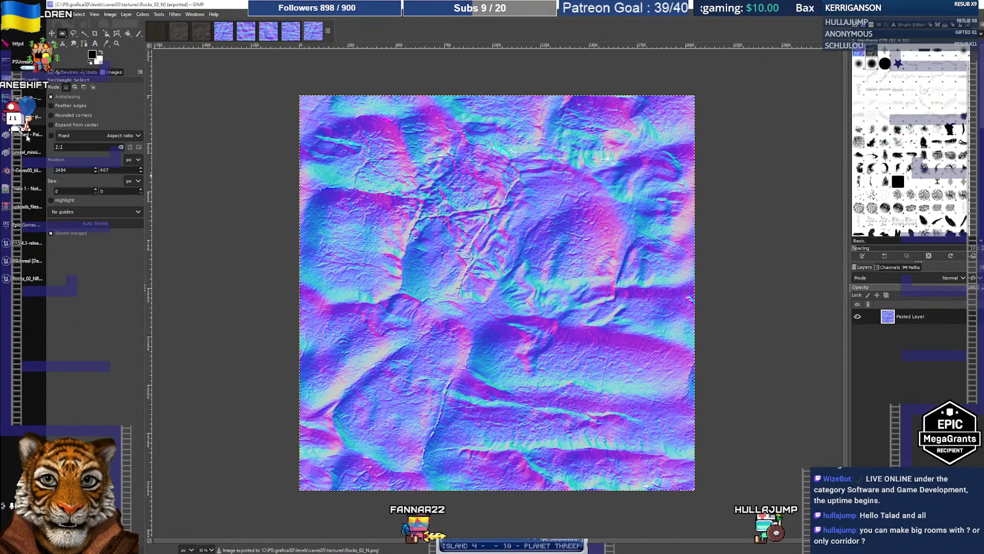
- Switch to Unreal Engine, go to the Yliakum level and import Rocks_02_N into the Caves05 content folder
click(22, 264)
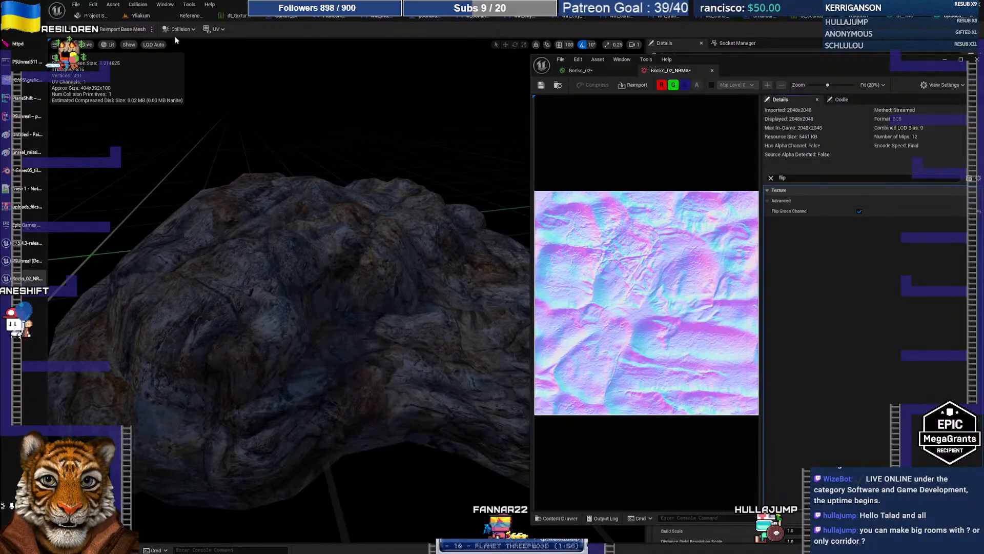
click(141, 16)
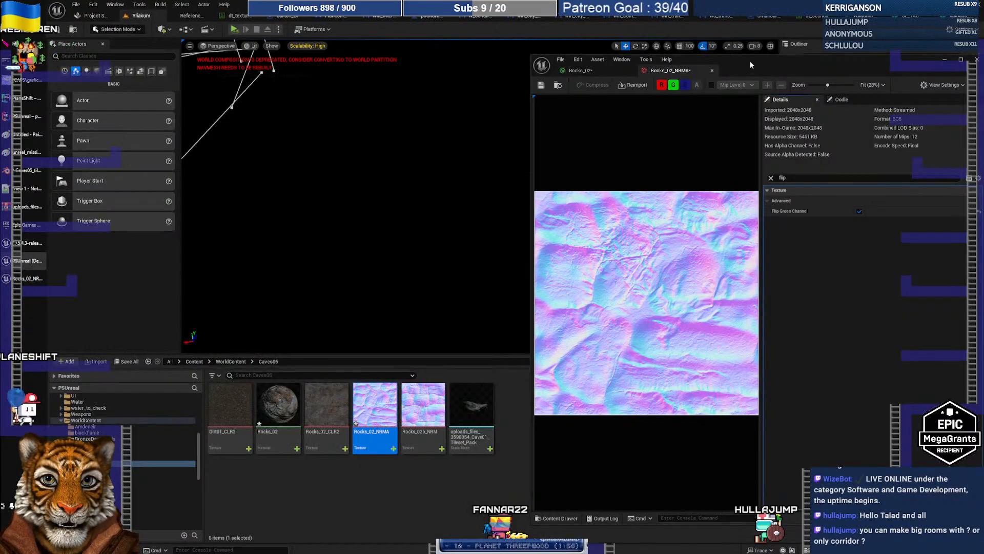
drag(750, 64, 851, 55)
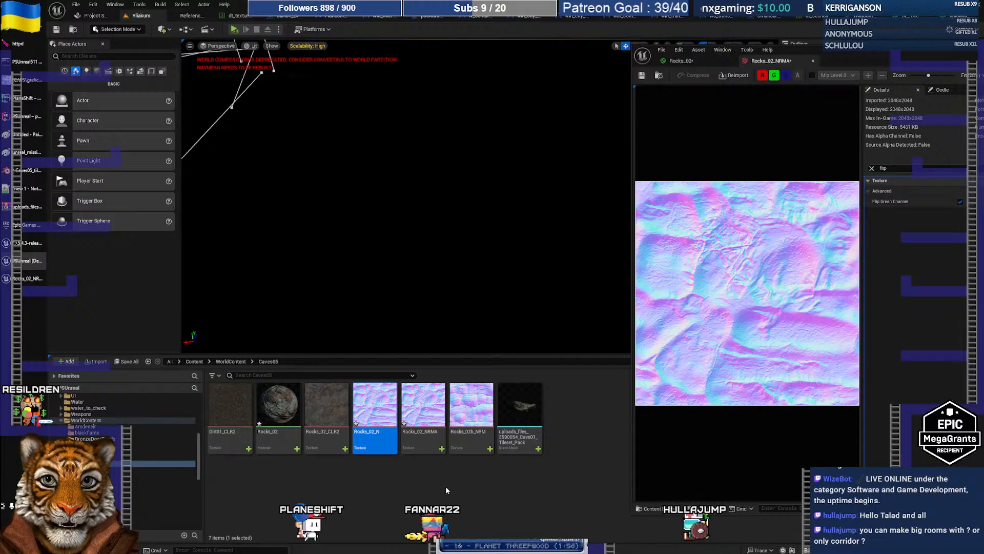
click(435, 435)
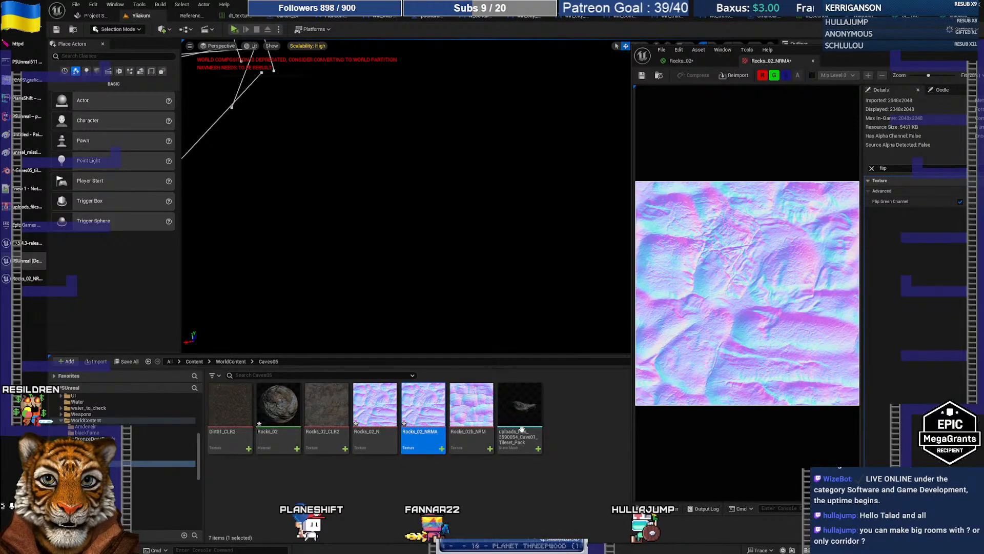
- Delete both normal map Texture Sample nodes from the Rocks_02 material graph
click(680, 61)
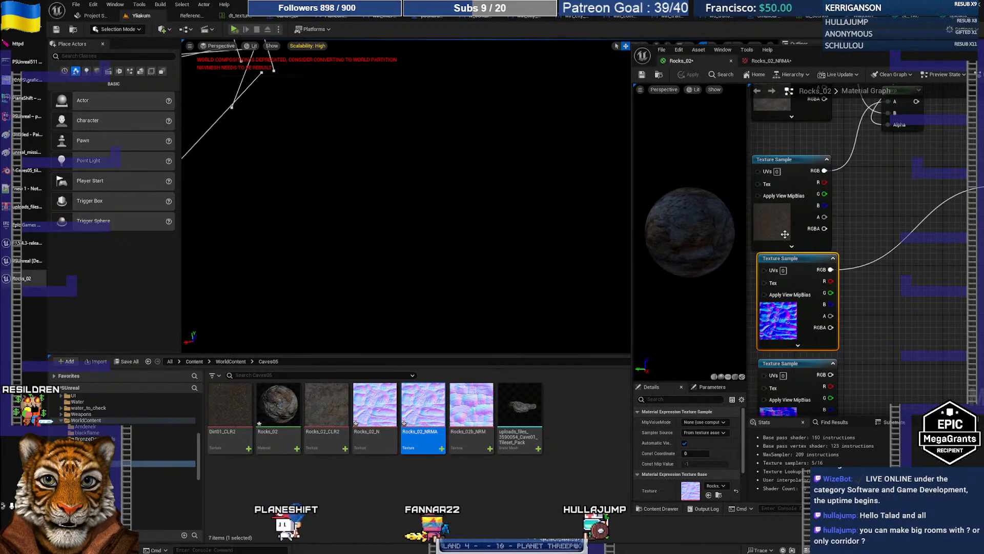
right_drag(886, 339, 896, 233)
shift+click(810, 288)
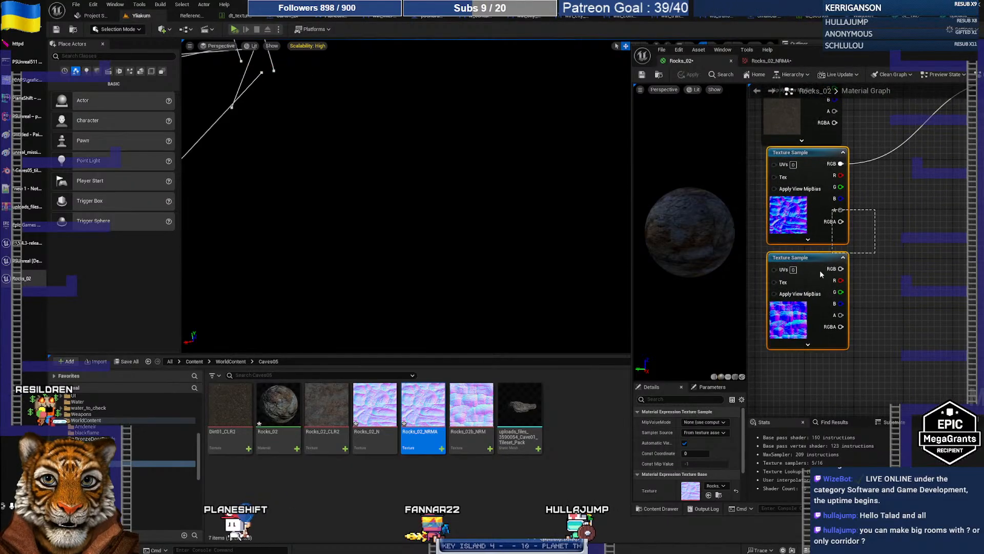
key(Delete)
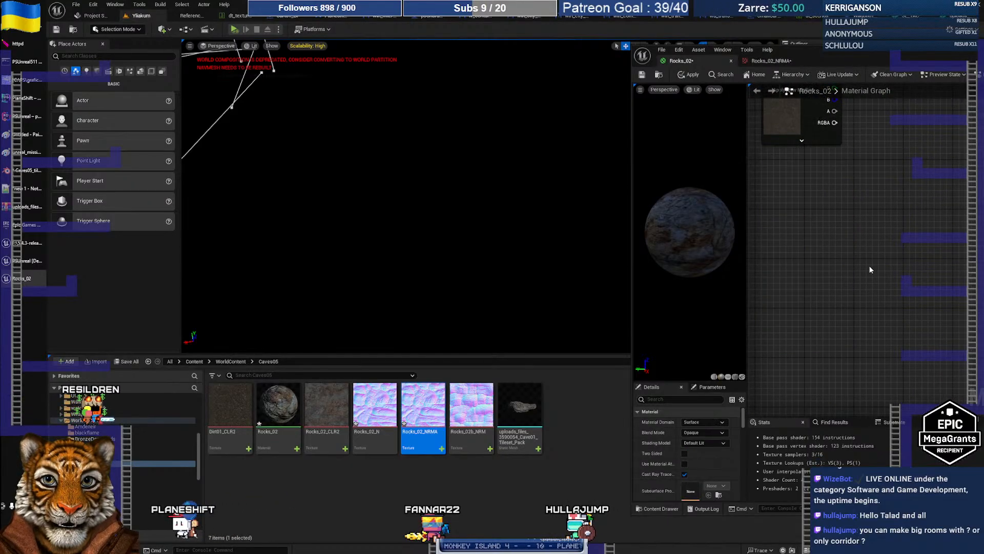
- Add the Rocks_02_N texture to the material graph and connect its RGB output to the Normal input
drag(396, 386, 783, 195)
right_drag(871, 179, 793, 267)
drag(768, 290, 932, 168)
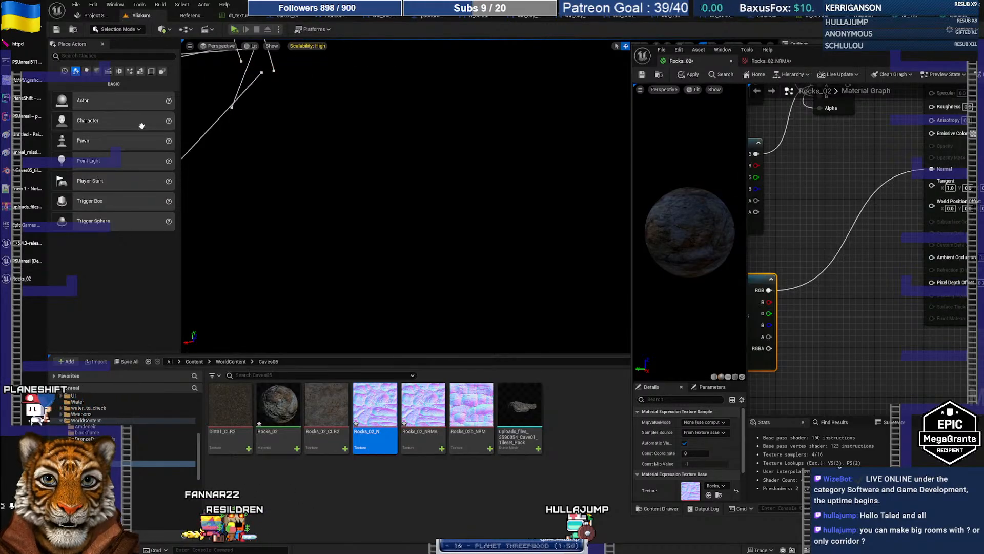
- Switch to GIMP, bring up the Rocks_02b_NRM.png image, check its channels and remove its alpha channel
click(31, 80)
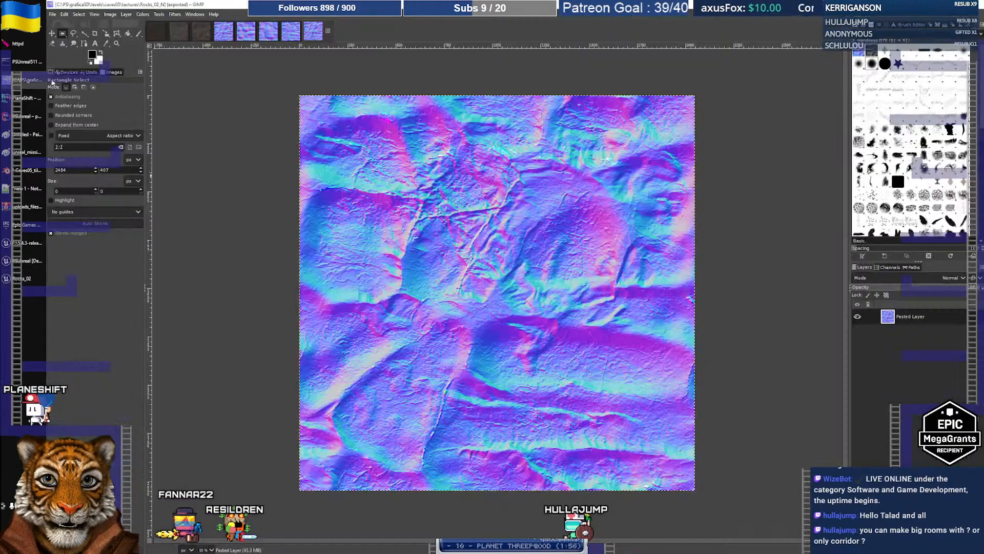
click(244, 34)
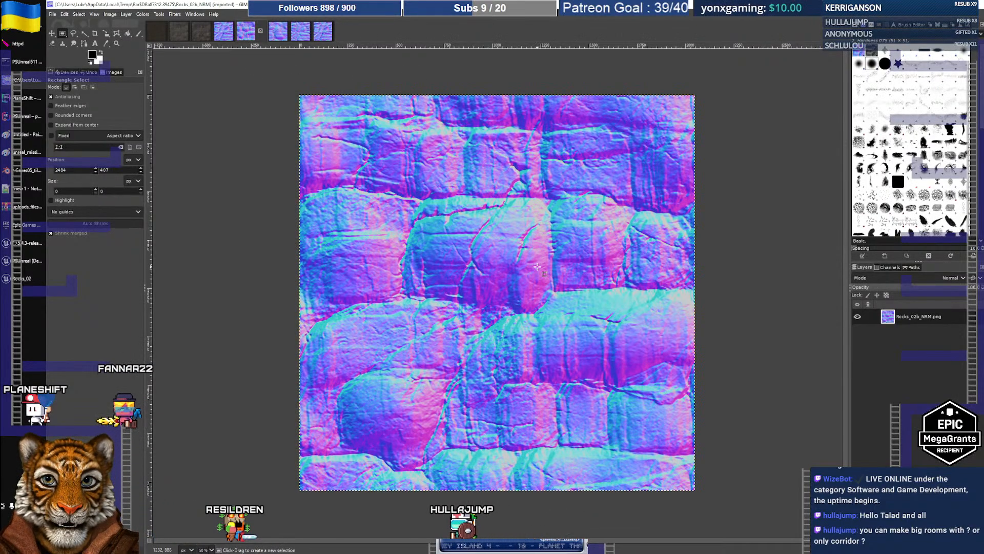
click(889, 267)
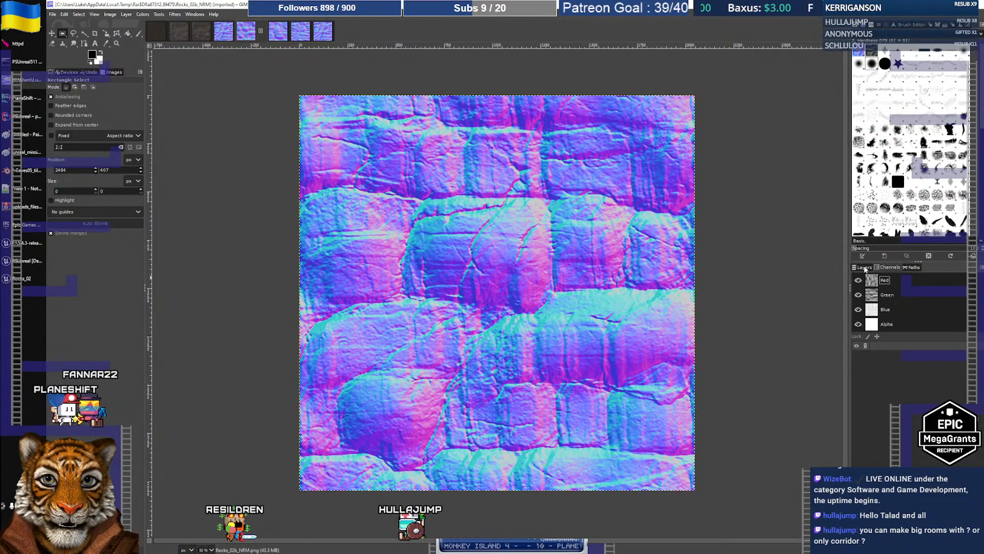
click(865, 268)
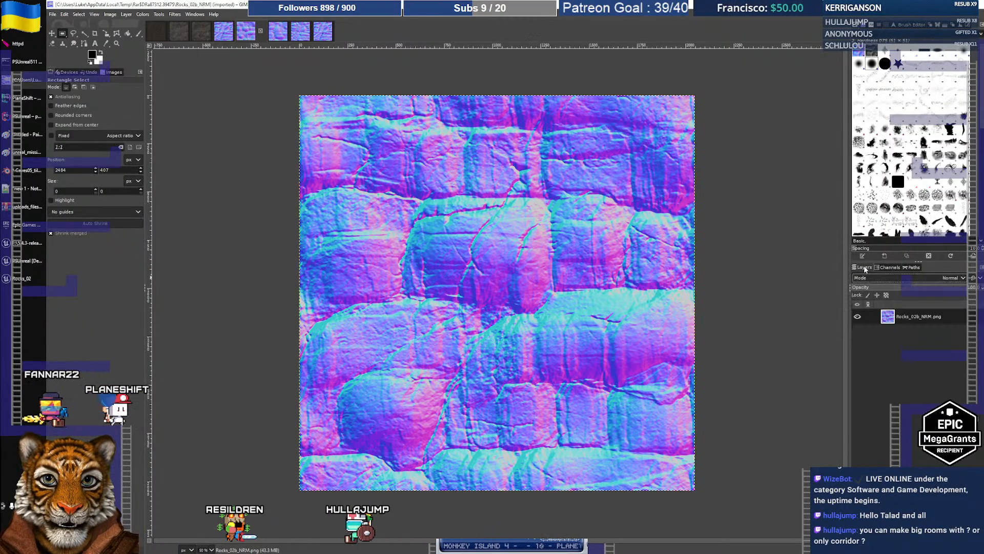
click(890, 268)
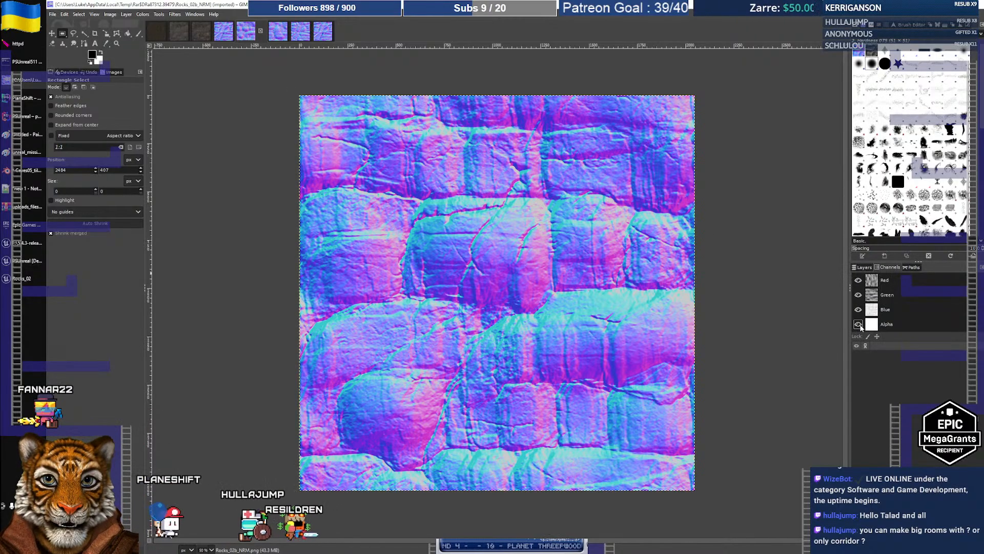
click(864, 267)
right_click(905, 322)
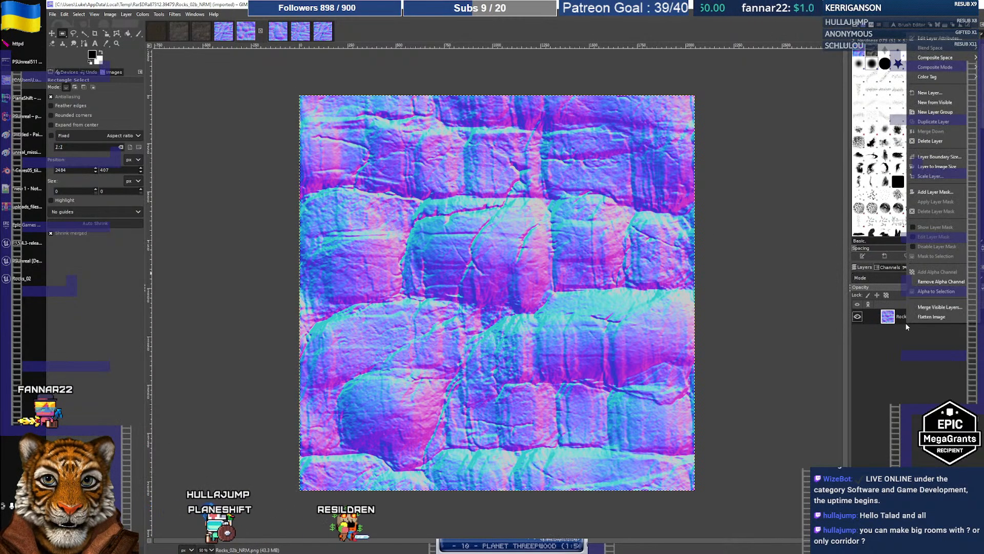
click(935, 282)
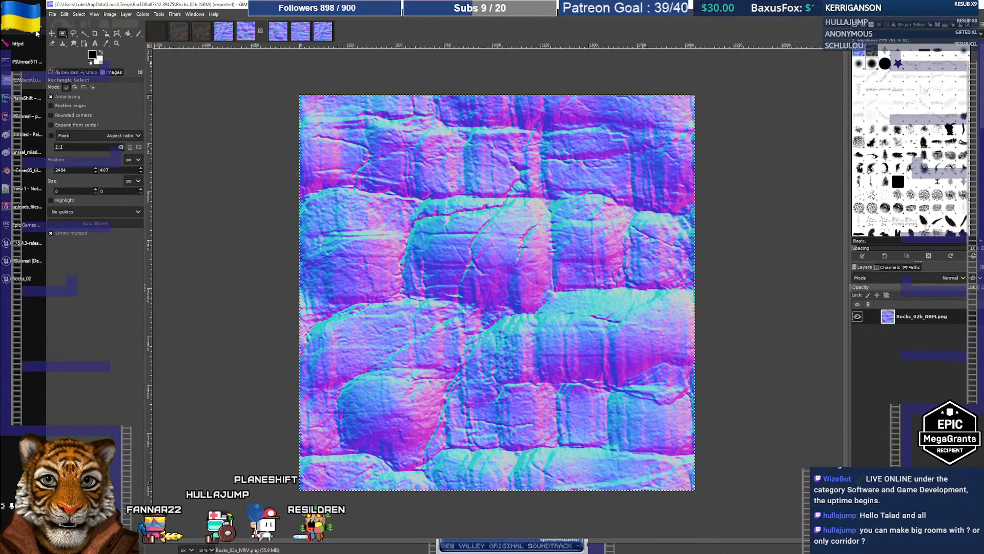
- Switch to Unreal Engine and add the Rocks_02b_NRM texture from the Caves05 folder to the Rocks_02 material graph
click(12, 261)
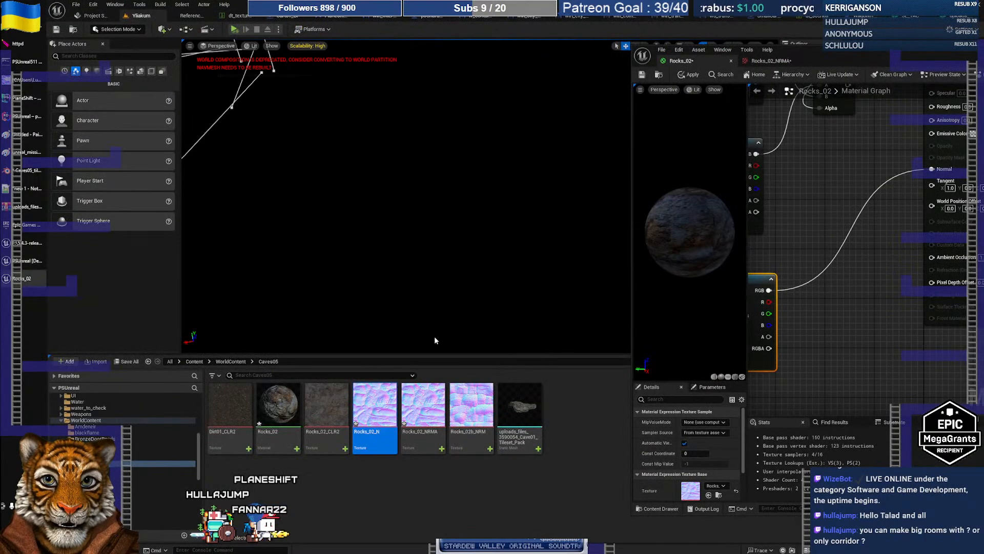
click(473, 406)
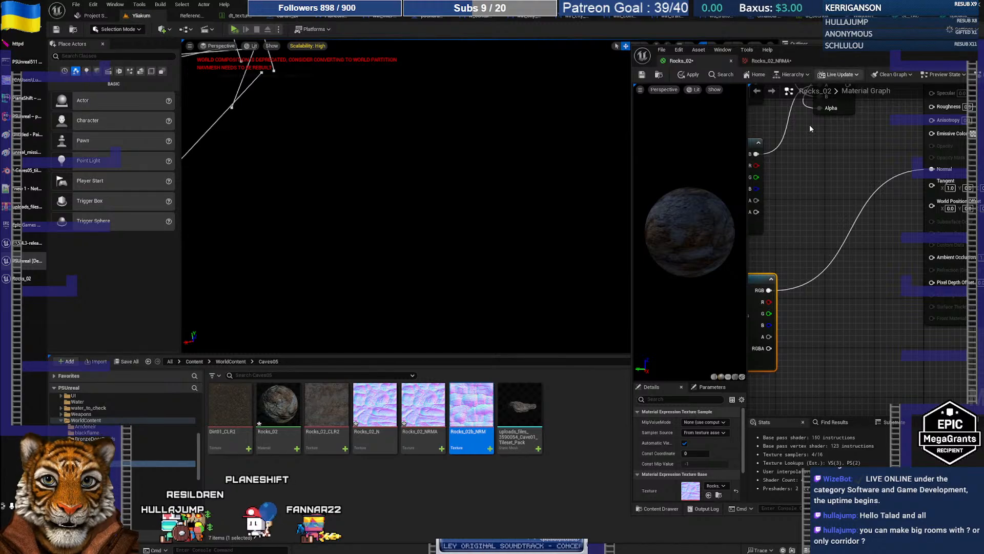
right_drag(782, 239, 839, 180)
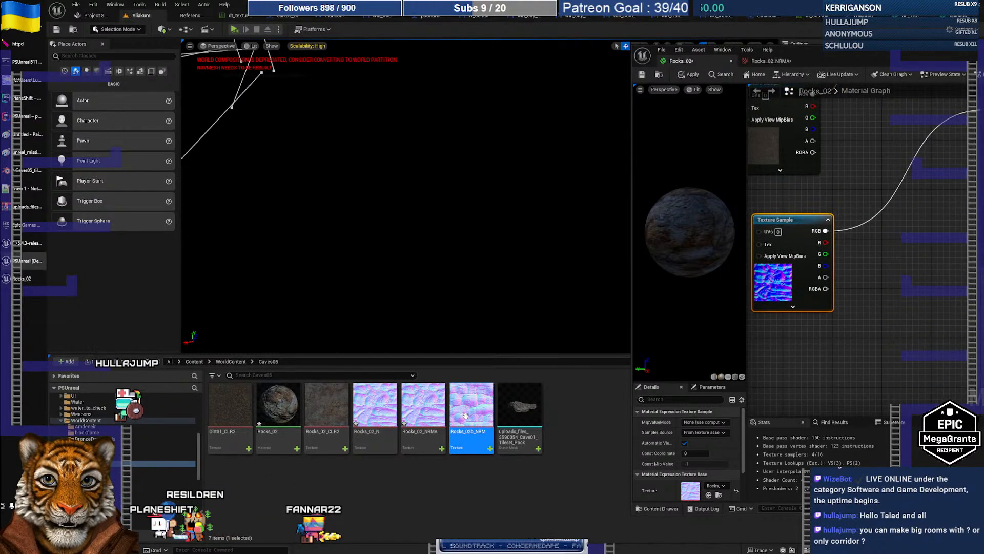
drag(466, 416, 874, 254)
right_drag(875, 188, 756, 266)
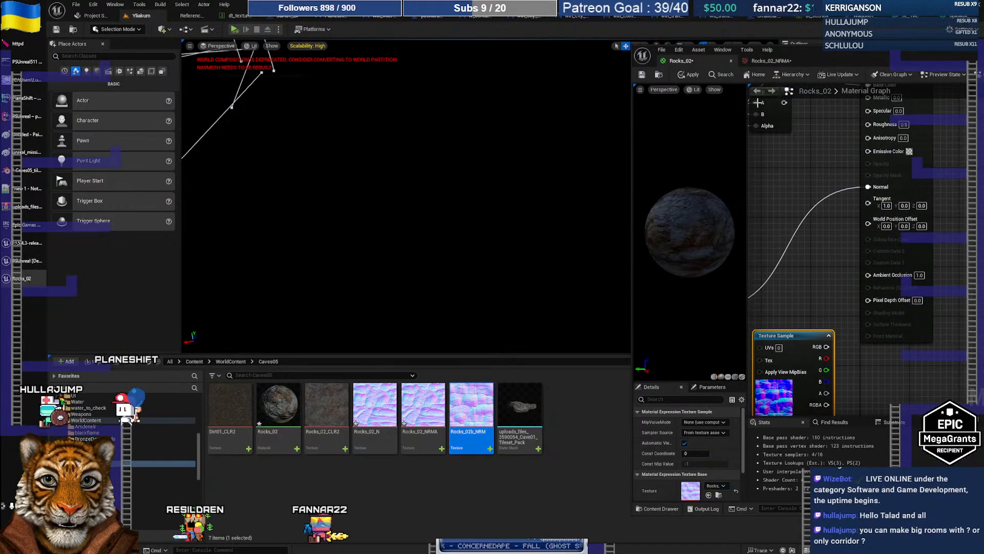
- Connect the Rocks_02b_NRM sample's RGB output to the Normal input, apply the material and inspect the shading on the cave mesh
click(957, 16)
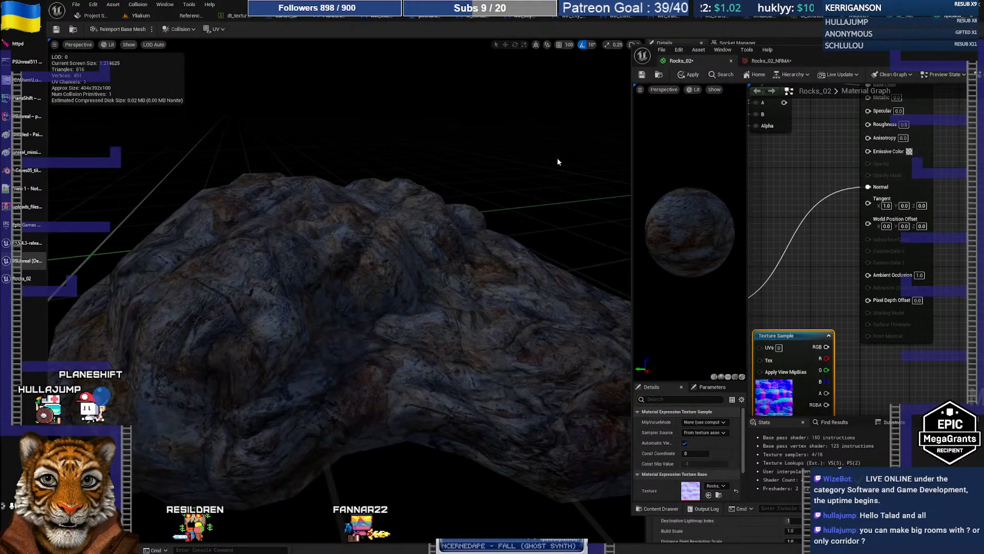
drag(826, 347, 869, 188)
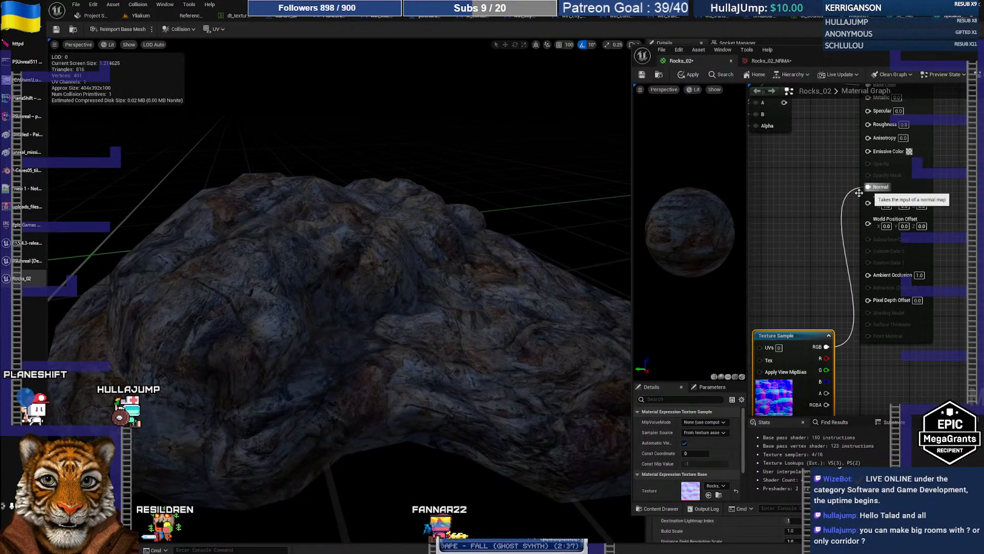
click(693, 76)
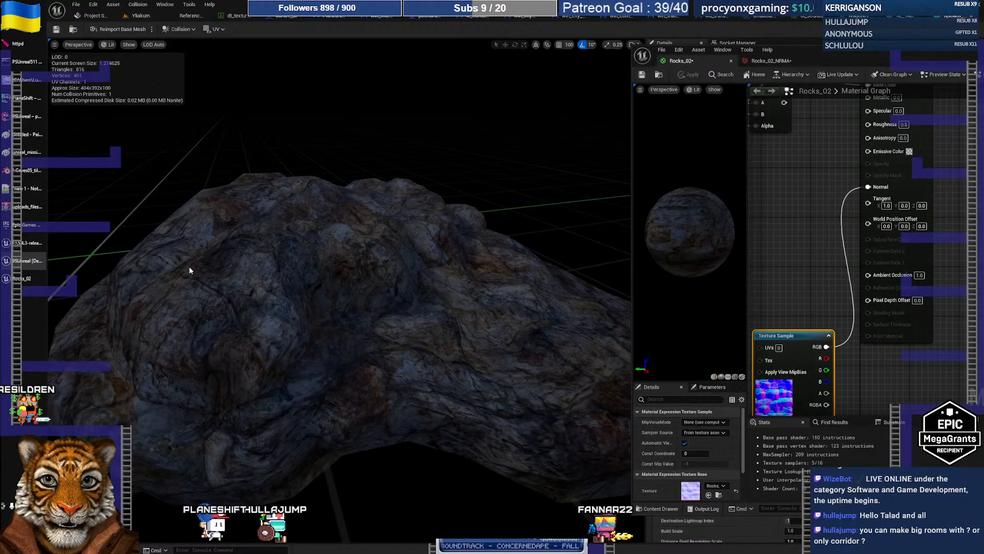
alt+drag(190, 270, 328, 275)
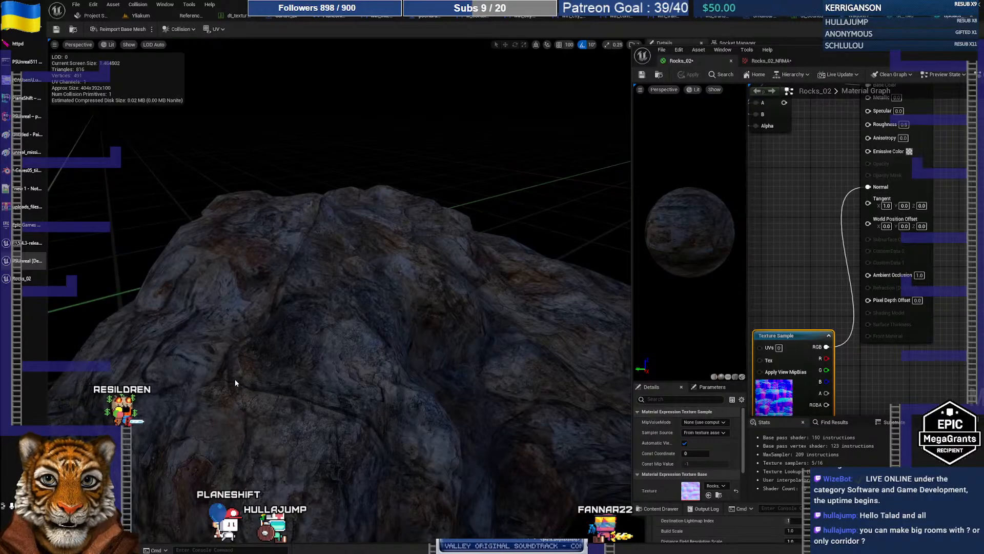
alt+drag(291, 260, 338, 262)
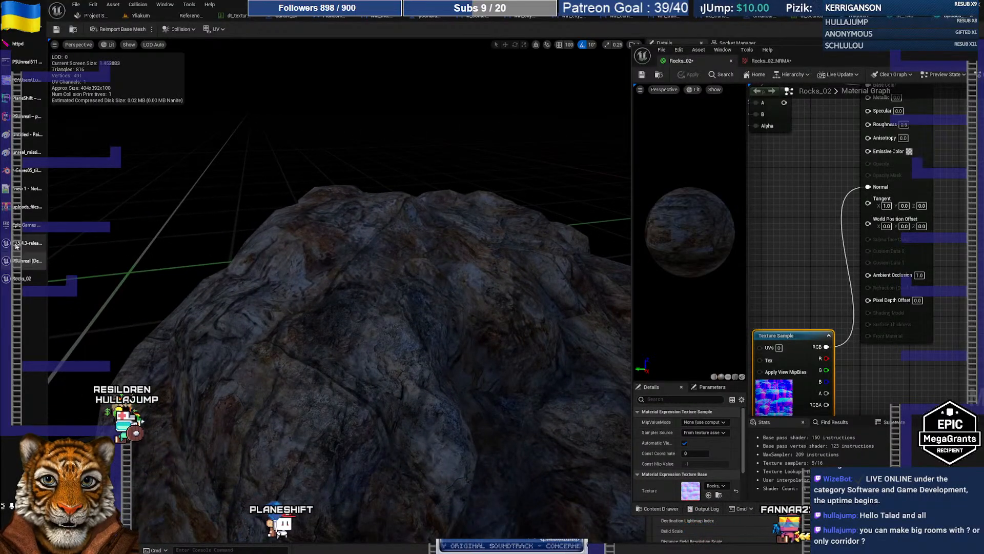
- Switch to GIMP and invert only the green channel of Rocks_02b_NRM.png
click(25, 80)
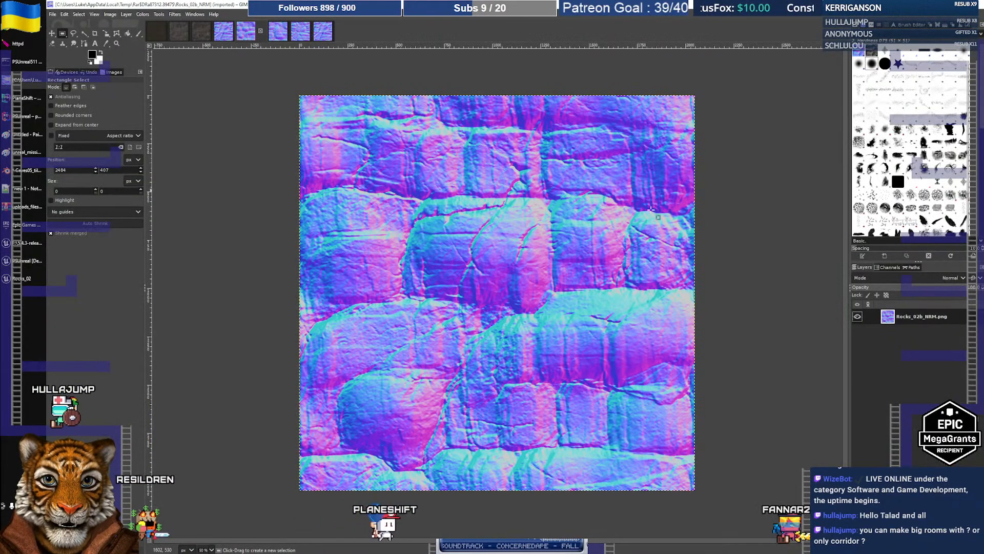
click(885, 269)
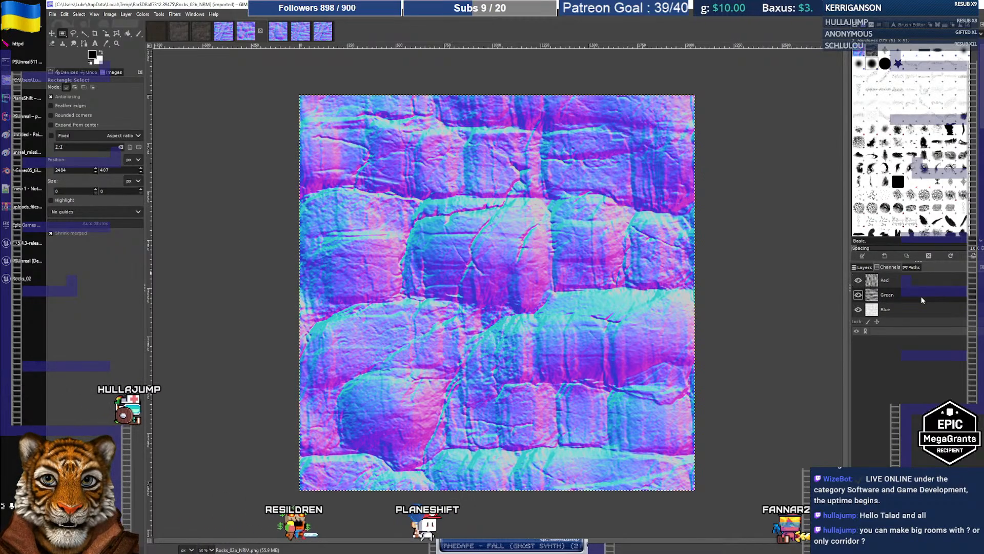
click(126, 14)
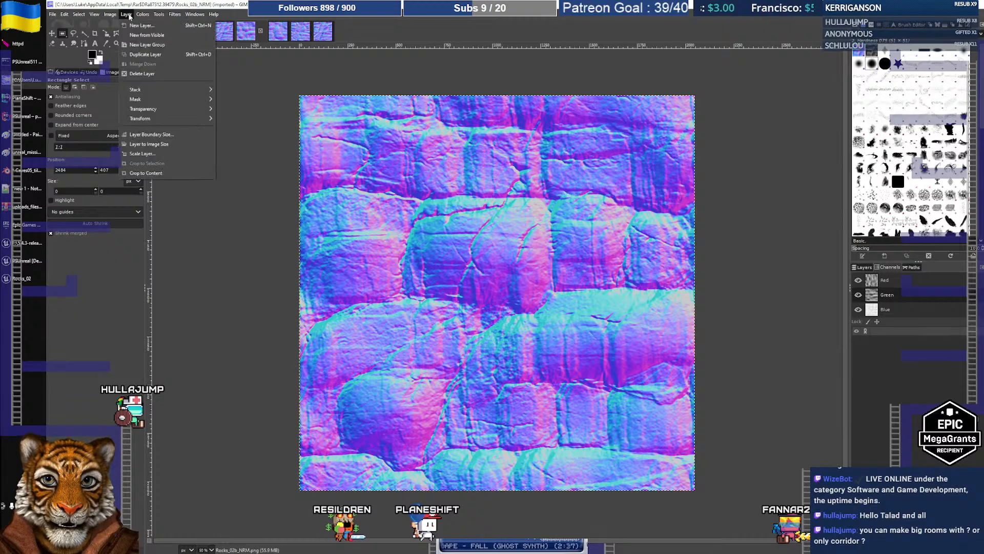
mouse_move(143, 14)
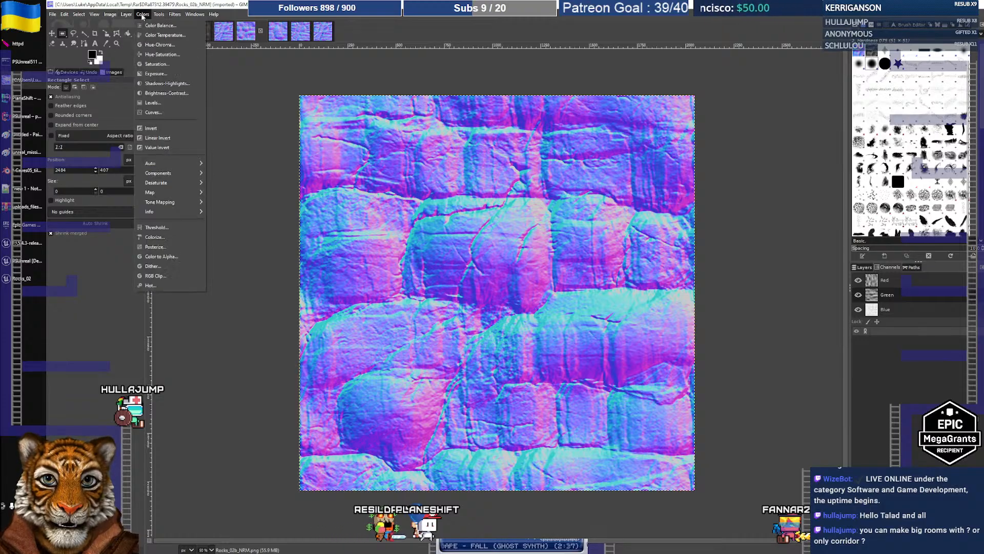
click(170, 129)
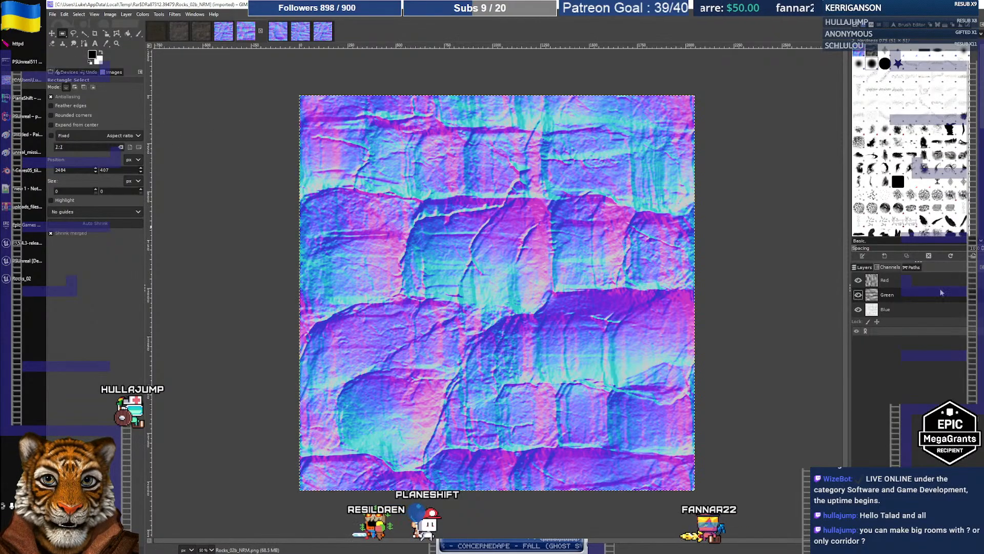
- Export the image as Rocks_02b_n.png into C:\PS\grafica3D\levels\caves05\textures
click(53, 14)
click(72, 148)
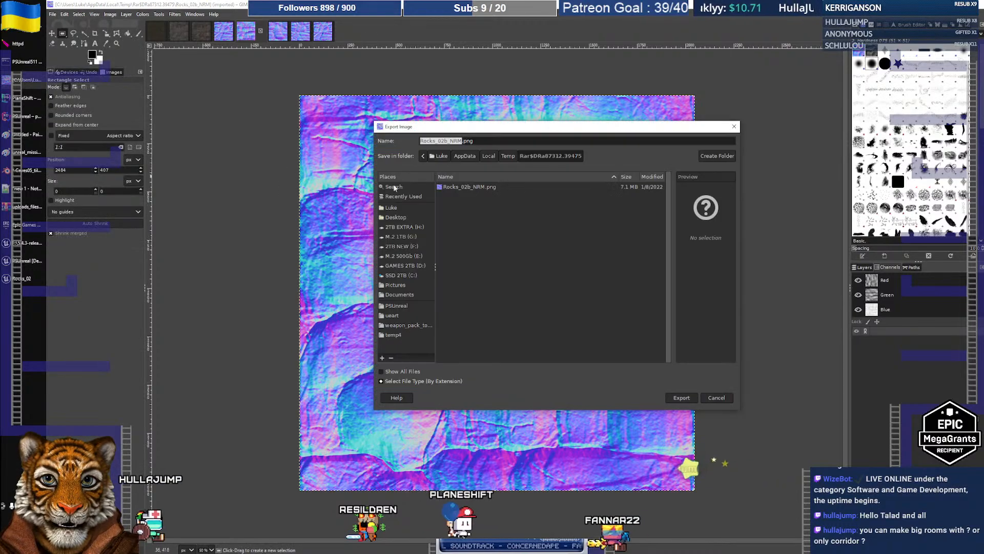
click(456, 141)
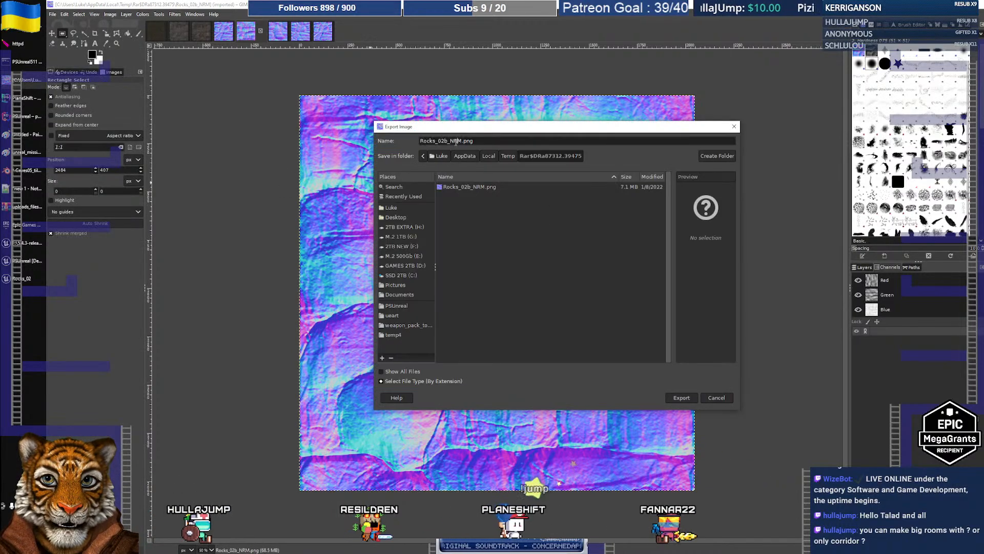
drag(451, 141, 462, 141)
text(n)
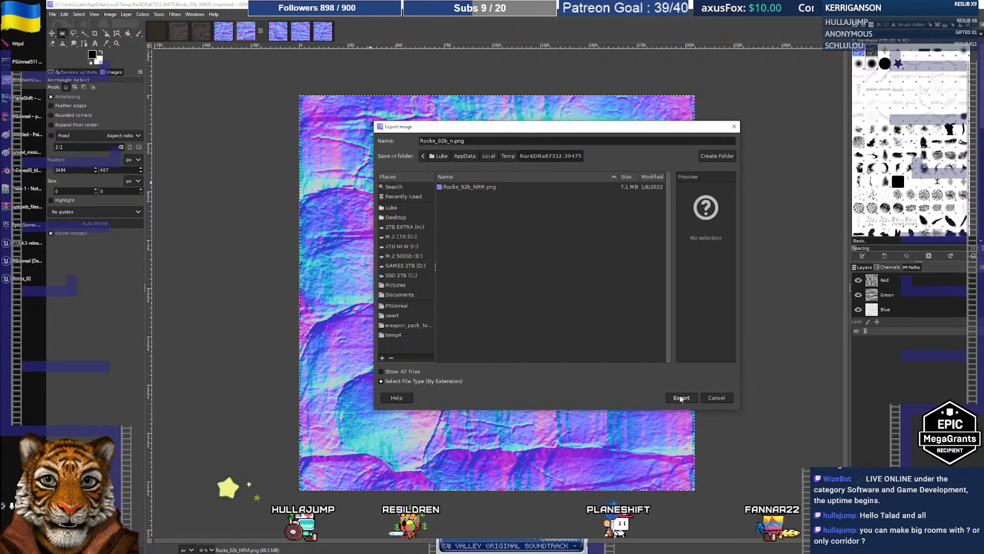
drag(454, 141, 471, 141)
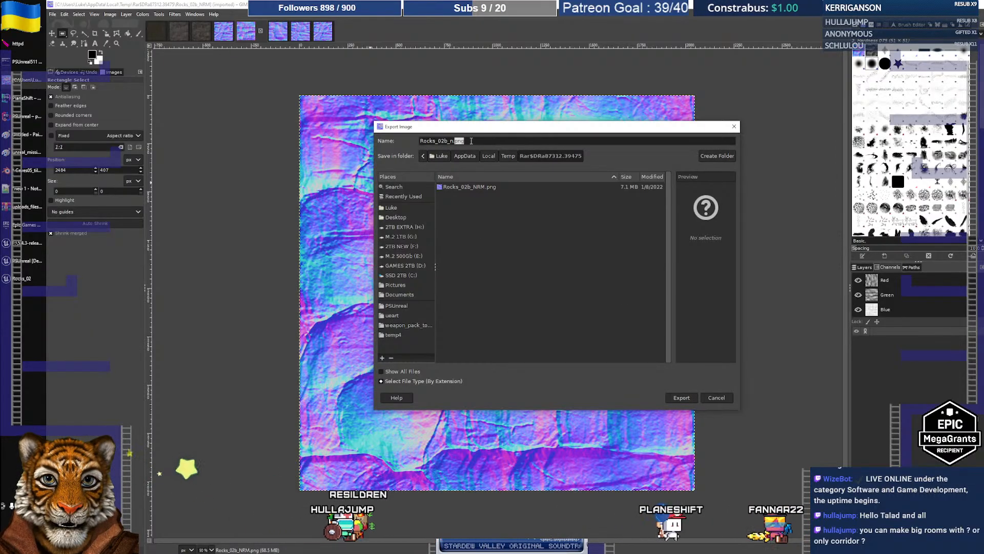
triple_click(471, 141)
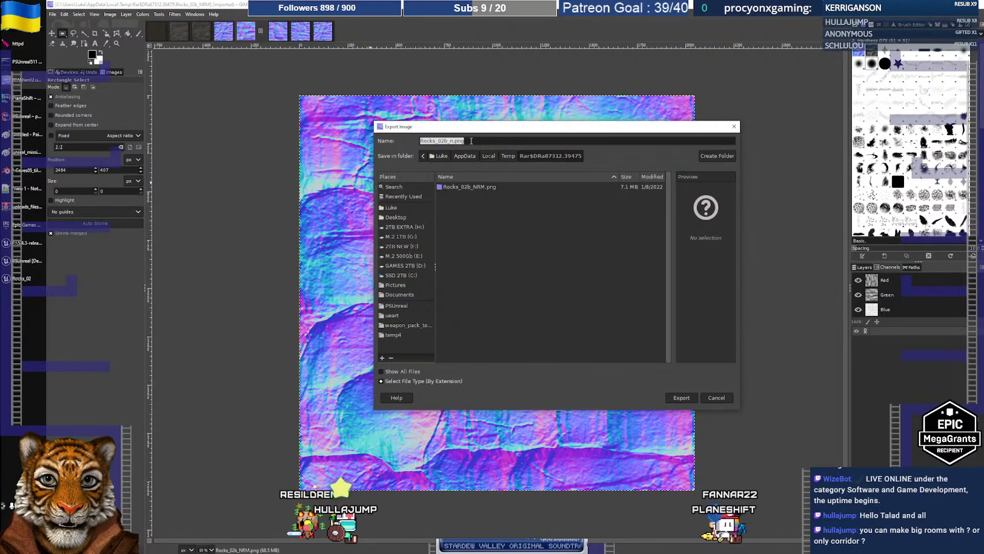
key(Home)
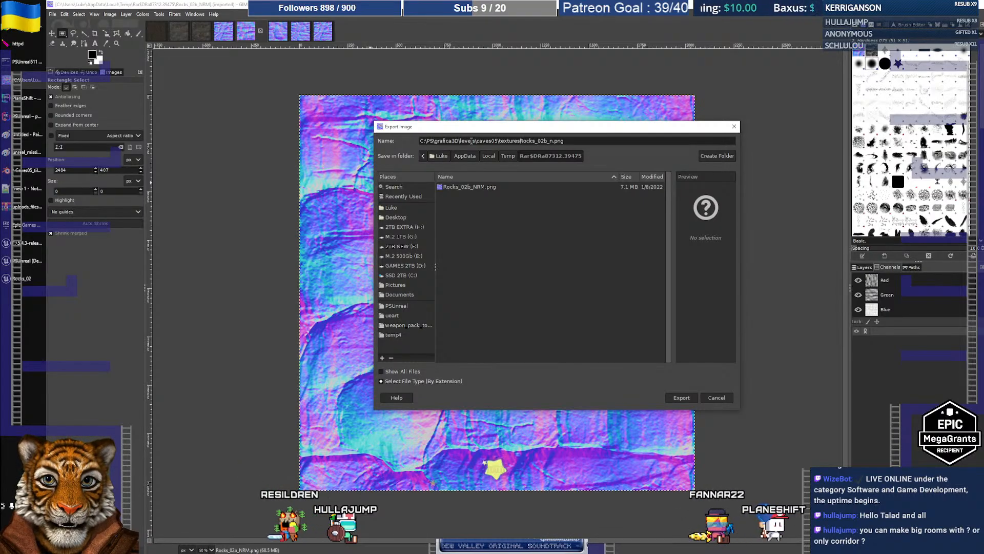
key(BackSpace)
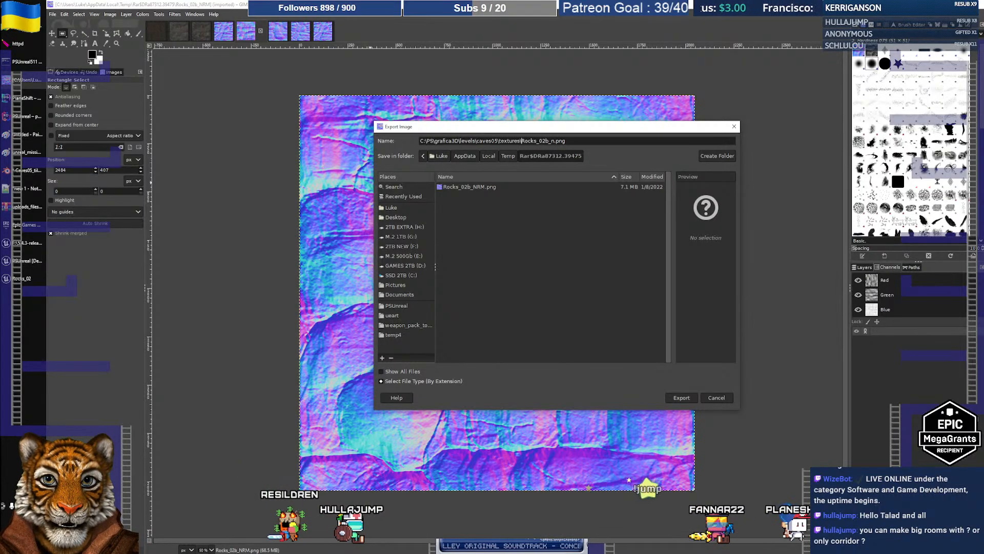
text(\)
click(581, 141)
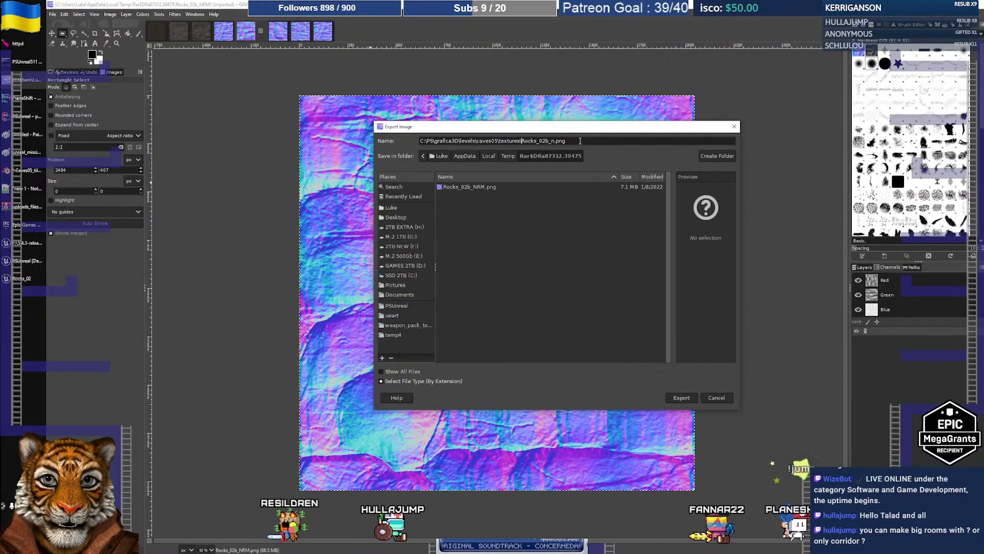
key(Return)
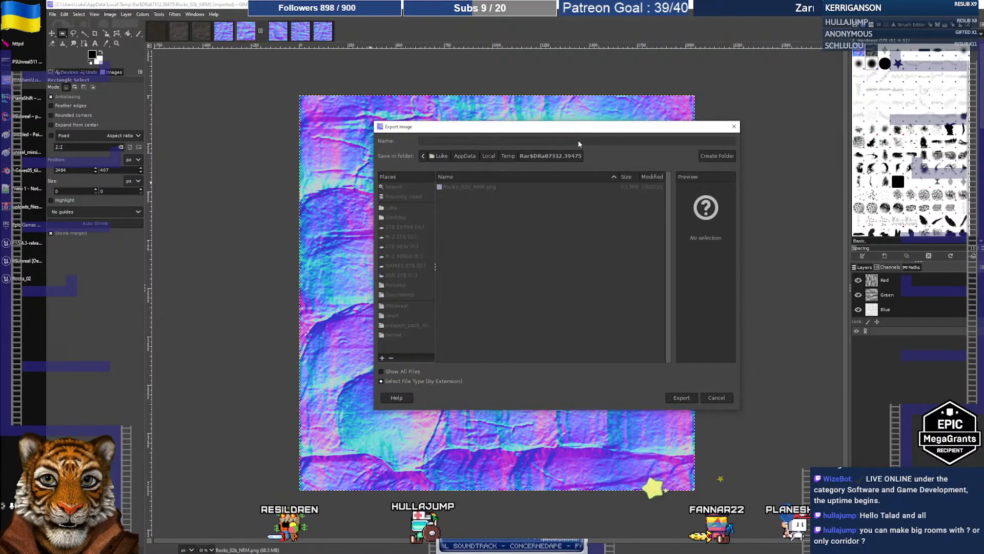
click(500, 369)
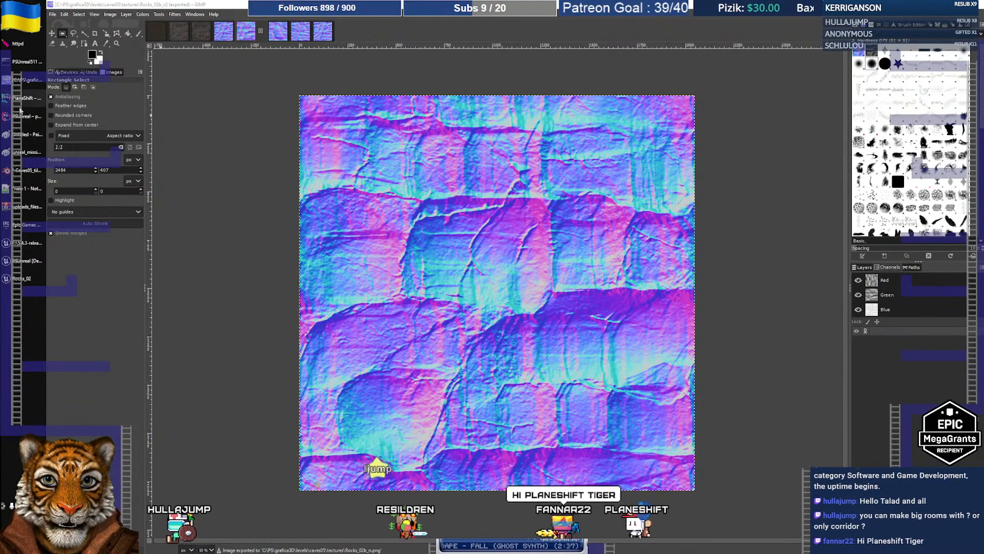
- Switch to Unreal Engine, go to the Yliakum level and reimport the Rocks_02b_NRM texture from the new file Rocks_02b_n.png
click(18, 245)
click(21, 260)
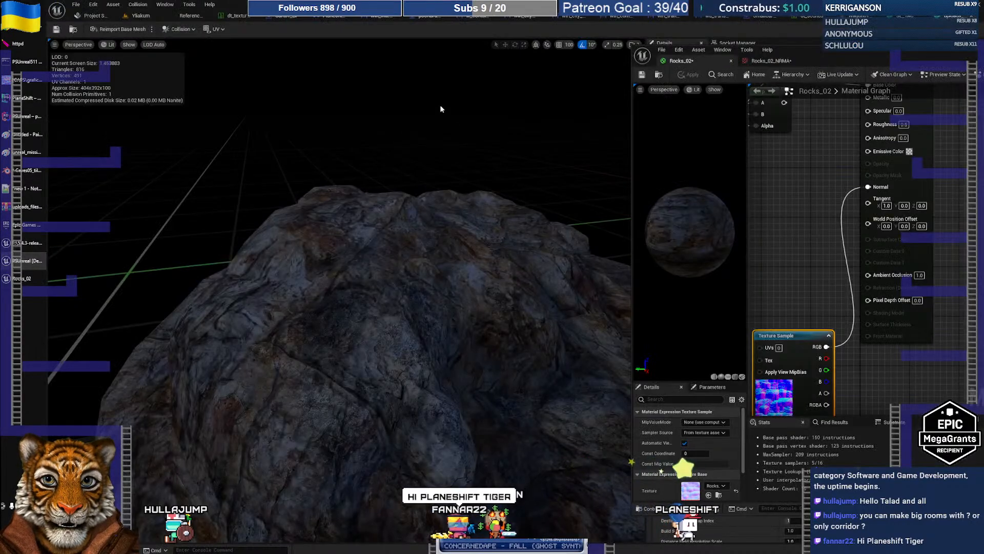
click(141, 15)
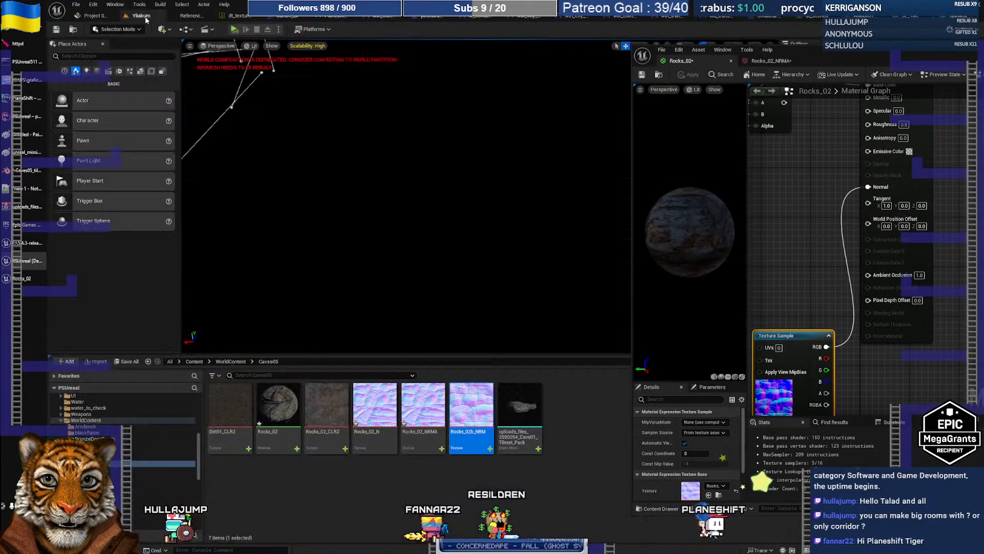
right_click(476, 414)
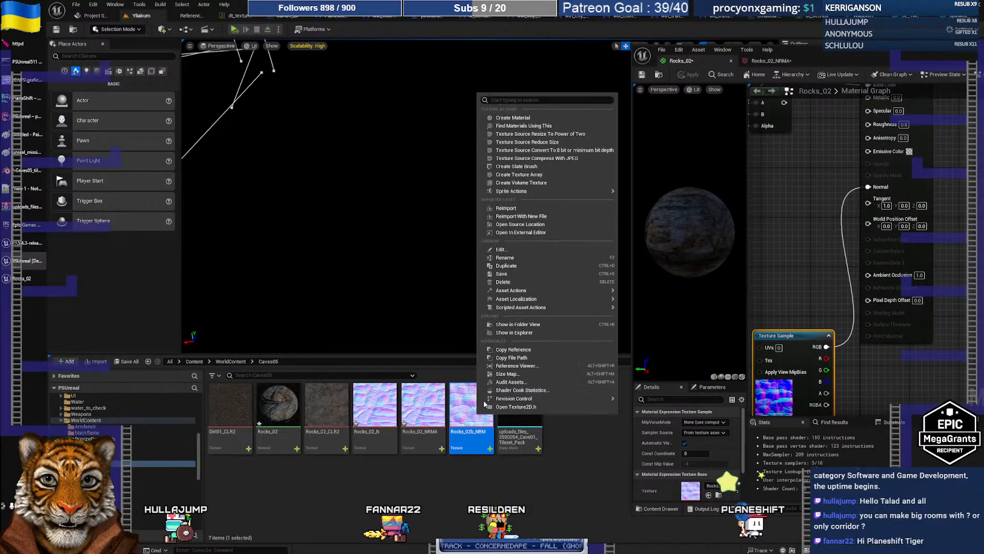
click(532, 216)
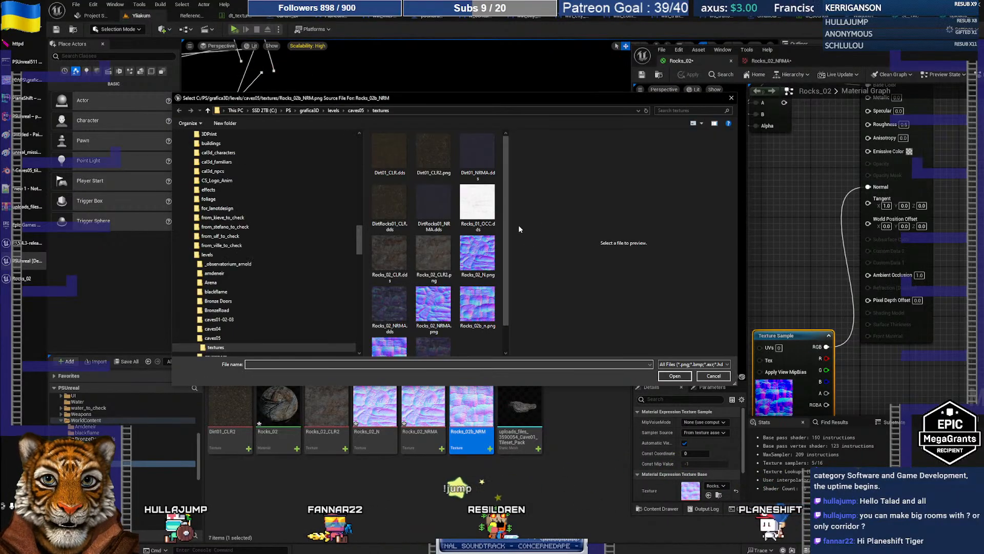
scroll(454, 226, down, 1)
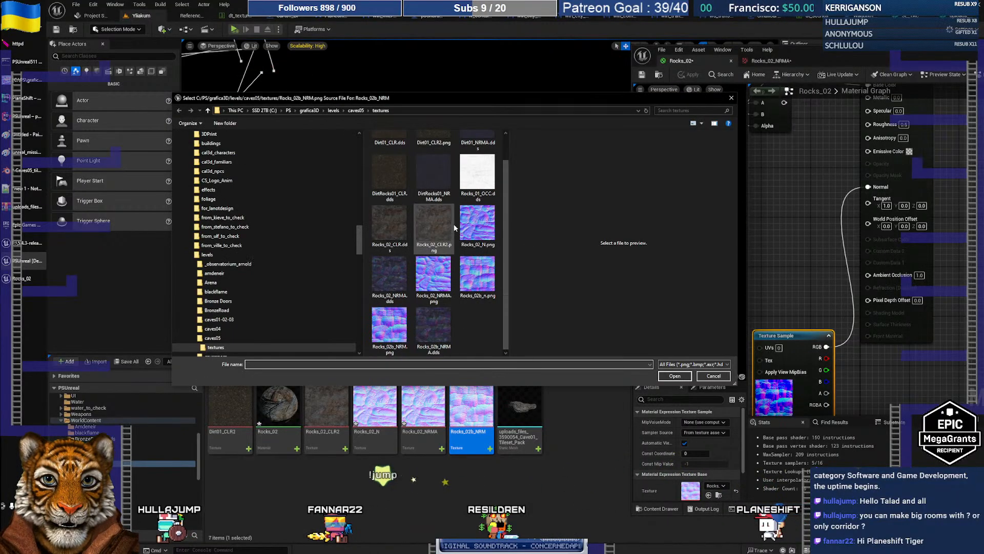
click(485, 286)
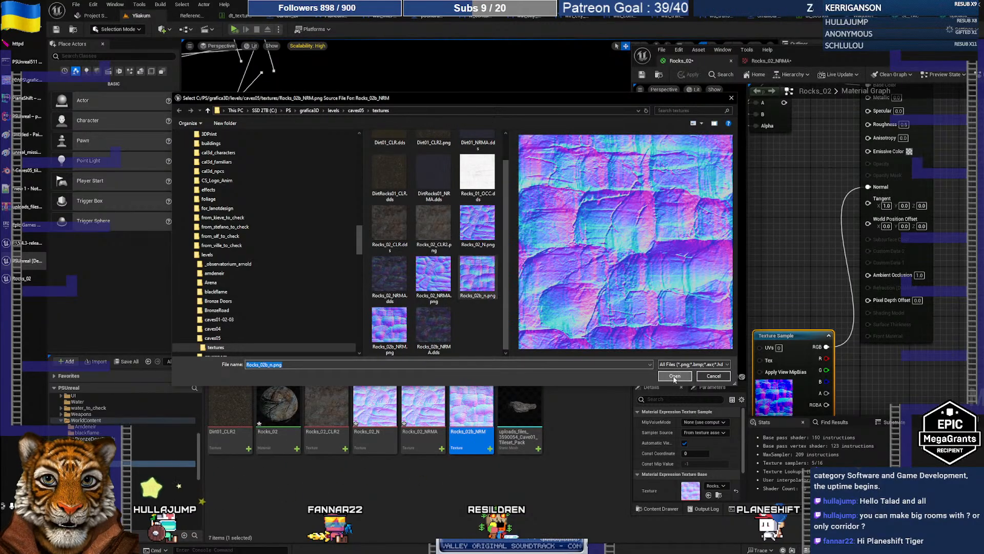
click(674, 377)
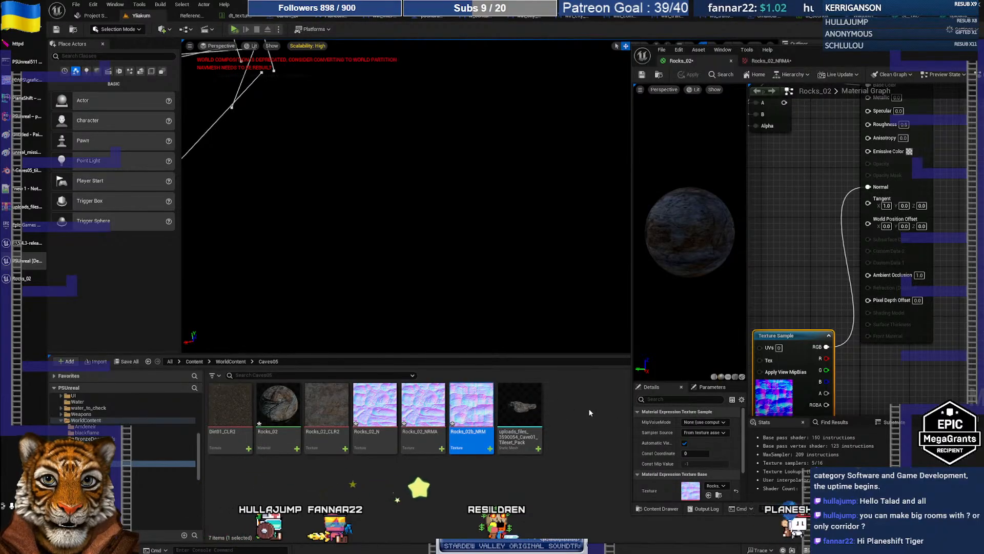
- Check the shading on the cave mesh, reconnect the Rocks_02_N sample's RGB output to the Normal input and apply the material
click(950, 17)
drag(534, 198, 413, 238)
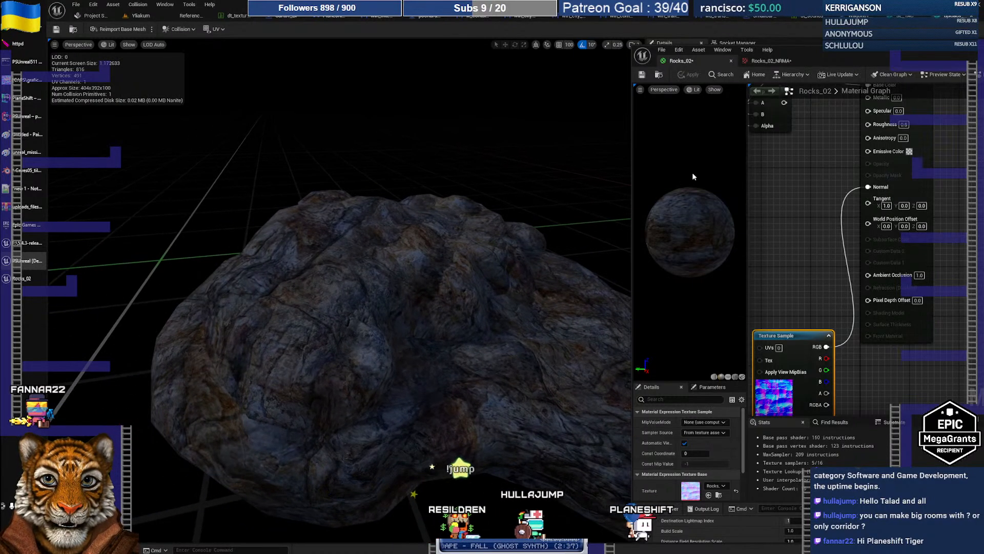
right_drag(789, 210, 831, 212)
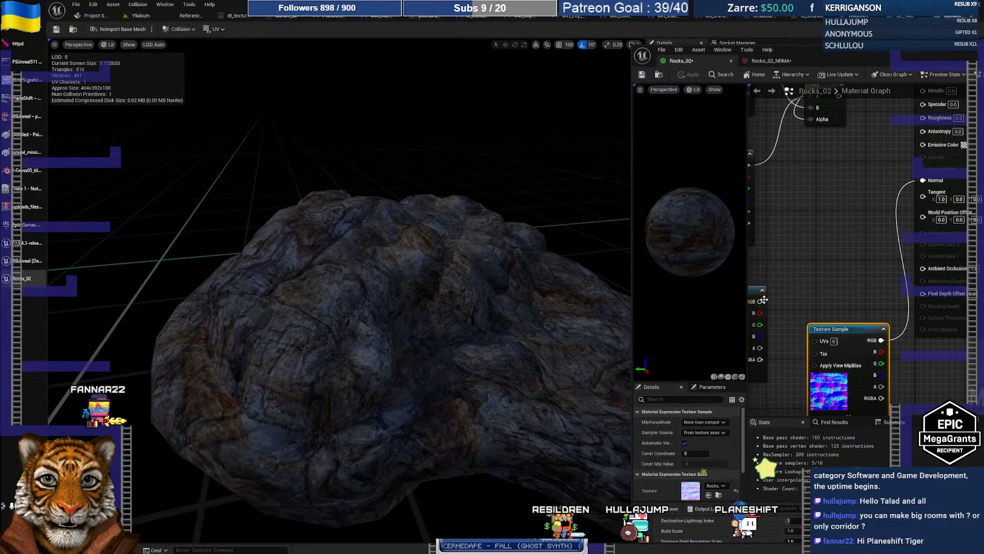
drag(760, 301, 922, 180)
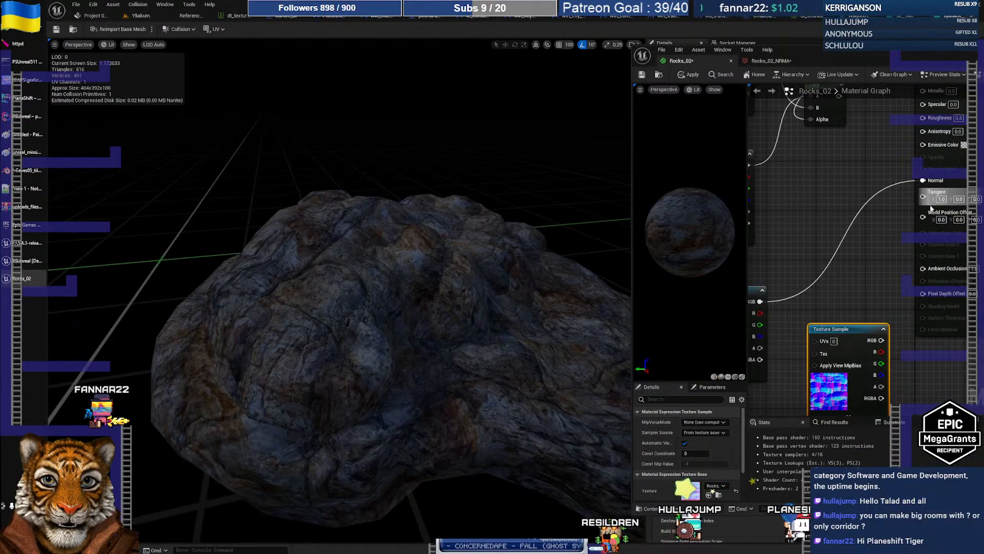
click(689, 75)
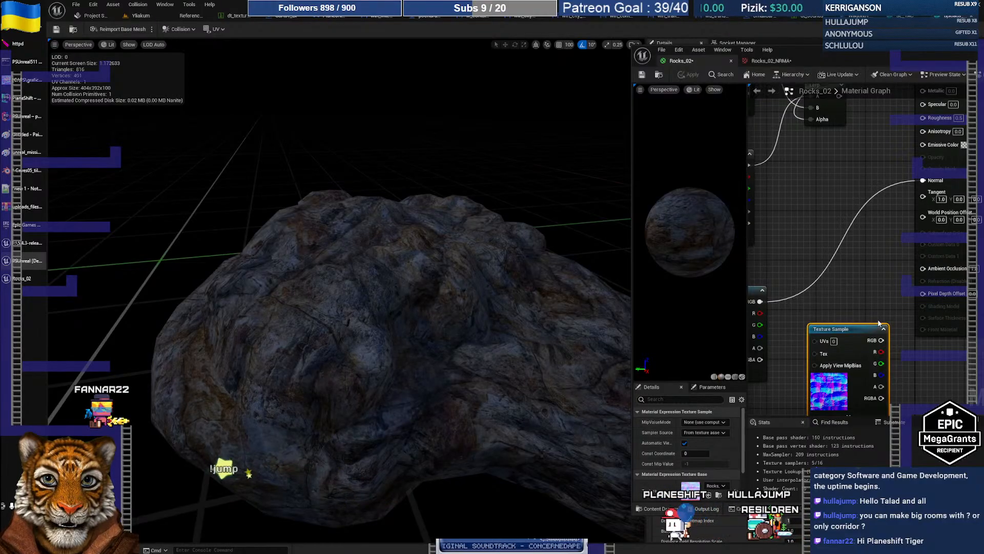
- Connect the selected Texture Sample's RGB output to the material's Normal input, apply the material and check the rock mesh from another angle
drag(881, 339, 913, 189)
drag(923, 180, 923, 180)
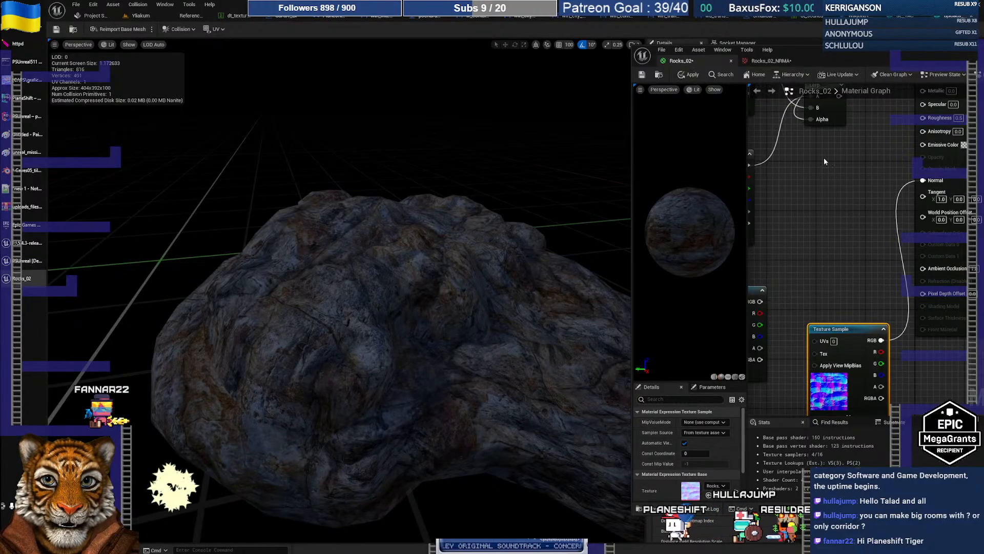
click(693, 76)
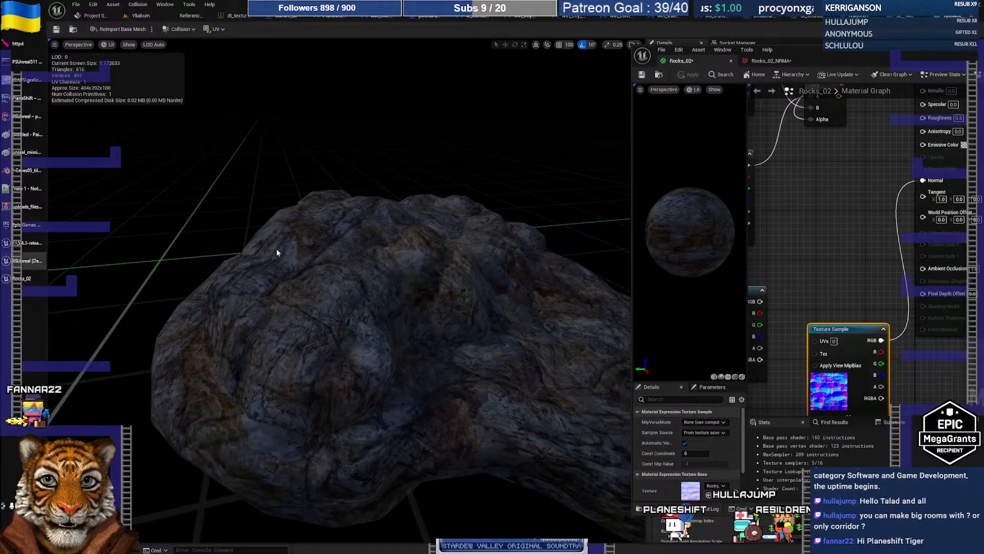
right_drag(249, 273, 326, 285)
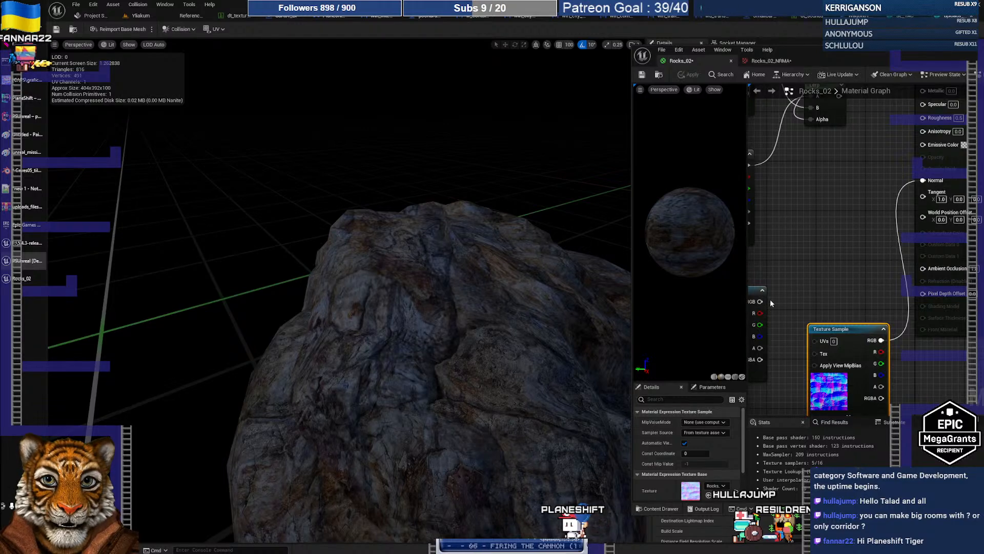
- Reconnect the Rocks_02_N sample's RGB output to the Normal input and apply the material for comparison on the mesh
drag(760, 301, 923, 180)
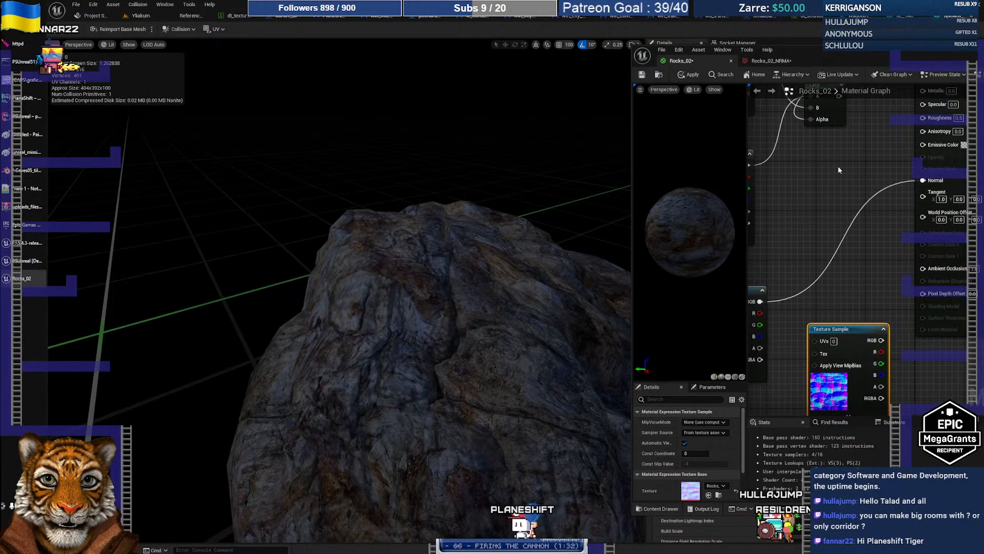
click(690, 77)
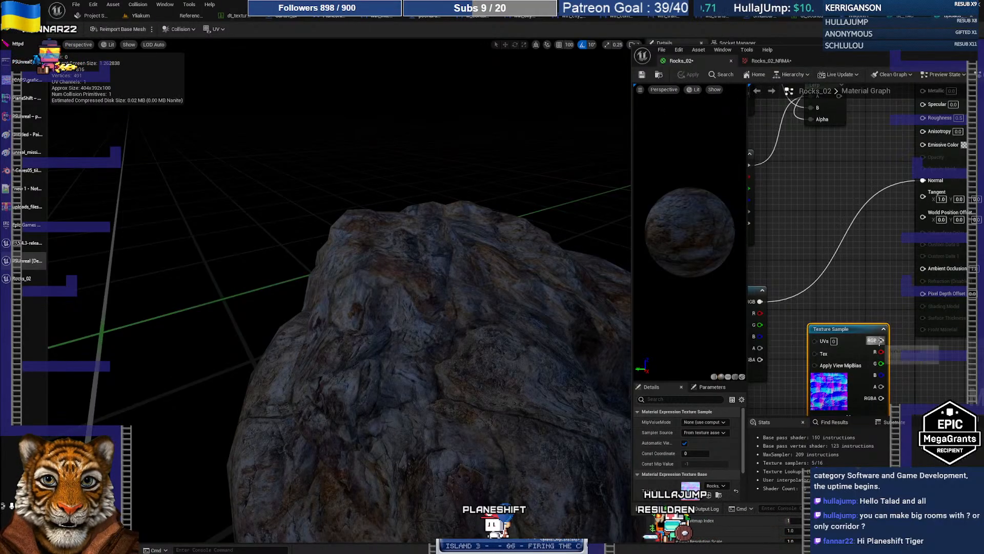
- Switch the Normal input back to the selected Texture Sample's RGB output, apply the material and inspect the rock from another side
drag(880, 340, 922, 180)
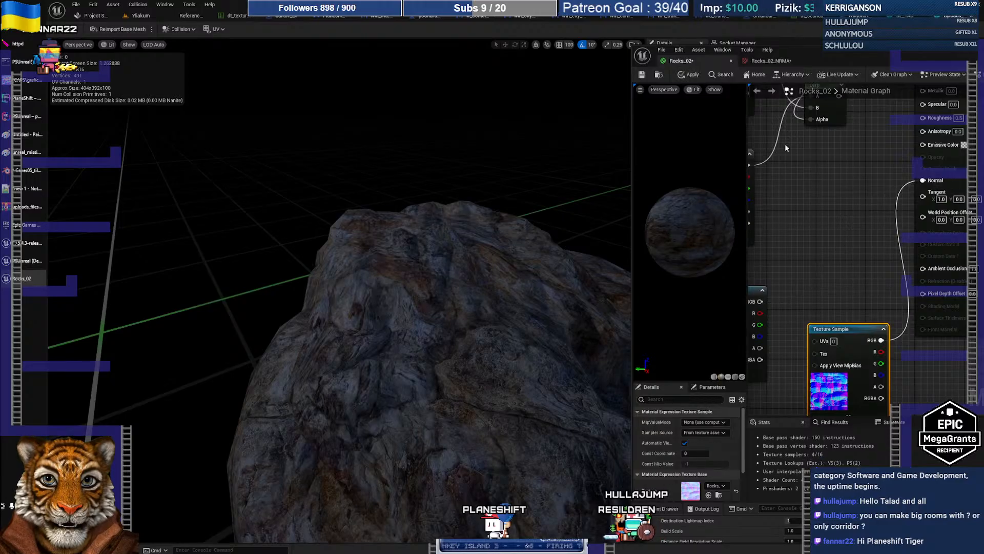
click(693, 75)
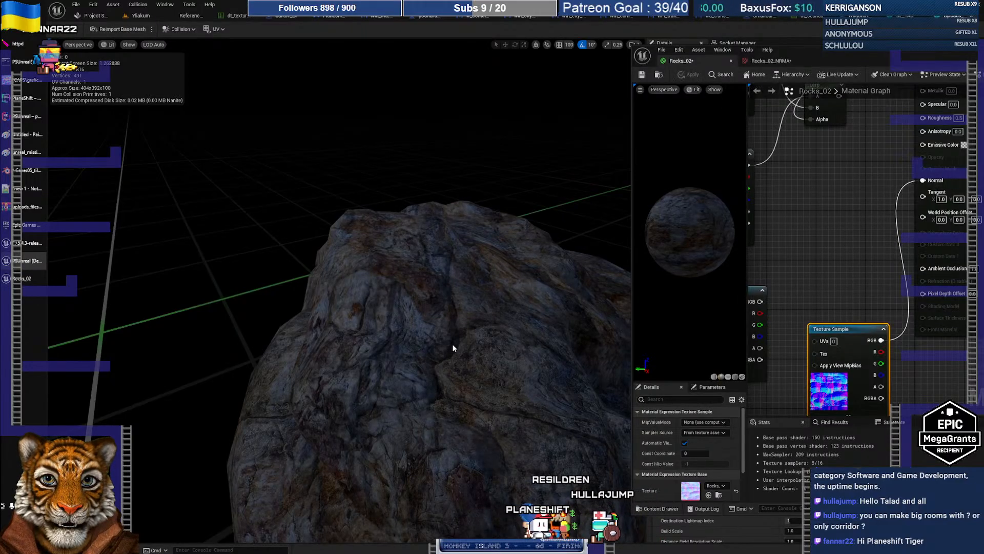
mouse_move(464, 349)
mouse_down()
mouse_move(507, 353)
mouse_move(431, 323)
mouse_move(390, 359)
mouse_move(385, 343)
mouse_move(374, 374)
mouse_move(382, 410)
mouse_move(377, 395)
mouse_up()
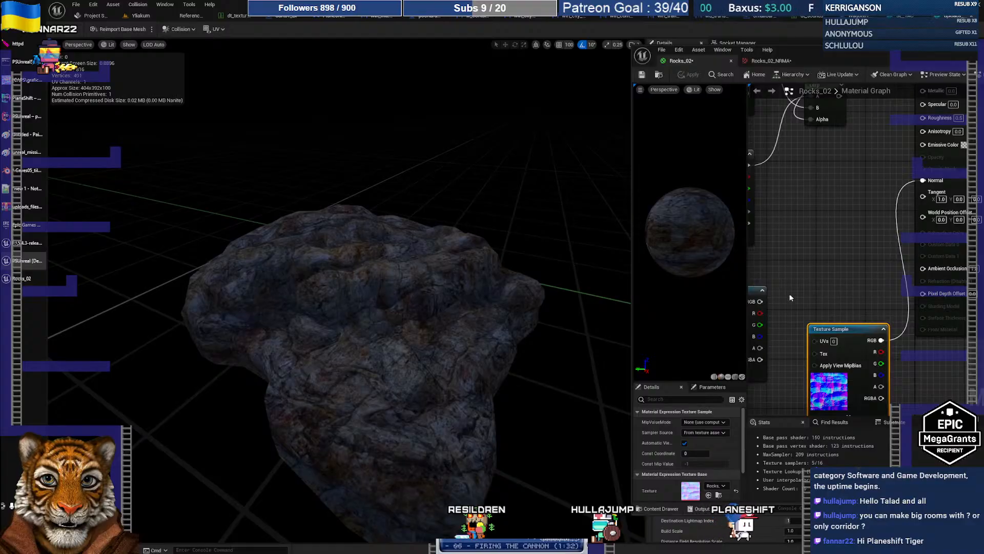
- Compare the two normal maps on the rock by alternately wiring and applying them, leaving the unselected Texture Sample's RGB connected to Normal
drag(764, 303, 923, 182)
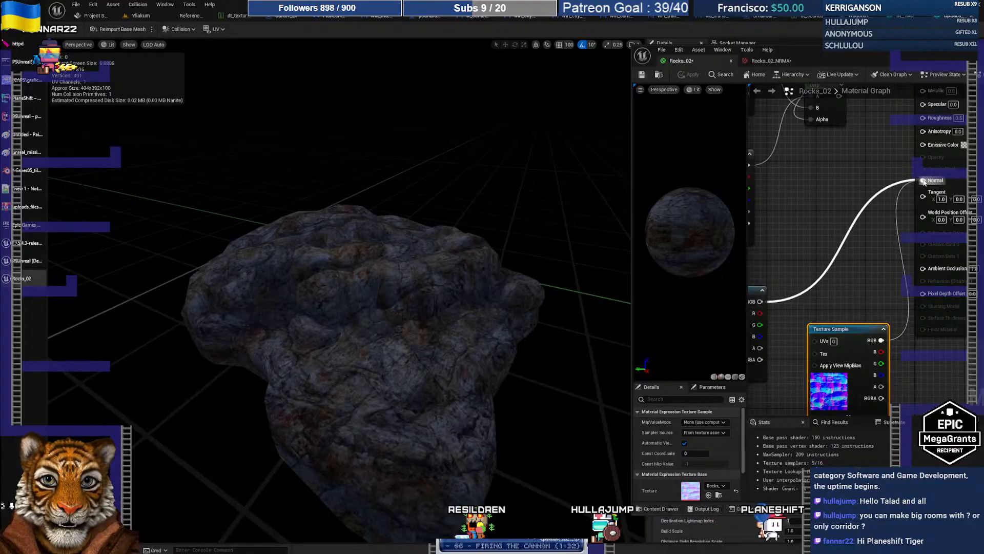
click(690, 74)
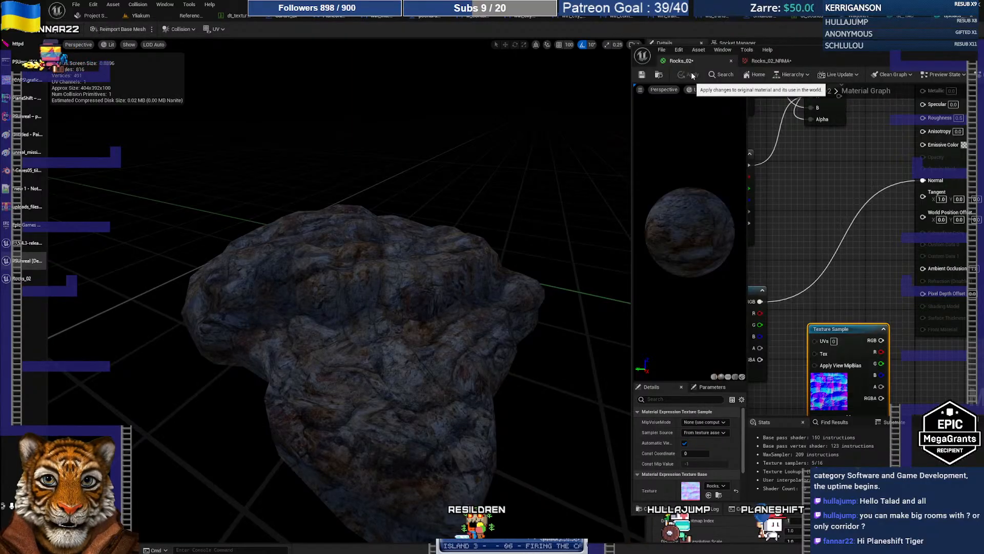
drag(881, 340, 922, 180)
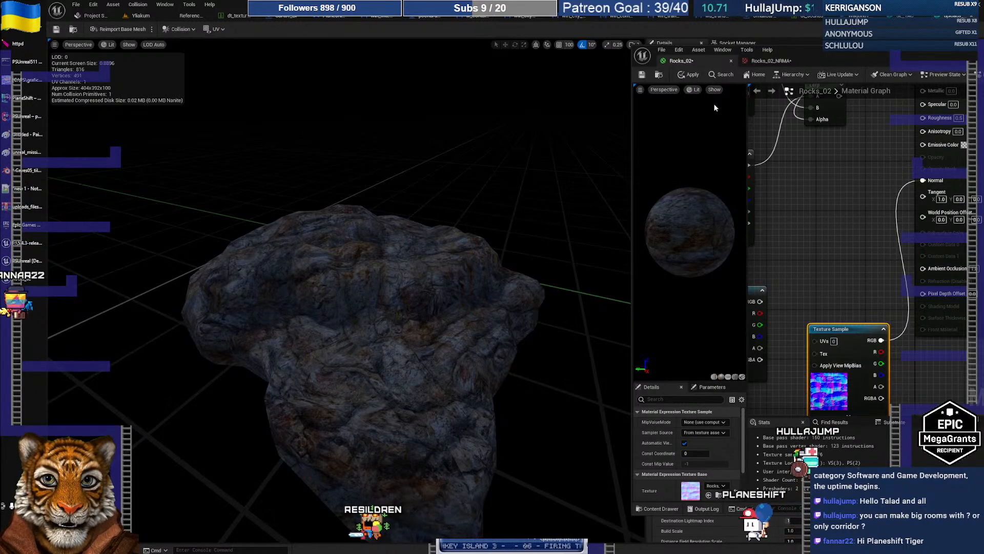
click(687, 76)
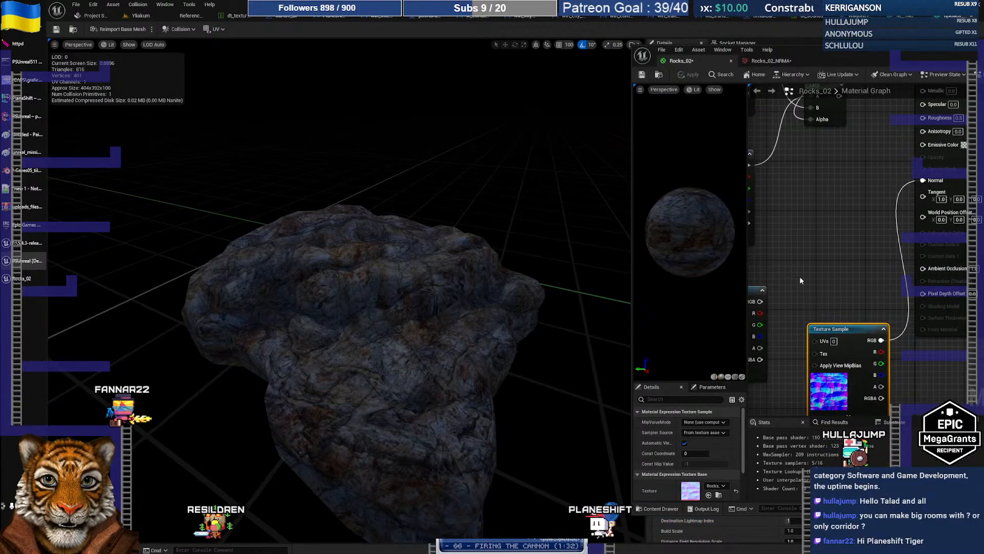
drag(760, 302, 922, 180)
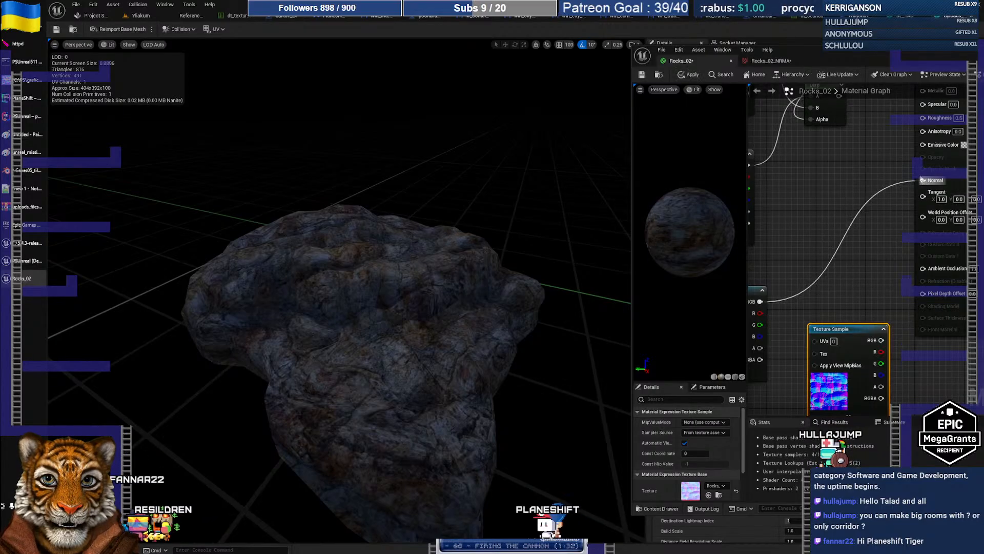
click(691, 76)
- Reposition the material editor window to expose more of the graph and connect the Lerp output to Base Color
right_drag(816, 184, 863, 279)
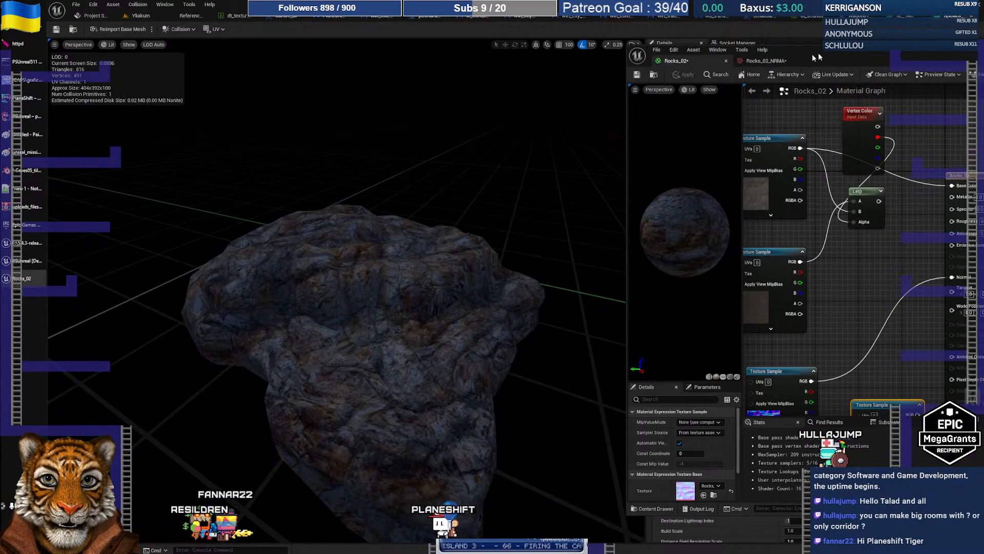
drag(818, 52, 672, 52)
right_drag(690, 269, 761, 270)
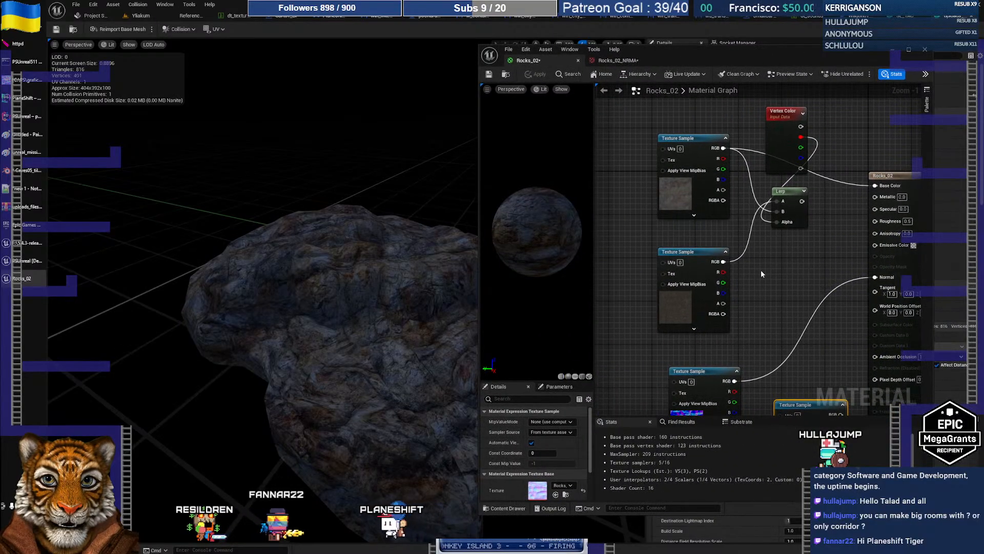
drag(802, 201, 875, 185)
- Duplicate the Vertex Color and Lerp nodes together and place the copies beside the connected normal-map Texture Sample
mouse_move(779, 279)
right_down()
mouse_move(769, 216)
mouse_move(775, 271)
right_up()
click(783, 159)
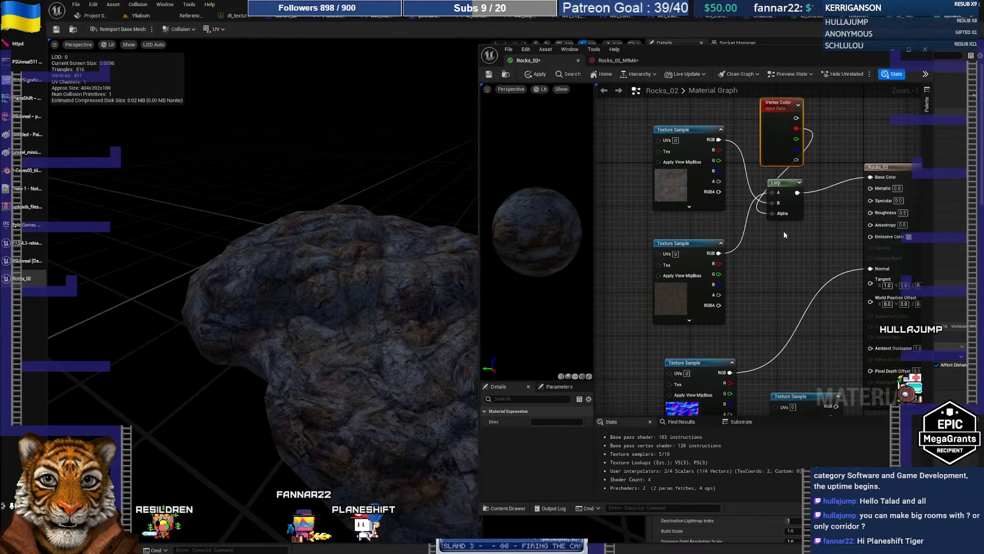
click(786, 196)
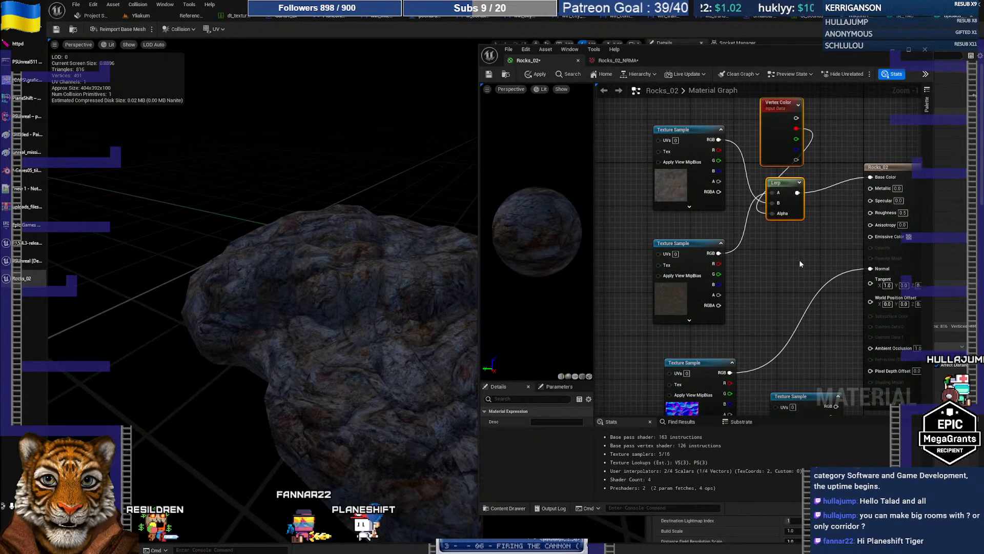
right_drag(799, 260, 783, 189)
click(770, 220)
key(ctrl+v)
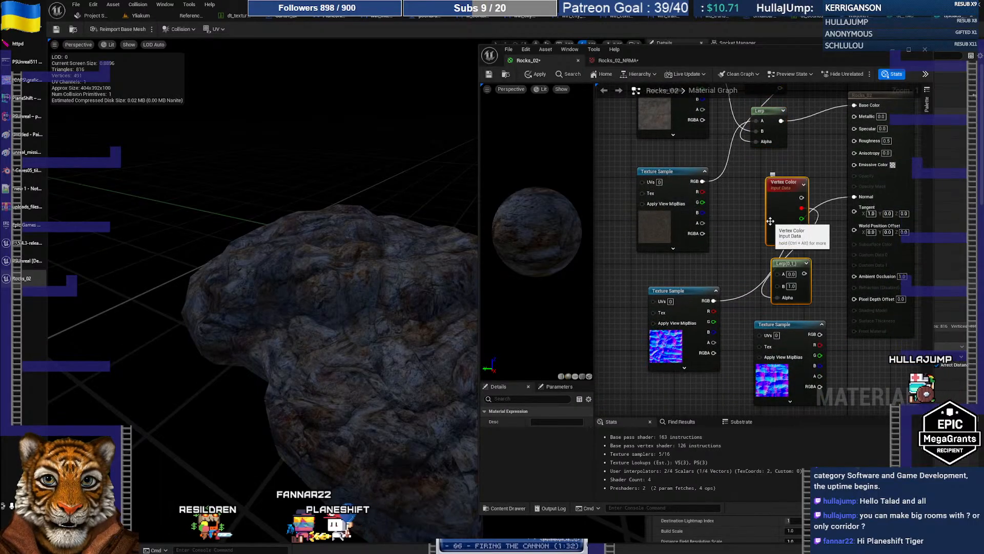
drag(770, 220, 748, 231)
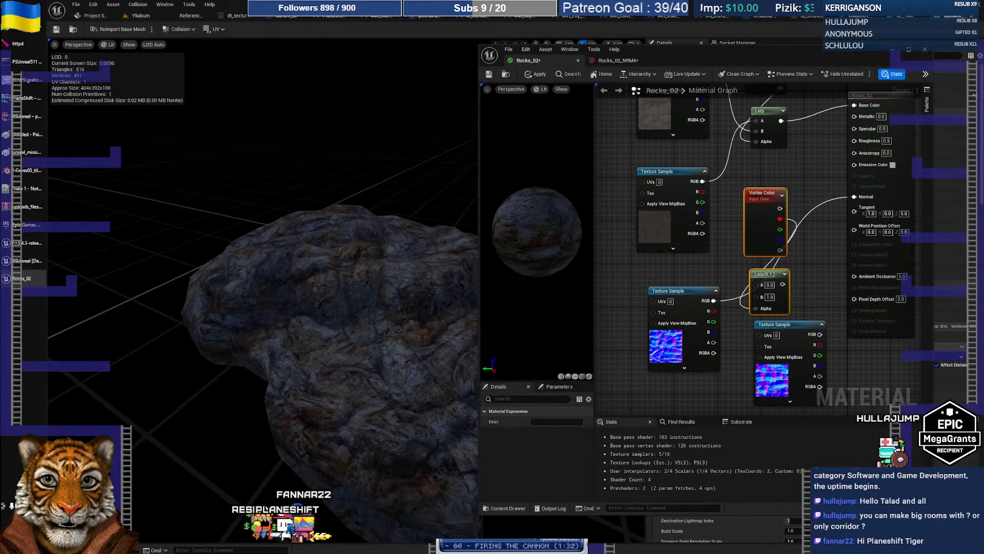
- Swap the two color Texture Samples so the Lerp's A source sits above its B source, and shift the connected normal-map sample left
right_drag(729, 222, 728, 272)
right_drag(781, 219, 779, 234)
drag(680, 237, 672, 213)
right_drag(696, 297, 695, 185)
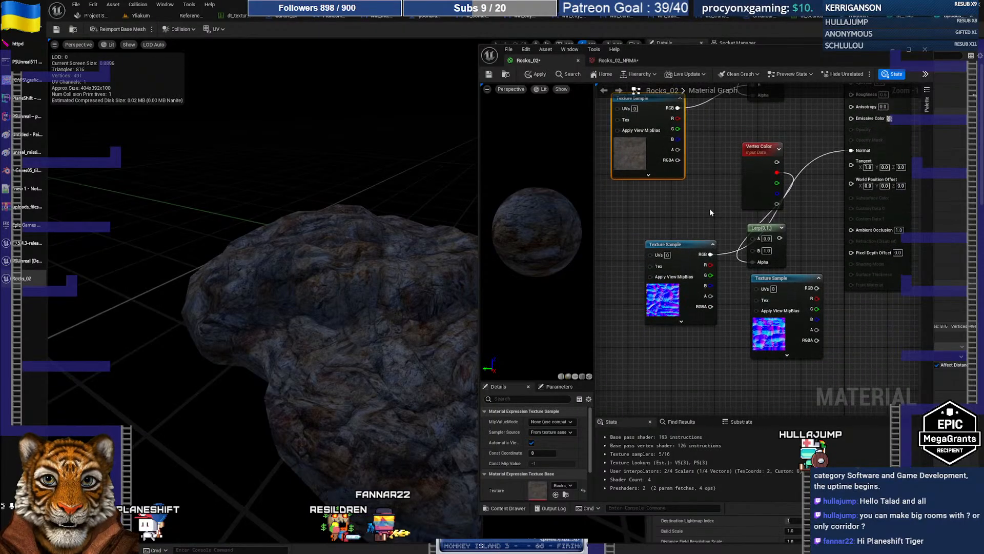
right_drag(712, 221, 695, 223)
drag(677, 244, 660, 241)
- Align the original and duplicated Vertex Color nodes in one column, each above its own Lerp
right_drag(703, 187, 705, 247)
drag(727, 243, 705, 230)
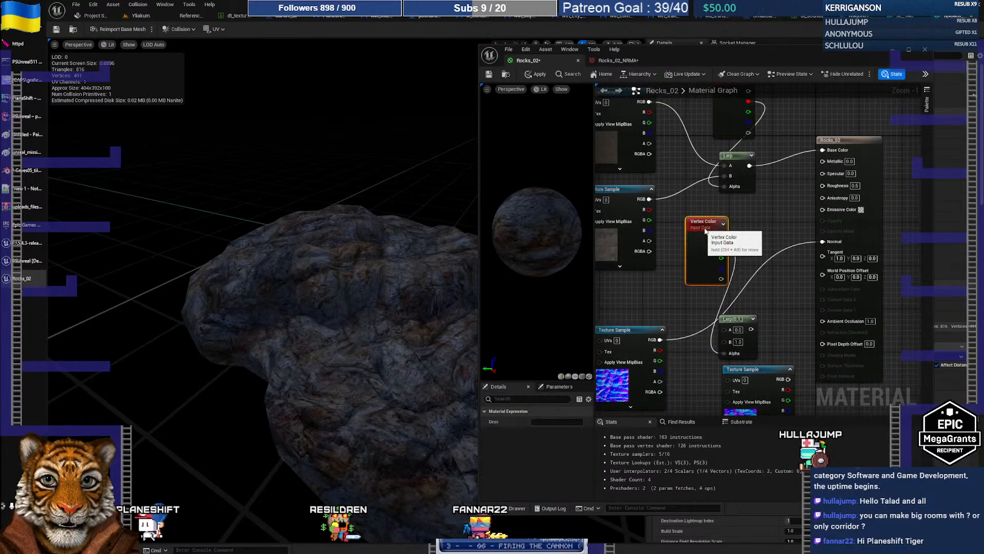
right_drag(762, 206, 756, 164)
drag(739, 141, 720, 142)
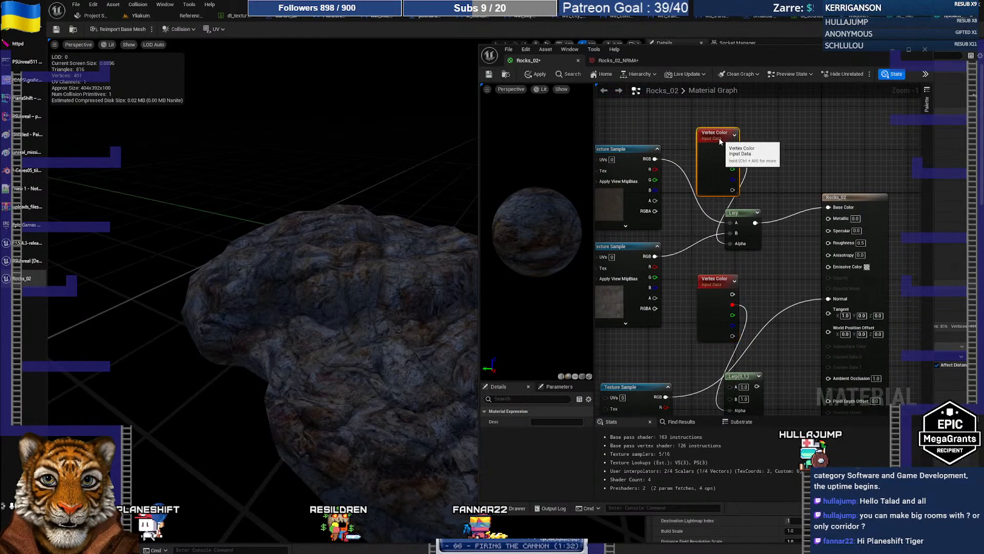
right_drag(751, 265, 744, 229)
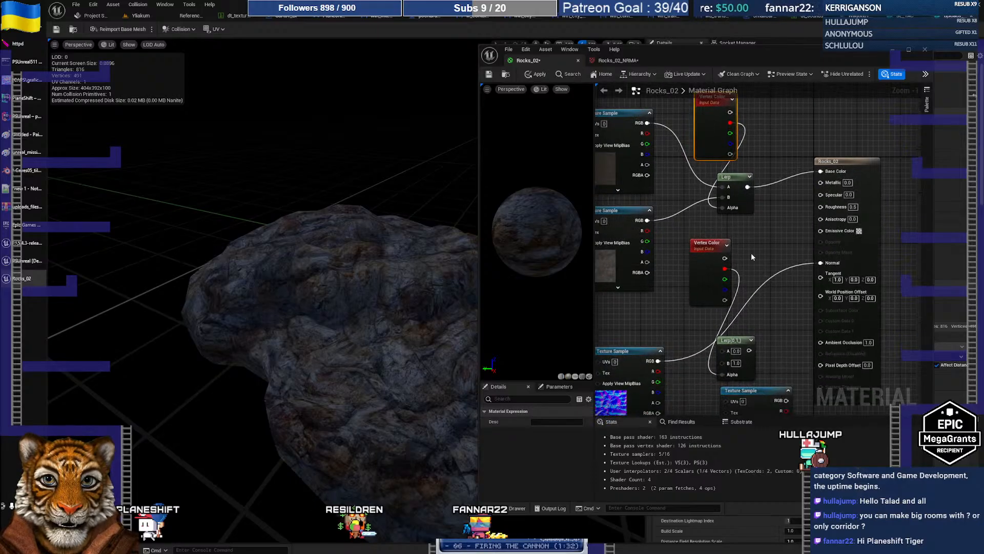
drag(720, 248, 726, 248)
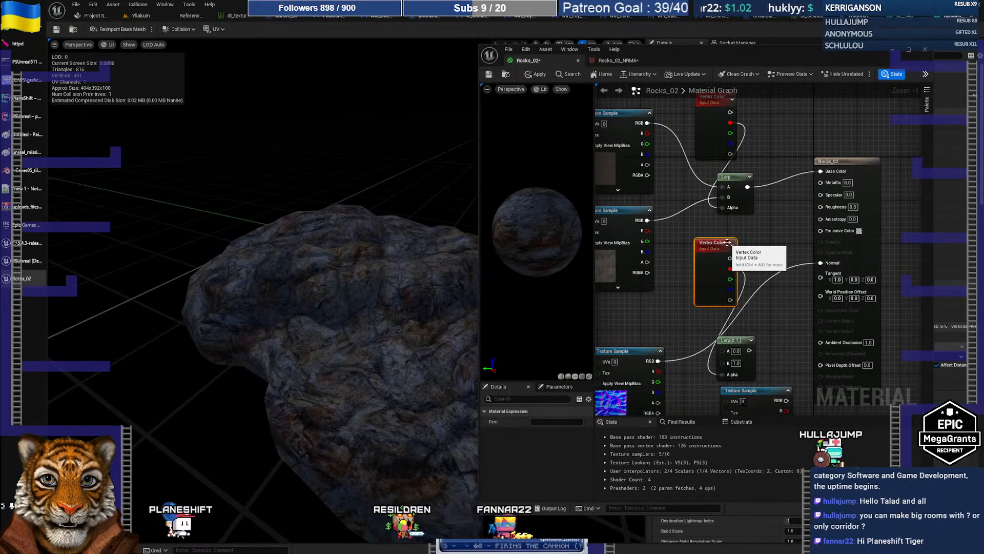
- Move the unconnected normal-map Texture Sample down, clear of the duplicated Lerp node
right_drag(770, 260, 757, 196)
right_drag(750, 264, 767, 245)
right_drag(769, 287, 771, 246)
drag(771, 265, 761, 329)
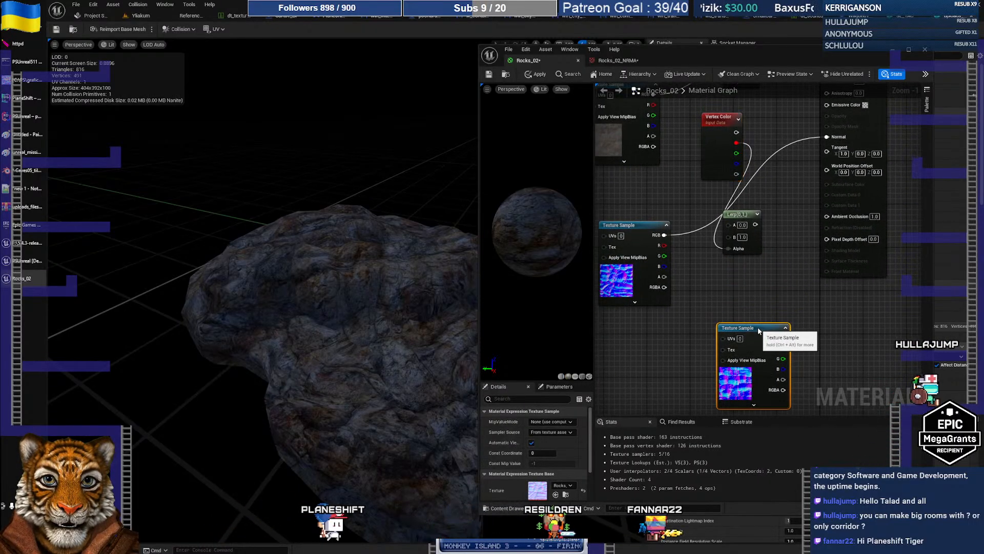
- Align the duplicated Lerp under the original Lerp and the connected normal-map Texture Sample under the color samples
right_drag(741, 214, 738, 286)
drag(738, 286, 736, 310)
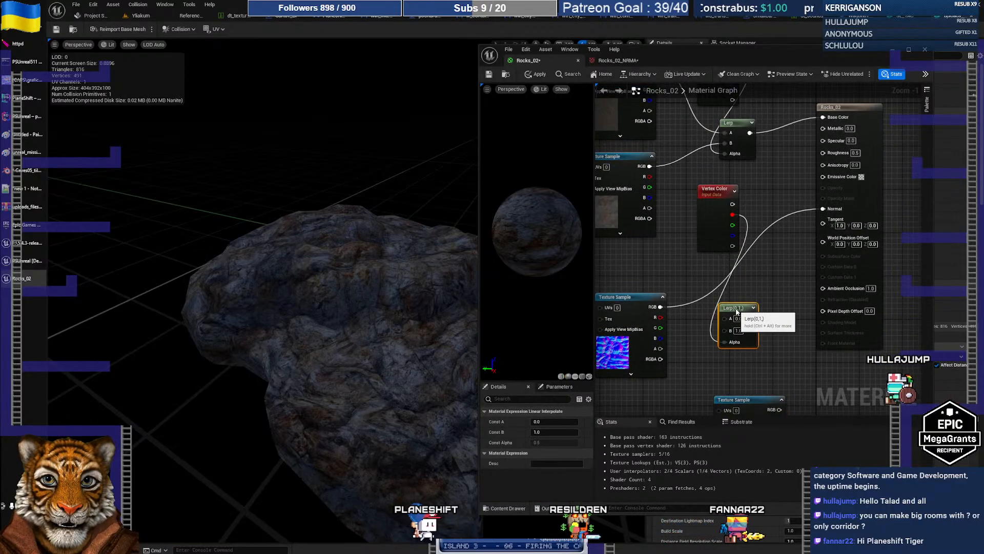
drag(740, 310, 743, 311)
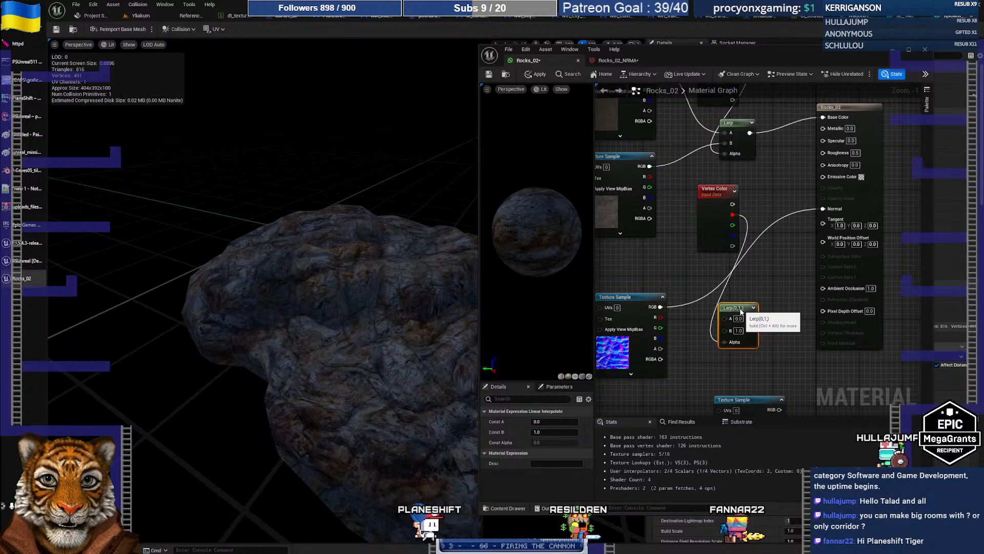
right_drag(755, 300, 799, 292)
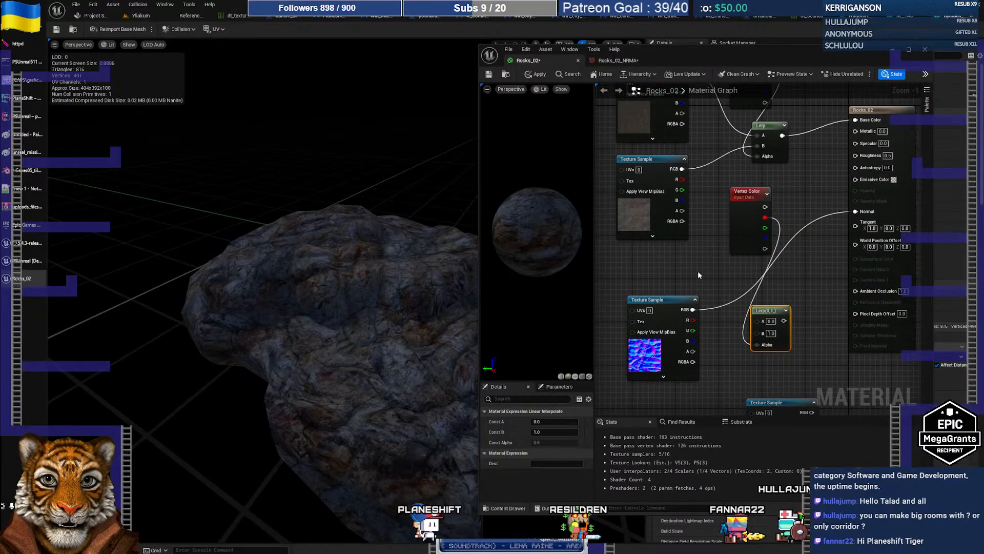
drag(673, 301, 661, 301)
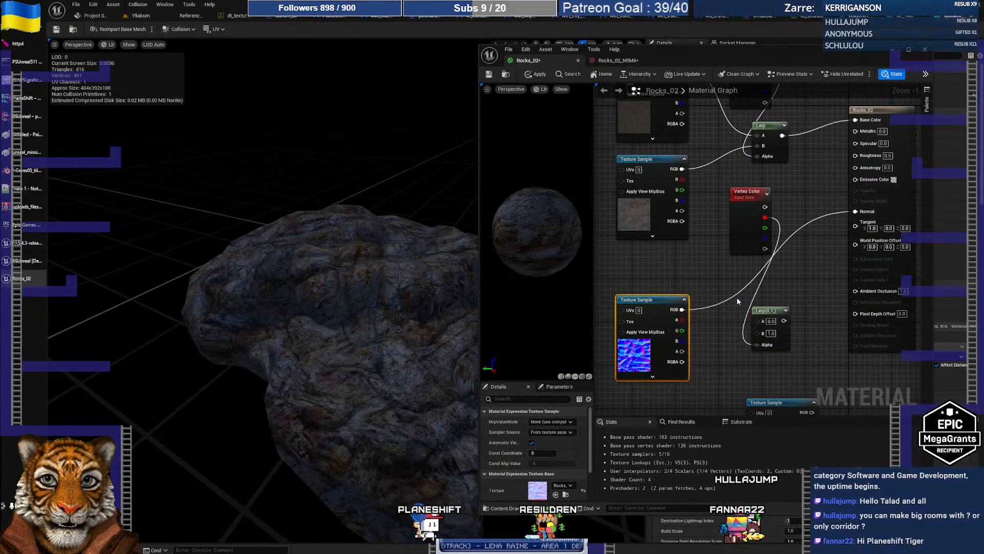
right_drag(798, 322, 799, 320)
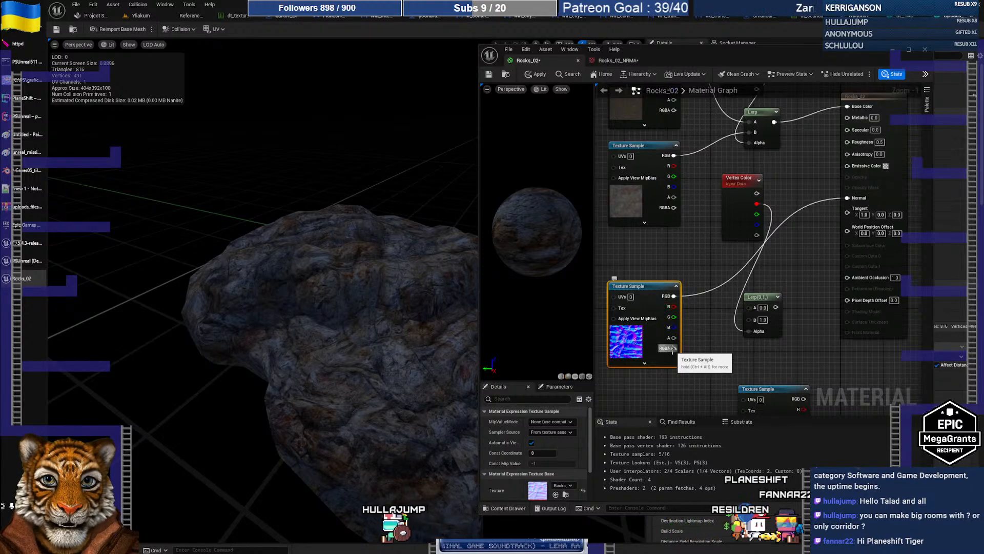
scroll(708, 330, up, 1)
right_drag(708, 330, 720, 317)
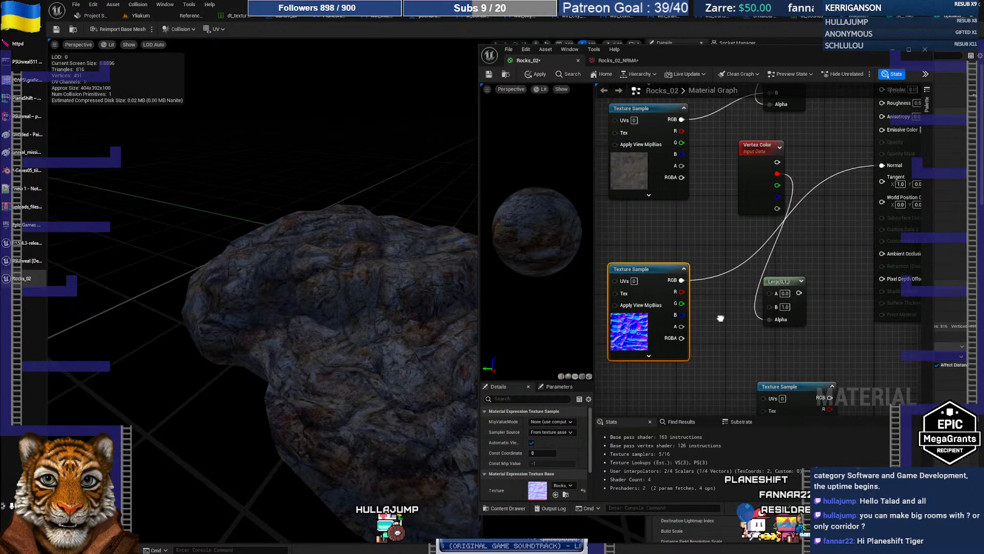
right_drag(692, 277, 686, 303)
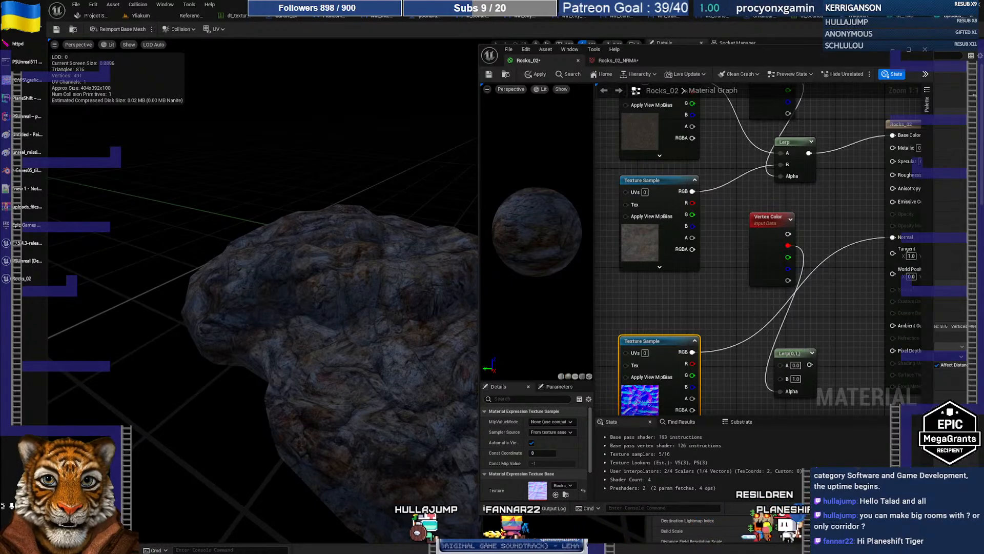
- Switch to GIMP, load Dirt01_NRMA.dds, and hide its Alpha channel to show the normal map
click(25, 80)
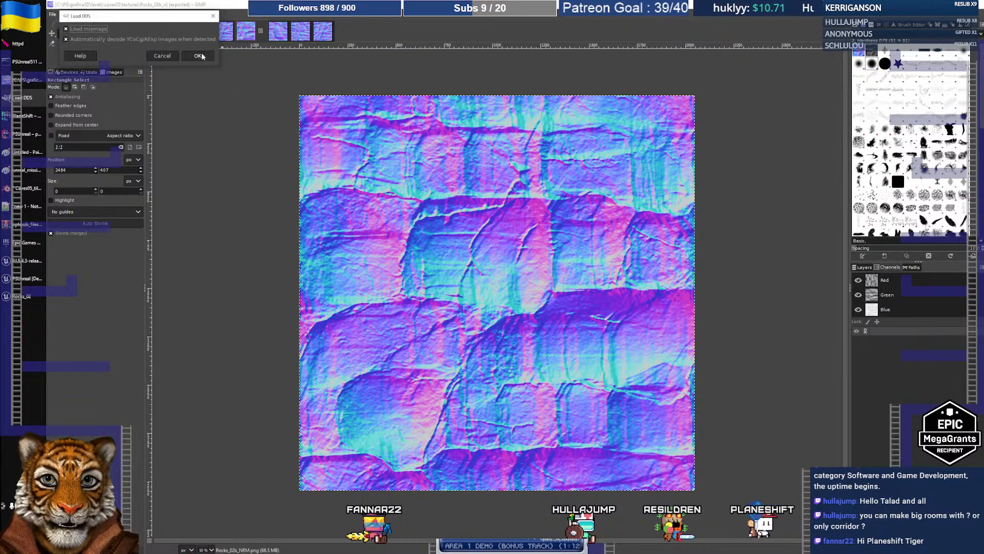
click(199, 55)
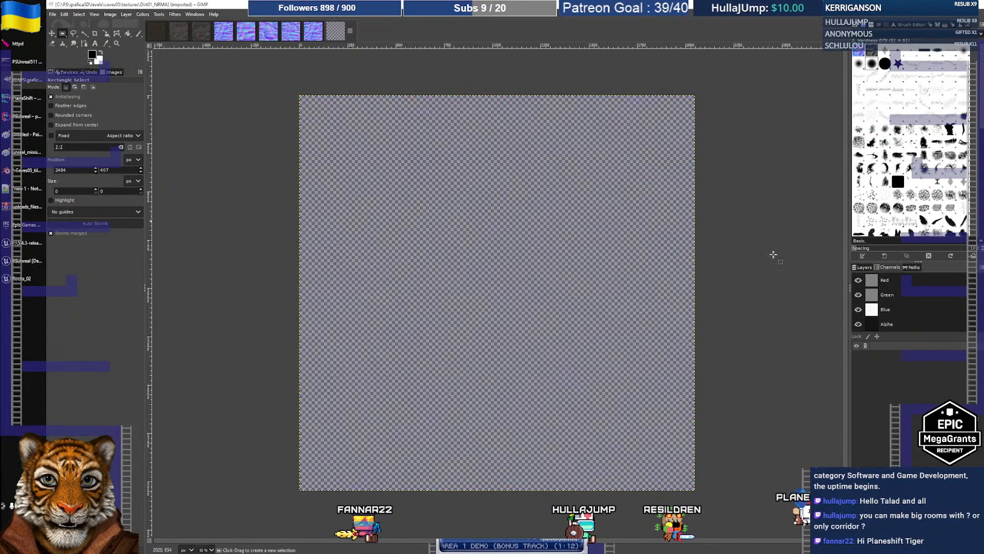
click(858, 324)
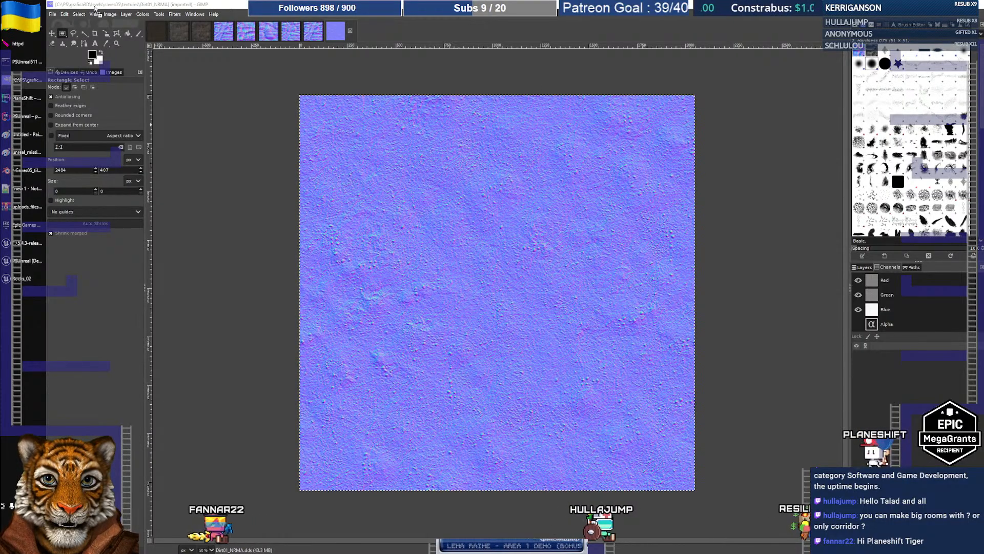
- Load DirtRocks01_NRMA.dds as another image and hide its Alpha channel
drag(94, 7, 89, 25)
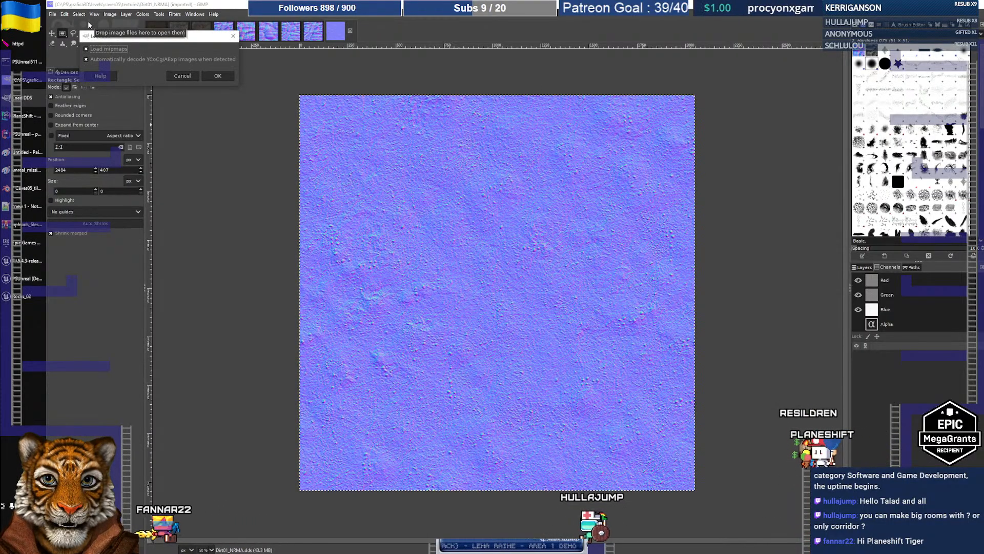
click(218, 76)
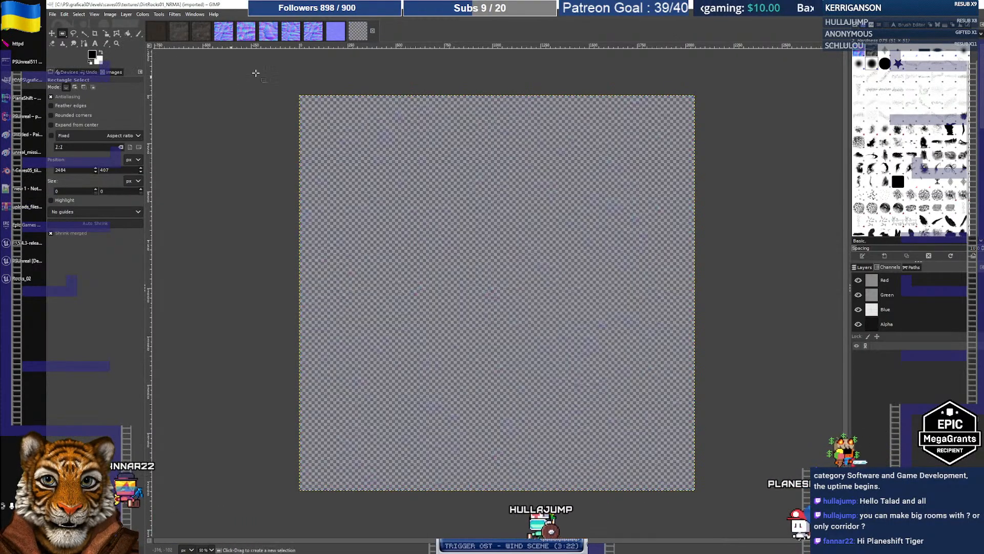
click(858, 325)
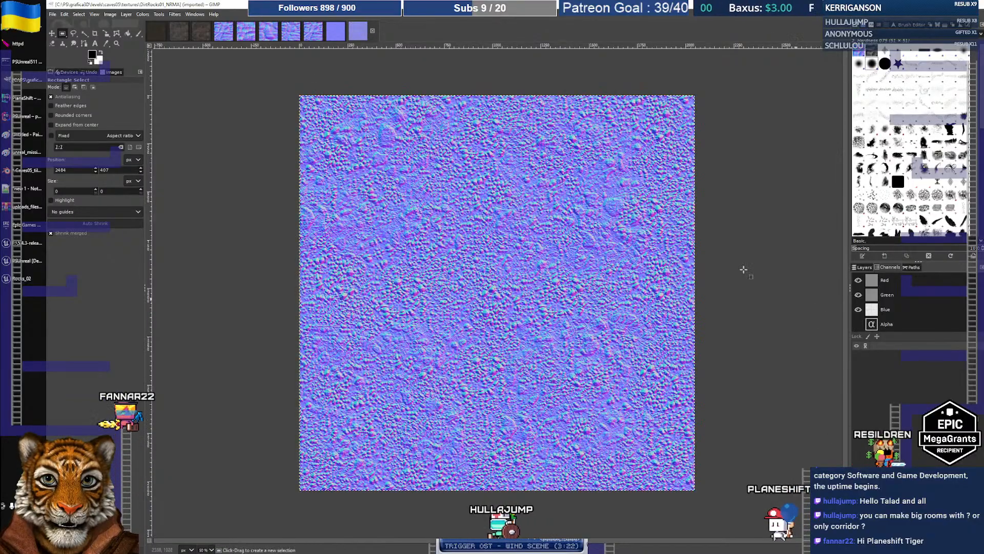
- Compare the Dirt01_NRMA and DirtRocks01_NRMA normal maps with each other and with the Dirt01_CLR color texture
click(336, 37)
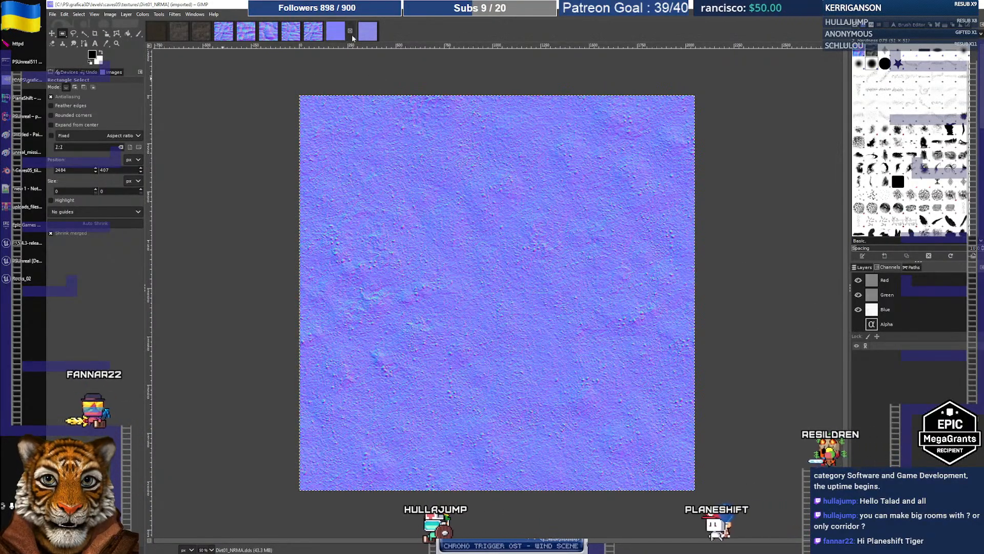
click(368, 36)
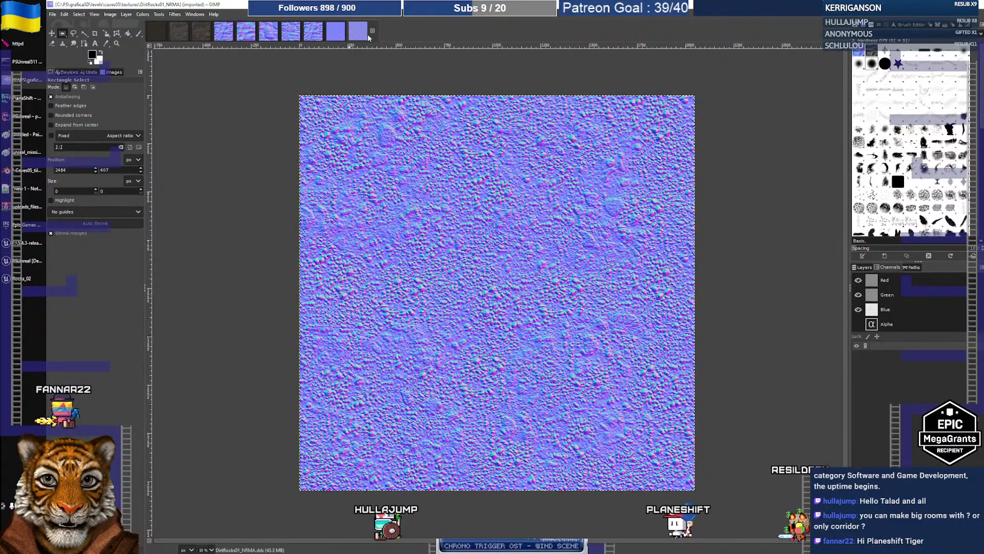
click(337, 36)
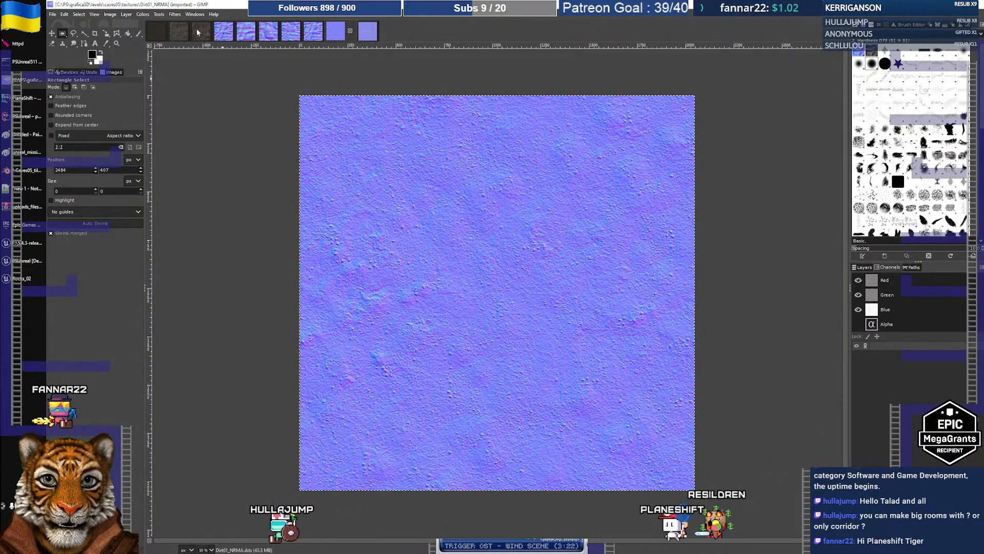
click(157, 30)
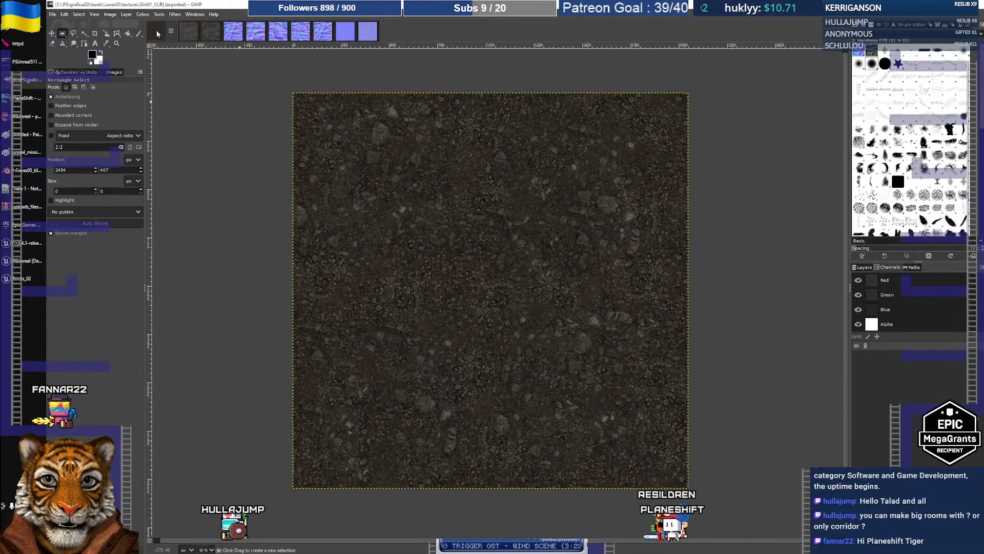
click(367, 36)
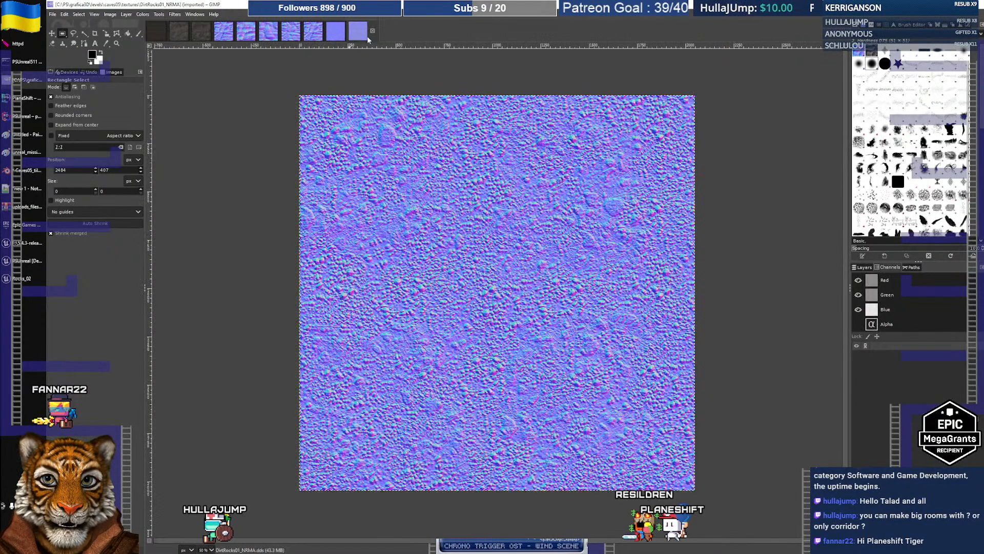
- Compare the Dirt01_CLR color texture with the DirtRocks01_NRMA normal map
click(152, 29)
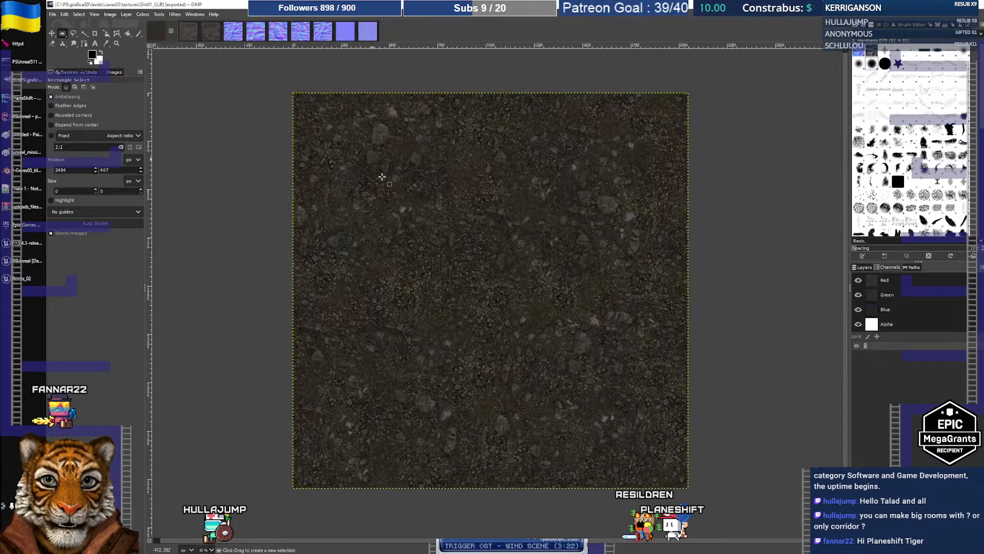
click(363, 36)
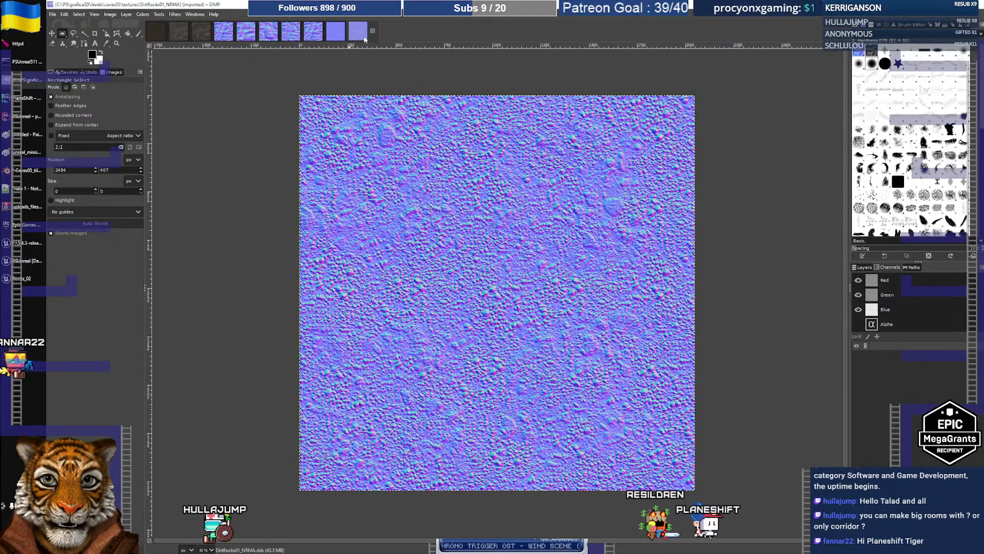
click(154, 31)
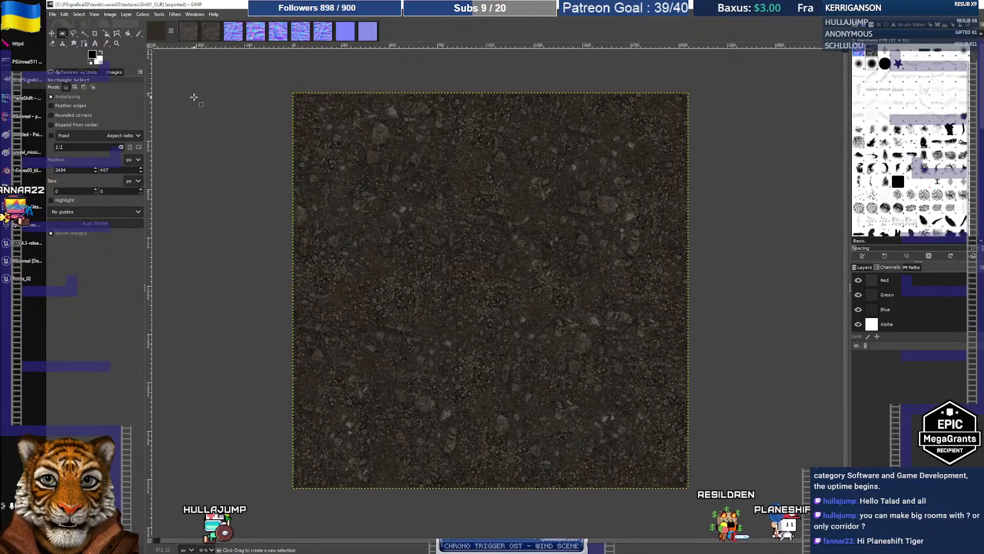
- Switch to Blender, ungroup the Dirt_Textures node to check which normal map it uses, and undo the ungrouping
key(alt+Tab)
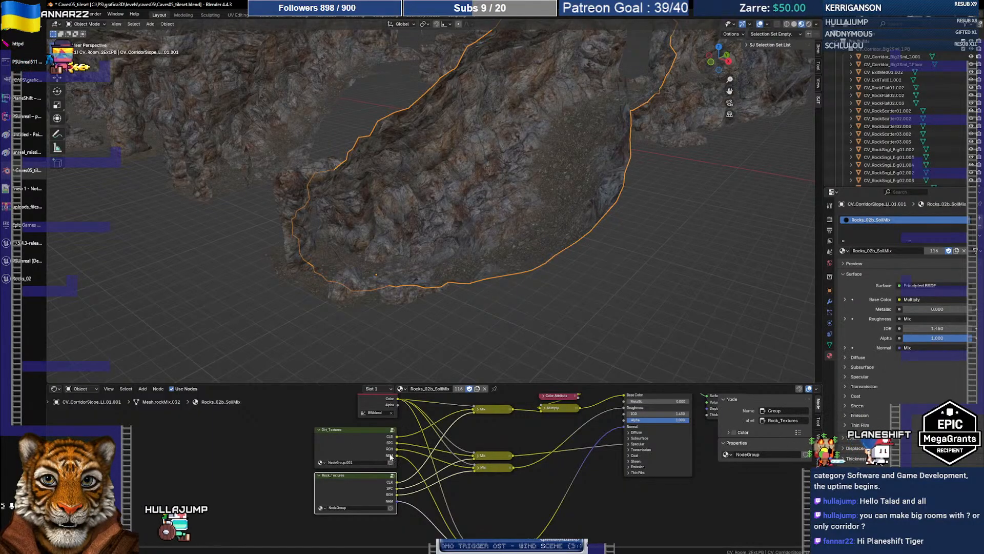
click(370, 450)
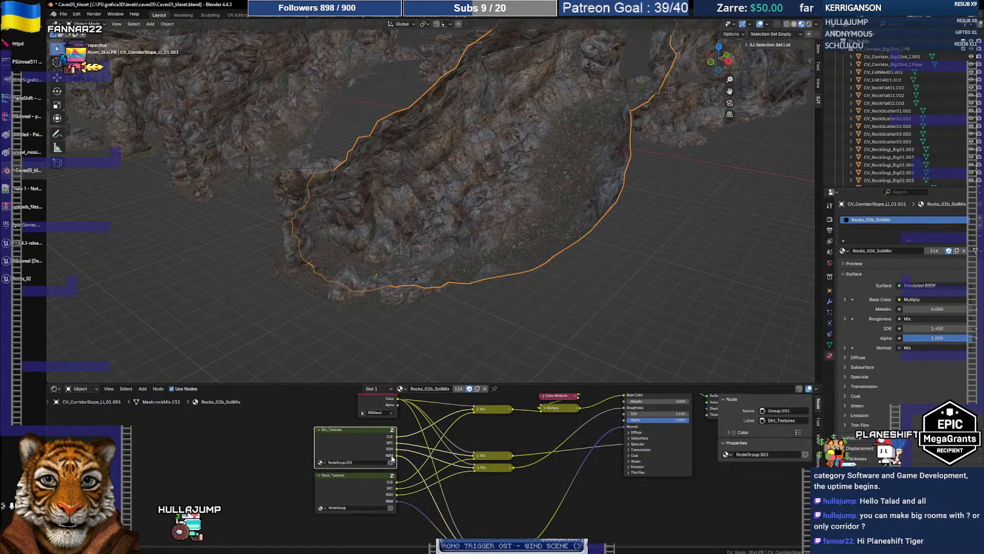
right_click(356, 430)
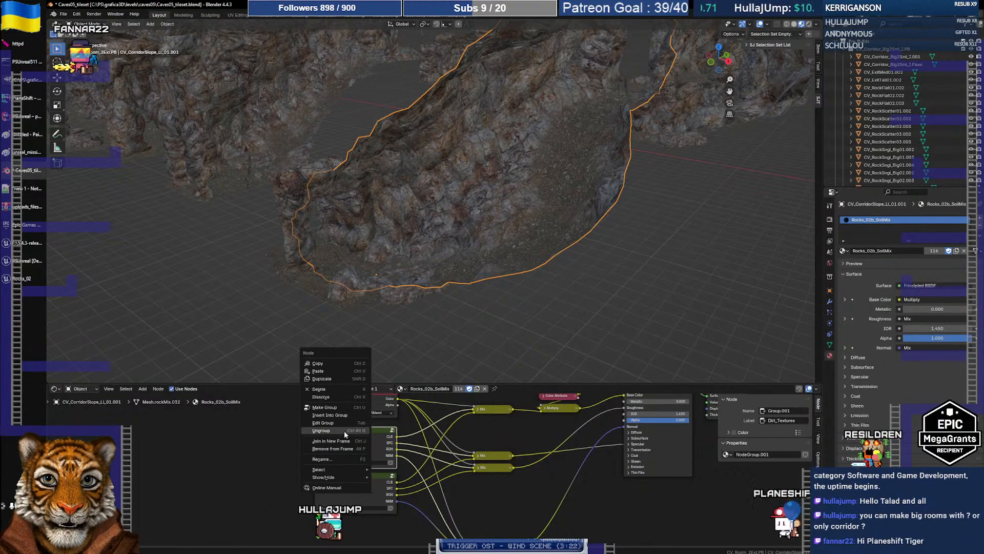
click(346, 431)
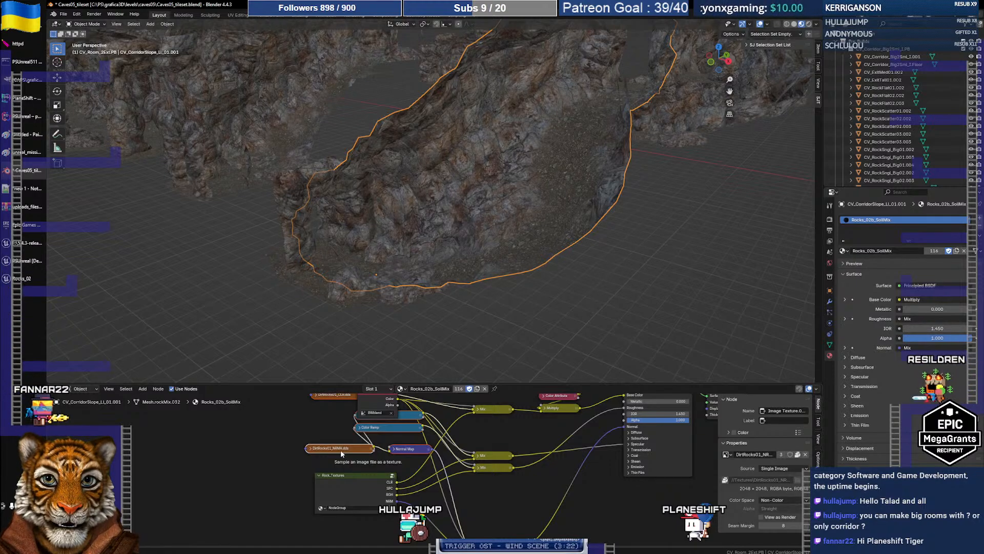
key(ctrl+z)
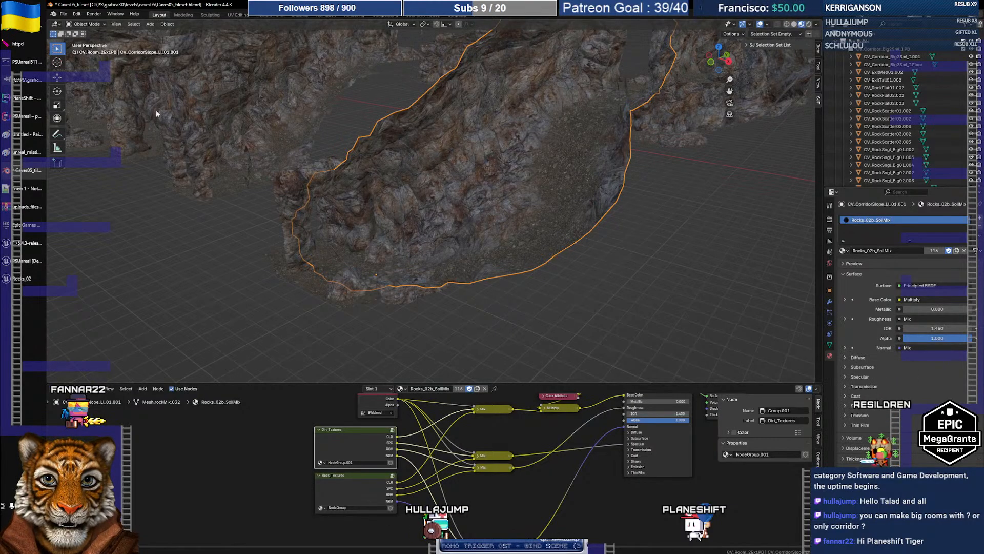
- Switch to the Rocks_02 material in Unreal and connect the upper color Texture Sample's RGB output directly to Base Color
click(18, 280)
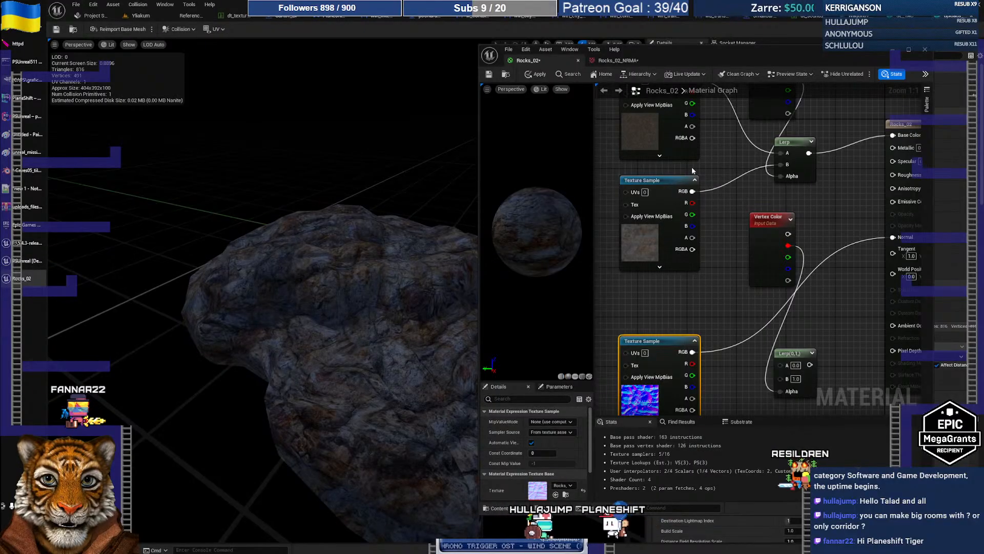
right_drag(748, 214, 725, 281)
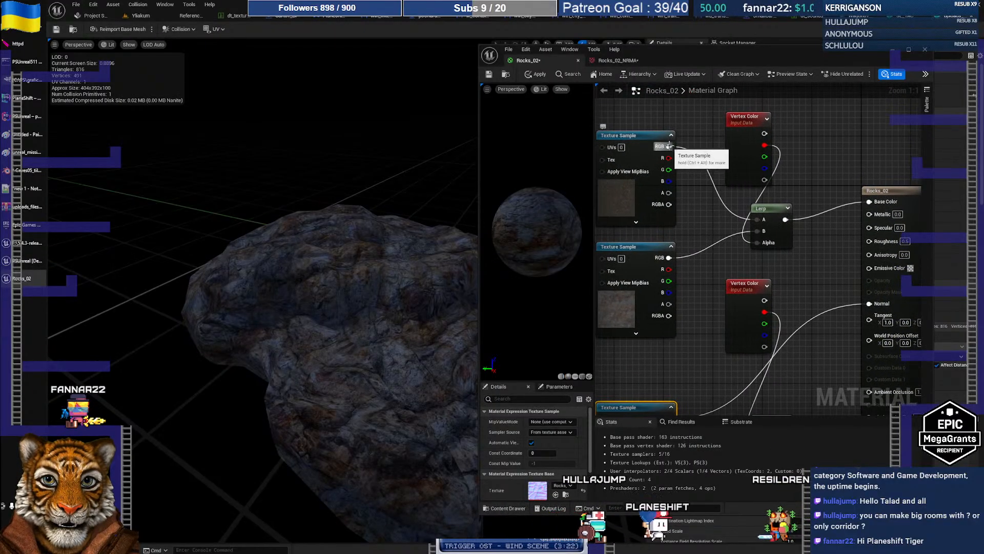
drag(669, 146, 869, 201)
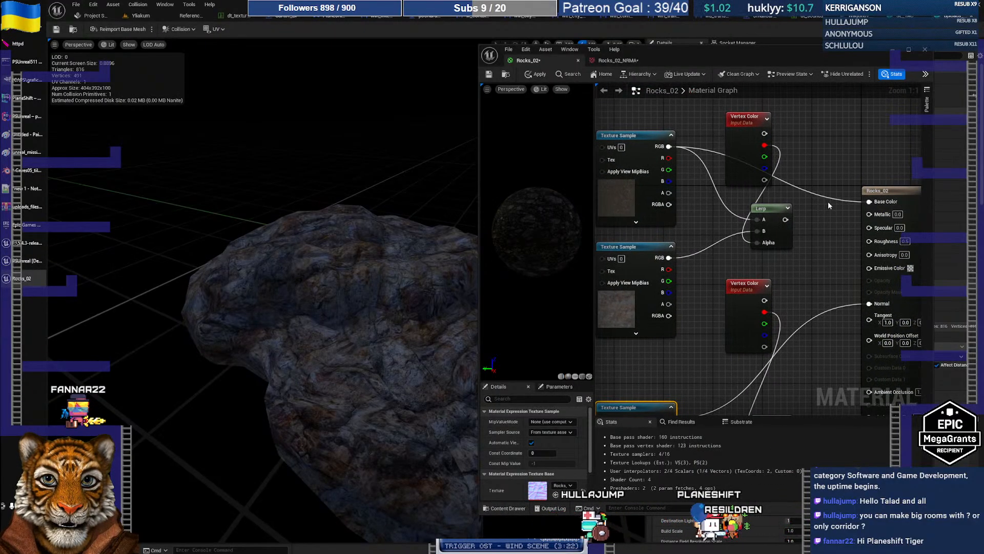
- Place the unconnected normal-map Texture Sample below the connected one, and show the Caves05 content folder beside the material editor
right_drag(712, 264, 688, 118)
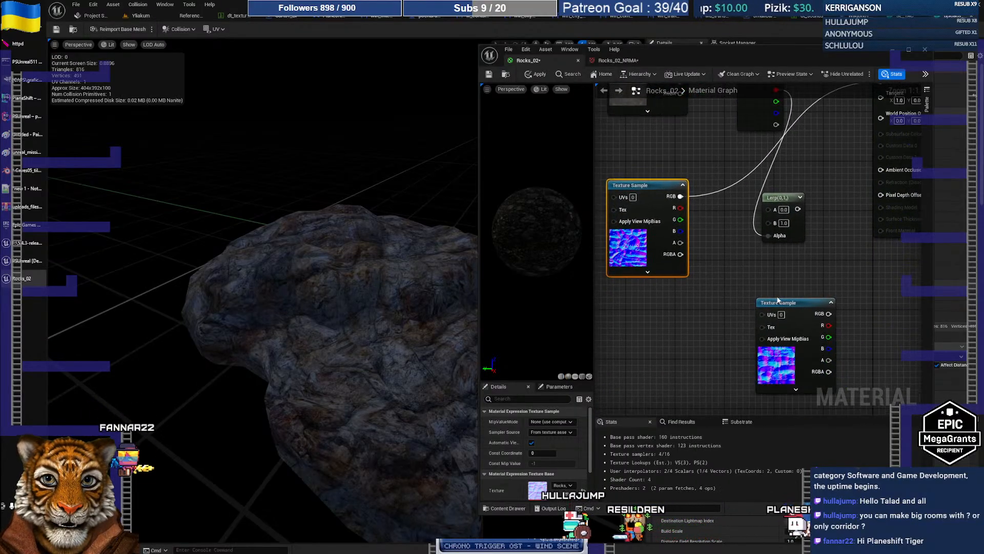
drag(778, 305, 628, 311)
right_drag(734, 263, 759, 292)
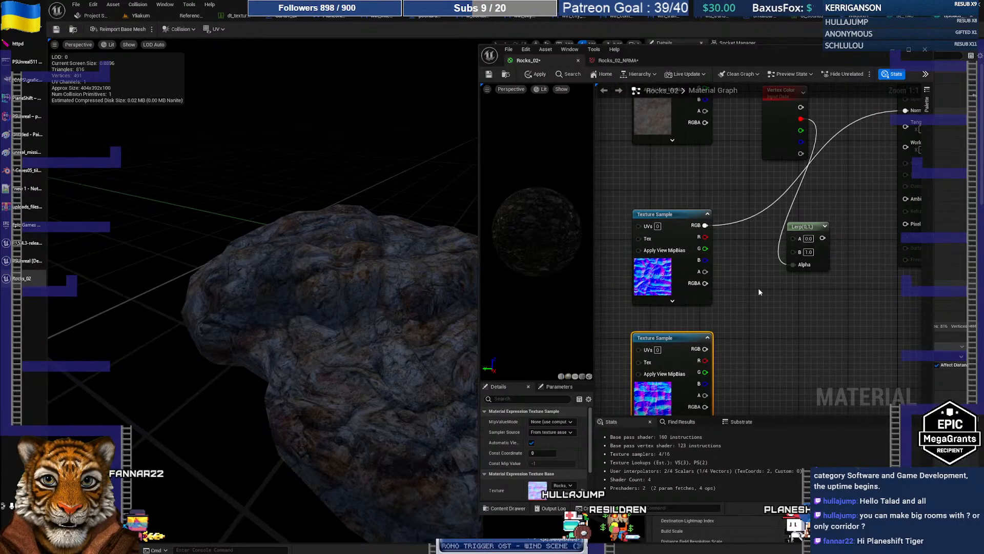
click(139, 16)
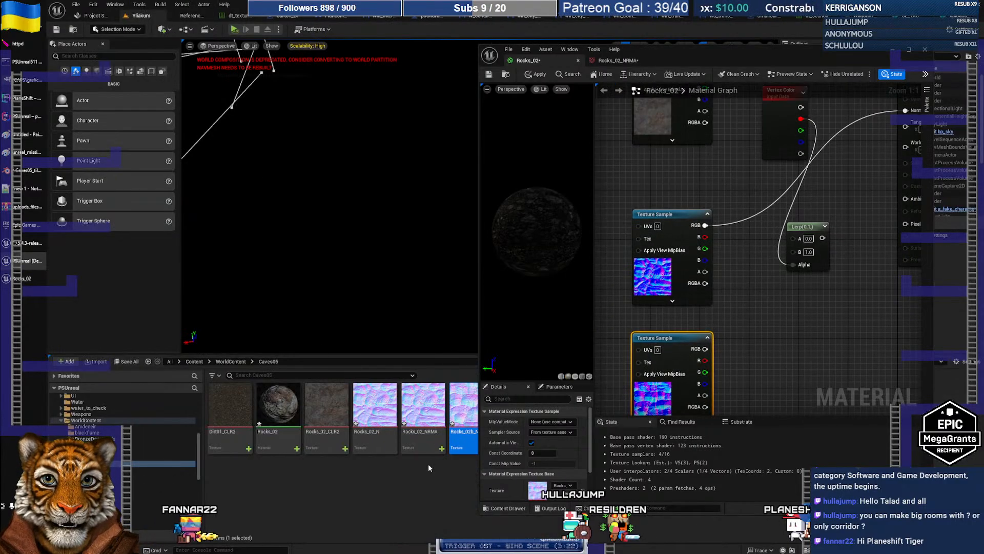
drag(672, 52, 692, 58)
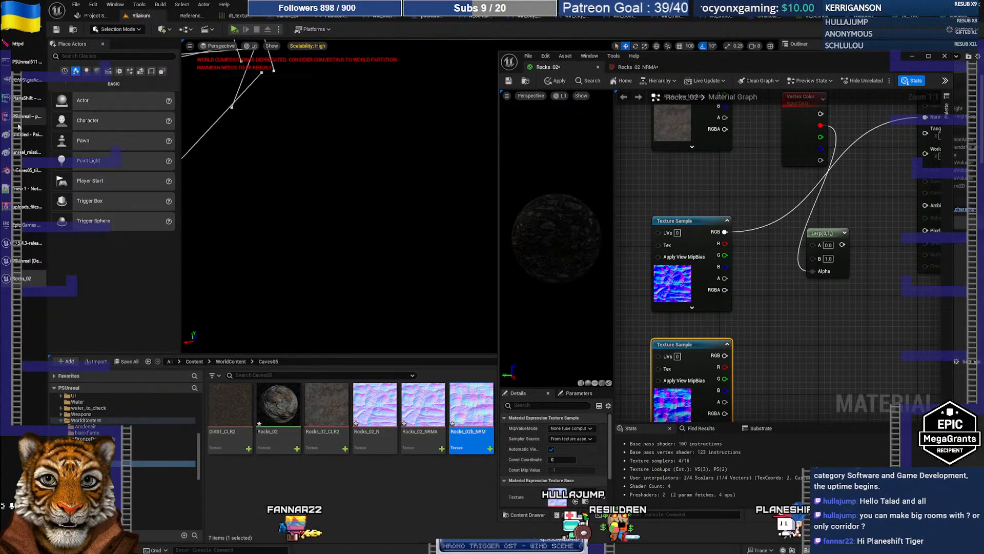
- Switch to GIMP and compare the Dirt01_NRMA and DirtRocks01_NRMA normal maps against the Dirt01_CLR color texture
click(20, 80)
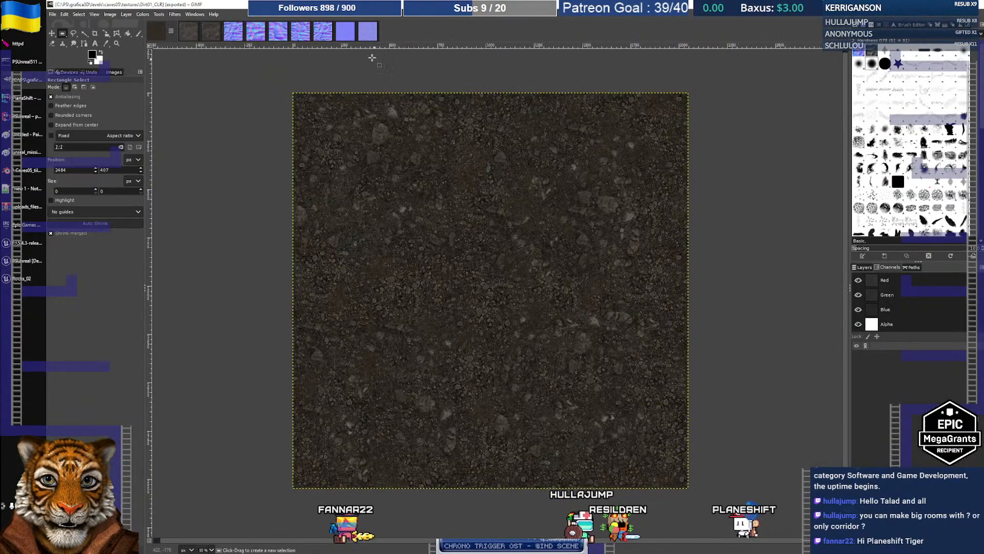
click(343, 34)
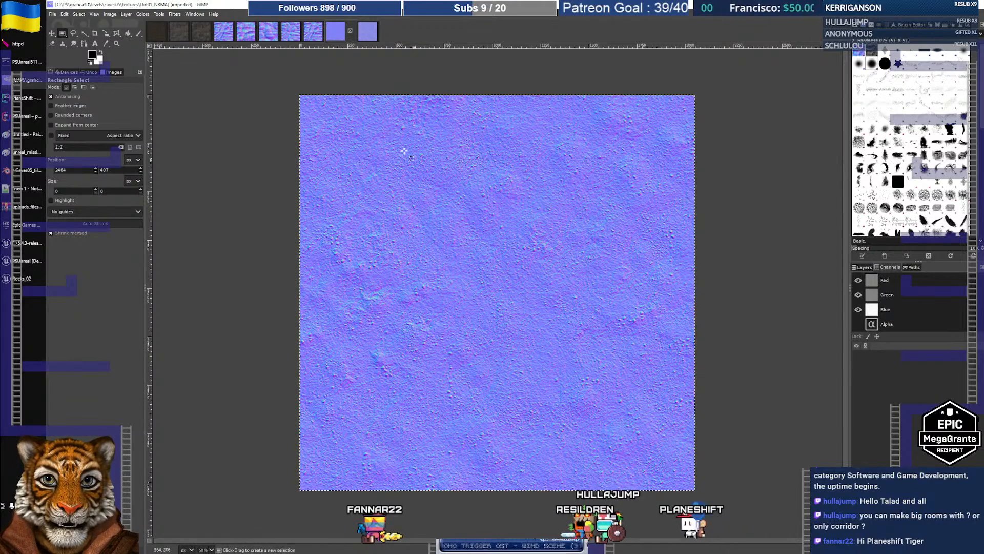
click(370, 33)
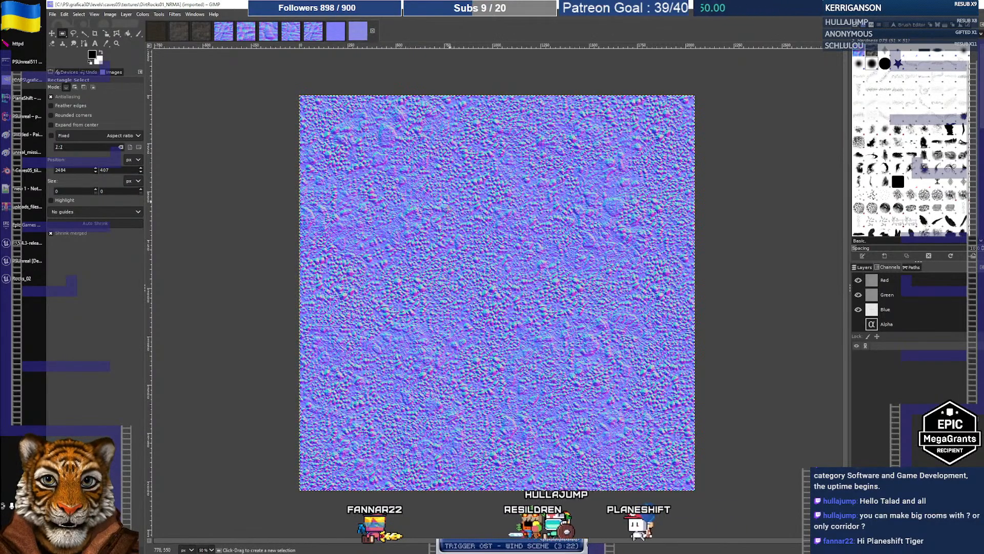
click(186, 34)
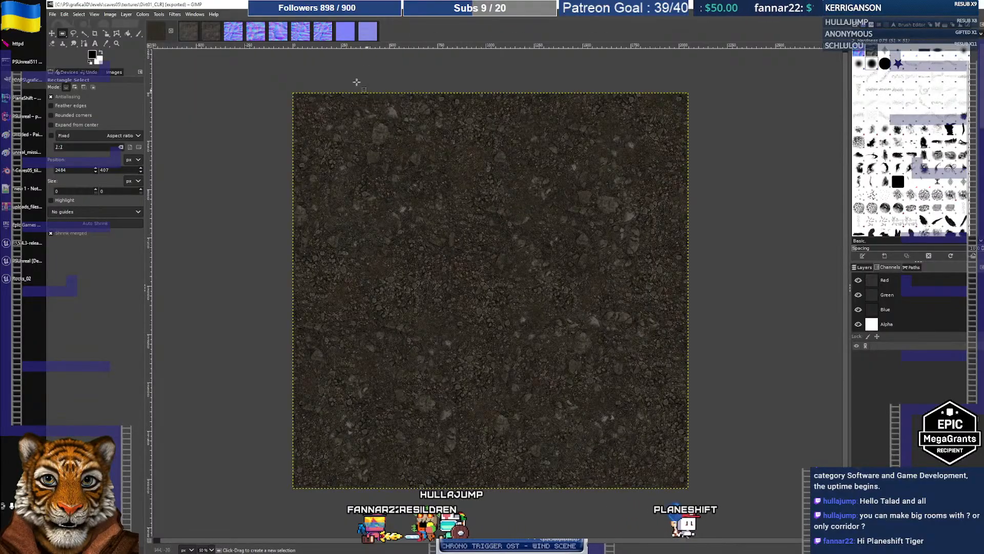
click(345, 32)
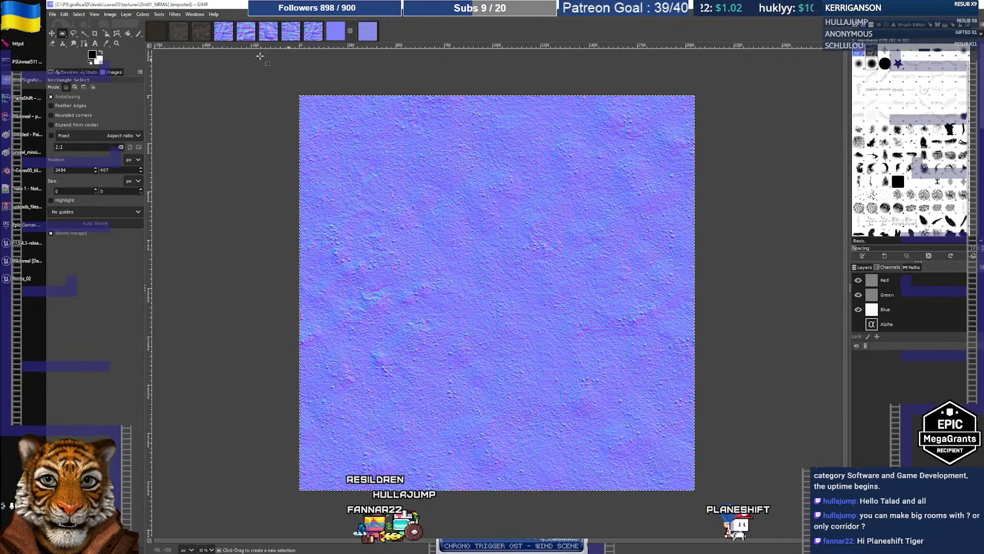
click(156, 33)
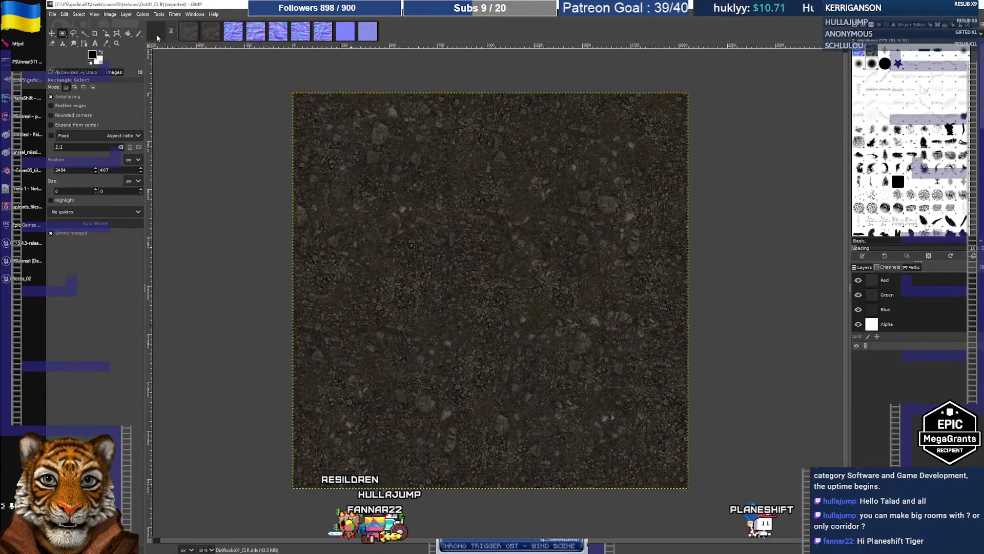
click(346, 39)
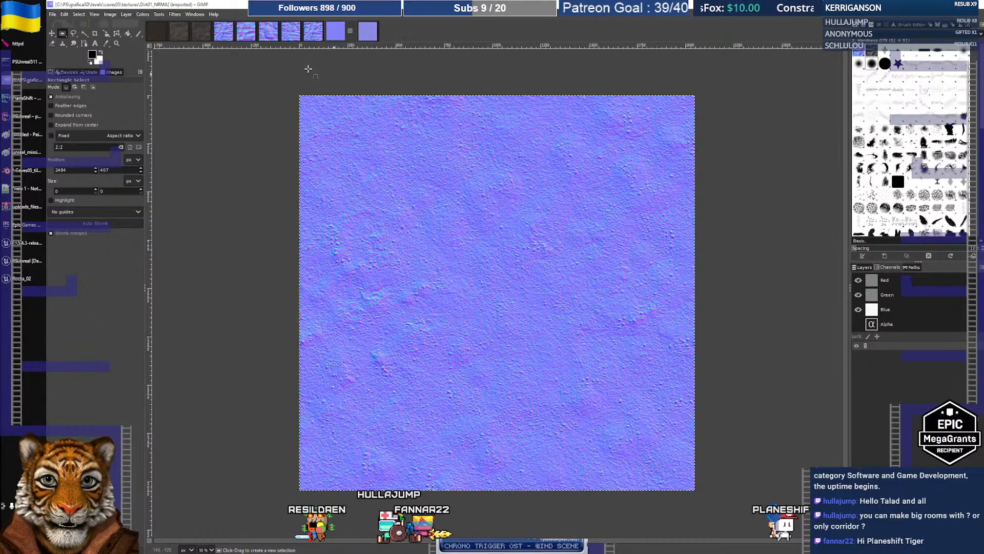
click(156, 33)
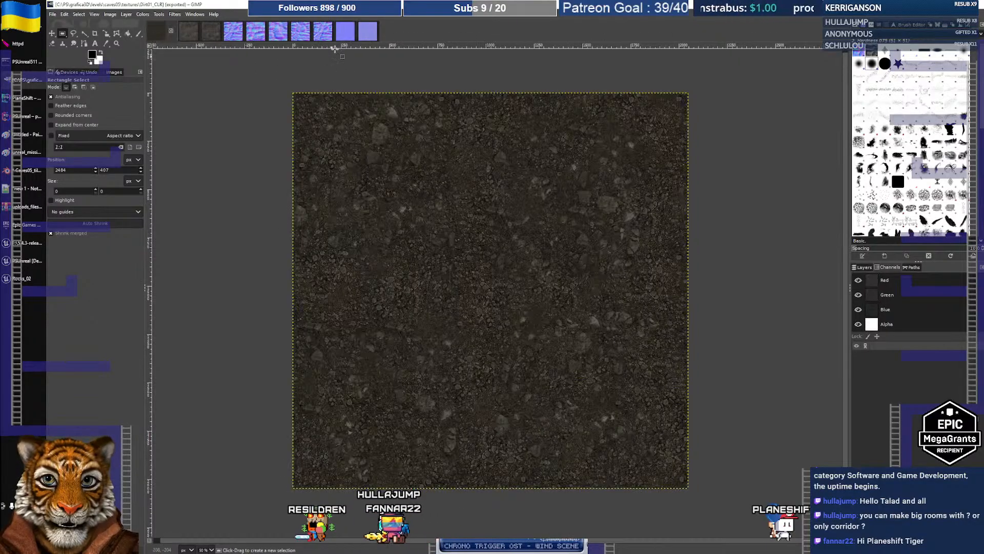
click(345, 38)
click(367, 37)
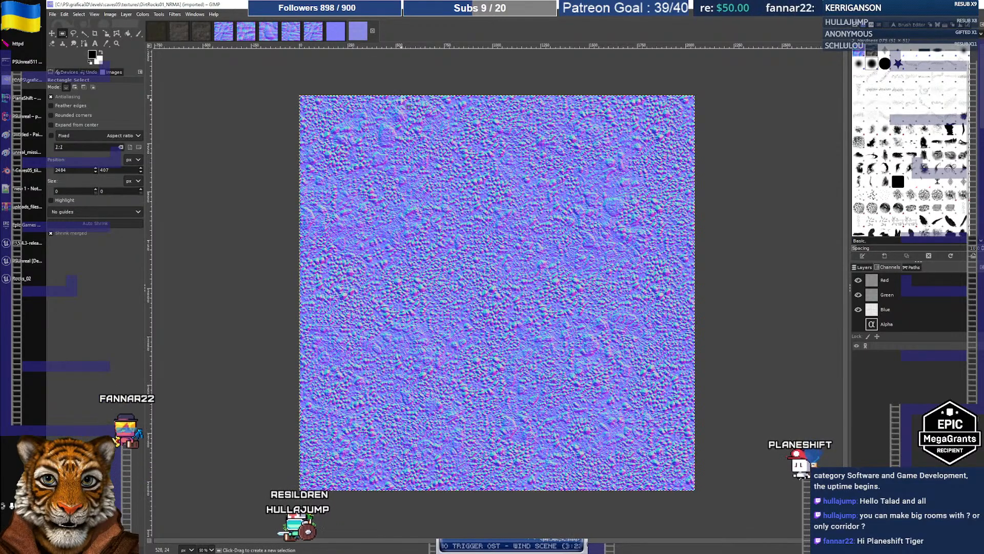
- Check DirtRocks01_NRMA with its Alpha channel shown and hidden again, and copy the image's pixels to the clipboard
click(858, 324)
click(858, 324)
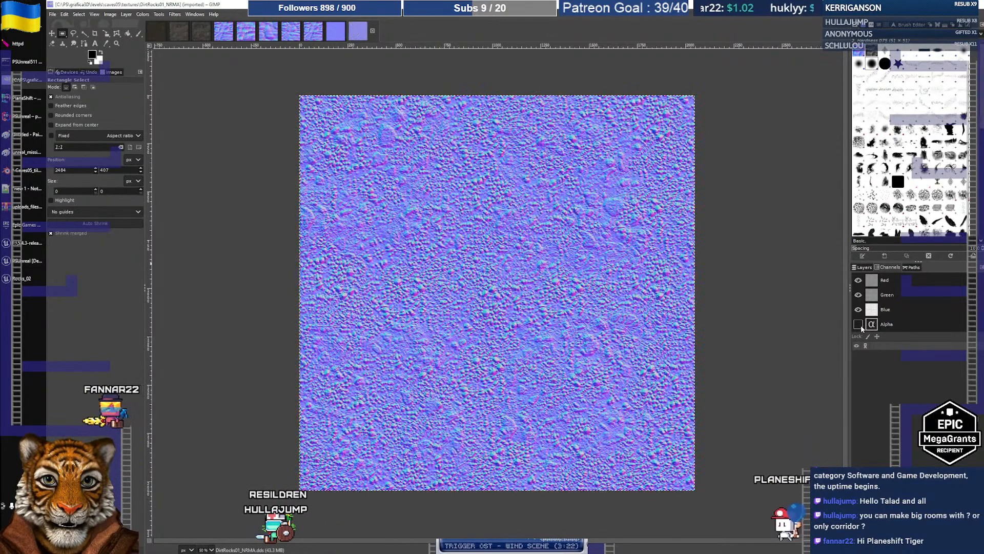
click(52, 16)
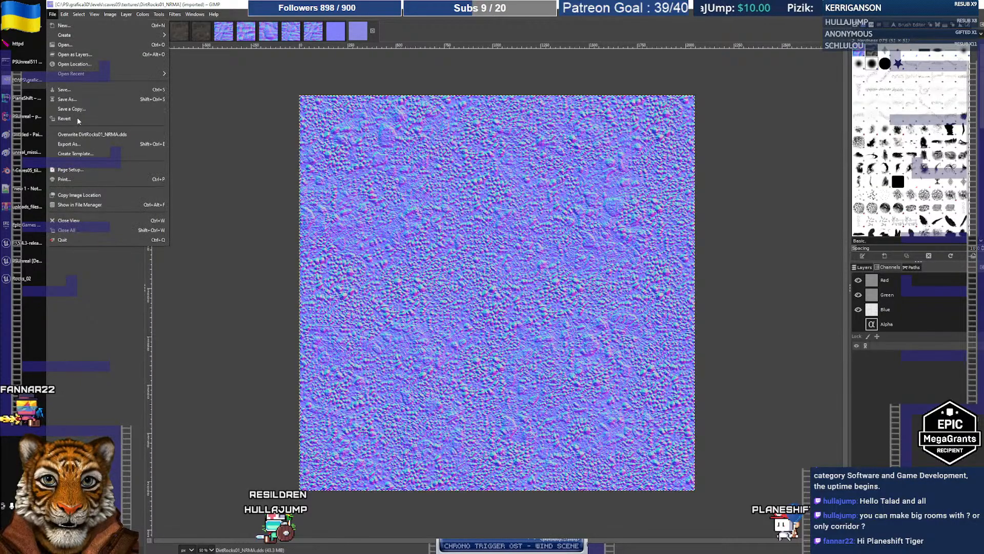
mouse_move(65, 15)
click(80, 79)
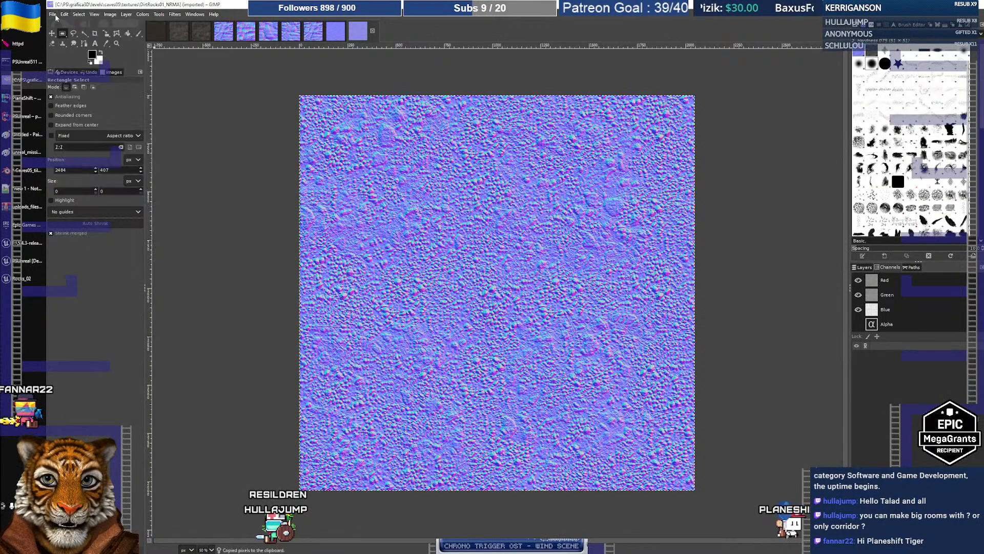
- Export the DirtRocks01_NRMA image as DirtRocks01_N.png into the caves05 textures folder
key(alt+f)
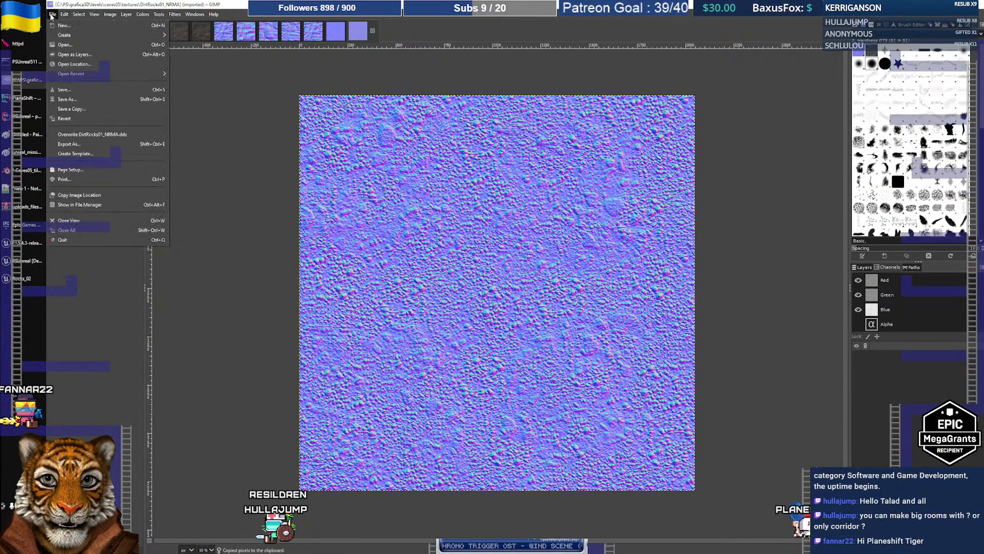
click(78, 143)
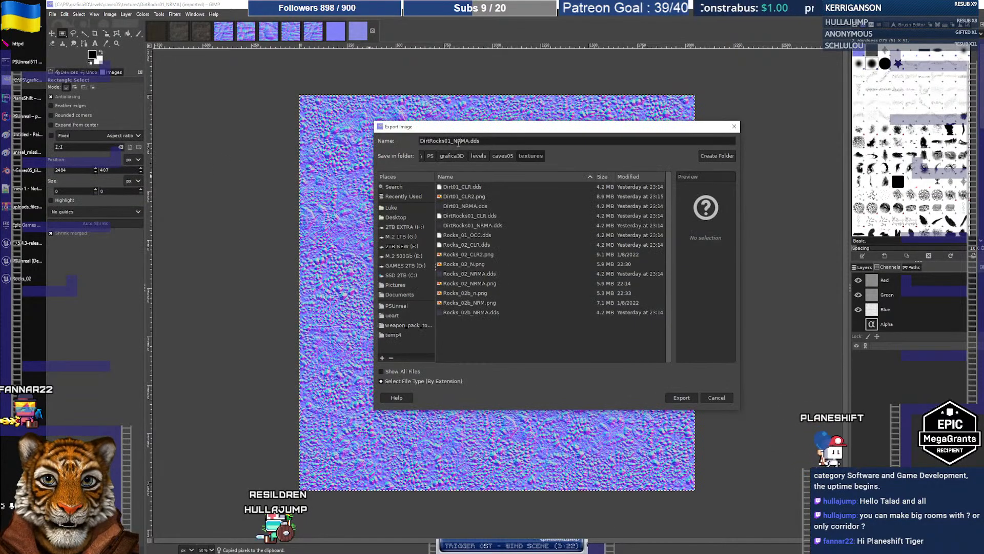
key(BackSpace)
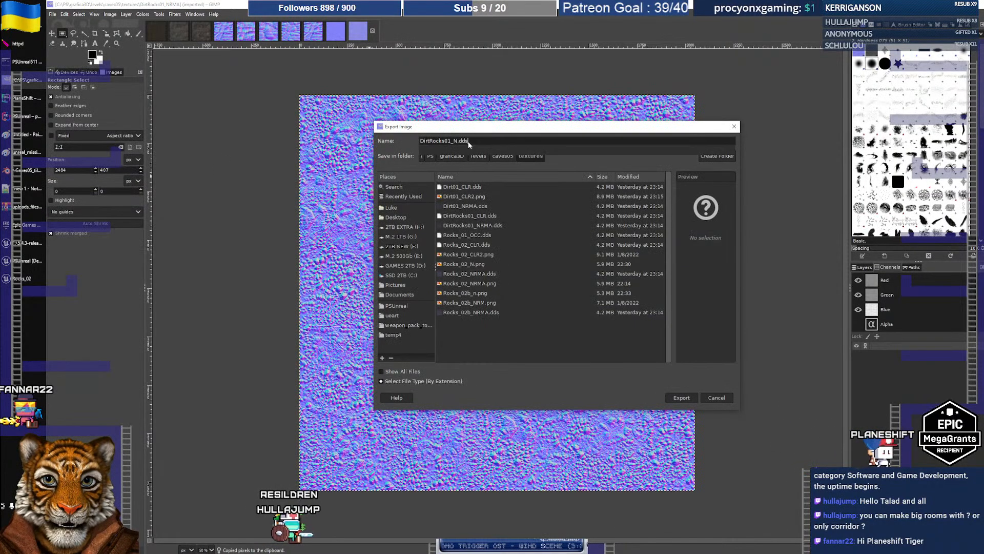
text(png)
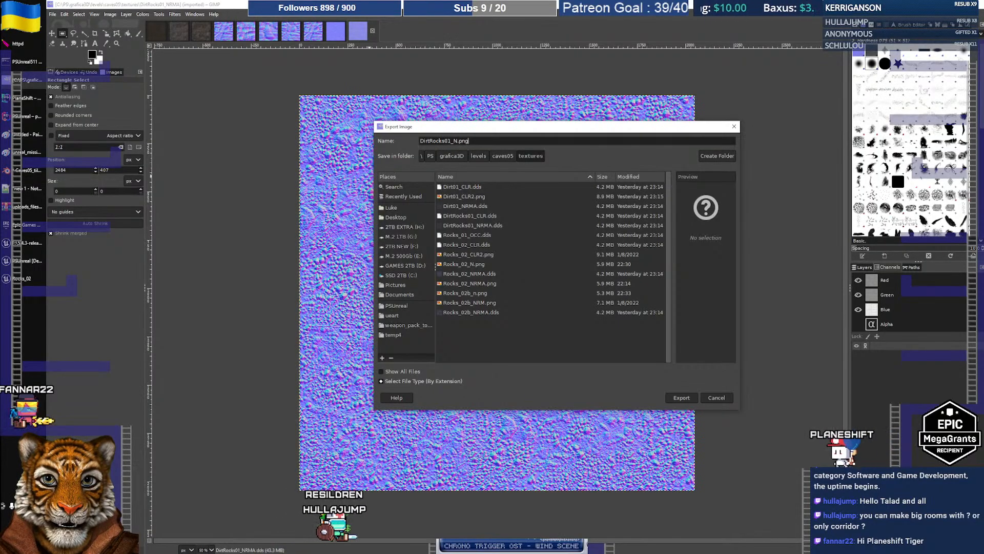
click(679, 401)
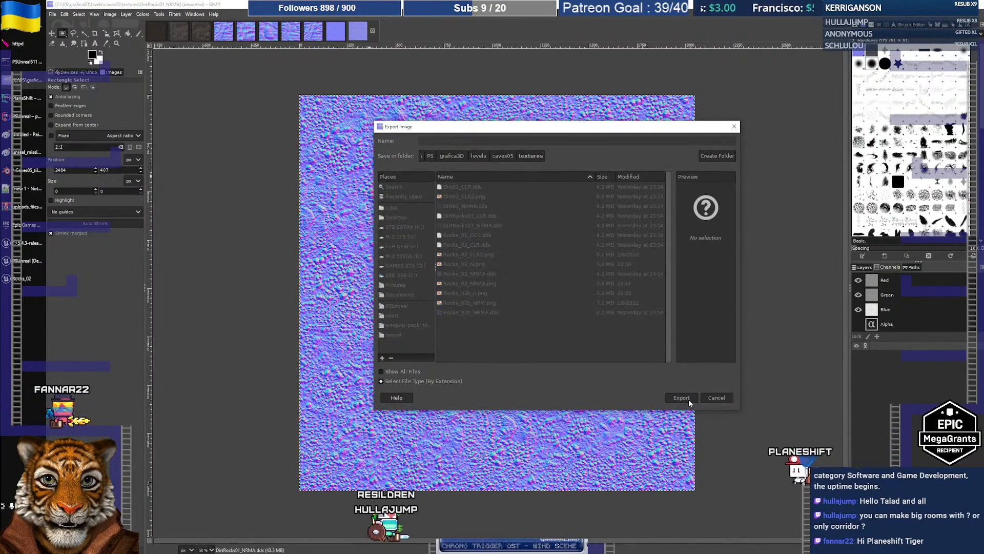
click(500, 370)
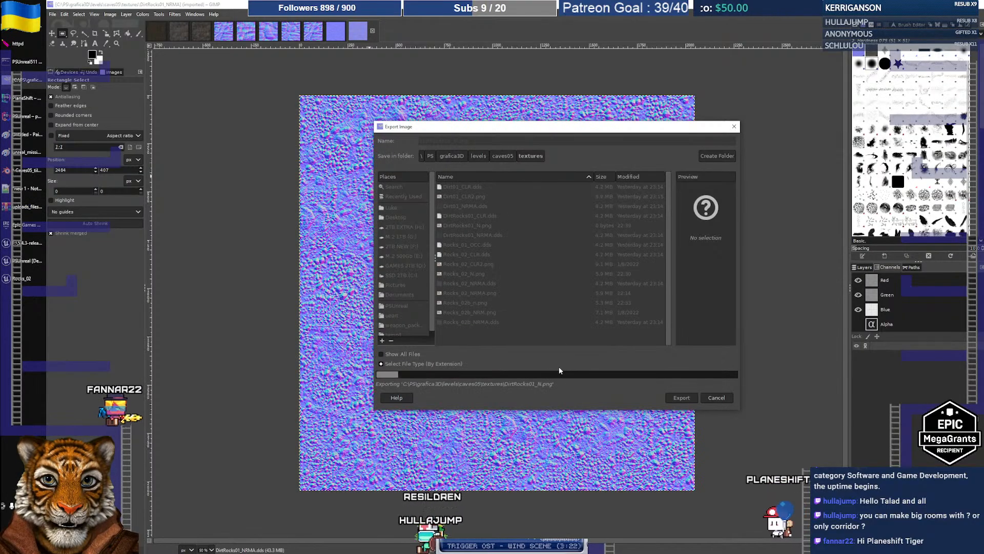
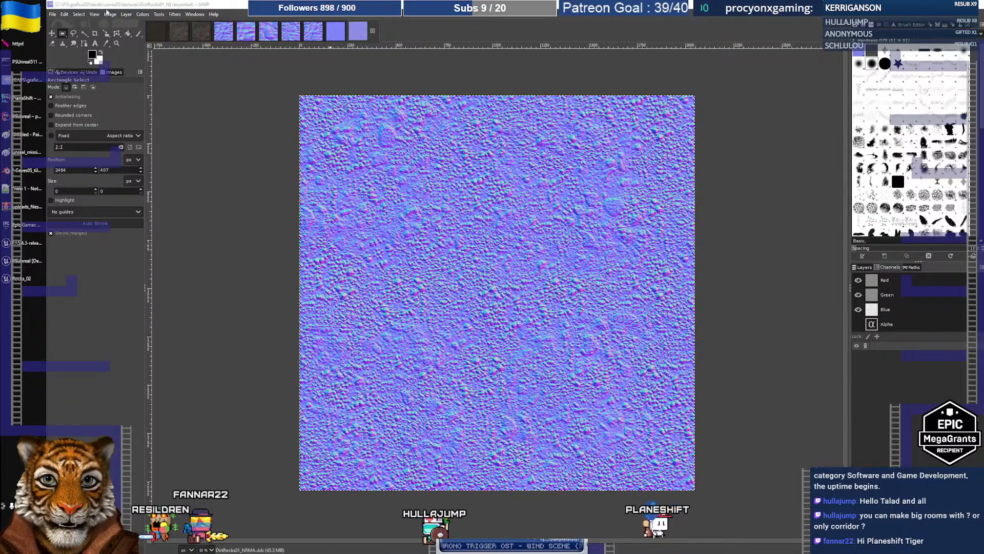
- Create a new image from the DirtRocks01_NRMA pixels held in the clipboard
click(52, 14)
mouse_move(82, 31)
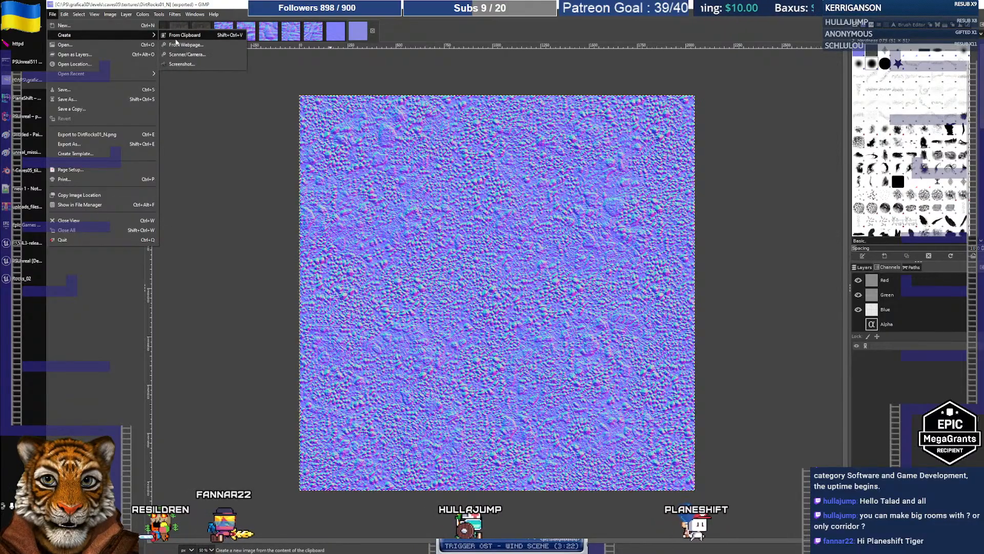
click(176, 42)
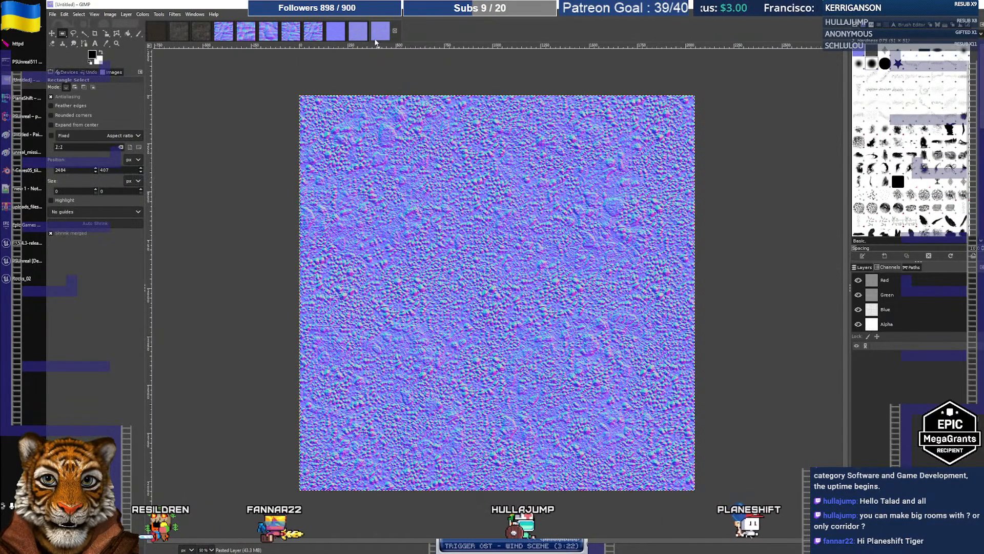
- Export the new image to C:\PS\grafica3D\levels\caves05\textures, overwriting DirtRocks01_N.png with the current PNG options
click(53, 15)
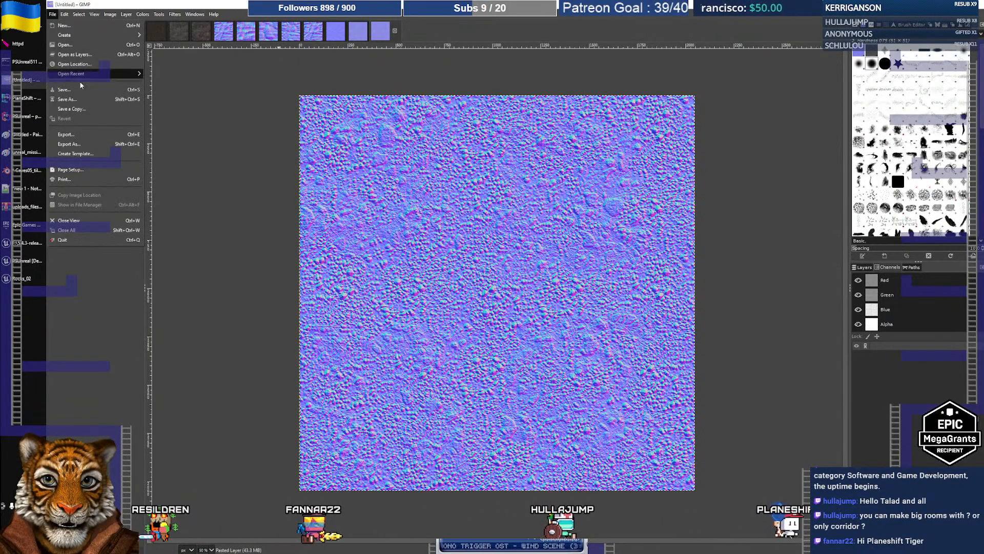
click(77, 140)
triple_click(495, 141)
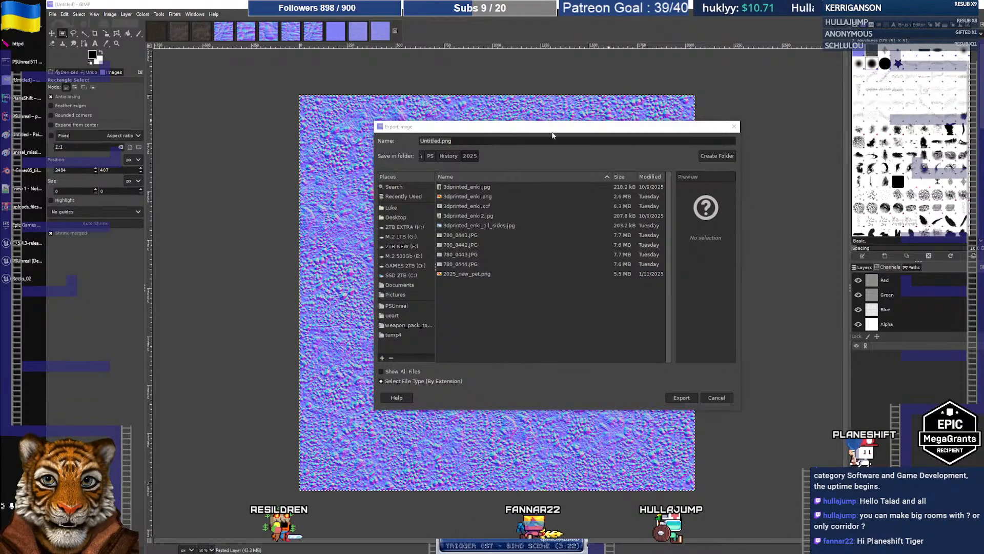
text(C:\PS\grafica3D\levels\caves05\textures)
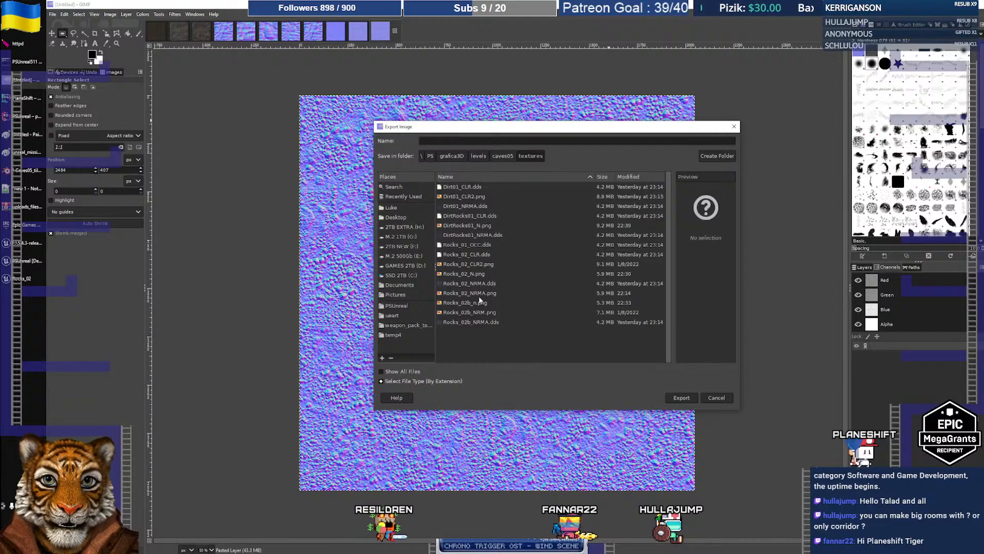
click(478, 228)
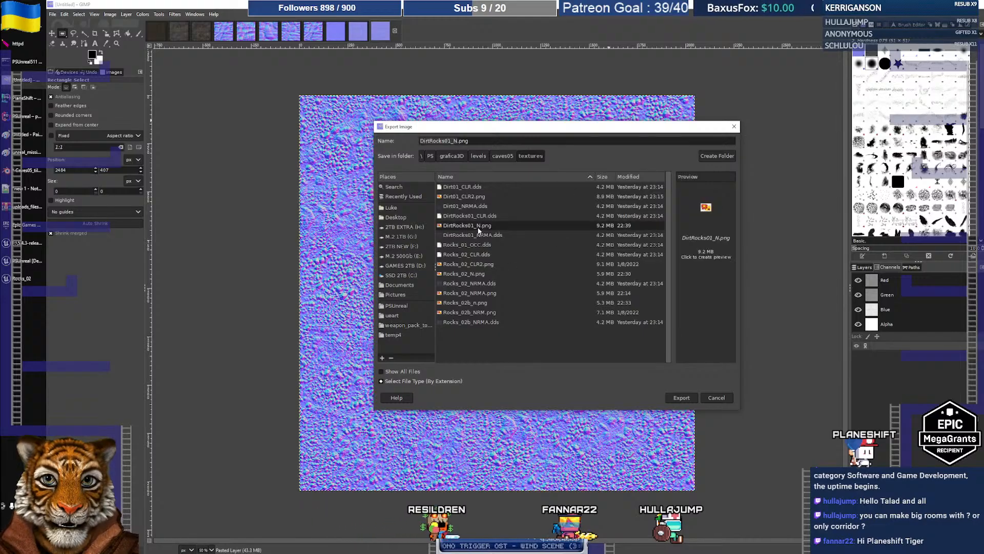
click(681, 397)
click(587, 301)
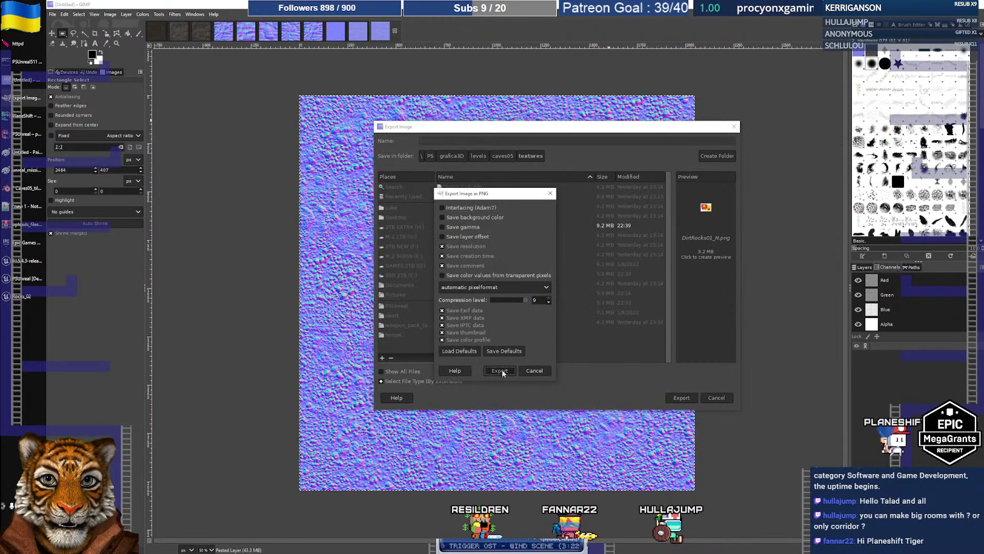
click(501, 370)
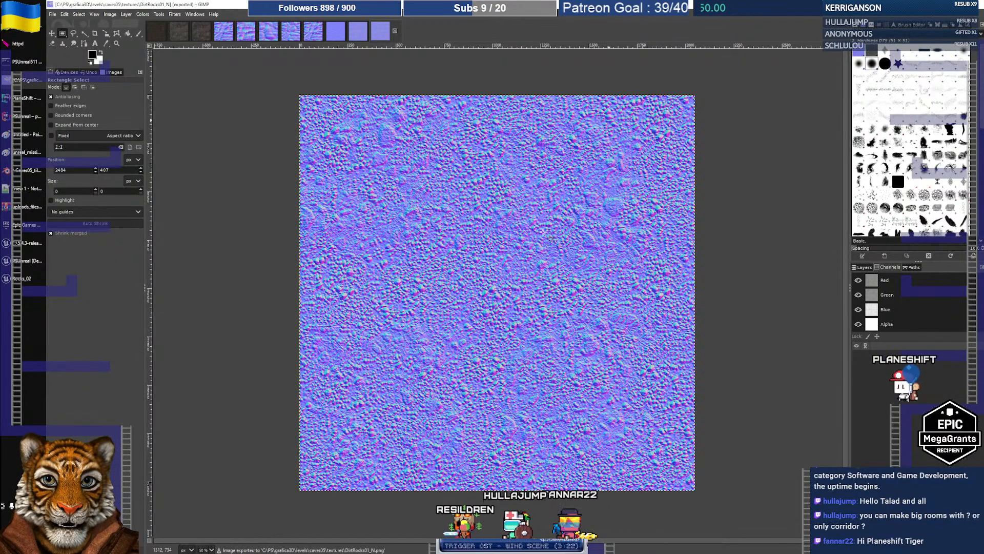
- Copy the pixels of the Dirt01_NRMA image and create a new image from the clipboard
click(359, 33)
click(335, 31)
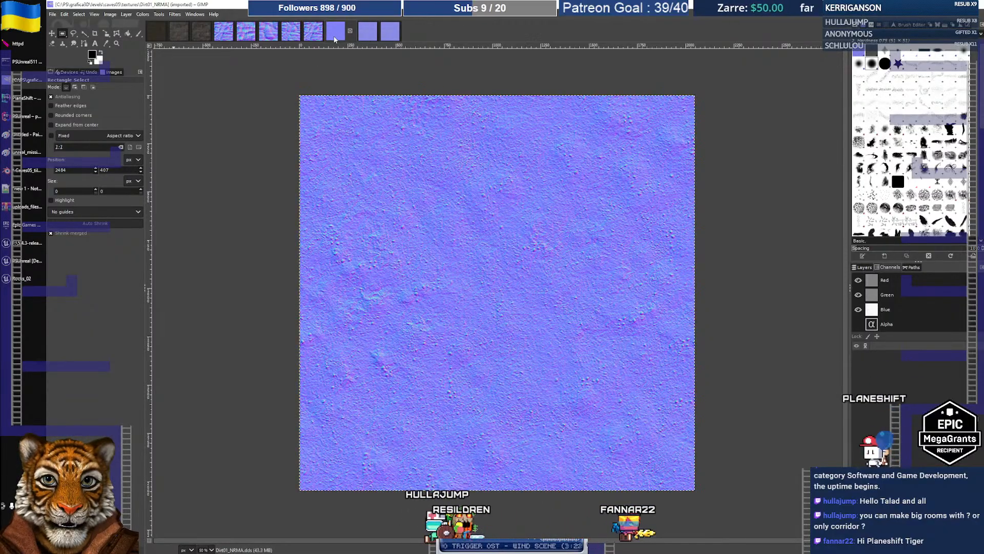
click(64, 14)
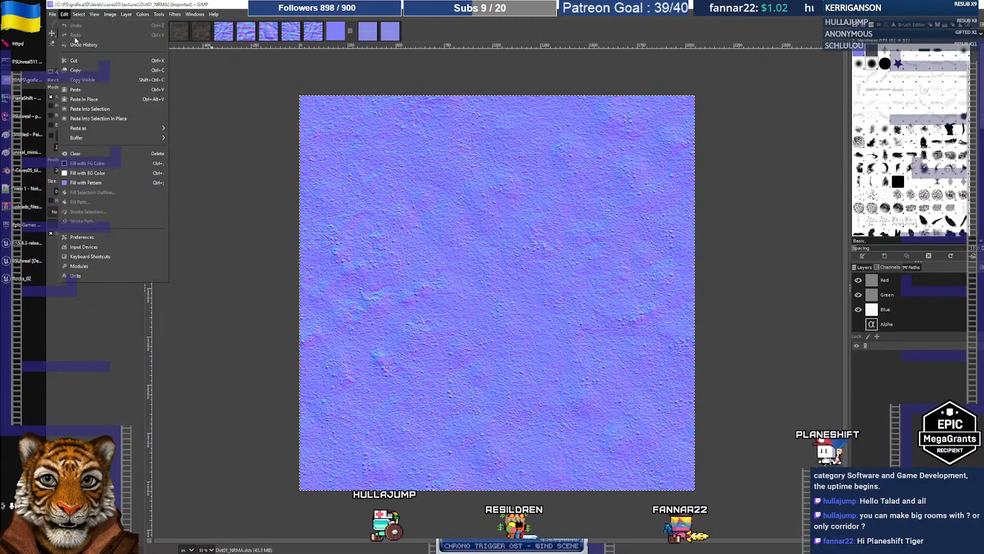
click(77, 86)
click(64, 13)
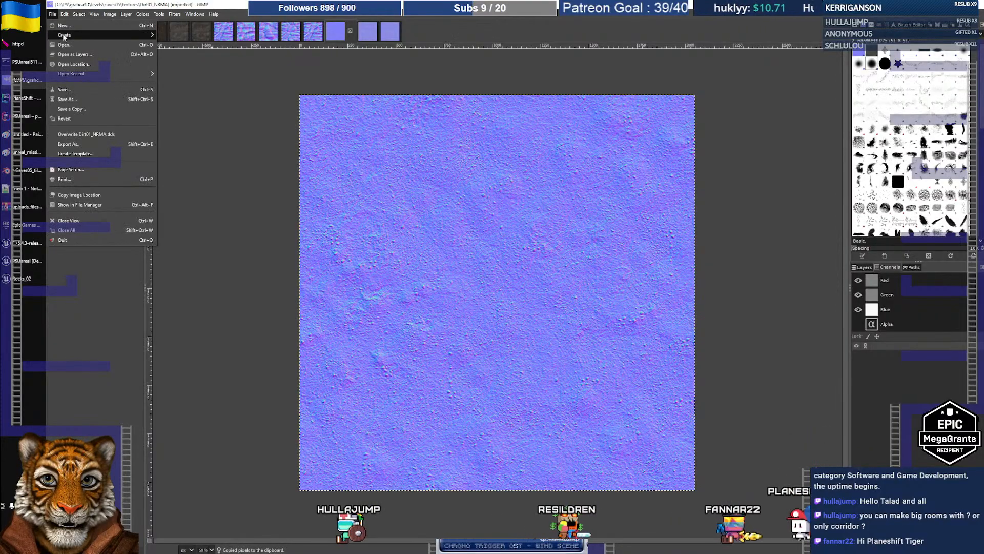
click(175, 34)
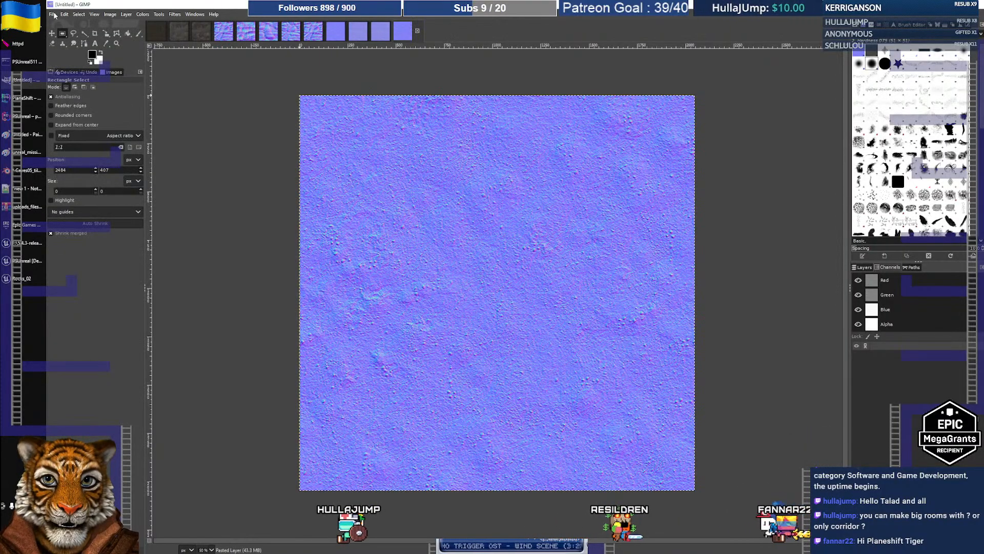
- Start exporting the new dirt normal image and set the destination folder to caves05\textures
click(52, 13)
click(78, 142)
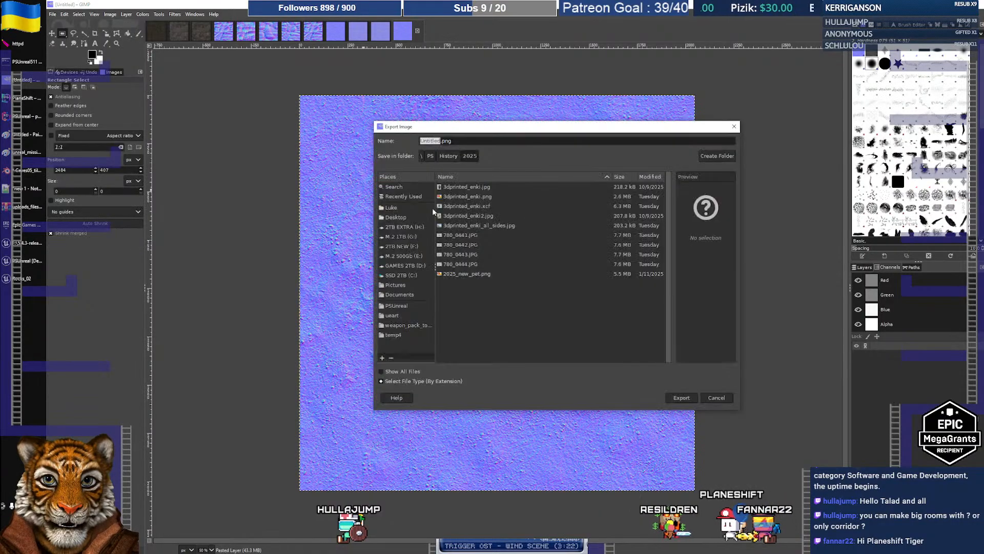
triple_click(466, 142)
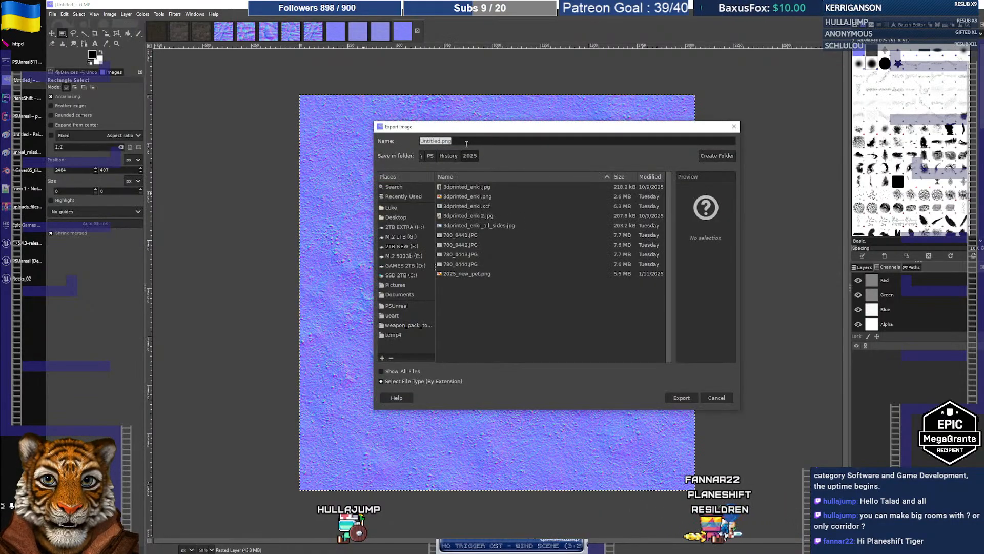
key(Return)
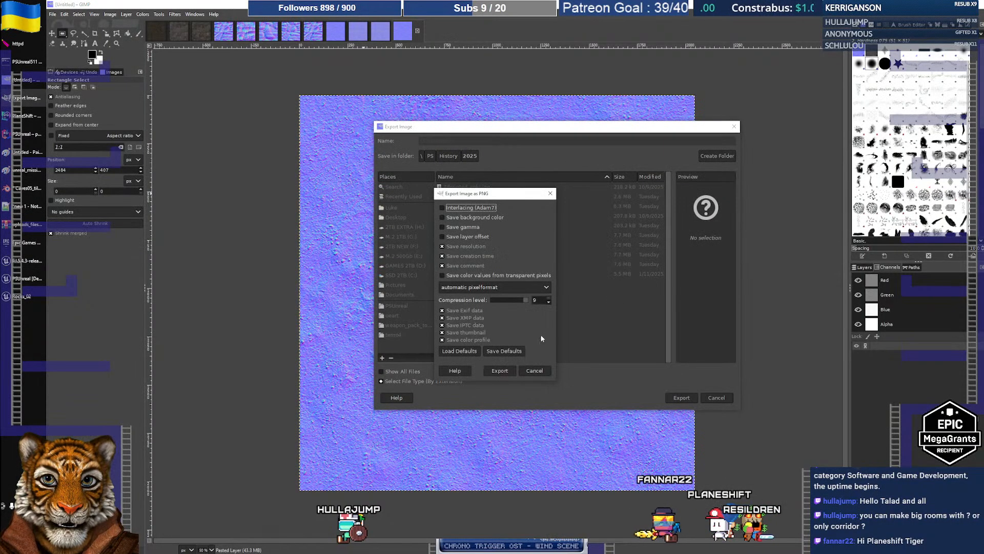
click(534, 370)
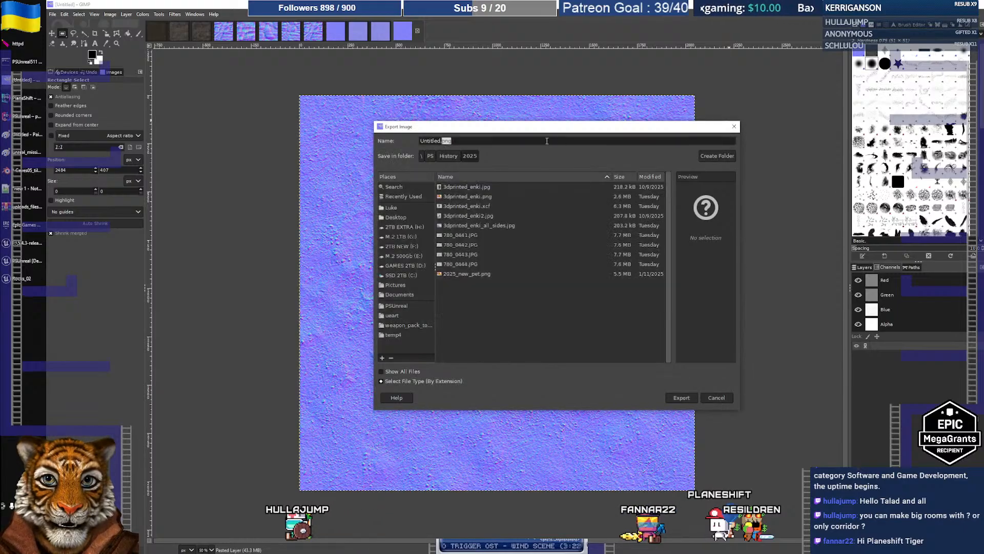
key(Return)
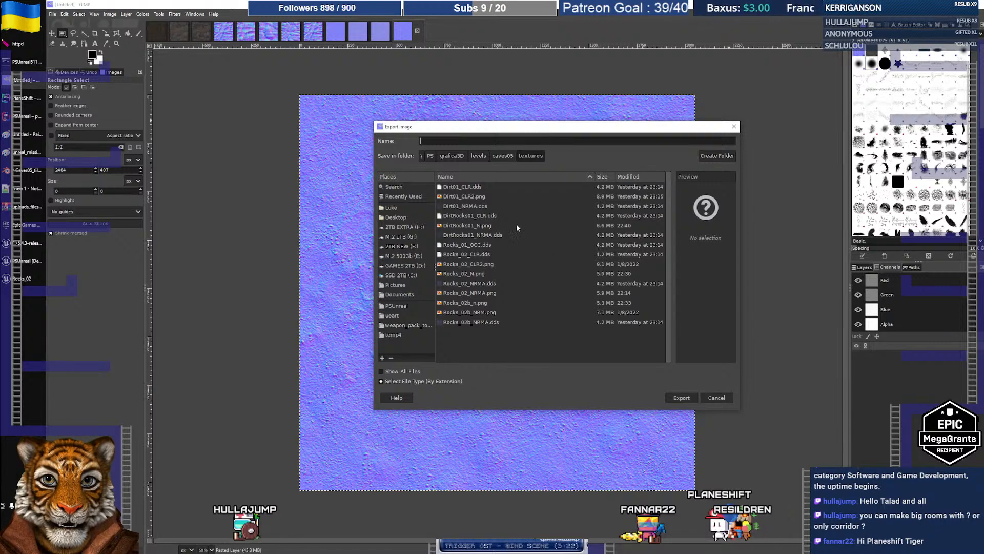
- Name the export Dirt01_N.png, based on the Dirt01_NRMA.dds name, and export it with the current PNG options
click(475, 206)
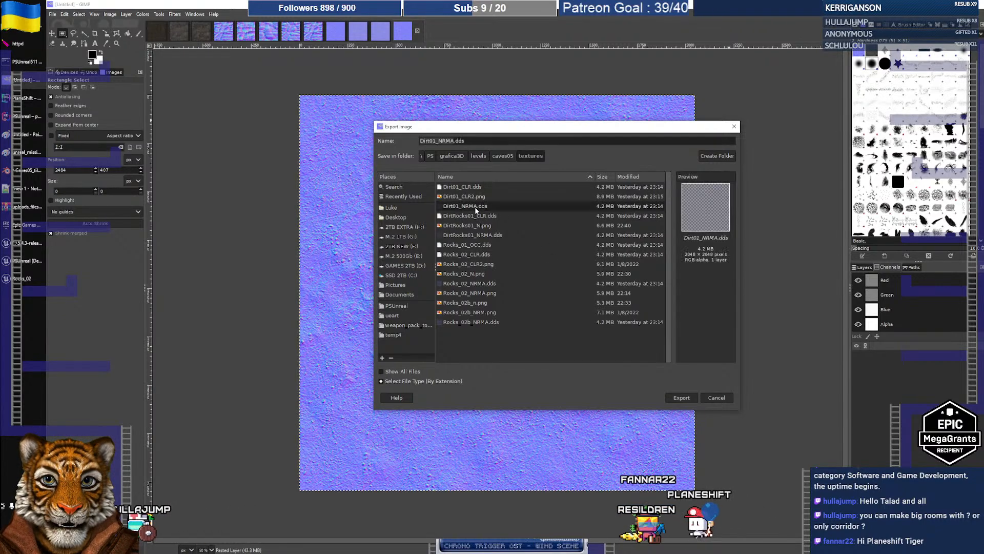
key(Left)
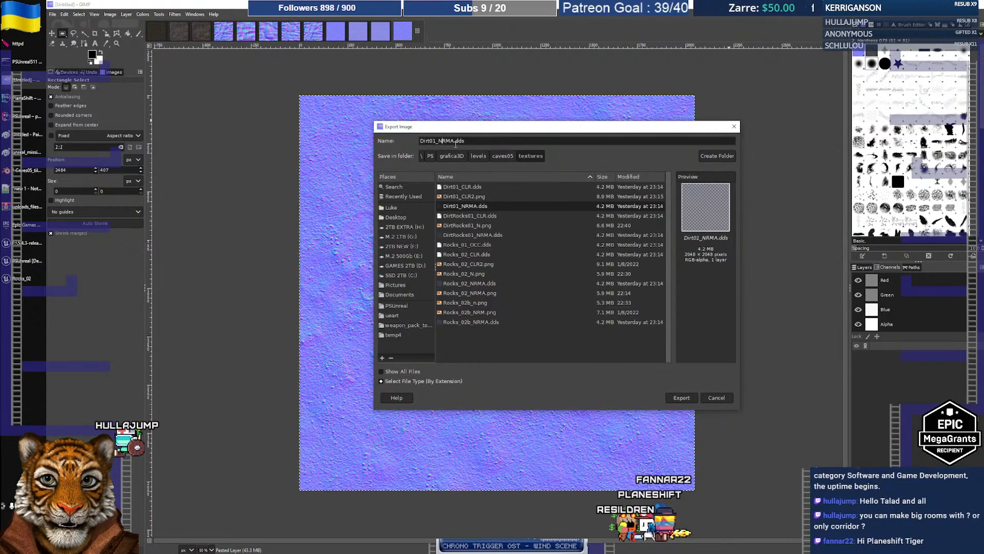
key(shift+Right)
key(shift+Right)
key(shift+Right)
key(Delete)
key(Delete)
key(Delete)
key(Delete)
key(Delete)
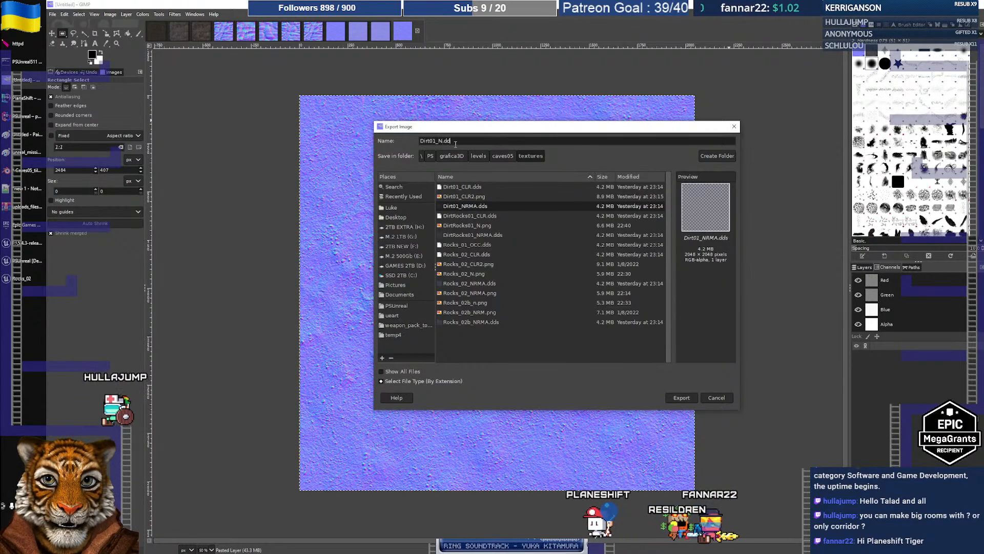
text(.png)
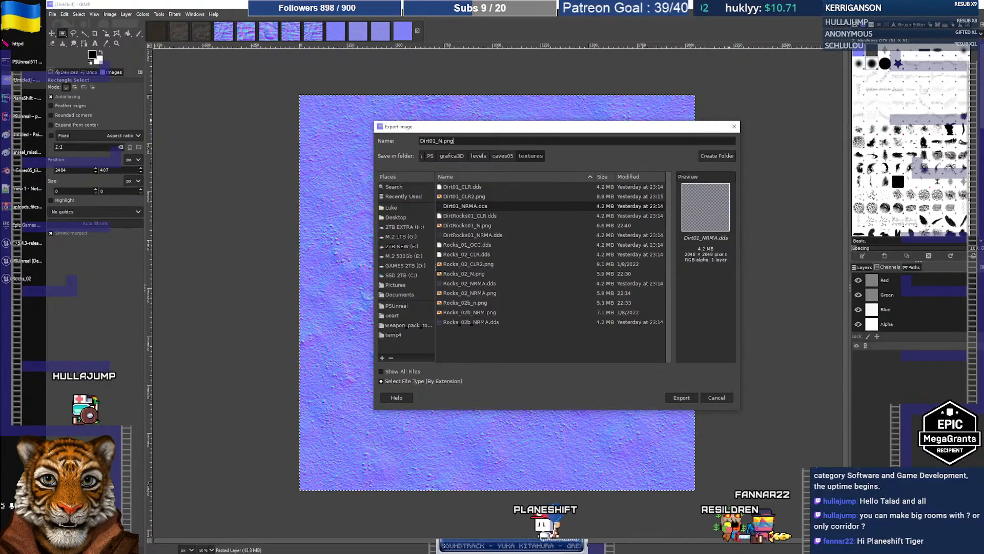
key(Return)
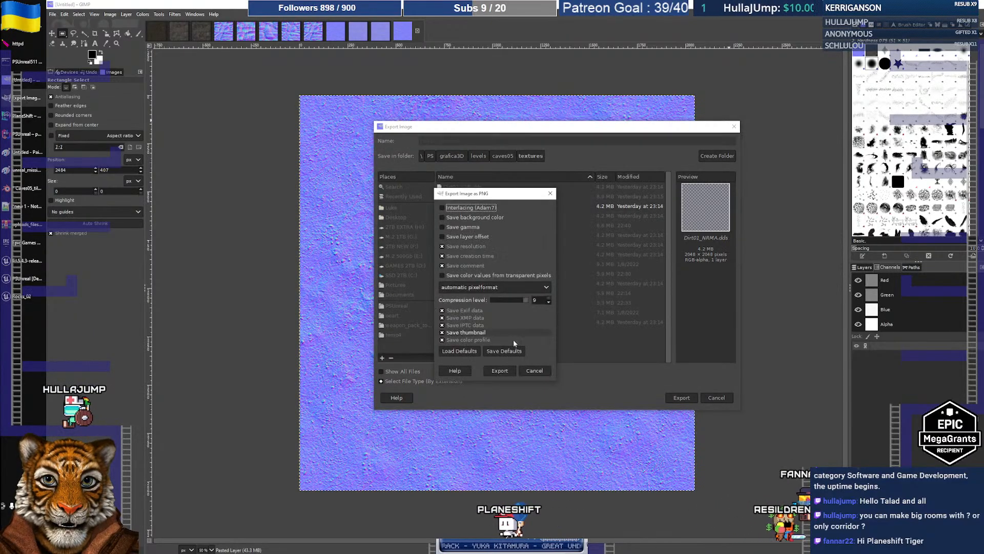
click(499, 370)
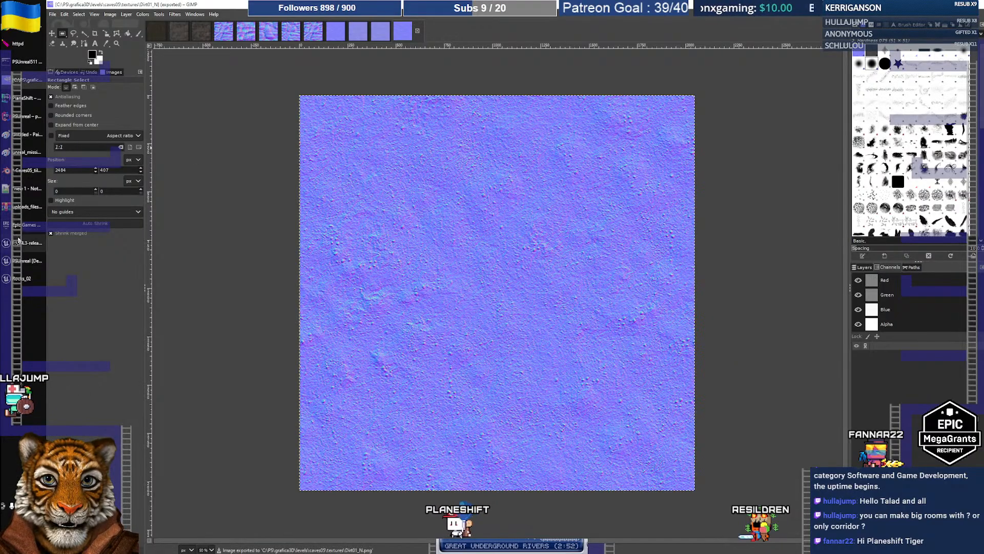
- Switch to Unreal, show the rock mesh beside the Rocks_02 material graph, and apply the material changes
click(23, 278)
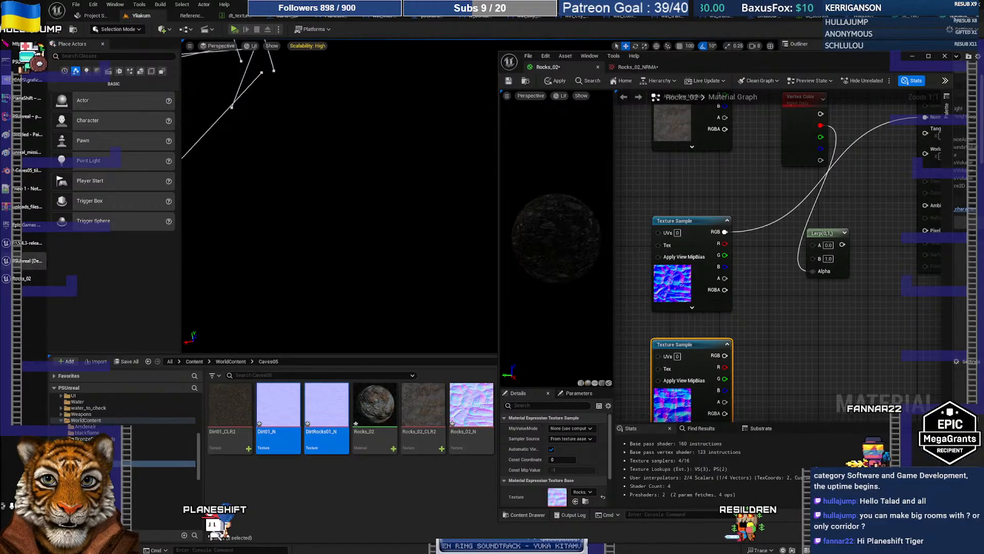
click(938, 16)
right_drag(749, 189, 714, 265)
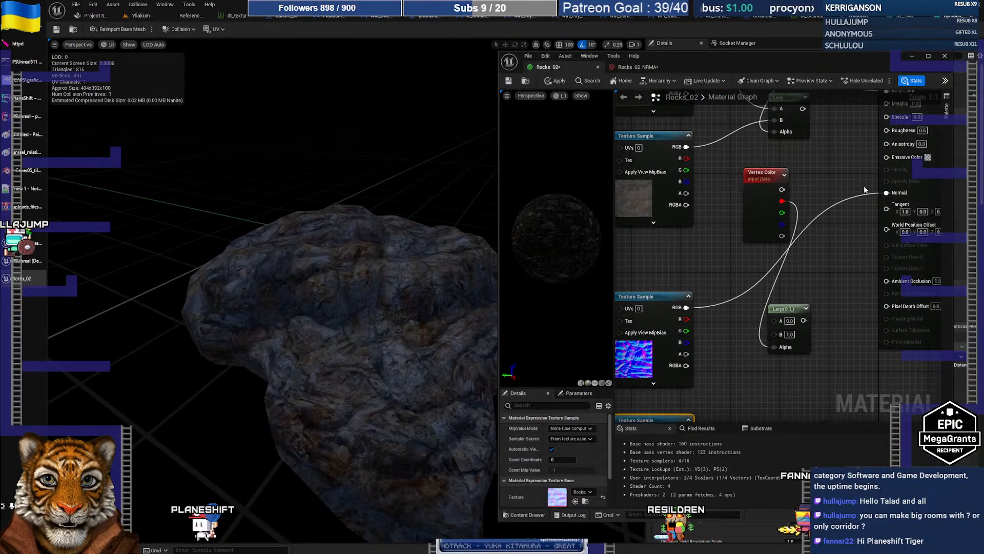
click(559, 81)
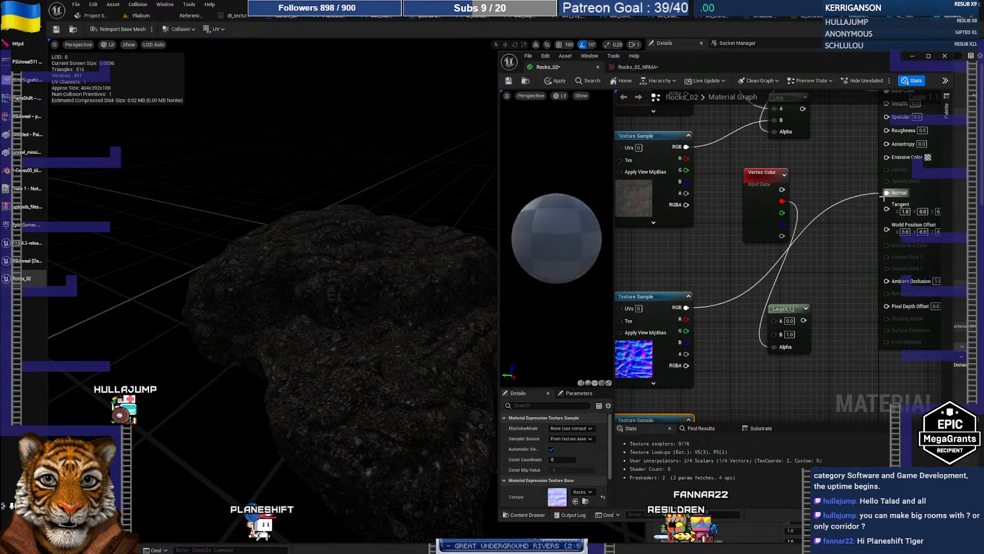
- Disconnect the normal-map Texture Sample from the Normal input of the Rocks_02 material
alt+click(886, 193)
right_drag(717, 299, 753, 203)
right_drag(761, 289, 715, 272)
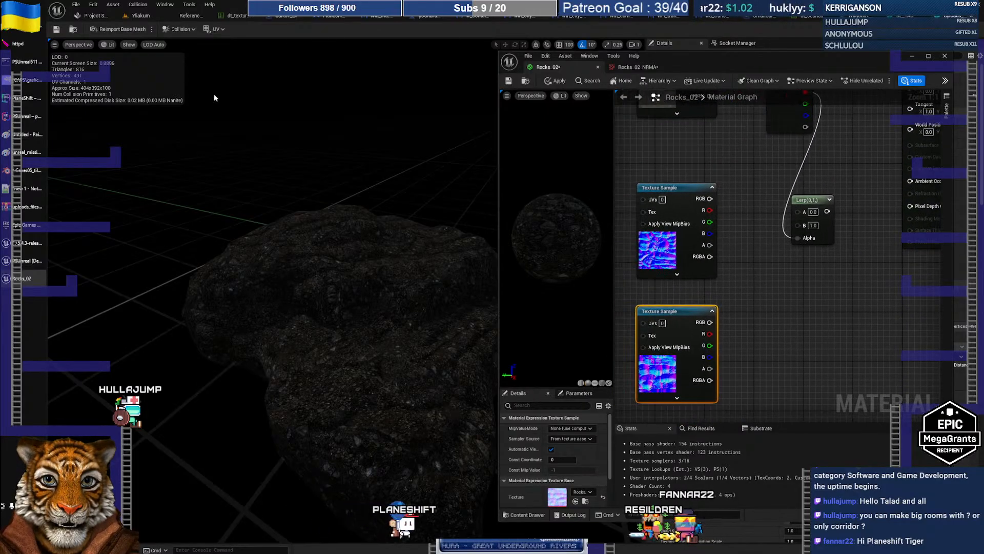
- Add the Dirt01_N and DirtRocks01_N textures from the Caves05 folder to the material graph as Texture Samples
click(153, 17)
click(280, 433)
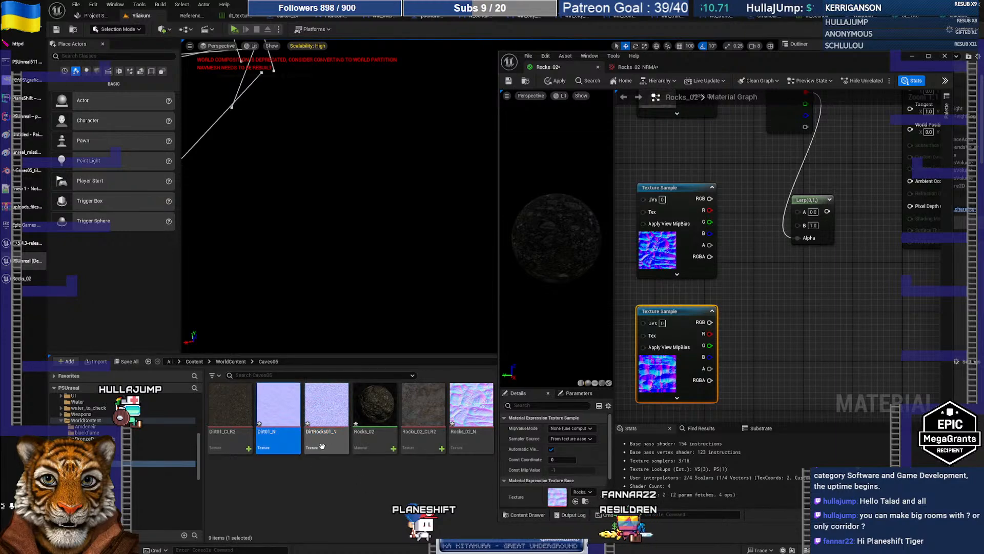
drag(326, 426, 756, 243)
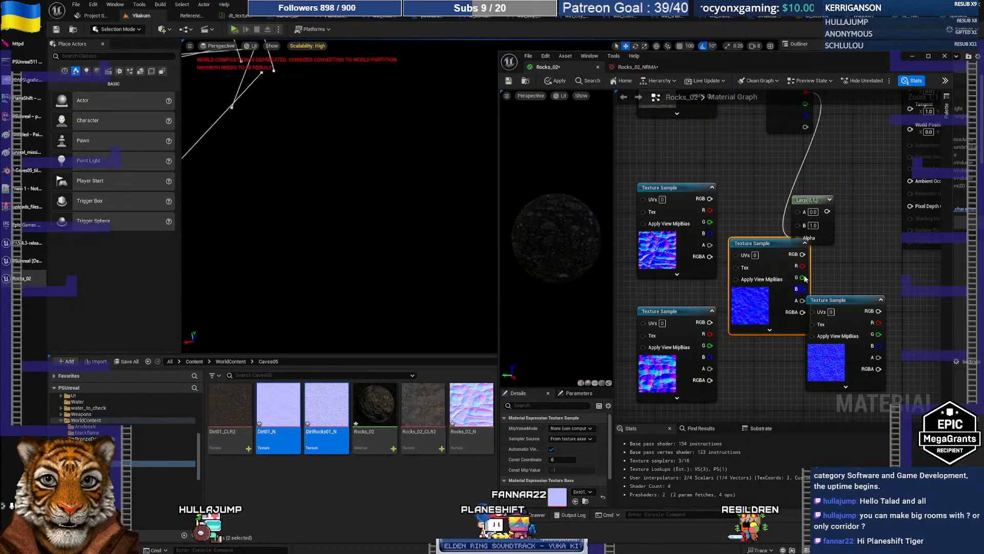
- Arrange the Dirt01_N sample above the DirtRocks01_N sample, beside the two existing rock normal-map samples
click(853, 302)
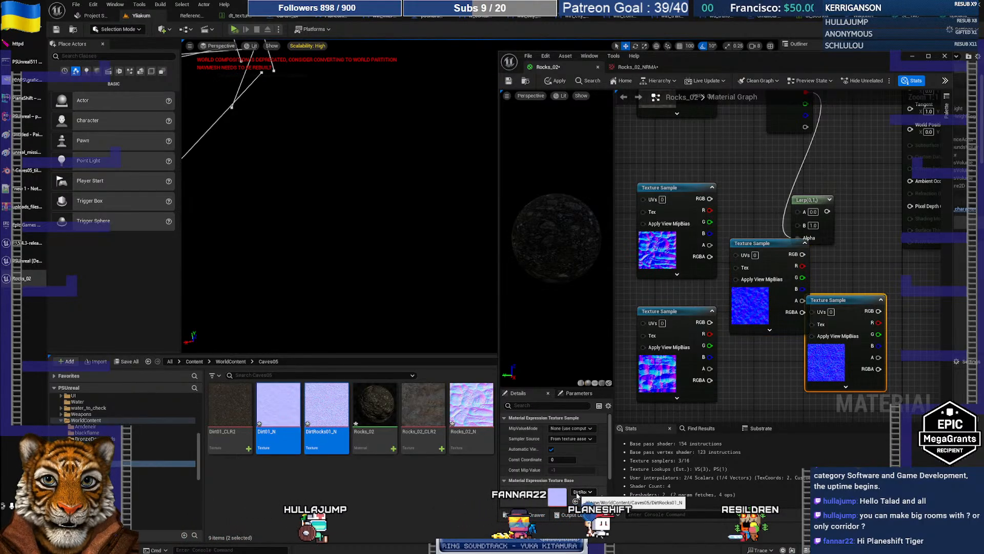
drag(757, 248, 767, 214)
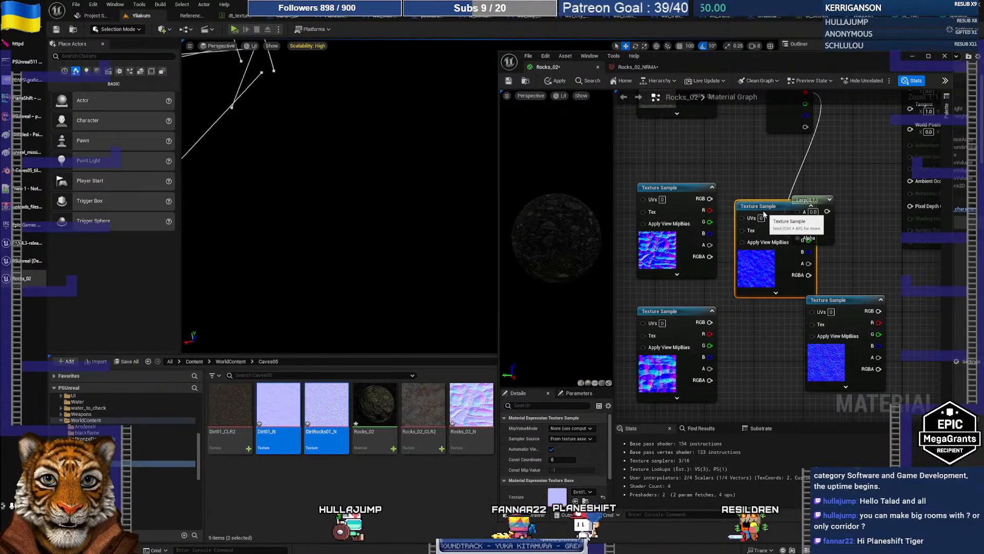
drag(838, 301, 773, 312)
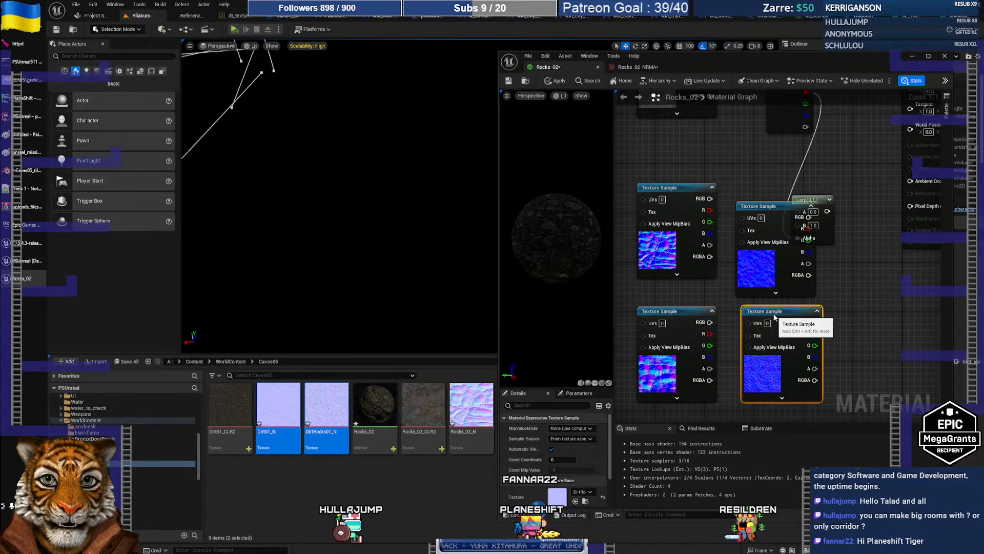
click(759, 206)
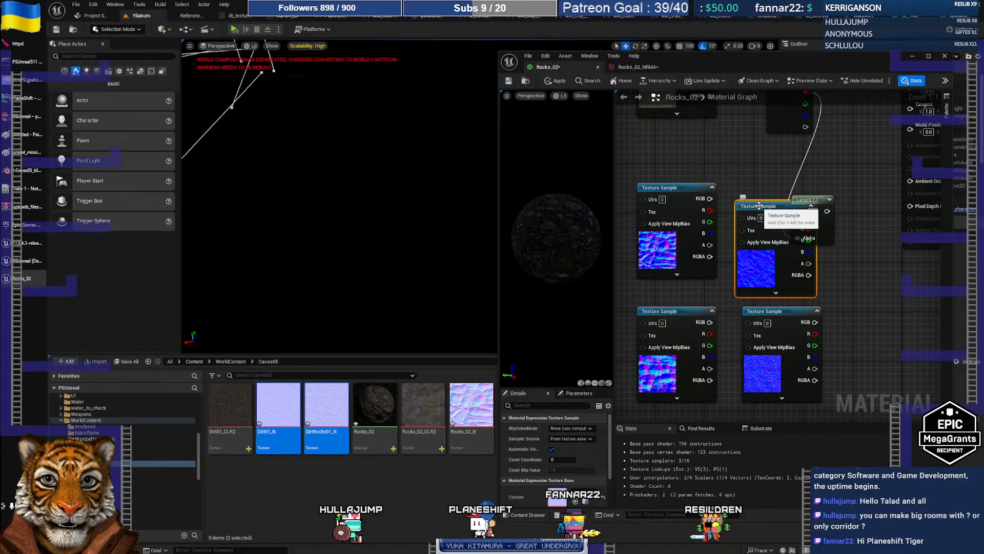
- Move the unconnected Lerp node above the new samples and connect the Dirt01_N sample's RGB output to the material's Normal input
drag(813, 201, 751, 145)
right_drag(837, 179, 797, 228)
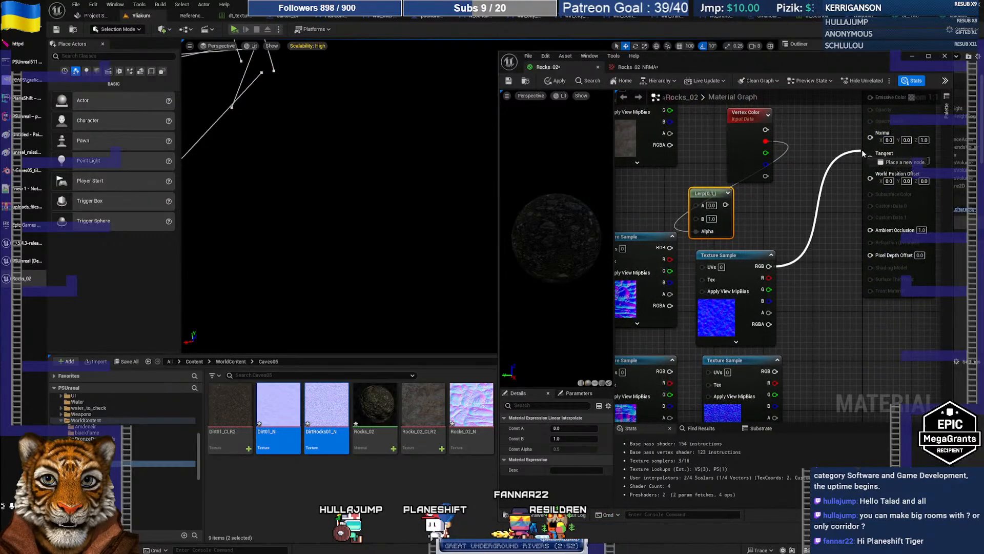
drag(870, 139, 871, 140)
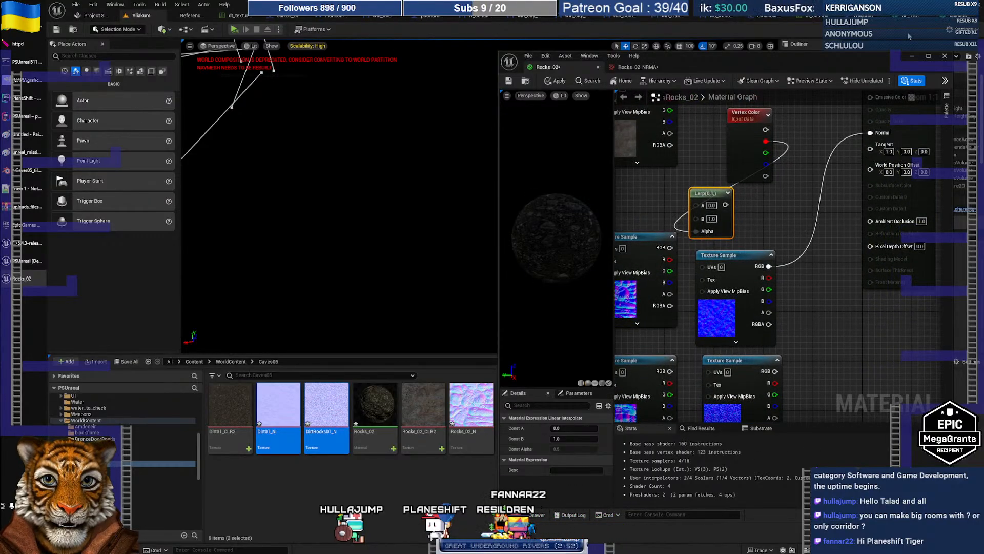
- Bring up the rock mesh in the Static Mesh Editor, apply the Rocks_02 material changes and view the mesh up close
click(962, 21)
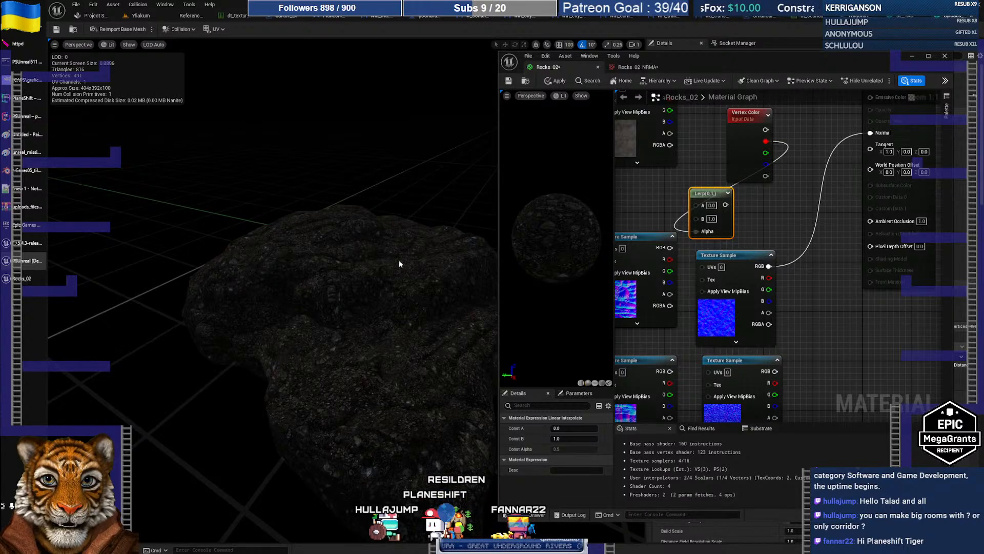
click(555, 81)
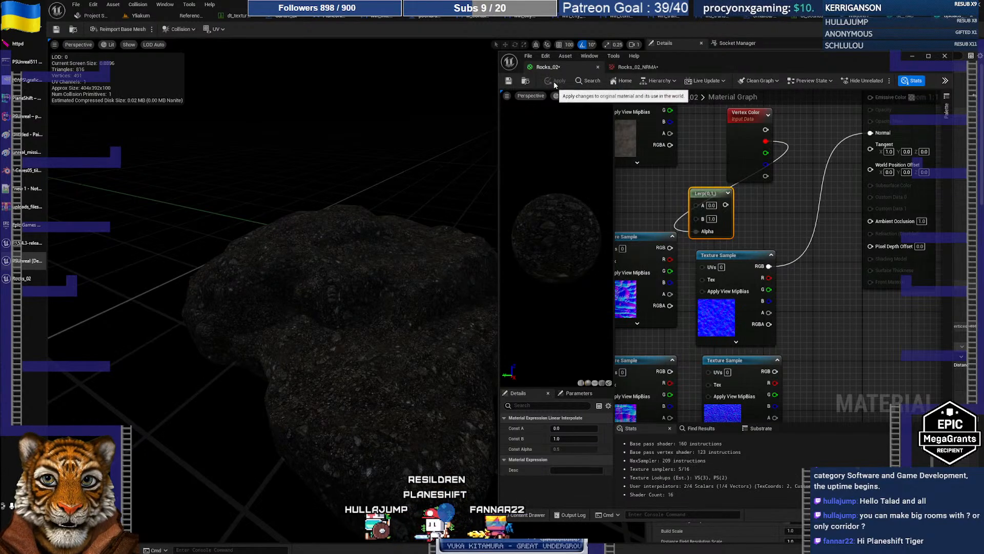
right_drag(430, 272, 441, 292)
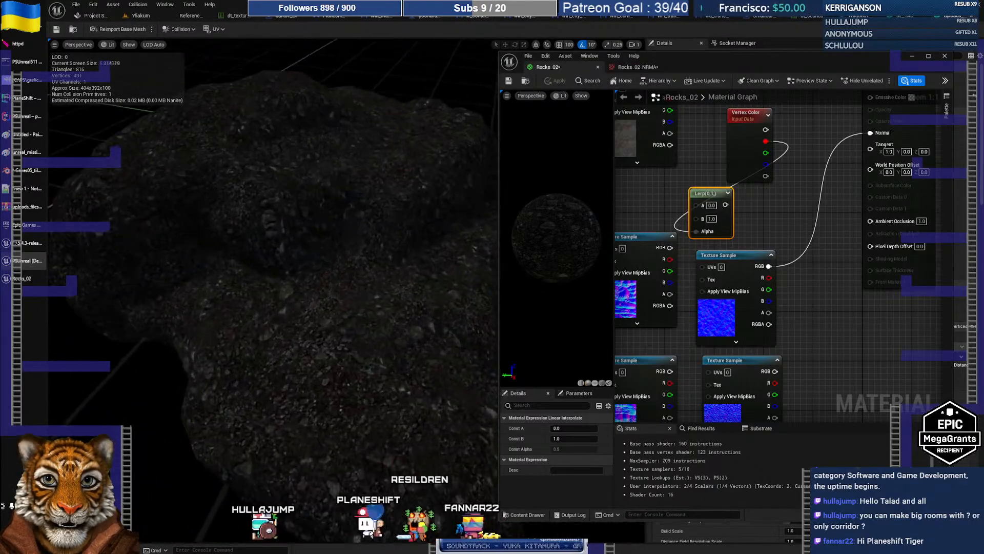
- Disconnect the material's Normal input, apply the material for comparison, and reconnect the Dirt01_N sample's RGB output to Normal
alt+click(870, 133)
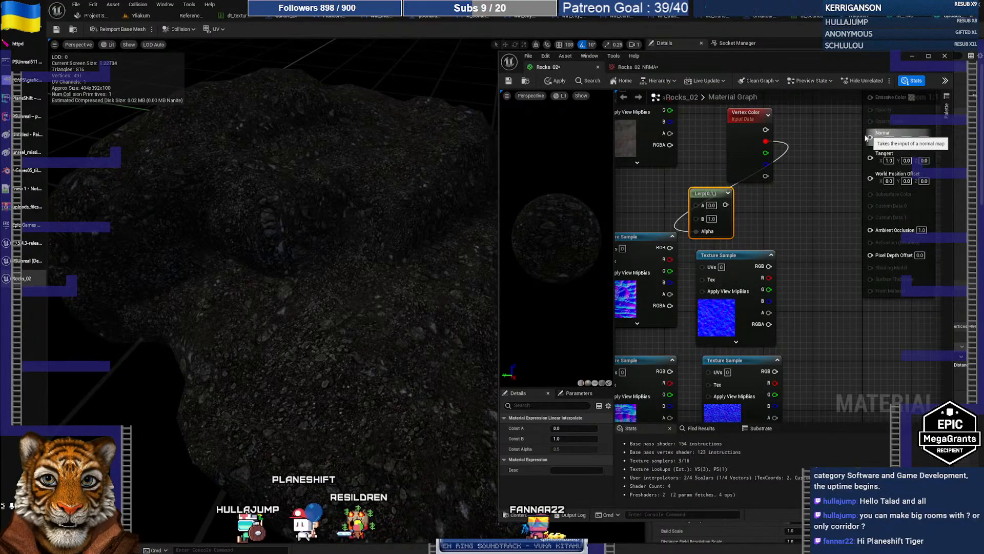
click(557, 81)
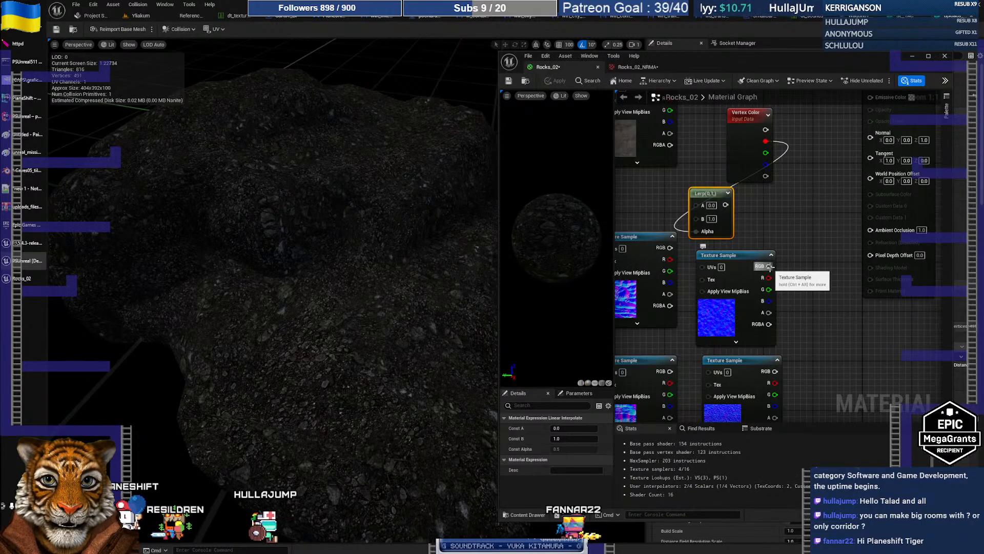
drag(769, 266, 870, 133)
right_drag(799, 193, 811, 284)
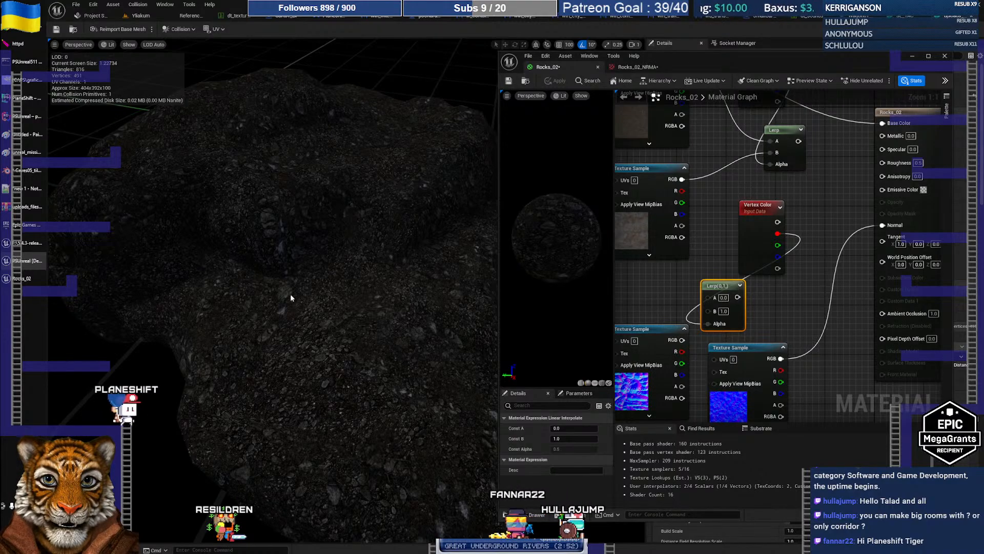
- Connect the DirtRocks01_N sample's RGB output to the Normal input, apply the material and inspect the rock mesh
right_drag(823, 203, 813, 158)
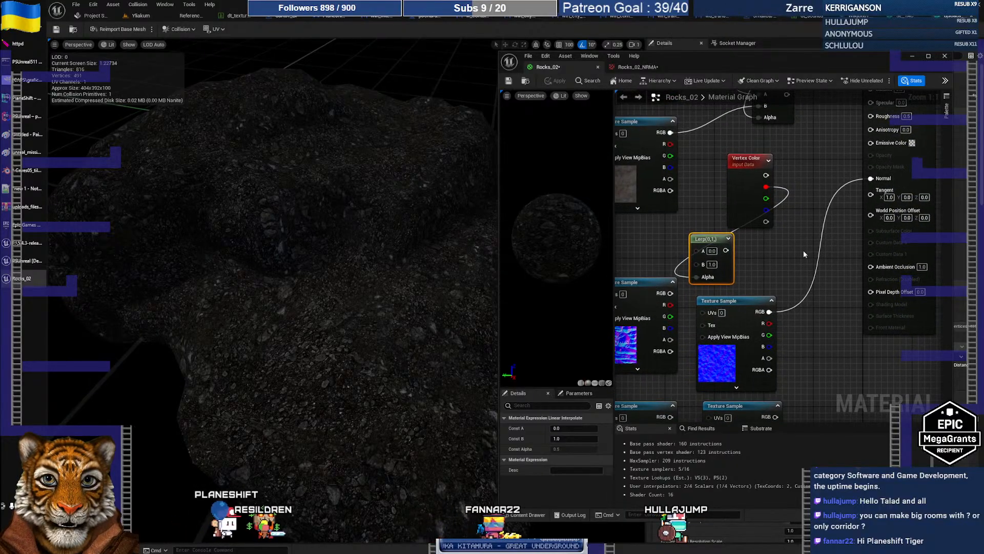
right_drag(805, 344, 801, 312)
drag(772, 382, 866, 146)
right_drag(799, 174, 793, 191)
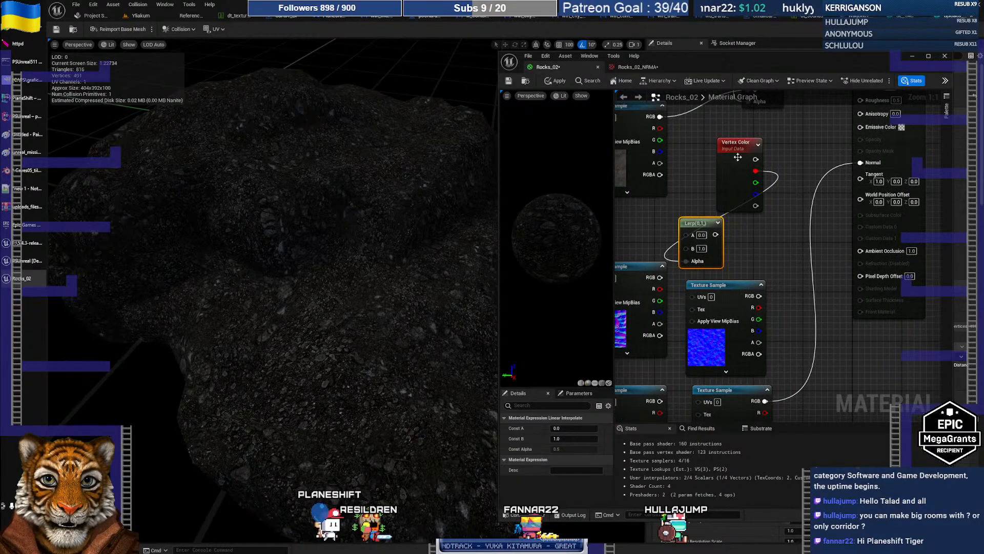
click(557, 81)
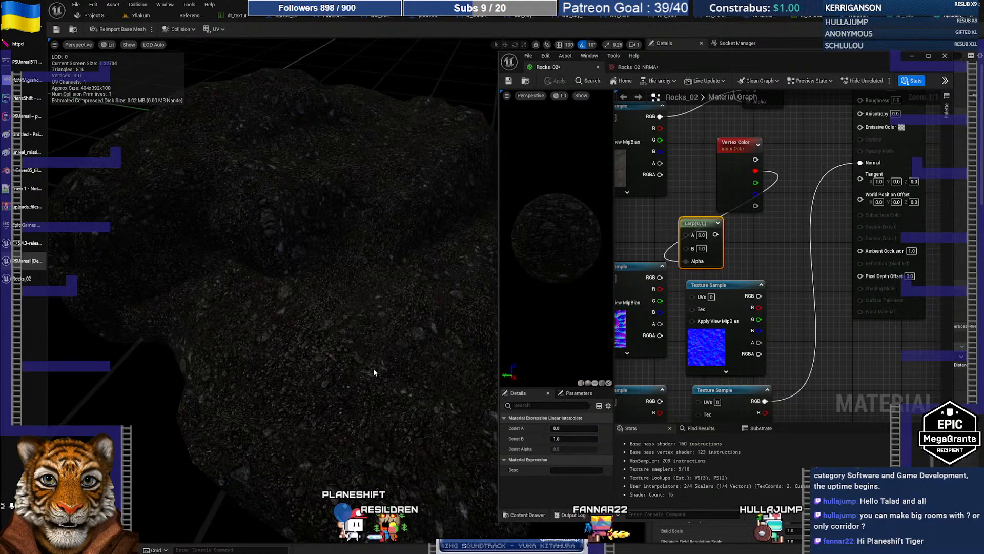
mouse_move(373, 368)
right_down()
mouse_move(373, 302)
mouse_move(353, 287)
mouse_move(390, 292)
mouse_move(397, 328)
mouse_move(381, 246)
mouse_move(390, 292)
mouse_move(371, 244)
mouse_move(378, 363)
right_up()
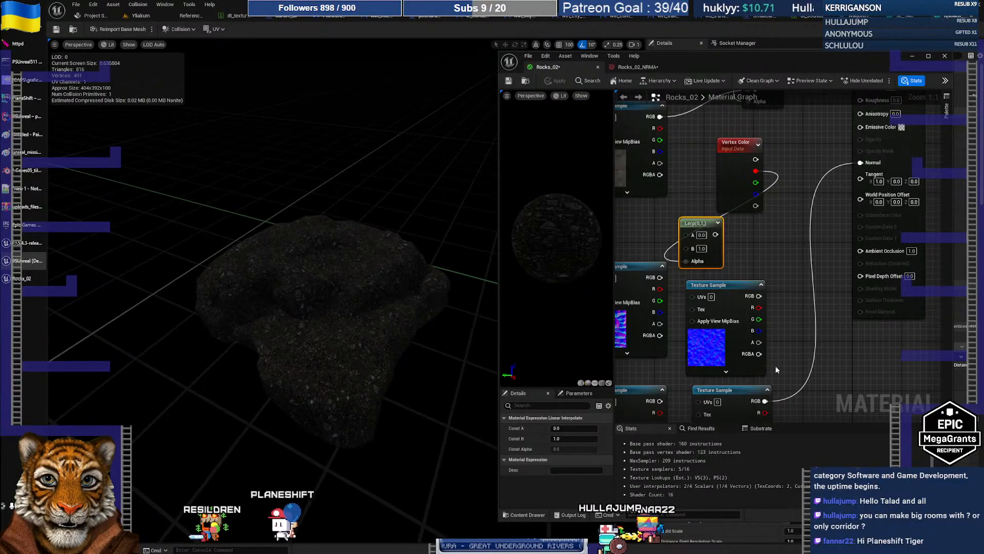
right_drag(378, 328, 371, 256)
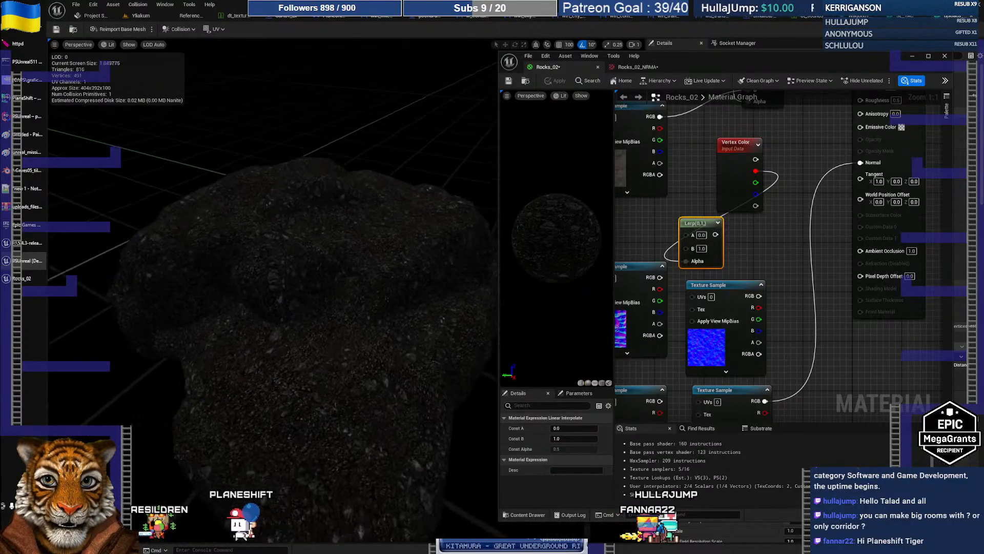
- Set the Dirt01_N sample aside and move the DirtRocks01_N sample beside the unconnected lower Lerp node
right_drag(792, 325, 833, 261)
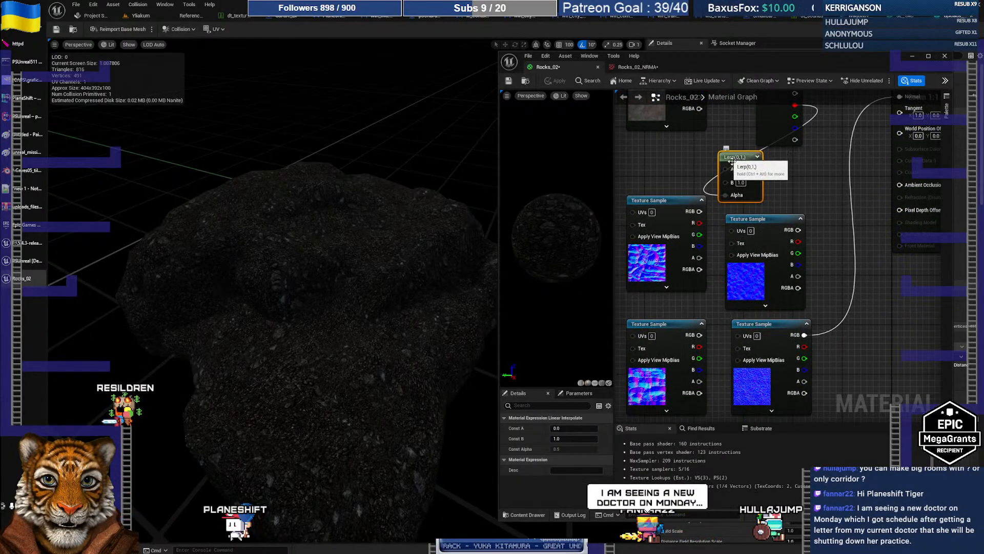
mouse_move(794, 225)
right_down()
mouse_move(782, 370)
mouse_move(800, 261)
mouse_move(783, 232)
right_up()
drag(762, 218, 890, 312)
drag(756, 324, 643, 144)
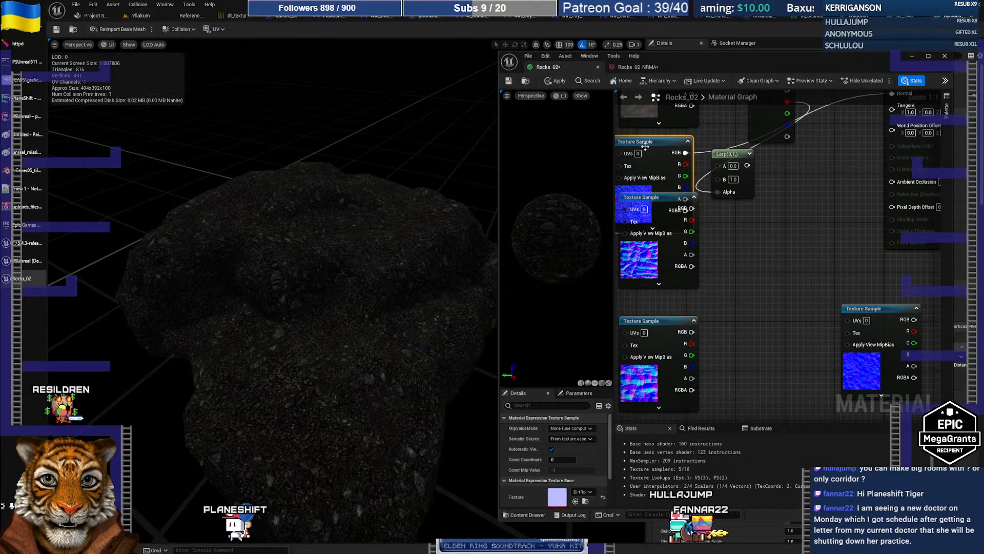
- Move the two rock normal-map samples down and align the DirtRocks01_N sample above them, clear of overlaps
right_drag(752, 266, 791, 232)
drag(704, 282, 679, 374)
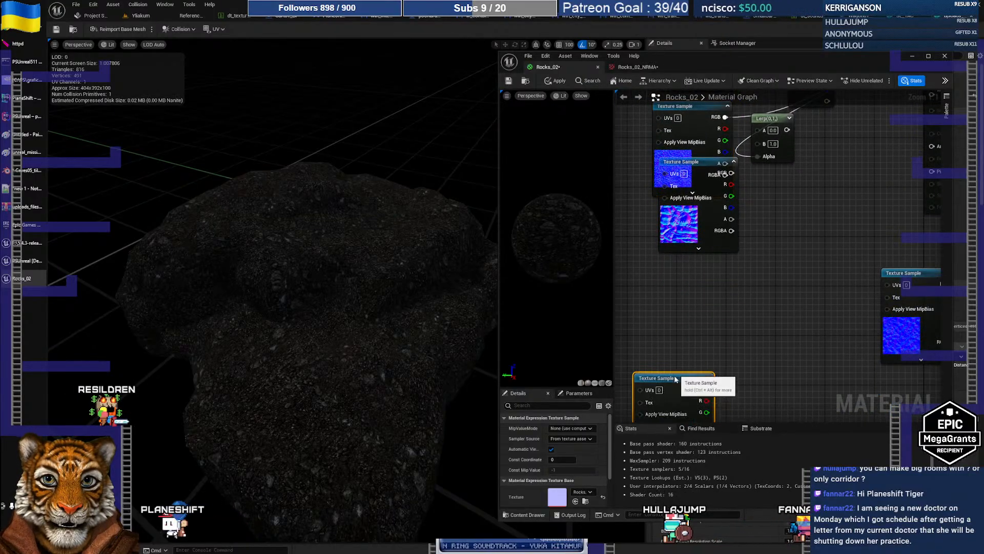
right_drag(781, 265, 764, 338)
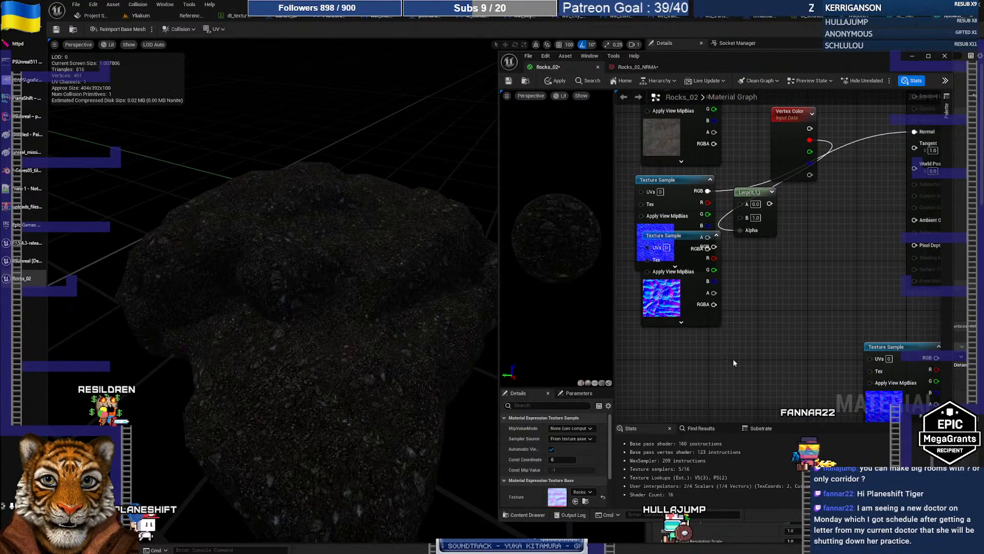
drag(694, 224, 709, 309)
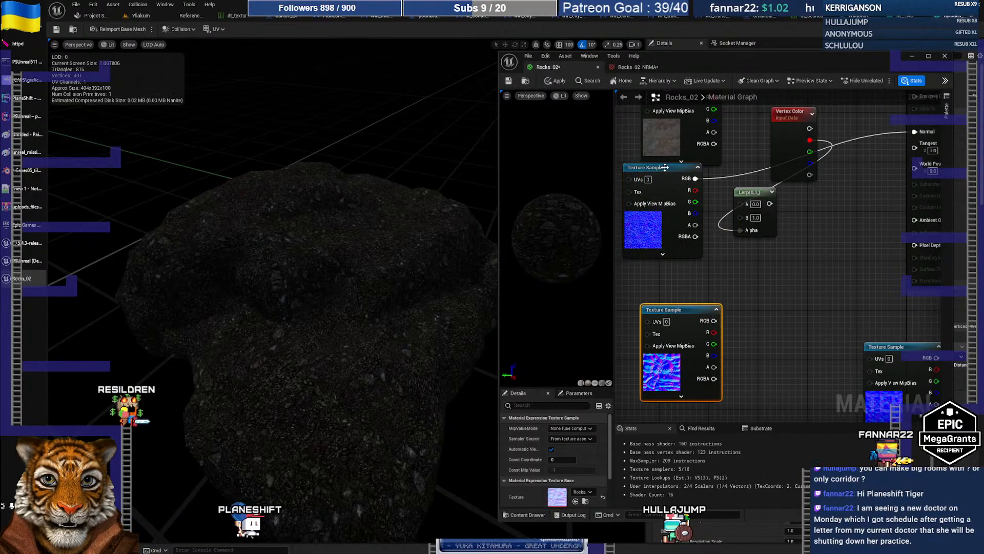
drag(665, 167, 674, 198)
- Connect the upper Lerp node's output to the material's Base Color input
right_drag(819, 241, 825, 315)
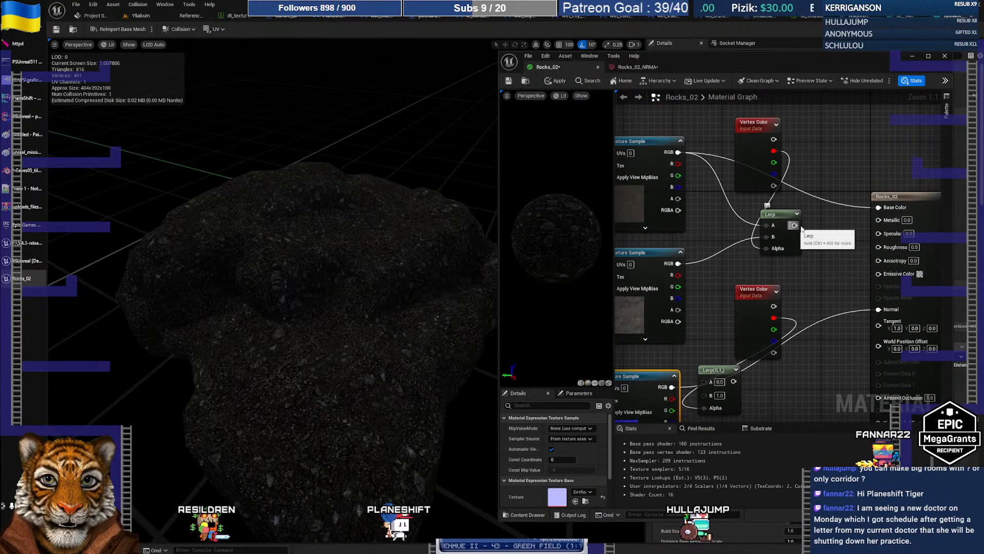
drag(795, 225, 878, 207)
right_drag(815, 358, 824, 281)
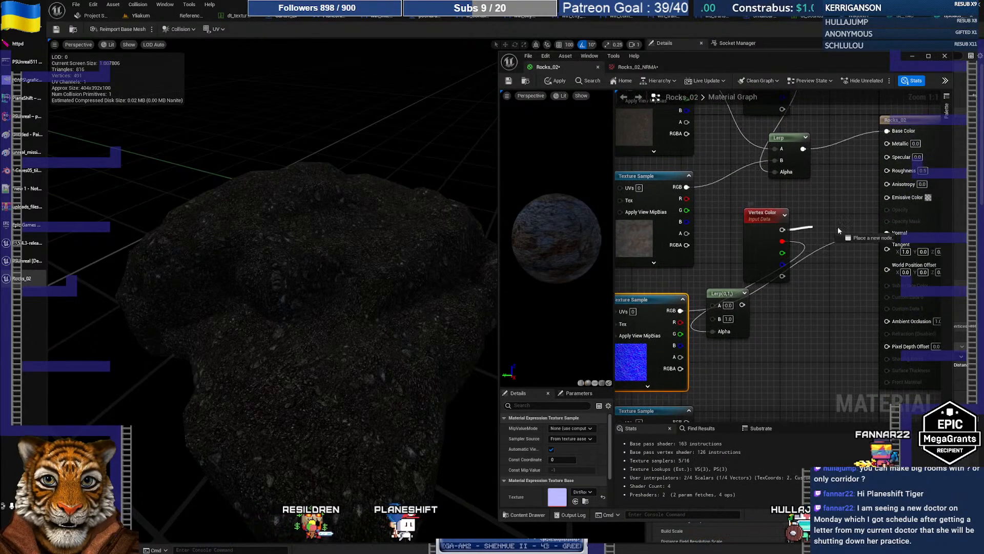
click(812, 231)
right_drag(812, 231, 838, 250)
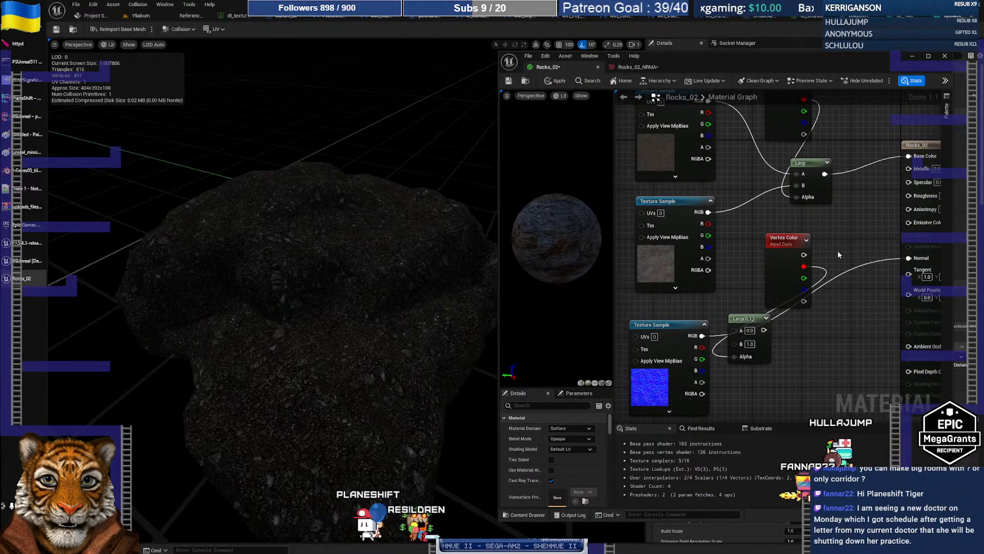
- Reposition the lower Vertex Color node and its Lerp node to make room between the normal-map samples and the material inputs
drag(789, 239, 772, 227)
right_drag(818, 234, 831, 284)
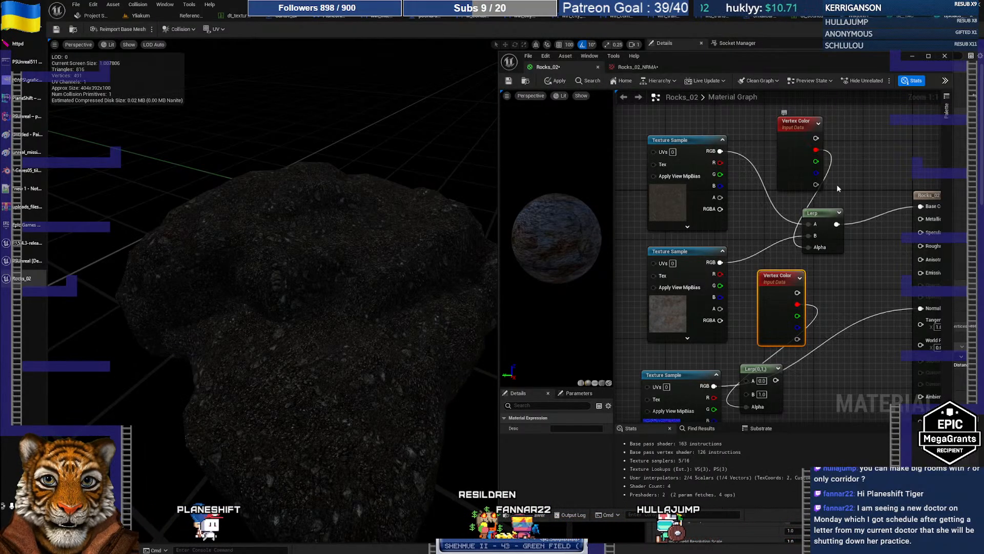
right_drag(836, 314, 838, 260)
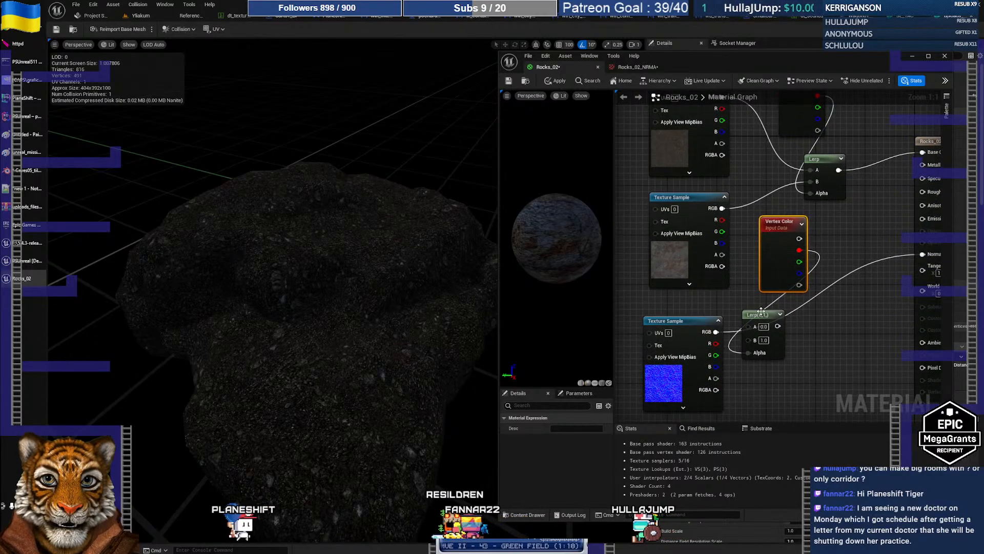
drag(761, 311, 788, 341)
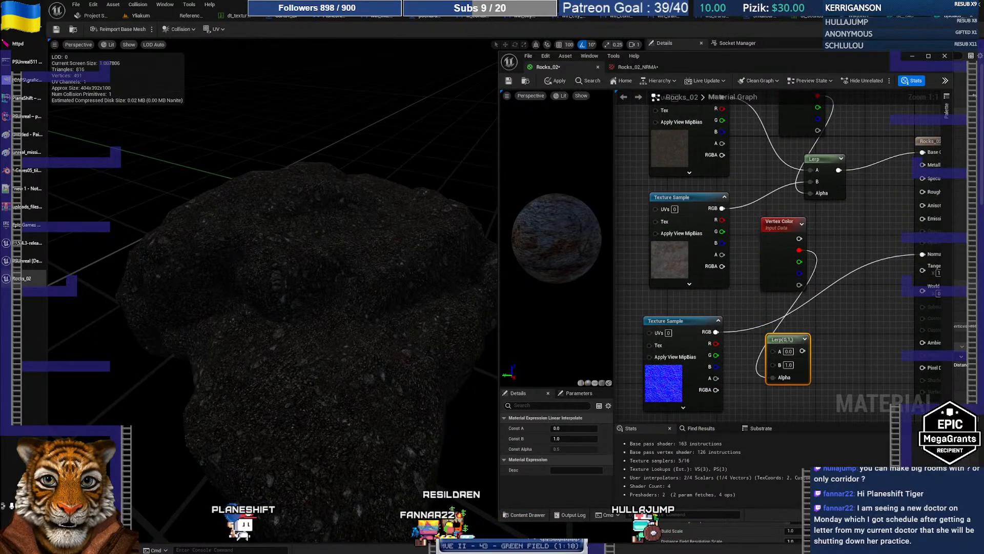
- Connect the DirtRocks01_N sample's RGB to the lower Lerp's A input and the rock normal-map sample's RGB to B
right_drag(748, 309, 733, 288)
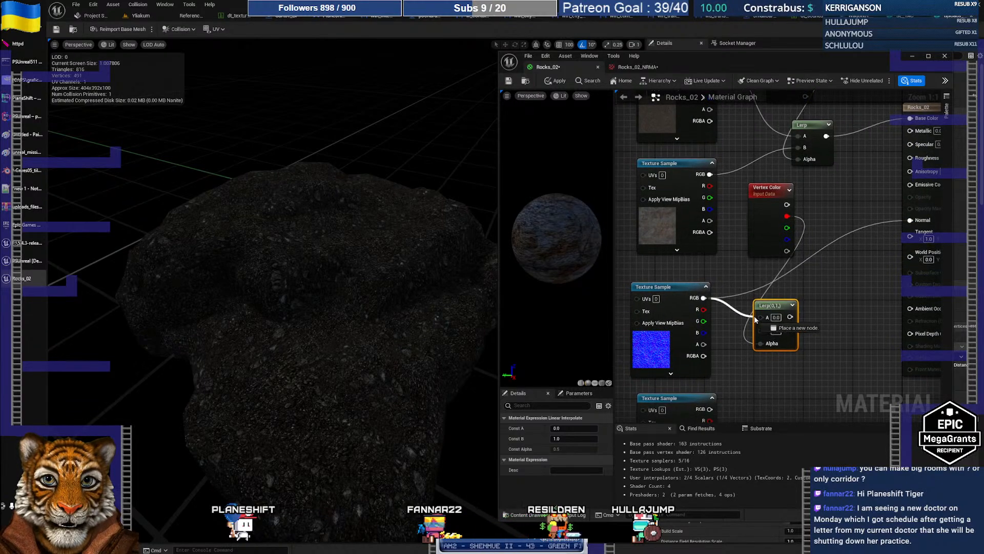
drag(755, 316, 761, 317)
right_drag(738, 346, 732, 309)
drag(703, 371, 730, 331)
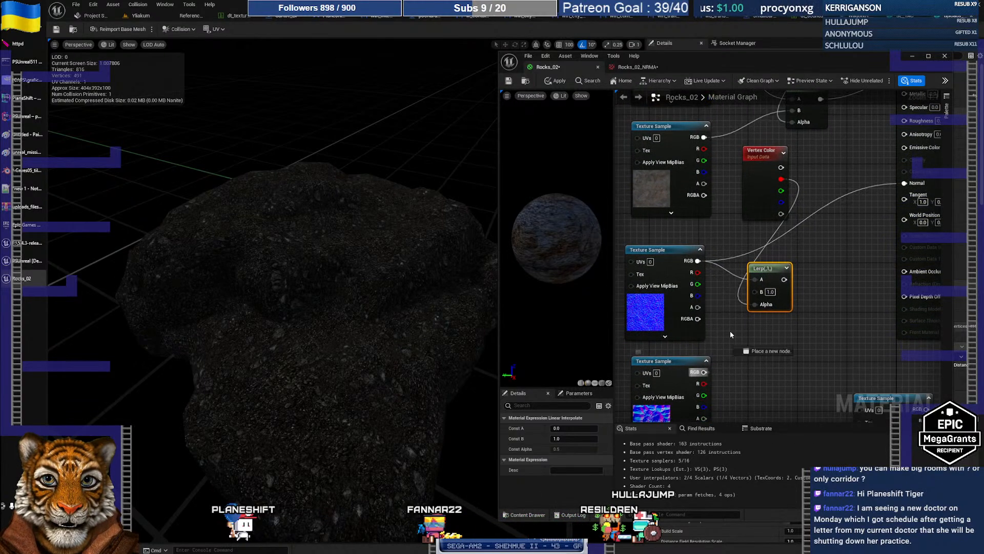
drag(757, 295, 759, 292)
- Connect the lower Lerp's output to the material's Normal input, apply the material and inspect the blended rock mesh
right_drag(820, 290, 776, 373)
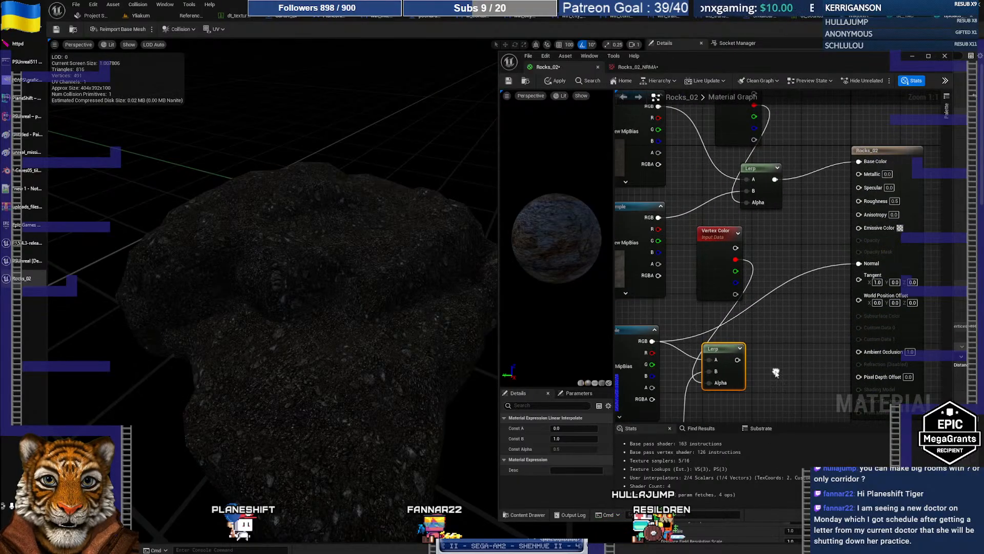
drag(844, 276, 859, 264)
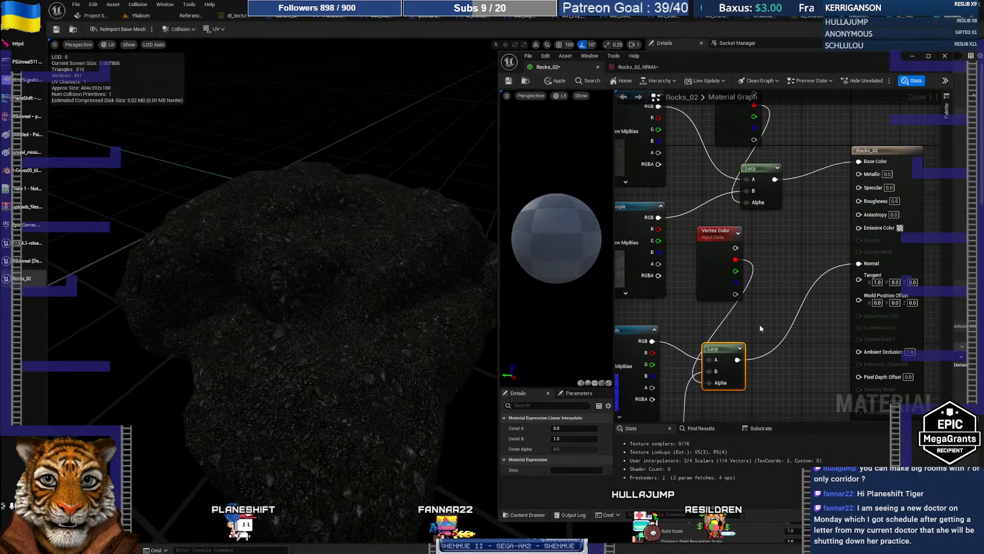
right_drag(758, 324, 782, 320)
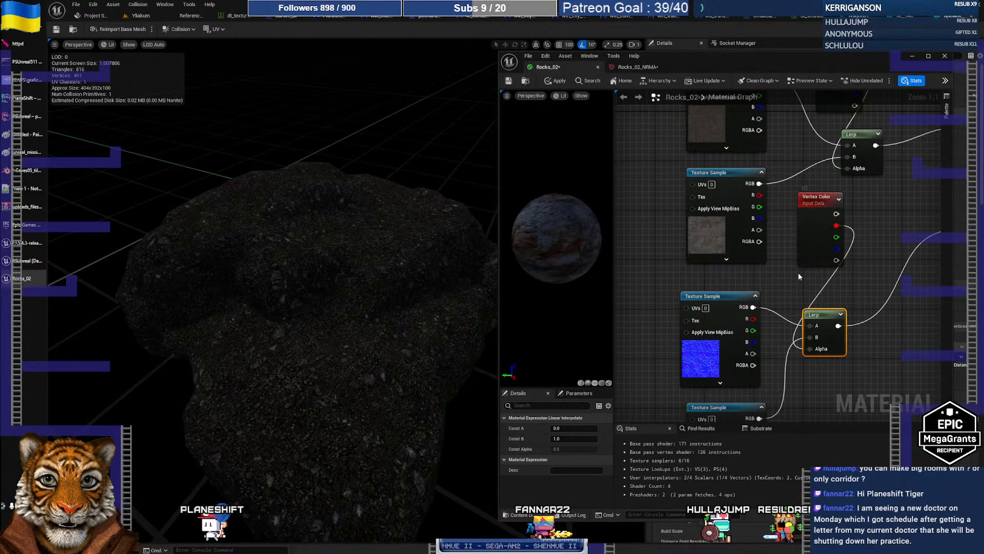
right_drag(806, 123, 797, 184)
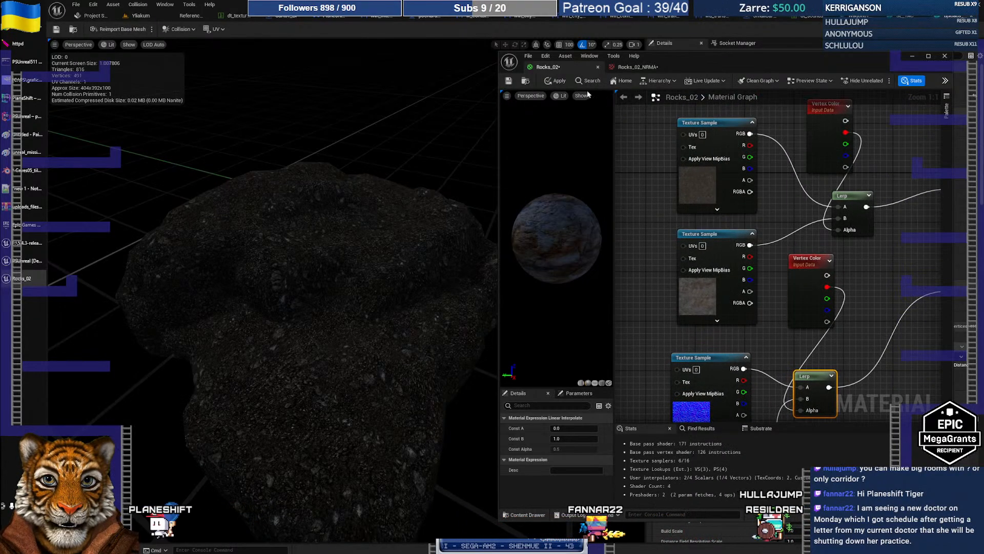
click(555, 81)
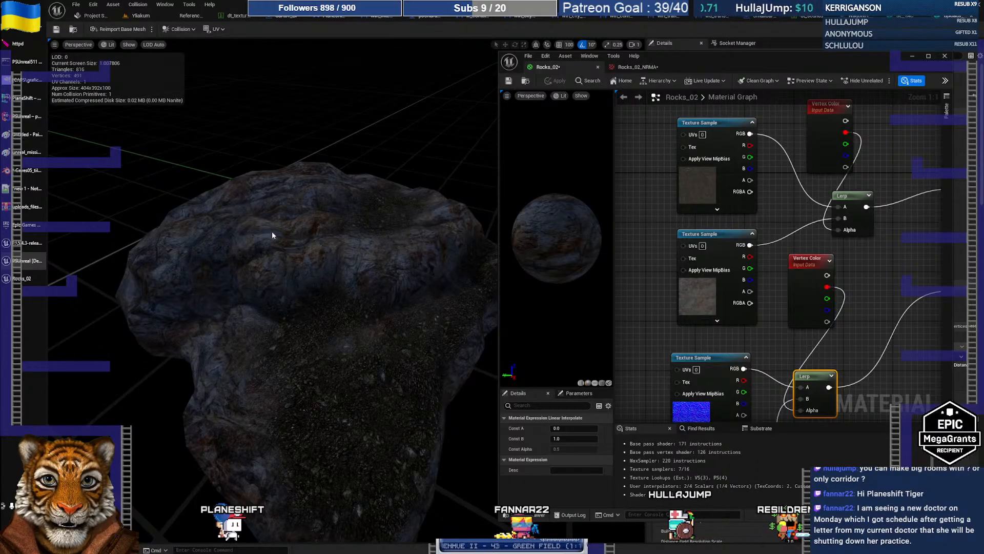
right_drag(266, 295, 287, 302)
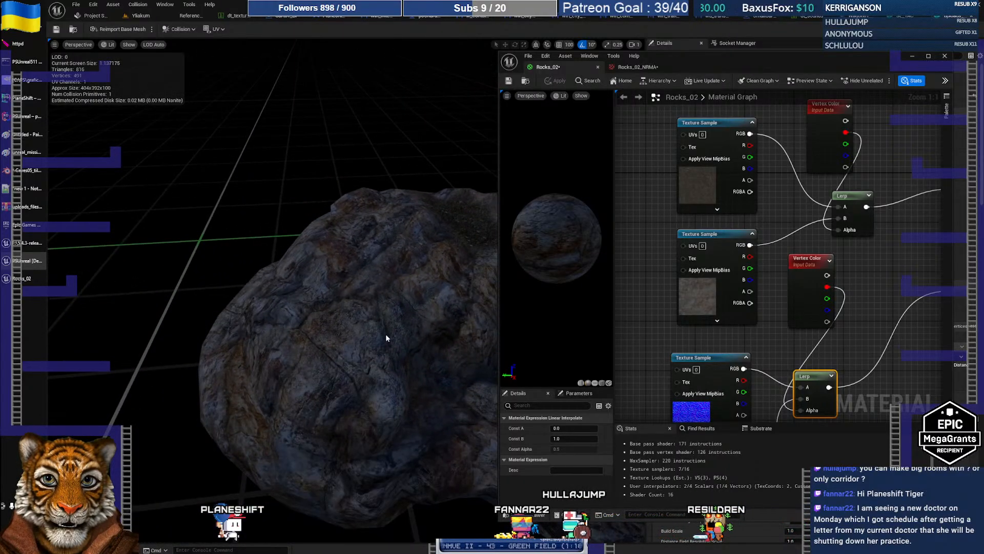
mouse_move(370, 334)
right_down()
mouse_move(272, 274)
mouse_move(300, 220)
mouse_move(302, 244)
mouse_move(368, 336)
right_up()
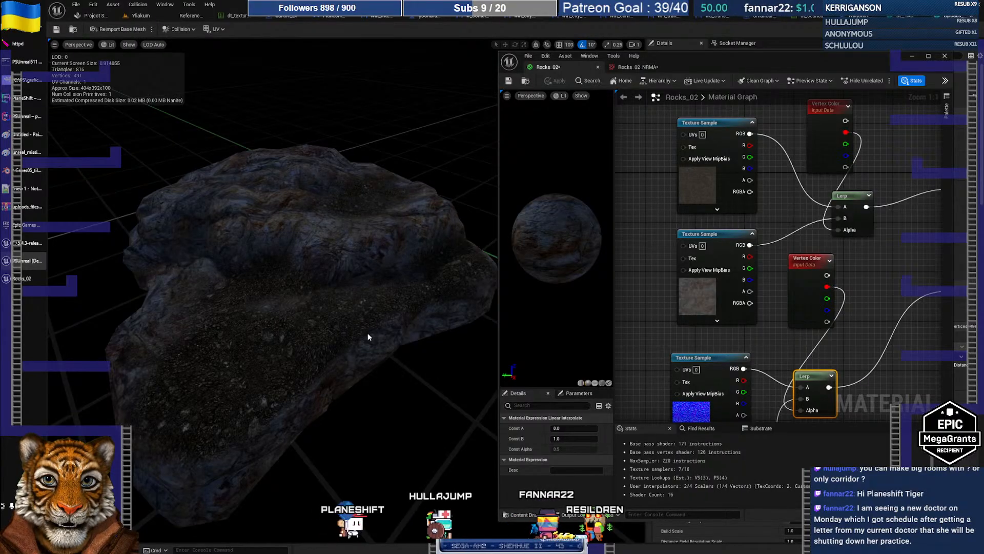
- Move the unconnected rock normal-map sample up beside the one feeding the lower Lerp's B input
right_drag(835, 279, 855, 96)
right_drag(760, 306, 765, 231)
drag(680, 328, 688, 300)
right_drag(687, 300, 784, 318)
drag(787, 310, 701, 206)
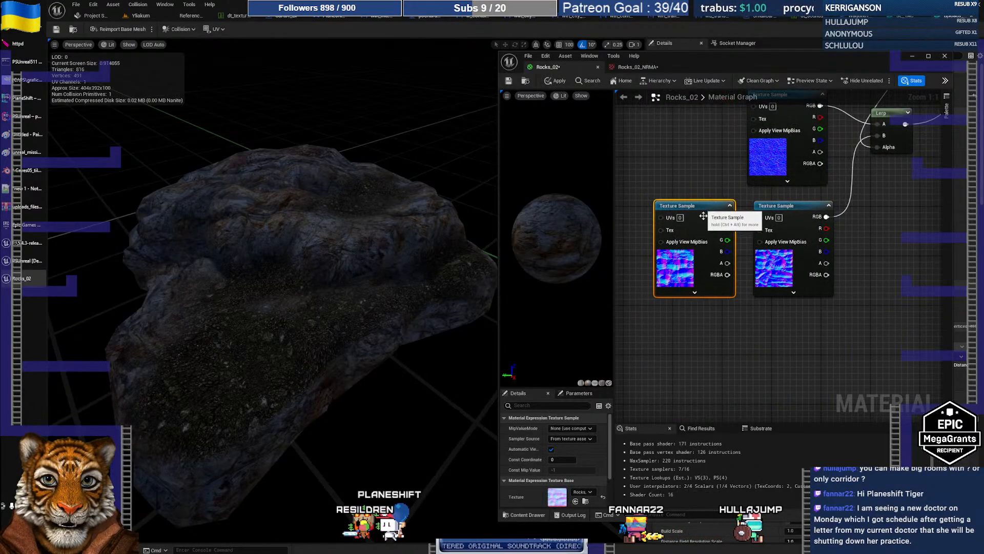
- Delete the unused Dirt01_N Texture Sample from the material graph
right_drag(824, 264, 656, 292)
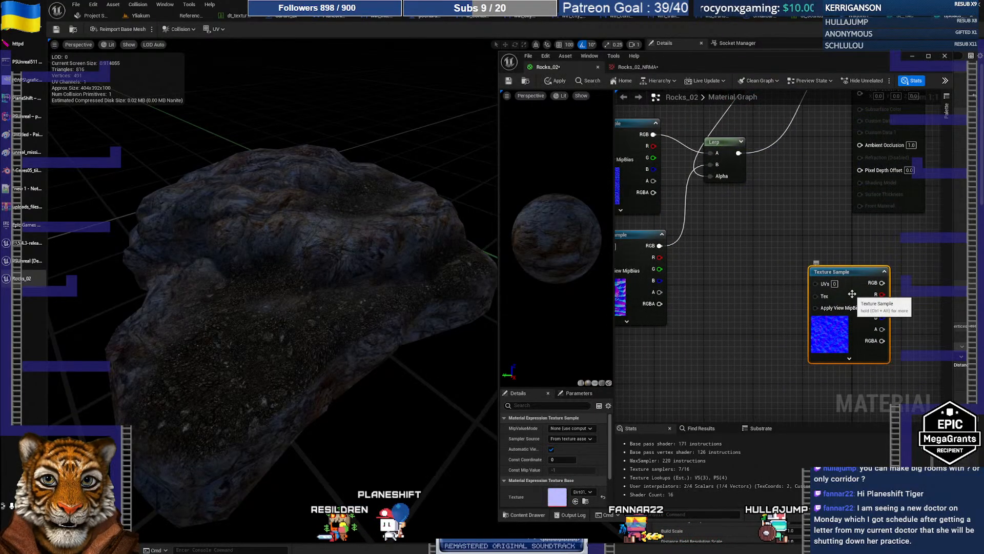
key(Delete)
right_drag(852, 293, 880, 301)
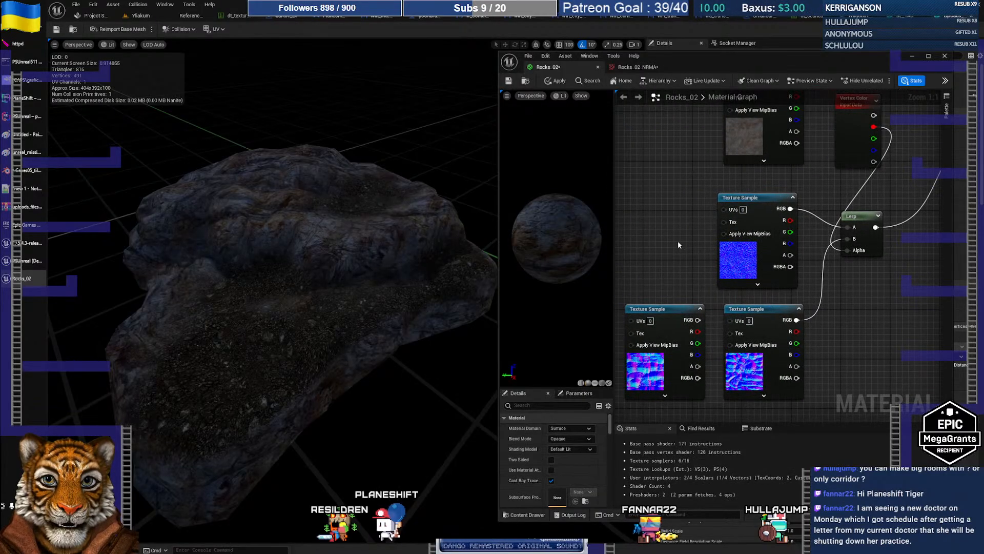
right_drag(687, 241, 701, 236)
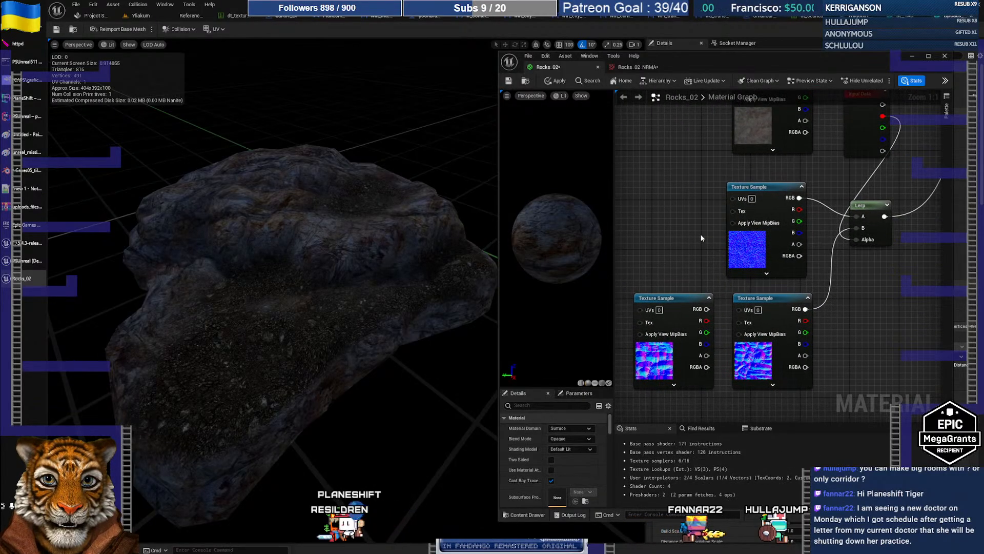
- Apply the changes to the Rocks_02 material and save it
click(552, 82)
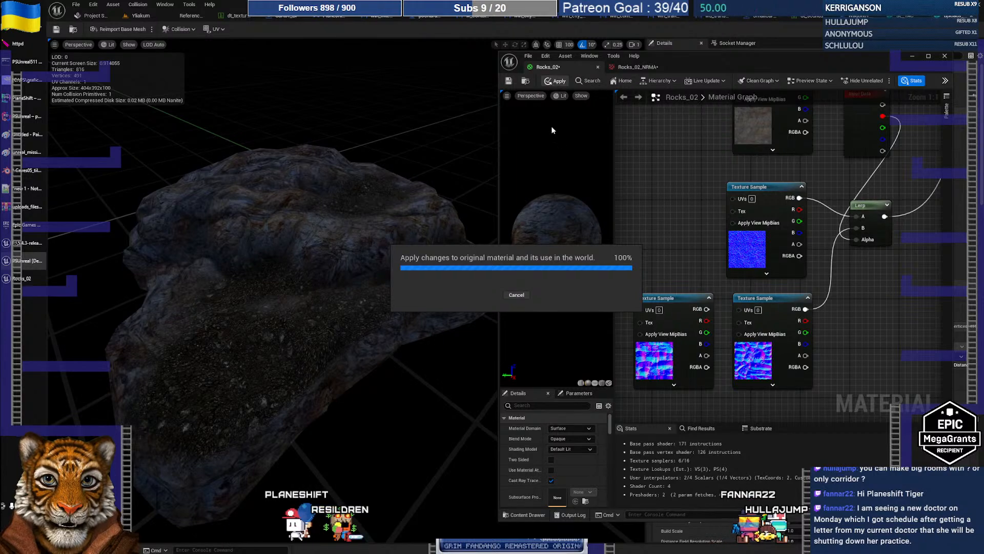
click(508, 81)
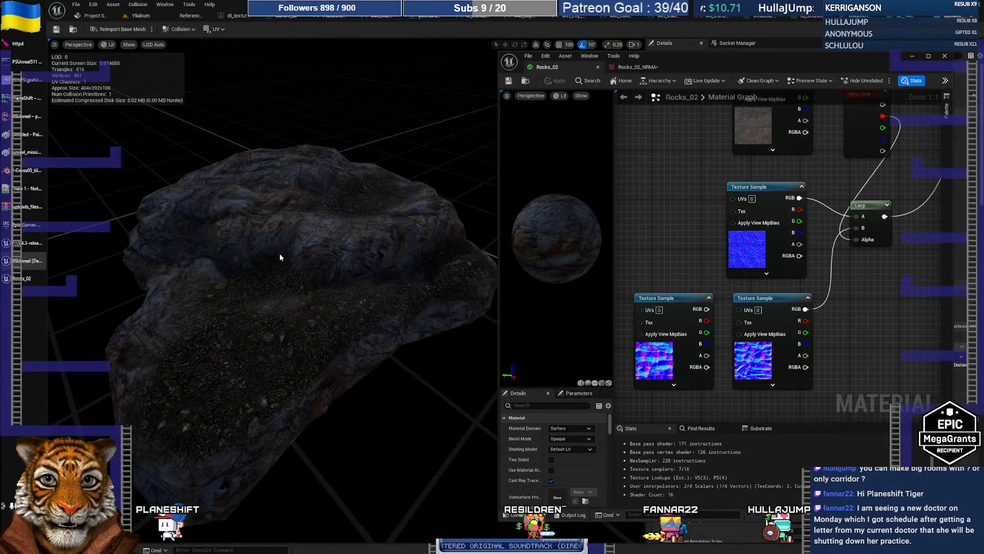
- Return to the Ylakum level and force-delete the unused Dirt01_N texture from the Caves05 folder
click(141, 16)
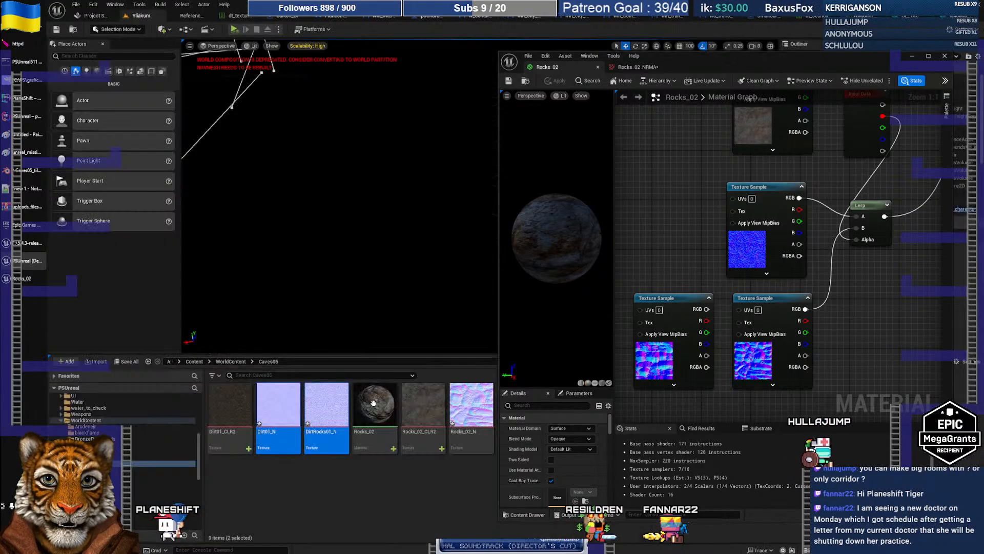
click(368, 492)
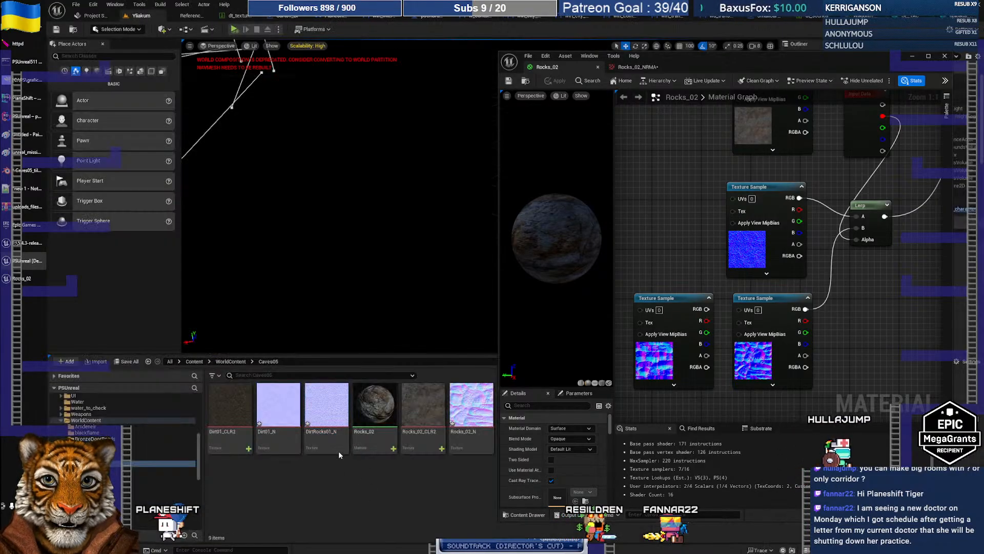
click(768, 193)
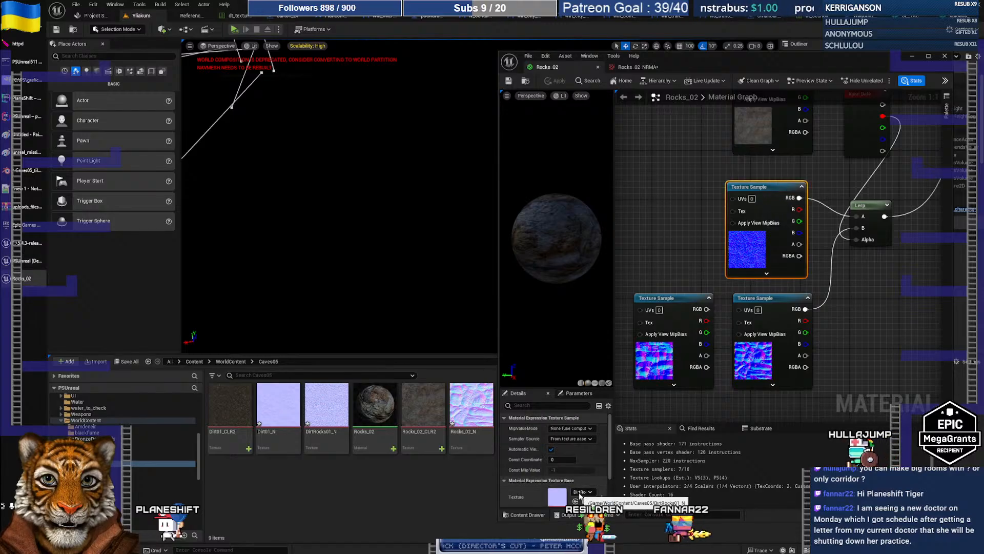
click(278, 408)
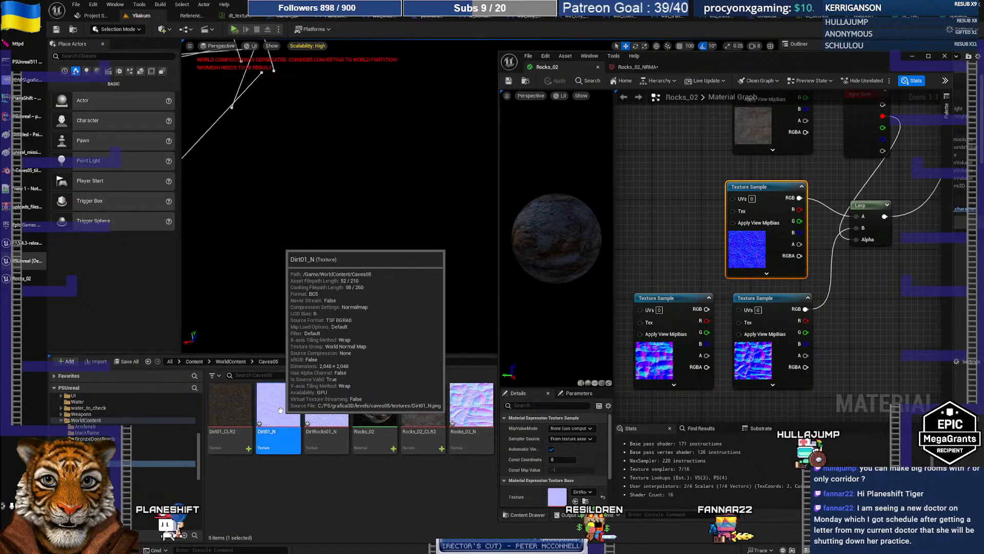
key(Delete)
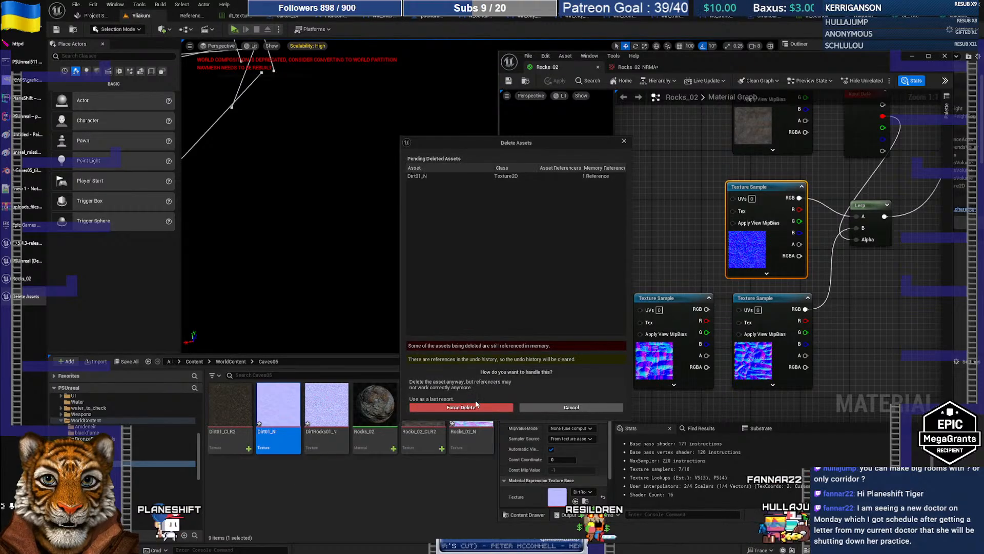
click(471, 406)
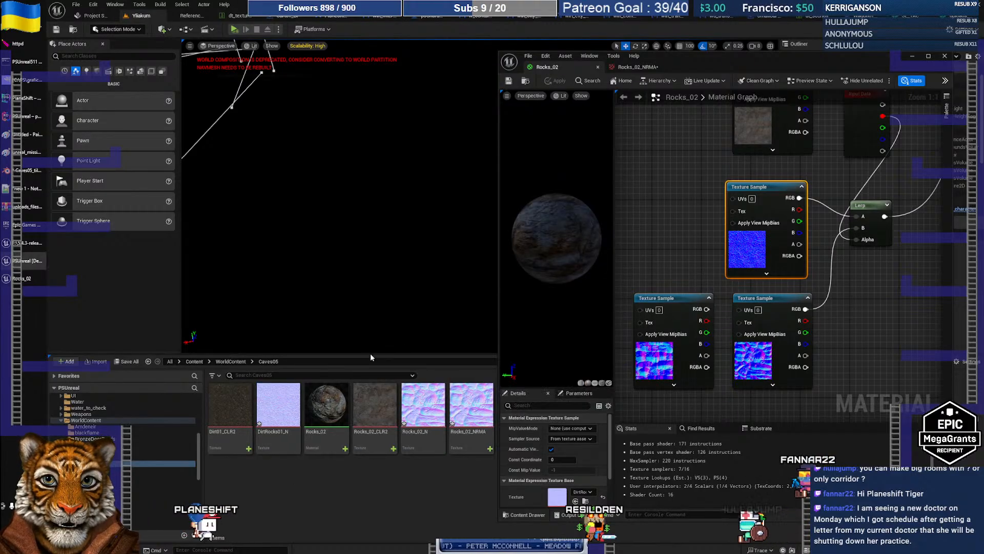
- Save the DirtRocks01_N texture asset in the Caves05 folder
right_click(282, 430)
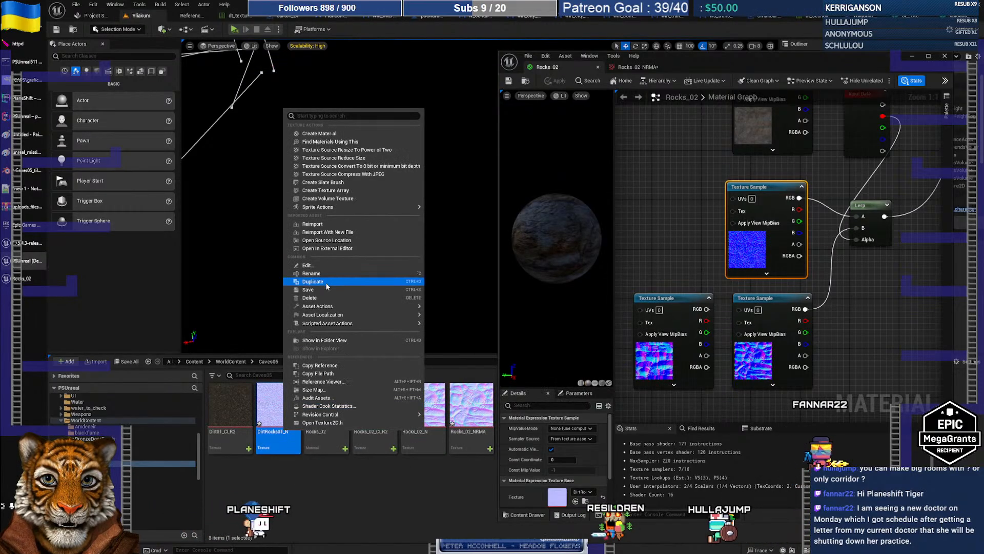
click(326, 291)
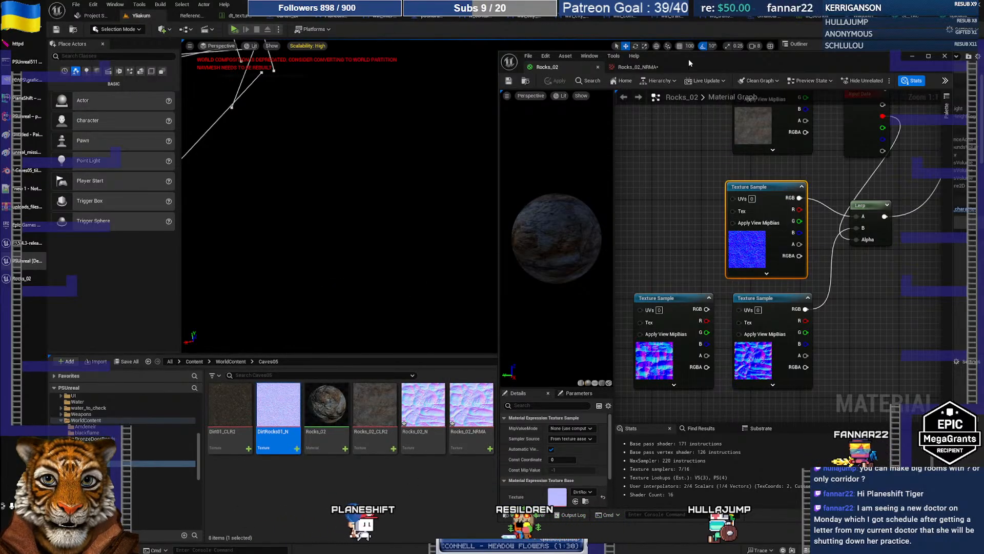
- Check which textures the two rock normal samples use, and force-delete the Rocks_02_NRMA texture from Caves05
drag(690, 58, 720, 57)
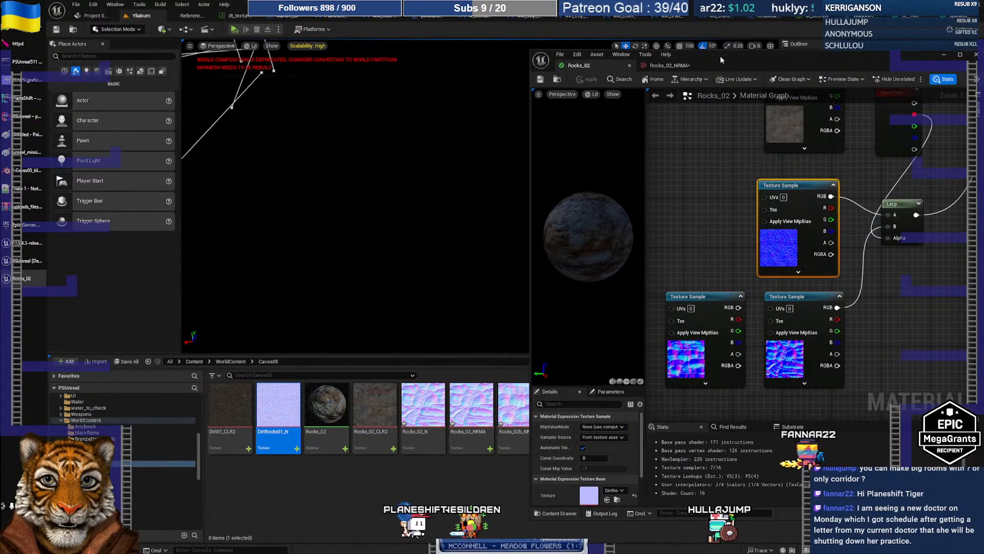
mouse_move(713, 183)
right_down()
mouse_move(716, 193)
mouse_move(722, 178)
right_up()
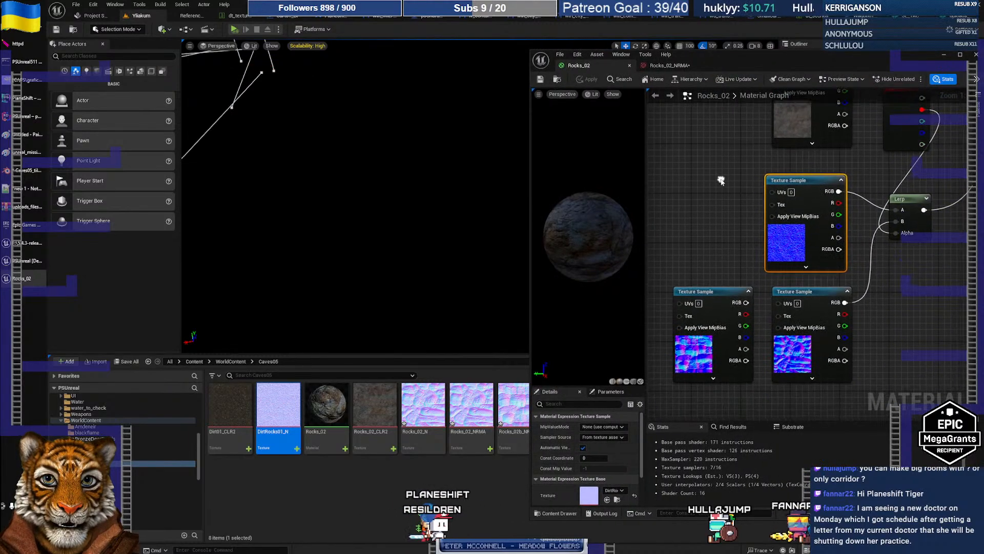
click(711, 307)
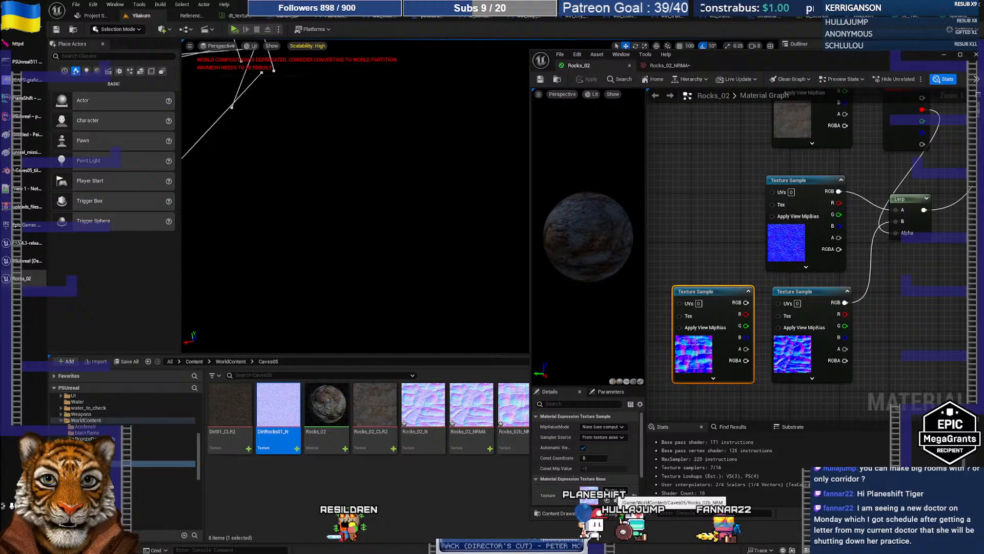
click(798, 293)
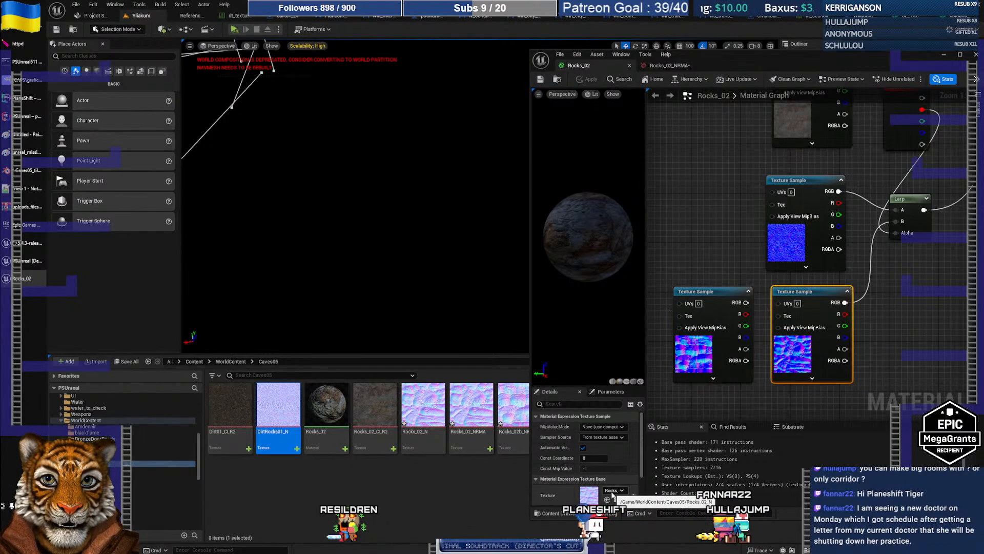
click(474, 436)
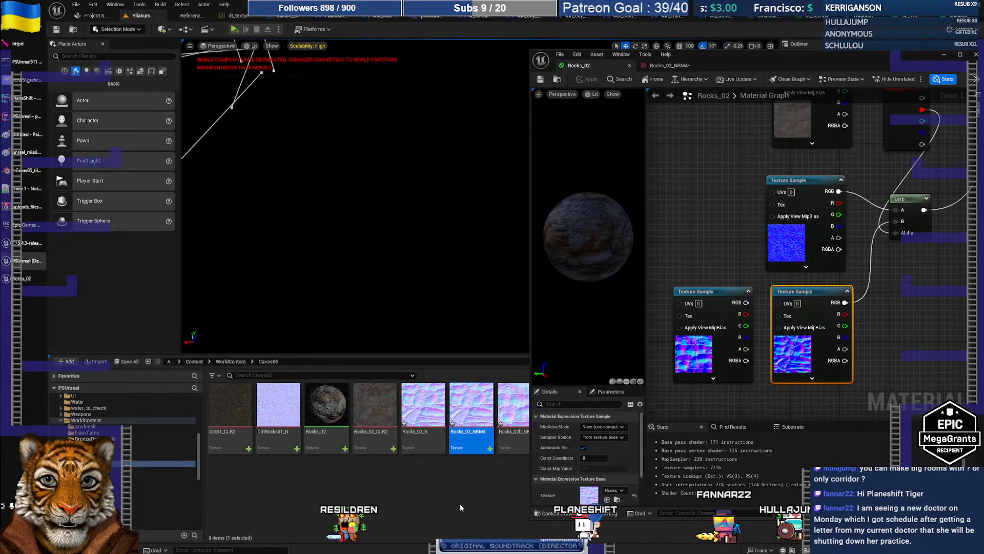
key(Delete)
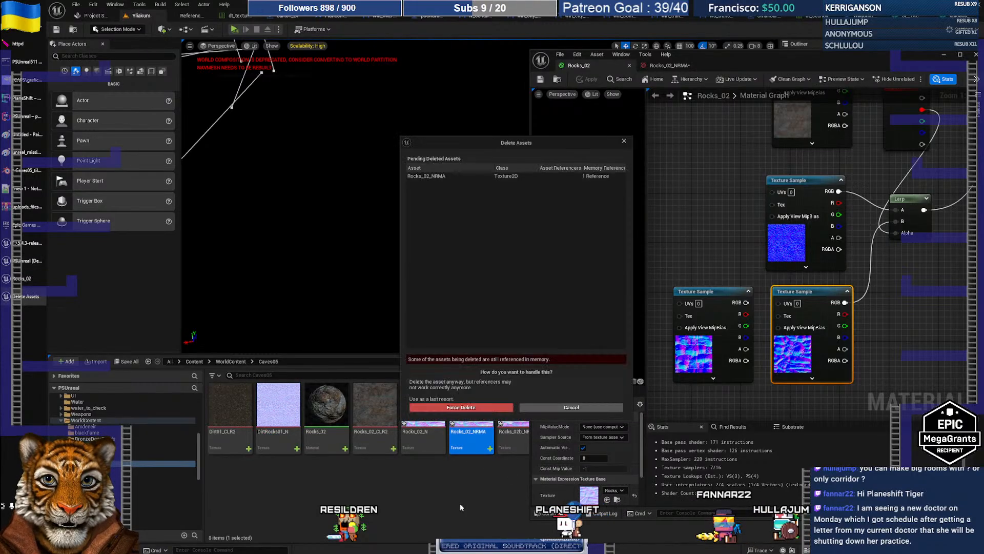
click(490, 408)
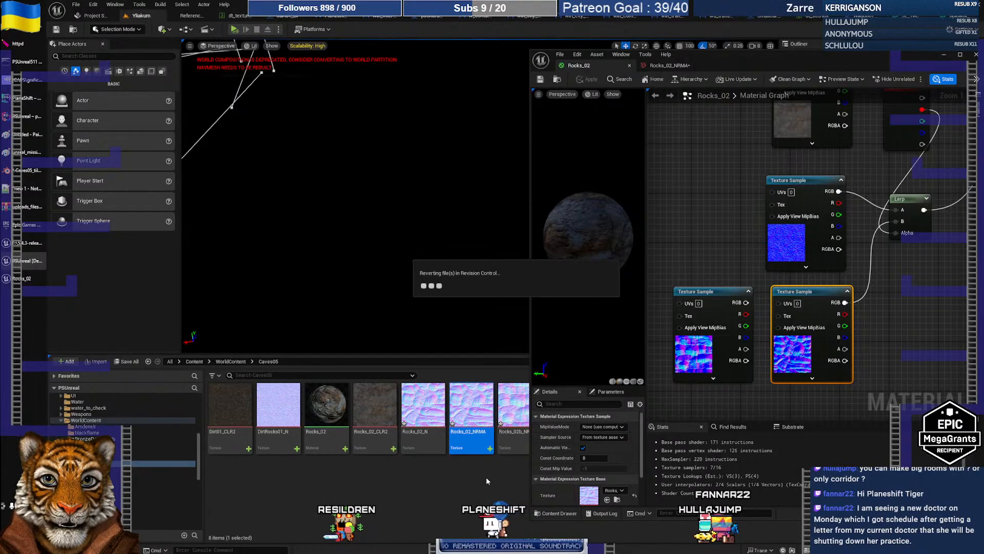
- Save the Rocks_02_N and Rocks_02b_NRM textures together in the Caves05 folder
click(464, 425)
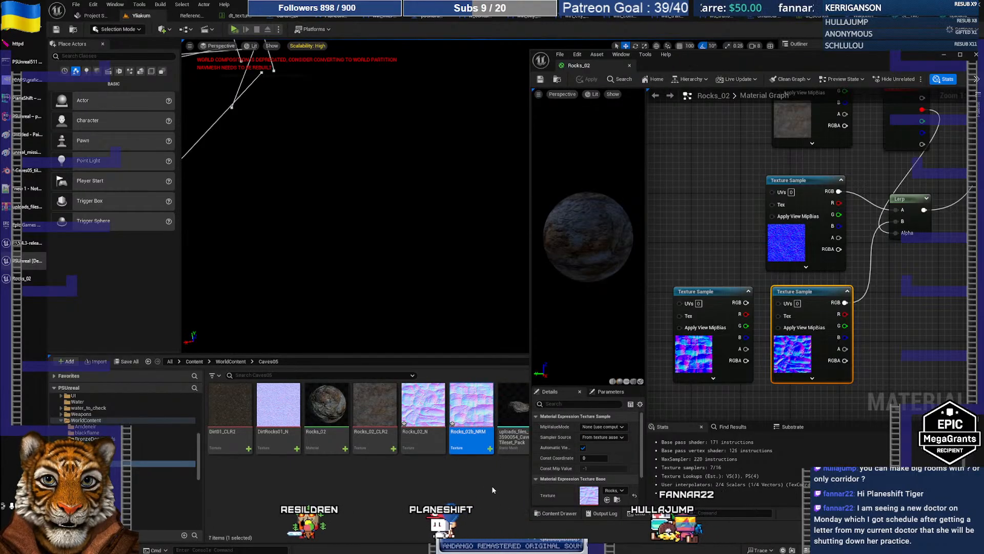
key(shift+Left)
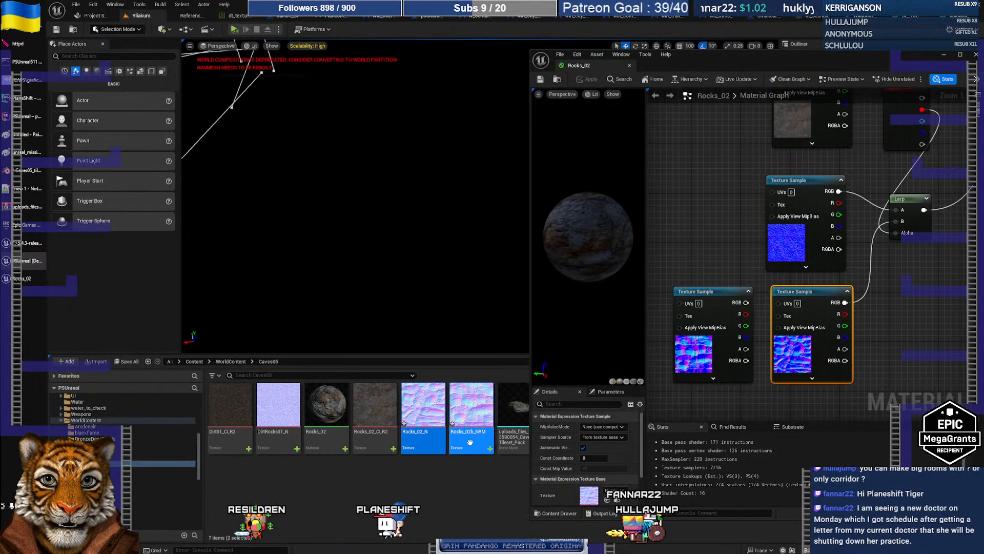
right_click(471, 412)
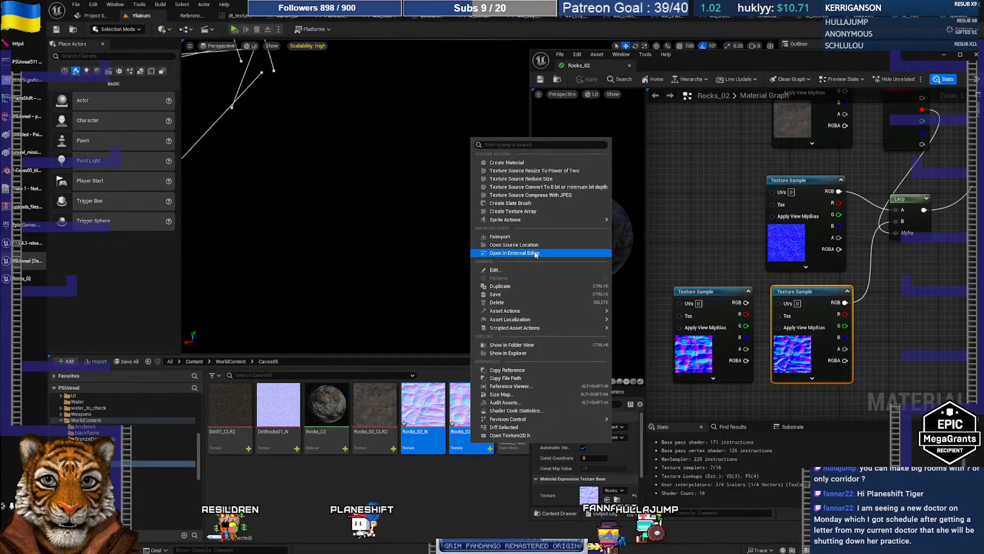
click(521, 293)
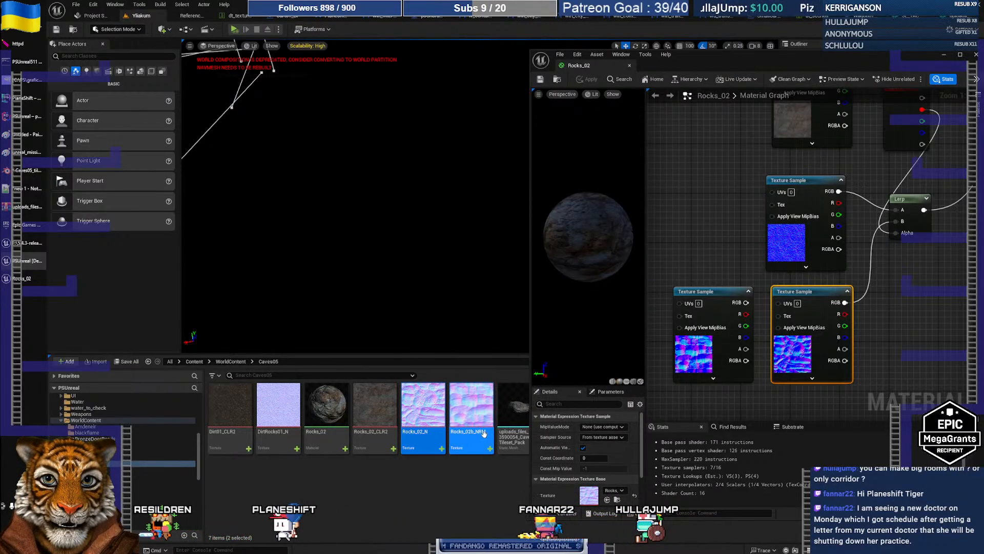
click(471, 484)
- Review the remaining Caves05 textures and the color and normal blend branches in the Rocks_02 graph
drag(732, 51, 807, 52)
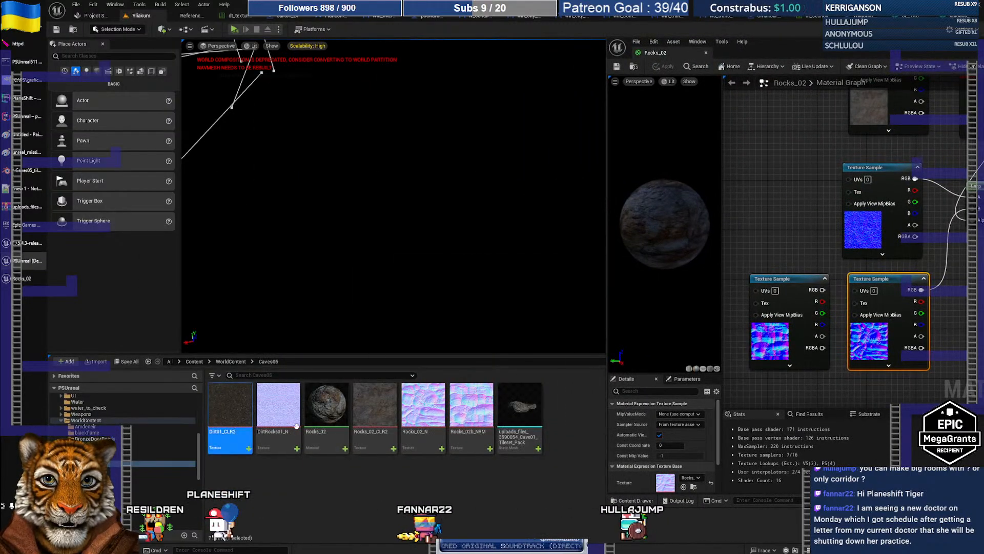
click(373, 412)
click(423, 410)
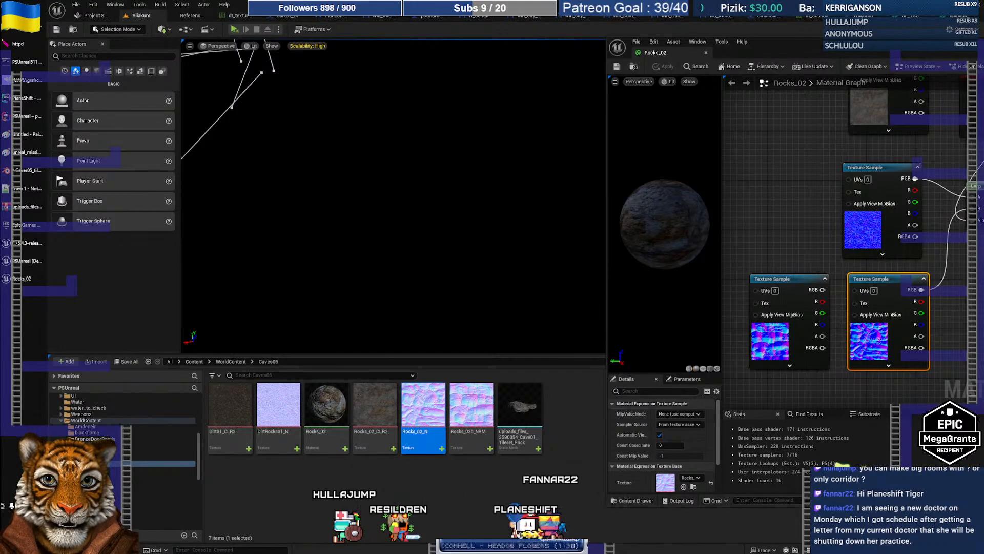
drag(794, 47, 677, 60)
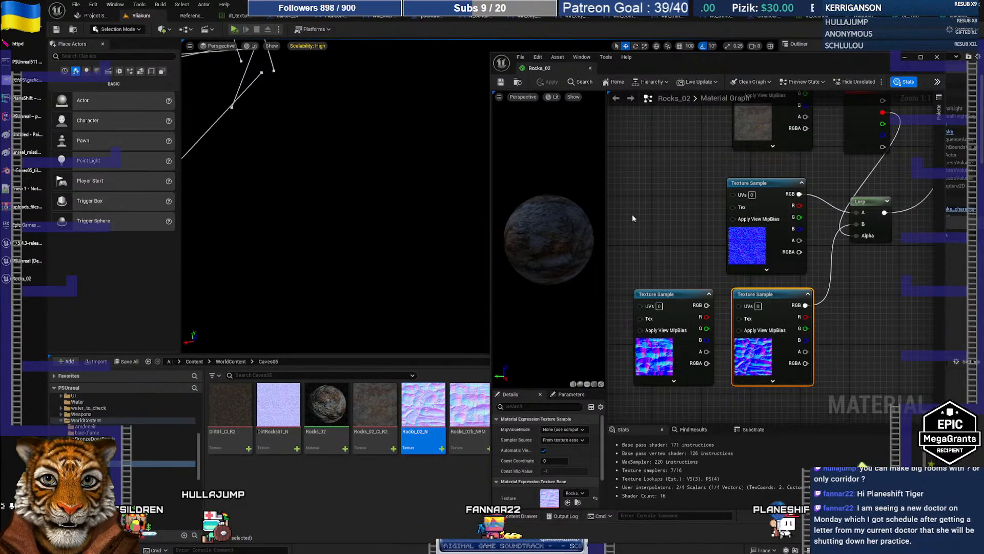
right_drag(679, 237, 650, 330)
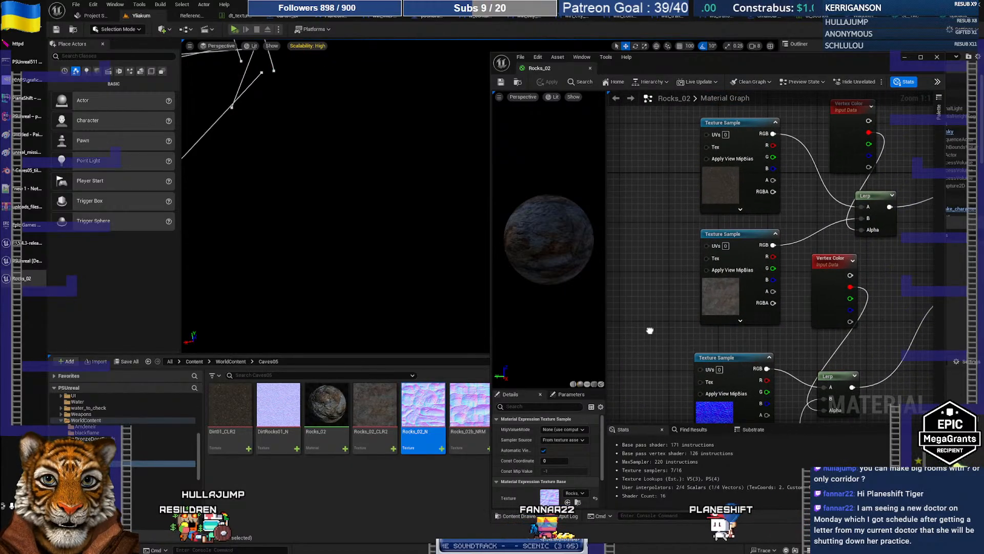
- Switch to Blender and examine the selected CV_CorridorSlope_LL_01.001 mesh with its rock and soil mix material
click(16, 172)
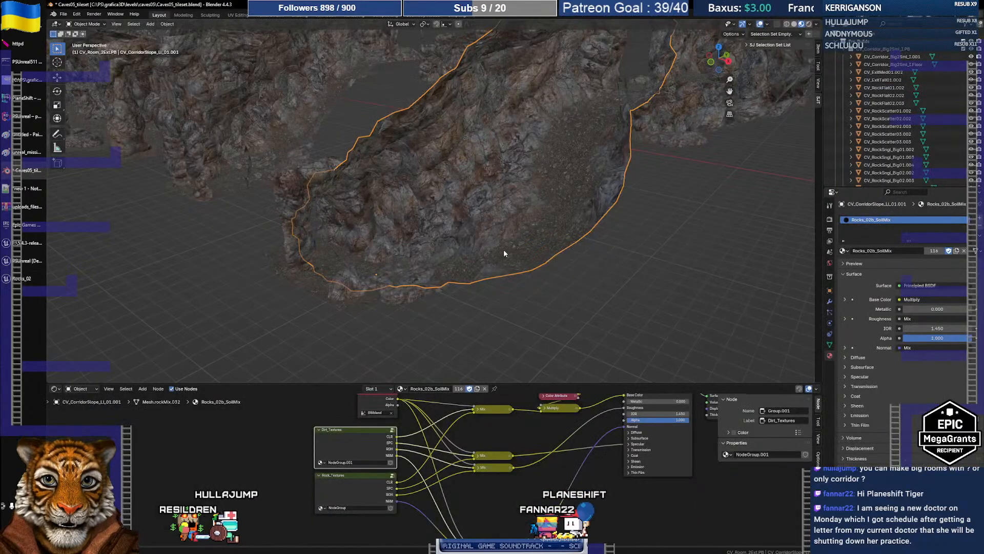
scroll(528, 202, down, 5)
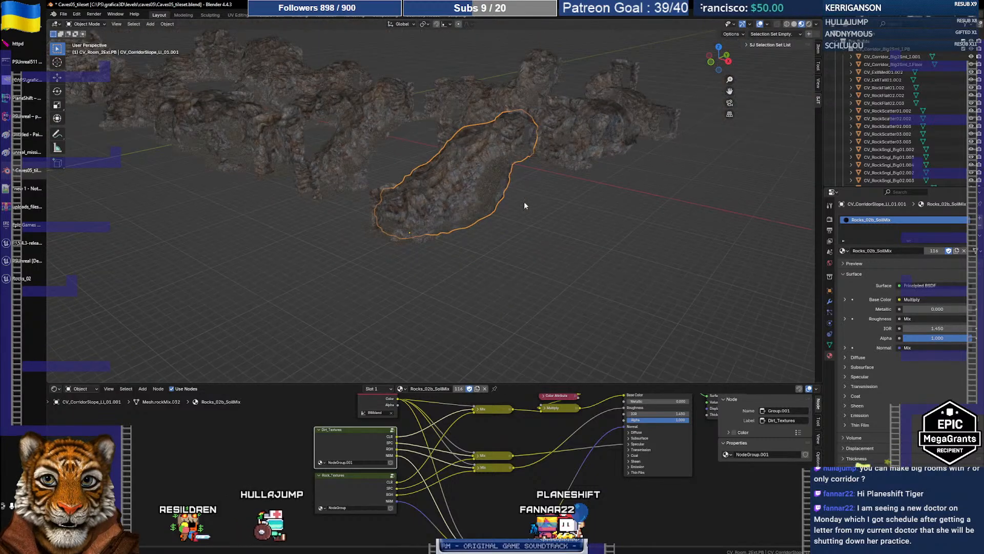
scroll(524, 200, up, 4)
middle_drag(492, 183, 495, 213)
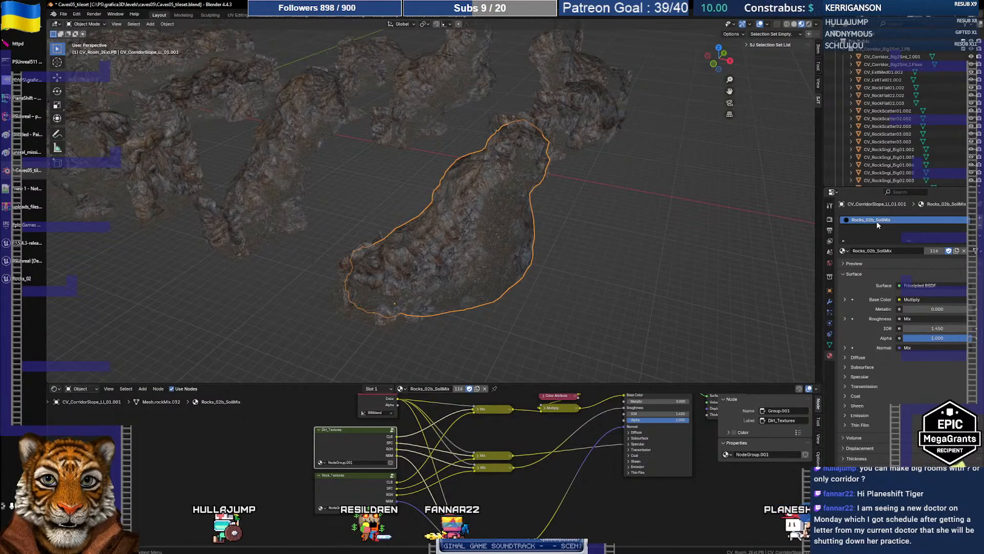
- Assign the Rocks_02 material to the corridor slope mesh and inspect its surface up close
click(842, 251)
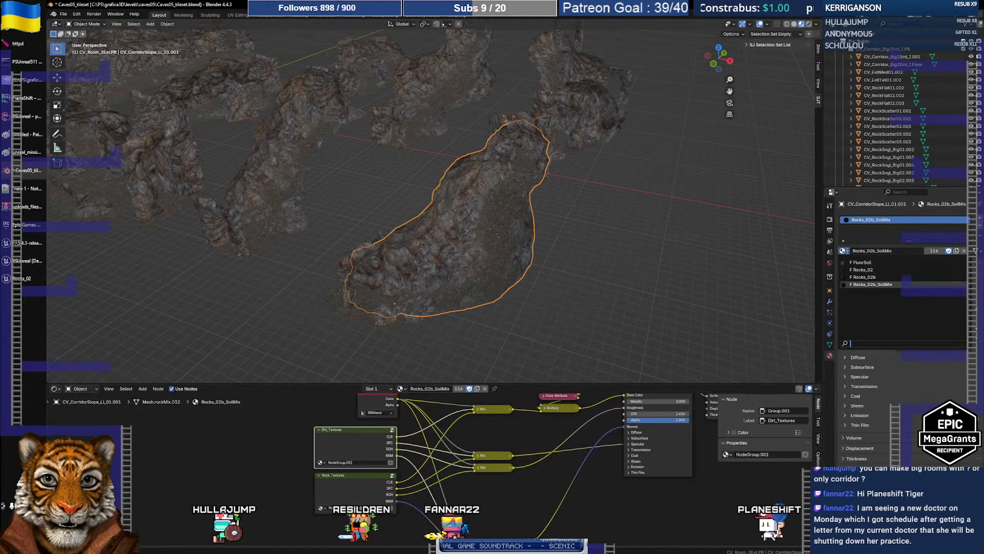
click(867, 269)
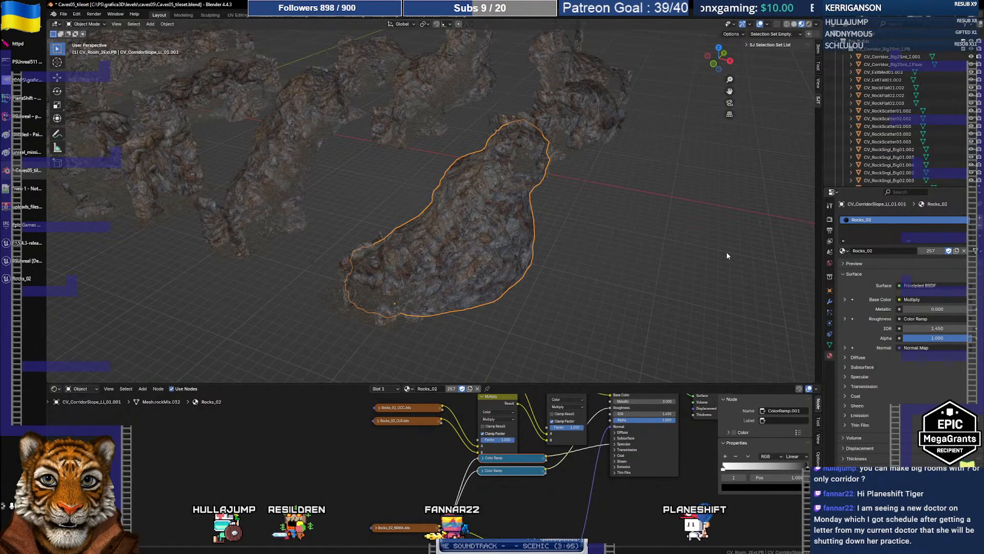
scroll(530, 251, up, 4)
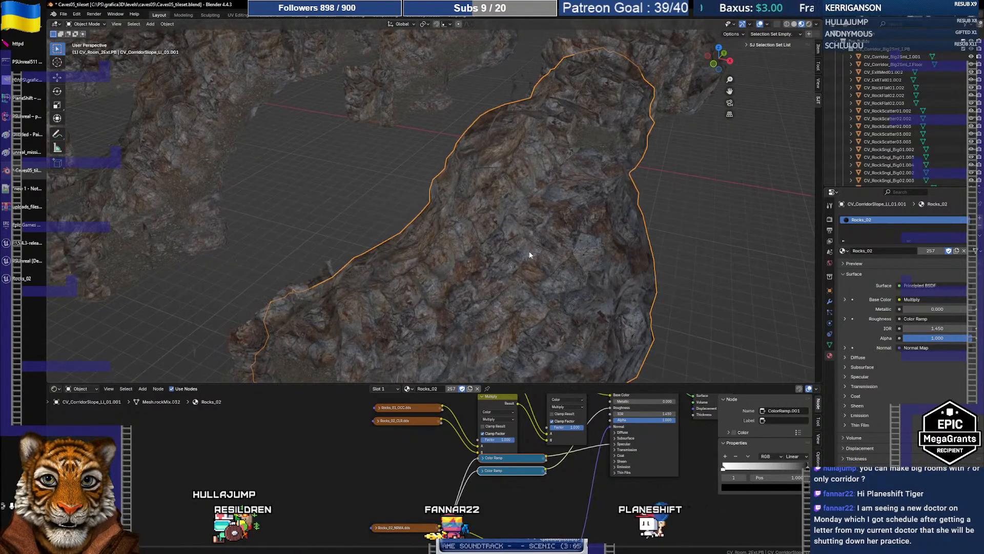
scroll(530, 255, up, 1)
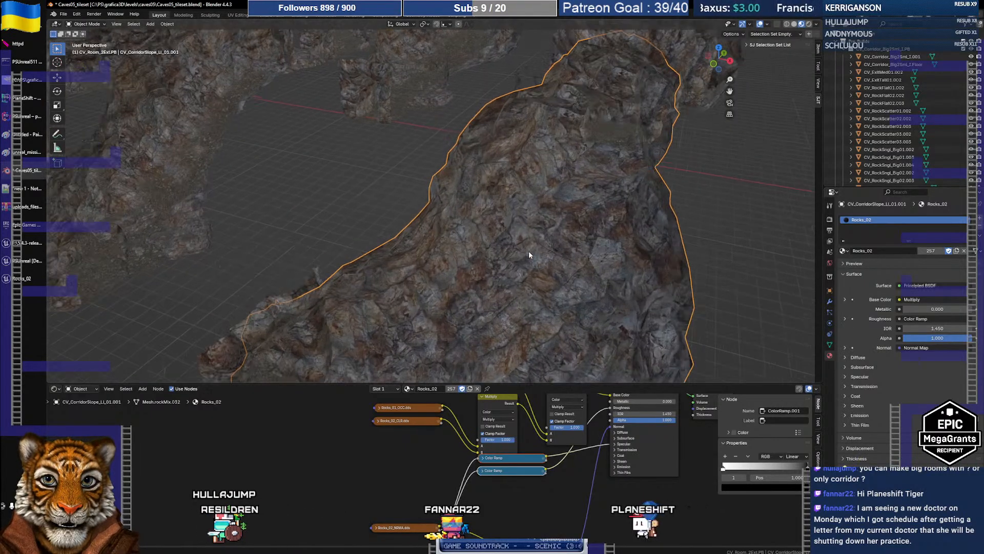
- Assign the Rocks_02b material to the corridor slope mesh and inspect it from a lower angle
click(843, 250)
click(865, 277)
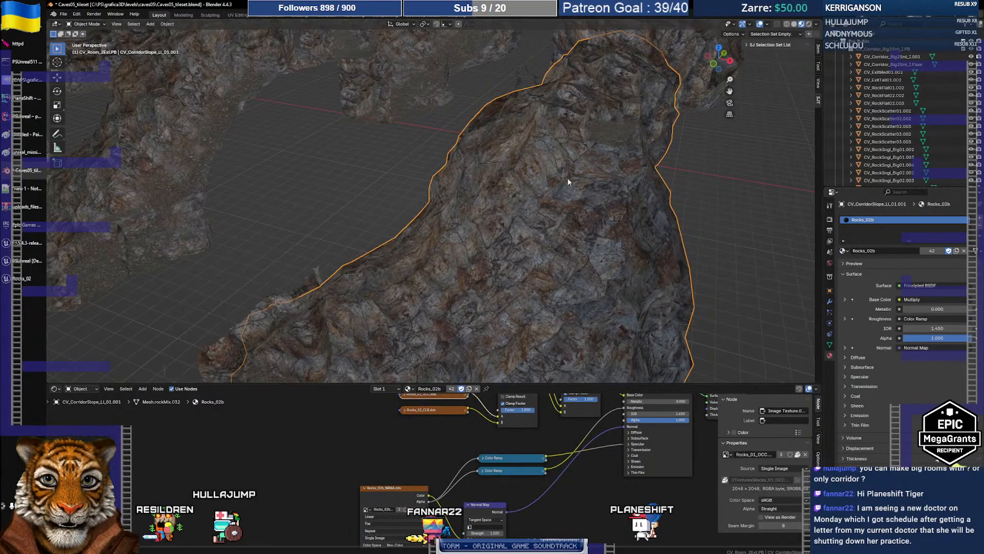
right_click(610, 238)
middle_drag(512, 170, 518, 135)
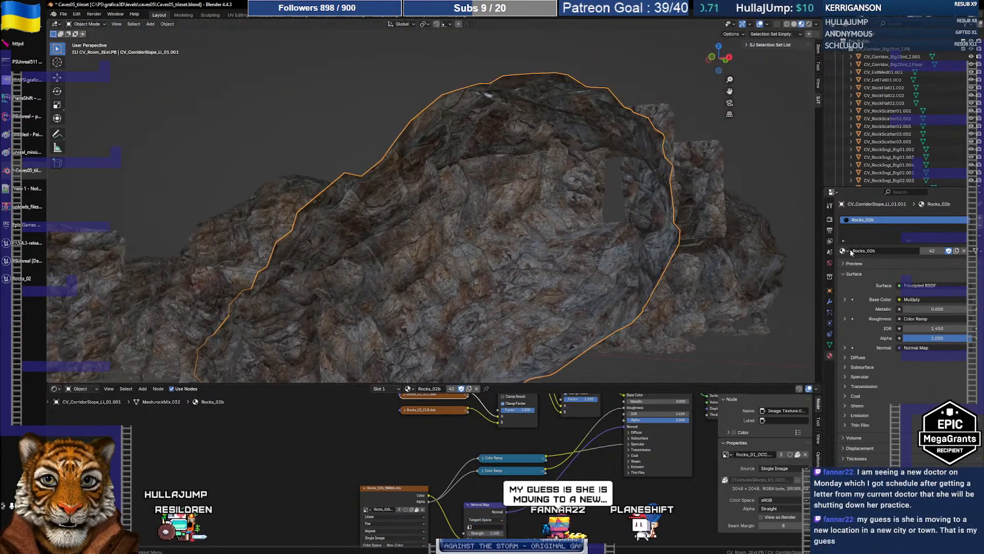
- Alternate the corridor slope mesh's material between Rocks_02 and Rocks_02b to compare their surfaces, ending on Rocks_02b
click(849, 251)
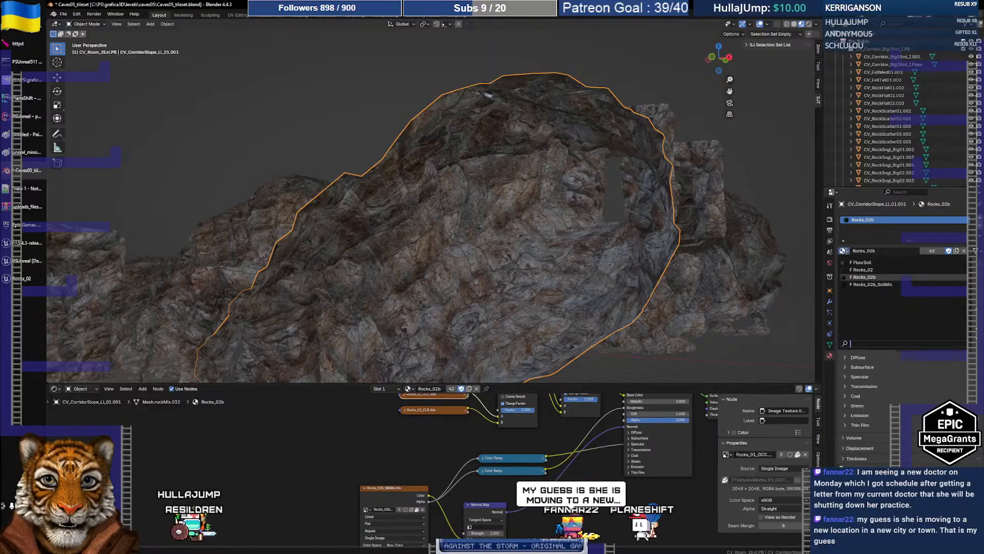
click(863, 270)
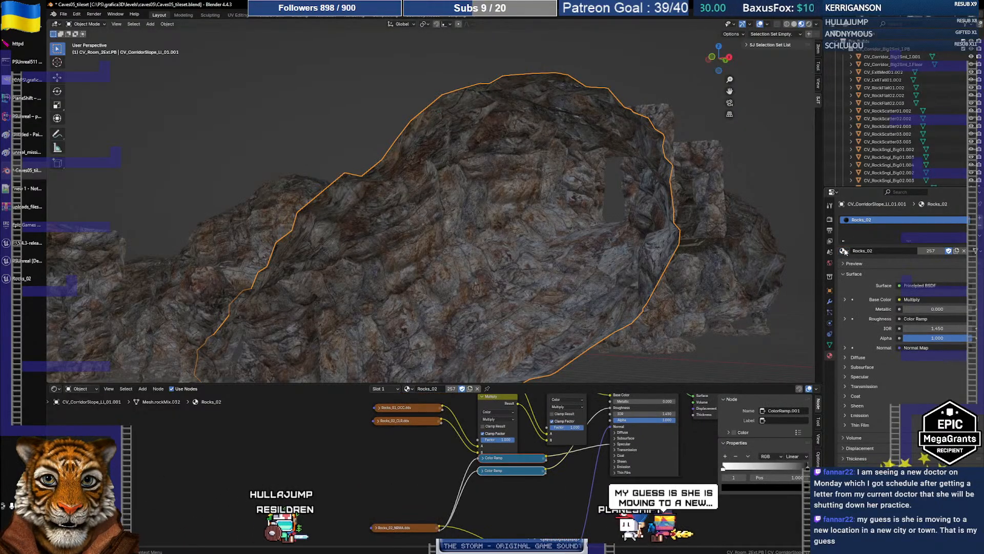
click(843, 251)
click(863, 277)
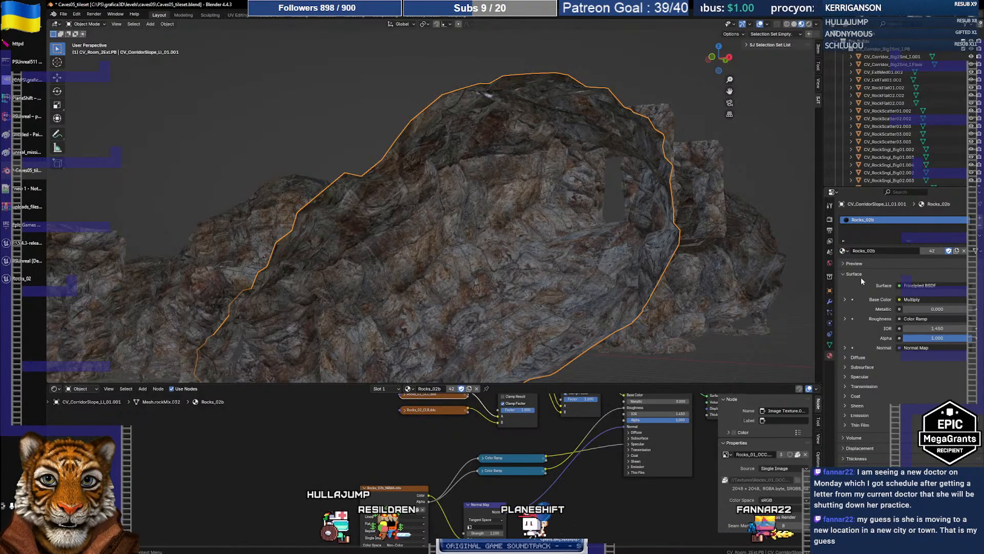
click(843, 250)
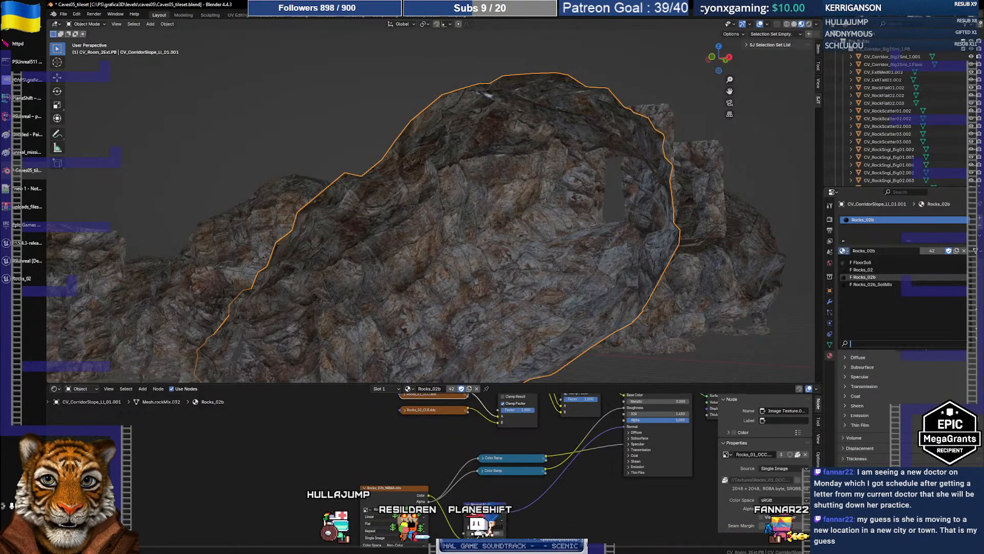
click(861, 269)
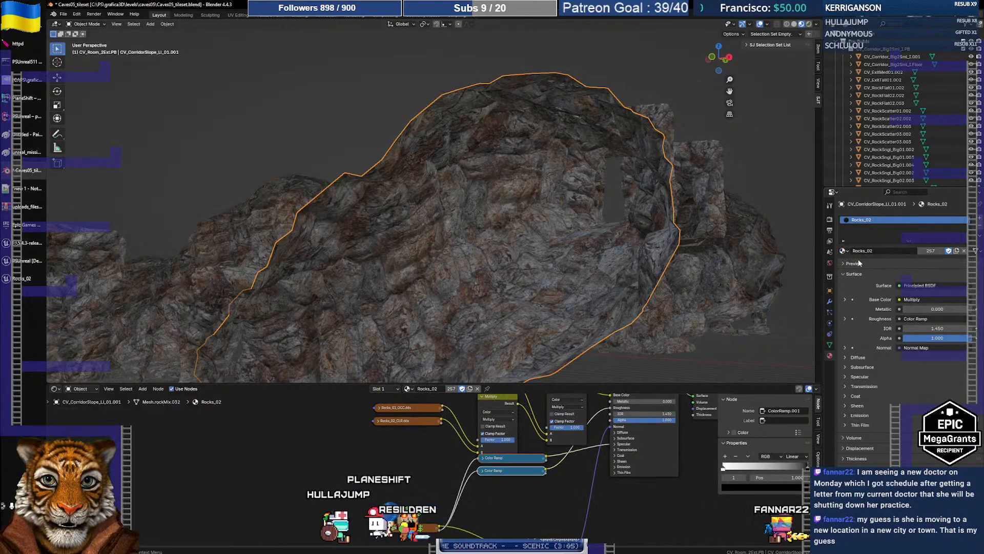
click(845, 250)
click(864, 277)
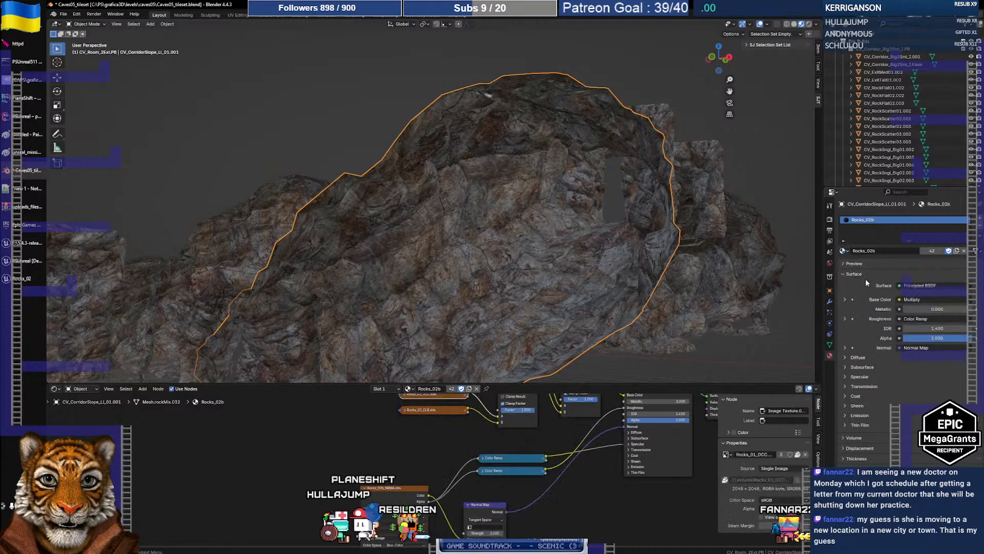
- Enlarge the shader node editor and bring the Rocks_02b texture, color and normal nodes into view
drag(364, 383, 362, 301)
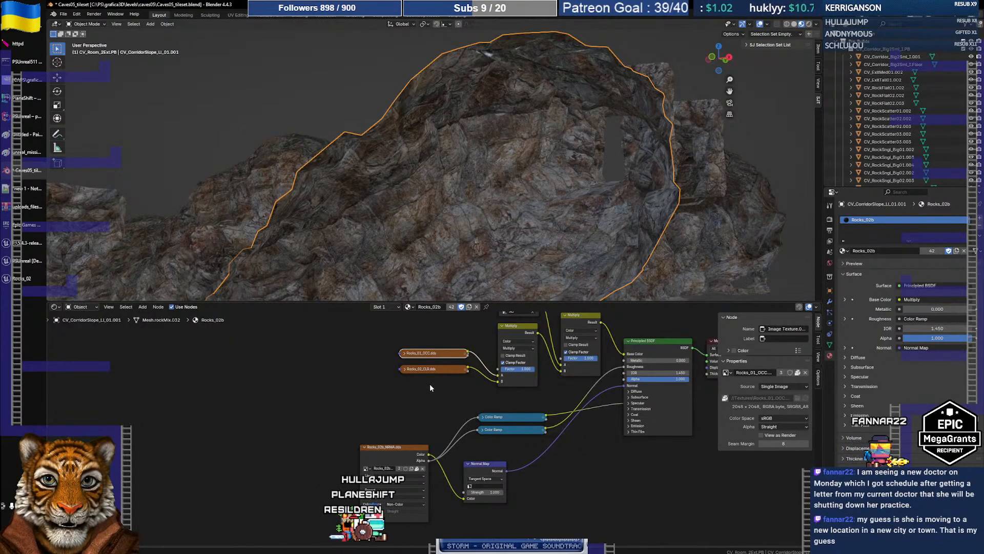
middle_drag(364, 365, 335, 378)
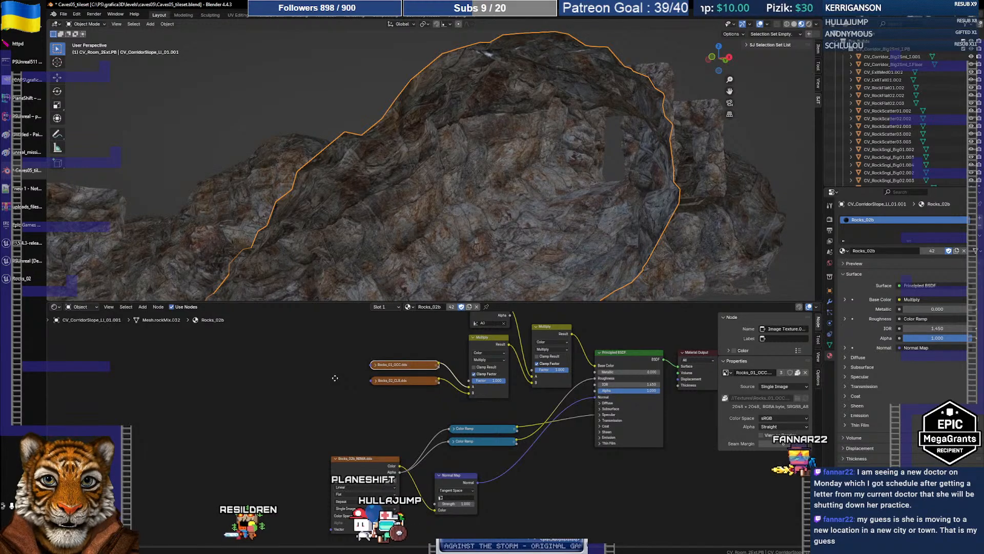
middle_drag(335, 377, 333, 386)
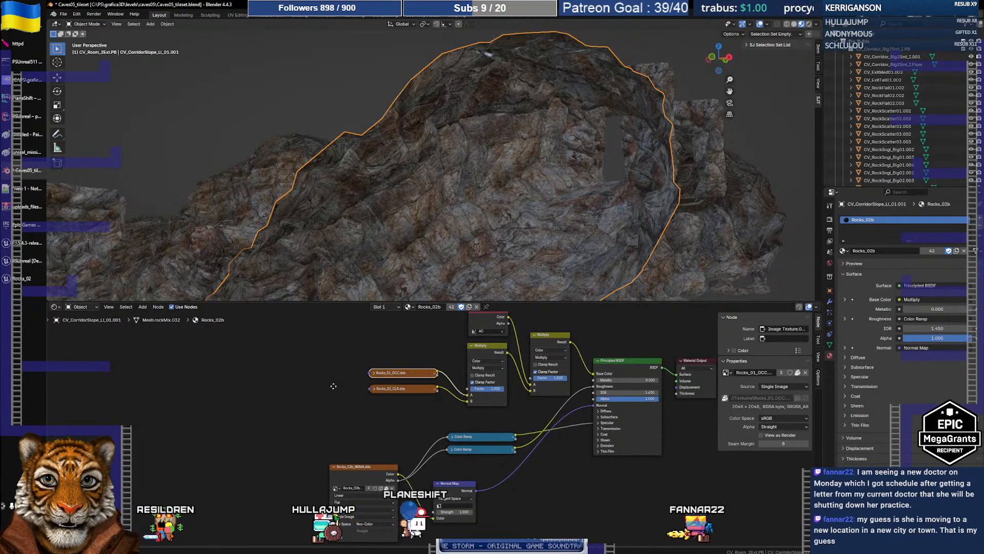
middle_drag(334, 385, 333, 380)
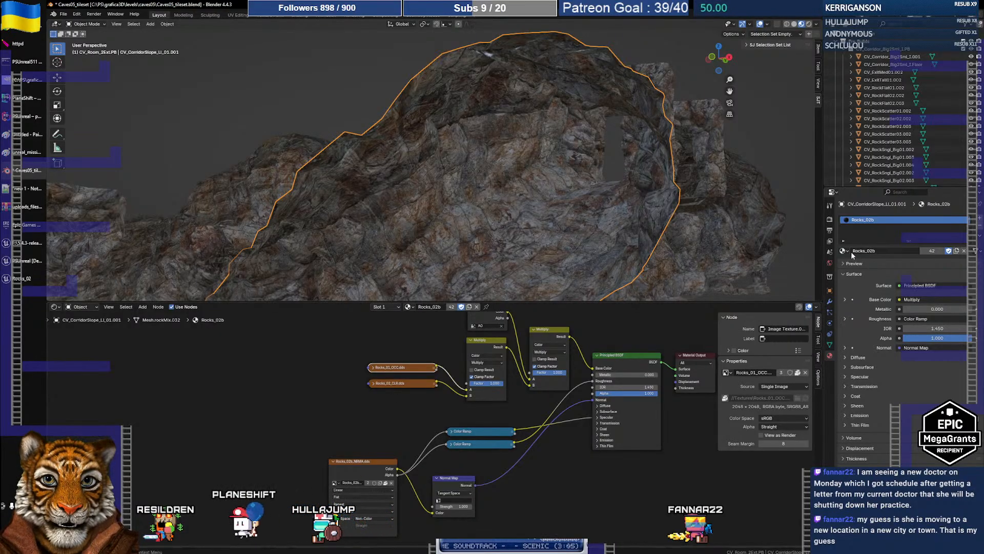
- Reassign Rocks_02 and return to Rocks_02b on the corridor slope mesh to compare the two node graphs
click(843, 251)
click(861, 269)
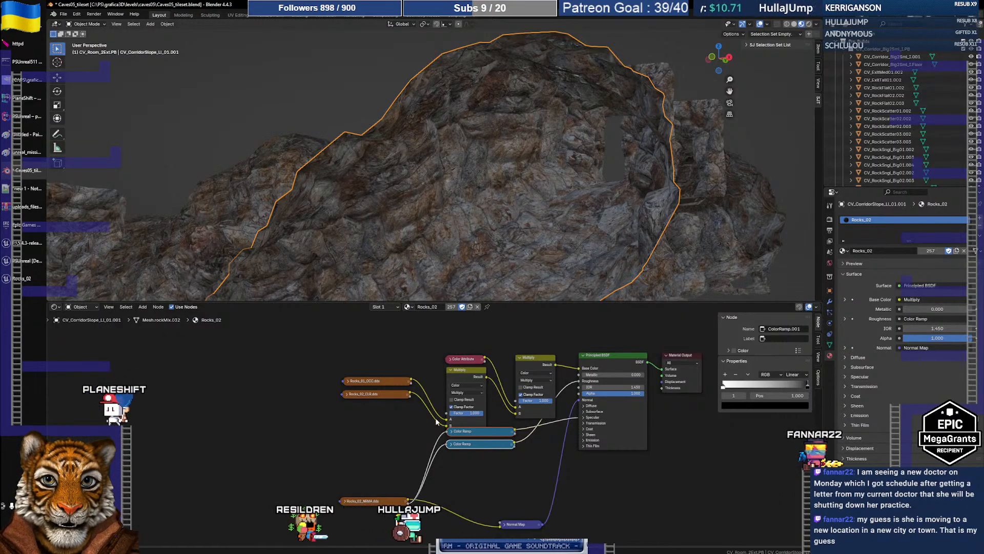
click(843, 250)
click(865, 276)
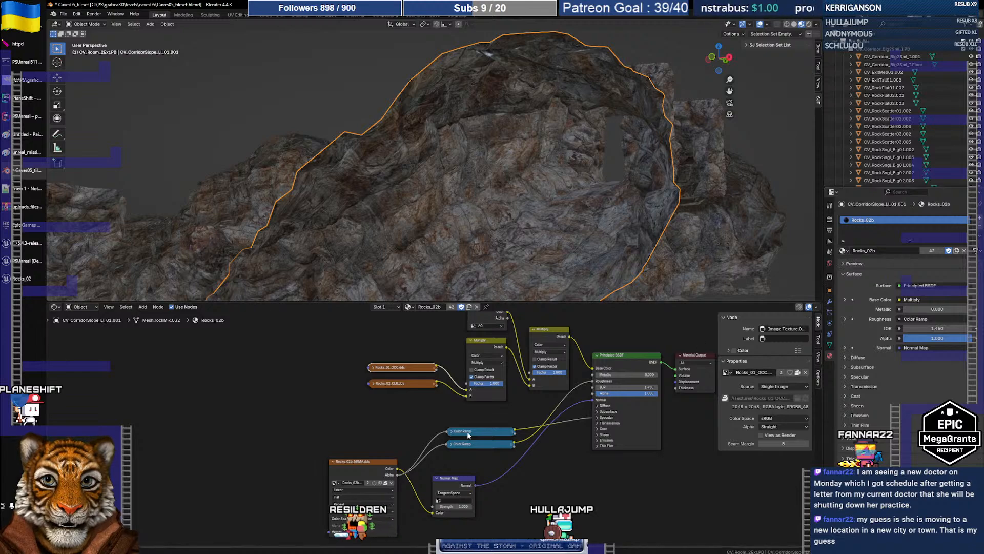
- Inspect the settings of both Color Ramp nodes in Rocks_02b and reassign Rocks_02 to the corridor slope mesh
click(452, 430)
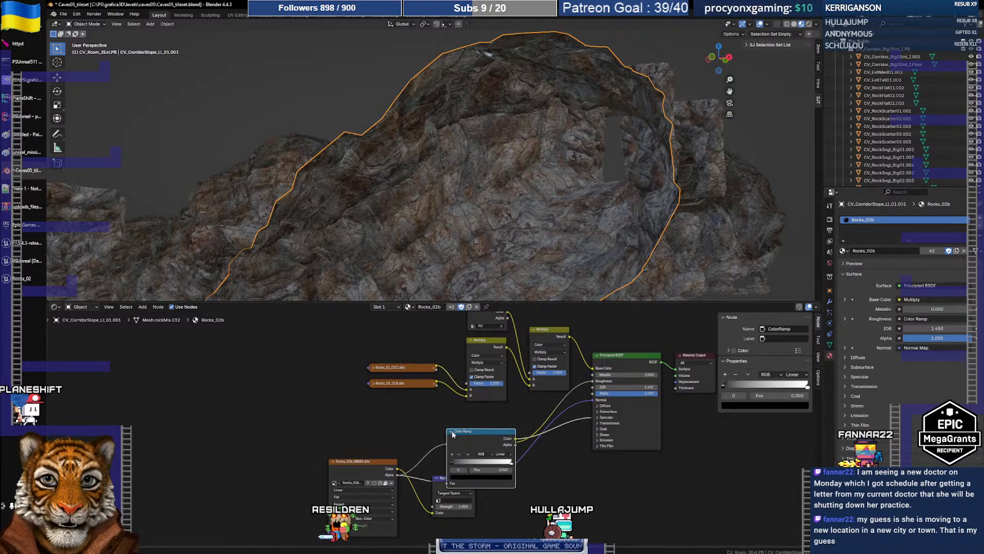
click(452, 432)
click(451, 443)
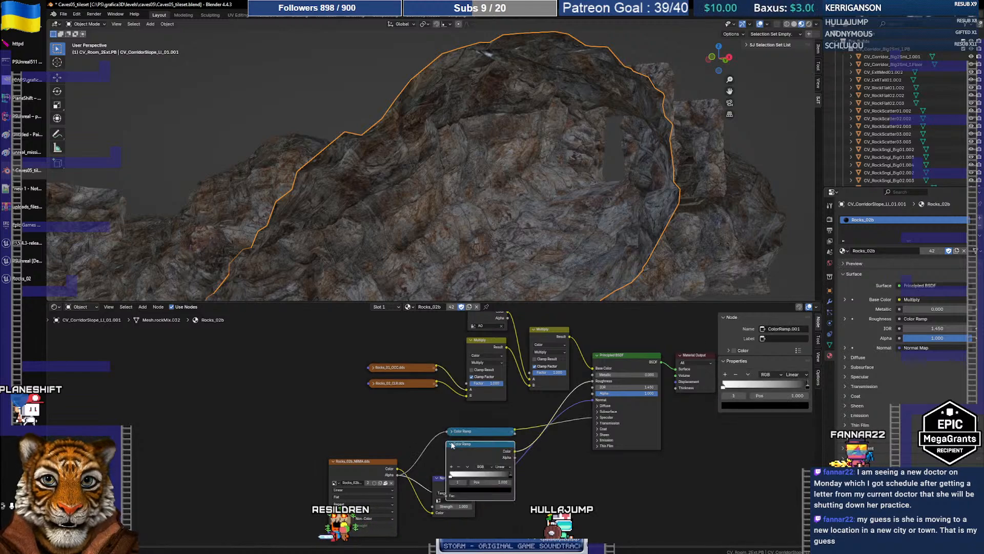
click(451, 444)
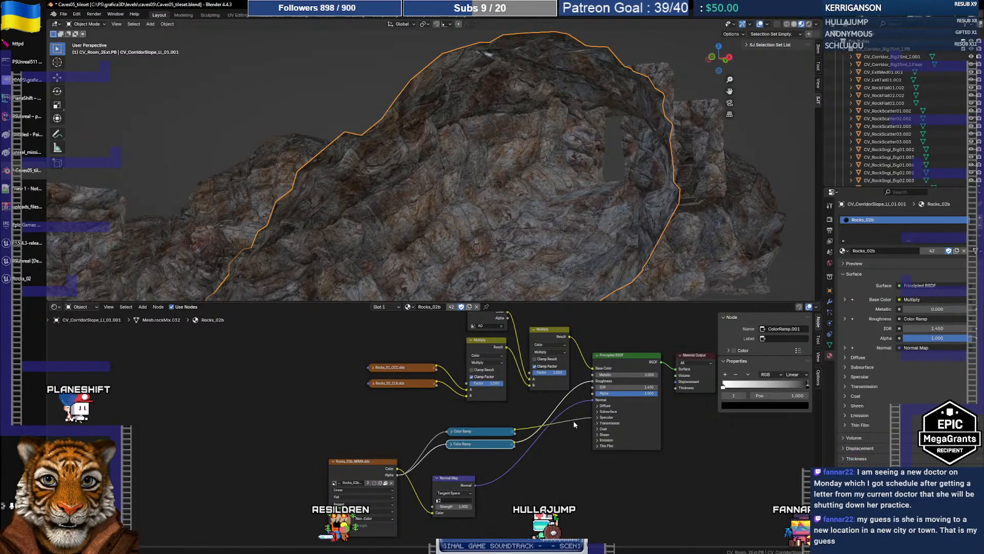
click(842, 250)
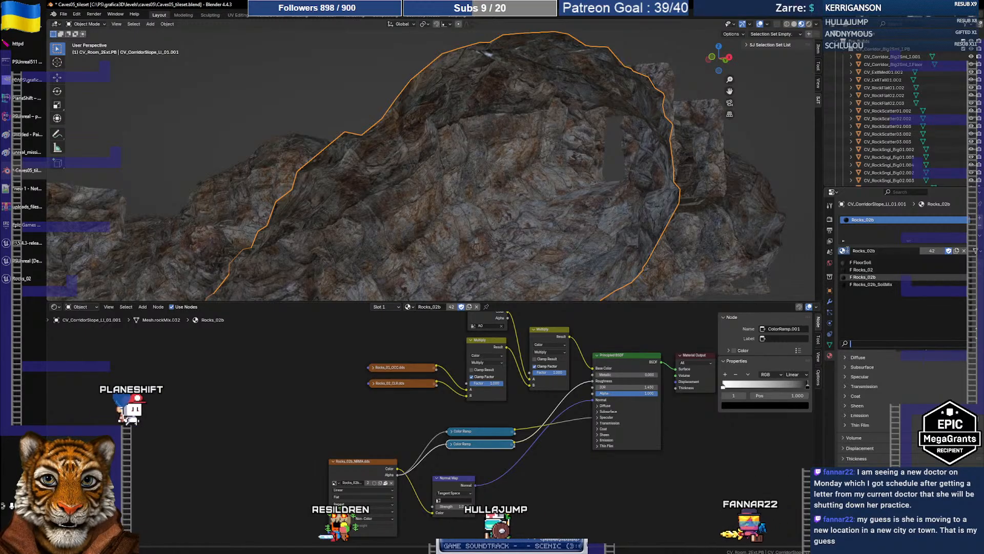
click(854, 273)
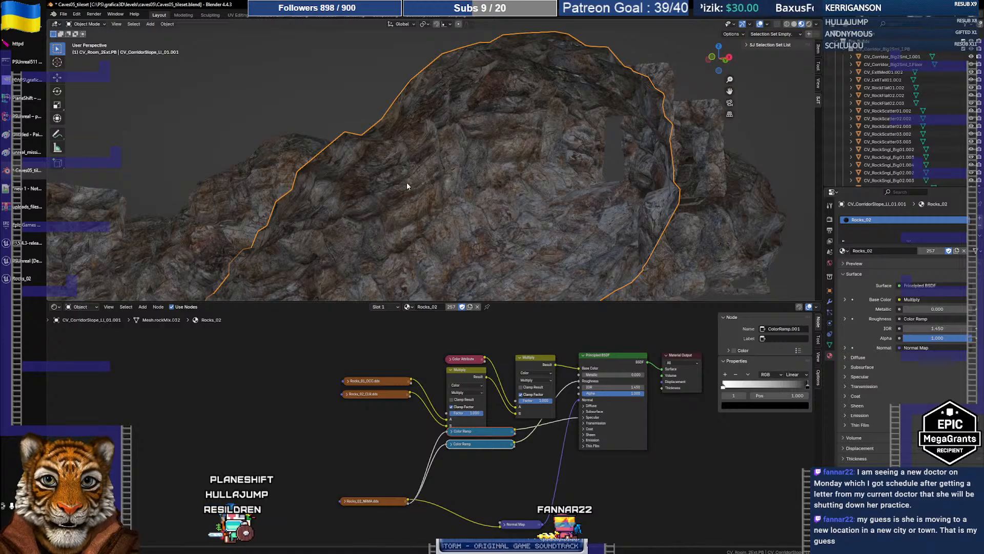
- Undo the trial material swaps on the corridor slope mesh back to its original Rocks_02b_SoilMix material
key(ctrl+z)
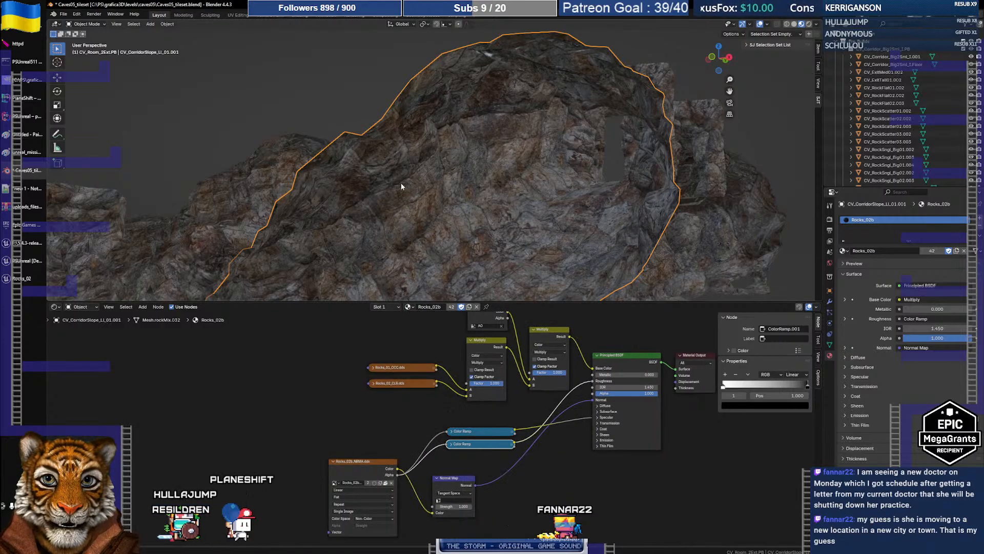
key(ctrl+z)
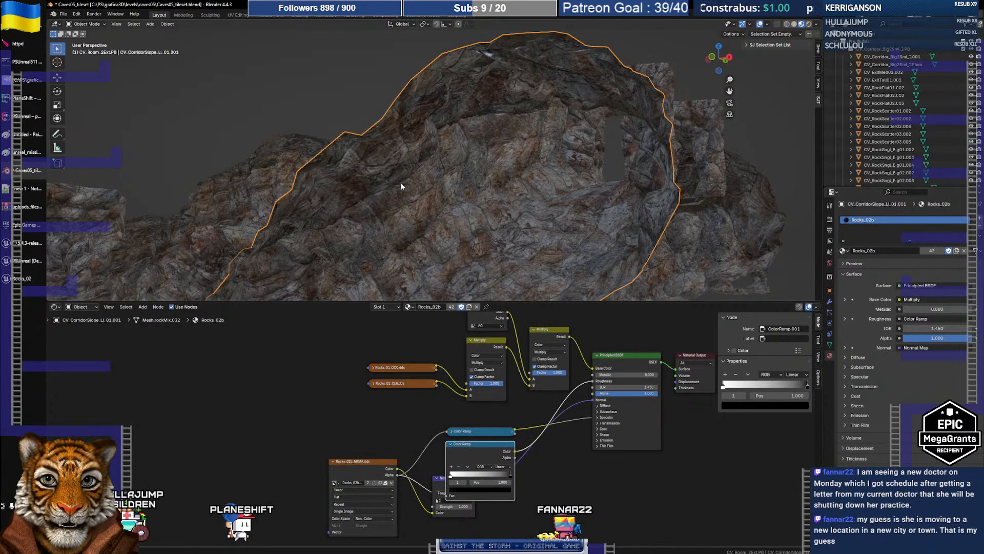
key(ctrl+z)
key(ctrl+z)
key(ctrl+z)
key(ctrl+z)
key(ctrl+z)
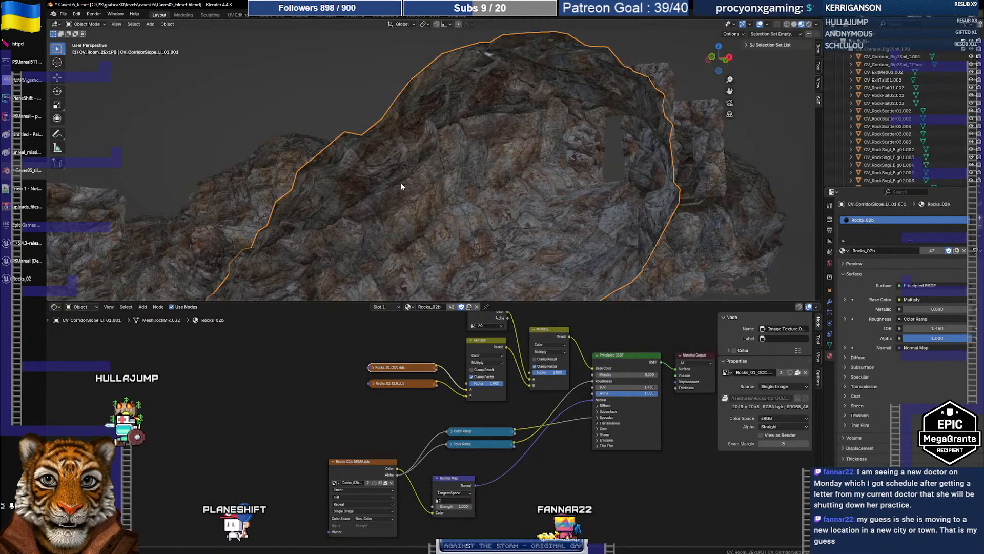
key(ctrl+z)
key(ctrl+z)
key(ctrl+z)
key(ctrl+z)
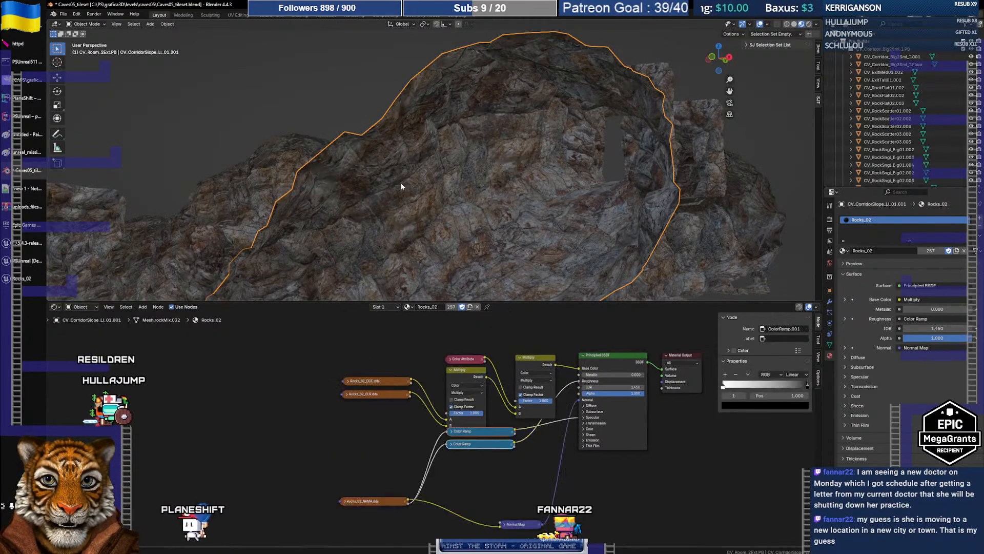
key(ctrl+z)
key(ctrl+z)
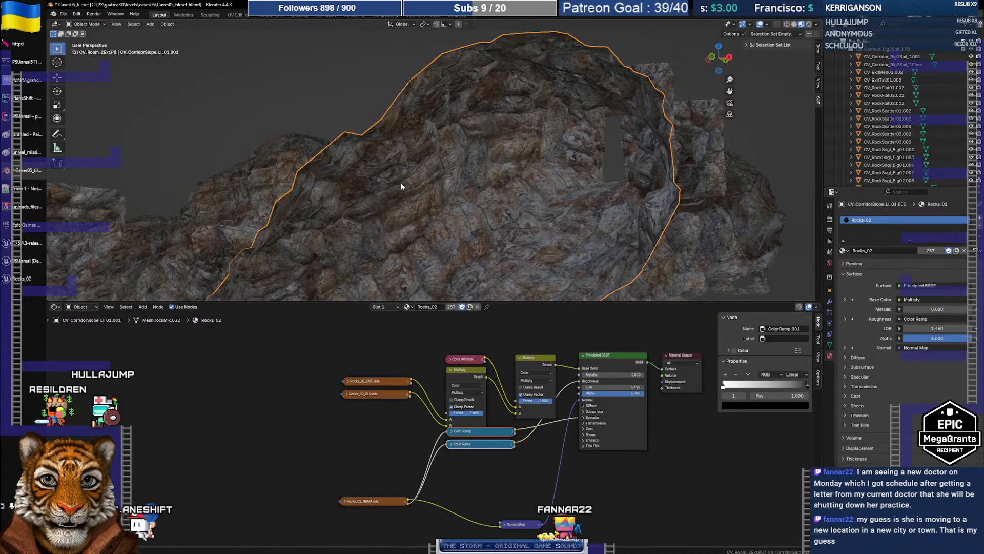
key(ctrl+z)
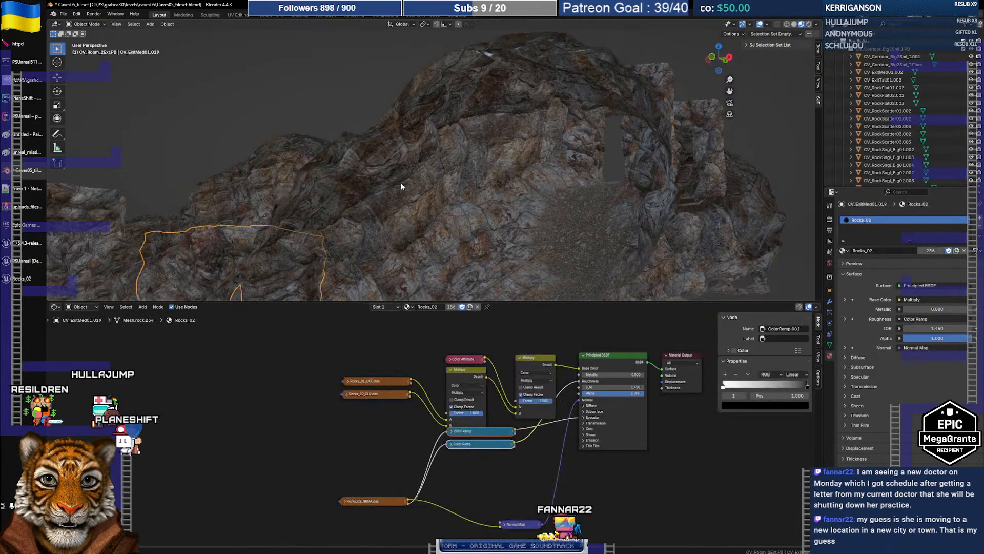
key(ctrl+z)
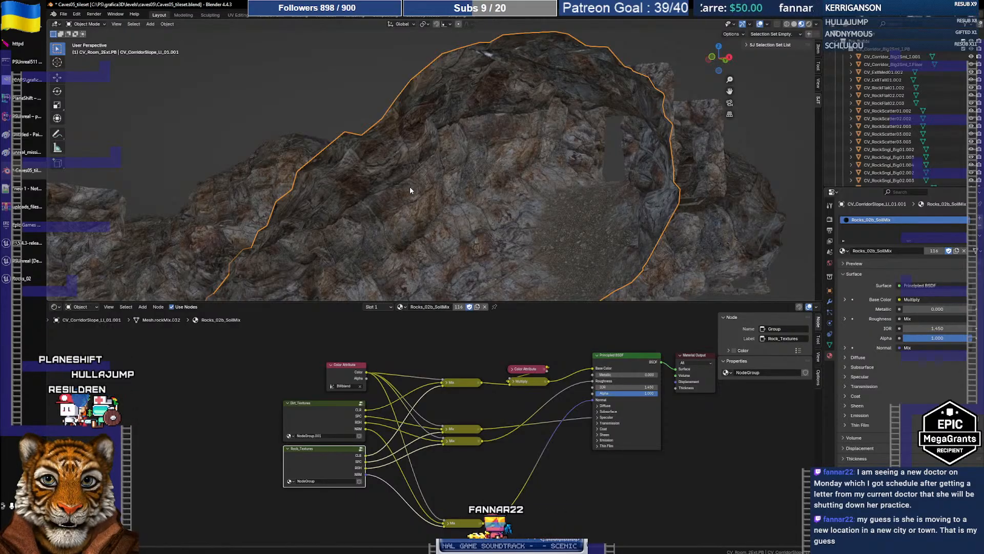
- Switch to Unreal Editor, close the Rocks_02 material graph, and duplicate the Rocks_02 material as Rocks_02b
click(19, 261)
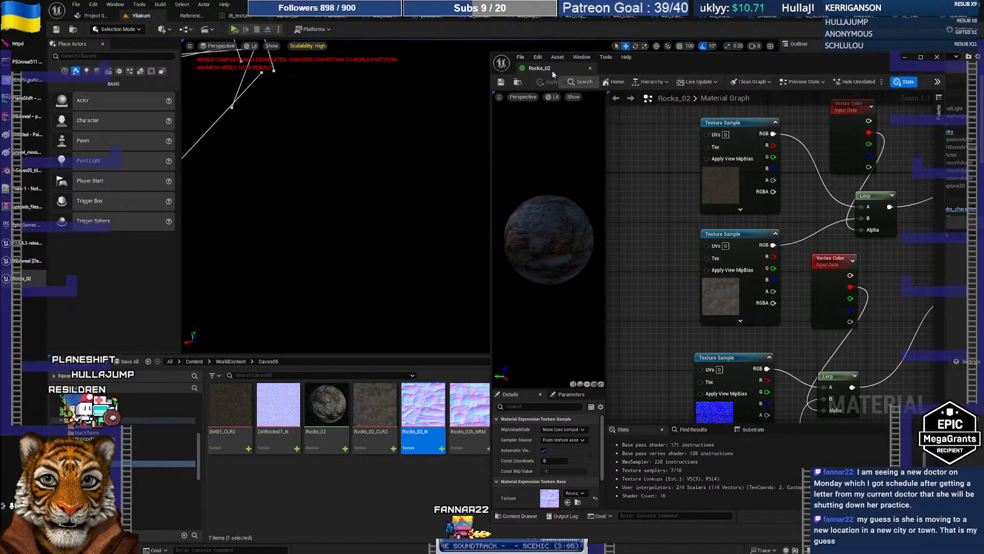
click(936, 58)
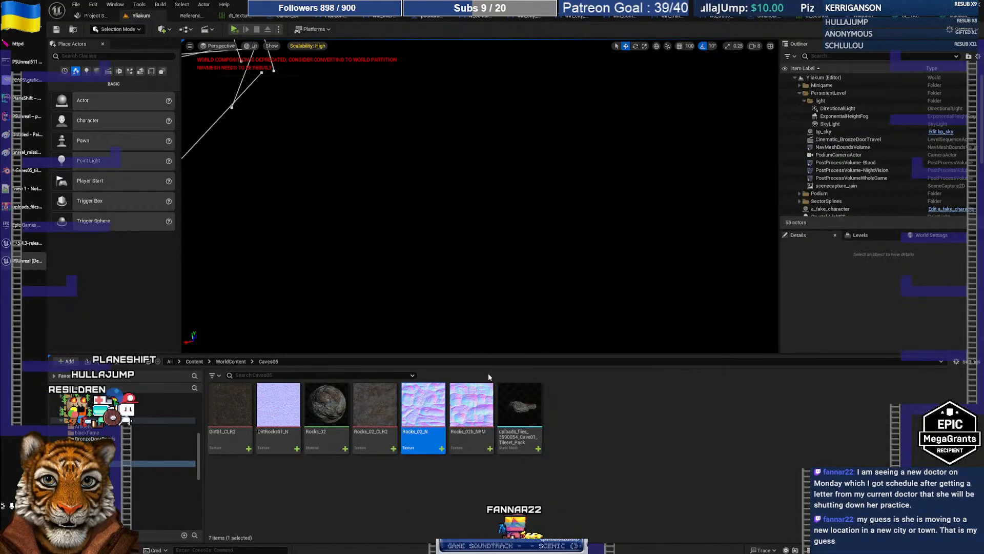
right_click(328, 414)
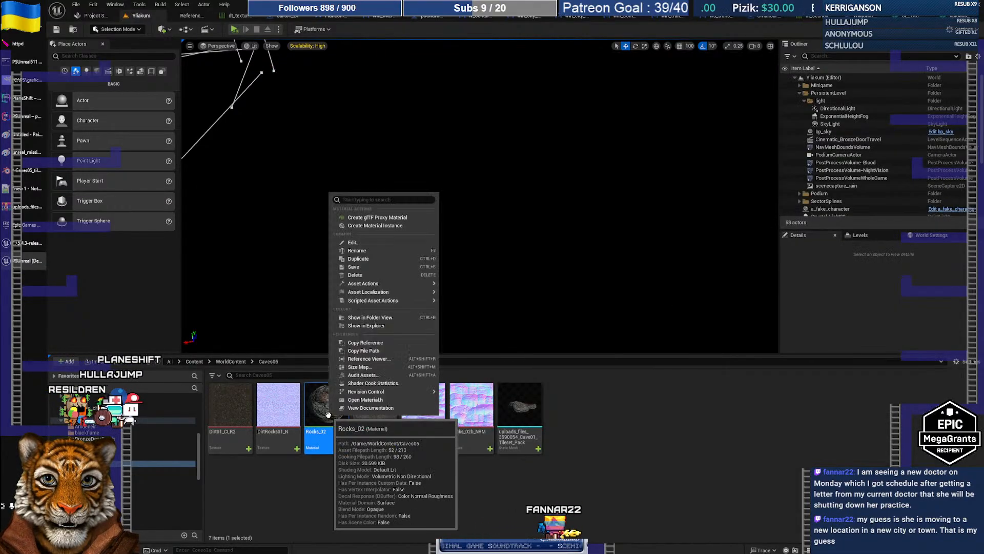
click(394, 257)
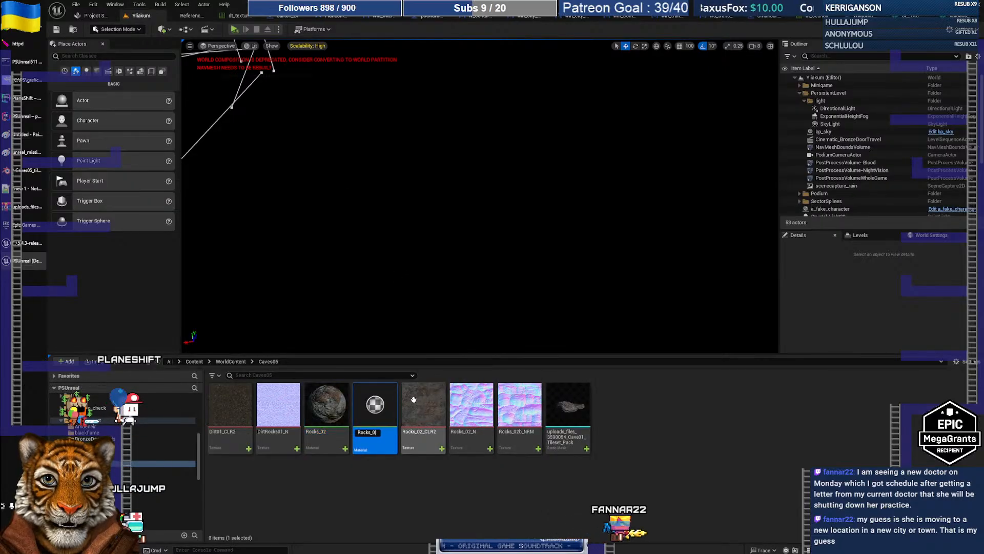
text(2s)
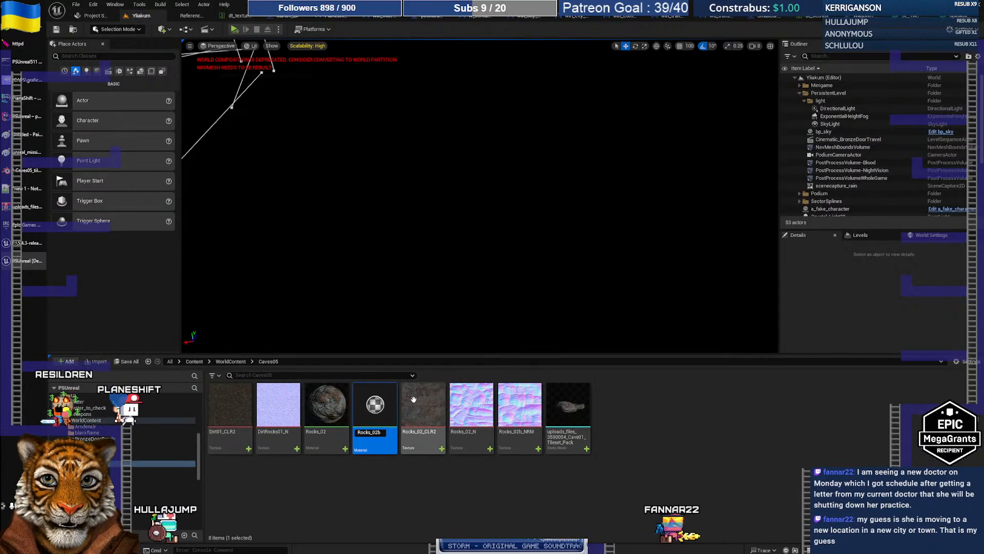
key(Return)
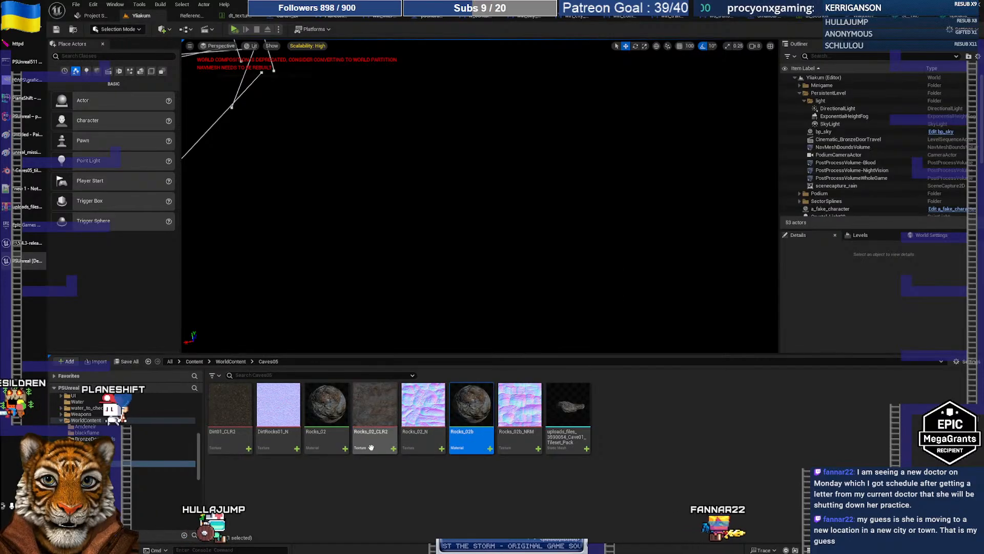
- Rename the original Rocks_02 material in the Caves05 folder to Rocks_02_Mat
click(340, 439)
key(F2)
key(End)
text(_+)
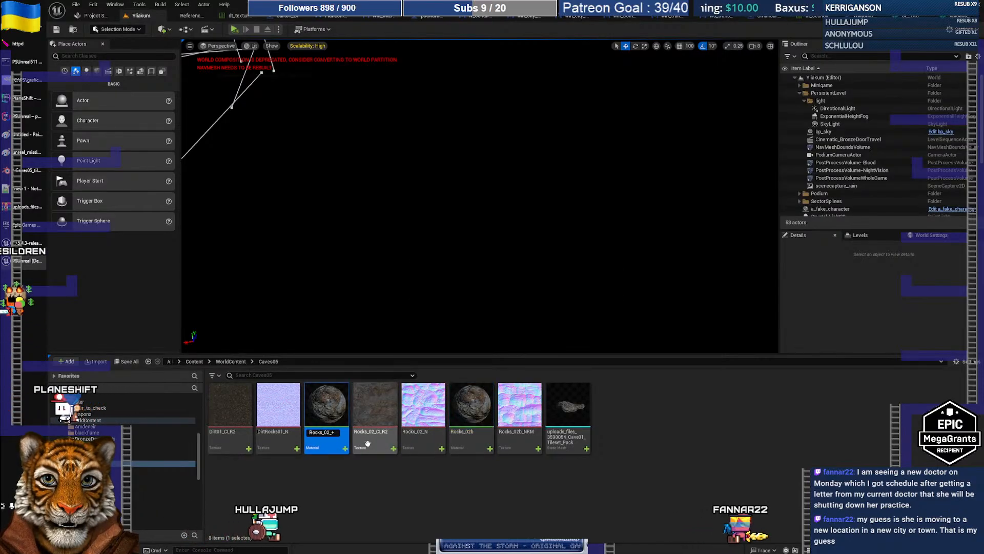
key(BackSpace)
text(Mat)
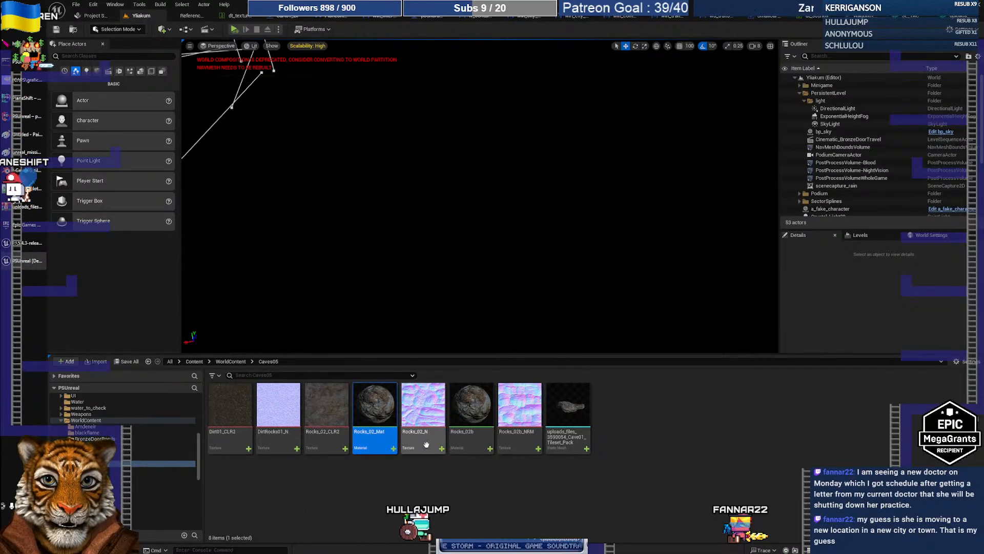
- Rename the duplicated Rocks_02b material in the Caves05 folder to Rocks_02b_Mat
click(469, 441)
key(F2)
key(End)
text(_M)
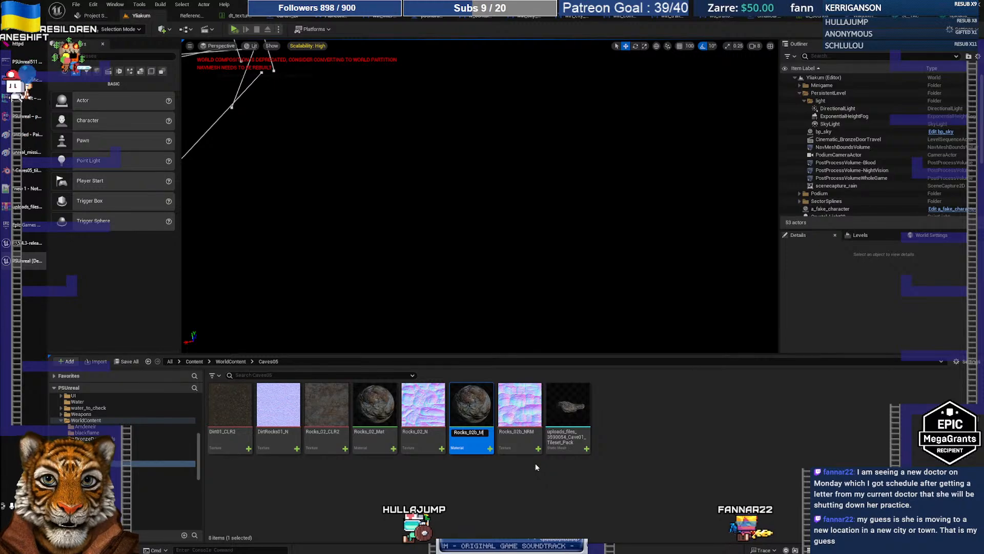
text(at)
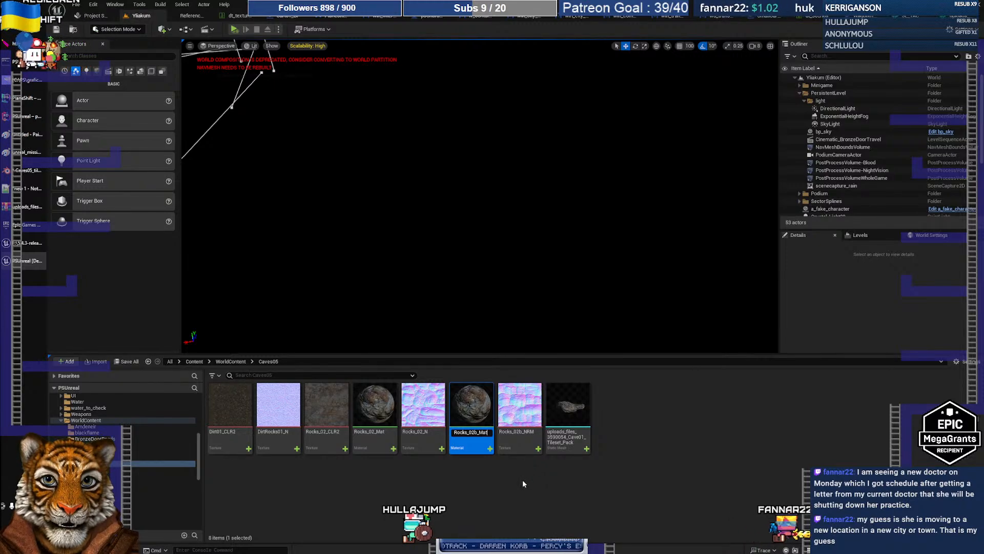
key(Return)
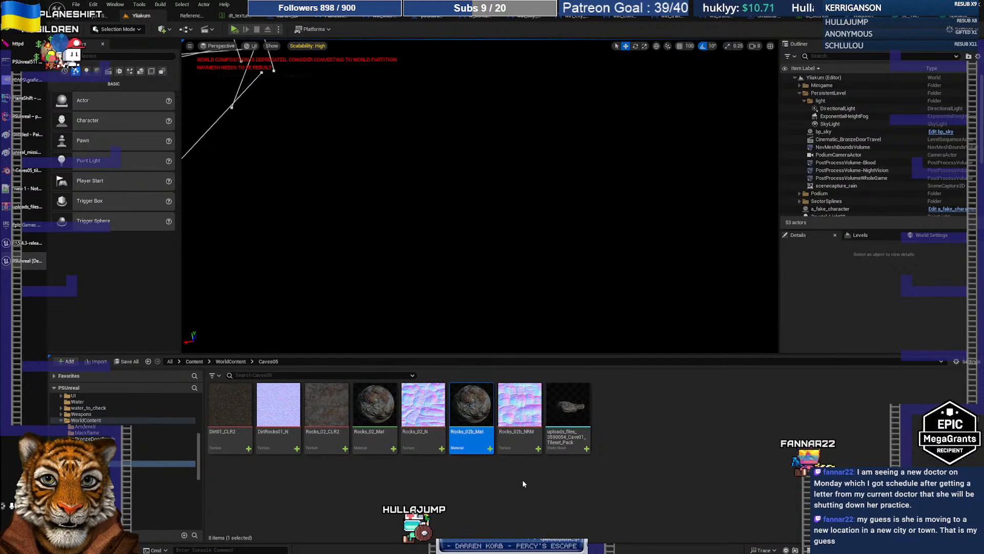
click(502, 487)
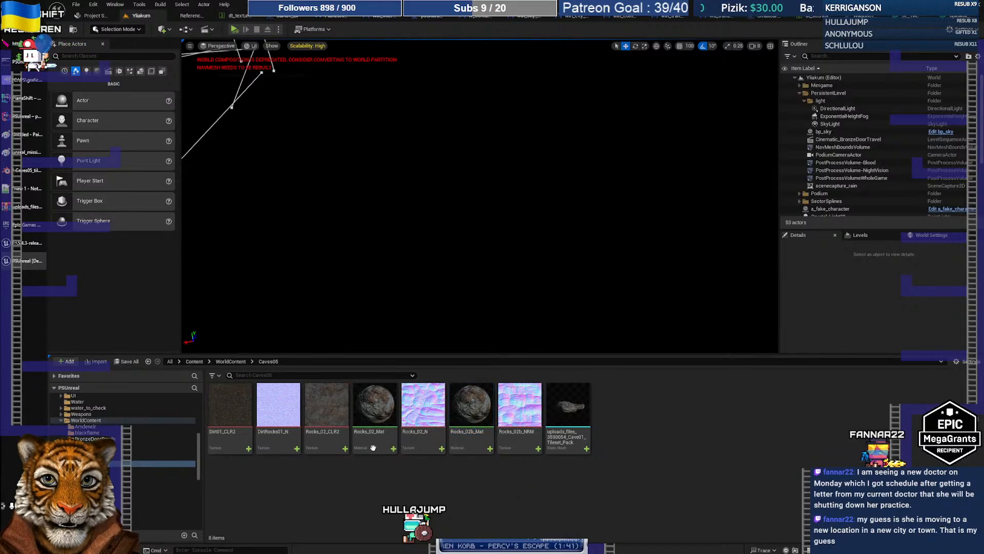
click(375, 407)
click(470, 404)
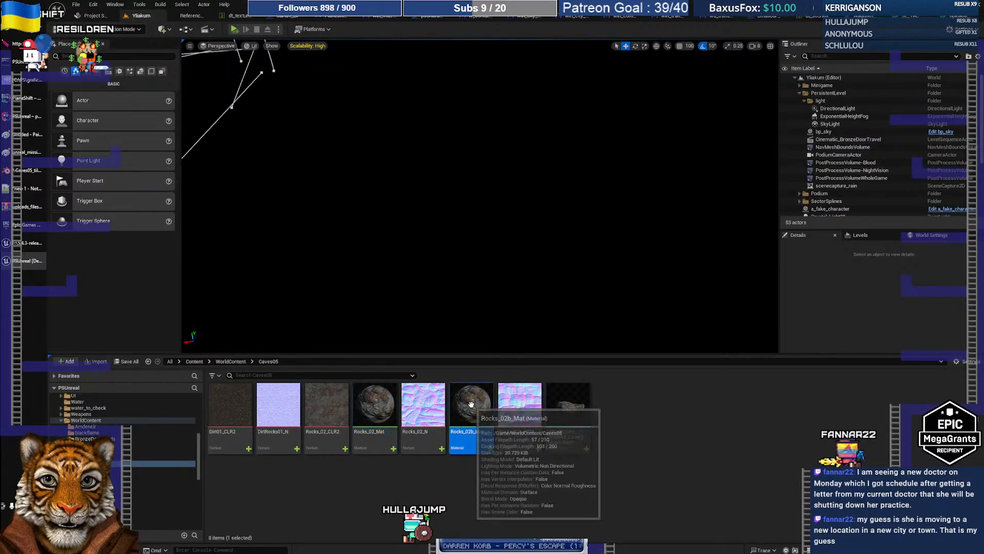
click(475, 488)
click(369, 414)
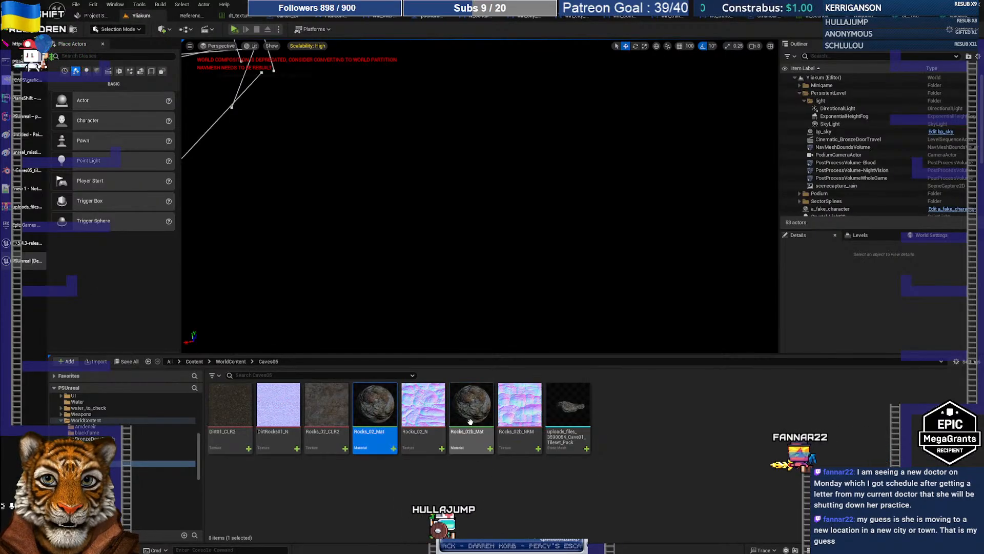
click(470, 420)
click(384, 421)
click(470, 420)
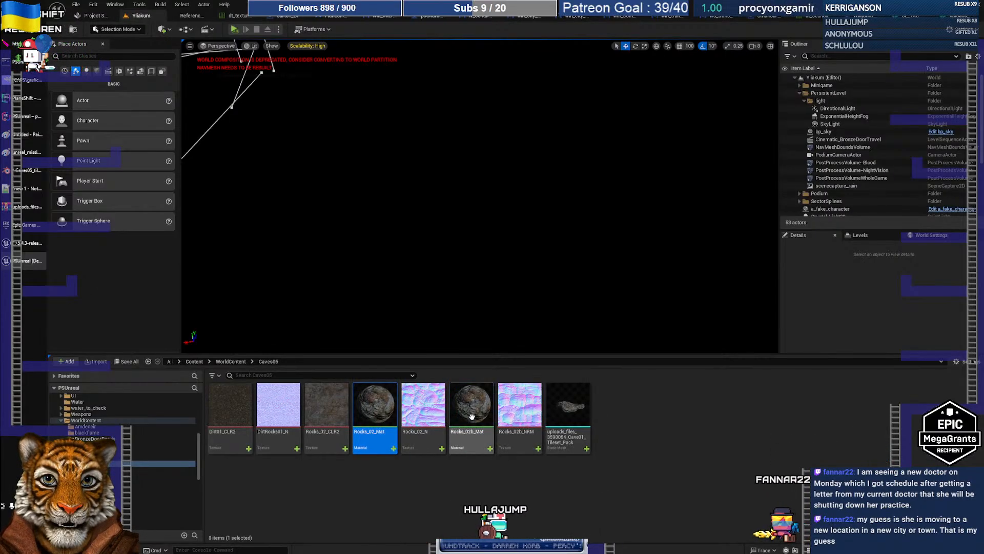
click(488, 480)
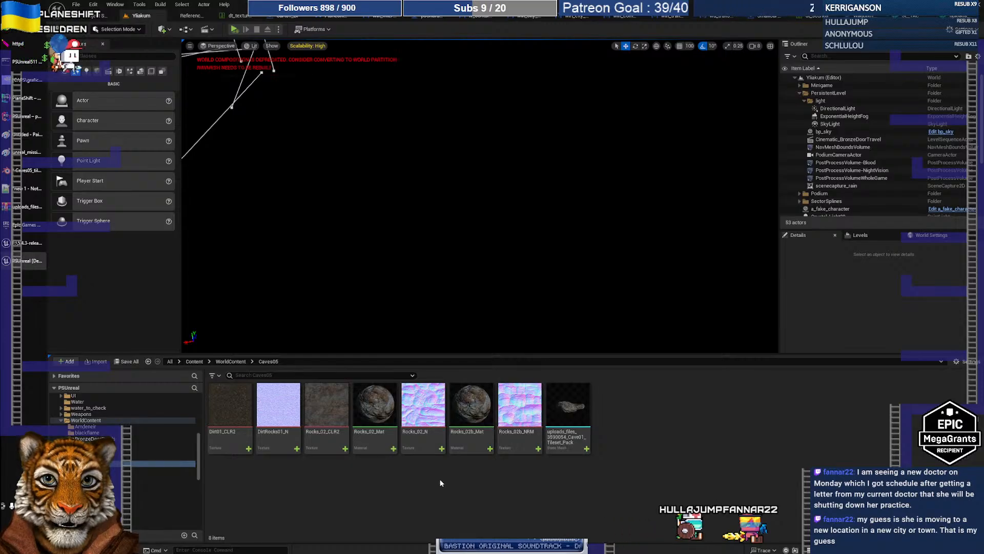
- In the Rocks_02b_Mat graph, feed the Rocks_02b_NRM texture sample's RGB output into the B input of the normal Lerp
double_click(470, 407)
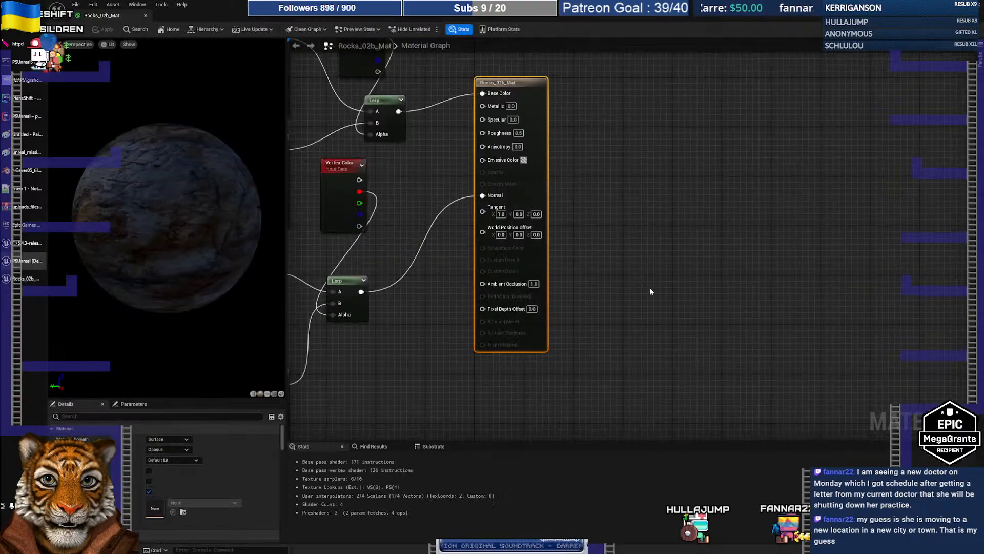
right_drag(434, 249, 672, 215)
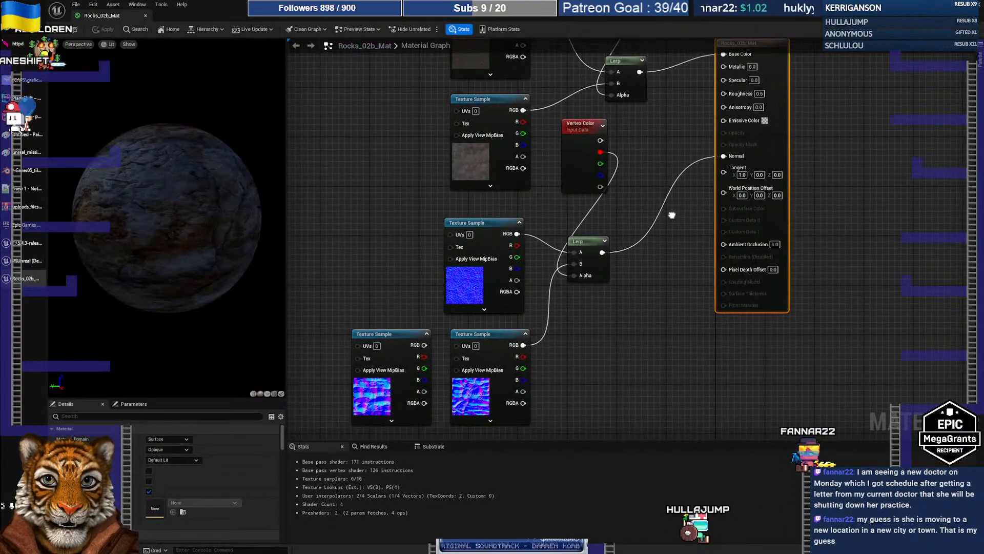
click(389, 332)
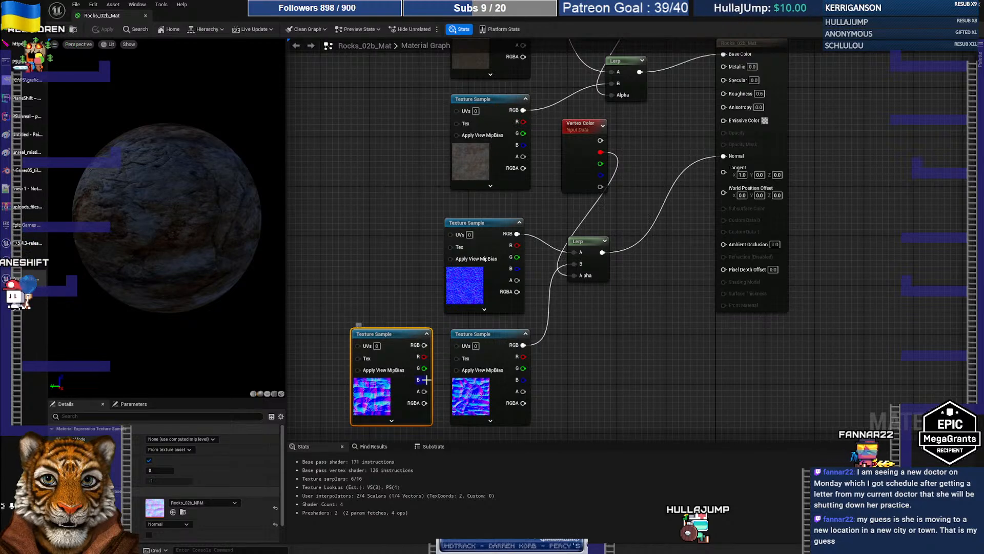
right_drag(593, 333, 586, 345)
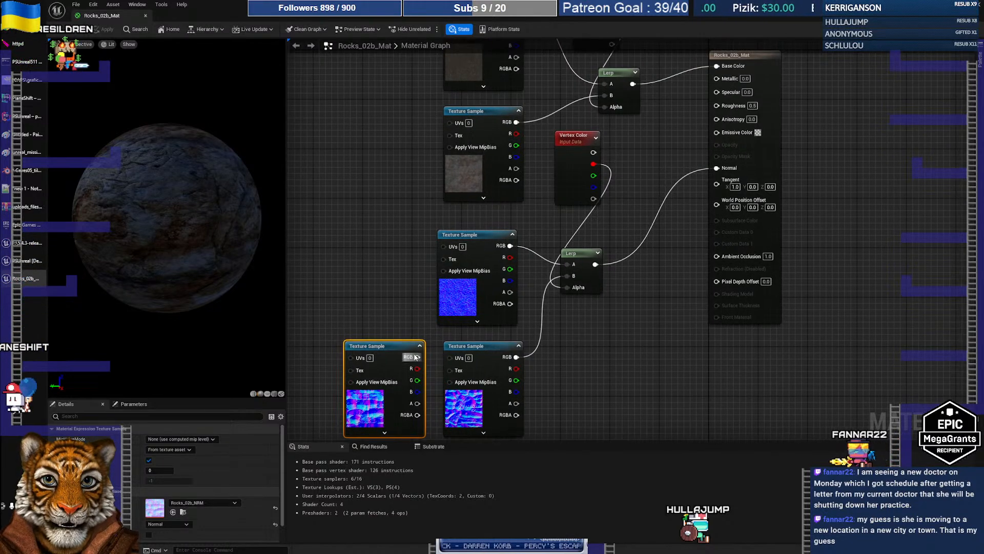
drag(417, 356, 566, 276)
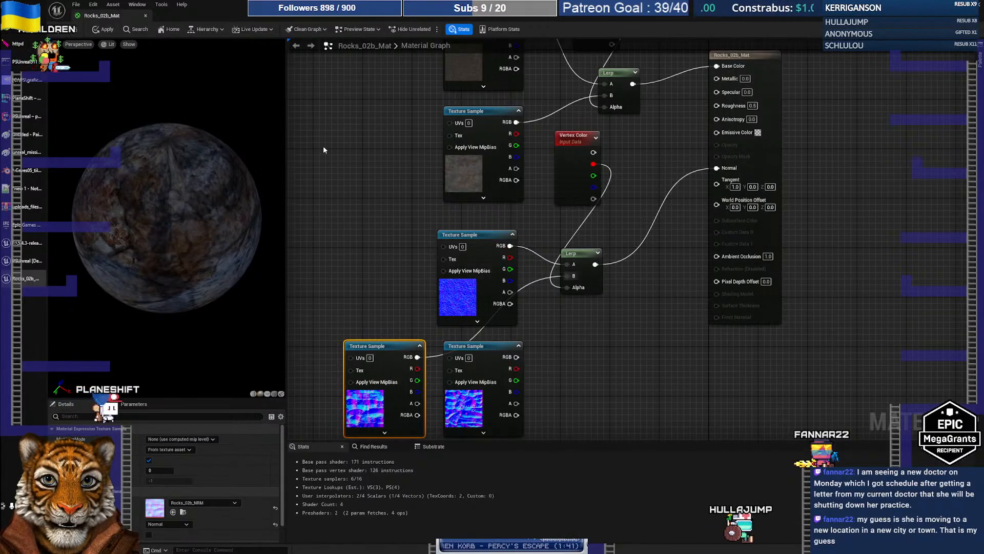
- Apply the changes to Rocks_02b_Mat and close its material graph
right_drag(323, 150, 368, 211)
click(58, 32)
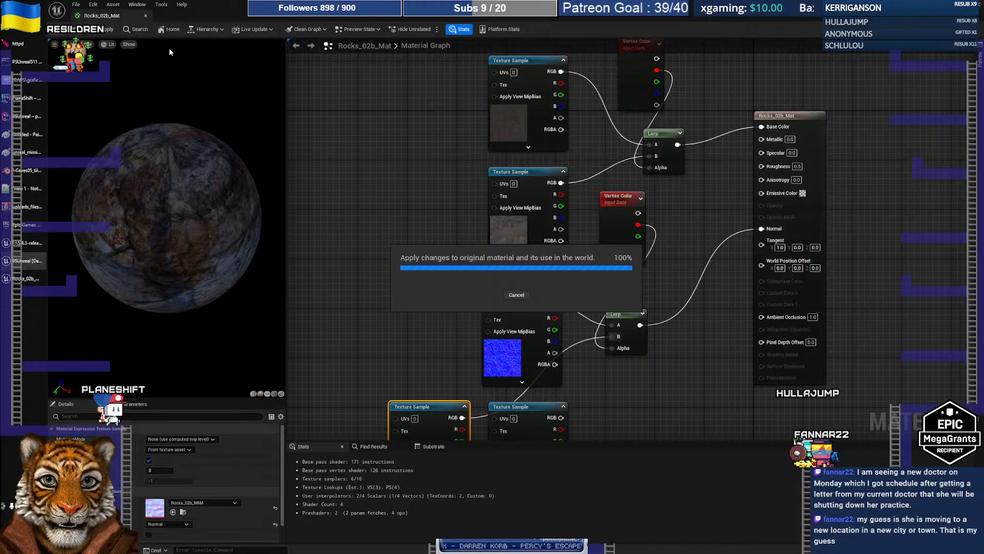
click(145, 15)
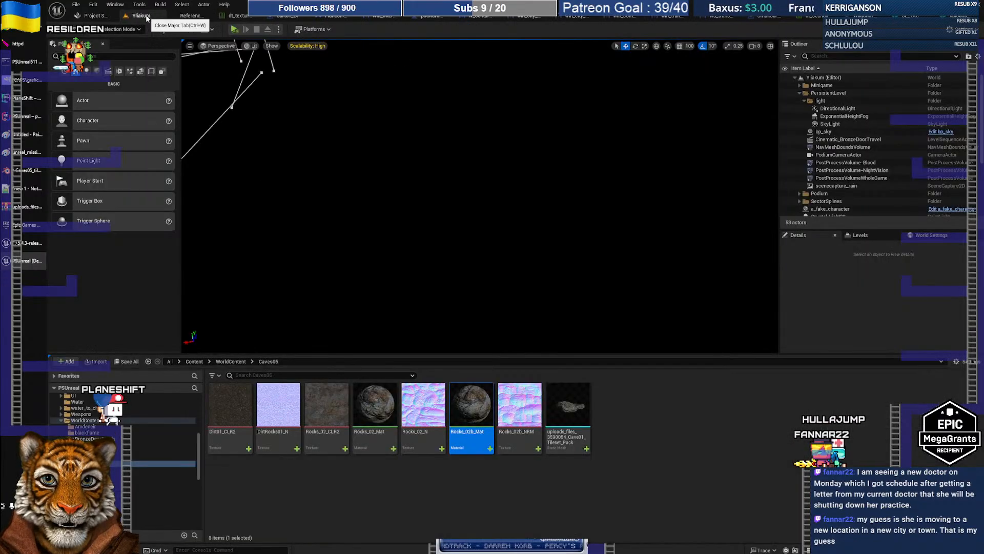
click(438, 484)
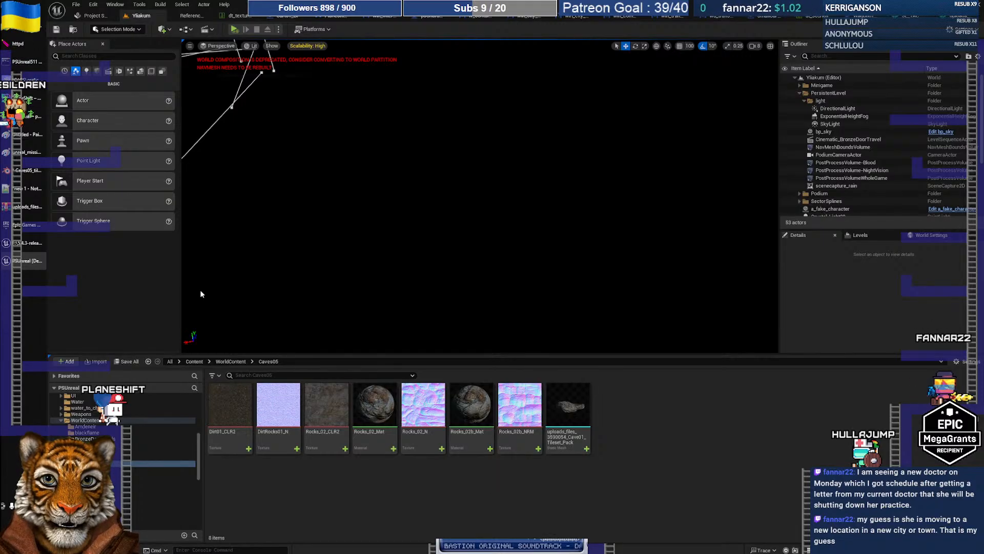
- Switch to Blender and enlarge the 3D viewport by shrinking the shader editor below it
click(27, 170)
scroll(517, 182, down, 10)
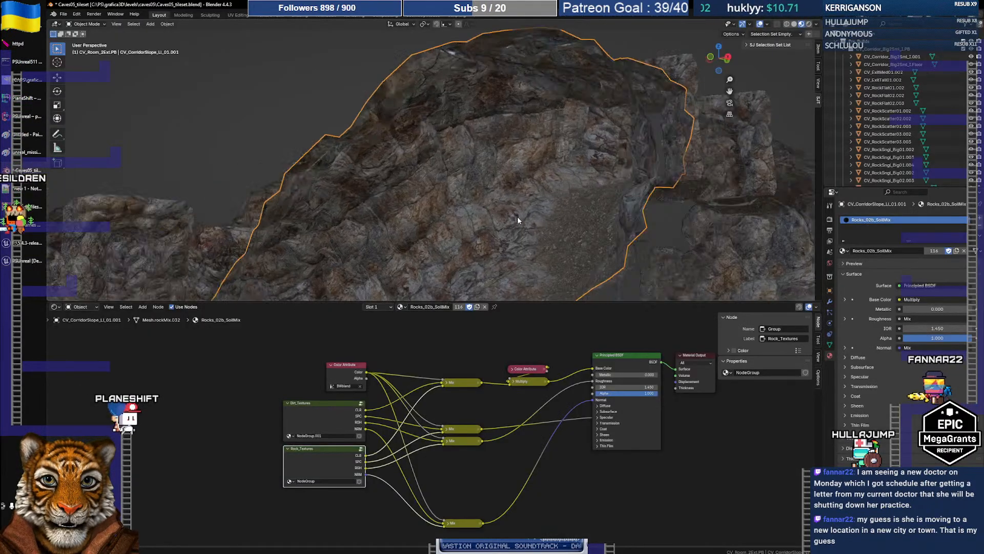
middle_drag(506, 226, 497, 287)
scroll(462, 201, up, 6)
scroll(494, 254, down, 4)
drag(495, 302, 496, 414)
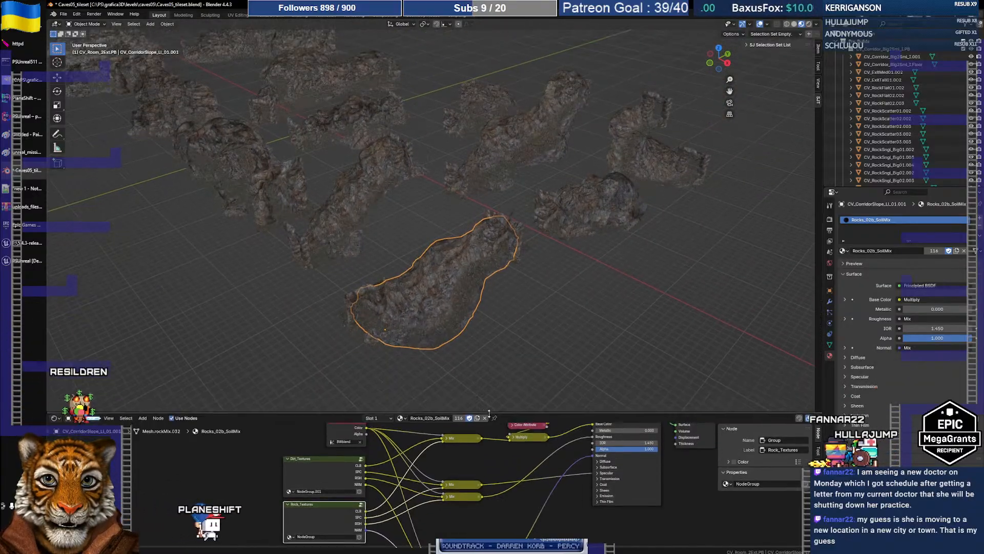
- Switch the Blender file to the Parts scene
click(769, 33)
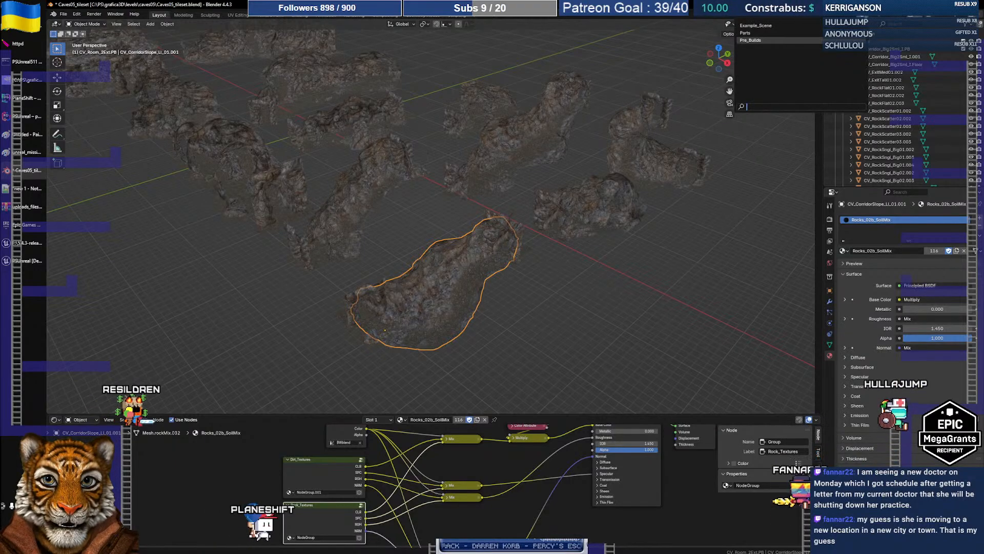
click(756, 33)
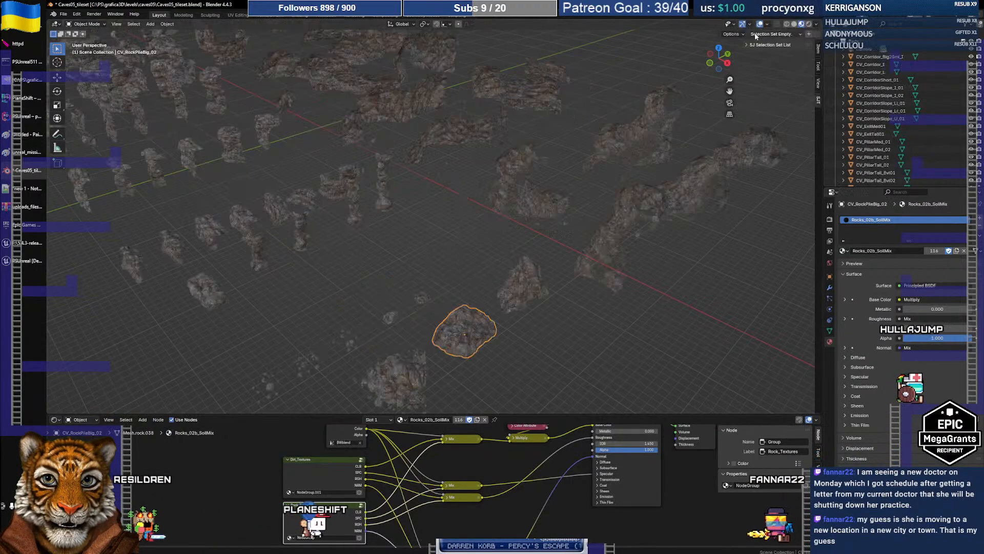
scroll(413, 241, up, 2)
middle_drag(404, 251, 601, 211)
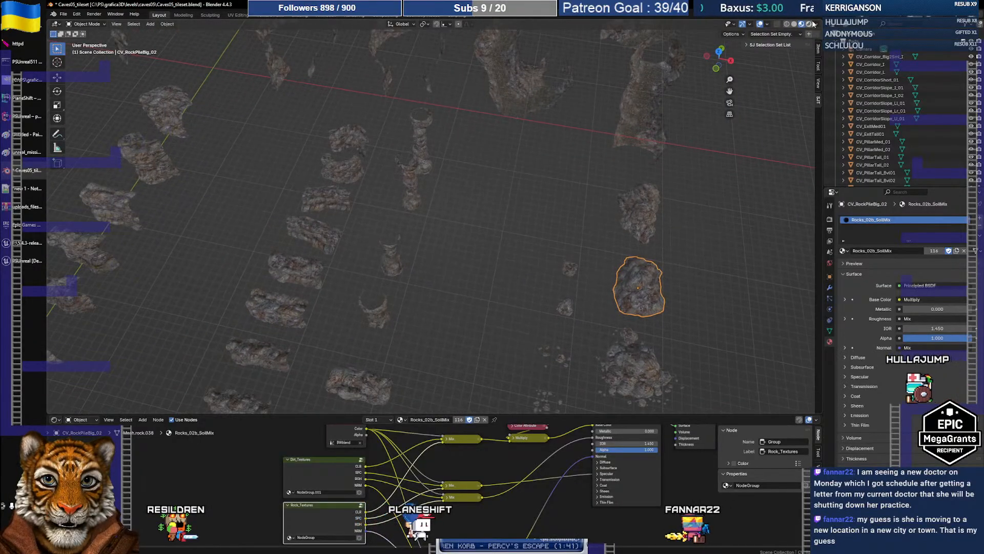
- Examine the big rock piles in solid shading with attribute colouring, focusing on CV_RockPileBig_02
click(794, 24)
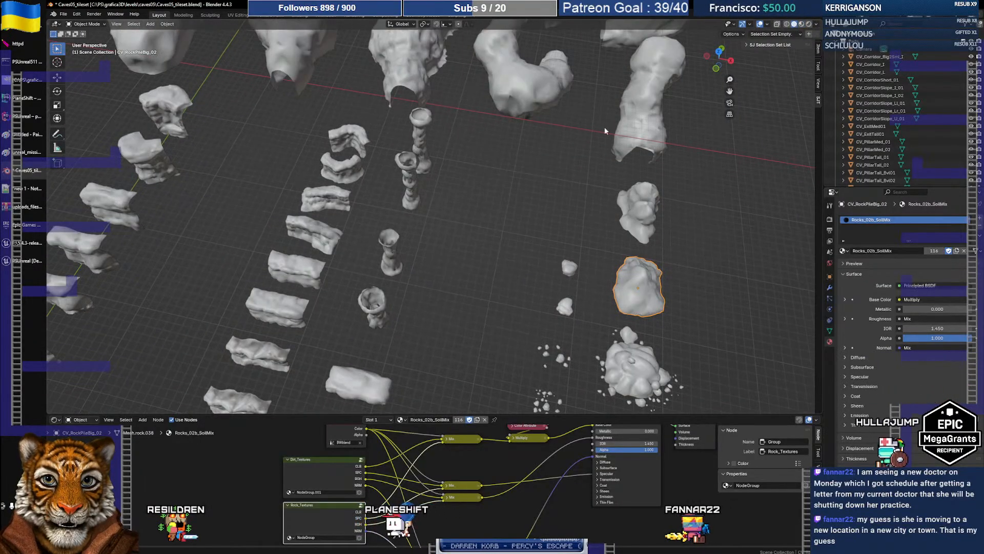
click(816, 24)
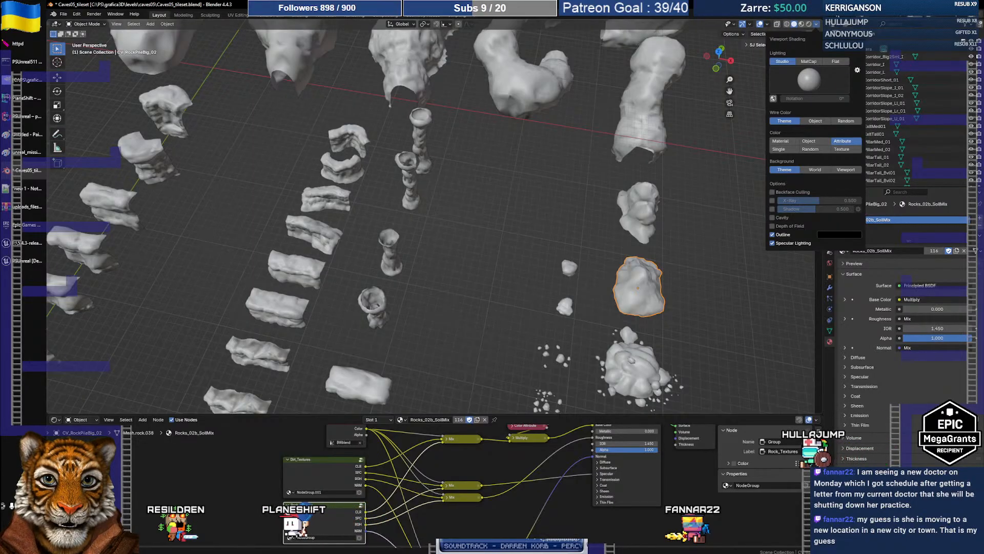
mouse_move(576, 230)
middle_down()
mouse_move(501, 198)
mouse_move(503, 179)
mouse_move(511, 213)
mouse_move(528, 219)
middle_up()
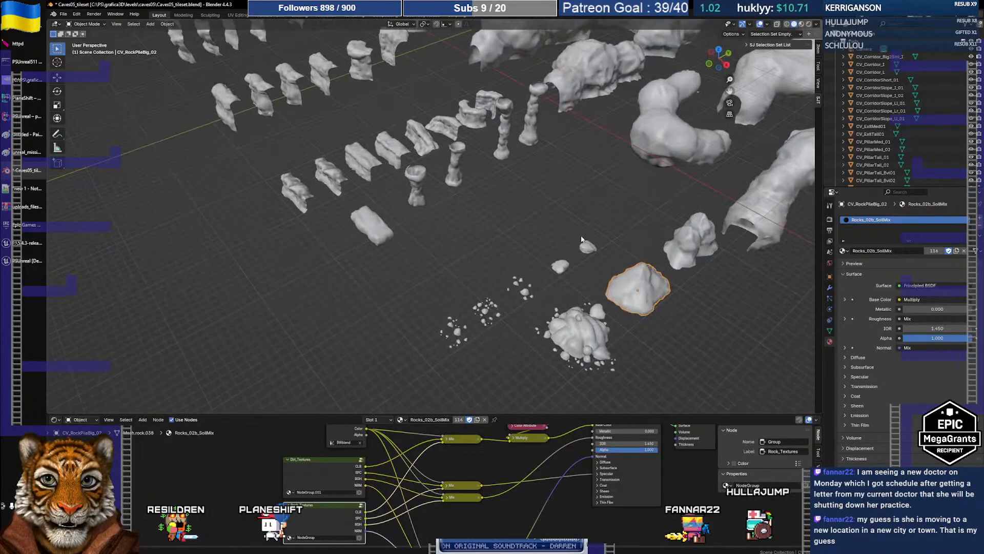
key(shift+grave)
key(w)
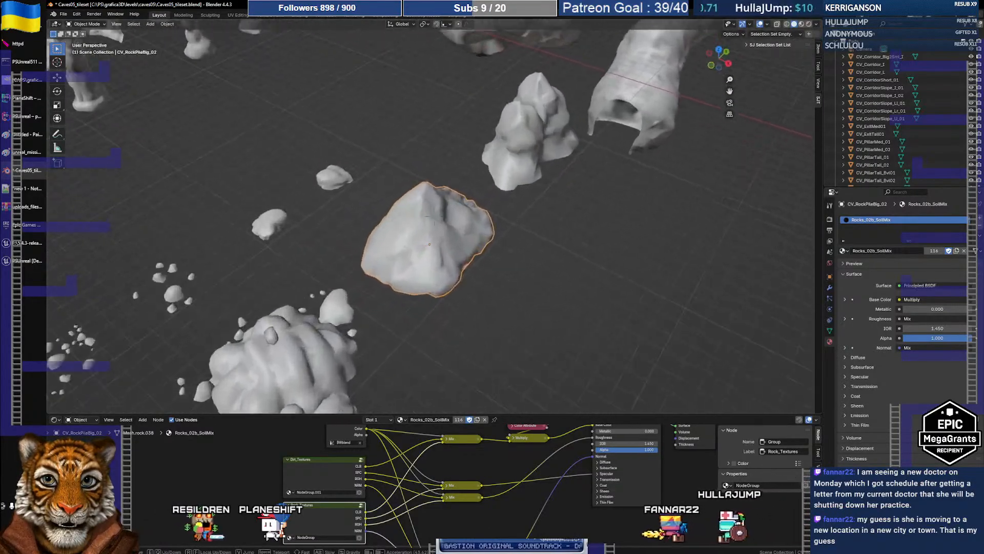
key(s)
key(s)
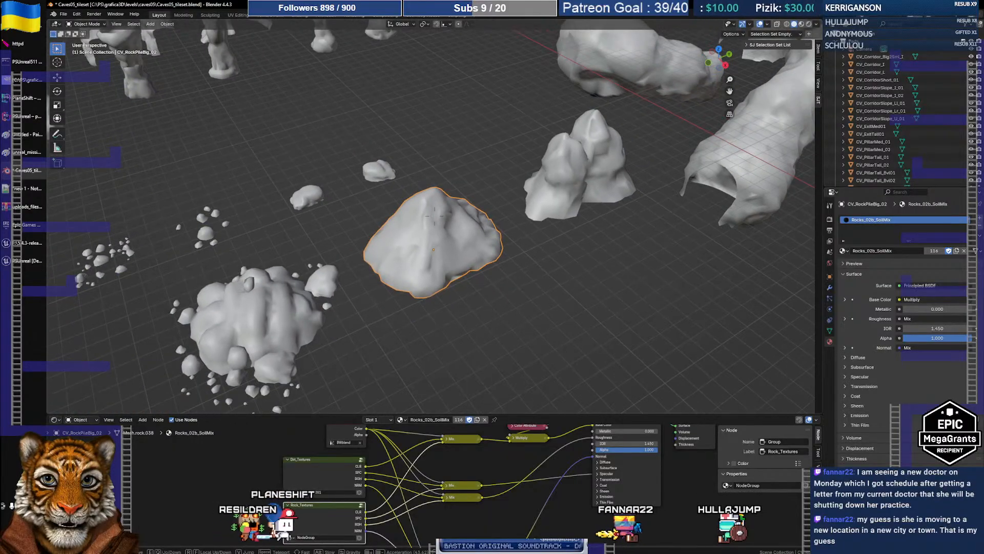
click(434, 215)
click(267, 307)
click(420, 231)
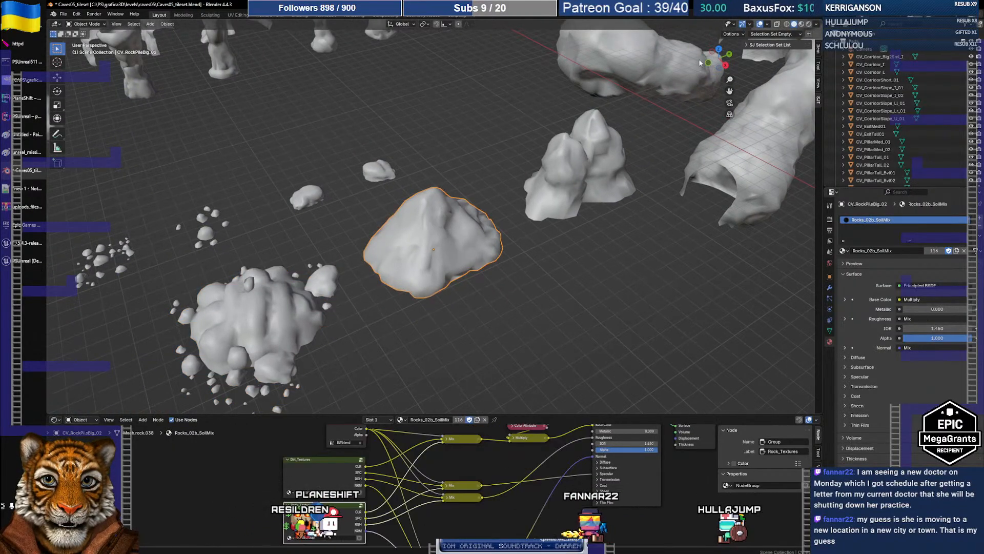
- Restore textured viewport shading and assign the Rocks_02b material to the CV_RockPileBig_02 mesh
click(809, 24)
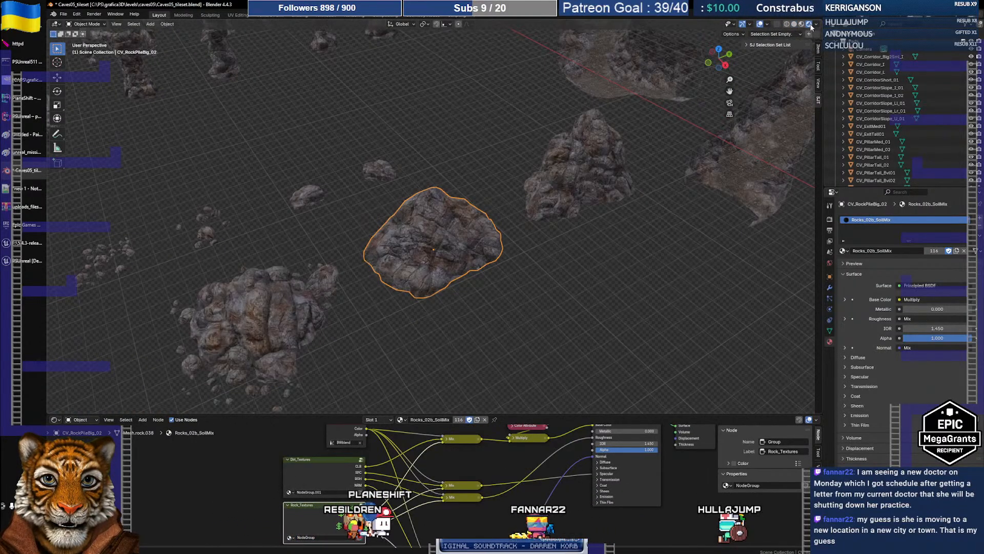
click(509, 291)
click(454, 244)
scroll(444, 252, up, 12)
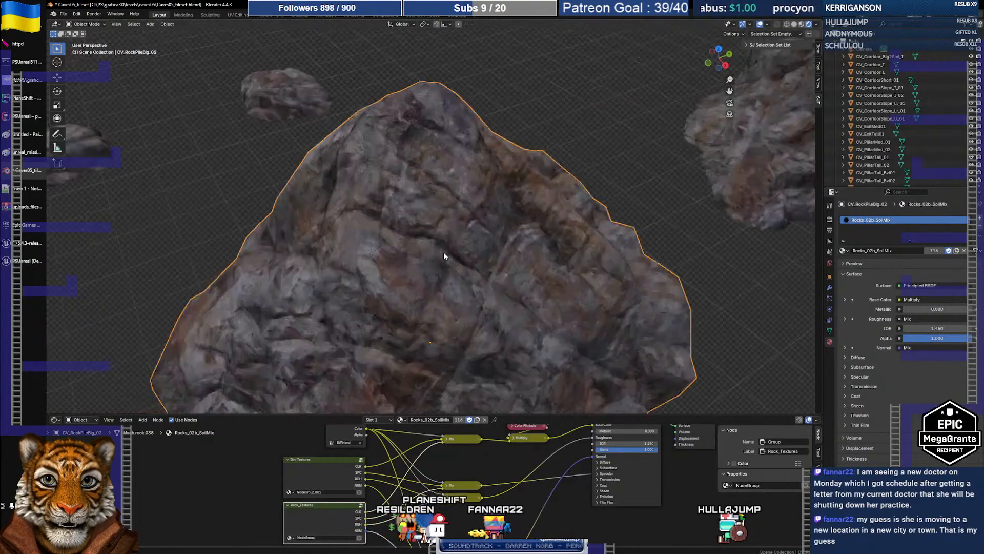
scroll(444, 256, down, 10)
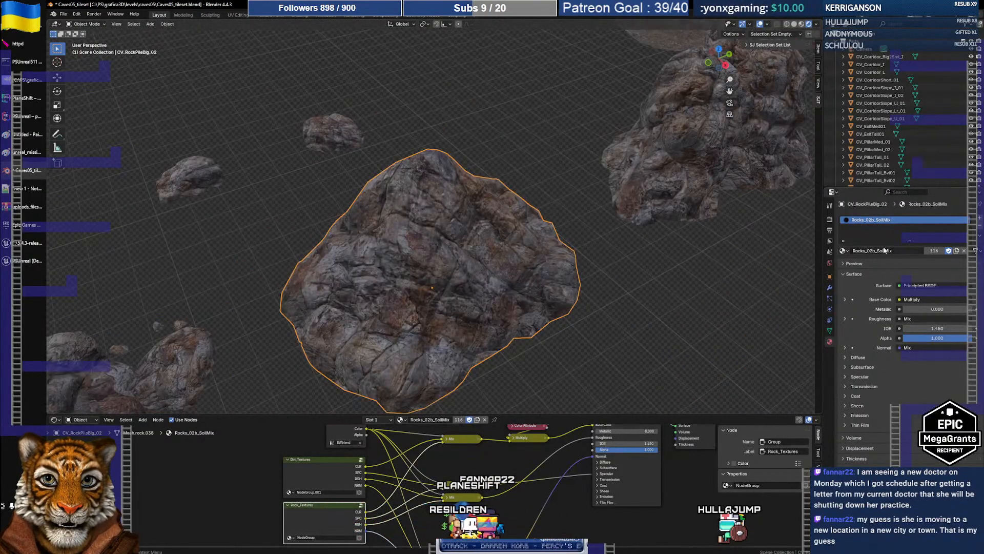
click(843, 251)
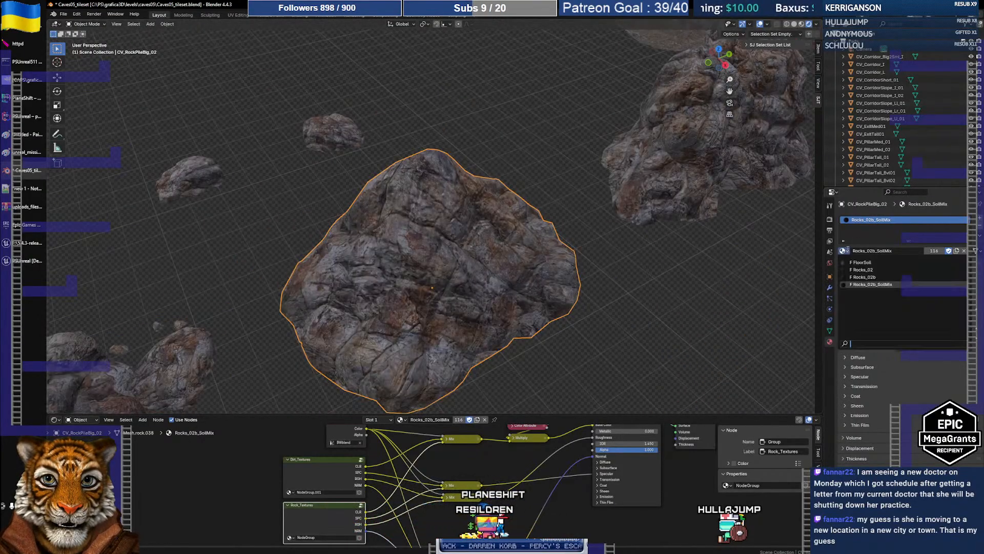
click(864, 277)
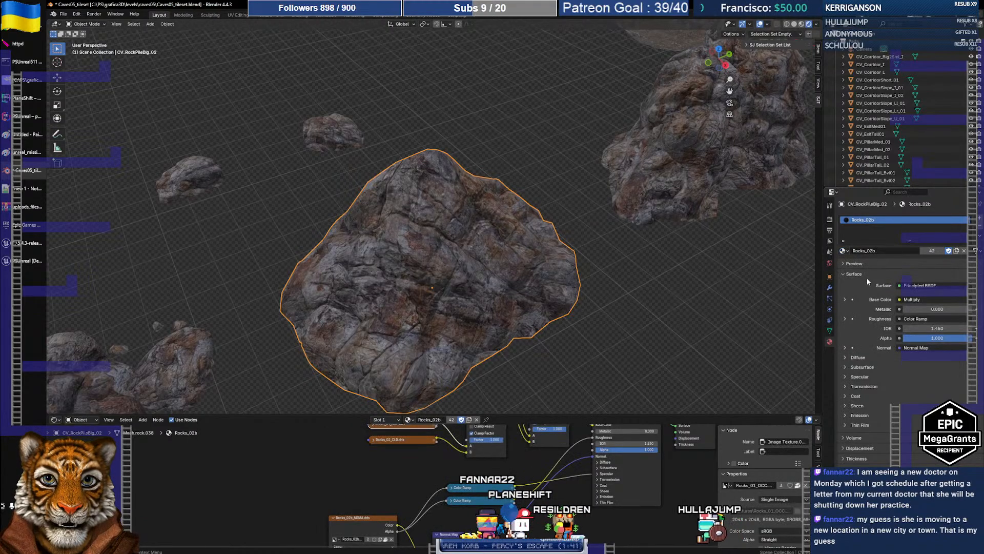
- Check which materials are assigned to the CV_RockScatter01 and CV_RockPileBig_03 meshes
key(shift+grave)
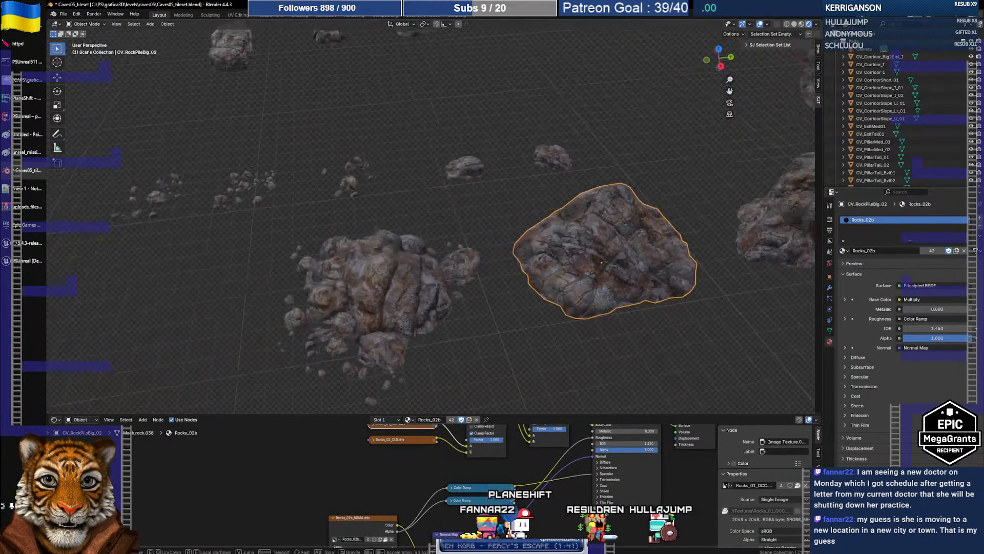
key(s)
click(444, 208)
click(500, 163)
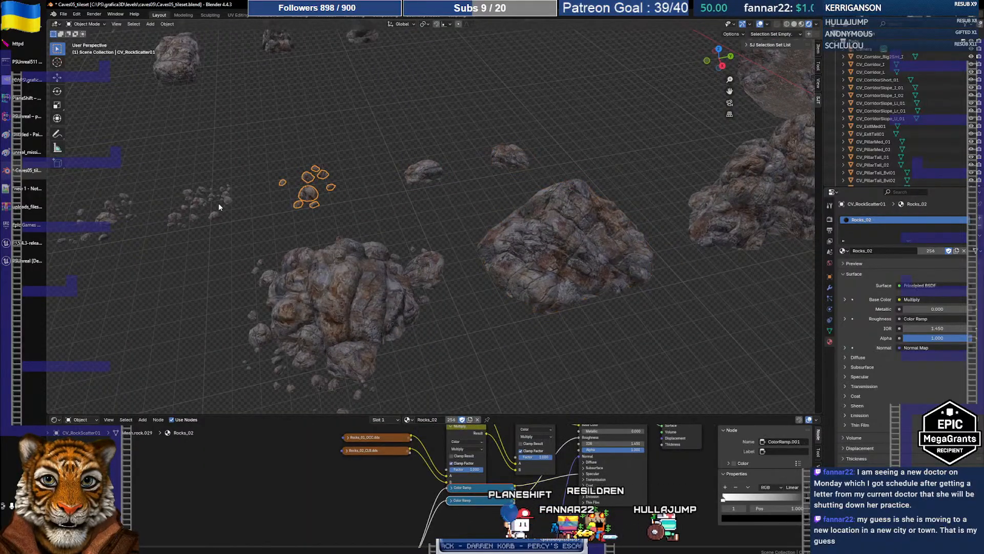
click(303, 281)
- Check which material is assigned to the CV_RockPileBig_01 mesh
key(shift+grave)
key(w)
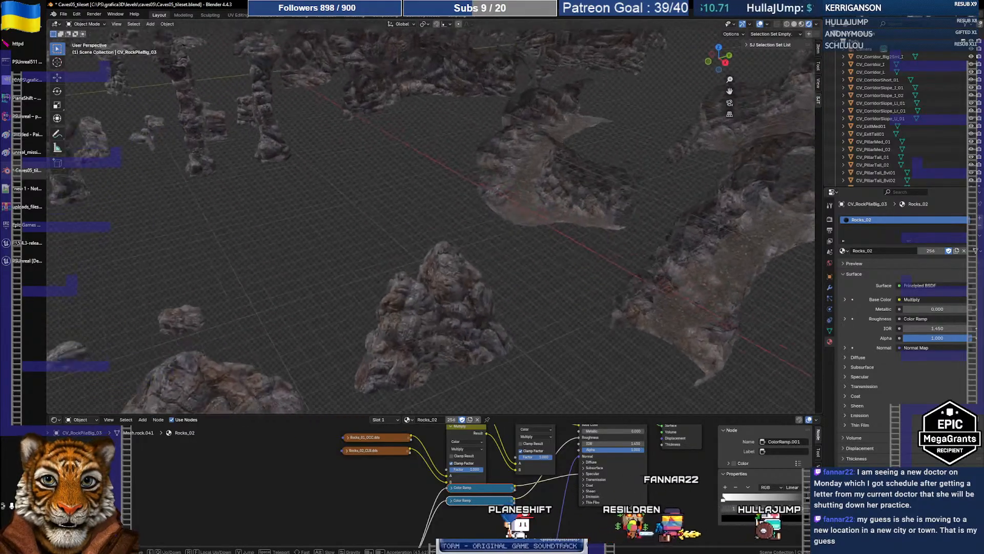
key(s)
click(393, 251)
click(426, 271)
- Check which materials are assigned to the row of CV_WallShelfTall meshes, including CI01, Slp02, F02 and F01
key(shift+grave)
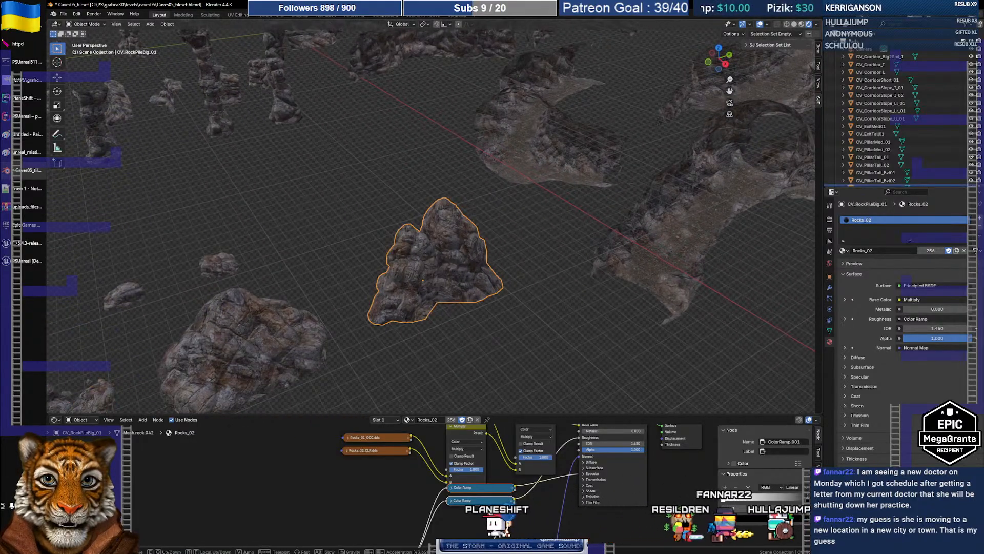
key(w)
key(s)
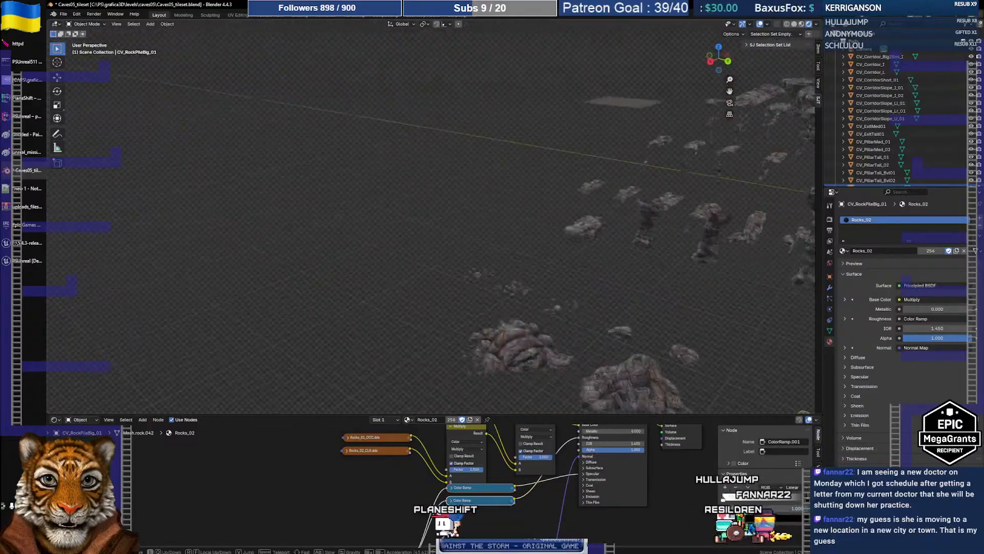
key(a)
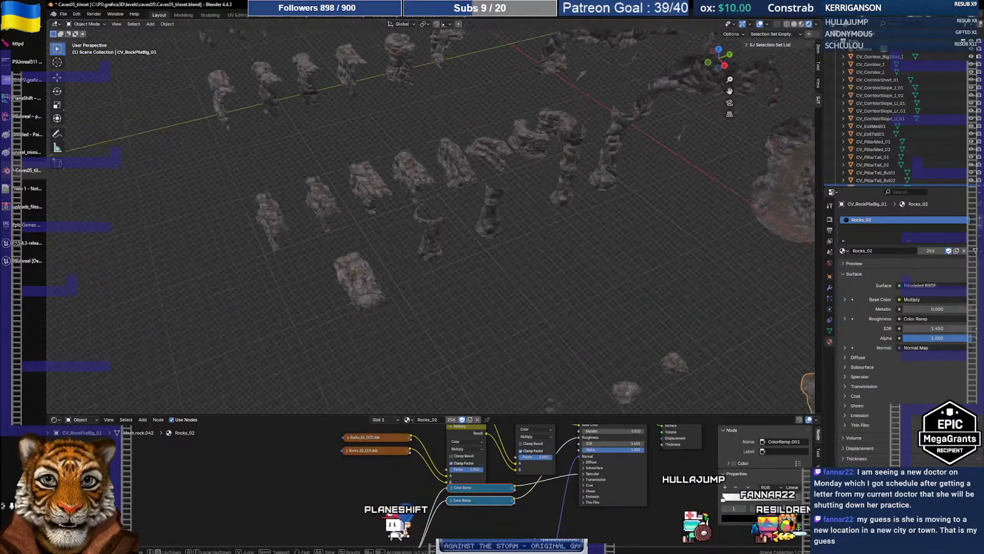
click(478, 263)
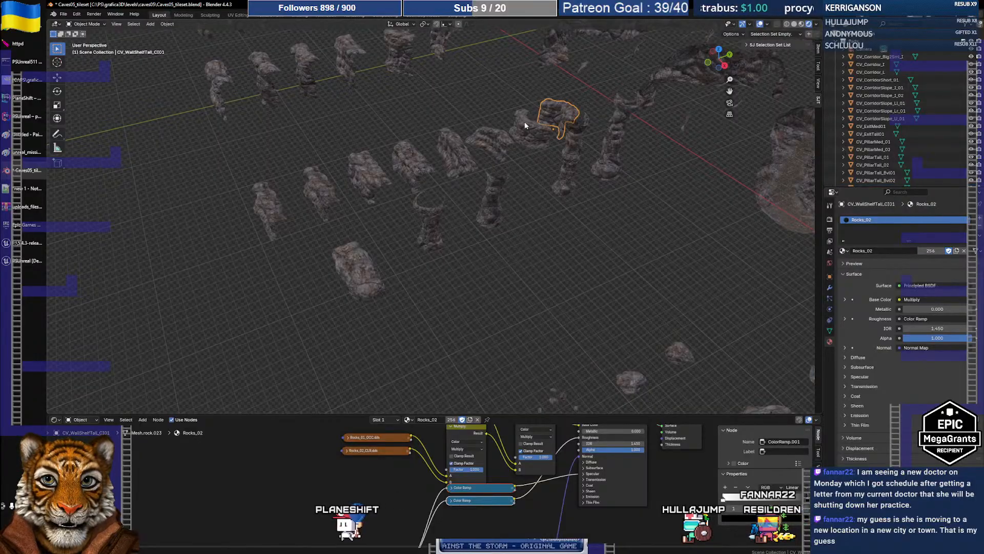
click(481, 159)
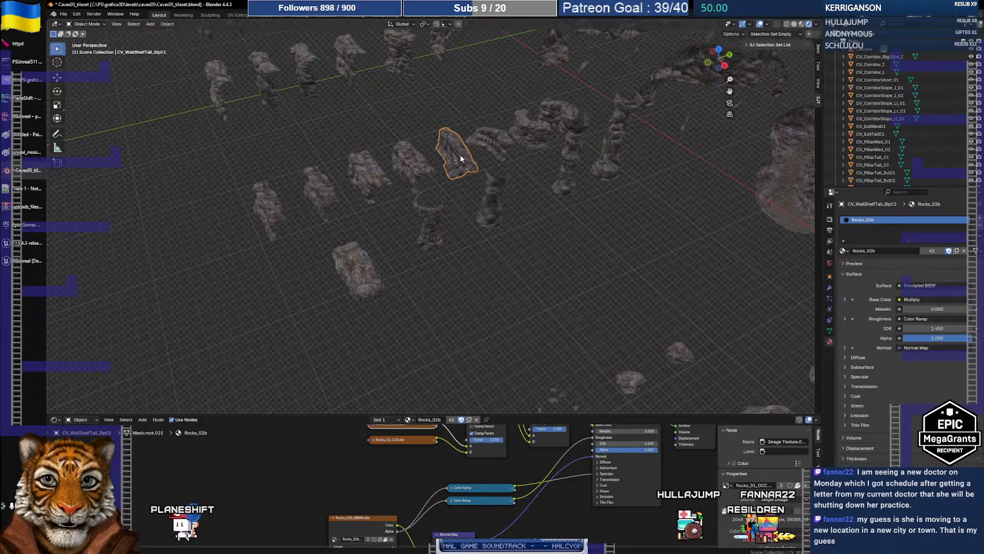
click(416, 165)
click(365, 175)
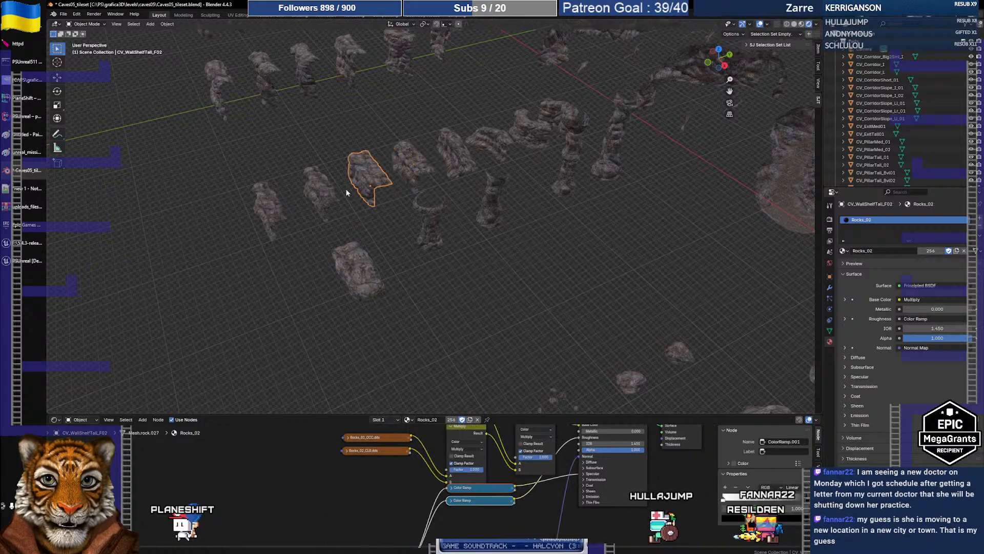
click(318, 195)
click(264, 205)
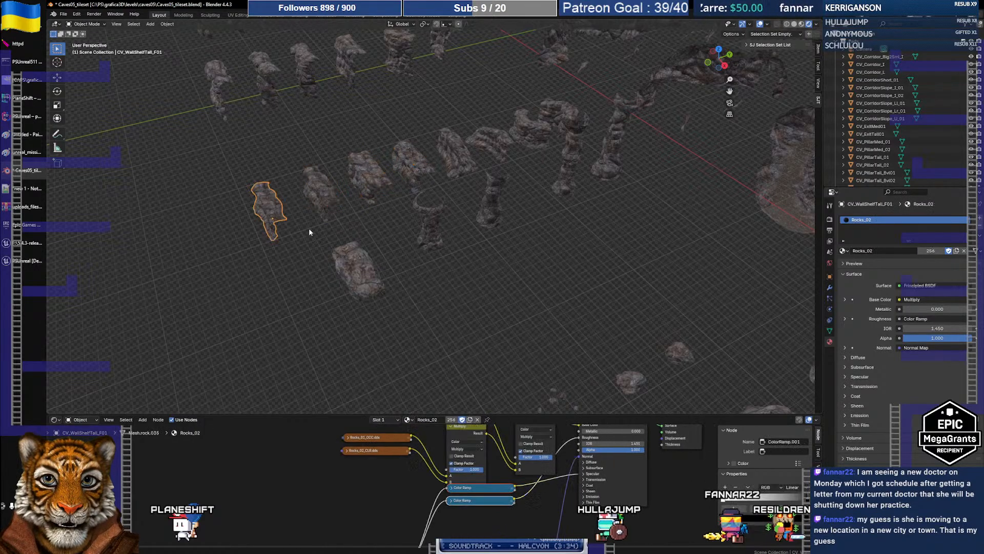
click(342, 256)
- Check the materials on the medium and tall rock pillars, including CV_PillarMed_01 and CV_PillarTall_02
click(434, 214)
click(486, 197)
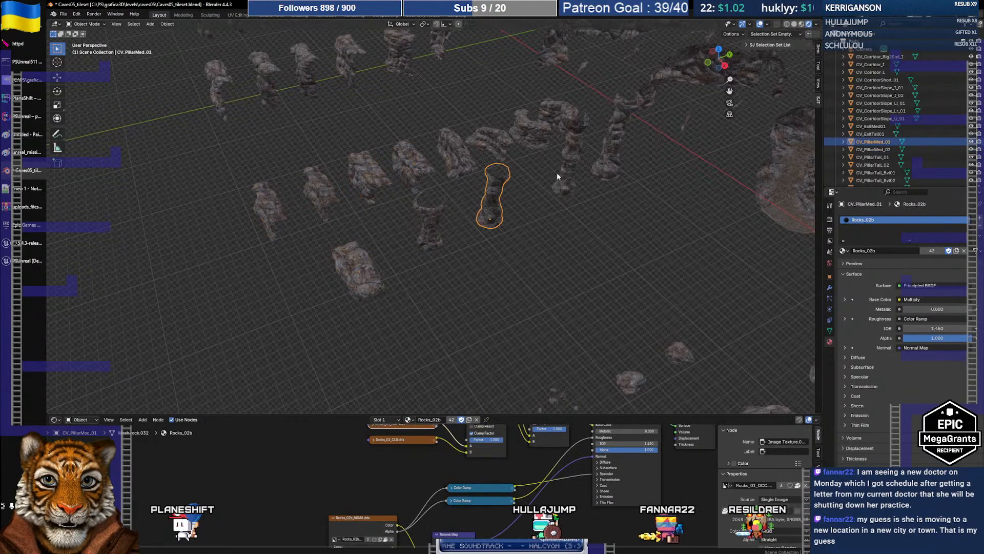
click(569, 166)
click(615, 165)
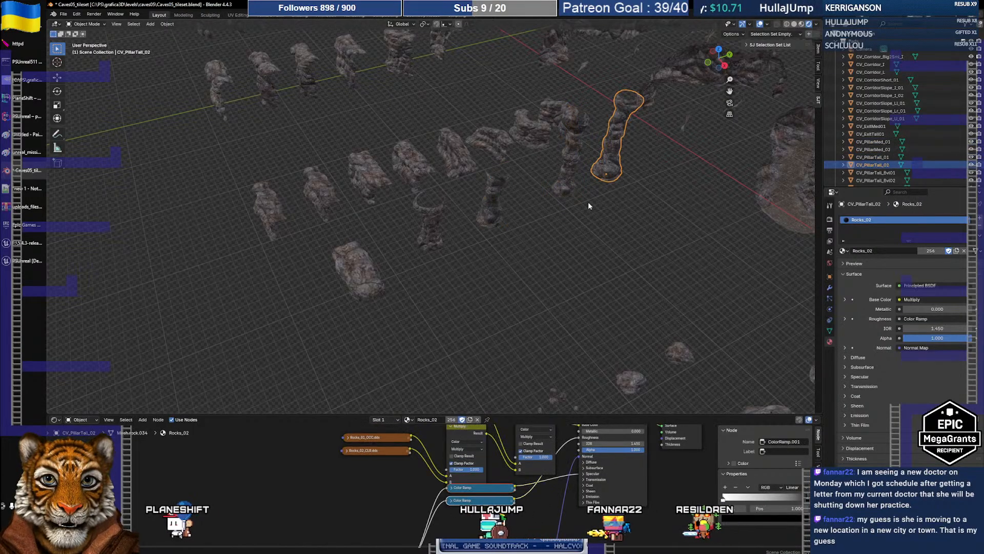
- Check the materials on the medium wall pieces, including CV_WallMed_CO01 and CV_WallMed_F01b
key(shift+grave)
key(s)
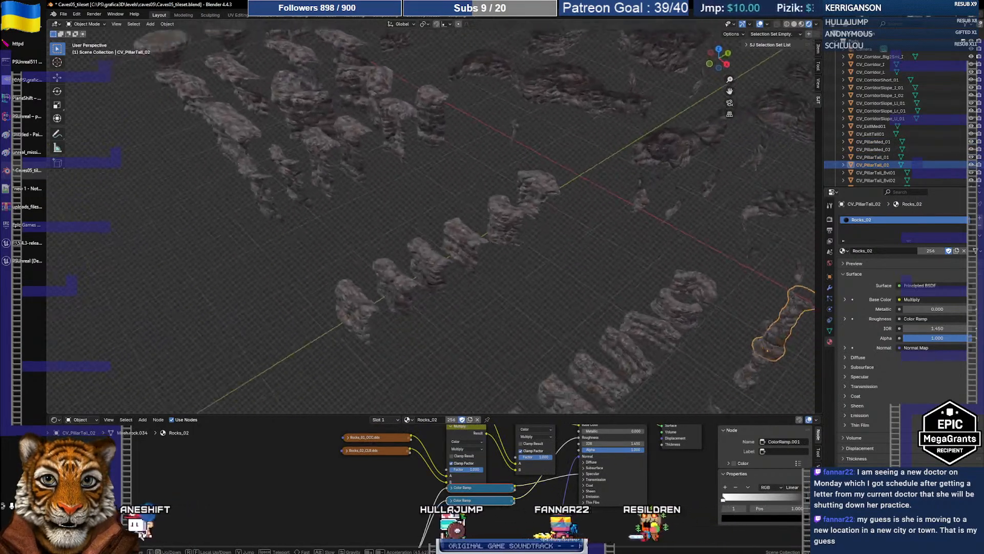
click(626, 210)
click(519, 175)
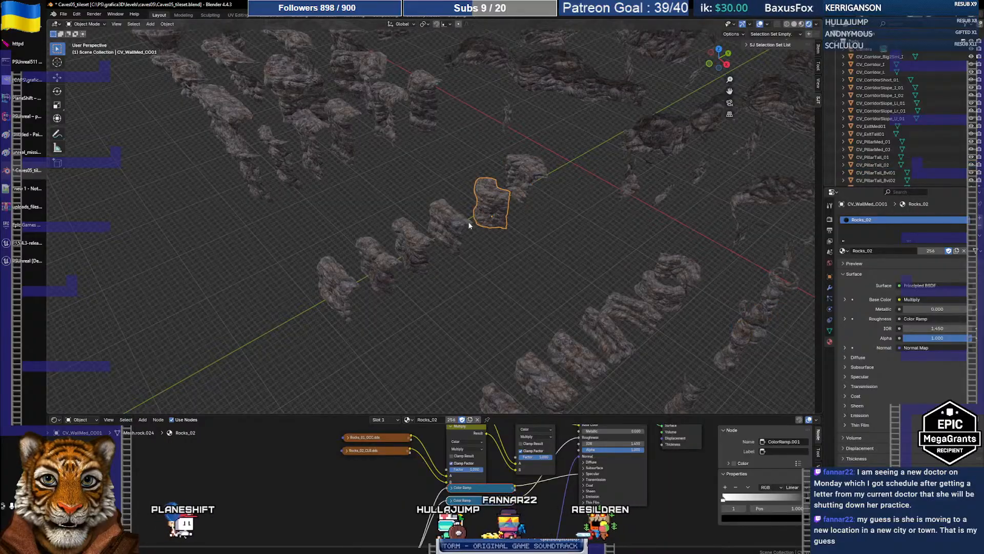
click(416, 250)
click(354, 280)
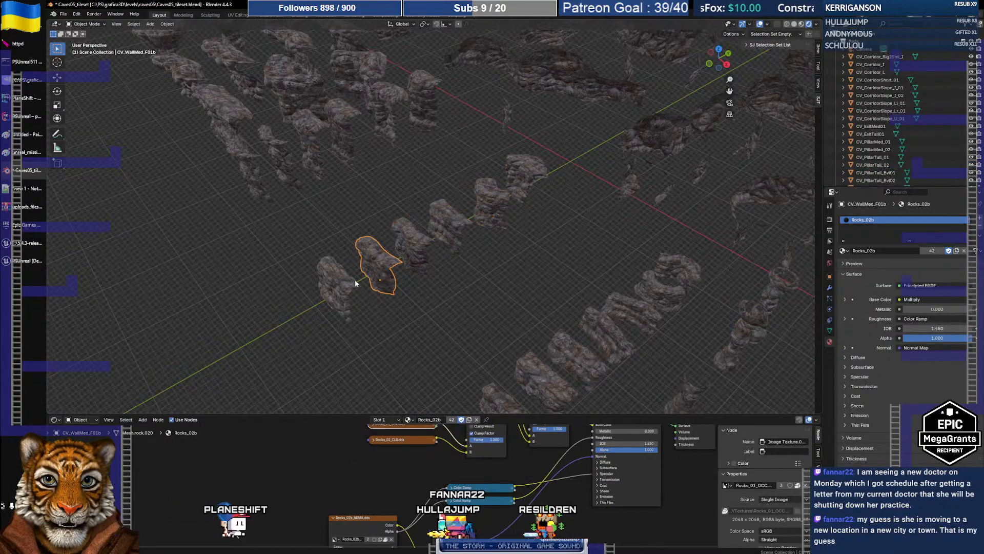
- Check the materials on the narrow tall wall pieces, including CV_WallTall_F01
click(267, 174)
middle_drag(271, 175, 322, 25)
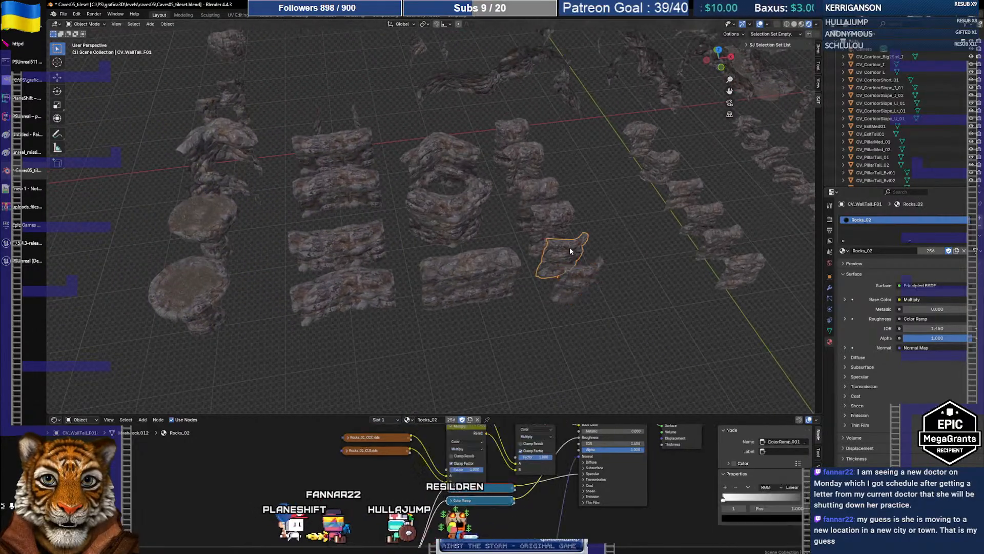
click(546, 191)
click(536, 172)
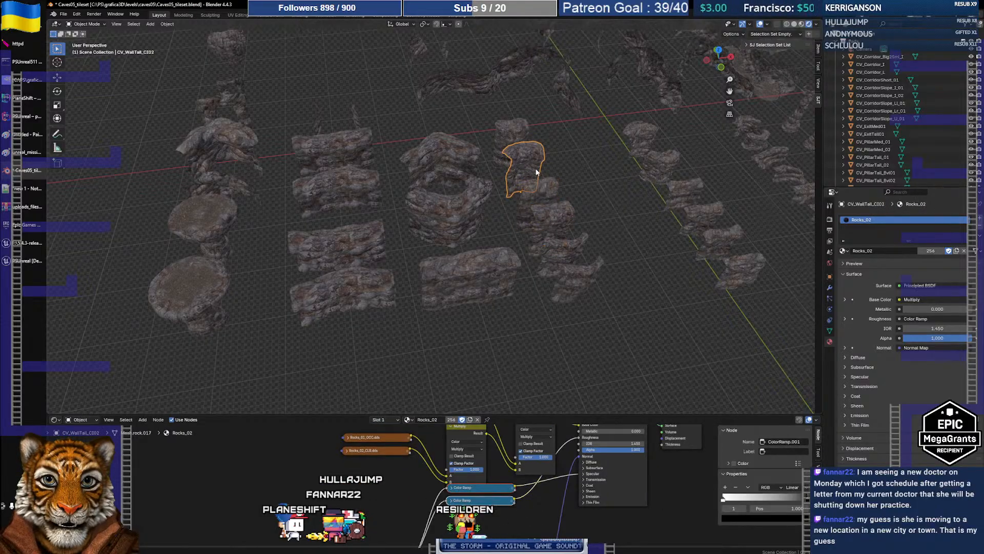
click(521, 138)
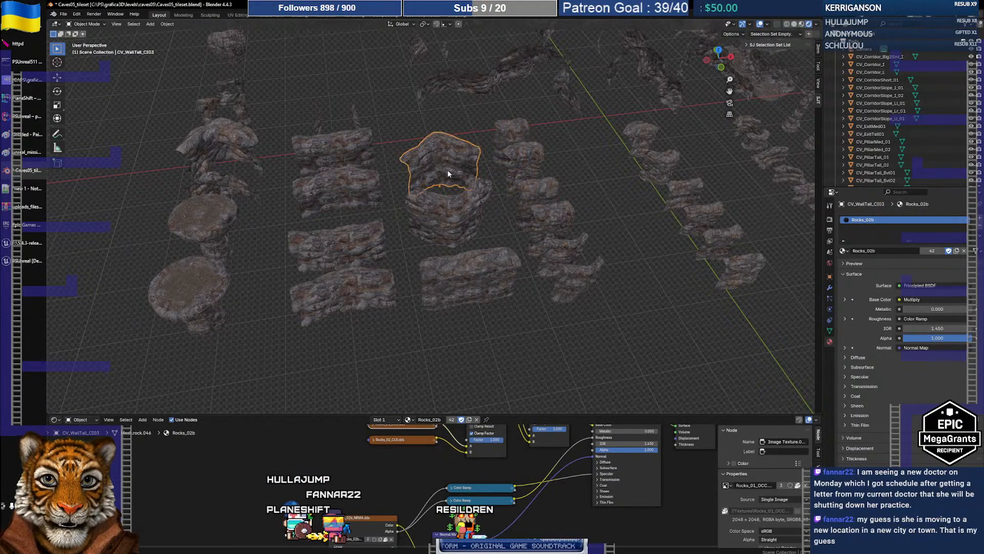
- Check the materials on the wide tall wall pieces, including CV_WallTall_Bvl02 and CV_WallTall_Bvl01b
middle_drag(448, 170, 493, 201)
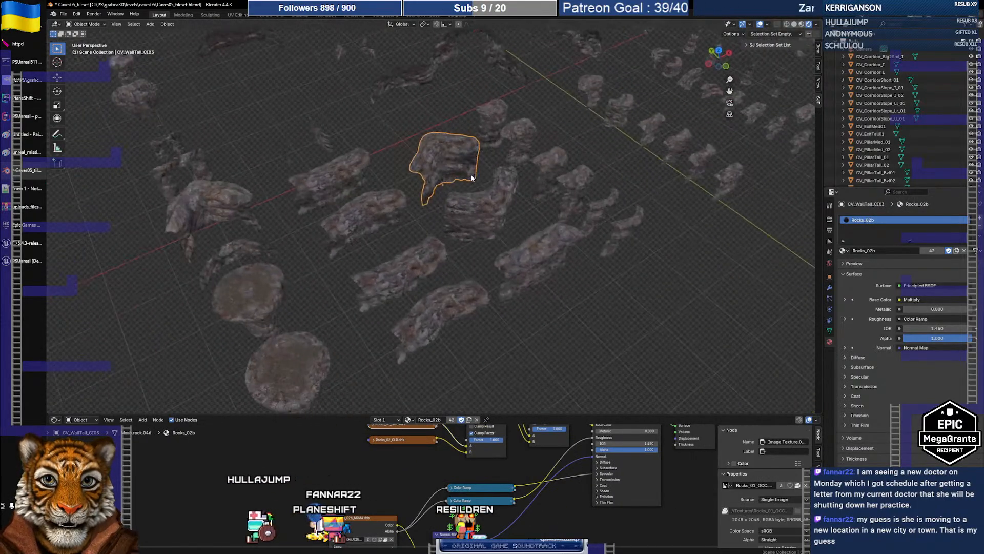
click(493, 202)
click(536, 254)
click(456, 293)
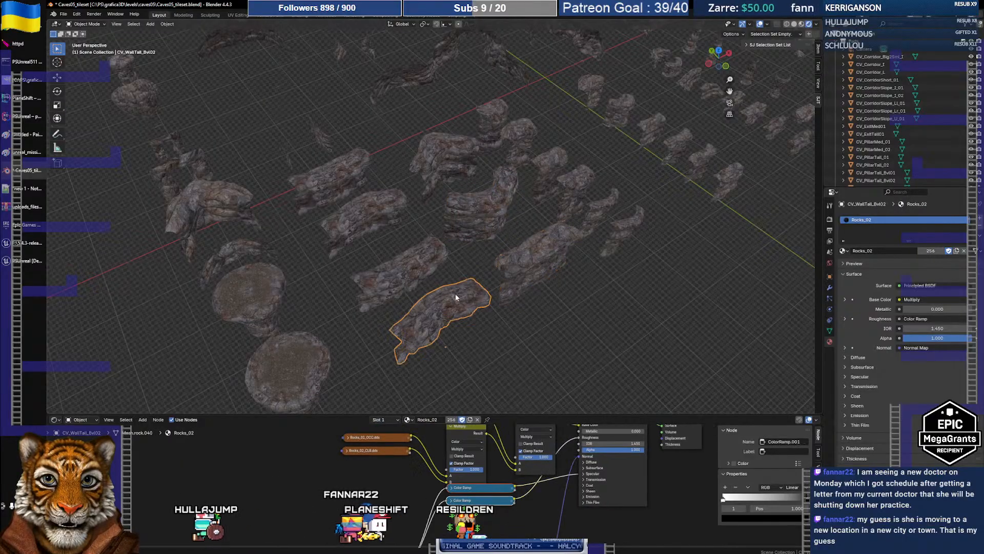
click(420, 261)
click(365, 220)
click(331, 180)
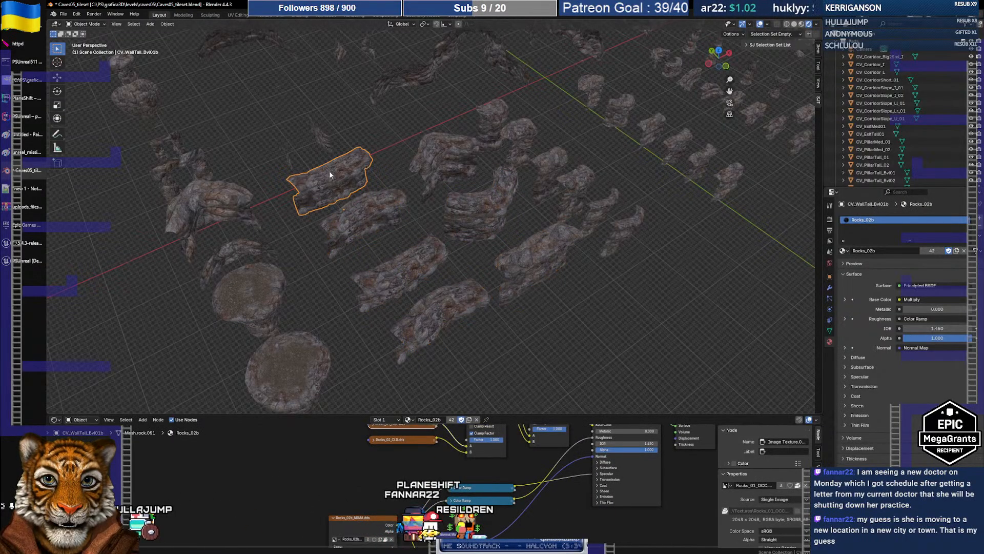
- Check the materials on the corner wall CV_WallTall_CIBvl02 and the bevelled pillars CV_PillarTall_Bvl01 and CV_PillarTall_Bvl02
middle_drag(330, 175, 486, 221)
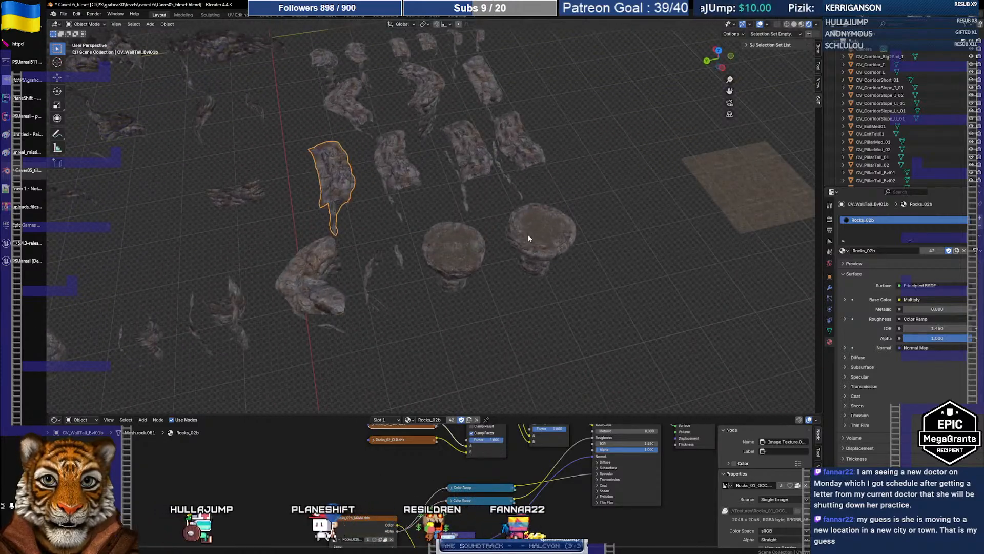
click(301, 277)
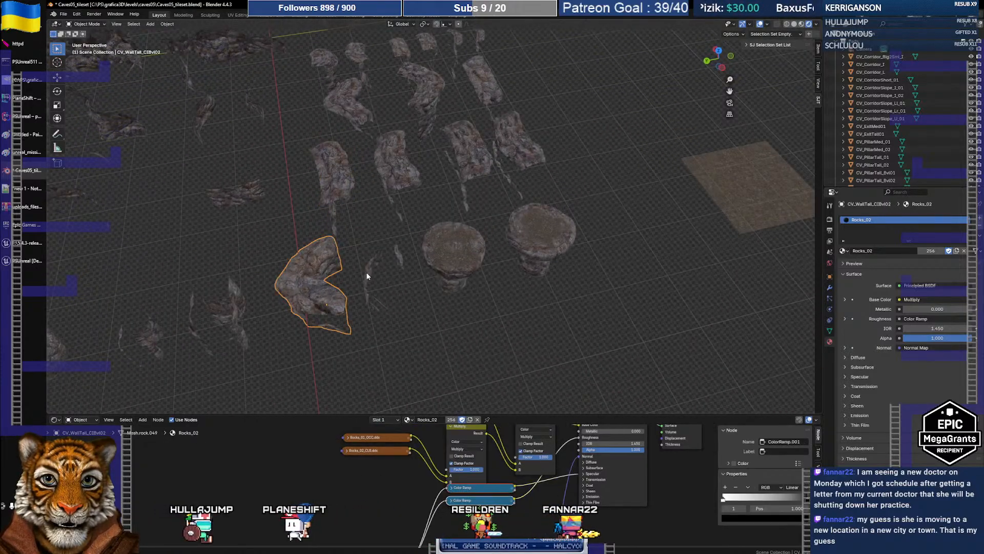
click(385, 273)
click(459, 258)
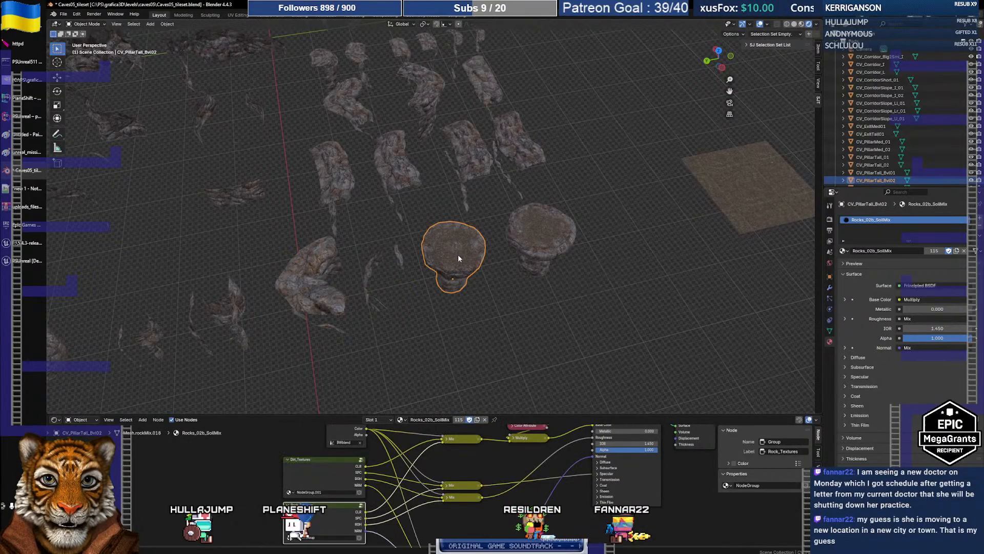
click(550, 236)
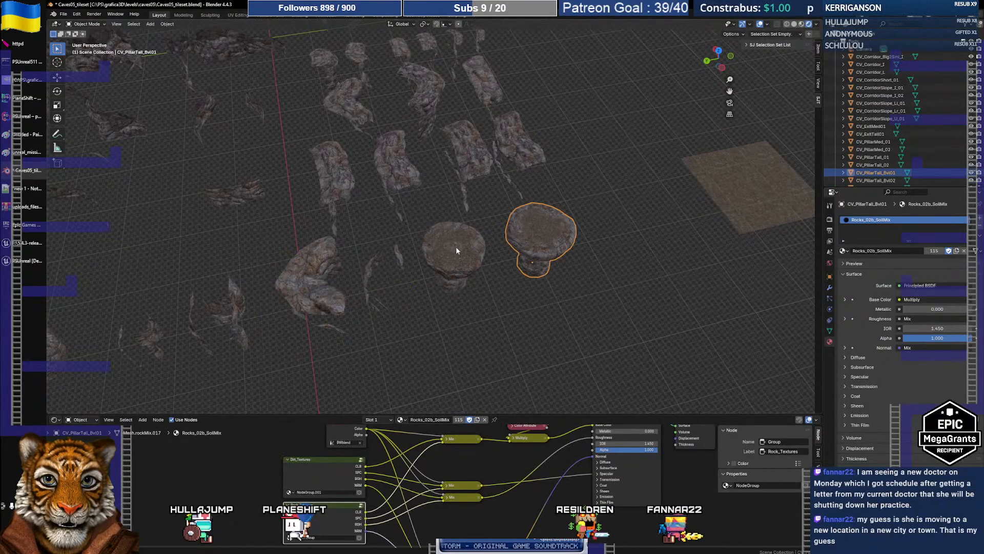
- Switch the viewport to solid shading and select both bevelled pillars, CV_PillarTall_Bvl01 and CV_PillarTall_Bvl02
middle_drag(456, 247, 256, 291)
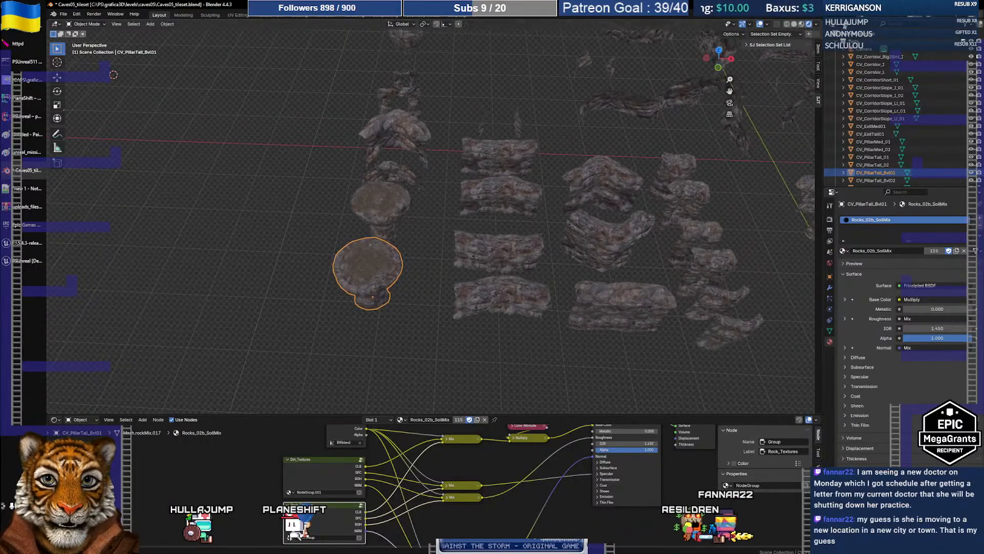
click(795, 24)
shift+click(358, 219)
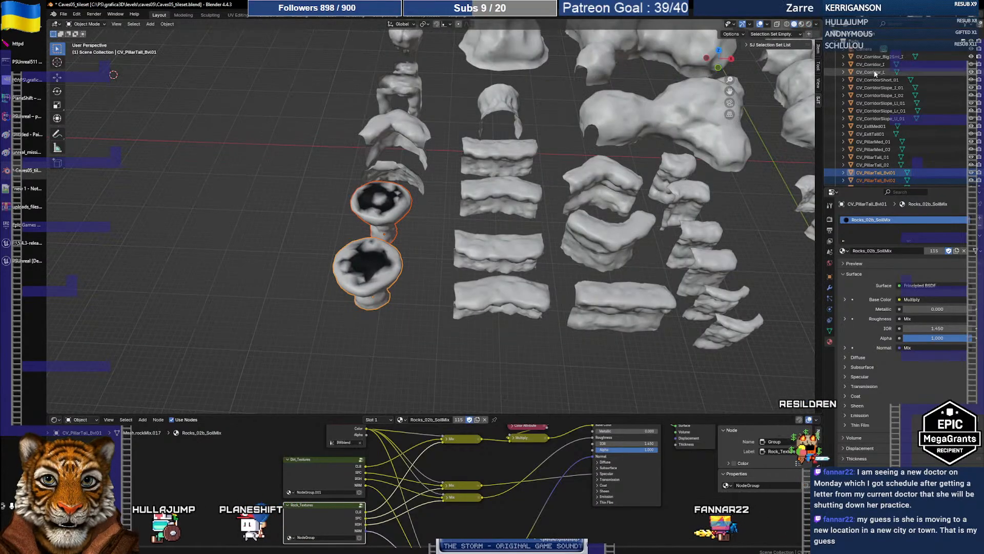
- Look through the list of CV_ part names in the outliner
scroll(897, 154, down, 5)
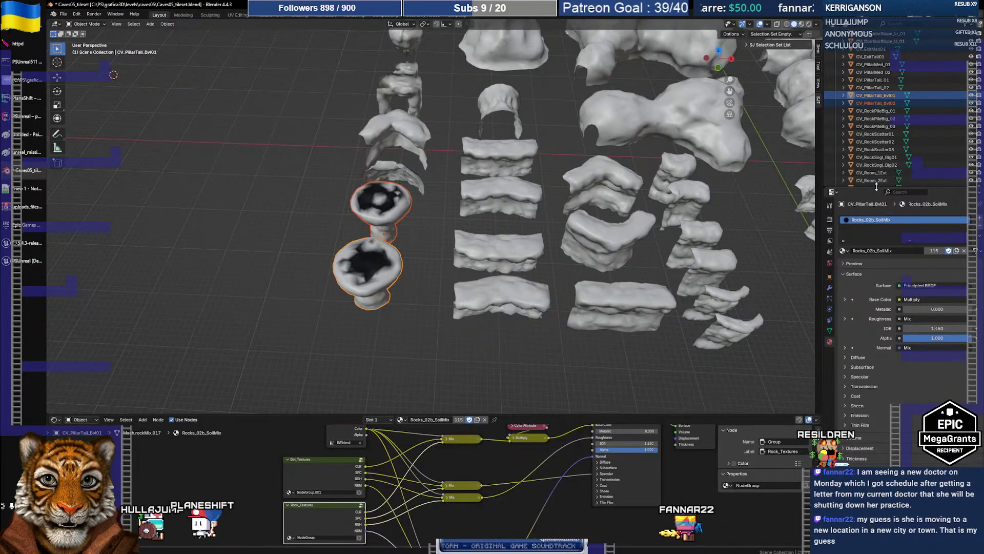
drag(878, 184, 876, 422)
scroll(875, 310, down, 1)
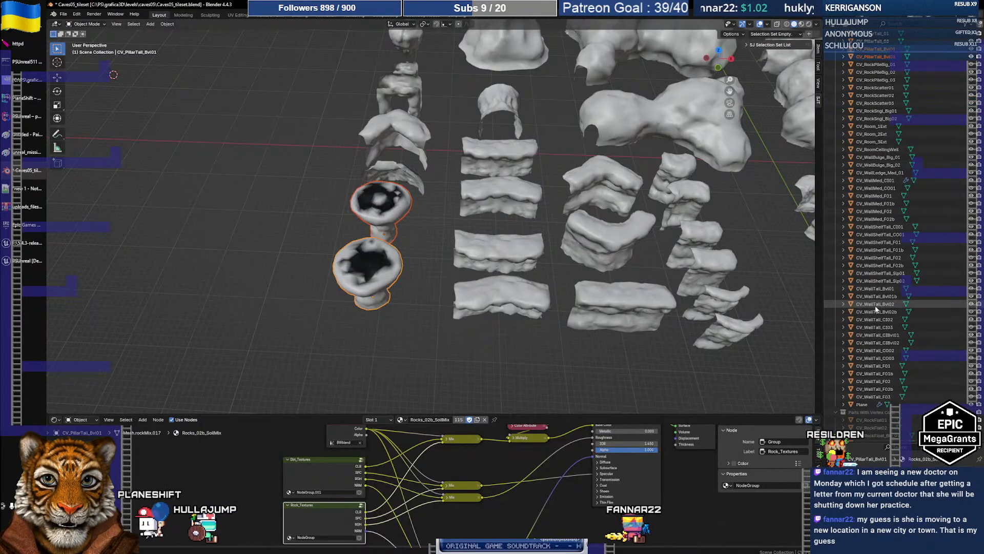
drag(874, 53, 872, 213)
- Check the materials on CV_WallBulge_Big_01, CV_RoomCeilingWell, CV_Room_3Ext and CV_Room_2Ext
middle_drag(302, 182, 167, 289)
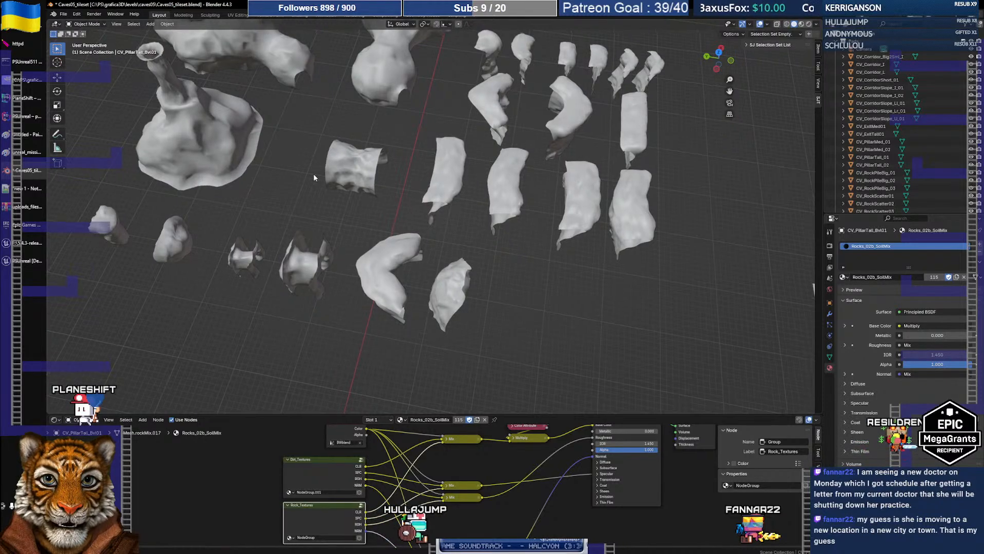
shift+middle_drag(313, 173, 603, 263)
click(301, 283)
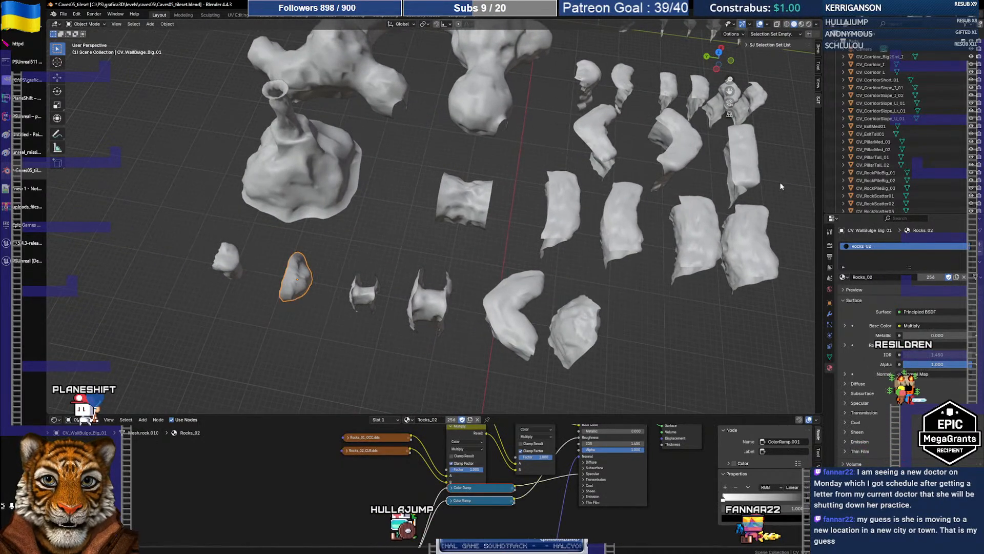
click(313, 182)
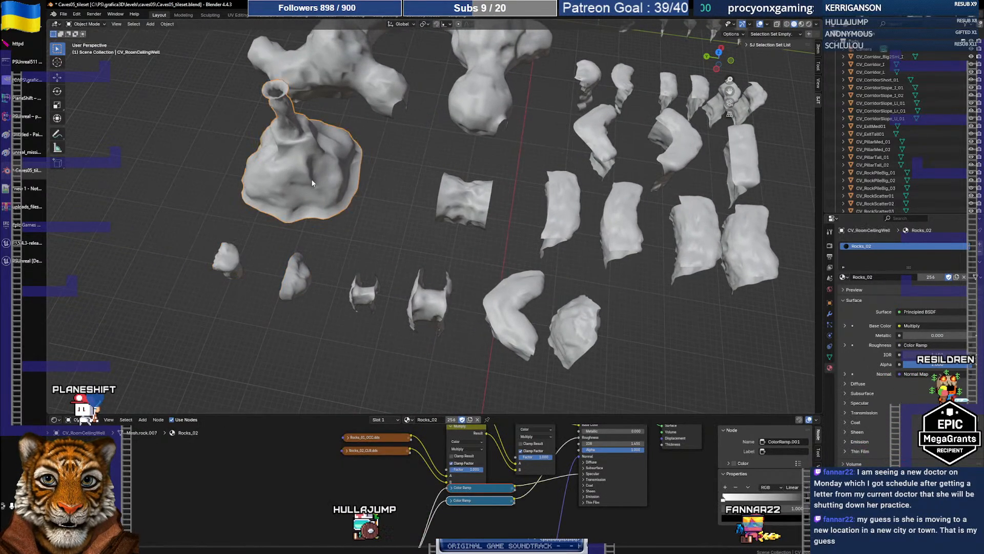
click(373, 96)
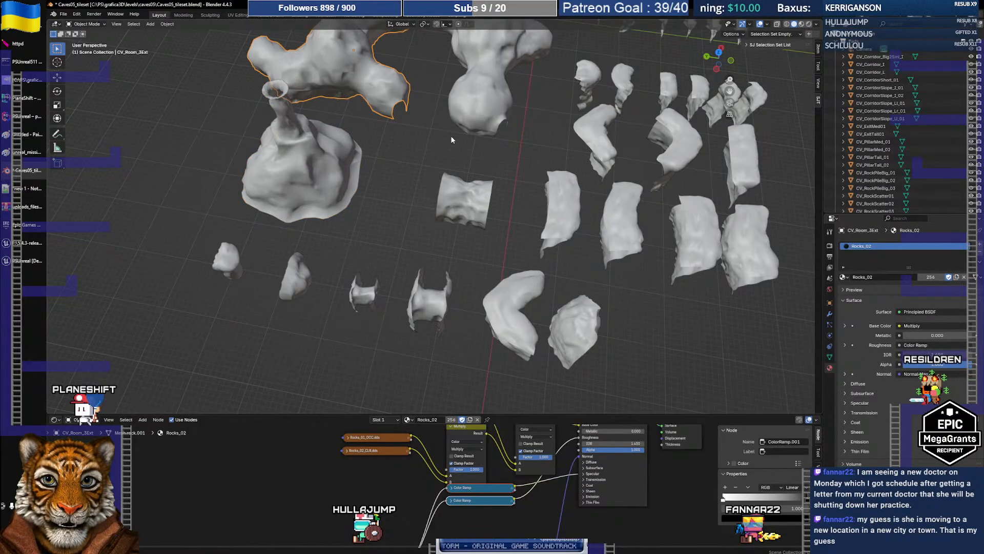
shift+middle_drag(451, 136, 426, 162)
shift+click(418, 159)
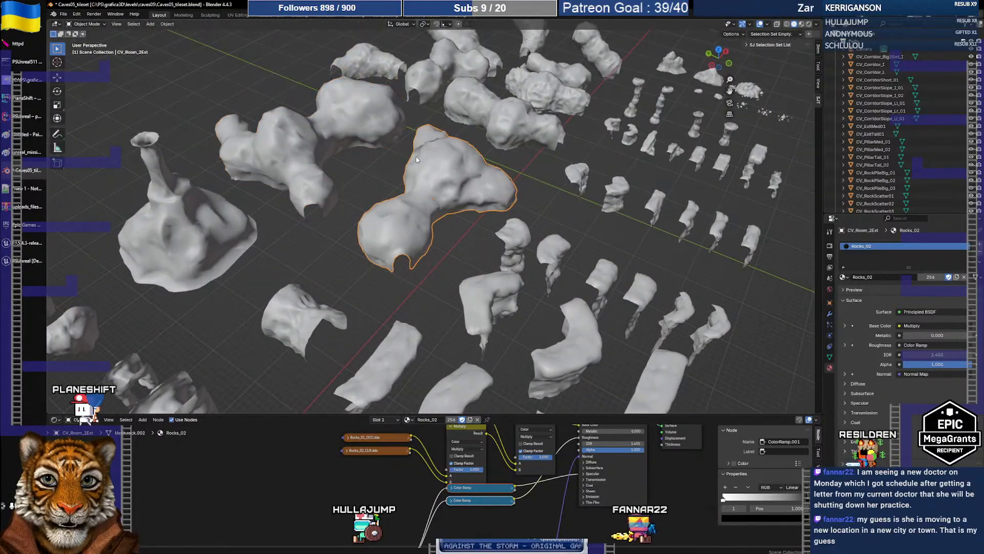
- Check the materials on the corridor meshes CV_Corridor_L and CV_Corridor_Big2Sml_I
mouse_move(589, 220)
middle_down()
mouse_move(457, 255)
mouse_move(126, 52)
middle_up()
shift+middle_drag(551, 260, 327, 127)
scroll(343, 157, down, 3)
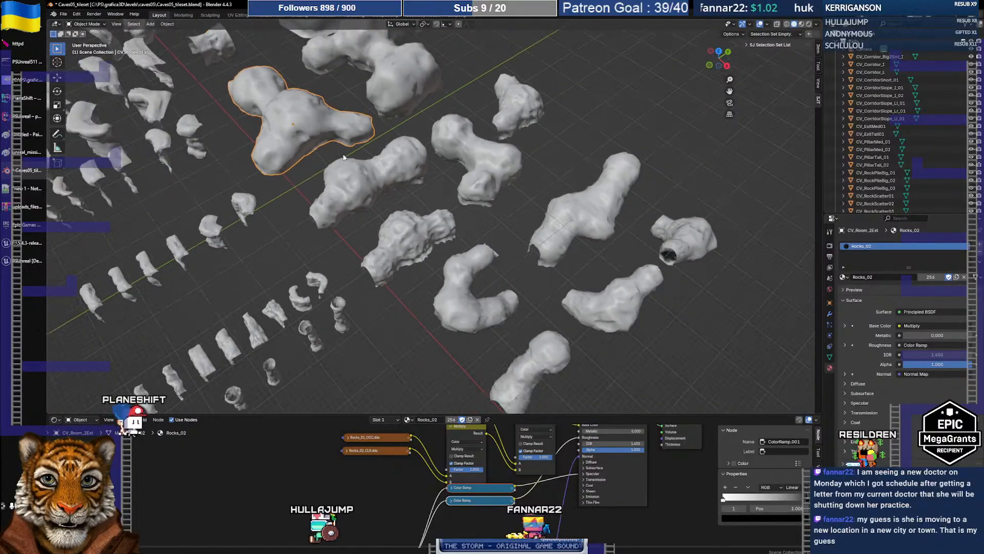
shift+middle_drag(365, 193, 307, 177)
click(464, 97)
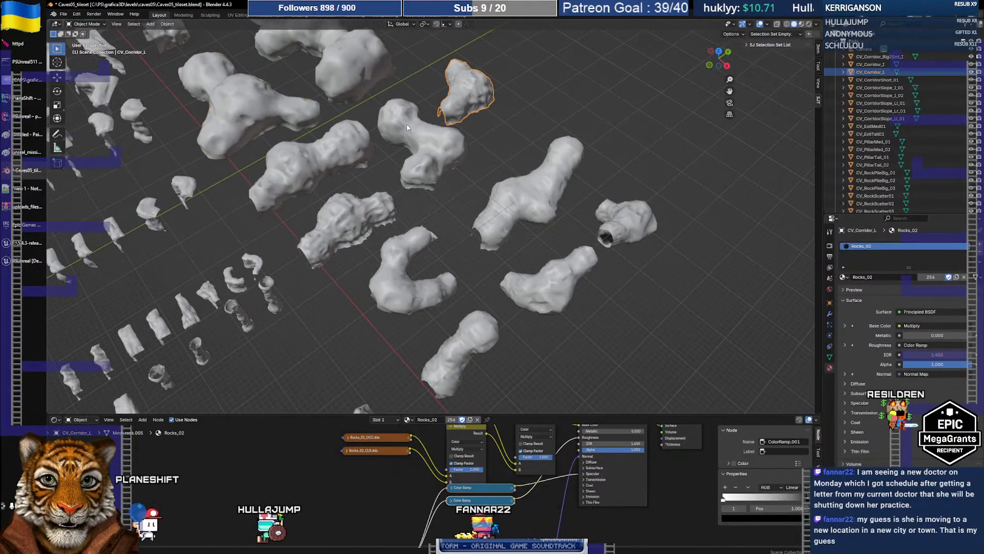
click(321, 150)
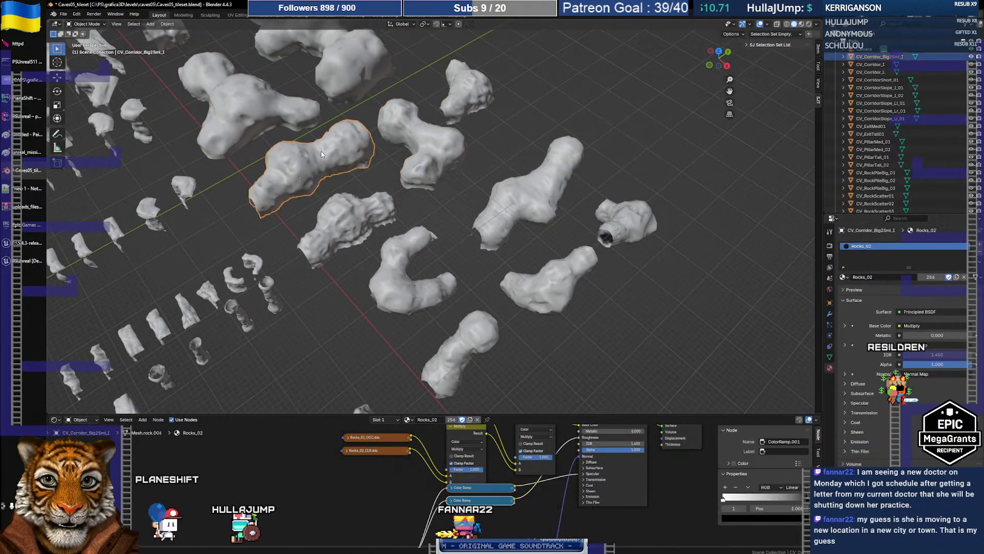
- Check the materials on the winding corridor meshes, including CV_CorridorSlope_I_02
click(372, 214)
click(445, 148)
click(534, 178)
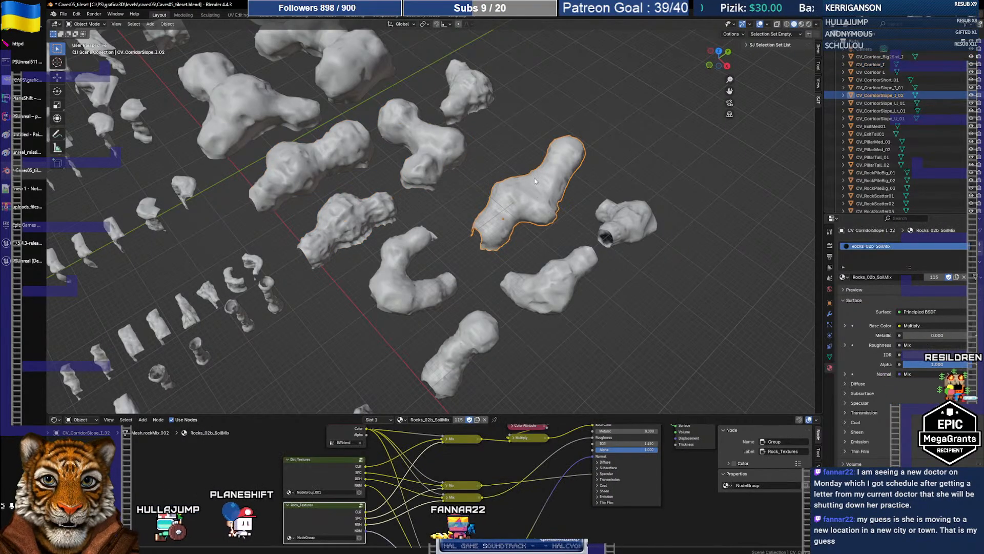
- Select the five CV_CorridorSlope meshes and move them into the Parts With Vertex Color collection
mouse_move(522, 218)
middle_down()
mouse_move(502, 131)
mouse_move(517, 154)
mouse_move(555, 109)
mouse_move(511, 106)
mouse_move(502, 52)
mouse_move(510, 214)
middle_up()
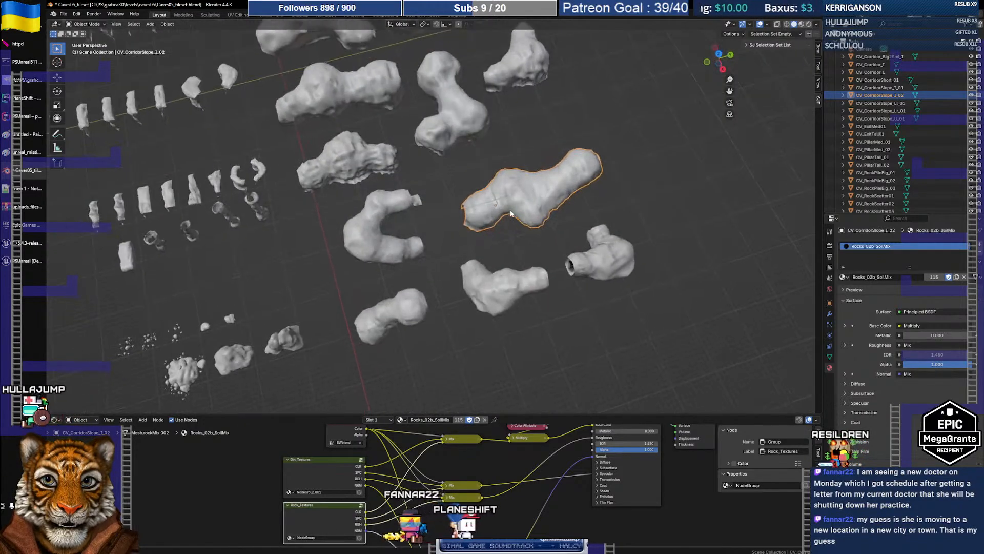
shift+click(370, 209)
shift+click(398, 303)
shift+click(485, 278)
shift+click(615, 244)
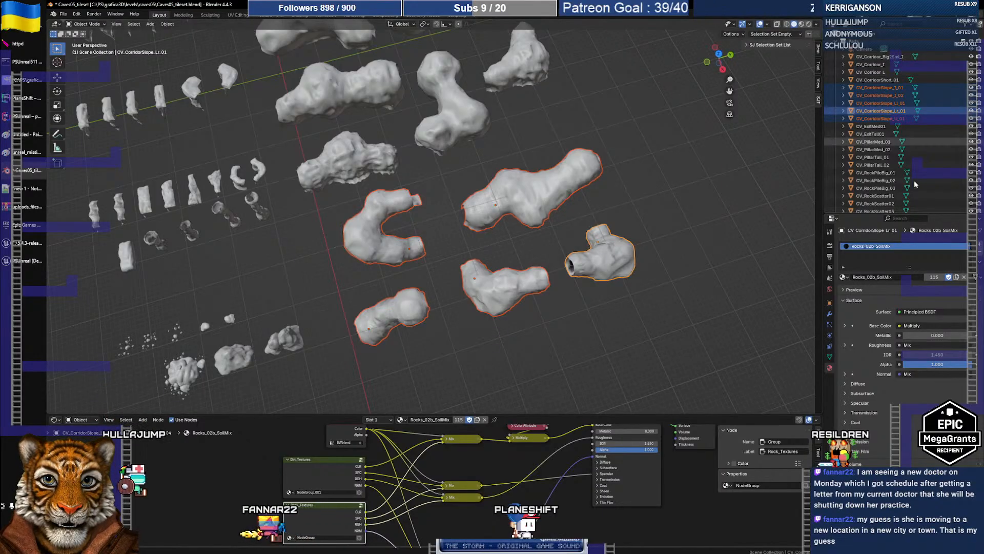
drag(879, 212, 878, 445)
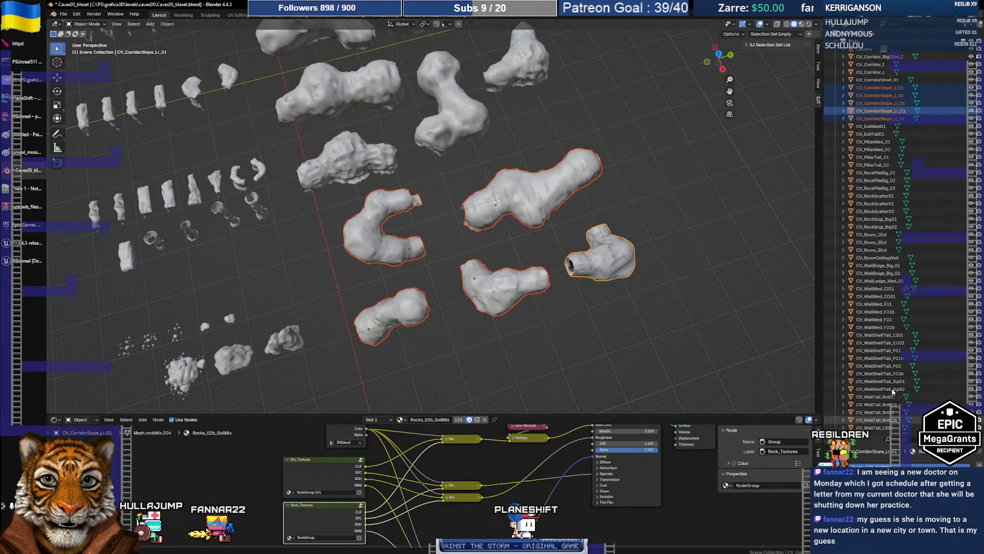
scroll(896, 294, down, 3)
scroll(896, 294, down, 2)
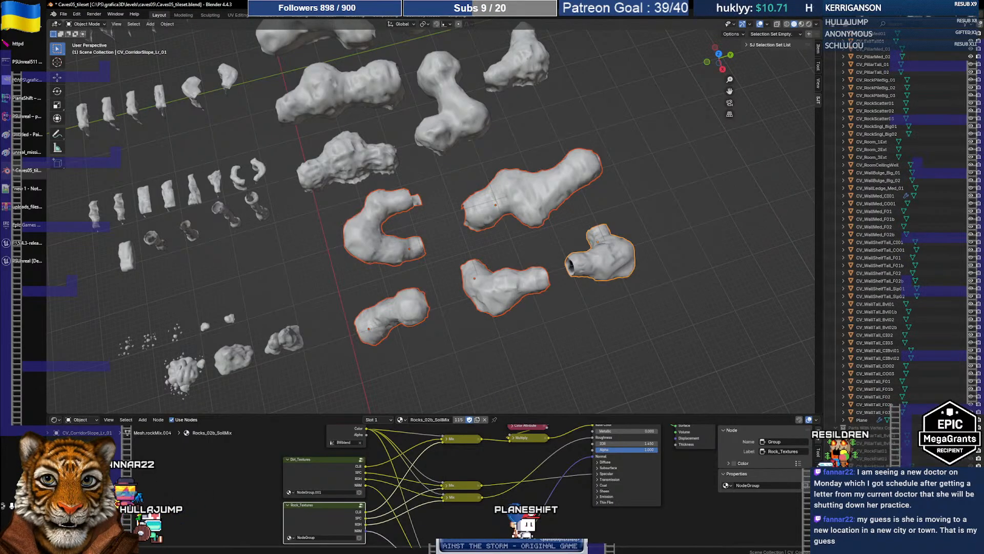
scroll(866, 51, up, 2)
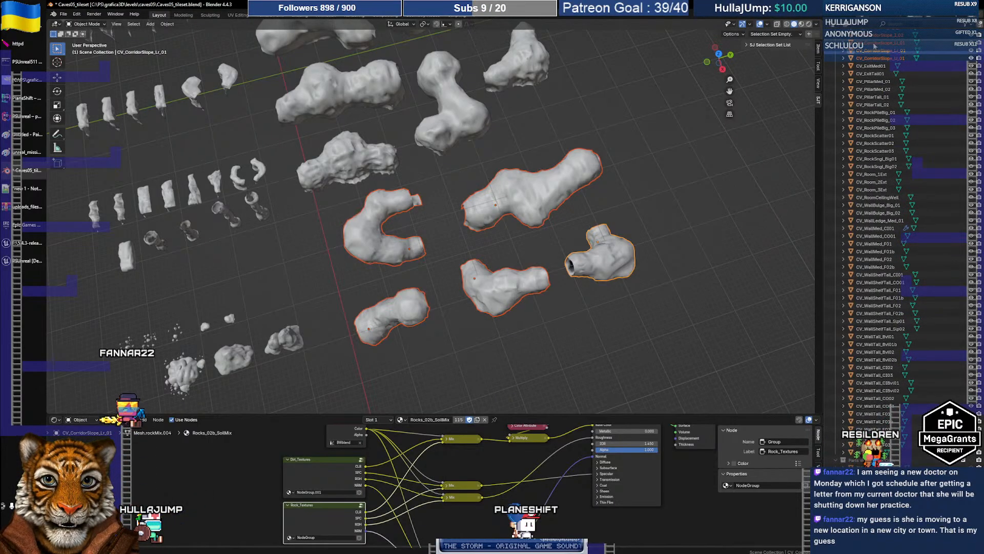
drag(889, 367, 870, 462)
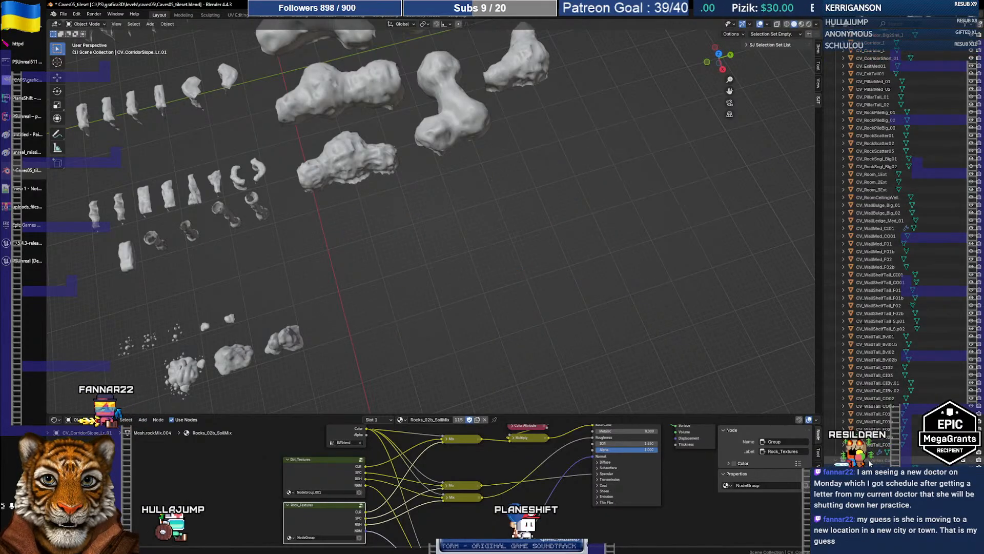
click(868, 461)
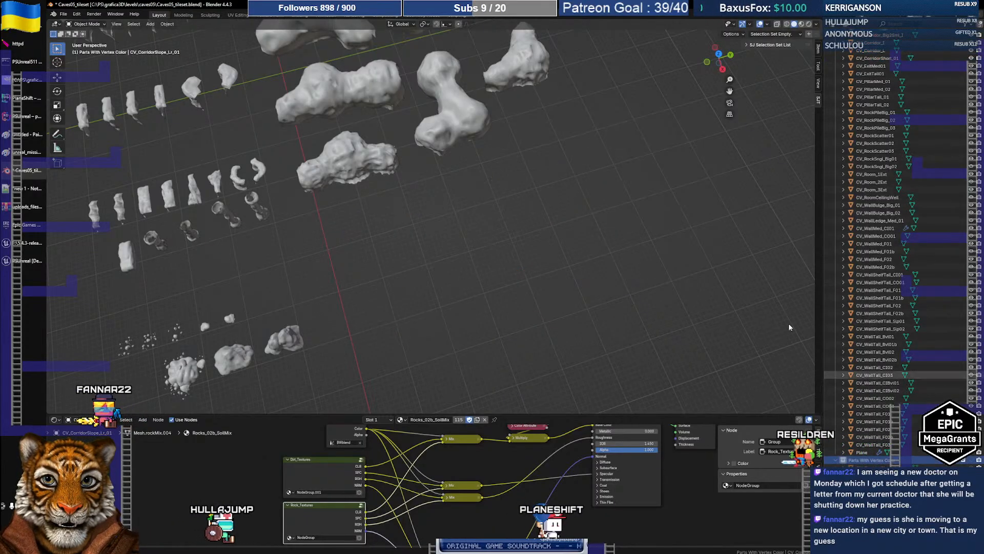
- Look over the remaining cave parts and save the Caves05_tileset file
middle_drag(383, 234, 553, 334)
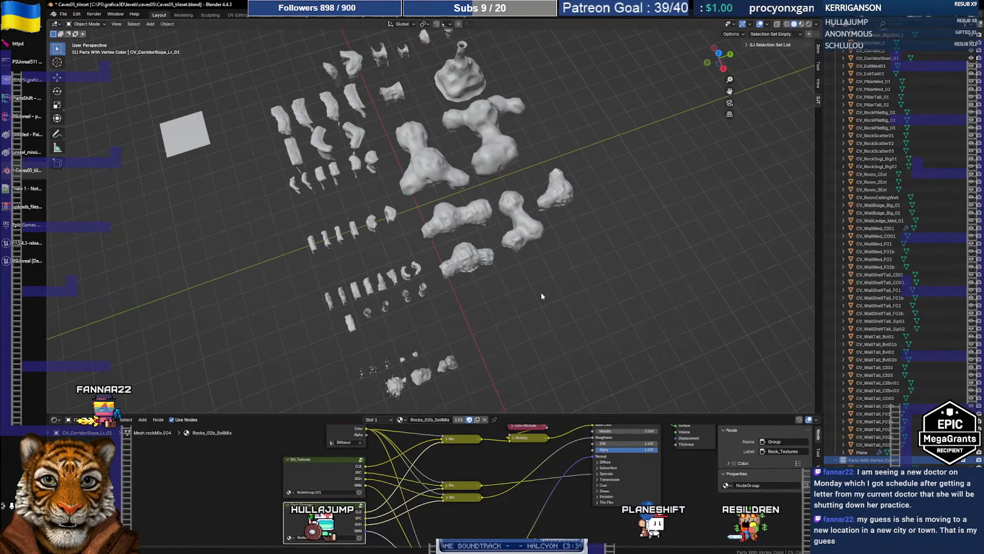
shift+middle_drag(540, 292, 480, 272)
scroll(516, 308, down, 1)
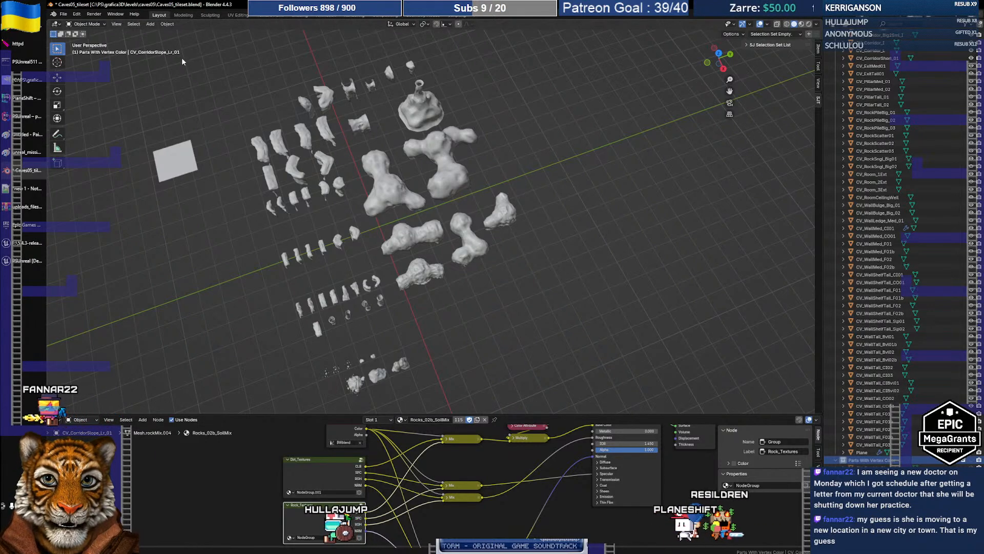
click(63, 13)
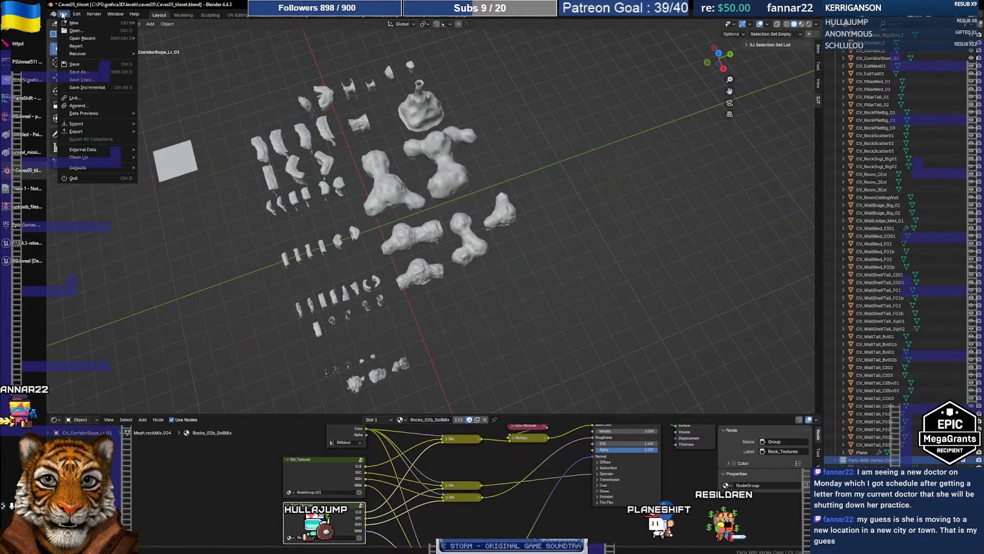
click(75, 63)
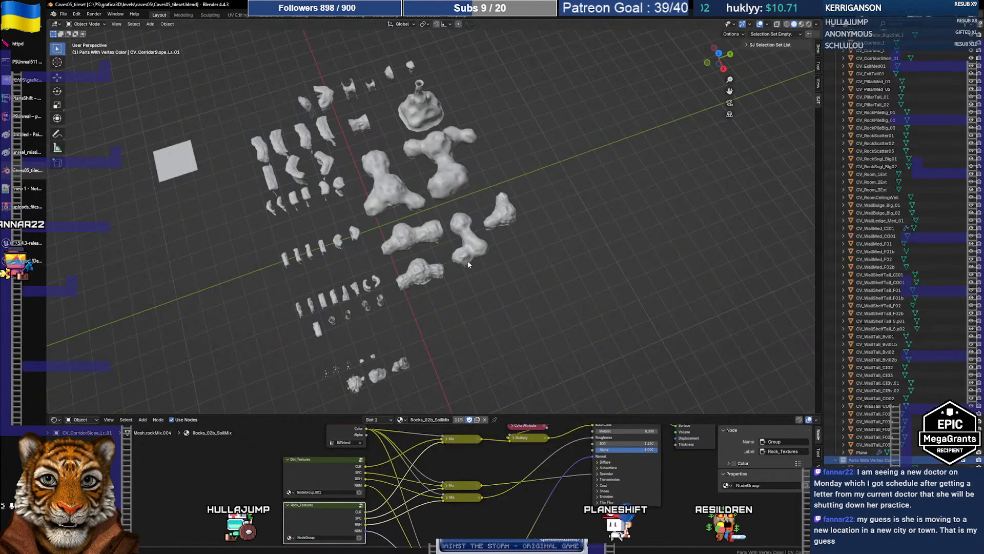
- Check the material on the flat Plane object, restoring the properties editor beneath the outliner
middle_drag(381, 168, 307, 179)
click(203, 161)
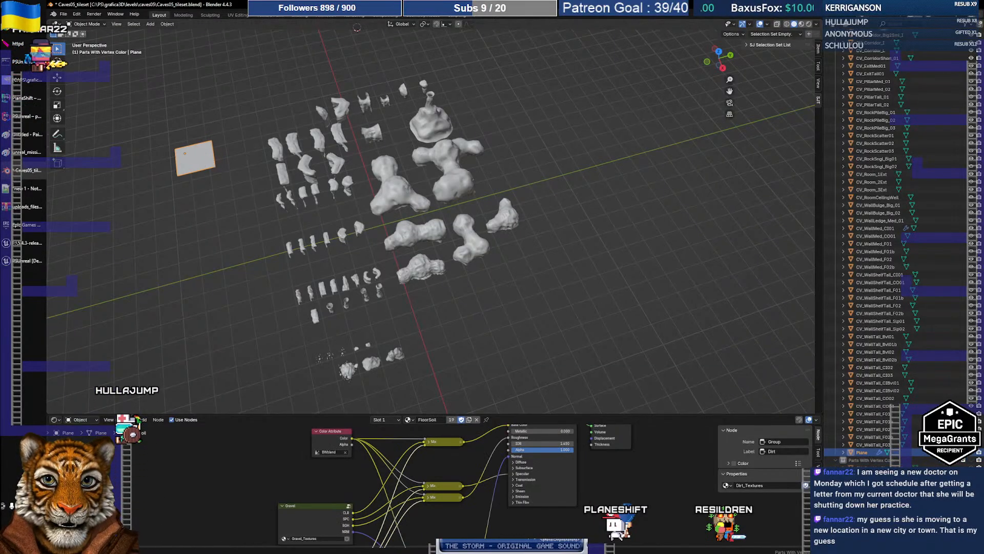
drag(879, 467, 880, 232)
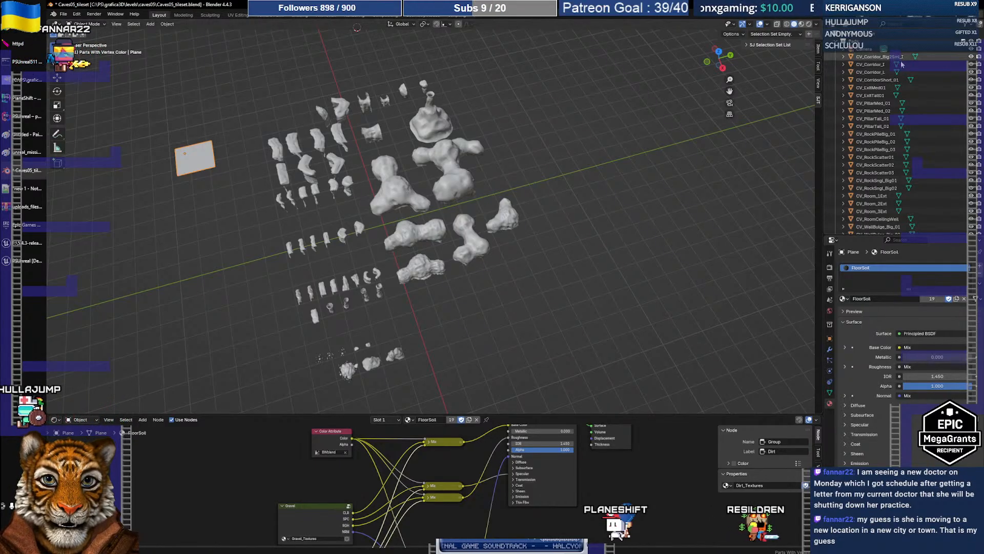
- Hide the collection of regular cave parts and show the Parts With Vertex Color collection
scroll(897, 153, down, 10)
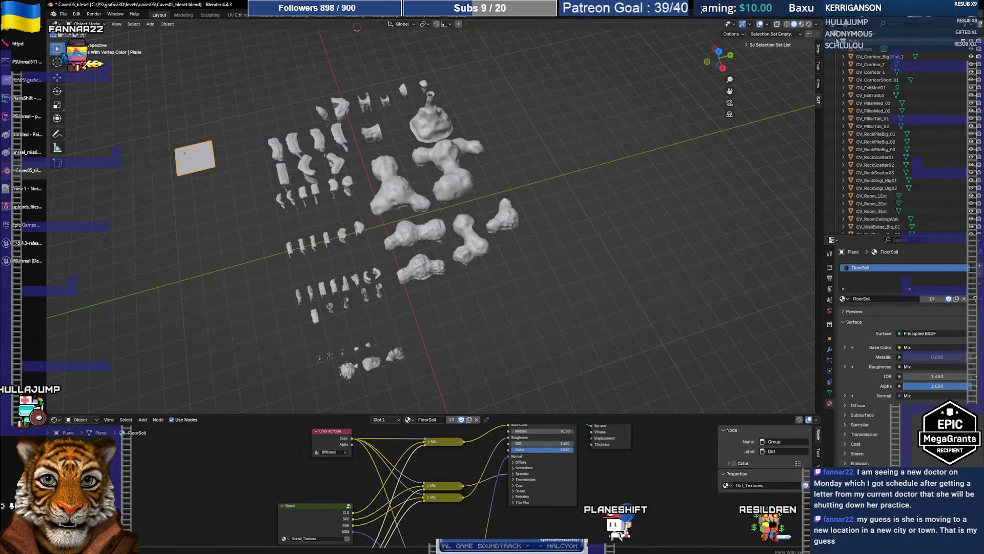
click(970, 41)
click(971, 49)
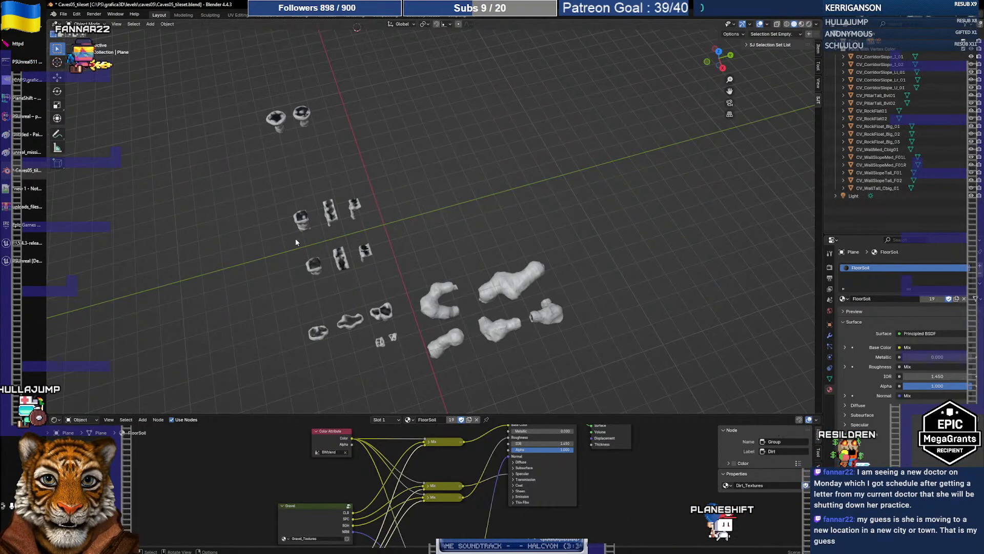
- Check the color attributes of CV_PillarTall_Bvl02 and give it a Geometry Nodes modifier with a new node tree
click(301, 115)
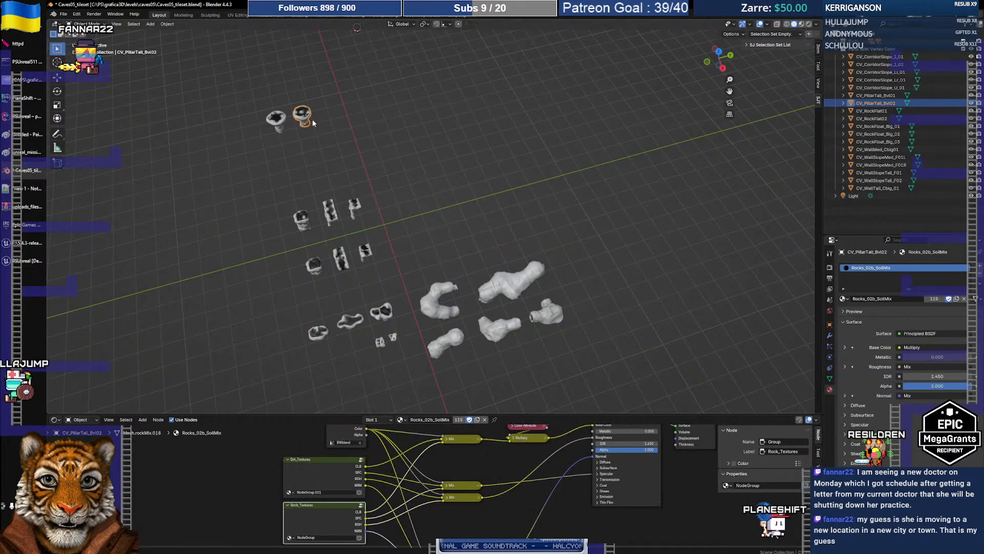
click(829, 378)
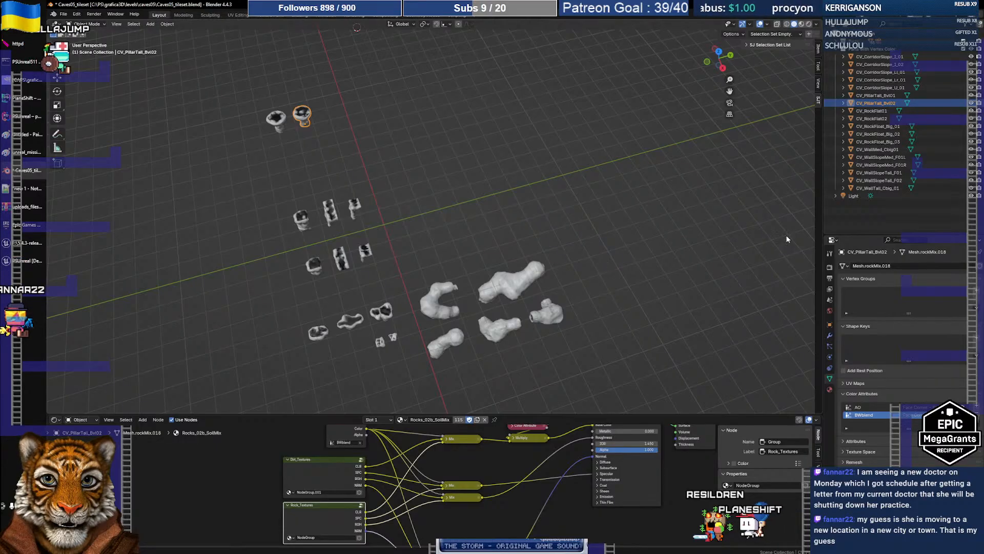
click(830, 335)
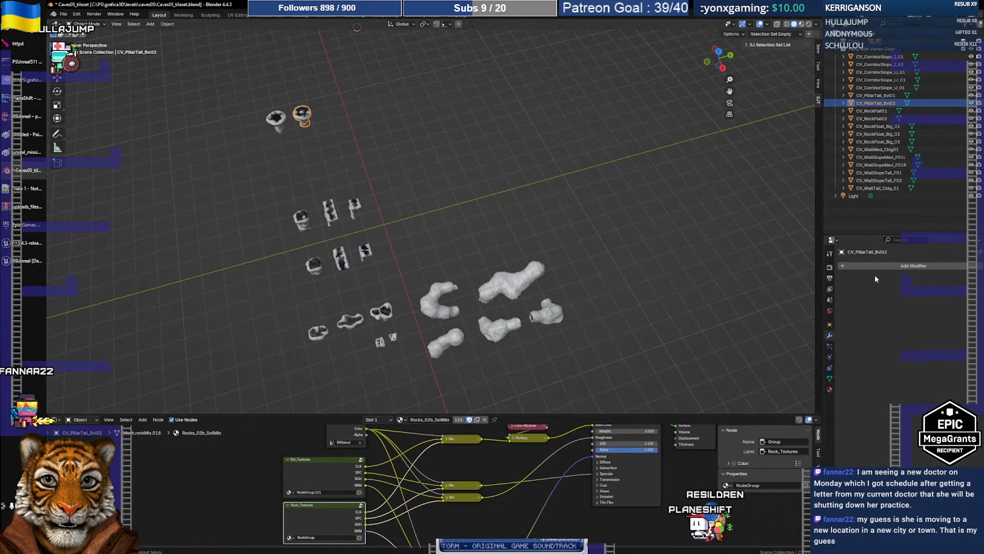
click(855, 265)
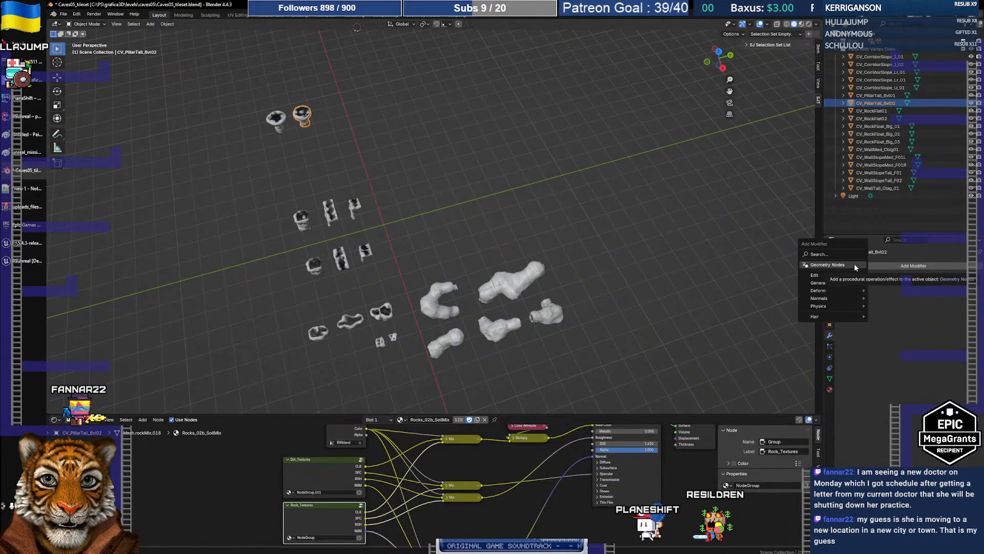
click(854, 264)
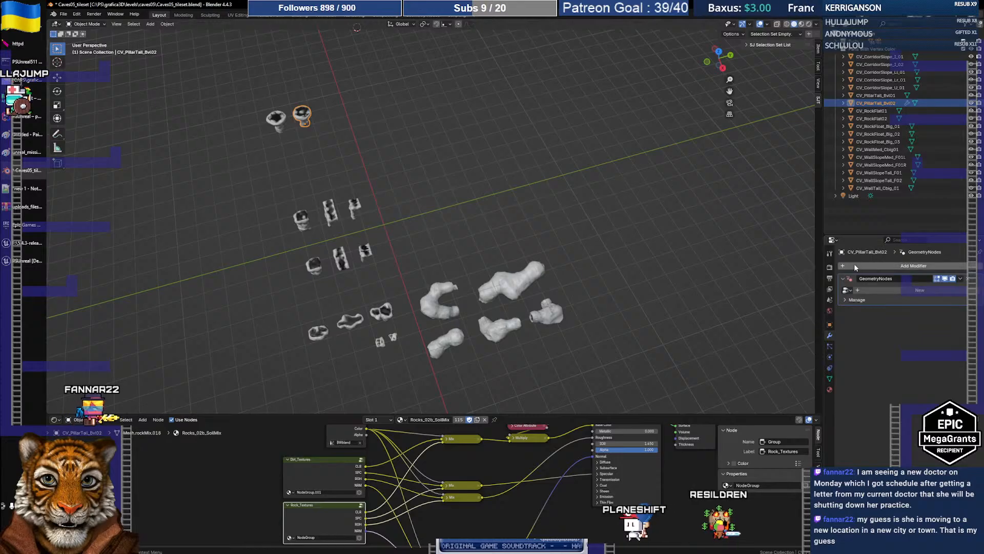
click(848, 291)
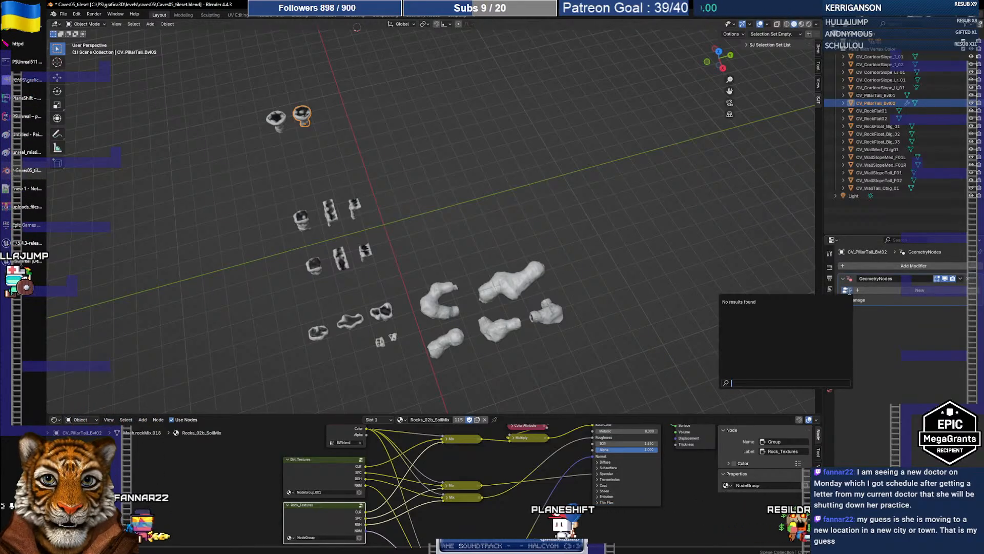
click(862, 290)
click(866, 290)
click(852, 300)
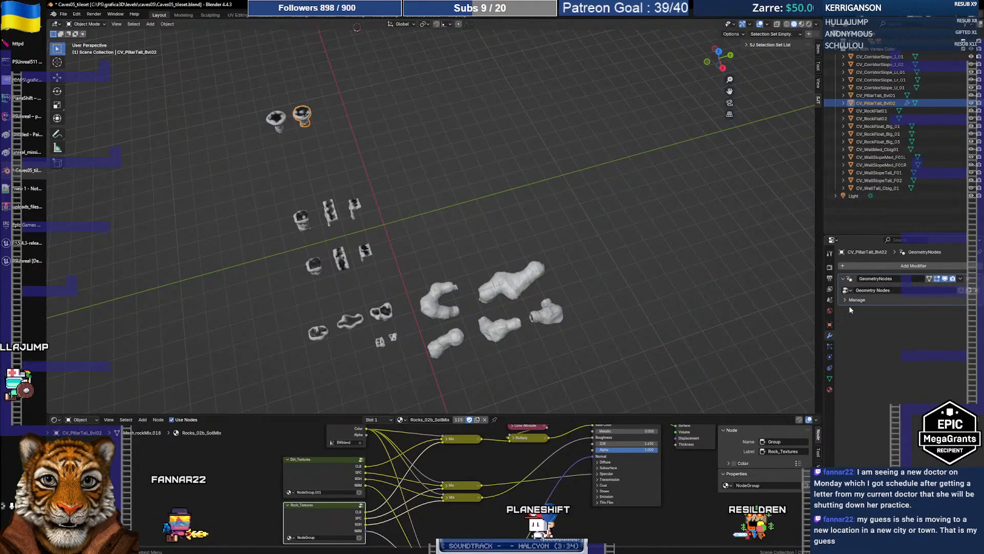
click(845, 300)
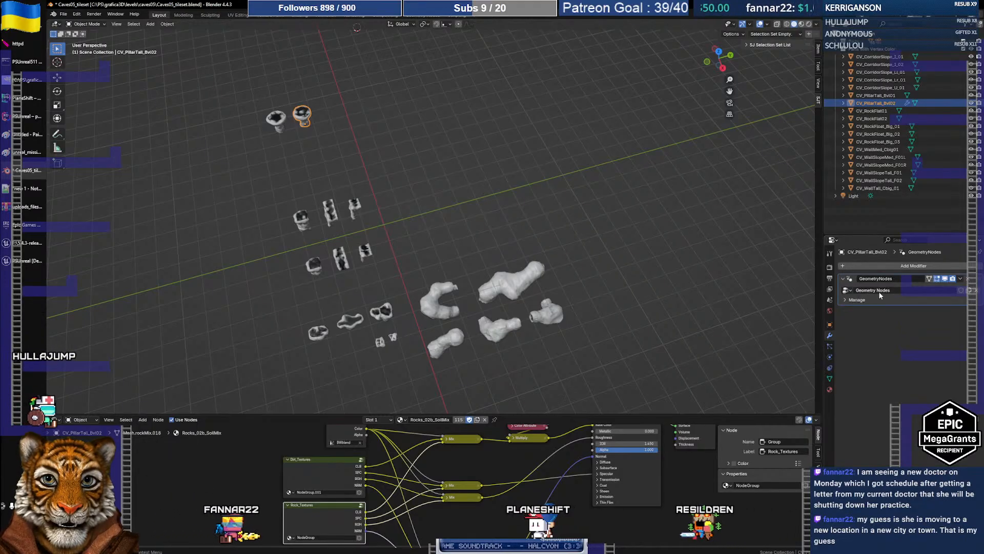
- Change the shader editor into a Geometry Node Editor and enlarge its area
click(56, 419)
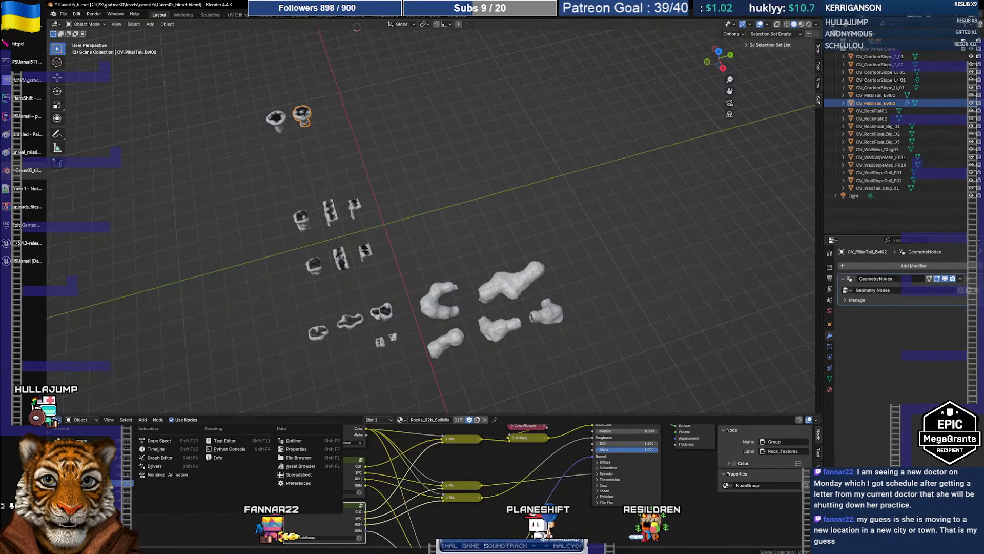
click(92, 483)
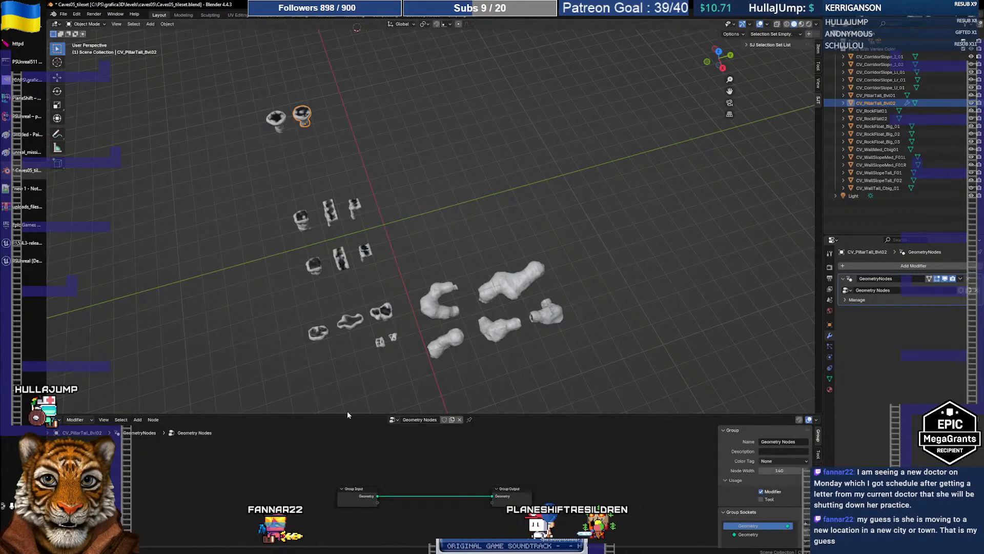
drag(346, 414, 364, 327)
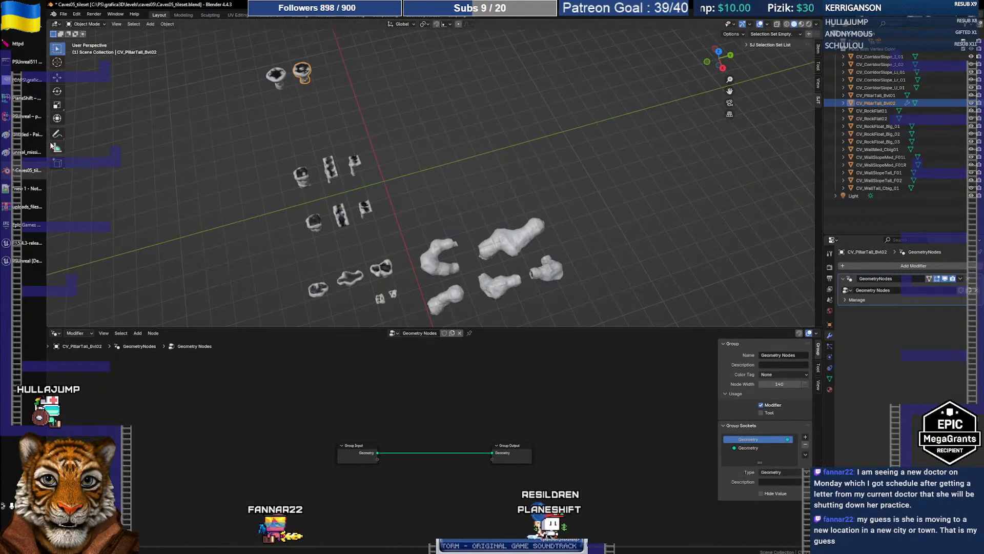
- Consult the vertex color notes in Paint, return to Blender and add a Named Attribute node above the Group Input
click(38, 150)
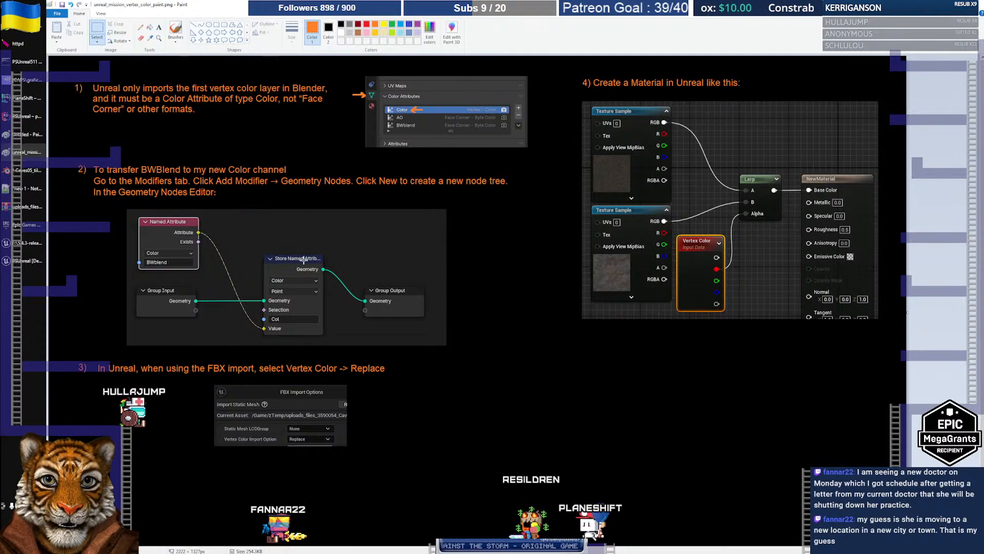
key(alt+Tab)
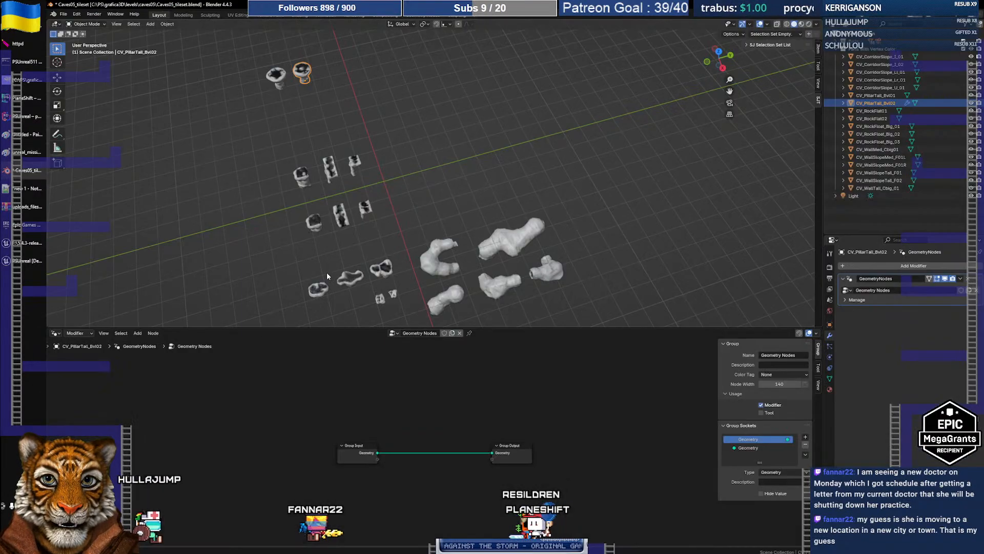
right_click(394, 389)
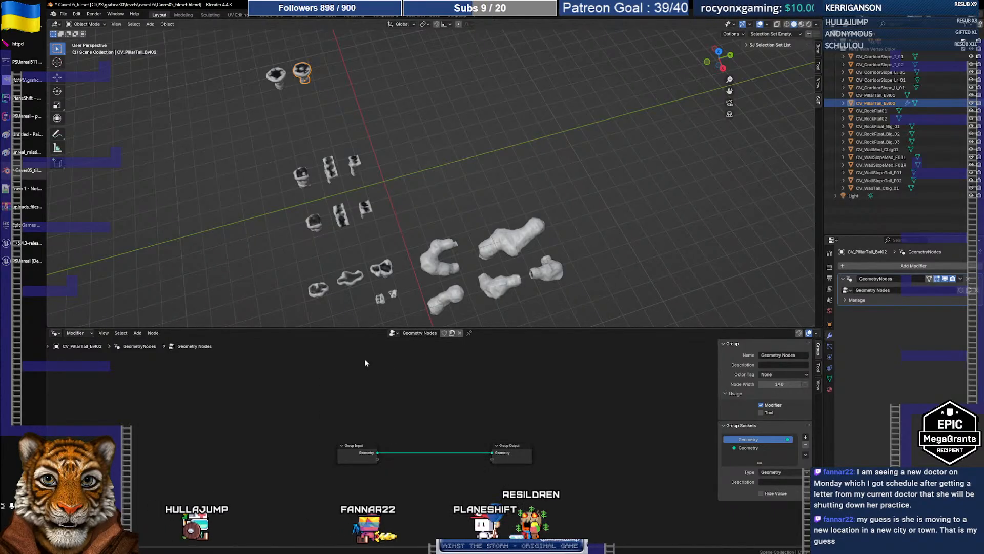
key(F3)
text(named)
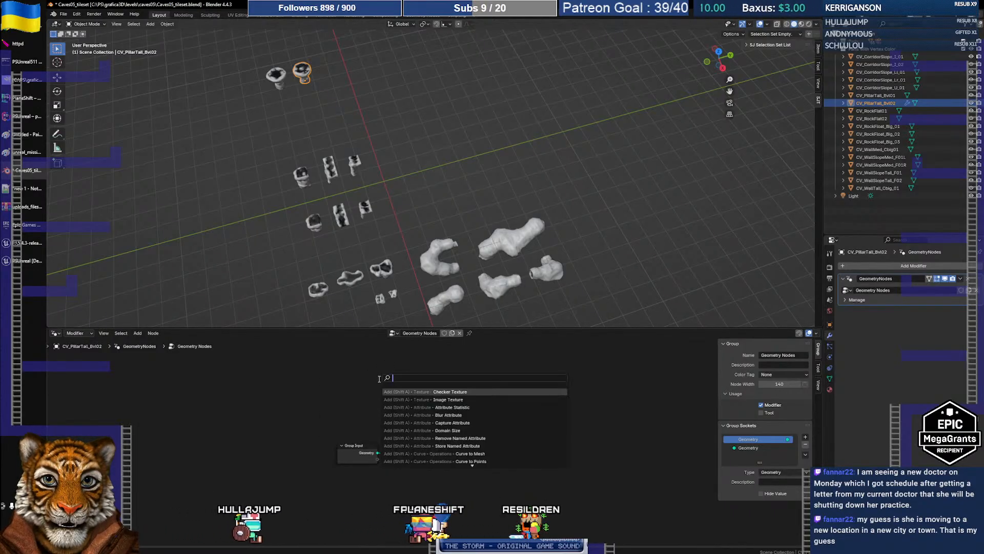
text( att)
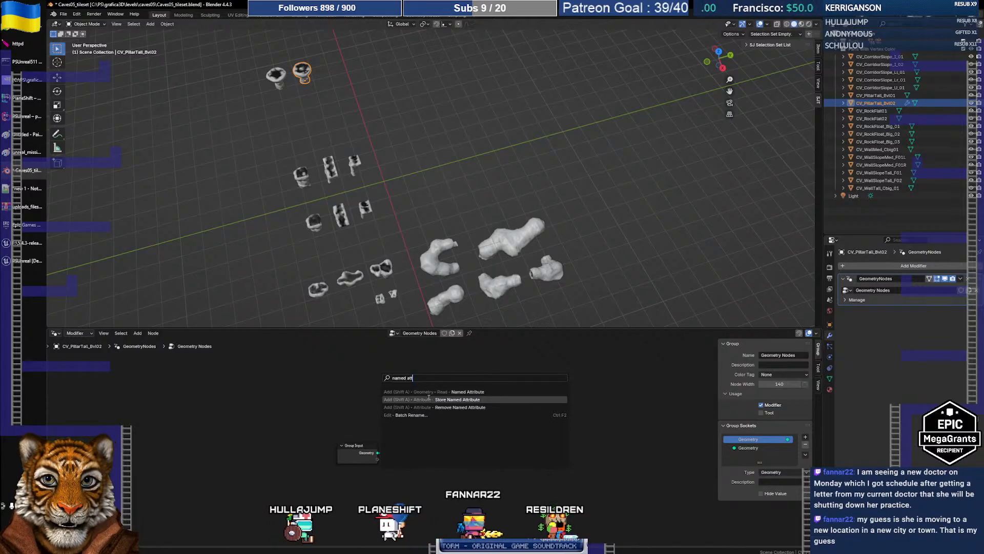
click(479, 393)
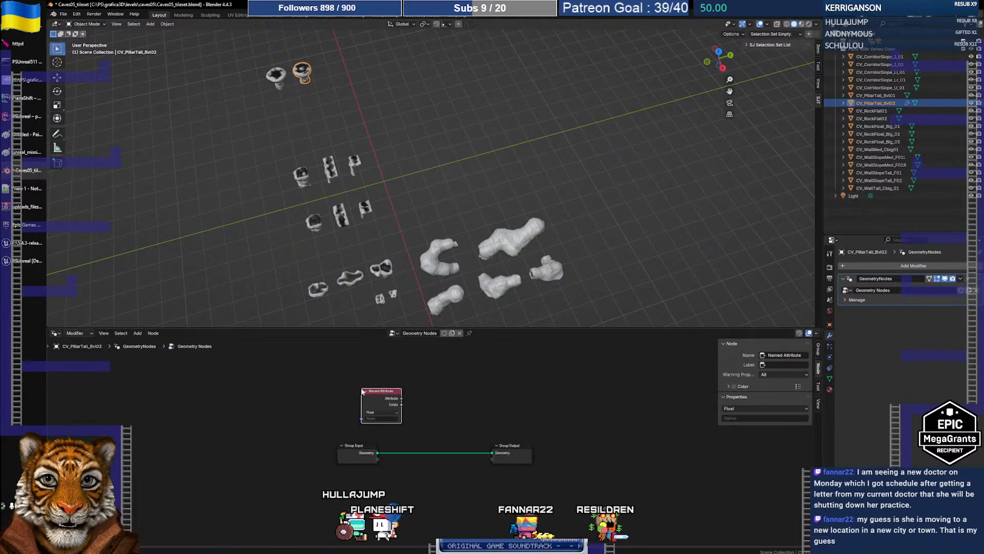
- Insert a Store Named Attribute node into the link between Group Input and Group Output, checking the placement against the Paint notes
key(F3)
text(s)
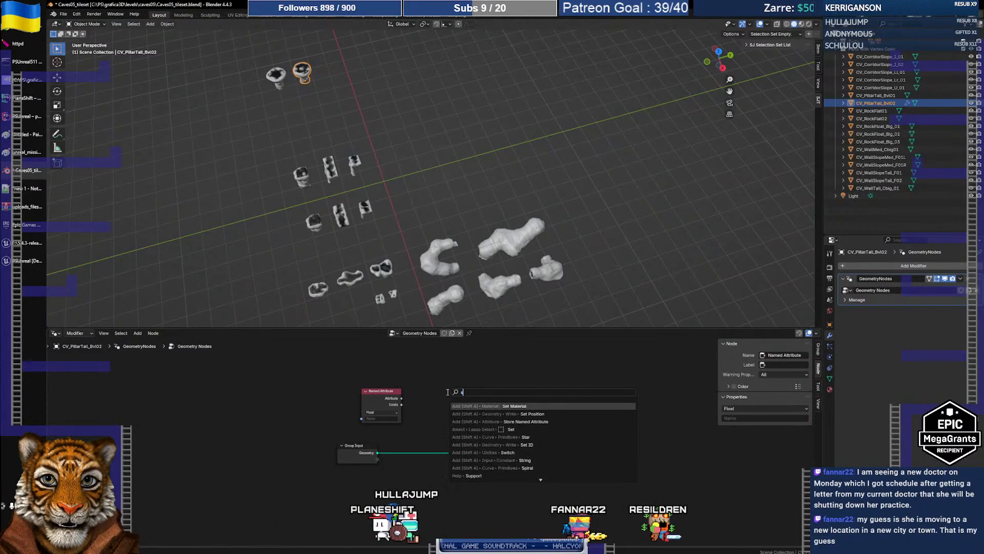
text(tored name)
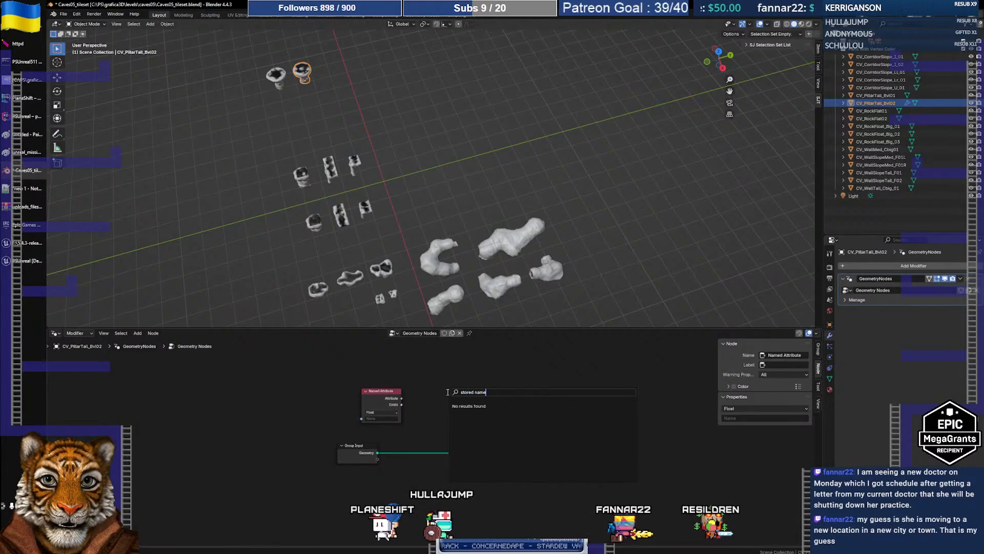
key(BackSpace)
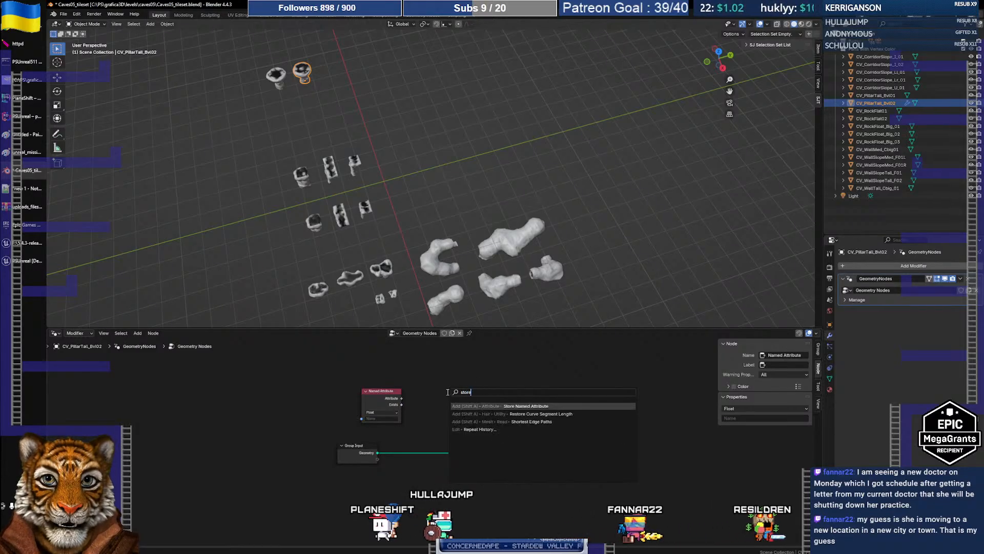
click(525, 406)
click(472, 416)
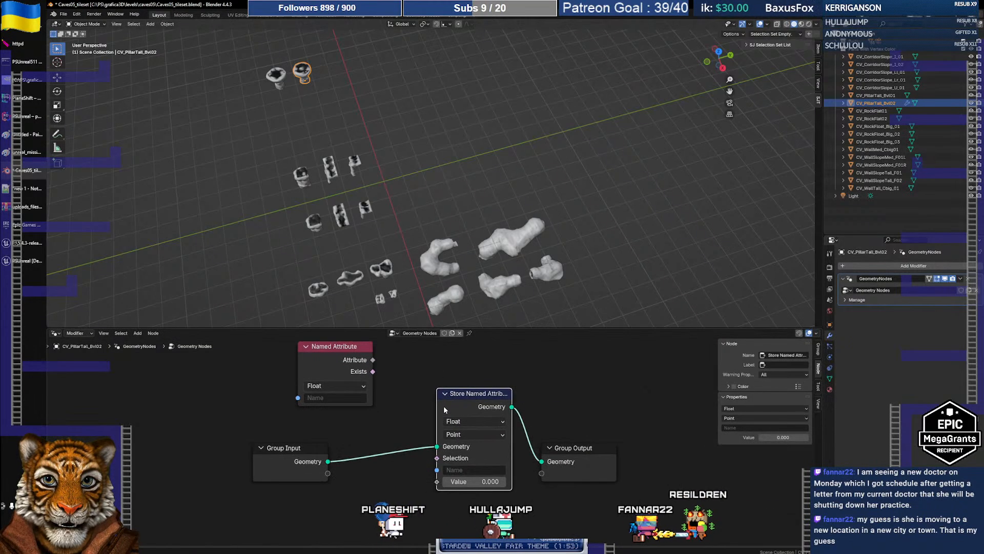
key(alt+Tab)
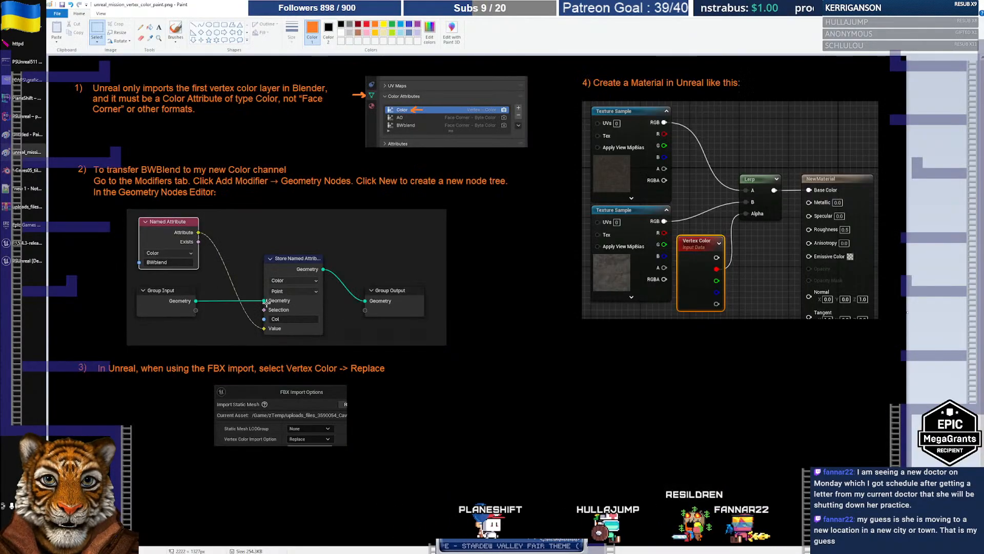
key(alt+Tab)
drag(466, 394, 437, 408)
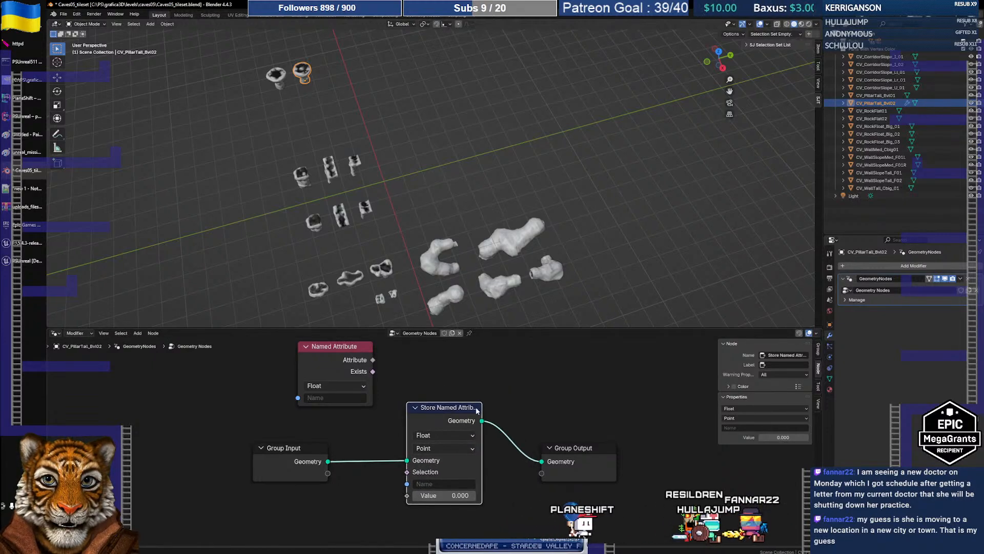
- Following the Paint notes, connect the Named Attribute node's Attribute output to the Value input of Store Named Attribute
key(alt+Tab)
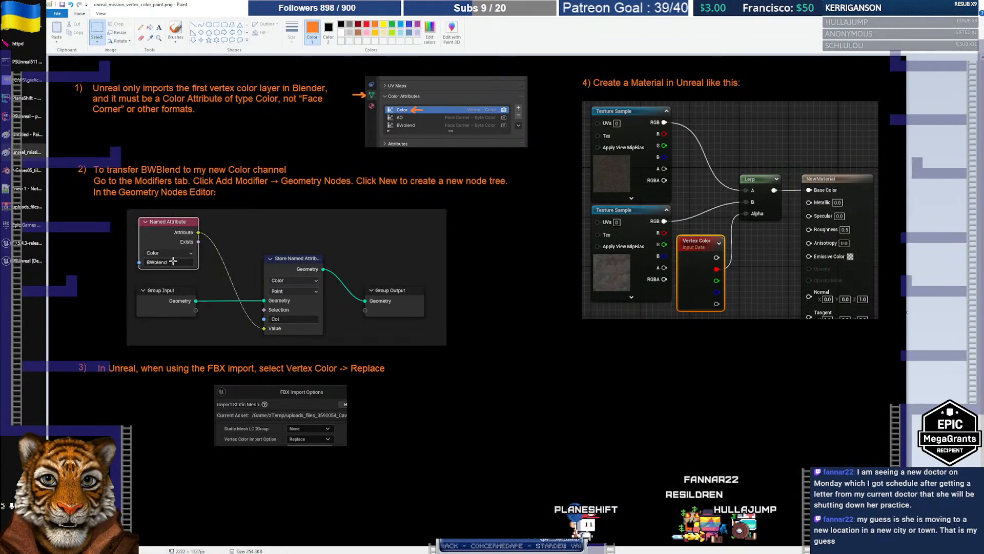
key(alt+Tab)
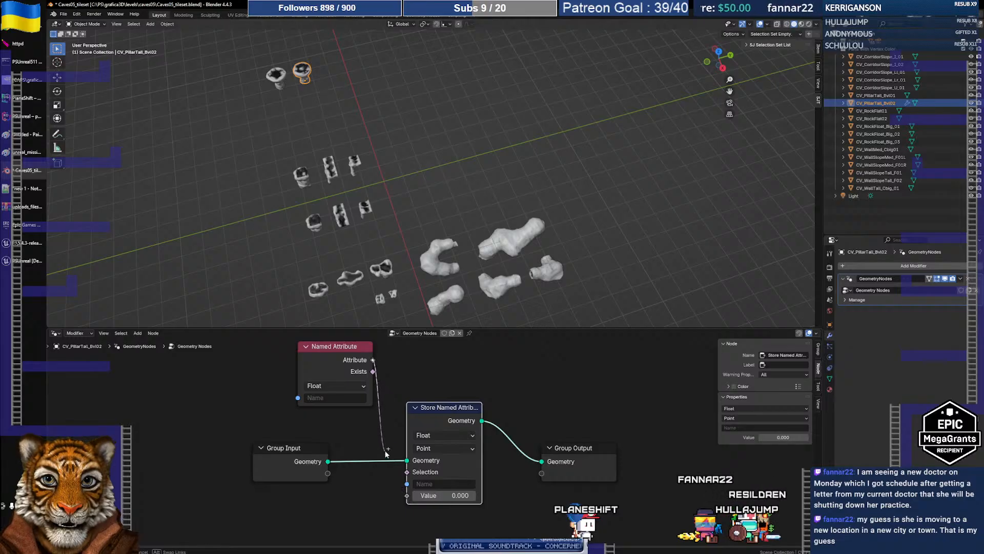
drag(385, 454, 388, 453)
key(alt+Tab)
key(alt+Tab)
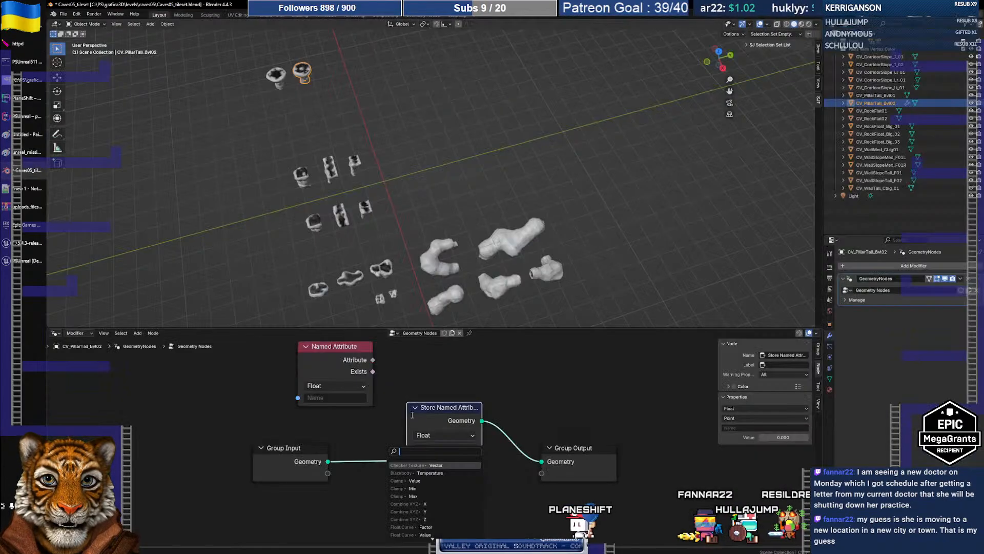
click(373, 359)
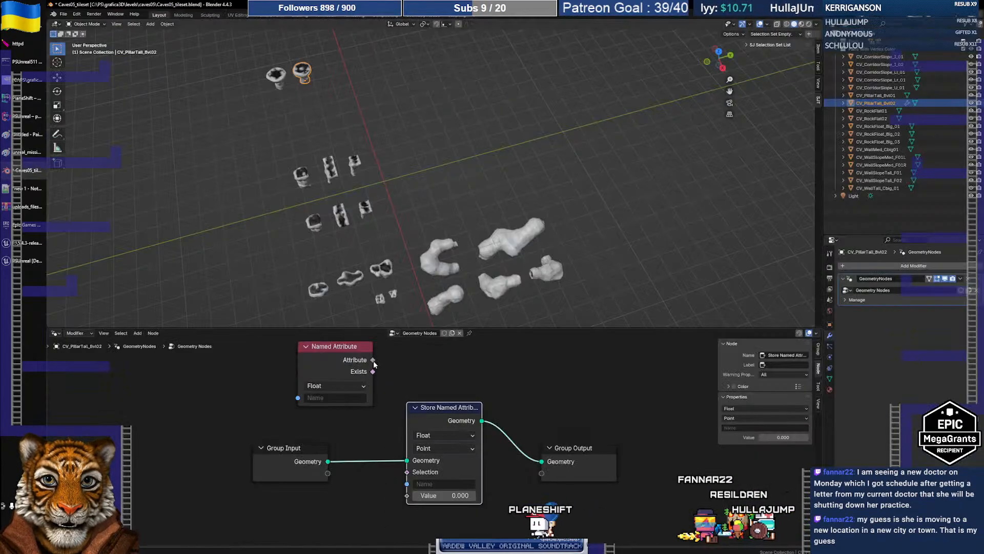
drag(373, 359, 408, 472)
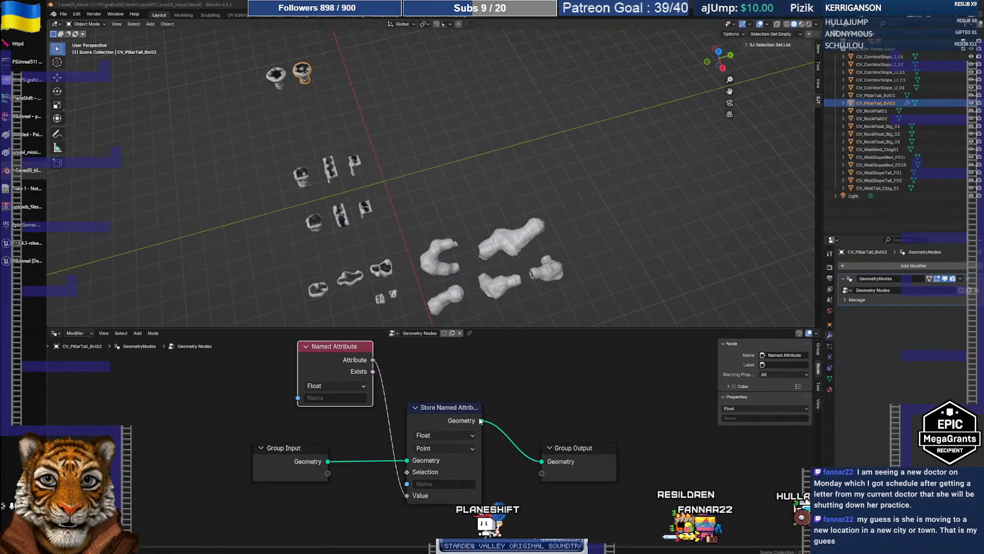
- Set the Named Attribute node's data type to Color and its attribute name to BWblend, as in the Paint notes
key(alt+Tab)
key(alt+Tab)
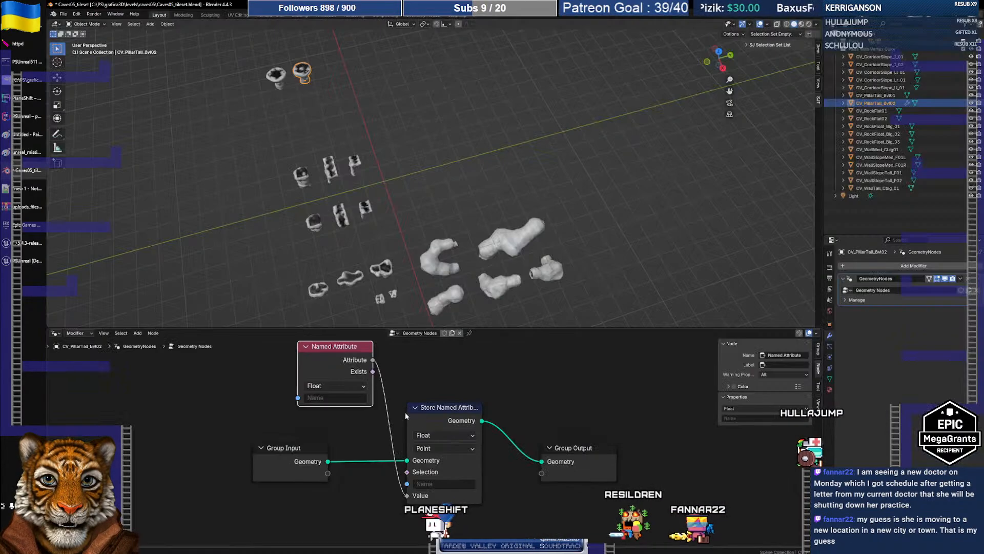
click(349, 387)
click(341, 447)
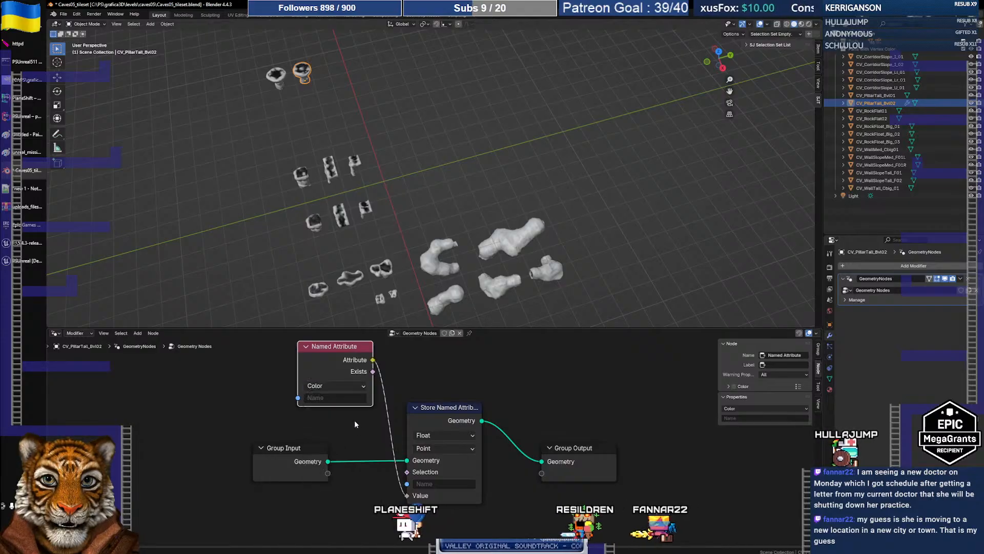
click(346, 398)
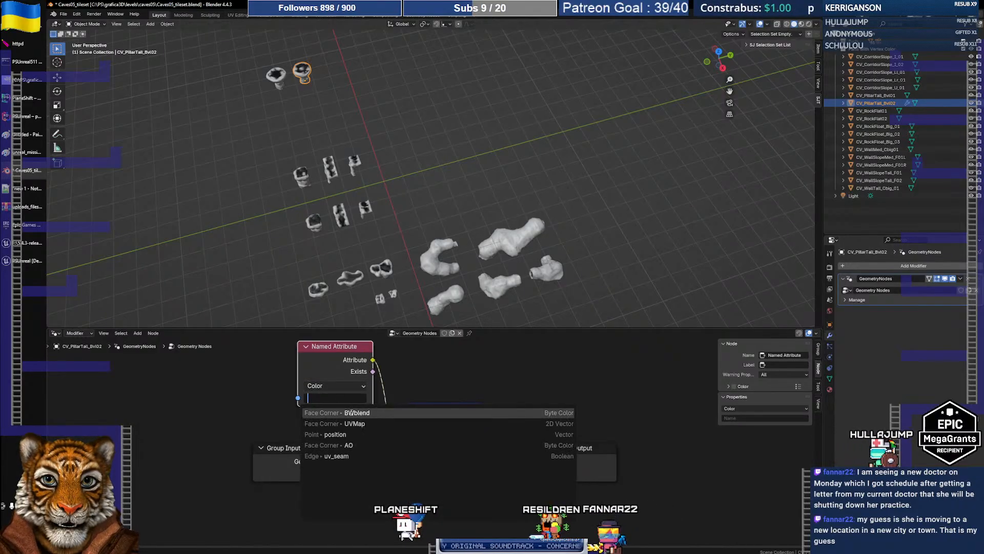
click(350, 412)
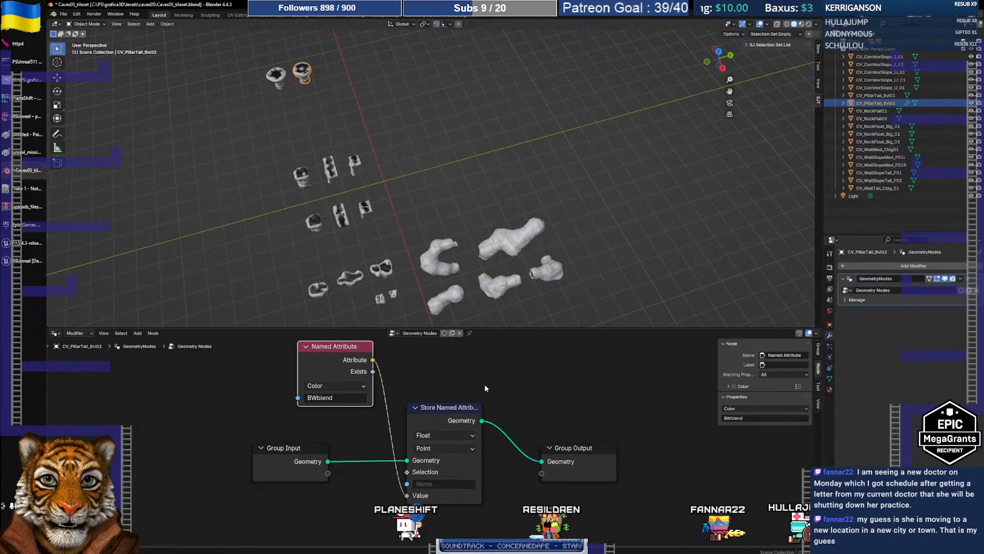
- Set the Store Named Attribute node's data type to Color and move the Named Attribute node slightly down
key(alt+Tab)
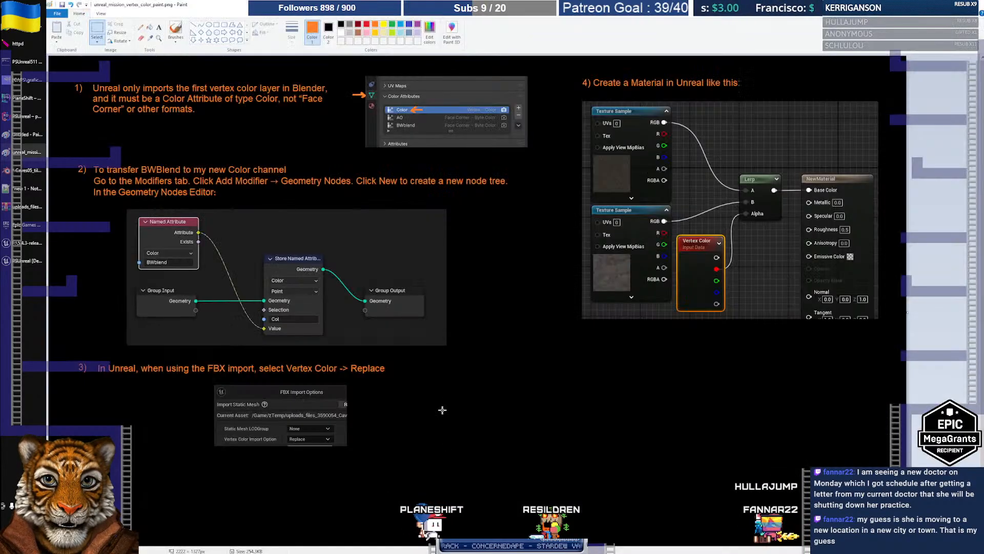
key(alt+Tab)
click(442, 434)
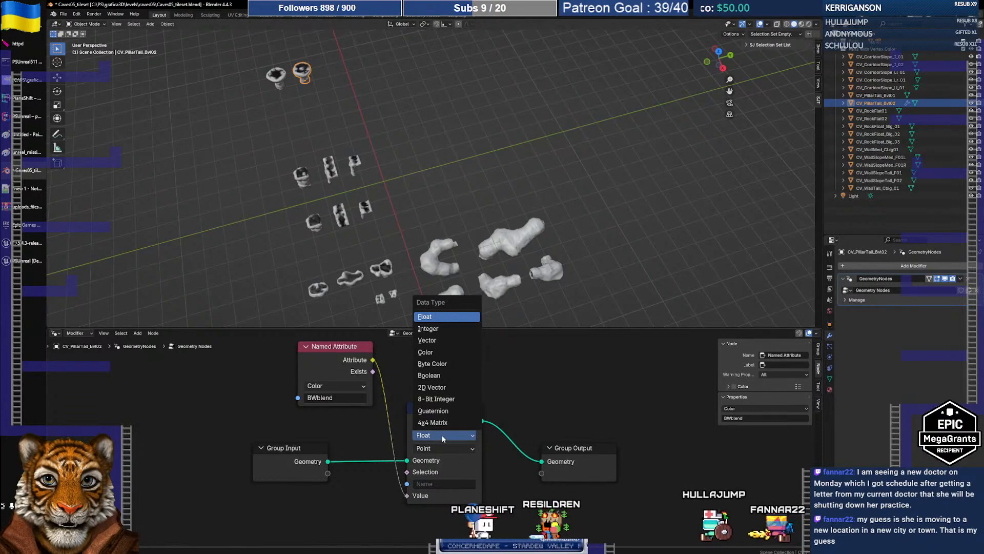
click(445, 353)
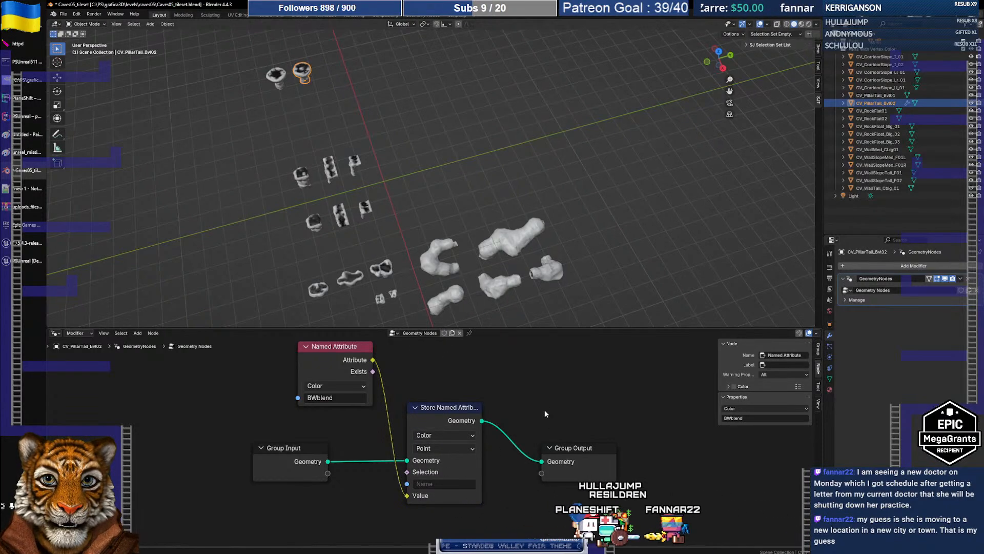
drag(366, 359, 364, 376)
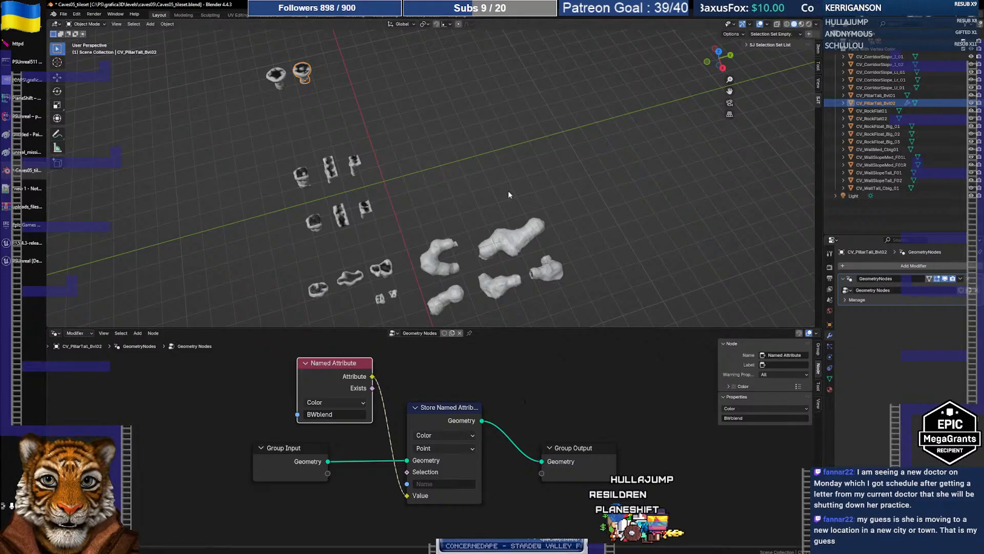
- Rename the Geometry Nodes modifier of CV_PillarTall_Bvl02 to VertexColorConvert
shift+middle_drag(429, 189, 438, 183)
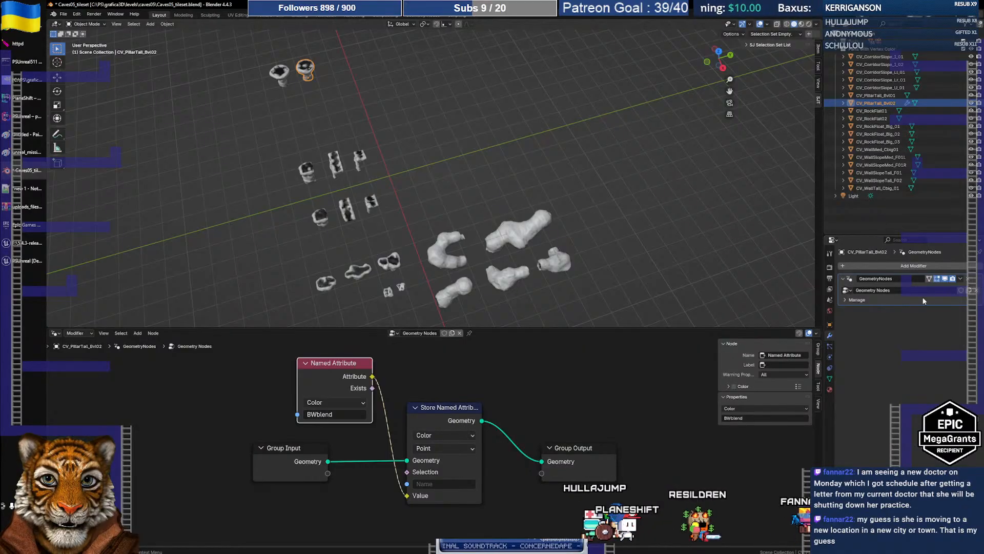
double_click(877, 278)
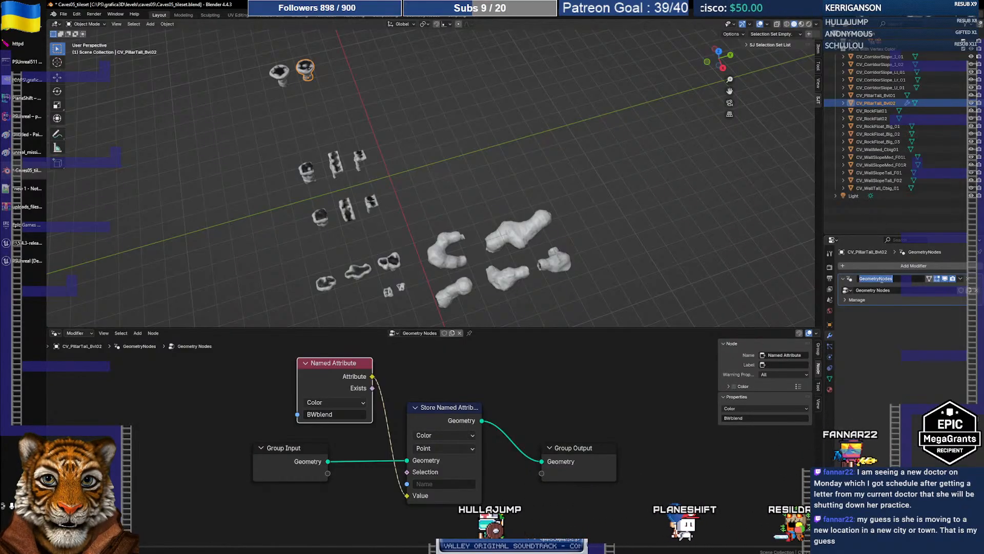
text(Vertex)
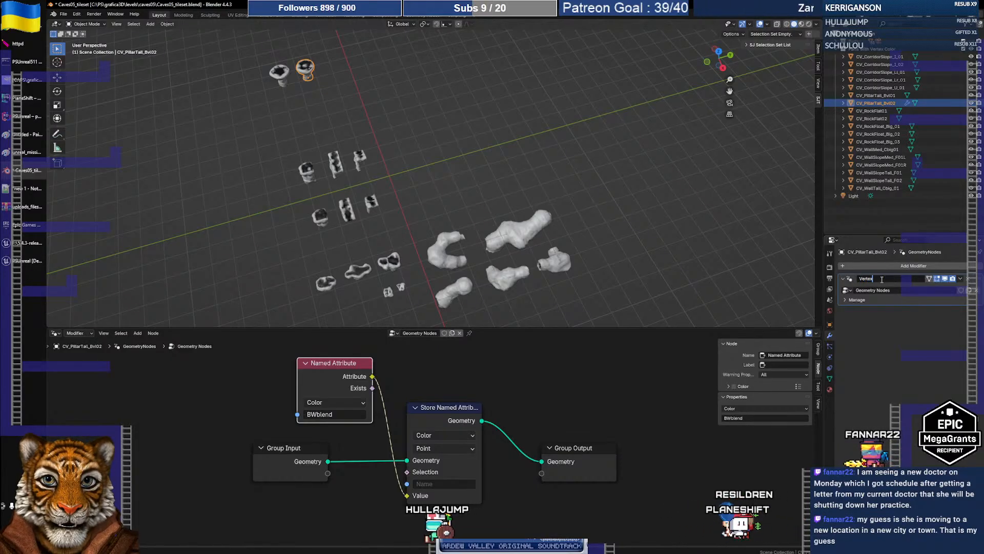
text(ColorCorvert)
key(Return)
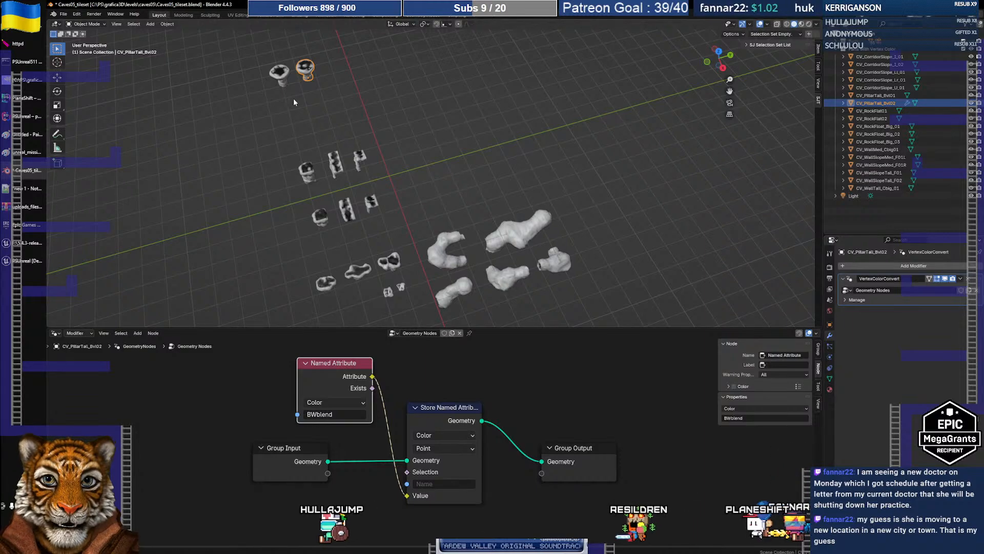
- Add a Geometry Nodes modifier to the neighbouring pillar CV_PillarTall_Bvl01
click(281, 72)
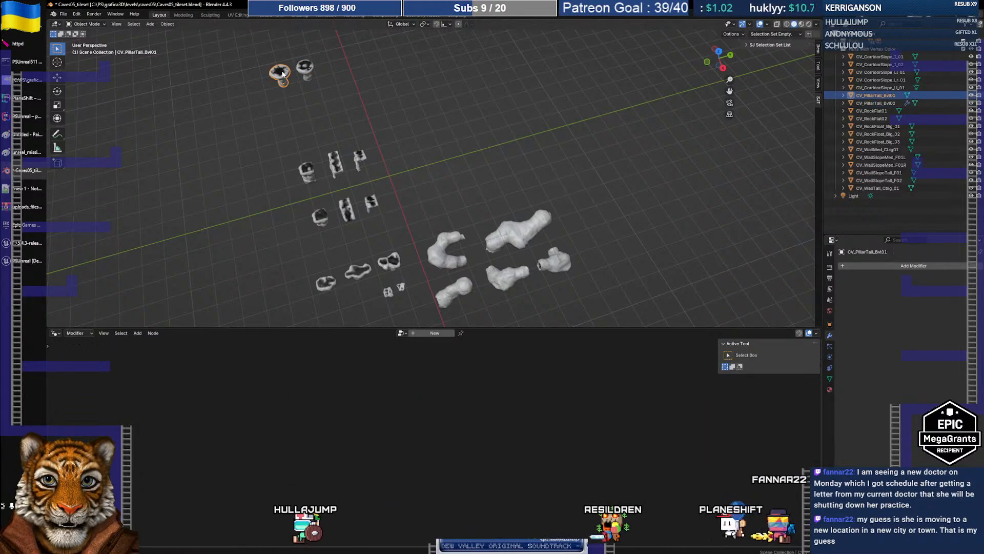
click(847, 266)
click(847, 266)
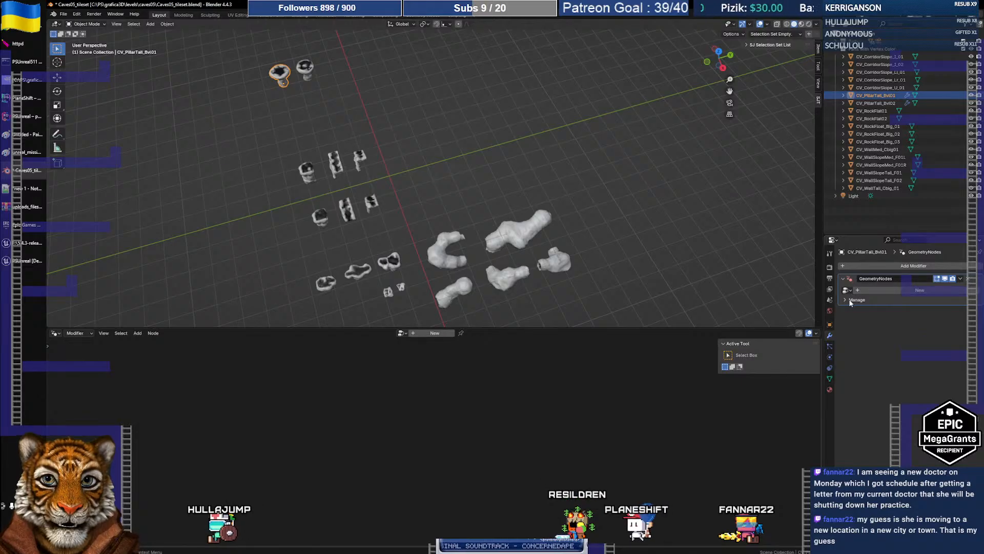
click(845, 290)
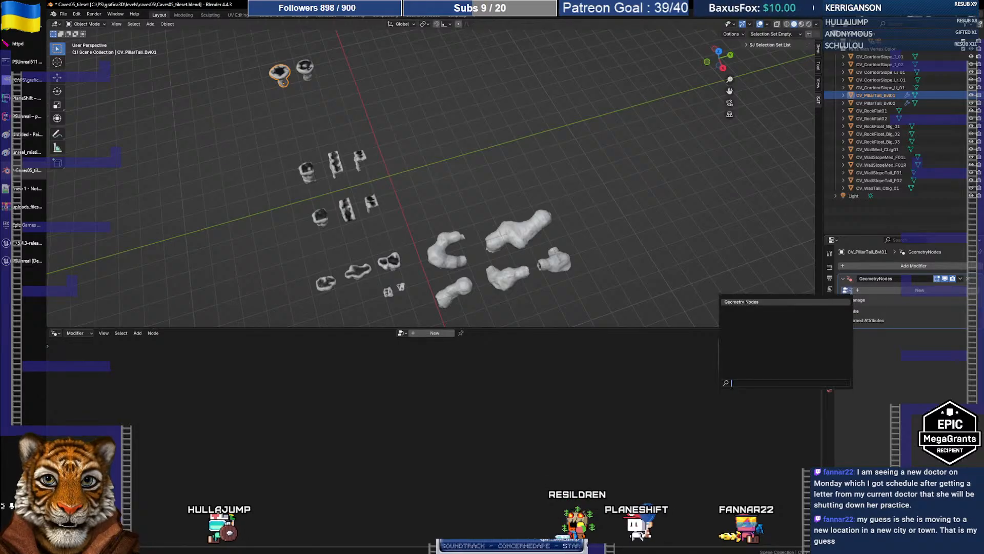
click(847, 290)
click(847, 290)
click(847, 290)
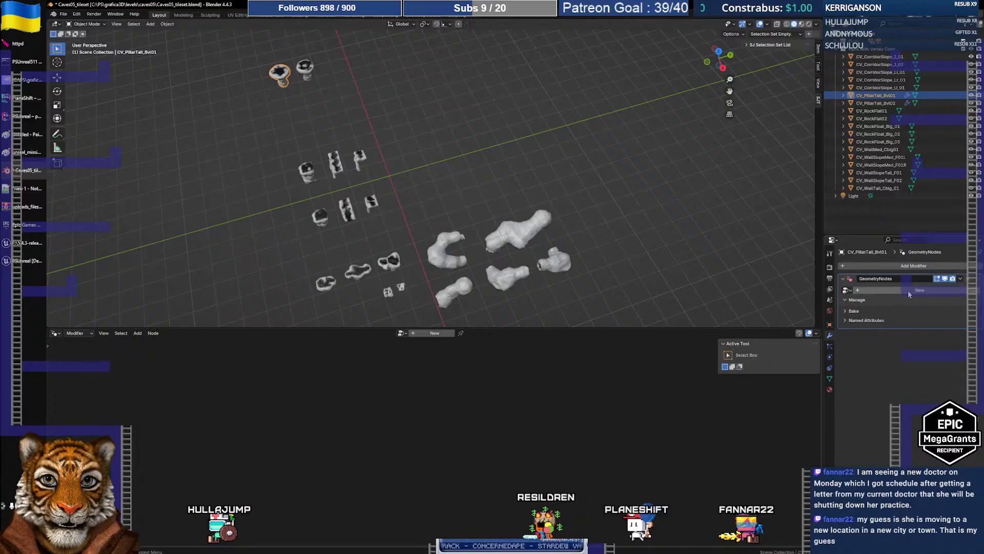
click(859, 290)
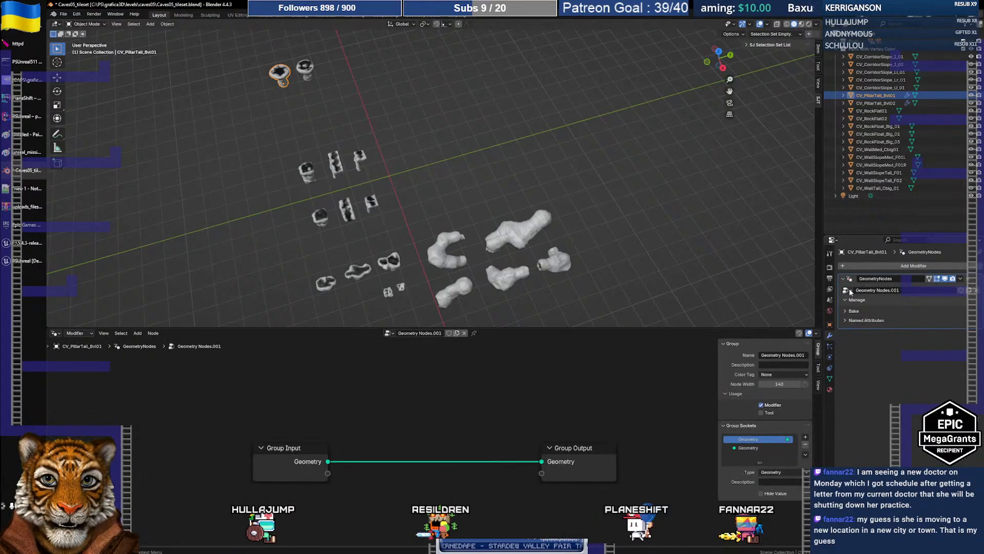
click(846, 290)
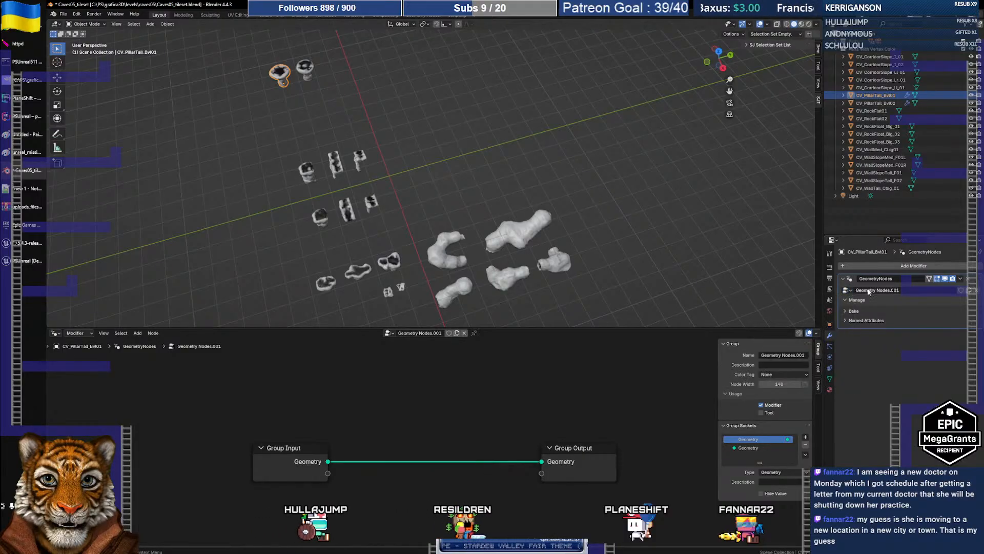
click(969, 290)
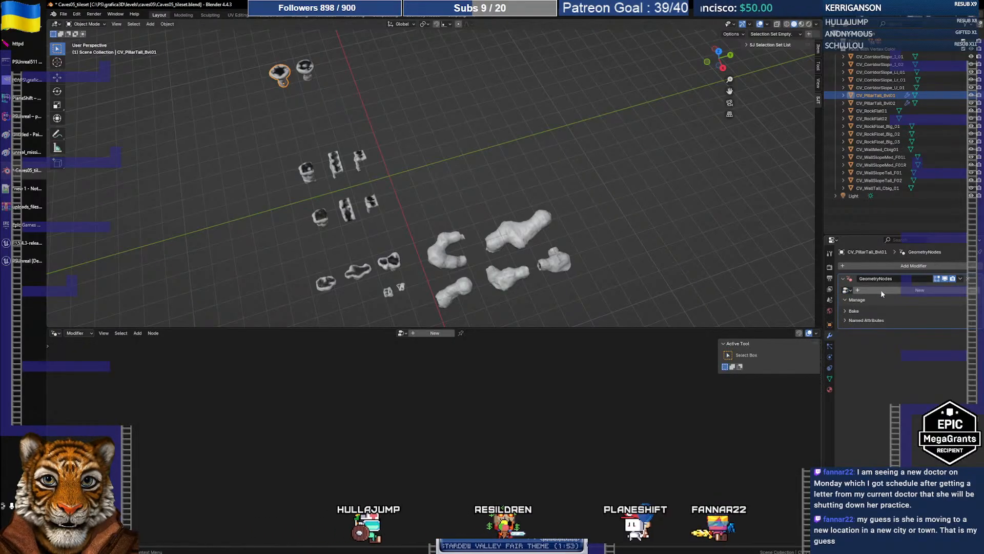
- Assign the existing Geometry Nodes tree to the modifier of CV_PillarTall_Bvl01 and compare it with the other pillar's modifier
click(846, 290)
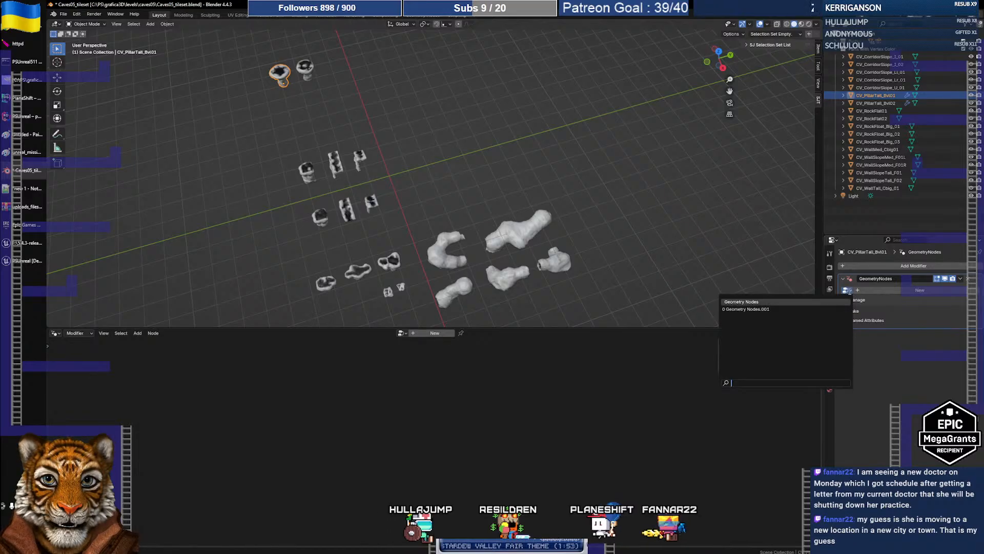
click(775, 301)
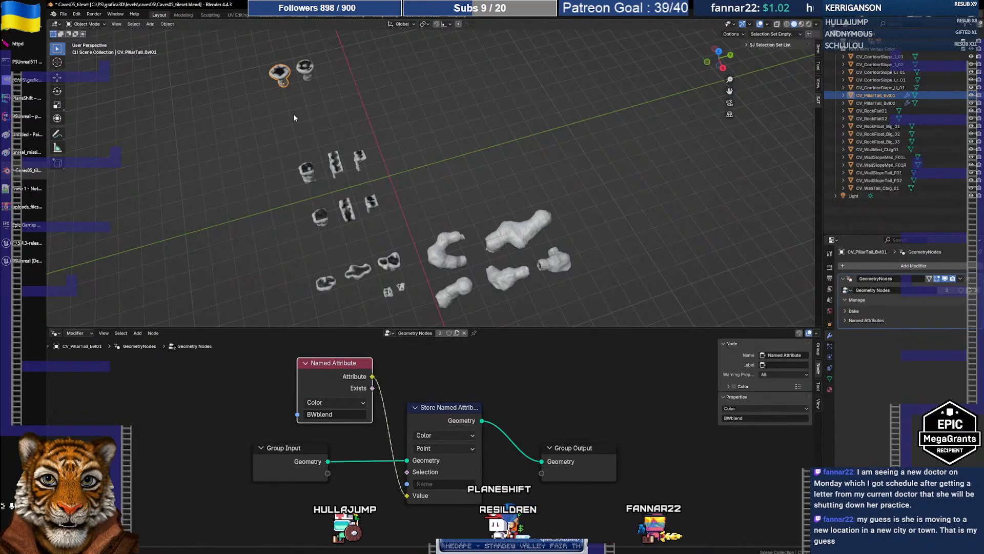
click(305, 71)
click(277, 77)
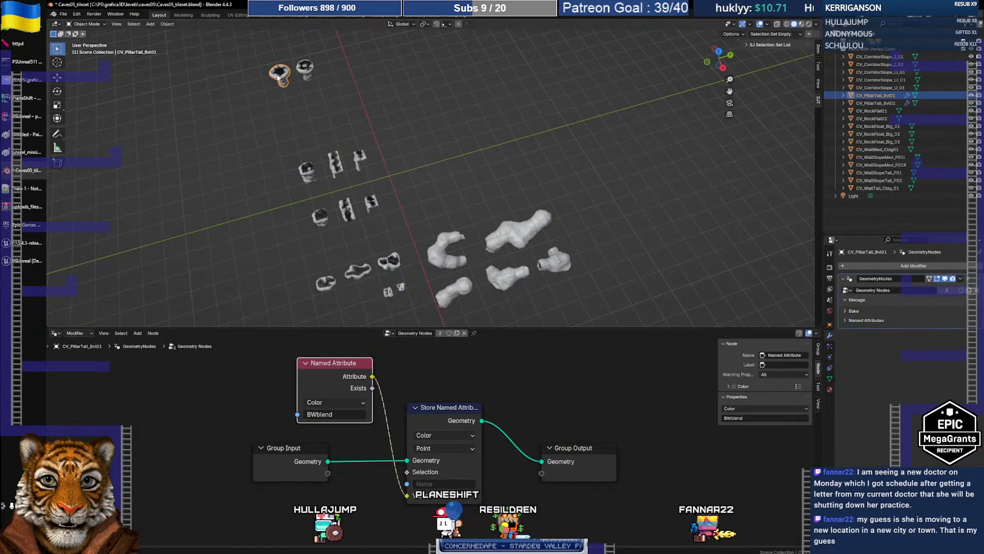
- Rename the node tree used by CV_PillarTall_Bvl02 to VertexColorConvert and check the name on CV_PillarTall_Bvl01
click(306, 71)
double_click(876, 279)
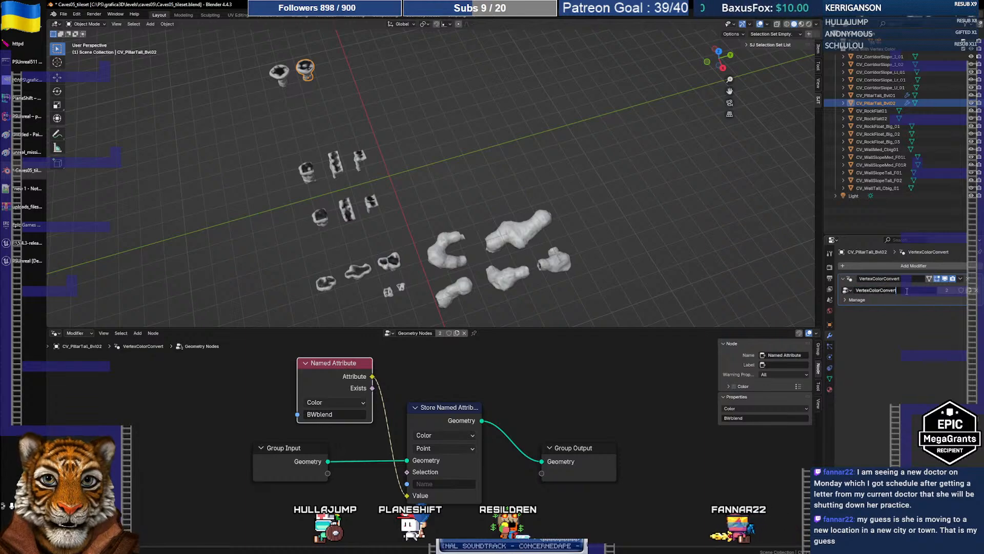
click(283, 77)
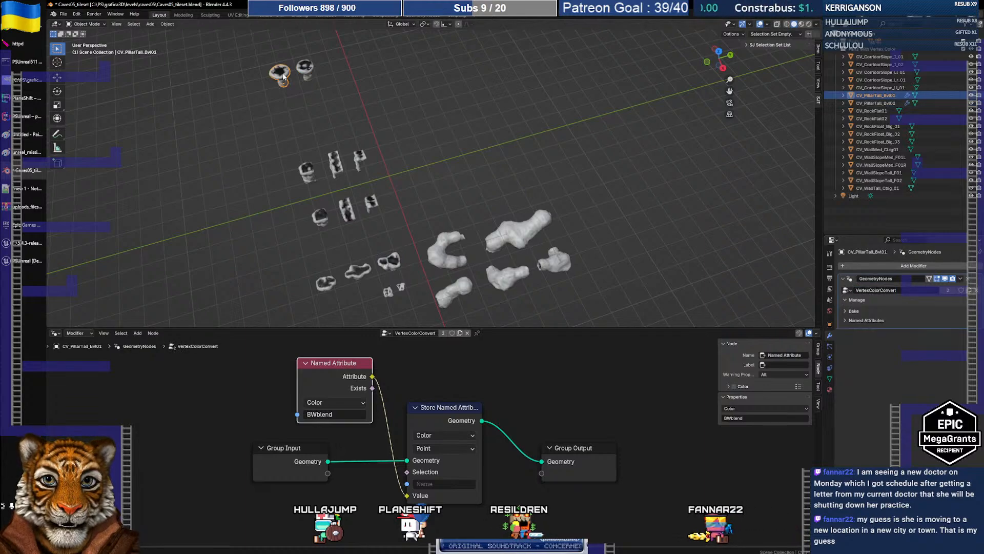
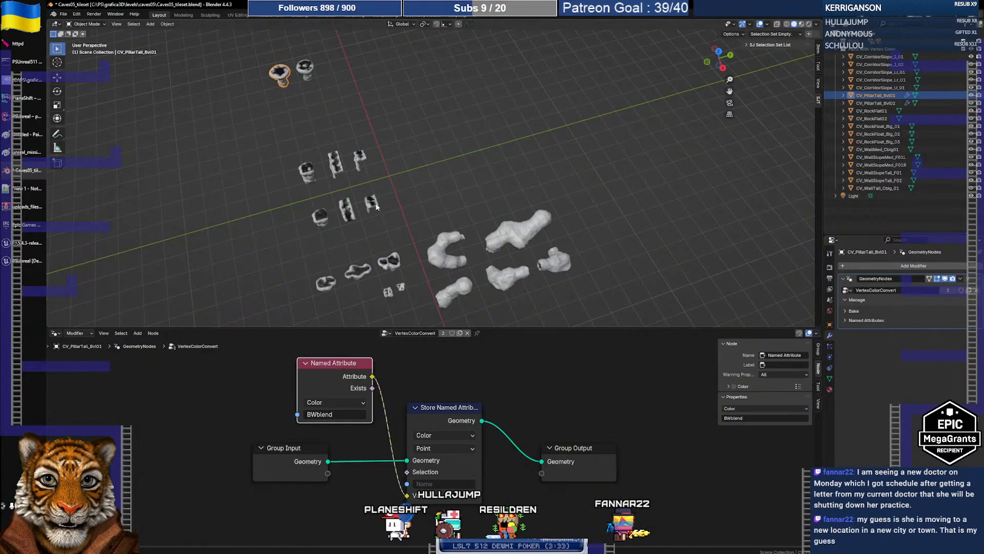
- With the three tall wall pieces selected and CV_WallTall_Cbig_01 active, add a Geometry Nodes modifier and check CV_WallSlopeTall_F02 for it
shift+middle_drag(429, 213, 434, 171)
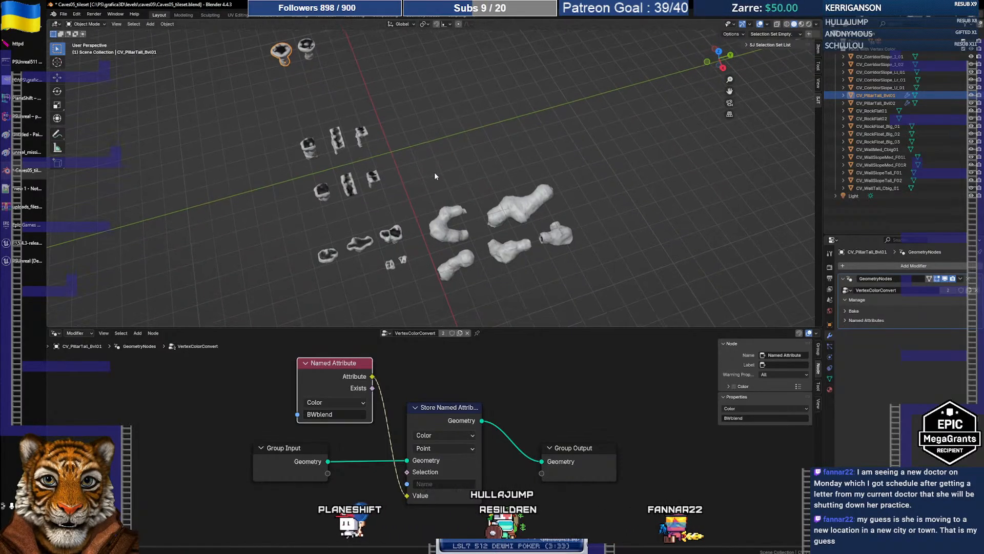
drag(274, 113, 645, 287)
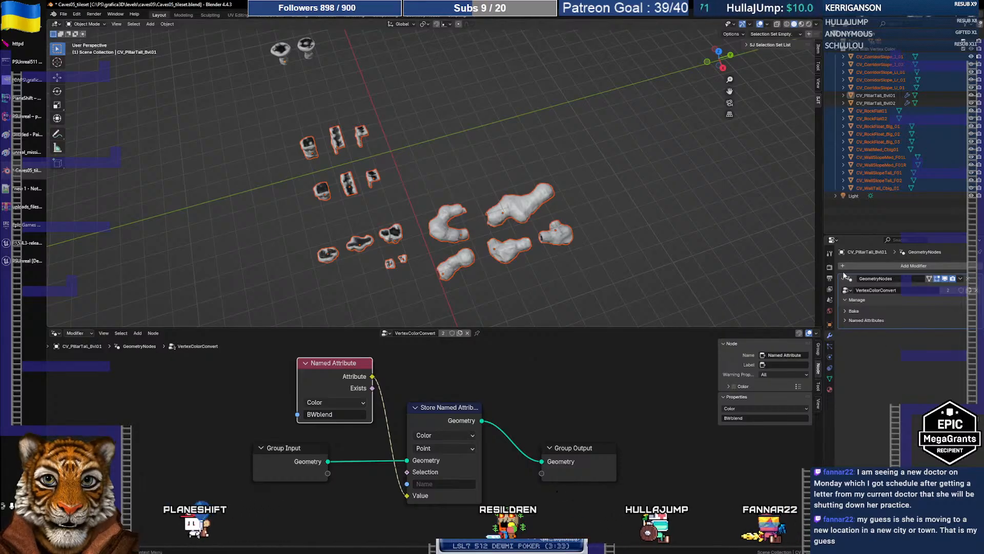
click(365, 136)
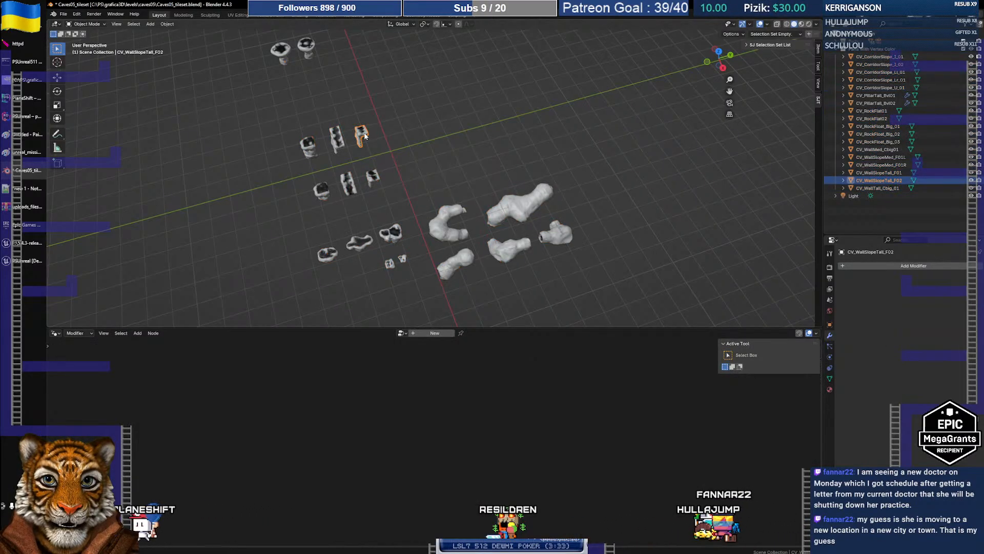
shift+click(337, 146)
shift+click(308, 146)
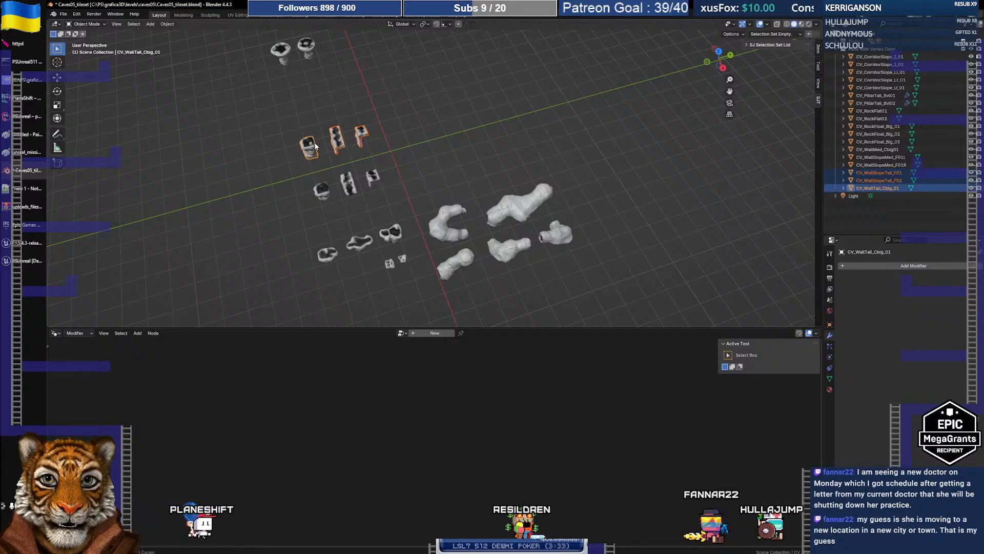
click(851, 267)
click(851, 267)
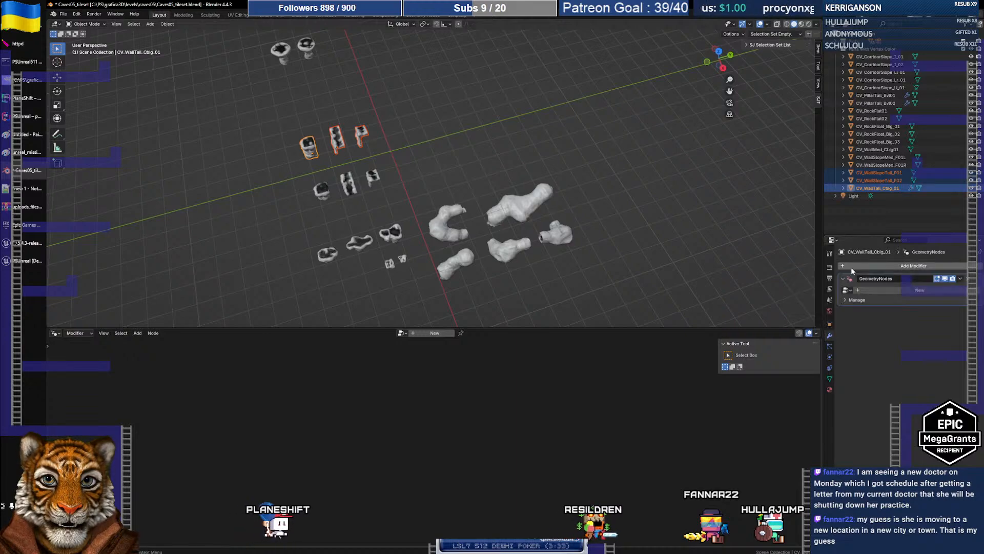
click(374, 141)
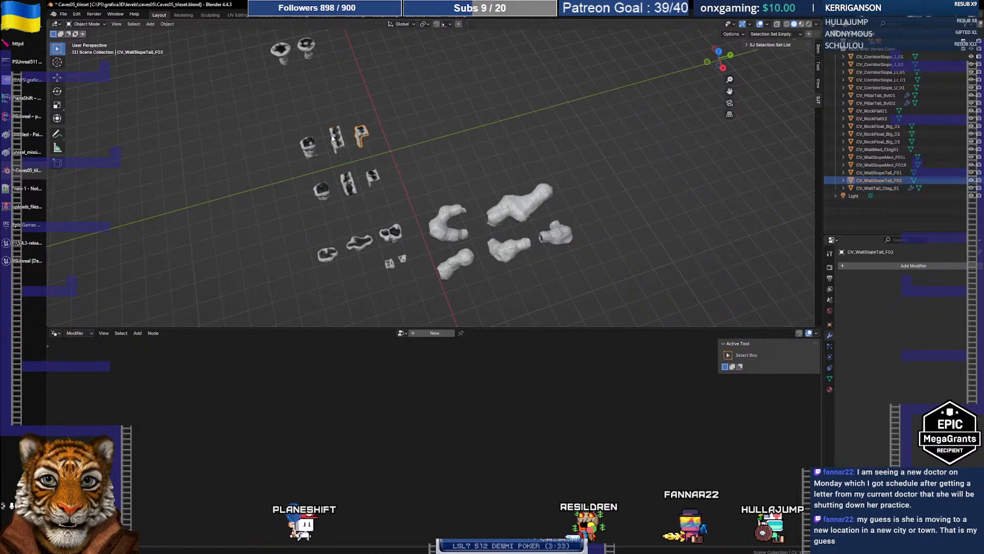
- Assign the existing VertexColorConvert node group to the Geometry Nodes modifier of the CV_WallTall_Cbig_01 mesh
click(308, 156)
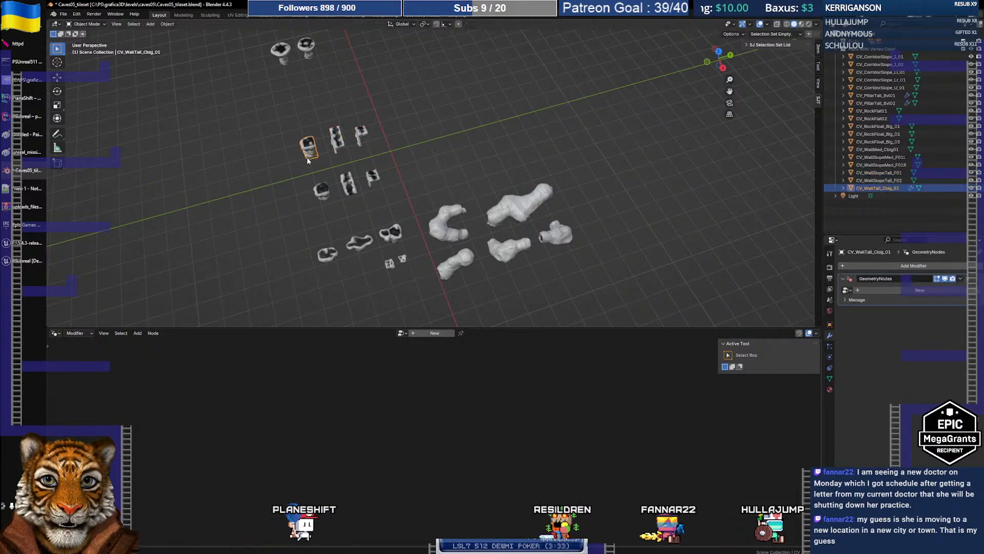
click(846, 290)
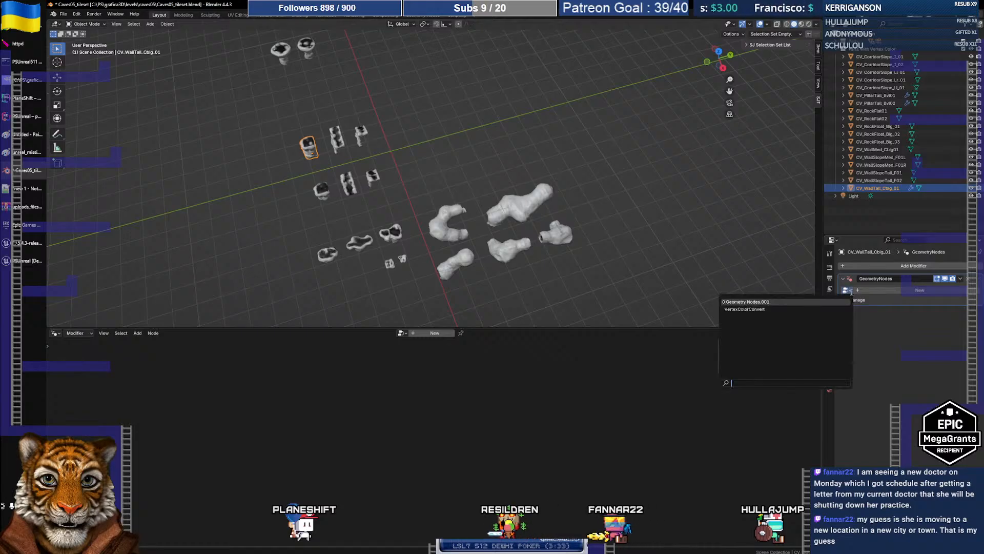
click(760, 310)
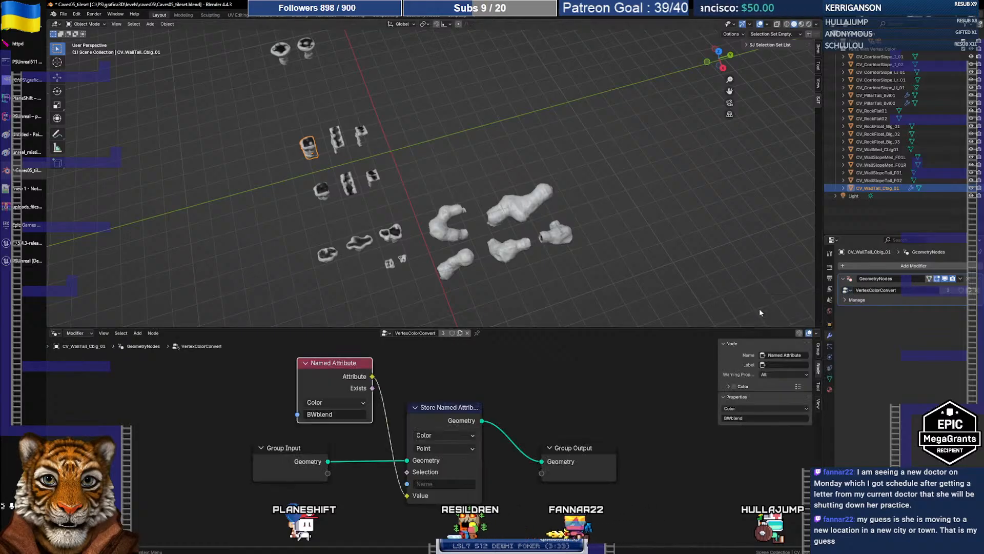
- Add a Geometry Nodes modifier using the VertexColorConvert node group to CV_WallSlopeTall_F01
click(335, 141)
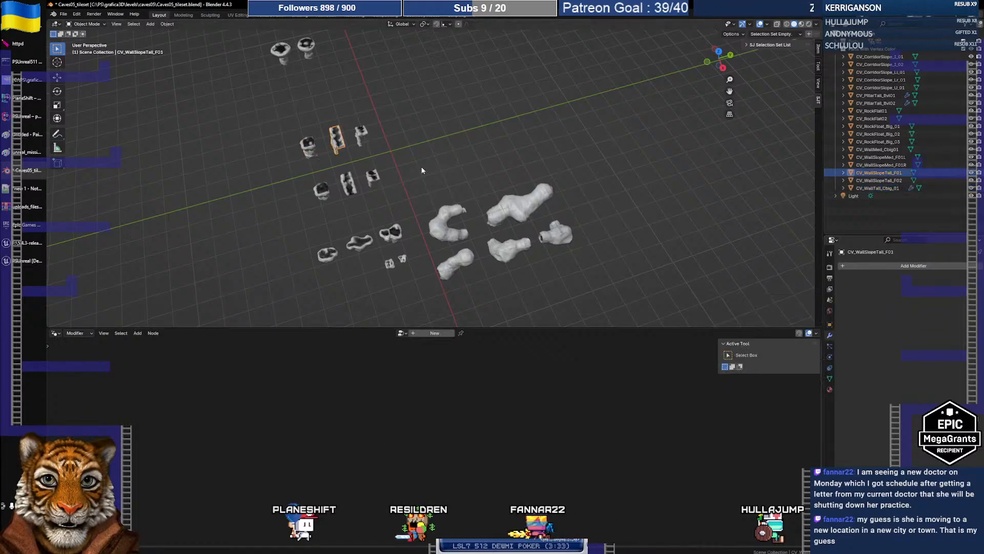
click(850, 268)
click(850, 266)
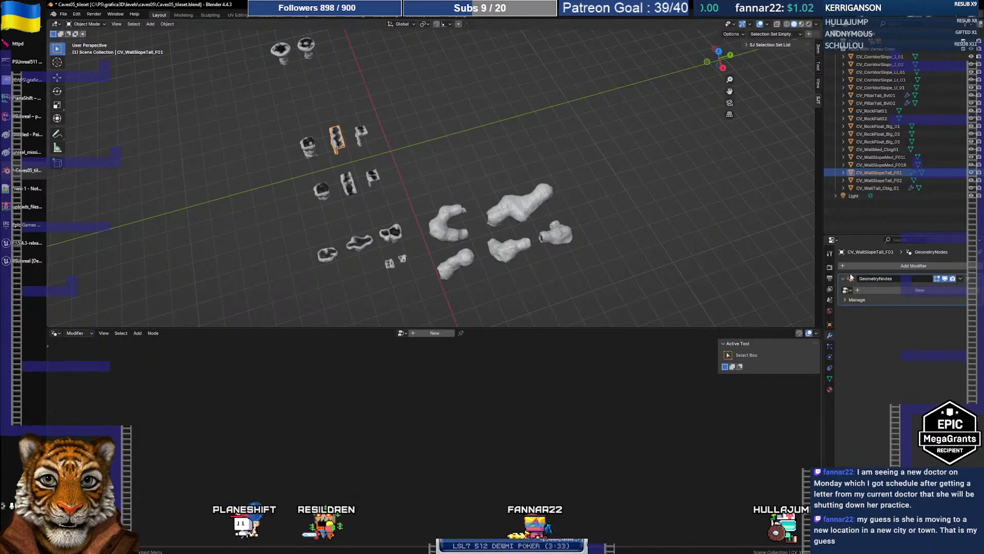
click(845, 290)
click(744, 309)
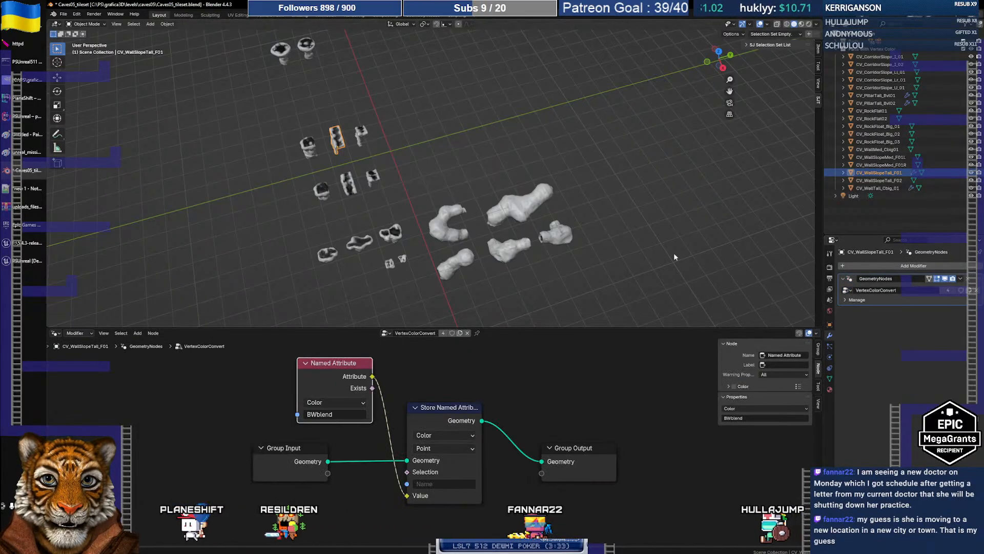
- Add a Geometry Nodes modifier using the VertexColorConvert node group to CV_WallSlopeTall_F02
click(362, 136)
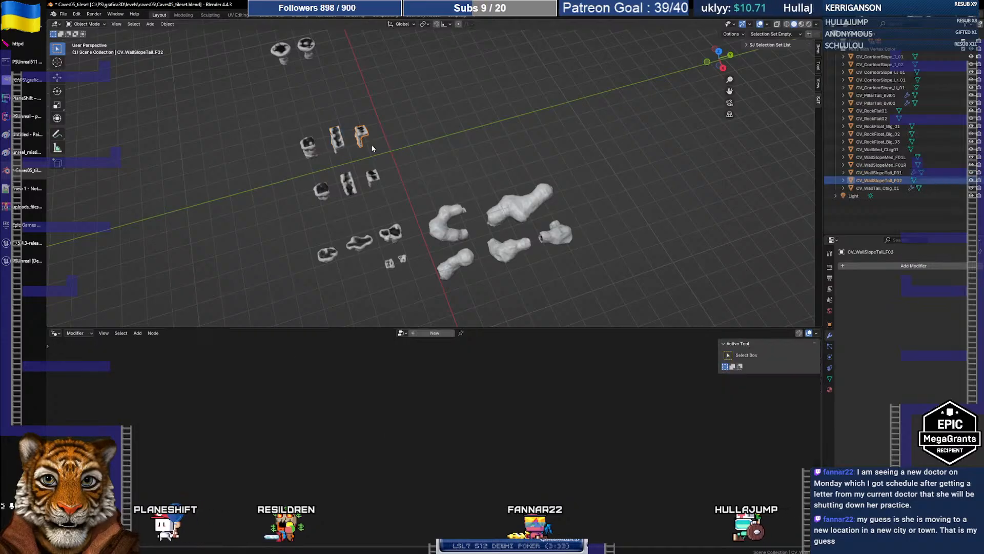
click(844, 267)
click(834, 269)
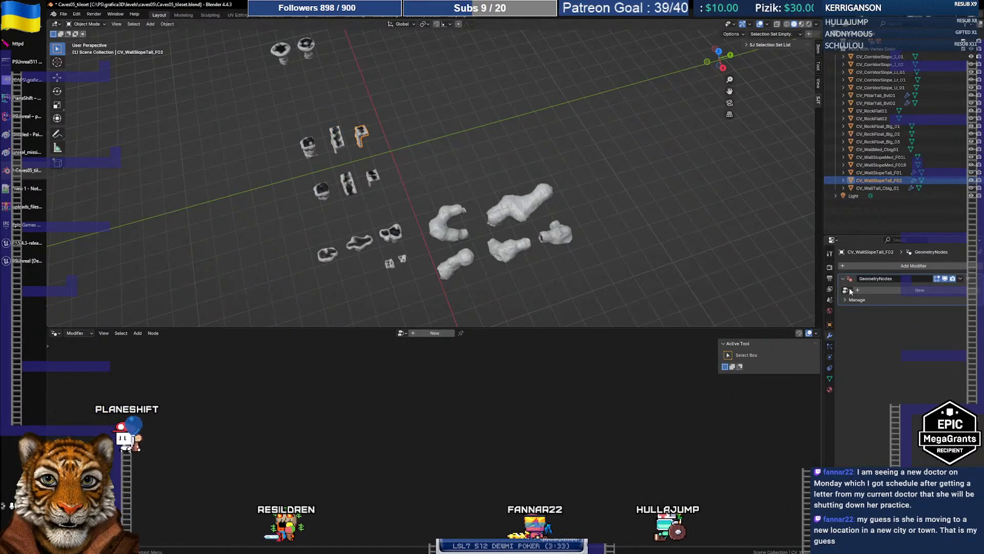
click(845, 290)
click(806, 308)
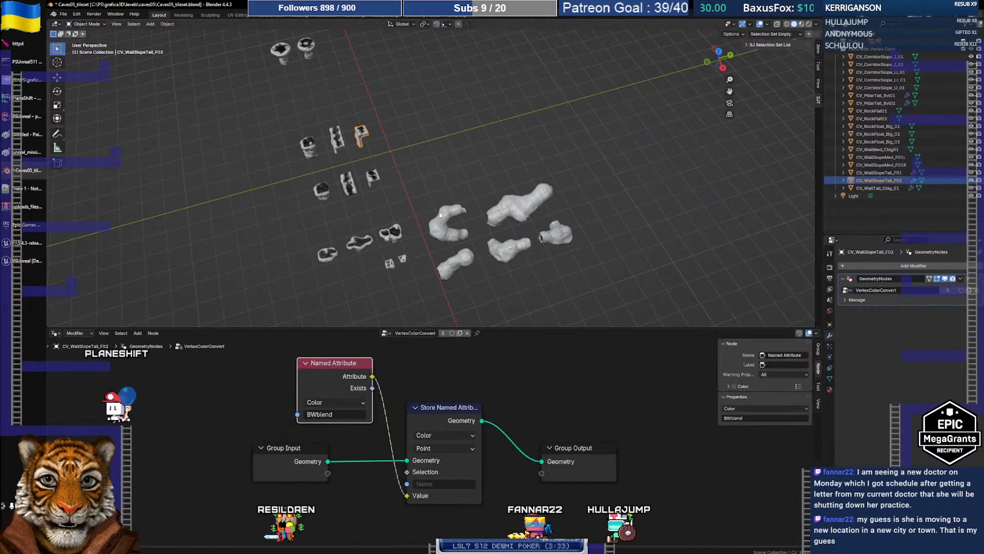
- Add a Geometry Nodes modifier using the VertexColorConvert node group to CV_WallSlopeMed_F01R
click(372, 176)
click(847, 266)
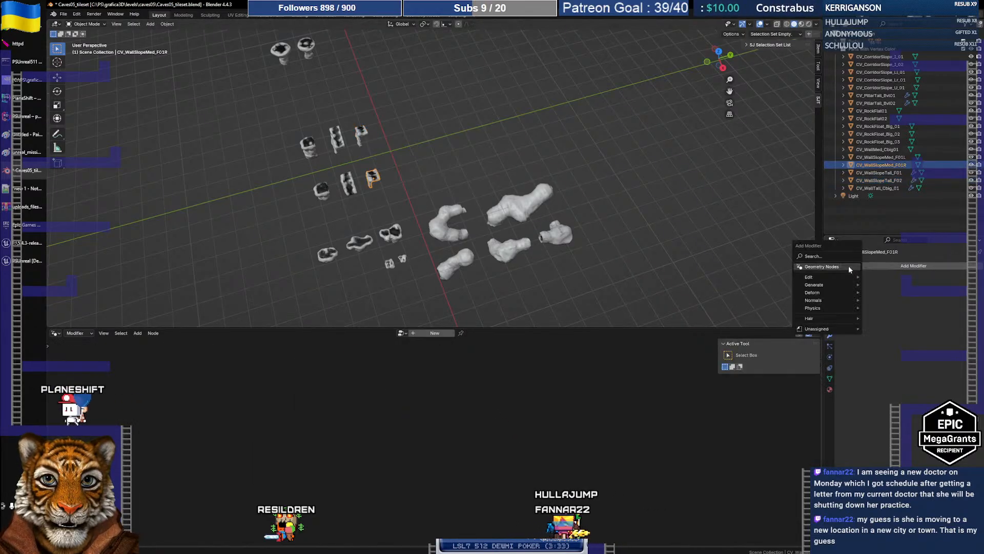
click(834, 279)
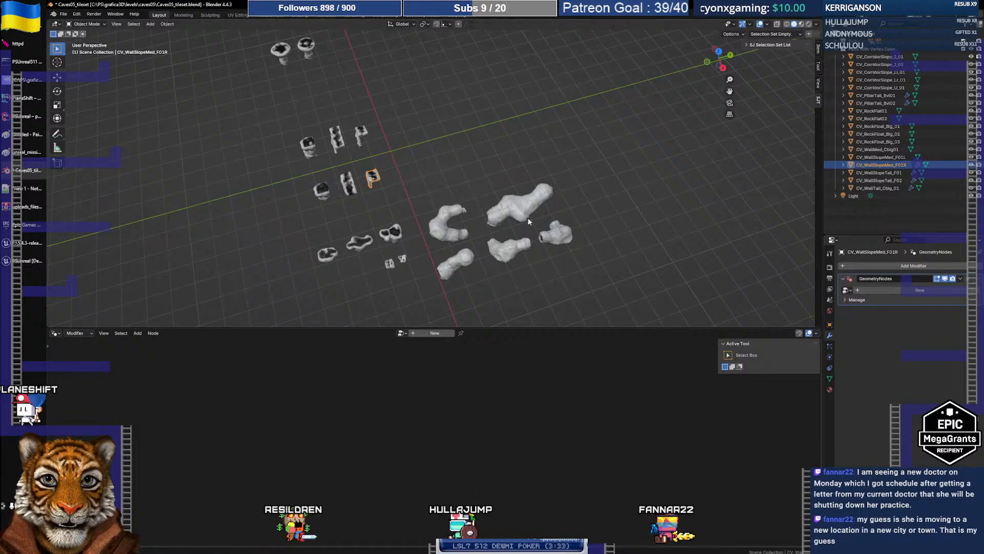
click(845, 289)
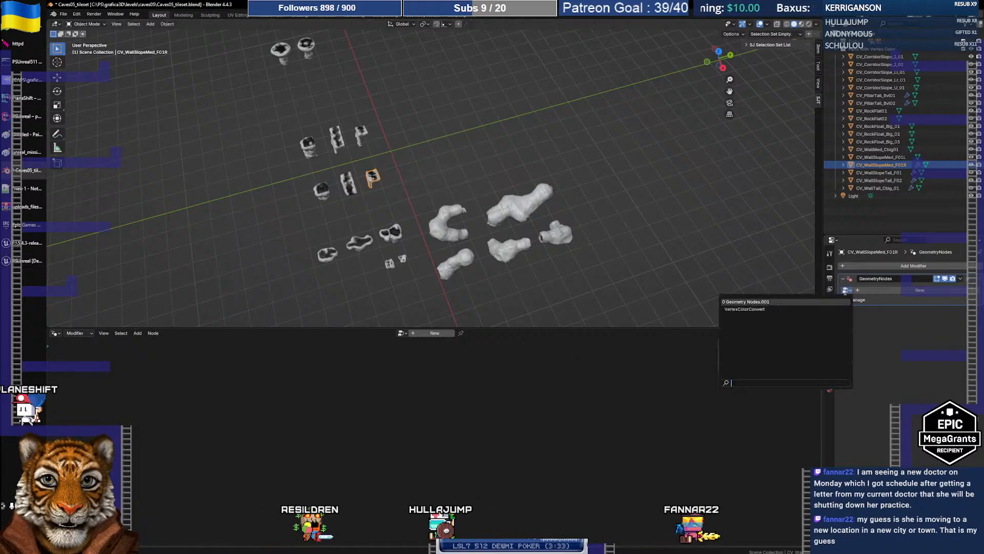
click(820, 309)
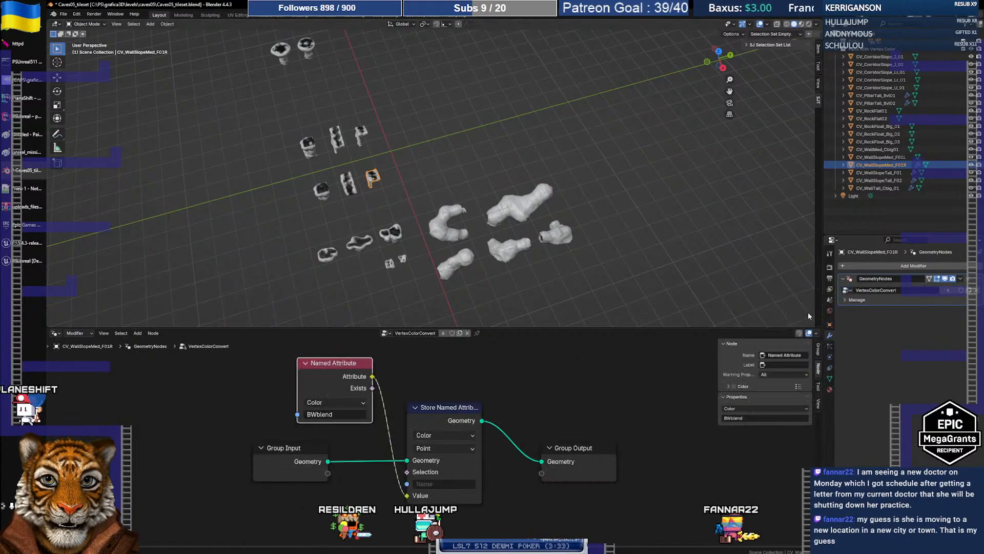
- Add a Geometry Nodes modifier using the VertexColorConvert node group to CV_WallSlopeMed_F01L
click(348, 184)
click(853, 266)
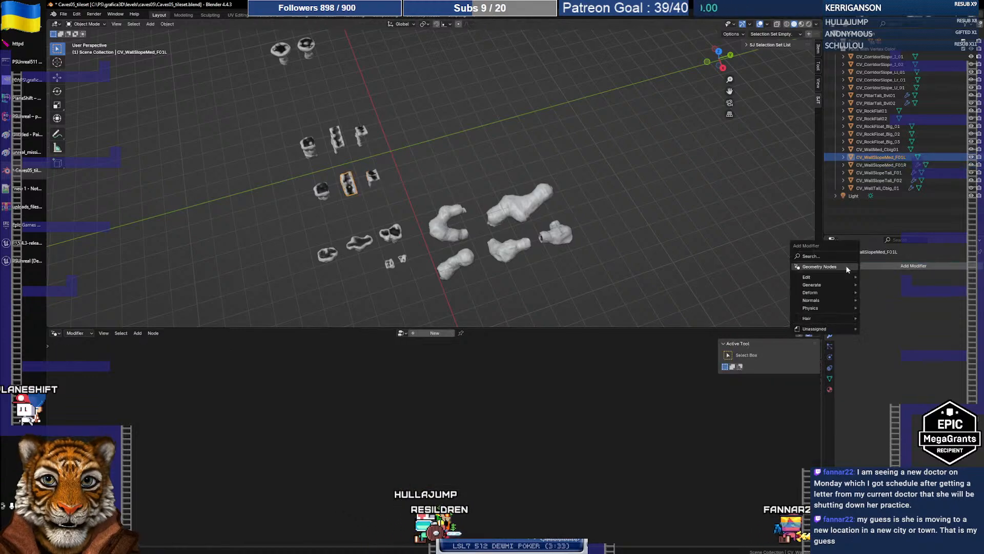
click(845, 266)
click(845, 290)
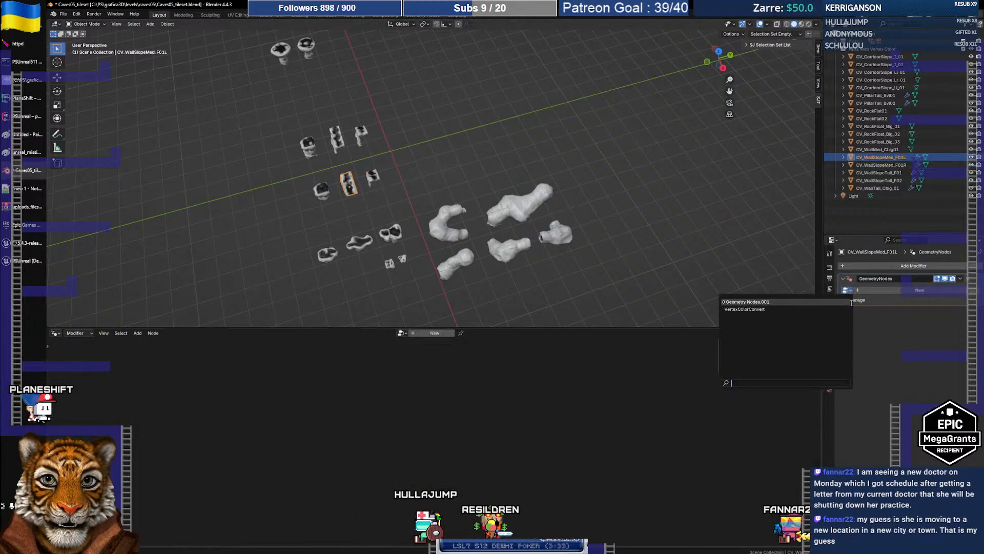
click(820, 309)
- Add a Geometry Nodes modifier using the VertexColorConvert node group to CV_WallMed_Cbig01
click(321, 191)
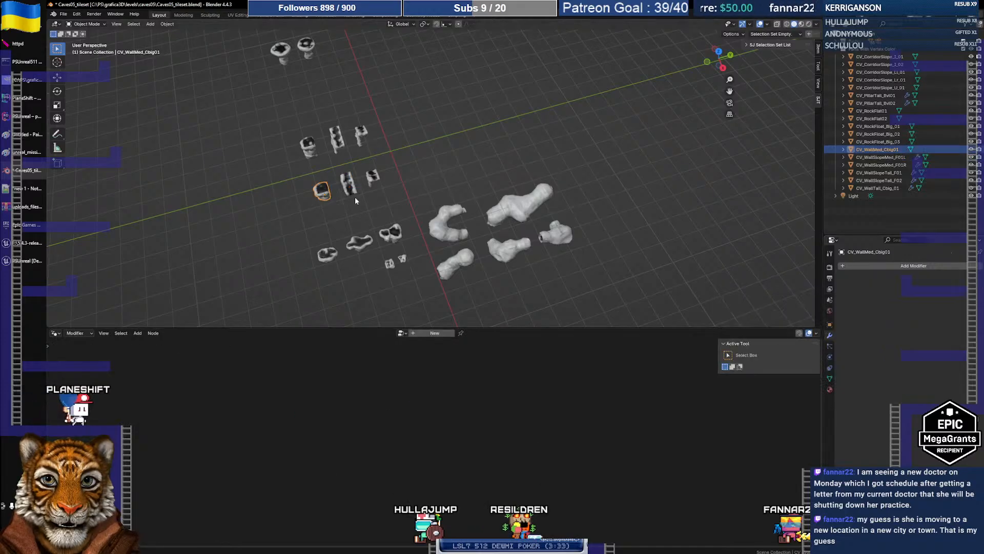
click(859, 265)
click(853, 290)
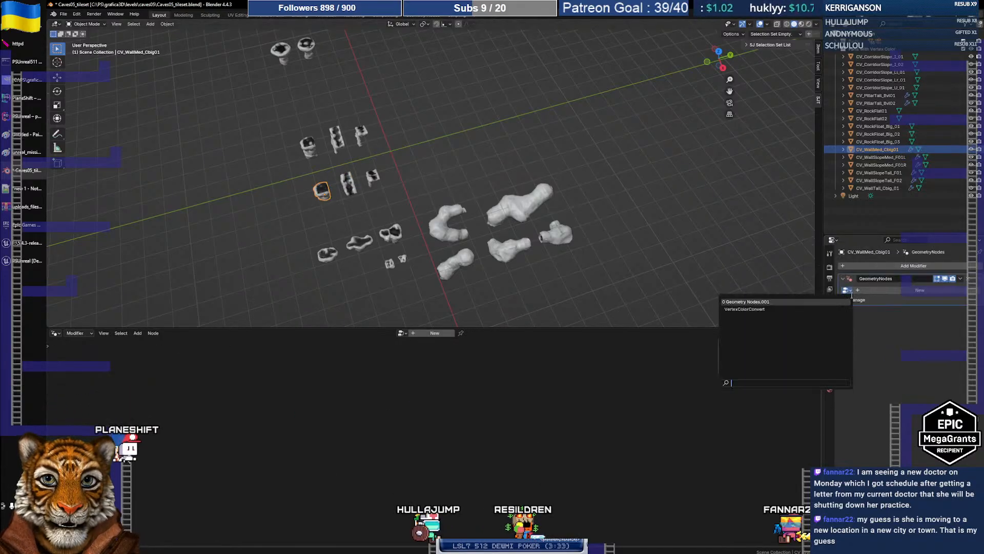
click(834, 310)
- Add a Geometry Nodes modifier using the VertexColorConvert node group to CV_RockFloat_Big_03
click(324, 255)
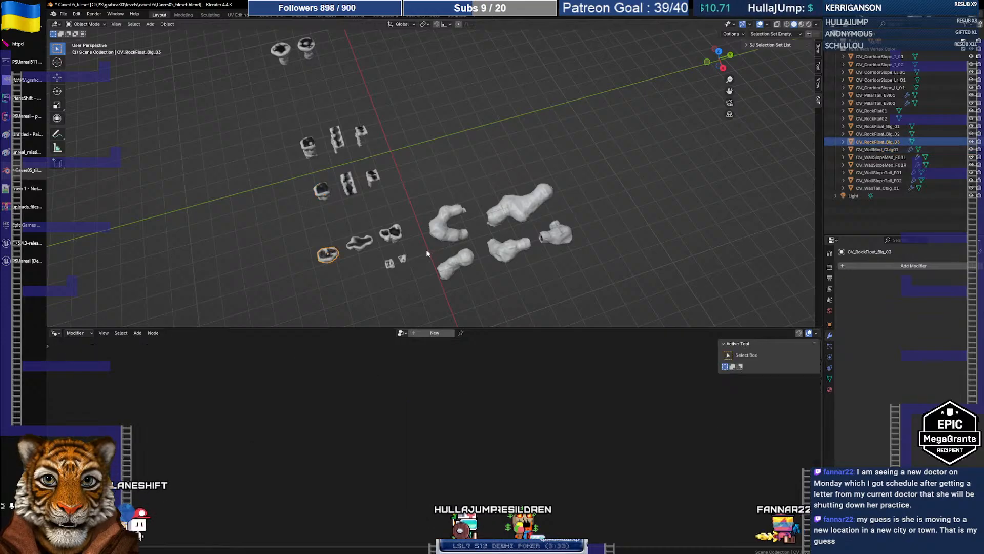
click(851, 266)
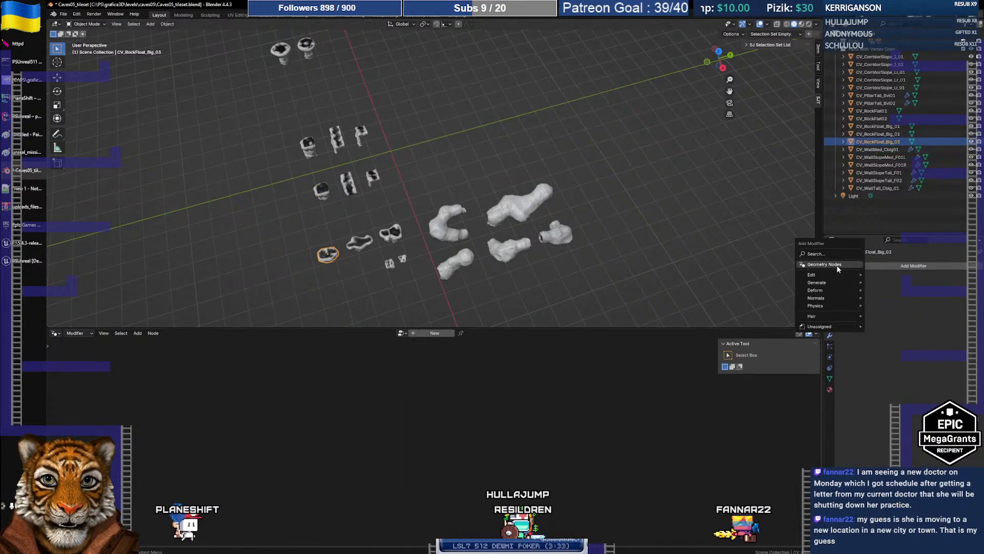
click(836, 266)
click(845, 290)
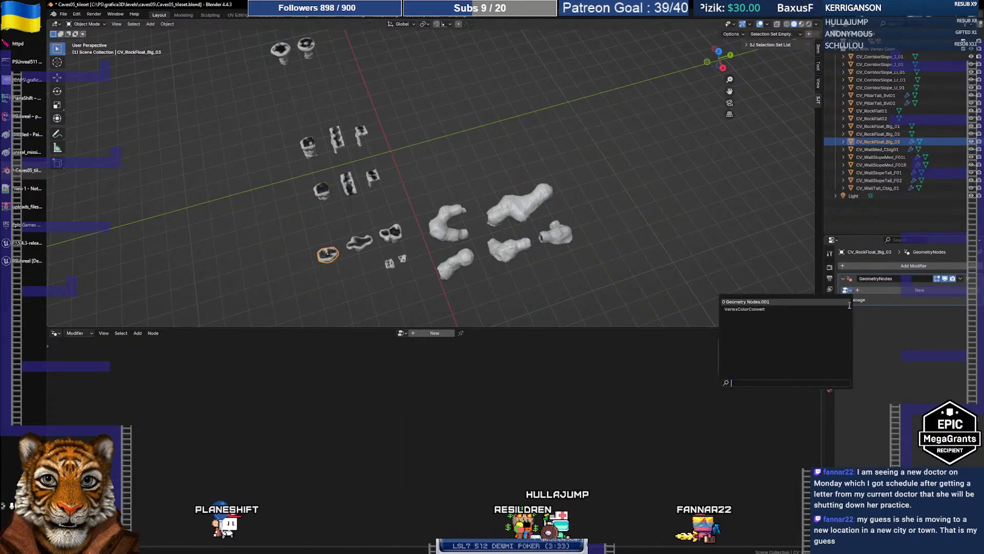
click(820, 308)
- Add a Geometry Nodes modifier using the VertexColorConvert node group to CV_RockFloat_Big_02
click(359, 242)
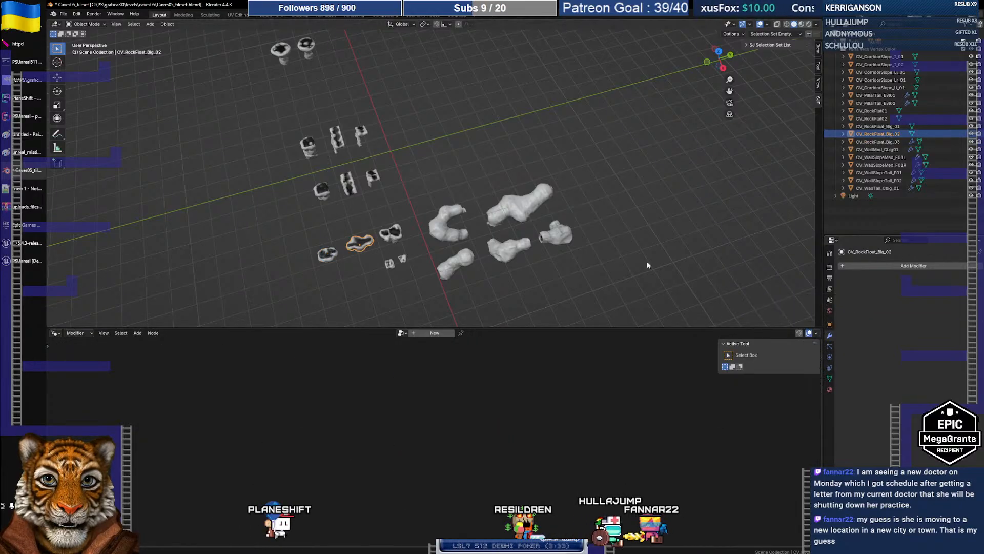
click(850, 264)
click(841, 263)
click(845, 290)
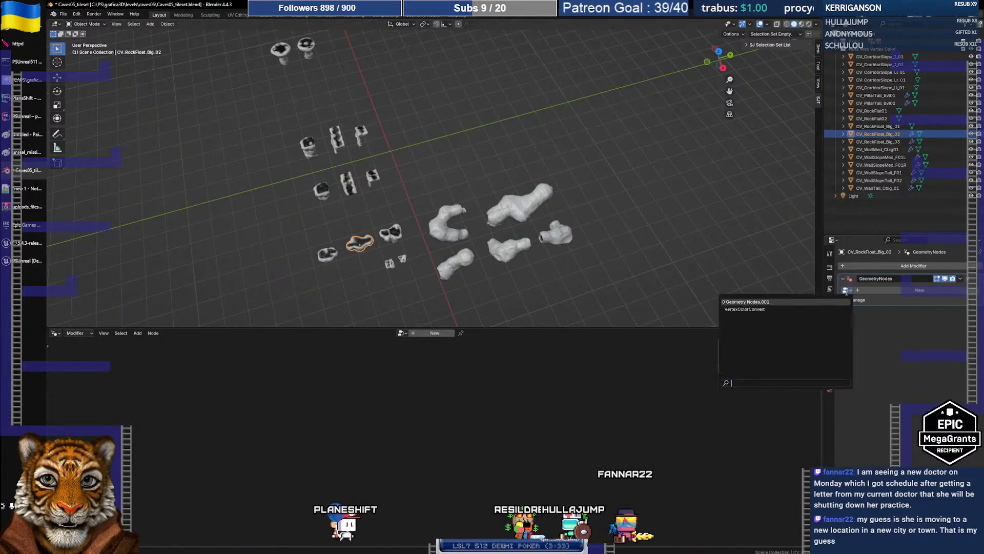
click(828, 308)
- Add a Geometry Nodes modifier using the VertexColorConvert node group to CV_RockFloat_Big_01
click(385, 237)
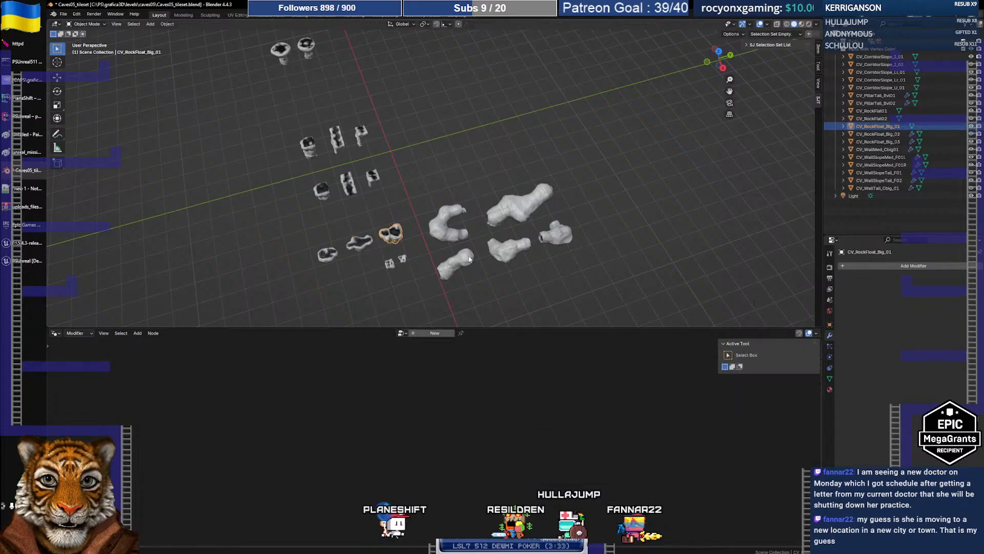
click(869, 263)
click(838, 267)
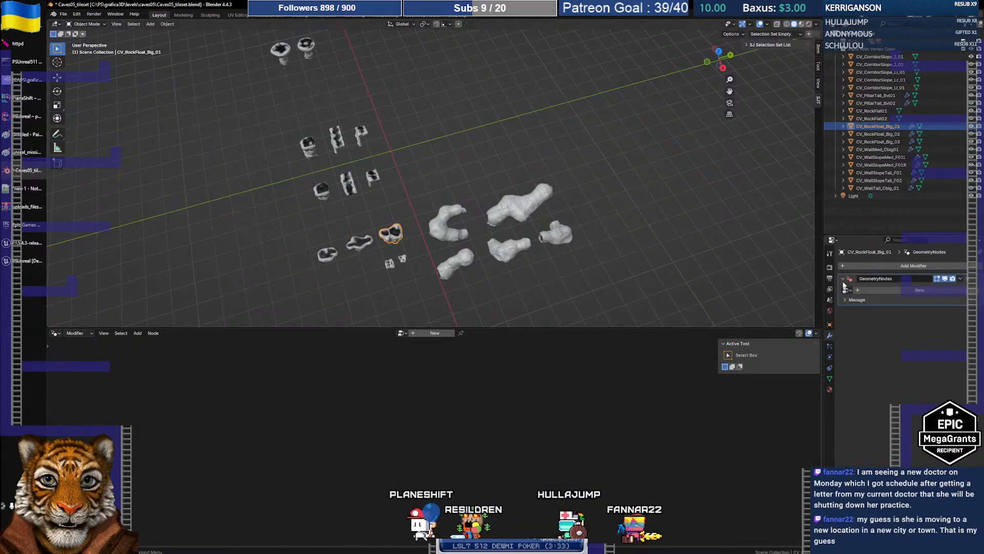
click(845, 290)
click(823, 309)
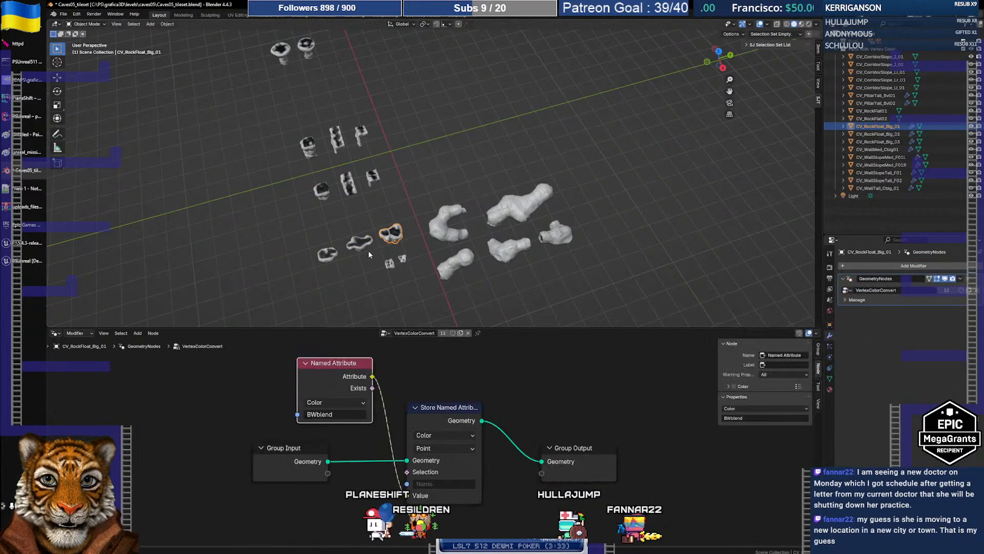
- Add a Geometry Nodes modifier using the VertexColorConvert node group to CV_RockFlat01
click(390, 264)
click(842, 267)
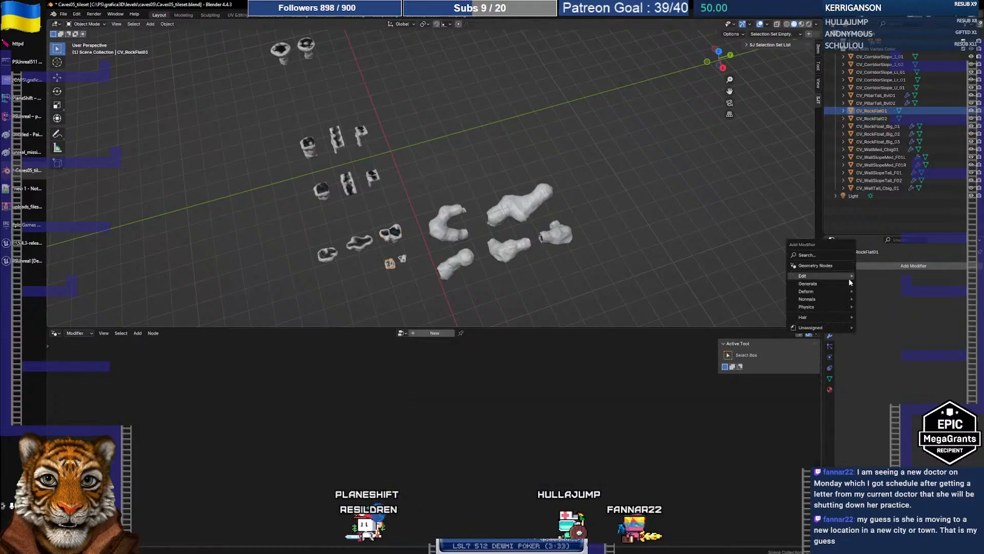
click(835, 265)
click(846, 290)
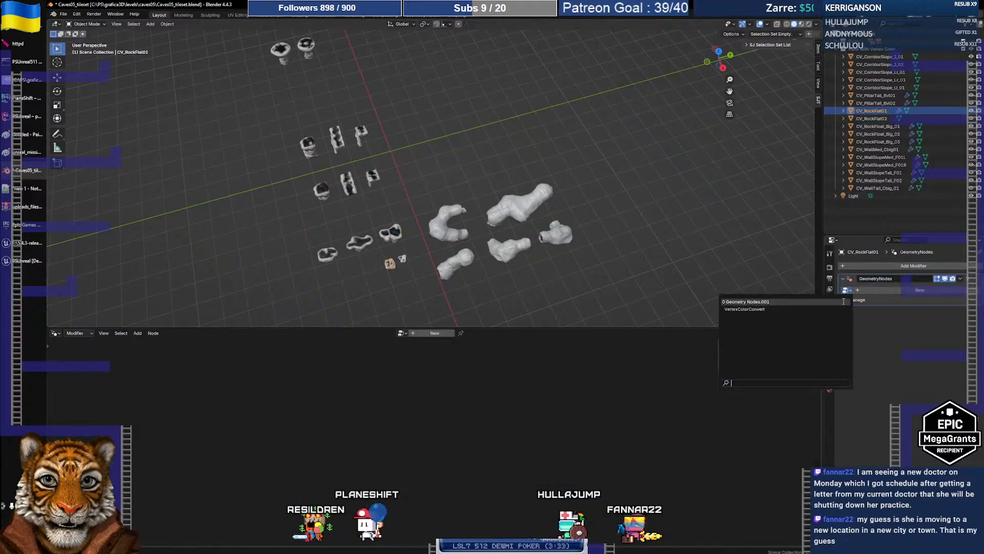
click(821, 308)
- Add a Geometry Nodes modifier using the VertexColorConvert node group to CV_RockFlat02
click(404, 260)
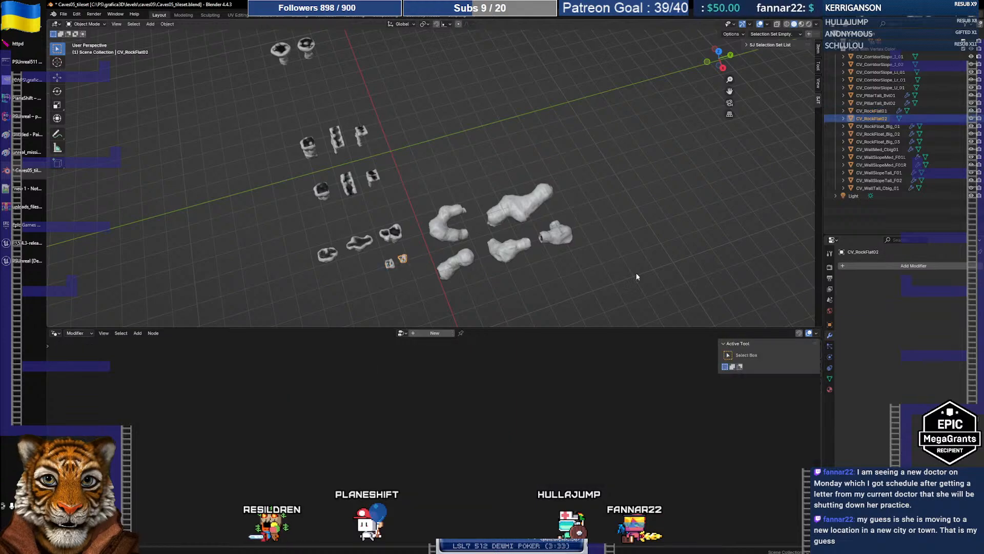
click(842, 267)
click(837, 267)
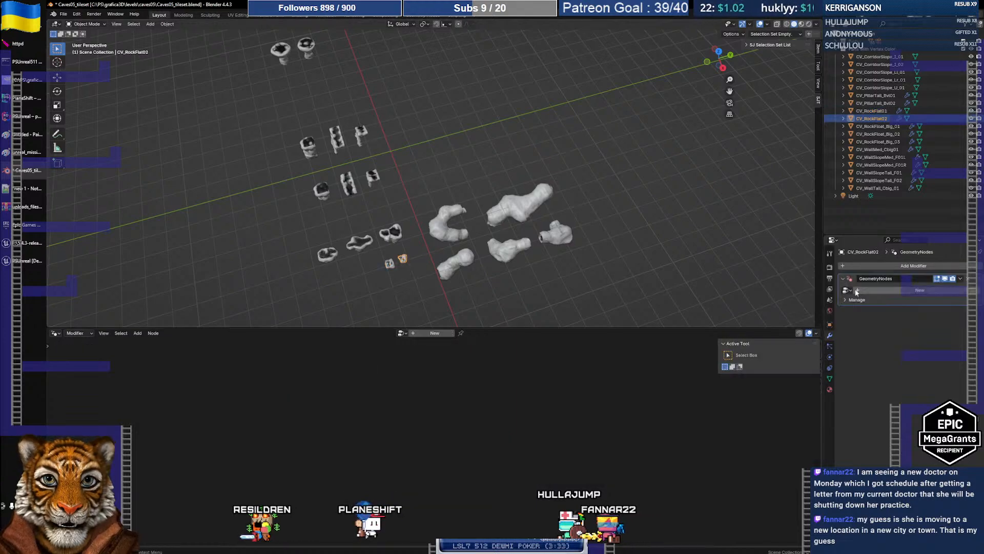
click(846, 290)
click(808, 309)
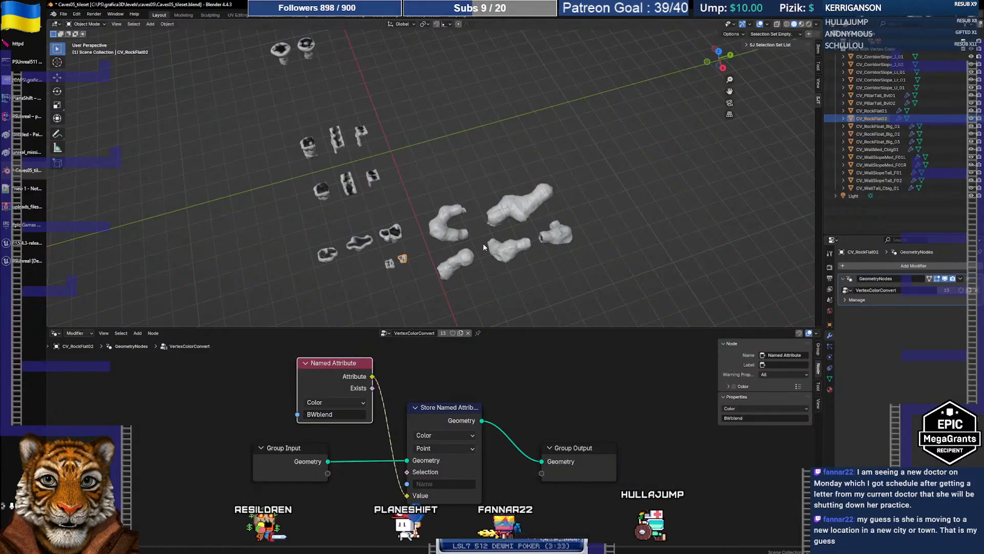
- Add a Geometry Nodes modifier using the VertexColorConvert node group to the U-shaped corridor CV_CorridorSlope_U_01
click(450, 221)
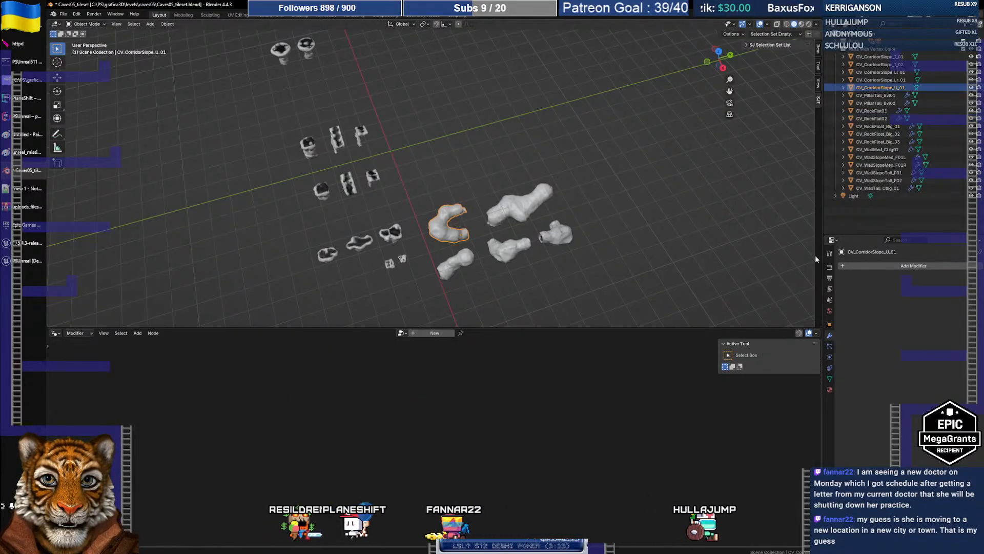
click(848, 266)
click(848, 267)
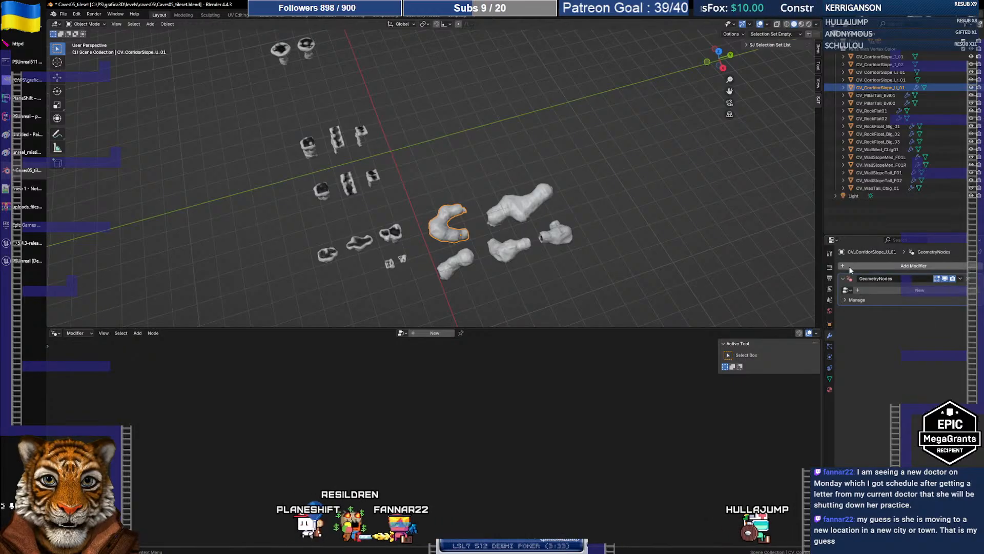
click(845, 290)
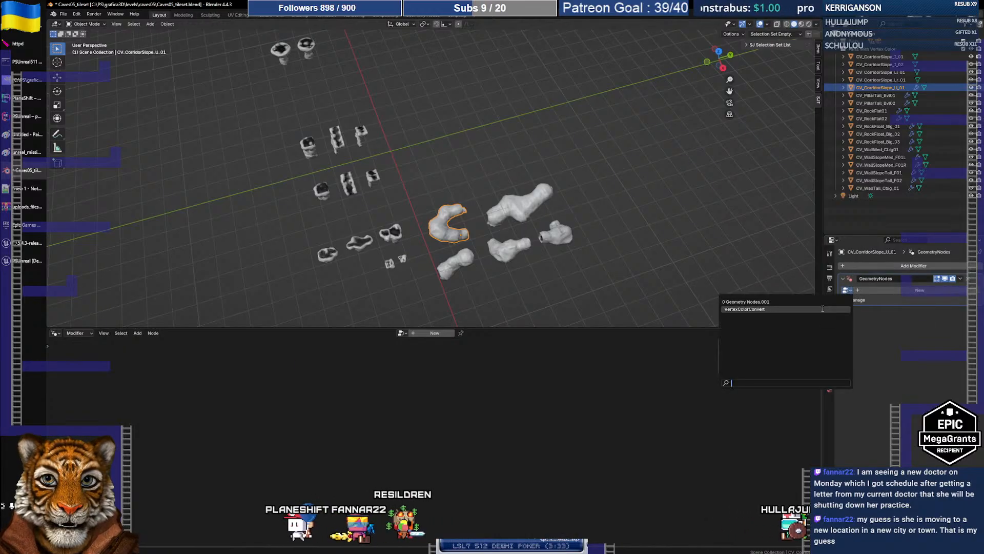
click(836, 309)
- Add a Geometry Nodes modifier using the VertexColorConvert node group to the long corridor CV_CorridorSlope_I_02
click(493, 217)
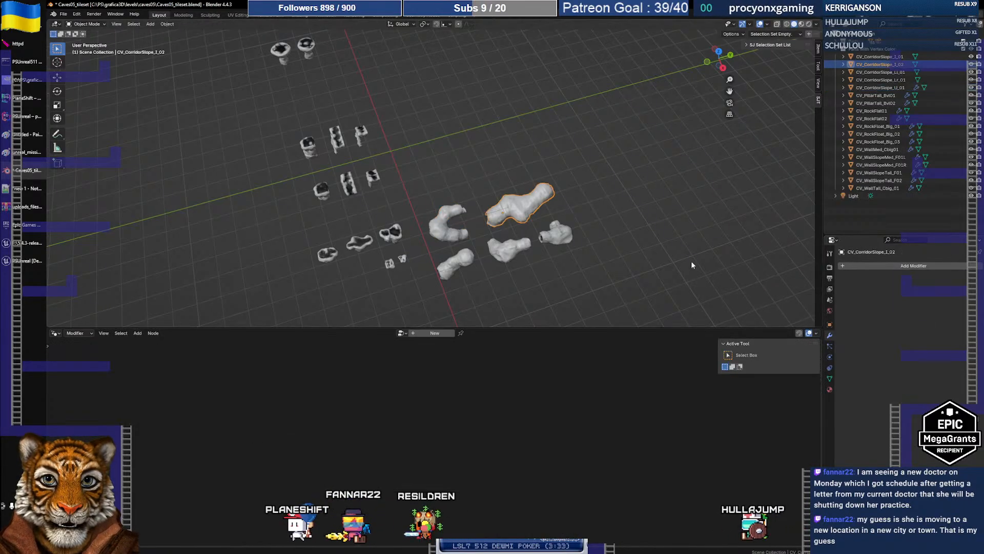
click(842, 267)
click(840, 270)
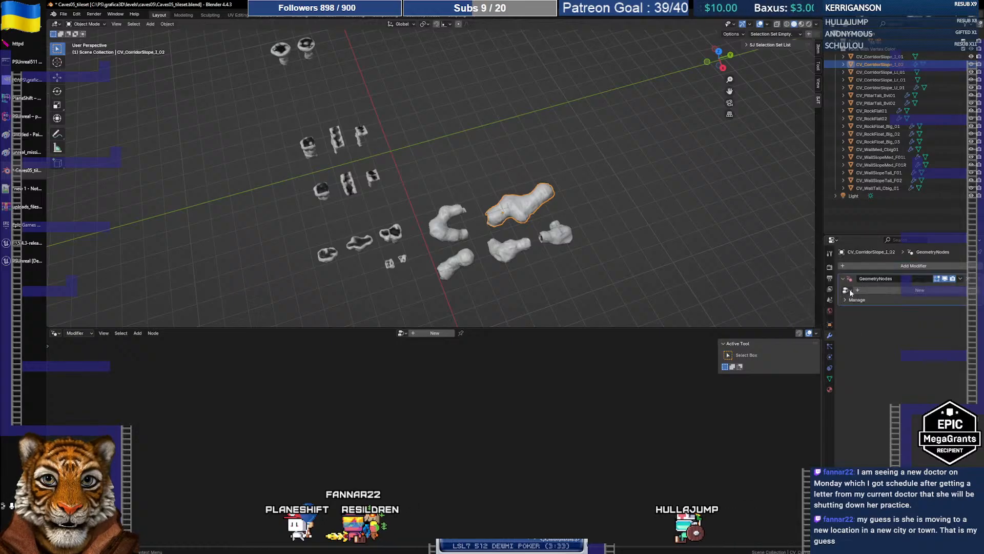
click(846, 291)
click(832, 307)
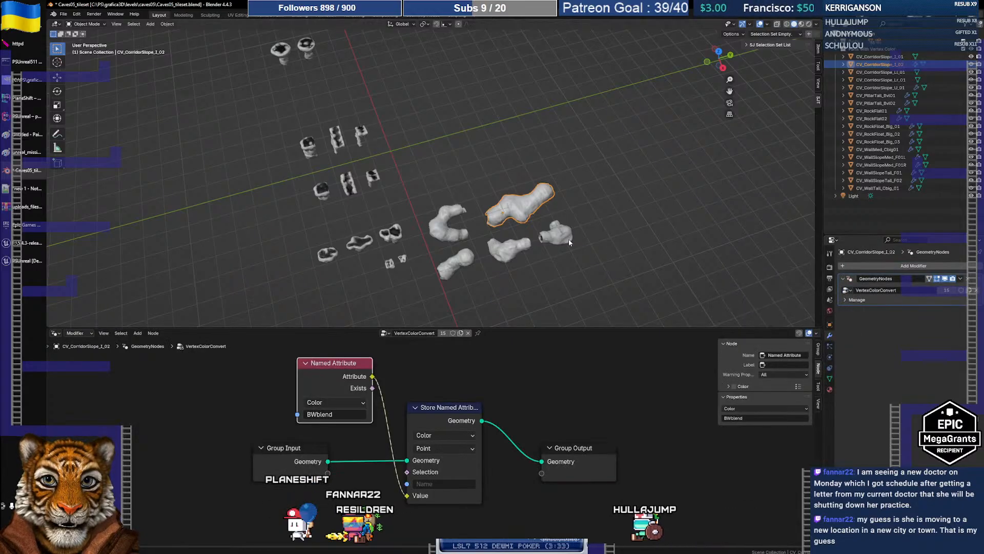
- Add a Geometry Nodes modifier using the VertexColorConvert node group to the corridor CV_CorridorSlope_Lr_01
click(555, 235)
click(854, 268)
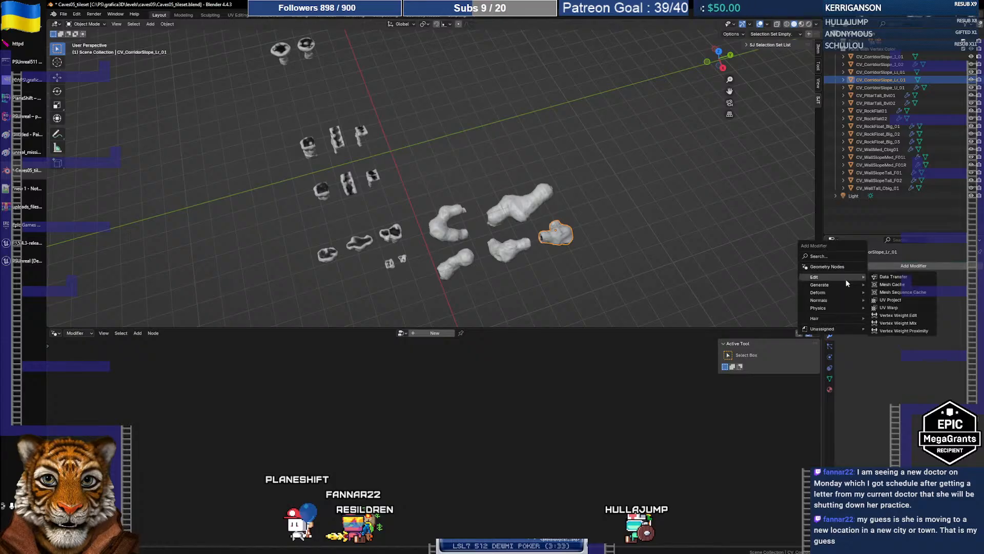
click(838, 267)
click(845, 290)
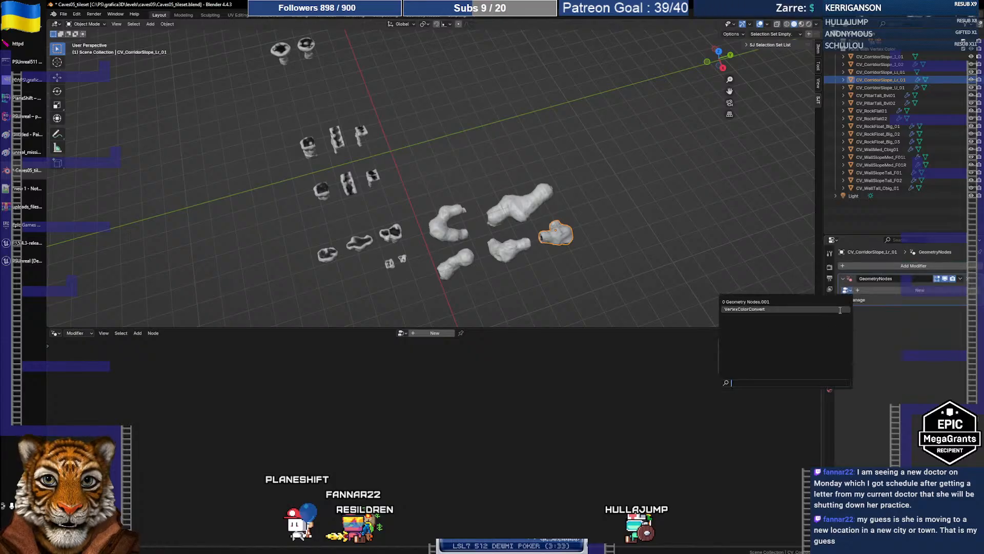
click(840, 309)
- Add a Geometry Nodes modifier using the VertexColorConvert node group to the corridor CV_CorridorSlope_Ll_01
click(513, 244)
click(845, 265)
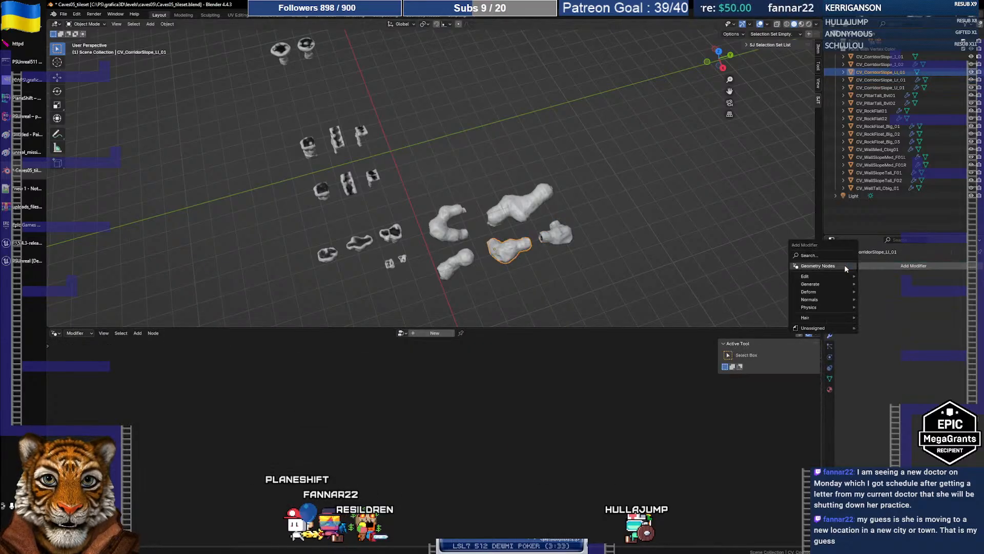
click(836, 267)
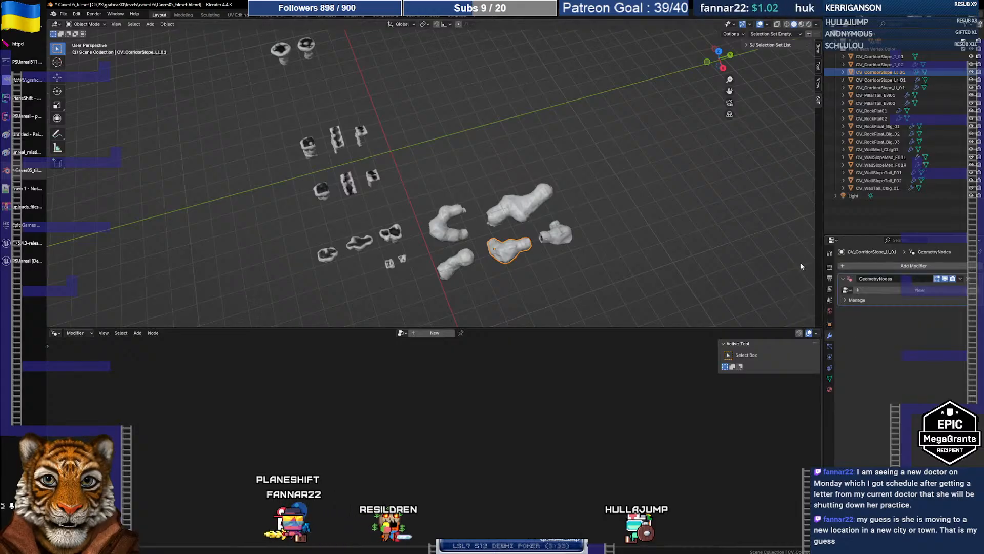
click(845, 290)
click(769, 309)
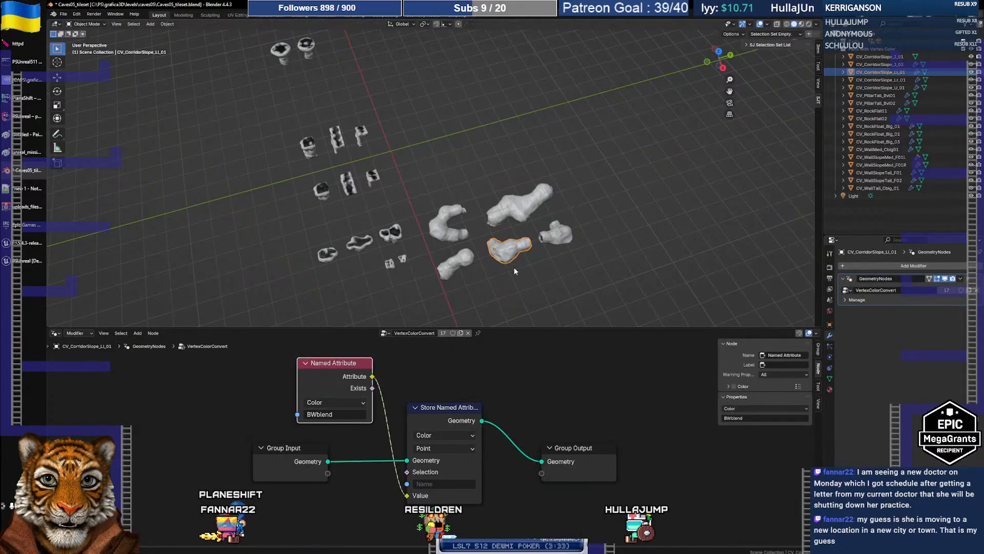
- Add a Geometry Nodes modifier using the VertexColorConvert node group to the short corridor CV_CorridorSlope_I_01
click(444, 262)
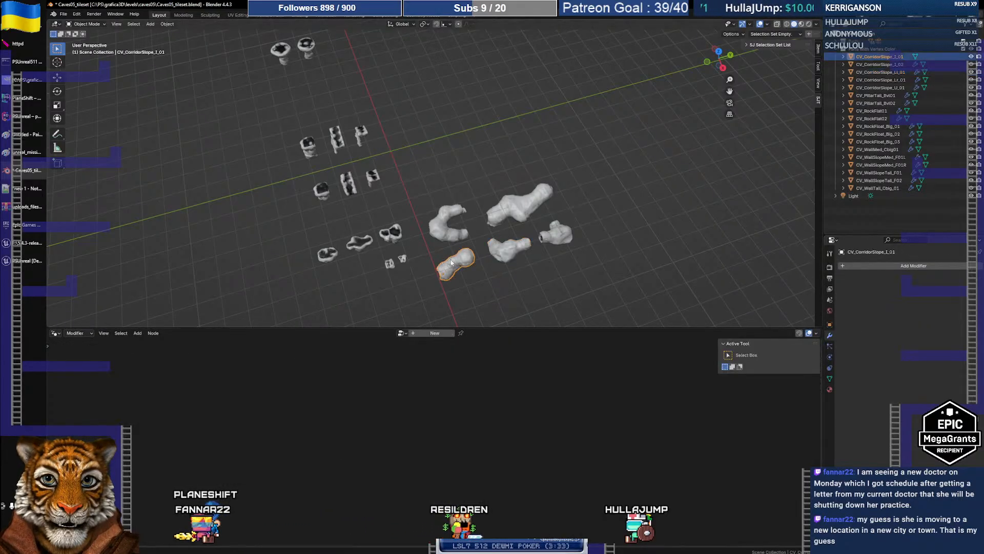
click(843, 266)
click(820, 266)
click(845, 290)
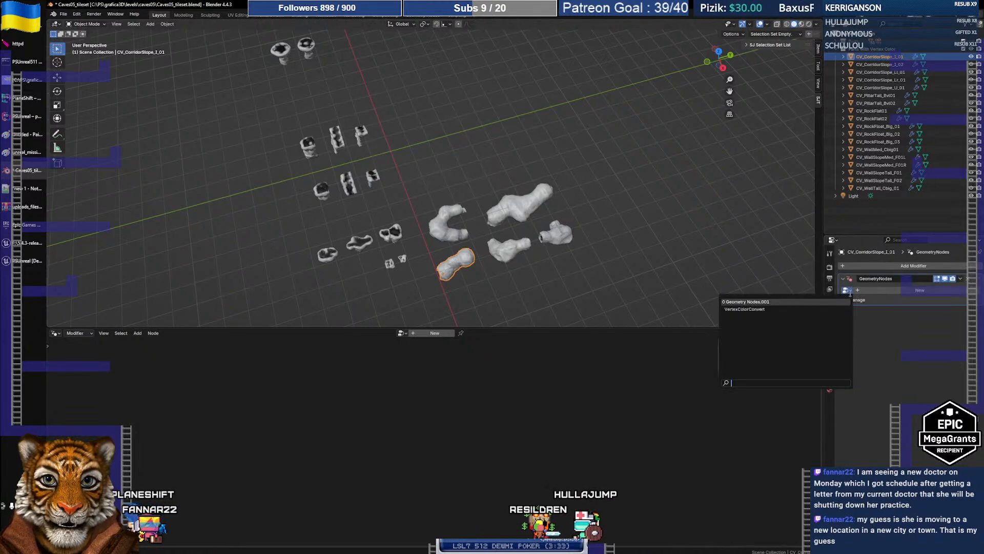
click(828, 309)
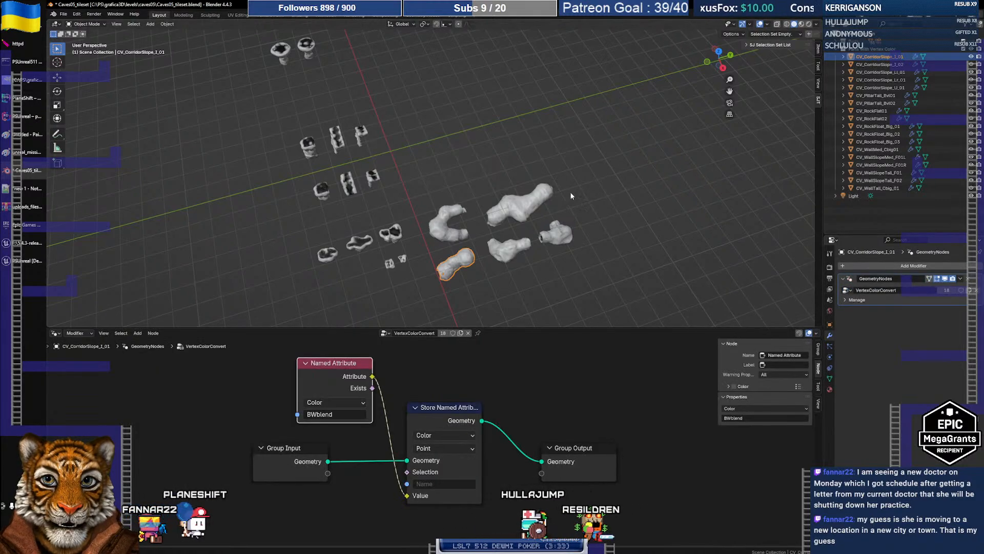
- Check the modifiers on the two flat rocks and CV_RockFloat_Big_01, and save the blend file
click(402, 258)
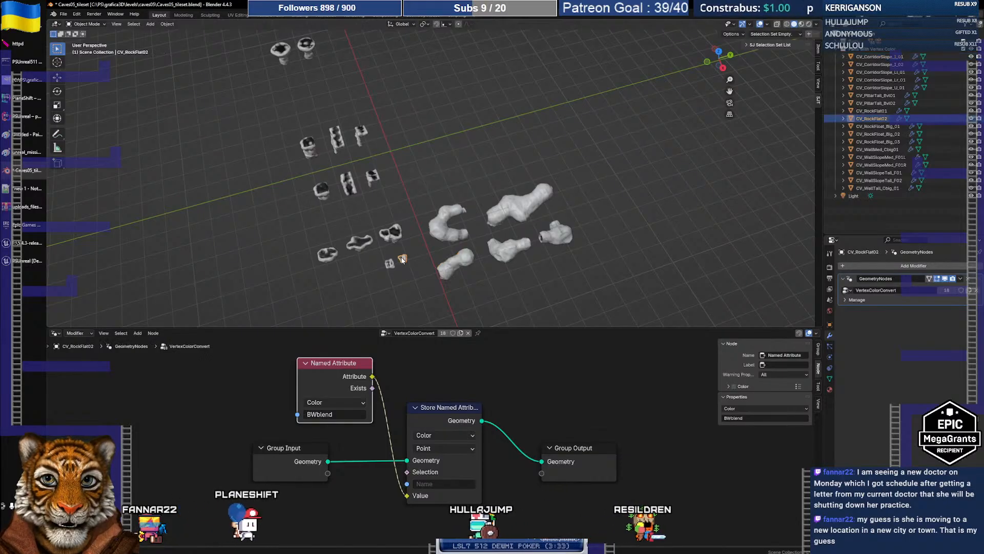
click(391, 263)
click(394, 235)
click(547, 163)
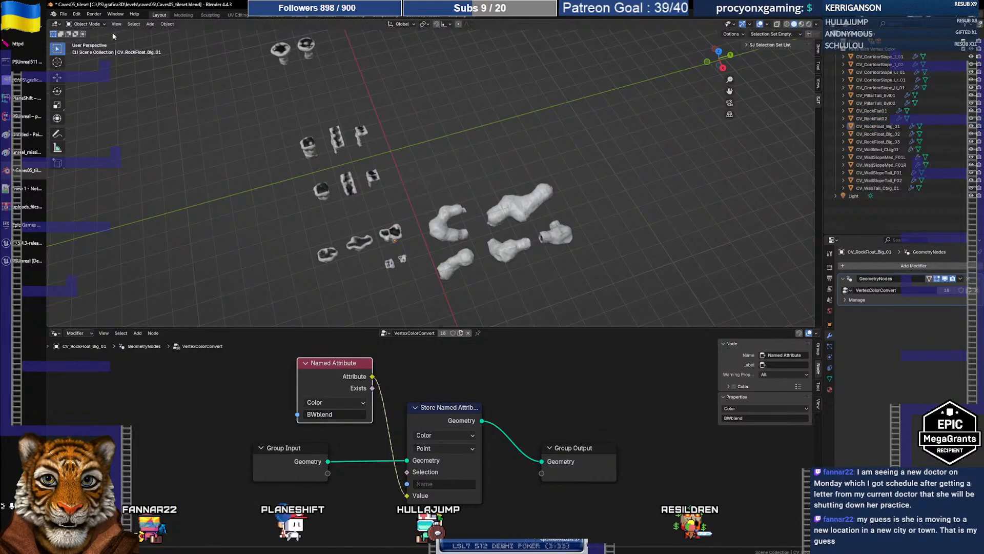
click(63, 14)
click(80, 63)
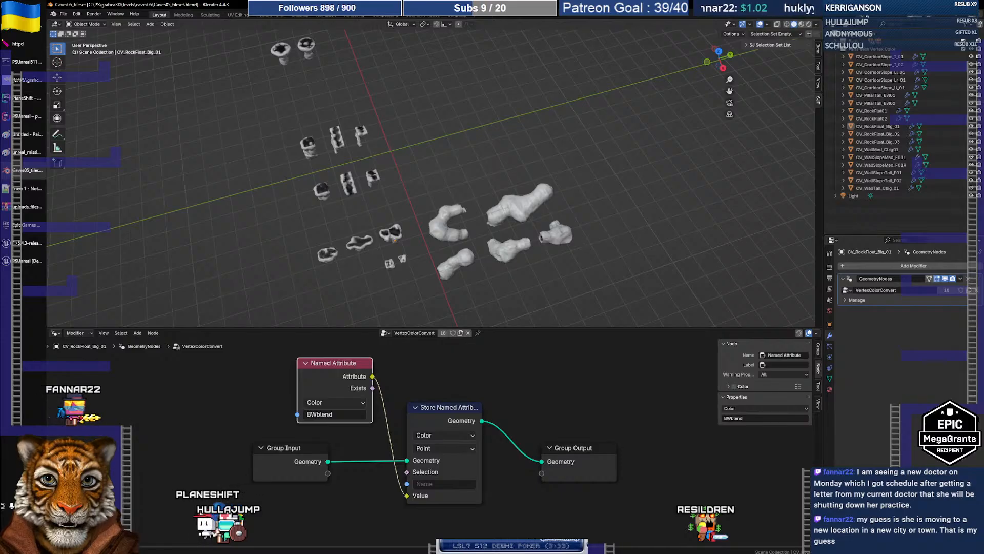
- Switch to the Pre_Builds scene and look over its cave assemblies and object collections
click(772, 34)
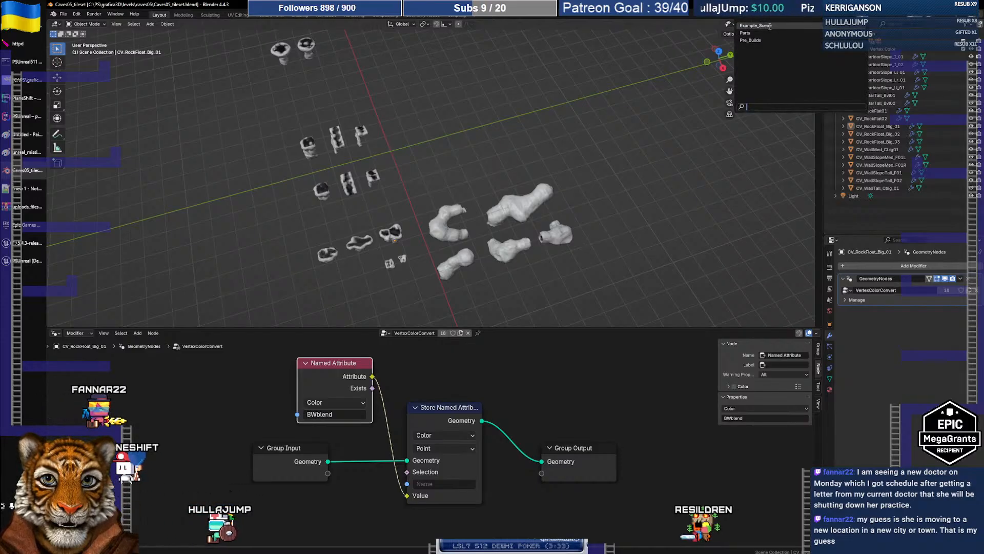
click(761, 41)
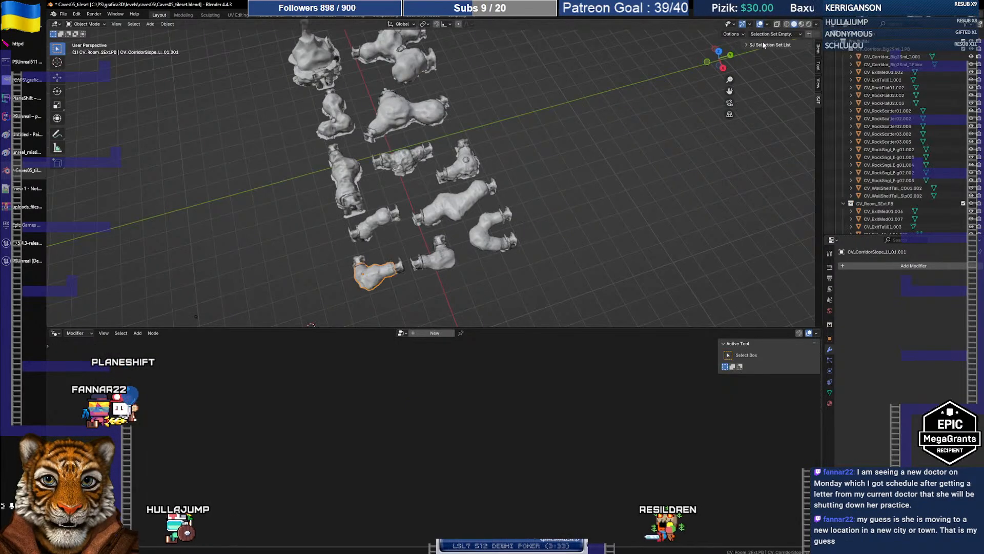
mouse_move(509, 130)
middle_down()
mouse_move(384, 148)
mouse_move(512, 124)
middle_up()
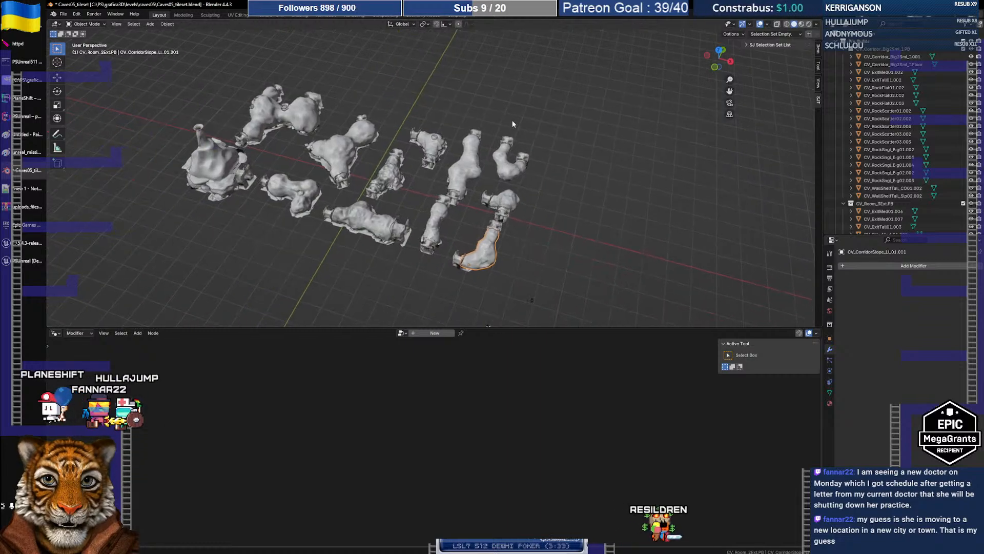
scroll(883, 109, down, 8)
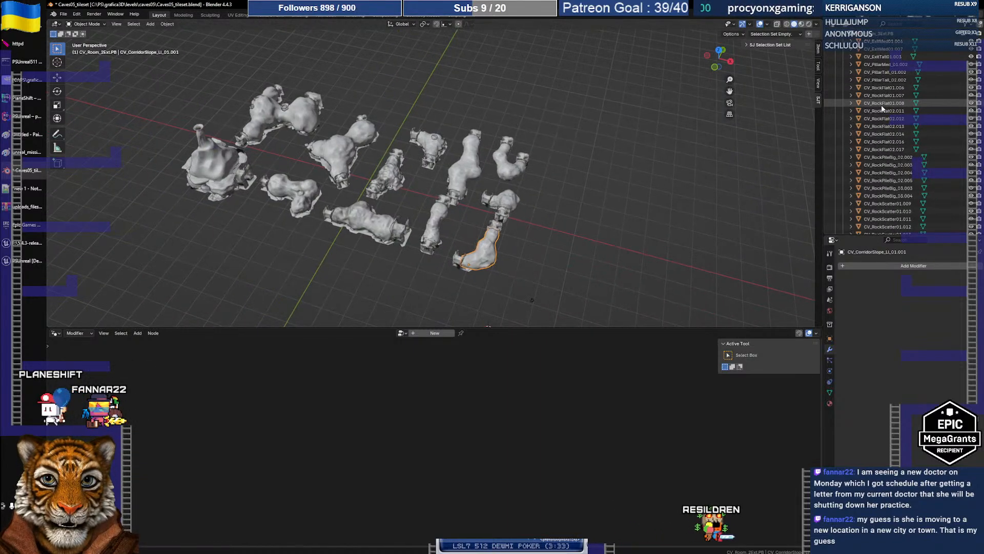
scroll(881, 107, down, 10)
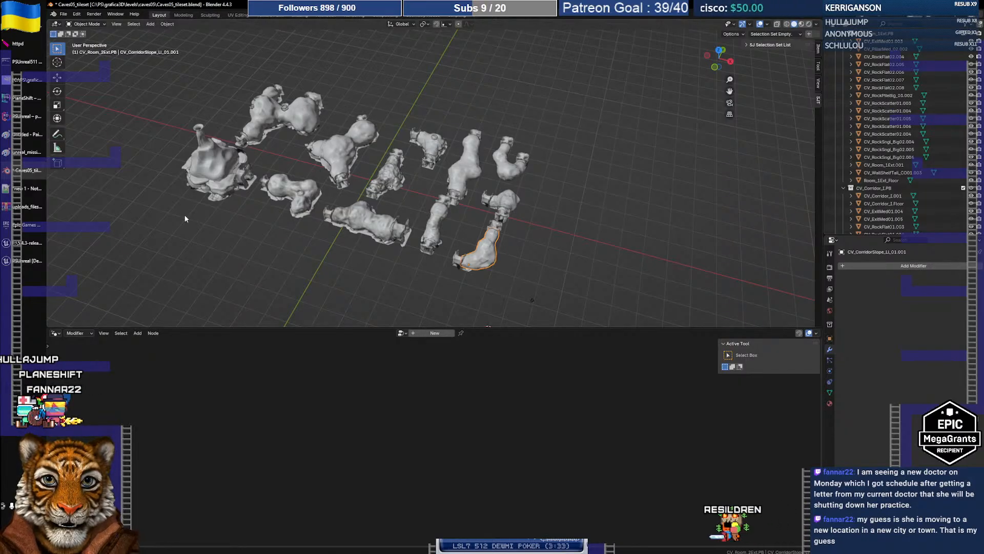
middle_drag(467, 182, 412, 192)
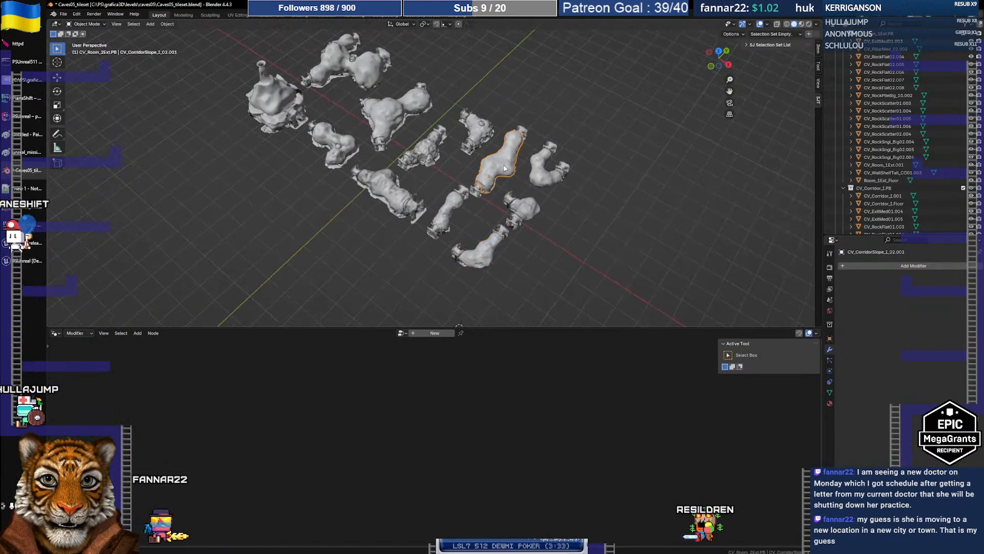
- Isolate the corridor CV_CorridorSlope_I_02.001 and unhide all the other objects again
middle_drag(551, 230, 533, 185)
key(shift+h)
scroll(513, 186, up, 5)
key(alt+h)
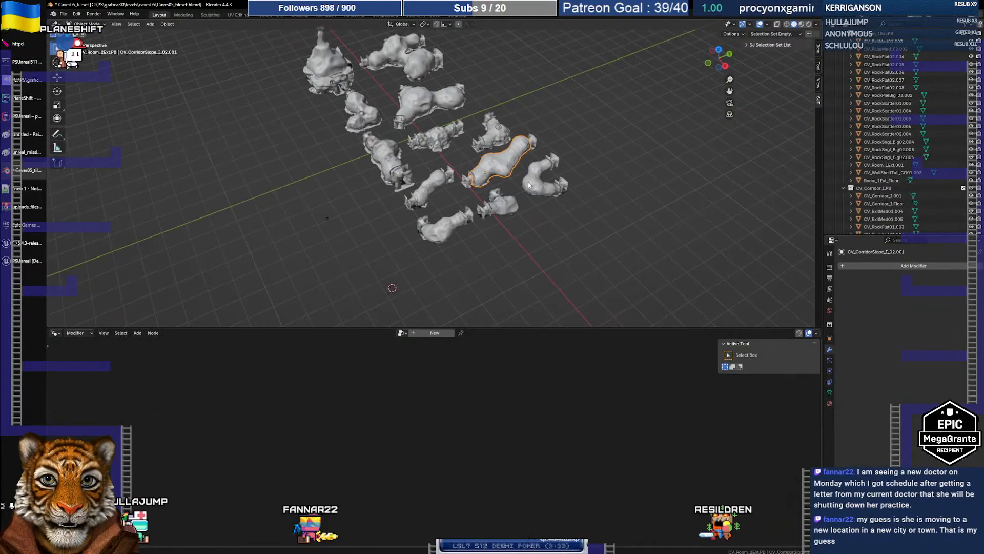
scroll(508, 189, up, 2)
shift+middle_drag(528, 232, 464, 259)
scroll(513, 236, down, 3)
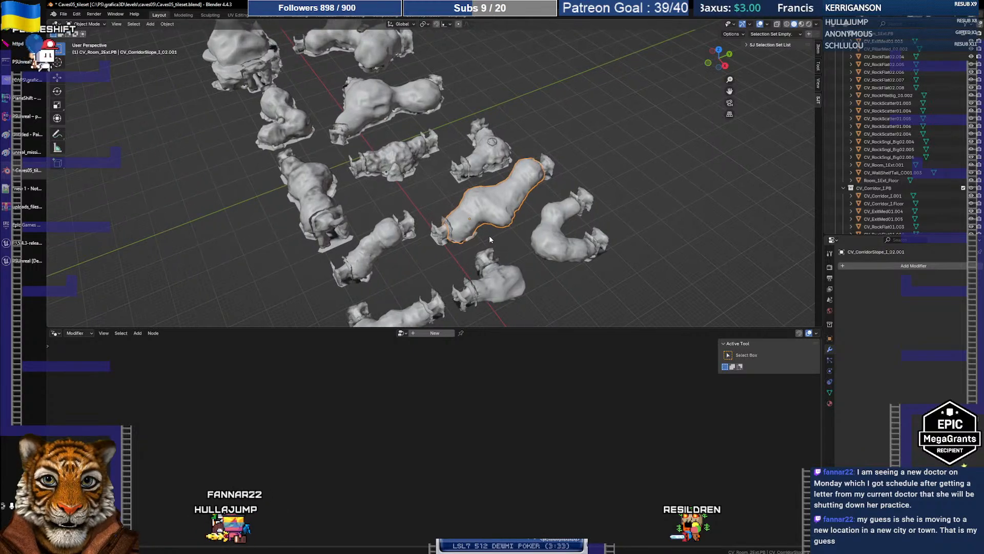
- Show the material of CV_CorridorSlope_I_02.001 and select the CV_Corridor_Big2Sml_I.PB collection
click(830, 403)
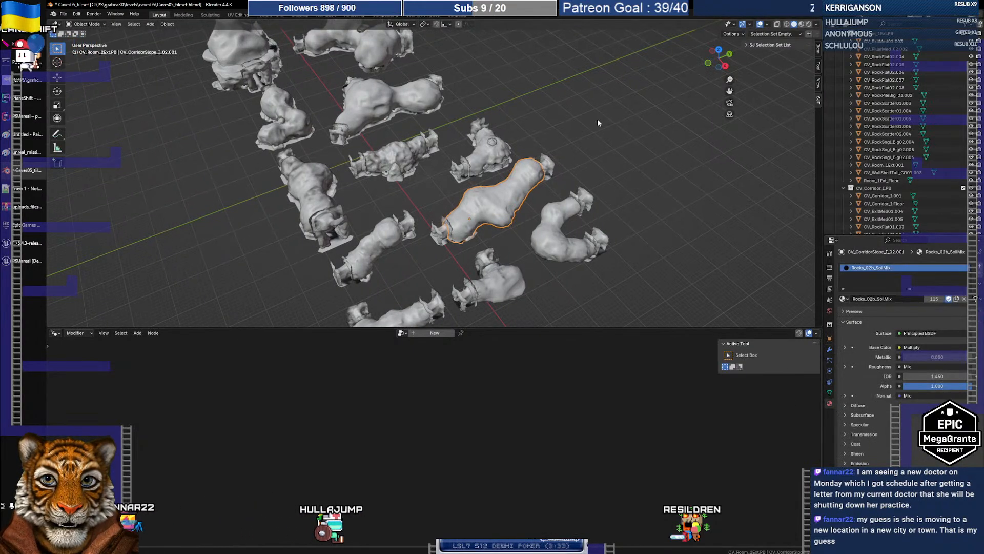
scroll(896, 96, down, 6)
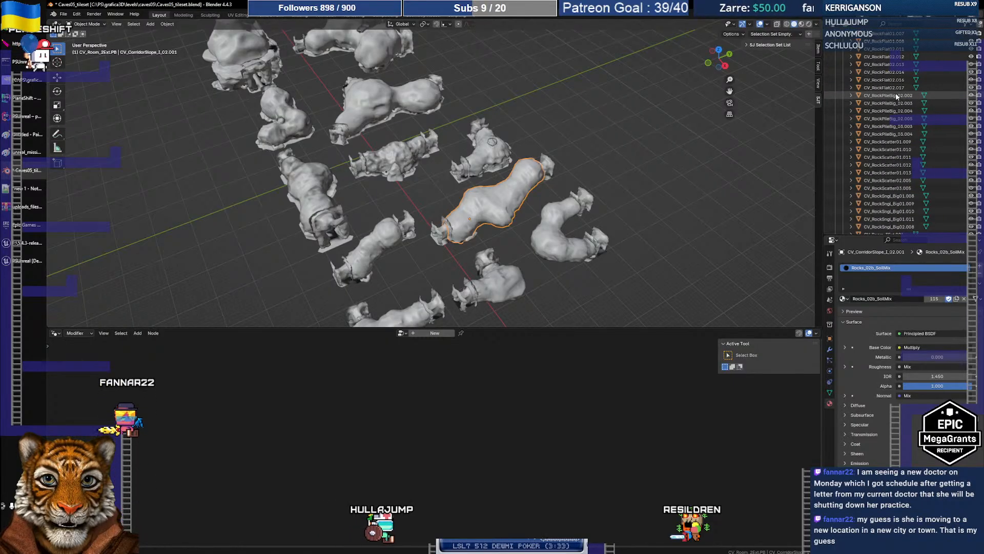
scroll(896, 94, down, 10)
scroll(896, 95, up, 3)
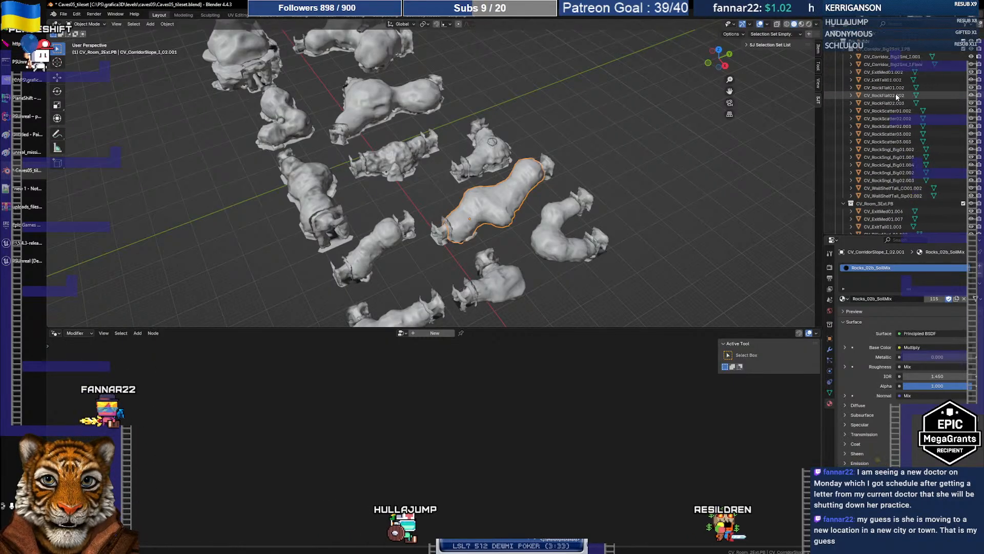
click(877, 50)
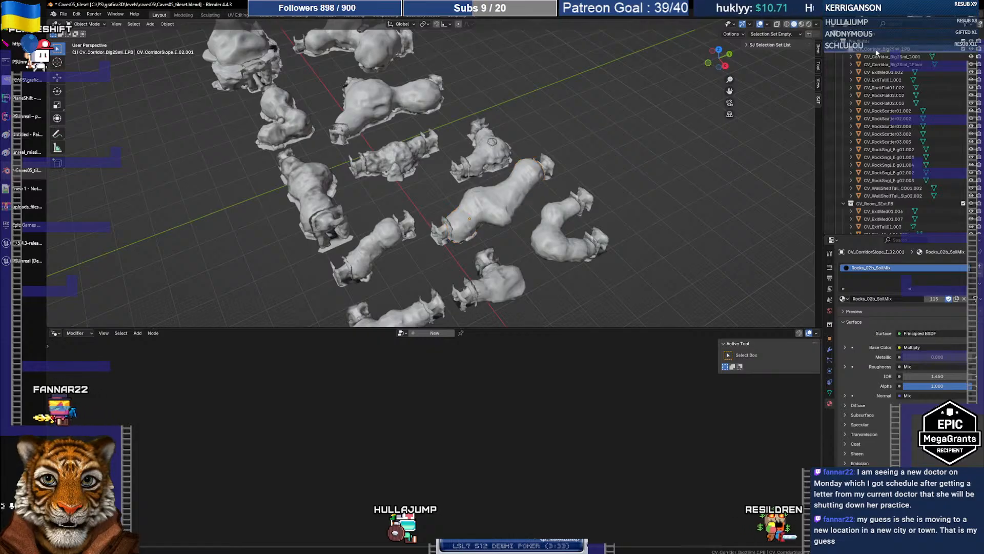
scroll(417, 126, down, 2)
scroll(416, 128, up, 1)
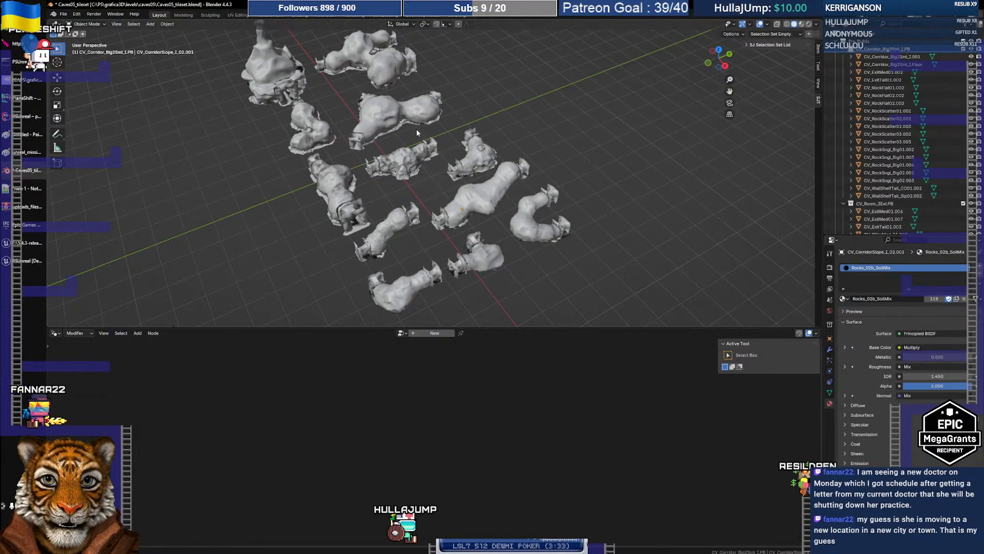
- Fly through the cave room with the tall chimney to examine its interior, and select its CV_RoomCeilingWell.001 mesh to view its material
middle_drag(418, 174, 399, 129)
scroll(471, 95, up, 3)
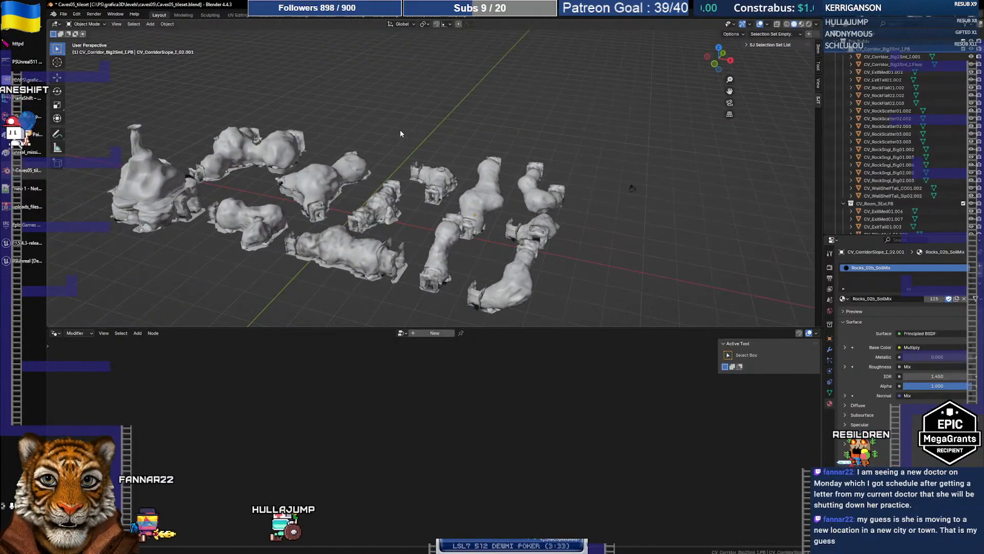
key(shift+grave)
key(w)
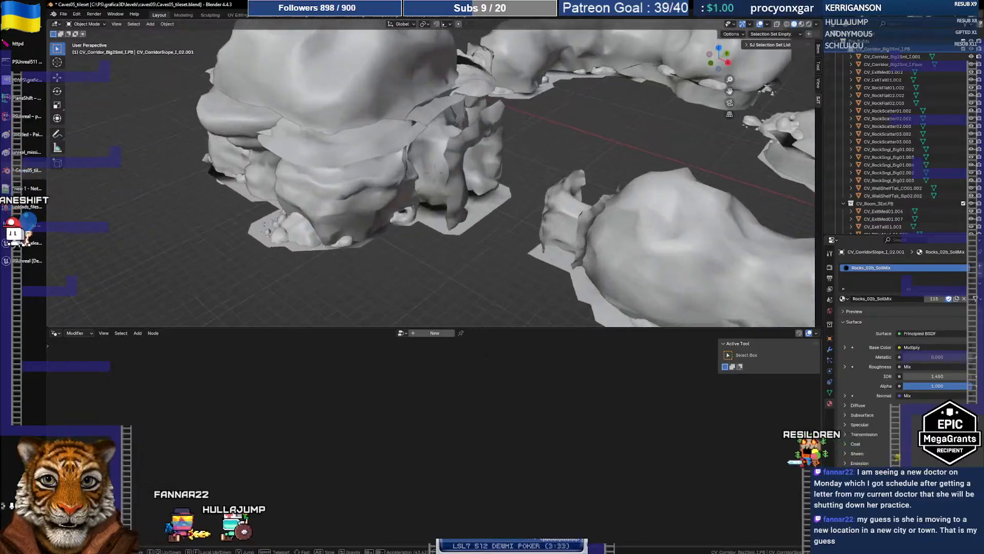
key(w)
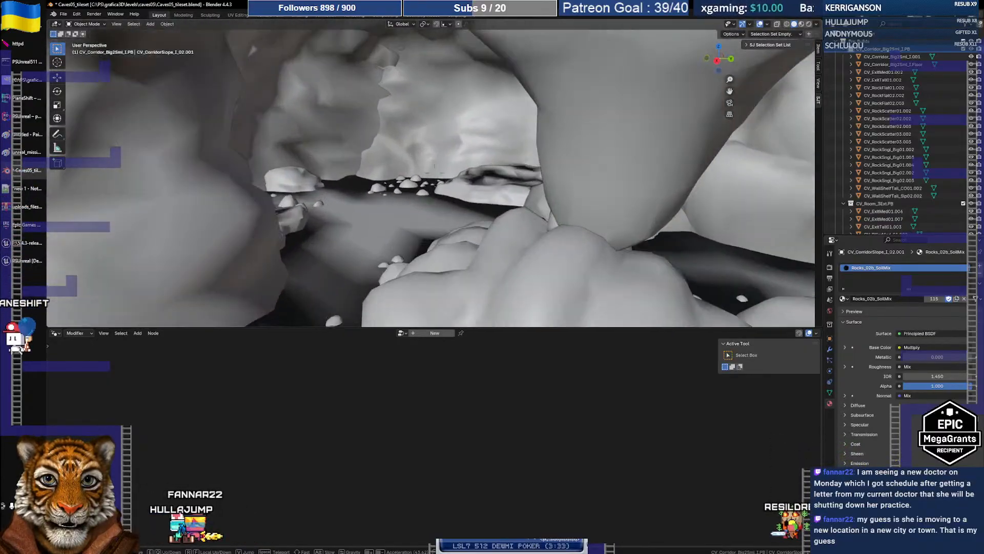
key(w)
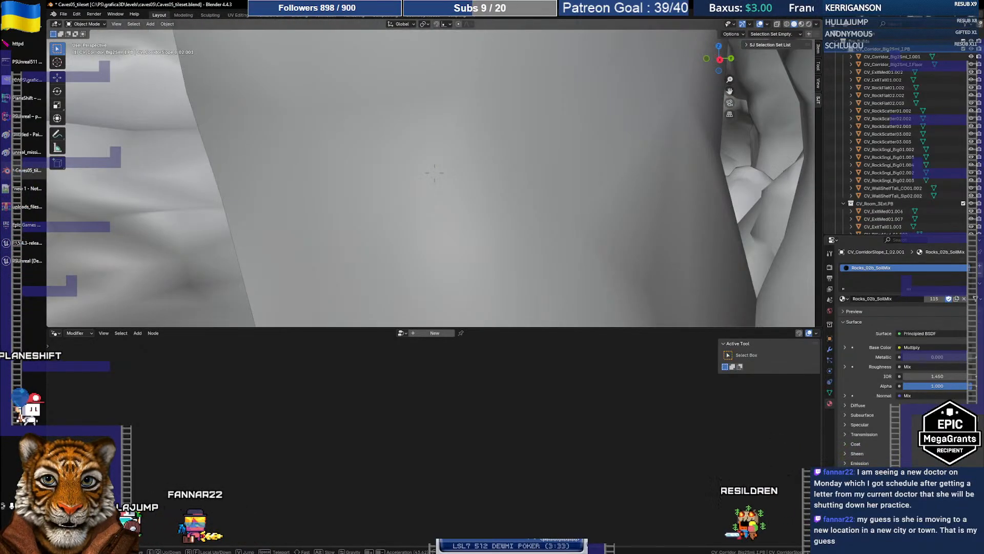
key(s)
key(s)
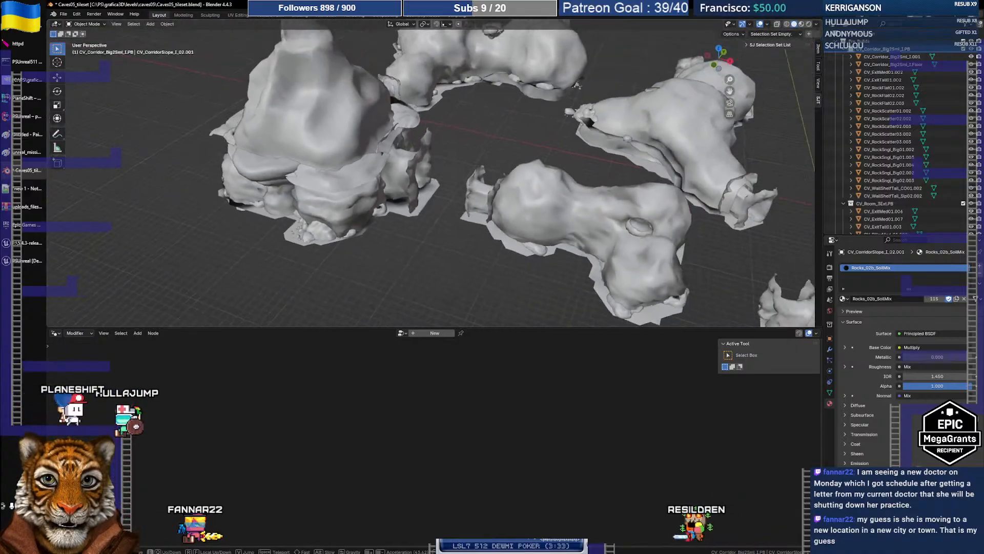
key(s)
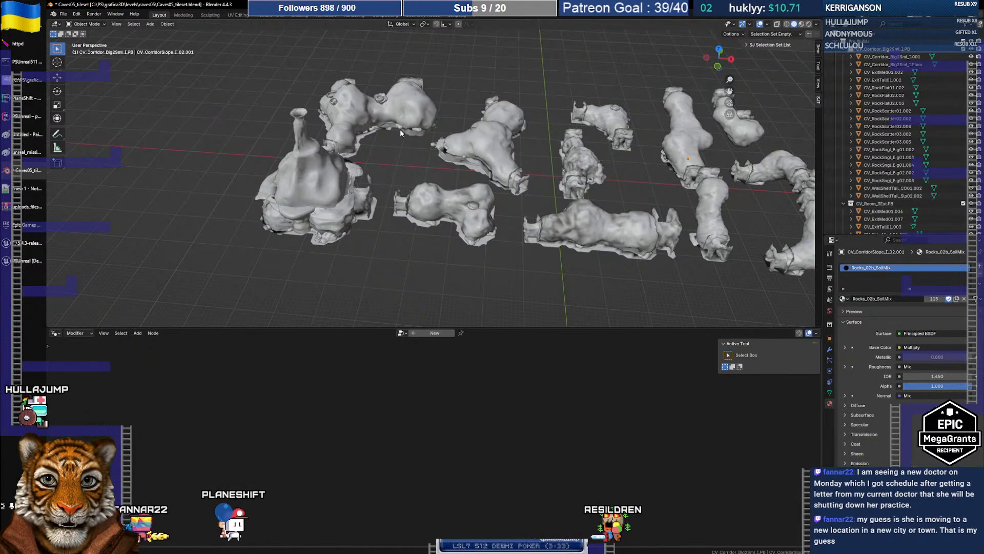
shift+middle_drag(558, 179, 461, 159)
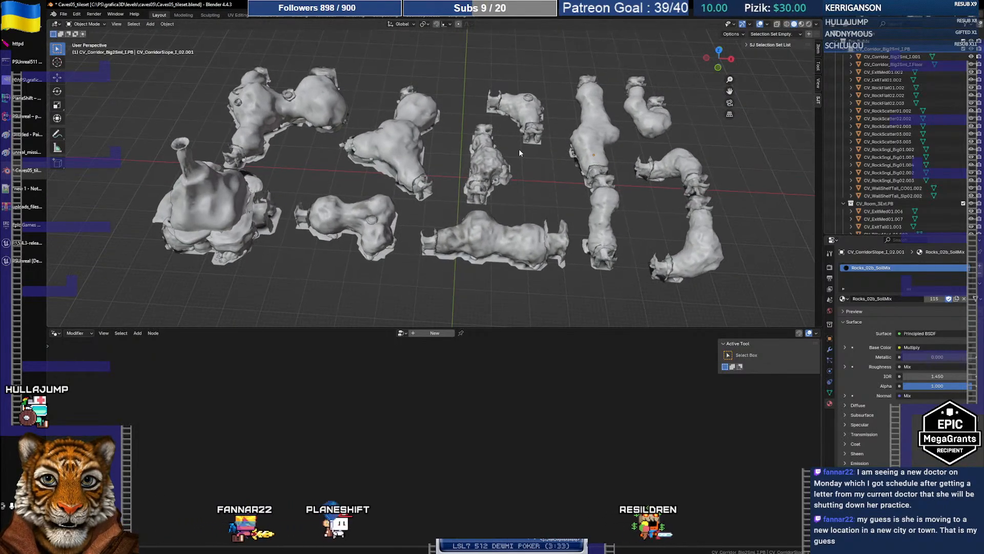
click(216, 190)
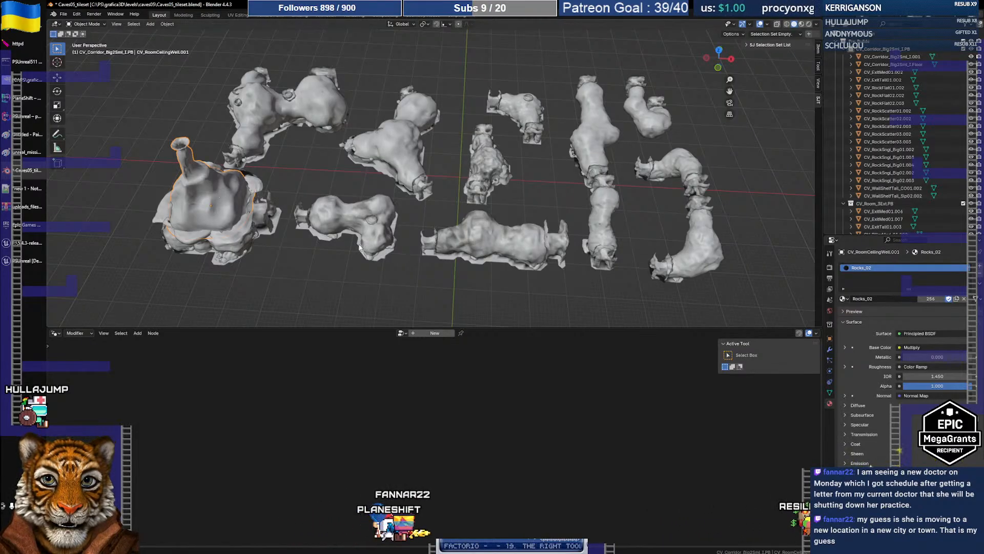
- Try selecting objects by naming pattern in the Pre_Builds scene, and clear the selection
click(432, 284)
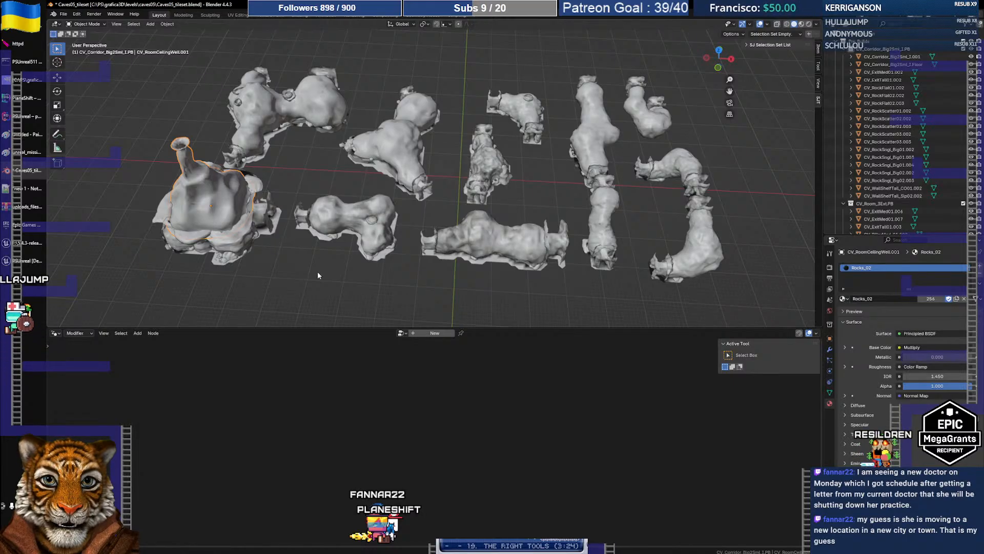
click(133, 24)
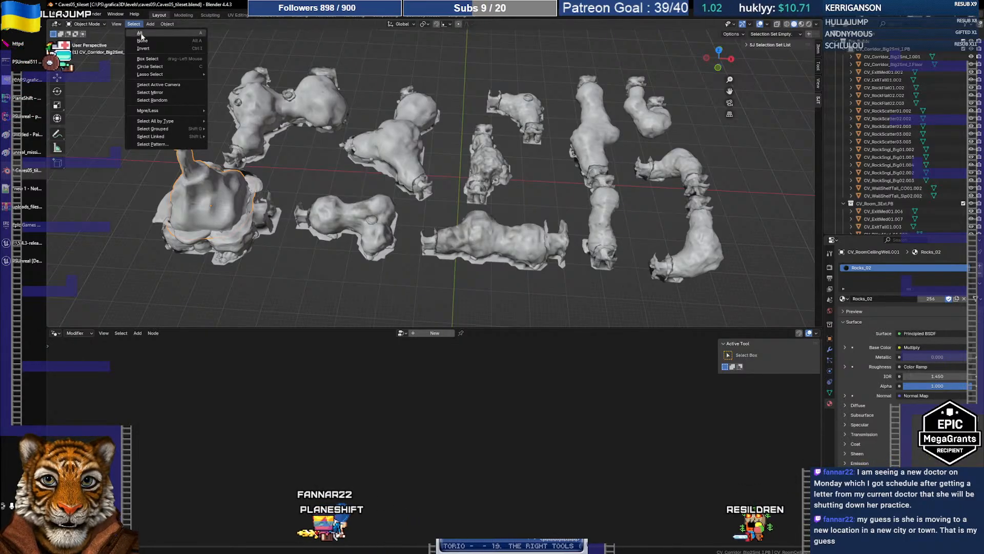
mouse_move(165, 125)
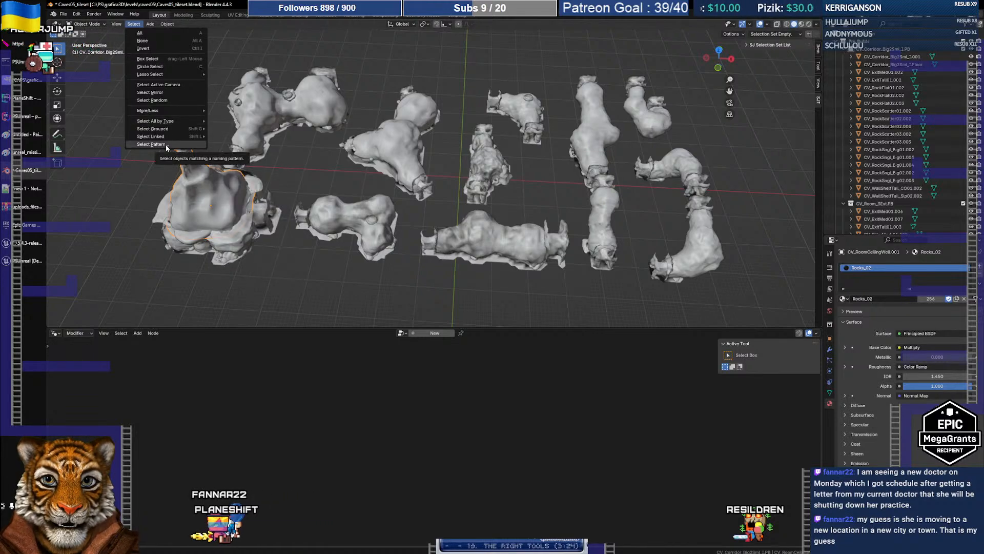
click(164, 144)
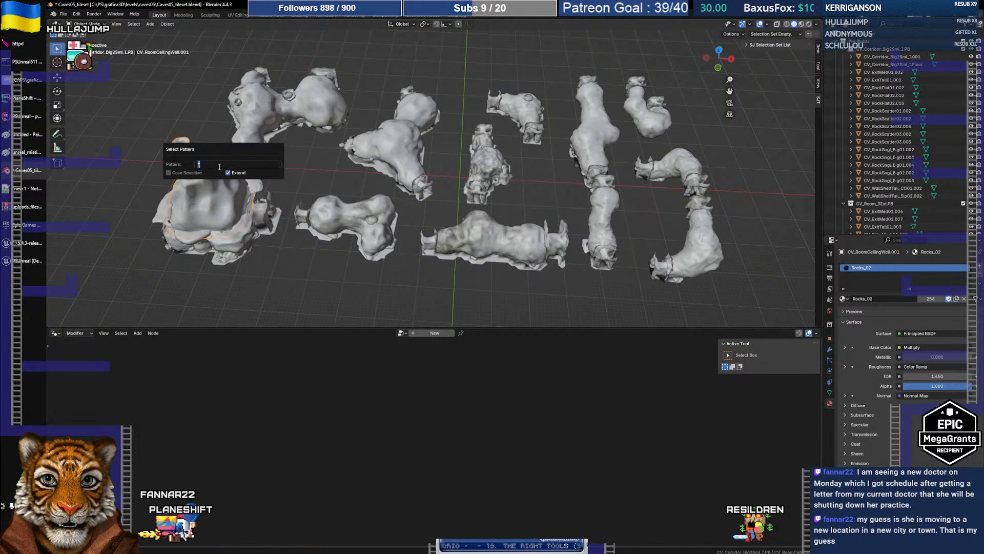
key(Return)
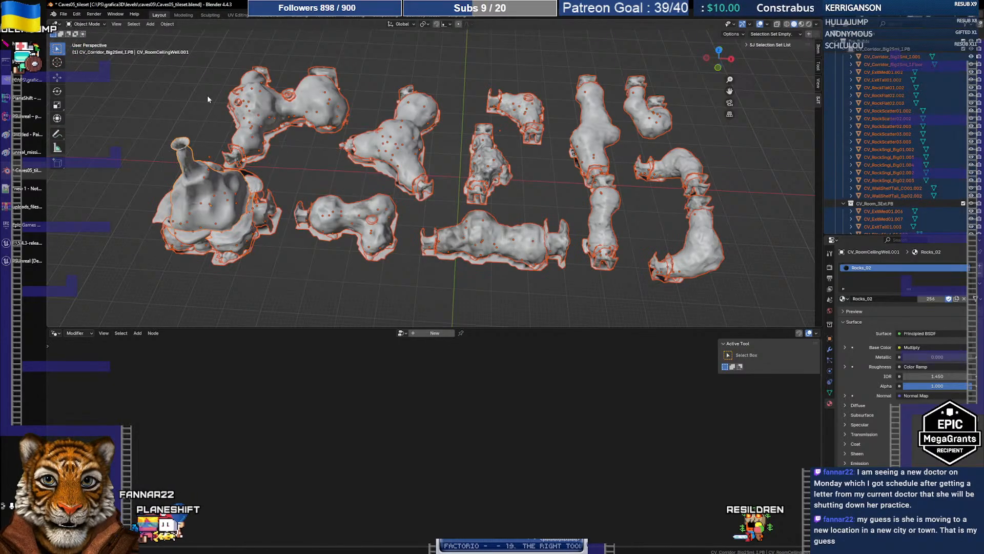
click(206, 87)
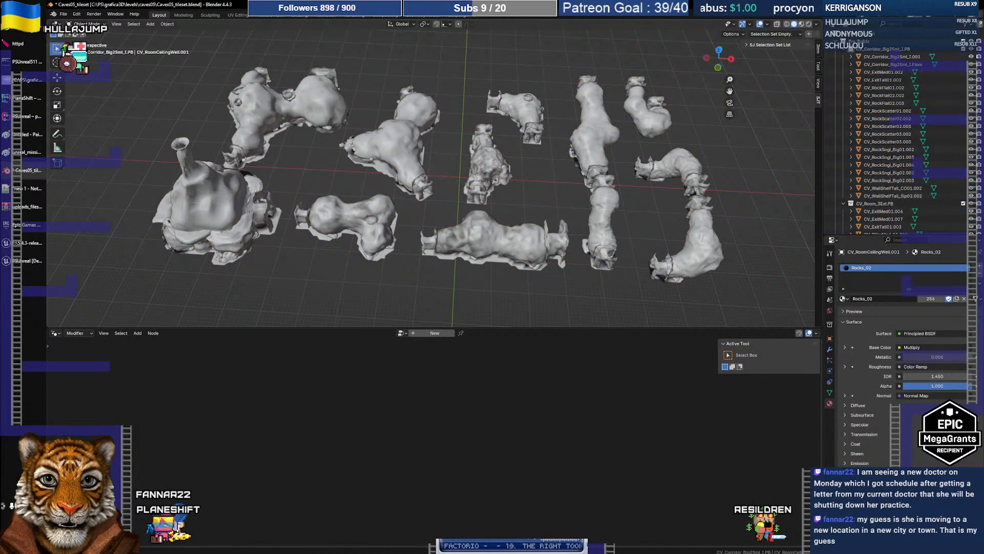
- Switch to the web browser and search Google for "blender objects select by material"
key(alt+Tab)
scroll(205, 77, up, 2)
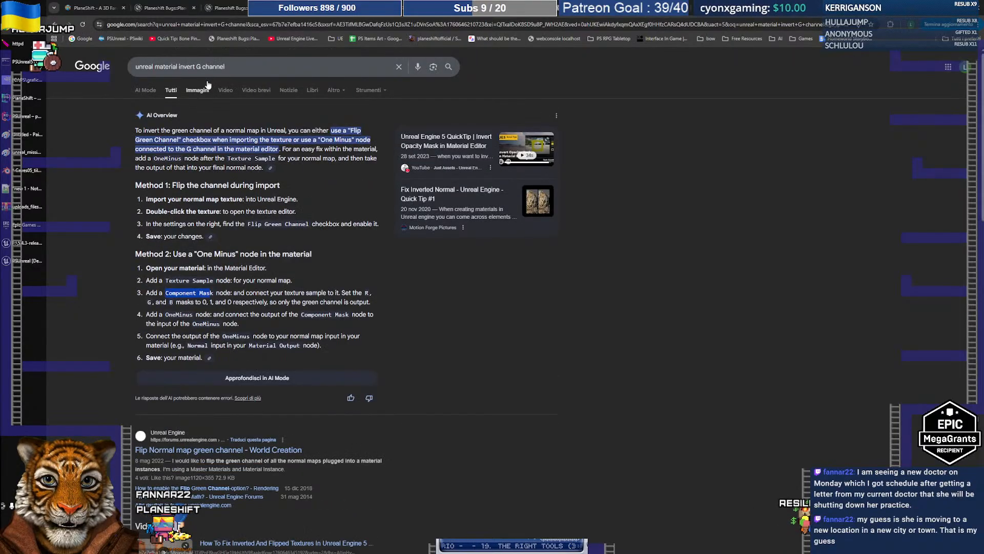
drag(263, 66, 101, 68)
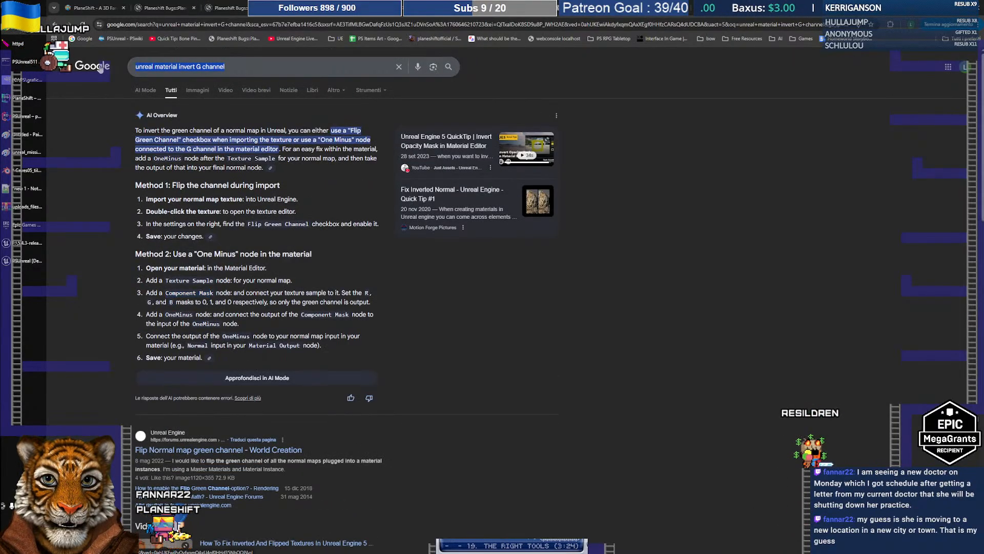
text(b)
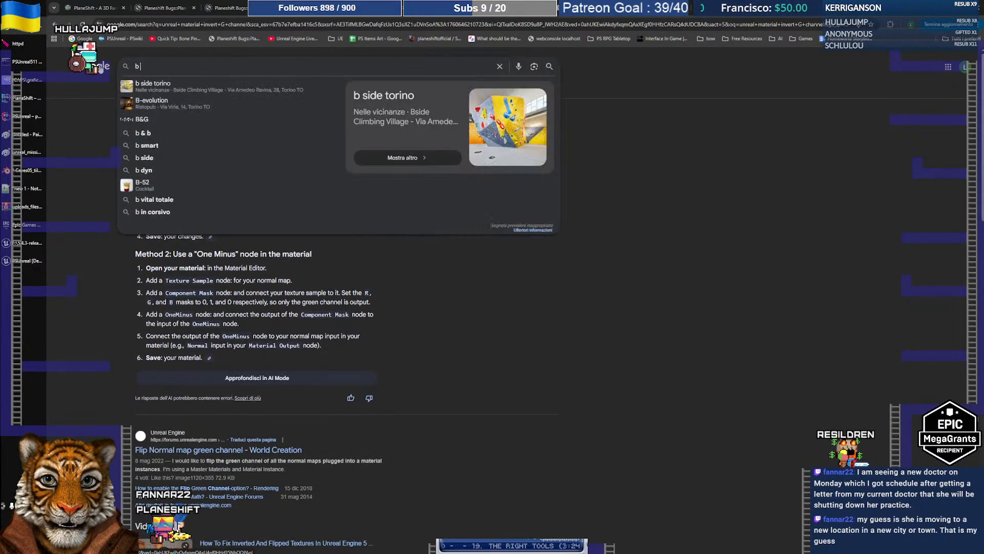
text(lender selec)
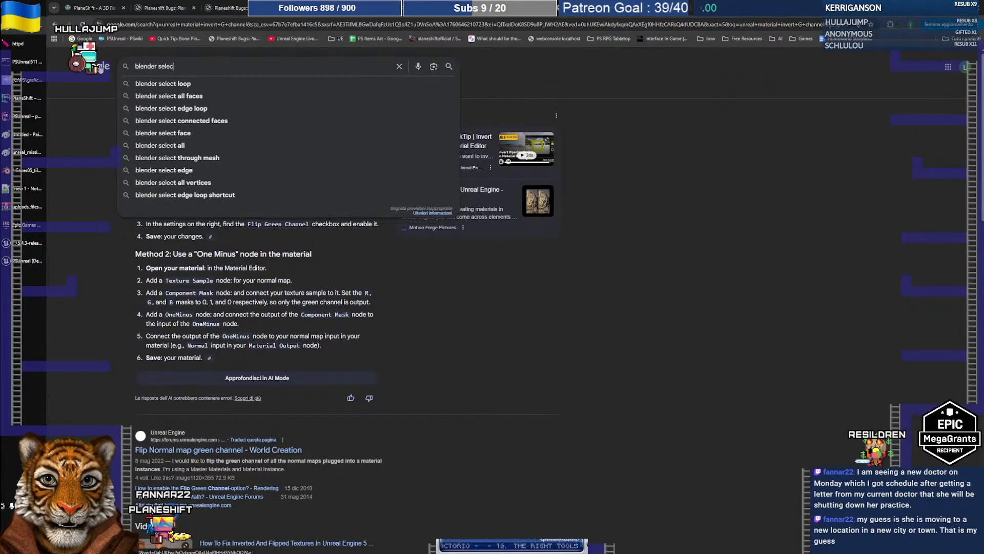
text(t by material)
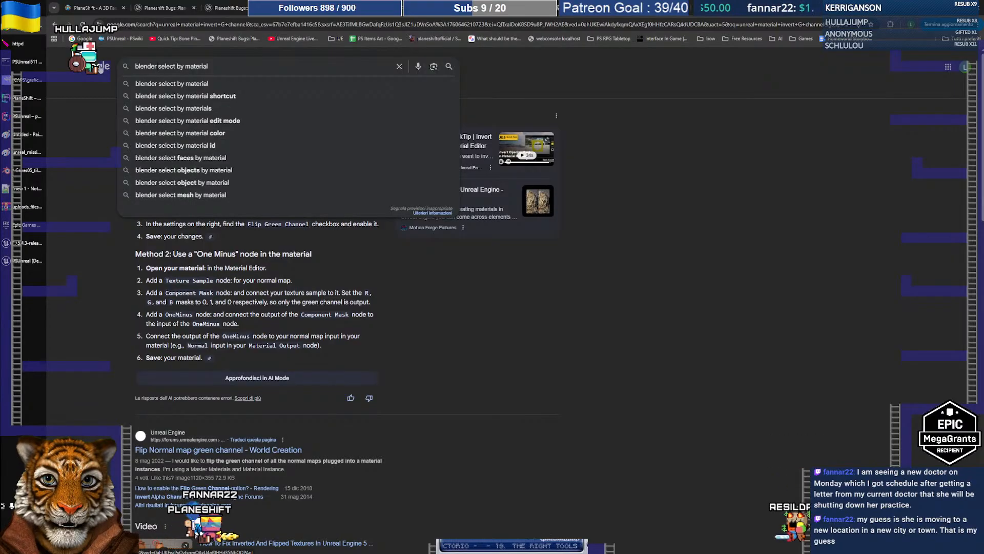
key(ctrl+Left)
text(objects)
key(Return)
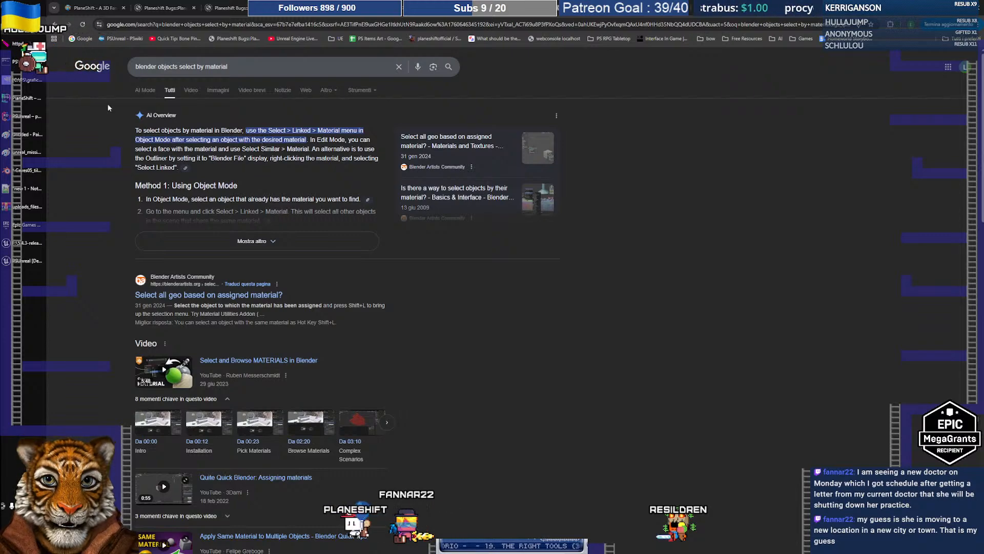
- Switch back to Blender and check the materials of several cave meshes, ending with the corridor CV_CorridorSlope_I_02.001 selected
click(15, 266)
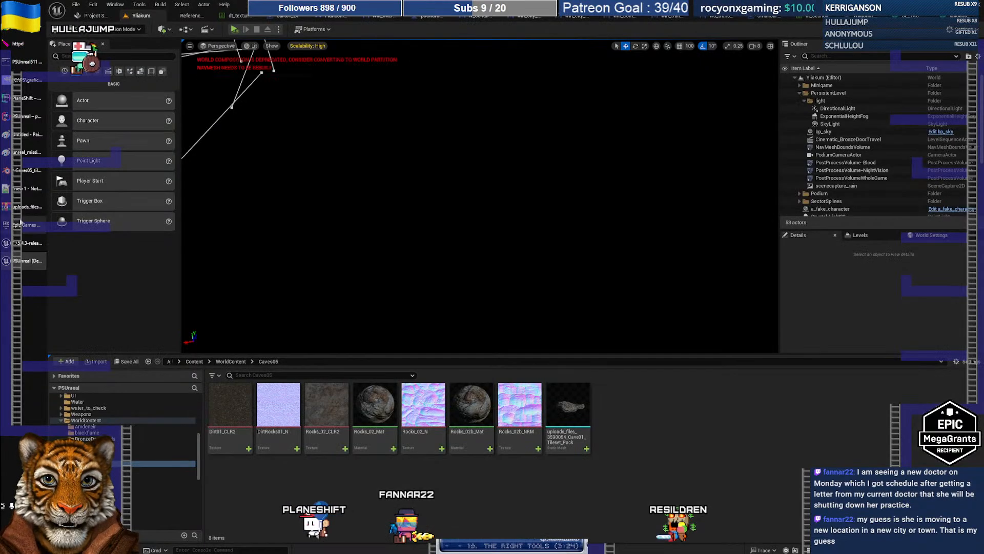
click(27, 171)
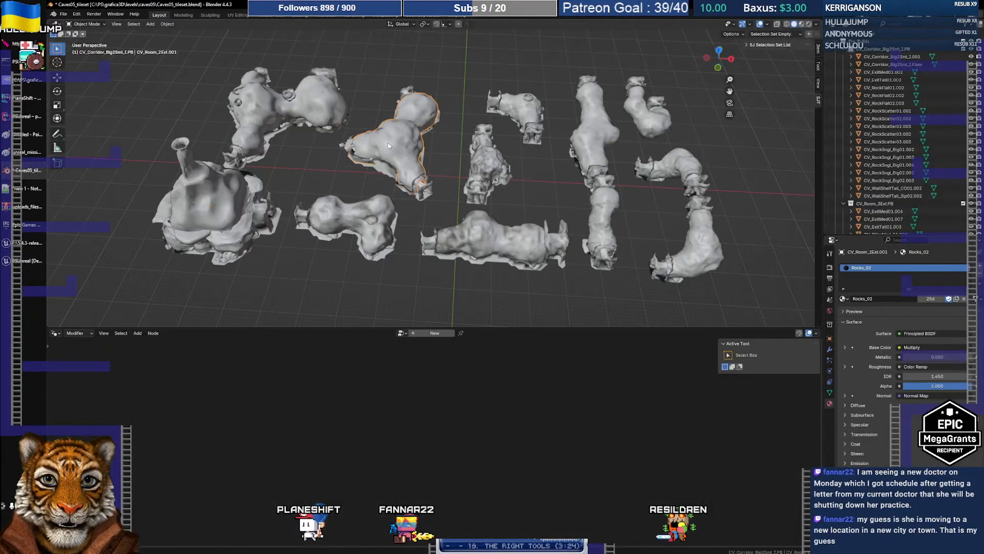
click(386, 158)
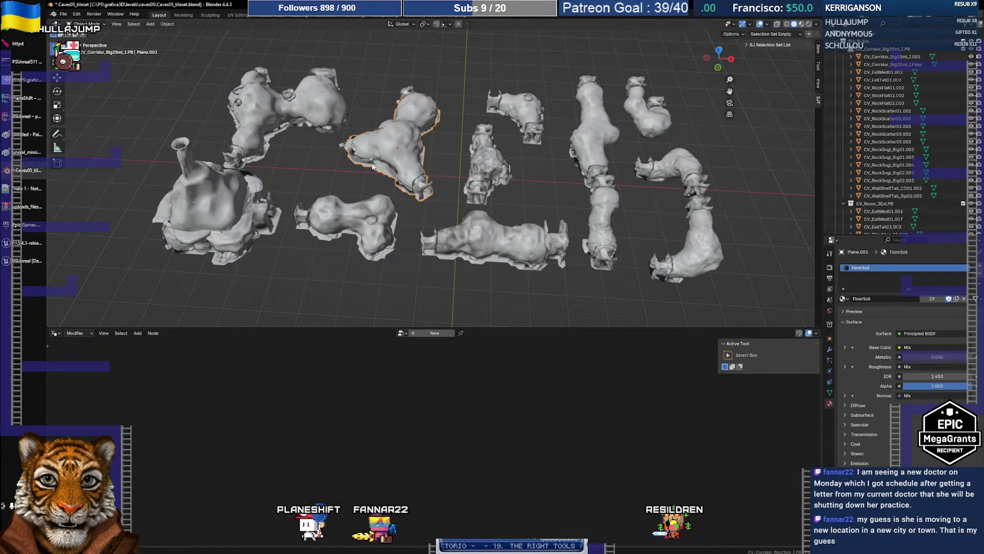
click(371, 229)
click(617, 140)
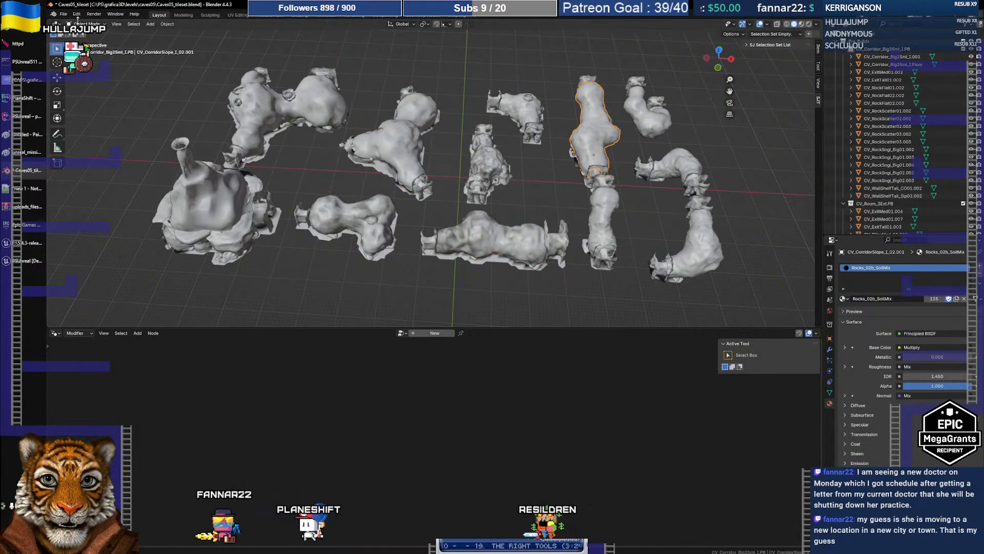
- Select all objects linked by the Rocks_02b_SoilMix material of CV_CorridorSlope_I_02.001 and hide every unselected object
click(134, 24)
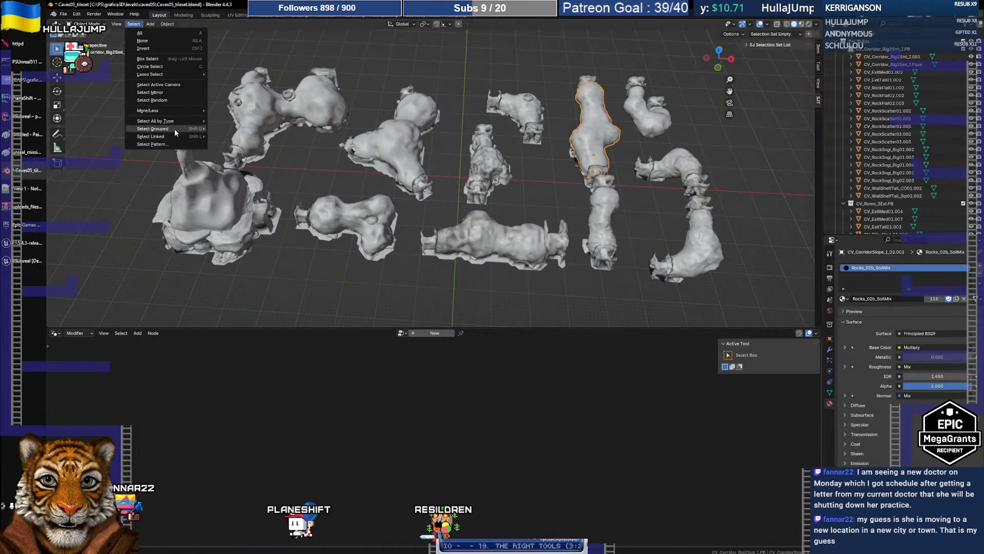
mouse_move(174, 136)
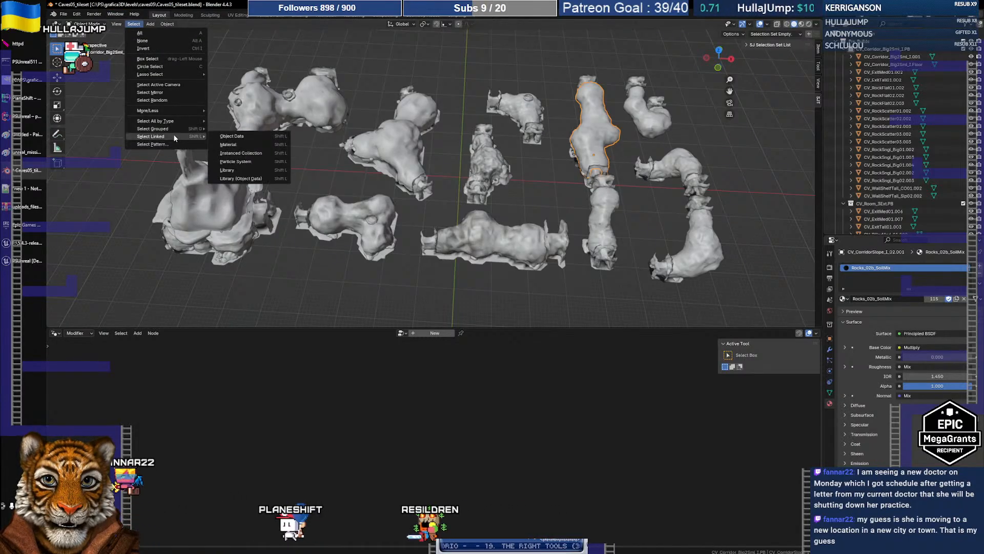
click(244, 144)
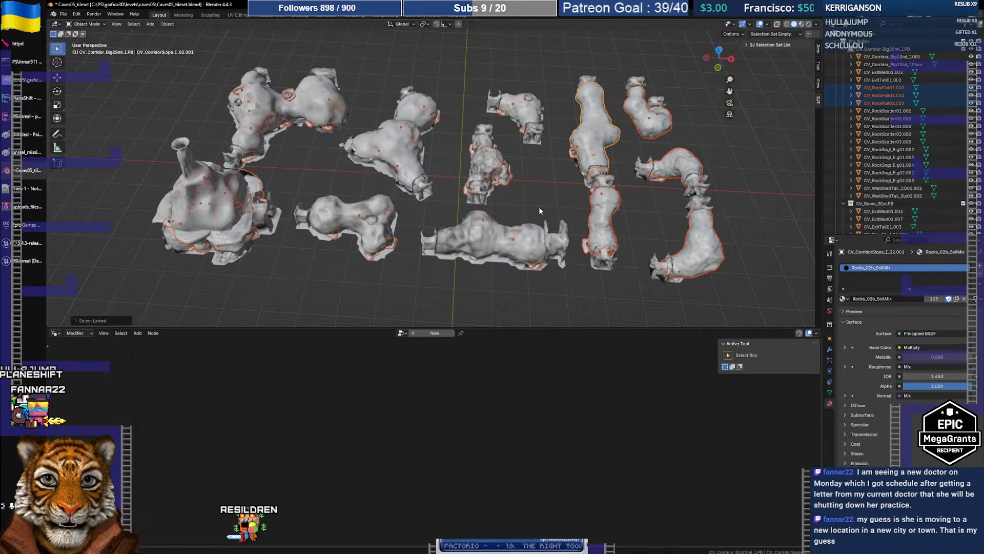
key(shift+h)
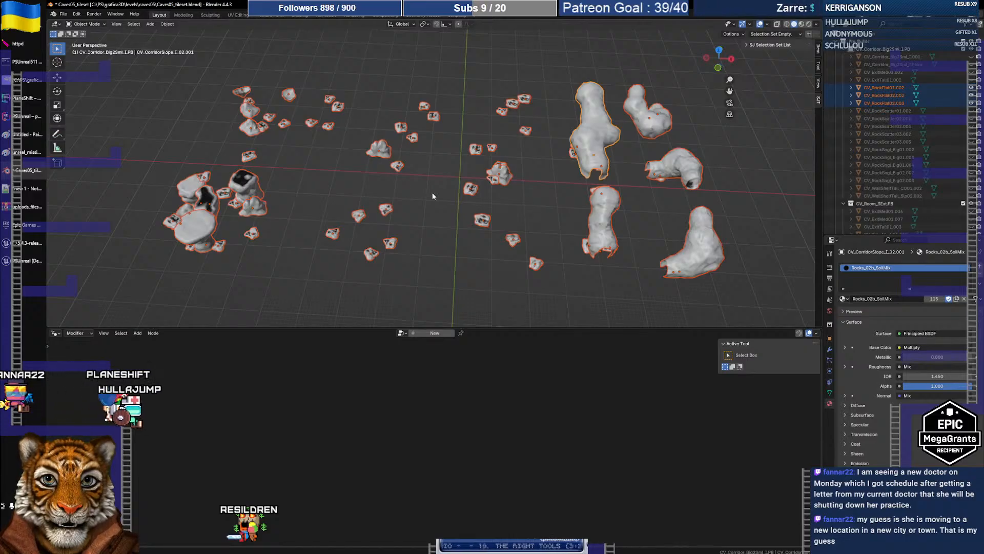
middle_drag(432, 192, 354, 189)
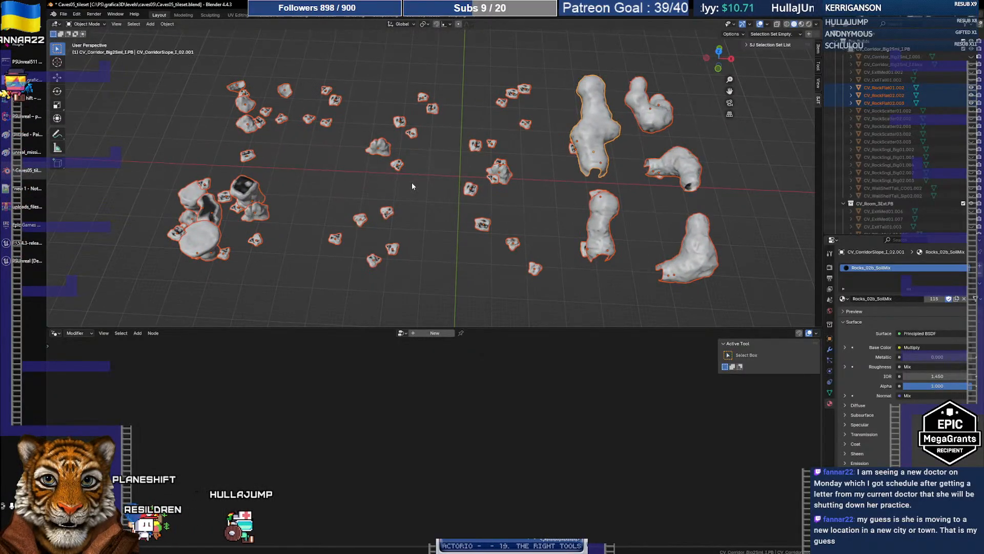
- Clear the selection and examine the isolated corridors and rocks one by one to identify the meshes using Rocks_02b_SoilMix
key(alt+a)
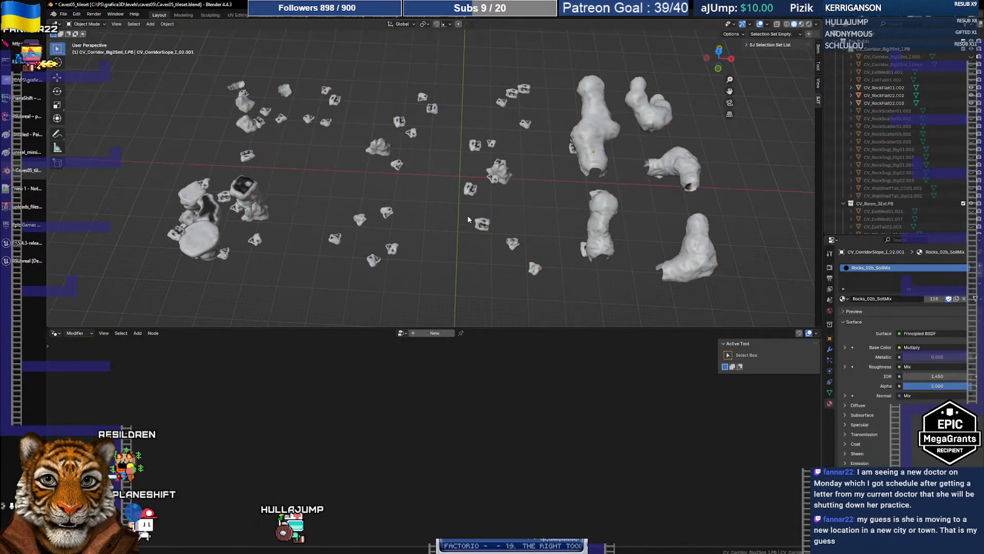
click(611, 178)
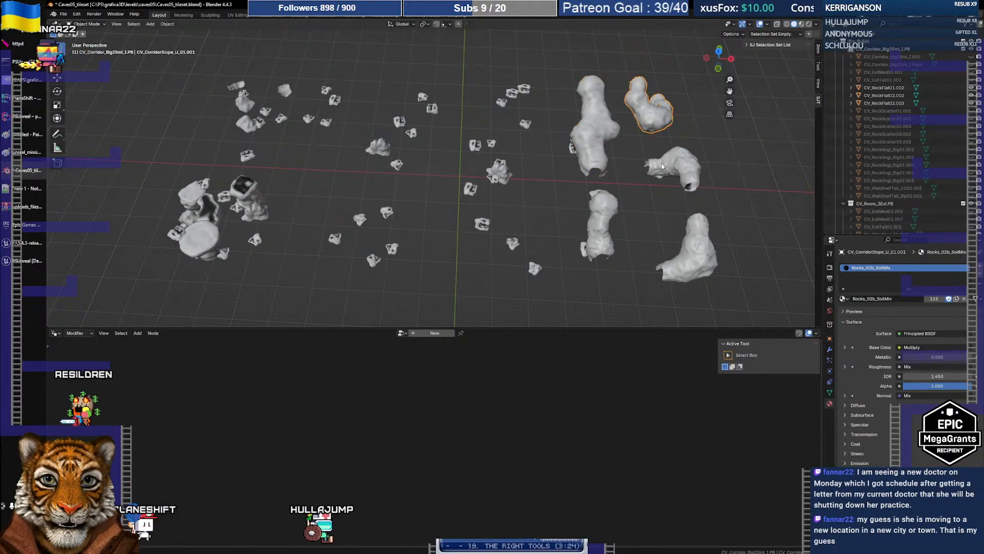
click(666, 183)
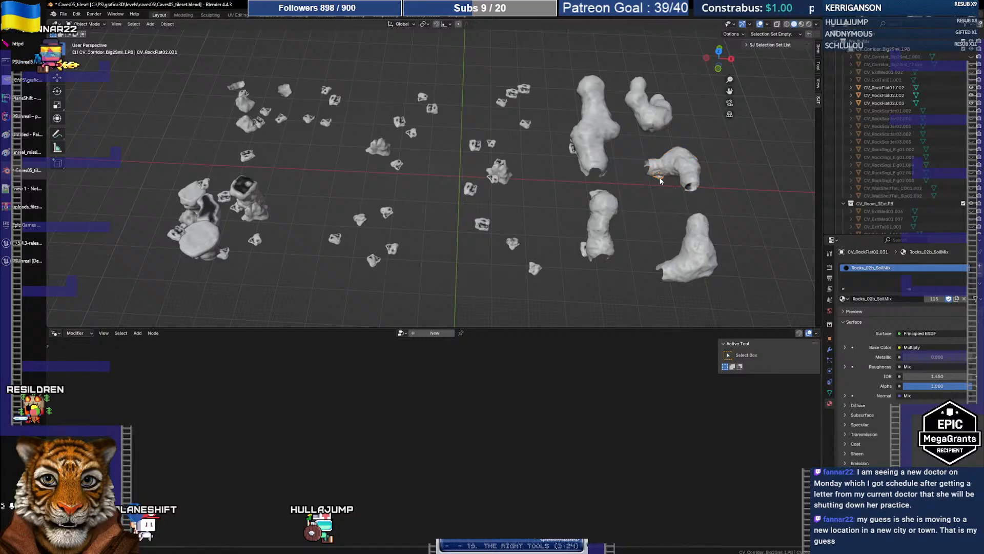
click(694, 243)
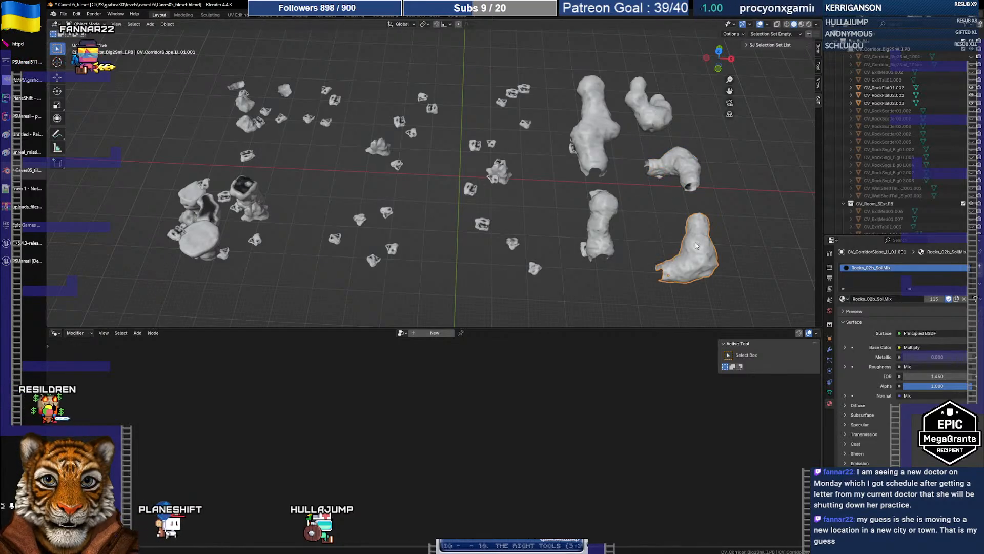
click(601, 227)
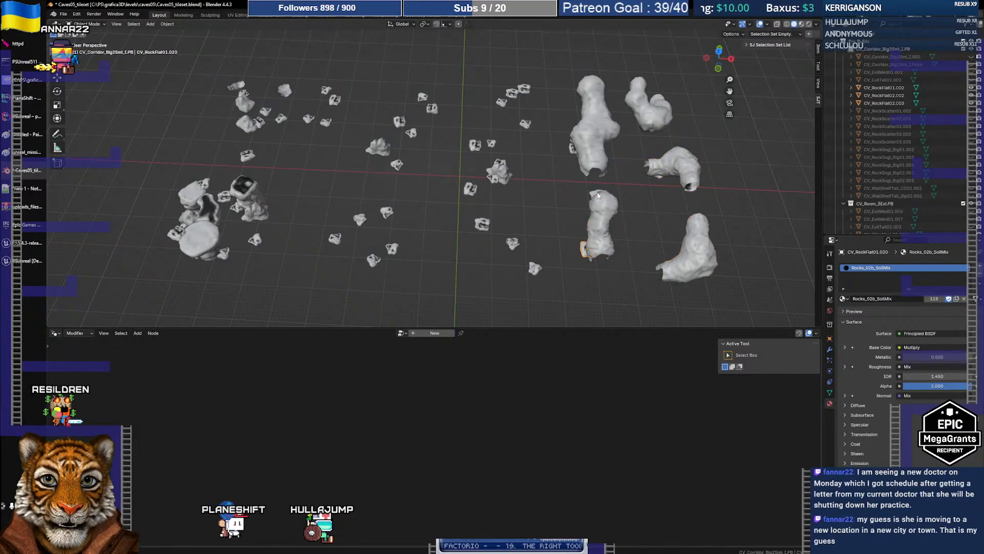
click(482, 224)
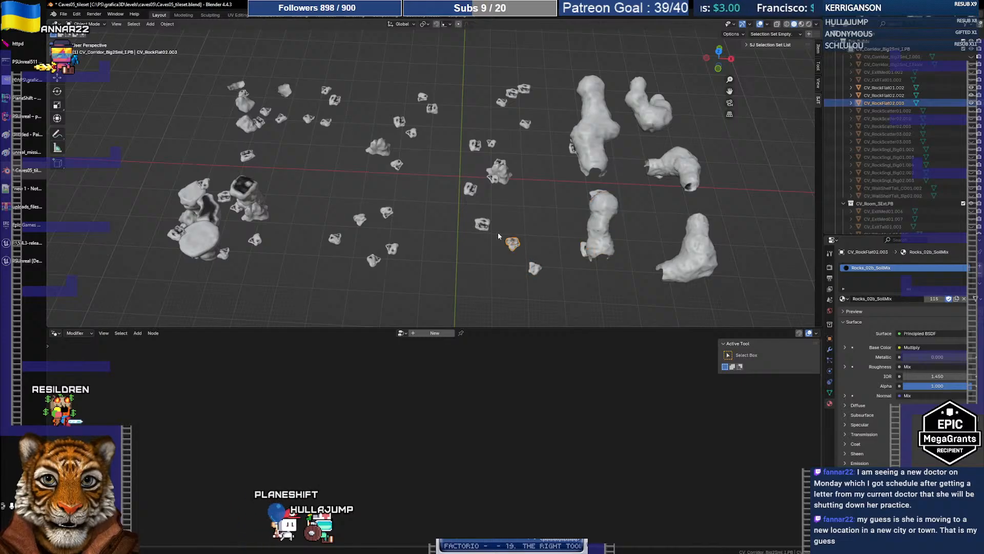
click(497, 178)
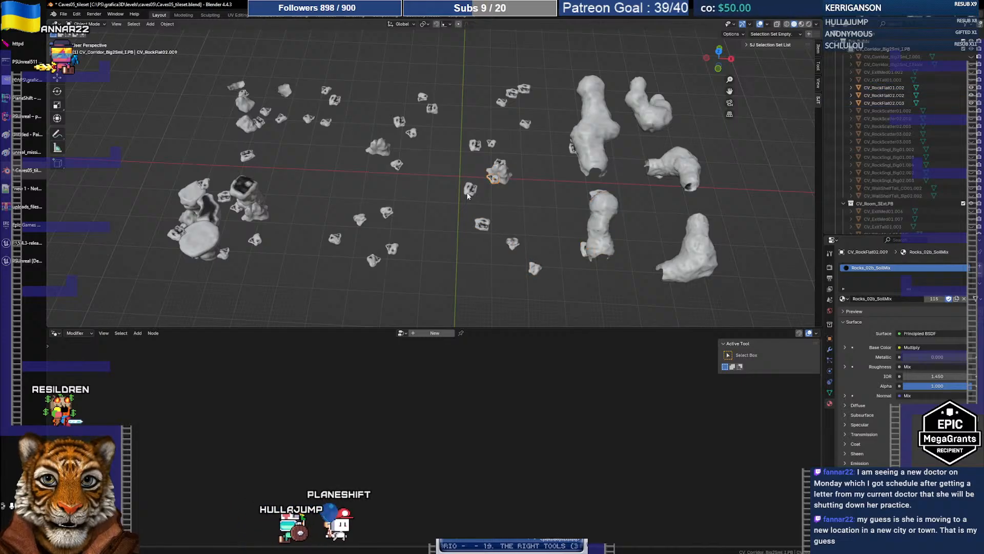
click(496, 145)
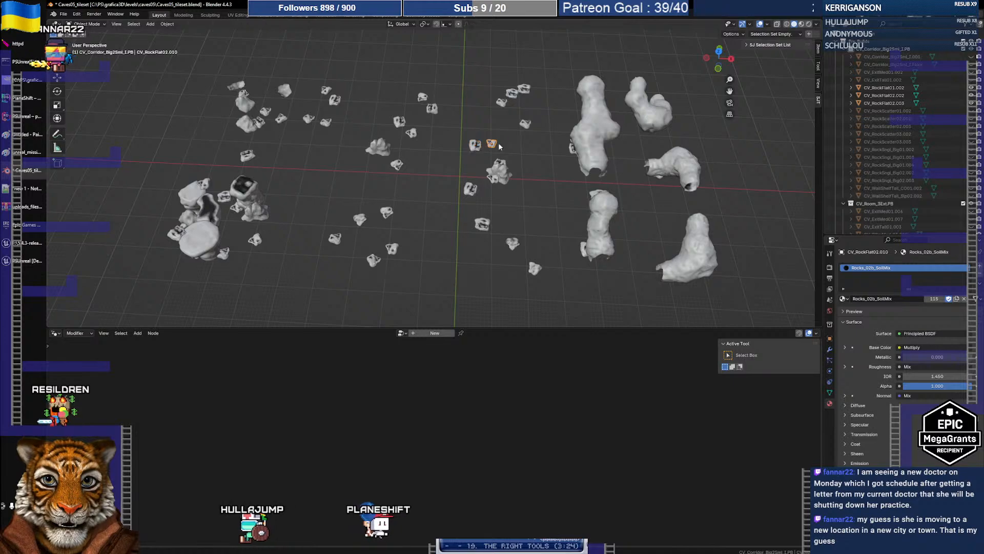
click(526, 124)
click(502, 103)
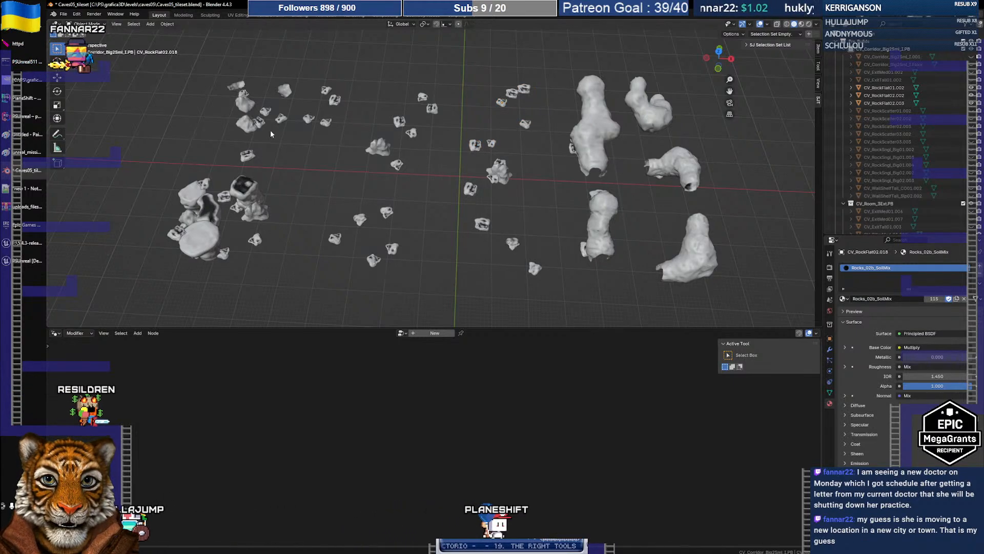
middle_drag(305, 174, 297, 193)
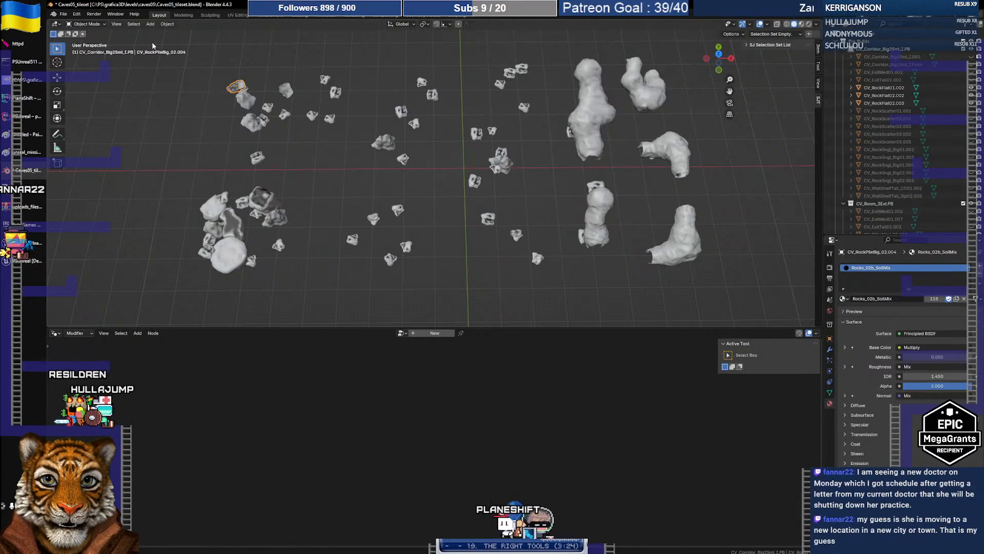
- Save the file and add a Geometry Nodes modifier to the selected rock pile CV_RockPileBig_02.004
click(64, 14)
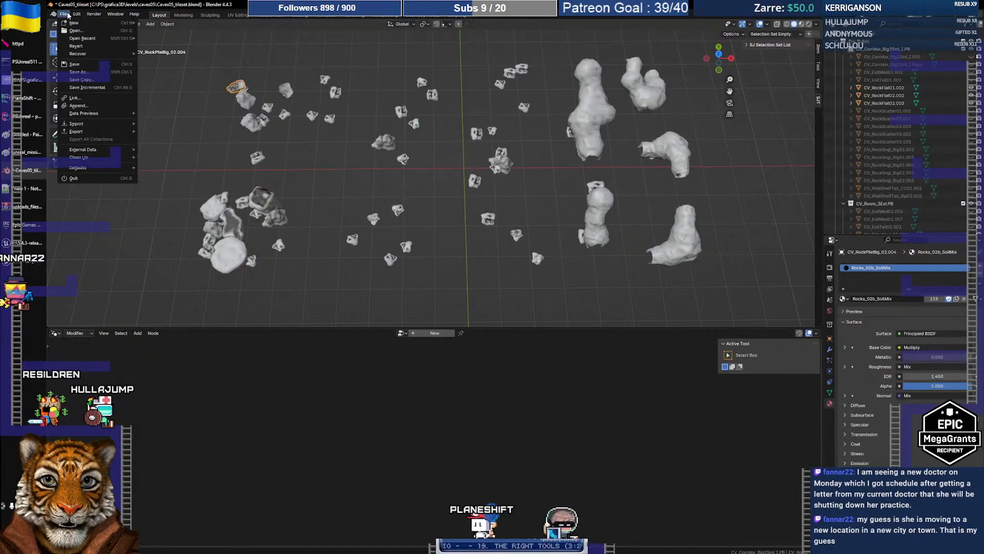
click(74, 64)
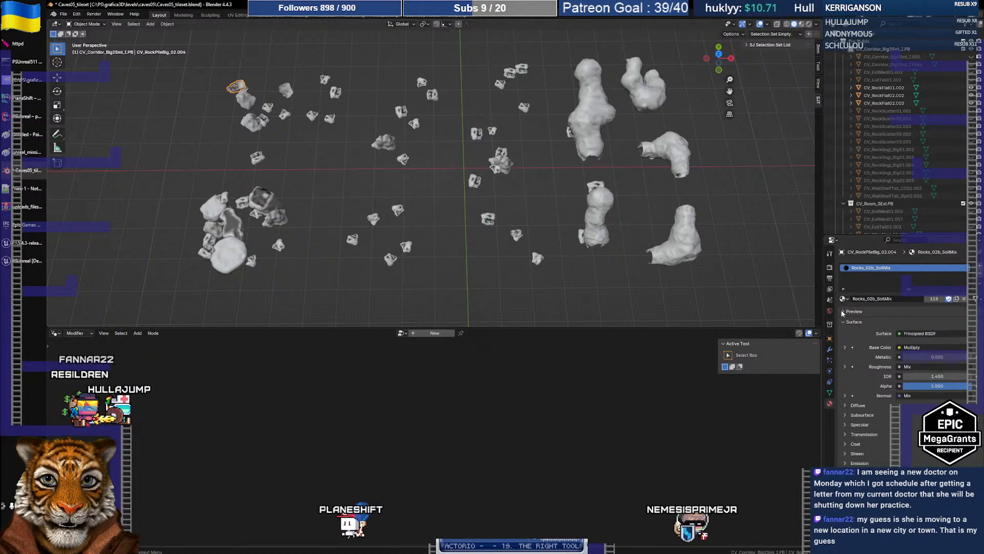
click(829, 349)
click(843, 266)
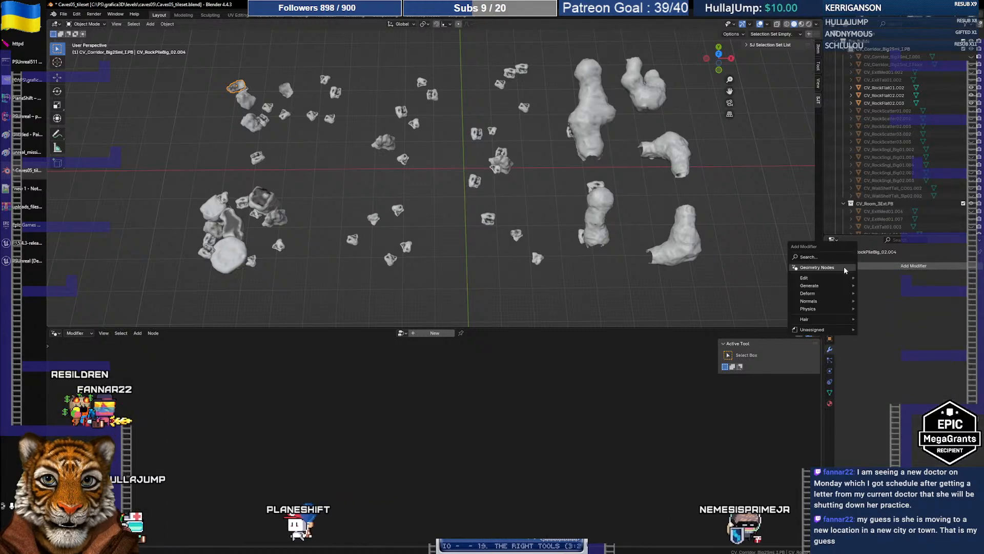
click(844, 267)
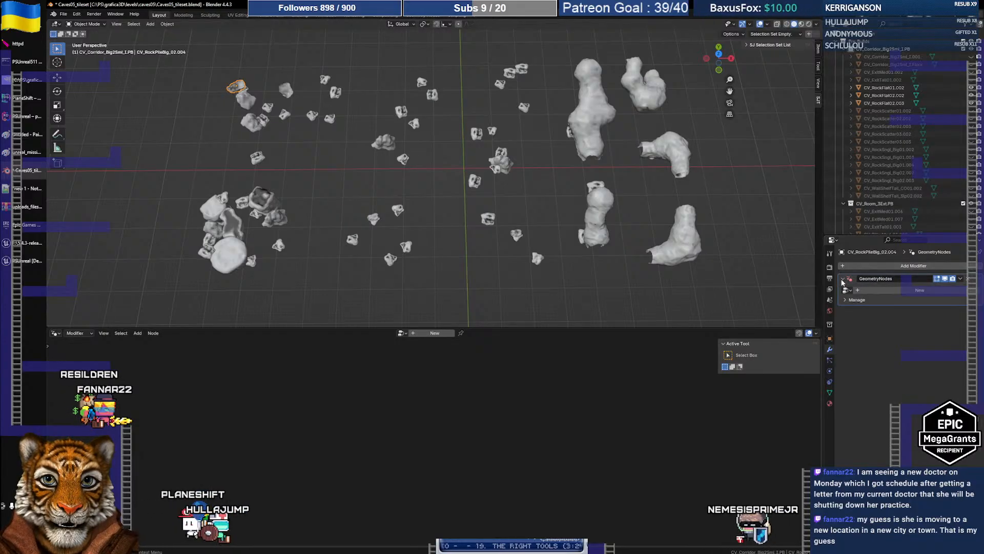
- Assign the VertexColorConvert node group to the rock pile's Geometry Nodes modifier
click(961, 278)
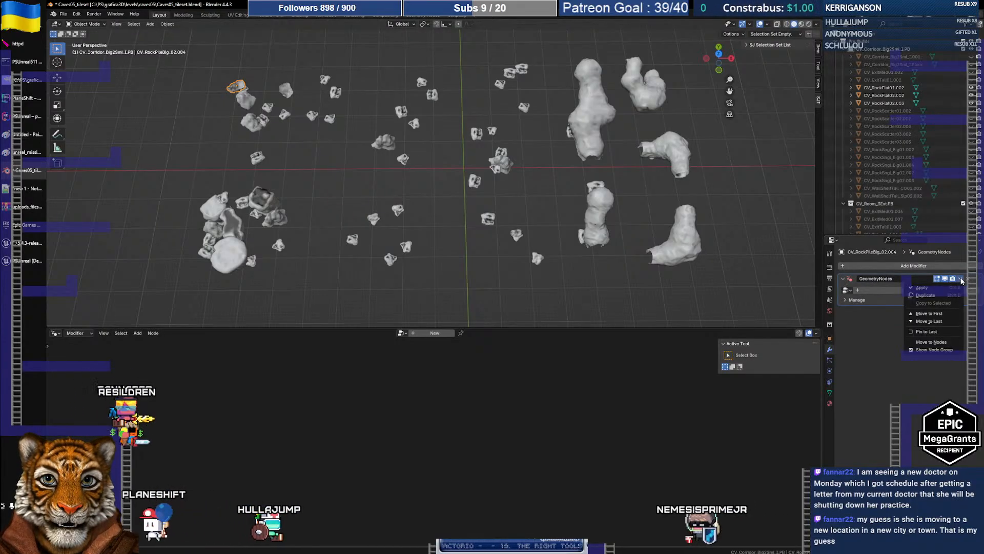
click(961, 279)
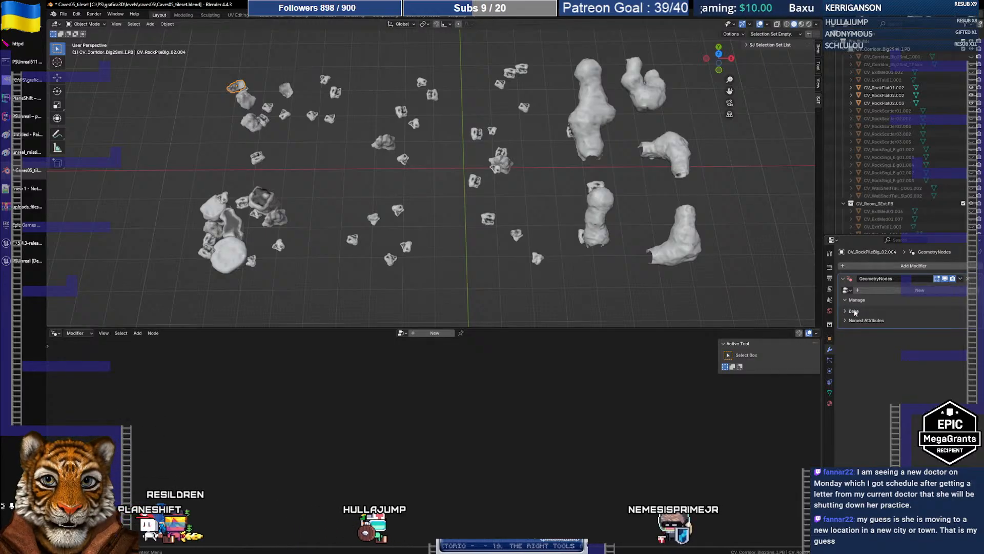
click(852, 299)
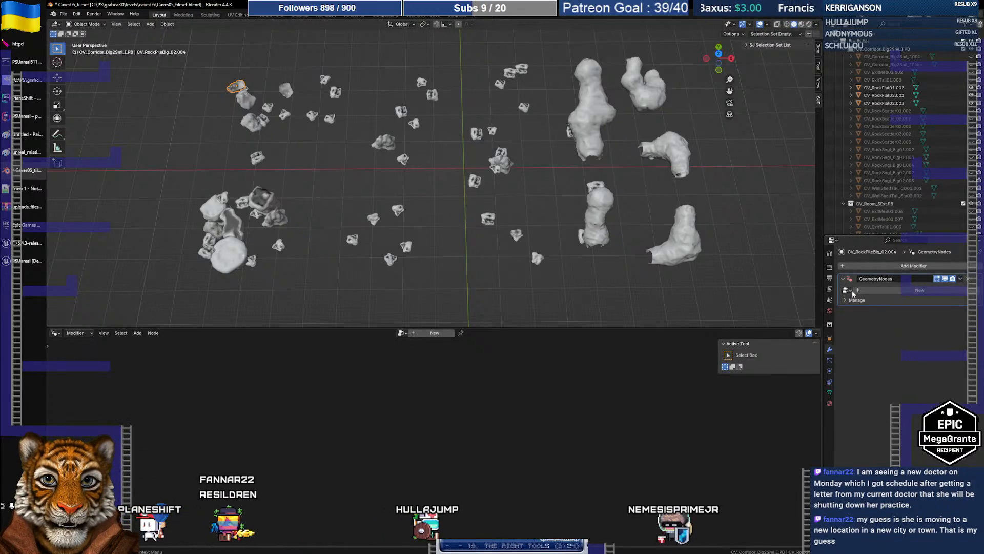
click(847, 290)
click(810, 309)
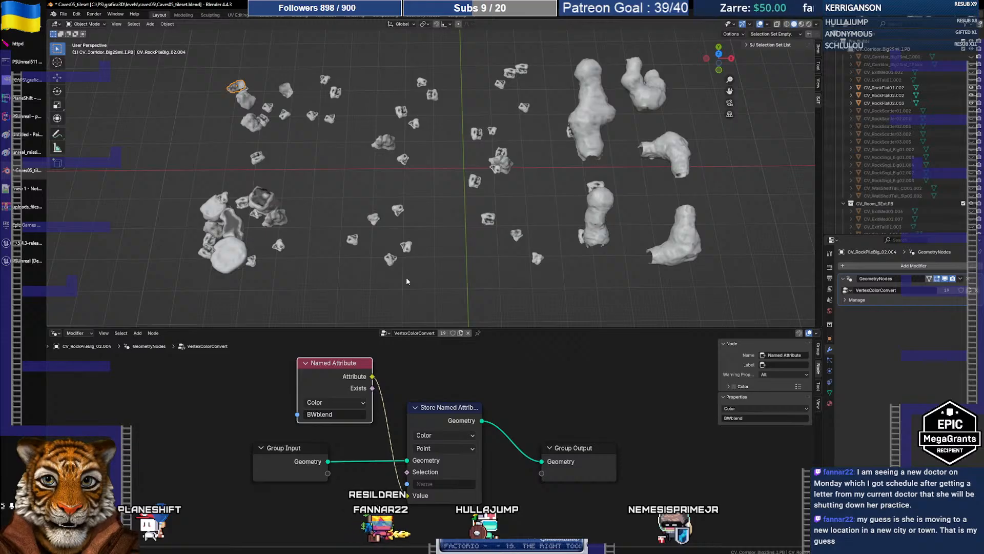
- Switch to the web browser, search Google for "blender copy modifier to multiple objects" and expand the AI overview
click(20, 43)
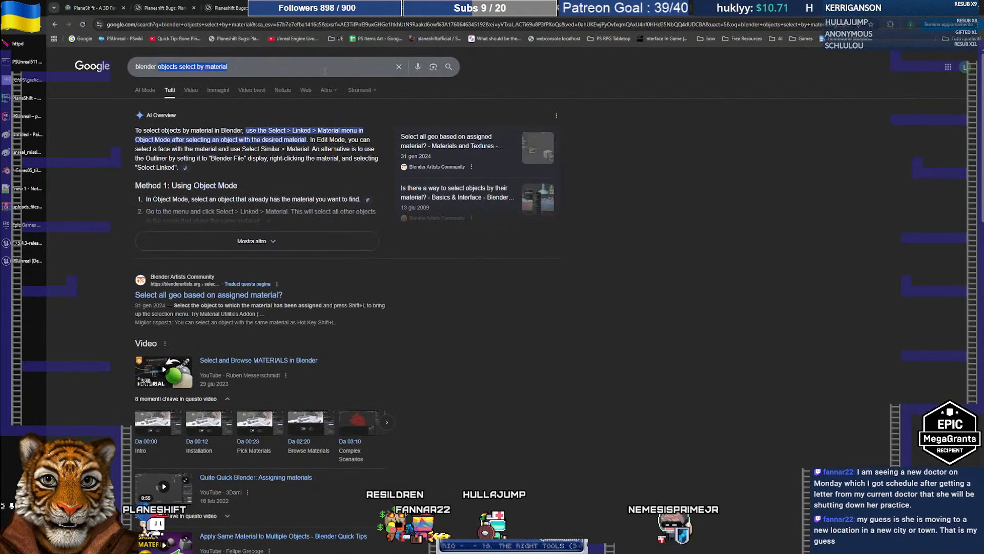
text(copy modif)
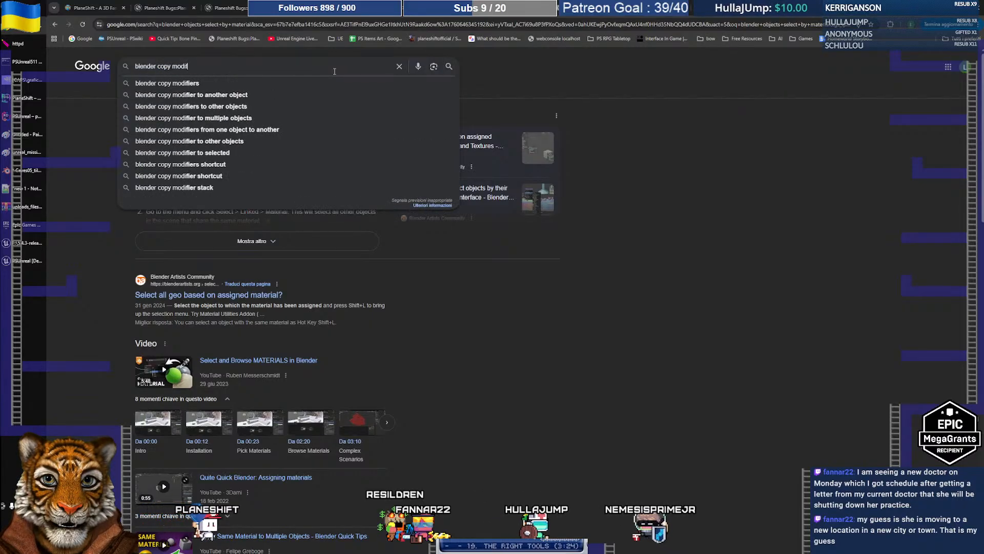
text(ier to)
key(Down)
key(Down)
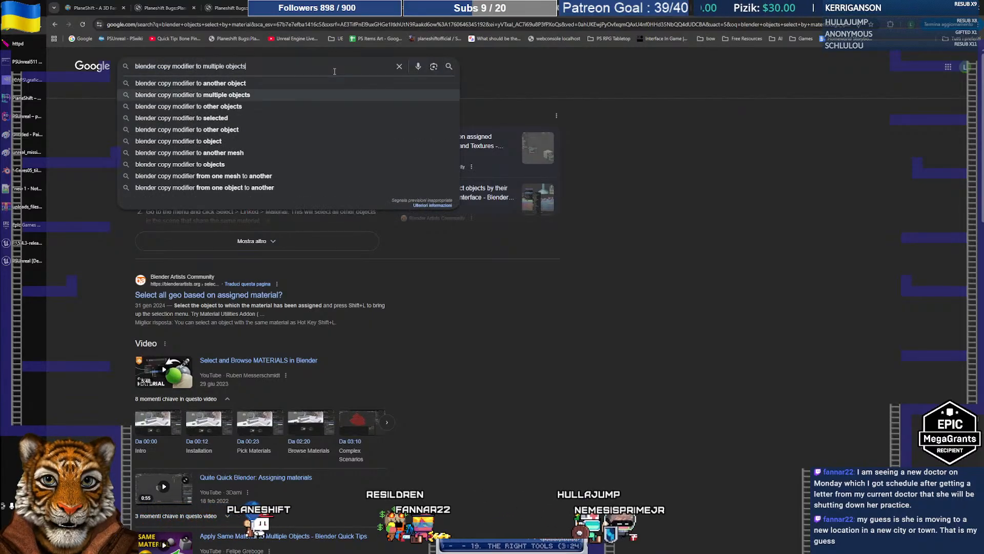
key(Return)
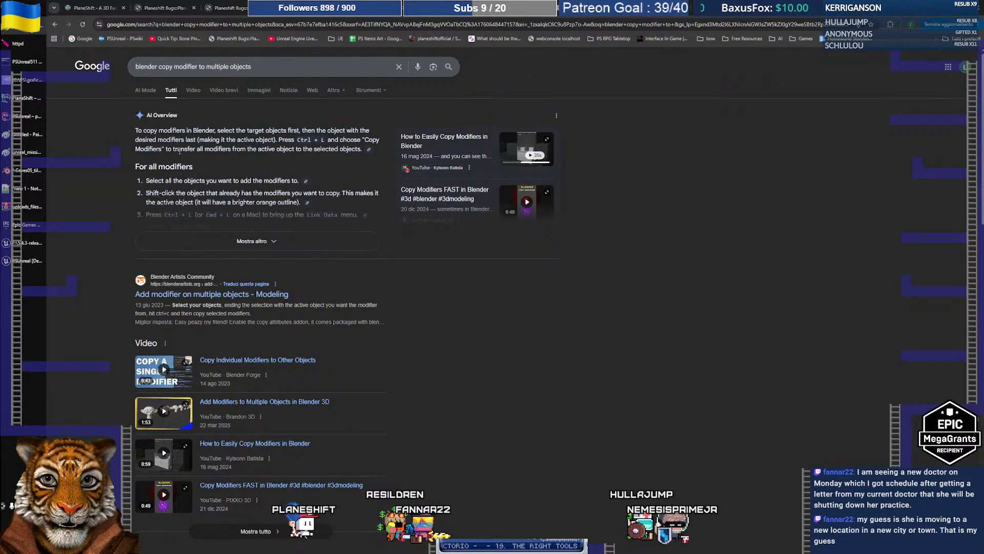
click(251, 241)
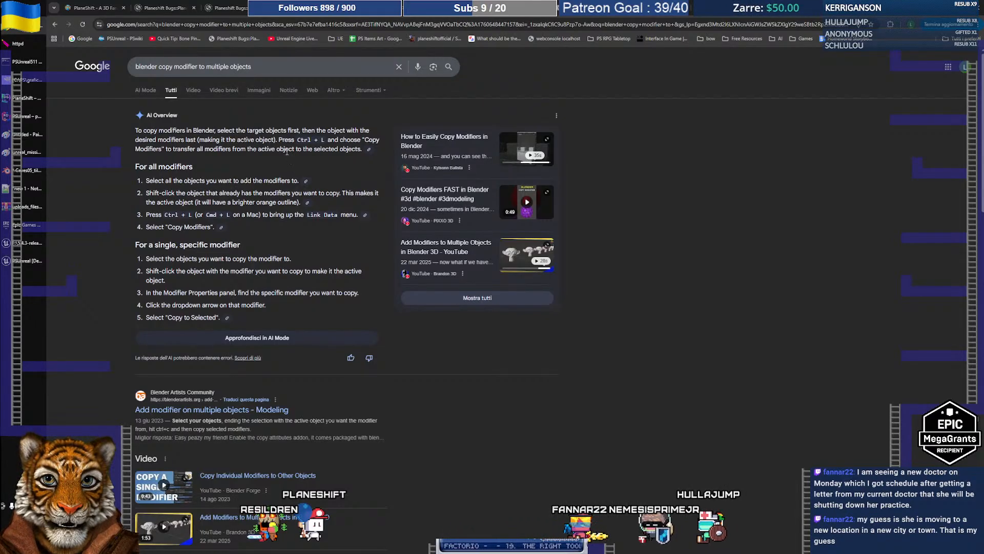
- Switch back to Blender, select all visible meshes with CV_RockPileBig_02.004 active, and copy its modifiers to them
key(alt+Tab)
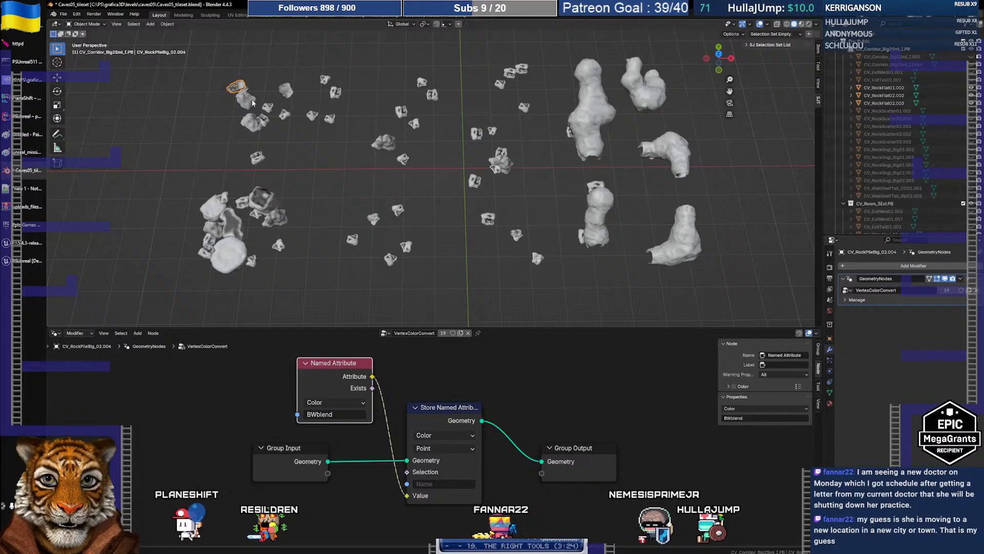
key(a)
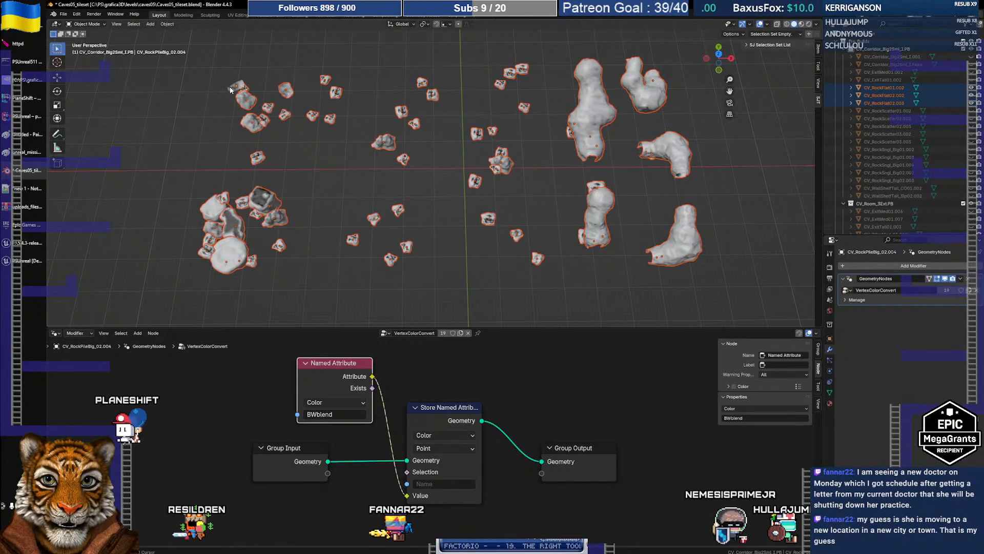
key(alt+Tab)
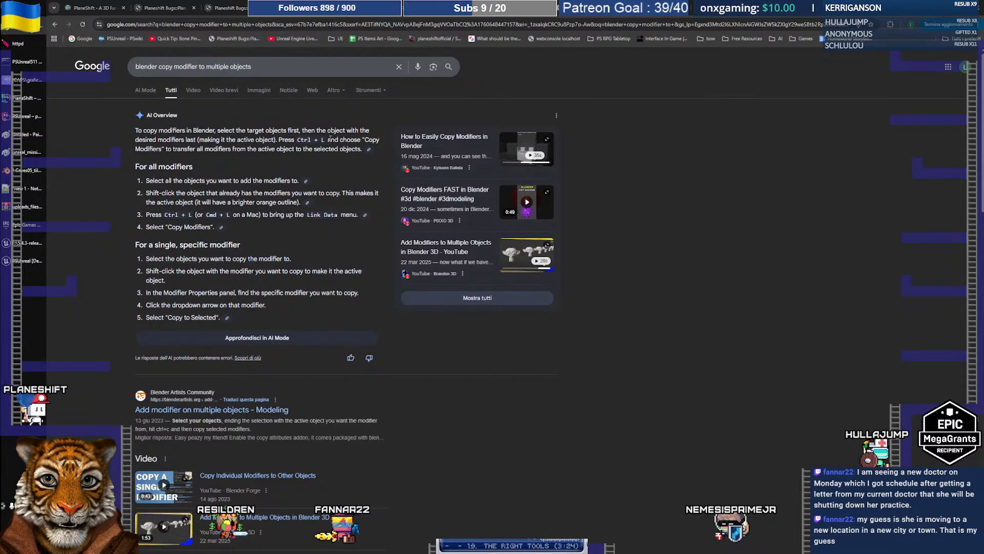
key(alt+Tab)
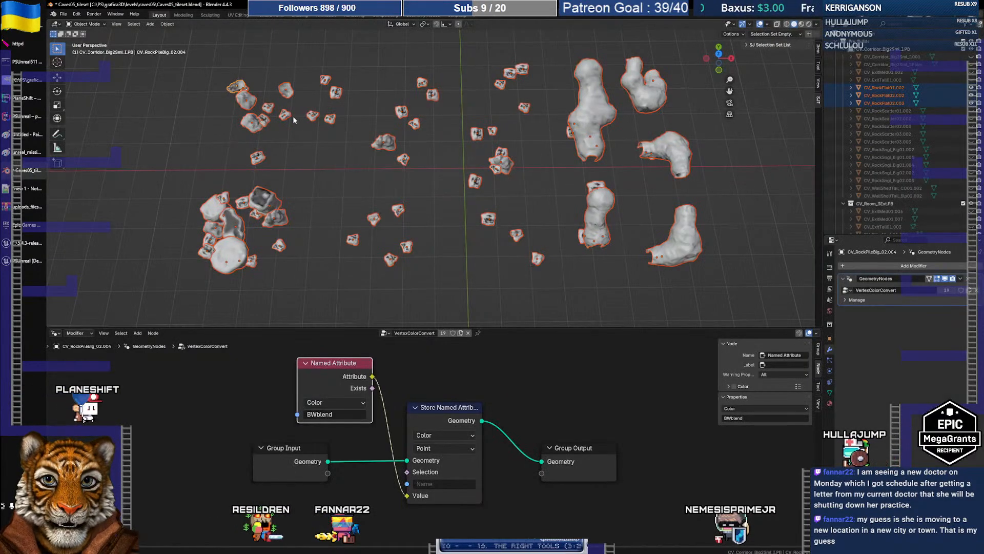
key(ctrl+l)
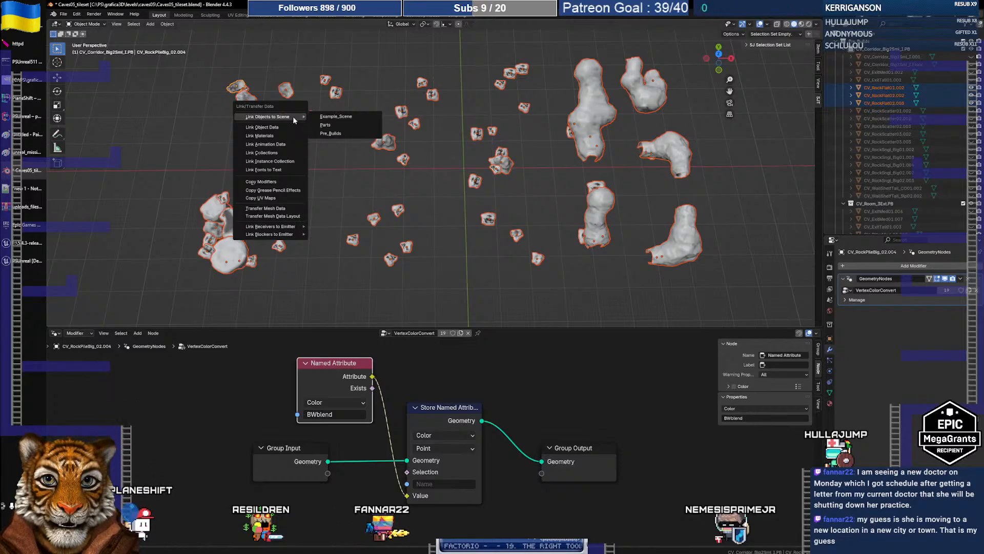
click(274, 182)
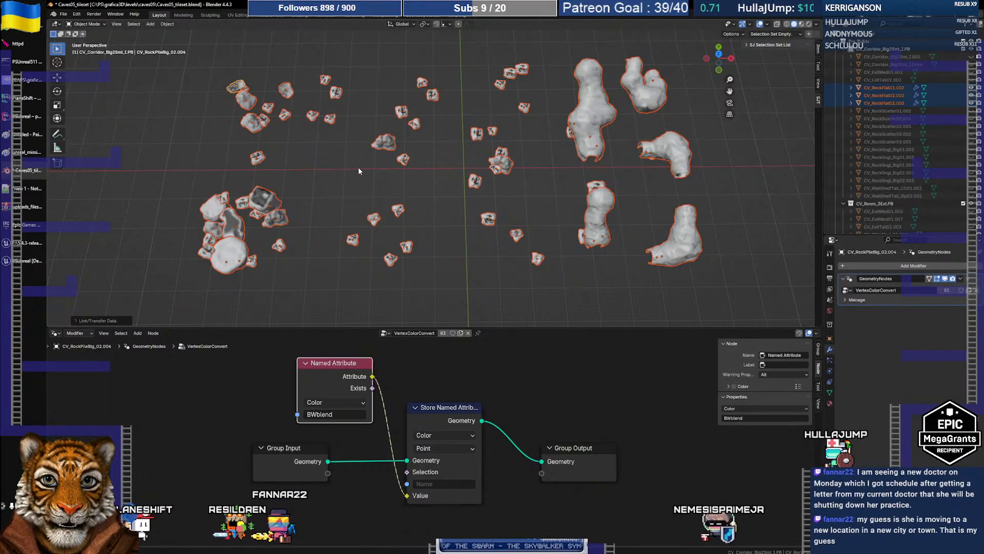
- Clear the selection and check several rock meshes for the VertexColorConvert modifier, ending on CV_RockFlat02.013
click(366, 180)
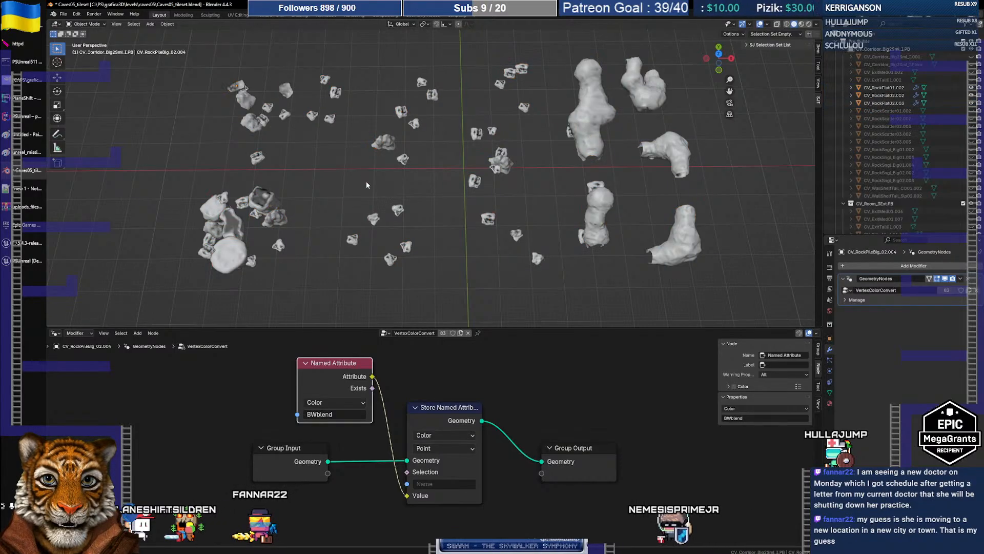
click(314, 117)
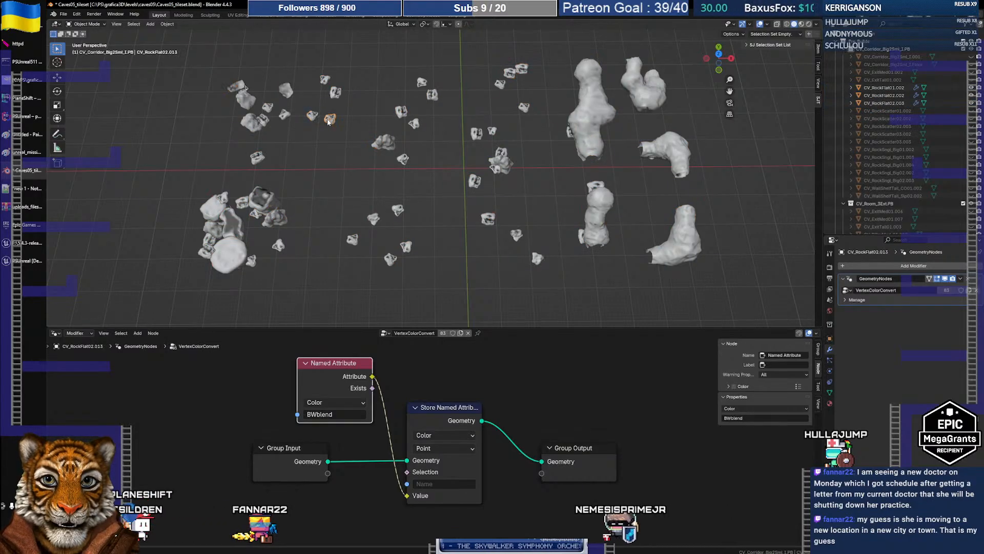
click(326, 81)
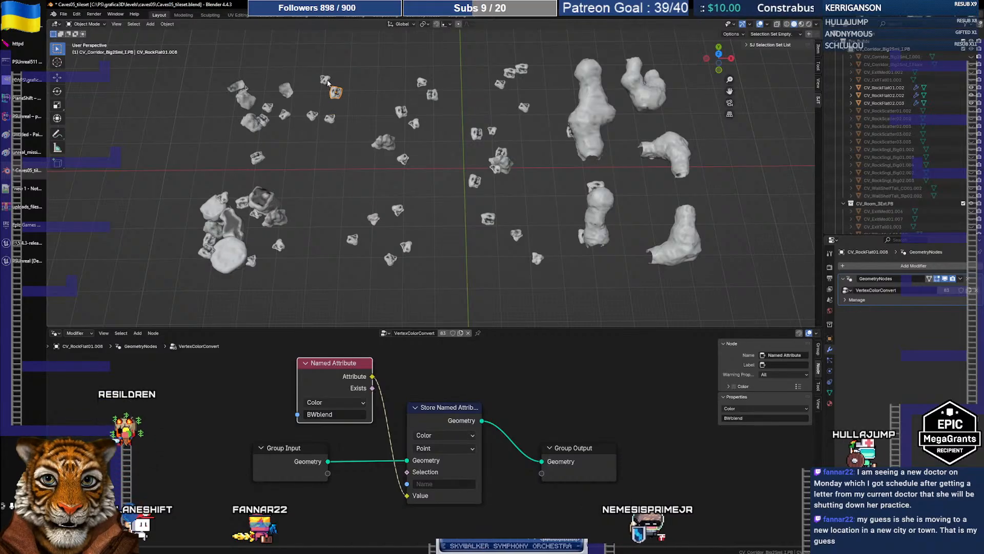
click(286, 90)
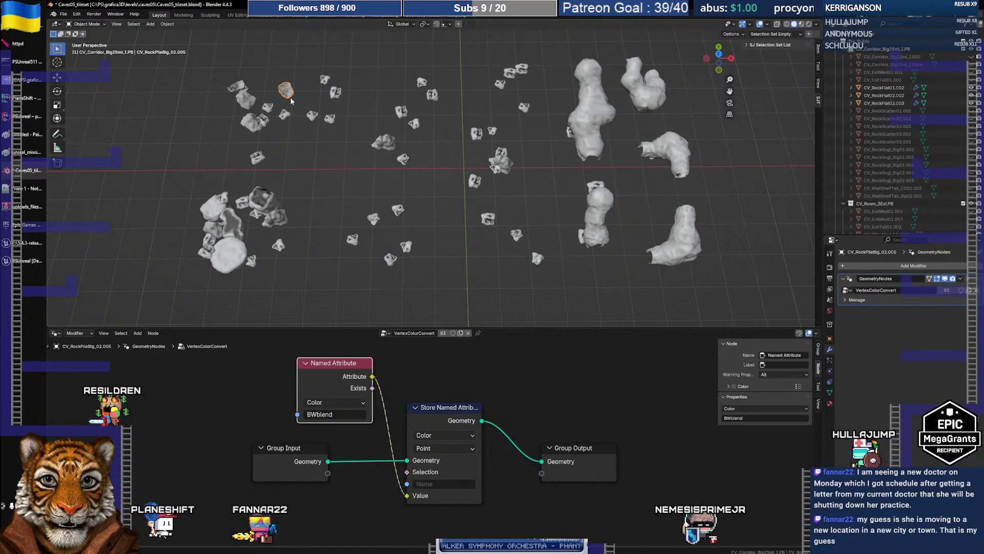
click(329, 118)
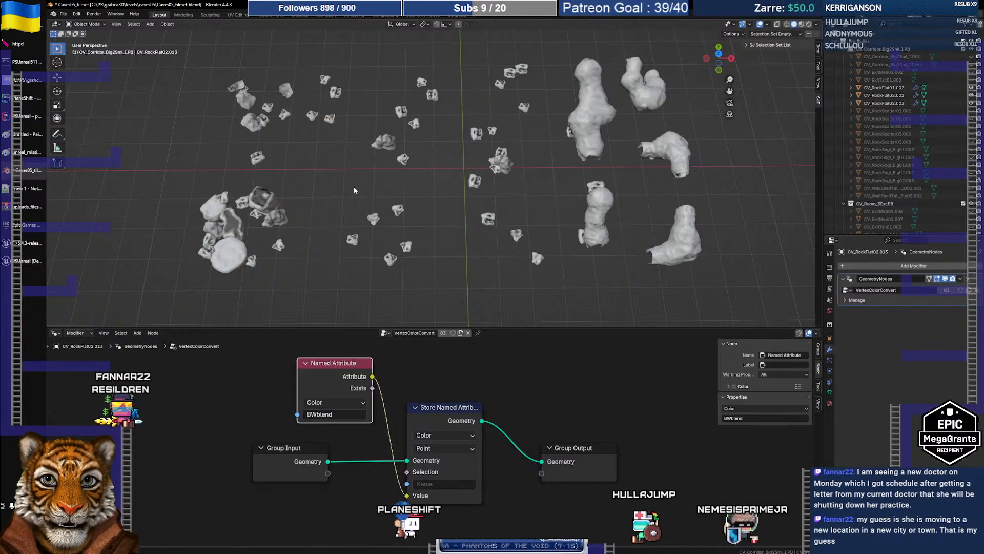
- Look through the attribute names offered for the Store Named Attribute node, leaving its name empty
click(428, 485)
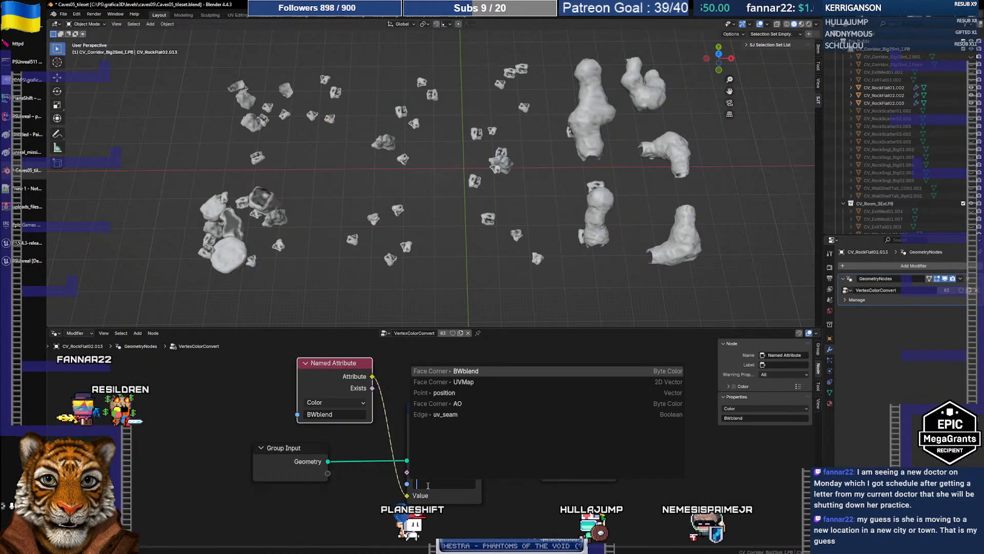
click(442, 349)
click(445, 349)
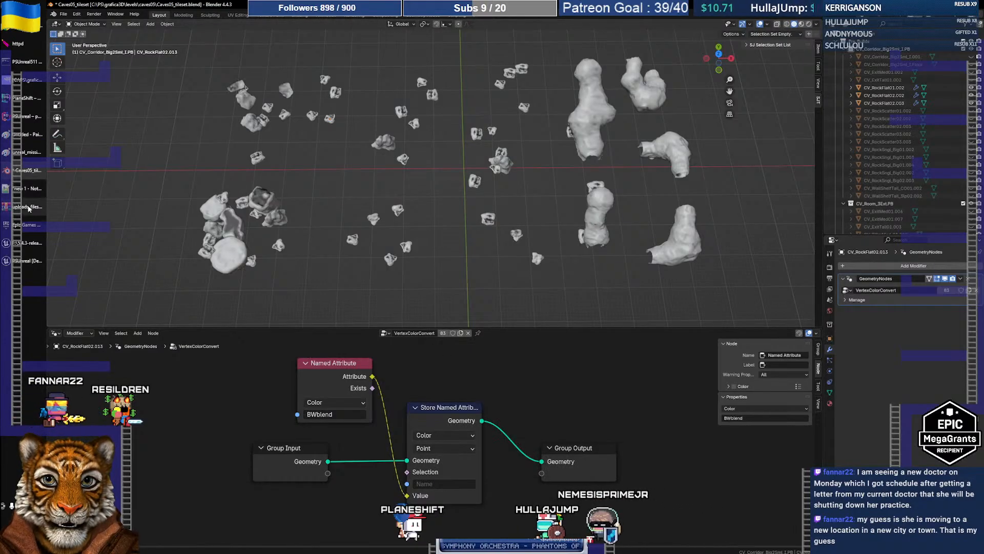
mouse_move(28, 215)
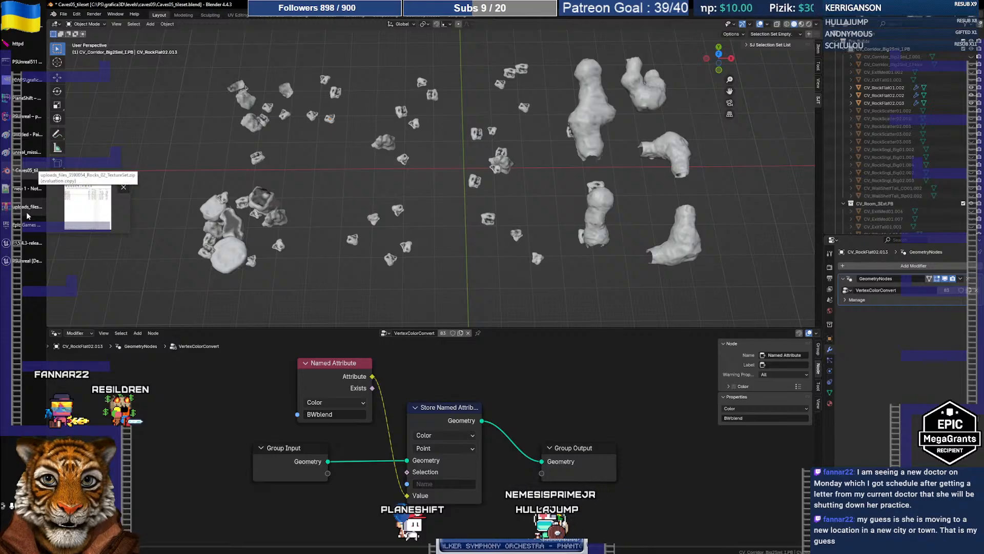
mouse_move(22, 105)
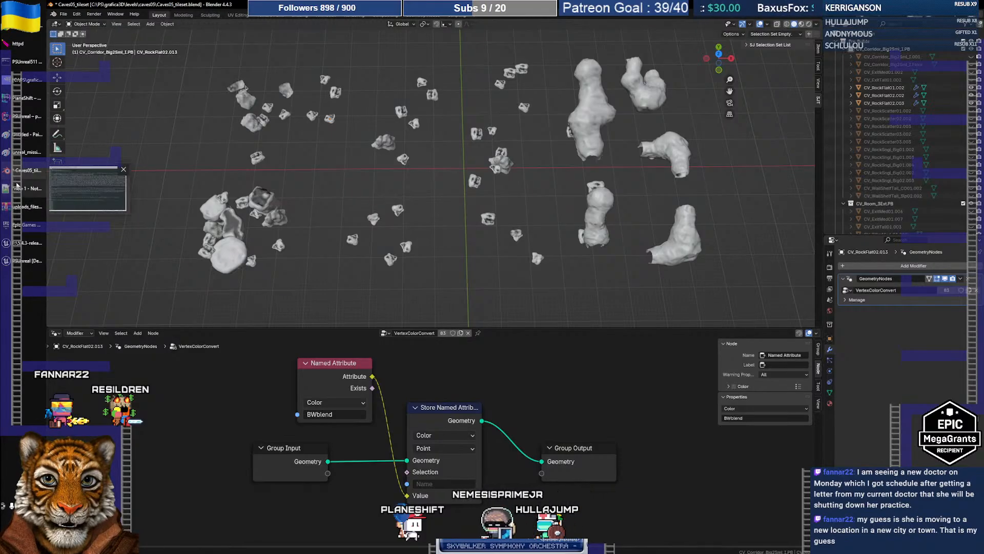
click(19, 152)
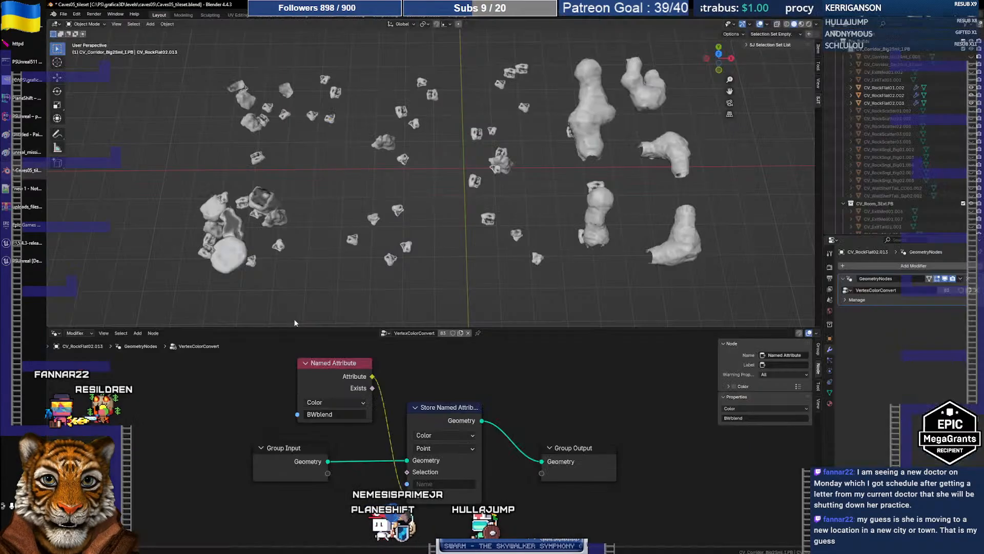
key(alt+Tab)
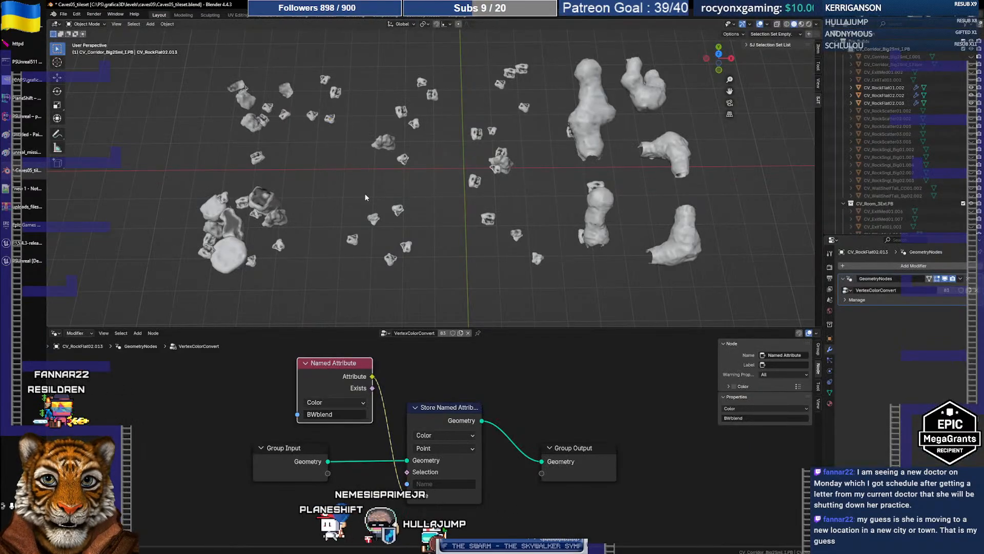
- Undo the modifier copy back to only CV_RockPileBig_02.004 selected, and check the attribute names offered for Store Named Attribute
key(ctrl+z)
key(ctrl+z)
key(ctrl+z)
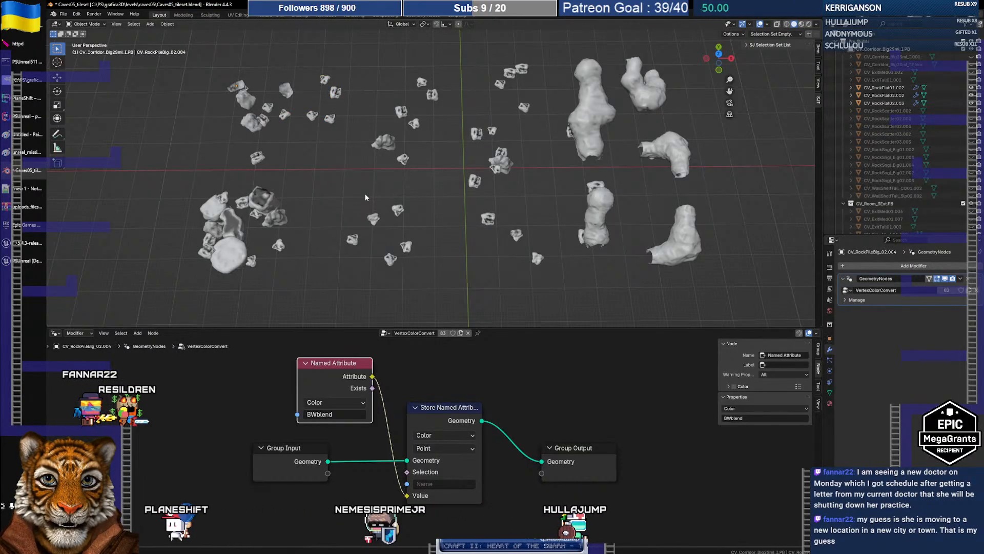
key(a)
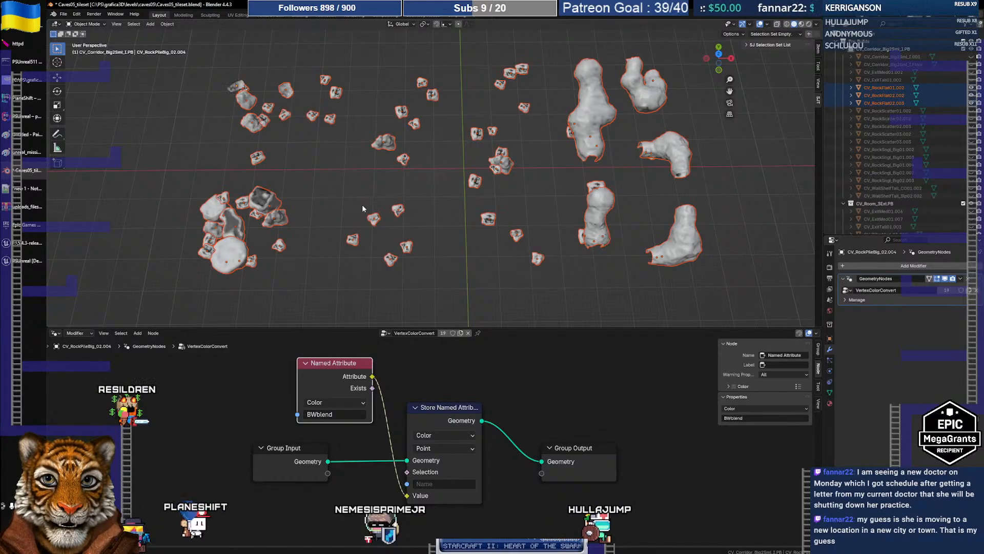
key(alt+a)
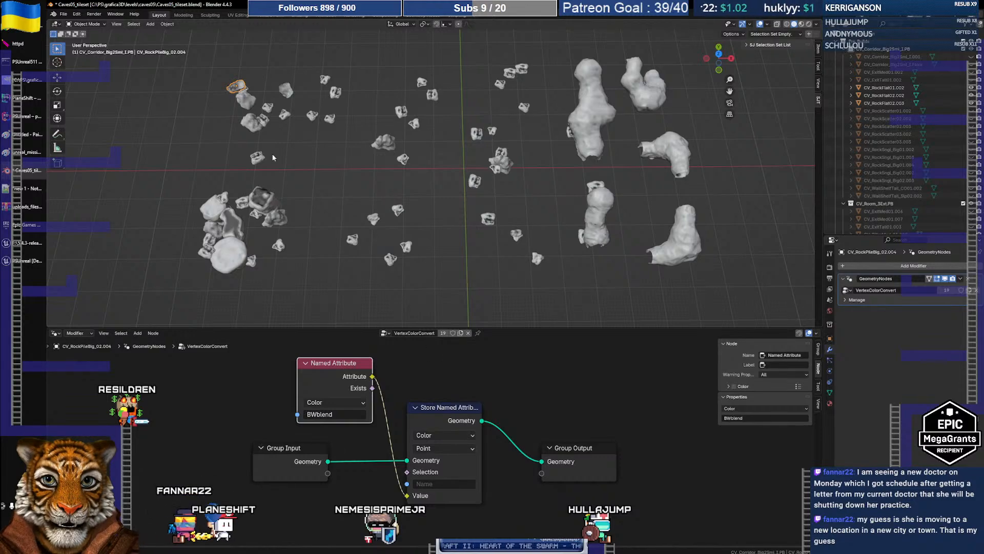
click(435, 484)
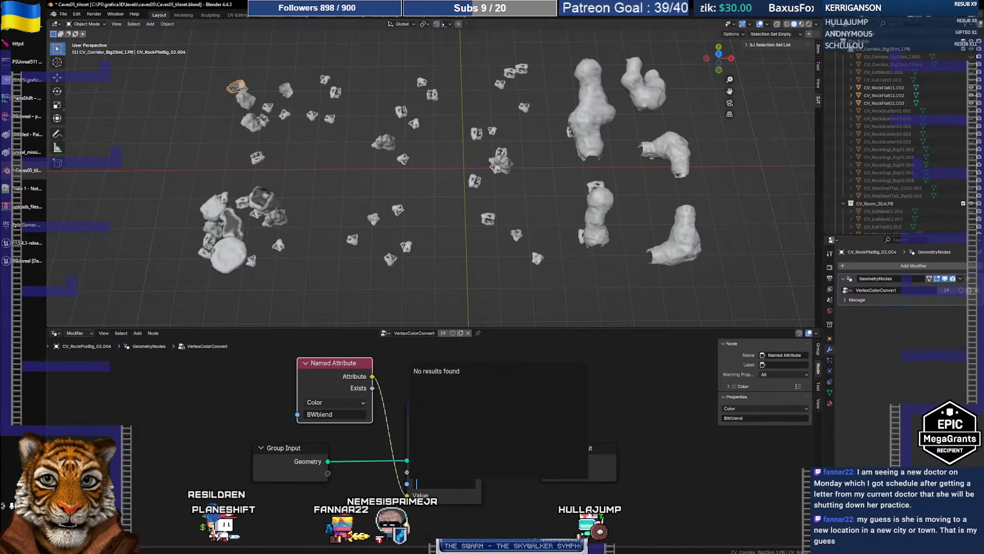
key(Escape)
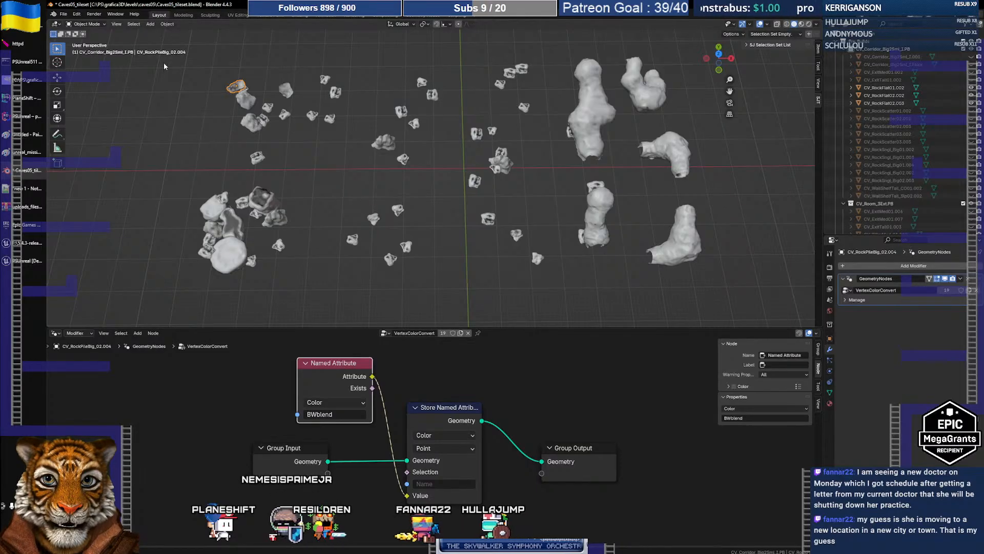
- Select all visible meshes with CV_RockPileBig_02.004 as the active object, copy its modifiers to them, and clear the selection
click(80, 16)
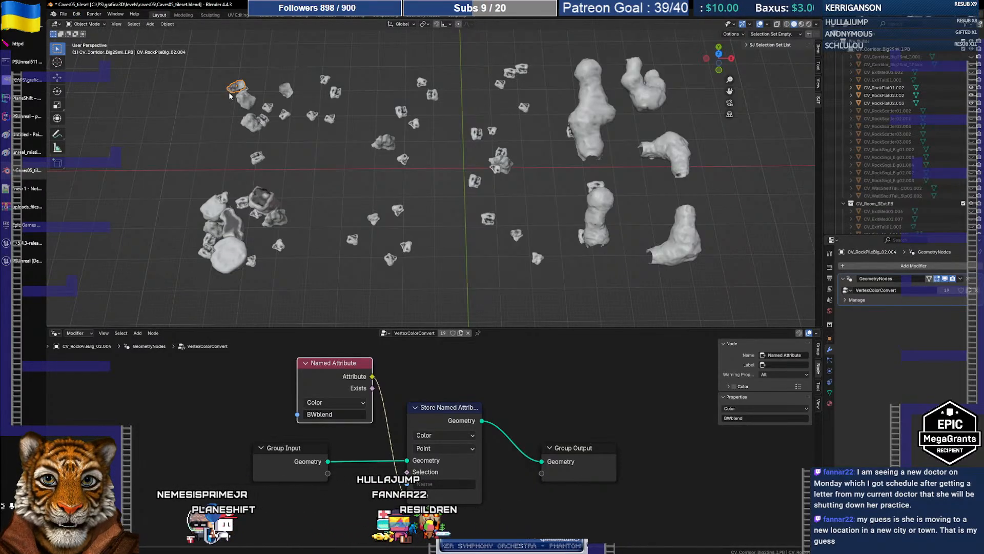
key(a)
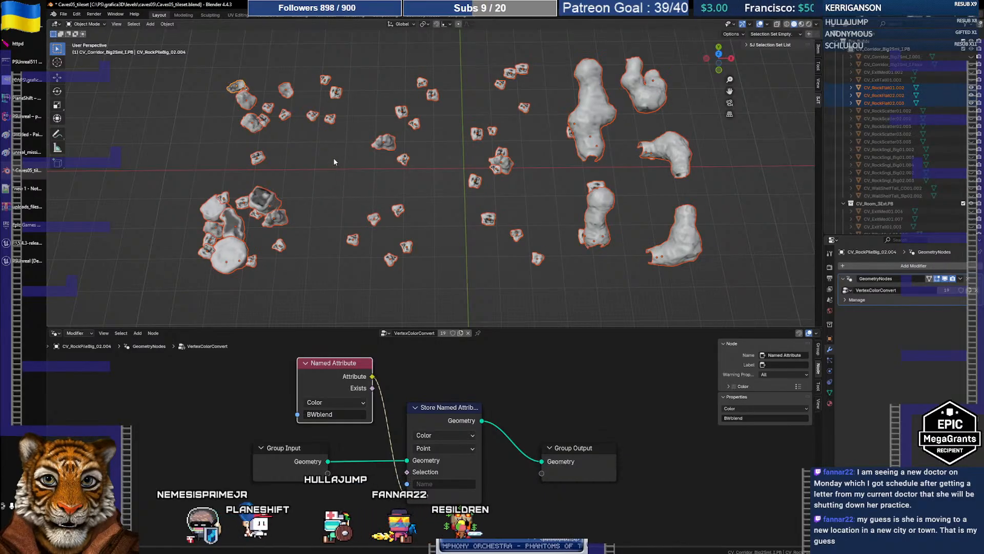
shift+click(229, 89)
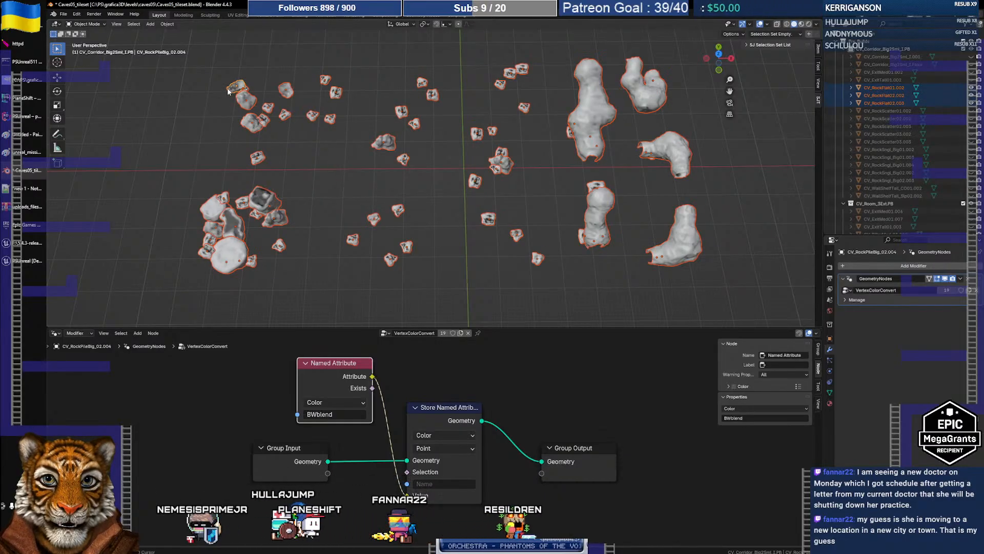
key(ctrl+l)
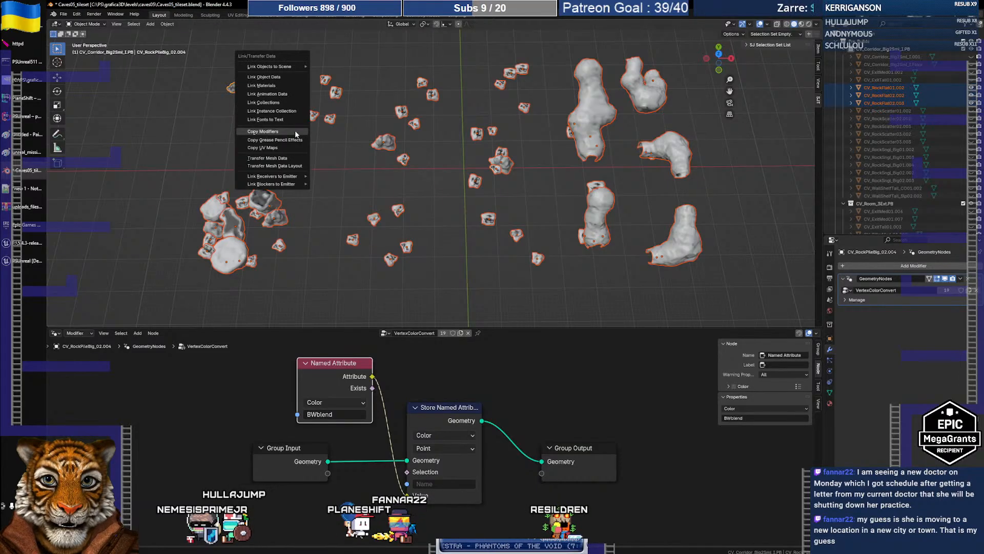
click(295, 133)
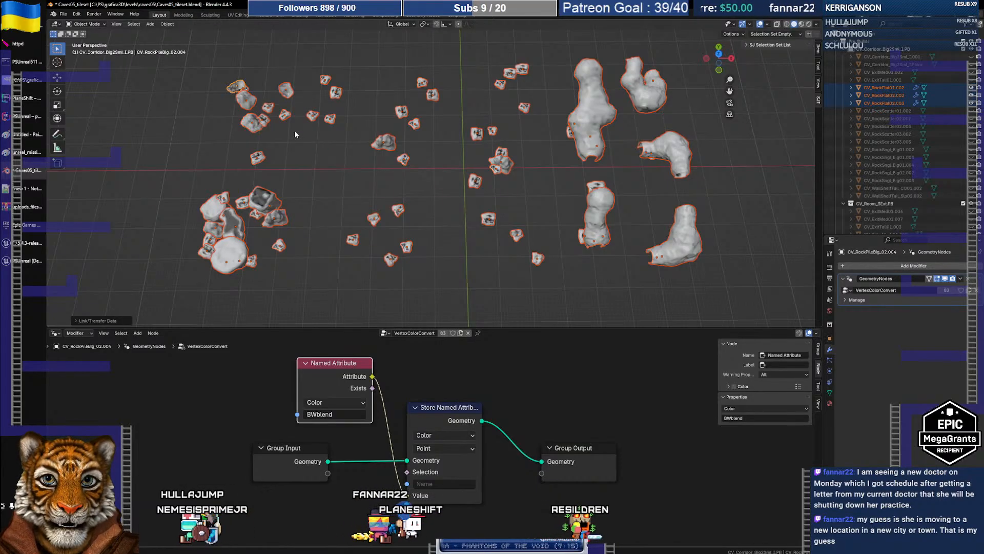
click(365, 173)
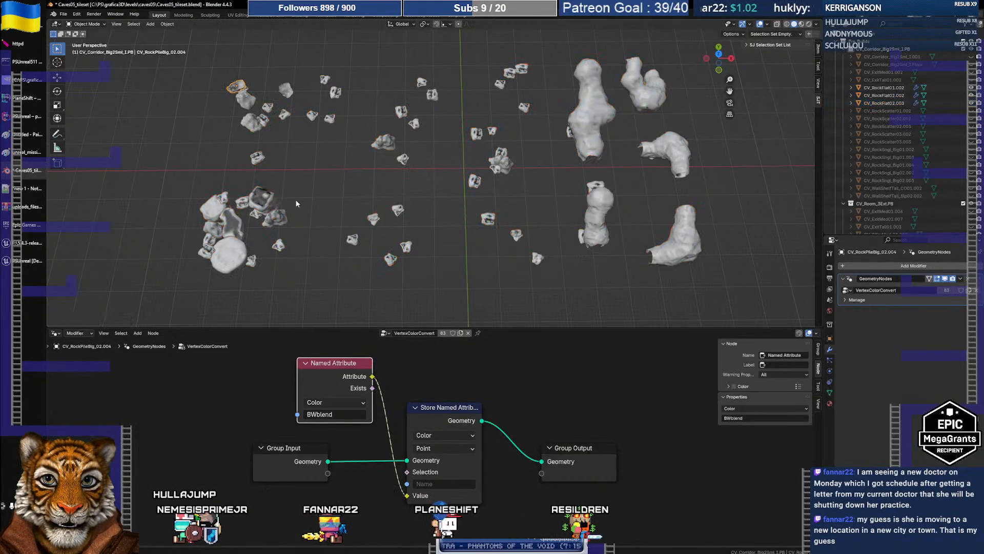
- Set the Store Named Attribute node's name to Col and save the blend file
click(433, 484)
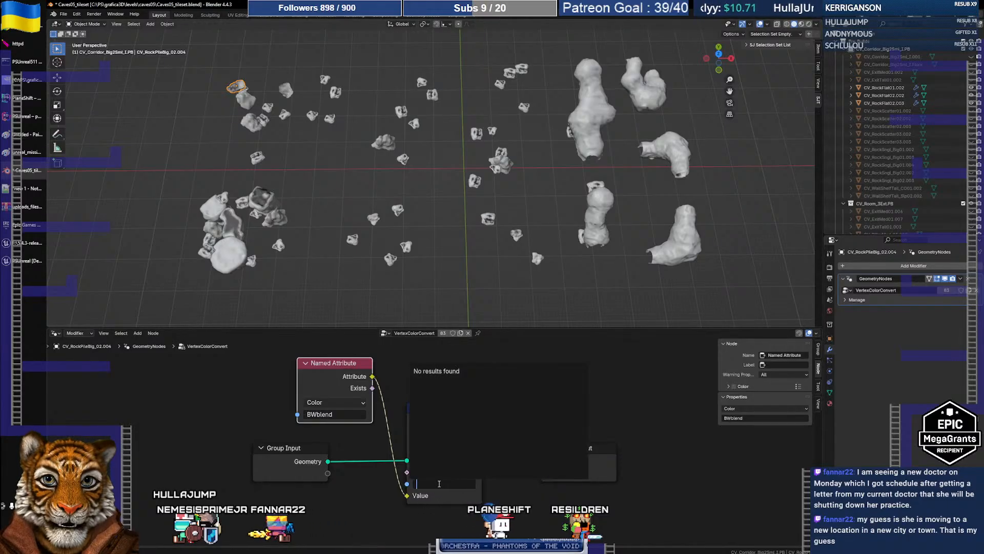
text(Col)
key(Return)
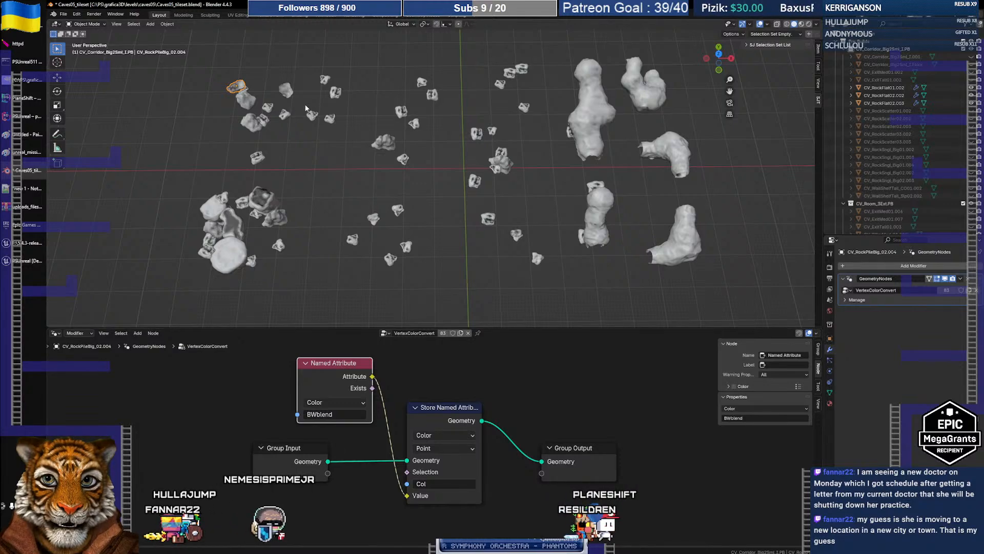
click(284, 114)
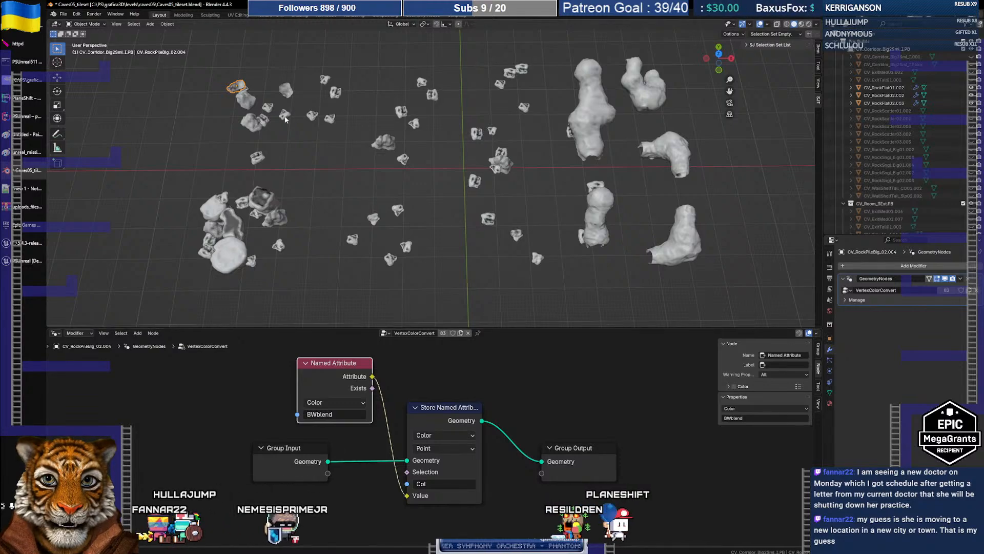
click(244, 100)
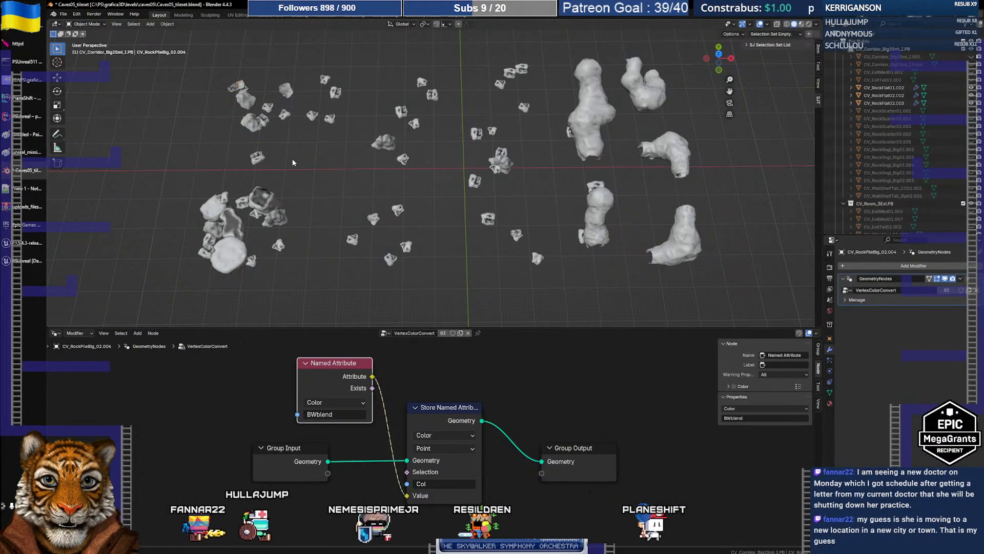
click(63, 14)
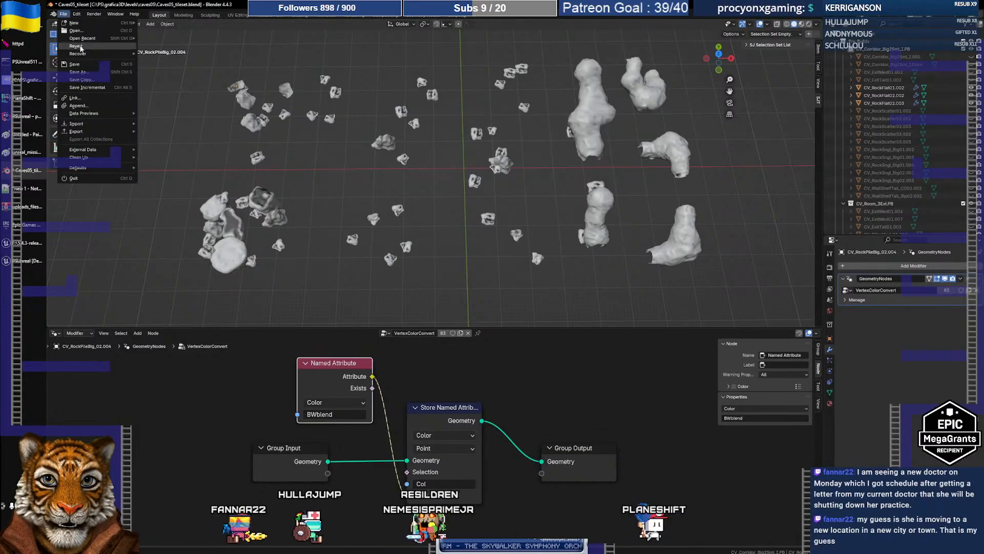
click(77, 46)
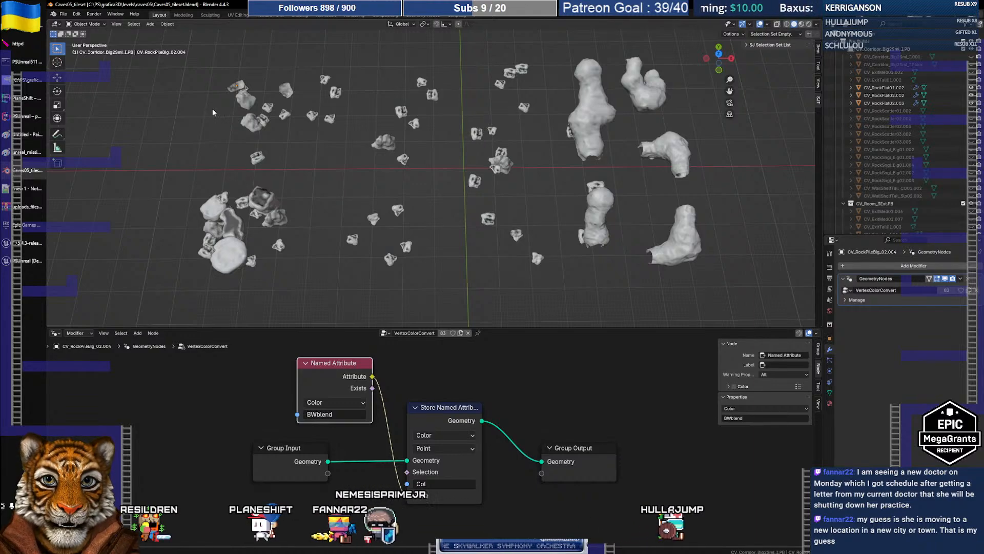
- Select all visible meshes with CV_RockPileBig_02.004 active and check the commands offered for its GeometryNodes modifier
drag(197, 60, 753, 303)
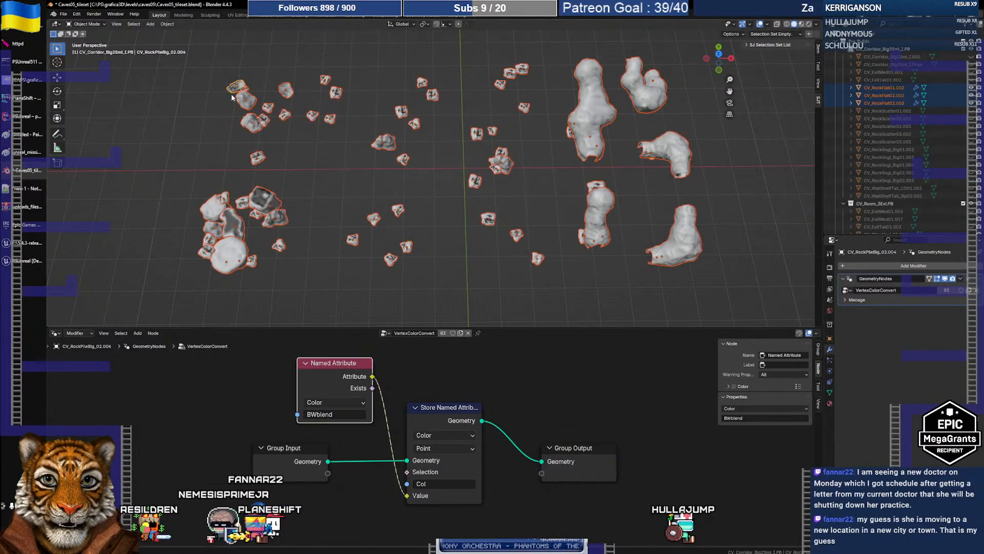
click(961, 279)
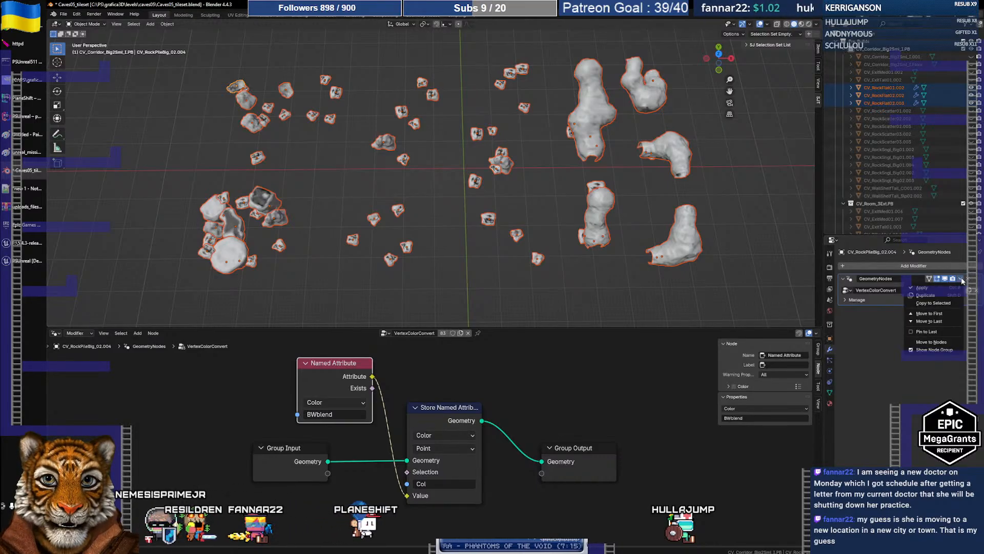
click(962, 281)
- Switch to the browser and search Google for "blender apply modifier to multiple objects"
key(alt+Tab)
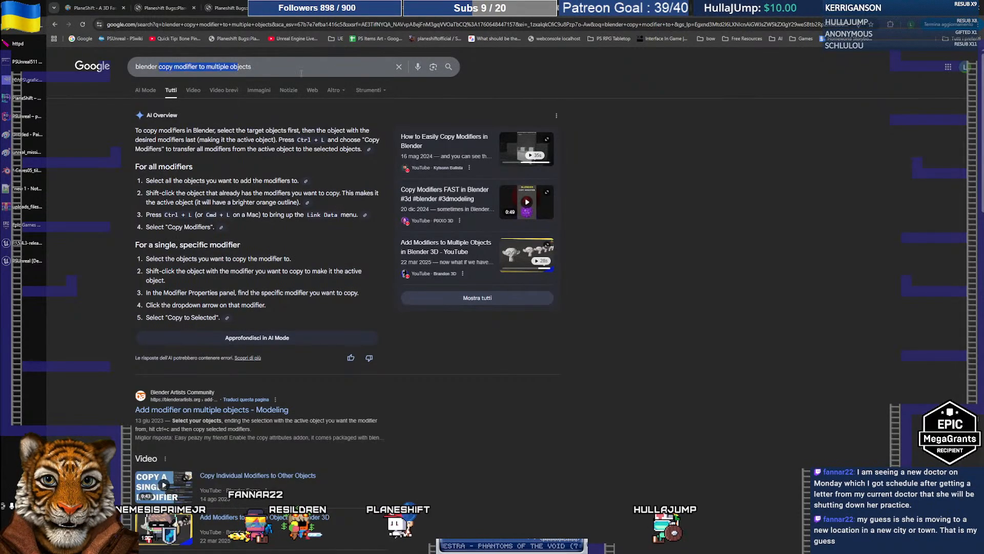
drag(301, 74, 352, 74)
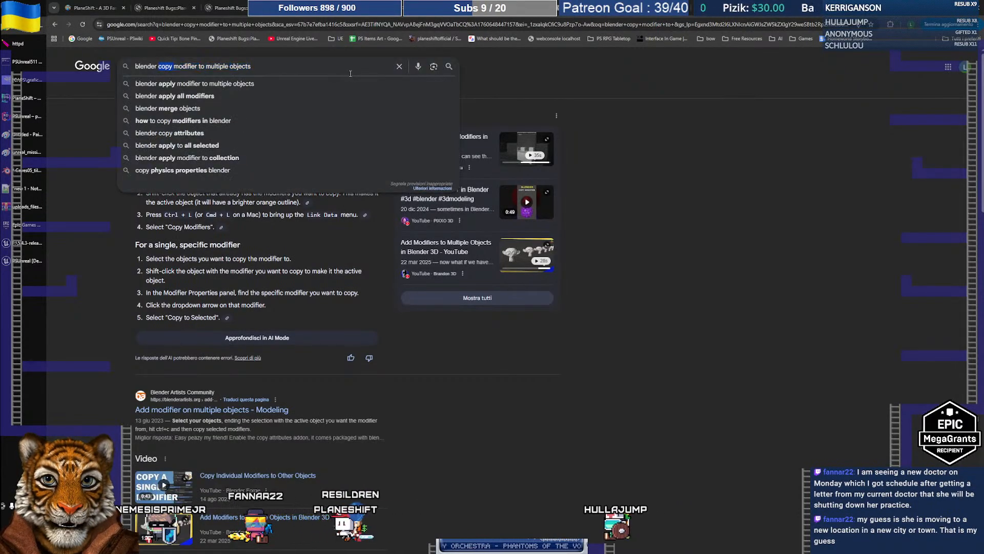
text(apply)
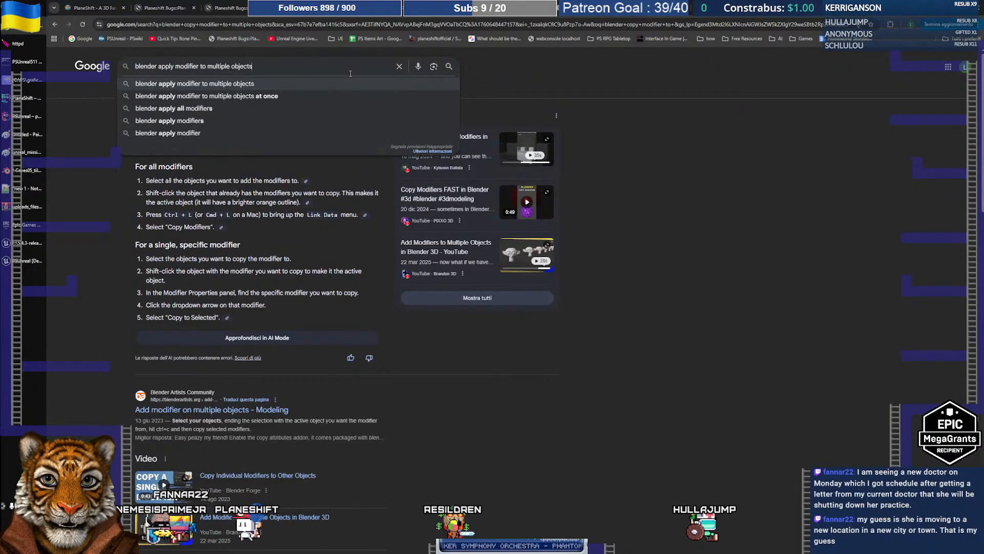
key(Return)
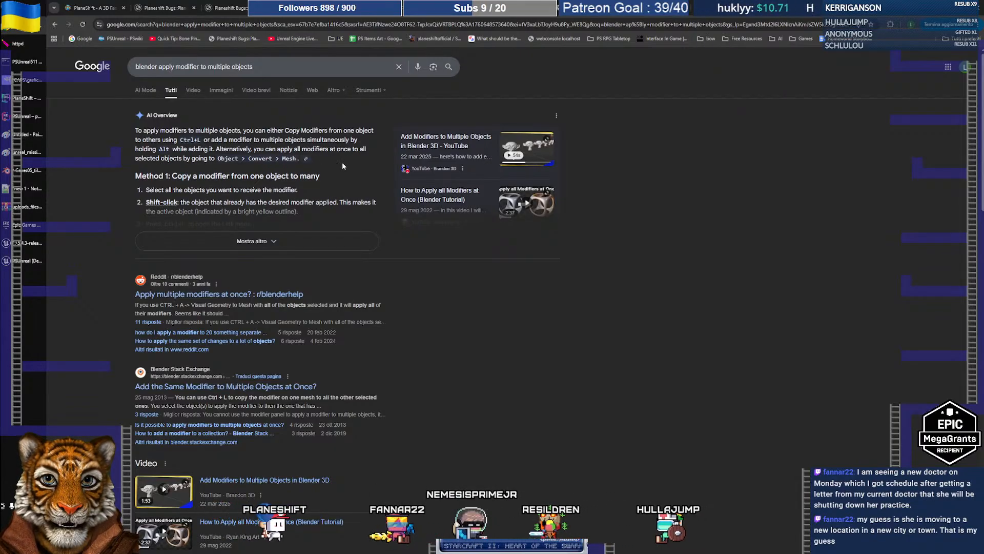
- Switch back to Blender, review the modifier and conversion commands for the selected meshes, and save the blend file
key(alt+Tab)
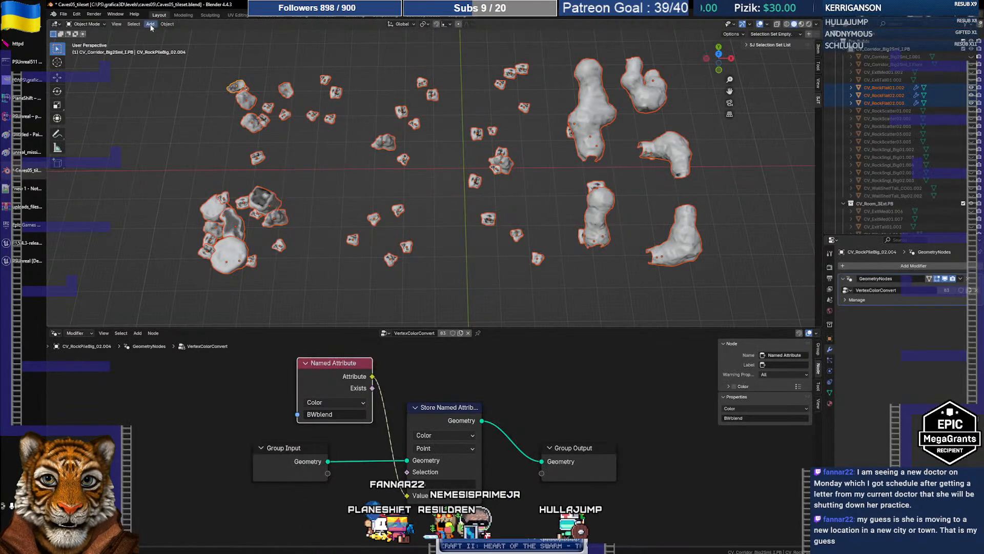
click(168, 24)
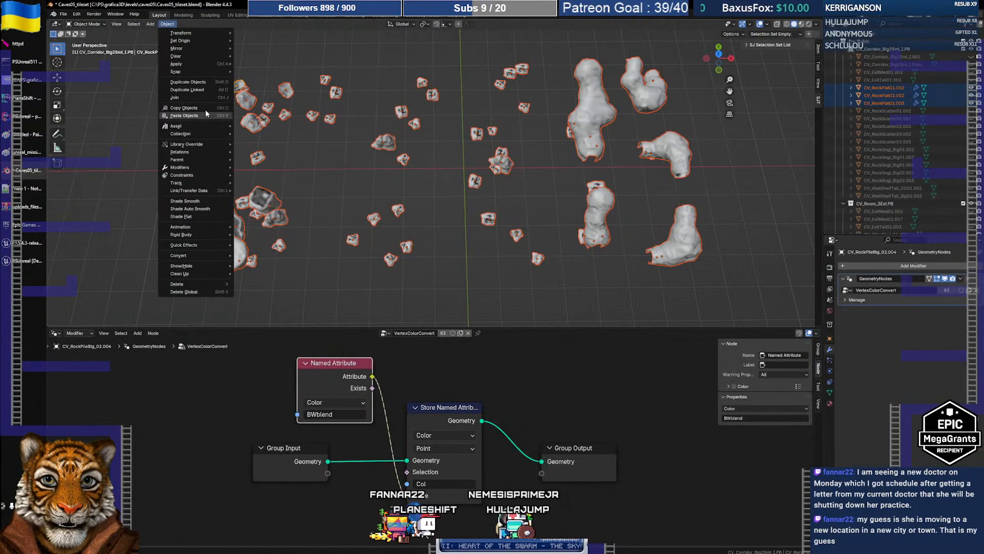
mouse_move(195, 167)
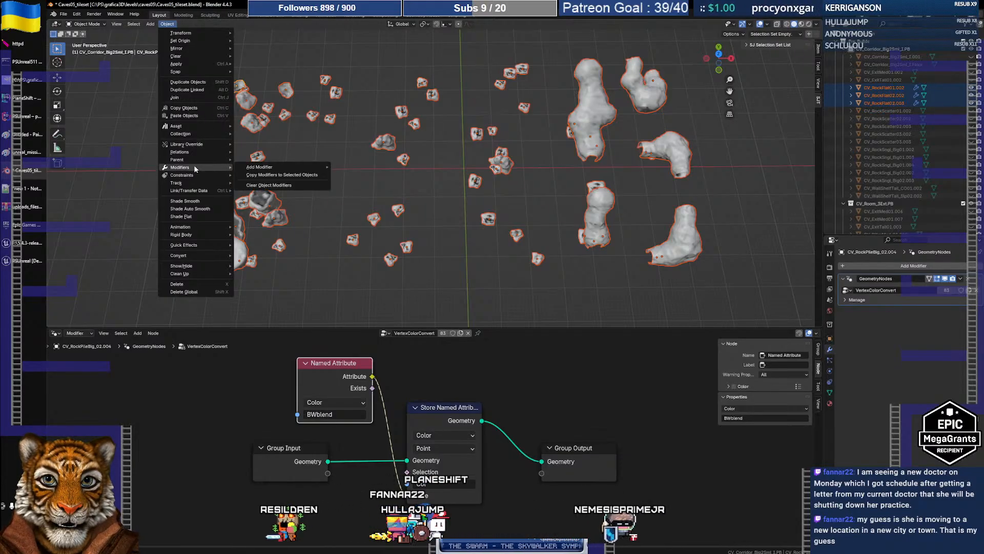
mouse_move(196, 255)
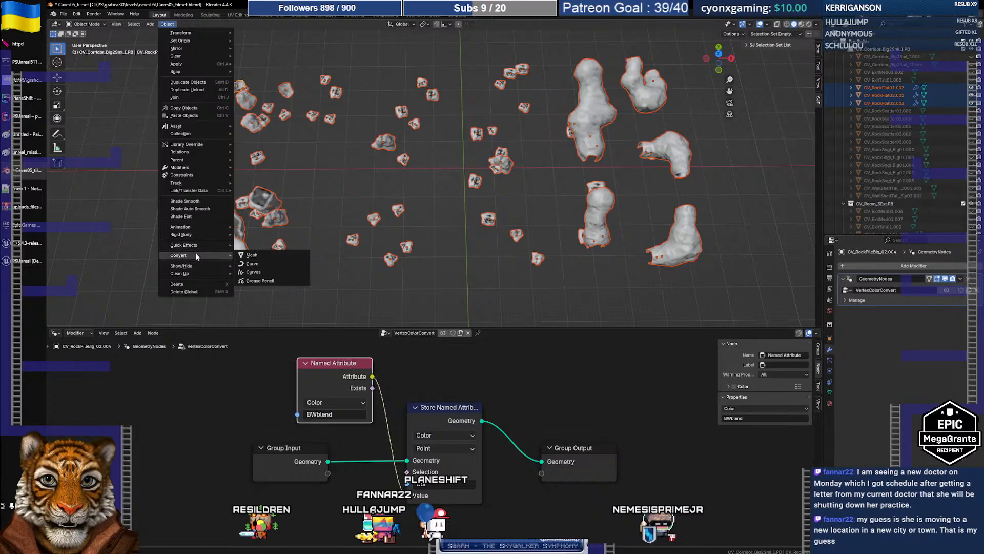
click(249, 255)
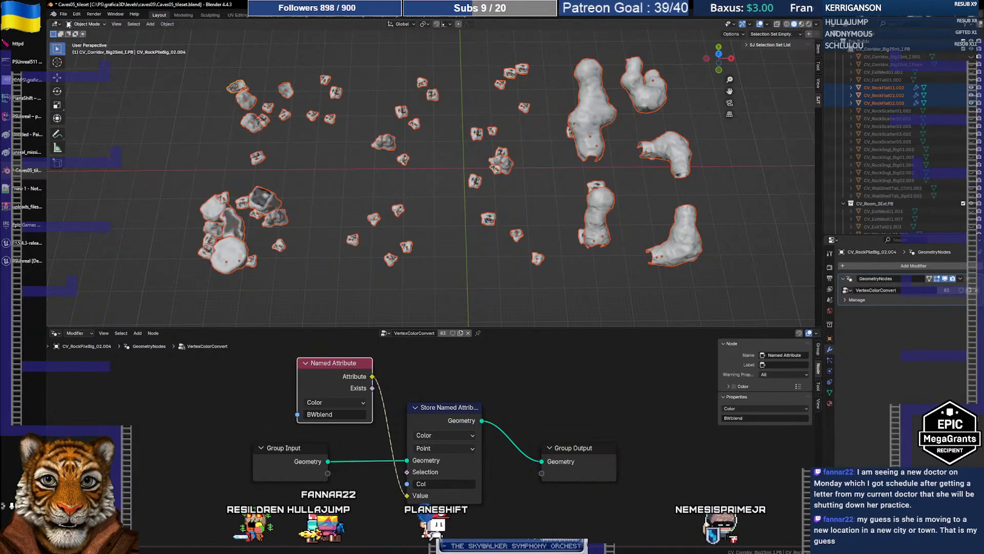
click(63, 14)
click(85, 66)
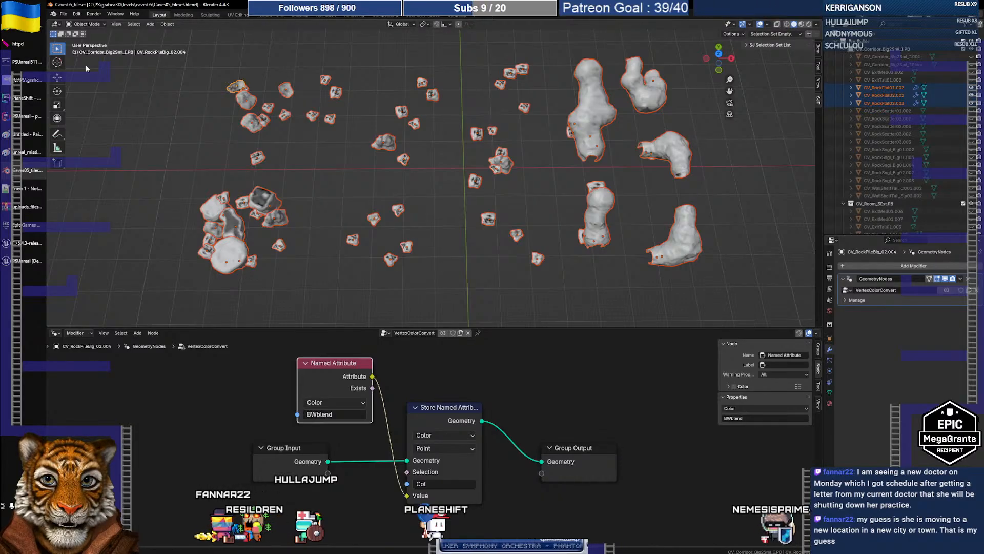
- Convert all selected objects to Mesh to apply their VertexColorConvert modifiers
click(167, 25)
mouse_move(192, 228)
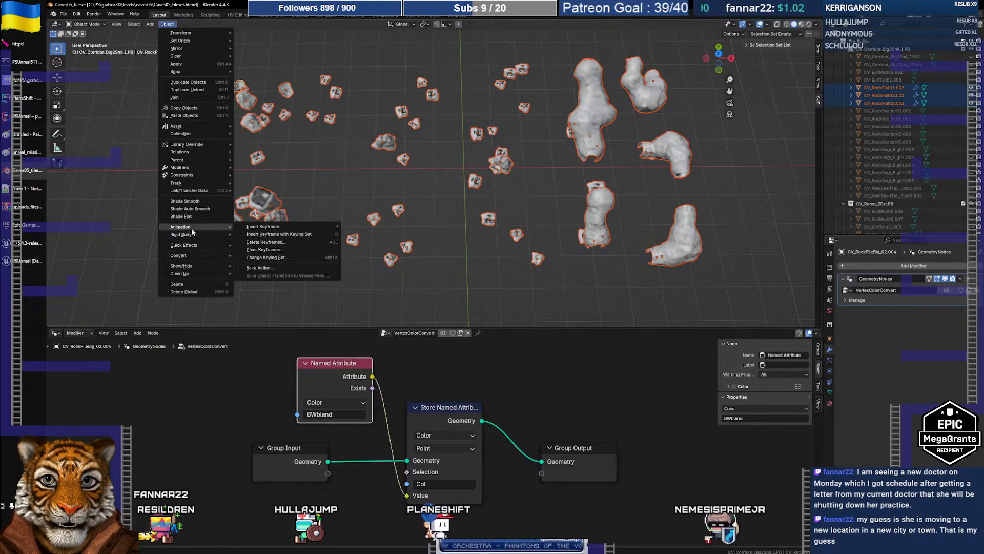
mouse_move(189, 255)
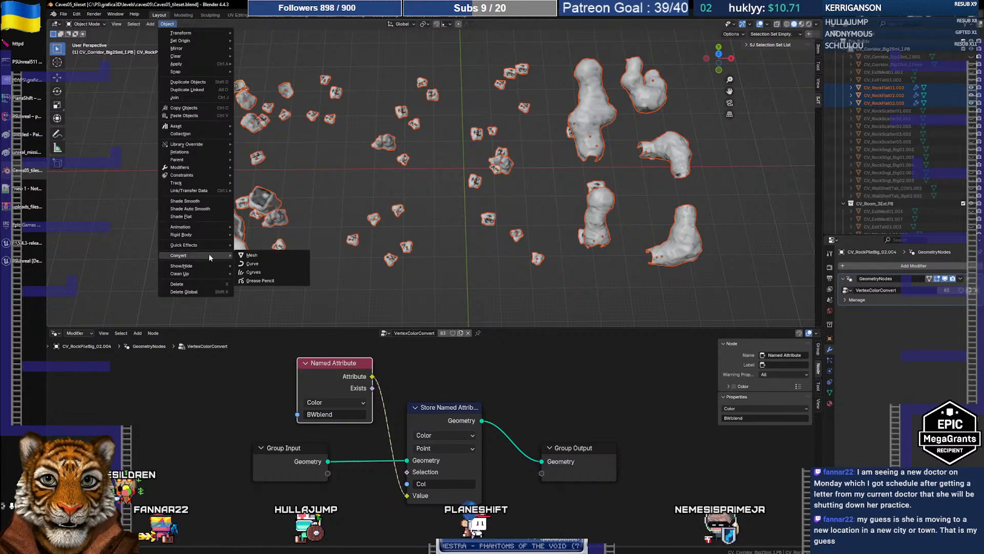
click(253, 255)
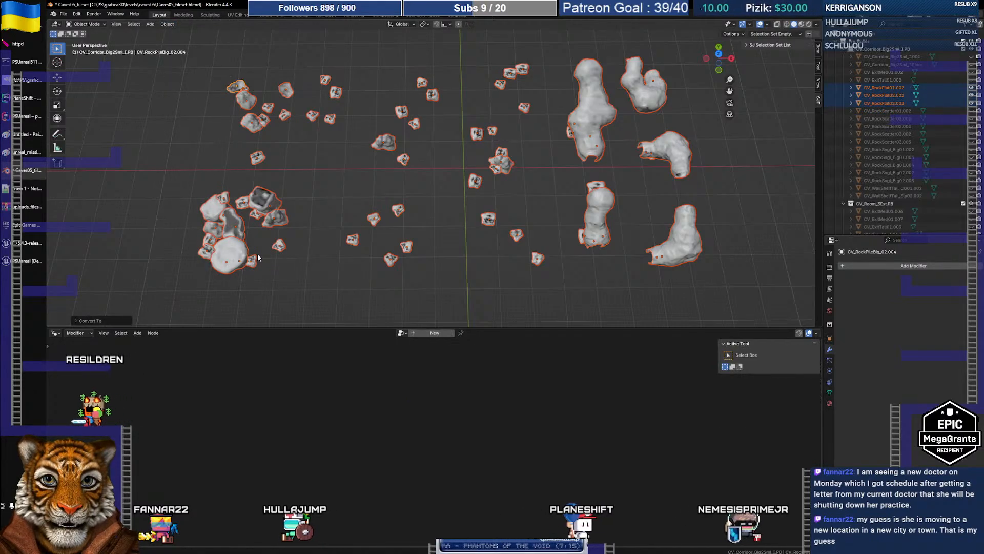
- Check the color attributes of the rock mesh CV_RockPileBig_02.002 for the Col attribute
click(246, 99)
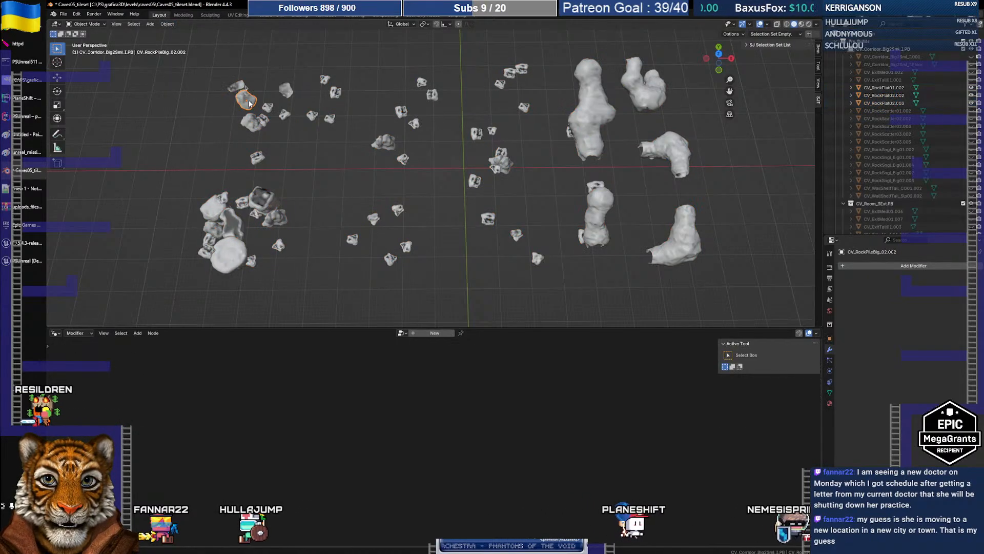
click(830, 392)
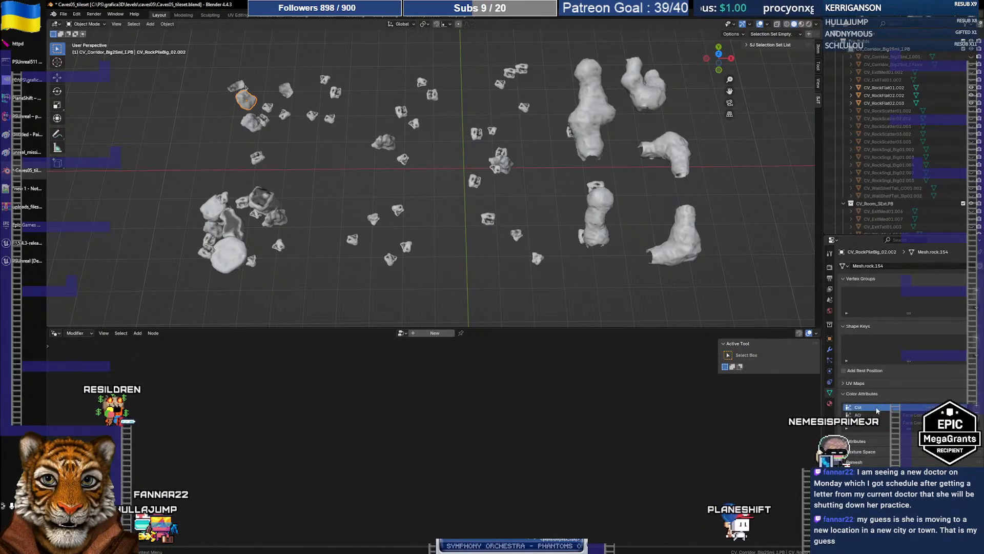
click(877, 408)
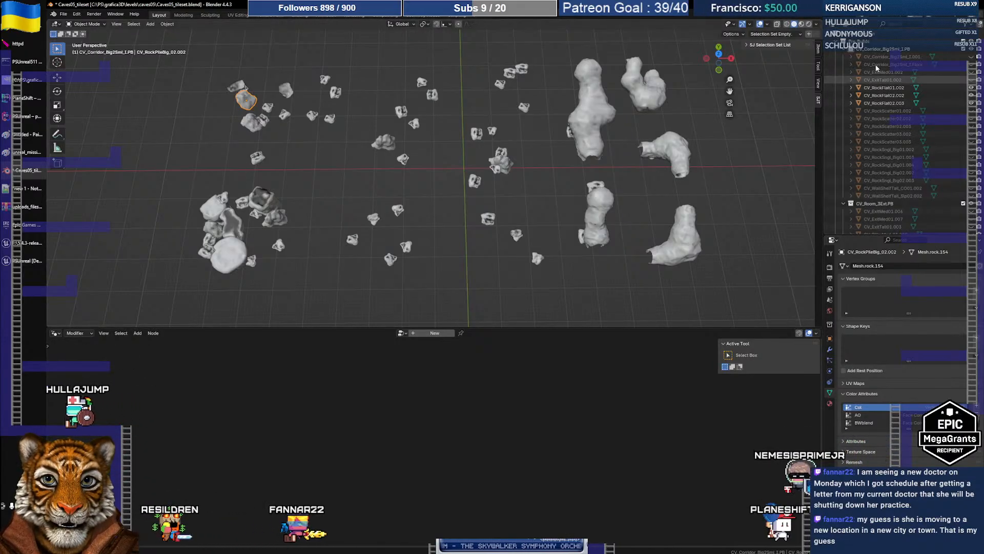
- Switch to the Parts scene and select all of its objects
click(743, 15)
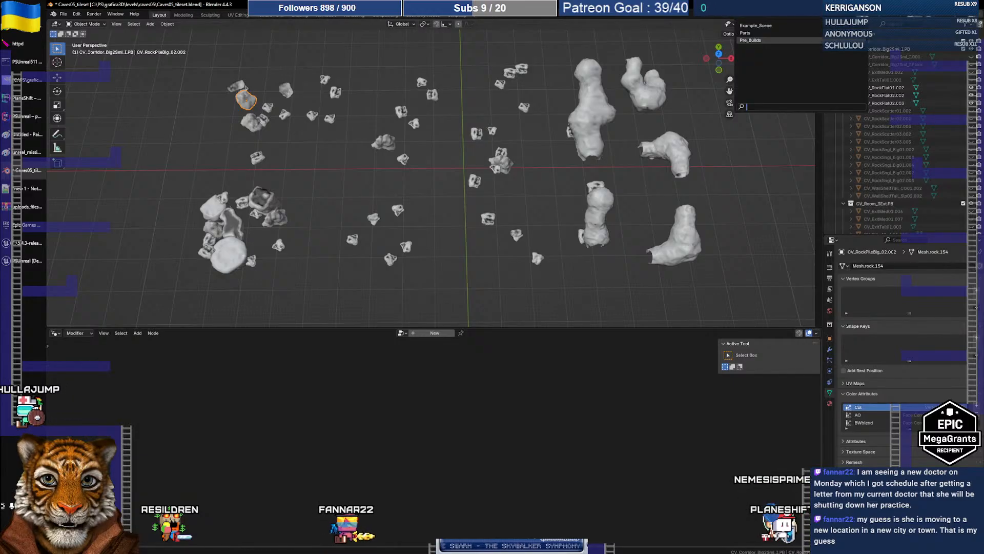
click(756, 33)
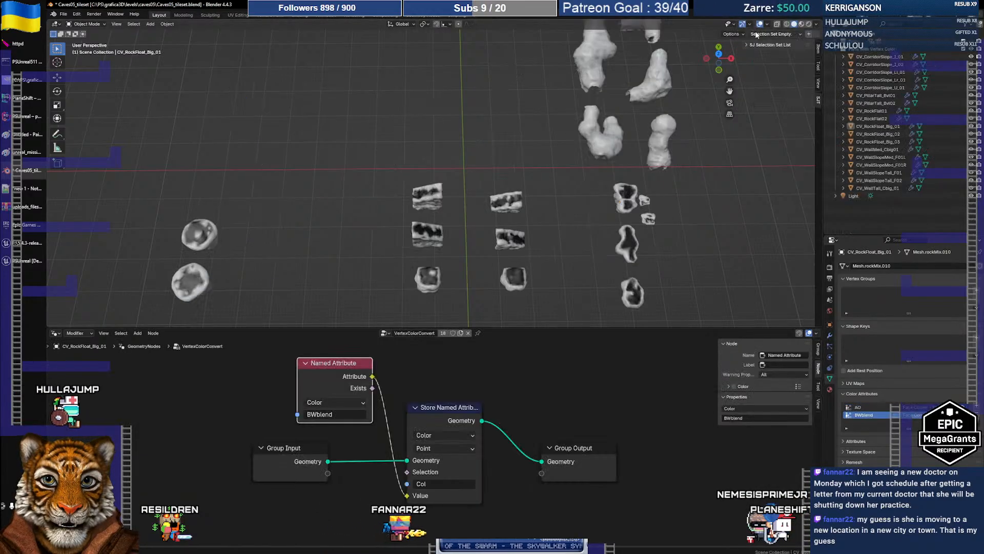
scroll(429, 193, down, 3)
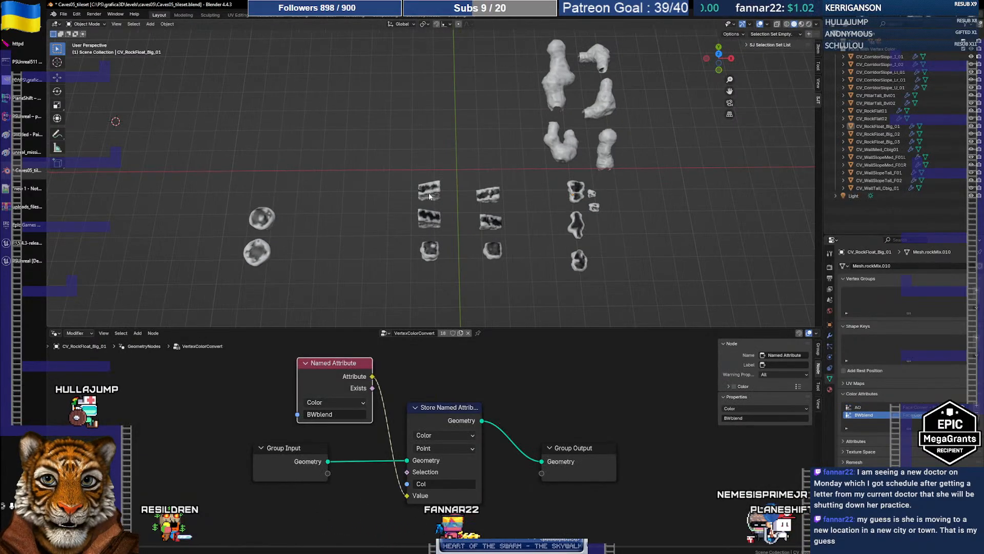
scroll(429, 194, down, 1)
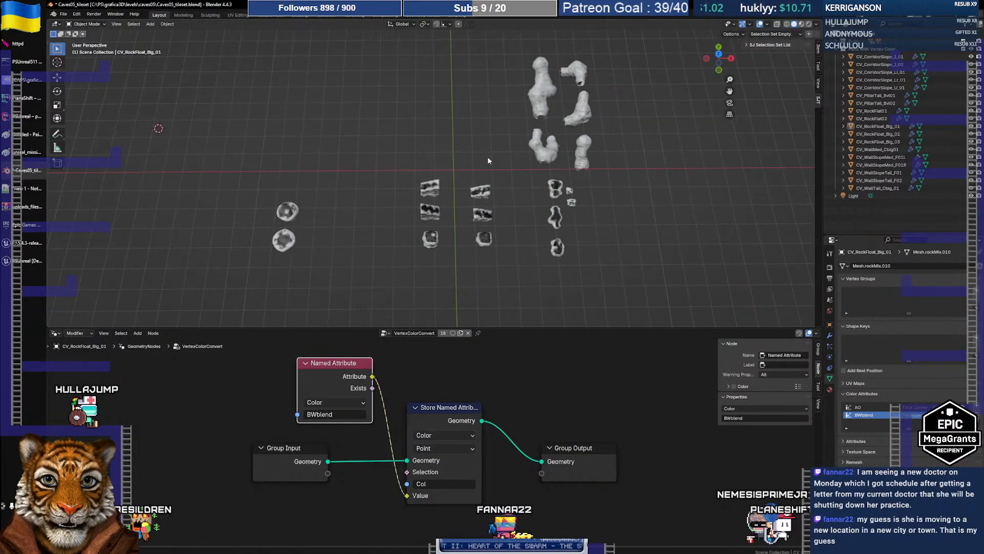
key(a)
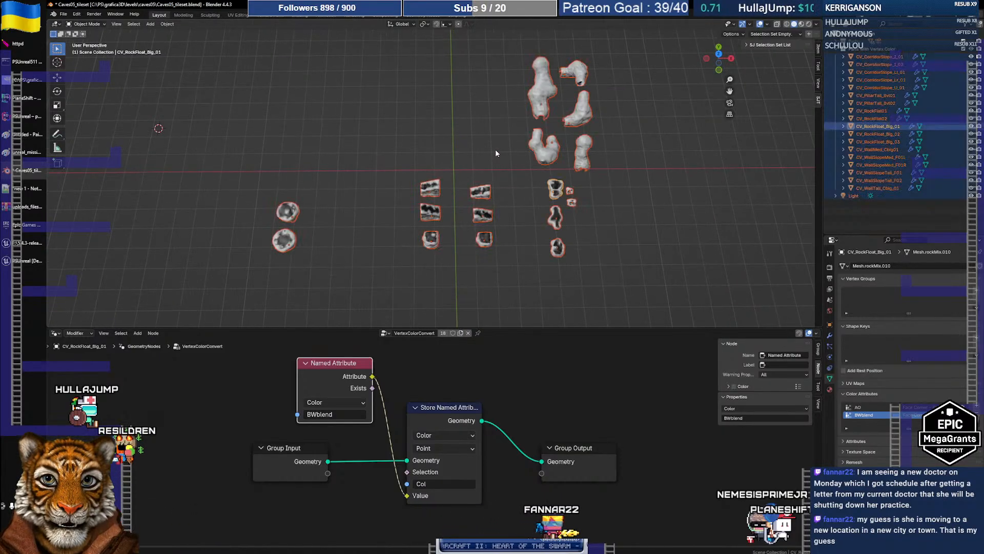
- Convert all selected objects in the Parts scene to Mesh to apply their geometry nodes modifiers
click(168, 24)
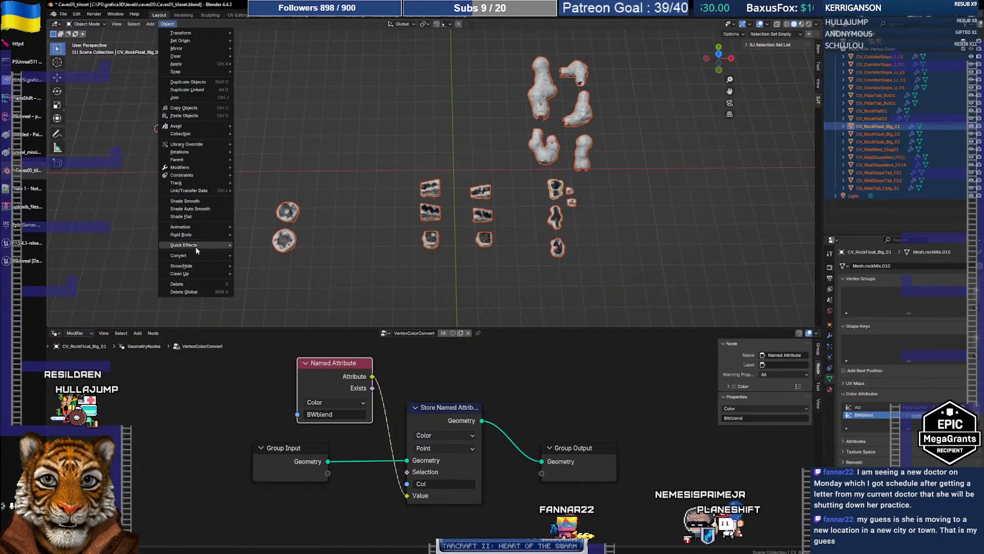
mouse_move(196, 254)
click(250, 255)
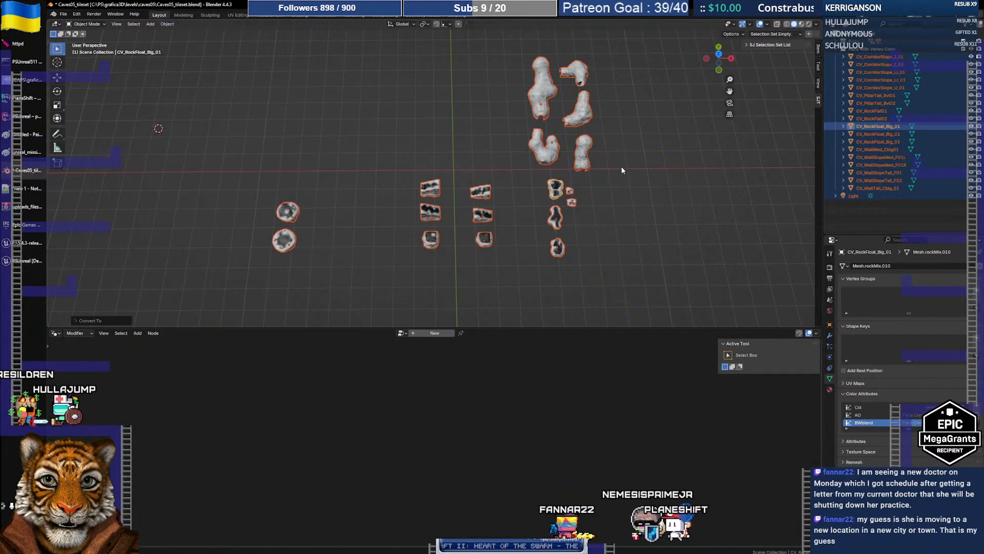
- Check the color attributes of the corridor slope meshes CV_CorridorSlope_I_01, CV_CorridorSlope_U_01 and CV_CorridorSlope_I_02 for the Col attribute
click(578, 150)
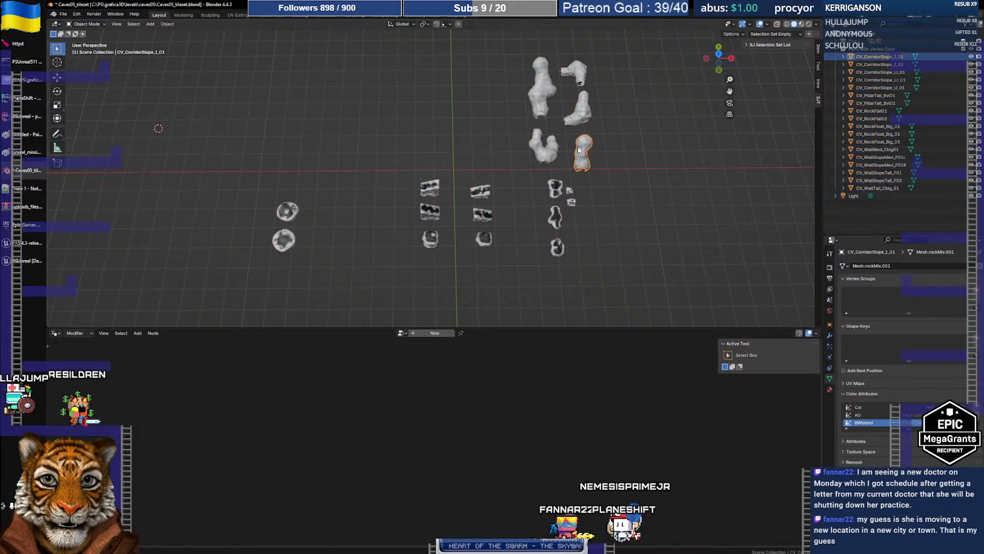
click(545, 147)
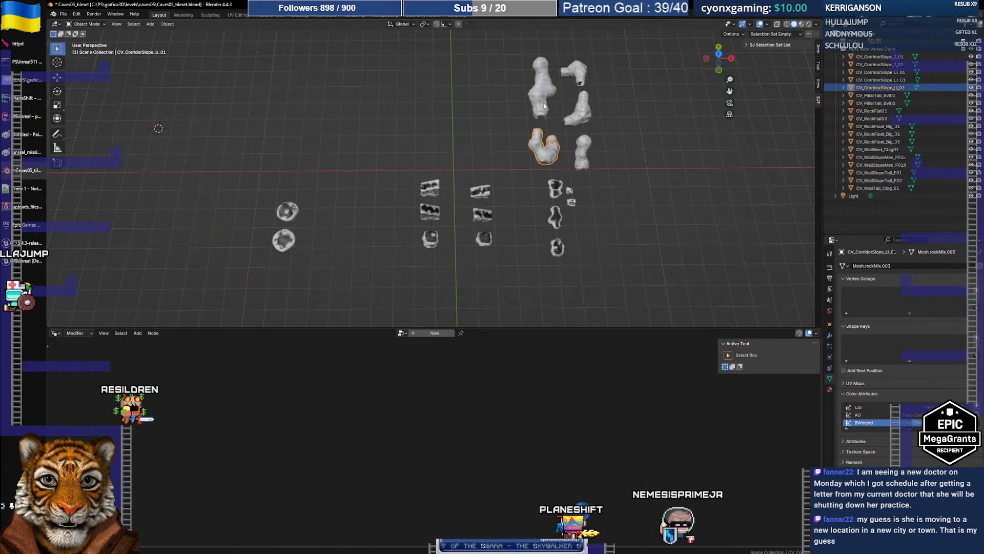
click(542, 92)
- Save the file as a new copy named Caves05_tileset_vertex_color.blend in the caves05 folder
click(63, 14)
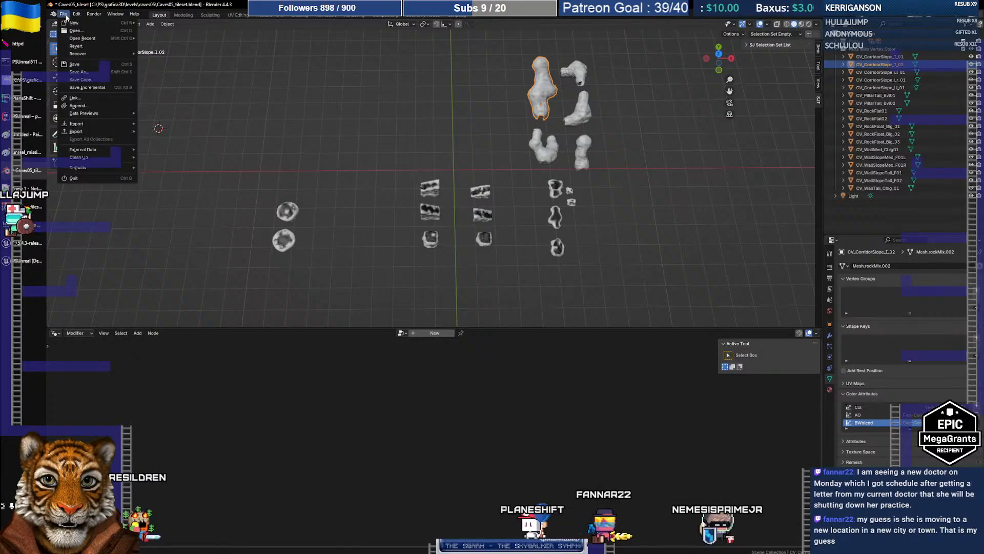
click(79, 72)
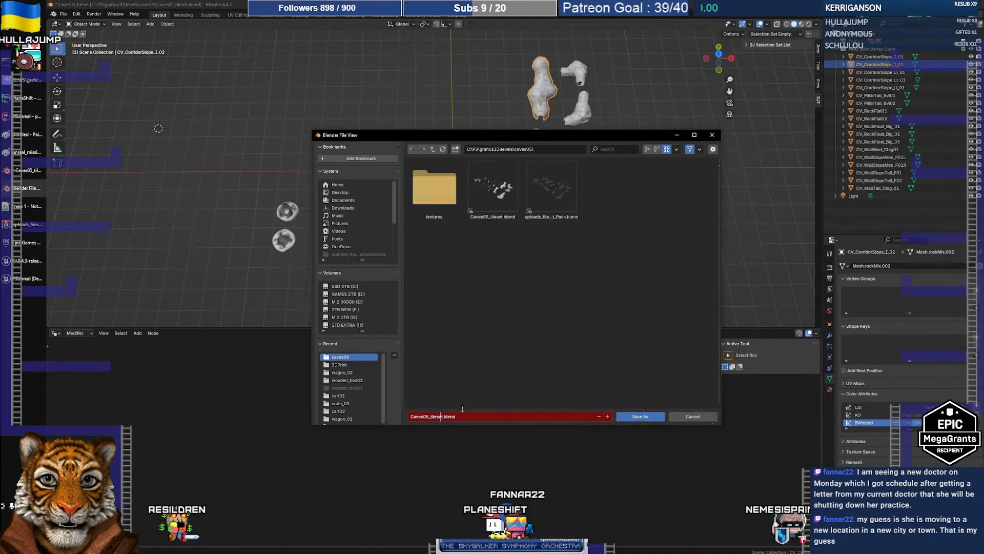
text(_vertex_col)
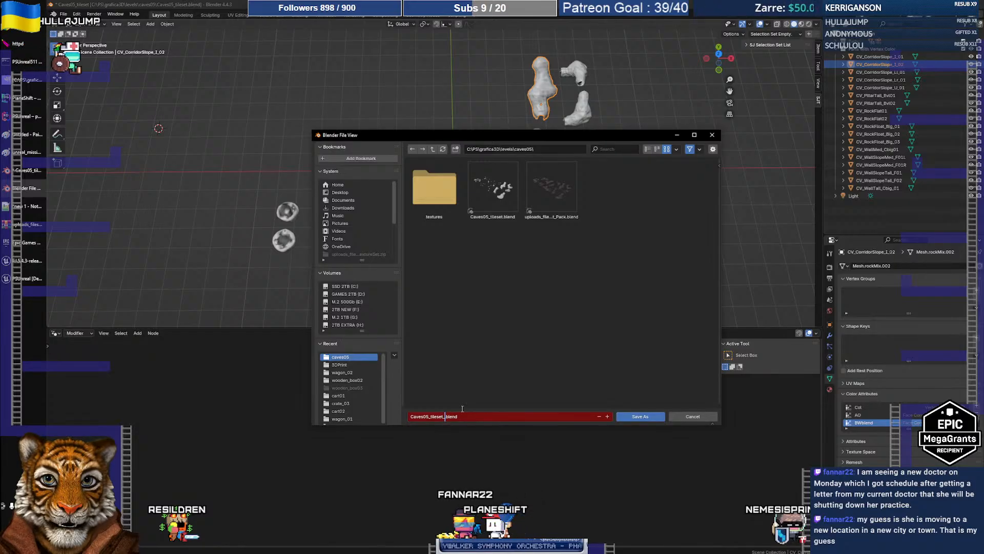
text(or)
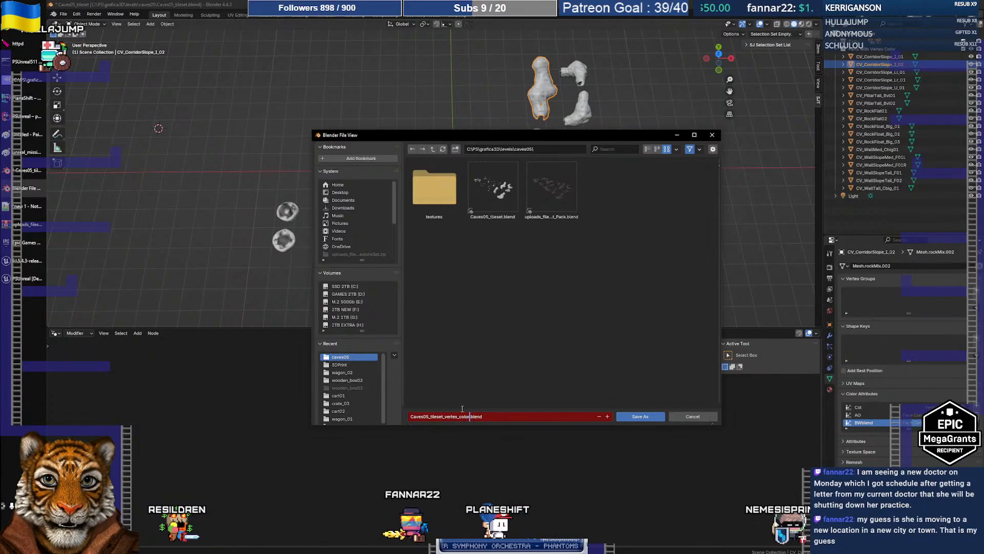
key(Return)
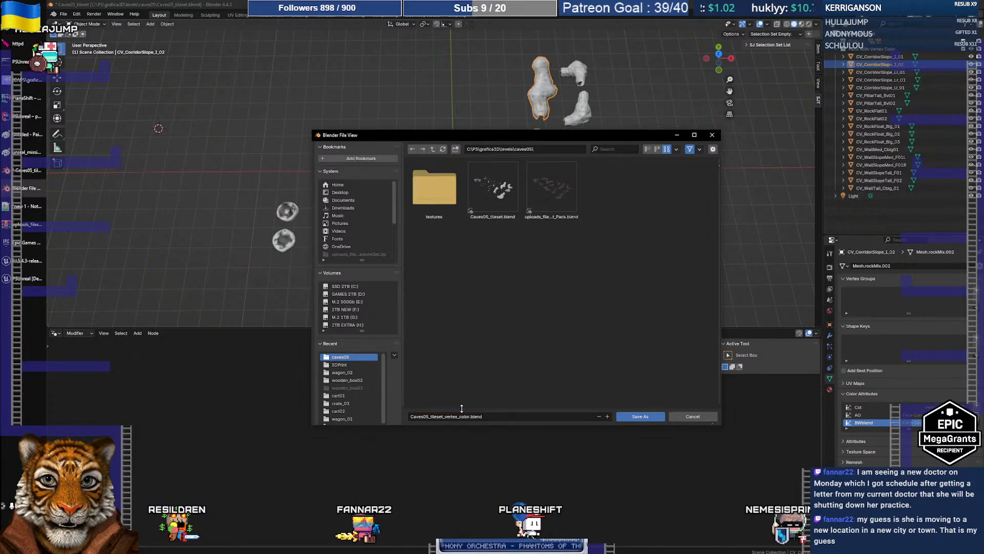
click(635, 414)
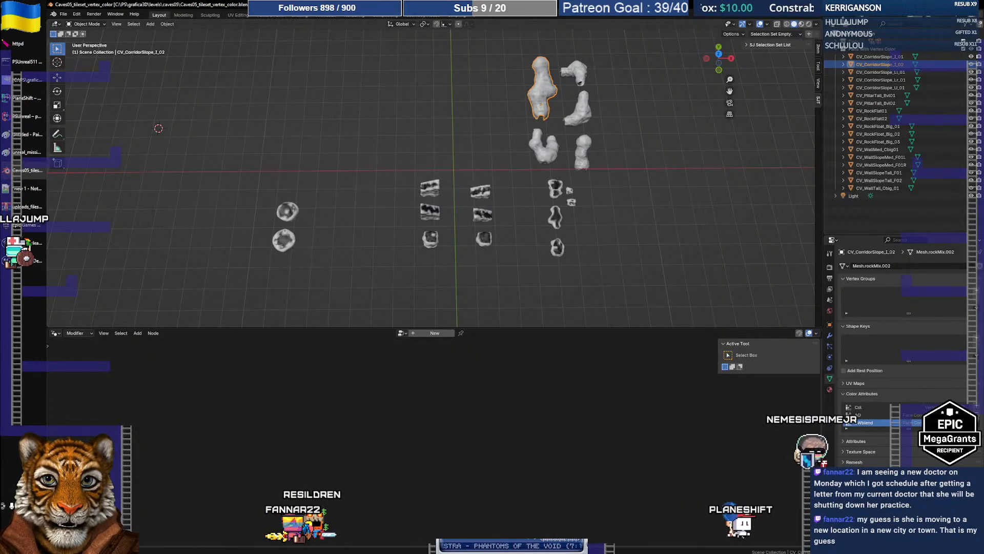
- Switch to the Pre_Builds scene and unhide all of its hidden objects
click(771, 14)
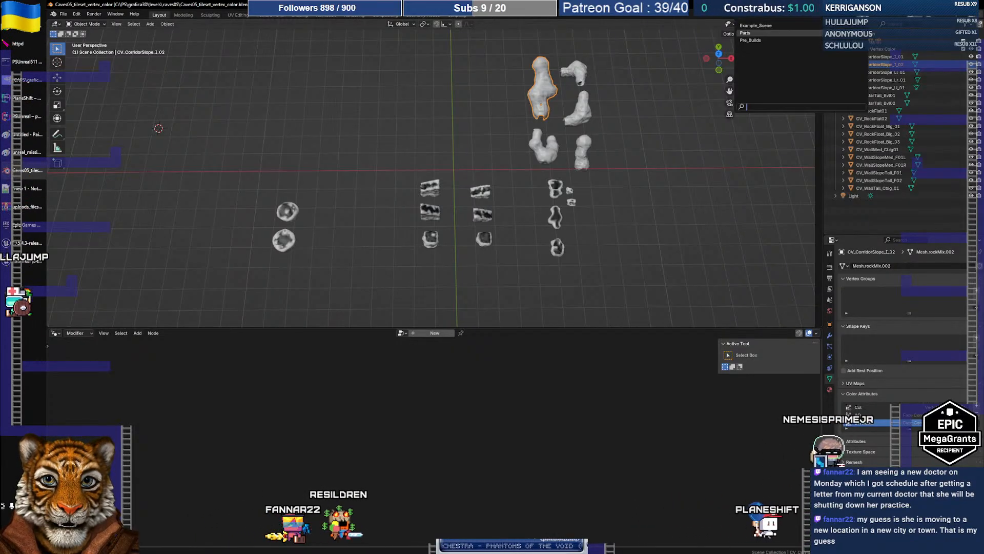
click(751, 41)
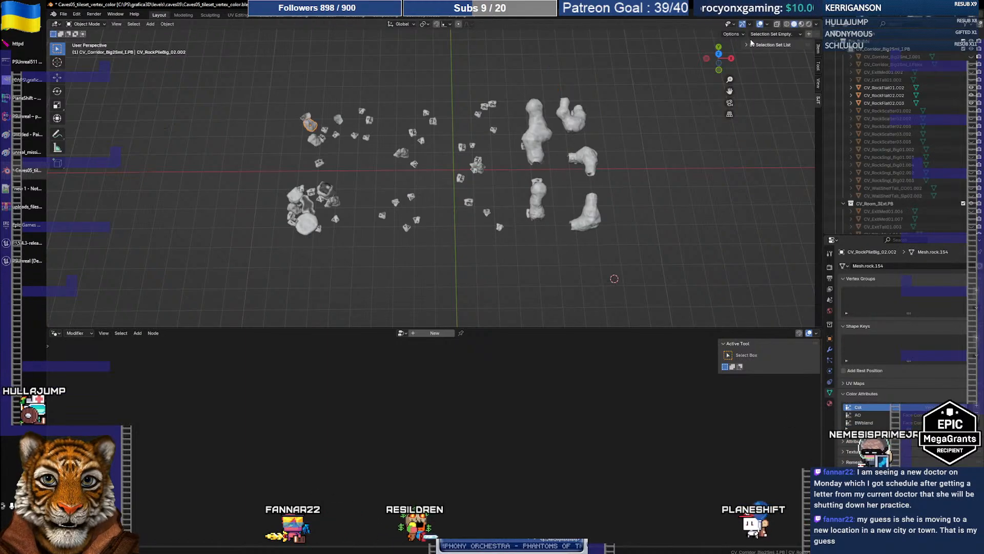
mouse_move(358, 172)
middle_down()
mouse_move(405, 137)
mouse_move(367, 160)
middle_up()
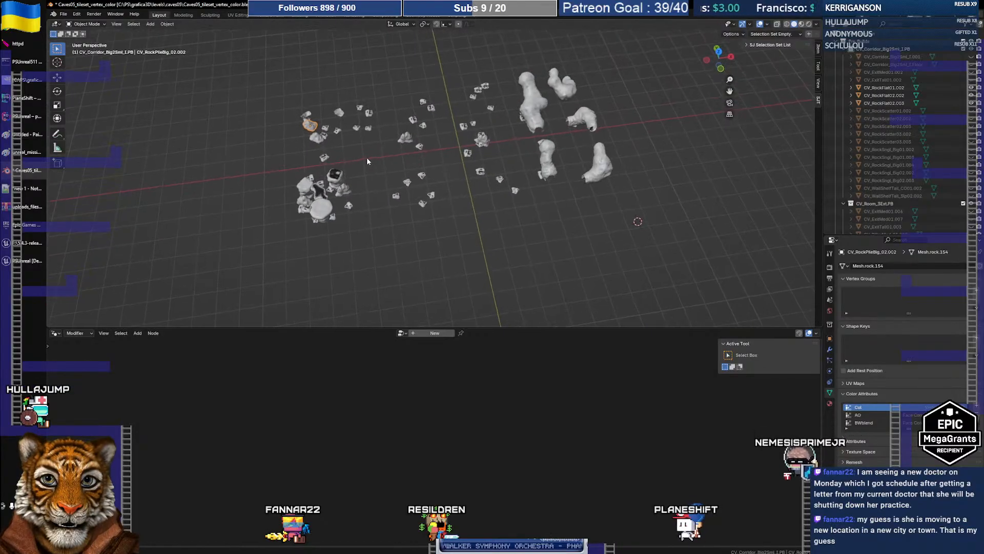
click(446, 226)
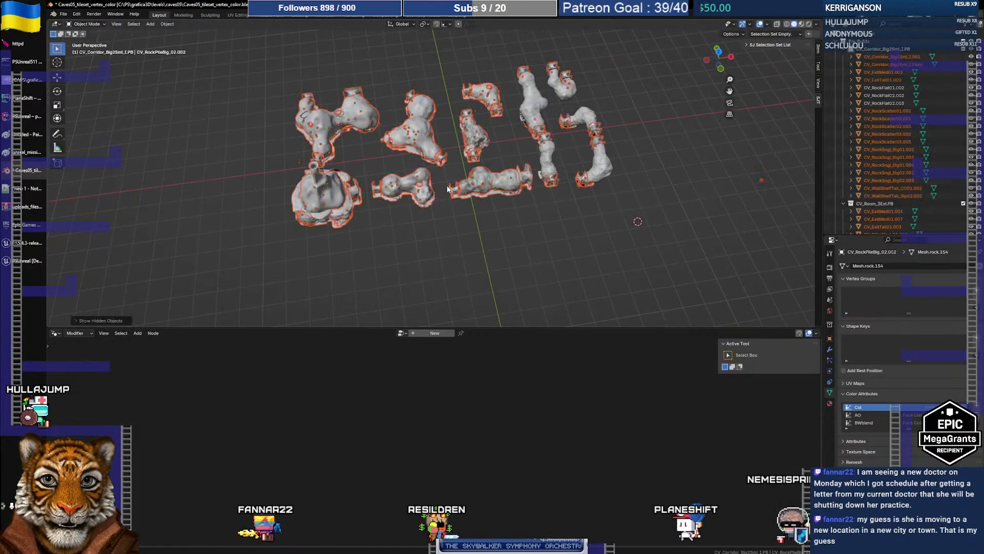
middle_drag(447, 189, 463, 175)
scroll(410, 131, up, 3)
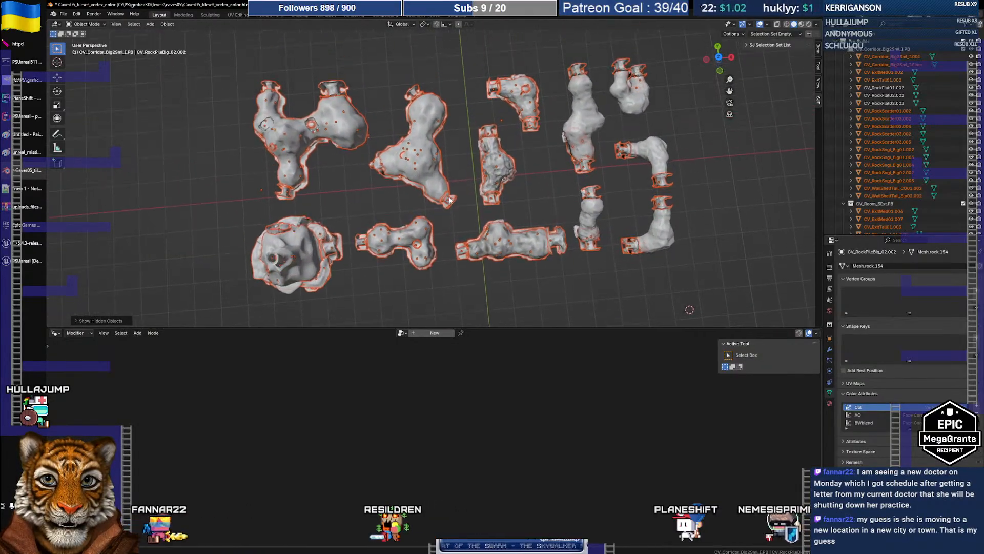
- Select the room mesh CV_Room_2Ext.001 and collapse all the prebuilt corridor and room collections in the outliner
click(429, 136)
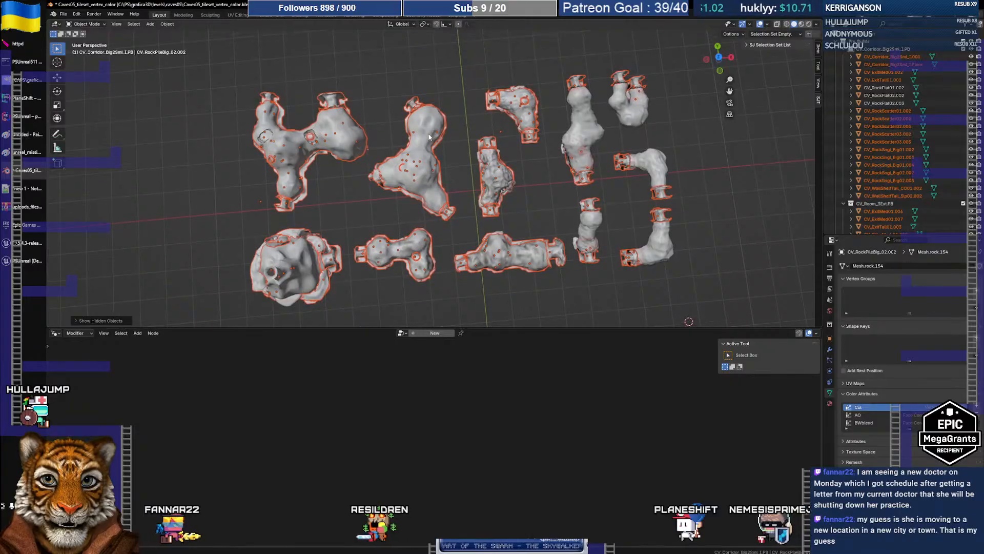
click(843, 49)
click(842, 57)
click(842, 65)
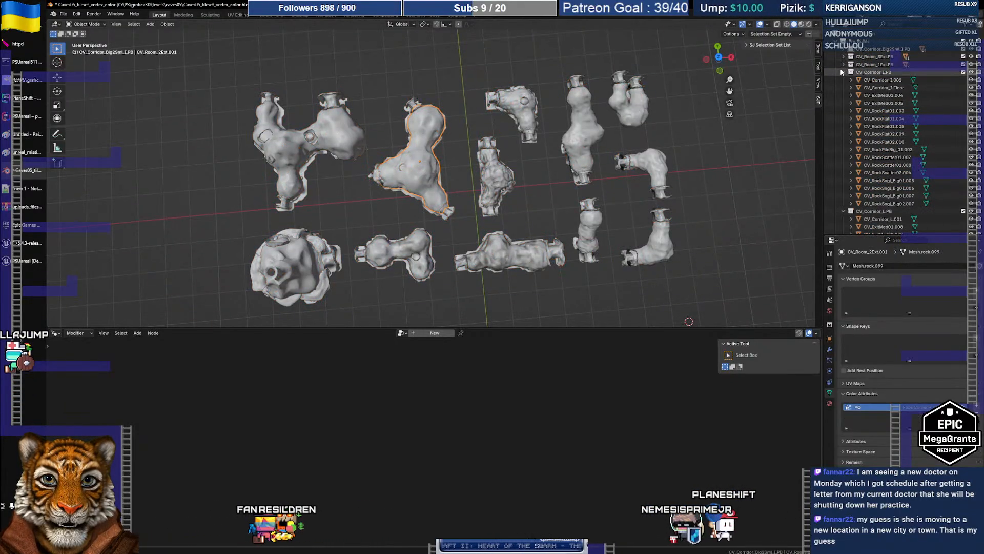
click(842, 72)
click(843, 79)
click(843, 87)
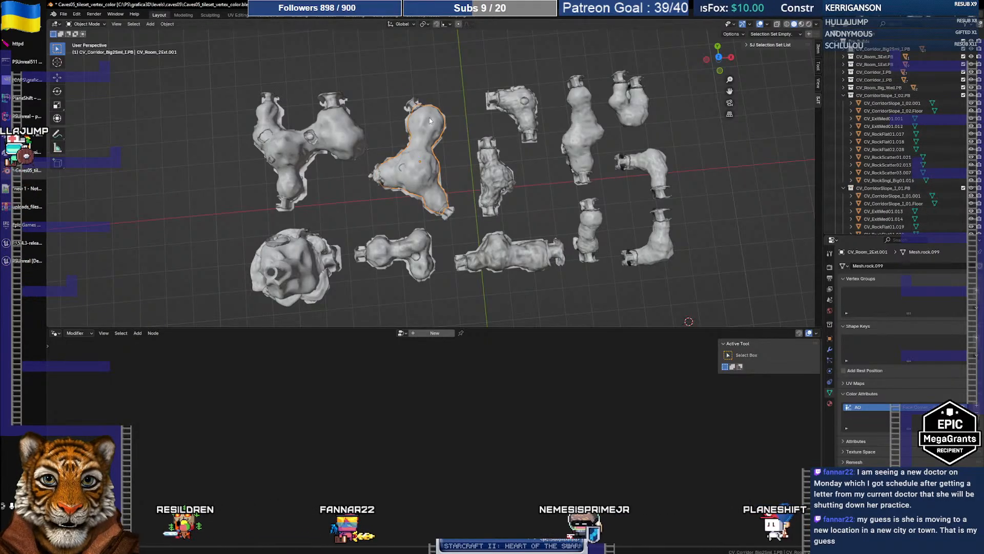
click(842, 94)
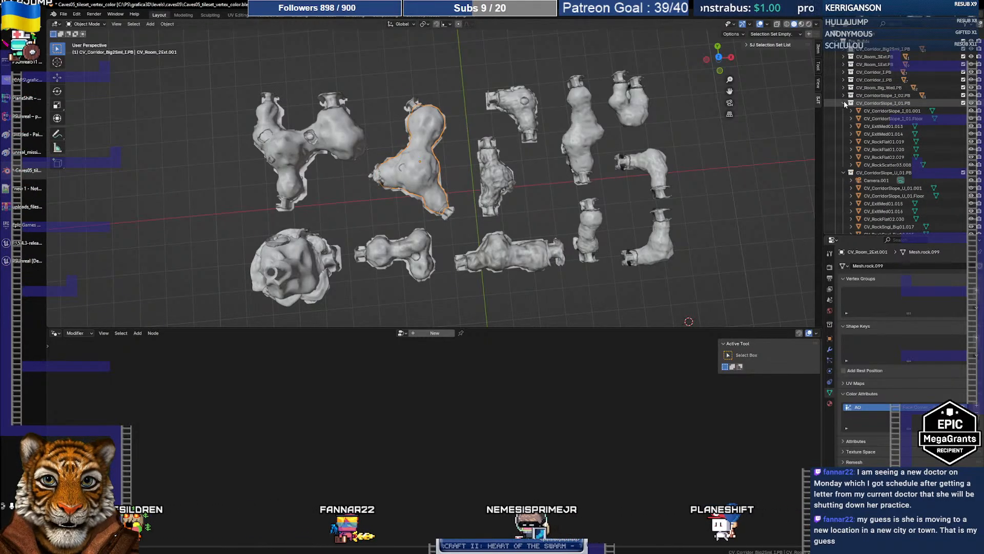
click(842, 102)
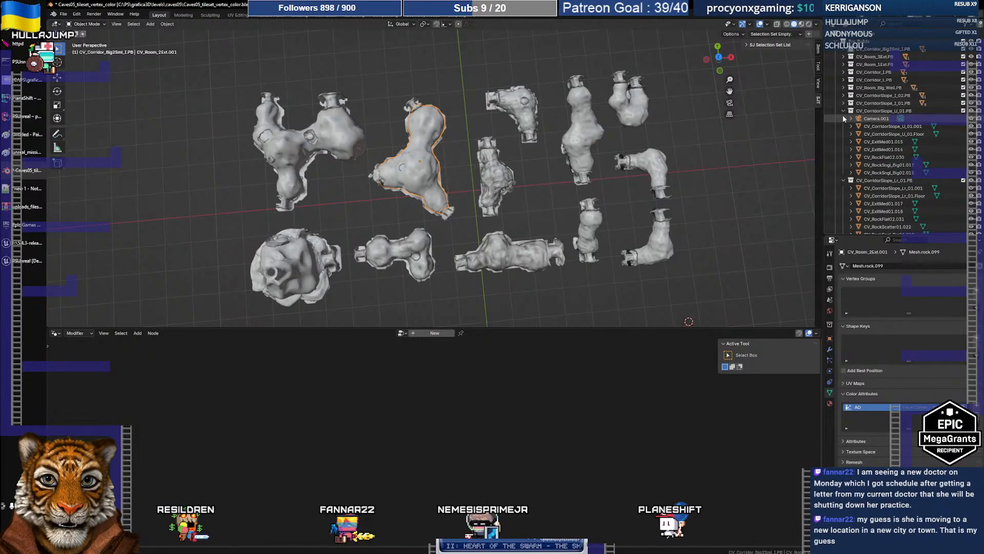
click(843, 118)
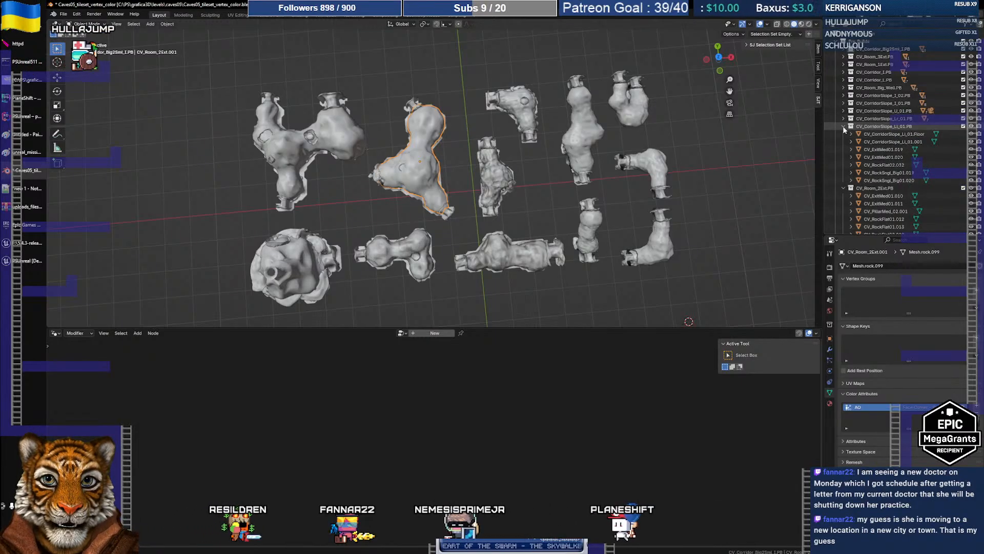
click(843, 126)
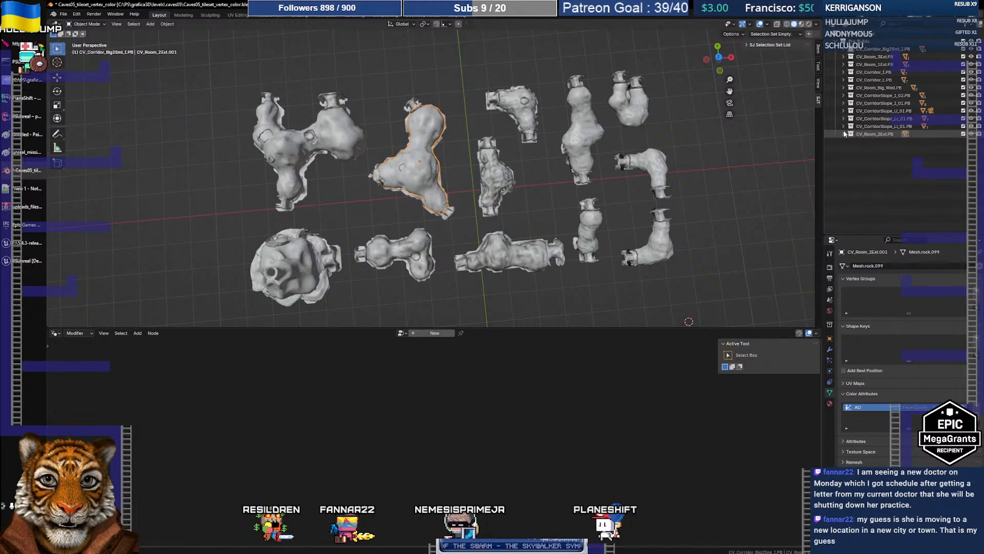
- Look through the CV_Corridor_L.PB, CV_Room_1Ext.PB and CV_Room_3Ext.PB collections for the selected room mesh, collapsing each one again
click(439, 121)
click(843, 80)
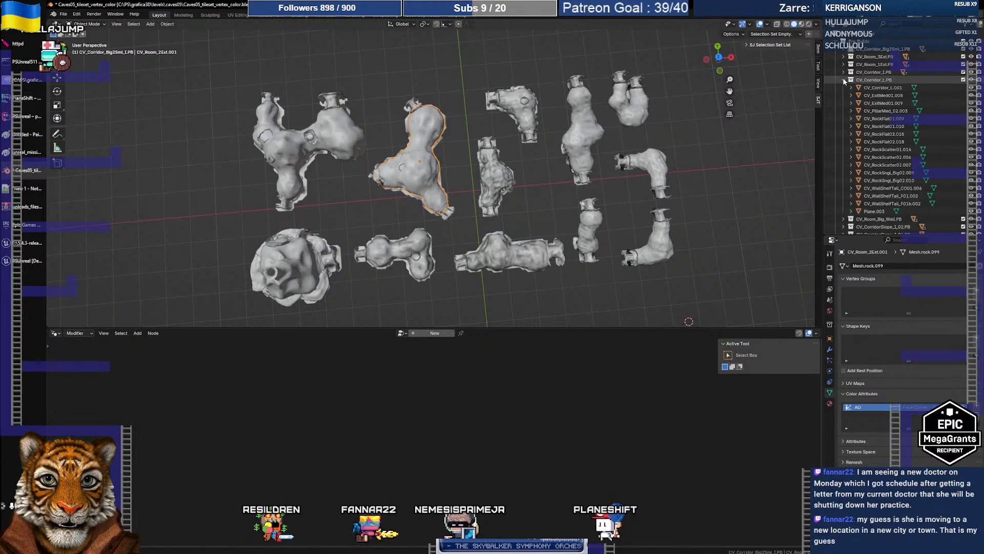
click(842, 79)
click(844, 65)
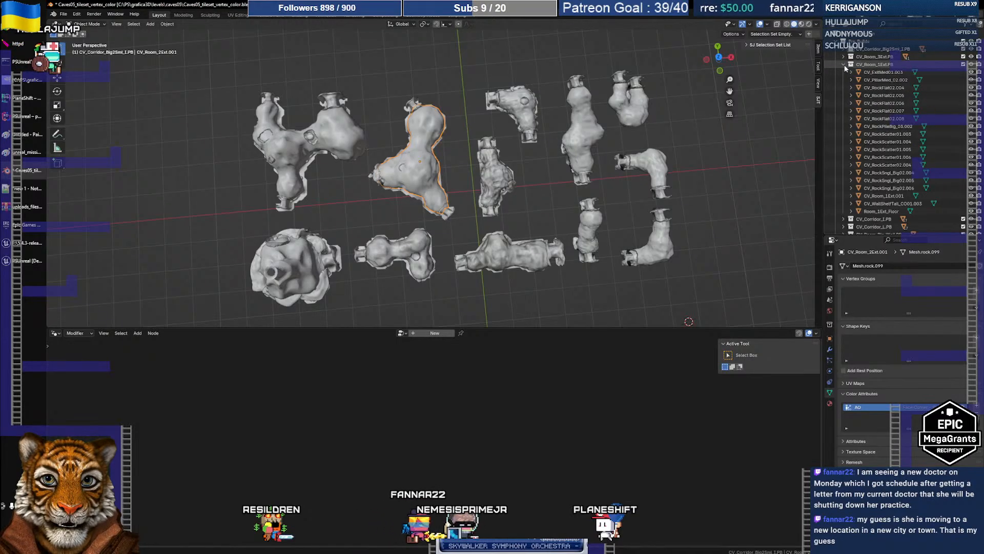
click(844, 65)
click(844, 56)
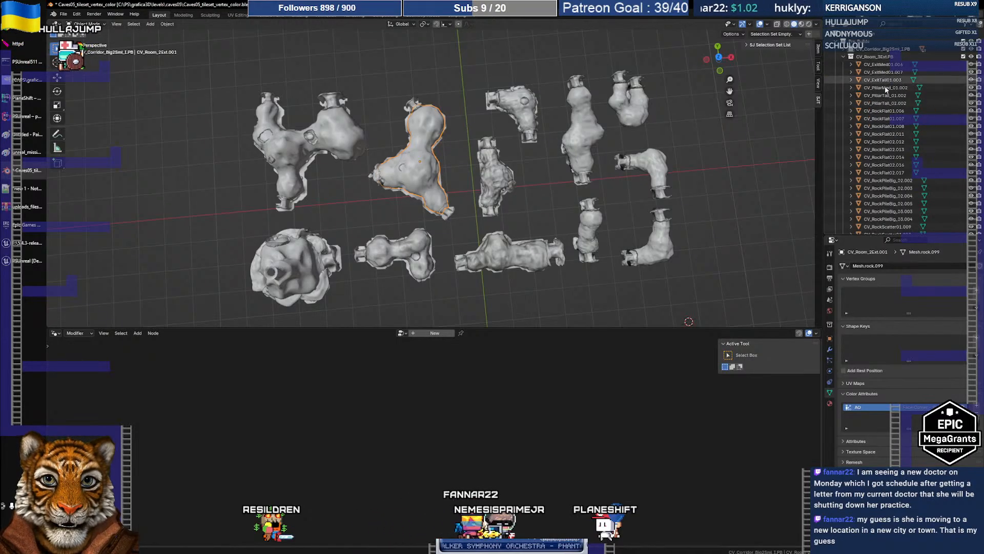
scroll(882, 88, down, 4)
scroll(866, 77, up, 6)
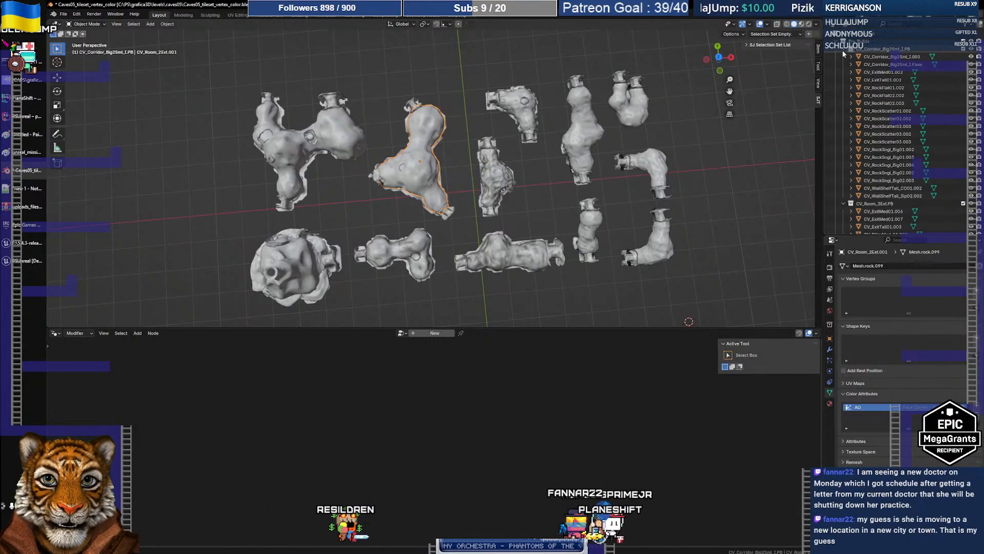
click(844, 56)
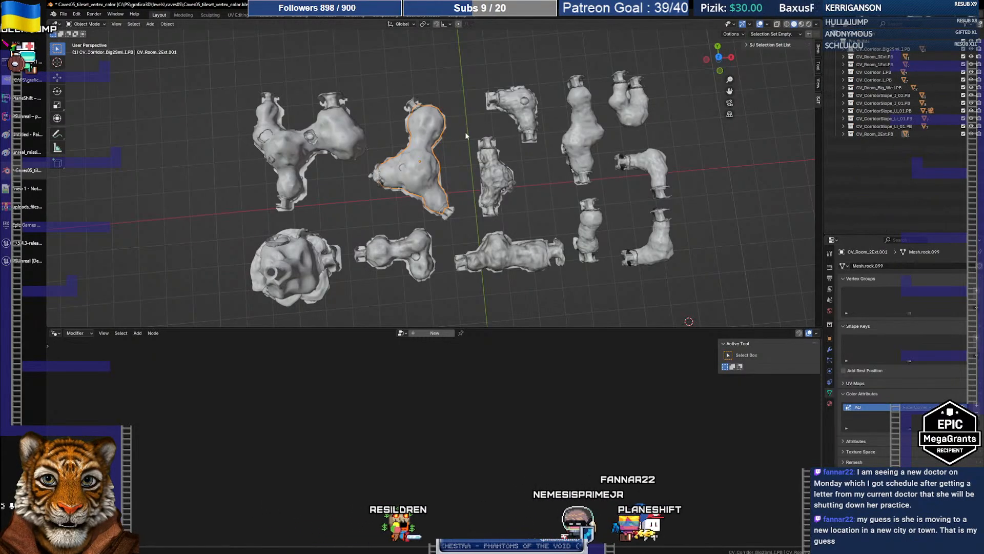
- Review the object commands for the room mesh and locate it among the contents of the CV_Room_2Ext.PB collection
right_click(438, 123)
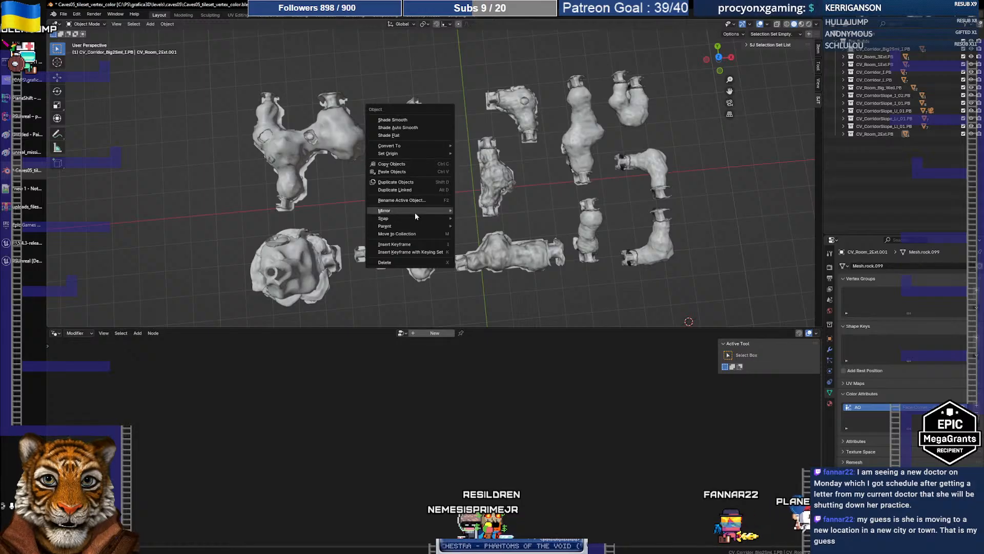
mouse_move(414, 220)
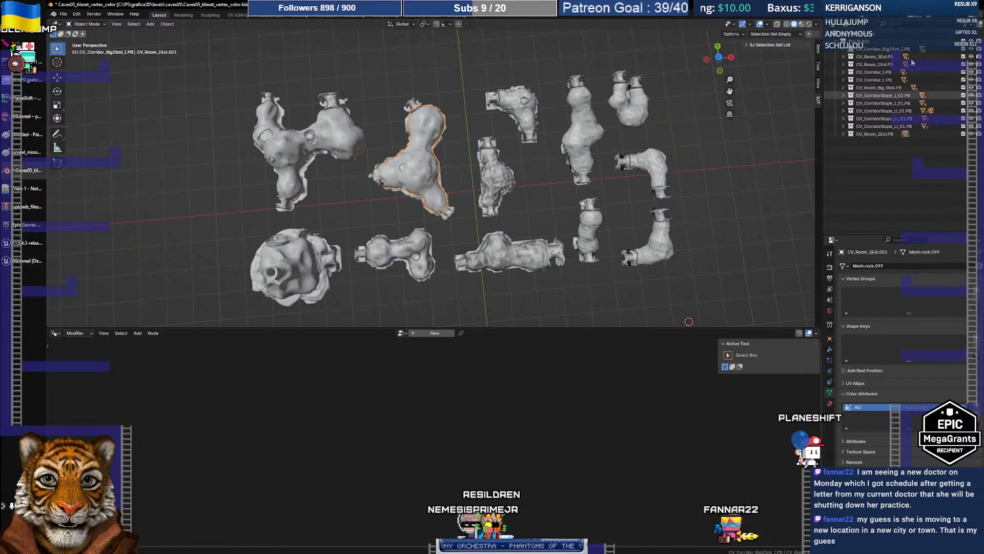
click(843, 134)
scroll(841, 137, down, 6)
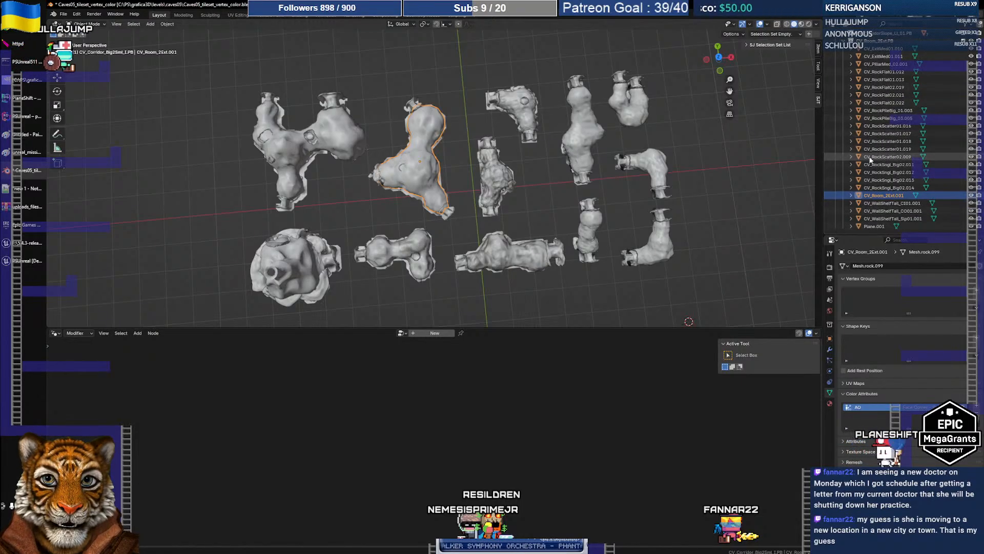
scroll(851, 126, up, 5)
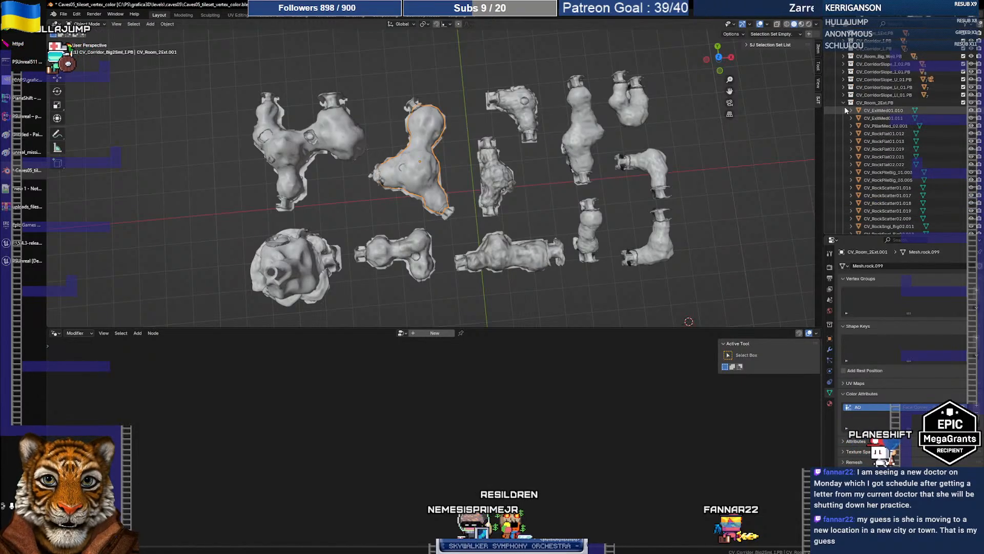
click(844, 103)
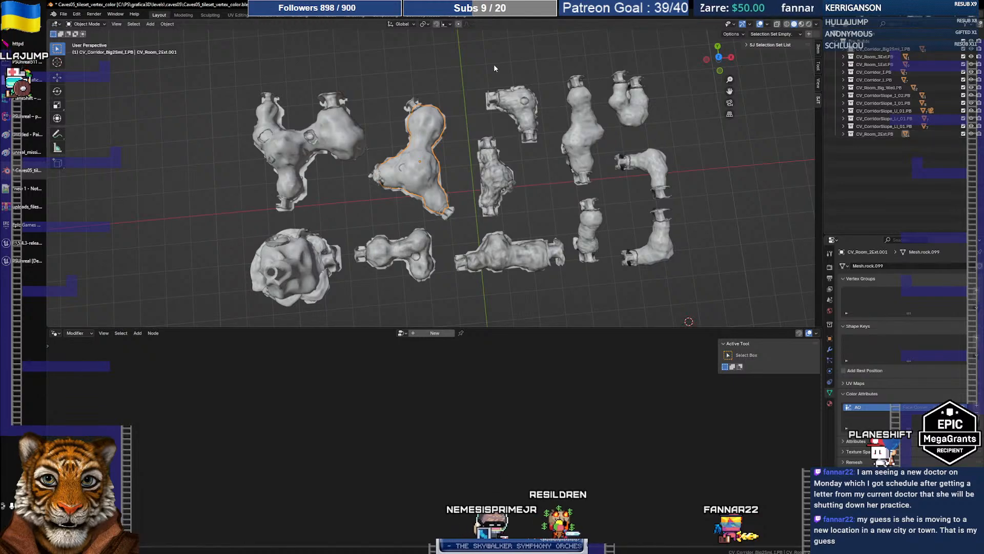
- Select the room mesh CV_Room_2Ext.001, expand its CV_Room_2Ext.PB collection and hide all the other room and corridor collections
click(424, 131)
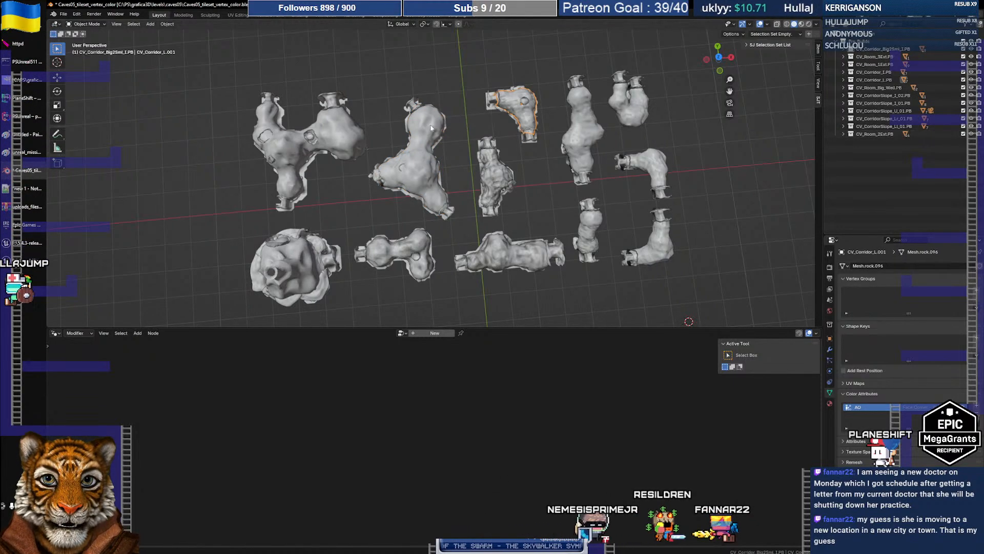
click(844, 134)
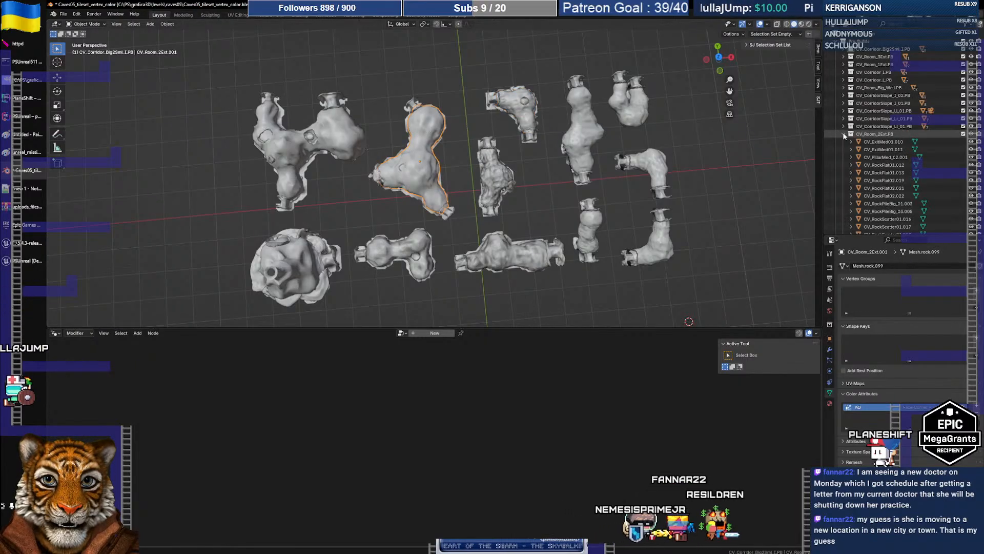
scroll(876, 164, down, 2)
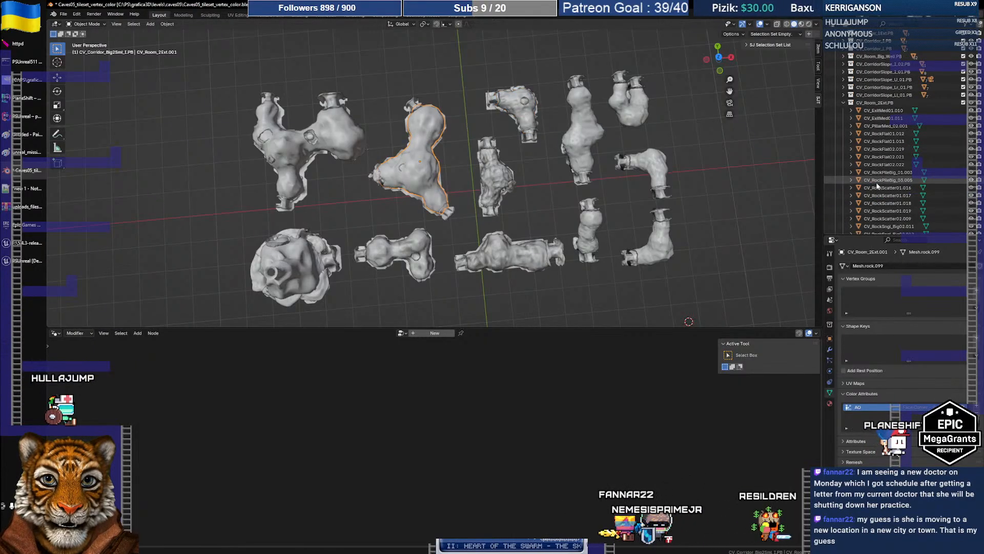
scroll(880, 126, up, 2)
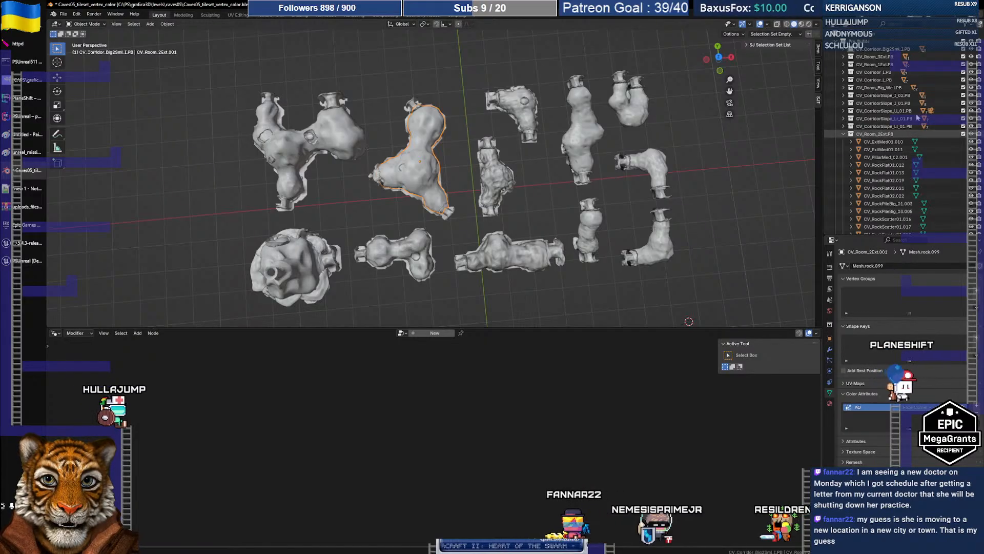
drag(970, 56, 972, 128)
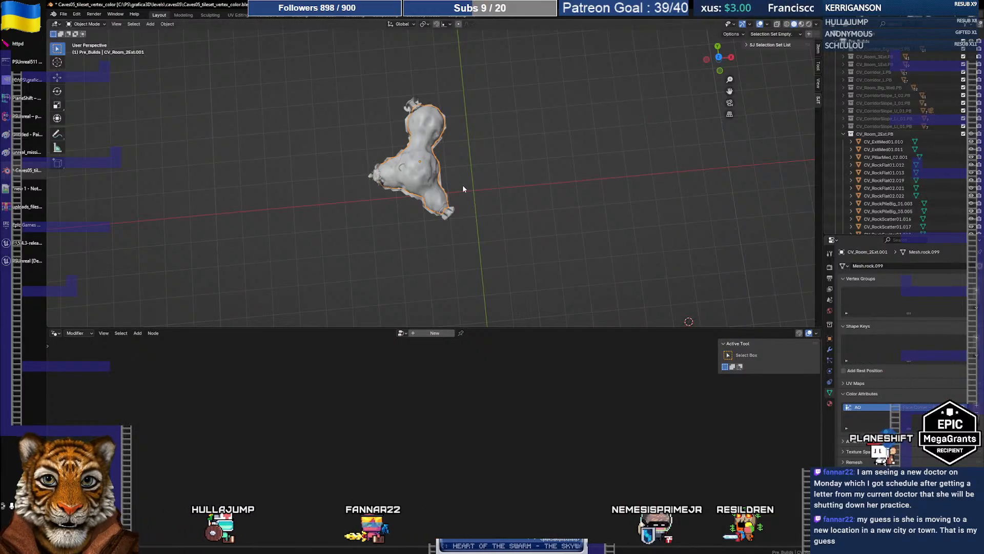
middle_drag(463, 189, 447, 160)
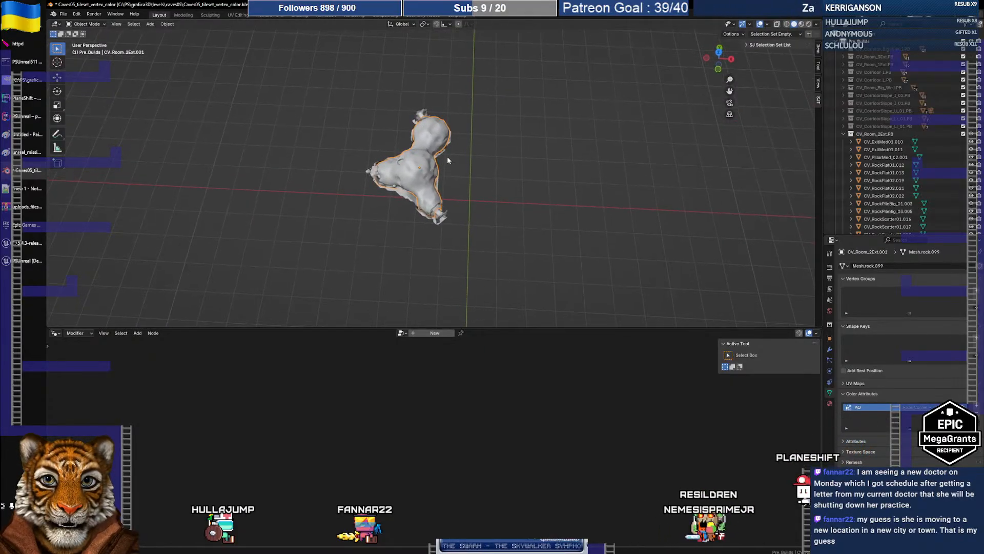
- Switch the isolated room to material preview shading and inspect its textured interior around the exit CV_ExitMed01.010
click(459, 173)
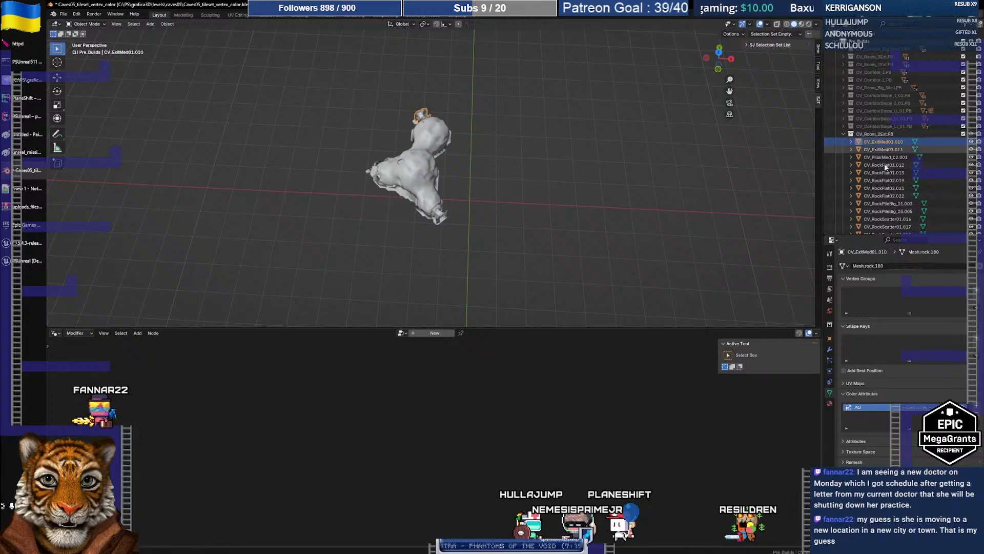
scroll(885, 167, down, 5)
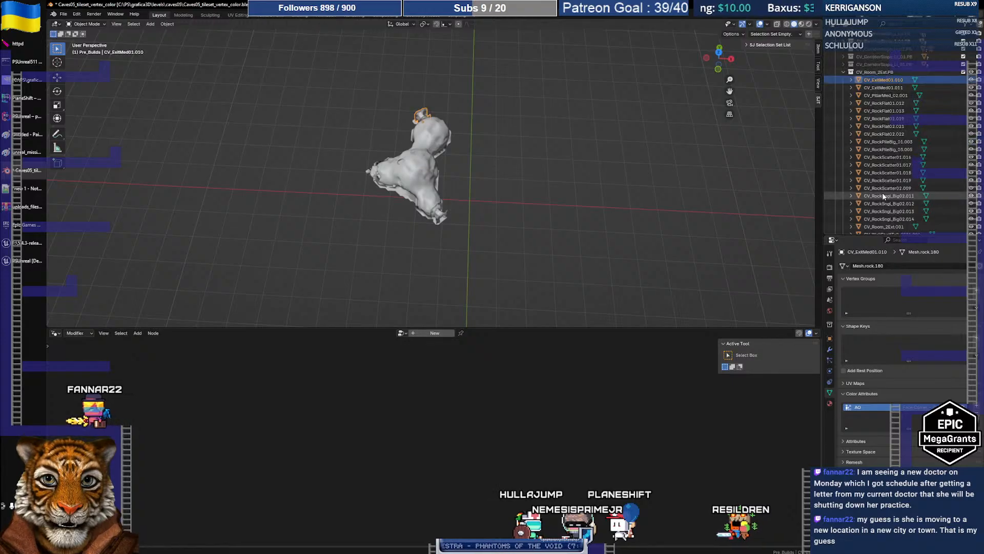
click(801, 24)
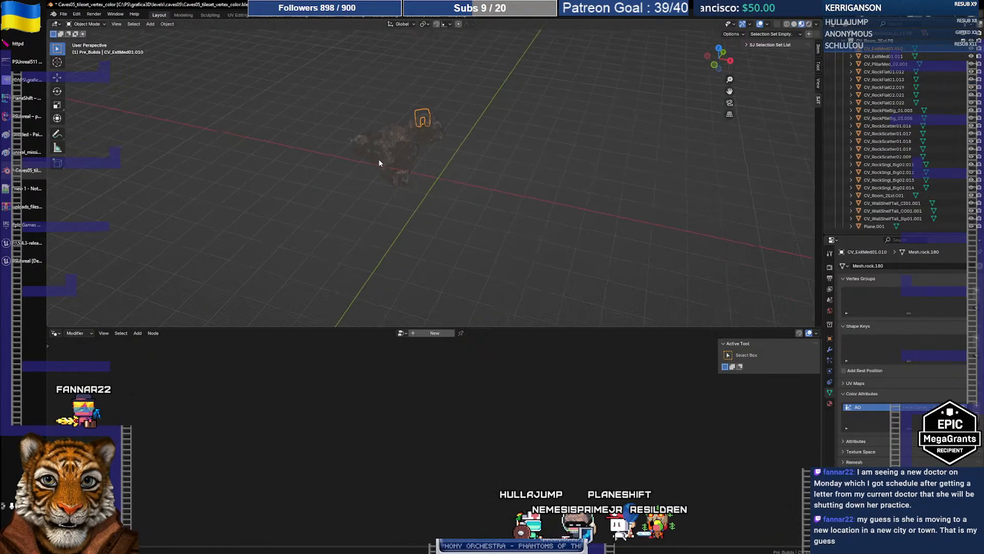
key(w)
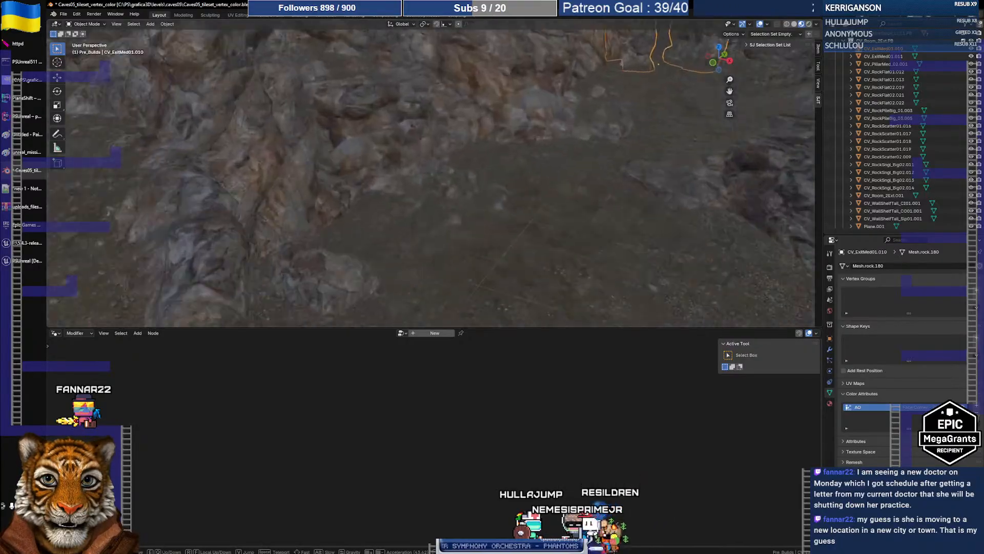
key(s)
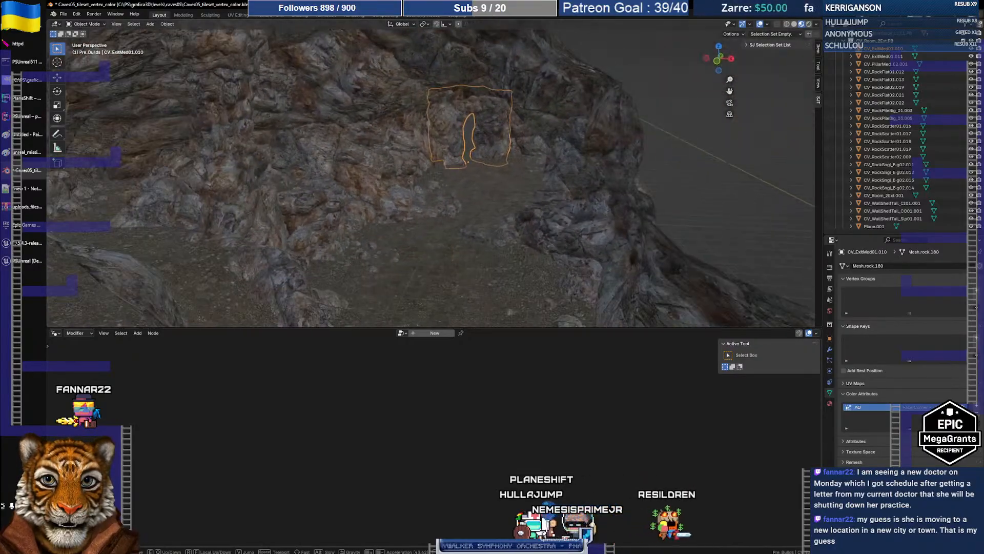
key(w)
key(s)
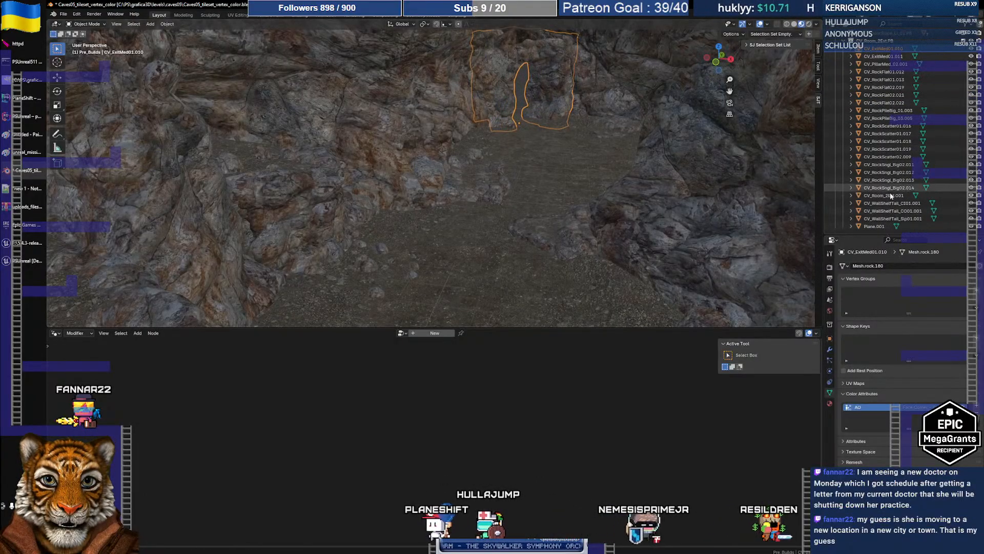
- Try to join all objects of the CV_Room_2Ext.PB collection, from CV_ExitMed01.010 to Plane.001, into a single mesh
click(874, 226)
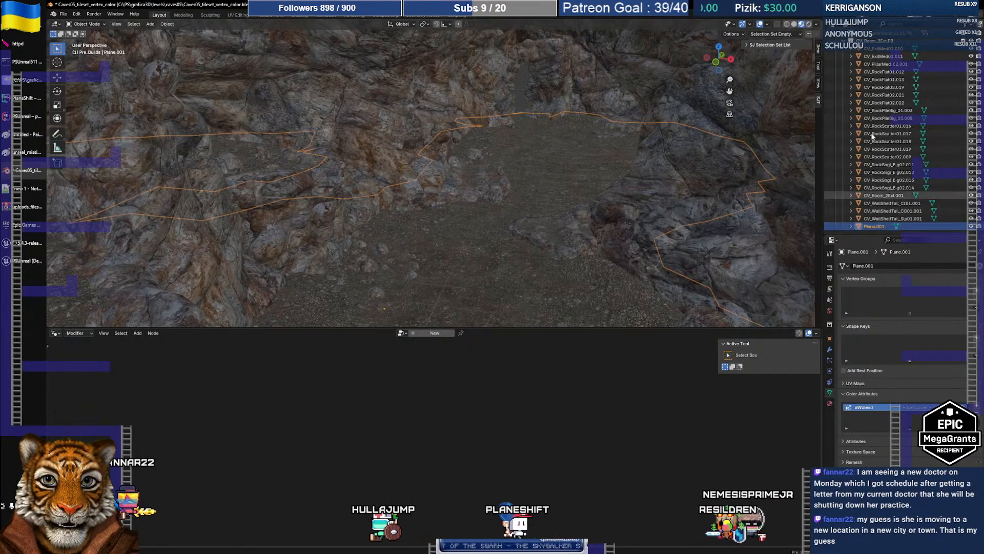
click(876, 48)
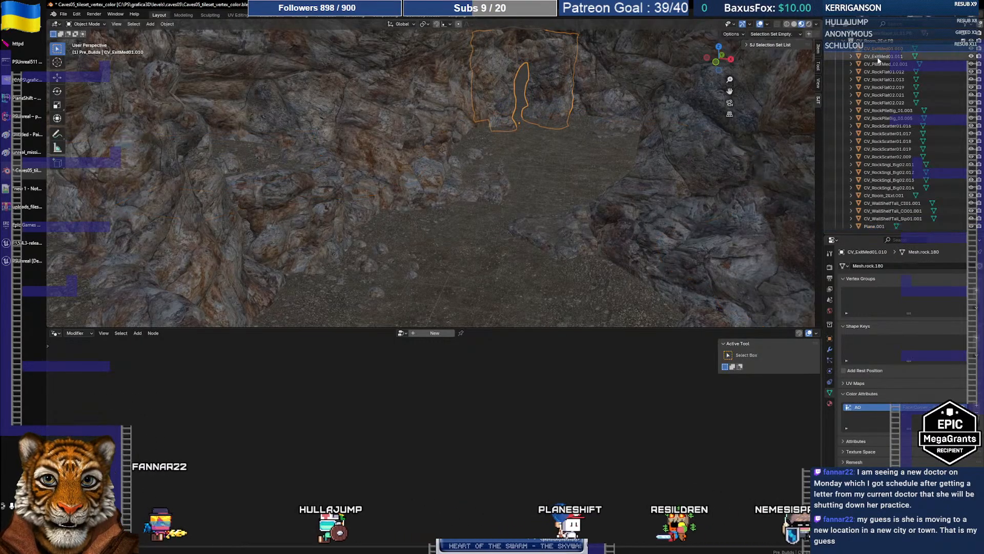
shift+click(882, 224)
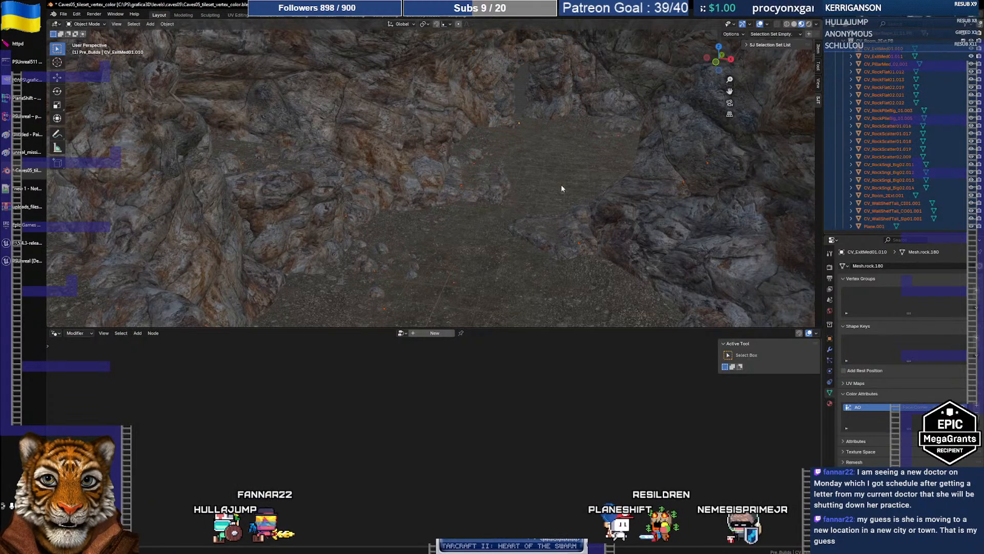
click(510, 182)
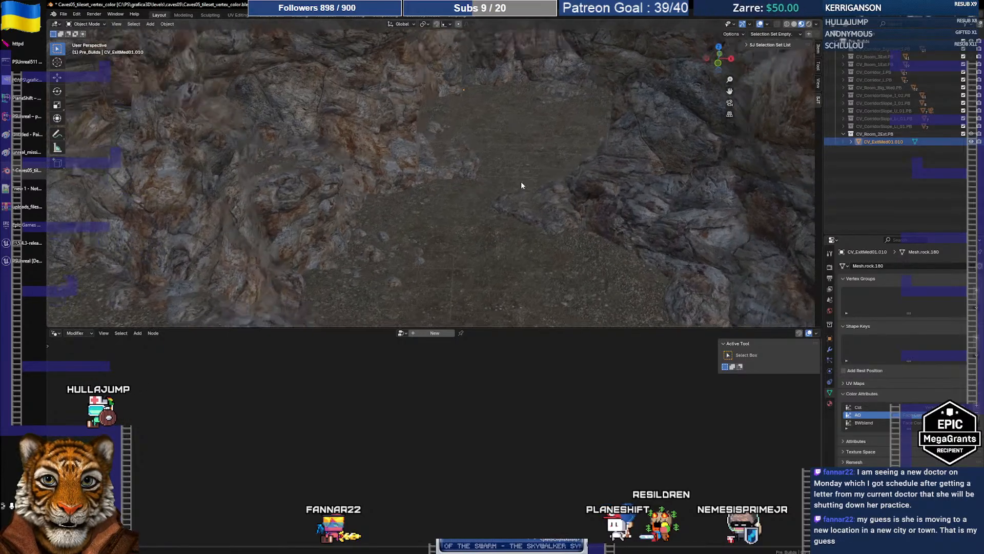
key(KP_Divide)
scroll(514, 184, up, 3)
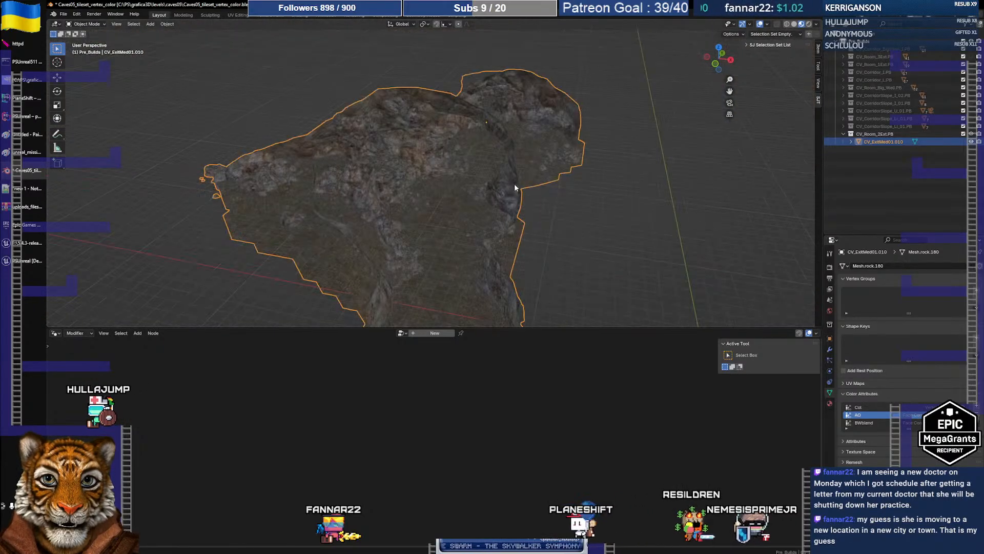
click(875, 134)
click(877, 143)
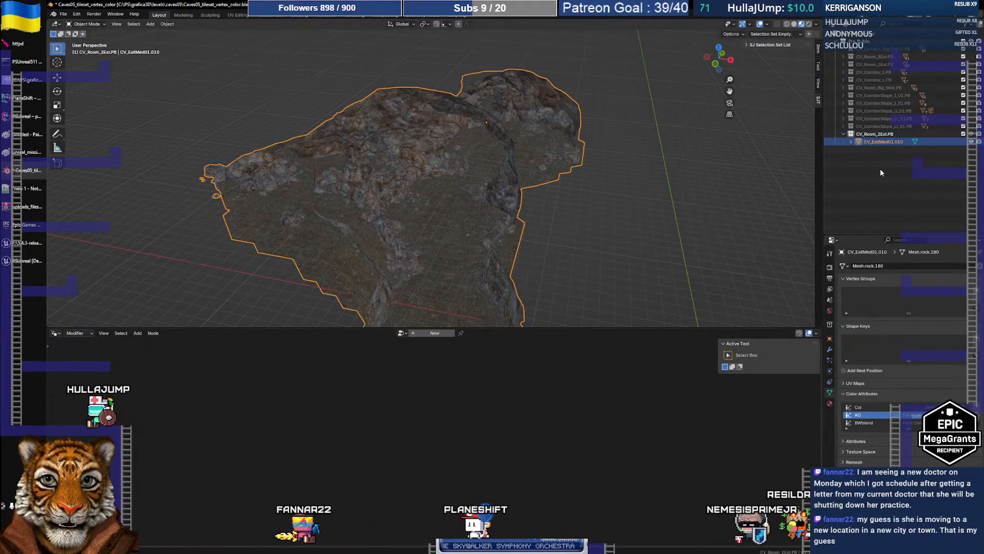
- Undo the join of the objects in the CV_Room_2Ext.PB collection
key(ctrl+z)
key(ctrl+z)
key(ctrl+z)
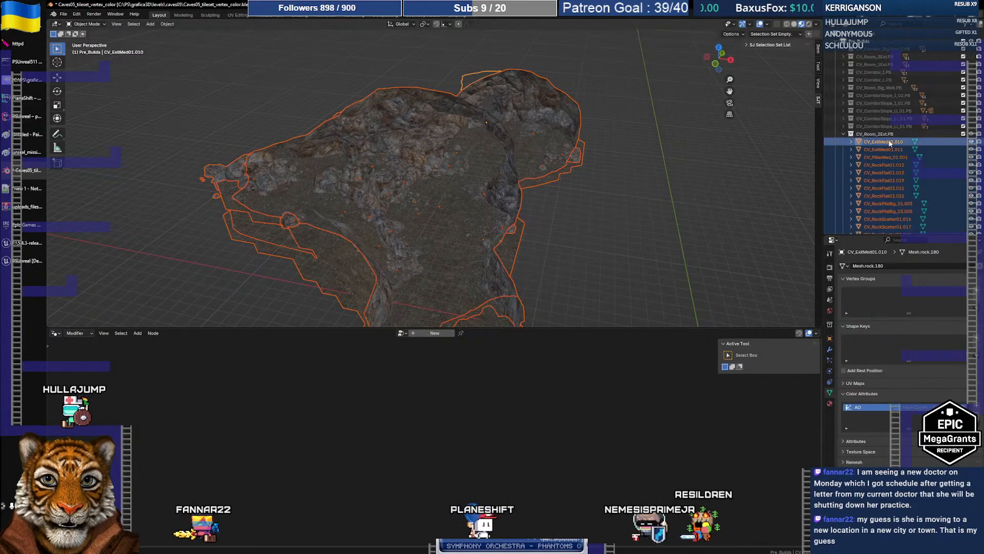
- Collapse the CV_Room_2Ext.PB collection and place a joined single-mesh copy of its objects directly in the Pre_Builds collection
click(872, 133)
click(844, 133)
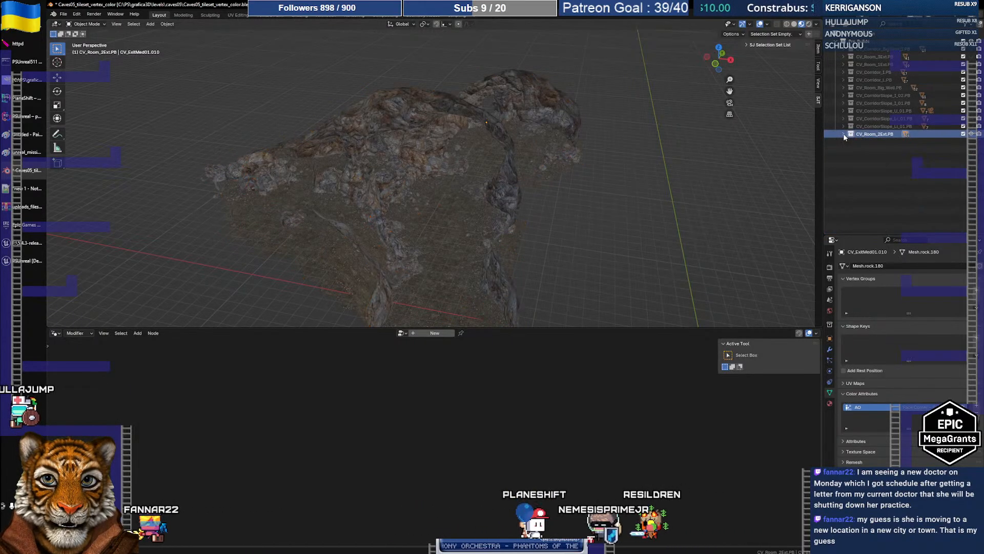
click(859, 41)
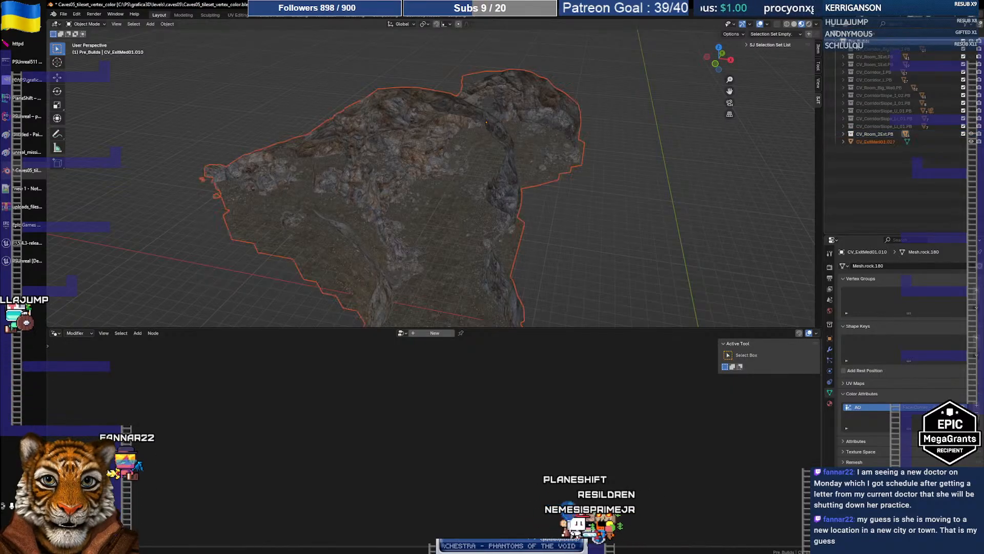
- Rename the joined room copy as CV_Room_2Ext.Collapsed and save the file
double_click(873, 135)
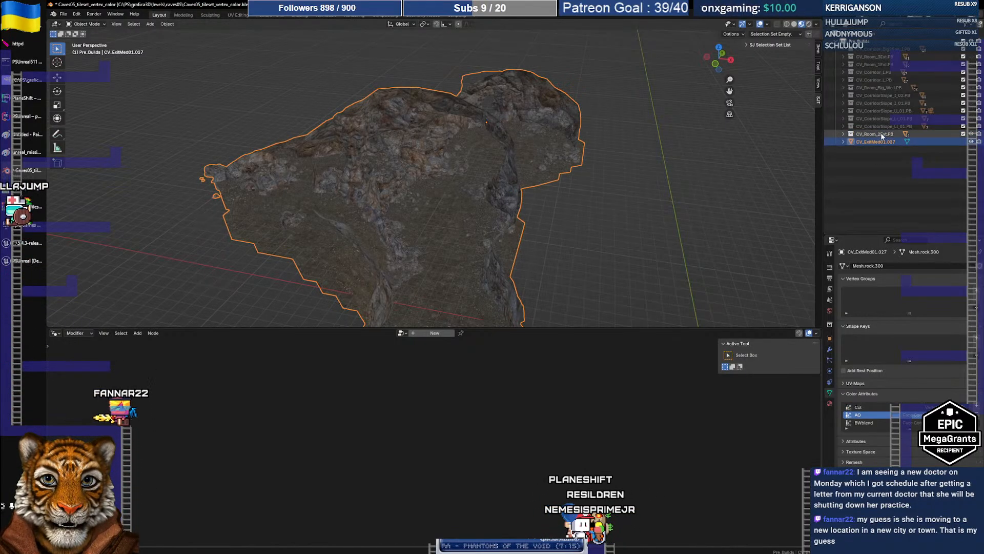
key(Down)
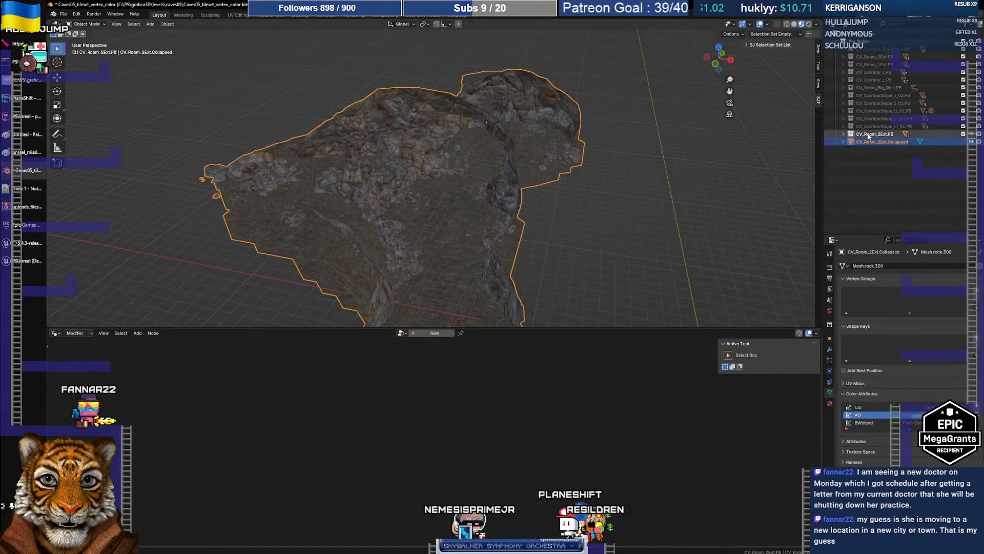
click(63, 14)
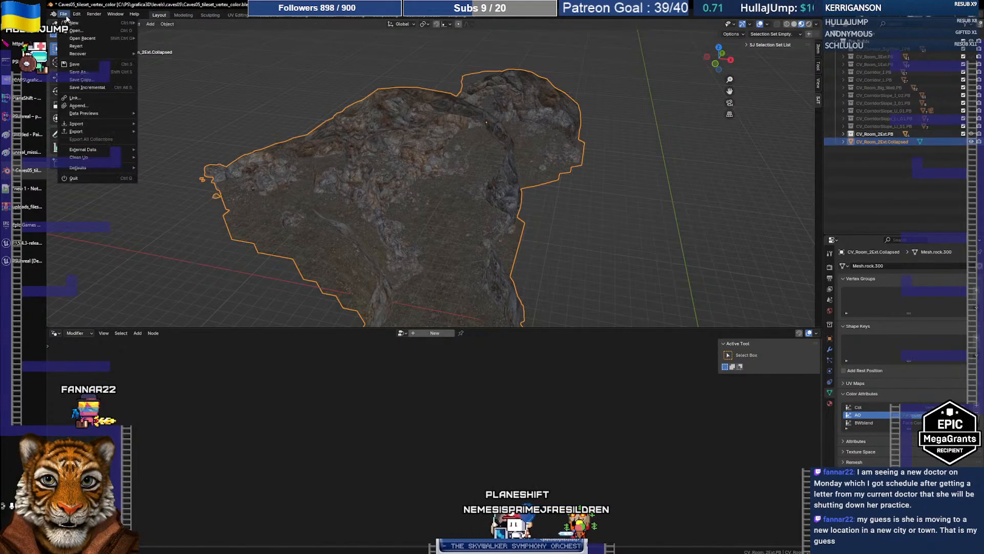
click(73, 64)
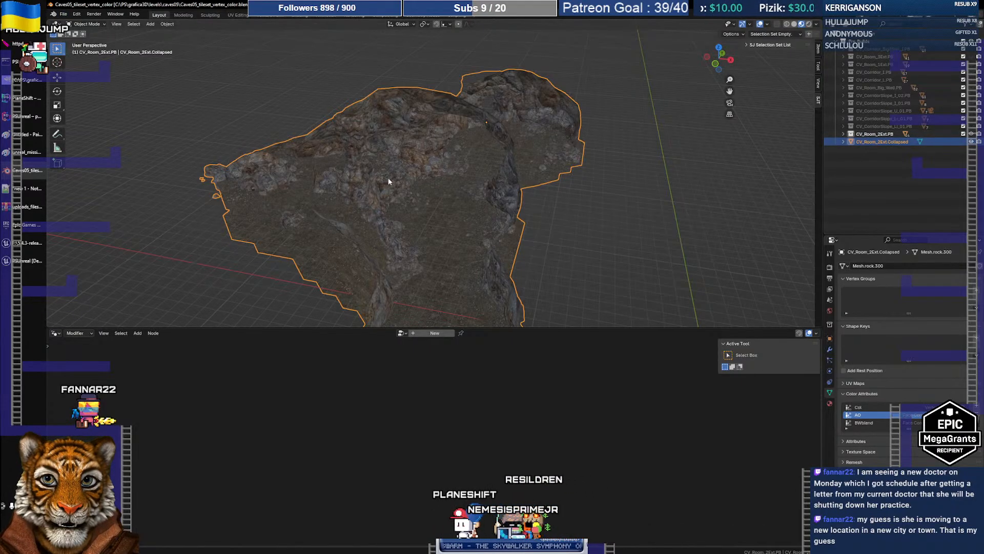
- Compare the color attributes of CV_Room_2Ext.Collapsed with those of the original room mesh CV_Room_2Ext.001 and floor Plane.001
mouse_move(466, 203)
middle_down()
mouse_move(426, 189)
mouse_move(421, 153)
mouse_move(463, 158)
mouse_move(508, 182)
mouse_move(558, 180)
mouse_move(558, 192)
mouse_move(464, 194)
mouse_move(422, 191)
mouse_move(401, 177)
mouse_move(466, 190)
mouse_move(439, 200)
mouse_move(468, 219)
middle_up()
scroll(439, 200, down, 4)
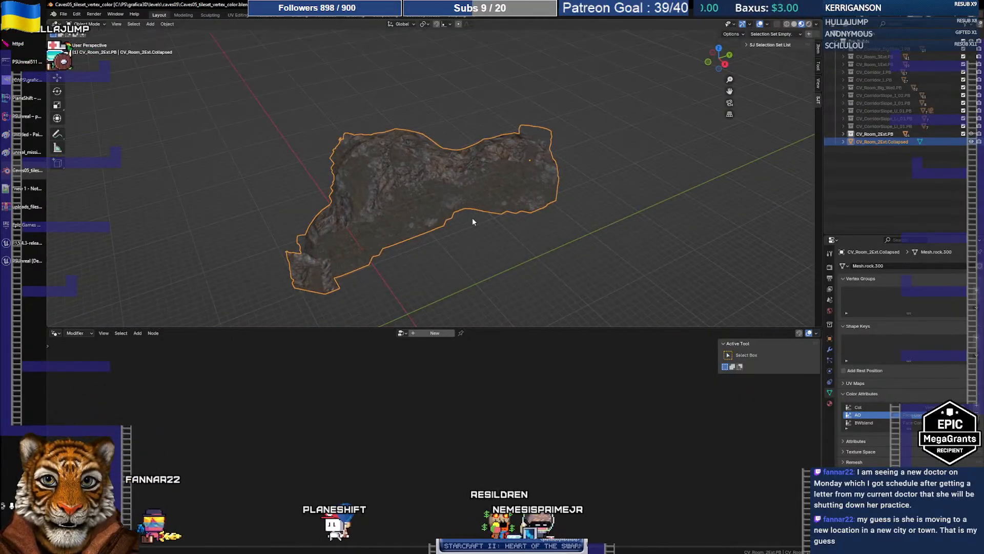
click(488, 236)
click(436, 196)
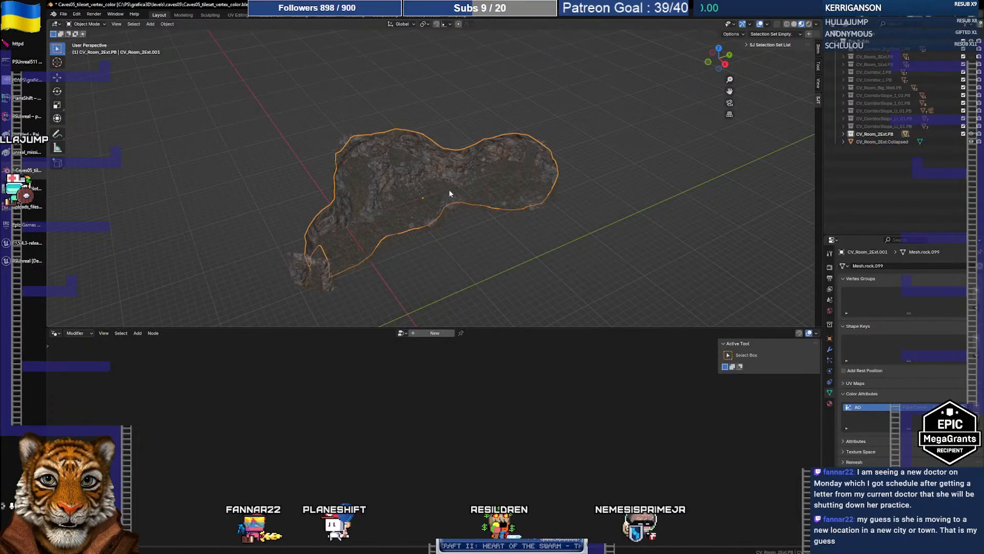
click(868, 142)
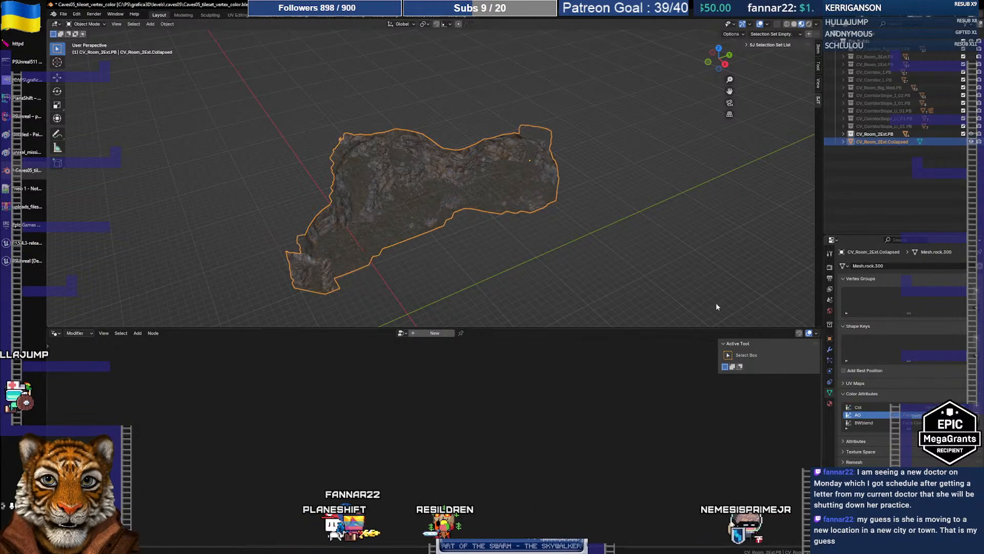
click(571, 231)
click(509, 189)
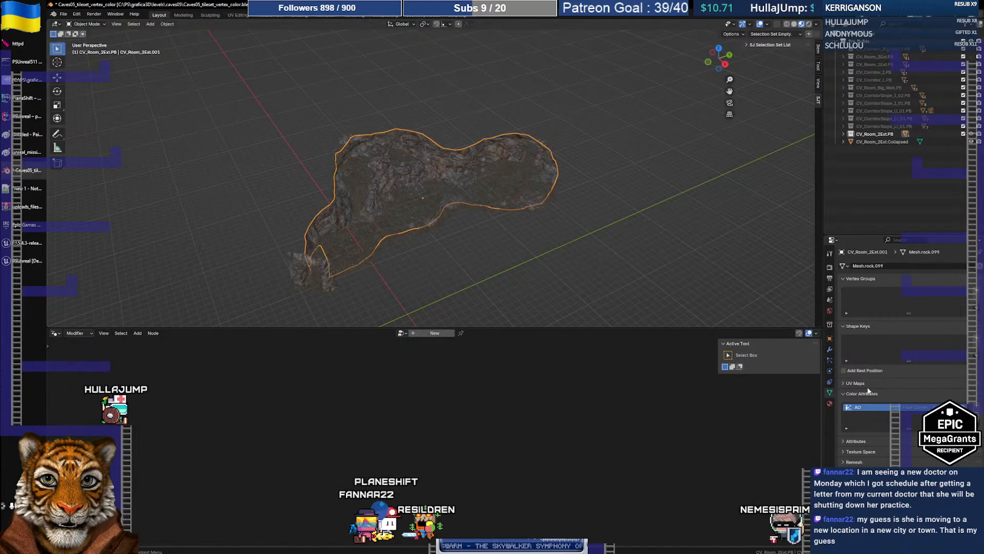
click(524, 184)
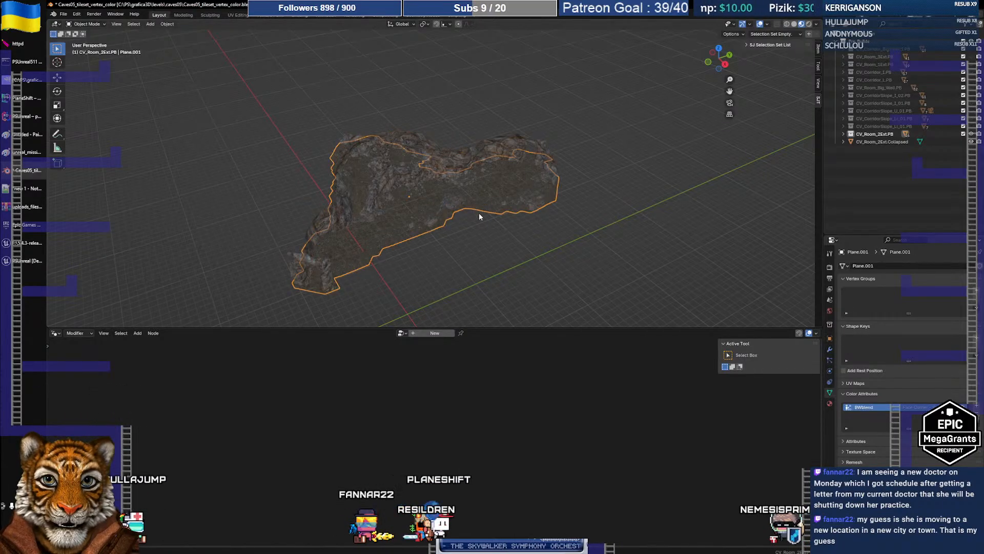
- Hide the CV_Room_2Ext.PB collection, select CV_Room_2Ext.Collapsed and display it in solid shading
click(970, 133)
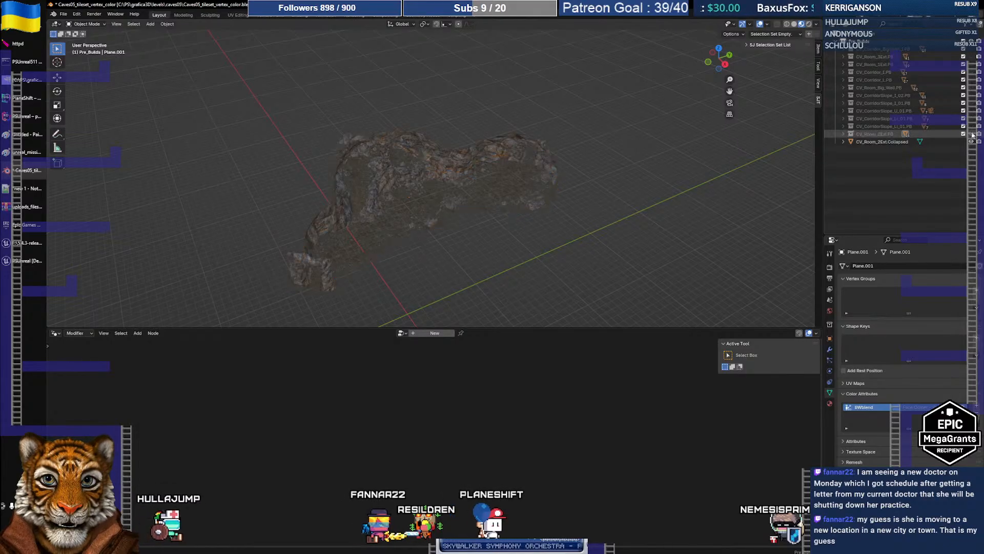
click(876, 143)
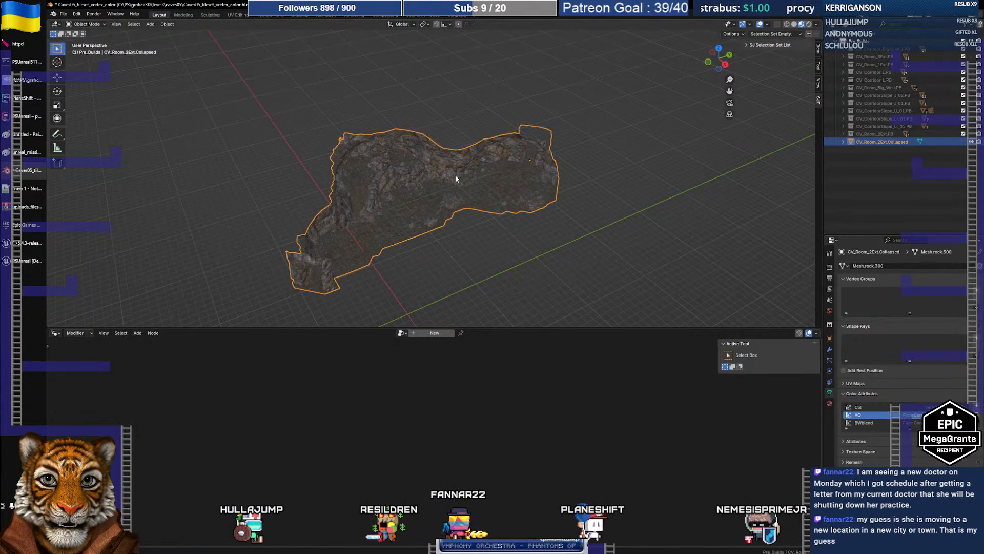
middle_drag(455, 174, 407, 227)
click(63, 14)
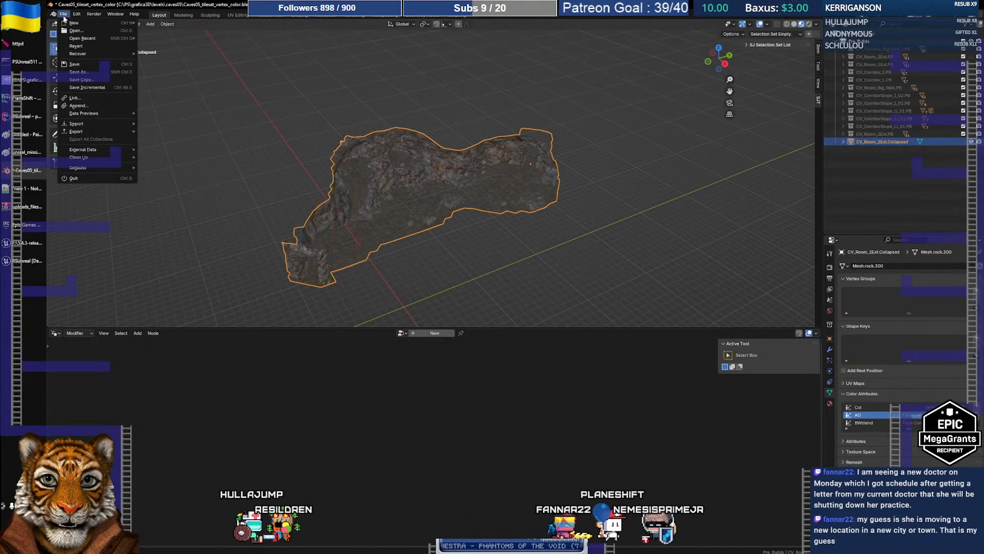
click(63, 14)
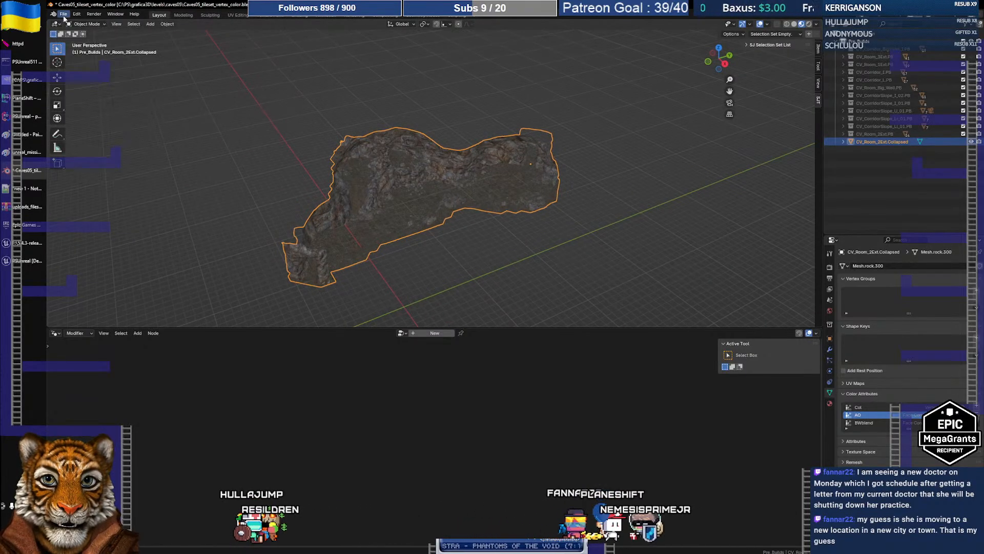
click(794, 24)
middle_drag(492, 164, 468, 181)
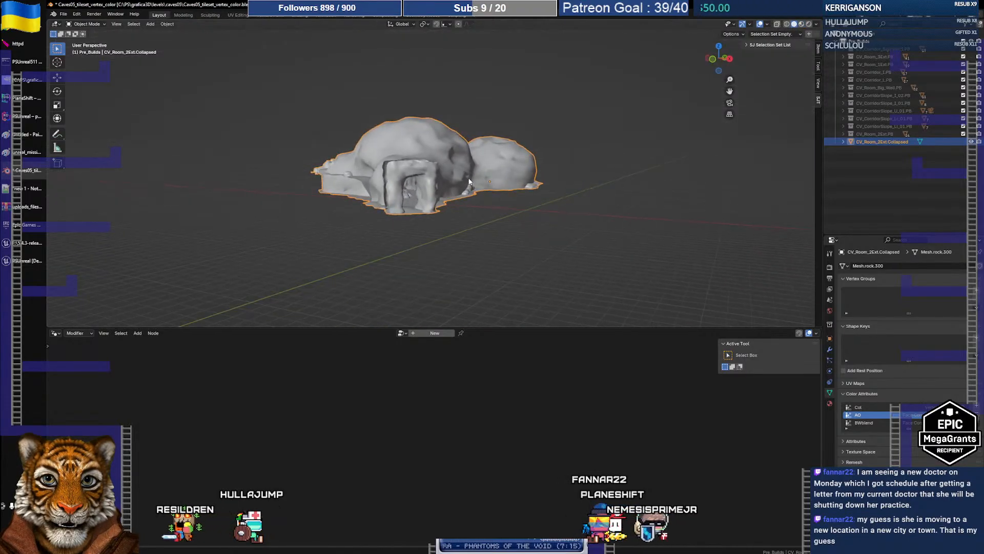
- Examine the interior rocks and floor of CV_Room_2Ext.Collapsed in solid shading with attribute colors
click(816, 24)
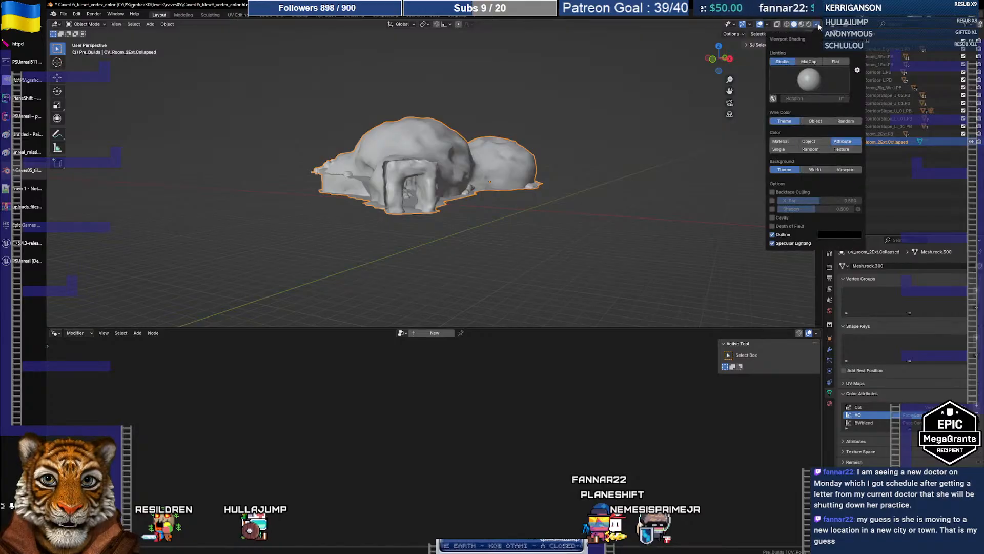
key(shift+grave)
key(w)
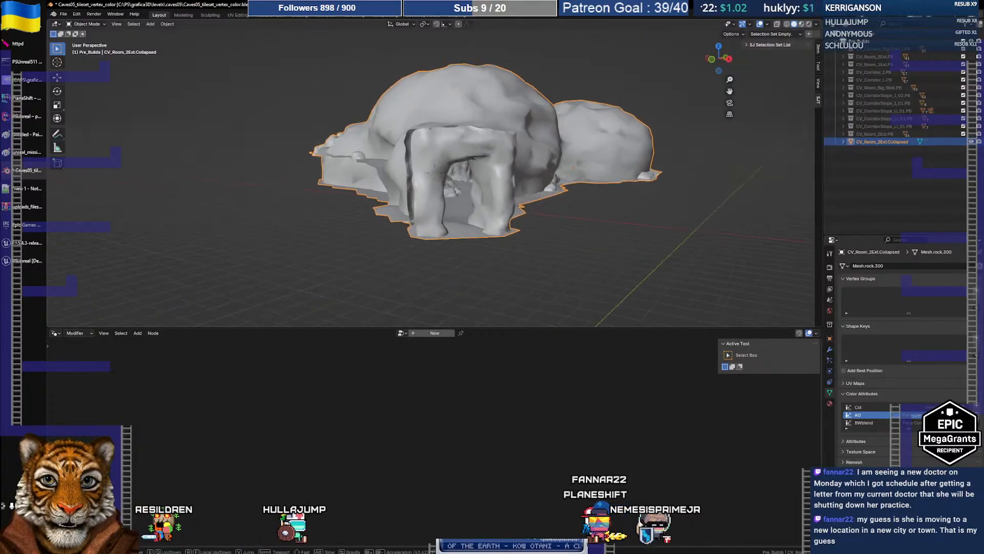
key(w)
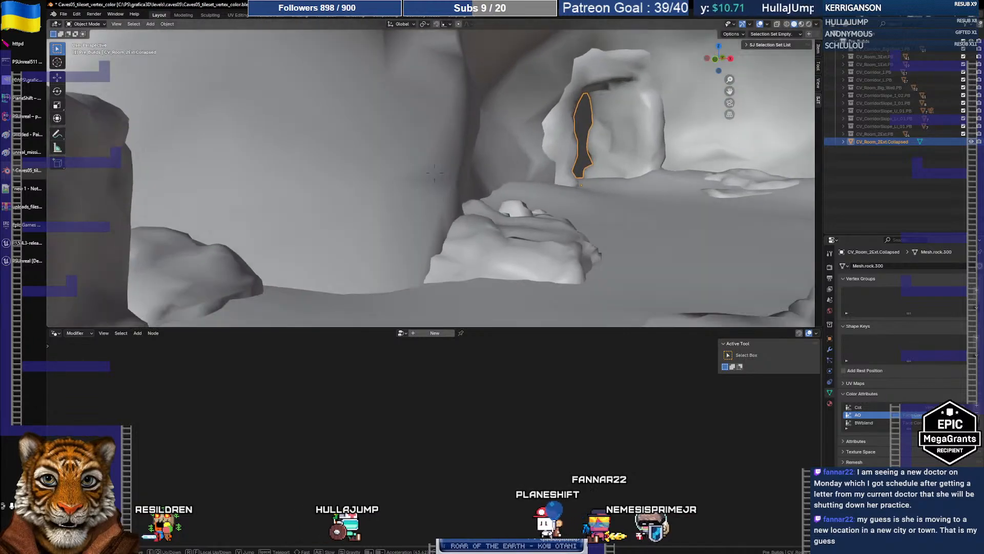
key(s)
key(w)
click(537, 160)
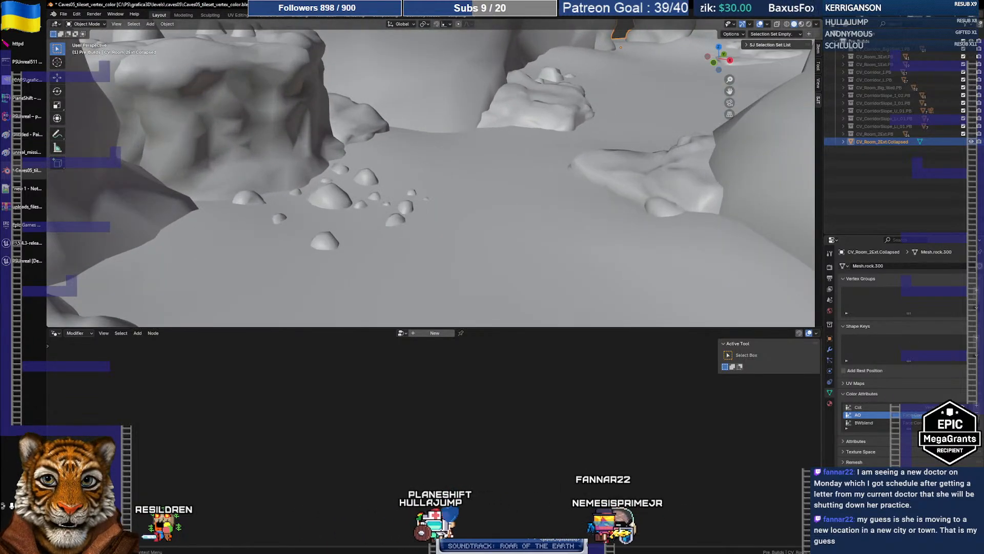
mouse_move(461, 152)
middle_down()
mouse_move(472, 134)
mouse_move(460, 156)
middle_up()
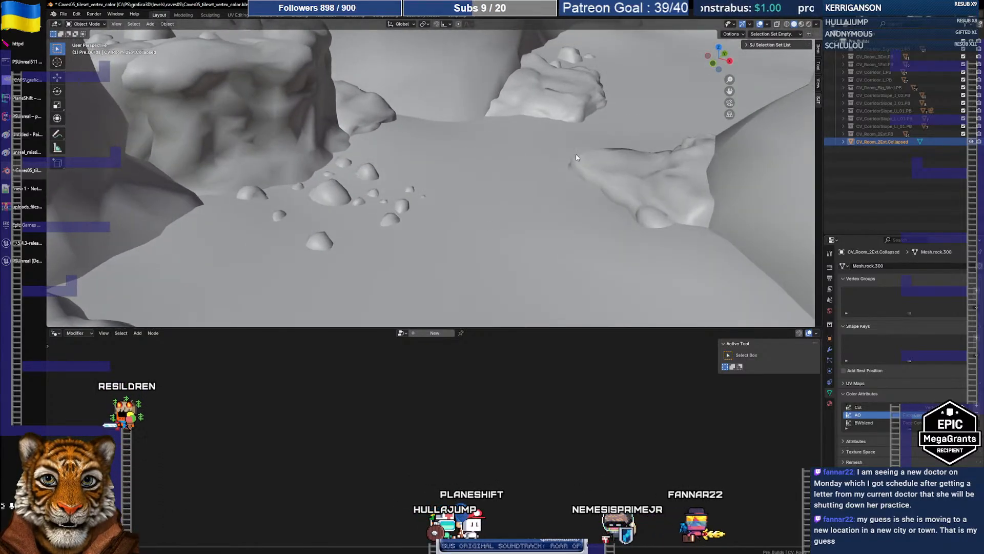
- Compare the AO and Col color attributes of CV_Room_2Ext.Collapsed and make Col the active one
click(817, 24)
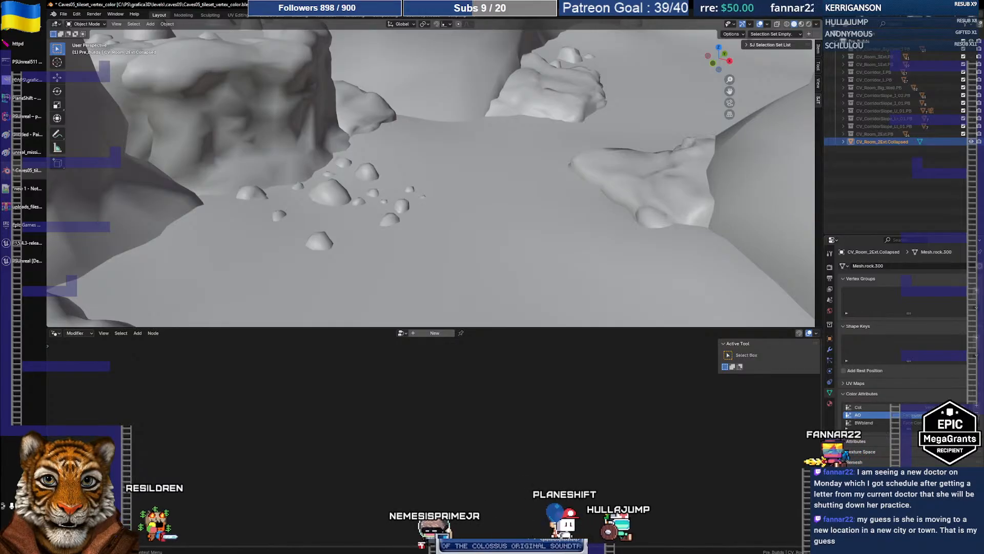
click(878, 409)
click(878, 414)
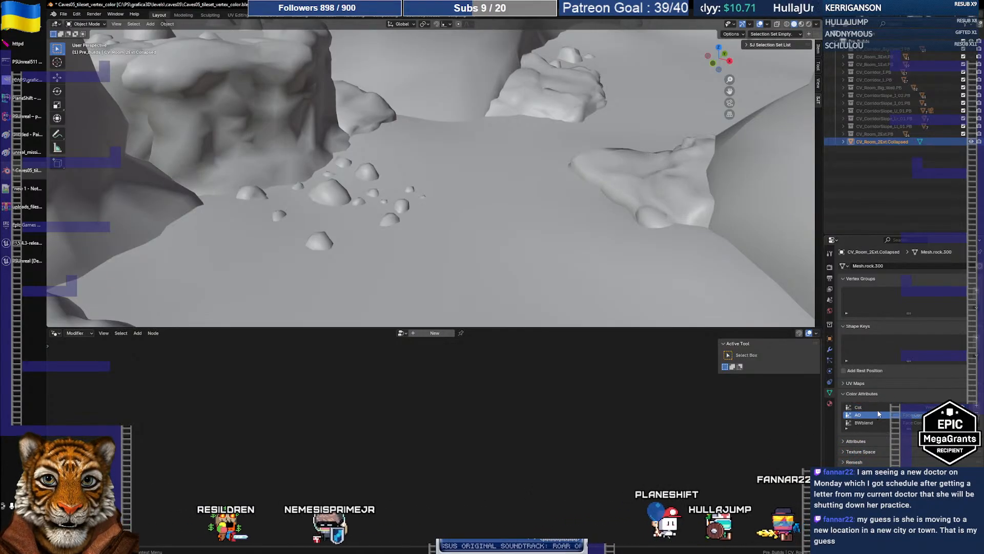
click(878, 408)
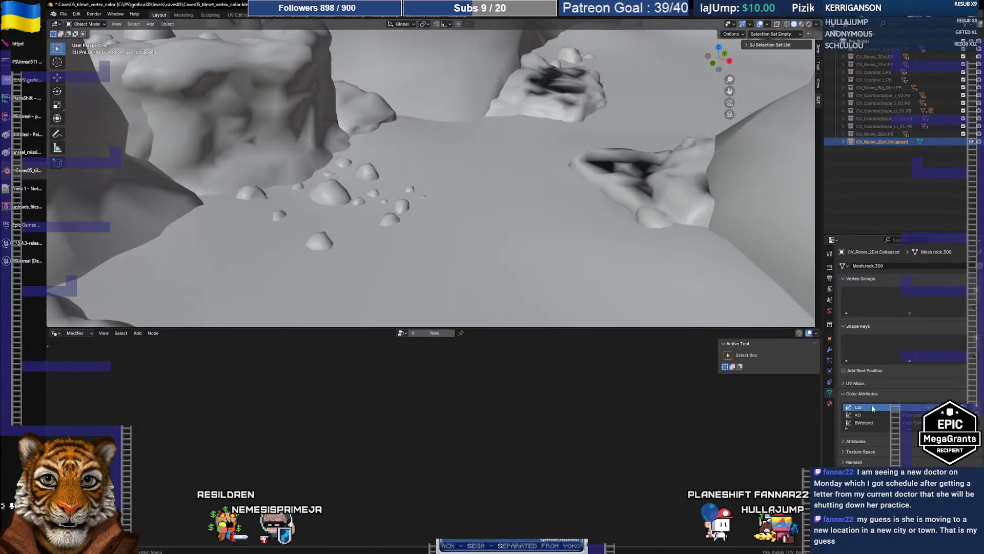
click(866, 415)
click(866, 407)
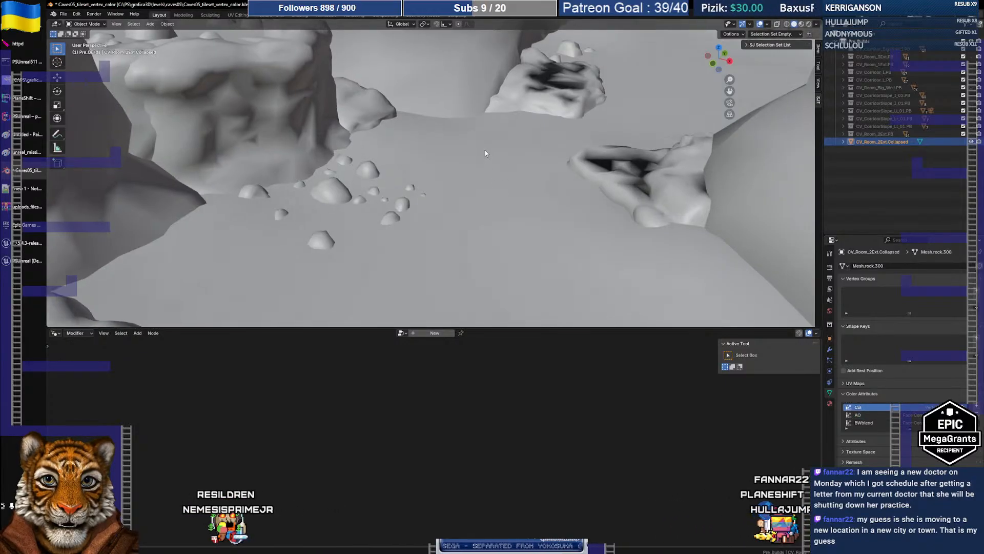
- Fly through the collapsed room and examine the Col vertex colors on its rocks, walls and floor
middle_drag(487, 149, 482, 165)
key(shift+grave)
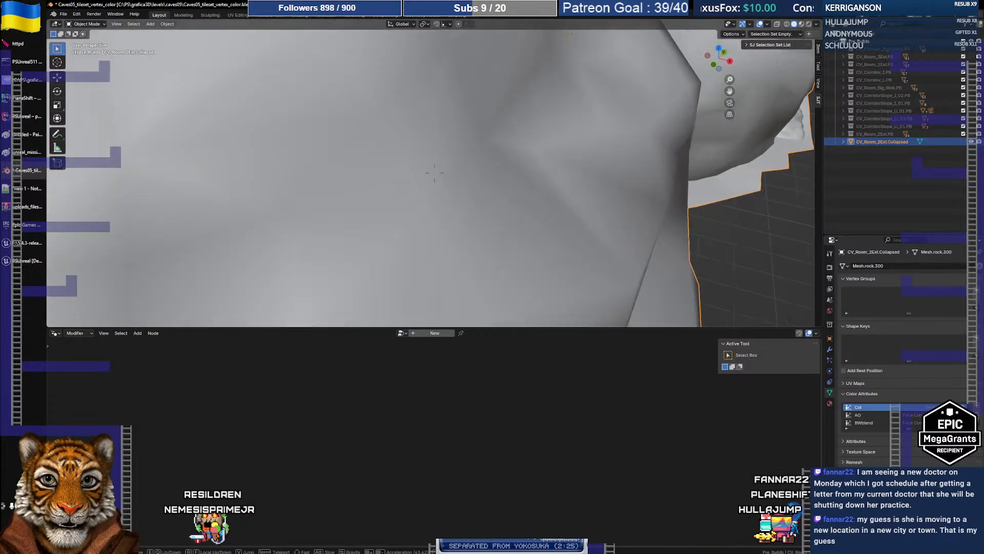
key(a)
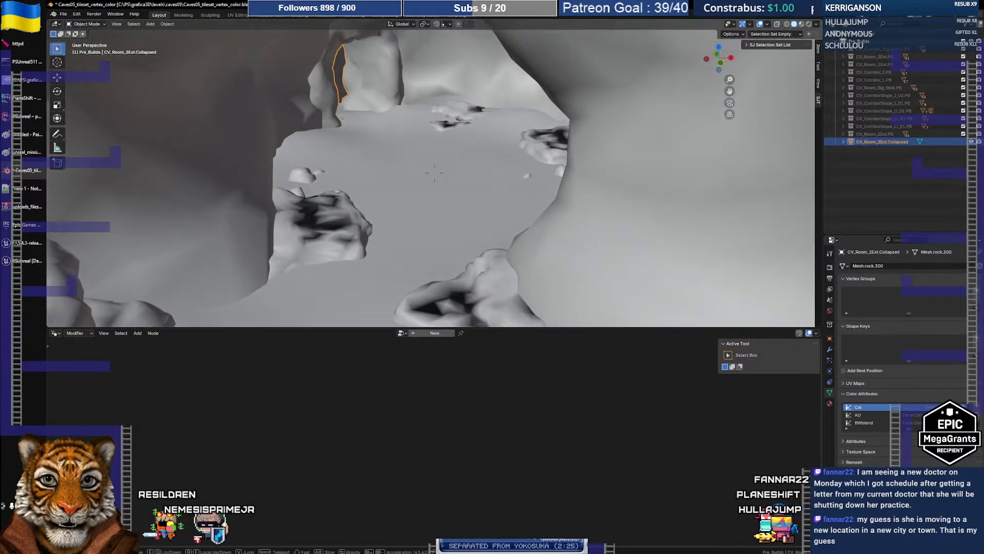
key(w)
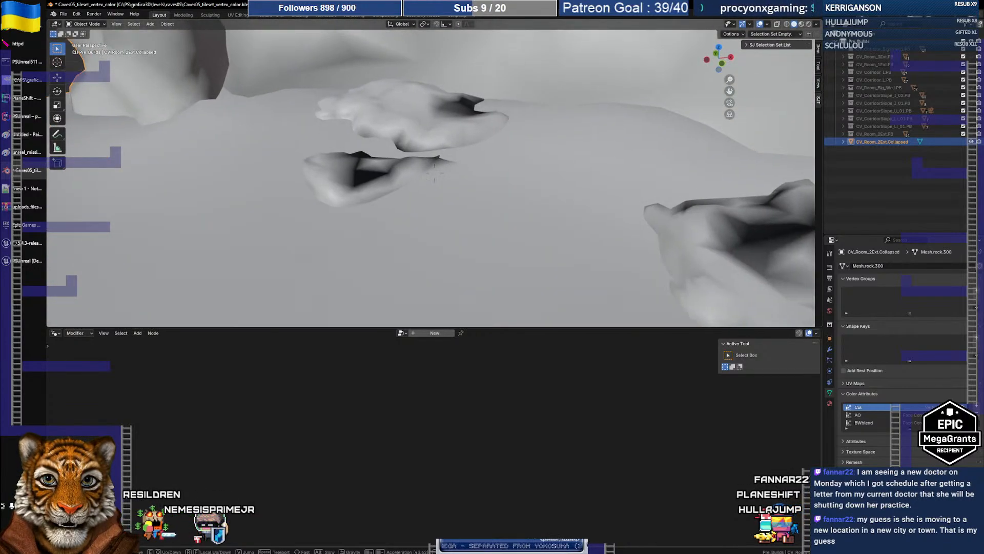
key(s)
key(w)
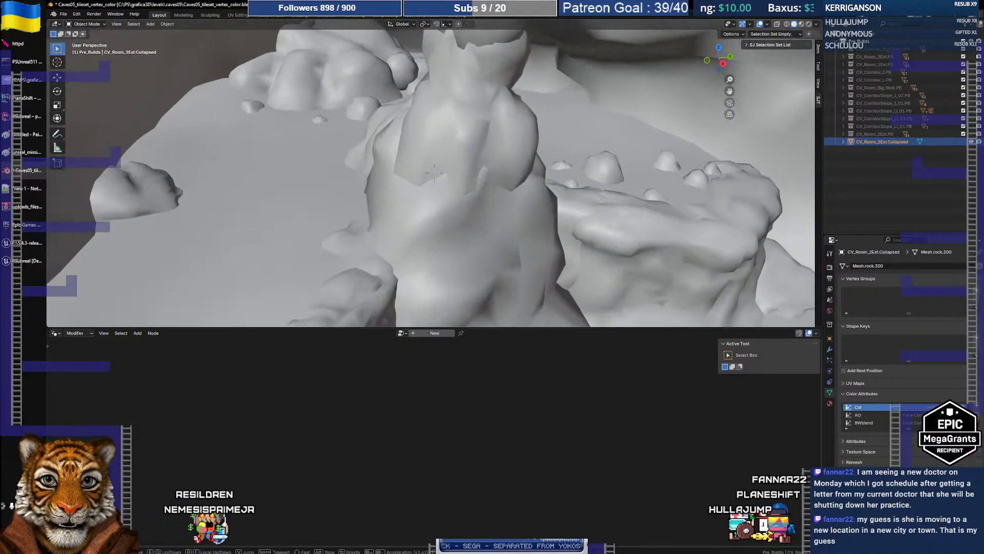
key(w)
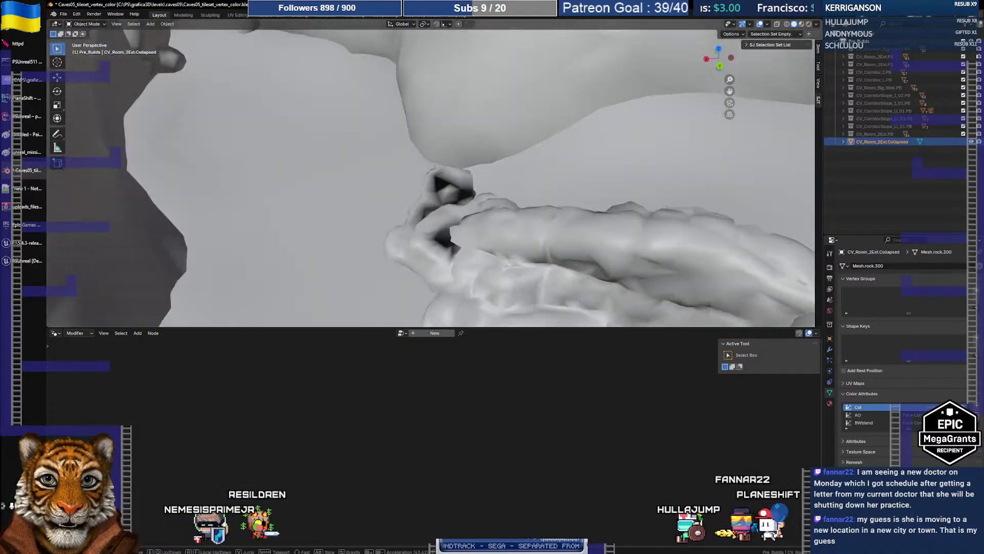
key(s)
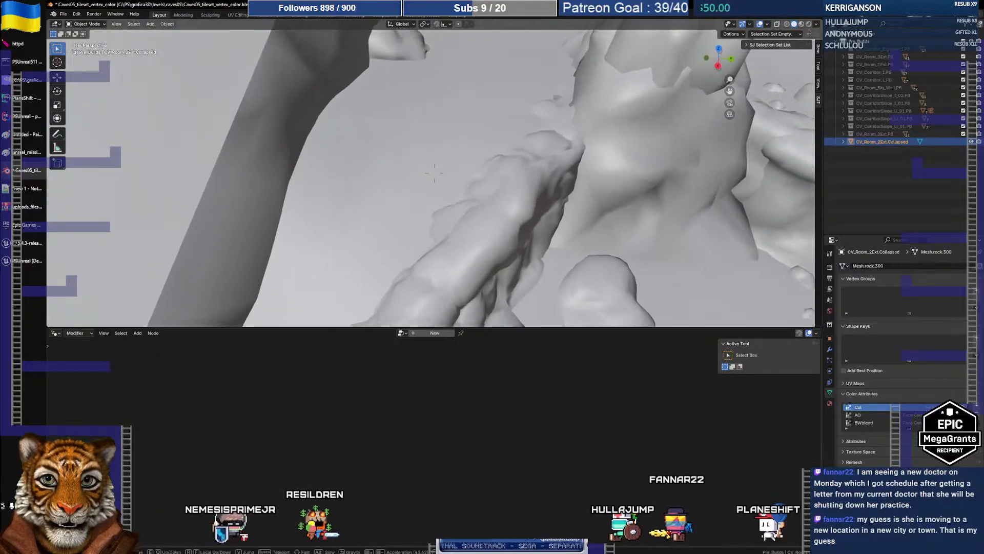
key(d)
click(434, 173)
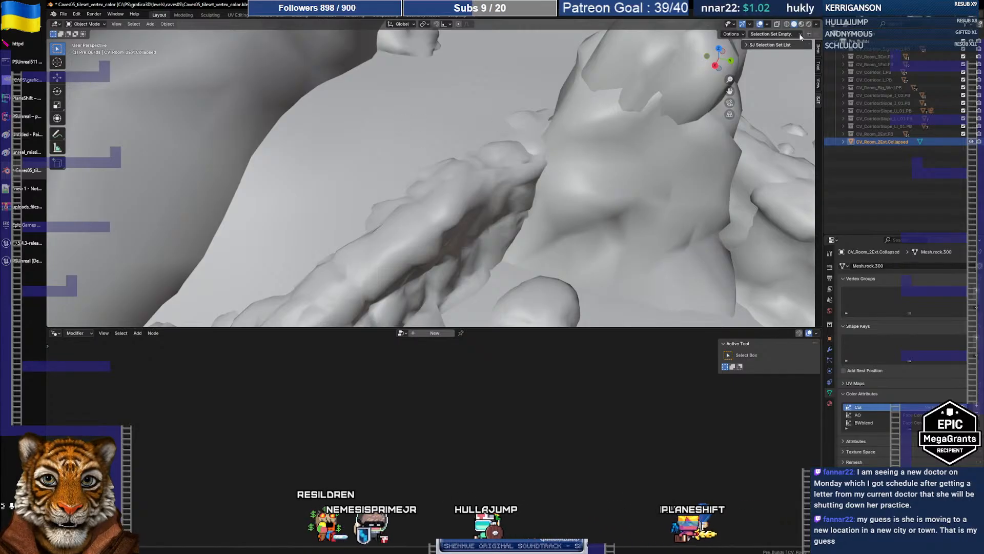
- Display the collapsed room in Material Preview and check which material is assigned to its floor faces
click(817, 24)
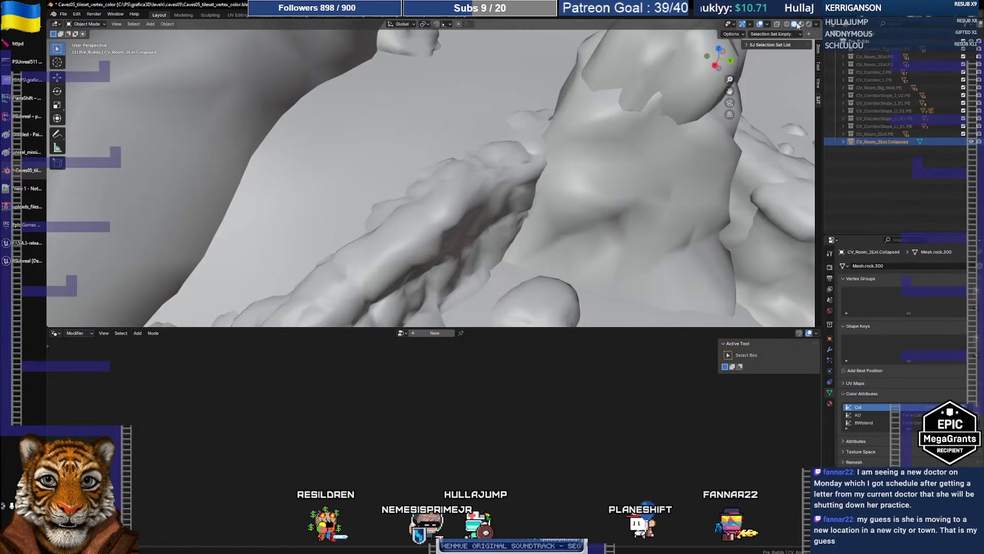
click(801, 24)
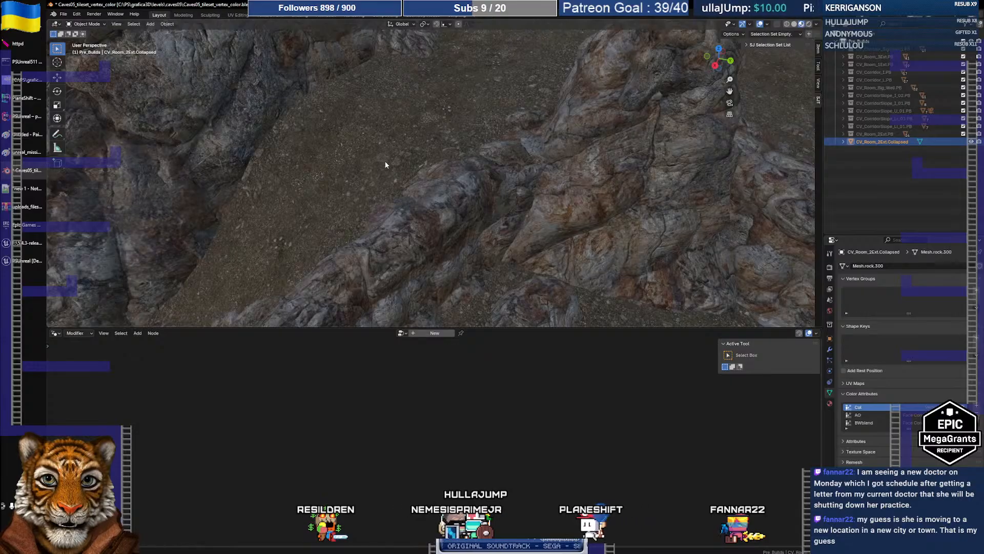
key(Tab)
click(357, 141)
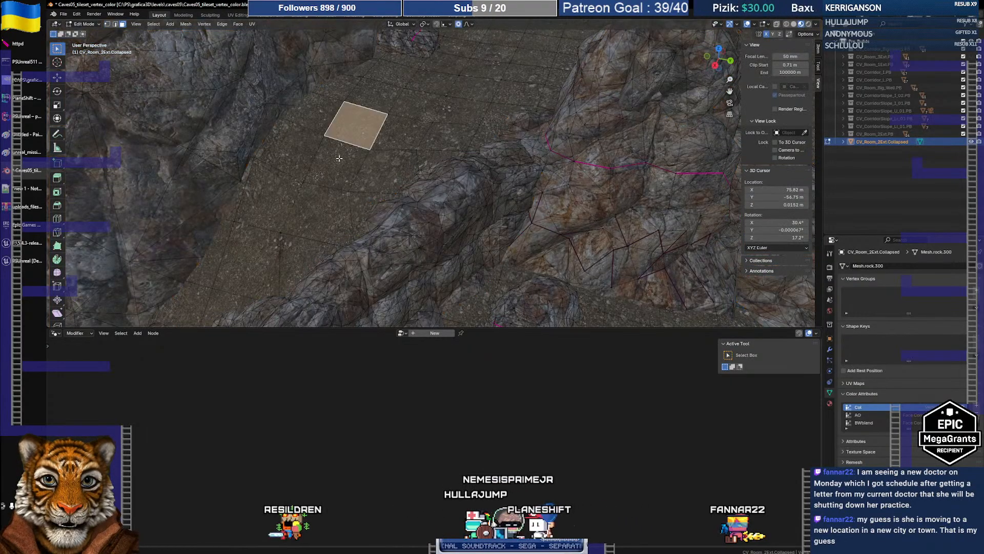
click(830, 403)
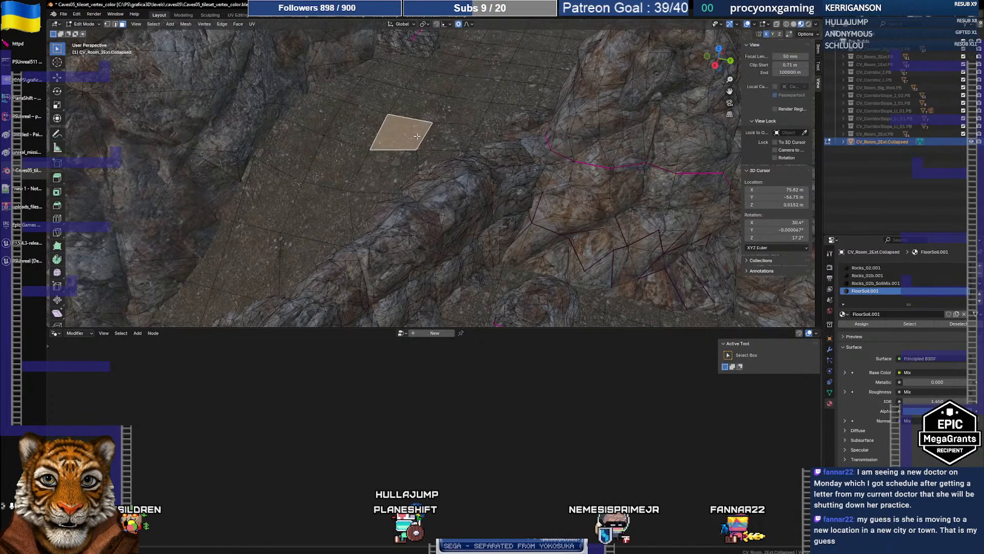
key(Tab)
- Examine the textured collapsed room as a whole from above and outside
key(shift+grave)
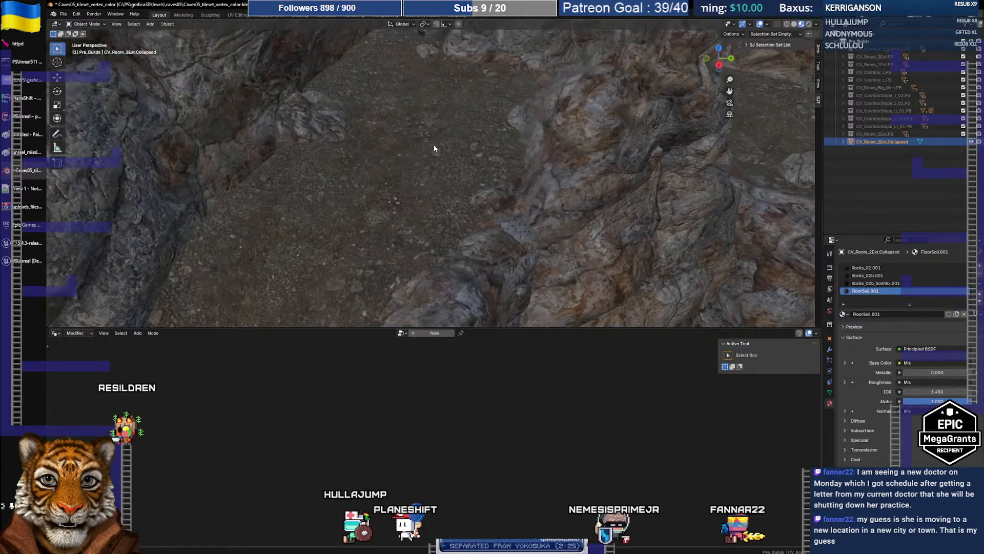
key(s)
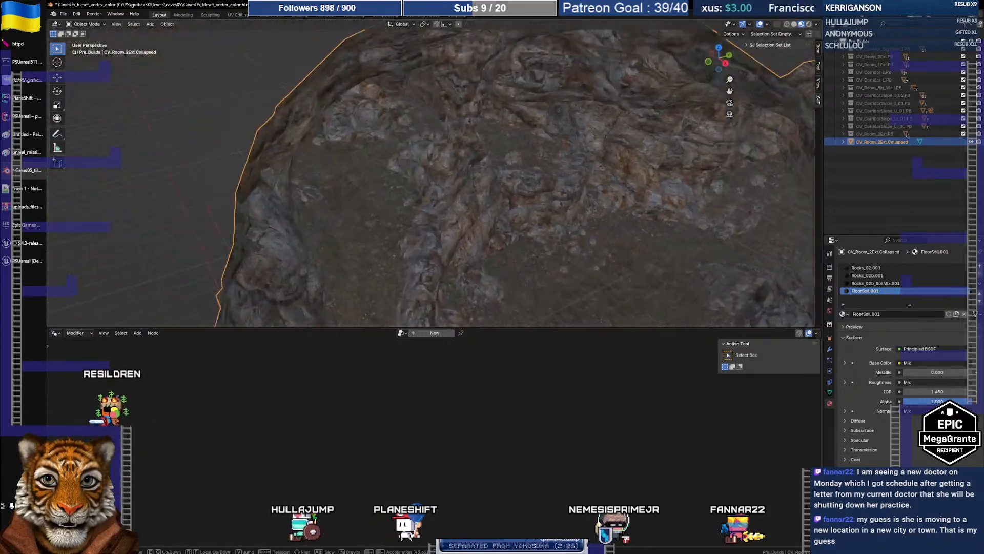
key(w)
key(s)
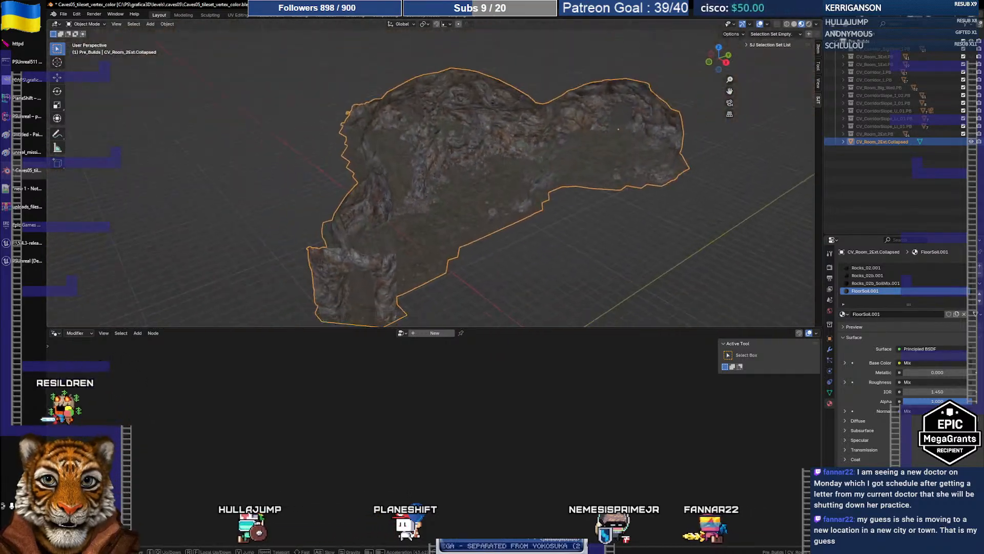
click(435, 149)
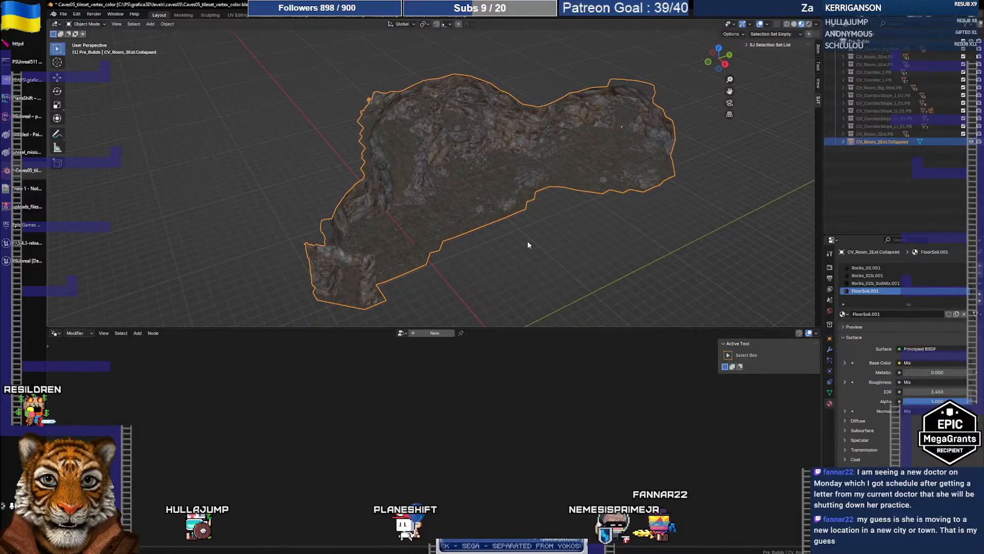
click(530, 211)
click(492, 177)
mouse_move(492, 177)
middle_down()
mouse_move(537, 166)
mouse_move(537, 179)
mouse_move(479, 189)
middle_up()
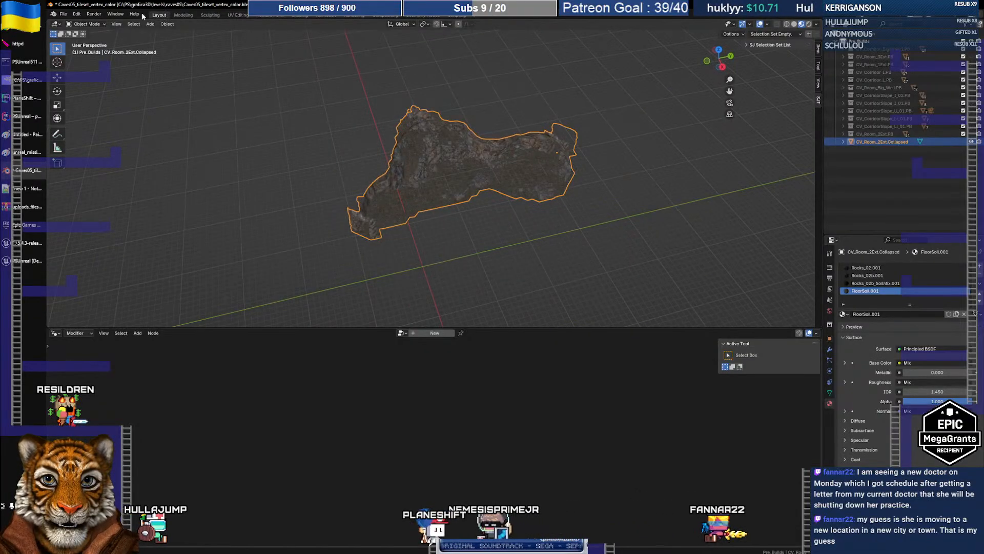
- Set the origin of CV_Room_2Ext.Collapsed to its geometry
click(167, 24)
mouse_move(200, 41)
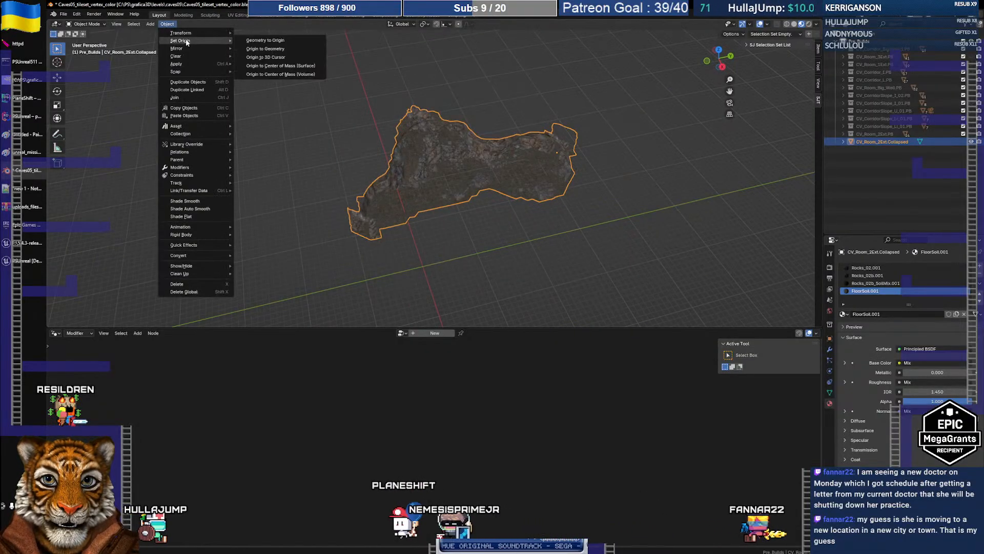
click(260, 48)
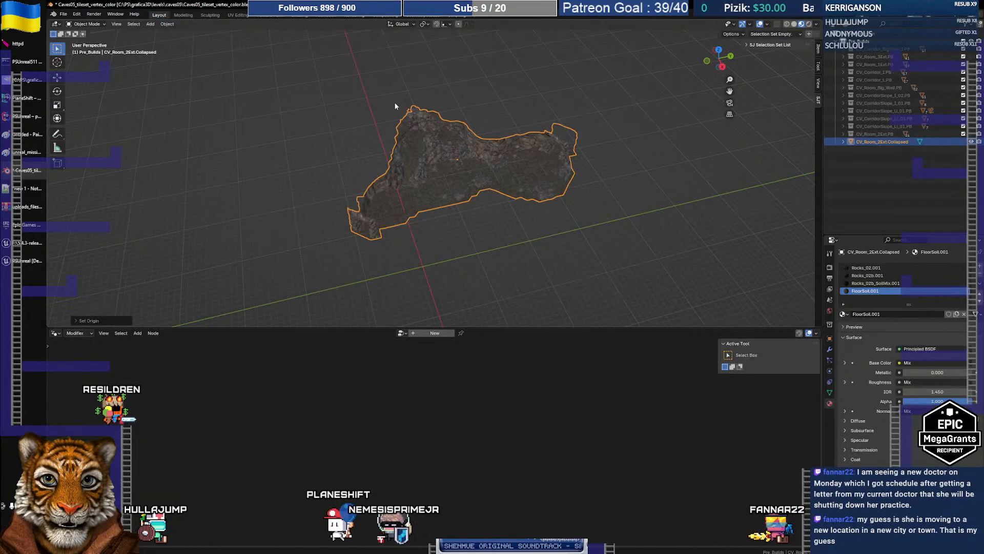
- Set the collapsed room's location to 0 on the X, Y and Z axes
click(818, 48)
click(768, 64)
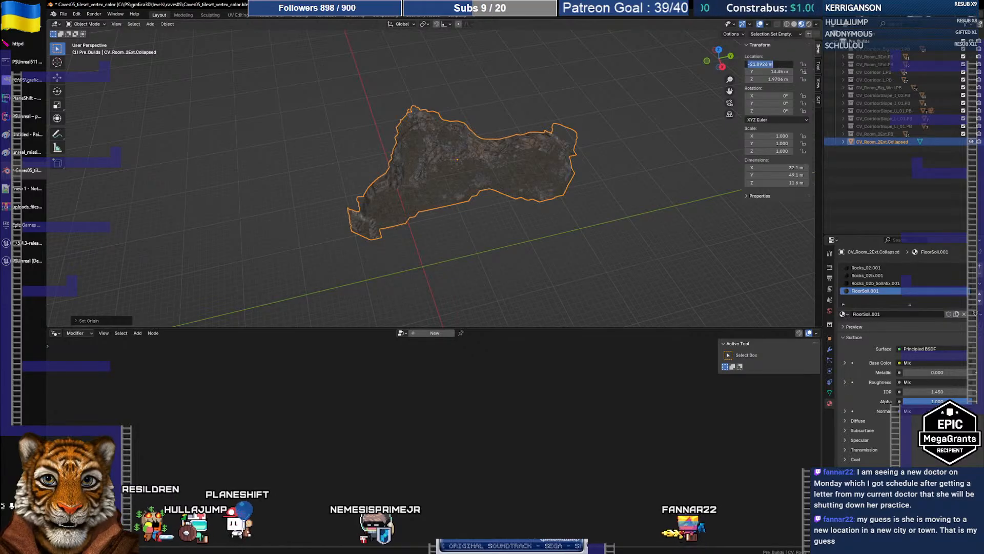
text(0)
key(Tab)
text(0)
key(Tab)
text(0)
key(Tab)
click(517, 142)
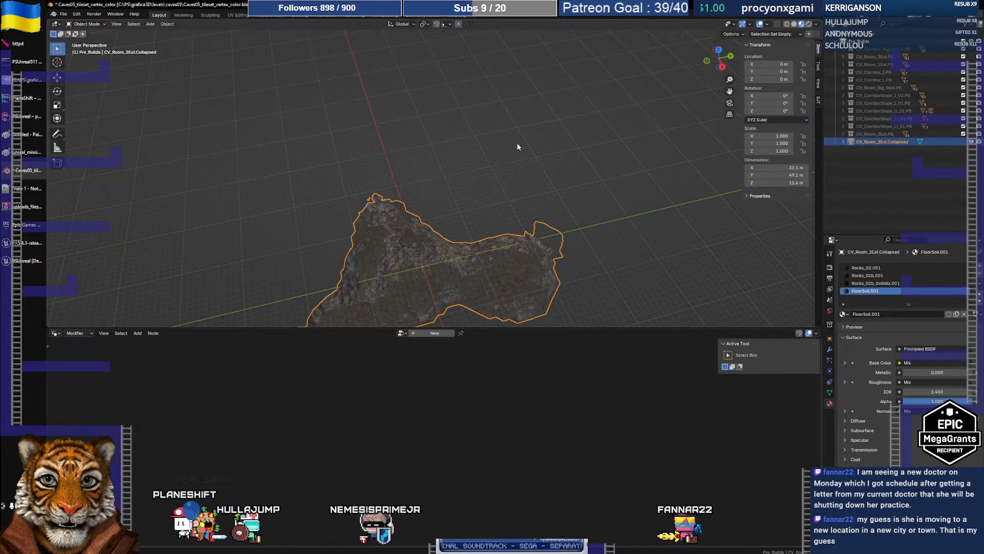
- Select the collapsed room in the viewport and start an FBX export for it
click(497, 193)
middle_drag(497, 192, 468, 189)
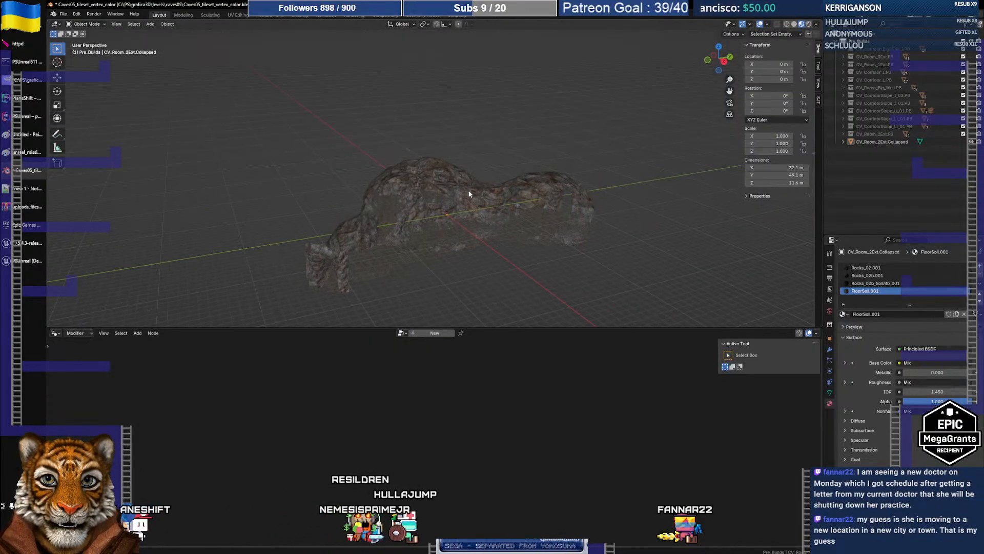
click(404, 175)
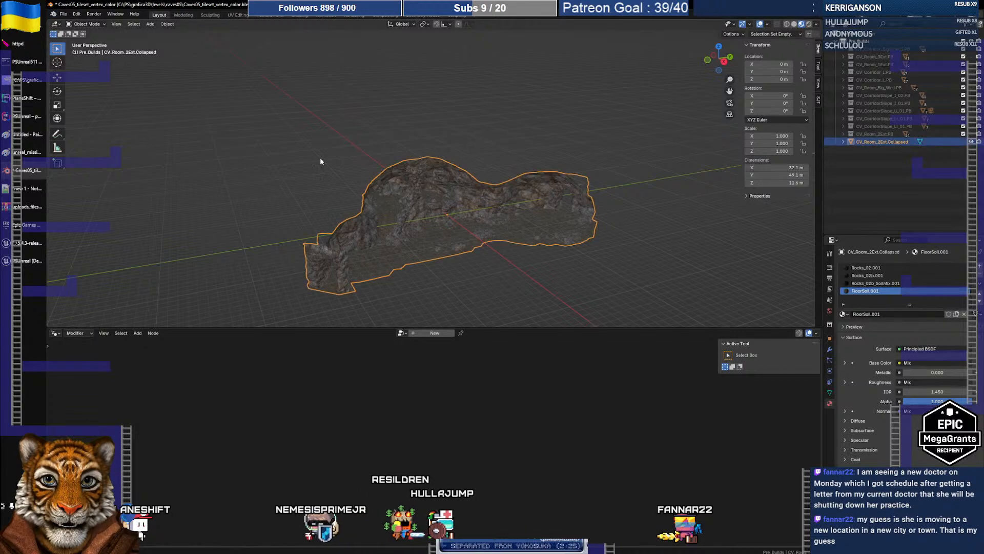
click(63, 14)
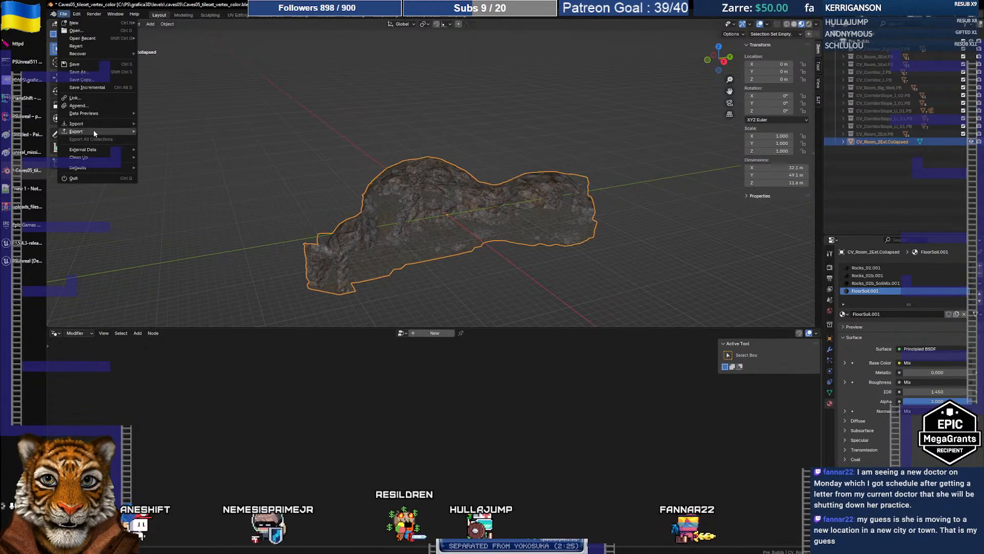
mouse_move(94, 131)
click(168, 198)
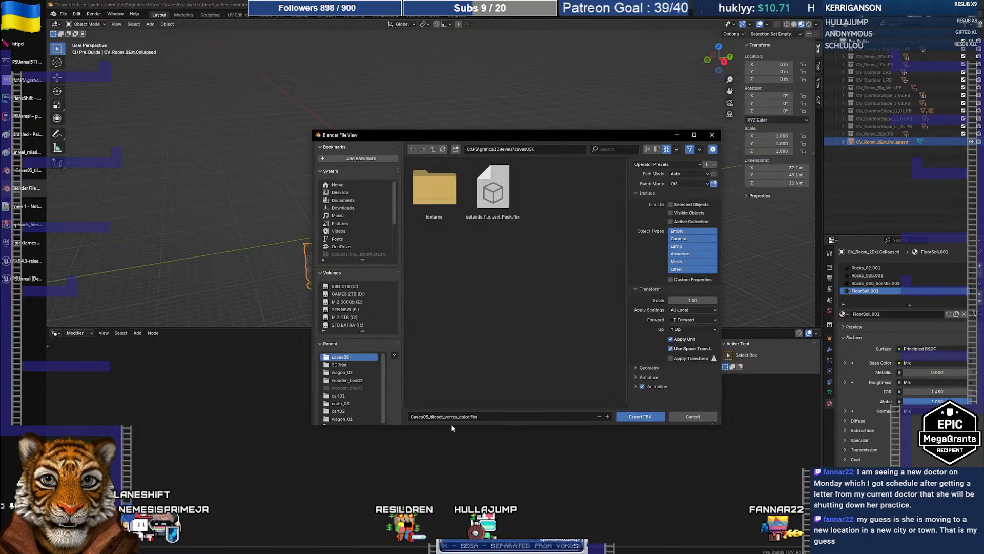
- Export only the selected object as Caves05_CV_Room_2Ext.fbx in the caves05 folder, with geometry smoothing set to Edge
click(845, 166)
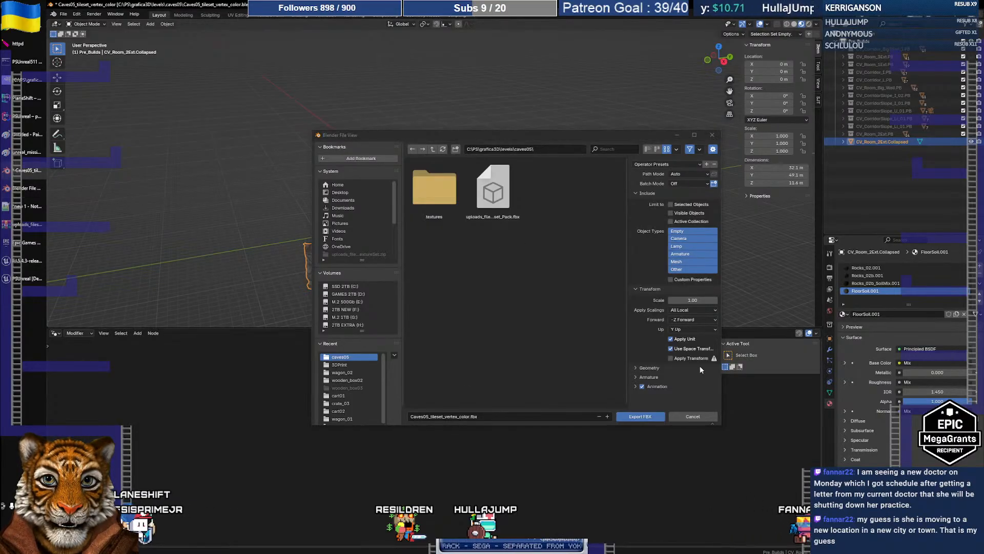
double_click(874, 143)
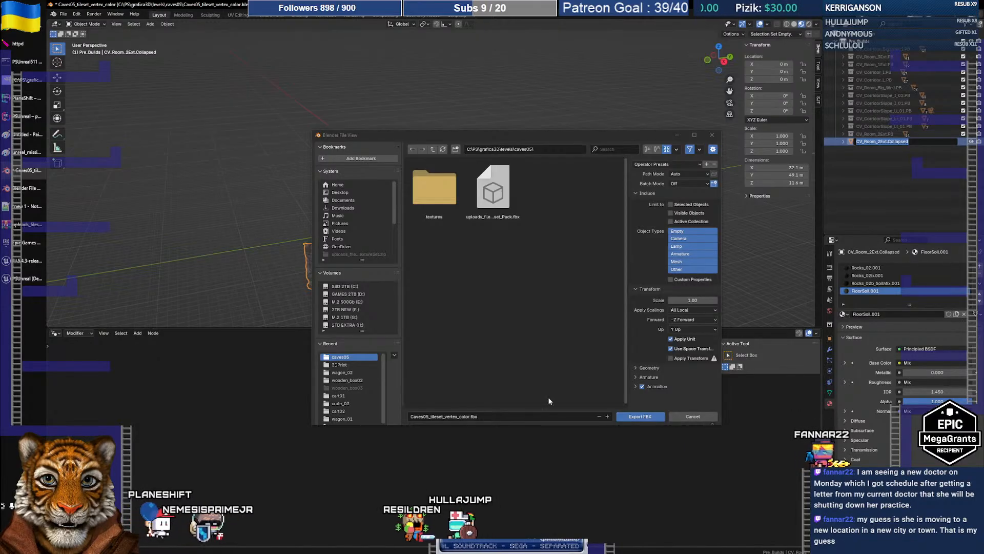
click(497, 416)
click(430, 416)
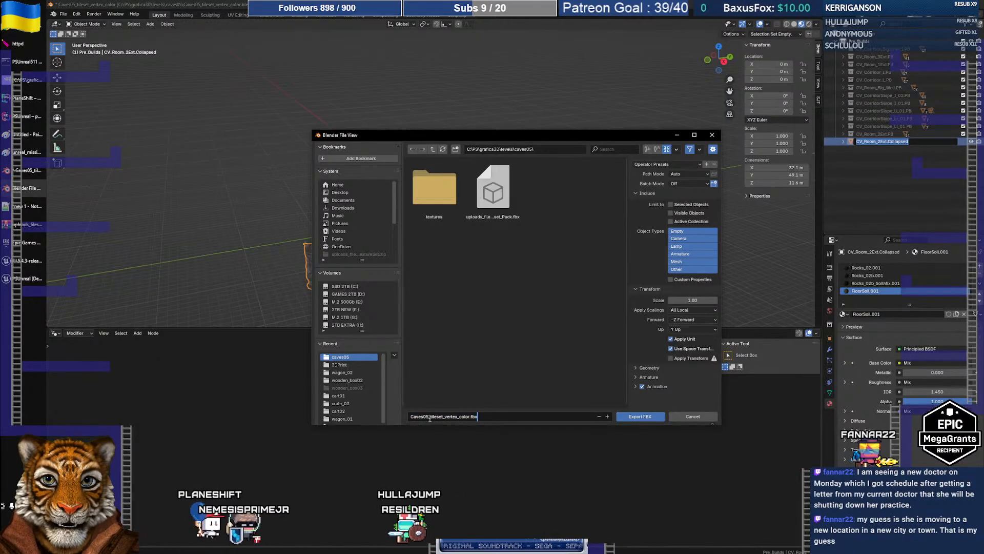
drag(430, 417, 470, 417)
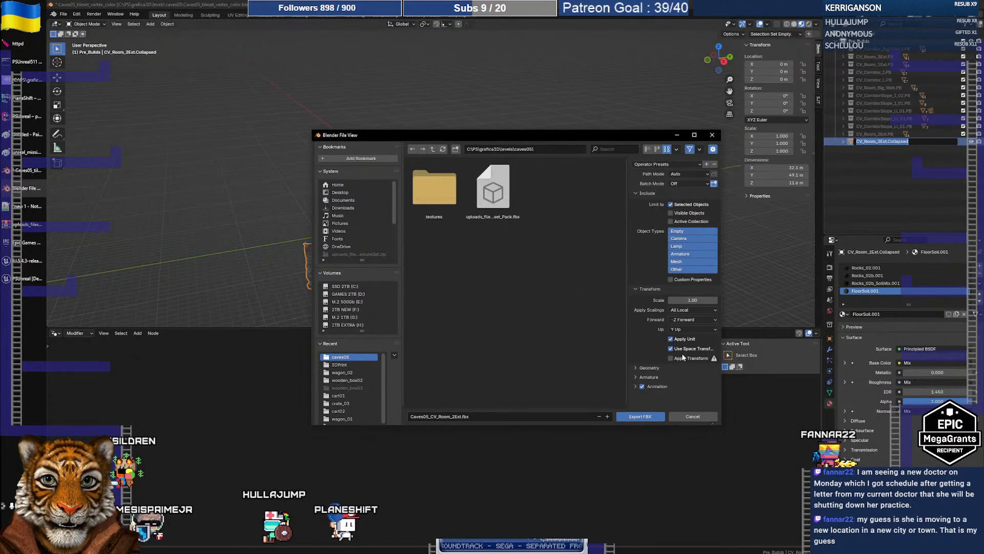
click(654, 368)
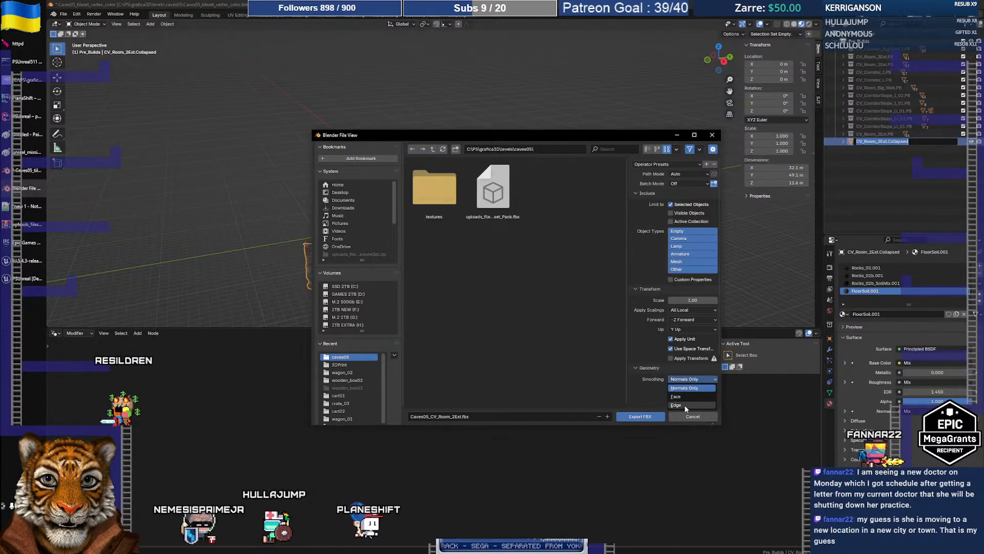
click(640, 416)
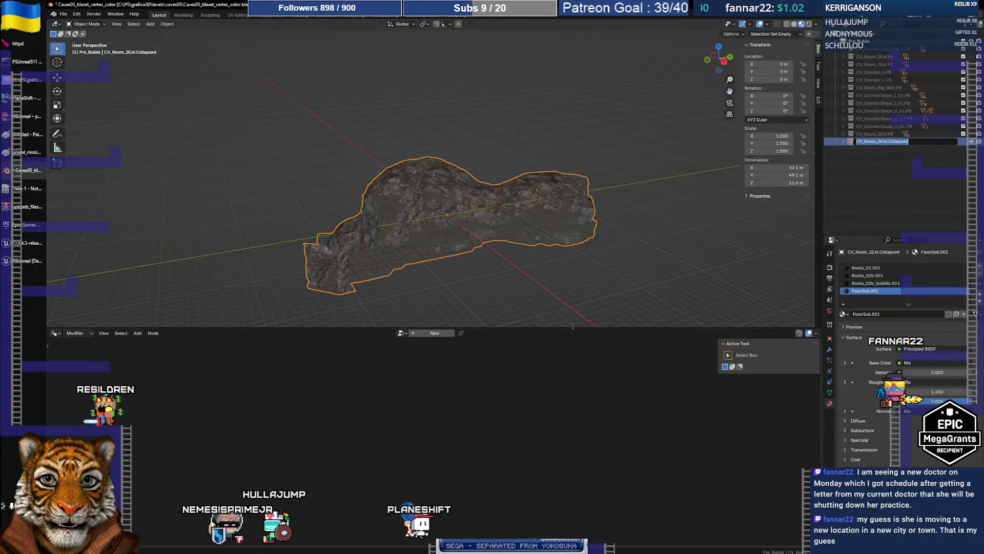
- Switch to Unreal Editor and choose Caves05_CV_Room_2Ext.fbx from the levels\caves05 folder for import into the Caves05 content folder
click(25, 261)
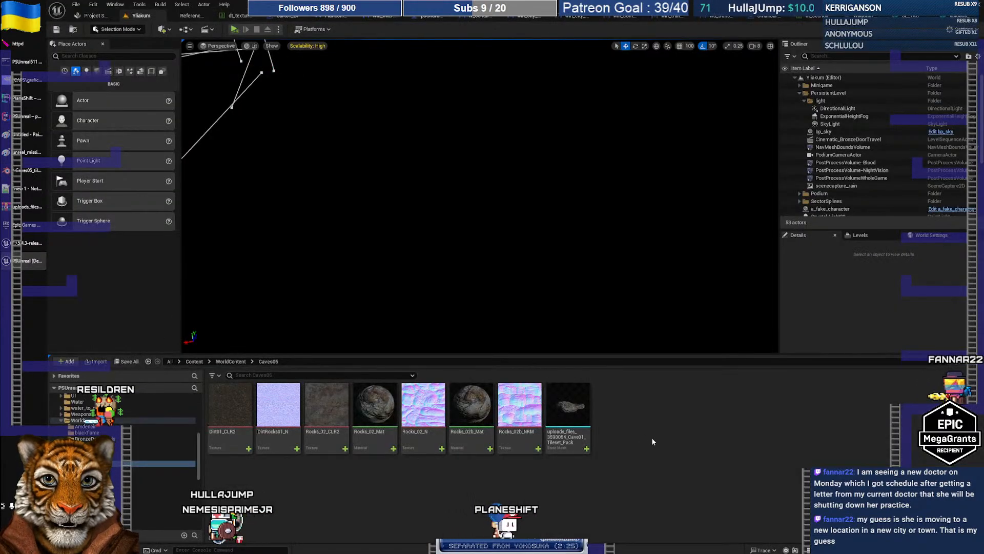
click(96, 361)
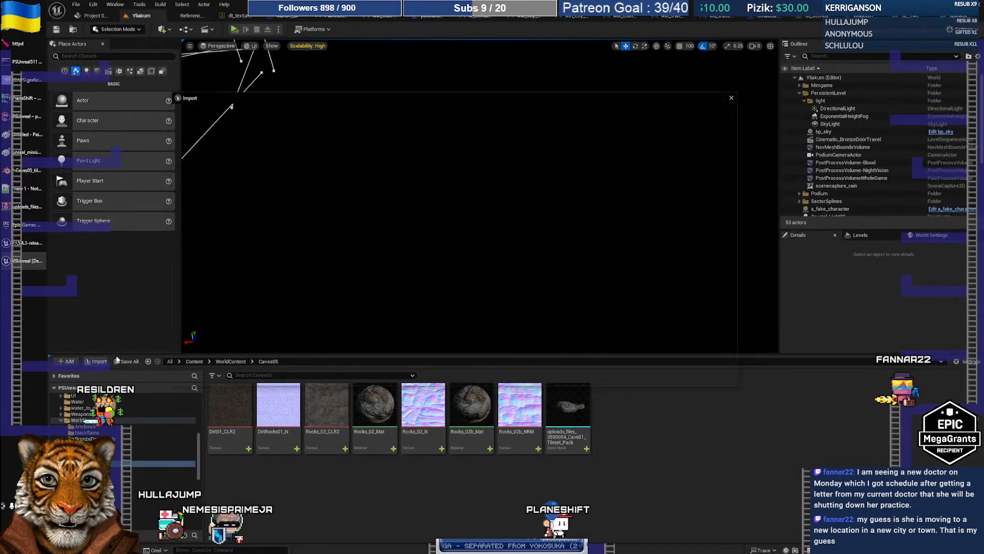
drag(410, 100, 429, 55)
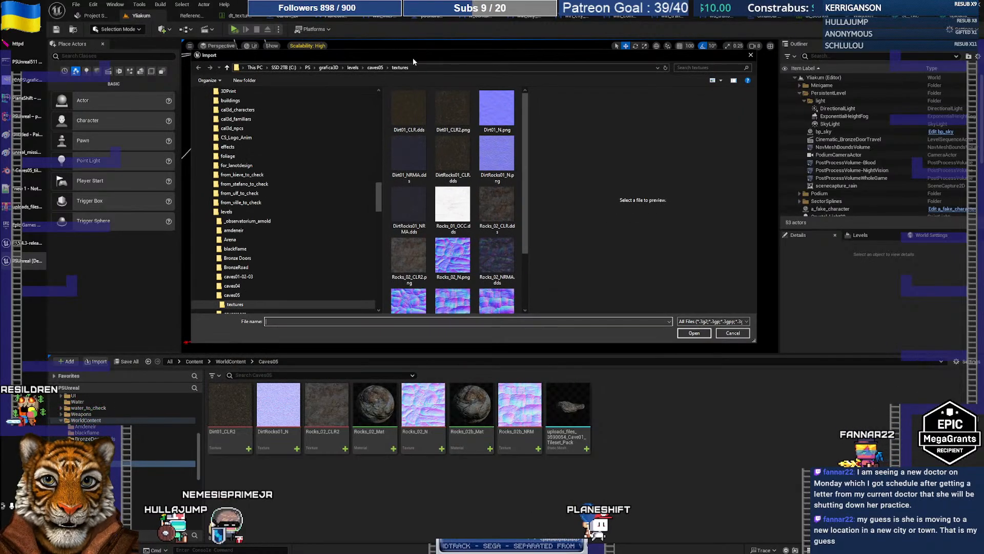
click(375, 67)
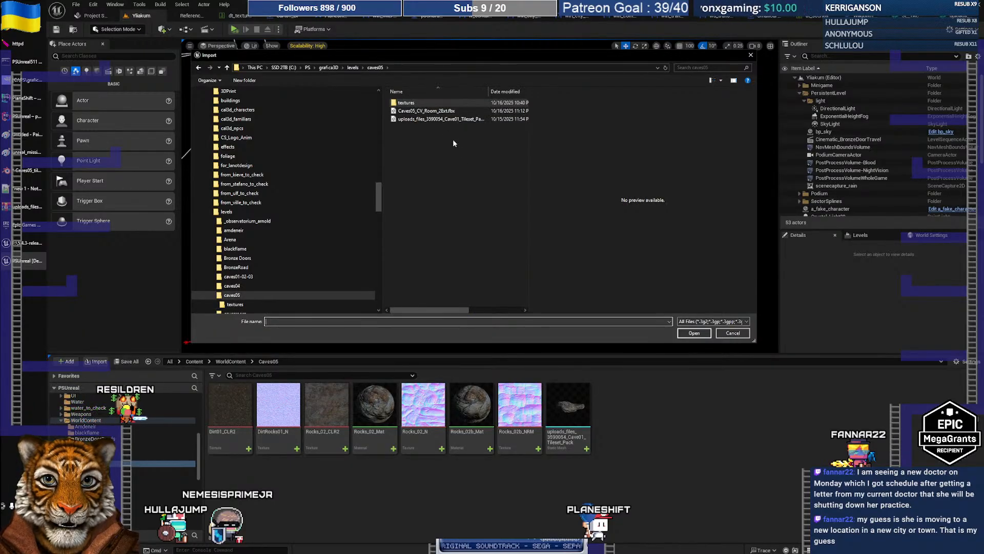
click(426, 111)
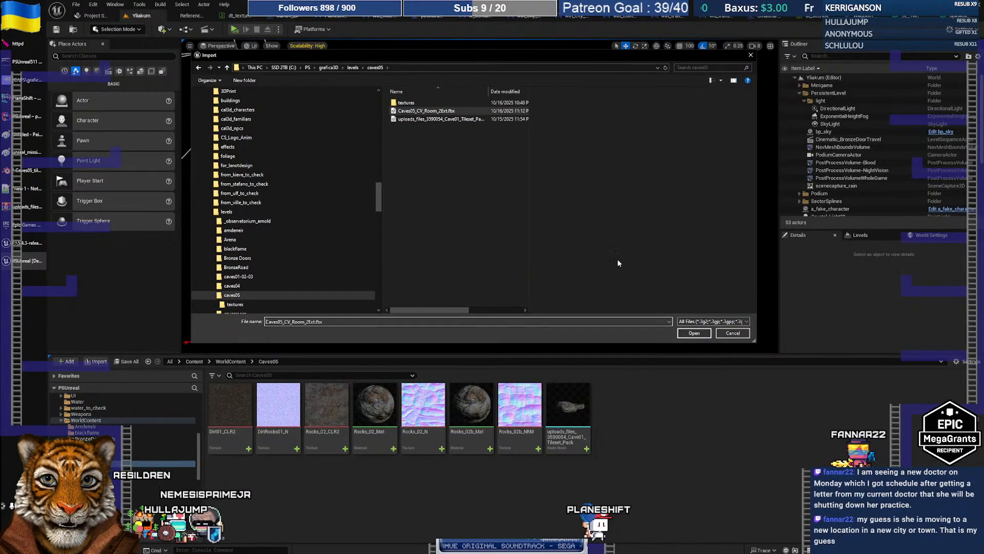
click(698, 334)
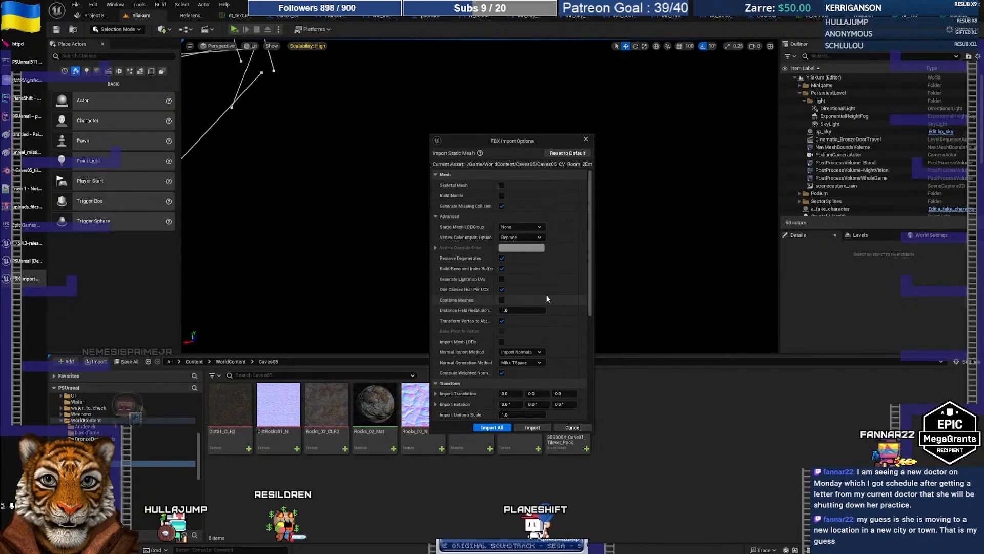
- Review the FBX import options, import all with them, and dismiss the message log
scroll(570, 292, down, 6)
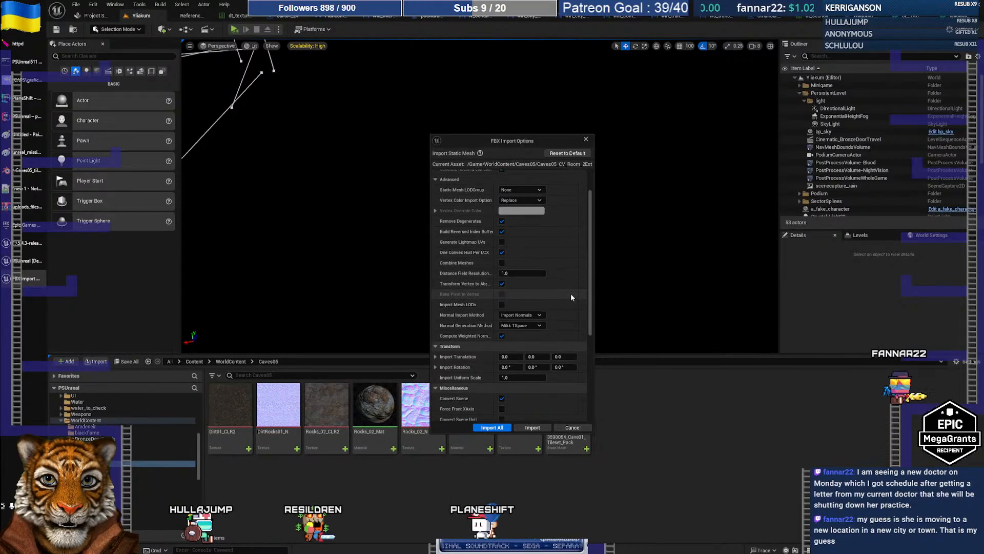
scroll(555, 372, down, 2)
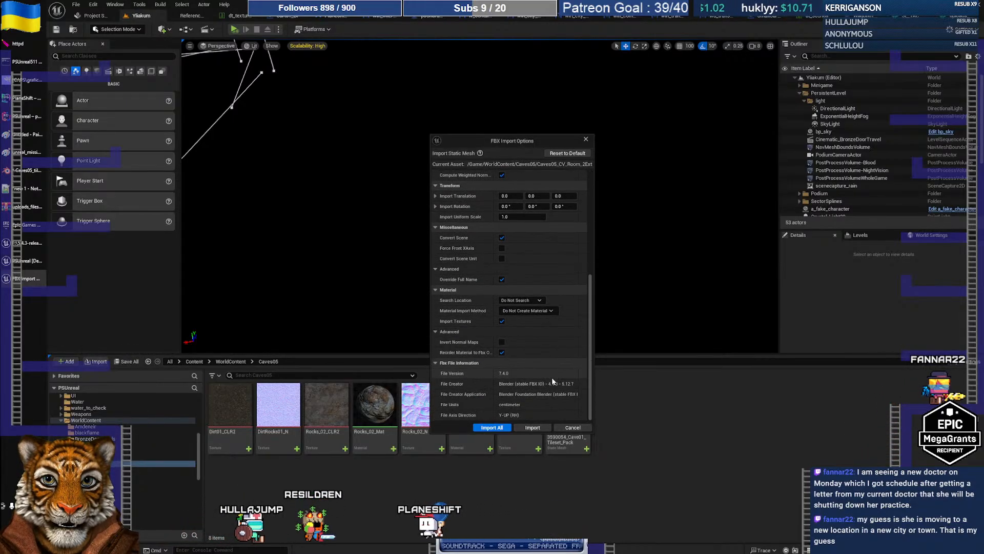
click(493, 427)
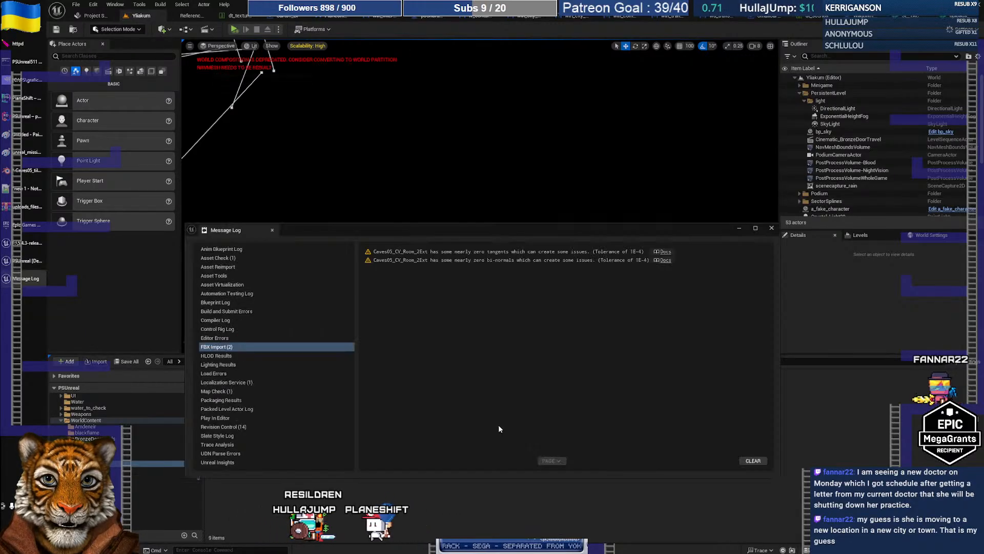
click(771, 228)
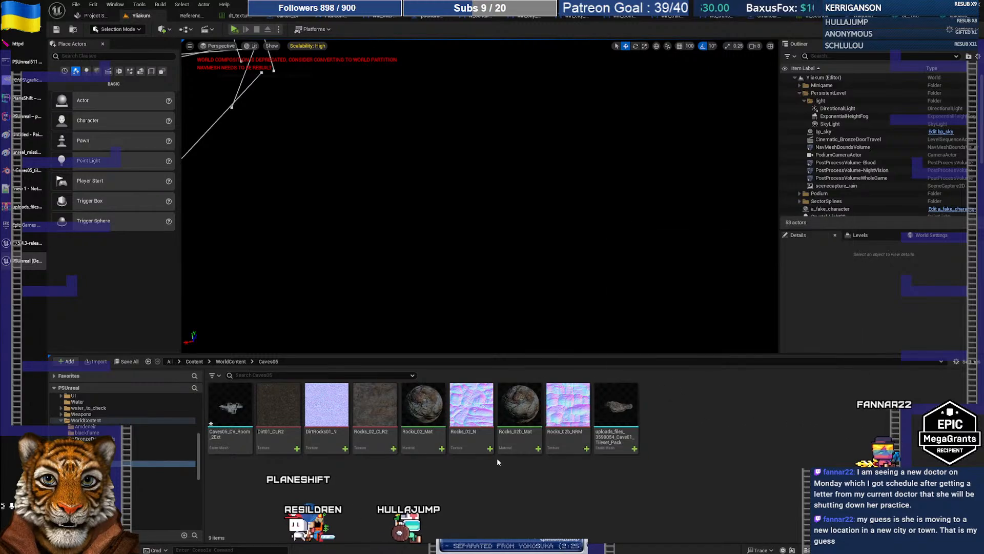
- Open the imported Caves05_CV_Room_2Ext mesh in its own editor window, sized to leave the Caves05 assets visible
double_click(239, 413)
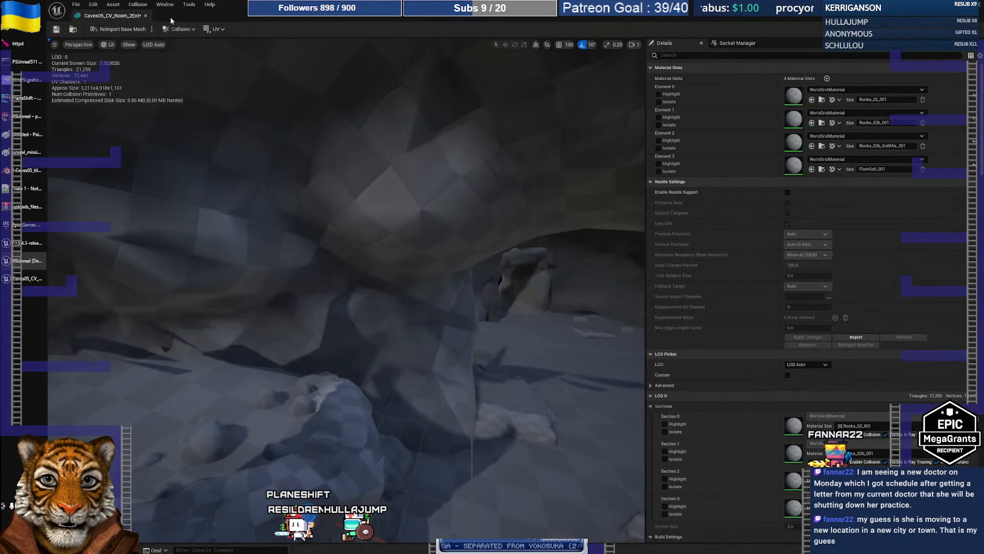
drag(113, 15, 244, 66)
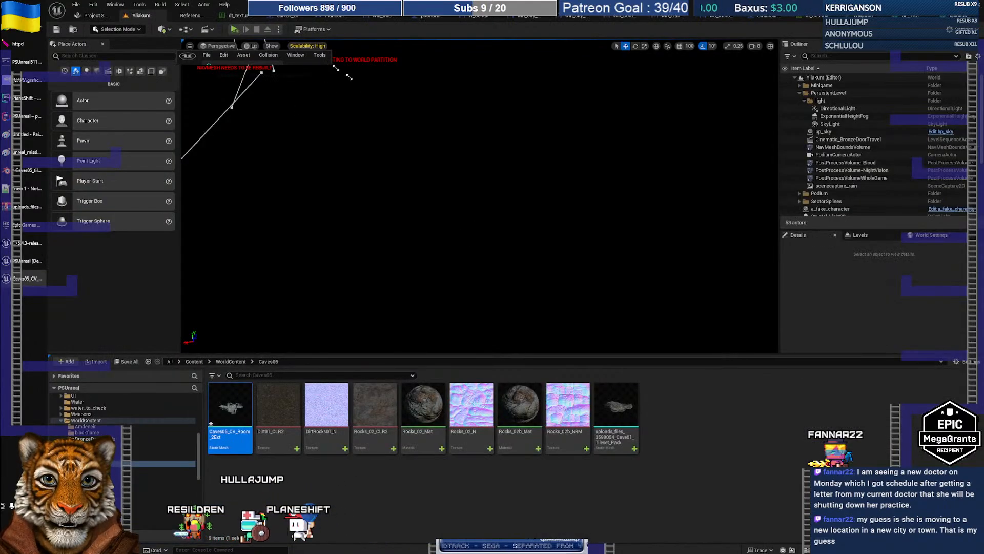
drag(330, 63, 805, 326)
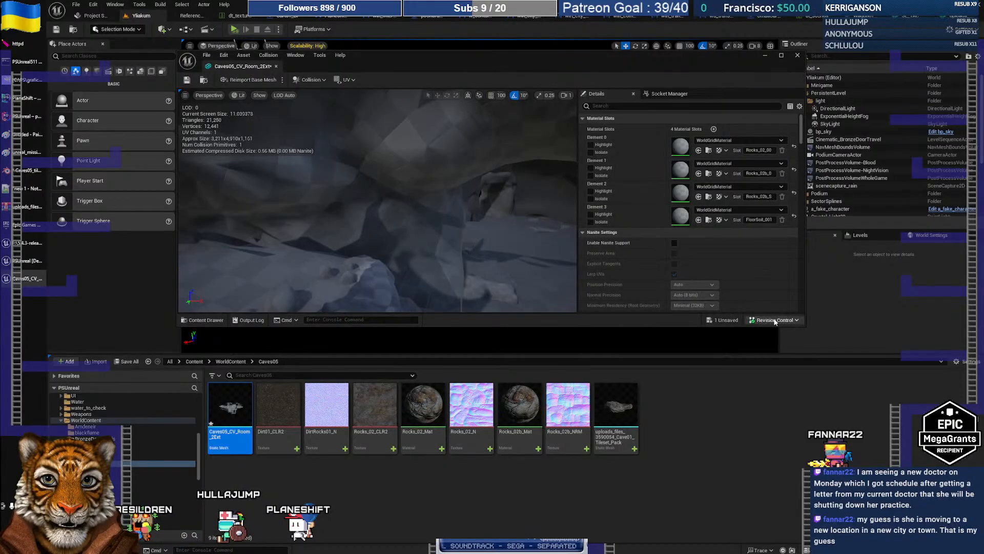
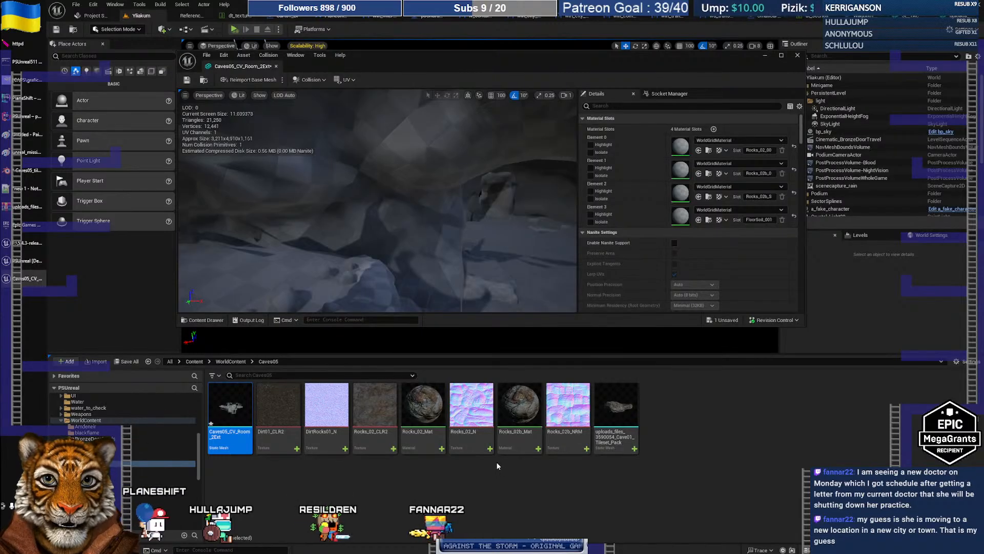
- Rename the material Rocks_02b_Mat as Rocks_02b_Soilmix_Mat and Rocks_02_Mat as Rocks_02_Soilmix_Mat
click(527, 434)
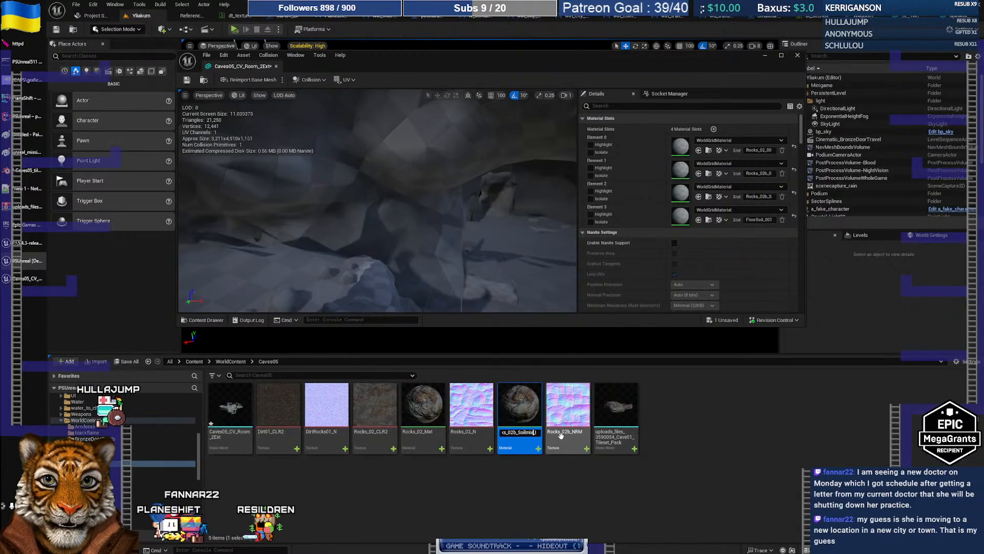
key(Return)
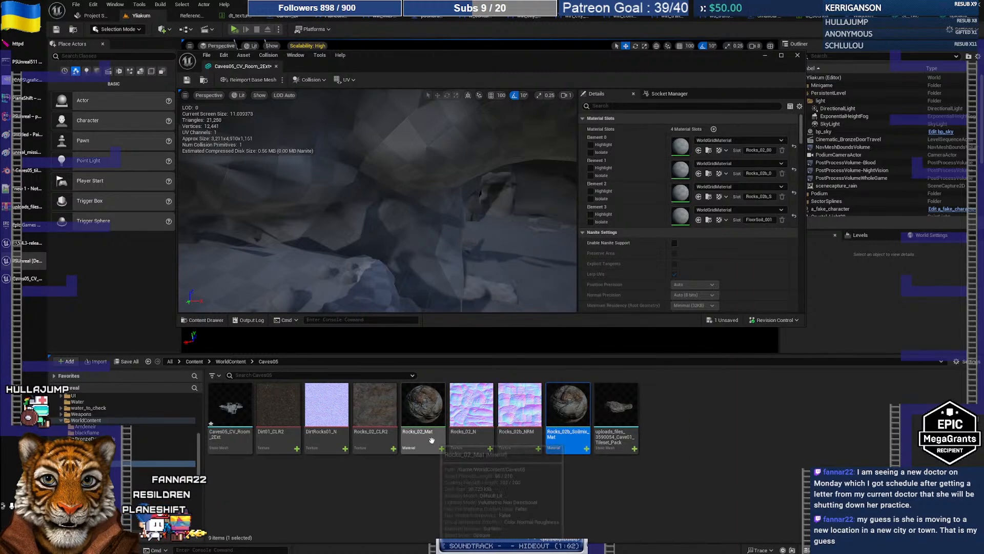
click(448, 442)
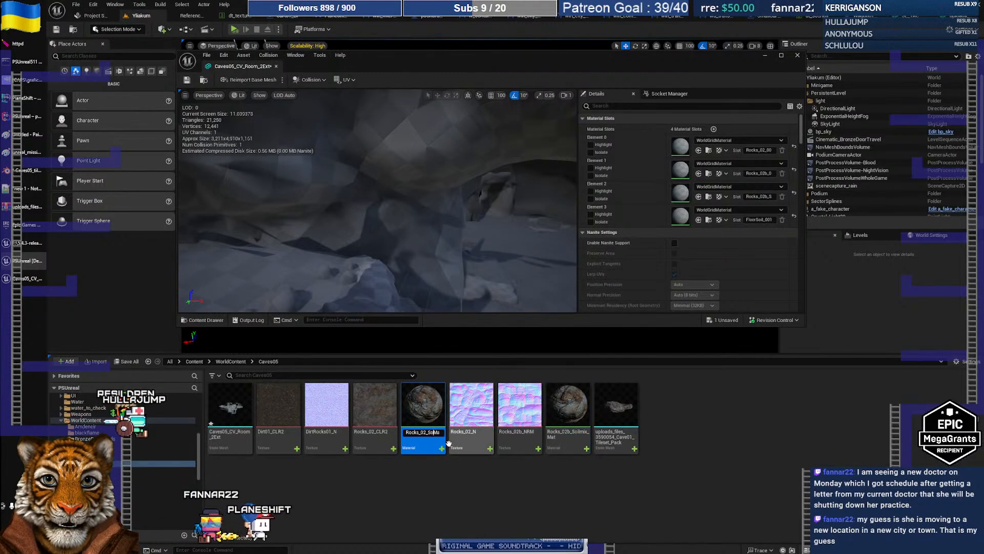
key(Return)
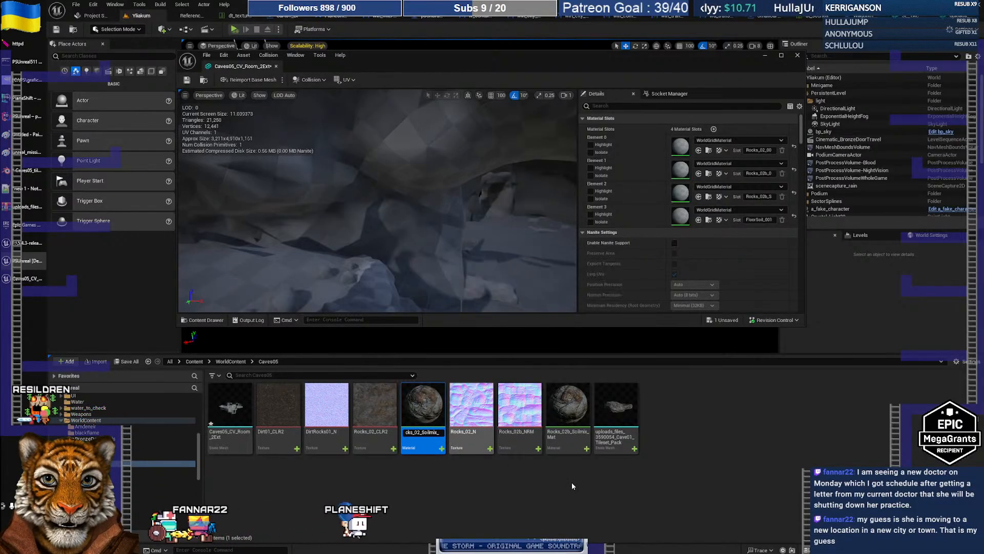
key(Return)
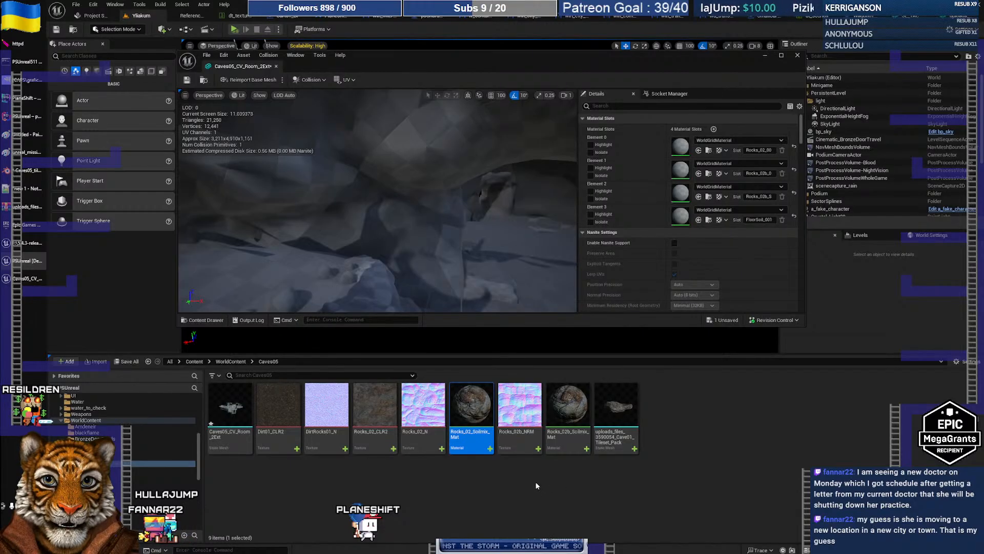
click(472, 448)
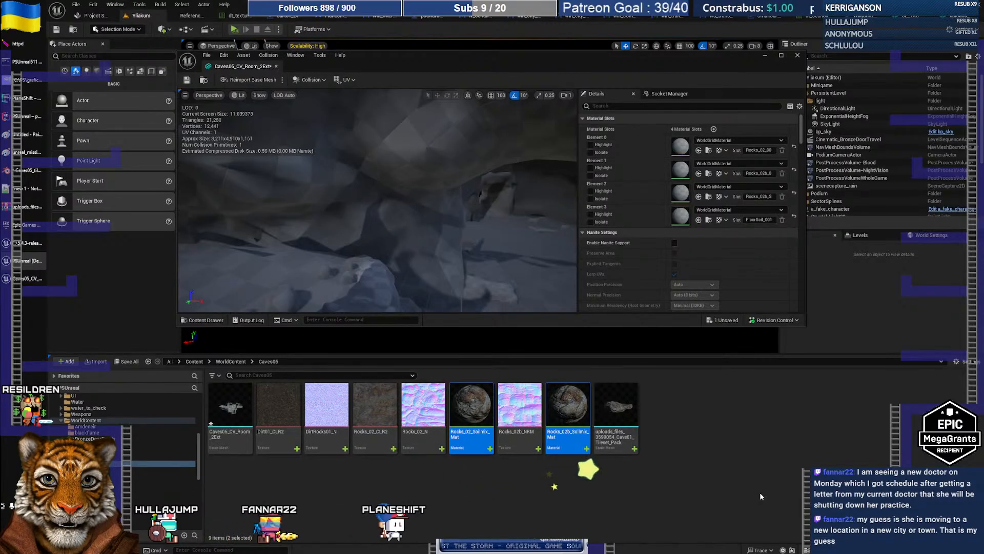
click(481, 449)
ctrl+click(568, 436)
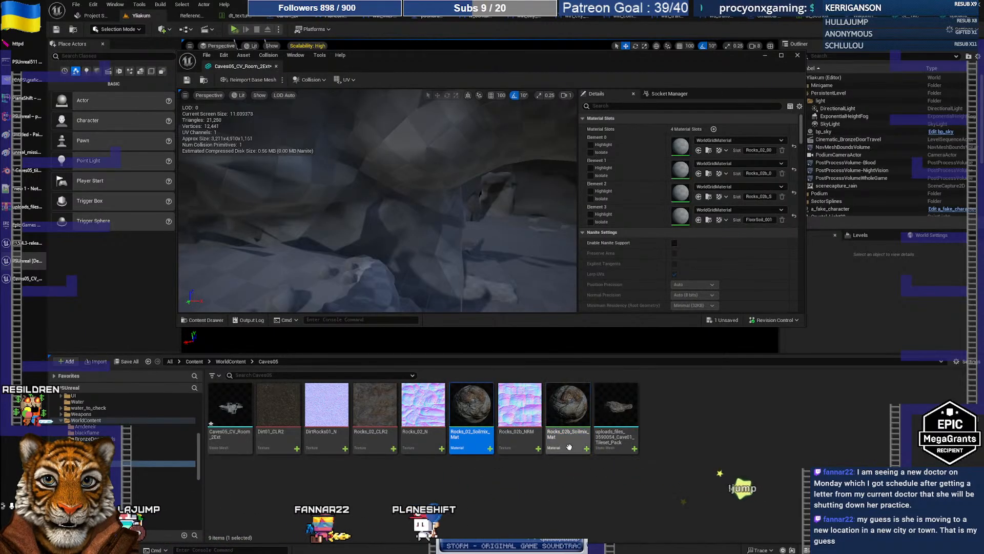
click(730, 477)
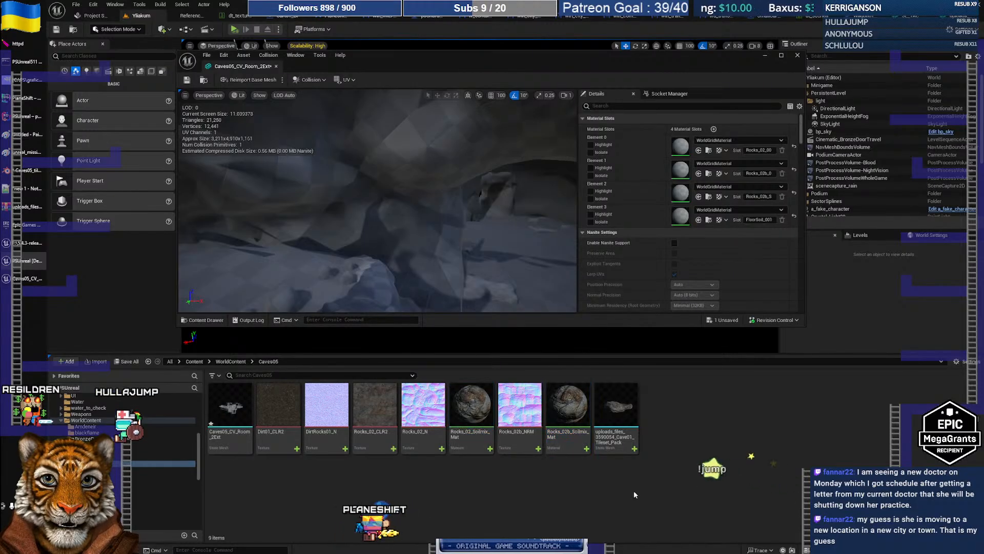
- Duplicate the Rocks_02_Soilmix_Mat material and name the copy Rocks_02_Mat
right_click(477, 443)
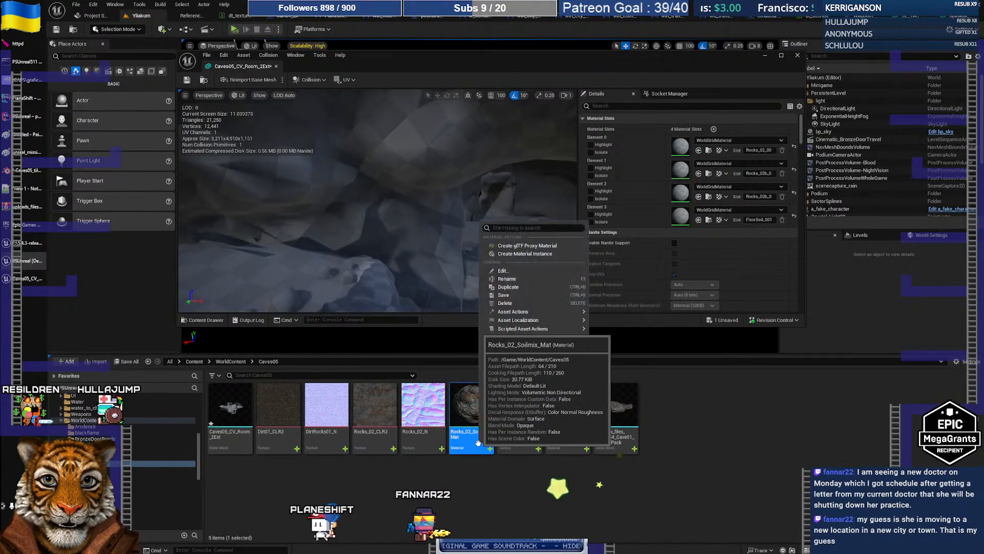
click(510, 287)
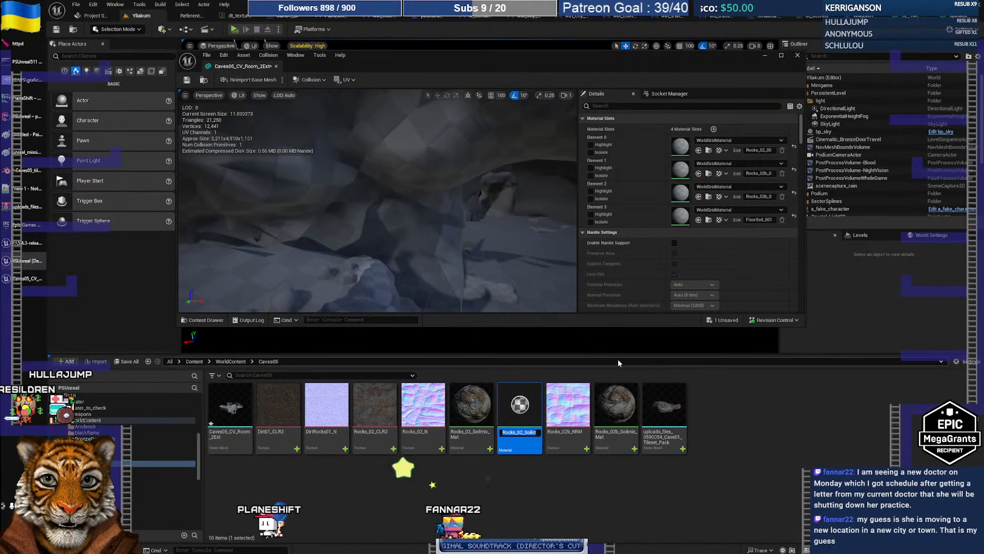
key(BackSpace)
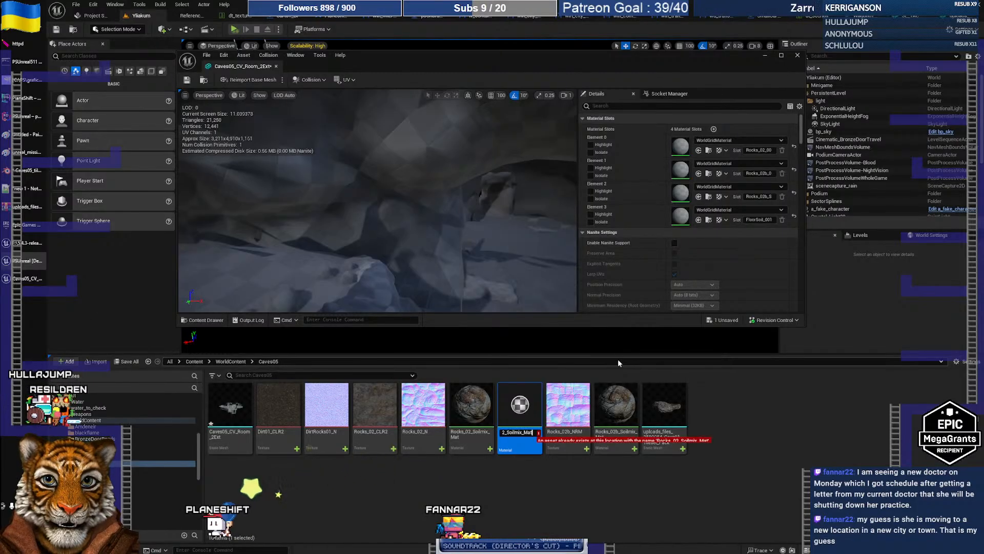
key(BackSpace)
key(BackSpace)
key(BackSpace)
key(BackSpace)
key(BackSpace)
key(BackSpace)
key(BackSpace)
key(BackSpace)
key(BackSpace)
key(BackSpace)
key(BackSpace)
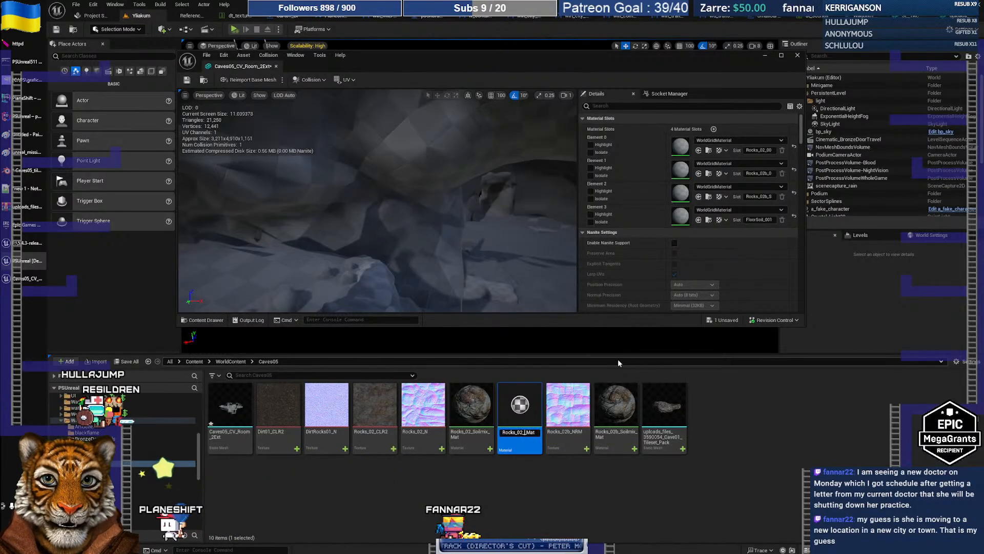
text(Mat)
key(Return)
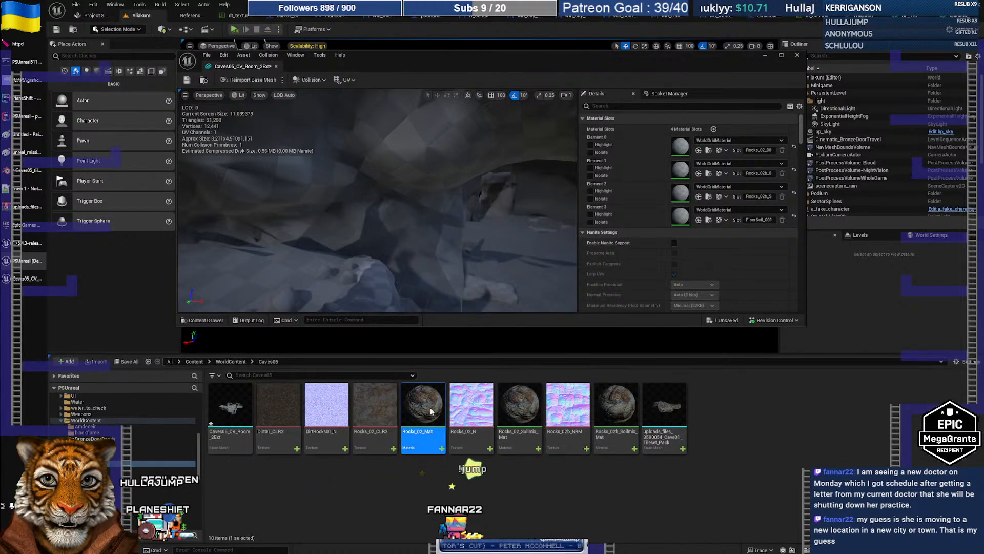
- In the Rocks_02_Mat graph, connect the Rocks_02_N sample directly to Normal and the Rocks_02_CLR2 sample directly to Base Color
double_click(423, 407)
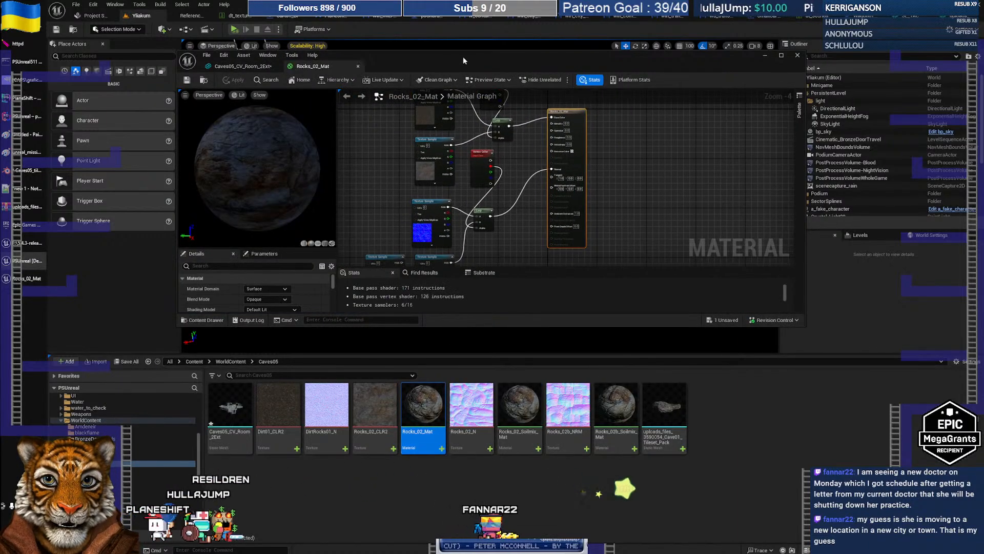
double_click(463, 60)
right_drag(490, 245, 528, 312)
scroll(550, 345, up, 4)
scroll(559, 340, down, 2)
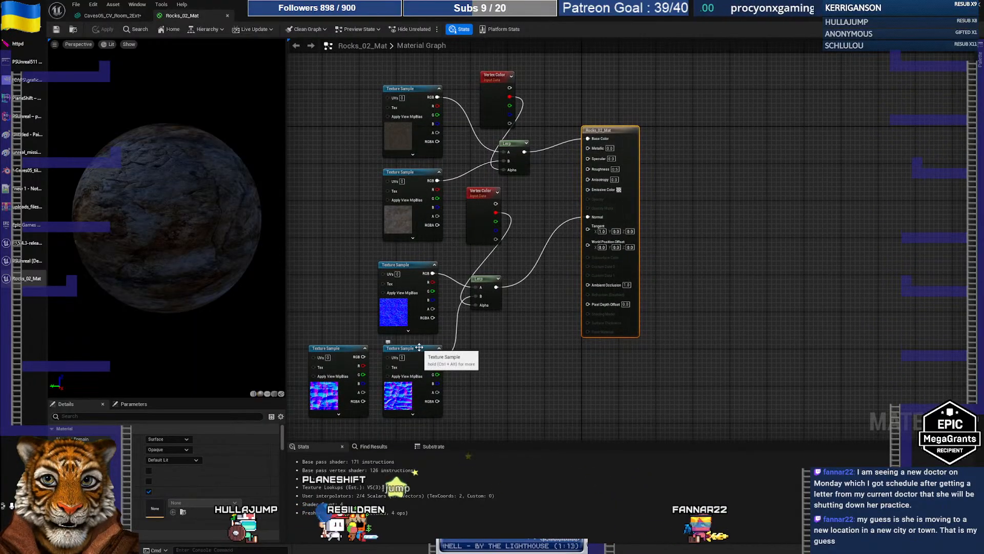
click(350, 349)
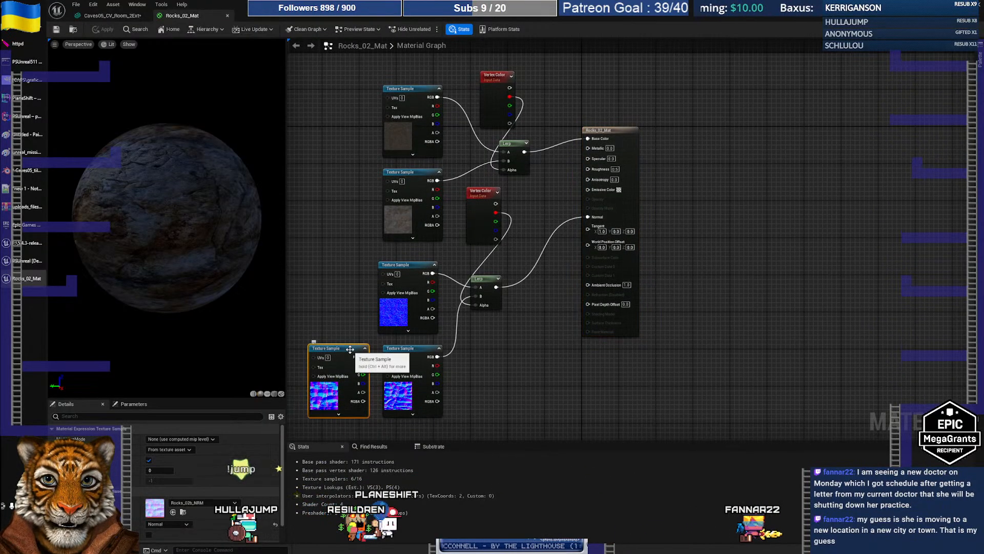
click(425, 348)
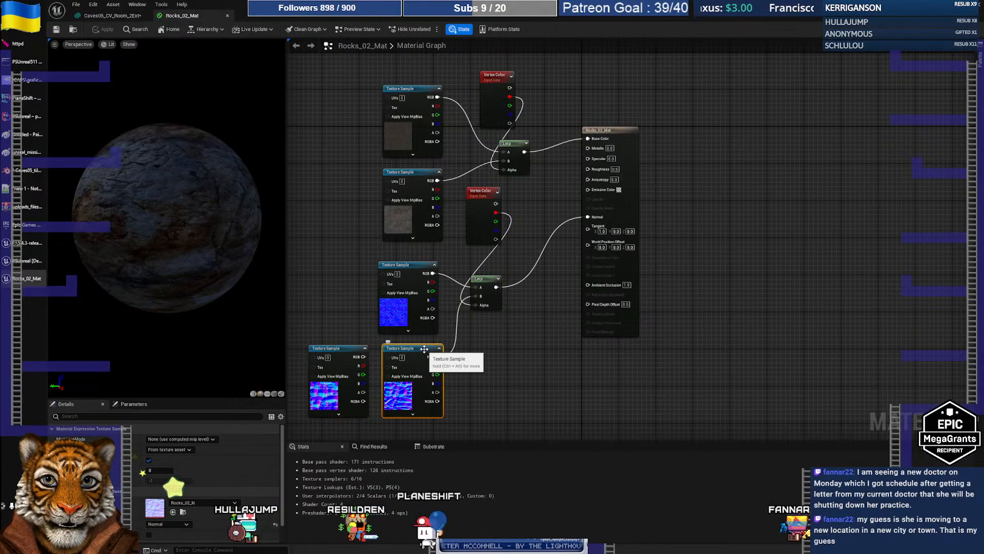
drag(438, 357, 587, 217)
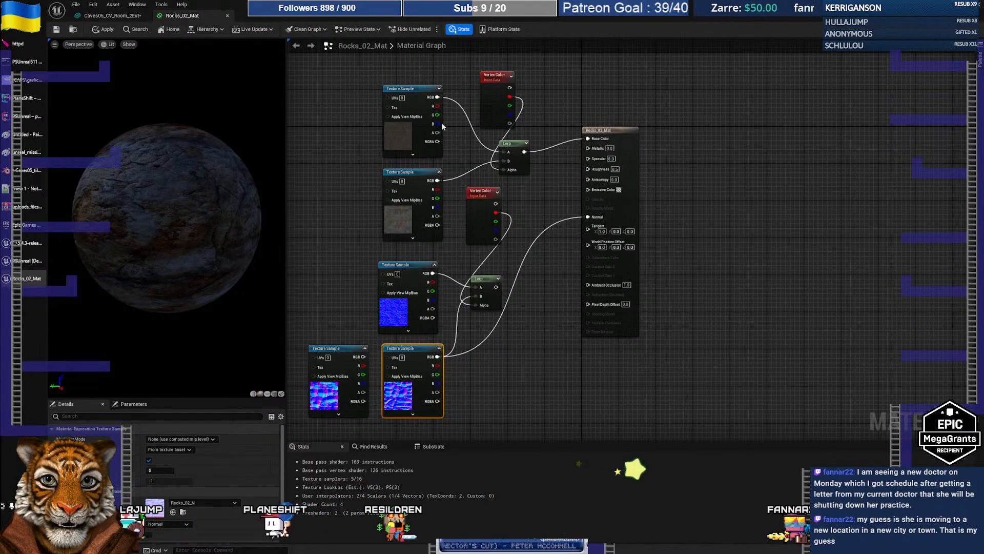
drag(438, 180, 590, 139)
- Delete the dirt color and dirt normal samples, both Vertex Color nodes and both Lerp nodes from the Rocks_02_Mat graph
drag(364, 62, 529, 154)
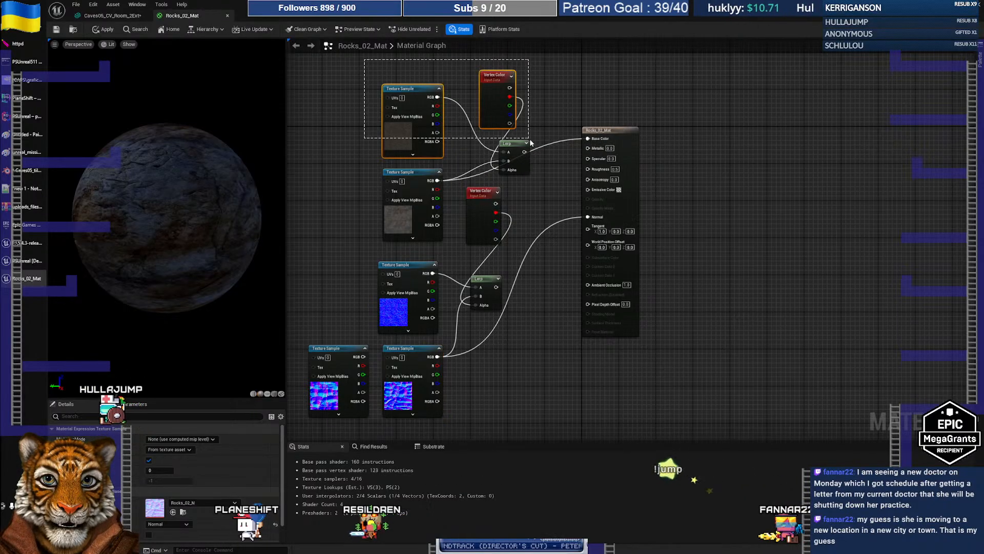
key(Delete)
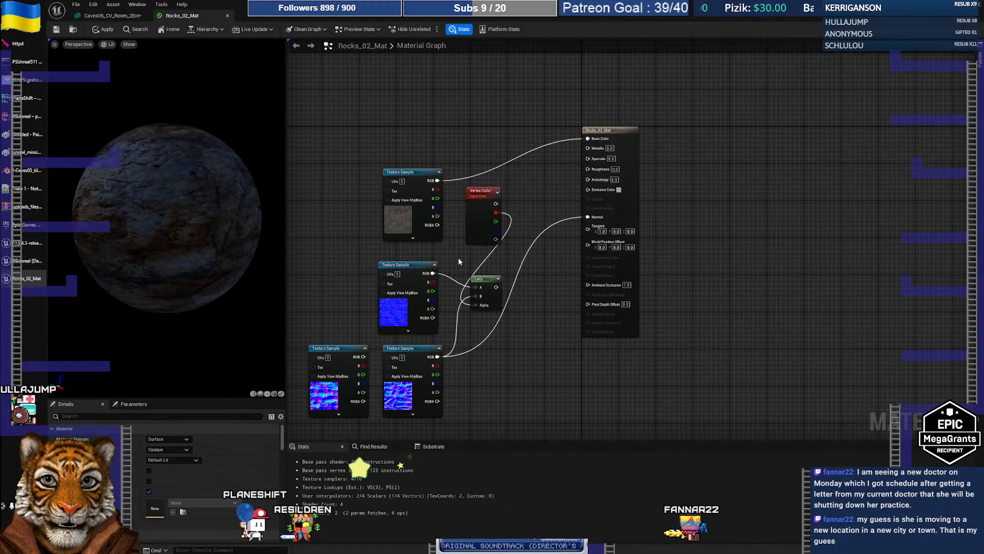
click(400, 271)
shift+click(481, 279)
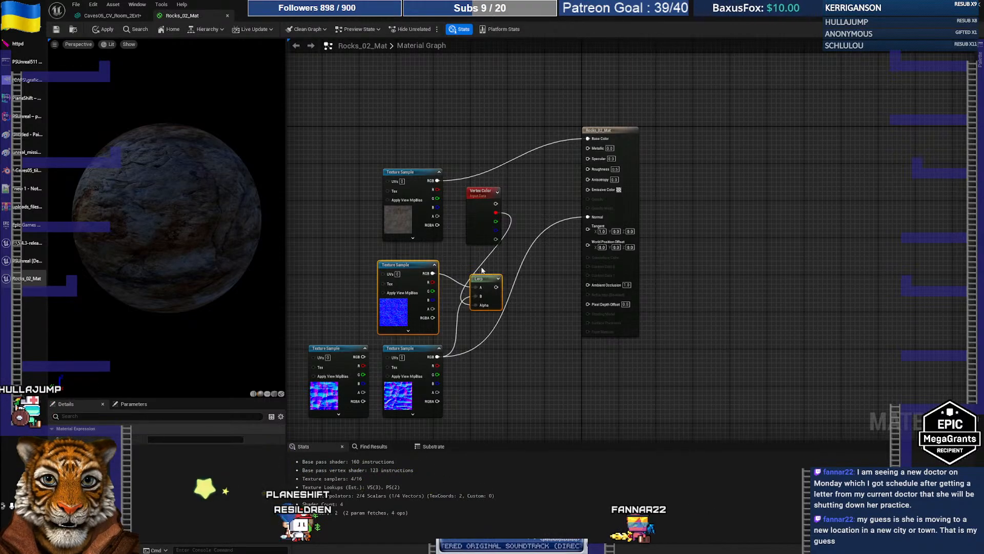
key(Delete)
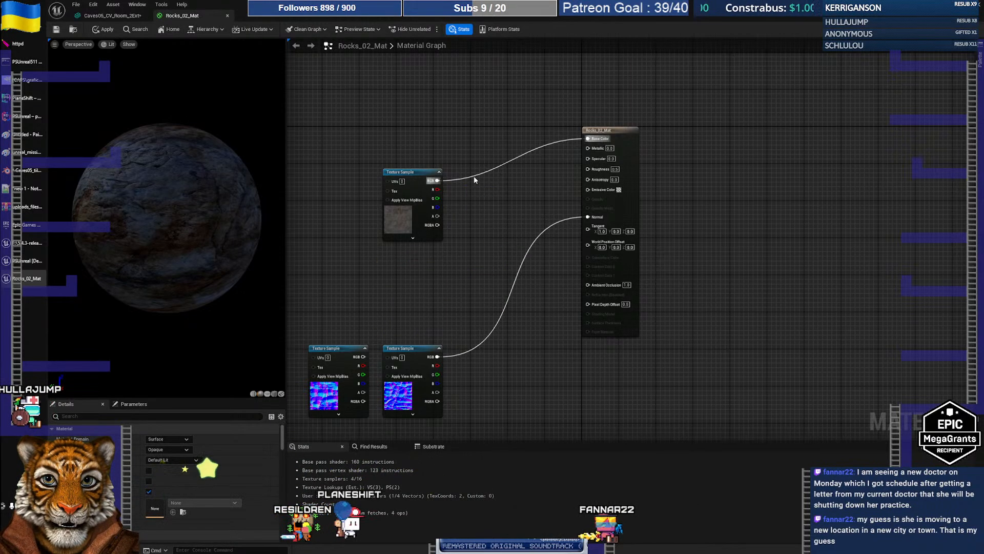
- Move the remaining color sample and the two normal map samples into a compact layout, and apply the changes to Rocks_02_Mat
drag(425, 202, 439, 138)
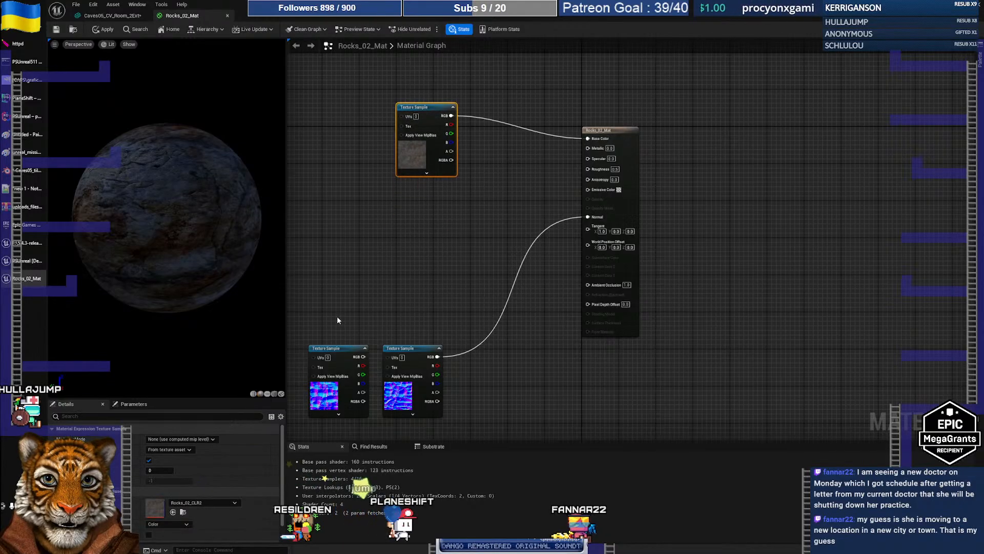
click(328, 348)
shift+click(422, 350)
drag(421, 350, 454, 226)
right_drag(366, 177, 394, 204)
click(104, 29)
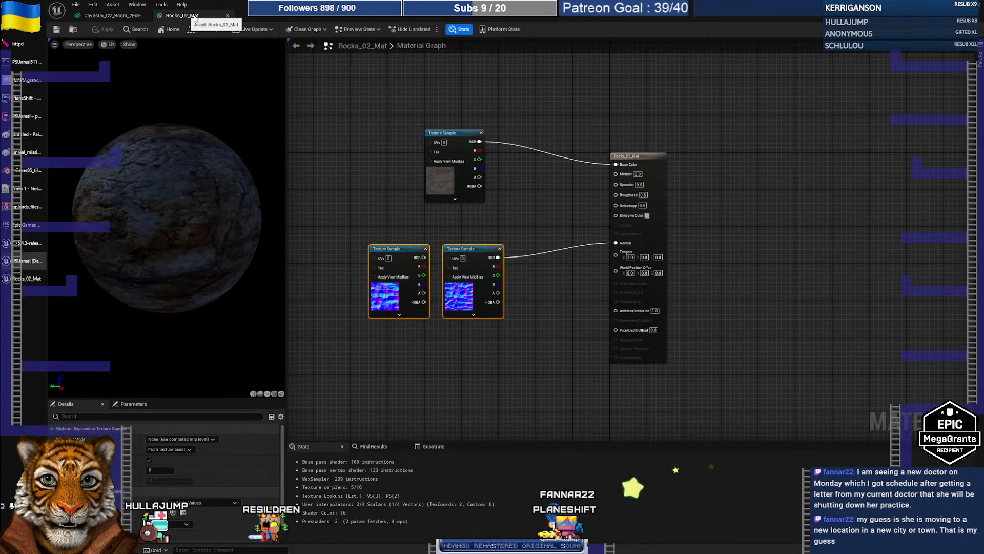
- Close the Rocks_02_Mat editor, and save and close the Caves05_CV_Room_2Ext mesh
click(227, 18)
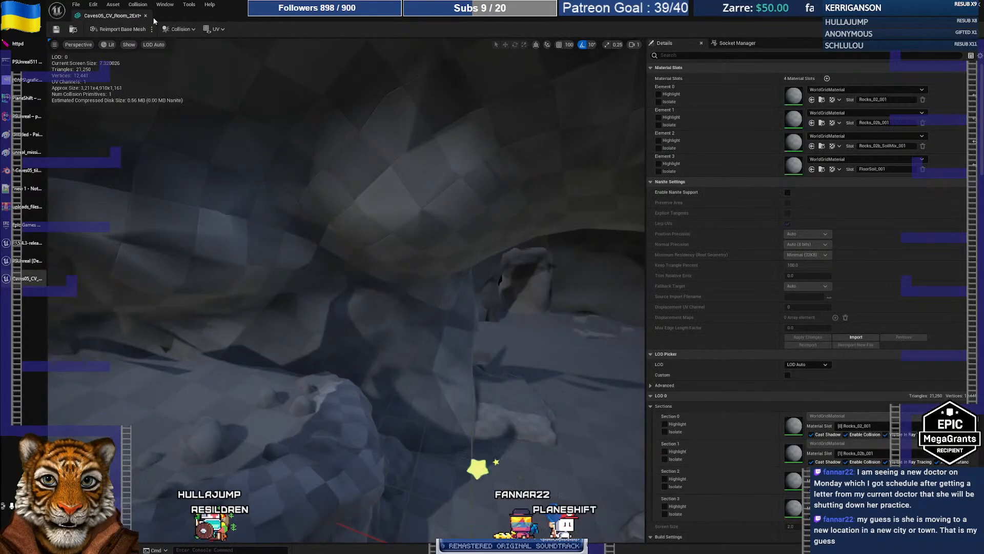
click(56, 29)
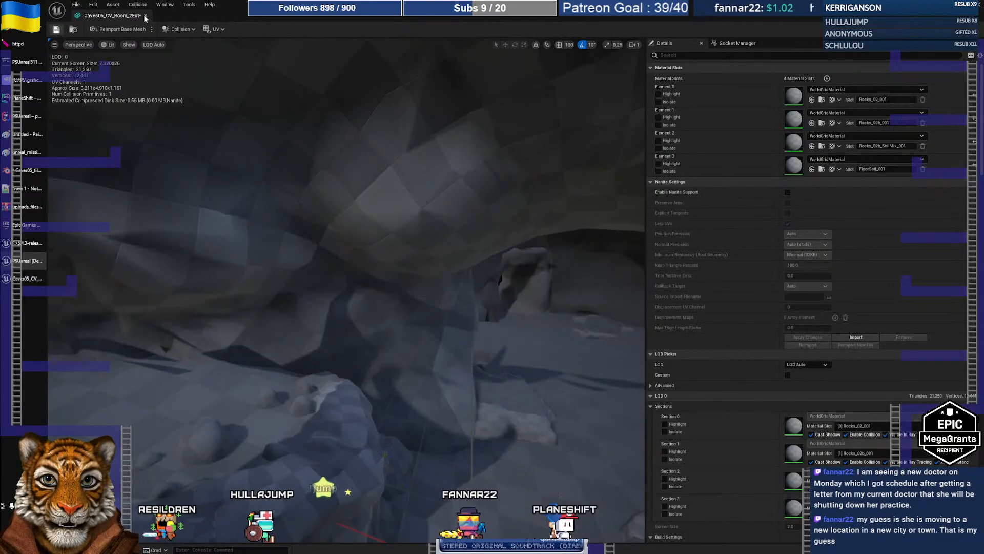
click(146, 16)
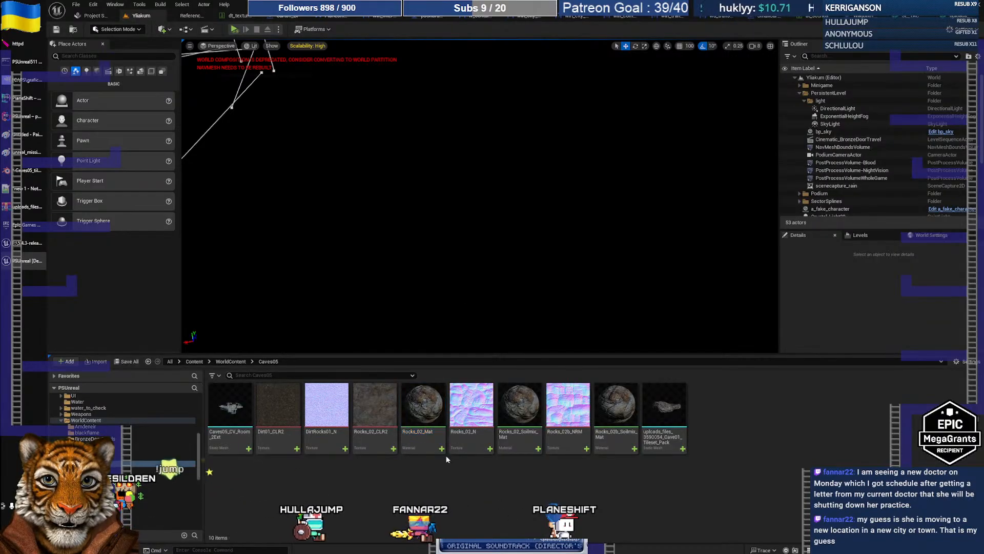
- Duplicate the Rocks_02_Mat material and name the copy Rocks_02b_Mat
right_click(429, 433)
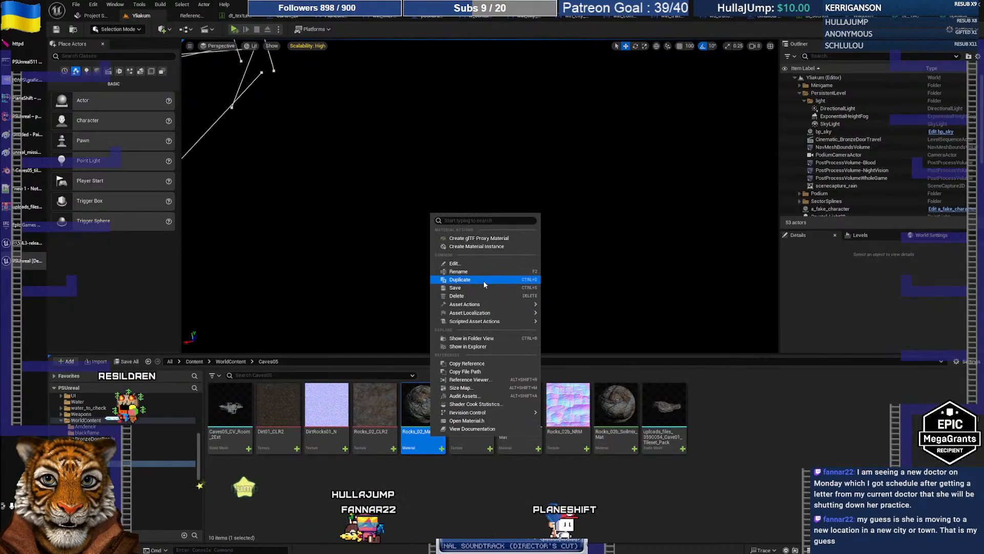
click(483, 281)
key(Right)
key(BackSpace)
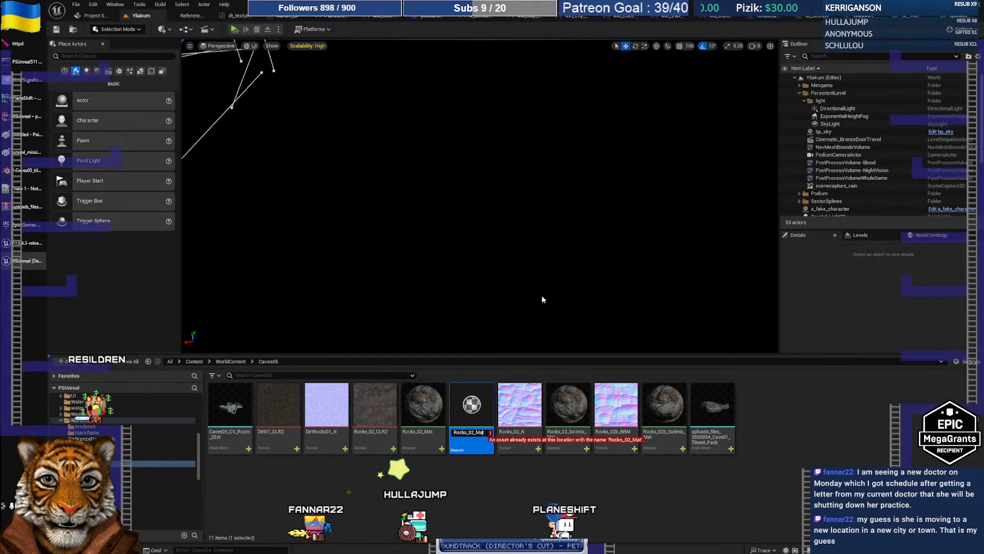
key(Left)
key(Left)
key(Left)
key(Left)
text(b)
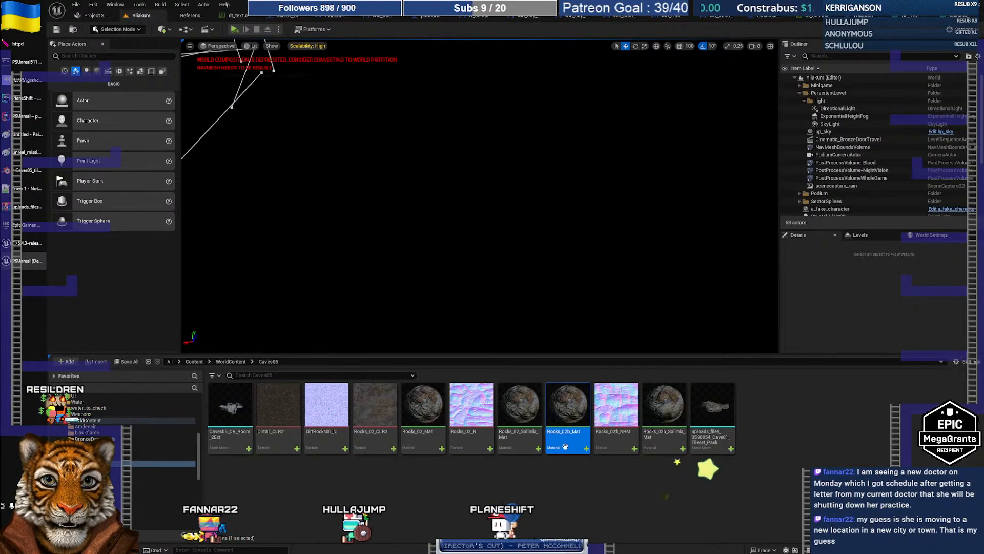
- In Rocks_02b_Mat, connect the Rocks_02b_NRM sample to Normal, move the Rocks_02_N sample aside, and apply the changes before closing the material
double_click(571, 410)
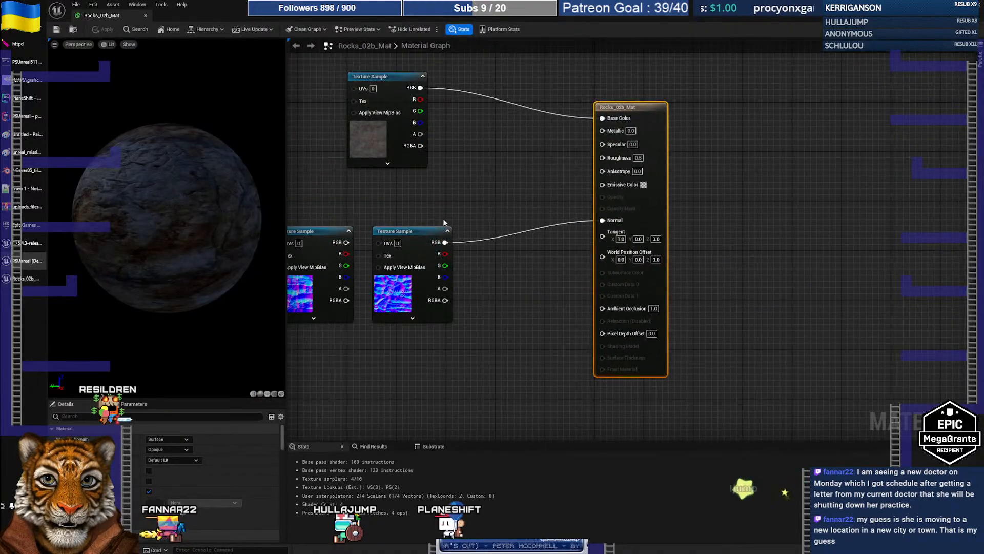
right_drag(335, 232, 389, 231)
click(384, 230)
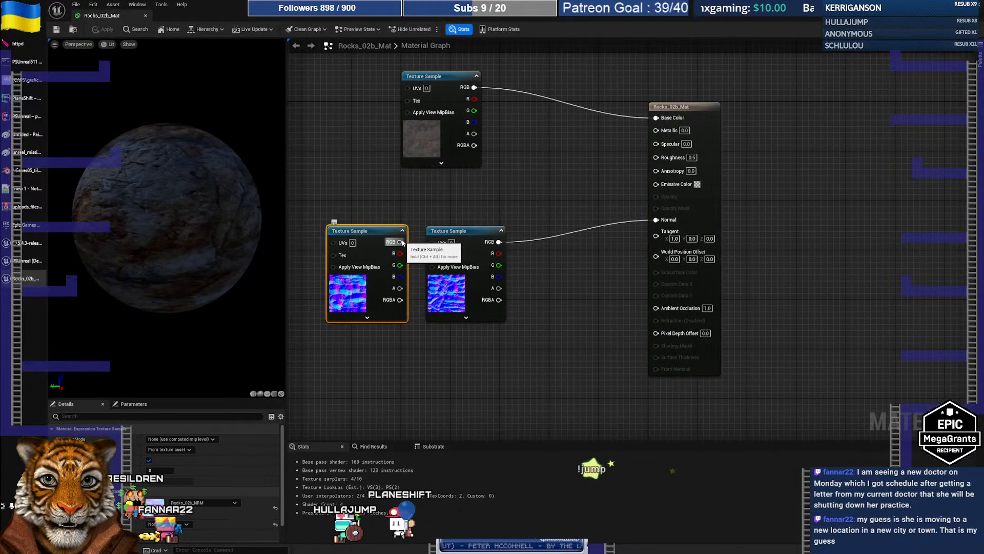
drag(400, 242, 656, 221)
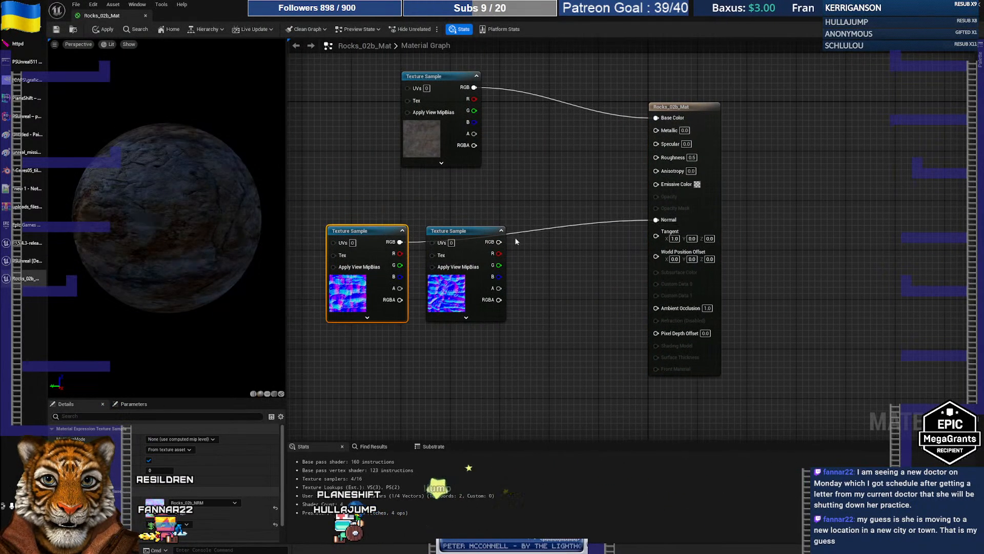
drag(461, 231, 484, 287)
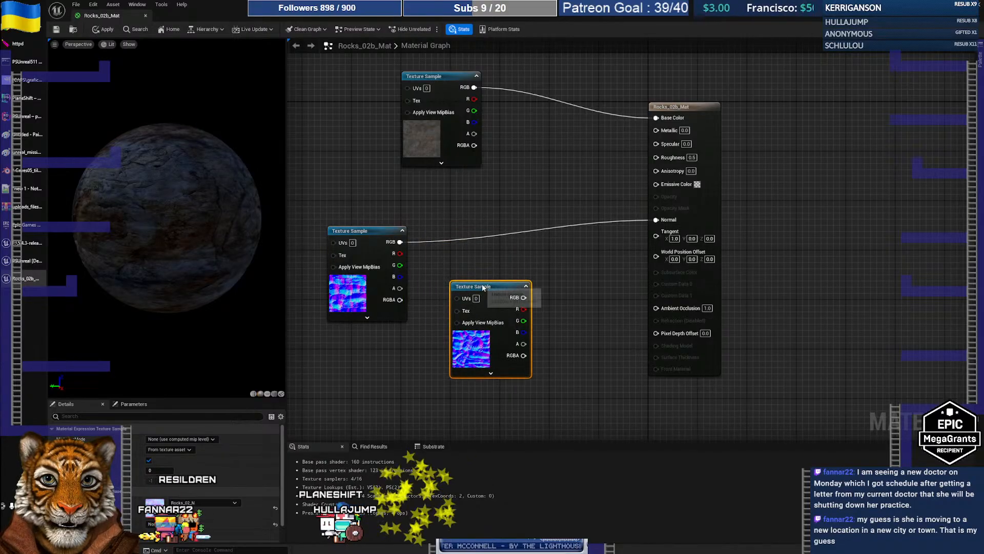
click(349, 282)
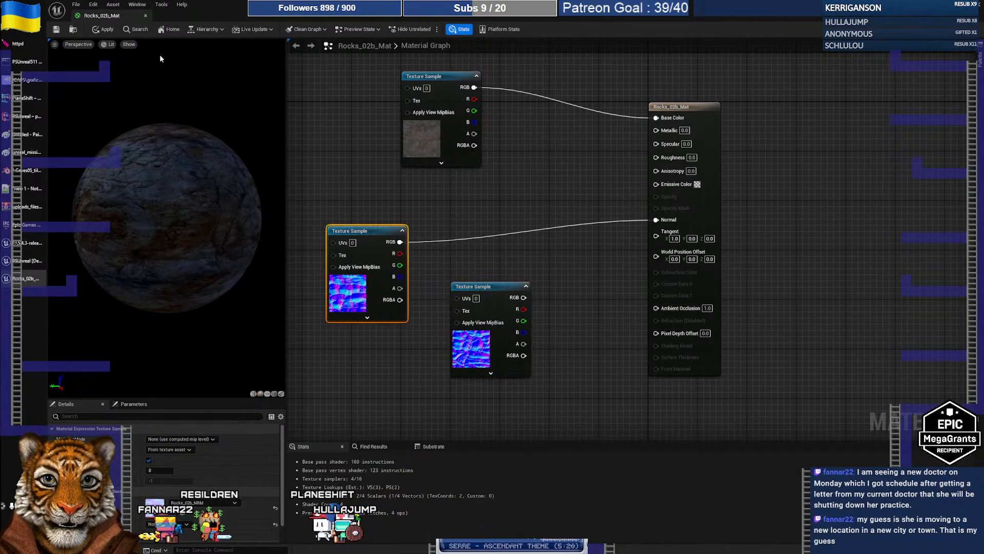
click(103, 29)
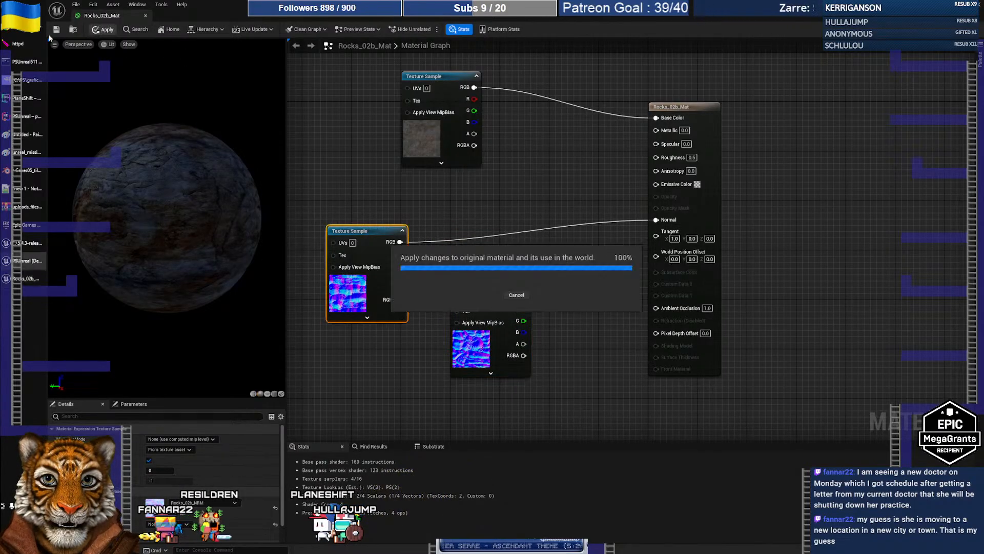
click(146, 17)
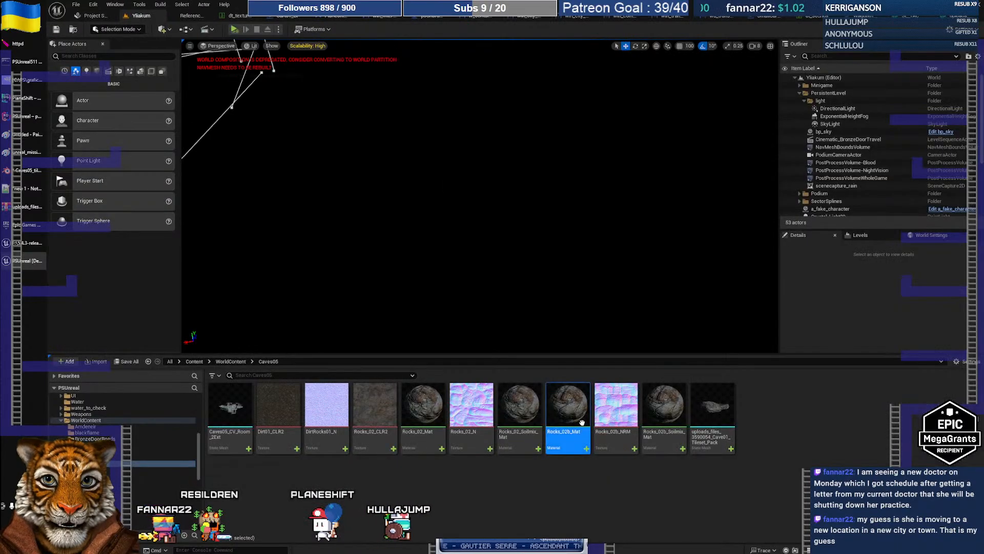
- Duplicate the Rocks_02b_Mat material and name the copy FloorSoil_Mat
click(599, 512)
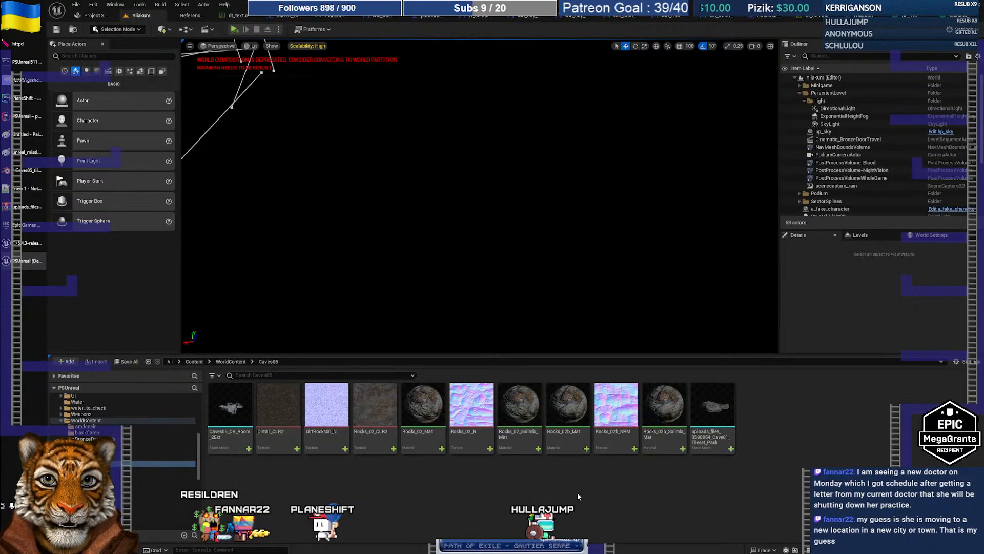
click(565, 441)
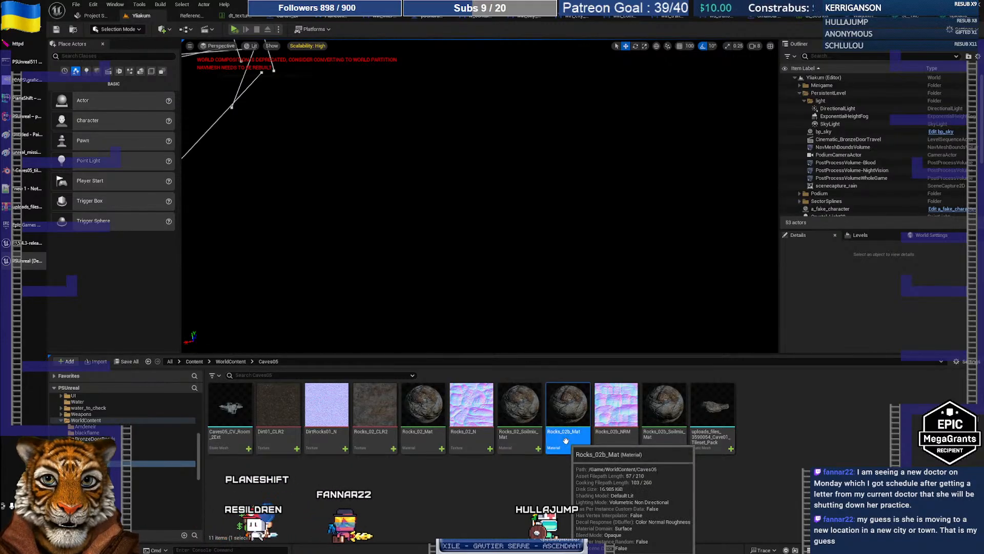
right_click(566, 441)
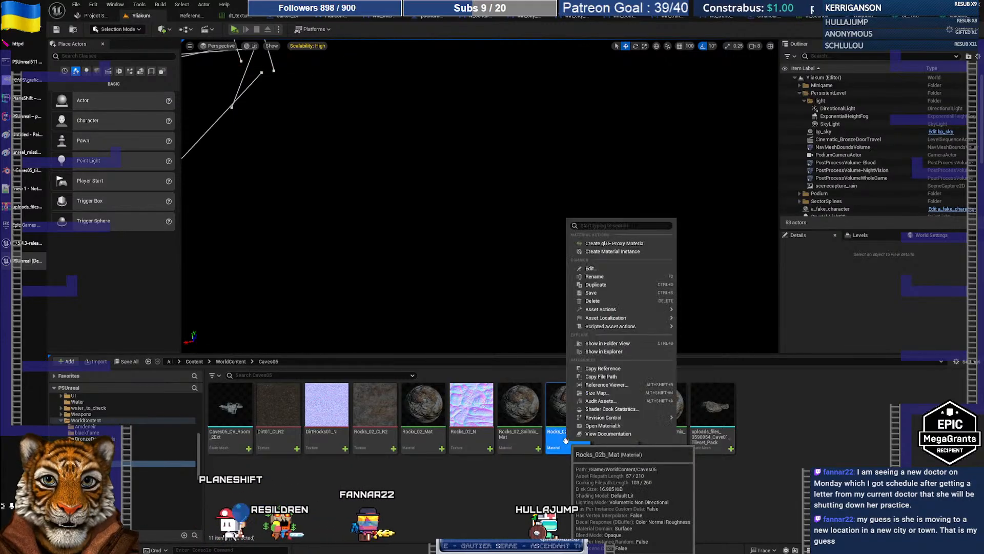
click(616, 284)
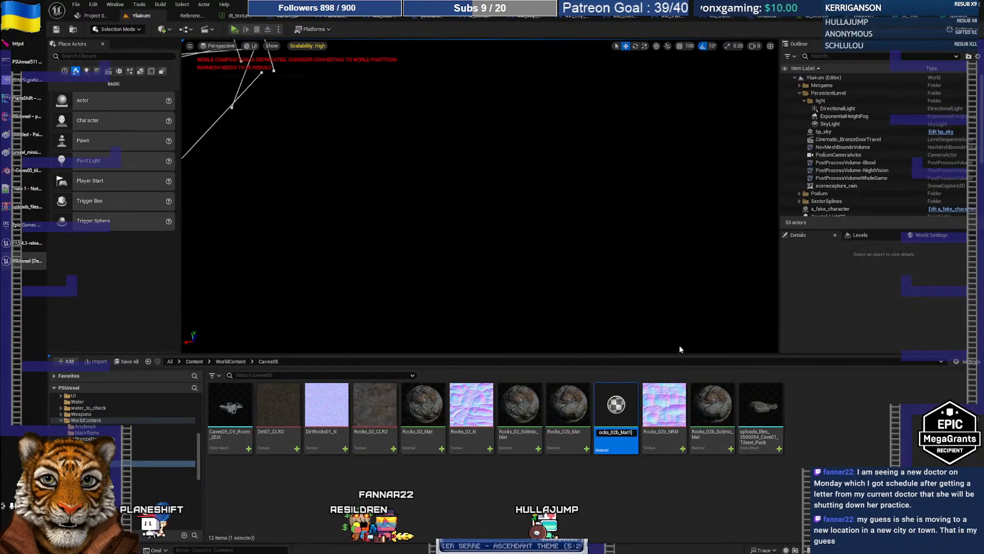
key(BackSpace)
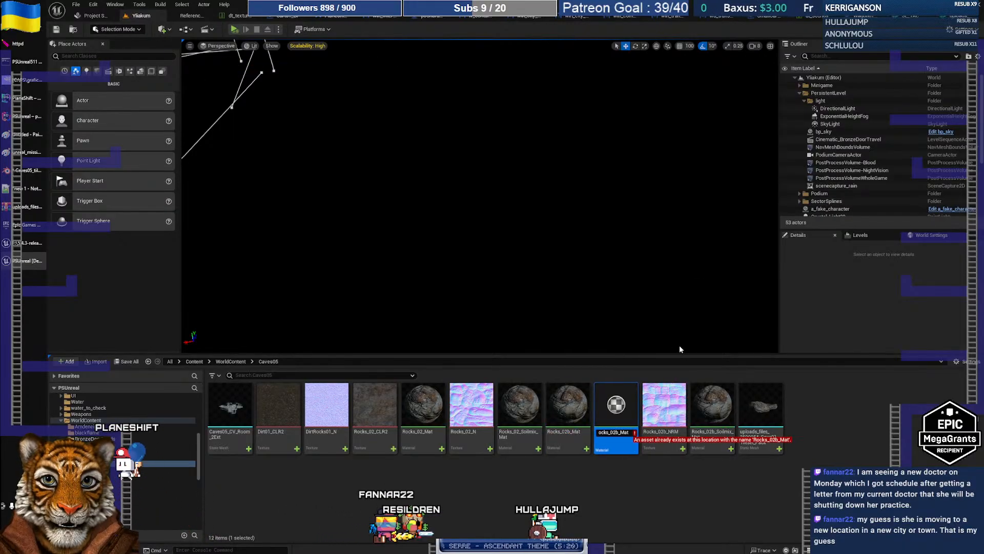
key(ctrl+a)
text(FloorSoil_Mat)
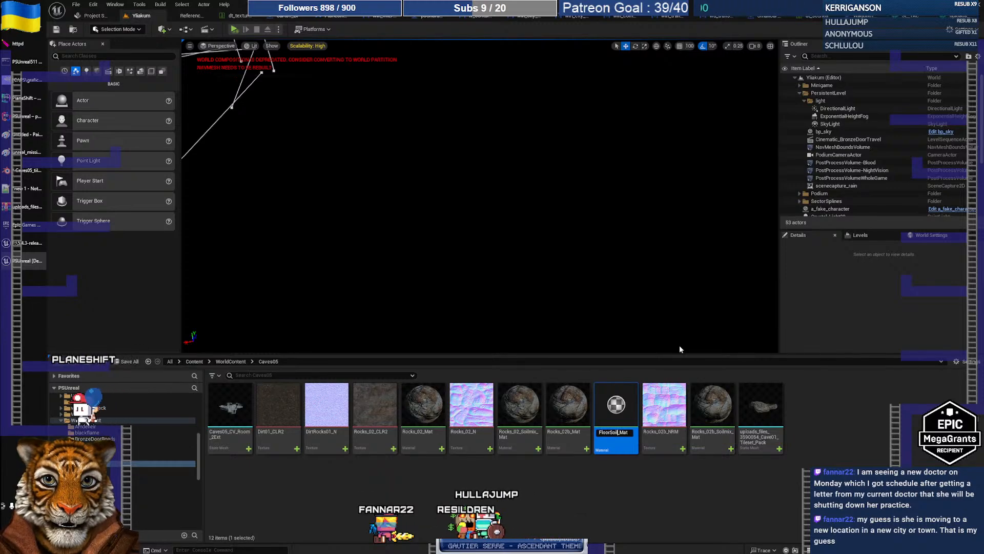
key(Return)
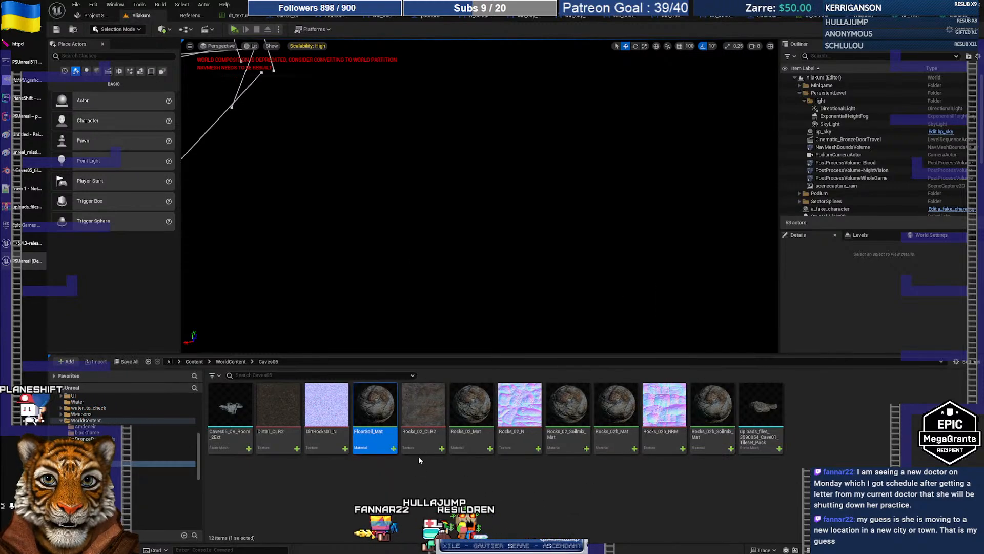
- Open FloorSoil_Mat and shrink its editor into a smaller floating window that uncovers the main editor
double_click(385, 415)
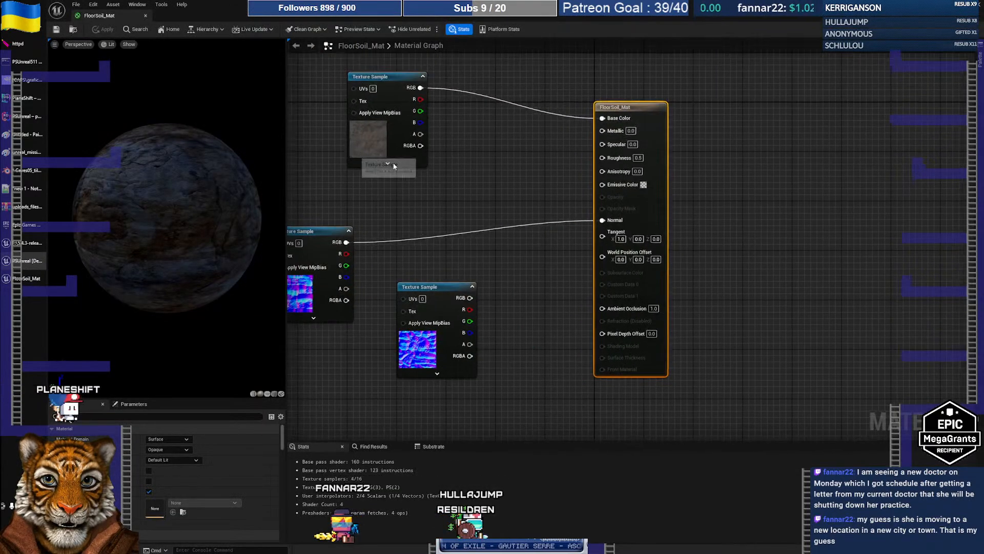
right_drag(425, 200, 544, 208)
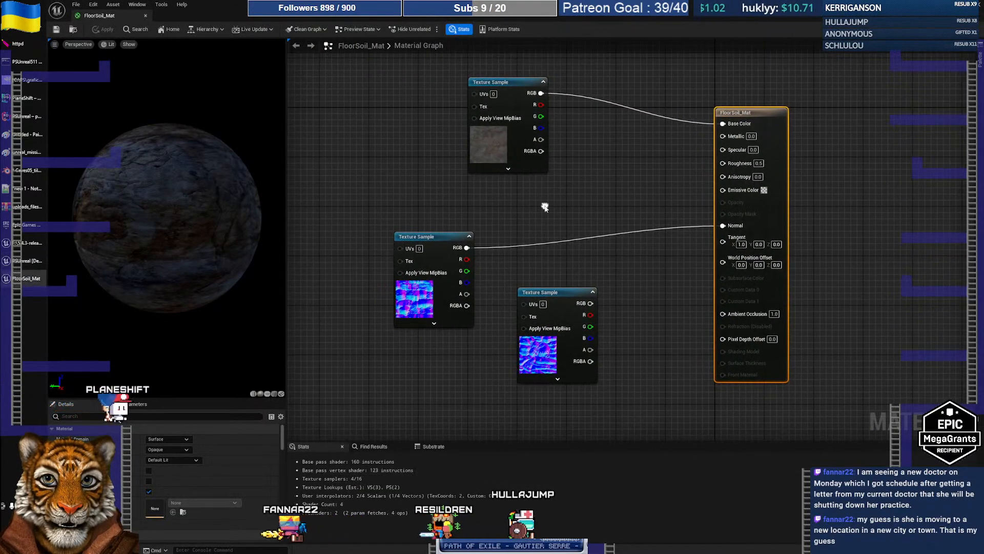
drag(105, 15, 451, 29)
drag(886, 18, 433, 72)
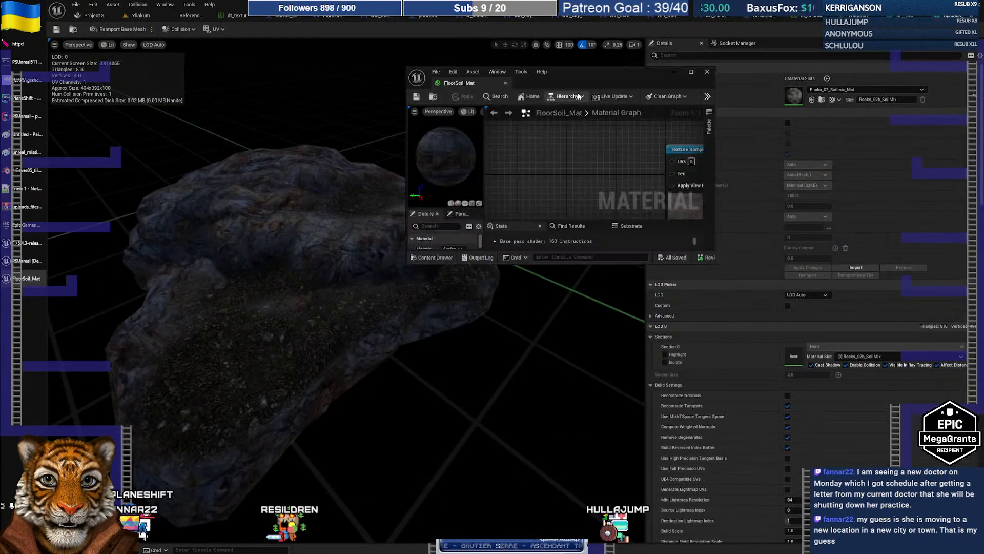
- Open Rocks_02_Soilmix_Mat beside FloorSoil_Mat and copy its soil color and soil normal map texture samples
click(140, 15)
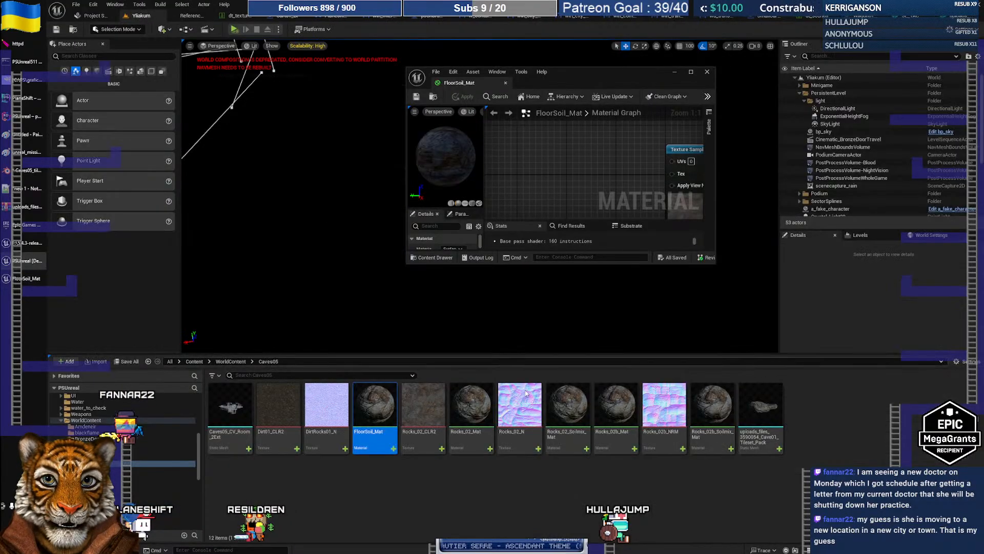
click(625, 487)
double_click(573, 427)
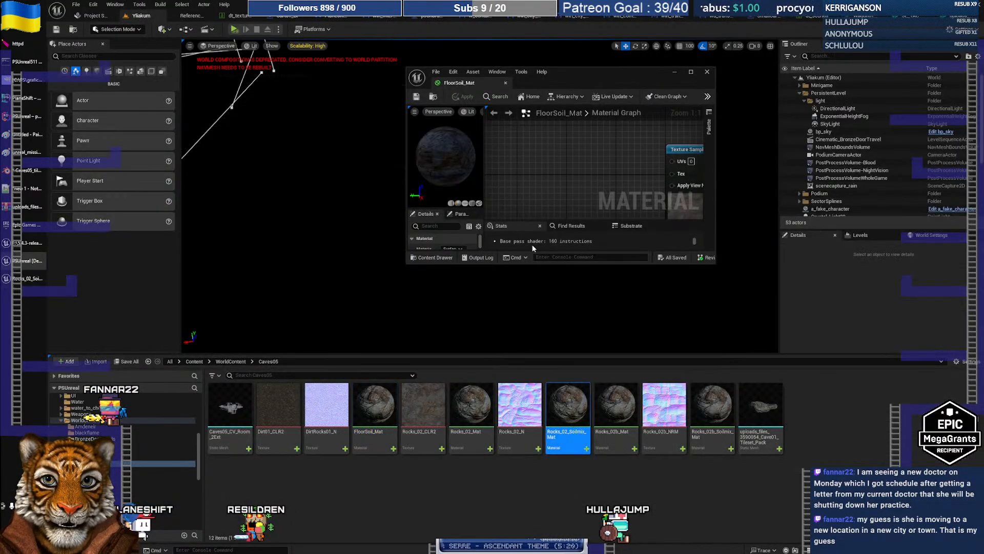
double_click(603, 73)
scroll(473, 233, up, 4)
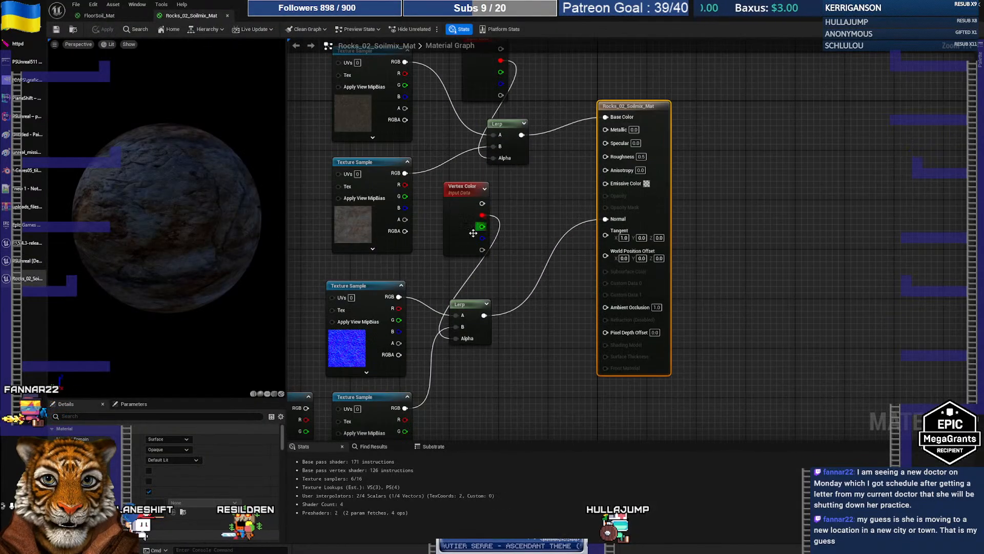
right_drag(473, 233, 565, 237)
click(467, 62)
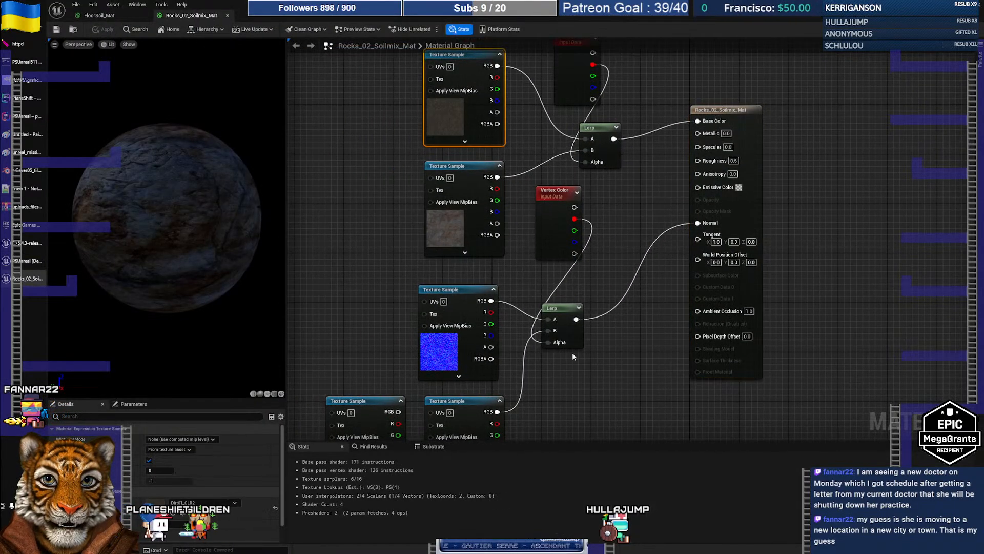
right_drag(574, 357, 581, 297)
ctrl+click(472, 231)
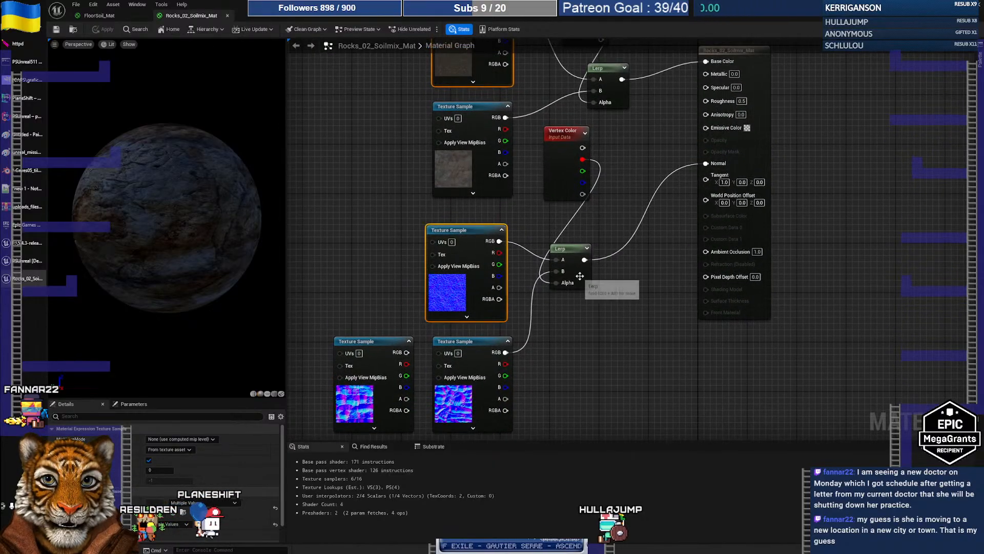
- Paste the soil color and normal samples into FloorSoil_Mat and move them down in front of the material node
click(99, 15)
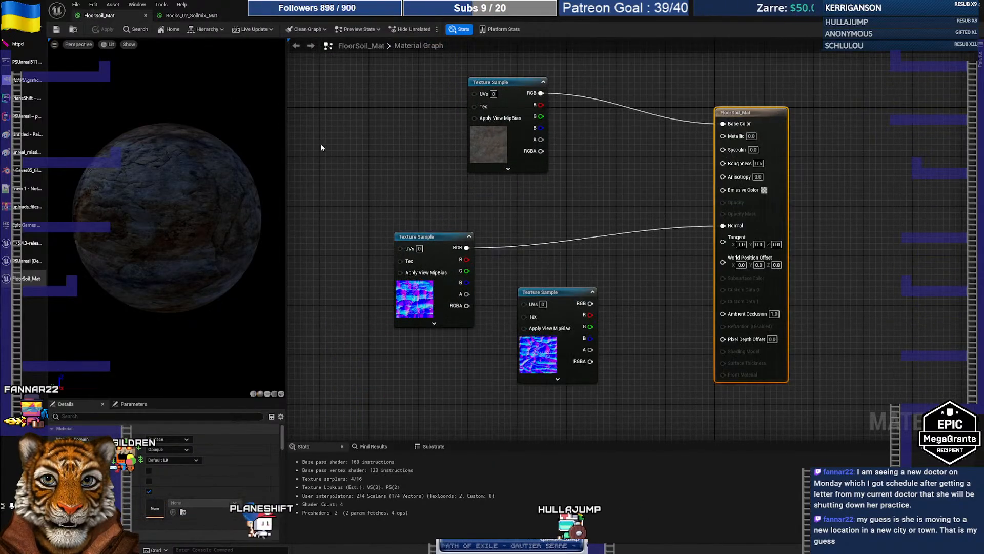
right_drag(358, 179, 302, 176)
click(527, 112)
key(ctrl+v)
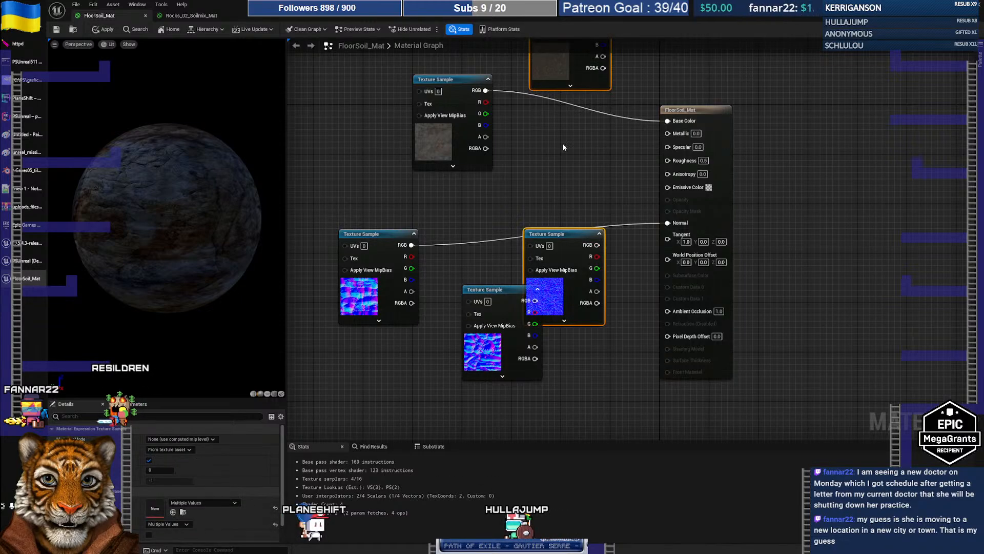
right_drag(563, 147, 535, 236)
drag(553, 91, 547, 154)
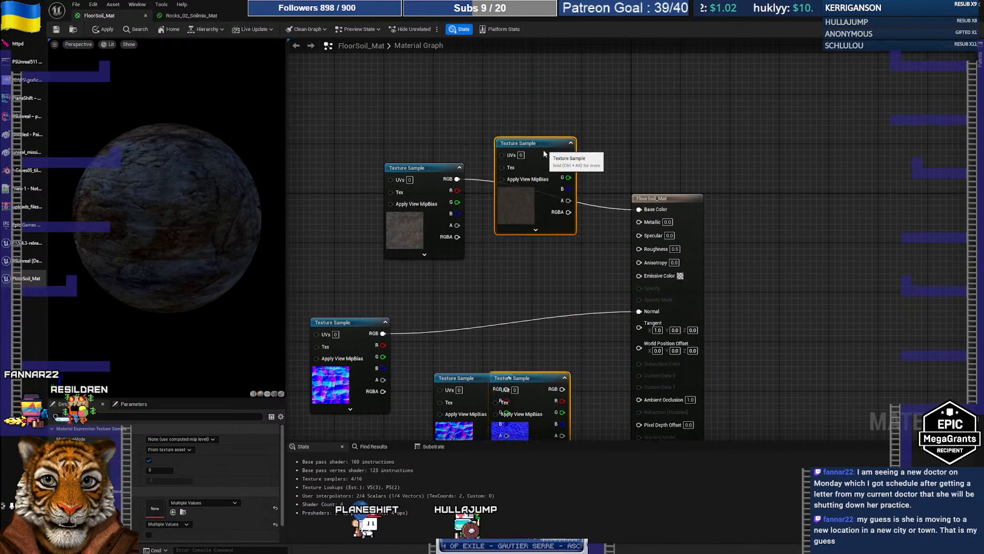
right_drag(619, 152, 614, 99)
- Connect the soil color sample to Base Color and the soil normal map sample to Normal
click(608, 96)
drag(562, 106, 635, 156)
drag(515, 330, 633, 257)
- Delete the three old rock texture samples from FloorSoil_Mat, and apply the changes before closing the material editors
drag(329, 110, 449, 357)
key(Delete)
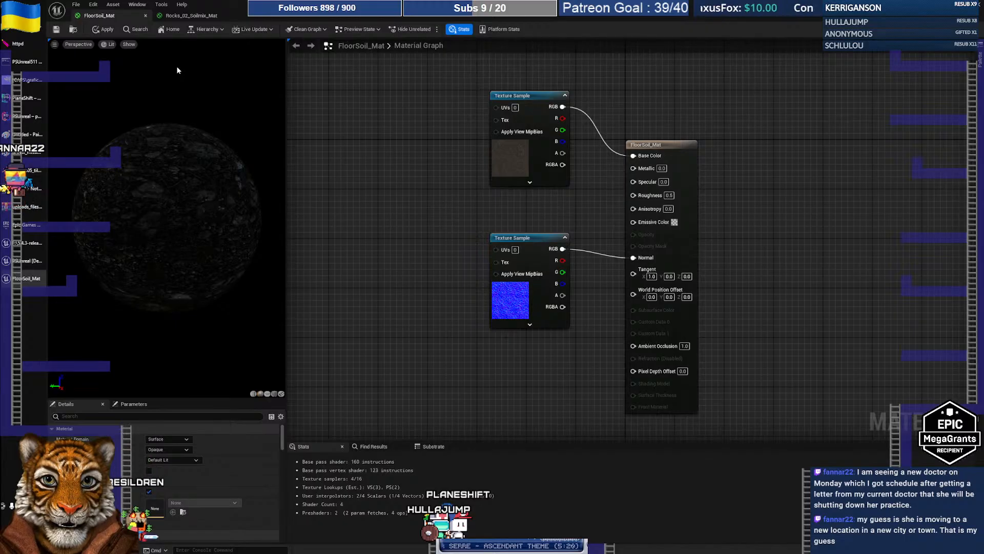
click(103, 29)
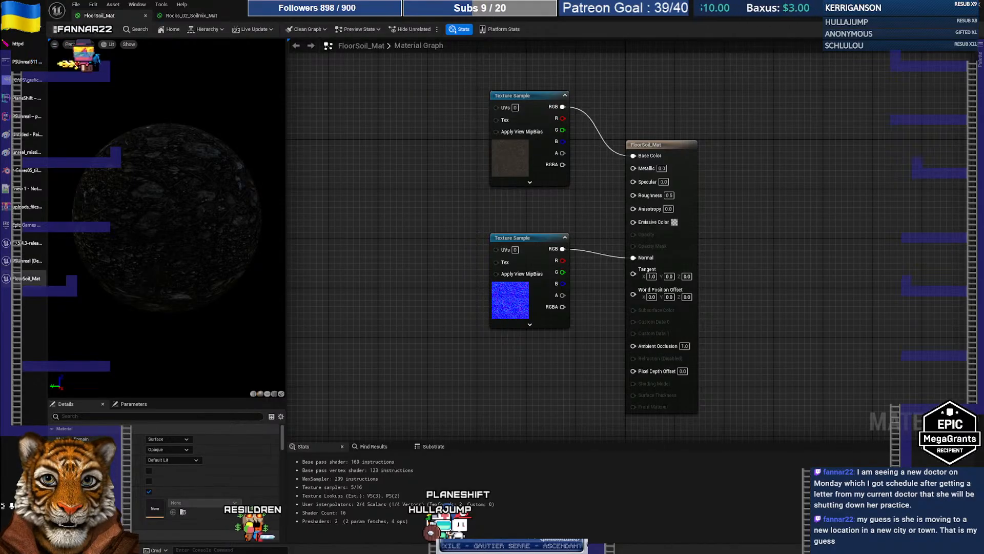
click(972, 5)
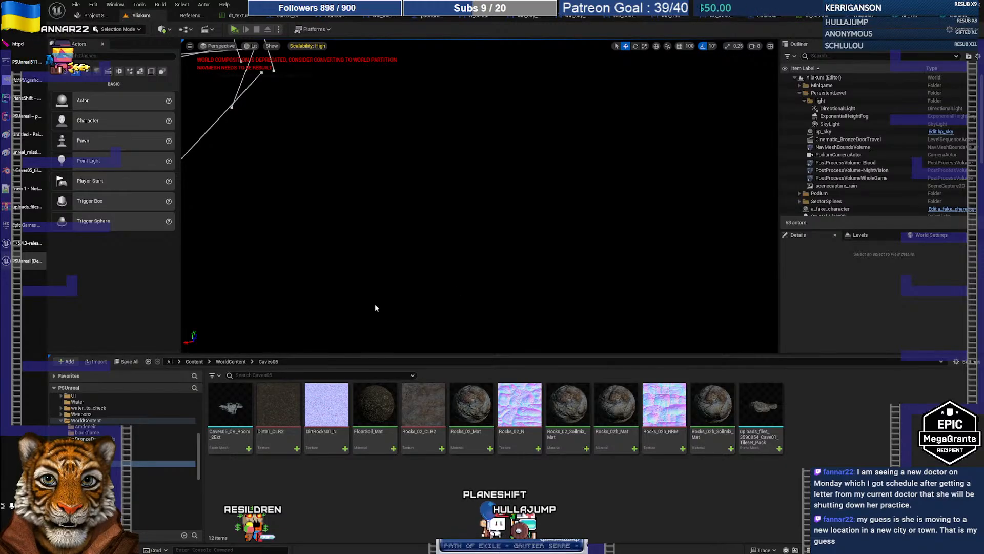
- Open the Caves05_CV_Room_2Ext mesh and look along the floor and walls inside the cave
double_click(228, 406)
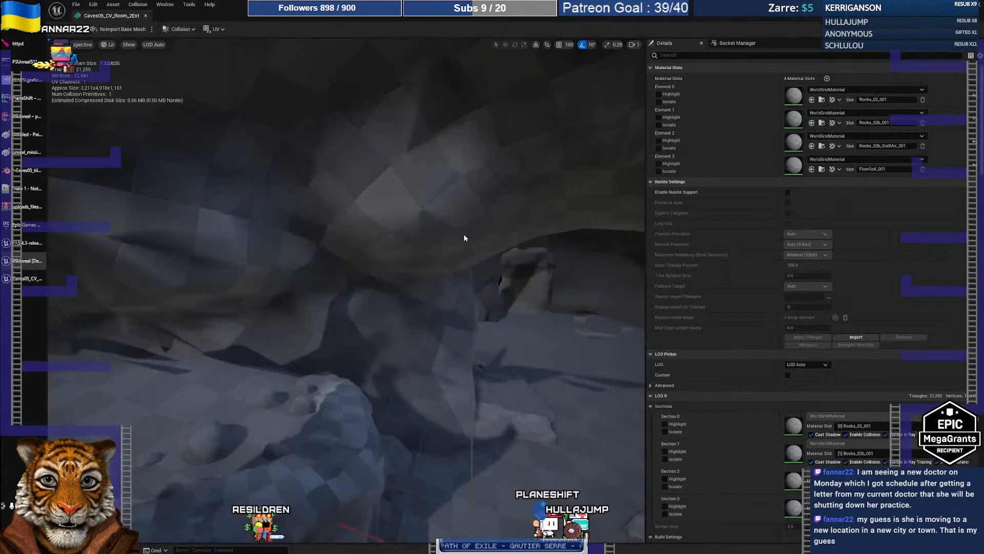
drag(481, 209, 481, 384)
right_drag(347, 290, 197, 281)
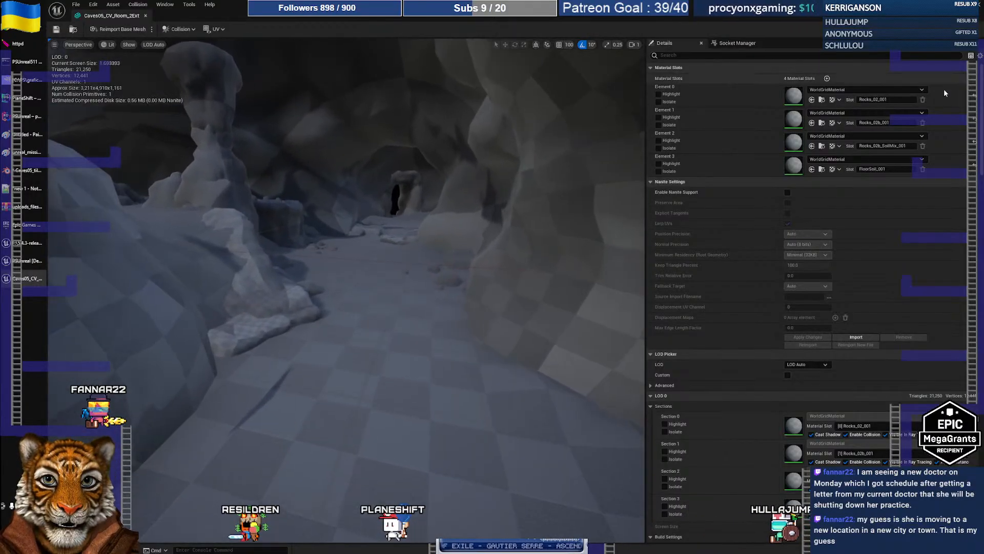
- Assign Rocks_02_Mat to material Element 0 and Rocks_02b_Mat to Element 1 of the cave room mesh
click(847, 90)
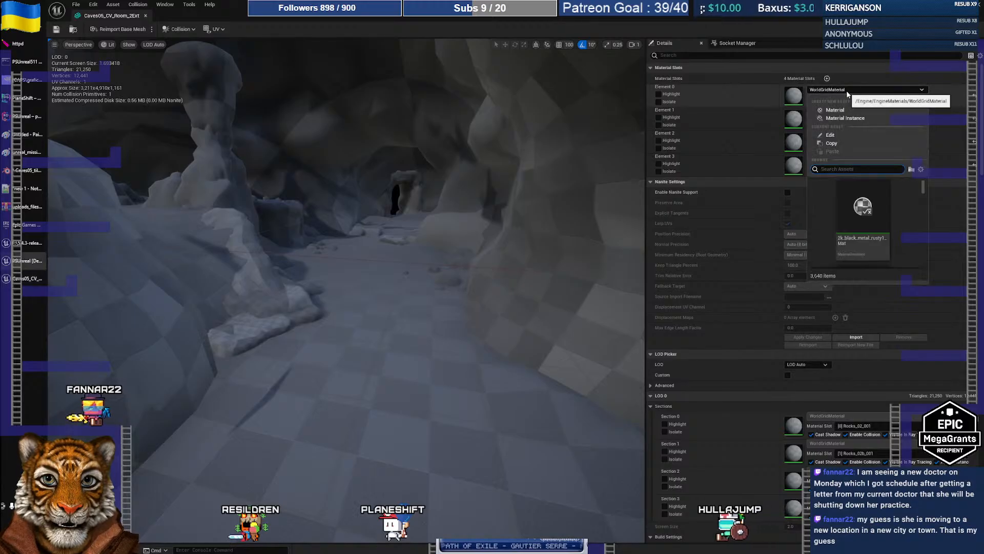
text(rocks_)
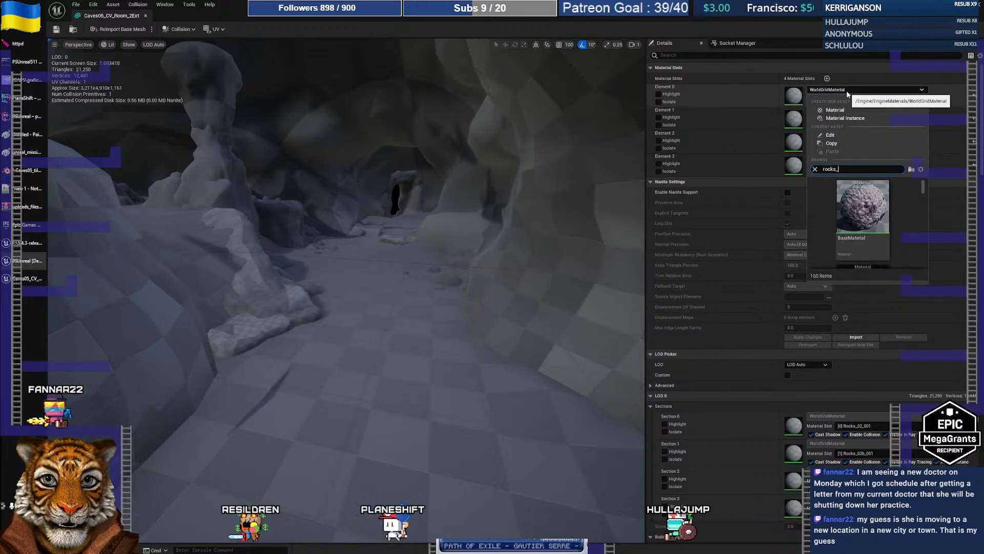
text(02)
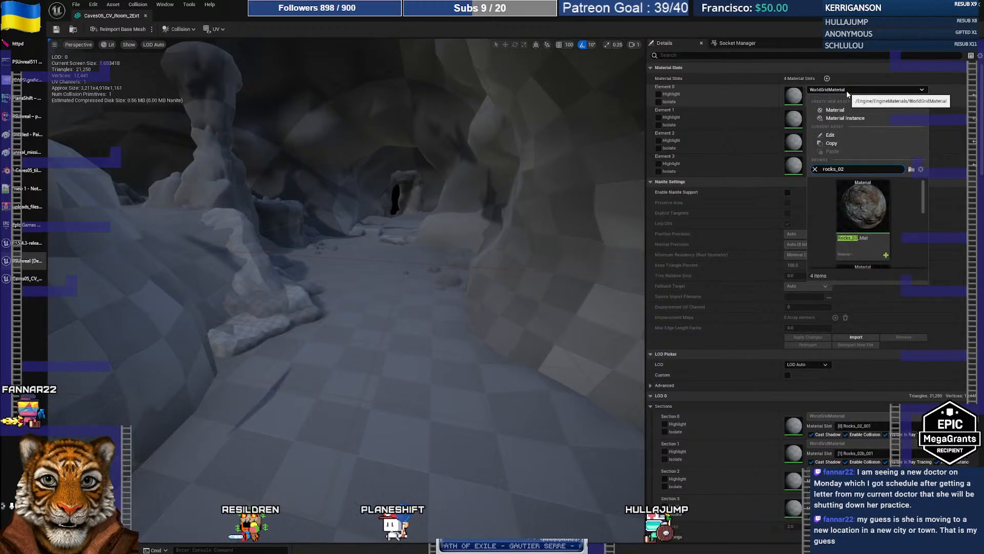
click(880, 210)
click(861, 114)
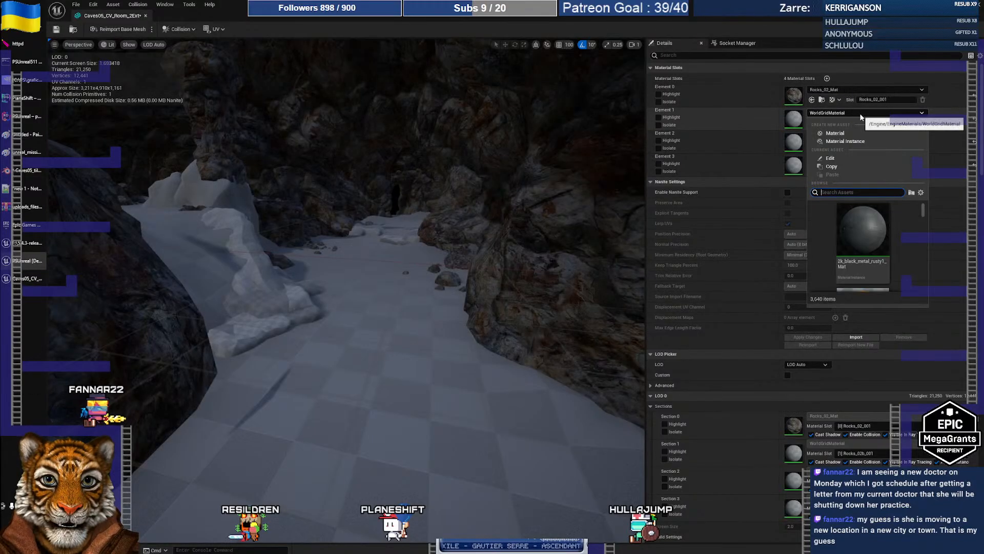
text(rocks_02b)
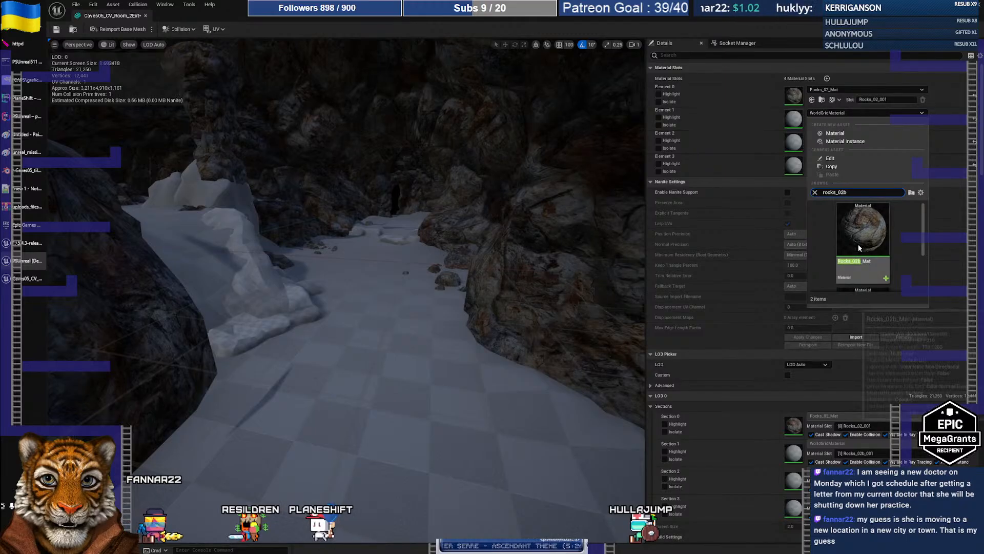
click(862, 231)
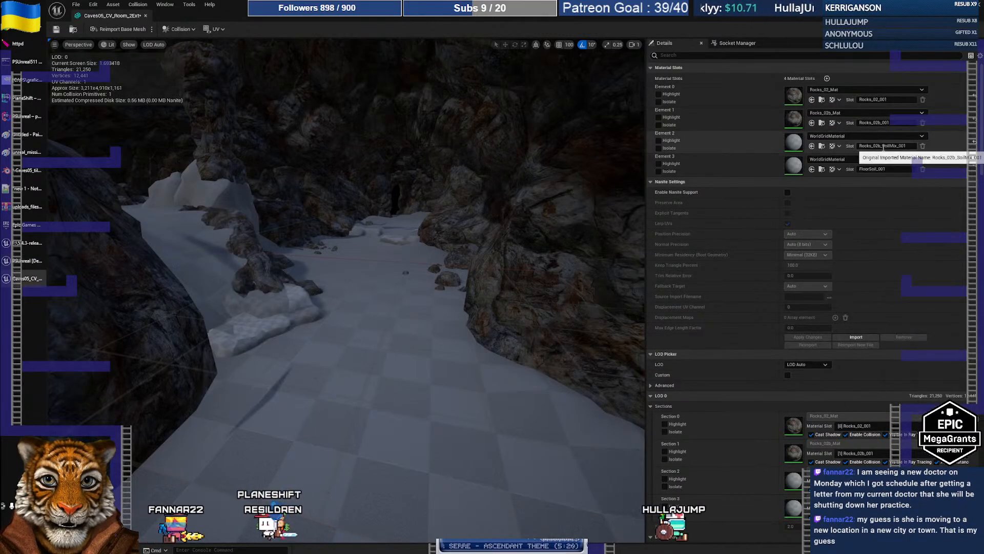
click(867, 137)
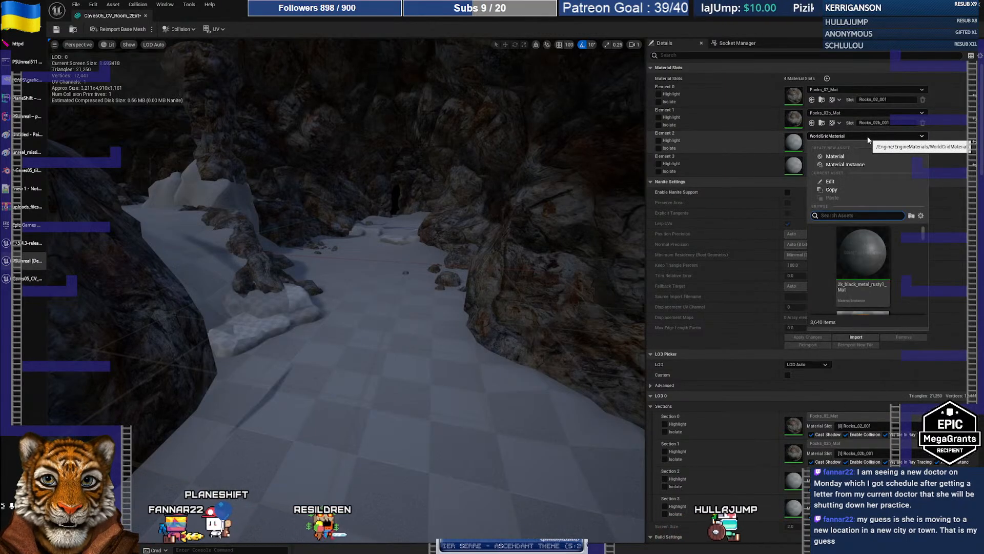
text(s)
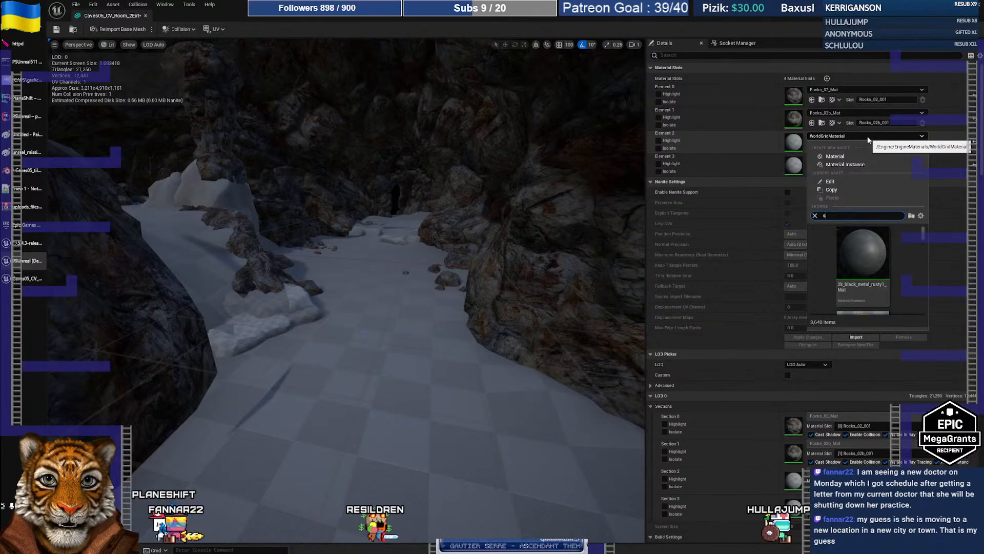
text(oilmix)
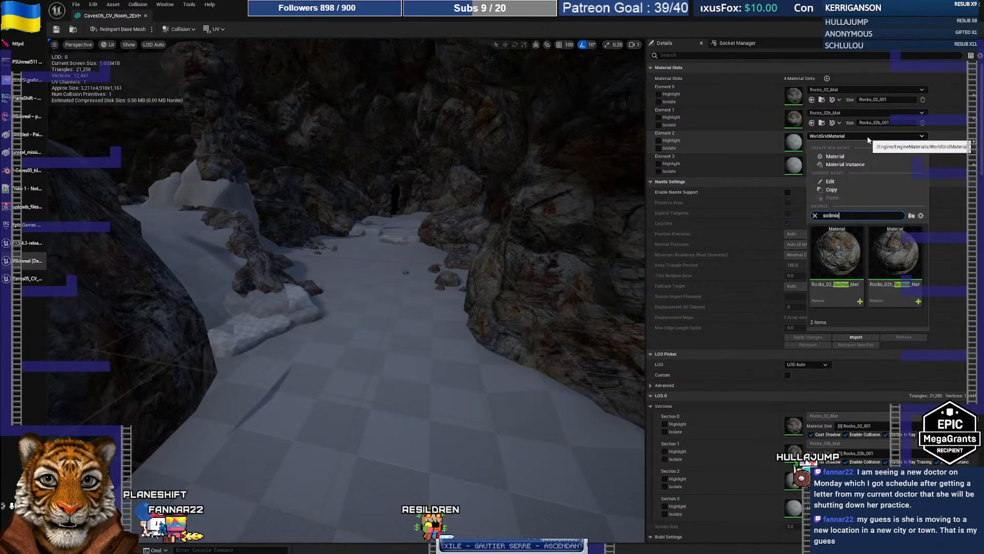
click(770, 140)
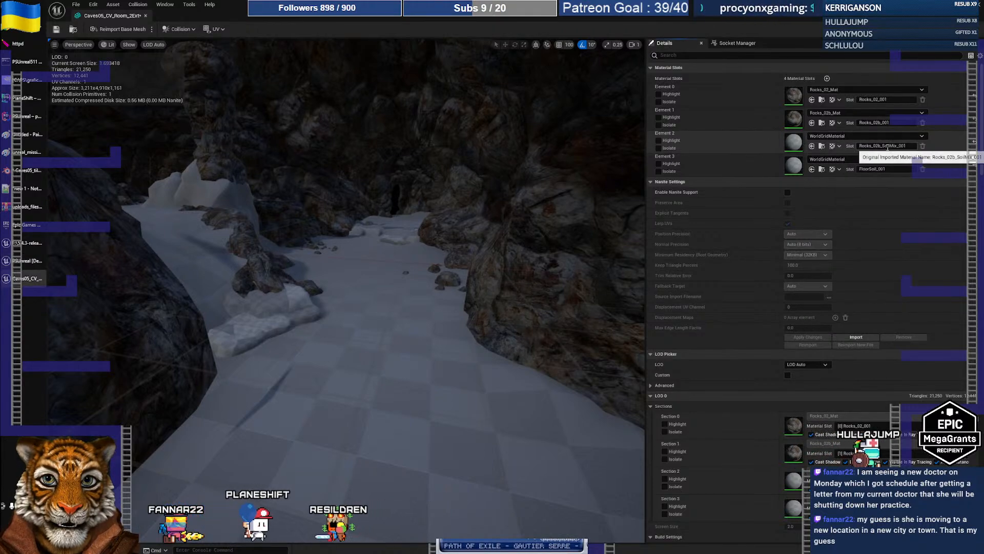
- Find the soilmix materials and assign Rocks_02b_Soilmix_Mat to material Element 2
click(839, 137)
text(so)
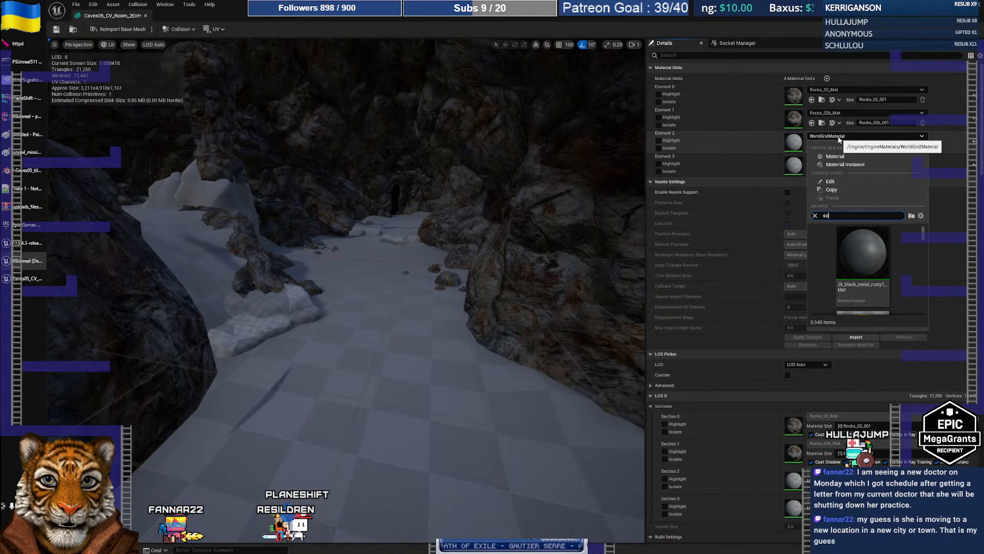
text(ilmix)
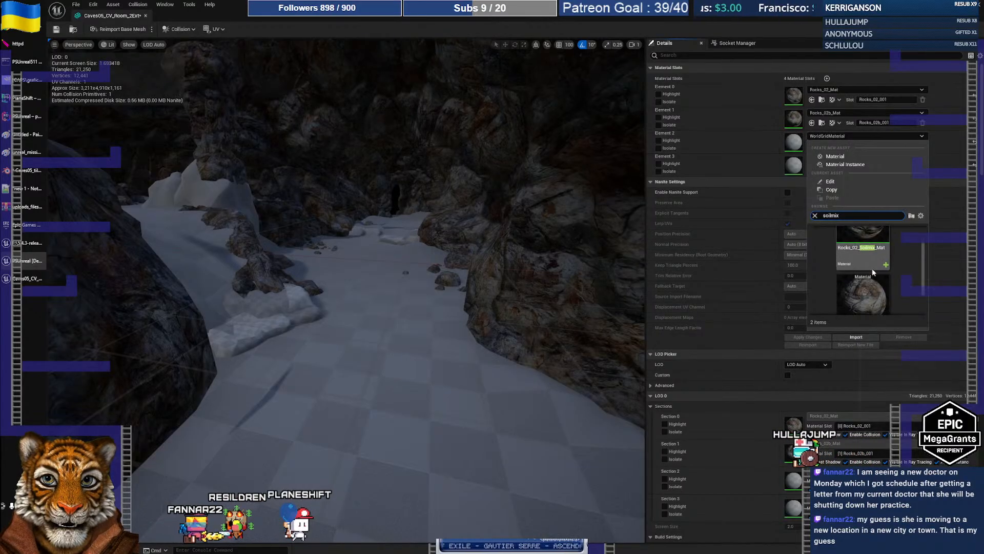
scroll(892, 277, down, 2)
click(866, 267)
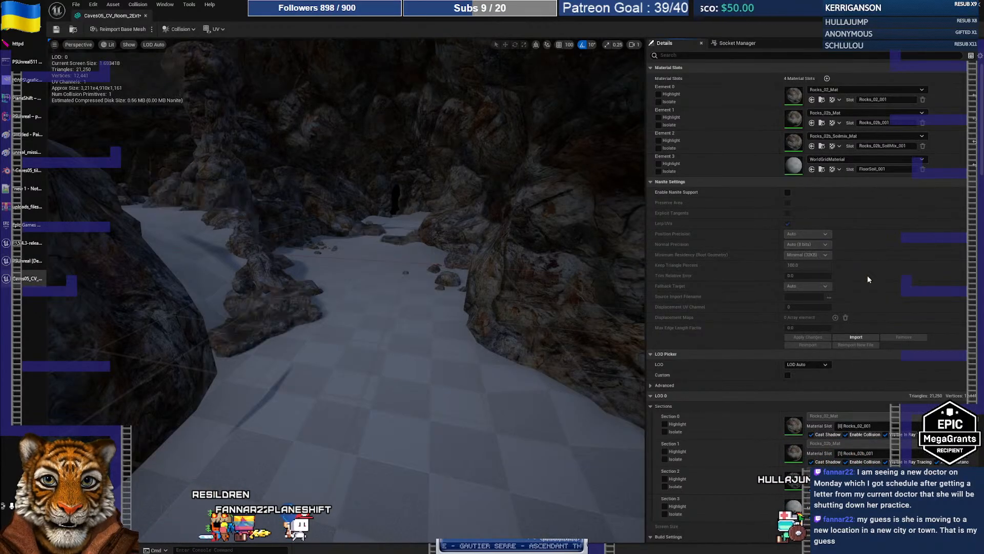
- Find the floor soil material and assign FloorSoil_Mat to material Element 3
click(853, 159)
text(floor)
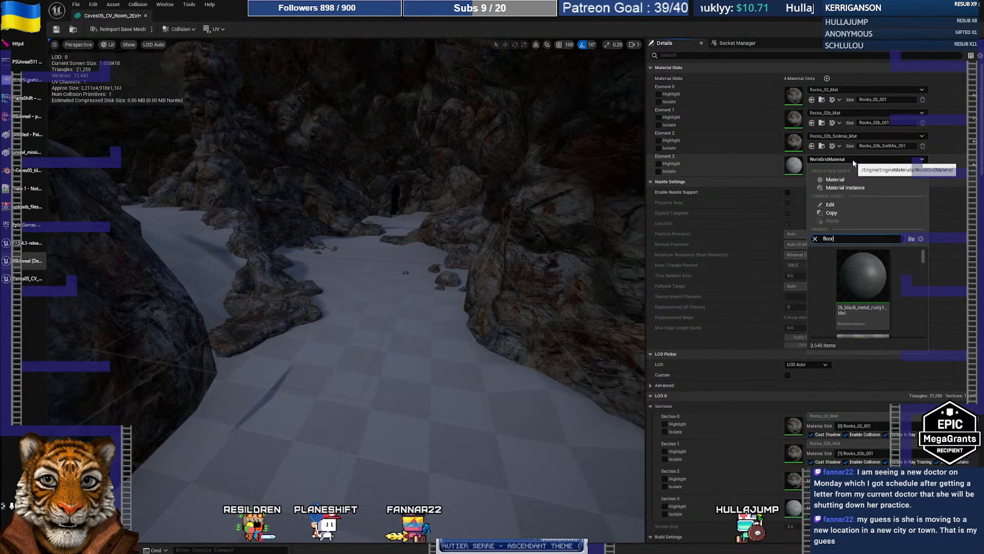
text(so)
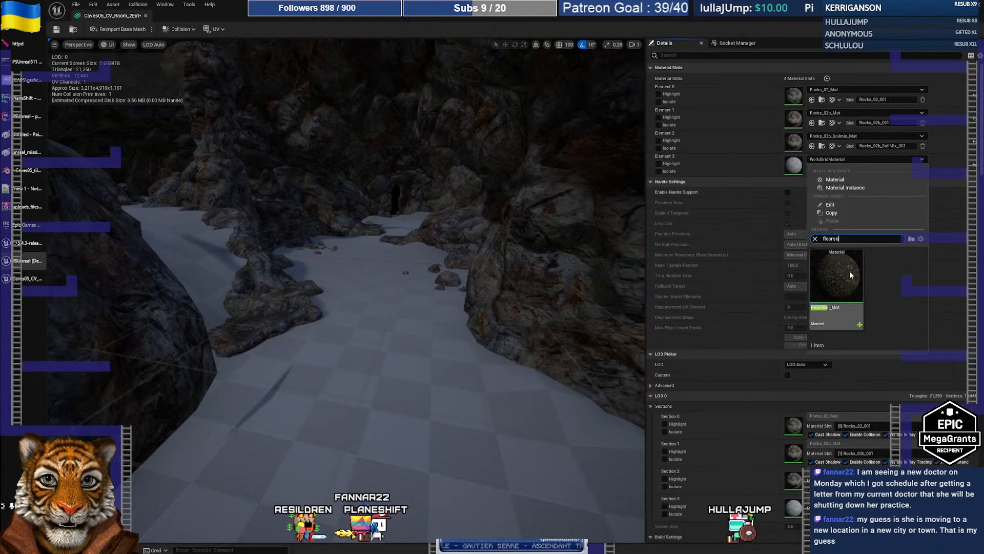
click(850, 273)
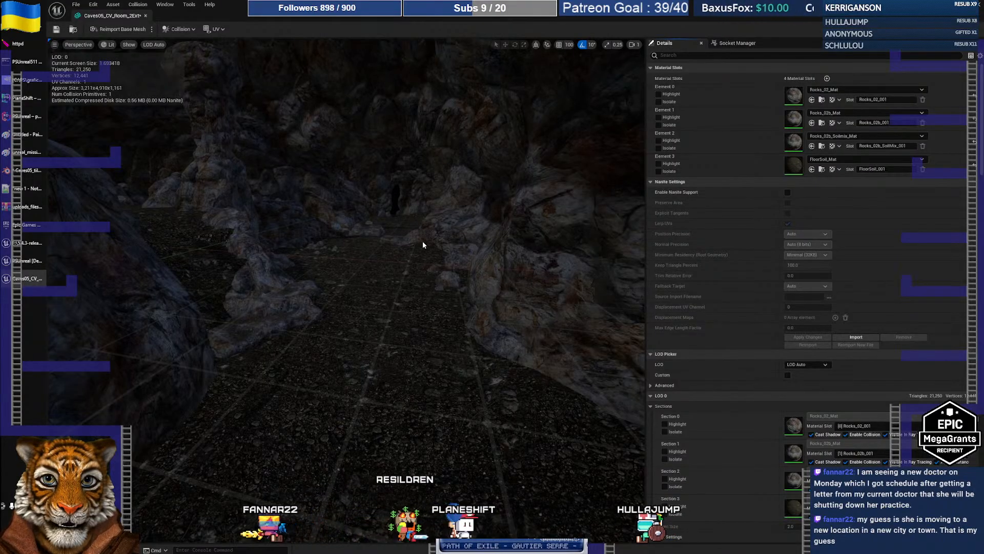
- Inspect the rock-to-soil transitions on the textured cave mesh and compare them with the same area of the room in Blender
right_drag(423, 241, 392, 292)
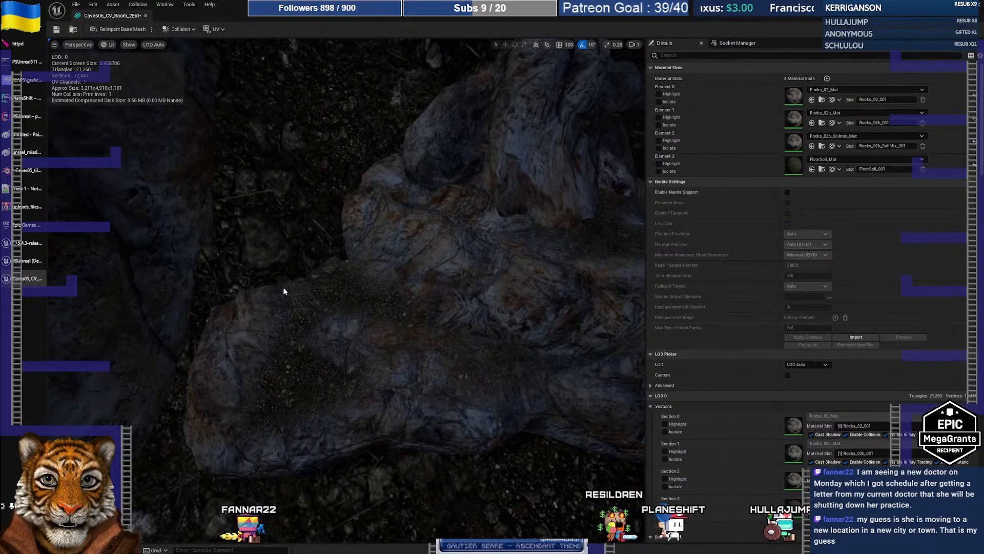
right_drag(321, 282, 369, 283)
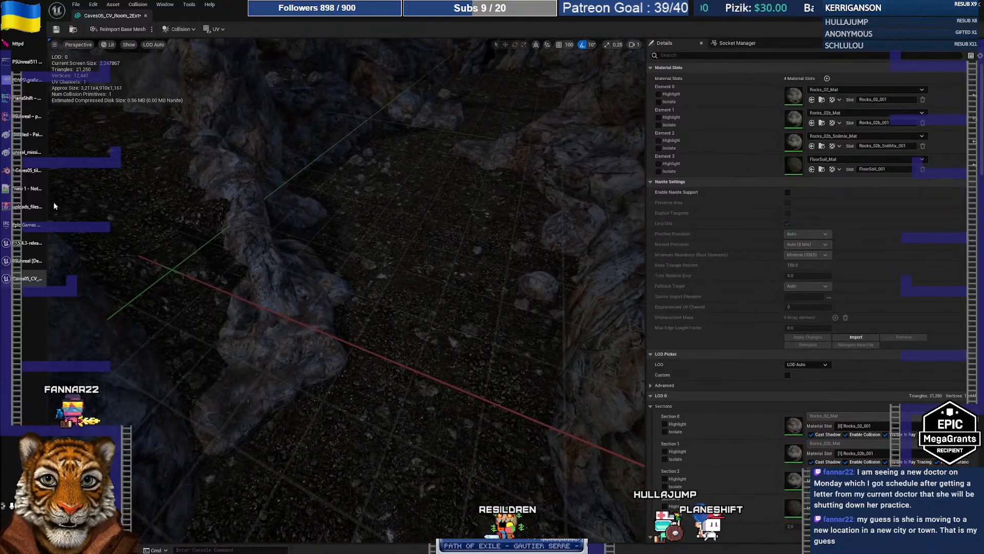
click(32, 170)
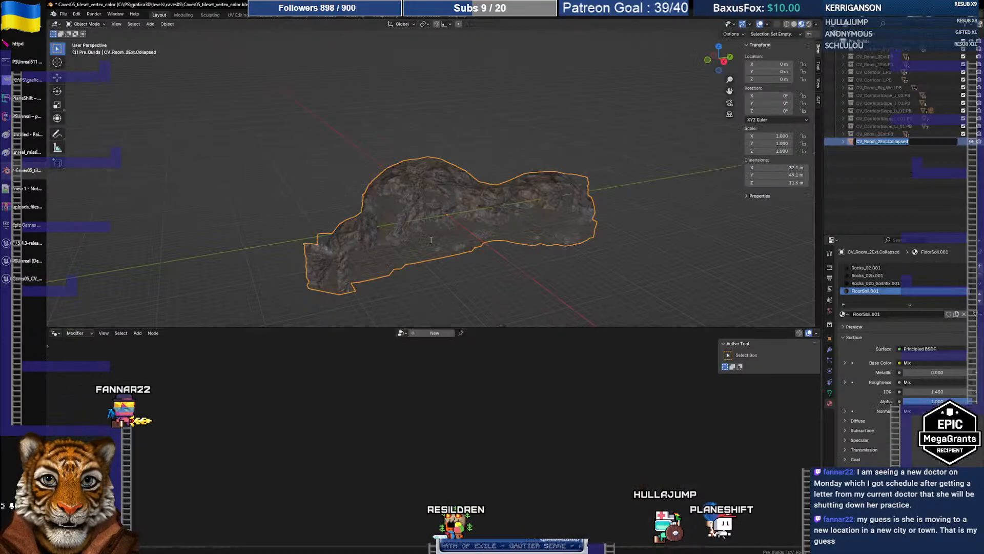
right_click(386, 204)
key(shift+grave)
key(w)
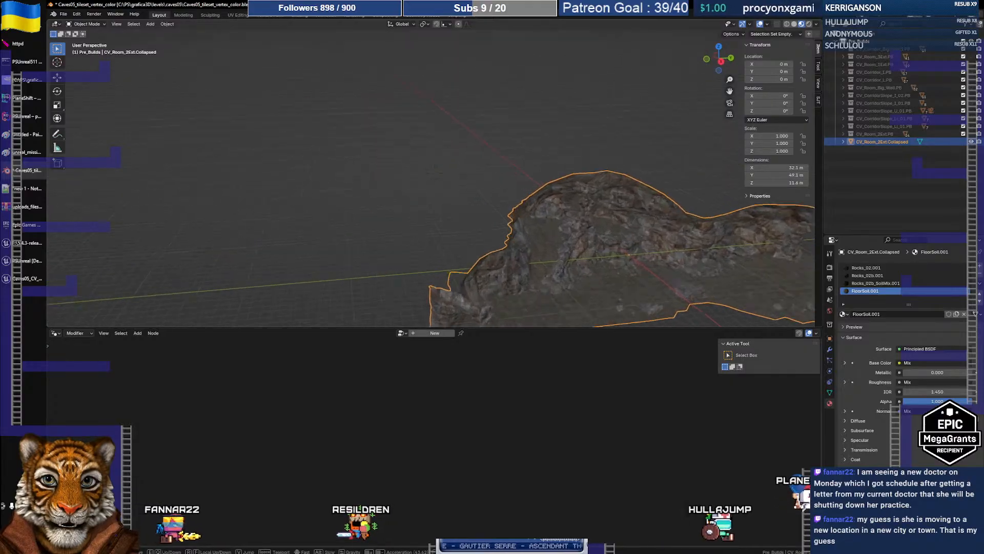
key(w)
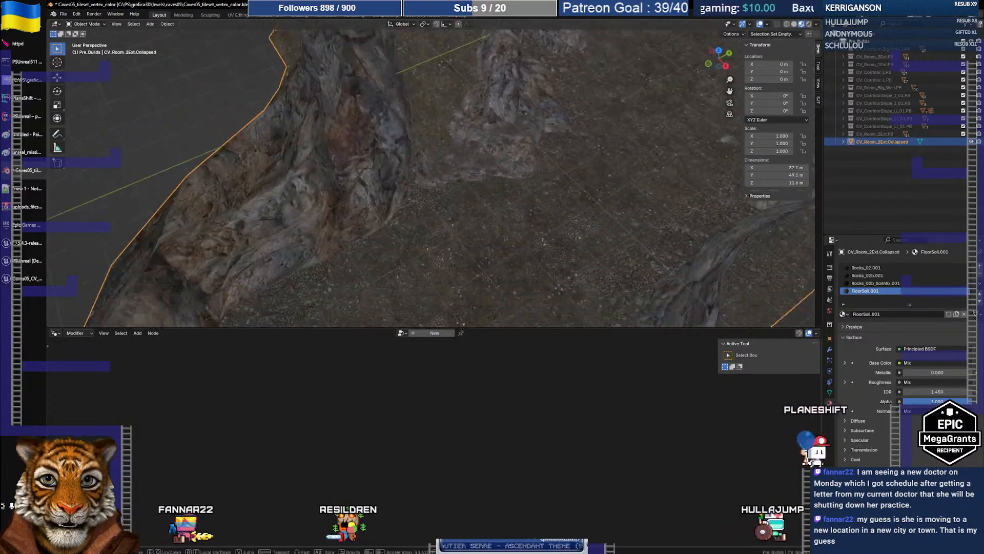
key(w)
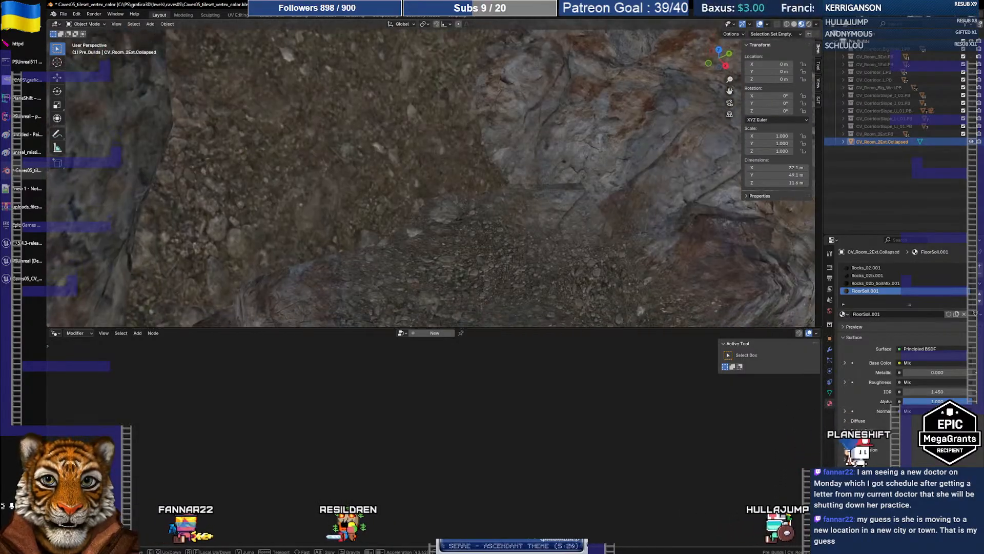
key(s)
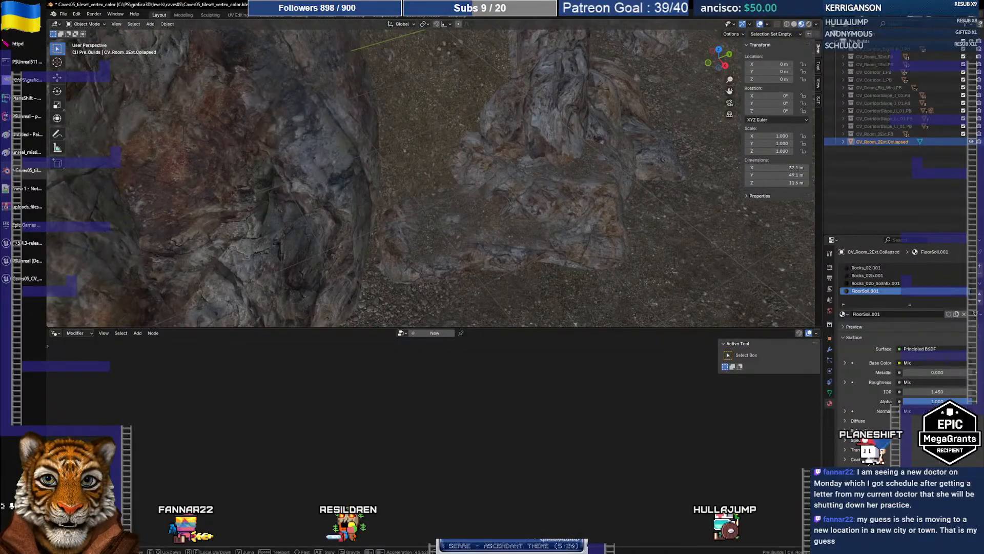
key(w)
key(w)
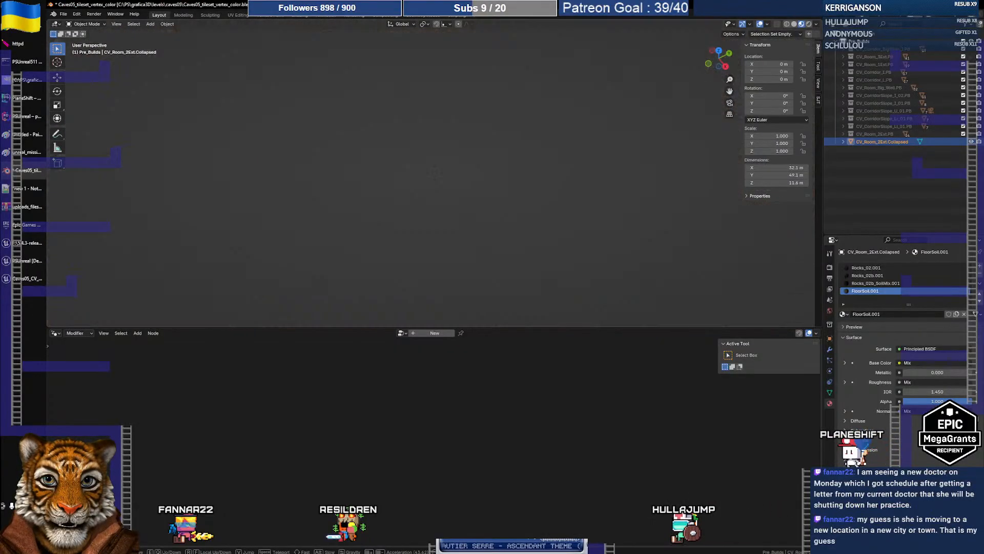
key(s)
key(s)
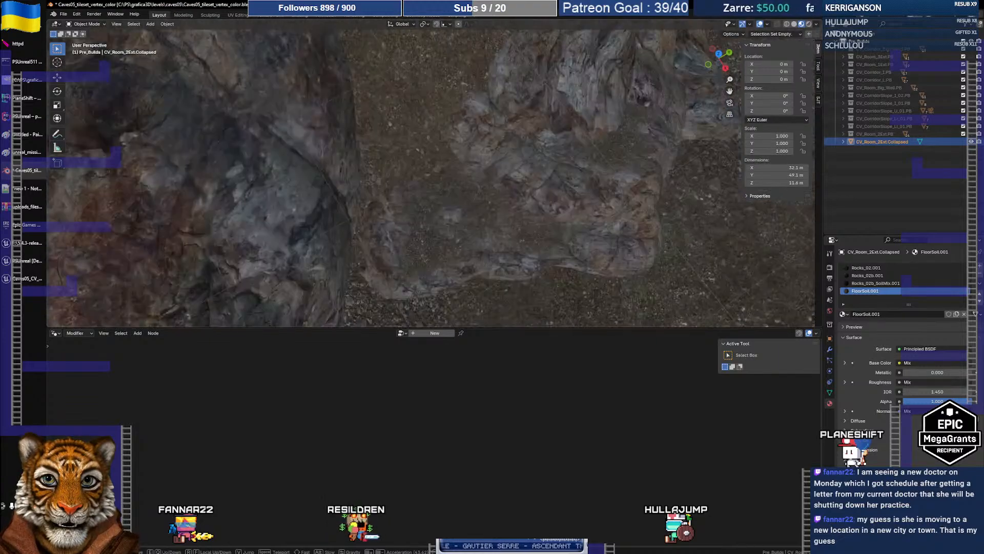
key(w)
key(s)
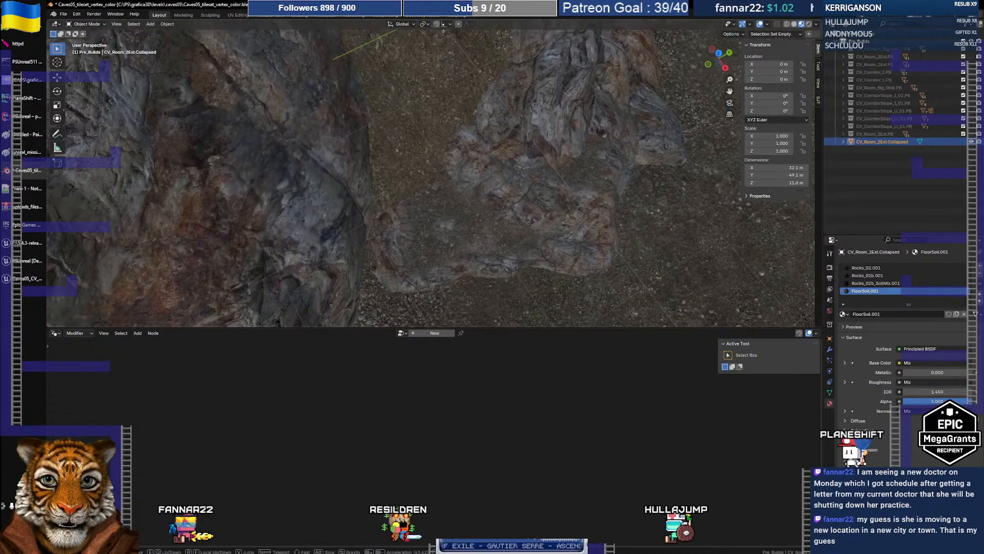
key(w)
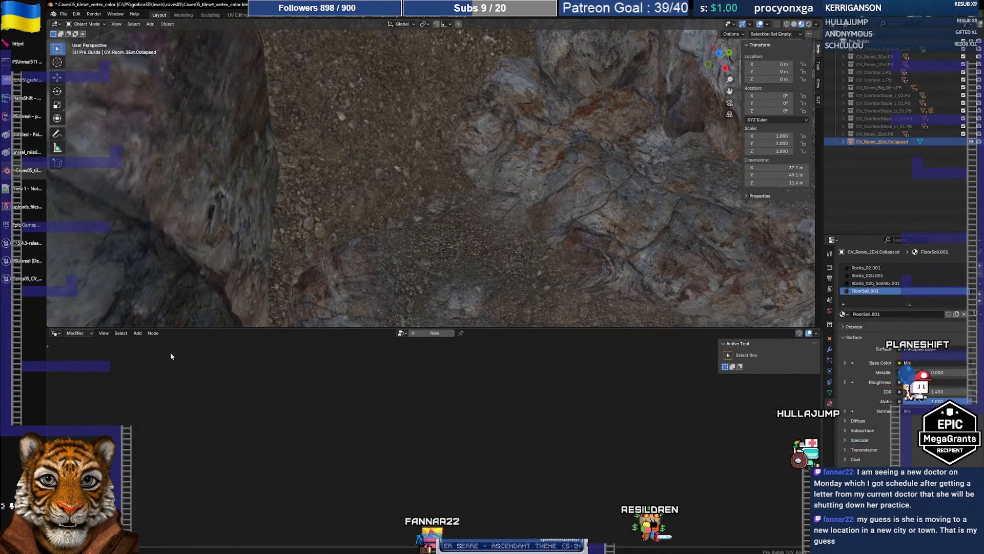
- Change the Geometry Node Editor area to the Shader Editor and show the node tree of the FloorSoil.001 material
click(55, 333)
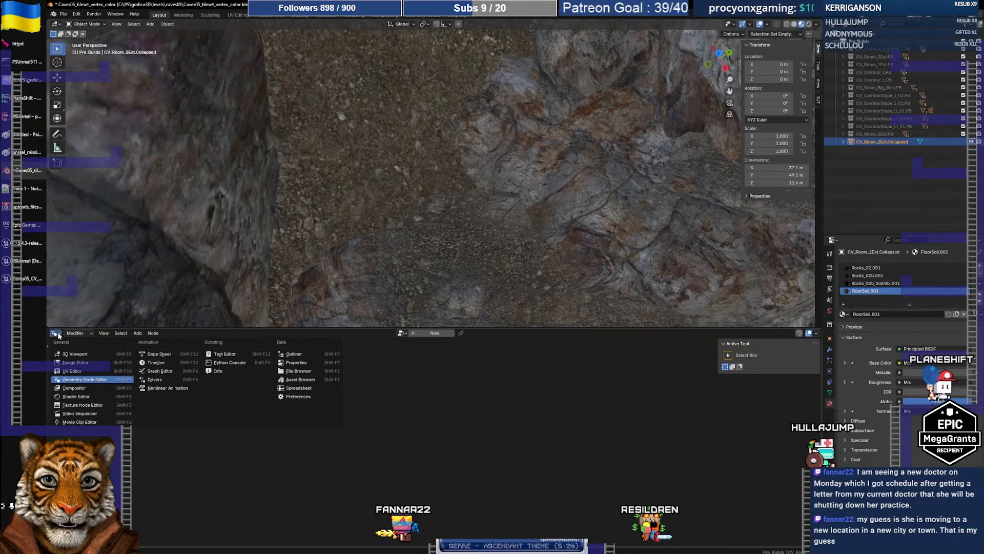
click(78, 401)
middle_drag(327, 395, 335, 273)
middle_drag(256, 346, 226, 467)
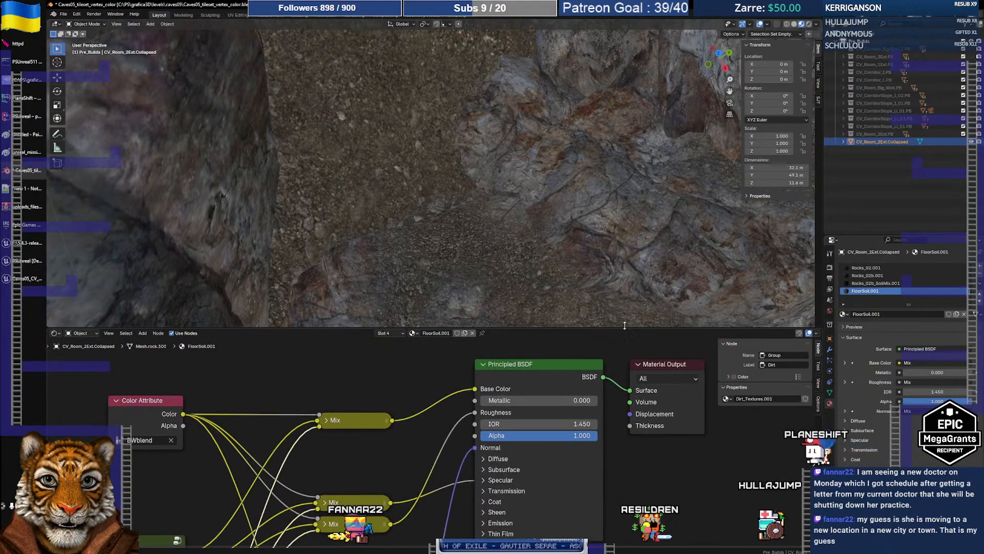
click(857, 283)
click(854, 291)
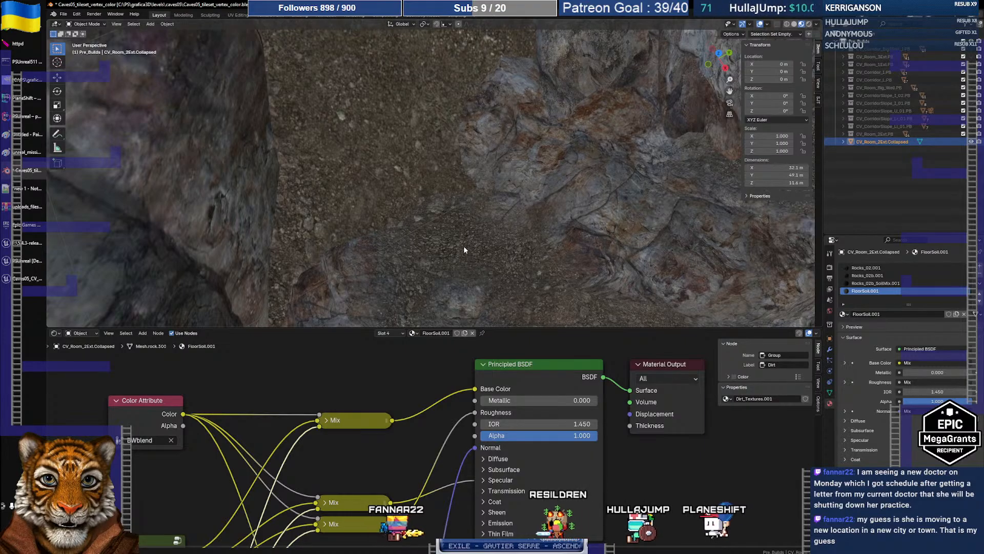
- Examine the soil and rock texture blending on the cave floor up close, and return to the mesh in Unreal Editor
scroll(449, 235, up, 8)
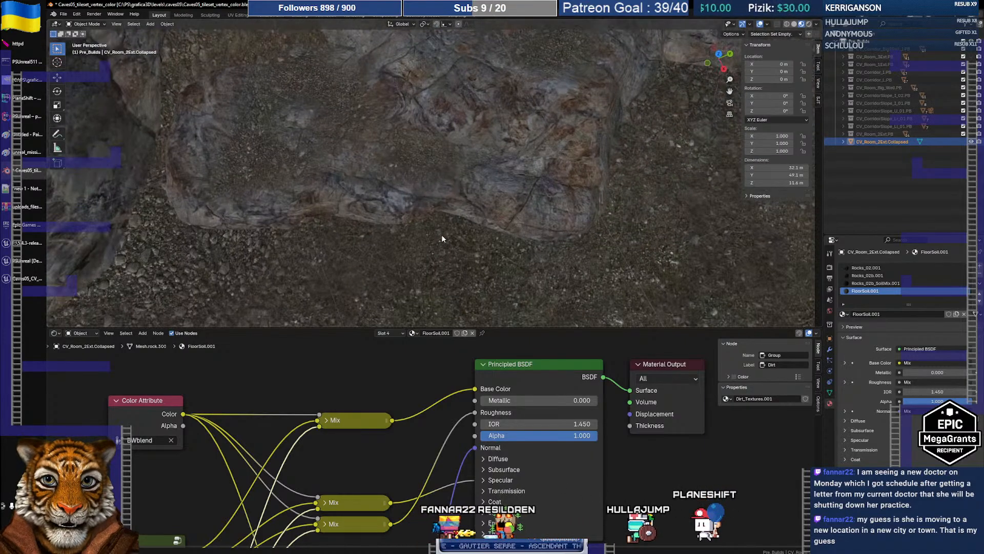
scroll(433, 237, up, 8)
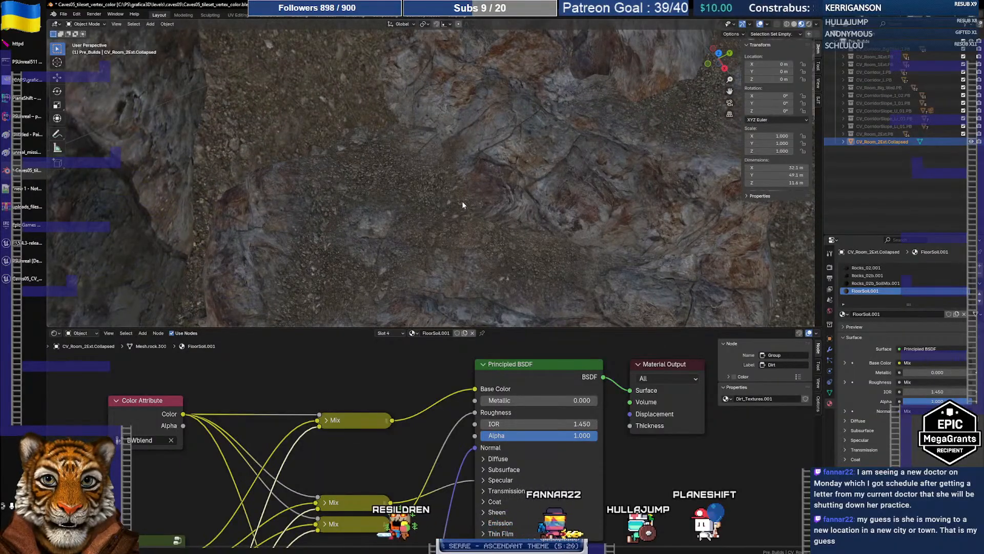
key(shift+grave)
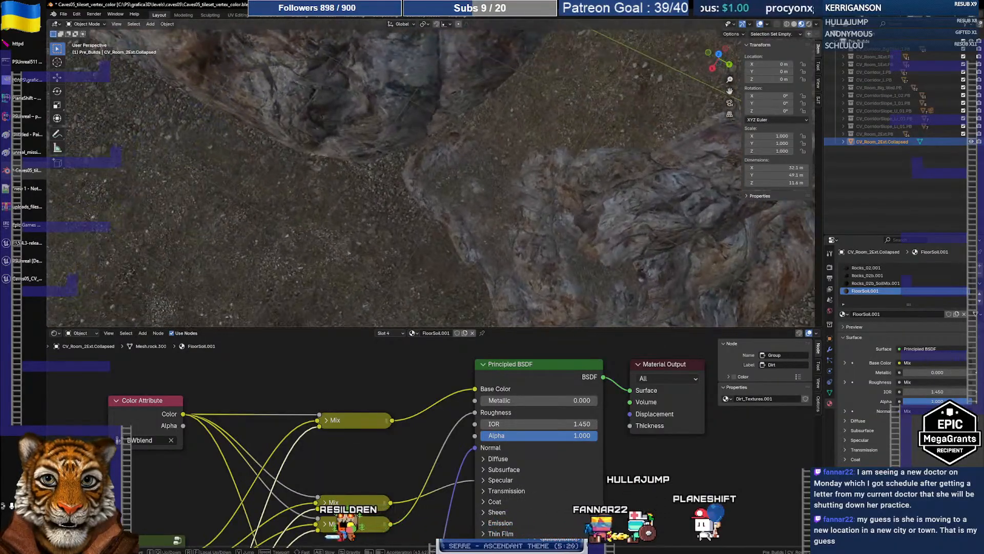
key(w)
key(w)
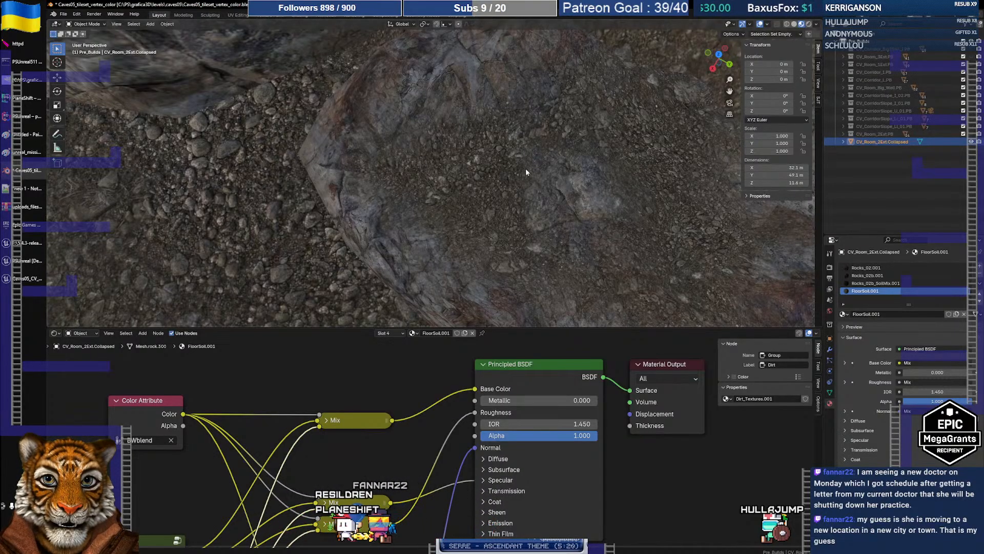
click(28, 277)
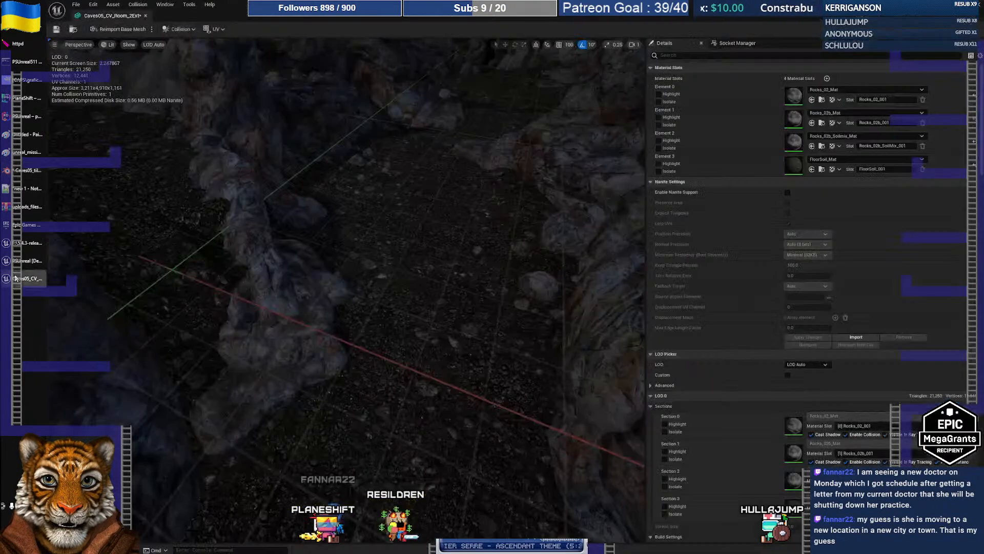
- Examine the rock and soil blending up close on the Unreal mesh, and switch to Blender to view the same rocks
mouse_move(425, 237)
right_down()
mouse_move(364, 264)
mouse_move(307, 256)
mouse_move(333, 256)
mouse_move(344, 262)
mouse_move(333, 269)
mouse_move(353, 272)
mouse_move(312, 284)
mouse_move(438, 235)
right_up()
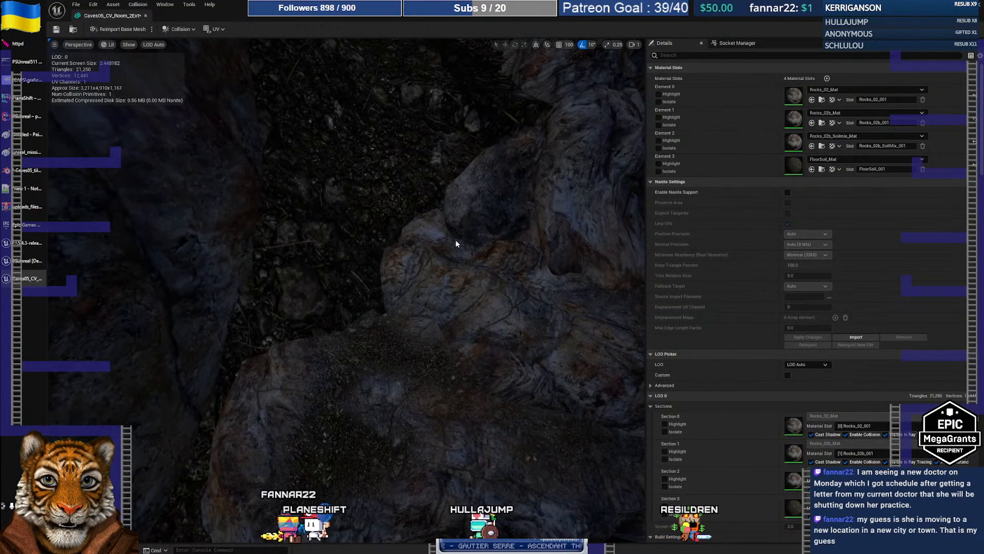
click(29, 171)
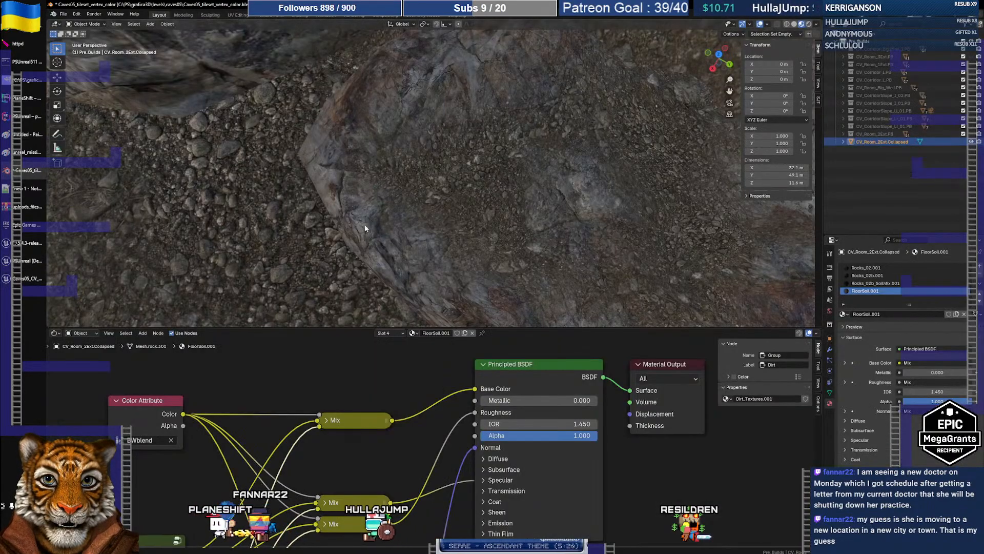
scroll(407, 204, down, 5)
scroll(410, 204, up, 5)
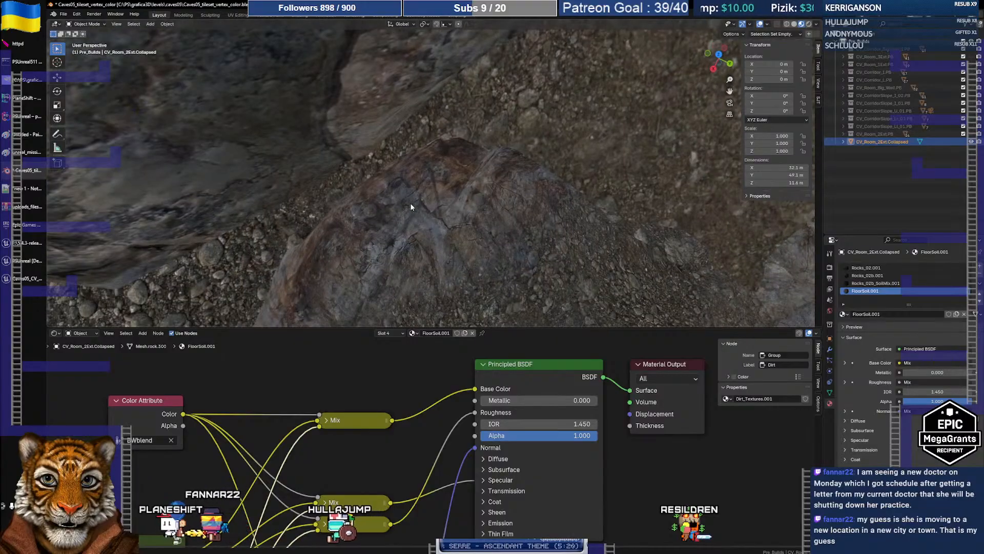
key(shift+grave)
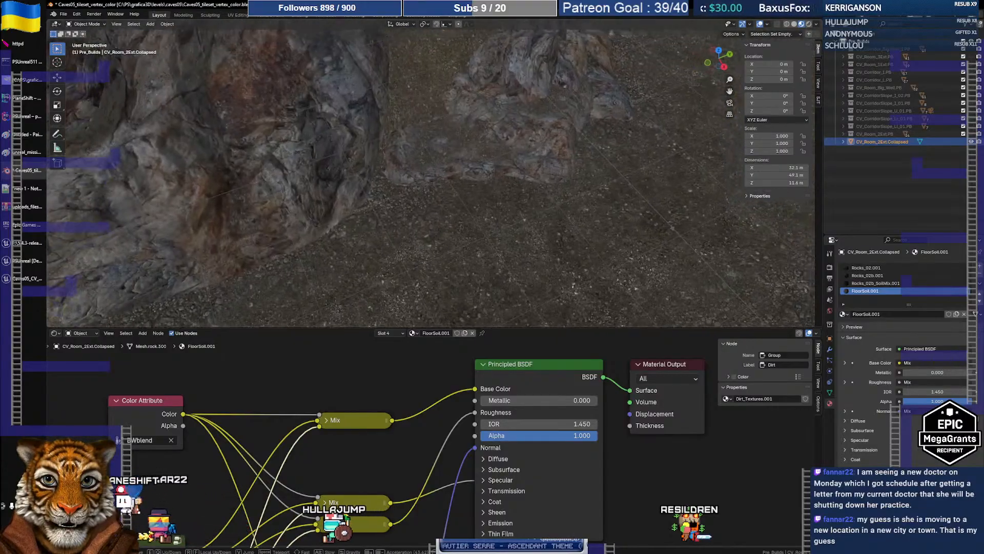
key(w)
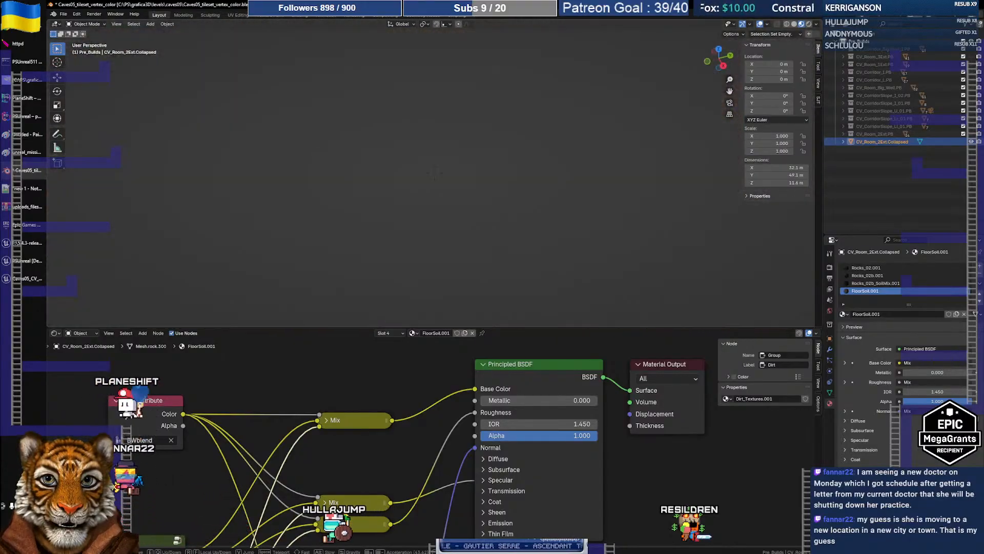
key(s)
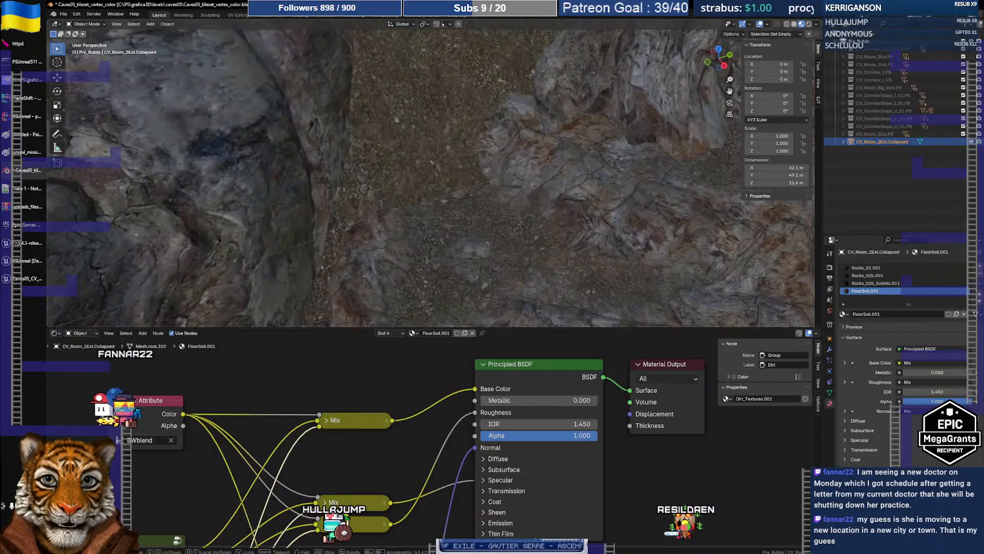
- Return to Unreal Editor, view the rock column from above and hide the grid in the mesh viewport
key(alt+Tab)
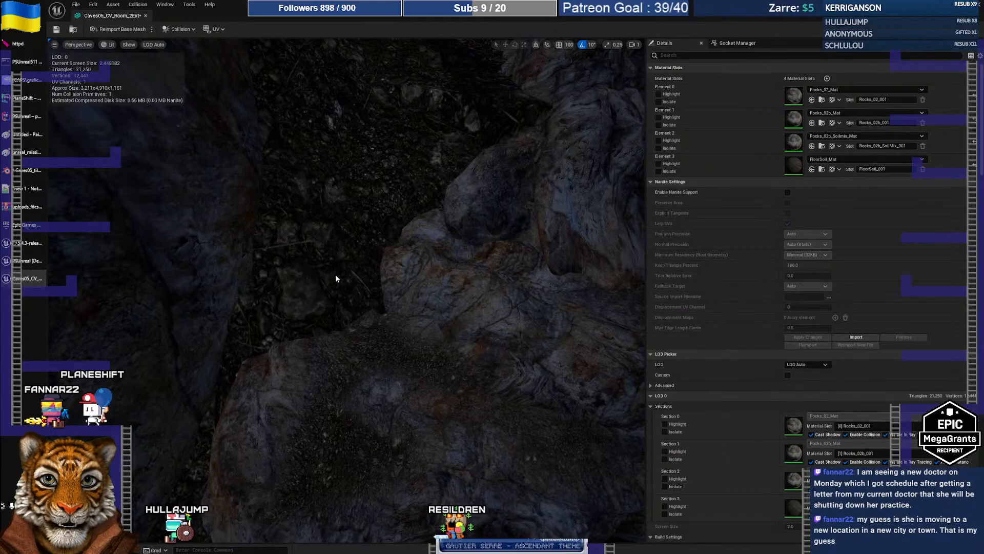
right_drag(399, 254, 375, 253)
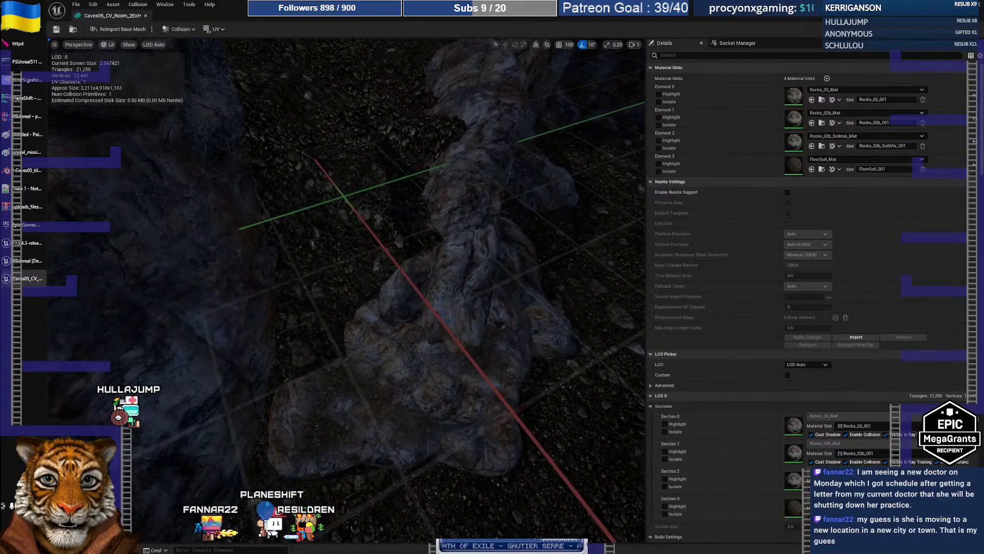
click(132, 45)
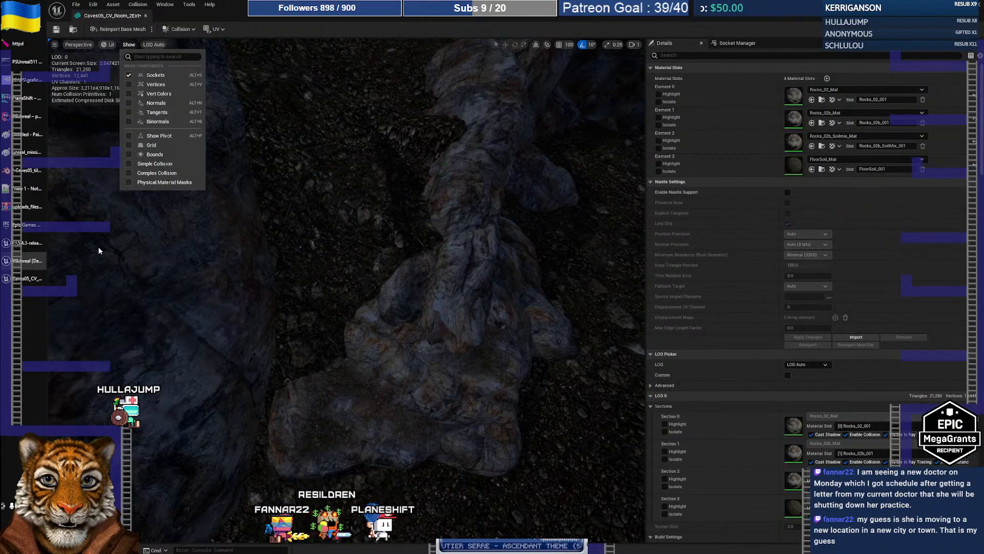
- Place the Blender window beside the Unreal mesh viewport and match its view to the same rocks and soil
click(35, 170)
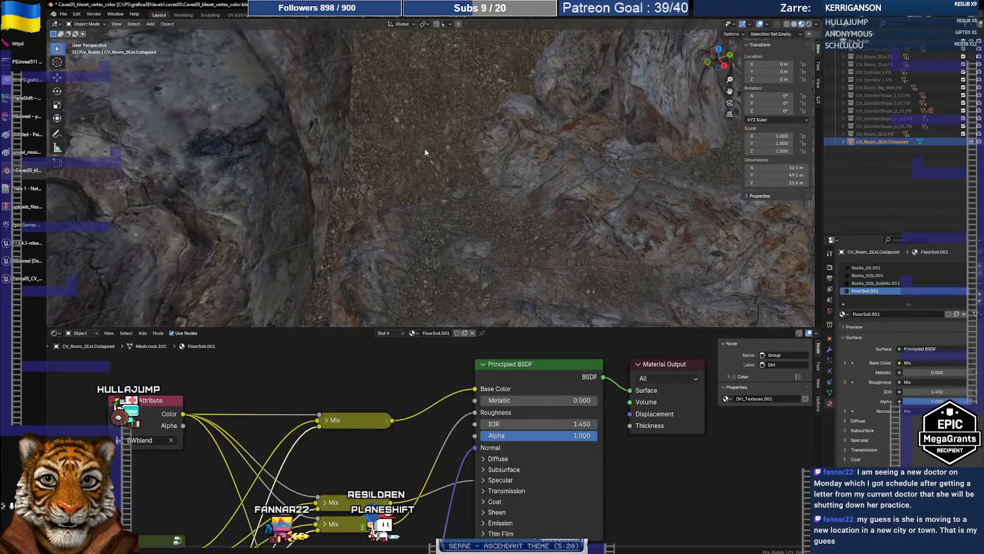
drag(506, 4, 706, 35)
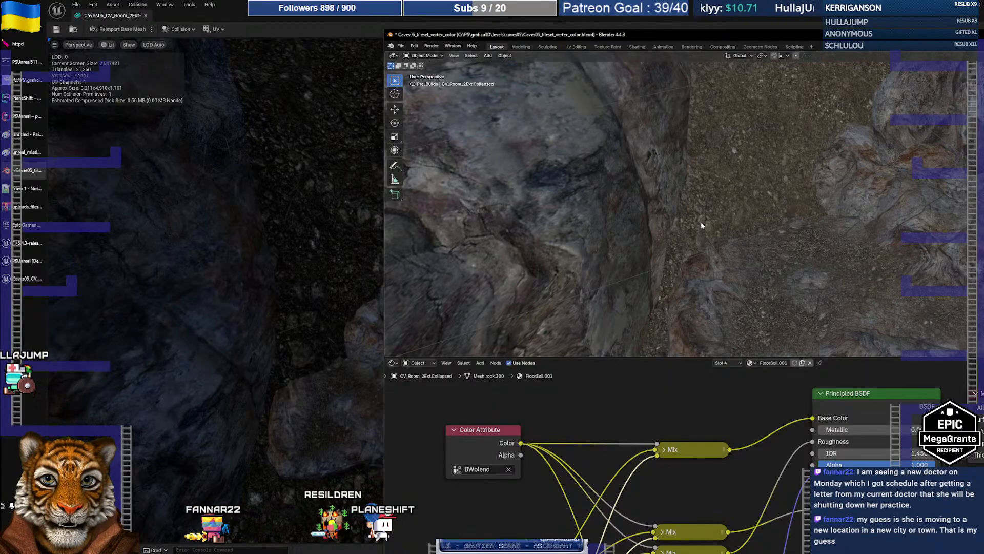
right_click(608, 208)
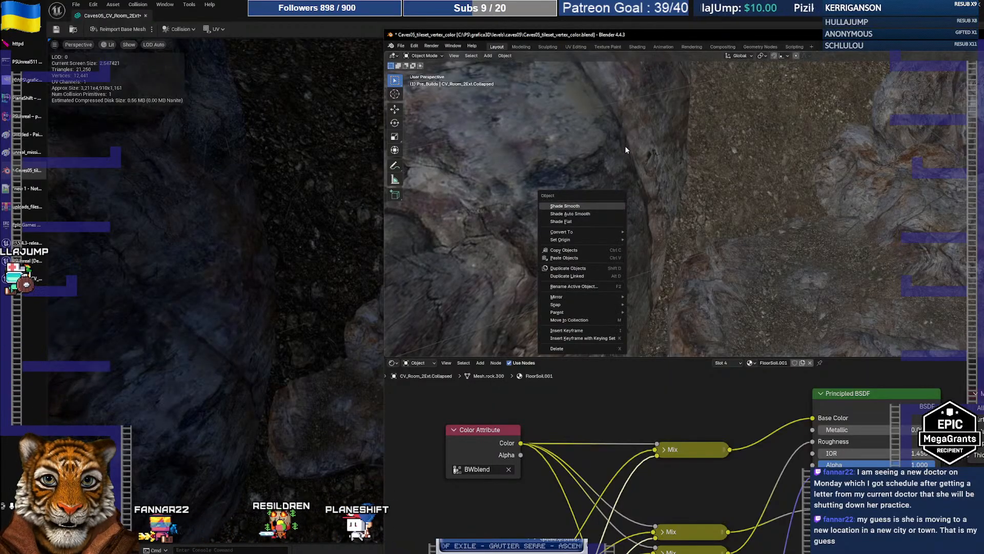
middle_drag(626, 146, 856, 156)
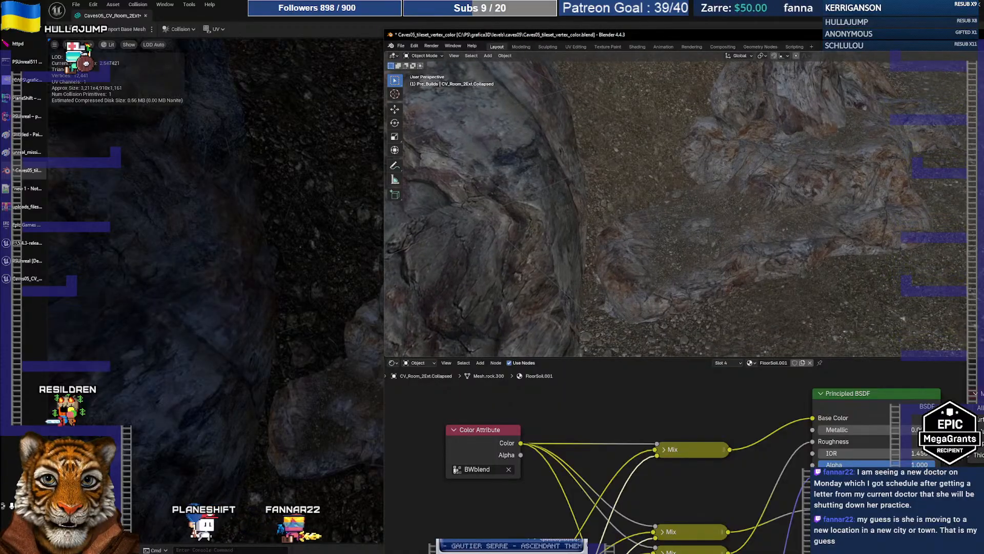
scroll(744, 217, up, 4)
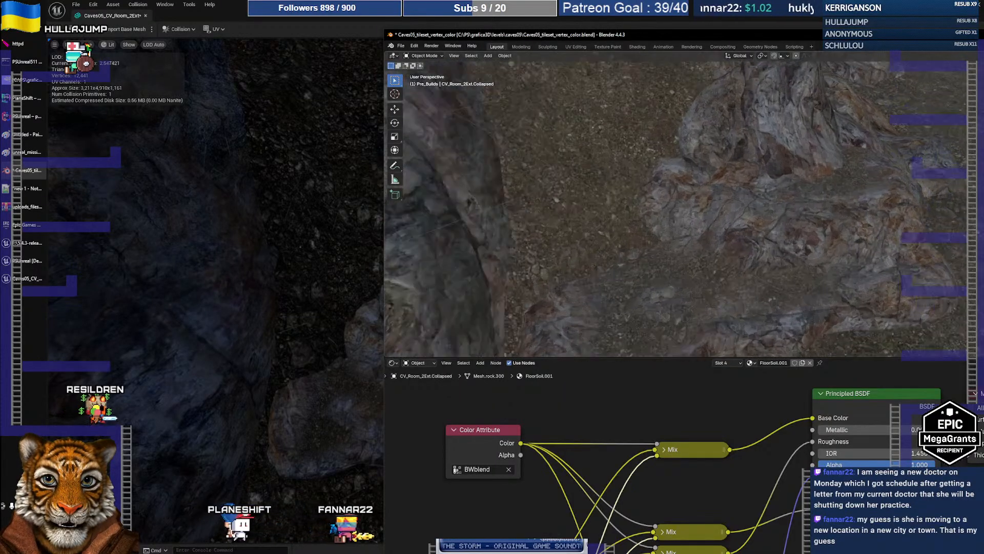
scroll(744, 218, down, 3)
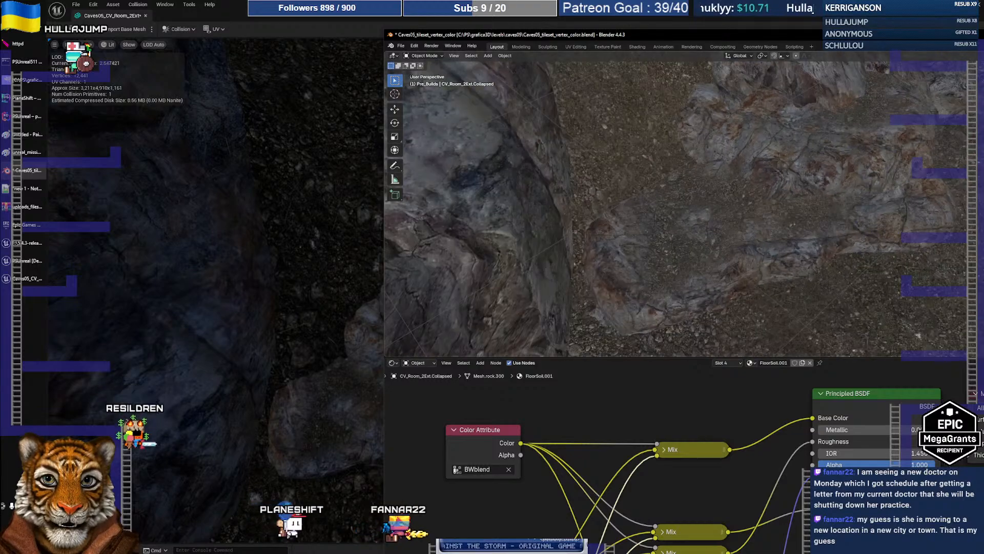
shift+middle_drag(743, 218, 612, 258)
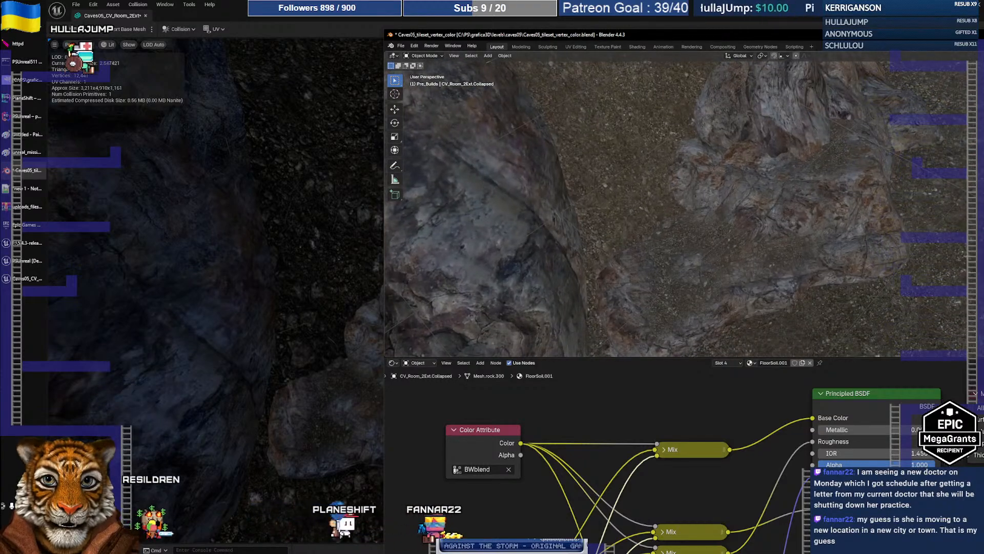
scroll(612, 258, down, 1)
middle_drag(683, 209, 660, 209)
drag(656, 33, 758, 32)
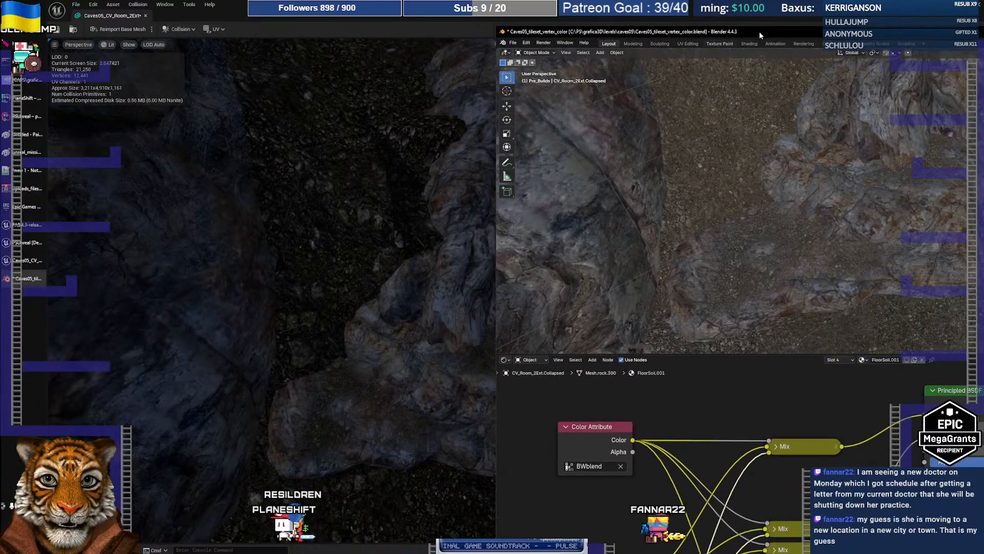
right_click(782, 181)
click(768, 247)
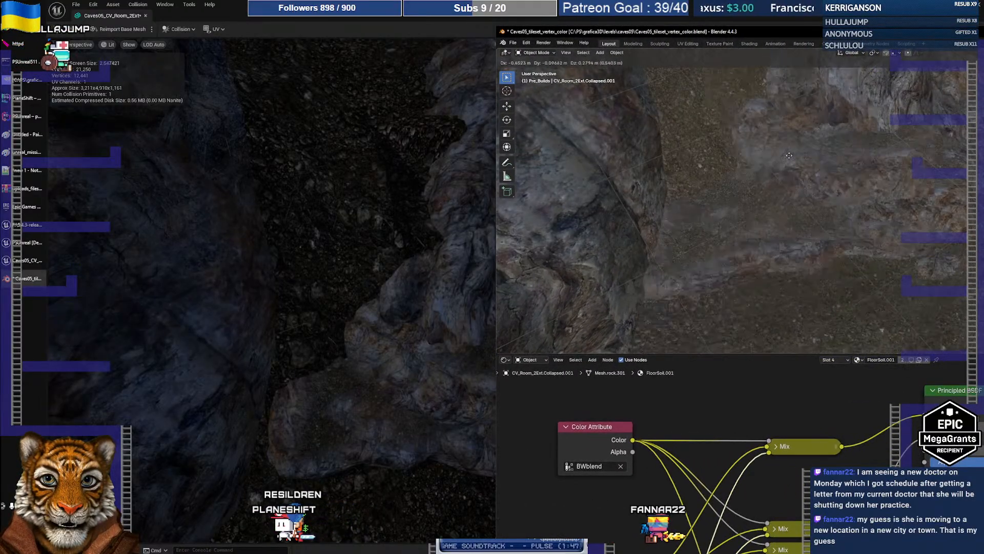
click(756, 167)
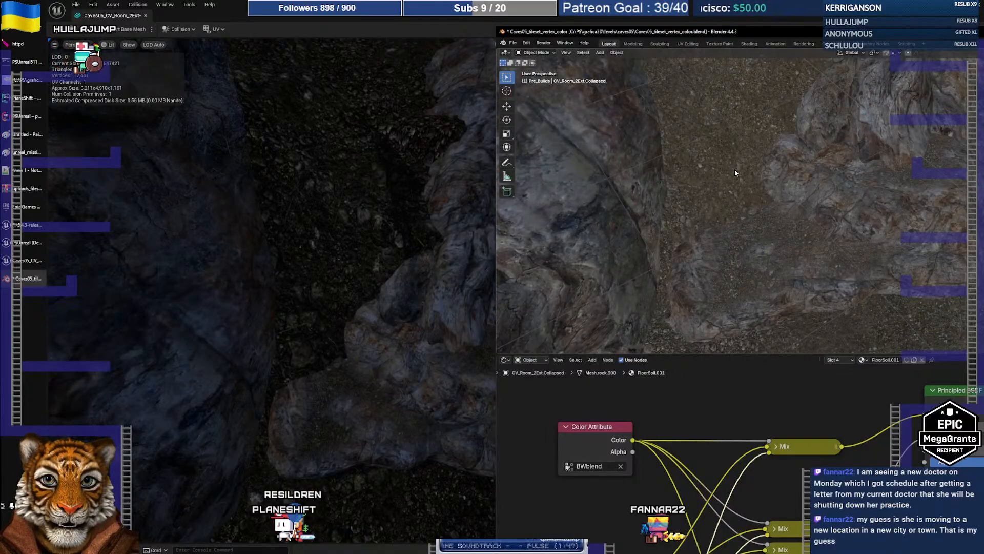
key(ctrl+z)
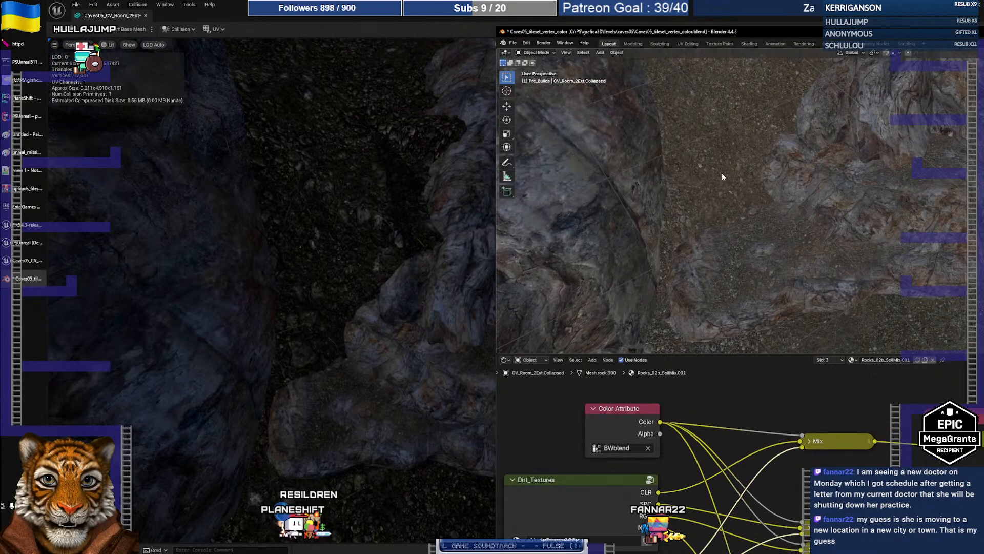
- Inspect the whole cave room in Blender and in Unreal Editor, and move in on the rock column in Unreal
middle_drag(721, 174, 774, 205)
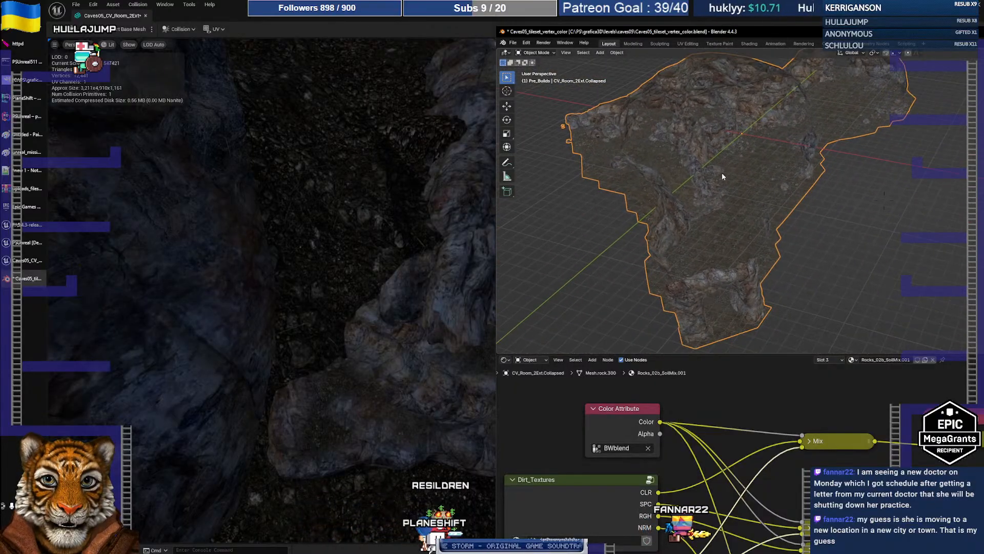
mouse_move(346, 253)
right_down()
mouse_move(431, 246)
mouse_move(435, 292)
mouse_move(399, 287)
mouse_move(307, 236)
mouse_move(328, 236)
mouse_move(379, 277)
mouse_move(333, 253)
mouse_move(340, 259)
right_up()
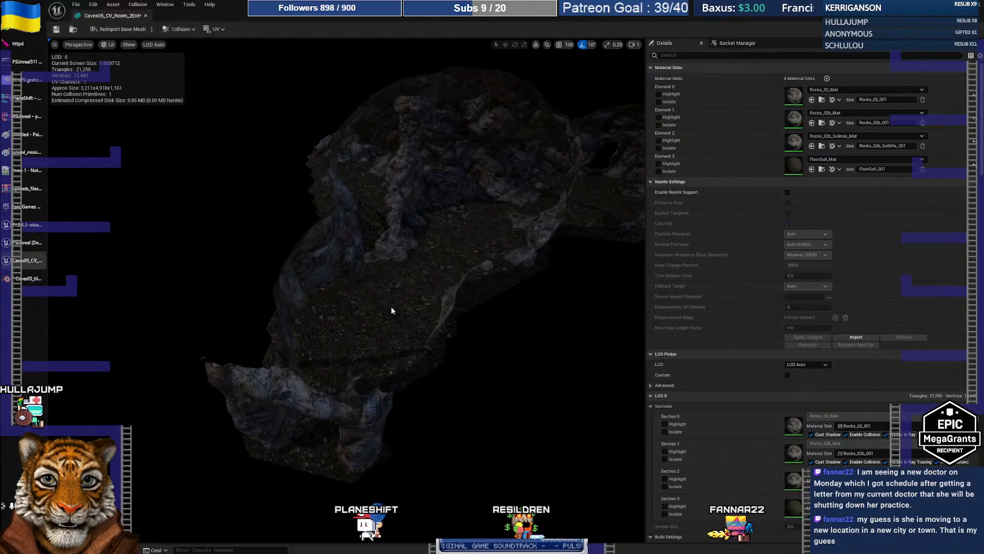
click(5, 281)
middle_drag(669, 250, 632, 229)
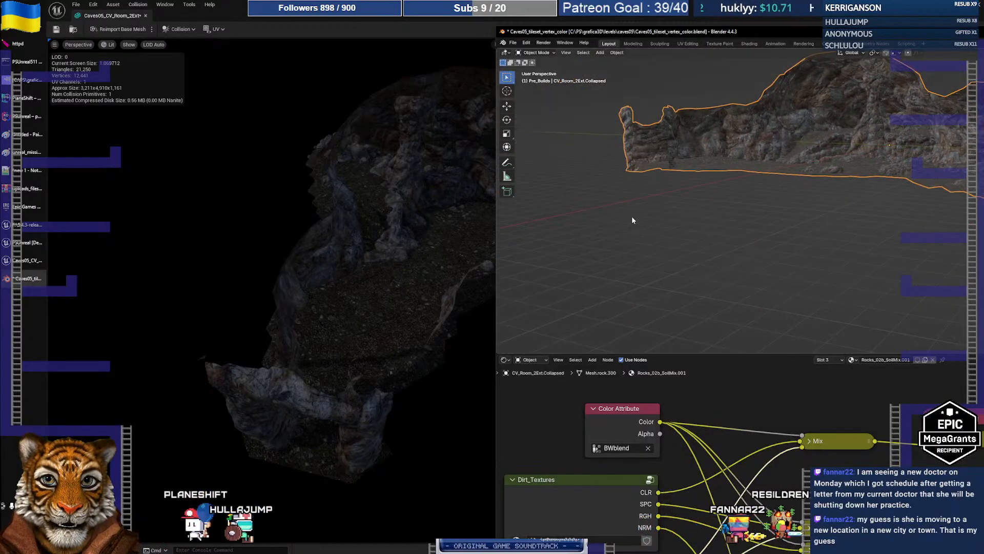
drag(413, 303, 292, 226)
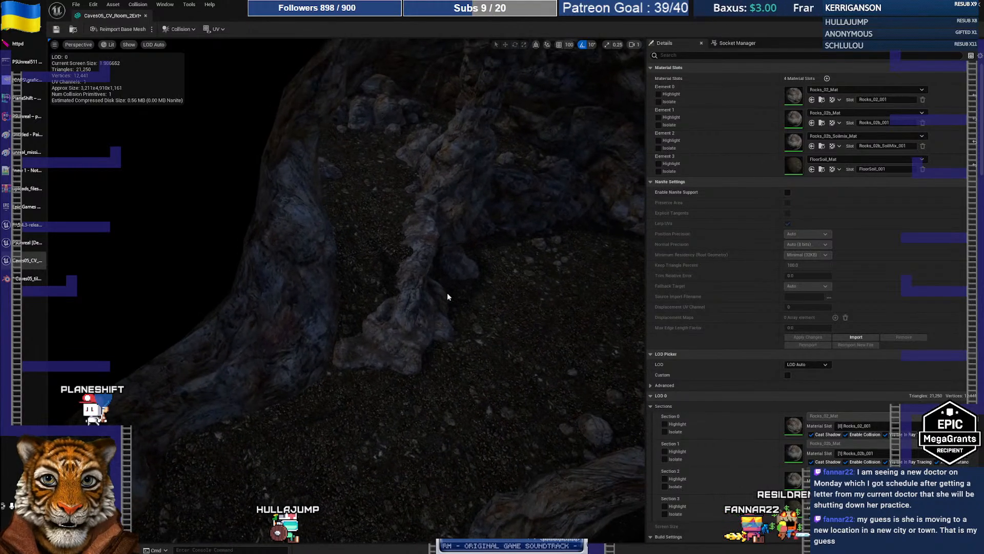
- Frame the same rock column and side wall in Blender to compare them with the Unreal view
click(4, 279)
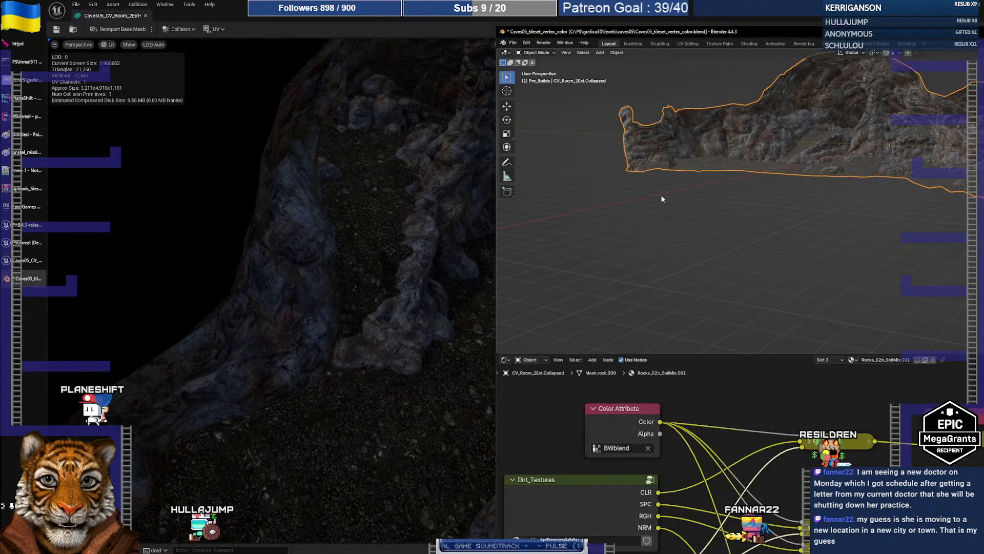
middle_drag(666, 199, 684, 259)
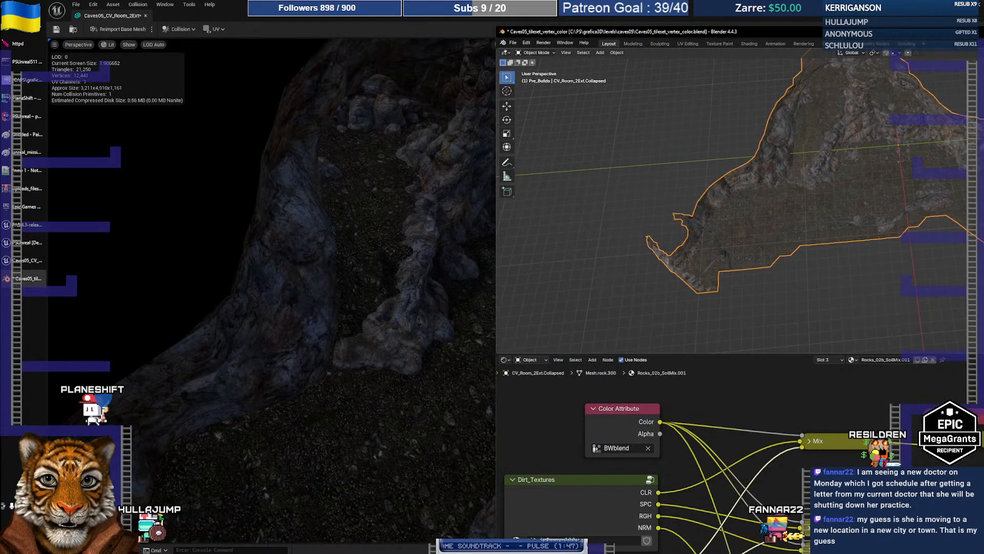
shift+middle_drag(800, 190, 883, 194)
scroll(723, 225, up, 2)
scroll(884, 194, up, 2)
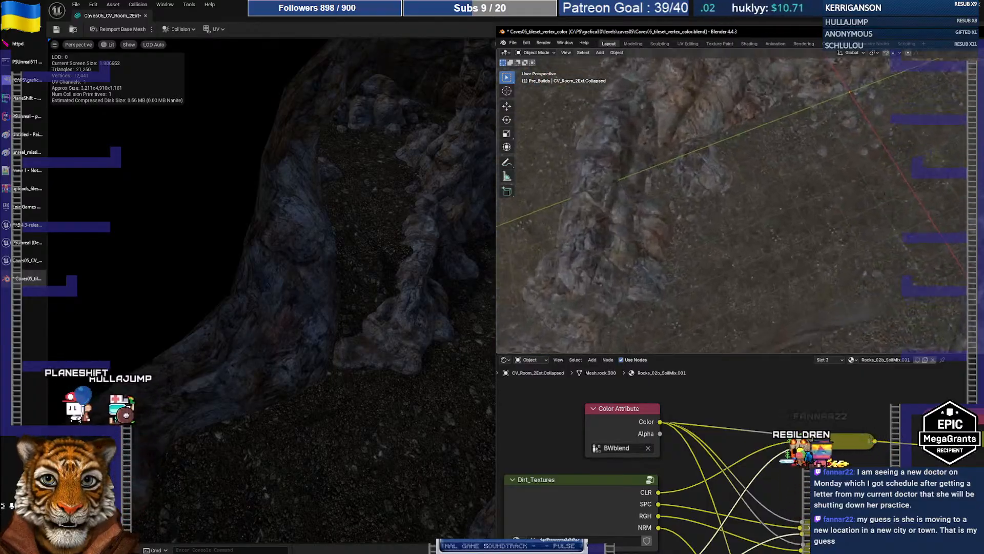
shift+middle_drag(687, 200, 883, 194)
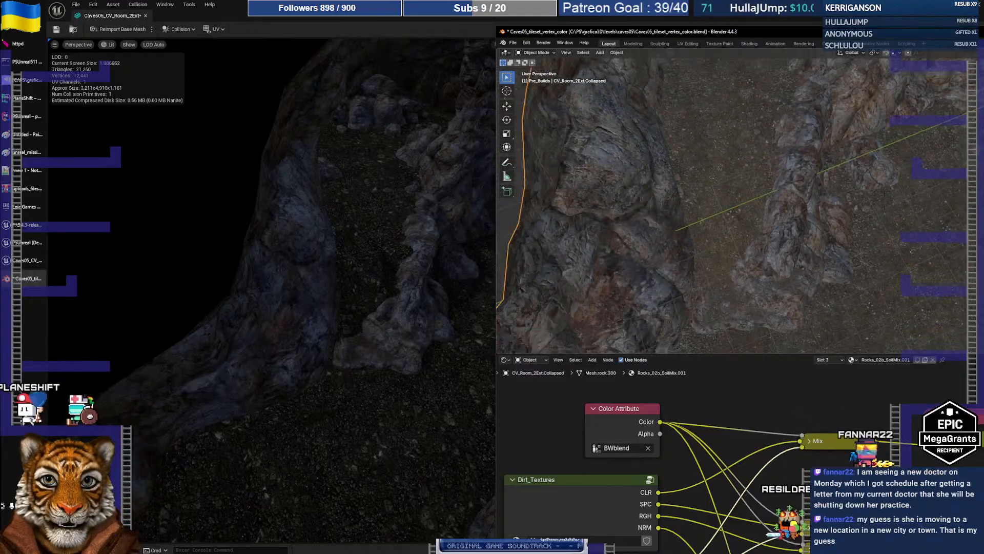
- Bring the Blender window's viewport shading options into reach, darken the preview lighting, and place the window back beside Unreal
drag(795, 33, 499, 22)
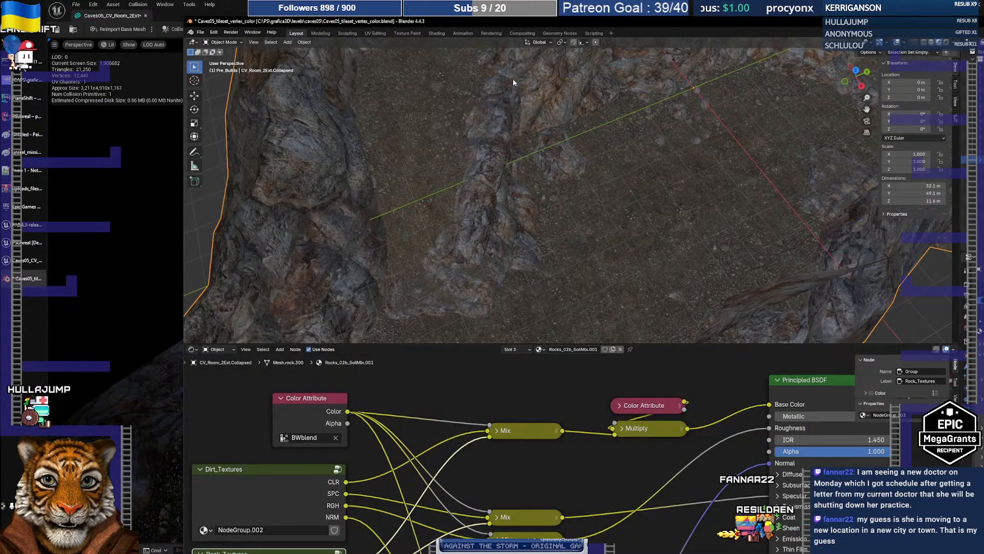
scroll(569, 414, down, 2)
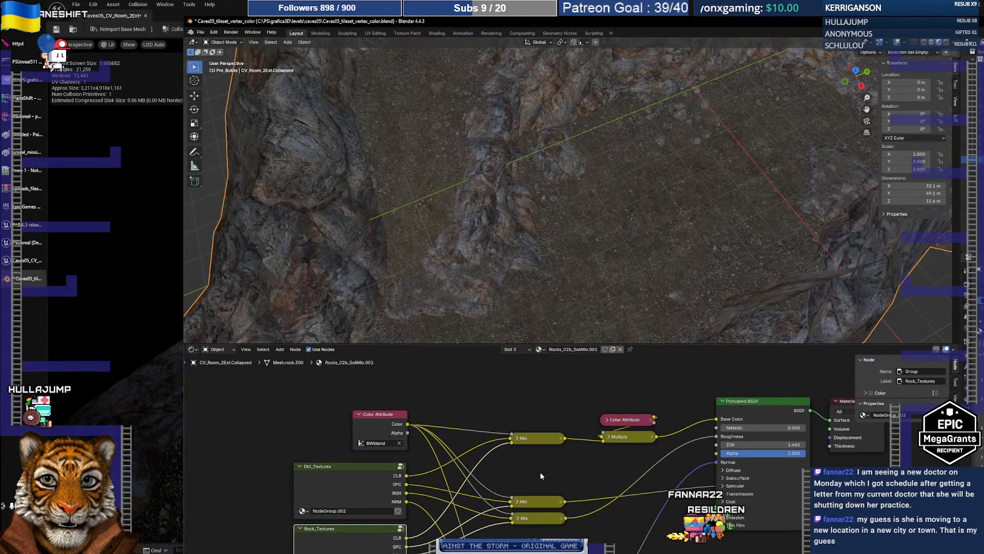
right_click(524, 446)
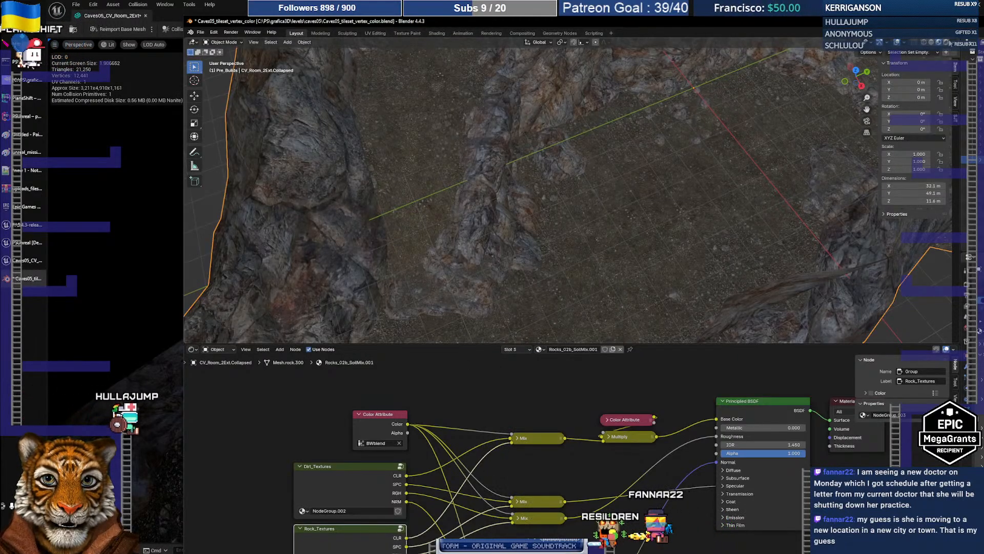
click(953, 42)
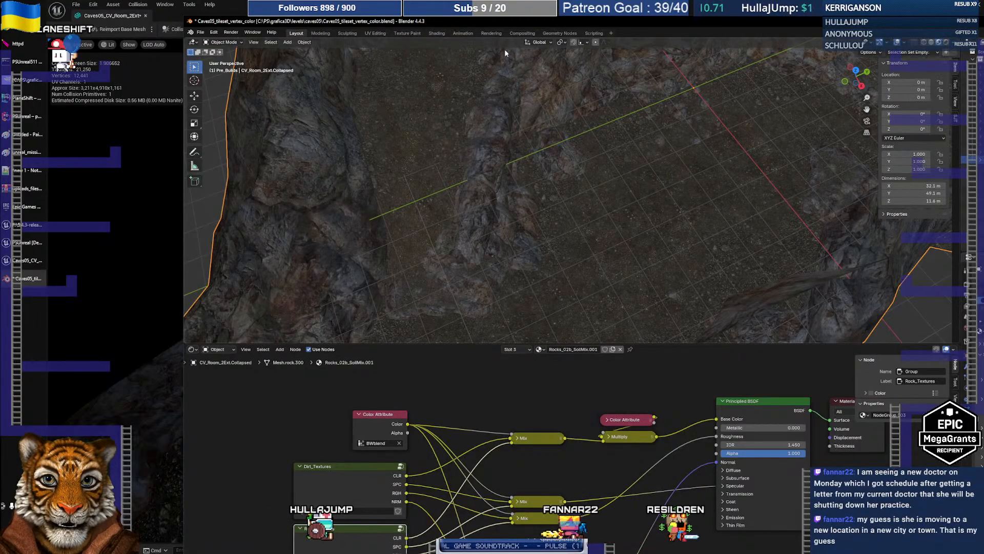
drag(447, 24, 716, 34)
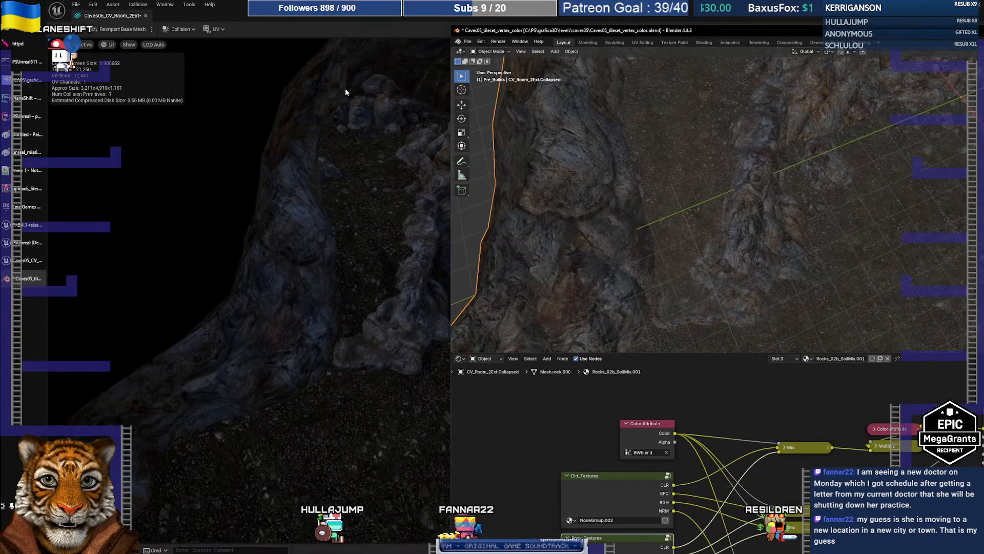
- Switch to Unreal Editor and view the whole cave room mesh to compare its brightness and colours with Blender
click(357, 17)
scroll(320, 208, down, 5)
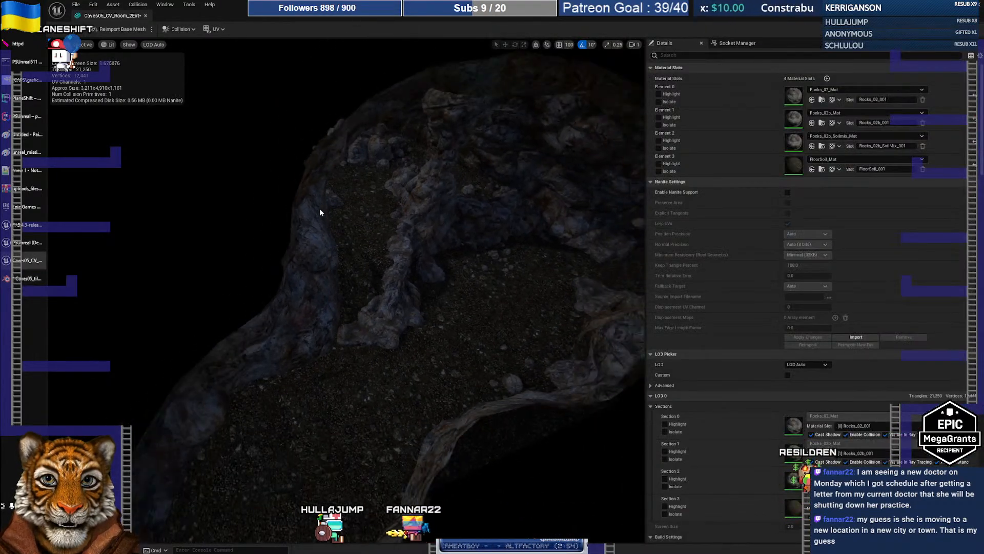
scroll(320, 209, up, 1)
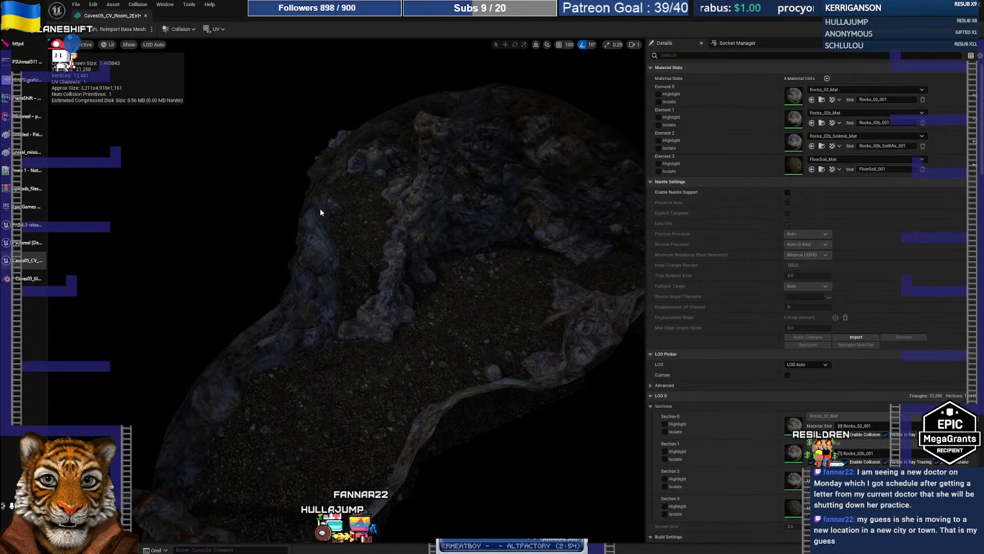
- Restore the Unreal mesh editor to a smaller full-height window on the left side of the desktop and narrow its details area
click(28, 278)
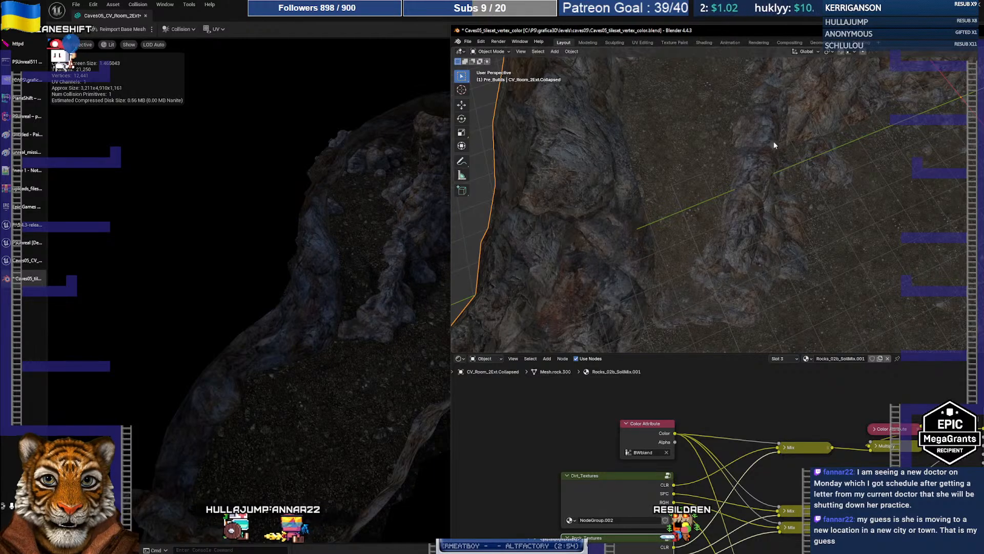
double_click(413, 18)
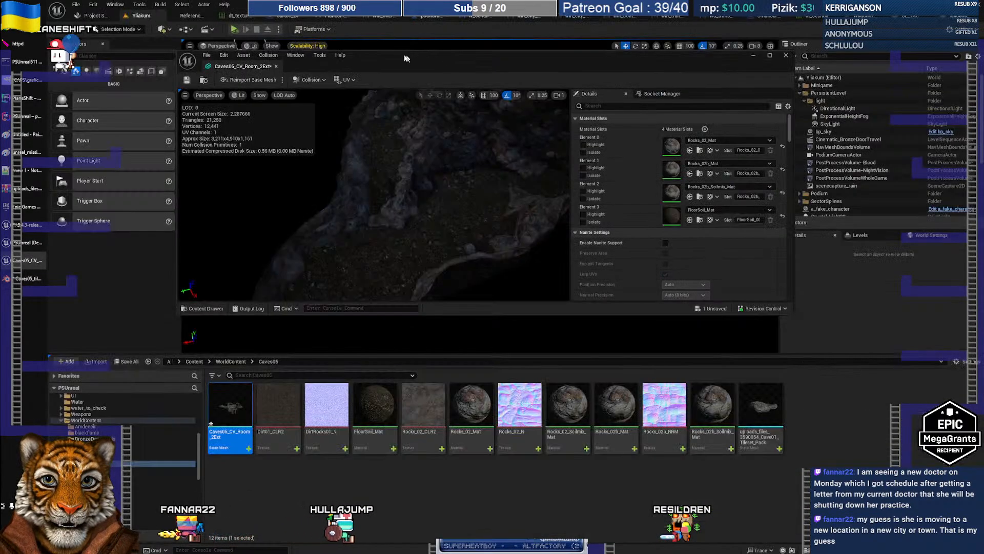
drag(405, 58, 278, 8)
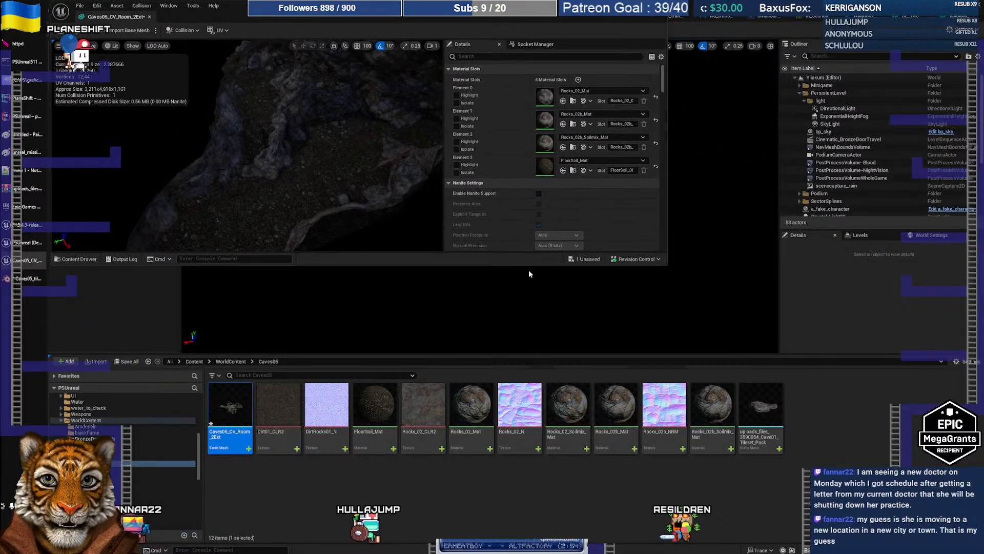
drag(517, 264, 517, 552)
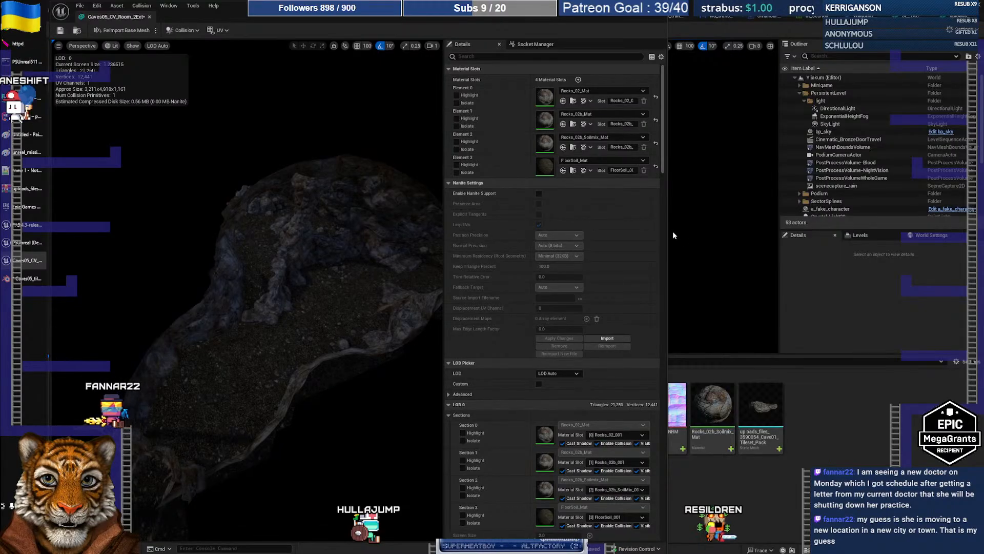
drag(668, 231, 661, 231)
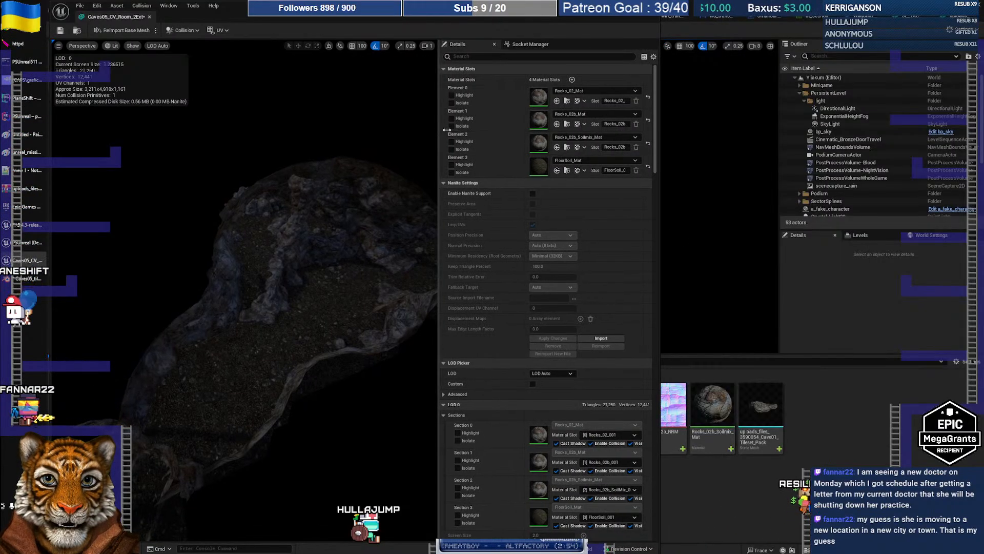
drag(446, 129, 551, 135)
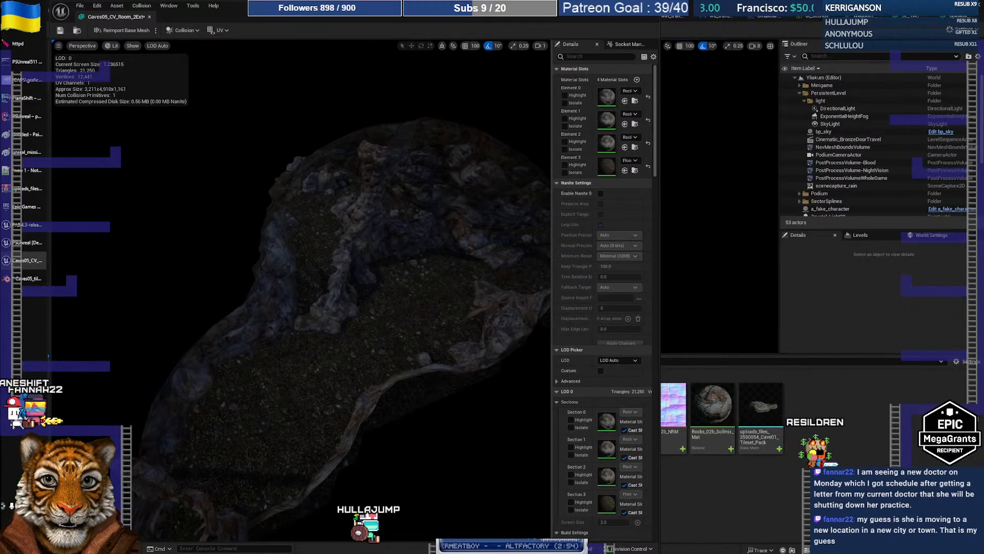
- View the cave room from above in Unreal, switch to Blender and frame the same room, moving in on the central rock ridge
right_drag(301, 290, 305, 268)
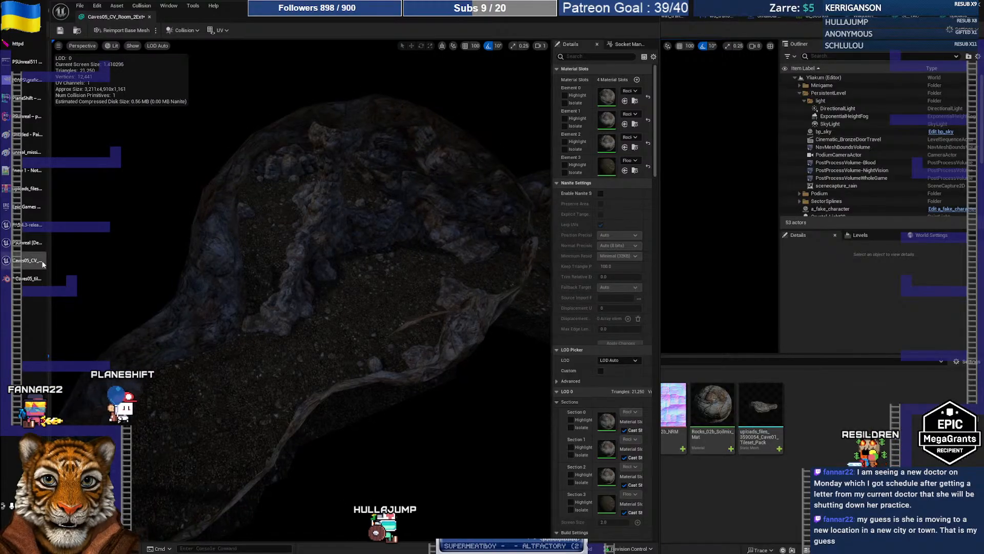
click(25, 280)
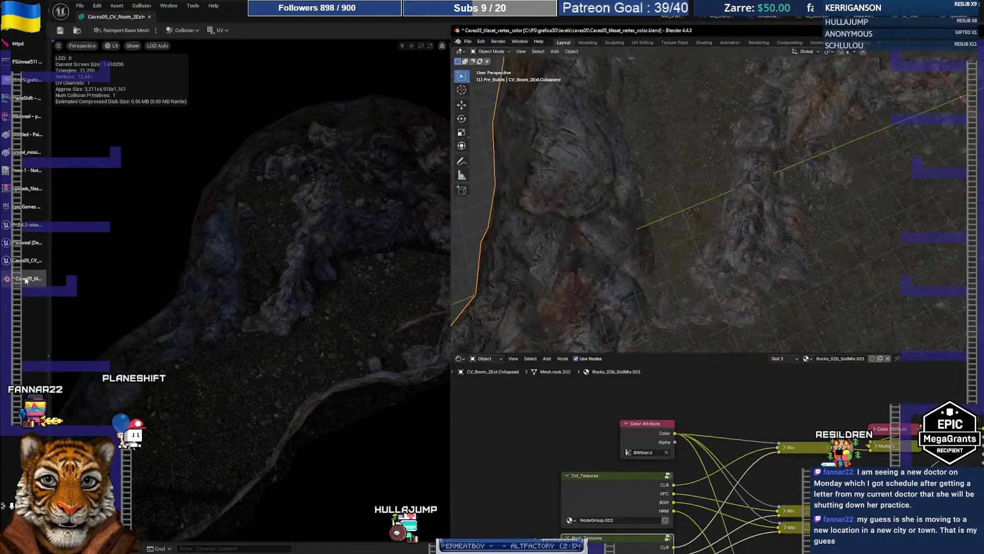
right_click(677, 153)
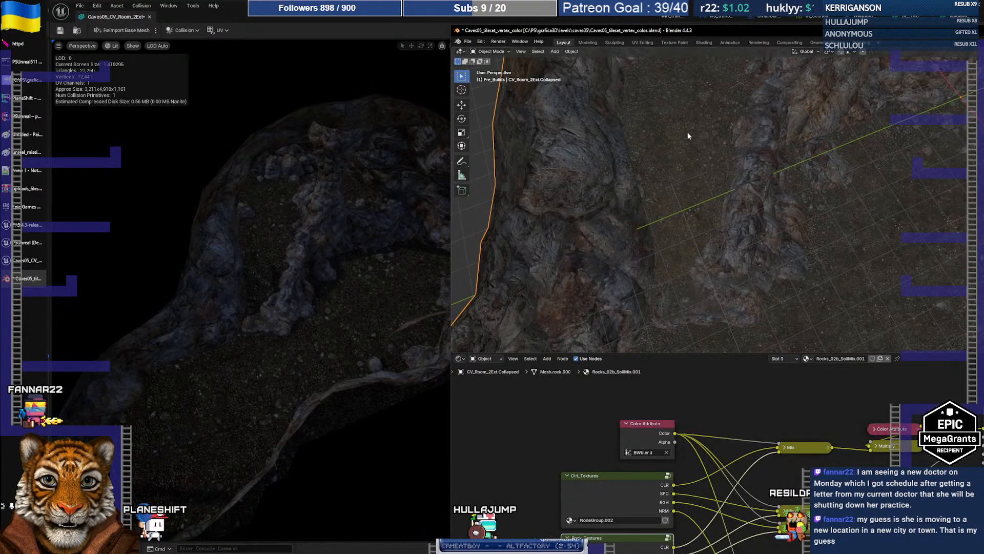
middle_drag(688, 133, 861, 285)
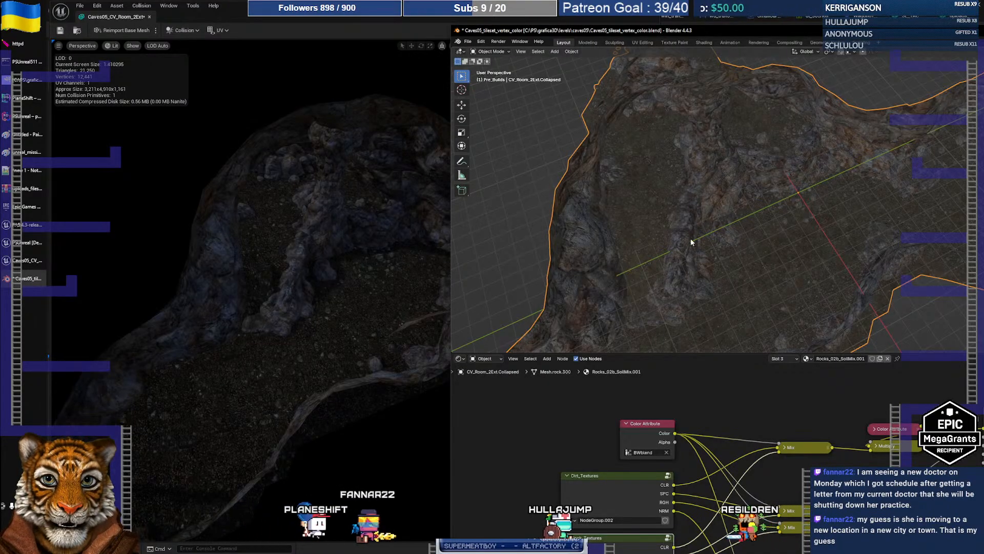
middle_drag(769, 231, 689, 182)
scroll(717, 200, up, 7)
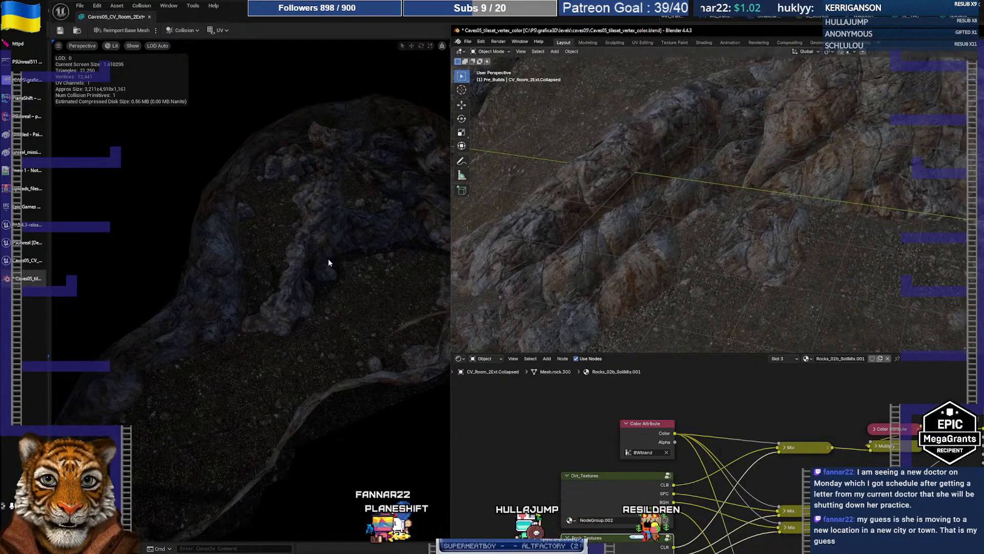
- Move in on the same rock ridge in Unreal and match a lower viewing angle between Blender and Unreal
drag(328, 263, 256, 259)
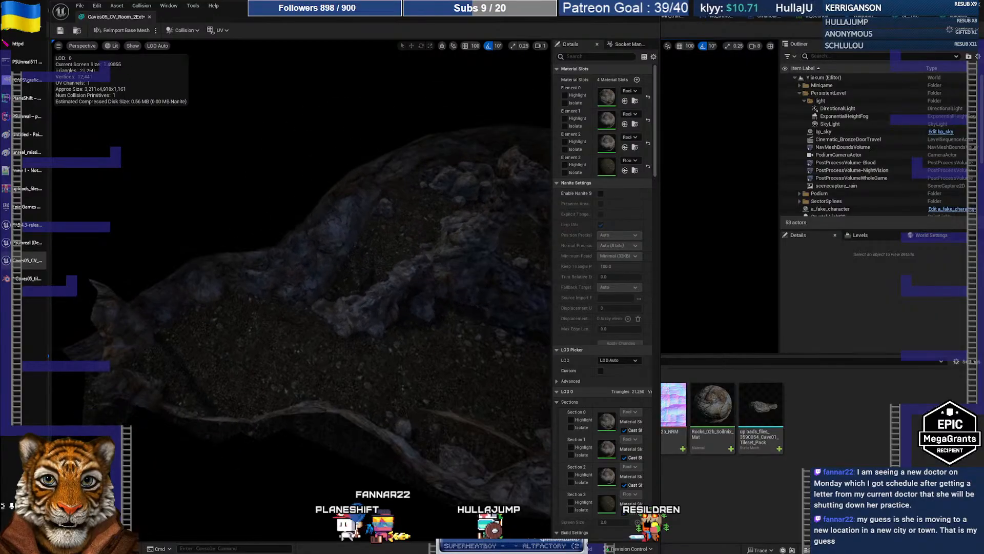
right_drag(256, 259, 328, 263)
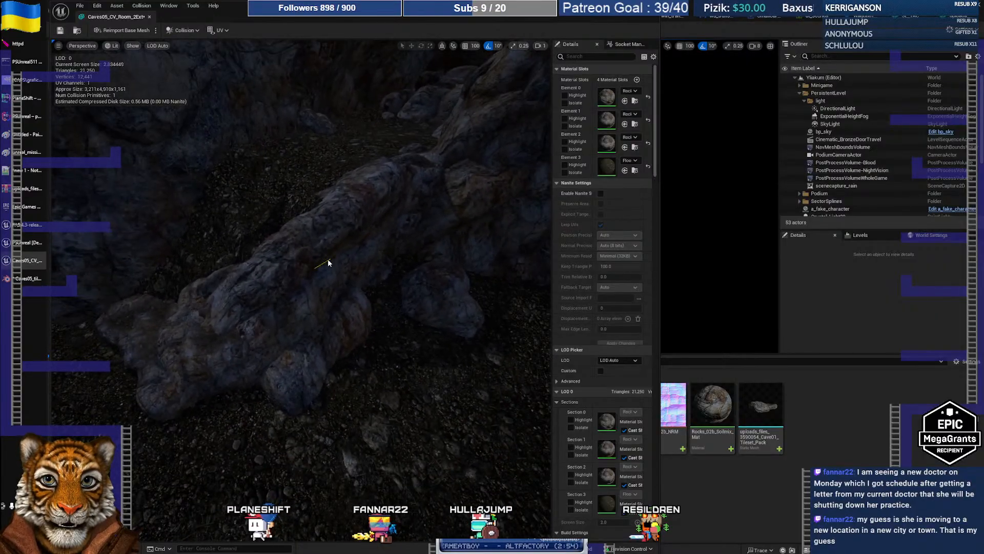
click(15, 279)
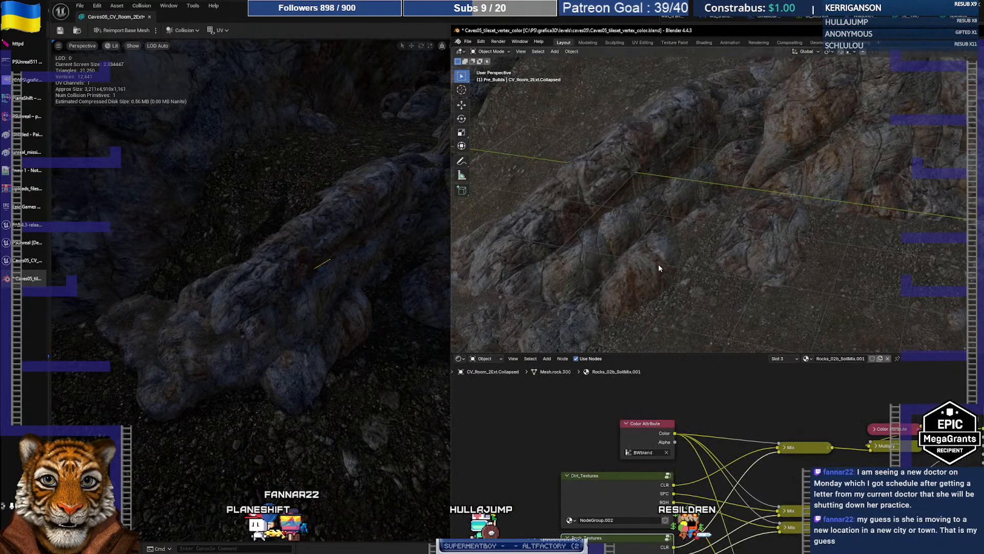
middle_drag(609, 249, 585, 234)
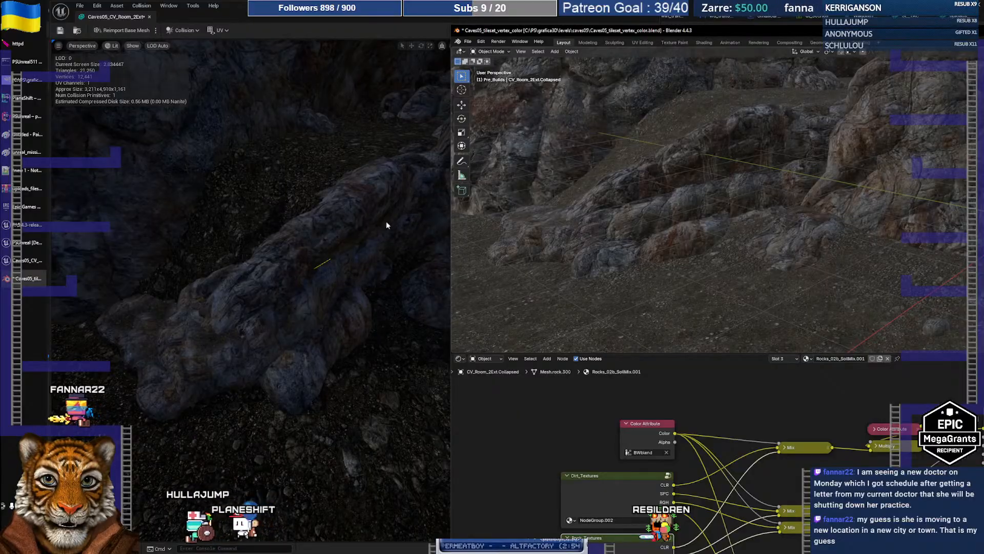
click(380, 19)
right_drag(301, 290, 264, 284)
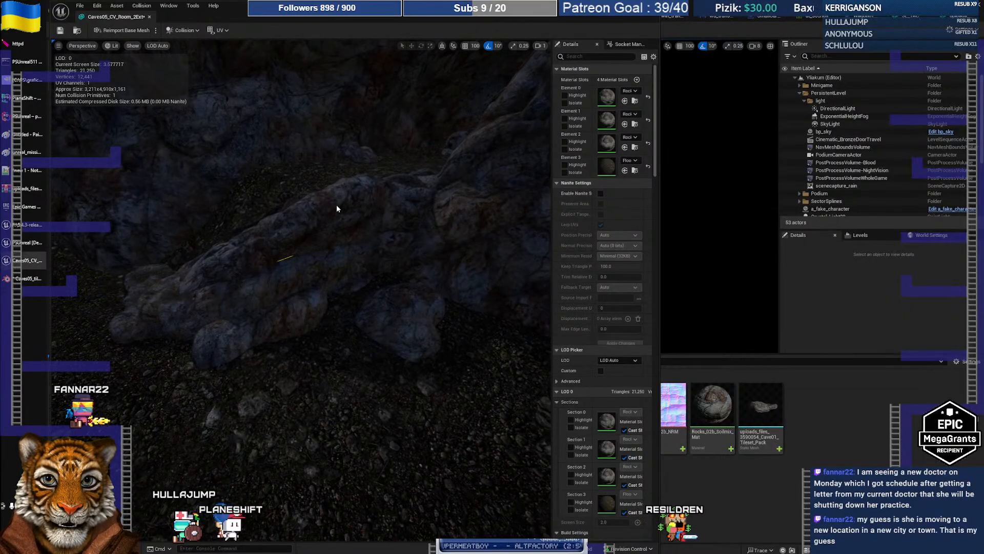
- Examine the end of the rock ridge where it meets the soil floor up close in Blender, and frame the same spot in Unreal
click(23, 279)
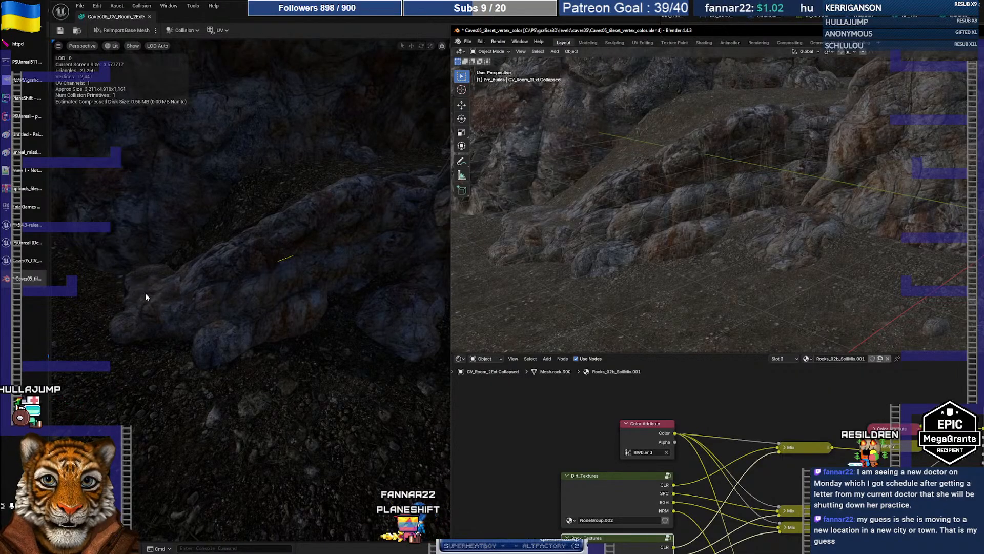
right_click(559, 223)
shift+middle_drag(574, 188, 784, 215)
scroll(717, 201, up, 3)
scroll(717, 201, up, 4)
scroll(717, 202, down, 5)
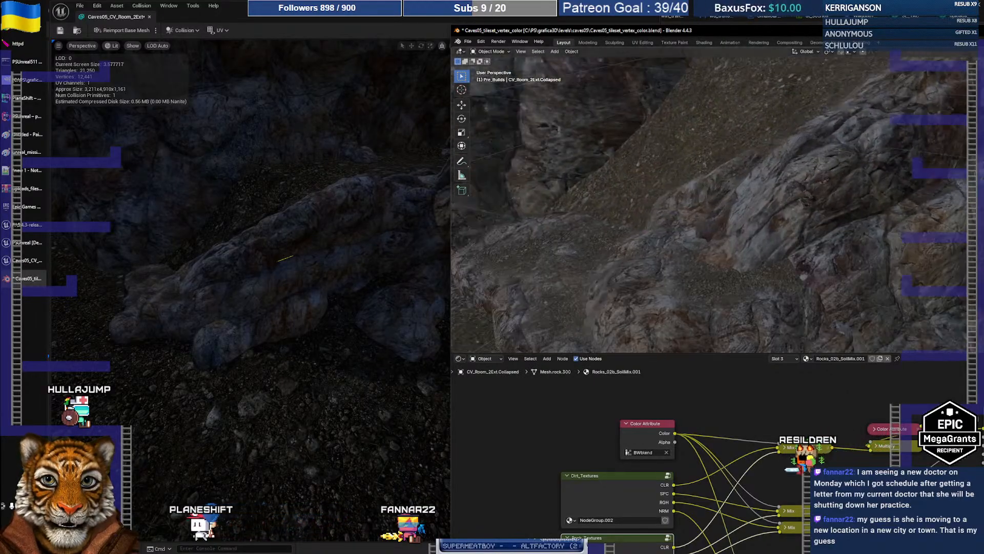
middle_drag(718, 202, 789, 218)
mouse_move(576, 190)
middle_down()
mouse_move(612, 196)
mouse_move(576, 190)
middle_up()
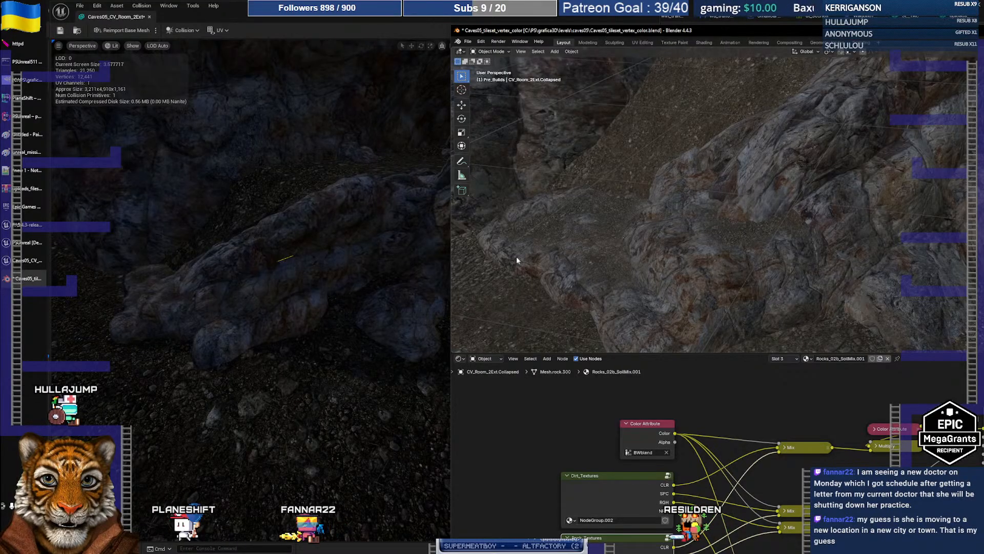
click(259, 290)
right_drag(260, 290, 205, 271)
click(28, 278)
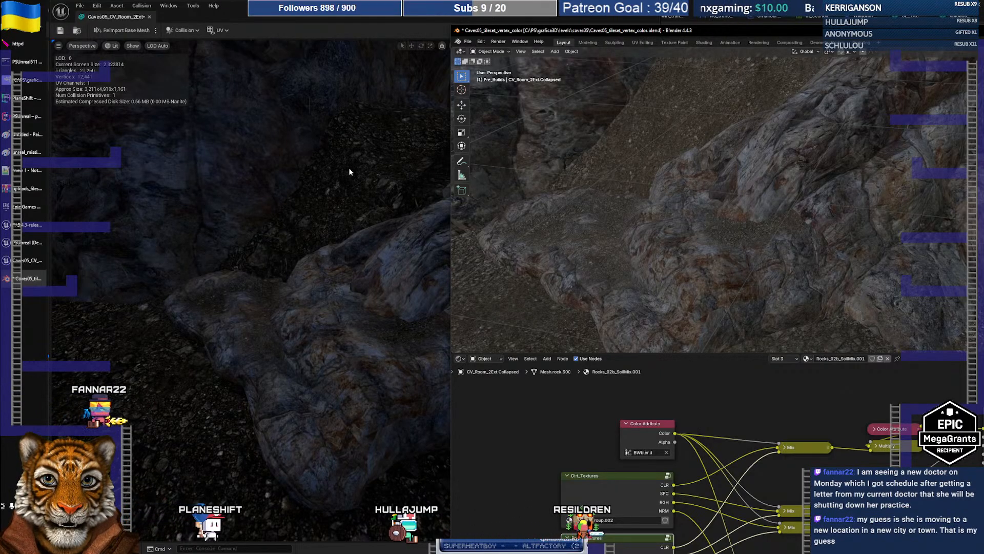
click(352, 212)
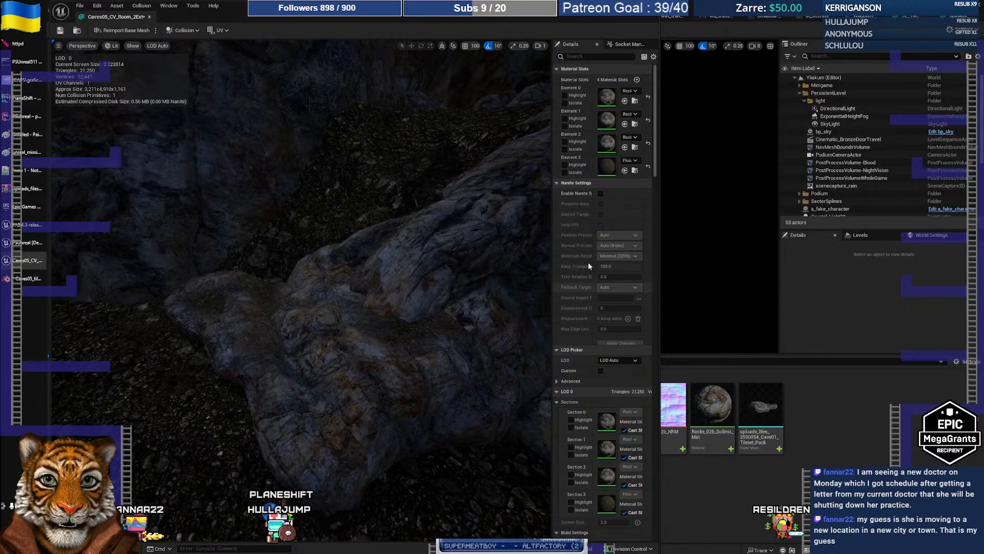
- Get the mesh editor window out of the way and open the FloorSoil_Mat material from the Caves05 folder
drag(469, 14, 512, 29)
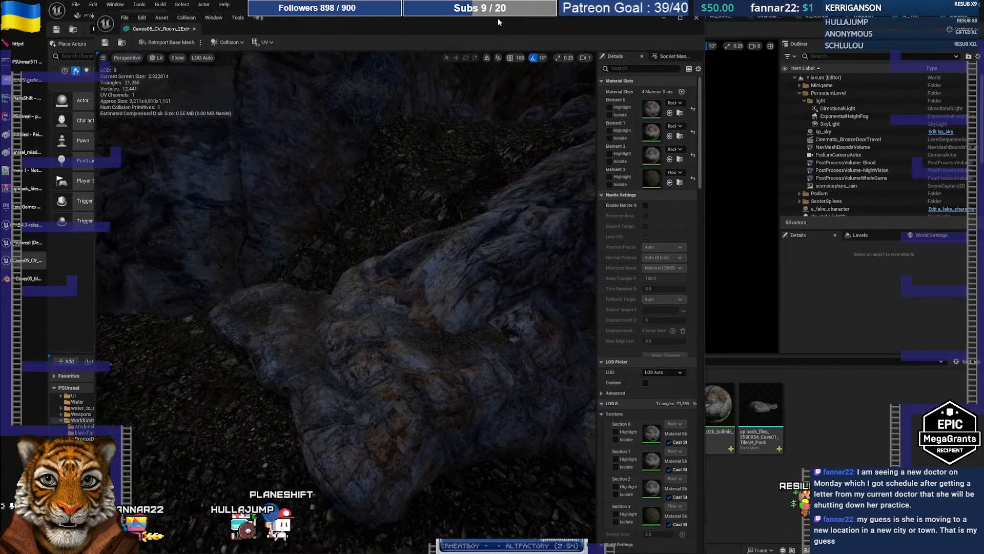
click(662, 26)
click(423, 484)
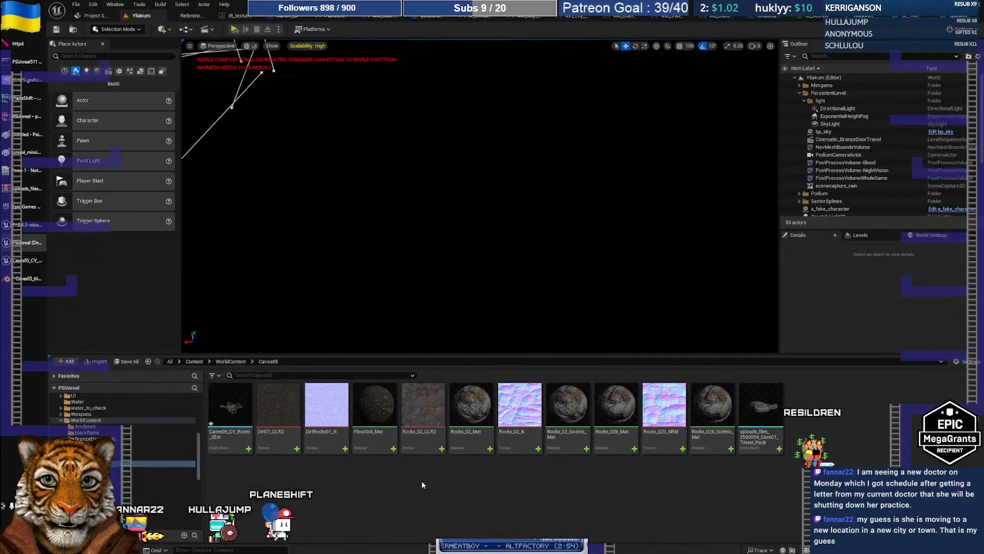
double_click(376, 413)
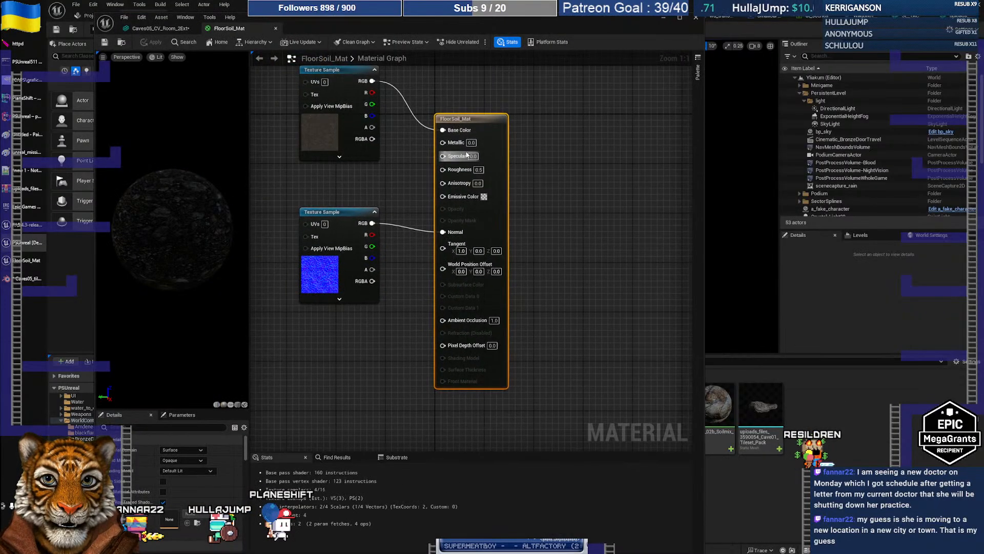
right_drag(555, 172, 573, 196)
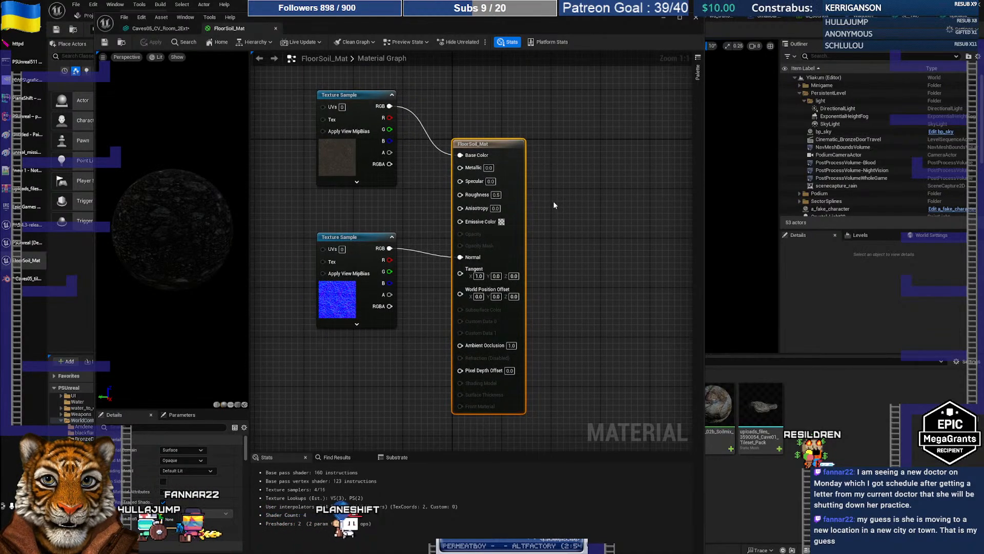
- Set the Specular value of FloorSoil_Mat to 0.2 and apply the material change
click(167, 28)
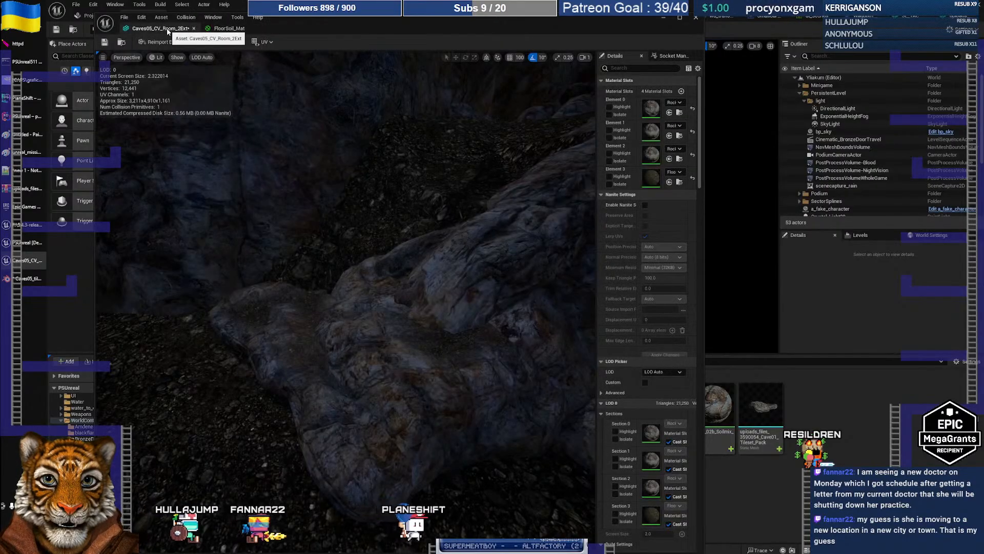
click(216, 28)
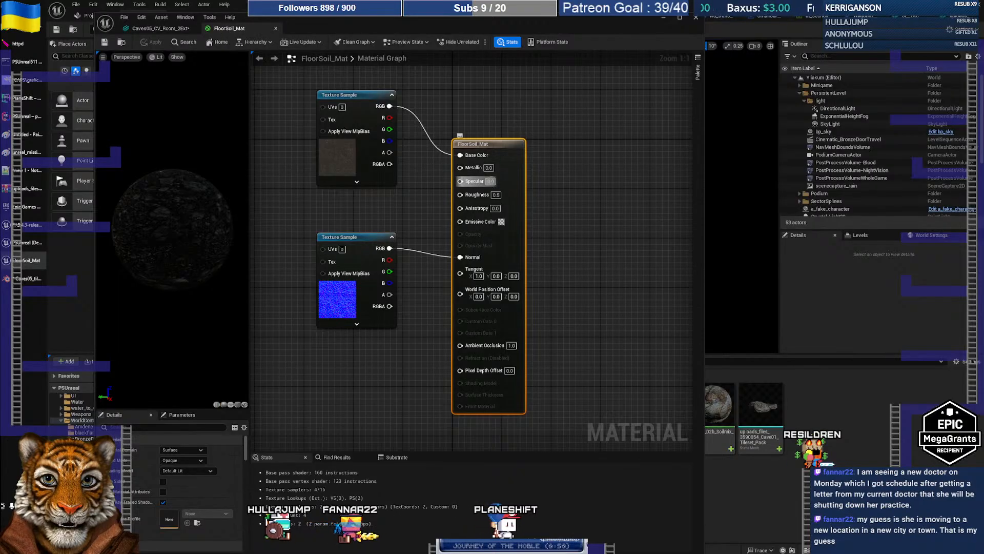
text(0.2)
key(Tab)
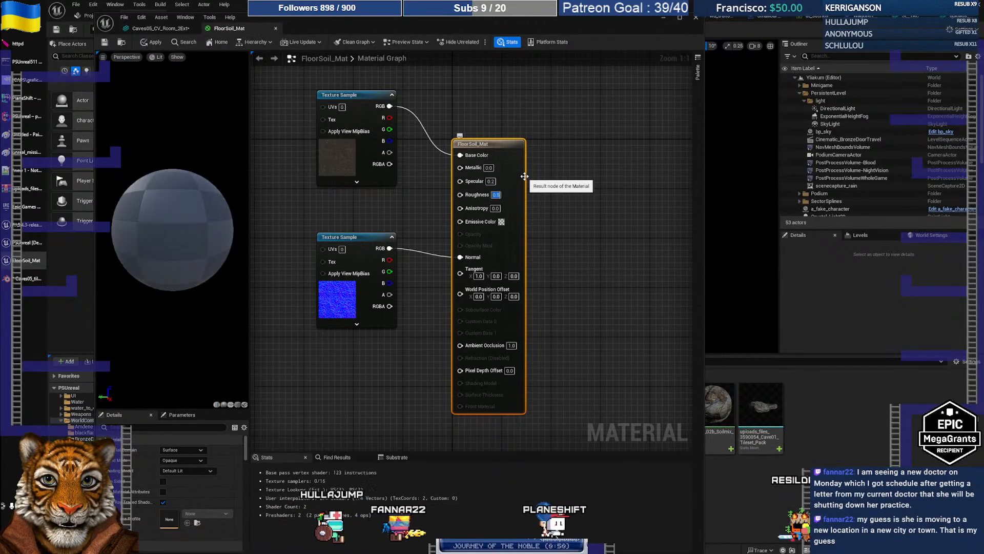
click(155, 44)
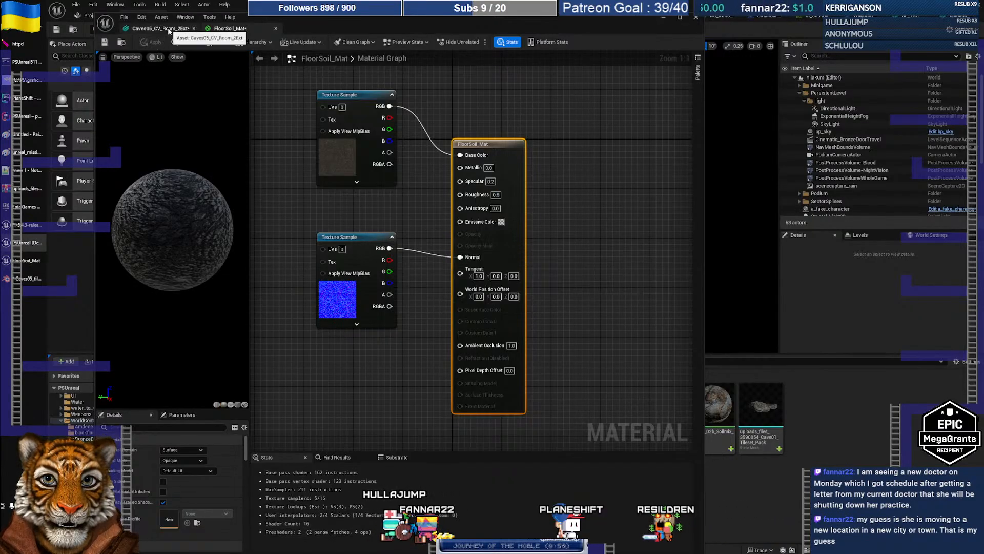
- Inspect the soil floor around the rocks in the Caves05_CV_Room_2Ext mesh editor, from a distance and up close
click(168, 28)
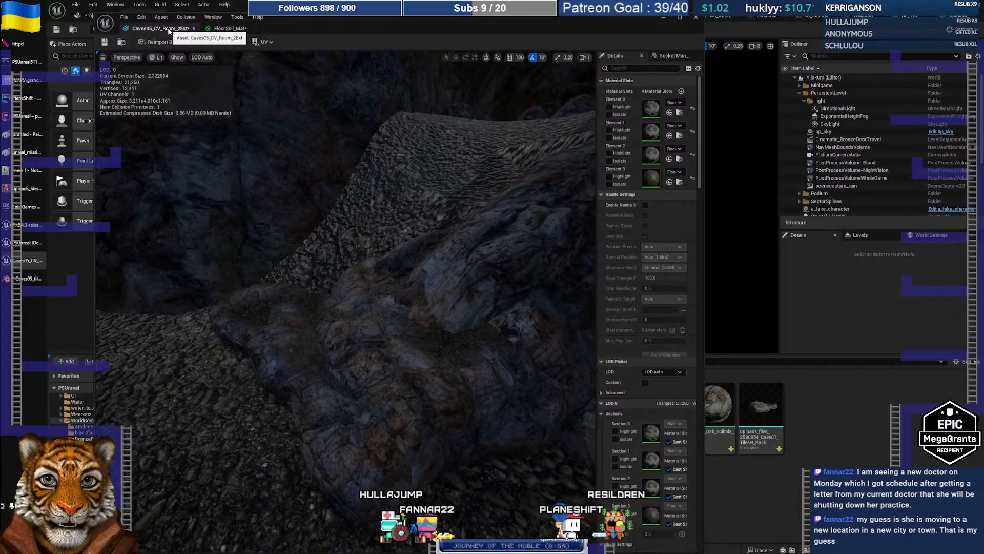
right_drag(388, 236, 390, 277)
key(w)
key(s)
key(w)
key(s)
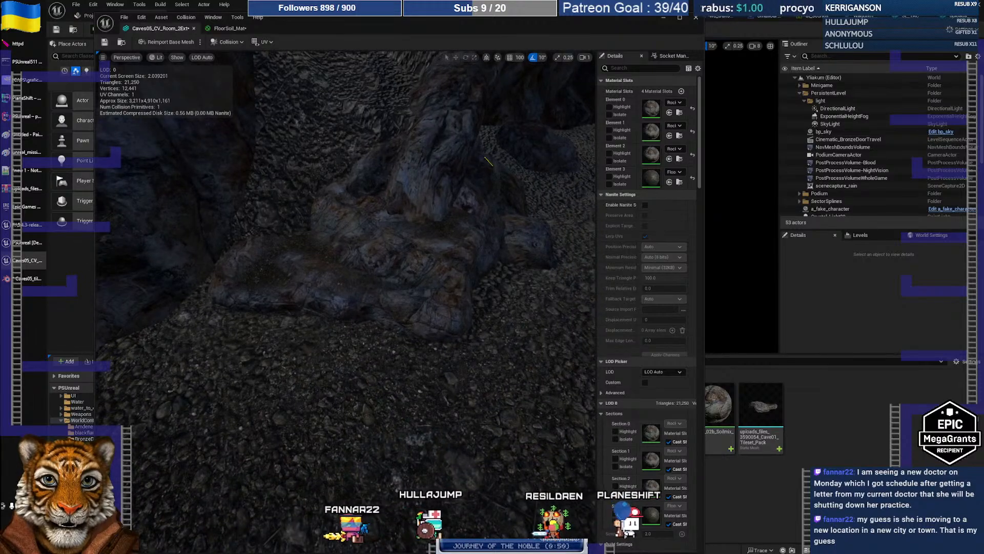
key(w)
right_drag(387, 236, 379, 207)
key(s)
key(w)
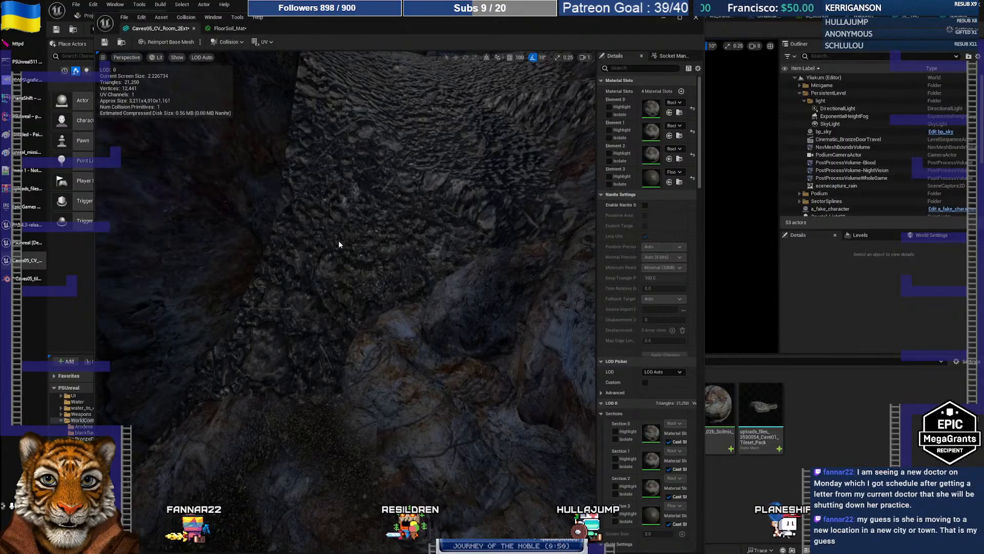
- Disconnect the normal map texture from the Normal input of FloorSoil_Mat and apply the material change
click(229, 29)
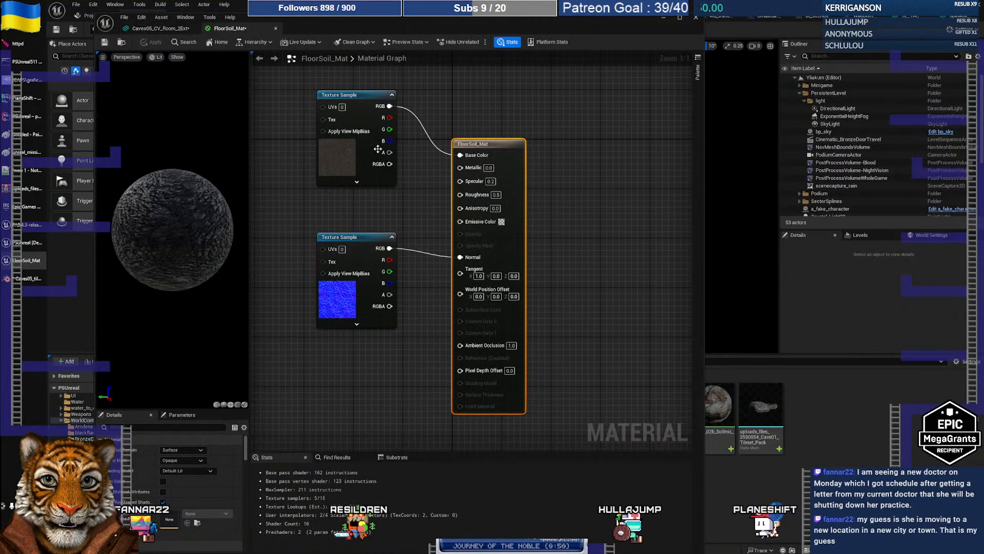
alt+click(389, 249)
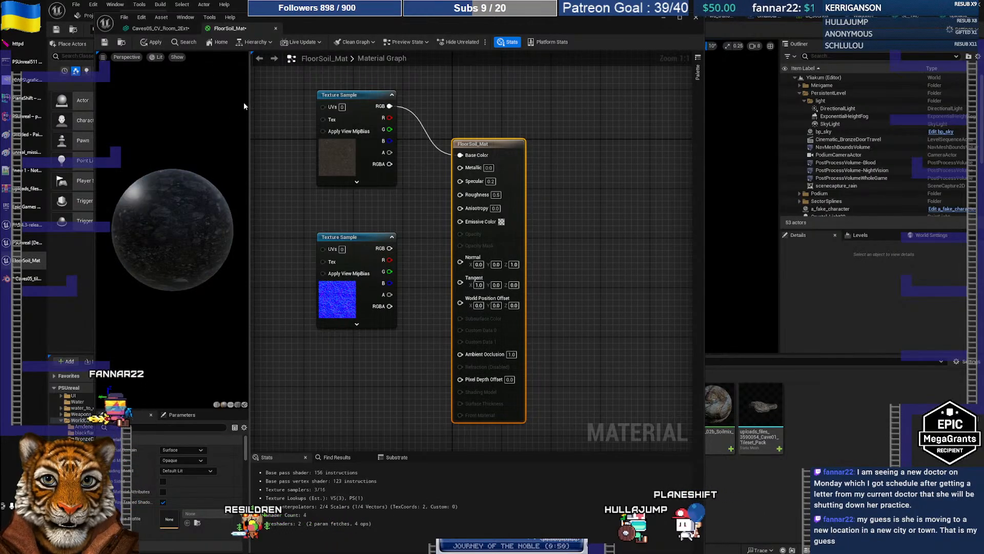
click(154, 43)
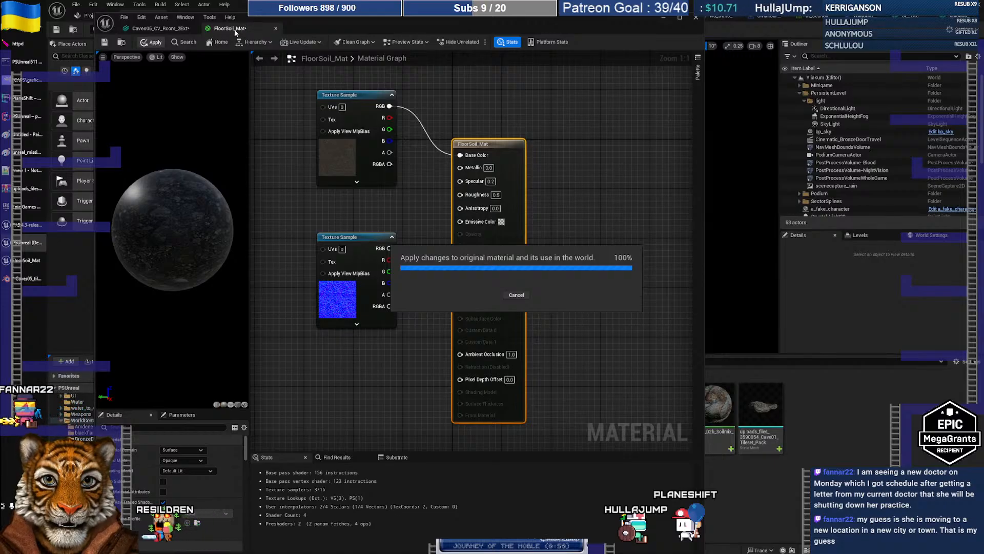
- Inspect the soil floor of Caves05_CV_Room_2Ext in the mesh editor with the normal map disconnected
click(160, 28)
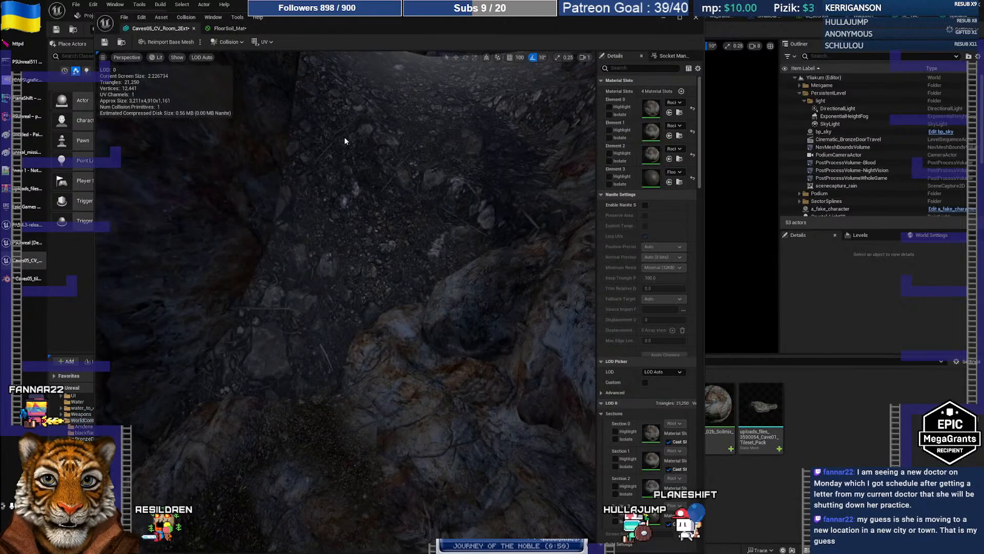
right_drag(385, 217, 387, 182)
key(s)
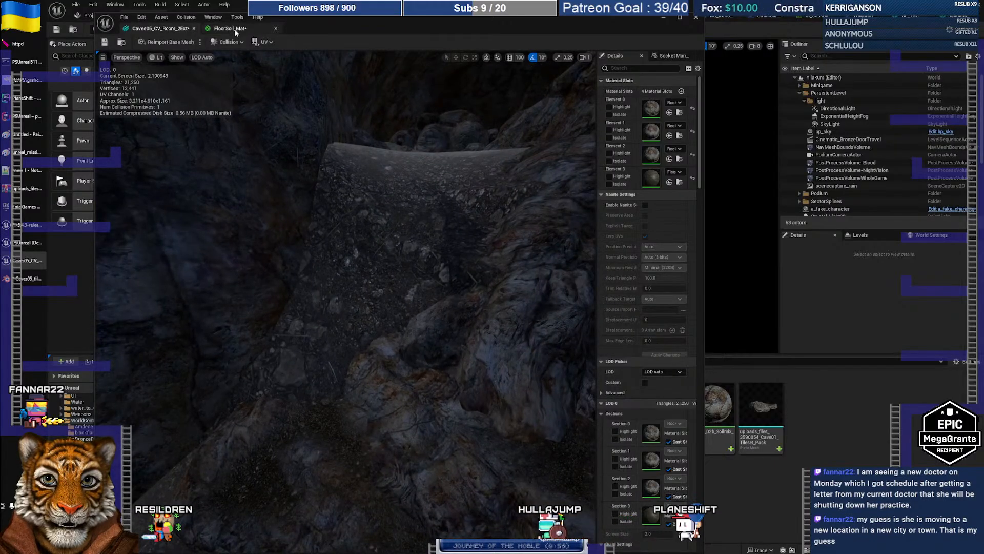
- Set the Specular value of FloorSoil_Mat to 0.0 and apply the material change
click(230, 28)
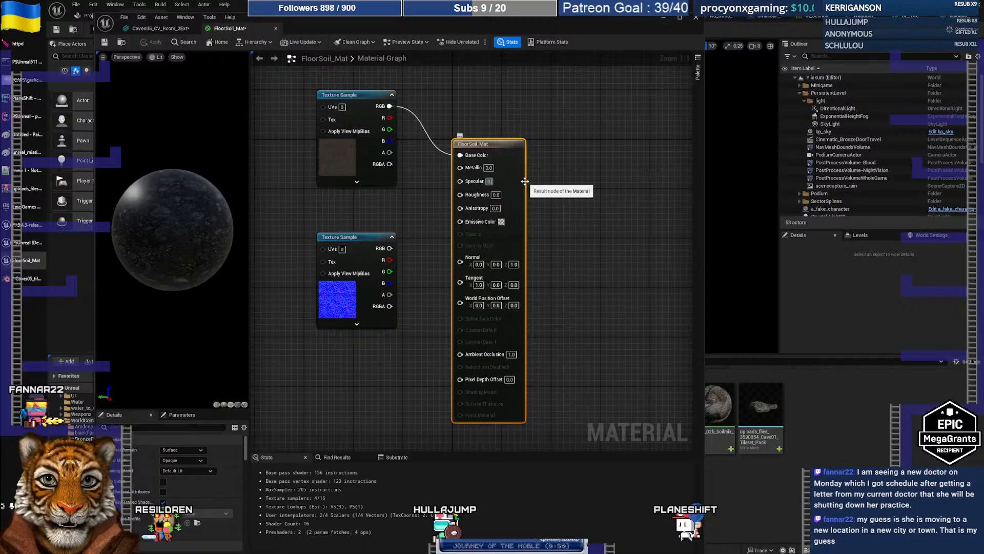
key(Return)
click(150, 43)
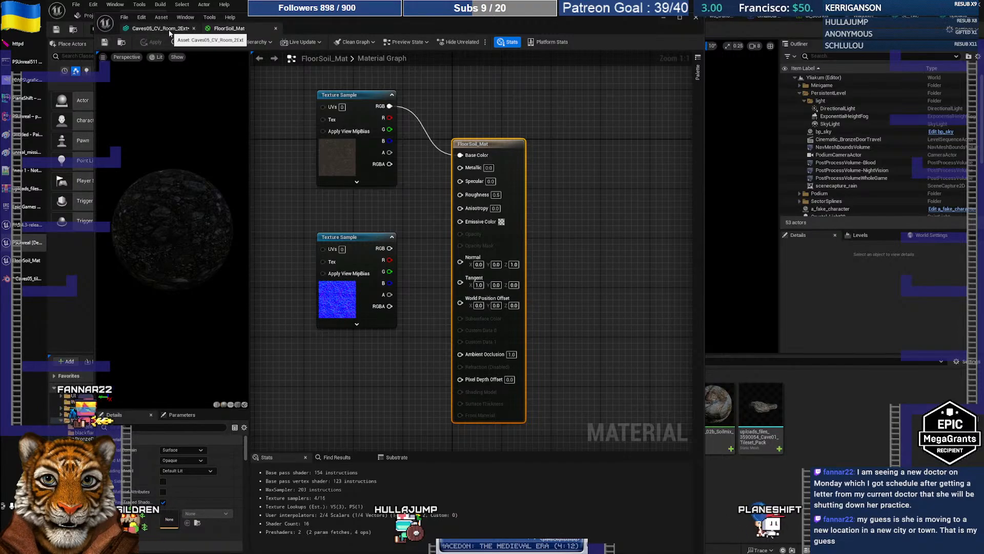
- Compare the soil floor in the Caves05_CV_Room_2Ext mesh editor with the same floor area in the Blender scene
click(168, 30)
right_drag(391, 215, 438, 220)
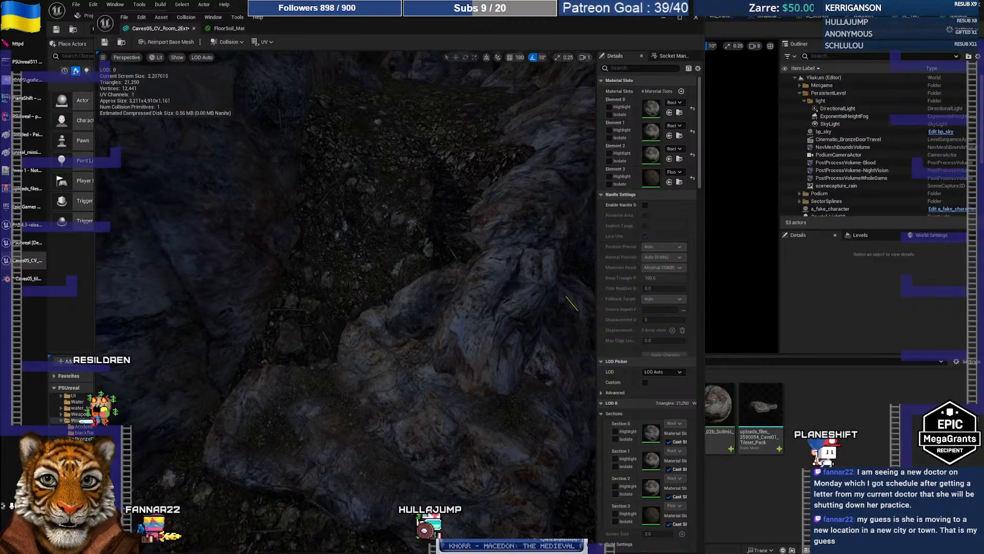
click(29, 278)
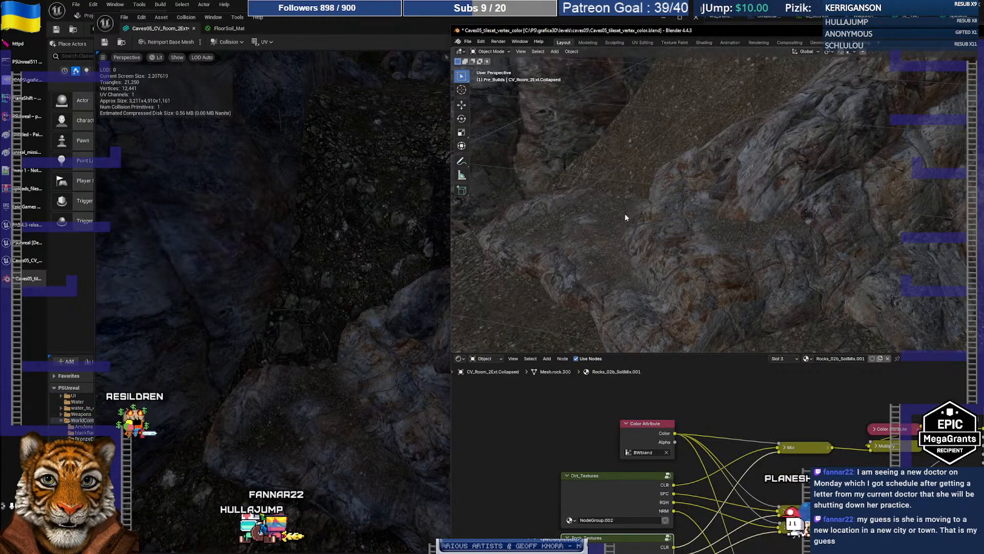
middle_drag(808, 221, 564, 195)
scroll(718, 204, down, 2)
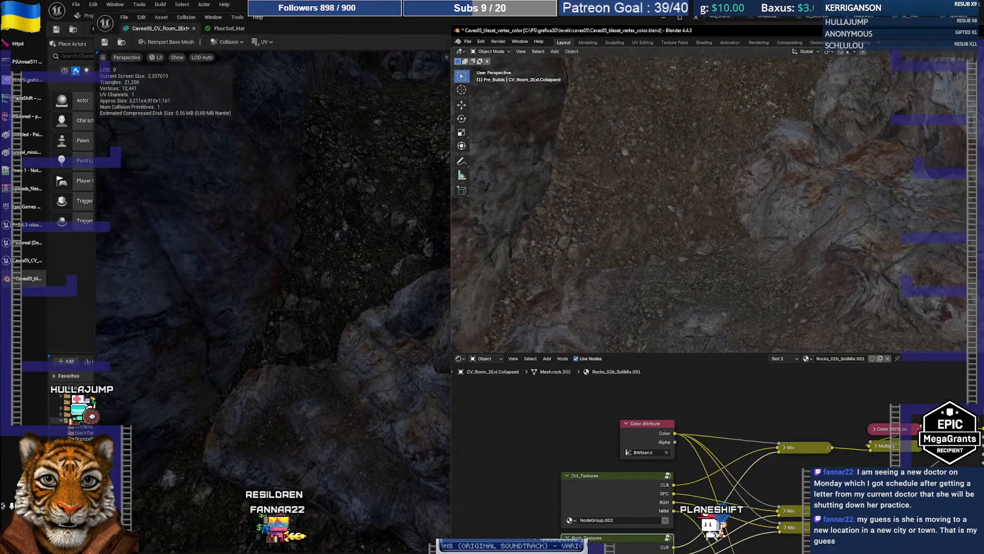
shift+middle_drag(717, 204, 681, 244)
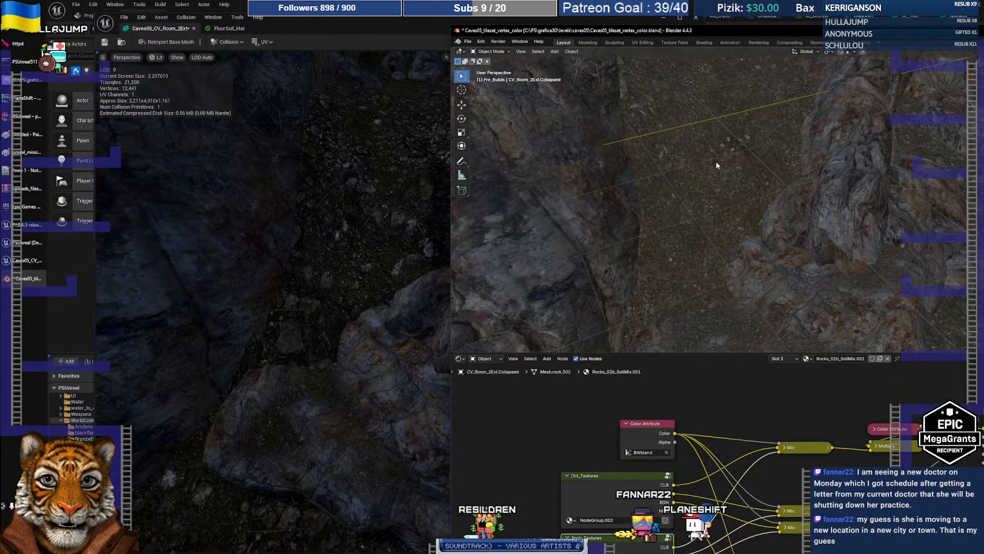
- Maximize the Blender window and select the FloorSoil.001 material slot to bring up its texture node groups
drag(726, 31, 488, 24)
double_click(487, 24)
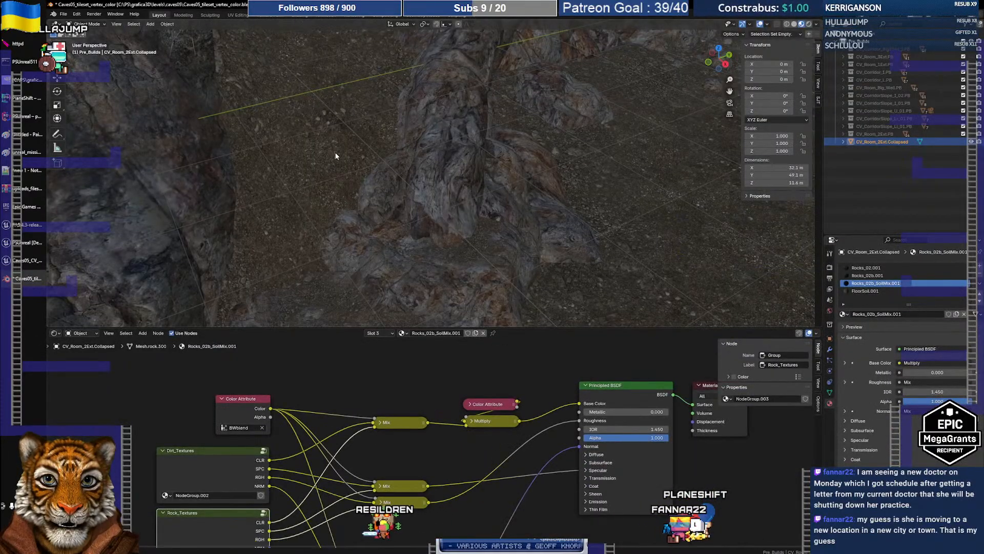
click(877, 291)
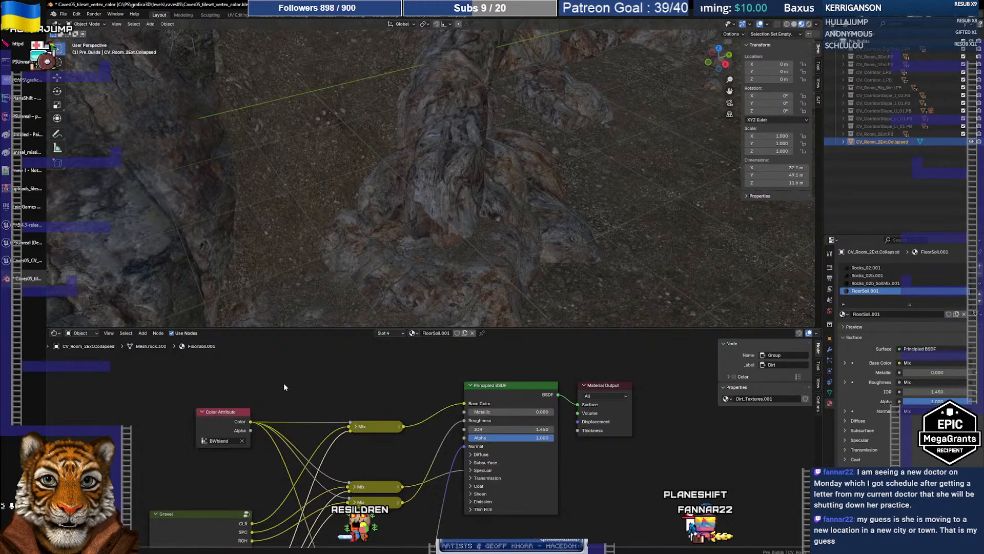
middle_drag(244, 454, 256, 336)
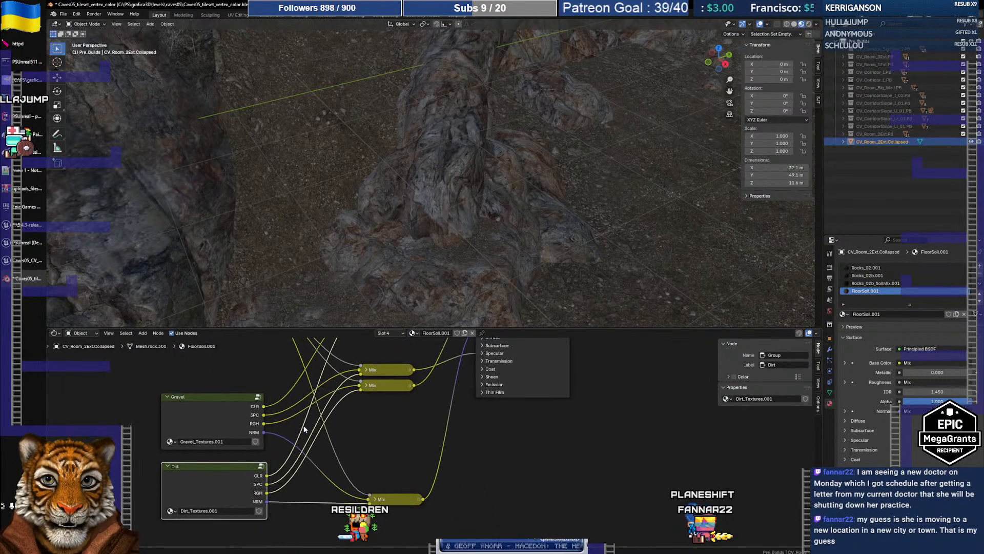
- Ungroup the Gravel node group of FloorSoil.001 to expose its mapping and DirtRocks01 texture nodes
click(228, 399)
right_click(226, 395)
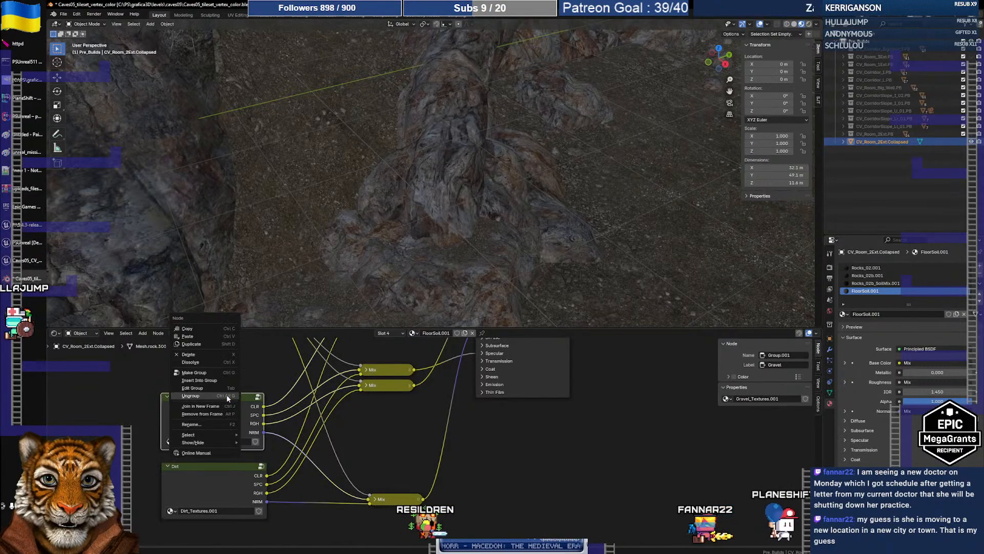
click(228, 399)
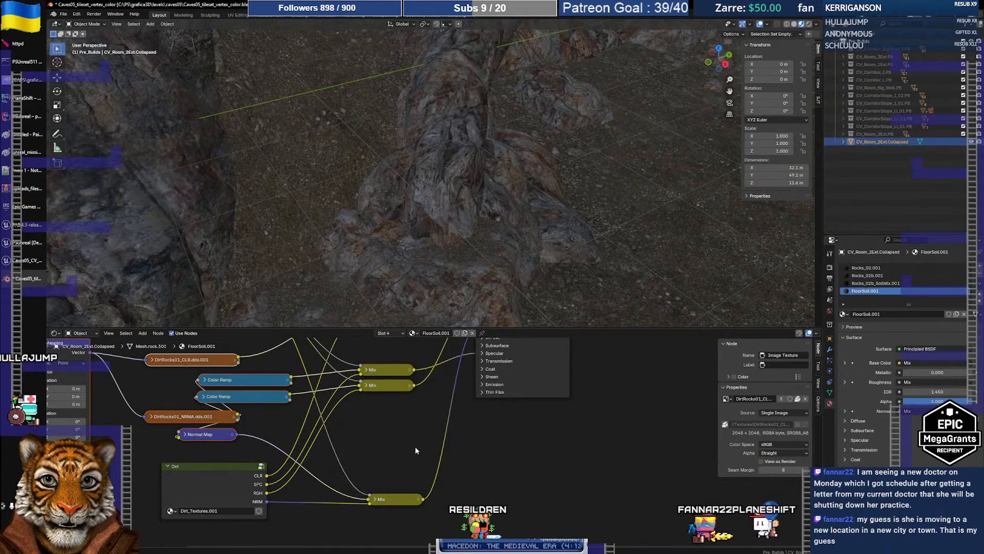
middle_drag(409, 453, 563, 513)
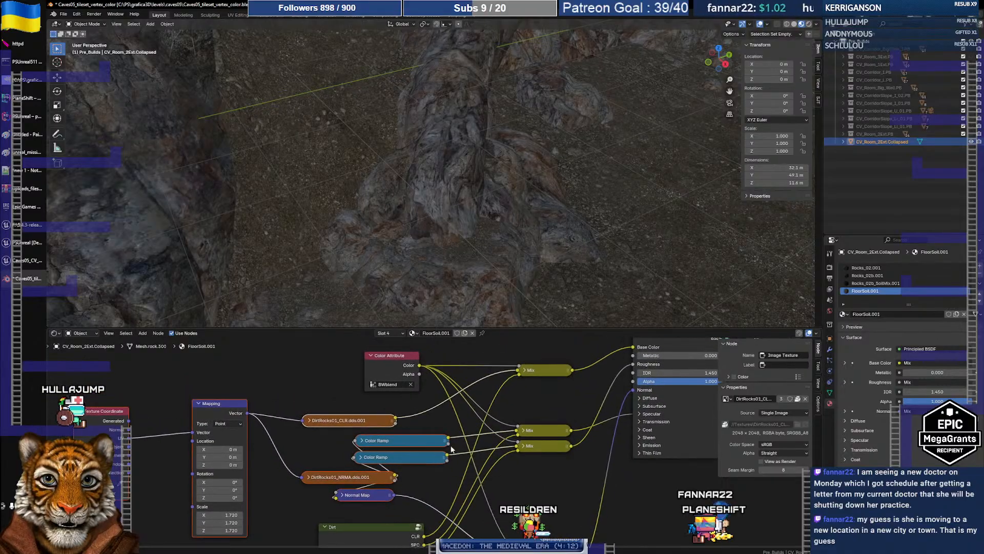
middle_drag(321, 388, 336, 370)
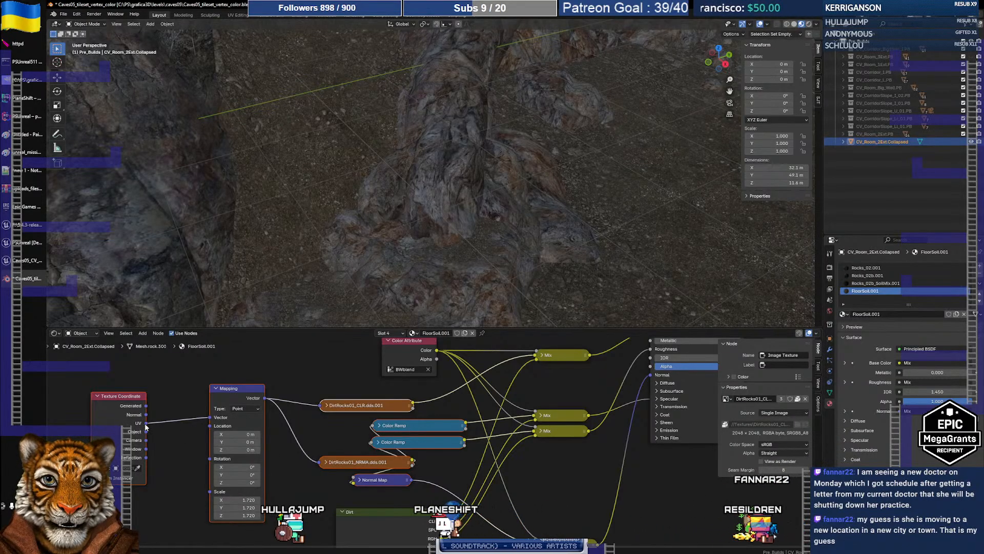
- Try feeding the UV coordinates directly into the DirtRocks01 textures, bypassing the Mapping node, and reconnect the Mapping output
drag(209, 417, 318, 406)
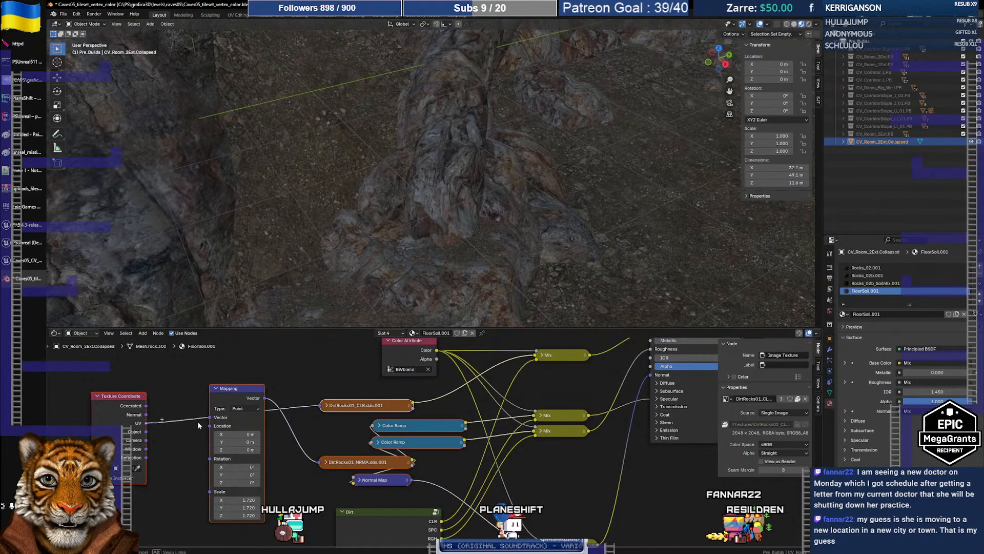
drag(198, 425, 320, 464)
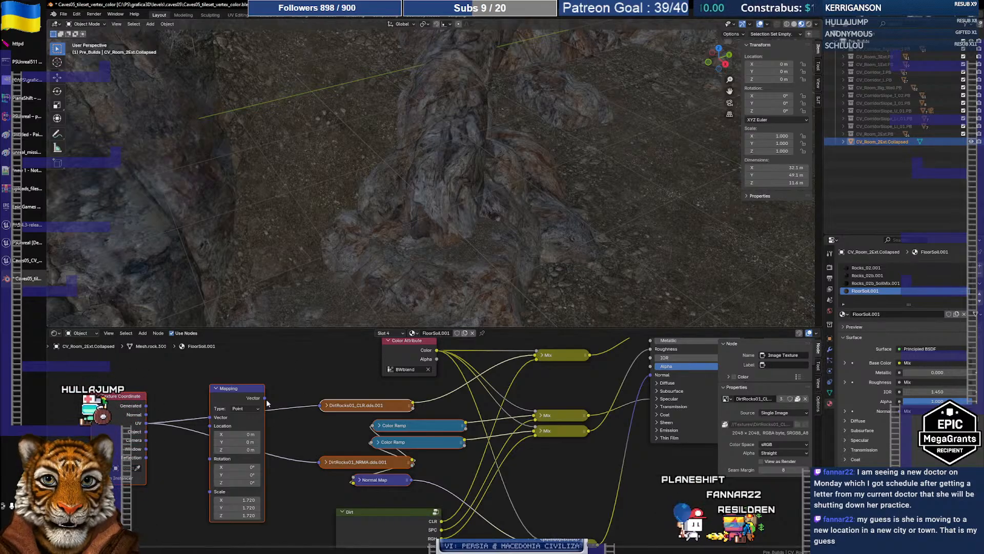
drag(323, 409, 320, 407)
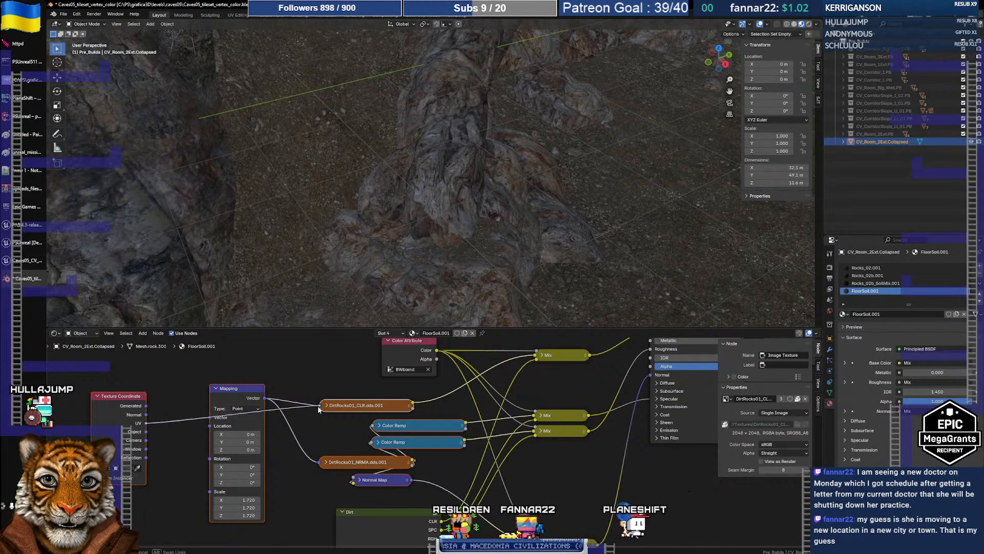
drag(318, 409, 319, 408)
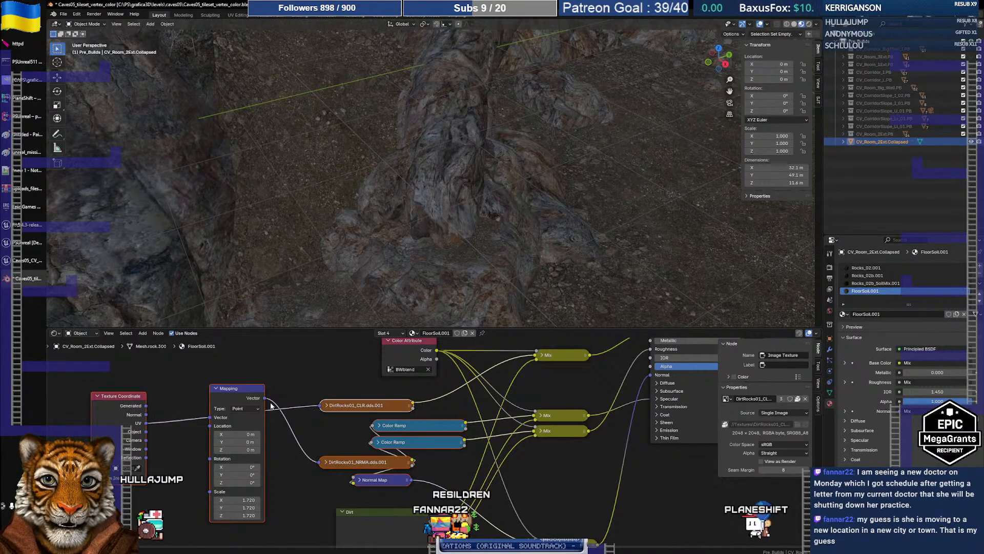
drag(264, 398, 324, 405)
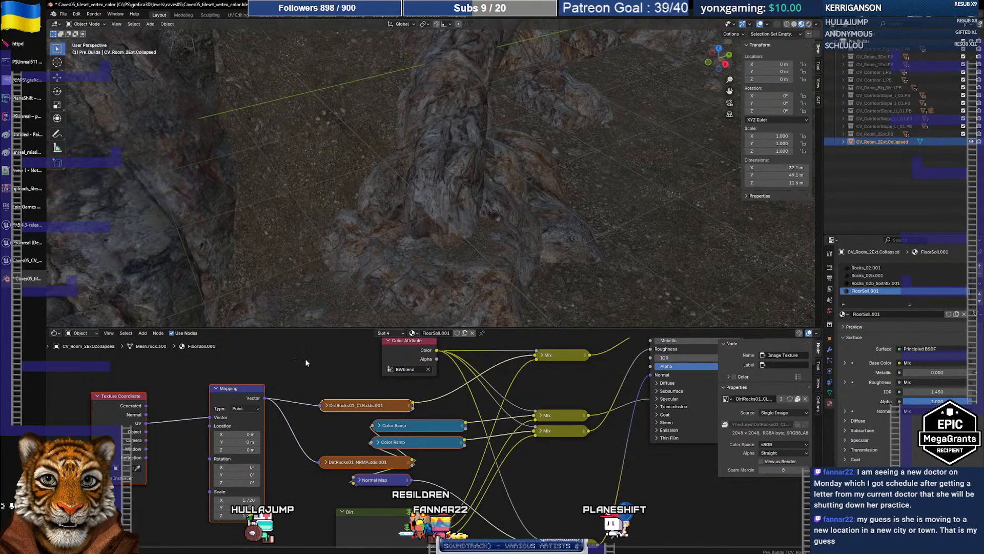
- Ungroup the Dirt node group of FloorSoil.001 into its Dirt01 texture, Color Ramp and Normal Map nodes
middle_drag(305, 362, 275, 393)
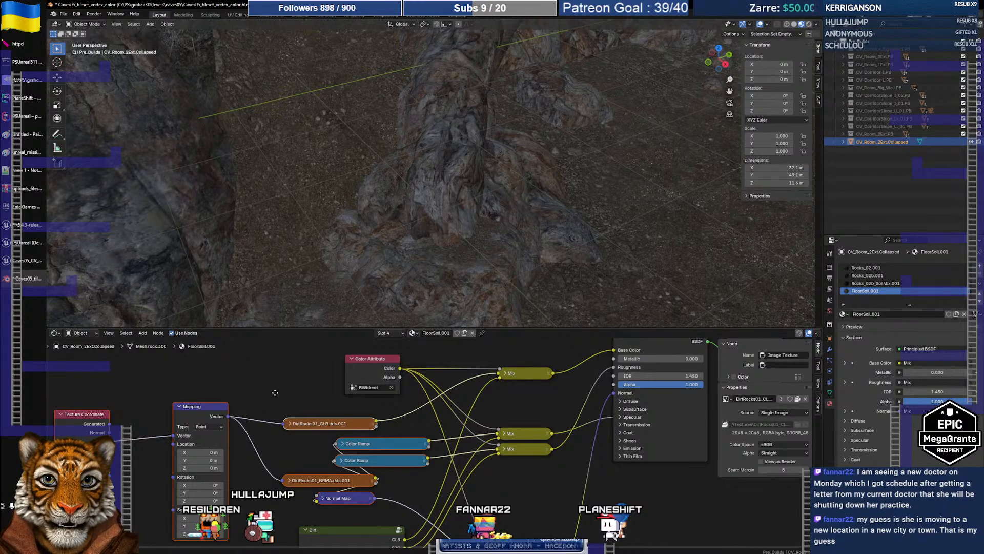
middle_drag(275, 393, 296, 359)
middle_drag(287, 445, 289, 430)
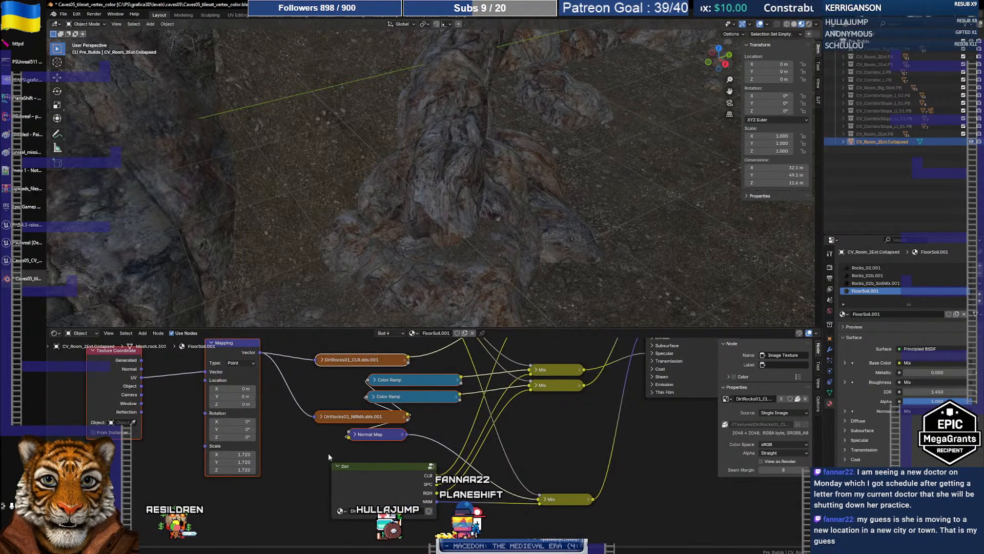
right_click(368, 464)
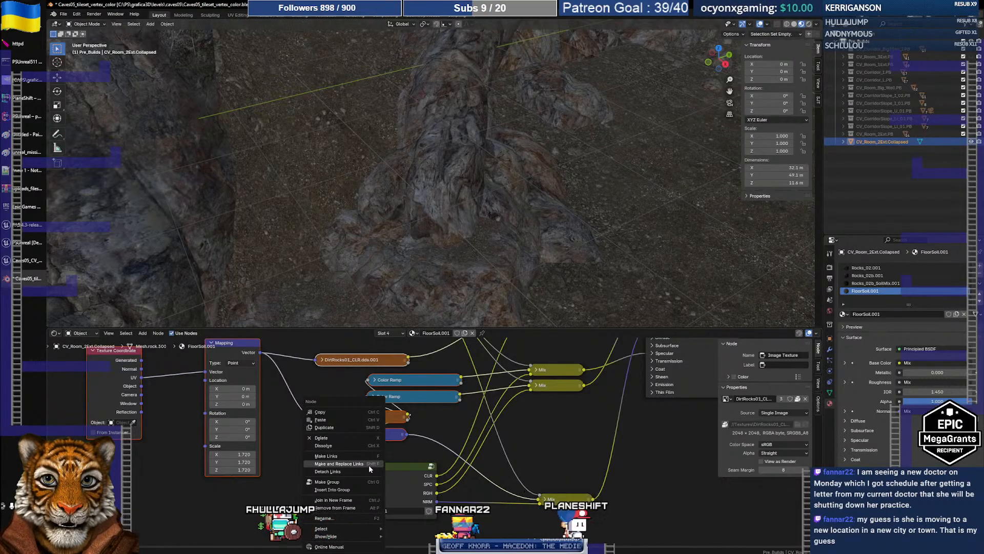
click(373, 467)
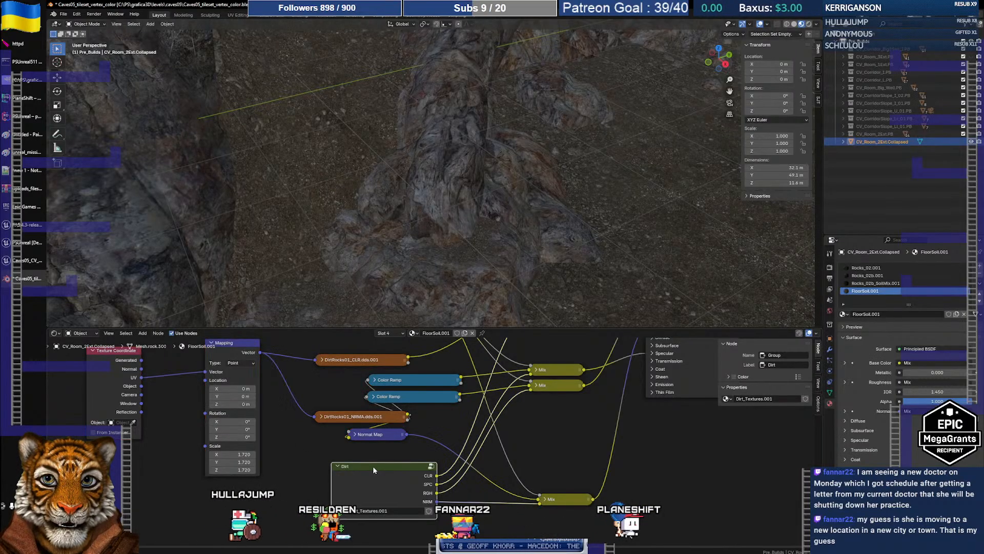
right_click(373, 466)
click(370, 466)
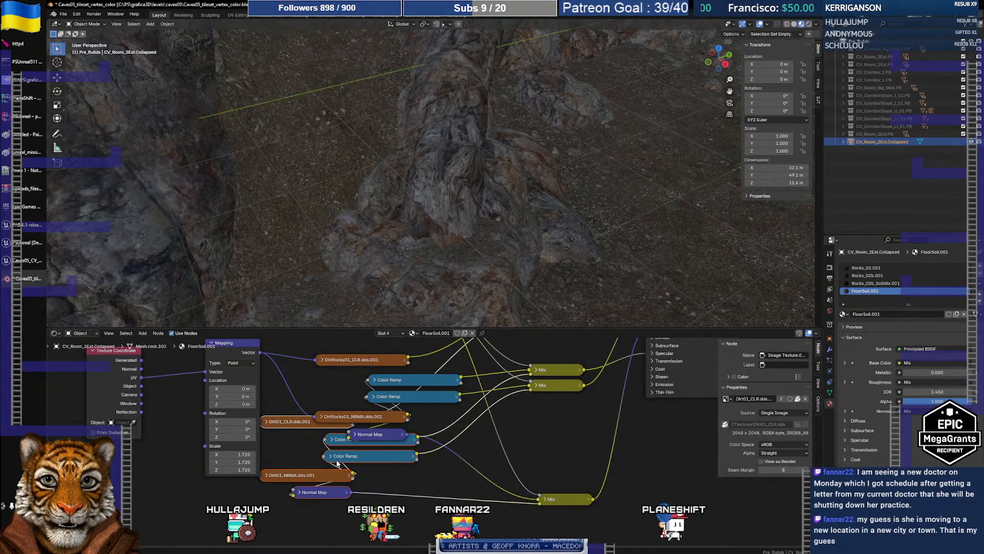
- Move the ungrouped Dirt01 nodes below the DirtRocks01 nodes so the two sets no longer overlap
middle_drag(425, 455, 442, 439)
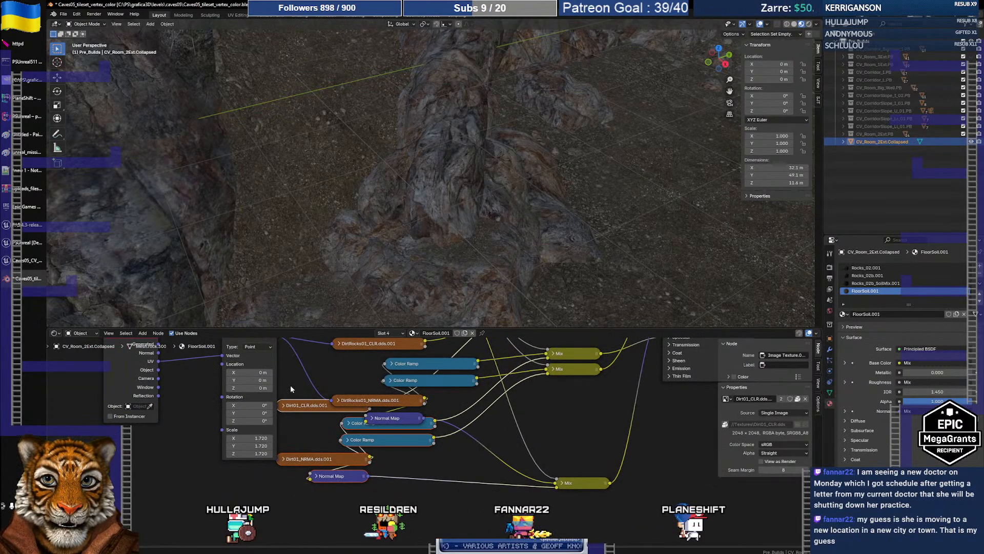
drag(283, 382, 309, 455)
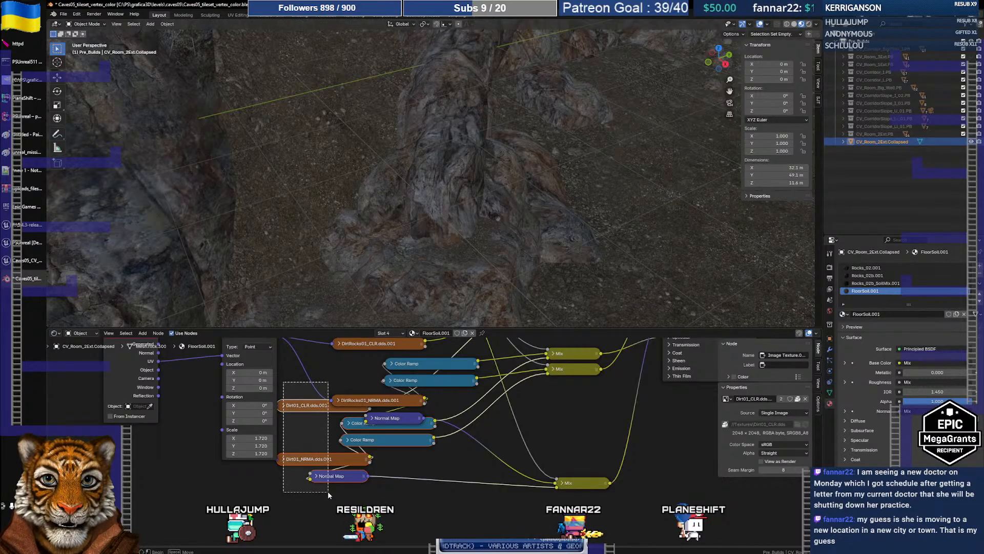
drag(327, 491, 327, 491)
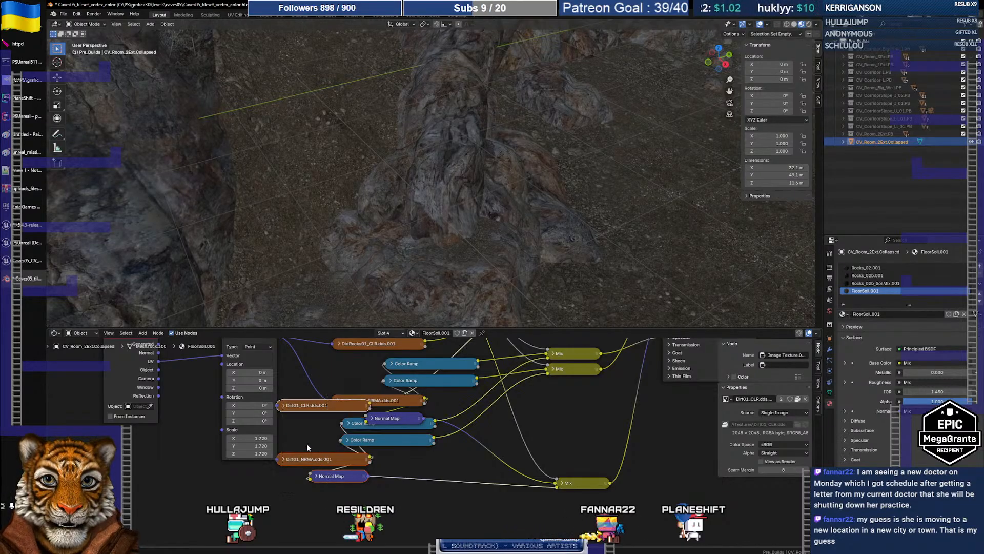
key(ctrl+z)
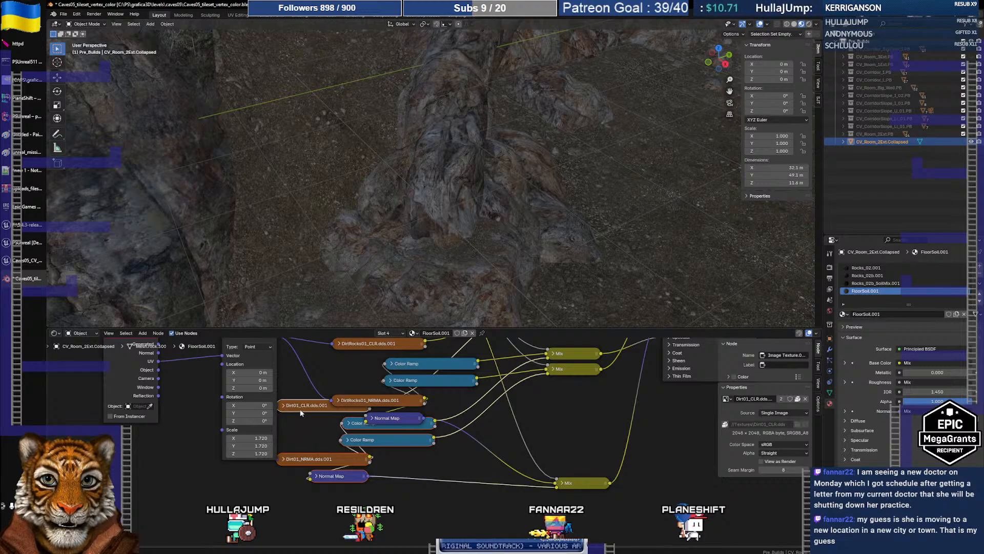
drag(386, 443, 388, 498)
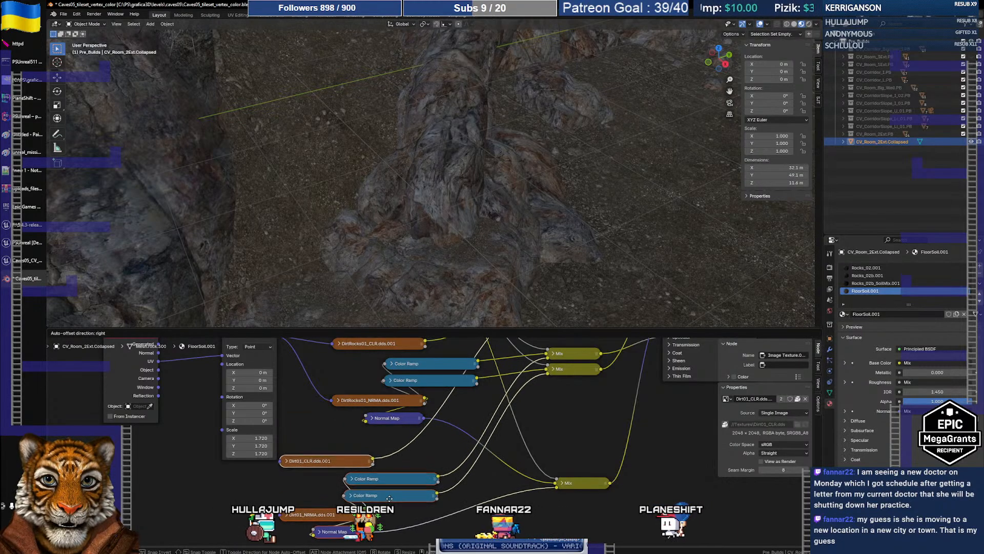
right_click(321, 410)
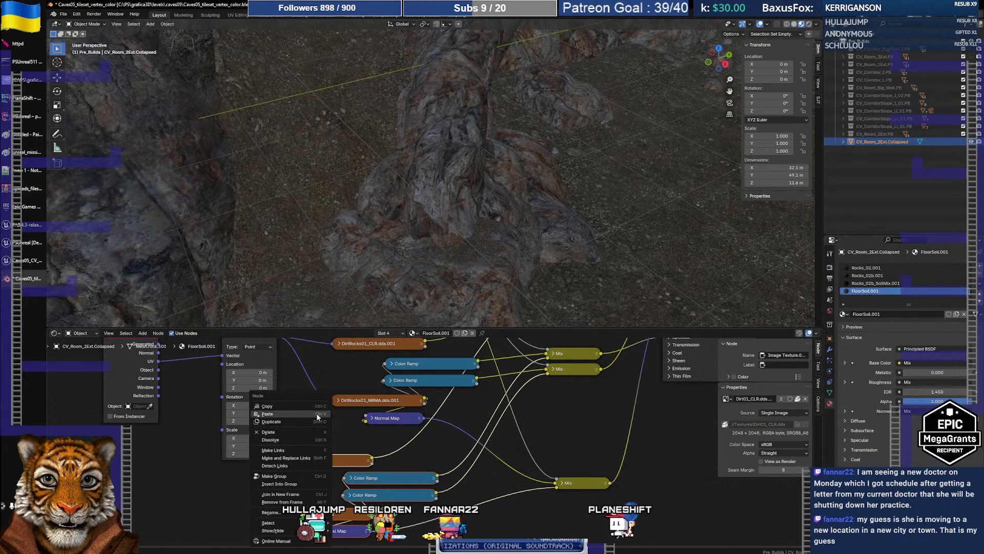
middle_drag(302, 369, 300, 381)
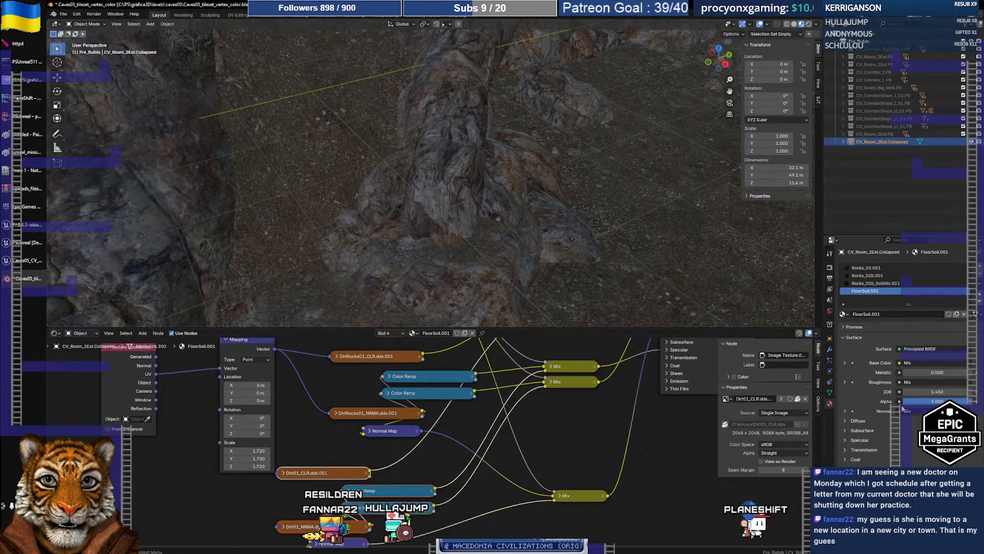
- View the color attributes of the CV_Room_2Ext.Collapsed mesh, and switch back to Unreal, moving the mesh editor window aside
click(830, 393)
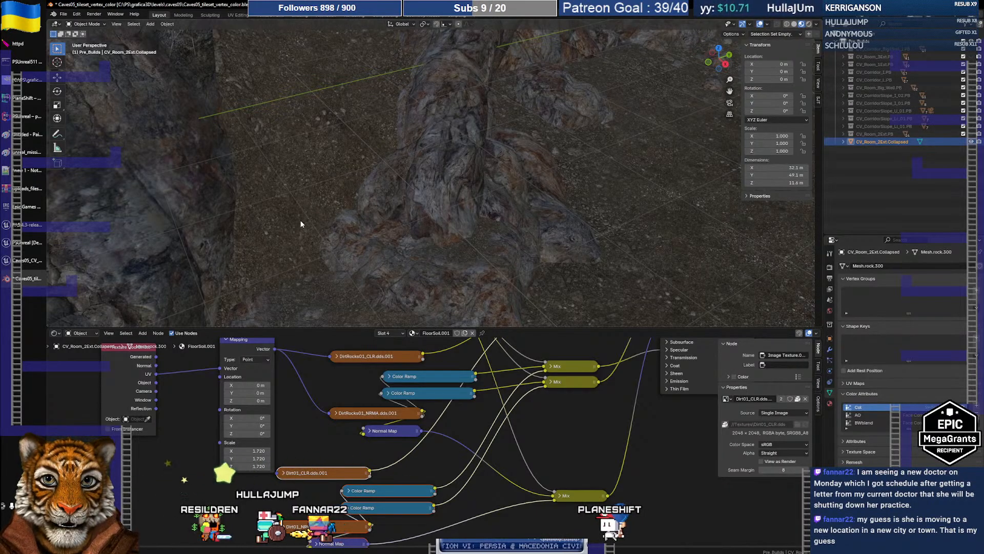
click(21, 244)
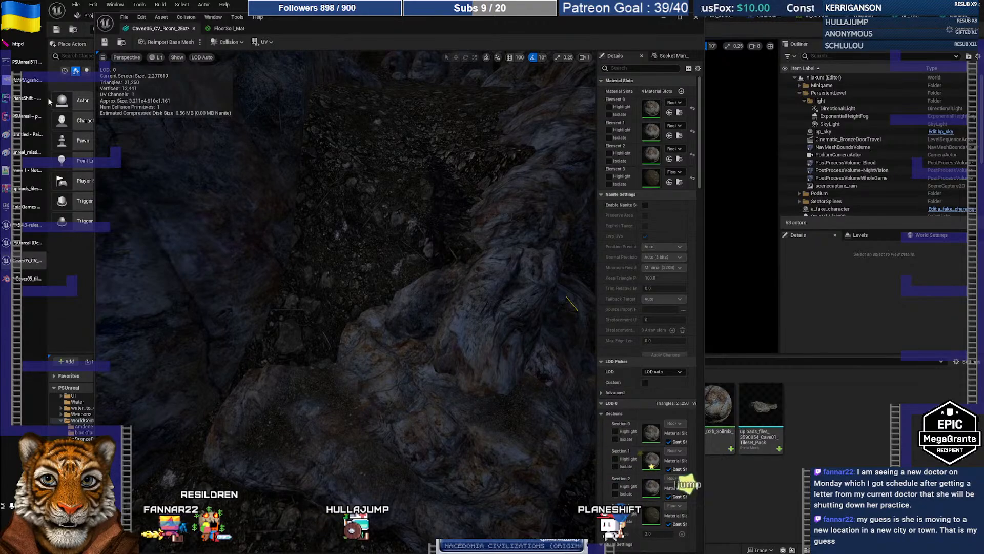
drag(294, 20, 610, 78)
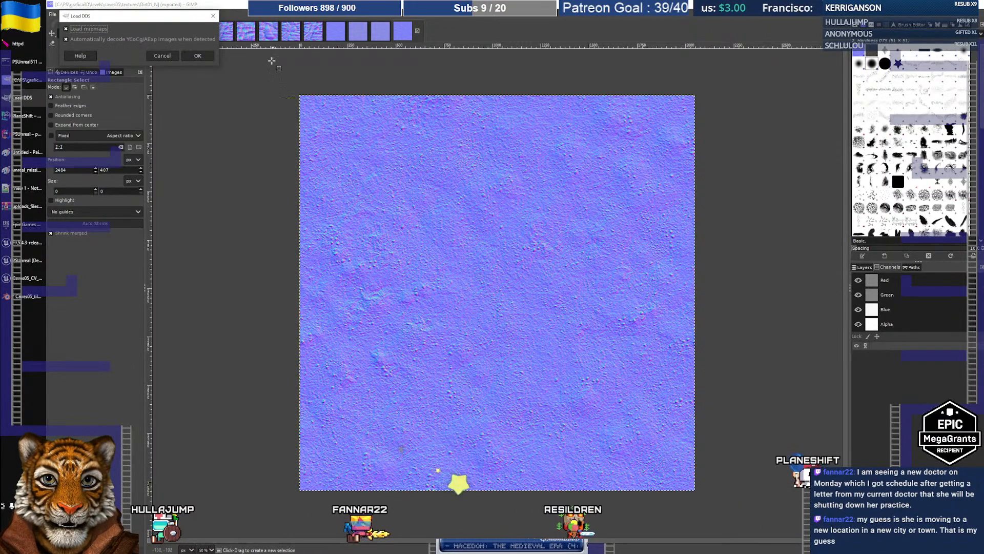
- Load the DirtRocks01_CLR and Dirt01_CLR DDS textures with their mipmaps and compare them with the Dirt01_CLR2 image
click(198, 57)
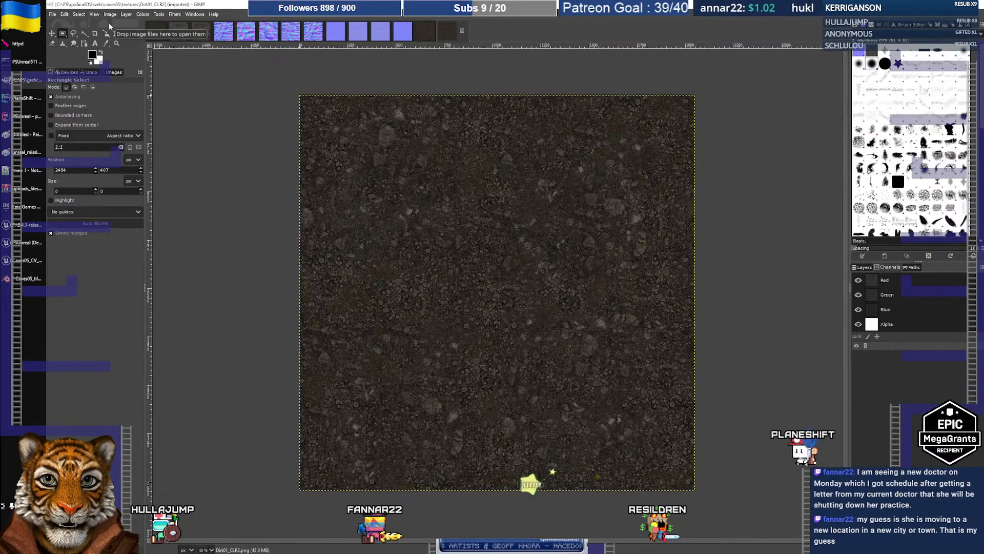
click(460, 31)
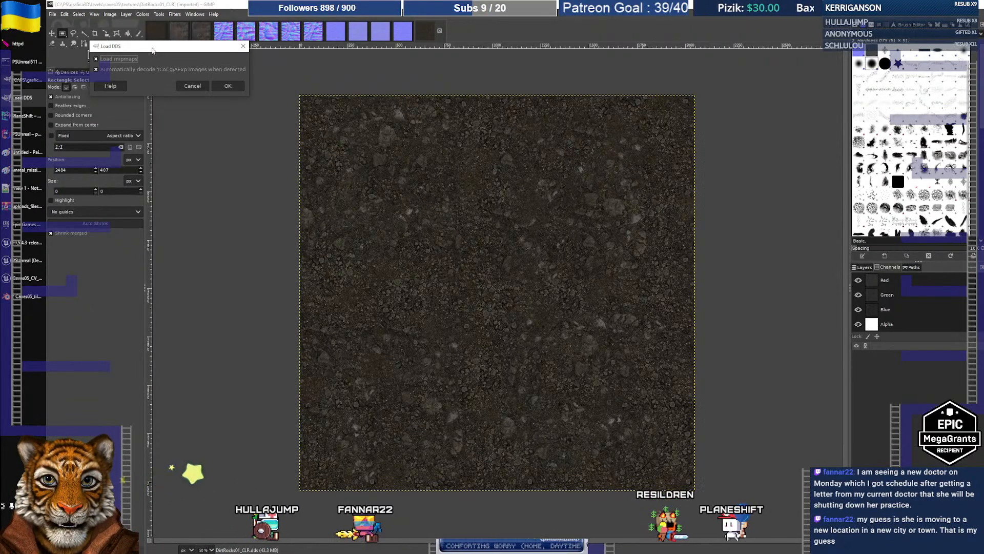
click(237, 90)
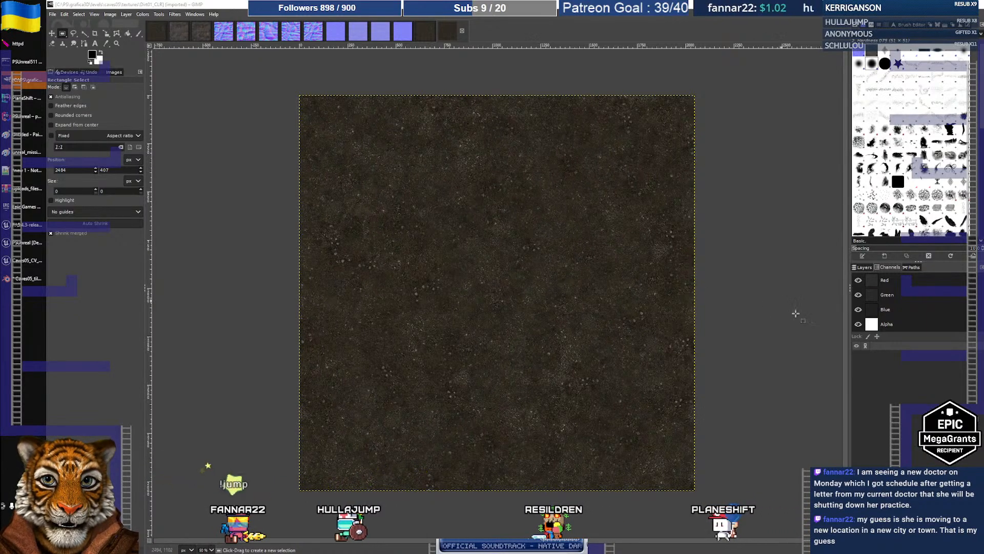
- Hide the alpha channel of Dirt01_CLR.dds to check its colours, and remove the alpha channel from its layer
click(858, 325)
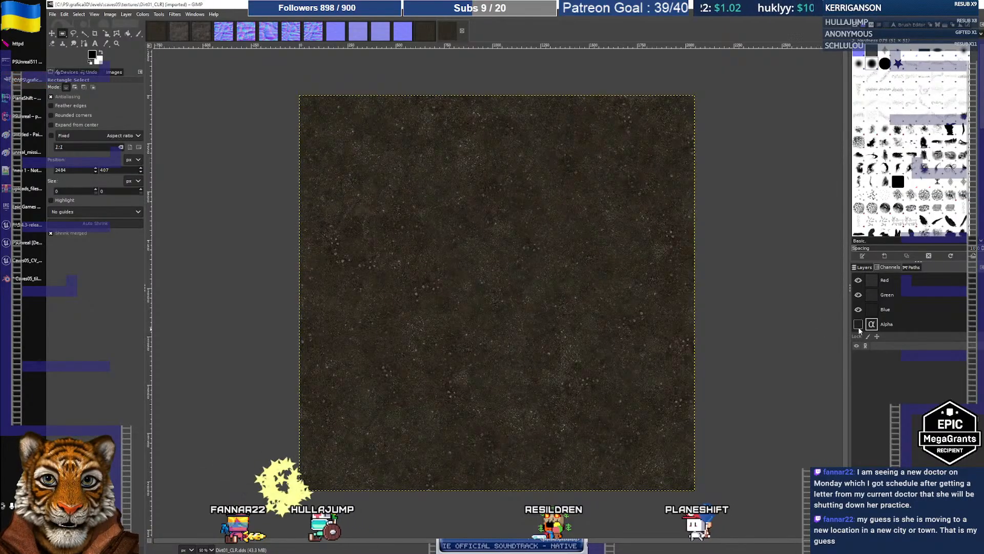
click(863, 268)
right_click(917, 323)
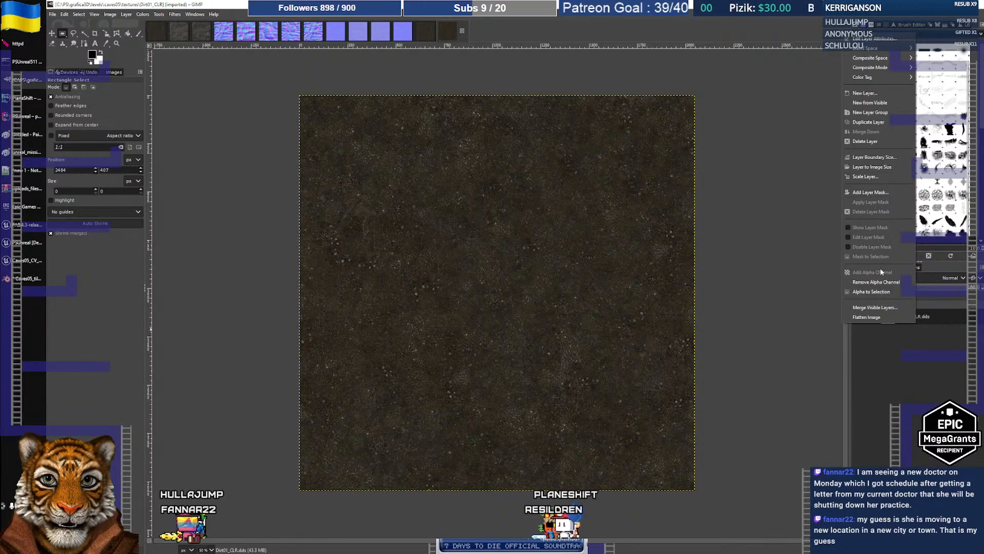
click(881, 282)
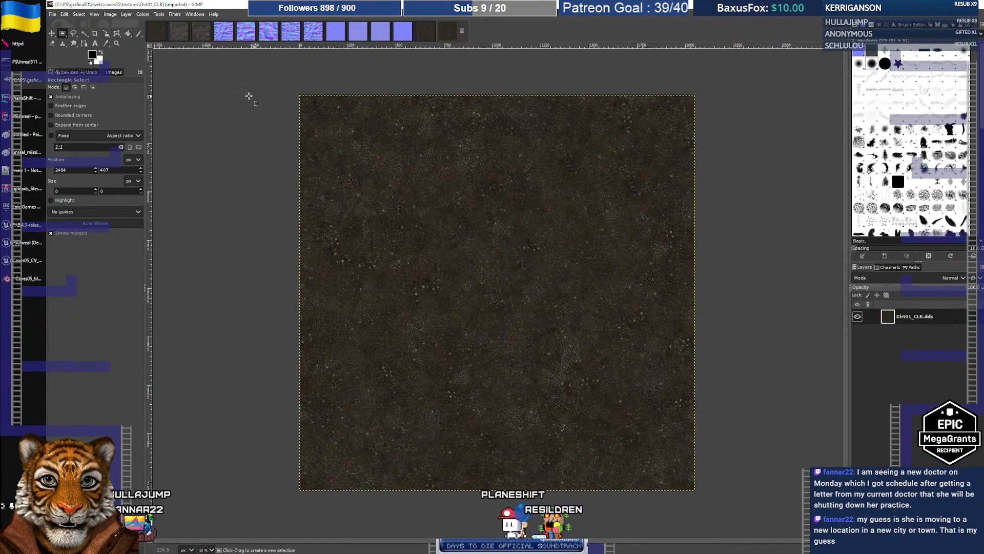
- Export the image without alpha as Dirt01_CLR.png into the caves05 textures folder
click(51, 15)
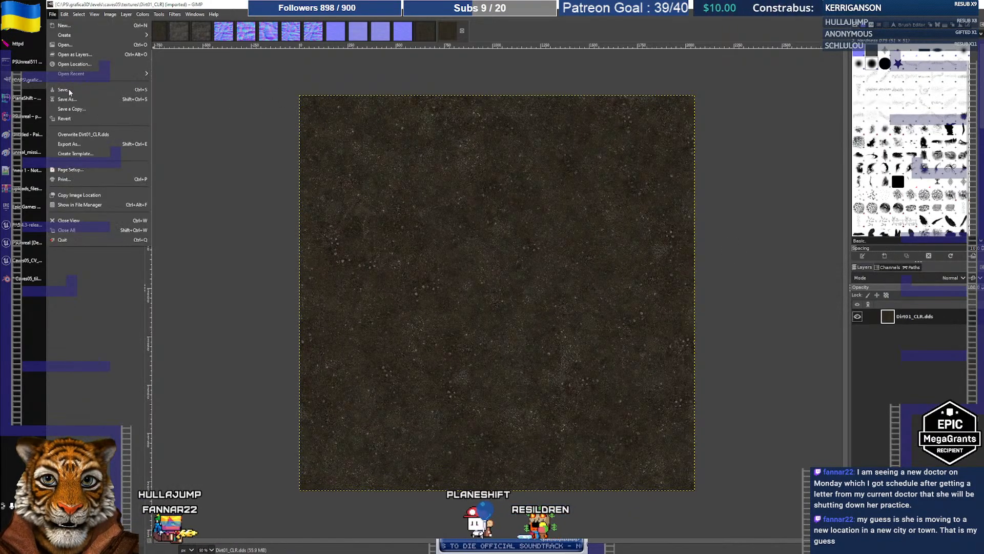
click(71, 145)
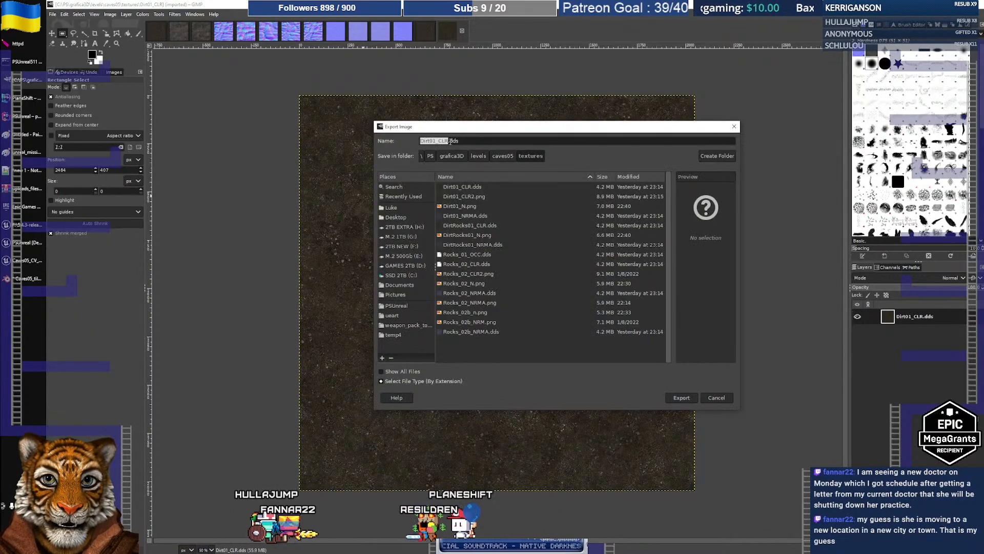
text(png)
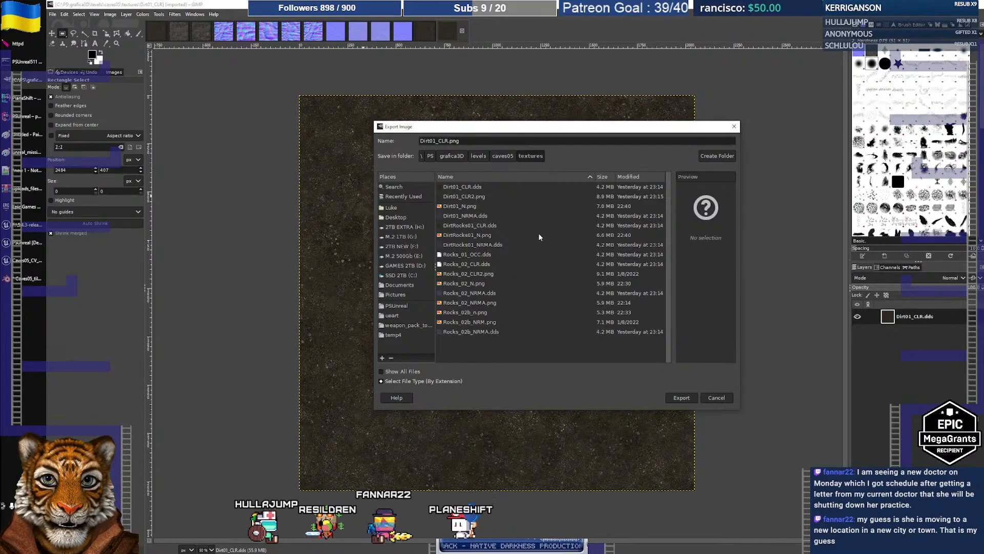
click(681, 398)
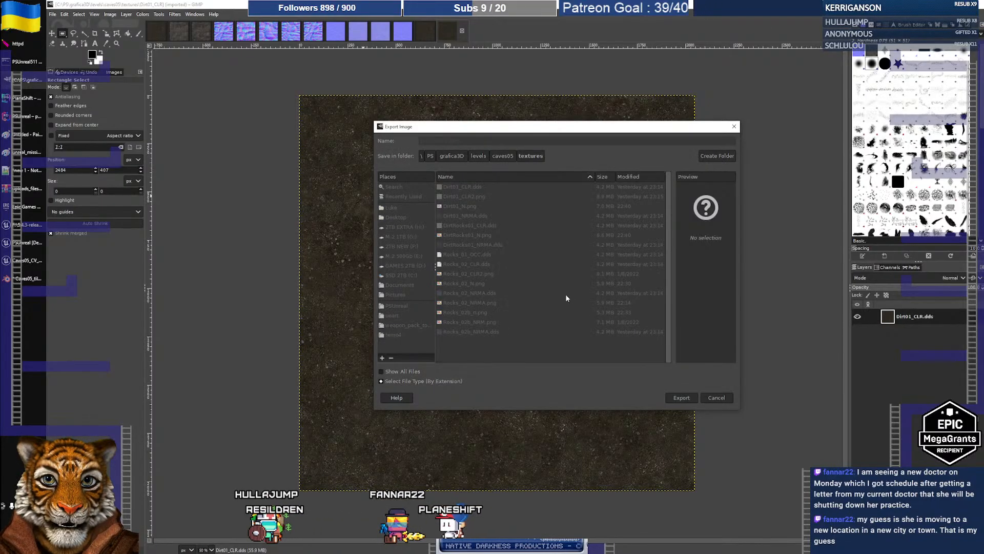
click(506, 369)
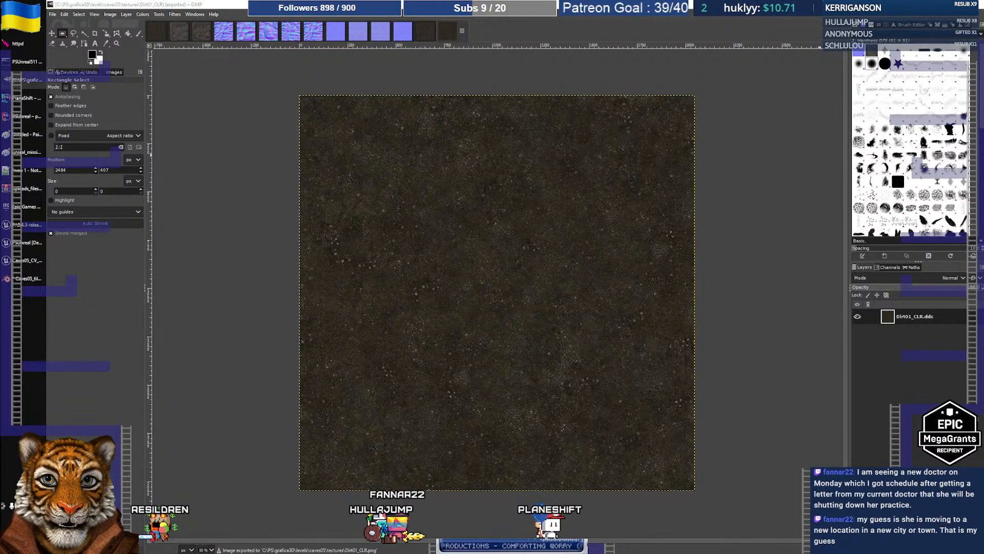
- Switch to Unreal and rename the Dirt01_CLR2 texture in the Caves05 folder as DirtRocks01_CLR
click(19, 246)
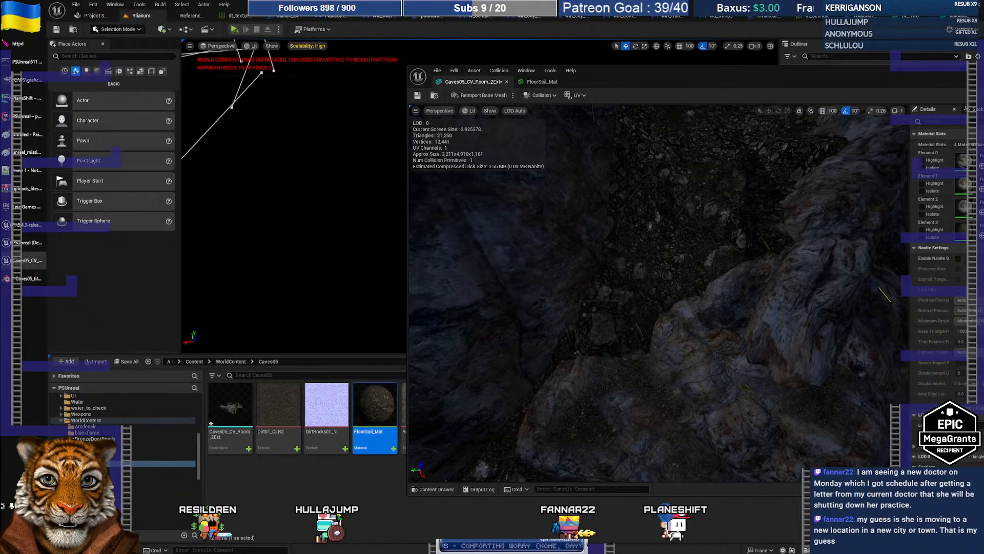
click(277, 416)
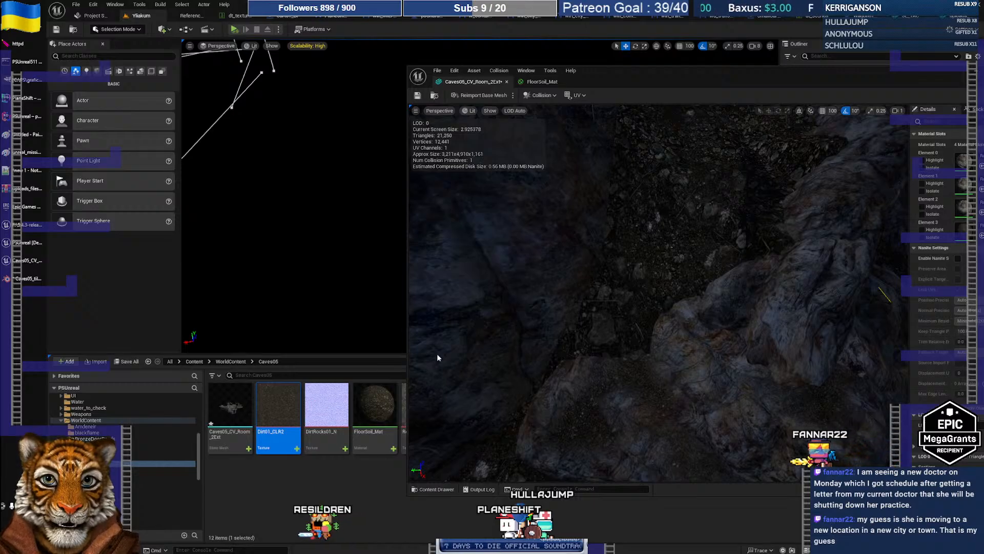
key(F2)
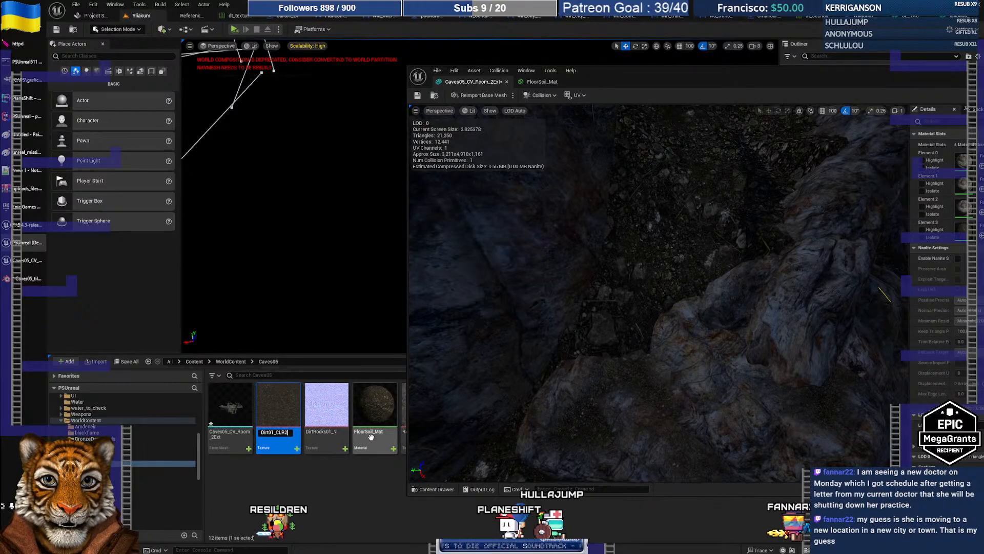
key(BackSpace)
key(Left)
key(Left)
key(Left)
key(Left)
key(Left)
key(Left)
text(R)
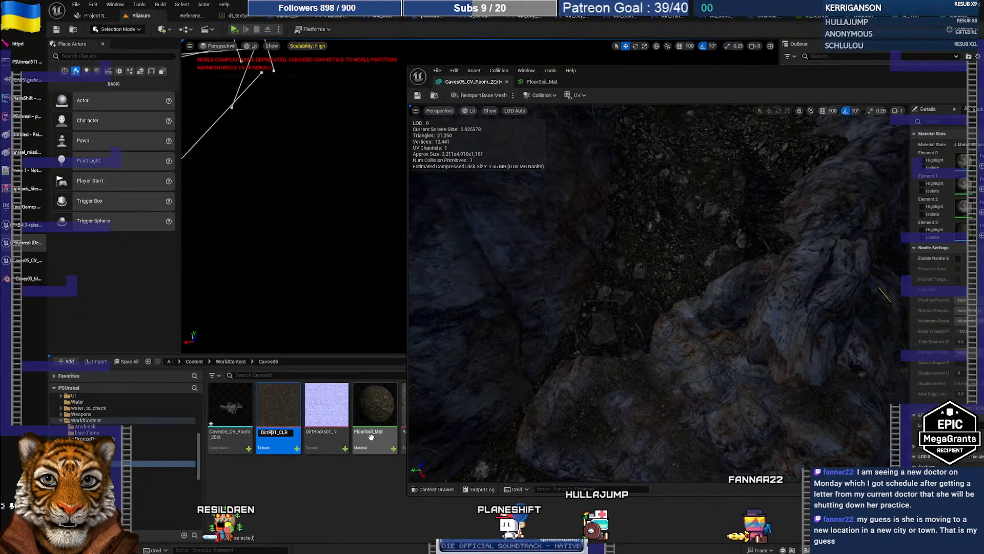
text(ocks)
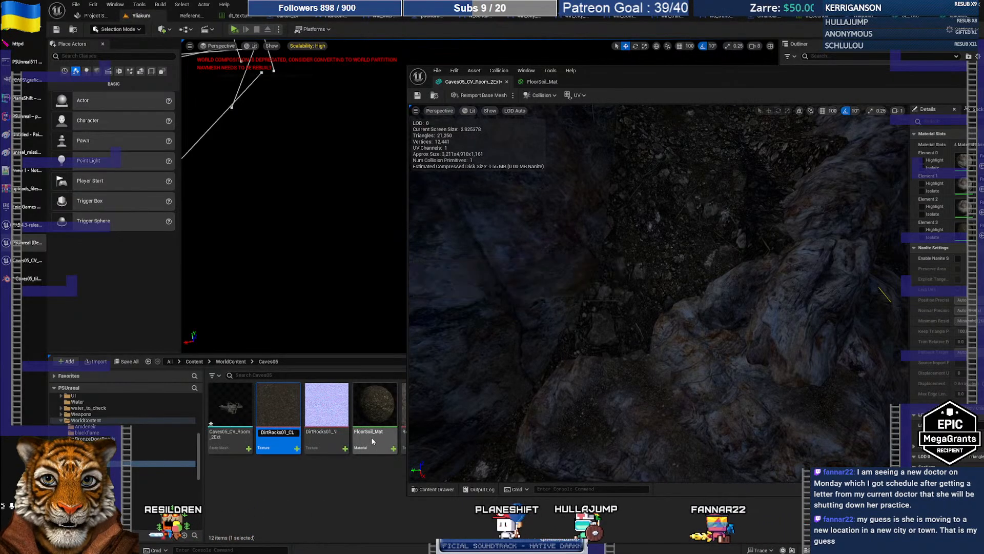
key(Return)
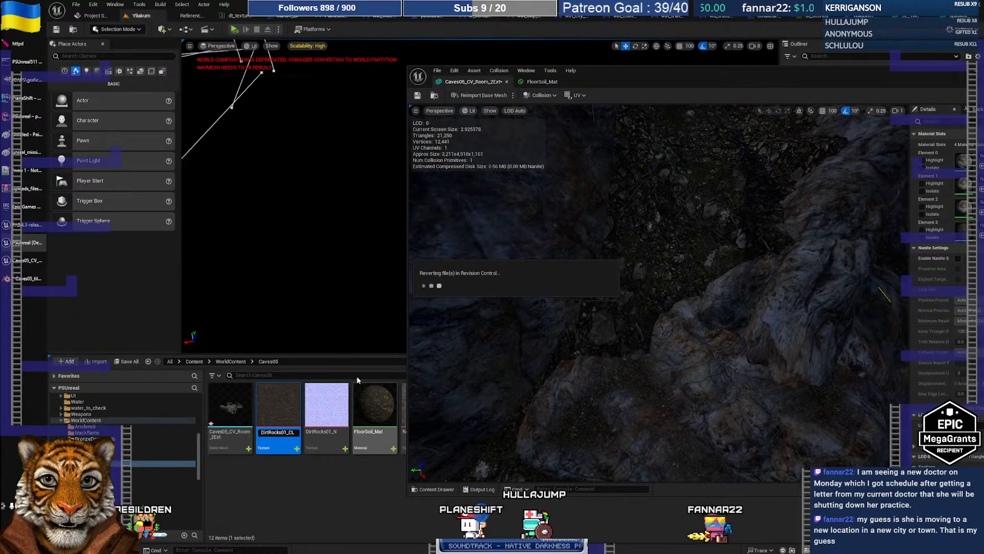
- Put the mesh editor window away, import the Dirt01_CLR texture into the Caves05 folder, and save it
drag(779, 75, 636, 79)
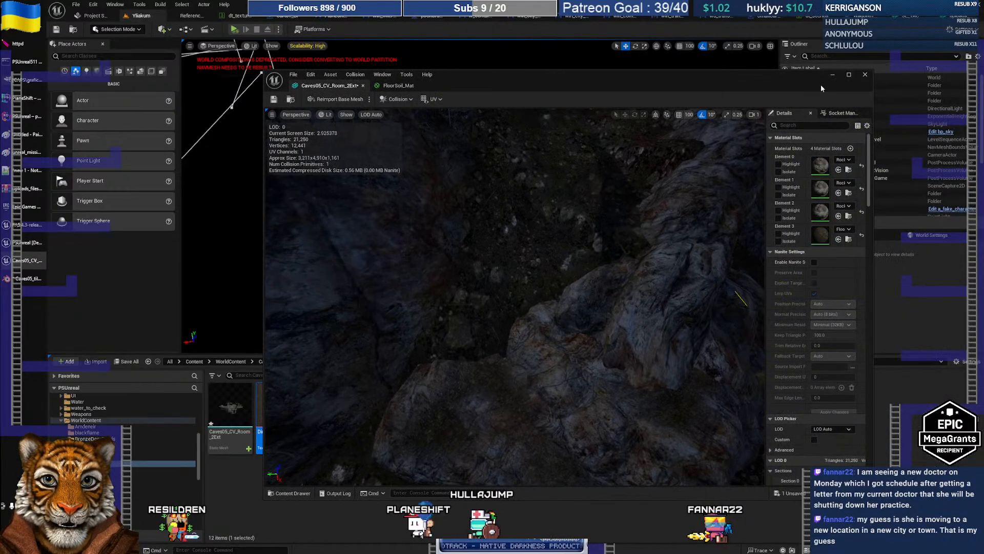
click(865, 74)
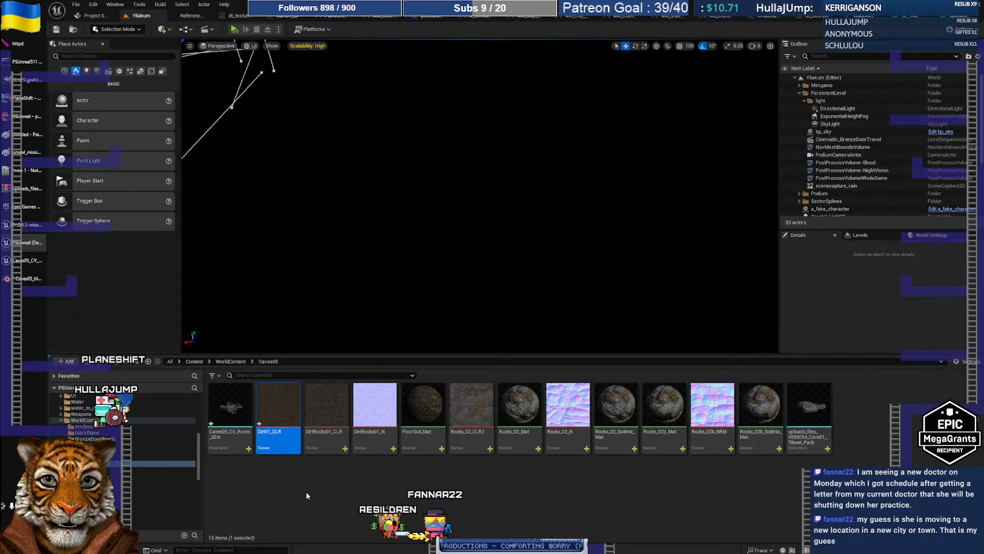
click(339, 493)
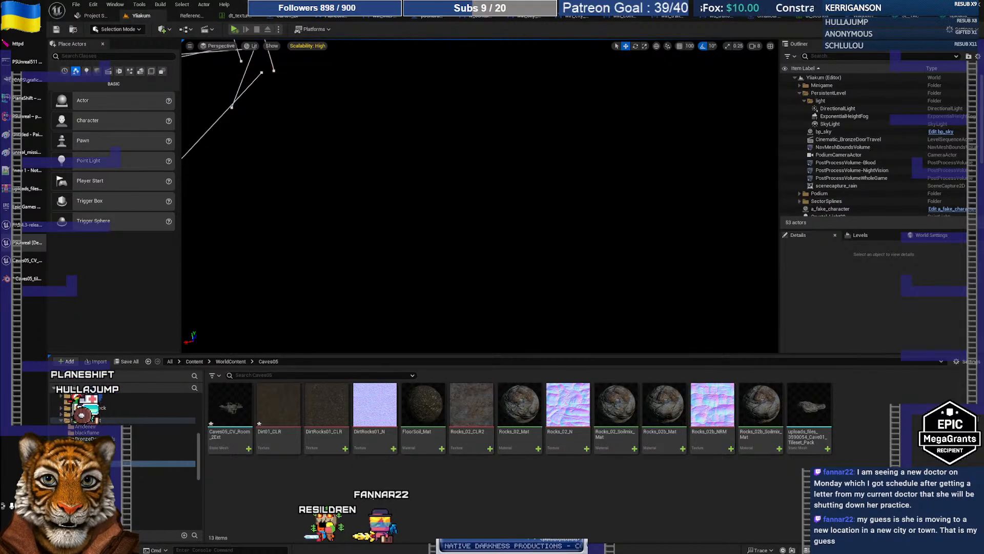
right_click(282, 405)
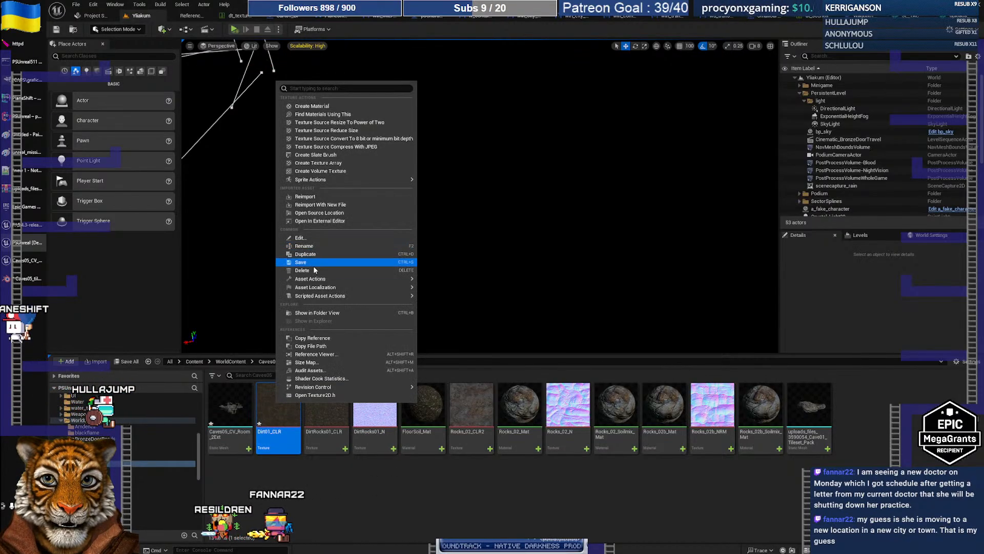
click(313, 264)
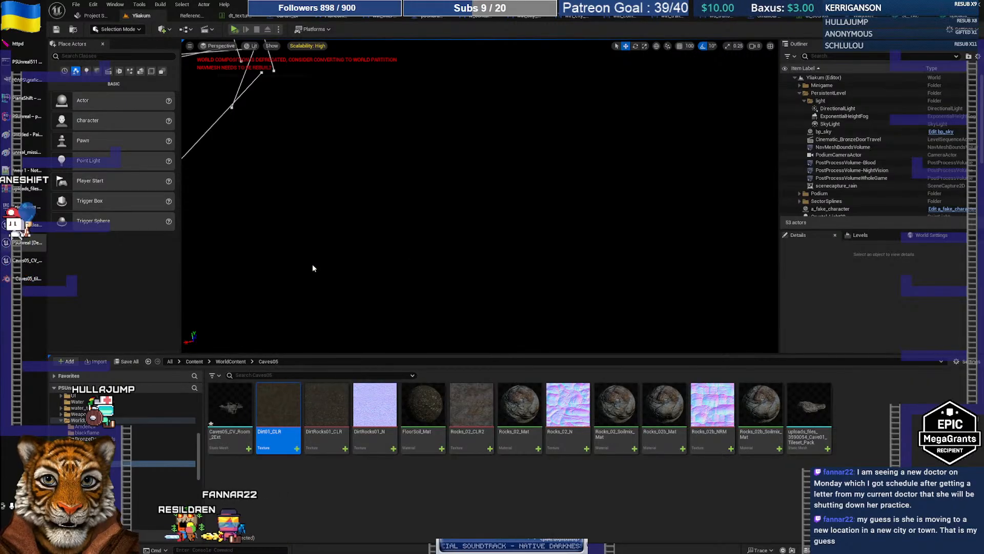
- Open the FloorSoil_Mat material and move and shorten its editor window so the Caves05 assets stay accessible
double_click(423, 407)
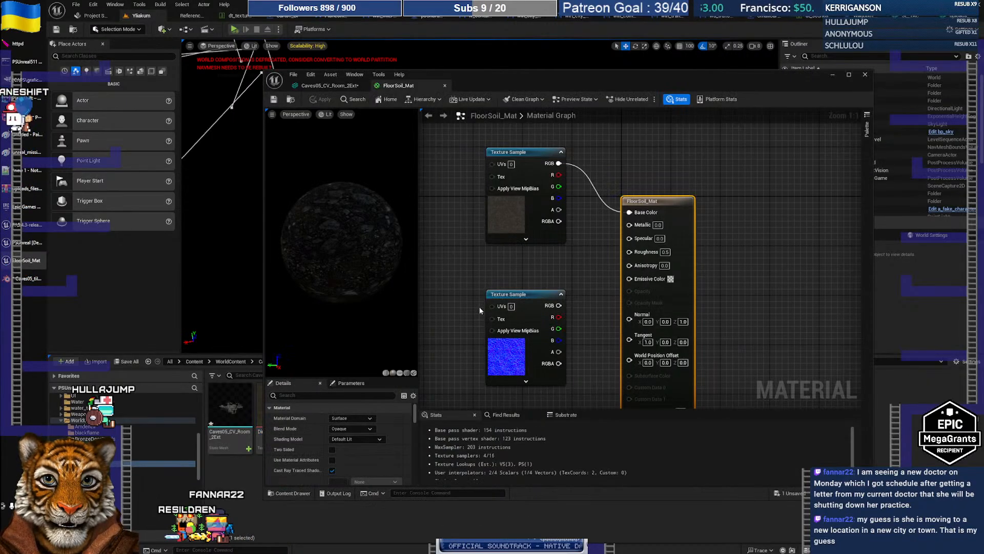
drag(526, 78, 451, 53)
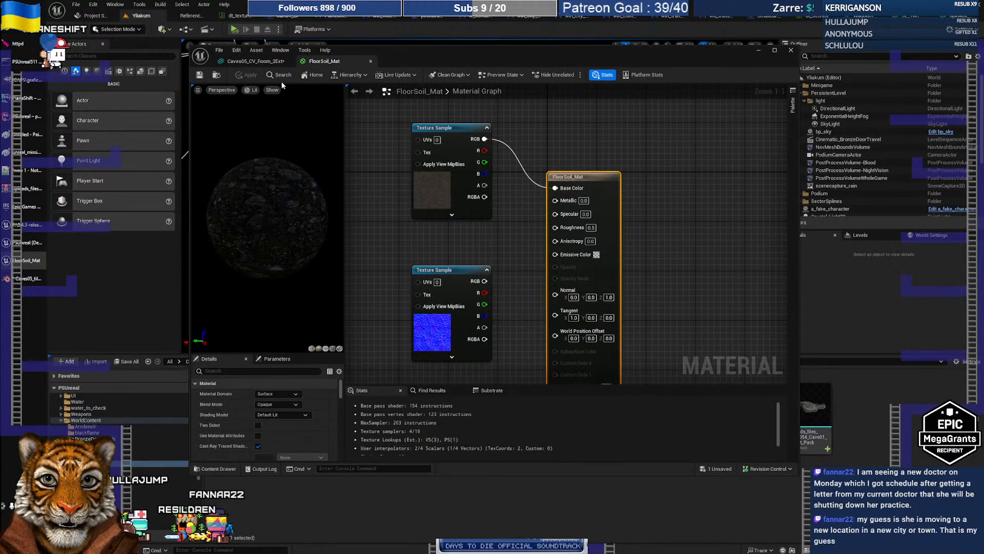
drag(525, 475, 520, 398)
- Copy the Vertex Color and Lerp nodes from Rocks_02_Soilmix_Mat into FloorSoil_Mat, moving its output node aside to make room
double_click(615, 413)
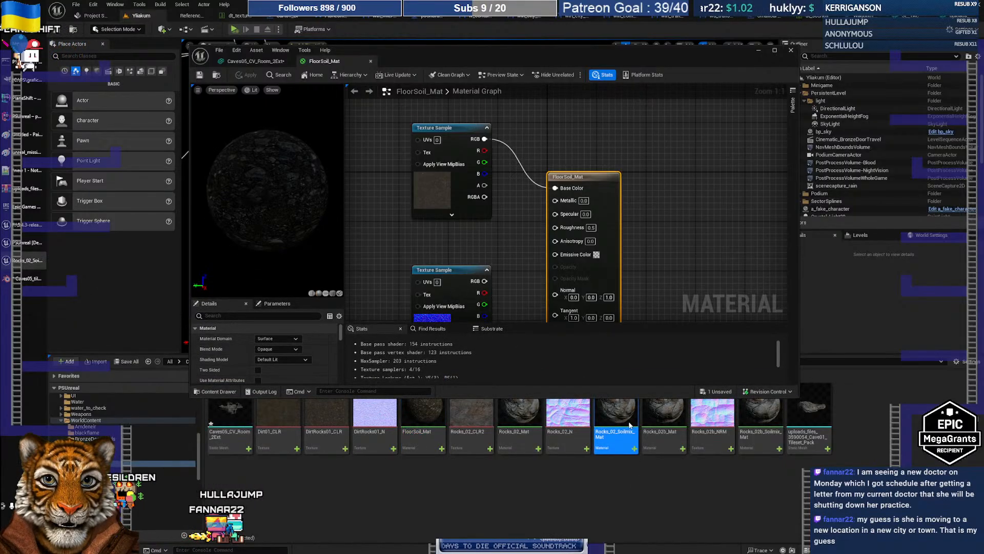
right_drag(496, 186, 531, 272)
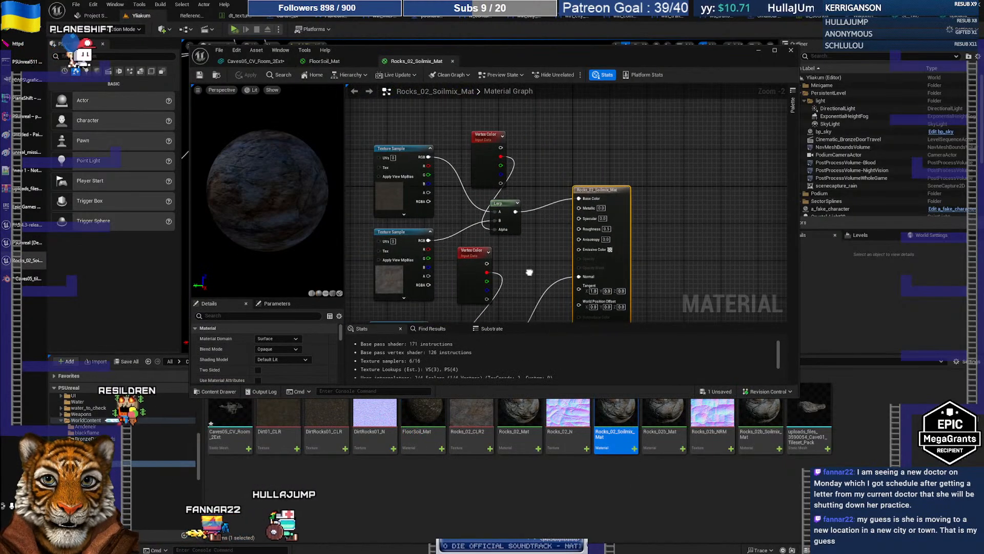
drag(470, 129, 524, 224)
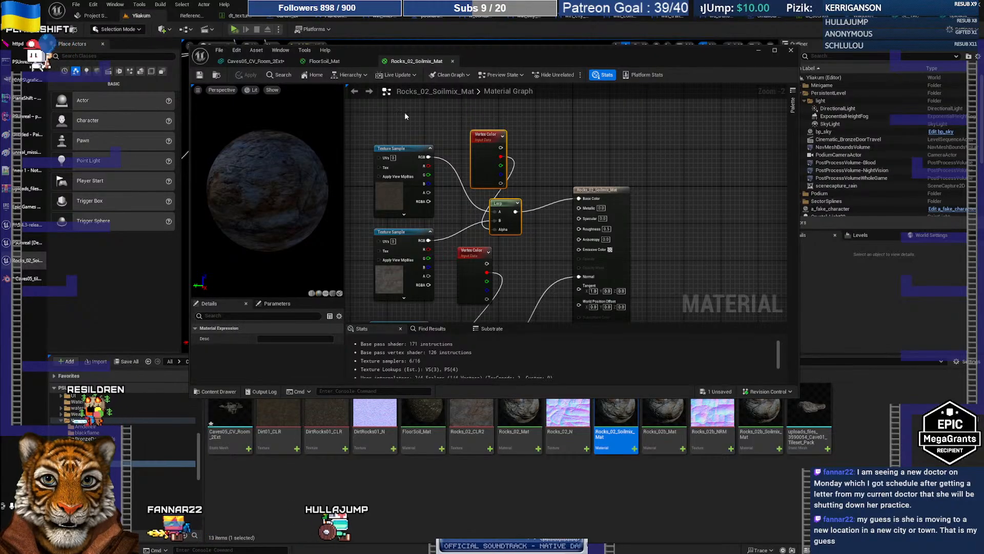
click(324, 61)
right_drag(503, 165, 458, 138)
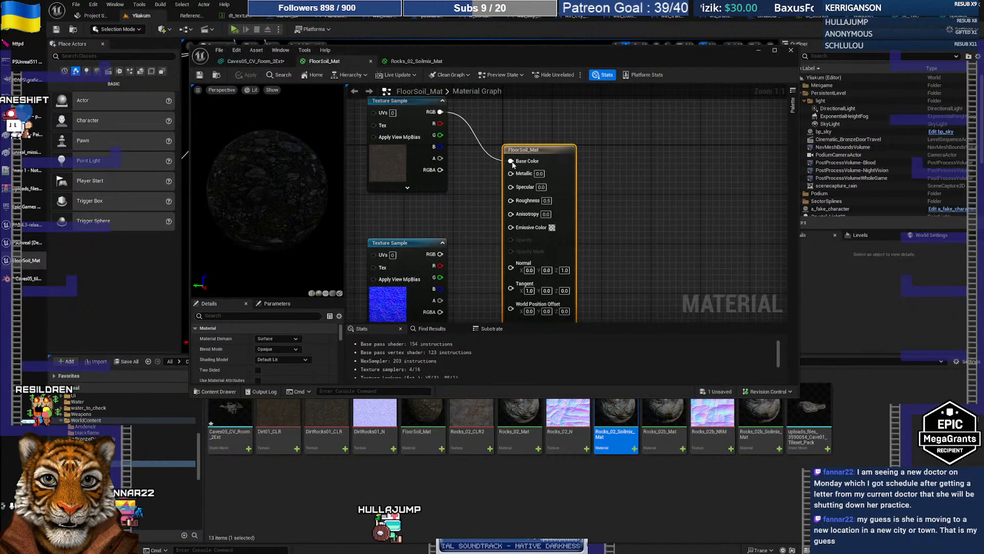
drag(557, 151, 706, 152)
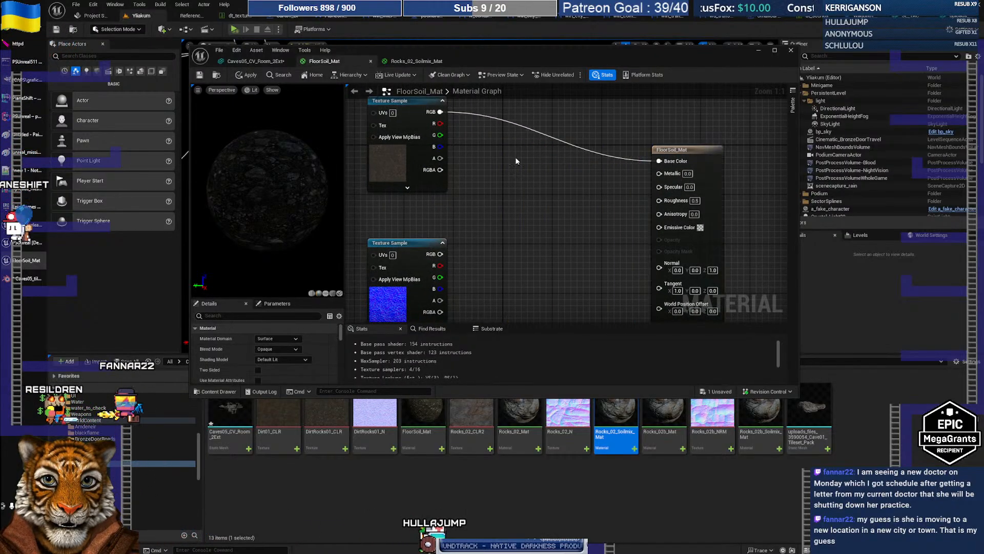
key(ctrl+v)
right_drag(486, 207, 502, 240)
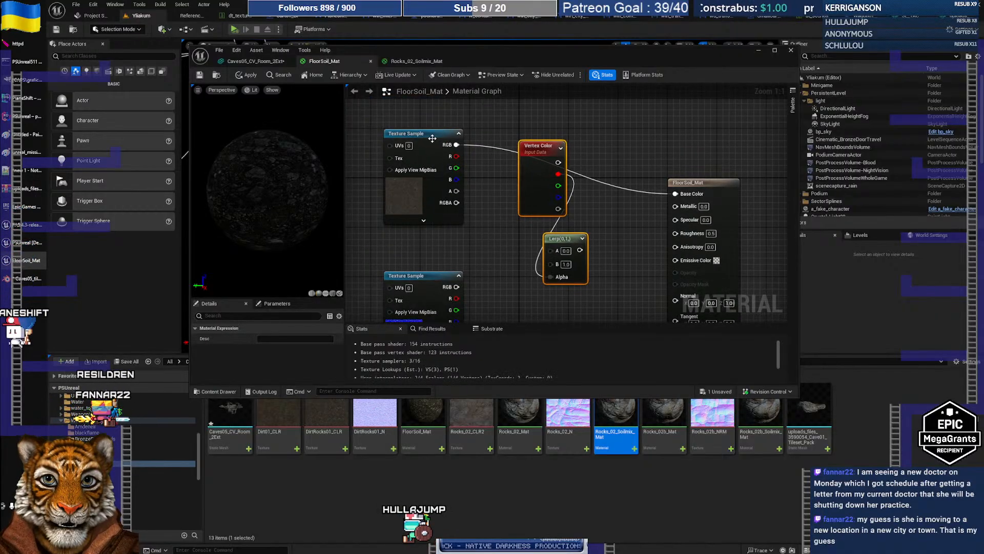
- Add a Dirt01_CLR texture sample to FloorSoil_Mat and line it up directly below the DirtRocks01_CLR sample
drag(432, 139, 414, 132)
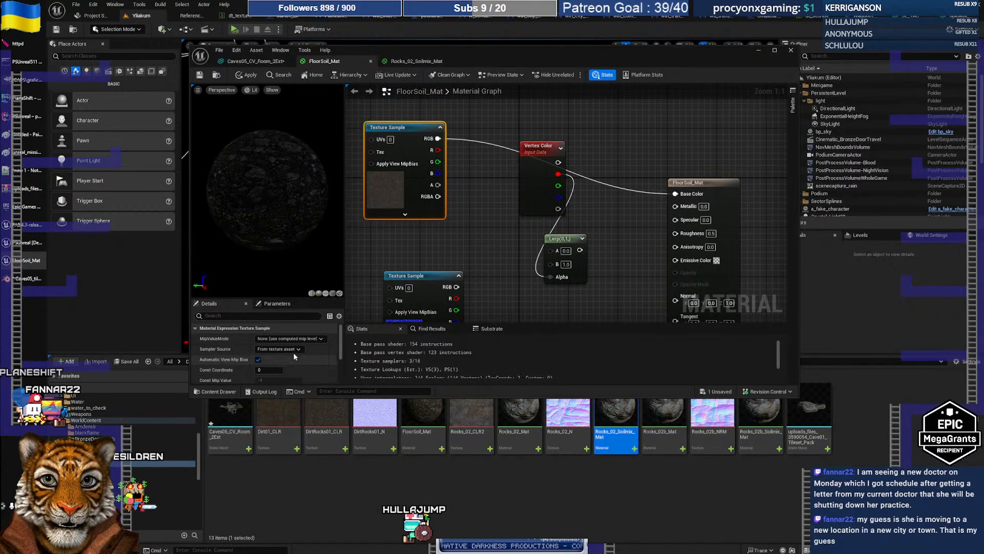
scroll(294, 353, down, 3)
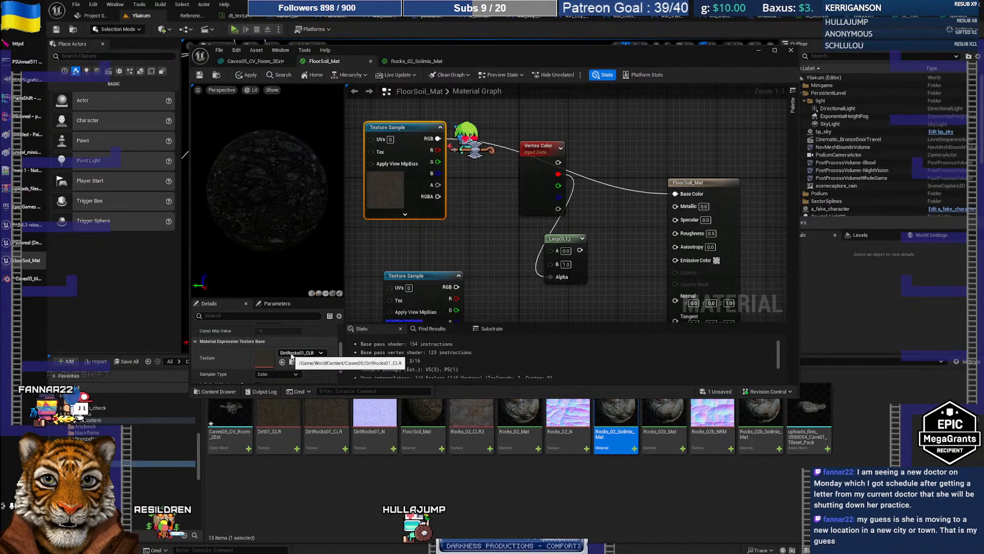
drag(278, 417, 404, 241)
drag(464, 248, 426, 237)
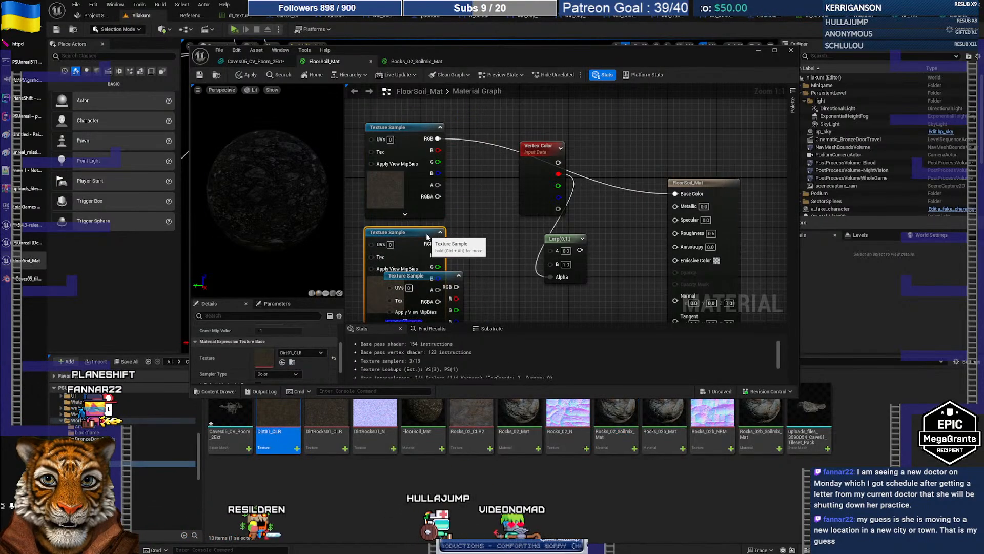
- Move the normal sample clear, and wire DirtRocks01_CLR to Lerp A, Dirt01_CLR to Lerp B and the Lerp to Base Color
right_drag(501, 250, 485, 140)
drag(439, 166, 457, 275)
right_drag(471, 164, 506, 221)
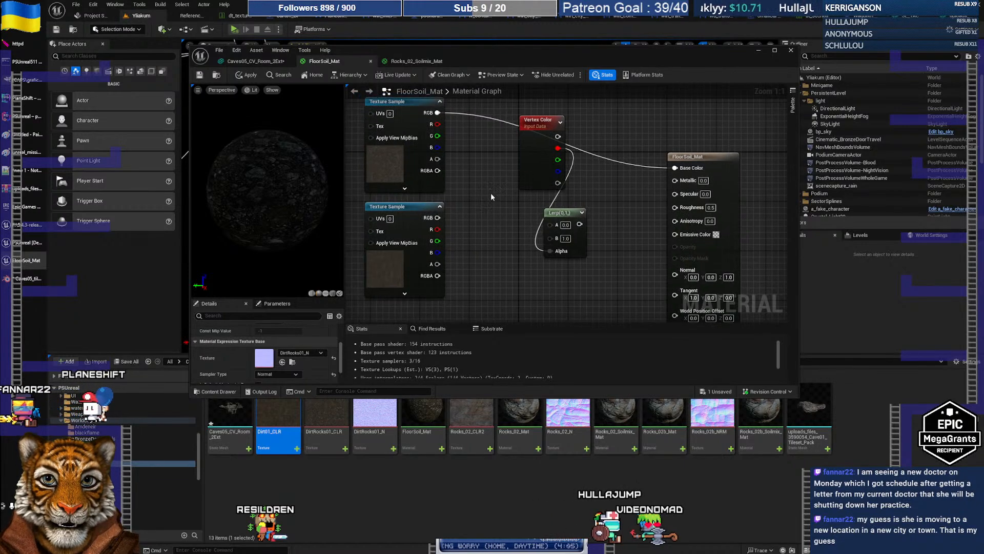
drag(437, 112, 550, 224)
drag(437, 218, 678, 169)
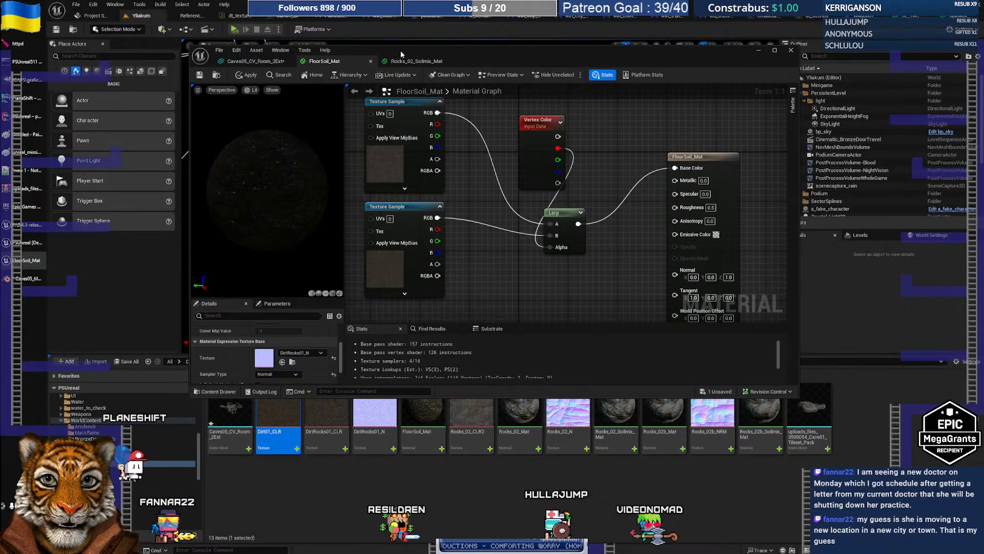
- Dock the Caves05_CV_Room_2Ext mesh editor in the main Unreal window and move the material editor window clear of its floor view
drag(401, 50, 557, 143)
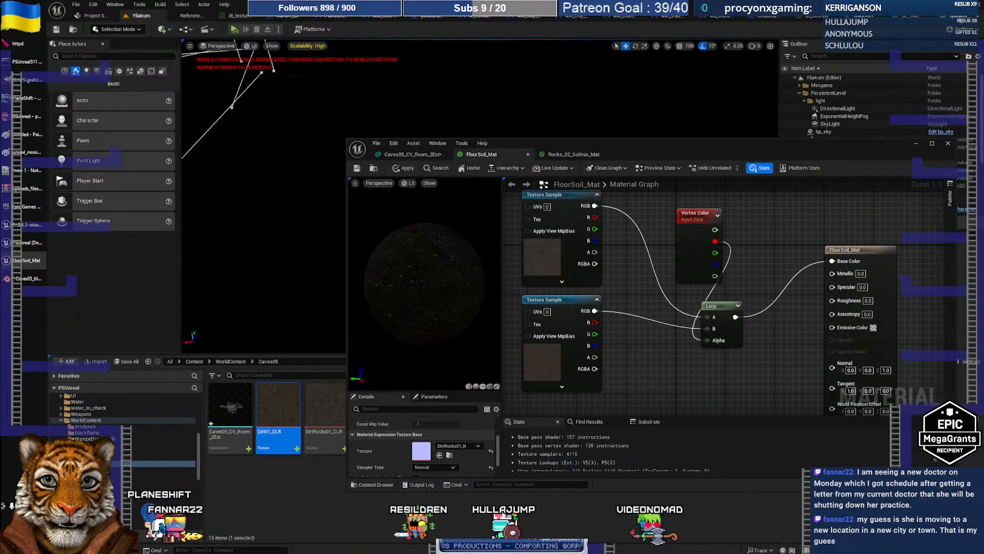
click(945, 16)
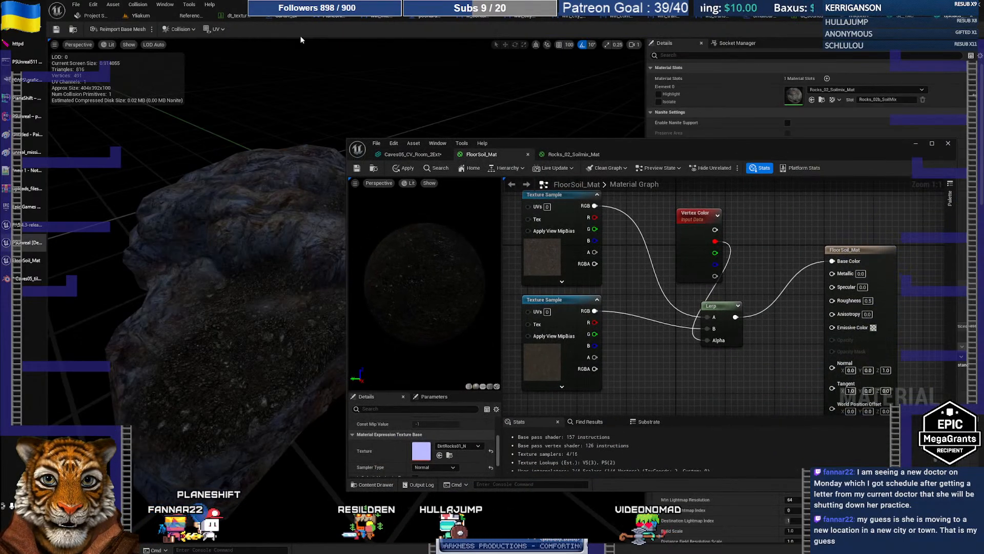
click(427, 155)
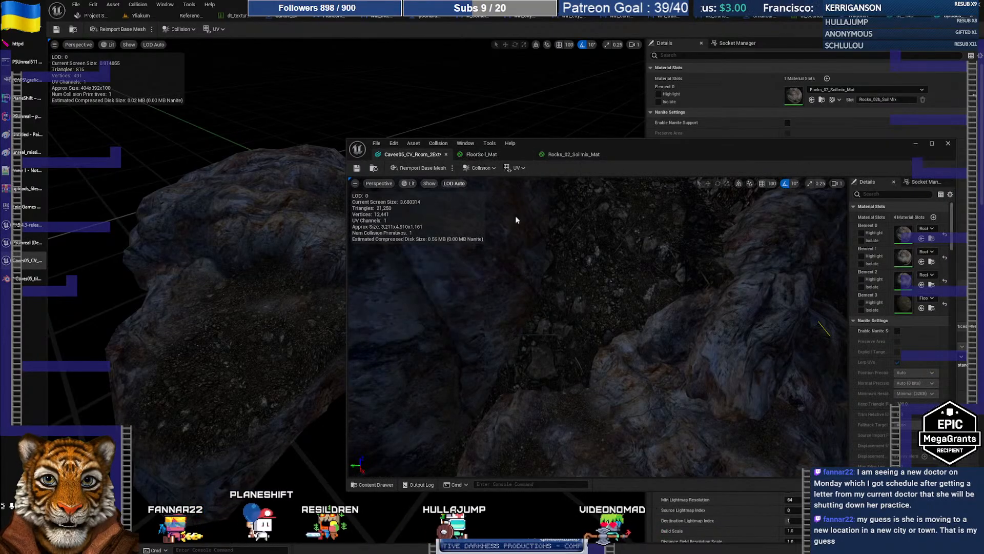
right_drag(639, 285, 668, 265)
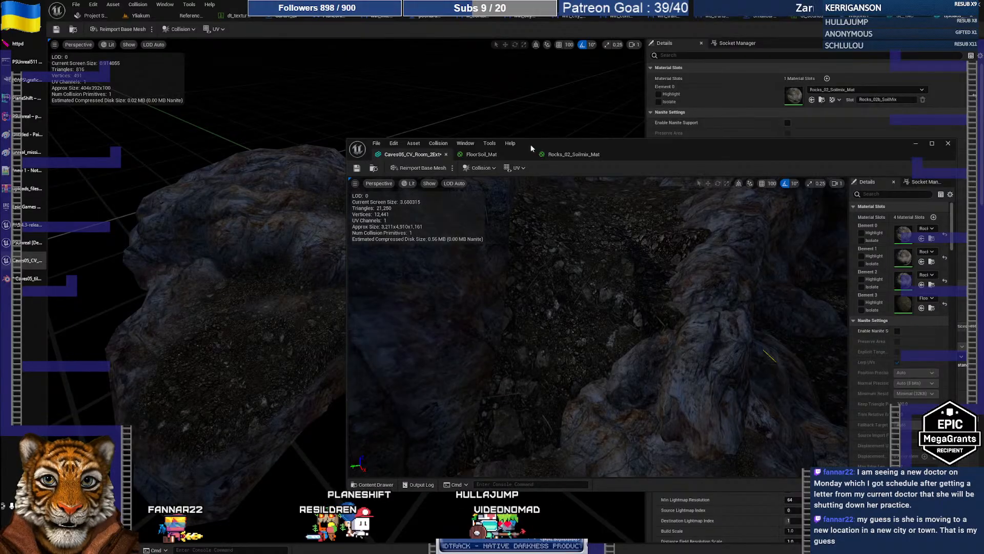
drag(418, 158, 915, 15)
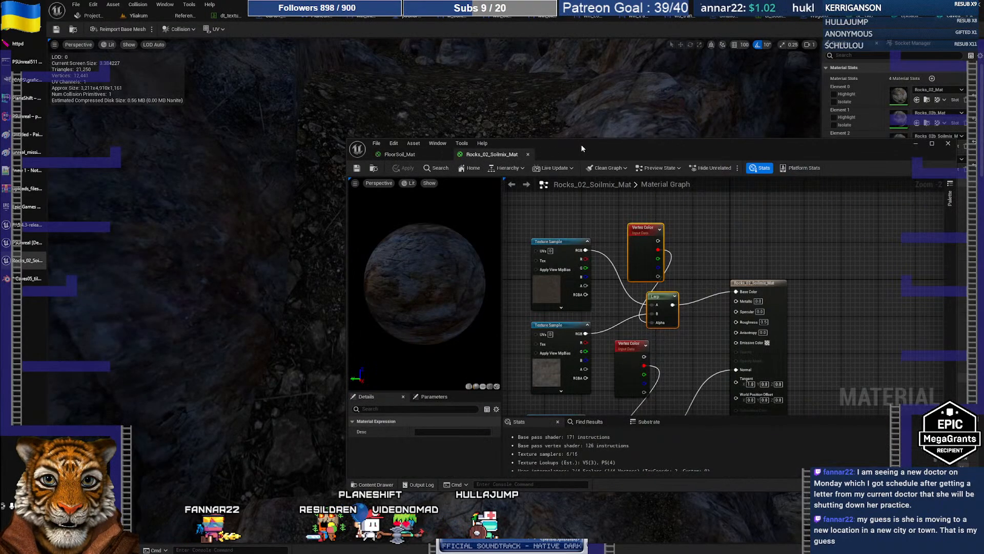
drag(578, 149, 716, 111)
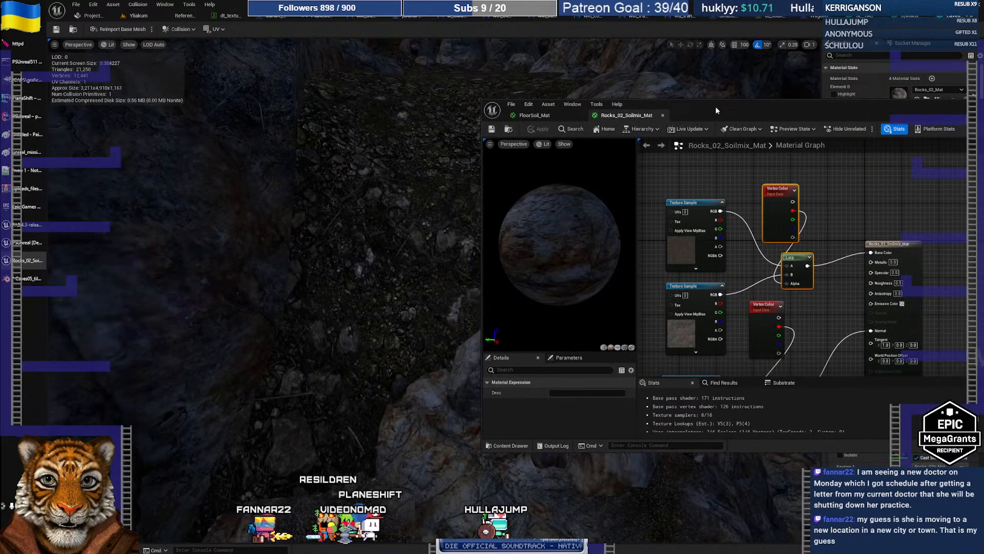
- Apply the new vertex-color blend in FloorSoil_Mat to the cave floor
click(545, 116)
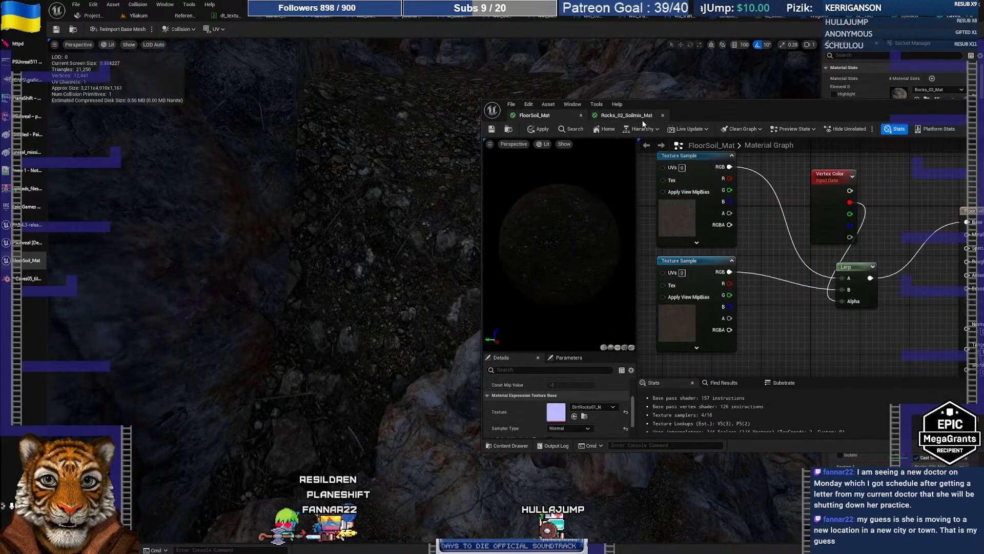
click(542, 129)
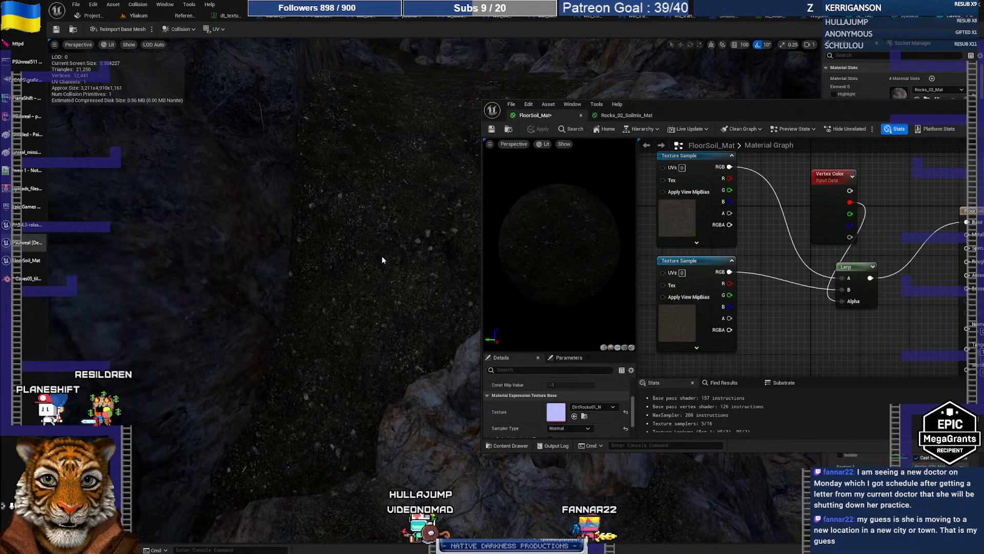
right_drag(783, 334, 766, 338)
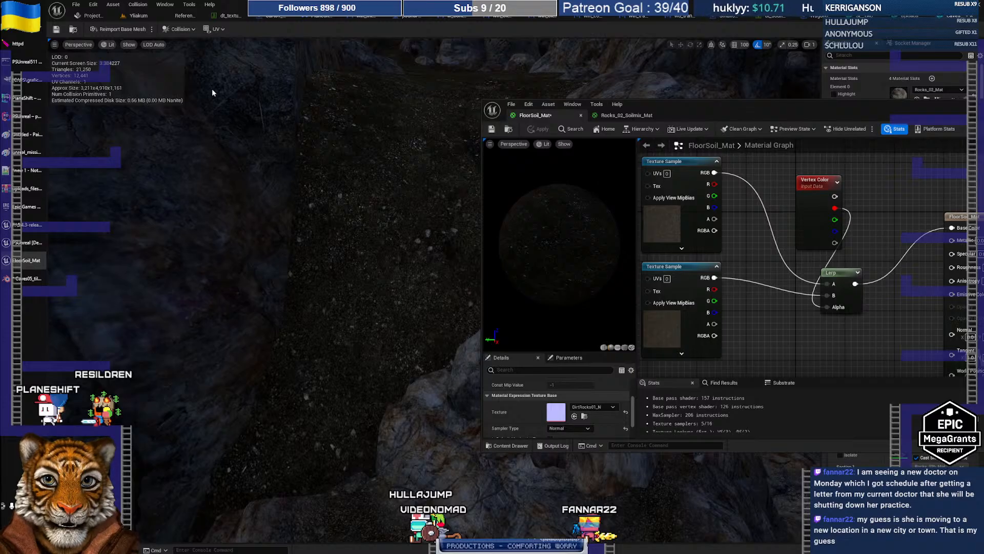
- Toggle the vertex color display on the cave room mesh and compare the painted values with the textured floor
click(129, 45)
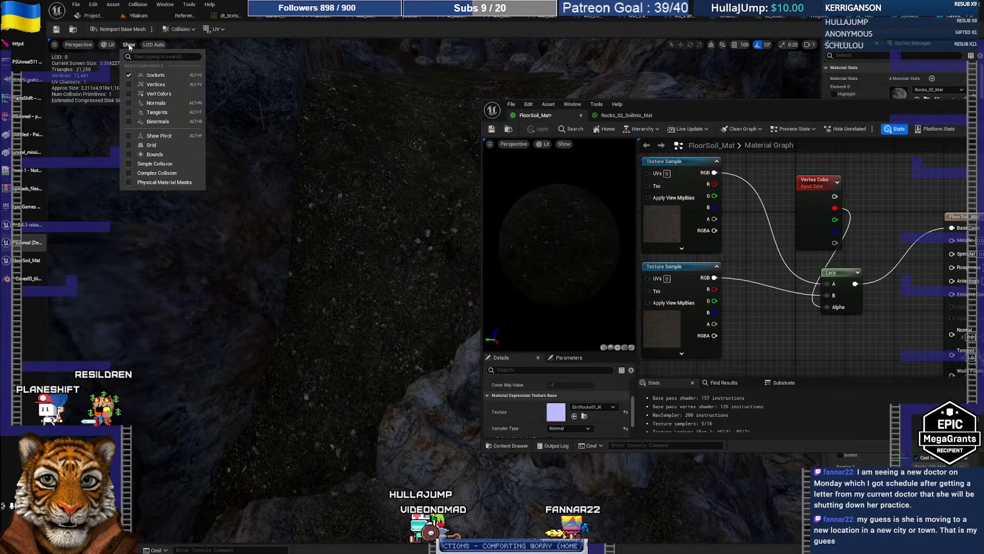
click(128, 93)
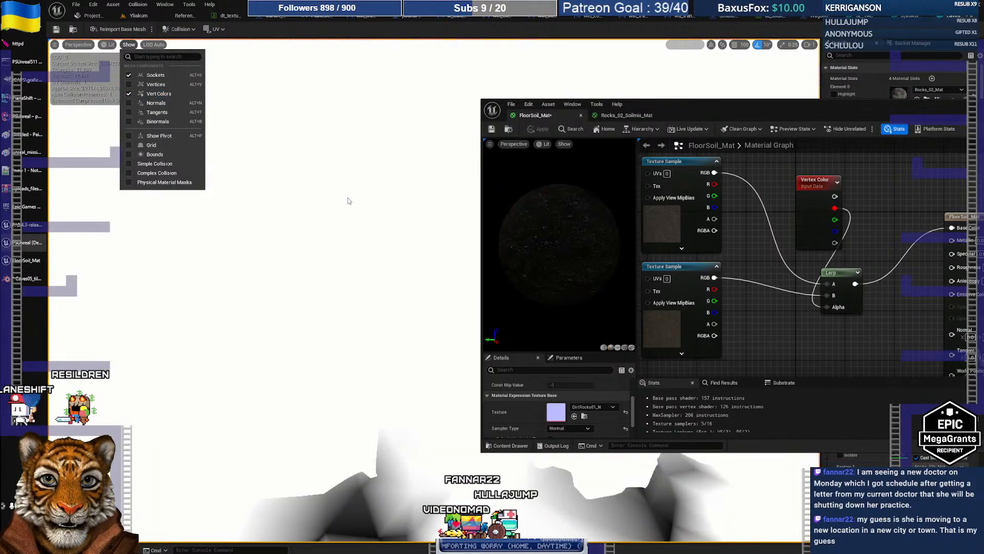
drag(352, 202, 416, 239)
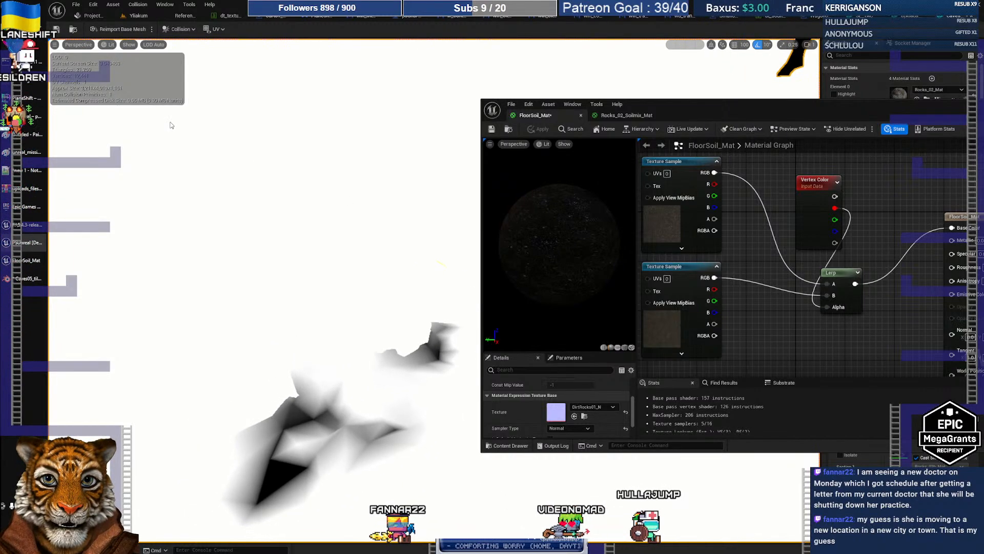
click(128, 45)
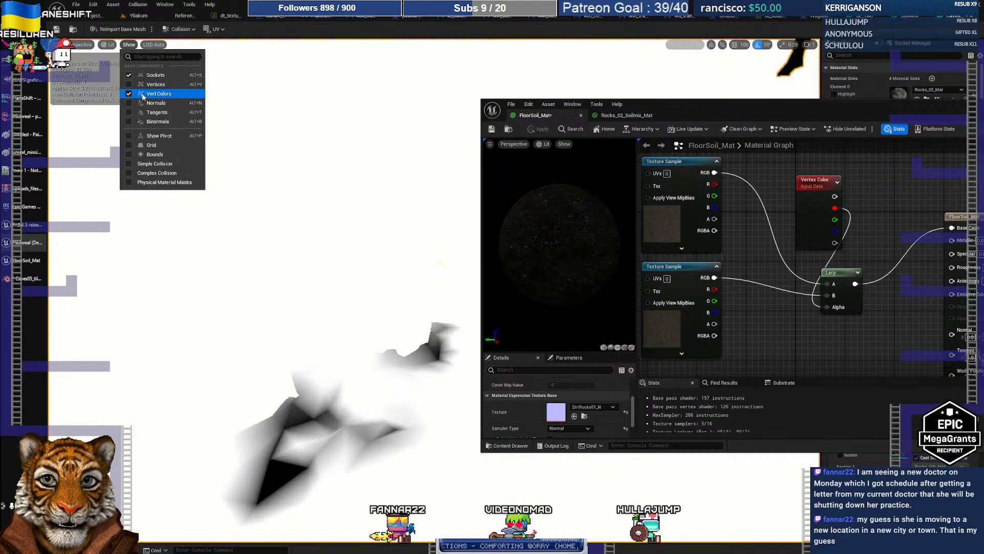
click(129, 95)
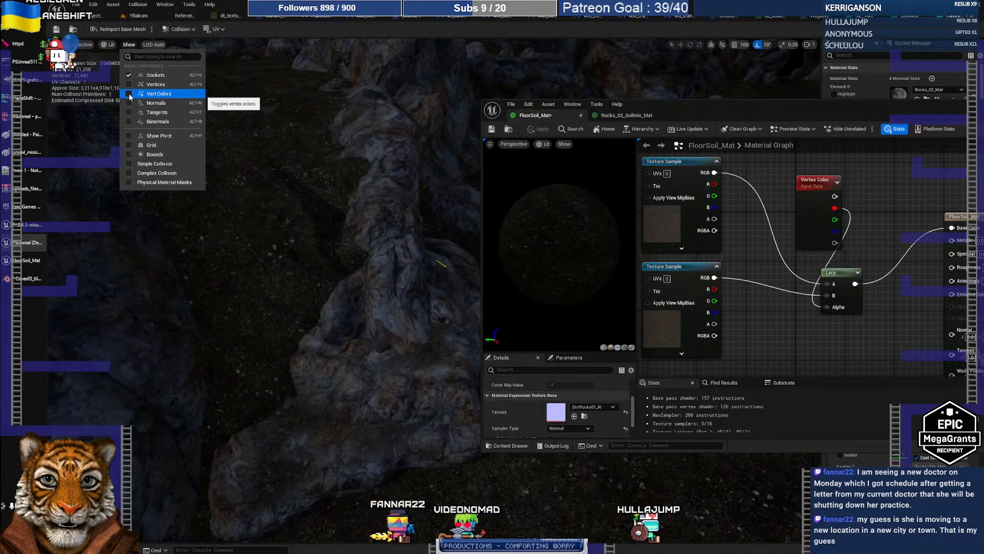
click(129, 95)
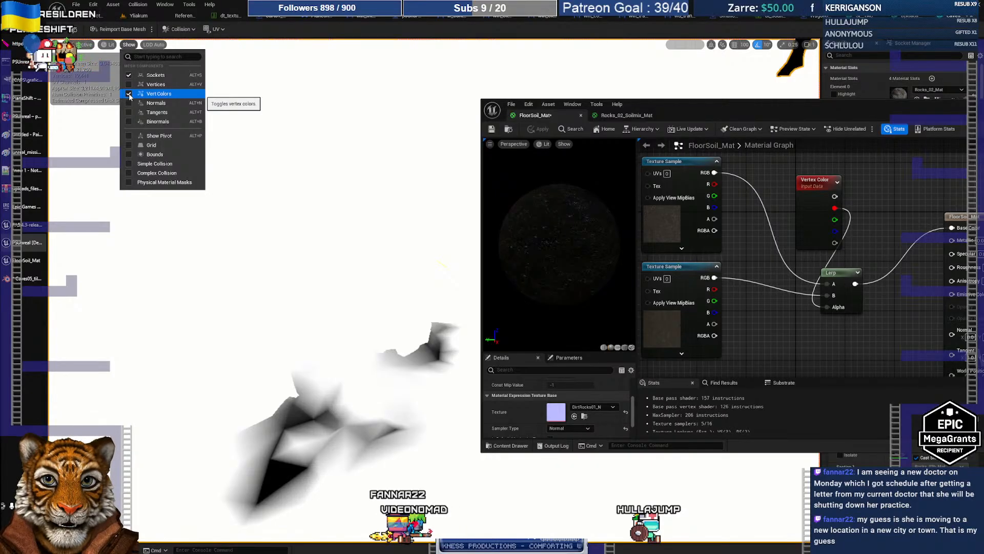
click(129, 95)
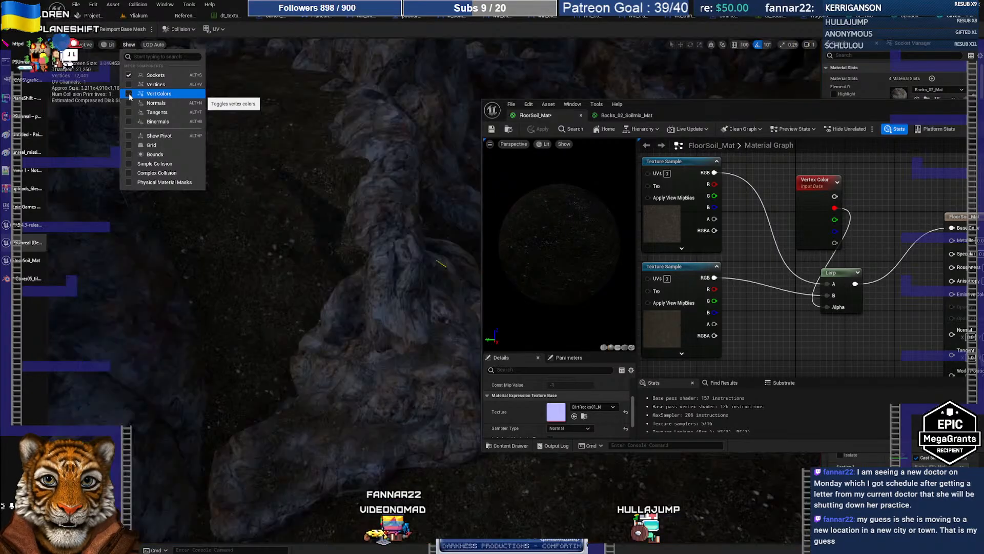
click(272, 275)
drag(272, 275, 387, 265)
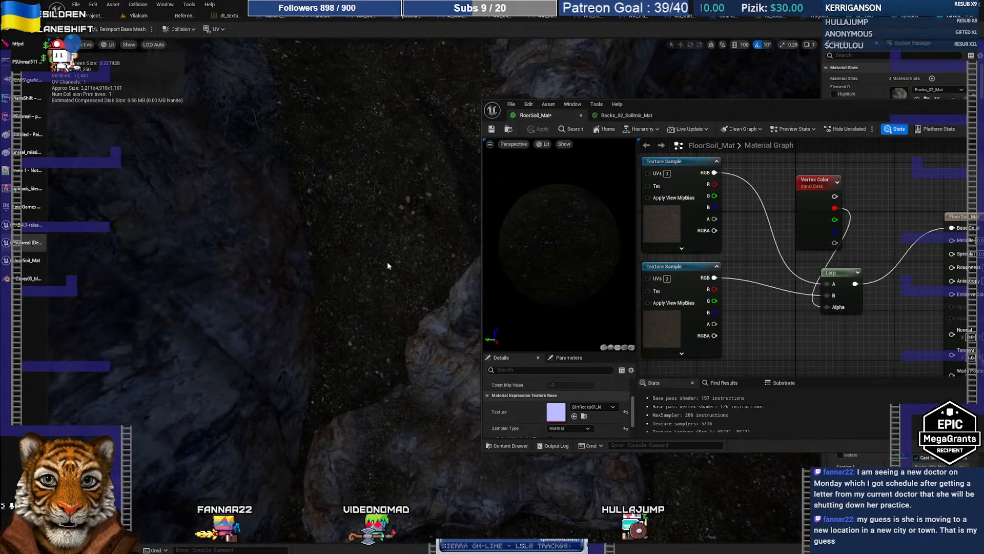
- Switch to Blender and nudge the Dirt01_CLR texture and its neighbouring nodes slightly away from the Mapping node in FloorSoil.001
click(23, 283)
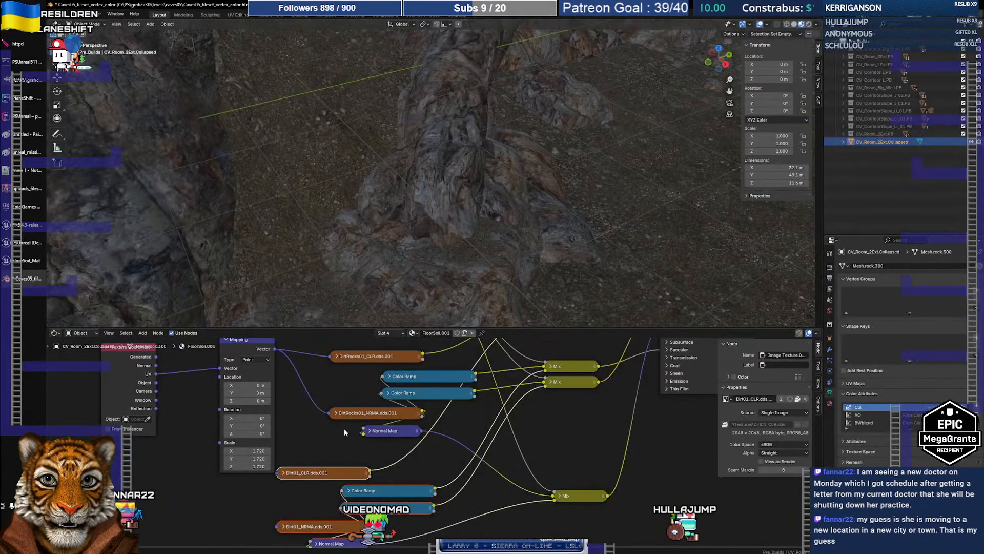
right_click(320, 426)
mouse_move(457, 481)
middle_down()
mouse_move(468, 406)
mouse_move(441, 535)
mouse_move(454, 548)
mouse_move(455, 488)
middle_up()
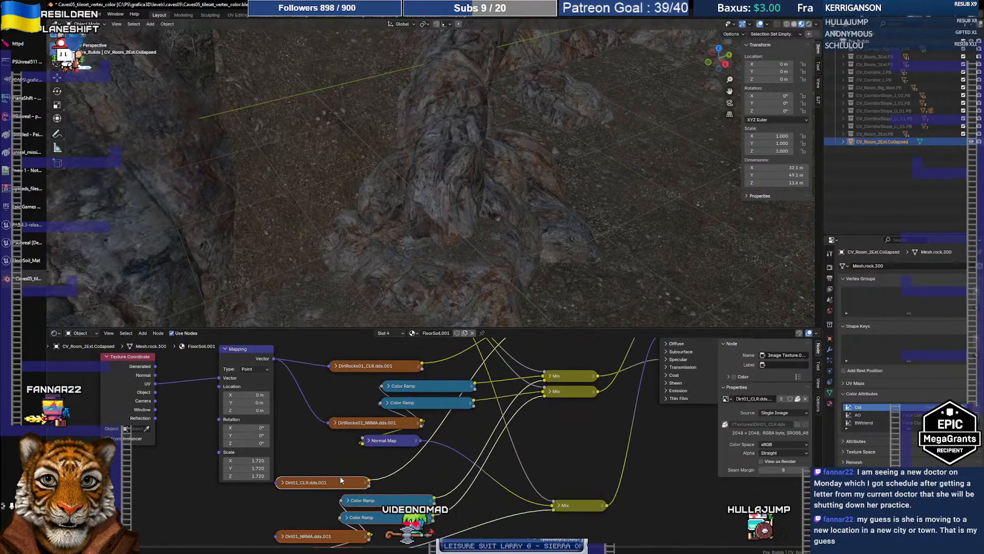
mouse_move(340, 479)
mouse_down()
mouse_move(351, 470)
mouse_move(354, 484)
mouse_up()
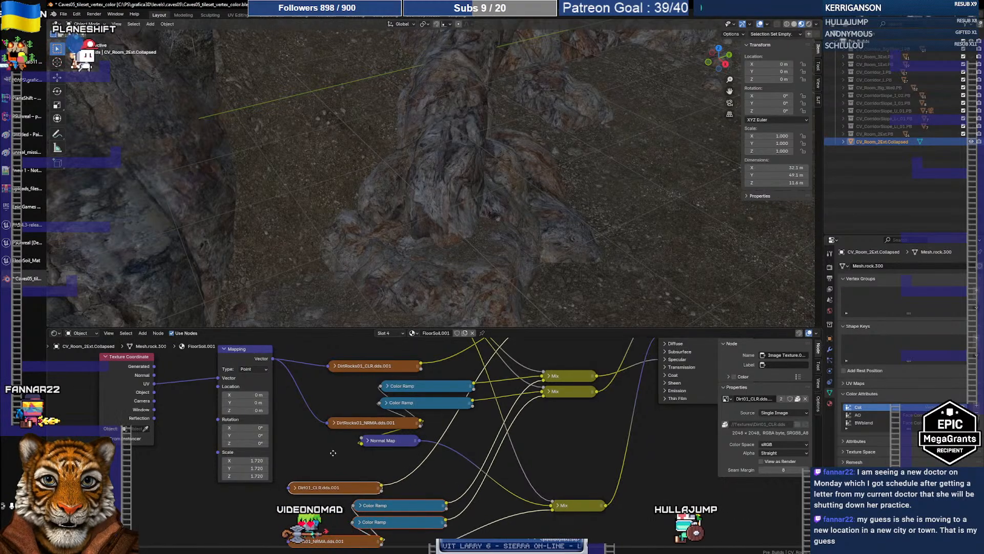
- Connect the Mapping node's Vector output to the DirtRocks01_CLR texture in the FloorSoil.001 node graph
middle_drag(276, 451, 263, 459)
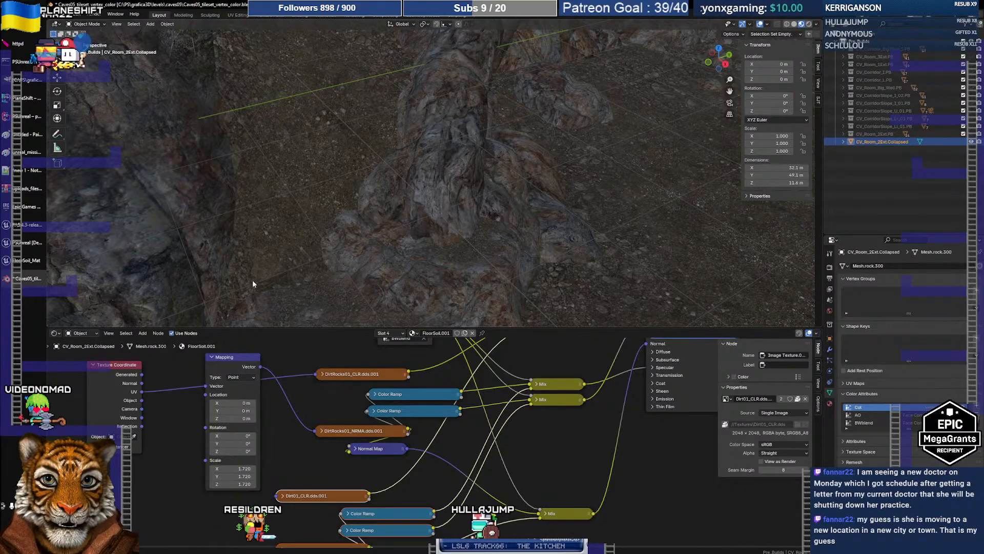
drag(142, 392, 173, 390)
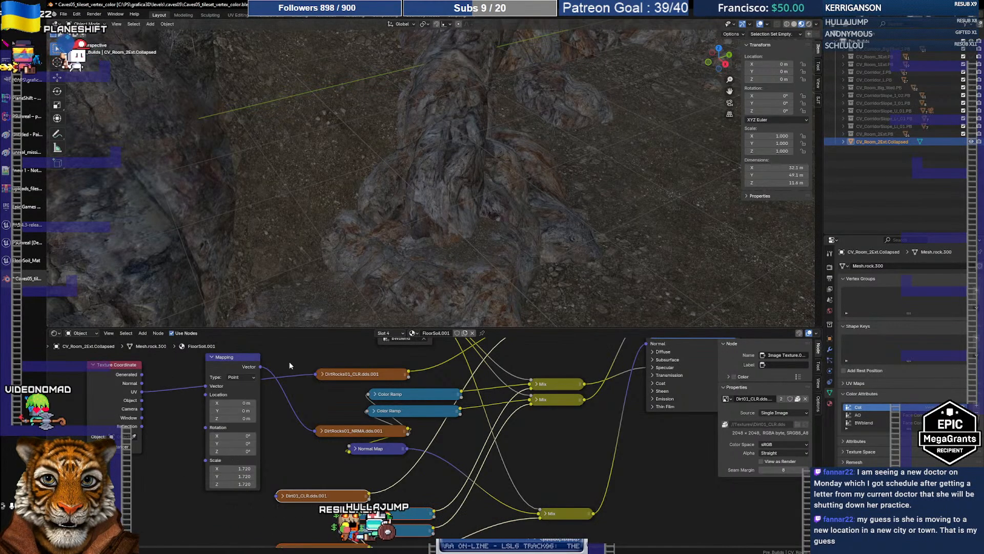
drag(258, 367, 320, 378)
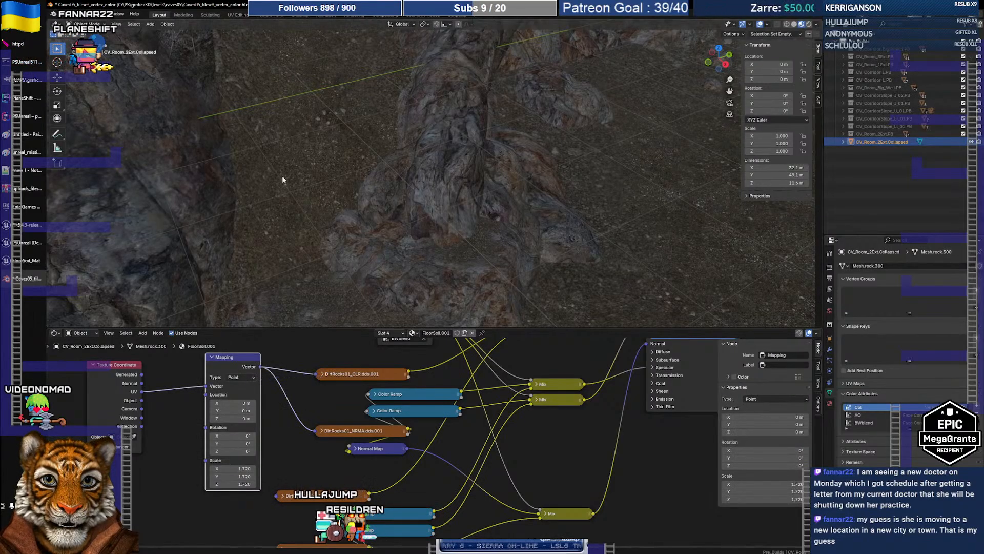
- Switch to solid shading and check in Edit Mode which faces of CV_Room_2Ext.Collapsed use FloorSoil.001, then undo the selection
click(795, 24)
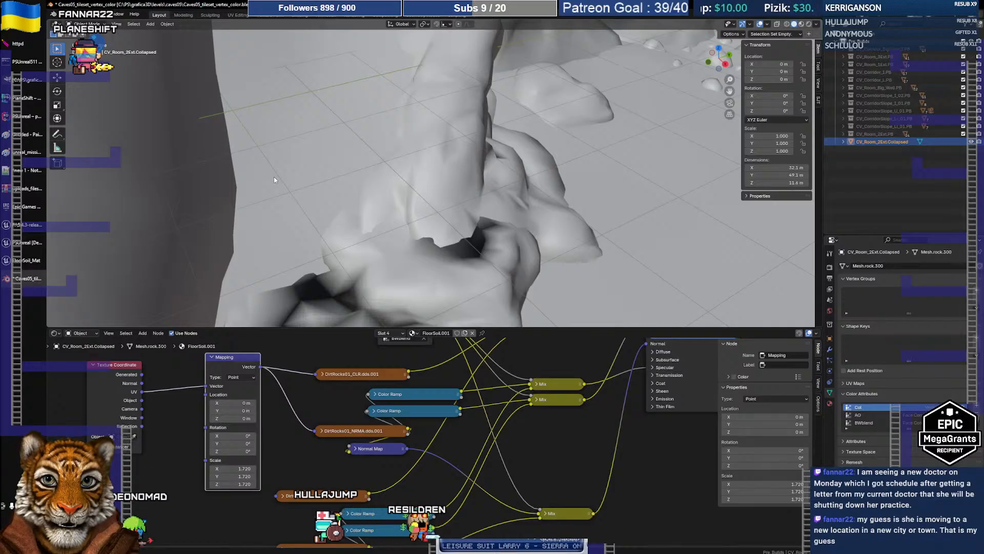
key(Tab)
click(300, 158)
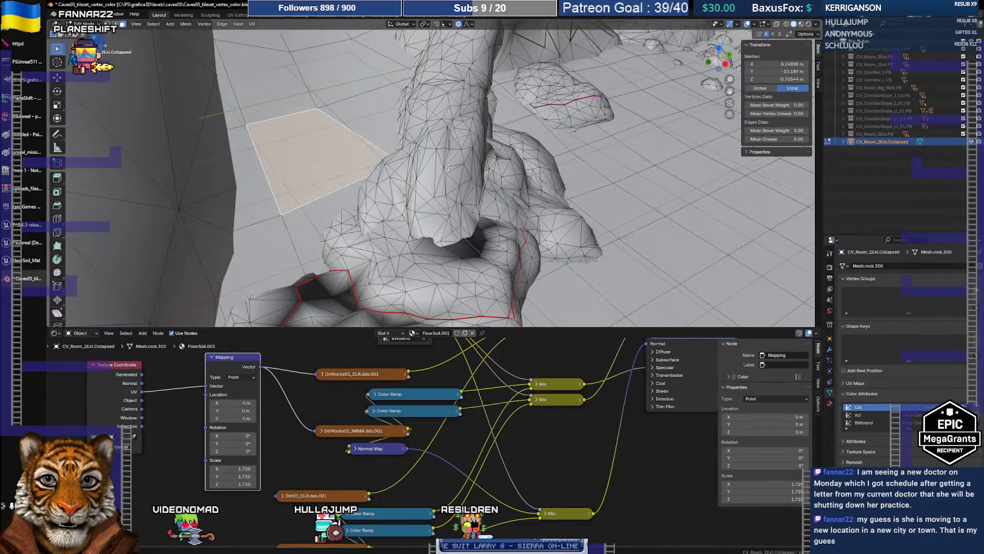
click(830, 404)
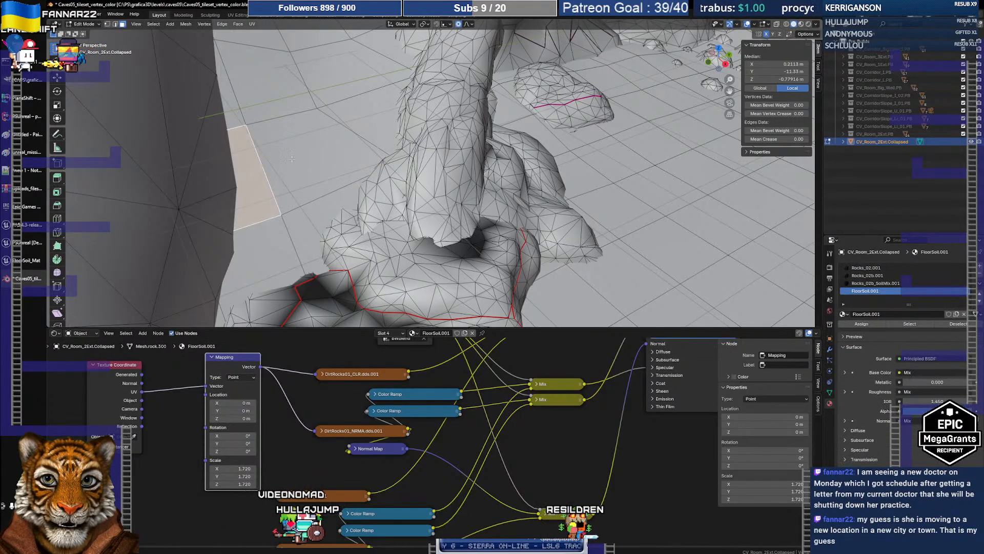
click(910, 325)
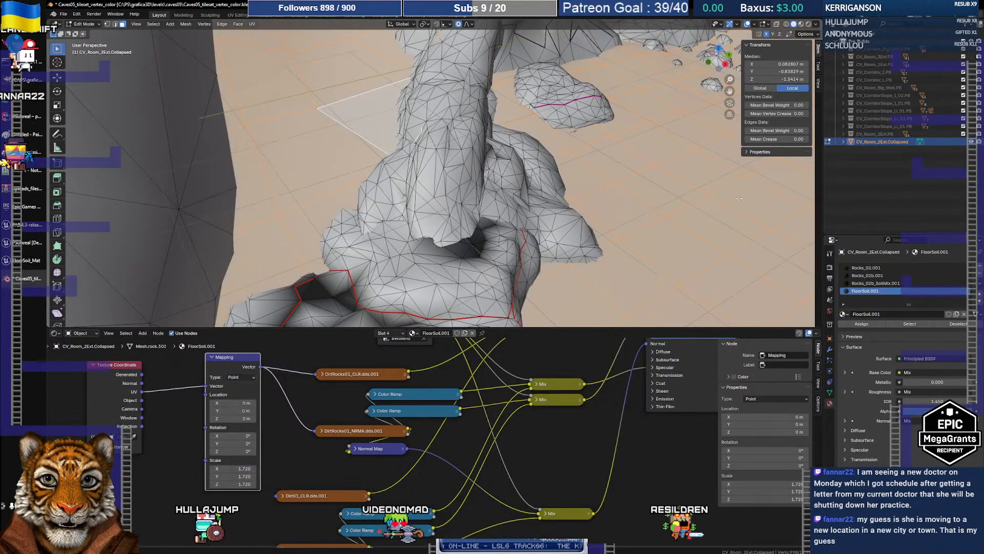
key(ctrl+z)
key(Tab)
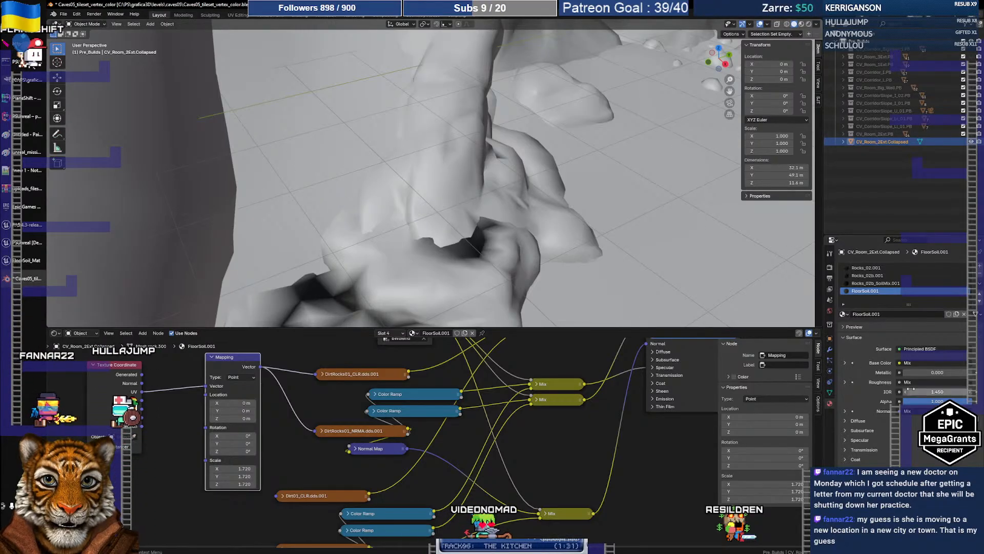
- Compare the AO and BWblend color attributes, leave BWblend active and inspect its shading on the floor around the rock pillar
click(830, 391)
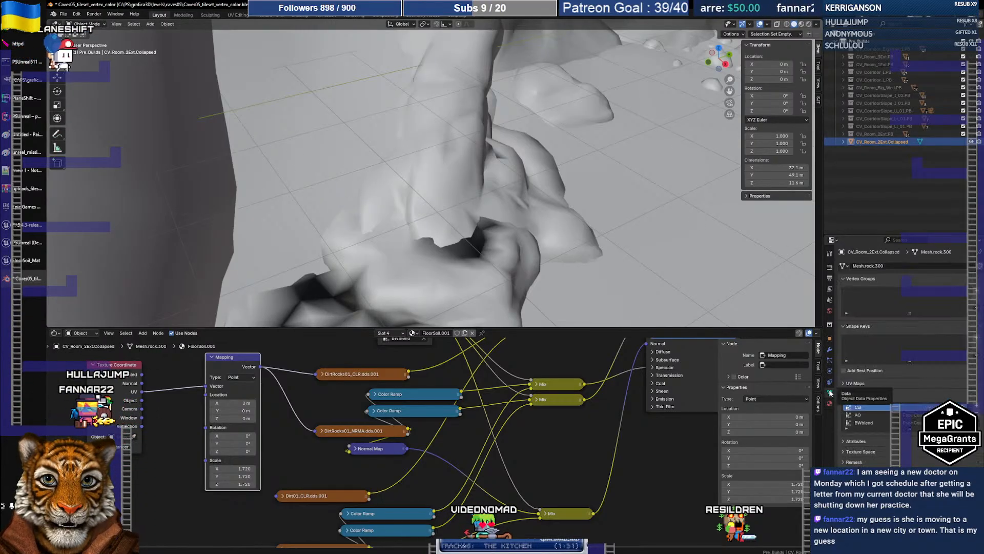
click(870, 422)
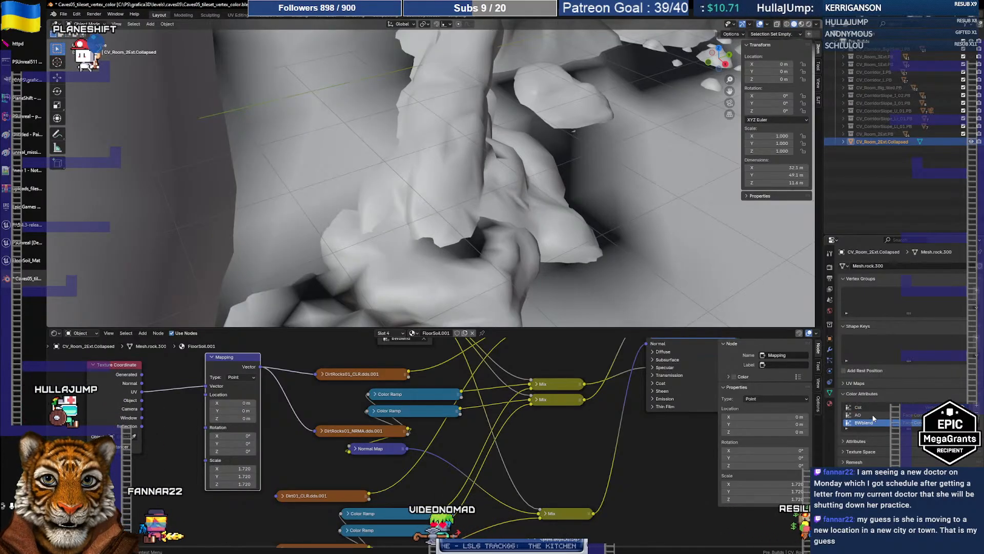
click(861, 415)
click(862, 422)
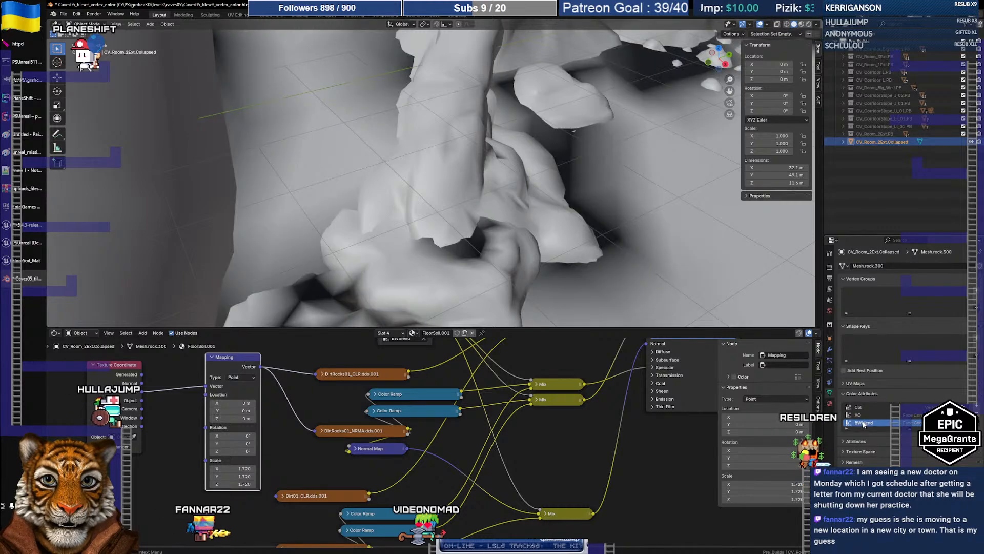
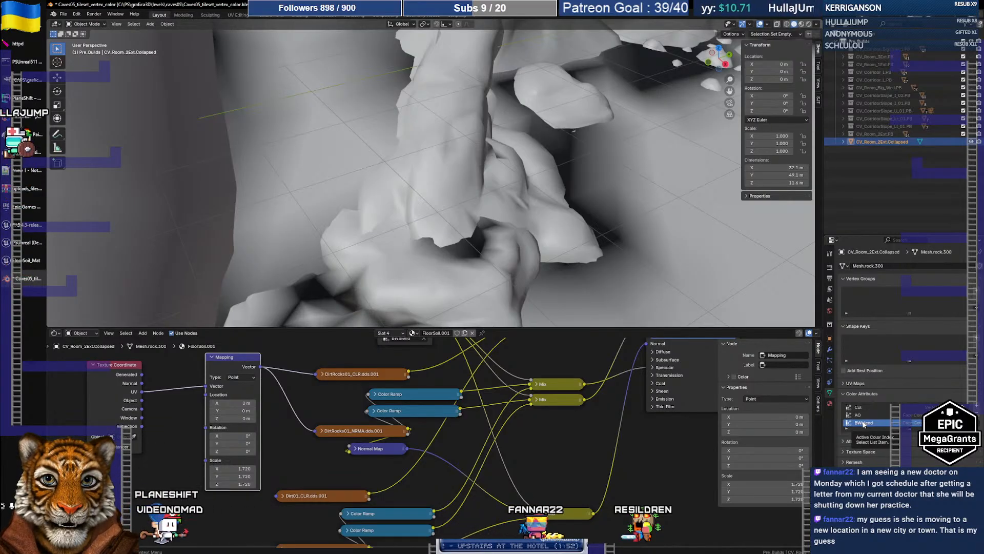
middle_drag(453, 121, 454, 125)
scroll(453, 124, down, 12)
scroll(446, 126, up, 14)
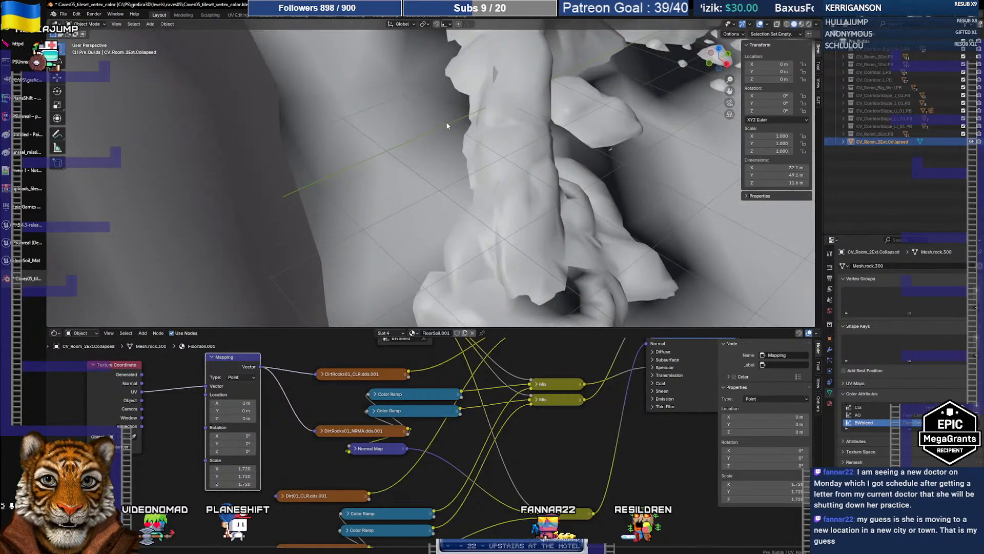
scroll(447, 126, down, 8)
scroll(398, 135, up, 12)
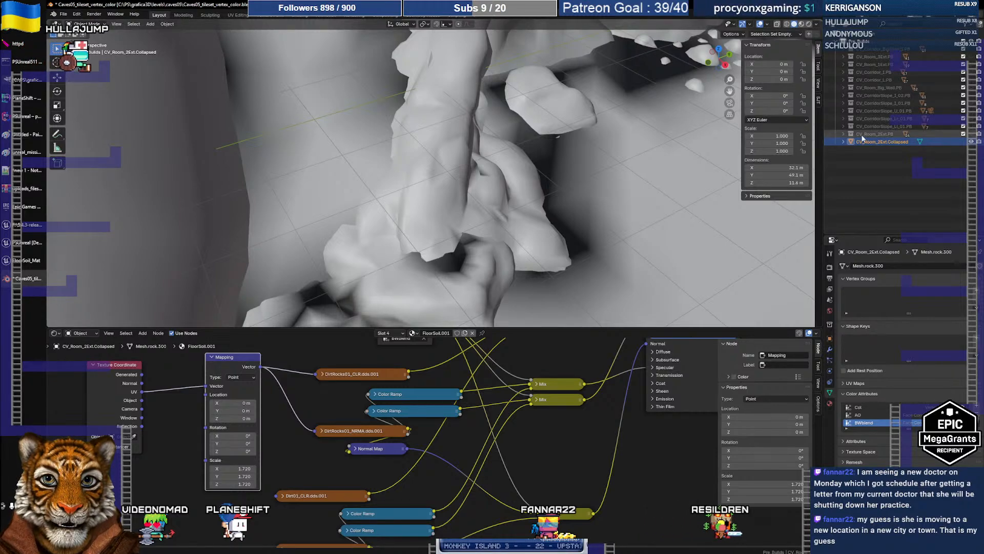
- Hide CV_Room_2Ext.Collapsed, show the separate pieces of the CV_Room_2Ext.PB collection and frame the room in view
click(843, 134)
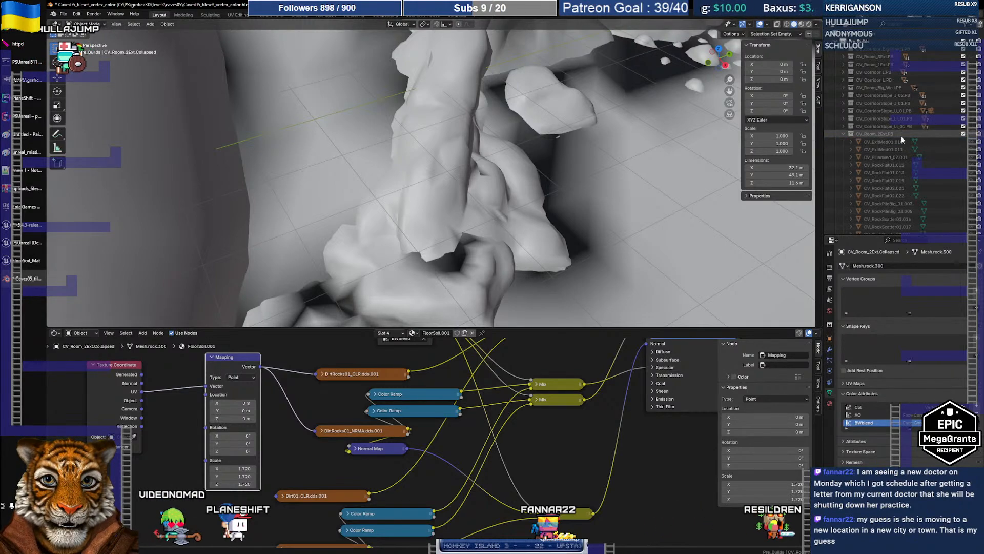
click(843, 134)
key(h)
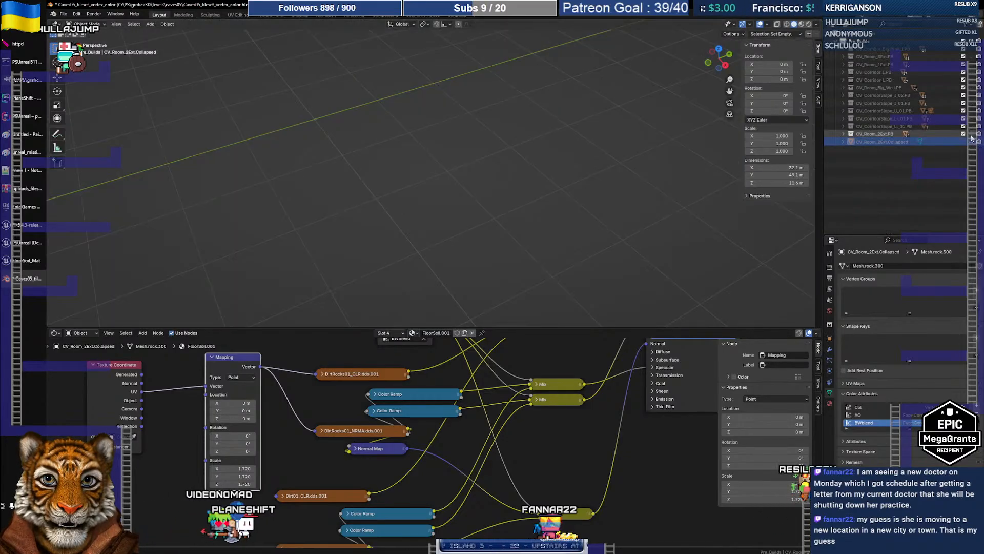
click(843, 134)
scroll(871, 144, down, 2)
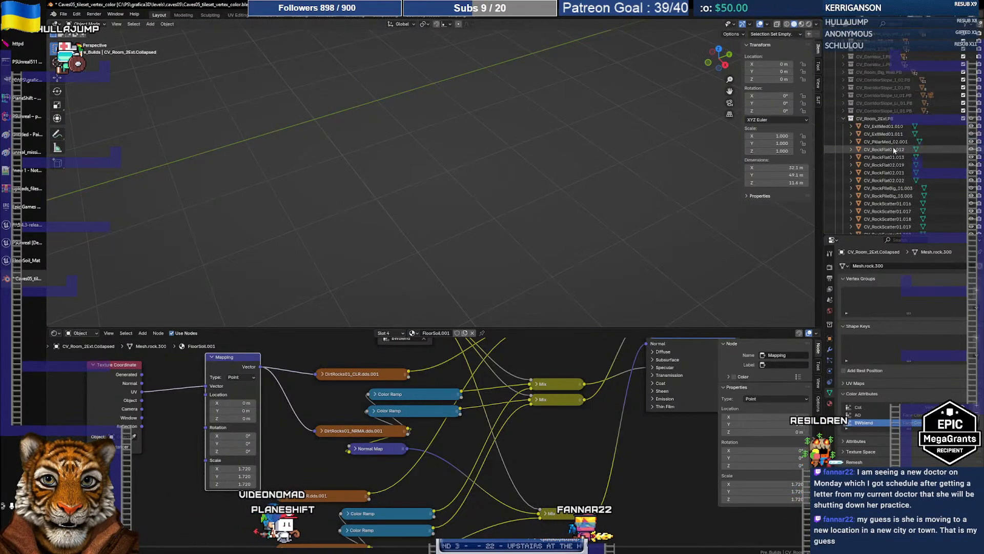
click(887, 141)
key(KP_Decimal)
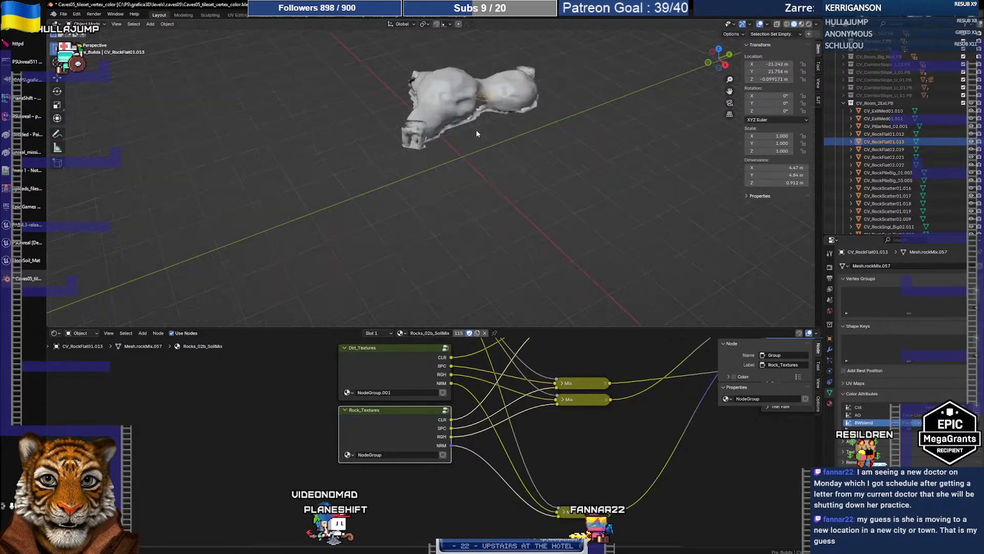
- Isolate the floor mesh Plane.001 and examine how its BWblend vertex colors are distributed across the floor
middle_drag(476, 130, 479, 207)
click(480, 233)
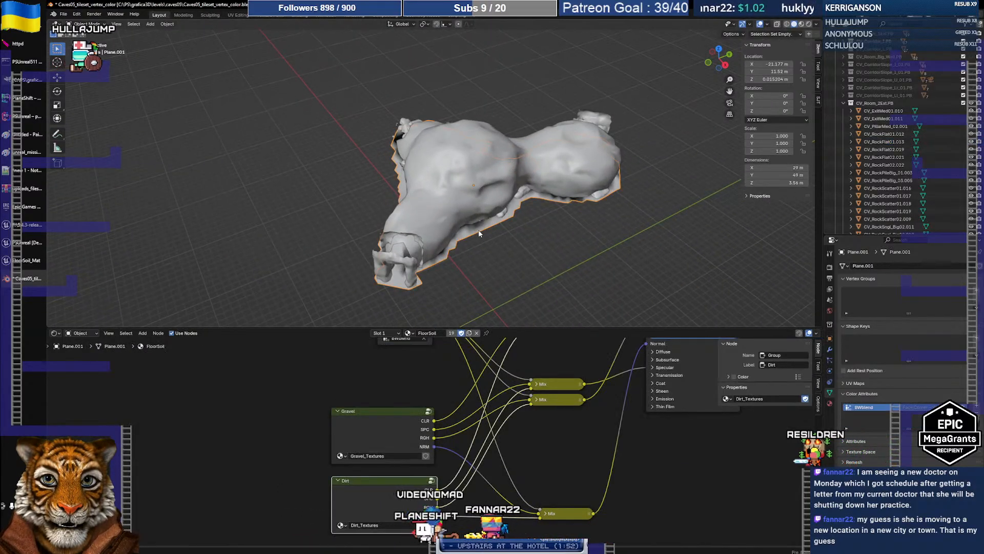
key(shift+h)
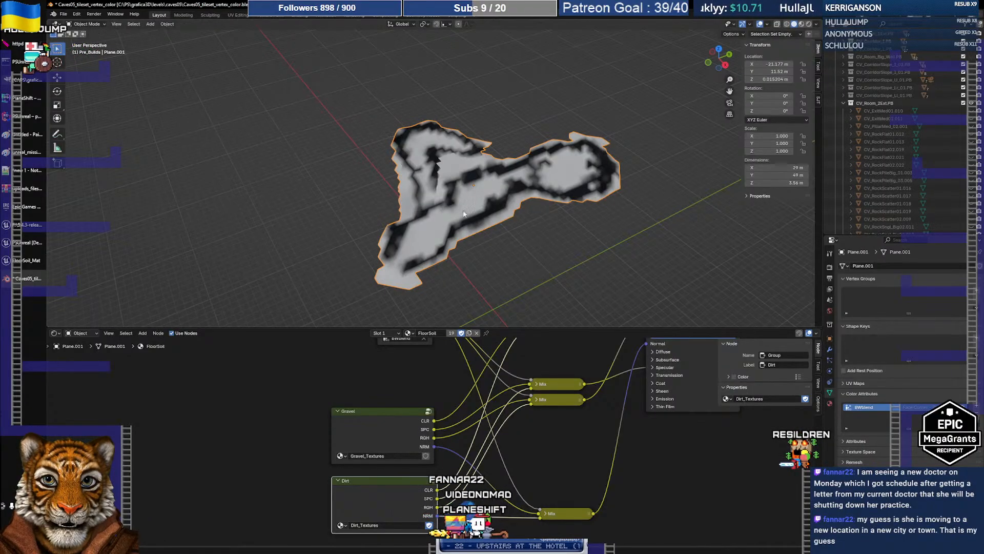
mouse_move(464, 214)
middle_down()
mouse_move(431, 202)
mouse_move(427, 171)
mouse_move(466, 215)
middle_up()
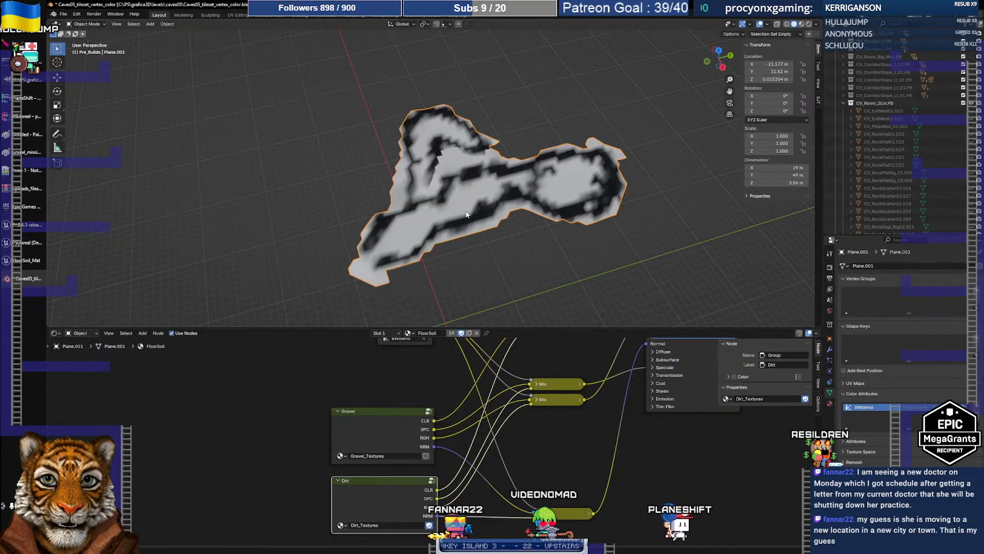
scroll(466, 212, up, 8)
scroll(471, 212, down, 8)
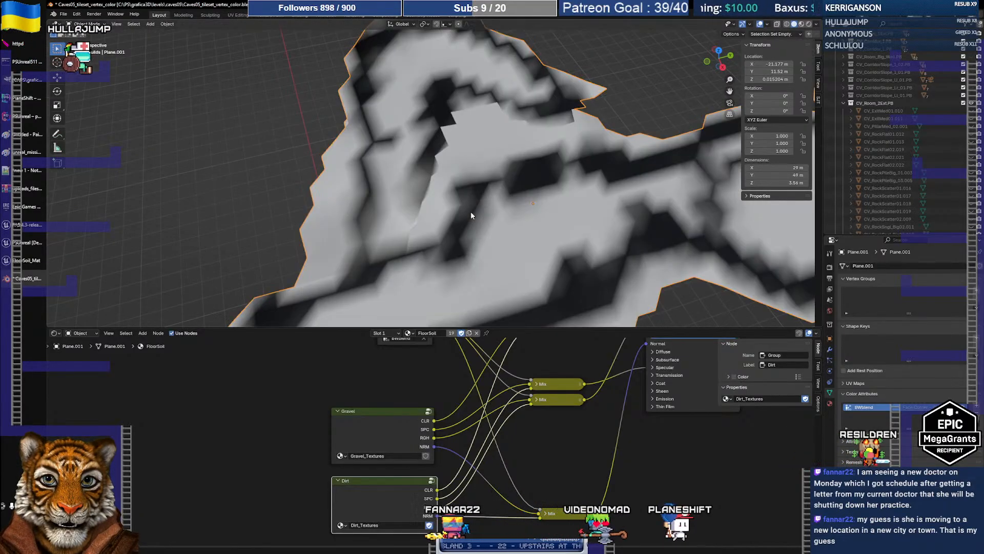
scroll(877, 211, down, 5)
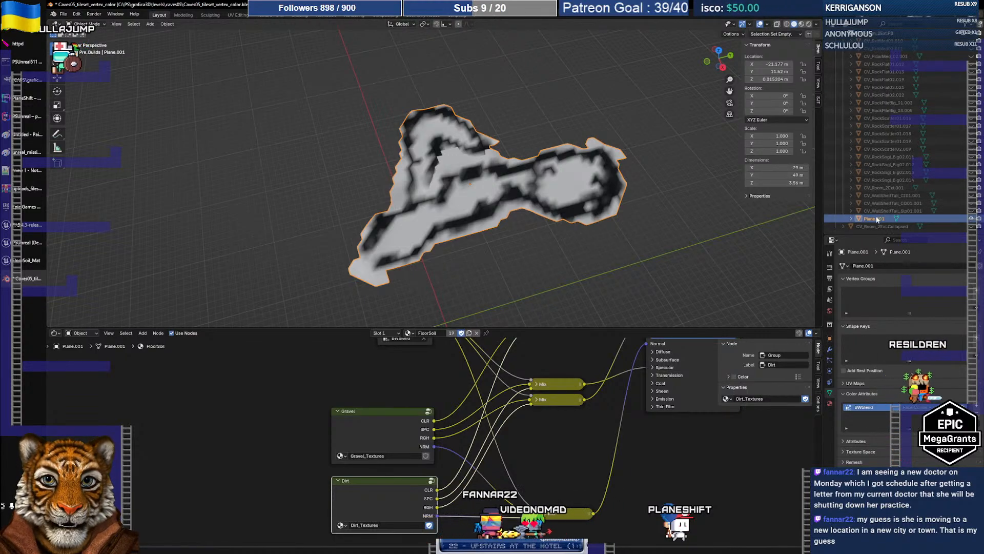
- Apply a Geometry Nodes modifier with the VertexColorConvert node group to Plane.001 and make Col its active color attribute
click(830, 349)
click(845, 266)
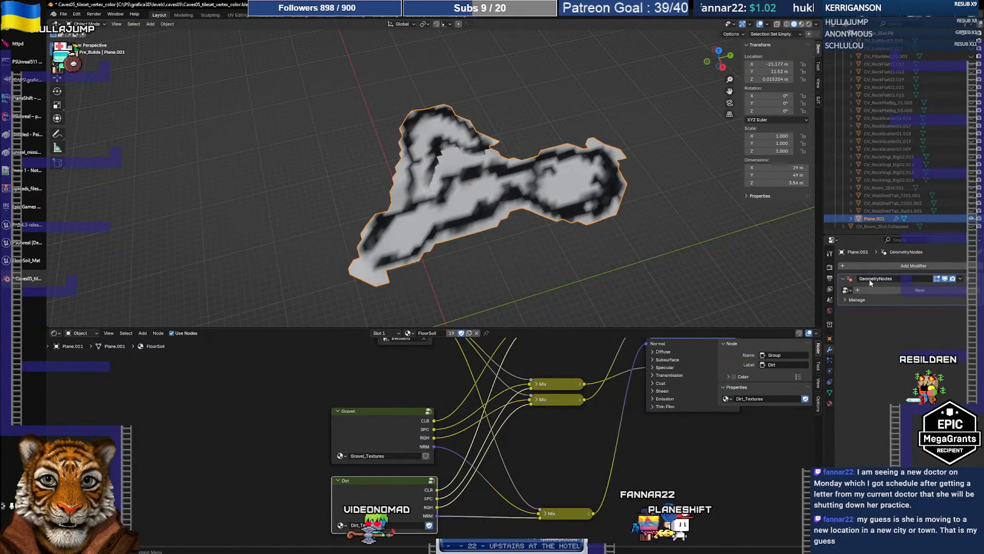
click(847, 290)
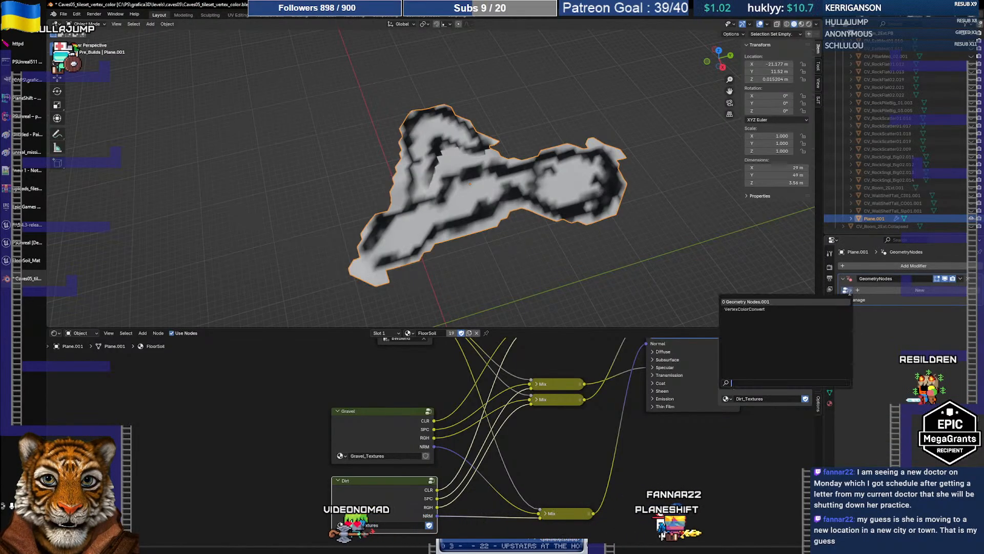
click(797, 309)
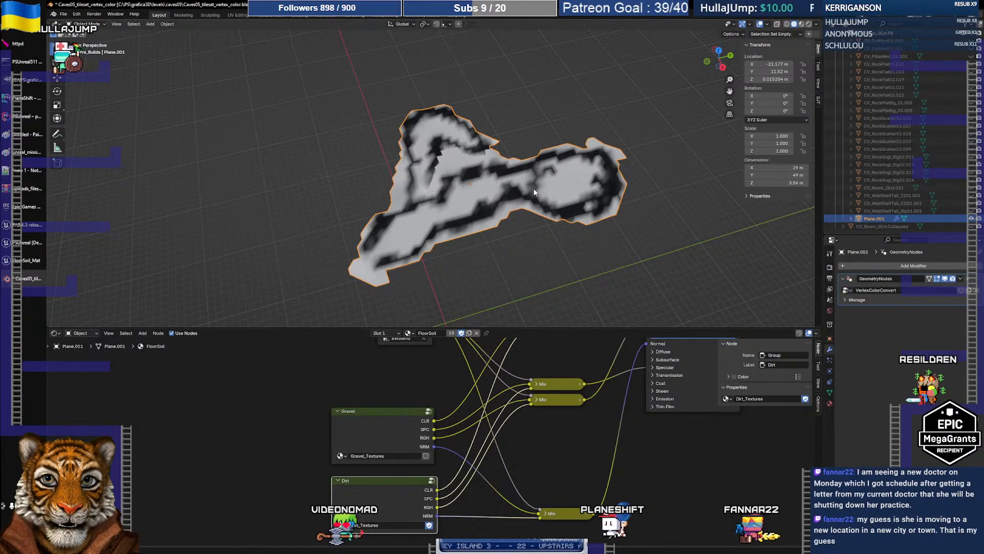
click(961, 279)
click(950, 288)
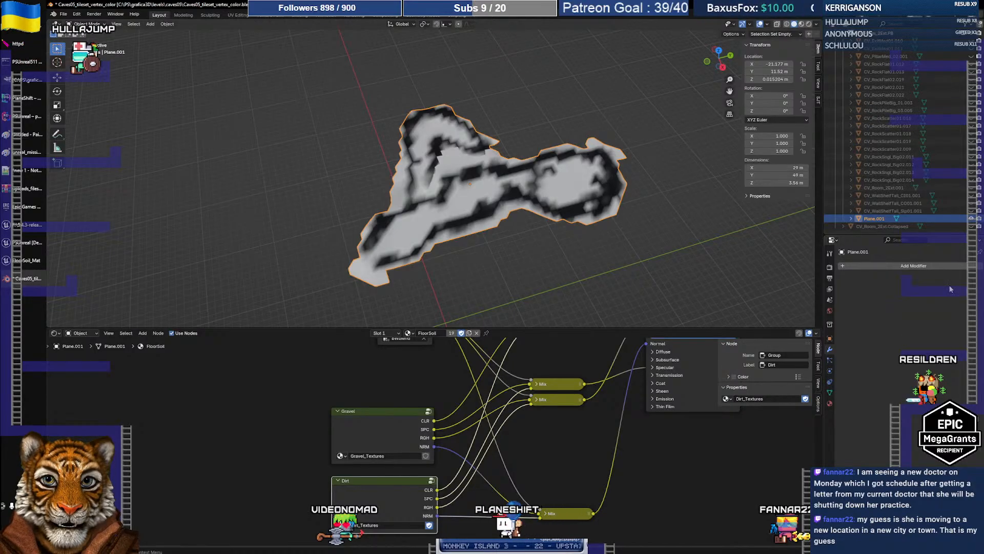
click(829, 392)
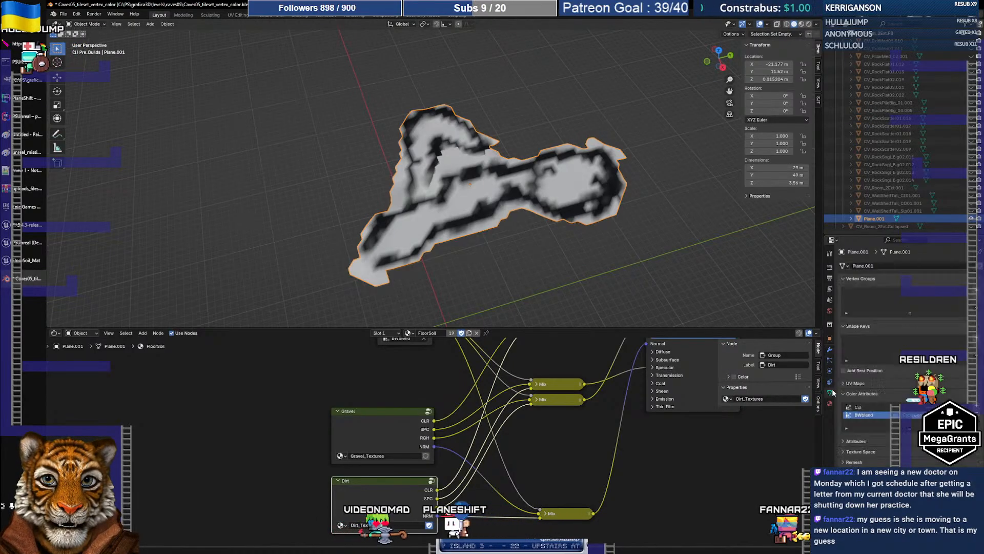
click(861, 407)
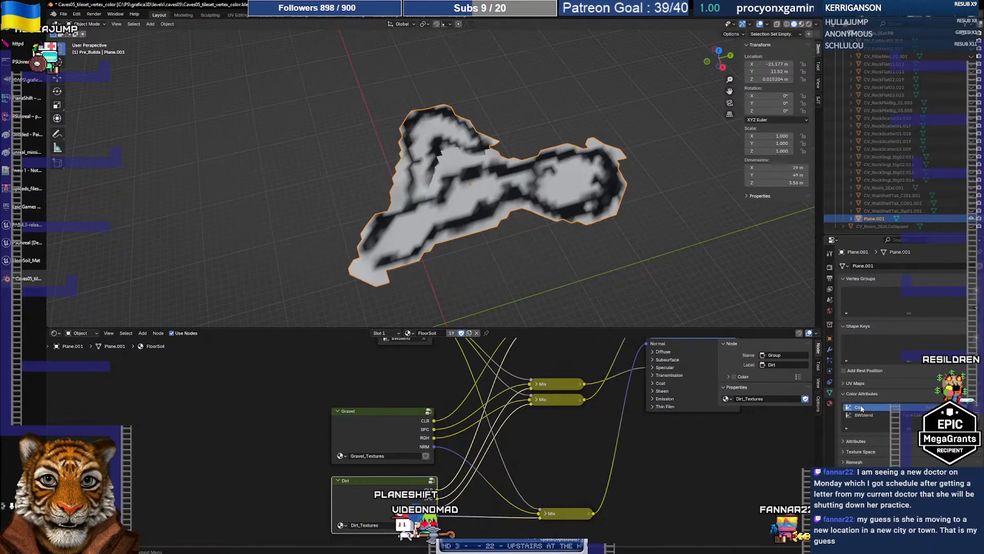
- Unhide the outdated CV_Room_2Ext.Collapsed object and delete it from the scene
click(874, 225)
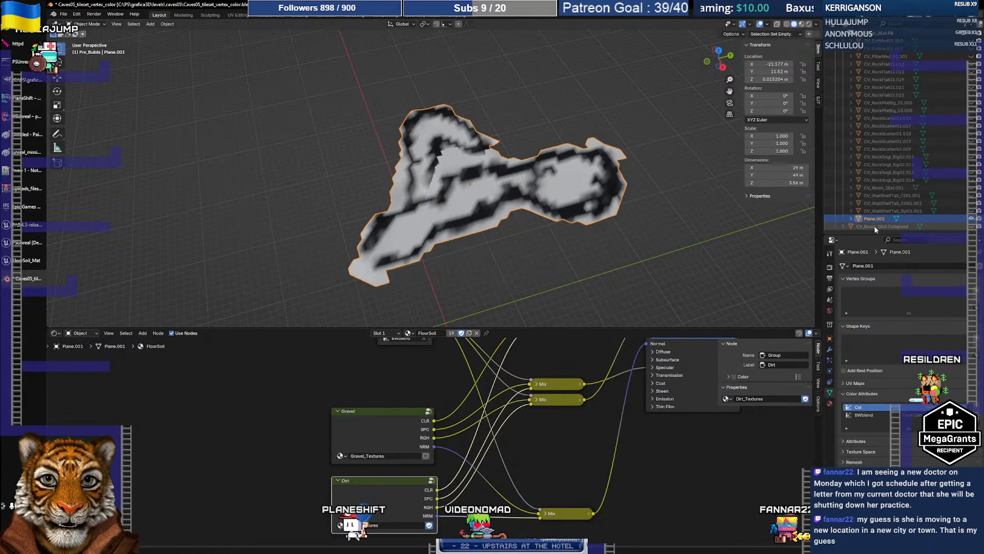
click(971, 226)
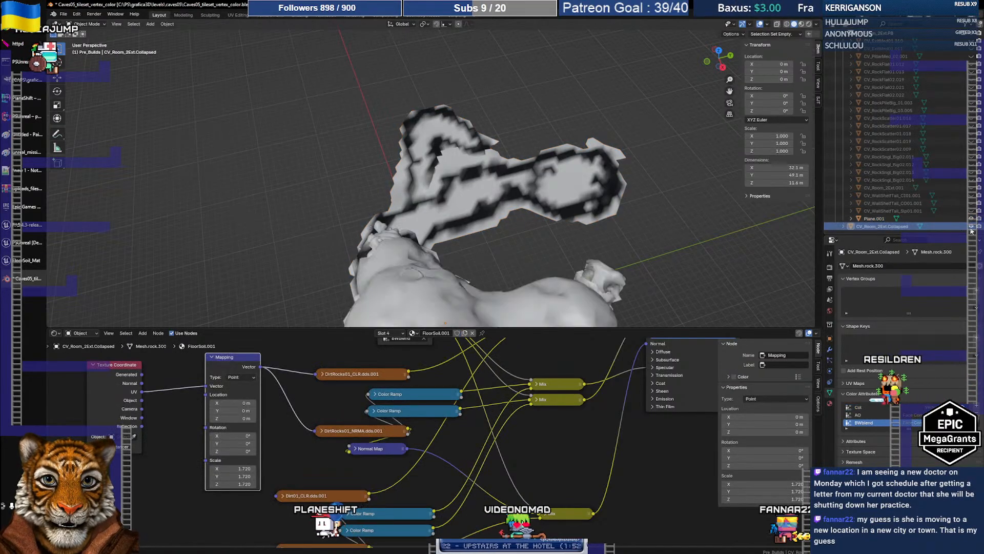
click(873, 219)
click(871, 226)
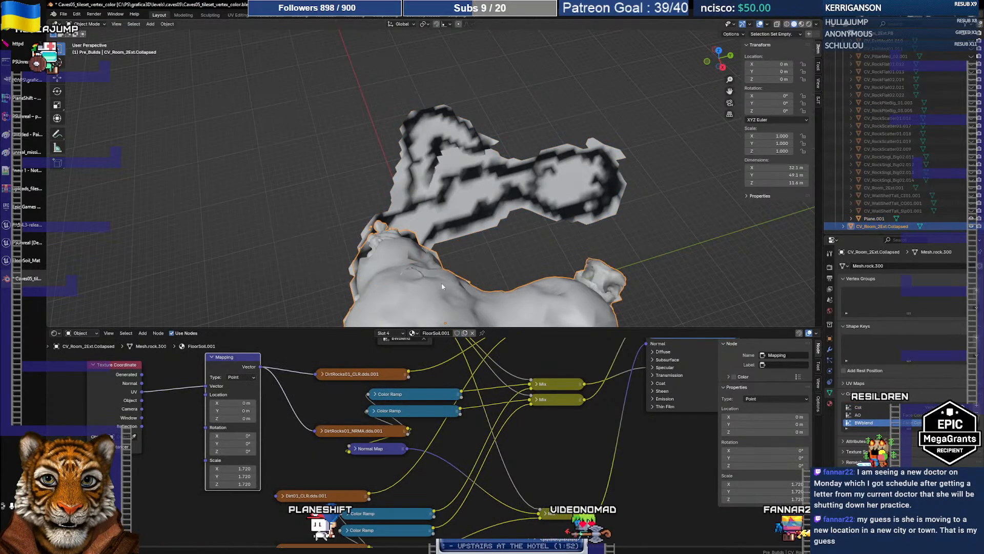
key(Delete)
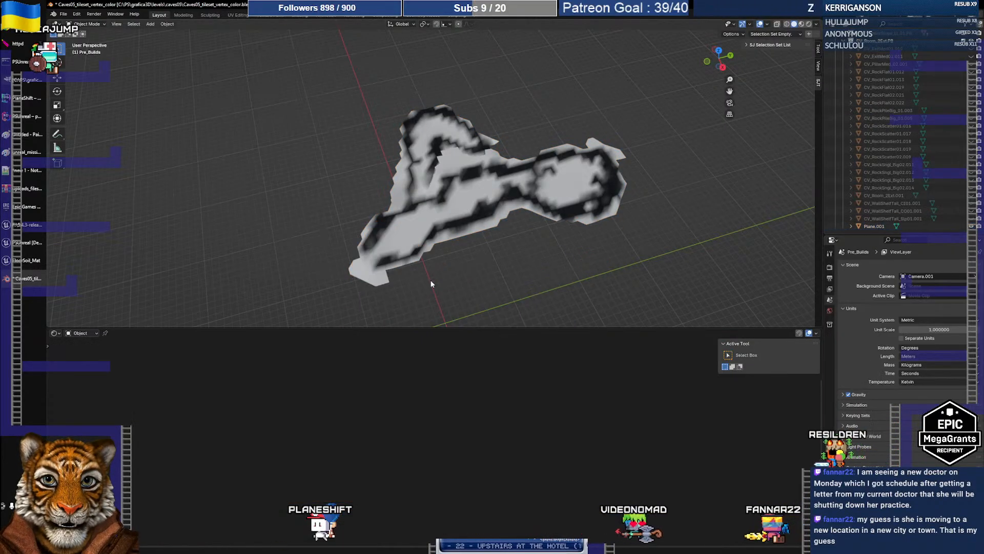
- Unhide all pieces in the CV_Room_2Ext.PB collection and select them together with Plane.001 as the active object
click(882, 49)
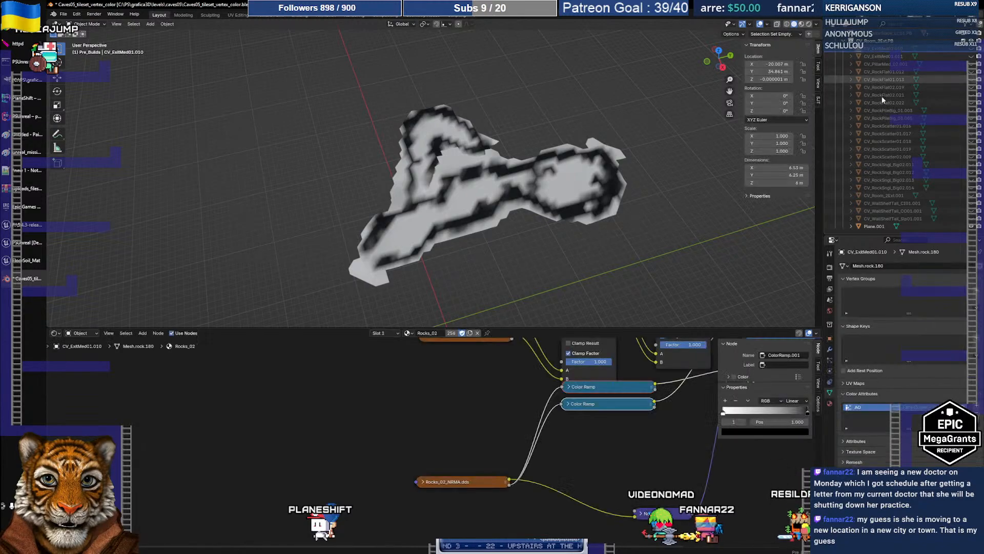
click(970, 49)
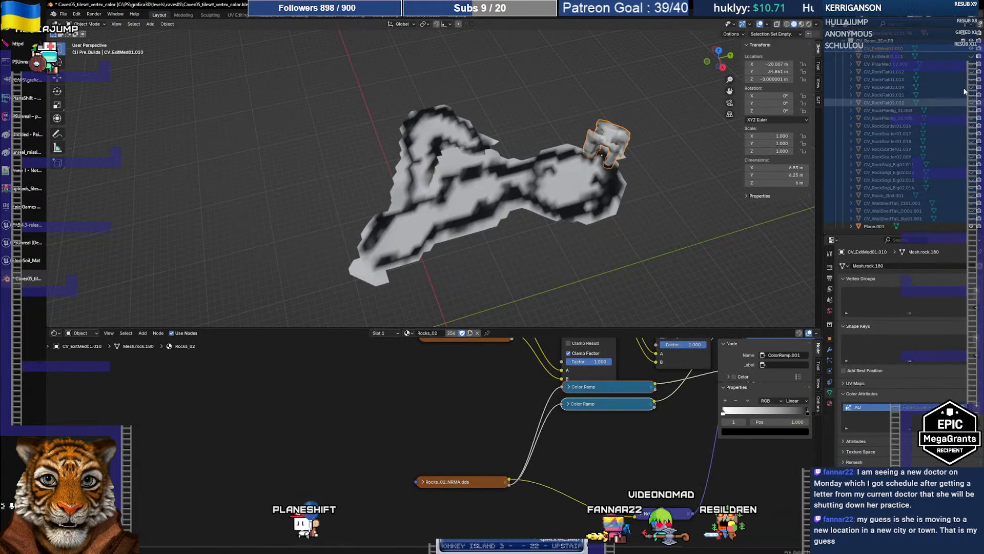
click(970, 56)
click(971, 64)
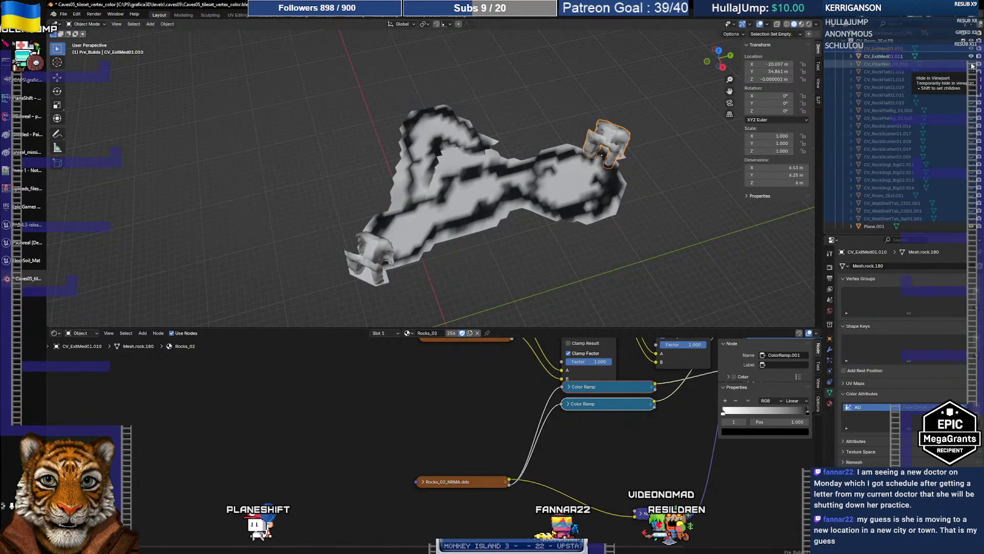
shift+click(970, 40)
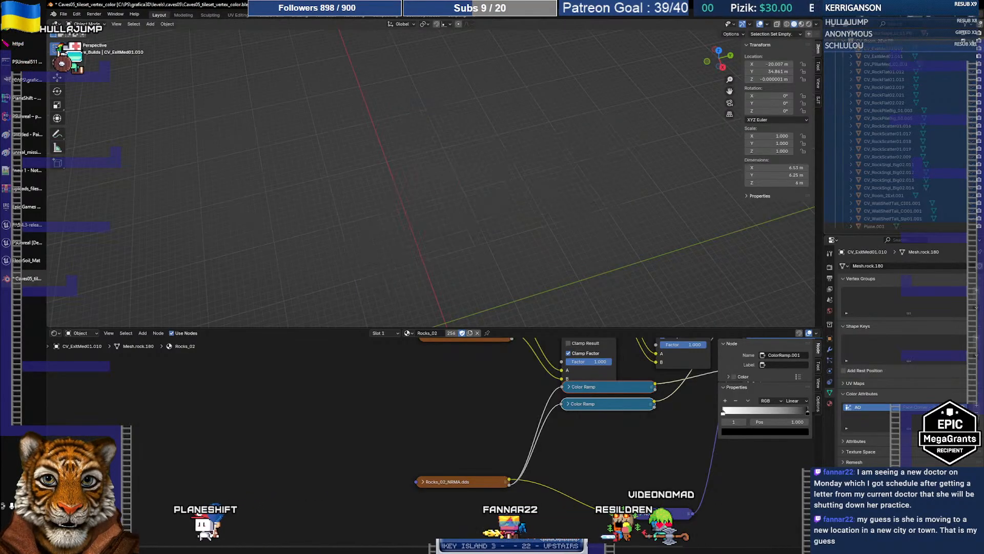
shift+click(971, 40)
click(886, 48)
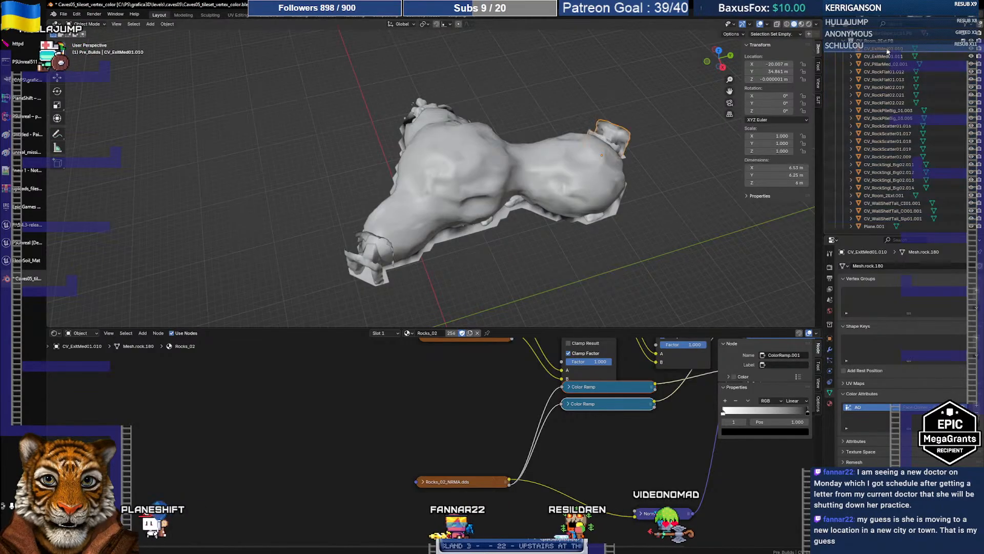
click(885, 226)
shift+click(886, 48)
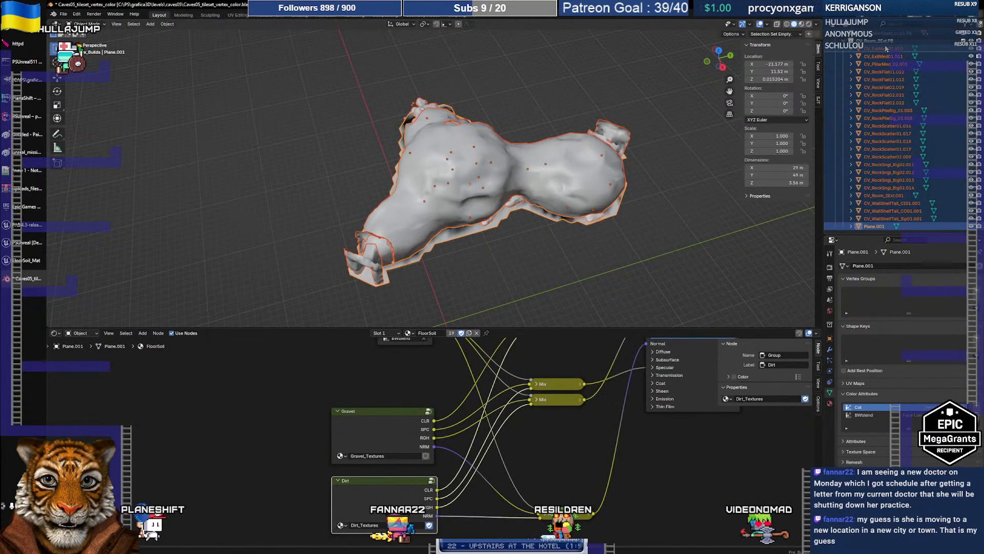
- Try joining the original CV_Room_2Ext.PB pieces directly into Plane.001, then undo the join
key(ctrl+j)
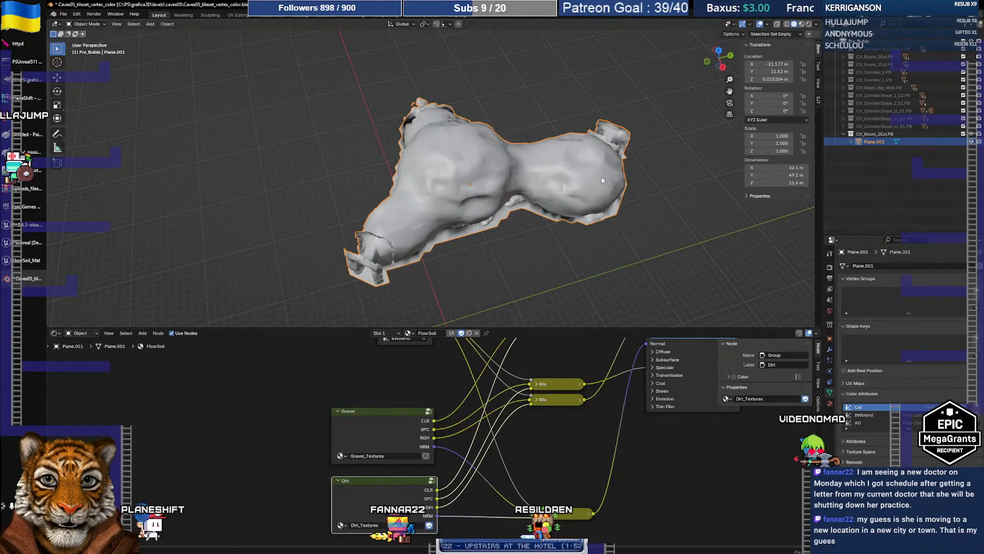
click(876, 134)
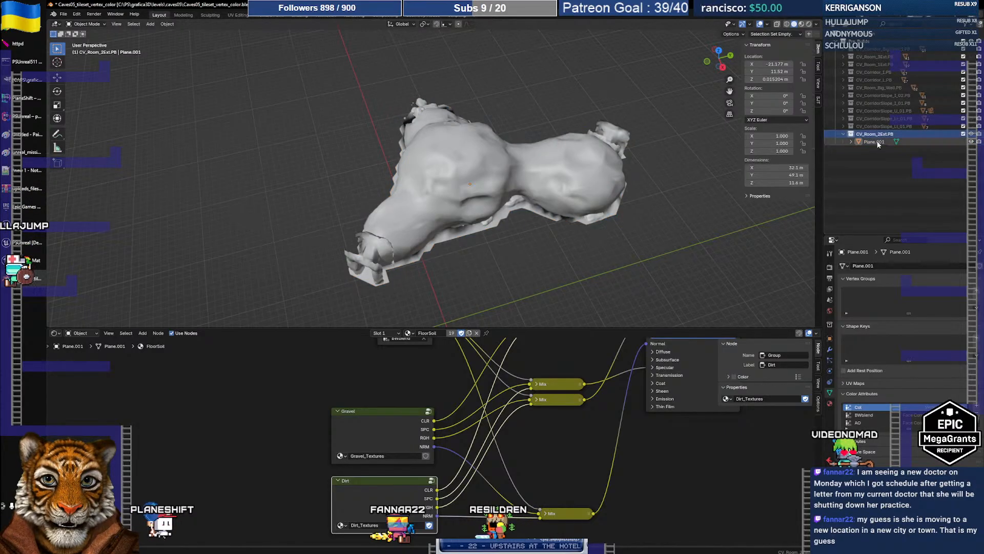
click(877, 143)
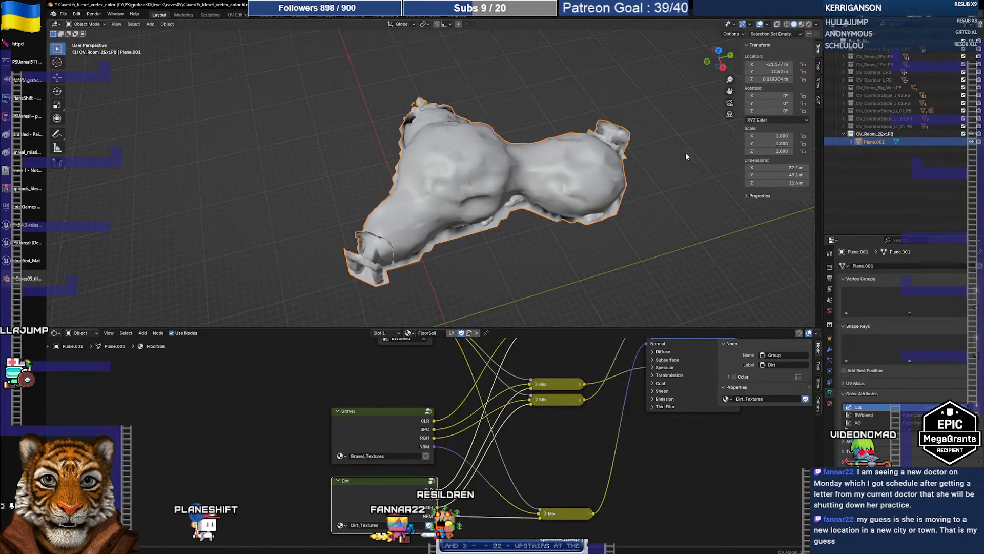
key(ctrl+z)
key(ctrl+z)
key(ctrl+z)
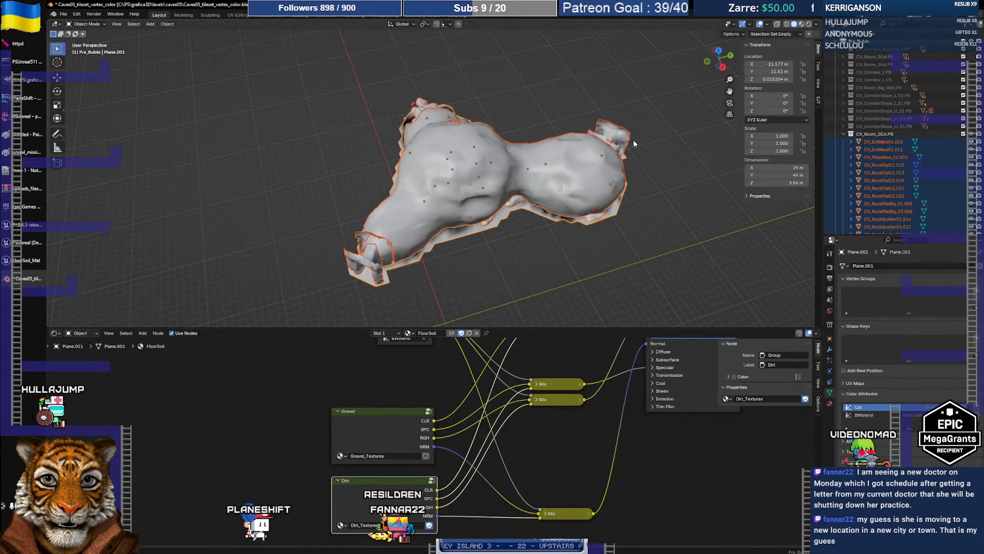
- Join a duplicate of the selected room pieces into one object outside the CV_Room_2Ext.PB collection, named CV_Room_2Ext.Collapsed
click(843, 134)
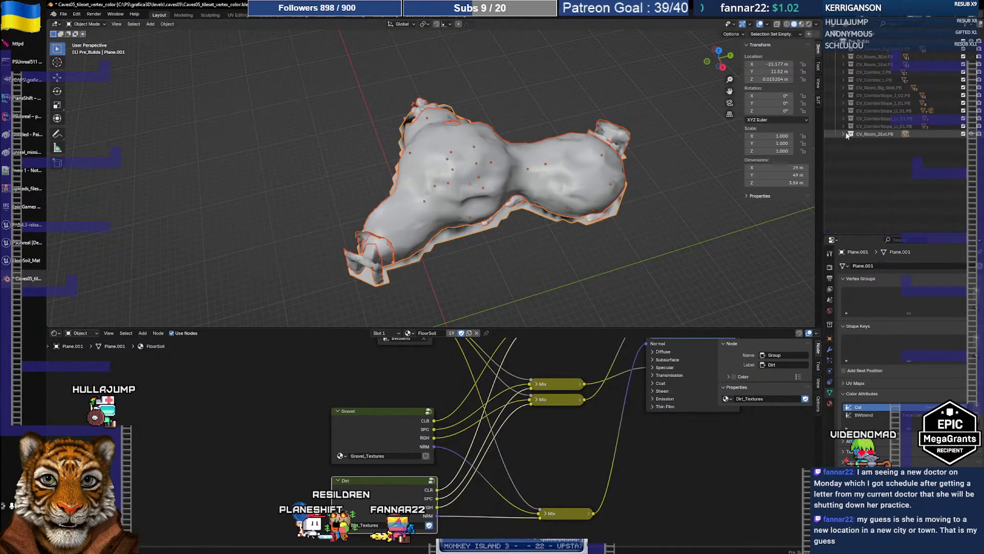
key(ctrl+j)
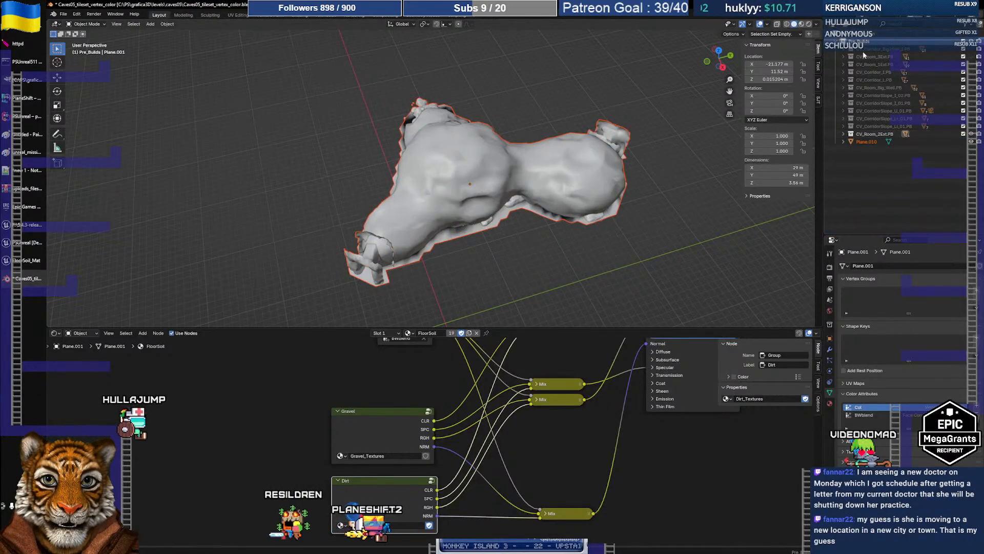
double_click(875, 134)
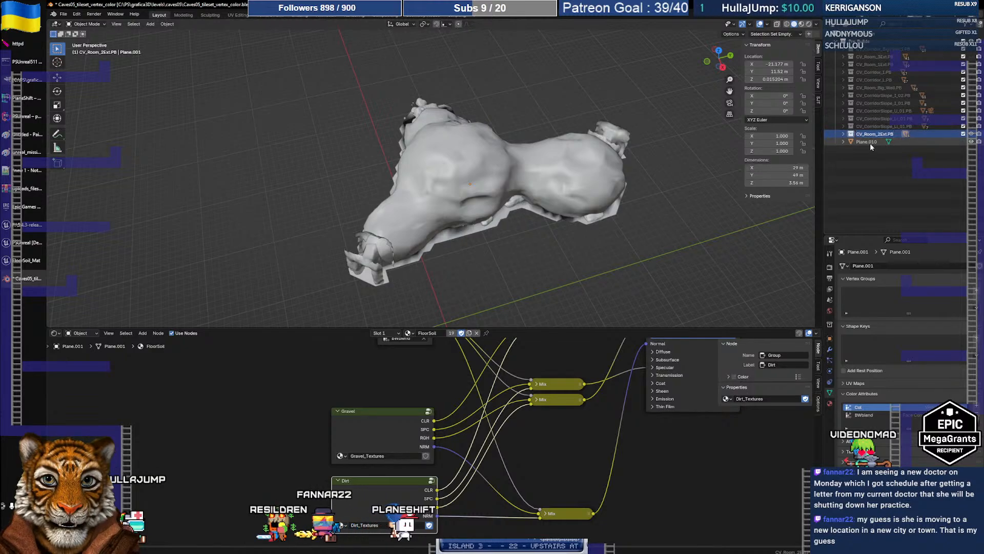
click(871, 143)
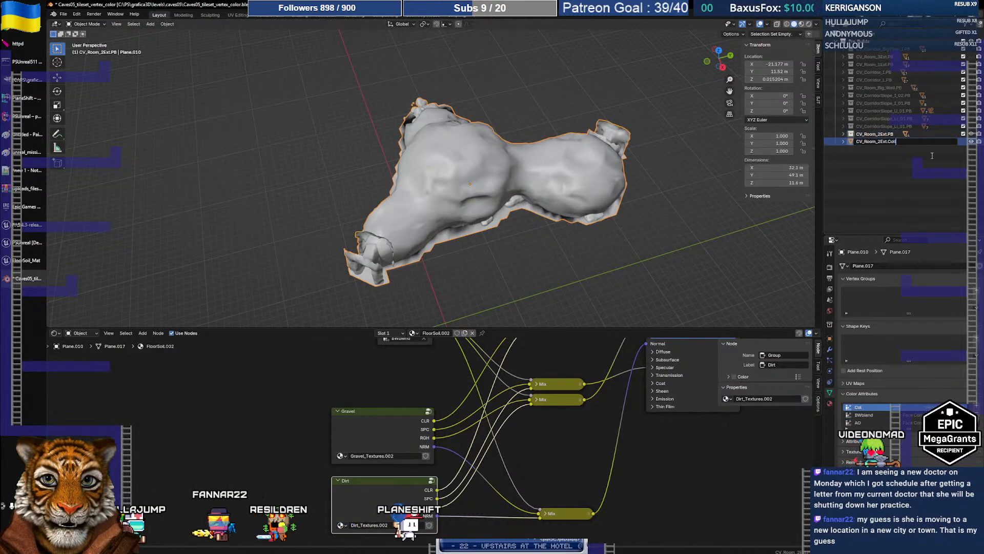
key(Return)
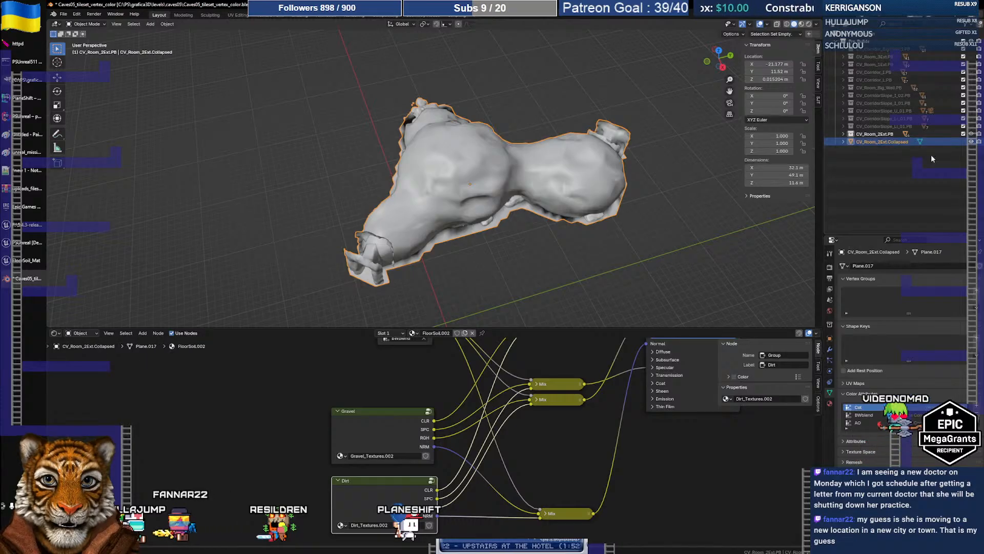
click(900, 174)
click(871, 142)
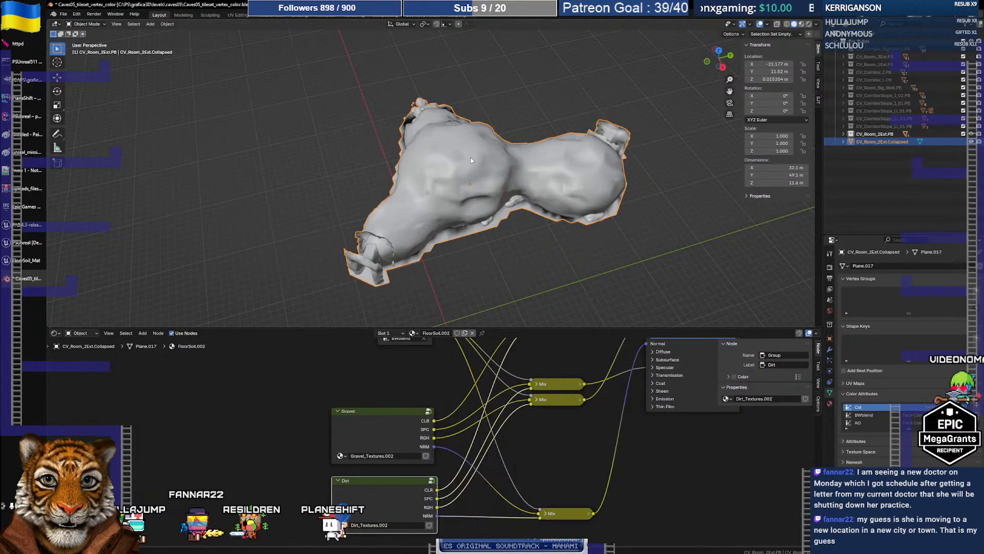
- Export the selected CV_Room_2Ext.Collapsed object as FBX, overwriting Caves05_CV_Room_2Ext.fbx in the caves05 folder
mouse_move(470, 158)
middle_down()
mouse_move(462, 98)
mouse_move(476, 149)
middle_up()
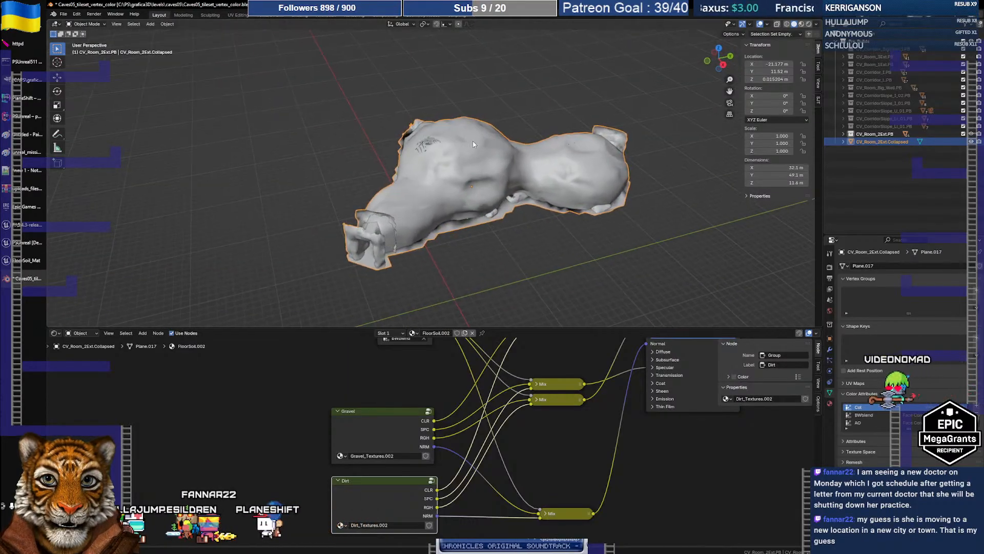
click(971, 142)
click(971, 142)
middle_drag(471, 133, 493, 164)
click(493, 164)
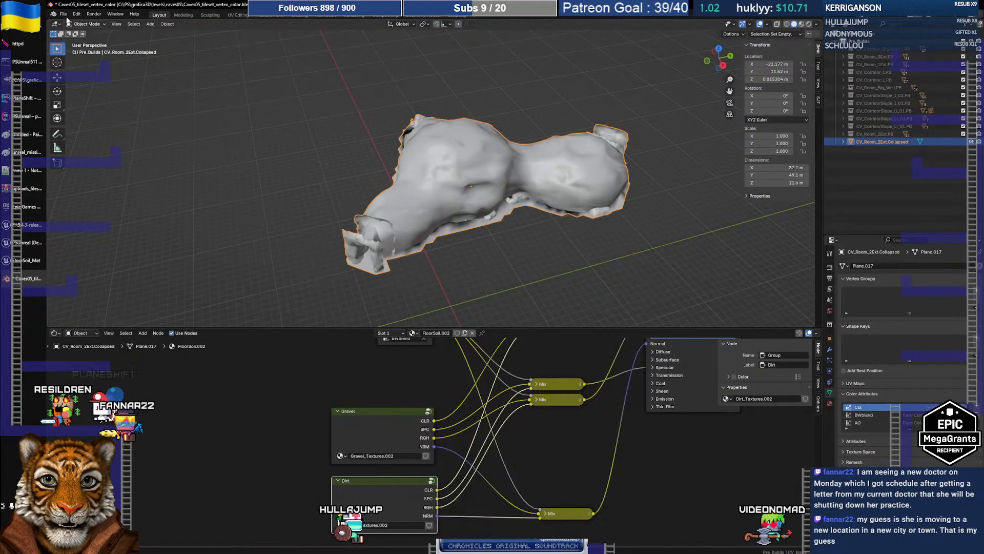
click(63, 14)
mouse_move(85, 130)
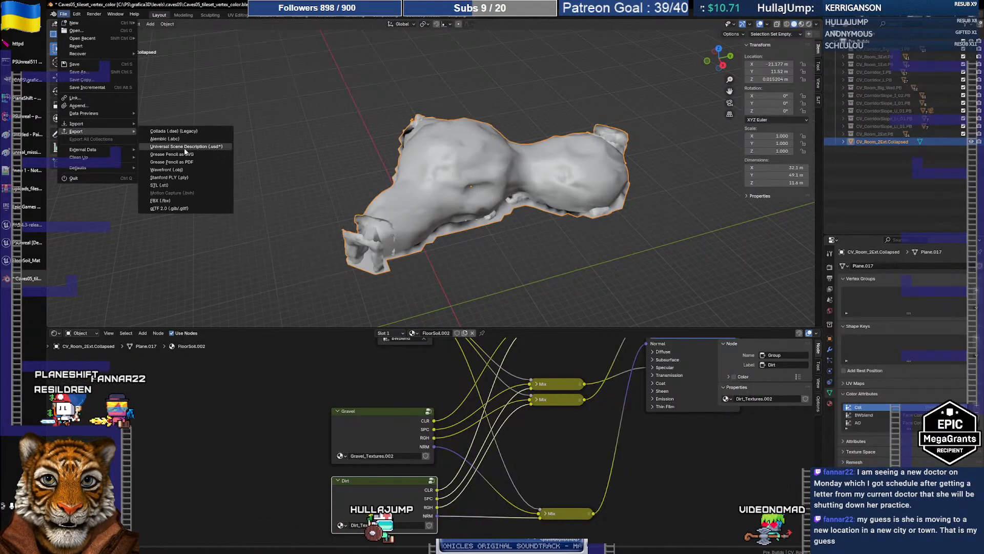
click(170, 201)
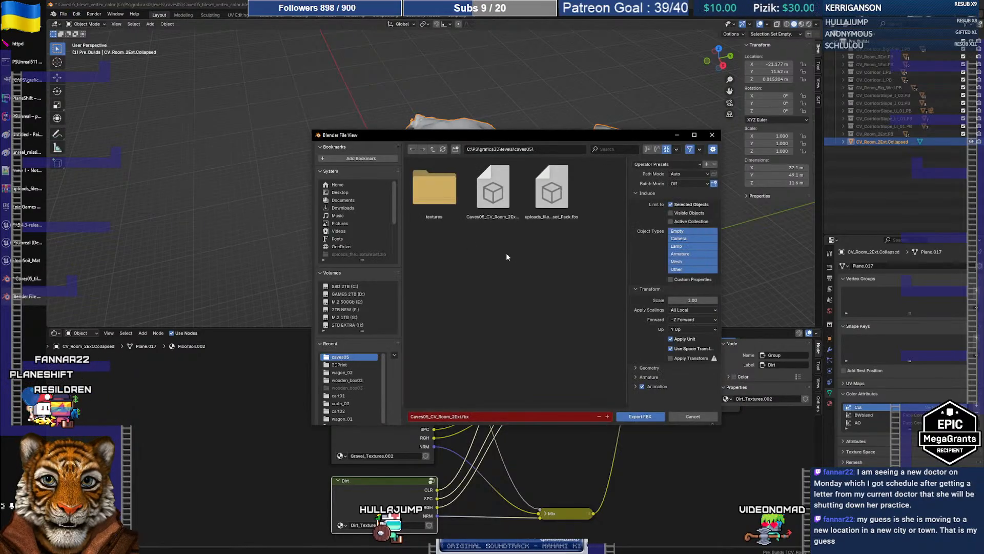
click(636, 417)
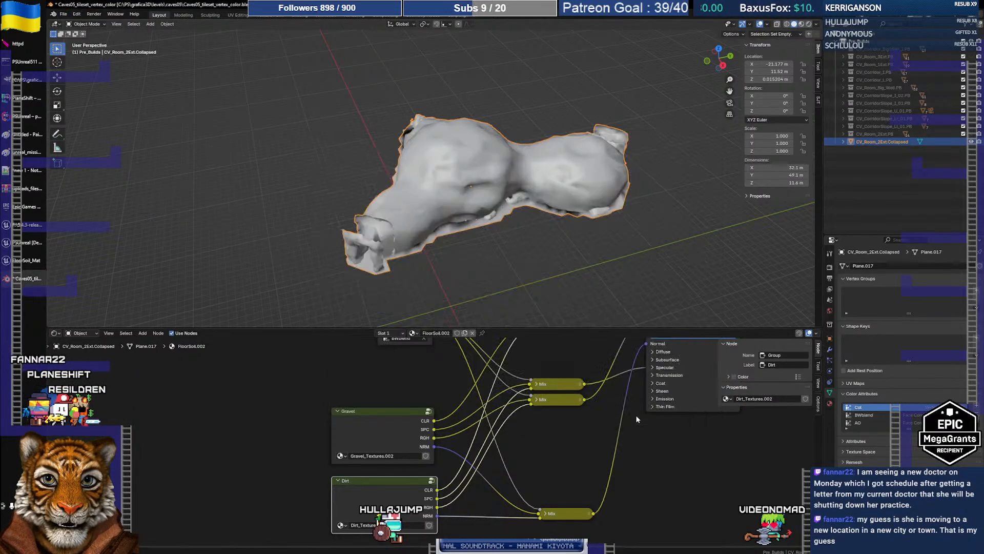
- Switch to Unreal, reimport the room's base mesh with the proposed material matches, and bring the cave floor into view
click(25, 261)
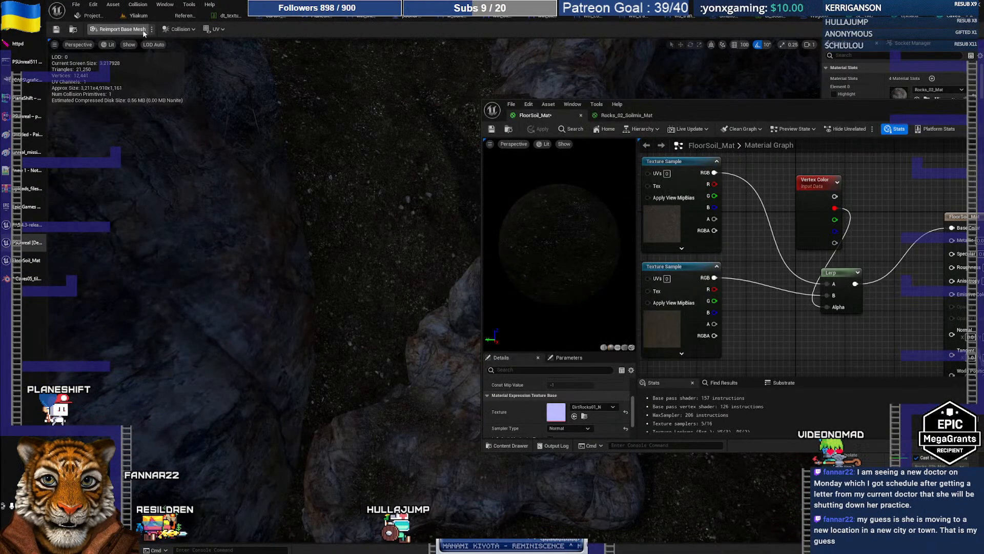
click(122, 29)
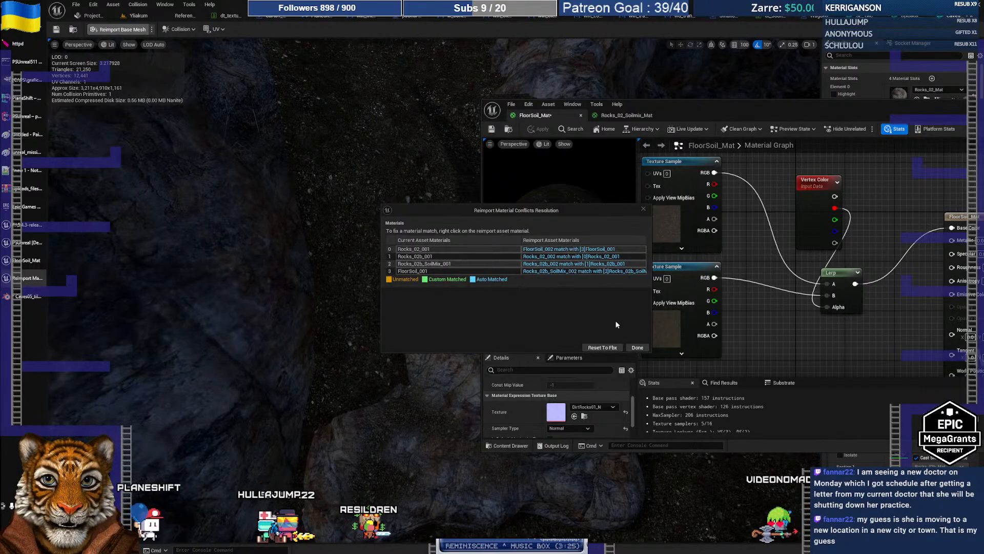
click(637, 347)
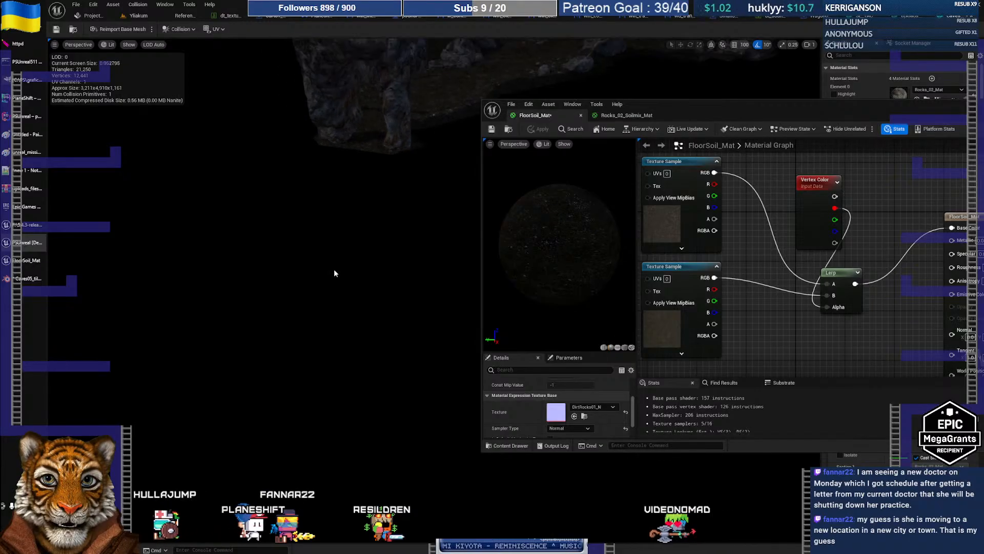
scroll(334, 269, up, 2)
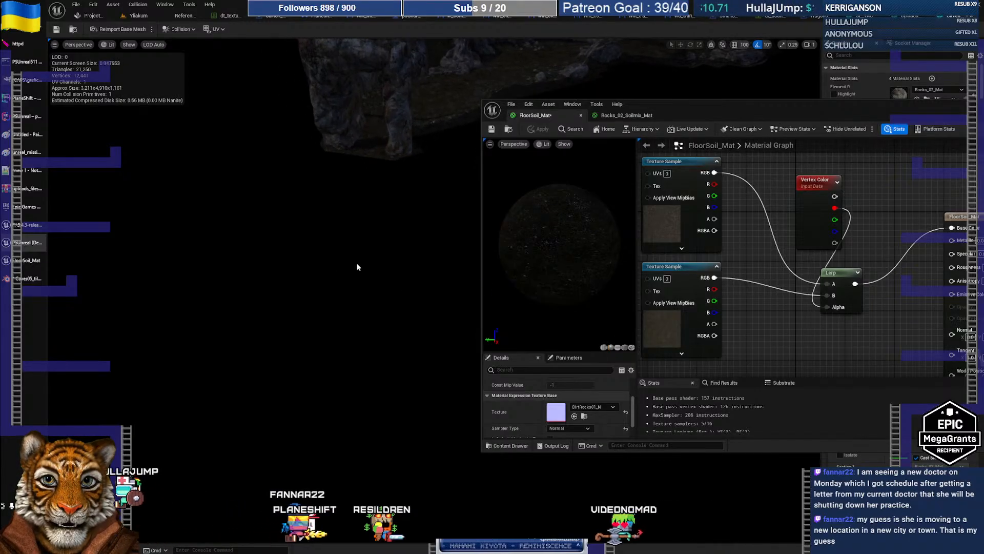
right_drag(367, 262, 434, 283)
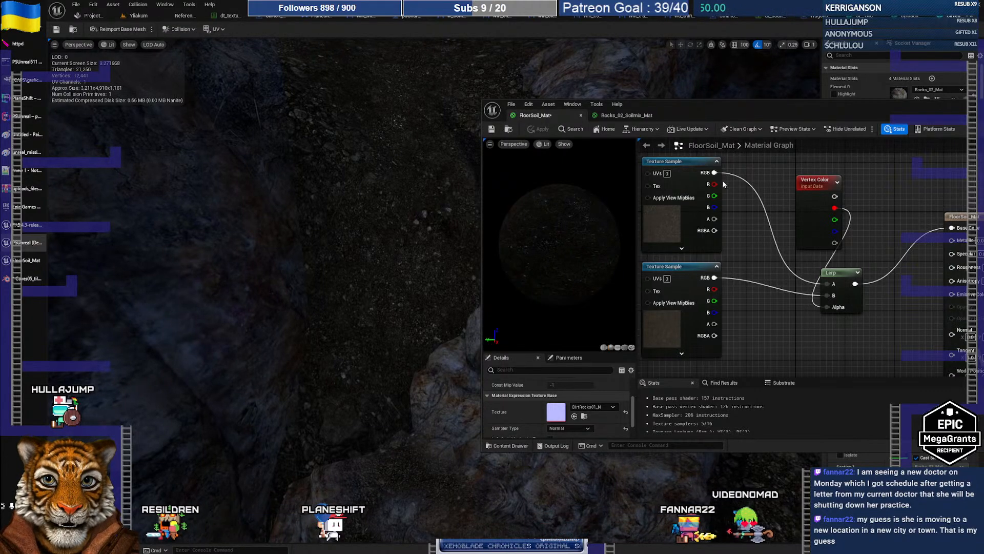
- Try swapping the two color textures on the A and B inputs of FloorSoil_Mat's Lerp, apply, then restore the original wiring
drag(714, 173, 829, 297)
drag(714, 277, 830, 288)
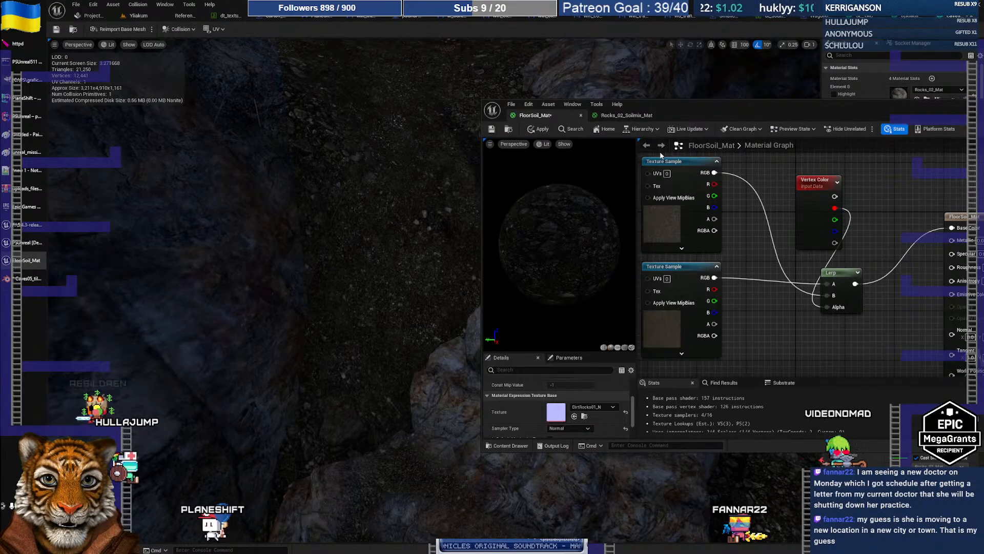
click(537, 129)
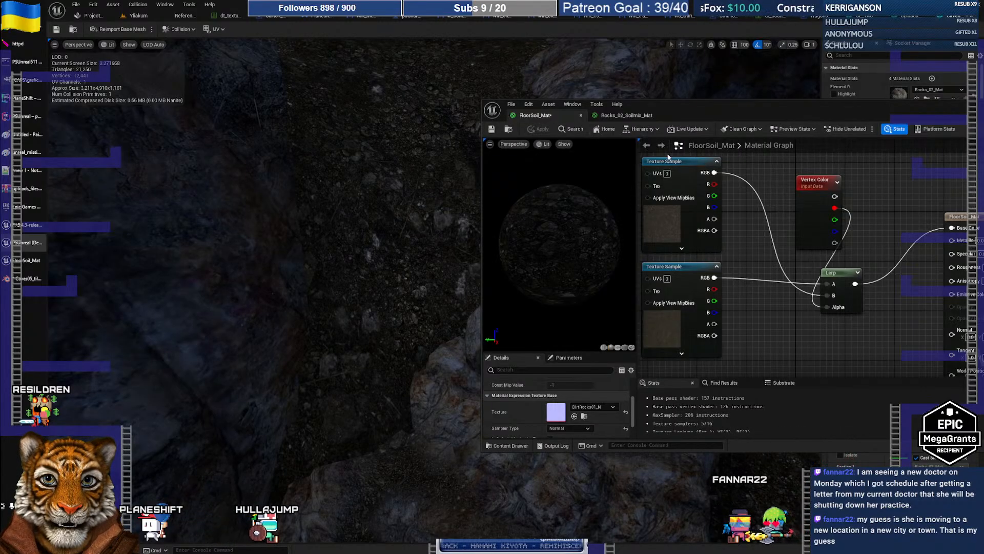
drag(715, 173, 828, 283)
drag(715, 278, 829, 296)
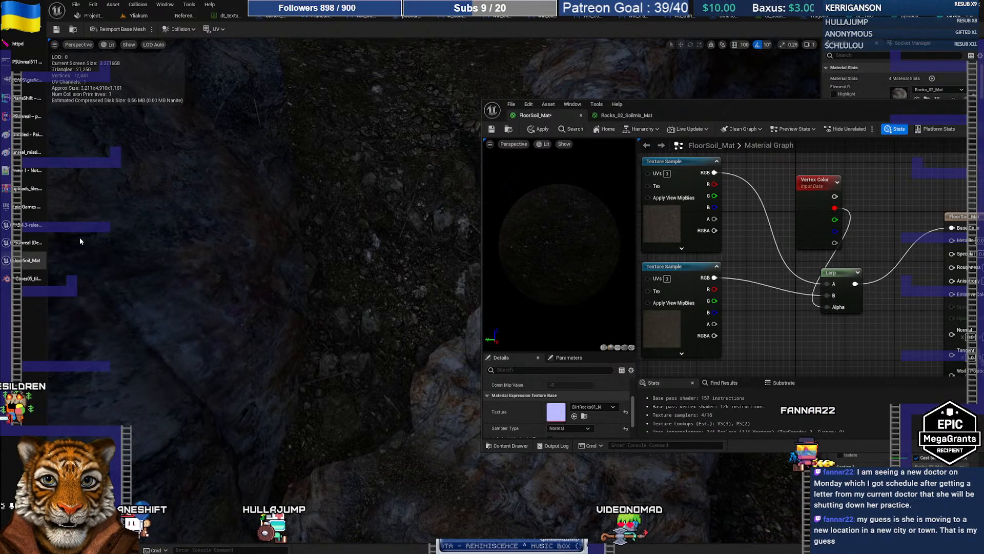
- Switch to Blender and ungroup the Gravel node group in the FloorSoil.002 material to expose its DirtRocks01 textures and Mapping node
click(28, 279)
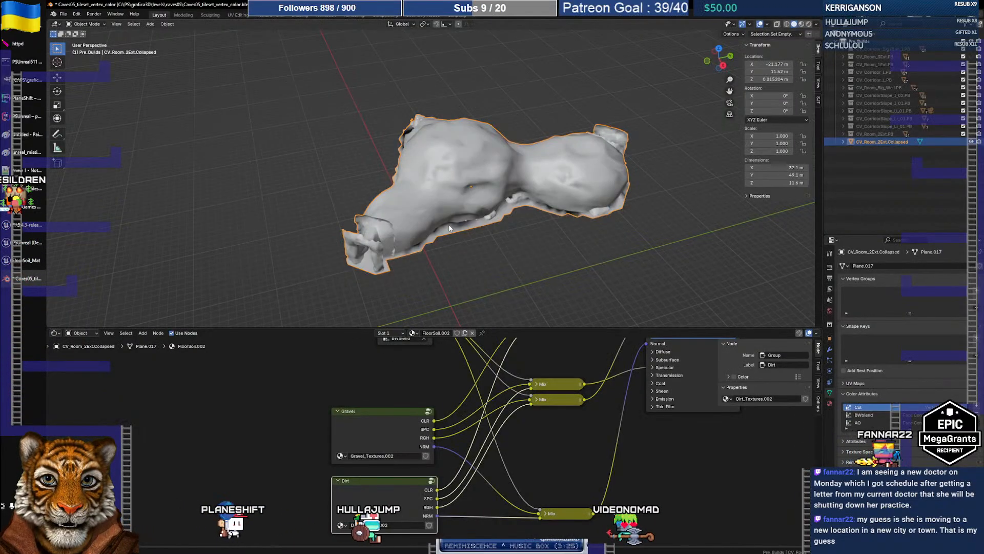
click(387, 410)
right_click(386, 410)
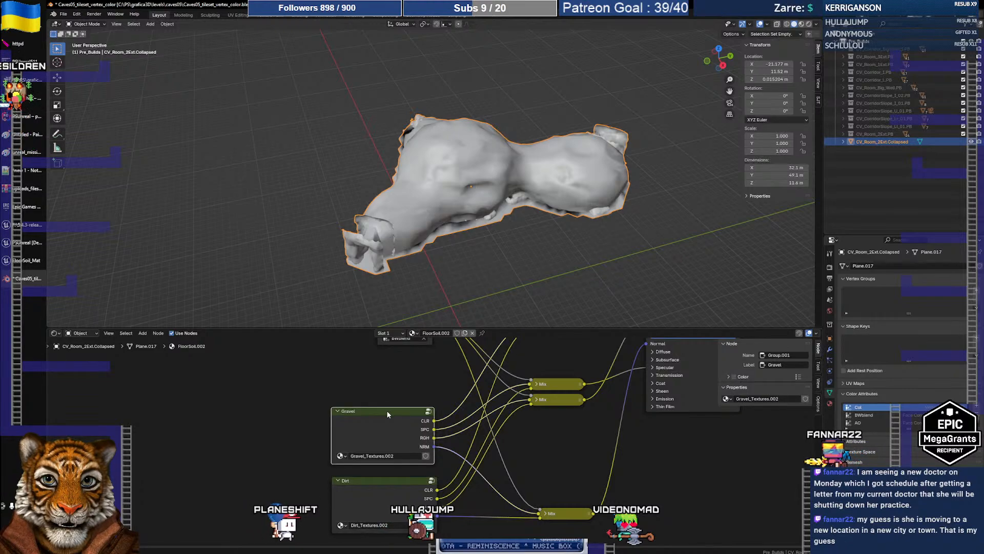
click(386, 412)
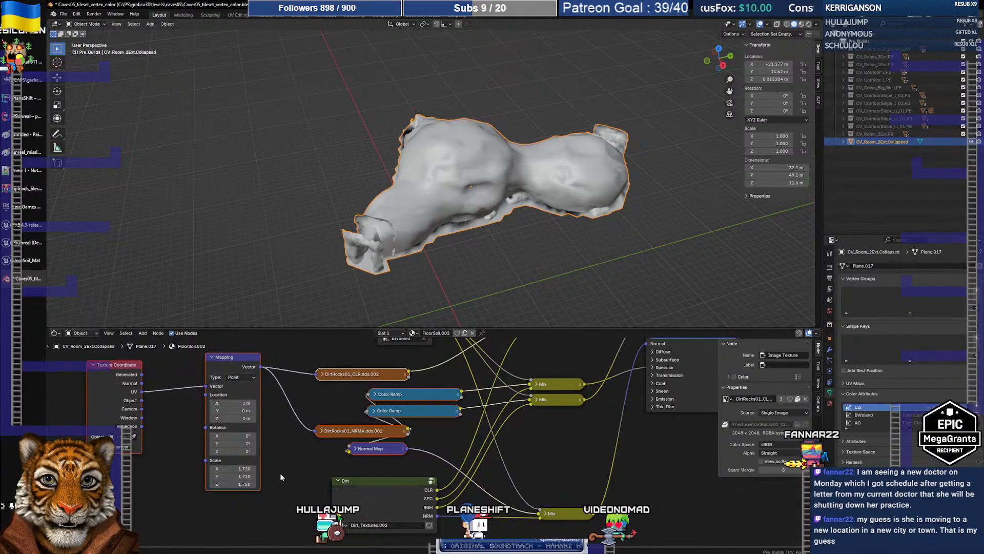
- Show the room in material preview and fly inside to examine the floor's dirt and gravel blend up close
click(801, 24)
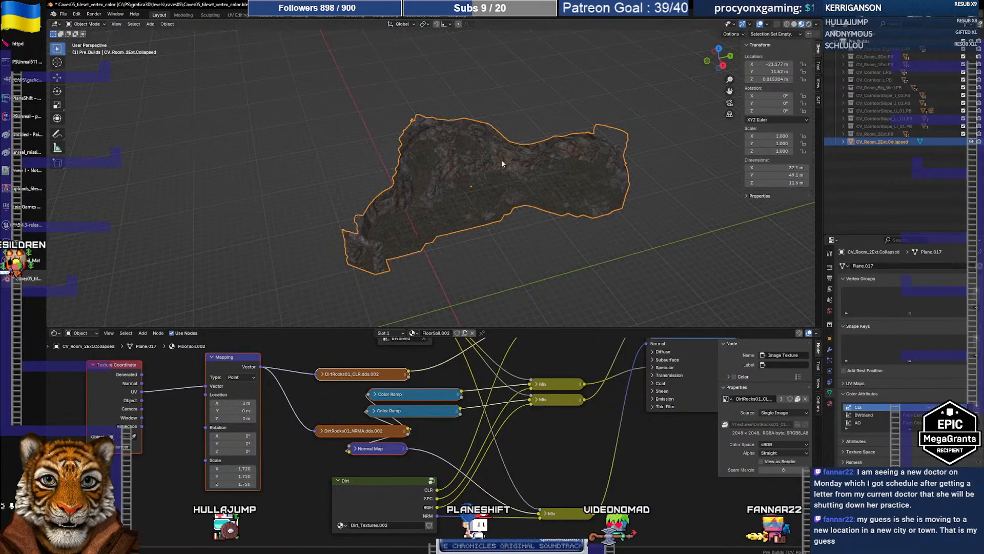
key(shift+grave)
key(w)
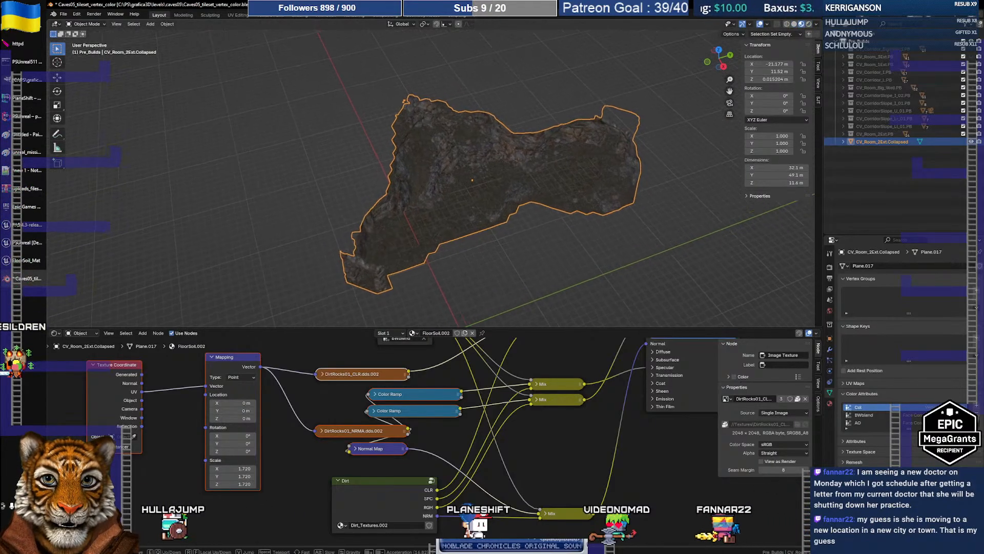
key(w)
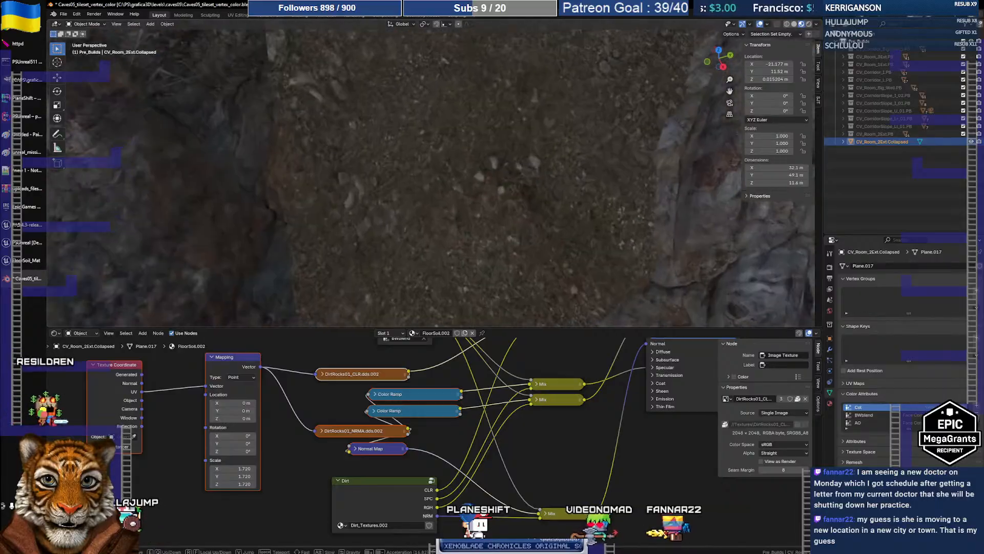
key(s)
key(w)
key(s)
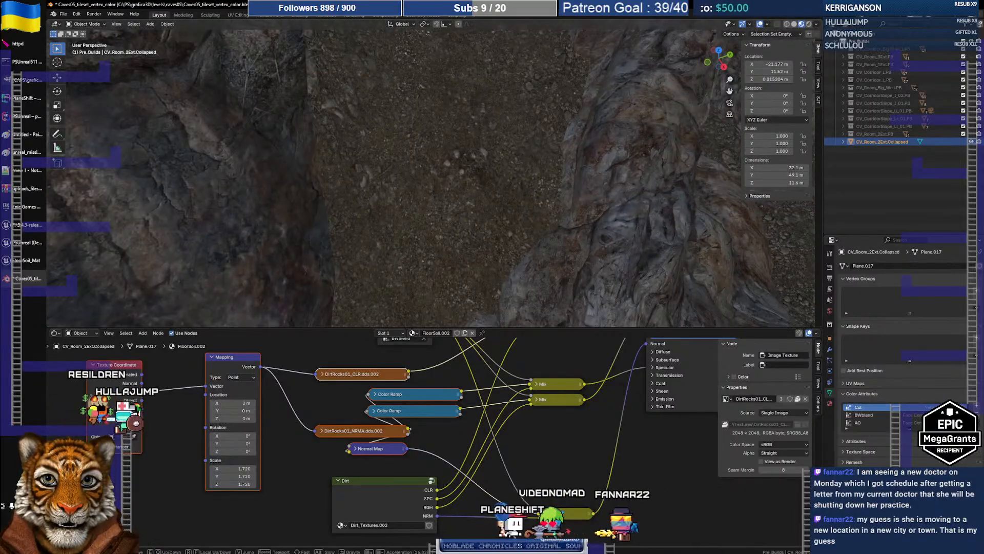
click(450, 227)
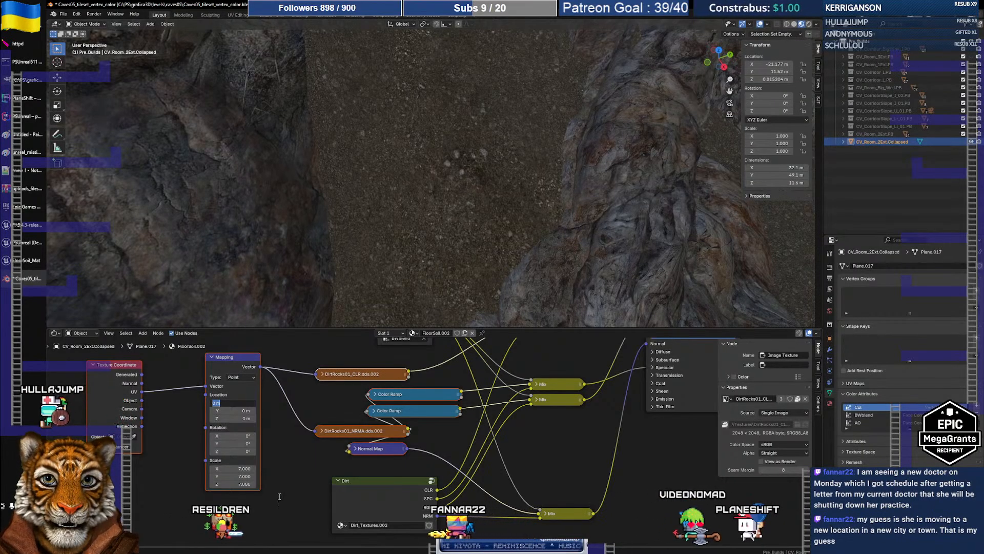
- Try a scale of 7 on all axes of the DirtRocks01 Mapping node, then undo the scale change
key(Escape)
key(ctrl+z)
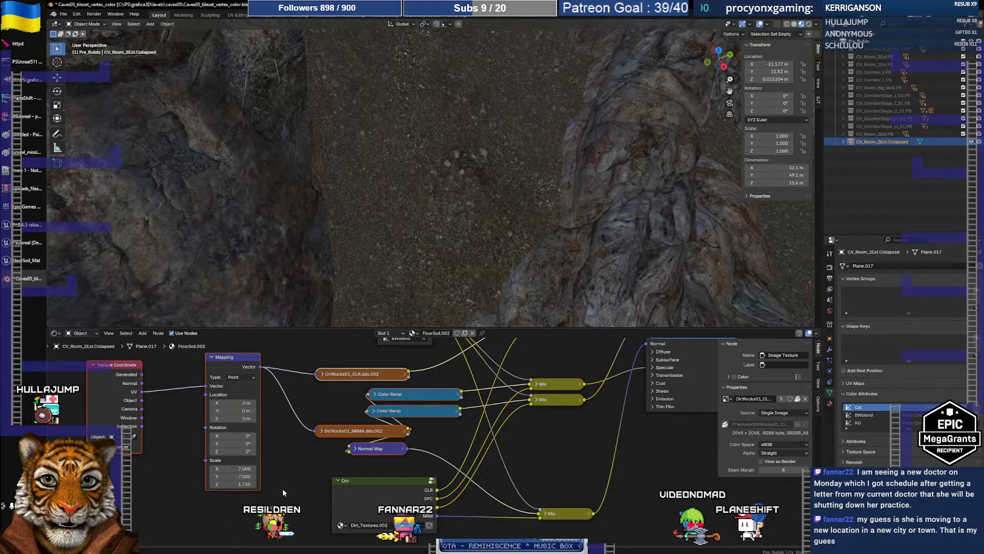
key(ctrl+z)
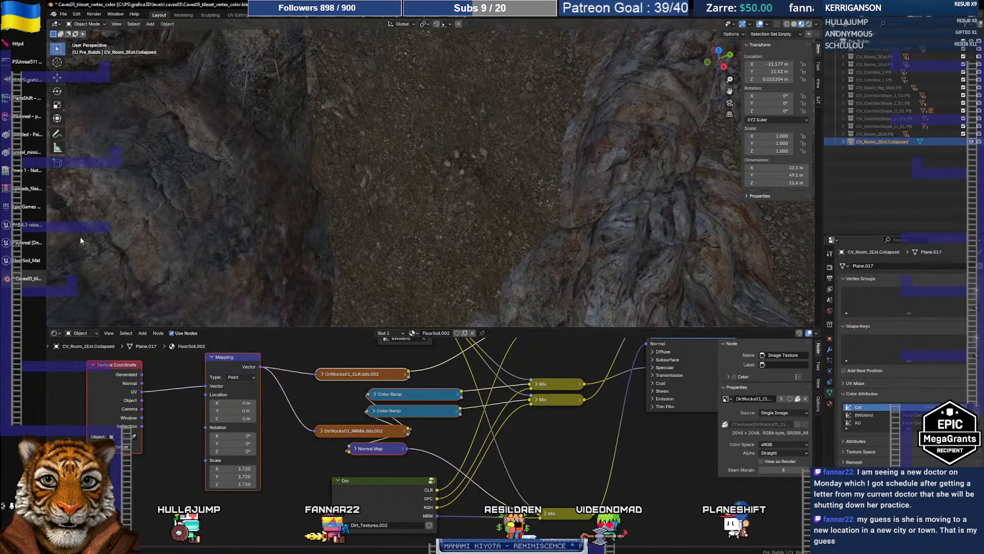
- Move Unreal's FloorSoil_Mat window over the mesh view, compare with Blender's Mapping node, and select the DirtRocks01_CLR texture sample
click(24, 261)
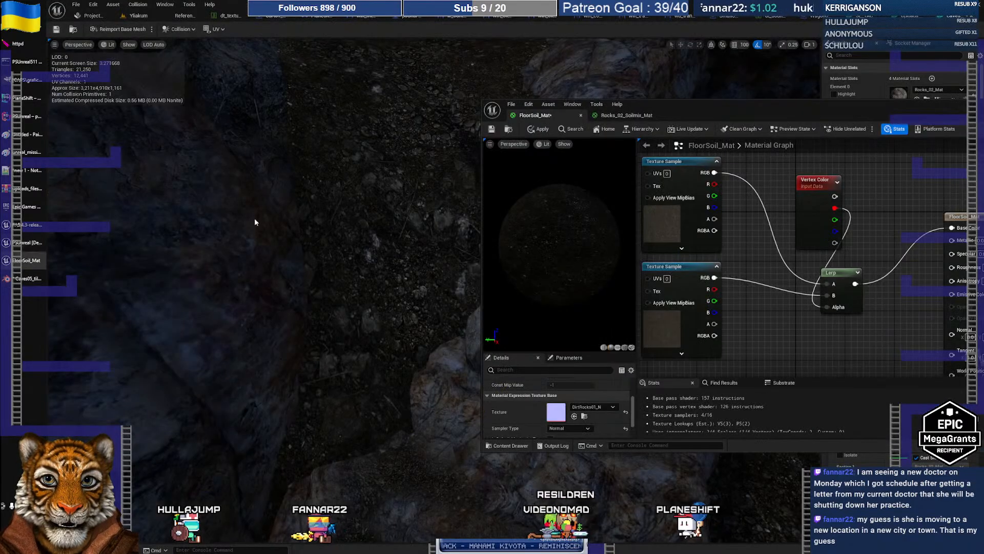
drag(721, 104, 432, 90)
click(28, 279)
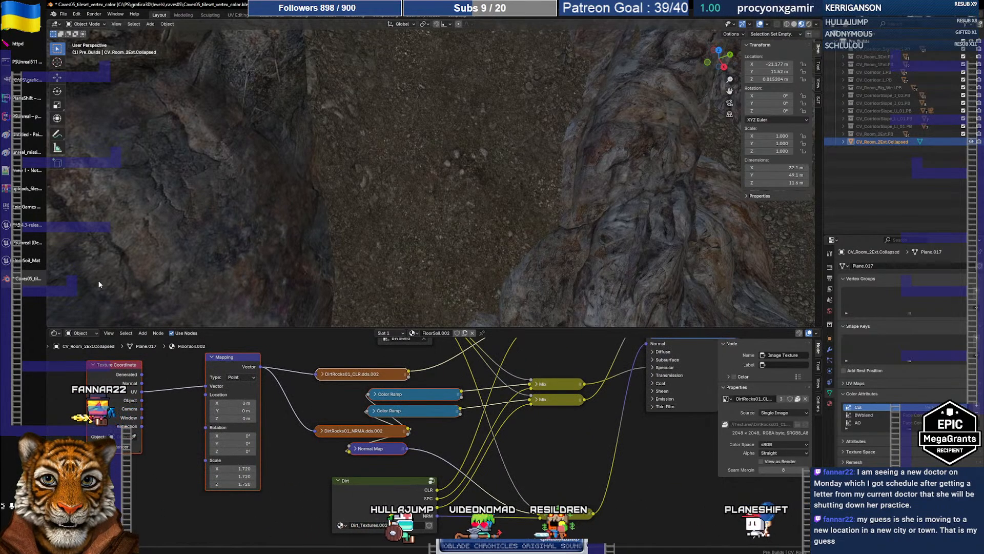
click(20, 260)
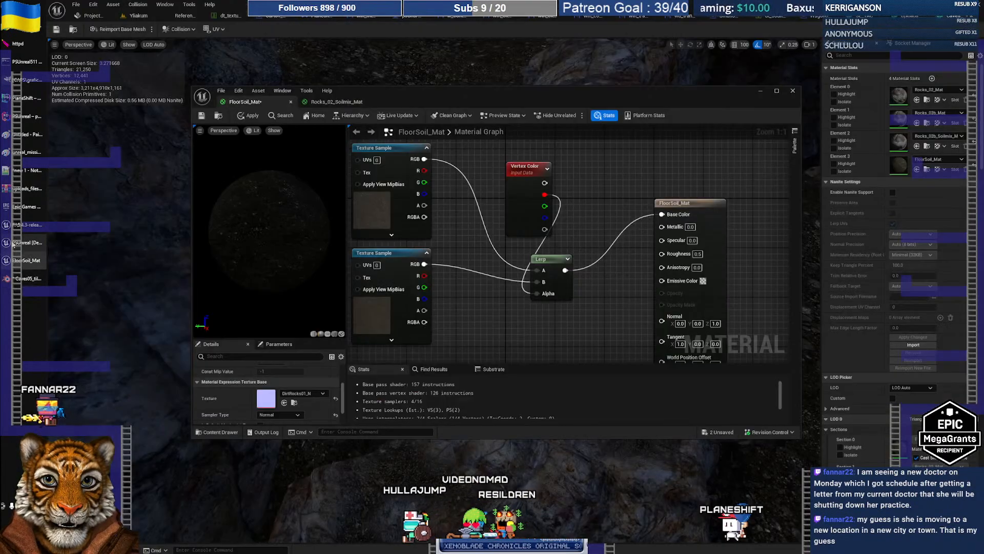
click(395, 153)
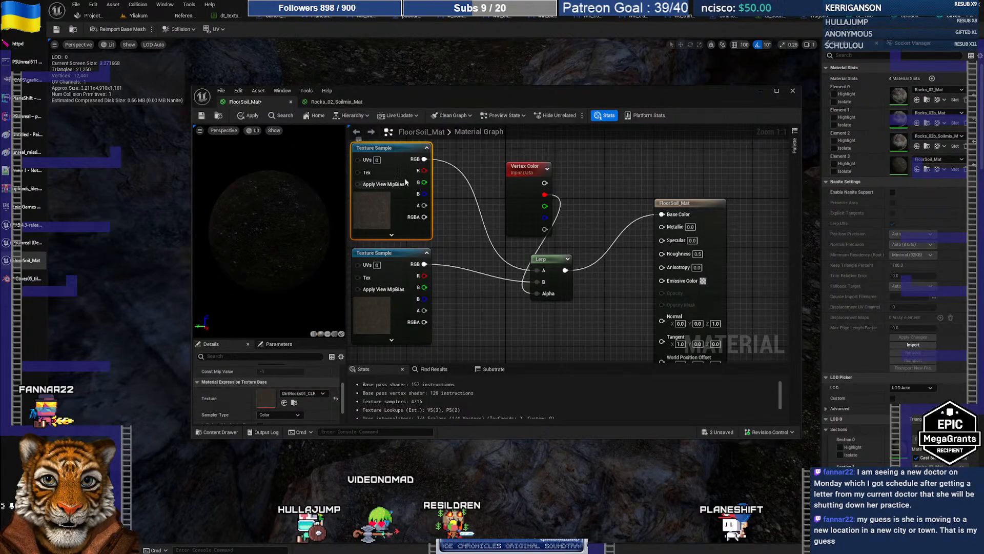
right_drag(437, 193, 466, 234)
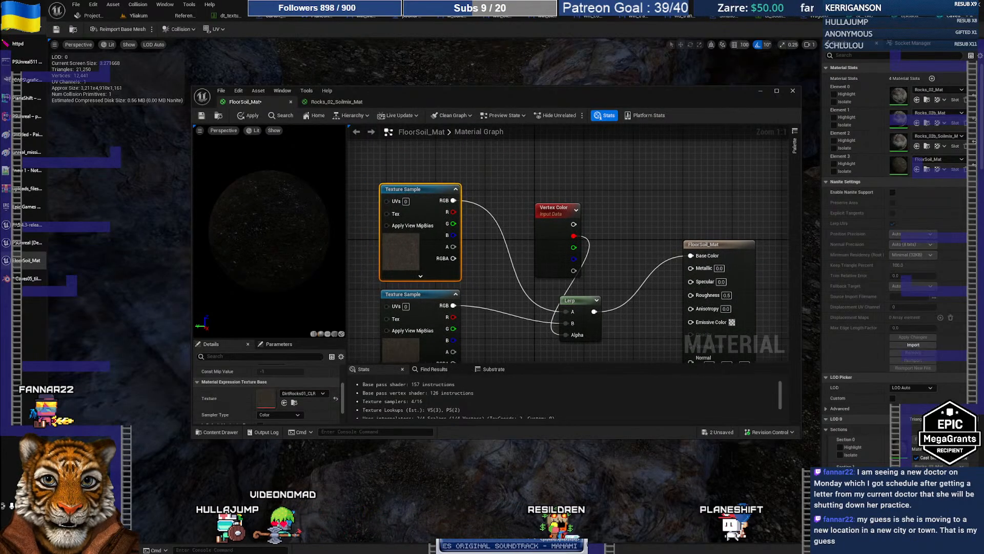
- Search Google for "unreal material editor scale UV" and compare the instructions with the UVs input of the DirtRocks01_CLR texture sample
click(18, 25)
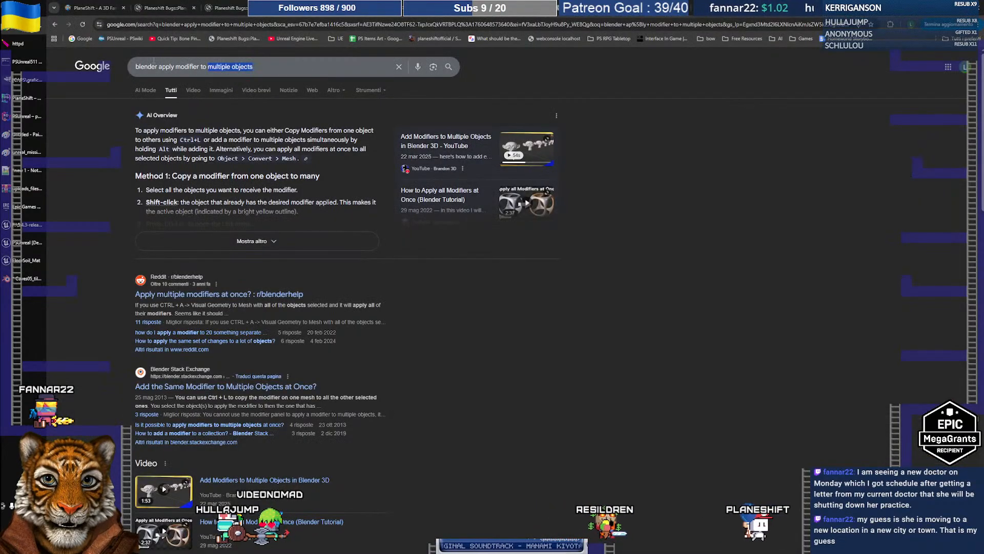
key(ctrl+a)
text(unreal )
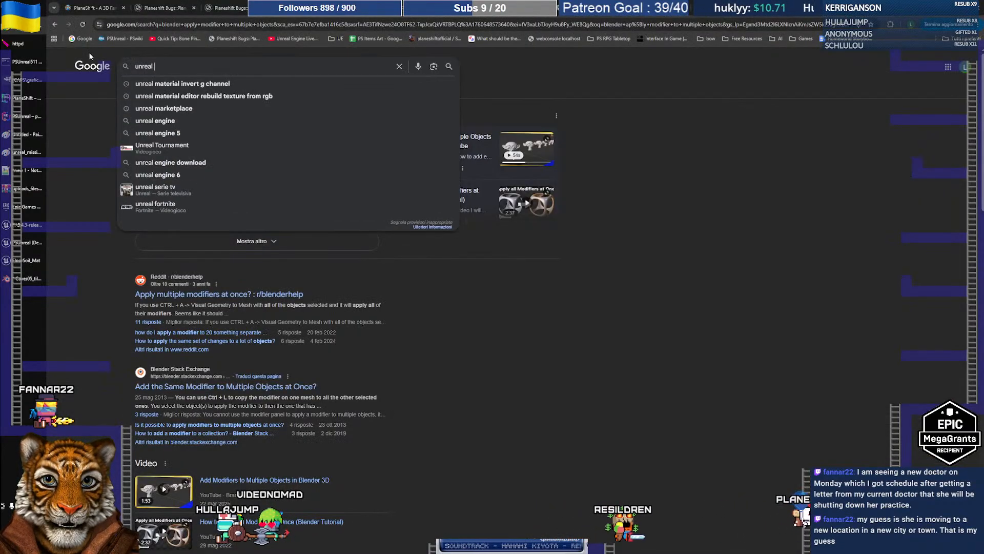
text(material editor )
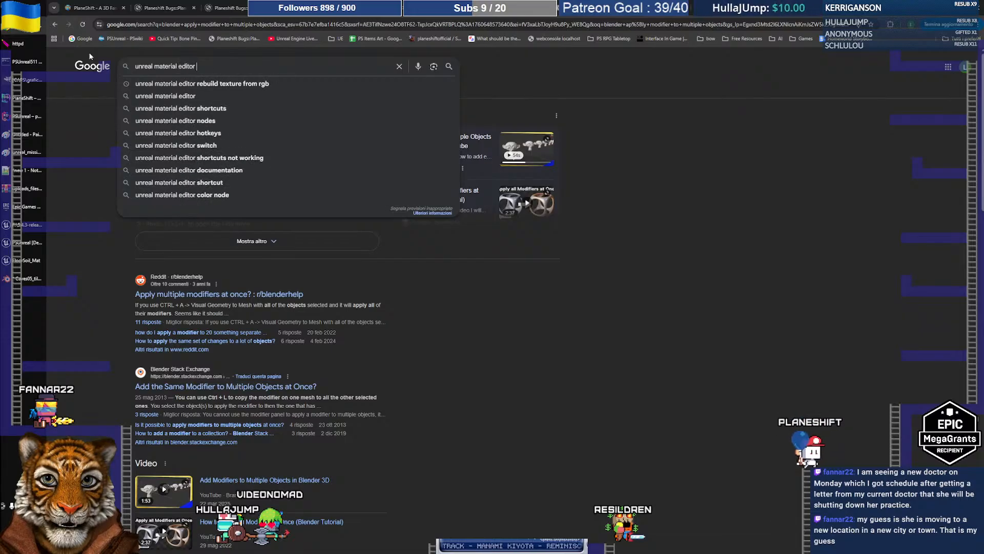
text(scale U)
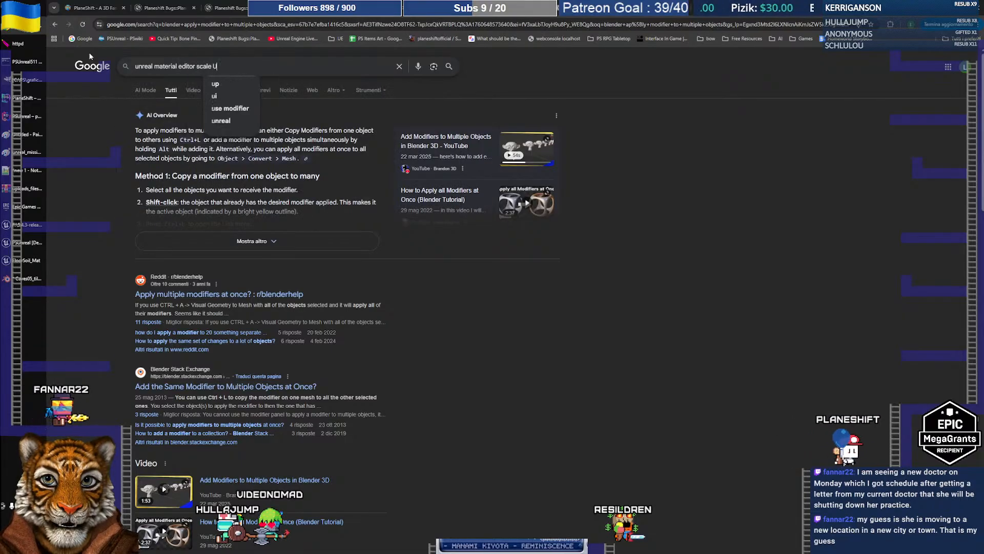
text(V)
key(Return)
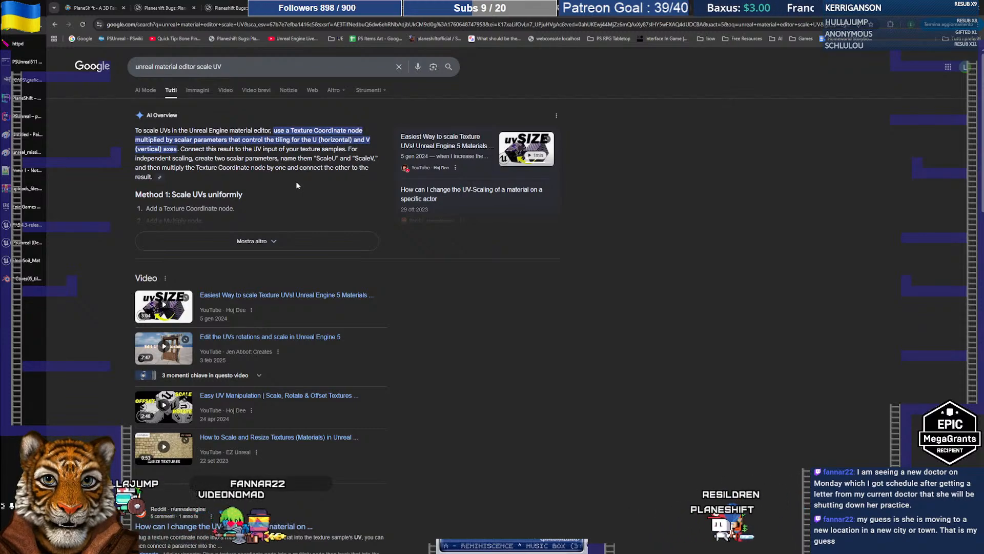
key(alt+Tab)
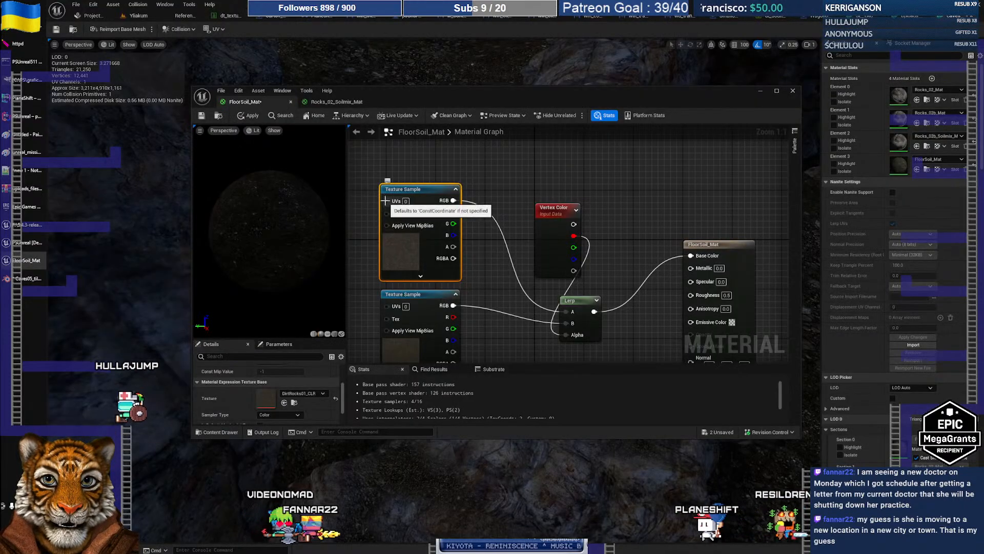
key(alt+Tab)
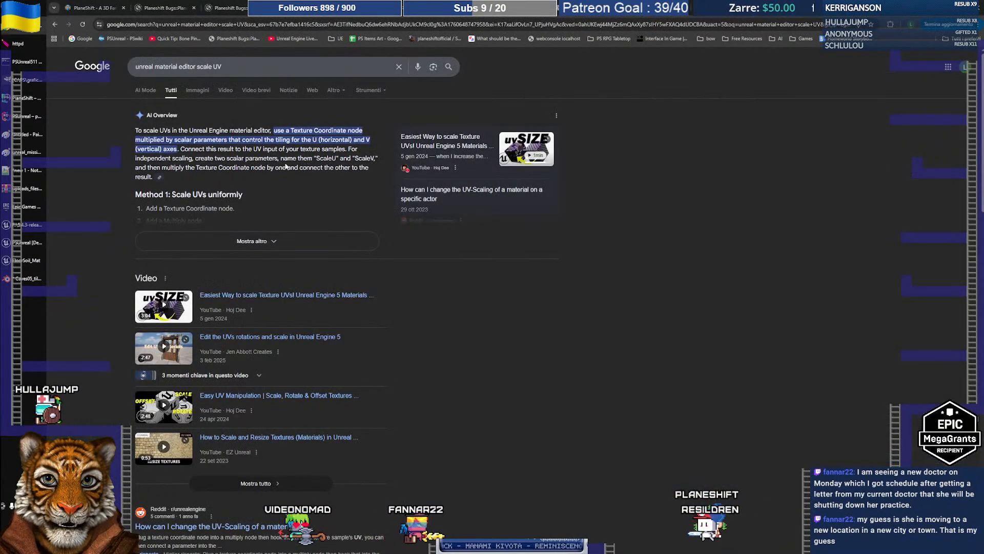
- Switch to Unreal's FloorSoil_Mat graph, try a ScalarParameter node beside the DirtRocks01_CLR texture sample, and delete it
key(alt+Tab)
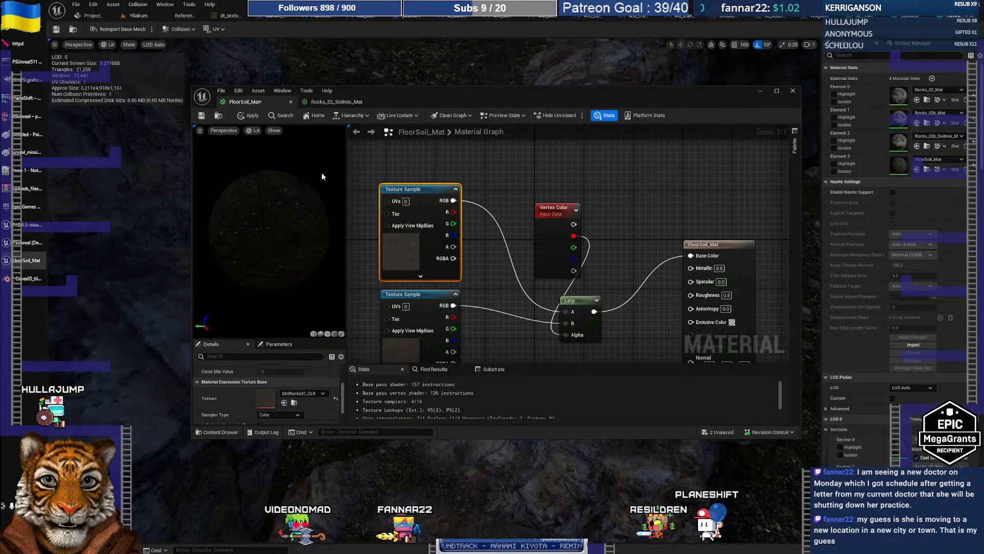
right_drag(469, 179, 675, 174)
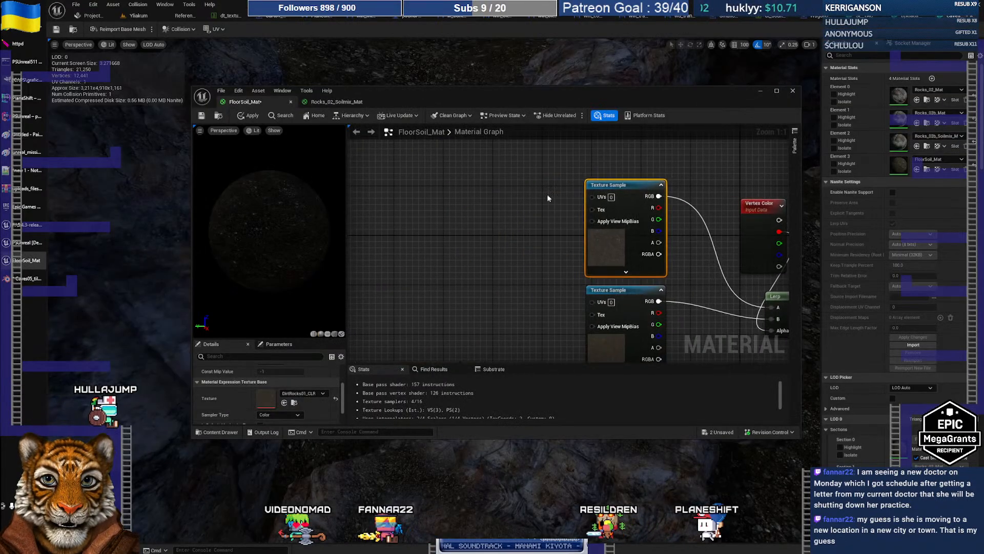
right_click(487, 187)
text(scale)
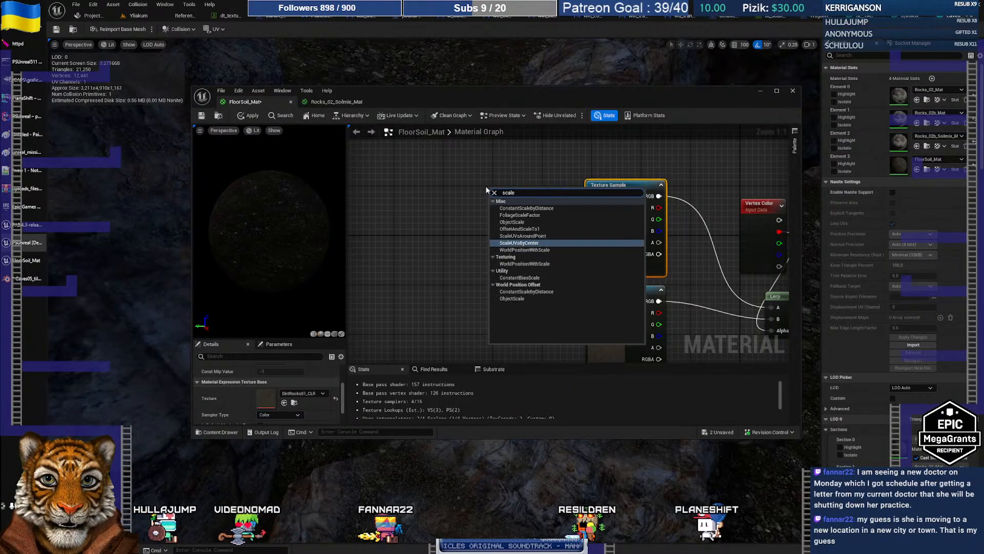
key(BackSpace)
text(ar)
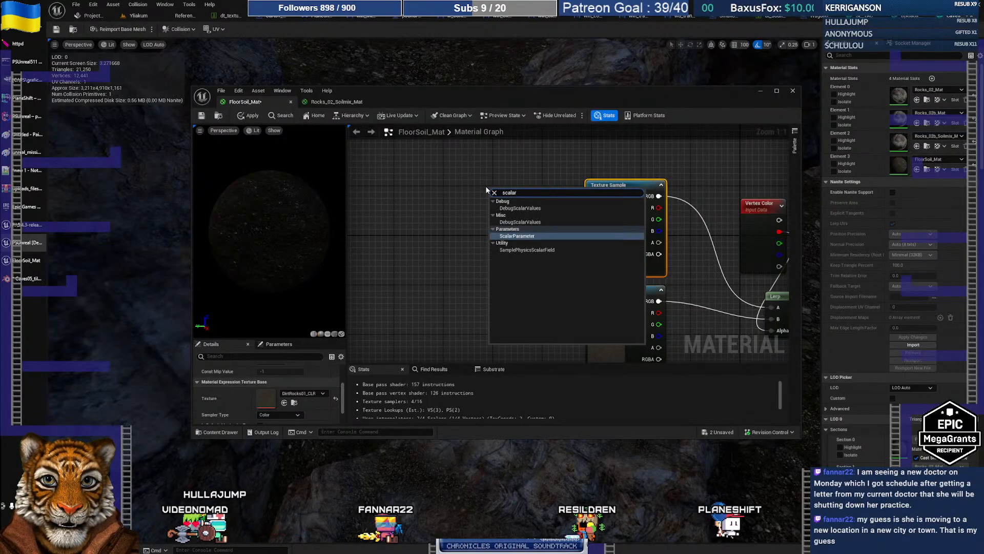
click(511, 236)
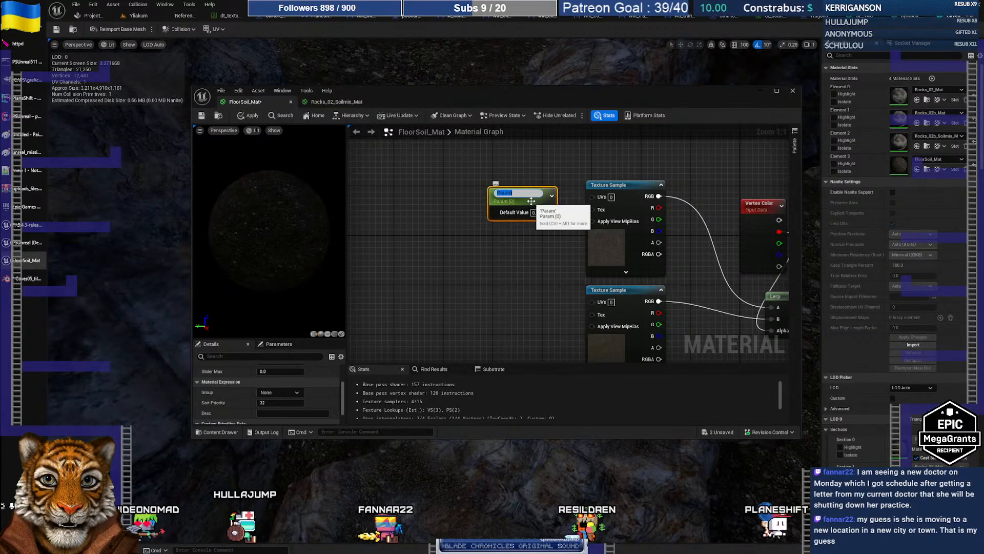
key(Return)
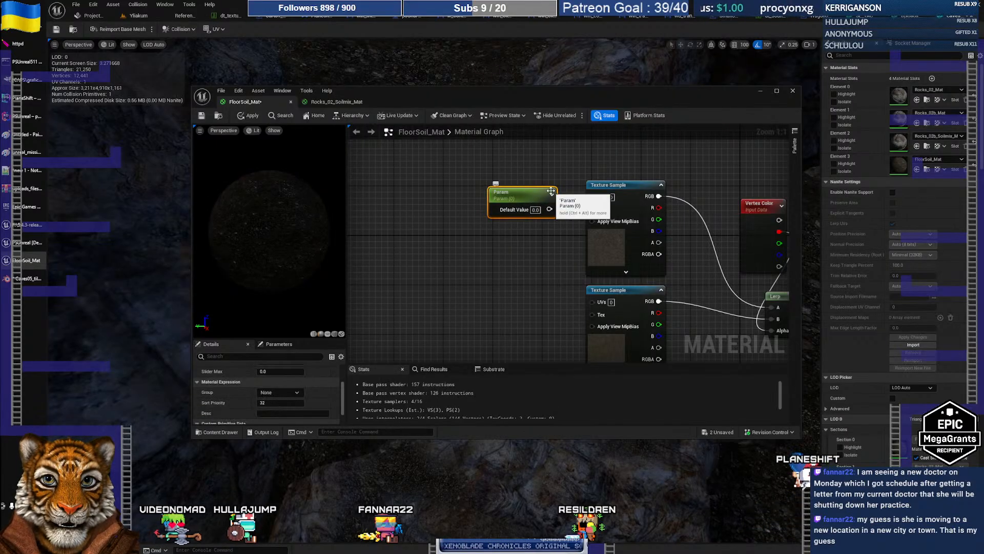
key(Delete)
- Add a Constant node with value 1.72 in free space before the DirtRocks01_CLR texture sample
key(1)
click(517, 197)
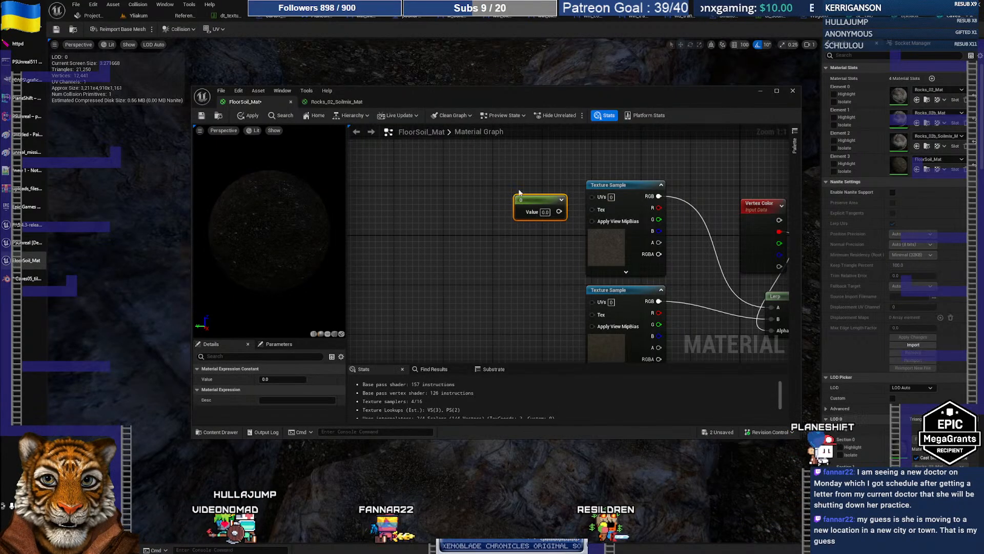
drag(529, 200, 490, 185)
click(505, 197)
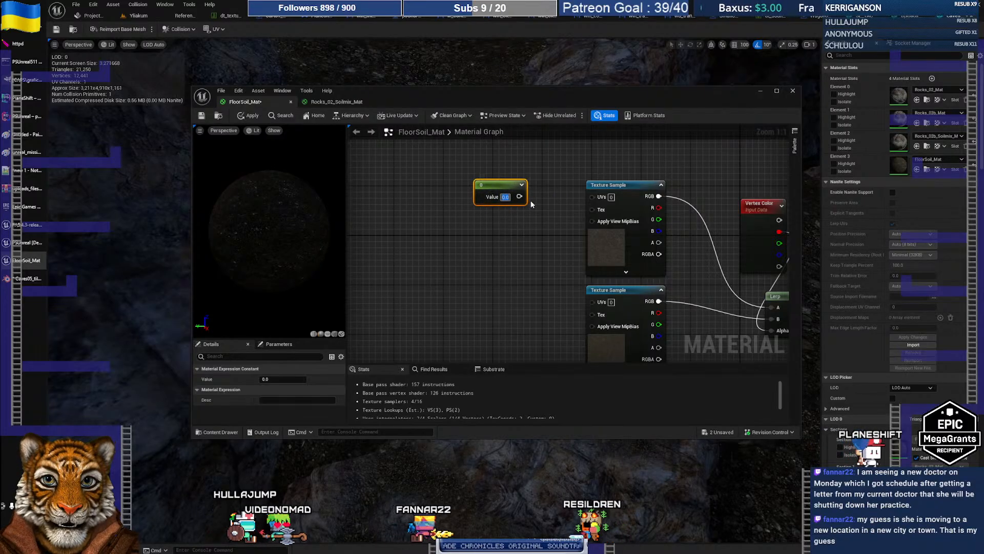
text(1.72)
key(Return)
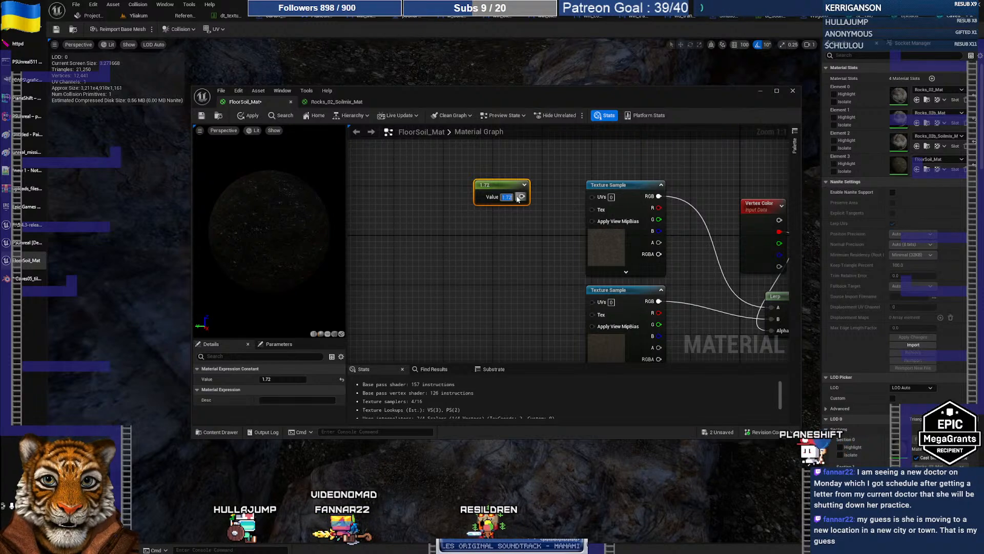
drag(512, 187, 458, 240)
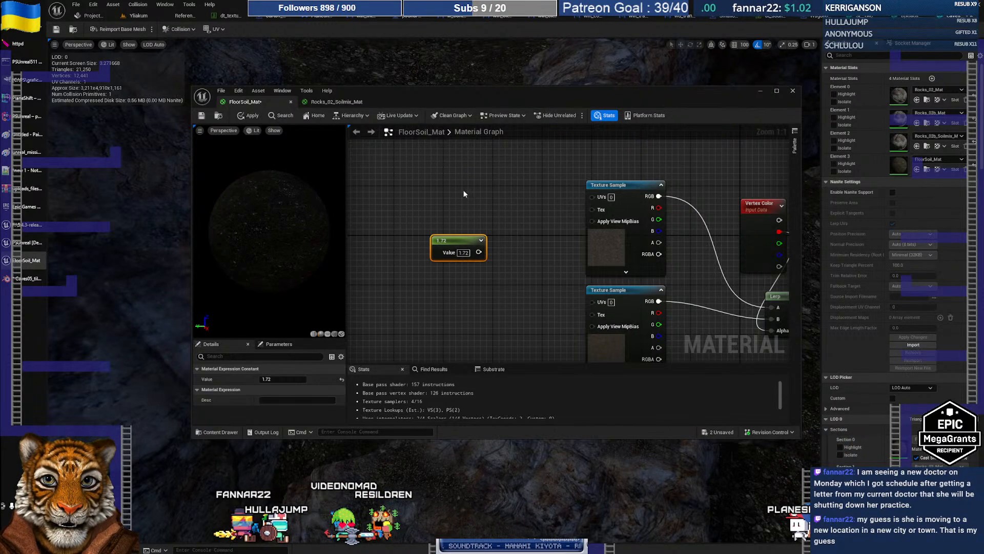
- Add a Multiply node before the DirtRocks01_CLR texture sample and feed the 1.72 constant into its B input
right_click(469, 189)
text(multiply)
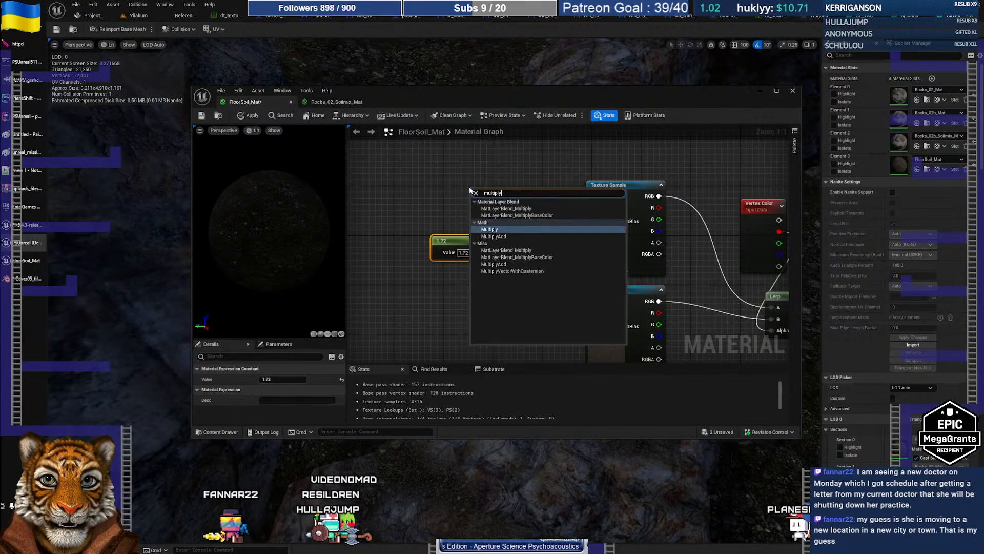
key(Return)
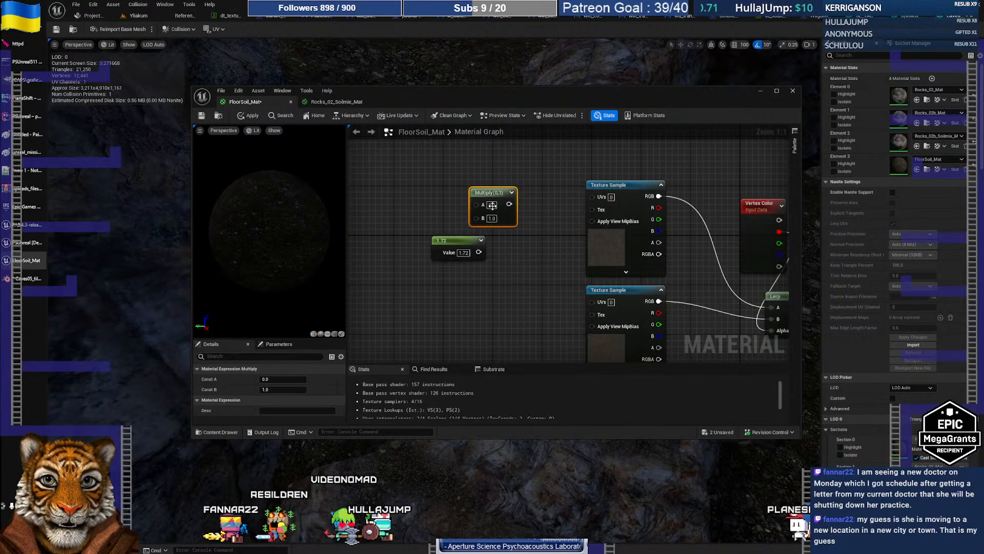
drag(480, 216, 502, 193)
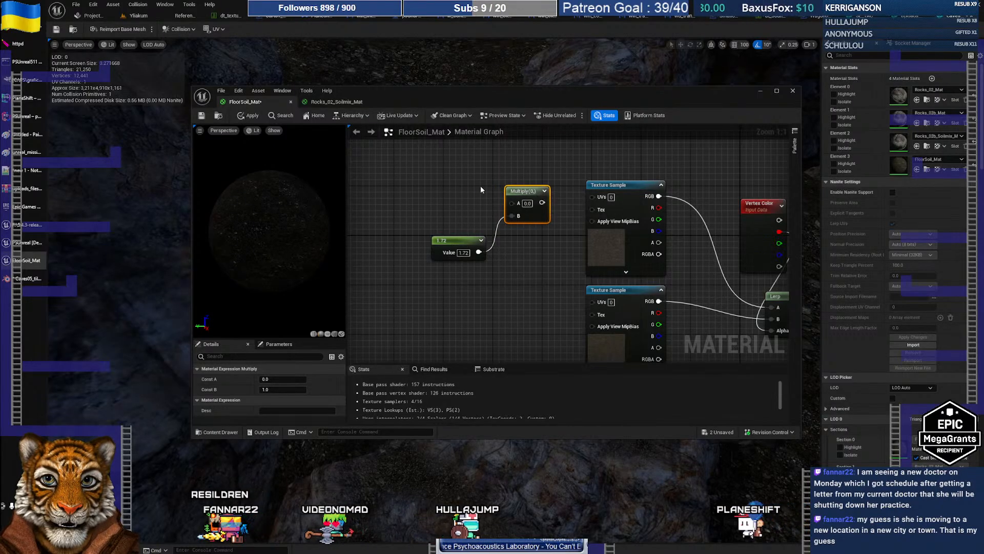
- Look up the coordinate node in the Google results, add a TextureCoordinate node, and route it through Multiply's A input into the DirtRocks01_CLR sample's UVs
key(super+Tab)
key(Return)
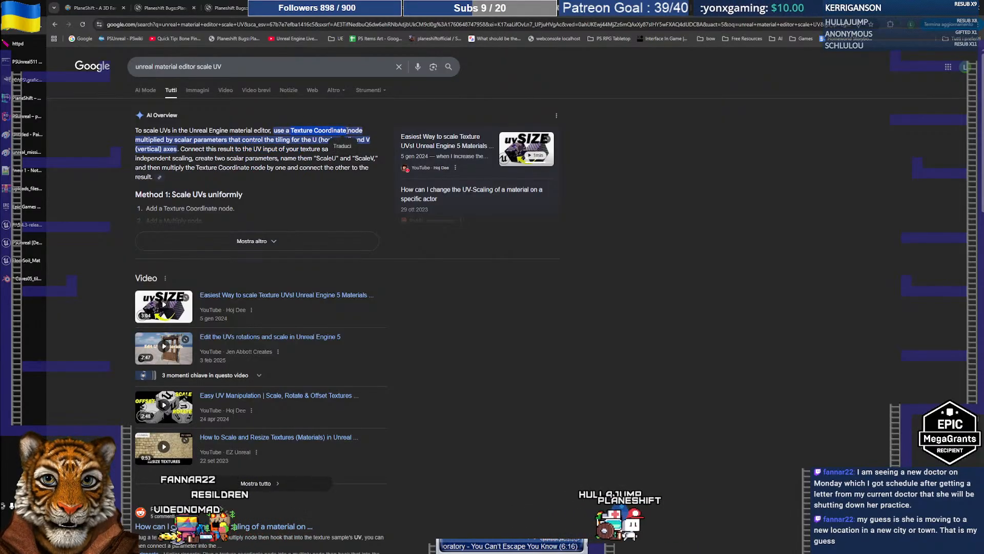
key(alt+Tab)
right_click(429, 177)
text(Texture Coordinate)
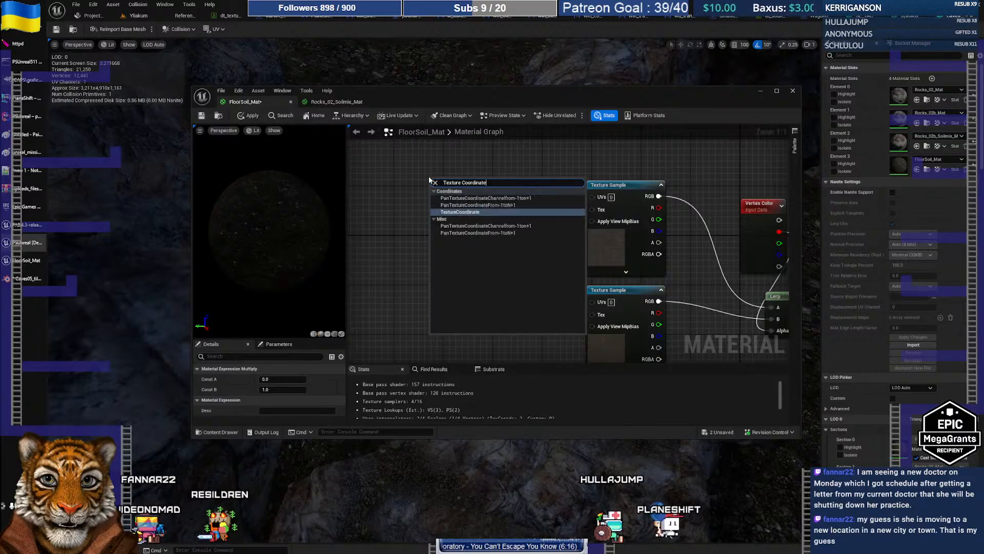
click(481, 212)
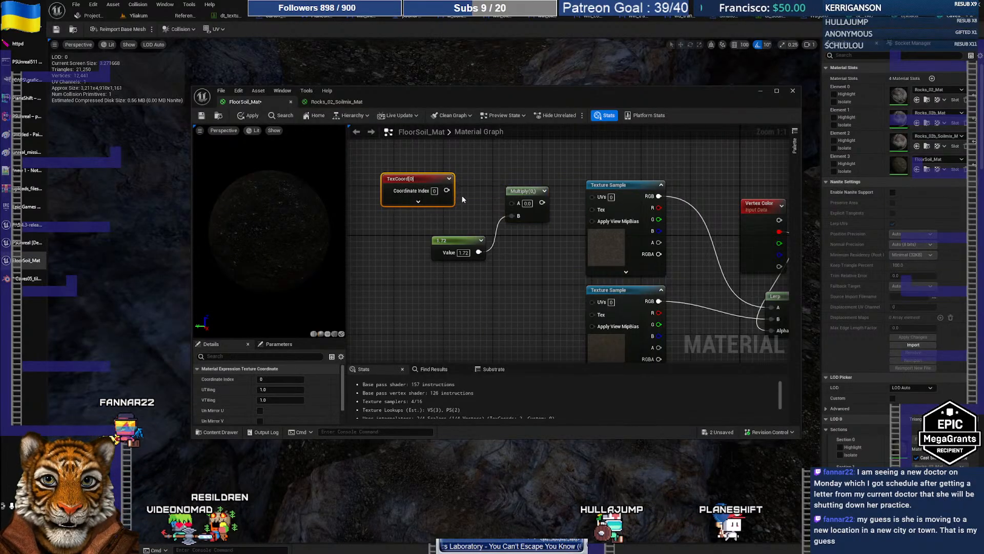
drag(446, 190, 593, 199)
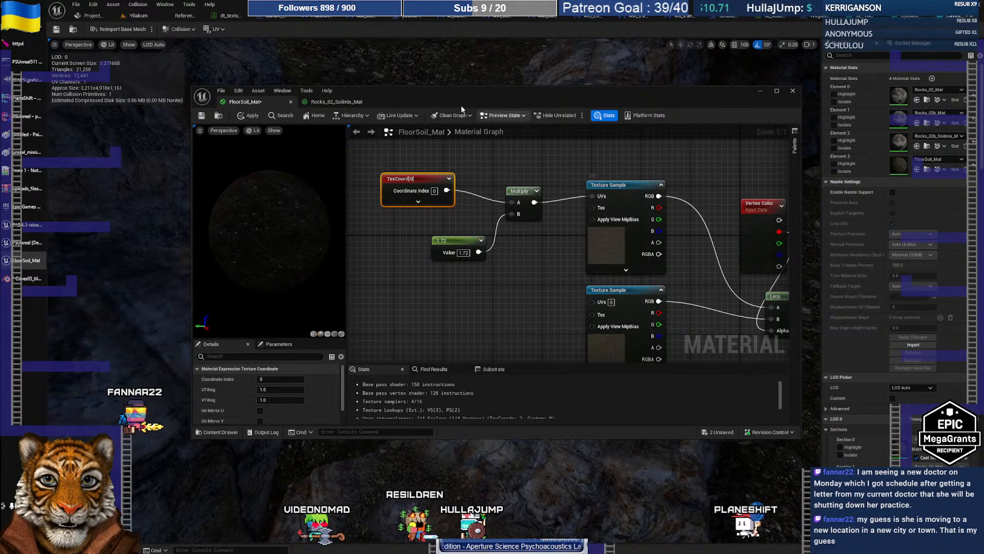
- Move the FloorSoil_Mat window off the cave floor, apply the material changes, and check the floor in the mesh view
drag(413, 96, 668, 115)
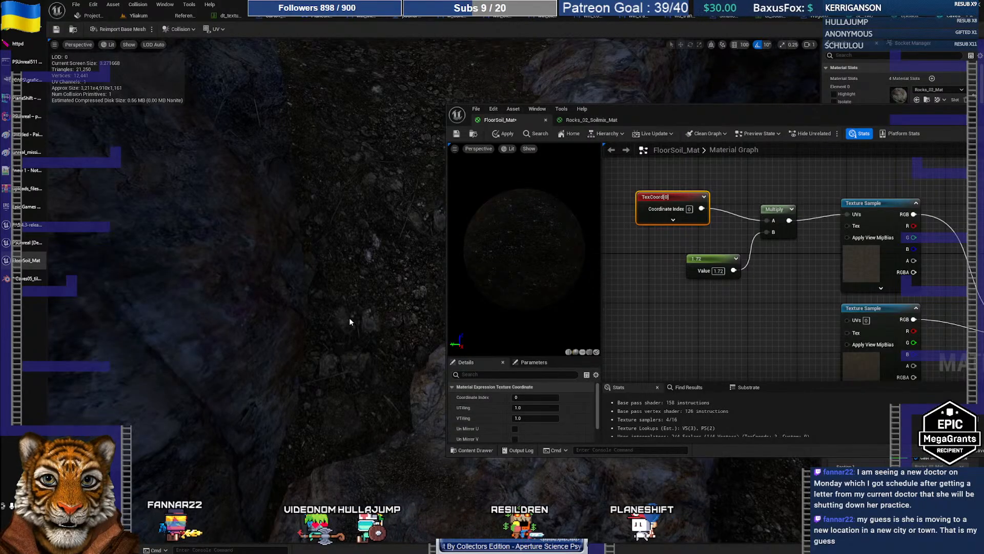
click(502, 134)
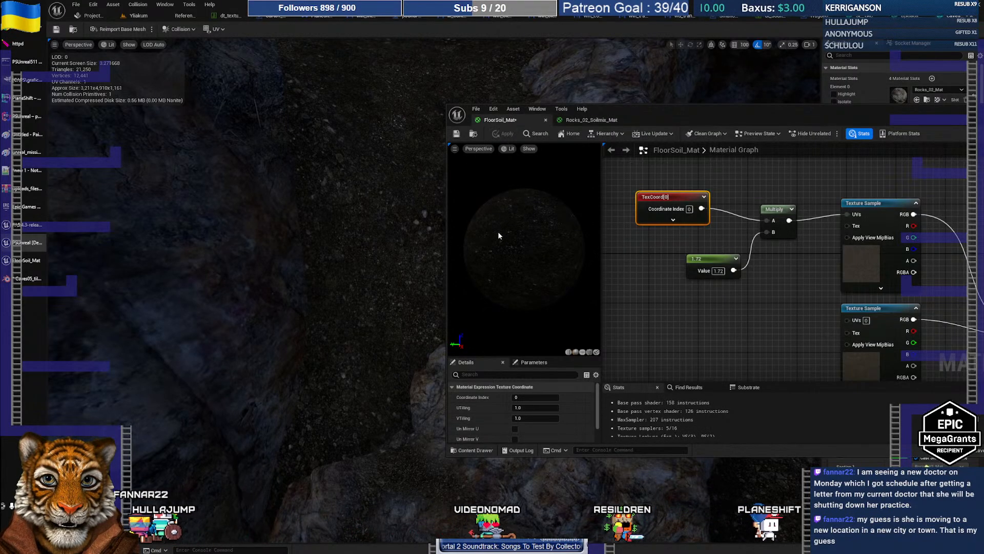
right_drag(386, 241, 410, 241)
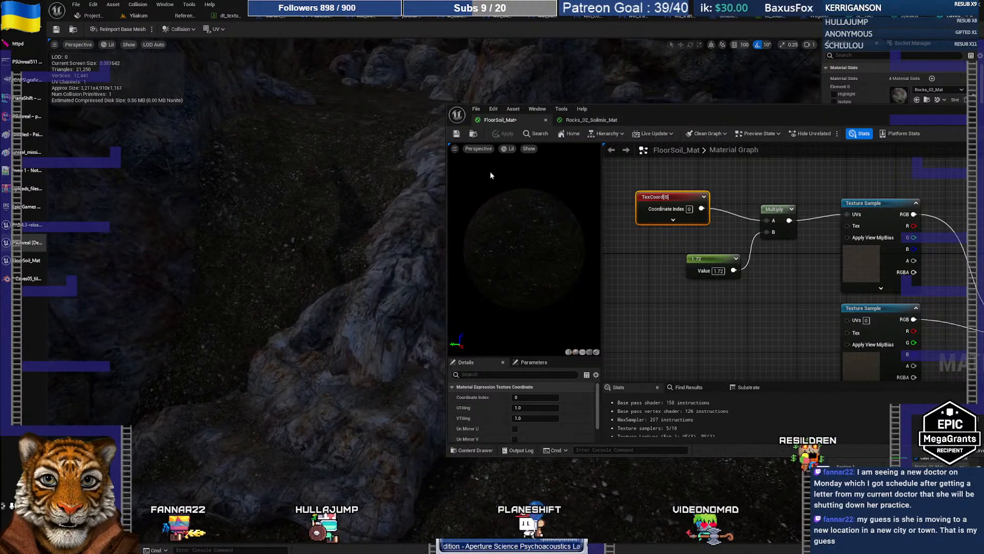
- Uncover more of the mesh view and compare the floor's texture scale with Blender's material preview
drag(634, 115, 739, 74)
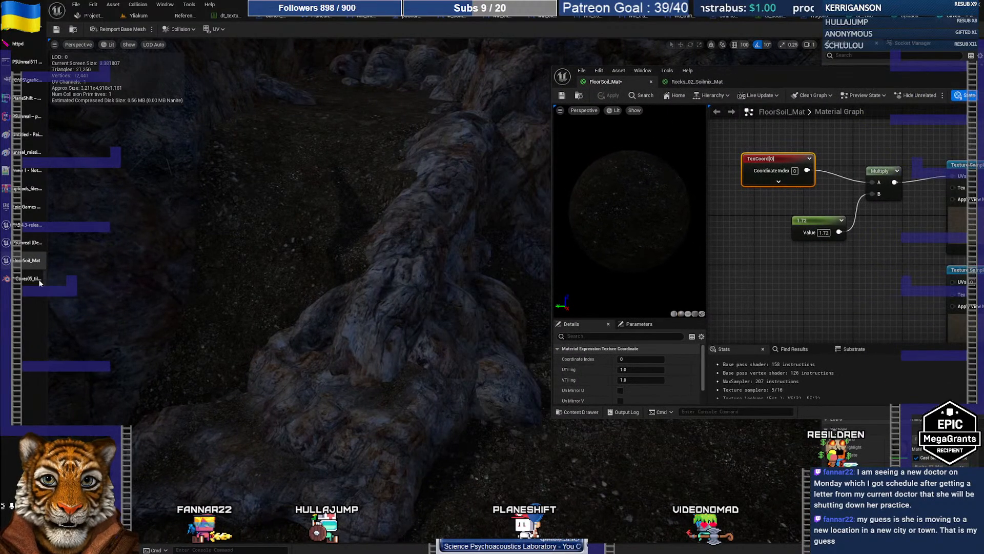
key(alt+Tab)
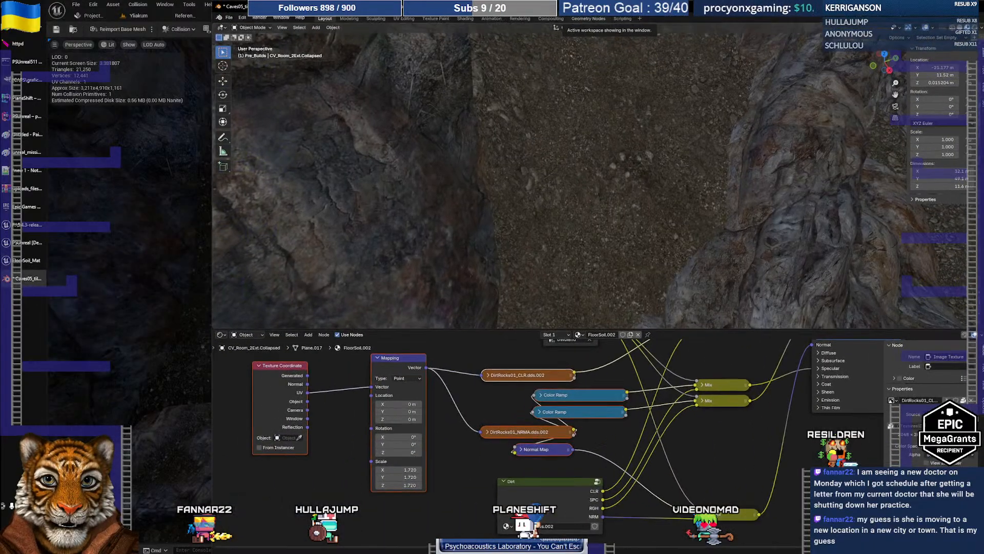
key(alt+Tab)
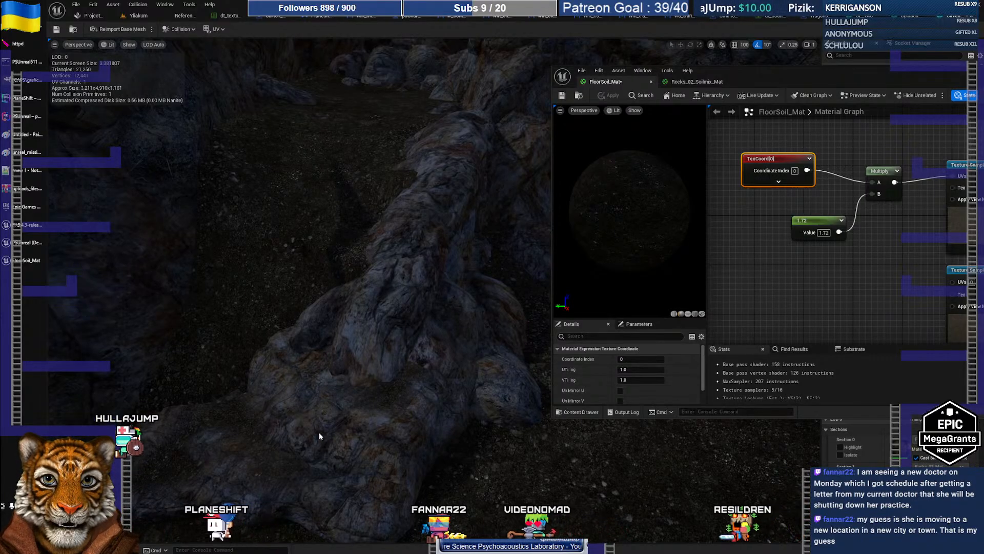
alt+drag(387, 364, 385, 415)
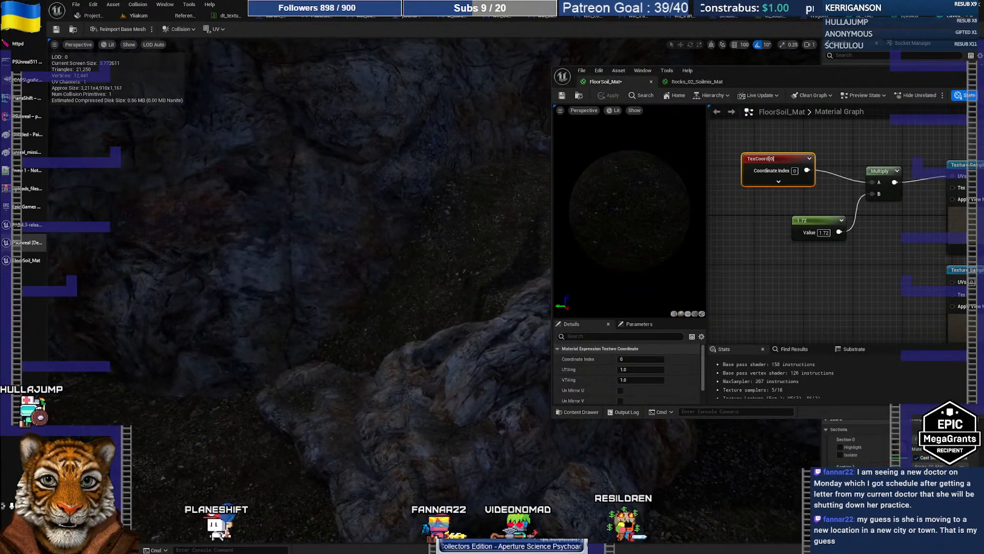
- Minimize the FloorSoil_Mat window, examine the floor texture around the rocks, and bring Blender's window over the mesh view for comparison
drag(862, 75, 579, 79)
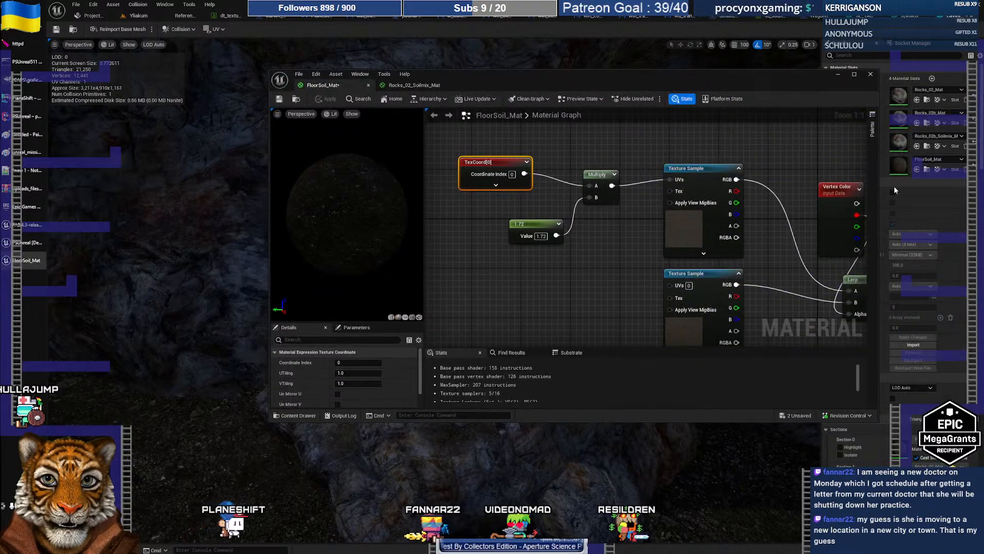
click(838, 75)
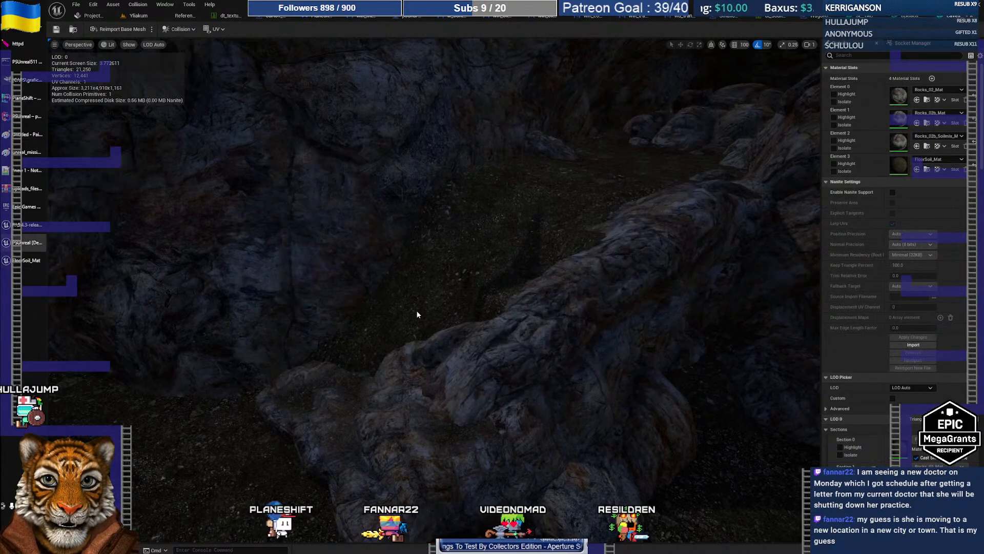
middle_drag(417, 311, 392, 392)
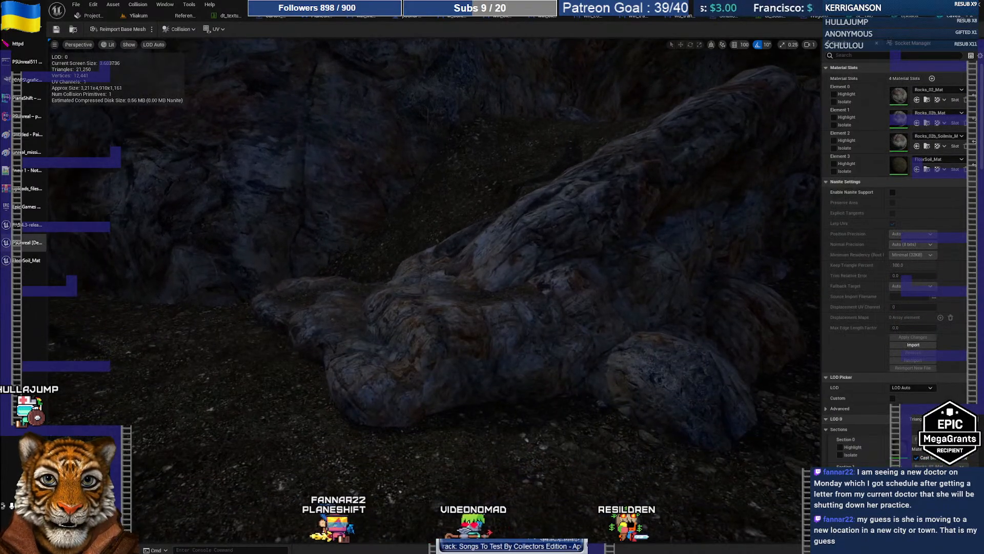
right_drag(392, 392, 441, 463)
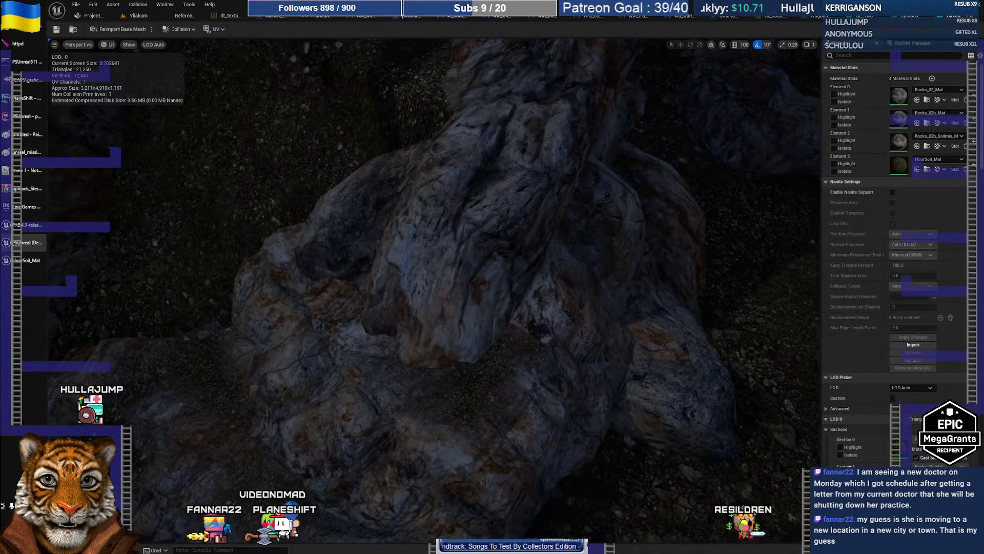
right_drag(441, 461, 338, 445)
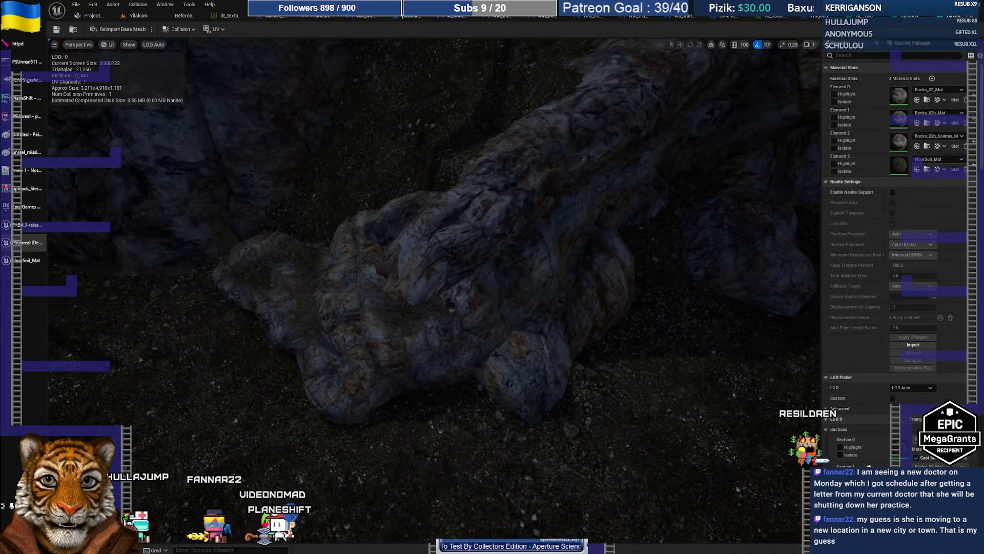
right_drag(338, 446, 271, 482)
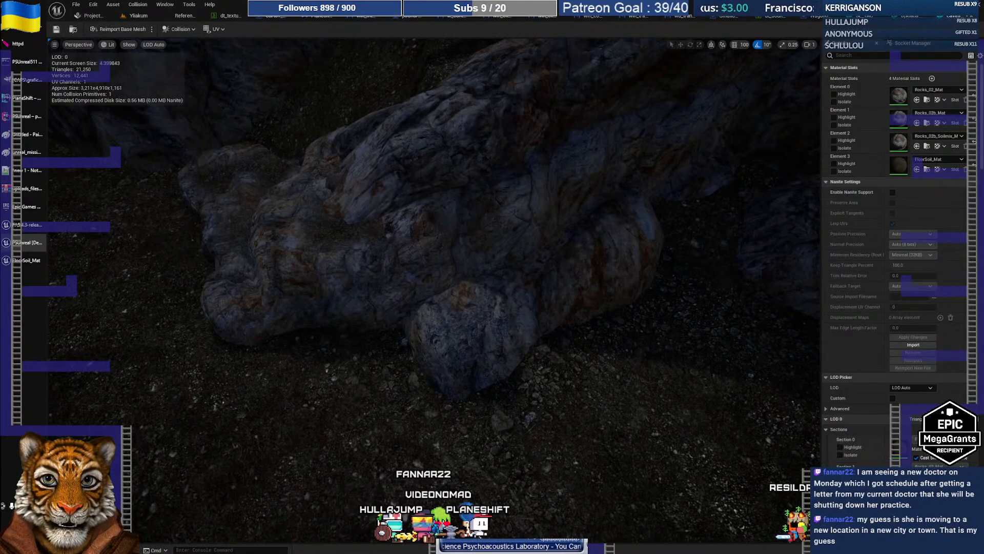
right_drag(433, 290, 482, 290)
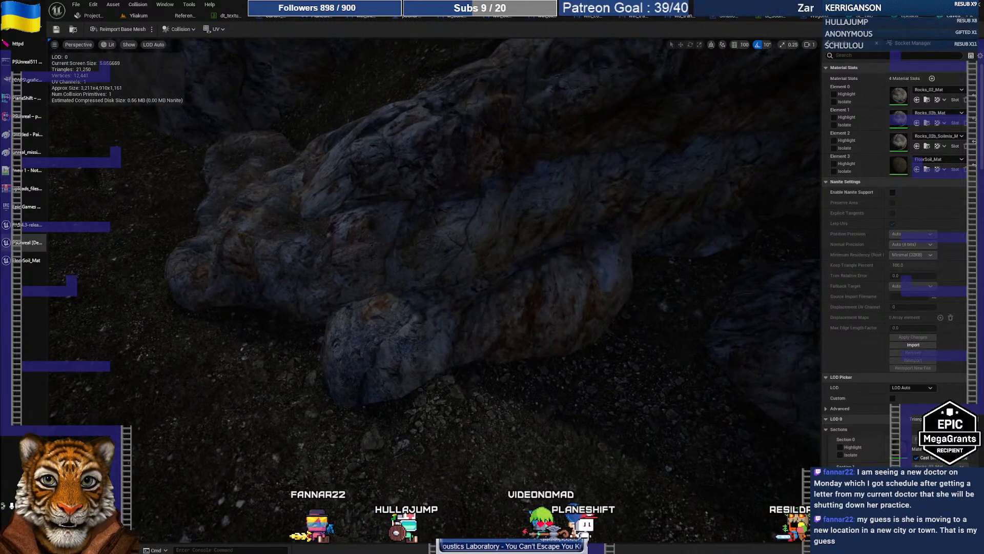
right_drag(434, 290, 489, 290)
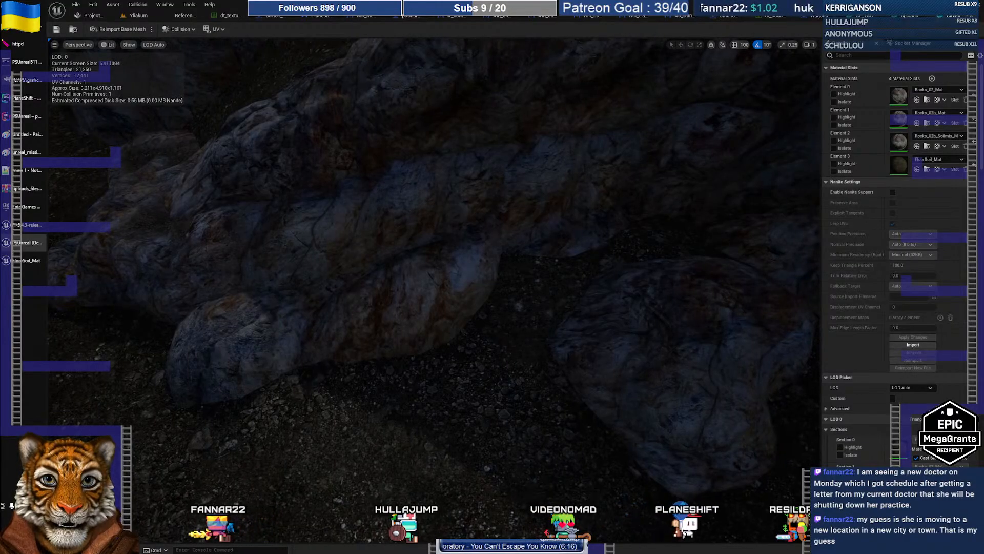
right_drag(434, 290, 425, 351)
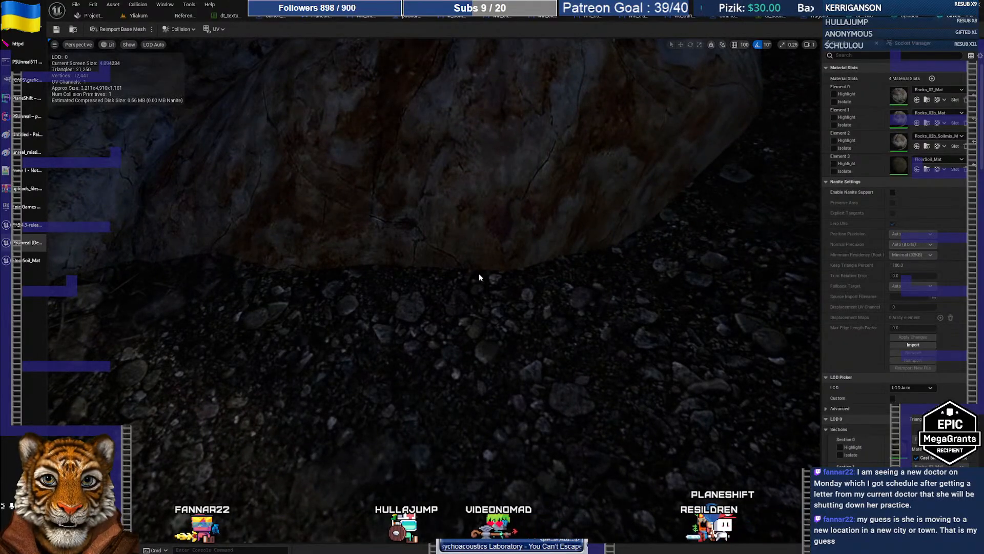
right_drag(674, 196, 697, 192)
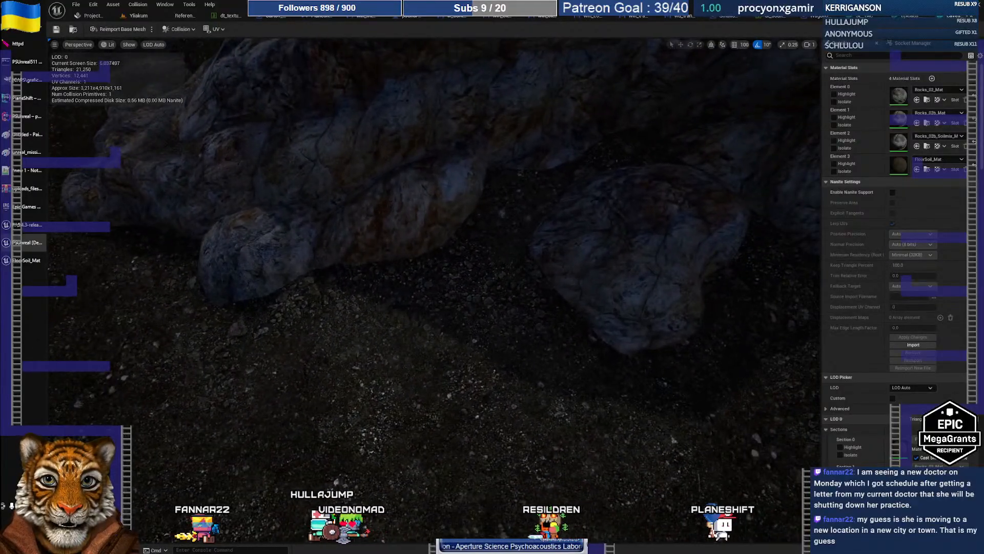
drag(983, 71, 385, 62)
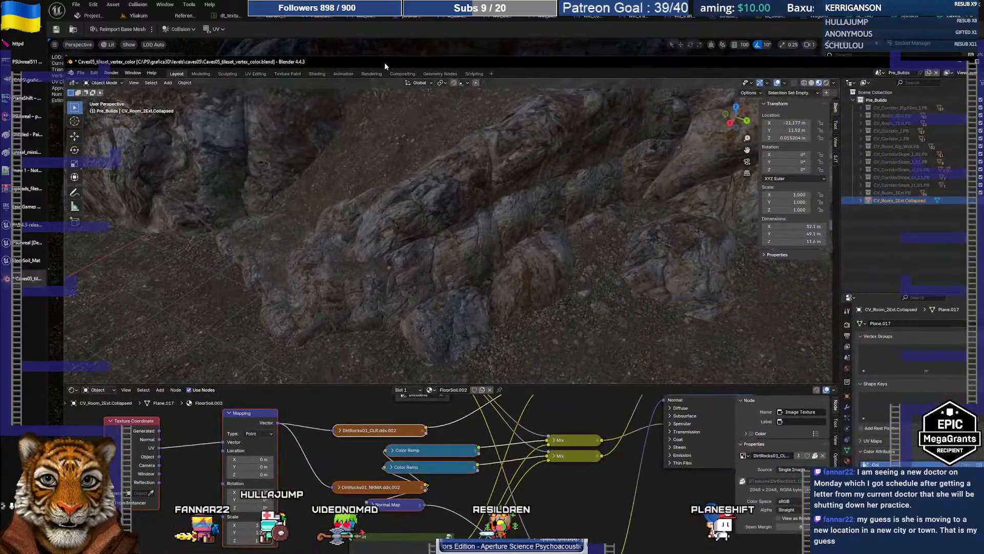
- Maximize the Blender window and examine the floor texture up close beside the rocks
double_click(385, 62)
key(shift+grave)
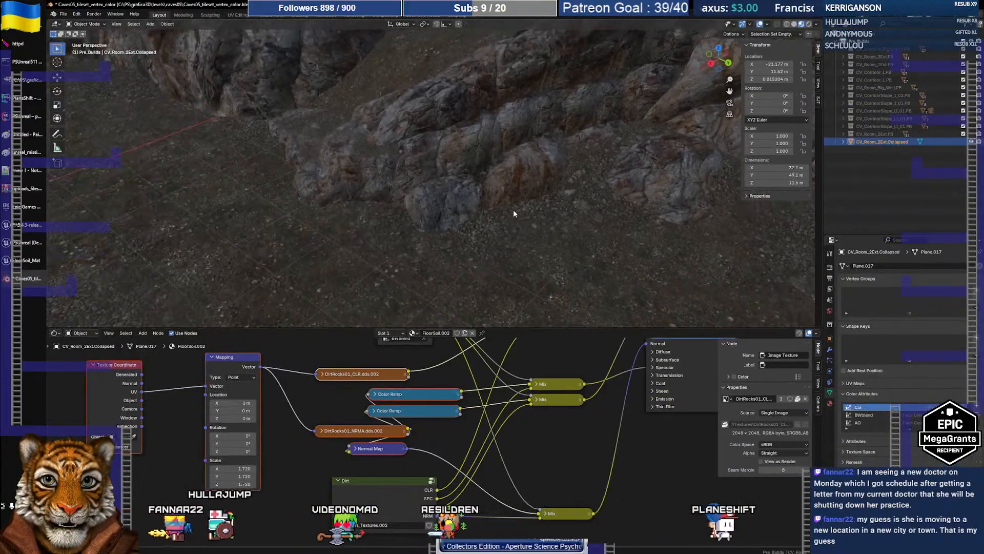
key(w)
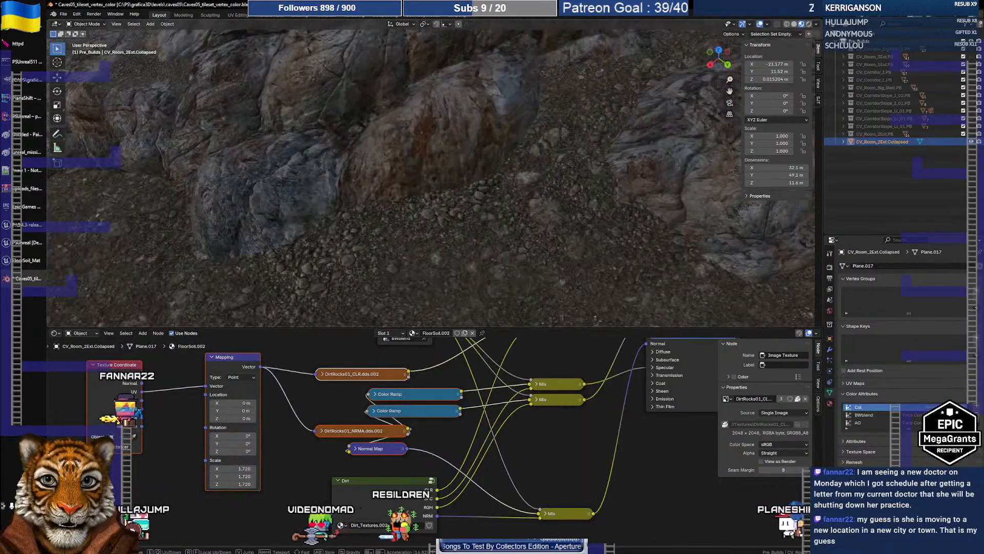
click(513, 214)
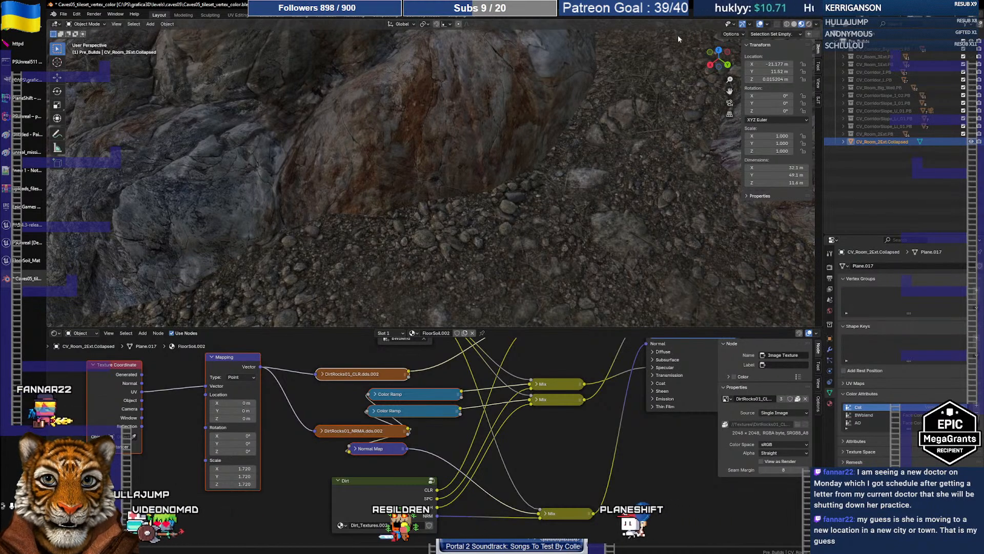
- Compare the cave floor in Rendered and Material Preview shading, finishing in Rendered
click(810, 24)
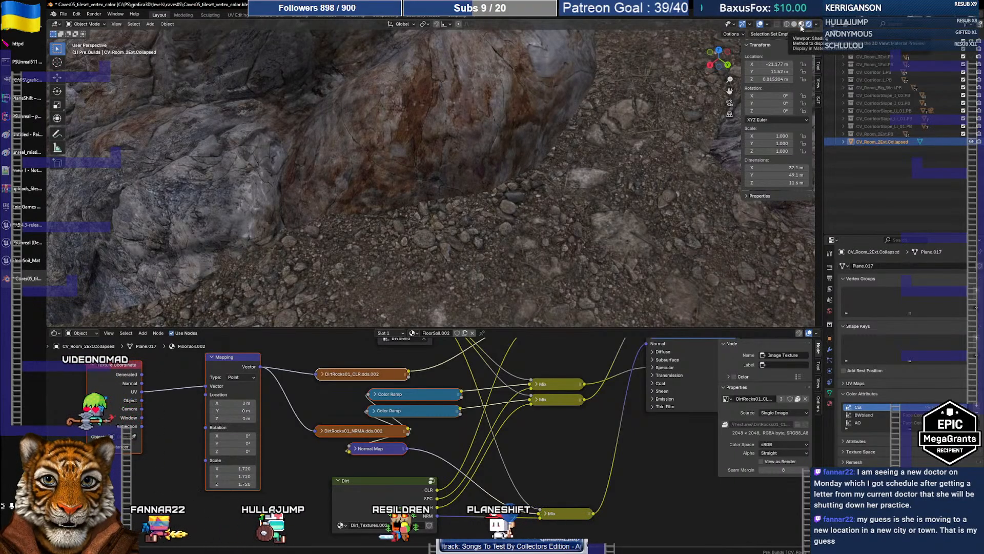
click(803, 24)
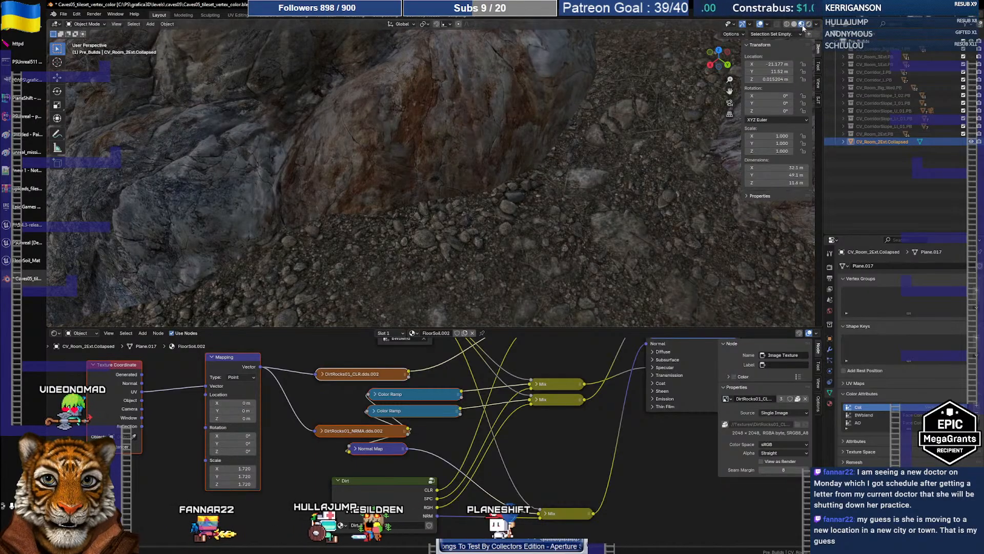
click(809, 25)
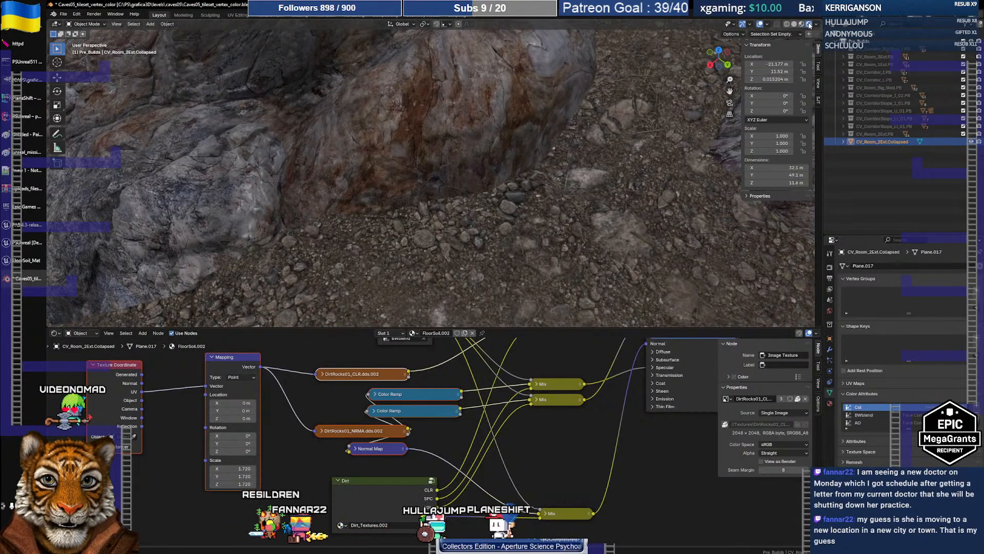
click(803, 25)
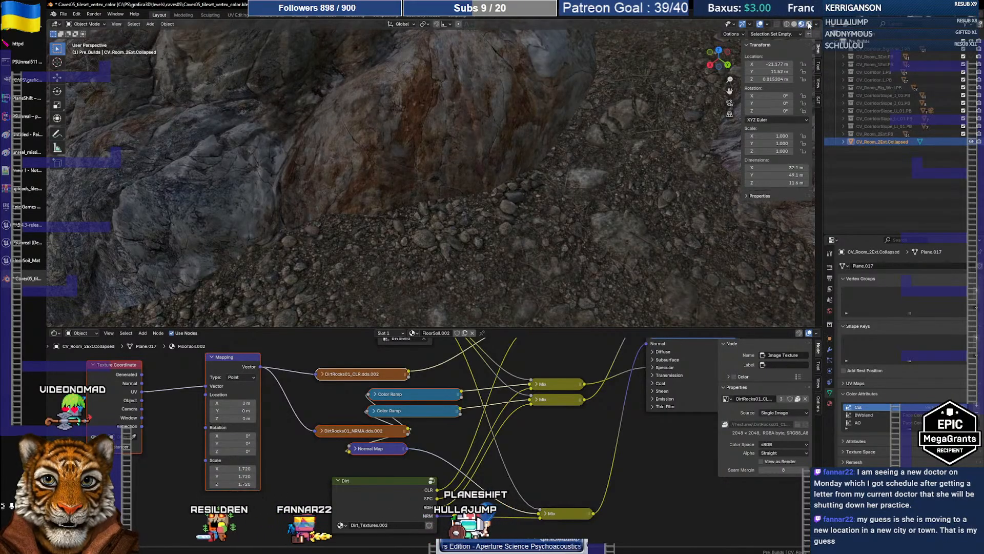
click(809, 25)
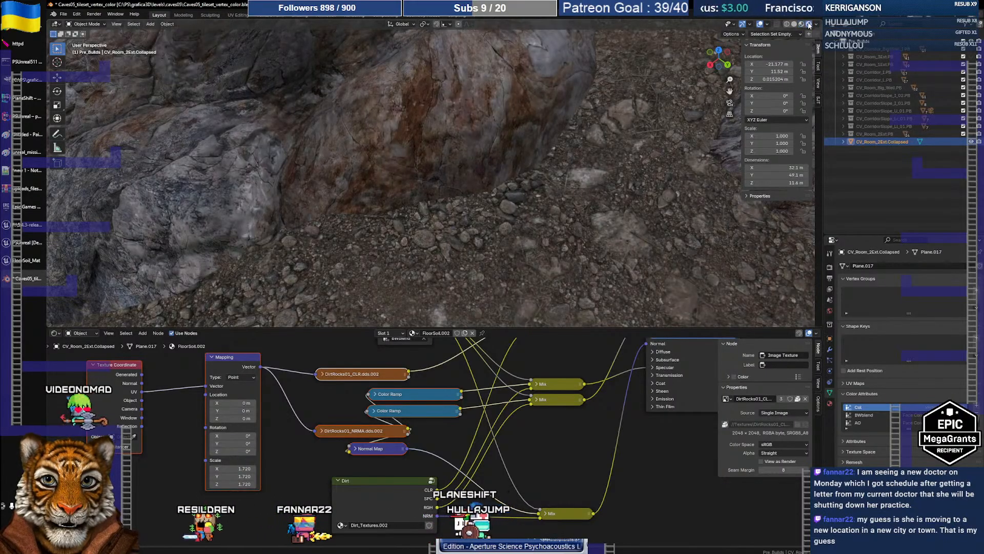
- Switch back to Unreal, close the FloorSoil_Mat window, and examine the cave room in the mesh view
click(23, 262)
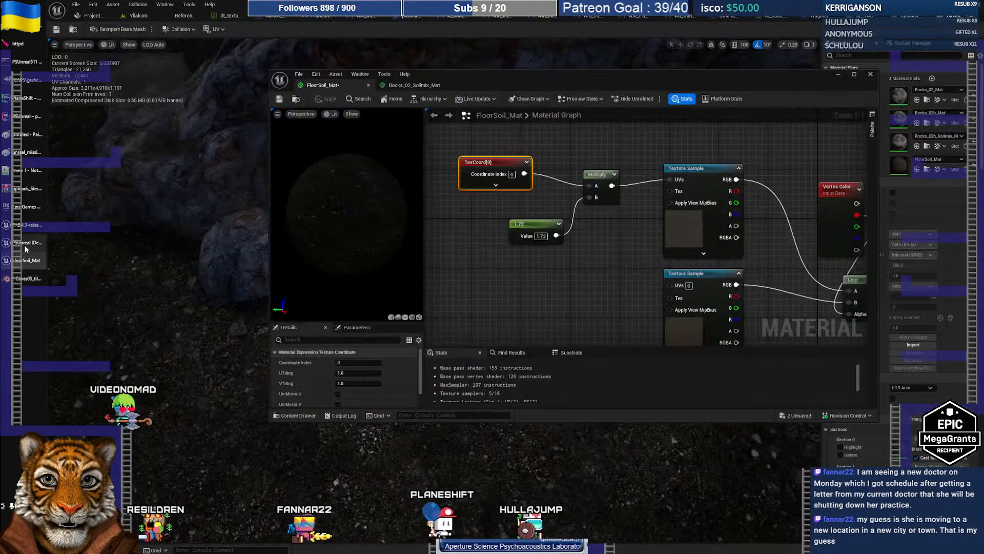
click(872, 75)
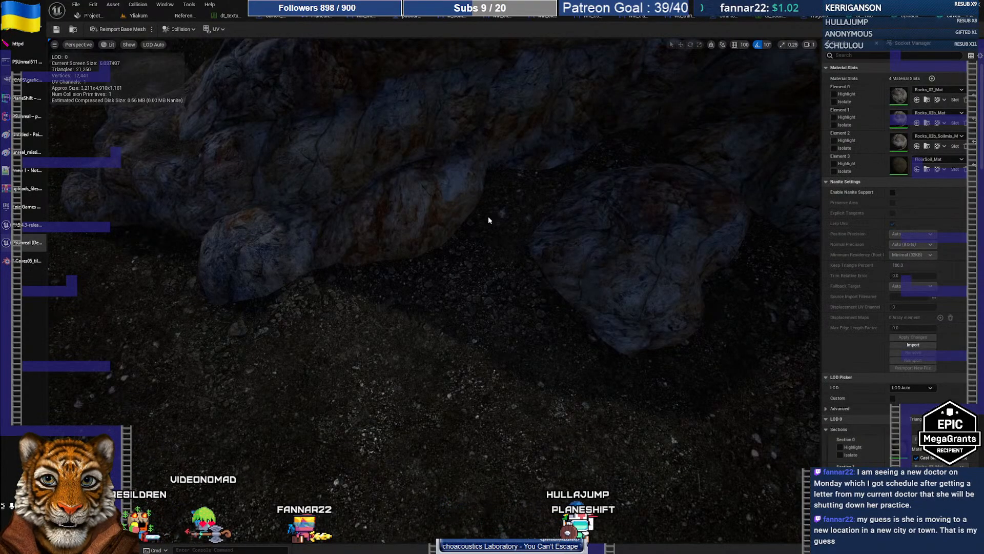
mouse_move(514, 224)
right_down()
mouse_move(514, 154)
mouse_move(514, 189)
mouse_move(620, 190)
mouse_move(554, 190)
mouse_move(646, 225)
mouse_move(515, 225)
right_up()
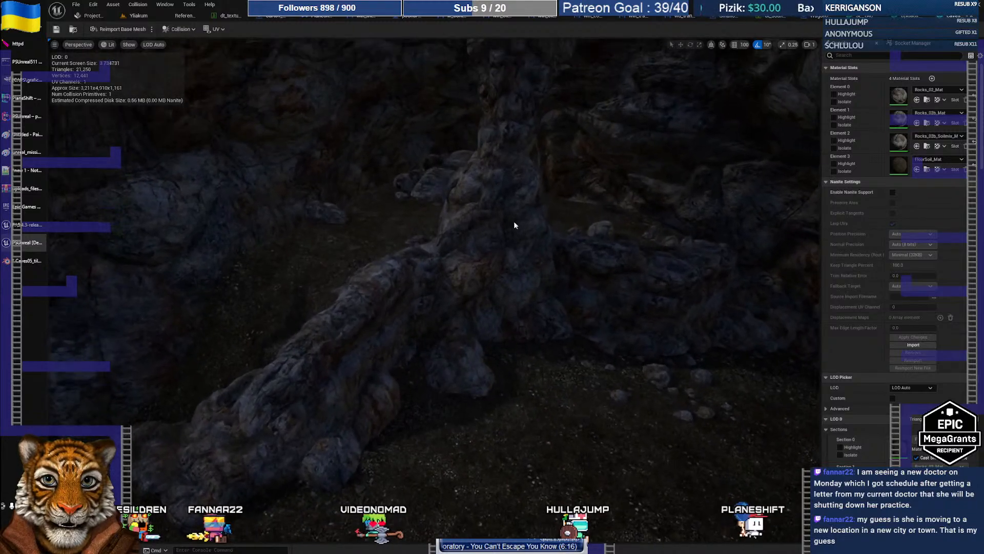
- Search the cave mesh's details for "shado" and "cast" settings, then clear the search
click(848, 58)
text(shado)
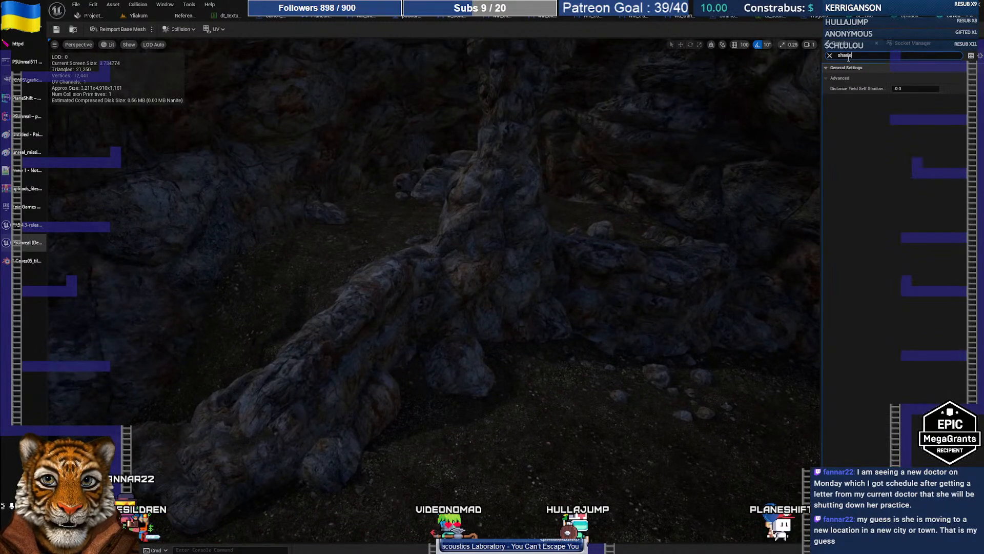
key(BackSpace)
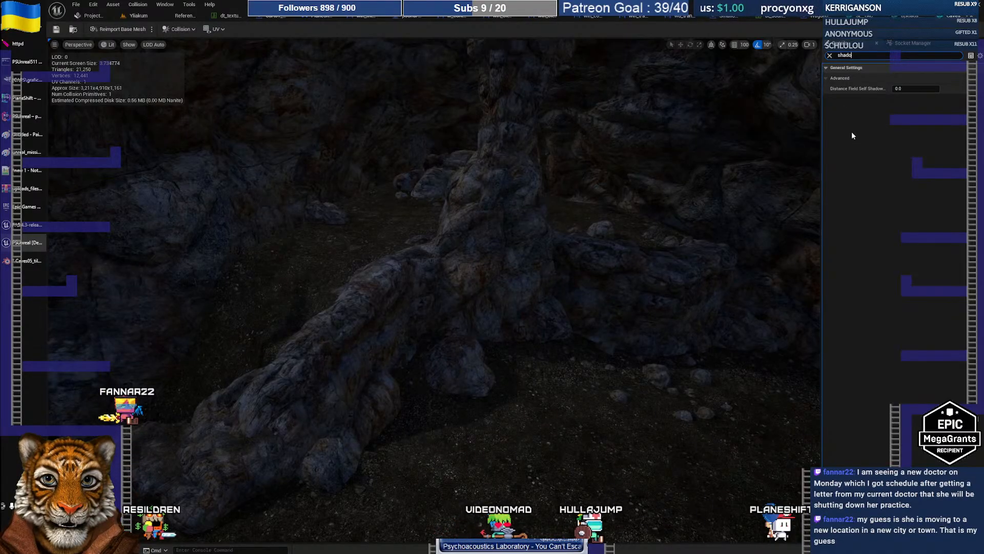
key(BackSpace)
key(BackSpace)
key(BackSpace)
key(BackSpace)
text(cast)
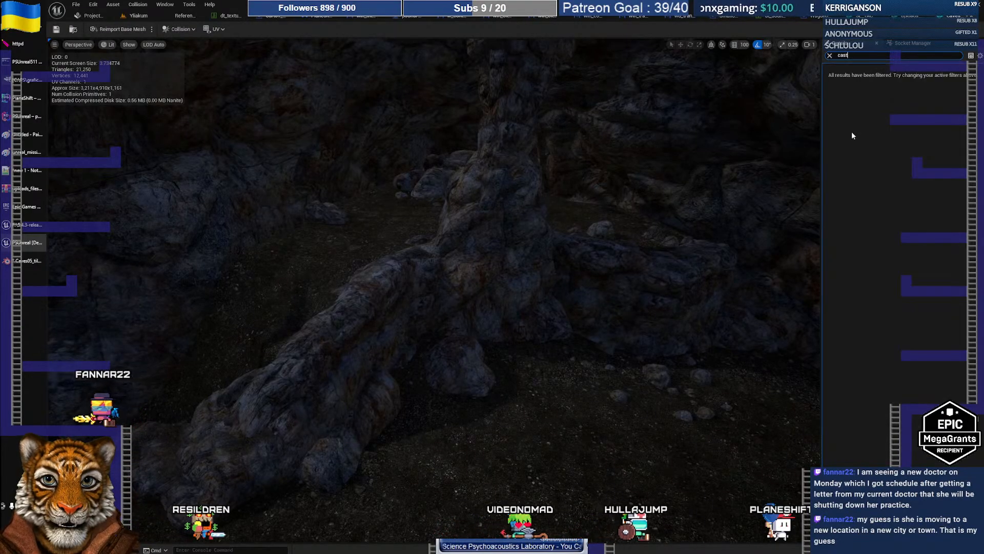
key(BackSpace)
key(BackSpace)
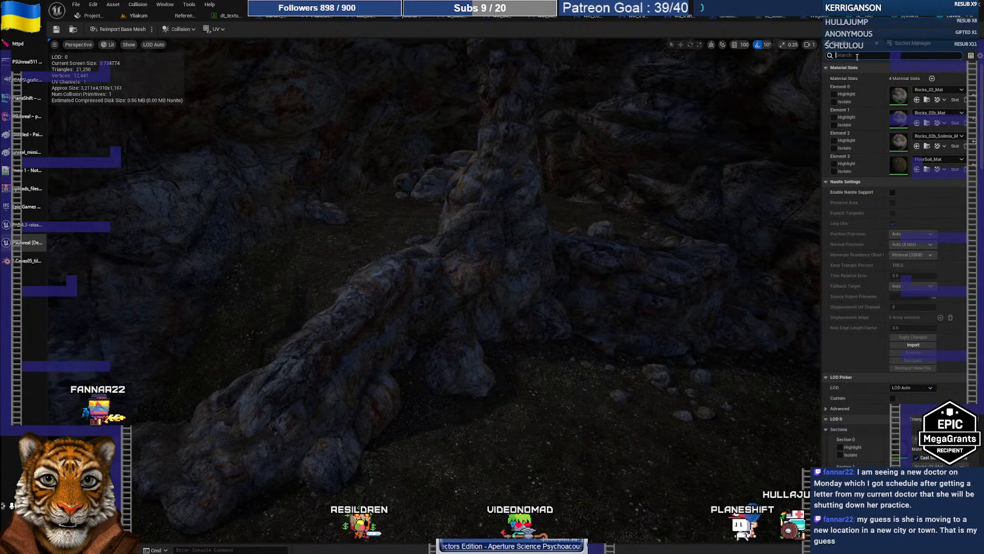
- Place the Caves05_CV_Room_2Ext mesh in the Yliakum level and bring its interior into view
click(143, 16)
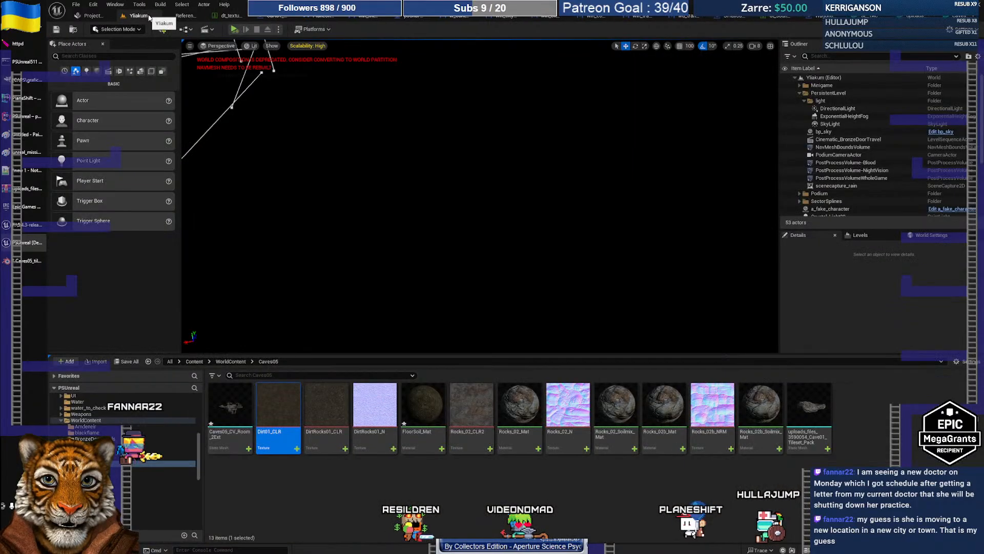
drag(249, 442, 458, 219)
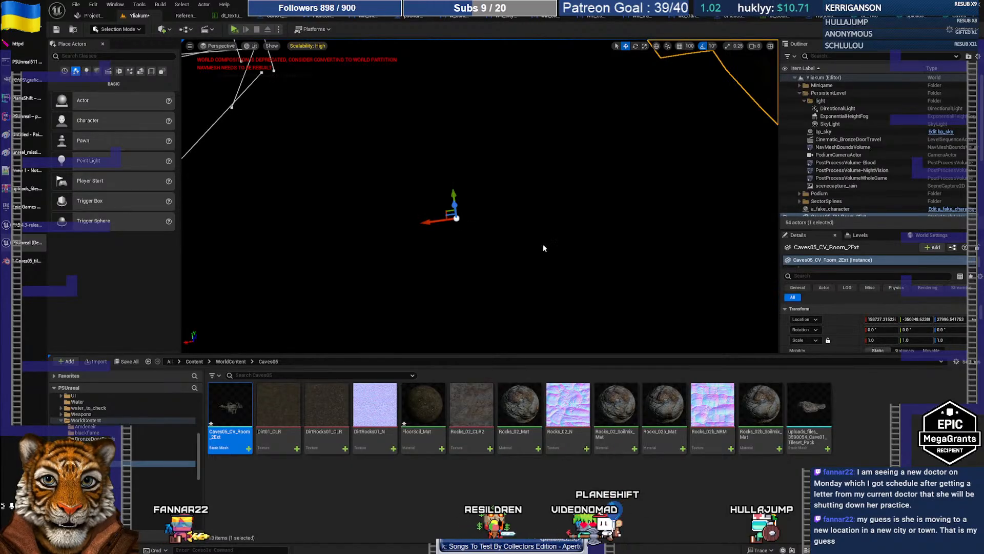
right_drag(545, 248, 494, 198)
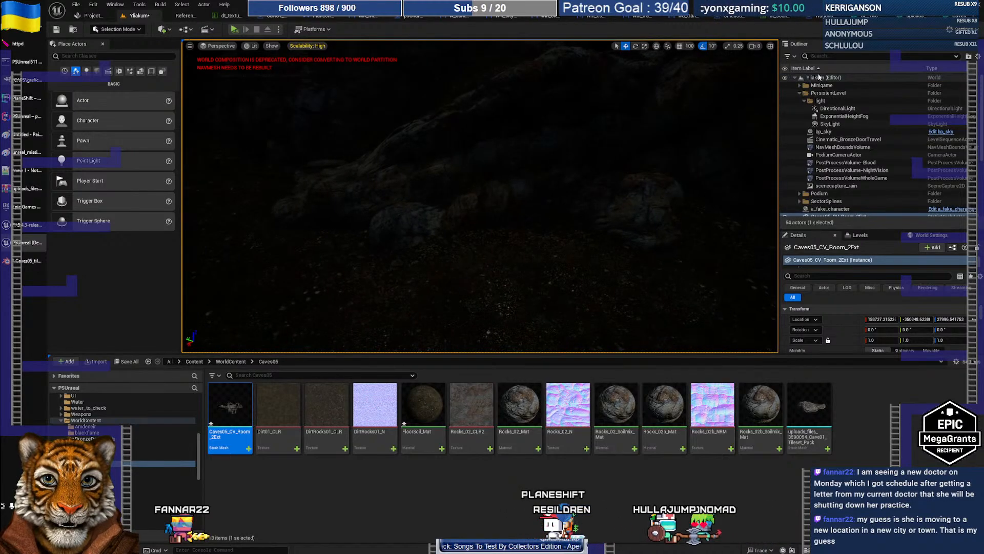
- Find the DirectionalLight in the level by searching "direct" and raise its intensity to about 2.42 lux
click(828, 56)
text(direc)
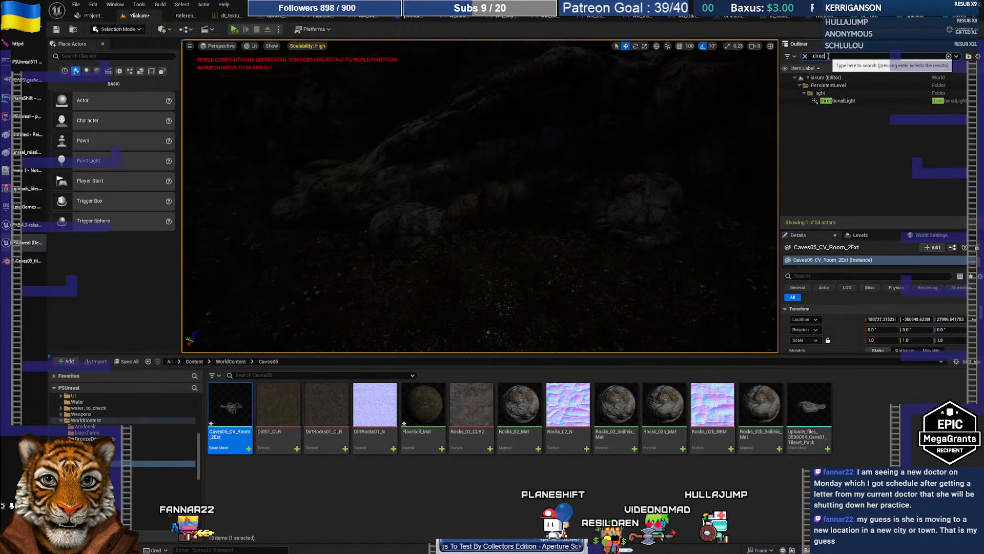
text(t)
click(842, 101)
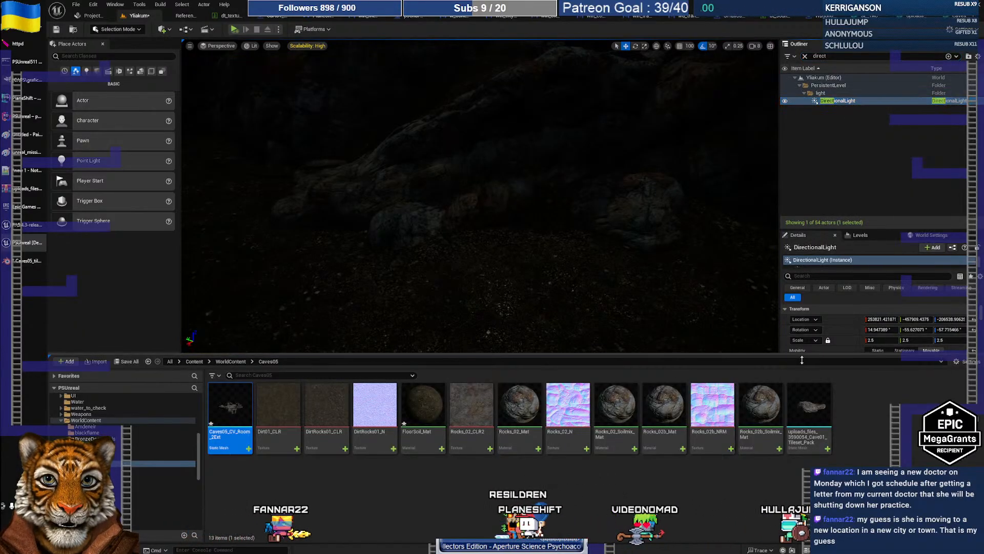
drag(802, 354, 802, 437)
scroll(827, 364, down, 2)
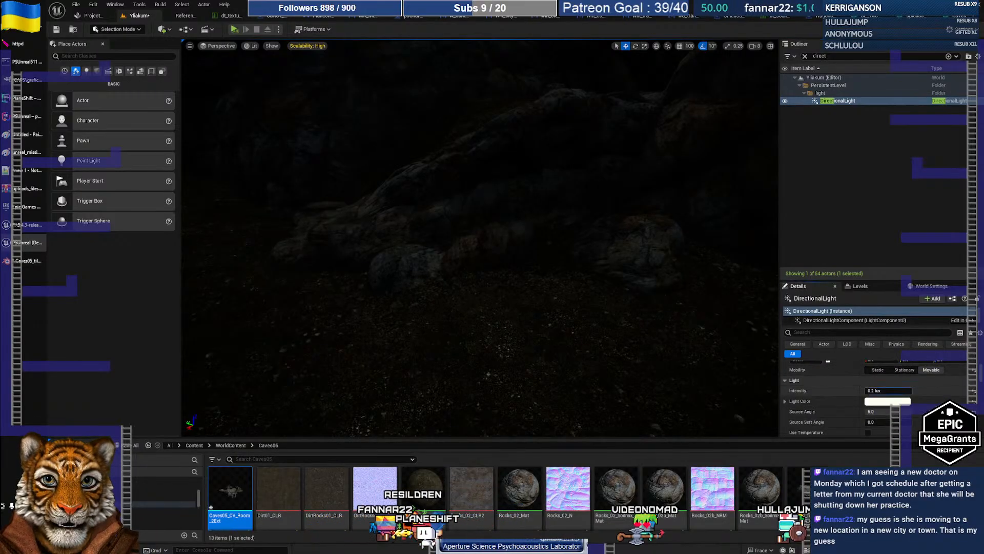
mouse_move(877, 391)
mouse_down()
mouse_move(907, 390)
mouse_move(873, 390)
mouse_move(884, 390)
mouse_up()
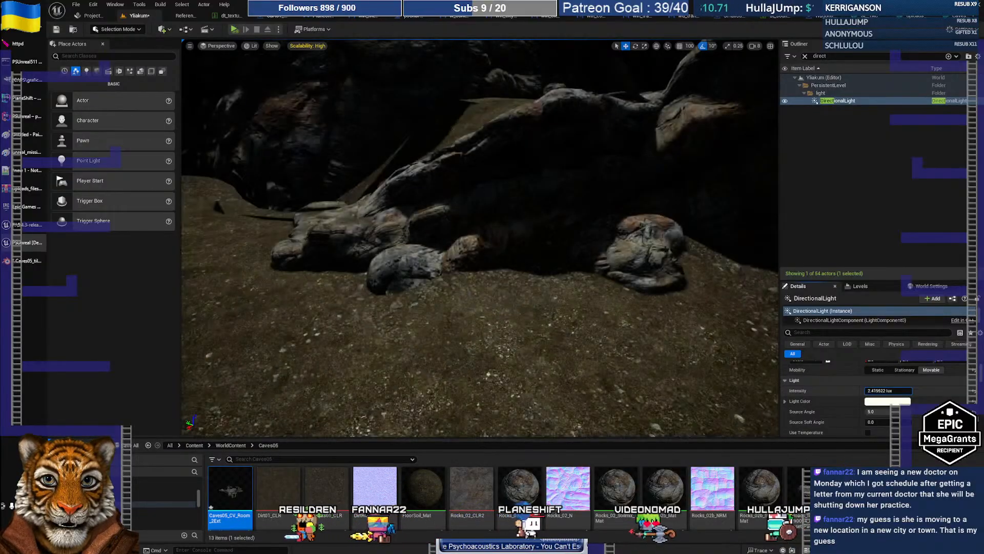
- Filter the DirectionalLight's details by "cast", turn off Cast Static Shadows and Cast Dynamic Shadows, and examine the rocks and floor
right_drag(479, 238, 645, 269)
mouse_move(543, 287)
right_down()
mouse_move(533, 290)
mouse_move(542, 291)
right_up()
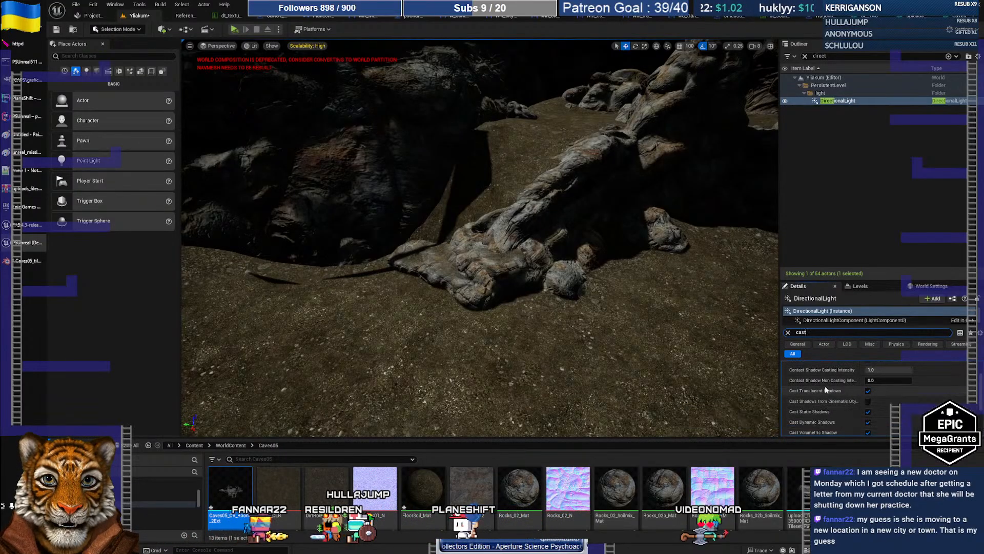
click(867, 423)
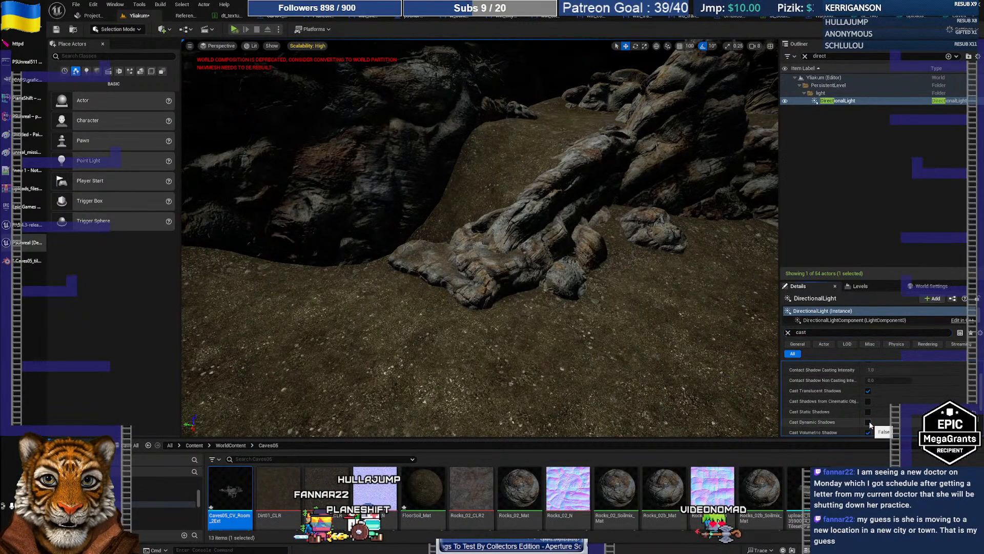
scroll(837, 413, down, 1)
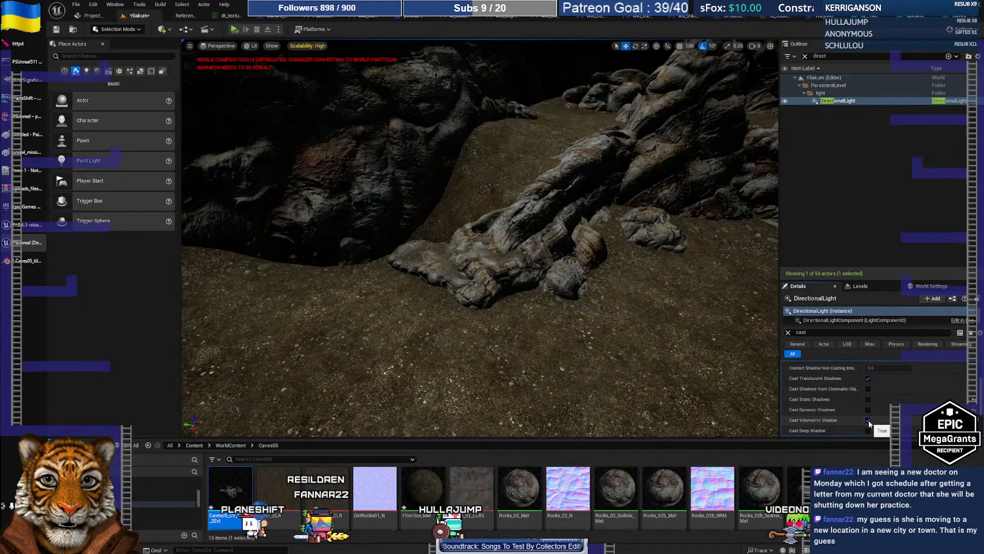
right_drag(496, 152, 526, 183)
key(w)
key(w)
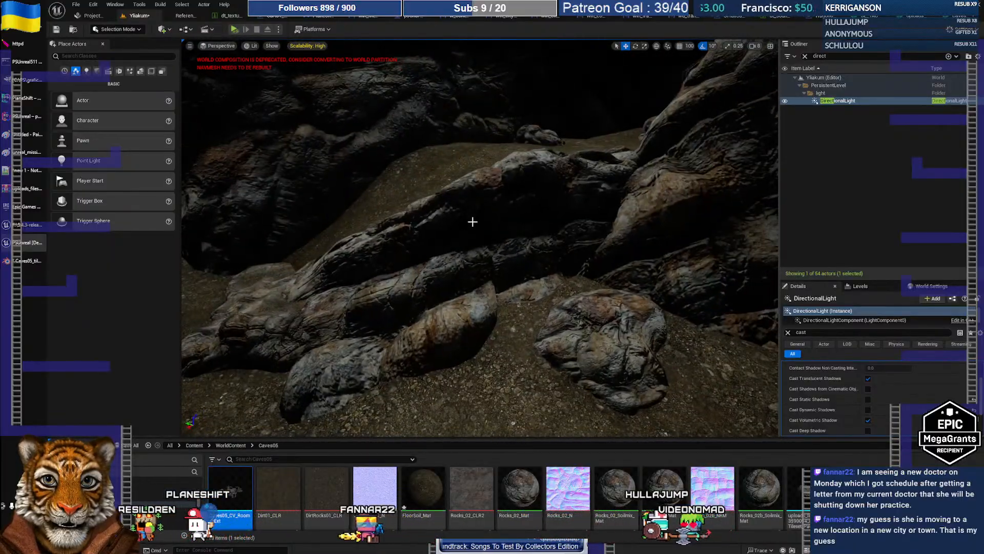
right_drag(481, 238, 492, 205)
right_drag(582, 292, 617, 317)
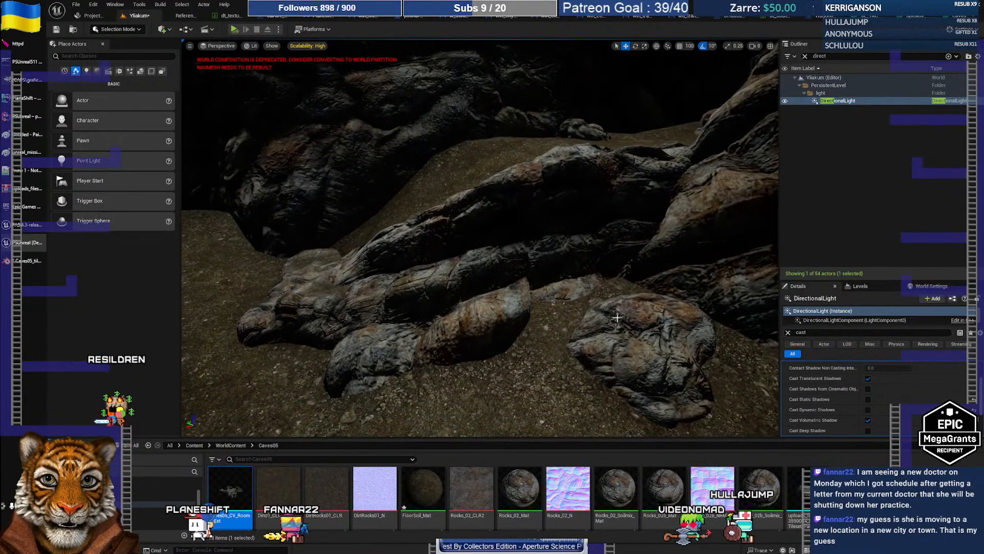
- Toggle Cast Static Shadows and Cast Dynamic Shadows on the DirectionalLight to compare the cave's lighting, leaving both off
click(868, 400)
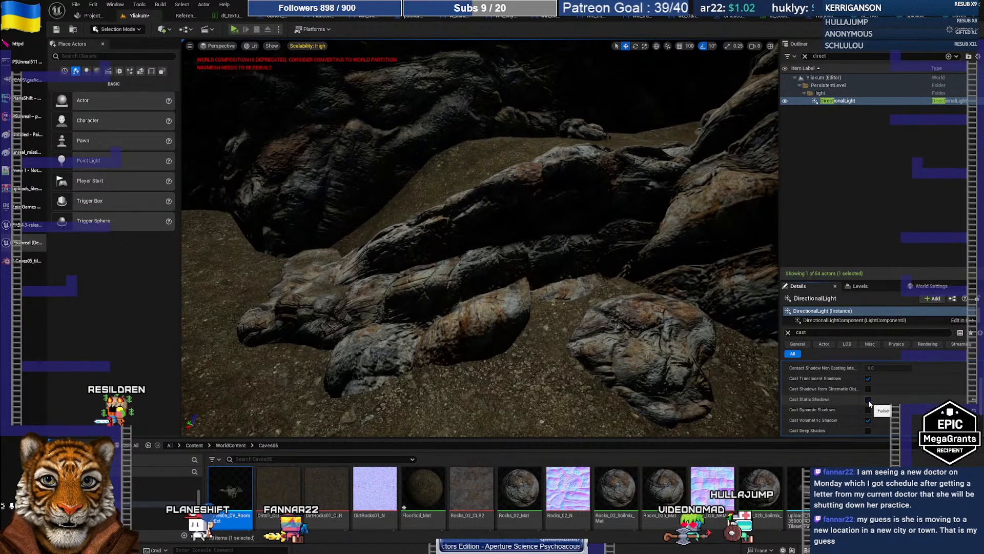
click(868, 400)
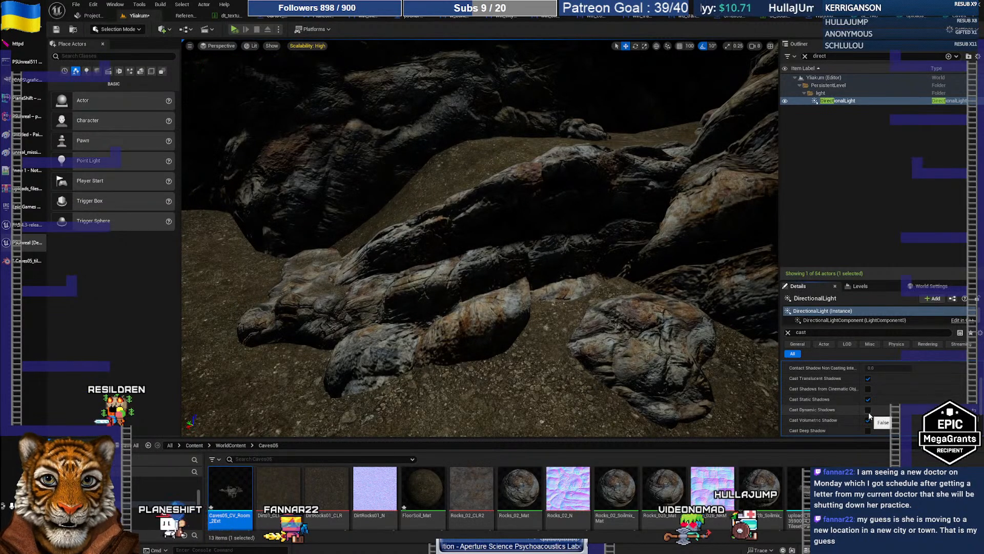
click(867, 410)
click(868, 412)
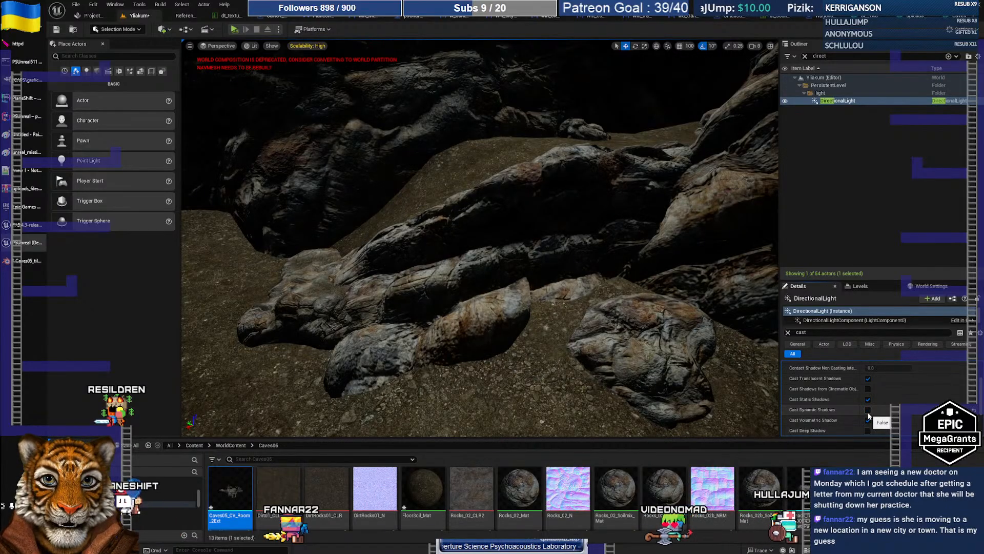
click(867, 411)
click(868, 410)
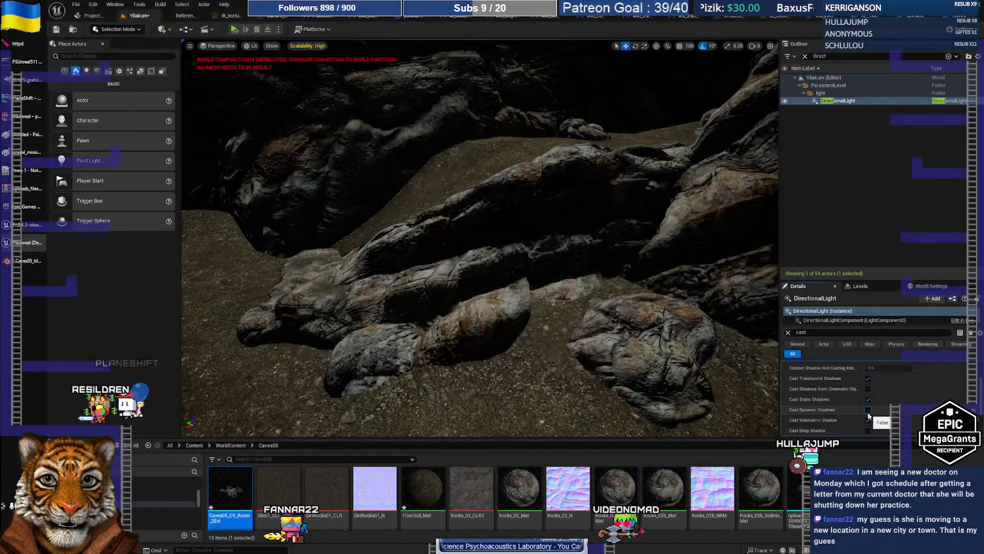
click(867, 411)
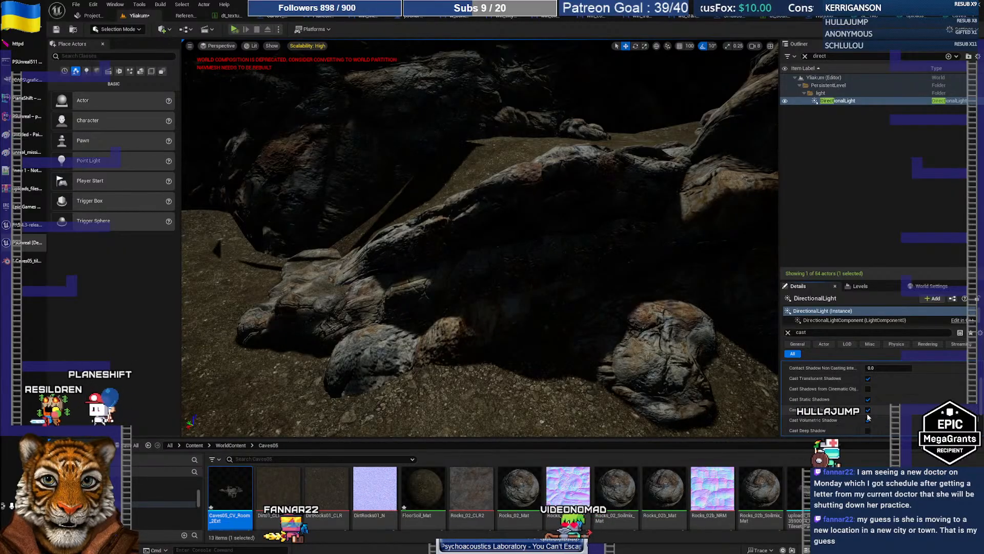
click(867, 410)
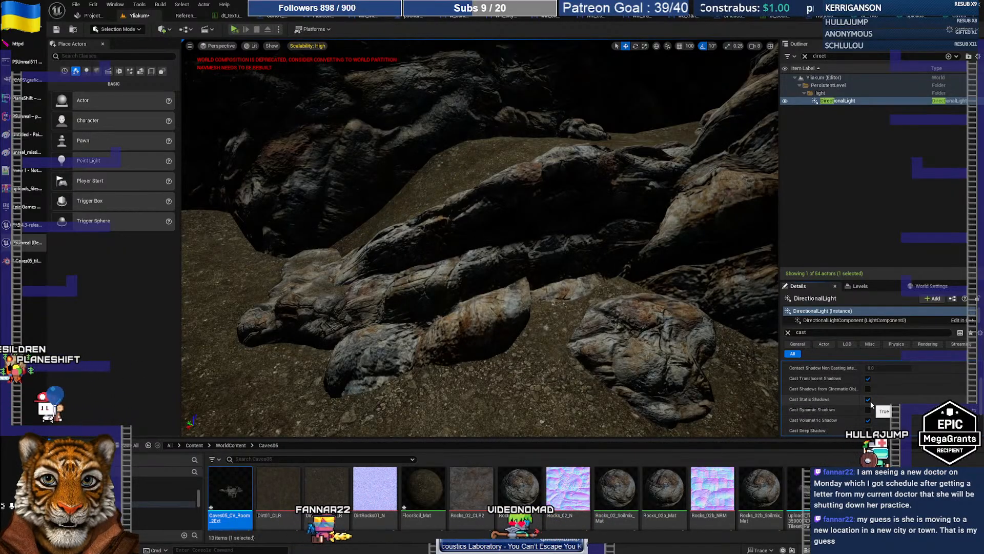
click(867, 399)
- Examine the lit cave walls and floor around the passage opening in the level
right_drag(505, 230, 499, 250)
key(w)
key(w)
key(s)
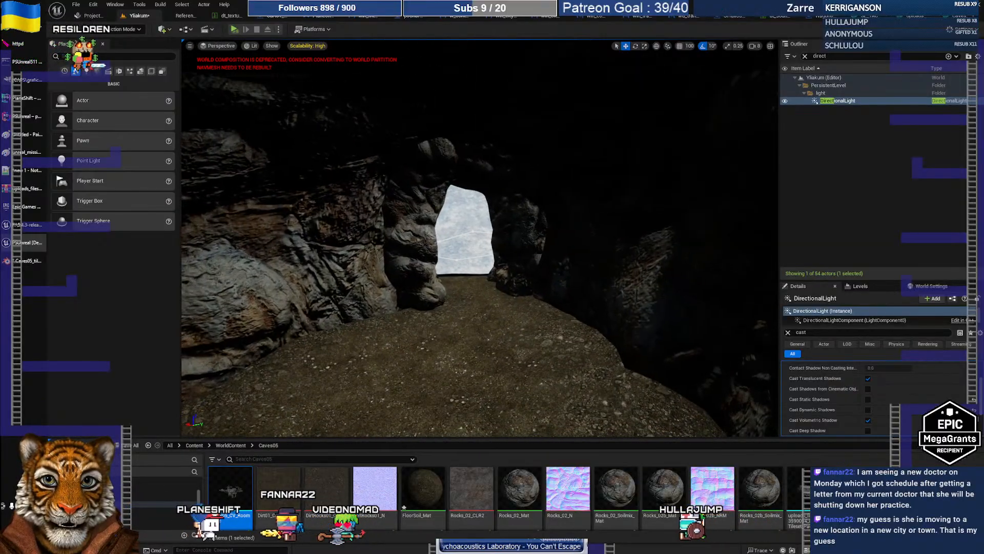
- Try Cast Dynamic Shadows on the directional light, then turn it back off
key(w)
key(s)
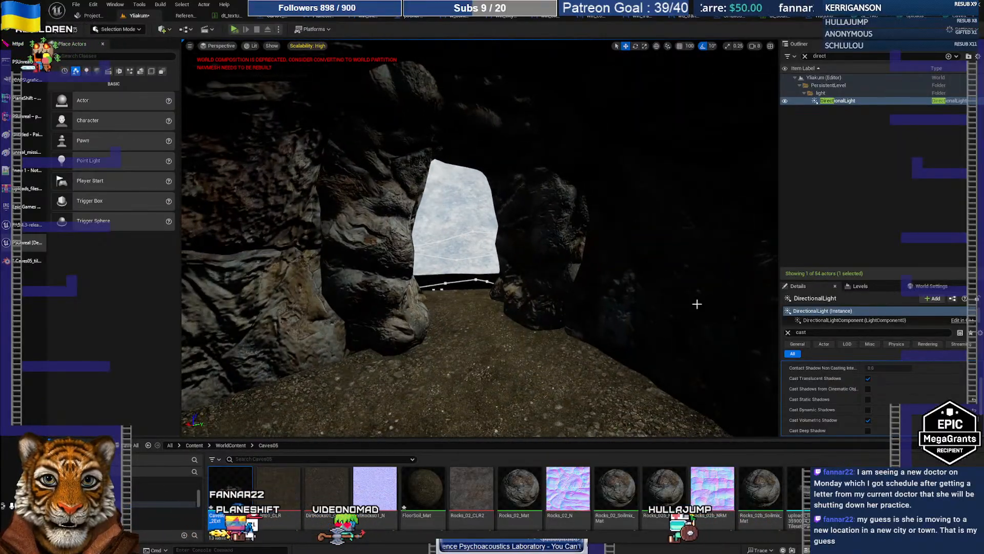
click(868, 399)
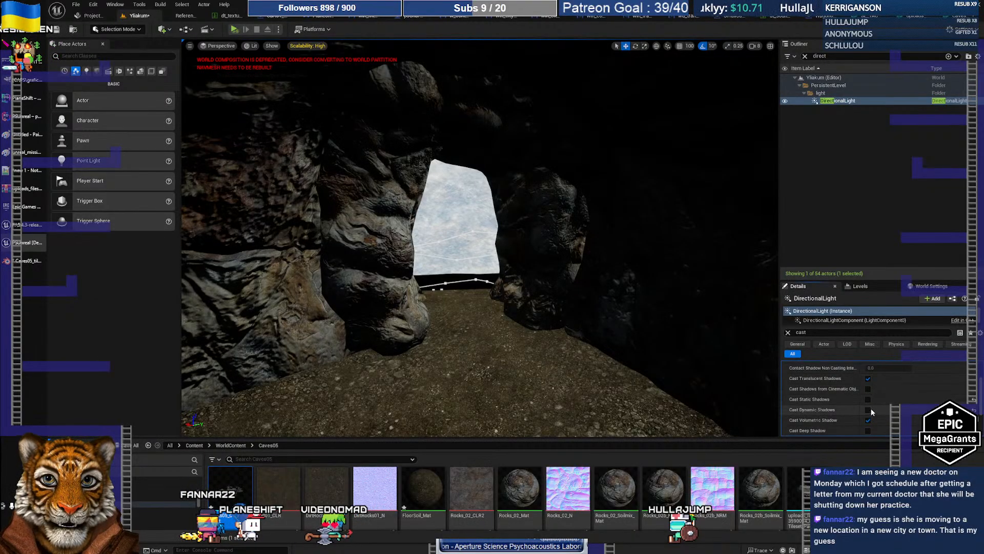
click(868, 409)
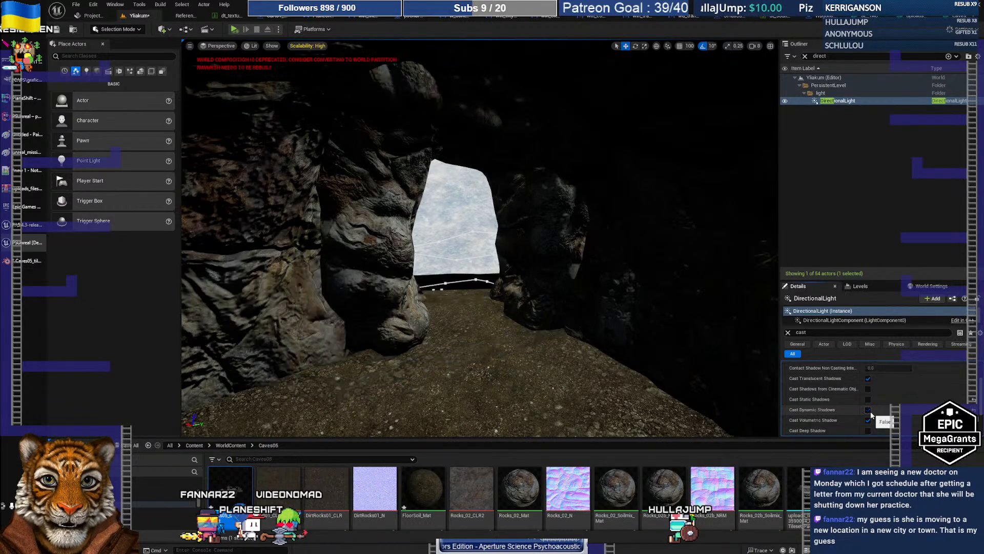
click(868, 409)
- Fly through the cave in the level viewport and examine how the rock walls are shaded
right_drag(480, 238, 454, 229)
key(s)
key(w)
key(s)
key(w)
key(s)
key(w)
key(s)
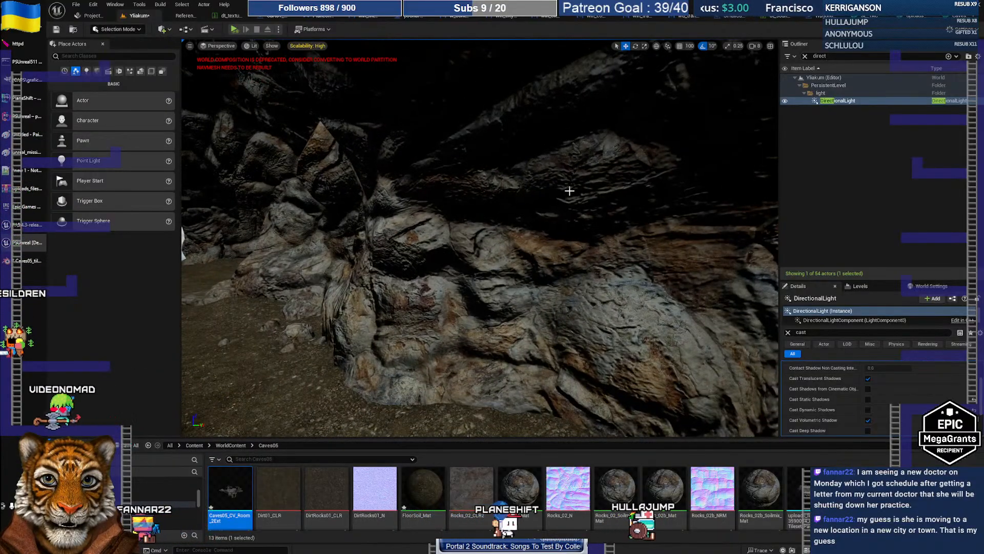
- Switch to Blender and walk through the collapsed cave room to inspect the same rock walls
click(22, 262)
middle_drag(437, 162, 441, 167)
right_click(442, 167)
key(shift+grave)
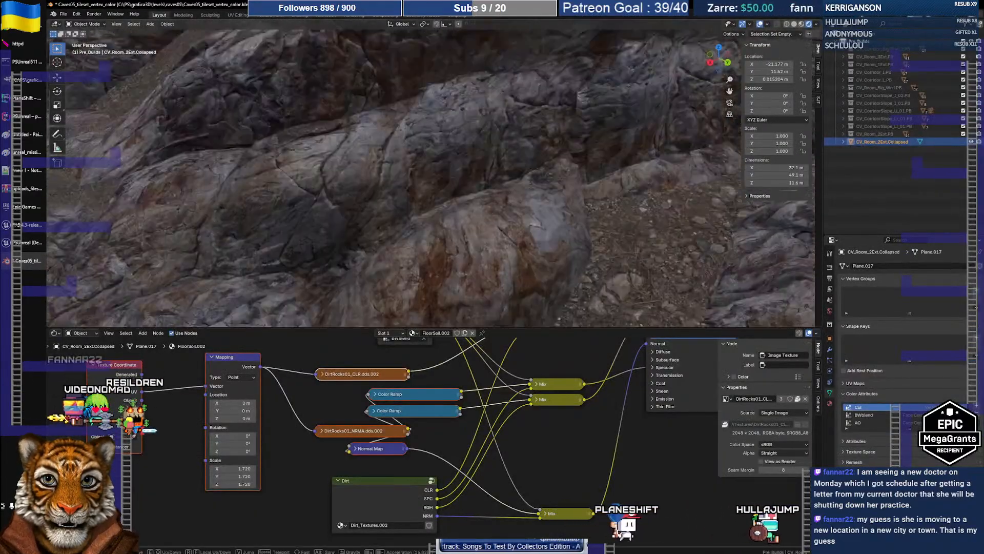
key(w)
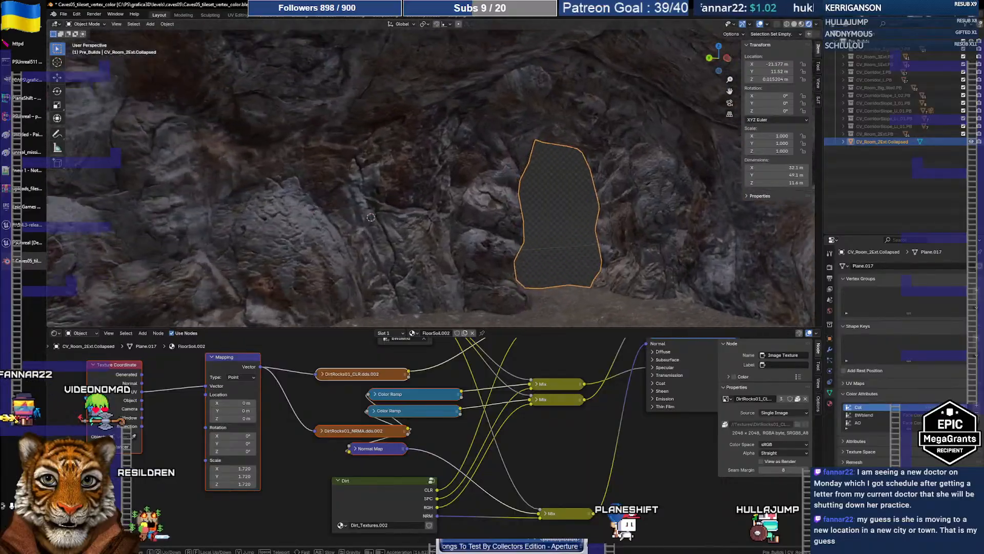
key(s)
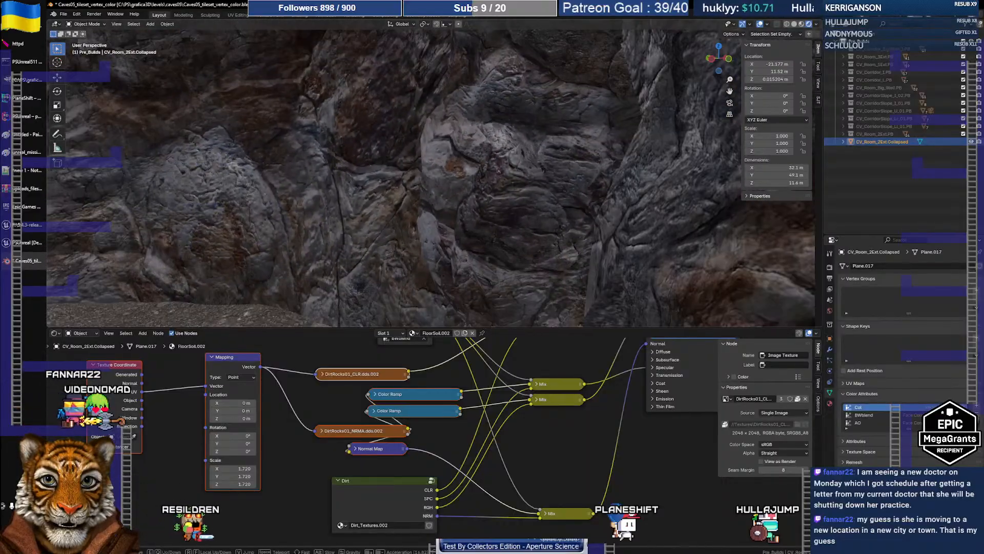
key(s)
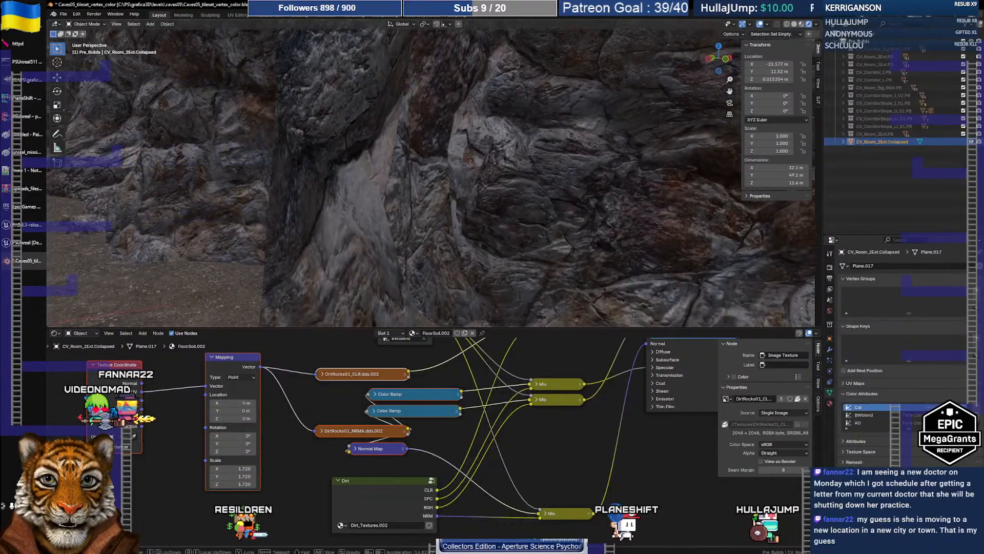
key(w)
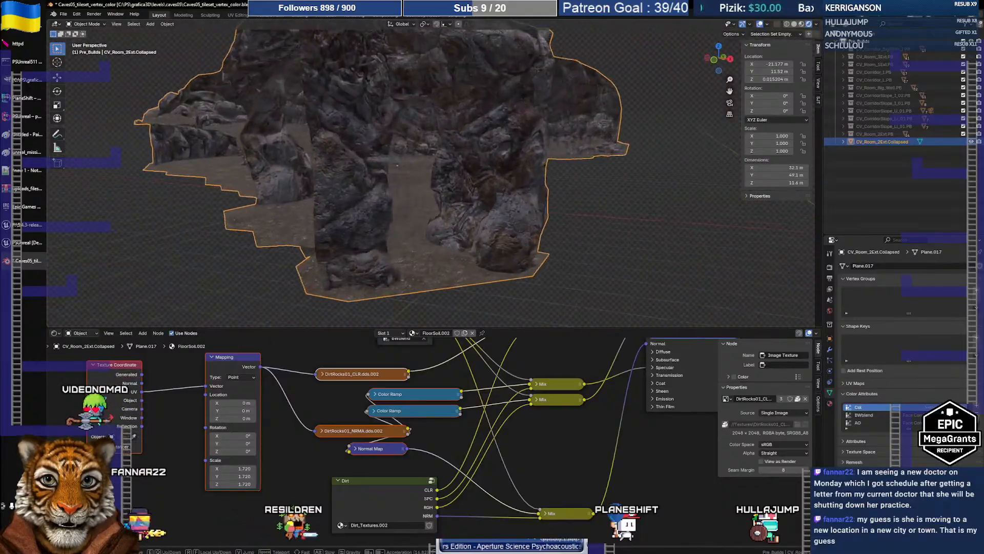
key(w)
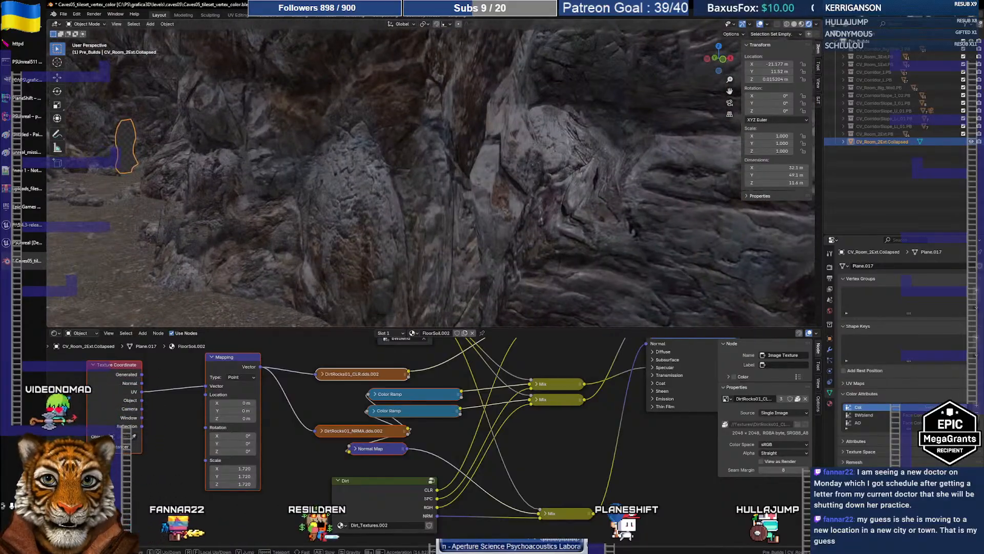
key(s)
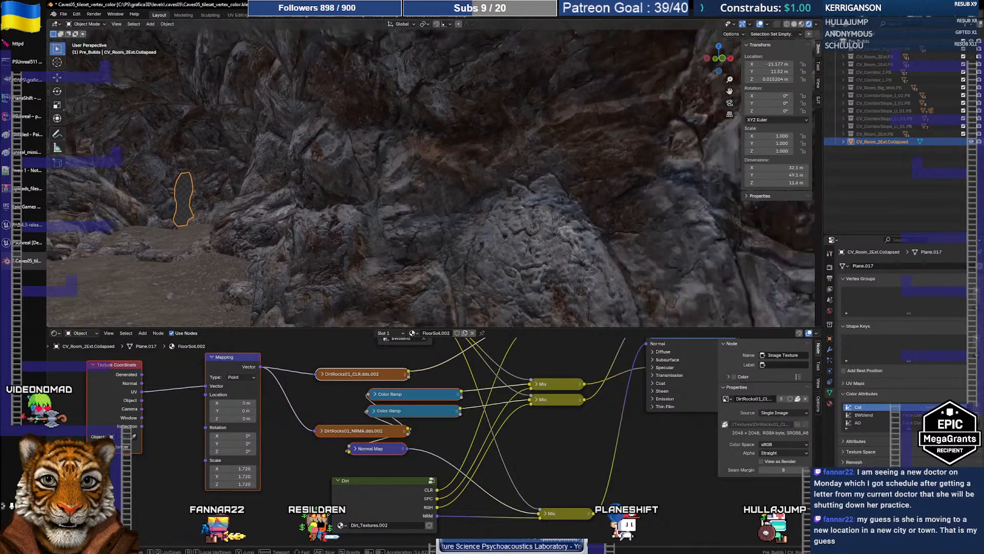
click(449, 114)
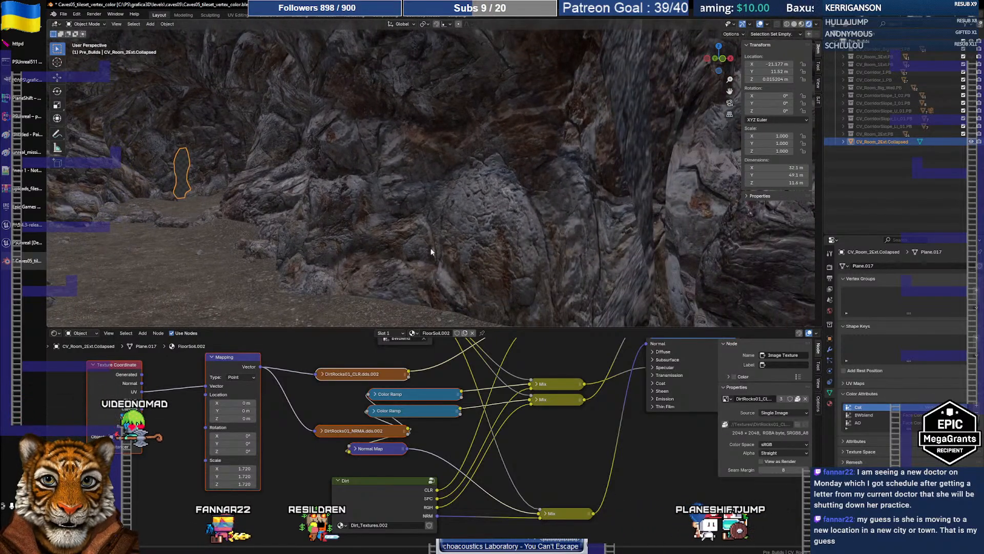
- Review the cave room's material slots, comparing the node setups of Rocks_02.002 and Rocks_02b.002
middle_drag(438, 462, 415, 455)
middle_drag(416, 456, 417, 459)
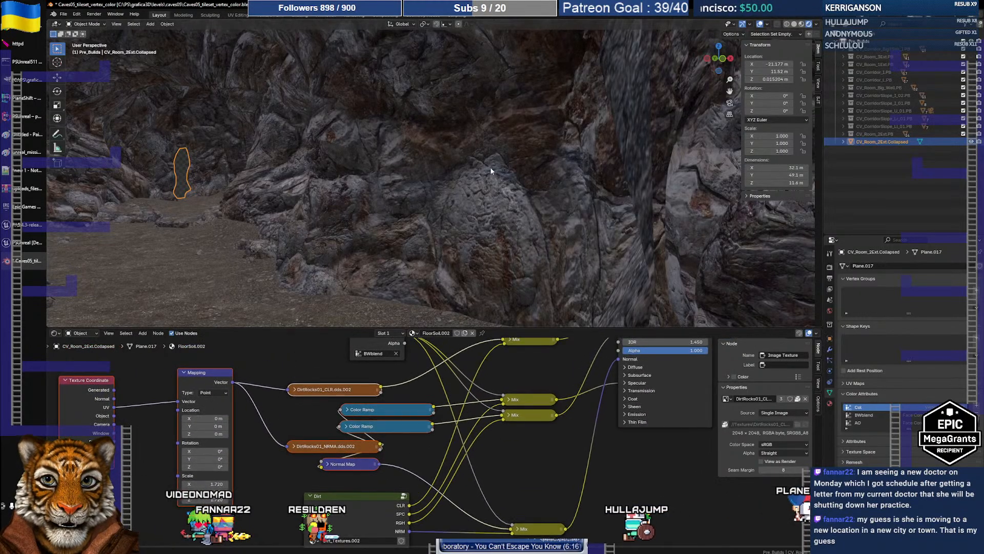
click(830, 403)
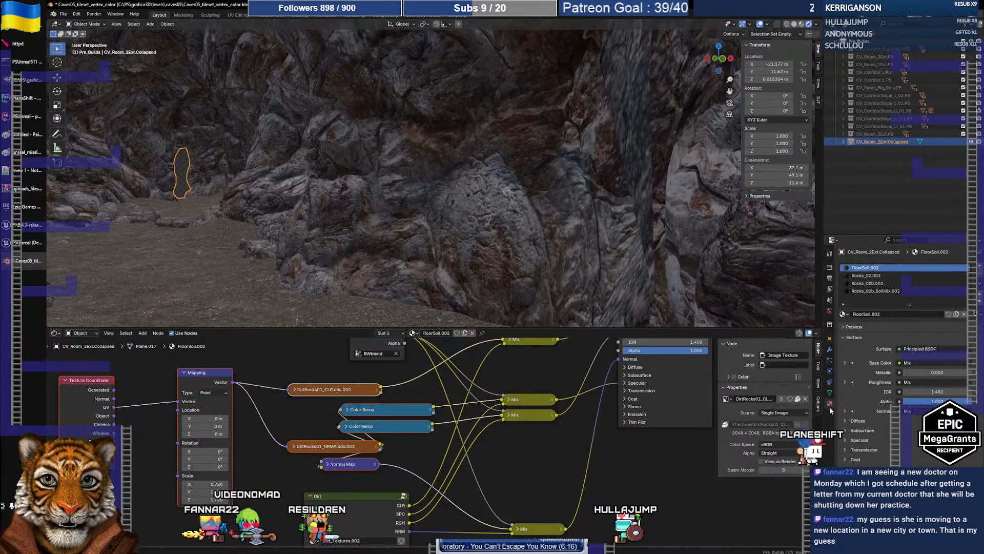
click(868, 276)
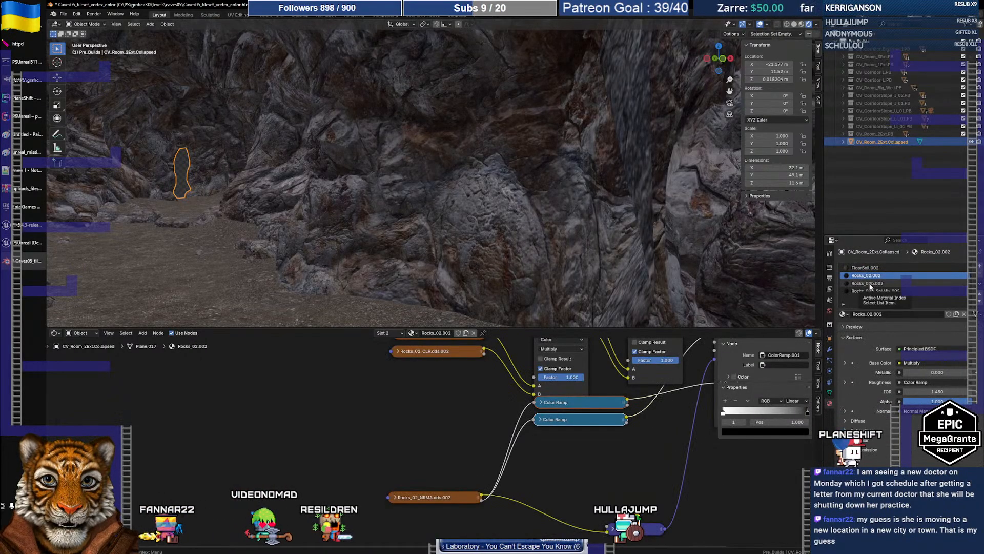
click(868, 283)
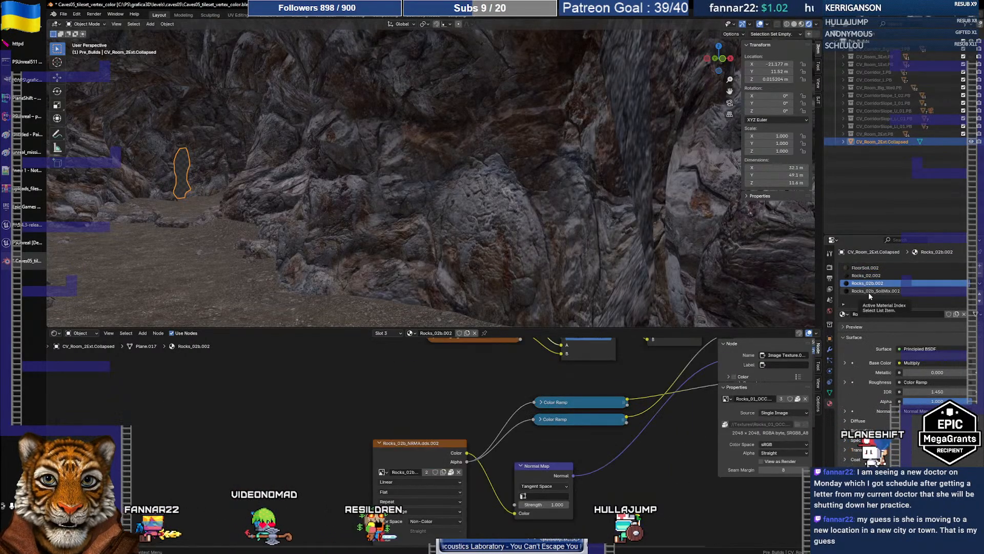
click(864, 276)
click(866, 283)
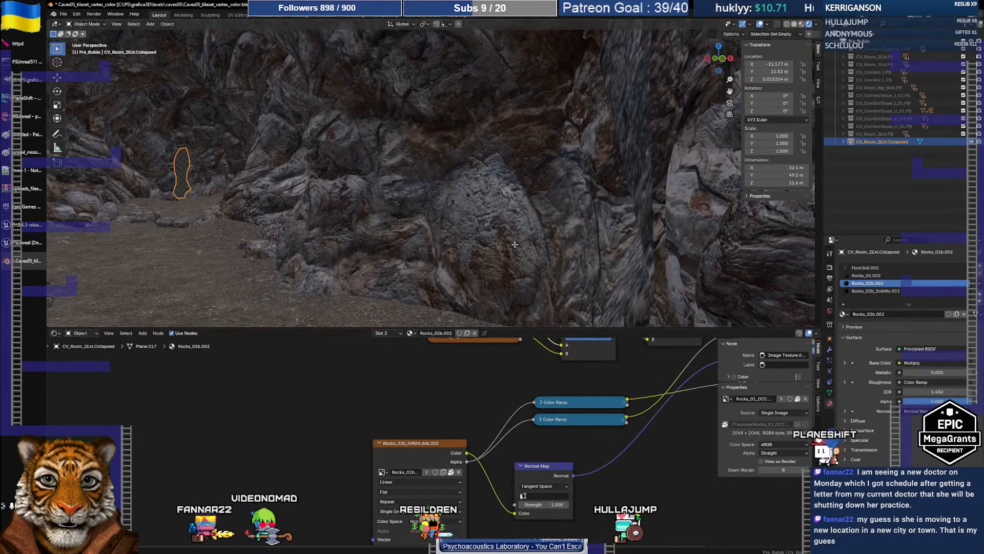
- Select a face on the bulging rock in Edit Mode to check its assigned material, then return to Object Mode
key(Tab)
click(471, 204)
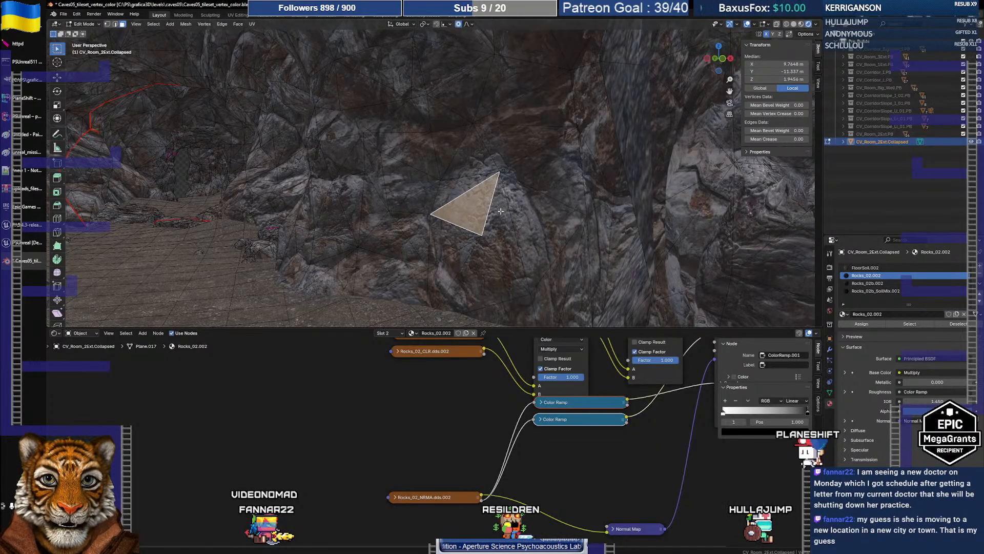
key(Tab)
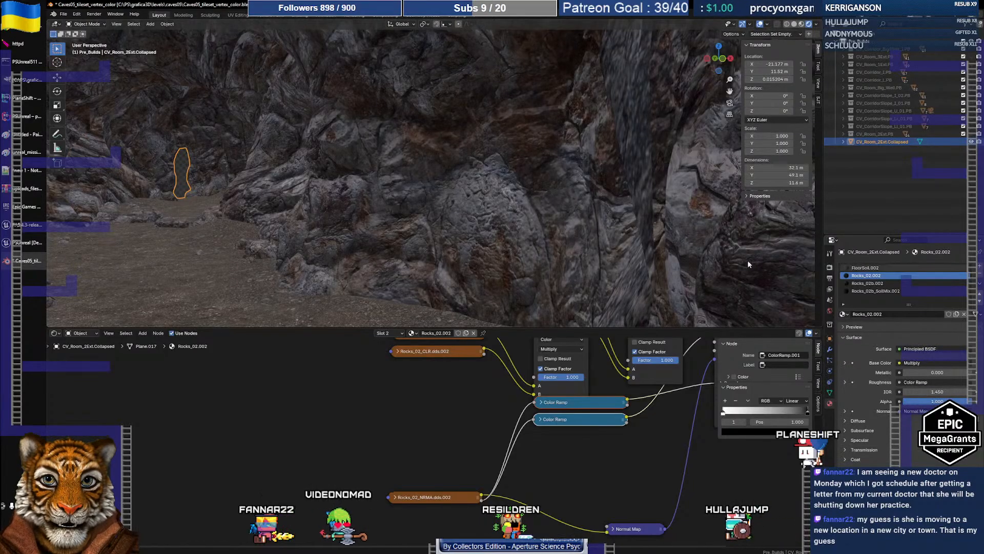
- Switch to Unreal Editor and match the view to the same bulging rock on the cave wall
click(16, 244)
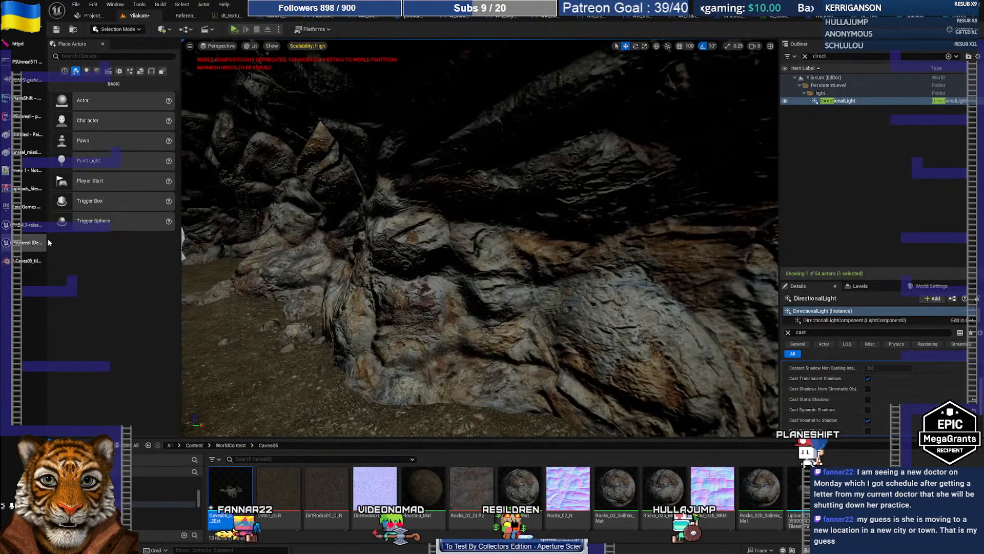
right_drag(498, 202, 488, 168)
key(s)
key(w)
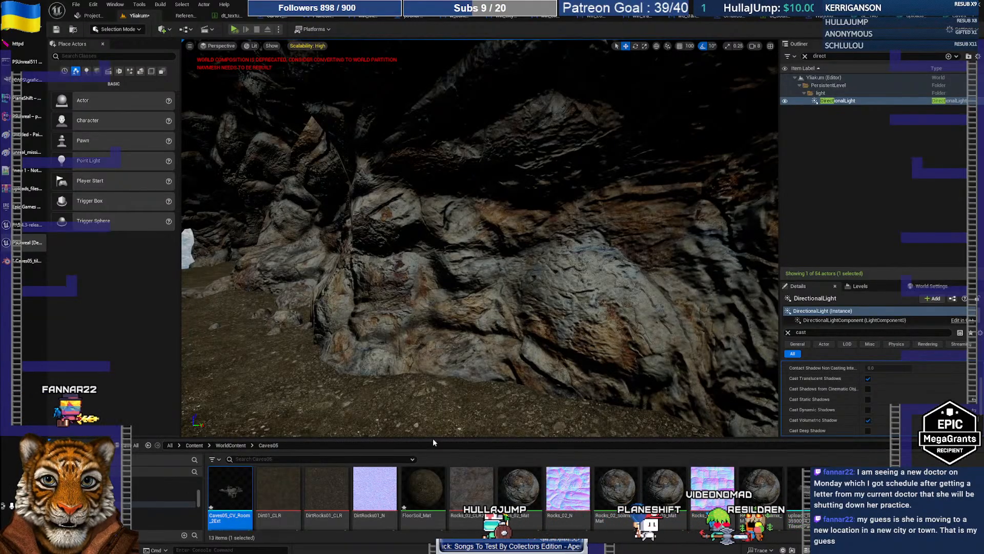
- Enlarge the Caves05 asset area and open the Rocks_02_Mat material with its texture nodes in view
drag(433, 438, 435, 395)
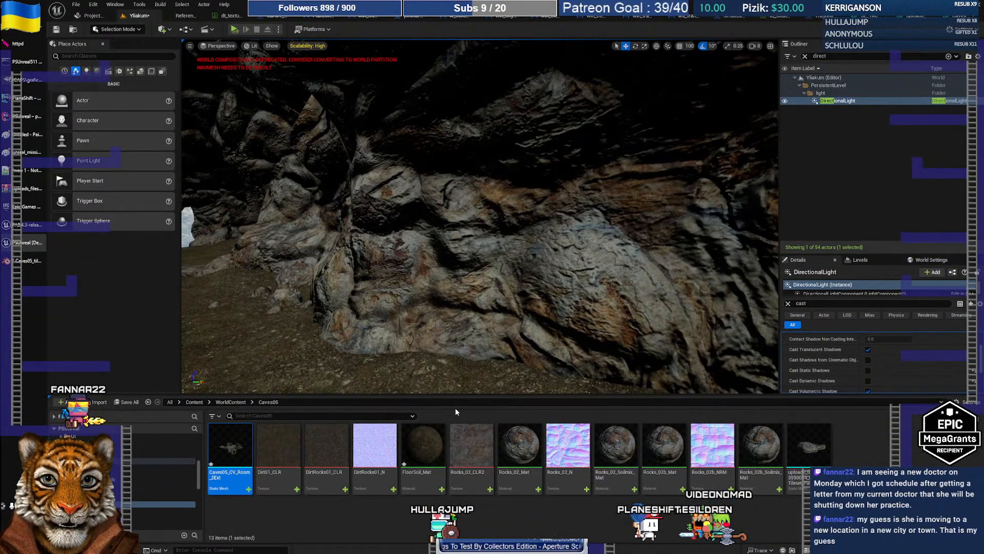
click(536, 503)
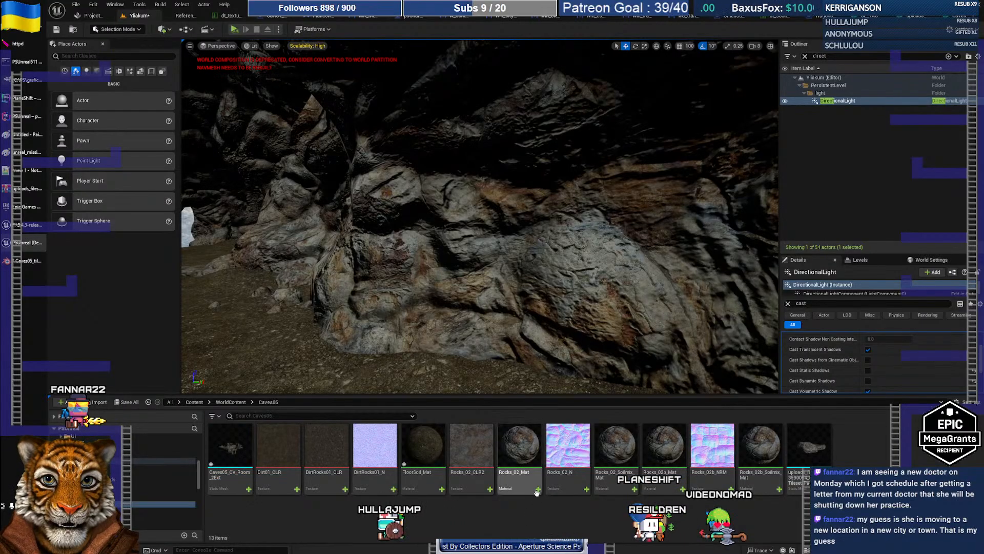
key(alt+Tab)
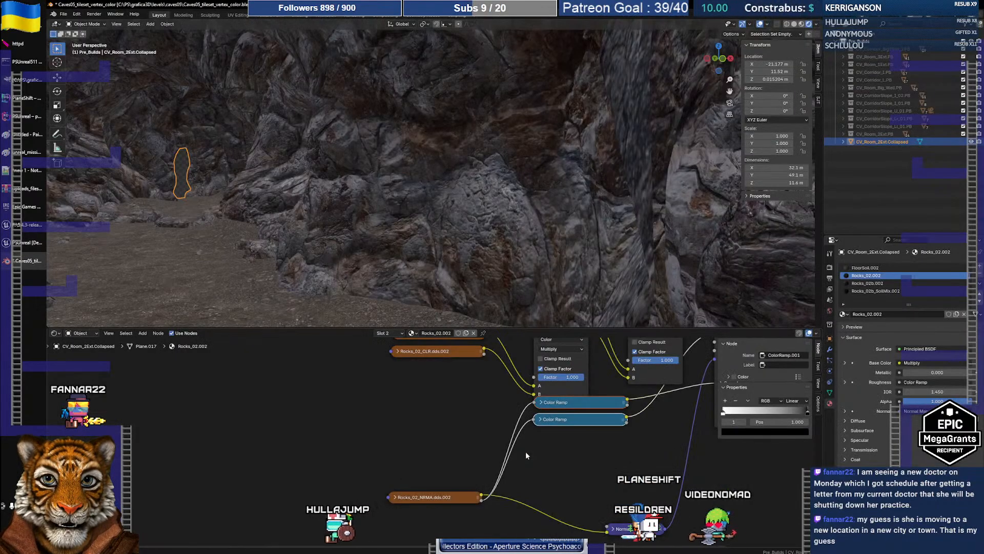
key(alt+Tab)
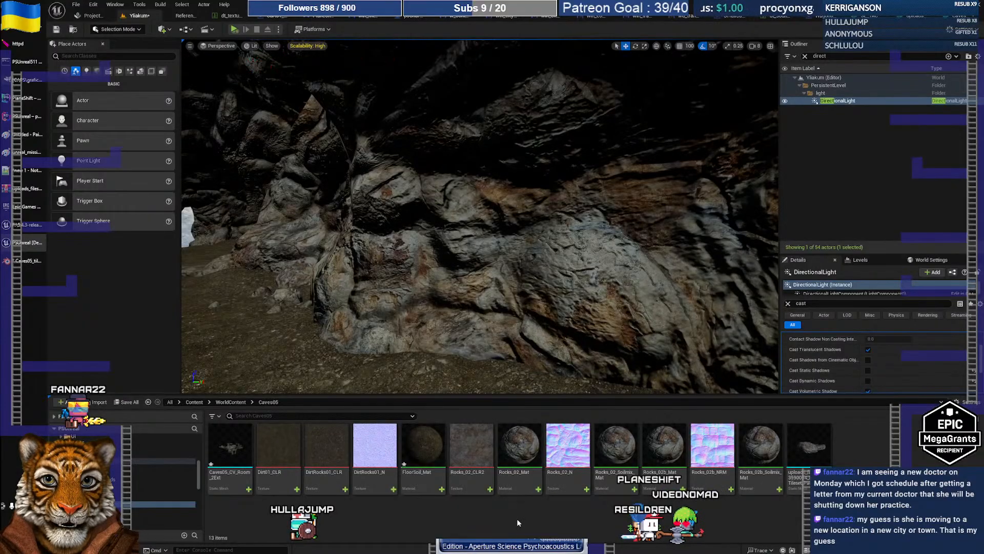
double_click(519, 446)
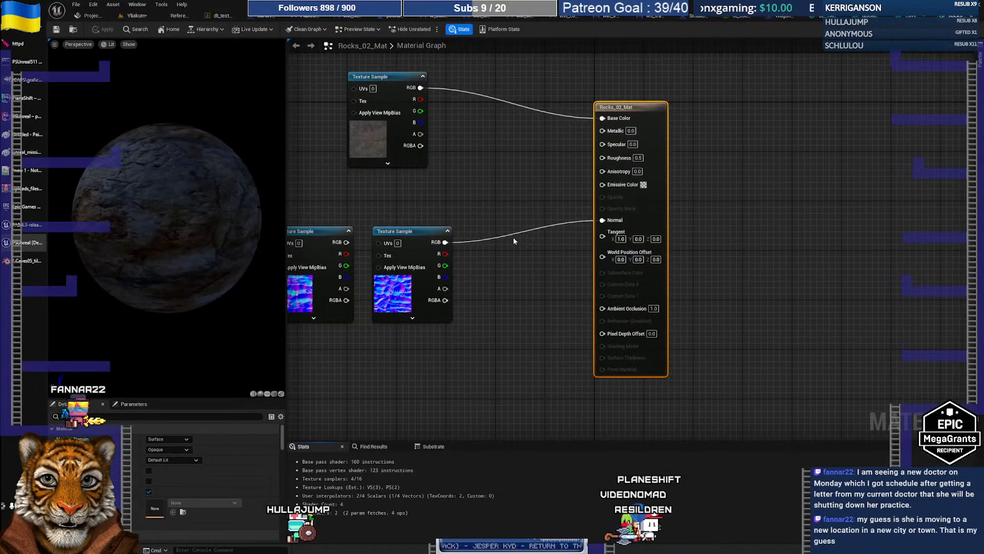
right_drag(425, 188, 505, 219)
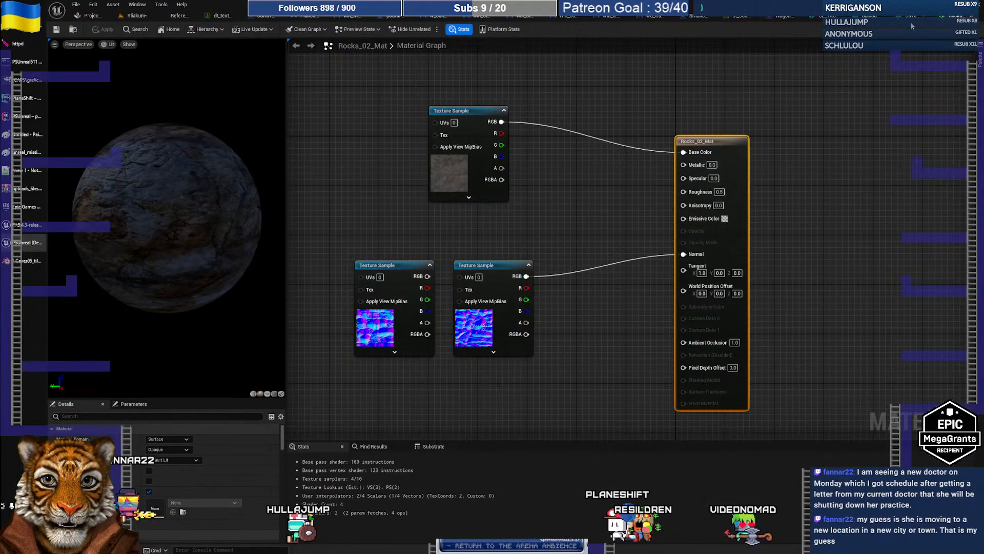
- Detach the Rocks_02_Mat editor into its own taller window over the Yliakum level view
drag(950, 17, 531, 56)
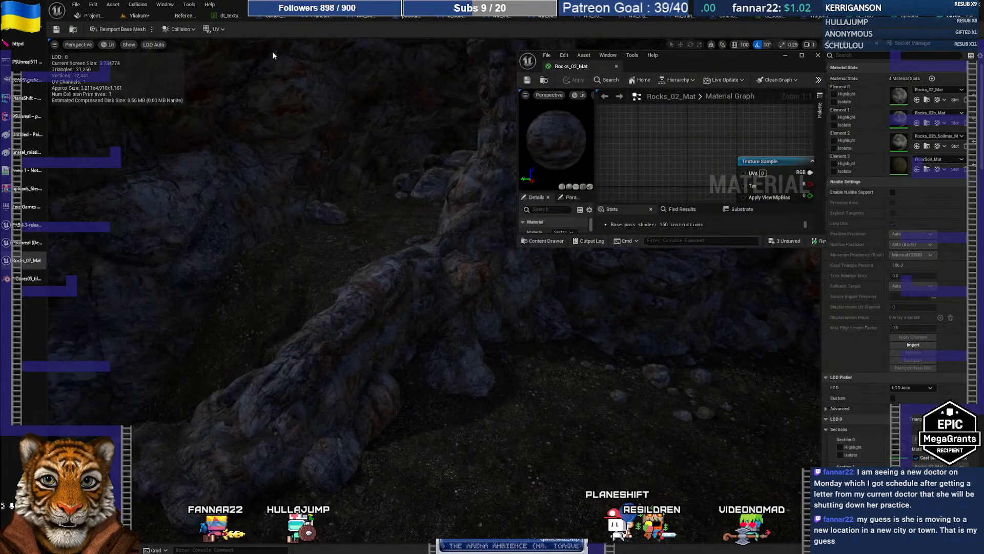
click(137, 15)
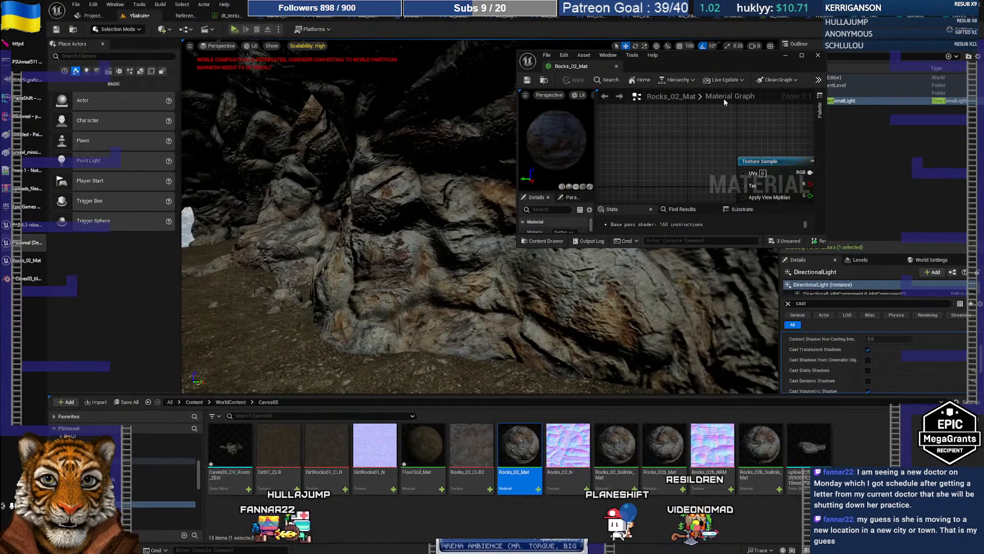
drag(678, 247, 678, 470)
right_drag(597, 212, 603, 192)
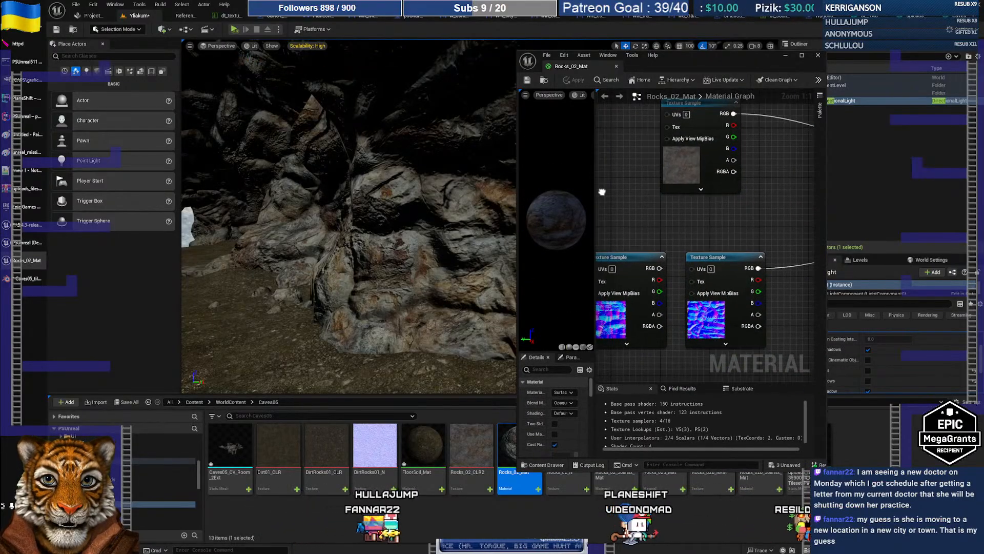
- Check which texture each of the two normal map samples uses, and view the rock wall from farther back
click(720, 262)
scroll(579, 407, down, 2)
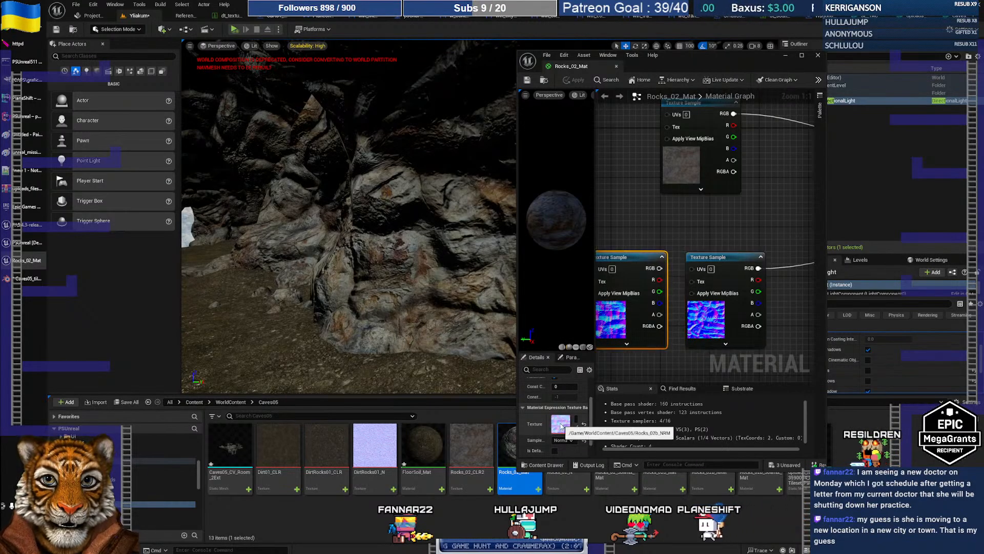
click(740, 259)
mouse_move(348, 221)
right_down()
mouse_move(307, 220)
mouse_move(318, 230)
mouse_move(359, 231)
mouse_move(346, 230)
right_up()
key(s)
scroll(321, 230, down, 4)
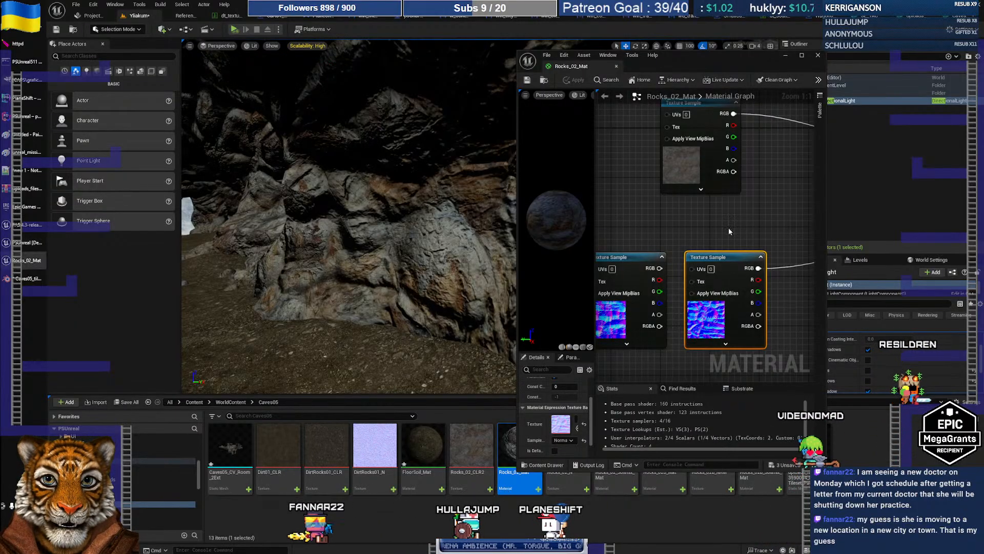
- Set the Specular value of Rocks_02_Mat to 0.2 and apply the material change
right_drag(728, 227, 619, 241)
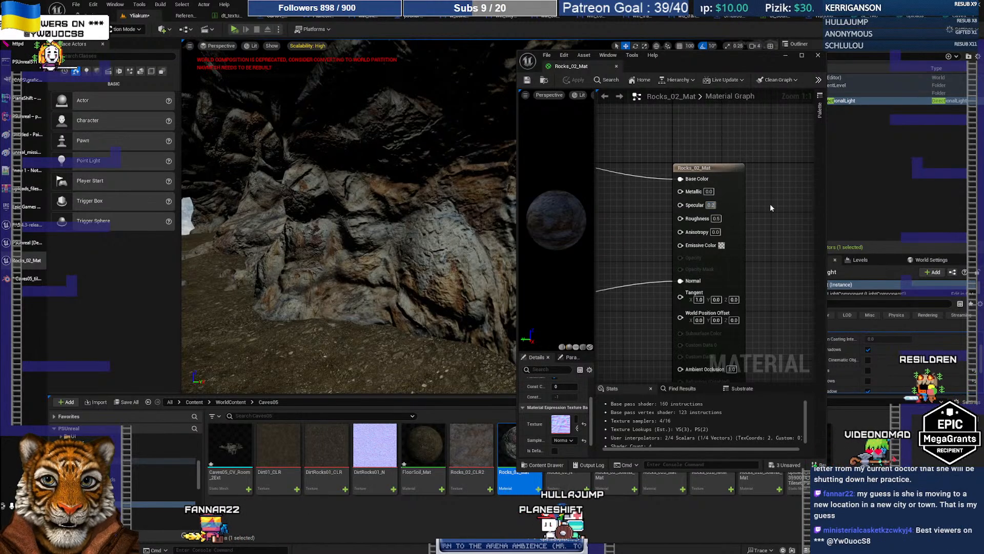
text(0.2)
key(Return)
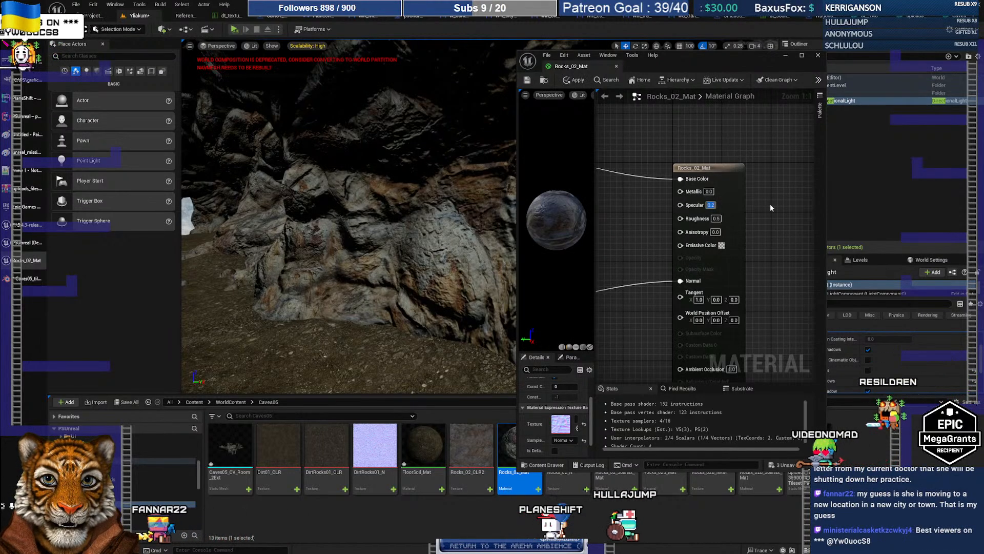
click(570, 81)
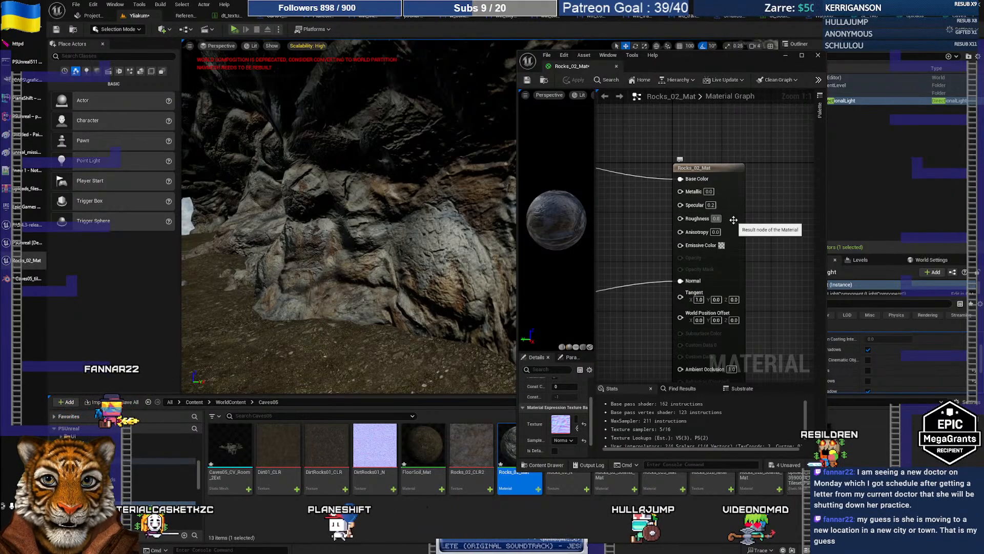
- Set the Roughness of Rocks_02_Mat to 0.5 and its Specular to 0.3, and apply the material
key(Tab)
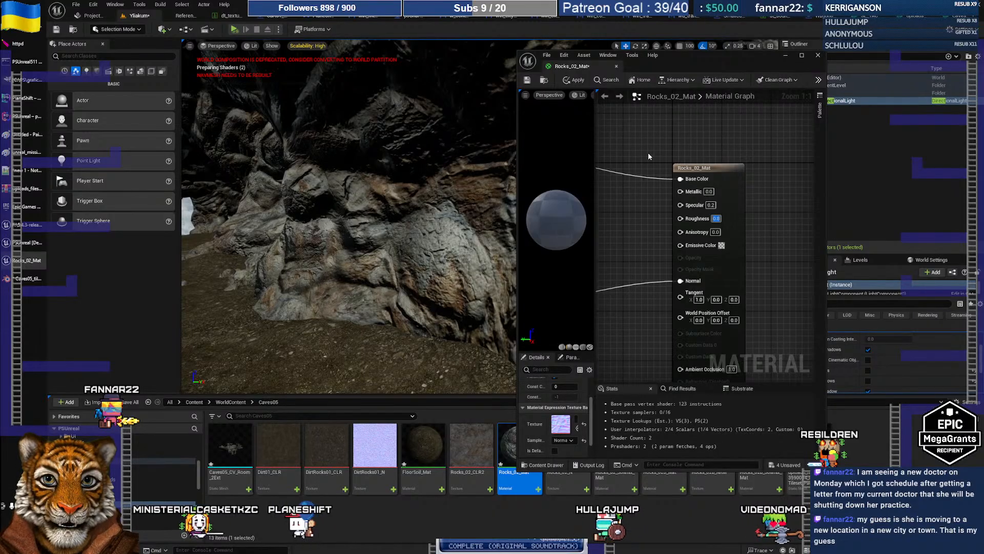
click(574, 81)
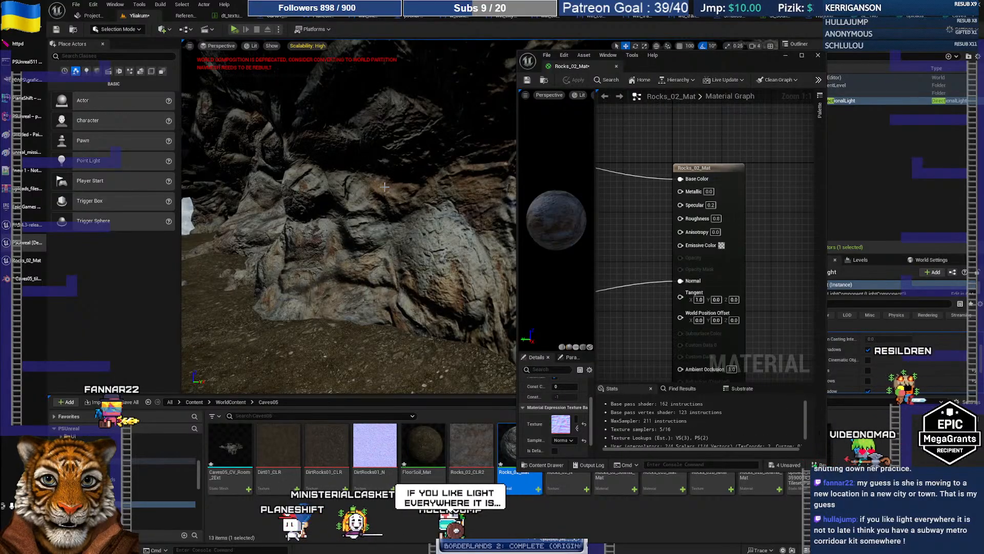
click(716, 219)
text(0.5)
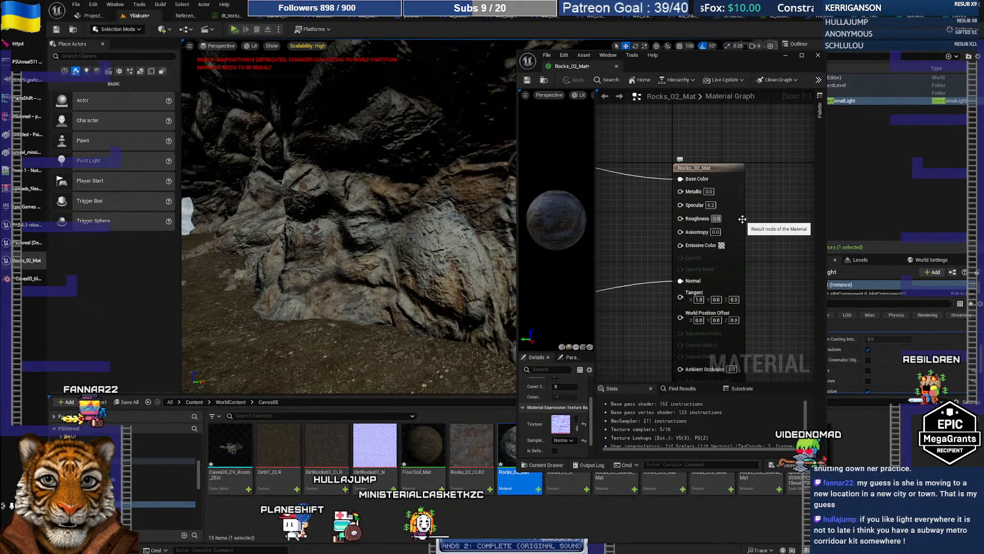
key(Return)
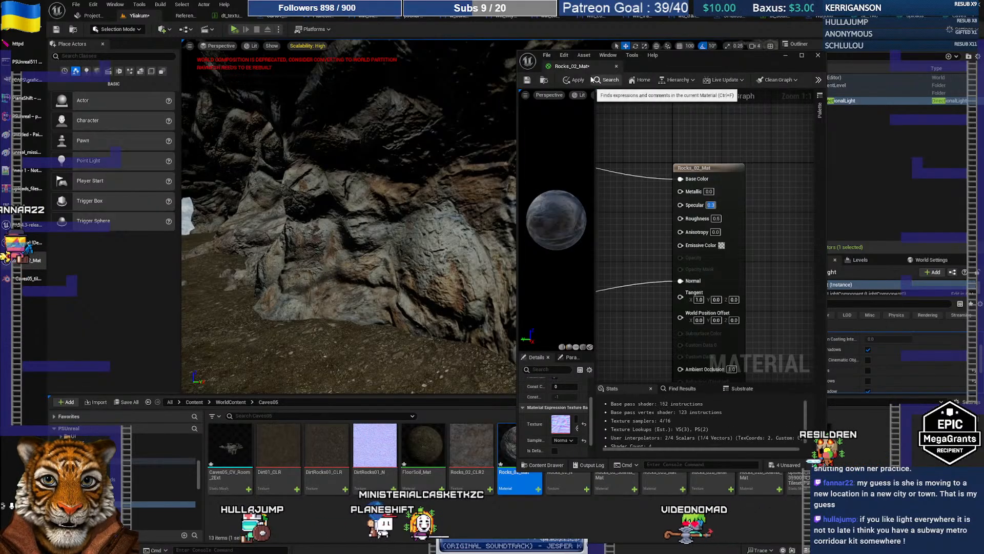
click(573, 82)
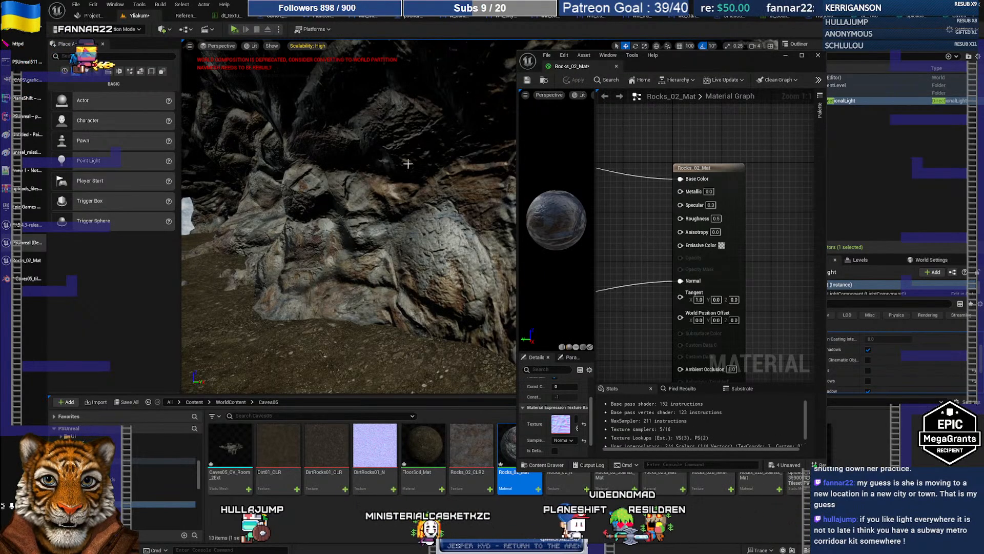
- Examine how the material looks on the rock column and across the cave room from several angles
right_drag(408, 163, 313, 171)
key(w)
key(s)
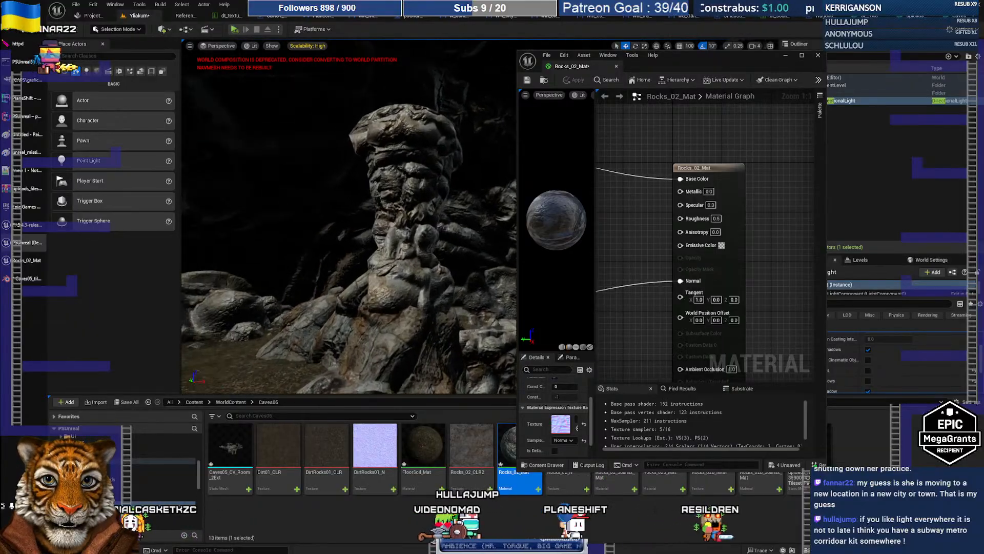
right_drag(312, 172, 422, 212)
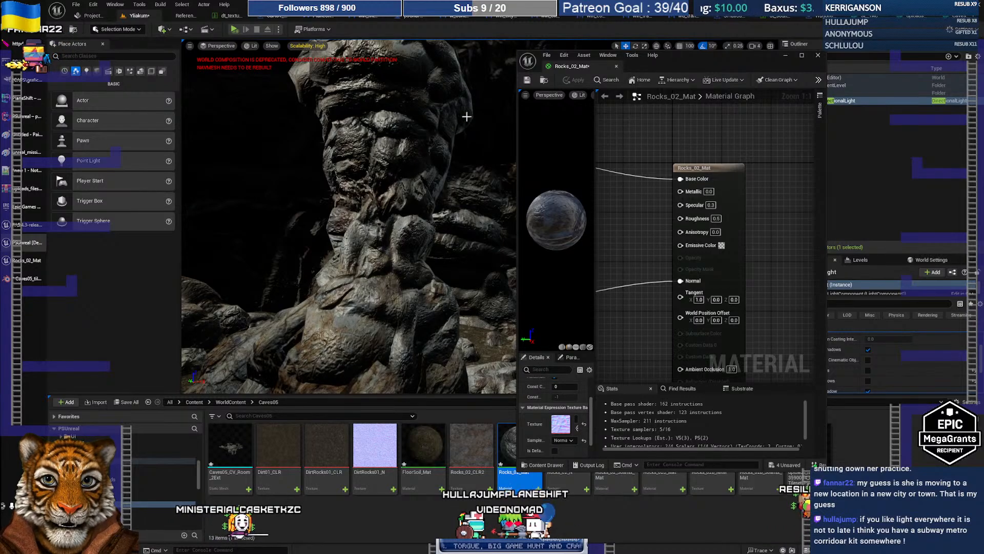
right_drag(466, 116, 488, 157)
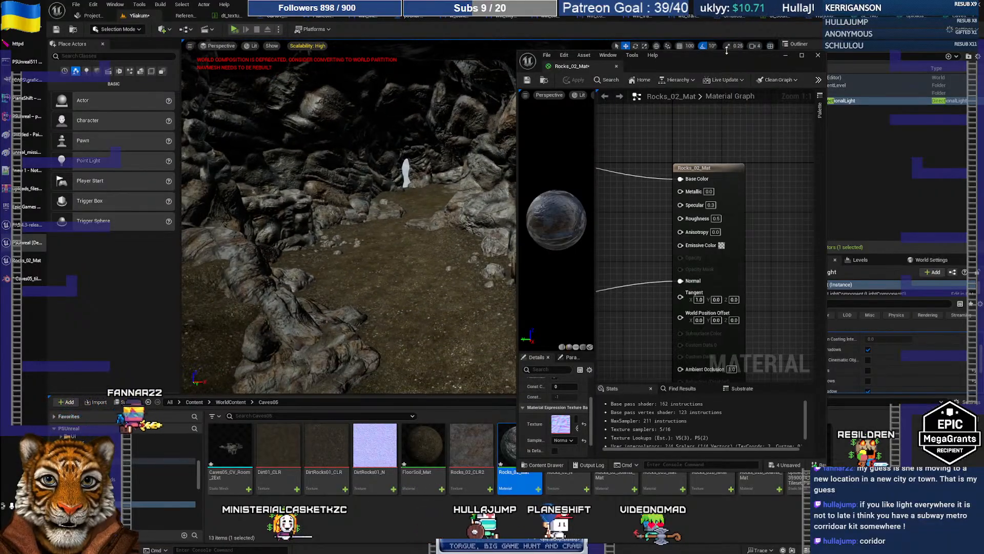
- Minimize the Rocks_02_Mat editor and show the cave room in a full-screen viewport looking toward the far opening
drag(718, 55, 557, 62)
click(622, 65)
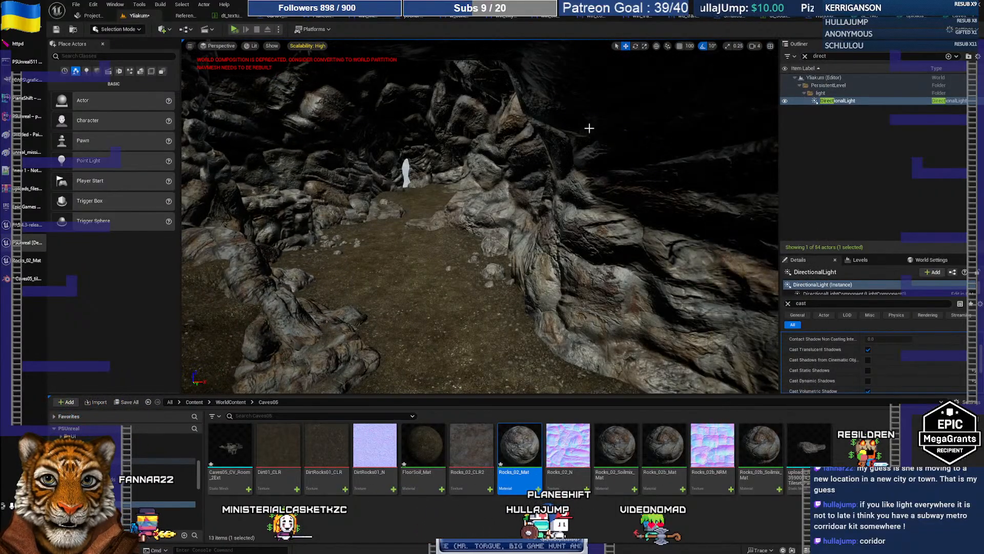
right_drag(459, 190, 456, 189)
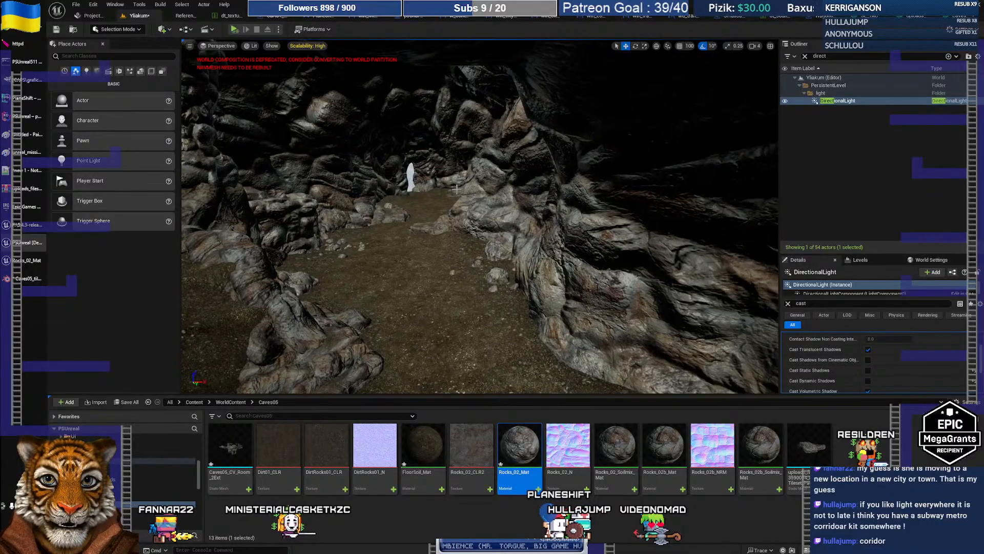
key(F11)
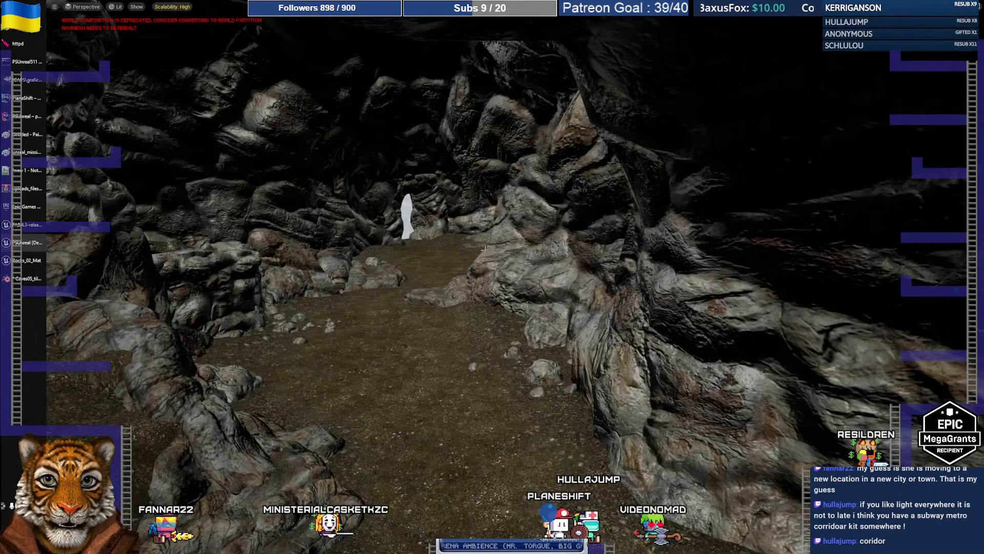
right_drag(485, 249, 461, 256)
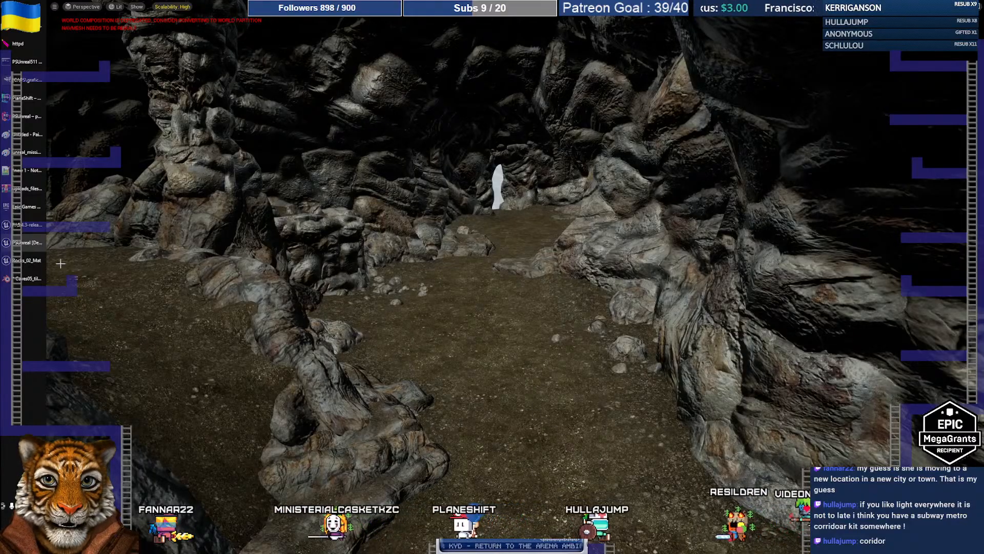
- Switch to Blender and fly through the same cave room to compare its rock walls with the Unreal version
click(28, 278)
right_click(405, 150)
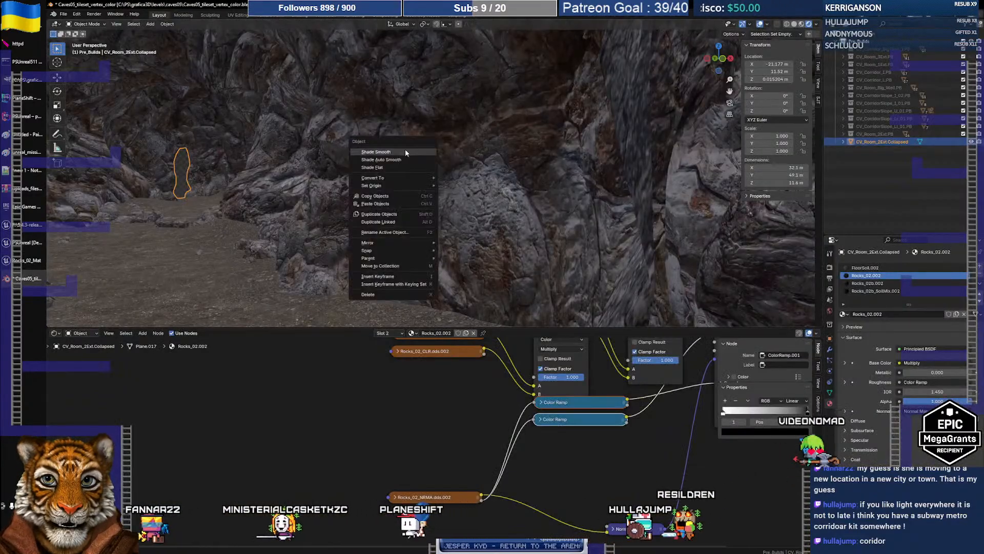
key(shift+grave)
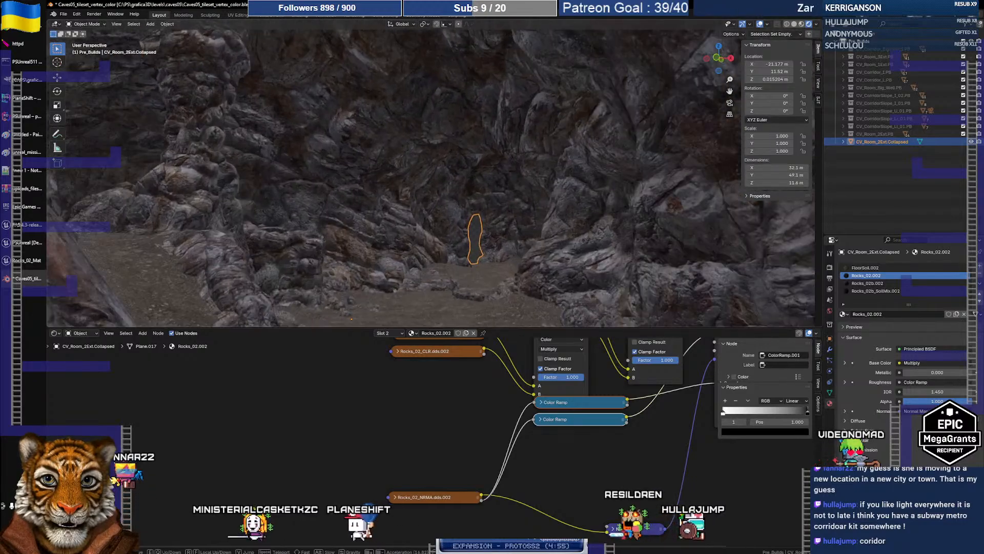
key(w)
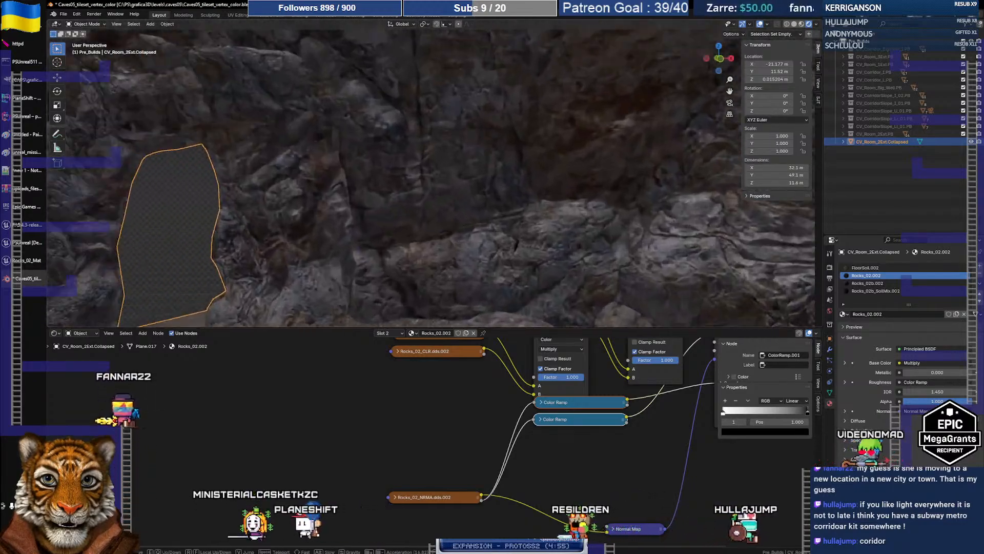
key(w)
key(w)
key(s)
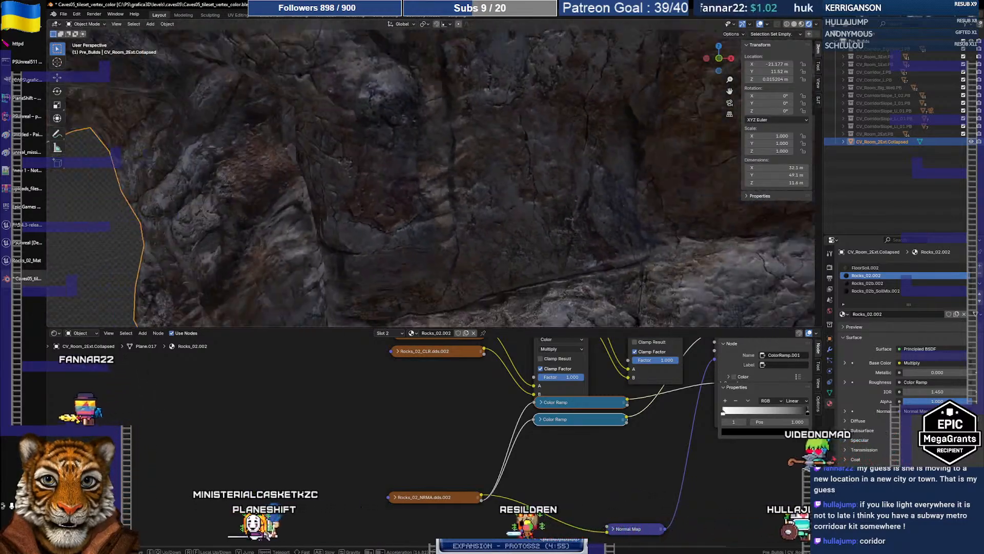
key(d)
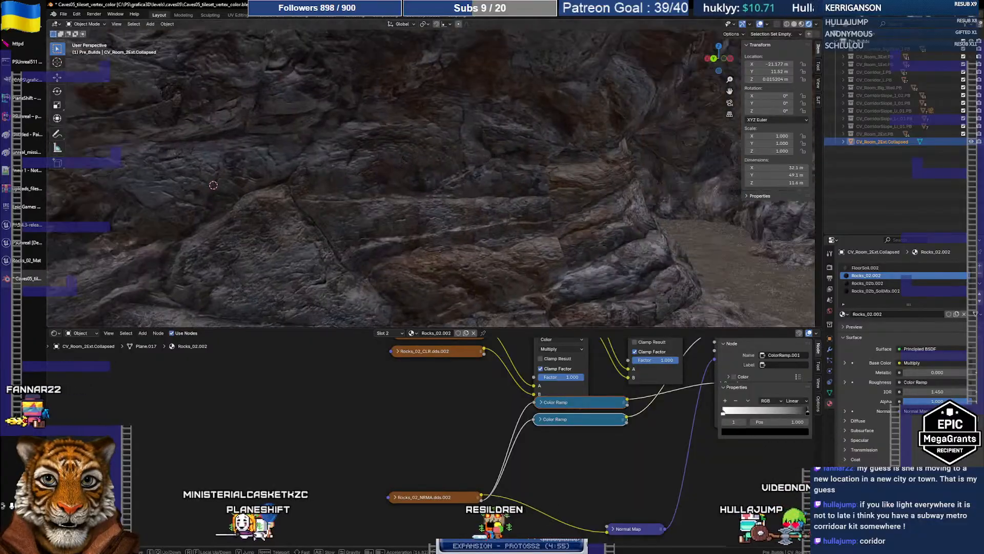
key(s)
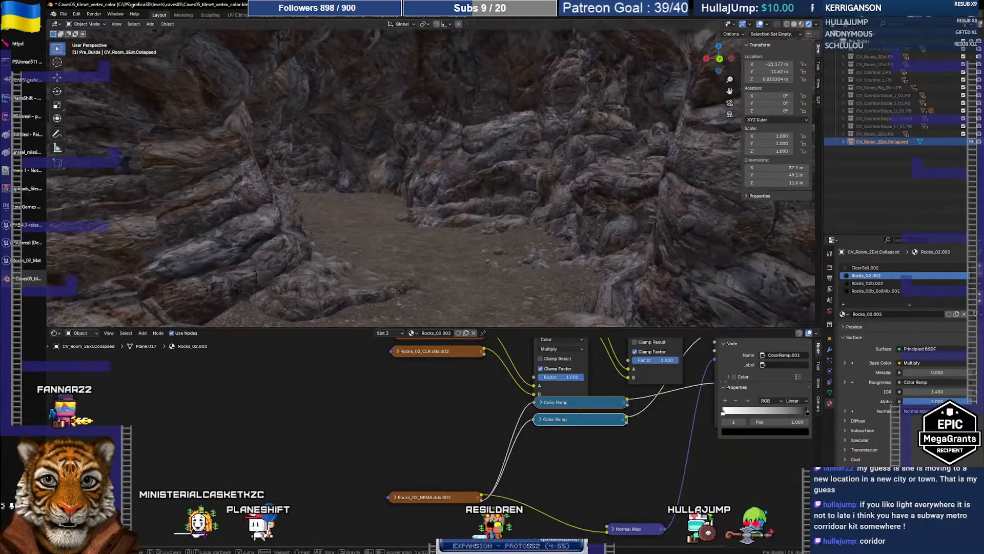
click(384, 118)
- Switch back to Unreal Editor, reopen the Rocks_02_Mat editor and place it clear of the rock column
key(alt+Tab)
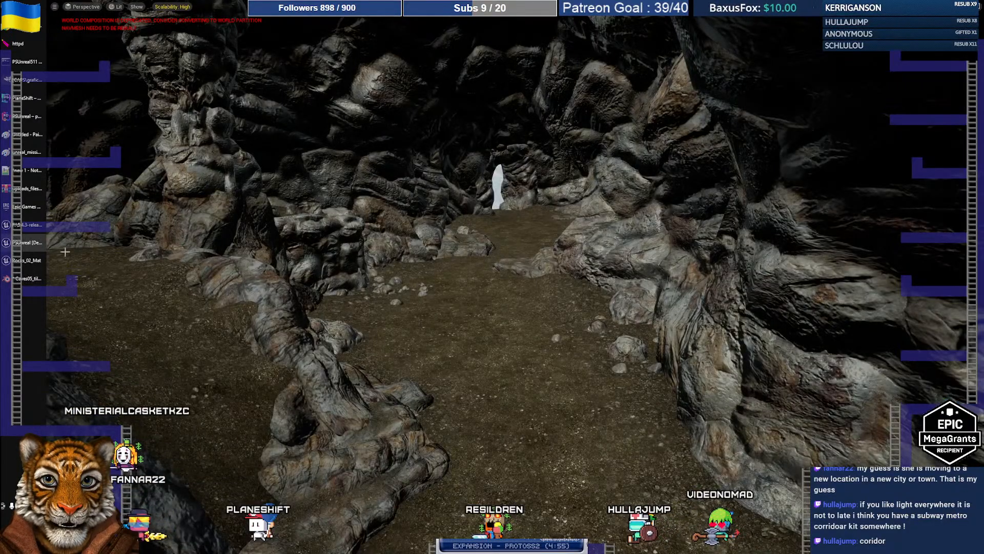
click(39, 260)
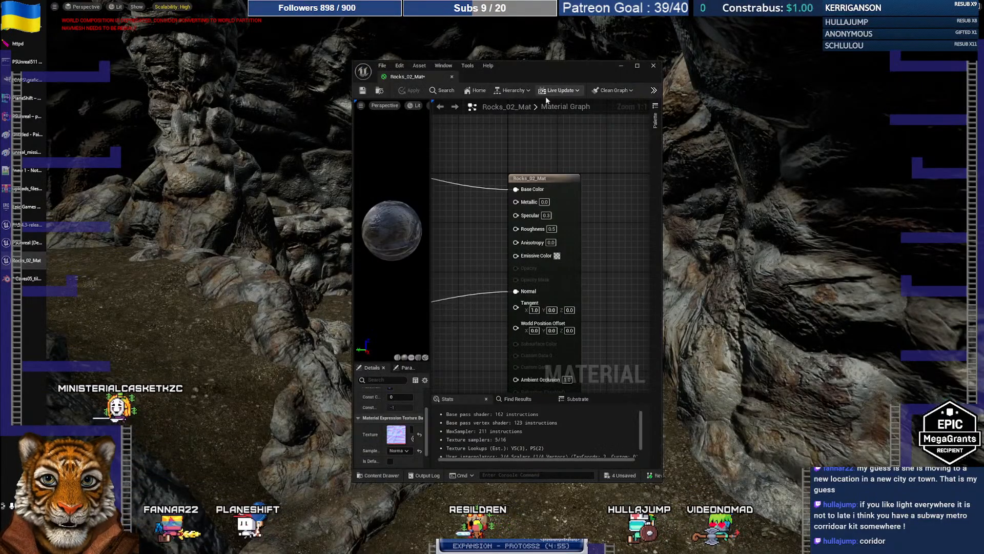
drag(548, 79, 656, 64)
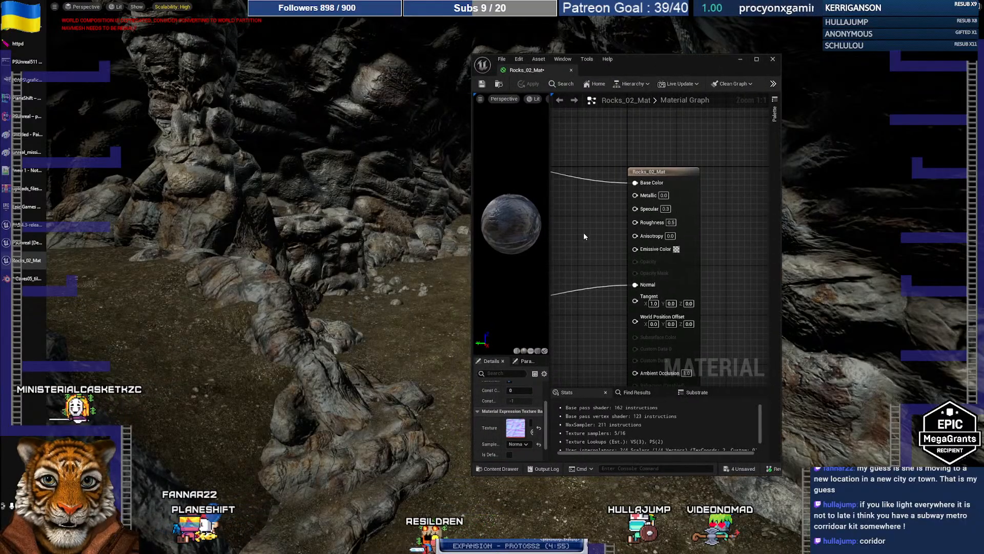
- Disconnect the normal map from the Normal input of Rocks_02_Mat and apply the material
right_drag(583, 236, 644, 201)
alt+click(695, 250)
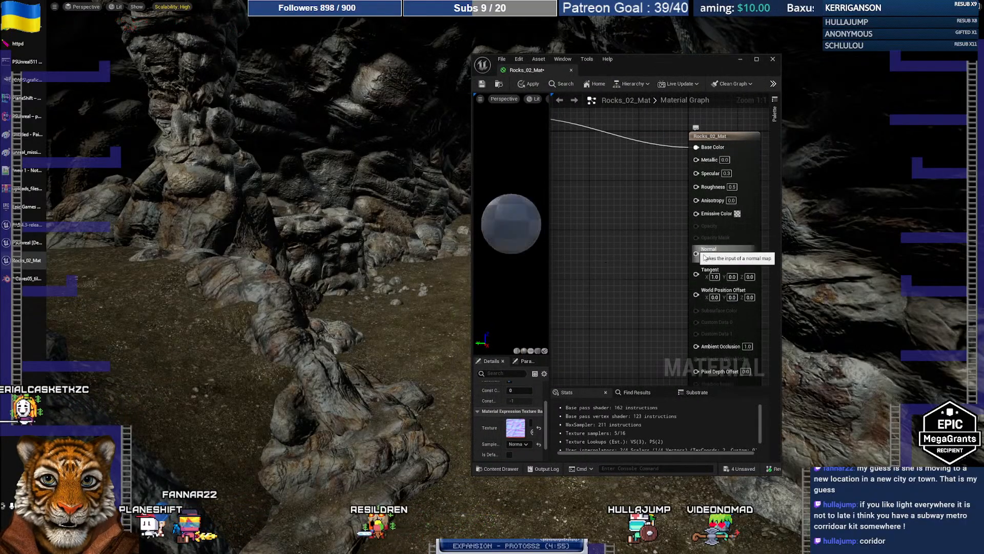
click(530, 84)
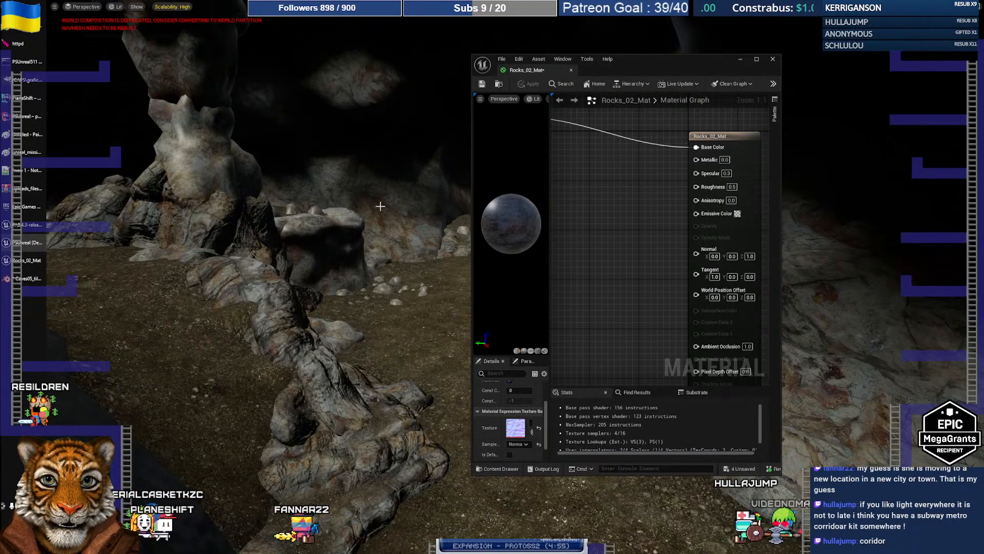
- Reconnect the normal texture sample's RGB output to the Normal input of Rocks_02_Mat and apply the material
right_drag(576, 309, 603, 312)
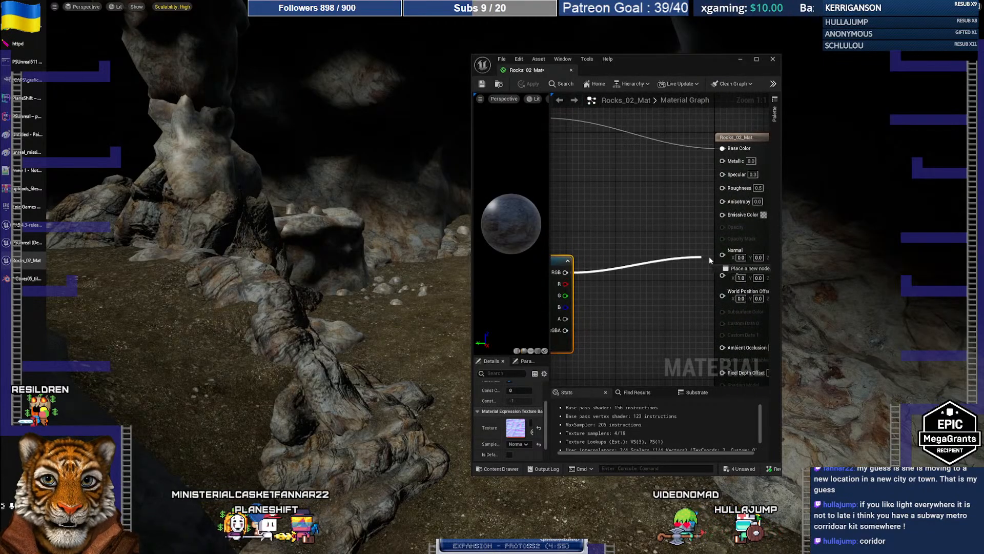
drag(566, 272, 723, 255)
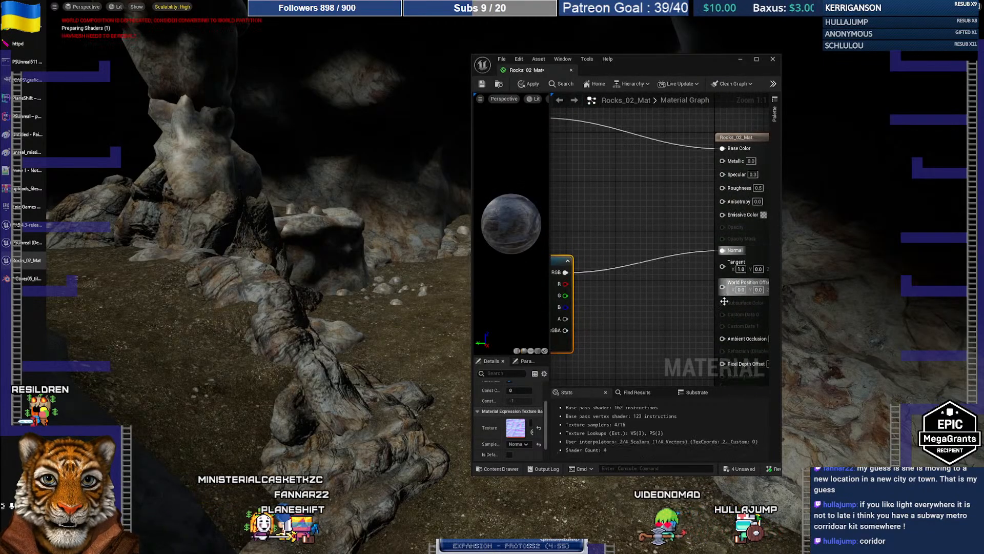
click(529, 85)
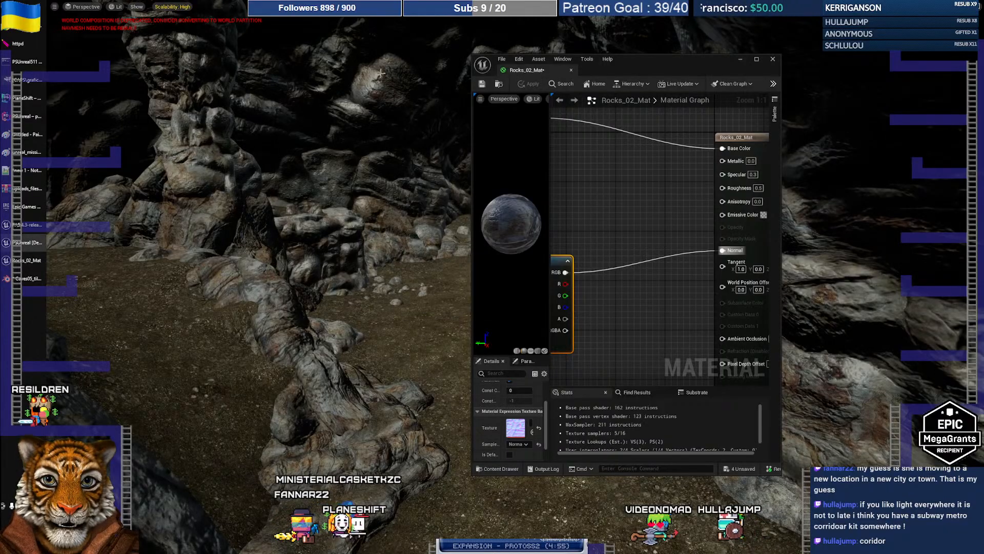
- Add a Multiply node between the normal texture sample and the result node, feeding the sample's RGB into input A
right_drag(618, 239, 640, 229)
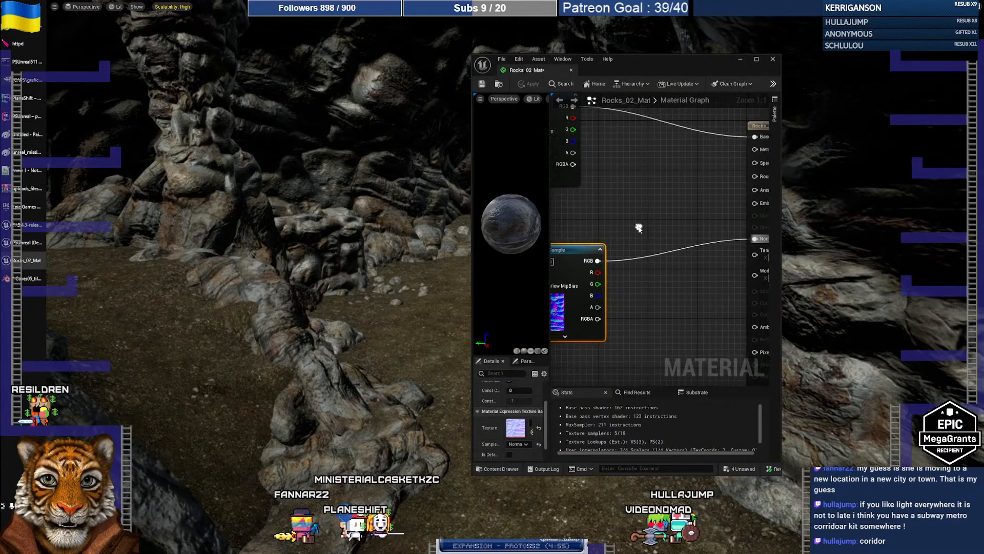
right_click(640, 228)
text(mul)
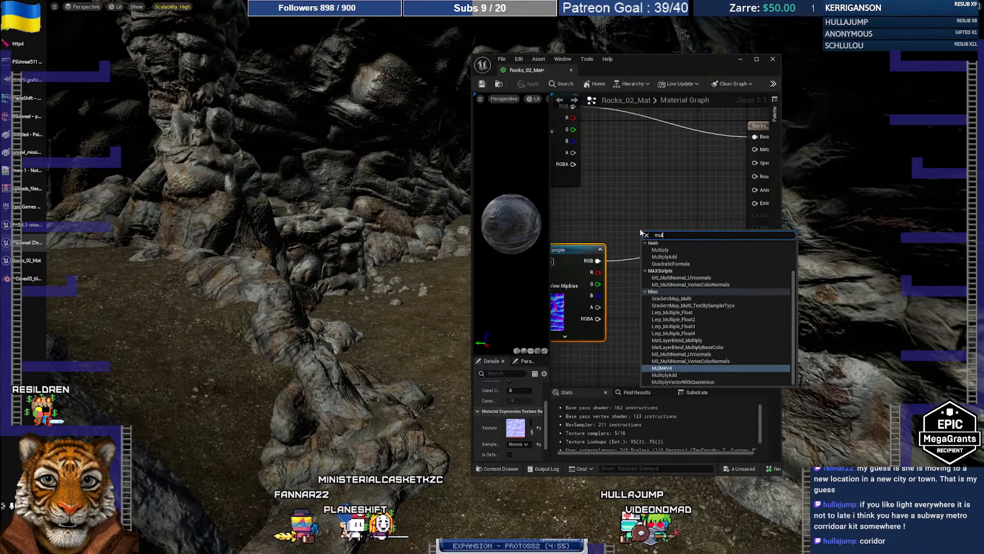
text(t)
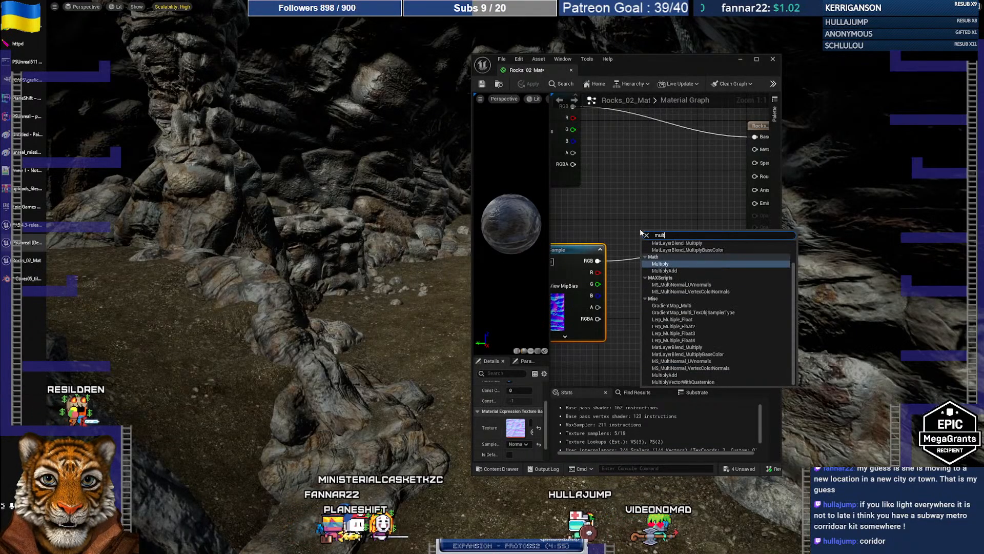
key(Return)
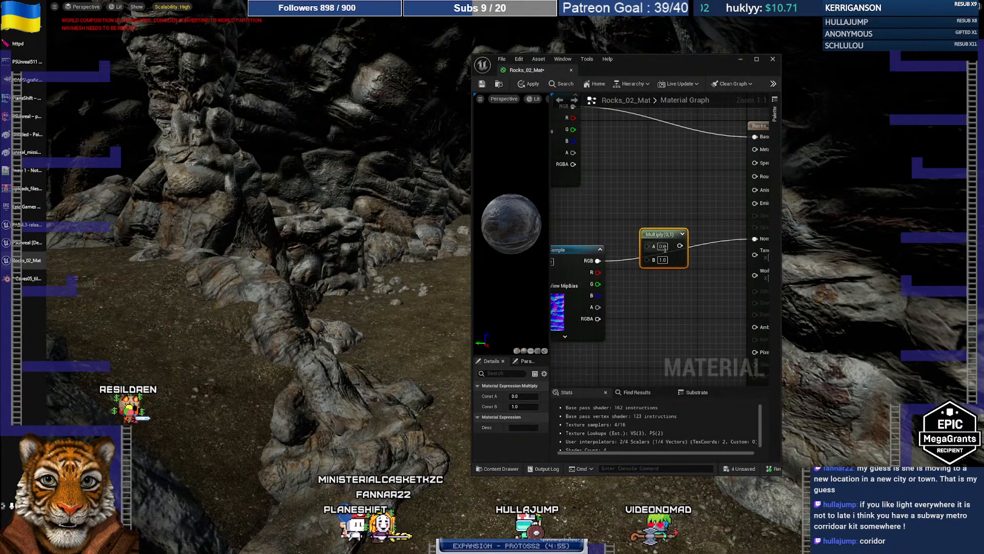
drag(598, 260, 646, 246)
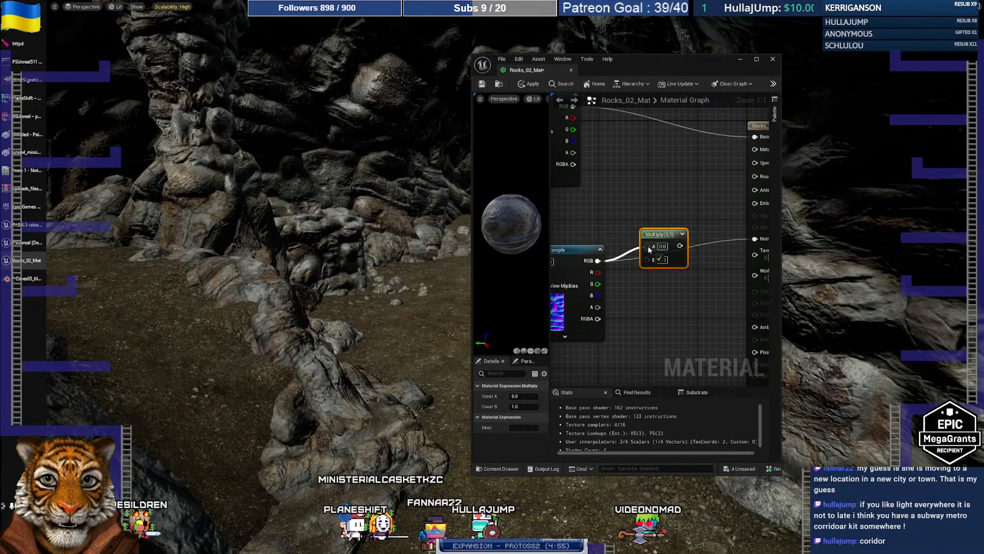
- Set the Multiply node's B value to 0.6, connect its output to the Normal input and apply the material
click(663, 258)
text(0.6)
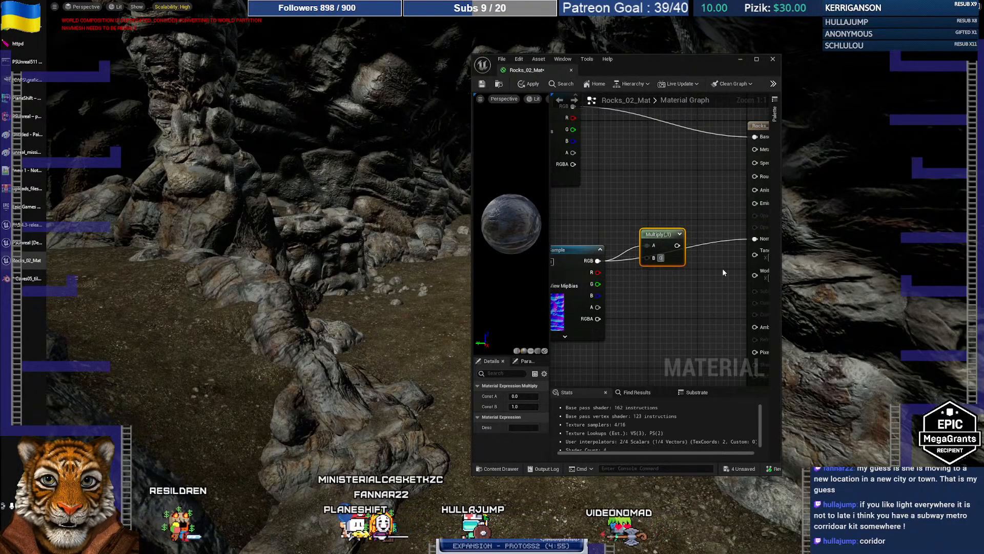
click(722, 273)
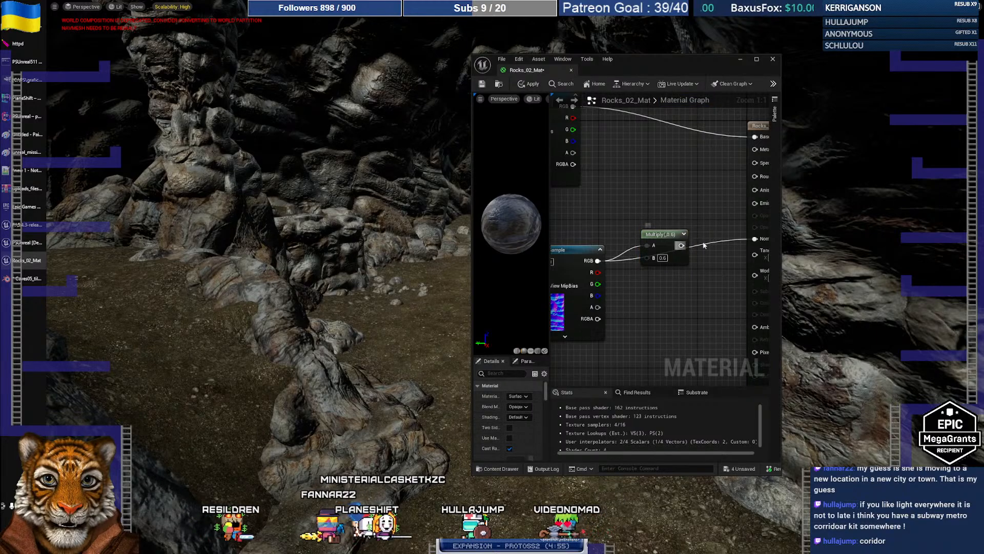
drag(677, 245, 759, 239)
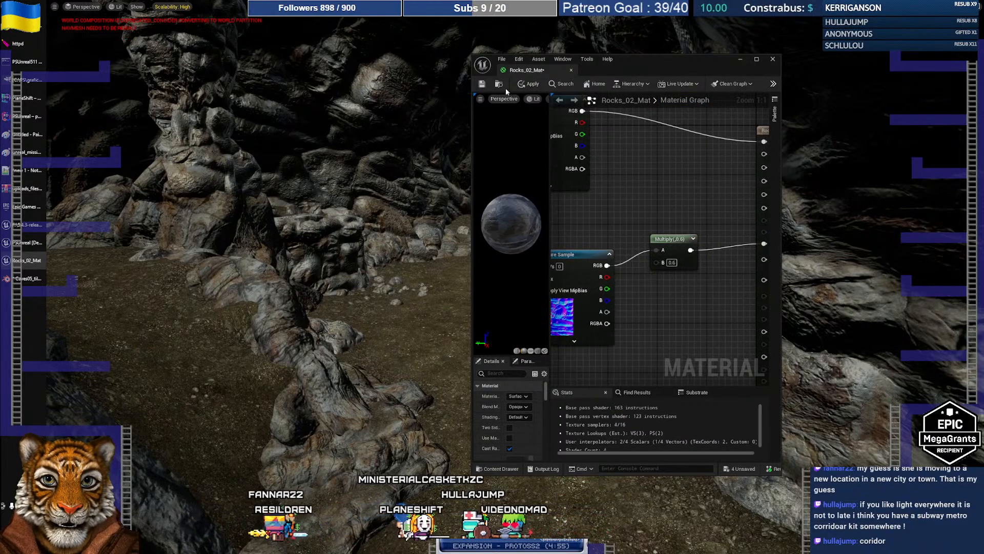
click(524, 86)
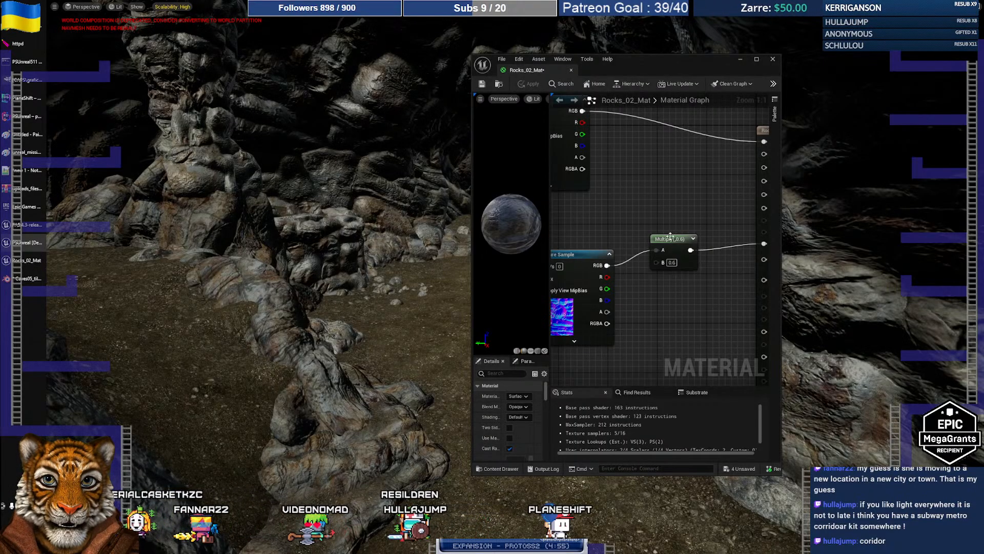
- Set the Multiply node's B value to 0.1 and apply the material
text(0.1)
key(Return)
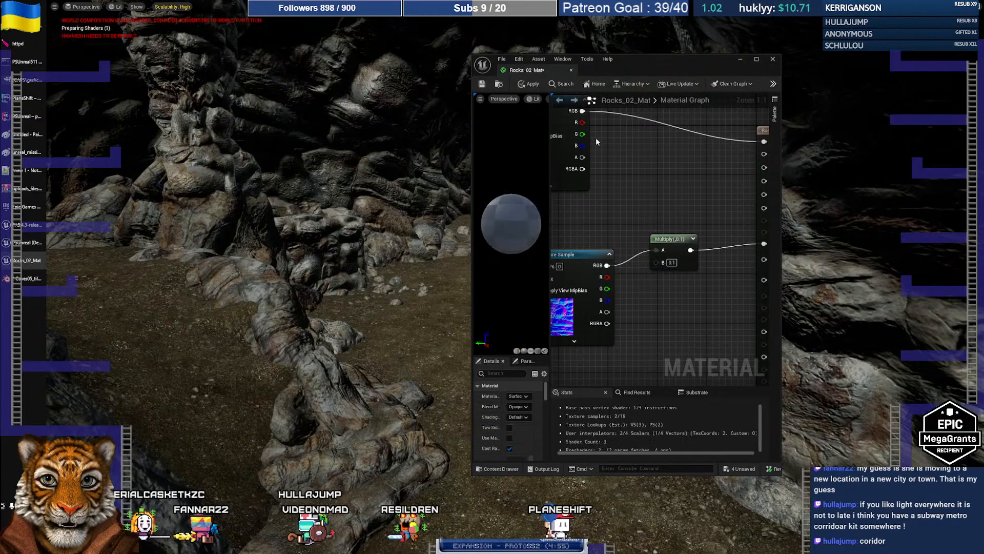
click(532, 85)
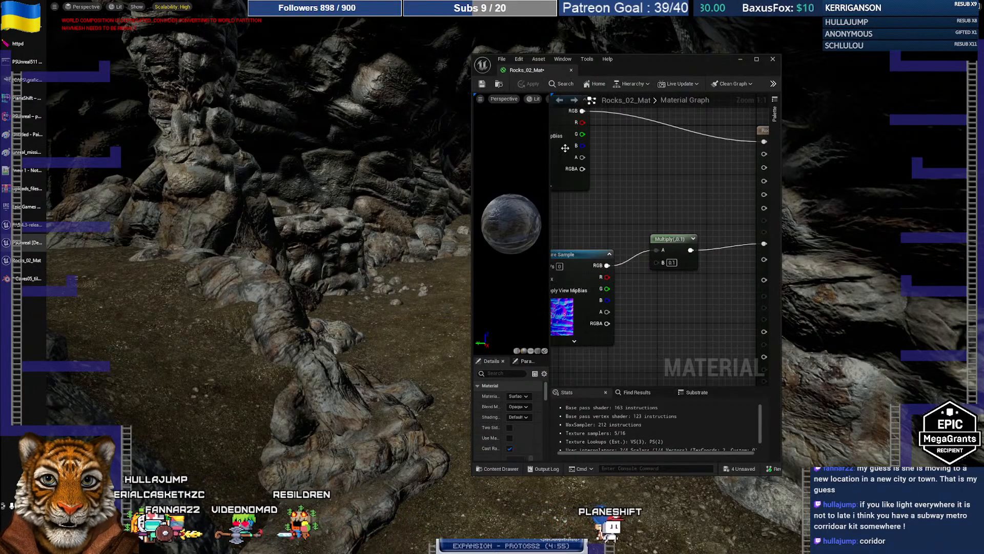
- Switch to the browser and search Google for "unreal material how do I reduce the intensity of a normal map?"
click(30, 57)
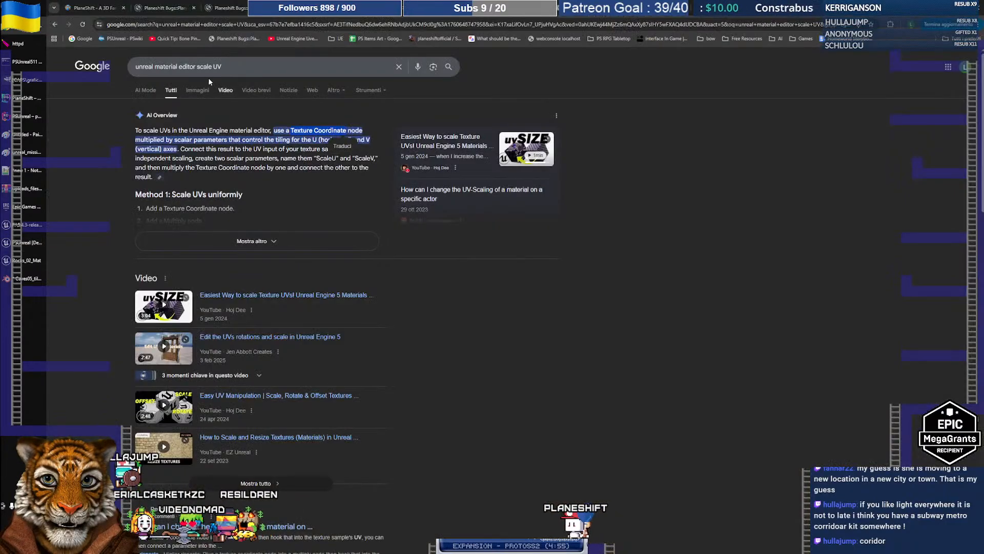
drag(277, 71, 278, 68)
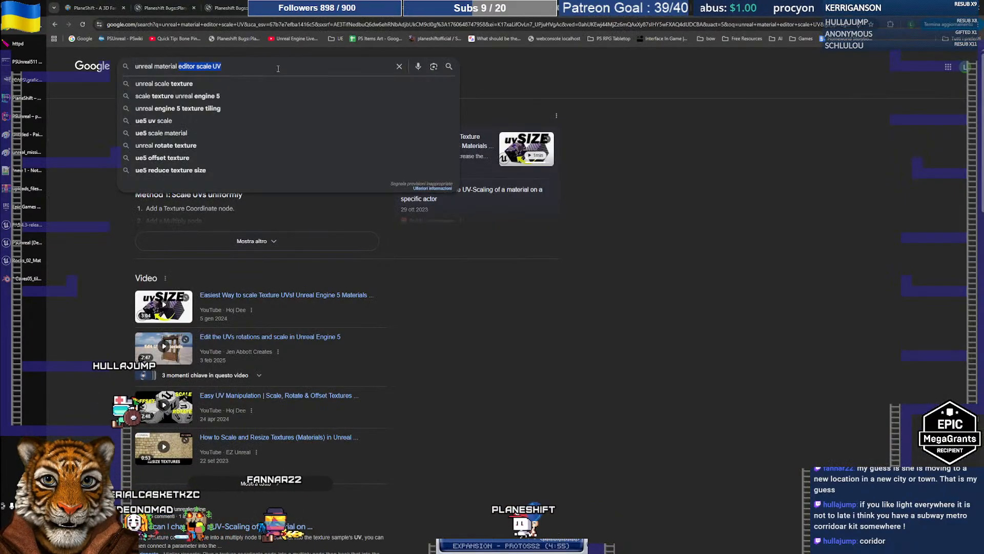
text(howe)
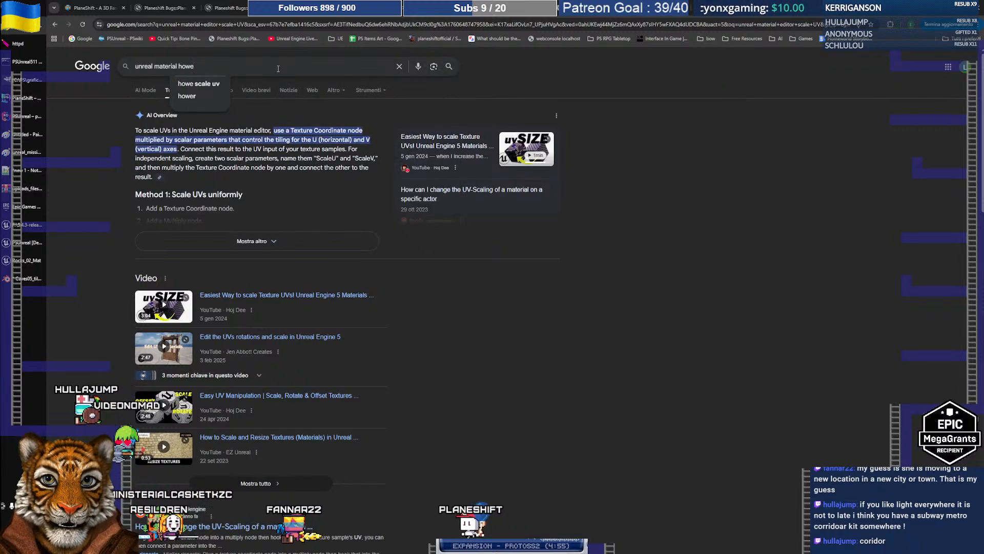
key(BackSpace)
text(do I reduce the intensity of)
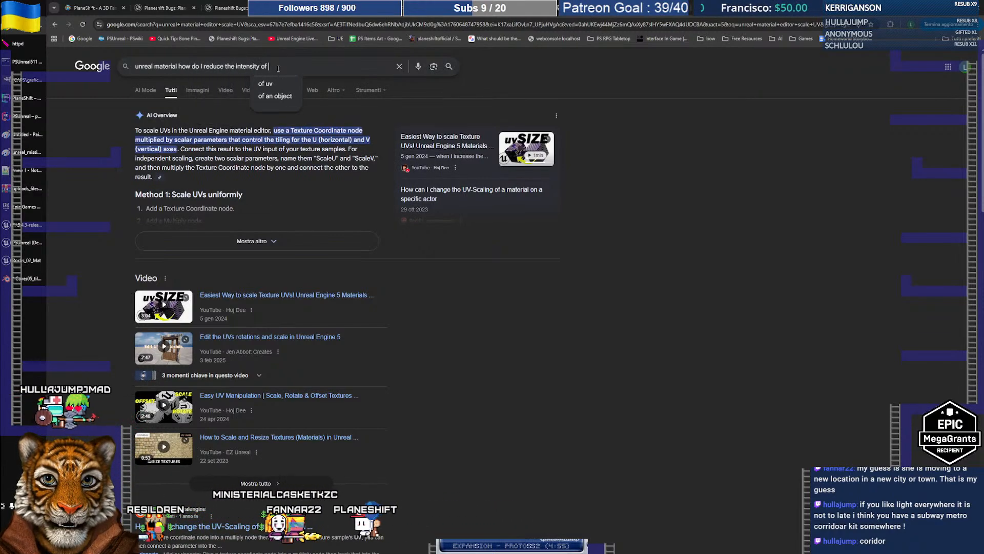
text(a normal map)
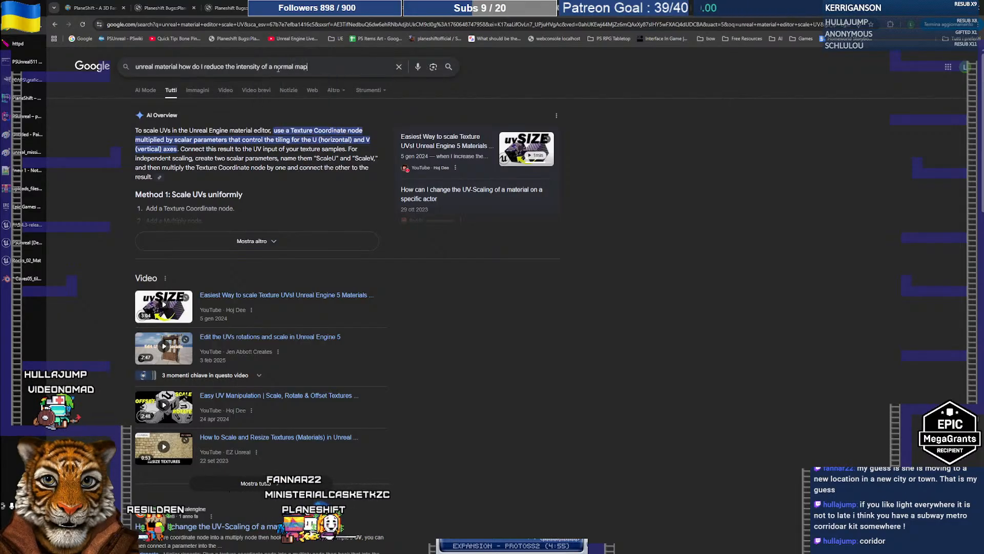
text(?)
key(Return)
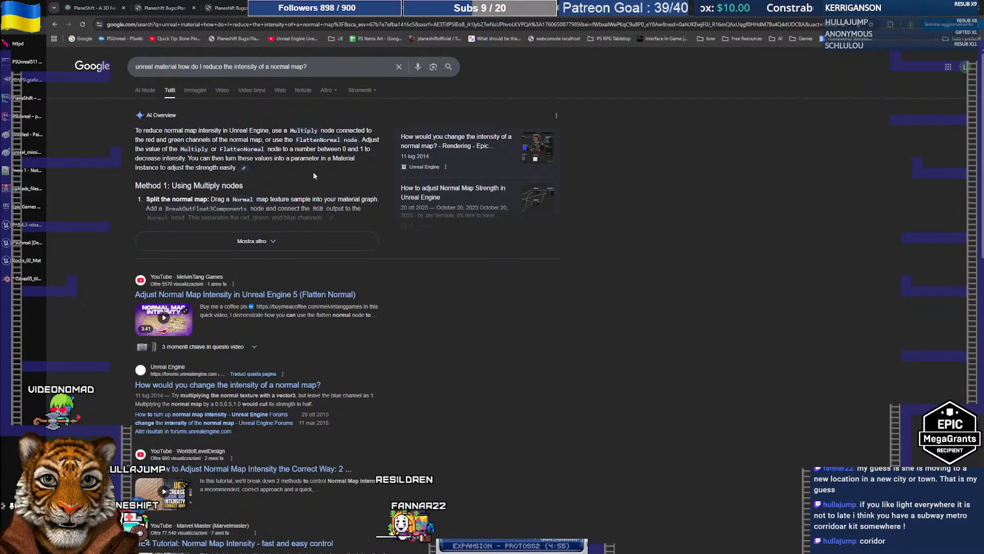
- Back in the Rocks_02_Mat graph, add a FlattenNormal node and wire the normal sample's RGB through it to the Normal input, bypassing Multiply
key(alt+Tab)
right_click(657, 287)
text(FlattenNormal)
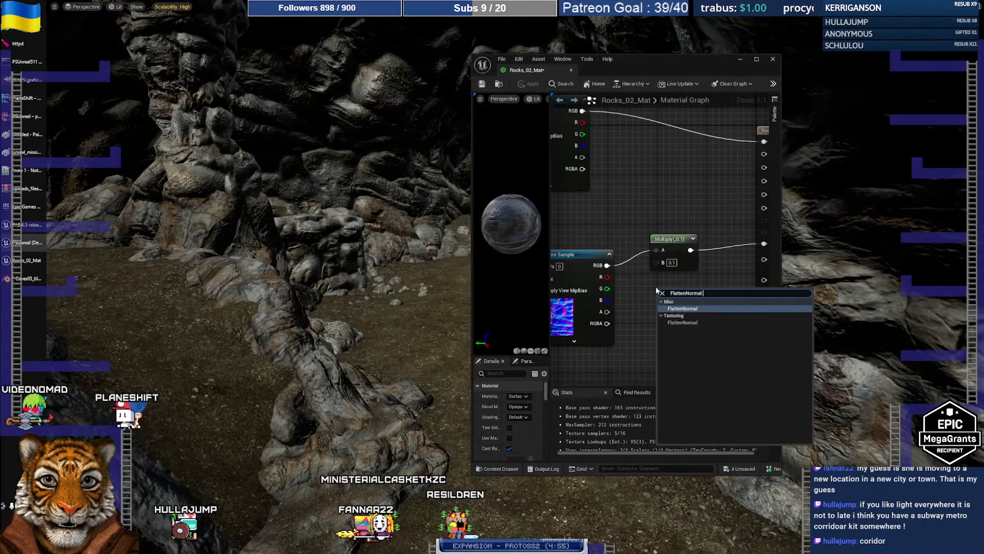
click(701, 308)
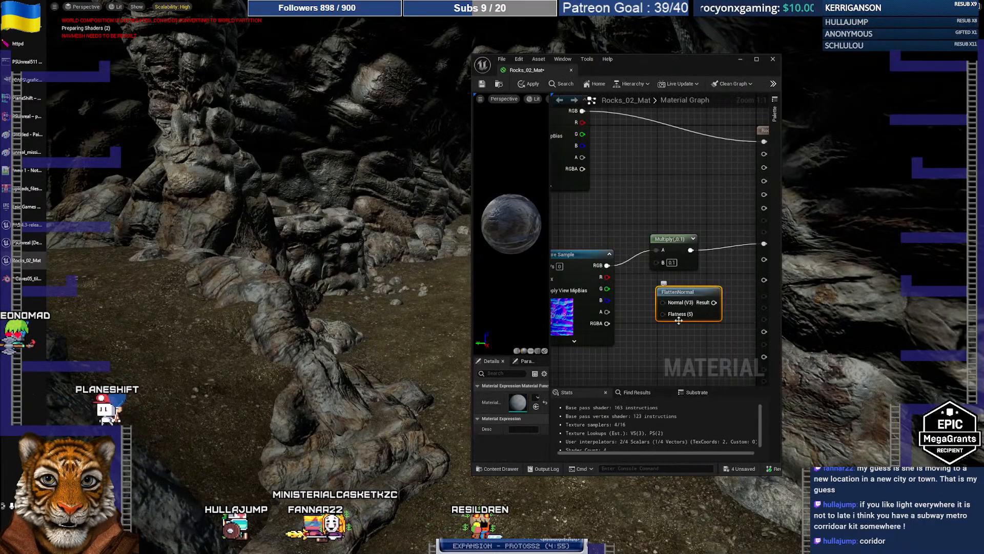
drag(669, 262, 651, 215)
drag(606, 265, 732, 243)
right_drag(626, 328, 658, 333)
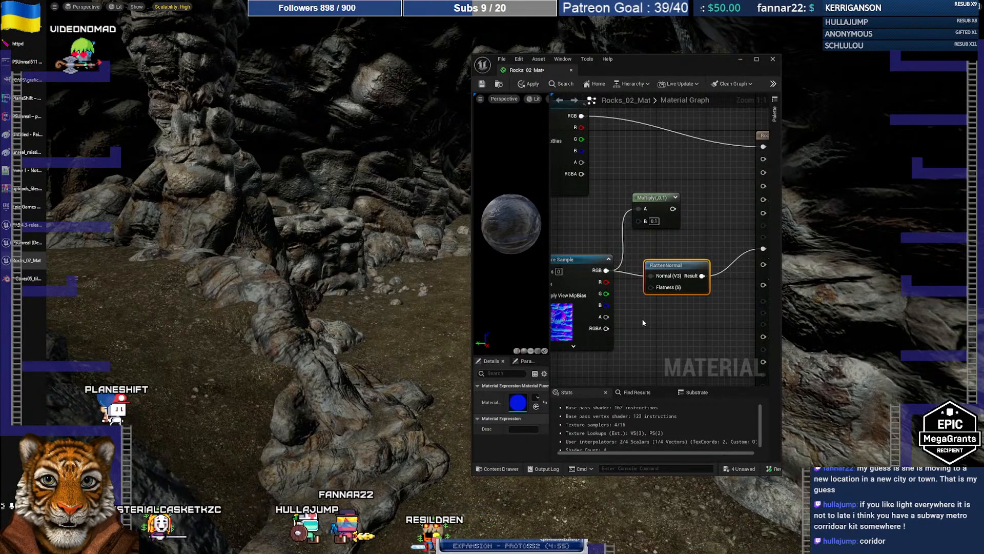
- Add a constant node with value 1 below FlattenNormal and connect it to the Flatness input
click(644, 319)
click(674, 336)
text(1)
click(716, 321)
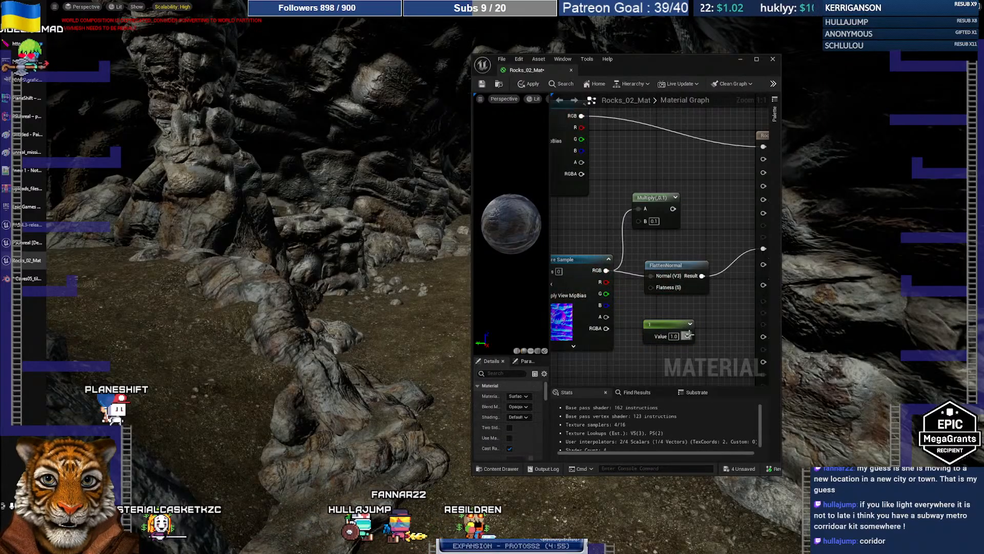
drag(688, 336, 651, 288)
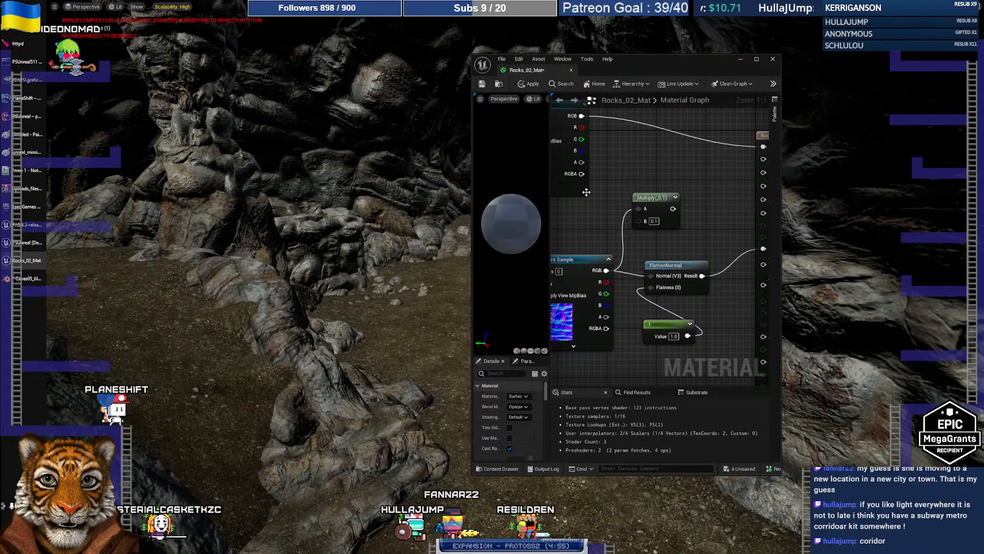
- Maximize the material editor, set the Flatness constant to 0.1 and inspect the preview sphere
double_click(631, 59)
drag(197, 208, 236, 216)
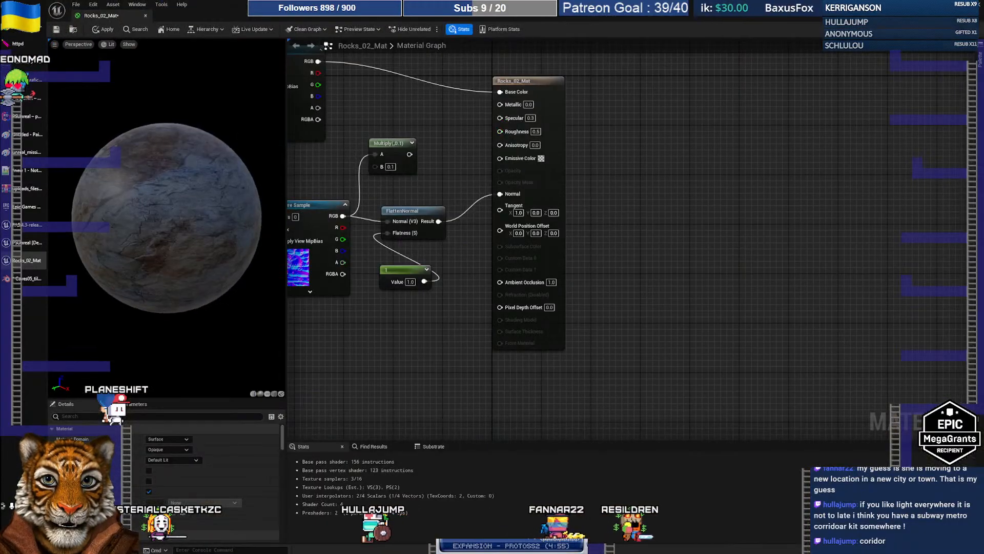
click(409, 282)
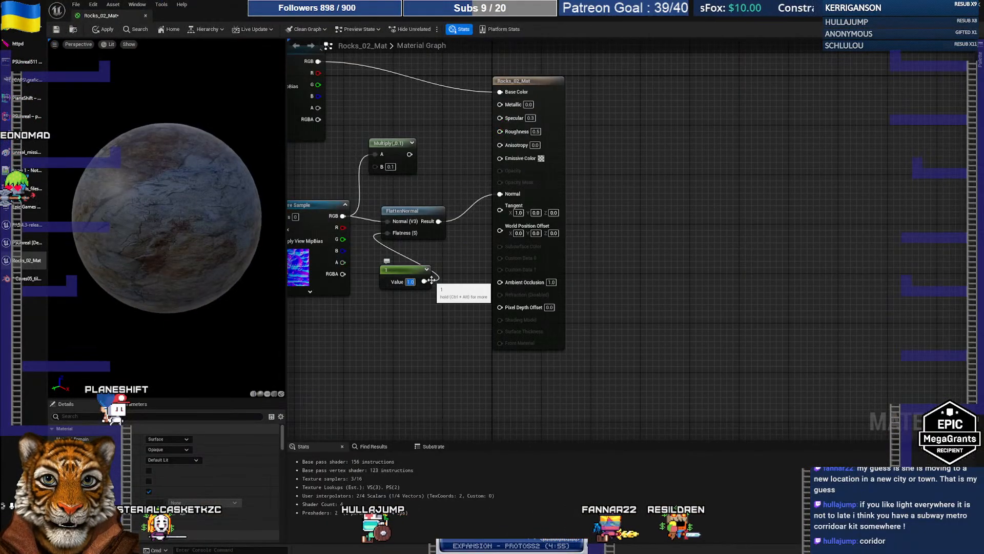
text(0.1)
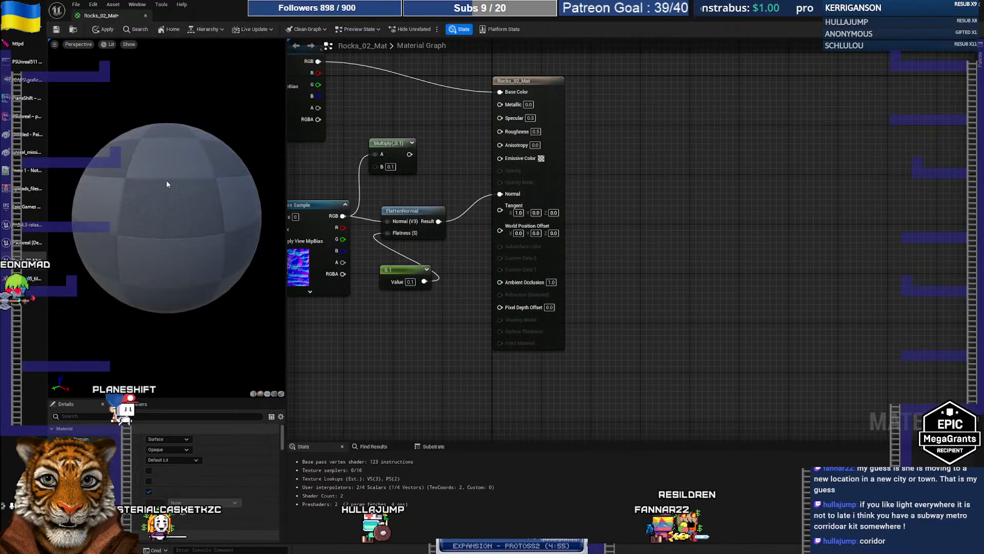
drag(167, 215, 184, 195)
- Try the Flatness constant at 0 and at 0.2 to compare the effect on the preview sphere
click(410, 281)
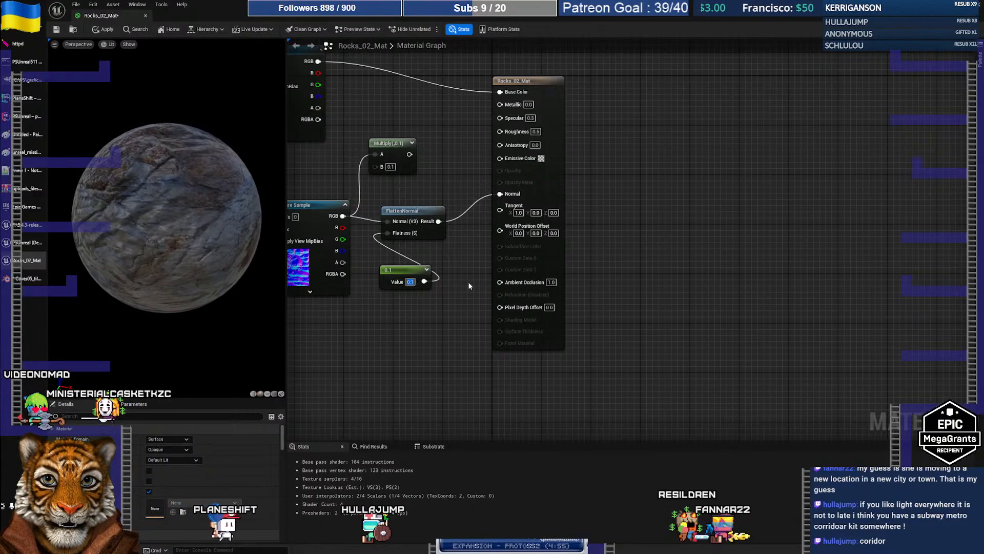
text(0)
key(Return)
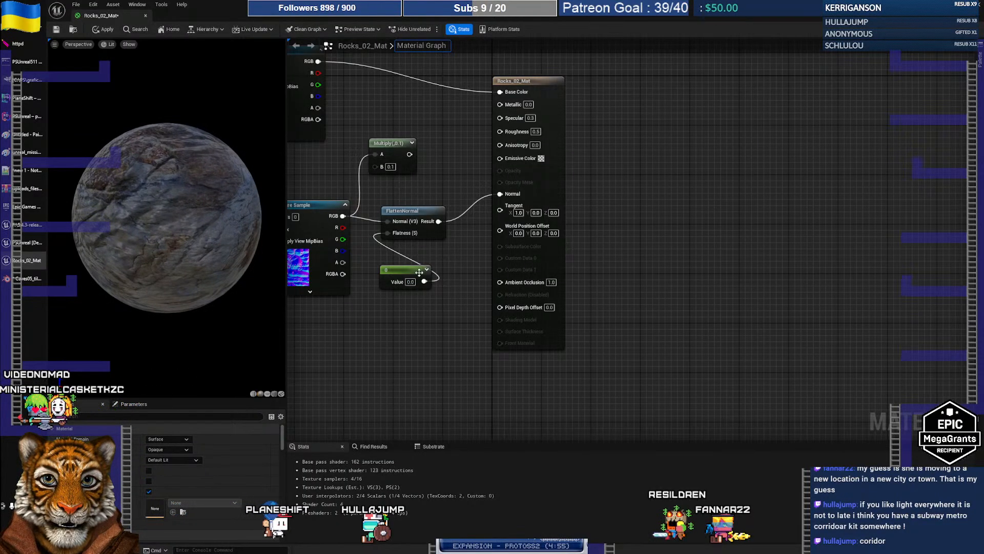
text(0.2)
key(Return)
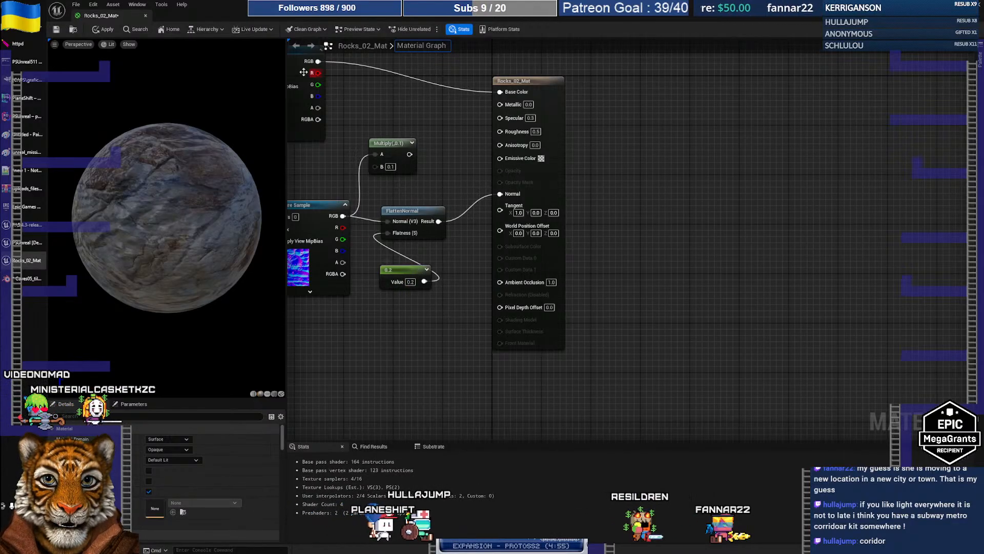
- Set the Flatness constant to 0.3, restore the material editor to a smaller window over the level and apply the material
click(410, 282)
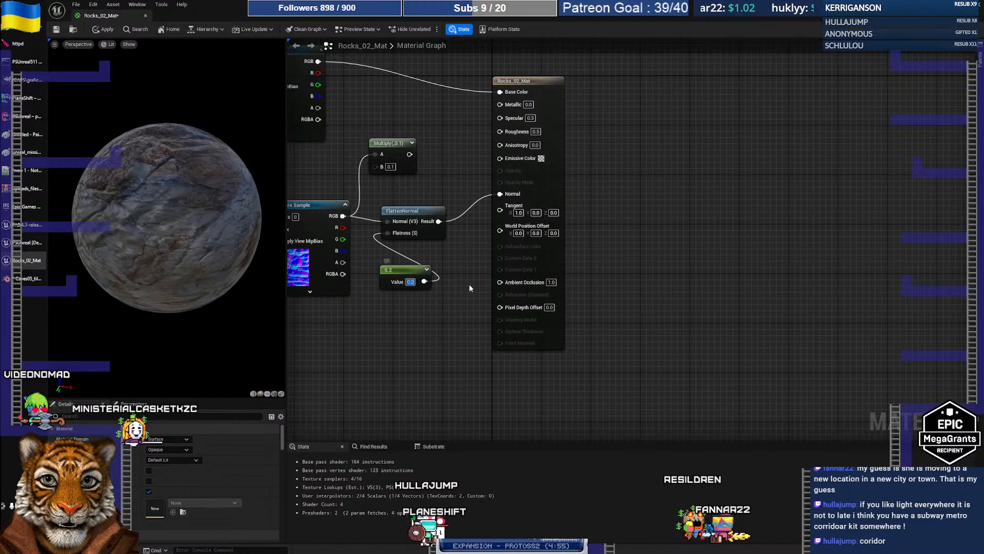
text(0.3)
key(Return)
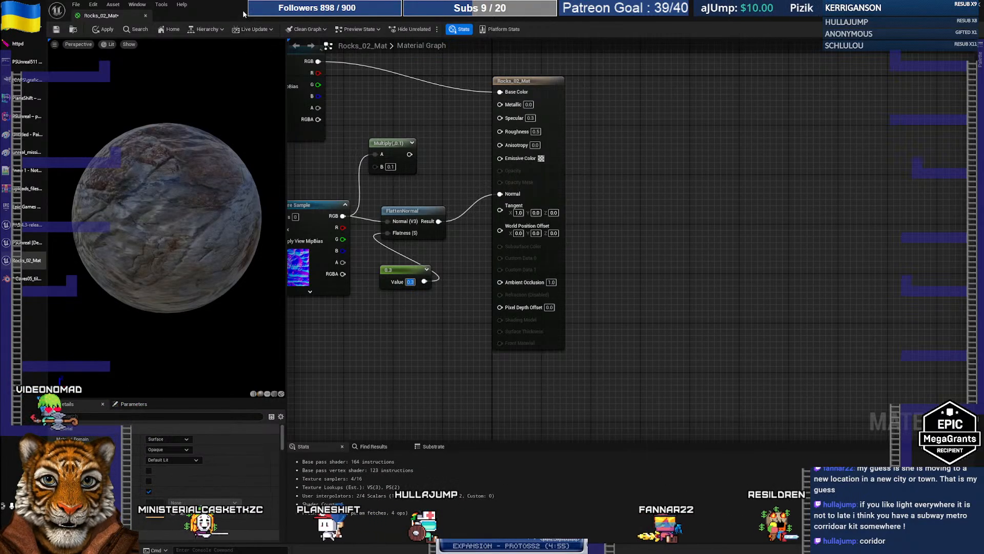
drag(476, 15, 693, 42)
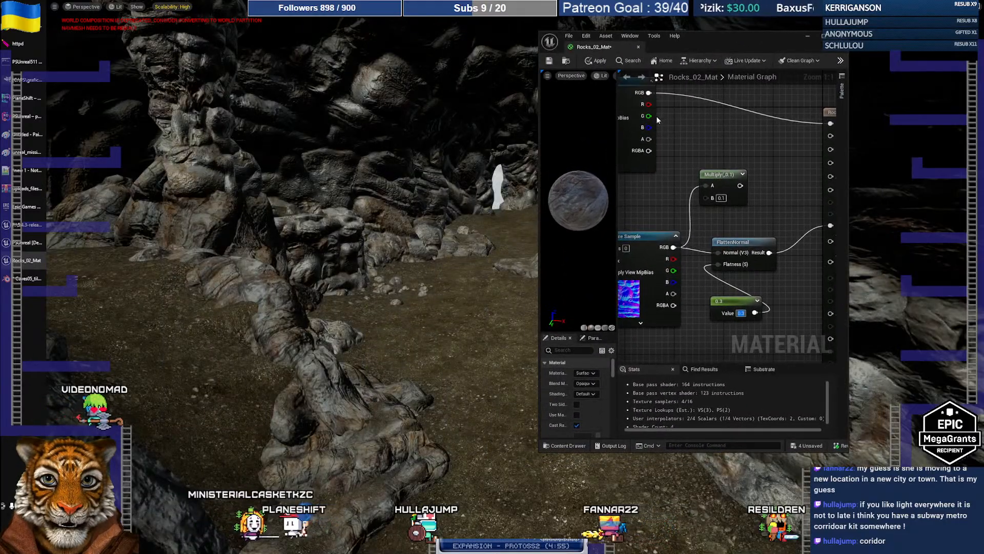
click(598, 61)
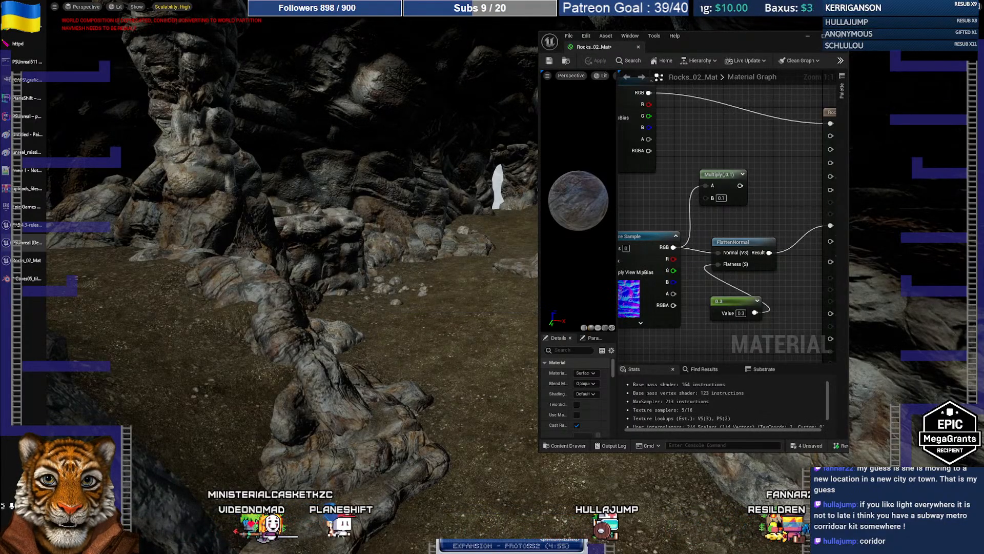
- Raise the Flatness constant to 0.4 and finally to 0.6, applying Rocks_02_Mat after each change
right_drag(410, 256, 437, 245)
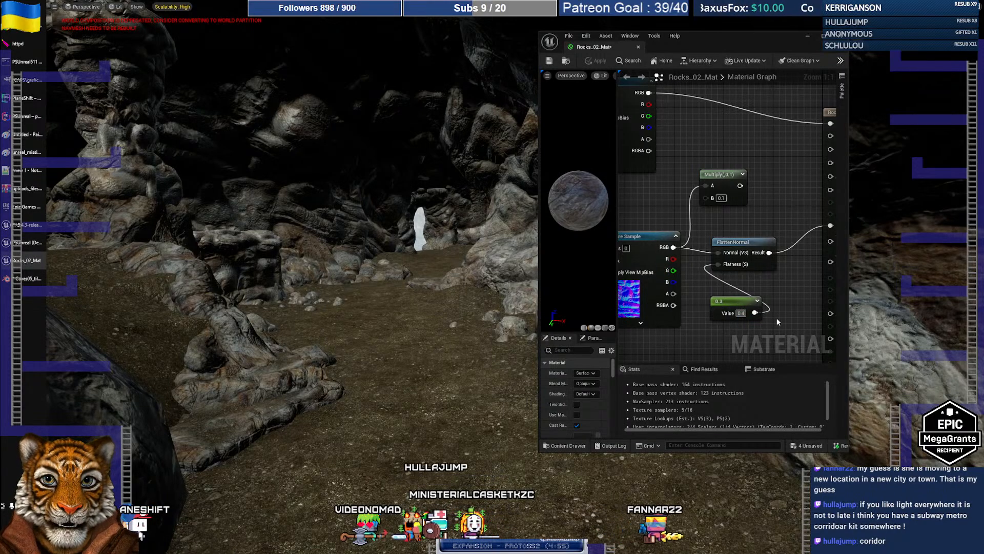
key(Return)
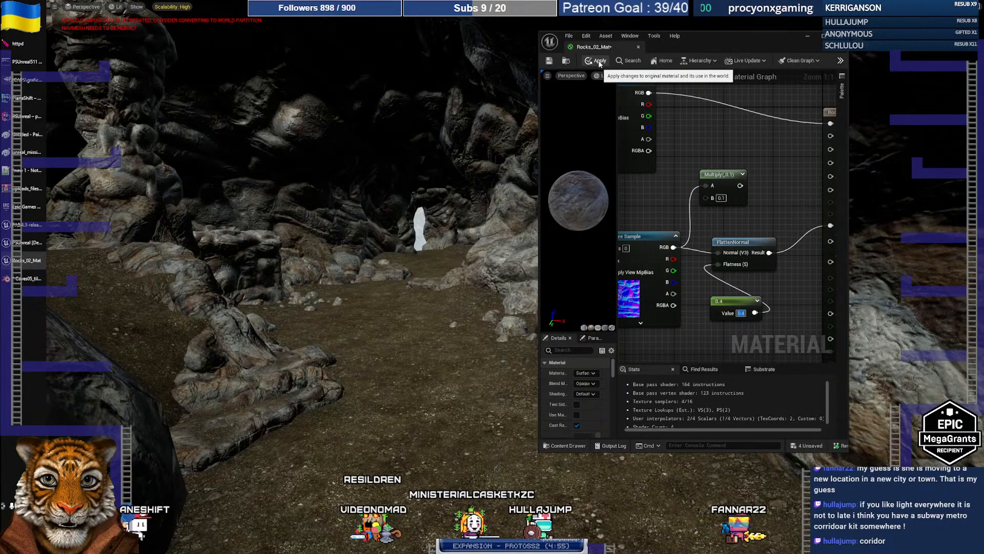
click(598, 61)
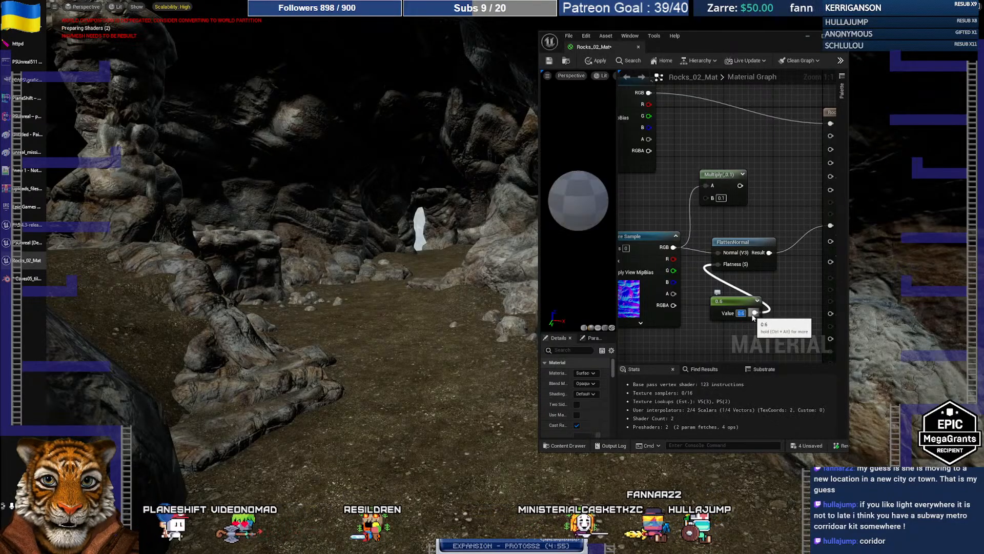
click(600, 62)
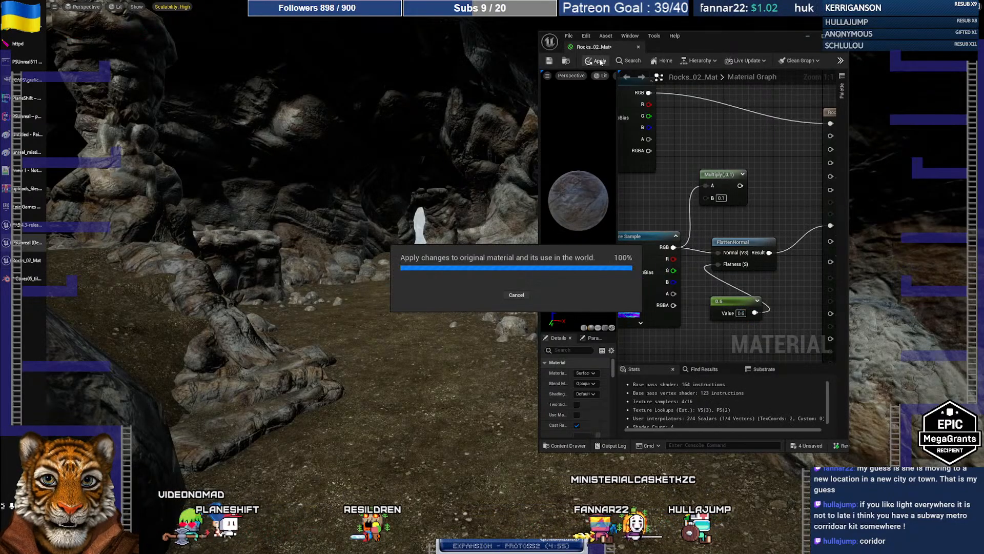
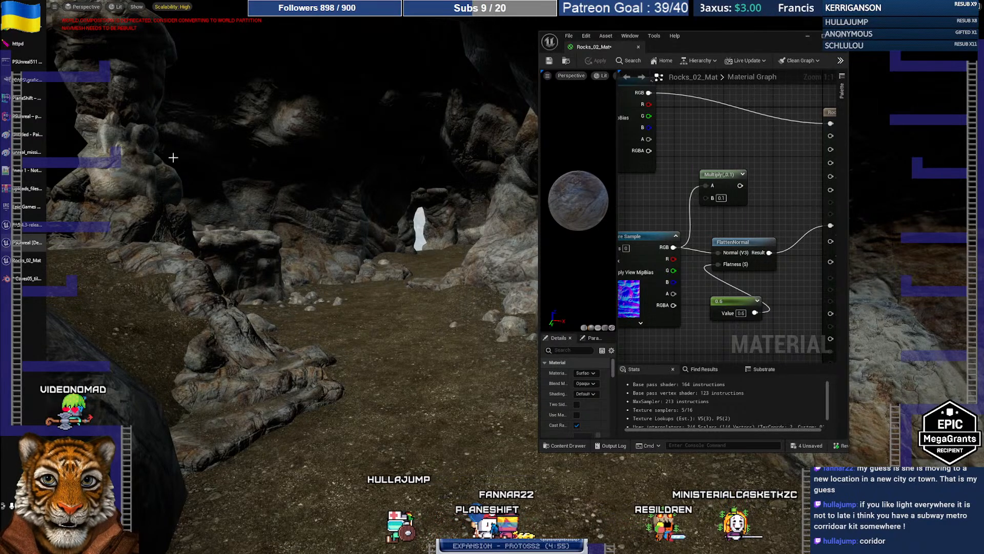
- Switch to Blender and fly through the cave room to compare its rock surfaces with the Unreal version
click(26, 277)
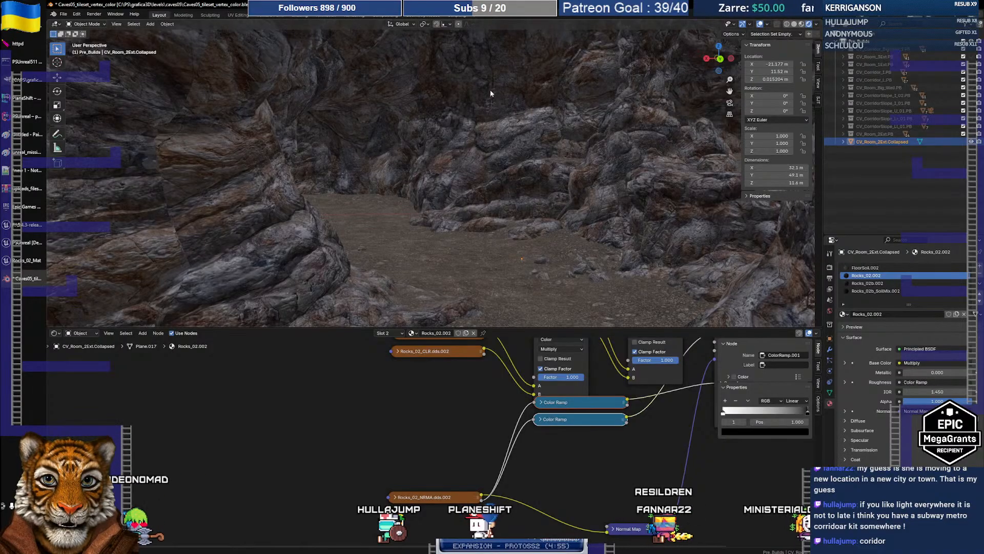
key(alt+Tab)
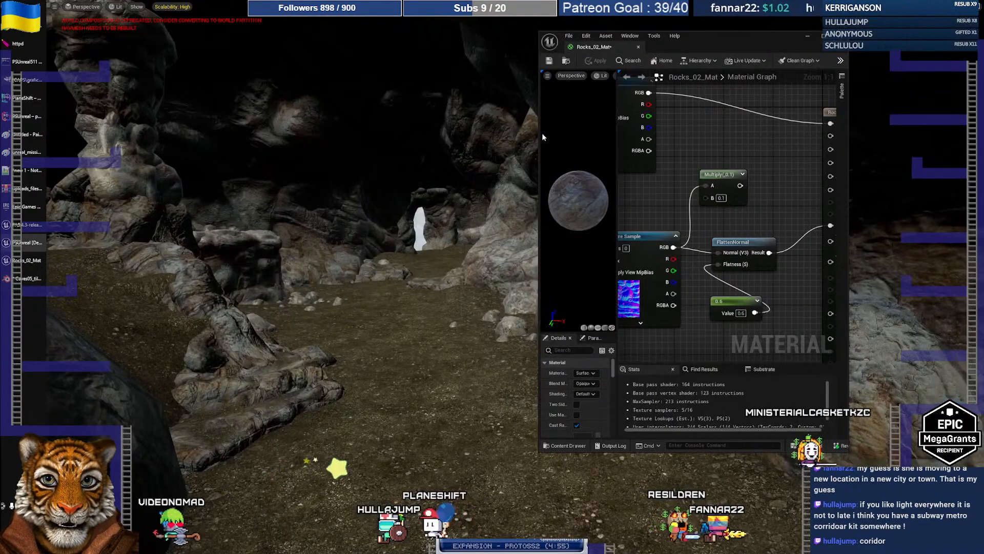
key(alt+Tab)
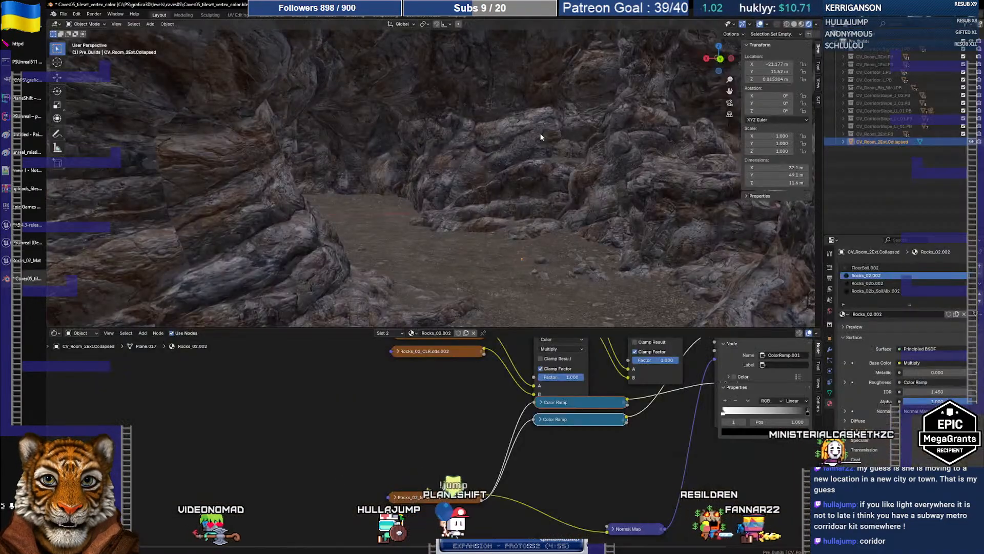
right_click(551, 167)
mouse_move(507, 148)
middle_down()
mouse_move(508, 161)
mouse_move(523, 154)
middle_up()
key(shift+grave)
key(w)
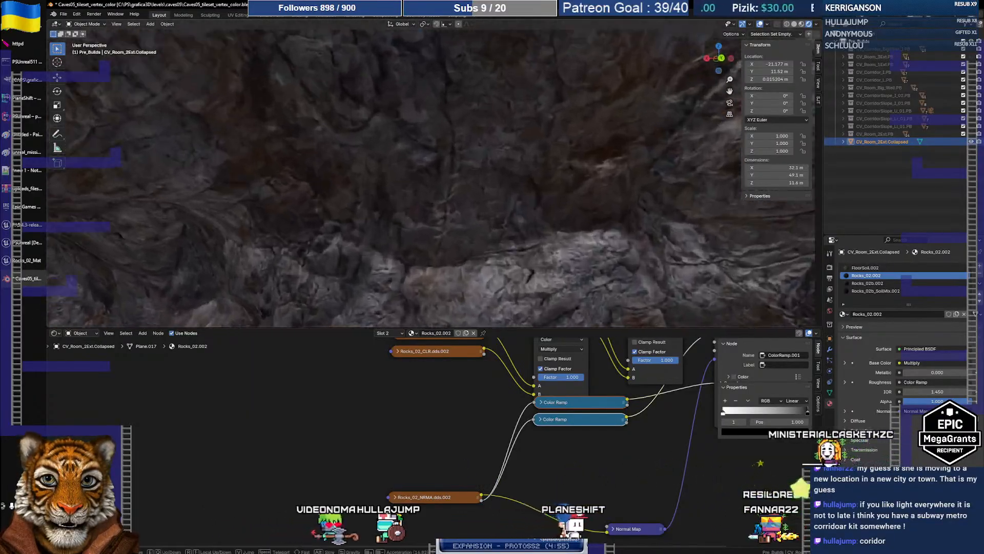
key(s)
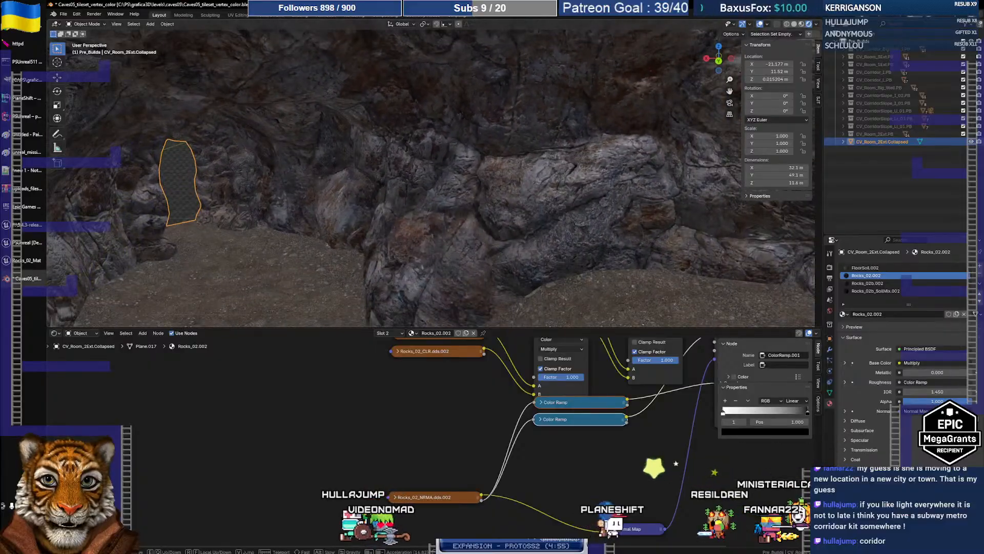
- Return to Unreal Engine and fly close to the cave rocks to examine their flattened normals
key(alt+Tab)
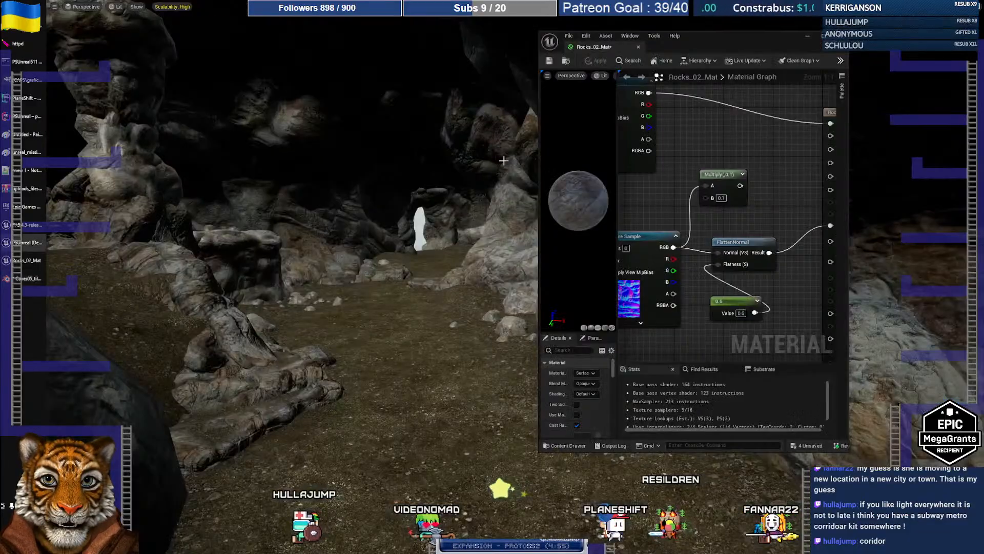
right_drag(380, 180, 438, 128)
key(w)
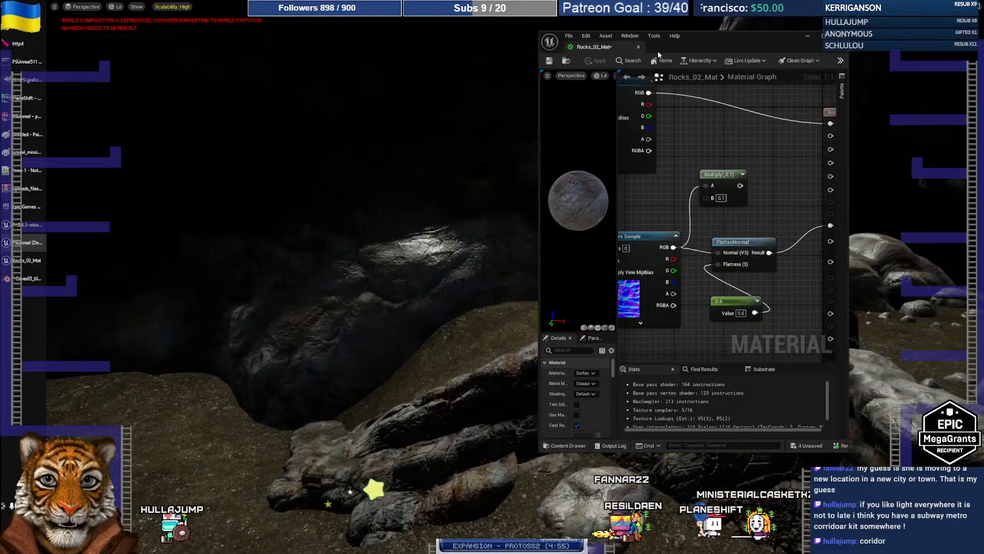
- Clear the material editor out of the way and examine the rock surfaces around the cave room in the level
click(805, 37)
right_drag(593, 159, 579, 139)
key(w)
key(w)
key(w)
key(s)
key(s)
right_drag(541, 170, 541, 186)
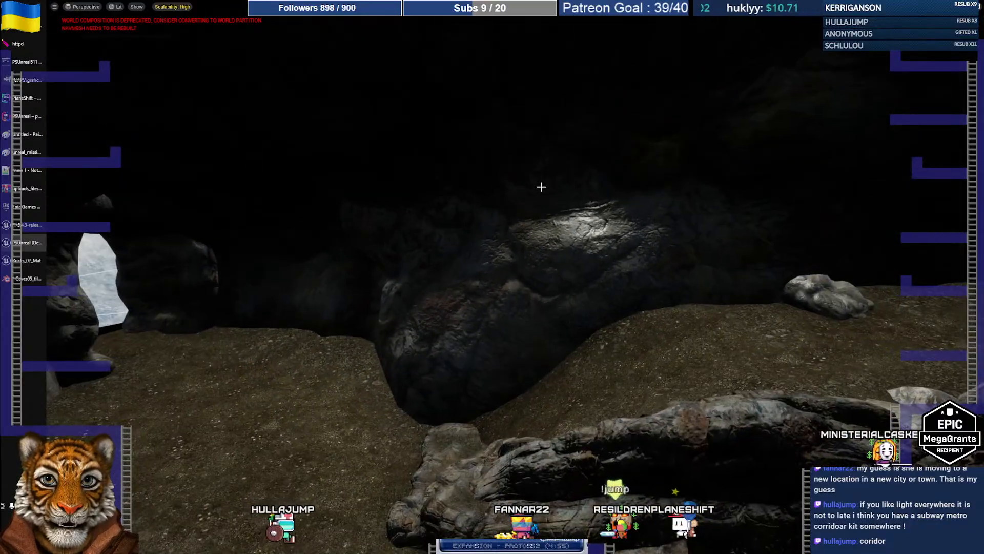
key(alt+Tab)
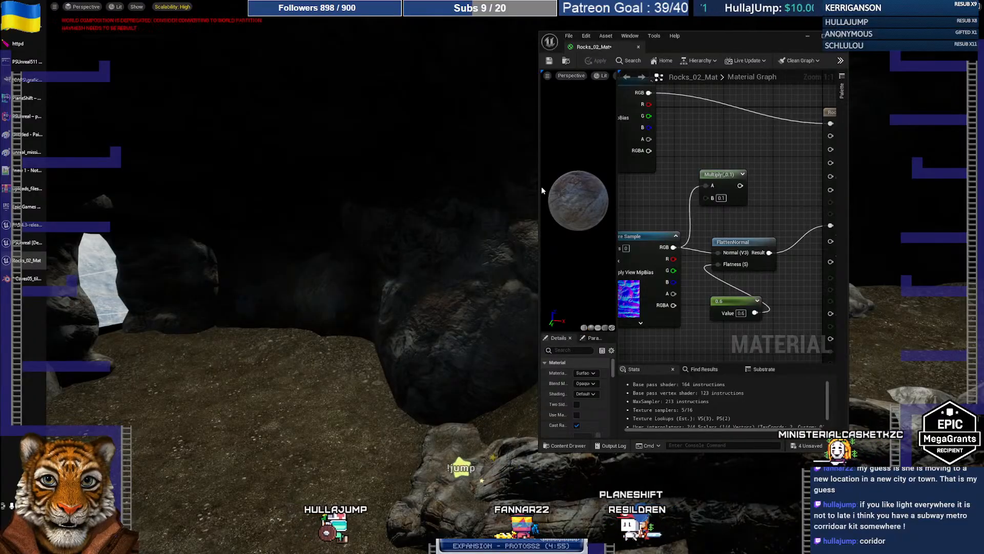
click(805, 36)
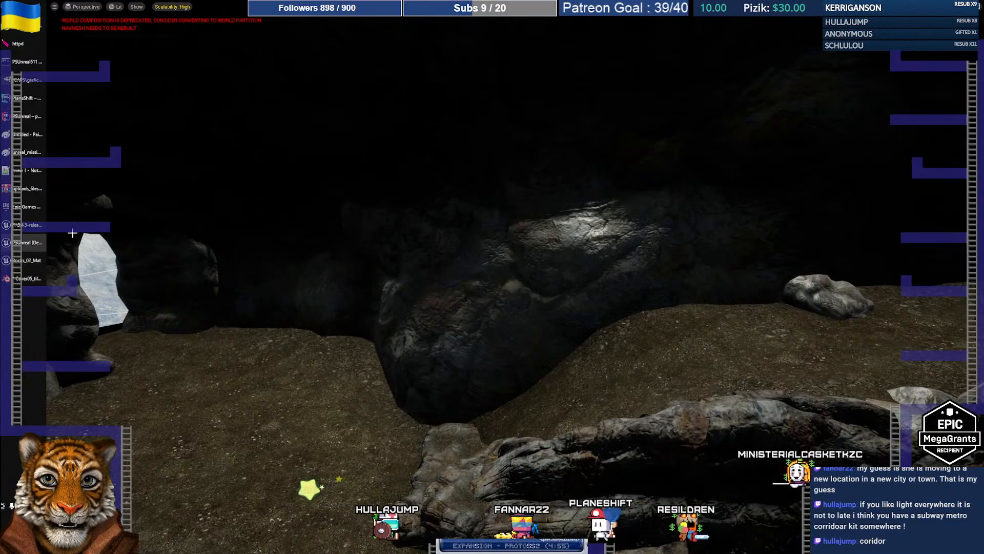
- Switch to Blender, frame the same part of the cave to compare its rocks, and return to Unreal Engine
click(29, 278)
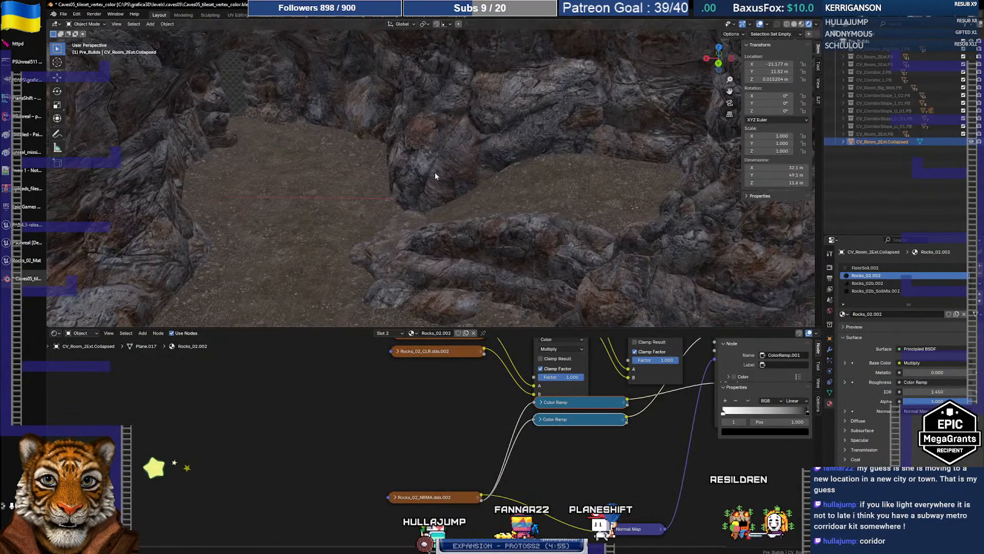
middle_drag(435, 172, 435, 156)
scroll(435, 156, down, 2)
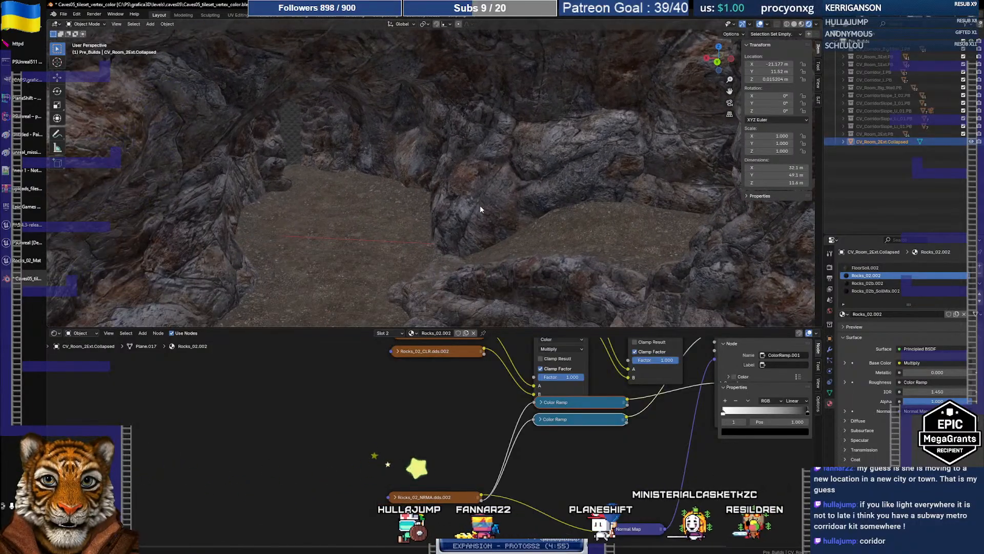
key(alt+Tab)
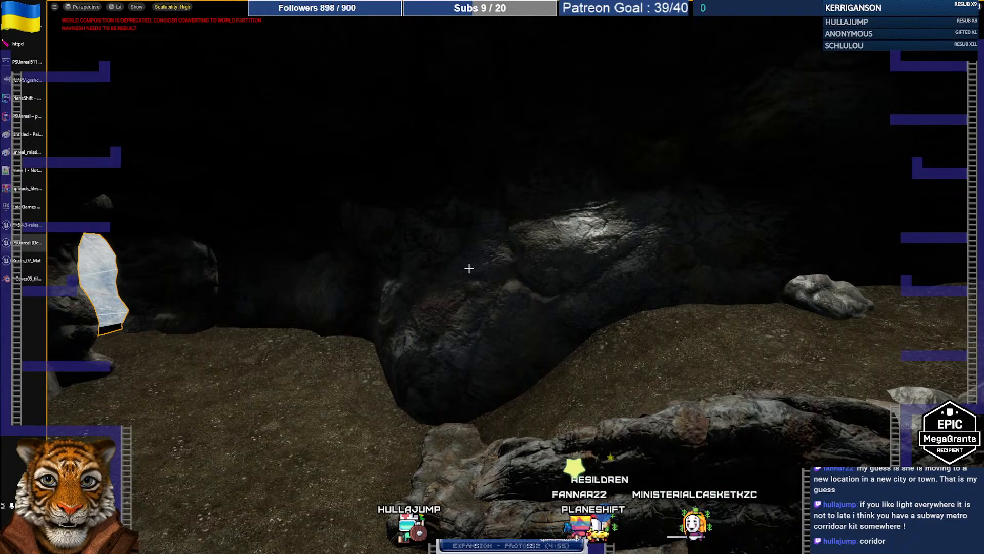
- Restore the full editor layout, search the level's actors for "skyli", select the SkyLight and clear its property filter
key(F11)
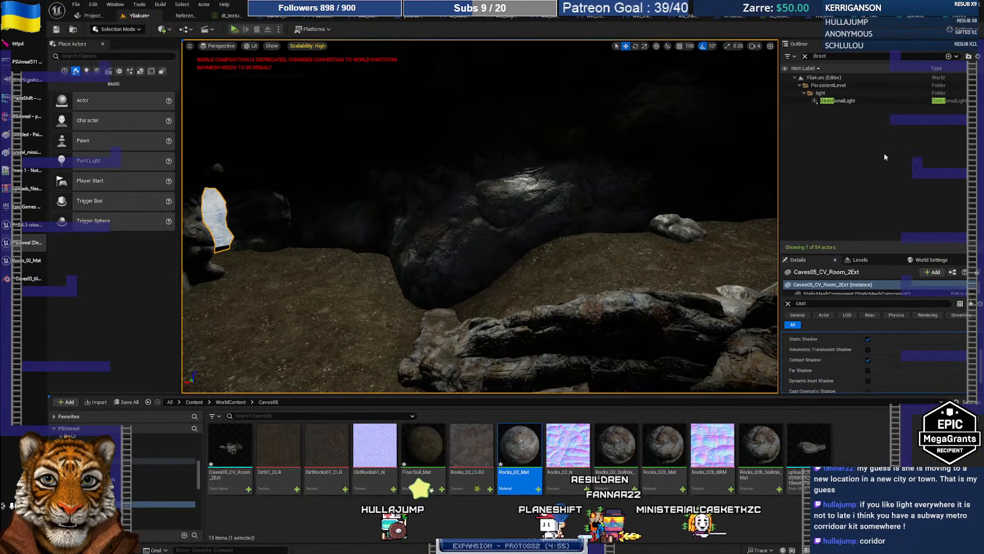
click(839, 55)
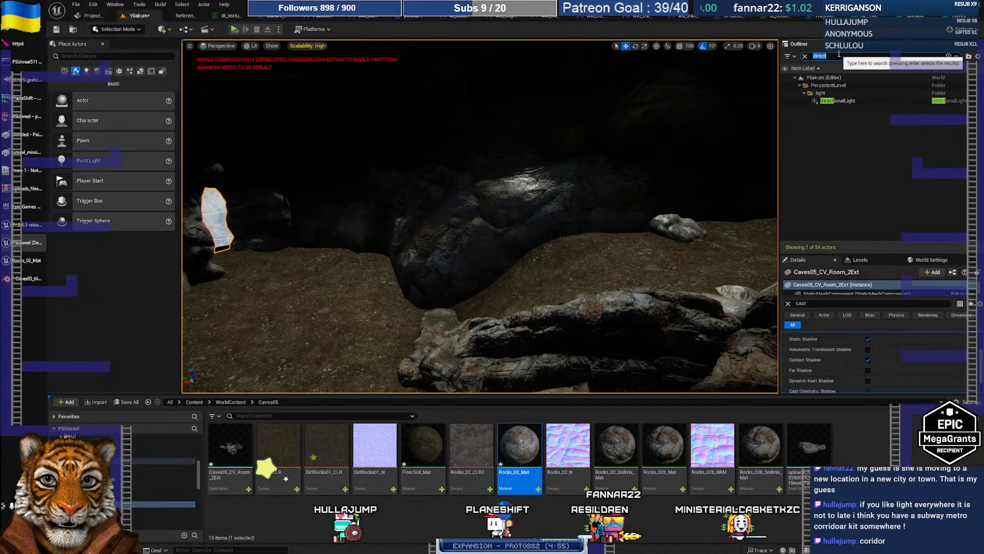
text(skyli)
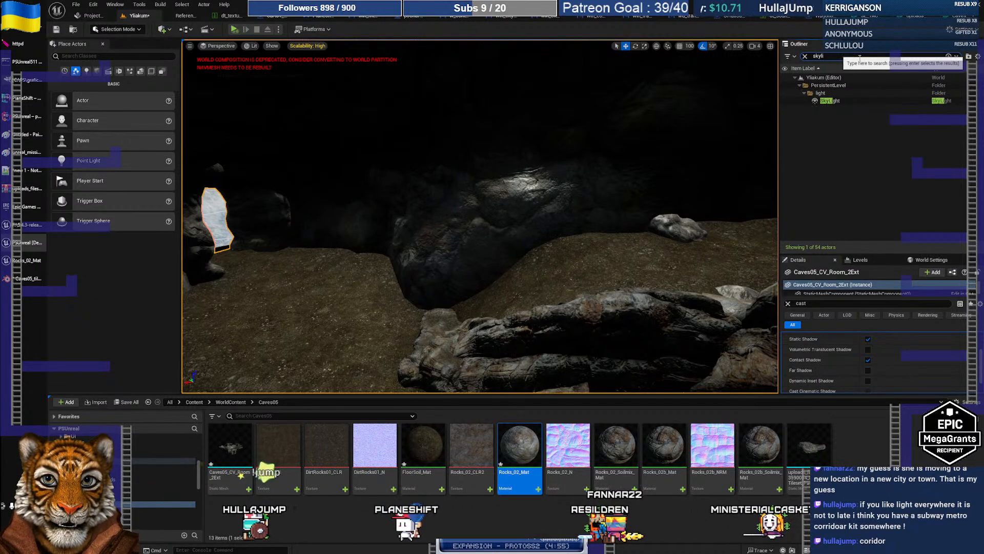
click(843, 101)
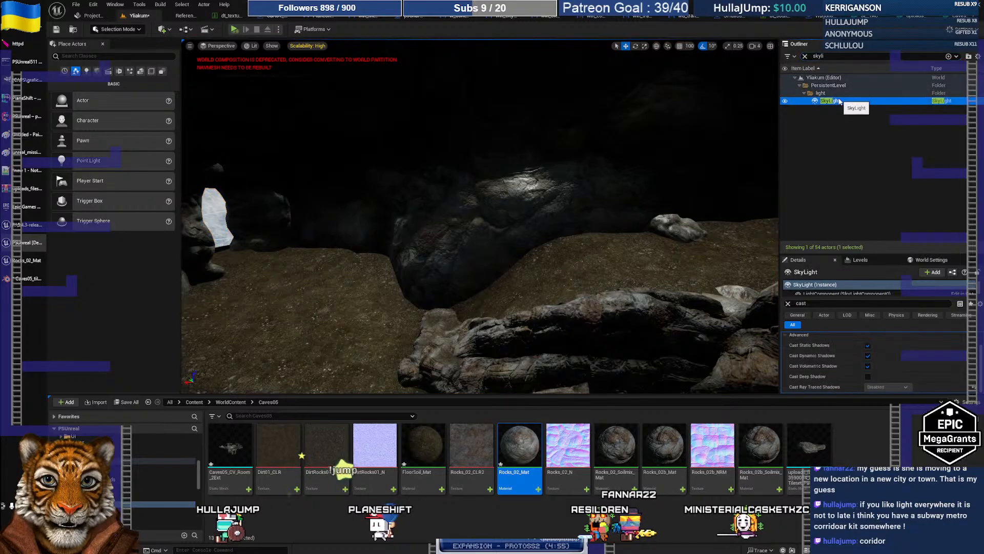
click(788, 303)
- Select the SkyLight's light component and raise its Intensity to about 2.7
scroll(861, 359, up, 2)
scroll(861, 356, down, 5)
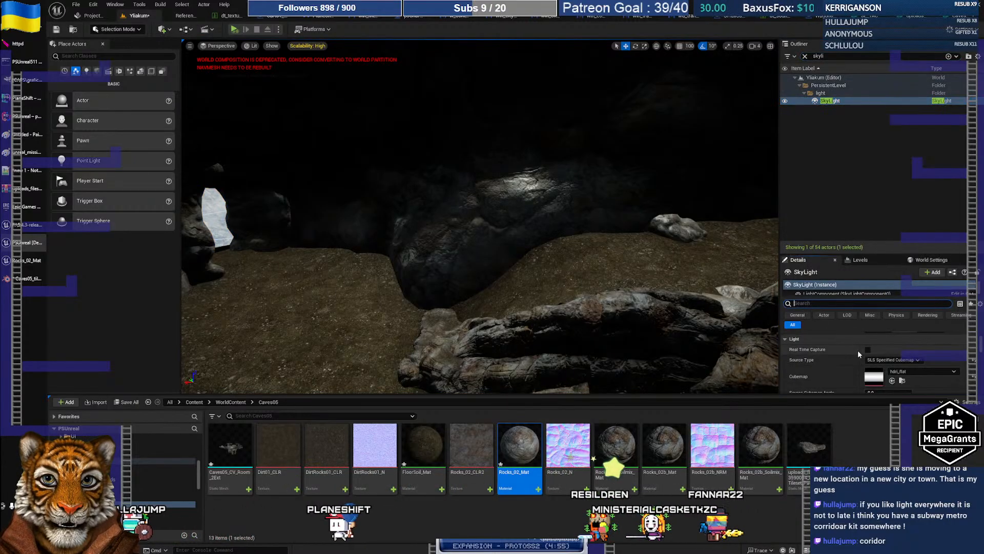
scroll(857, 349, down, 1)
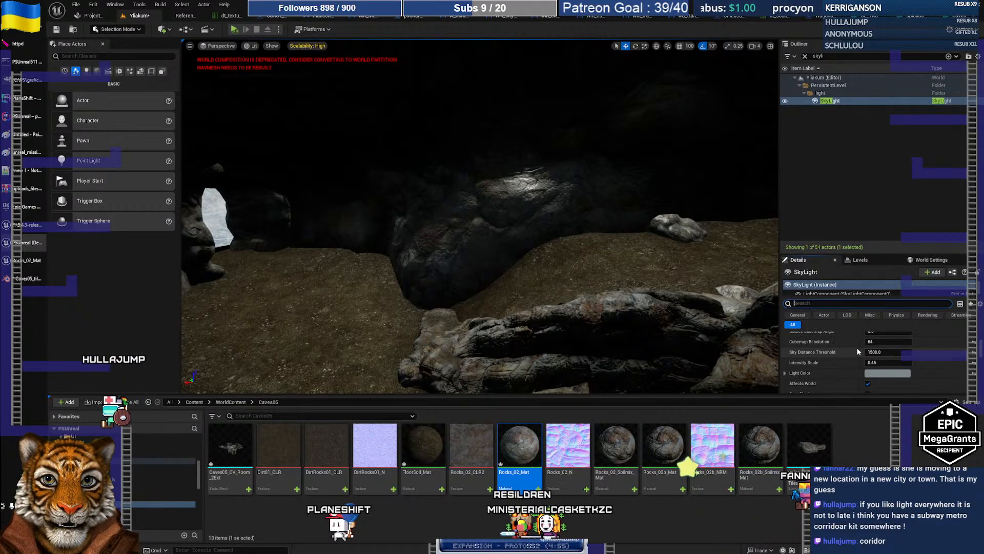
scroll(847, 352, up, 3)
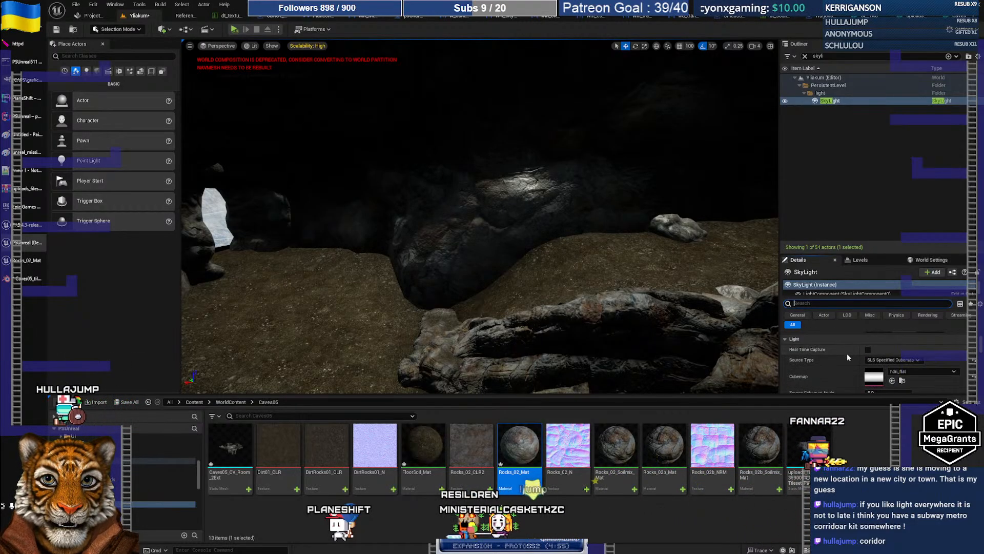
scroll(847, 345, down, 3)
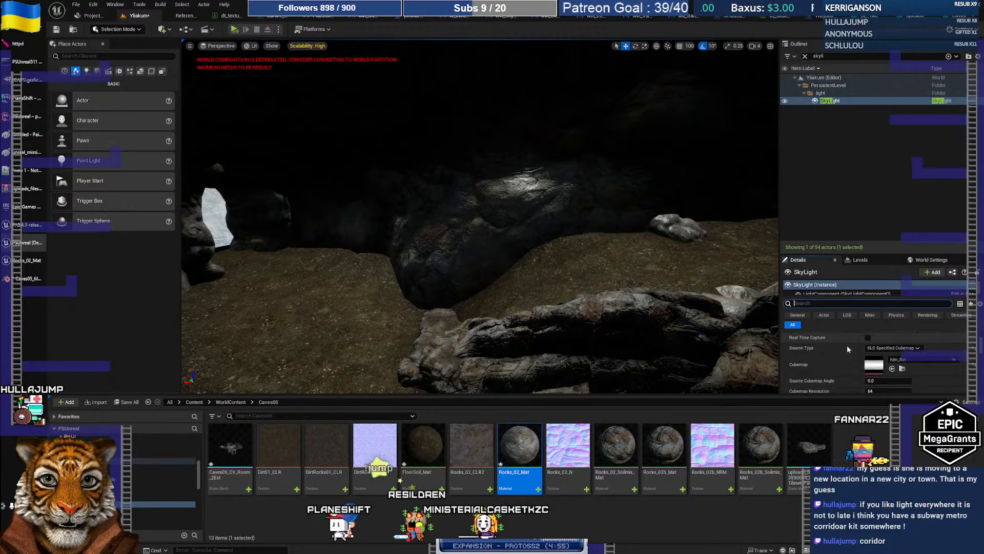
click(826, 292)
scroll(835, 367, up, 3)
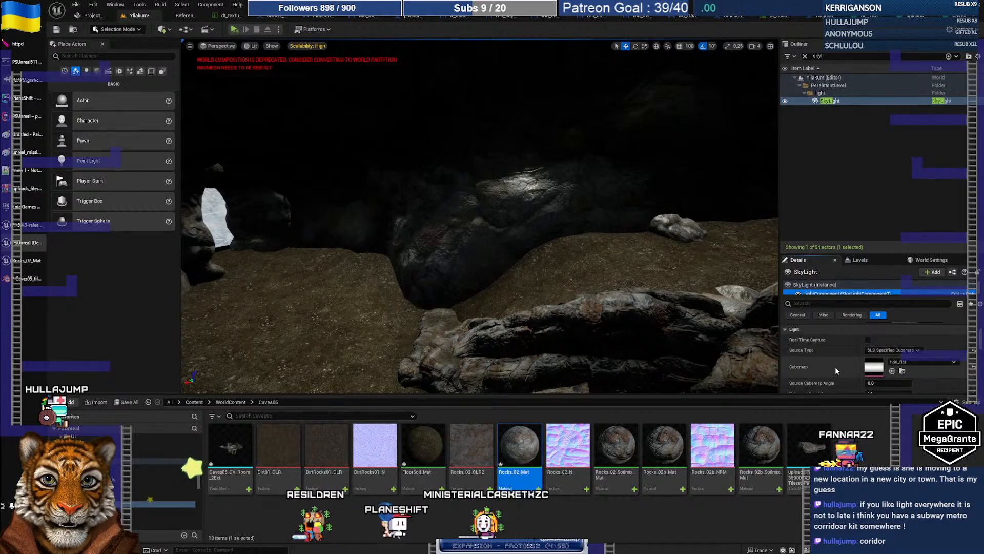
scroll(839, 368, down, 3)
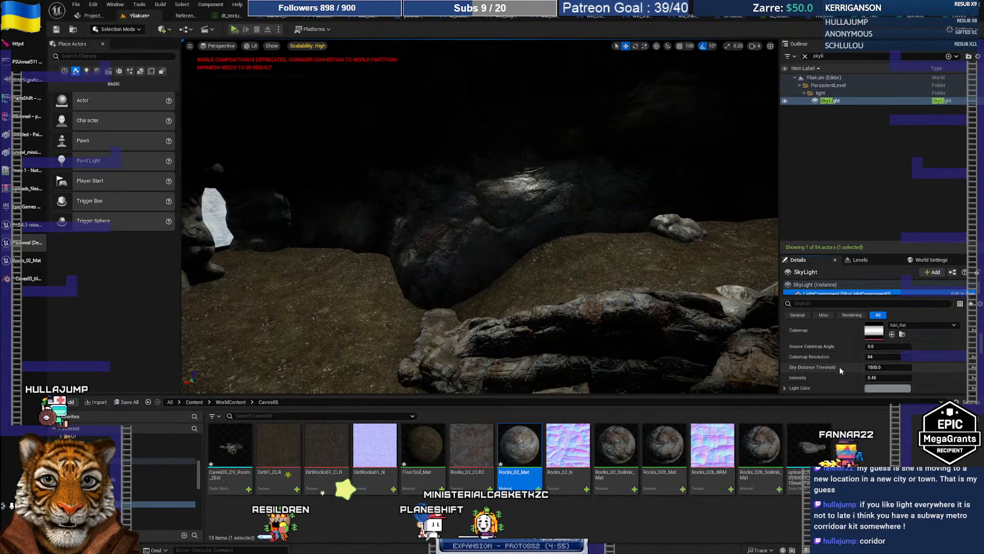
mouse_move(884, 368)
mouse_down()
mouse_move(938, 368)
mouse_move(866, 368)
mouse_move(920, 368)
mouse_move(876, 368)
mouse_move(894, 368)
mouse_up()
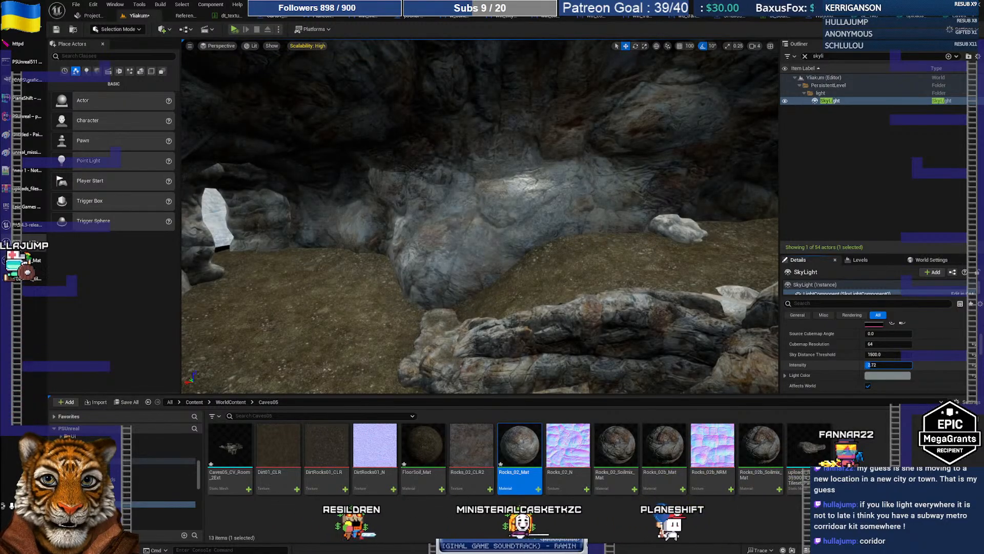
- Fly backward through the cave room to examine how the brighter sky light affects the rocks
key(s)
right_drag(578, 253, 533, 251)
key(s)
key(s)
key(w)
key(s)
key(w)
key(s)
key(s)
- Switch to Blender and fly through the cave room to compare its rock brightness and surface detail up close
key(alt+Tab)
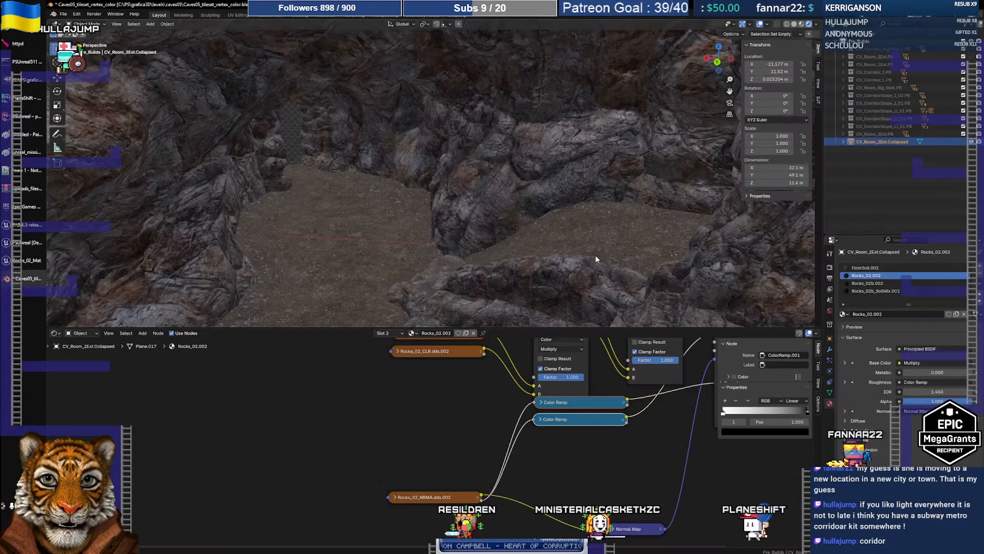
middle_drag(469, 231, 426, 216)
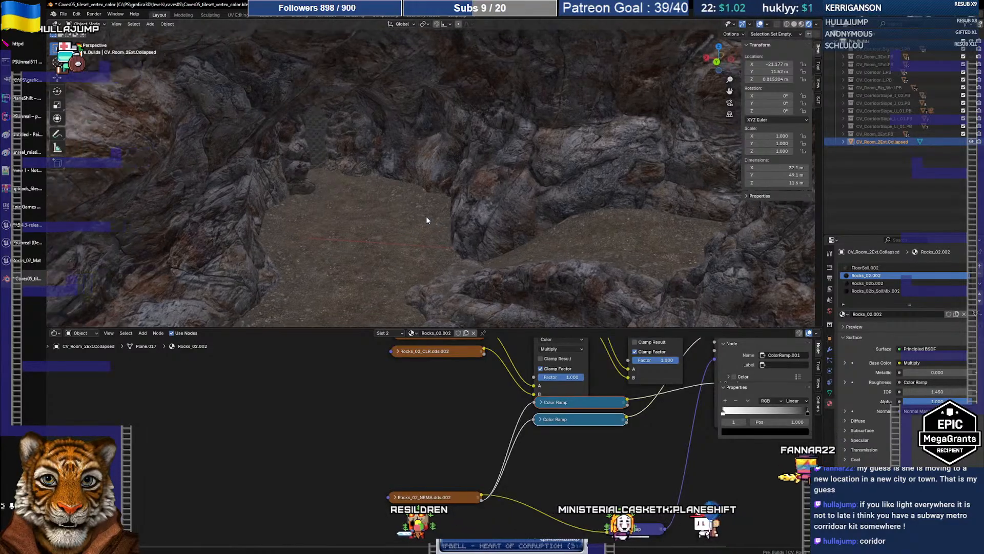
key(shift+grave)
key(s)
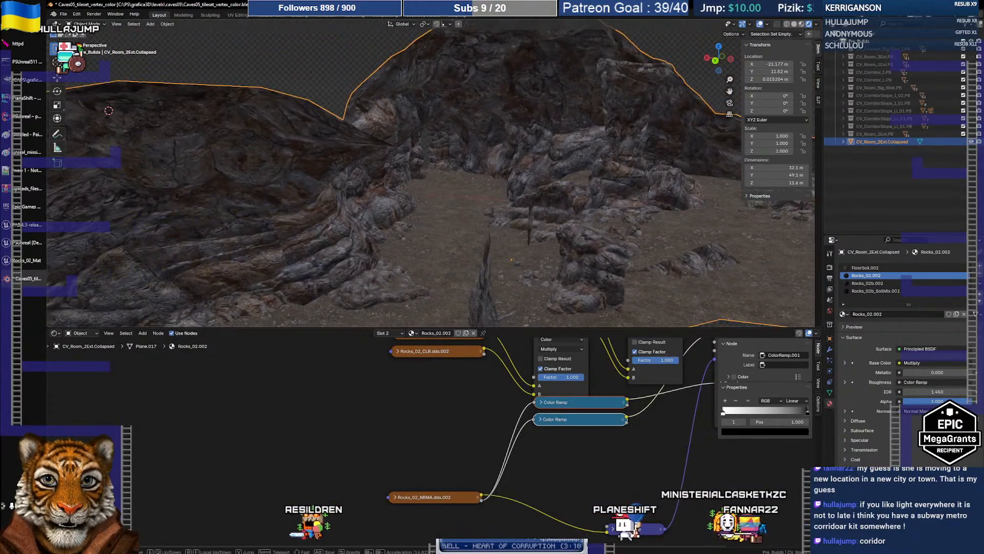
key(w)
key(w)
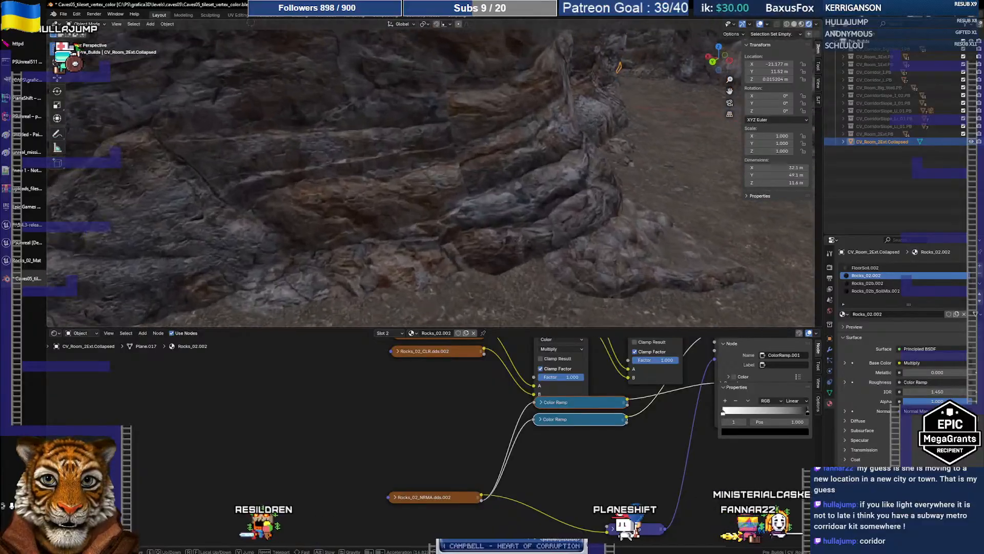
key(w)
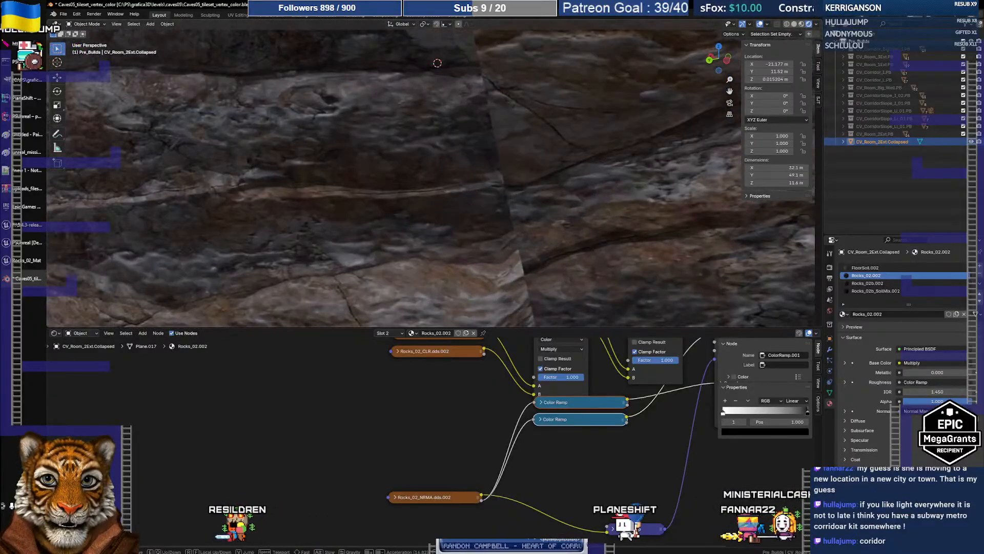
key(w)
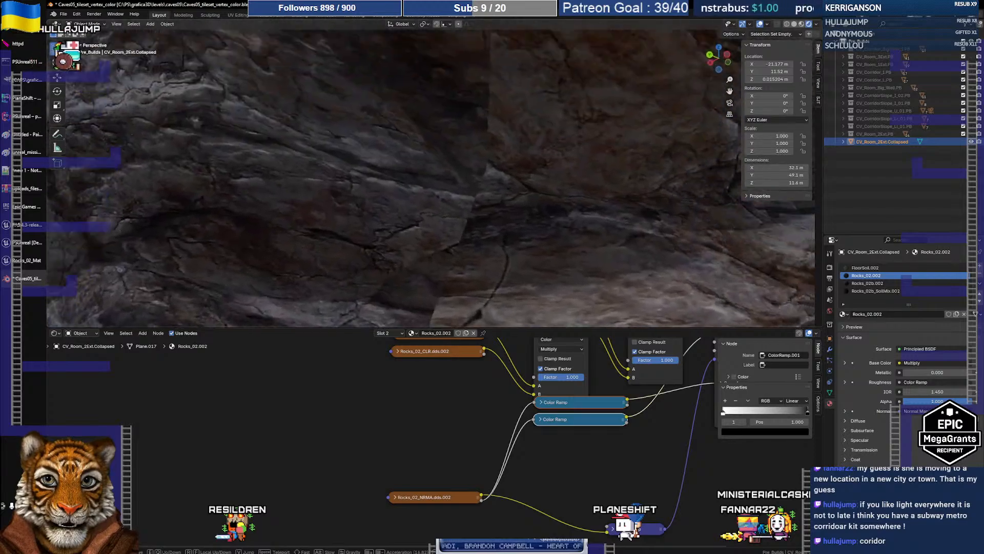
key(s)
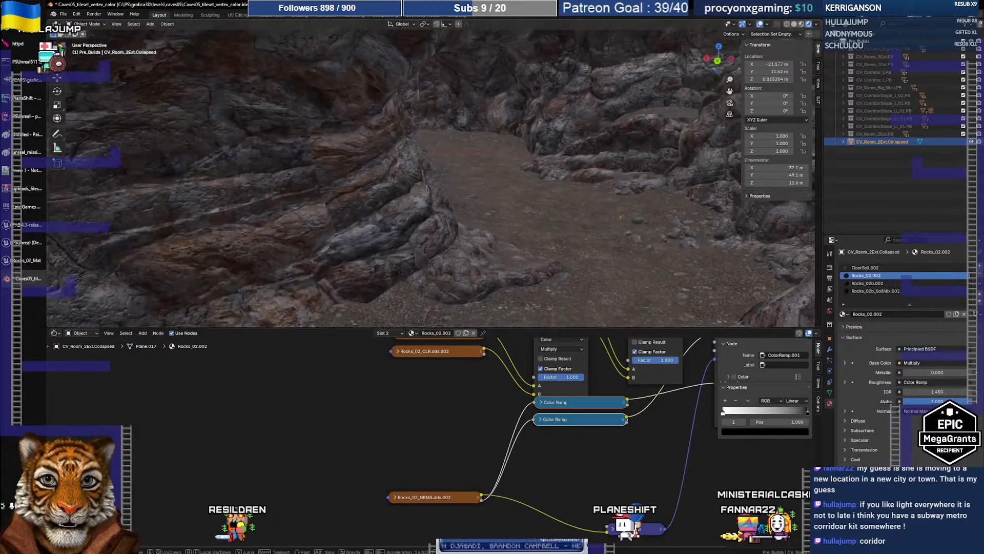
key(w)
key(s)
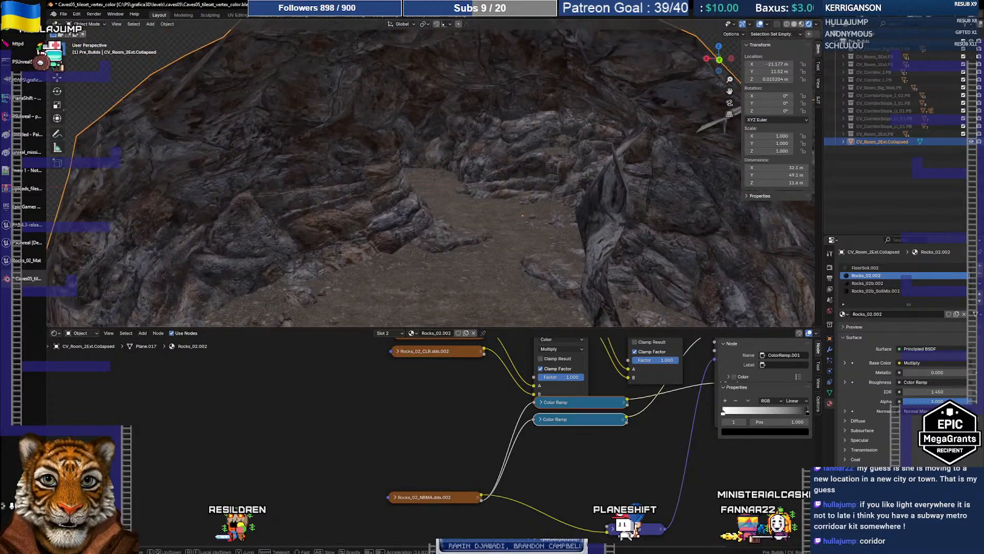
key(w)
- Return to Unreal Engine, set the SkyLight's Intensity to 1.8 and check the lighting inside the cave
key(alt+Tab)
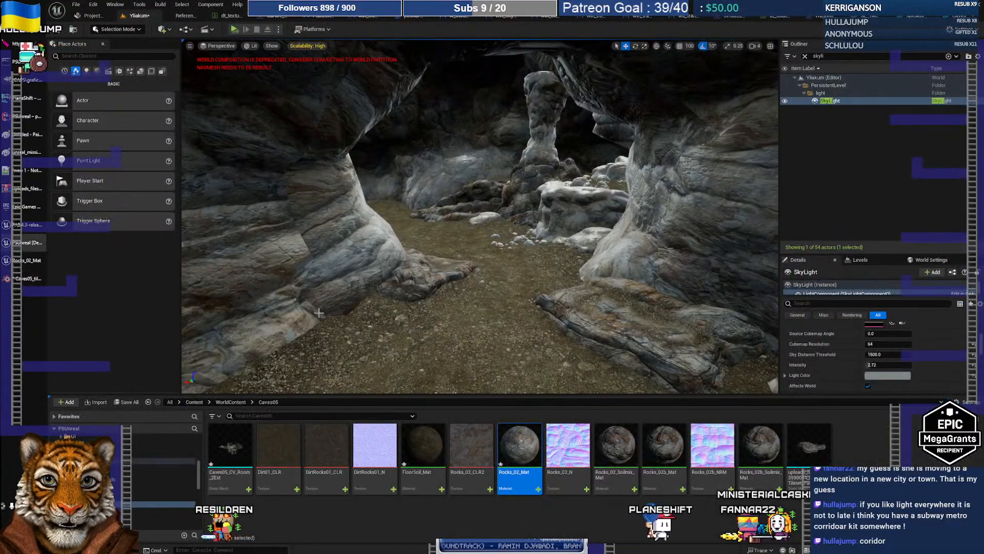
drag(887, 365, 866, 365)
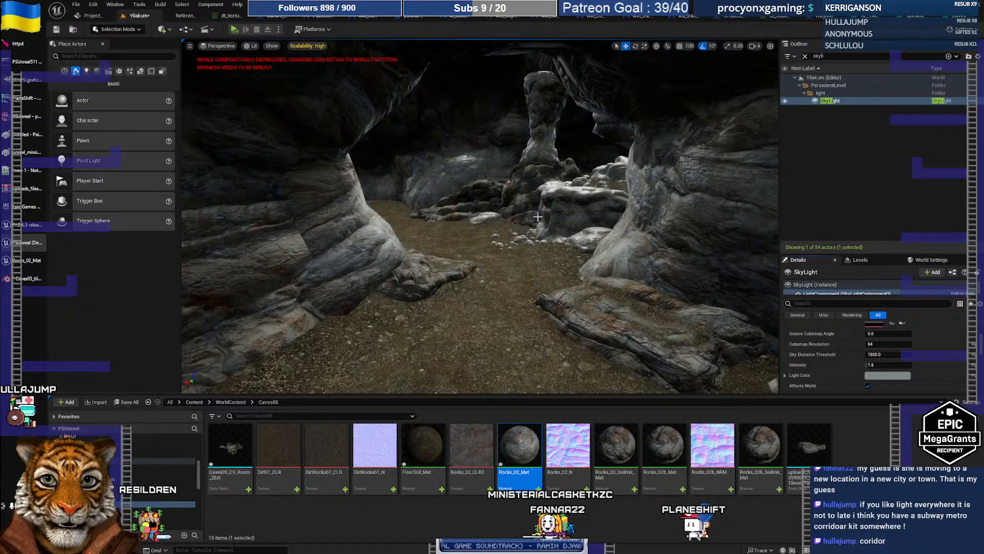
right_drag(521, 218, 736, 210)
key(w)
key(s)
key(a)
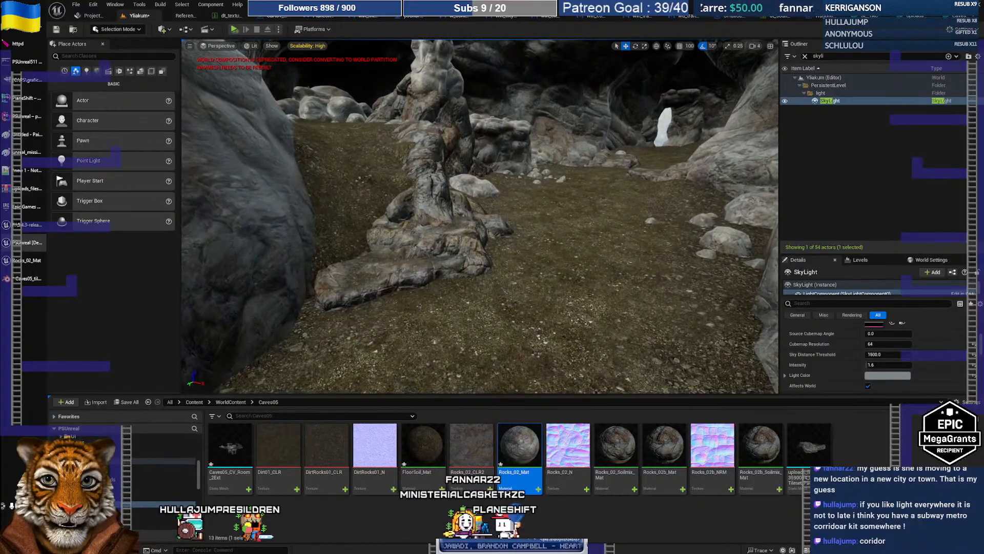
- Fly out above the cave room to examine its overall lighting and rock materials from outside
right_drag(736, 210, 763, 198)
key(s)
key(s)
key(w)
key(s)
key(s)
key(w)
key(s)
key(s)
key(w)
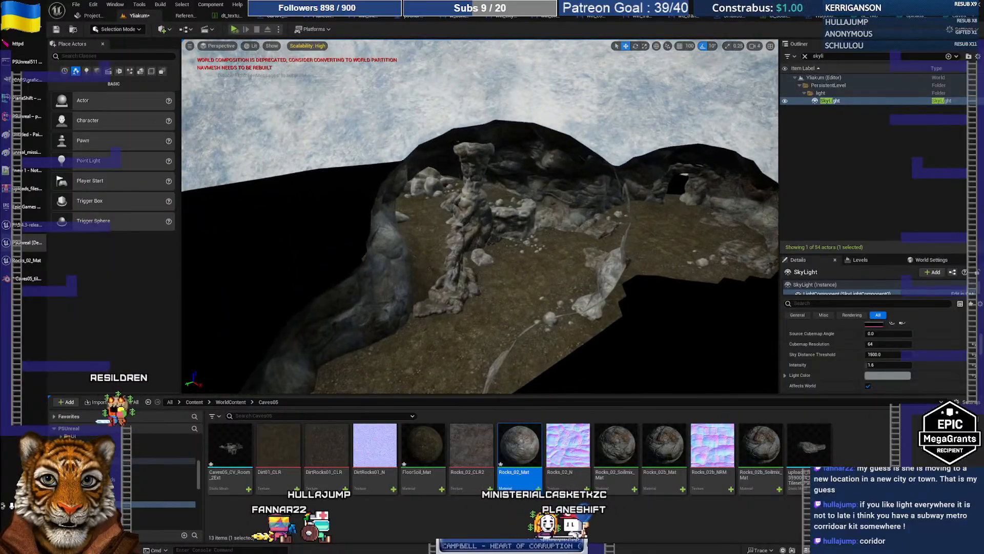
key(w)
right_drag(514, 206, 514, 206)
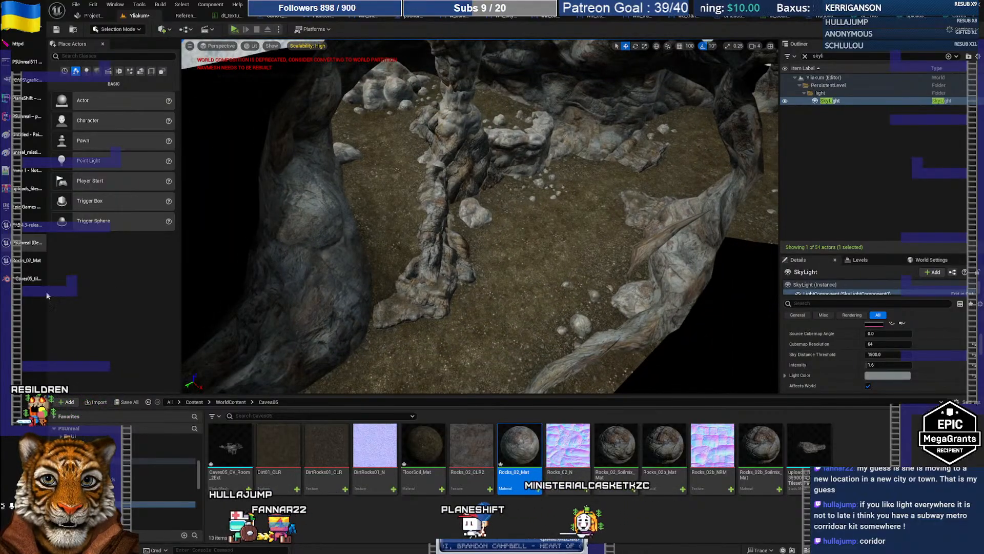
- Switch to Blender, view the cave room from above for comparison, and return to Unreal Engine
click(25, 281)
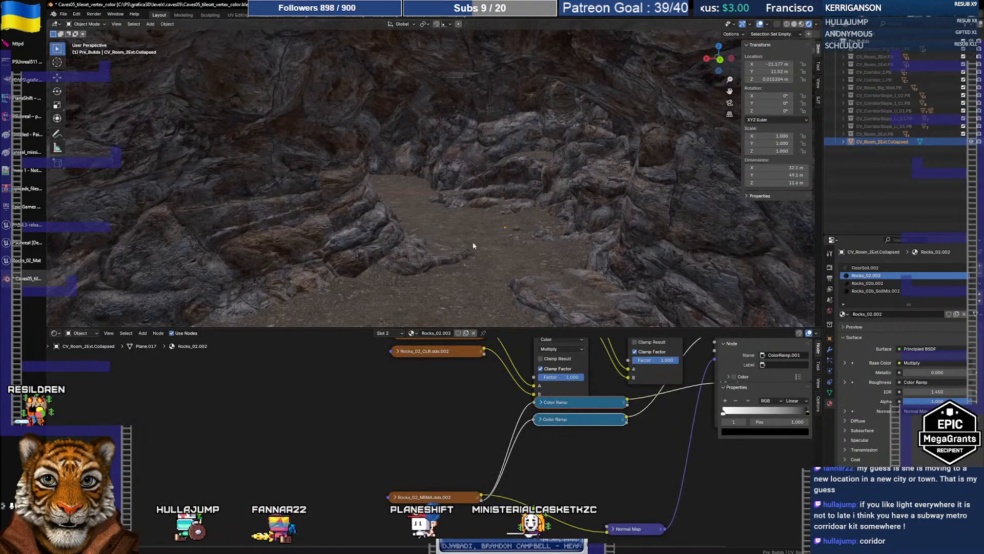
middle_drag(503, 226, 546, 270)
key(shift+grave)
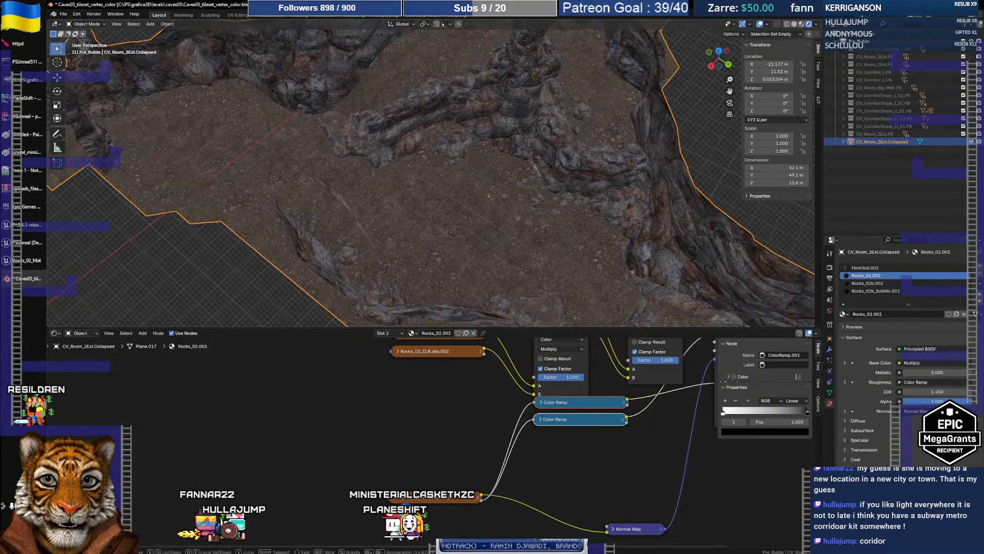
key(w)
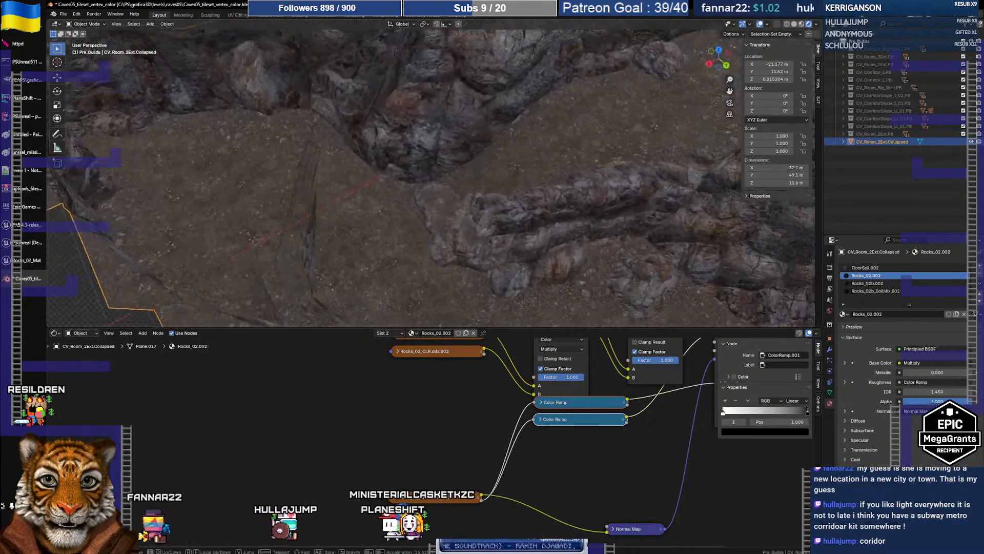
key(s)
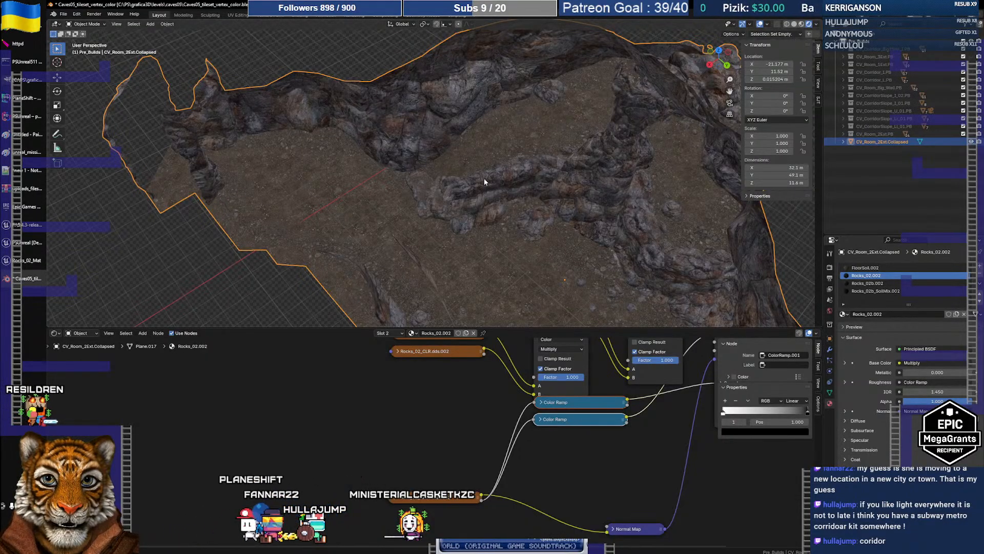
key(alt+Tab)
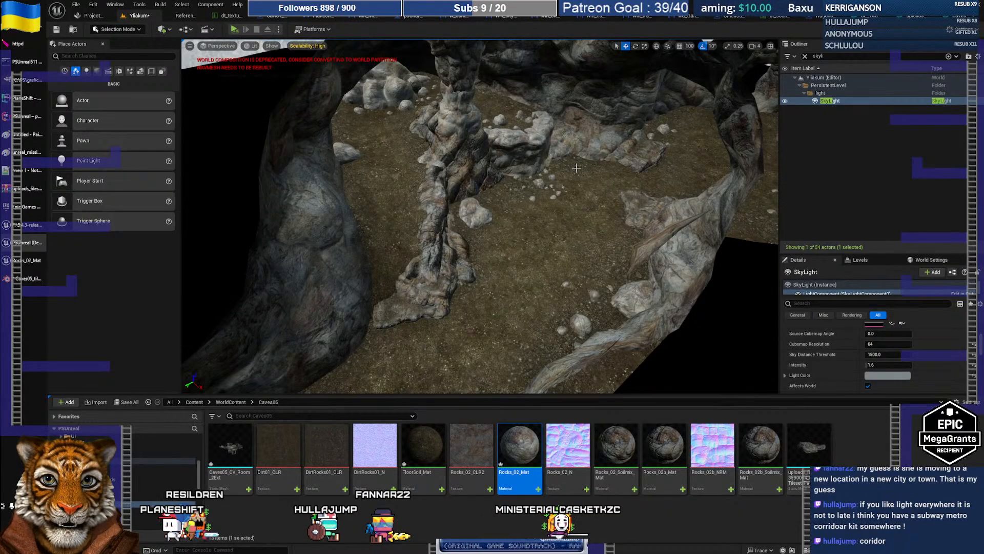
- Switch repeatedly between Blender and Unreal Engine to compare the cave room's lighting and rock colours, ending in Blender
key(alt+Tab)
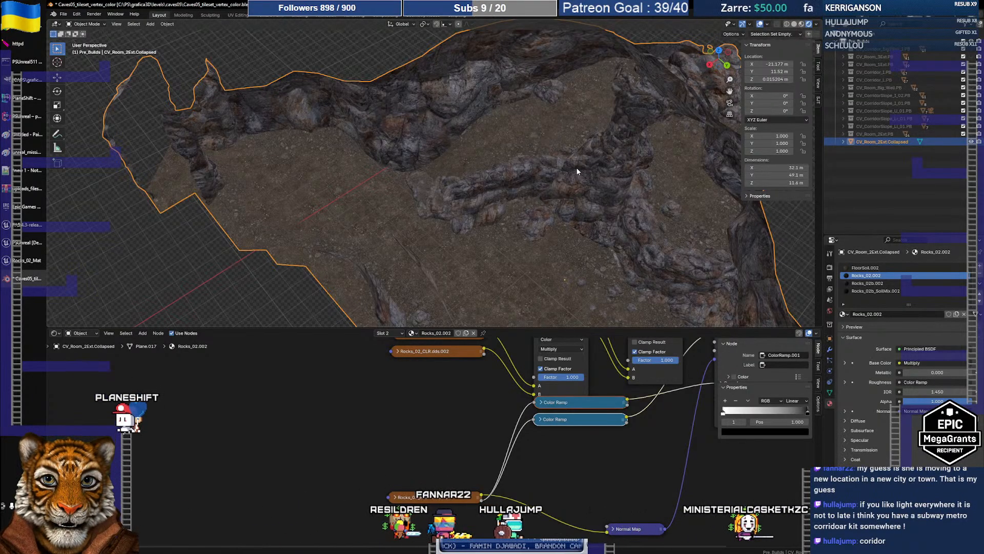
key(alt+Tab)
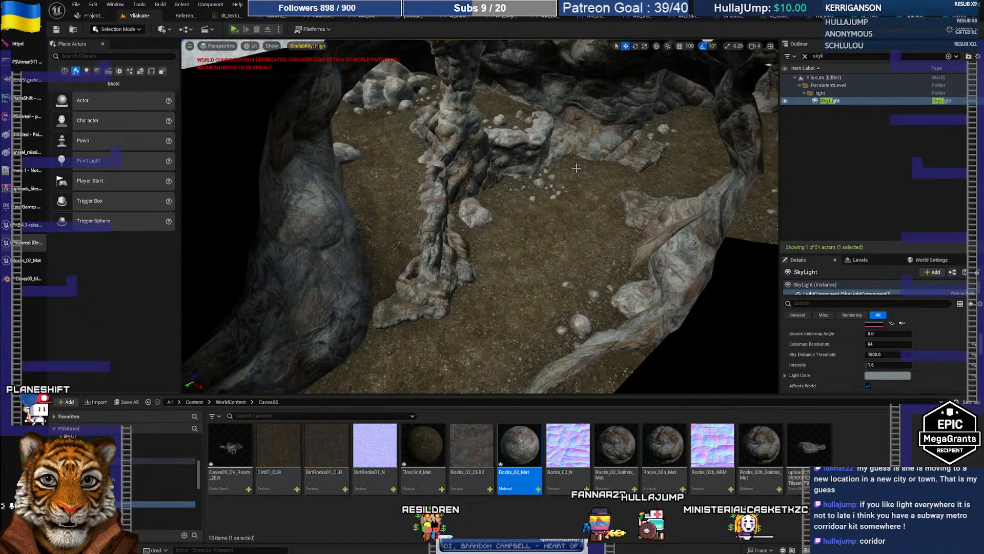
key(alt+Tab)
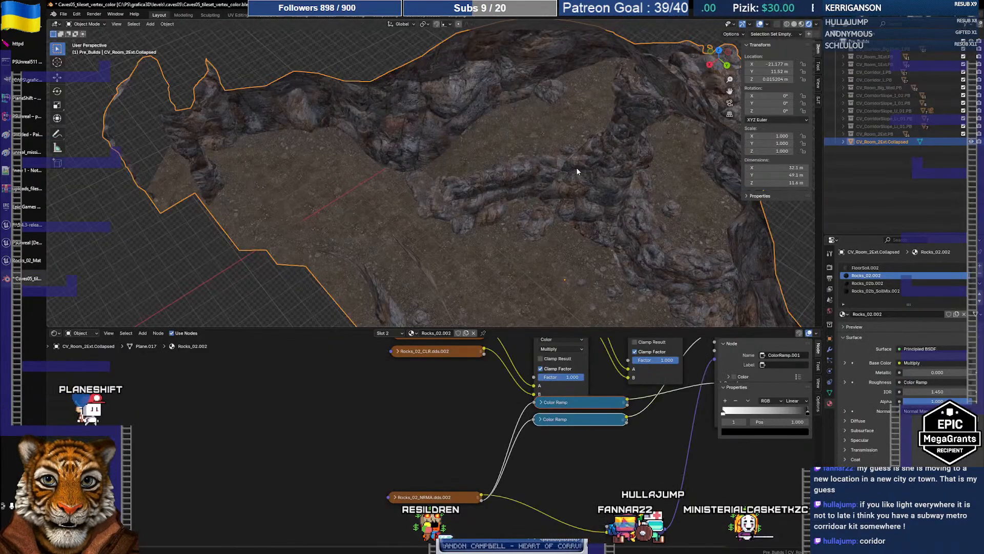
key(alt+Tab)
key(alt+Tab)
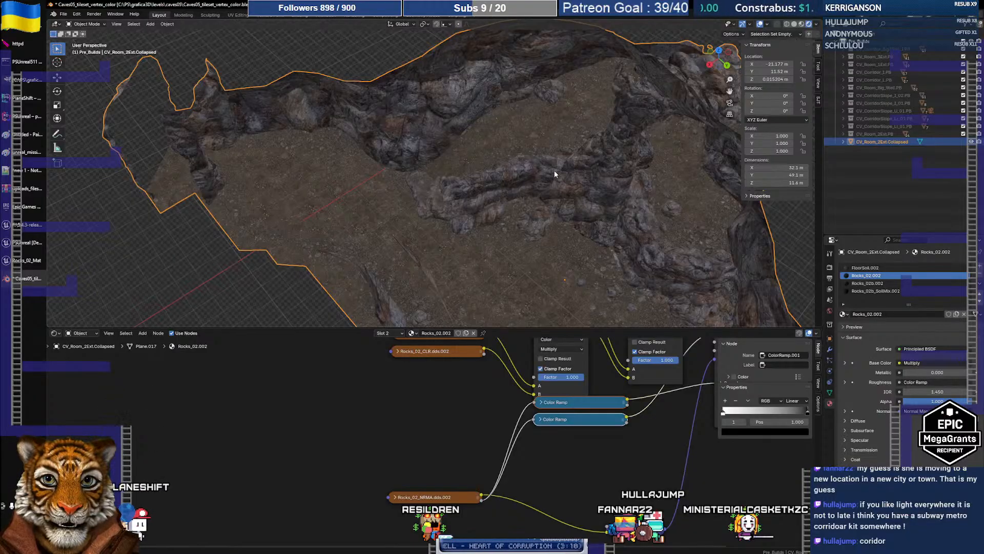
- Fly down to the boulder beside the rock formation in Blender to inspect its surface and the floor up close
key(w)
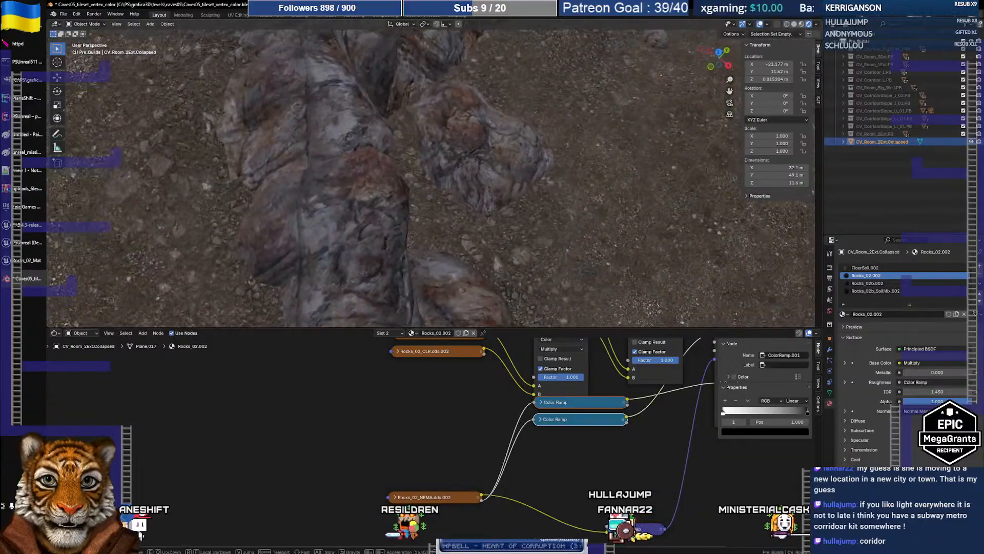
key(s)
key(w)
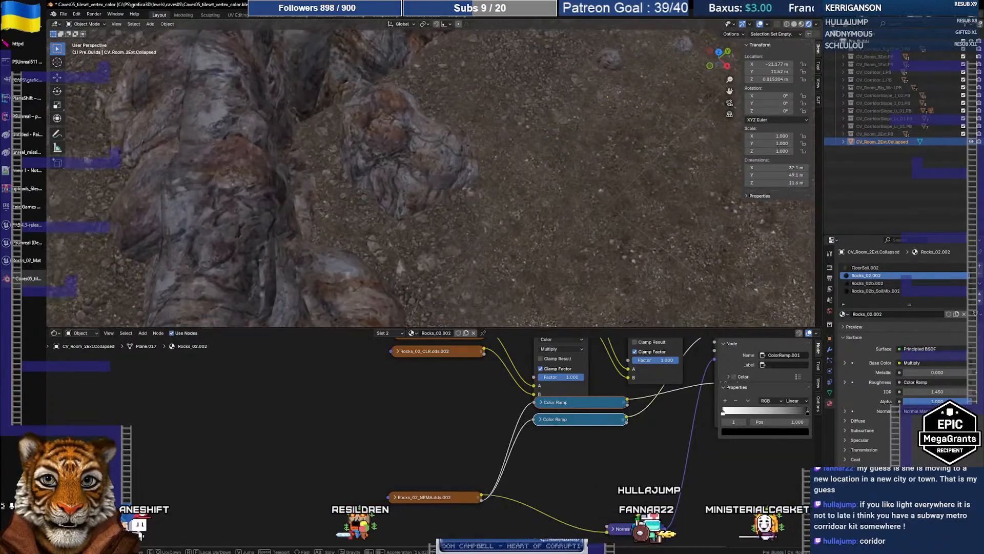
click(465, 206)
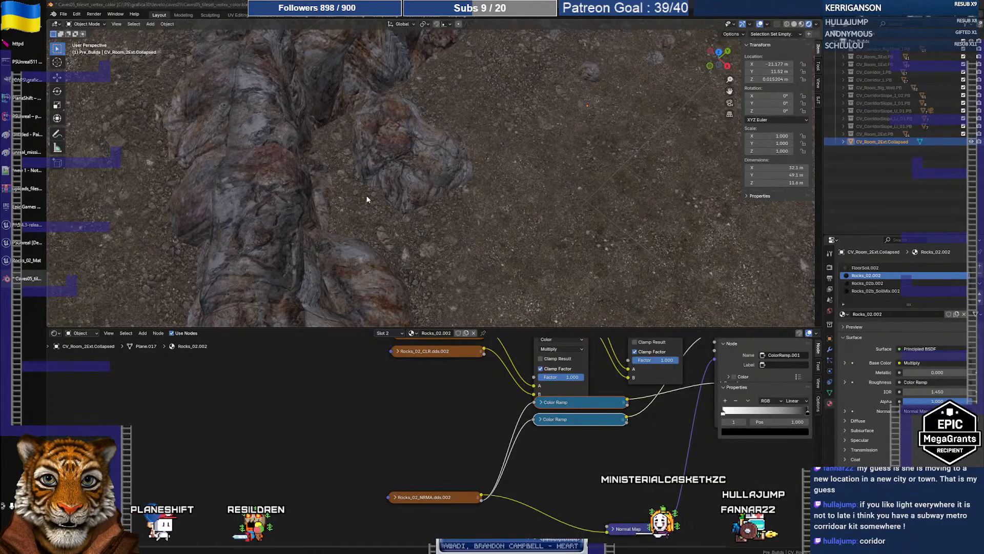
- Switch to Unreal Engine, frame the matching boulder from above, and switch to Blender to compare the two views
key(alt+Tab)
key(w)
right_drag(366, 196, 381, 217)
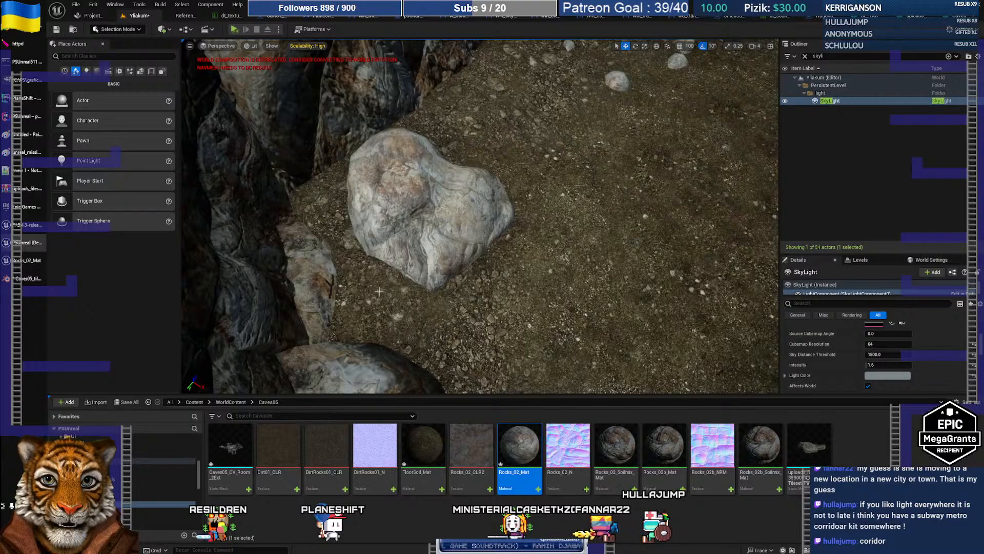
key(alt+Tab)
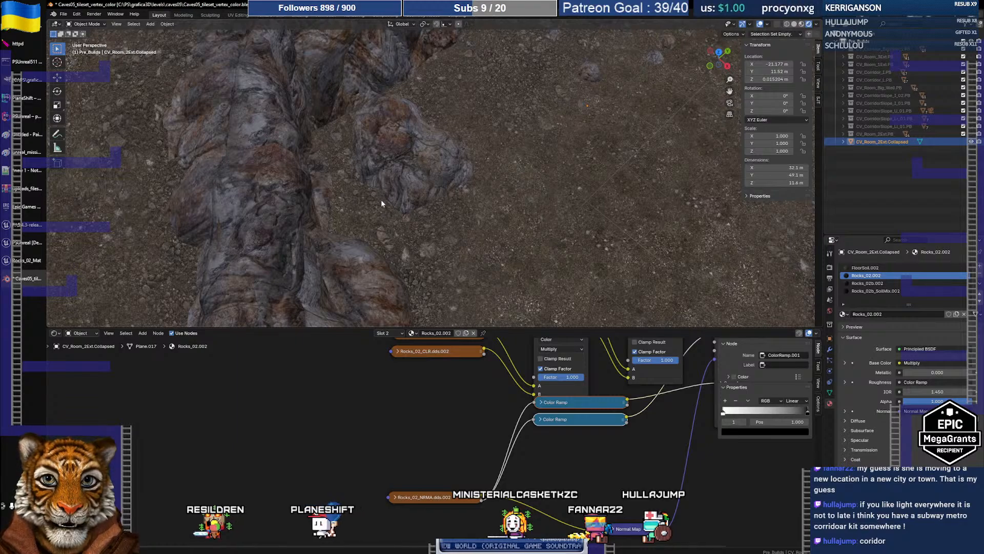
- Return to Unreal Engine, set the SkyLight's Intensity to 0.48, and select the cave room mesh
key(alt+Tab)
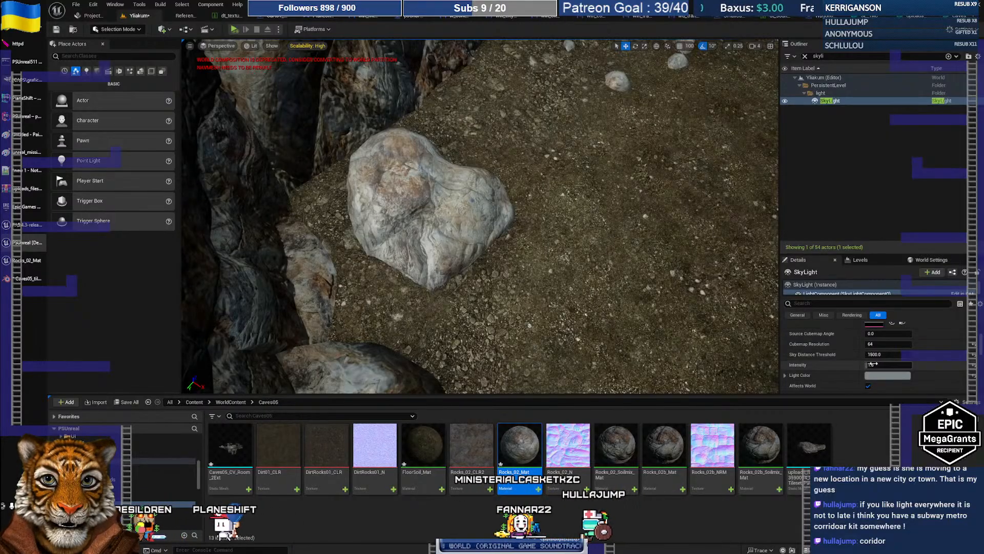
drag(883, 365, 871, 365)
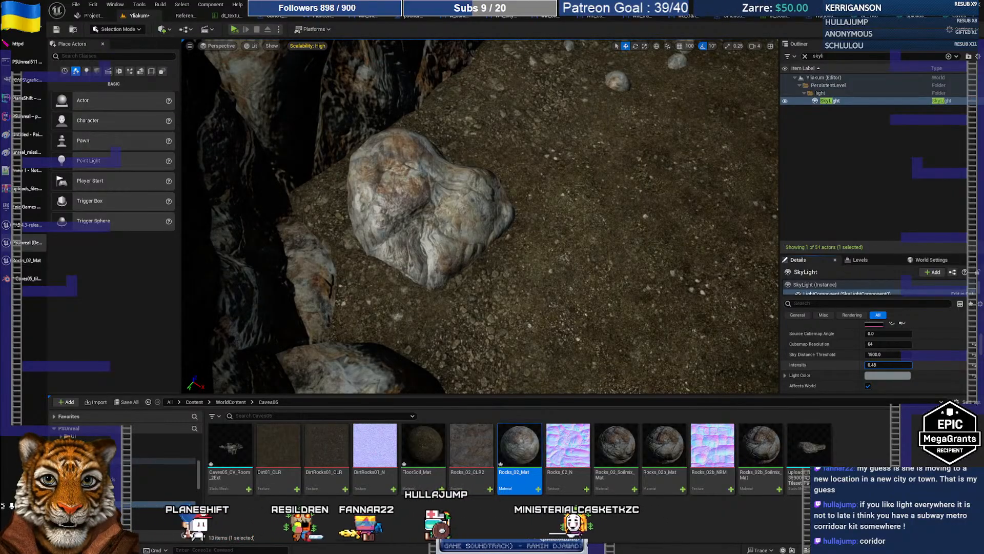
click(547, 277)
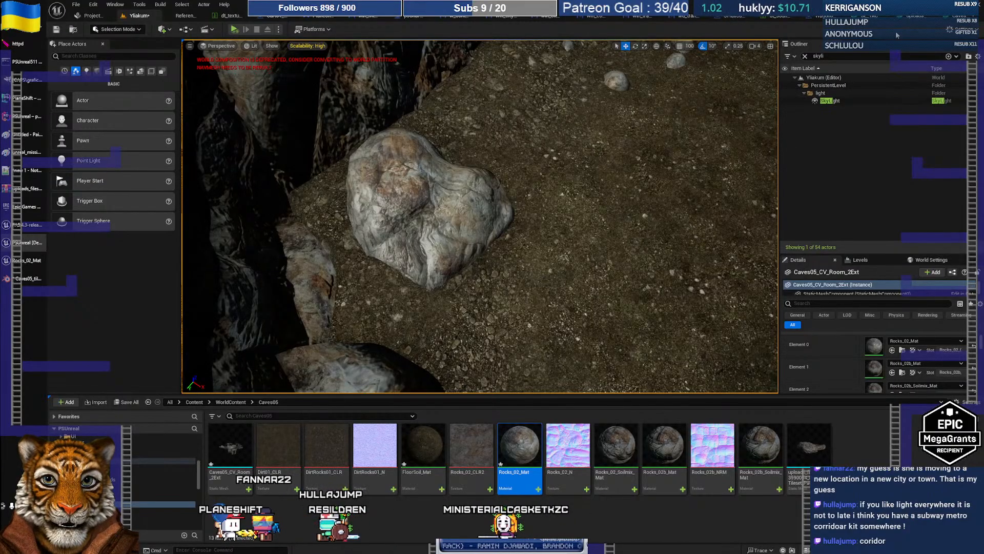
- Open the FloorSoil_Mat material and dock it with Rocks_02_Mat in the separate editor window beside the level viewport
click(20, 260)
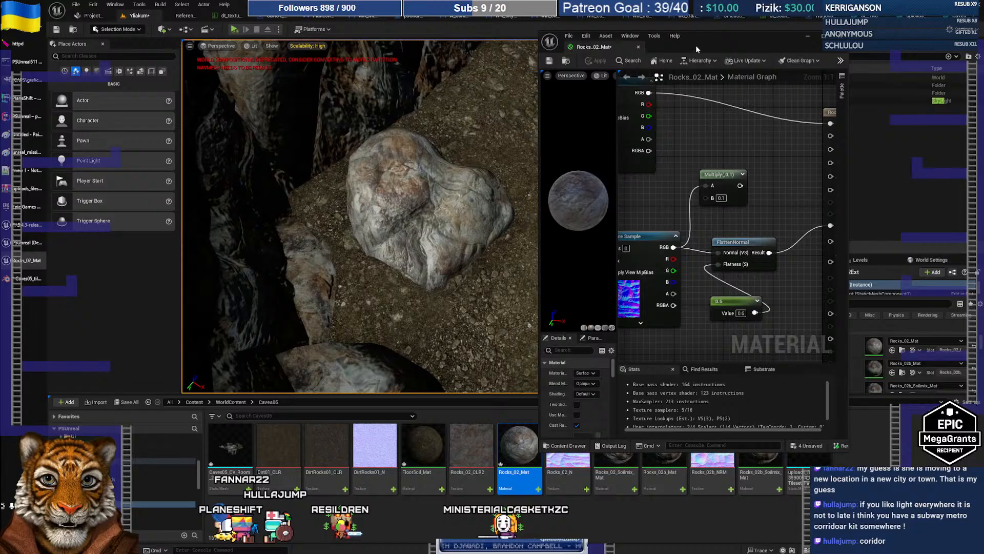
drag(696, 45, 765, 32)
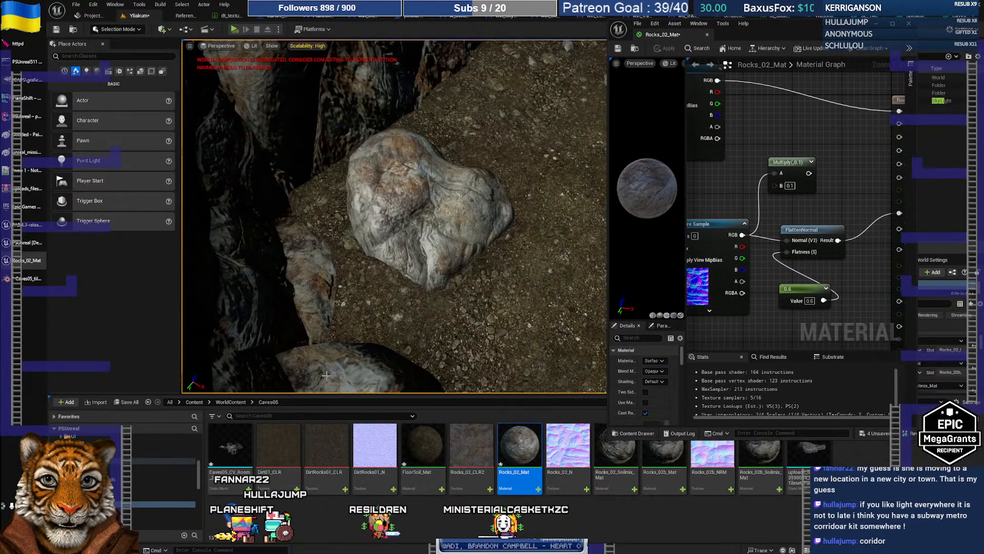
double_click(433, 452)
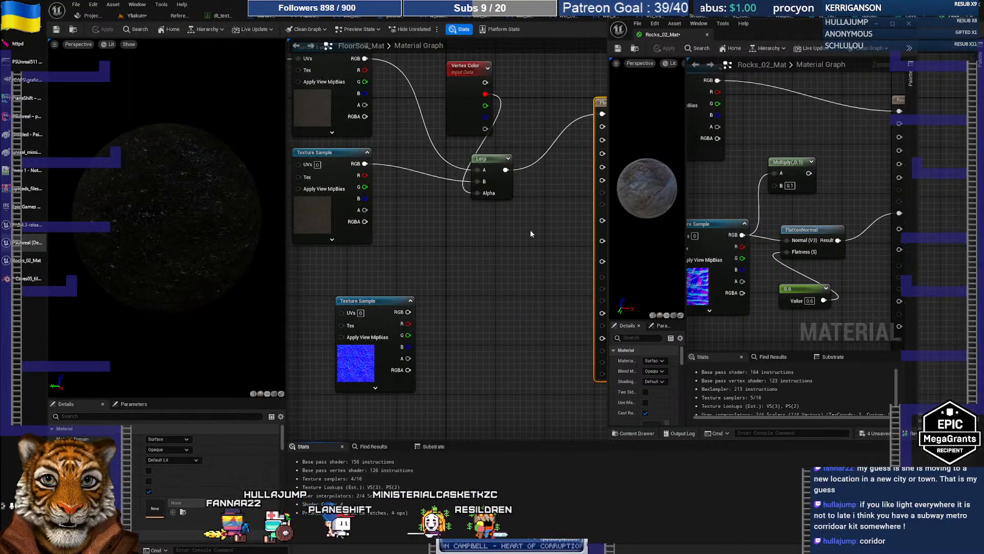
drag(950, 15, 734, 37)
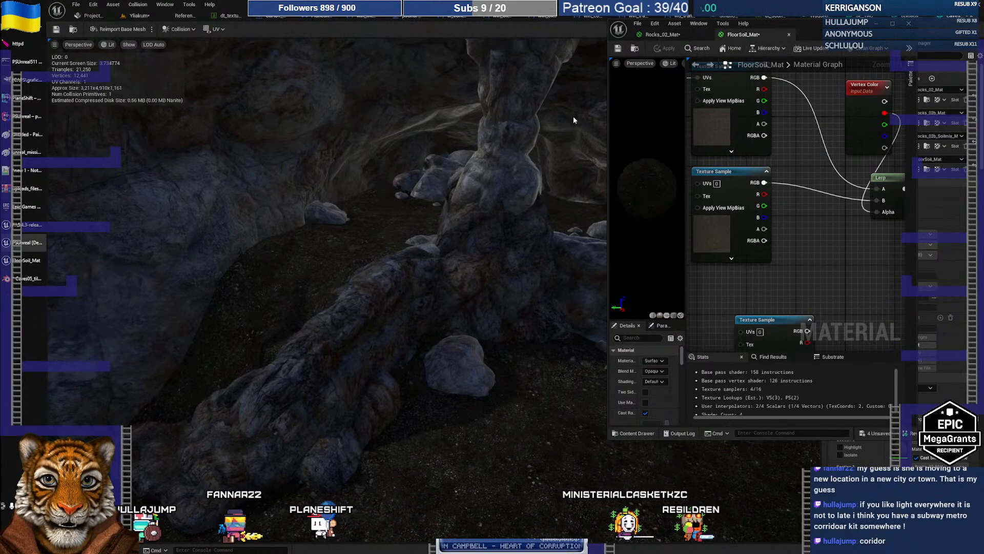
click(143, 16)
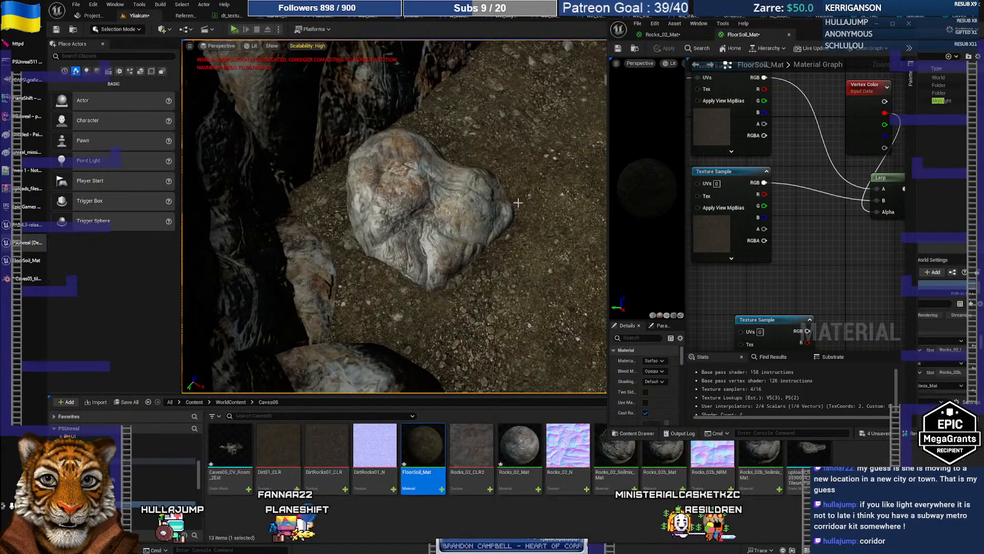
- Insert a Multiply node with B set to 1.5 between FloorSoil_Mat's Lerp and Base Color, and apply the material
right_drag(823, 217, 742, 266)
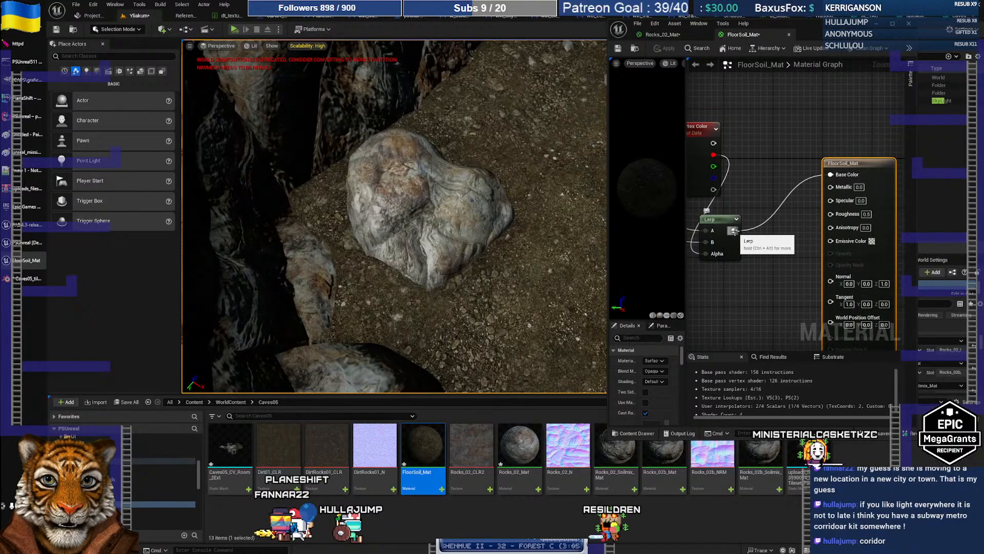
drag(734, 232, 754, 195)
text(mult)
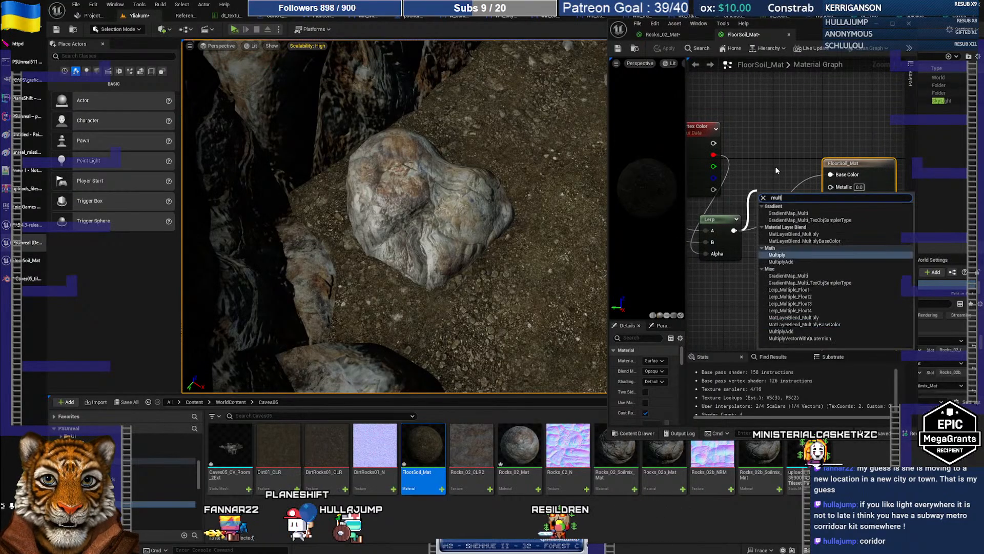
text(ipl)
click(787, 233)
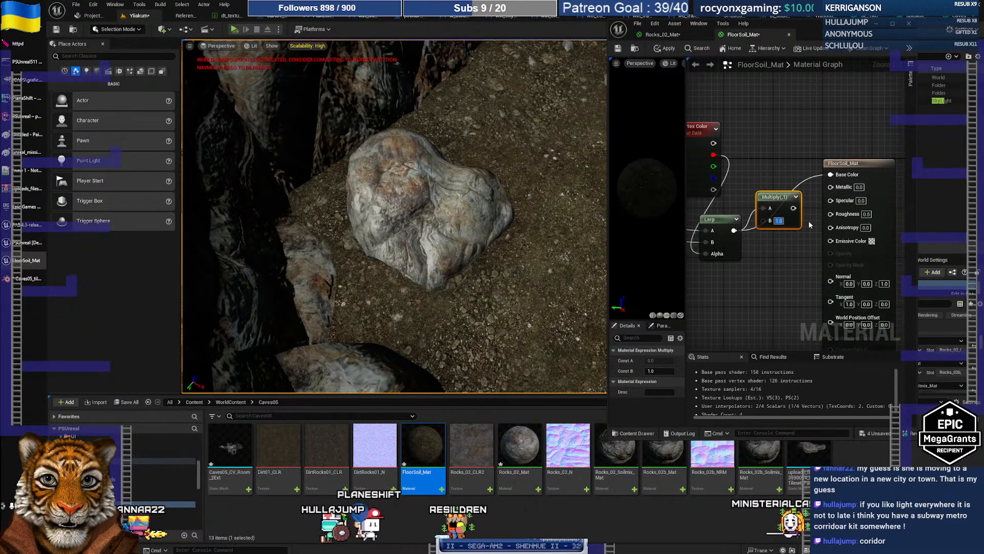
text(1.5)
key(Return)
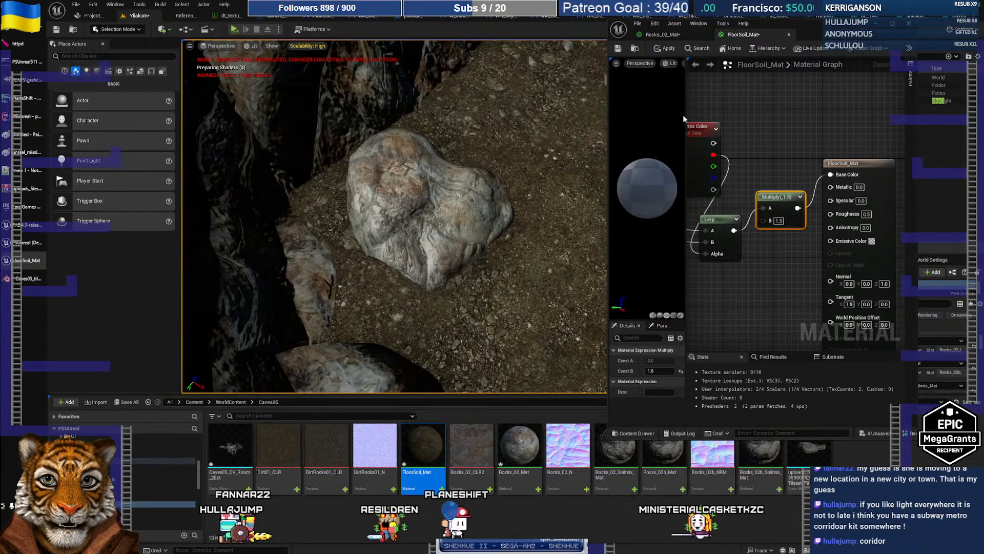
click(665, 51)
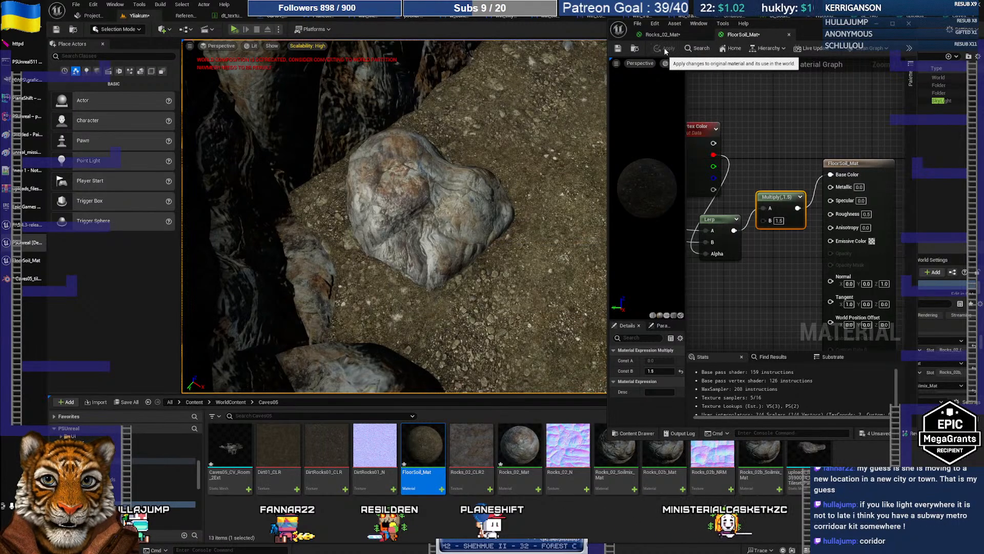
- Compare the cave floor with the Multiply node bypassed and reconnected to Base Color, applying FloorSoil_Mat each time
right_drag(430, 215, 512, 169)
key(s)
key(s)
key(s)
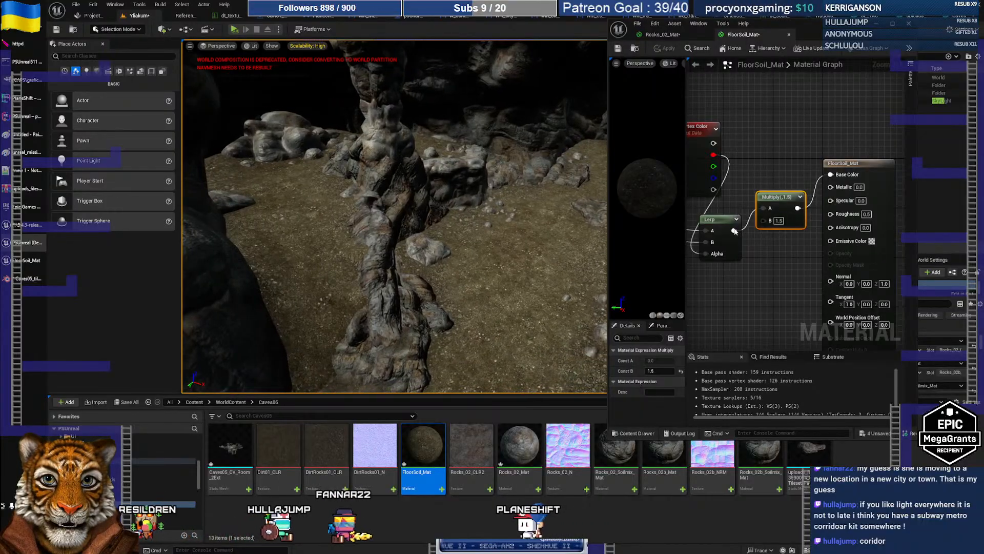
drag(797, 207, 829, 175)
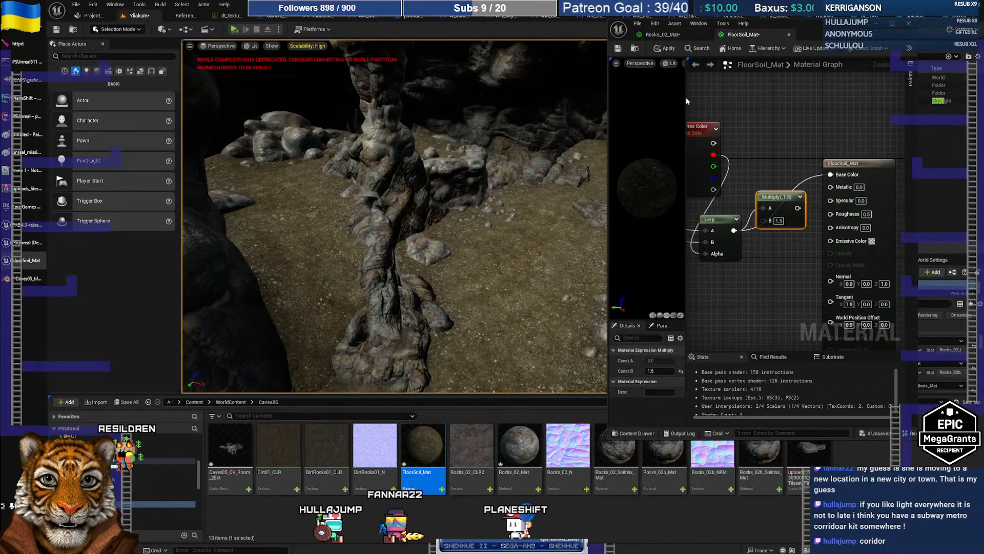
click(656, 47)
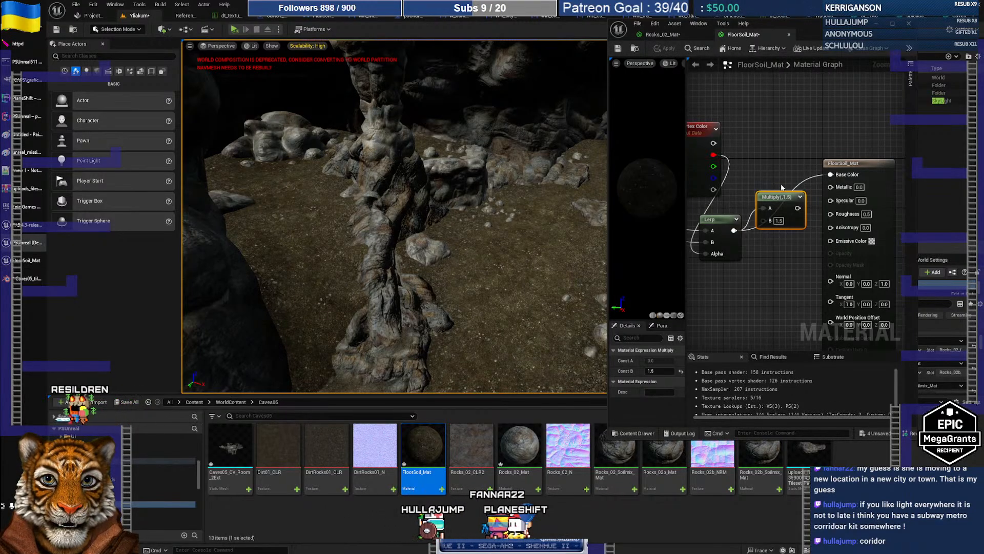
drag(804, 203, 831, 174)
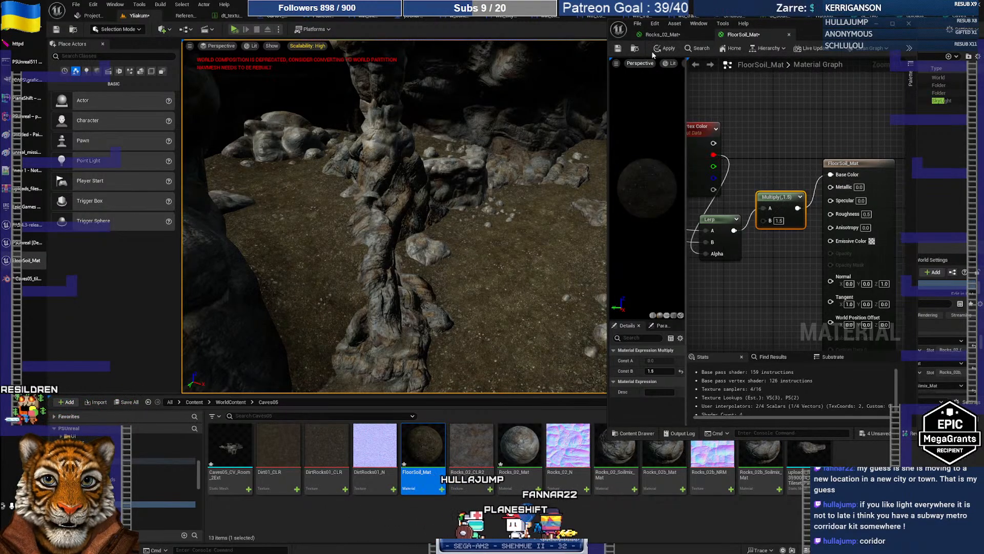
click(659, 48)
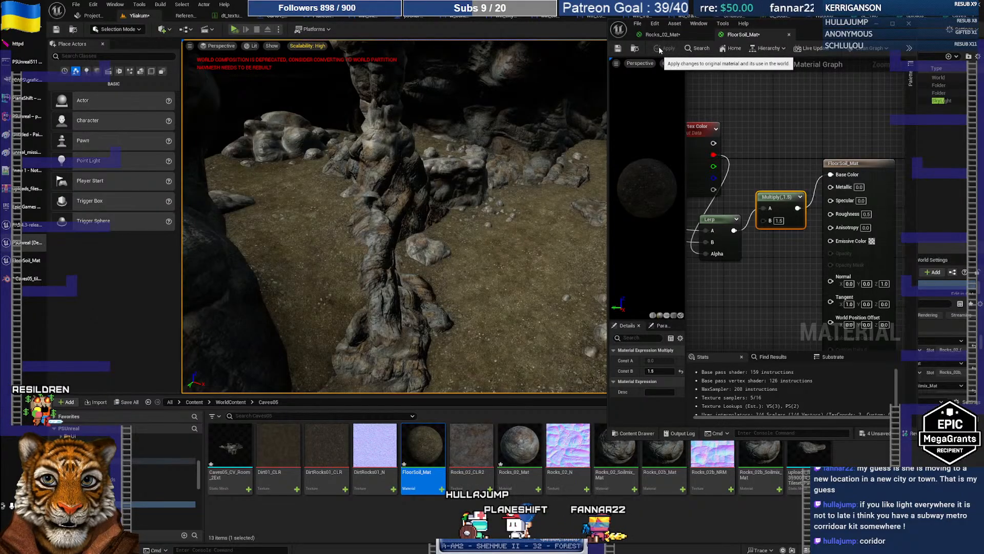
- Fly up to the boulder and around the nearby rock wall to examine their surface detail against the floor
key(w)
right_drag(394, 216, 472, 257)
key(a)
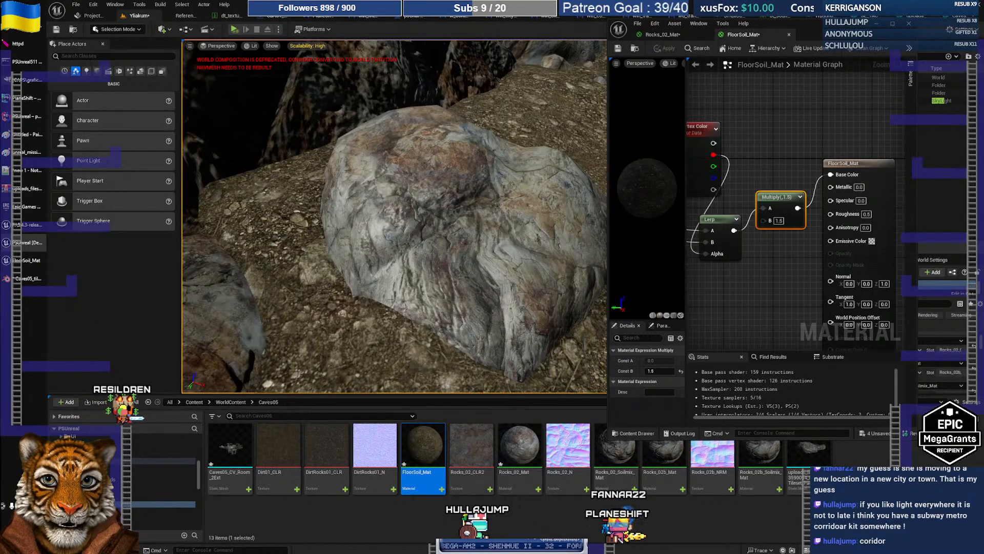
key(s)
mouse_move(472, 227)
right_down()
mouse_move(431, 225)
mouse_move(482, 235)
mouse_move(451, 231)
mouse_move(502, 216)
mouse_move(456, 230)
right_up()
key(w)
key(s)
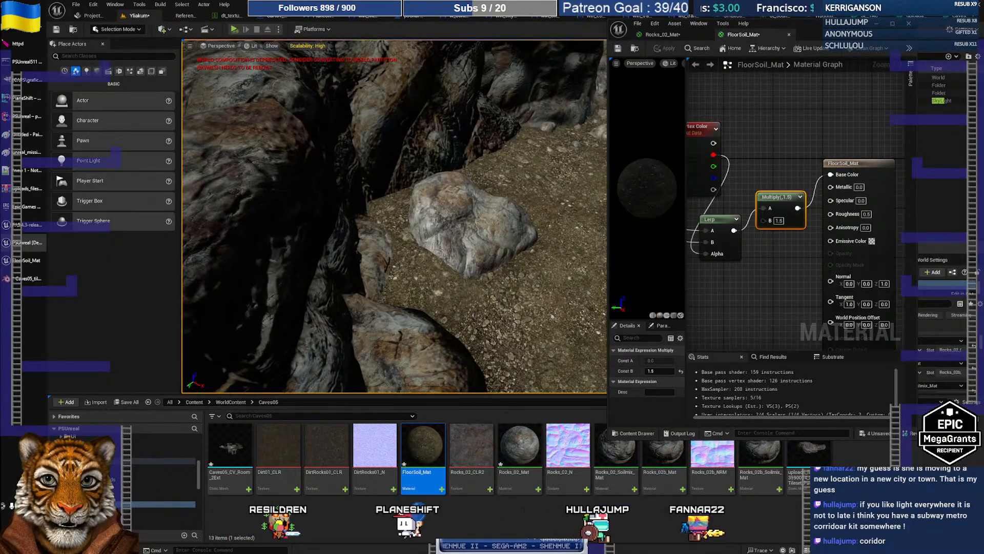
right_drag(456, 231, 369, 189)
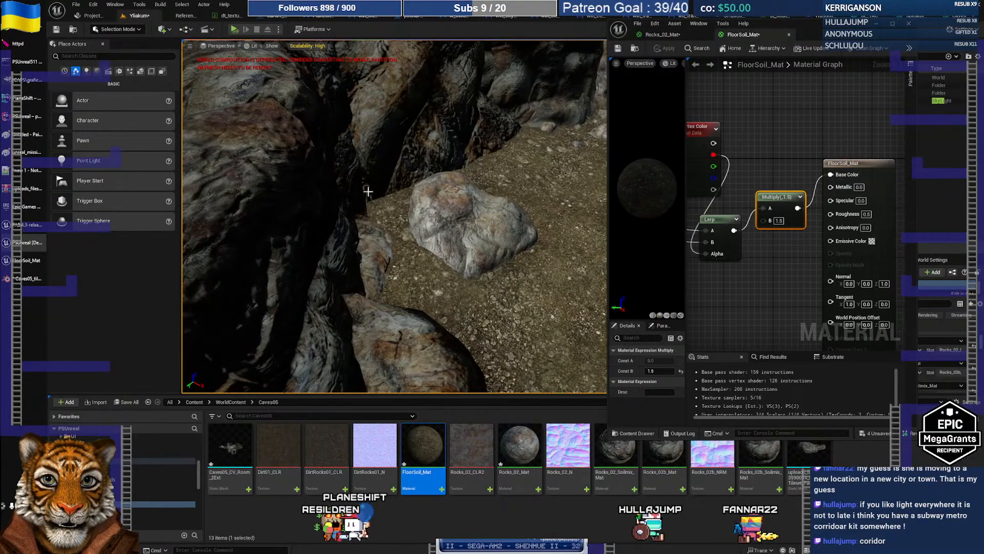
- Switch to Mesh Paint mode, activate texture painting, and reduce the brush size to 0.009999
click(110, 30)
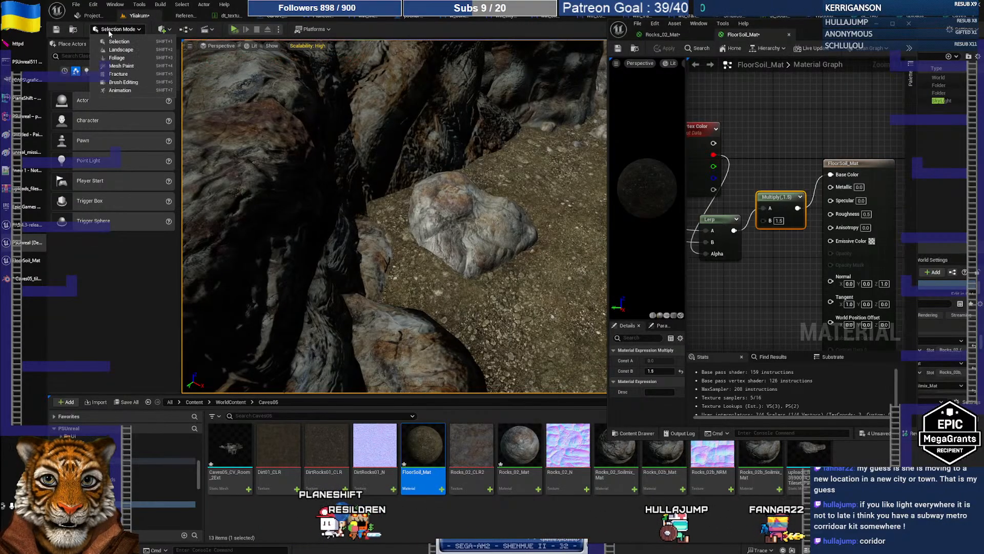
click(121, 66)
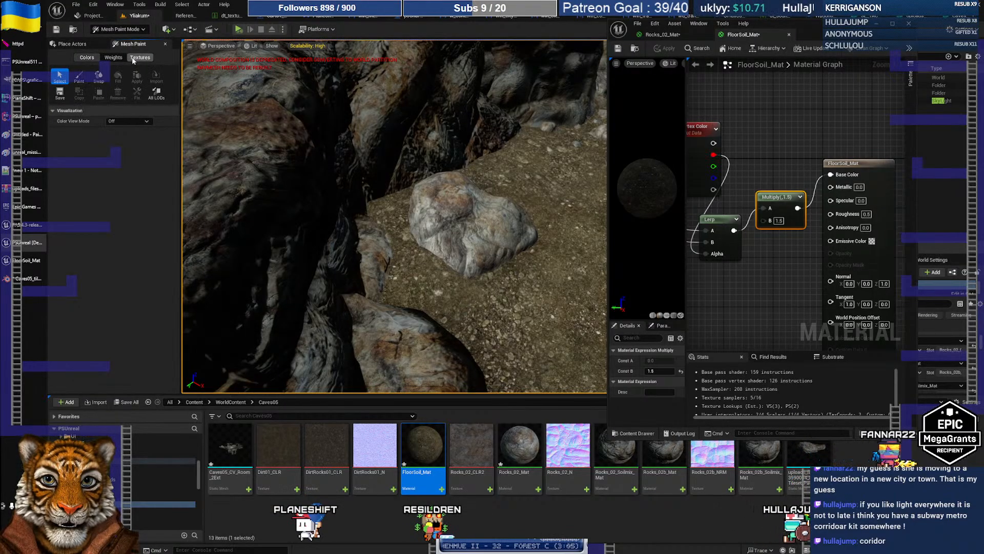
click(133, 58)
click(79, 75)
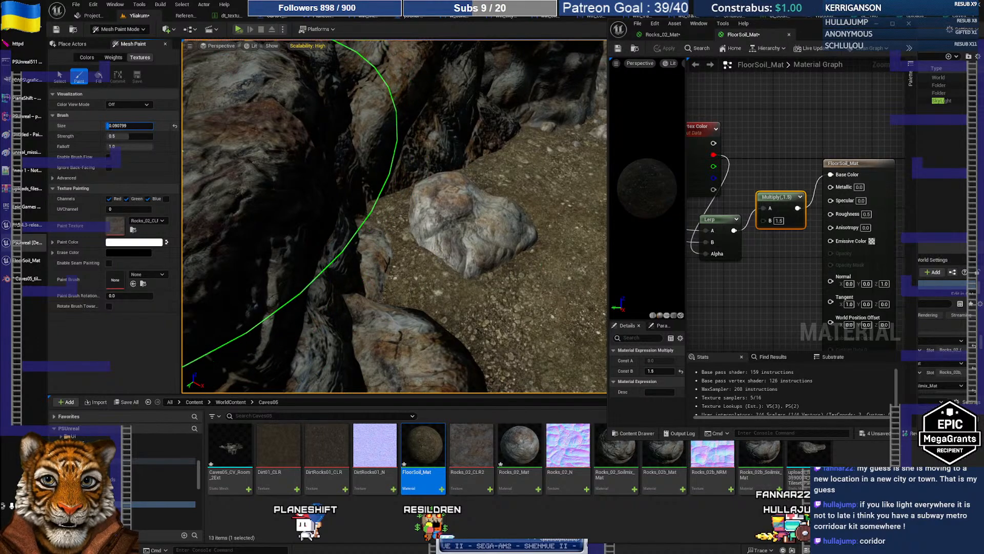
drag(117, 125, 114, 126)
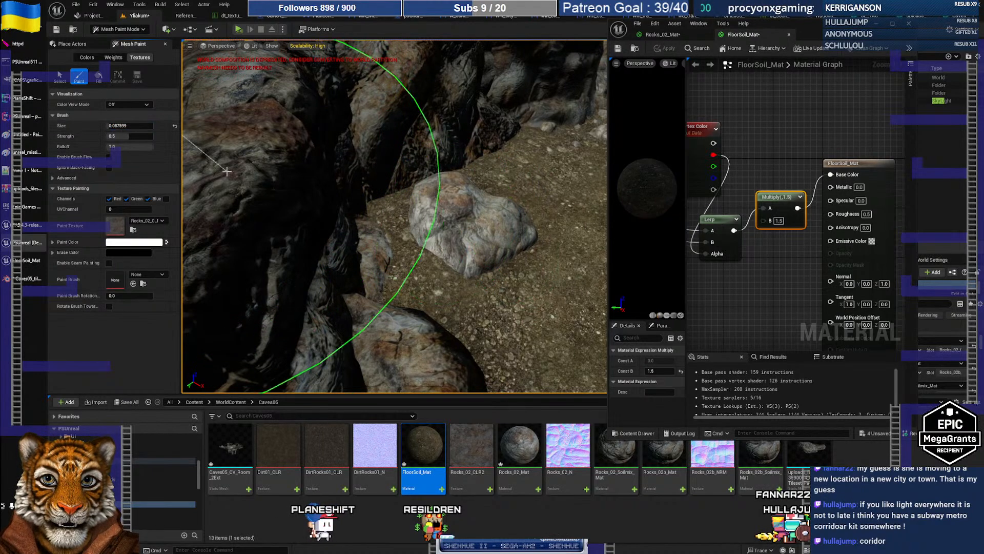
drag(109, 125, 78, 125)
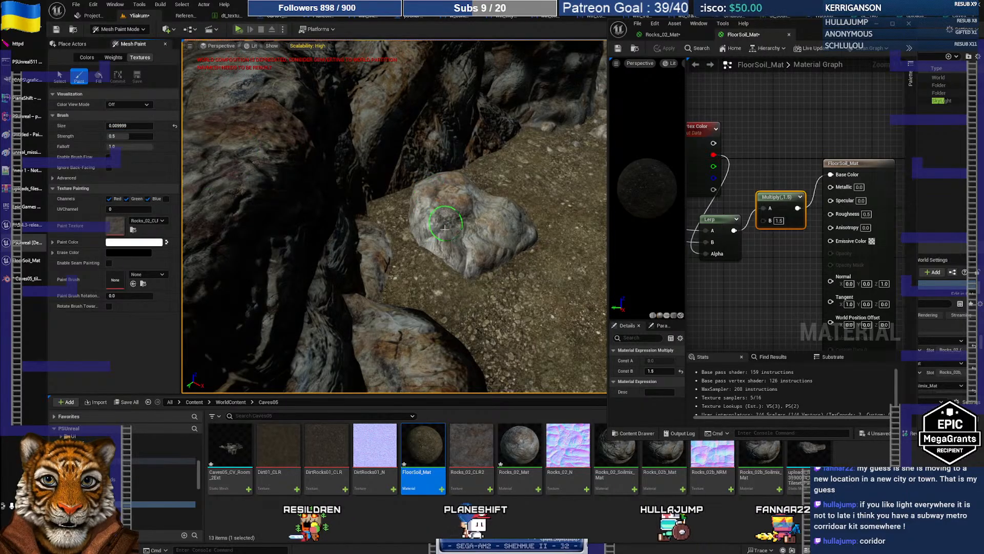
- Undo a trial white texture stroke on the boulder and switch to vertex color painting on it instead
drag(434, 231, 456, 246)
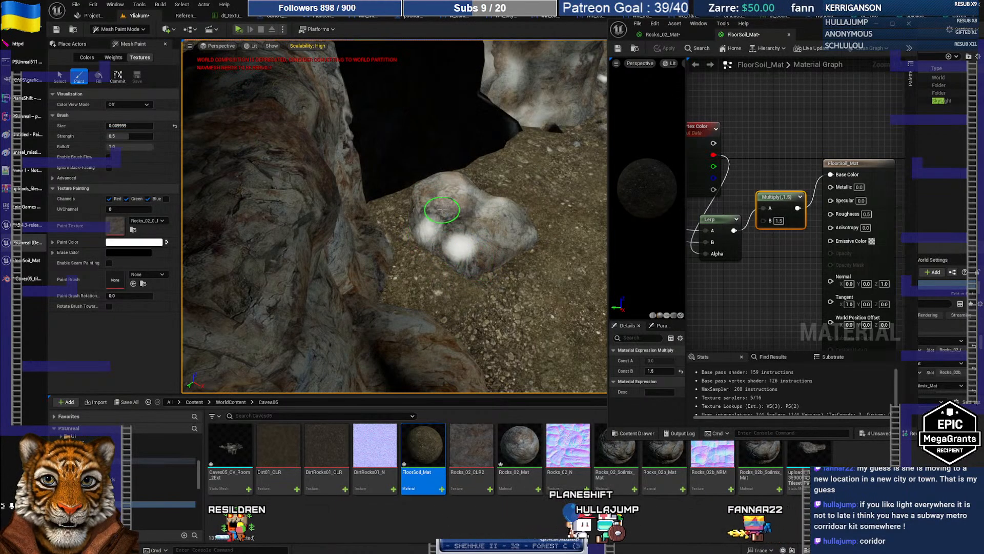
key(ctrl+z)
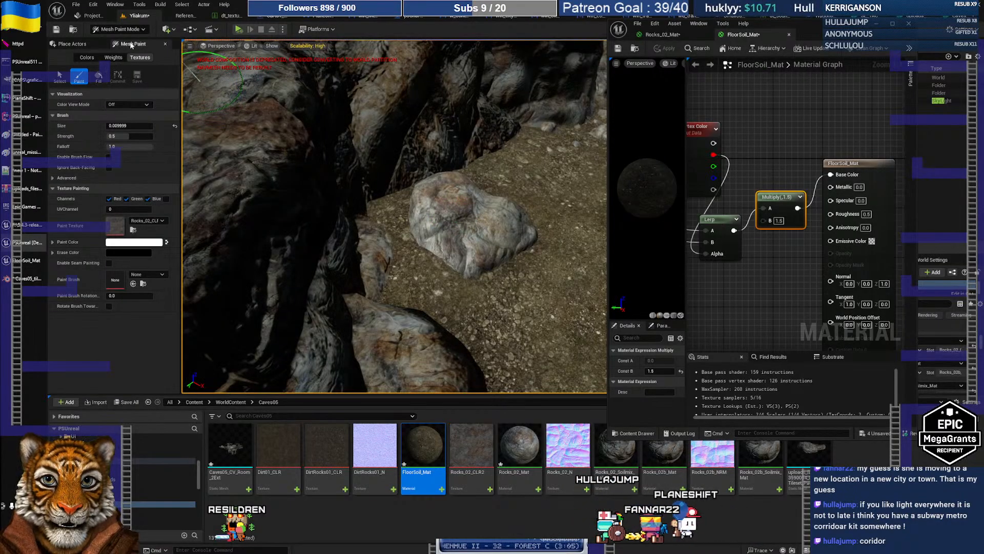
click(87, 58)
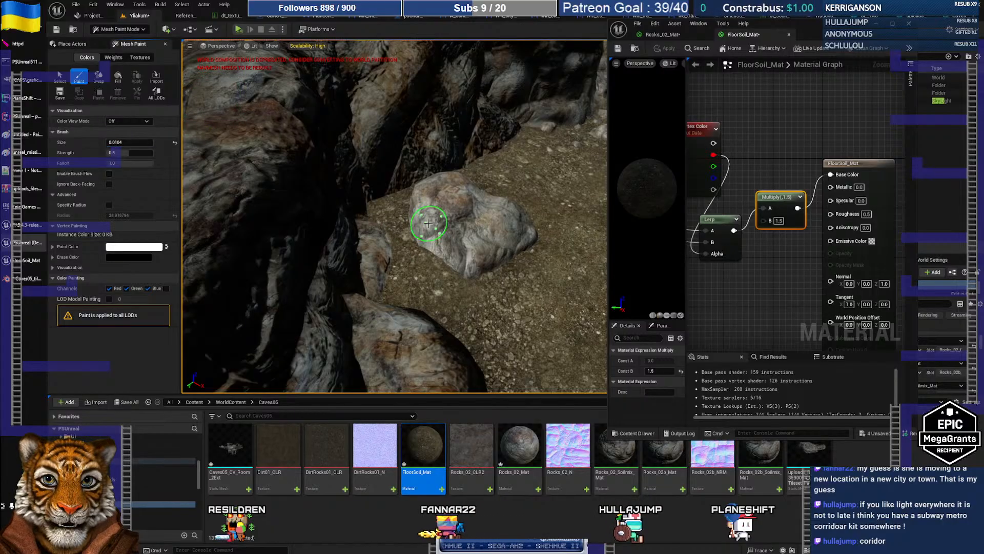
click(463, 257)
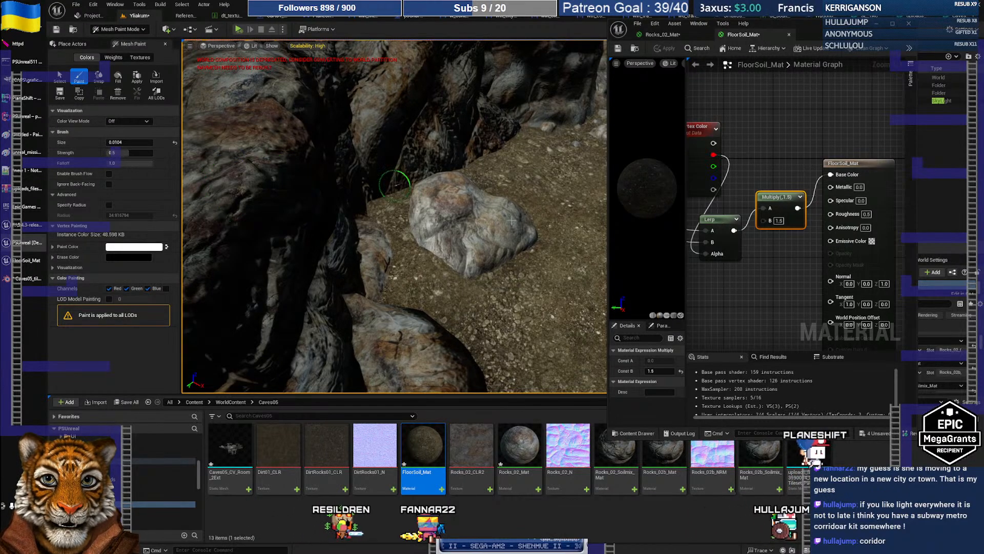
- Vertex-paint the boulder's lower side black at strength 1.0, check it in the RGB Channels view mode, and set the mode back to Off
key(w)
mouse_move(406, 171)
right_down()
mouse_move(483, 239)
mouse_move(453, 250)
mouse_move(538, 274)
mouse_move(547, 263)
mouse_move(425, 235)
right_up()
key(w)
key(s)
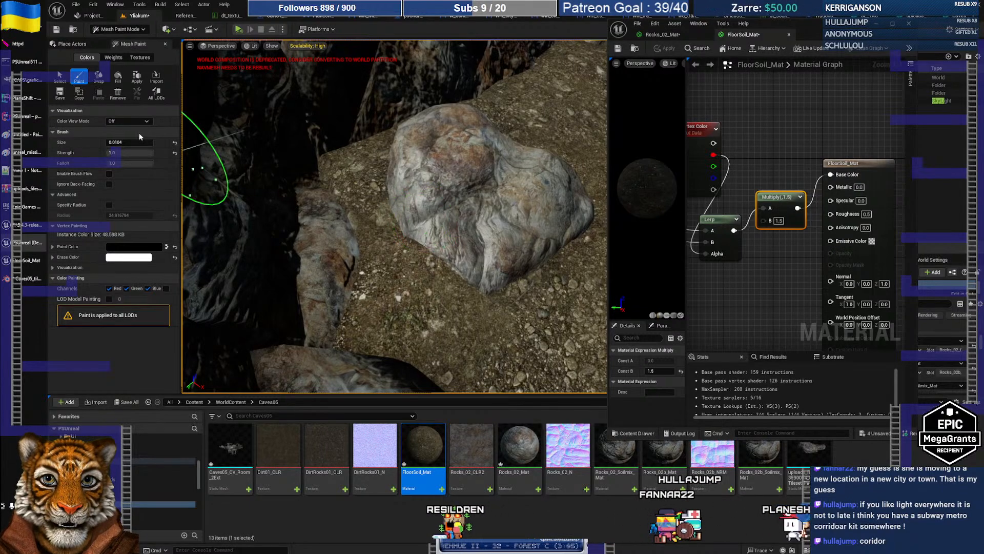
click(127, 122)
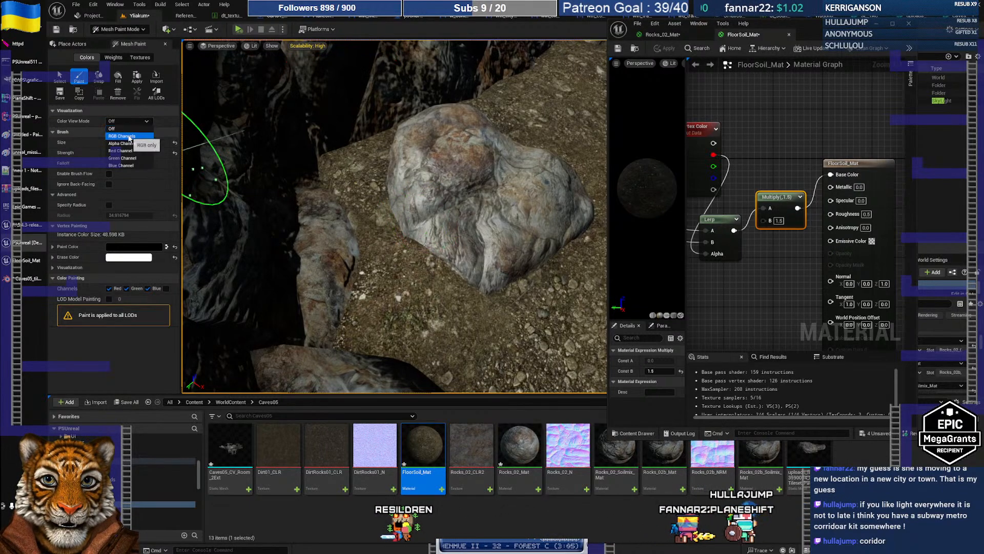
click(130, 137)
click(132, 122)
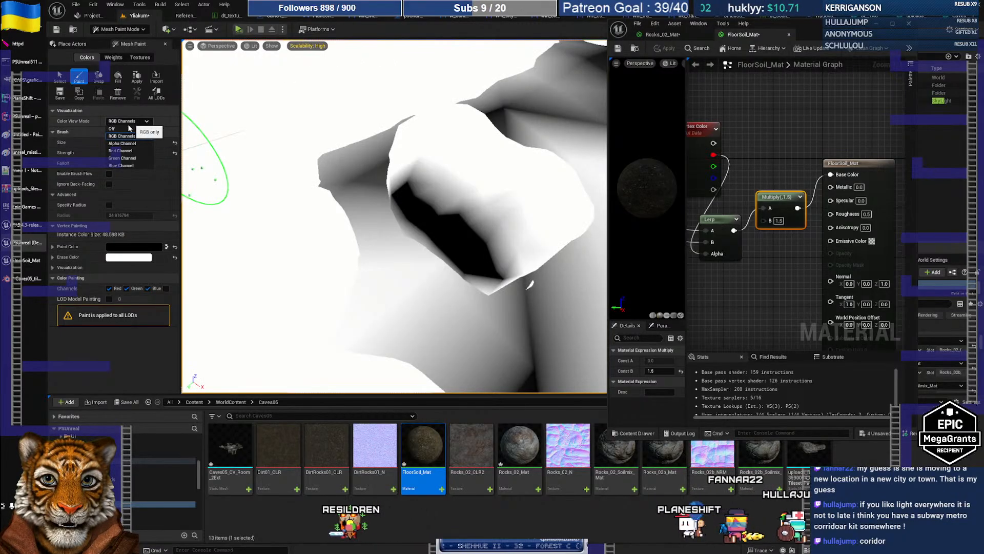
click(125, 129)
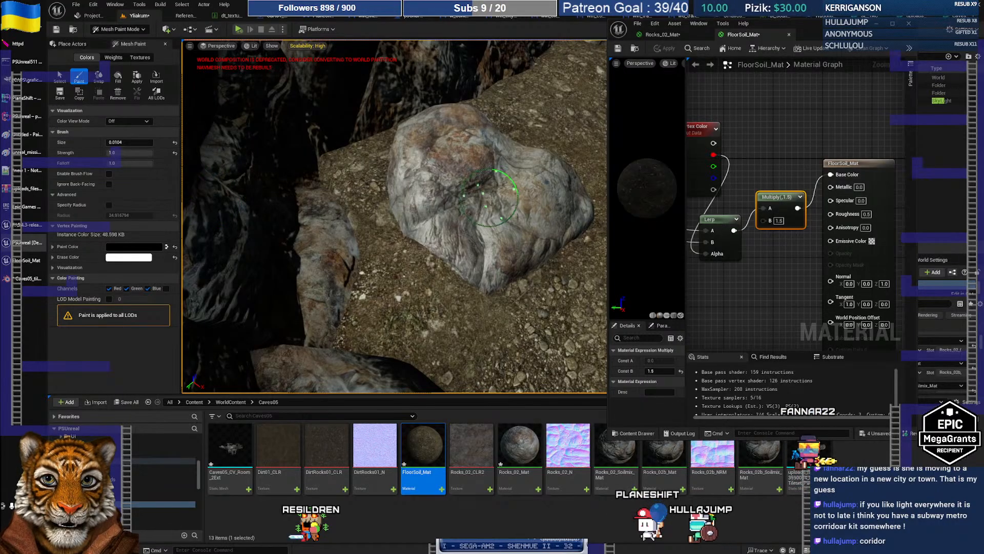
- Fly around the painted boulder and through the cave to the rock pillar to examine the rock and floor surfaces
mouse_move(496, 179)
right_down()
mouse_move(451, 205)
mouse_move(502, 219)
mouse_move(461, 225)
mouse_move(482, 246)
mouse_move(456, 240)
mouse_move(500, 210)
mouse_move(523, 213)
mouse_move(502, 197)
right_up()
mouse_move(432, 294)
right_down()
mouse_move(390, 241)
mouse_move(426, 262)
mouse_move(410, 292)
mouse_move(405, 266)
mouse_move(429, 237)
right_up()
mouse_move(343, 247)
mouse_down()
mouse_move(323, 289)
mouse_move(336, 304)
mouse_move(443, 318)
mouse_move(519, 284)
mouse_move(458, 263)
mouse_up()
mouse_move(458, 263)
right_down()
mouse_move(351, 329)
mouse_move(405, 235)
right_up()
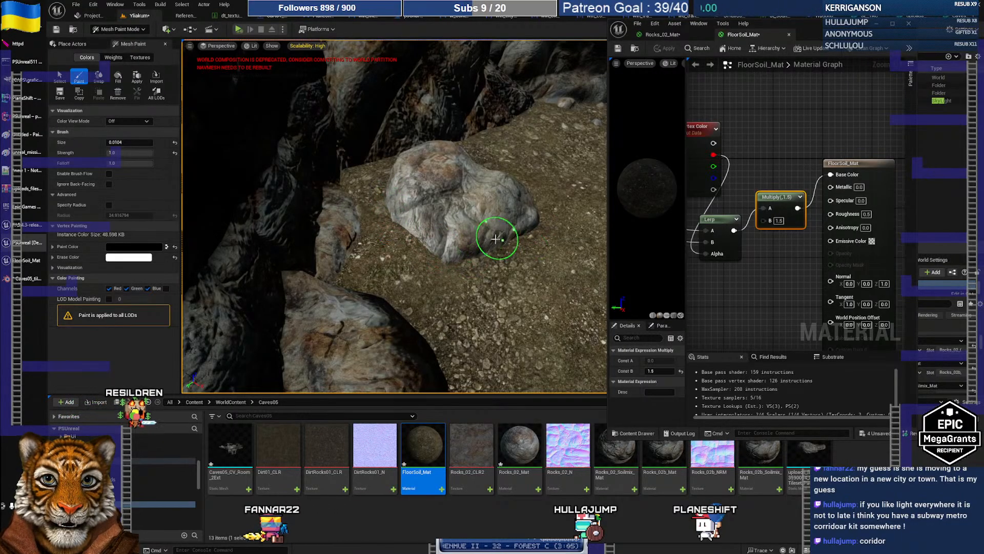
mouse_move(499, 238)
right_down()
mouse_move(564, 215)
mouse_move(502, 235)
mouse_move(446, 238)
mouse_move(514, 217)
mouse_move(589, 233)
mouse_move(530, 120)
mouse_move(572, 105)
mouse_move(376, 218)
mouse_move(358, 257)
mouse_move(428, 248)
mouse_move(211, 296)
mouse_move(398, 252)
mouse_move(456, 209)
right_up()
key(s)
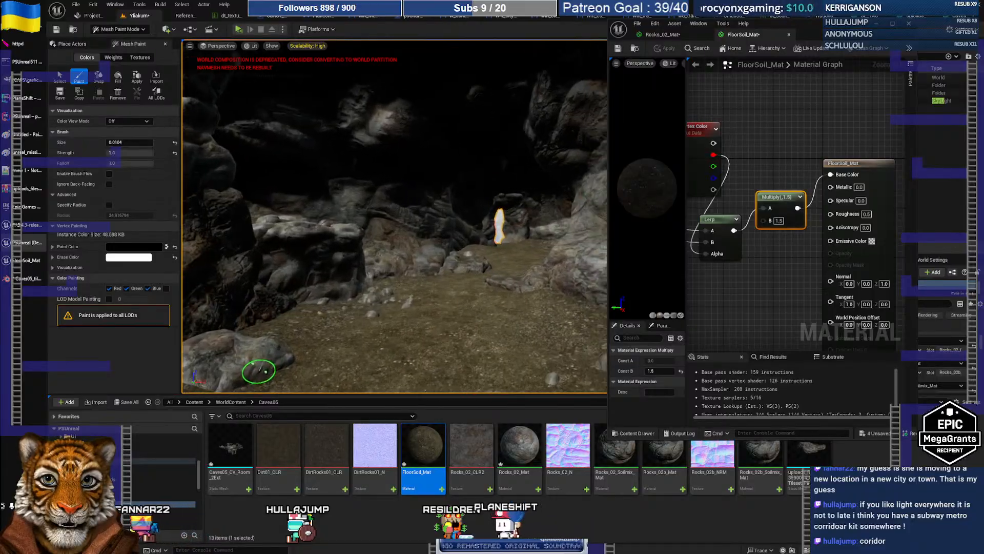
right_drag(456, 209, 477, 241)
key(f)
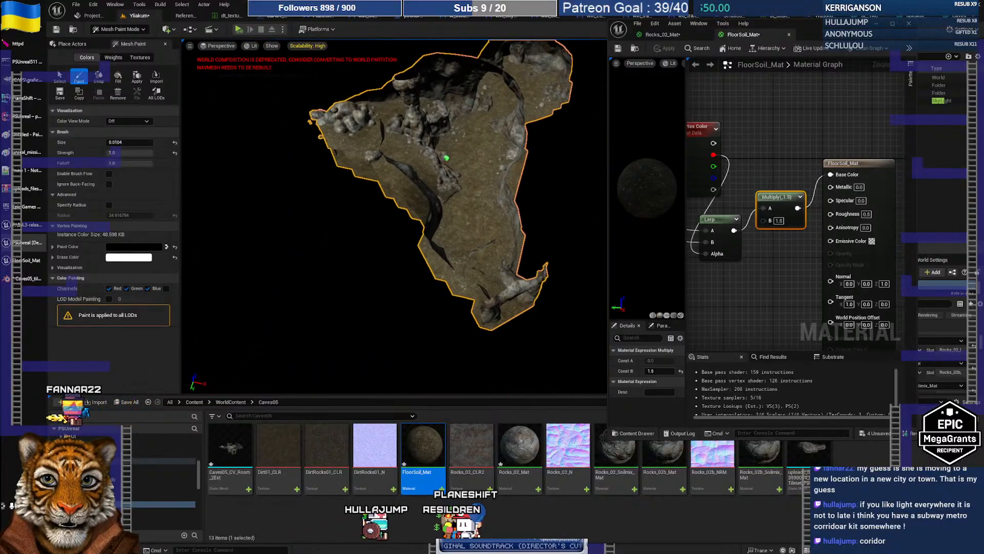
right_drag(446, 157, 446, 210)
right_drag(425, 246, 423, 248)
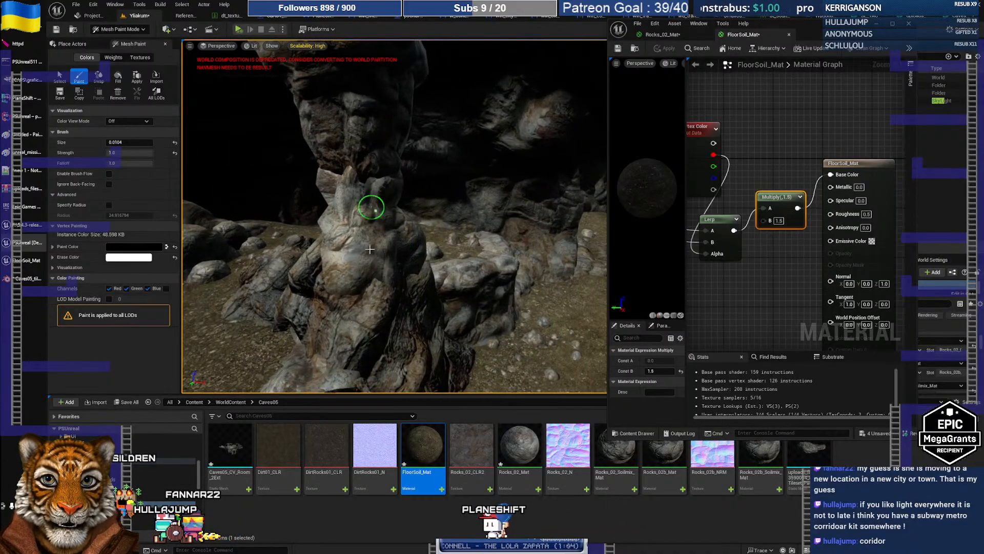
- Switch to Blender and fly through the cave room to examine the rock pillar and surrounding walls as reference
mouse_move(5, 281)
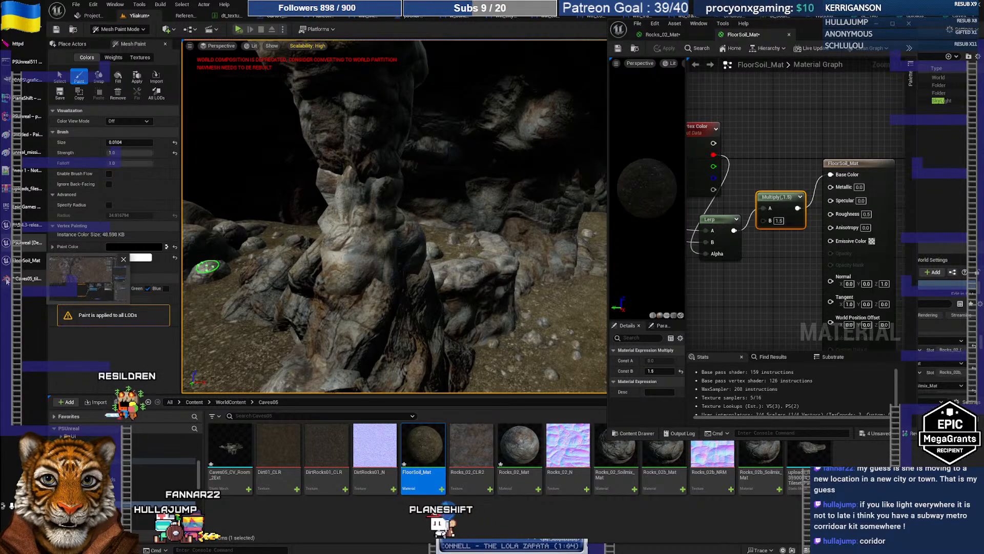
click(27, 278)
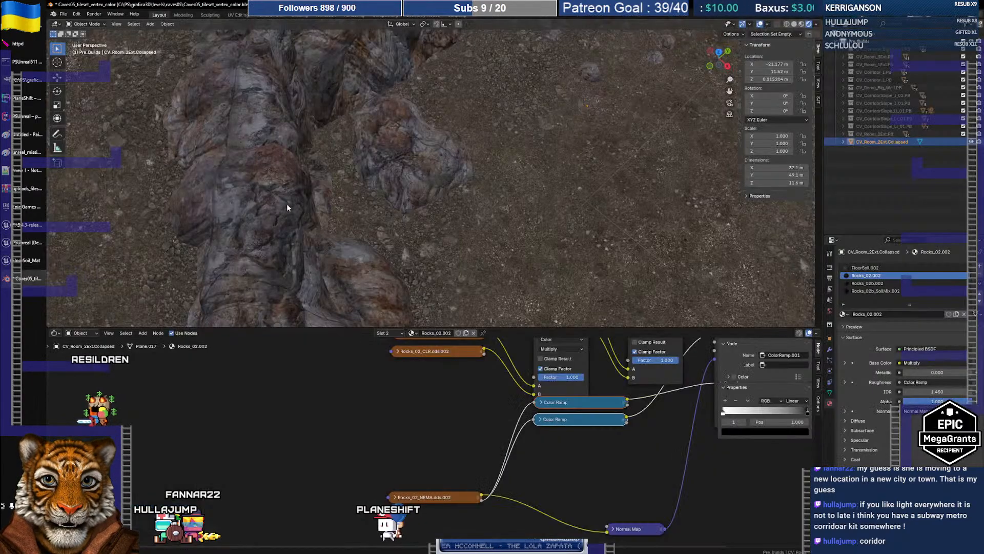
mouse_move(479, 163)
middle_down()
mouse_move(481, 126)
mouse_move(482, 146)
middle_up()
right_drag(482, 146, 430, 154)
key(s)
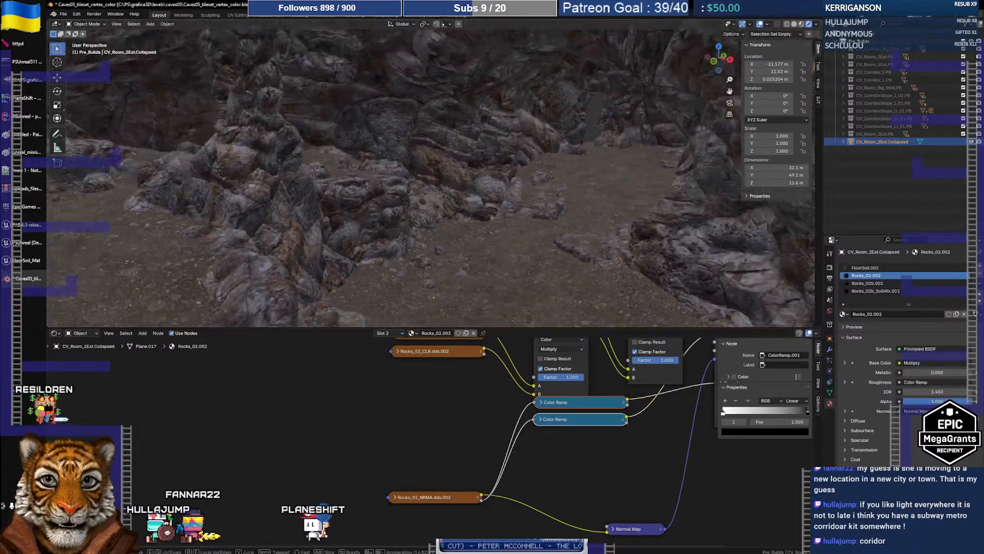
key(s)
key(w)
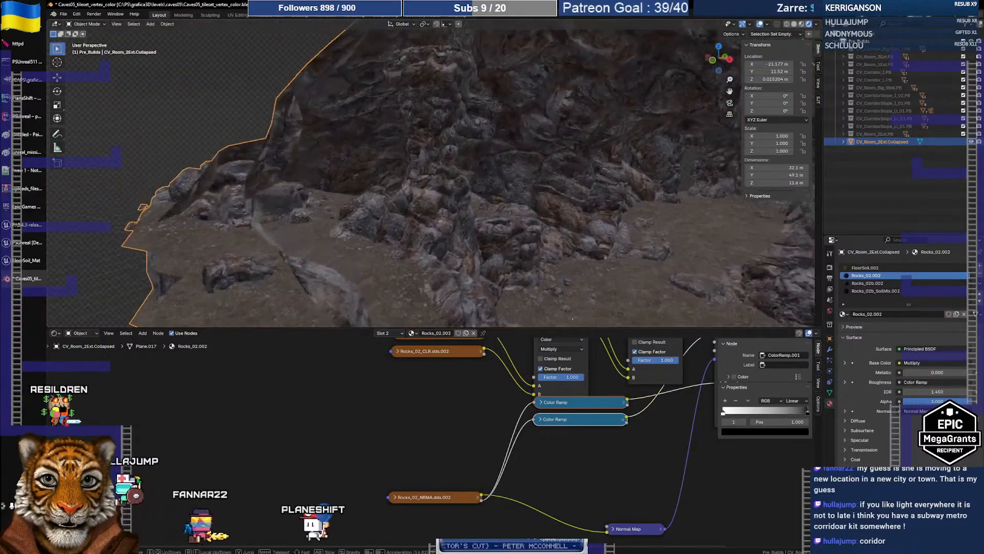
key(w)
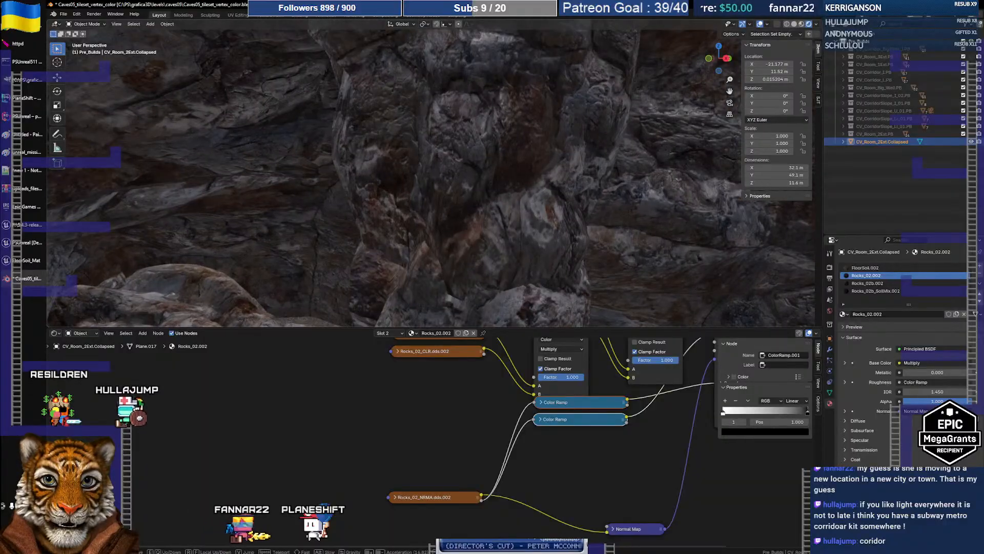
key(w)
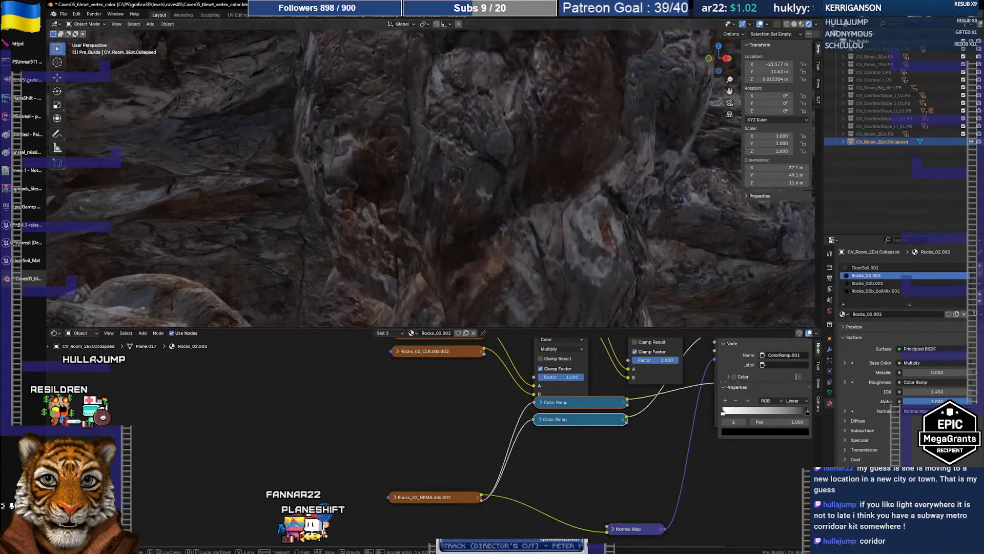
key(s)
key(s)
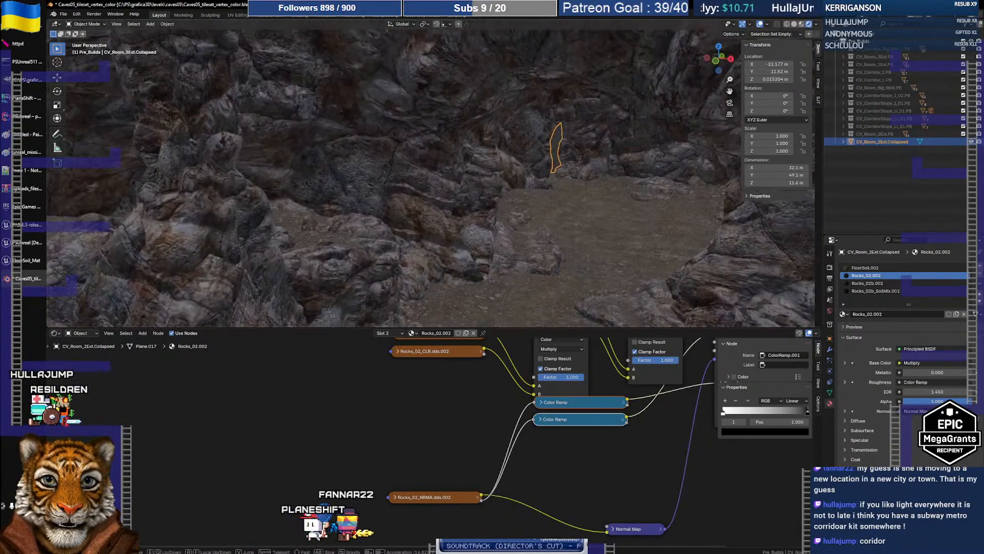
key(w)
key(w)
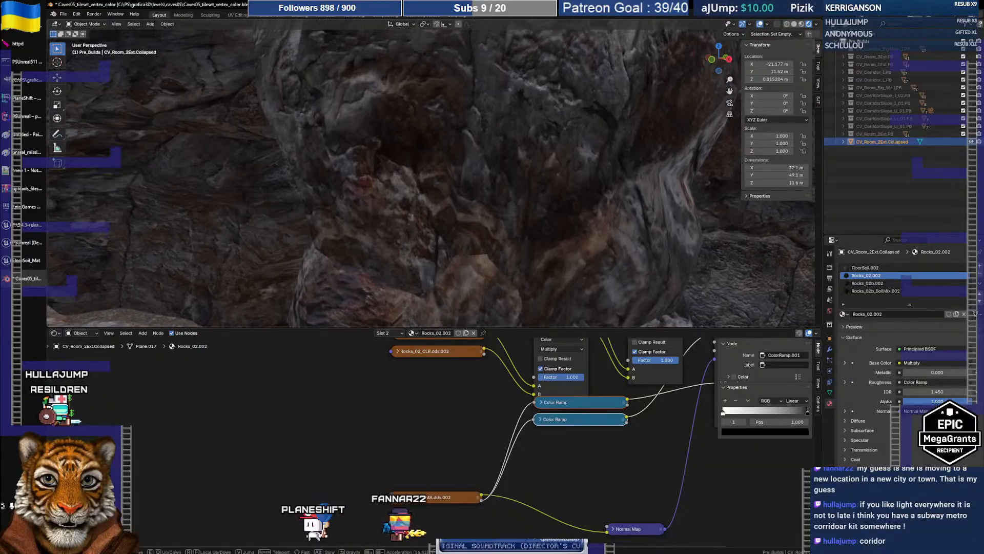
key(s)
key(s)
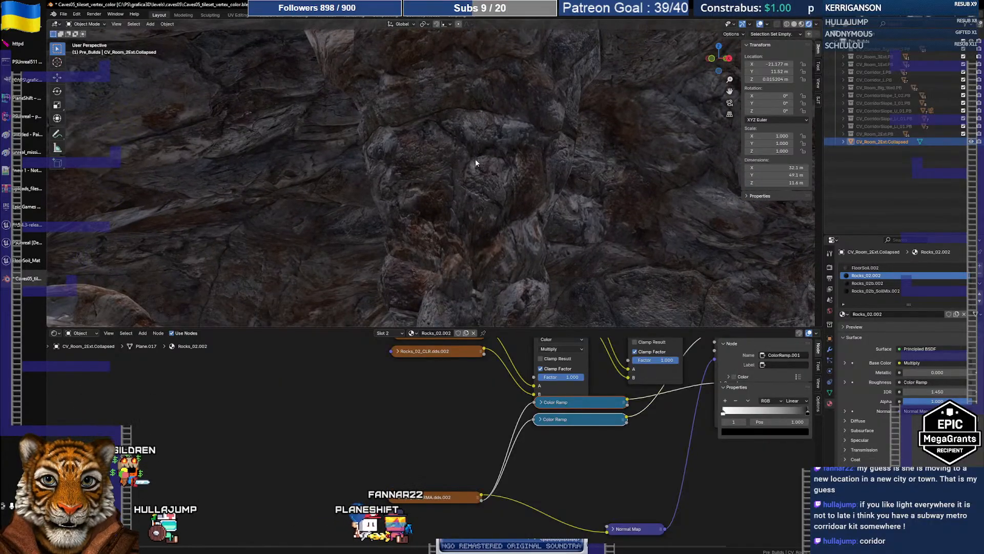
key(shift+grave)
key(s)
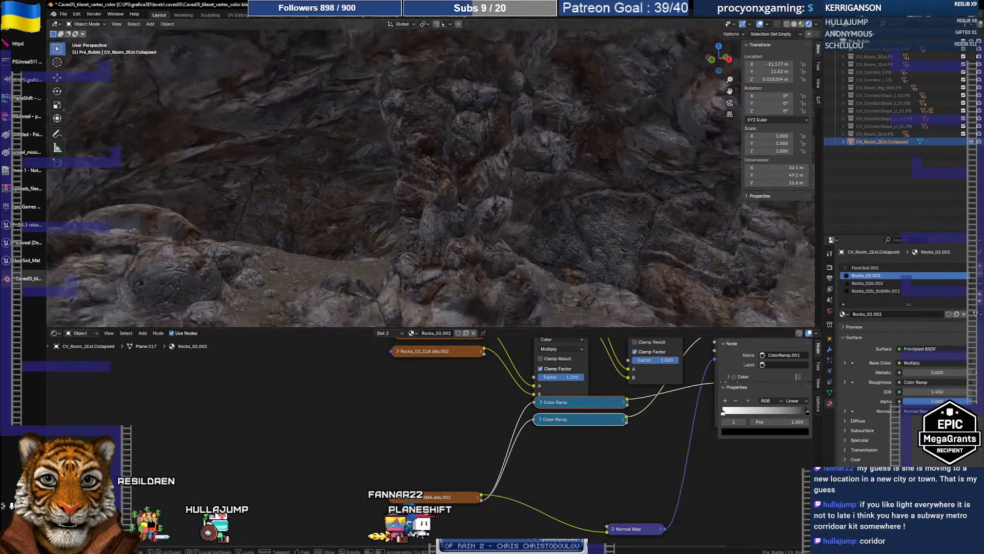
key(s)
- Switch between Unreal Engine and Blender to compare the rock pillar, framing it closer in Unreal Engine
key(alt+Tab)
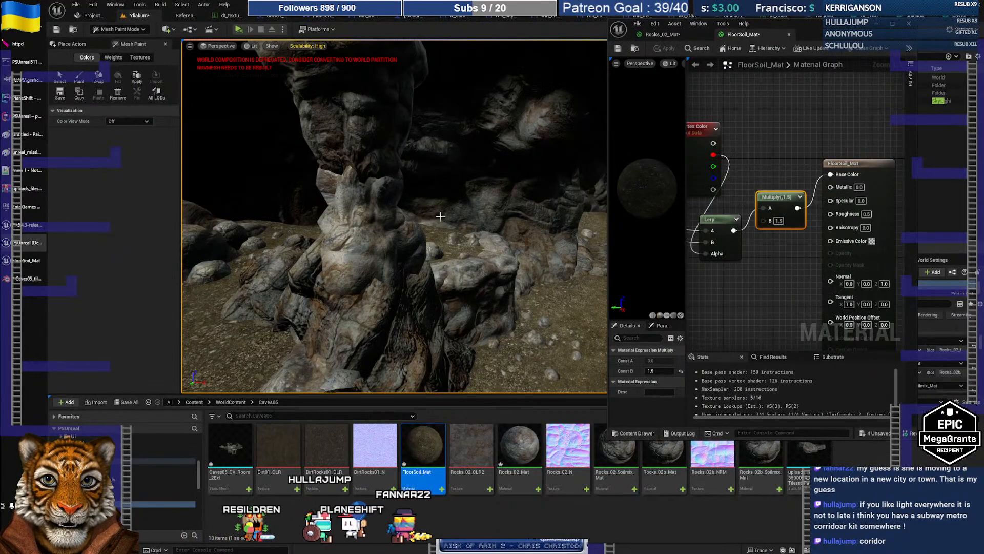
key(alt+Tab)
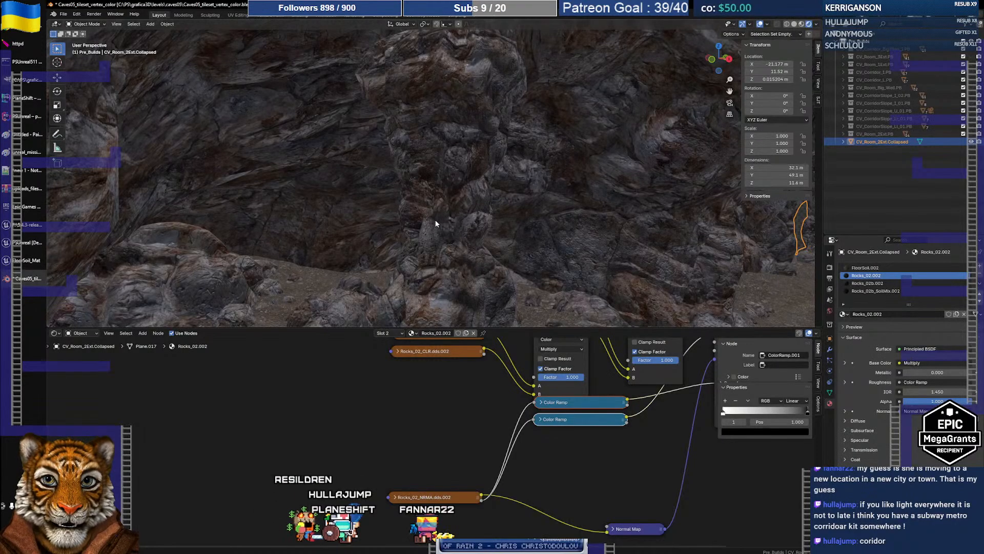
key(alt+Tab)
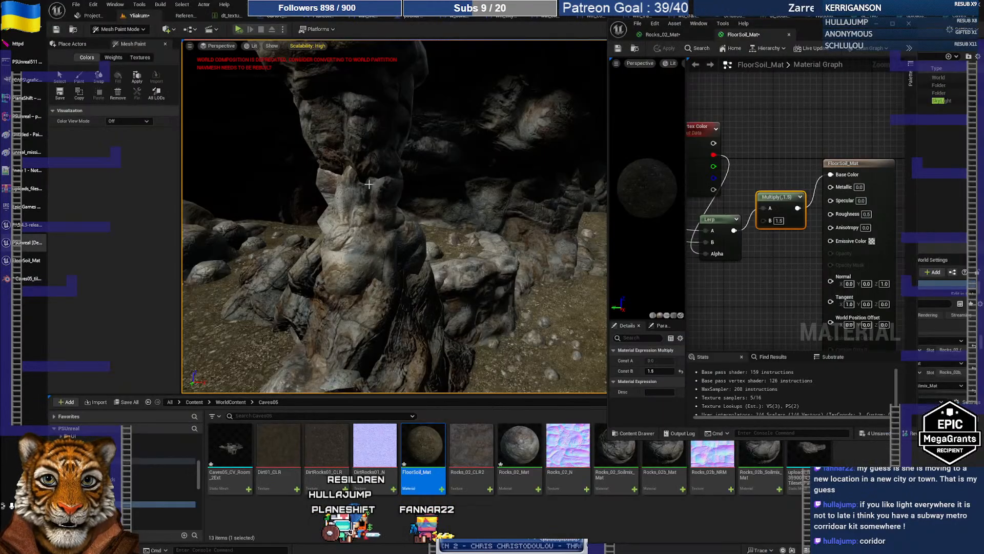
right_drag(369, 184, 292, 176)
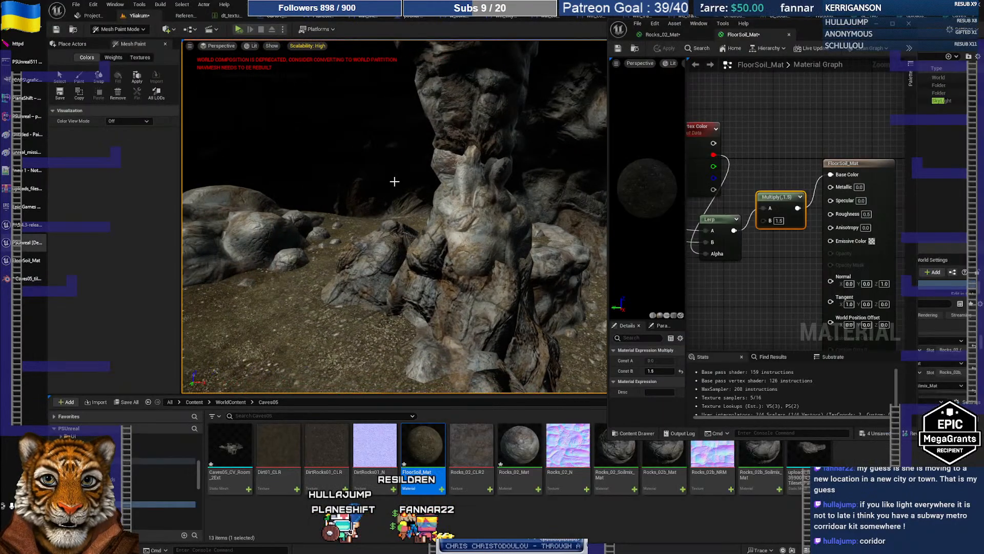
right_drag(395, 182, 401, 200)
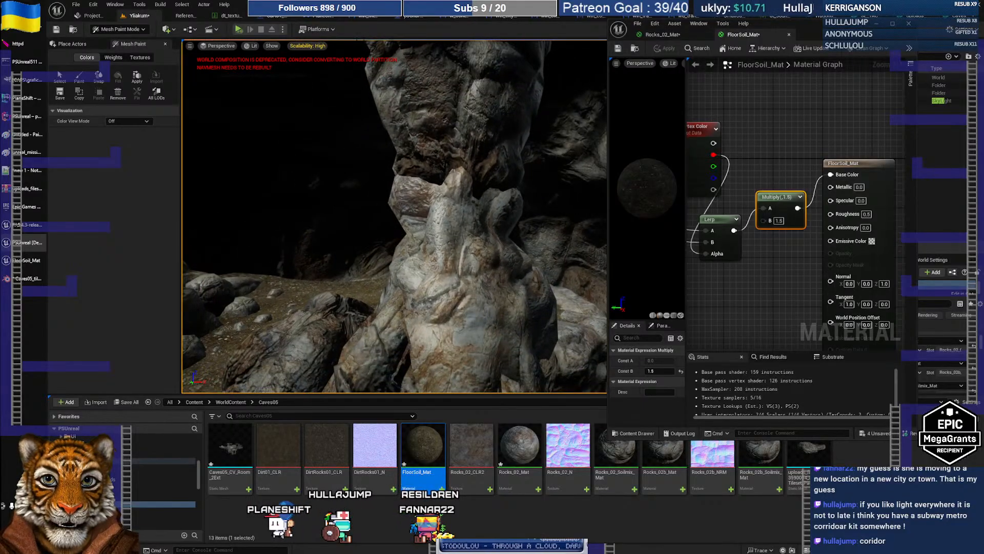
- Switch to Blender and reframe the rock pillar up close for comparison with the Unreal Engine view
key(alt+Tab)
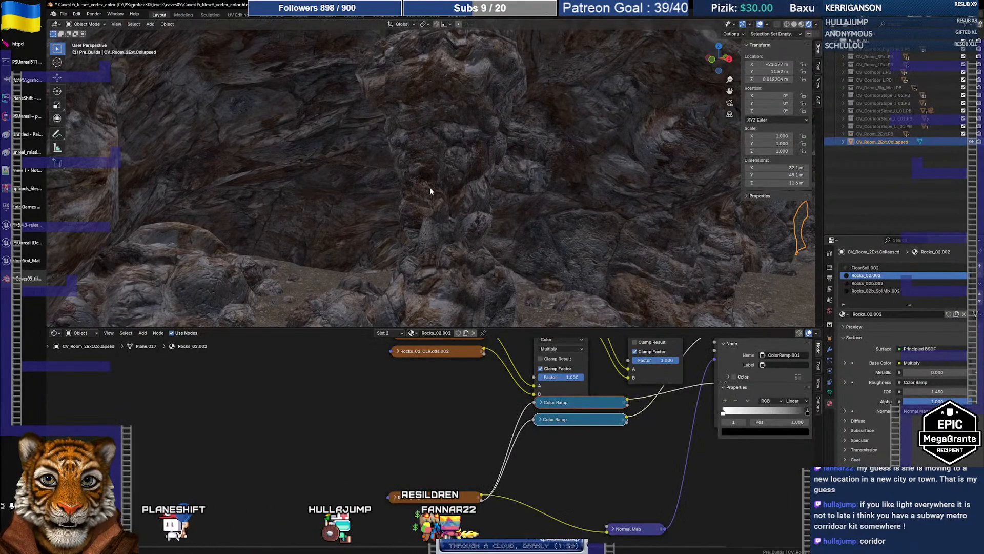
key(Tab)
mouse_move(440, 197)
right_down()
mouse_move(432, 197)
mouse_move(461, 195)
mouse_move(429, 198)
right_up()
key(Tab)
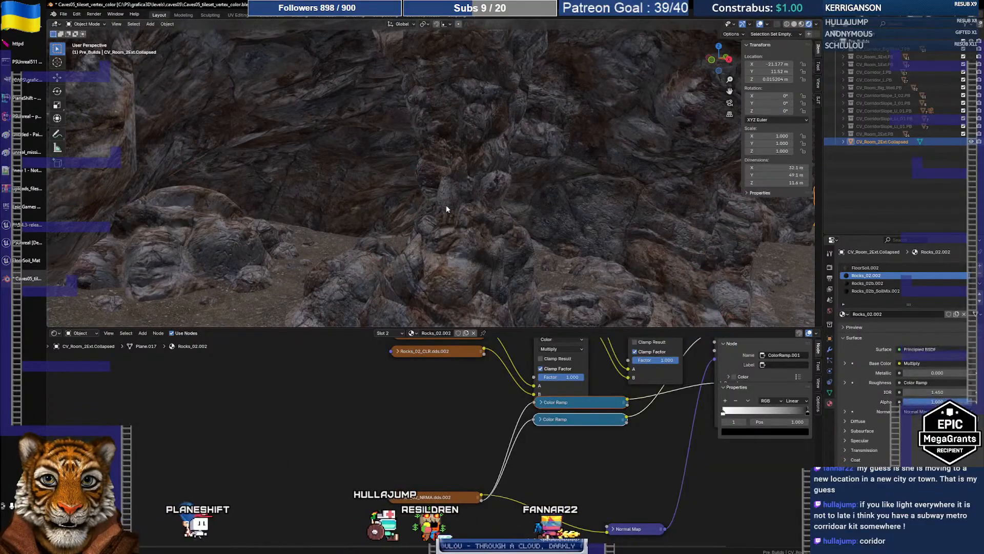
scroll(446, 183, up, 3)
scroll(446, 183, down, 3)
key(shift+grave)
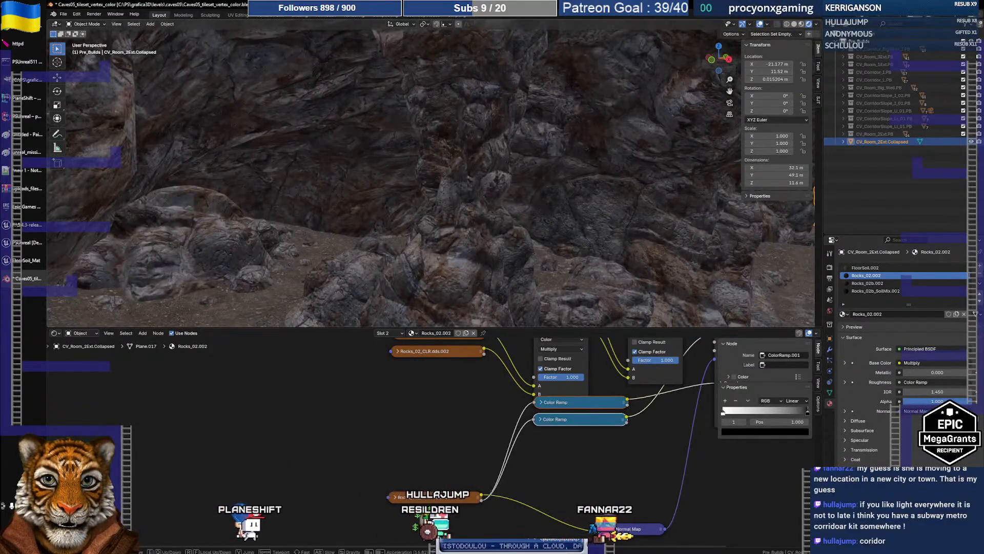
key(s)
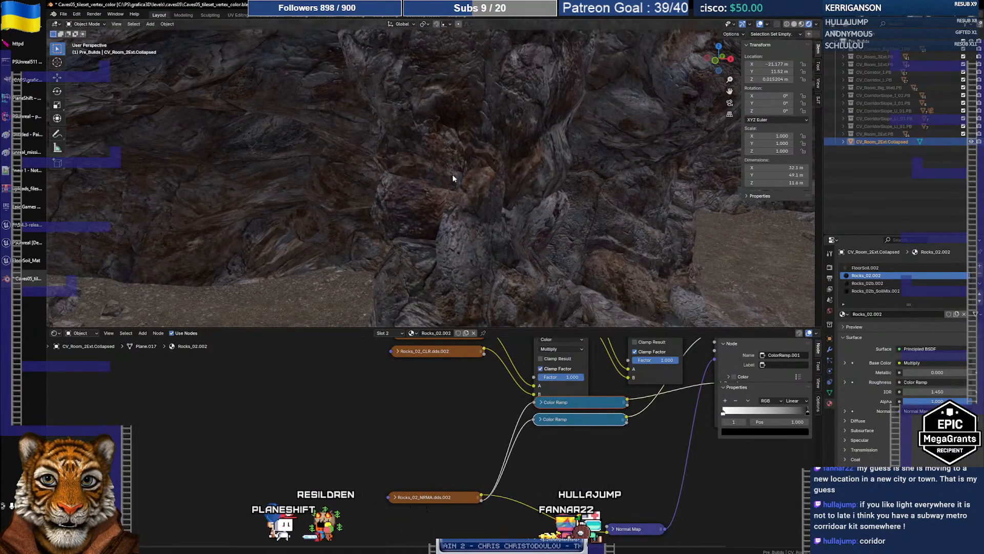
- Switch to Unreal Engine and inspect the rock pillar in Unlit view mode, returning the viewport to Lit
key(alt+Tab)
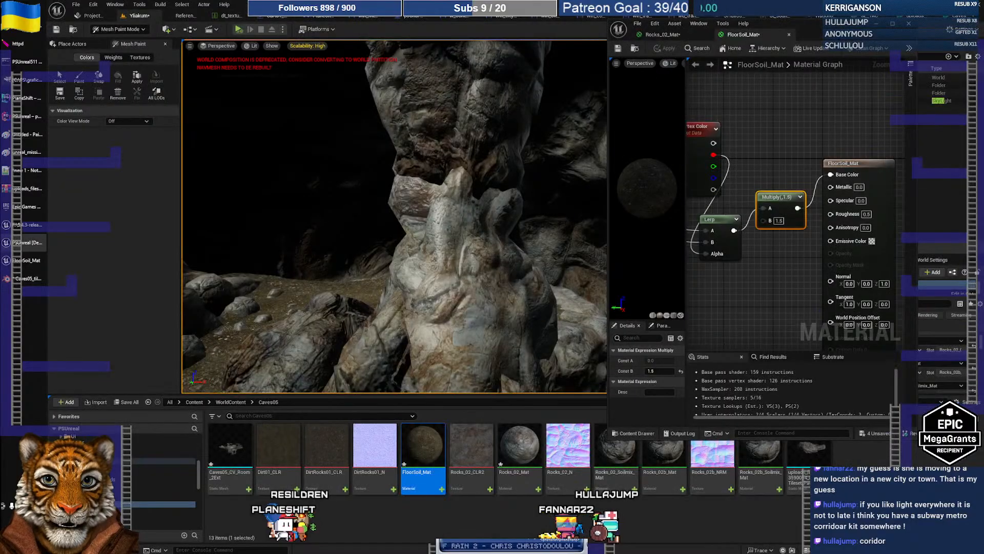
click(248, 48)
click(287, 84)
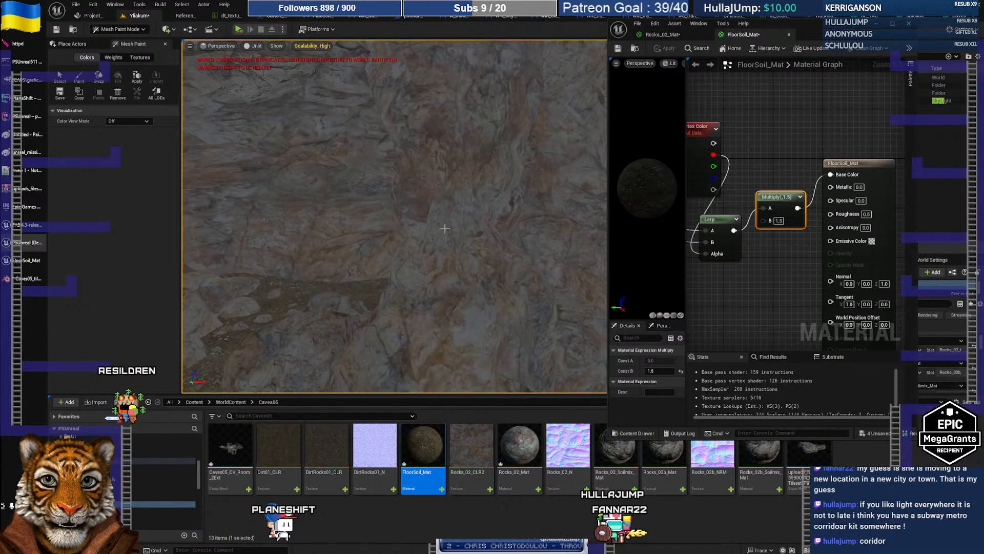
click(253, 46)
click(270, 76)
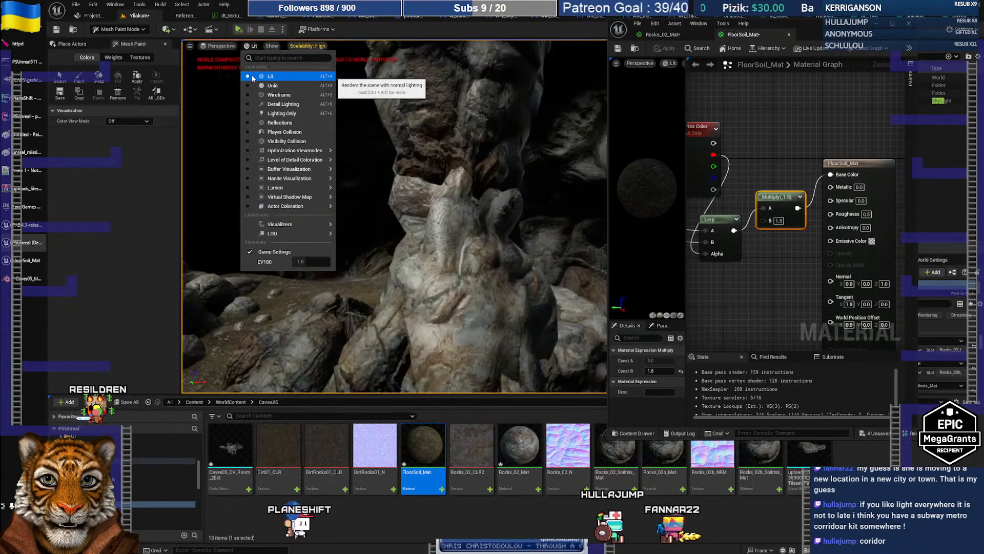
- In FloorSoil_Mat, connect the Lerp output directly to Base Color, bypassing the Multiply node, and apply the material
click(779, 251)
right_drag(769, 272, 787, 287)
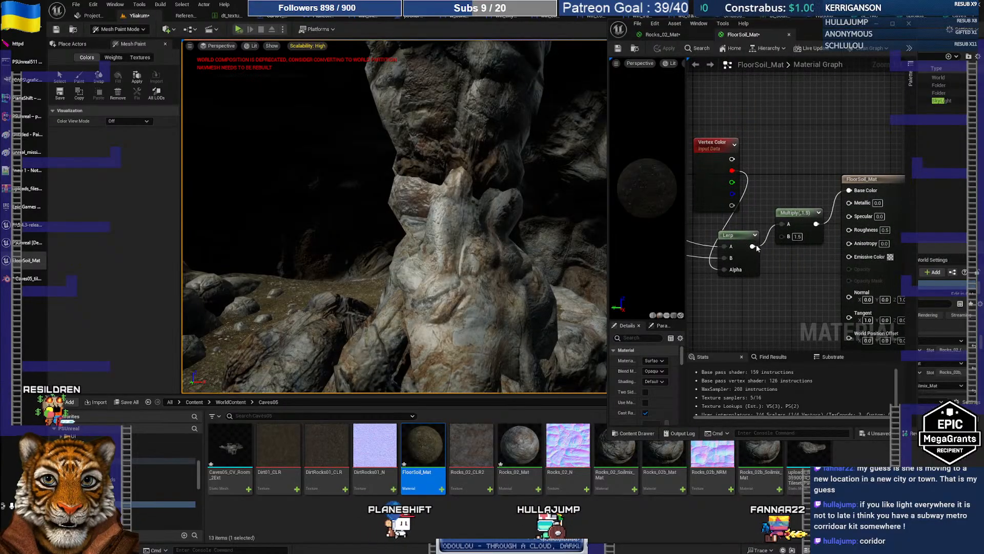
drag(804, 229, 849, 190)
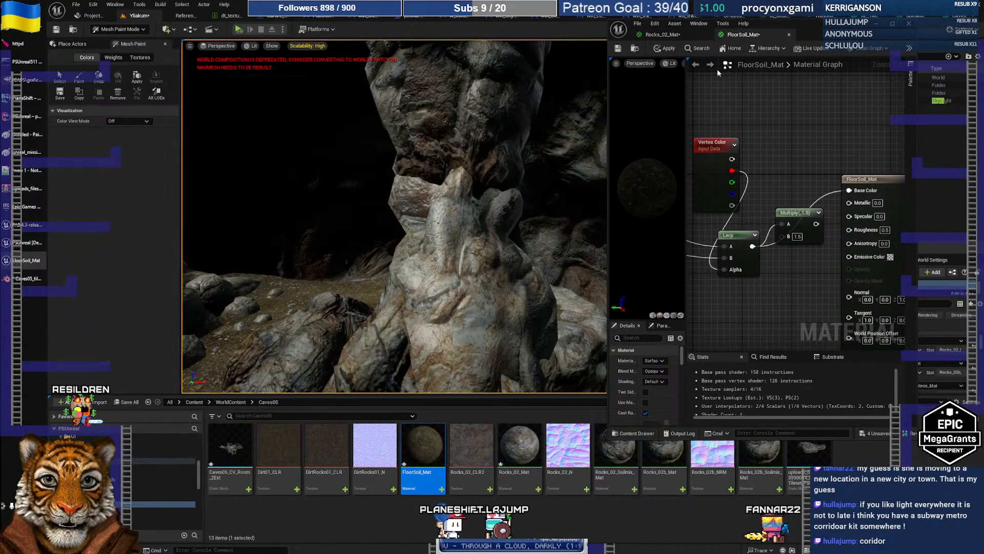
click(668, 49)
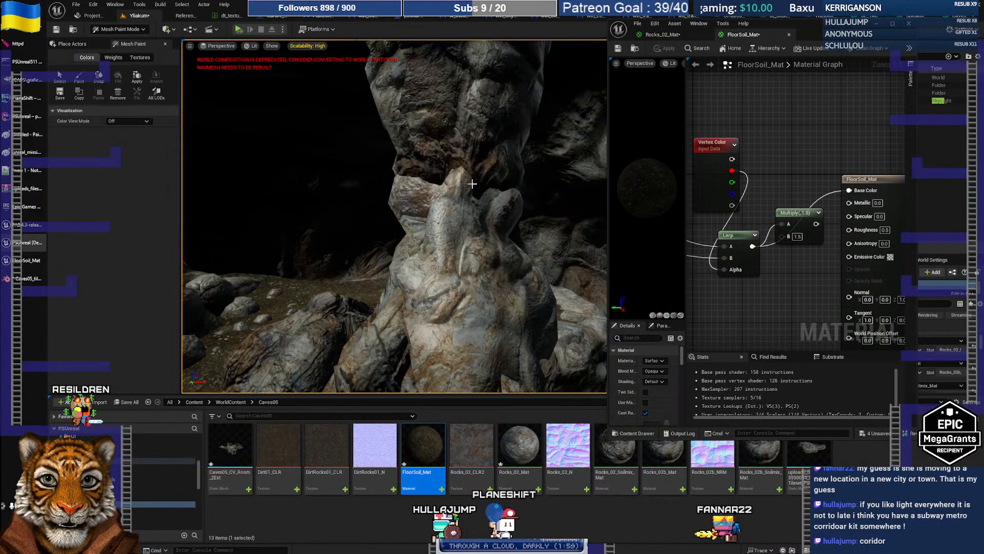
- Try a FlattenNormal flatness of 1 in Rocks_02_Mat by applying it to the cave, and undo the change and reapply
click(675, 35)
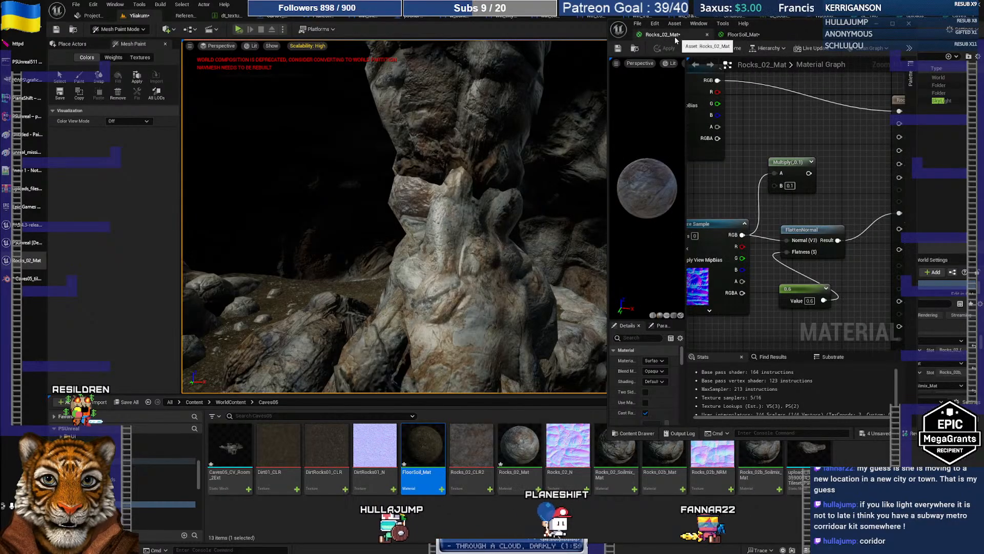
right_drag(787, 218, 779, 218)
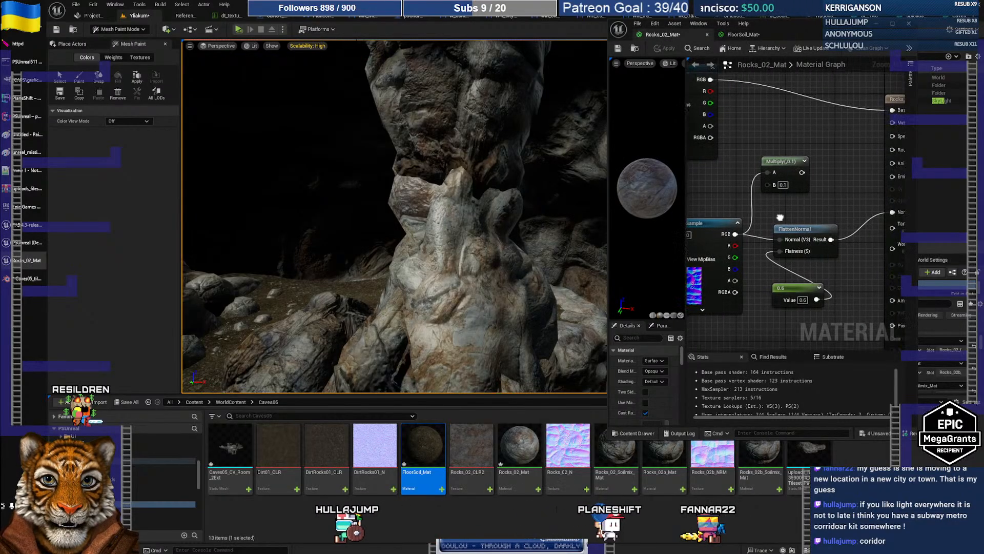
text(1)
key(Return)
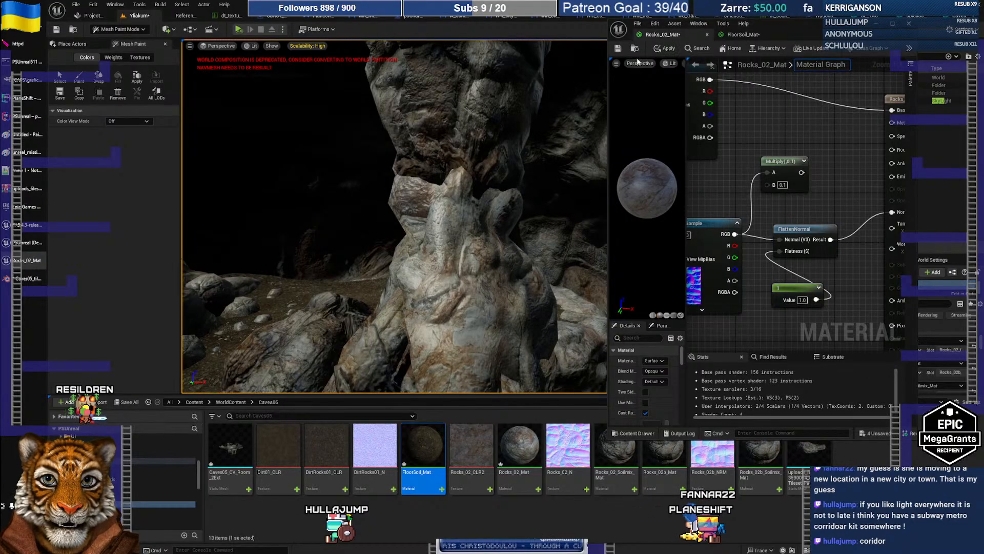
click(665, 48)
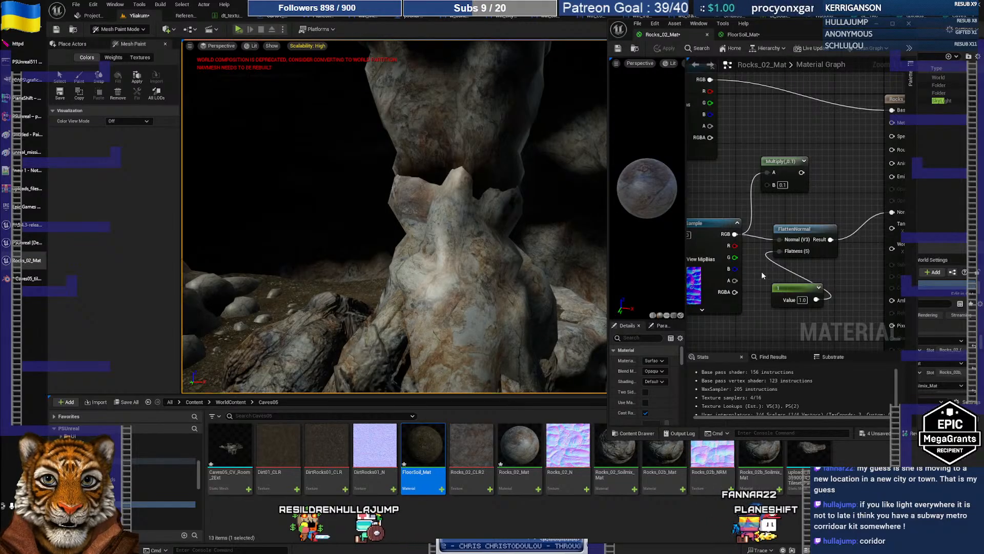
key(ctrl+z)
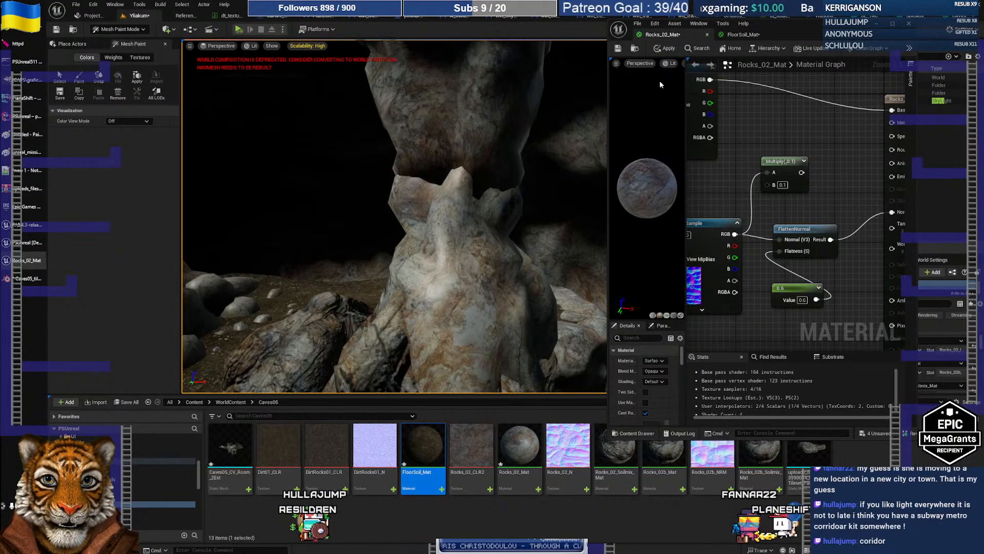
click(660, 51)
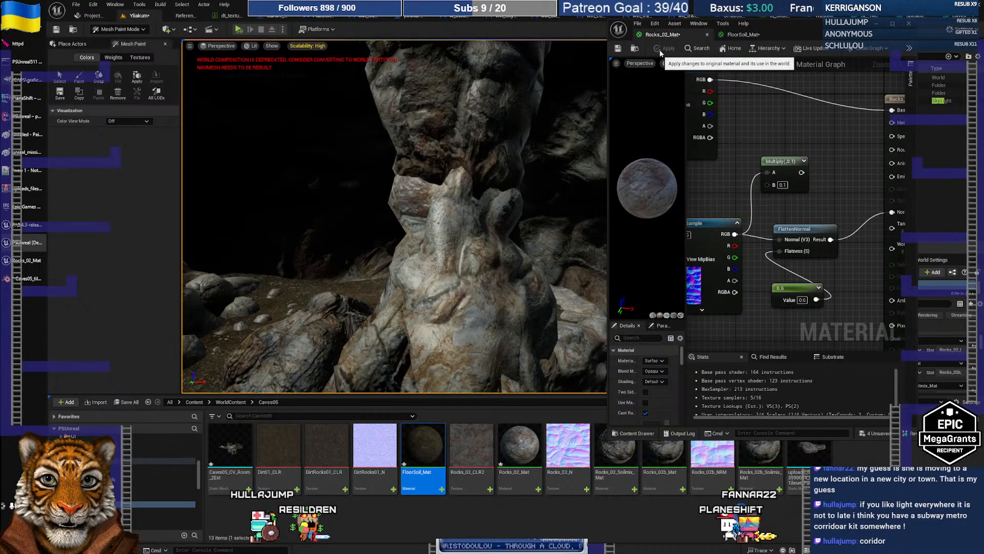
- Fly out to view the whole cave room from outside and change from Mesh Paint to Selection mode
right_drag(465, 195, 421, 175)
right_drag(394, 215, 469, 297)
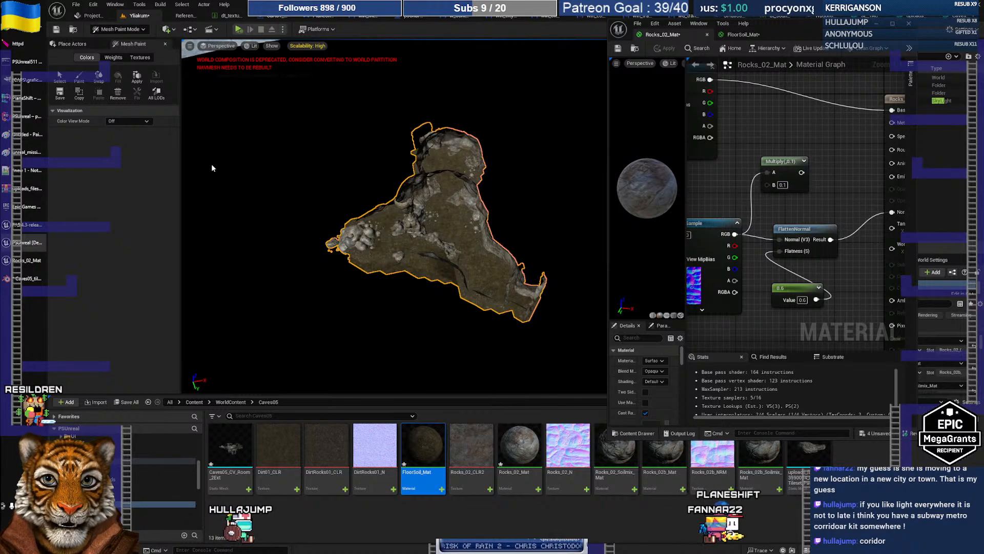
click(103, 29)
click(114, 41)
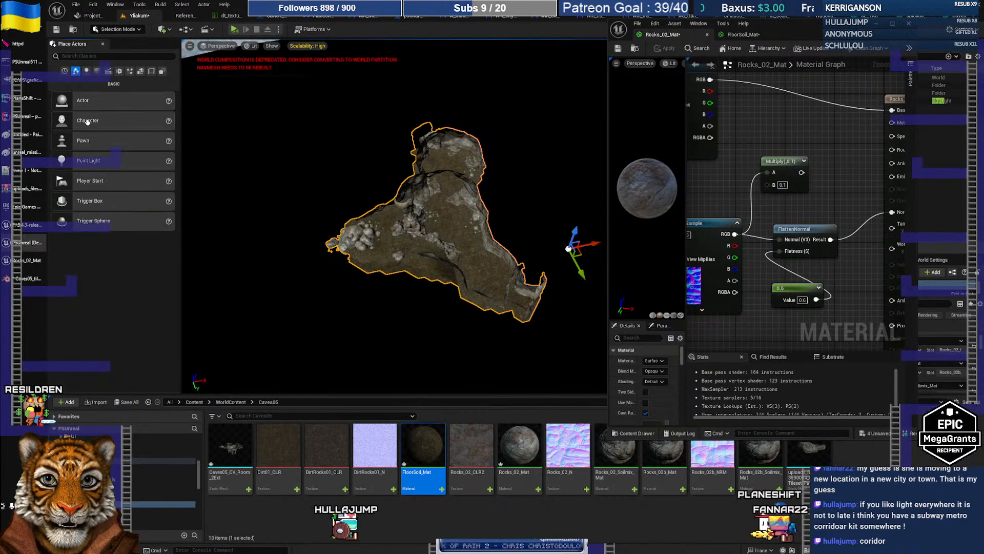
- Try adding a cube shape over the cave room, minimizing the material editor, and delete the cube
click(97, 71)
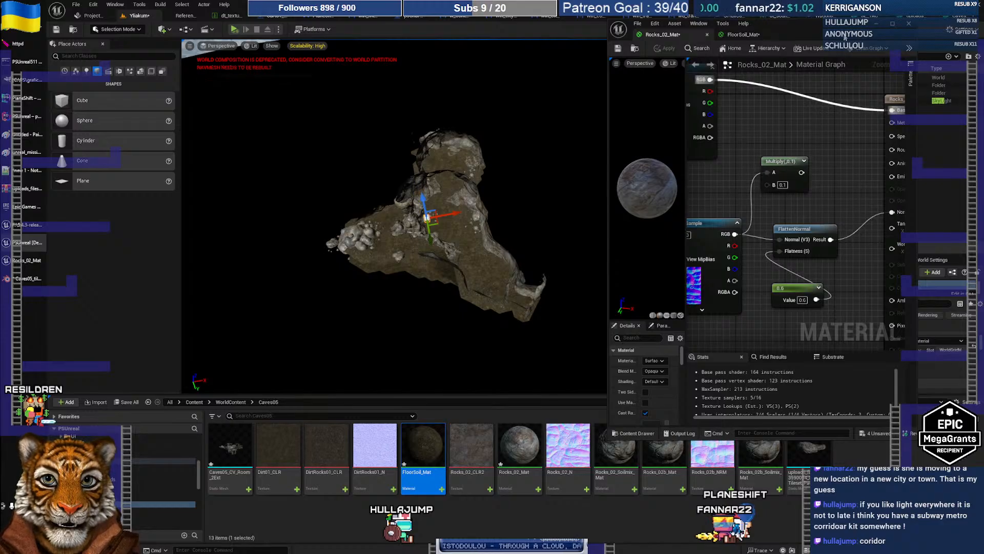
click(877, 24)
scroll(838, 356, up, 5)
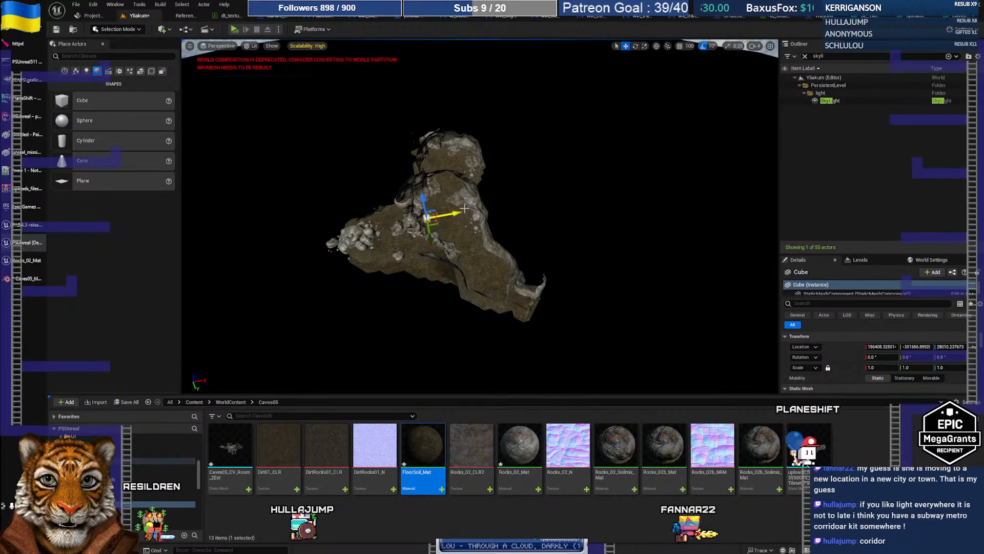
key(Delete)
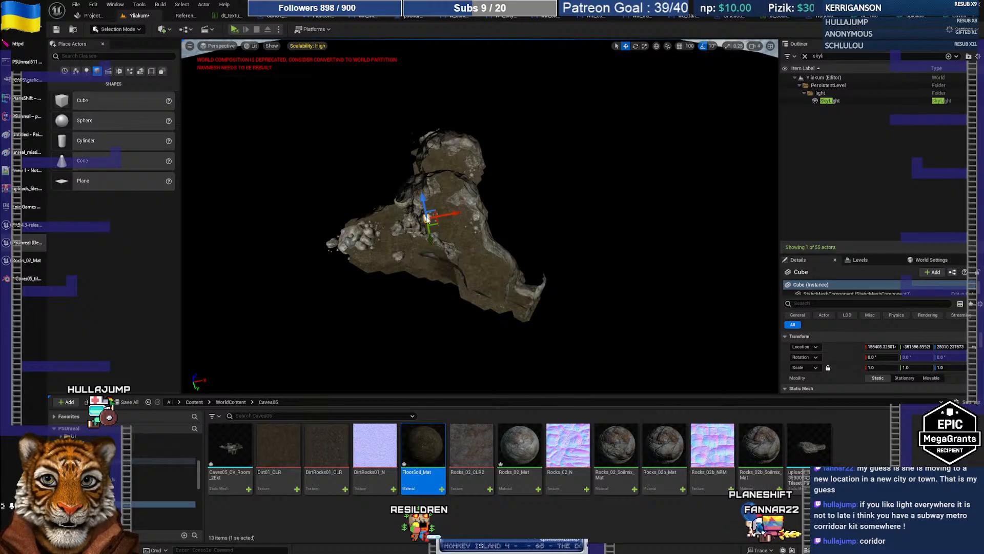
key(Delete)
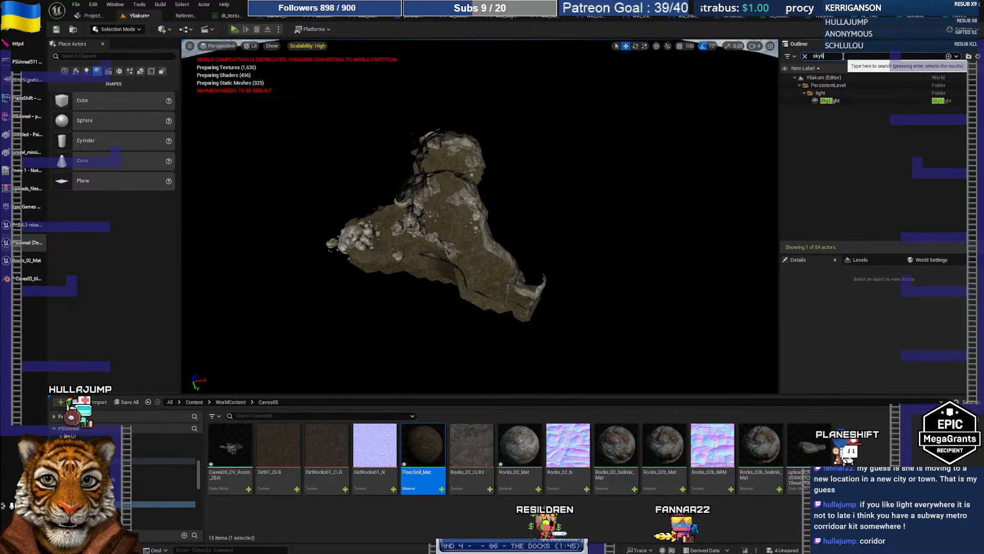
- Filter the outliner by "direct" and hide the DirectionalLight
text(direct)
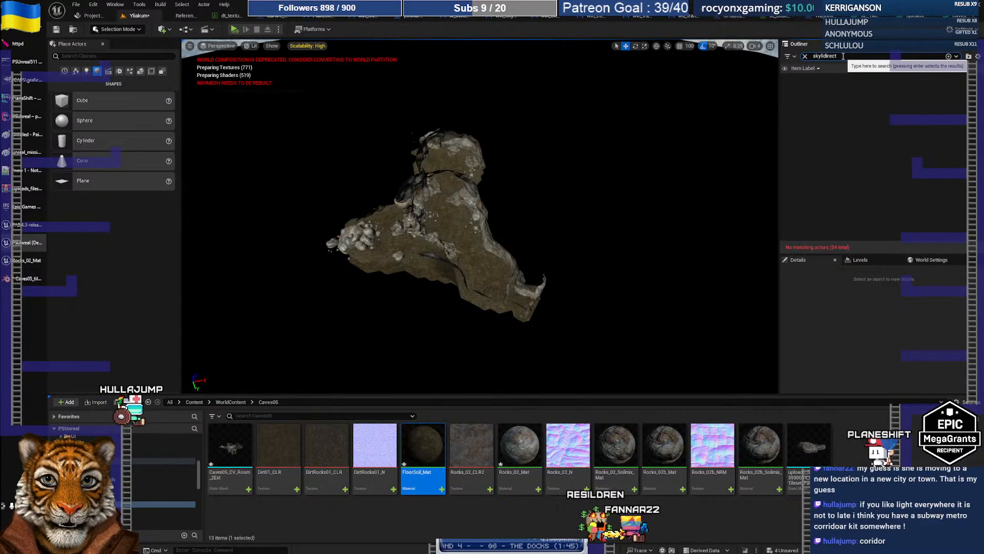
text(direct)
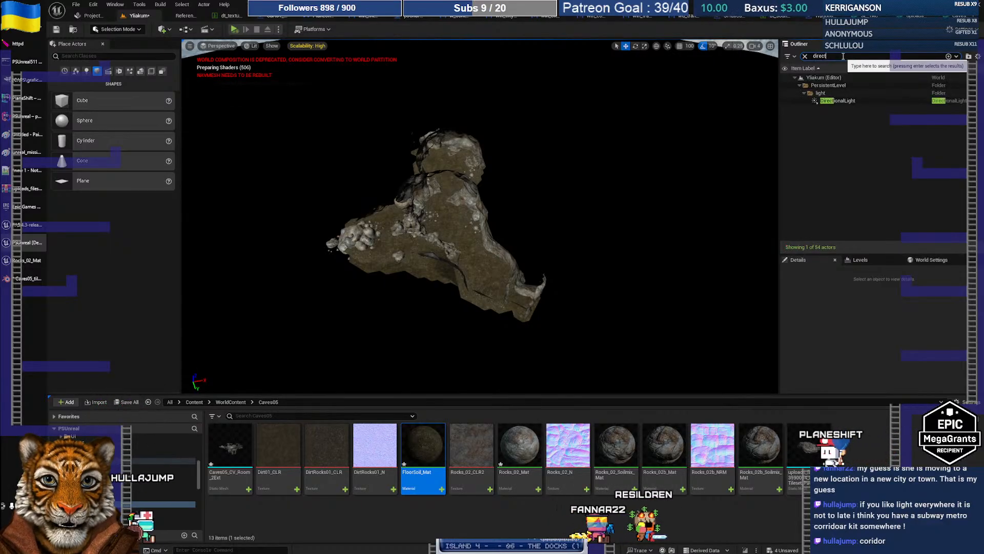
click(839, 101)
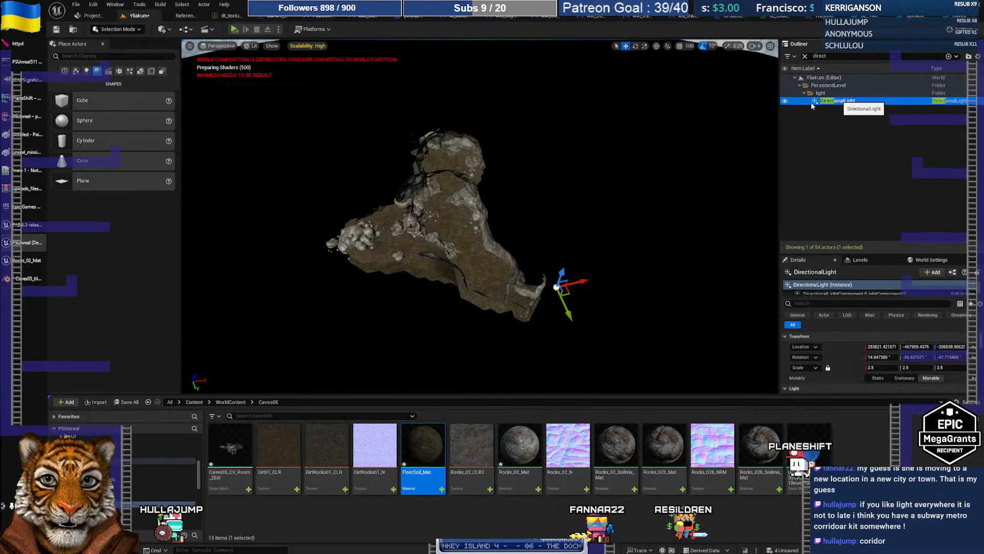
click(785, 101)
- Fly back into the cave and examine the rock pillar and surrounding rocks without the directional light
right_drag(373, 167, 374, 167)
key(a)
key(w)
key(w)
key(a)
key(w)
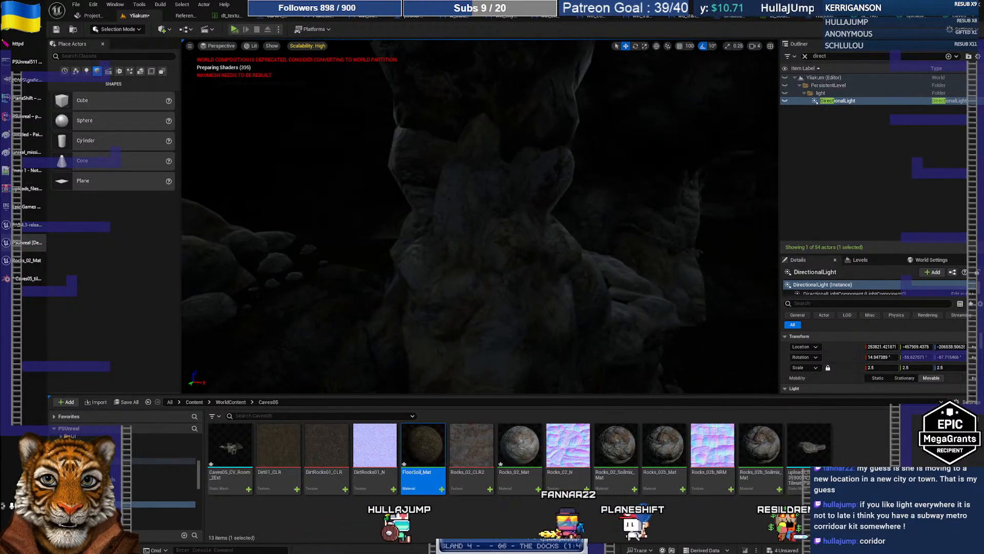
right_drag(357, 93, 357, 93)
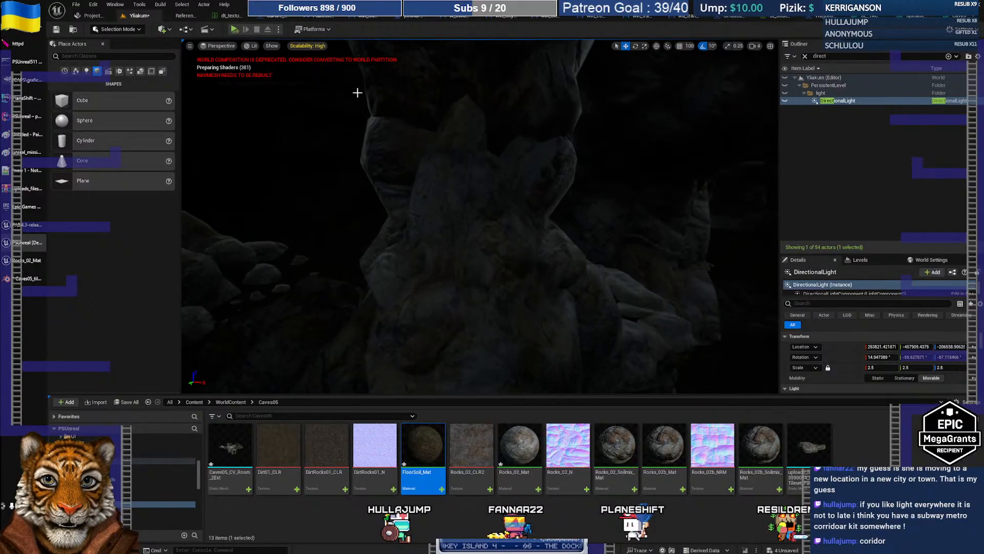
right_drag(508, 128, 506, 125)
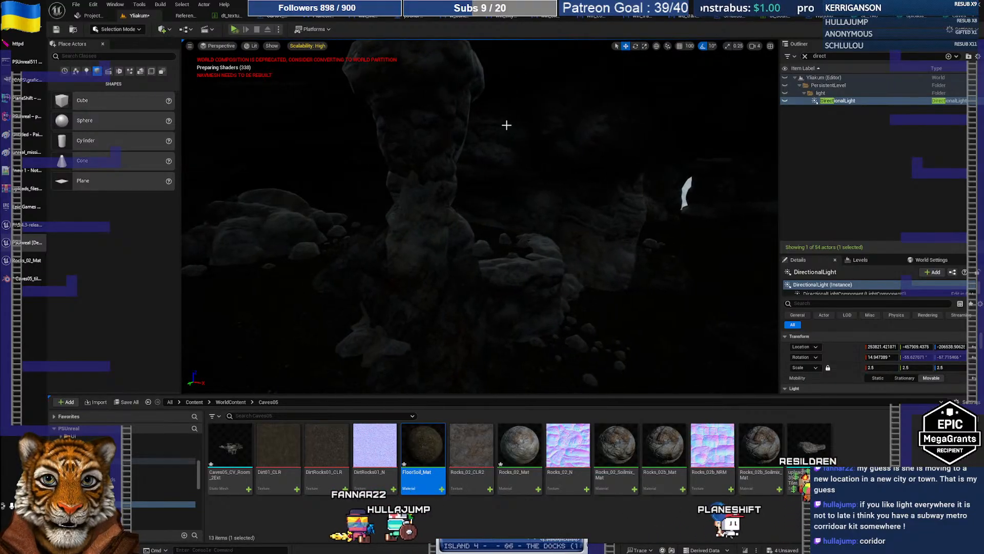
- Filter the outliner by "skyli", select the SkyLight, and bring its intensity scale property into view
double_click(820, 57)
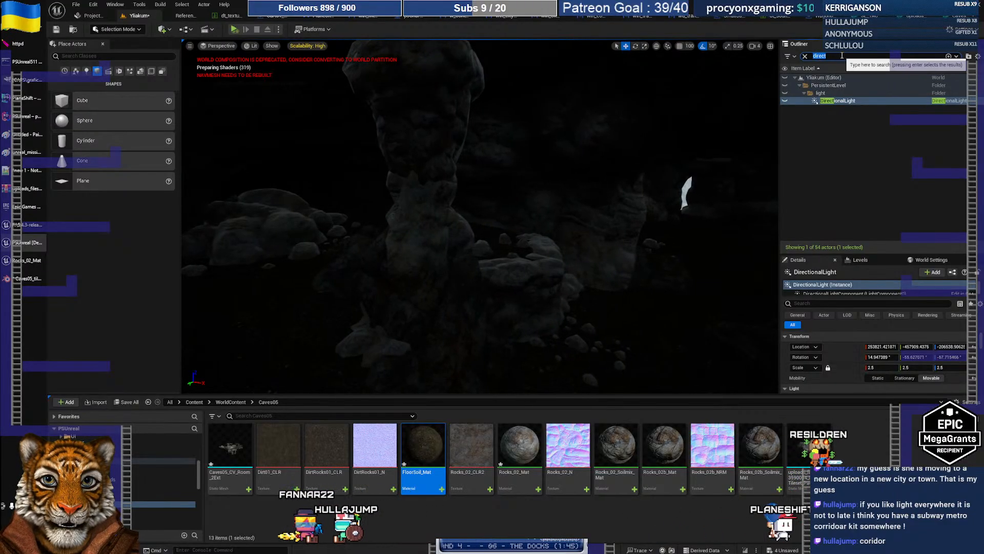
text(skyli)
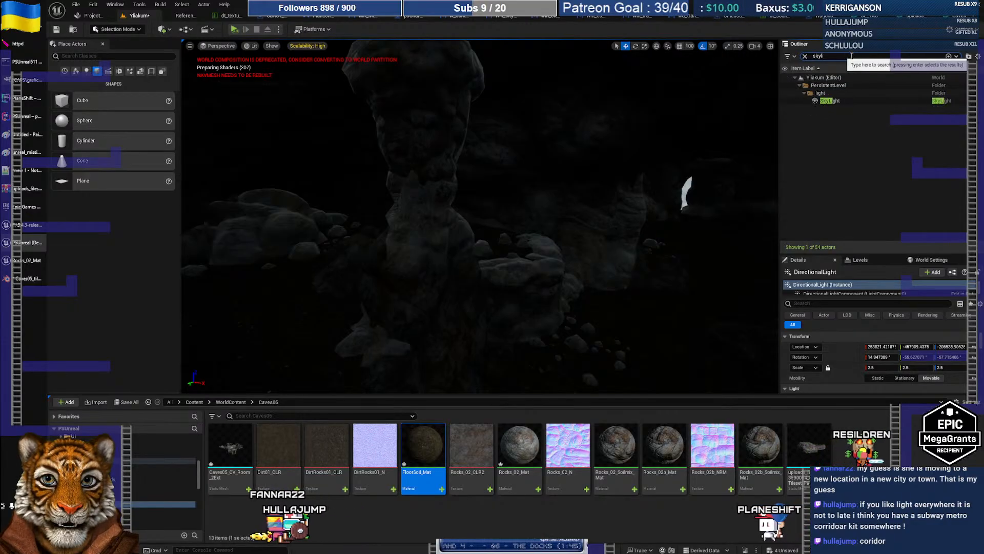
click(796, 102)
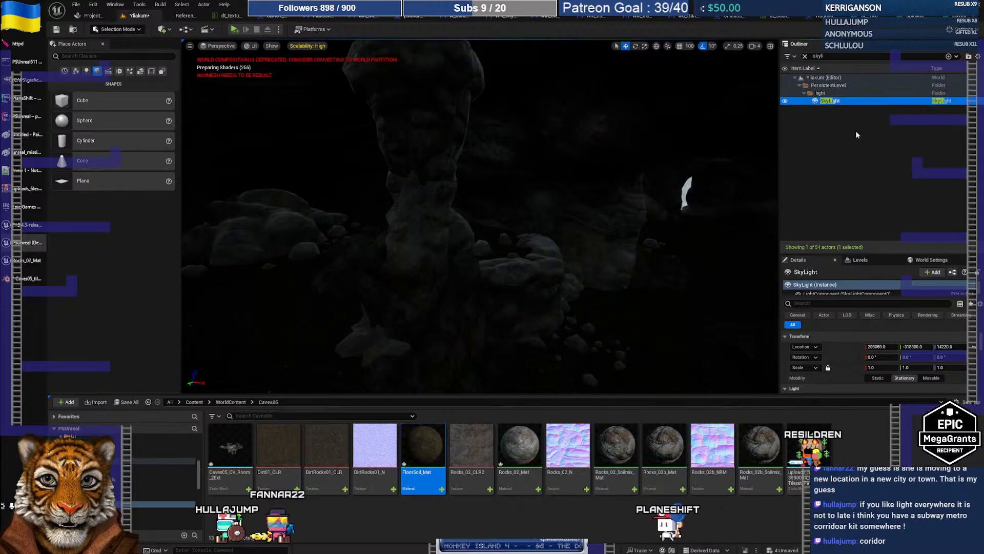
key(F2)
scroll(851, 366, down, 5)
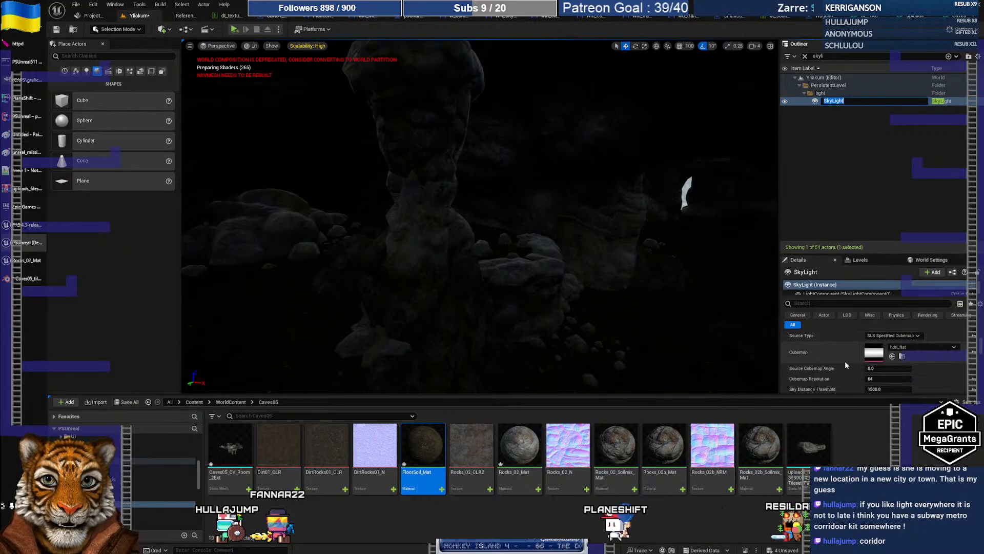
scroll(845, 365, down, 2)
key(Return)
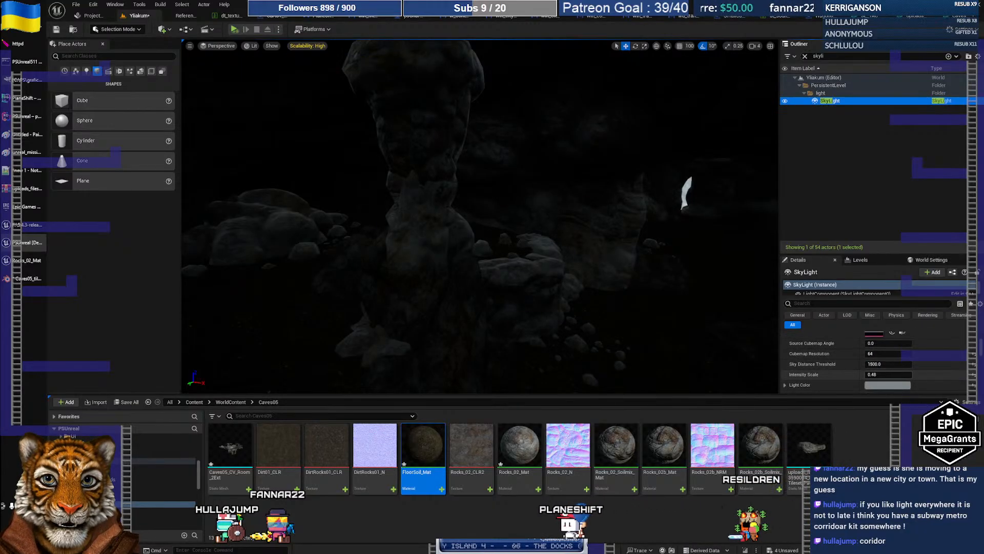
- Try extreme low and high intensity scales on the SkyLight, resetting the value to 0
drag(887, 374, 866, 374)
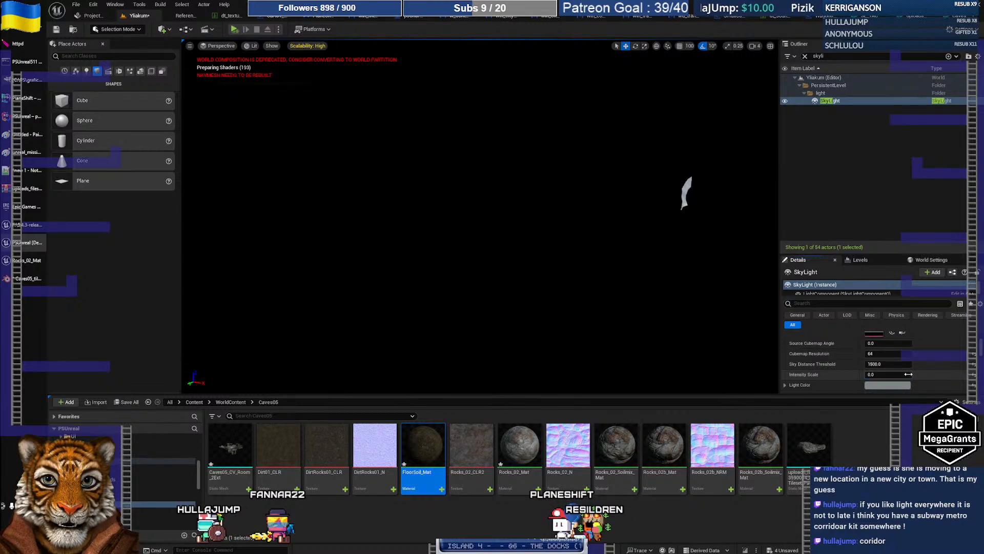
click(909, 374)
drag(867, 374, 874, 374)
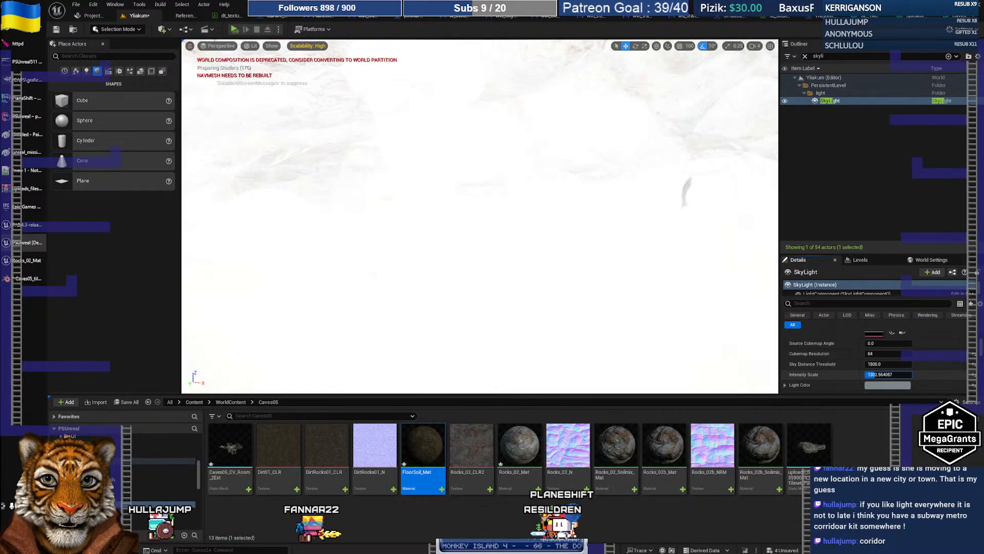
text(0)
key(Return)
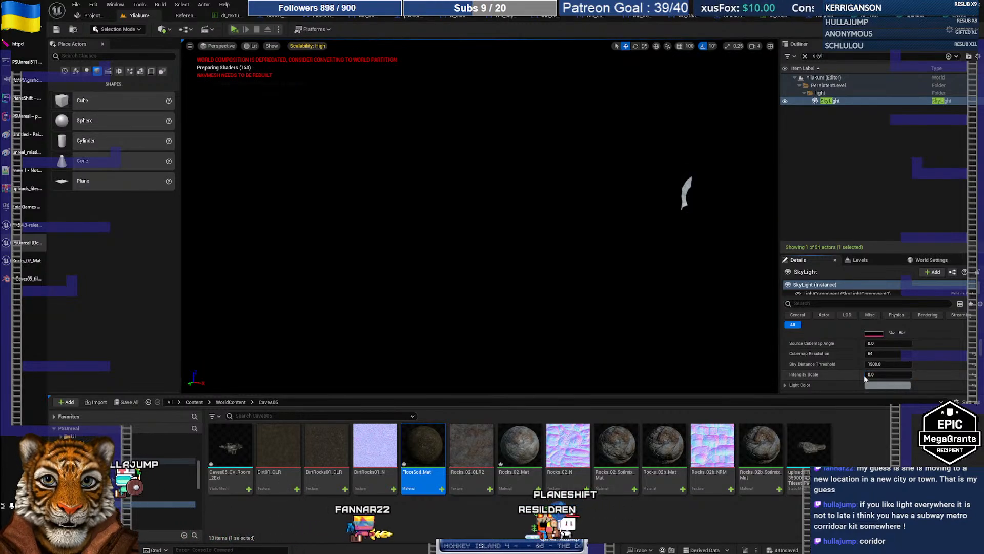
drag(866, 374, 871, 374)
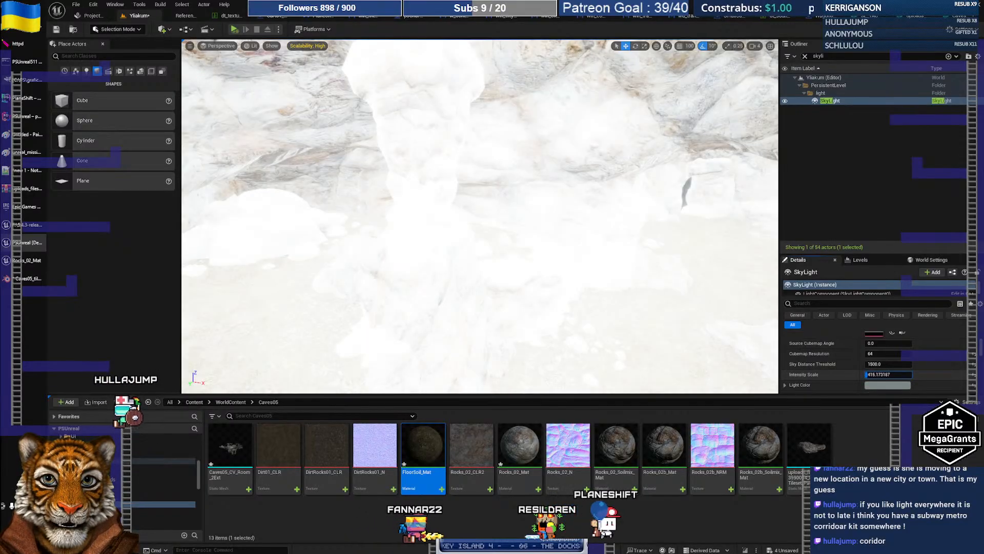
text(0)
key(Return)
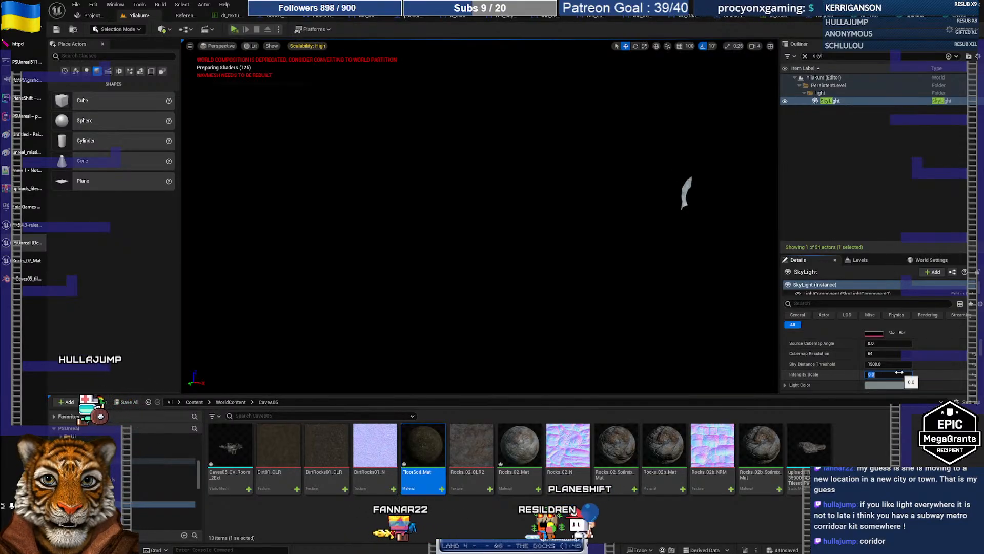
- Compare SkyLight intensity scales of 1, 2 and 3 in the cave, and set the value to 1
text(1)
key(Return)
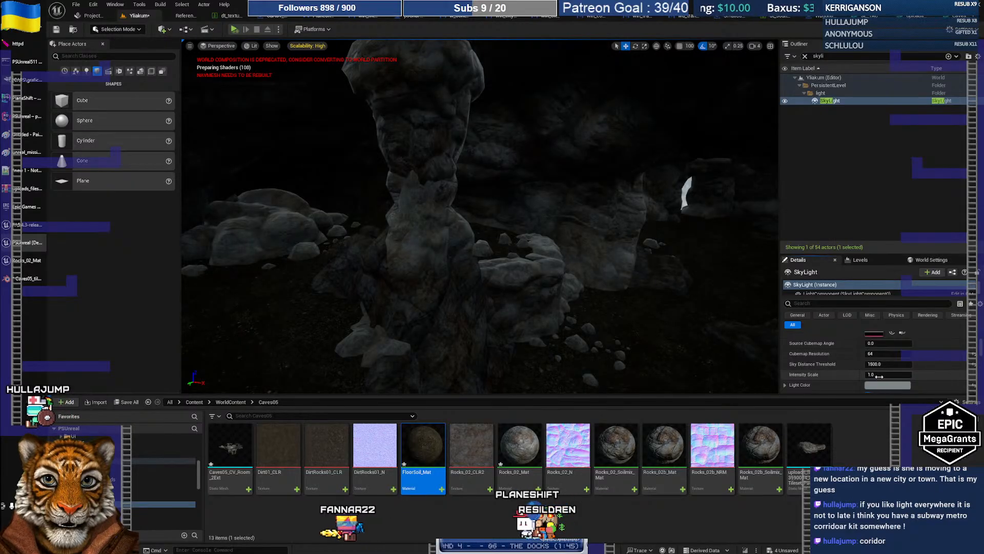
text(2)
key(Return)
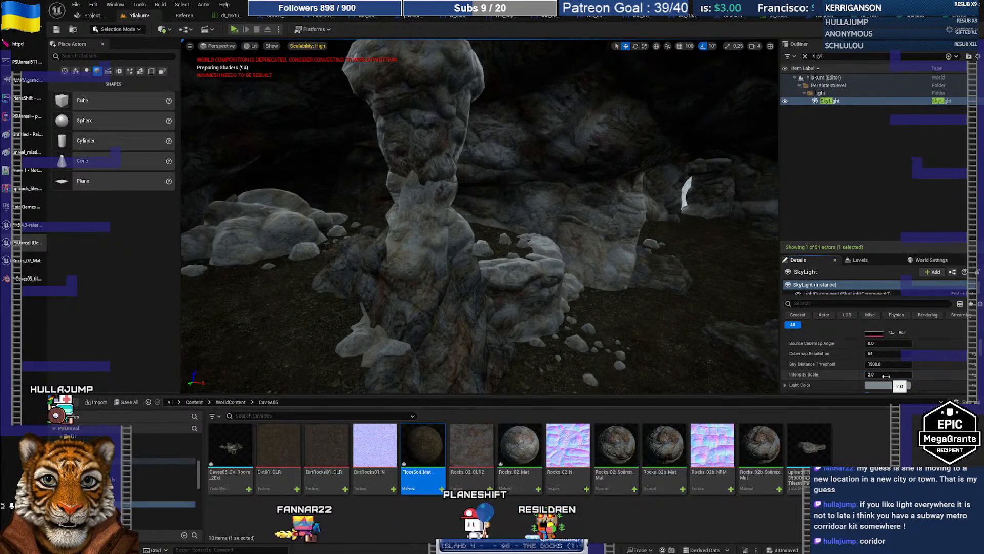
text(3)
key(Return)
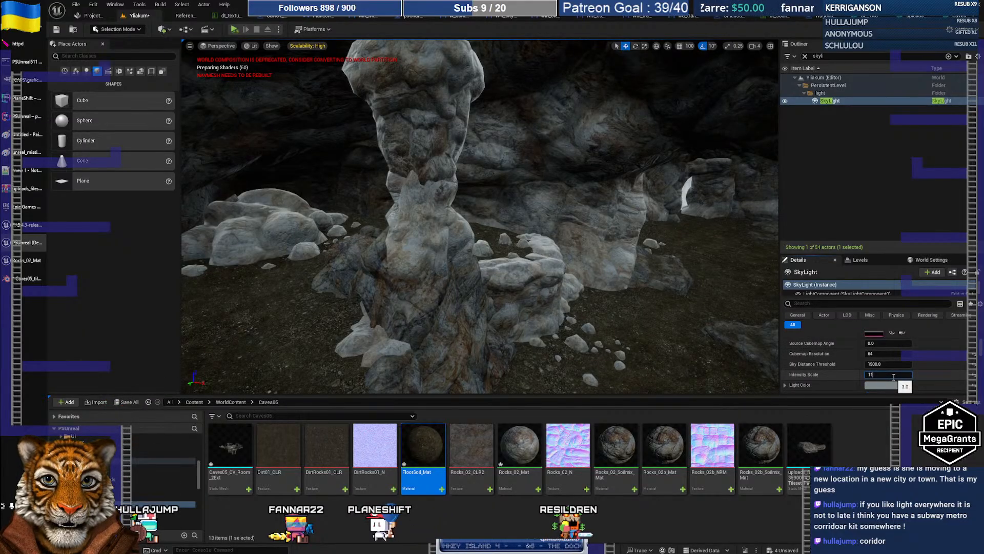
text(1)
key(Return)
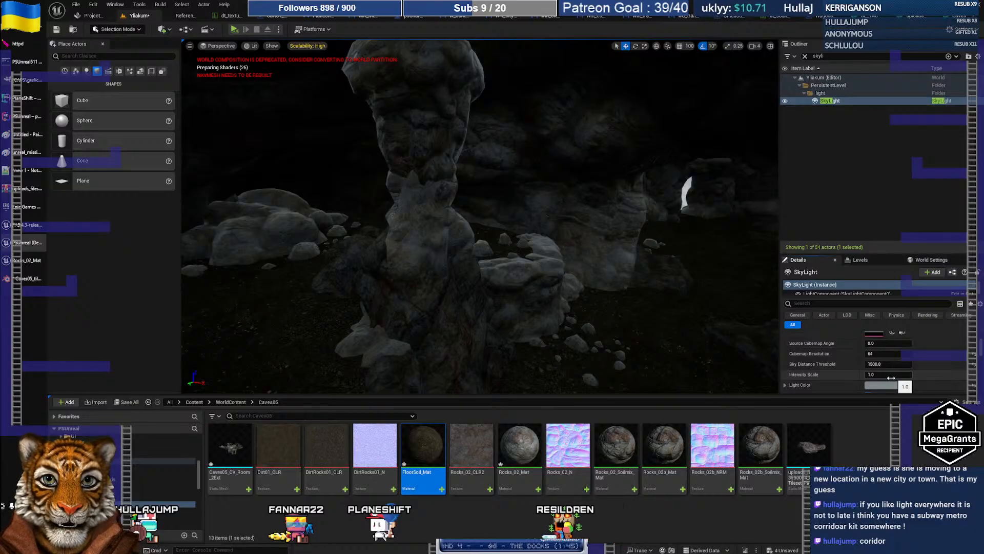
- Try red and muted purple-grey tints for the SkyLight's light color in the cave
click(886, 386)
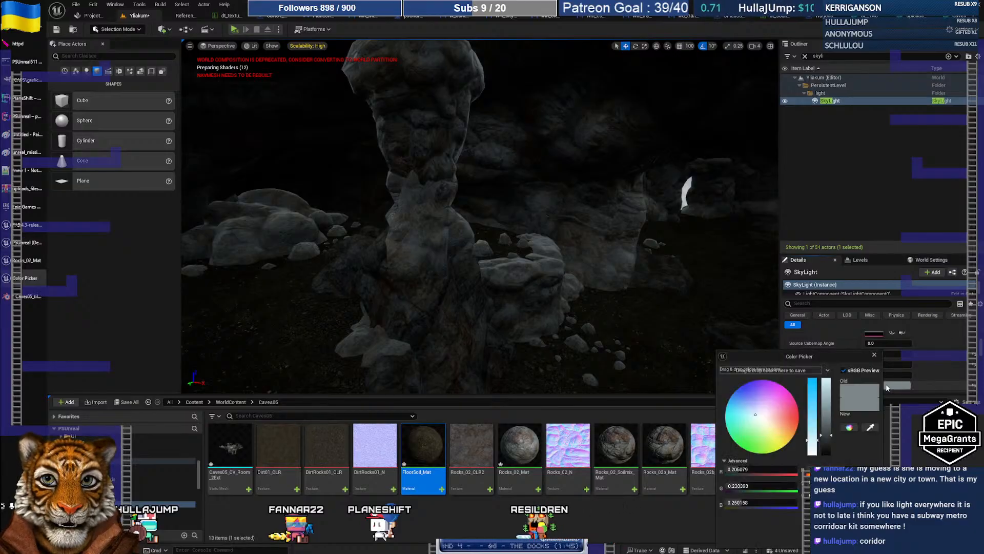
click(795, 422)
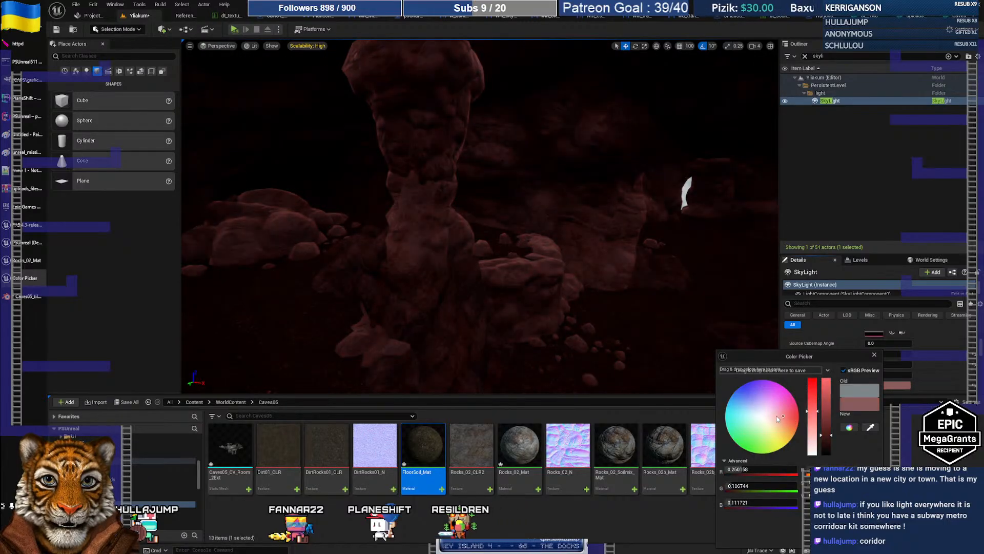
mouse_move(777, 419)
mouse_down()
mouse_move(754, 417)
mouse_move(763, 413)
mouse_up()
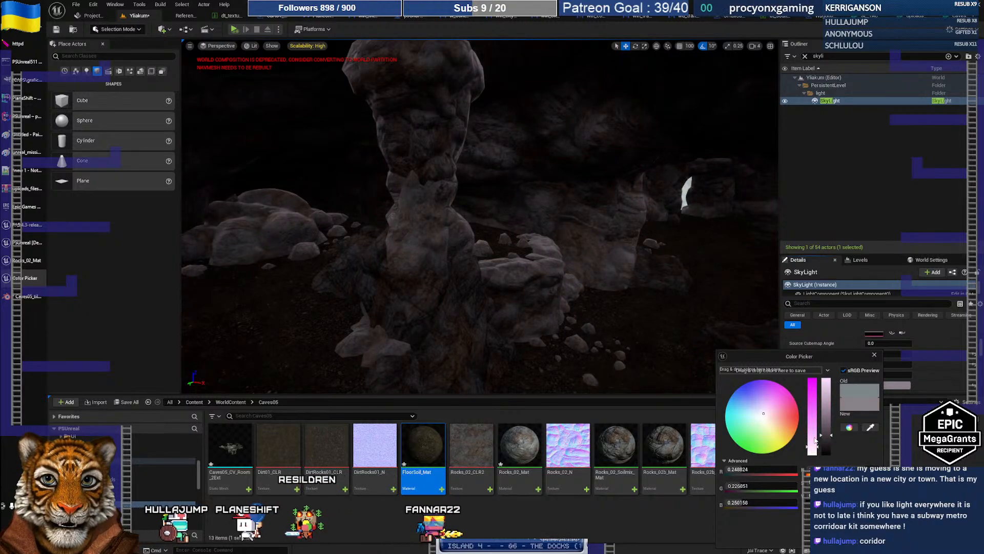
click(859, 535)
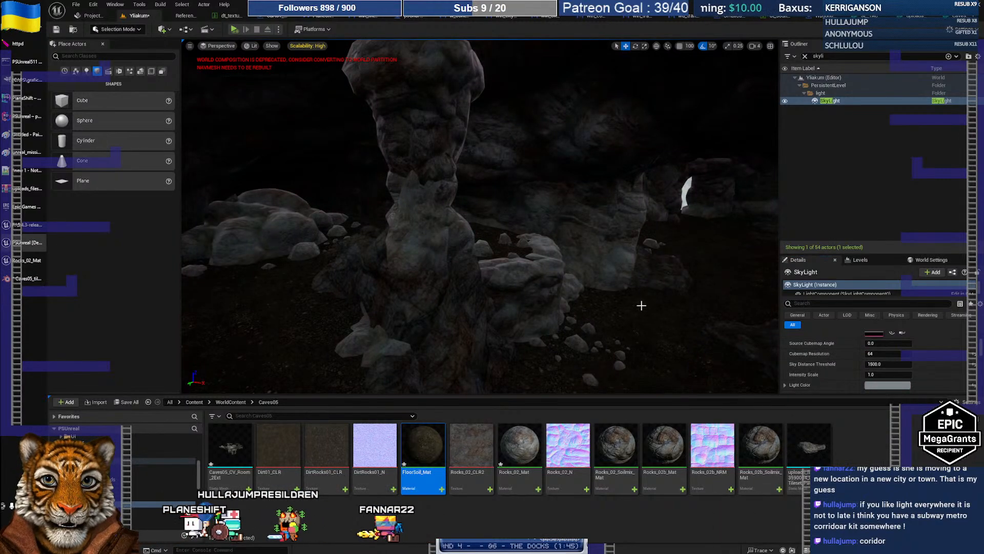
- Place a point light on the cave floor among the small rocks beside the pillar and view the lit rocks up close
right_drag(568, 242, 578, 253)
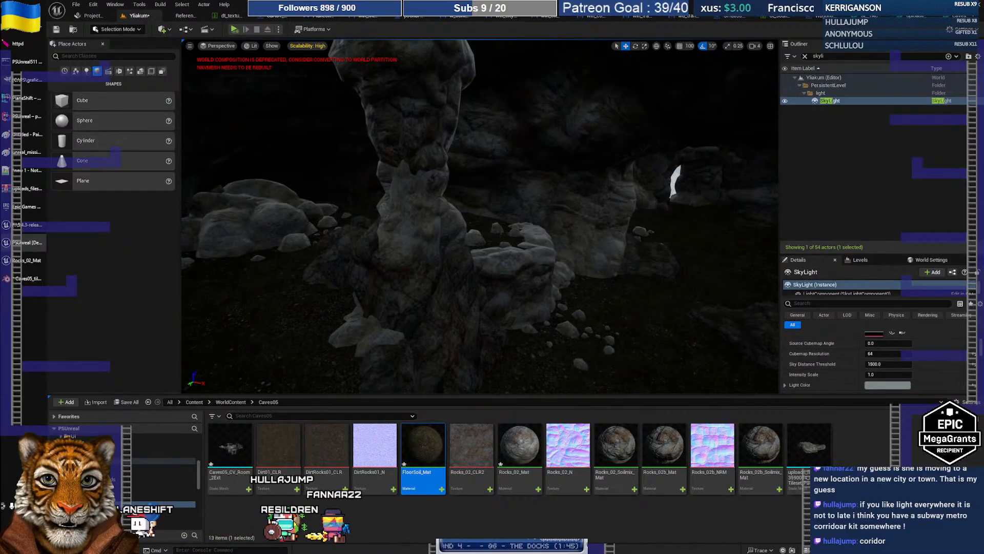
click(86, 71)
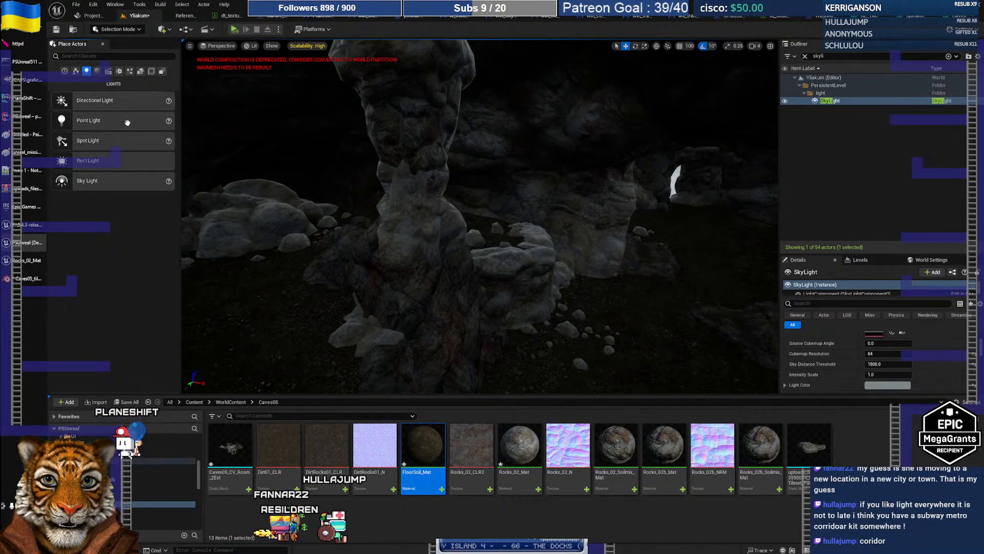
drag(77, 121, 571, 349)
right_drag(571, 349, 592, 379)
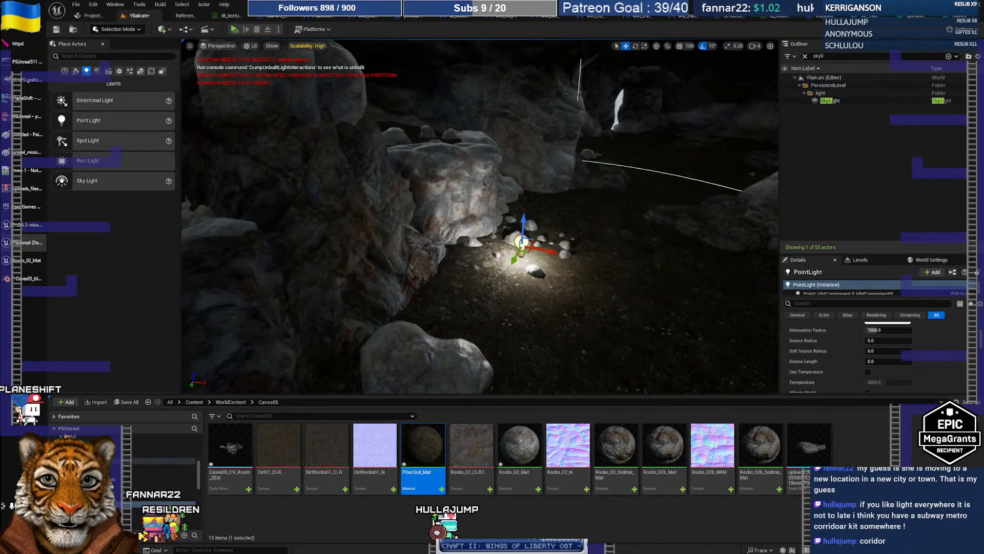
key(w)
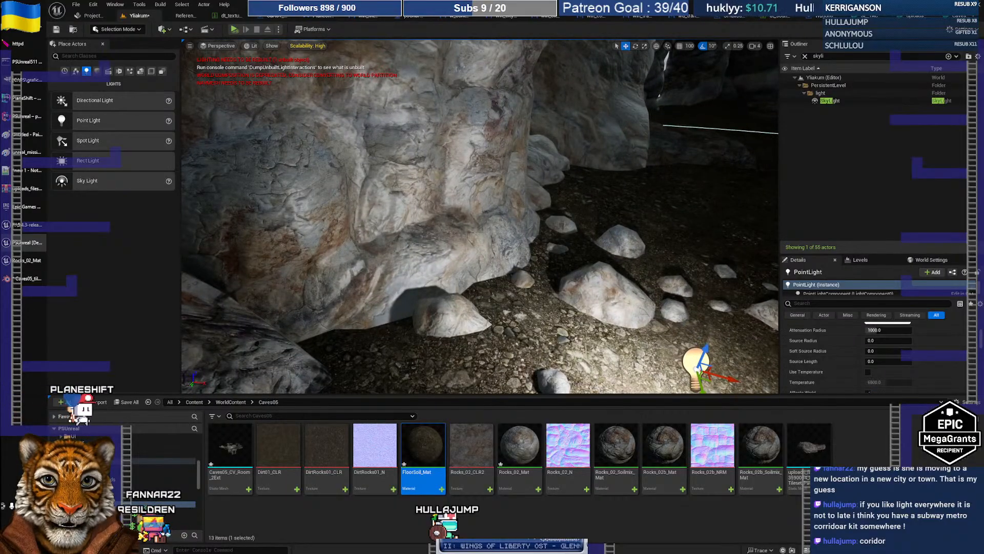
key(s)
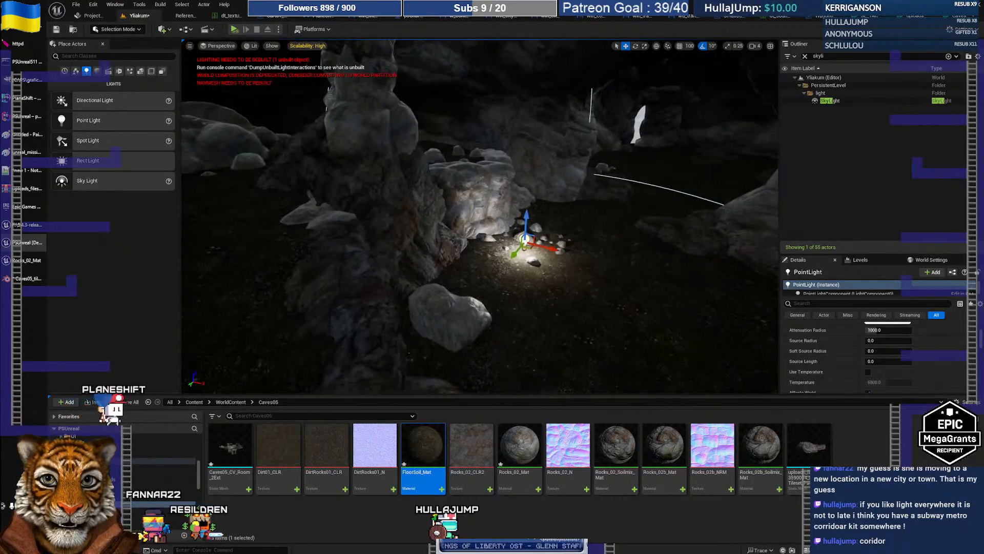
- Raise the point light off the floor and reposition it beside the base of the rock pillar
drag(526, 216, 528, 166)
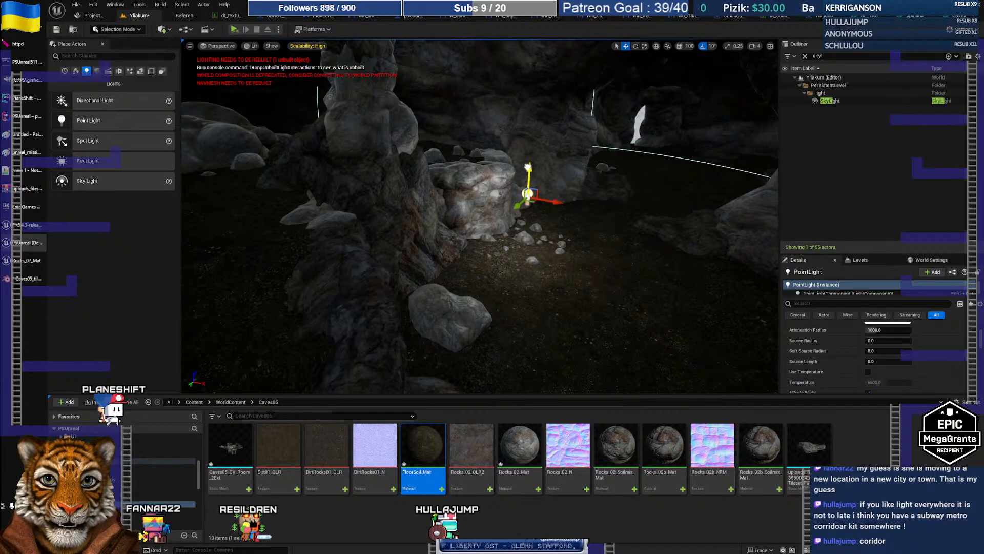
drag(532, 203, 468, 281)
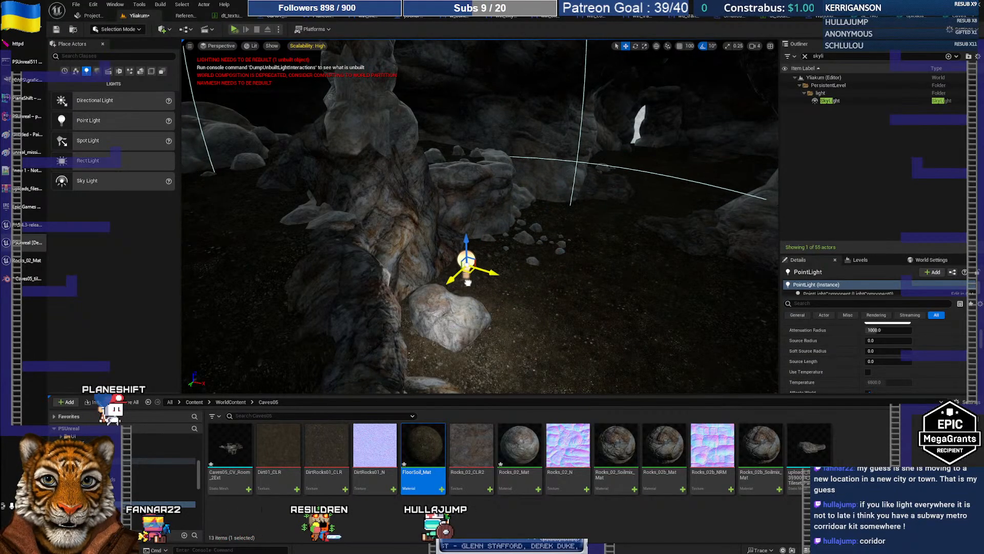
drag(471, 245, 423, 224)
right_drag(423, 224, 405, 175)
drag(450, 273, 577, 247)
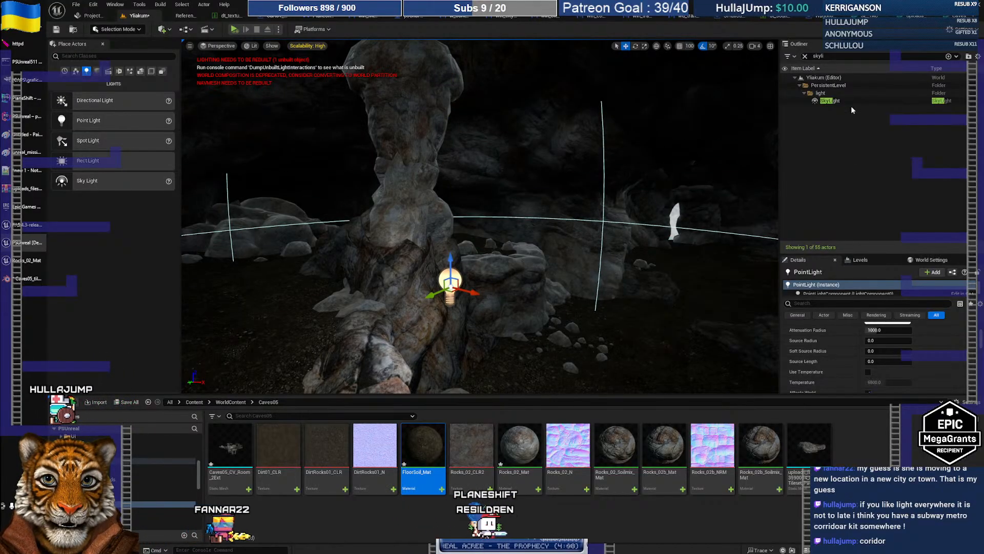
- Hide the SkyLight and move the point light up alongside the rock pillar
click(843, 102)
click(785, 101)
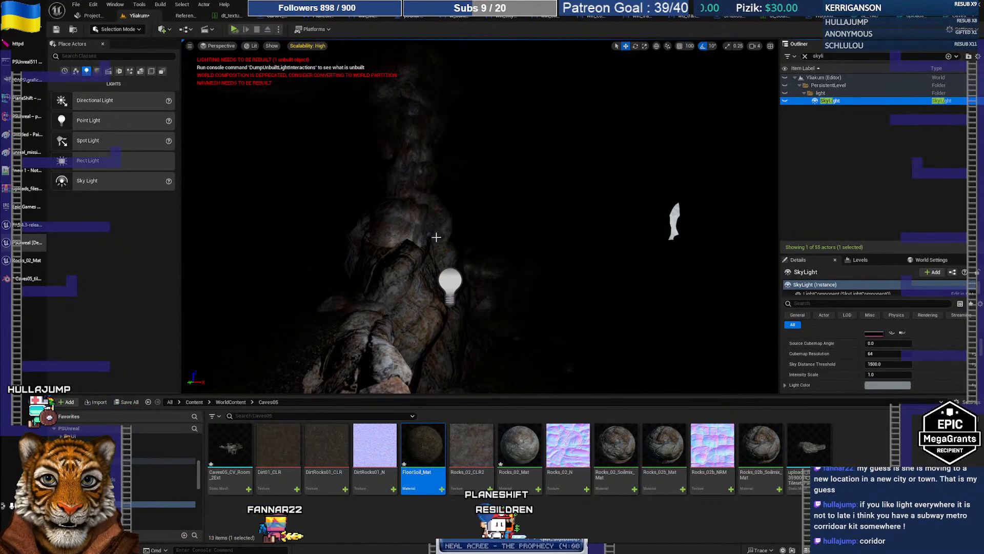
click(450, 283)
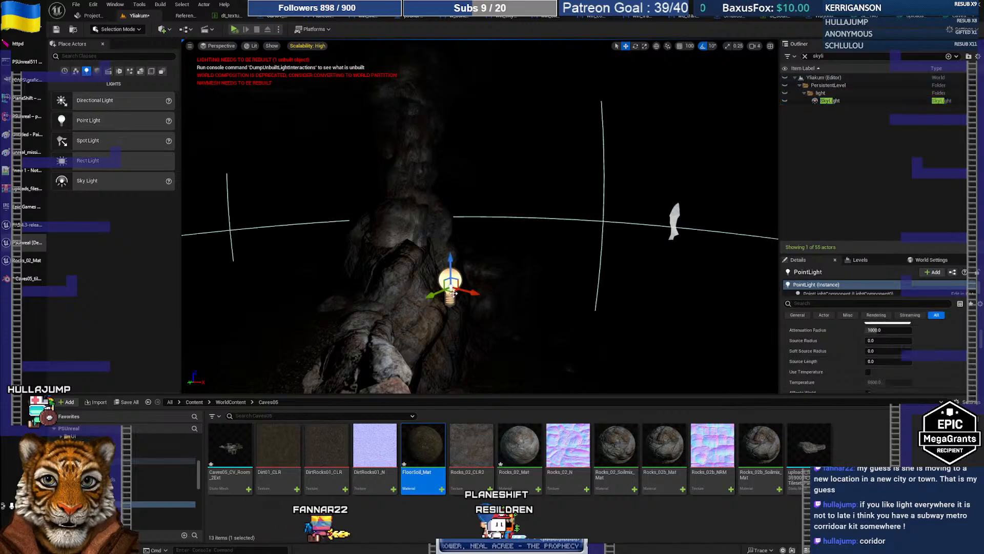
drag(451, 288, 456, 116)
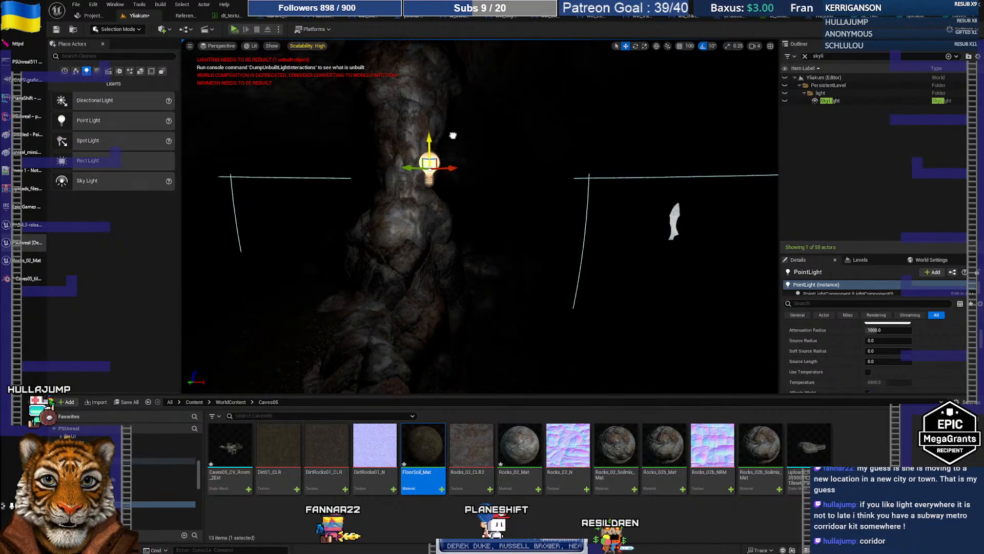
right_drag(456, 132, 462, 168)
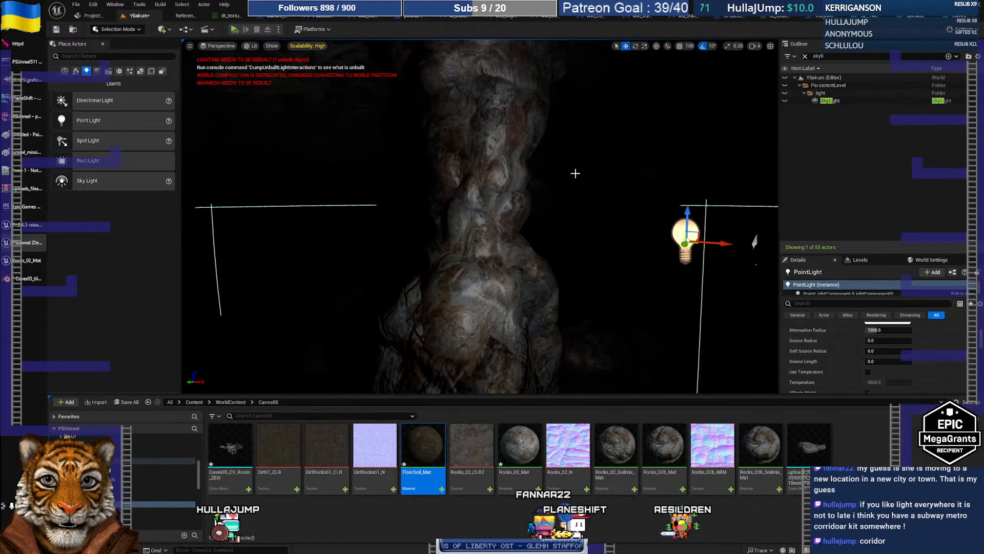
- Compare the rock pillar under the SkyLight alone and the point light alone by toggling each light's visibility, ending with only the point light shown
click(805, 56)
click(784, 230)
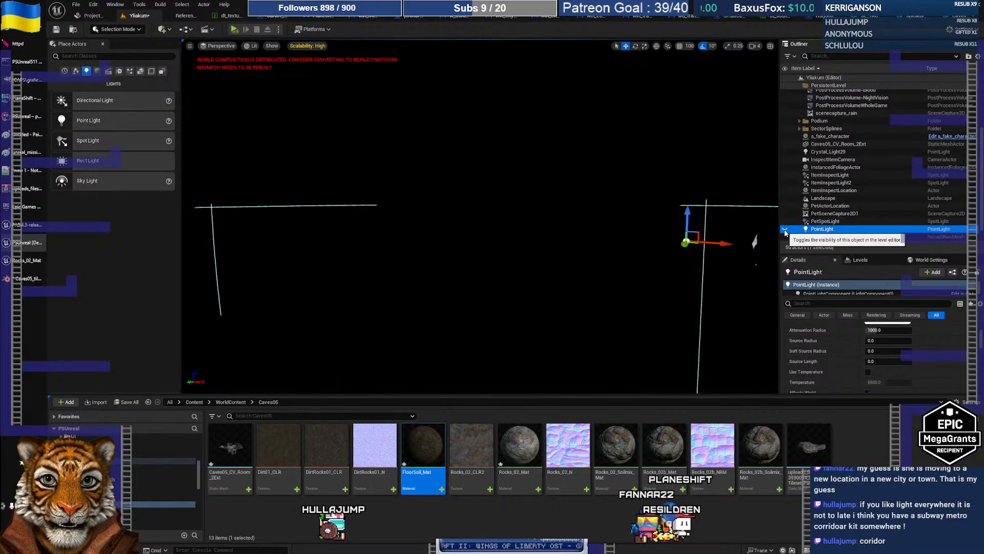
click(828, 56)
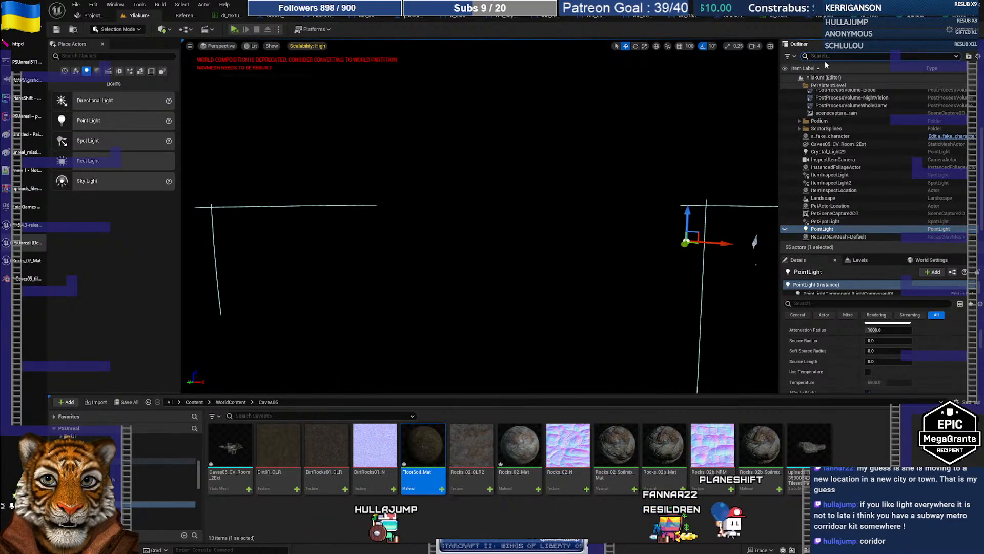
text(sky)
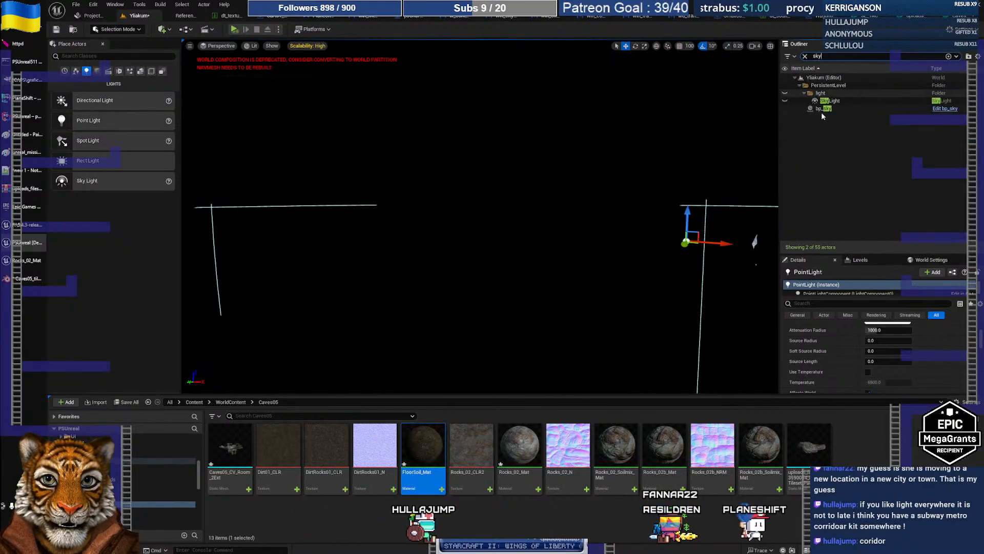
click(785, 100)
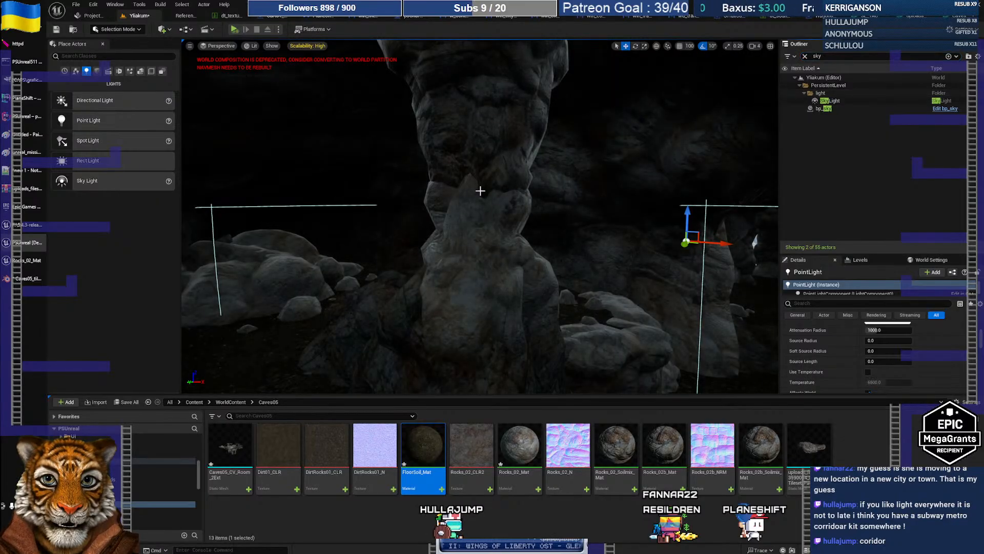
click(784, 101)
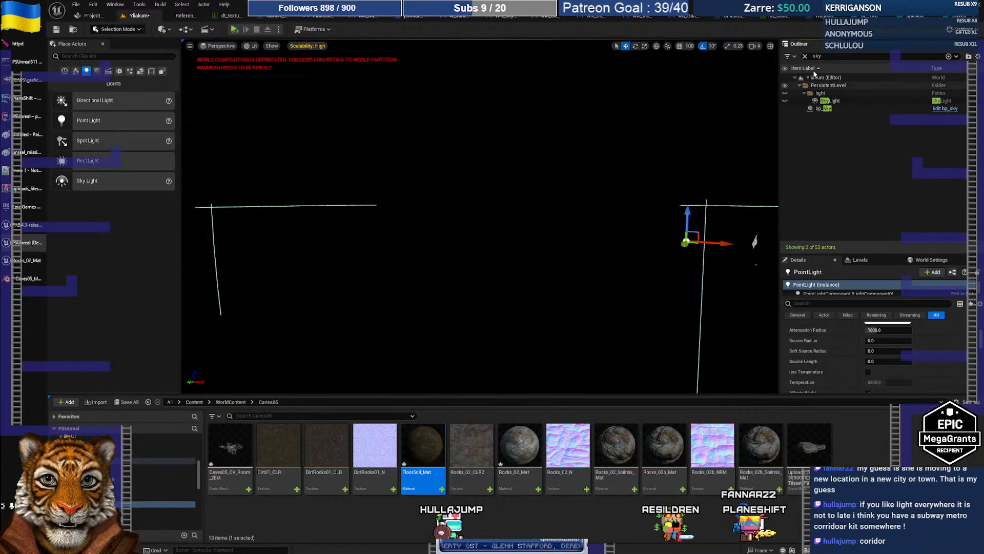
click(806, 58)
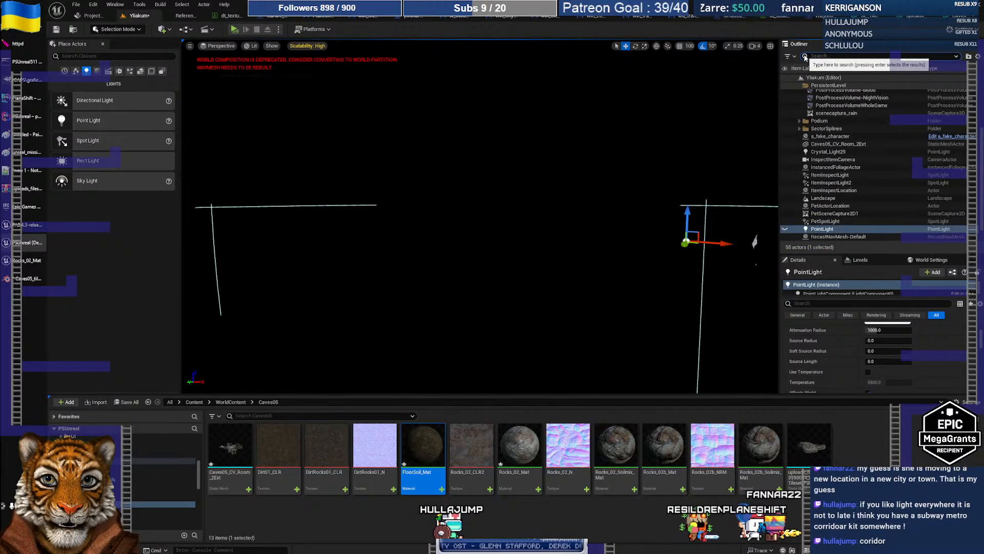
click(785, 229)
- Examine the rock pillar's surface under the point light from several distances
right_drag(593, 207, 688, 223)
key(s)
key(w)
key(s)
key(w)
key(s)
key(s)
key(w)
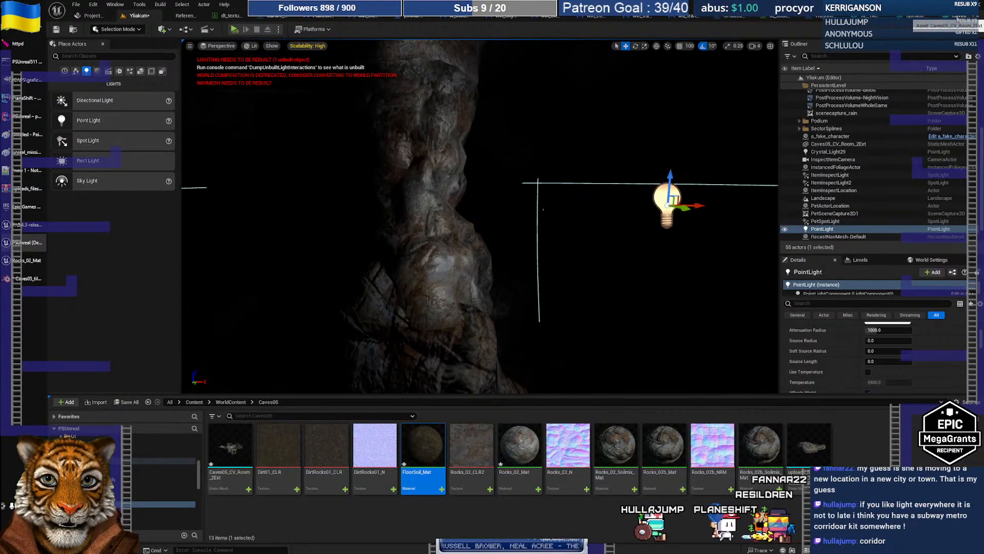
- In the Rocks_02_Mat material graph, set the FlattenNormal flatness constant to 0 and apply the material
click(26, 261)
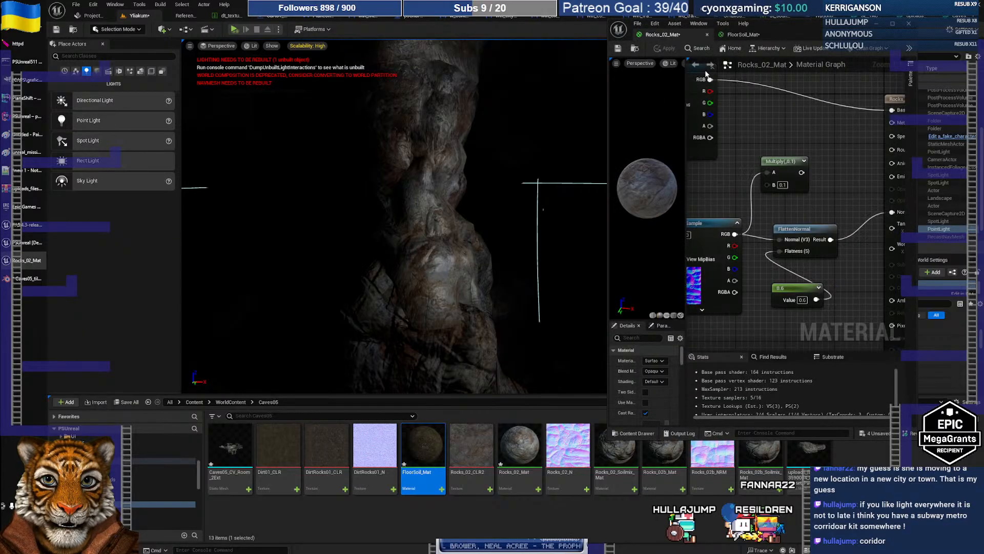
right_drag(766, 210, 771, 209)
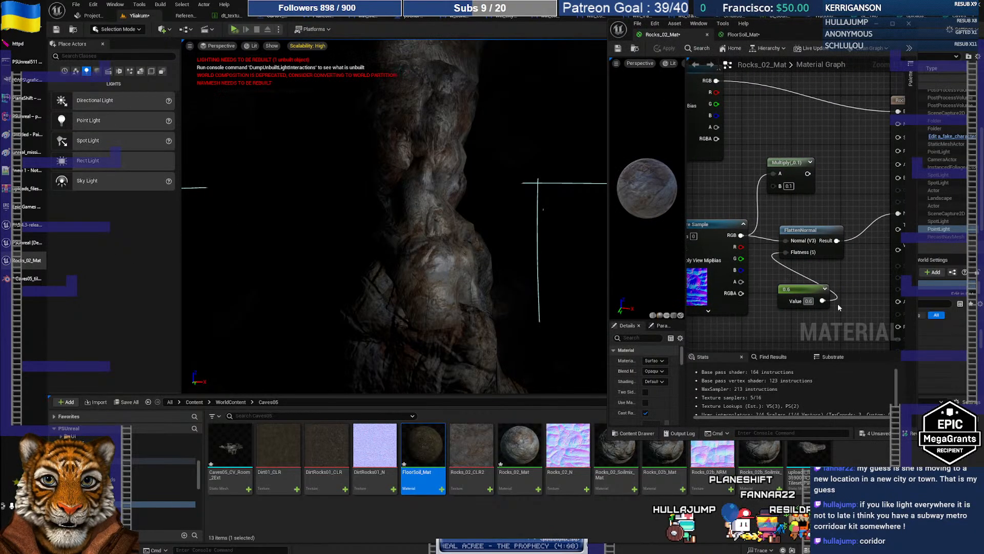
text(0)
key(BackSpace)
key(BackSpace)
key(Return)
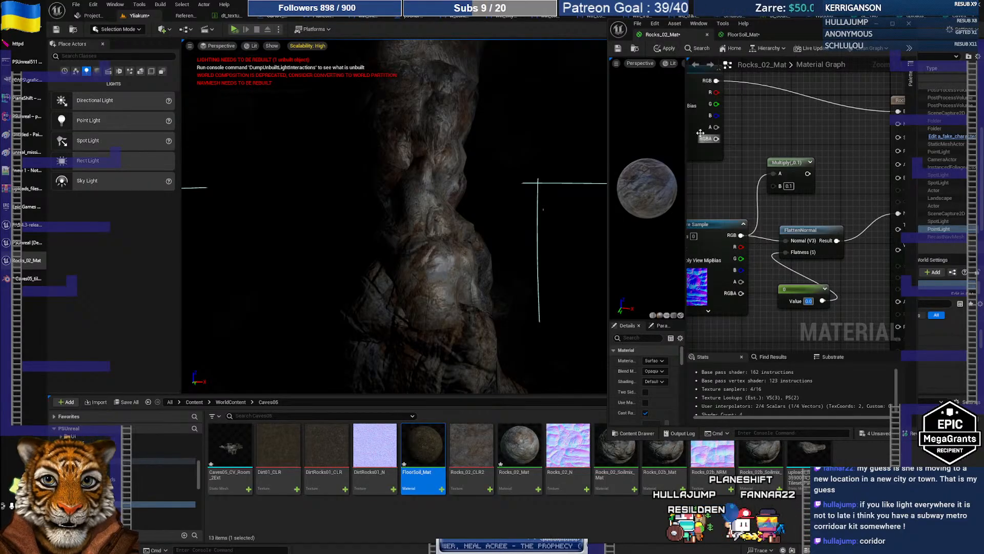
click(666, 52)
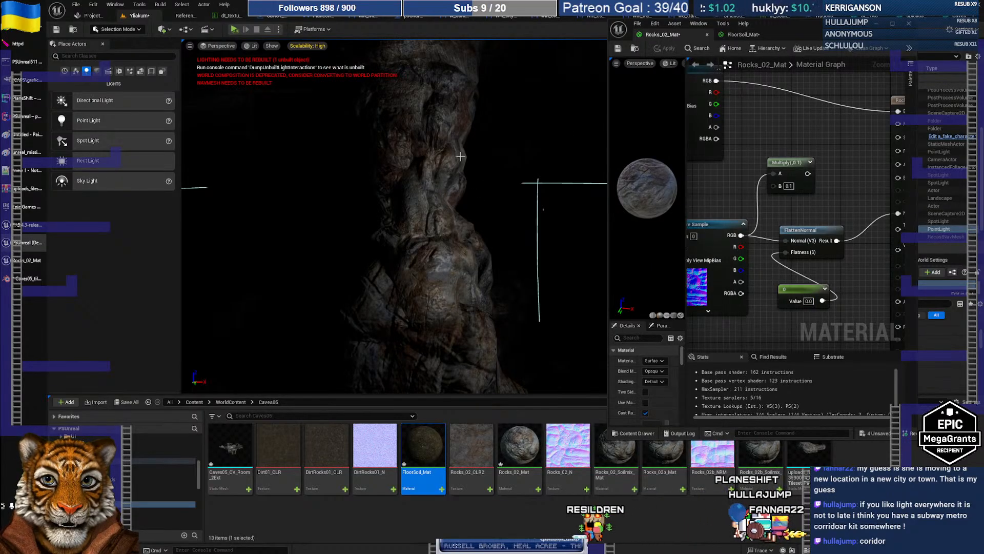
- View the pillar's rock surface up close, set the FlattenNormal flatness constant to 0.5, and apply the material
right_drag(459, 156, 405, 116)
key(w)
key(w)
key(e)
key(q)
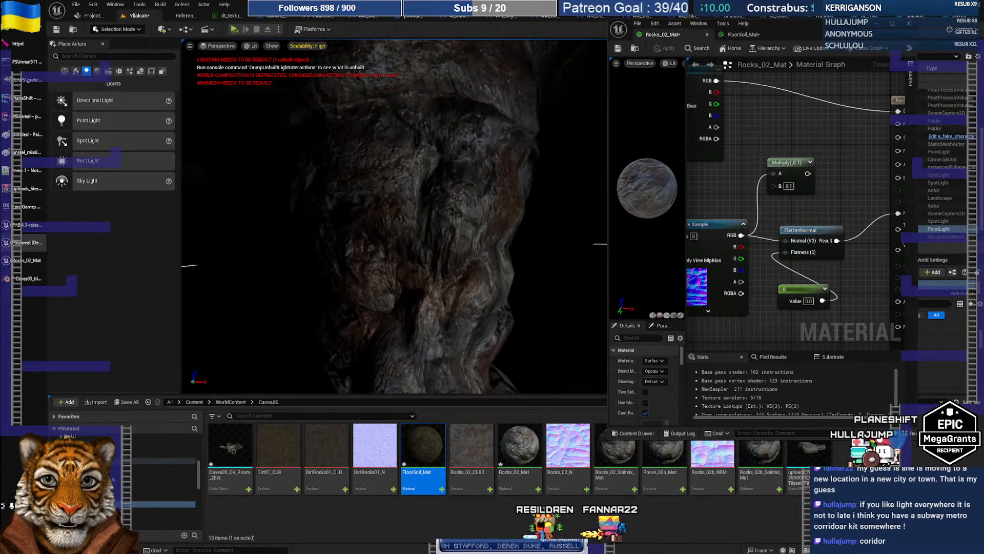
click(809, 301)
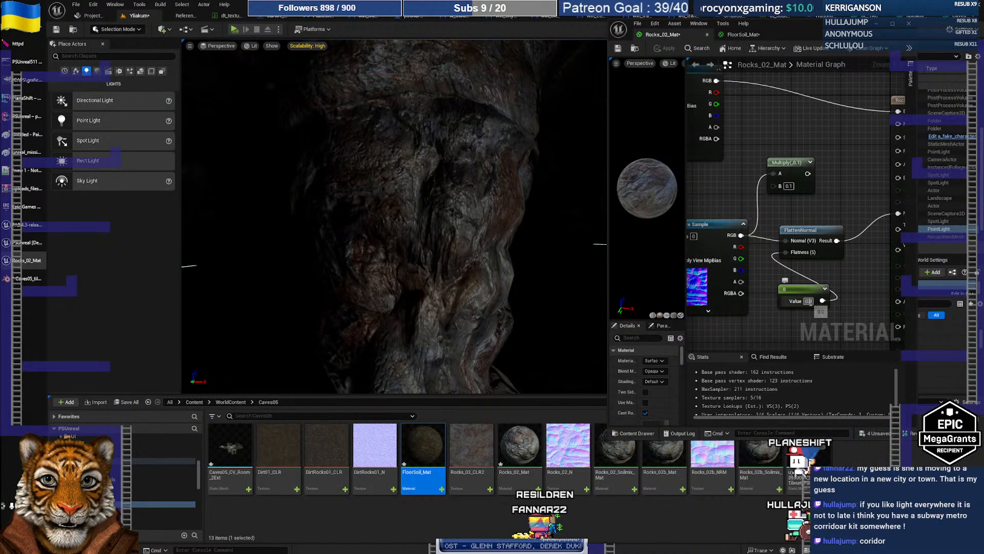
text(0.5)
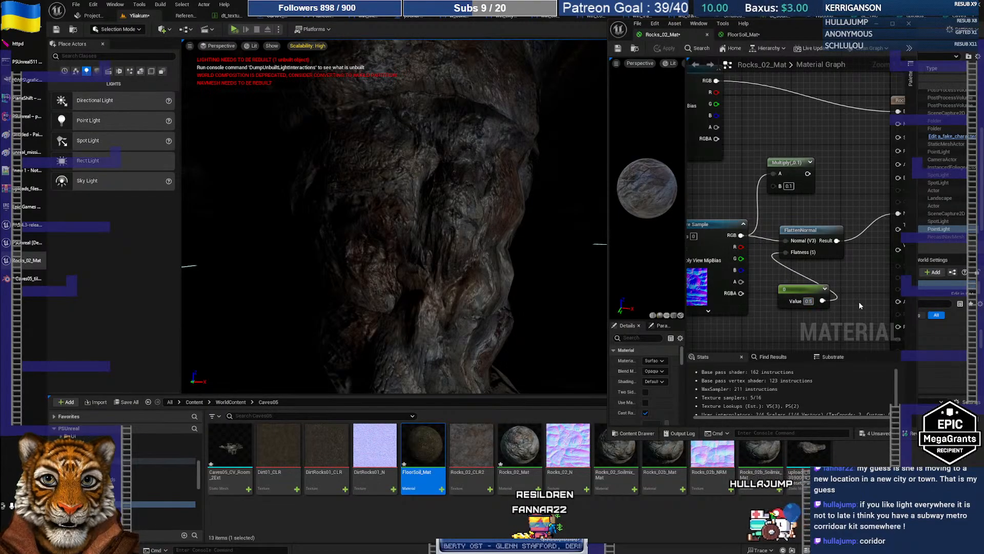
key(Return)
click(665, 48)
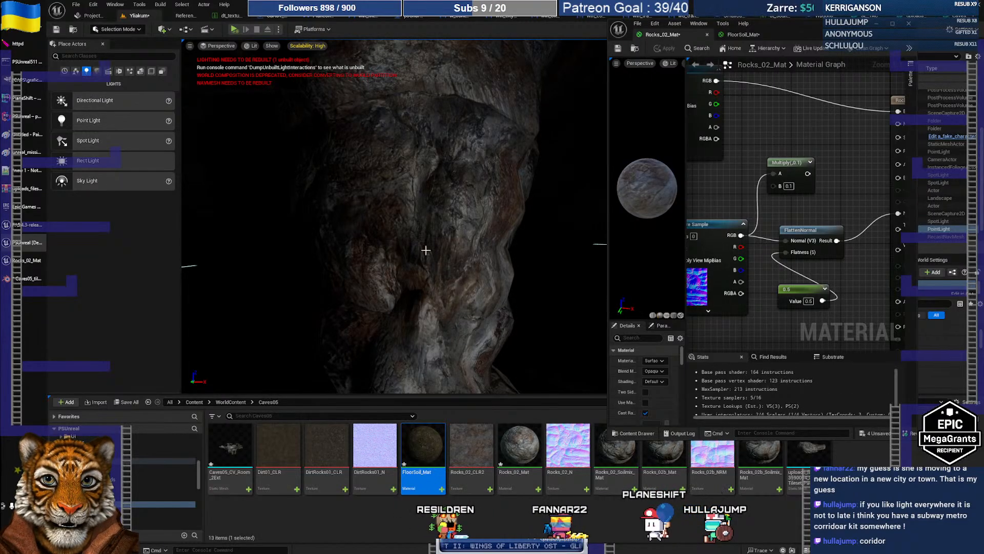
- Connect the normal texture sample's RGB output directly to the material's Normal input, bypassing FlattenNormal, and view the pillar
right_drag(490, 249, 501, 277)
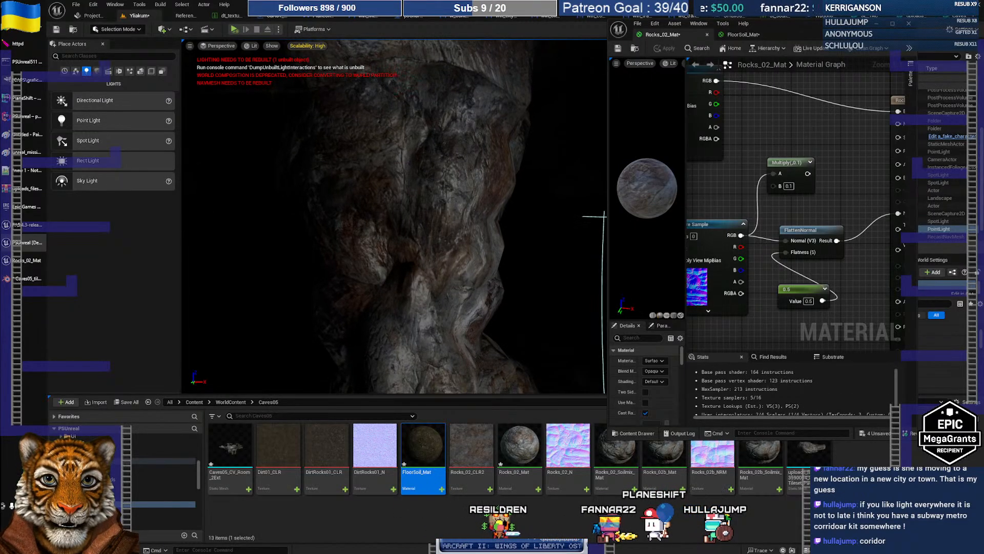
right_drag(844, 285, 833, 282)
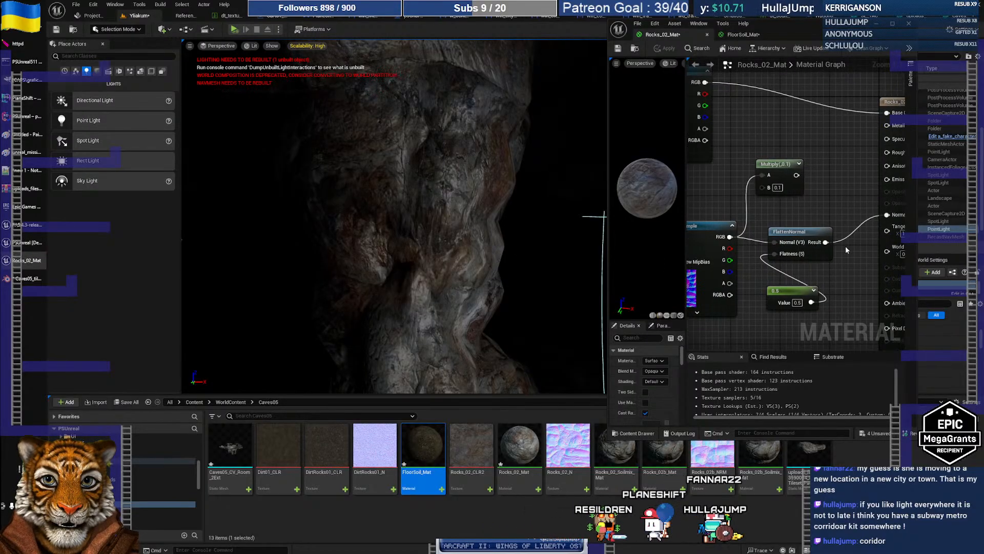
drag(729, 237, 886, 216)
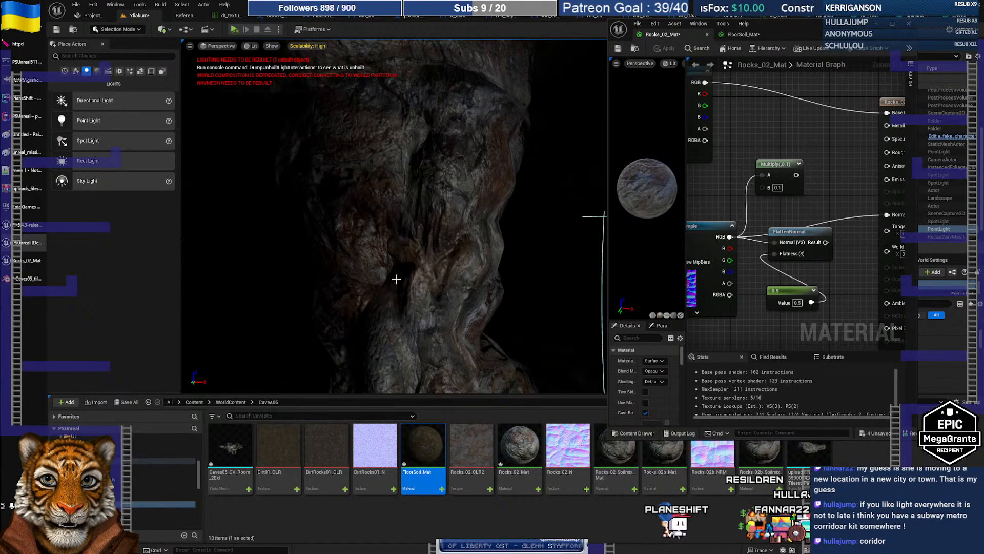
right_drag(493, 169, 475, 198)
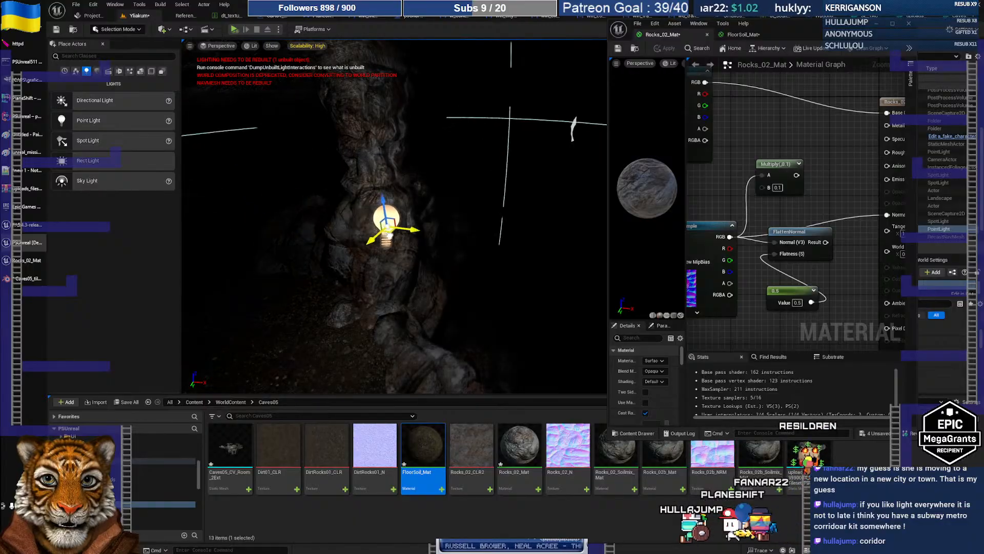
- Switch to Blender and examine the whole collapsed cave room mesh from several angles
drag(478, 211, 455, 238)
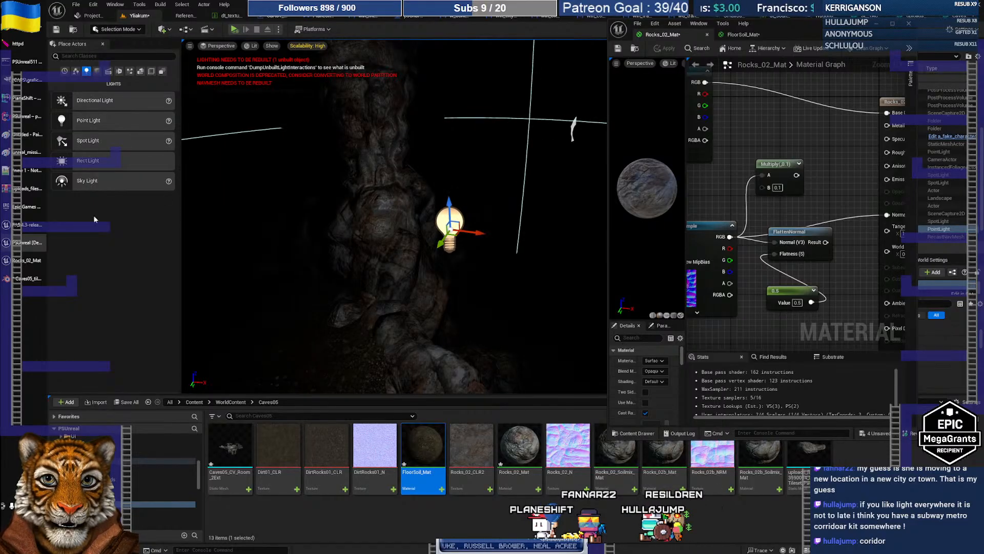
click(15, 281)
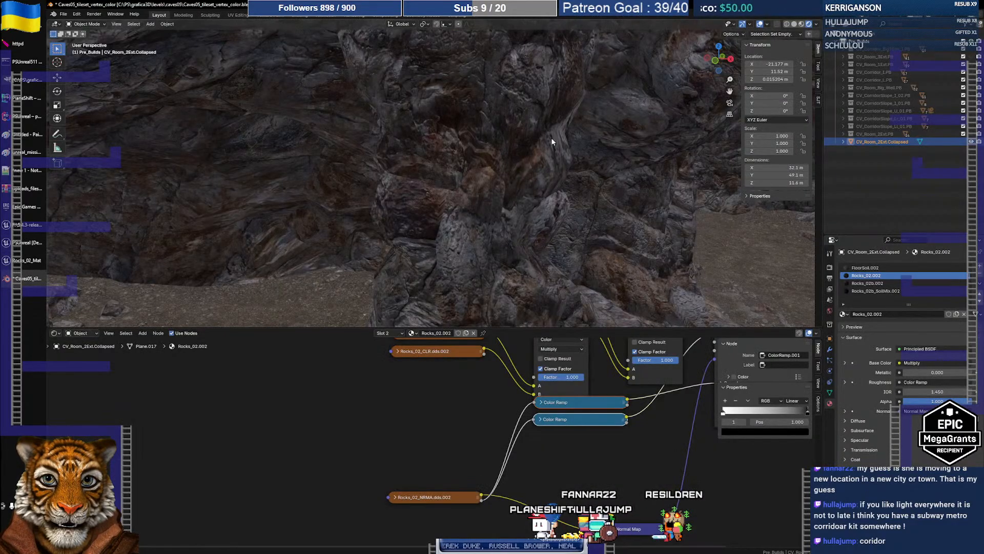
right_click(531, 151)
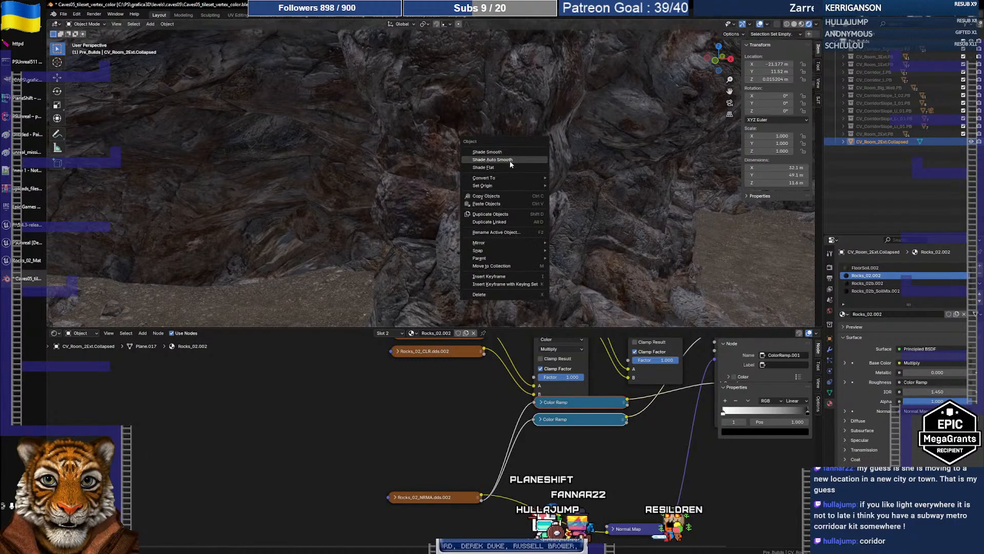
middle_drag(487, 103, 490, 115)
key(Home)
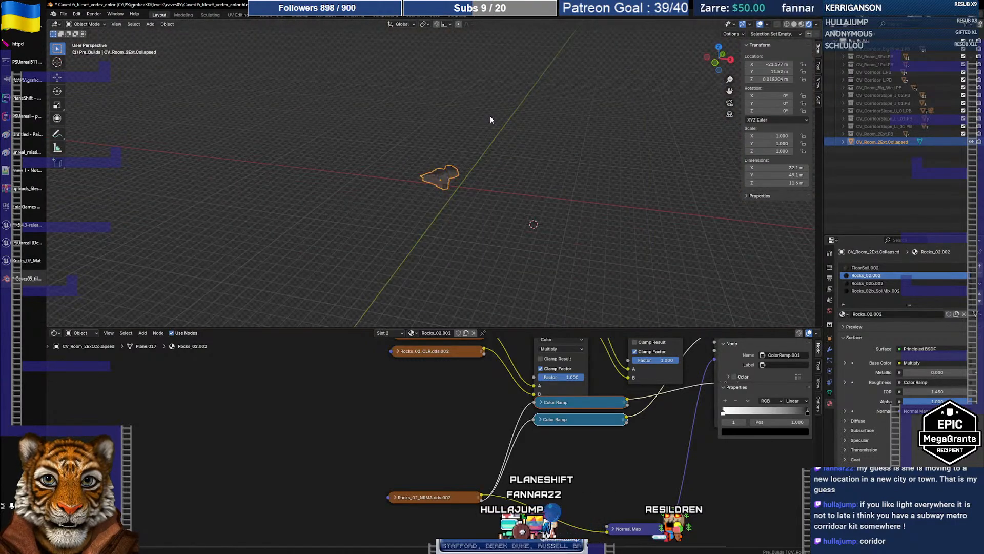
scroll(490, 116, up, 5)
scroll(490, 116, up, 4)
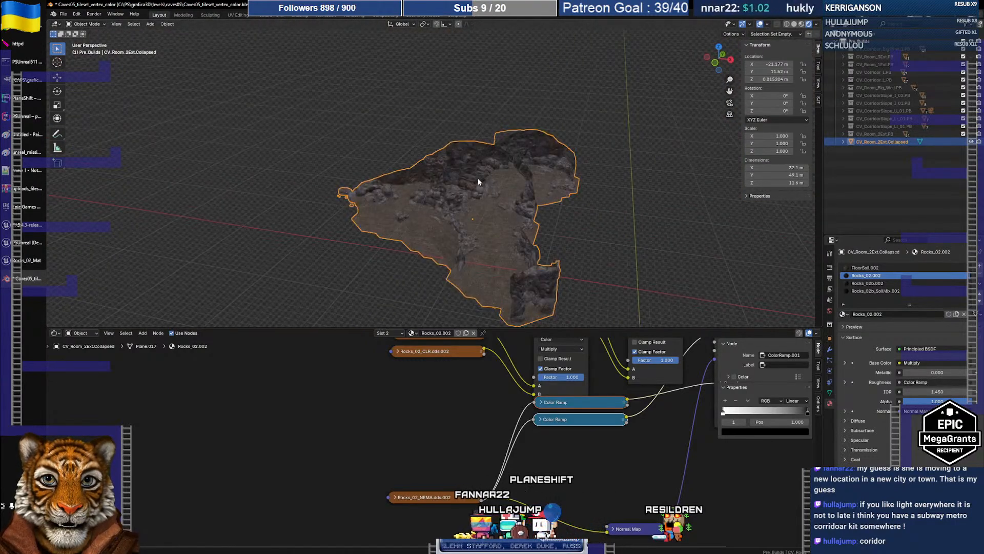
middle_drag(478, 177, 431, 201)
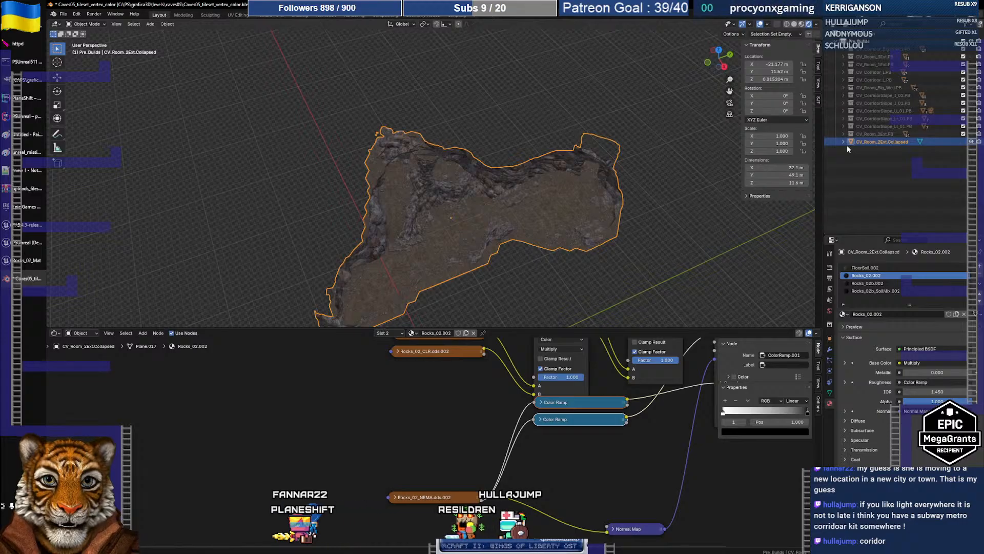
mouse_move(444, 202)
middle_down()
mouse_move(447, 155)
mouse_move(434, 192)
middle_up()
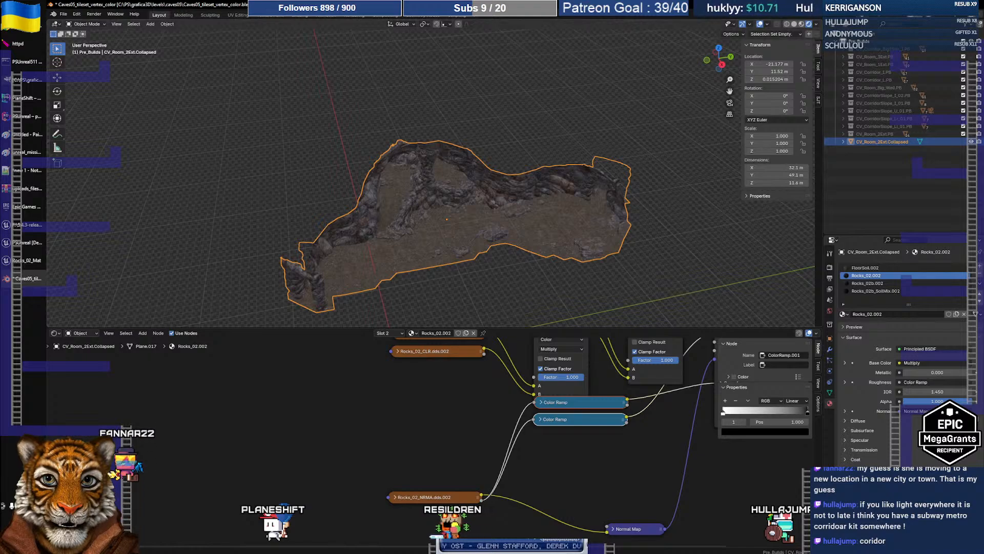
- Save the Caves05 tileset Blender file and view the cave room from a higher angle
click(64, 14)
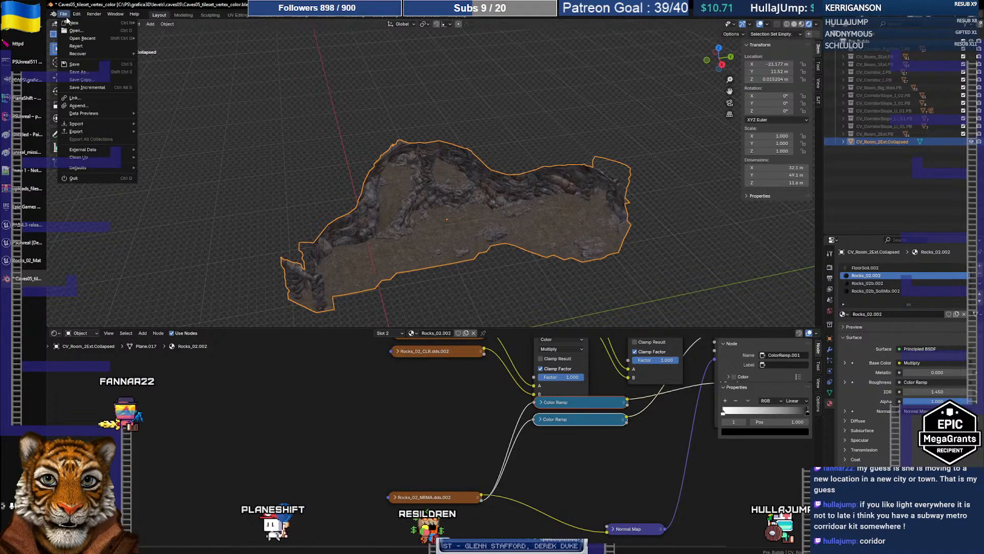
click(87, 61)
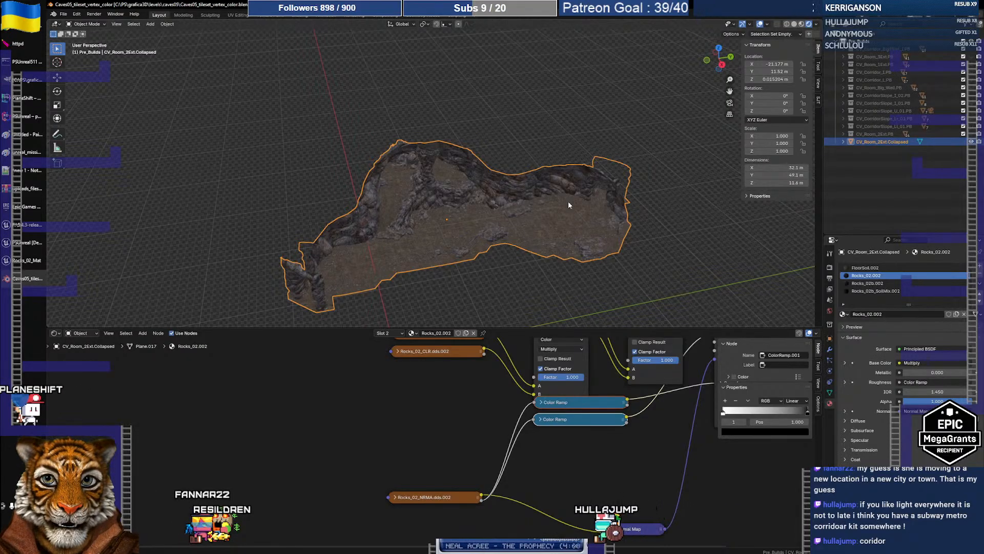
middle_drag(545, 201, 375, 234)
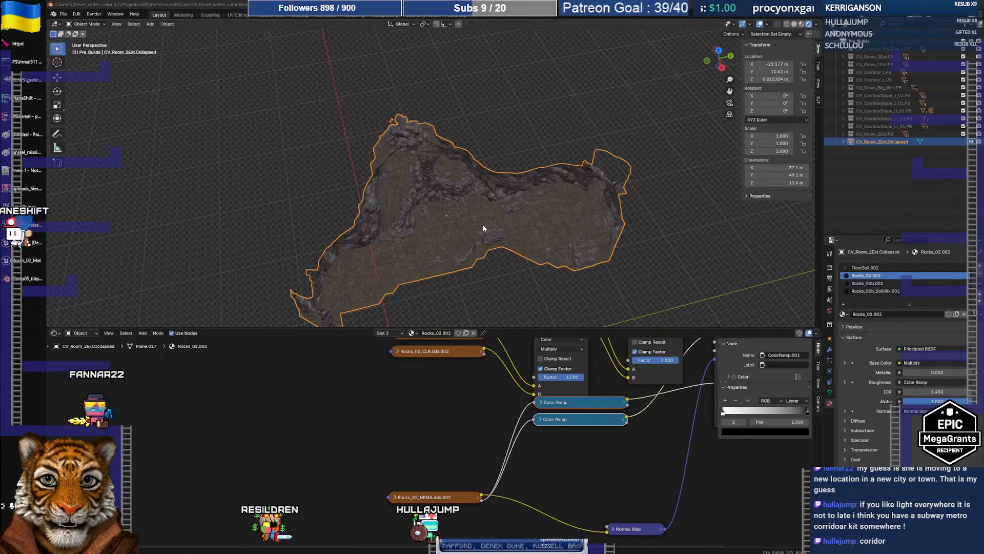
middle_drag(481, 224, 493, 203)
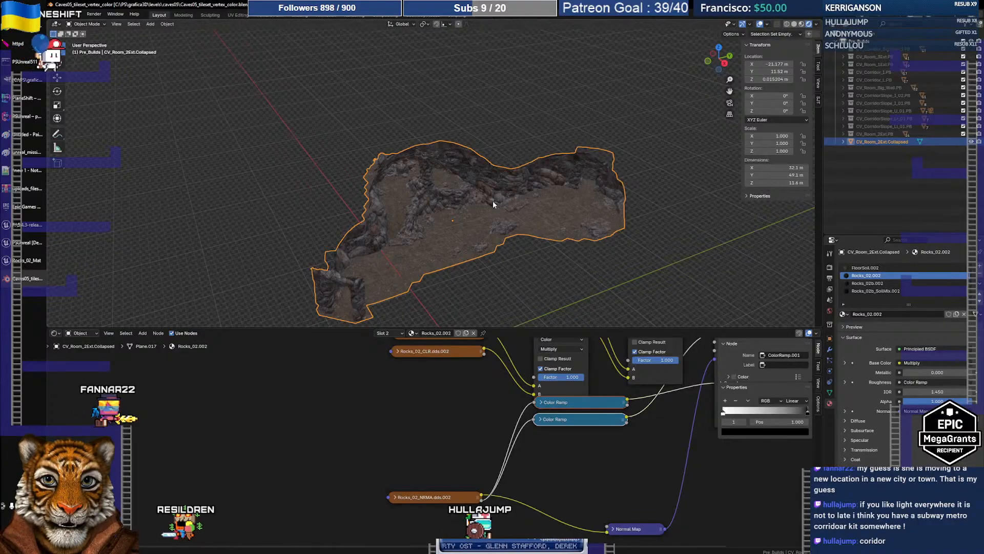
- Return to the Unreal level editor and place the ylianfCharacter blueprint from the Blueprints folder beside the rock pillar's base
click(14, 246)
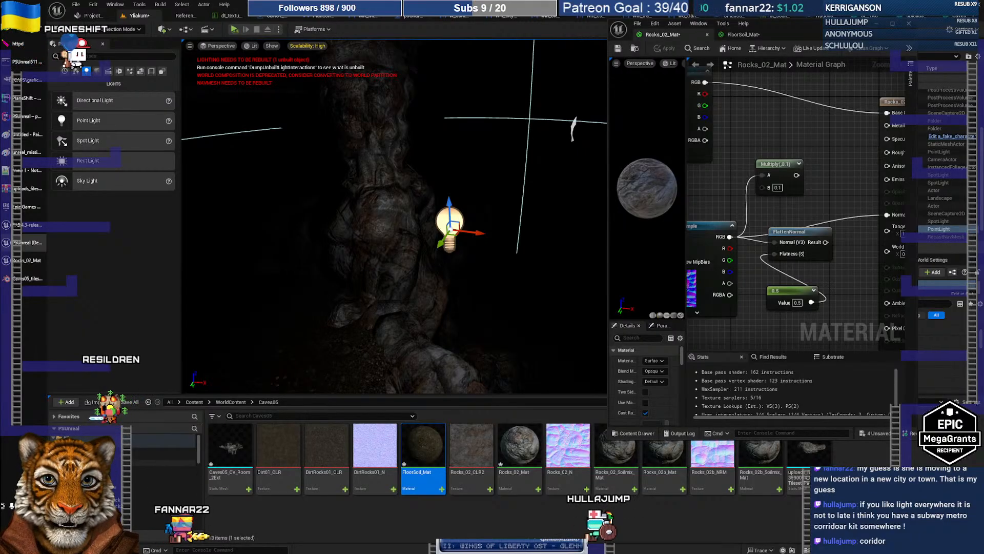
click(118, 468)
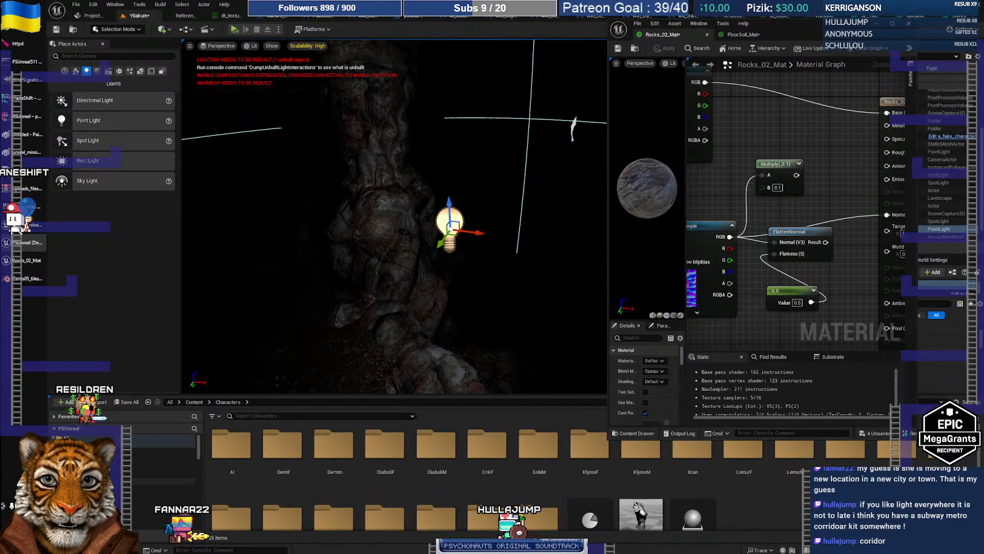
click(159, 462)
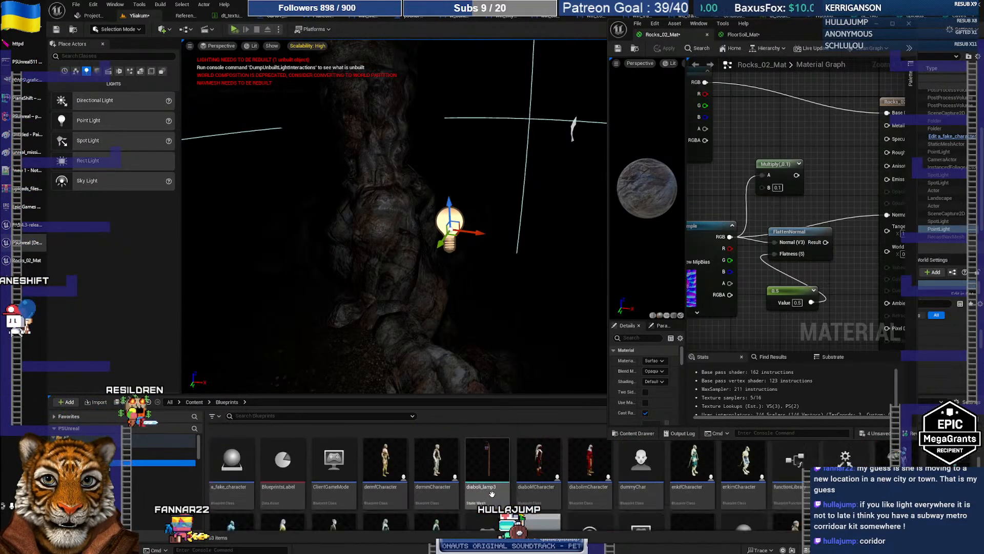
scroll(694, 461, down, 2)
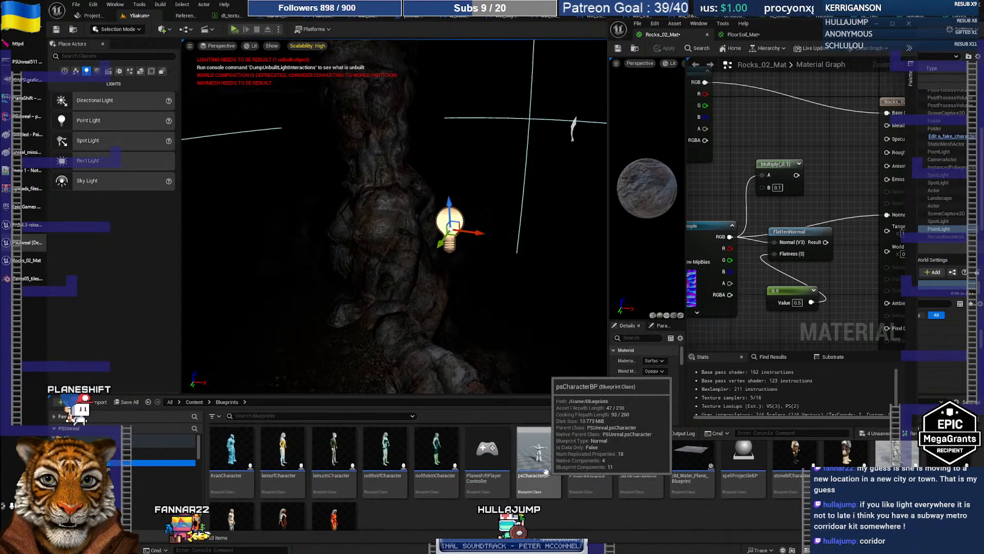
scroll(546, 472, up, 2)
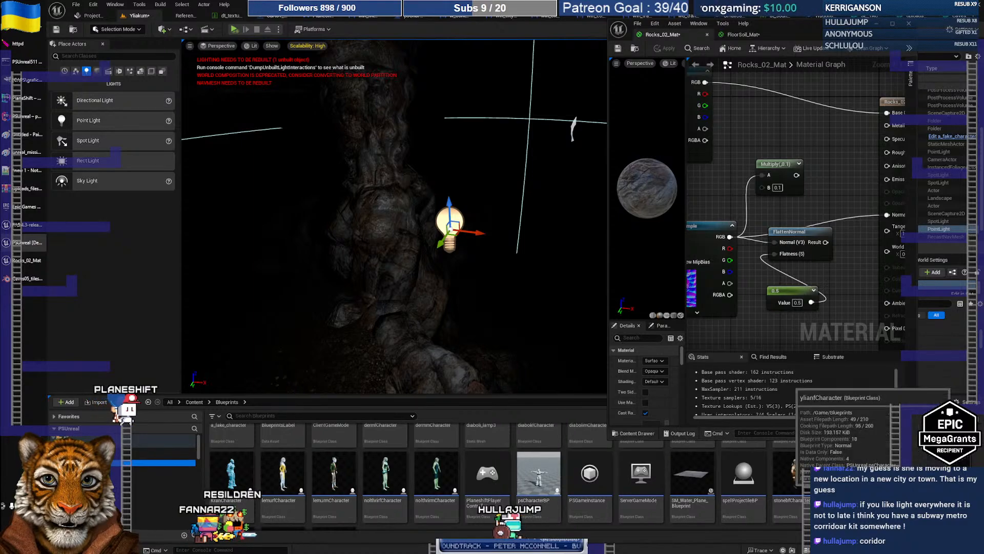
drag(846, 472, 388, 330)
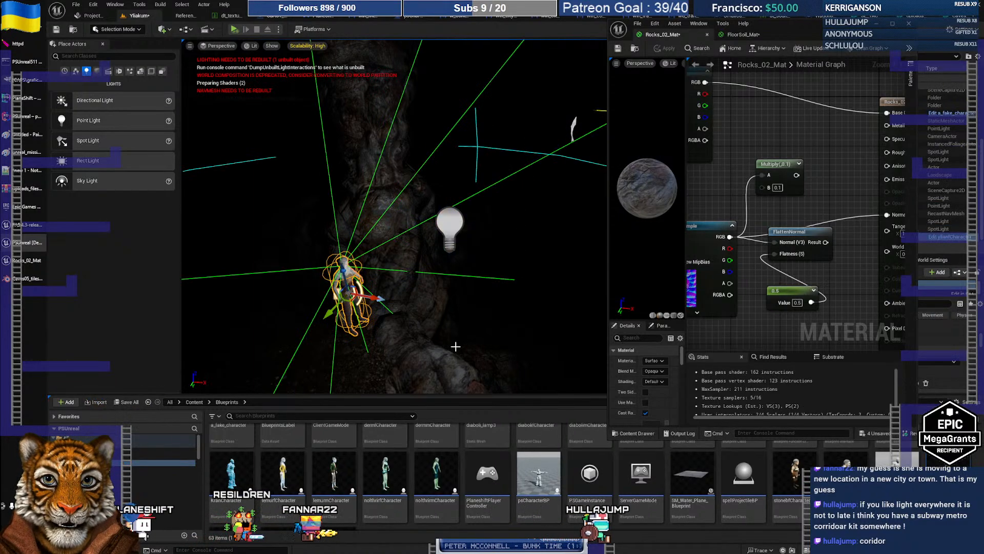
- Duplicate the pillar's point light and place the copy near the floor beside the opposite rock wall
right_drag(454, 327, 472, 359)
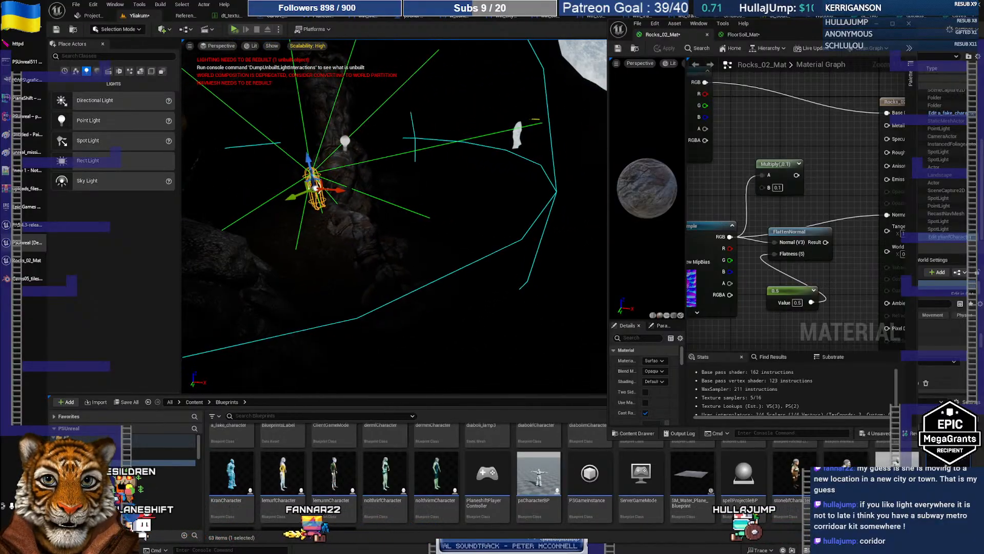
click(351, 141)
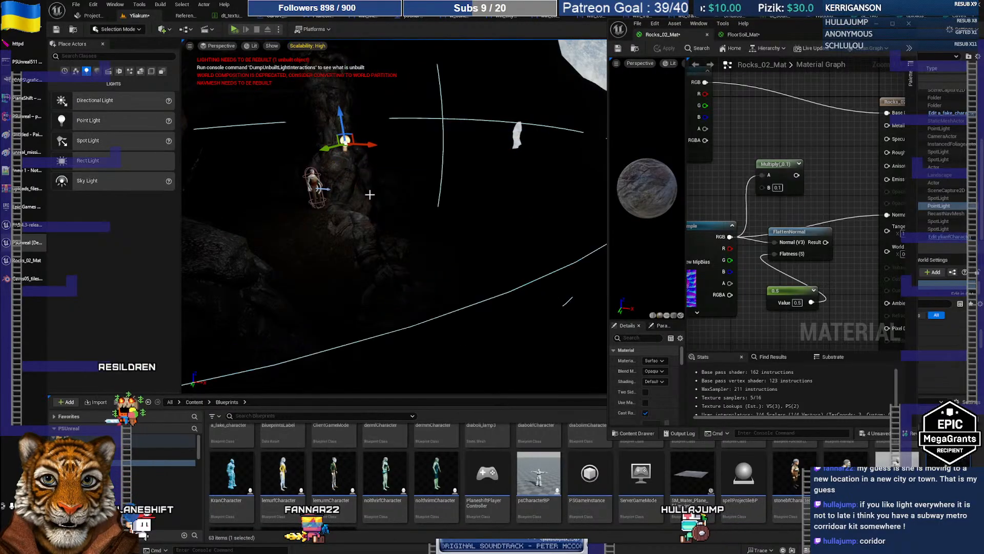
alt+drag(371, 143, 570, 184)
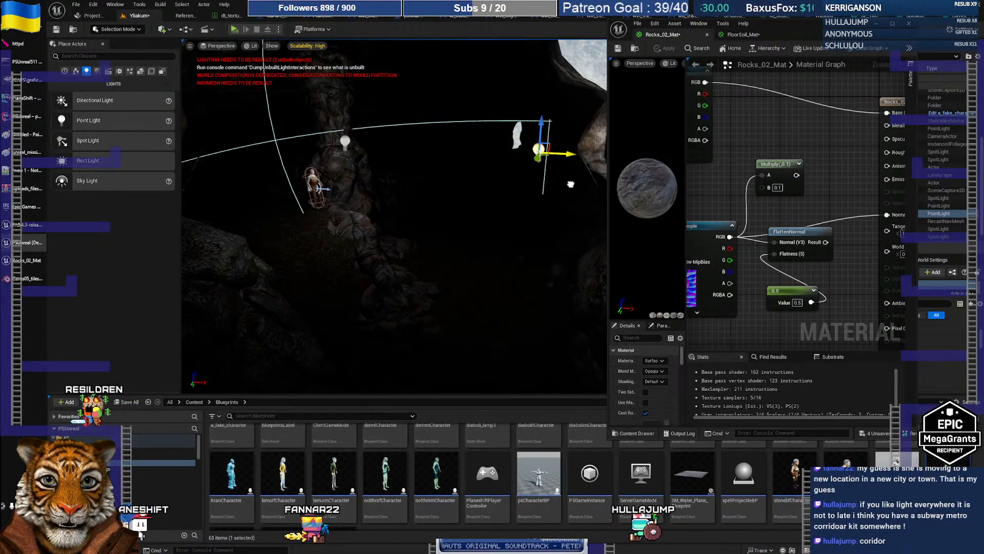
drag(543, 127, 546, 210)
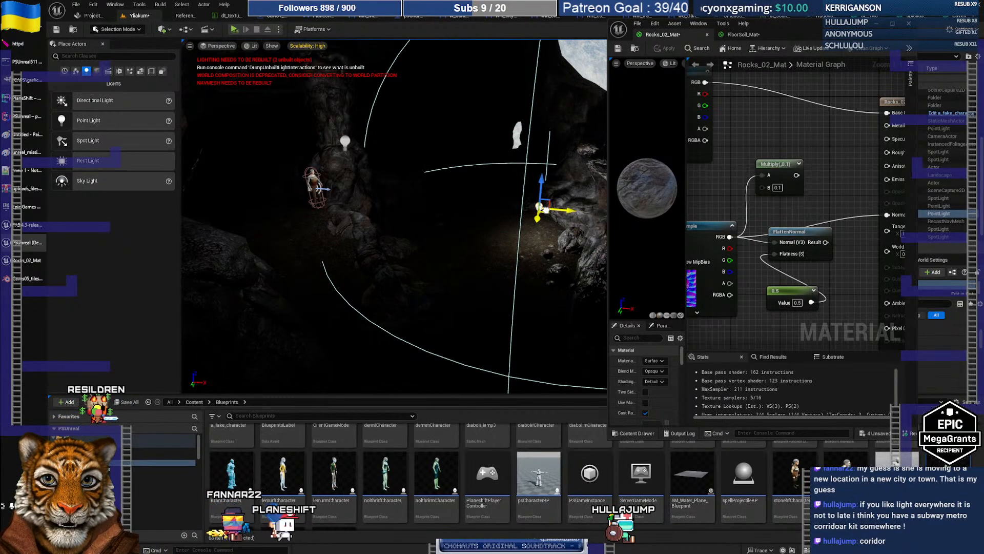
- Minimize the material editor and raise the duplicated point light higher above the floor beside the rock wall
click(876, 24)
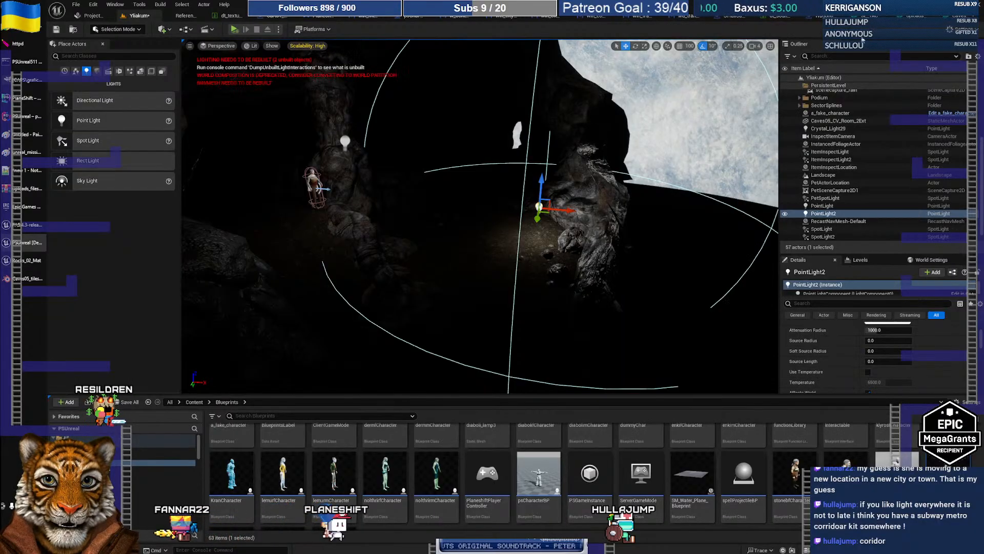
right_drag(482, 215, 474, 180)
key(w)
key(s)
key(d)
key(w)
key(s)
right_drag(637, 223, 637, 222)
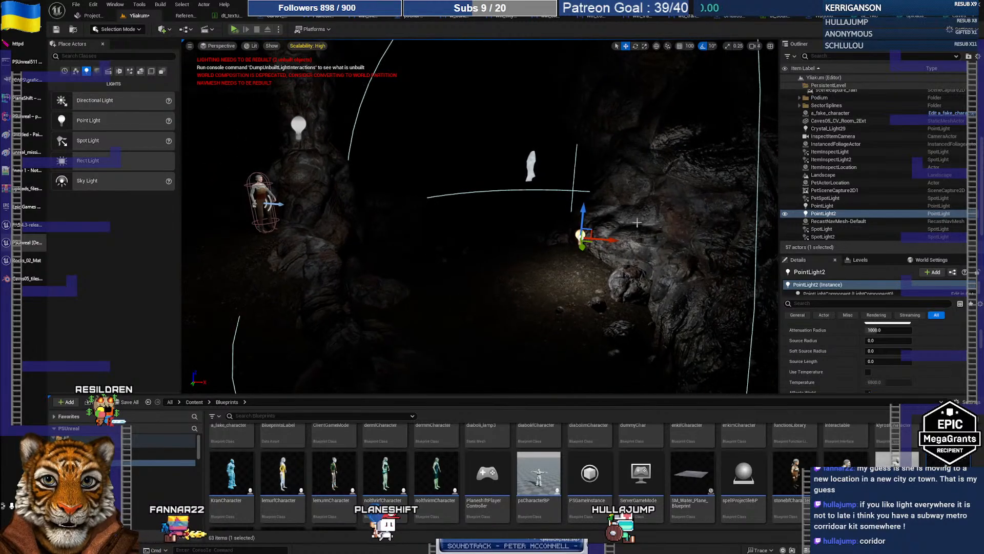
drag(589, 214, 588, 173)
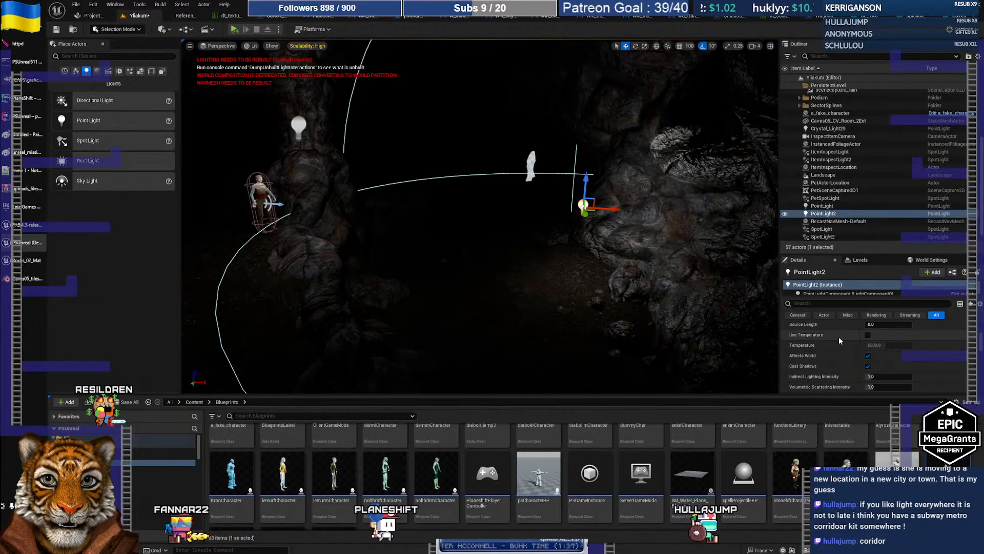
- Set the duplicated point light's color to a pale pinkish violet
scroll(866, 341, up, 3)
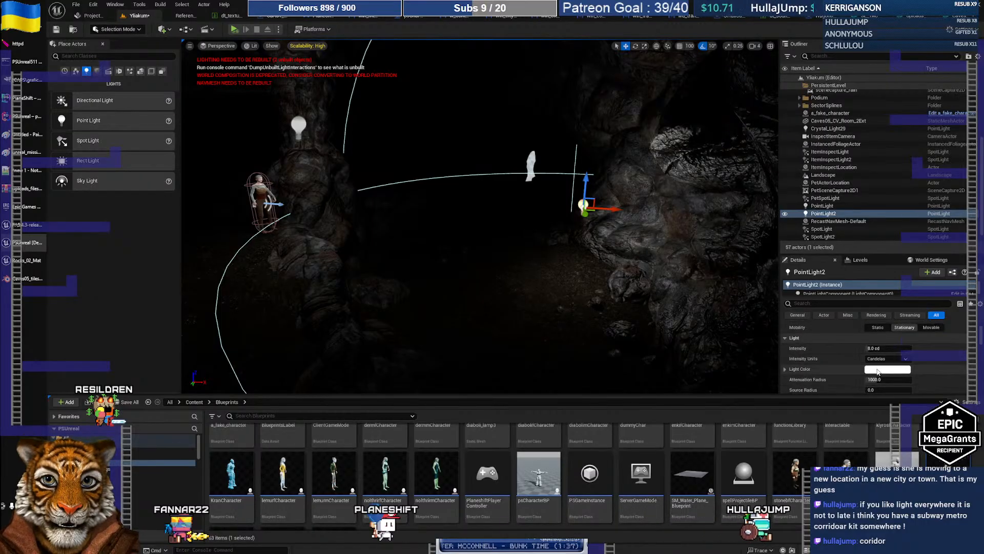
click(877, 370)
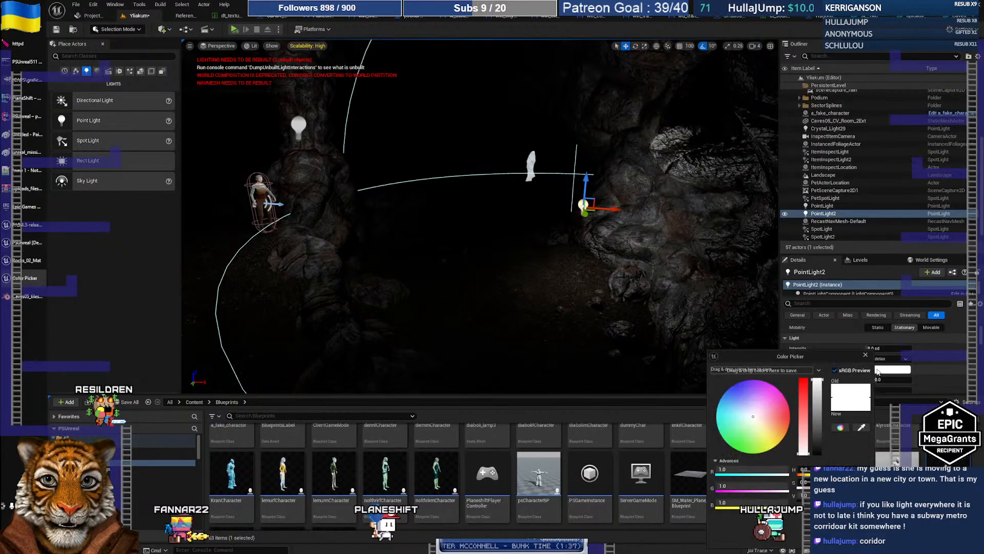
click(750, 403)
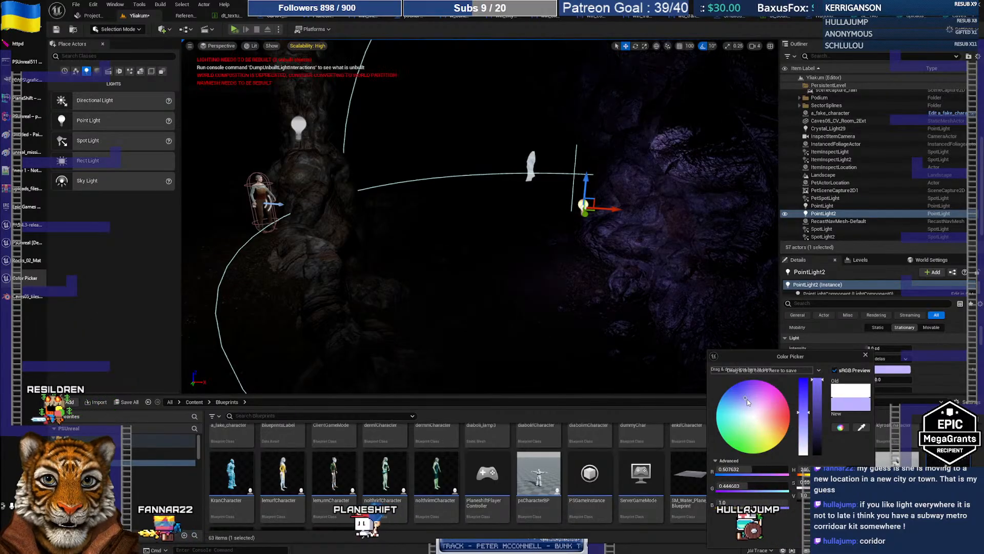
drag(752, 404, 753, 405)
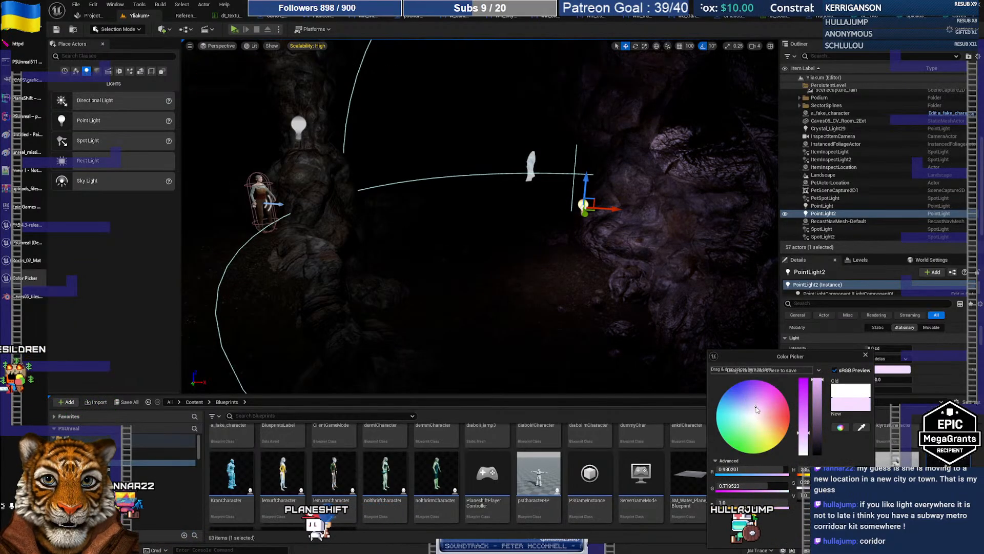
- Set the original point light's color to pale blue, about R 0.825, G 0.949, B 1.0, and check the character under it
click(301, 129)
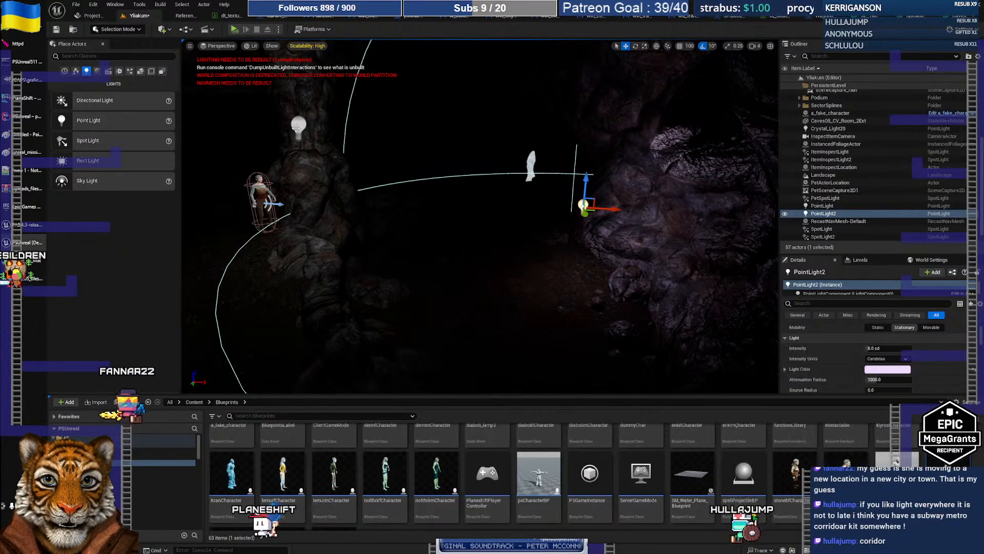
click(881, 375)
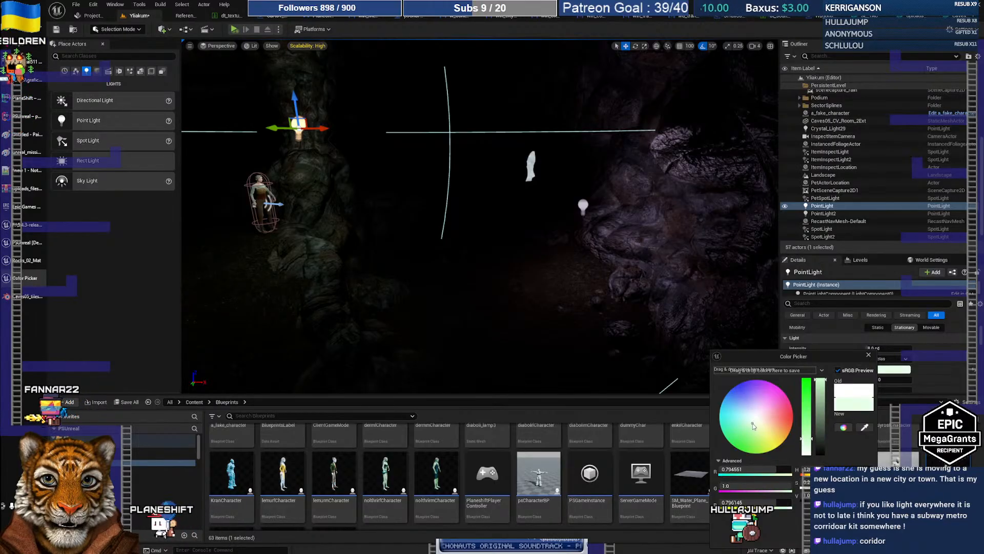
drag(753, 426, 749, 417)
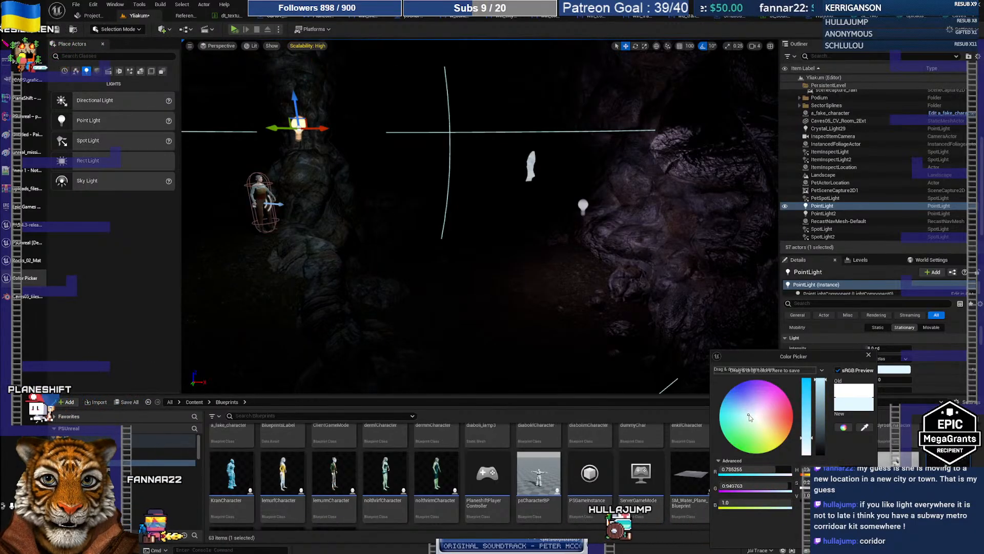
right_drag(528, 311, 419, 288)
key(w)
key(w)
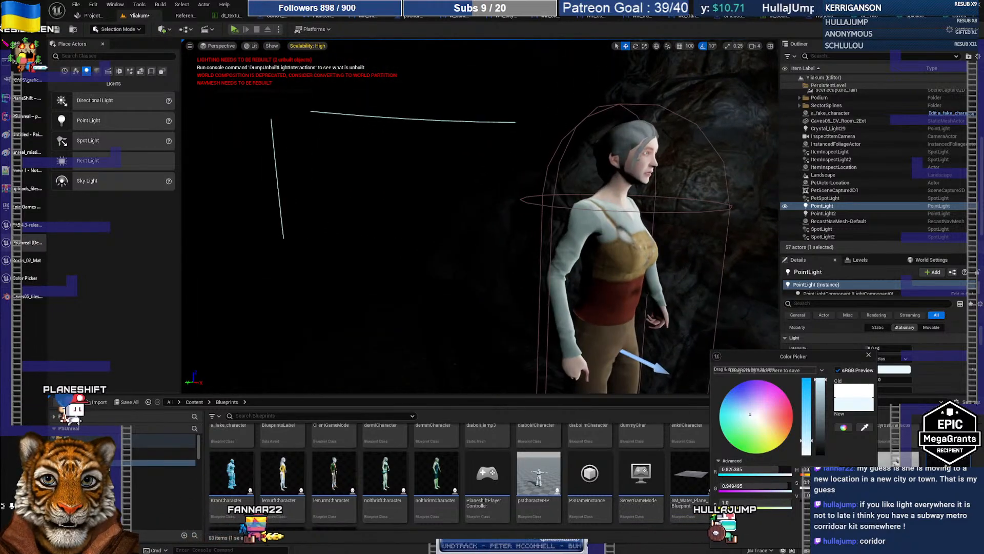
key(s)
key(s)
- Duplicate the pale blue point light and place the copy low beside the large rock wall away from the character
right_drag(480, 216, 464, 332)
key(d)
key(w)
key(s)
key(a)
key(w)
key(s)
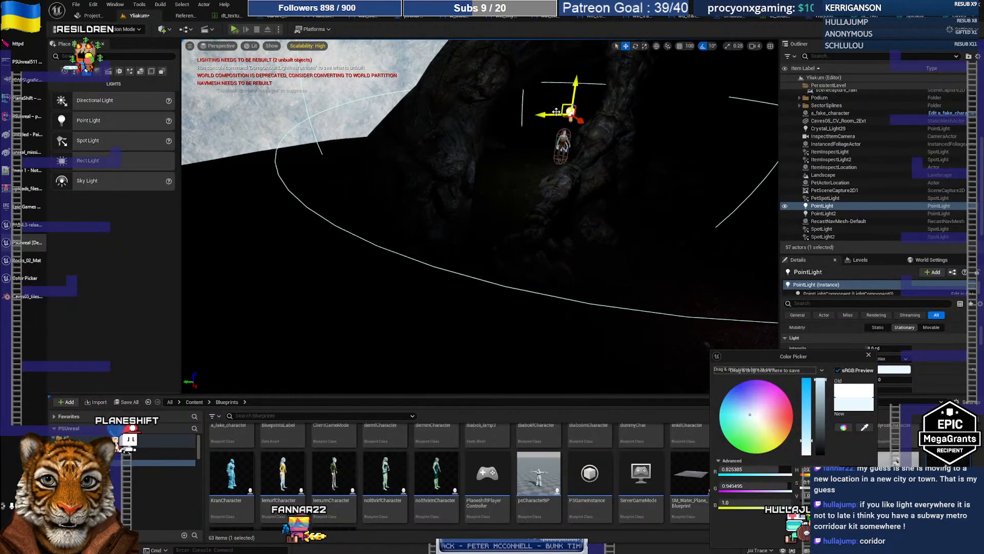
alt+drag(547, 113, 368, 293)
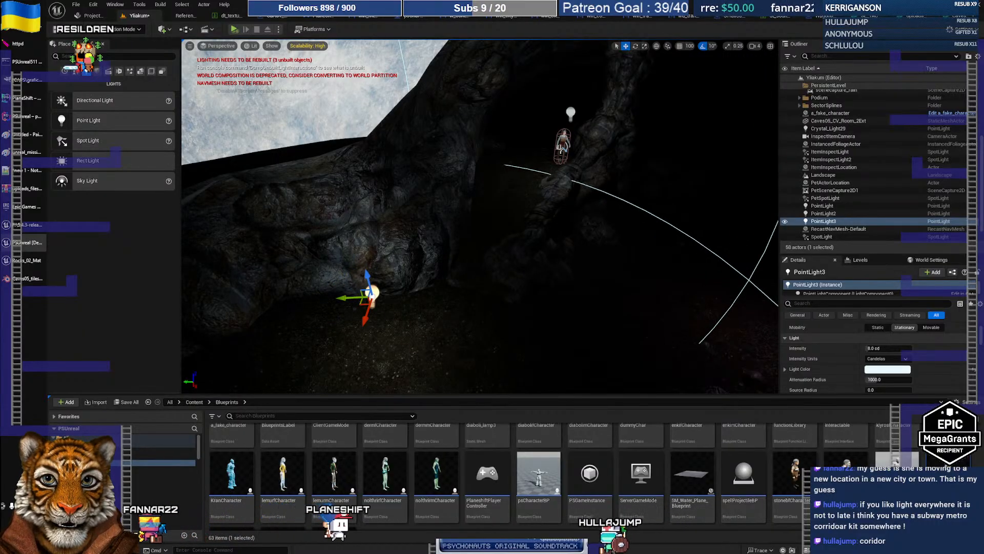
- Move the ylianfCharacter onto the cave floor close to the low pale blue point light by the large rock wall
click(563, 151)
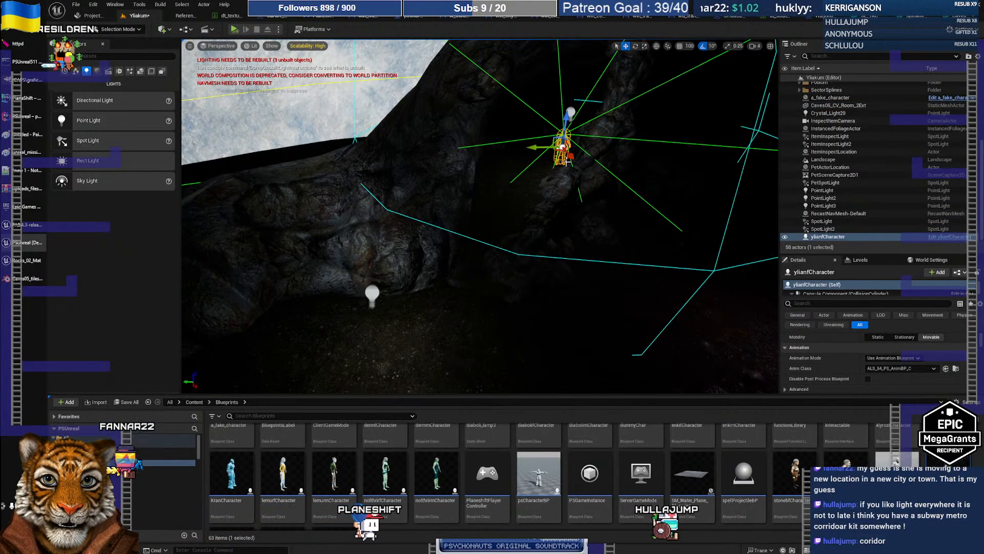
drag(557, 152, 431, 310)
right_drag(432, 325, 320, 297)
right_drag(536, 315, 533, 359)
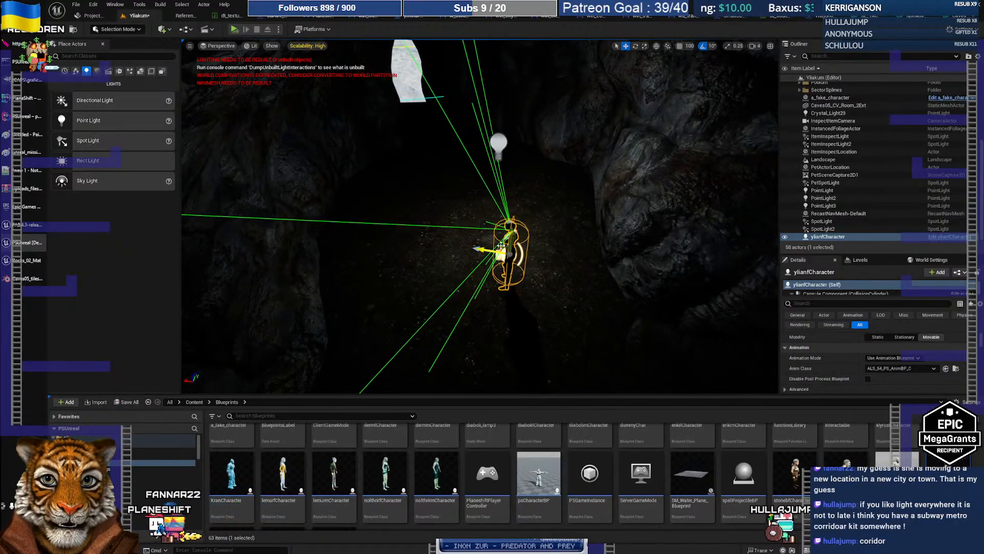
mouse_move(501, 244)
mouse_down()
mouse_move(472, 184)
mouse_move(511, 246)
mouse_up()
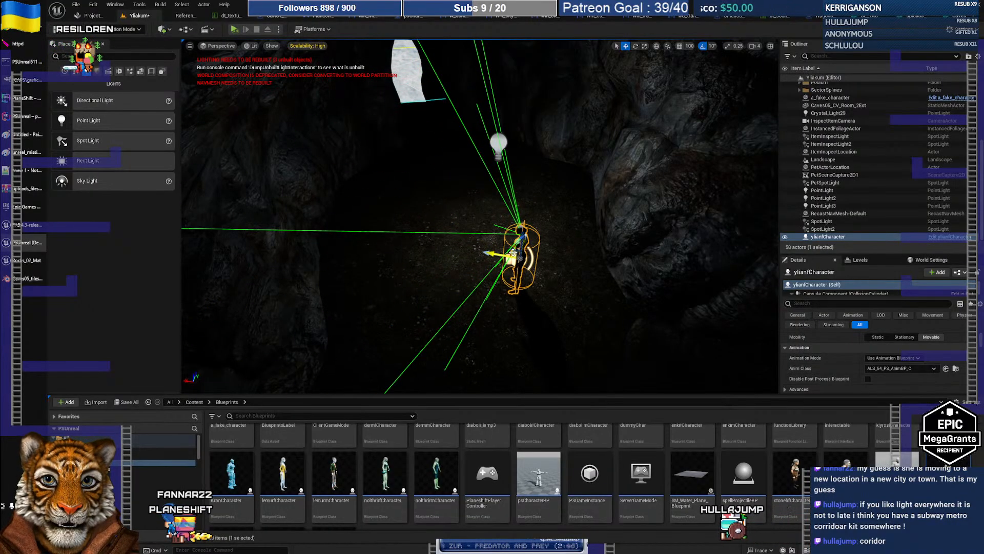
- Try to move the character away from the low point light toward the far cave opening
click(513, 251)
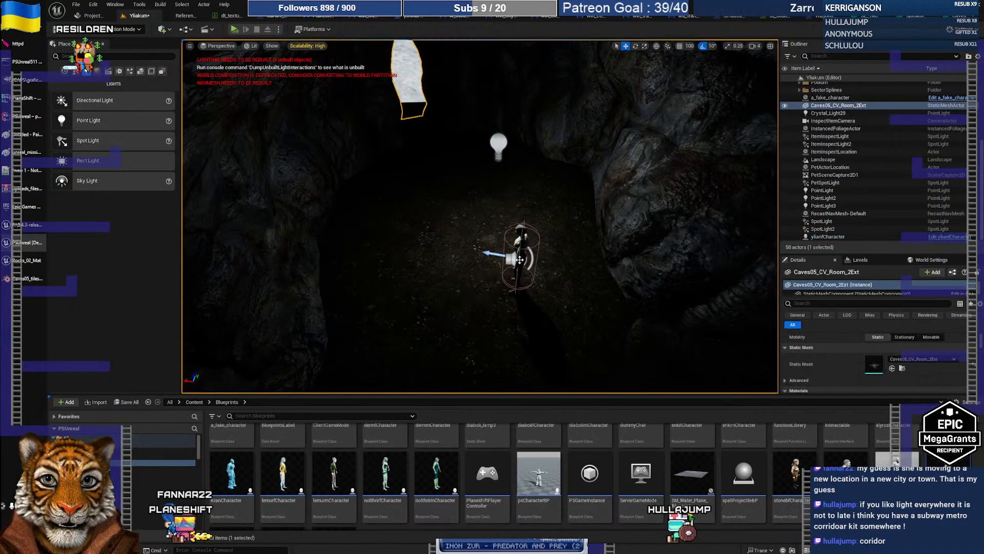
click(517, 256)
drag(513, 253, 411, 96)
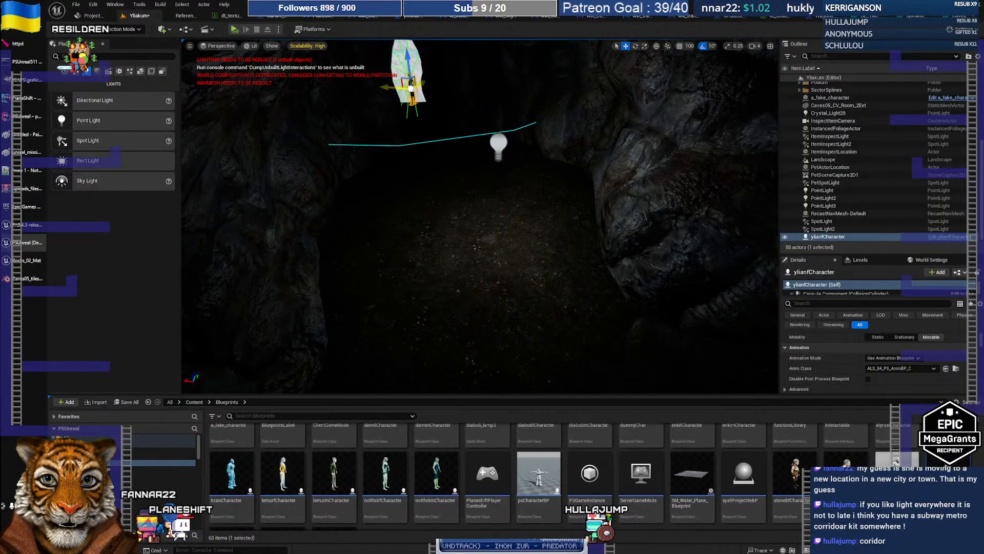
right_drag(411, 88, 738, 164)
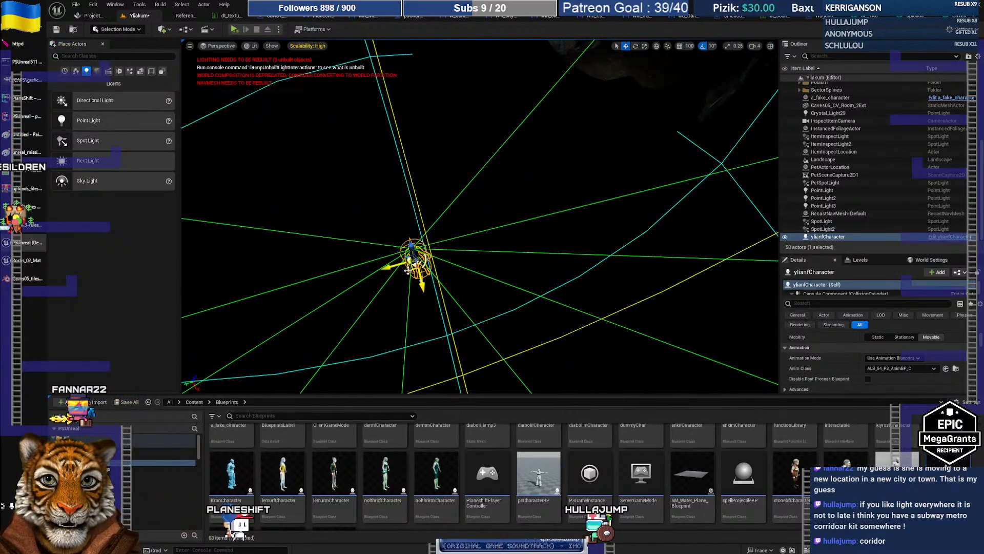
drag(412, 264, 489, 132)
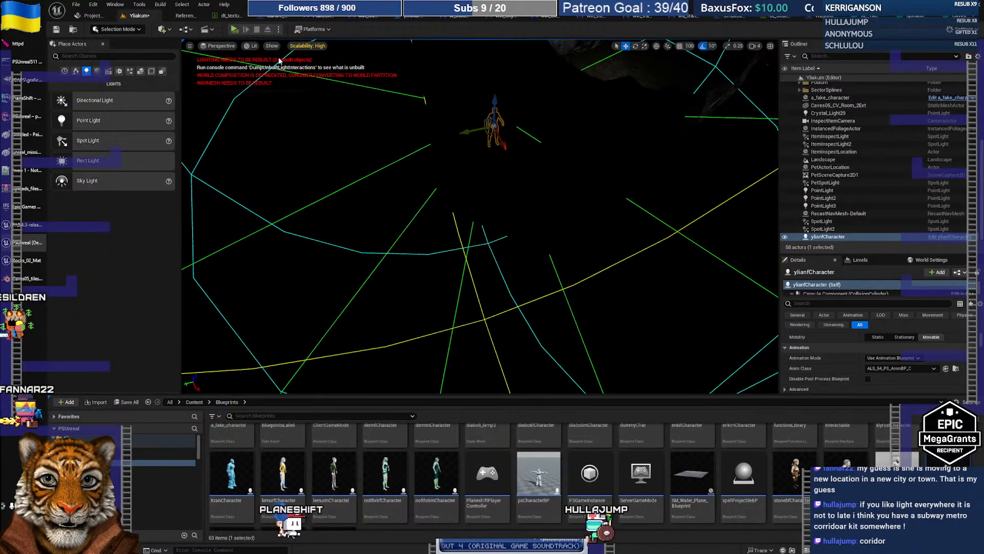
- Switch the viewport to Unlit shading and move the character to the narrow floor gap between the rock walls at the room's edge
click(253, 46)
click(266, 86)
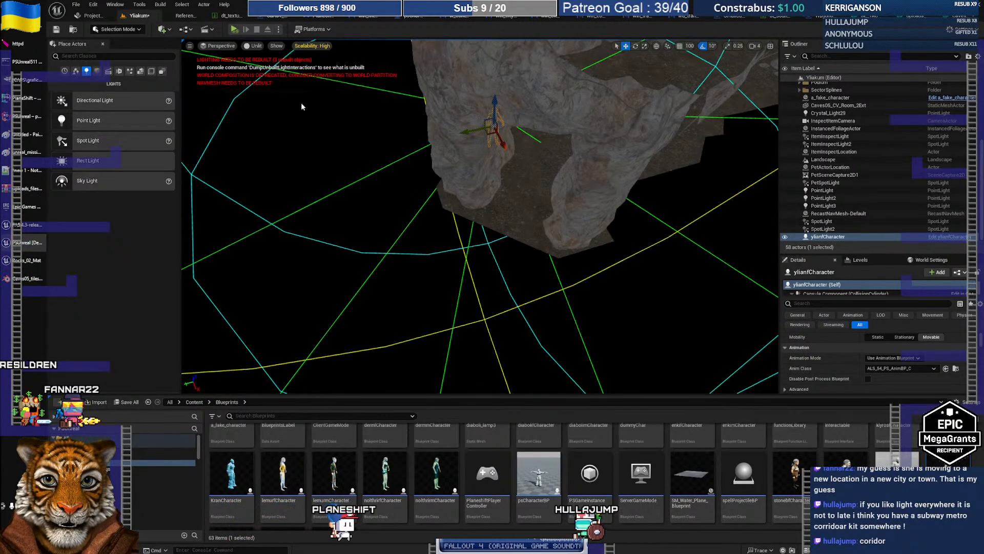
right_drag(533, 77, 464, 170)
key(w)
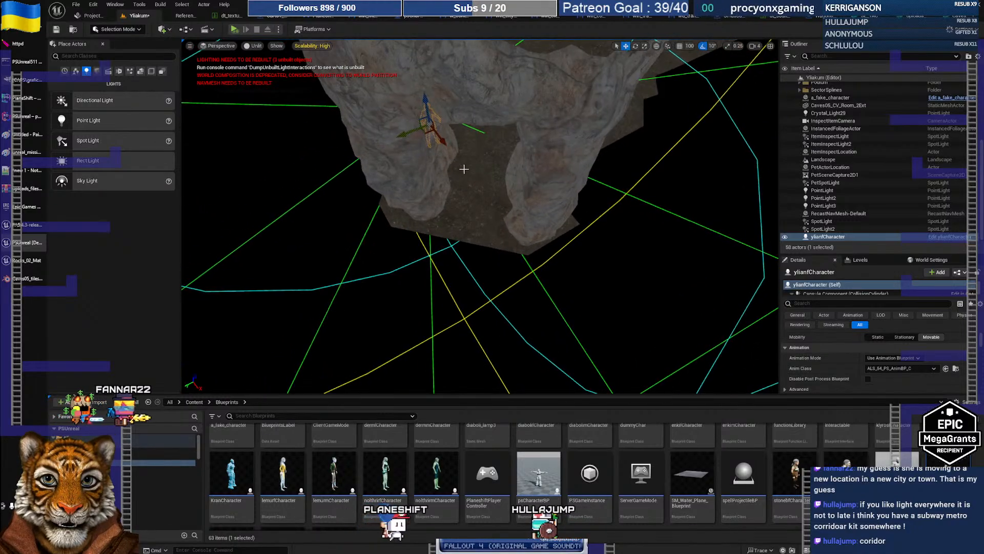
drag(466, 219, 466, 215)
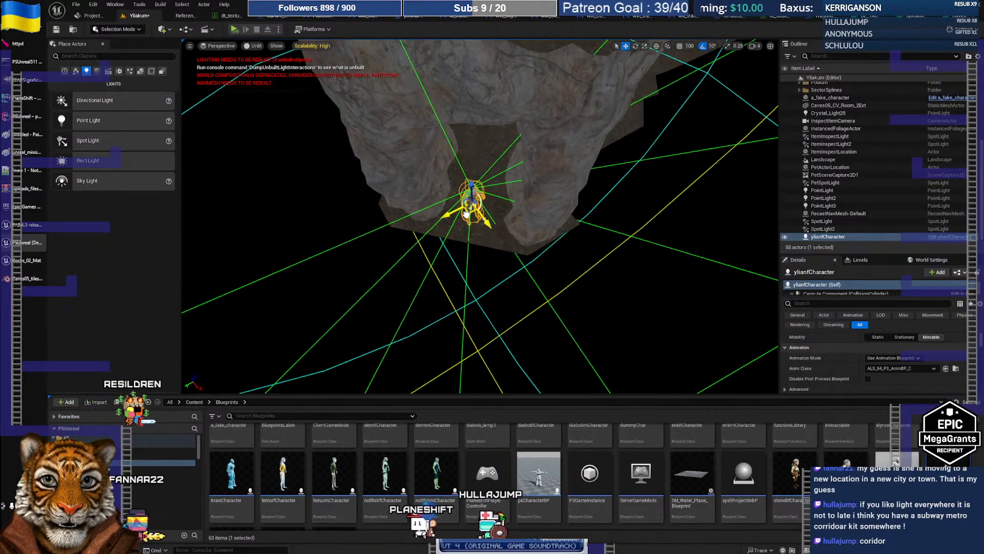
key(q)
- Move the character deeper into the cave room, onto the open floor beside the large boulder
right_drag(466, 215, 420, 197)
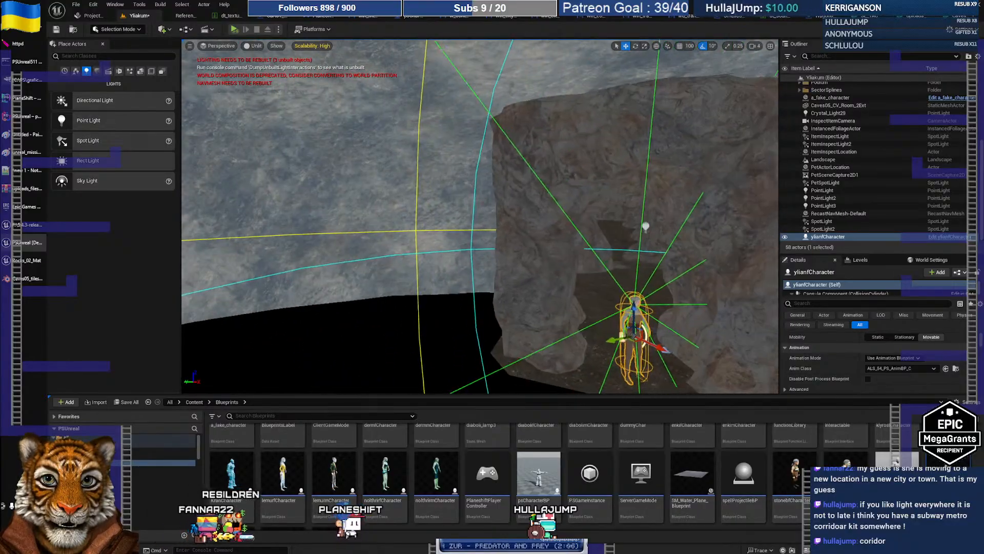
right_drag(480, 216, 738, 216)
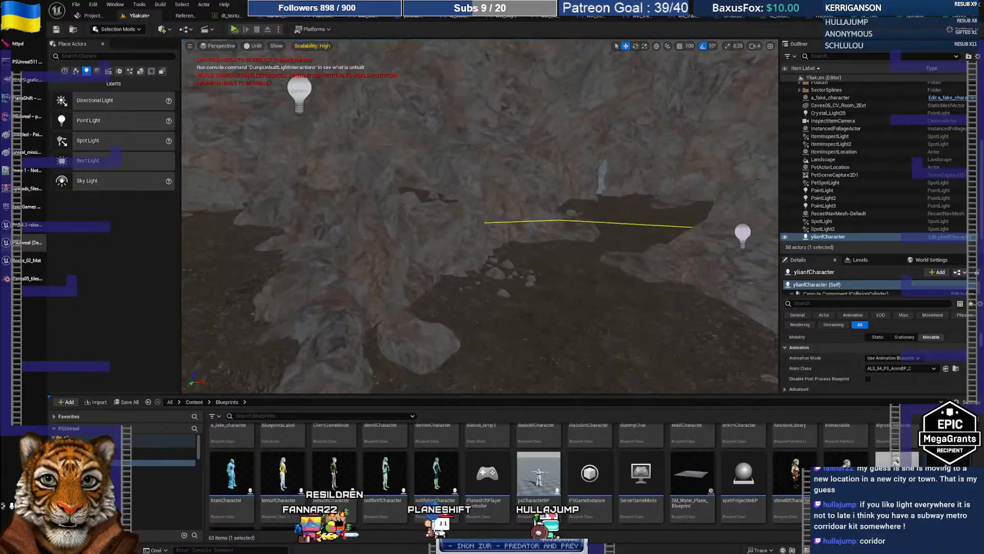
key(w)
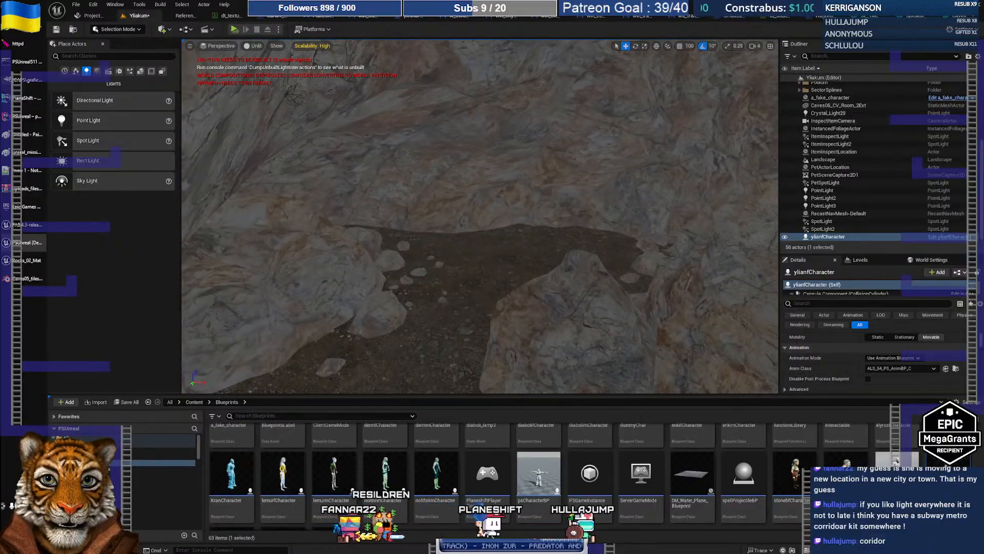
key(s)
right_drag(480, 216, 413, 241)
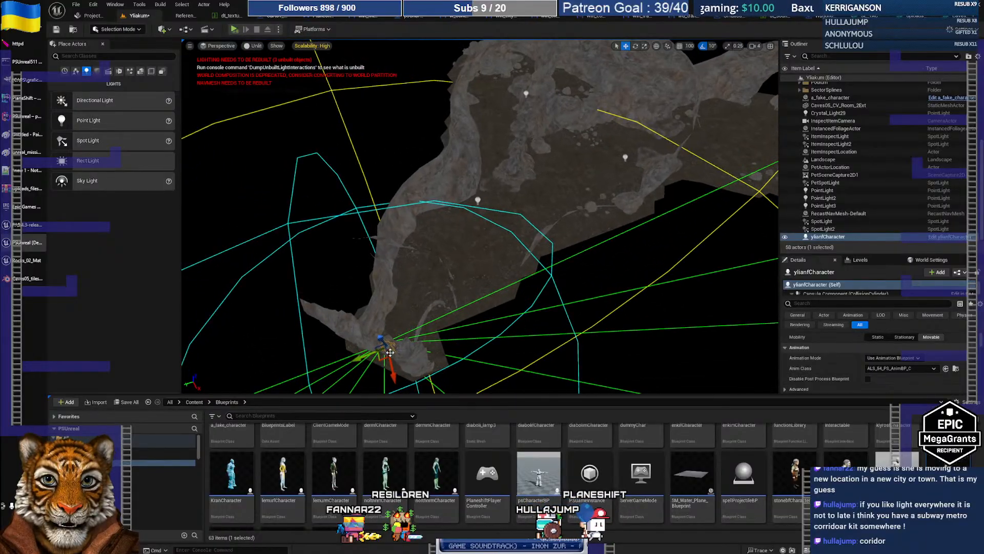
drag(380, 357, 557, 133)
key(f)
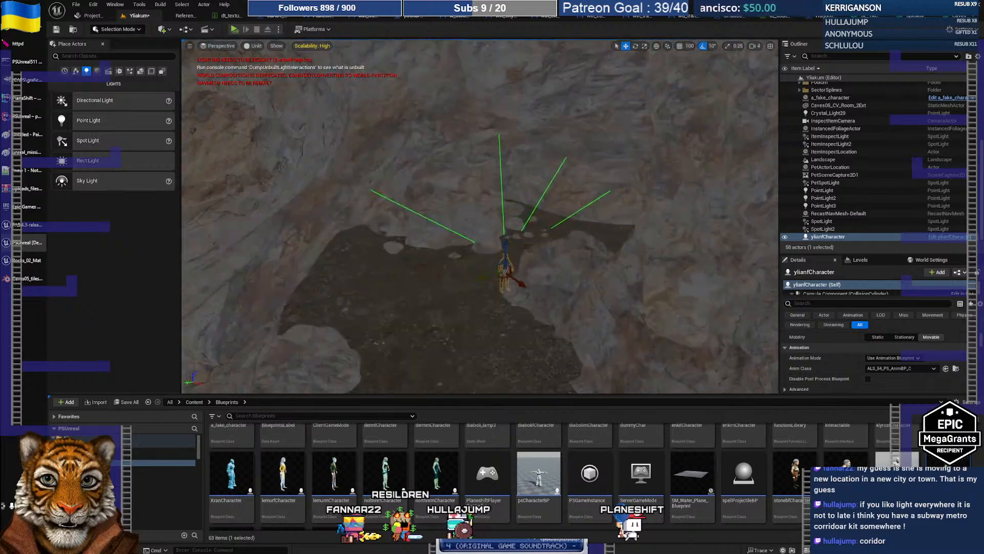
key(s)
right_drag(480, 216, 488, 230)
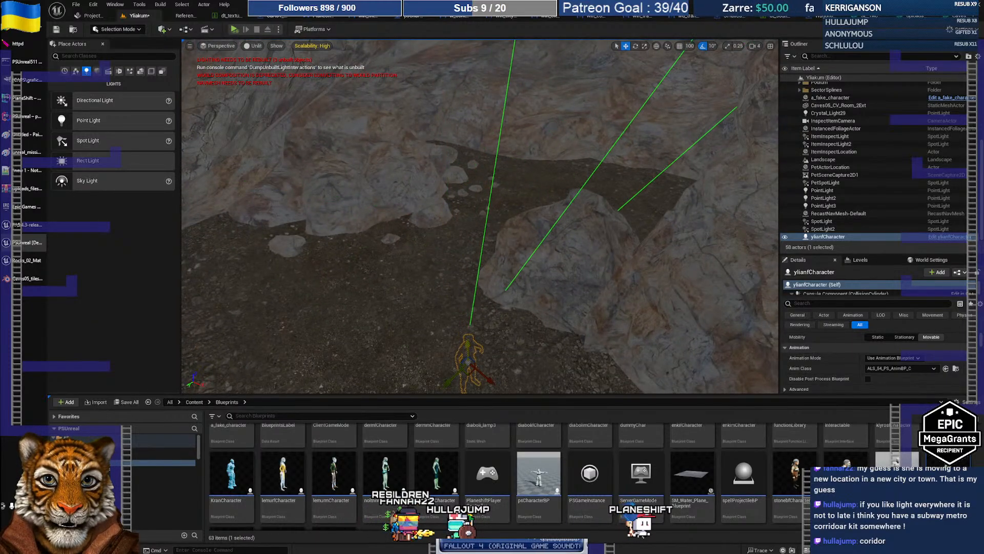
drag(495, 155, 492, 188)
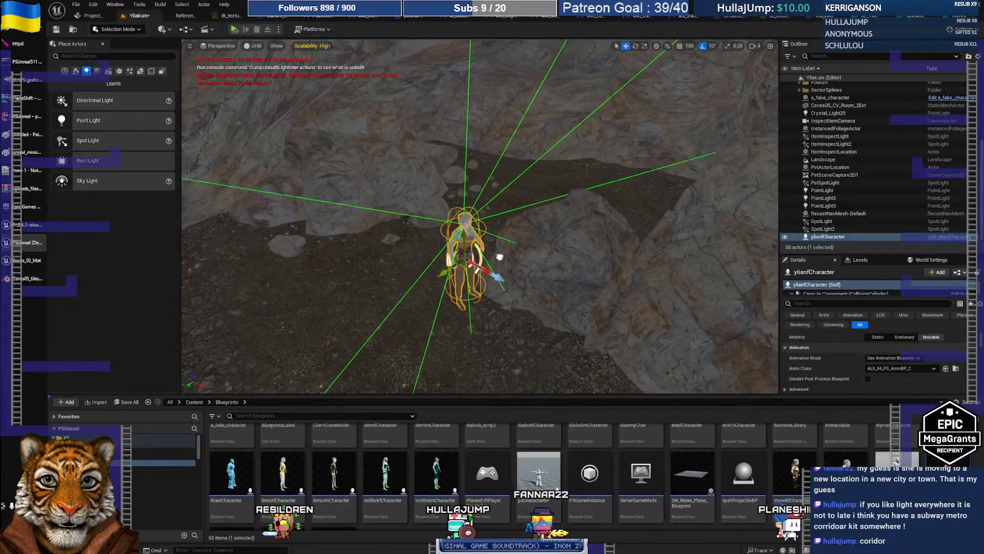
drag(459, 268, 466, 213)
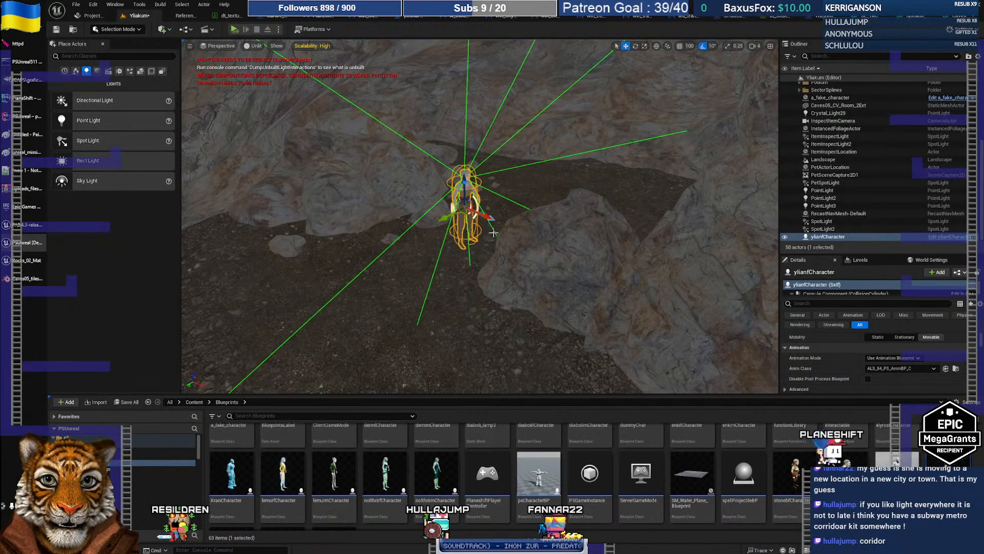
- Return the viewport to Lit shading and duplicate the original point light into the passage near the character, close to the rock wall
right_drag(493, 233, 533, 186)
click(606, 241)
right_drag(606, 241, 718, 282)
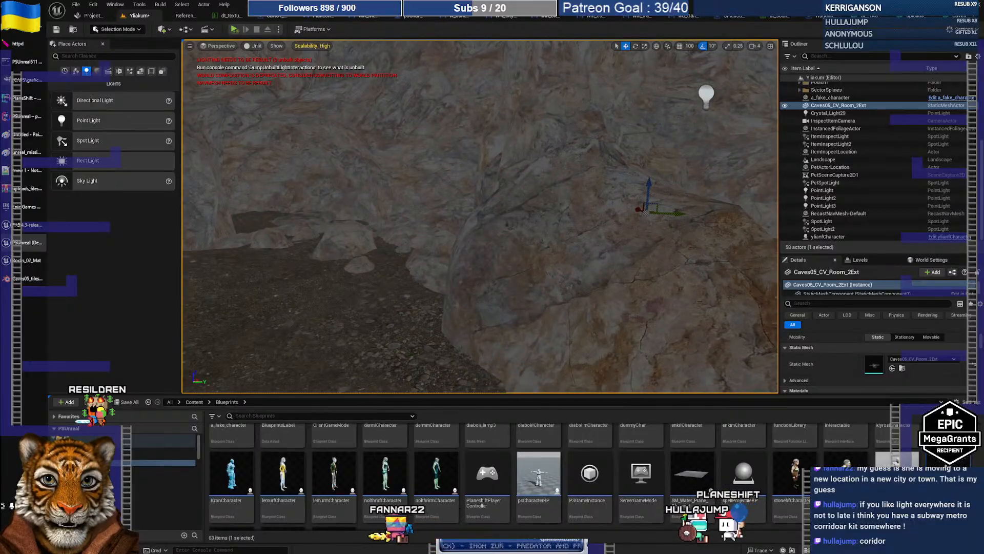
right_drag(600, 257, 438, 215)
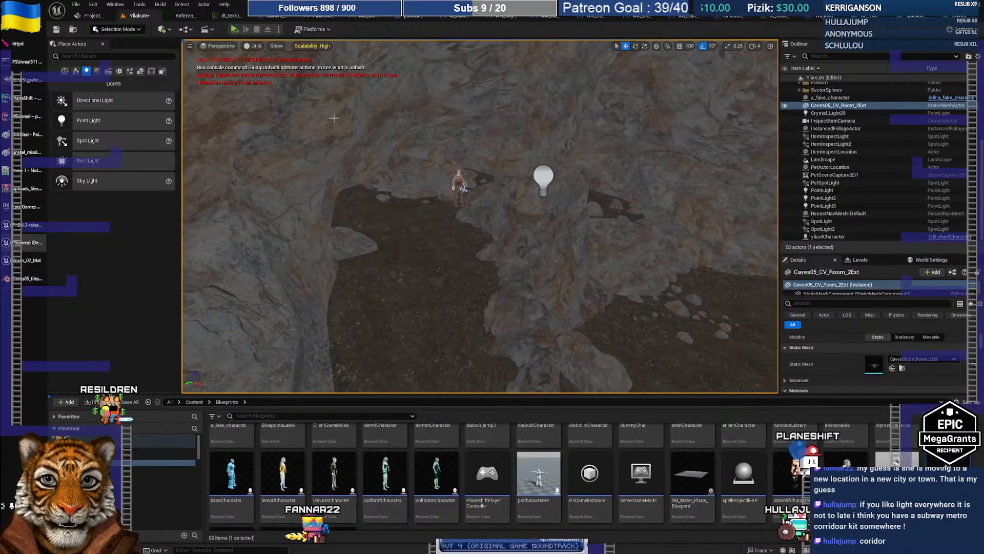
click(259, 47)
click(261, 75)
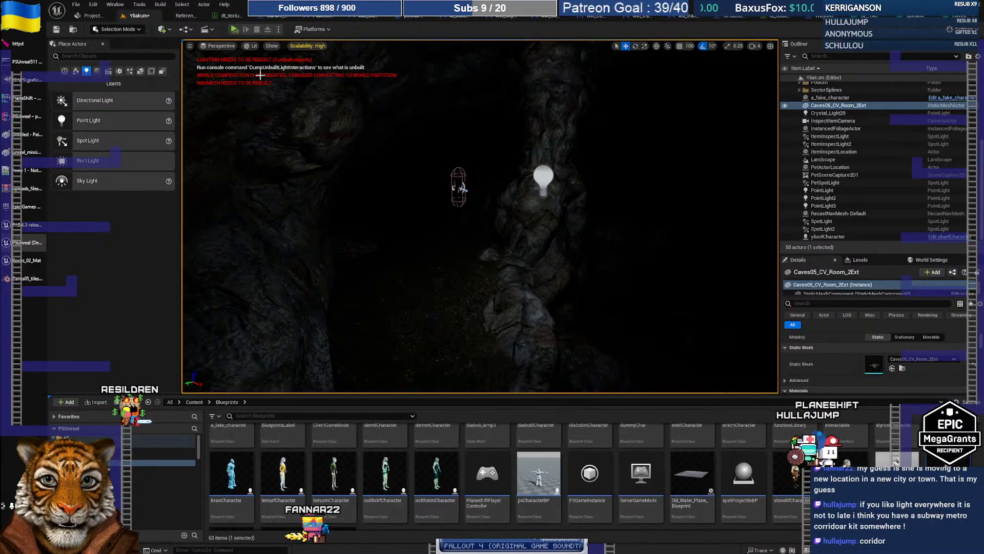
click(541, 175)
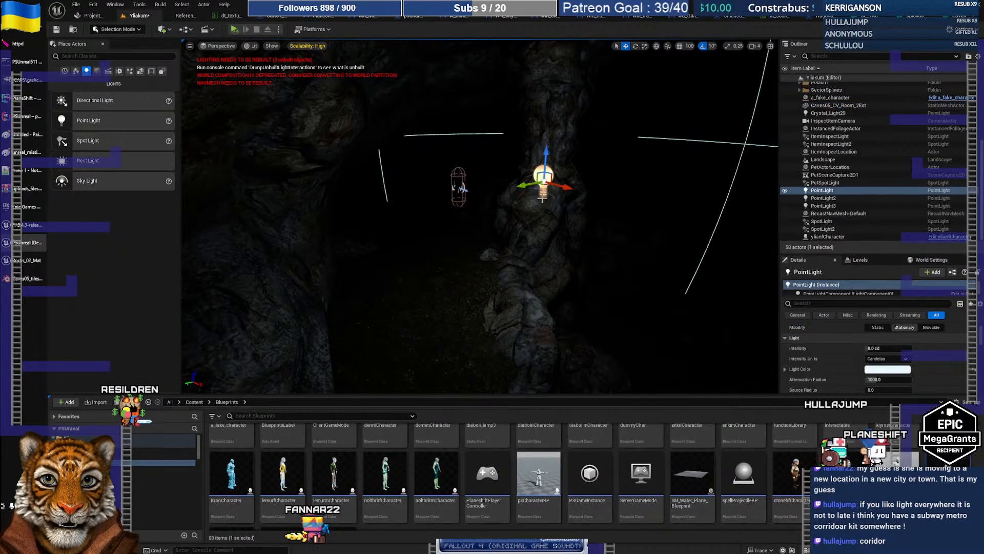
alt+drag(538, 182, 396, 167)
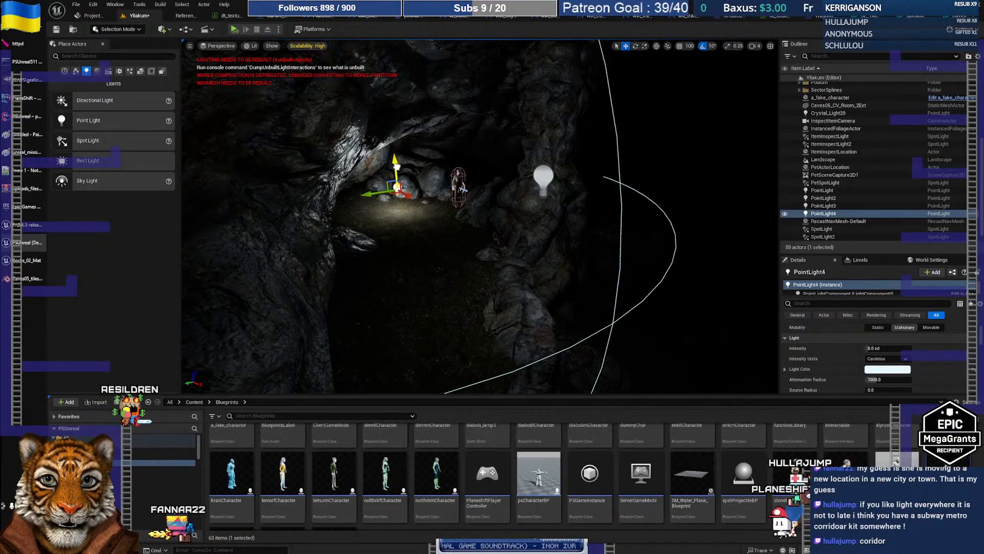
drag(389, 195, 376, 169)
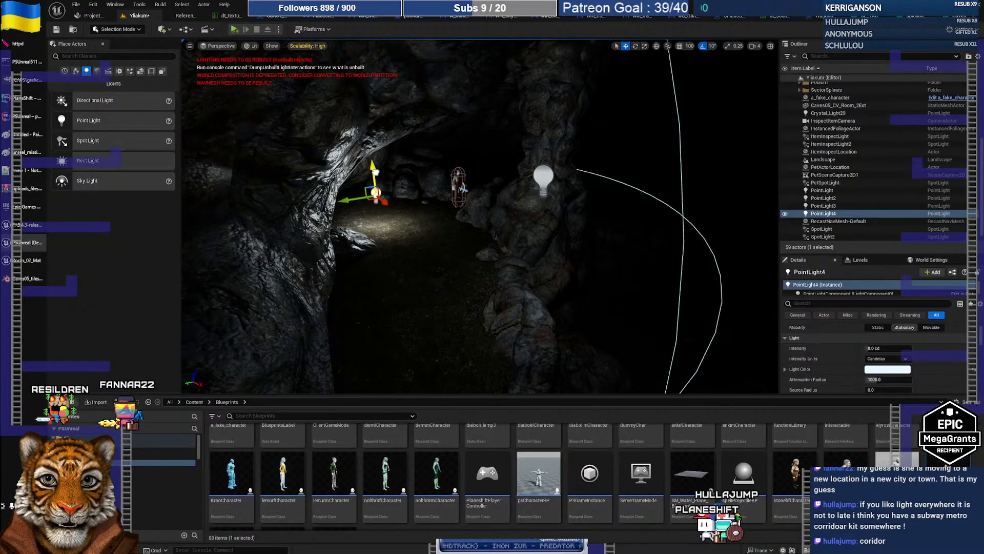
- Move the new point light away from the rock wall toward the character in the middle of the passage
right_drag(376, 169, 348, 174)
key(w)
key(s)
key(s)
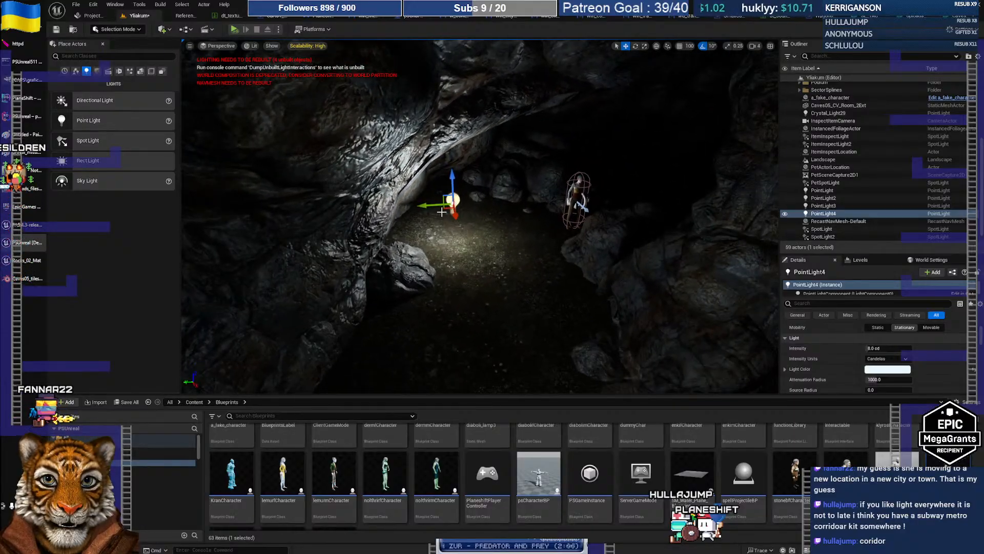
drag(444, 210, 469, 217)
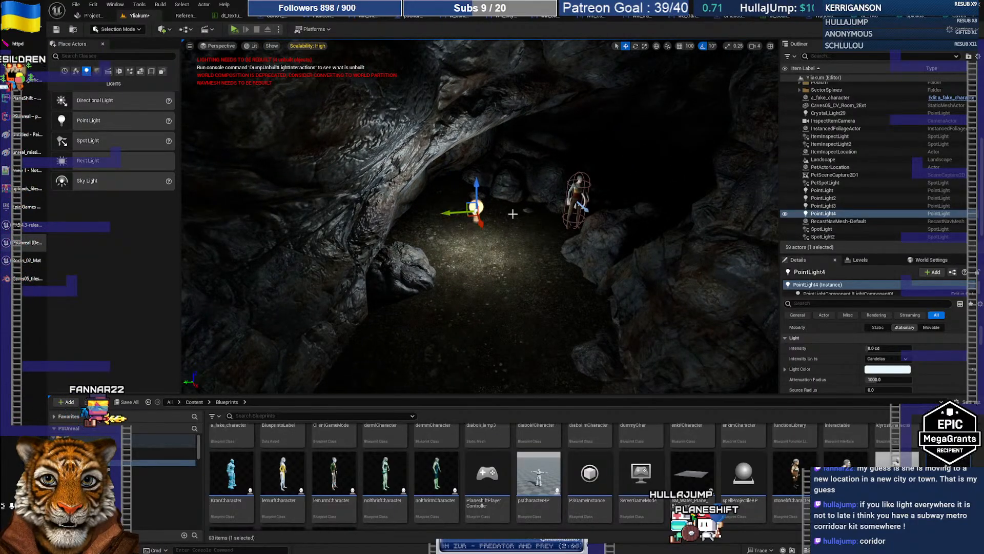
- Examine the lit passage and the placement of all the point lights from inside and outside the cave room
key(s)
mouse_move(513, 214)
right_down()
mouse_move(565, 208)
mouse_move(528, 228)
mouse_move(564, 224)
mouse_move(530, 213)
right_up()
key(w)
key(d)
key(w)
key(s)
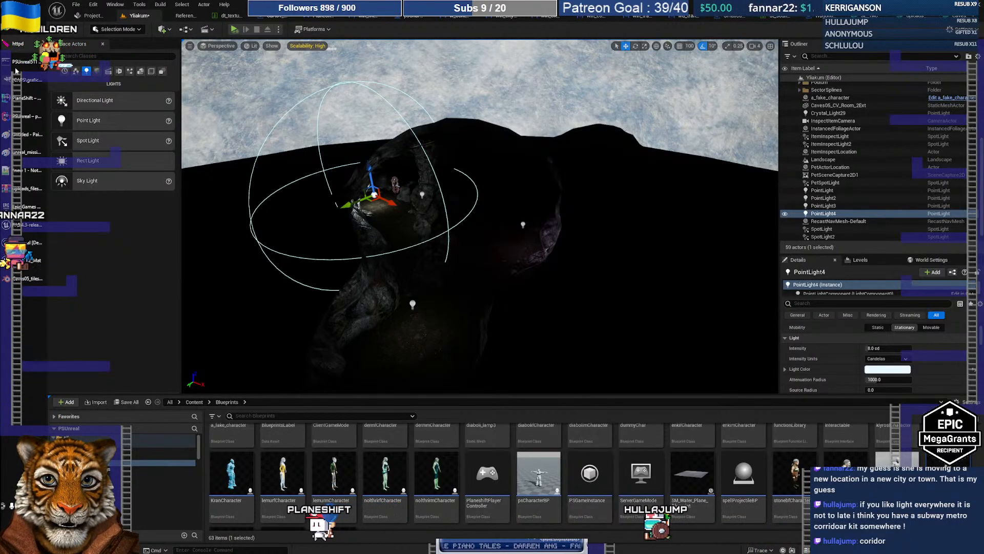
- Switch to Blender and fly through the CV_Room_2Ext.Collapsed room to examine its rock walls and floor
click(16, 283)
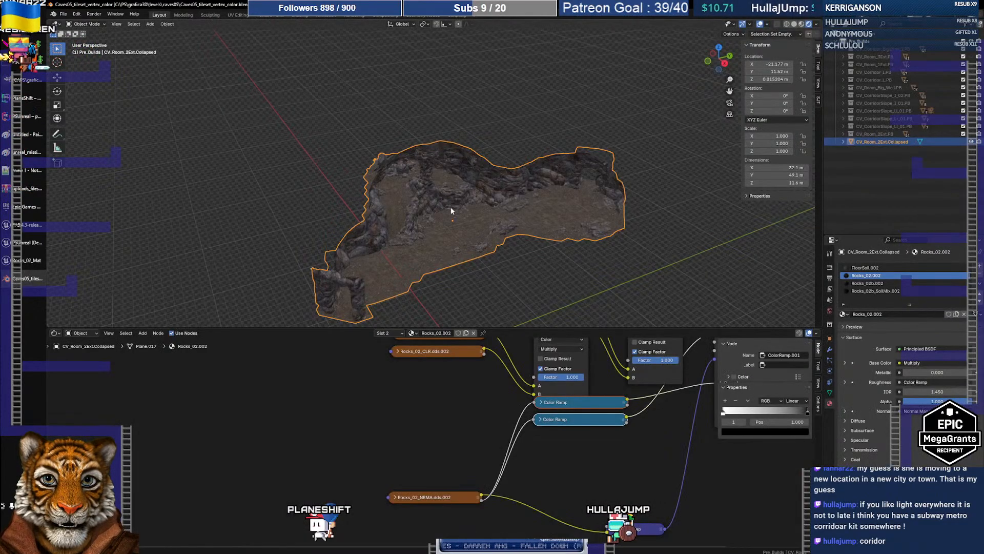
key(shift+grave)
key(w)
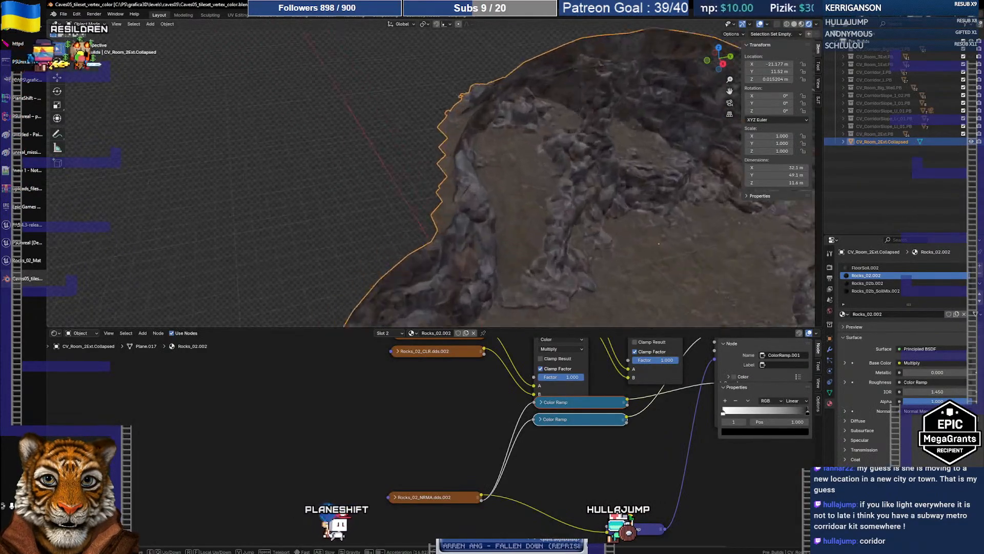
key(w)
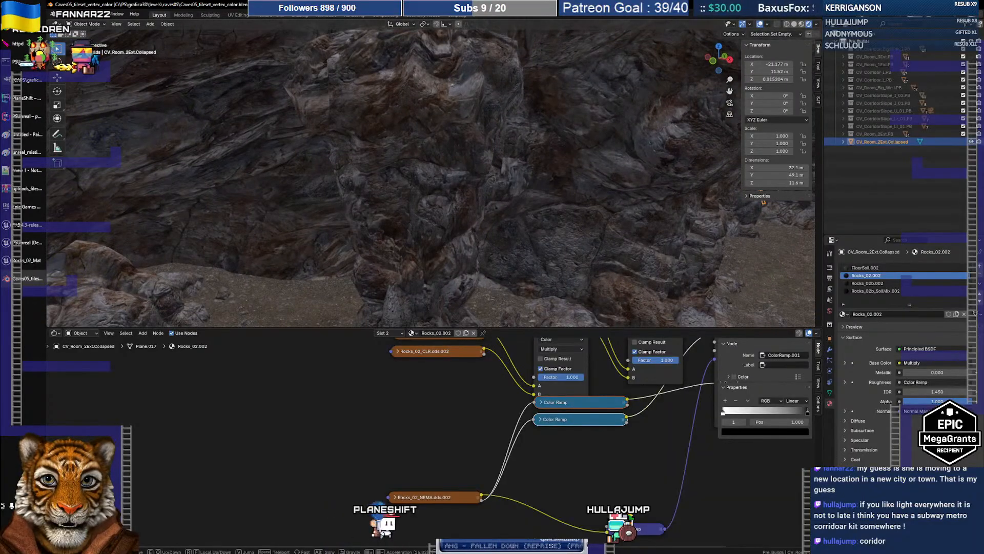
key(s)
key(s)
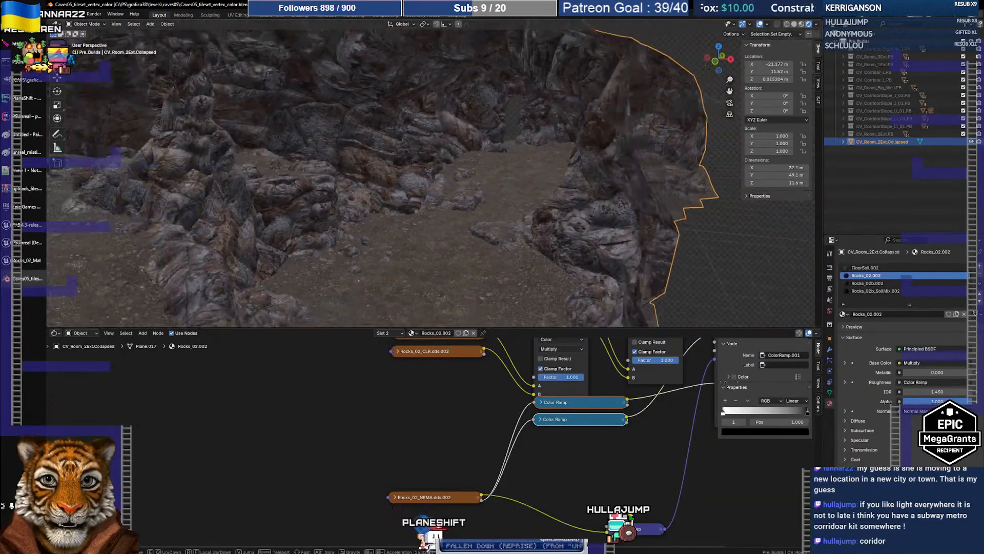
key(s)
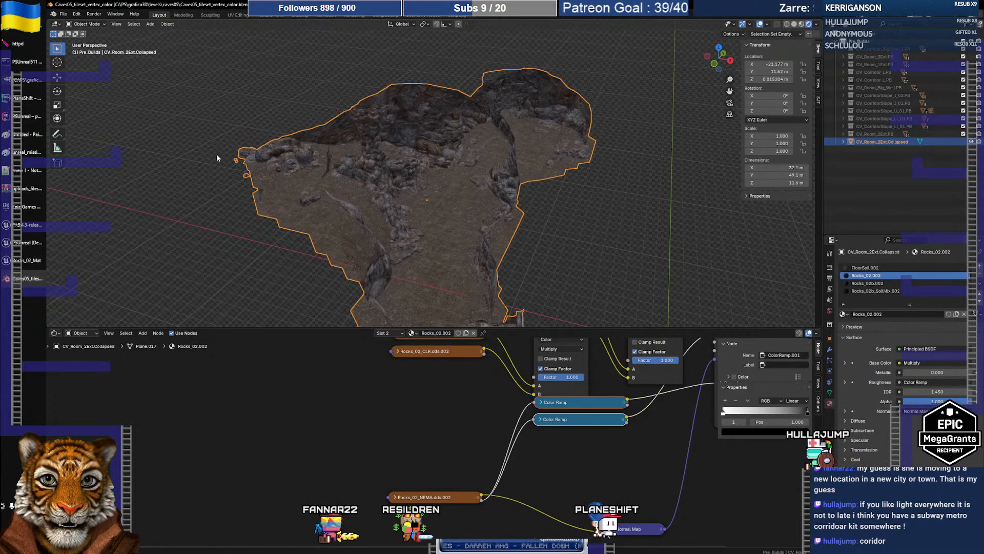
- Switch to the web browser and look through the download page of the PlaneShift website
click(8, 30)
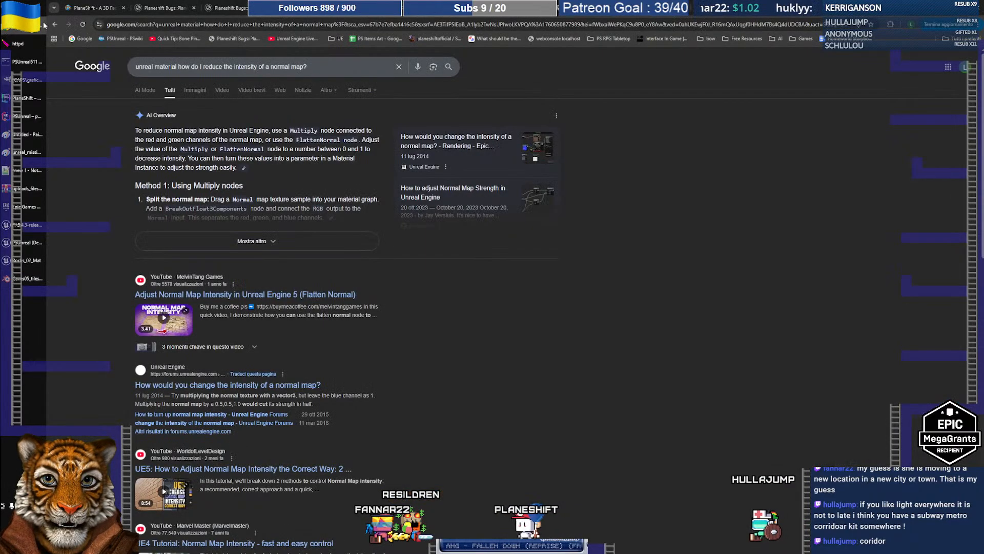
click(94, 8)
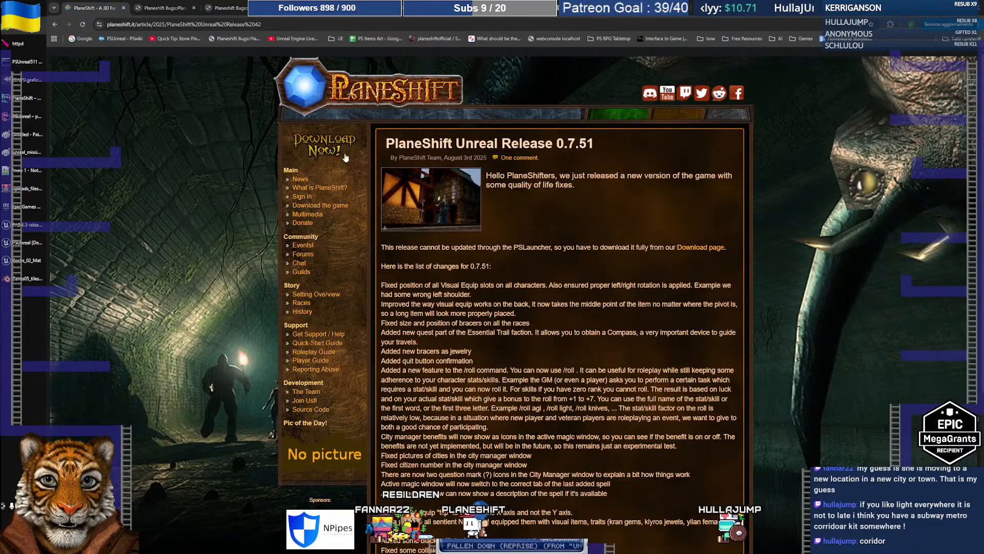
click(316, 165)
scroll(619, 293, down, 8)
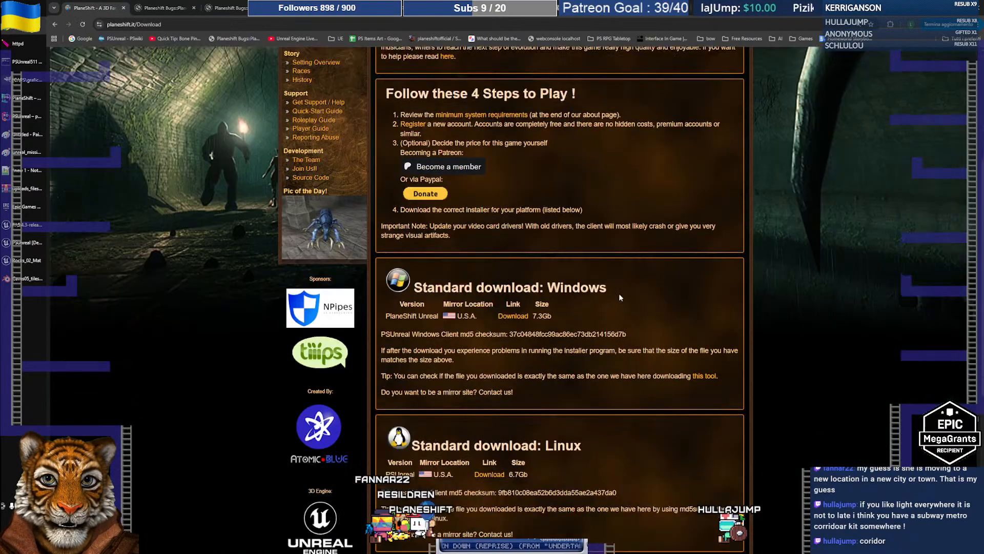
scroll(616, 306, up, 9)
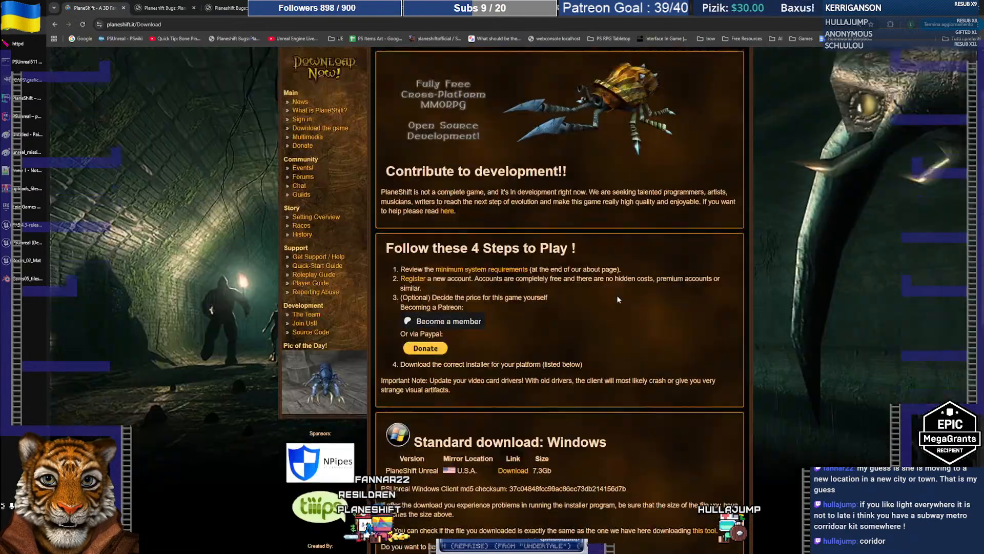